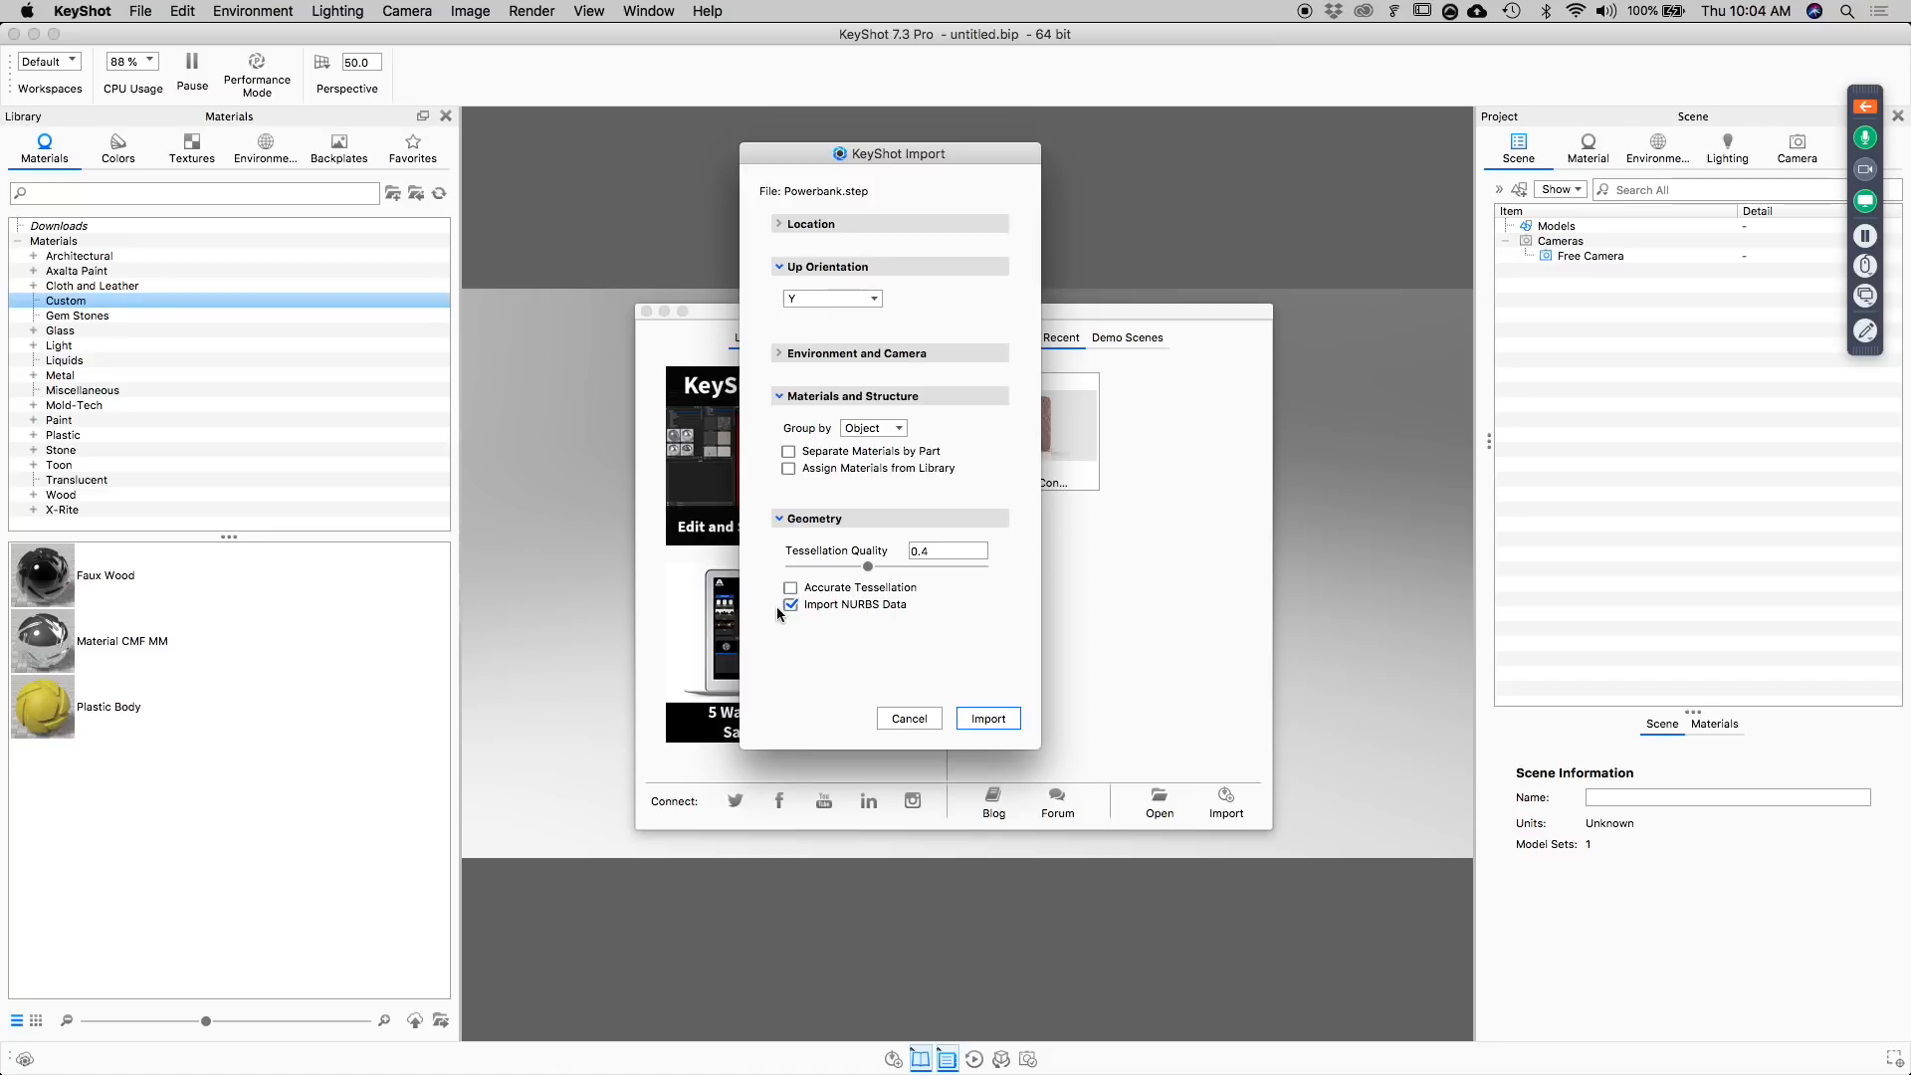
# Import Powerbank.step with Y as the up orientation, materials grouped by Object, tessellation quality 0.4 and NURBS data included.
pyautogui.click(988, 719)
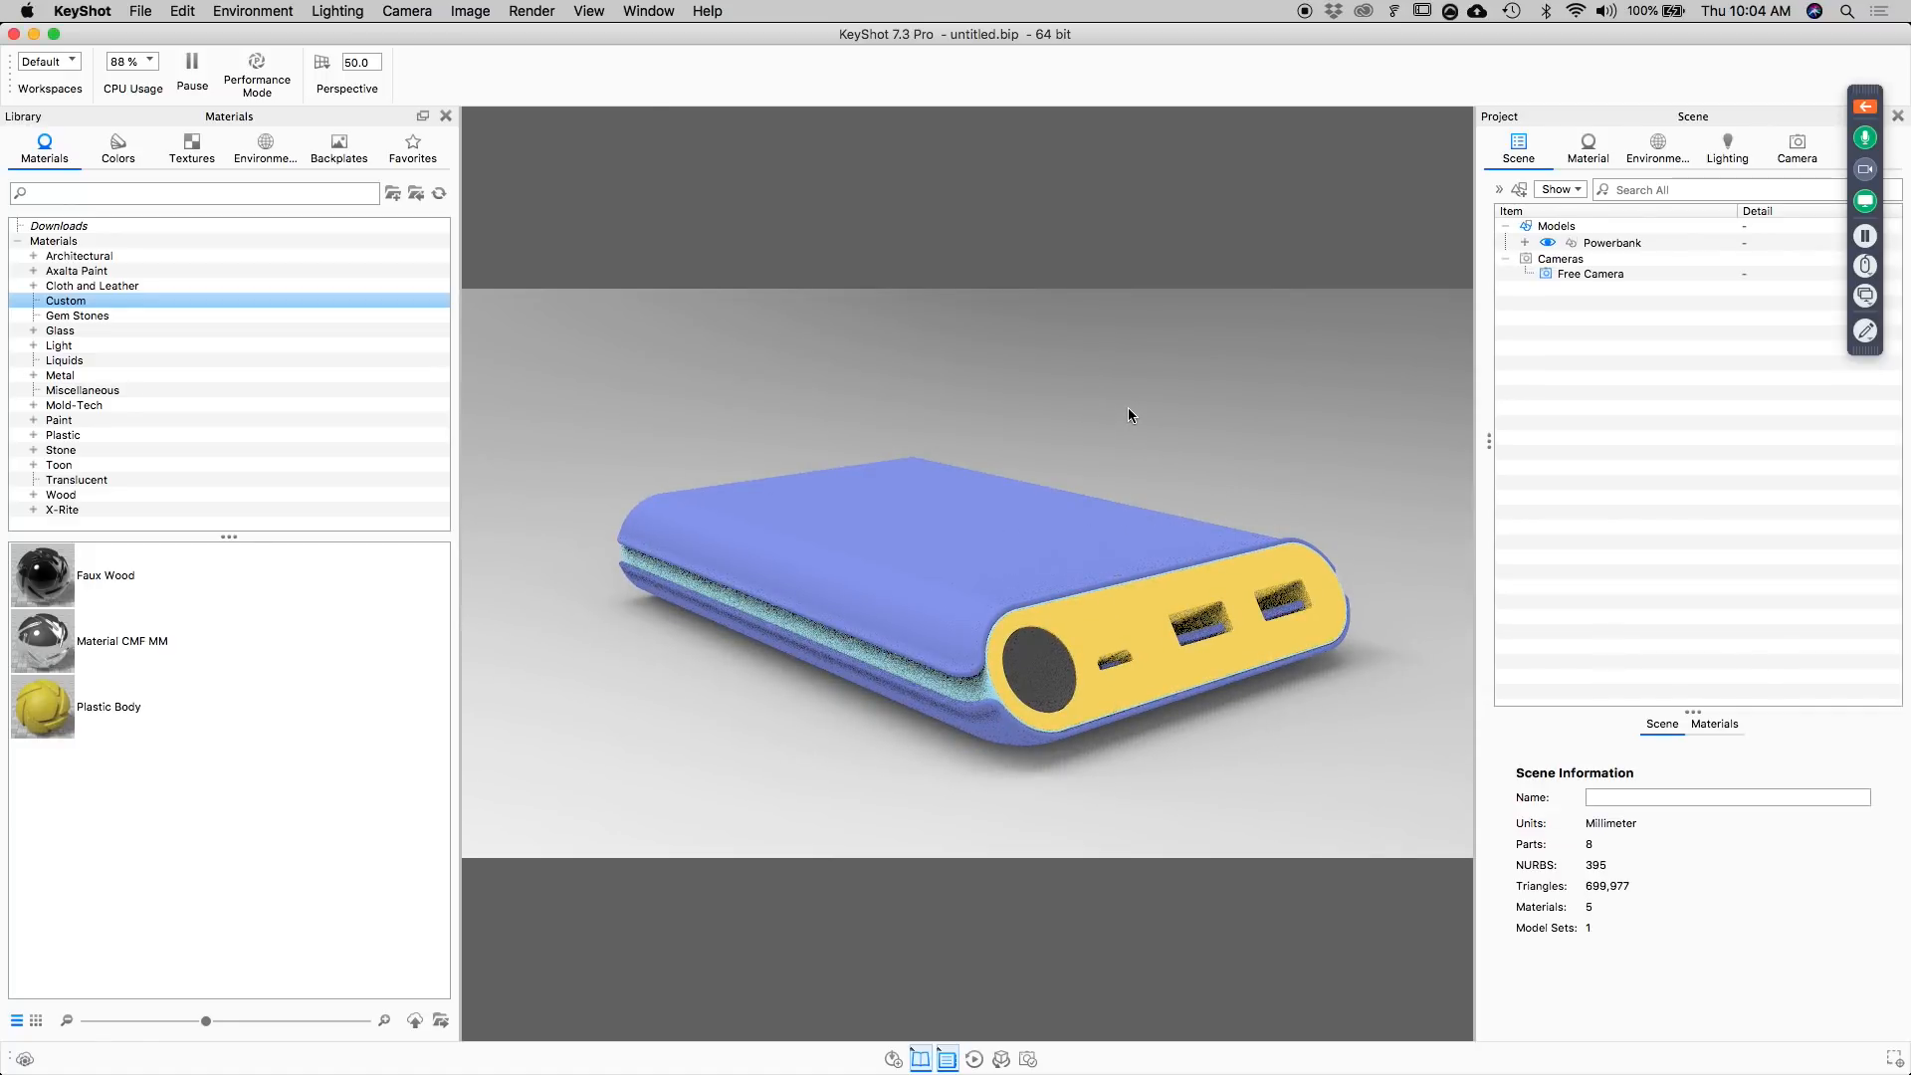
pyautogui.moveTo(1189, 553); pyautogui.dragTo(1031, 617)
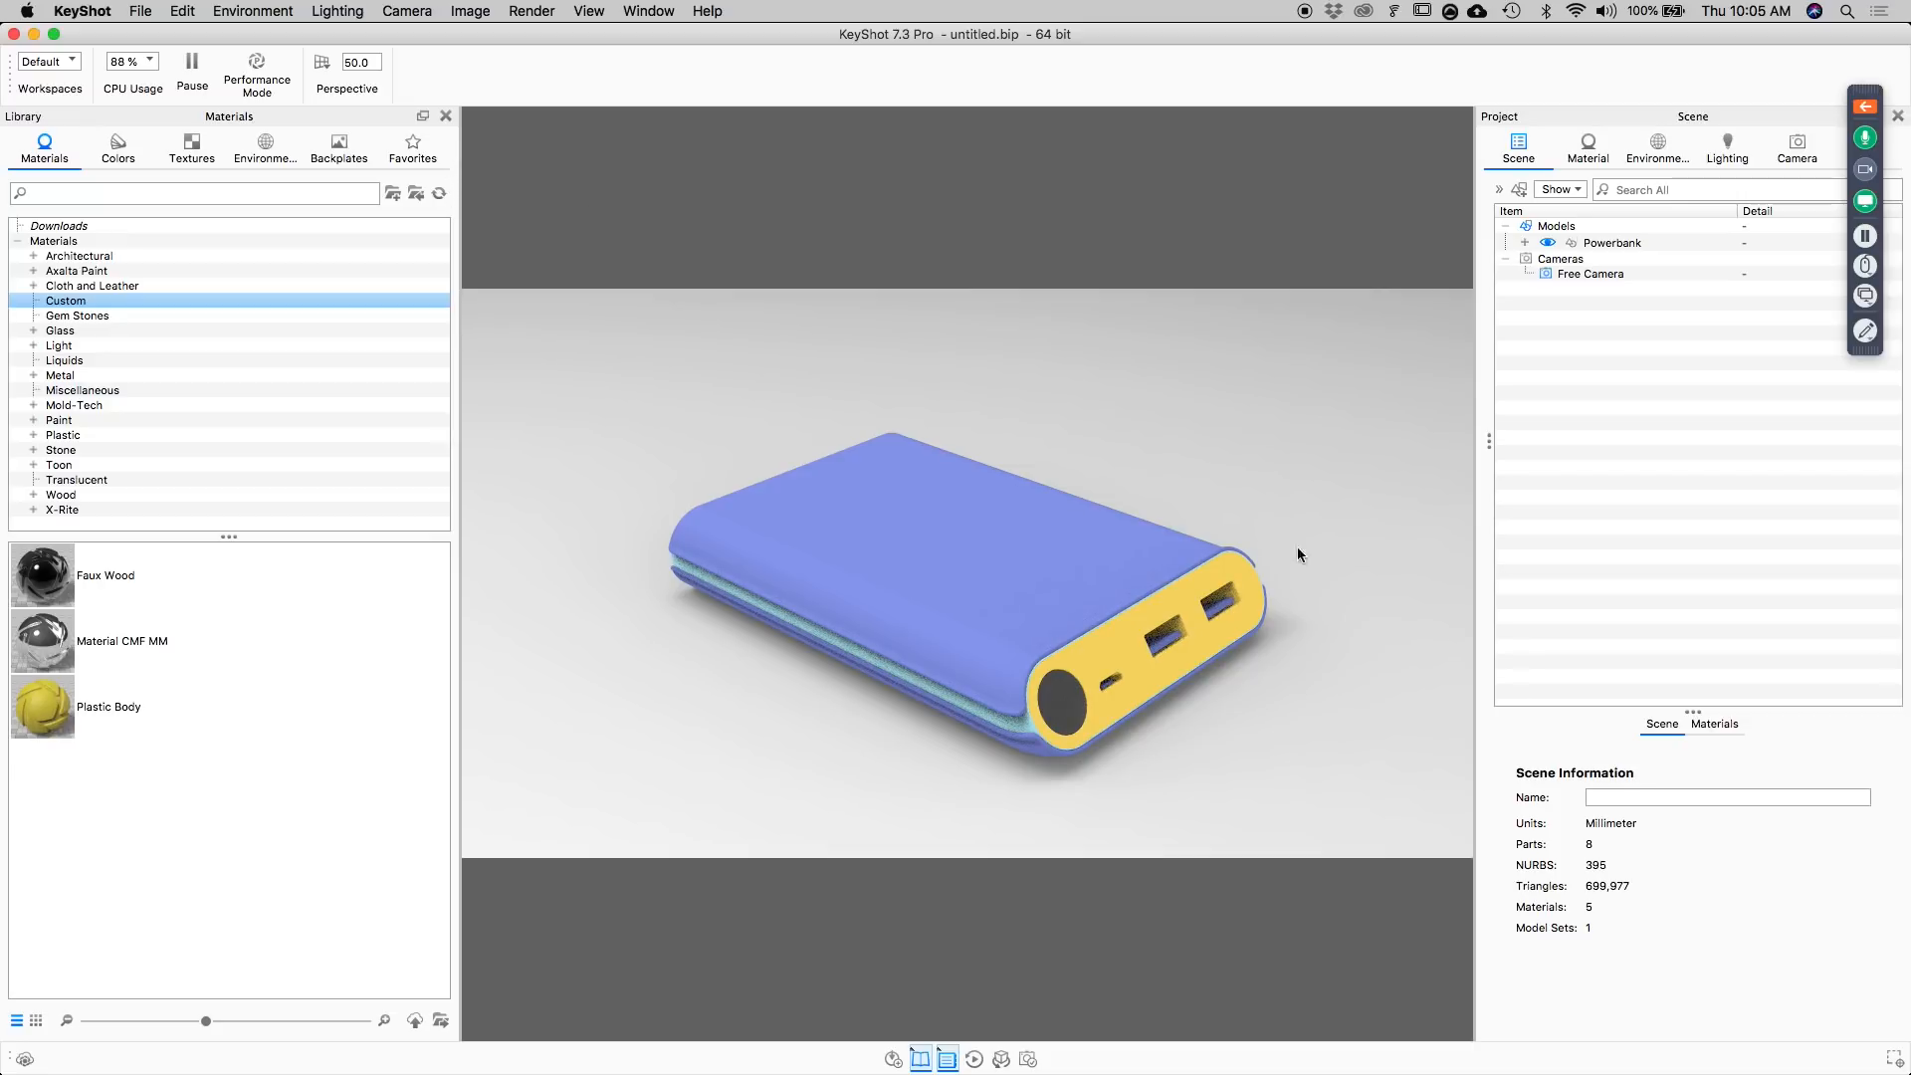
pyautogui.moveTo(1252, 443); pyautogui.dragTo(1112, 652)
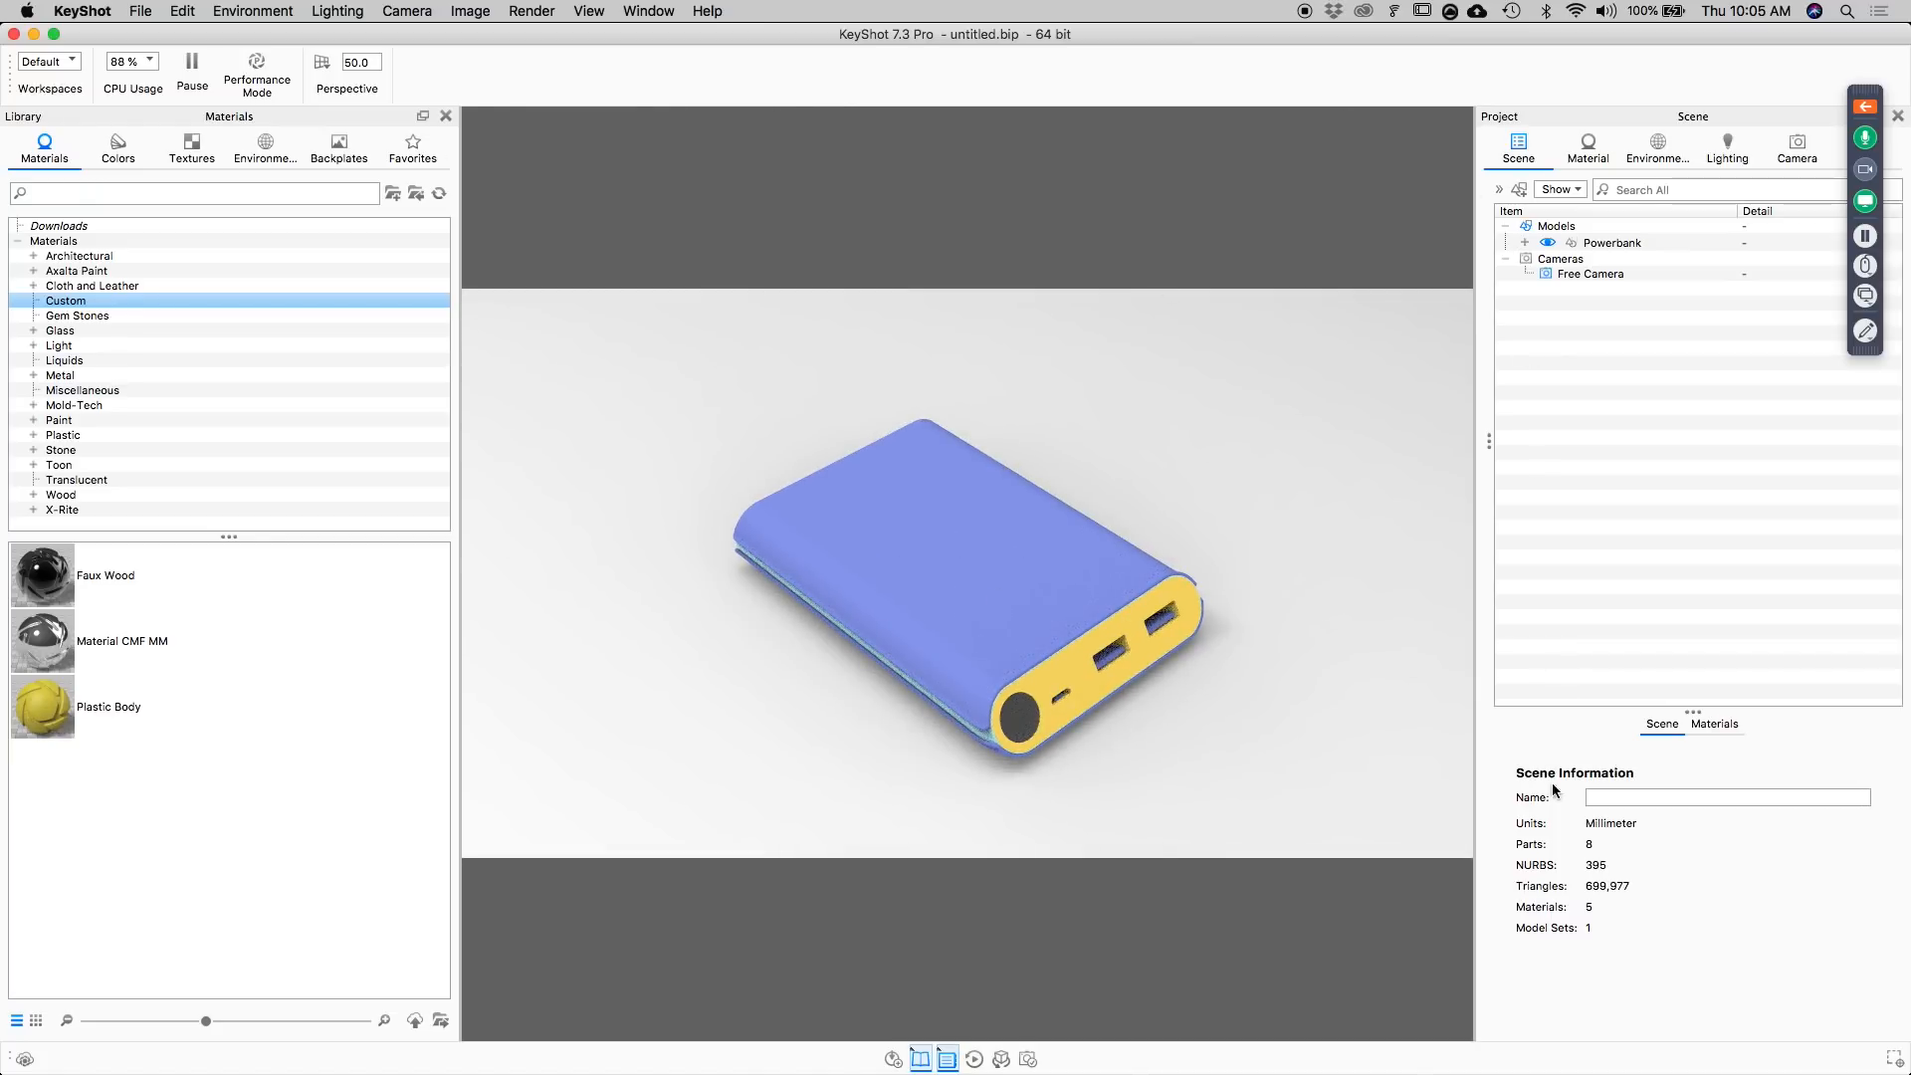
# Unlock the image aspect ratio so the real-time view fills all the available space.
pyautogui.click(551, 11)
pyautogui.moveTo(450, 8)
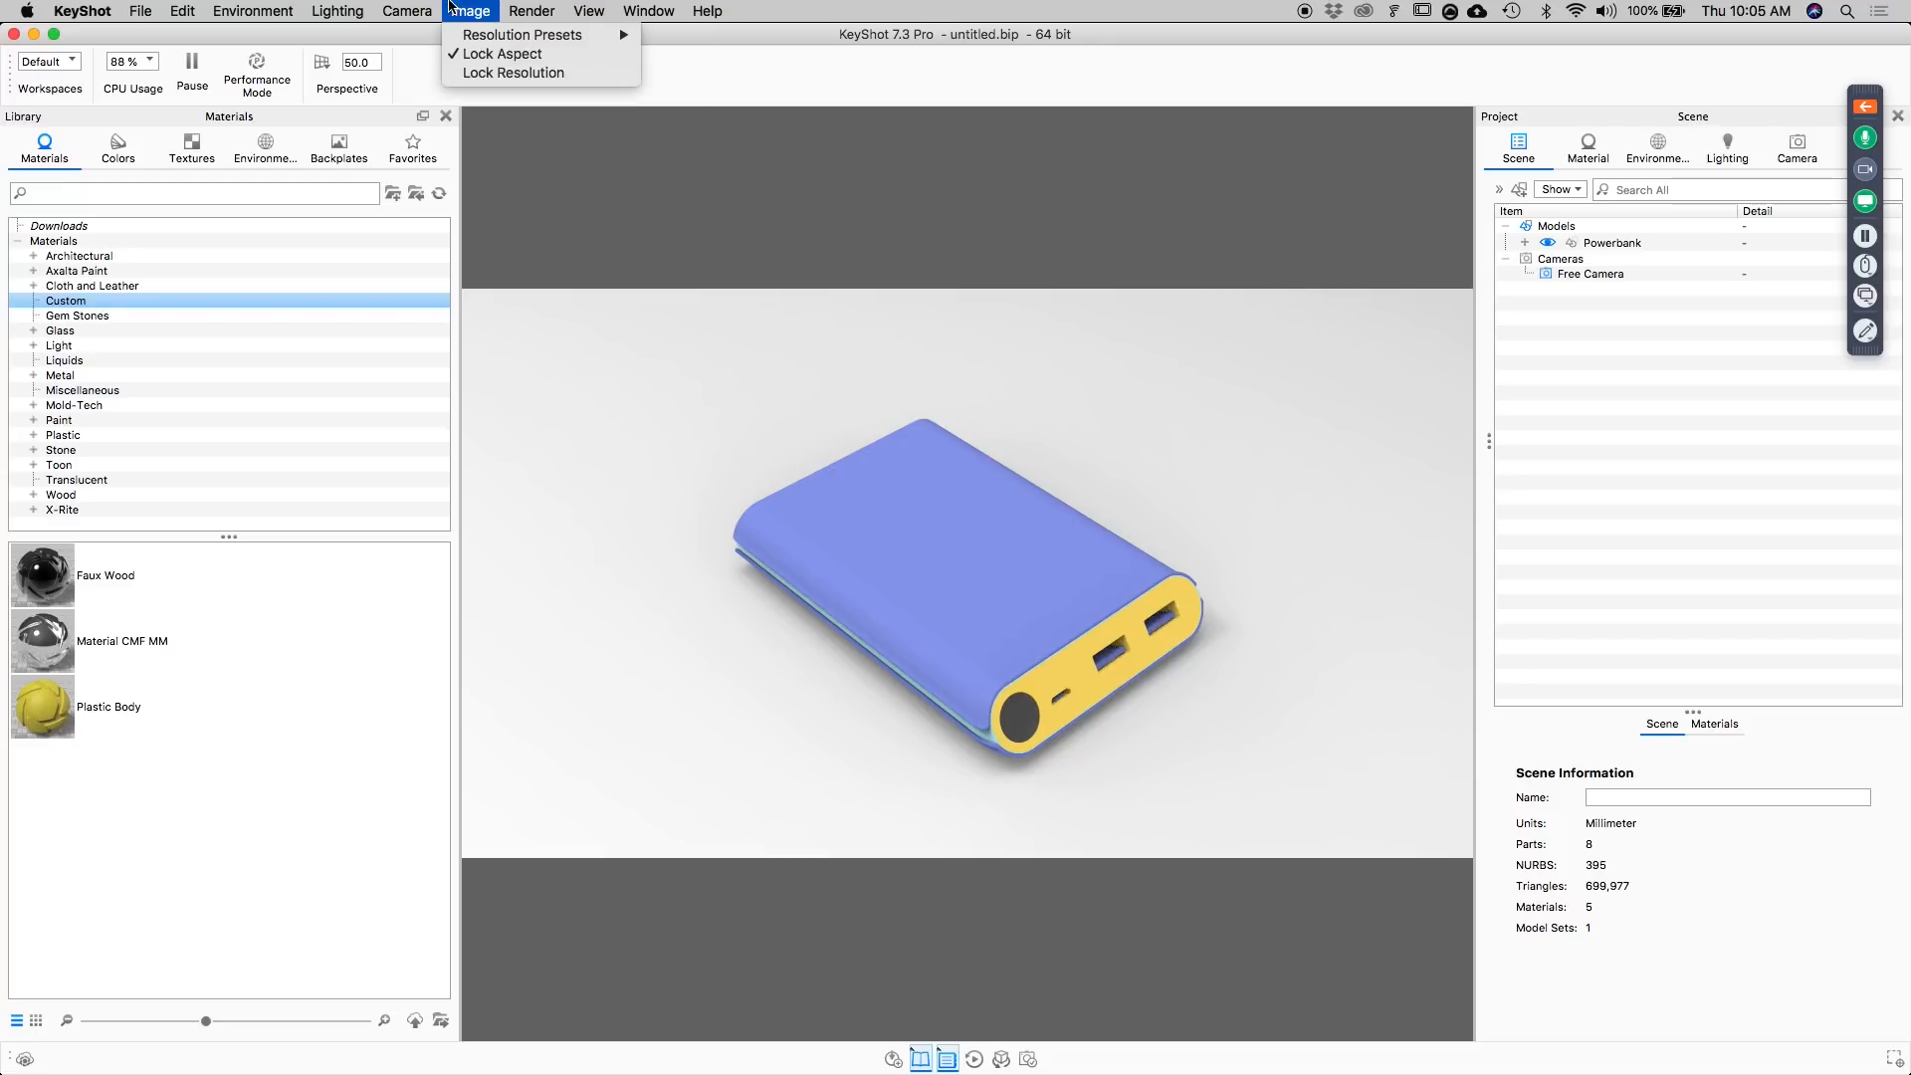
pyautogui.click(495, 55)
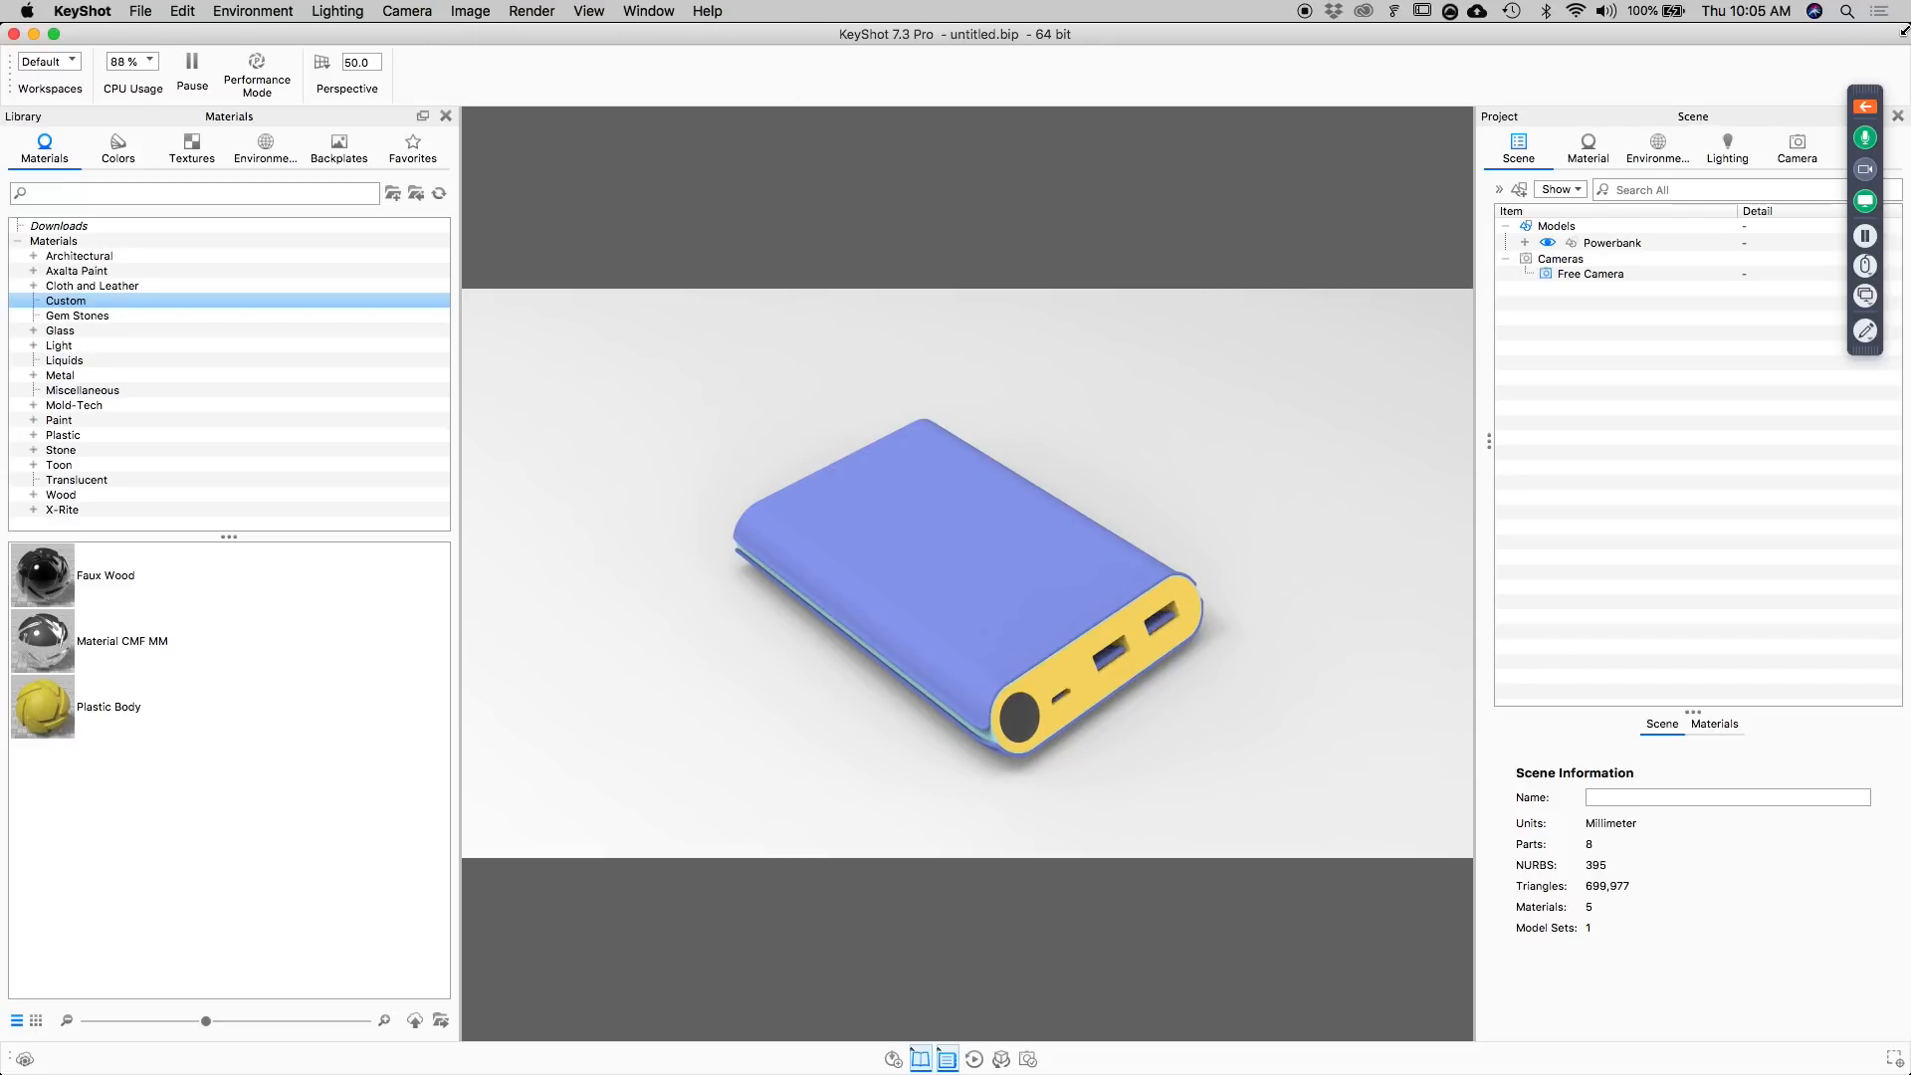
pyautogui.moveTo(859, 571); pyautogui.dragTo(953, 558)
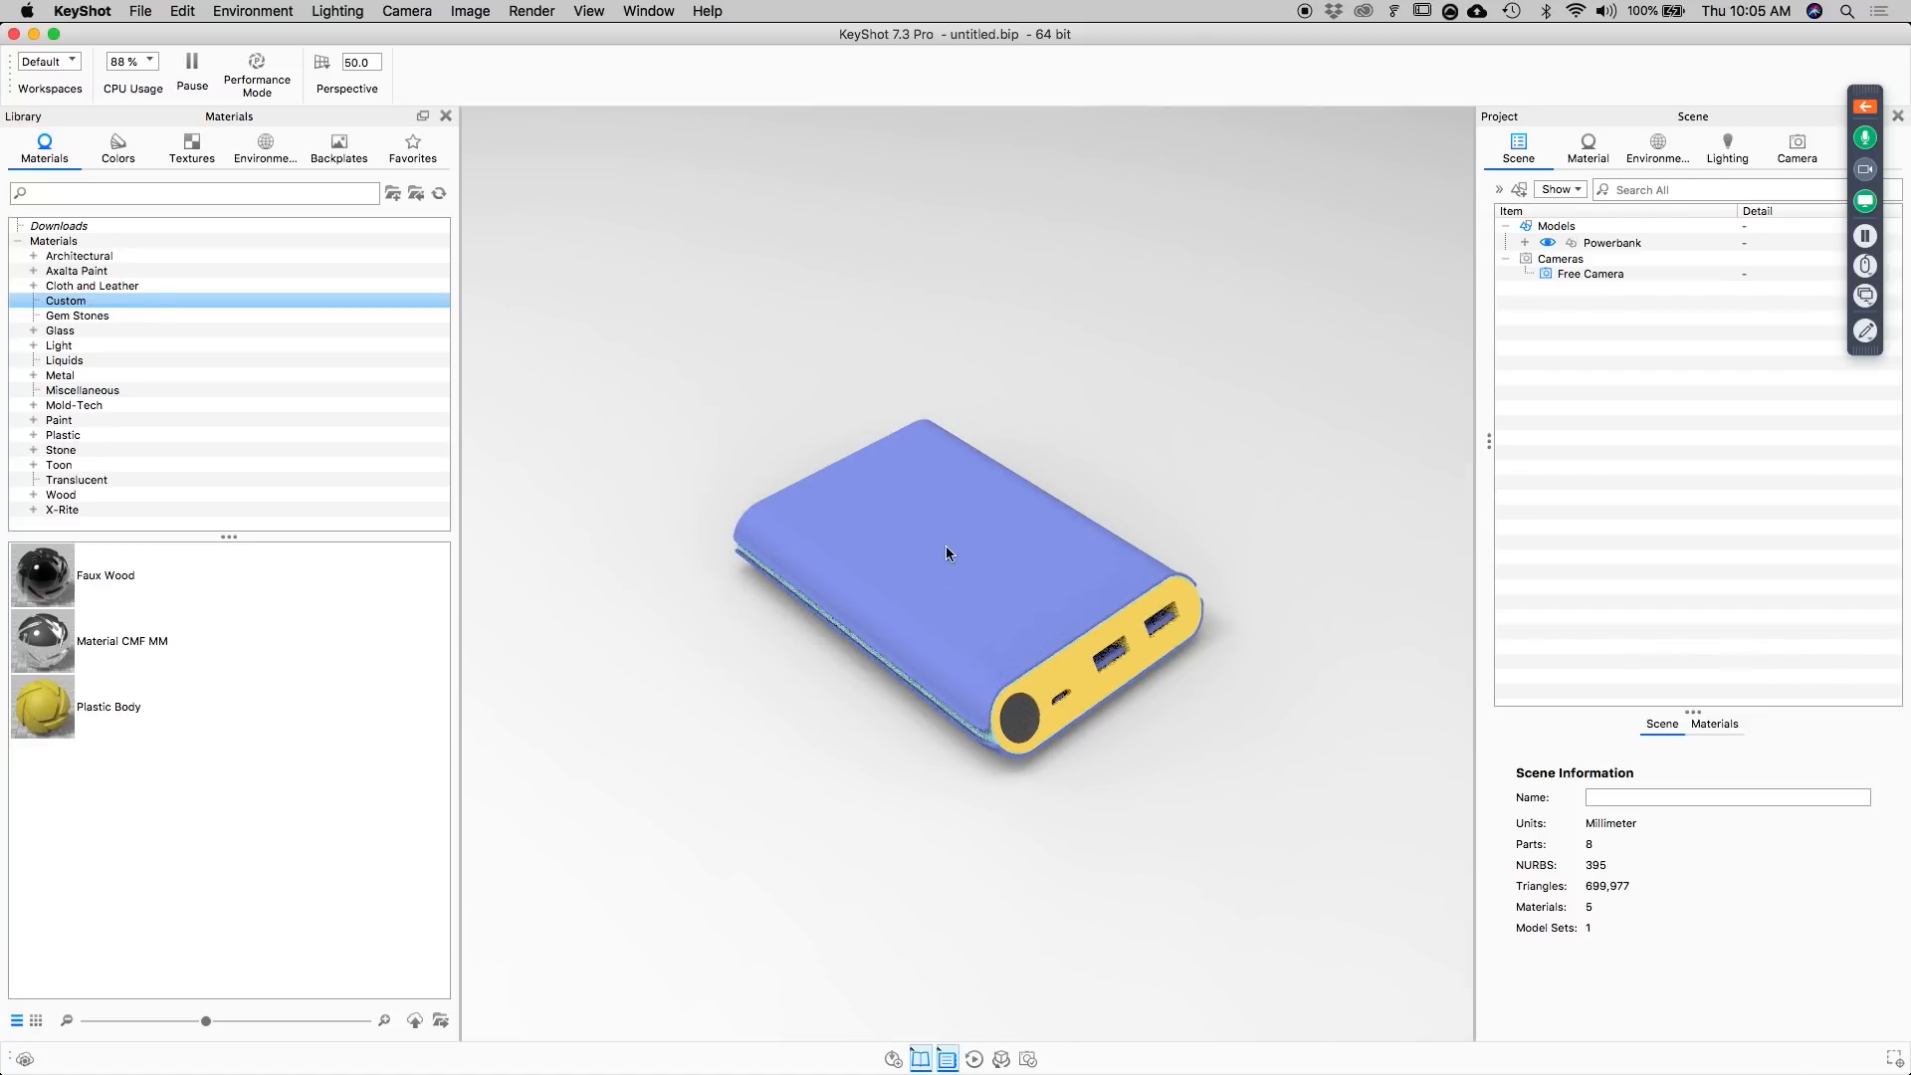
pyautogui.moveTo(1111, 553); pyautogui.dragTo(1019, 427)
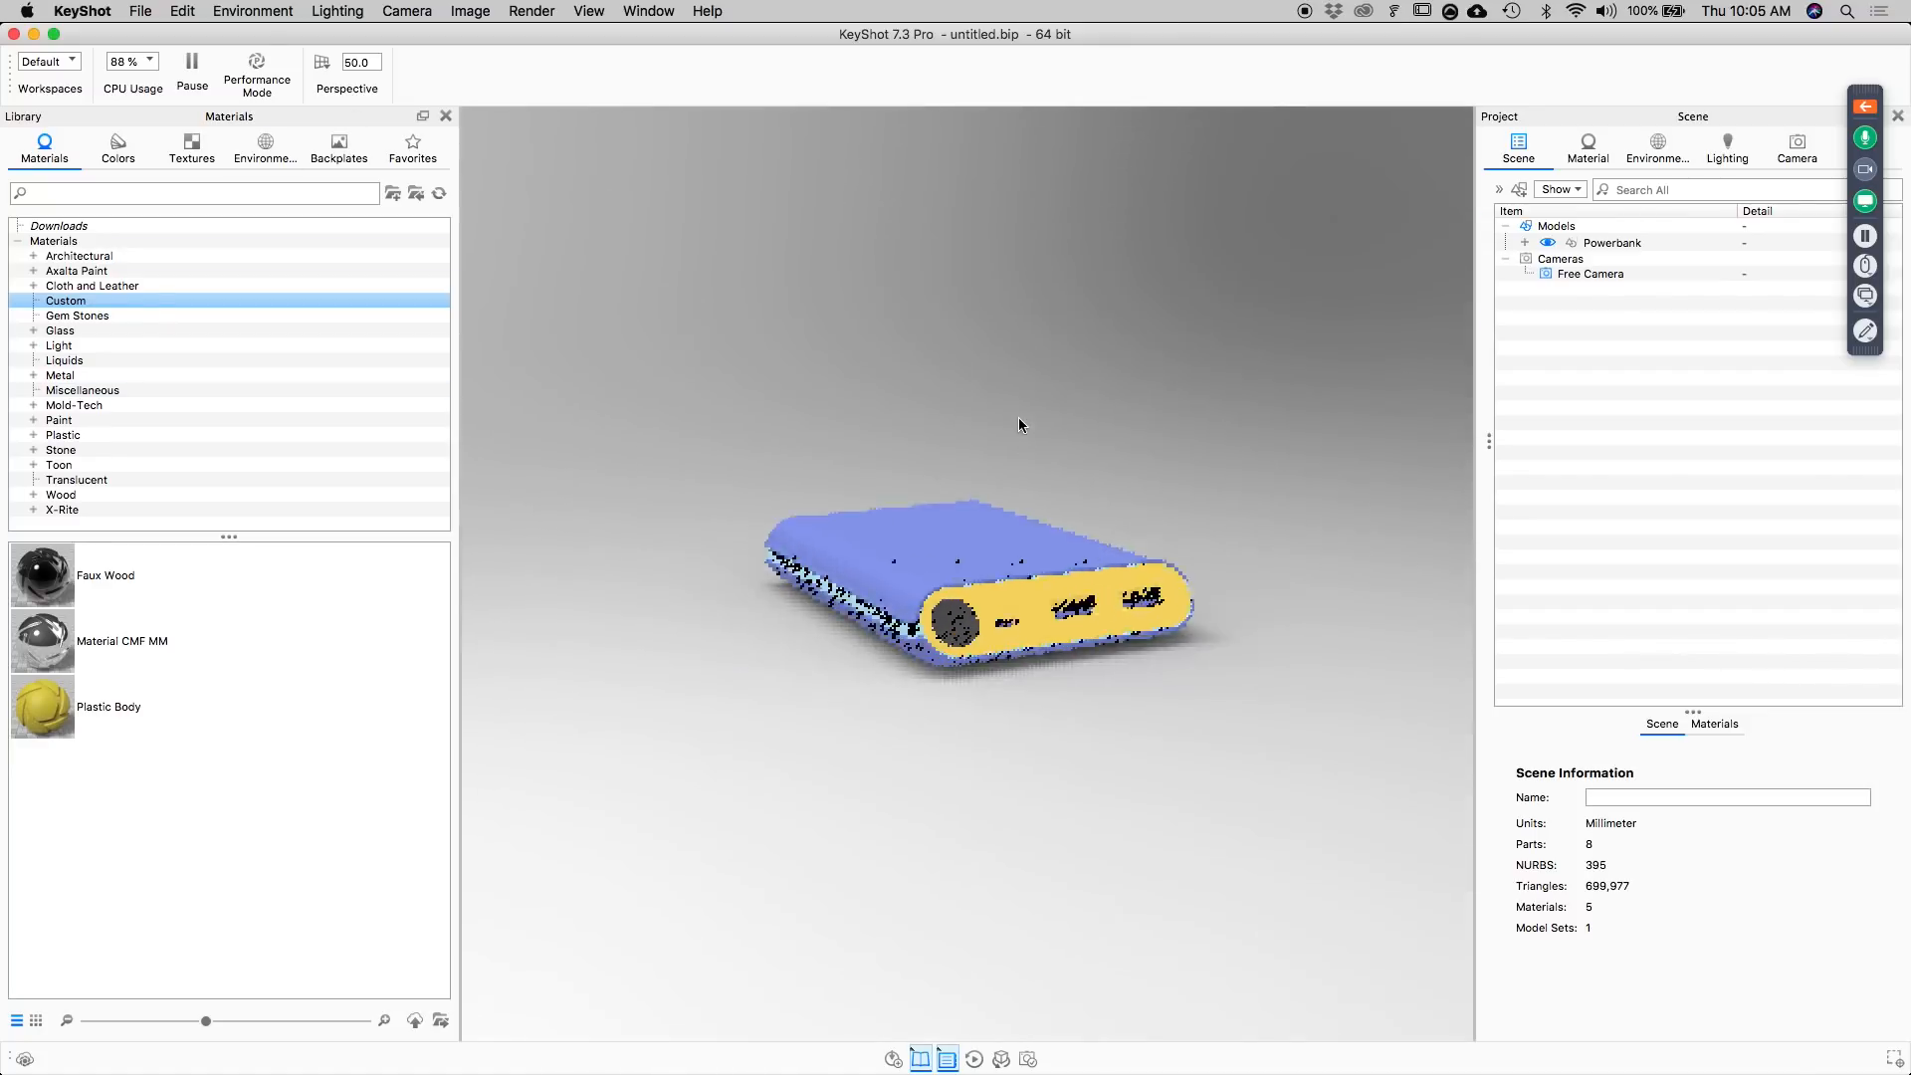
# Set the image resolution to the landscape 16:9 preset and widen the real-time view by narrowing the material library.
pyautogui.click(480, 10)
pyautogui.moveTo(497, 36)
pyautogui.moveTo(710, 40)
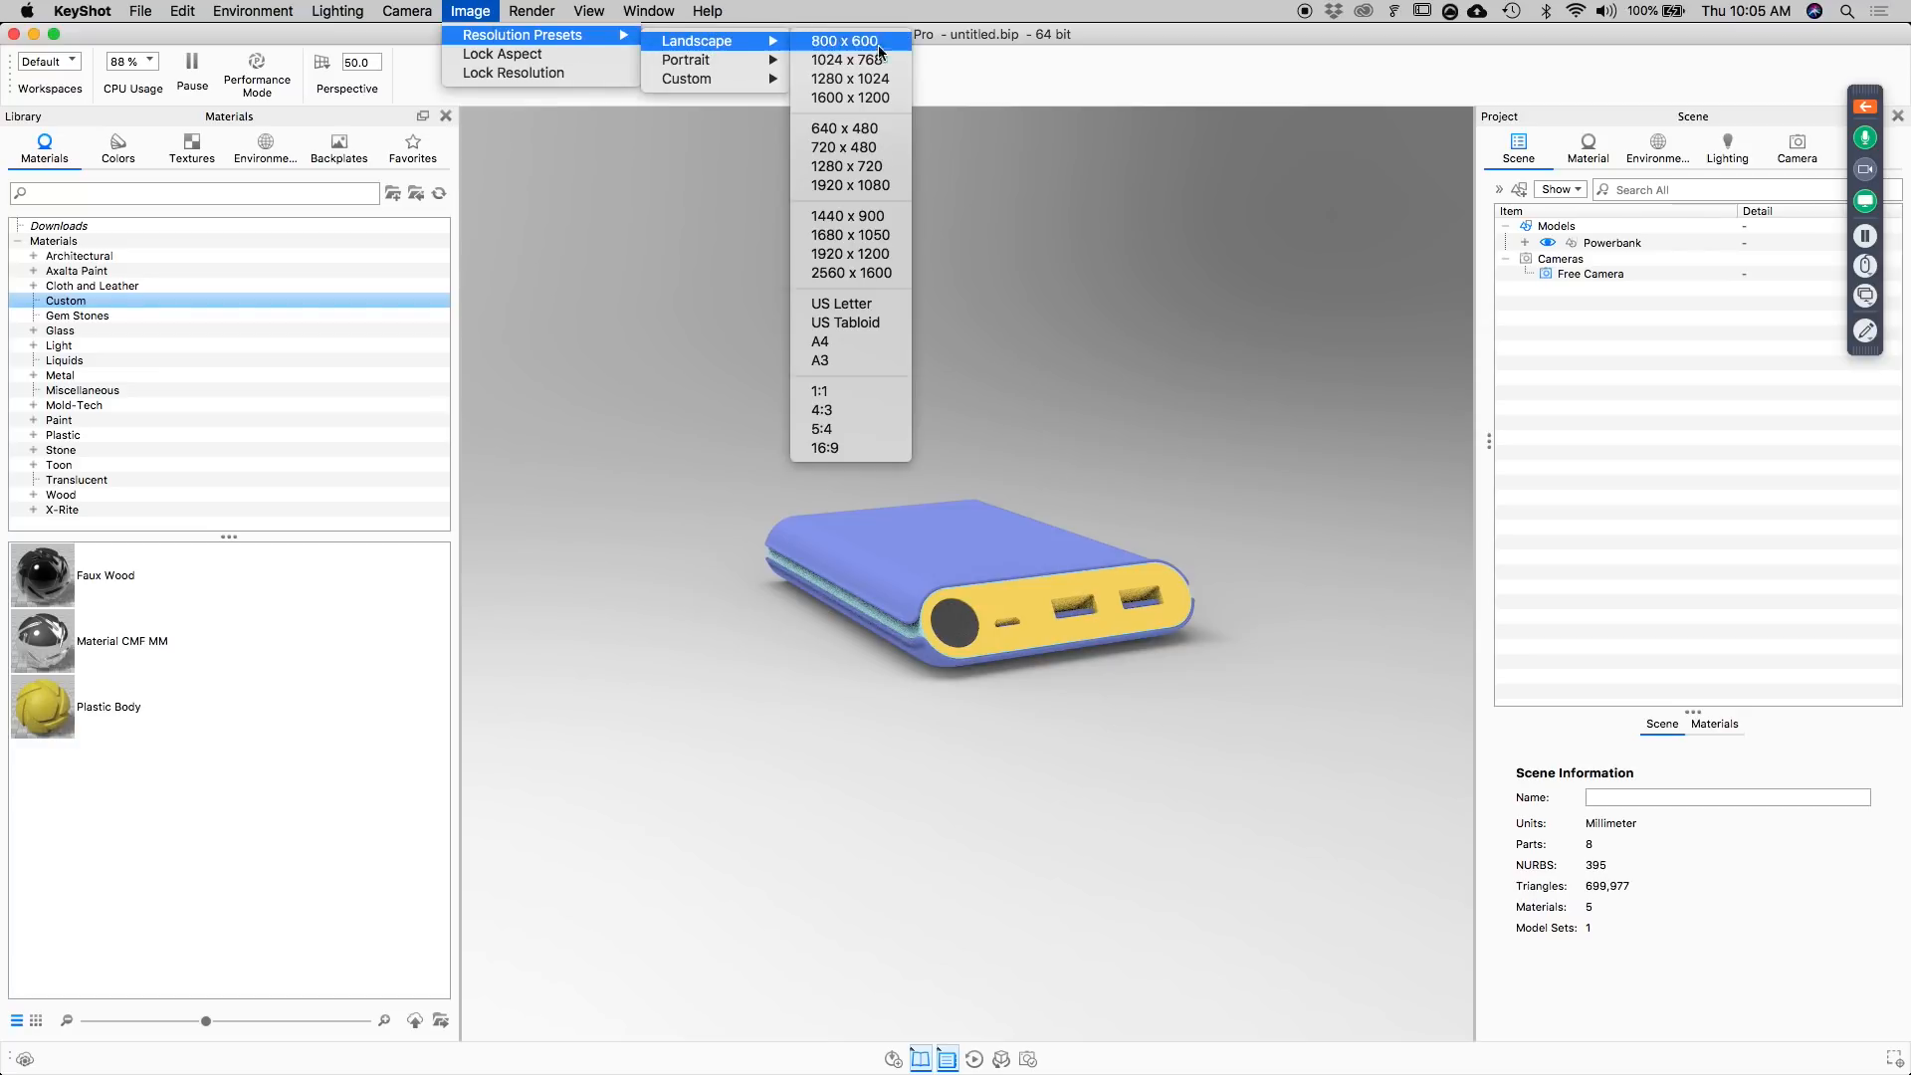
pyautogui.click(825, 449)
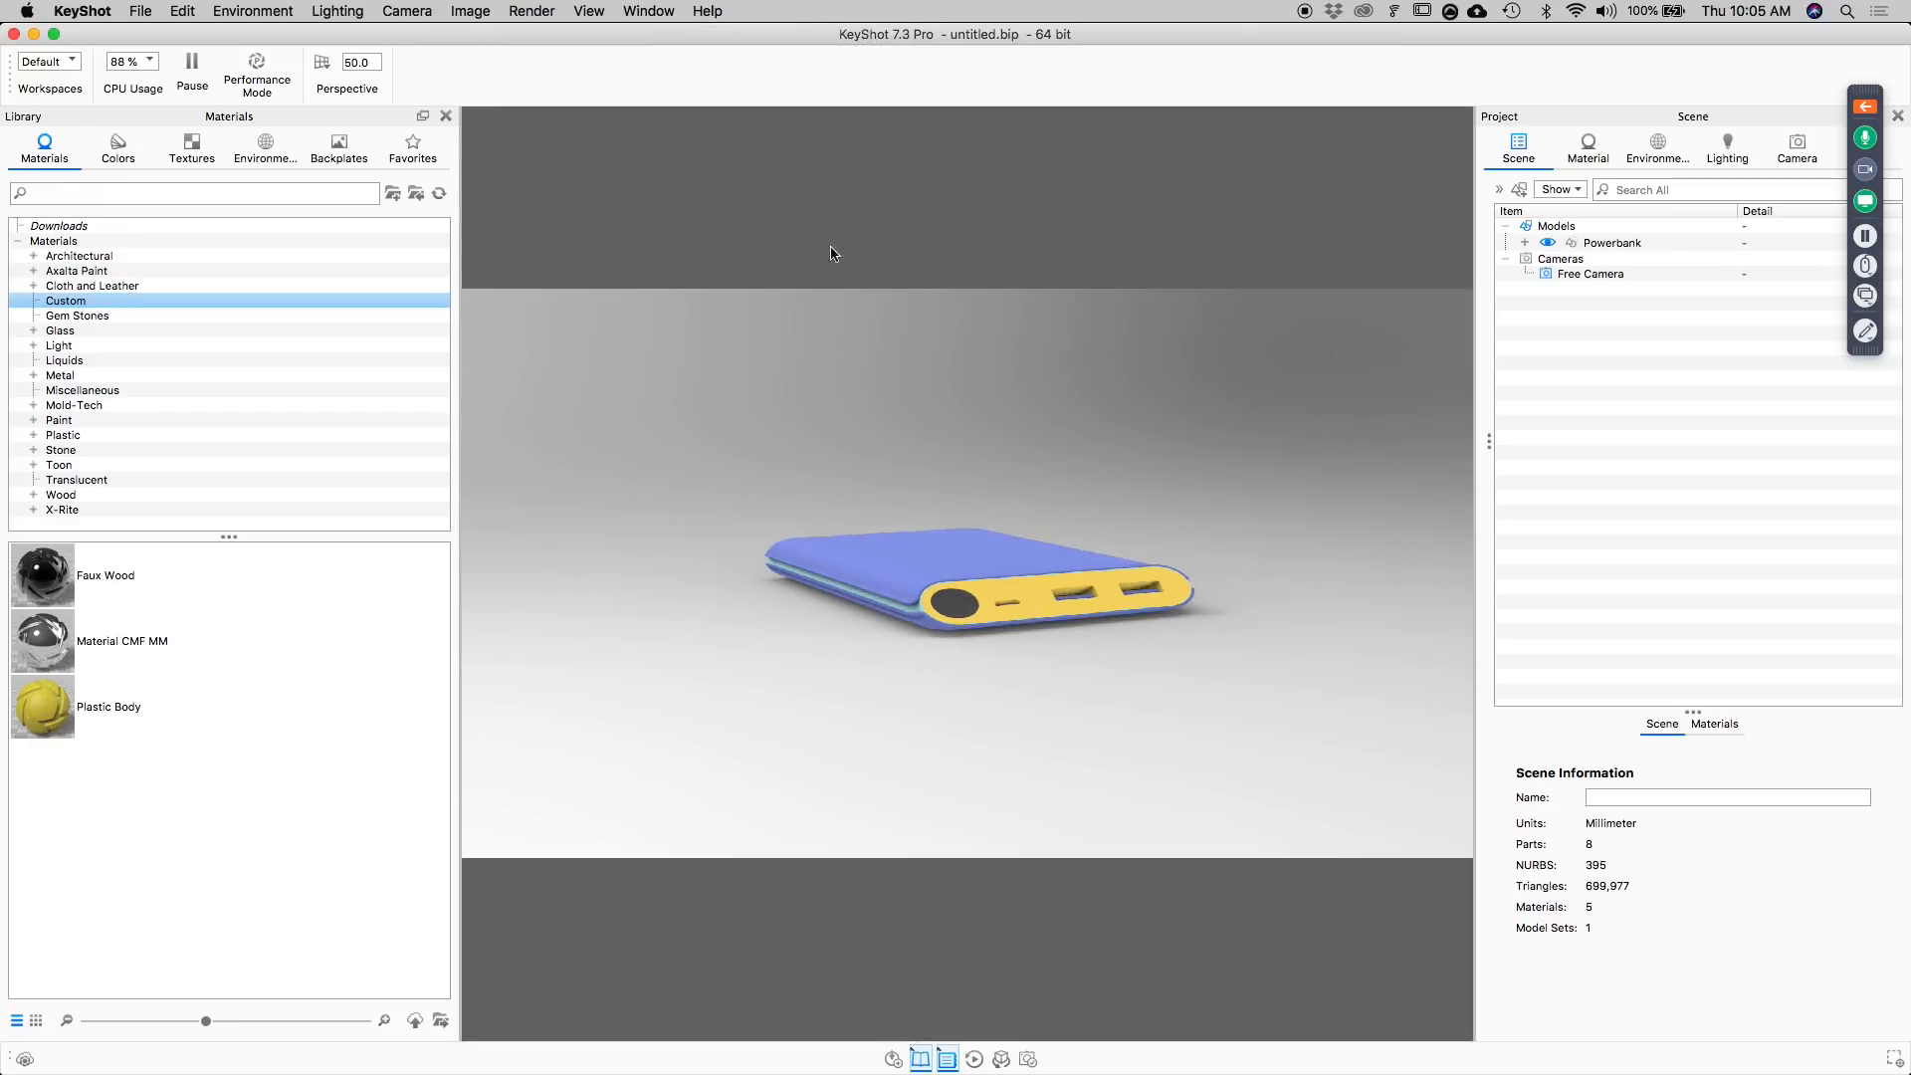
pyautogui.moveTo(832, 253); pyautogui.dragTo(1068, 265)
pyautogui.moveTo(1138, 572); pyautogui.dragTo(1206, 621)
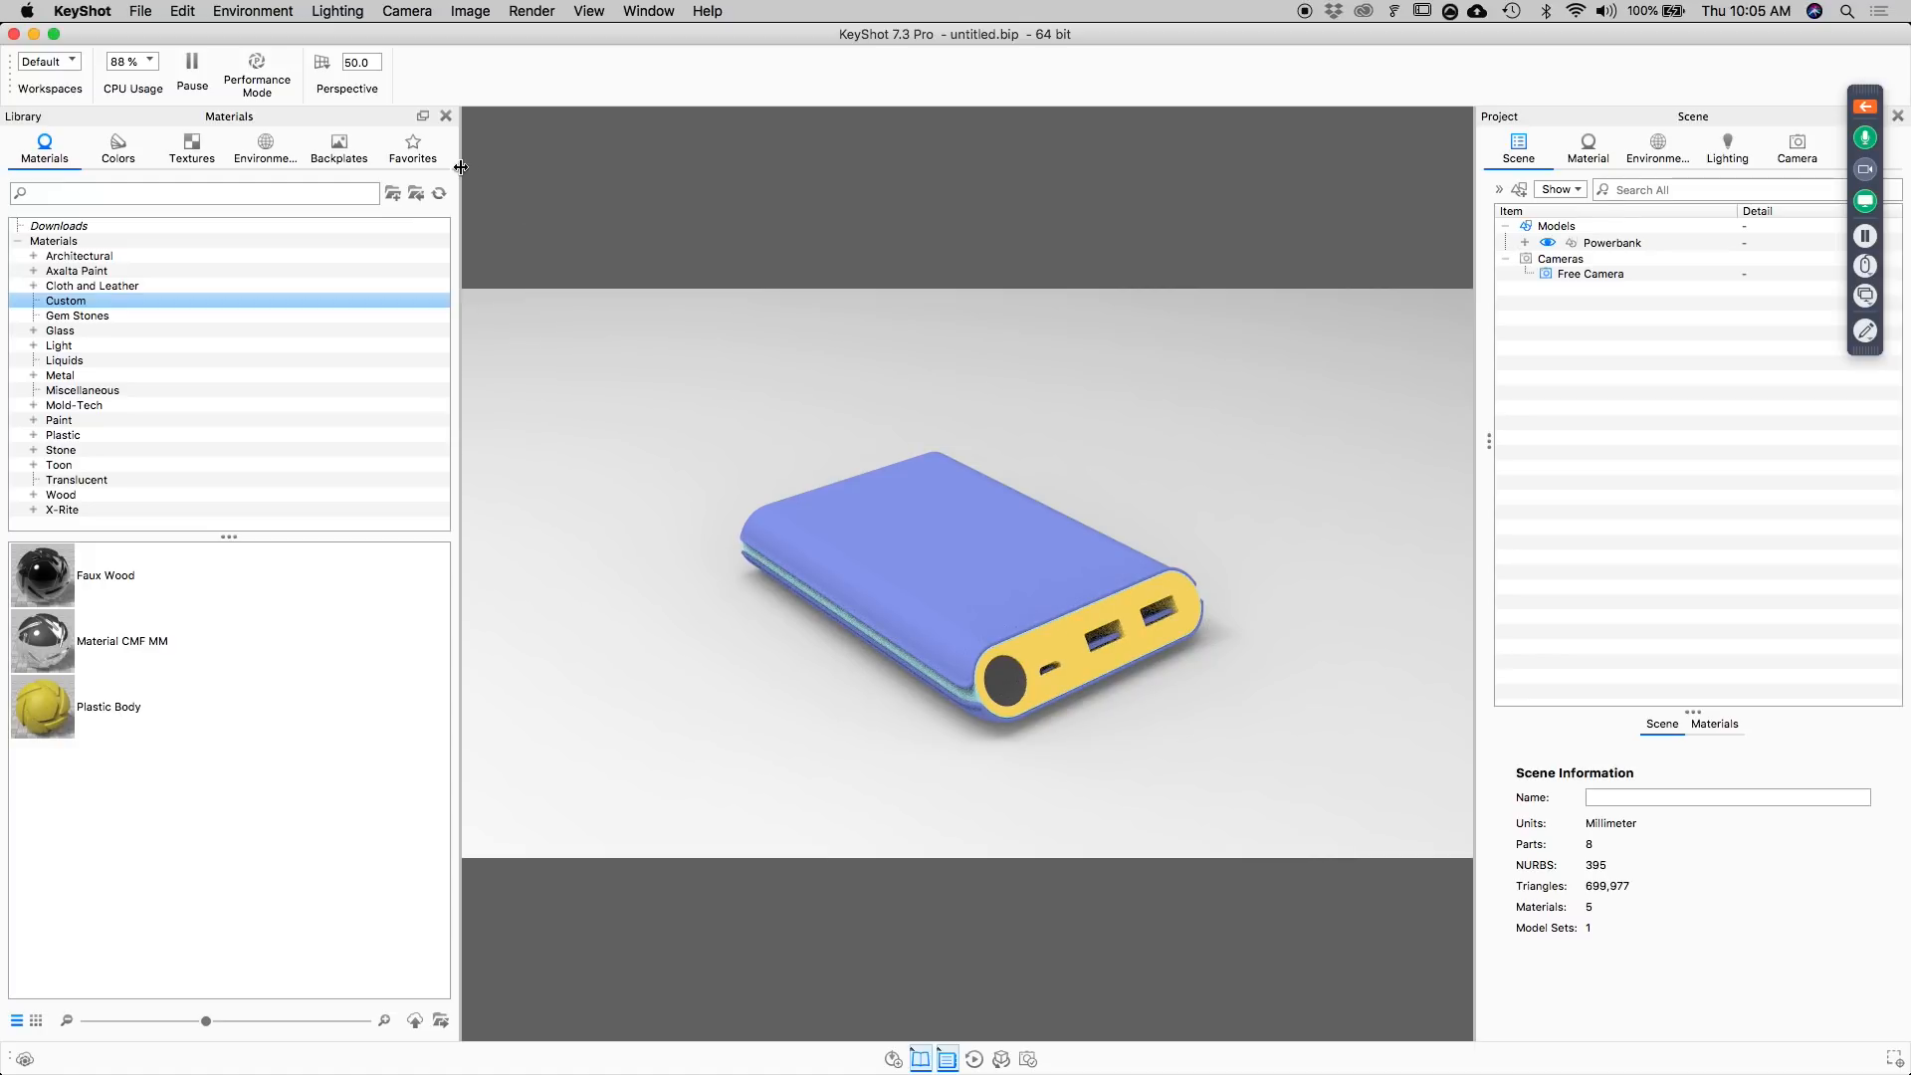
pyautogui.moveTo(460, 170); pyautogui.dragTo(405, 171)
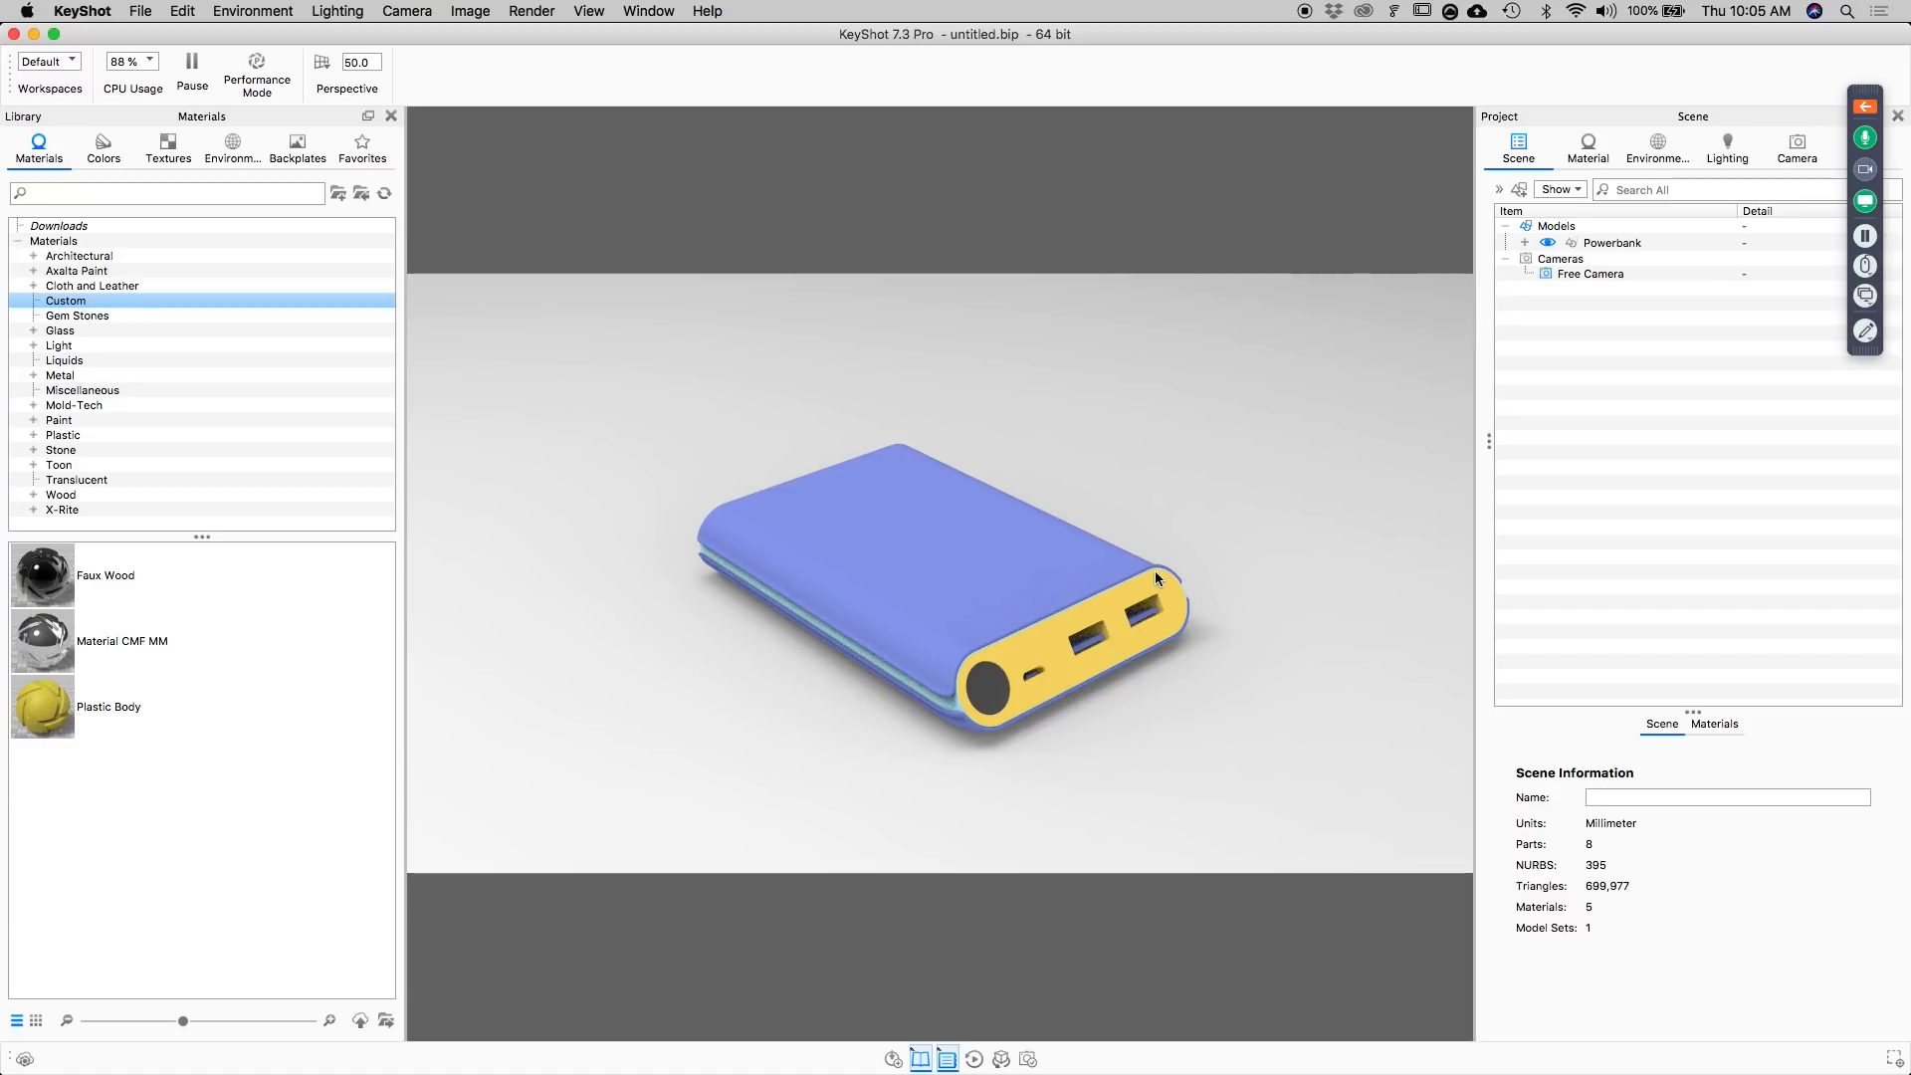
# Switch to Finder, preview Reference/Inspiration.png in the Webinar folder to study the reference scene, and return to KeyShot.
pyautogui.moveTo(865, 1026)
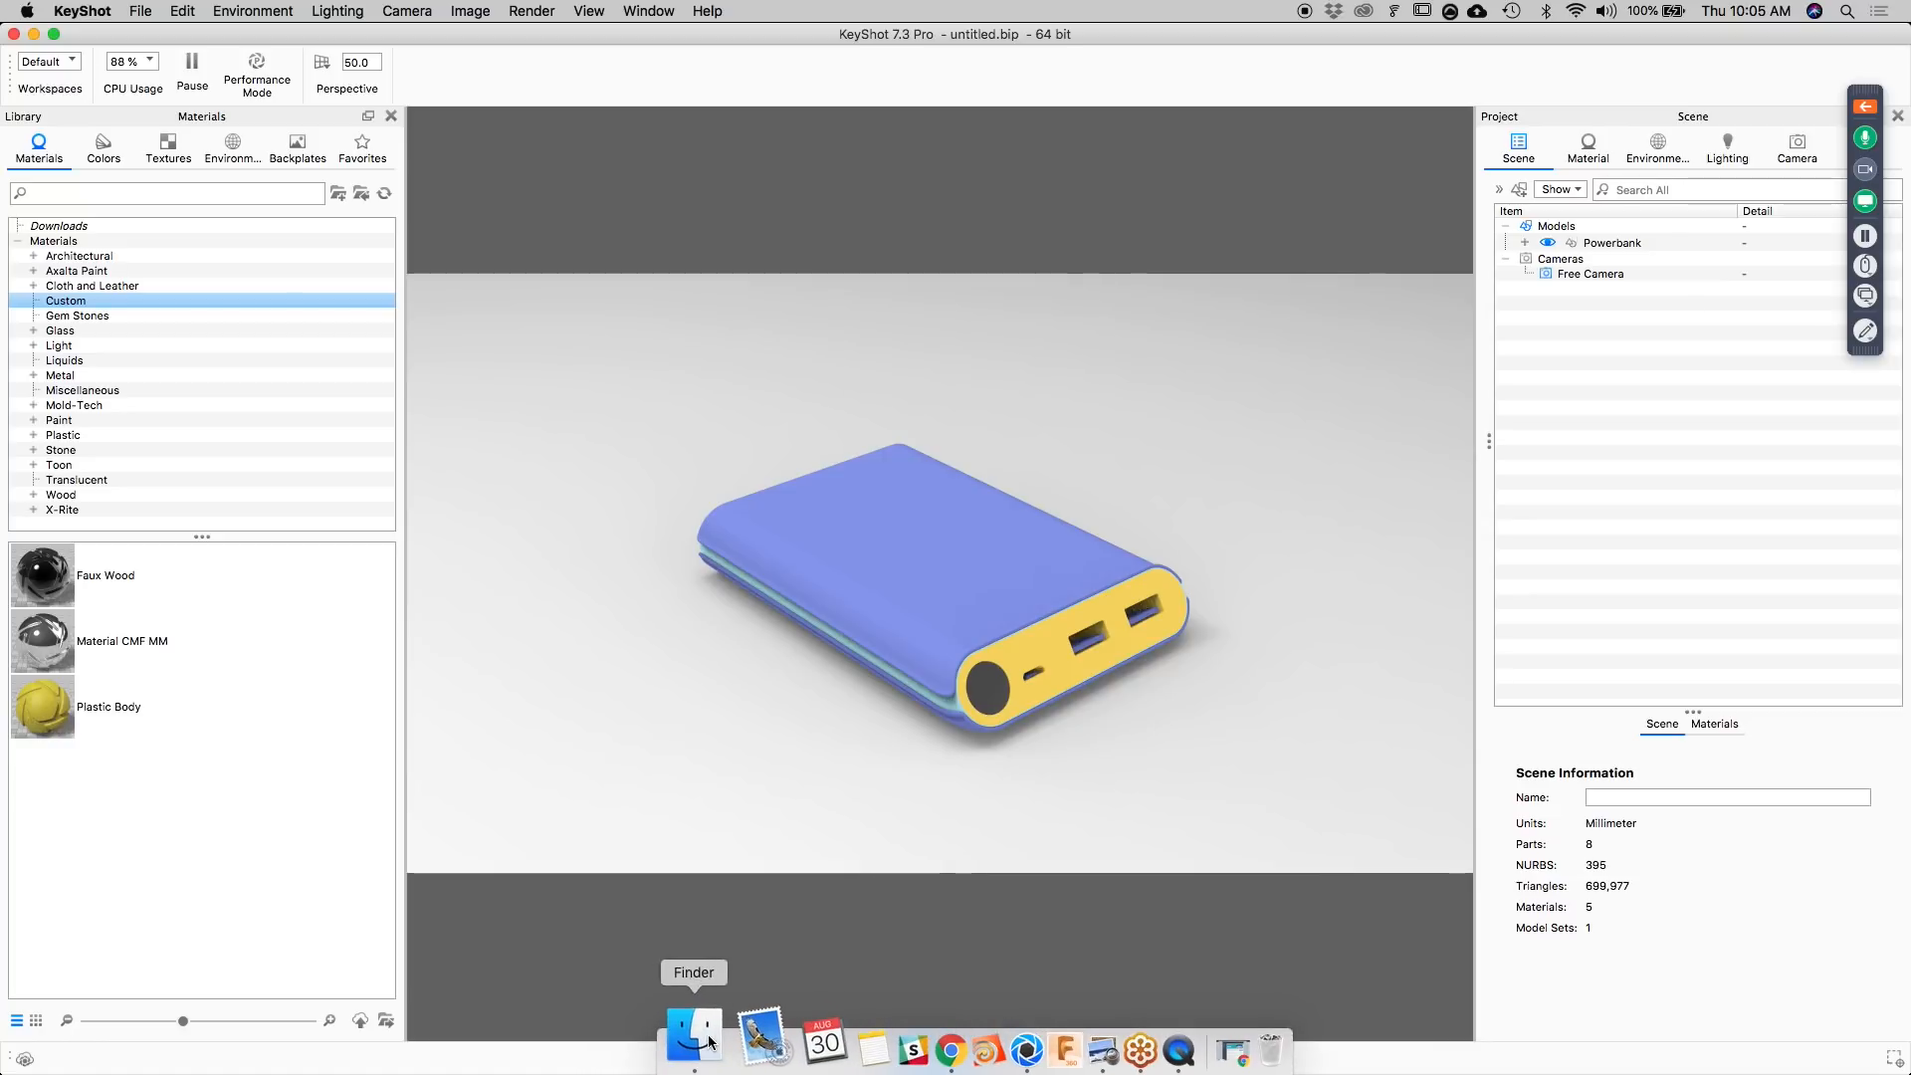
pyautogui.click(638, 1045)
pyautogui.click(1806, 493)
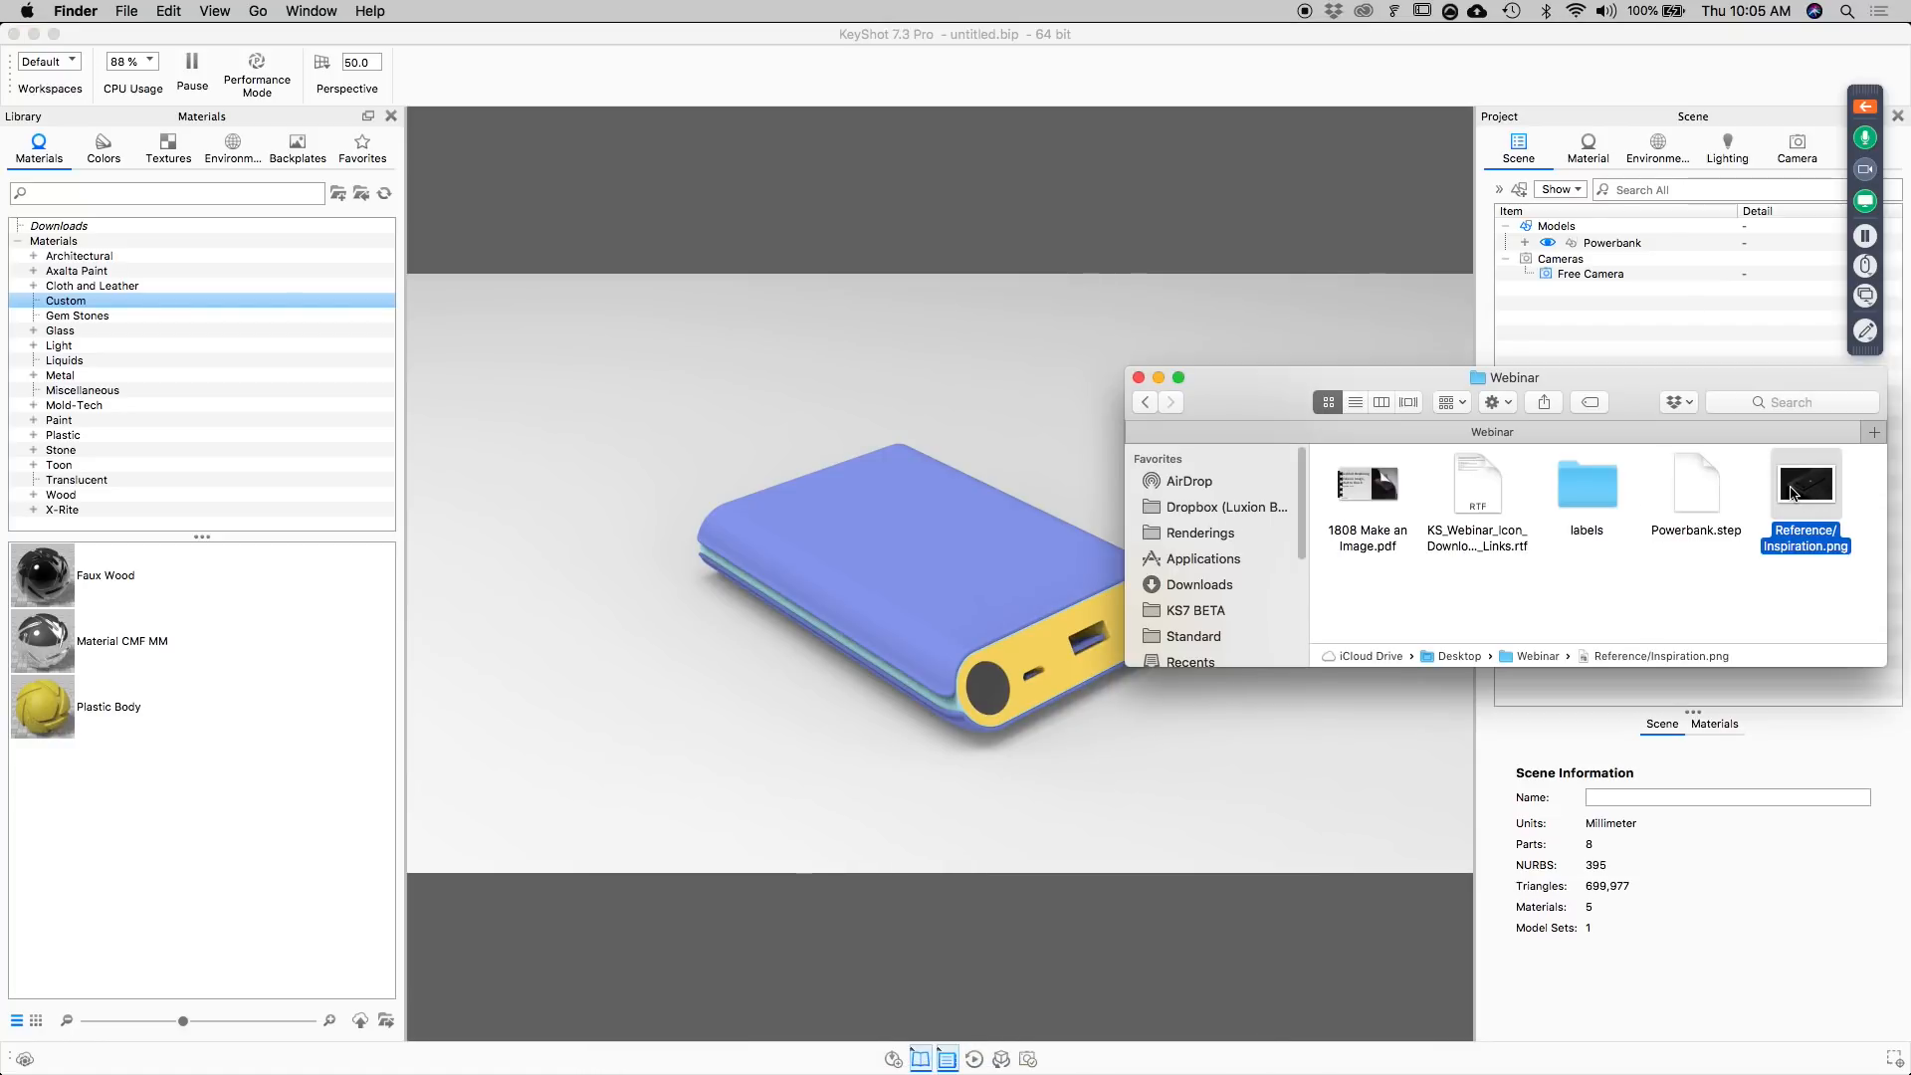
pyautogui.press('space')
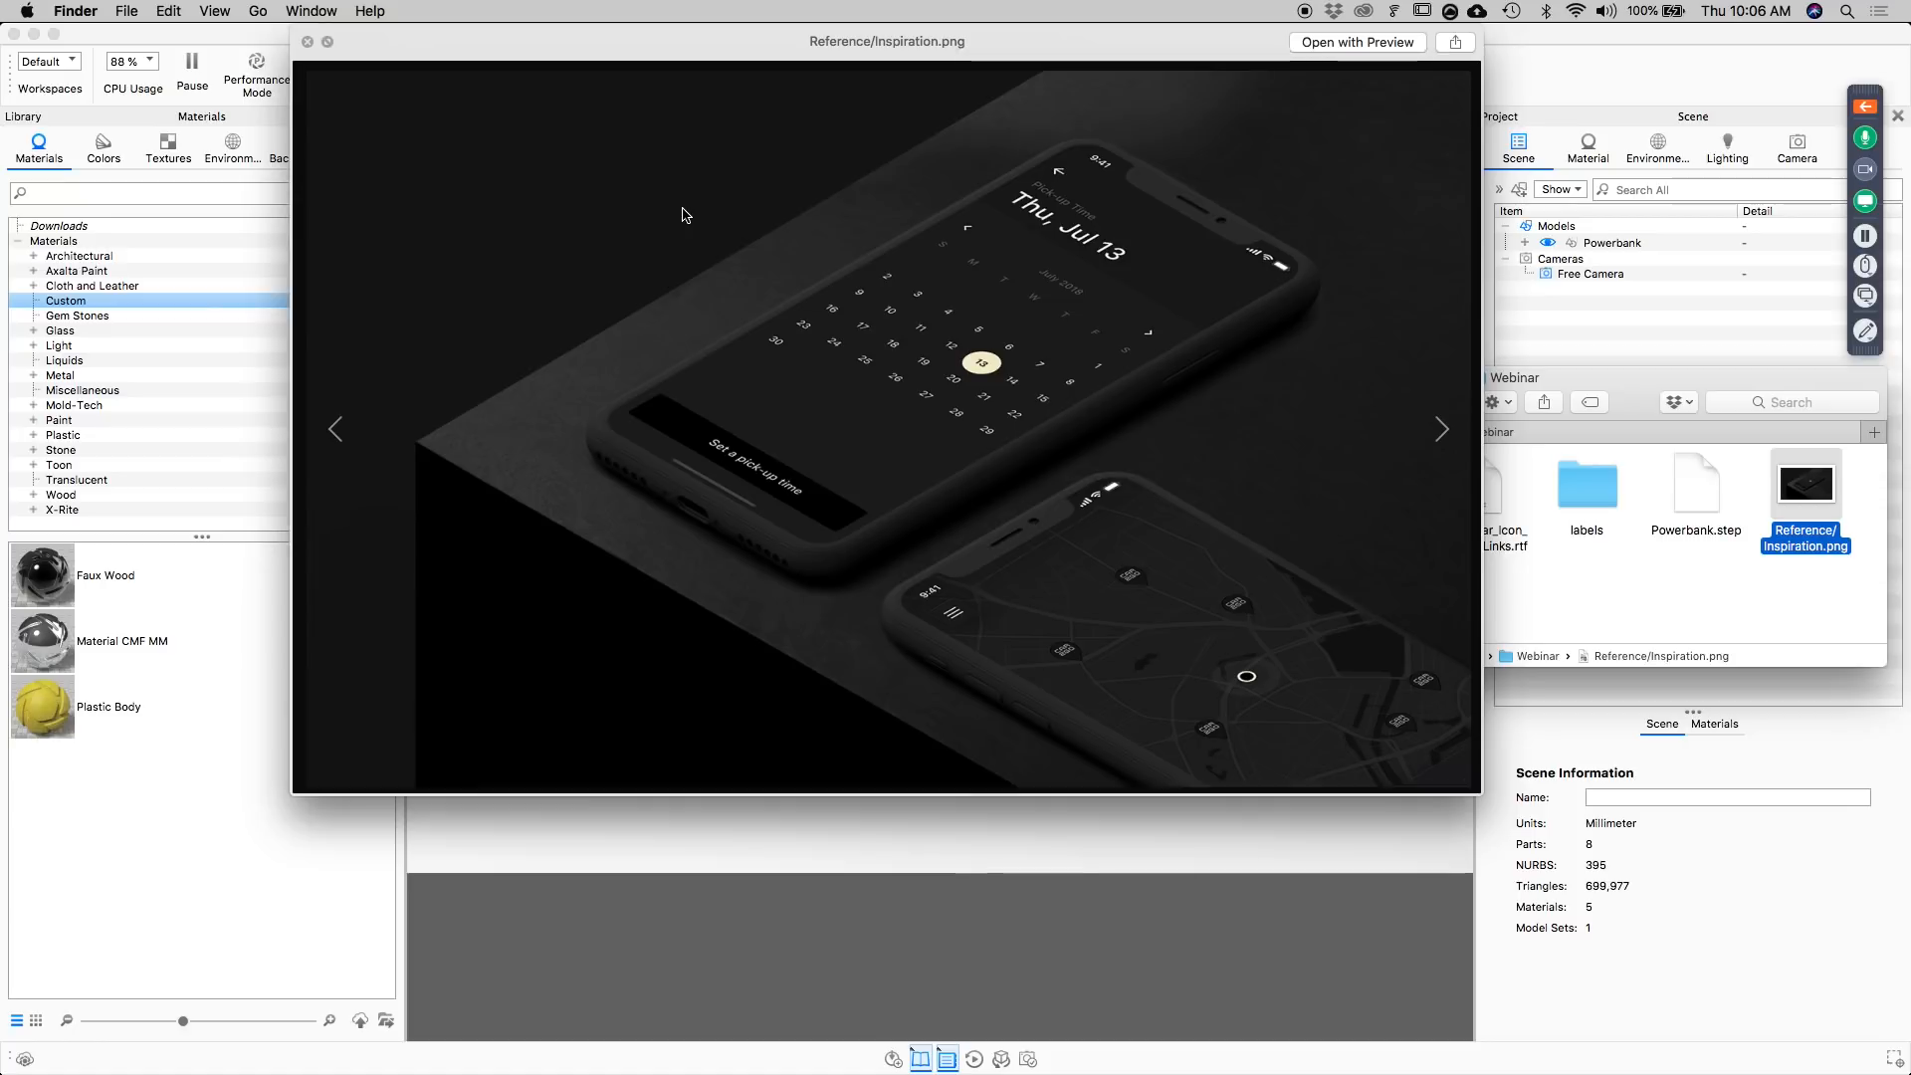
pyautogui.press('space')
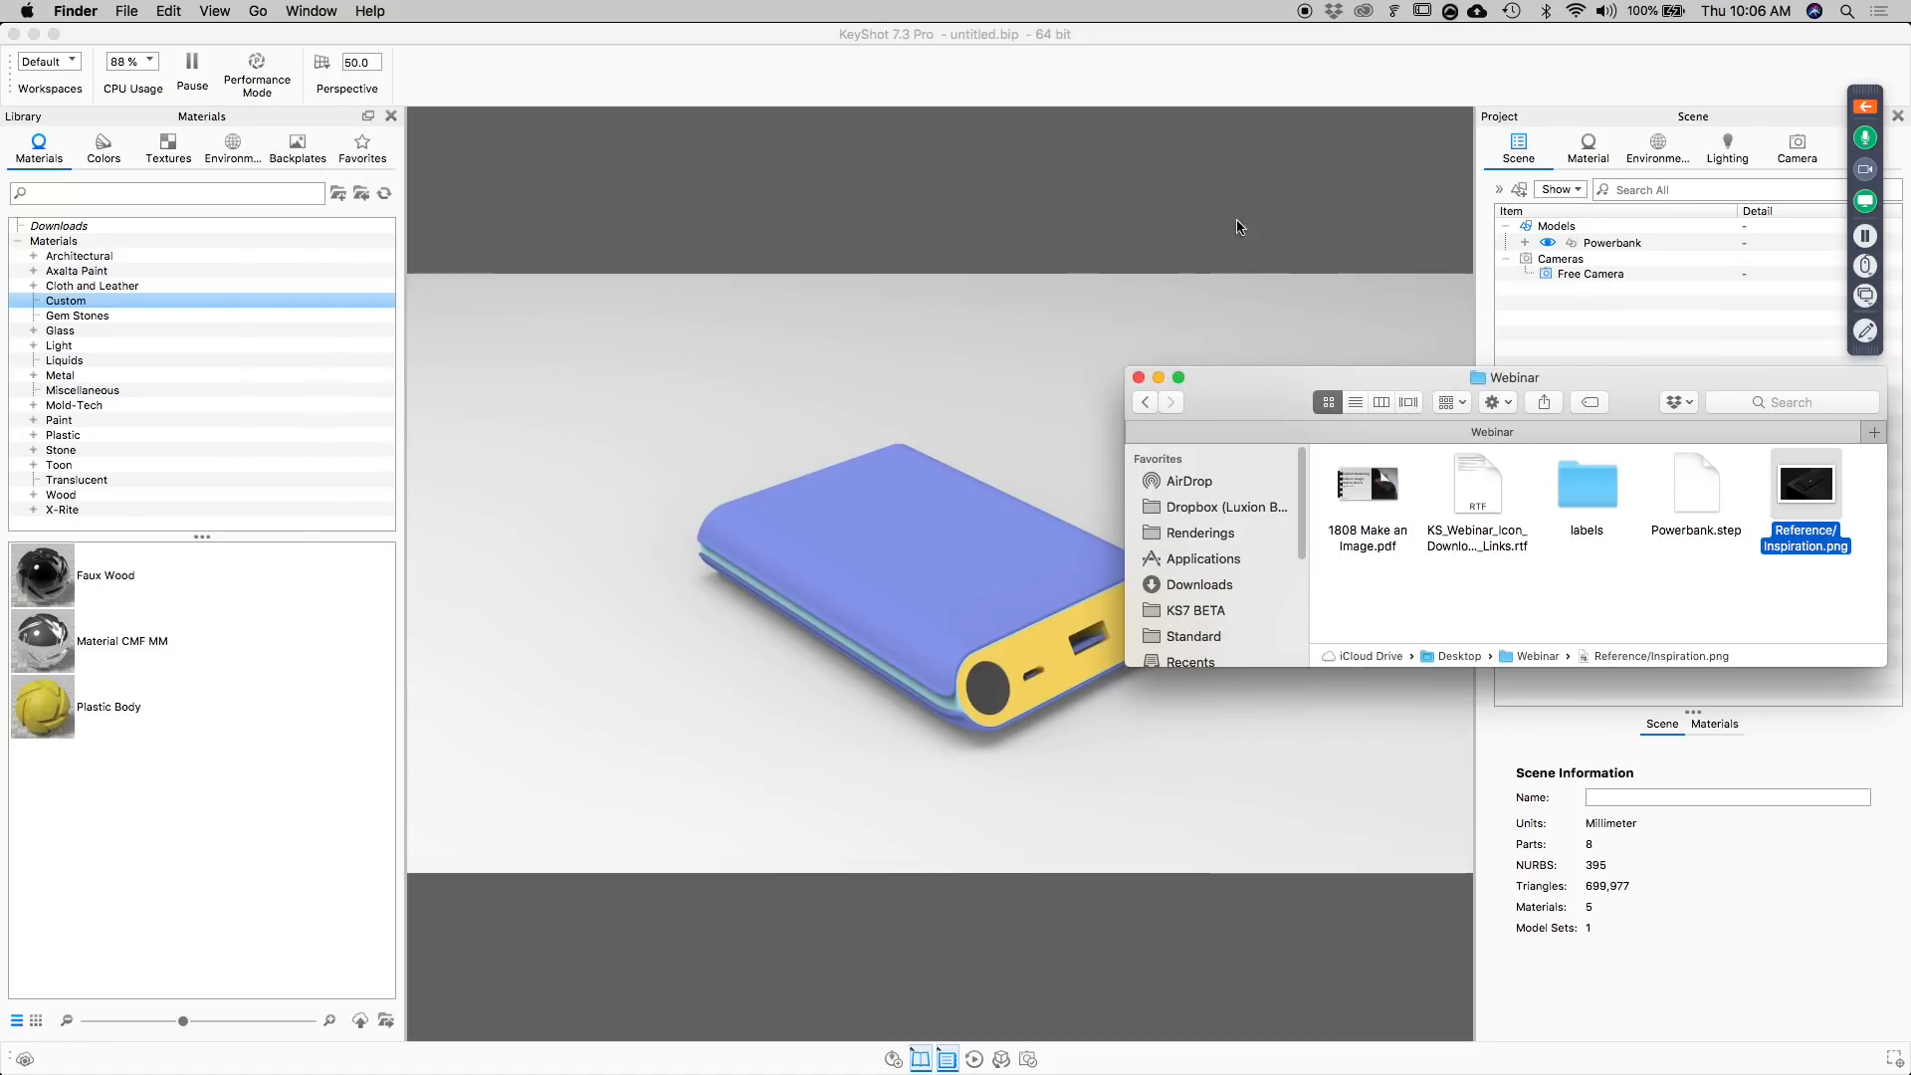
pyautogui.click(1240, 72)
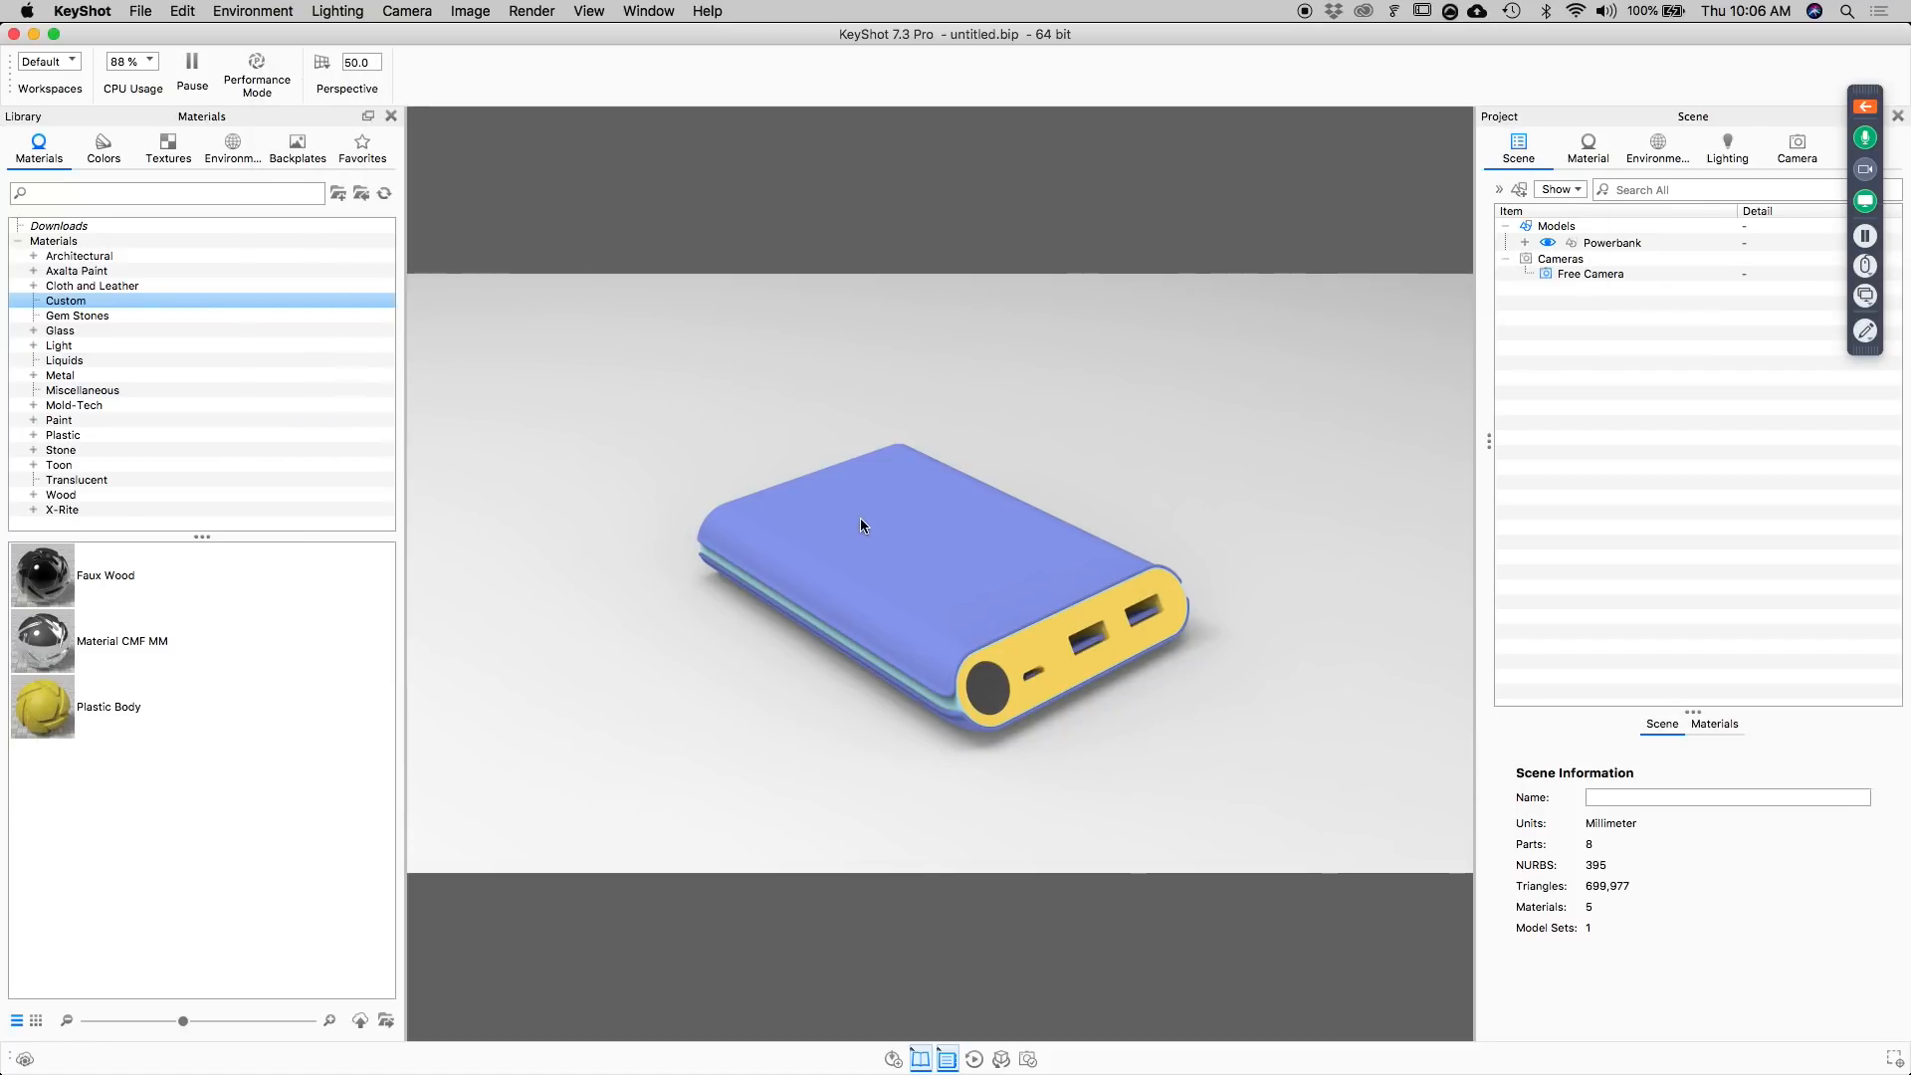
# Add a cube primitive to the scene alongside the power bank.
pyautogui.scroll(-4, 963, 602)
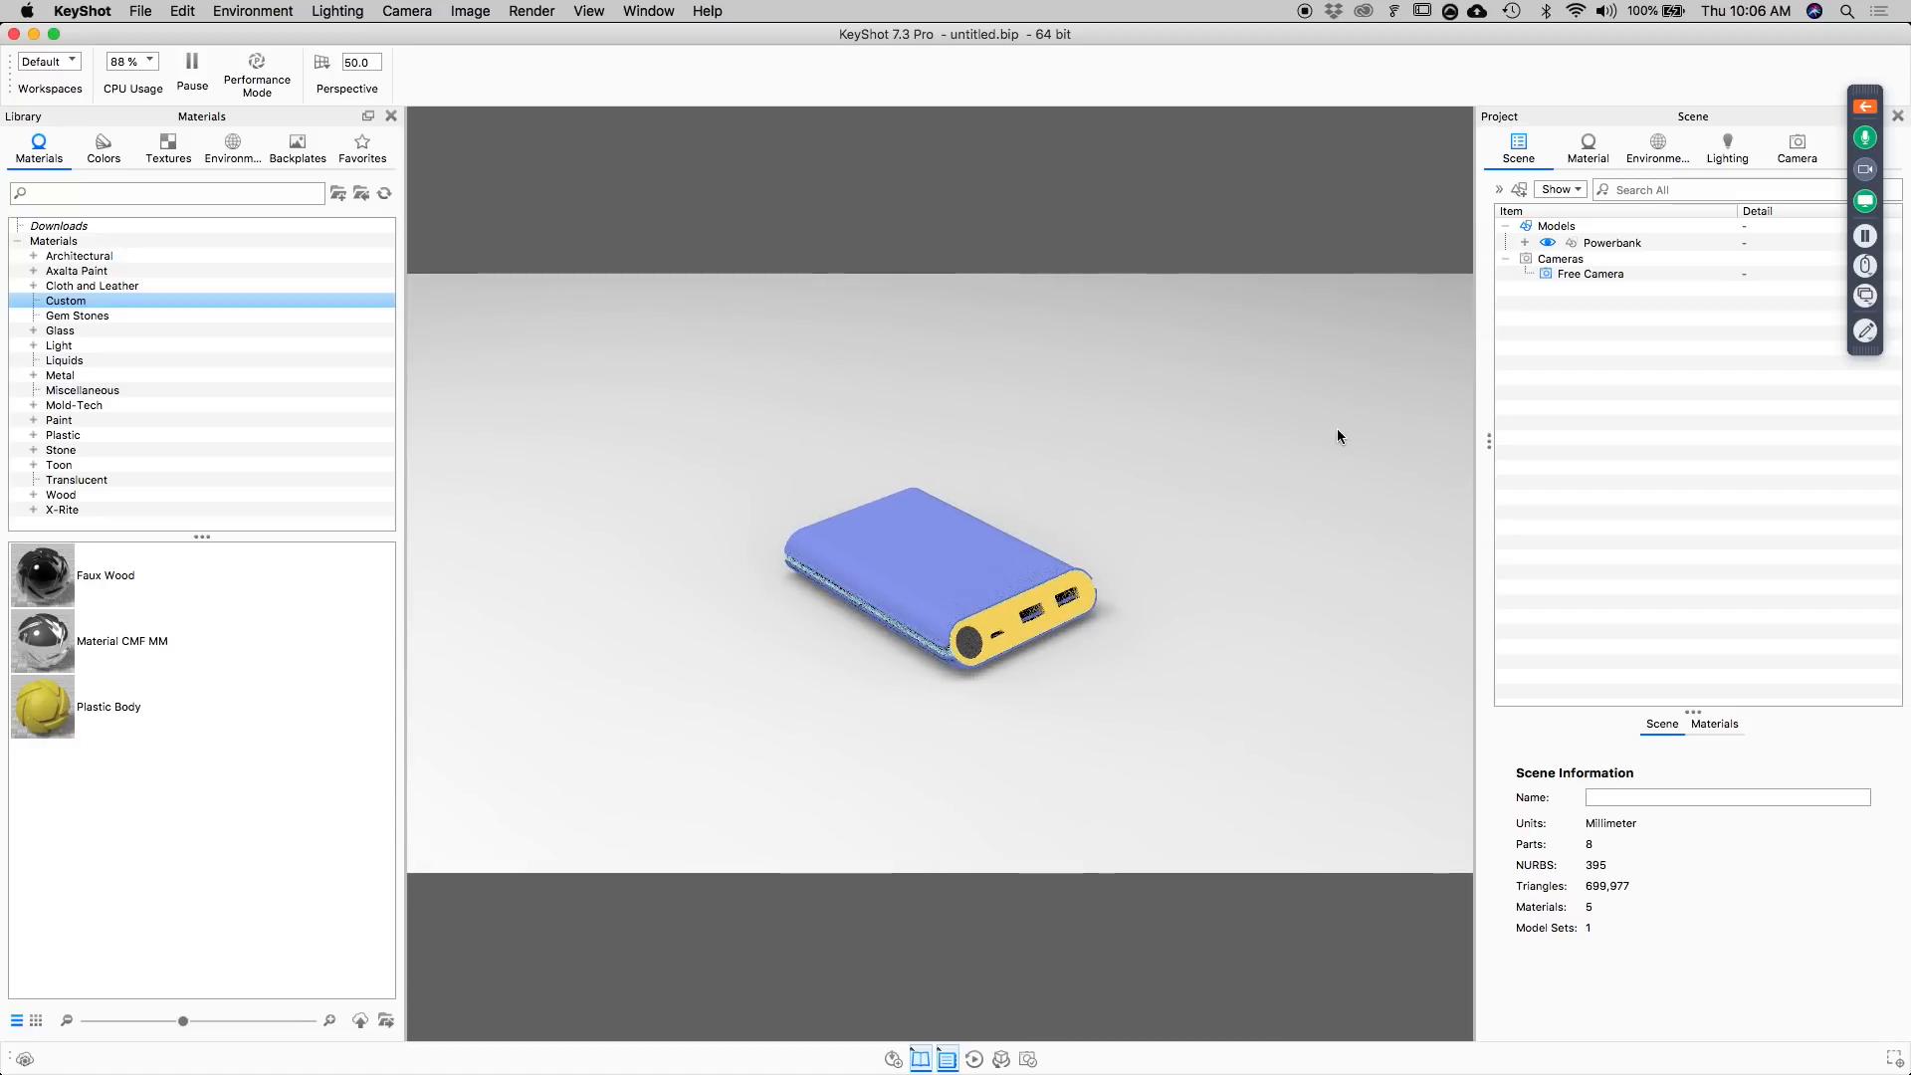
pyautogui.click(183, 11)
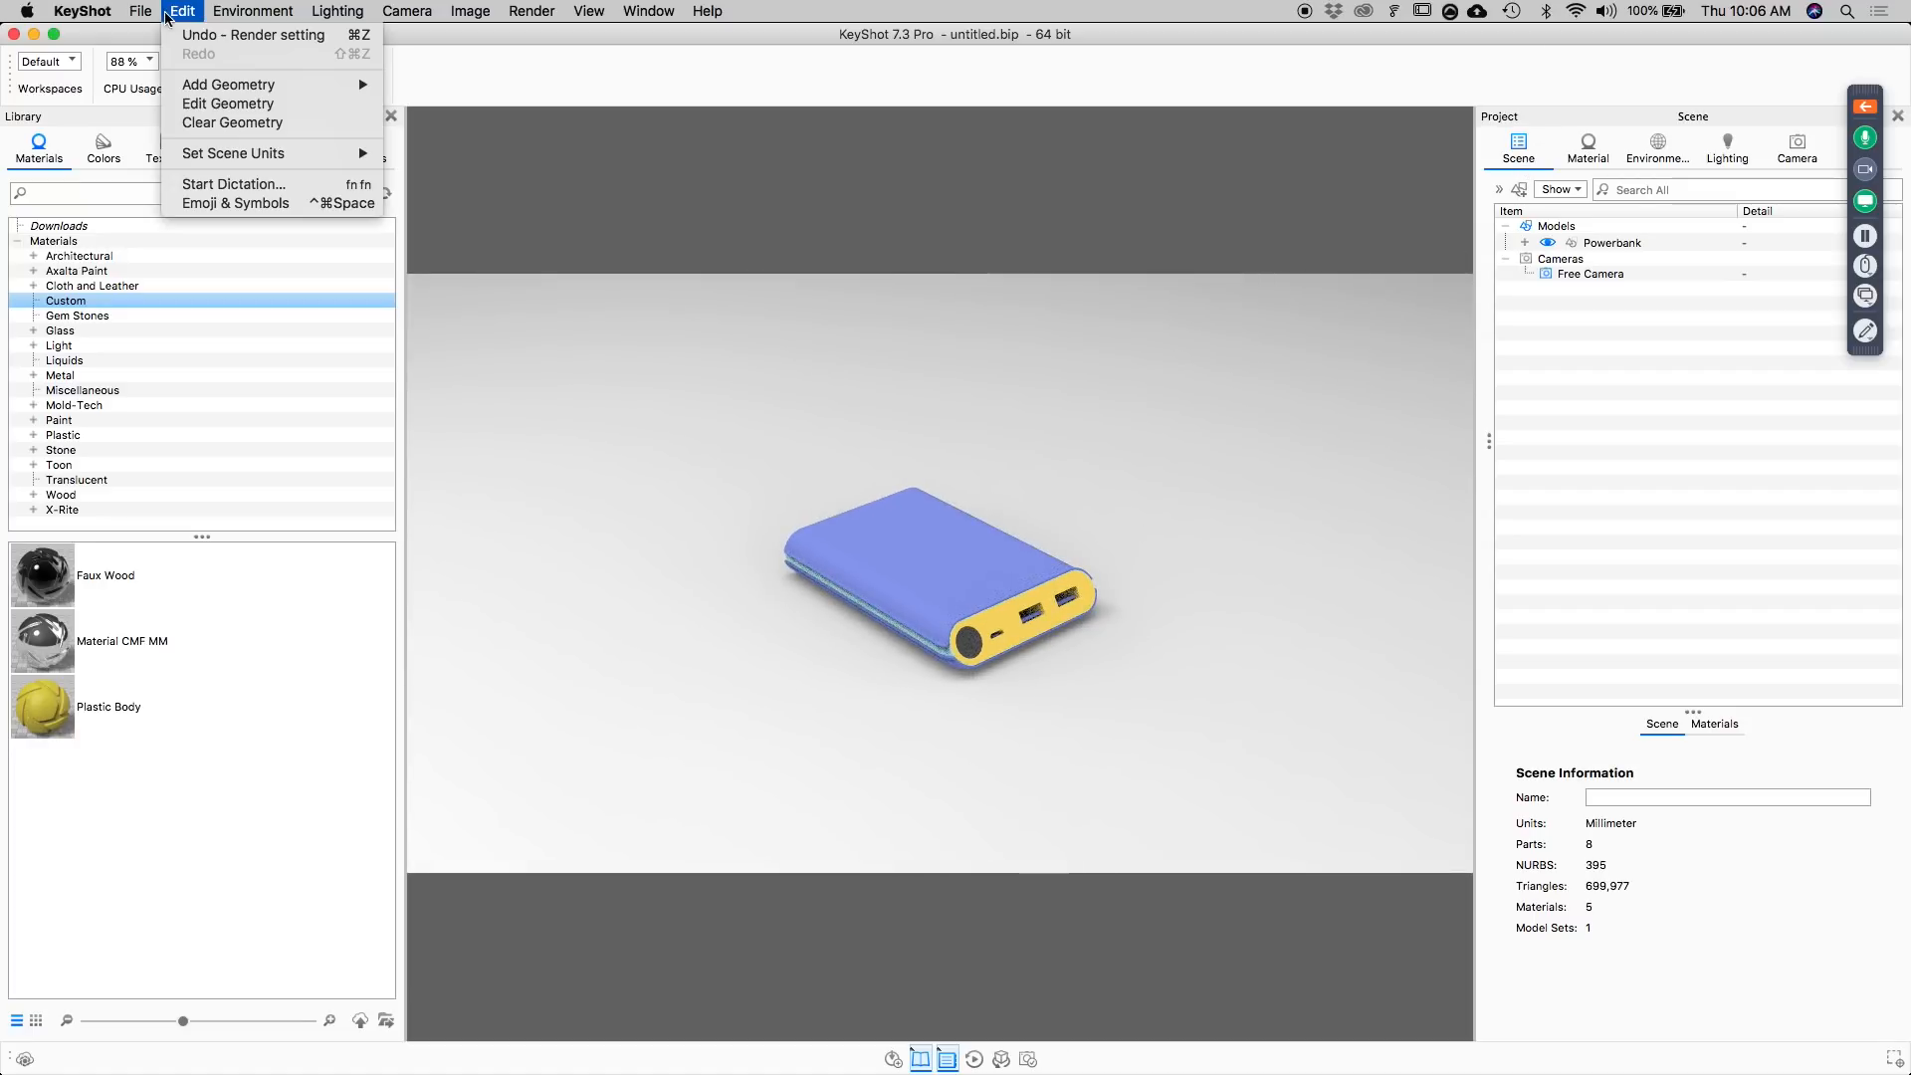
pyautogui.moveTo(214, 87)
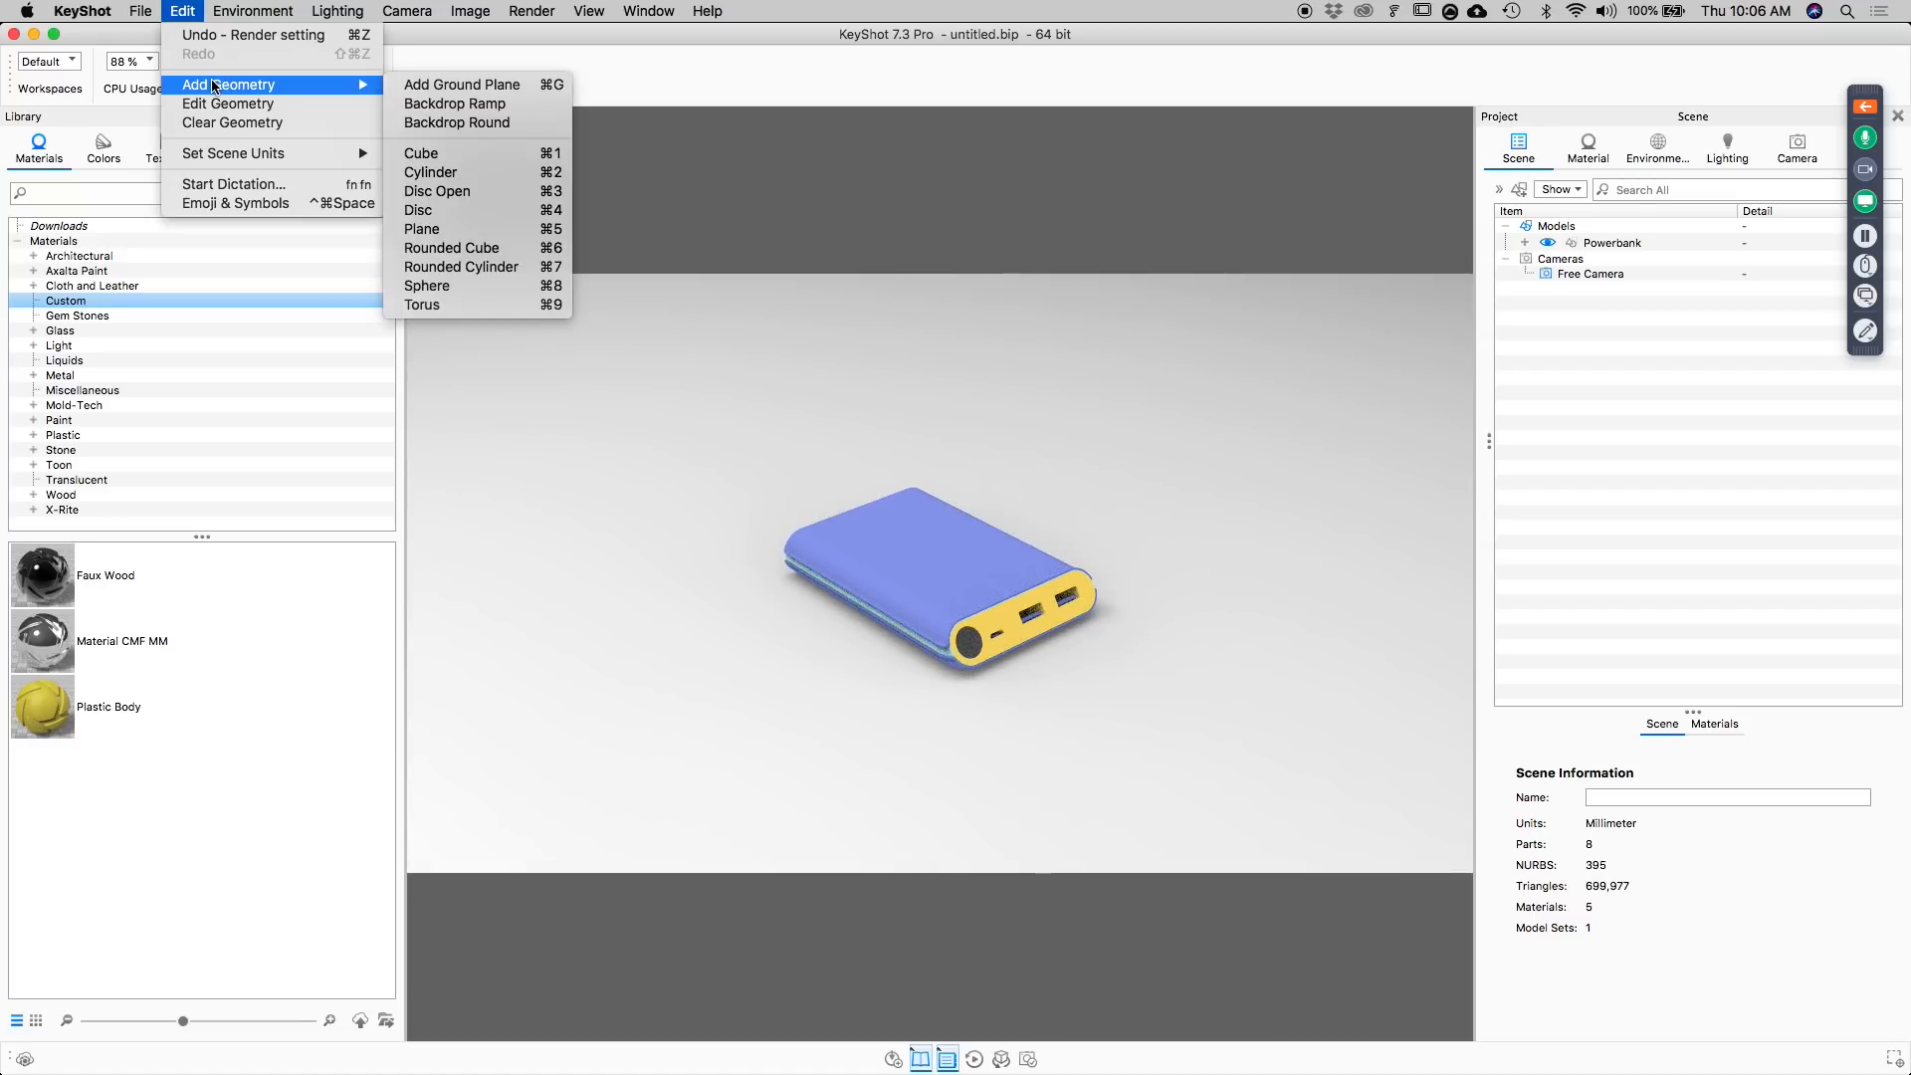
pyautogui.click(474, 156)
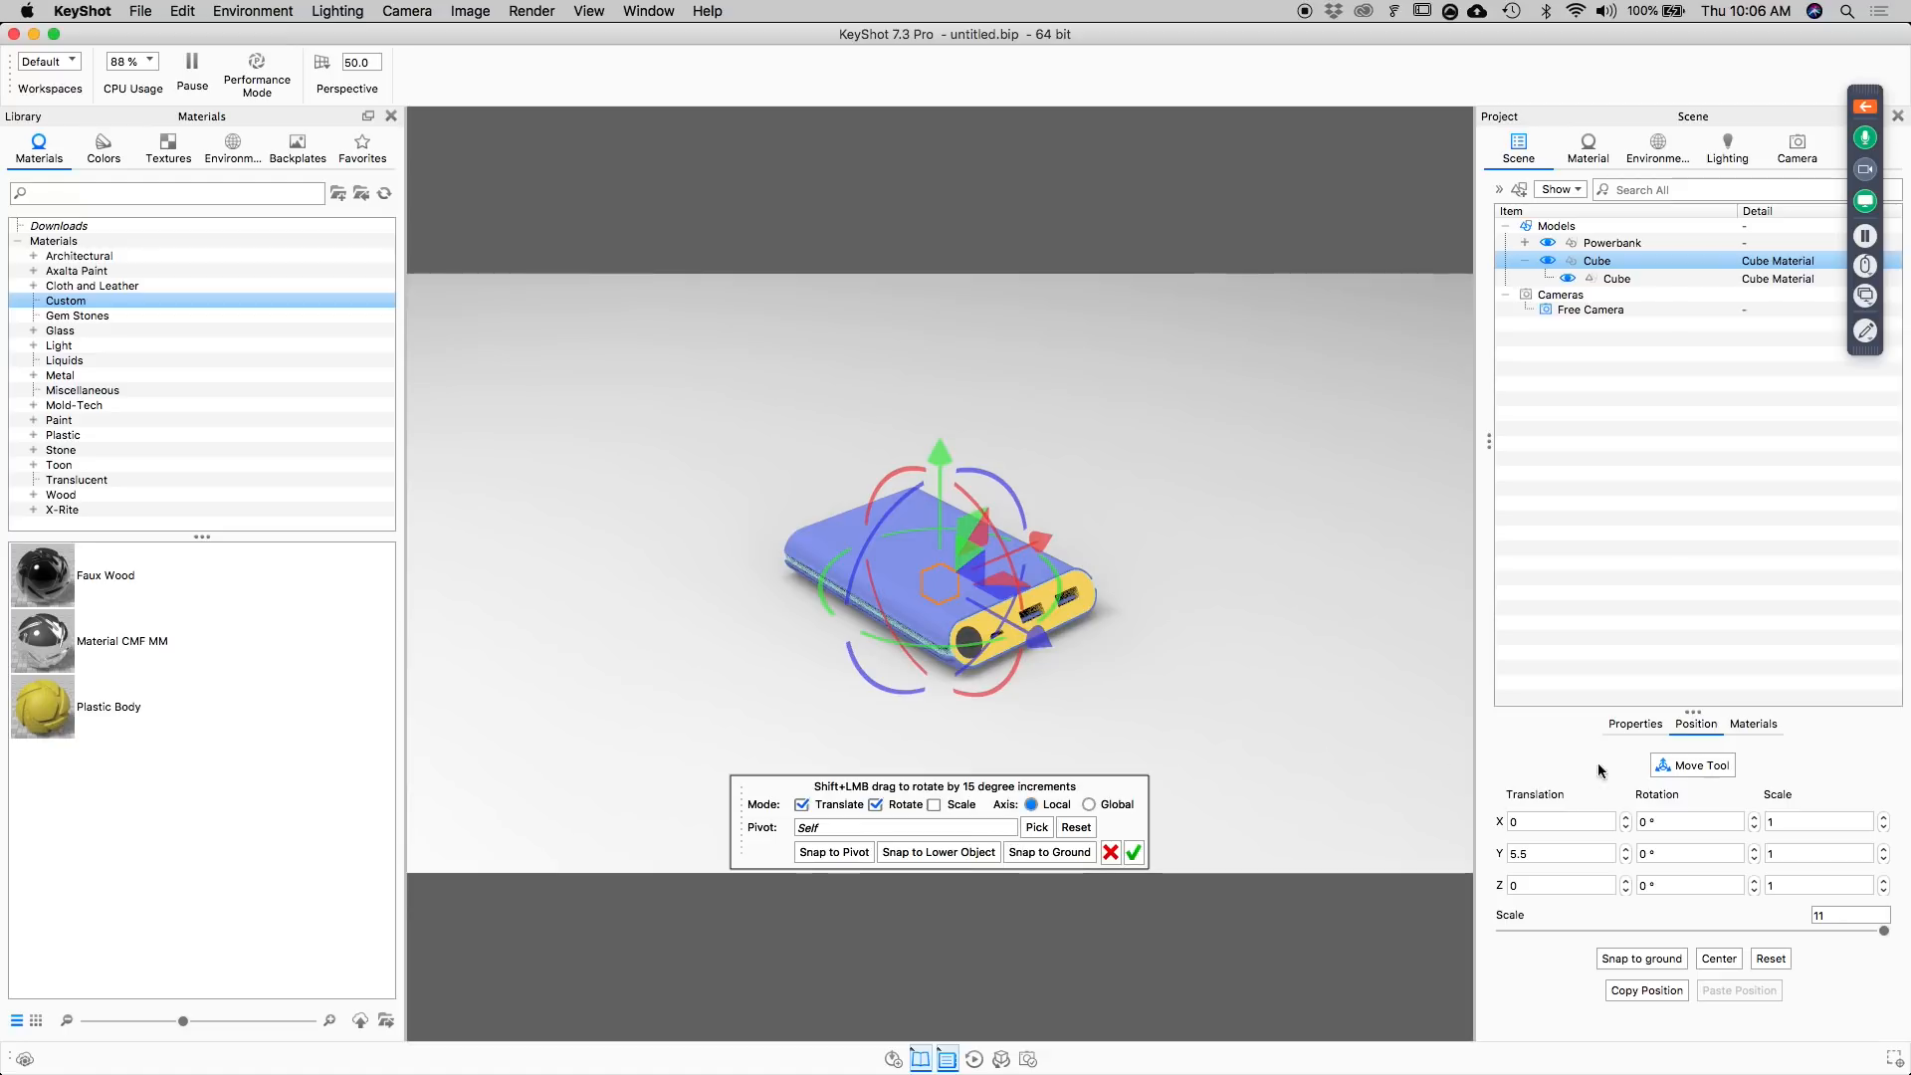
# Enable scaling for the cube, enlarge it uniformly to a scale of about 278.3, and snap it to the ground.
pyautogui.click(933, 804)
pyautogui.moveTo(937, 588); pyautogui.dragTo(1053, 545)
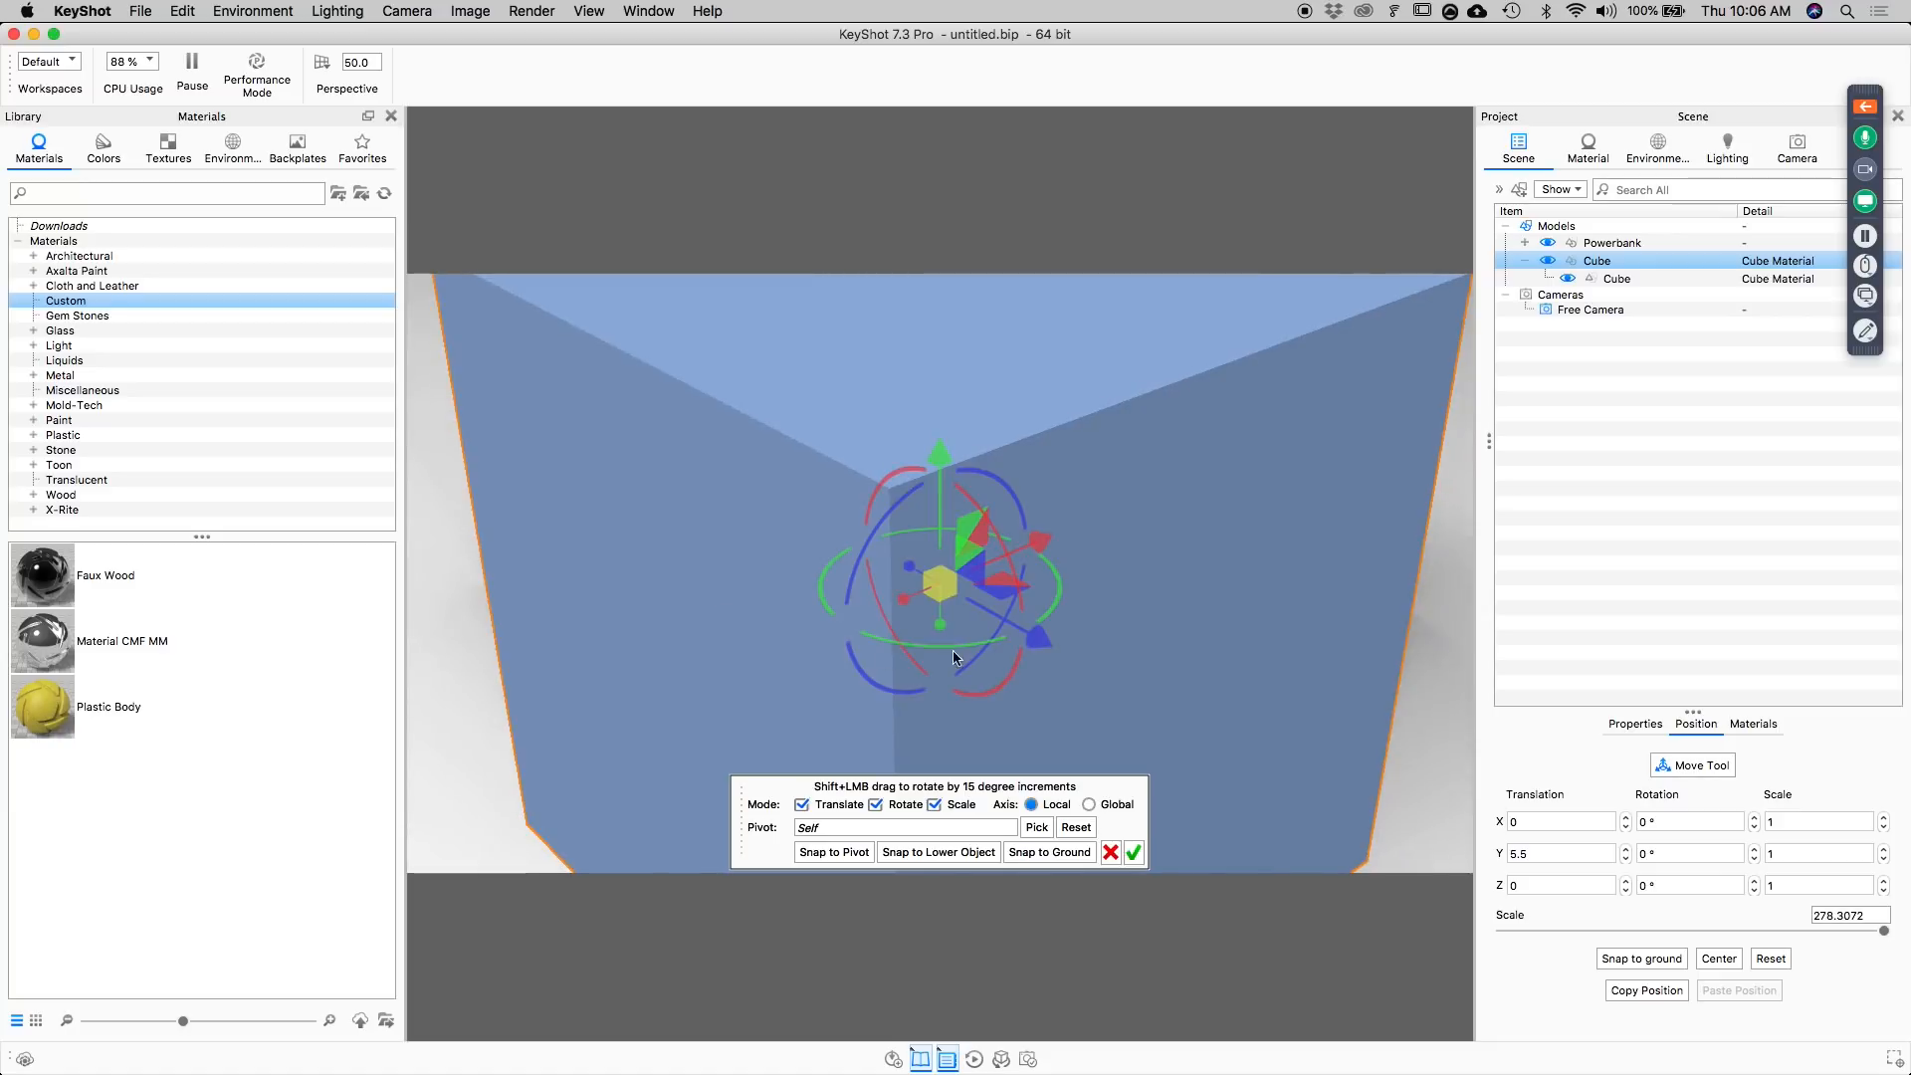
pyautogui.click(1036, 854)
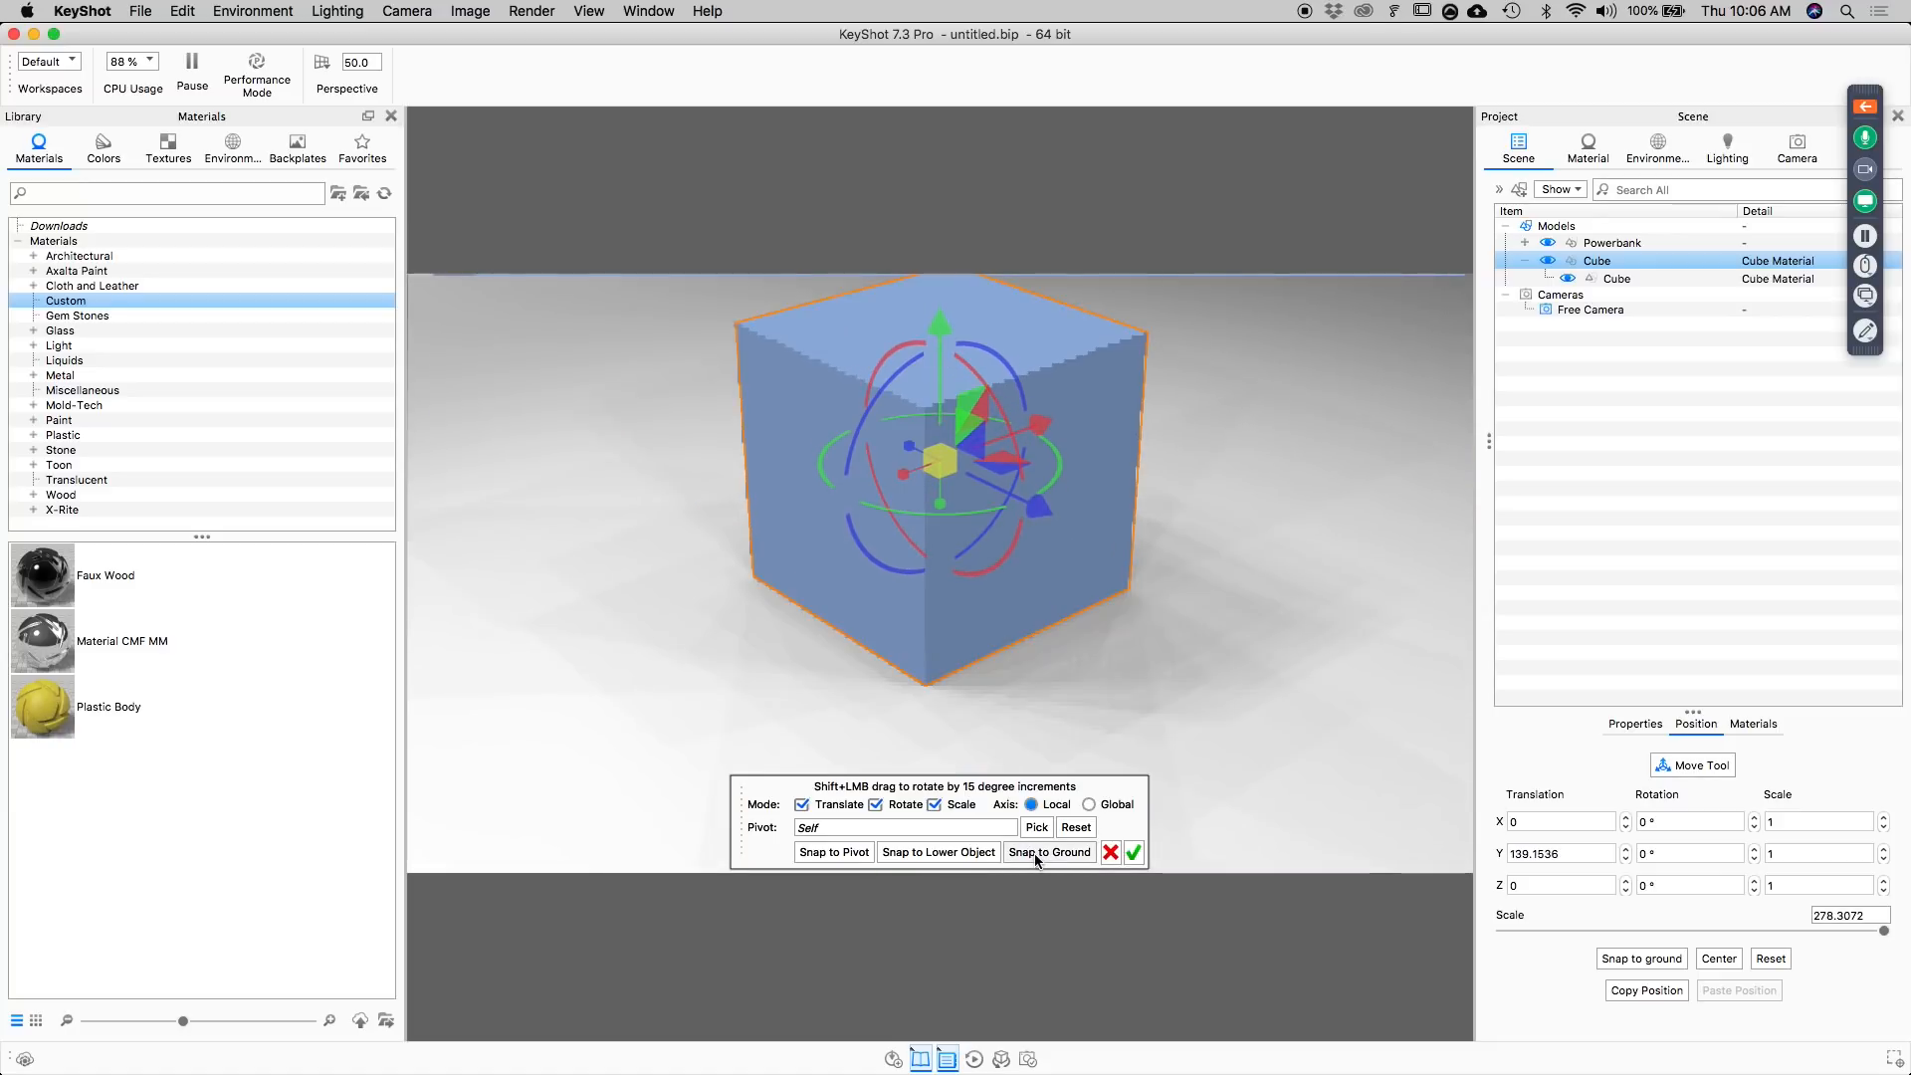
pyautogui.click(1133, 853)
# Raise the Powerbank model out of the cube and snap it down onto the cube's upper face.
pyautogui.moveTo(1231, 489); pyautogui.dragTo(1168, 567)
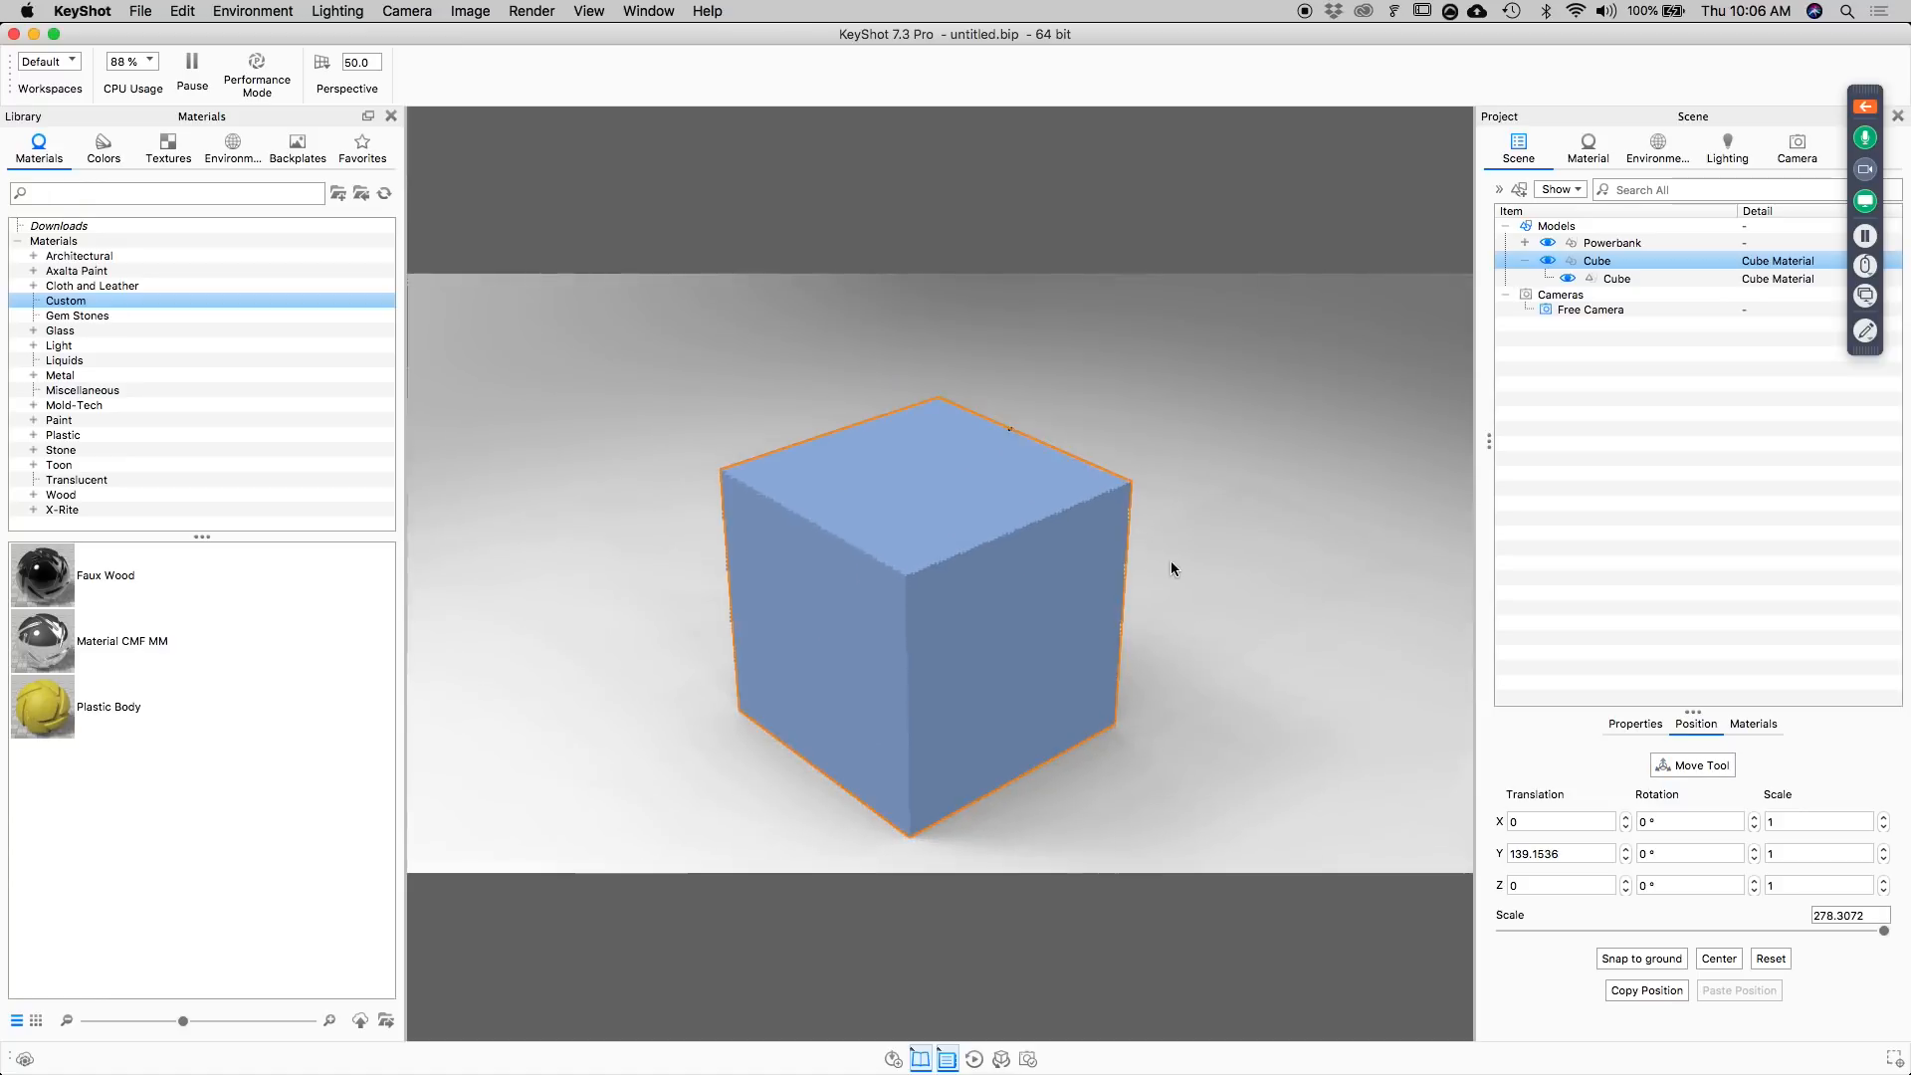
pyautogui.click(1599, 245)
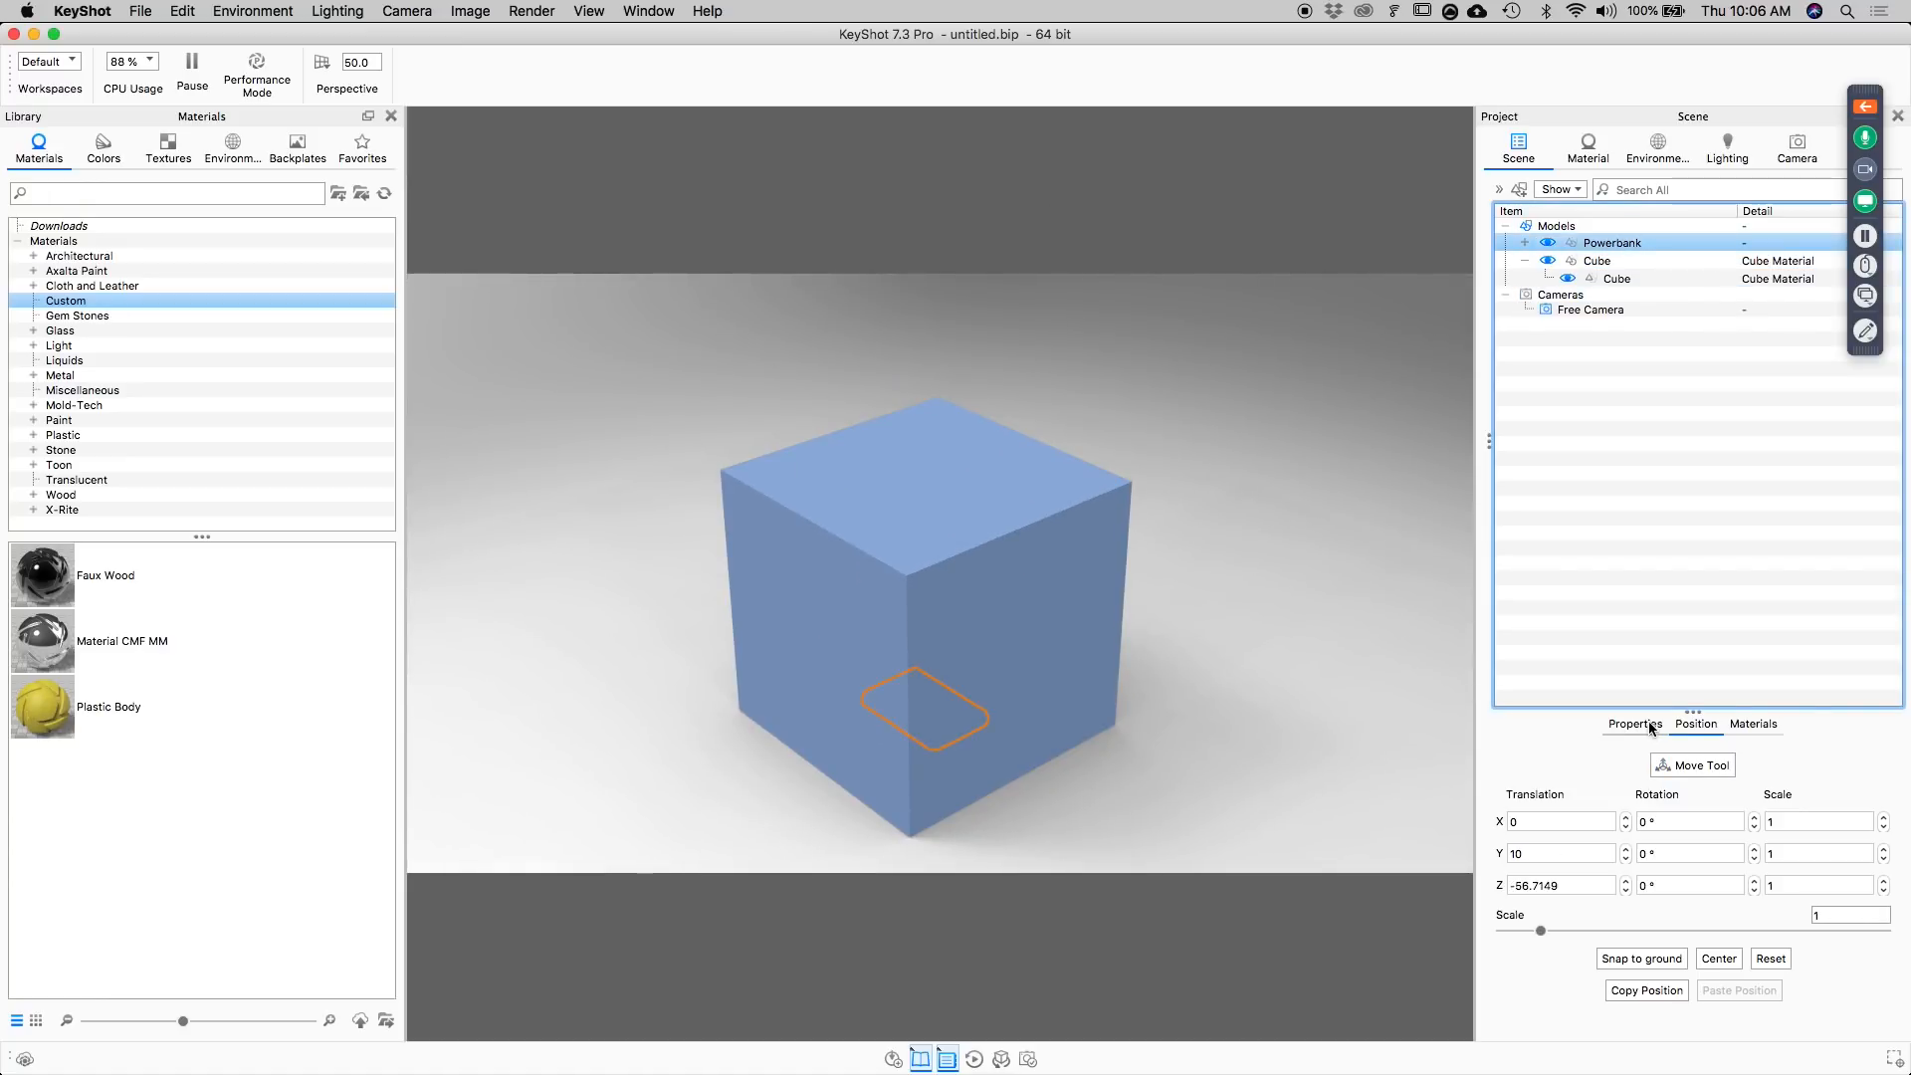
pyautogui.click(1696, 766)
pyautogui.moveTo(932, 597); pyautogui.dragTo(883, 229)
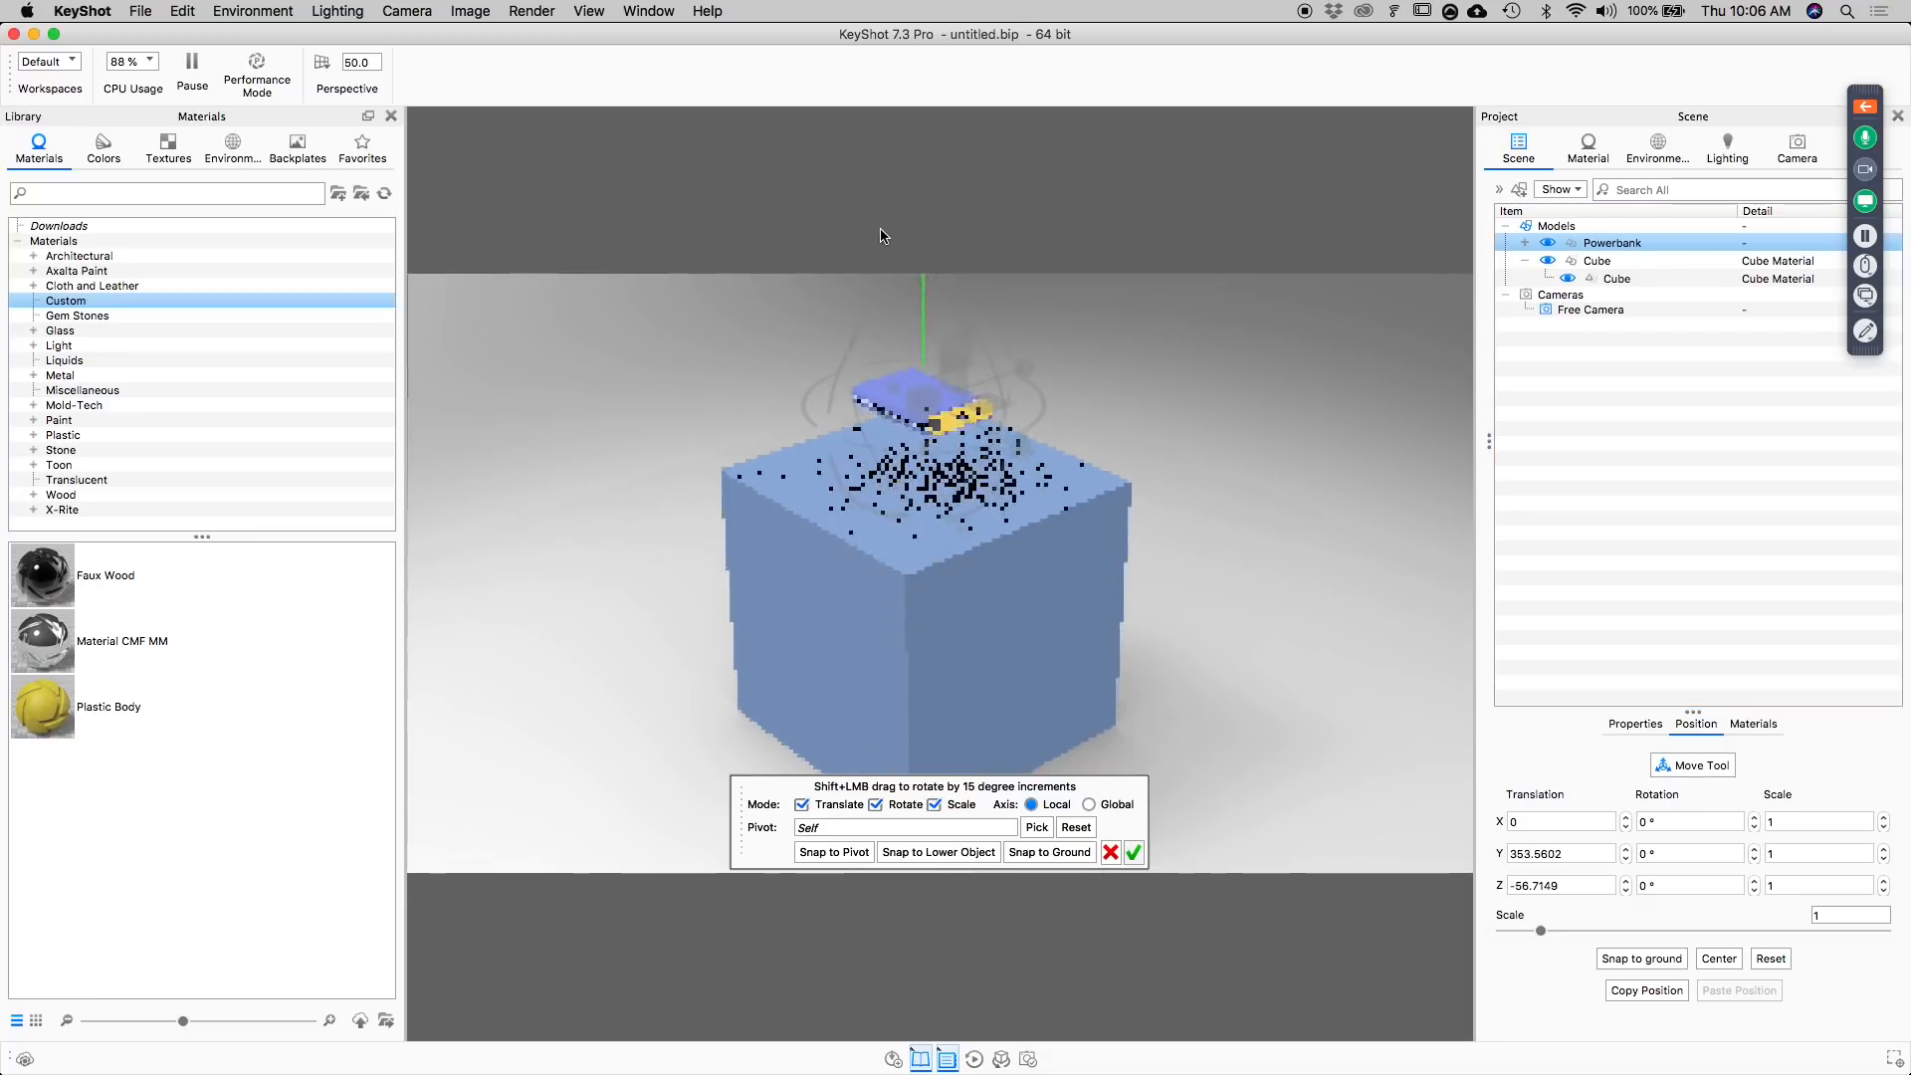
pyautogui.click(991, 853)
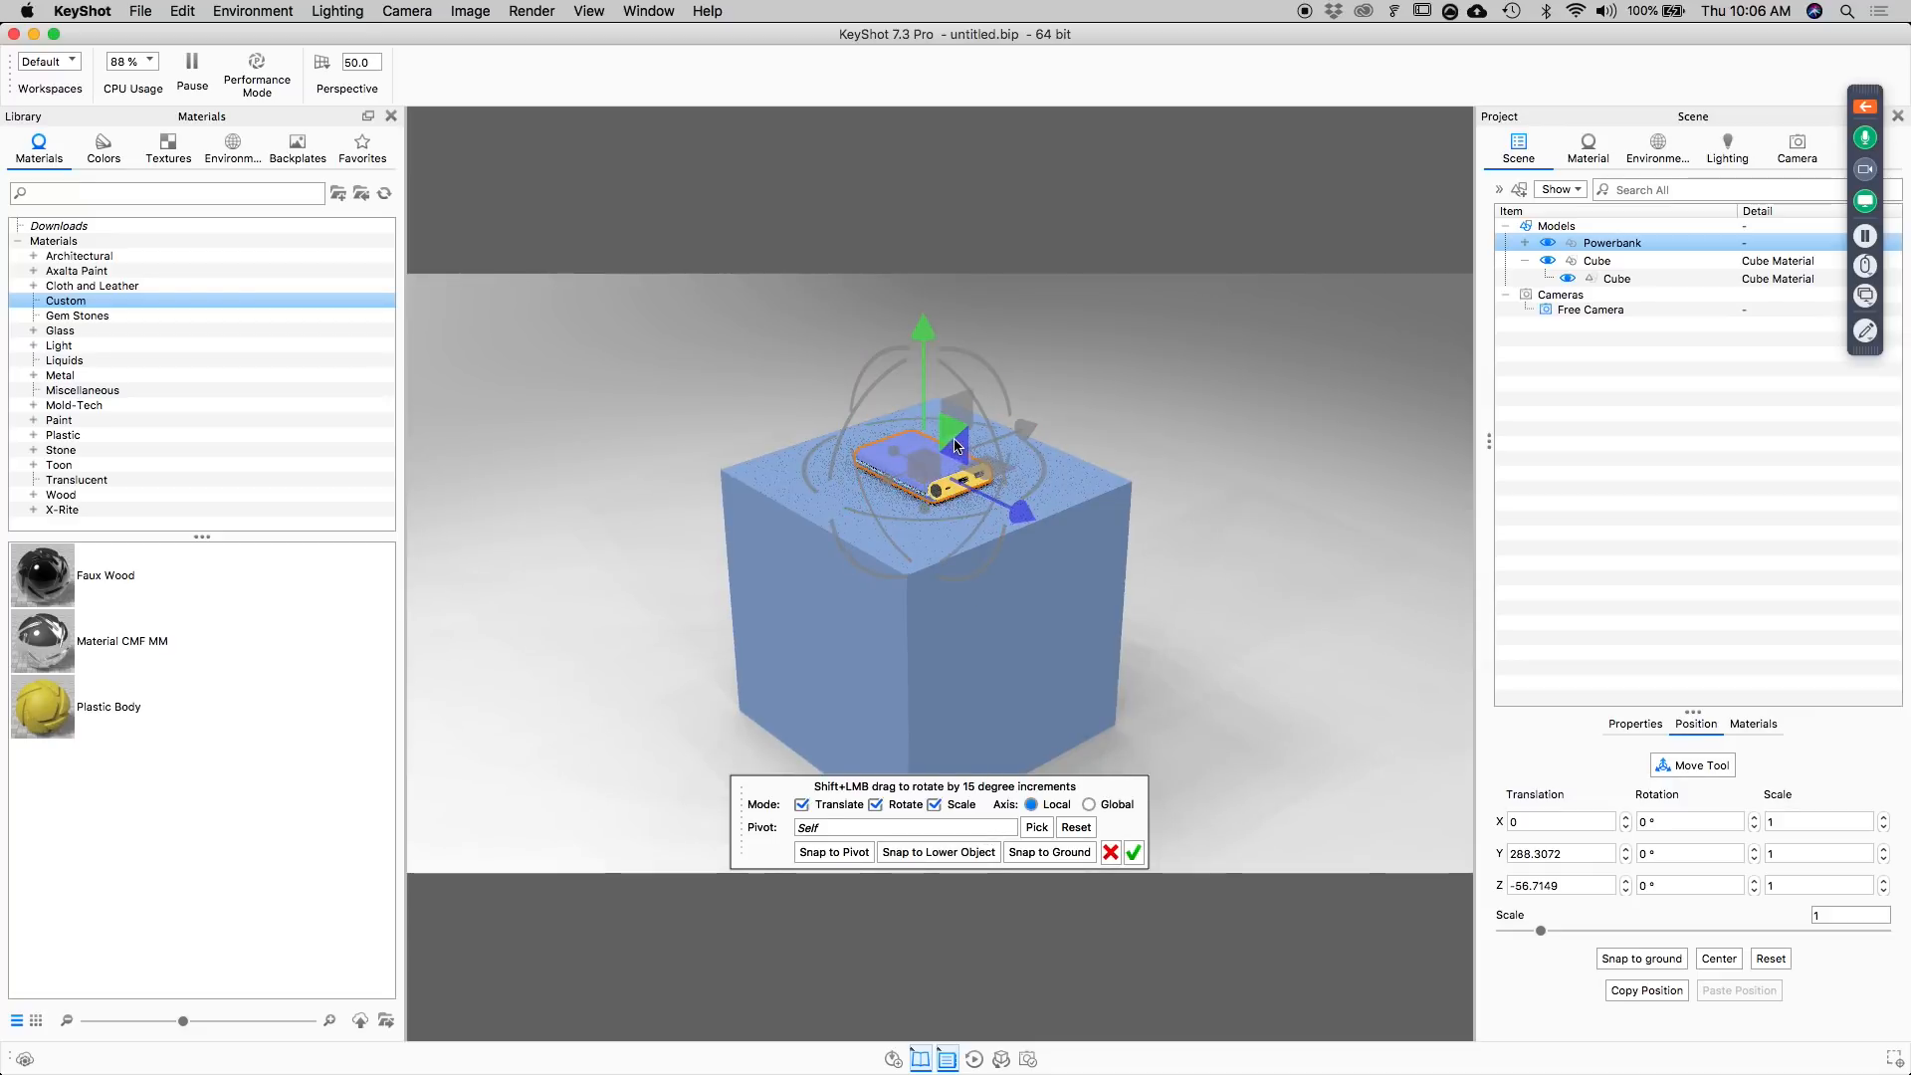
pyautogui.moveTo(955, 443)
pyautogui.mouseDown()
pyautogui.moveTo(959, 471)
pyautogui.moveTo(953, 443)
pyautogui.mouseUp()
pyautogui.click(1038, 854)
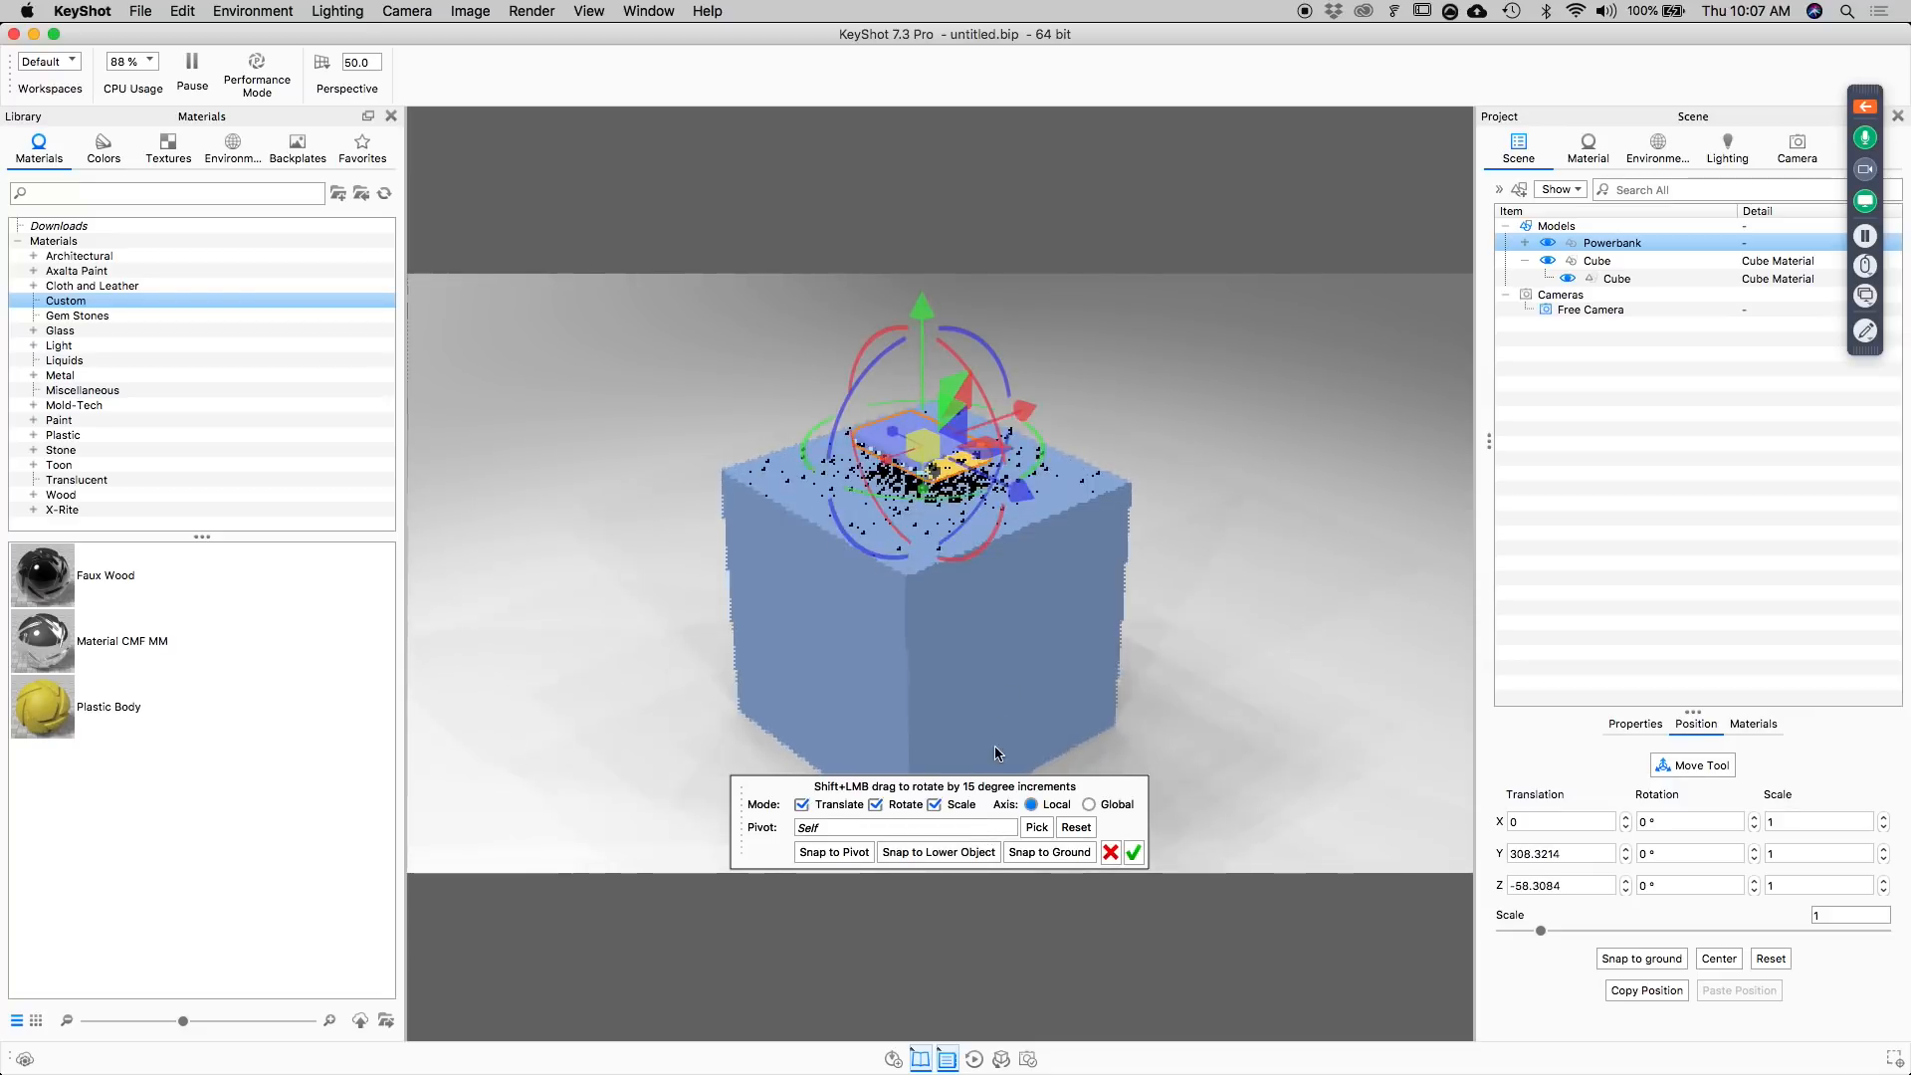
pyautogui.click(973, 853)
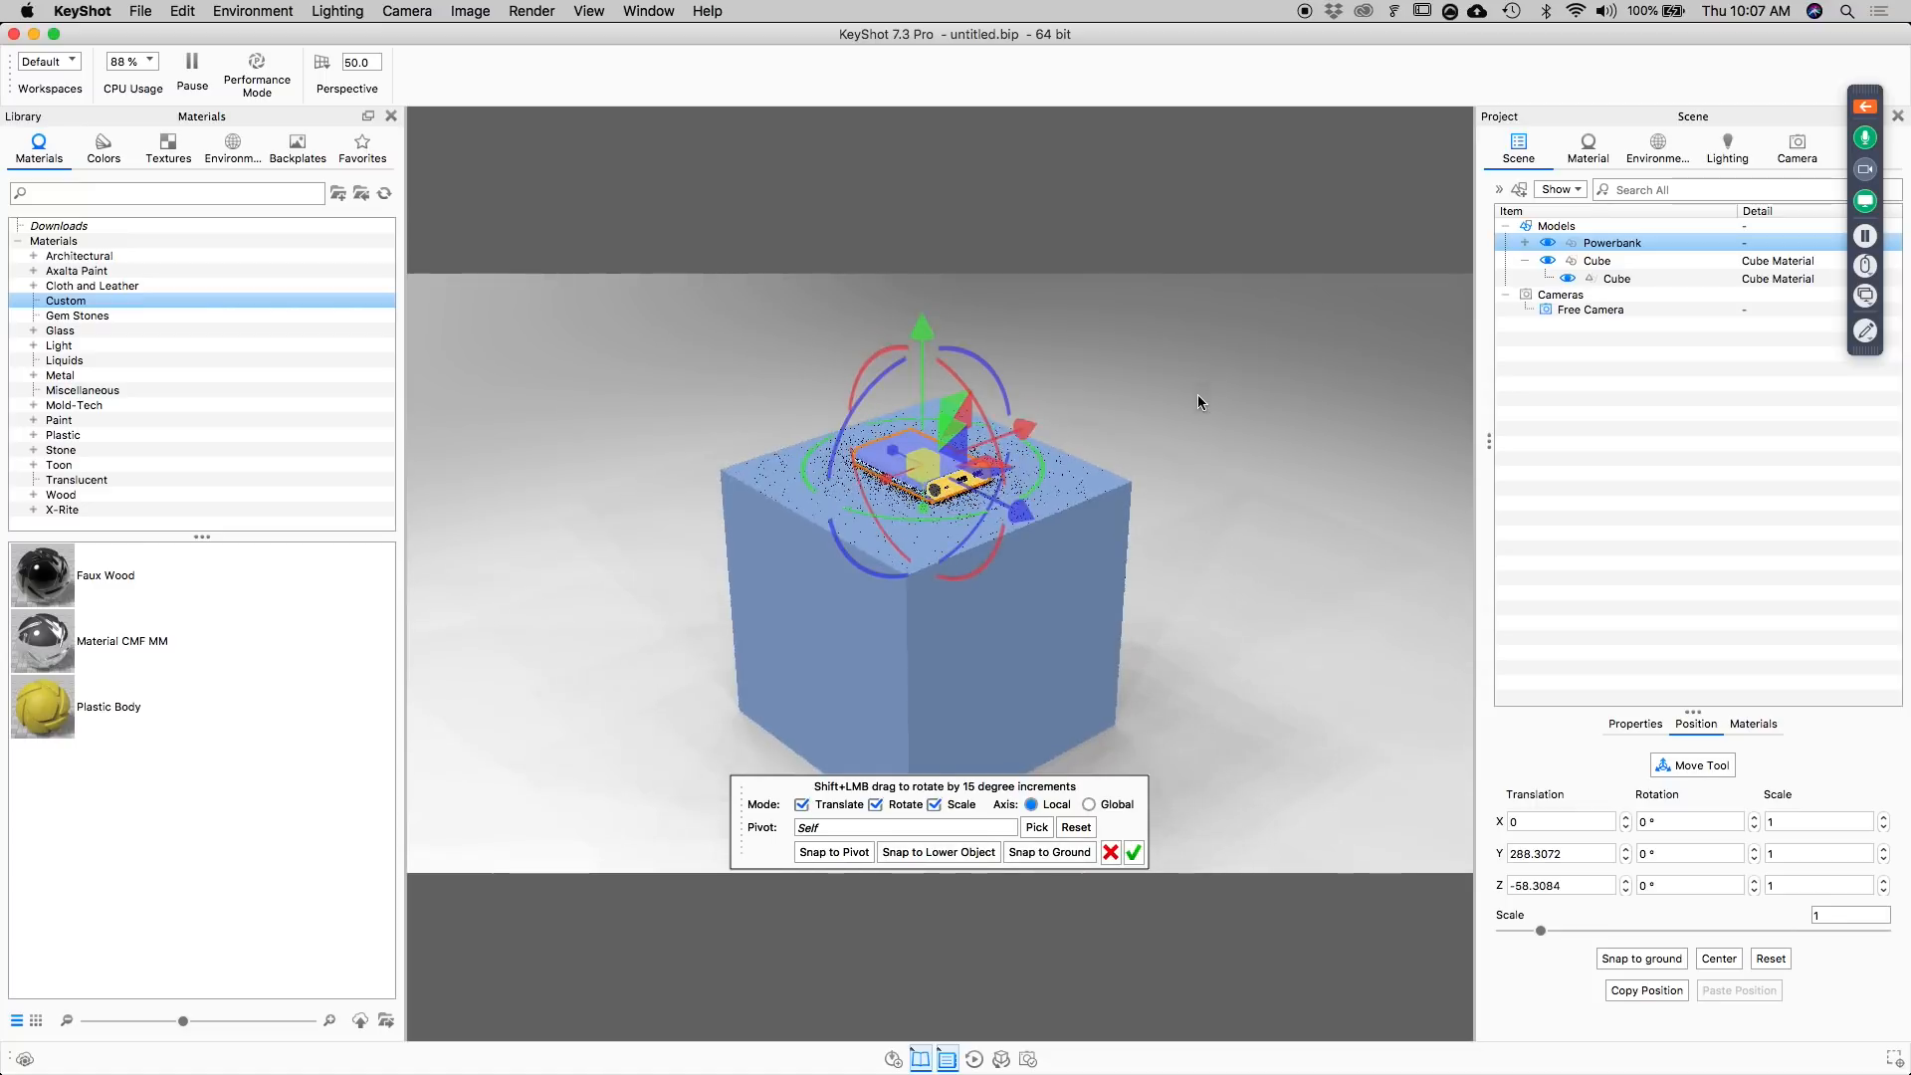
# Shift the Powerbank across the cube's upper face to about X -65.4, Z -1.1 and rotate it about -6.3° around Y.
pyautogui.moveTo(1198, 392); pyautogui.dragTo(980, 669)
pyautogui.moveTo(999, 591); pyautogui.dragTo(973, 711)
pyautogui.moveTo(1306, 612); pyautogui.dragTo(1294, 460)
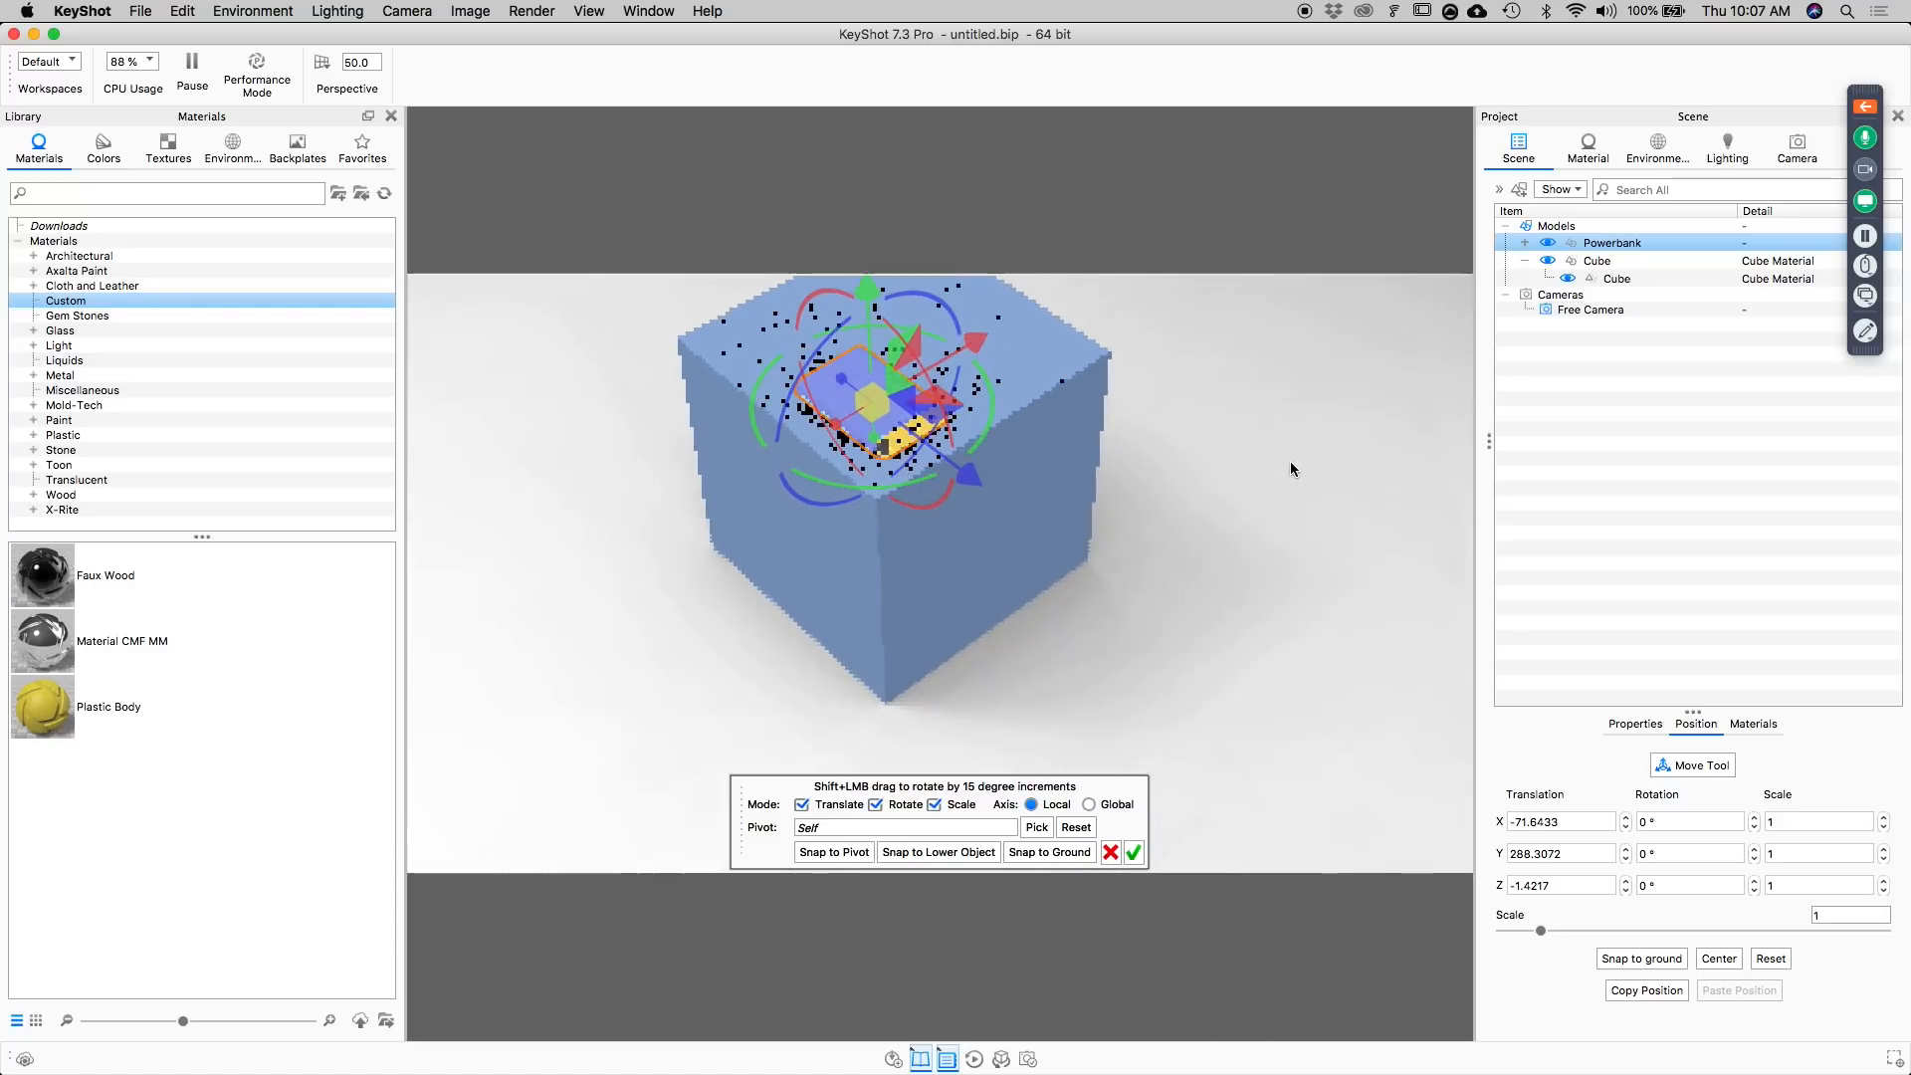
pyautogui.moveTo(992, 428); pyautogui.dragTo(989, 426)
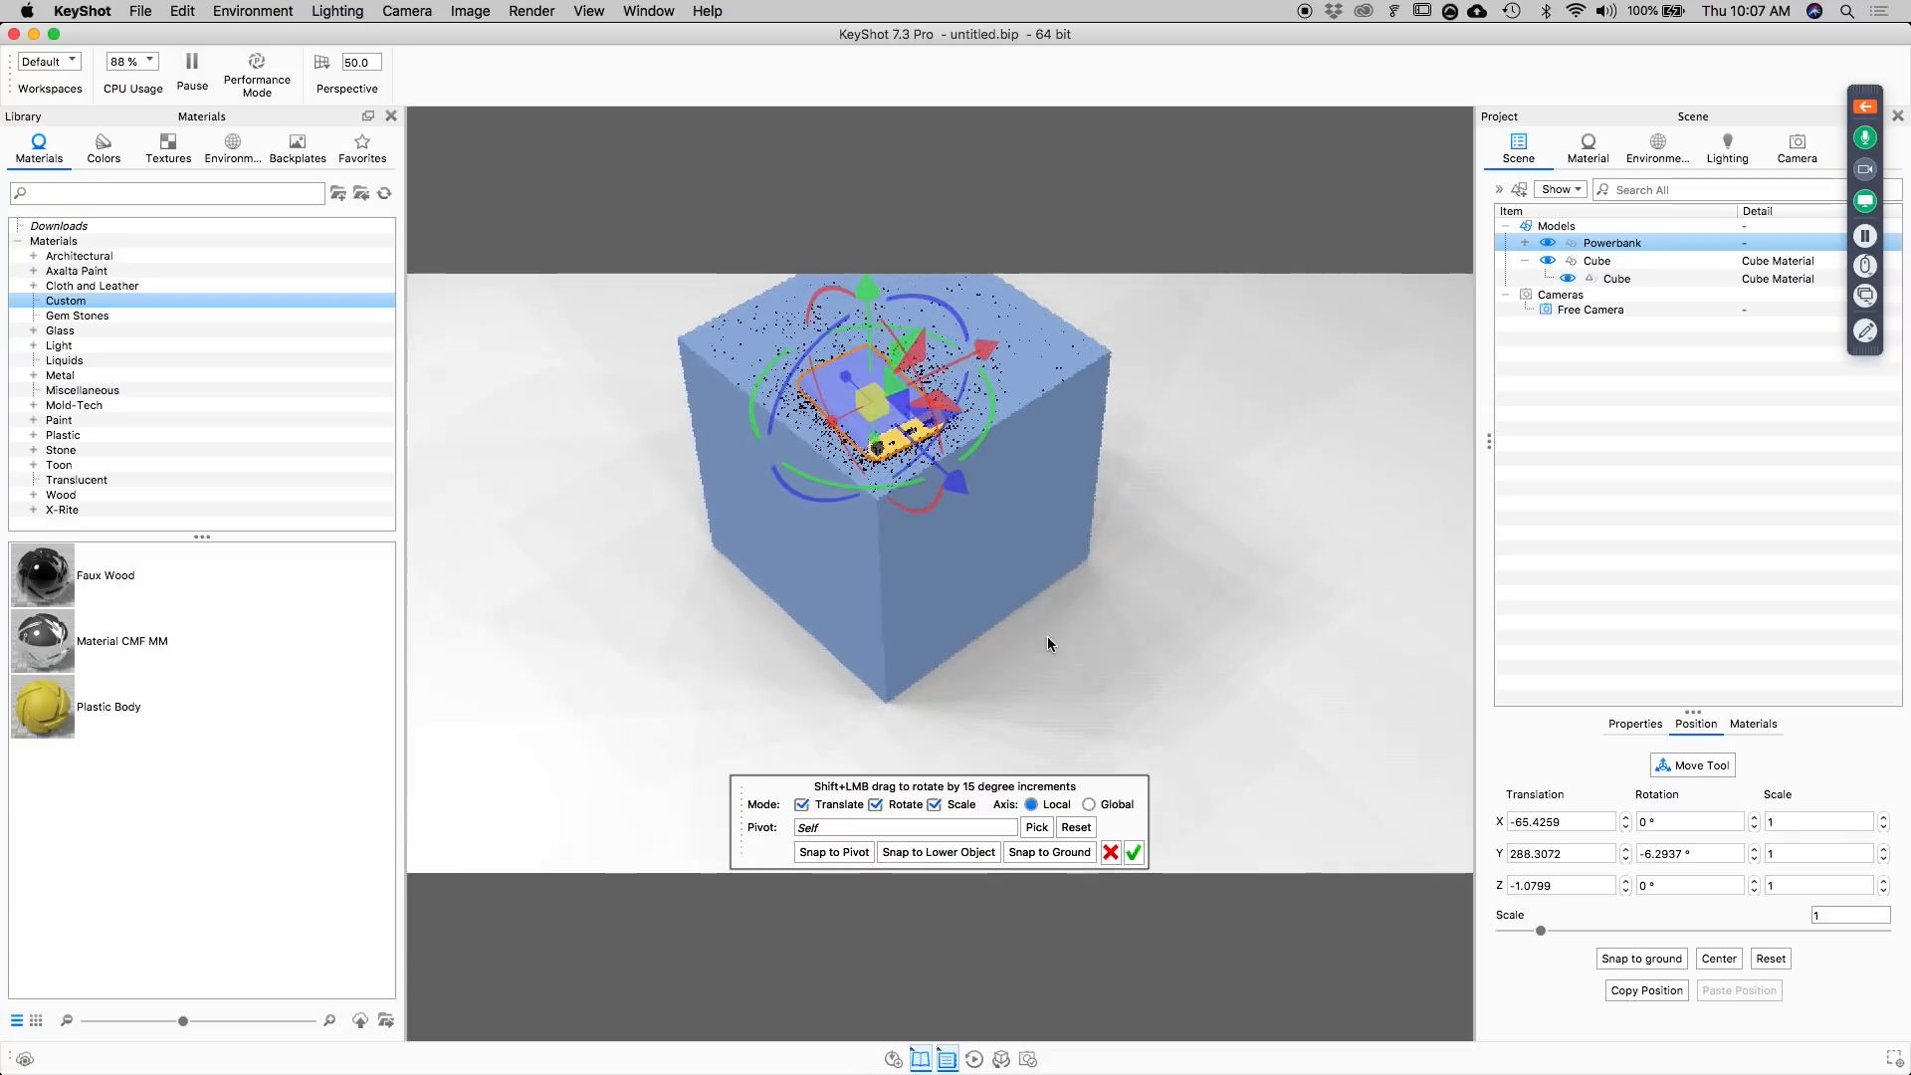
pyautogui.click(1133, 852)
pyautogui.moveTo(1163, 720); pyautogui.dragTo(1113, 640)
pyautogui.moveTo(1131, 579); pyautogui.dragTo(1156, 358, button='middle')
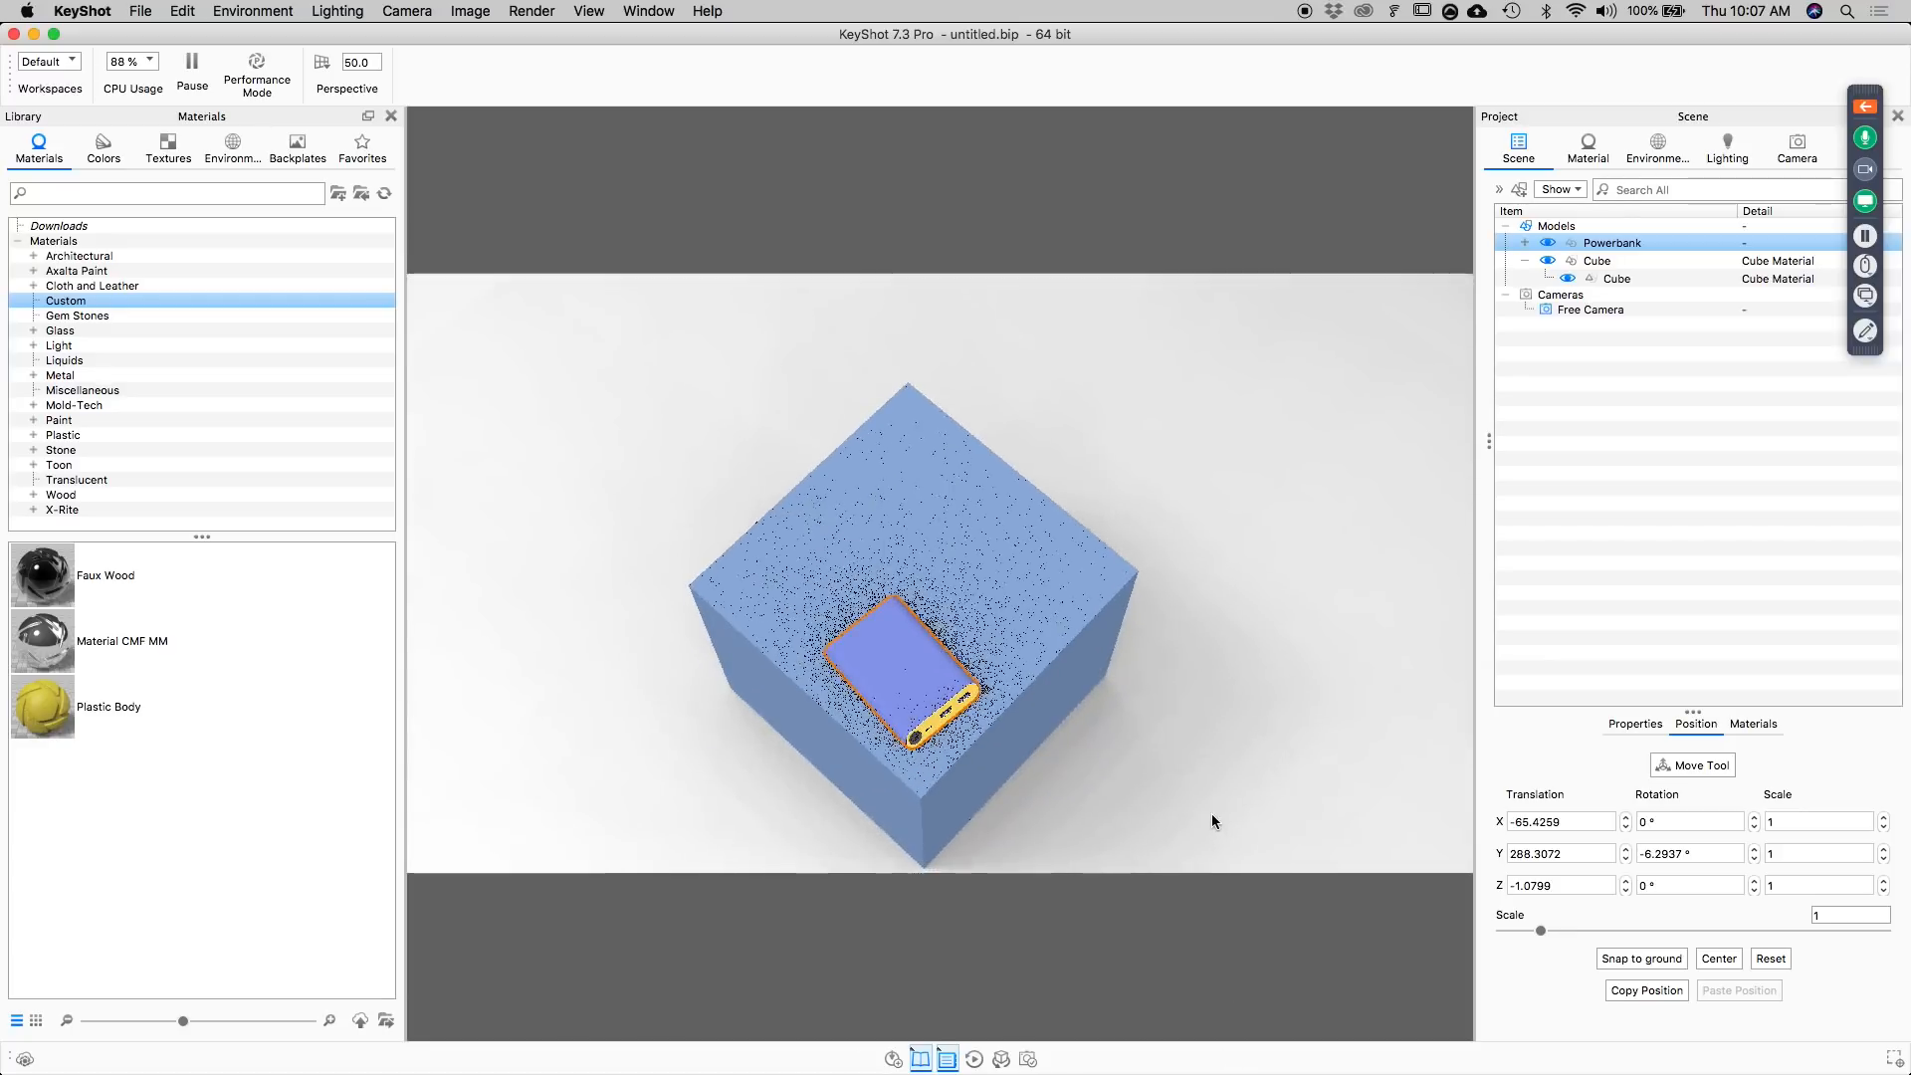
pyautogui.moveTo(1212, 816); pyautogui.dragTo(1222, 767)
pyautogui.click(183, 11)
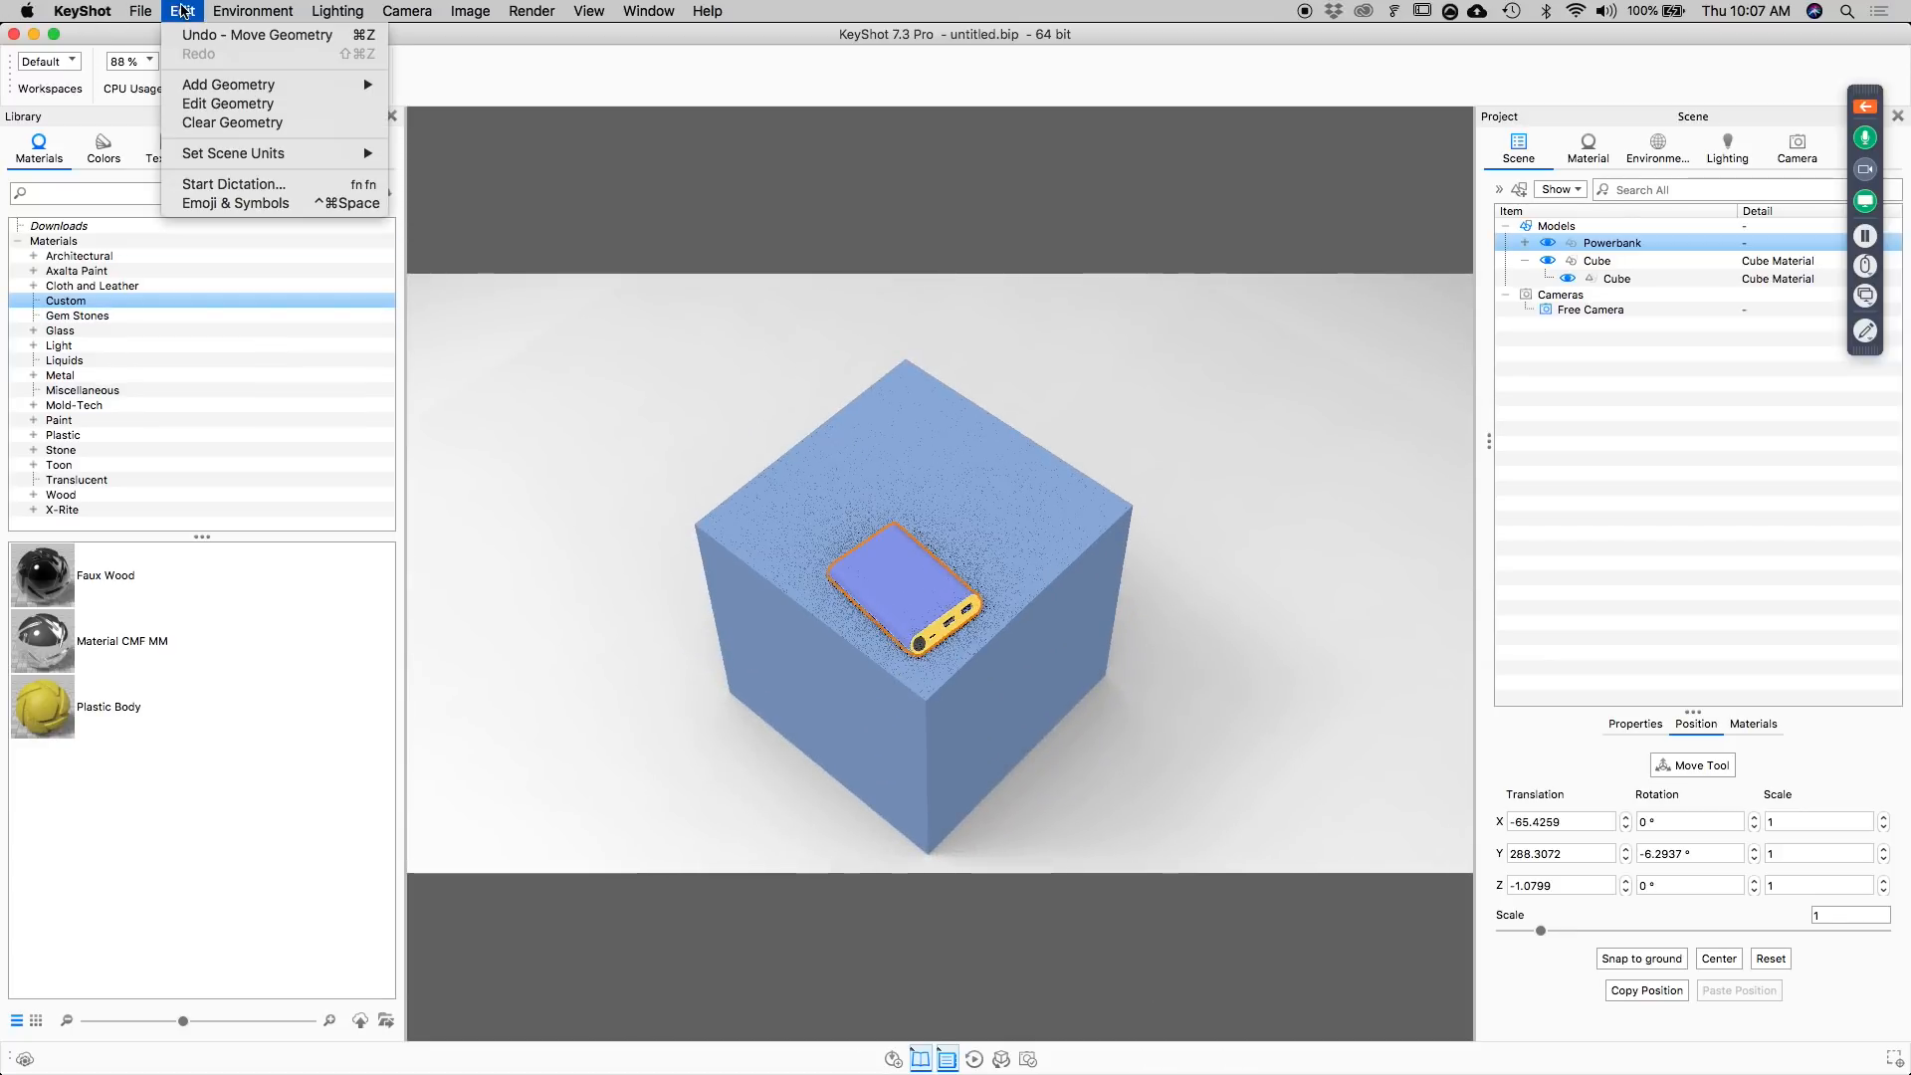
pyautogui.moveTo(204, 85)
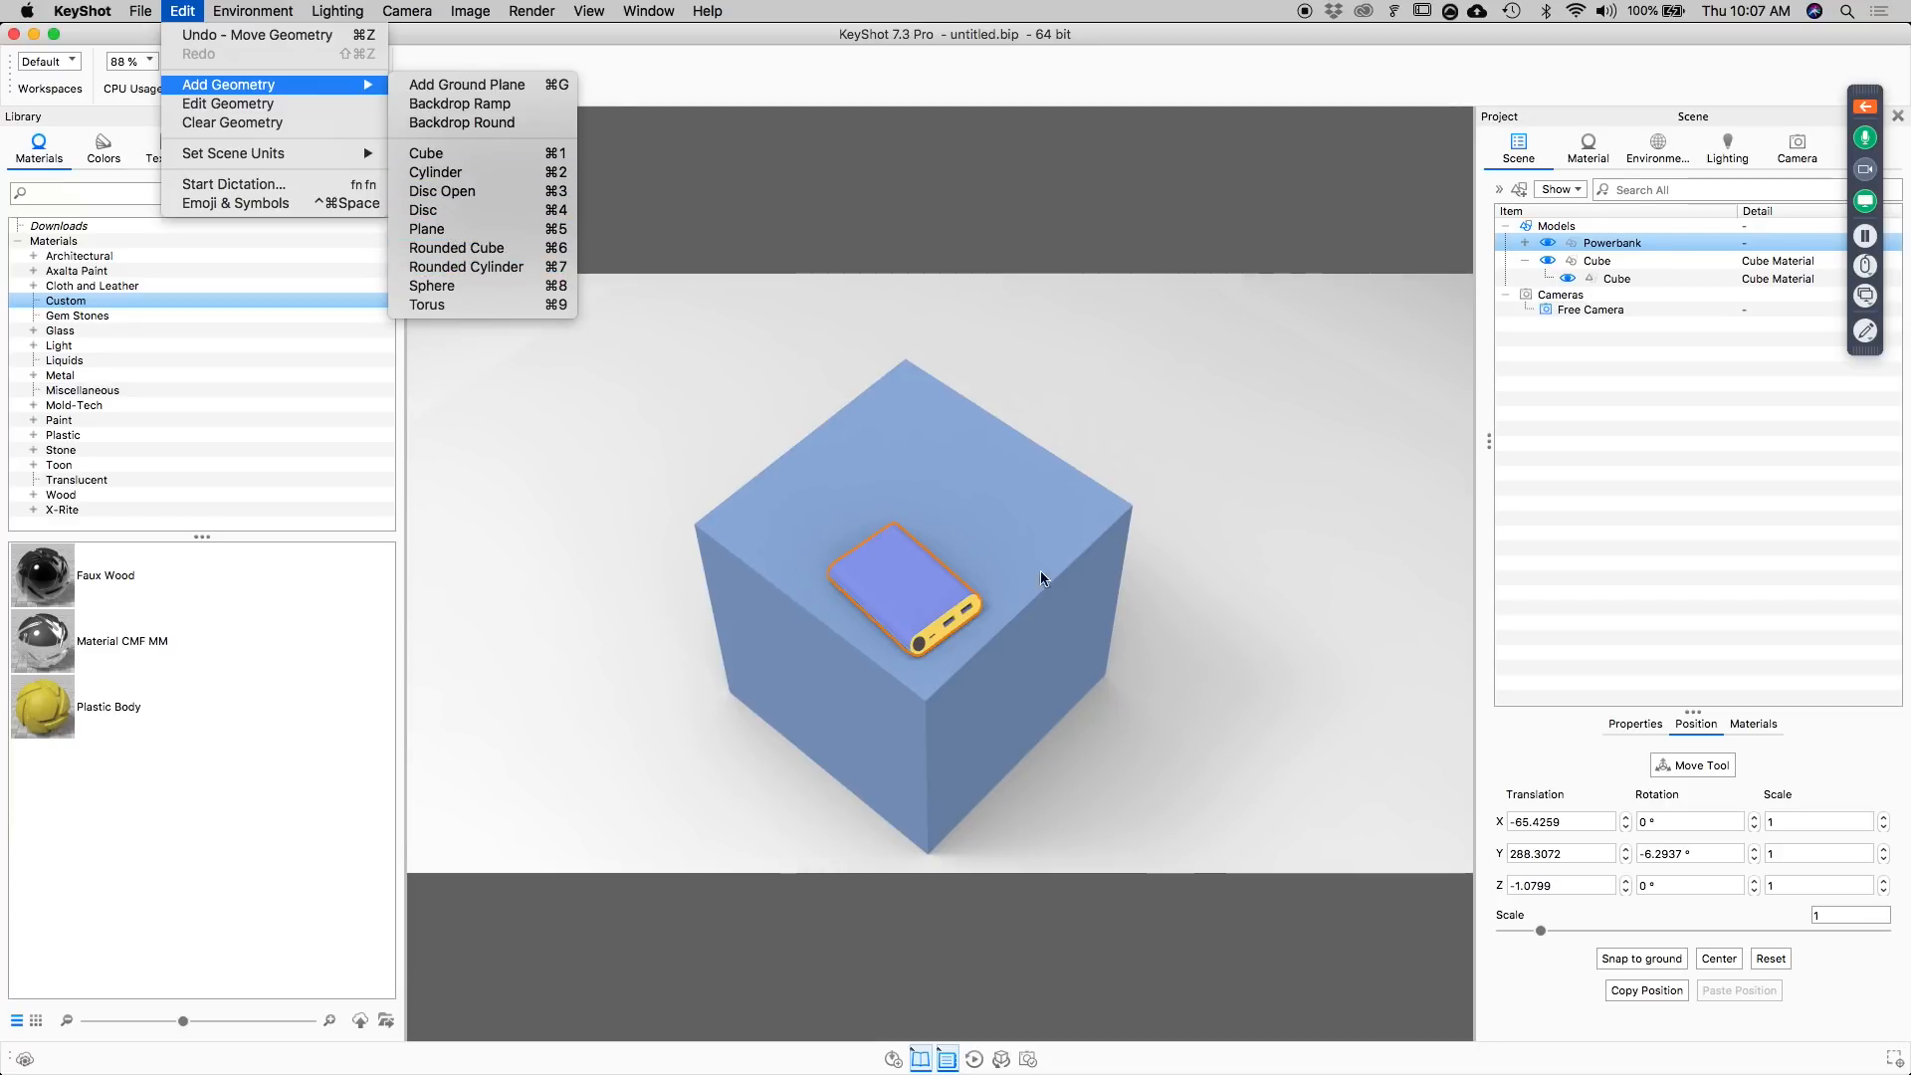
pyautogui.click(1239, 683)
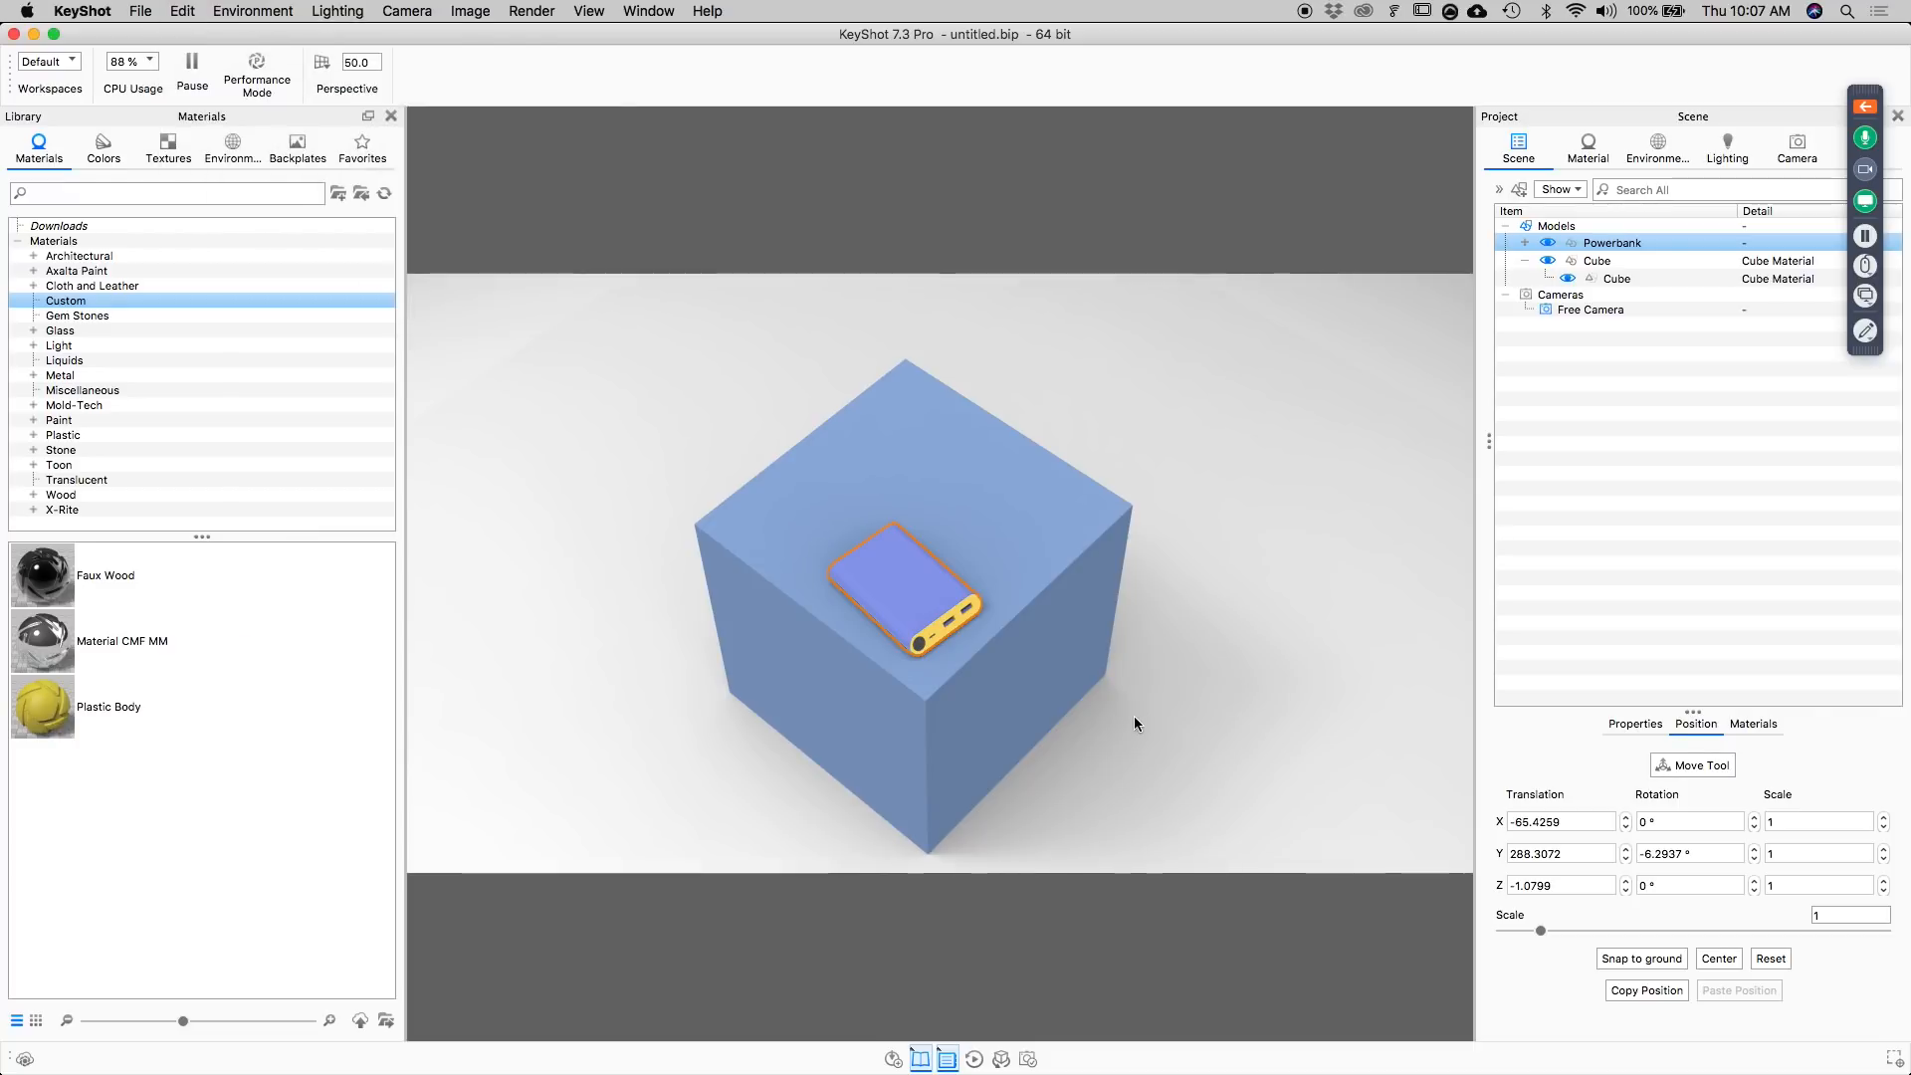
pyautogui.scroll(3, 1133, 715)
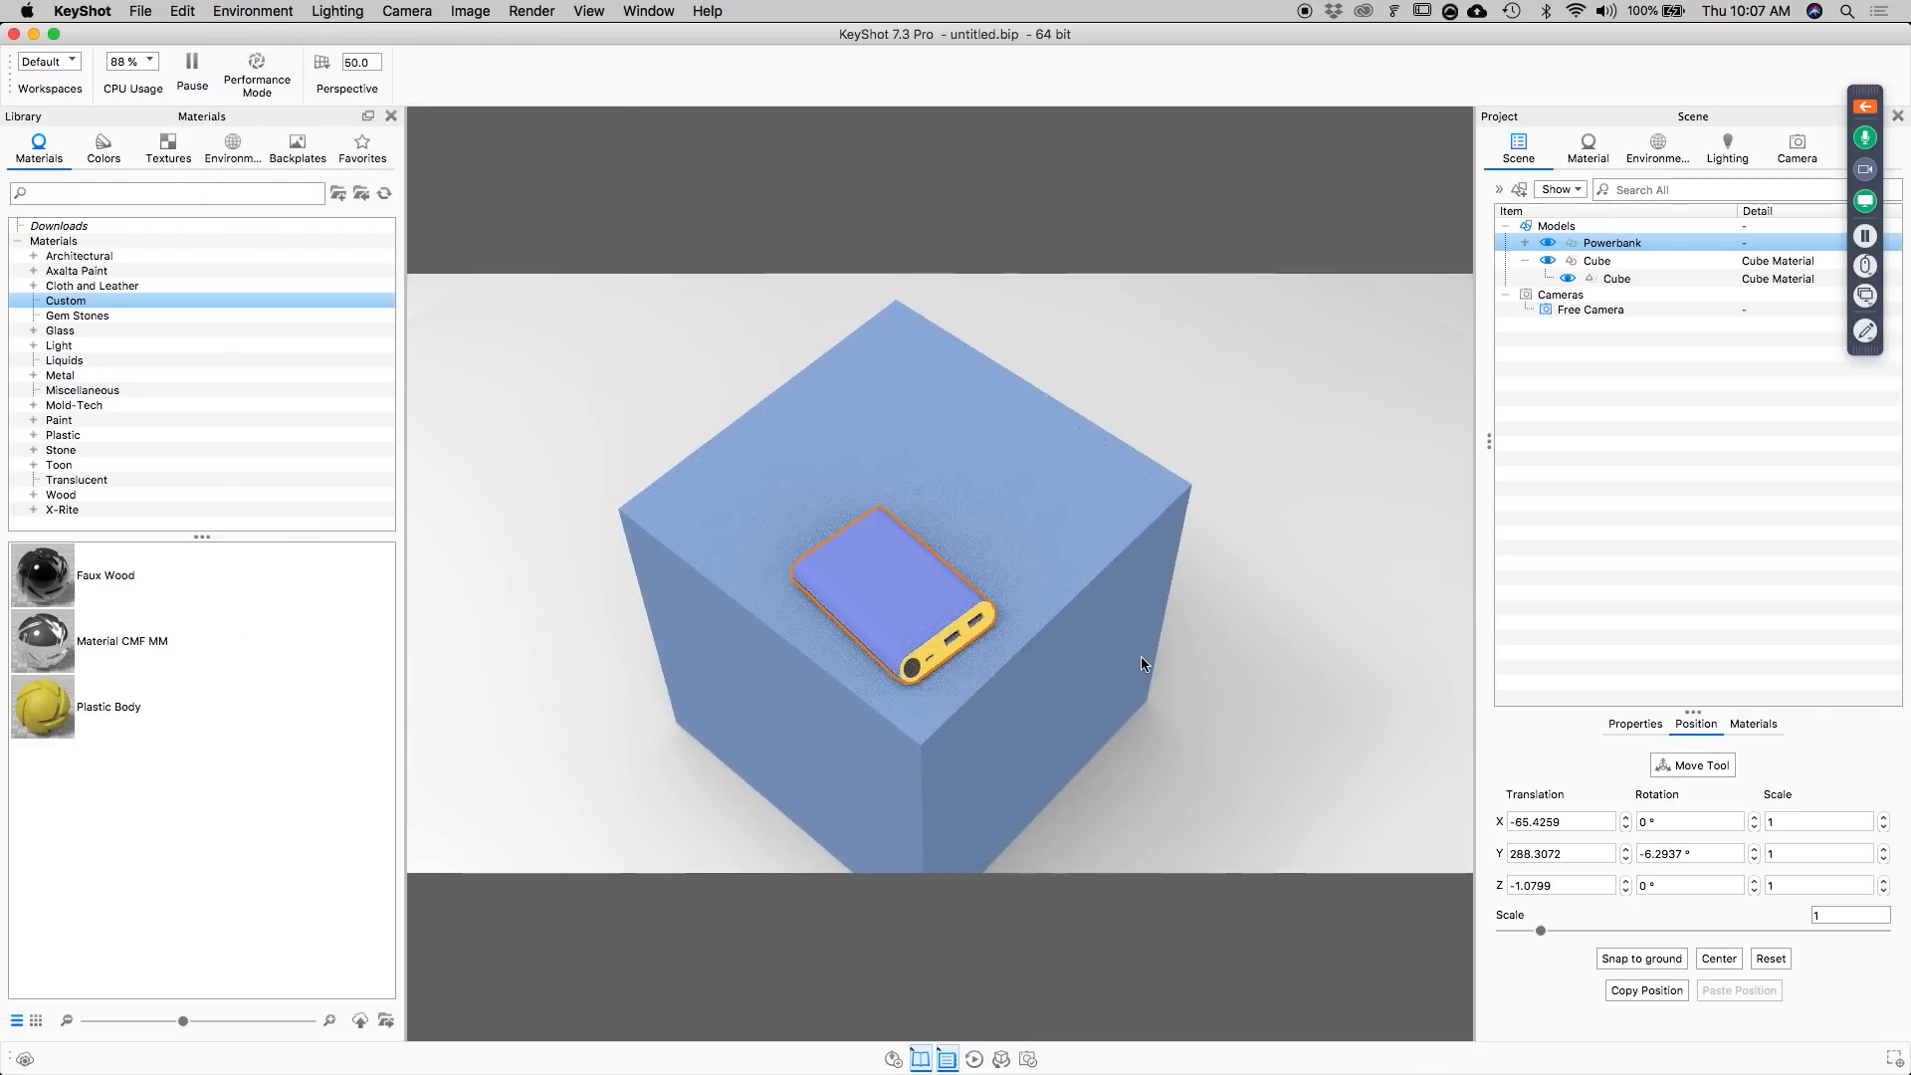
# Set the camera's perspective focal length to 100 mm for the view of the power bank on the cube.
pyautogui.scroll(2, 1137, 675)
pyautogui.moveTo(1158, 652); pyautogui.dragTo(1211, 520)
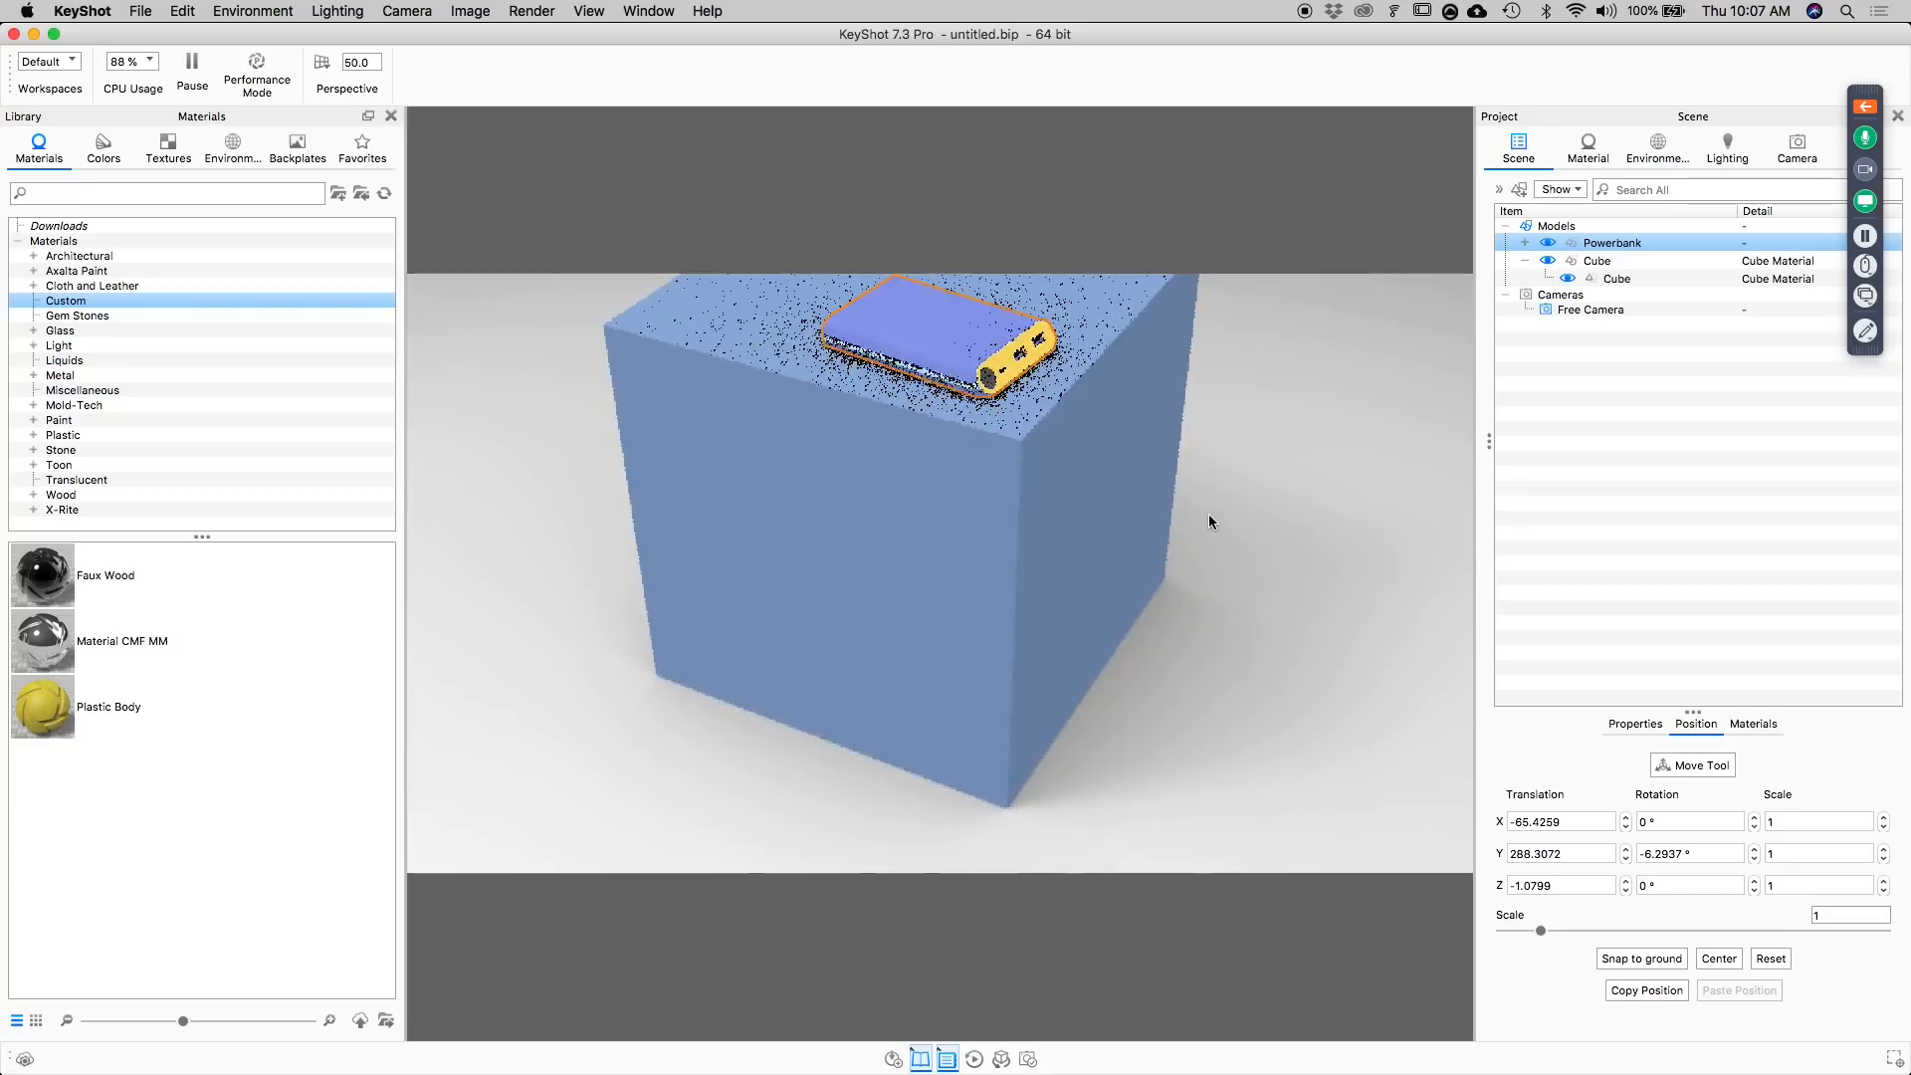
pyautogui.moveTo(1210, 520); pyautogui.dragTo(1210, 635, button='middle')
pyautogui.scroll(3, 1192, 588)
pyautogui.moveTo(1195, 563); pyautogui.dragTo(1197, 643, button='middle')
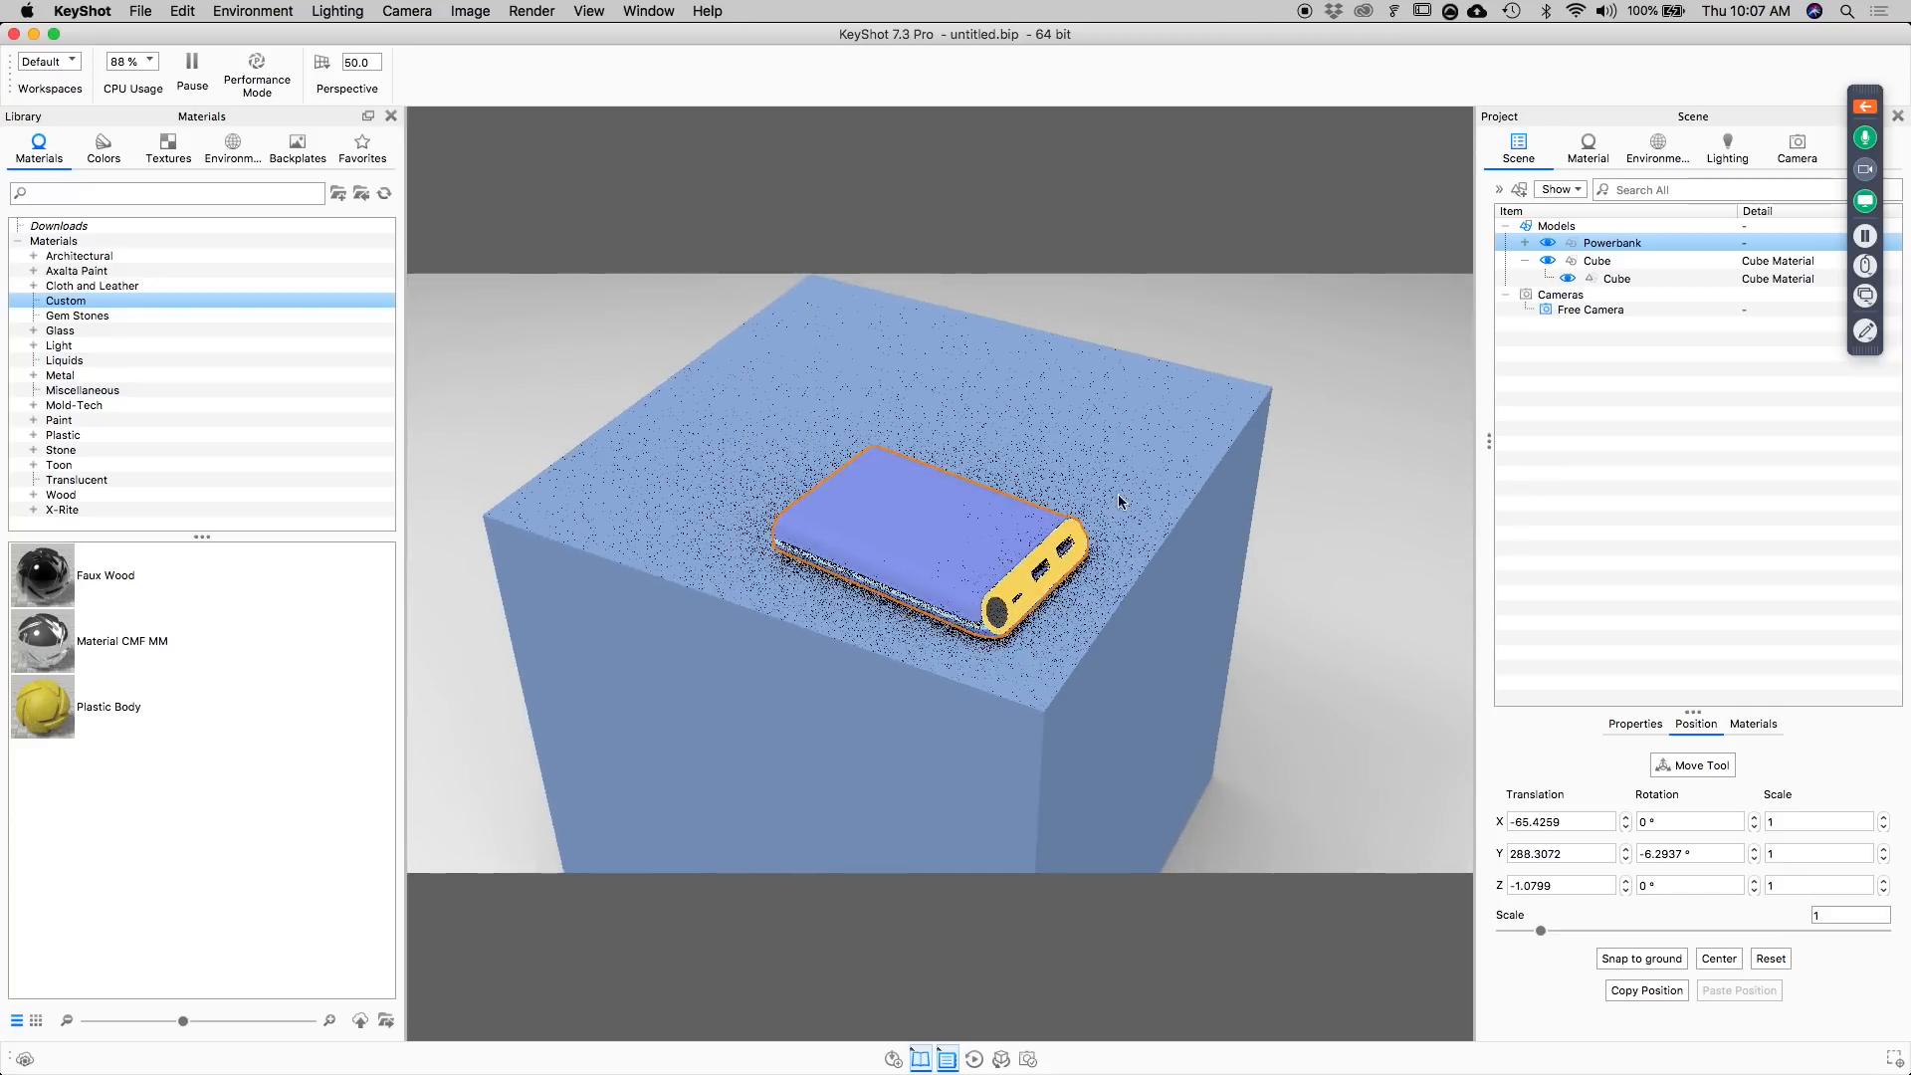
pyautogui.scroll(3, 1104, 631)
pyautogui.moveTo(1104, 631); pyautogui.dragTo(986, 634)
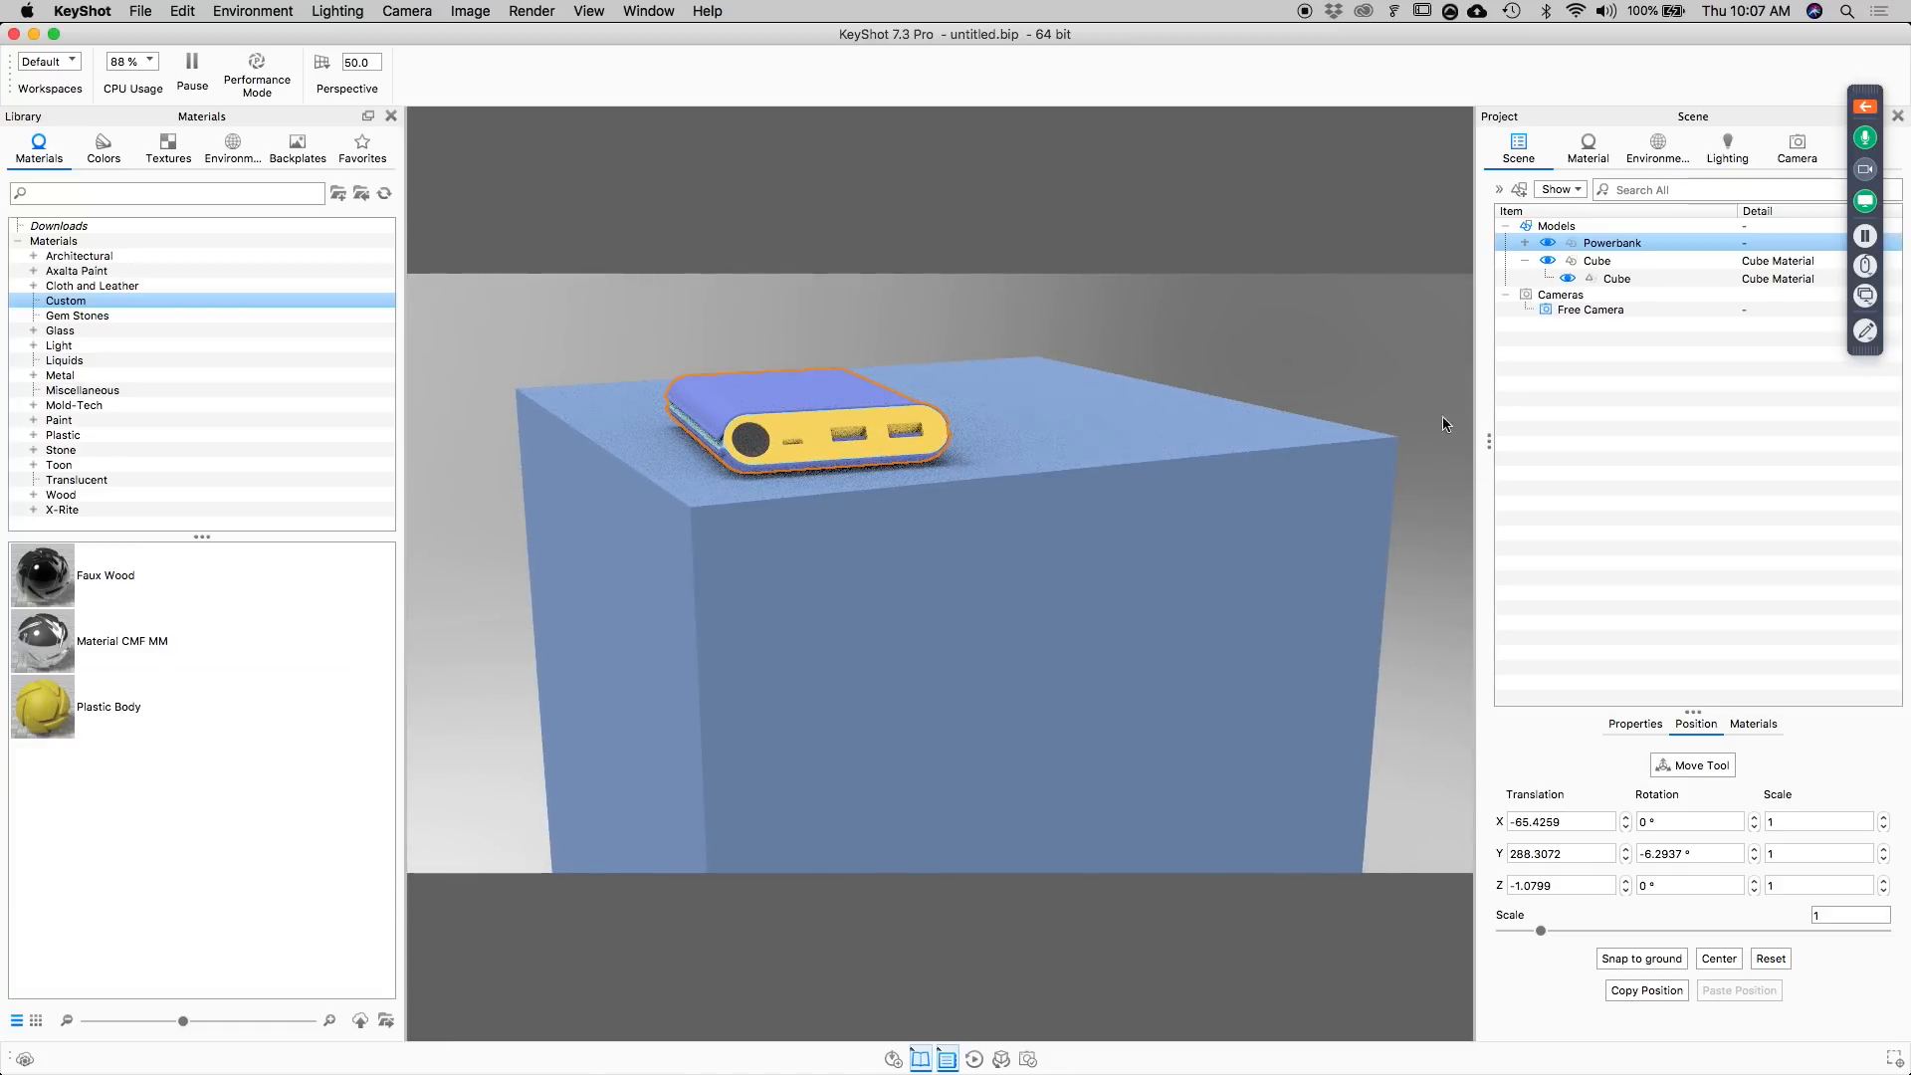
pyautogui.scroll(1, 1137, 418)
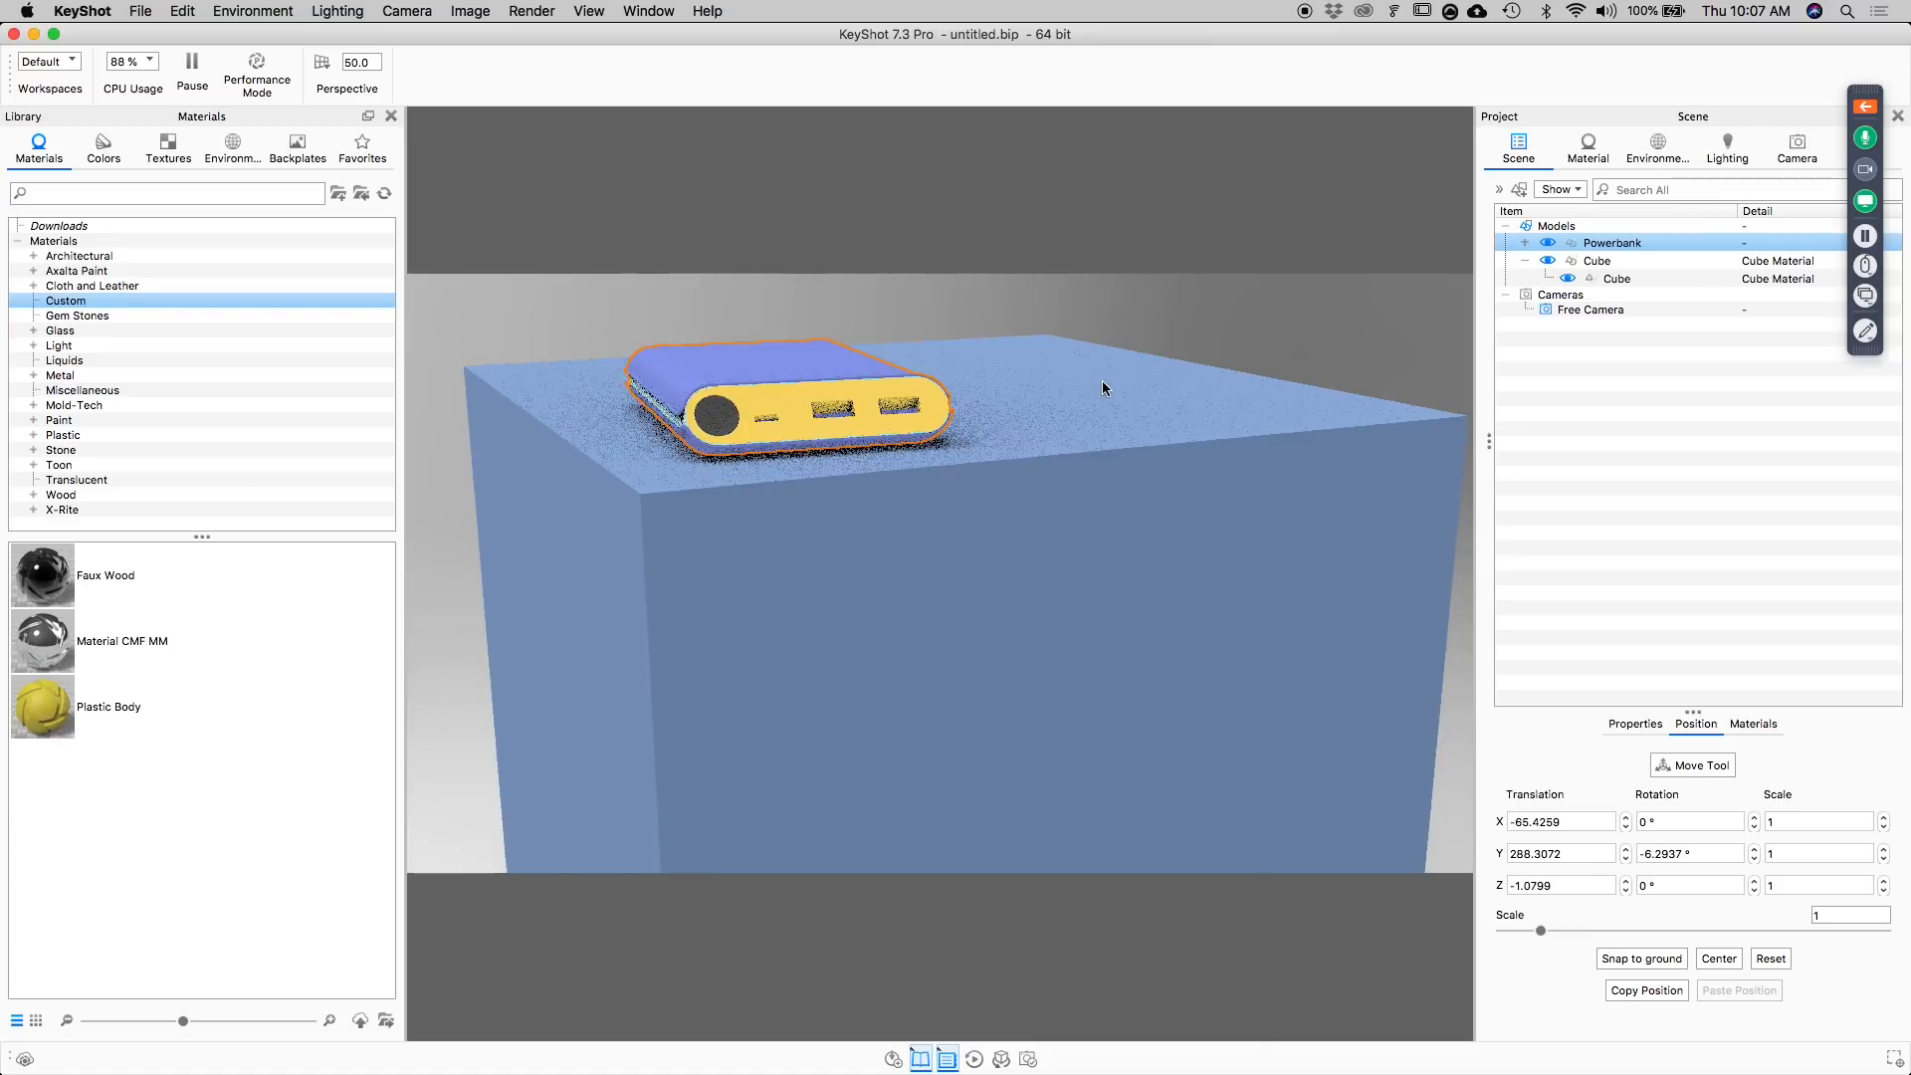
pyautogui.scroll(-1, 1103, 382)
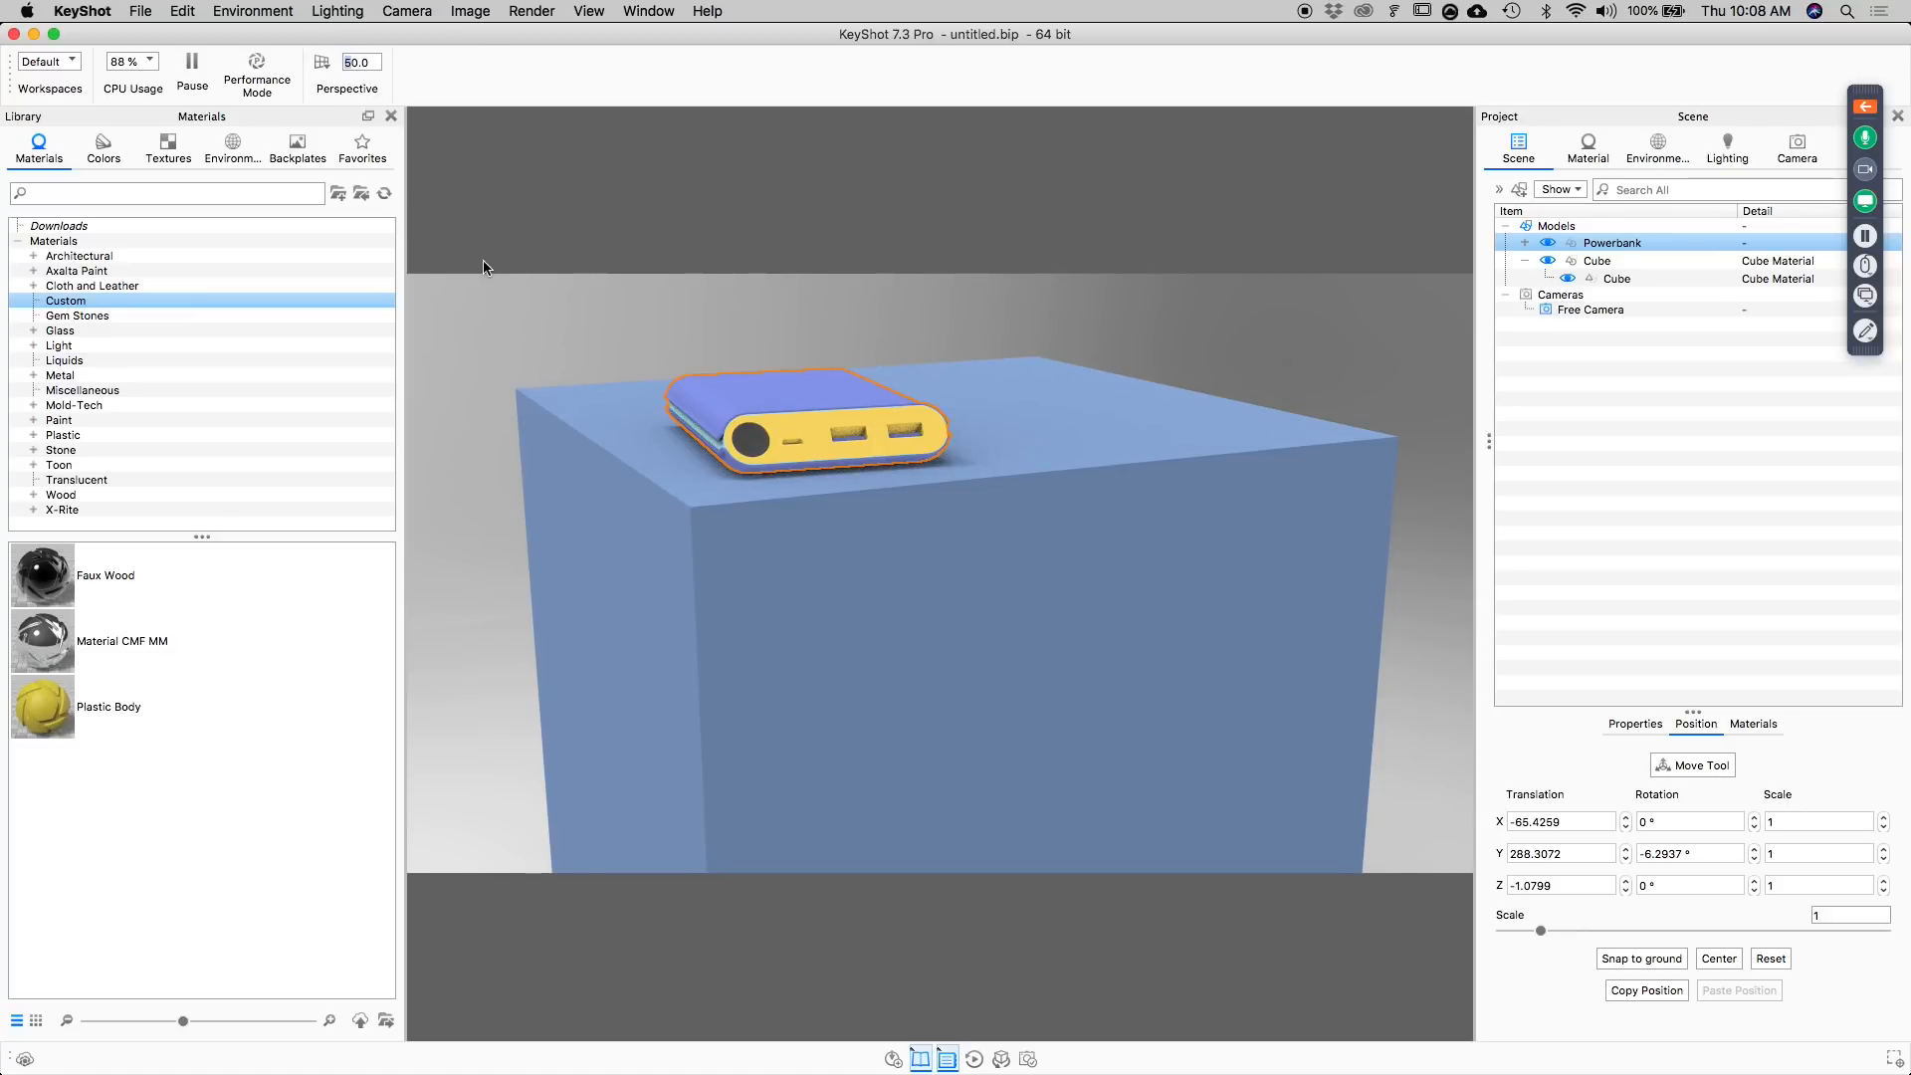
pyautogui.write('1')
pyautogui.press('Return')
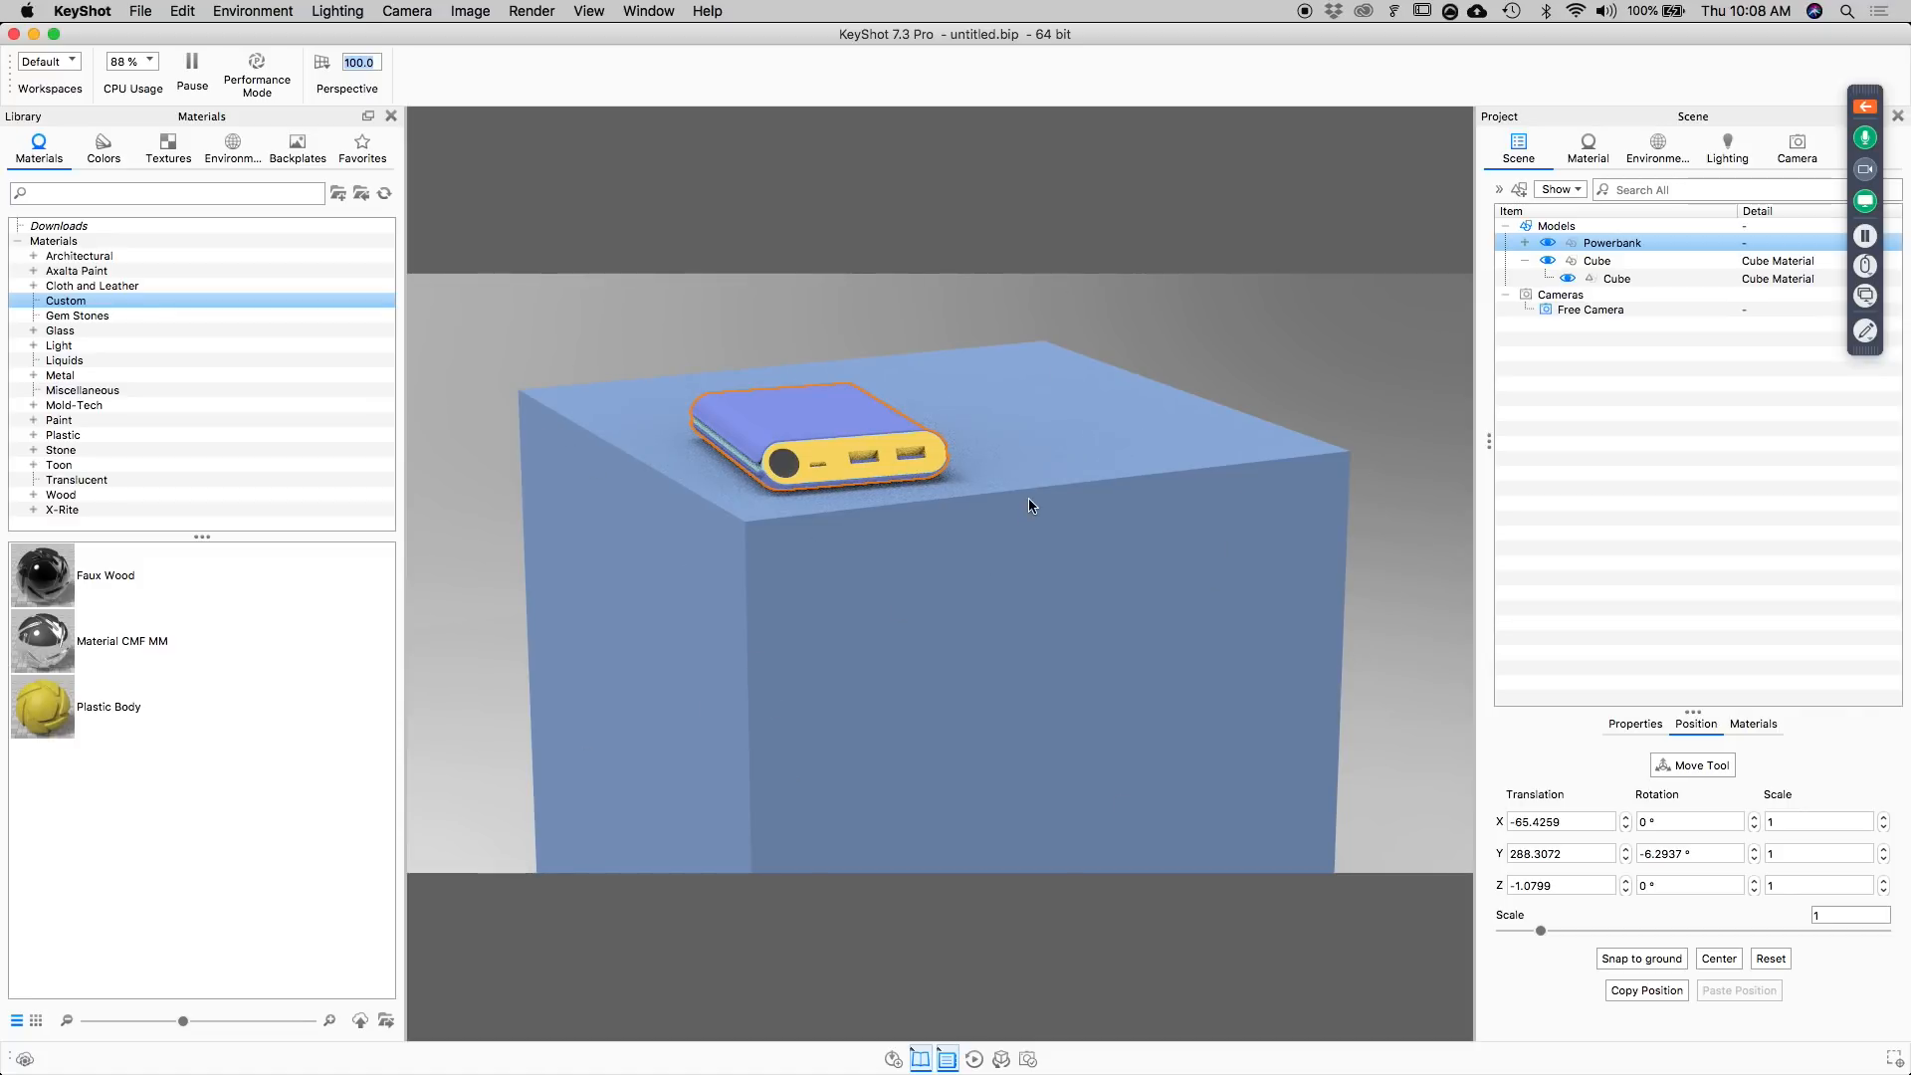
# Frame the power bank's port end up close at about azimuth -114.6°, inclination 16.5°, distance 563 mm, and save it as a new camera.
pyautogui.scroll(4, 1024, 488)
pyautogui.moveTo(1035, 454); pyautogui.dragTo(1048, 565, button='middle')
pyautogui.moveTo(1048, 566); pyautogui.dragTo(1245, 500)
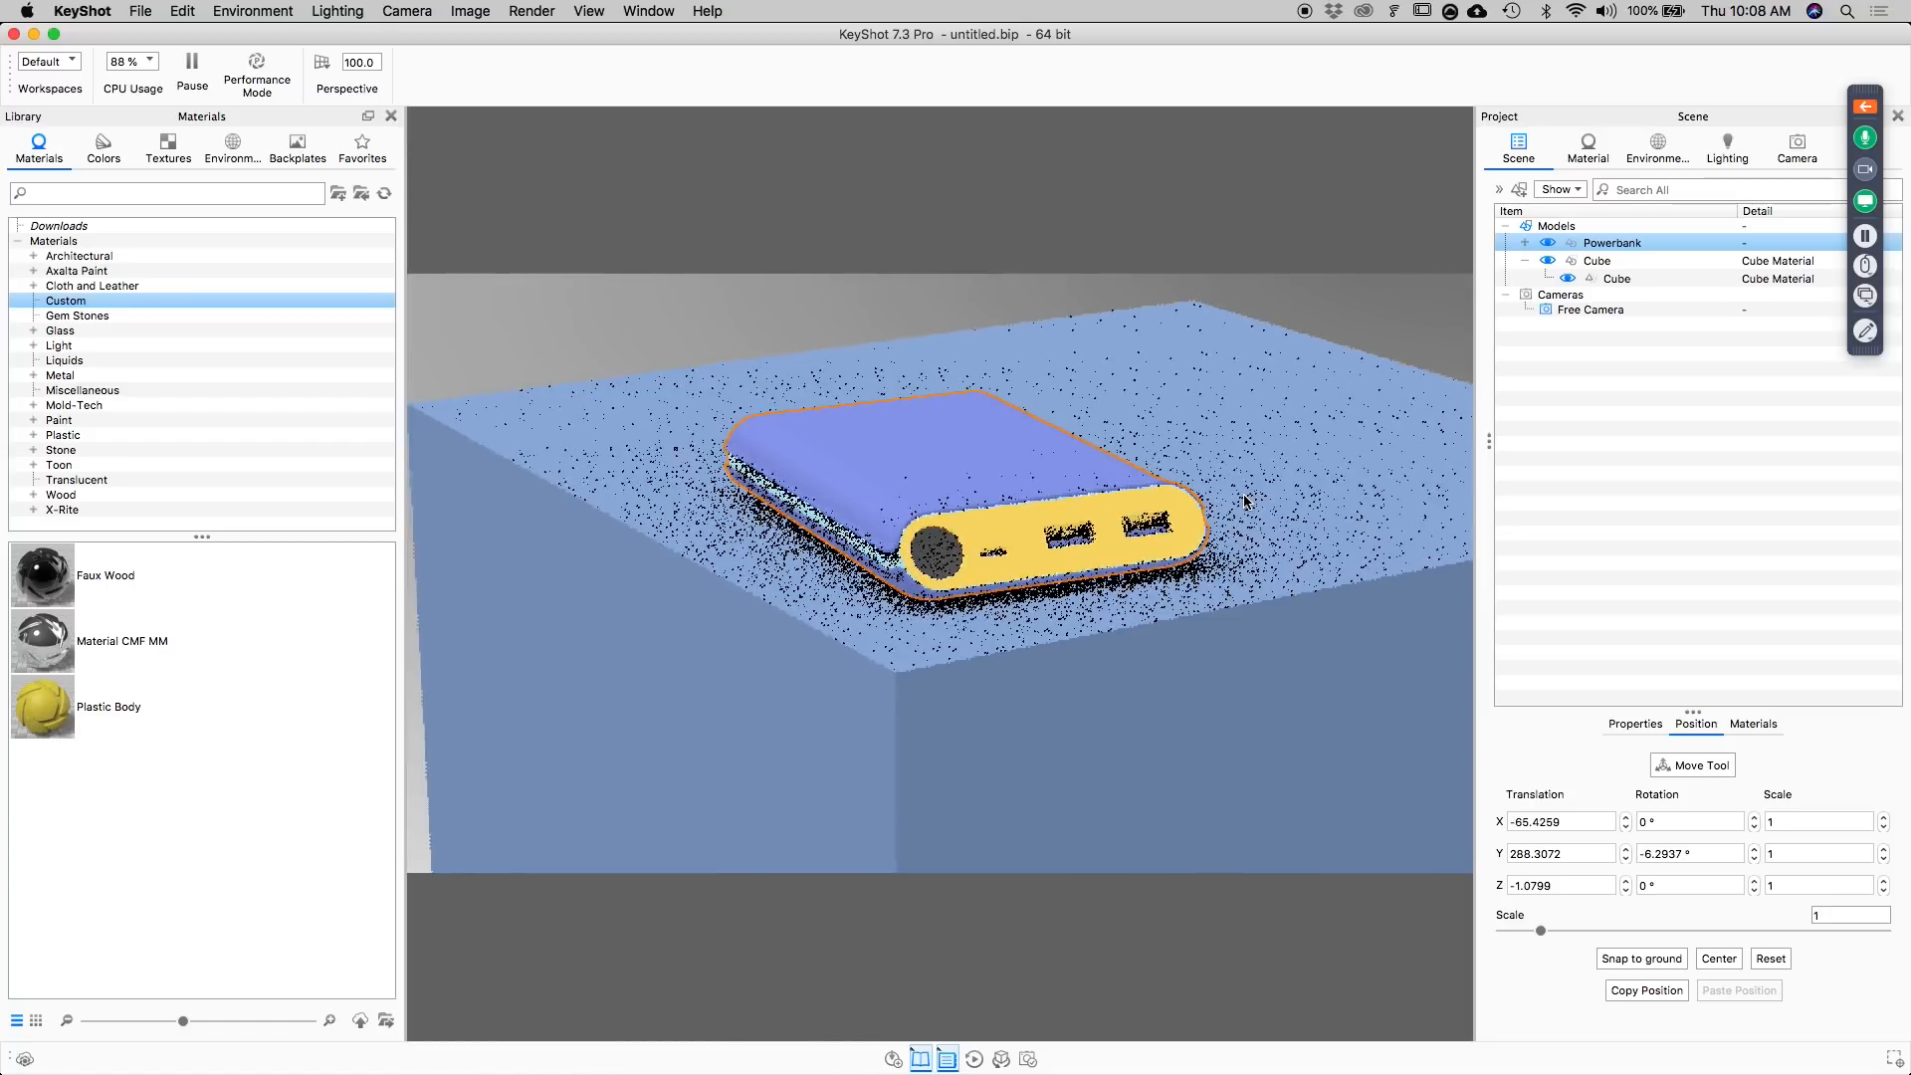
pyautogui.scroll(3, 1241, 495)
pyautogui.moveTo(1267, 510)
pyautogui.mouseDown()
pyautogui.moveTo(1274, 525)
pyautogui.moveTo(1275, 510)
pyautogui.mouseUp()
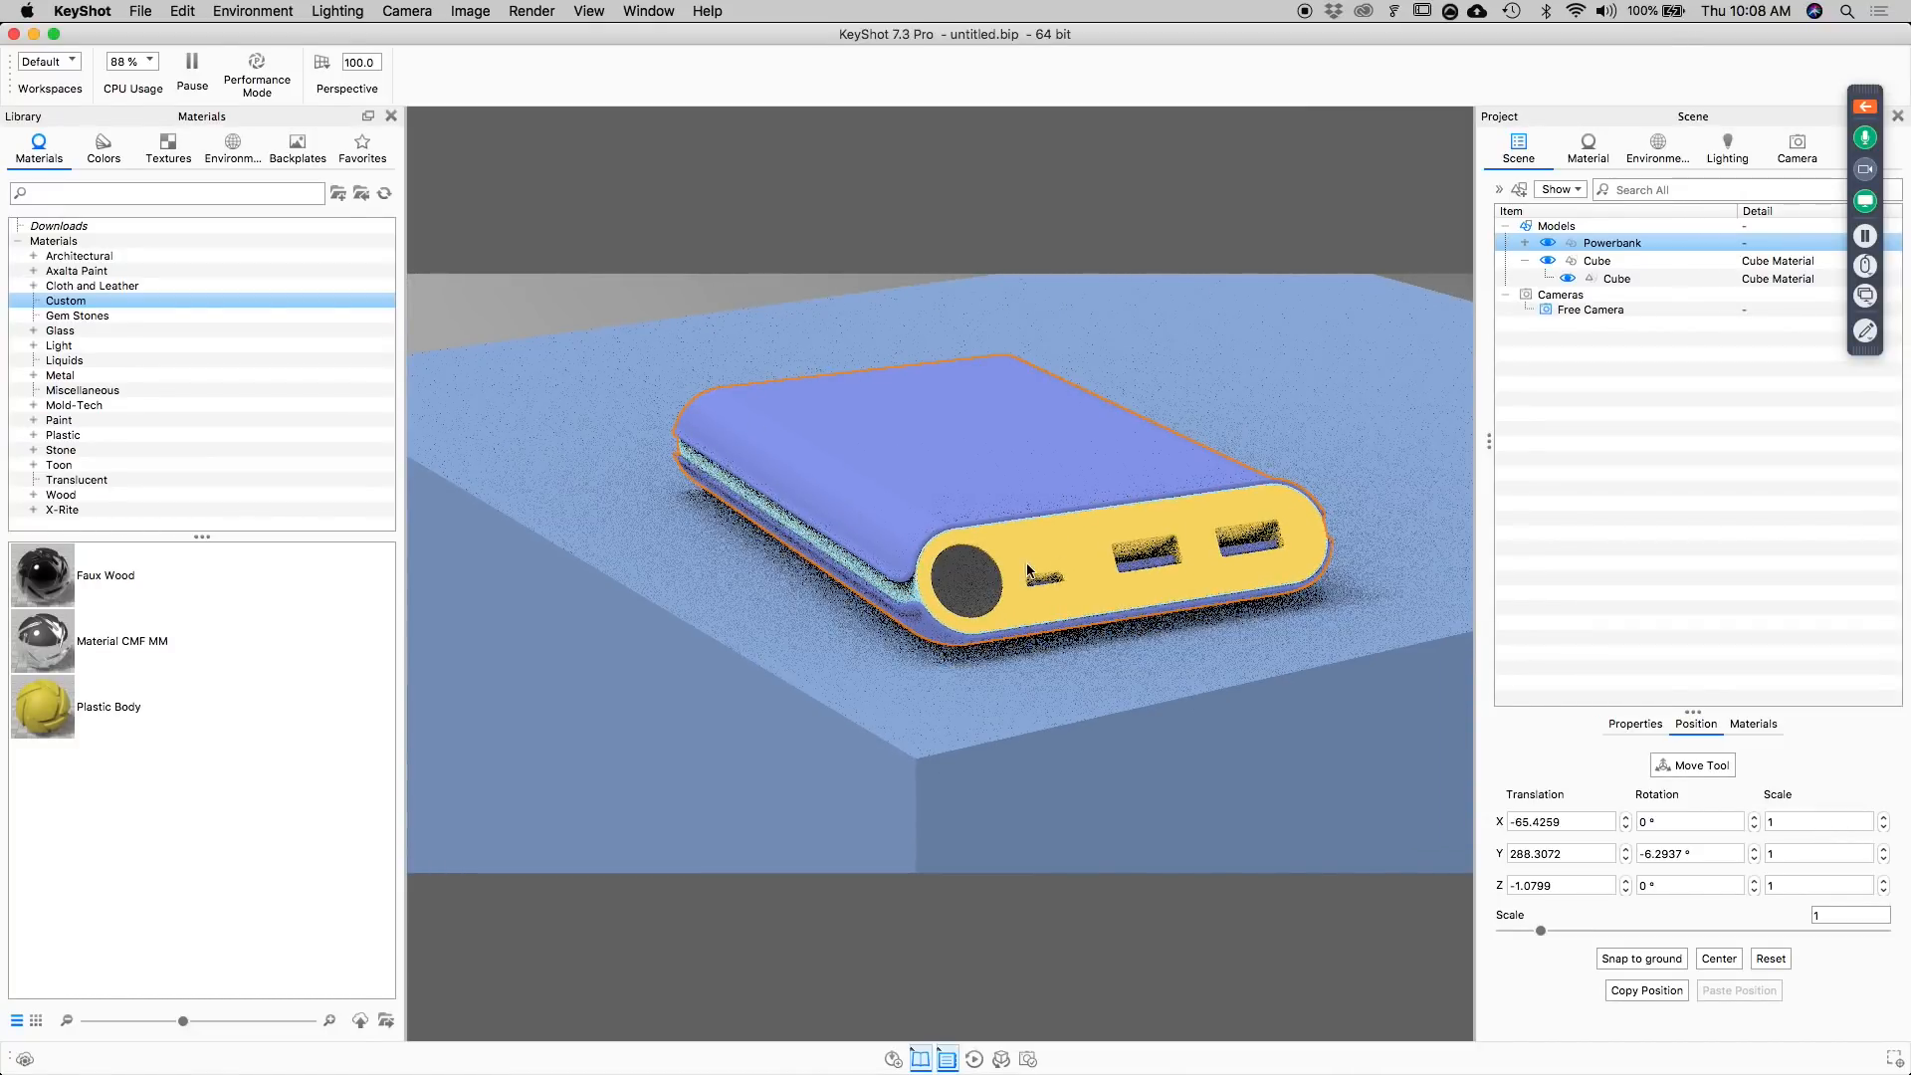
pyautogui.moveTo(1123, 530); pyautogui.dragTo(1121, 548)
pyautogui.moveTo(1121, 548); pyautogui.dragTo(1073, 380, button='middle')
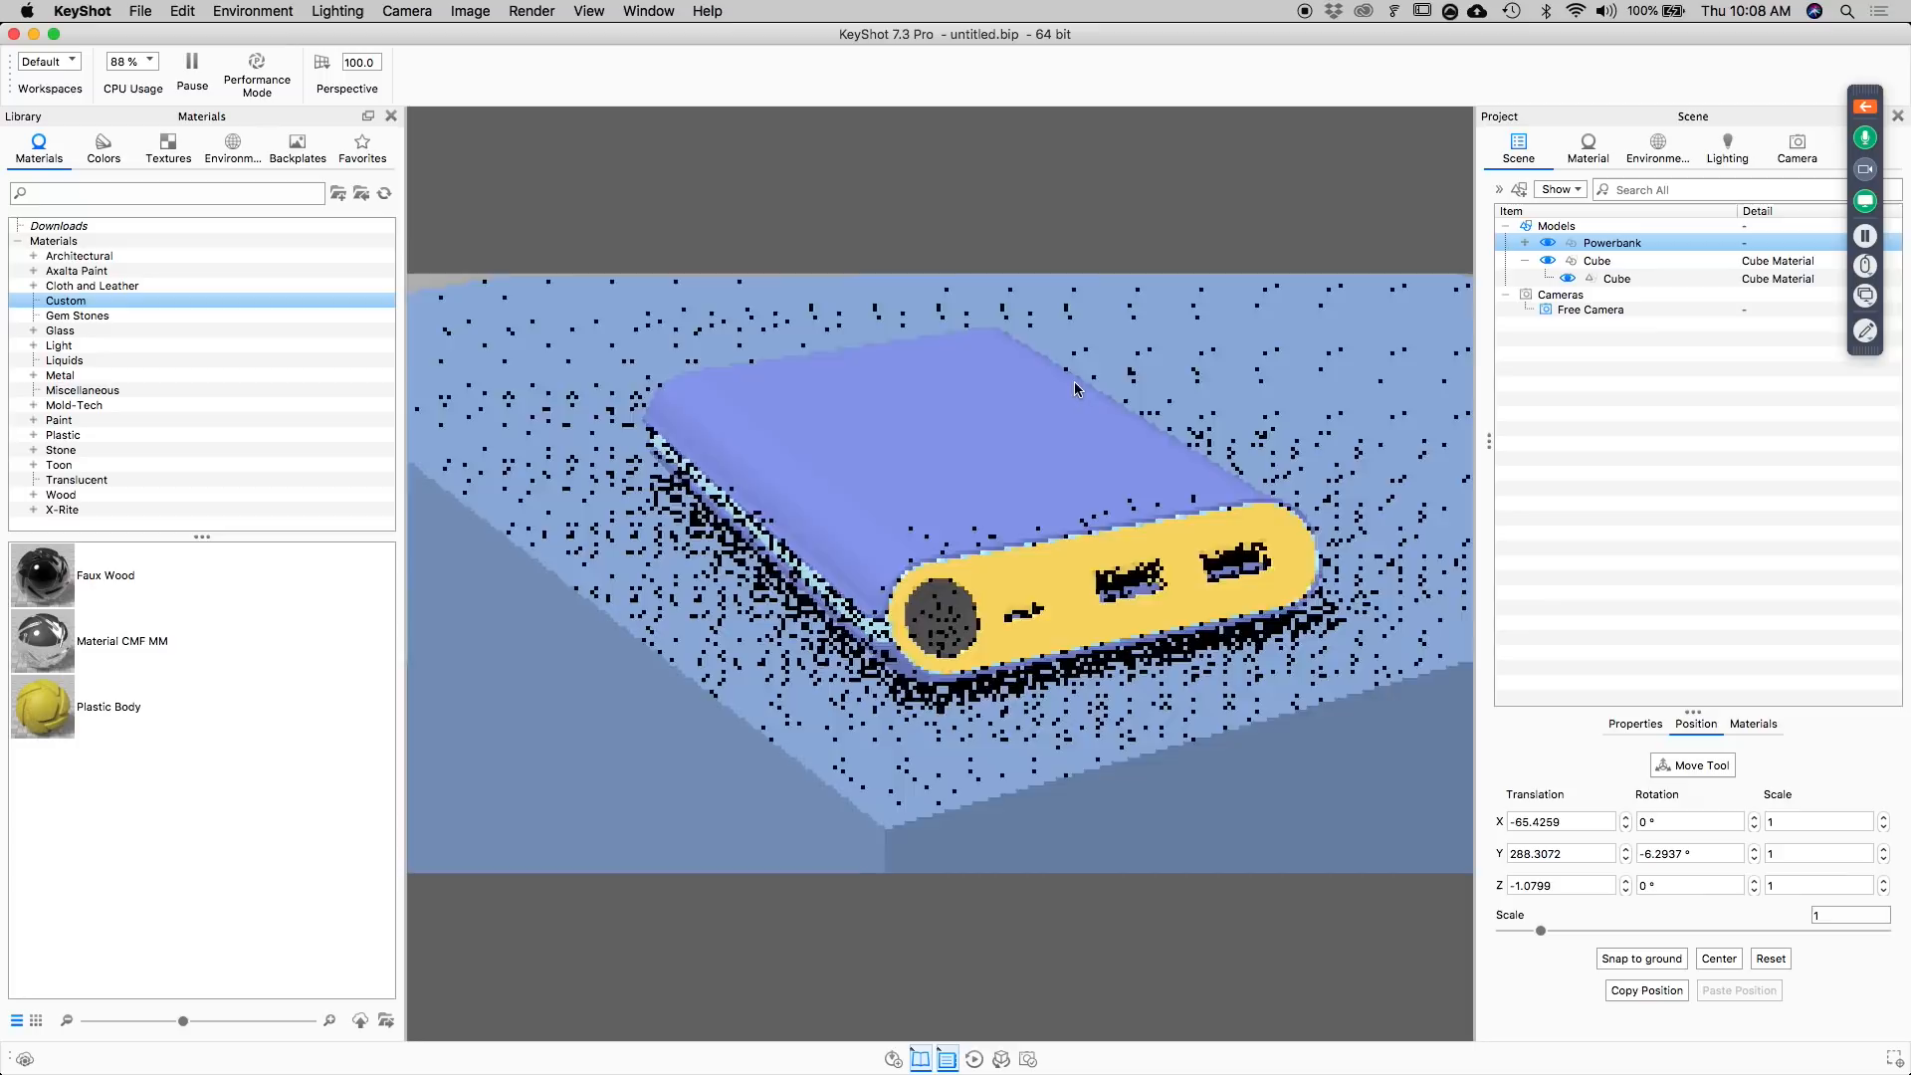
pyautogui.scroll(-5, 1087, 448)
pyautogui.moveTo(1099, 428); pyautogui.dragTo(1083, 592)
pyautogui.scroll(3, 1170, 489)
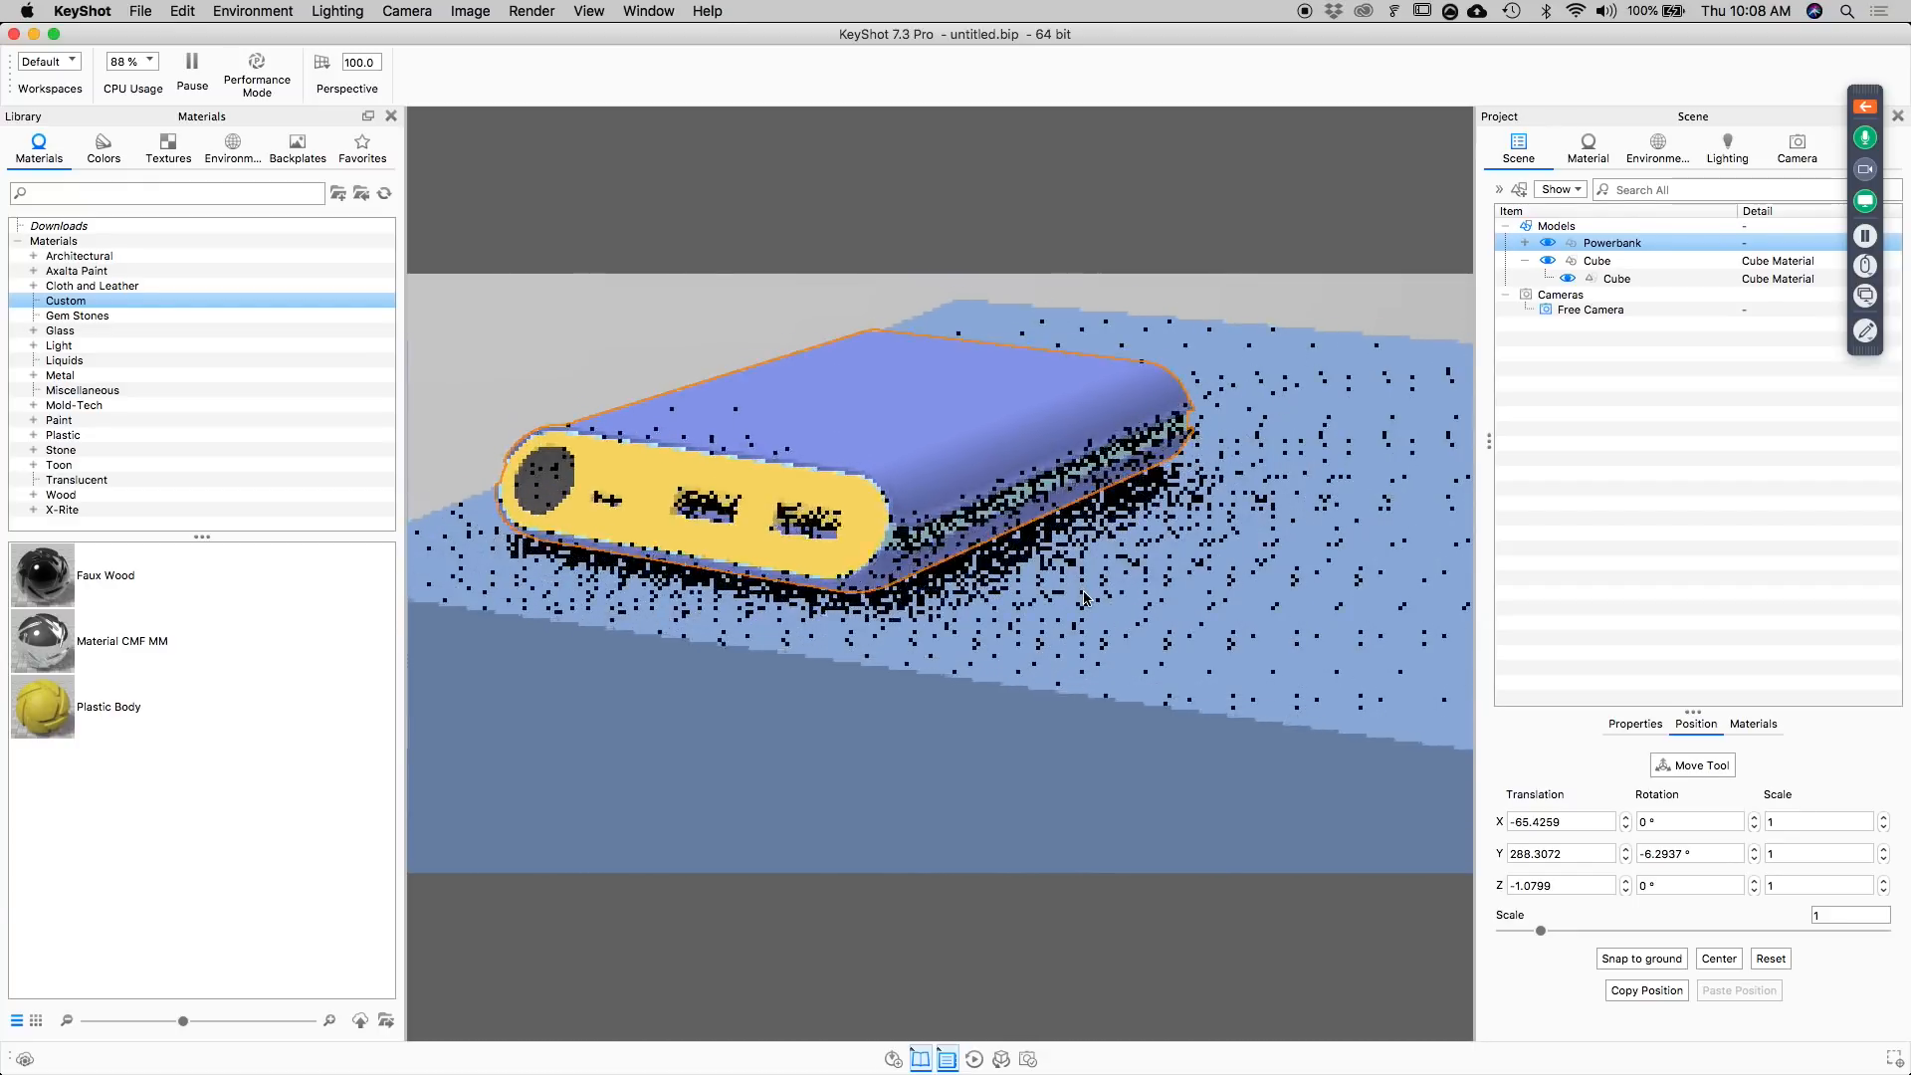
pyautogui.moveTo(1085, 599); pyautogui.dragTo(1121, 631, button='middle')
pyautogui.moveTo(1122, 629); pyautogui.dragTo(1122, 606)
pyautogui.moveTo(1121, 604); pyautogui.dragTo(1146, 609, button='middle')
pyautogui.scroll(1, 1140, 603)
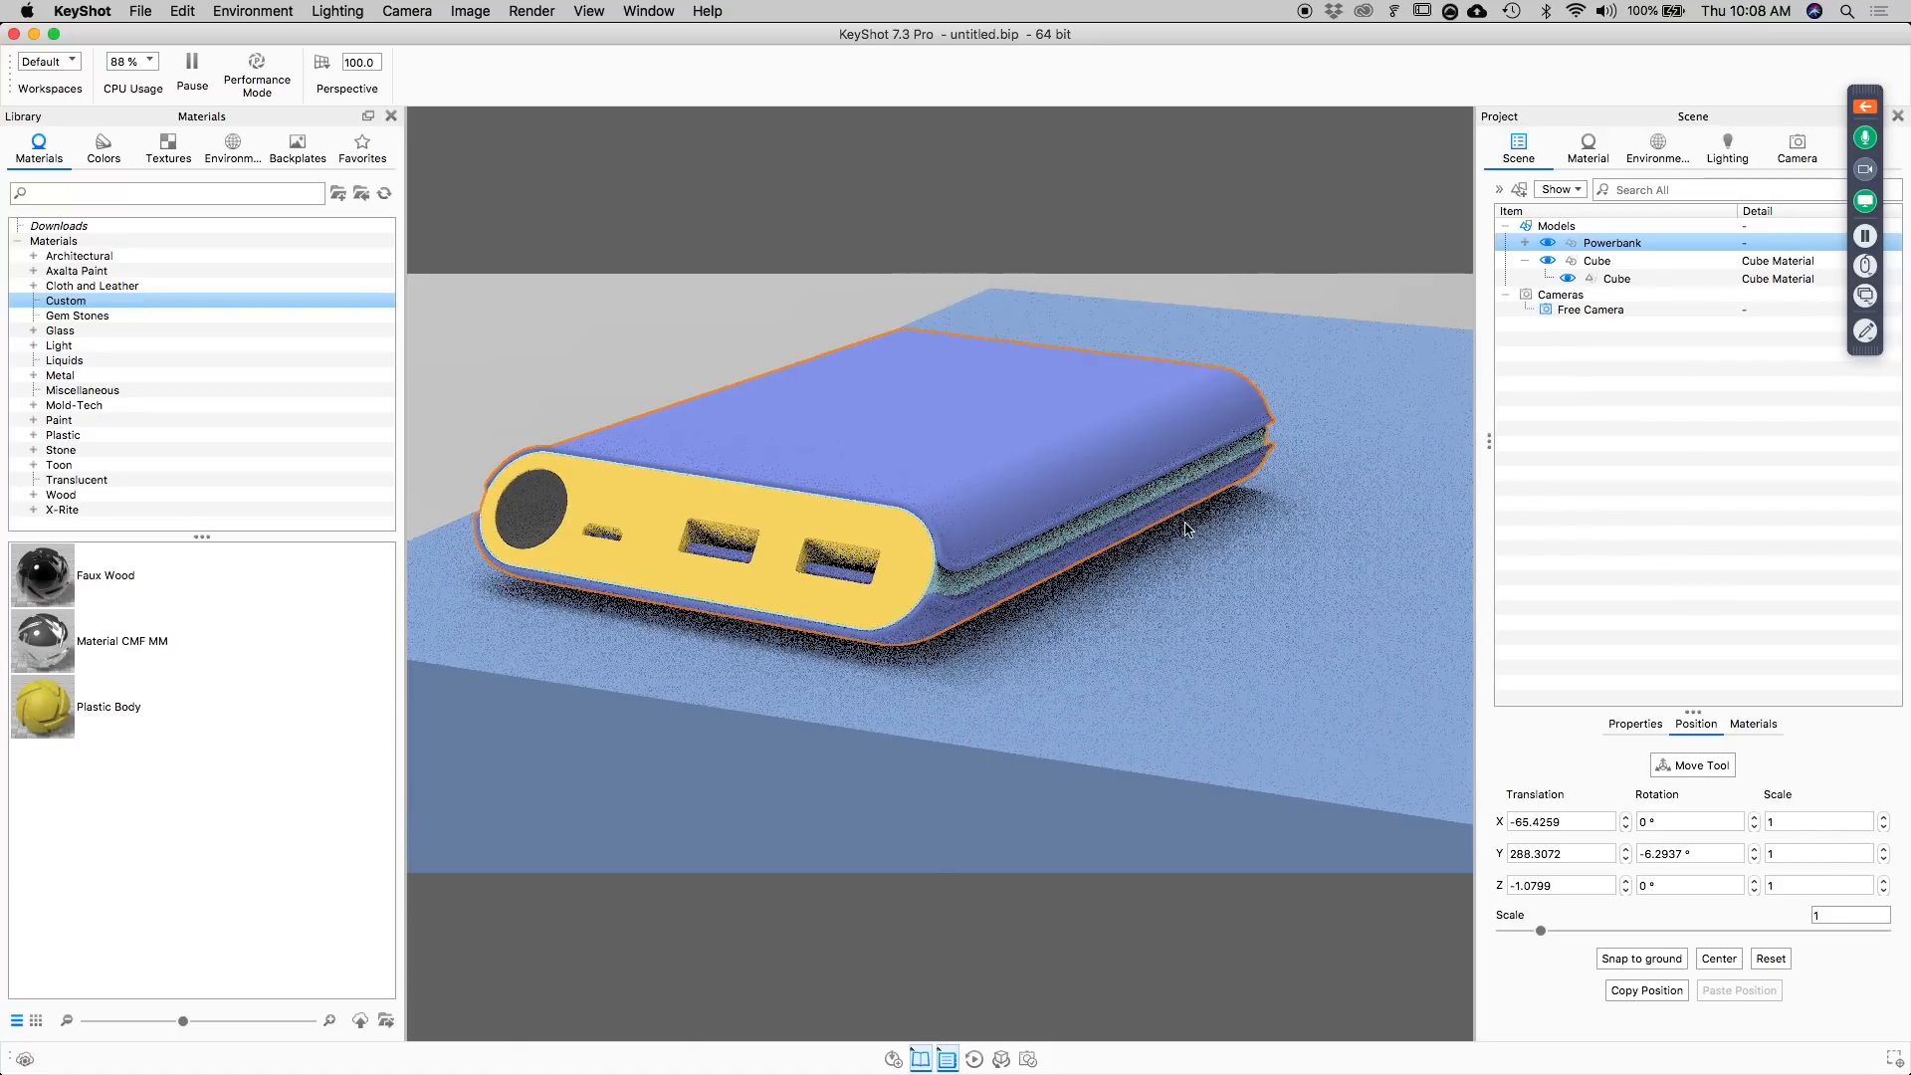
pyautogui.click(1809, 162)
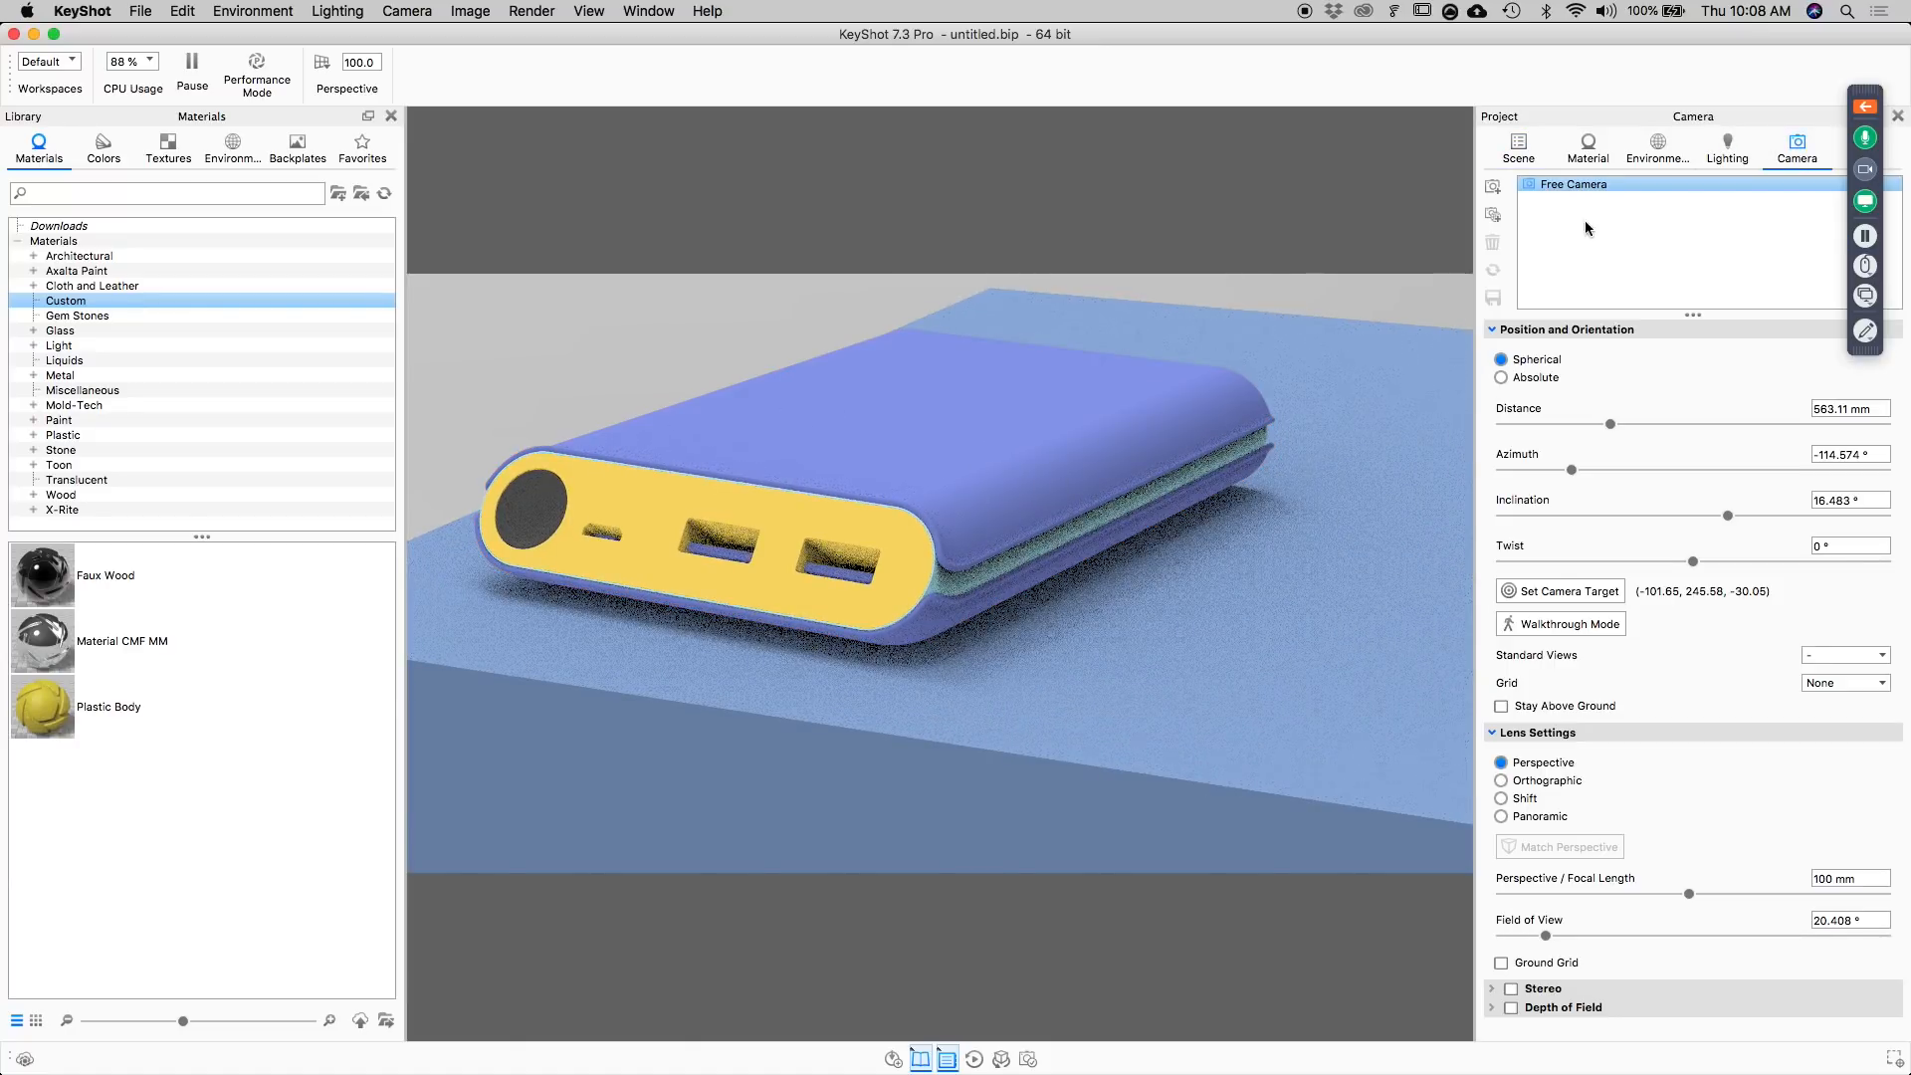
pyautogui.click(1494, 187)
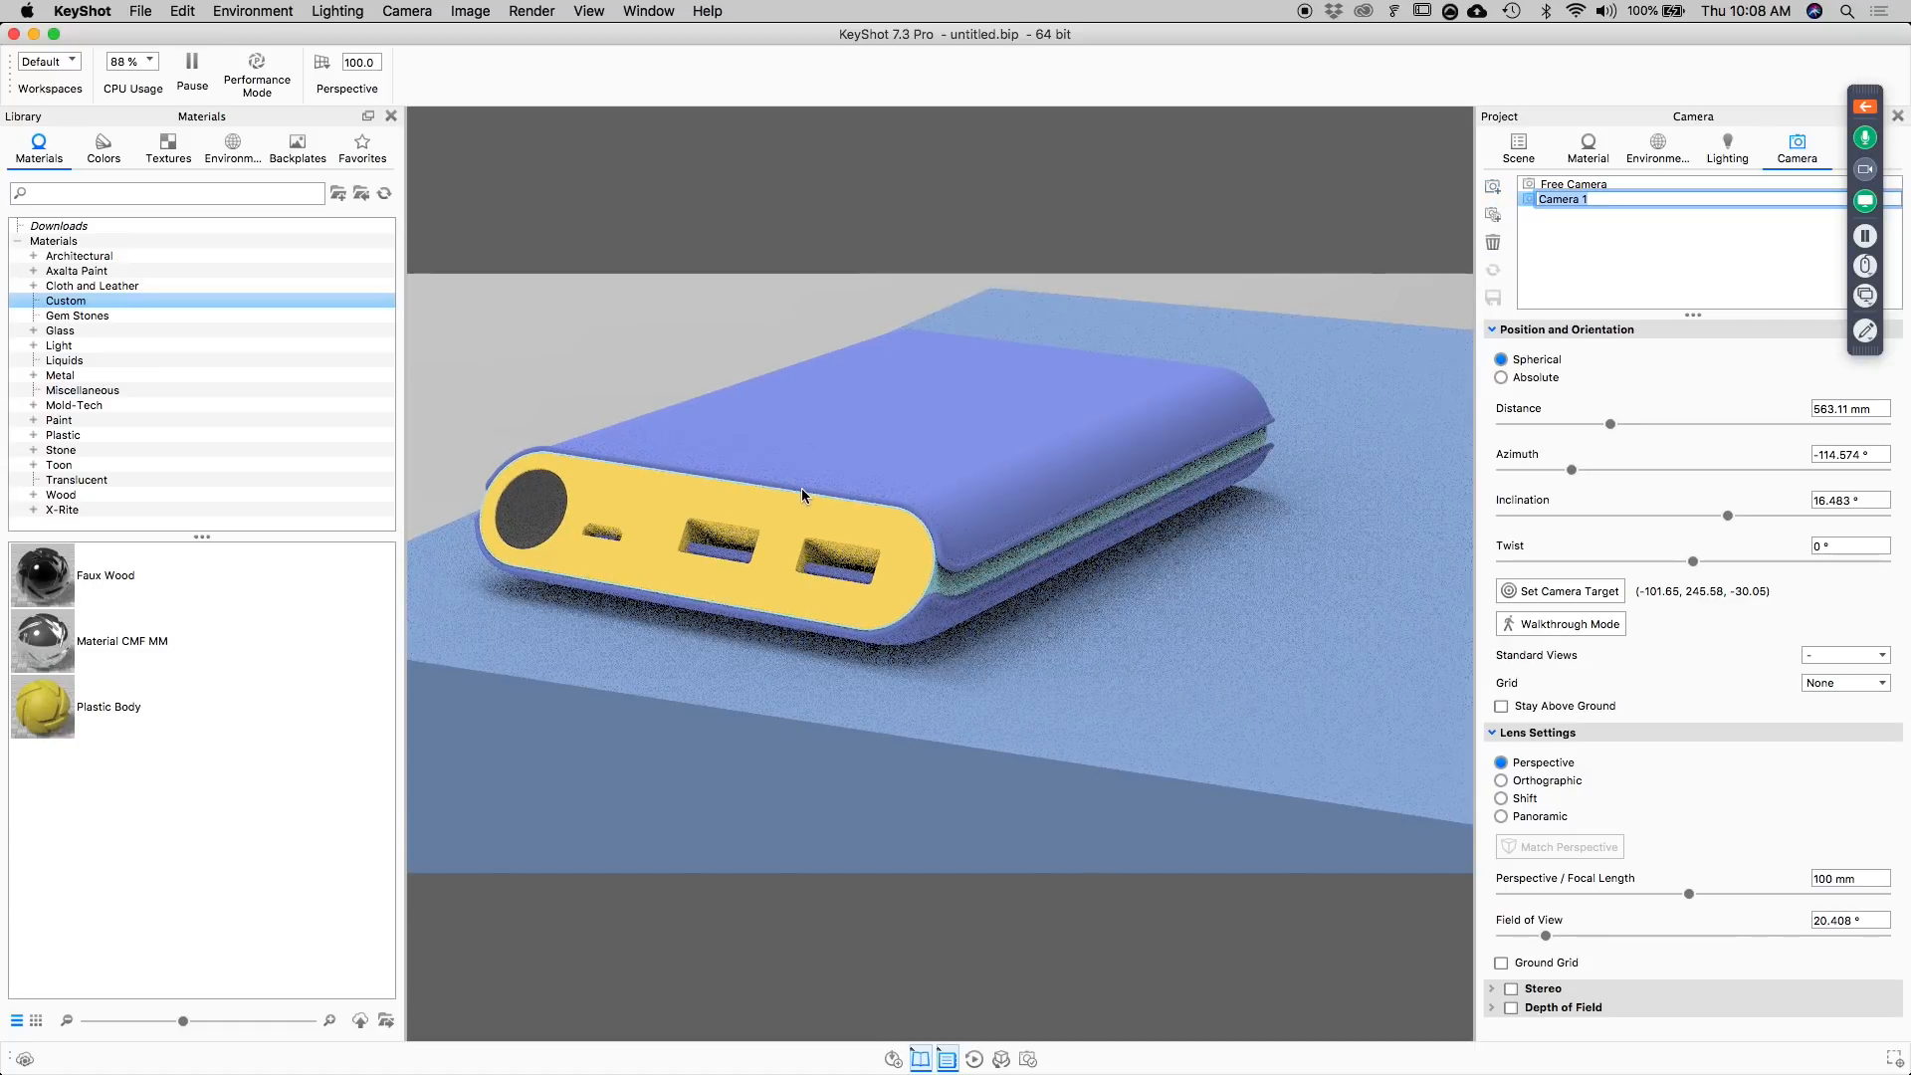
# Frame the power bank's long side at about azimuth -26.2°, inclination 18°, distance 706 mm, and save it as a second camera.
pyautogui.scroll(-5, 816, 509)
pyautogui.moveTo(820, 511); pyautogui.dragTo(1047, 421)
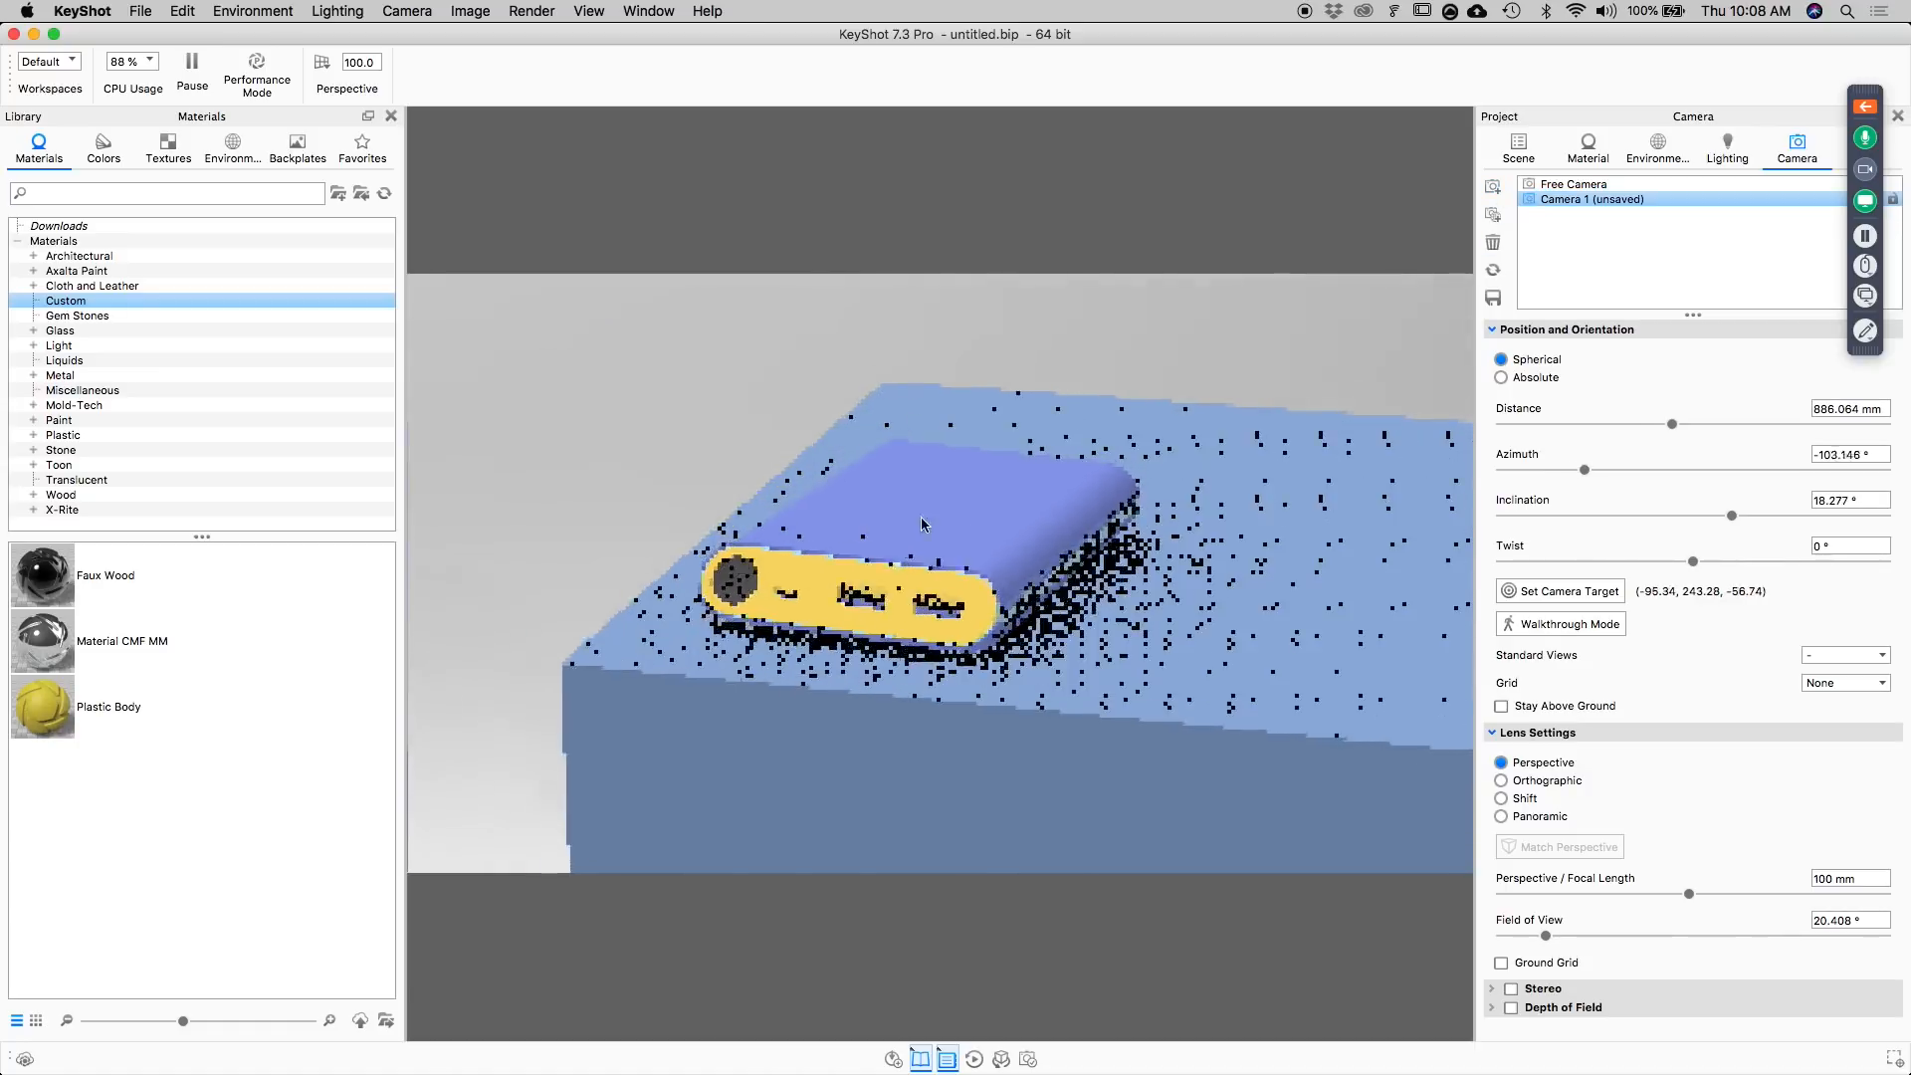
pyautogui.scroll(5, 1048, 448)
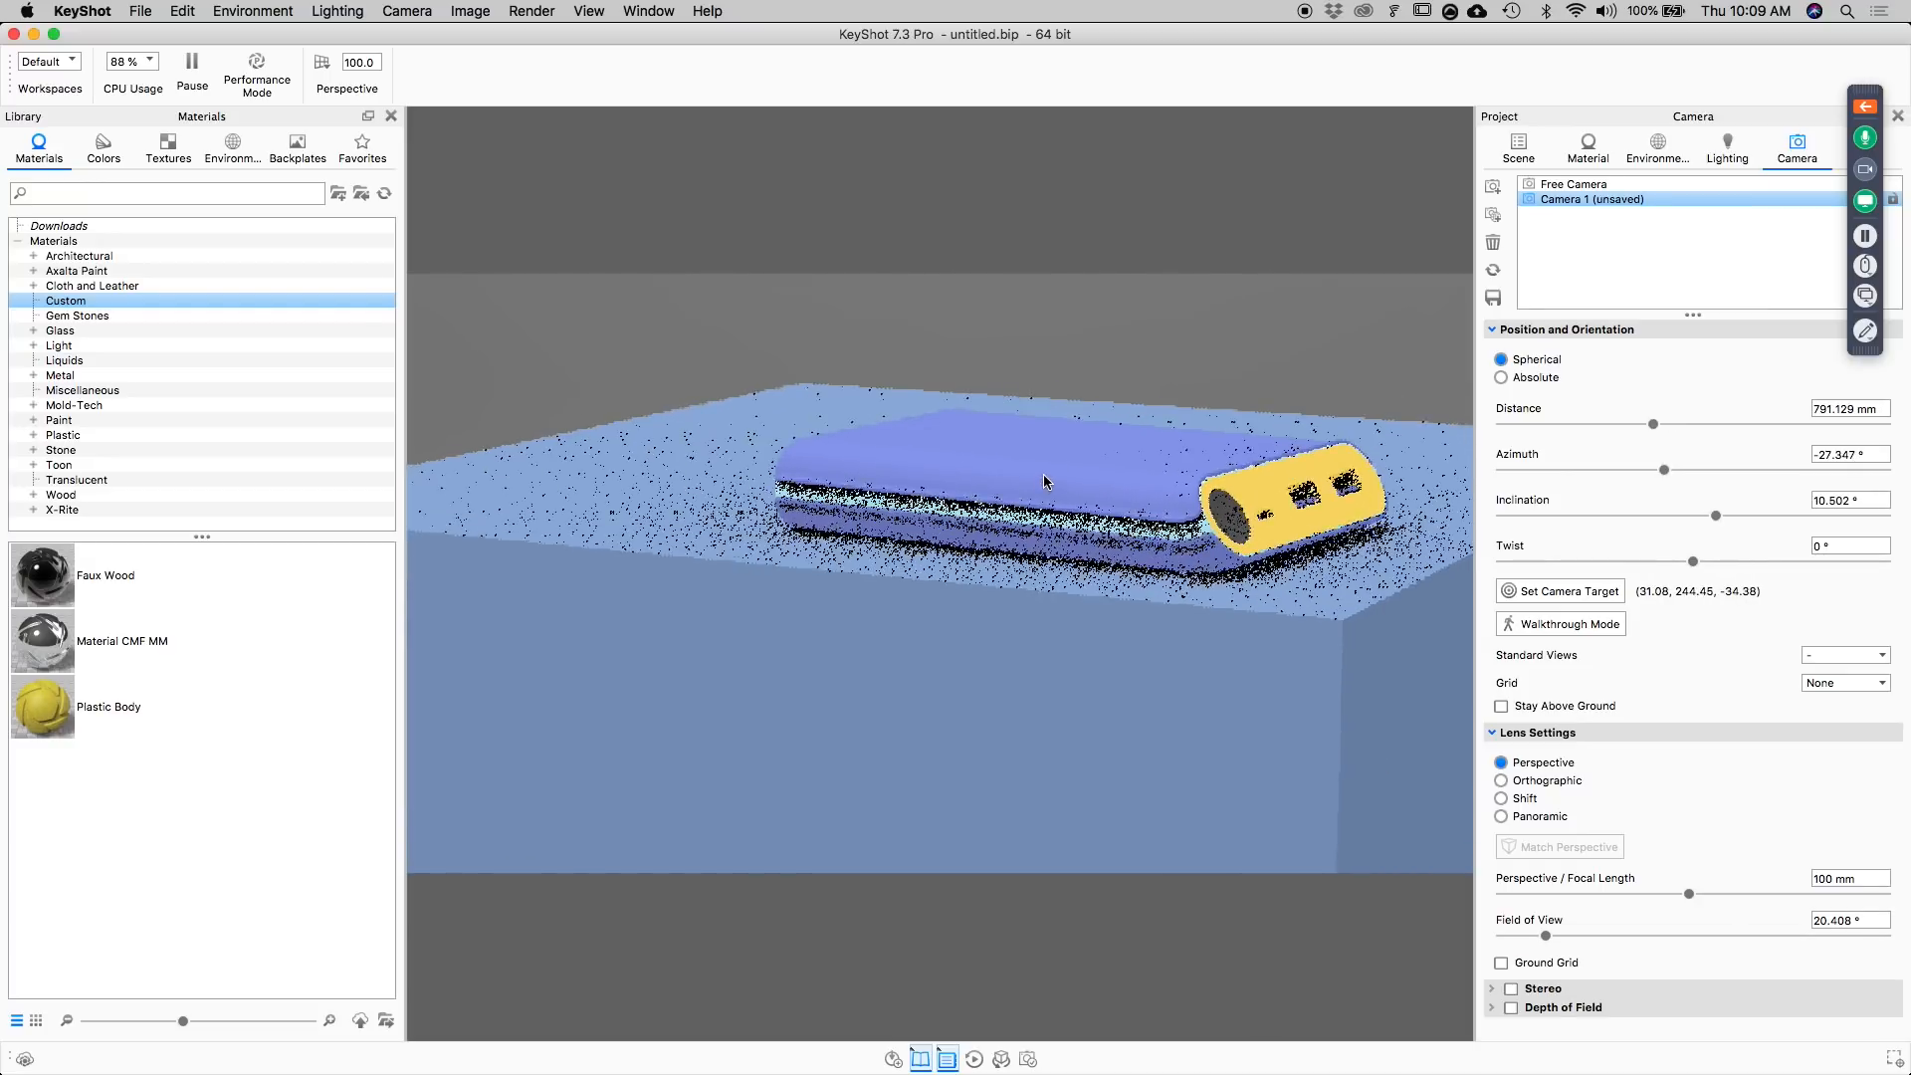
pyautogui.moveTo(1049, 479); pyautogui.dragTo(1056, 427, button='middle')
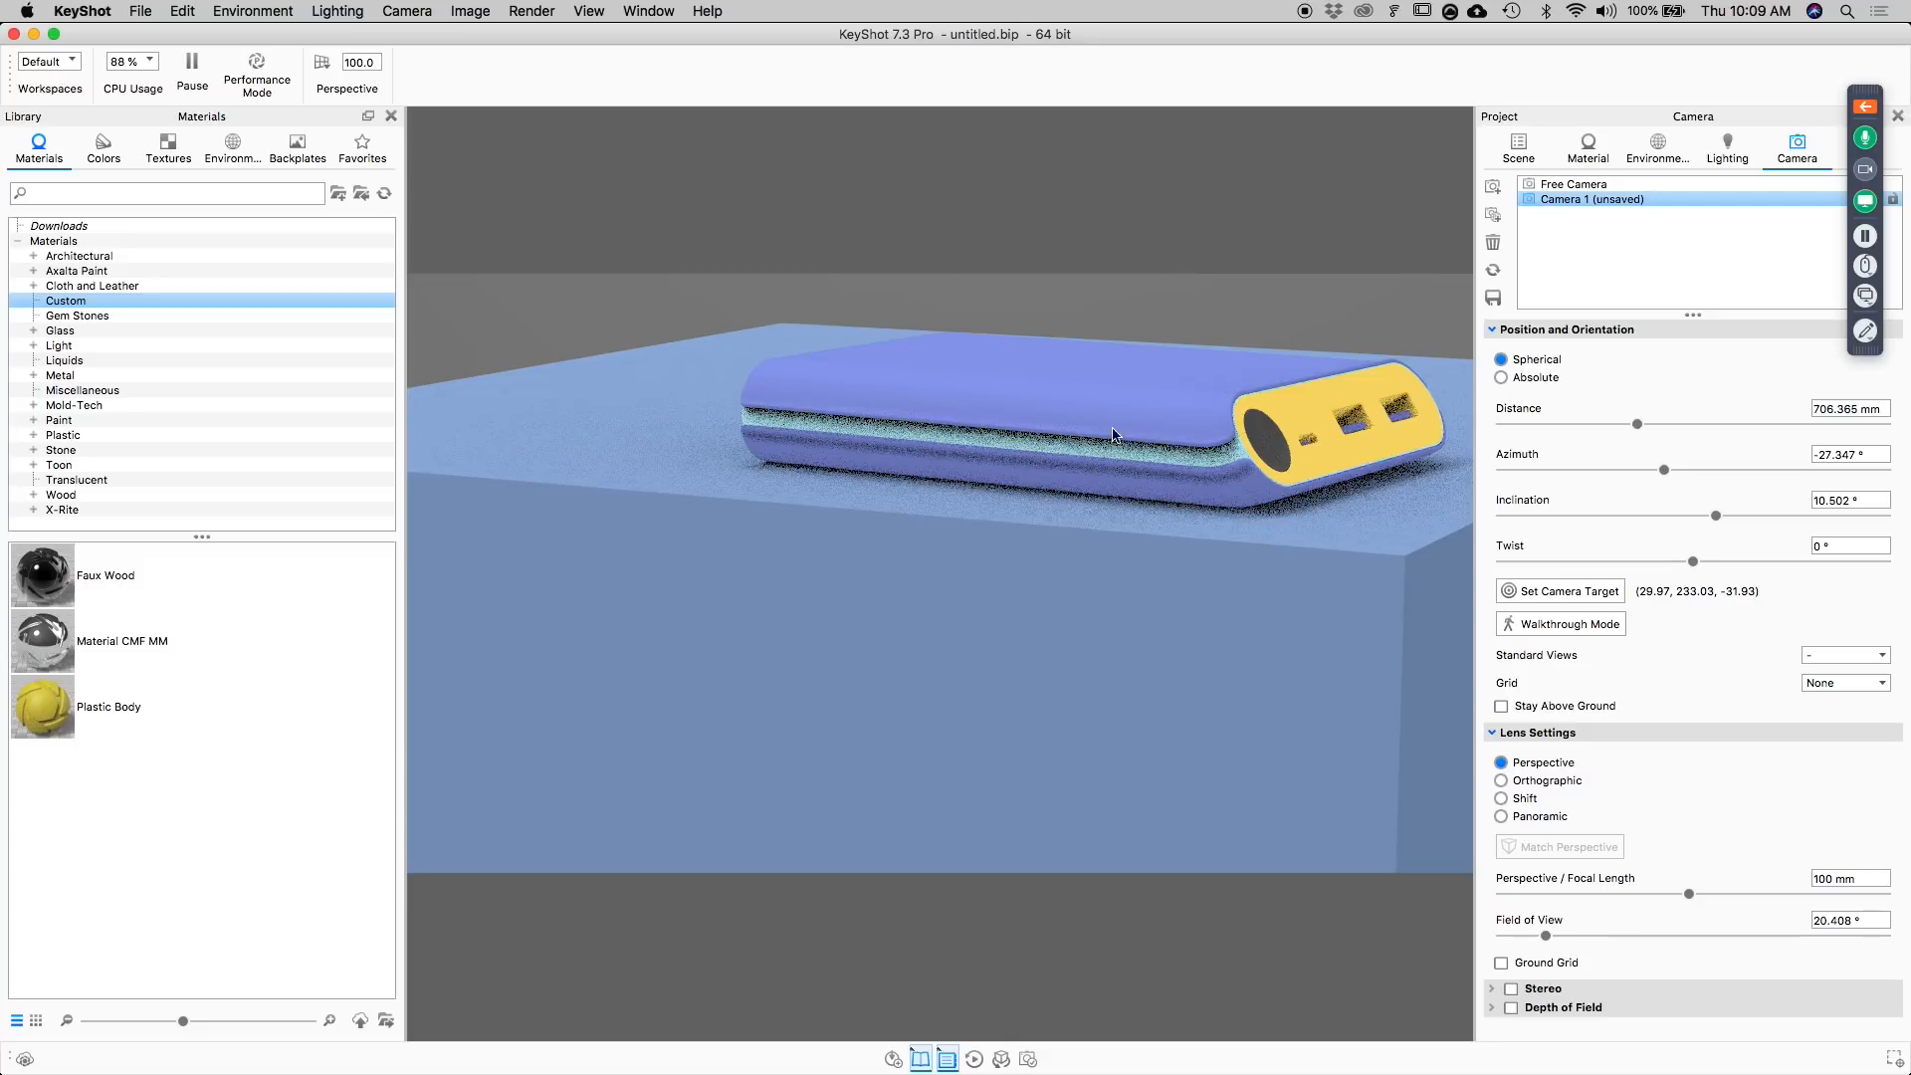
pyautogui.moveTo(1341, 484); pyautogui.dragTo(1291, 398)
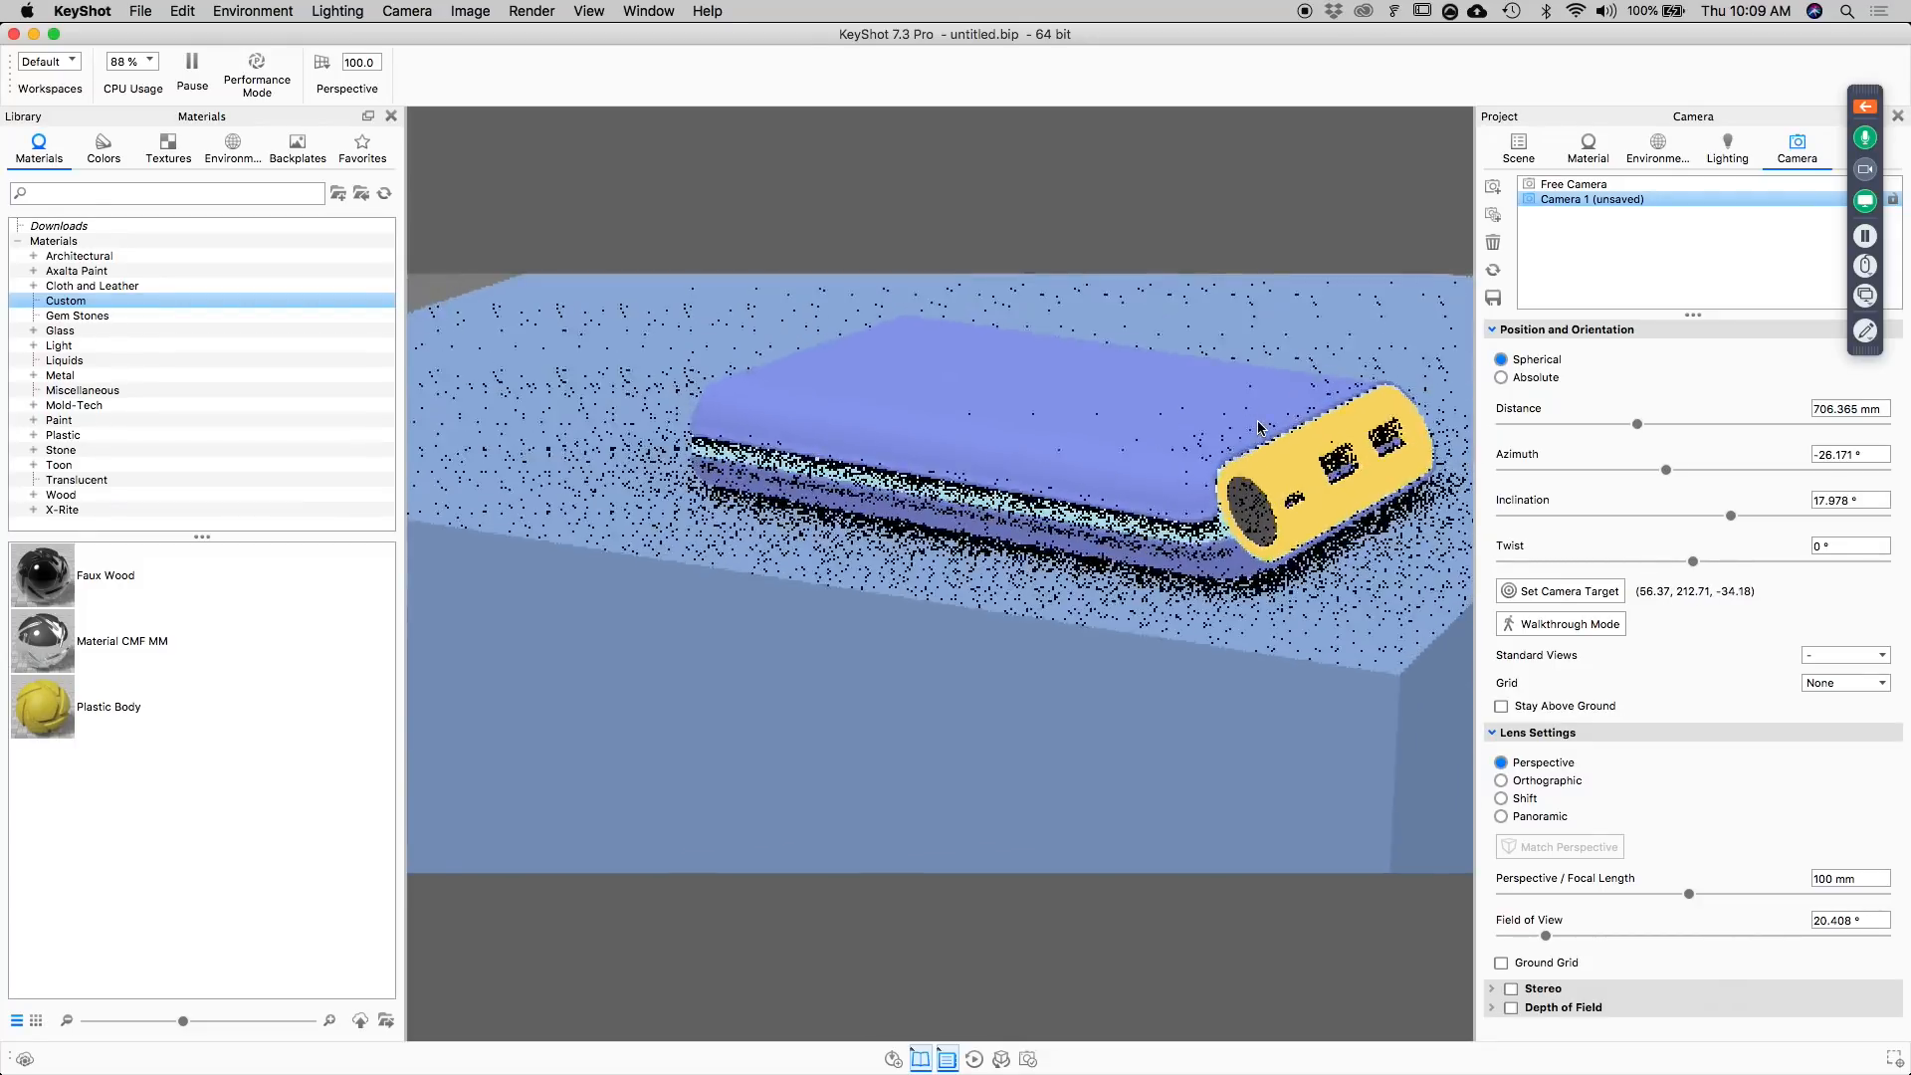
pyautogui.click(1493, 188)
# Frame the power bank from above at about azimuth -37.8°, inclination 40.1°, distance 886 mm, and save it as a third camera.
pyautogui.scroll(-3, 1199, 476)
pyautogui.moveTo(1199, 476); pyautogui.dragTo(1140, 677)
pyautogui.moveTo(1140, 677); pyautogui.dragTo(1145, 456, button='middle')
pyautogui.moveTo(1145, 456); pyautogui.dragTo(1151, 485)
pyautogui.moveTo(1151, 485); pyautogui.dragTo(1151, 418, button='middle')
pyautogui.moveTo(1151, 418); pyautogui.dragTo(1155, 461)
pyautogui.moveTo(1154, 461); pyautogui.dragTo(1172, 366, button='middle')
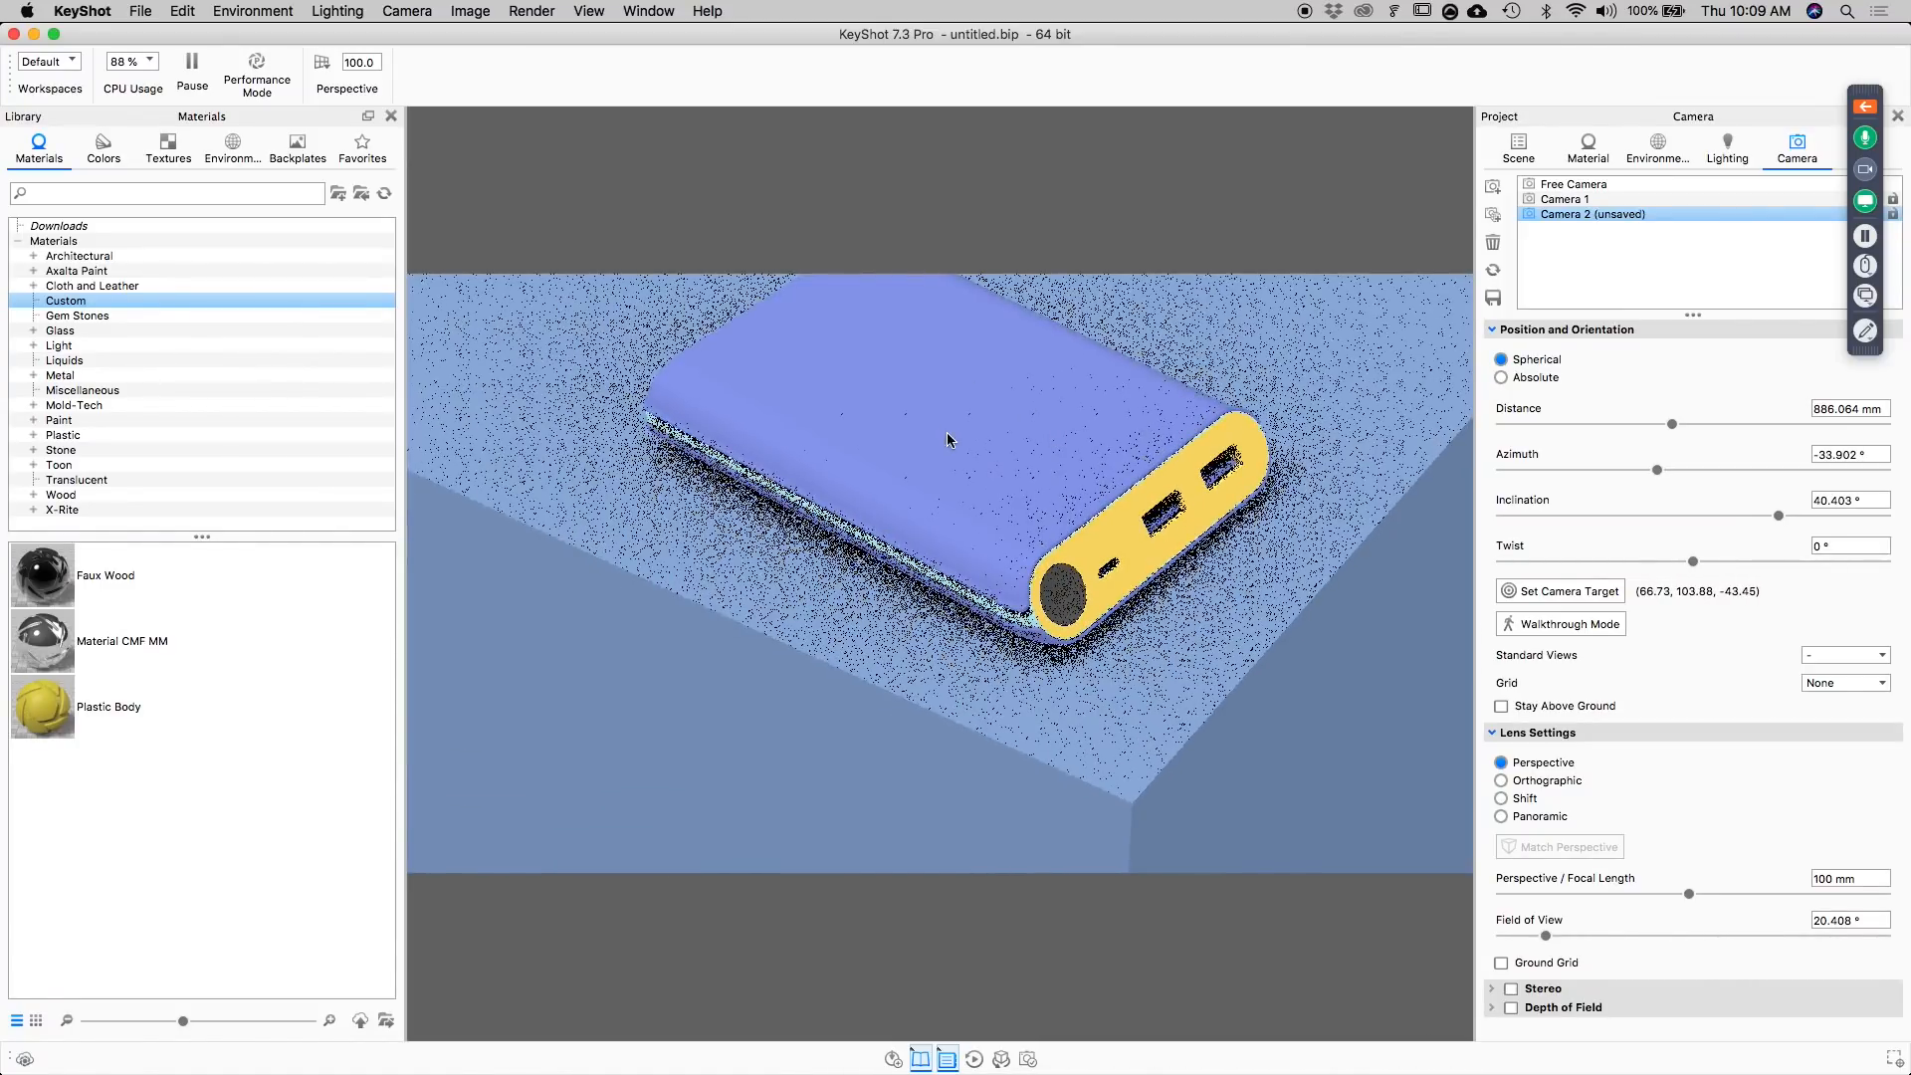
pyautogui.moveTo(940, 444); pyautogui.dragTo(1203, 541)
pyautogui.scroll(-3, 1135, 548)
pyautogui.moveTo(1069, 508); pyautogui.dragTo(1104, 589, button='middle')
pyautogui.moveTo(1102, 588); pyautogui.dragTo(1170, 509)
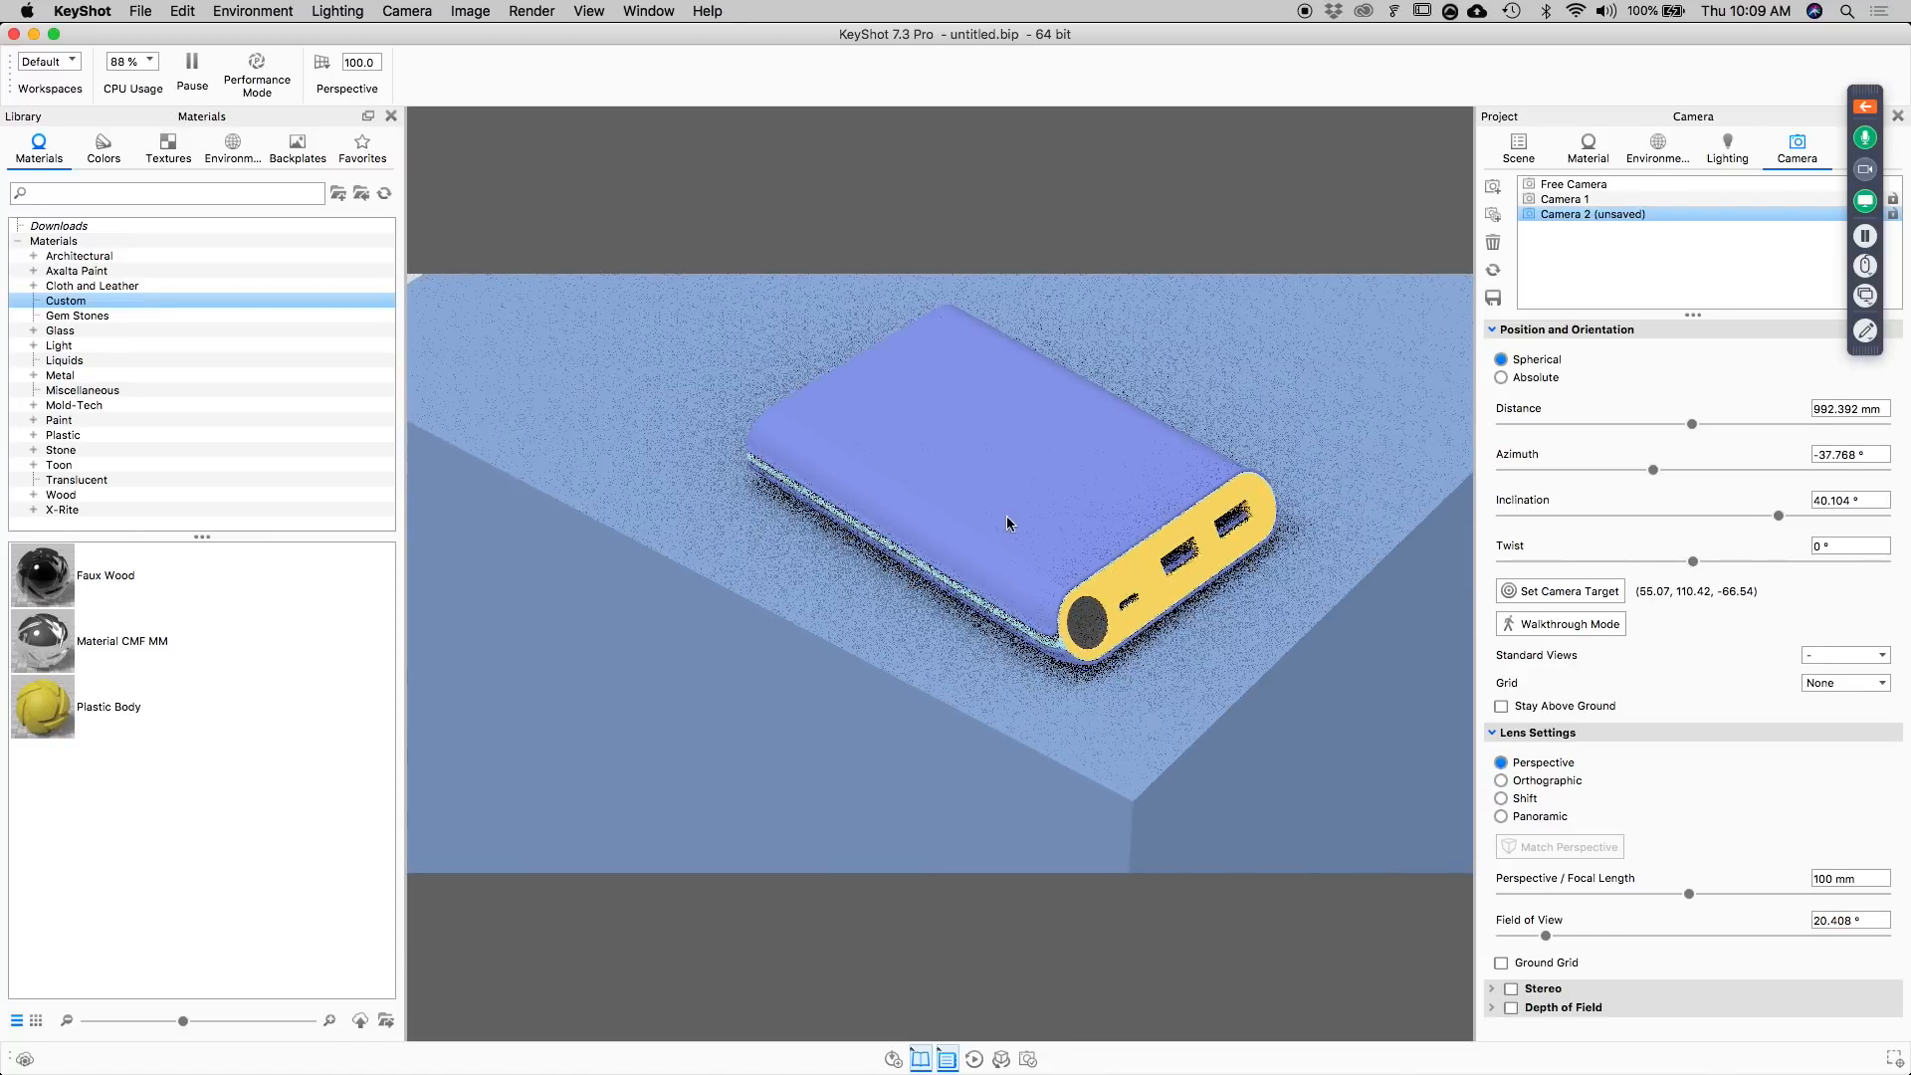
pyautogui.scroll(5, 779, 416)
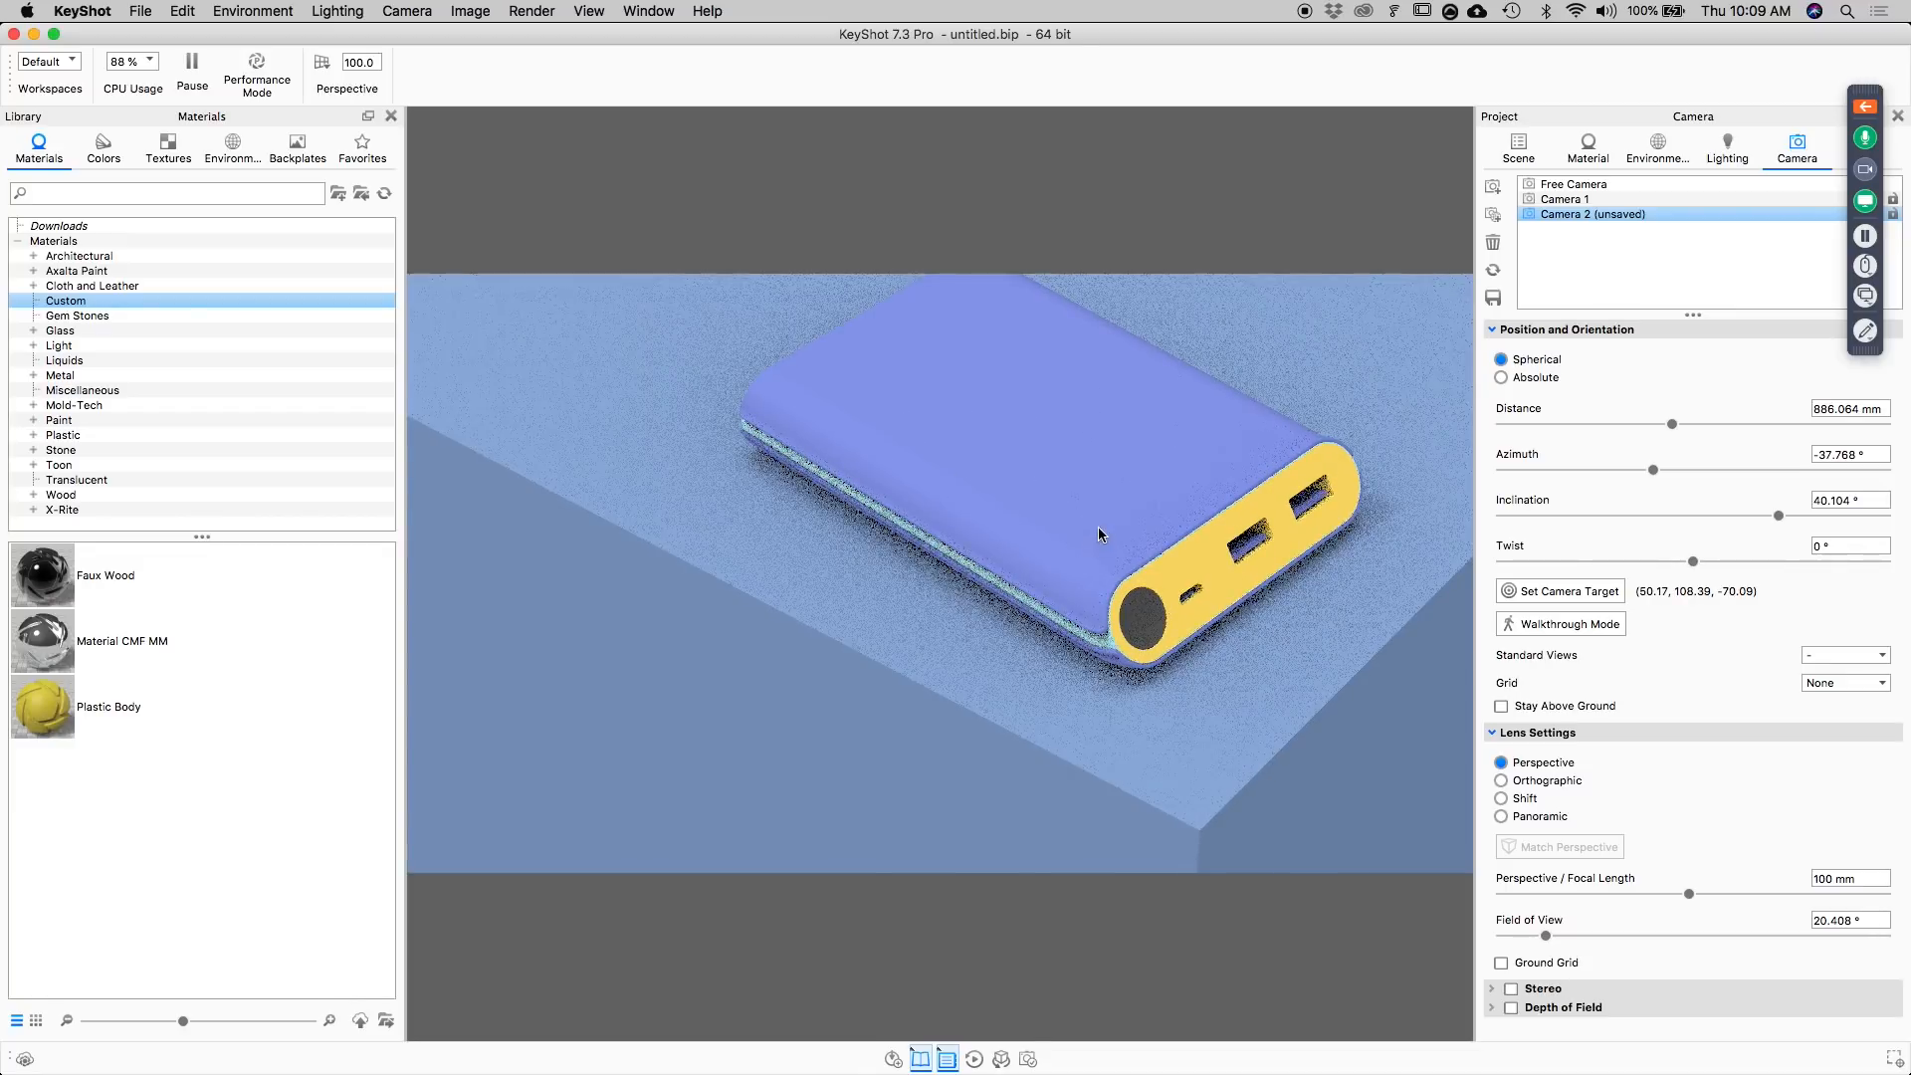
pyautogui.moveTo(1147, 551); pyautogui.dragTo(1150, 543, button='middle')
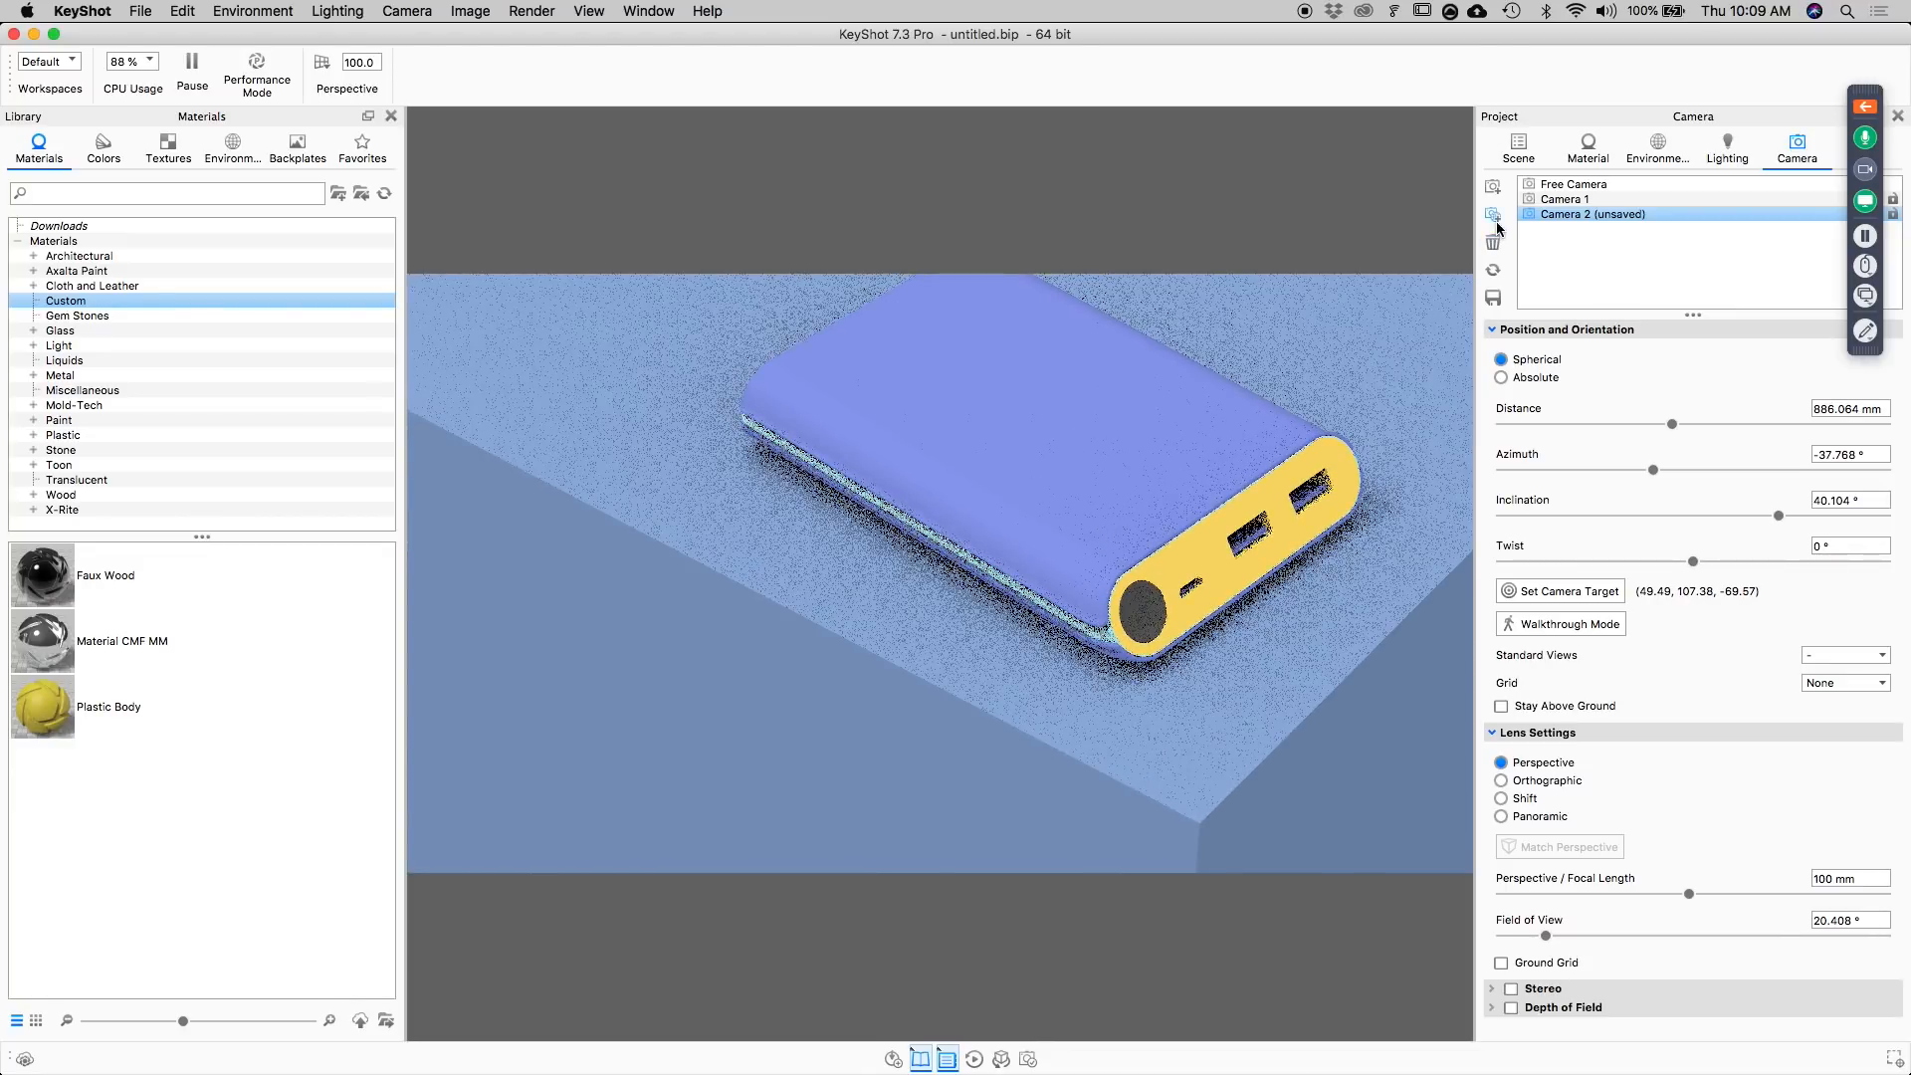
pyautogui.click(1493, 186)
# Review the saved views by switching through Camera 1, Camera 2 and Camera 3.
pyautogui.click(1573, 199)
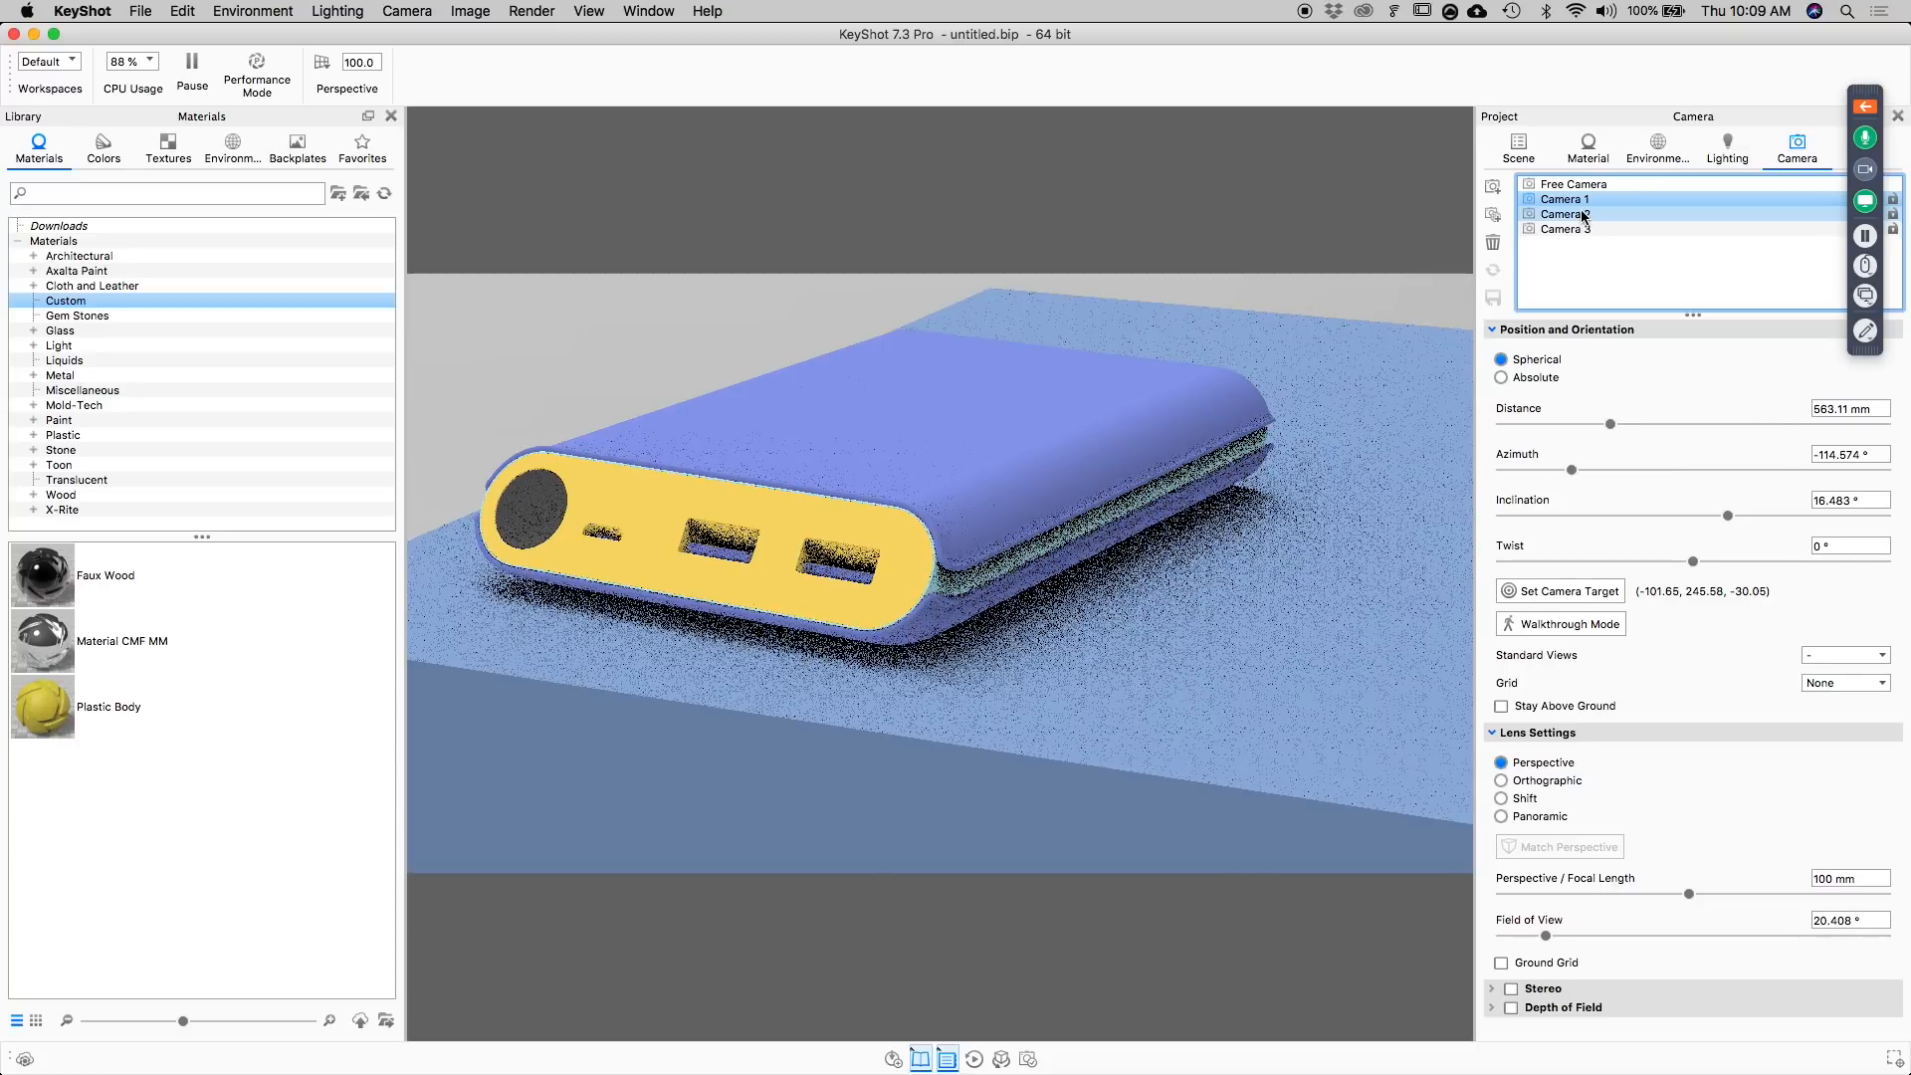
pyautogui.click(1579, 214)
pyautogui.click(1583, 229)
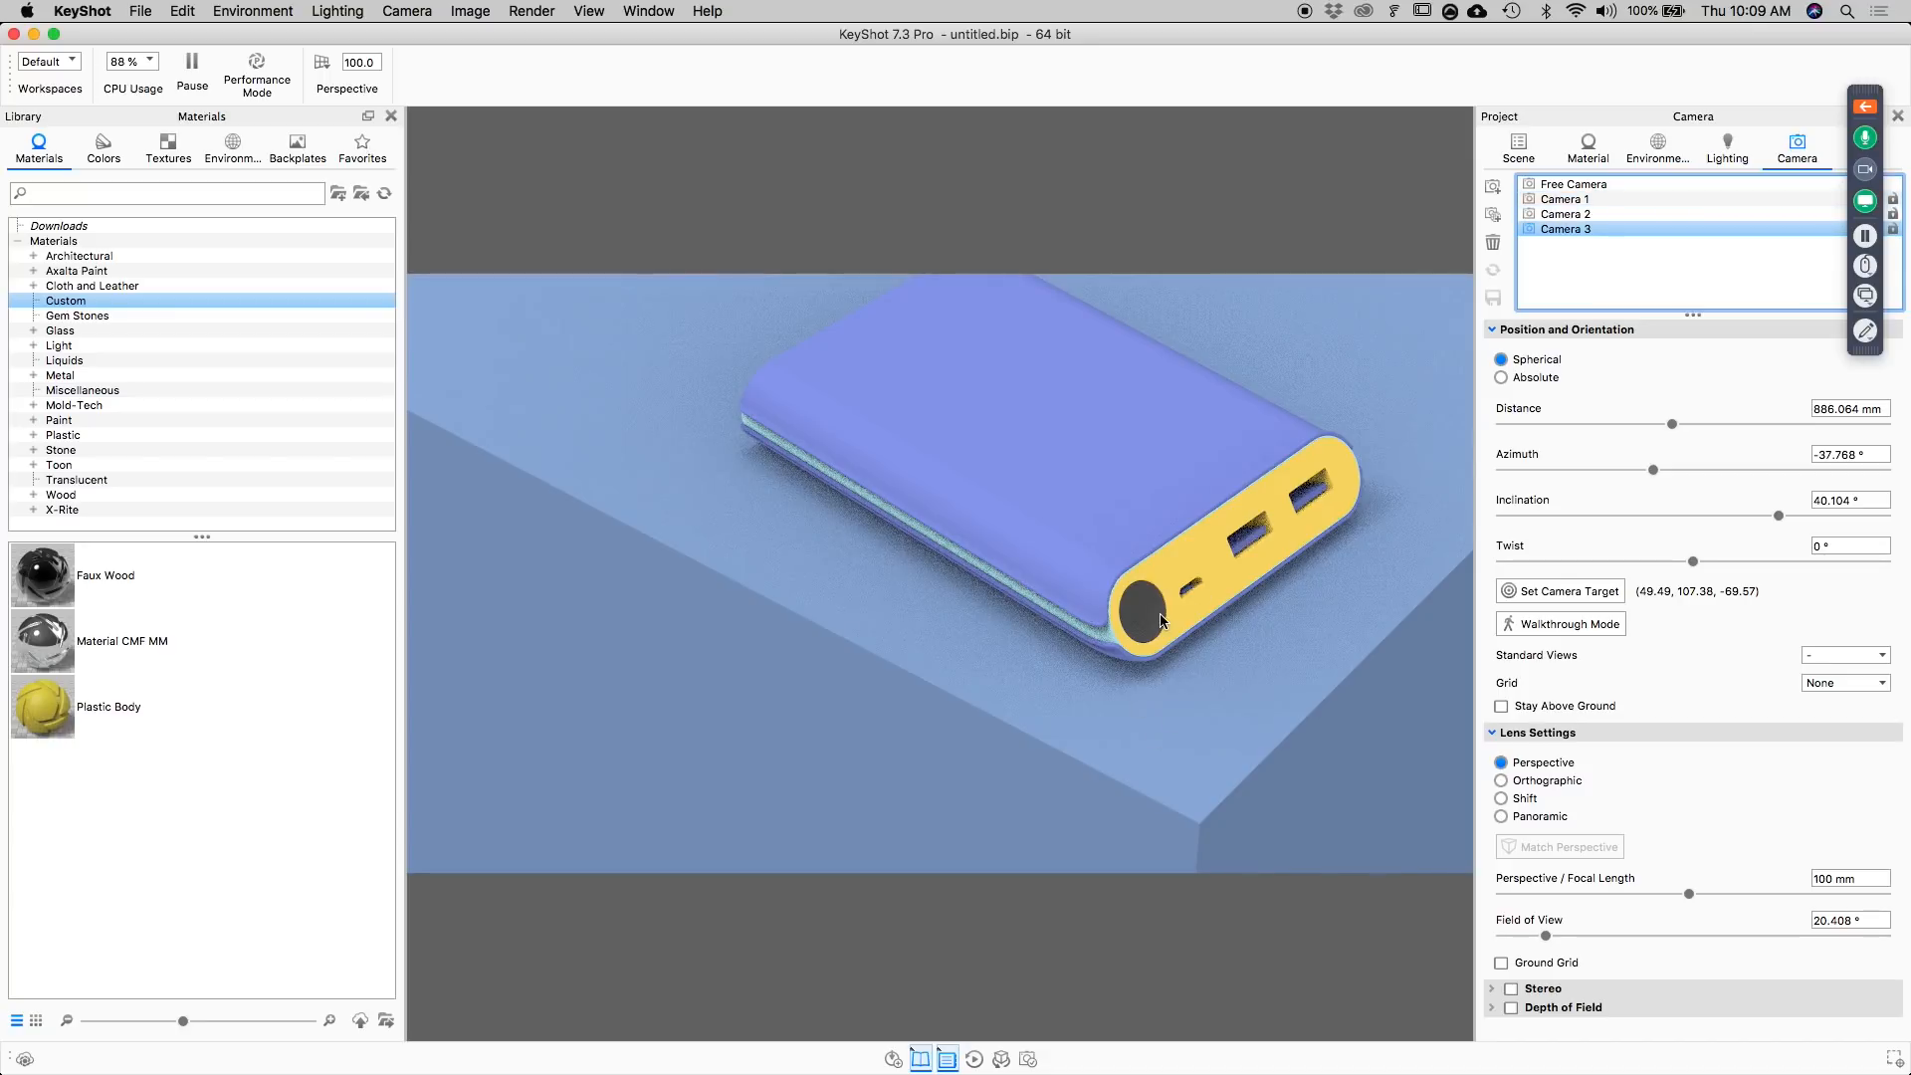
# Switch to the presentation in Preview to check the Block-In slide and return to KeyShot.
pyautogui.press('super+Tab')
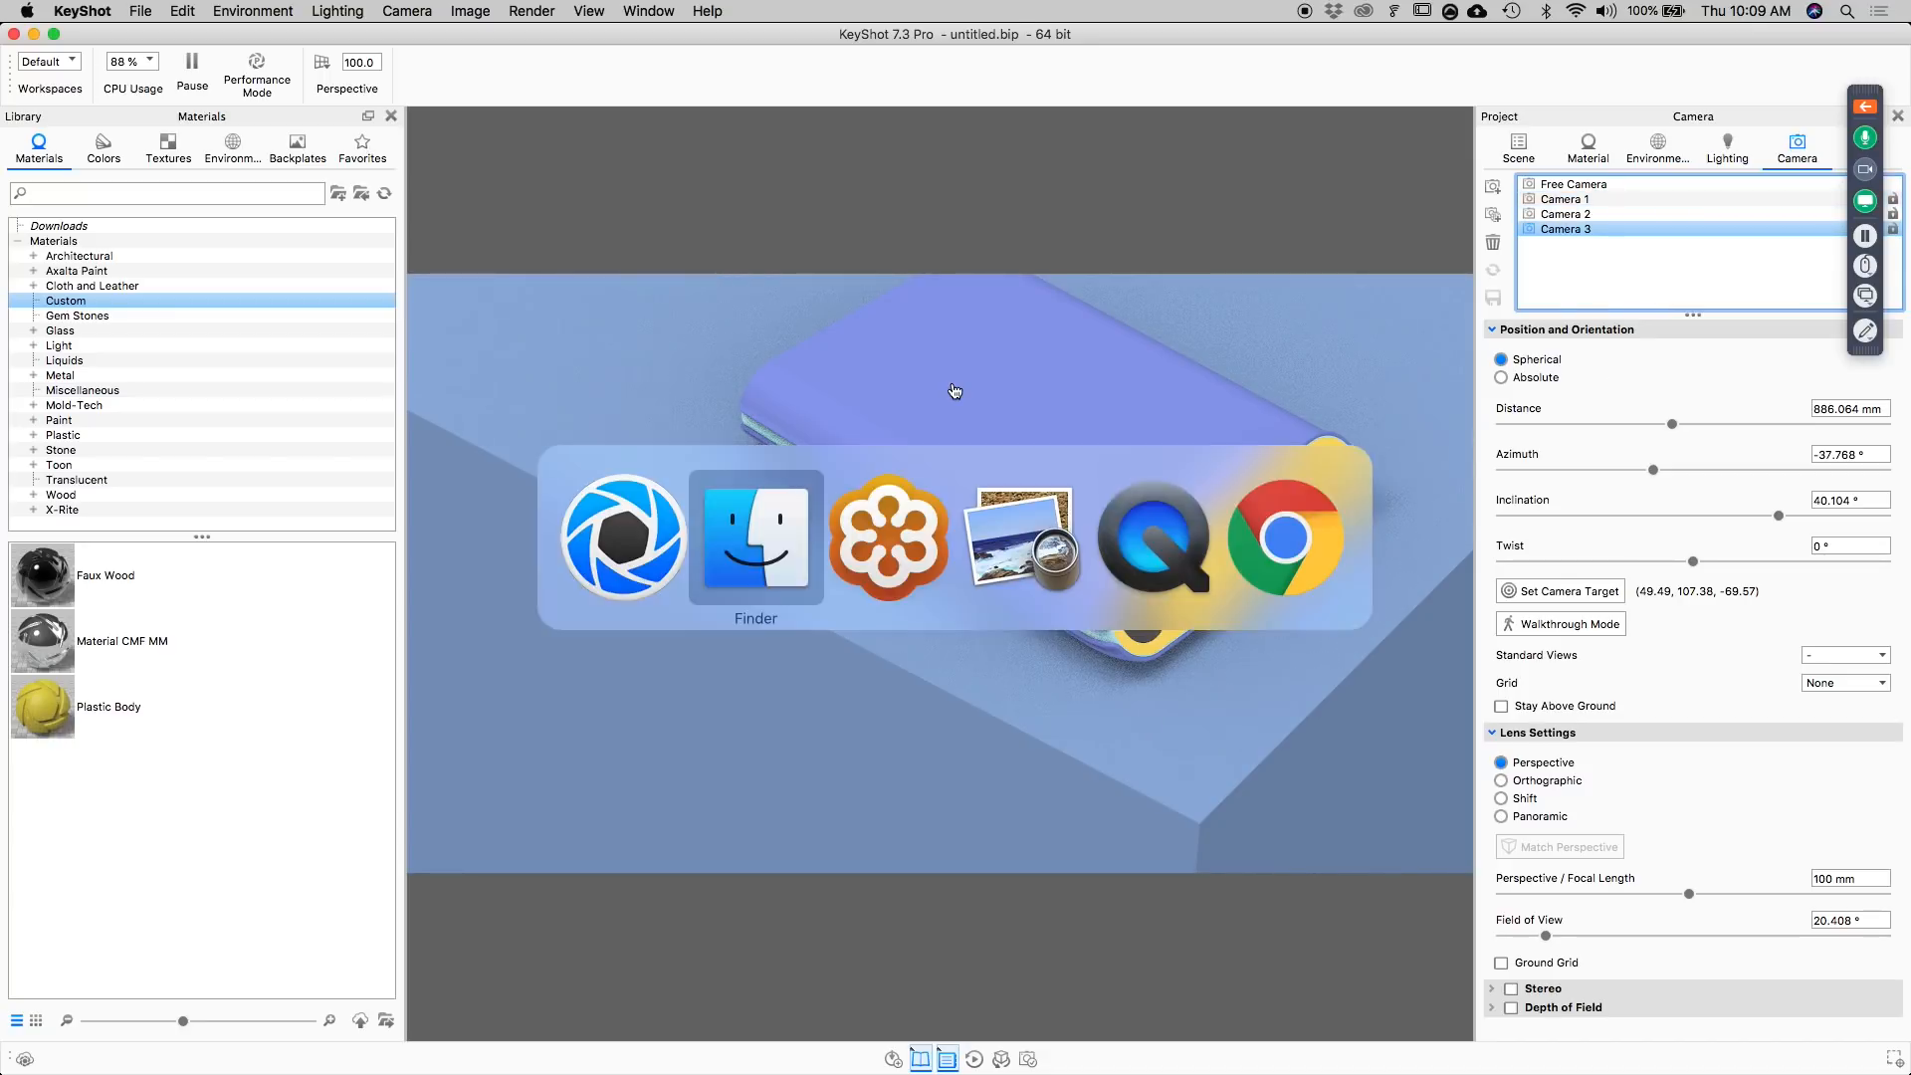
pyautogui.press('super+Tab')
pyautogui.press('super+Tab')
pyautogui.press('super+Tab')
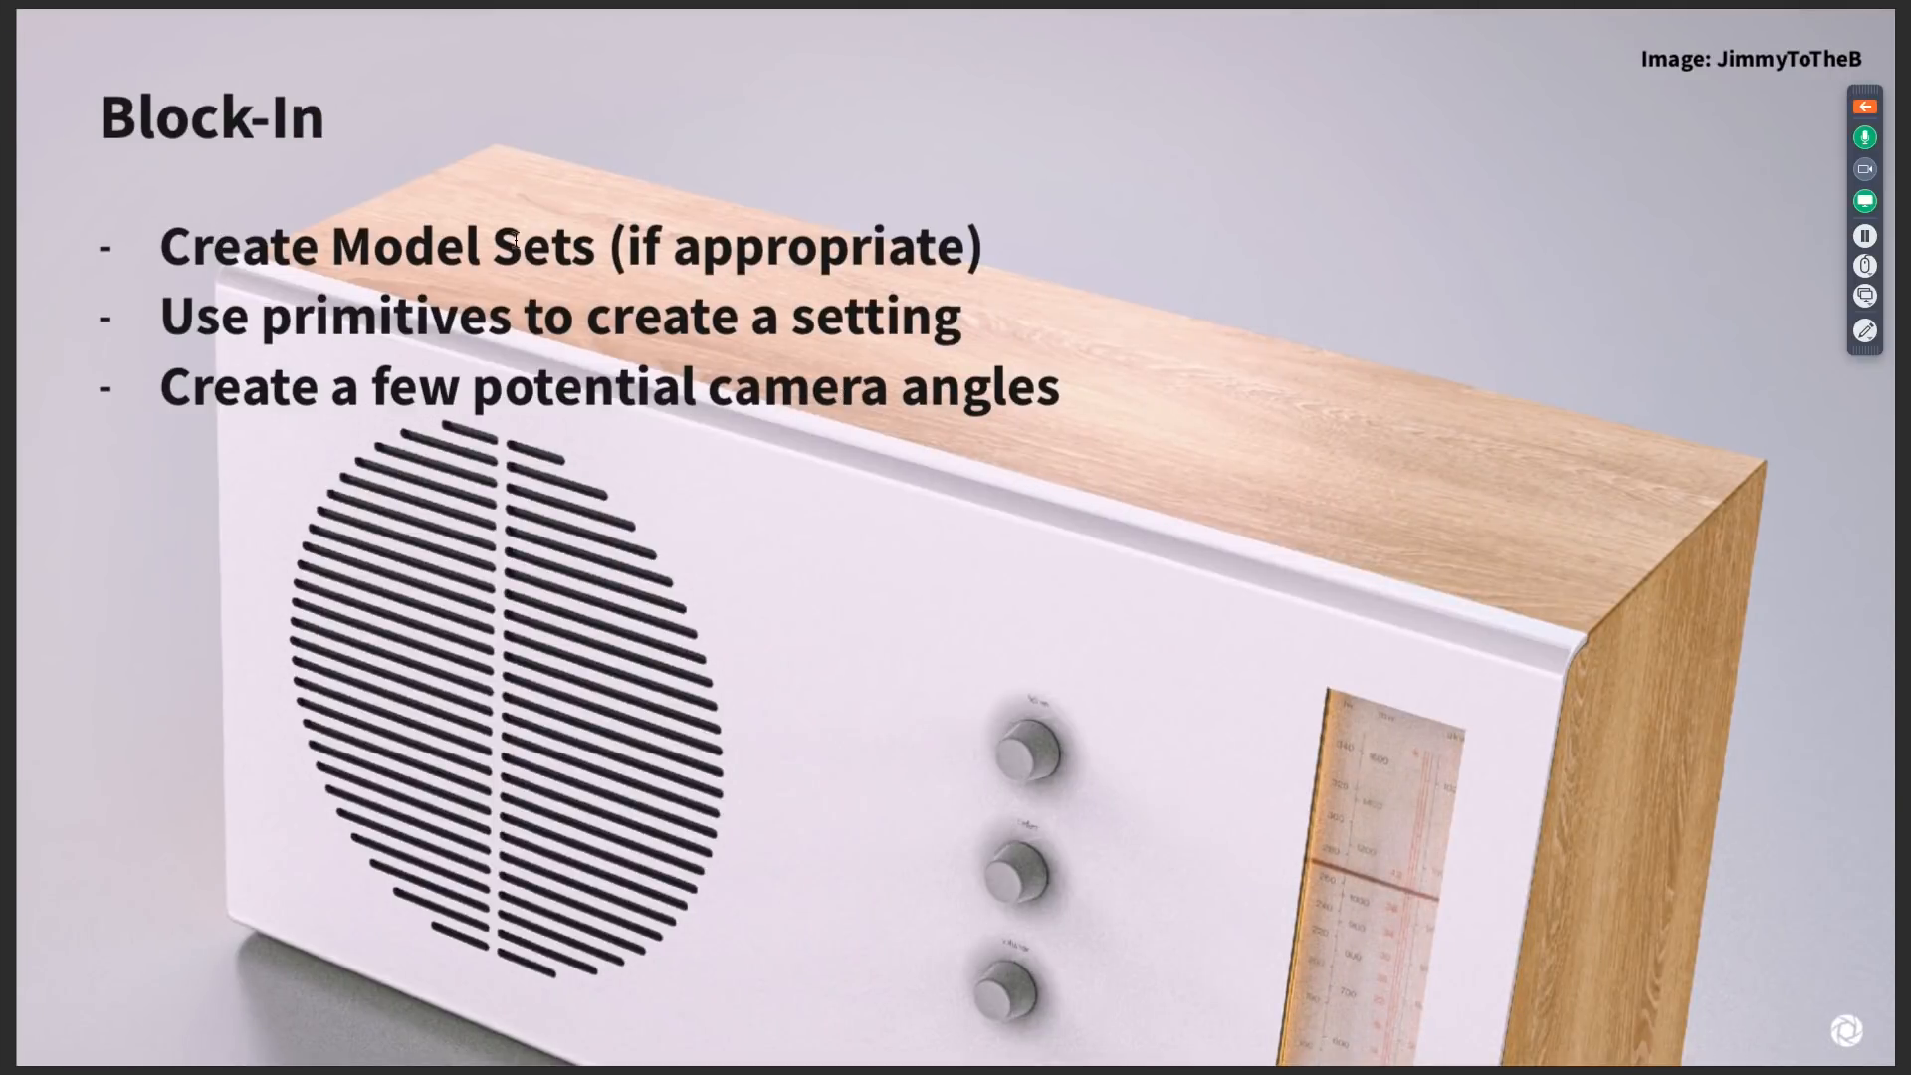
pyautogui.press('super+Tab')
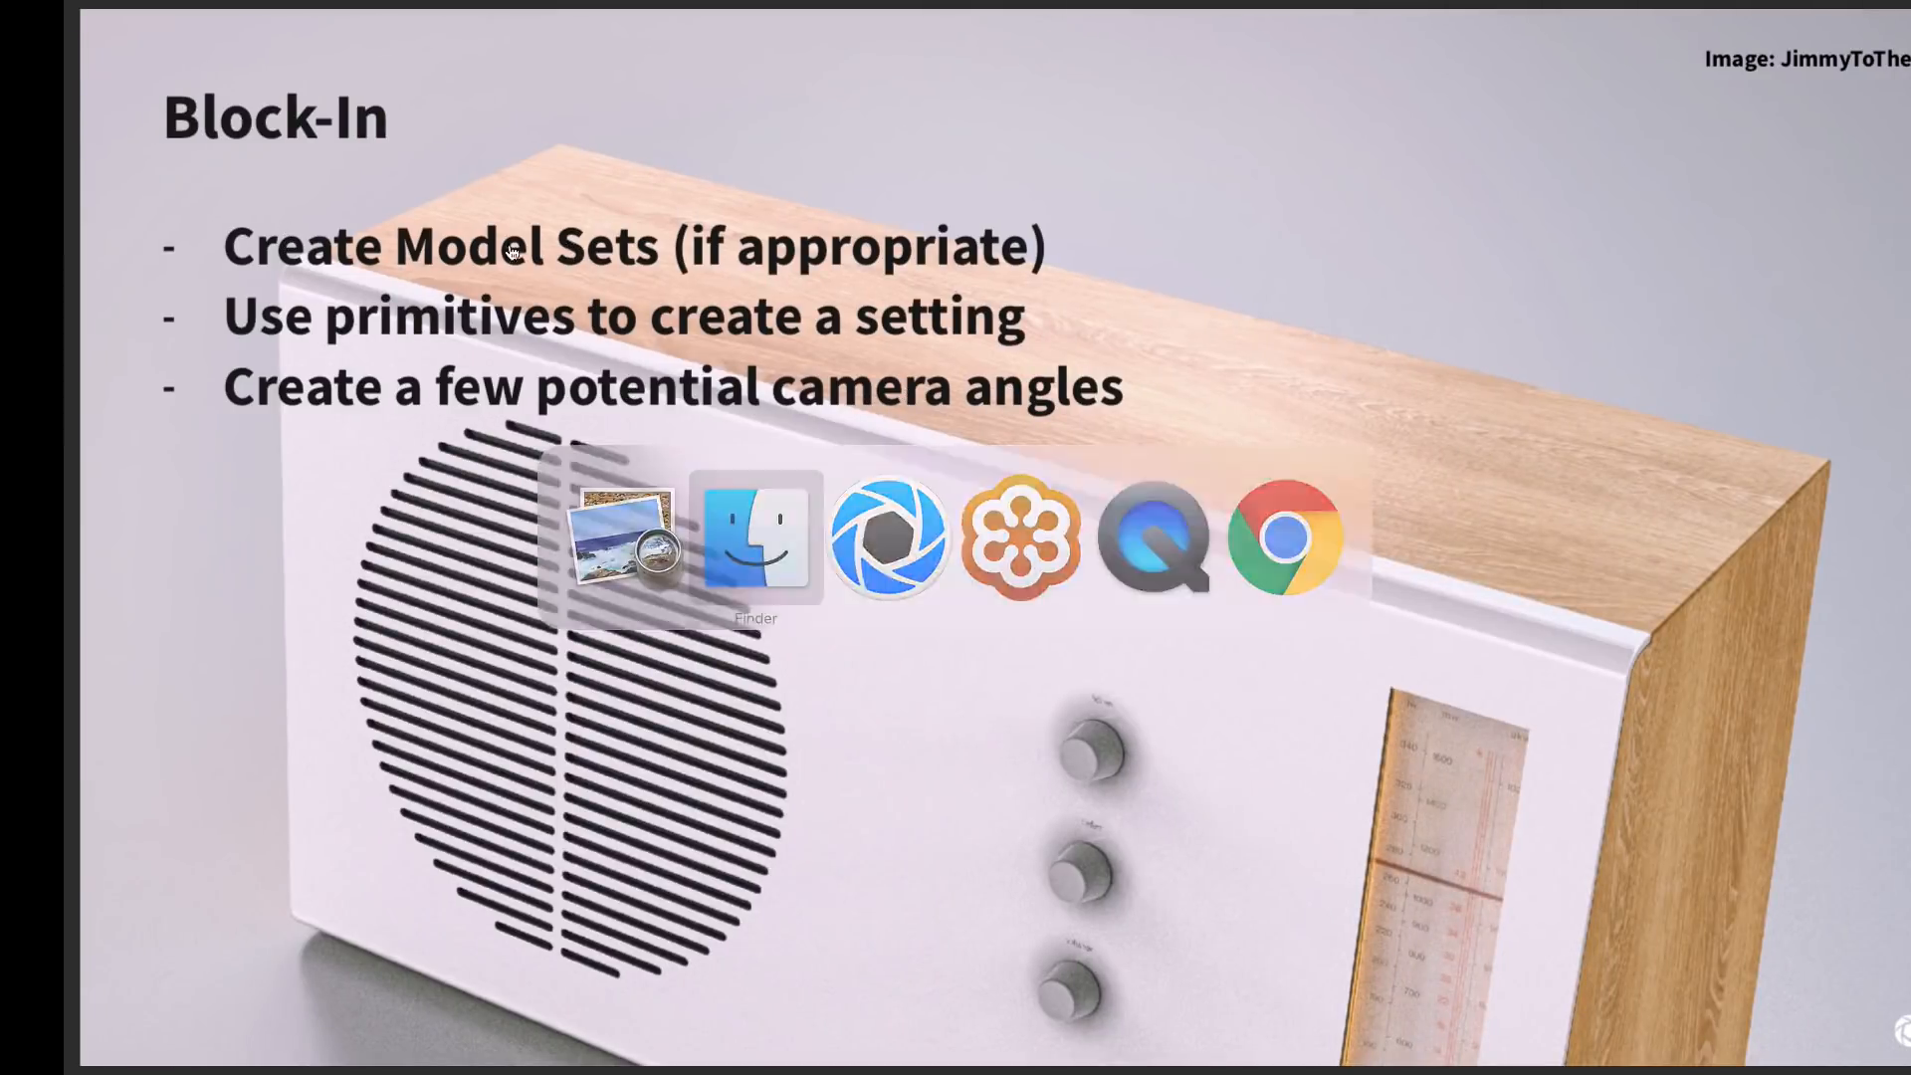
pyautogui.press('super+Tab')
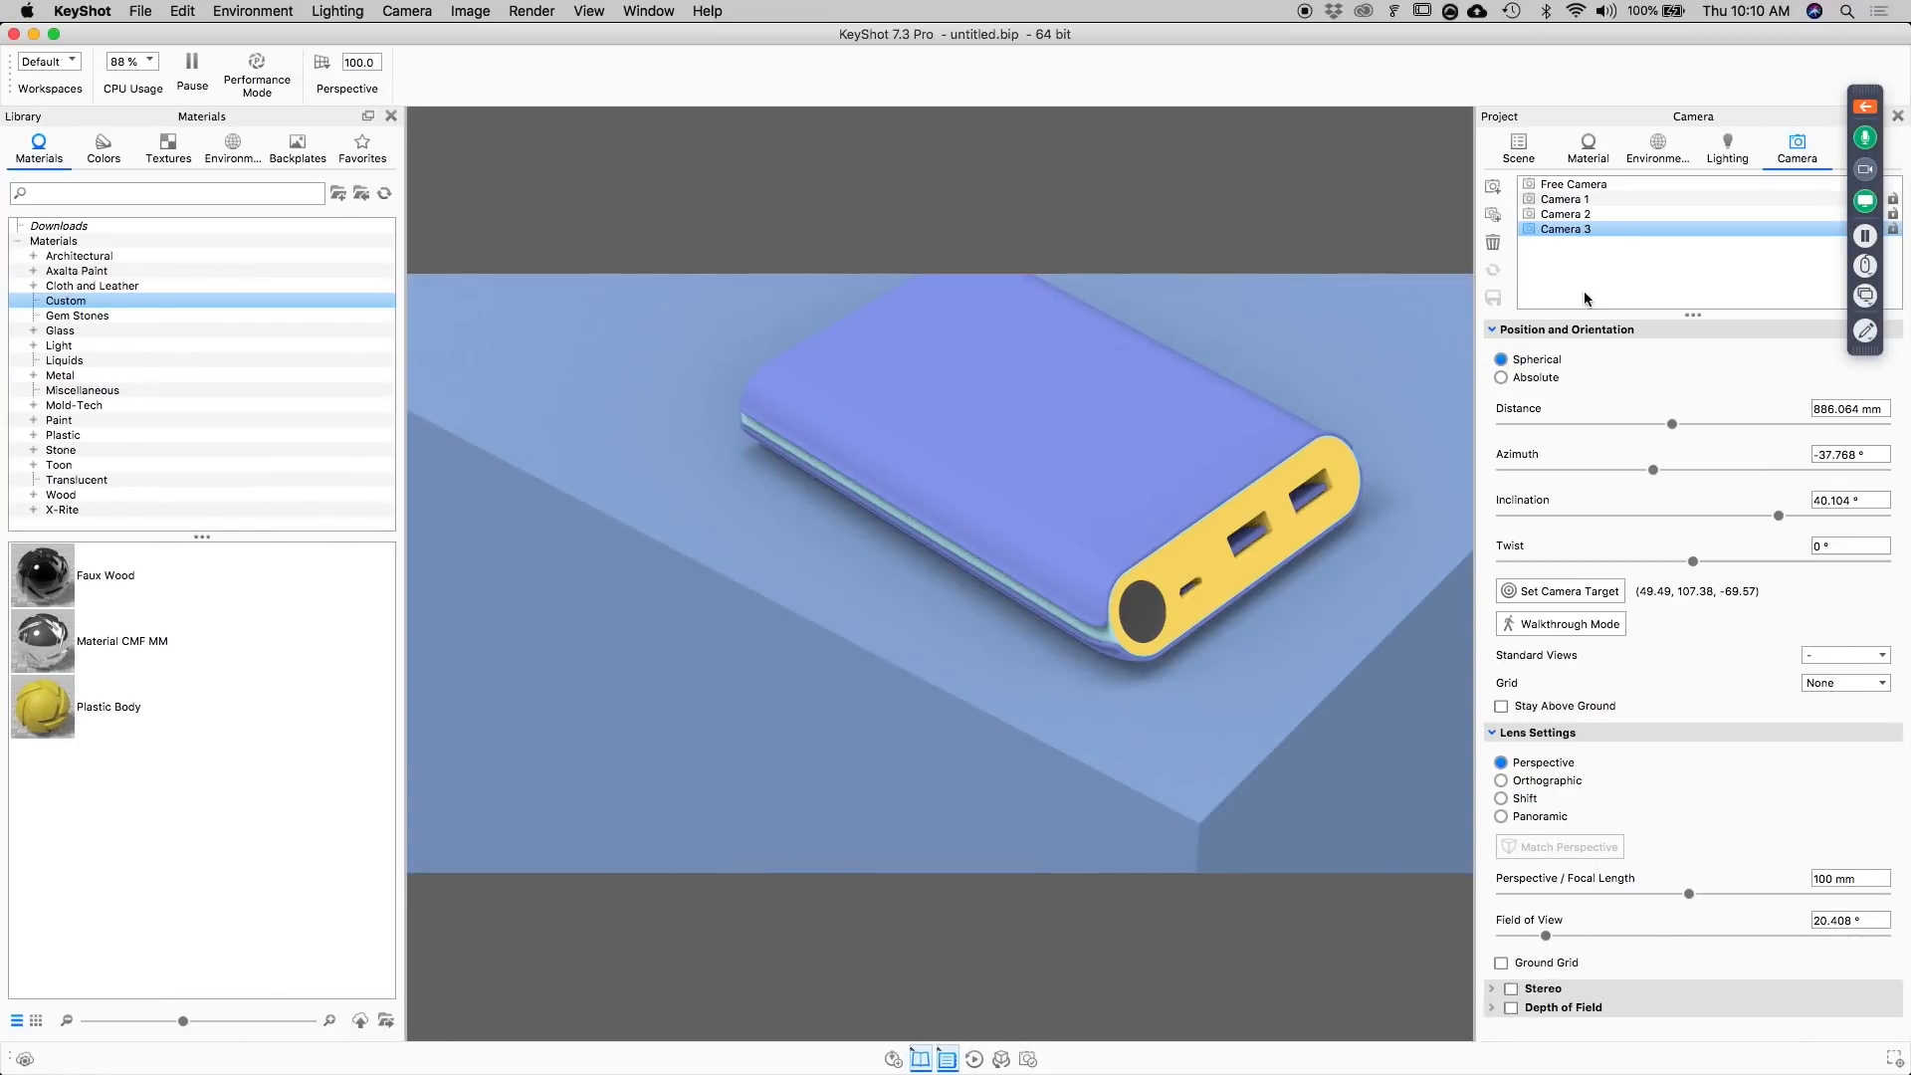
# Collapse the Cube group in the scene tree and briefly reveal the Model Sets list beside it.
pyautogui.click(1518, 149)
pyautogui.click(1610, 244)
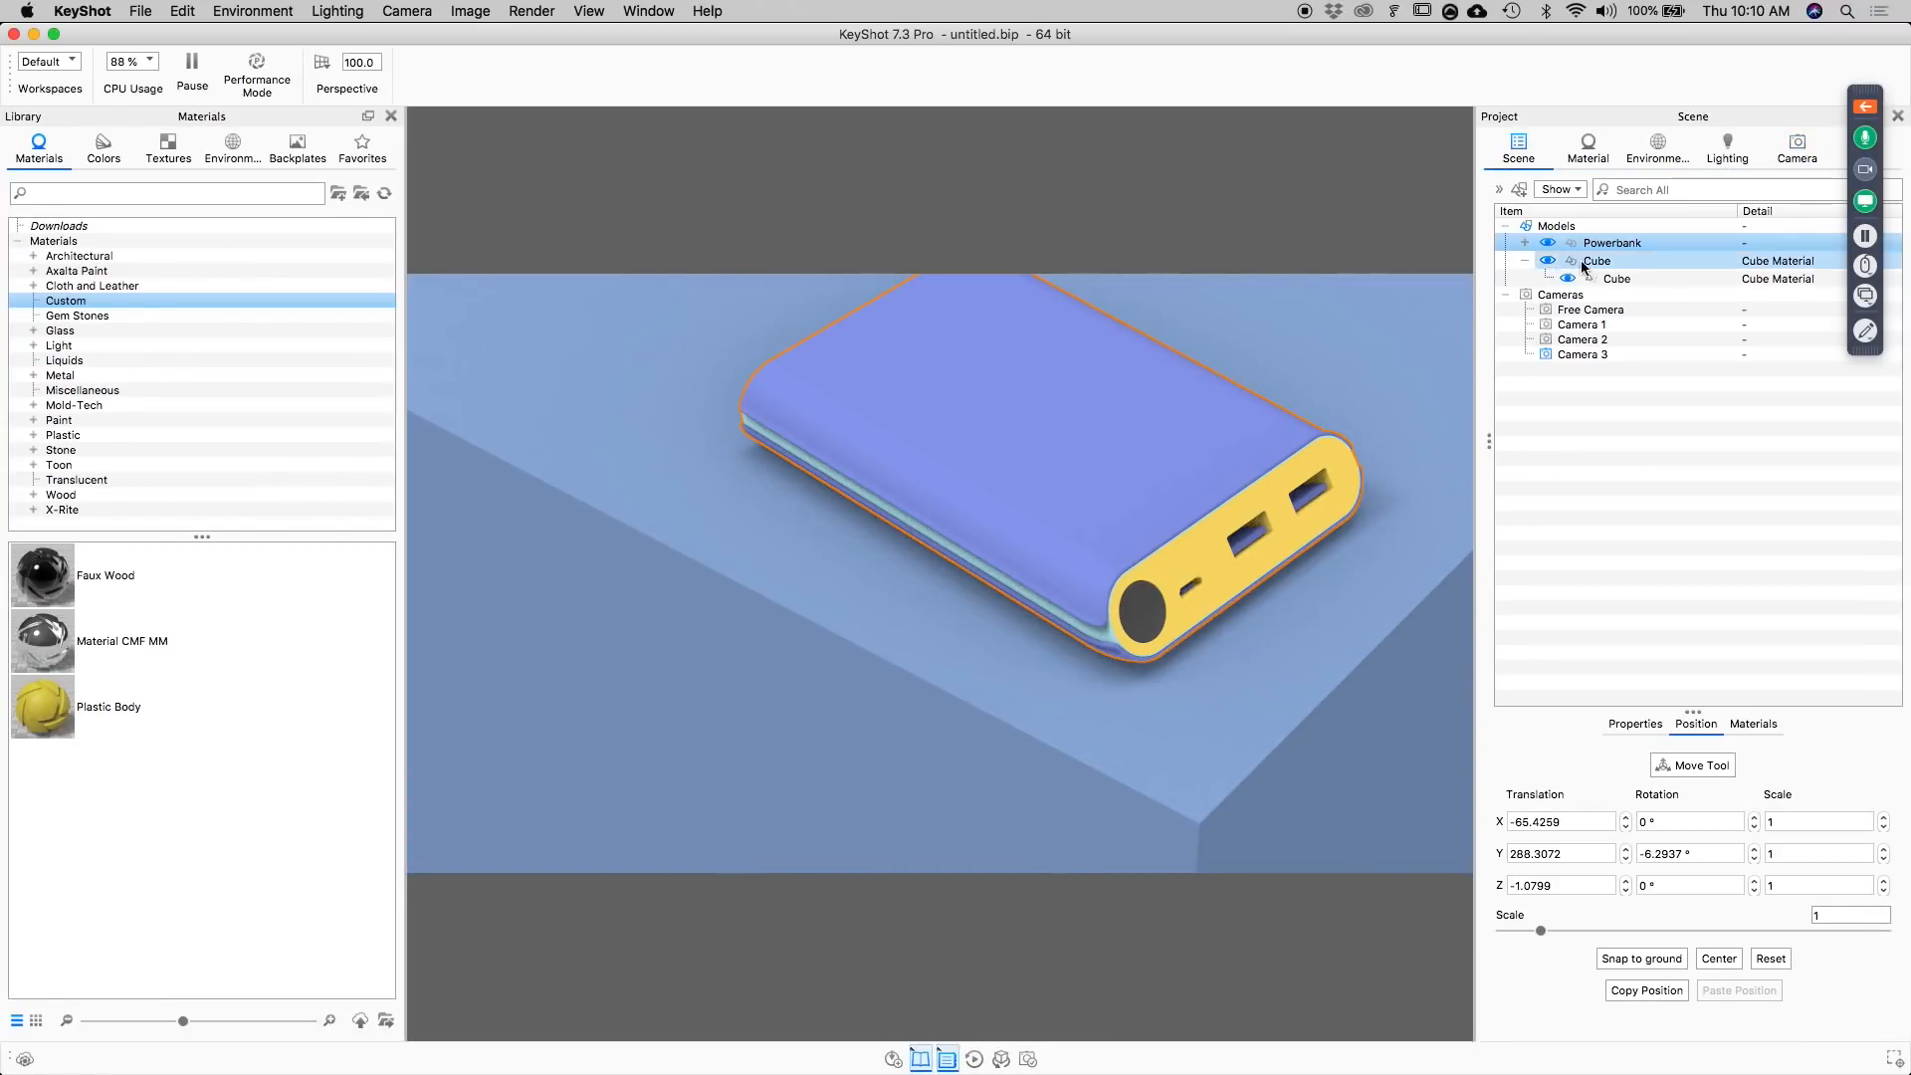
pyautogui.click(1527, 260)
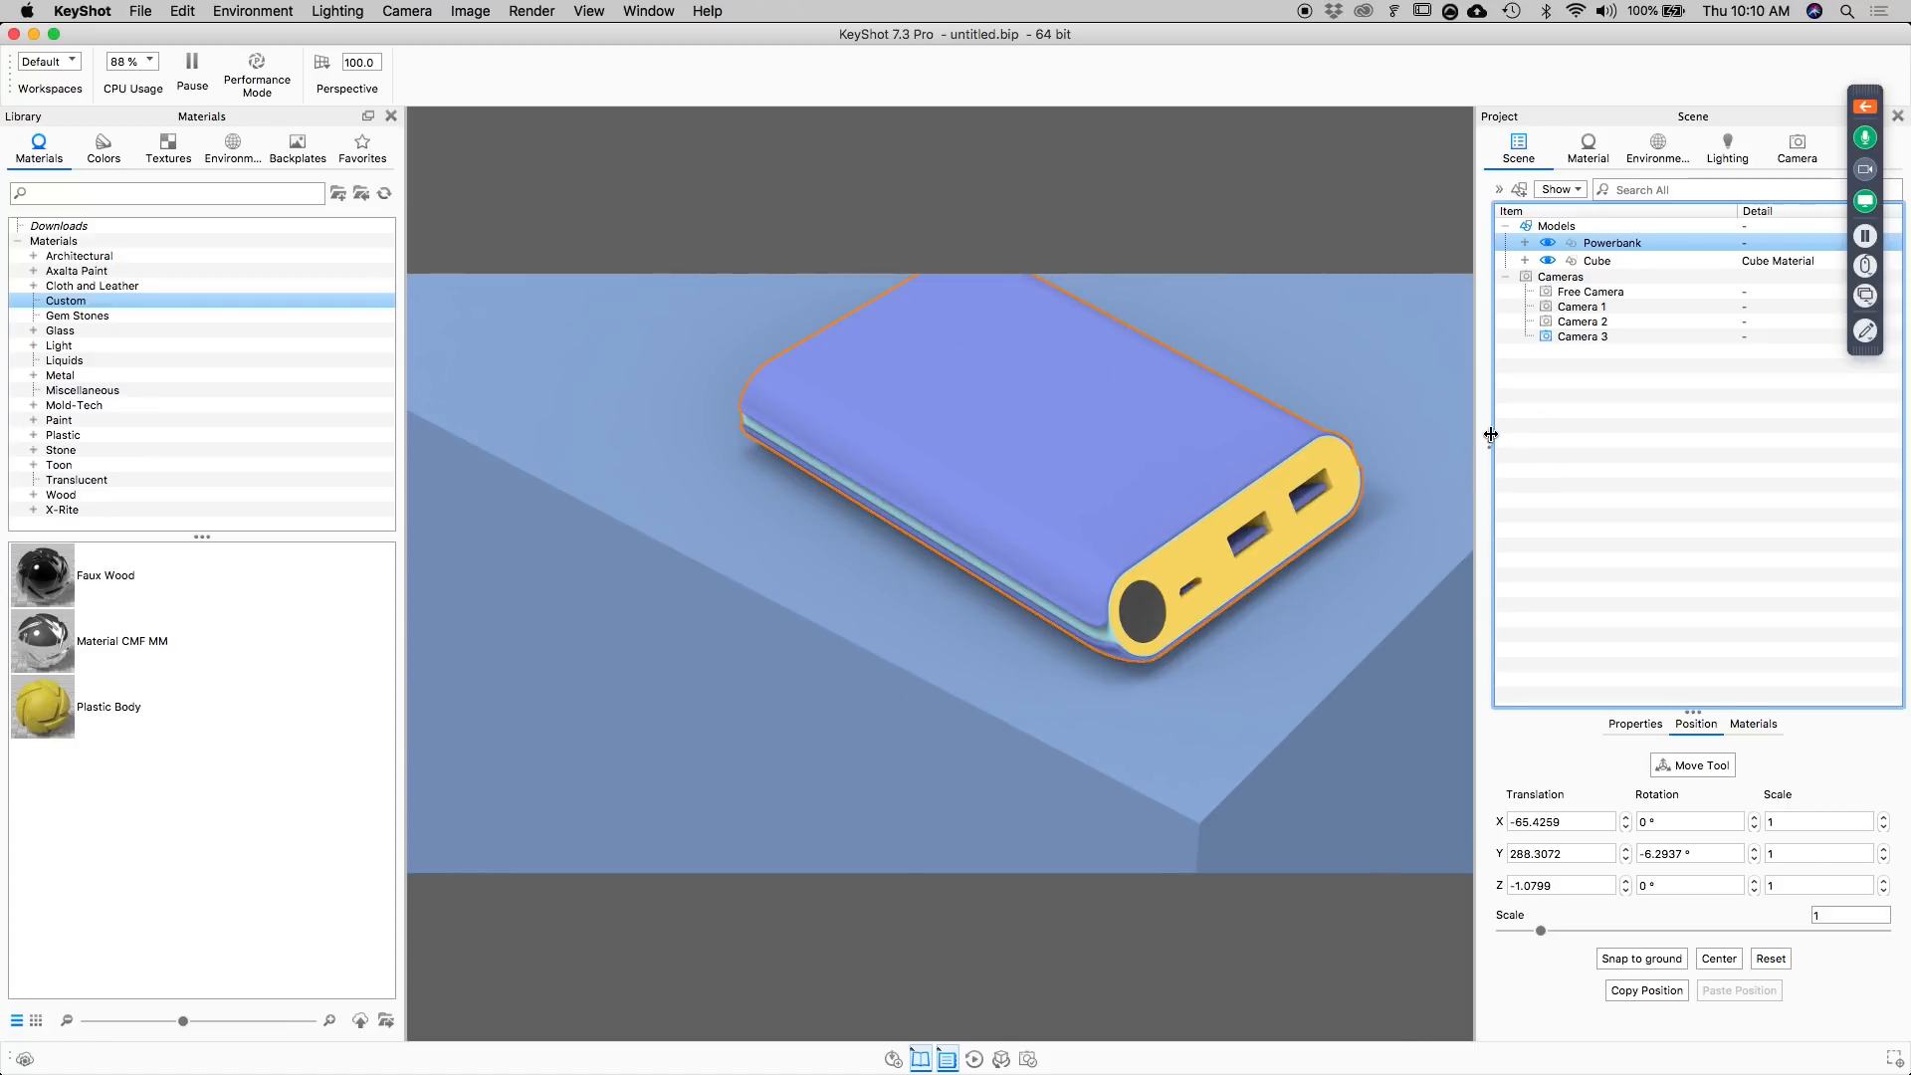
pyautogui.moveTo(1490, 434); pyautogui.dragTo(1587, 440)
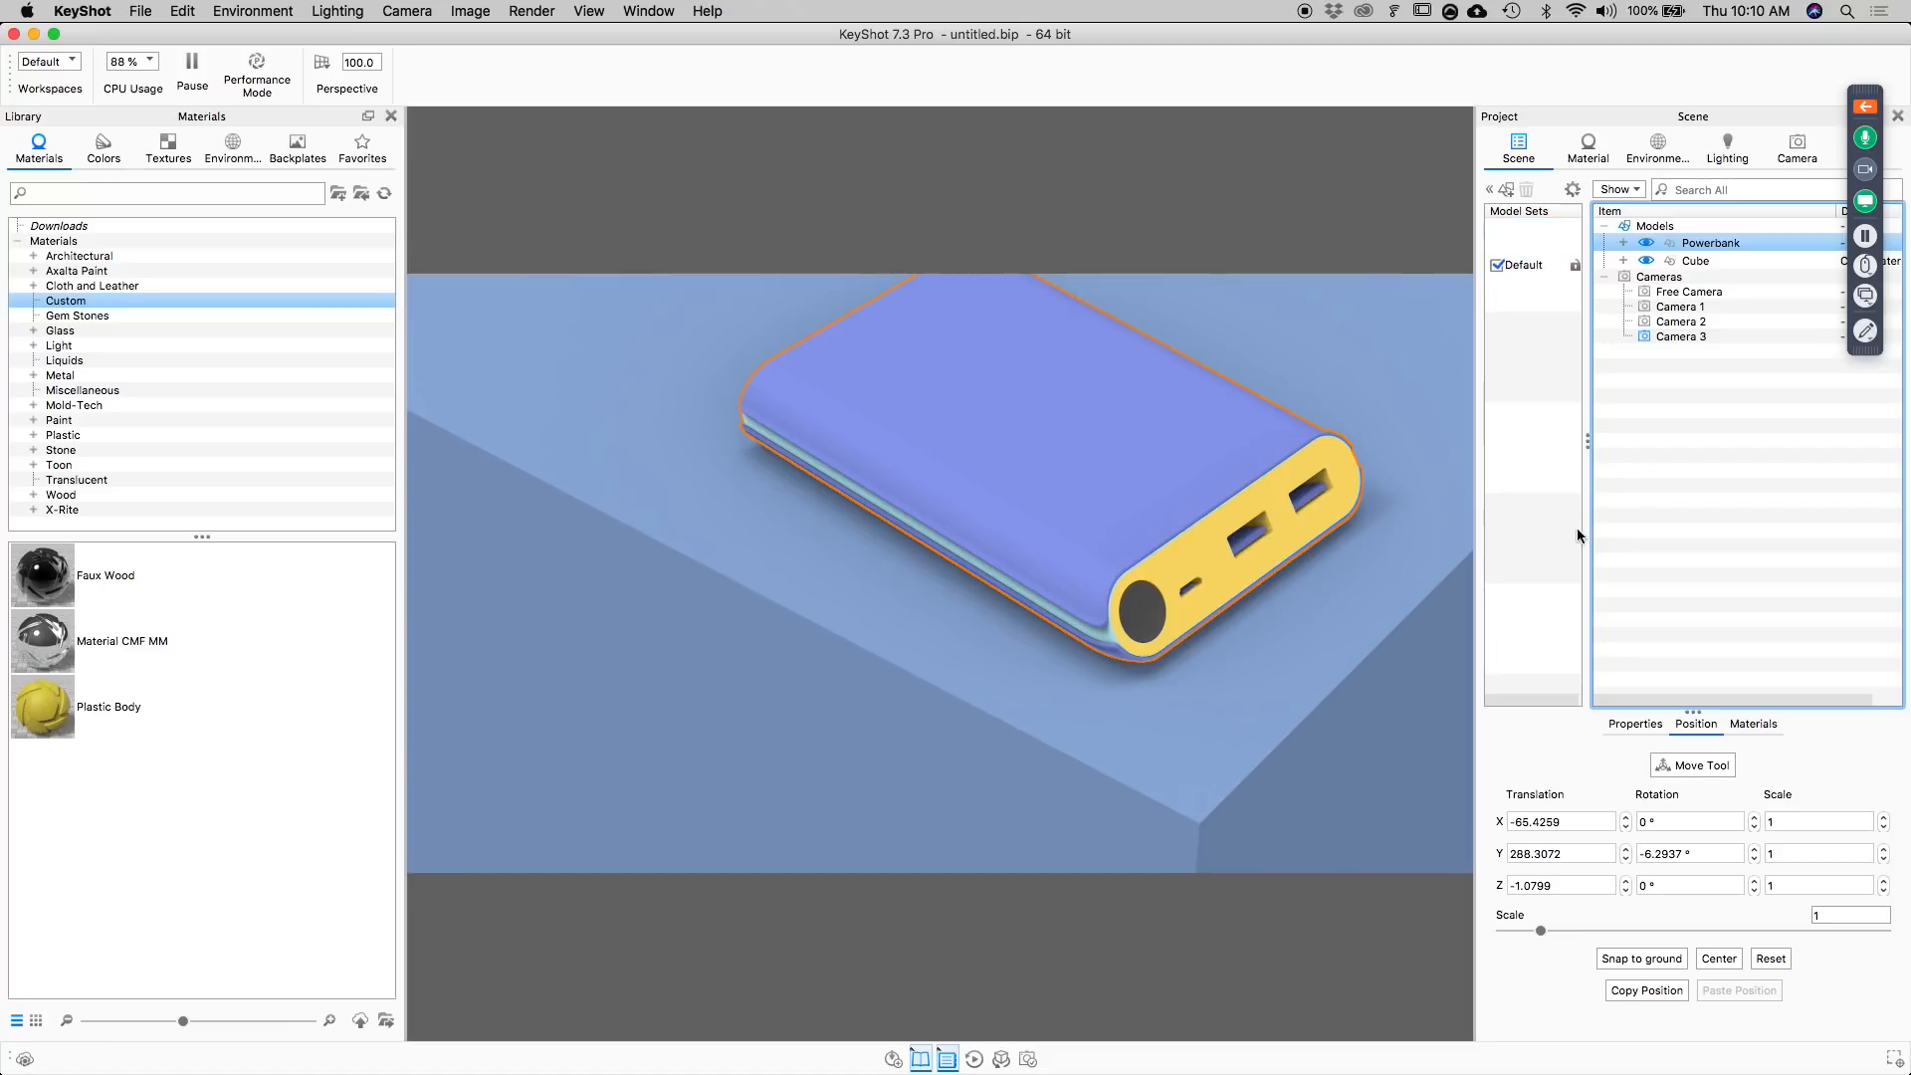
pyautogui.moveTo(1589, 442); pyautogui.dragTo(1518, 455)
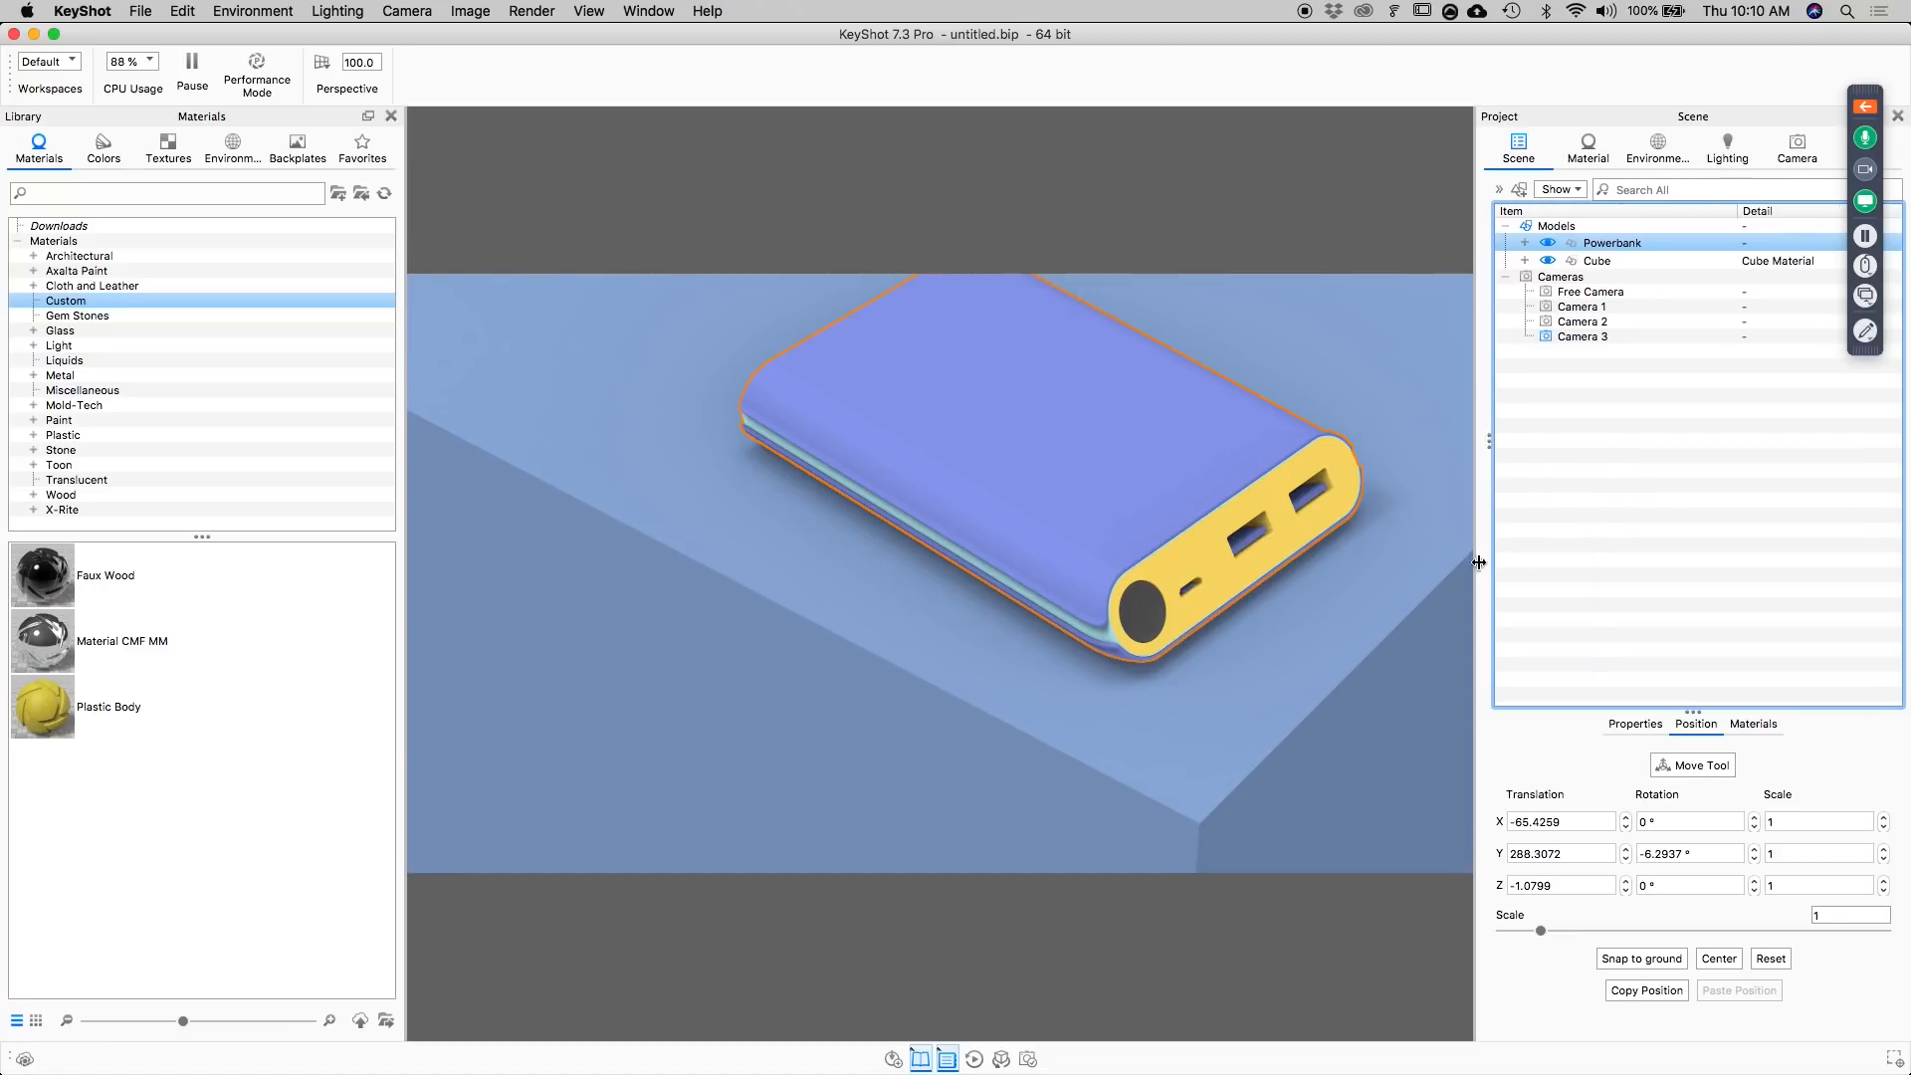
# Switch to the presentation in Preview, advance from Block-In to the Light slide, and return to KeyShot.
pyautogui.press('super+Tab')
pyautogui.press('super+Tab')
pyautogui.press('super+Tab')
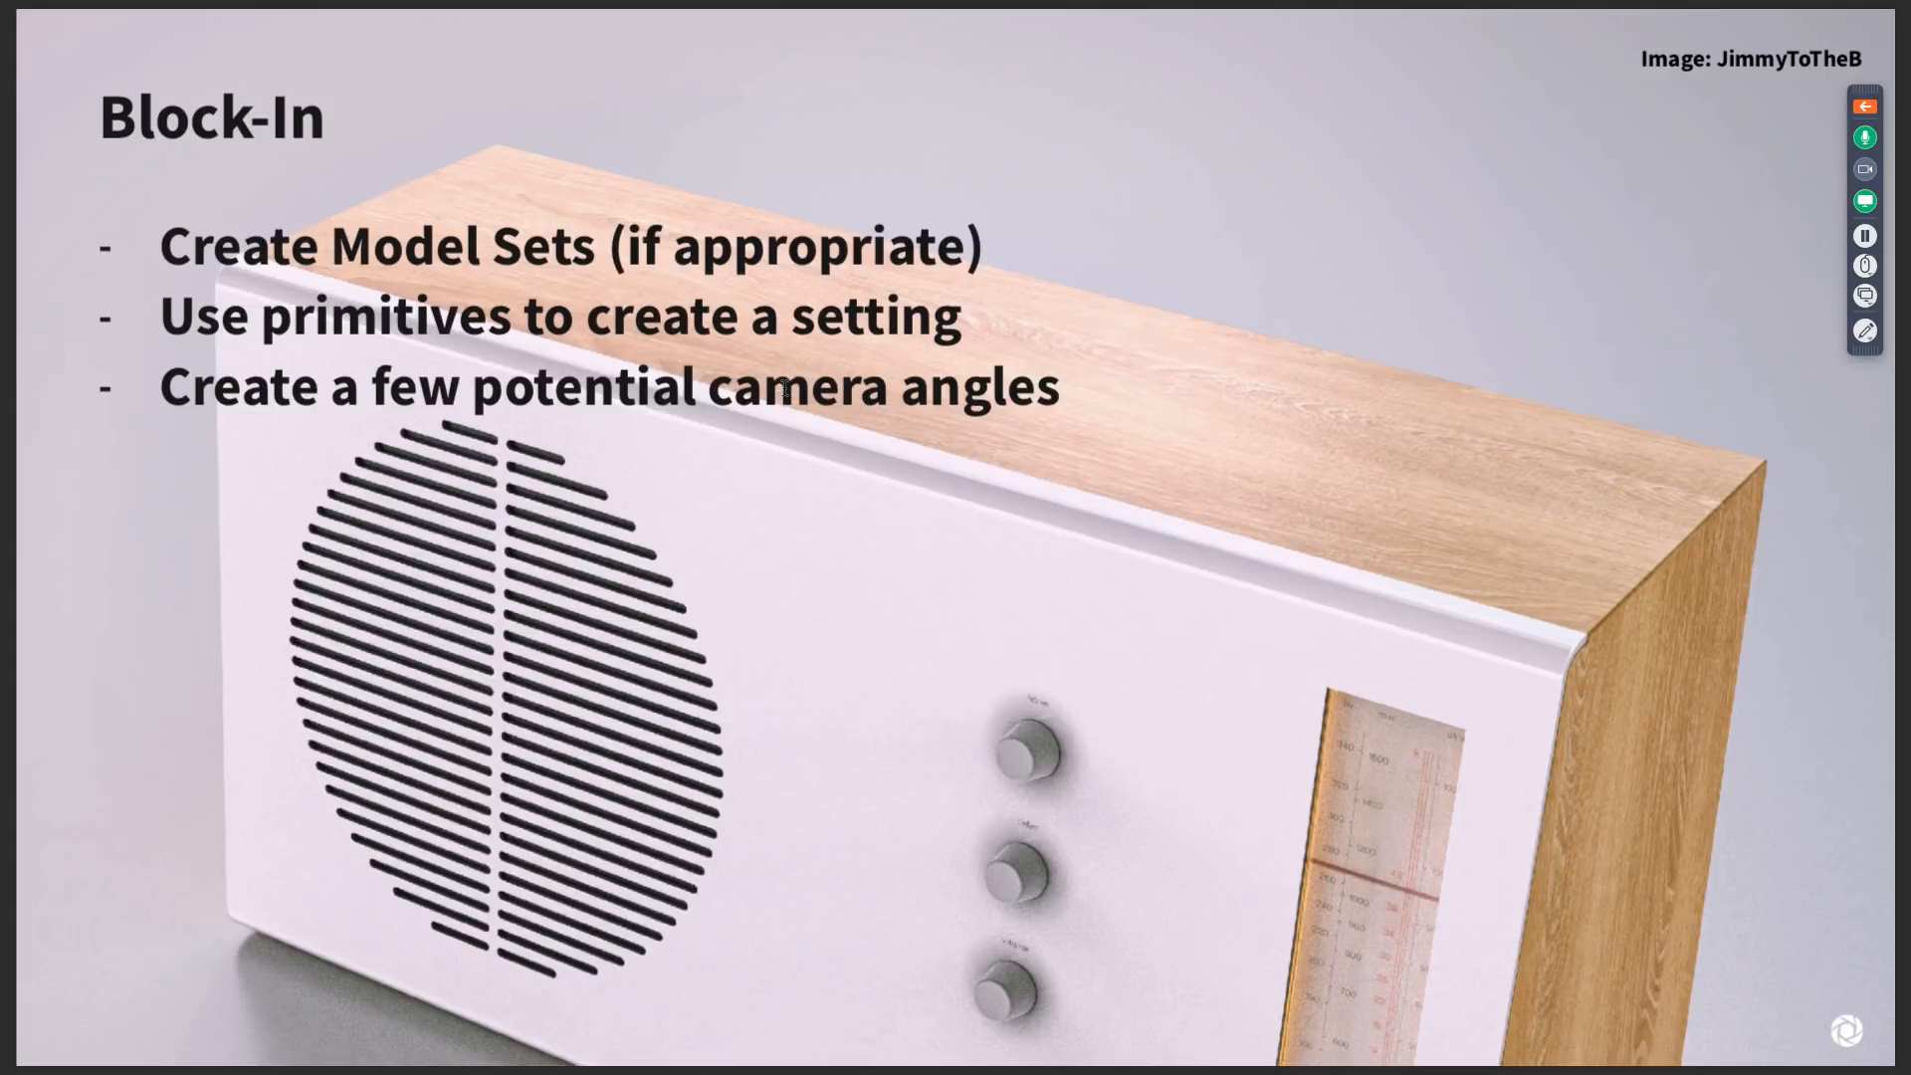
pyautogui.press('Right')
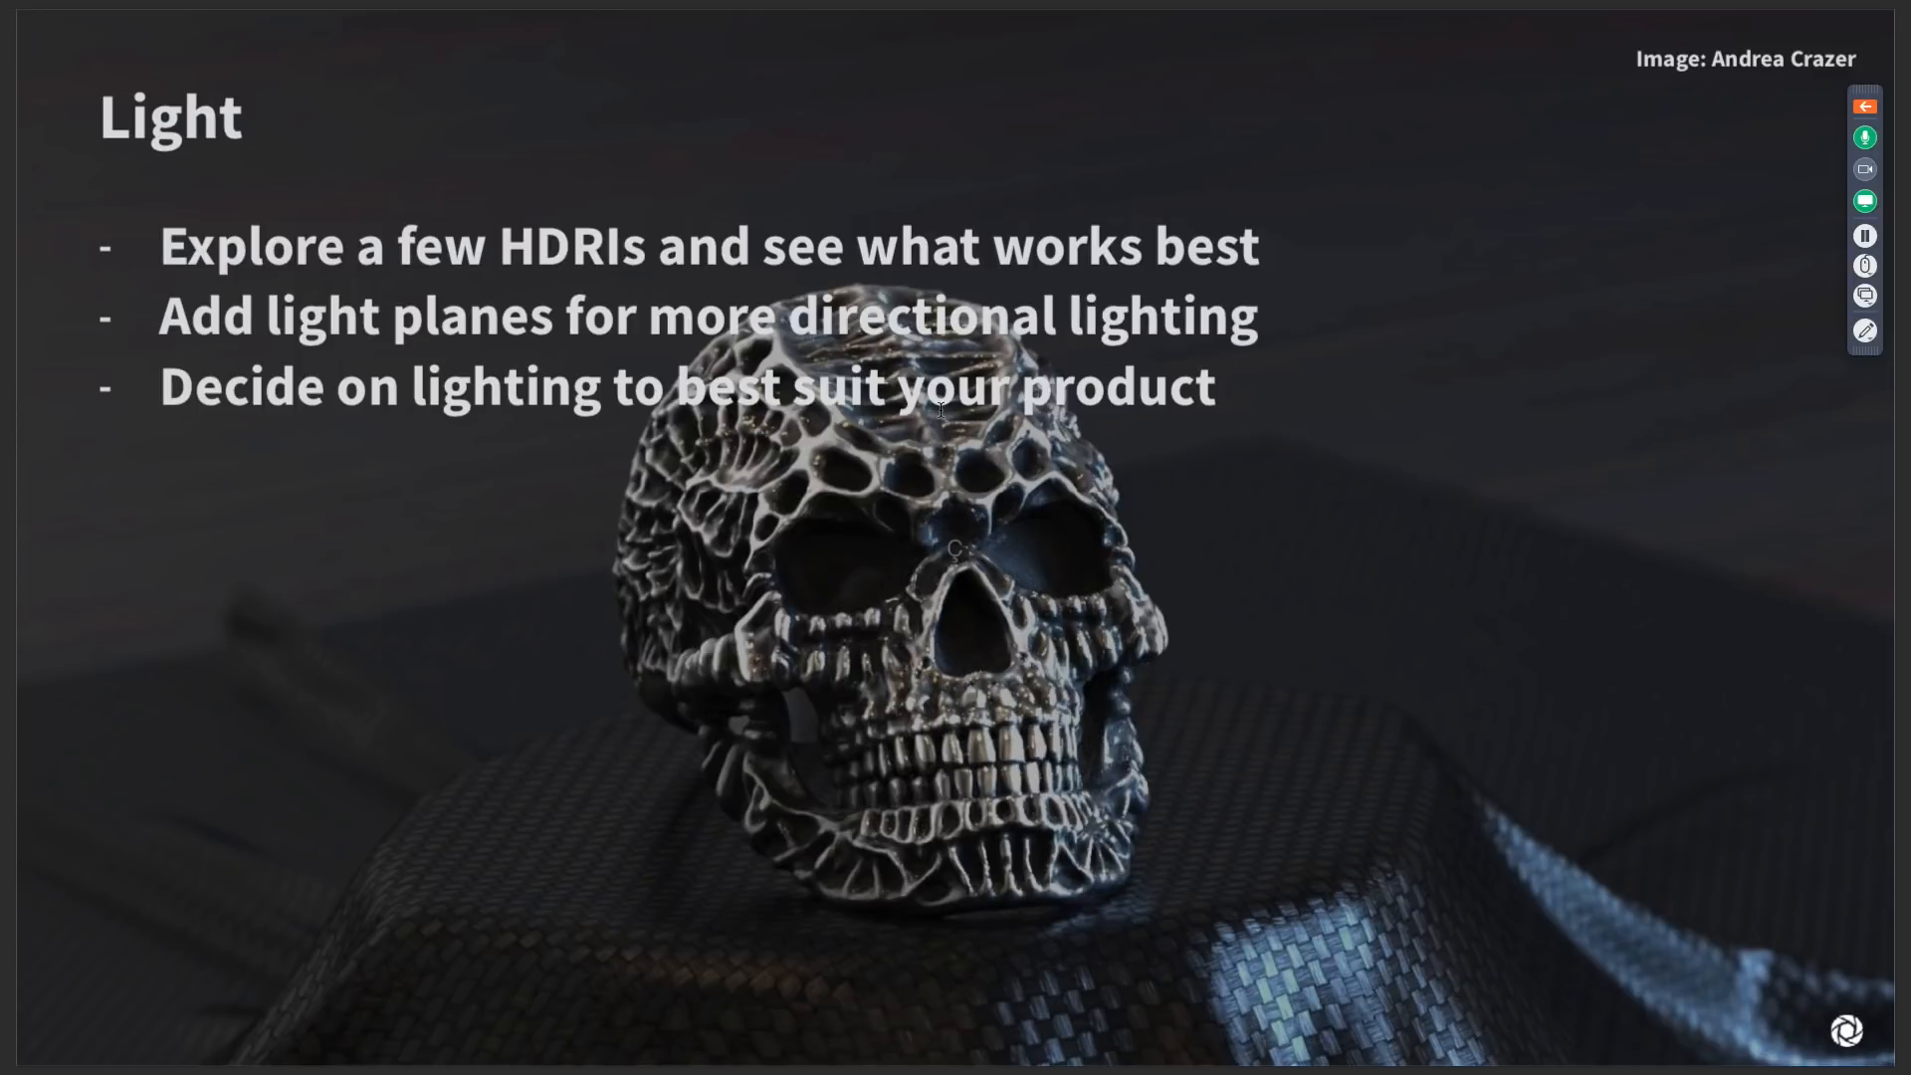
pyautogui.press('super+Tab')
pyautogui.press('super+Tab')
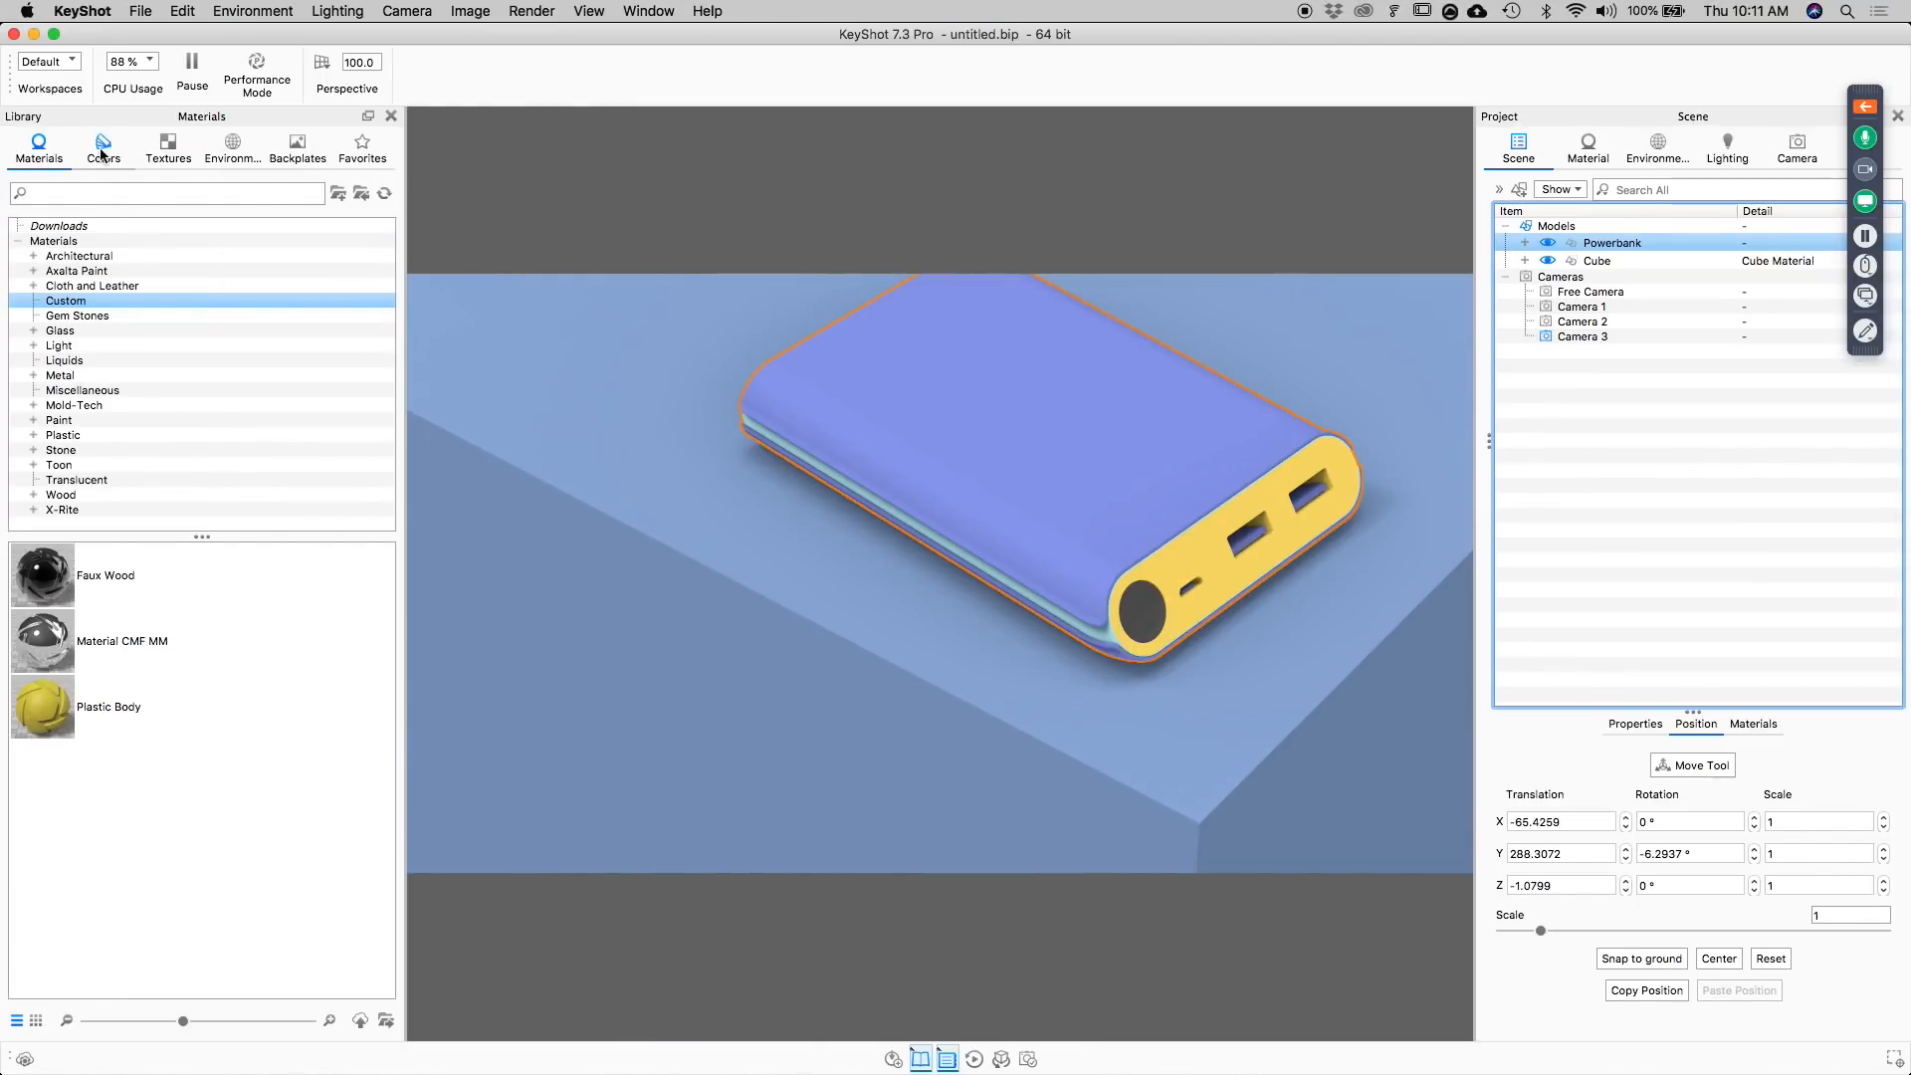
# Apply the interior HDRI environment Aversis_Office-hallway-white_3k from the library to the scene.
pyautogui.click(236, 149)
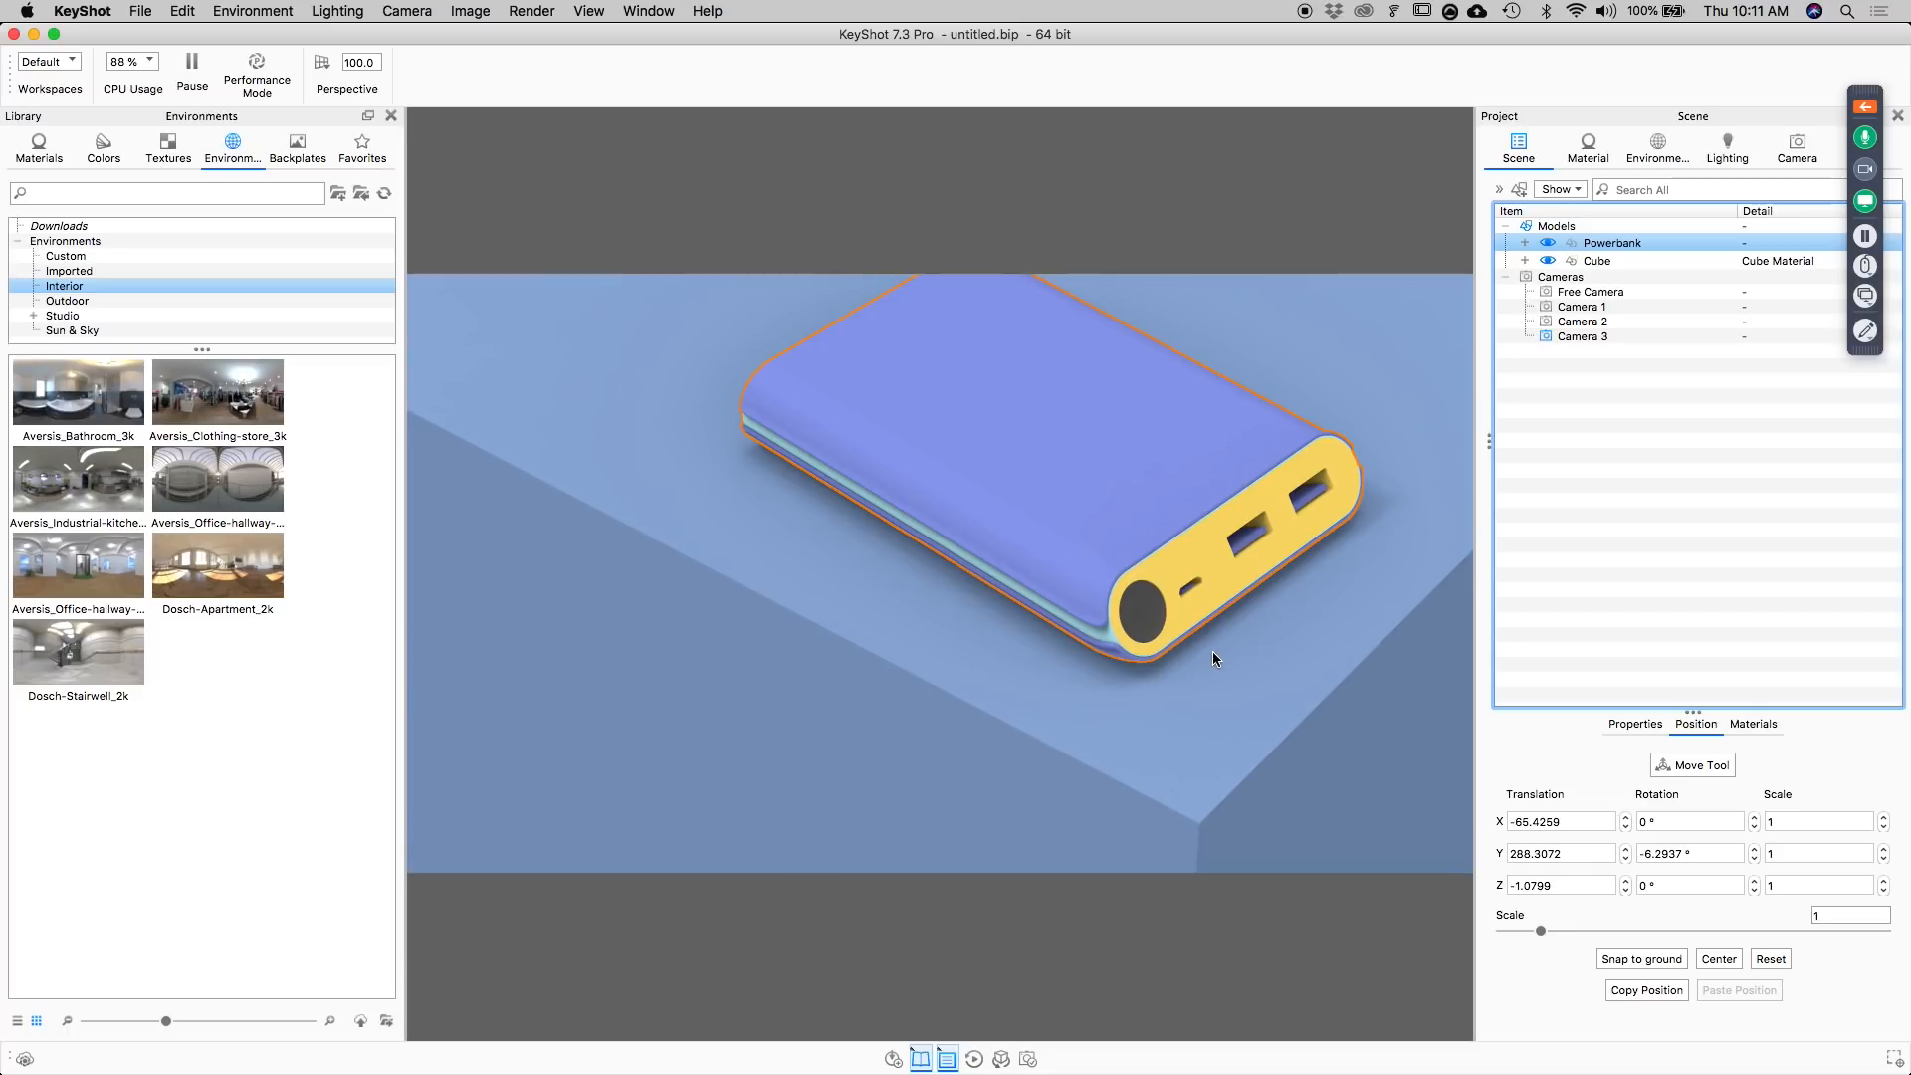
pyautogui.click(70, 546)
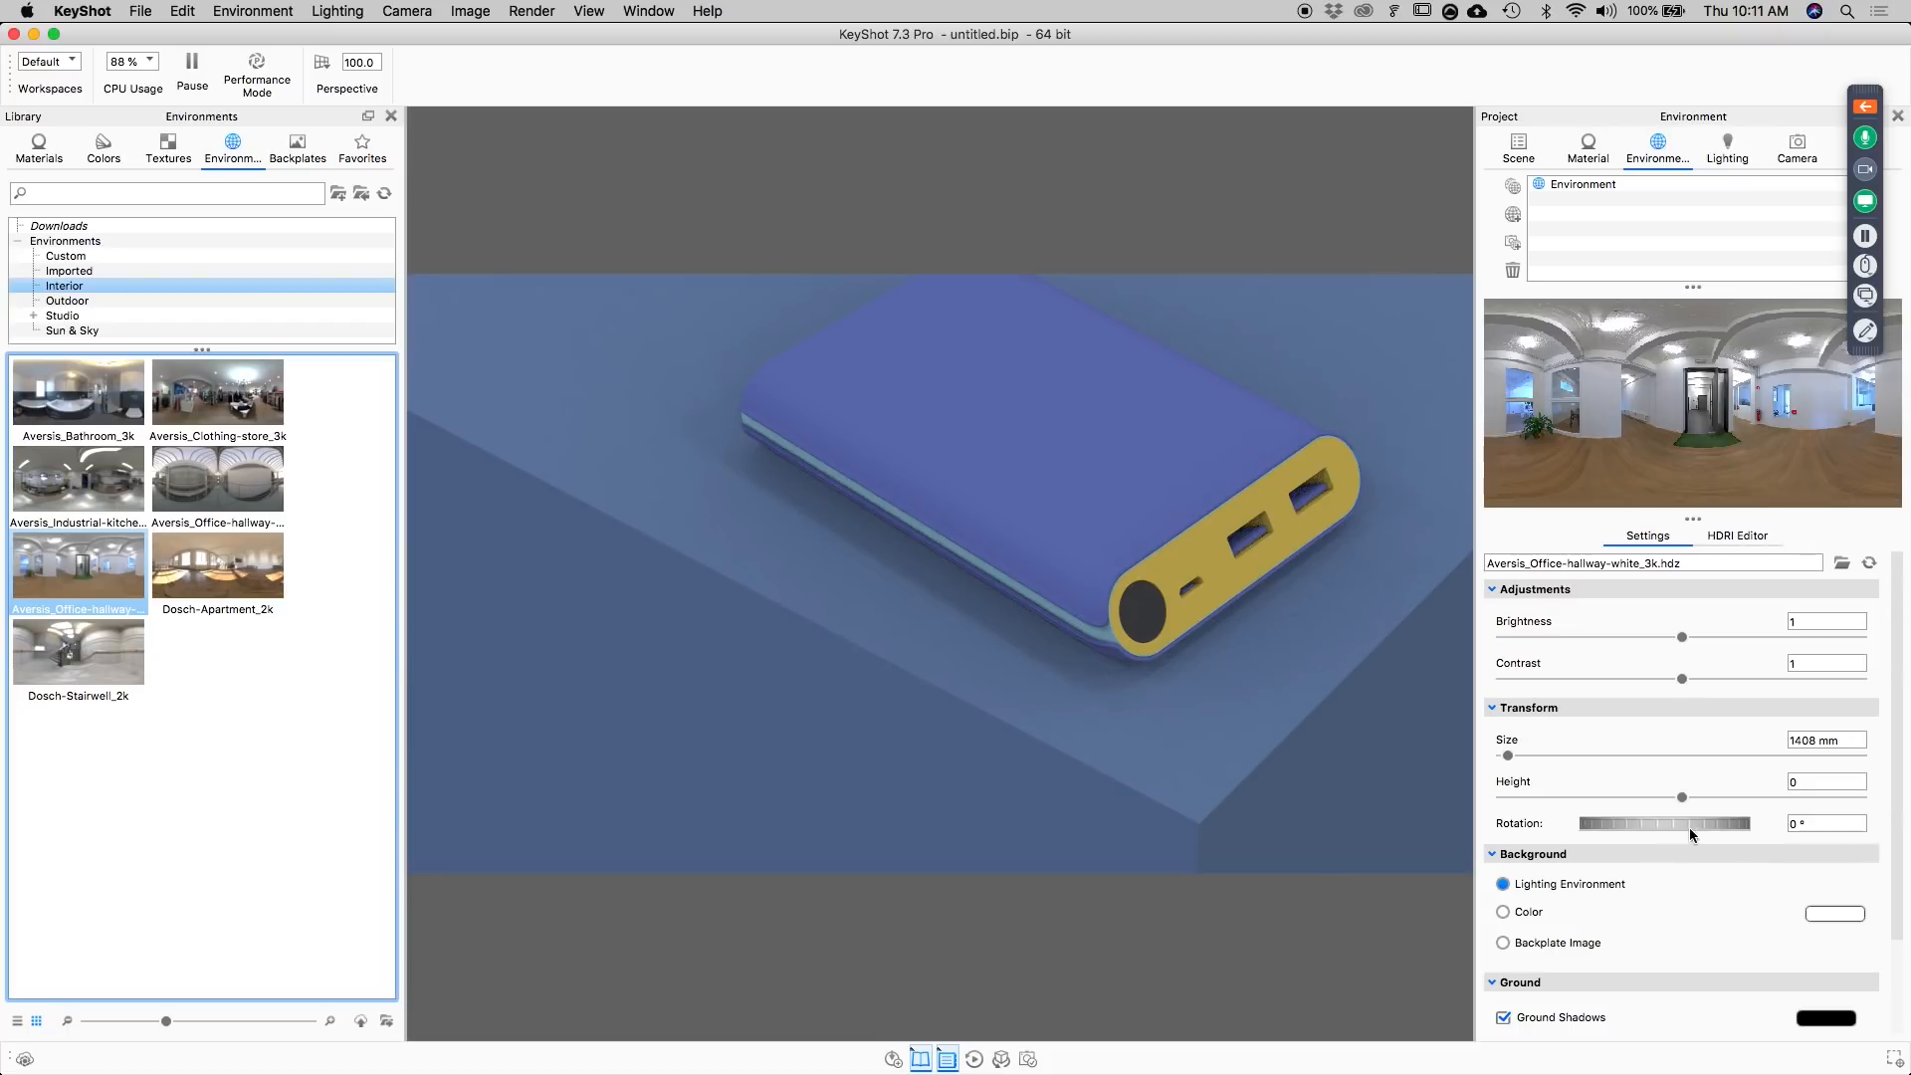
# Try different rotations of the office hallway environment around the power bank, ending at about 1.25°.
pyautogui.moveTo(1661, 826); pyautogui.dragTo(1687, 826)
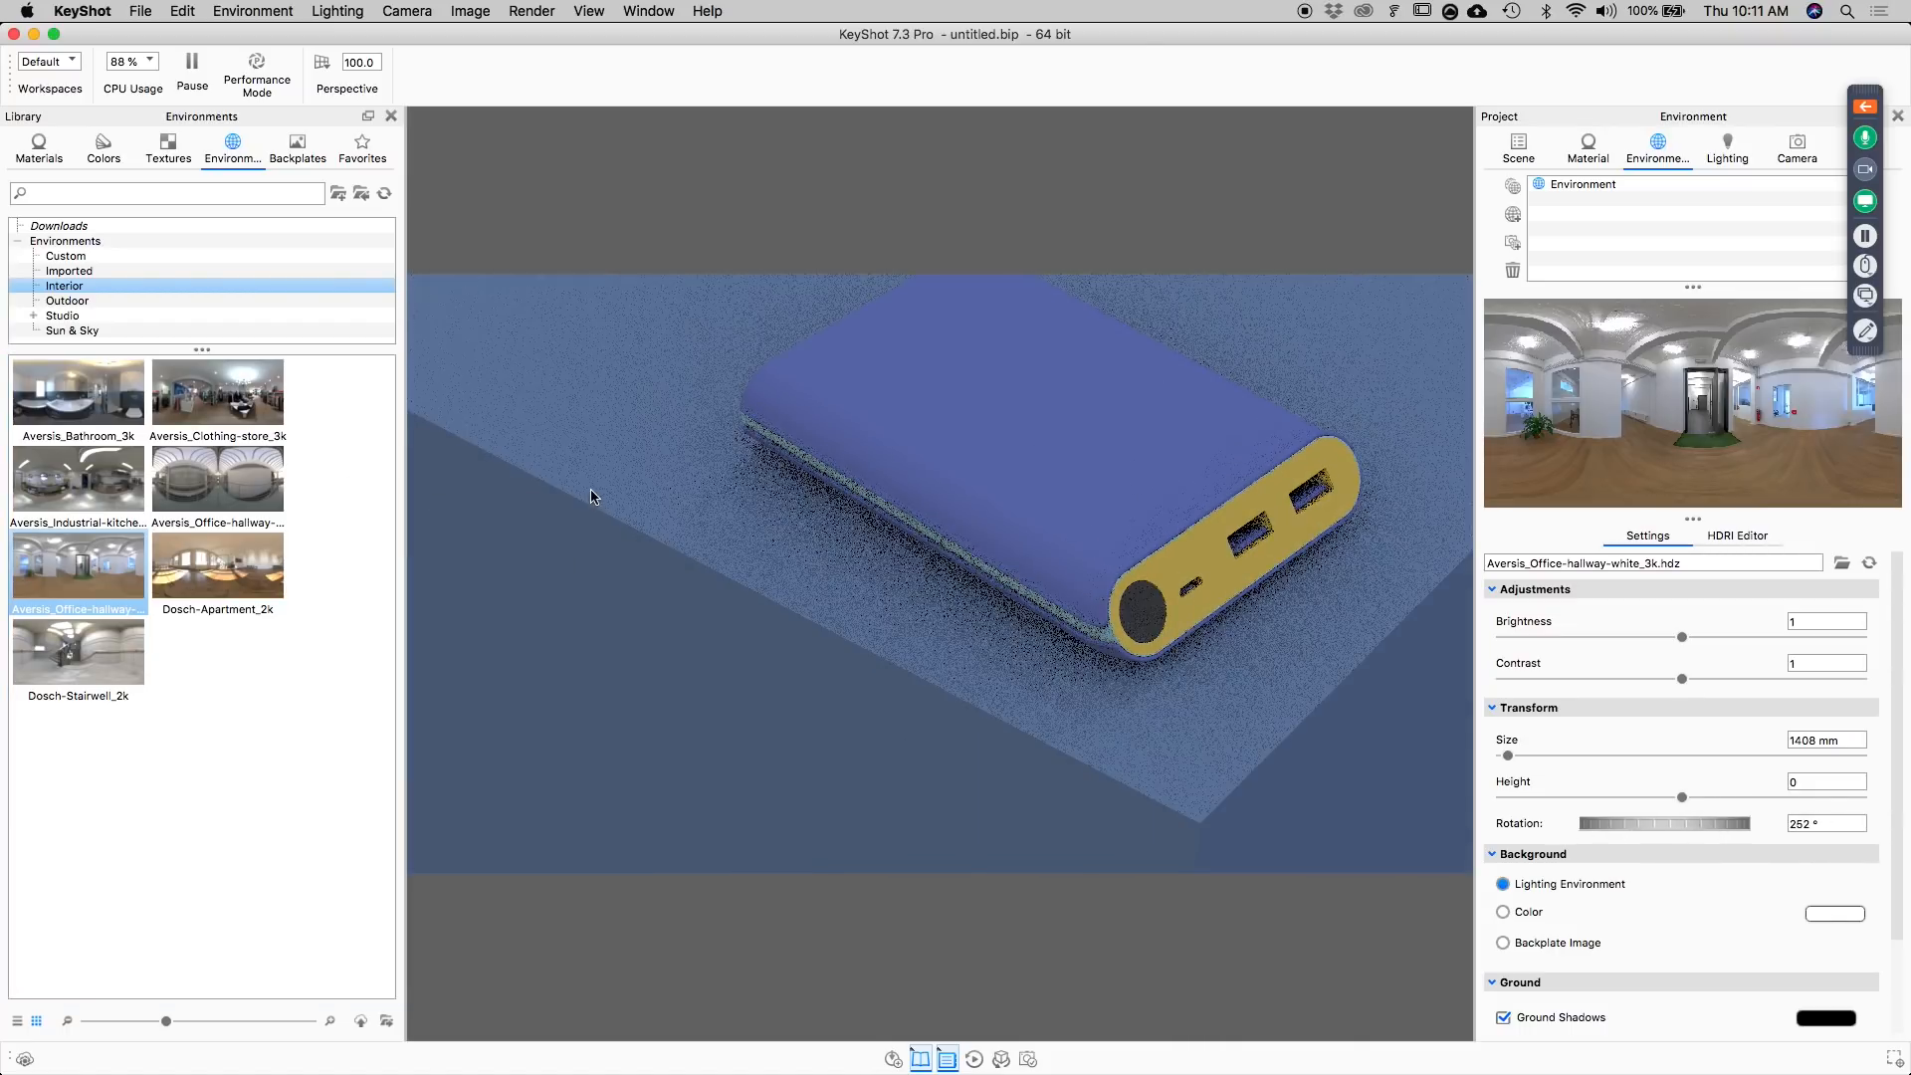
pyautogui.moveTo(572, 478)
pyautogui.keyDown('super'); pyautogui.mouseDown()
pyautogui.moveTo(1041, 465)
pyautogui.moveTo(851, 503)
pyautogui.moveTo(1058, 534)
pyautogui.moveTo(1612, 378)
pyautogui.mouseUp(); pyautogui.keyUp('super')
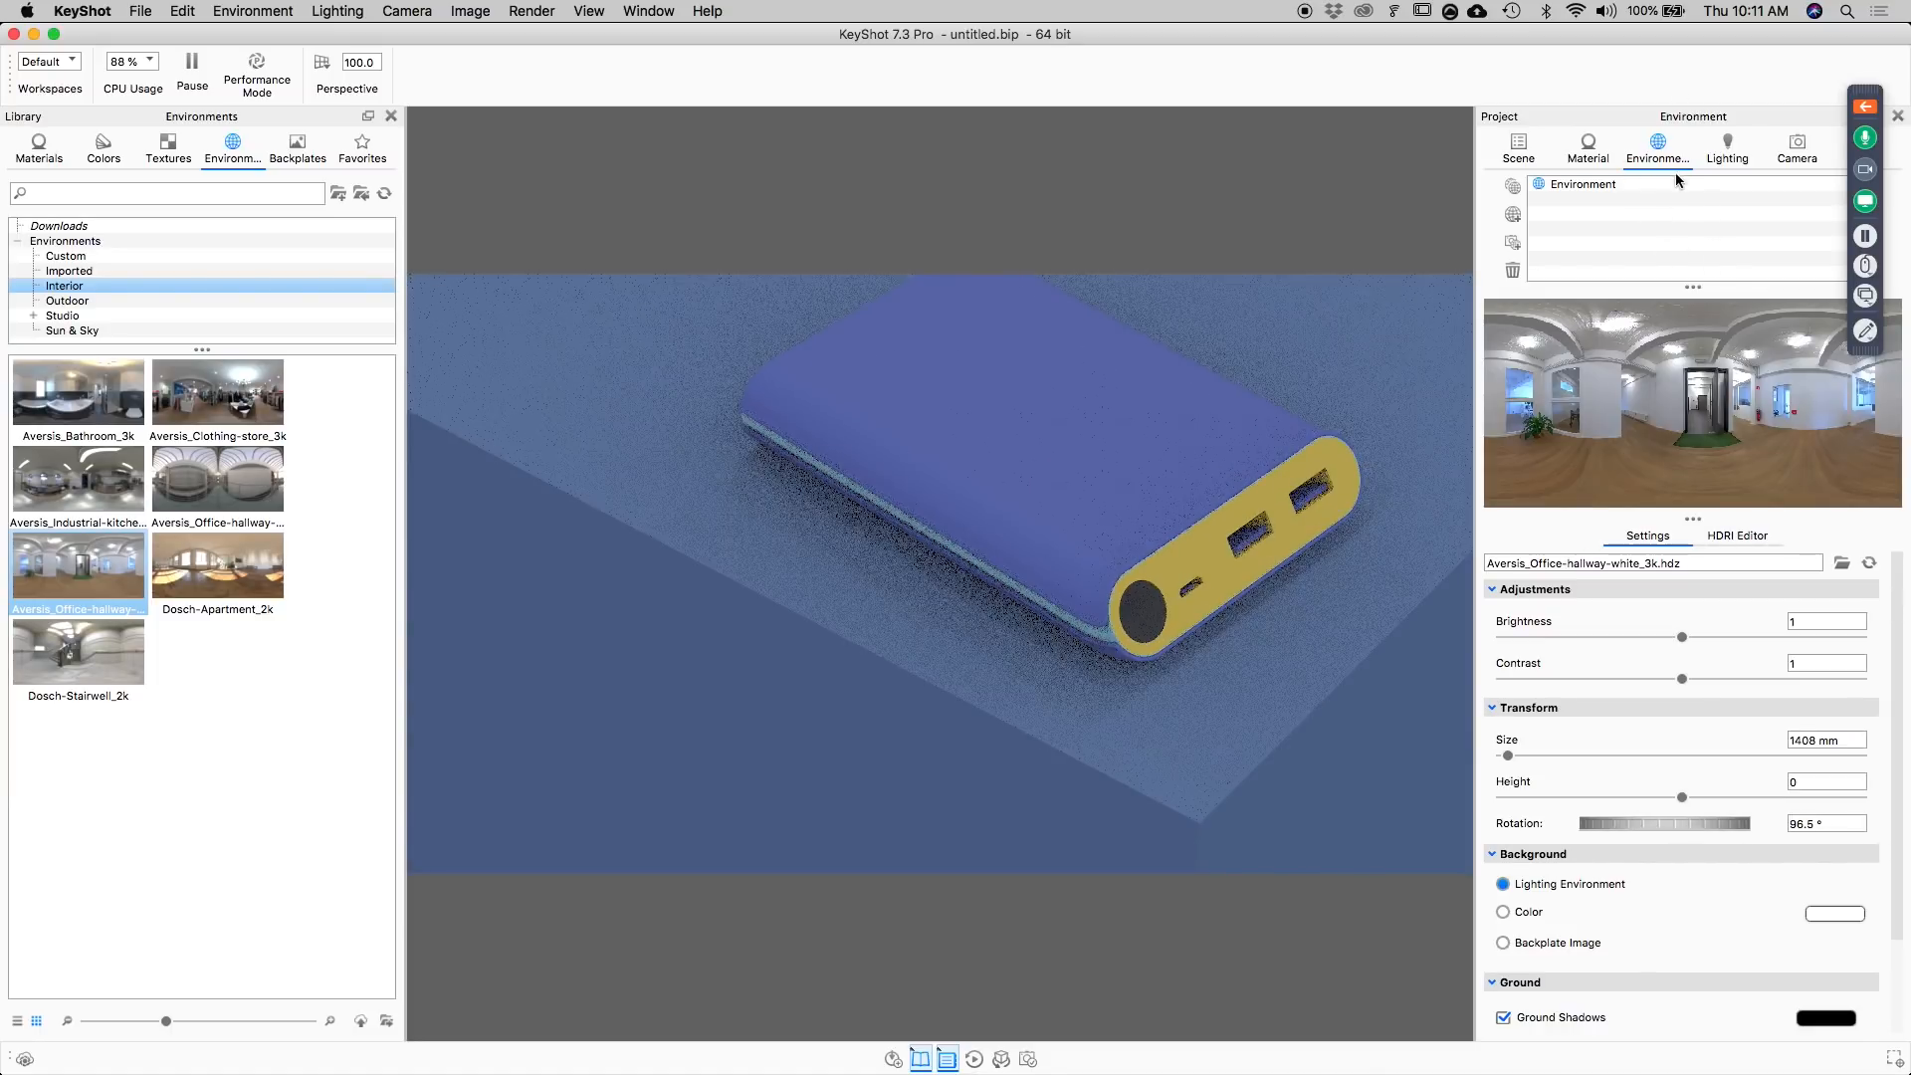
pyautogui.moveTo(963, 574)
pyautogui.keyDown('super'); pyautogui.mouseDown()
pyautogui.moveTo(817, 568)
pyautogui.moveTo(874, 558)
pyautogui.moveTo(886, 462)
pyautogui.mouseUp(); pyautogui.keyUp('super')
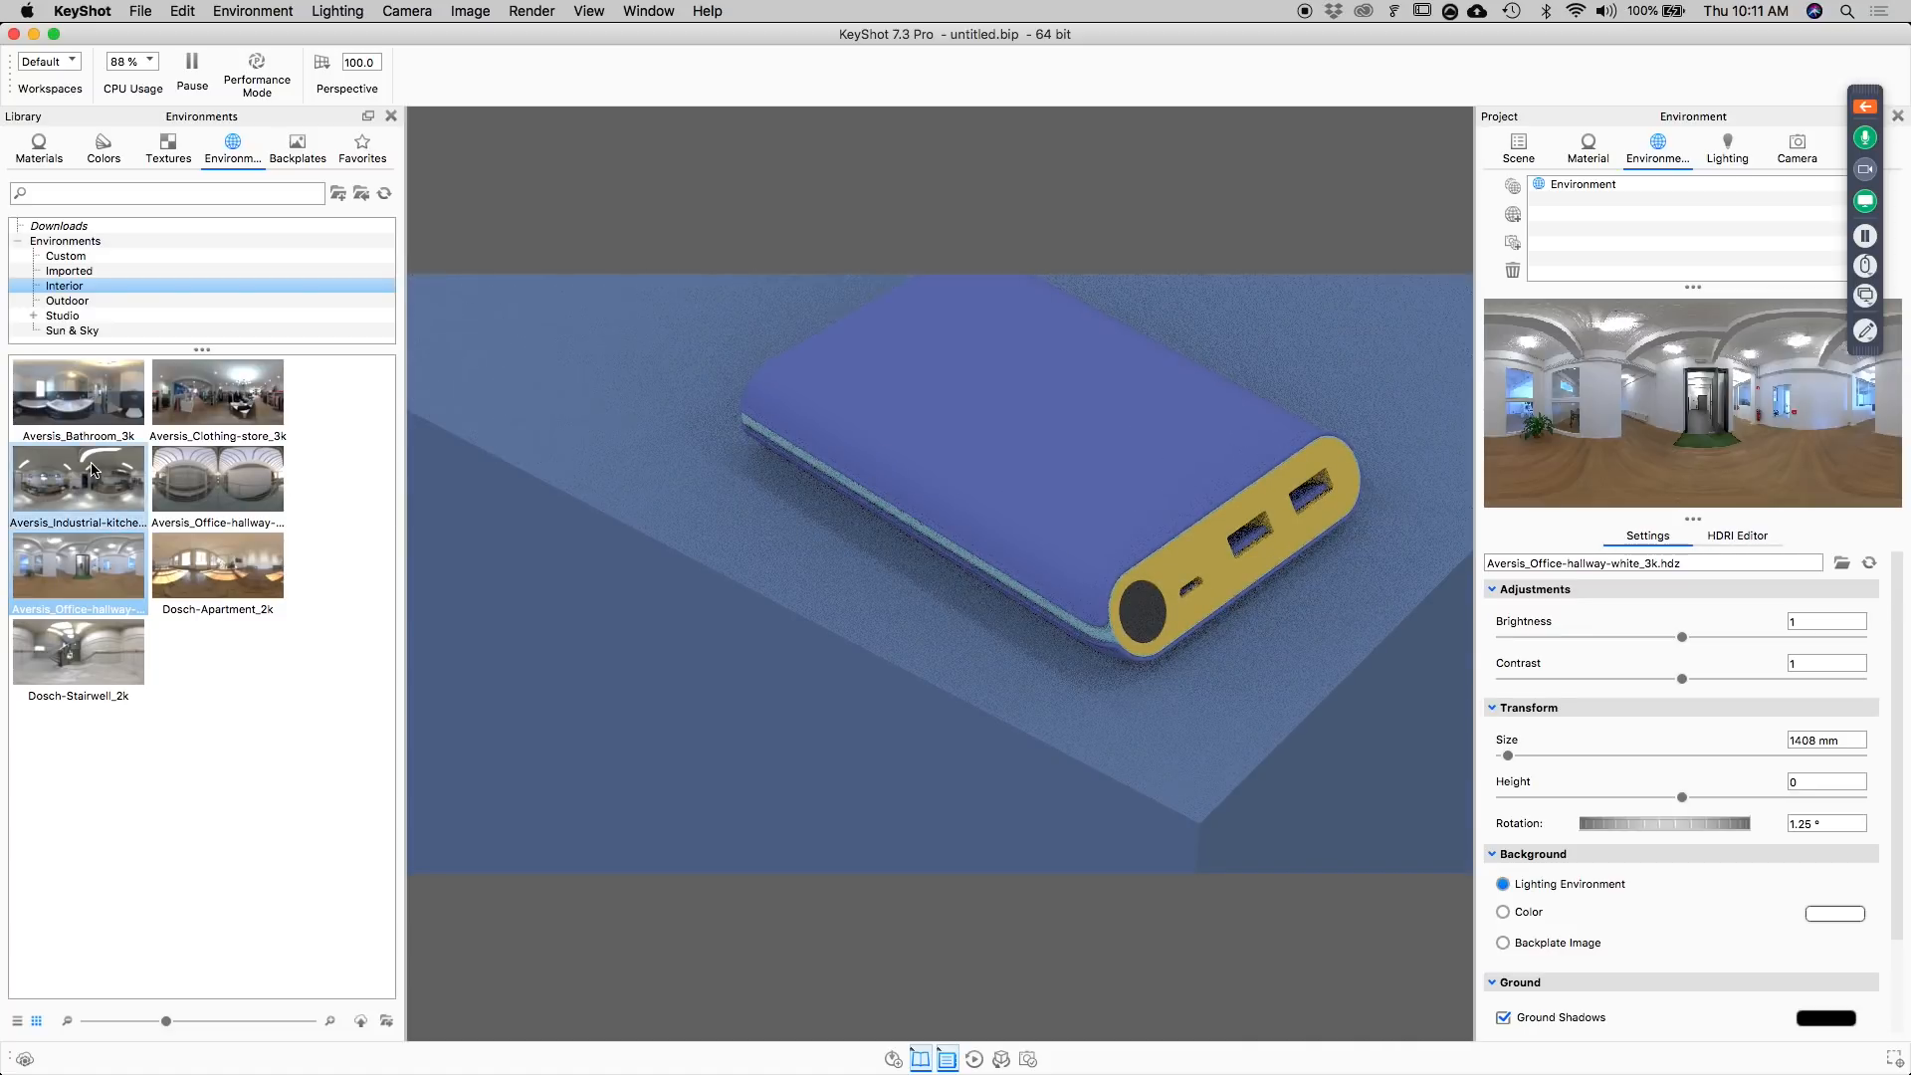
# Apply the interior HDRI environment Aversis_Bathroom_3k and rotate it to about 293.25° around the power bank.
pyautogui.moveTo(70, 390)
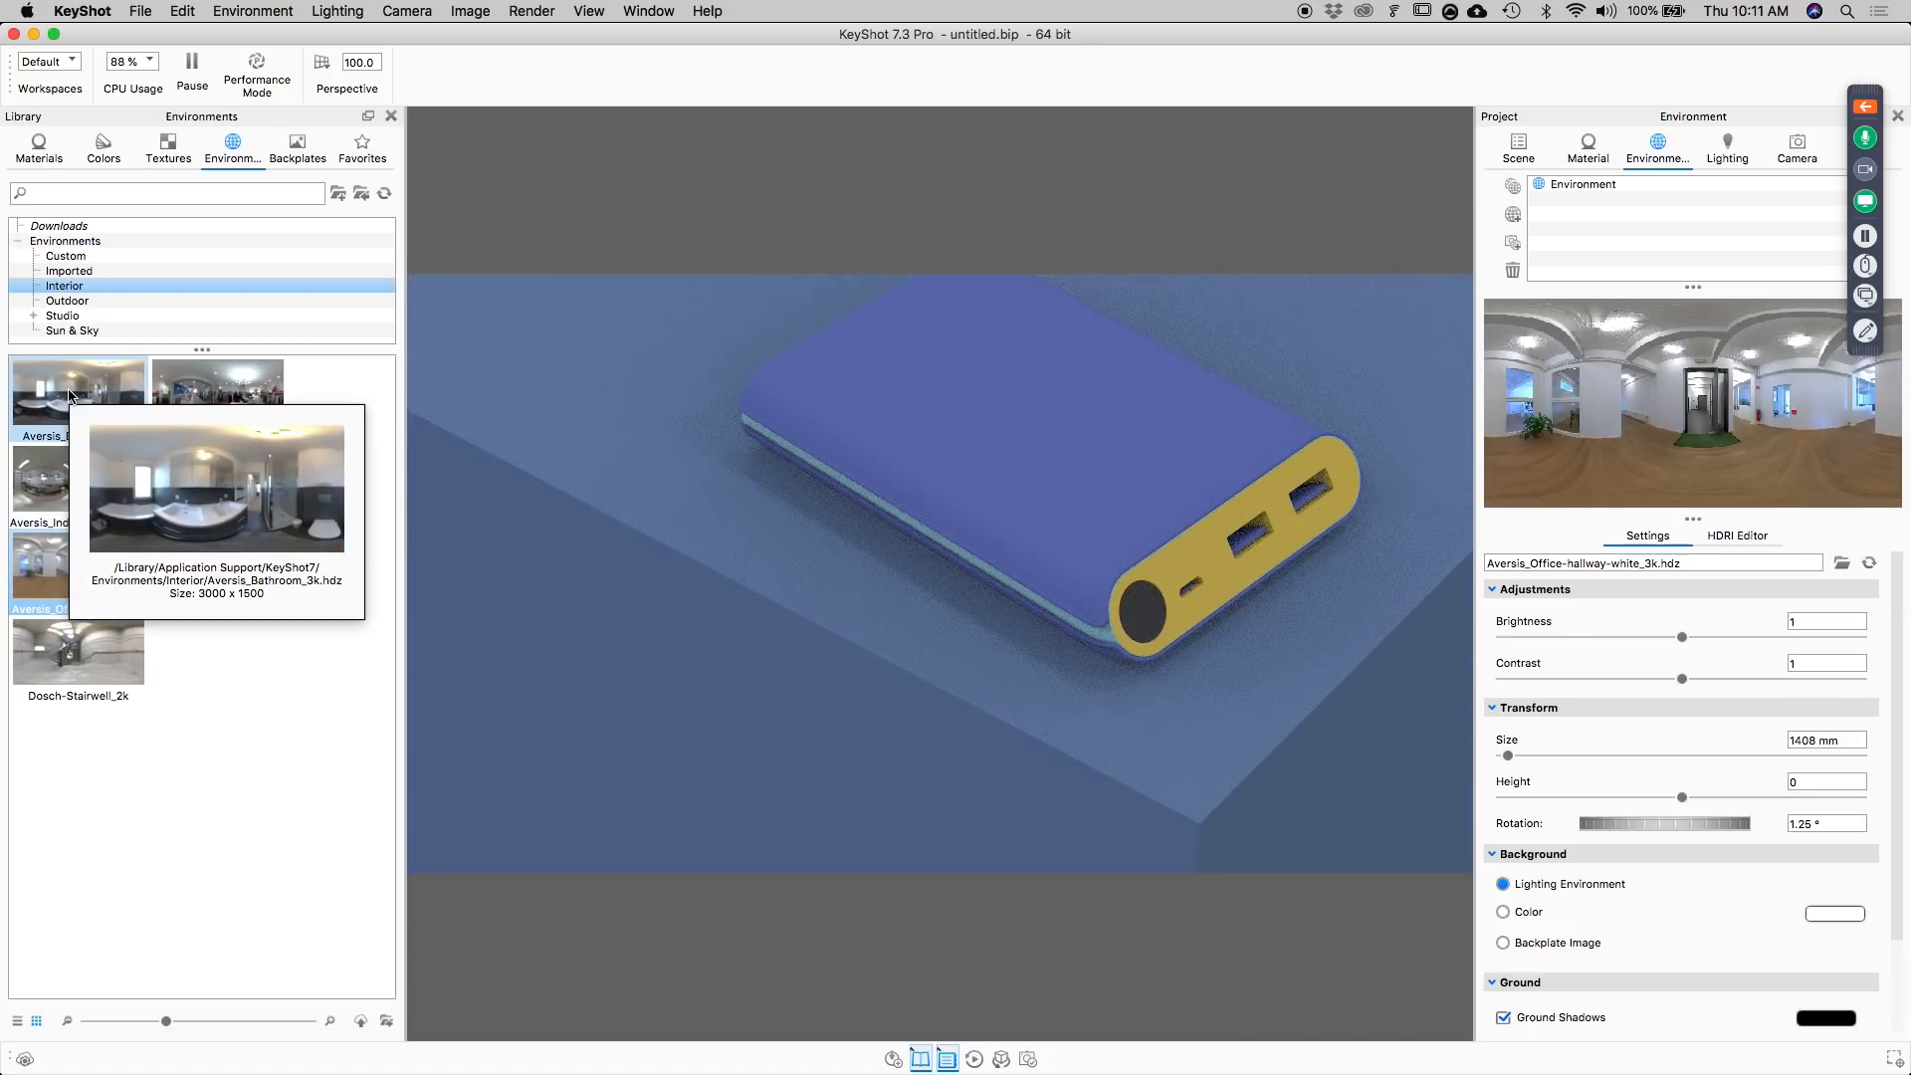
pyautogui.doubleClick(55, 421)
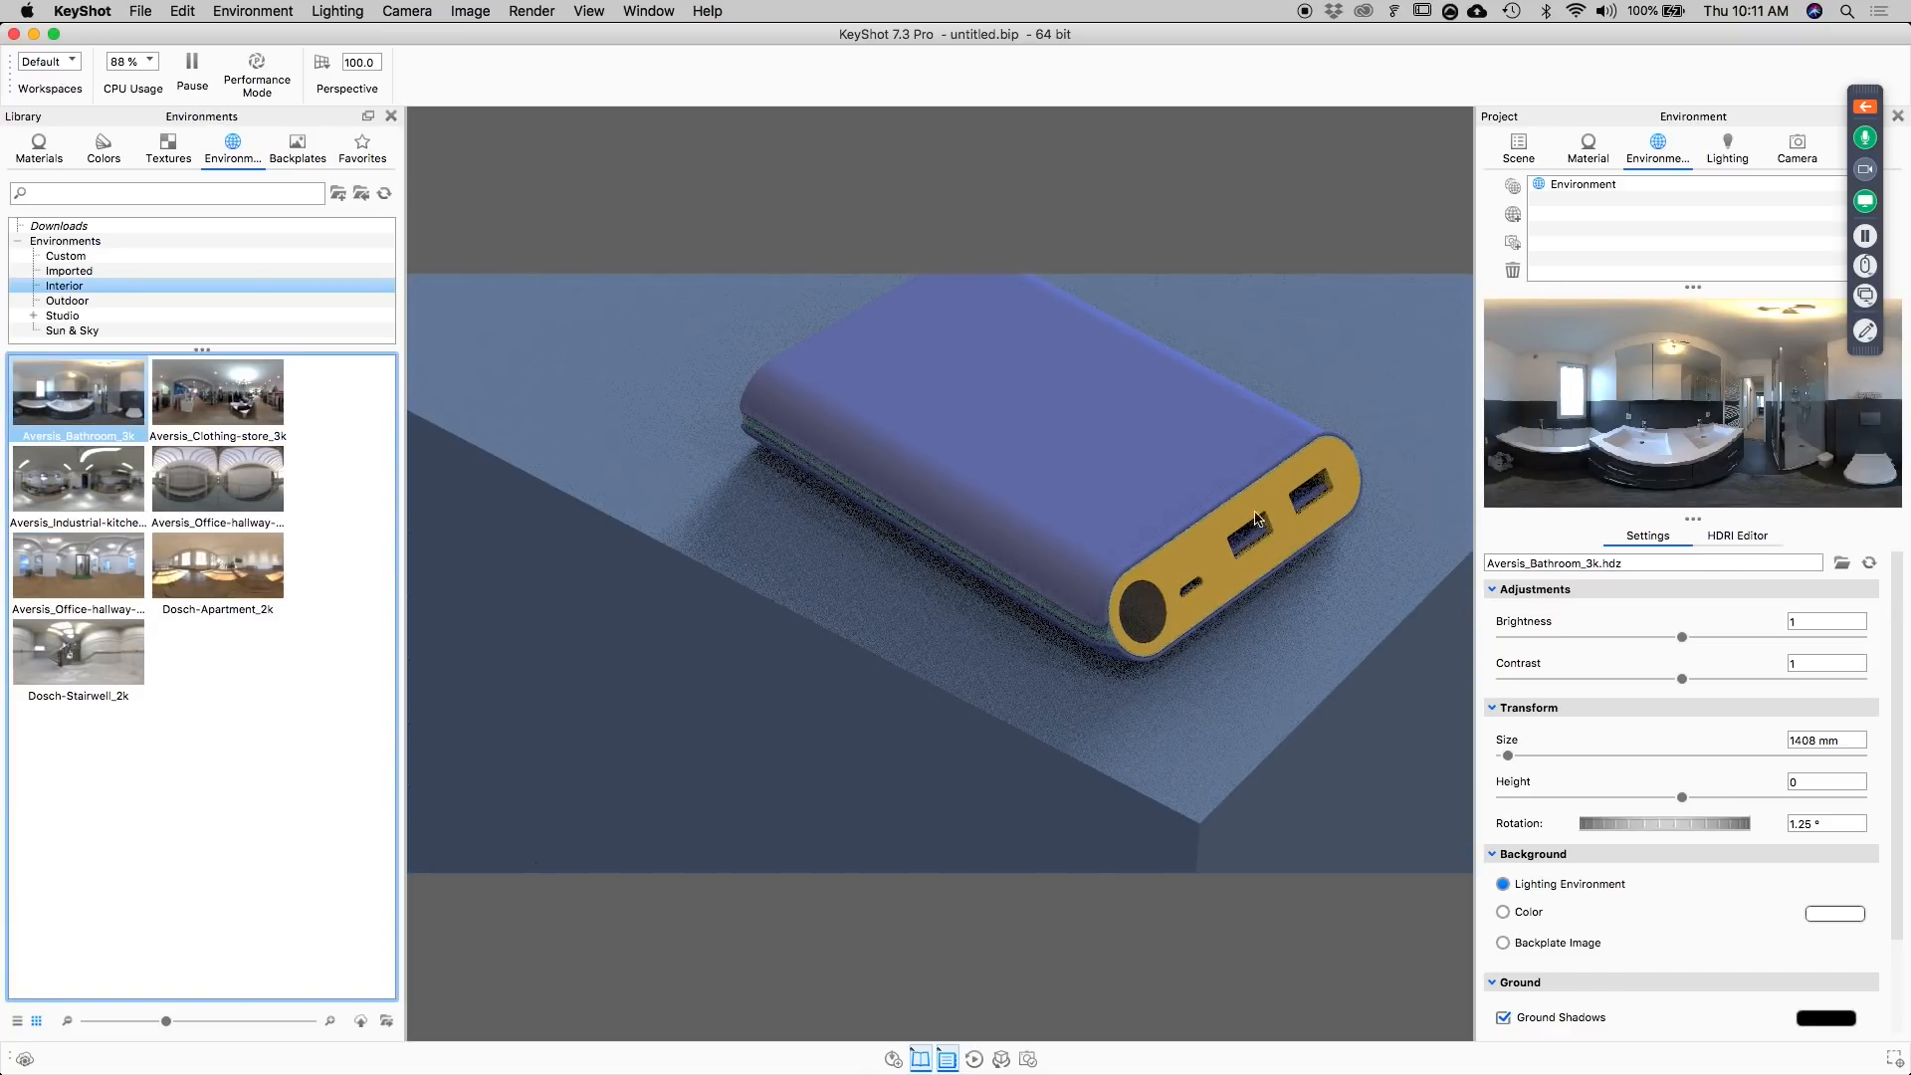
pyautogui.keyDown('ctrl'); pyautogui.moveTo(928, 704); pyautogui.dragTo(917, 724); pyautogui.keyUp('ctrl')
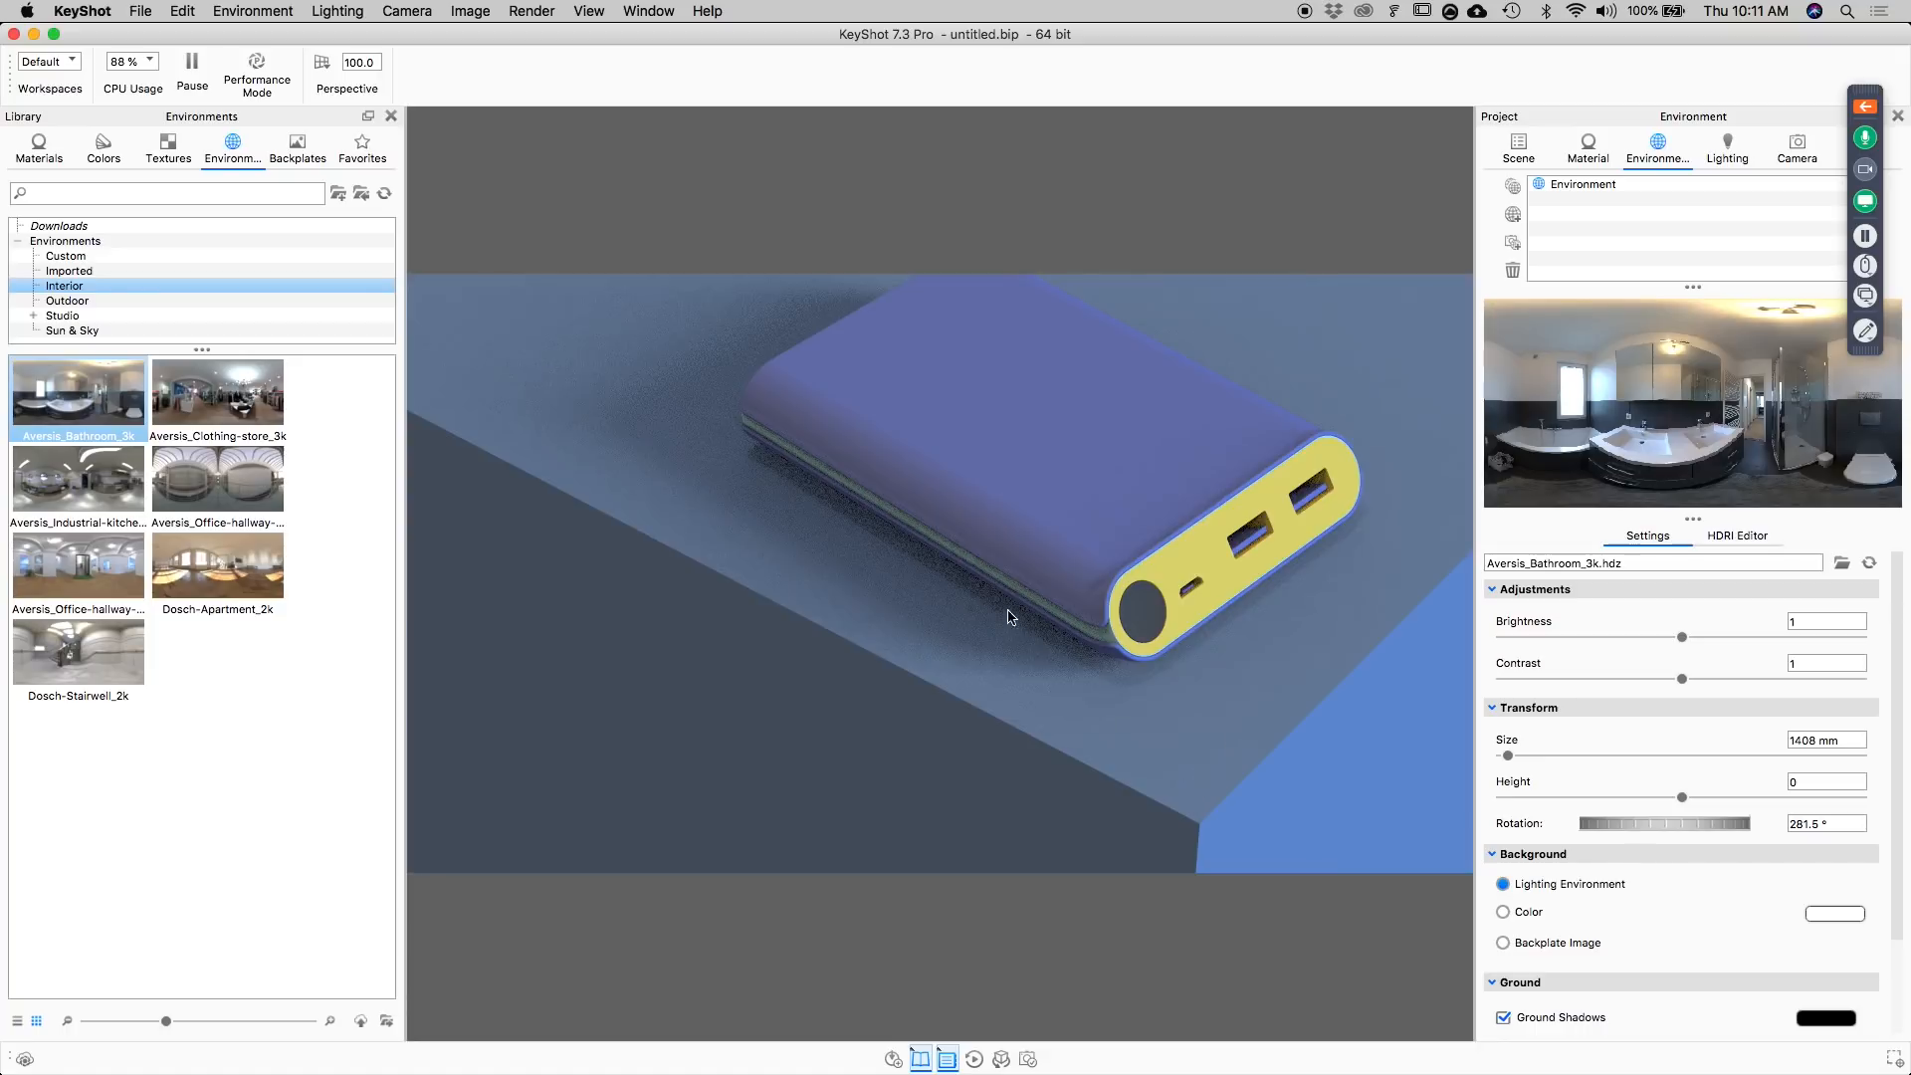
pyautogui.keyDown('ctrl'); pyautogui.moveTo(869, 668); pyautogui.dragTo(981, 689); pyautogui.keyUp('ctrl')
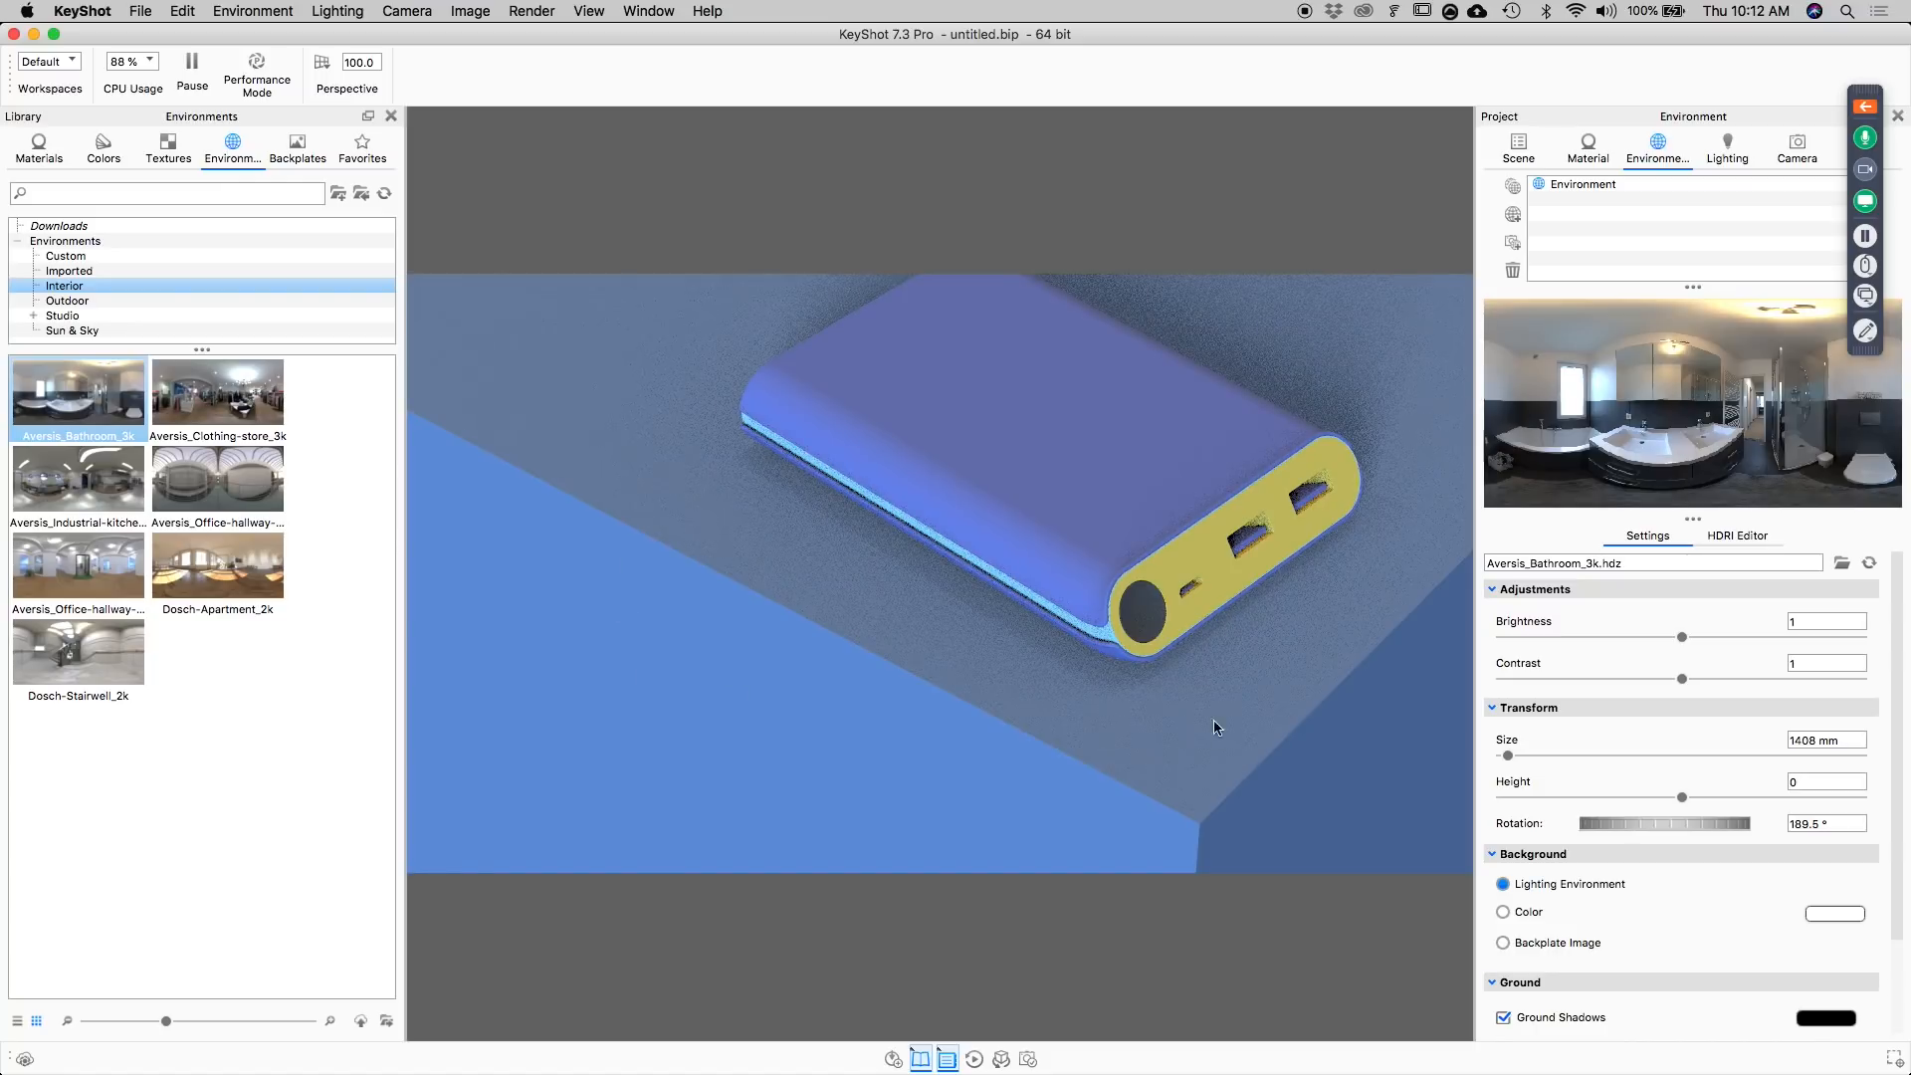
pyautogui.keyDown('ctrl'); pyautogui.moveTo(1045, 657); pyautogui.dragTo(1160, 742); pyautogui.keyUp('ctrl')
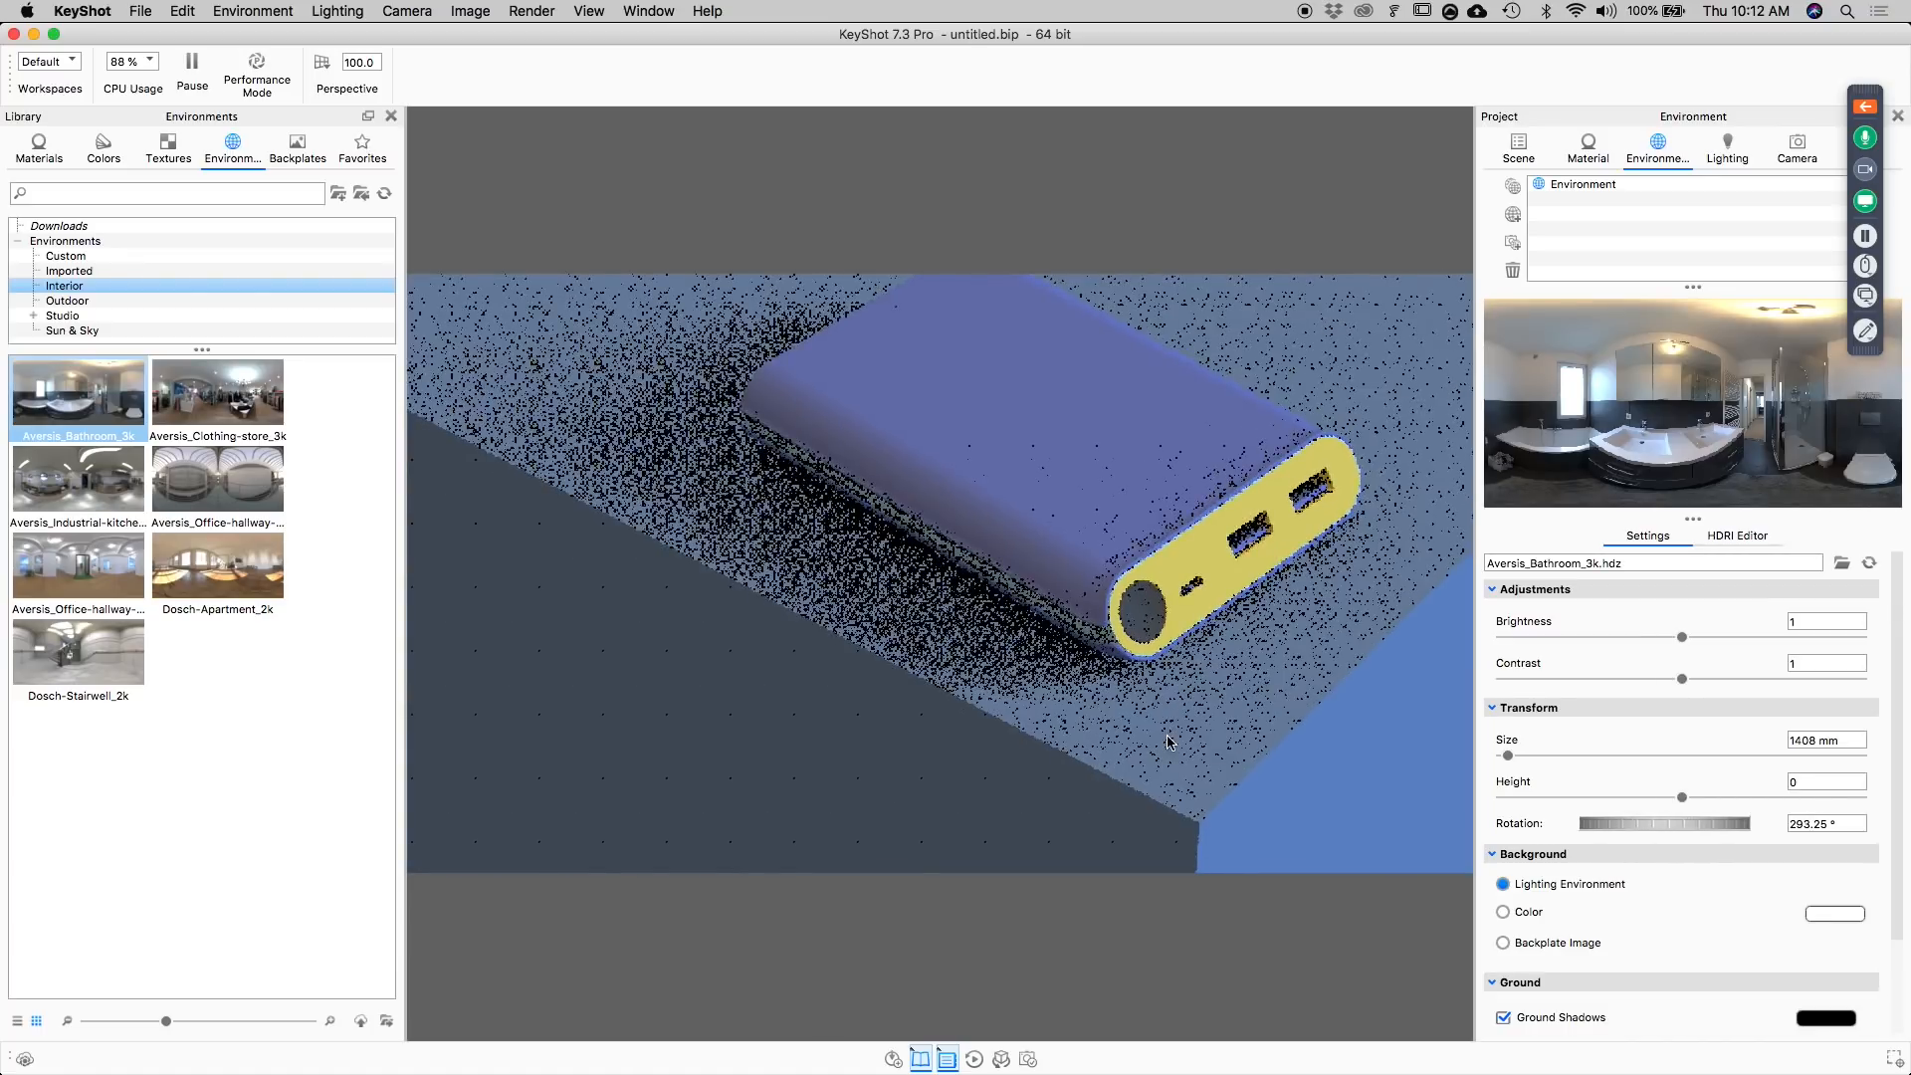
# Compare the bathroom lighting through the saved Camera 2, Camera 1 and Camera 3 views.
pyautogui.click(1796, 147)
pyautogui.click(1642, 215)
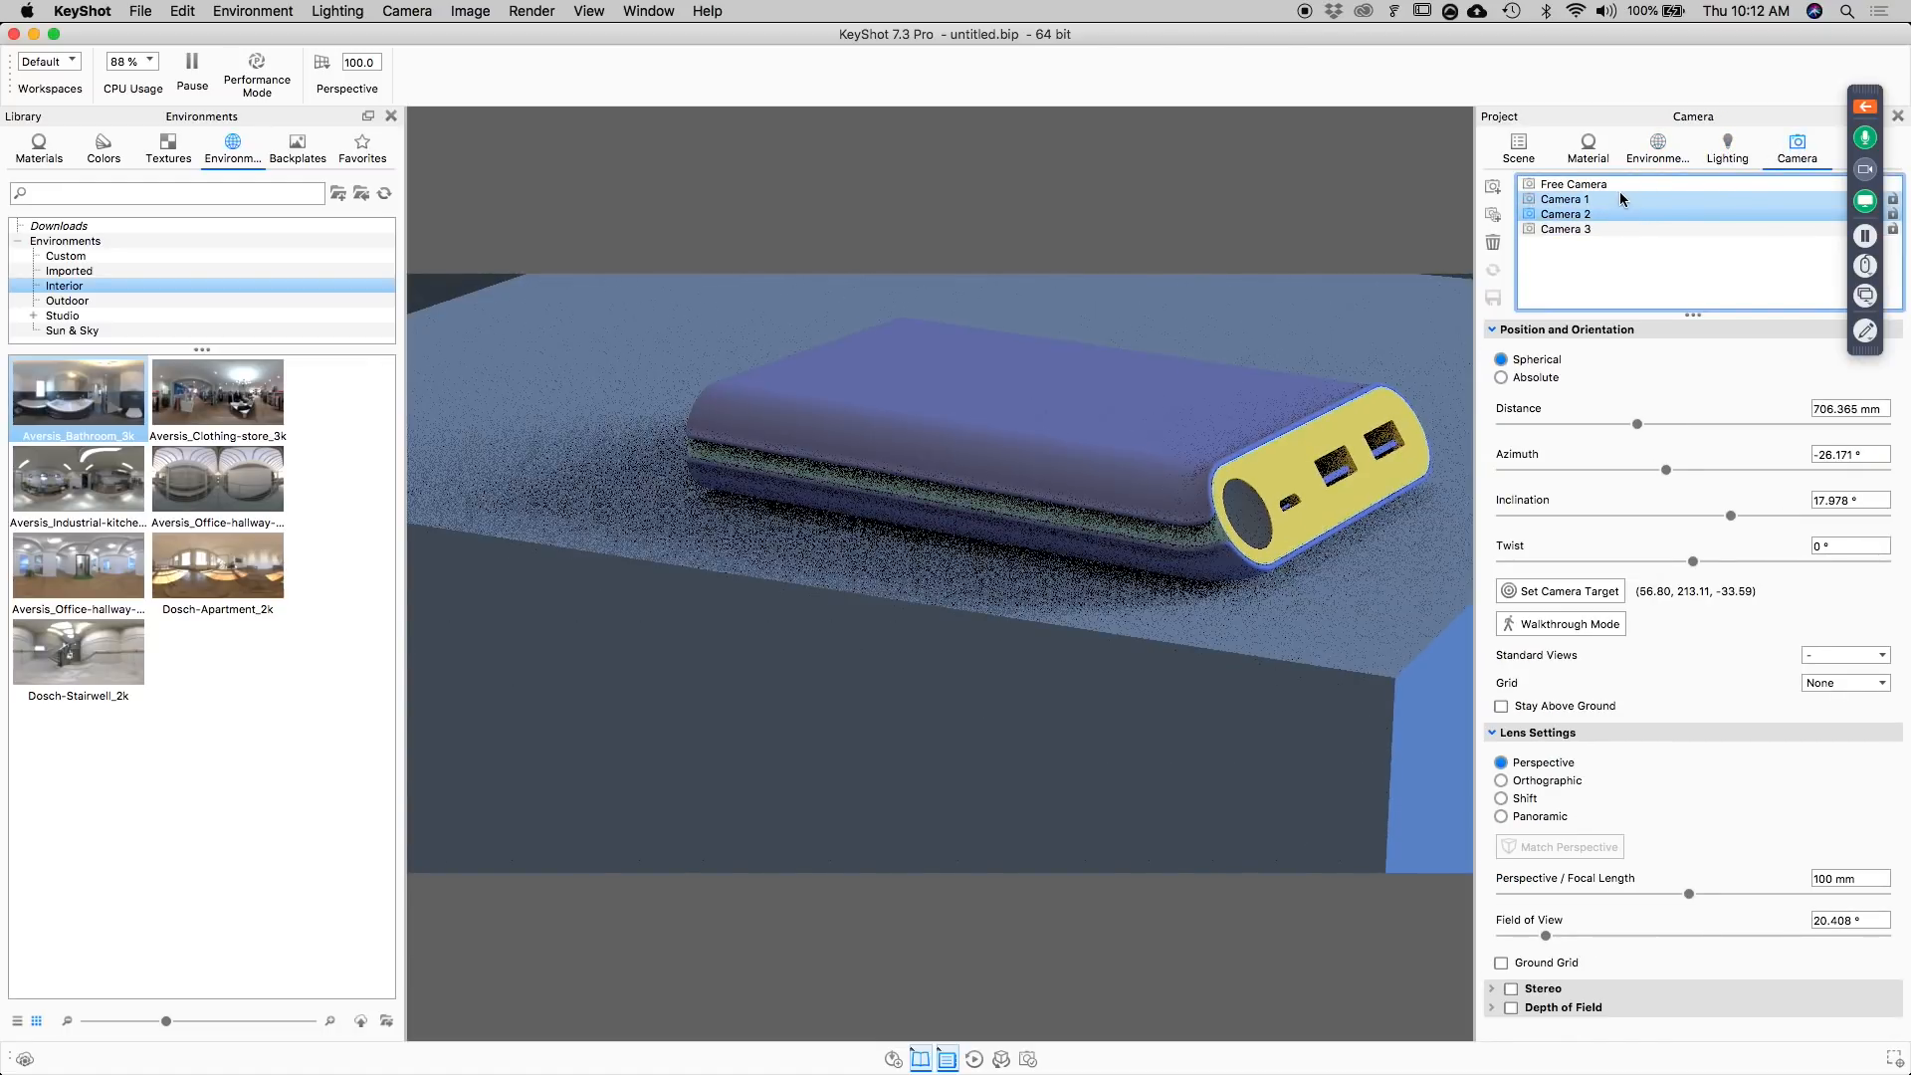
pyautogui.click(1619, 197)
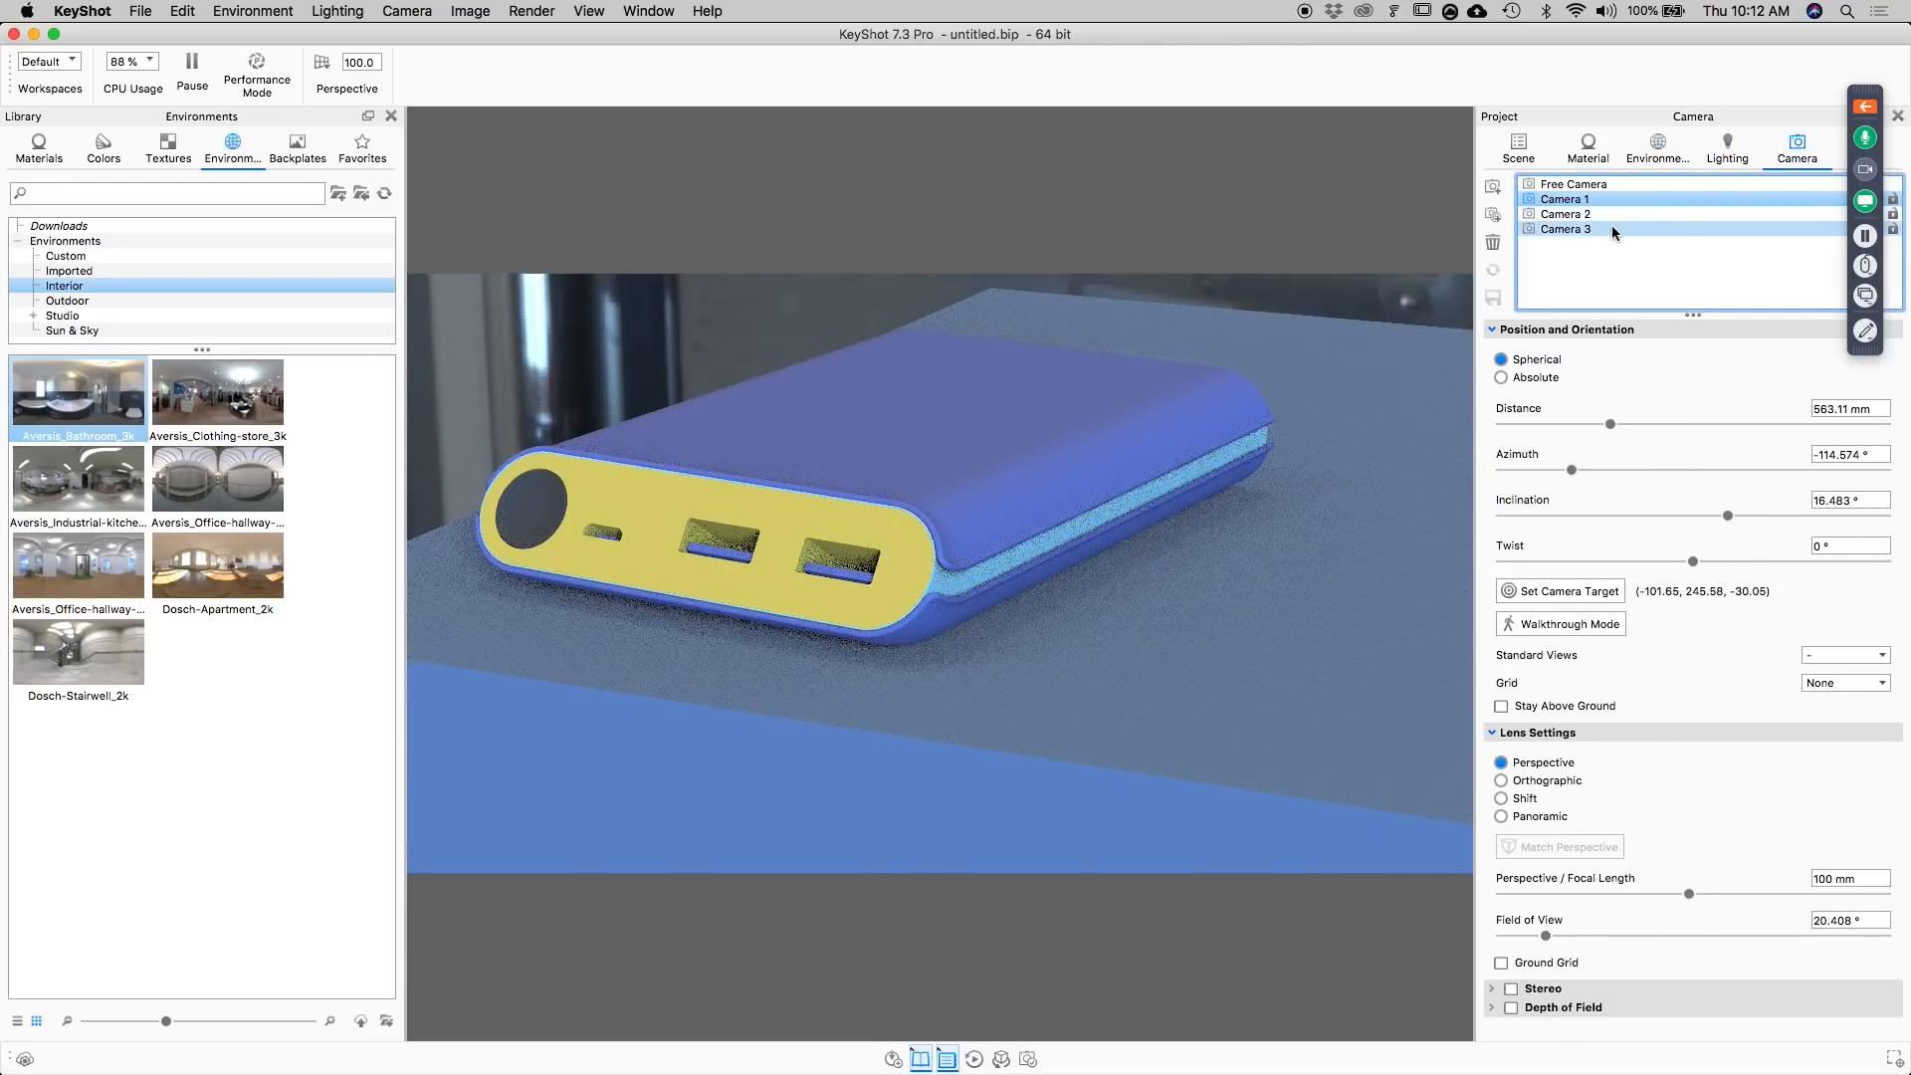
pyautogui.click(1611, 228)
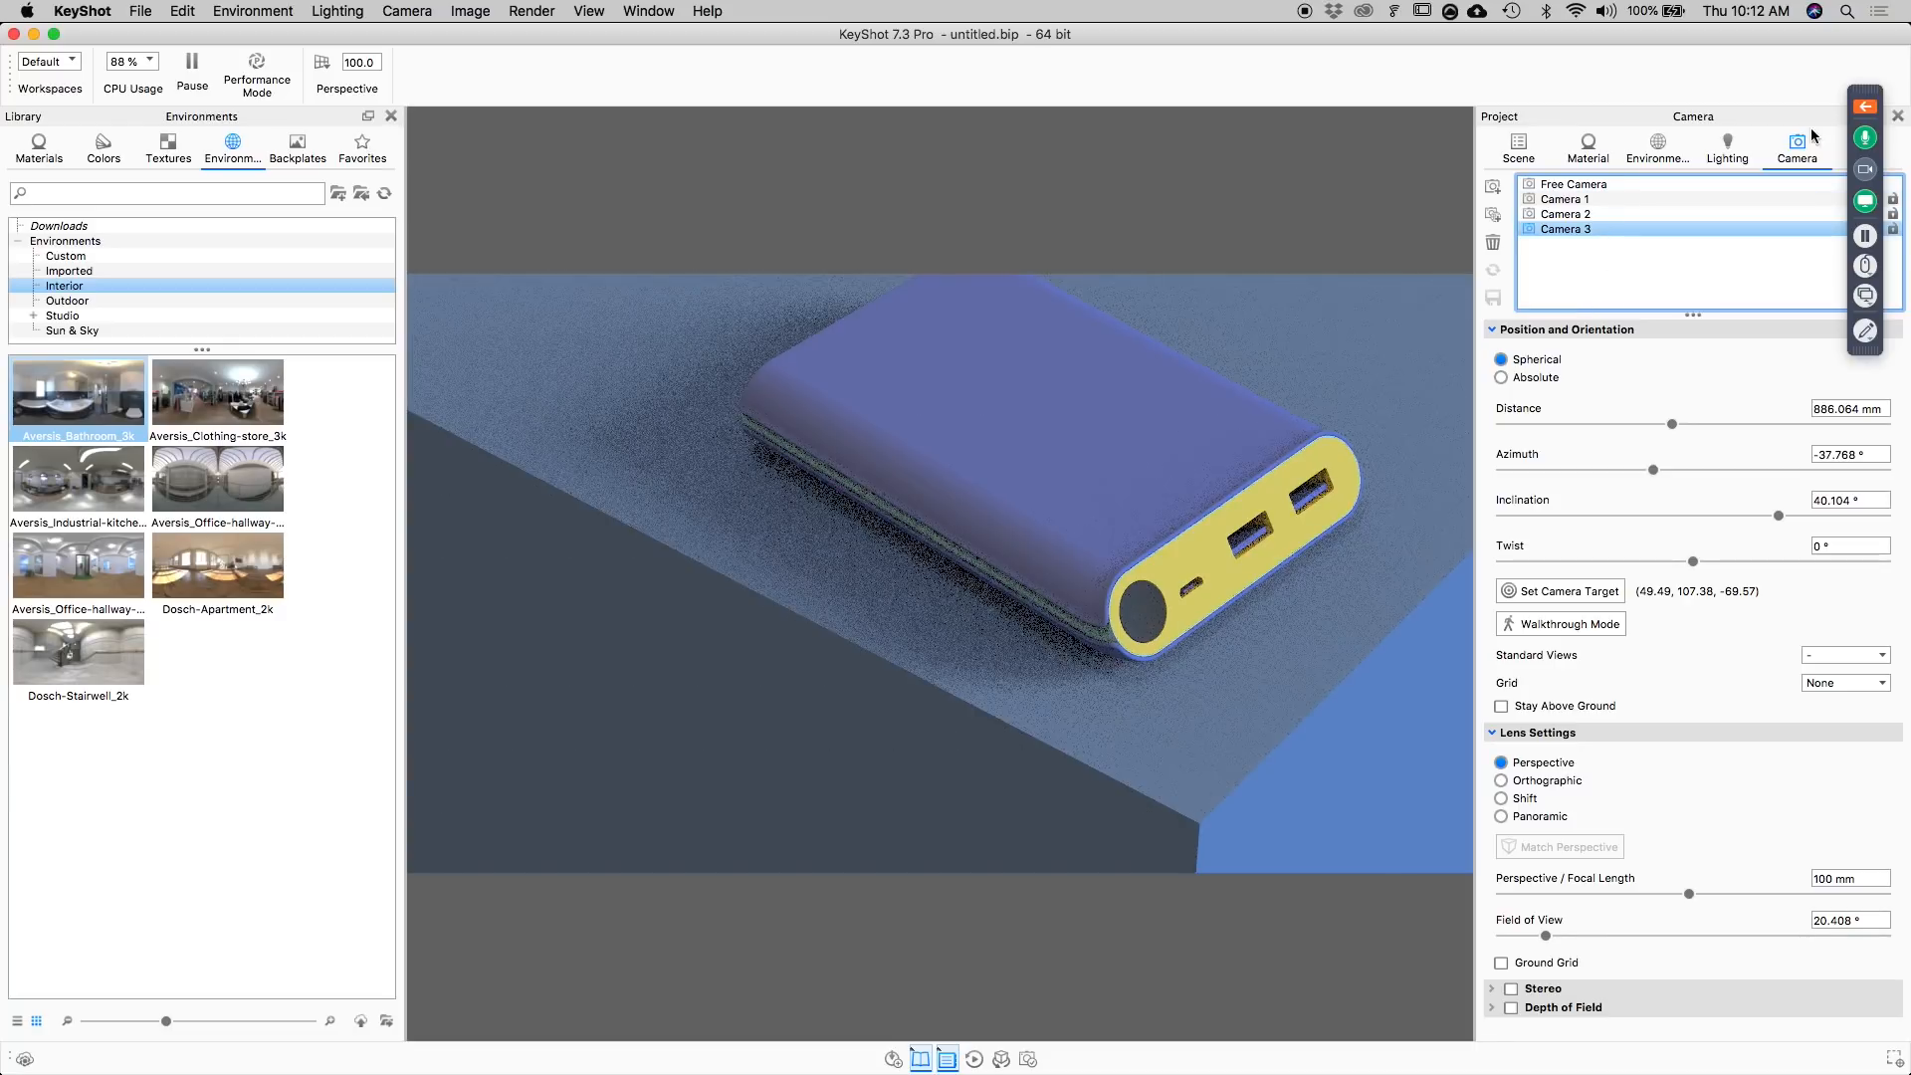
# Try an environment brightness of 0.98 and restore it to 1.
pyautogui.click(1727, 149)
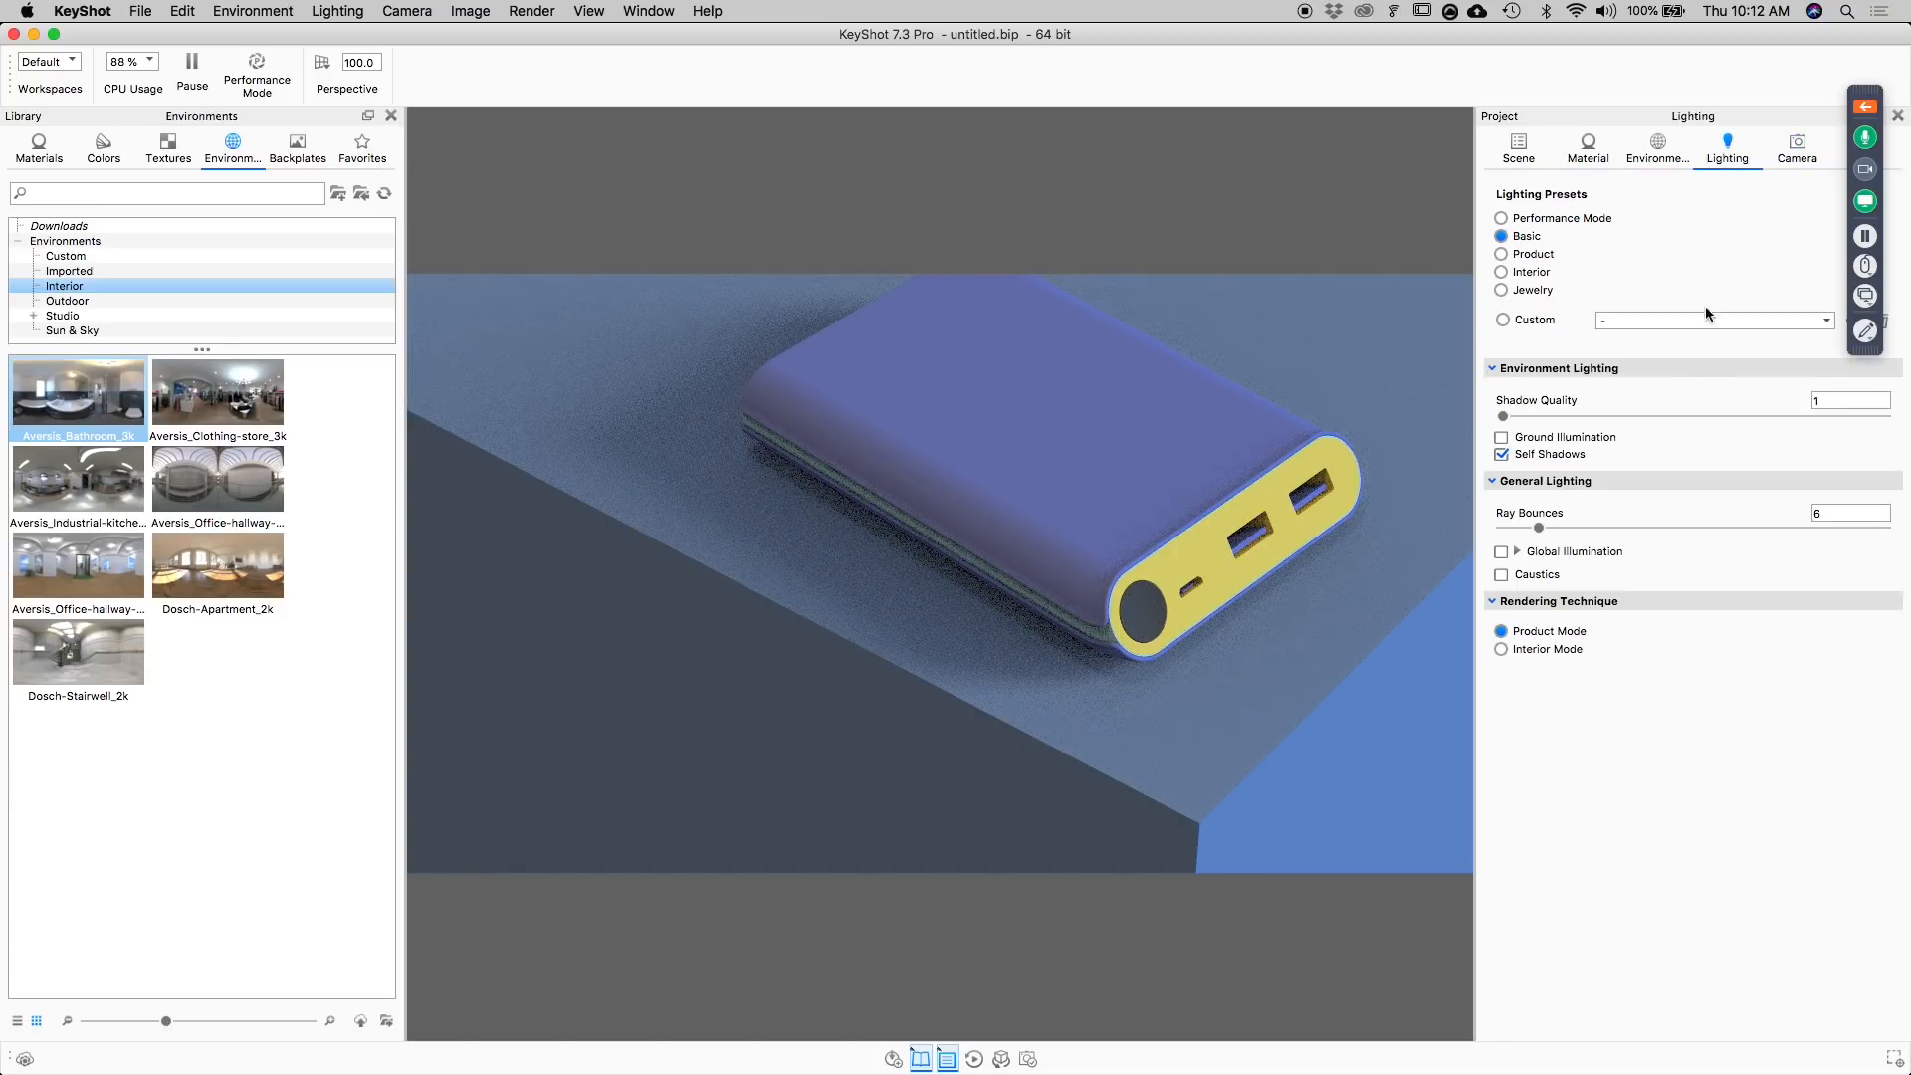
pyautogui.click(1668, 139)
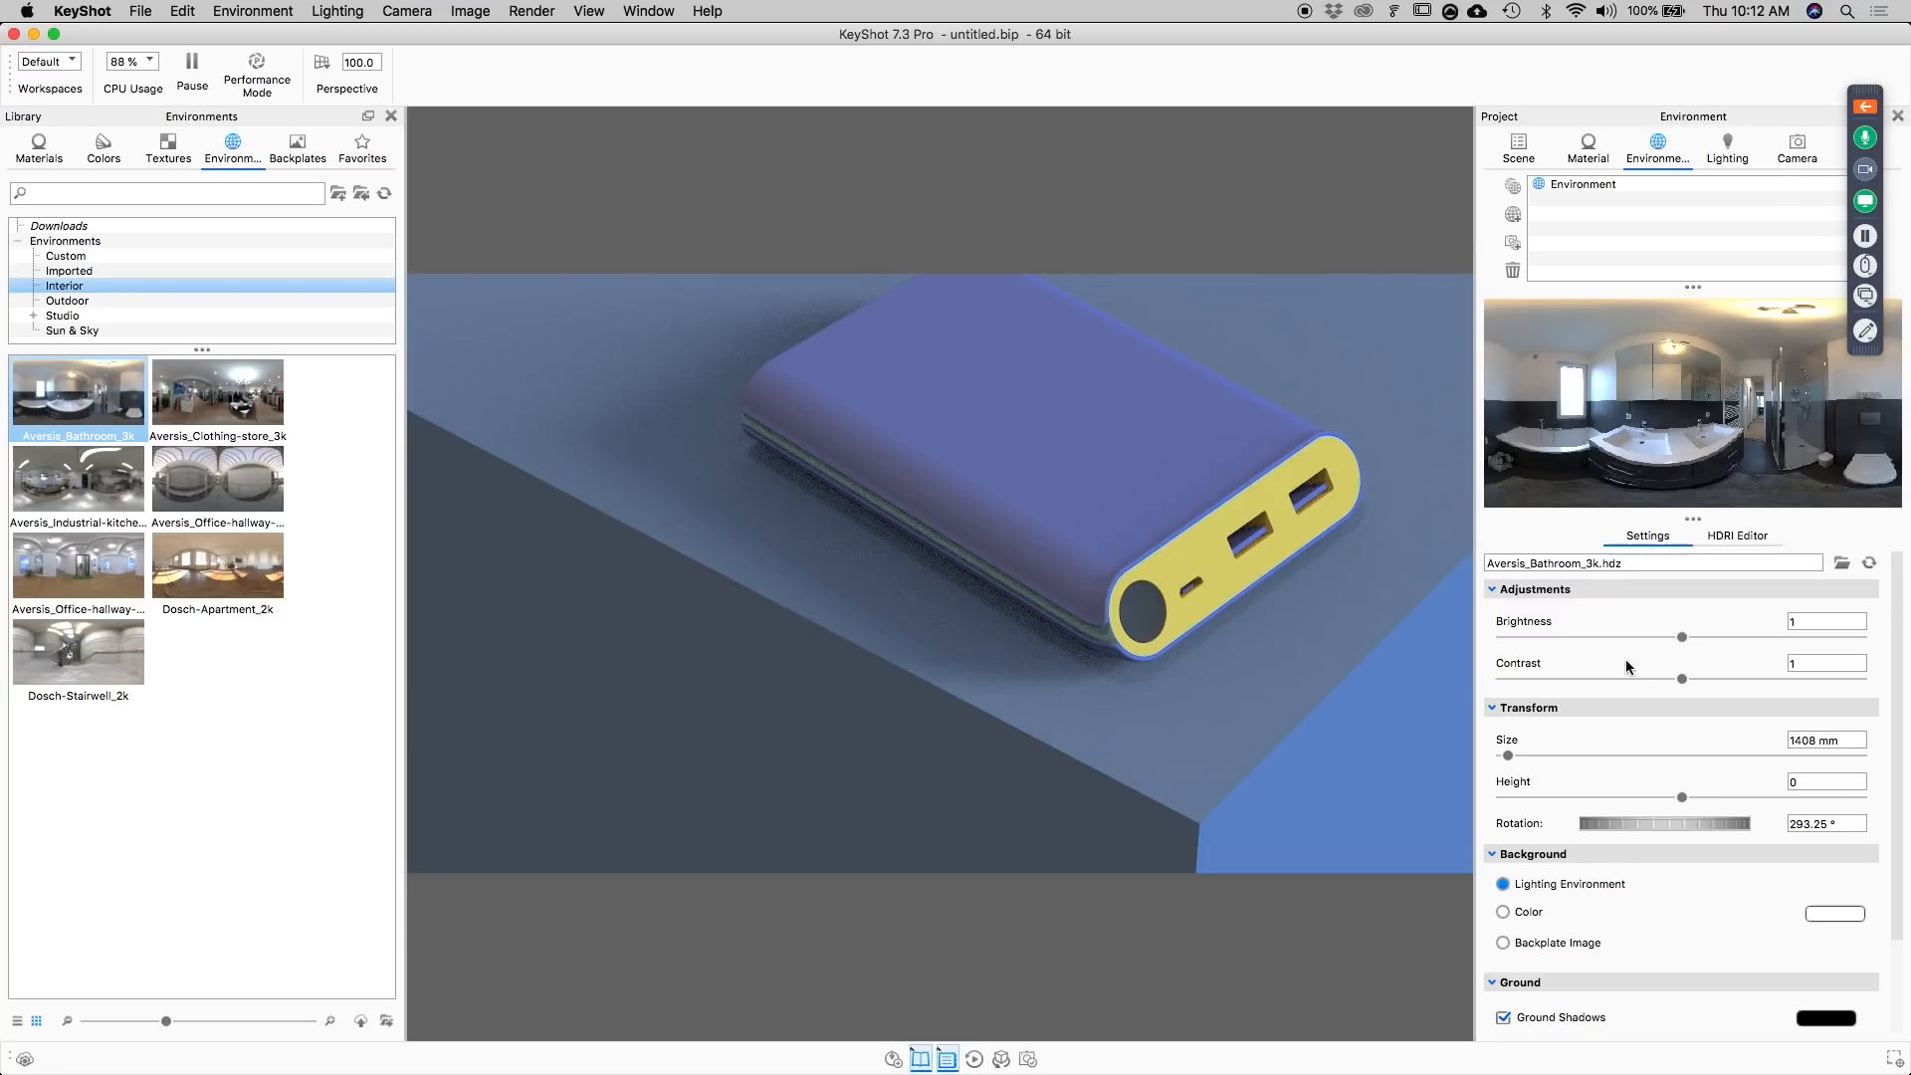
pyautogui.moveTo(1691, 638); pyautogui.dragTo(1678, 638)
pyautogui.moveTo(1855, 622); pyautogui.dragTo(1687, 618)
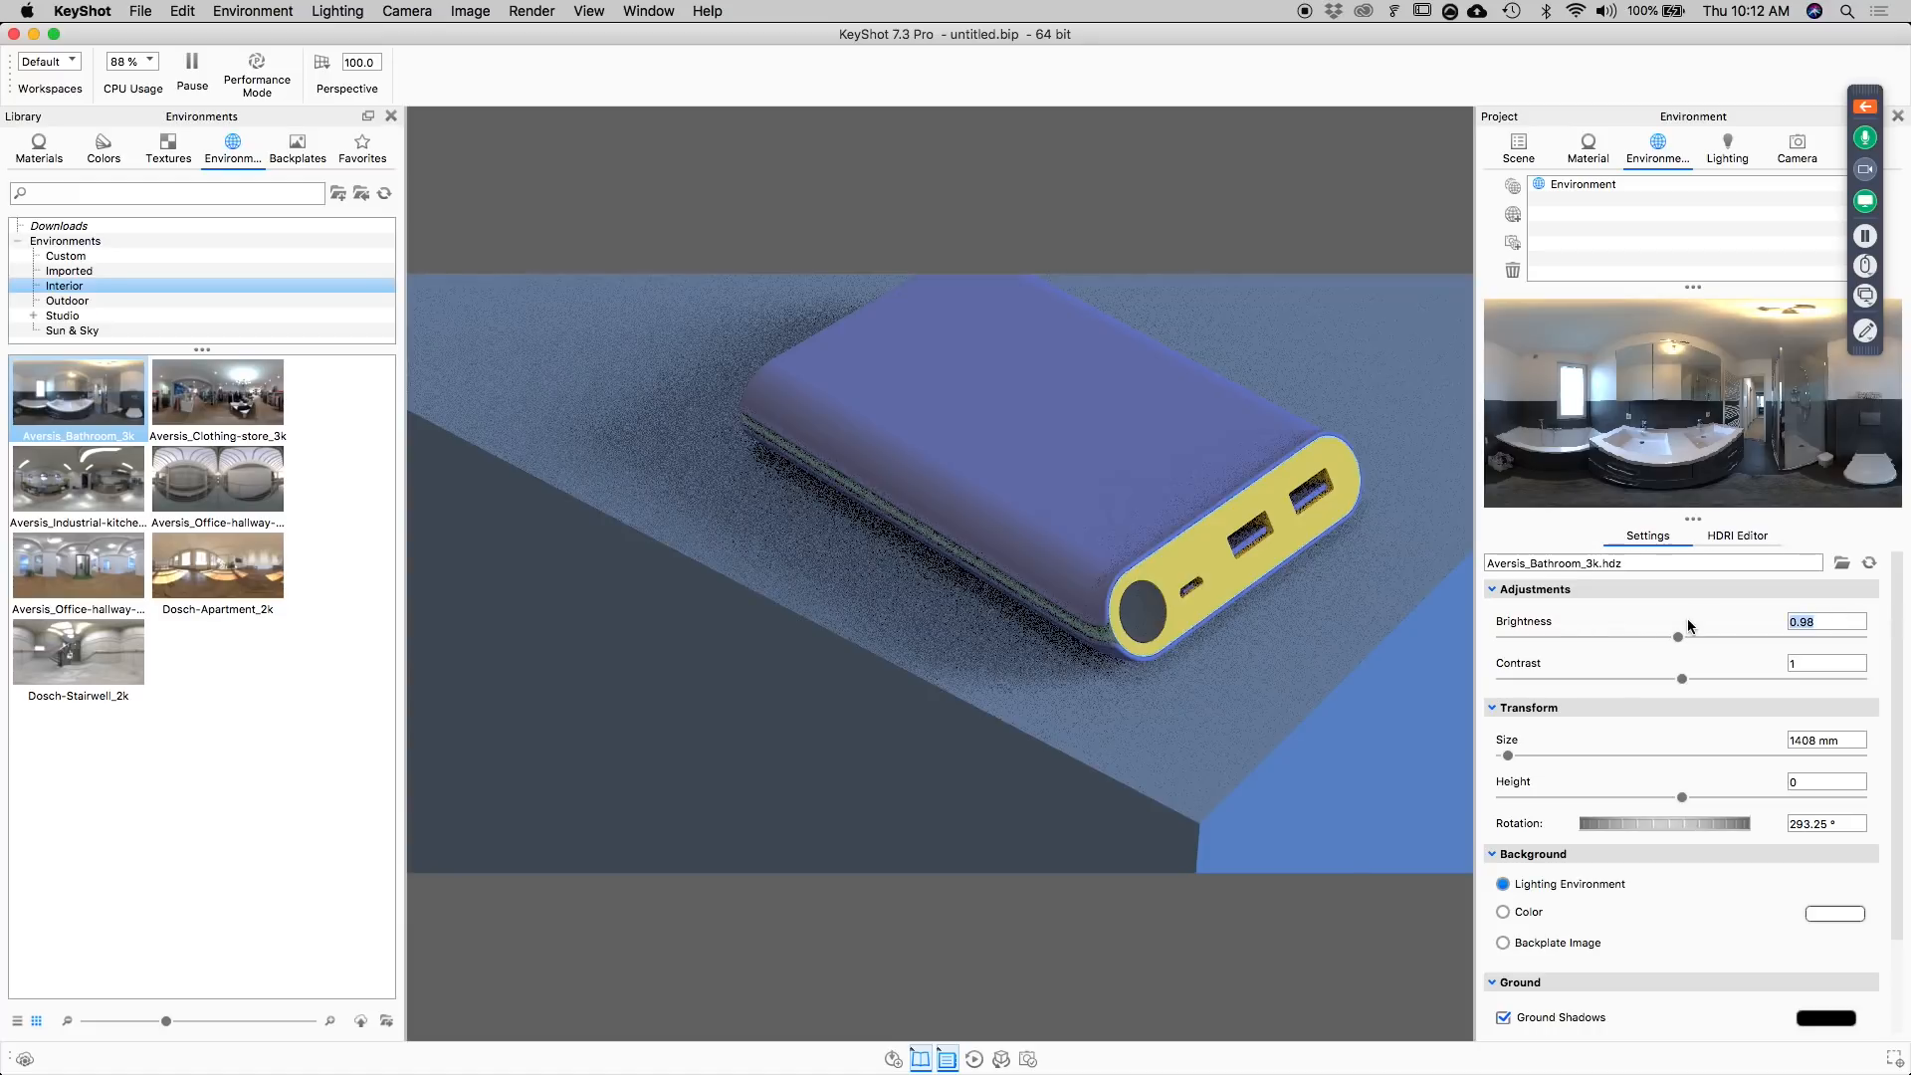
pyautogui.write('1')
pyautogui.press('Return')
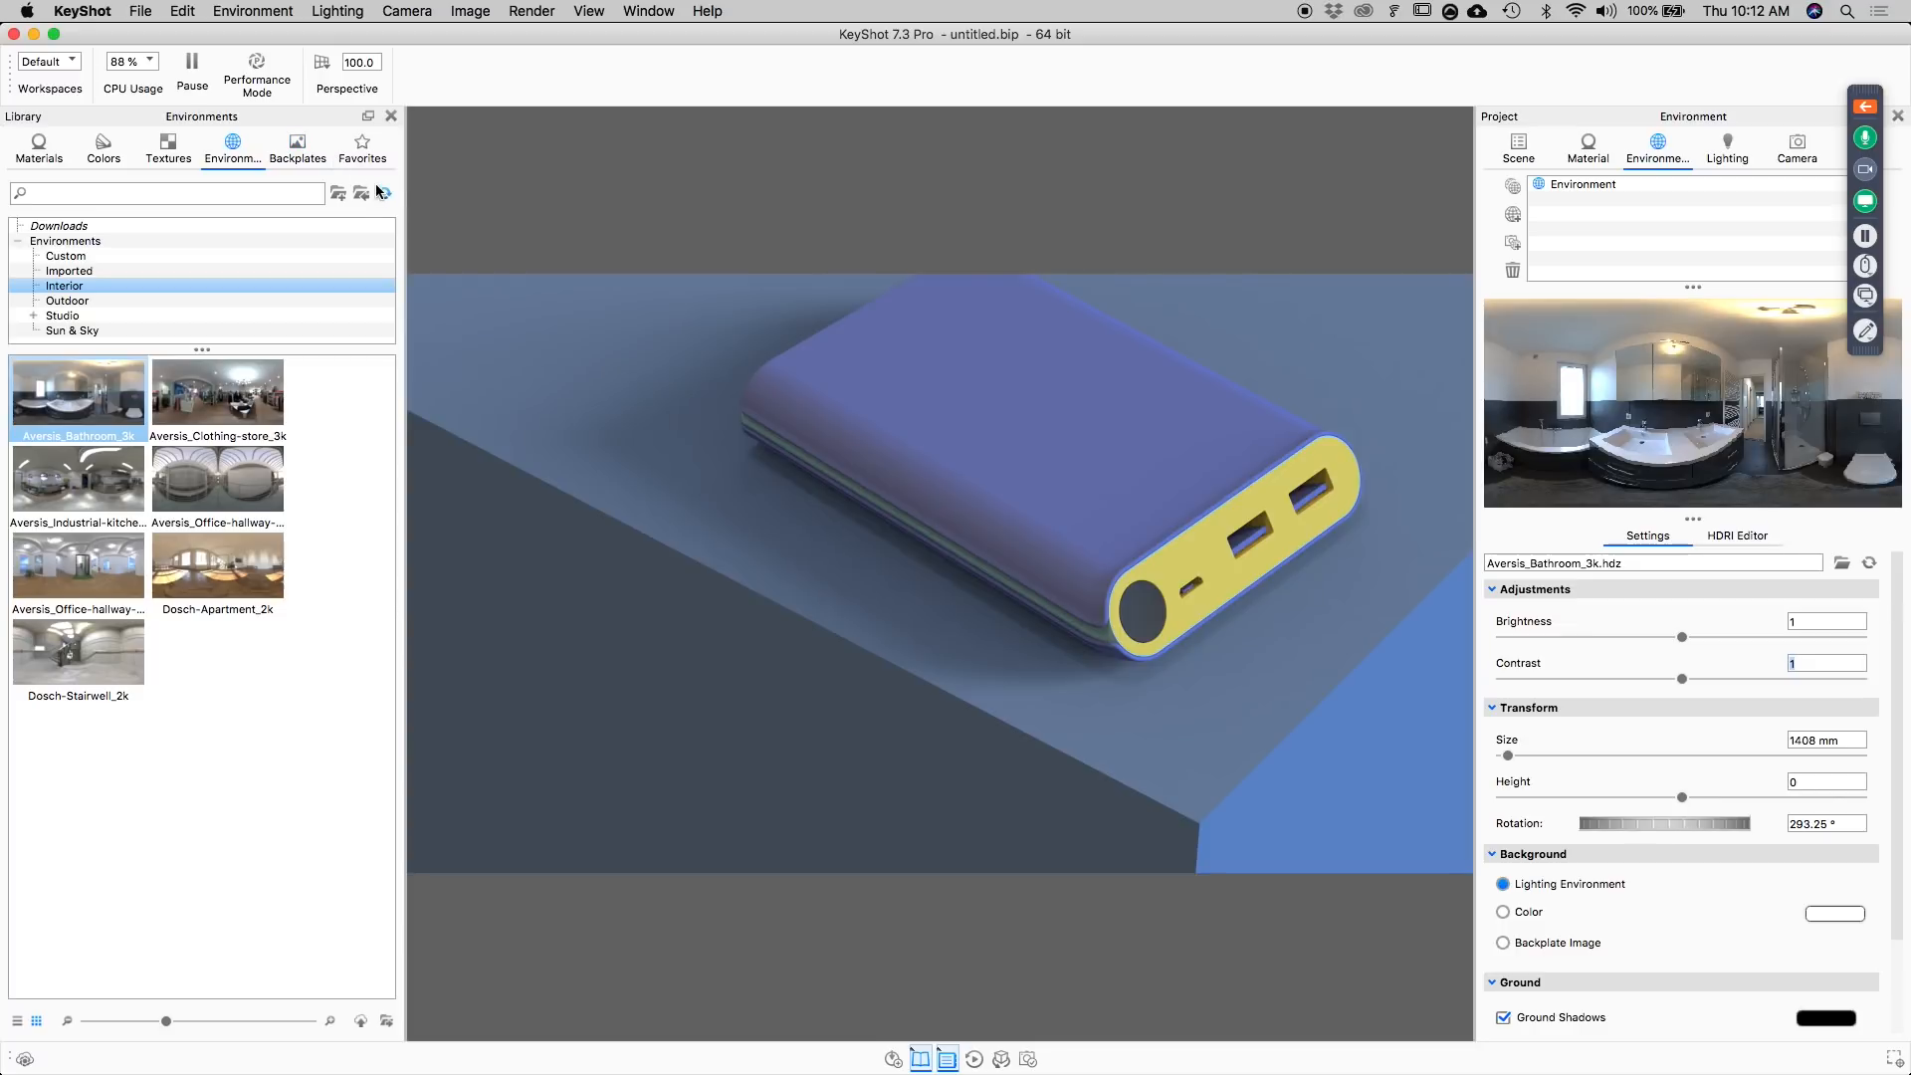
# Add a Plane primitive to the scene's models.
pyautogui.click(1519, 146)
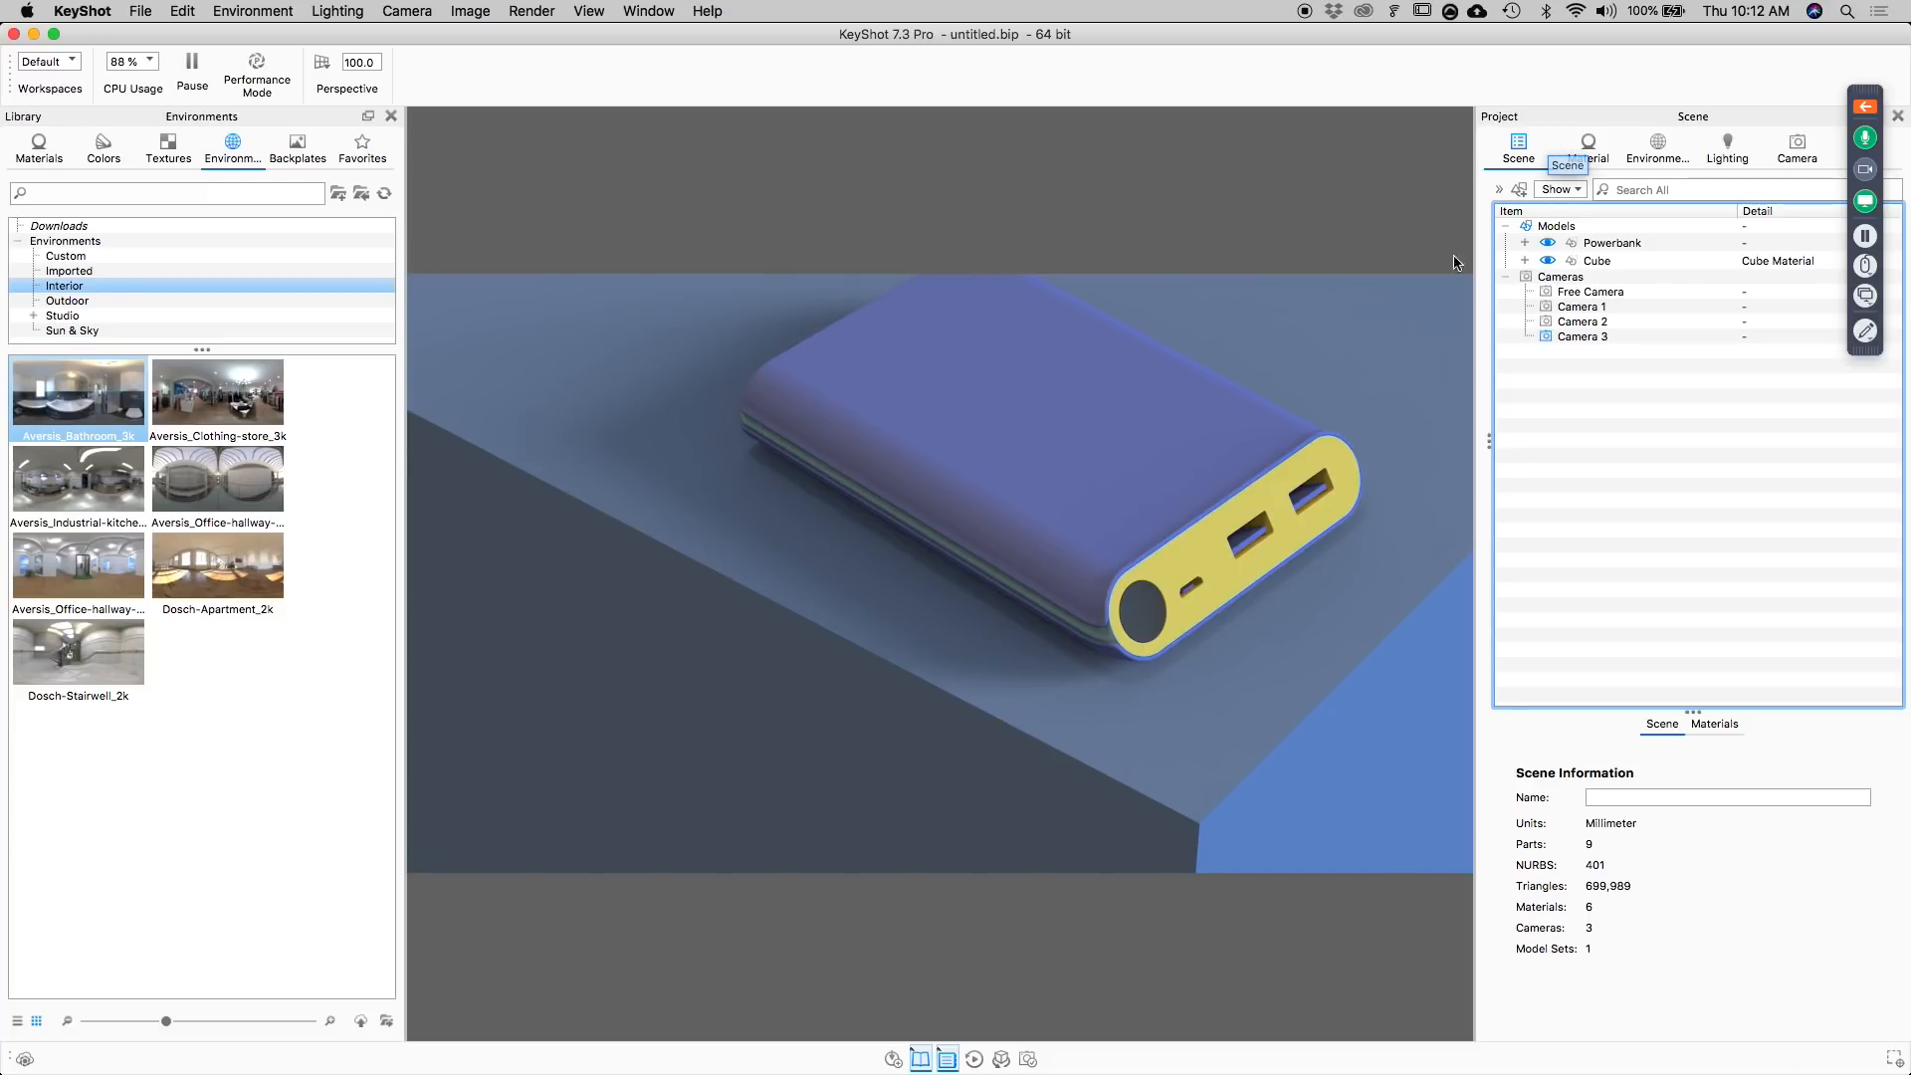
pyautogui.click(1544, 227)
pyautogui.click(178, 11)
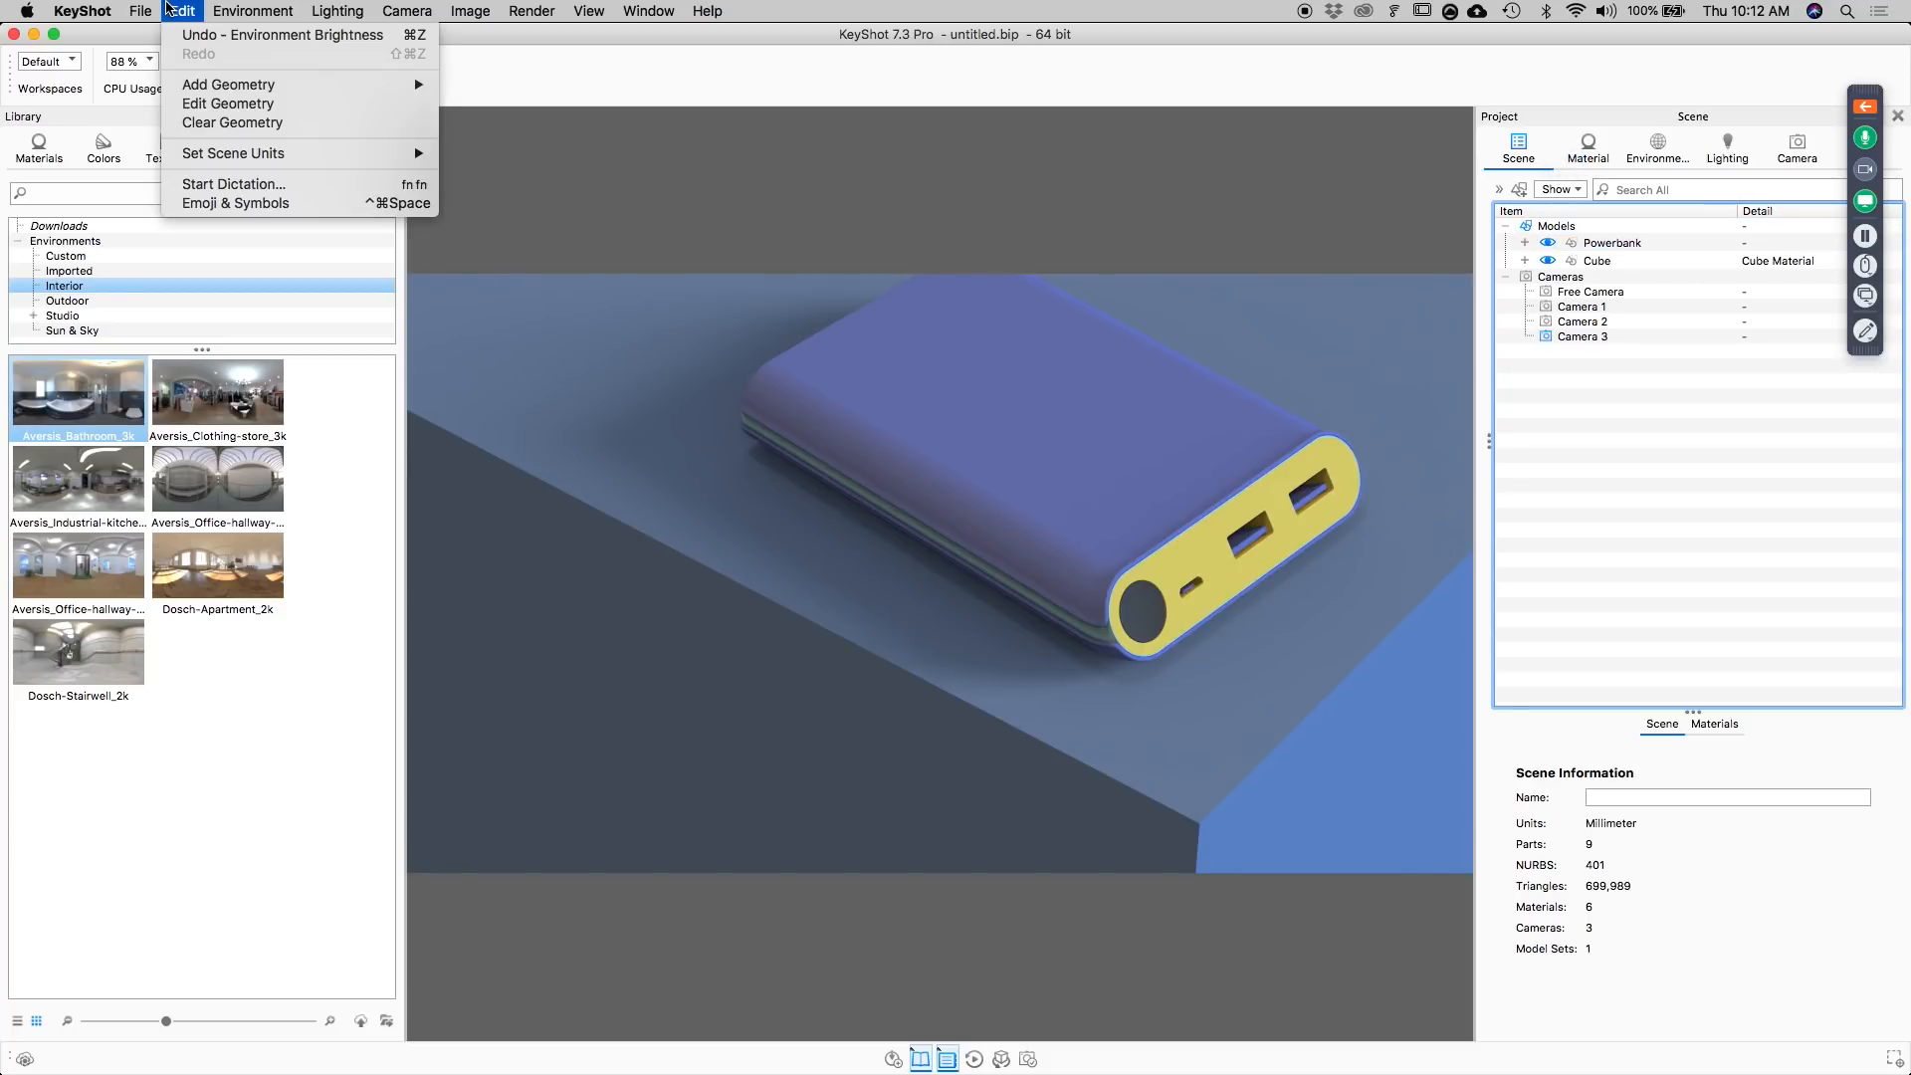
pyautogui.moveTo(203, 84)
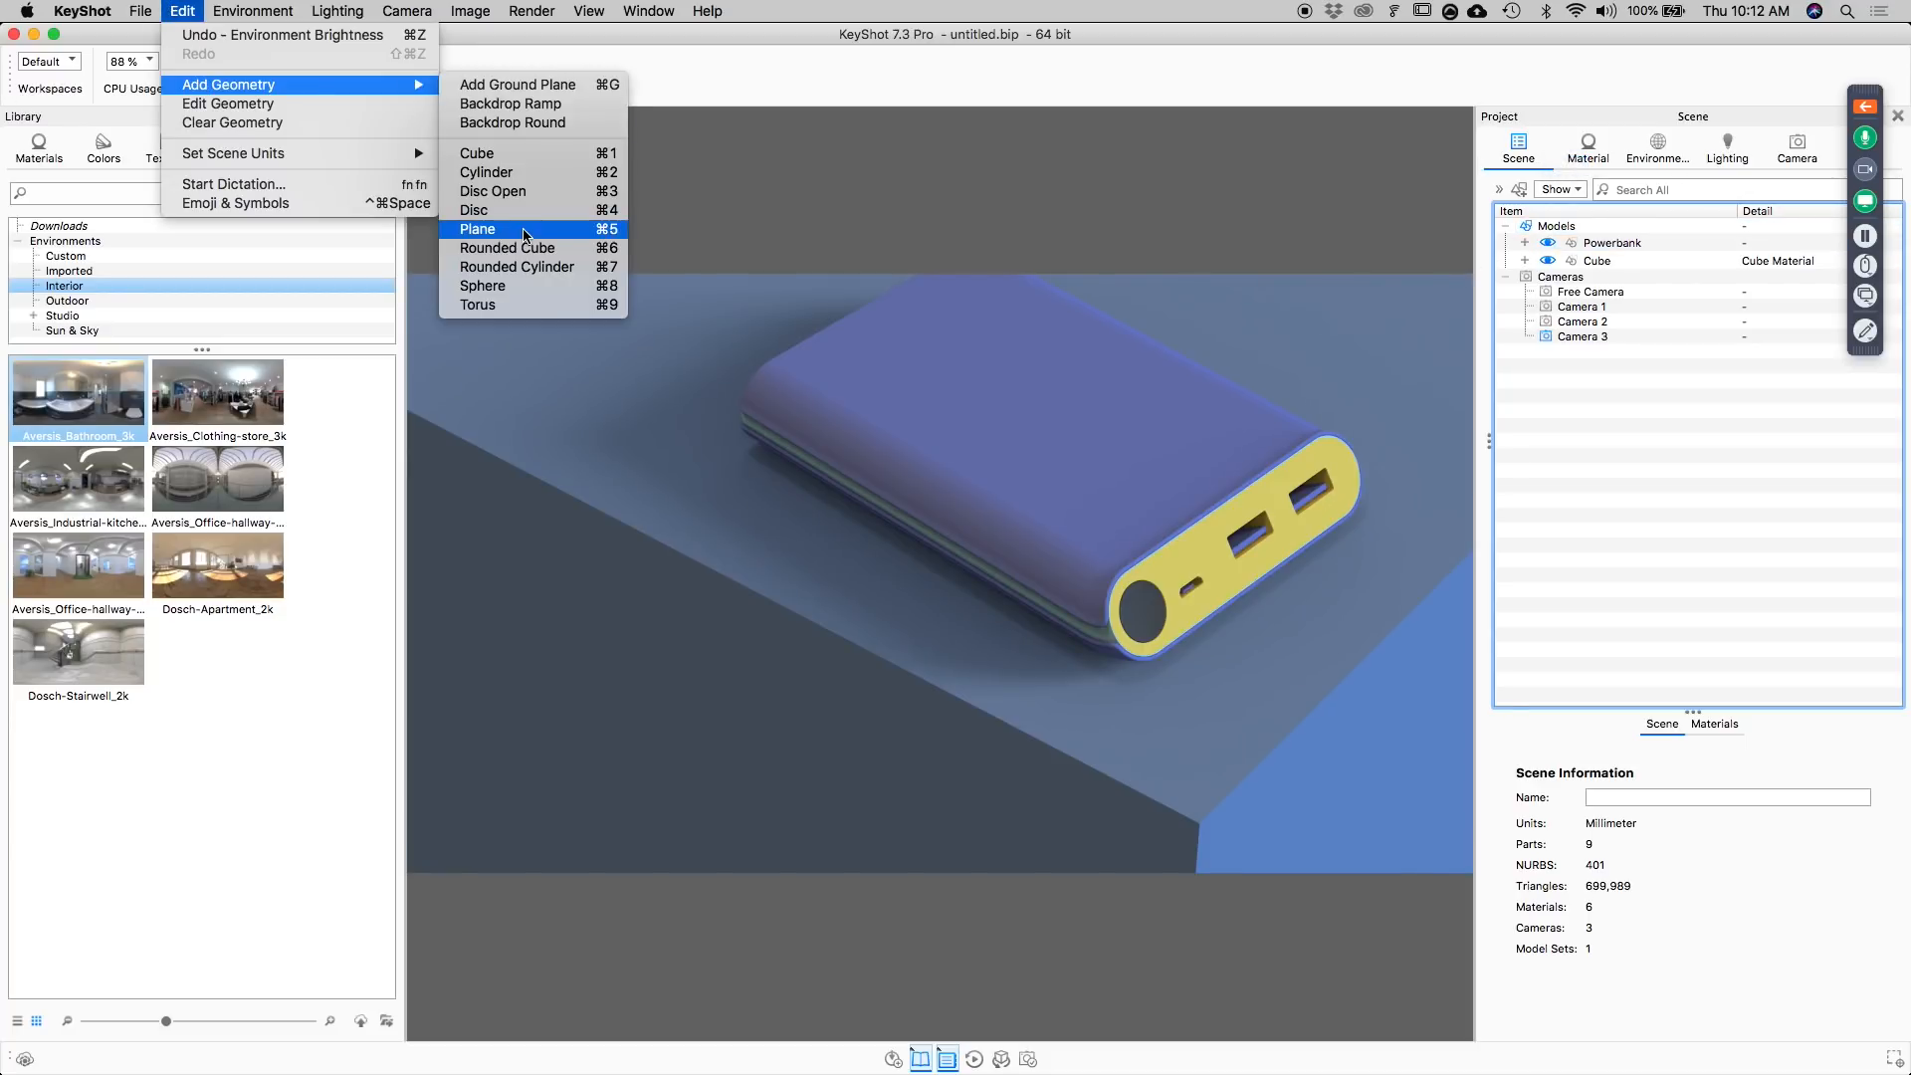
pyautogui.click(523, 235)
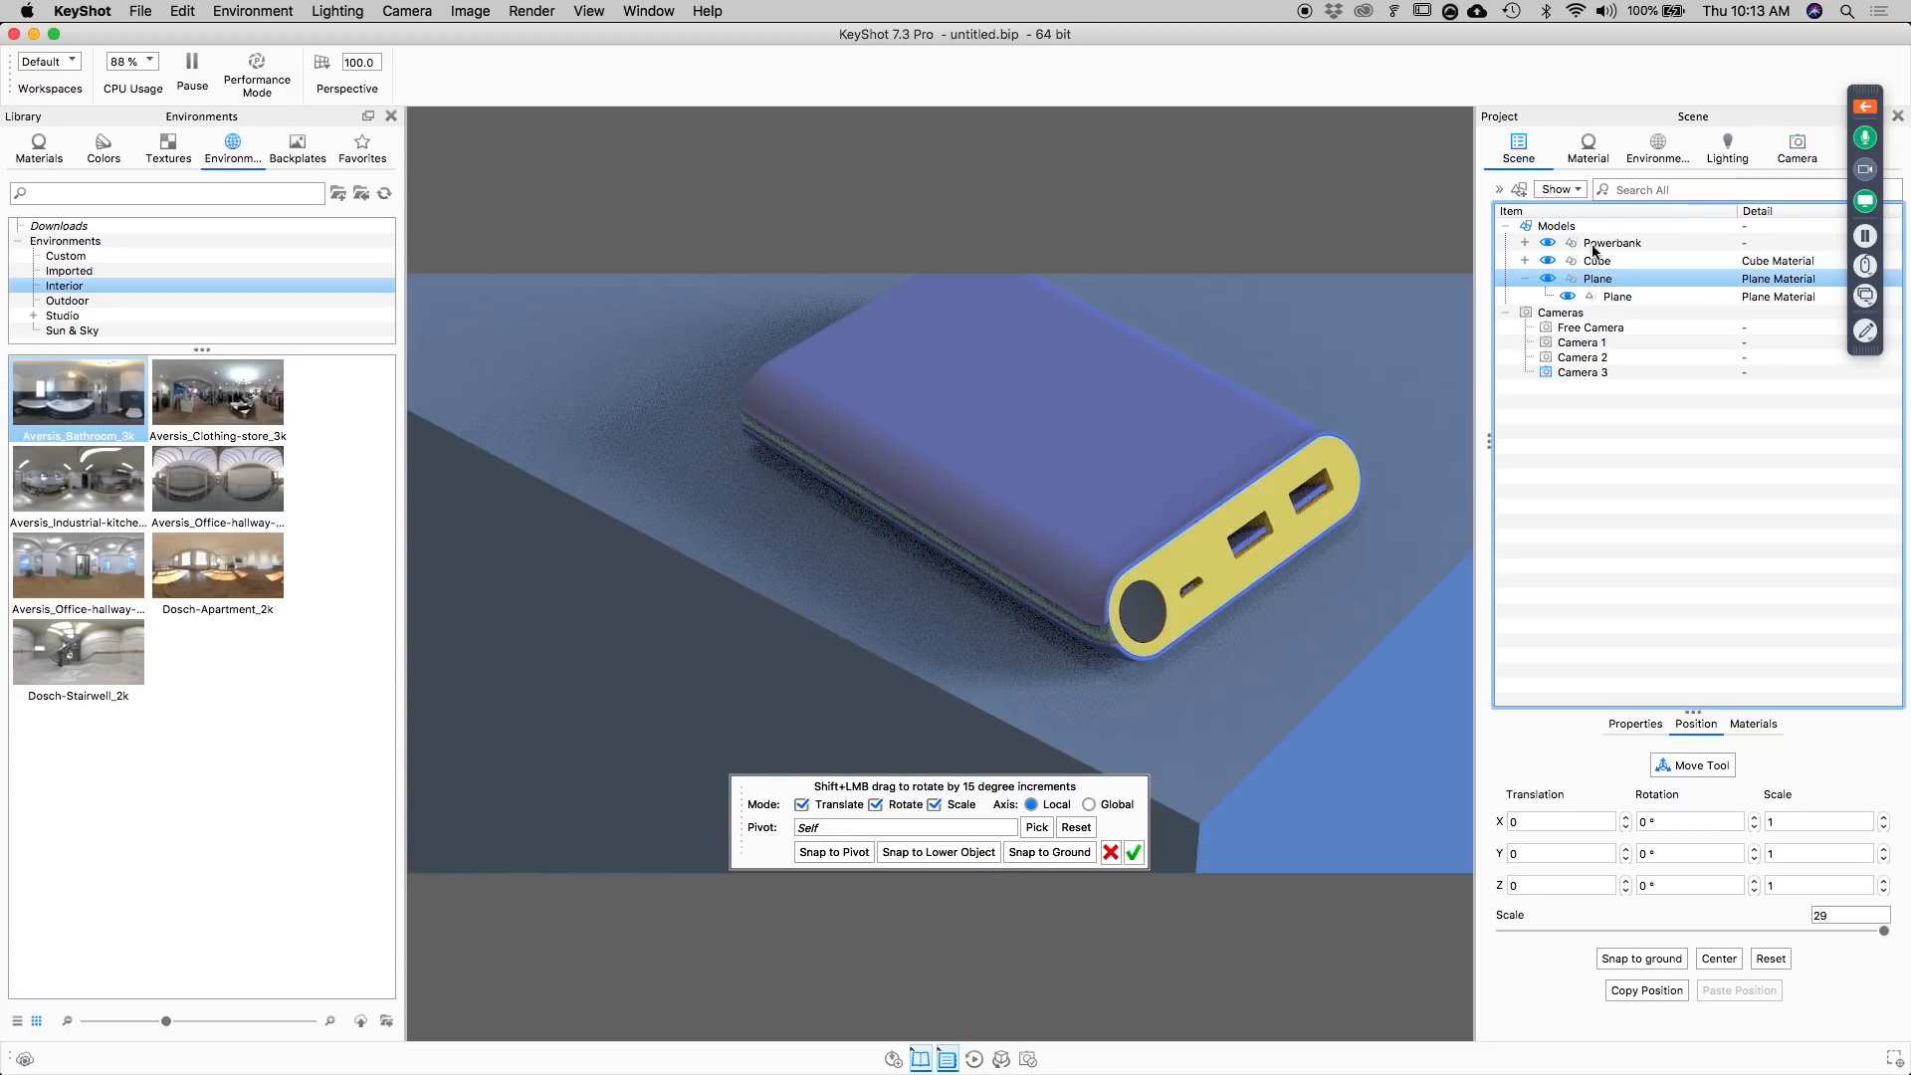
# Raise the new plane above the cube to a Y translation of about 363.8 and confirm its position.
pyautogui.scroll(-8, 1155, 532)
pyautogui.moveTo(974, 652); pyautogui.dragTo(903, 18)
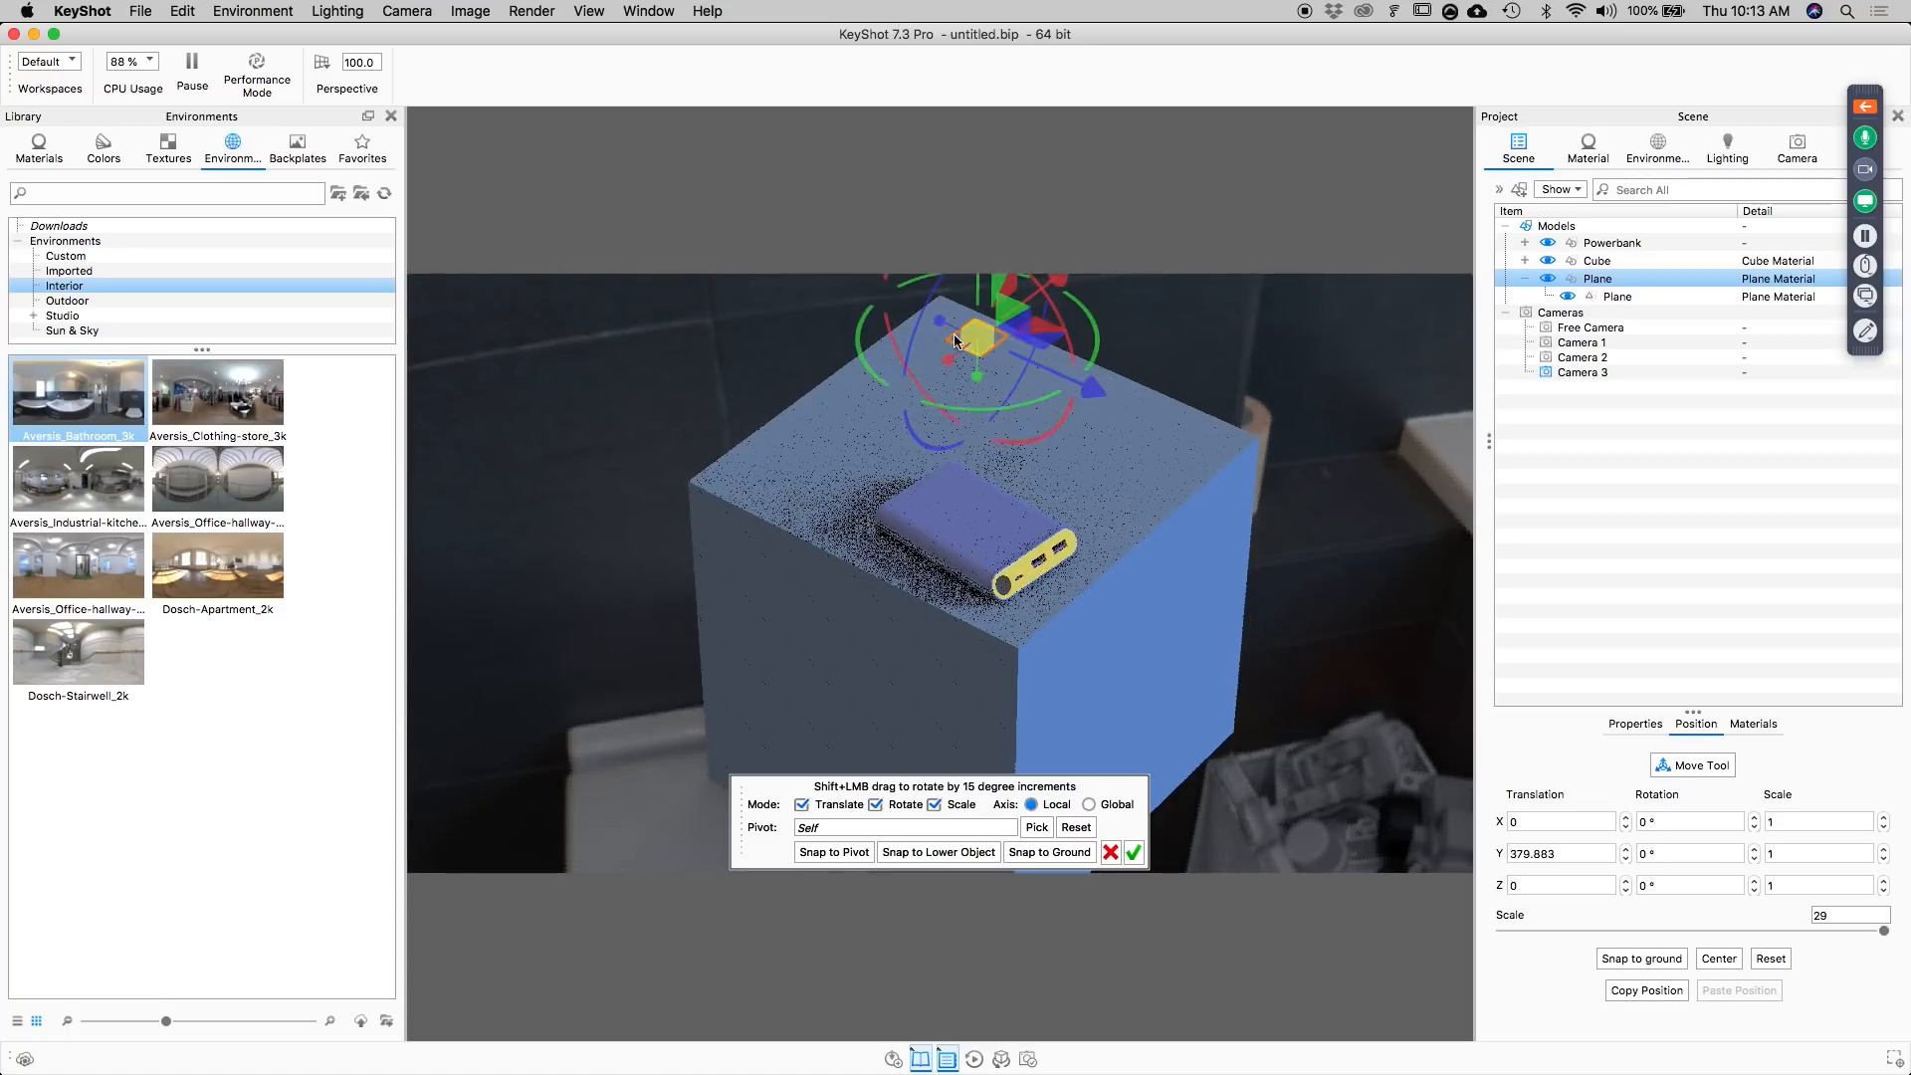
pyautogui.moveTo(977, 289); pyautogui.dragTo(979, 310)
pyautogui.click(1134, 853)
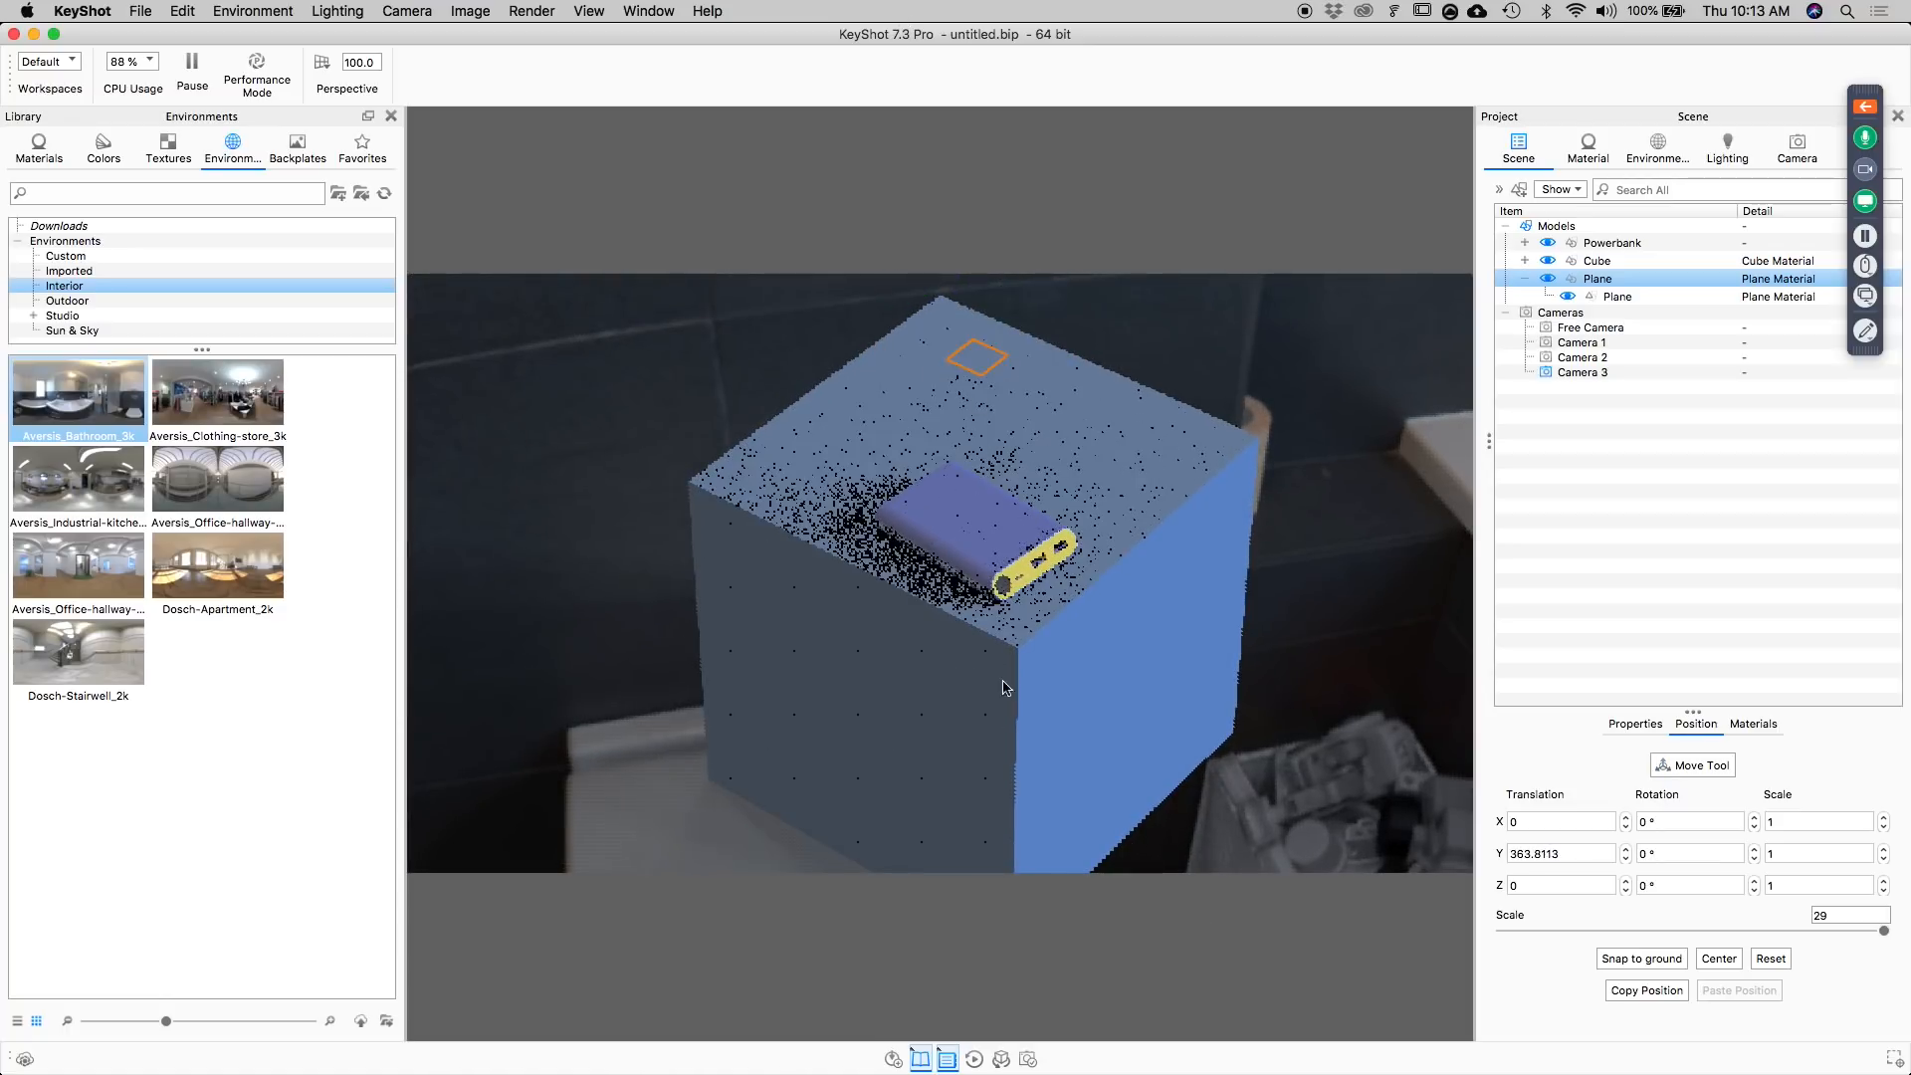
# Switch to the saved Camera 2 view and return to the saved Camera 3 close-up.
pyautogui.click(1798, 149)
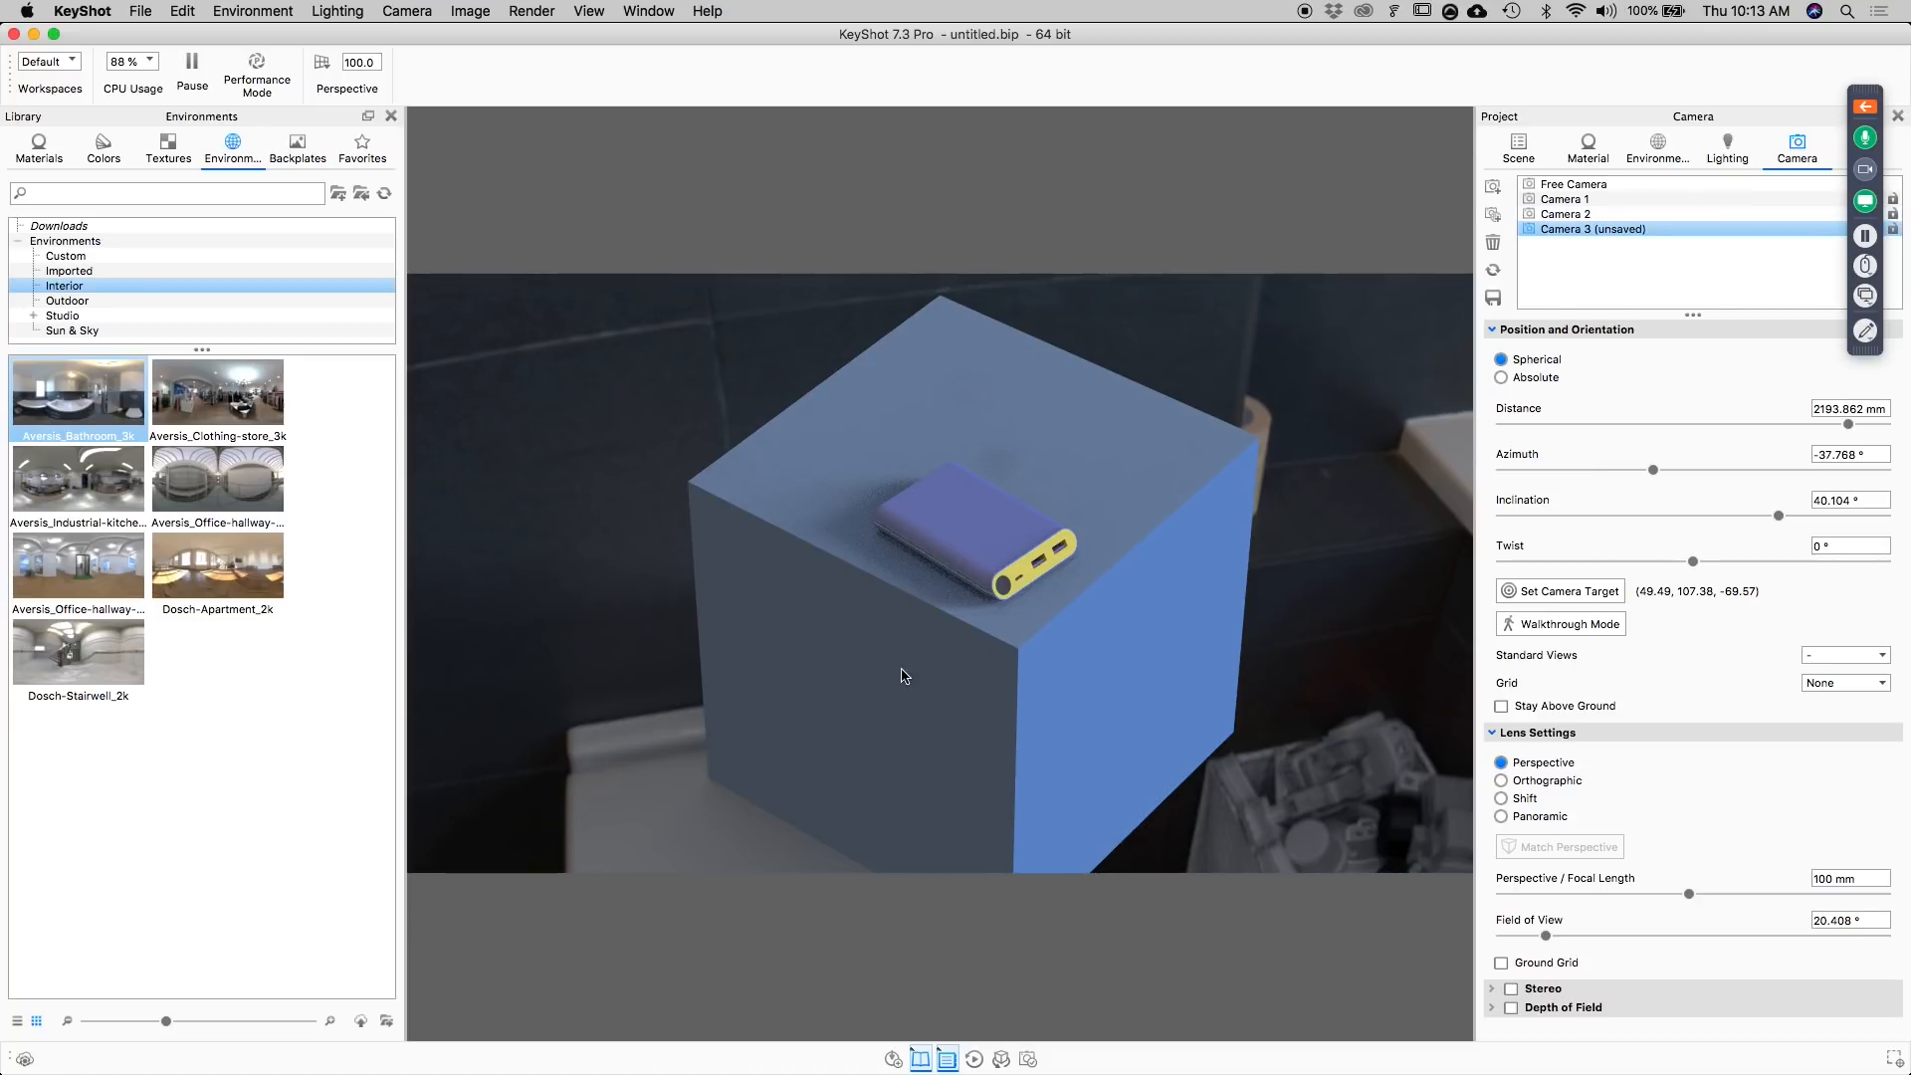
pyautogui.click(1566, 214)
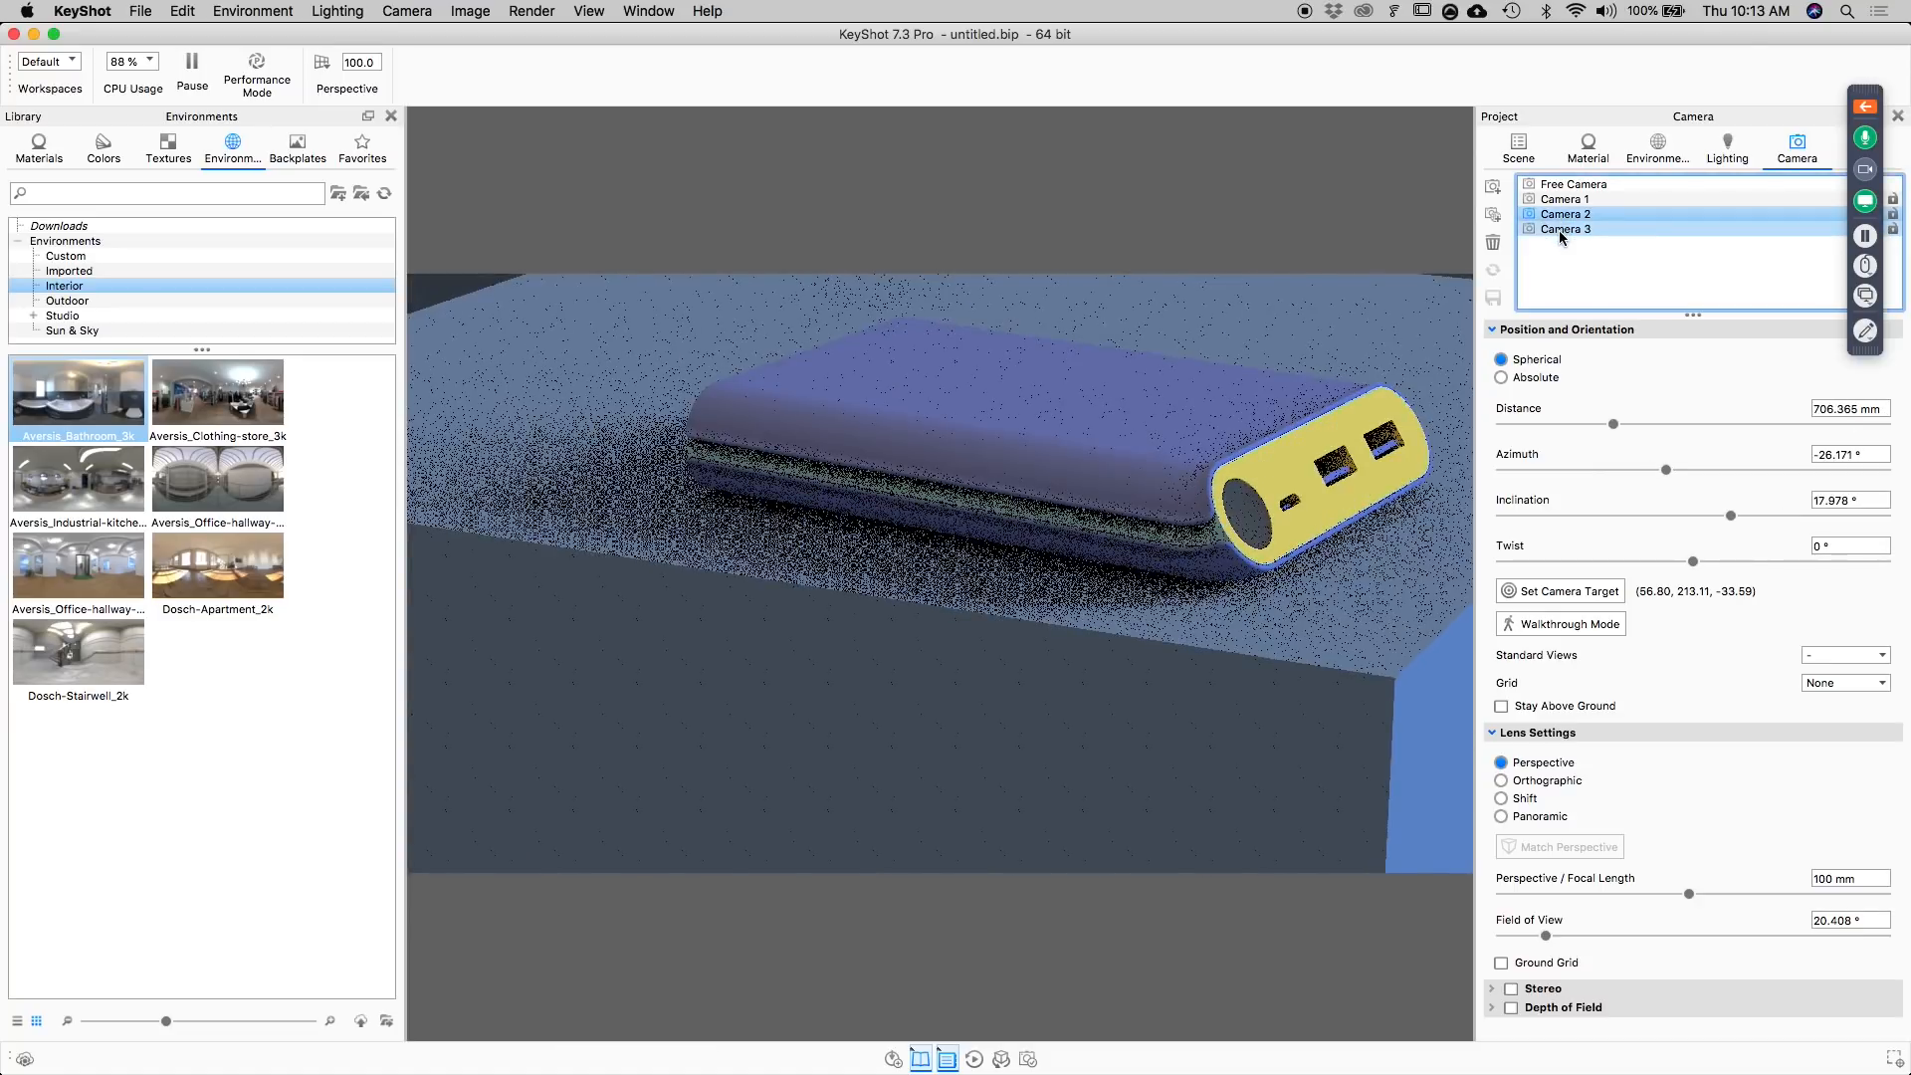
pyautogui.click(1559, 229)
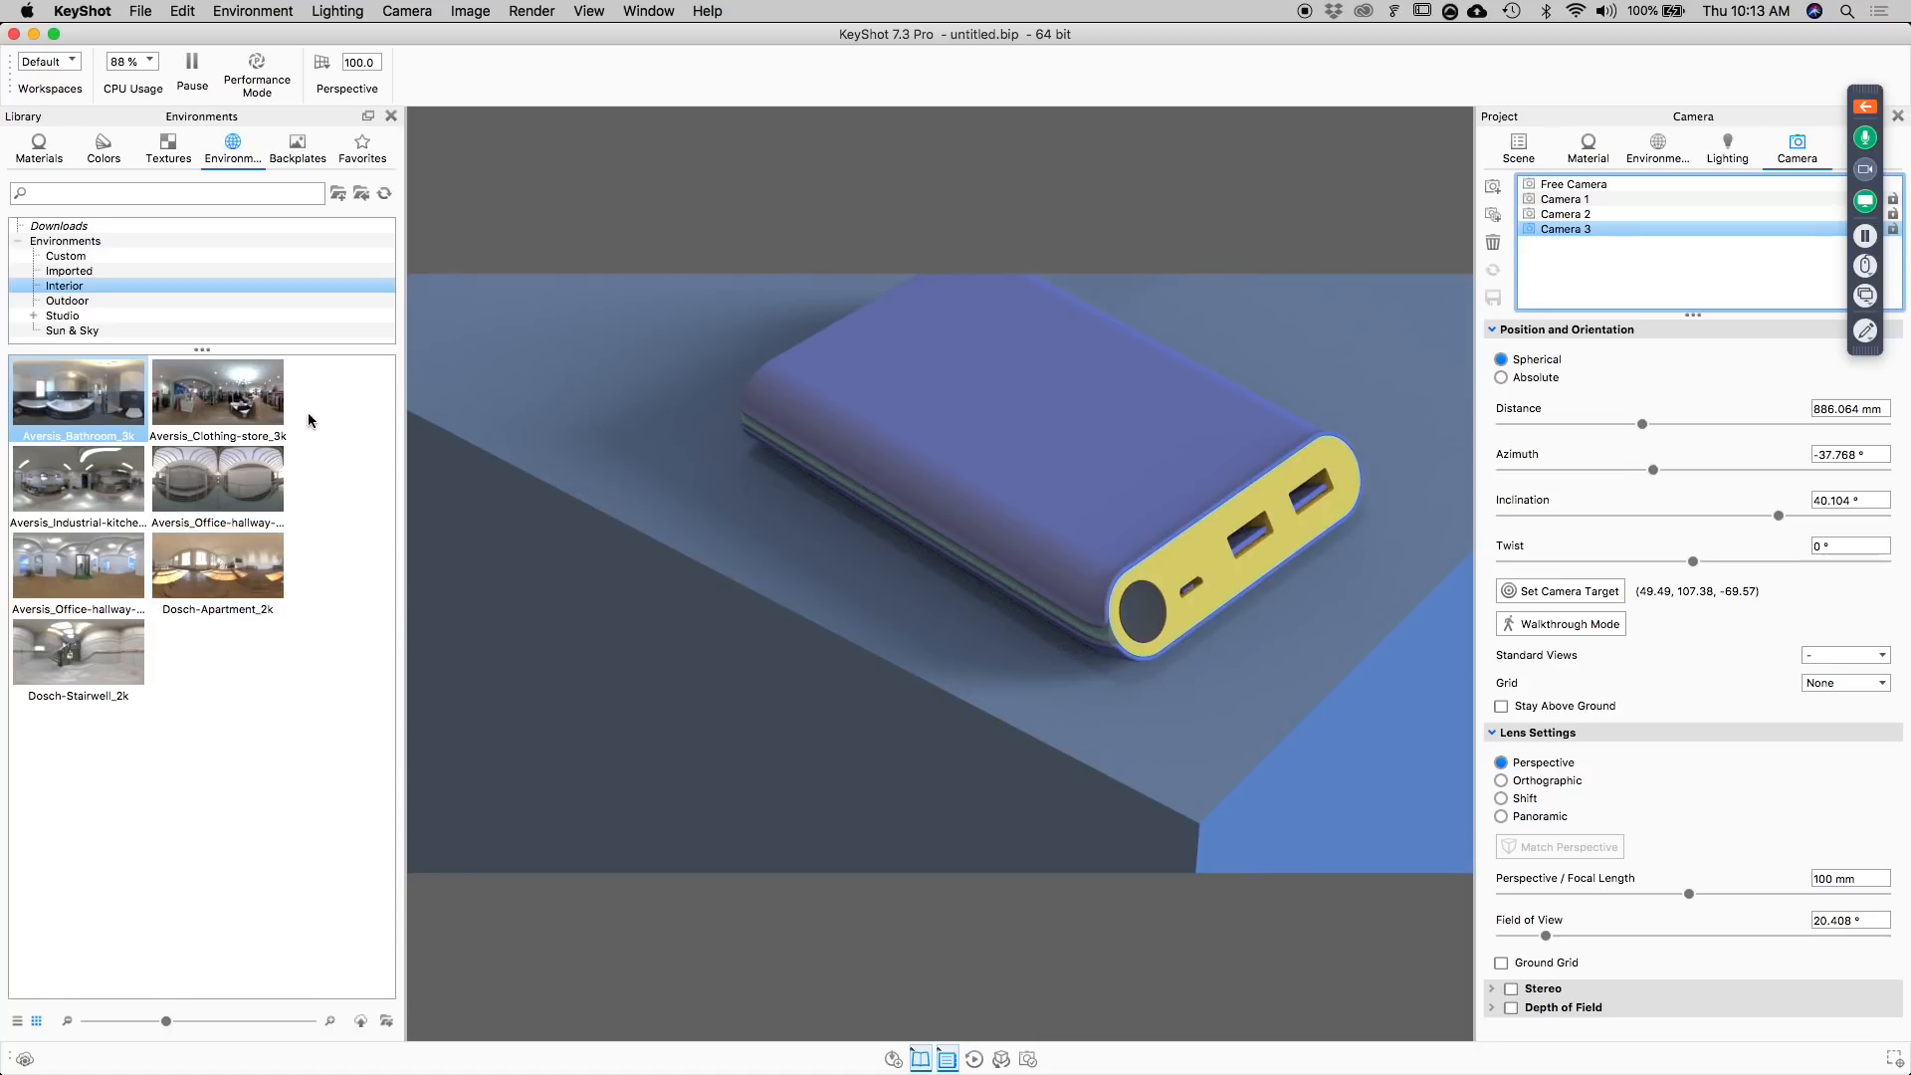
# Open the Geometry View and frame the cube, power bank and plane in it.
pyautogui.click(464, 10)
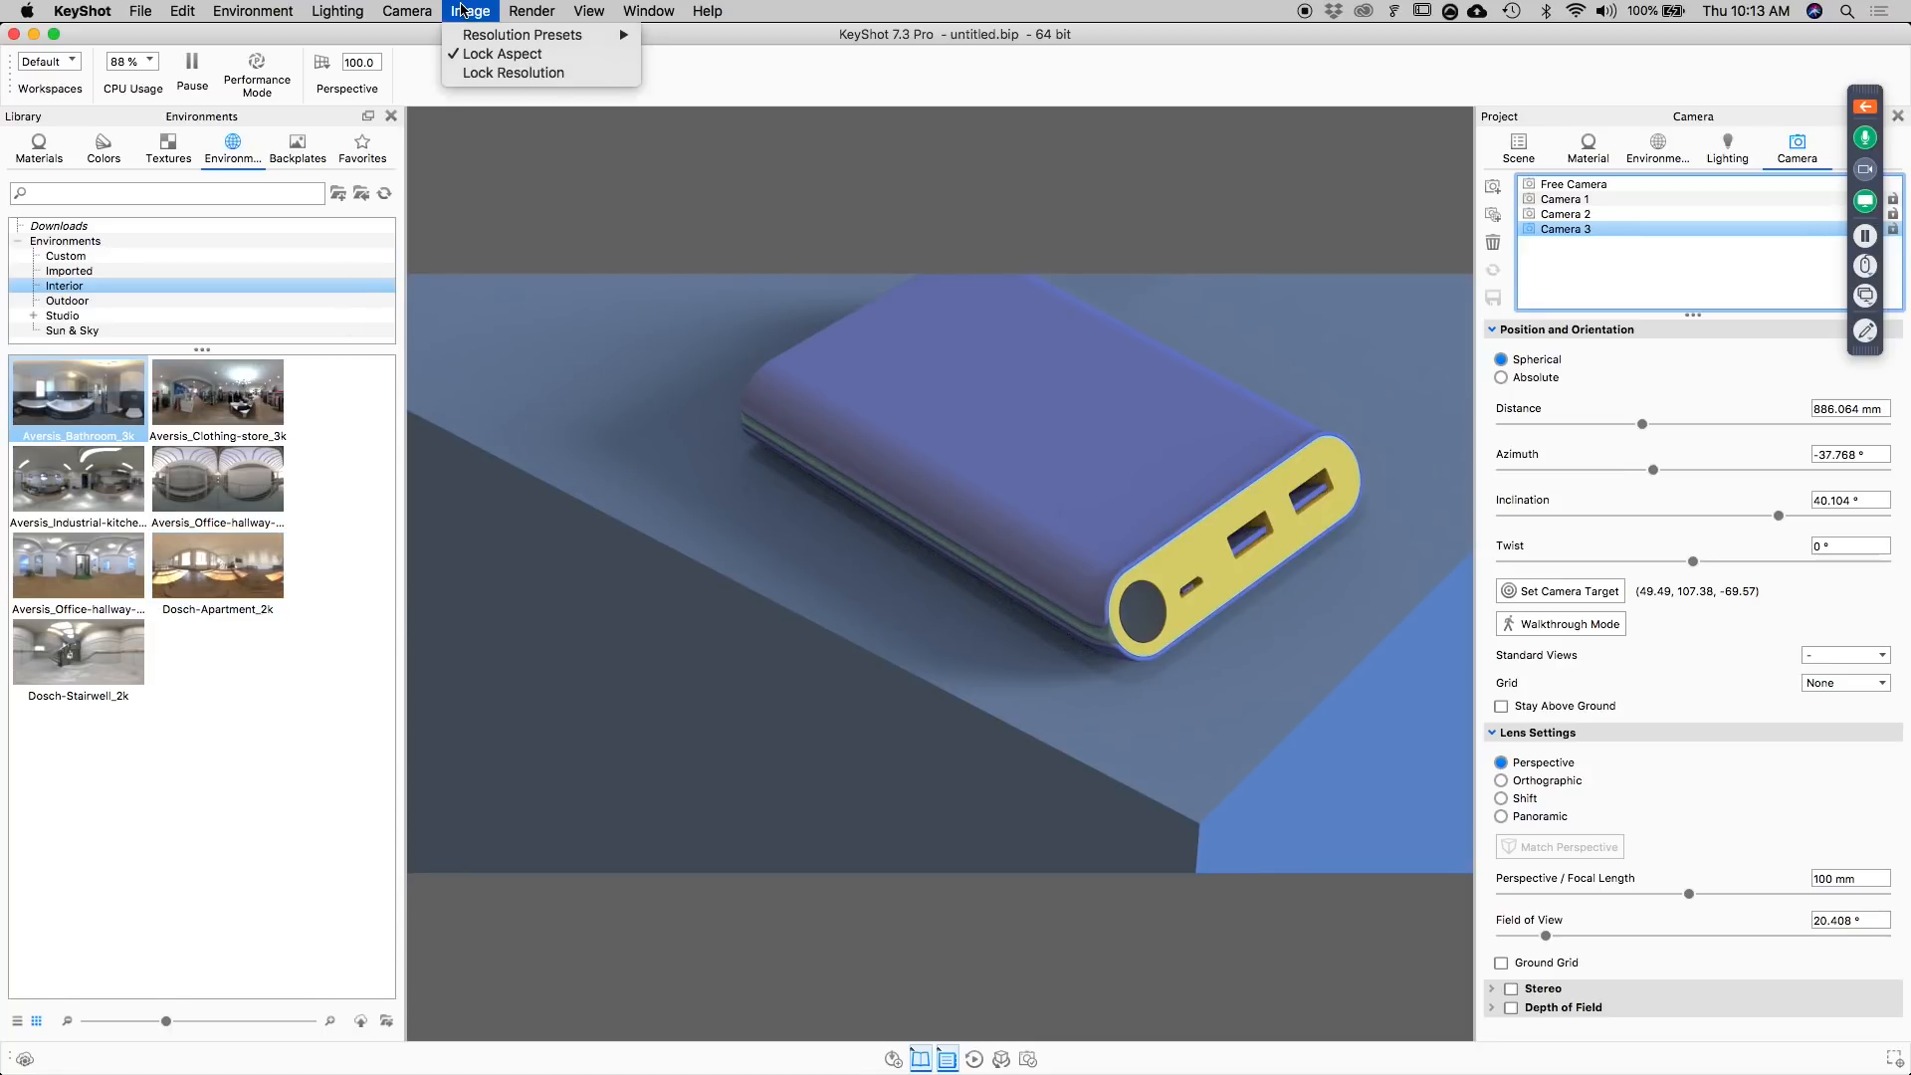
pyautogui.moveTo(647, 10)
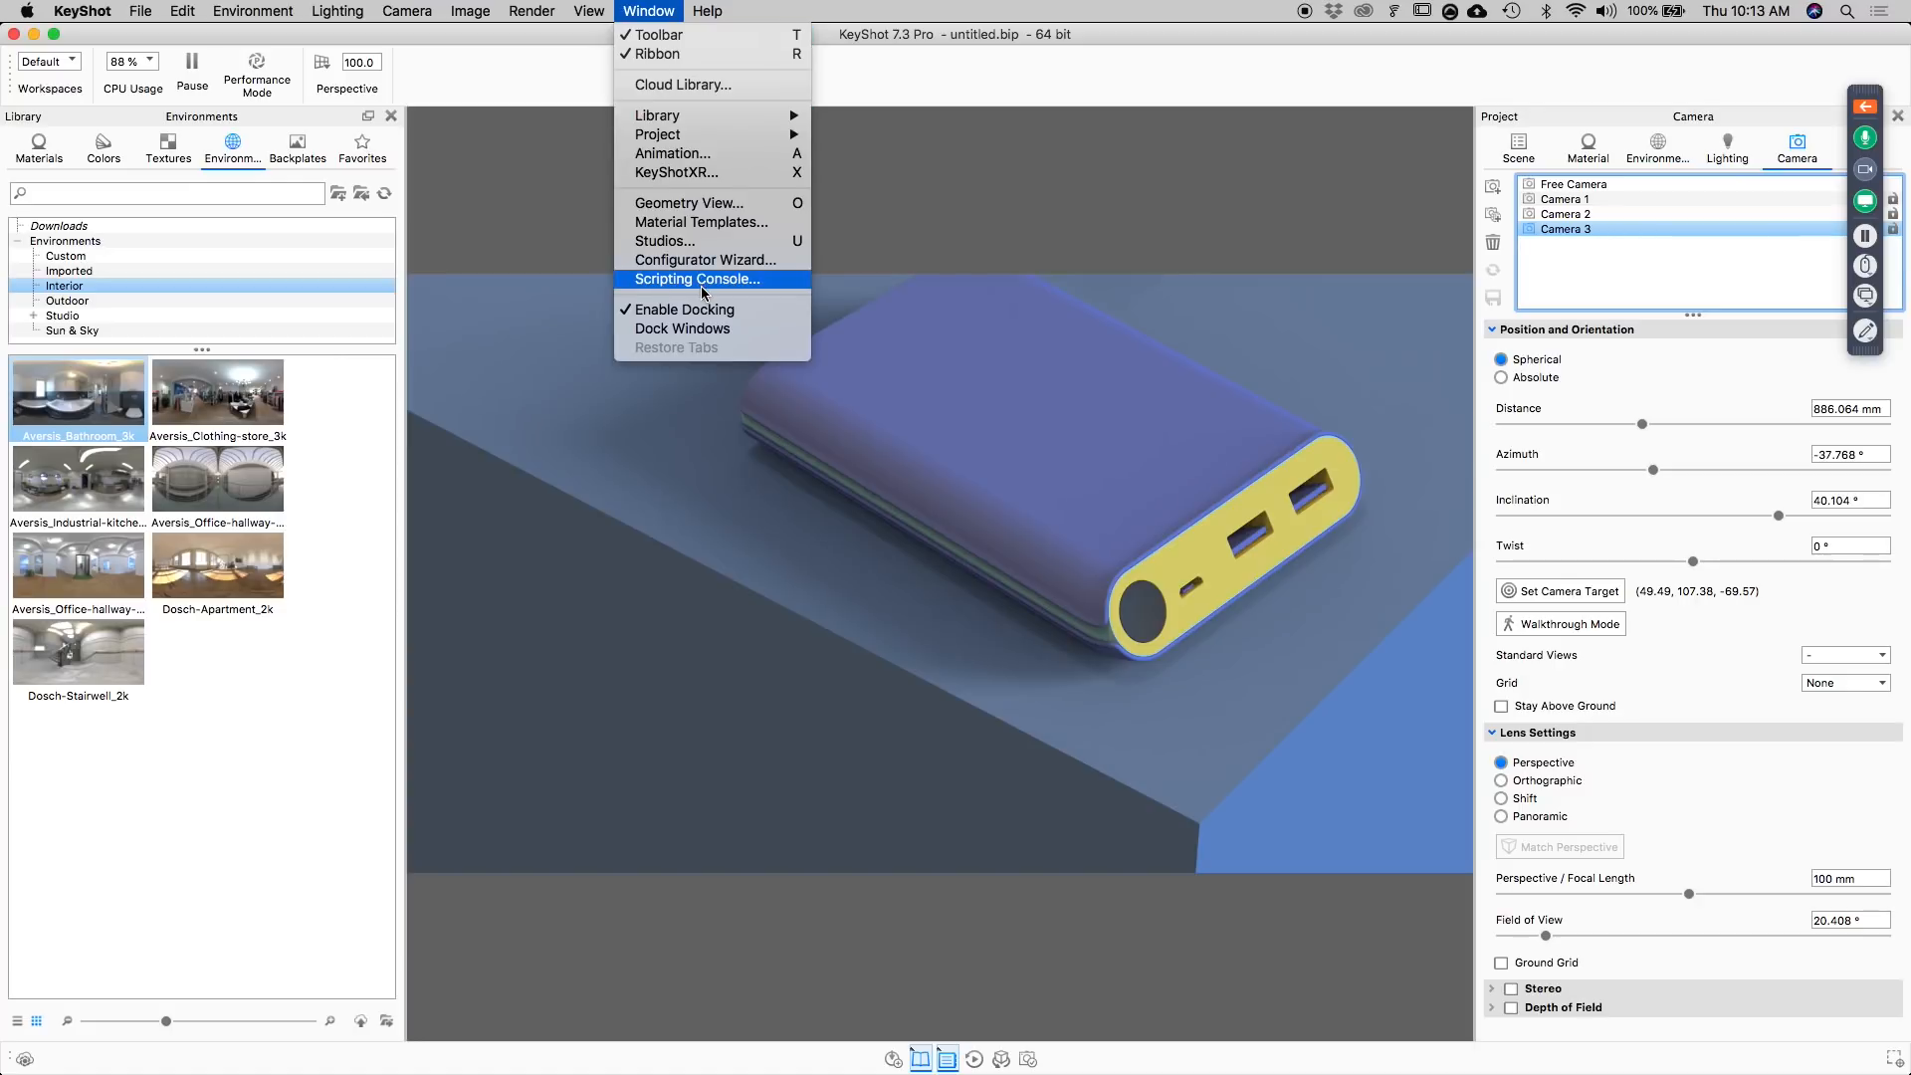
pyautogui.click(697, 209)
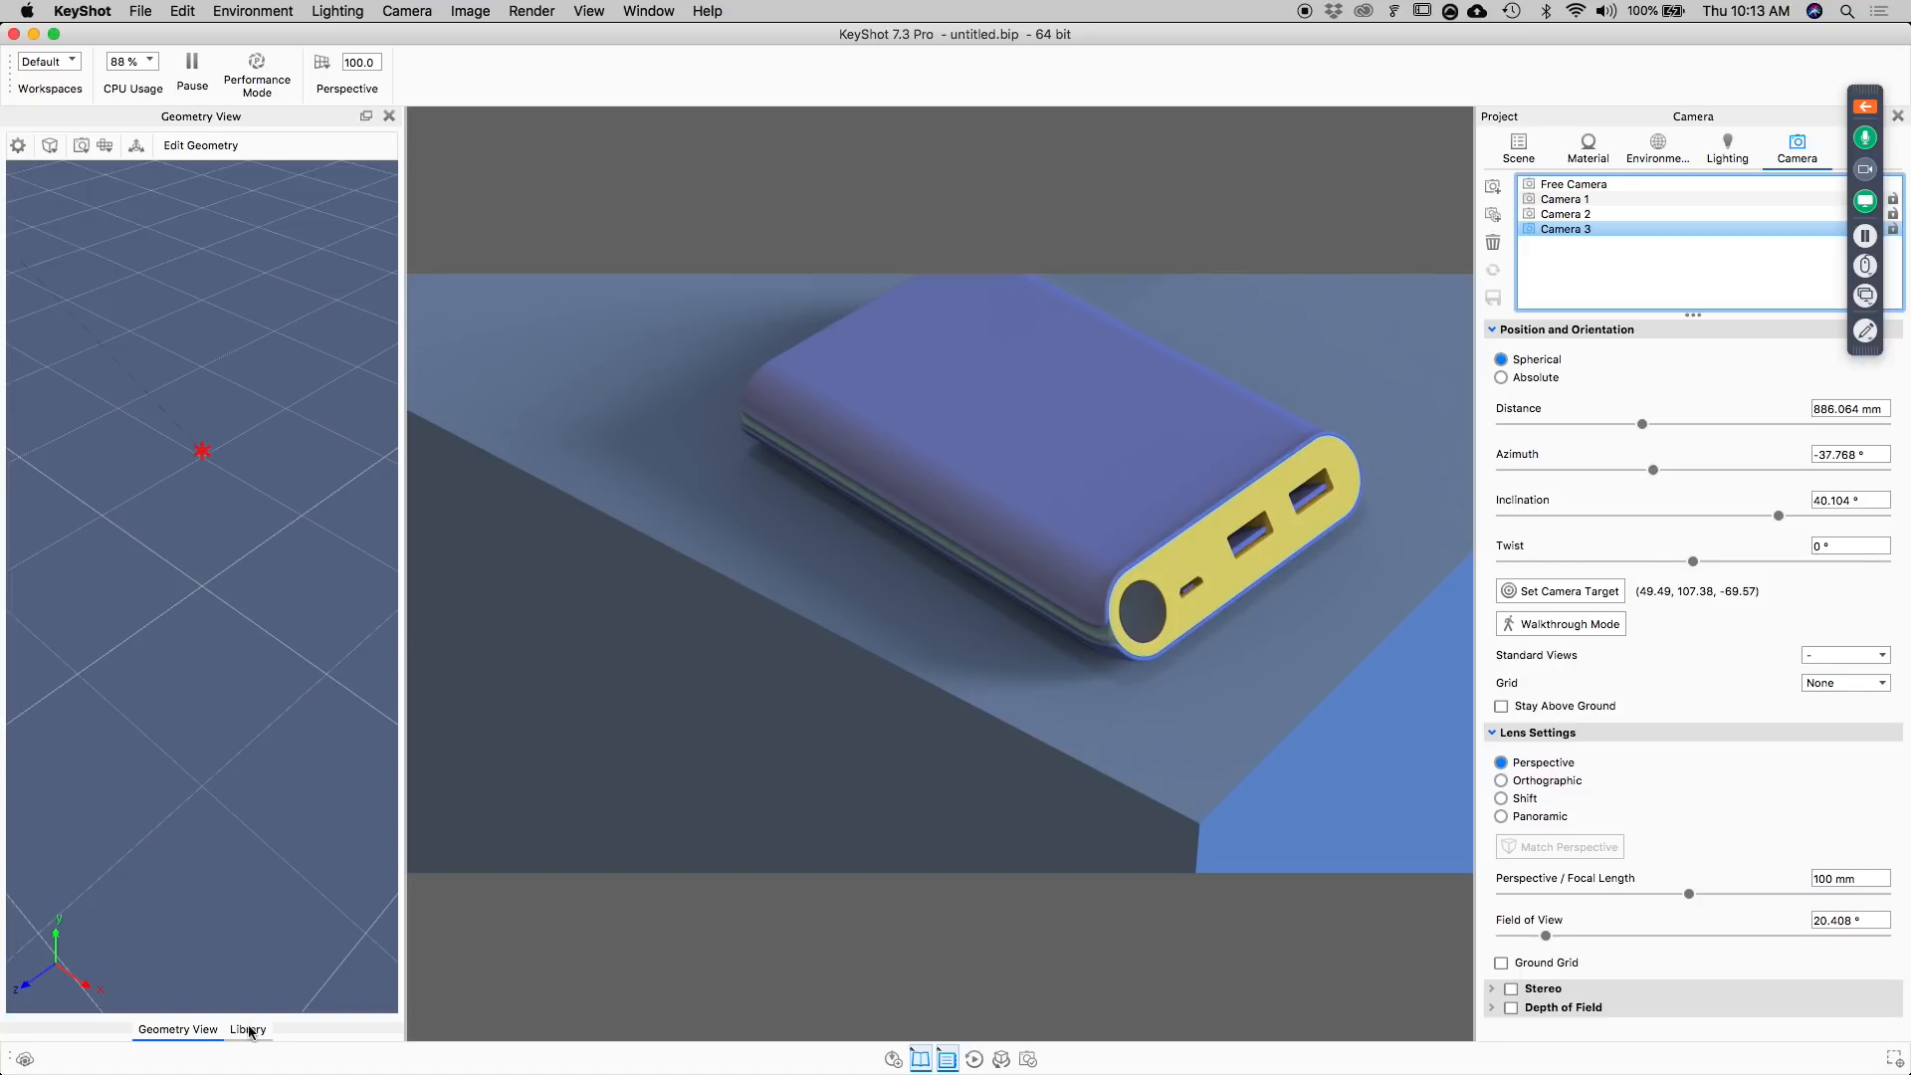
pyautogui.scroll(-6, 199, 637)
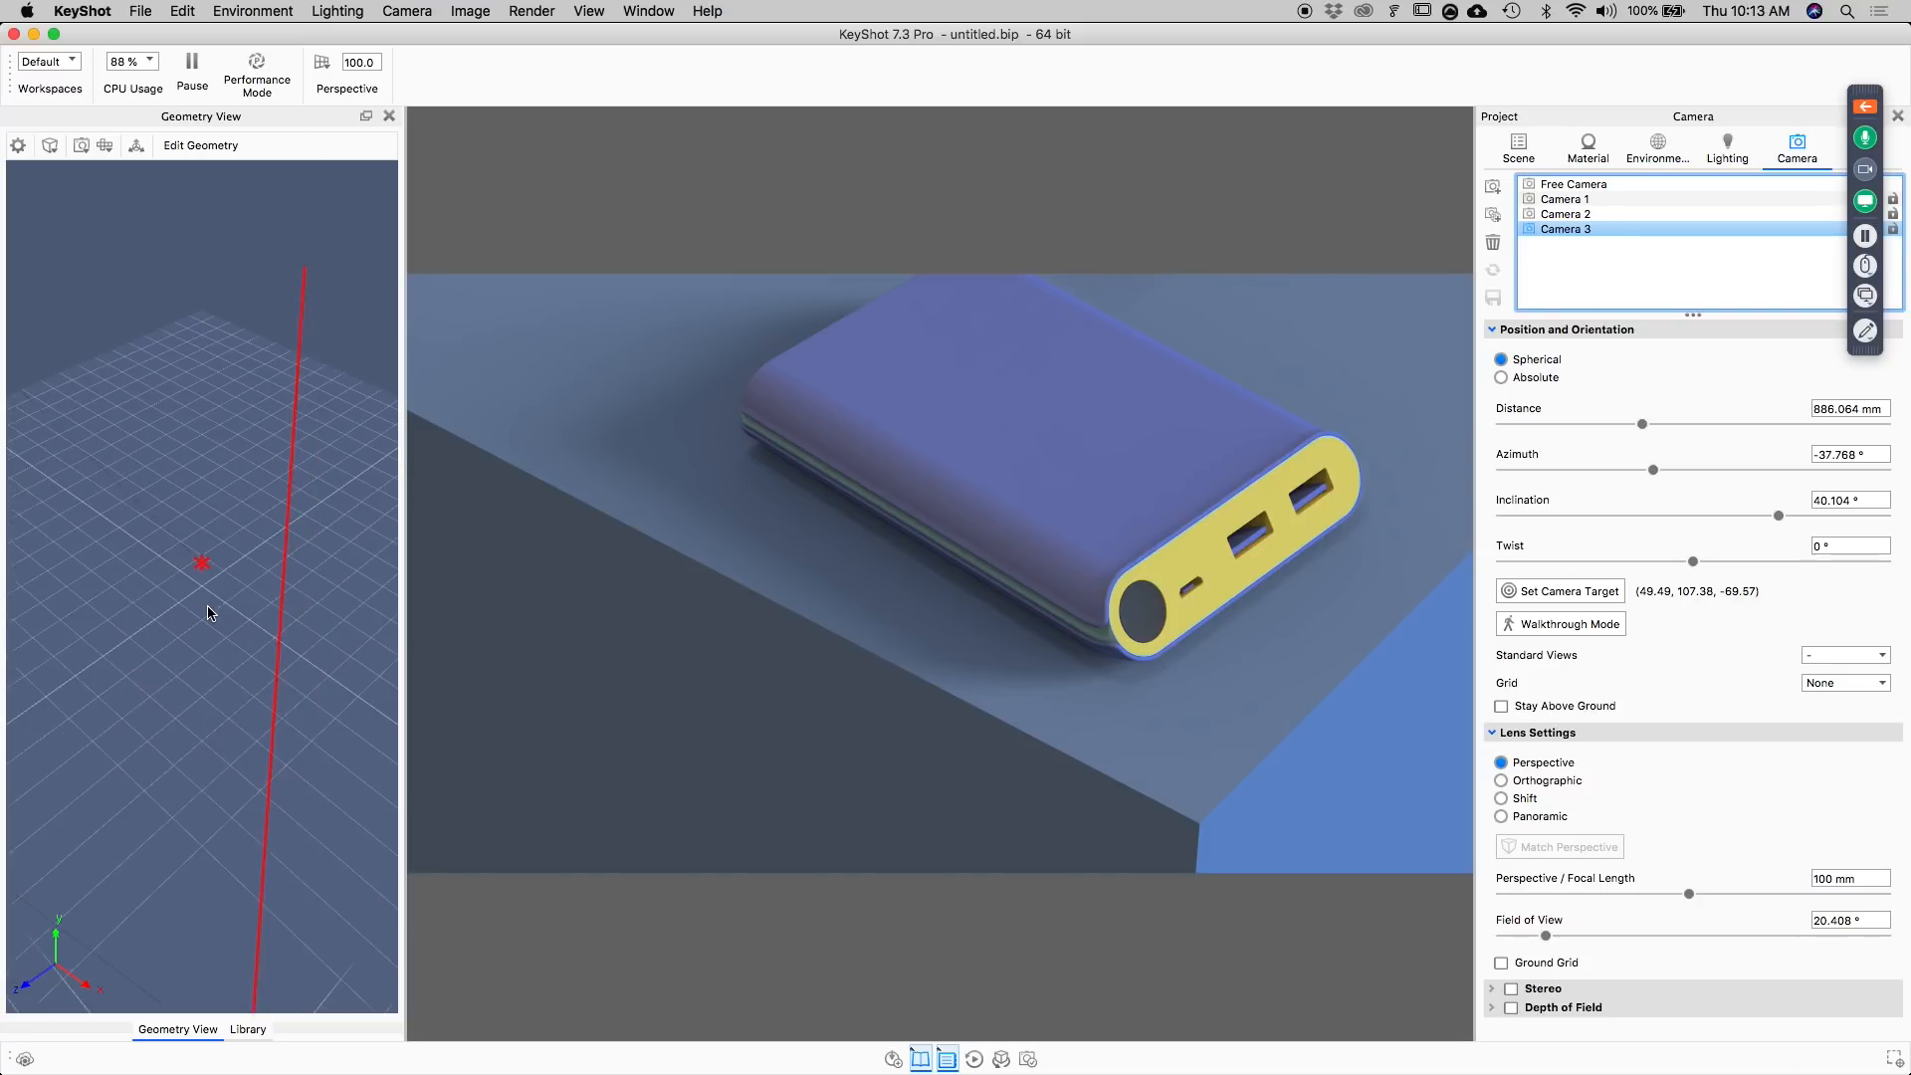
pyautogui.scroll(-10, 211, 622)
pyautogui.moveTo(211, 630); pyautogui.dragTo(111, 477)
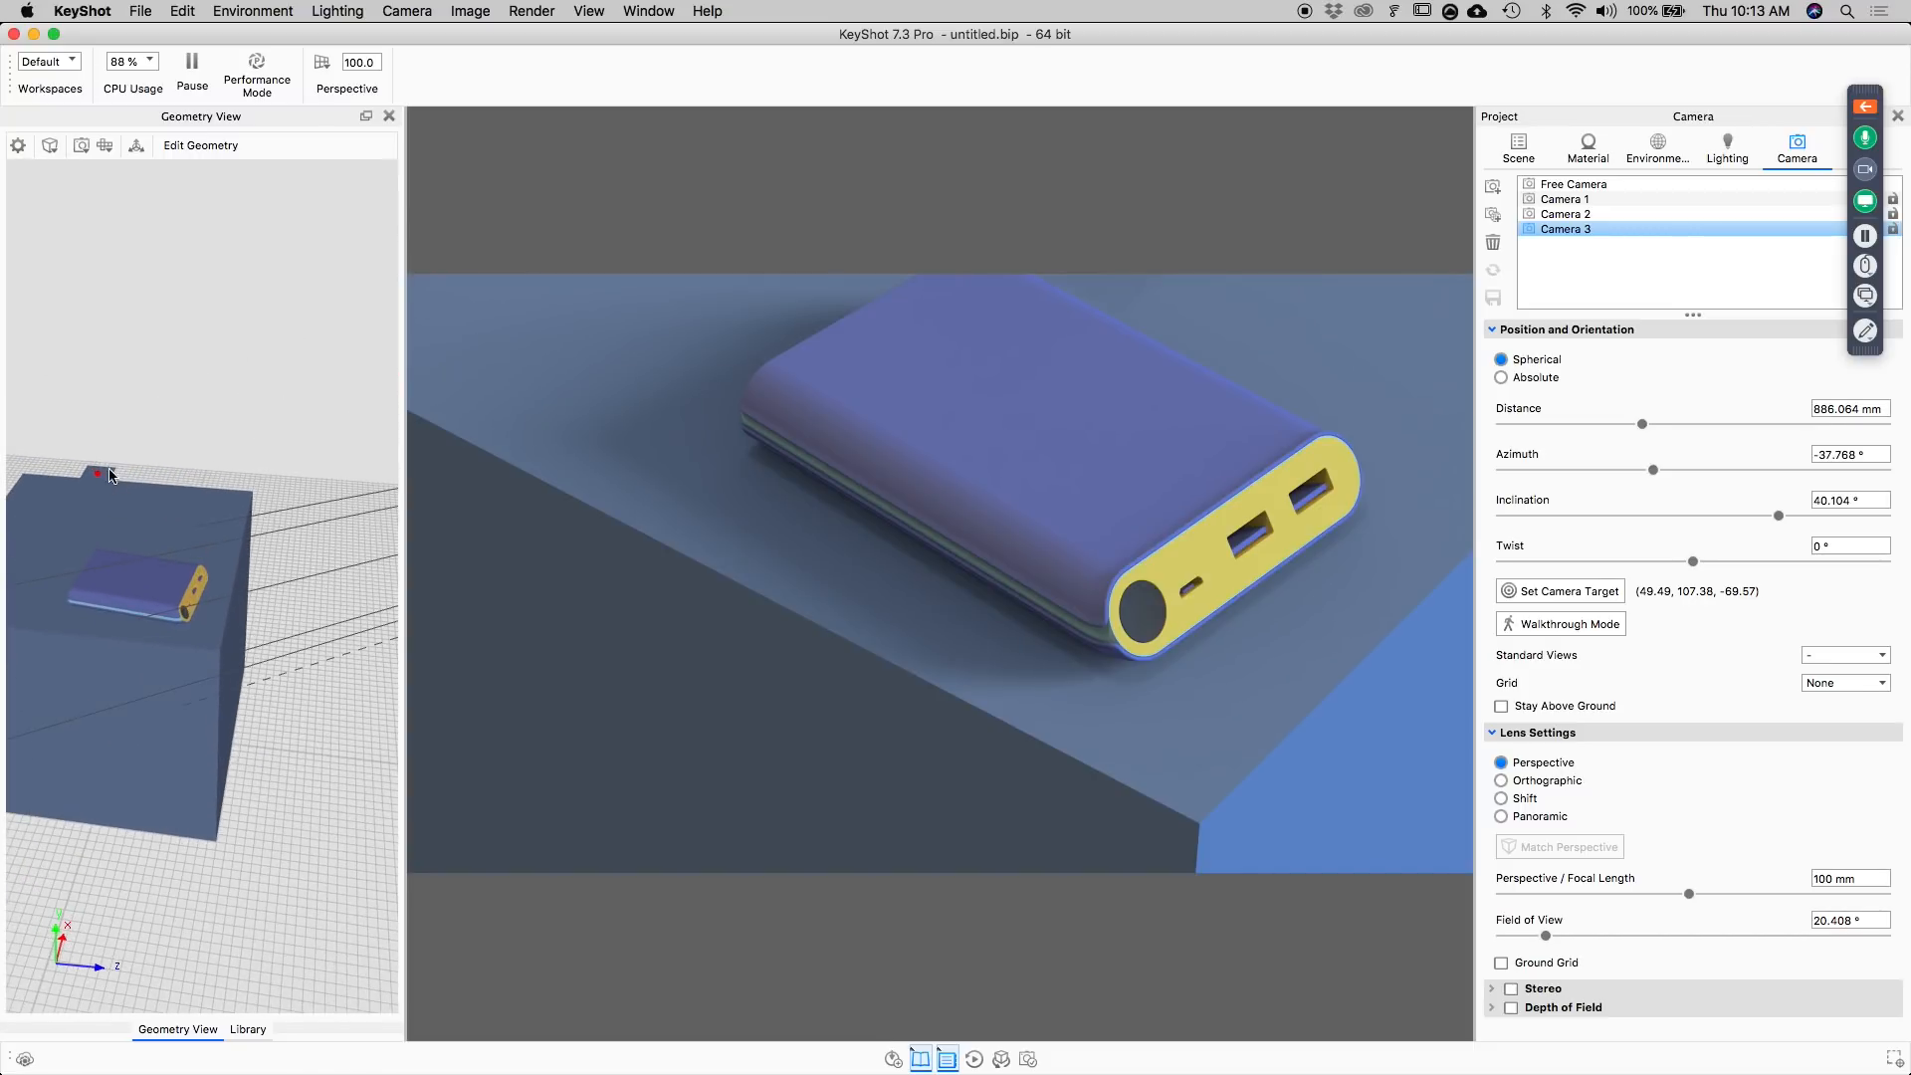
# Move the plane along its Z axis past the cube's edge and tilt it about its X axis toward the power bank.
pyautogui.rightClick(103, 476)
pyautogui.click(130, 482)
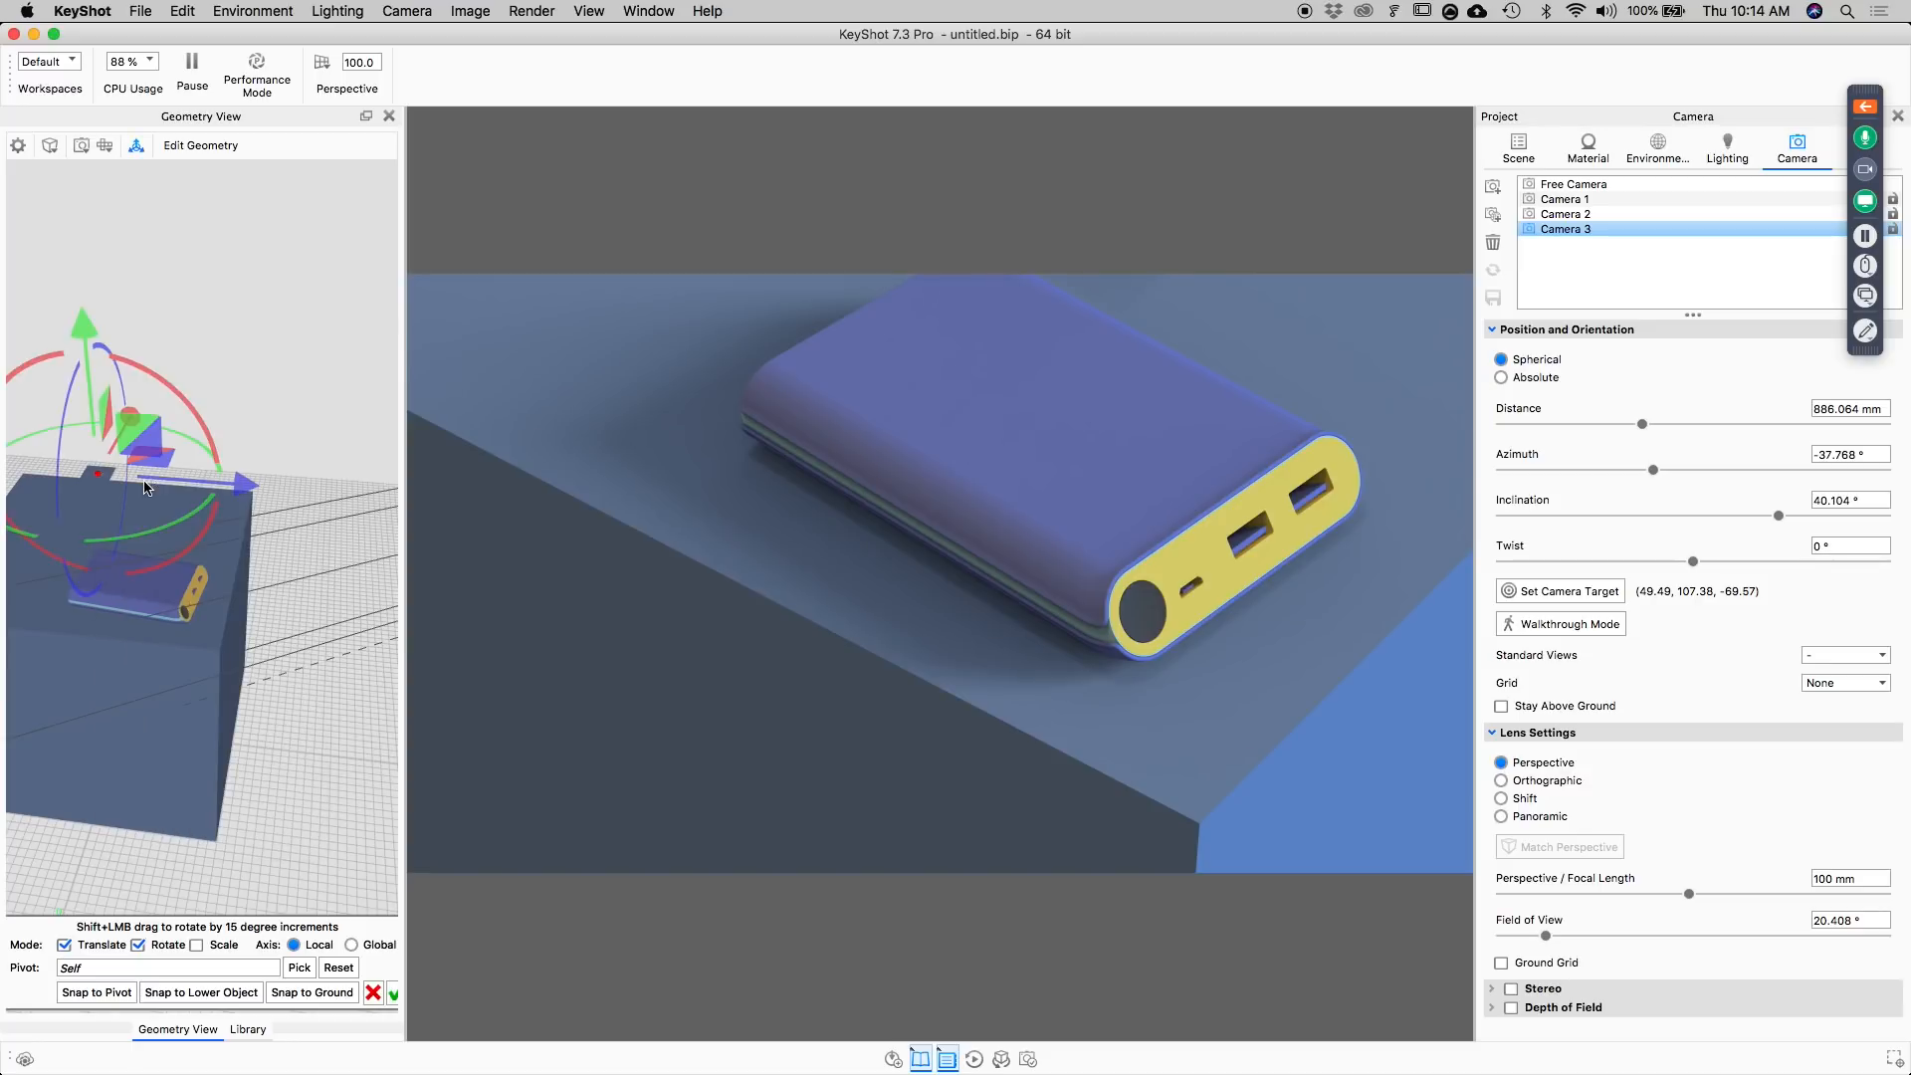
pyautogui.moveTo(239, 482); pyautogui.dragTo(396, 479)
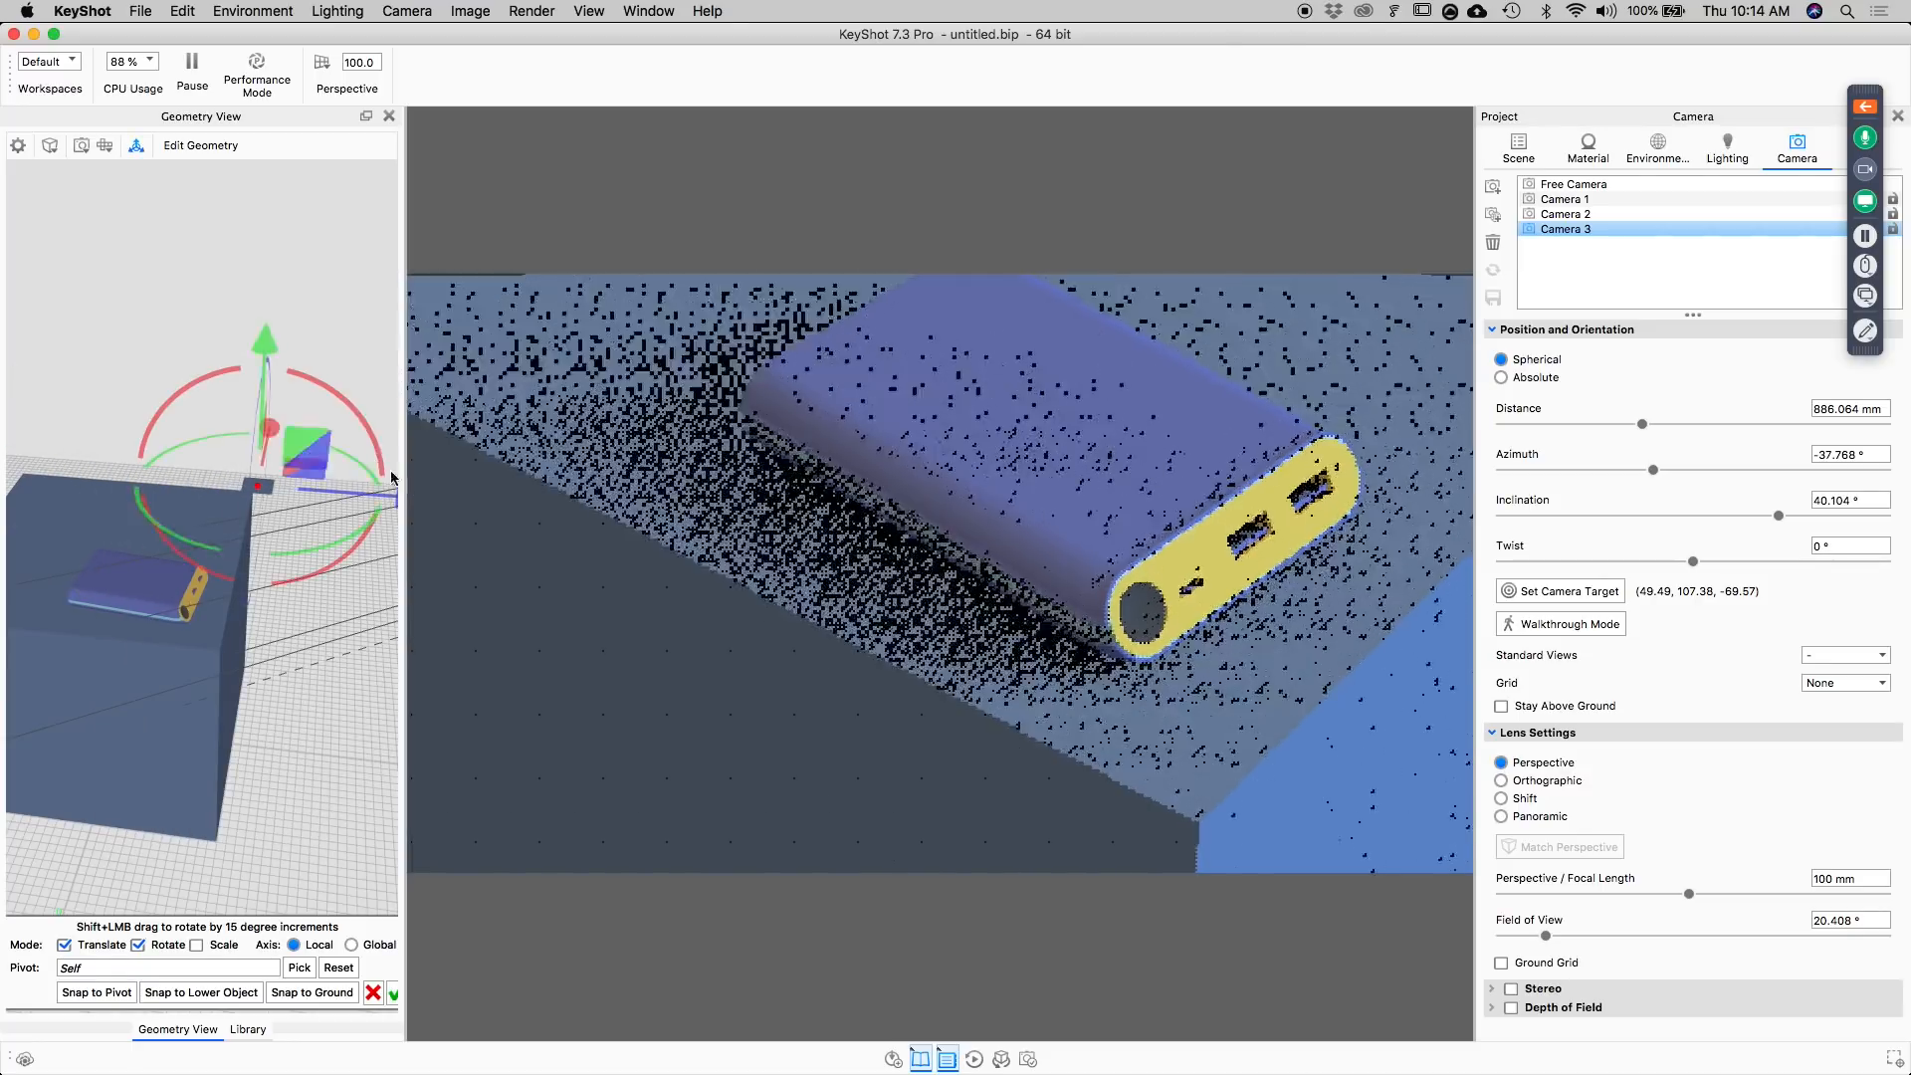
pyautogui.moveTo(354, 414); pyautogui.dragTo(369, 540)
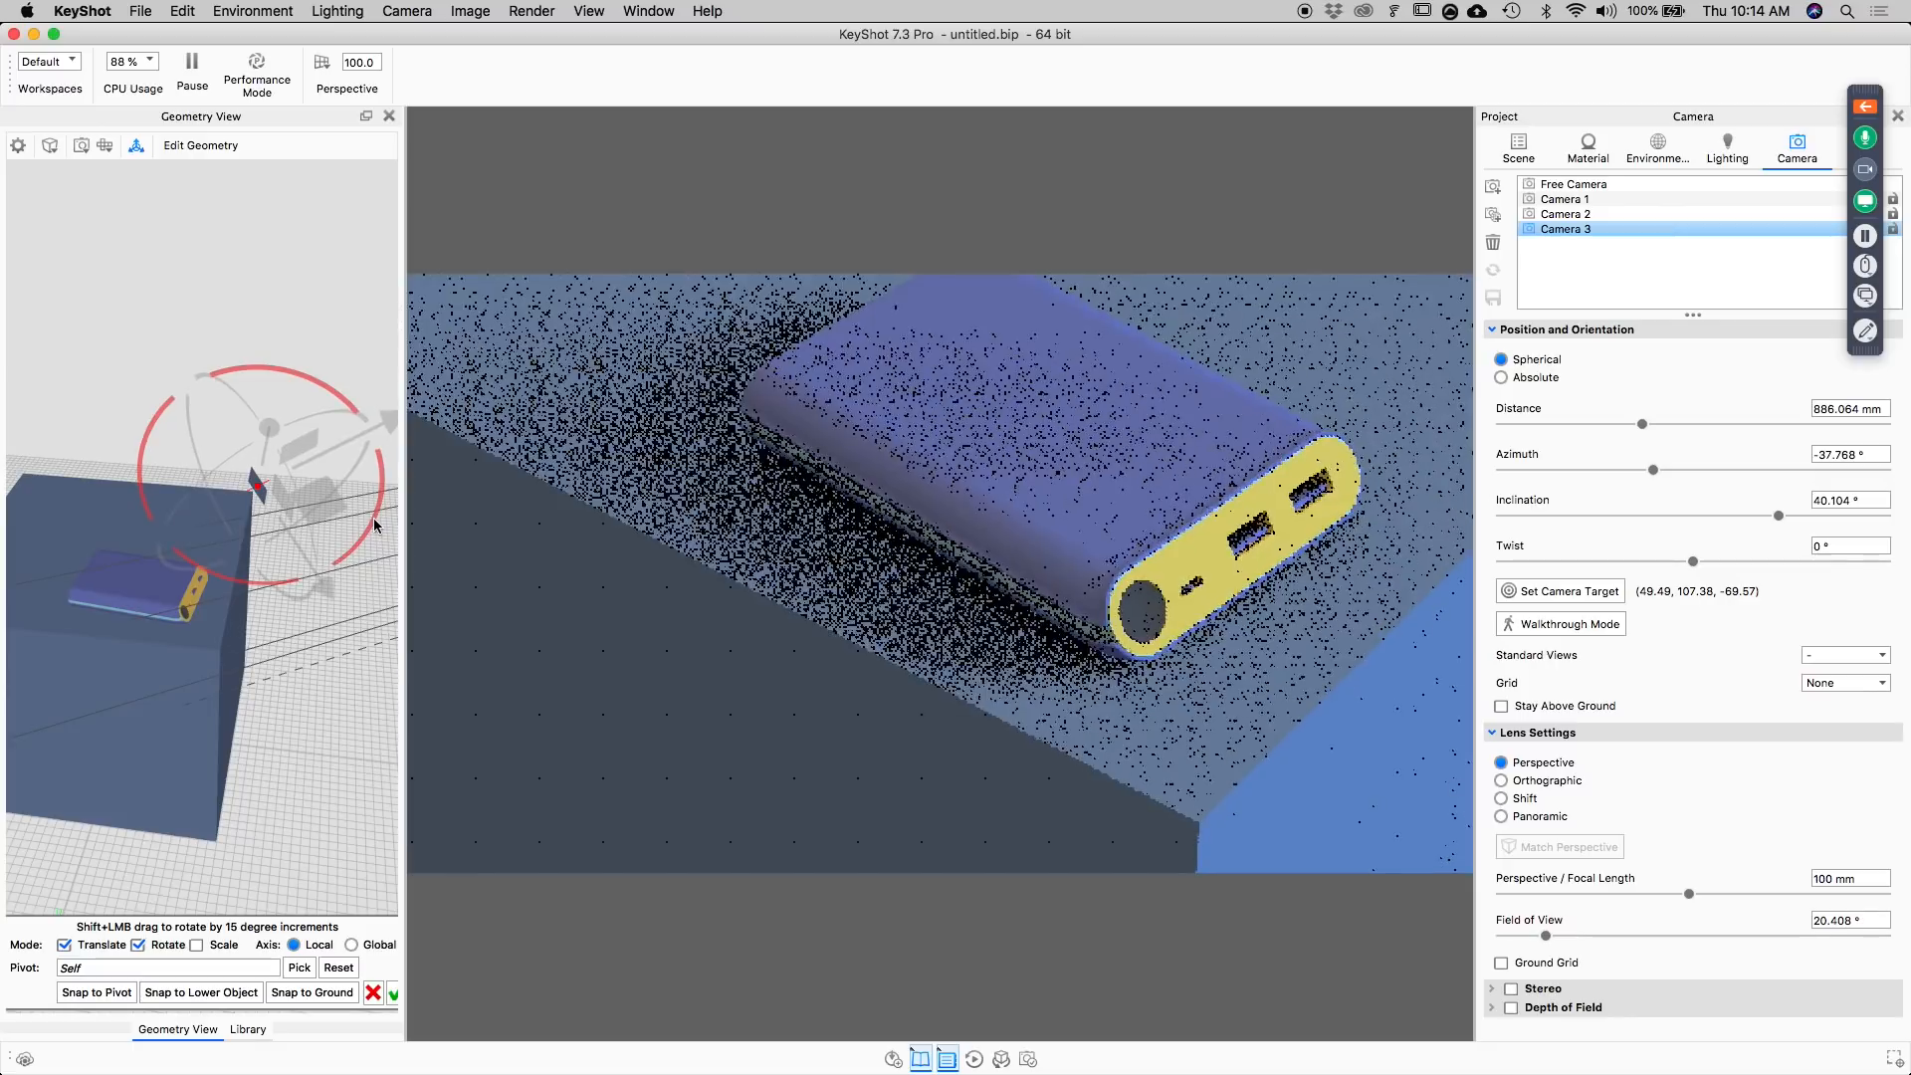
pyautogui.moveTo(336, 681); pyautogui.dragTo(384, 508)
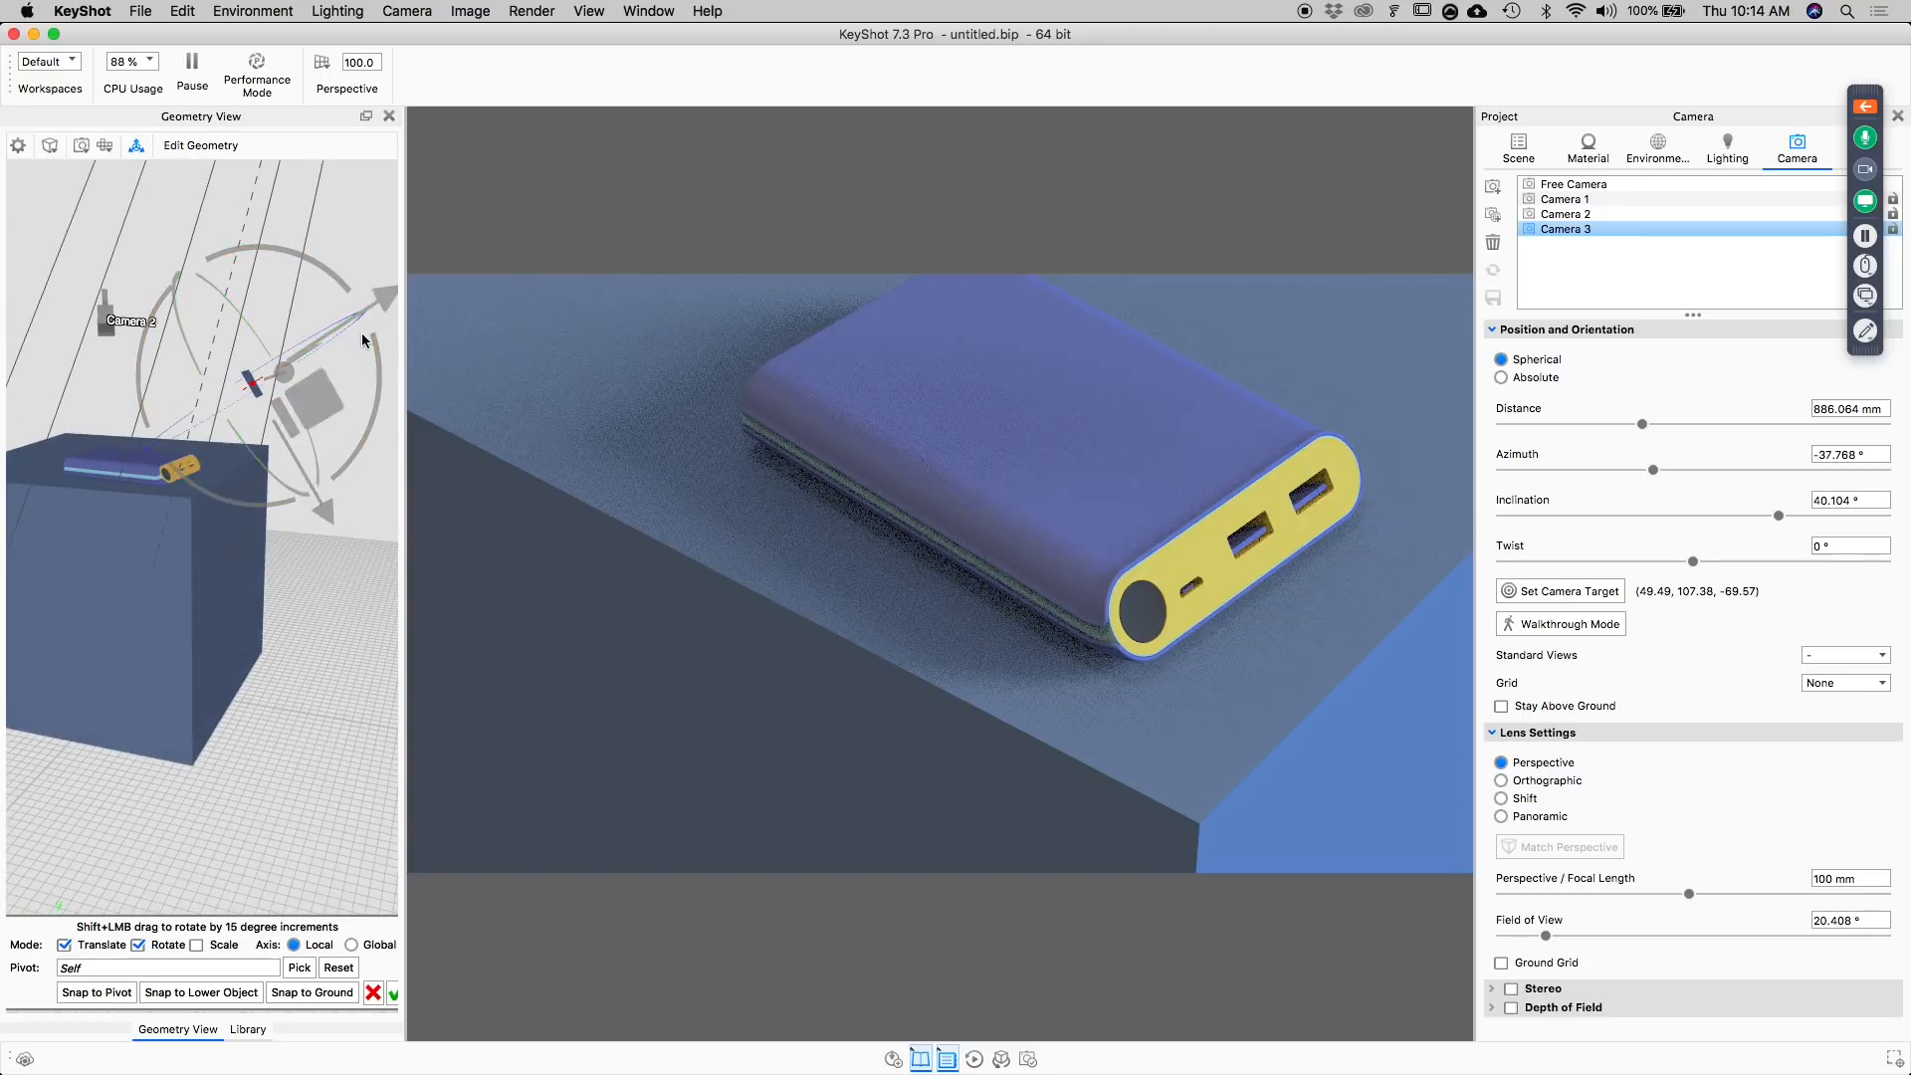
# Set the plane's move pivot to the main body part of the power bank.
pyautogui.moveTo(340, 418); pyautogui.dragTo(315, 540)
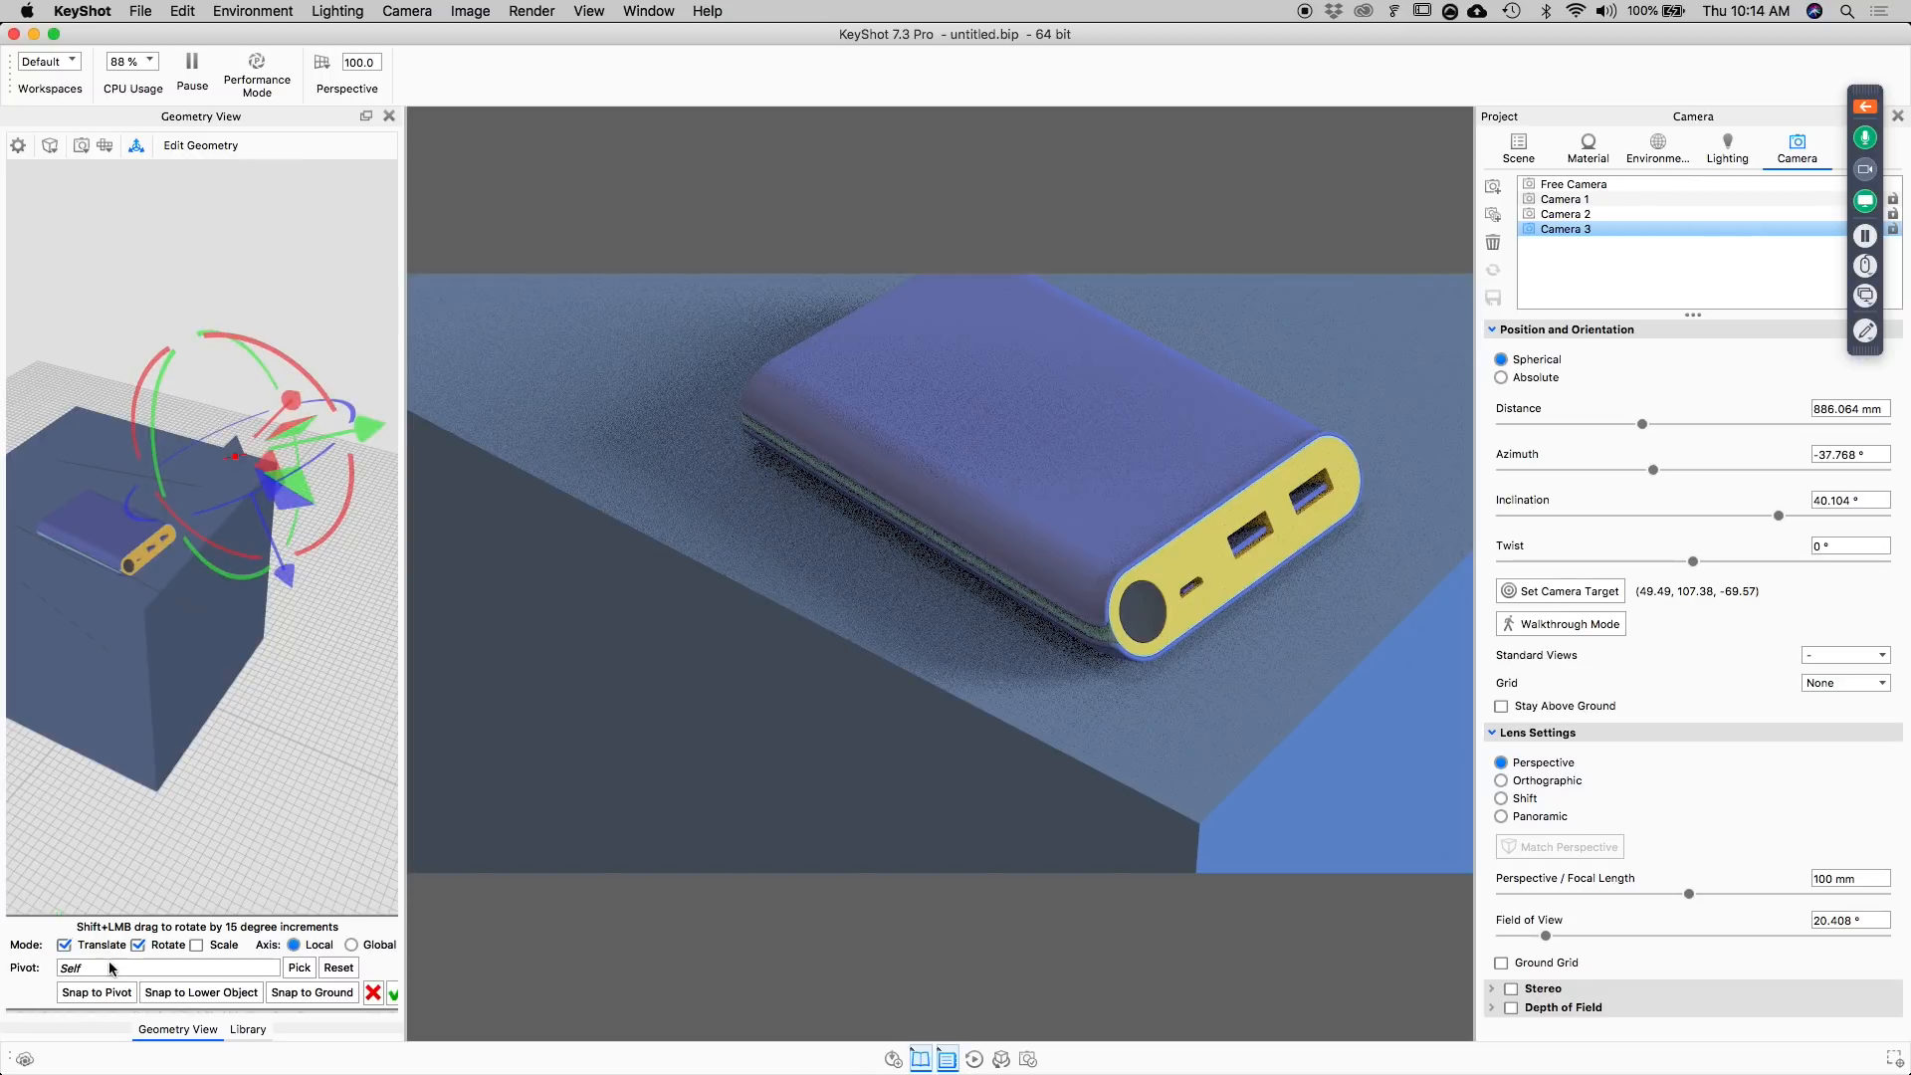
pyautogui.click(298, 967)
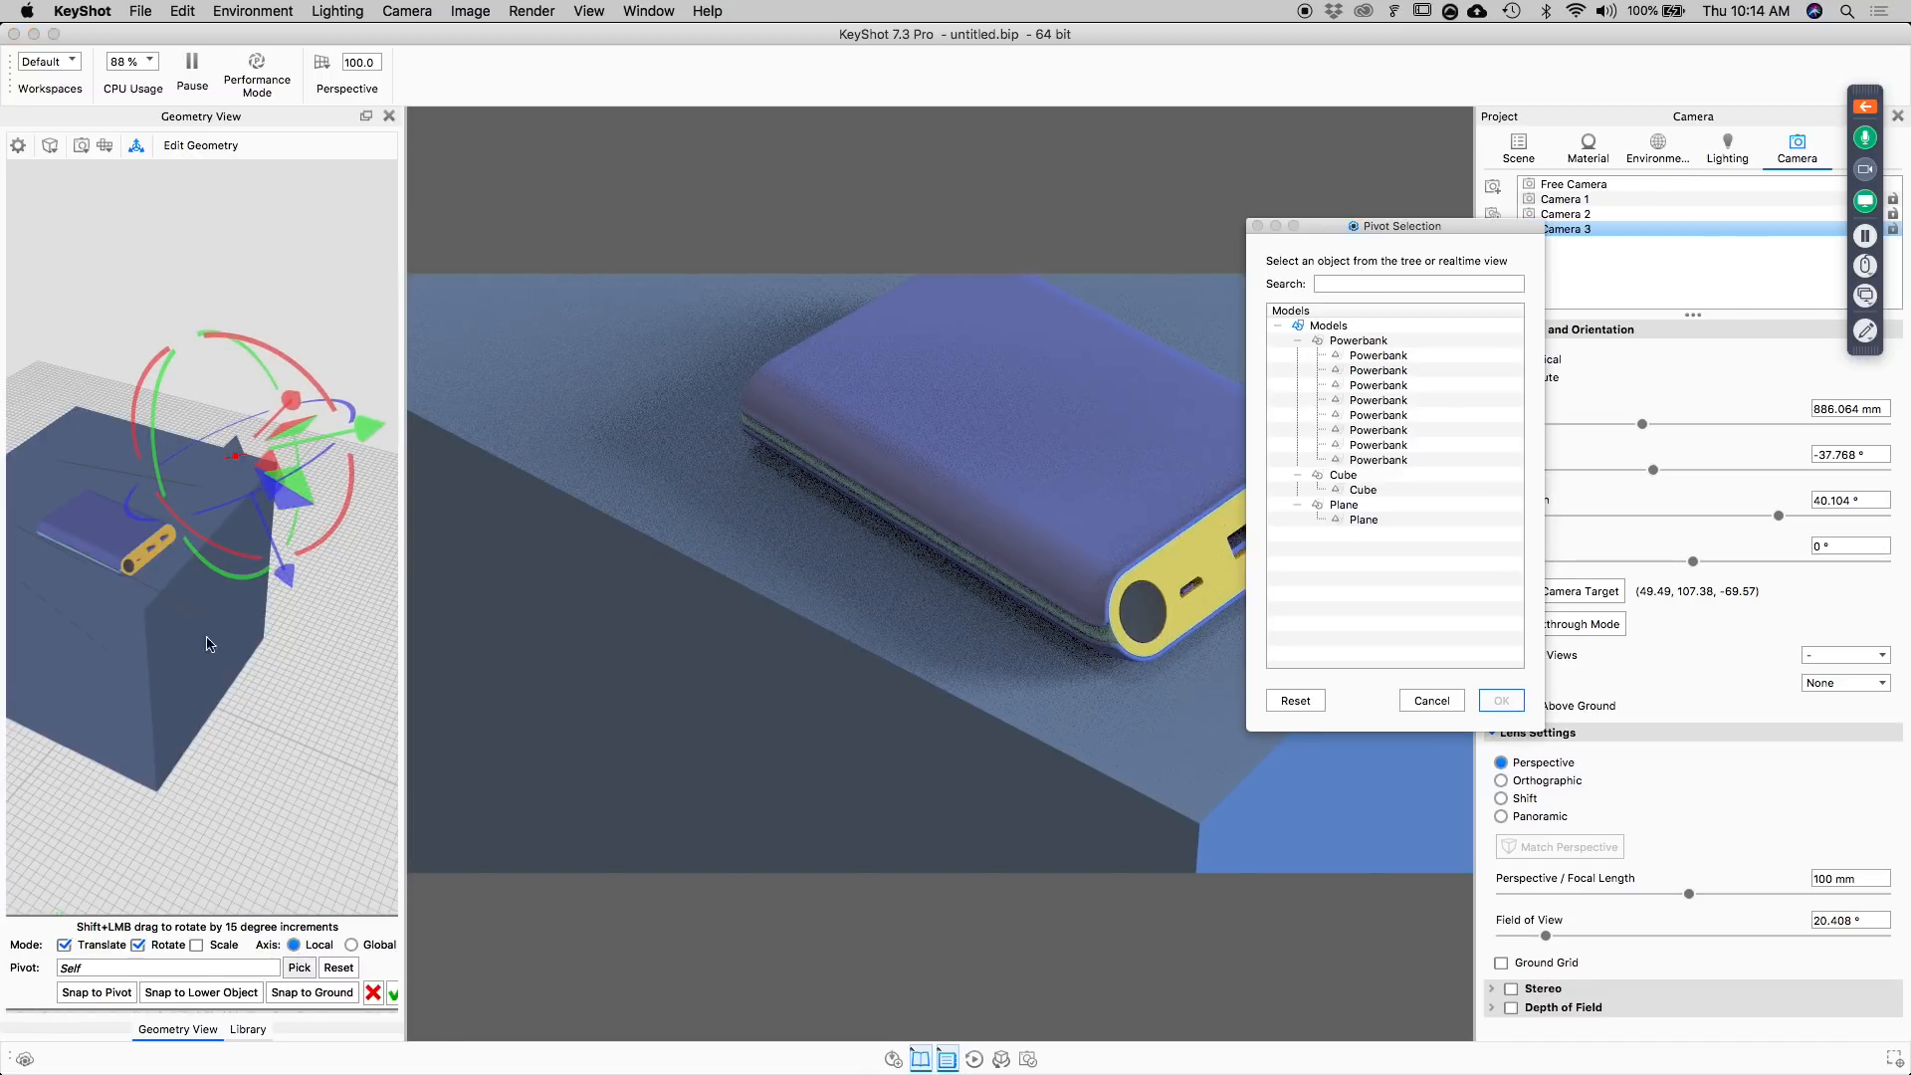
pyautogui.click(111, 523)
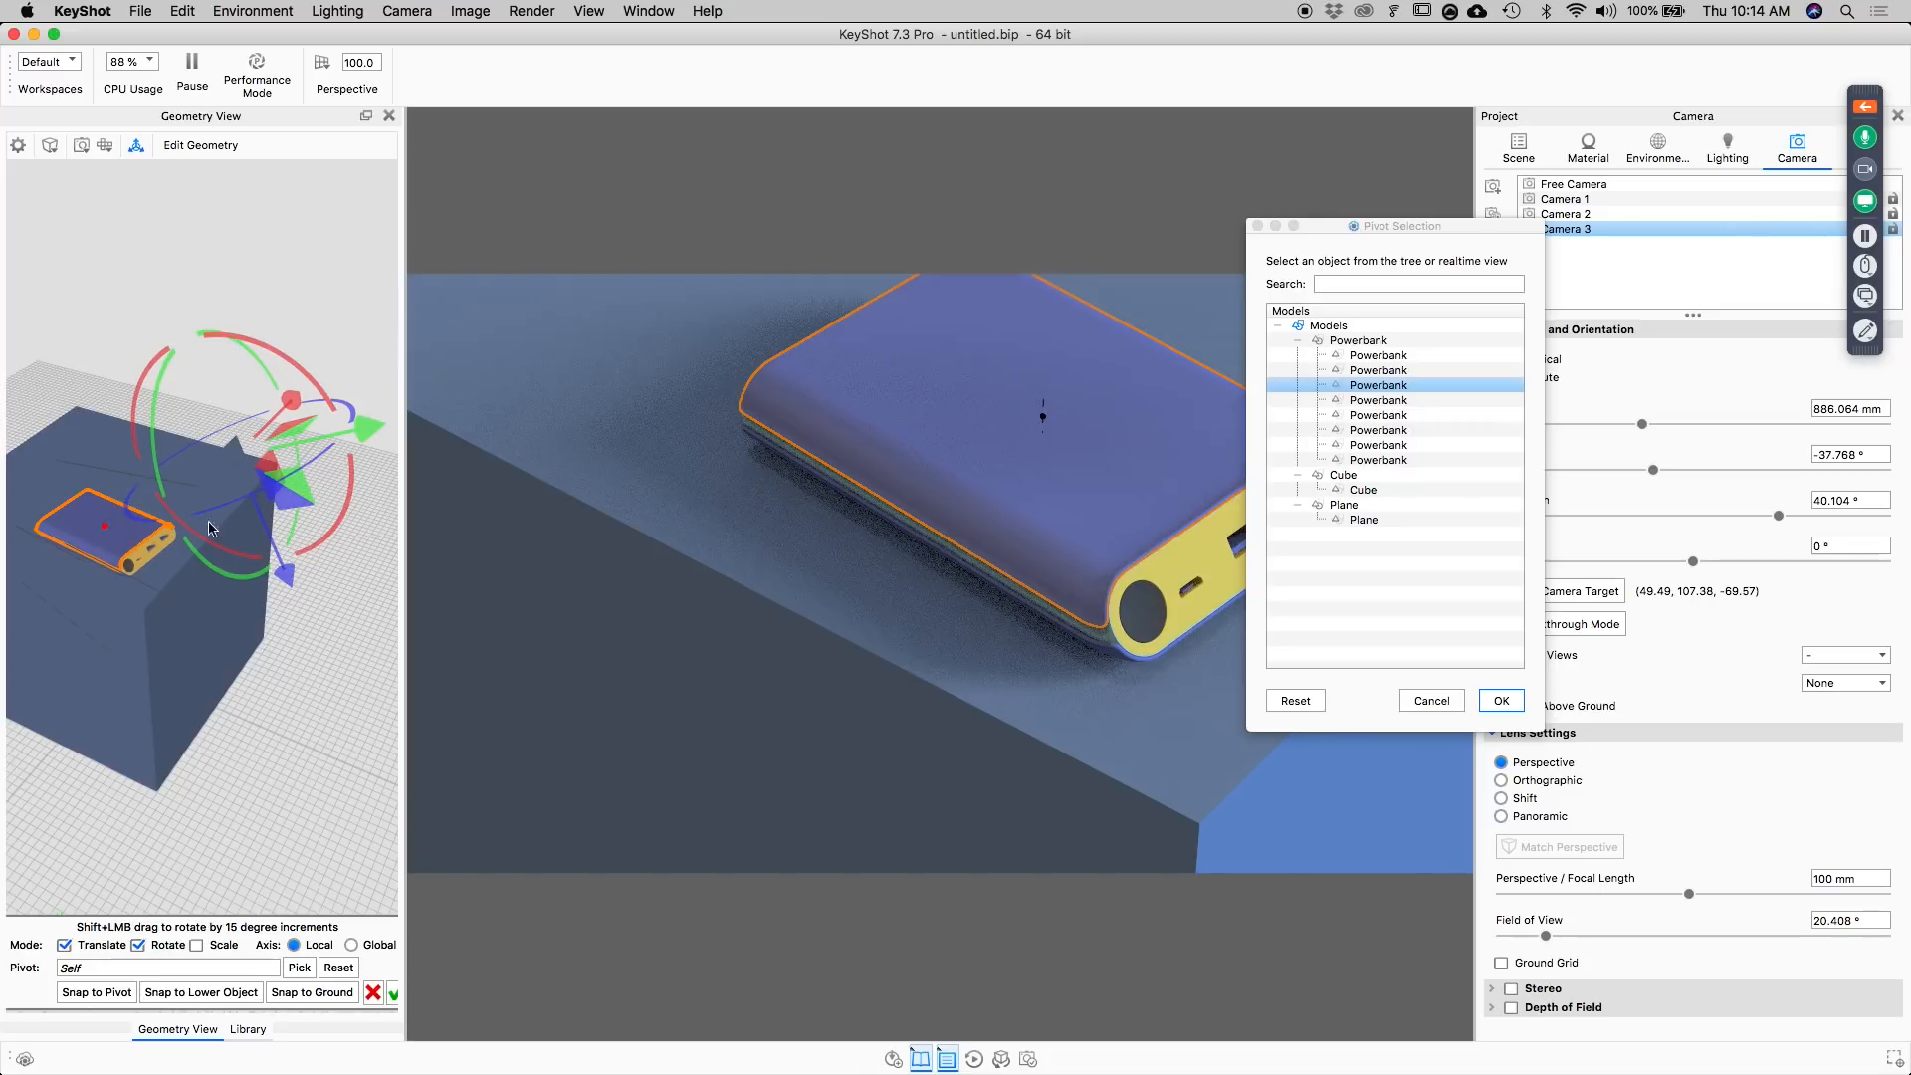
pyautogui.click(1501, 700)
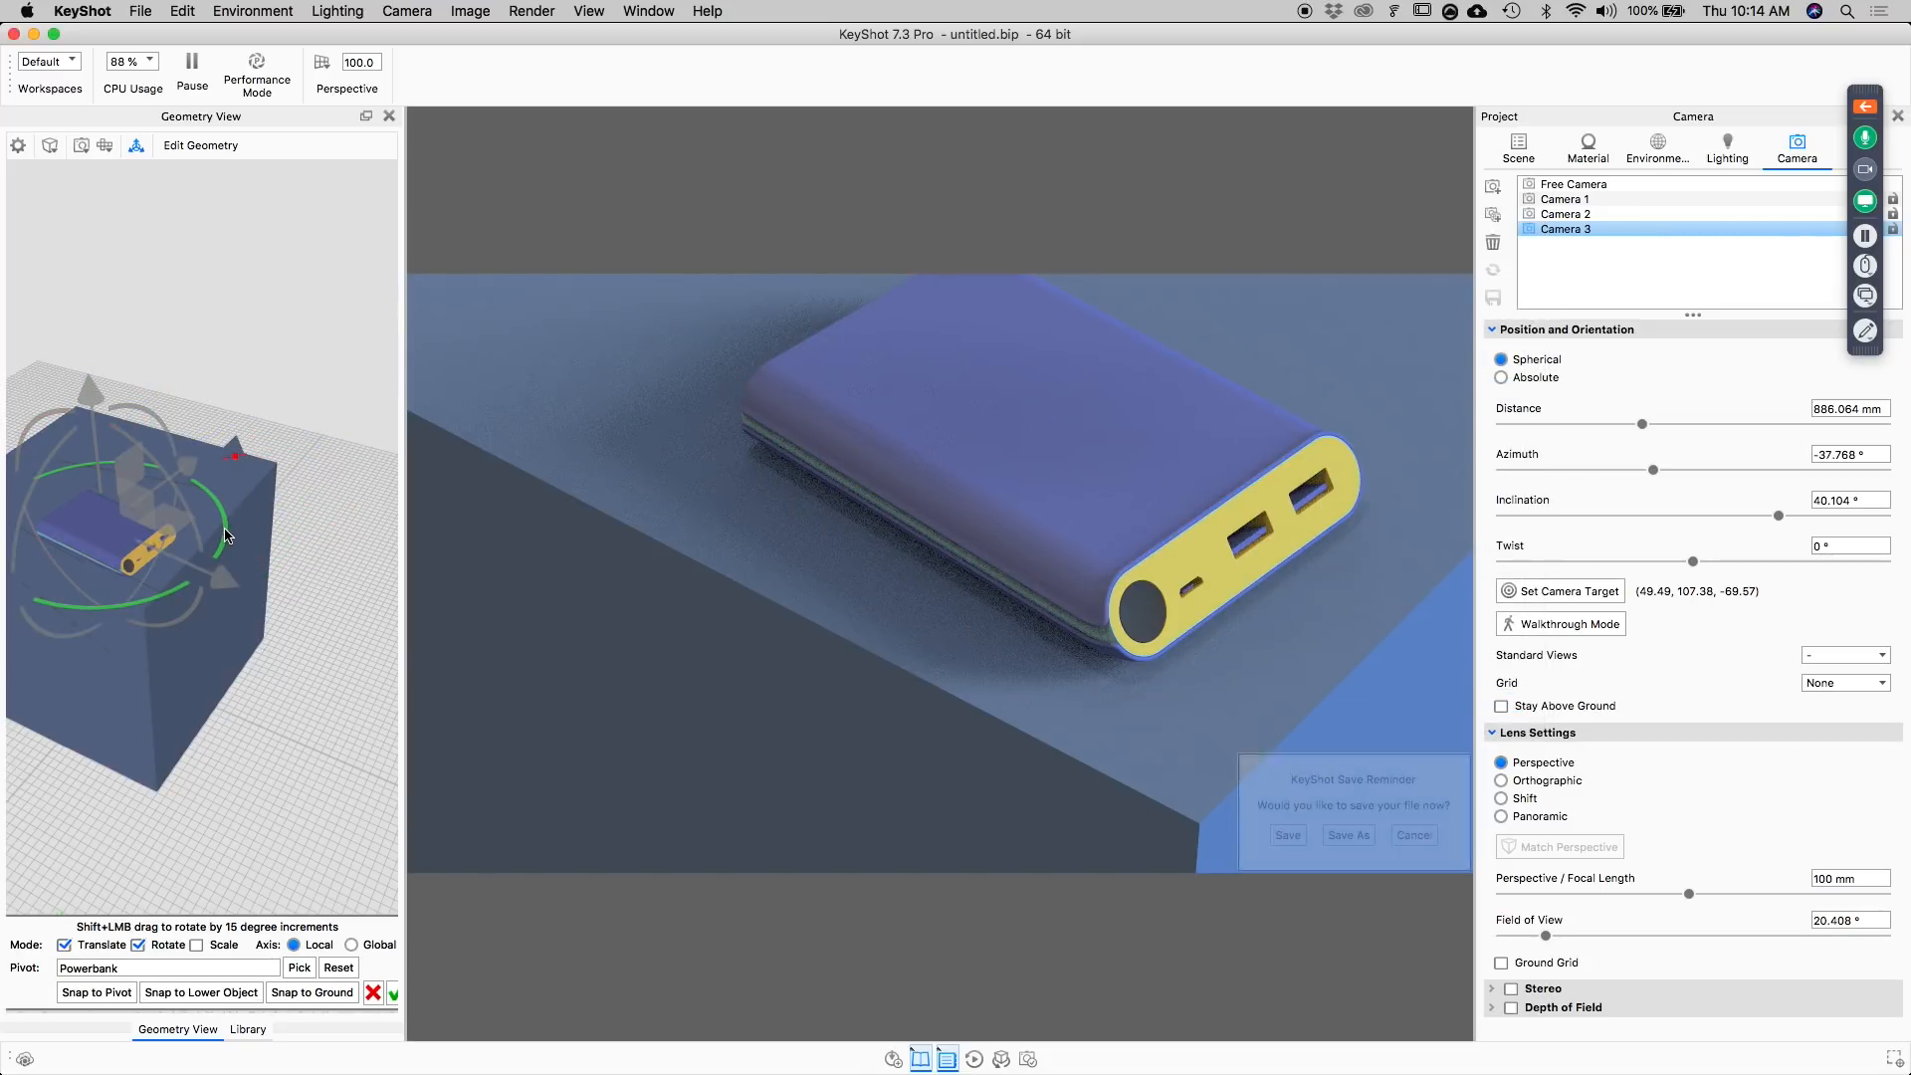
# Rotate the plane around the power bank pivot and confirm its new placement.
pyautogui.moveTo(223, 528); pyautogui.dragTo(224, 506)
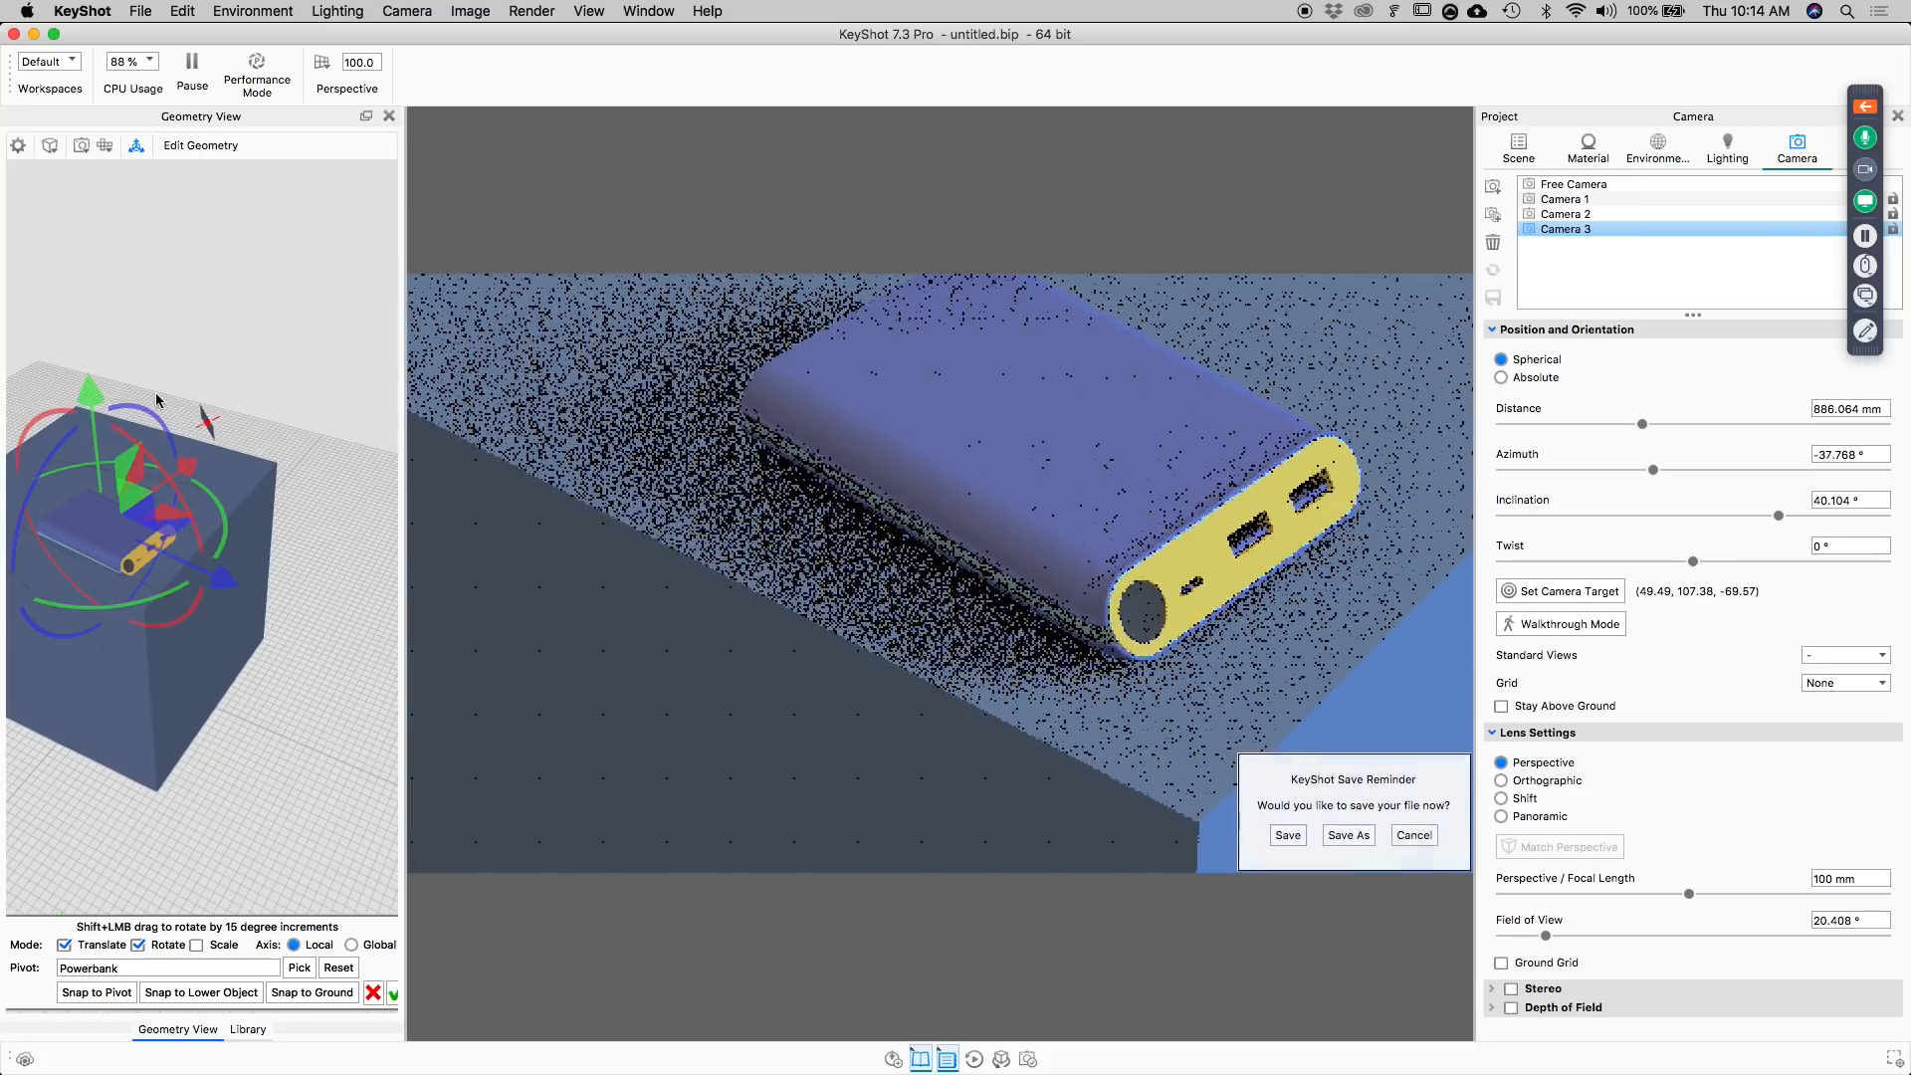
pyautogui.moveTo(96, 400)
pyautogui.mouseDown()
pyautogui.moveTo(72, 260)
pyautogui.moveTo(113, 384)
pyautogui.mouseUp()
pyautogui.moveTo(229, 579)
pyautogui.mouseDown()
pyautogui.moveTo(279, 607)
pyautogui.moveTo(203, 546)
pyautogui.moveTo(194, 488)
pyautogui.moveTo(223, 557)
pyautogui.mouseUp()
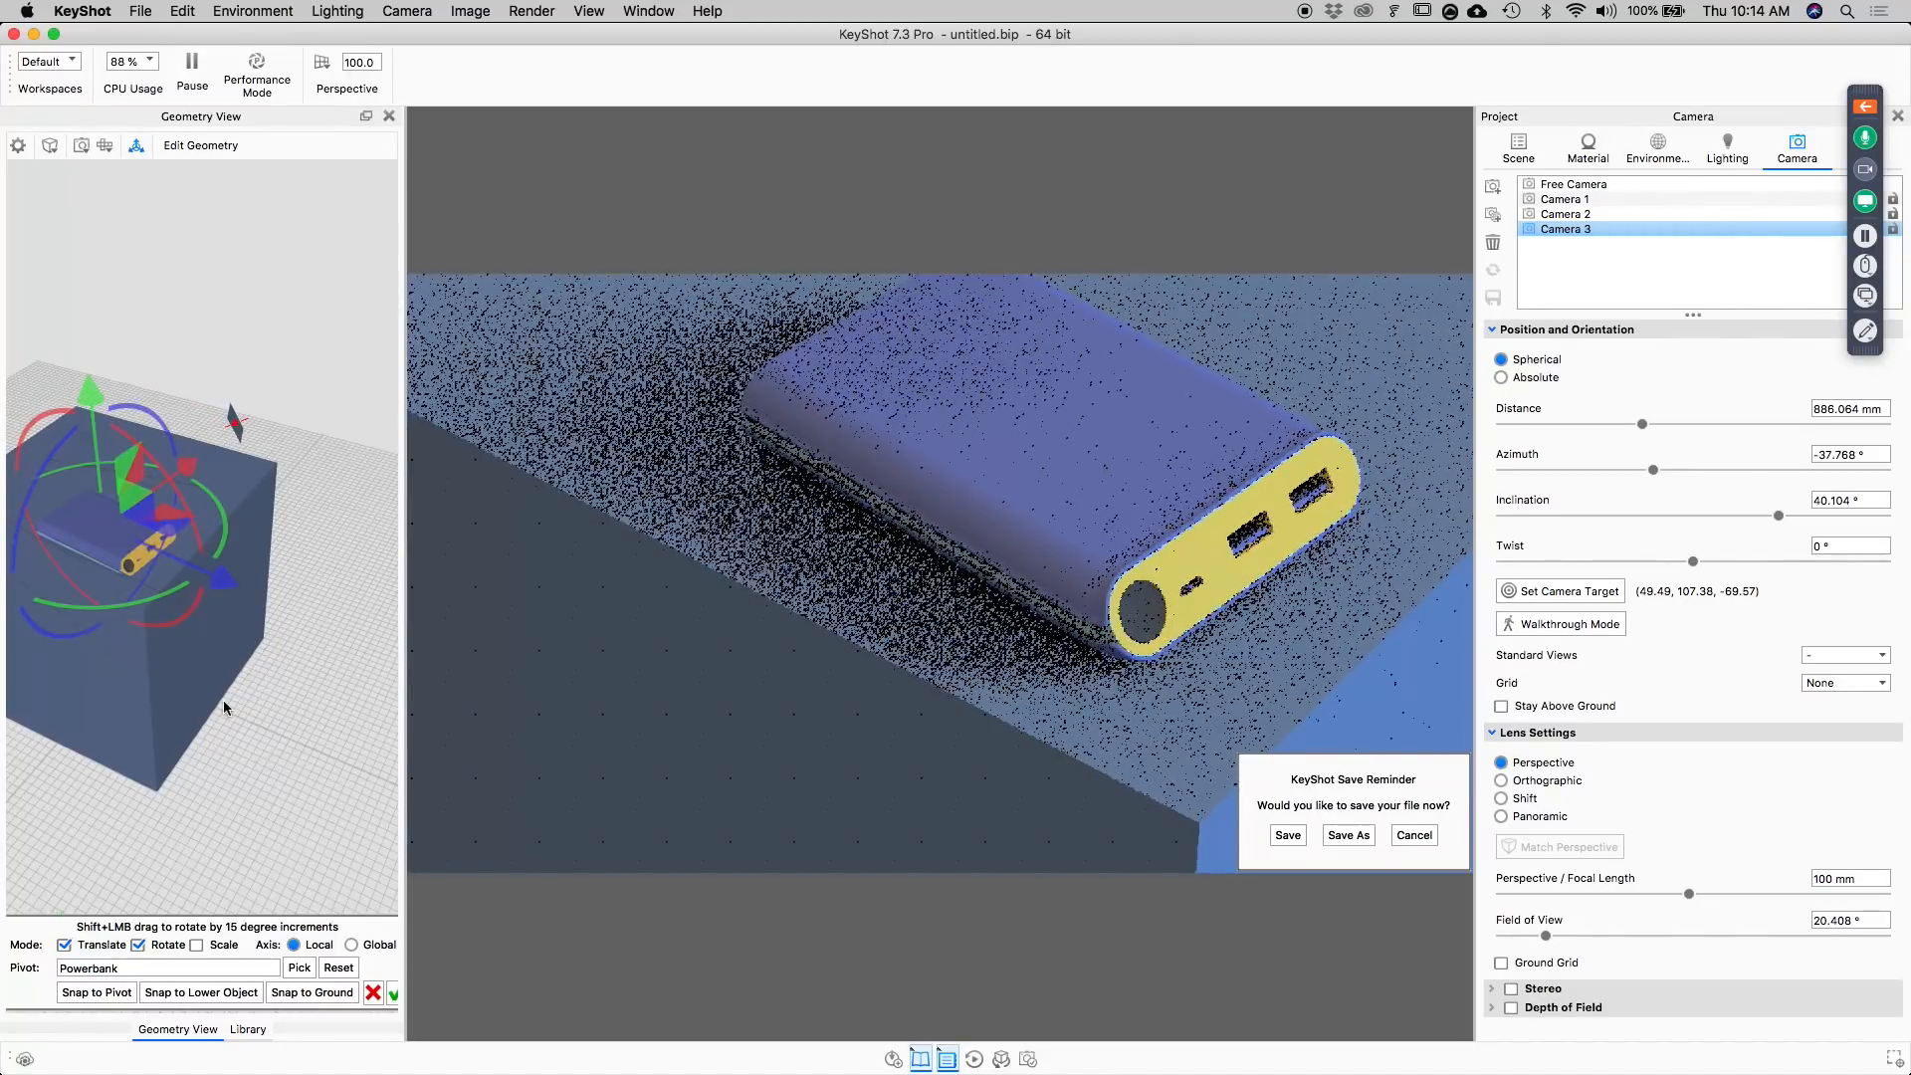
pyautogui.click(395, 995)
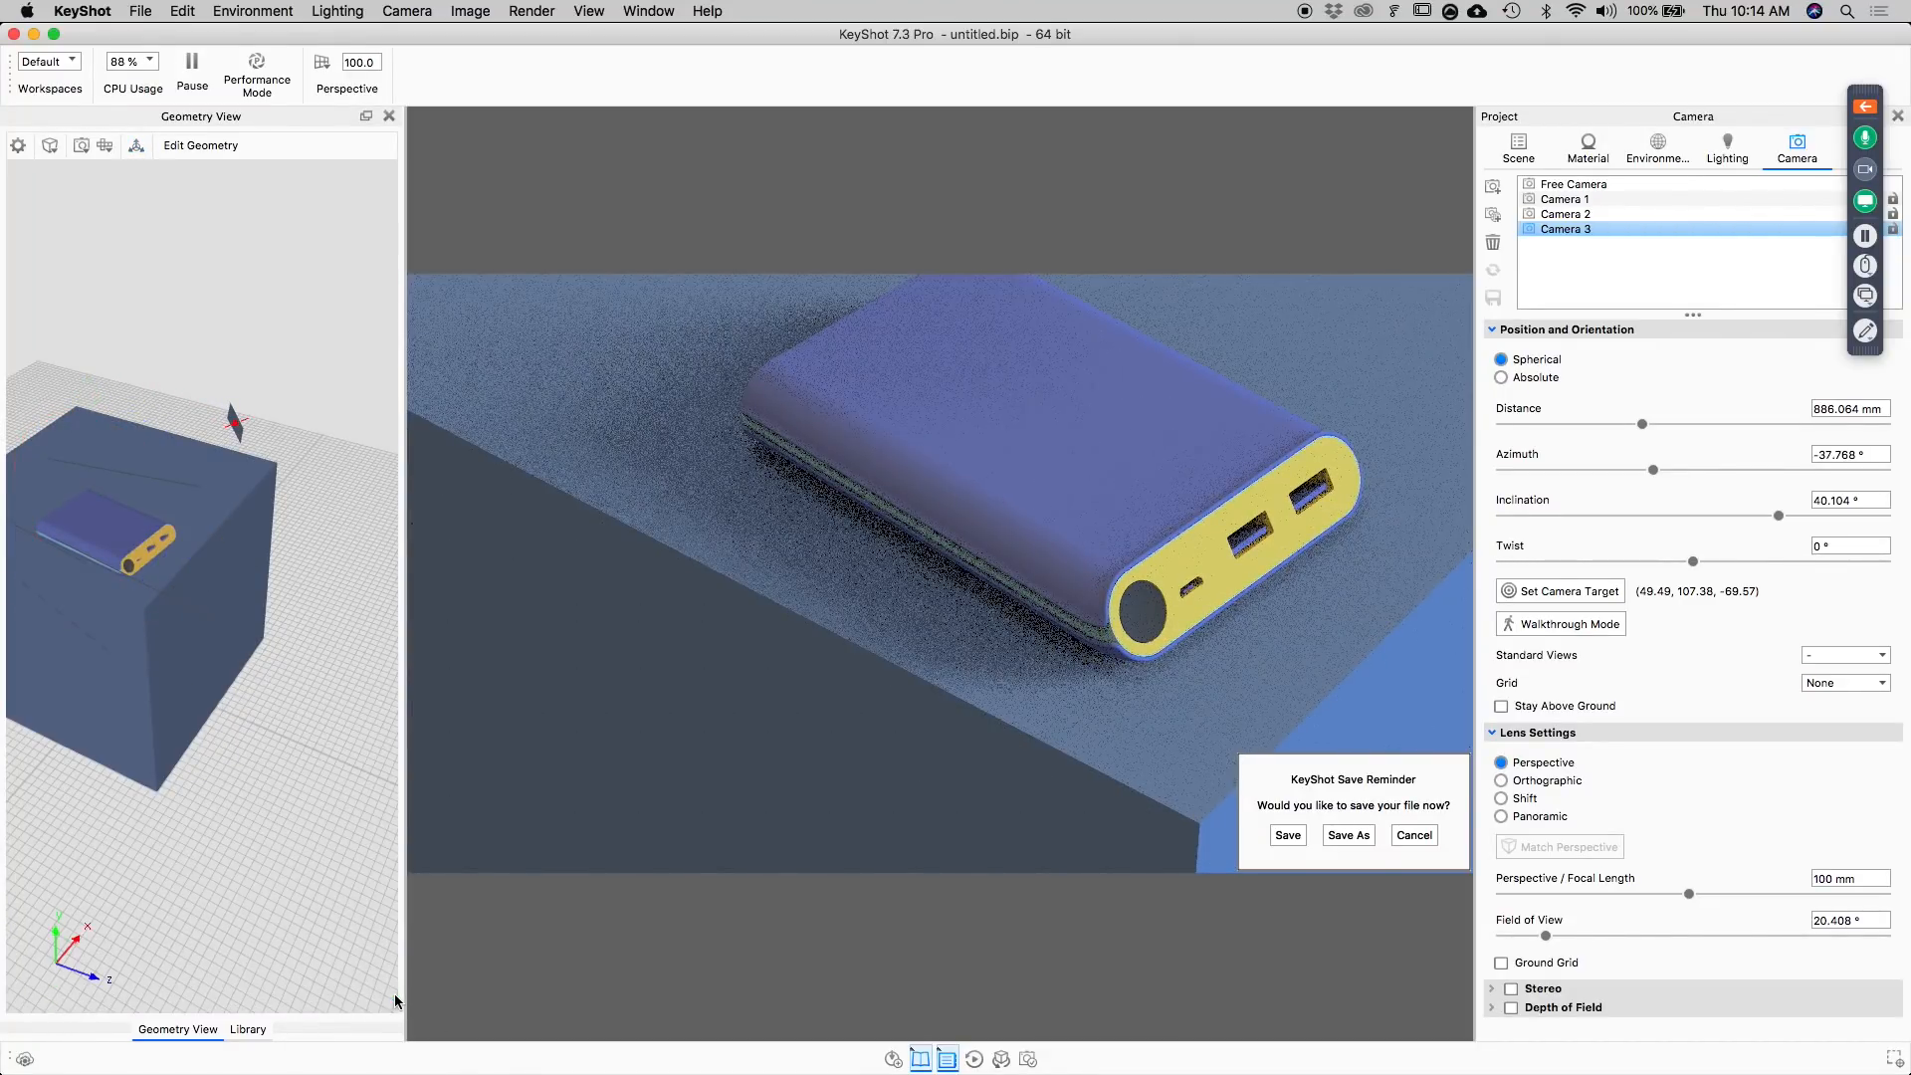
# Change the plane's material type to Area Light Diffuse.
pyautogui.doubleClick(234, 419)
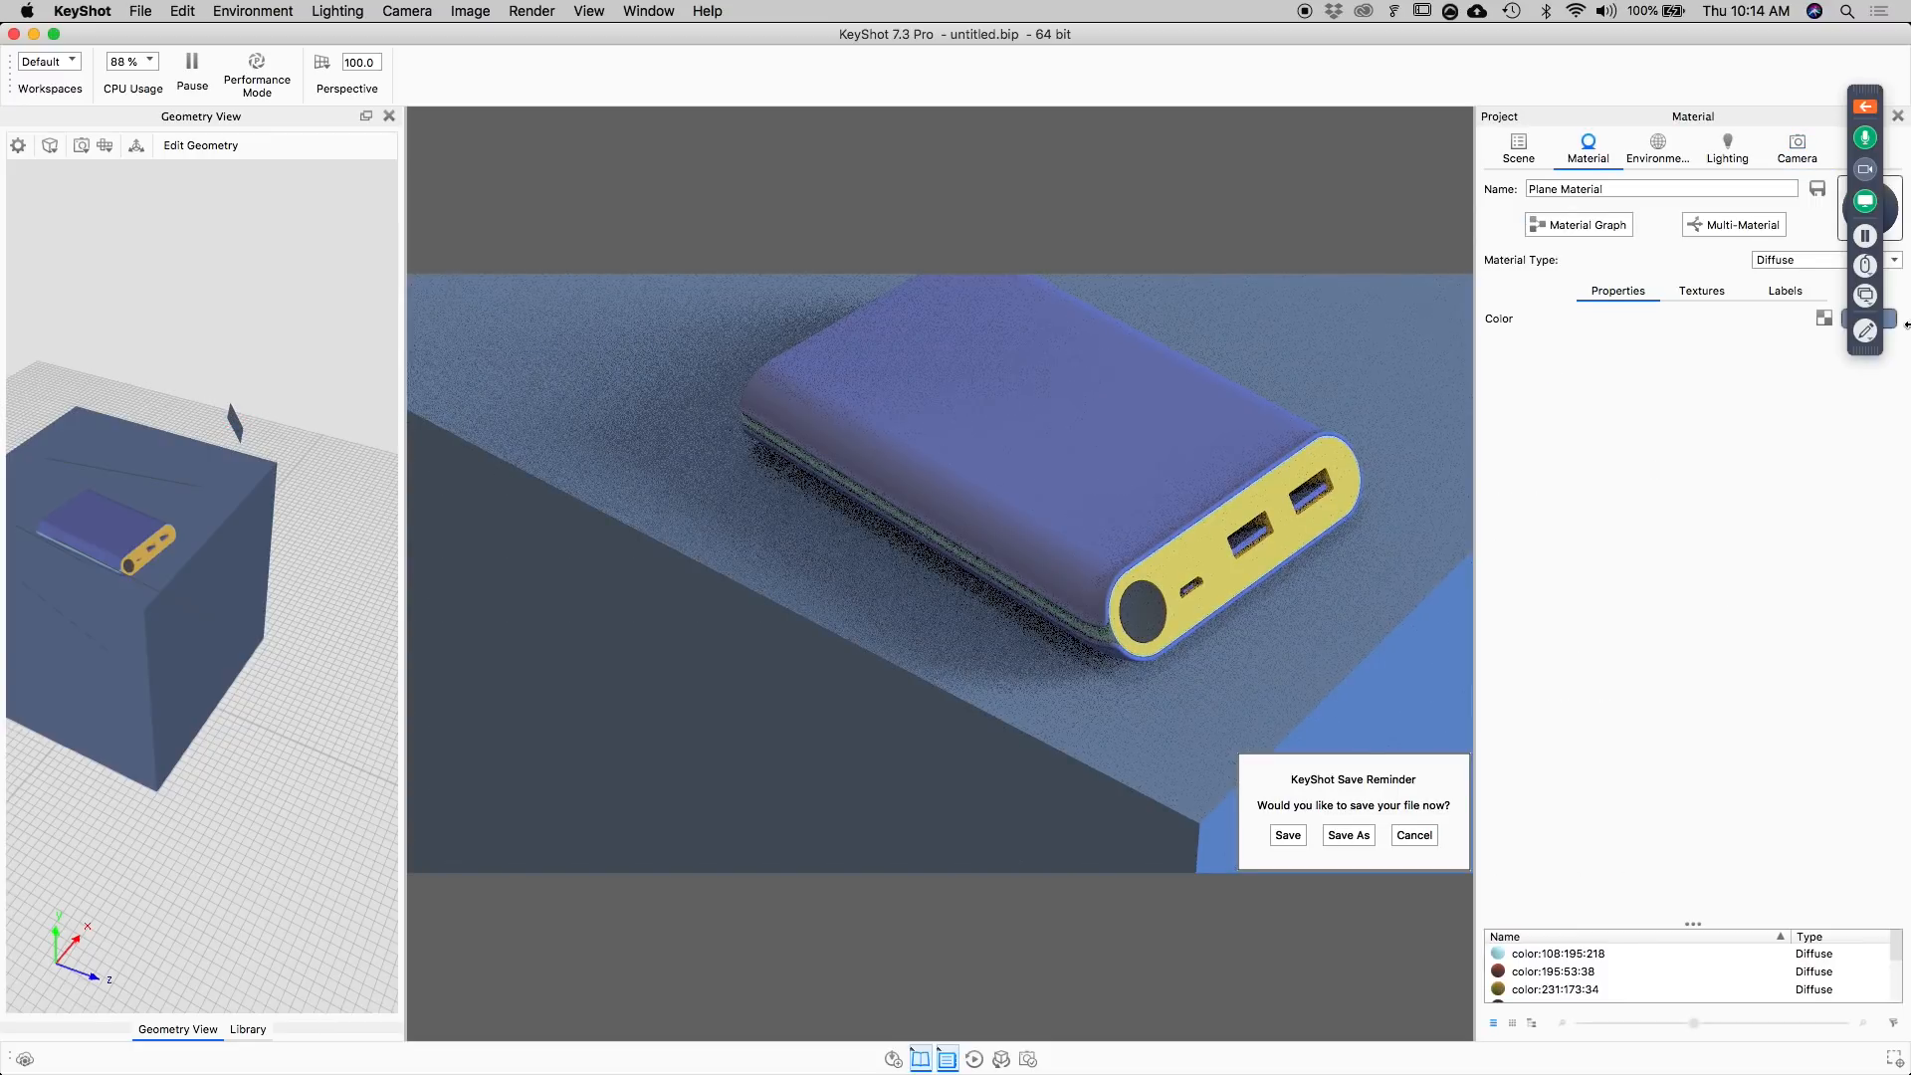
pyautogui.click(1831, 253)
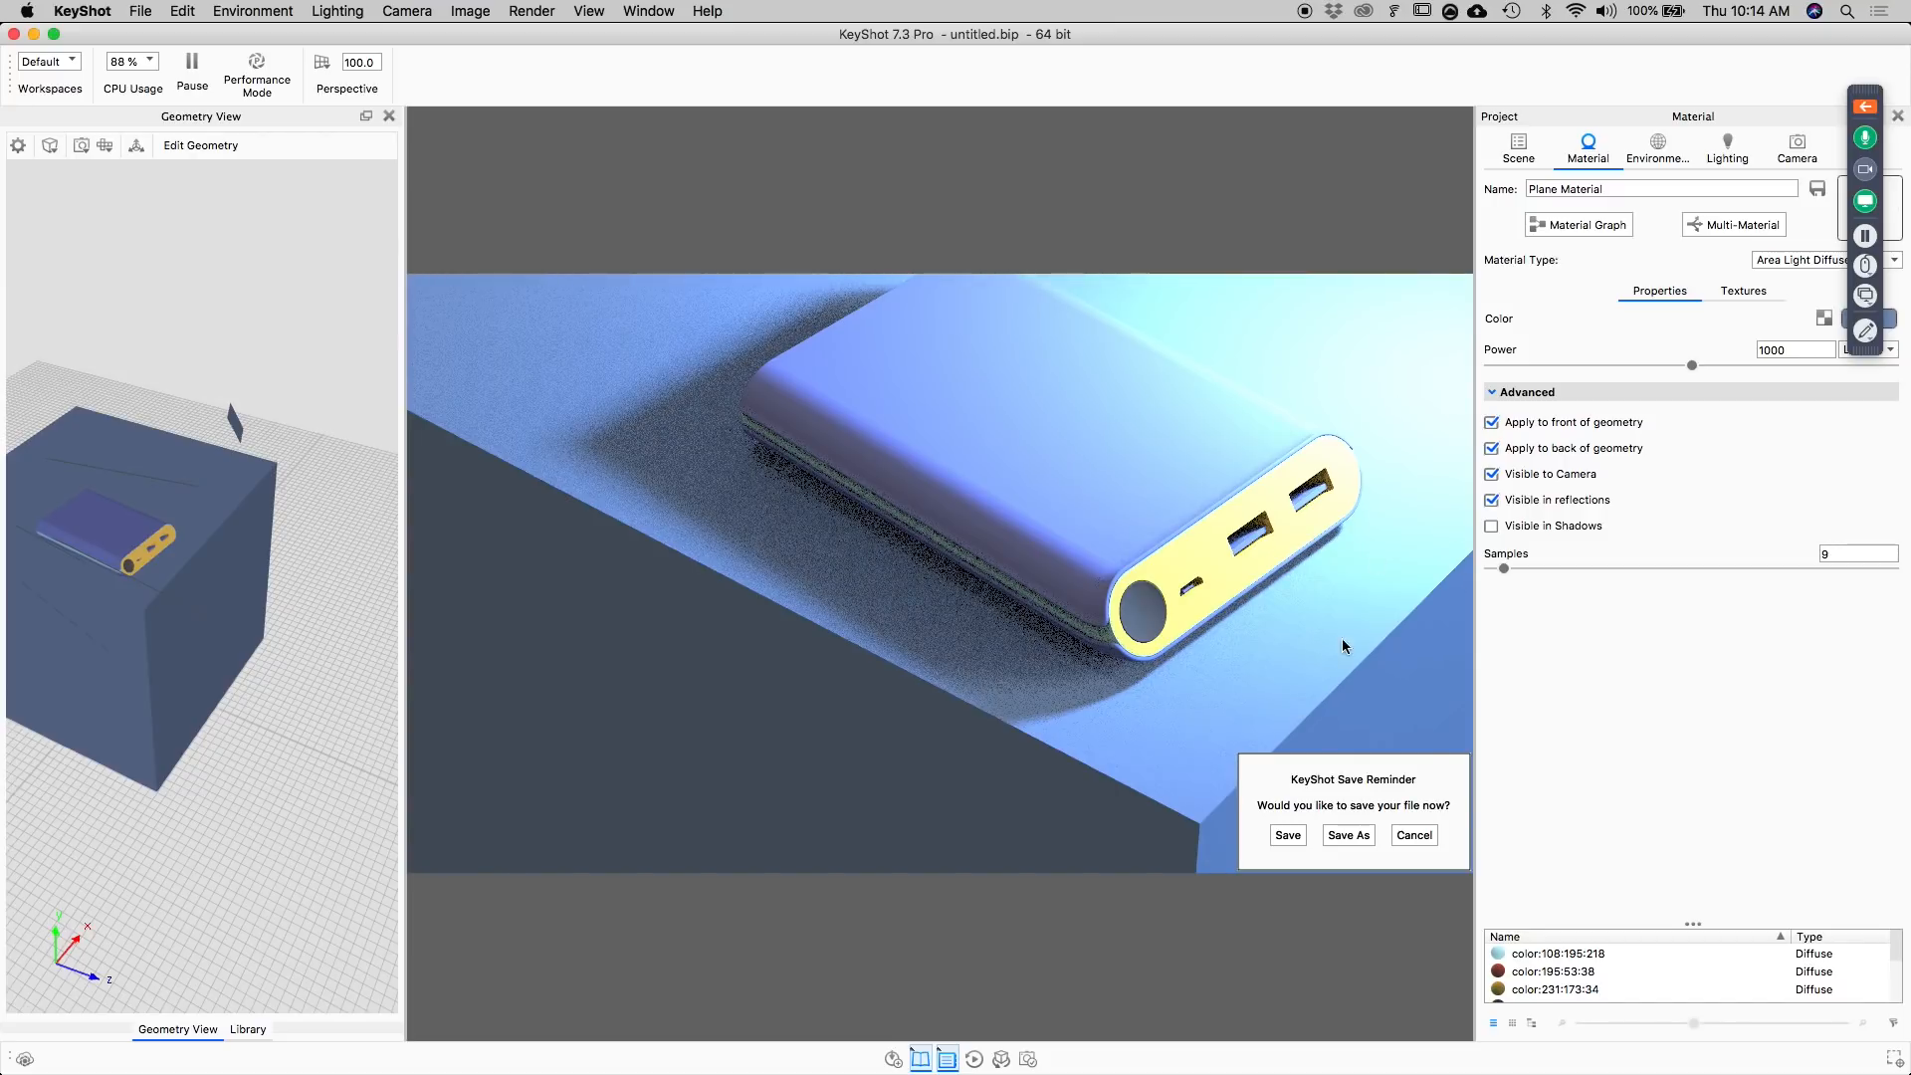
# Move the light plane farther from the cube along Z, raise it, rotate it around the power bank and confirm the placement.
pyautogui.moveTo(370, 624); pyautogui.dragTo(217, 458)
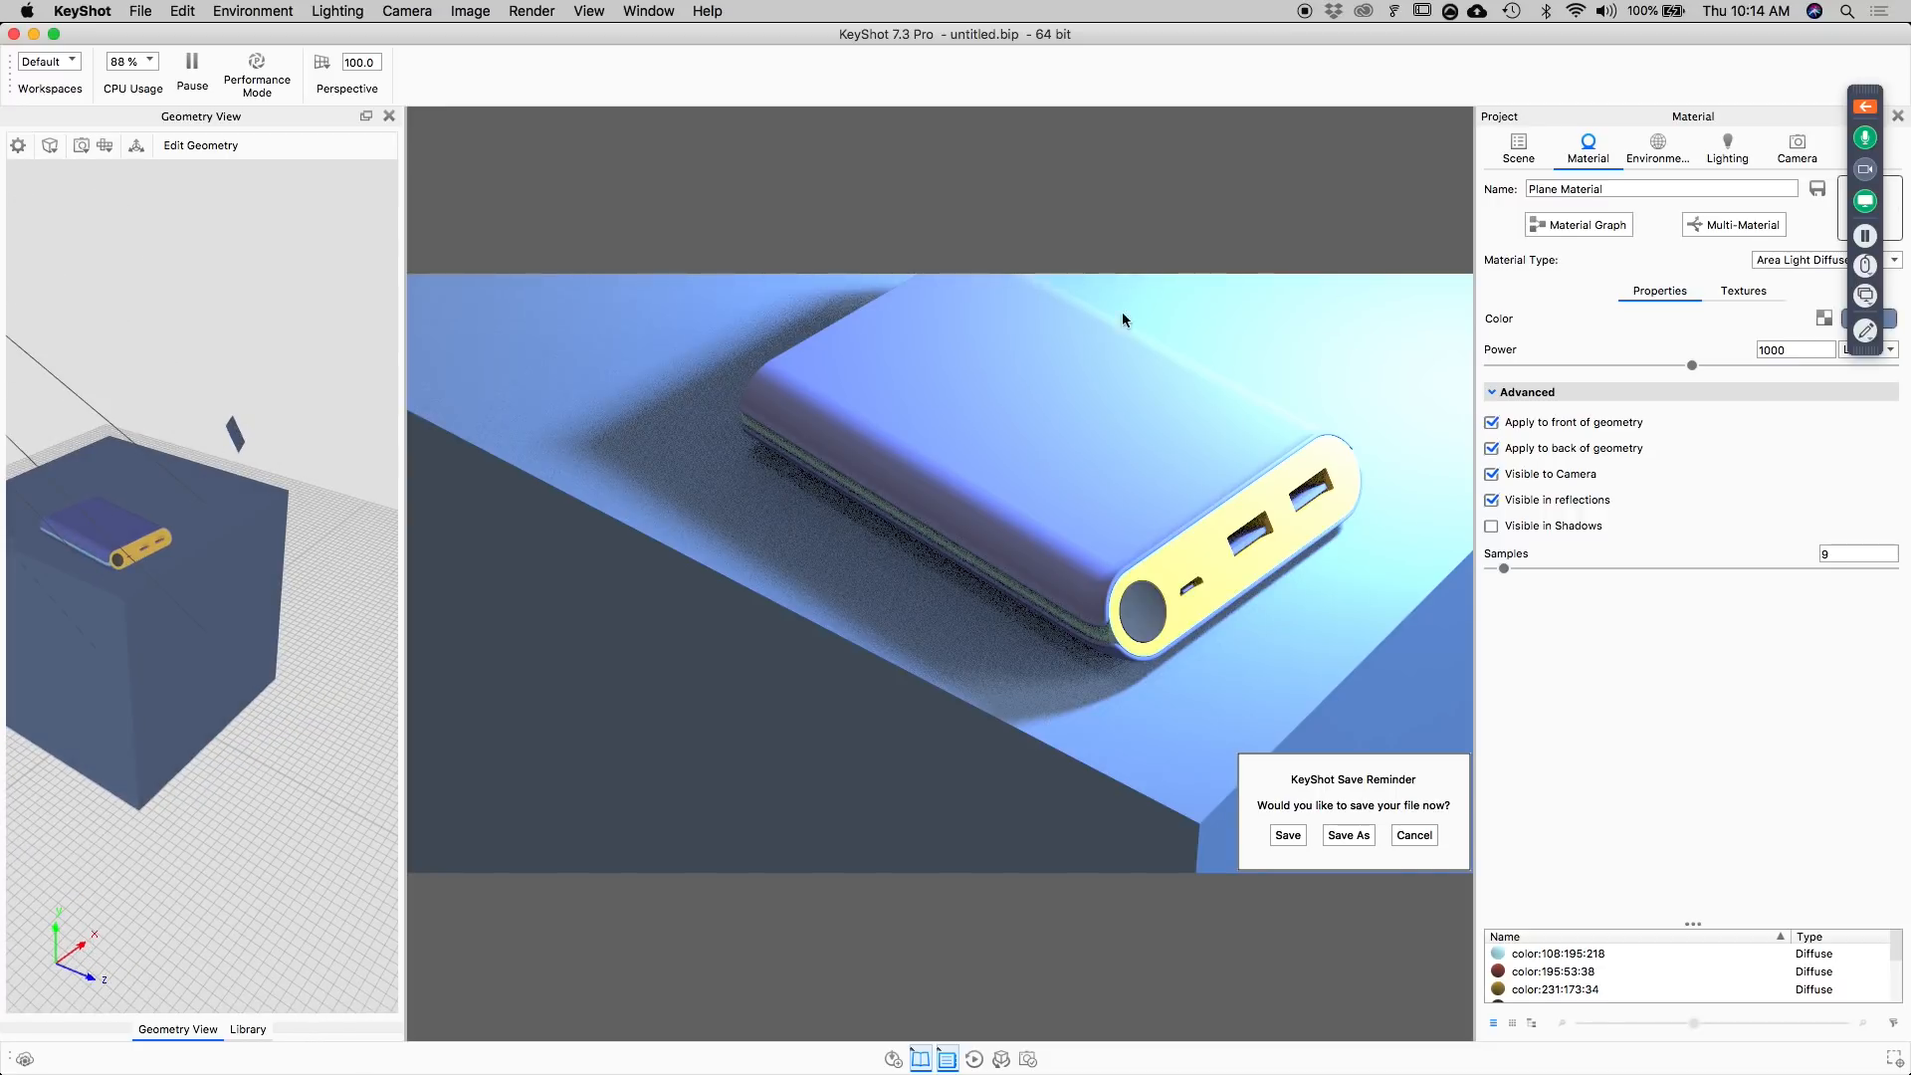
pyautogui.rightClick(235, 436)
pyautogui.click(282, 444)
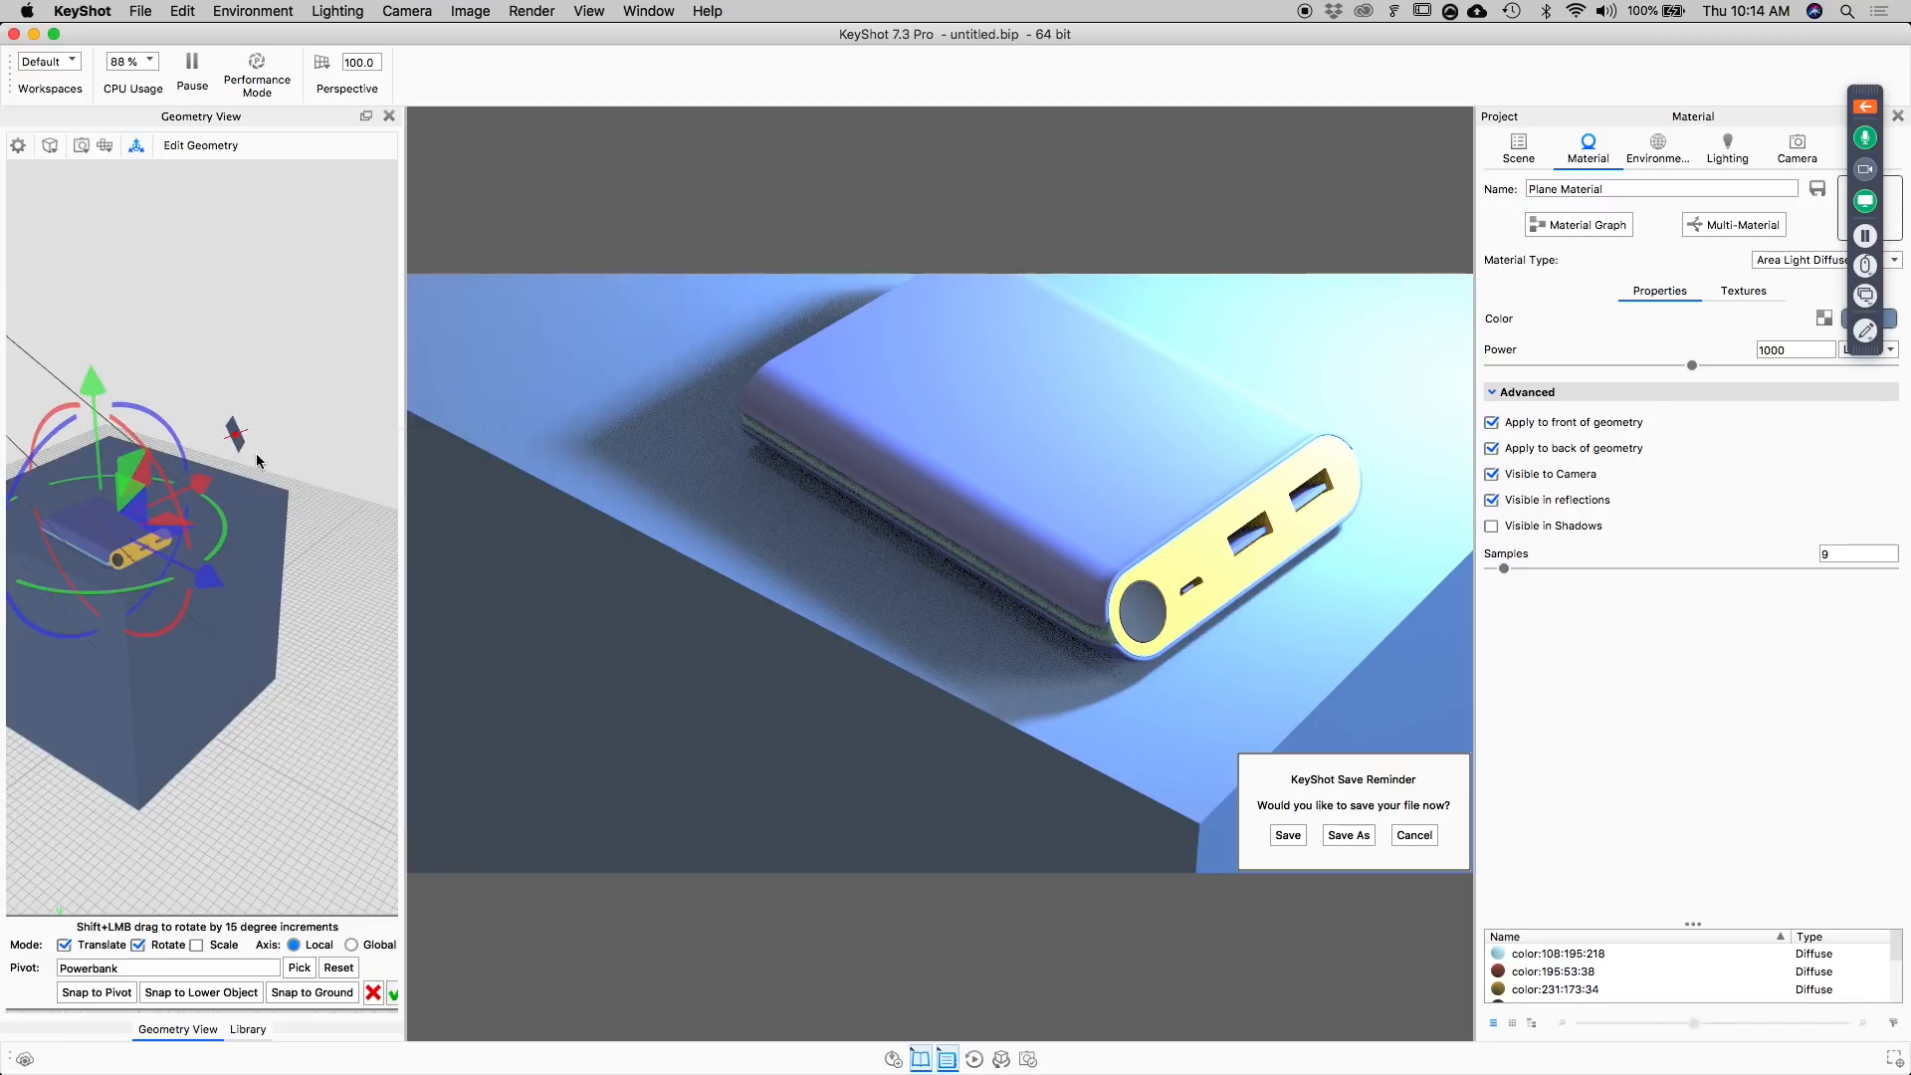
pyautogui.moveTo(214, 581); pyautogui.dragTo(278, 629)
pyautogui.moveTo(90, 380); pyautogui.dragTo(96, 317)
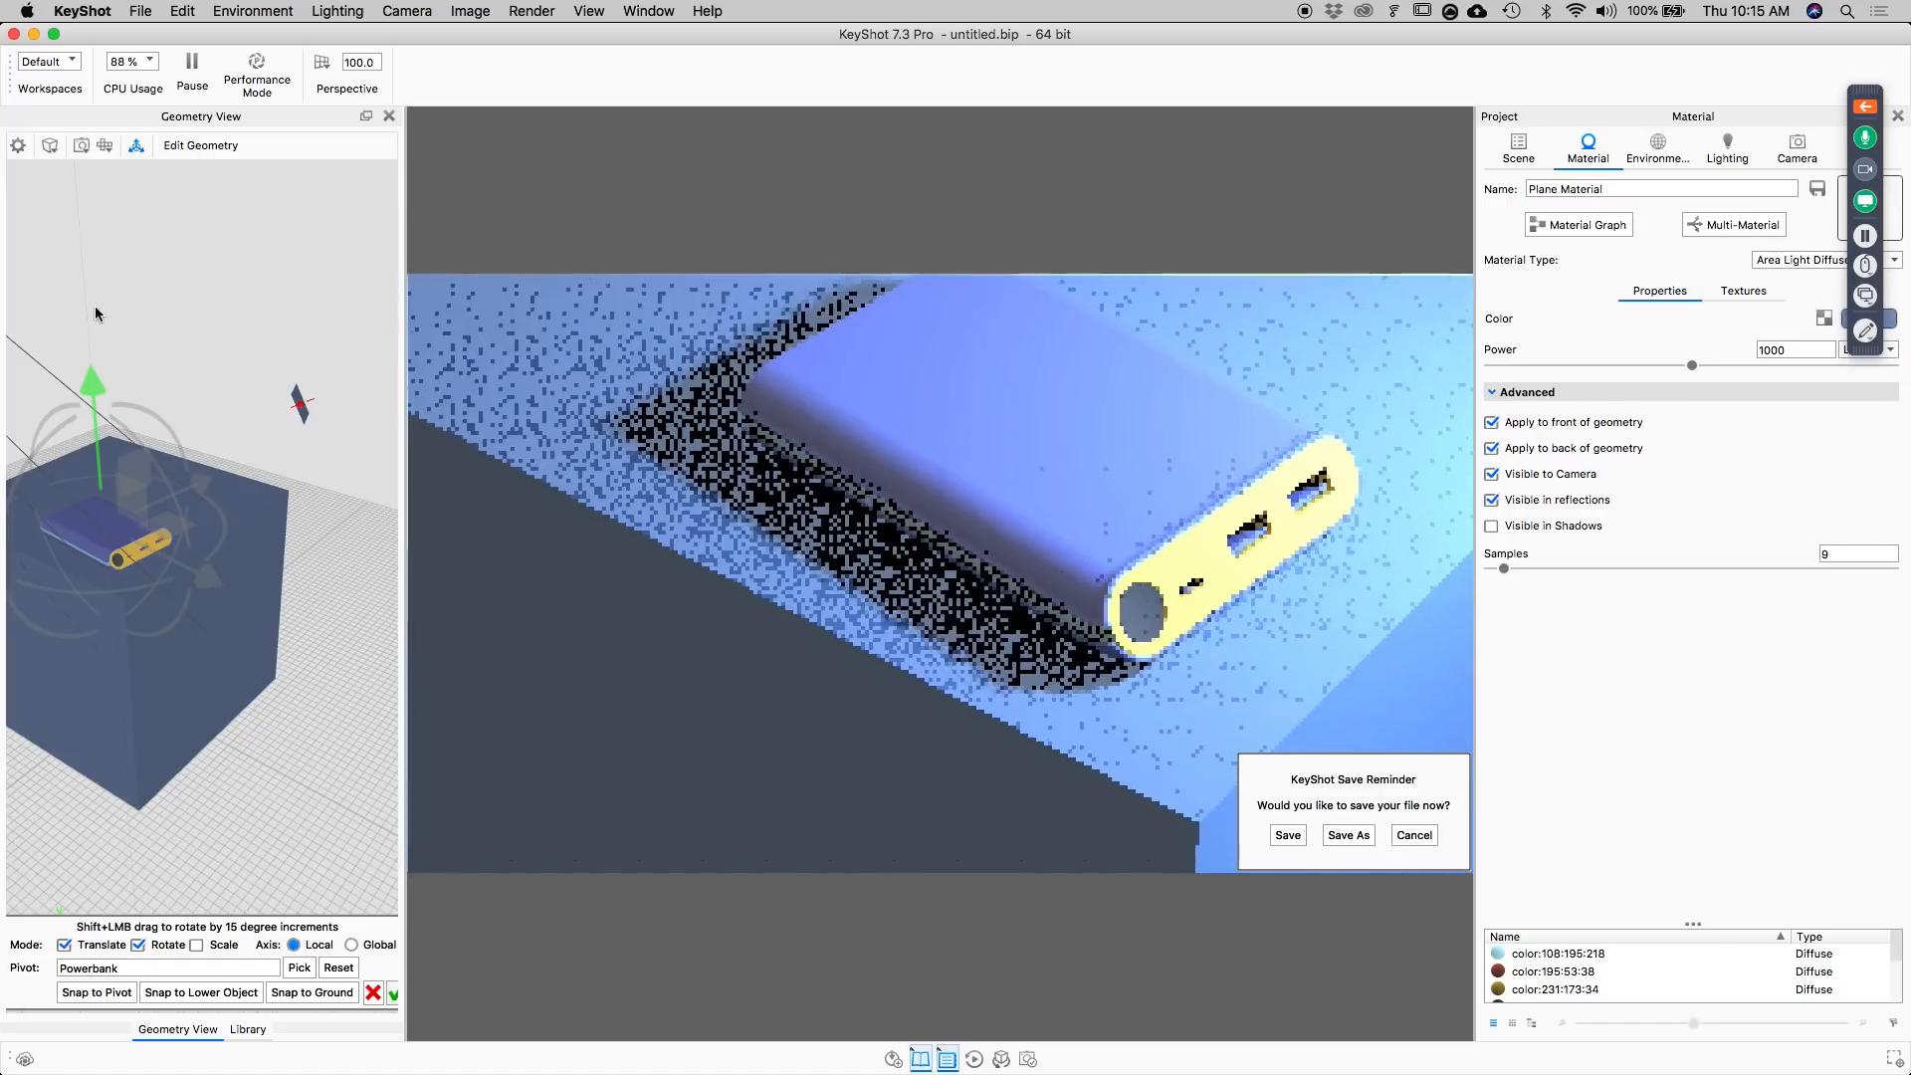
pyautogui.moveTo(211, 582); pyautogui.dragTo(226, 519)
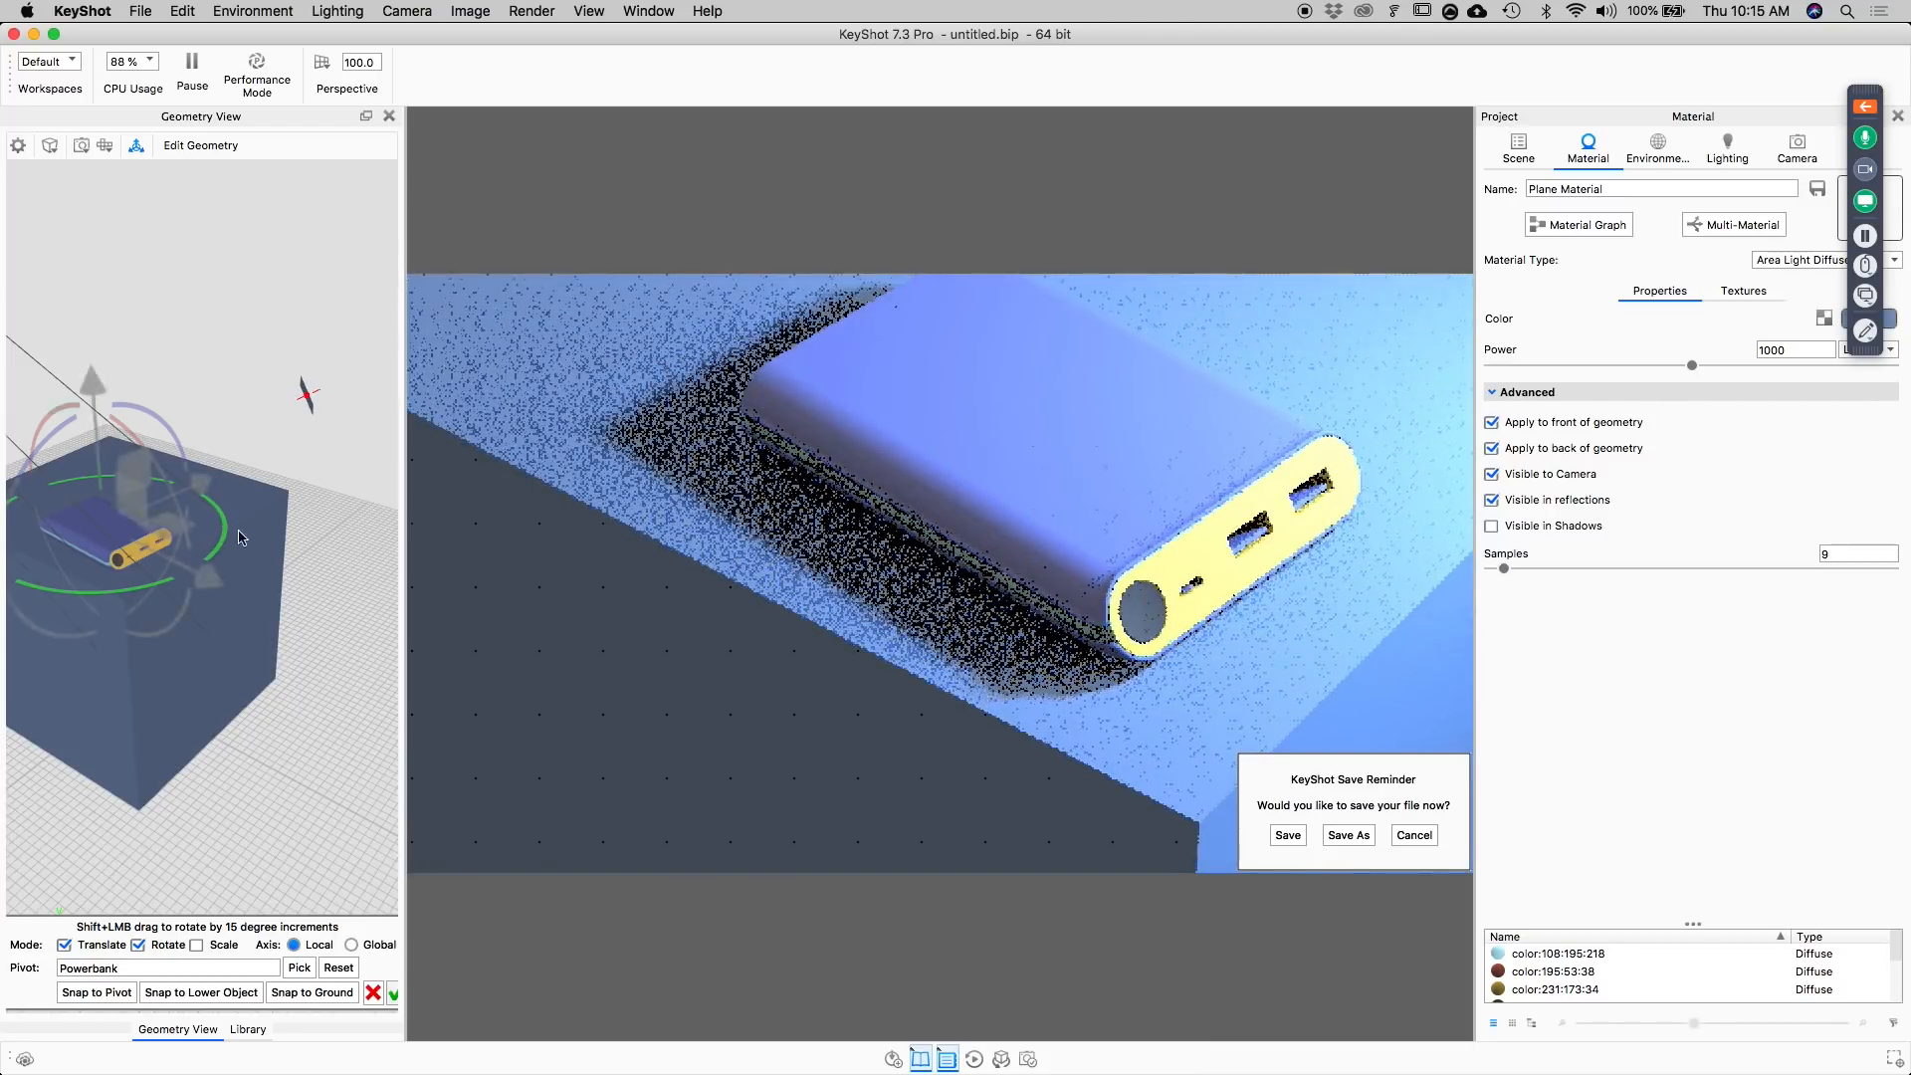
pyautogui.click(394, 994)
# Save the scene to the Desktop as temp without packaging it.
pyautogui.click(1289, 835)
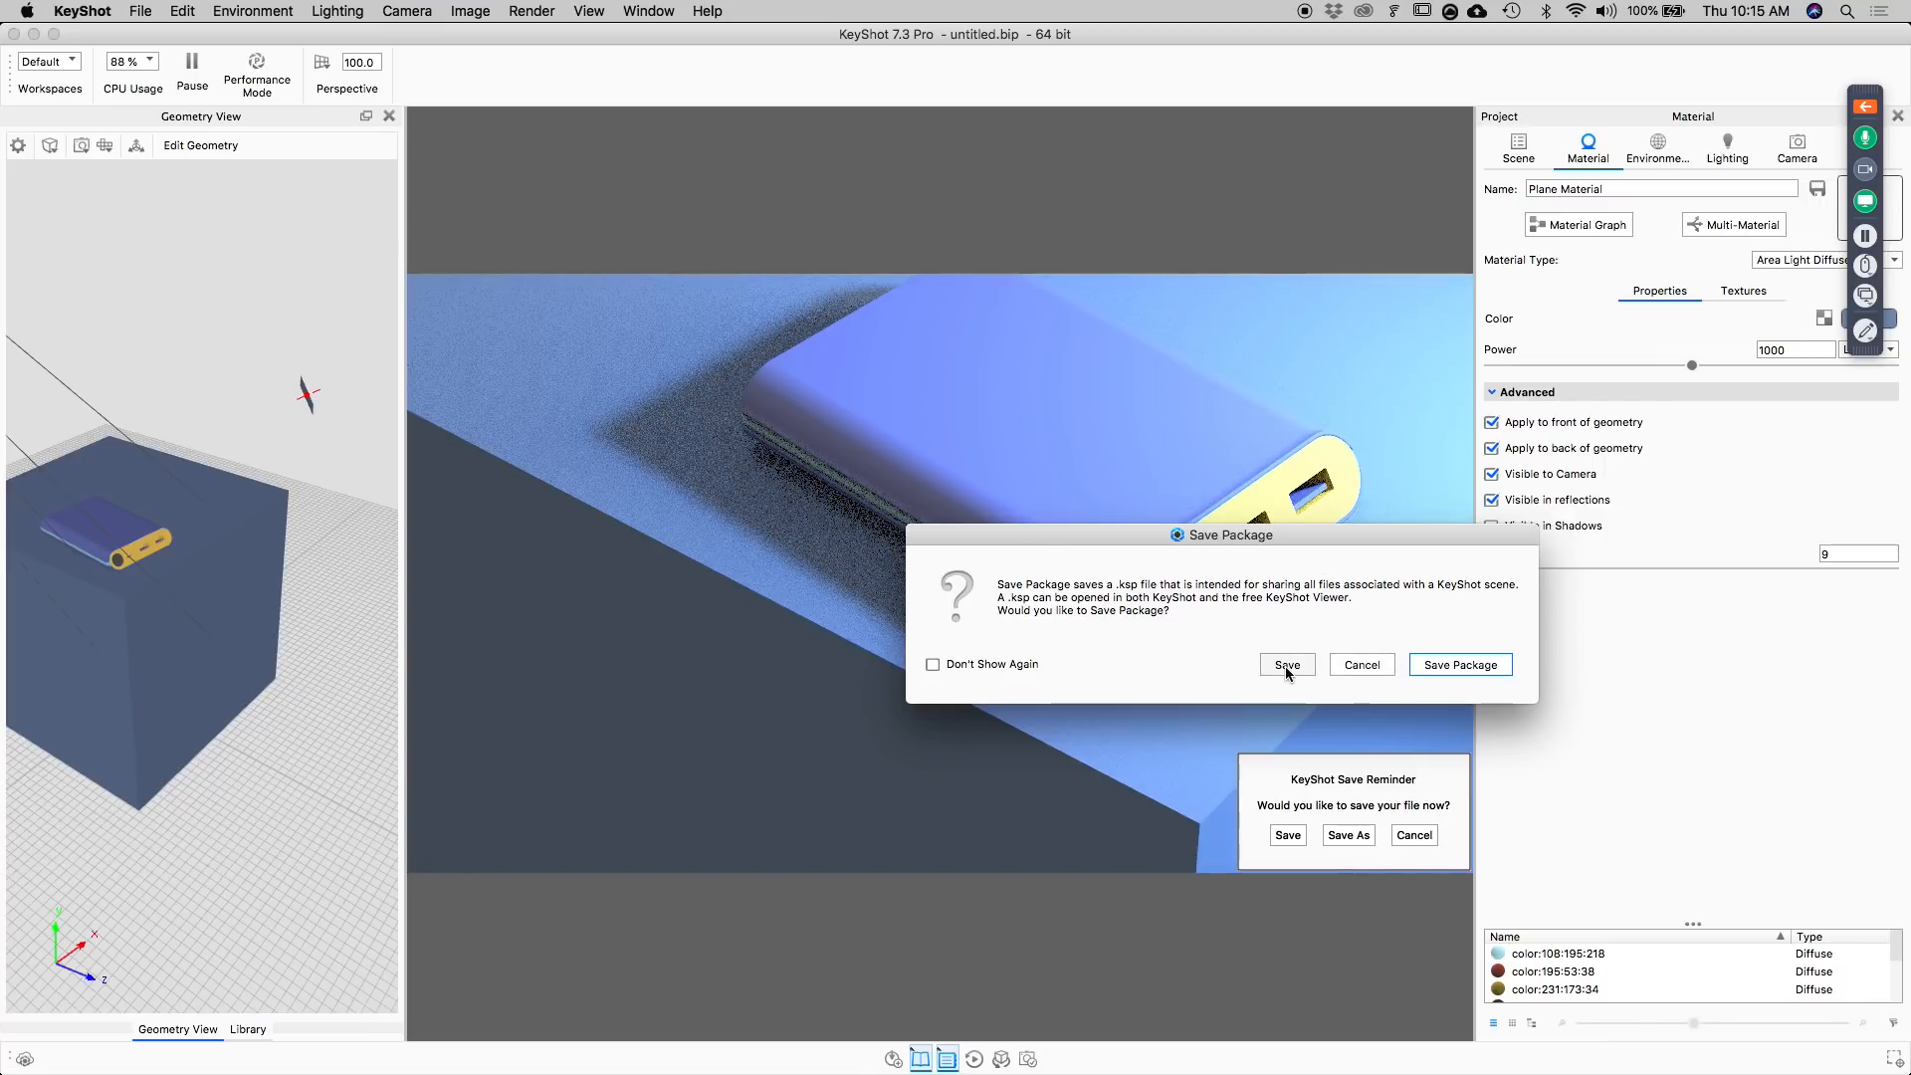
pyautogui.click(1287, 666)
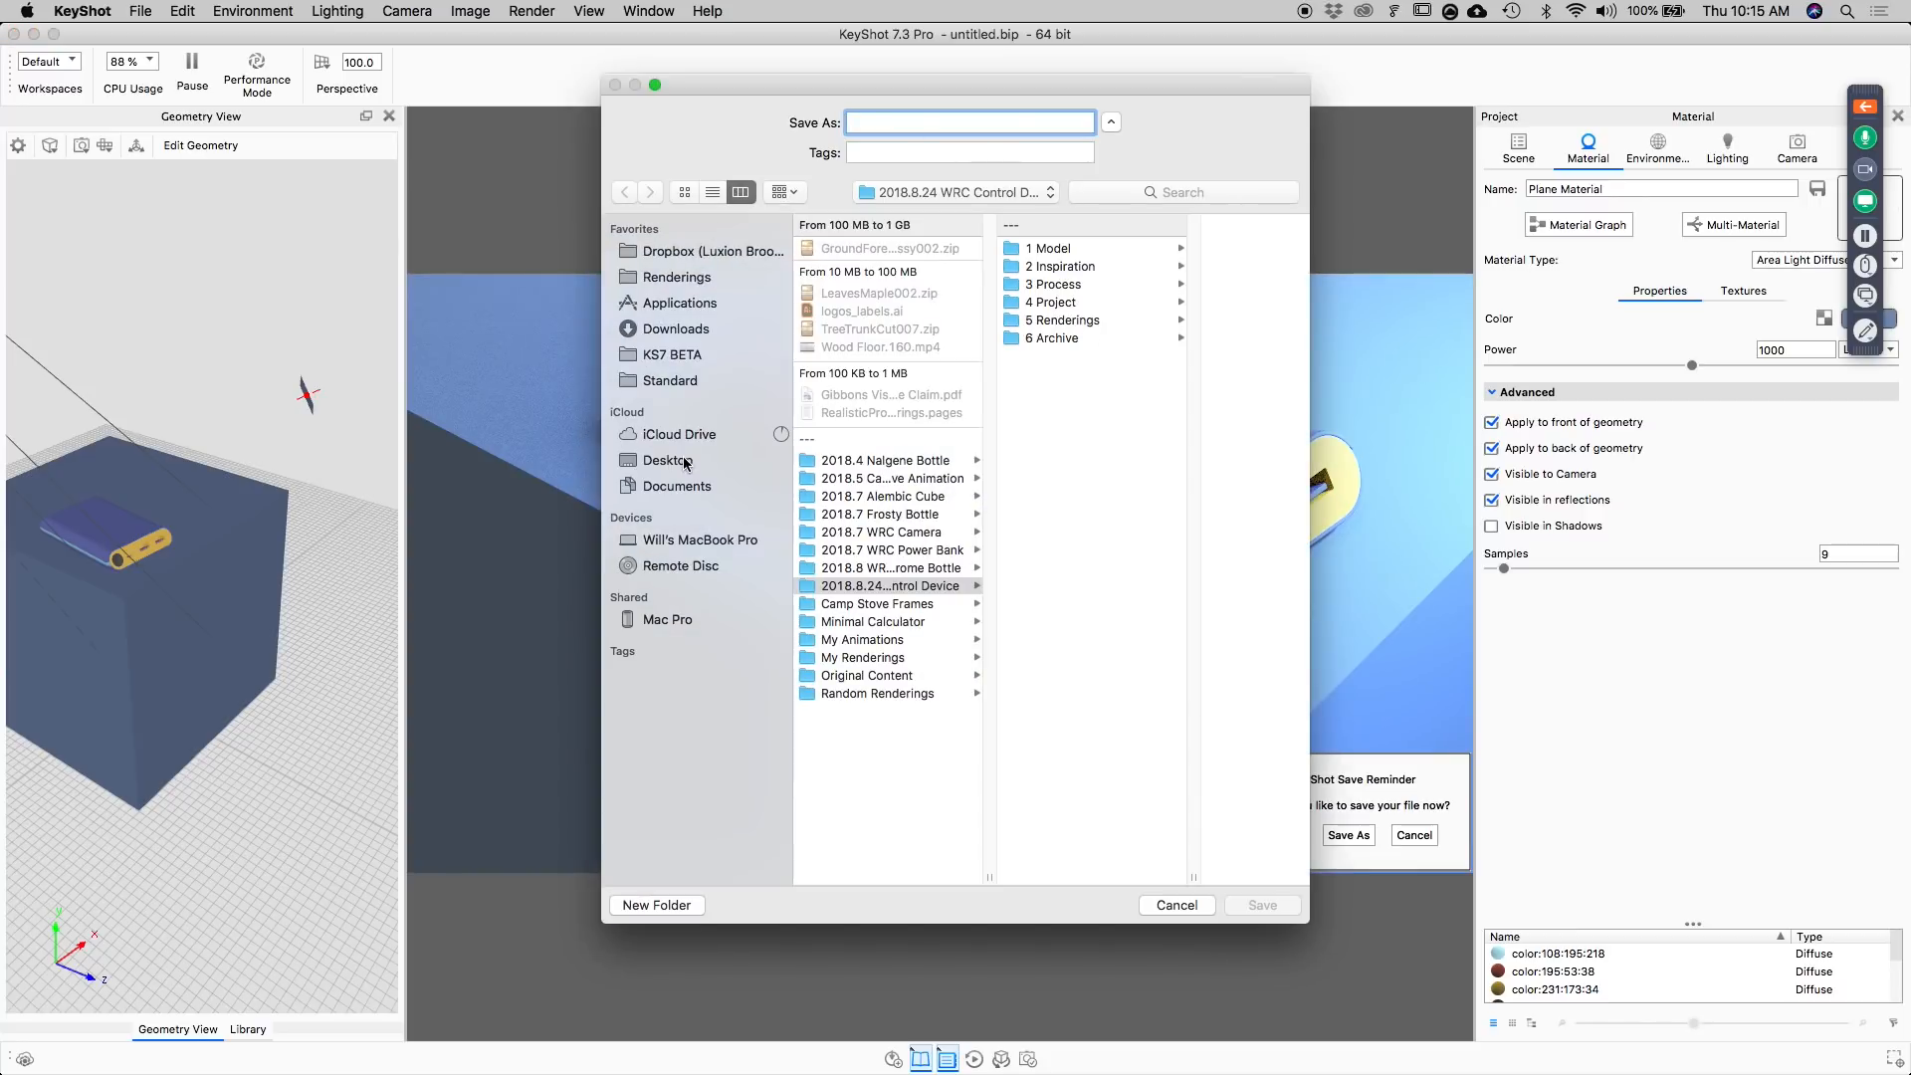
pyautogui.click(685, 460)
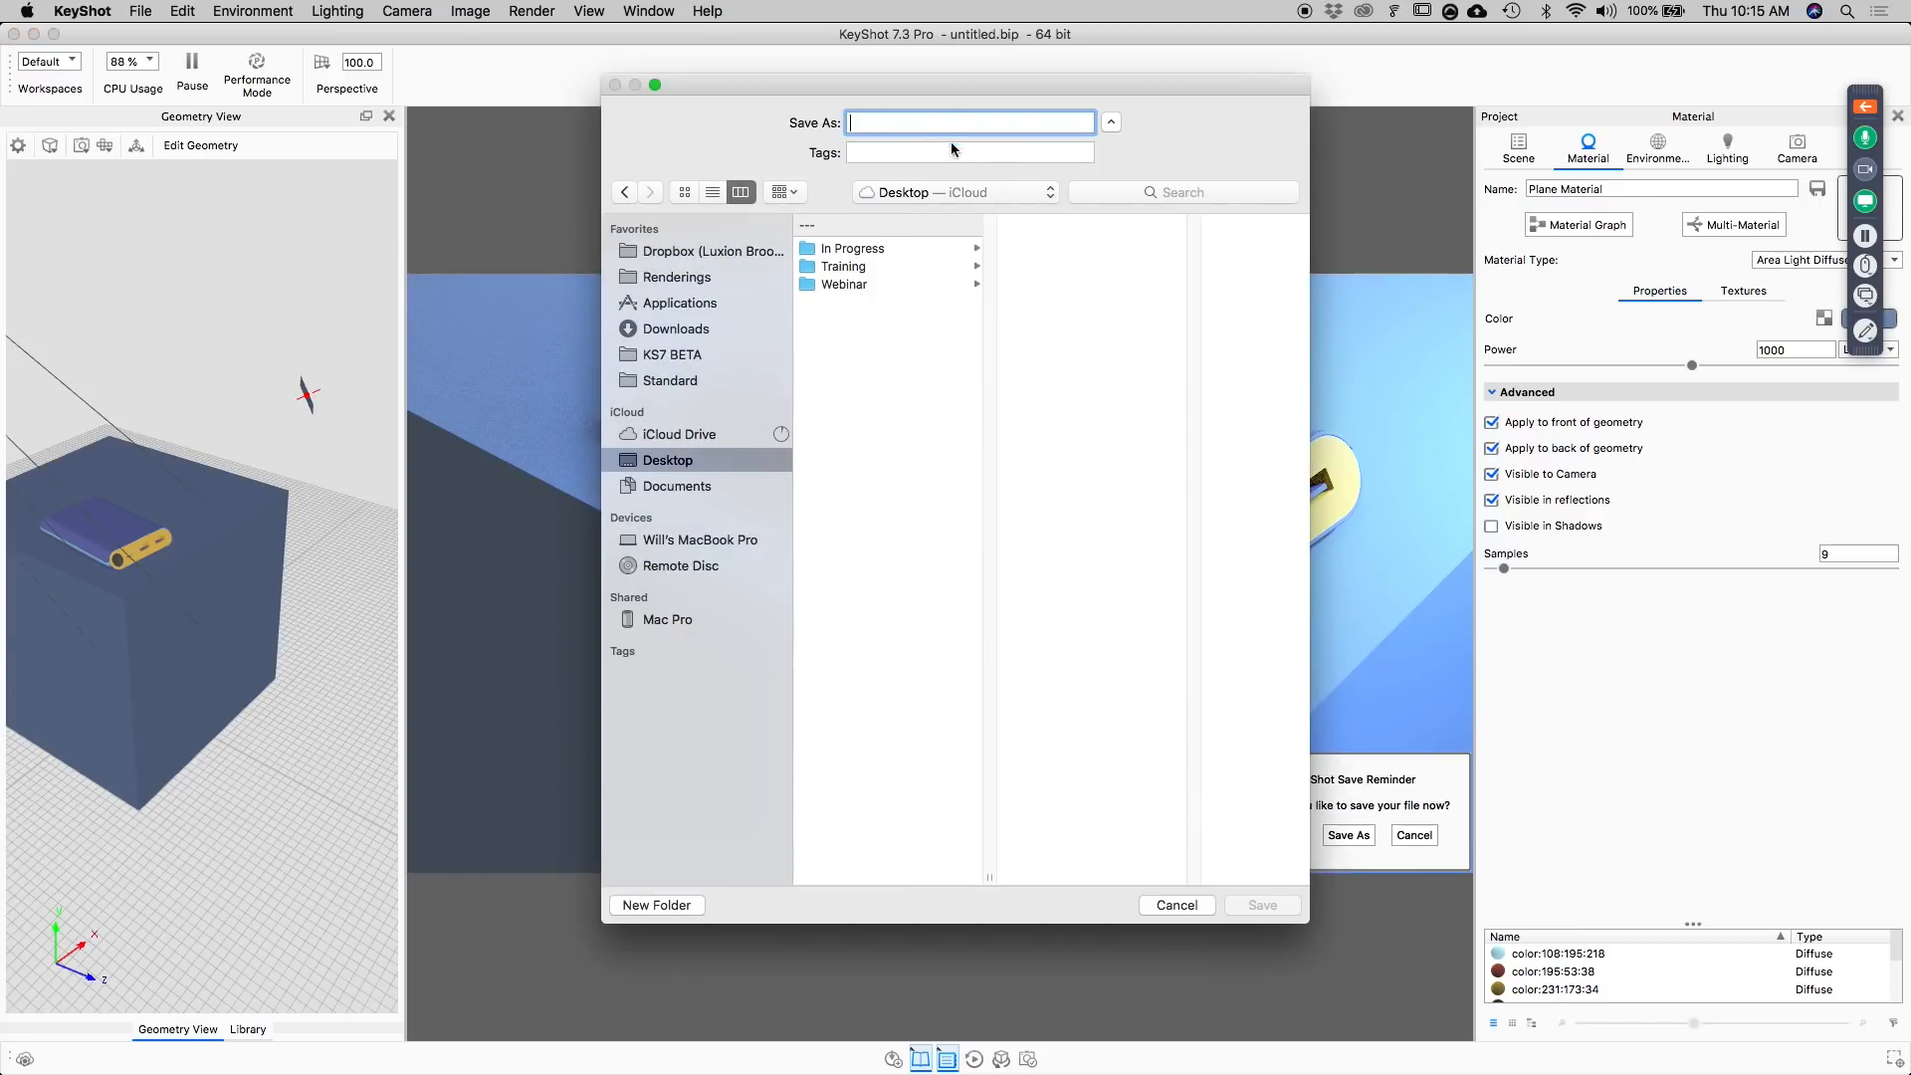
pyautogui.write('t')
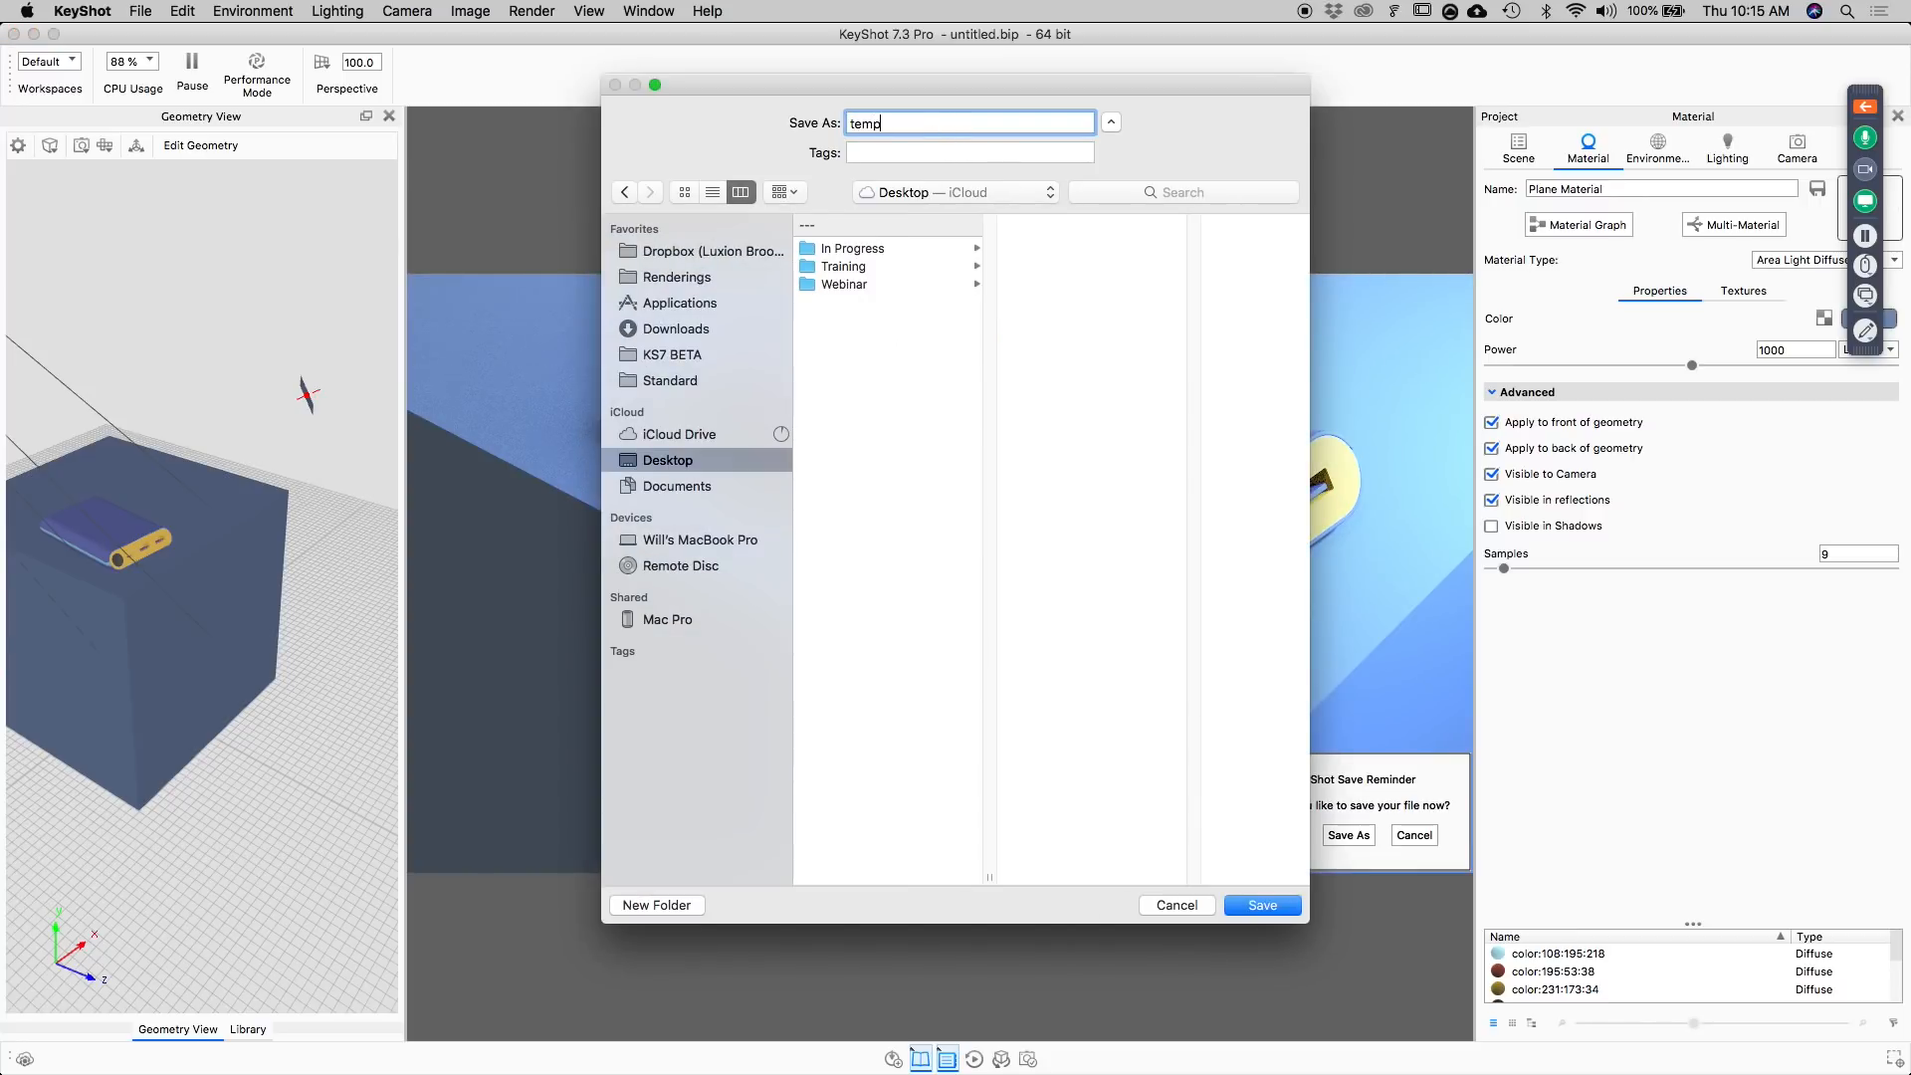
pyautogui.write('emp')
pyautogui.press('Return')
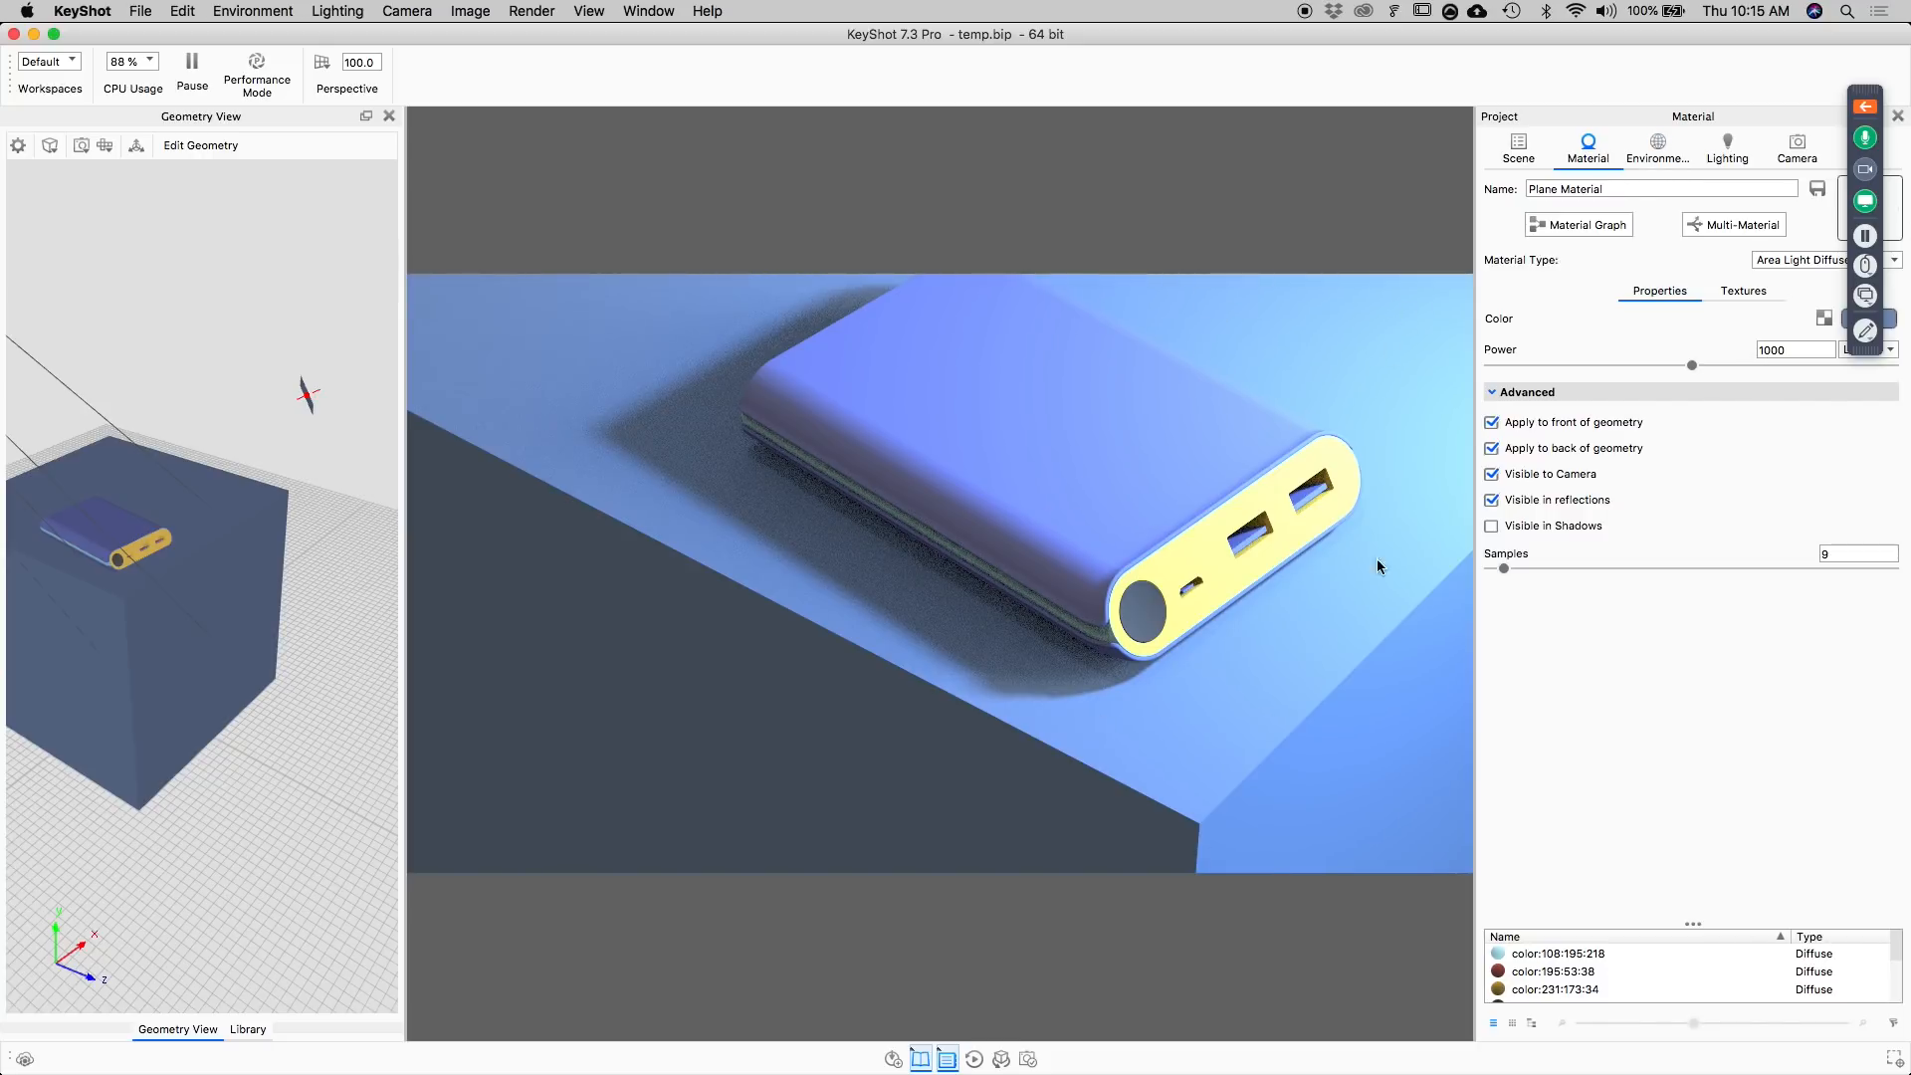
# Dim the Aversis_Bathroom_3k.hdz environment to a brightness of about 0.15.
pyautogui.click(1657, 149)
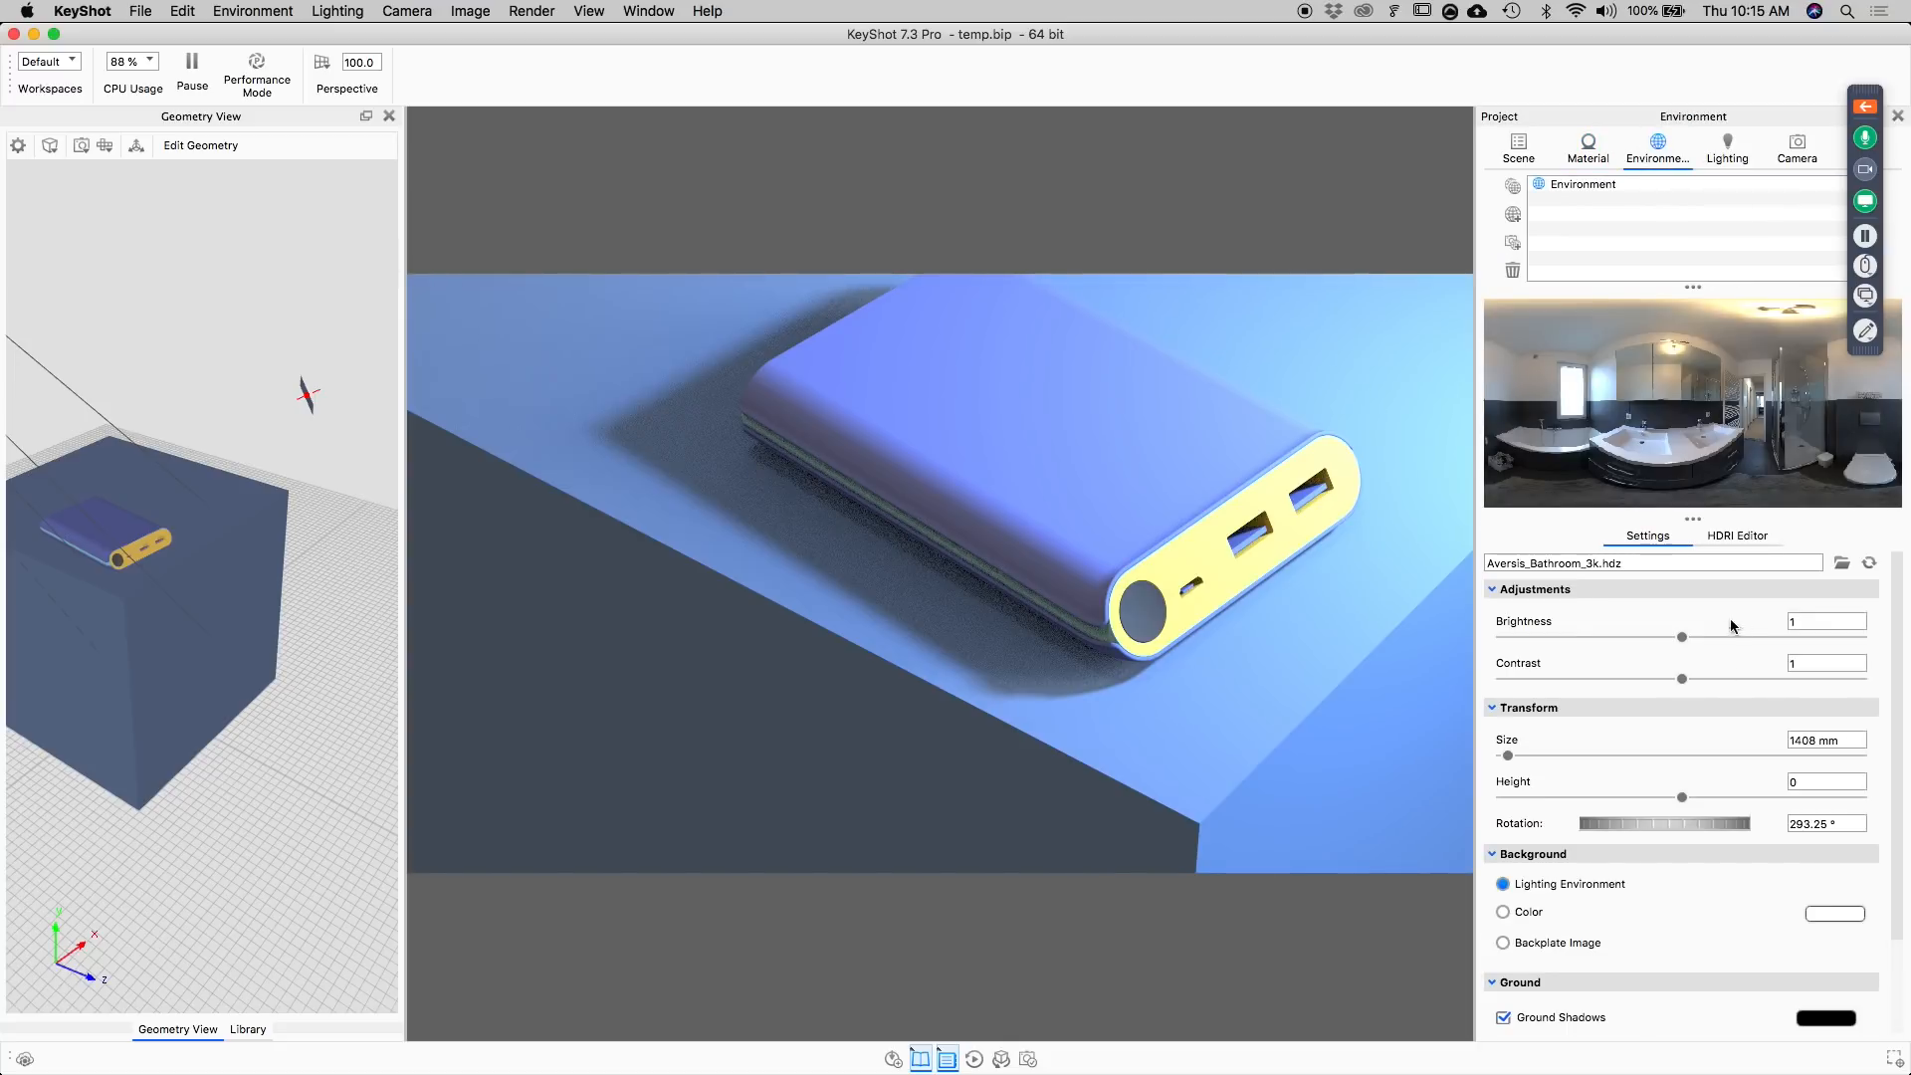
pyautogui.moveTo(1684, 642); pyautogui.dragTo(1549, 651)
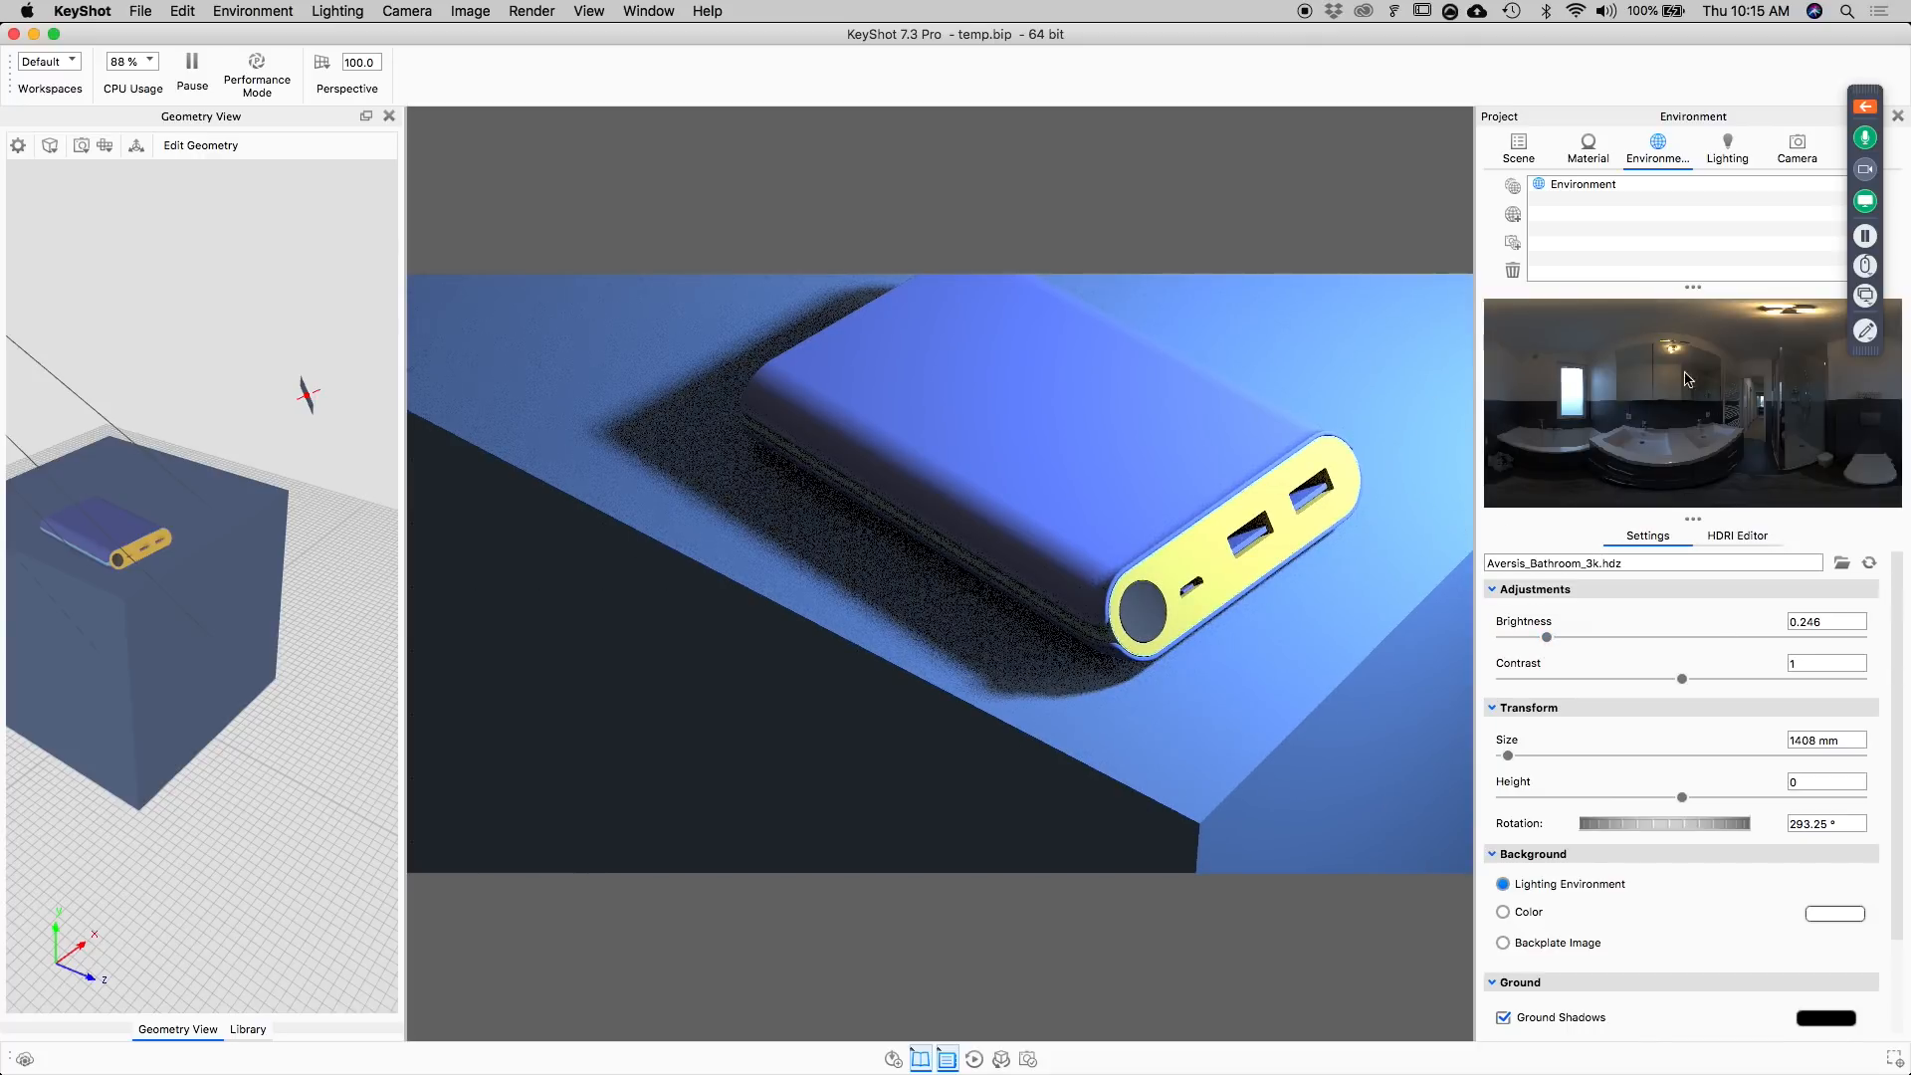
pyautogui.moveTo(1547, 638); pyautogui.dragTo(1462, 657)
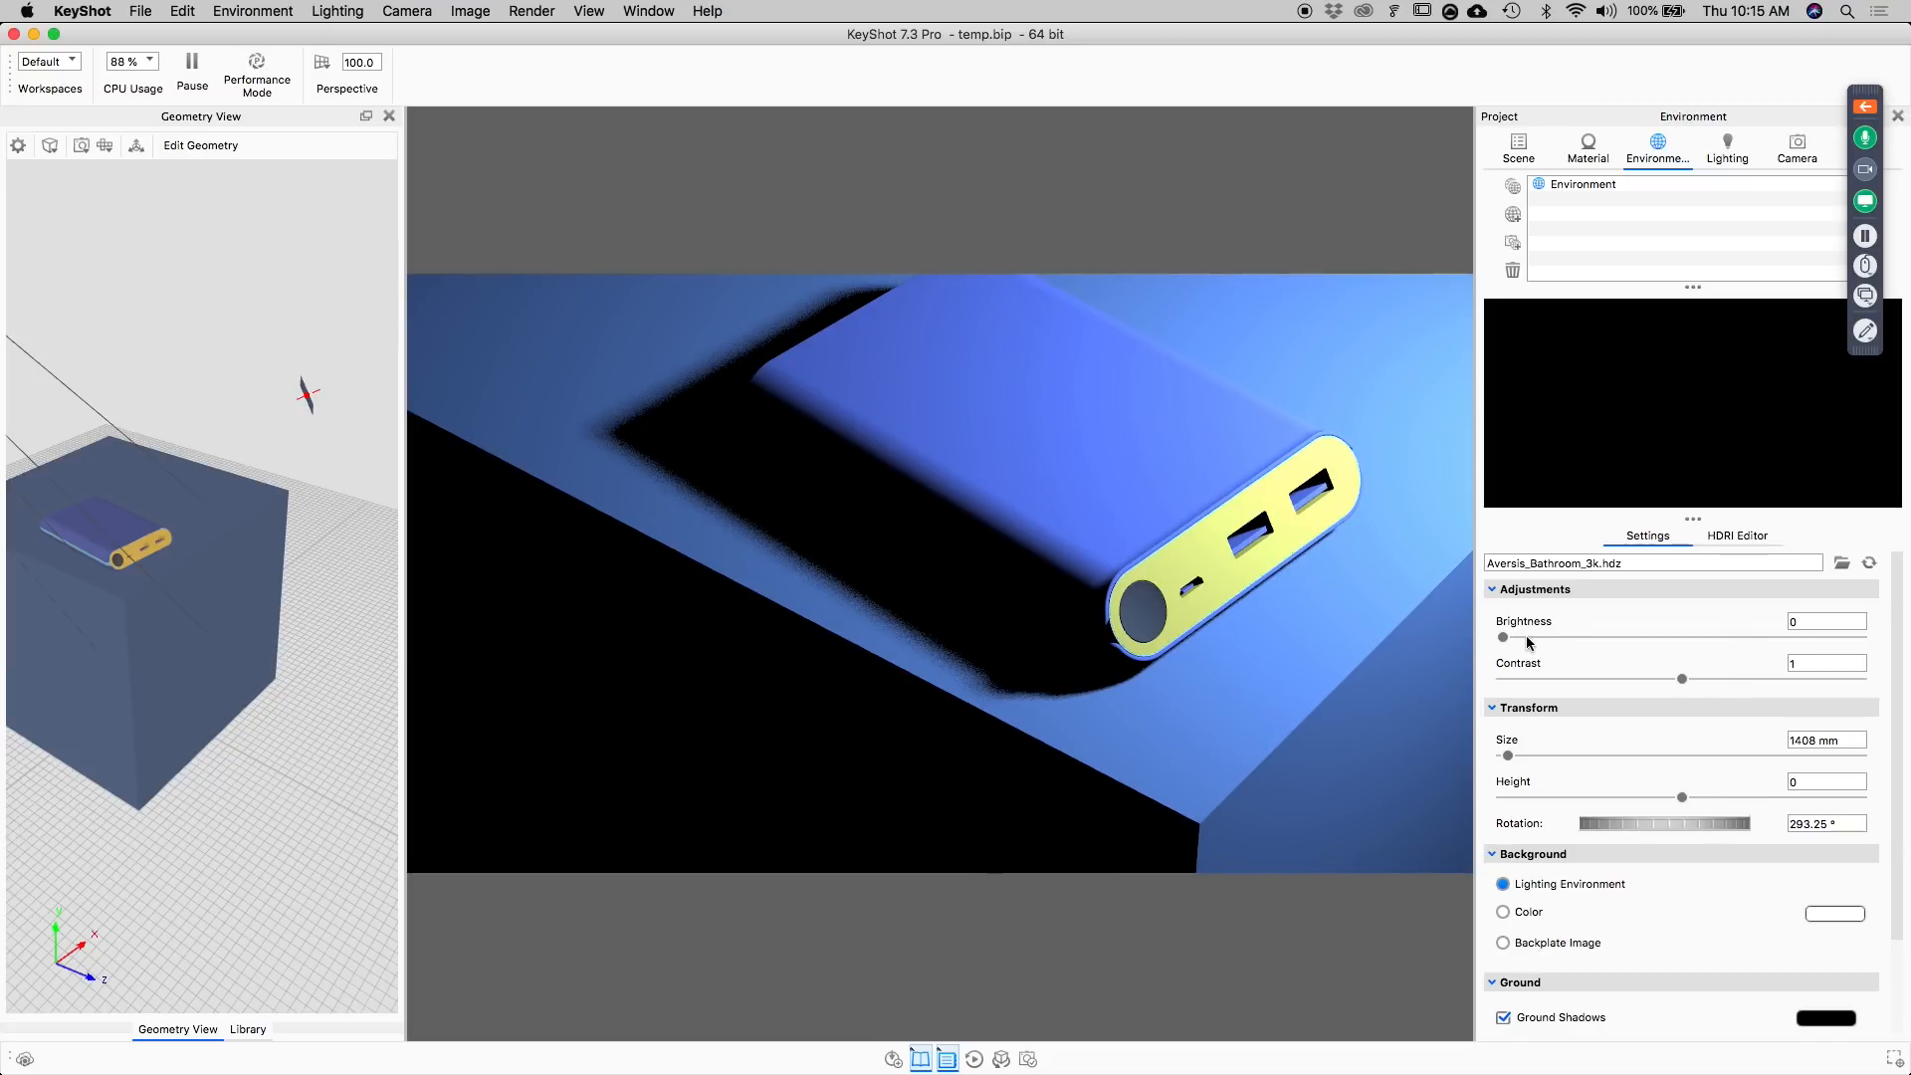
pyautogui.moveTo(1503, 637); pyautogui.dragTo(1532, 645)
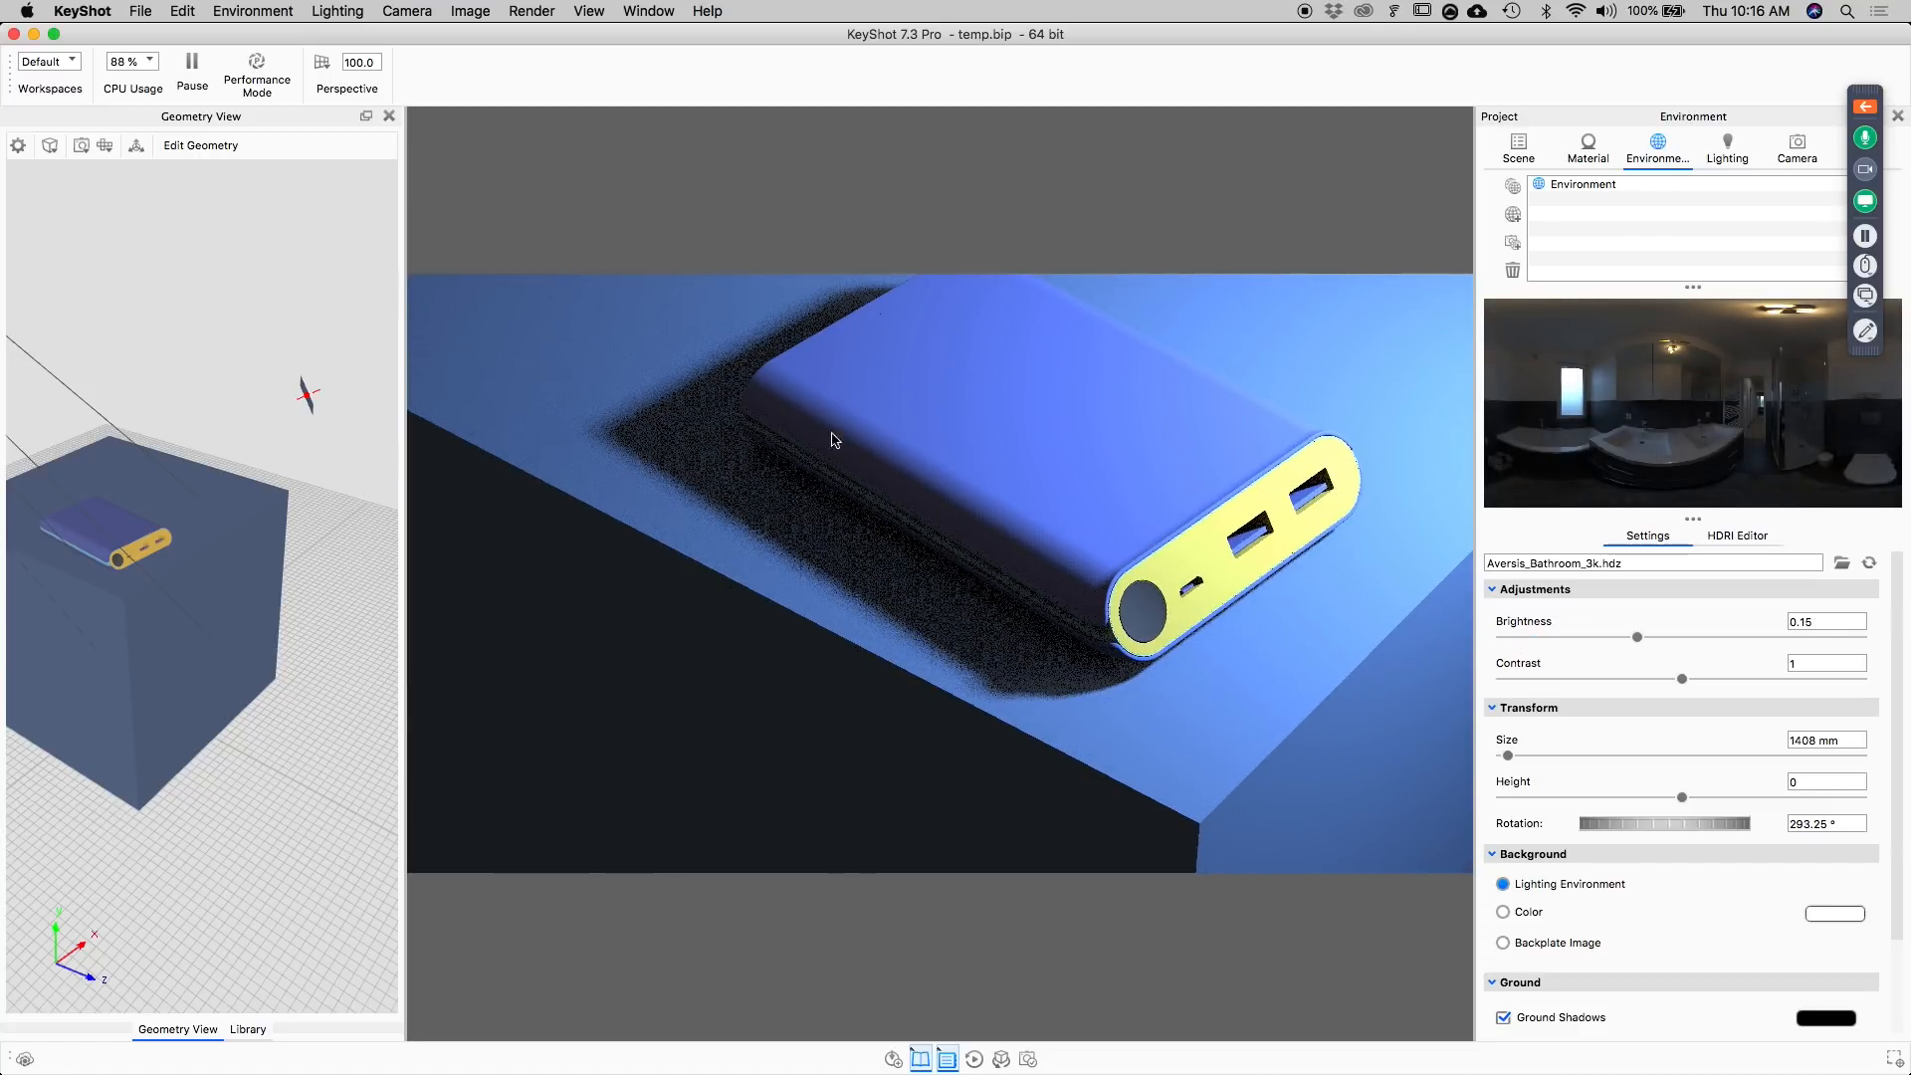
pyautogui.moveTo(1640, 638); pyautogui.dragTo(1624, 640)
# Switch to the slide presentation and advance from the Light slide to the Materials slide.
pyautogui.press('super+Tab')
pyautogui.click(749, 533)
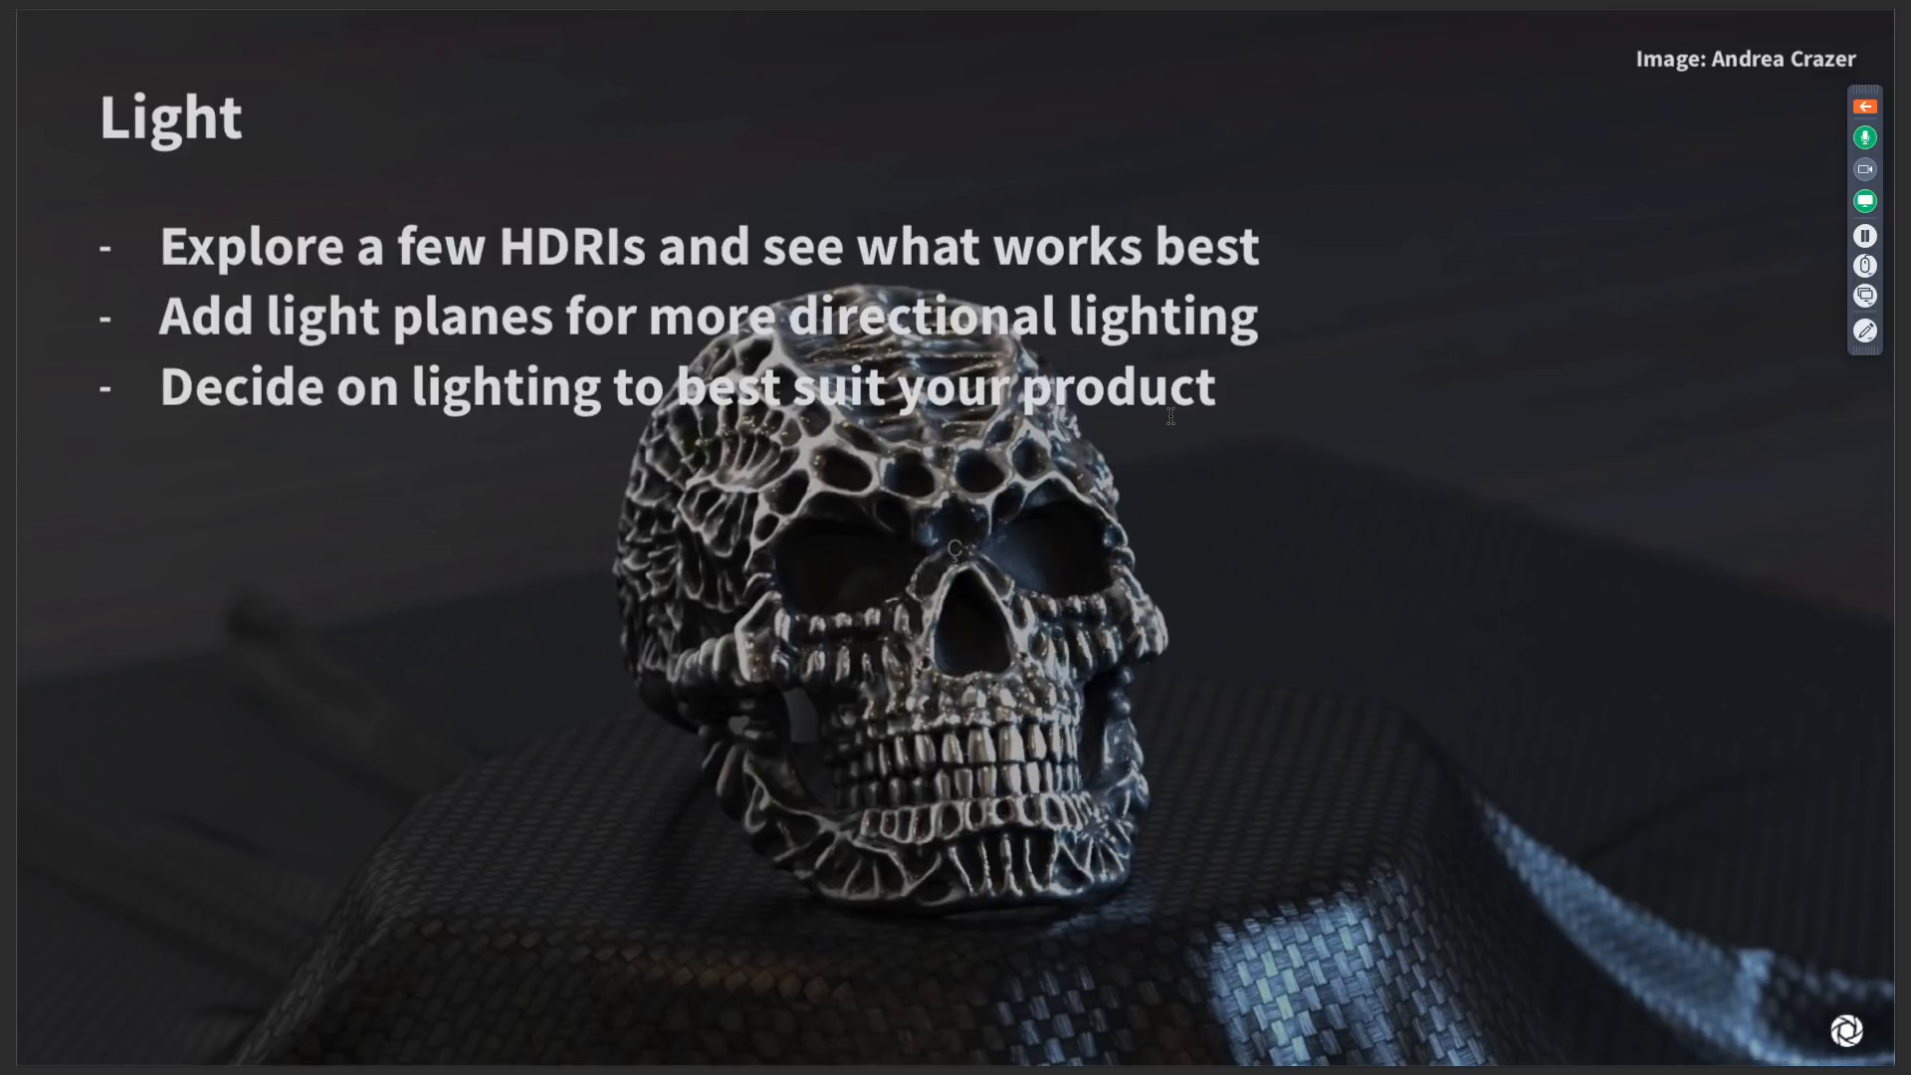
pyautogui.press('Right')
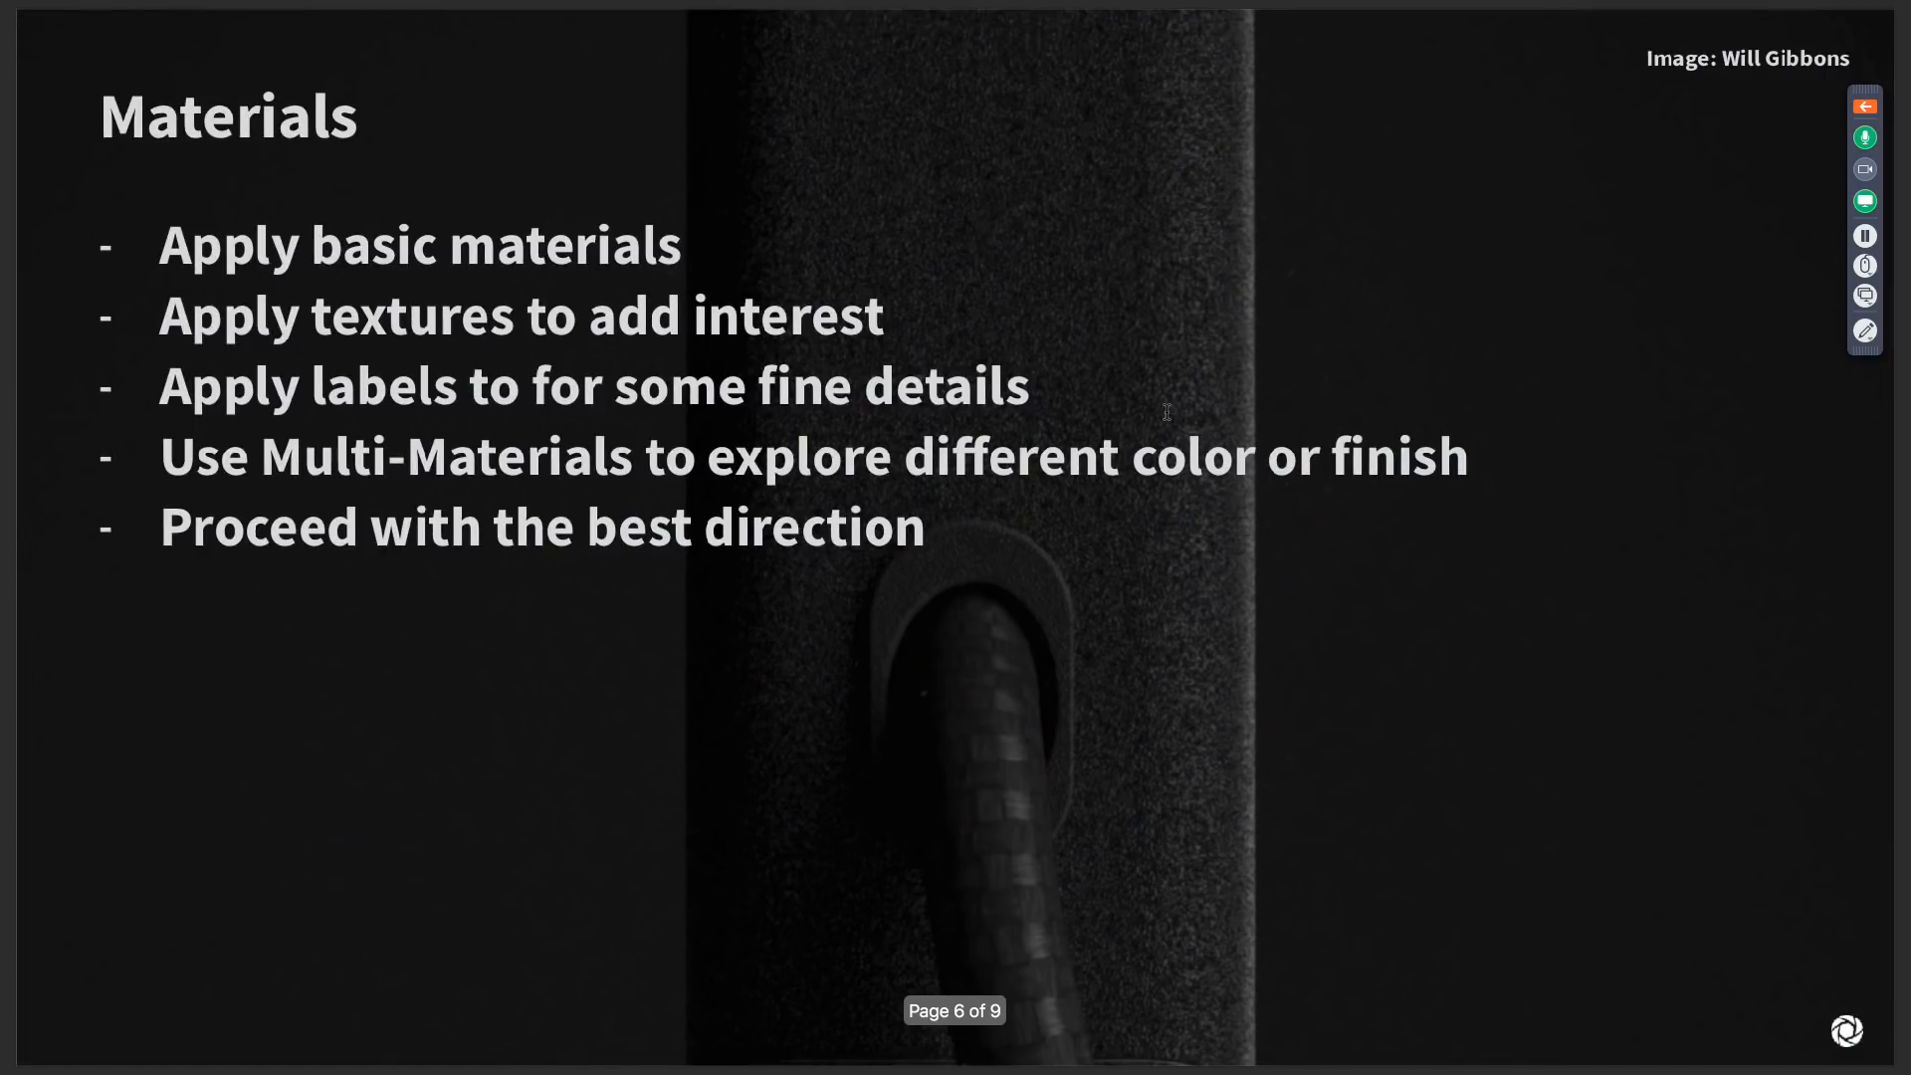
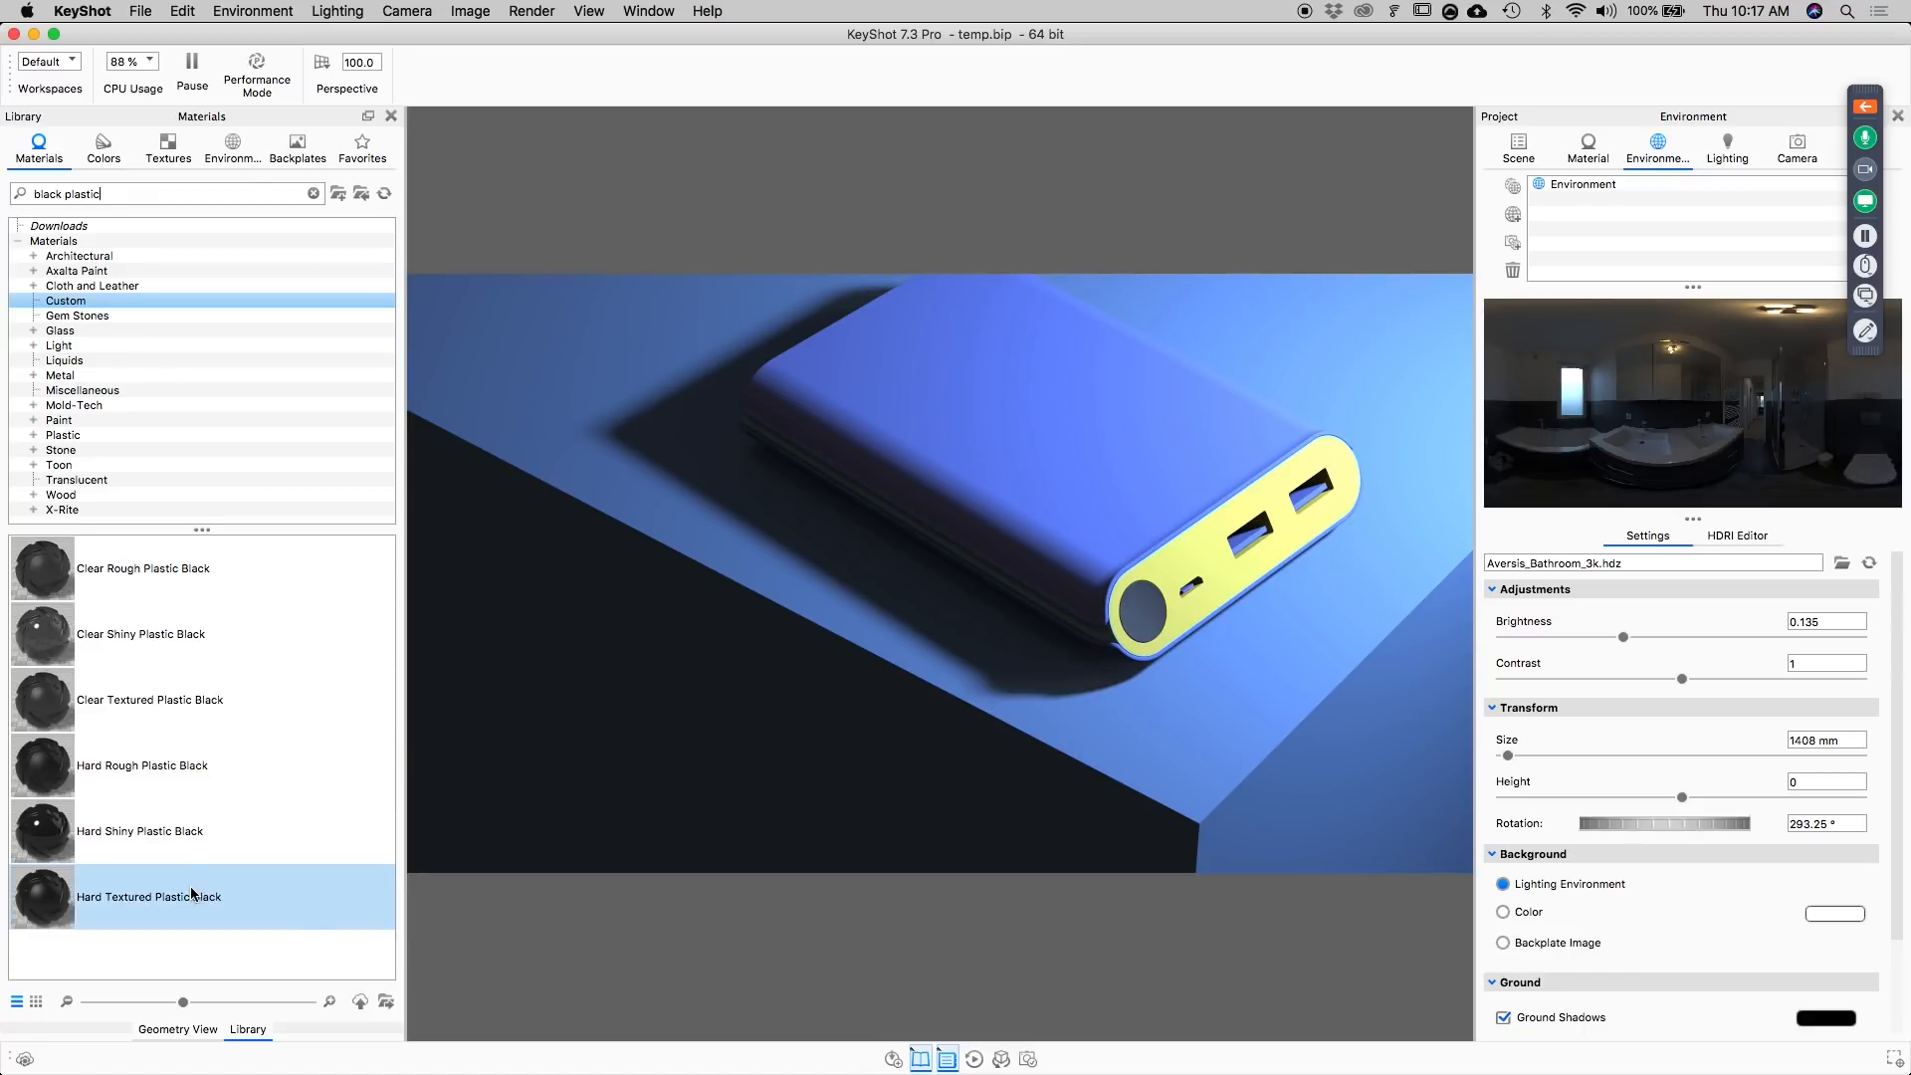
# Apply Hard Textured Plastic Black to the power bank's body and Hard Shiny Plastic Black to its yellow end face and surrounding rim.
pyautogui.moveTo(185, 901); pyautogui.dragTo(1053, 399)
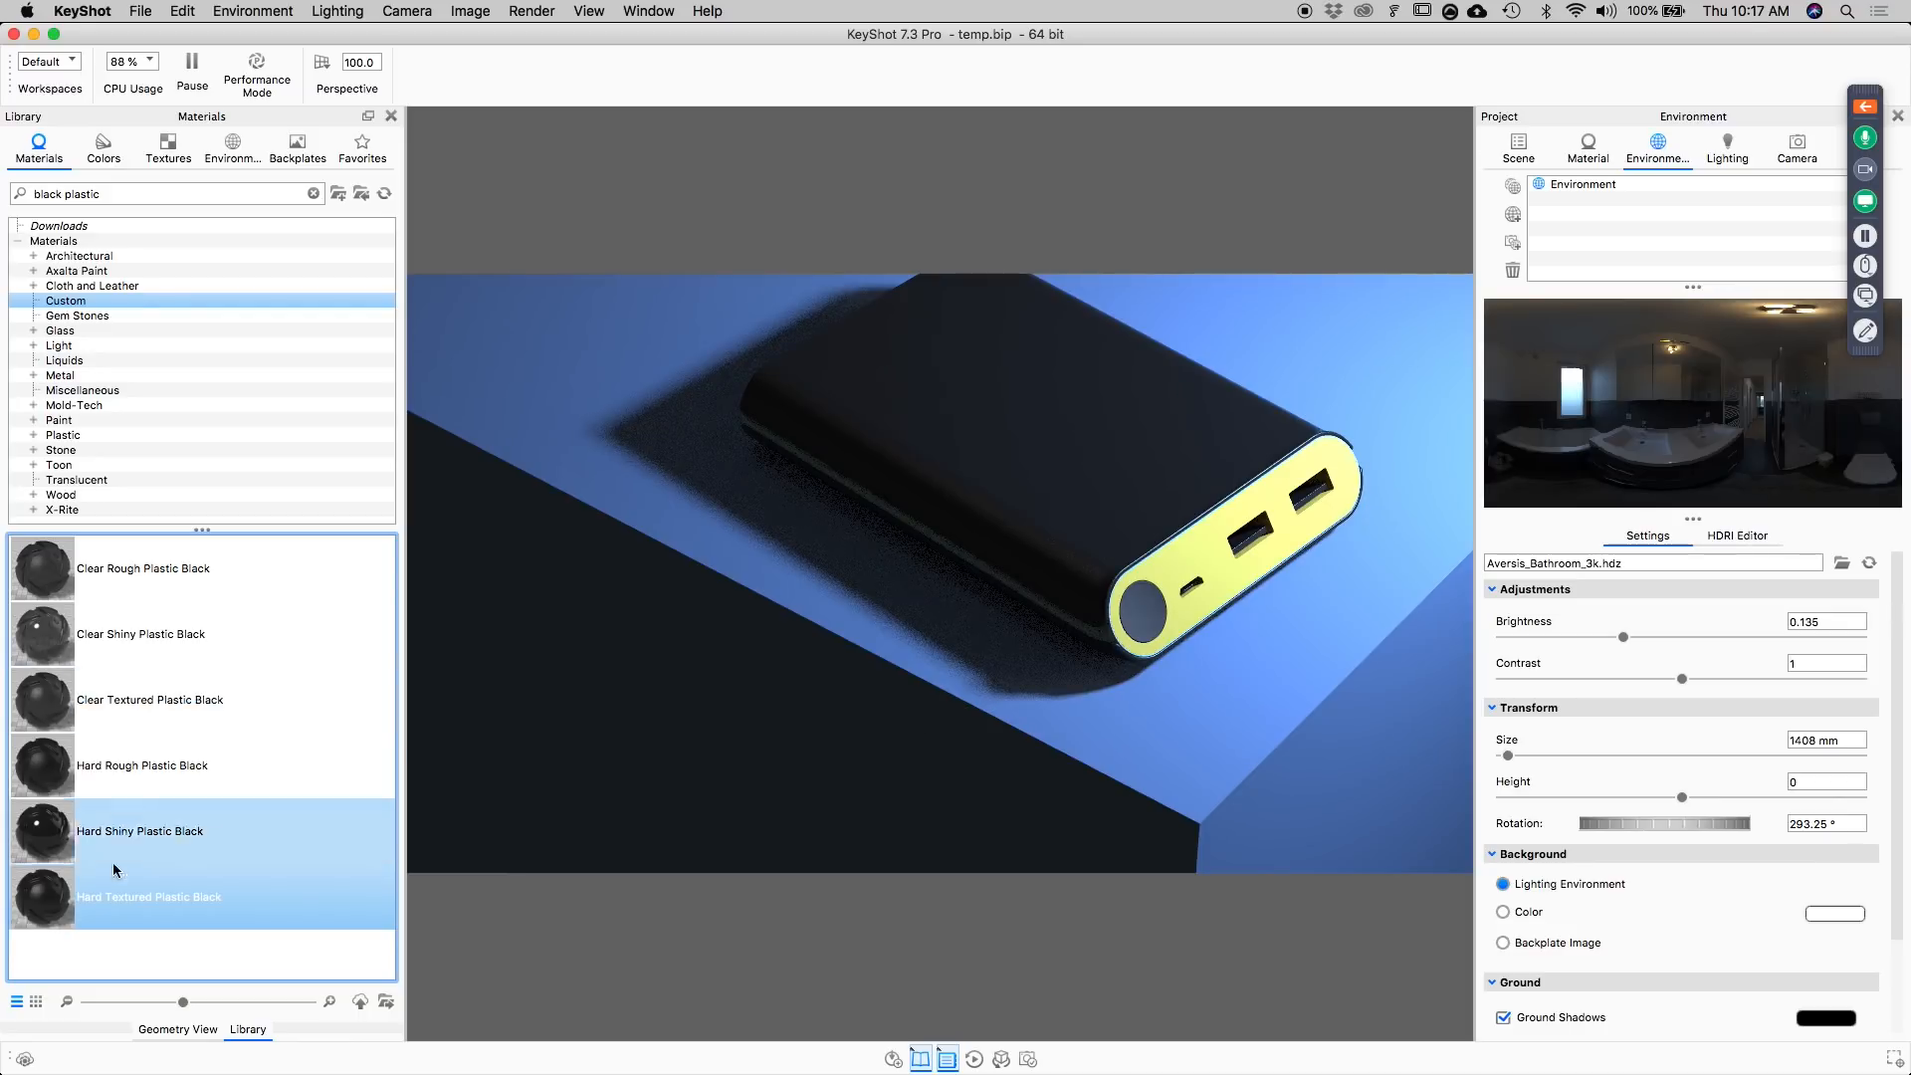
pyautogui.moveTo(121, 840); pyautogui.dragTo(1187, 580)
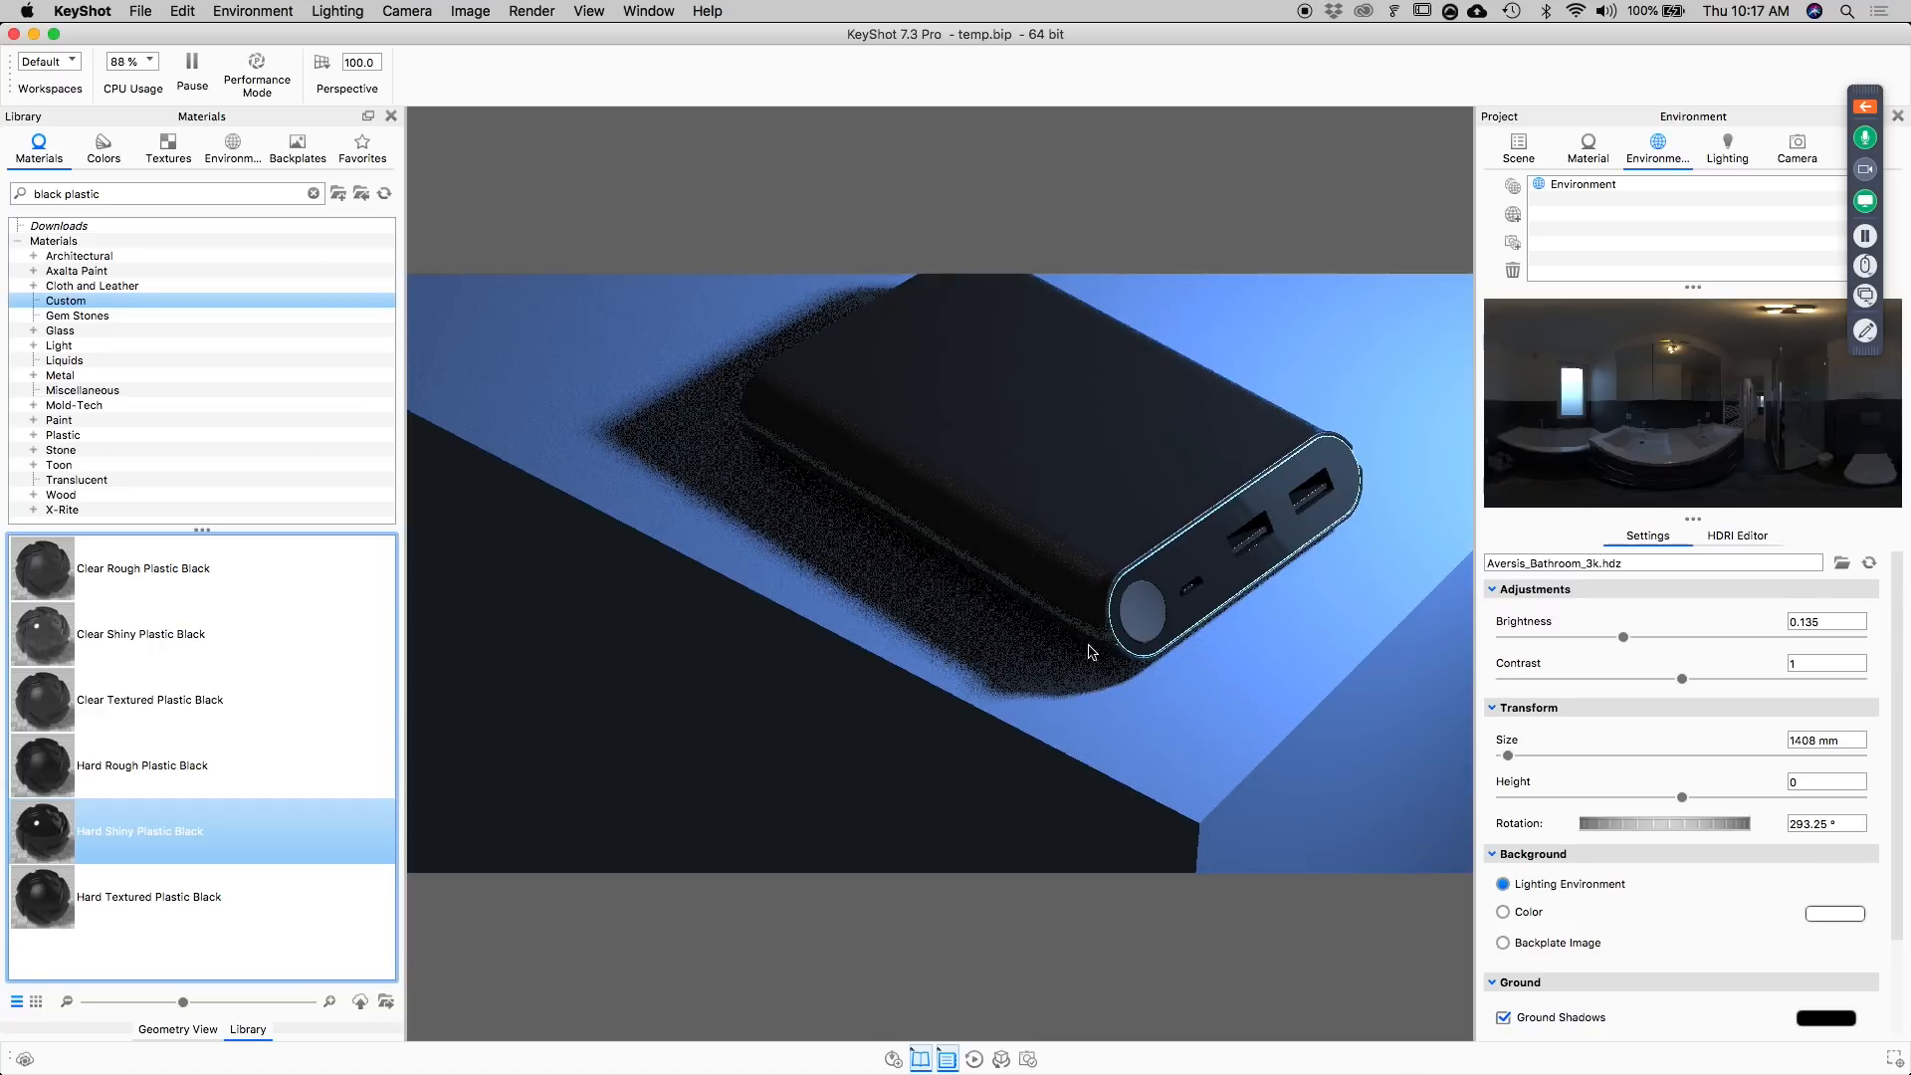
pyautogui.moveTo(100, 841); pyautogui.dragTo(1092, 686)
# Change the Cube Material's diffuse color to a dark neutral gray with hue 0°, saturation 0% and value 15%.
pyautogui.doubleClick(1235, 679)
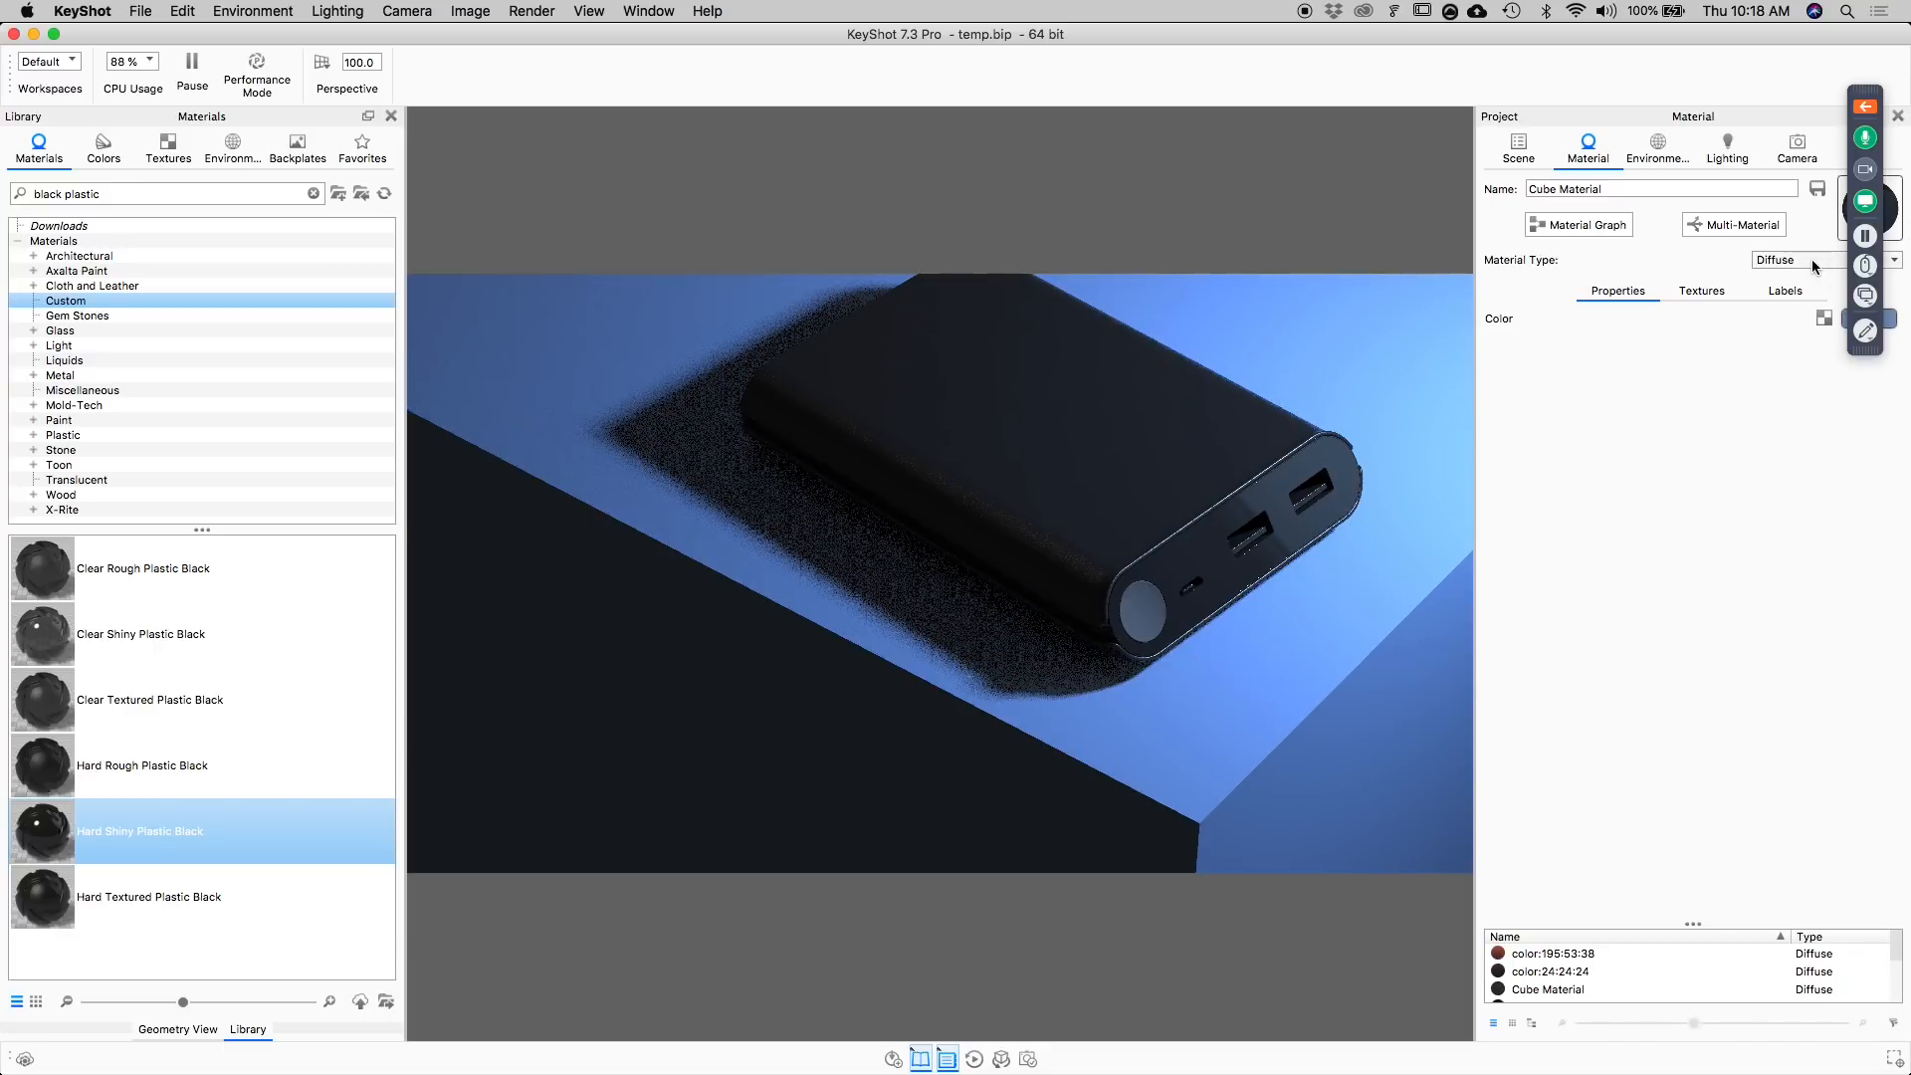
pyautogui.click(1812, 258)
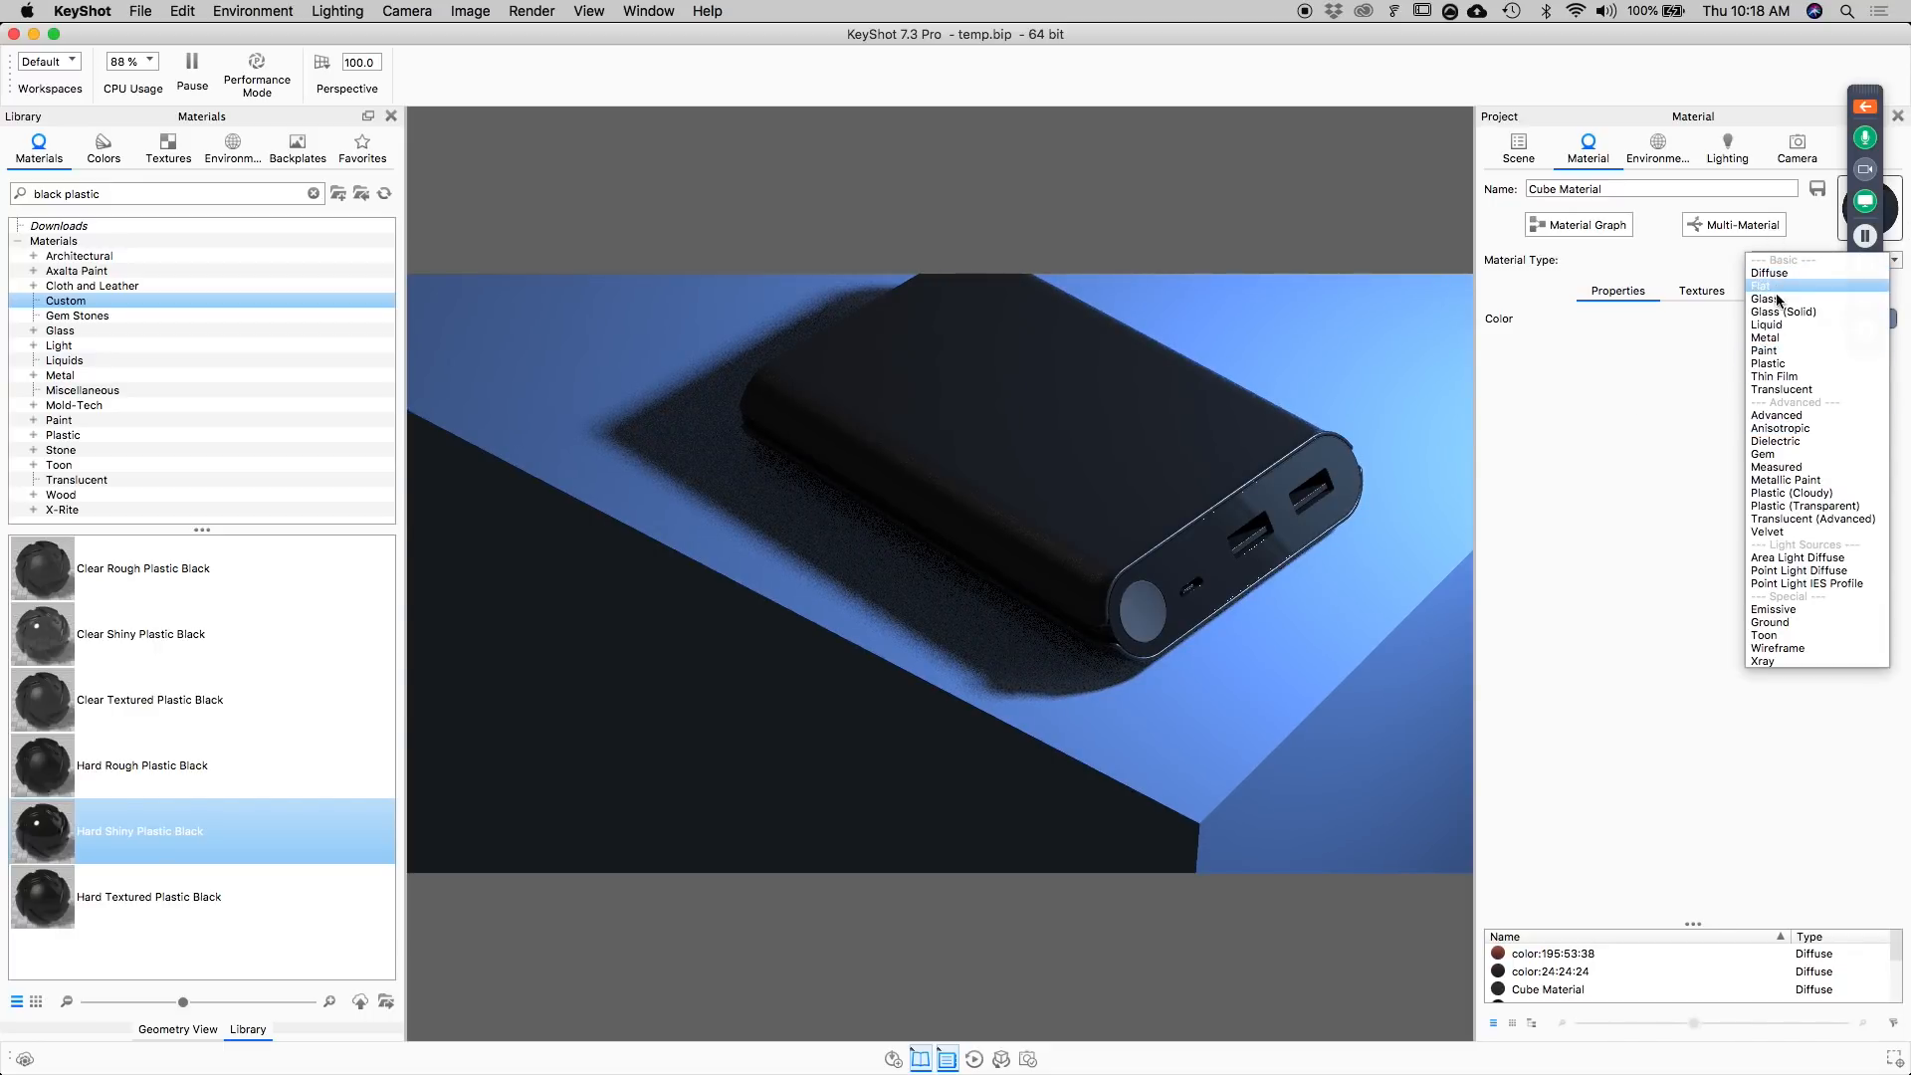
pyautogui.click(1732, 398)
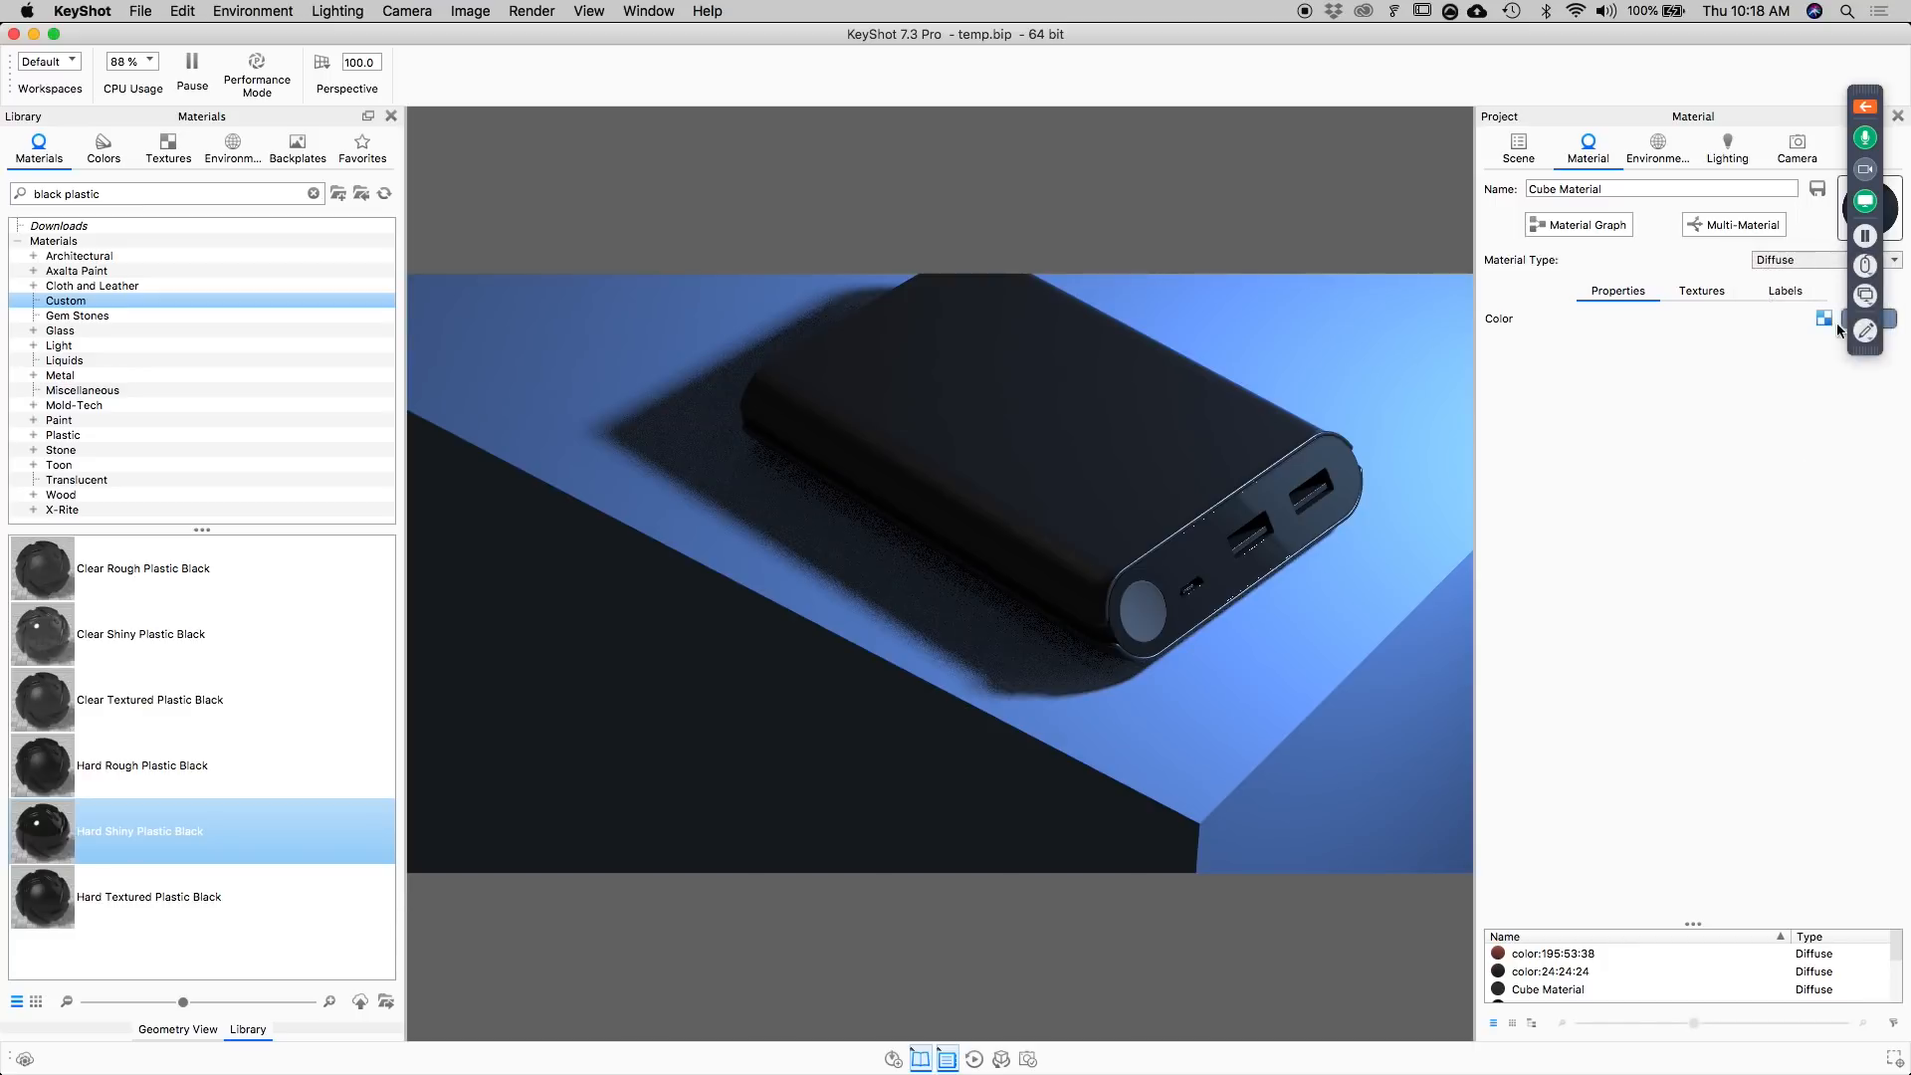
pyautogui.click(1889, 318)
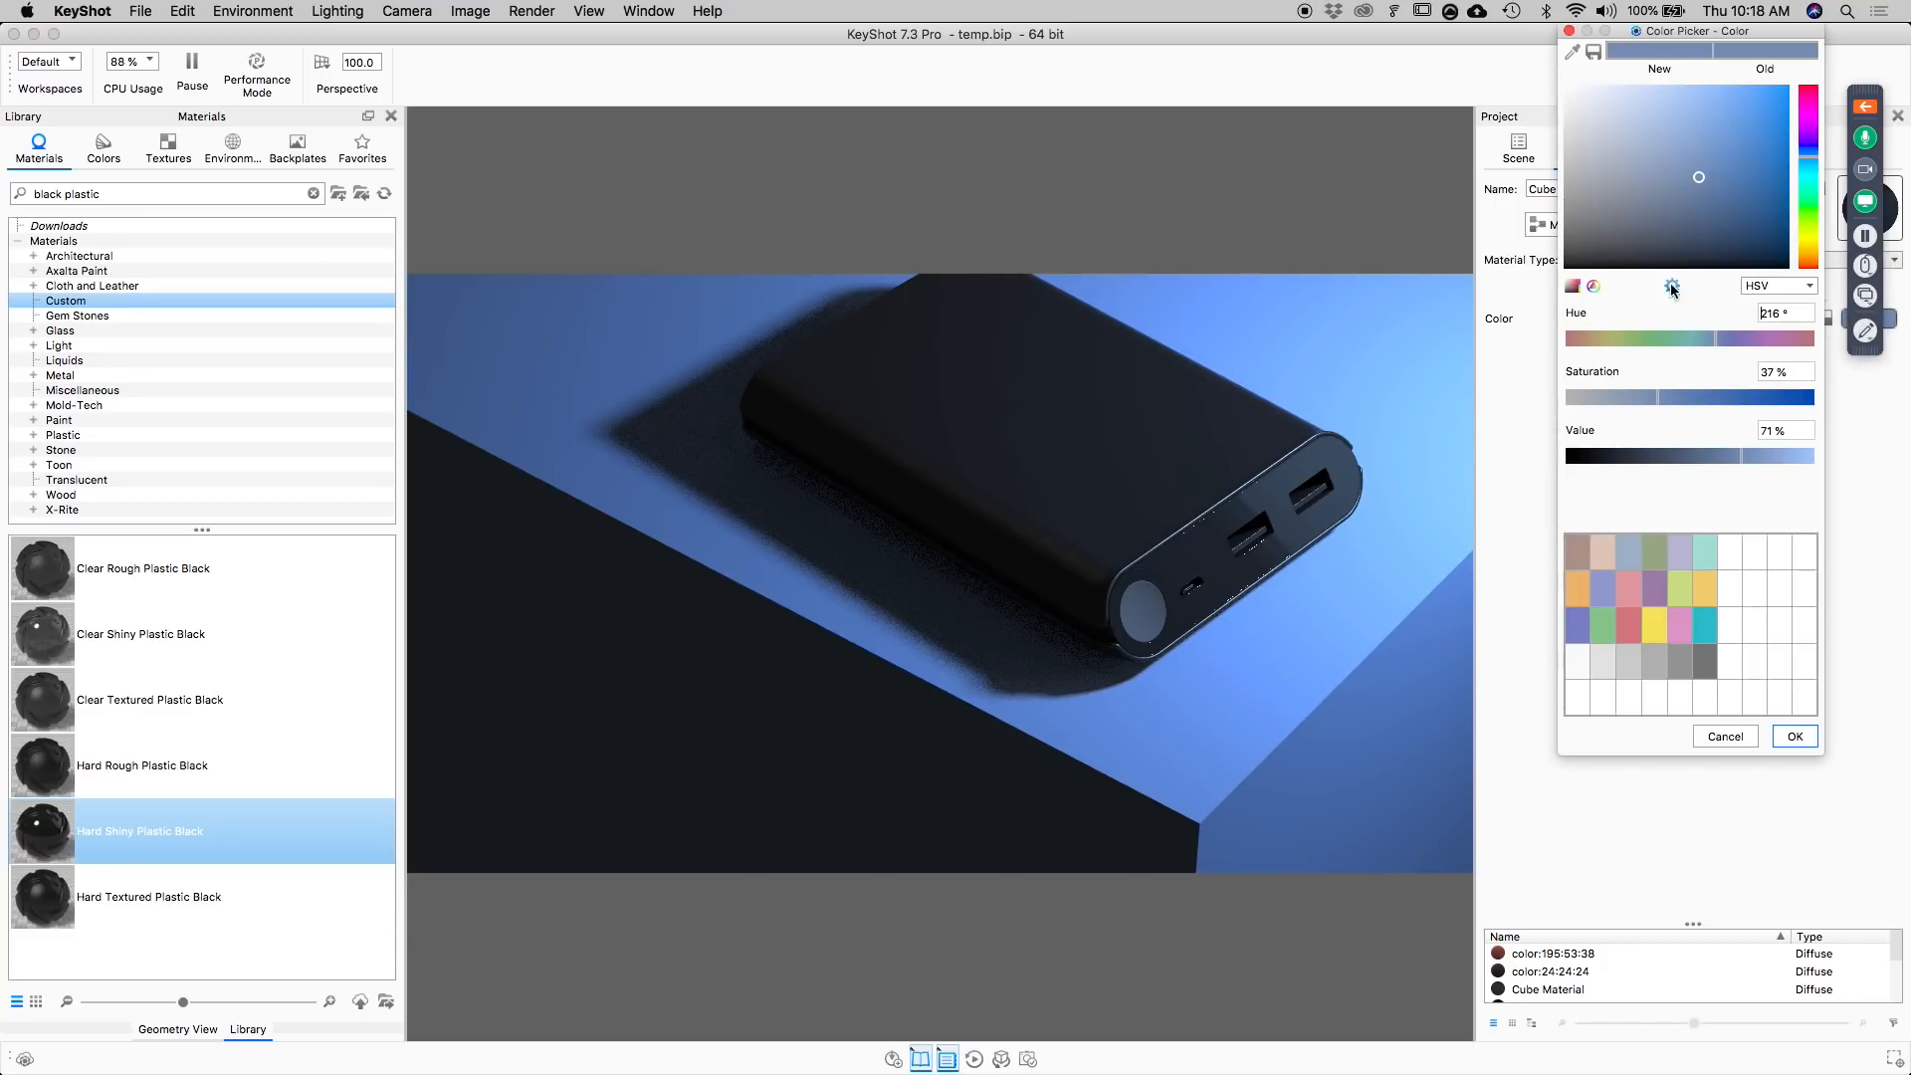
pyautogui.moveTo(1582, 209); pyautogui.dragTo(1471, 408)
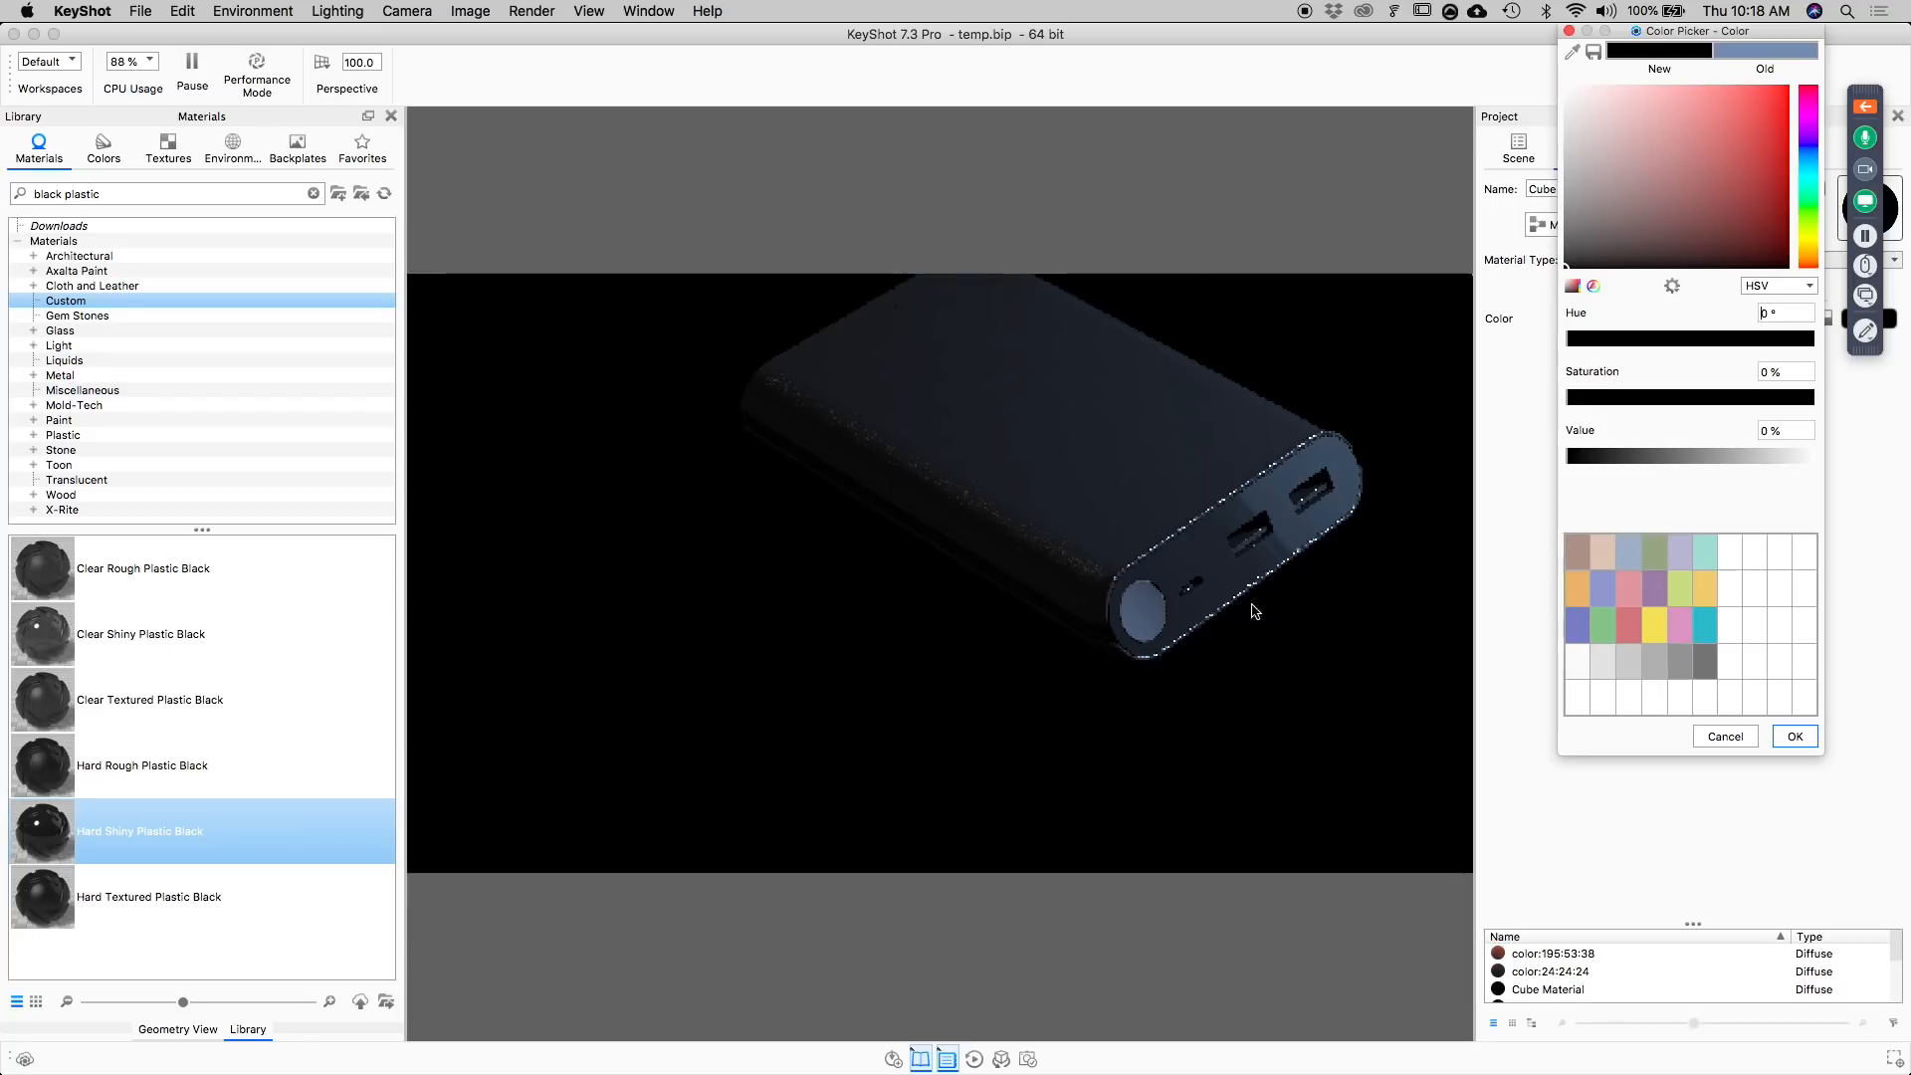
pyautogui.moveTo(1793, 435); pyautogui.dragTo(1635, 442)
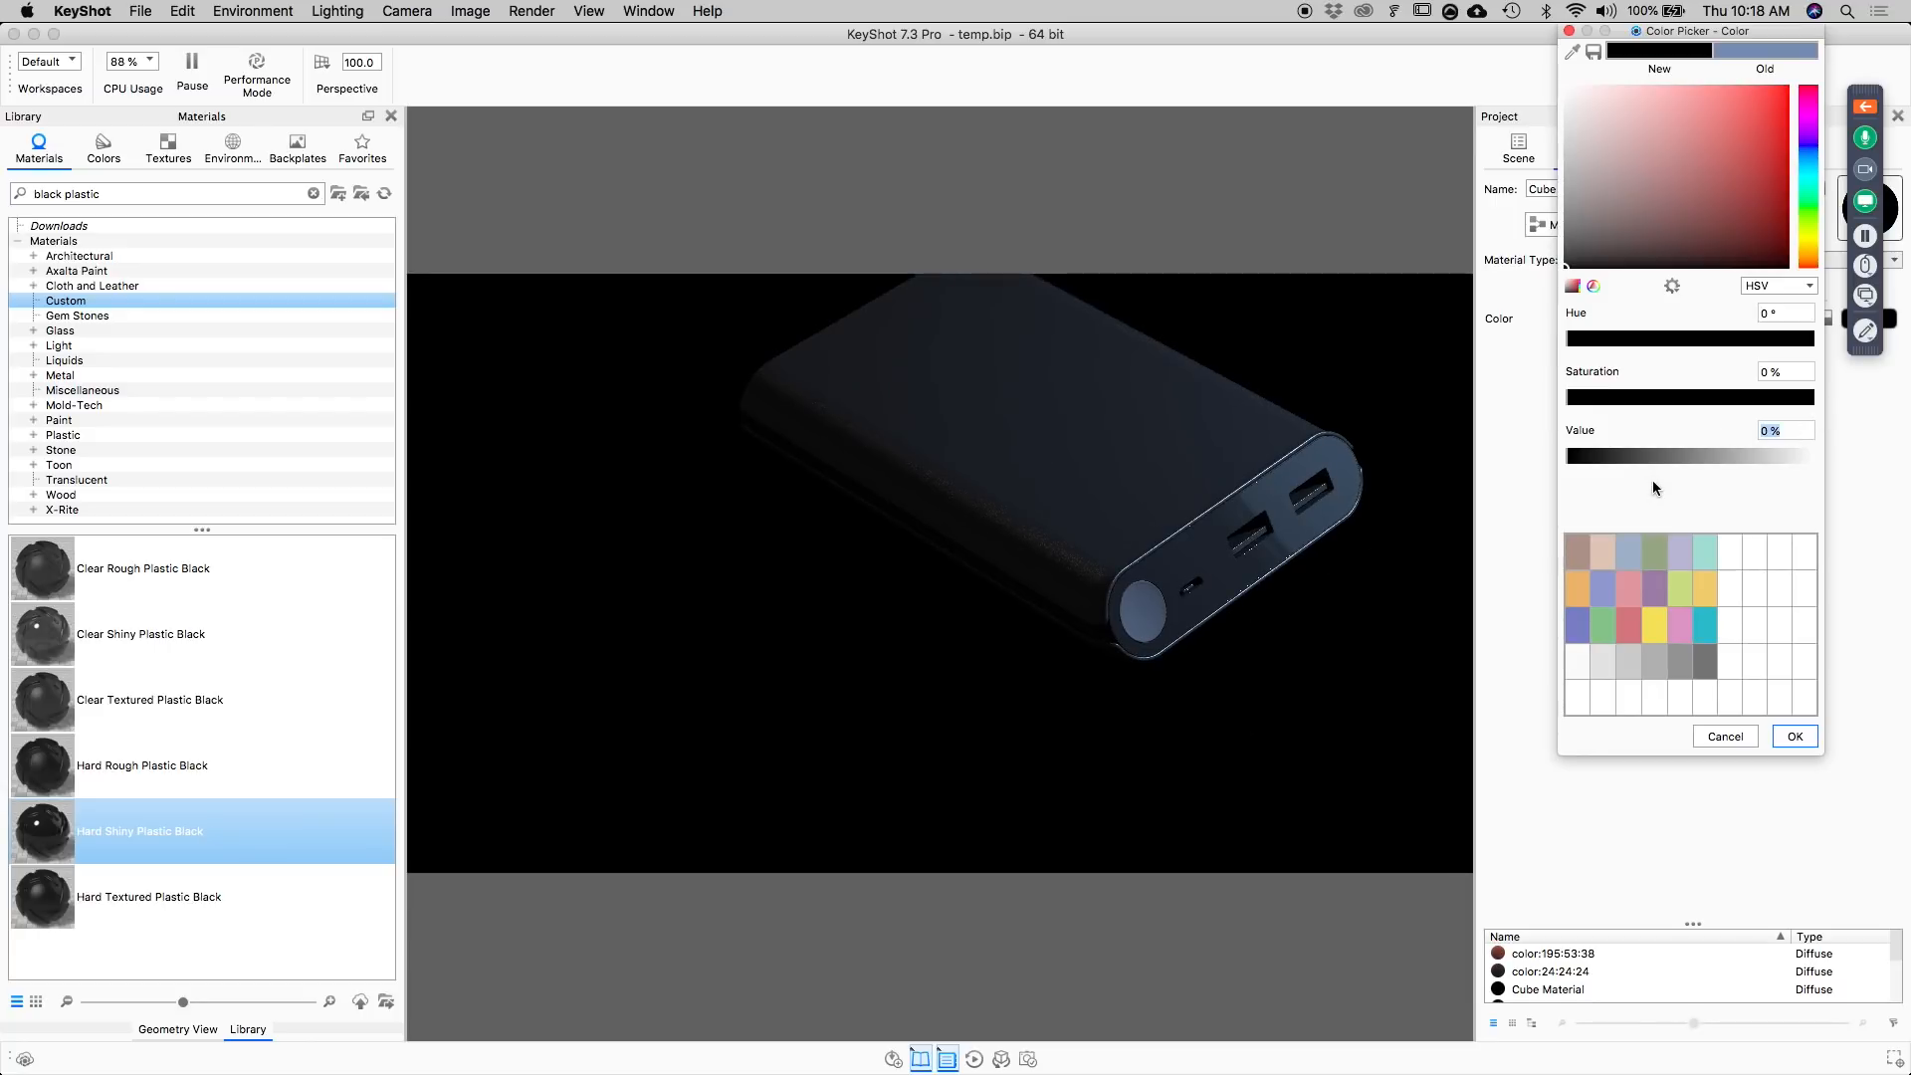
pyautogui.write('10')
pyautogui.press('Return')
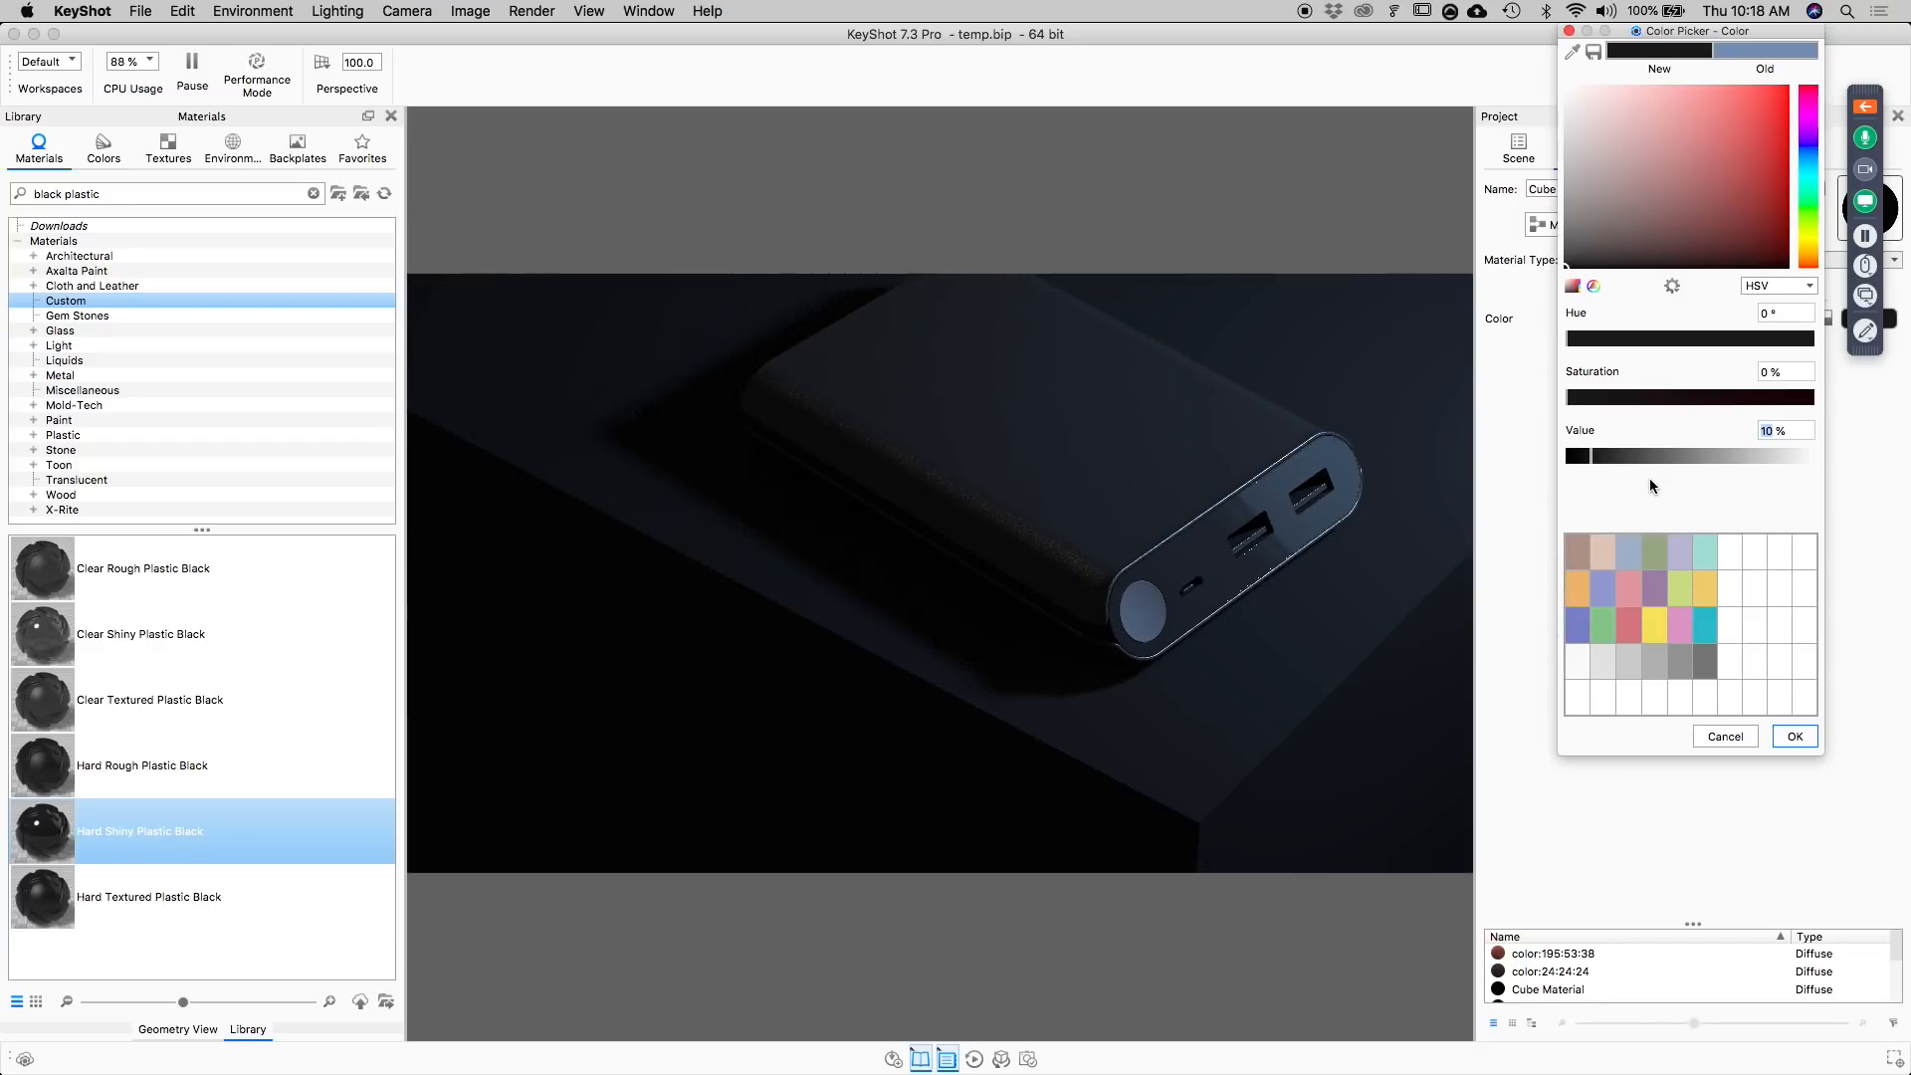
pyautogui.write('15')
pyautogui.press('Return')
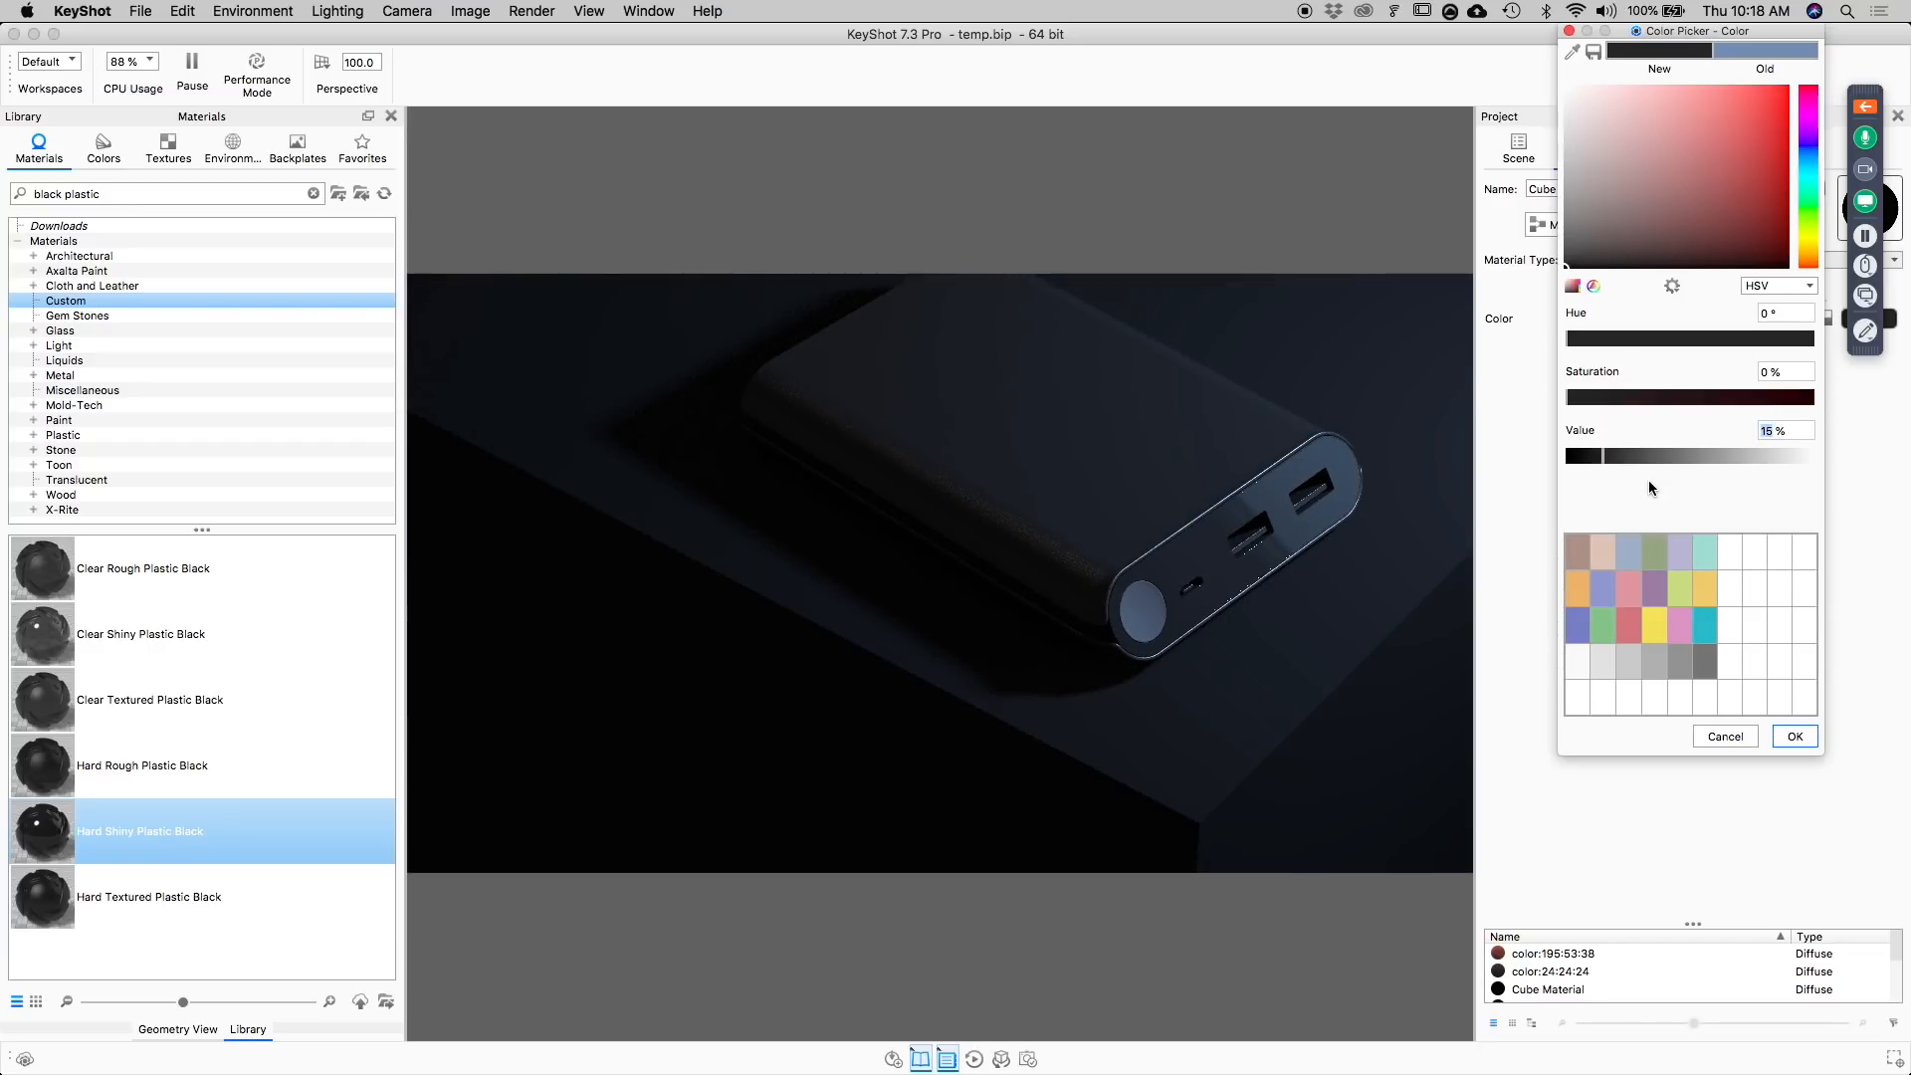
pyautogui.click(1793, 737)
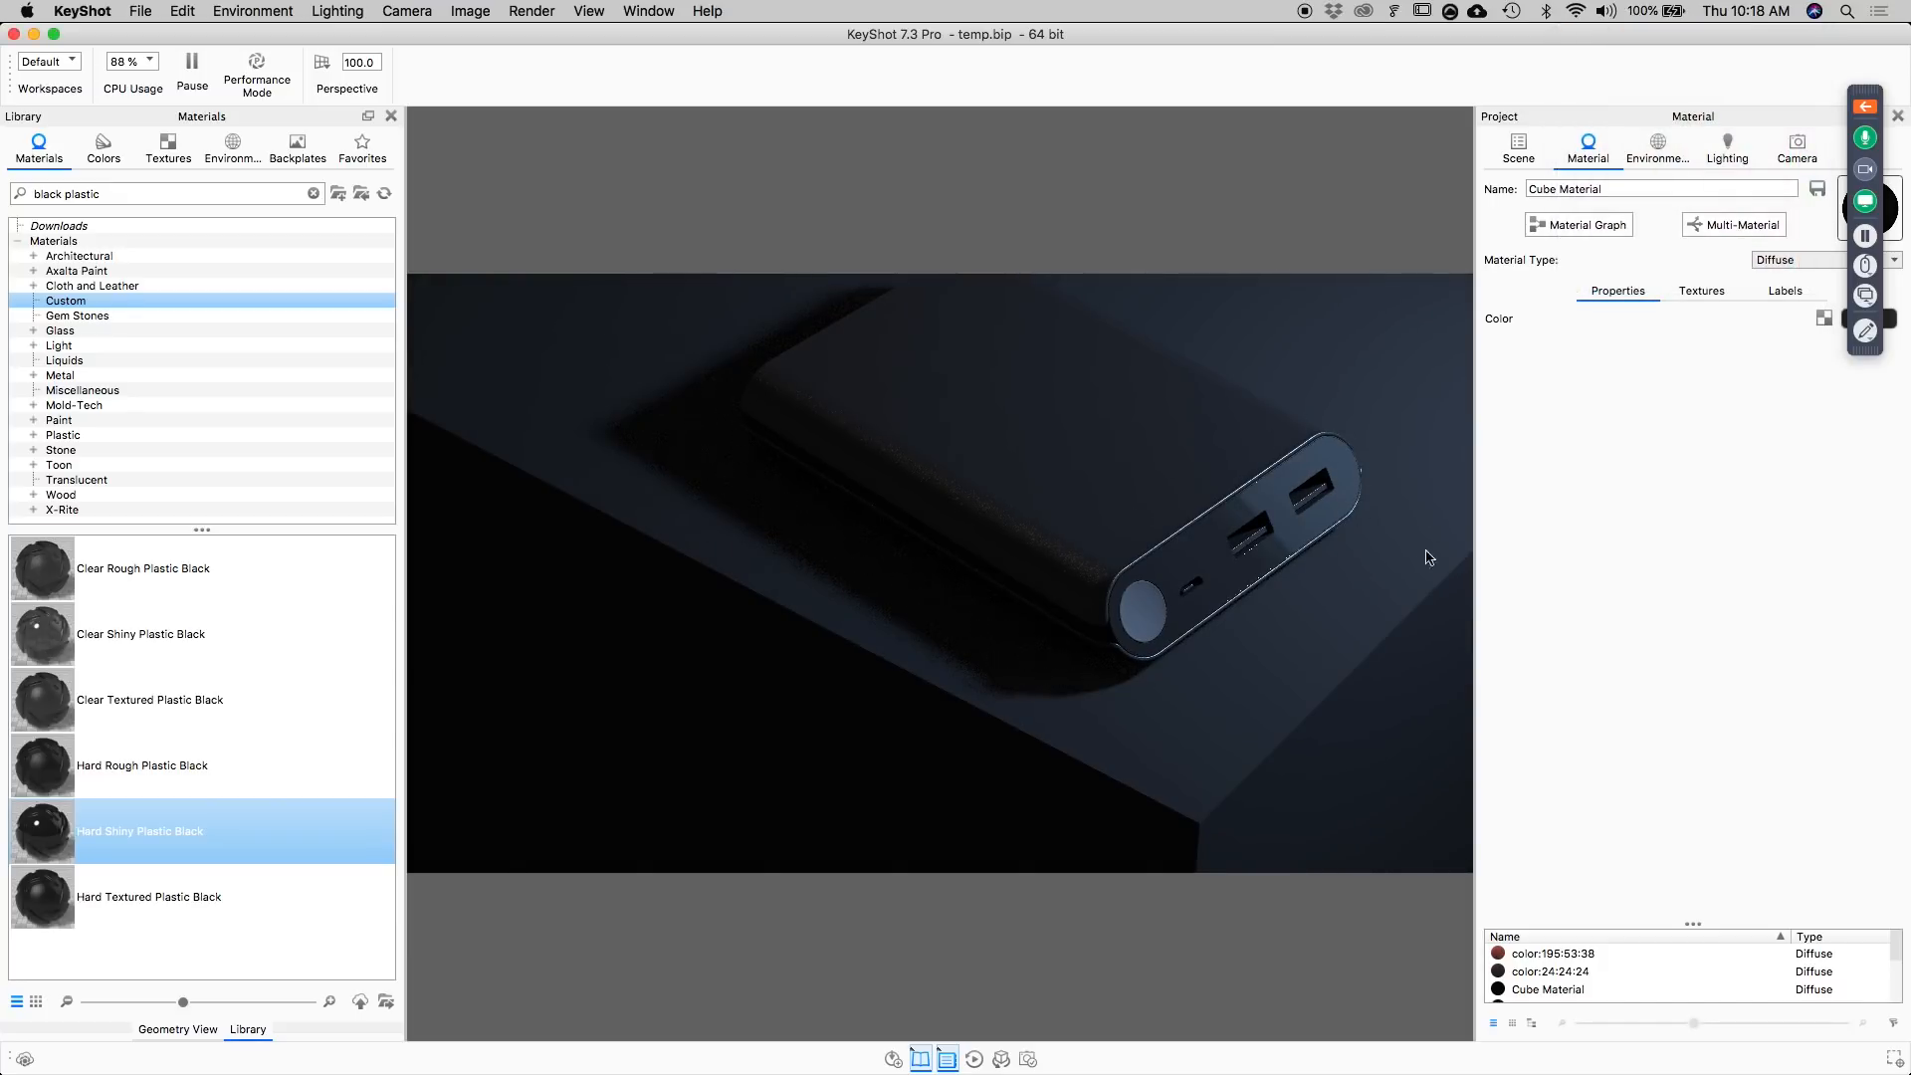
# Change the area light plane's color to a neutral white with a Kelvin temperature of 6502.
pyautogui.click(1658, 152)
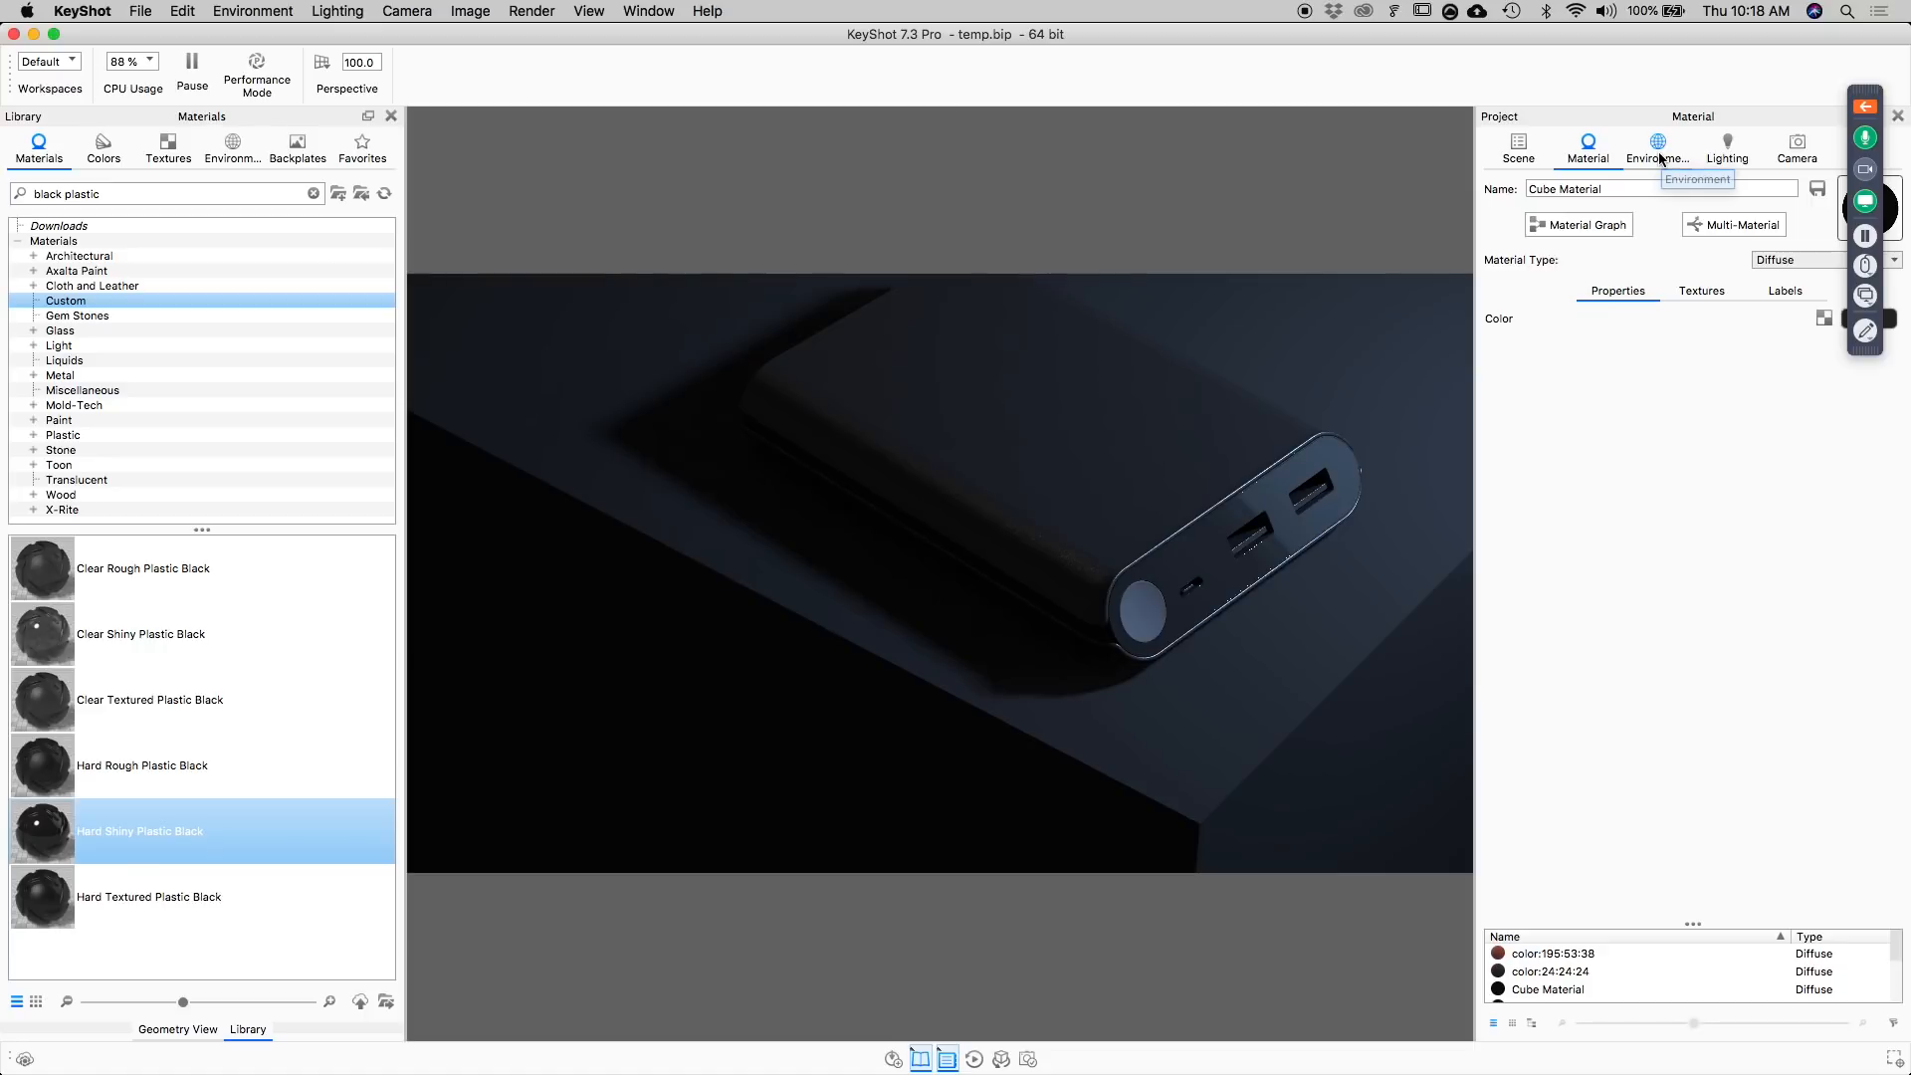
pyautogui.click(1517, 152)
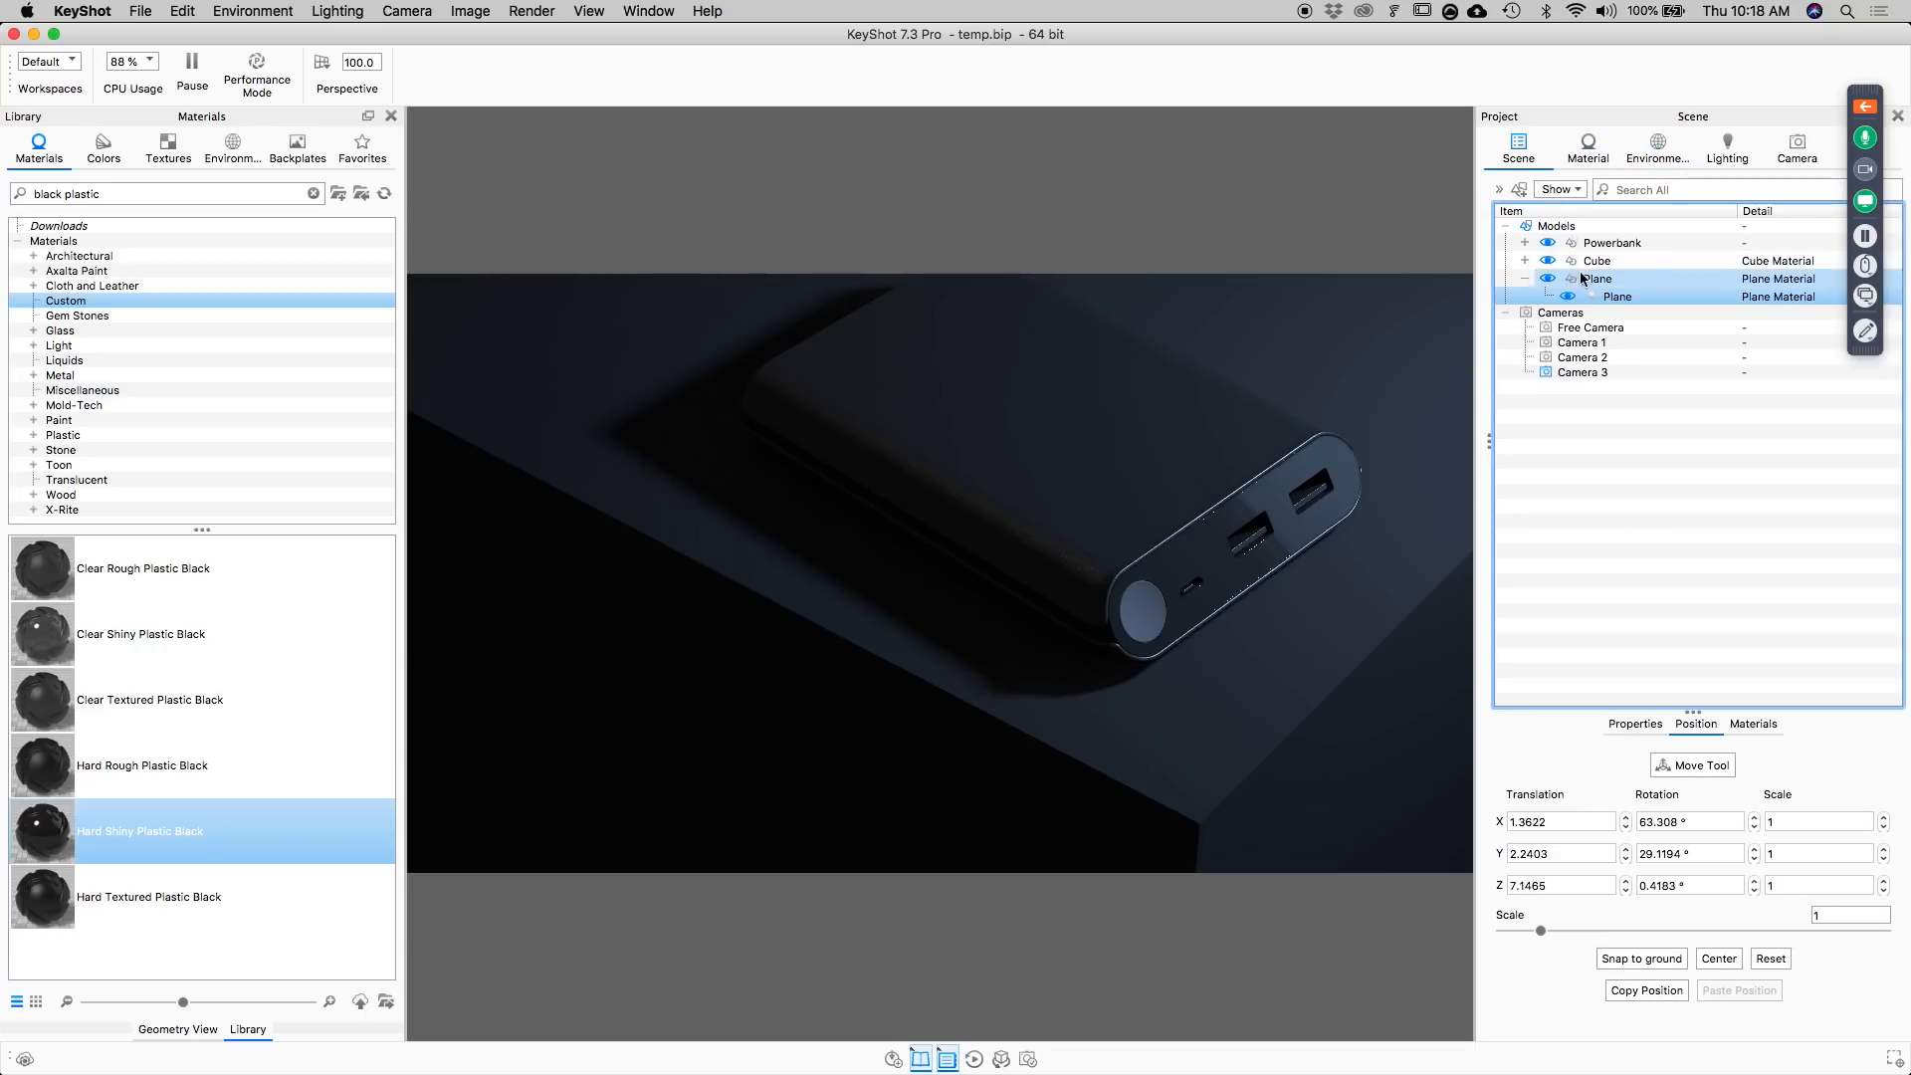
pyautogui.doubleClick(1615, 299)
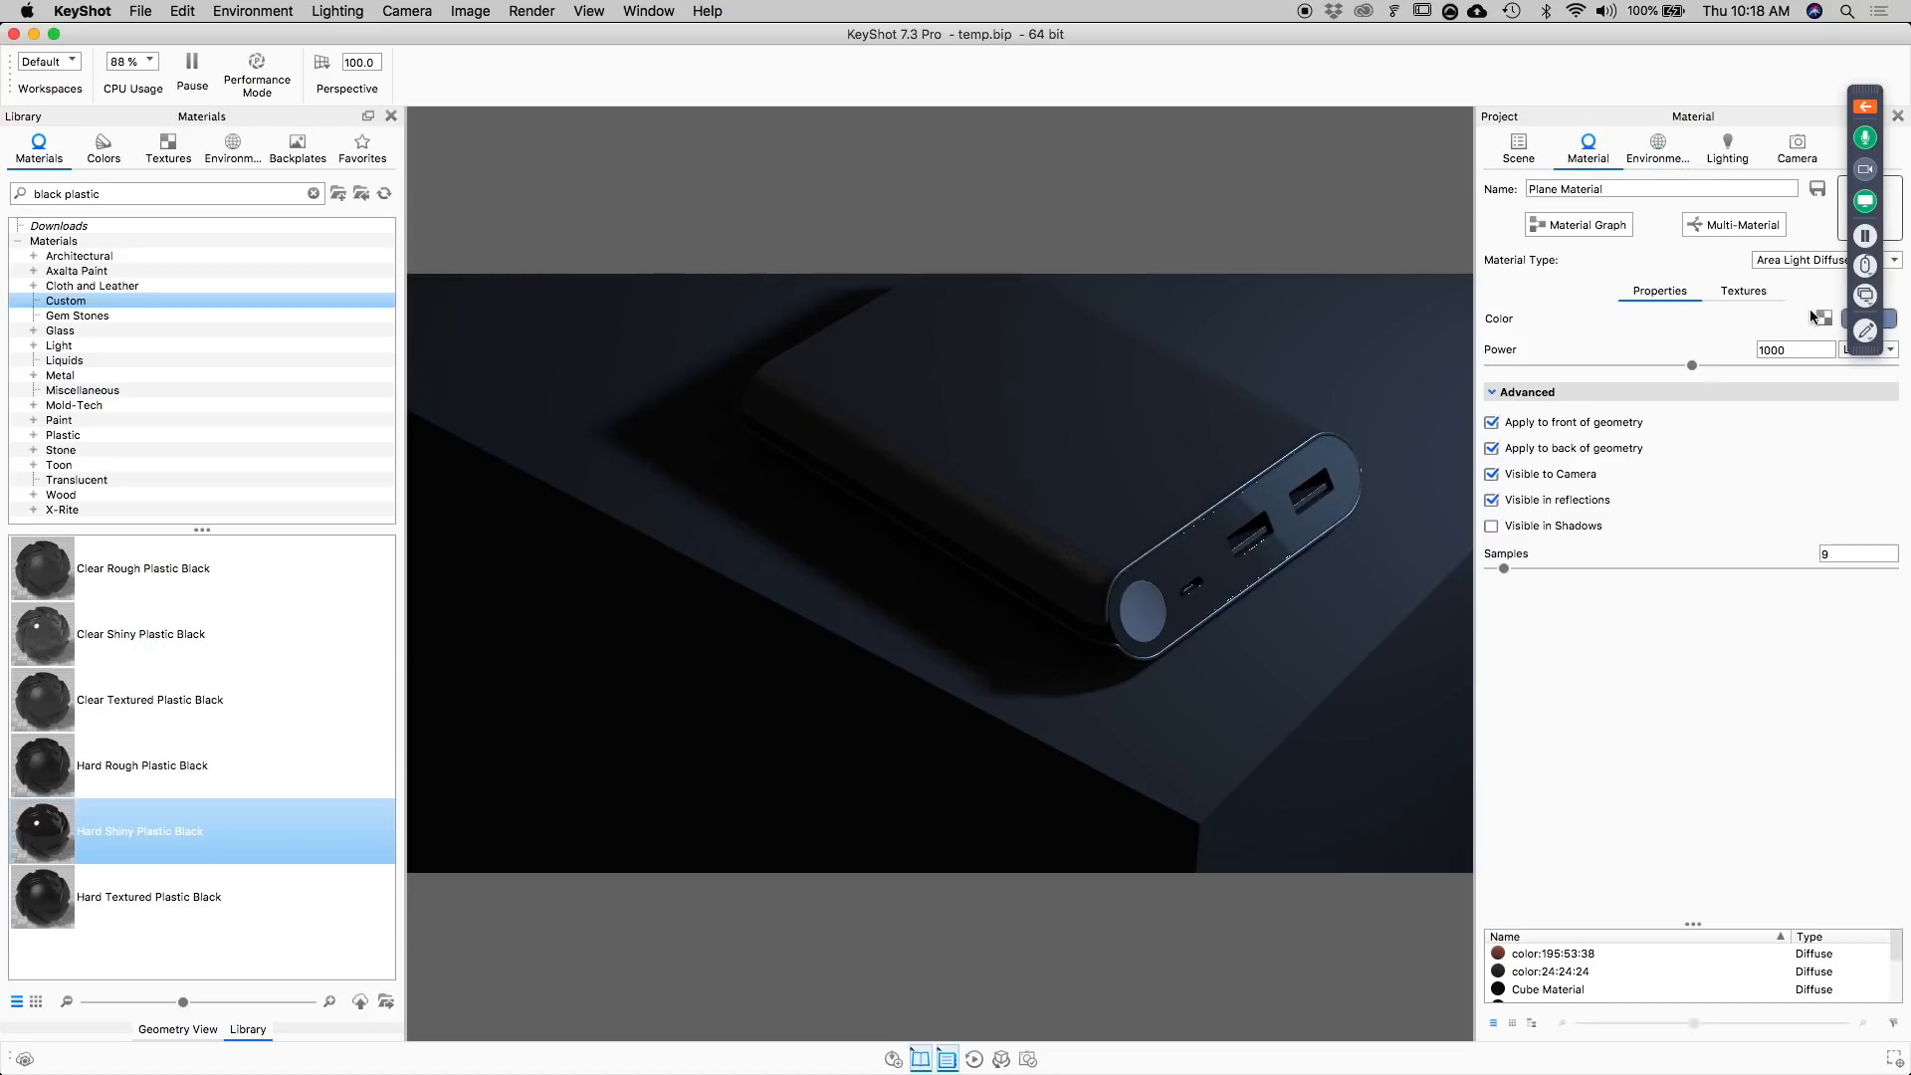
pyautogui.moveTo(1876, 99); pyautogui.dragTo(1537, 786)
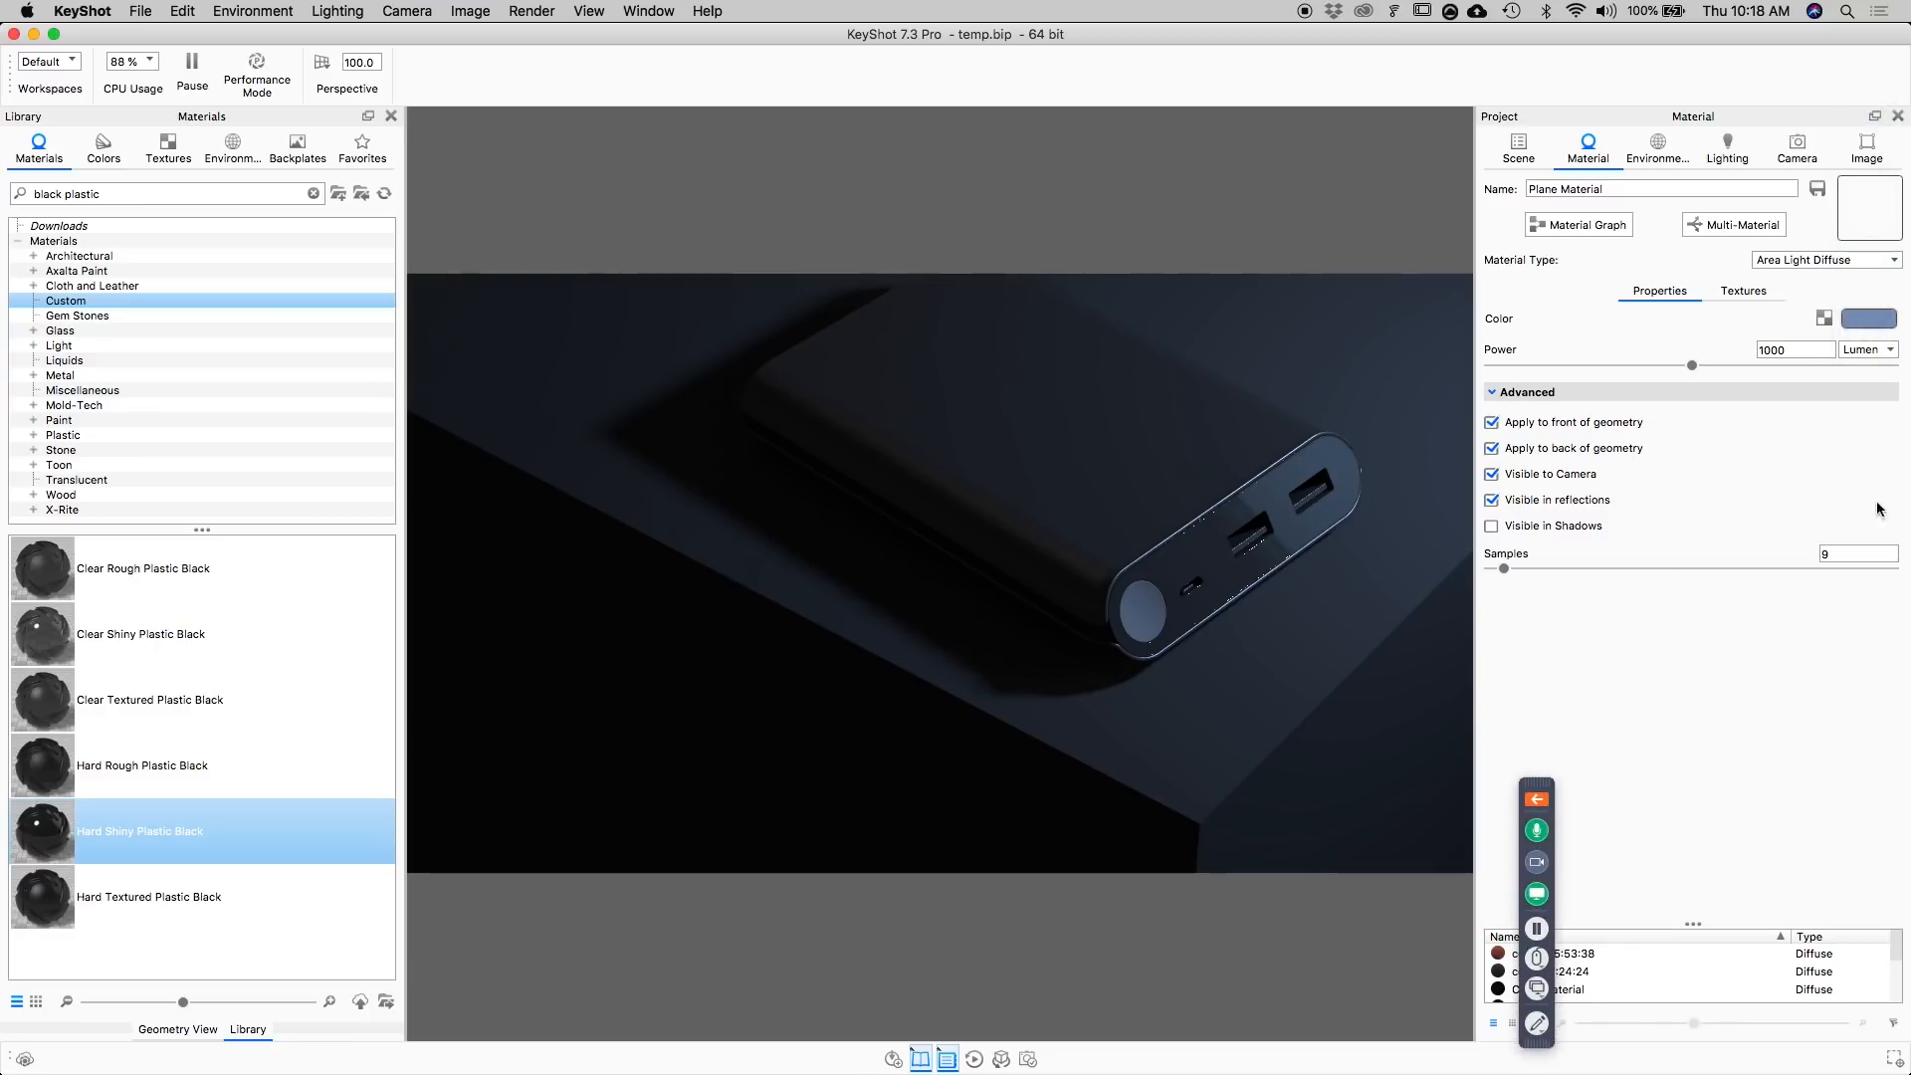
pyautogui.click(1871, 319)
pyautogui.click(1708, 338)
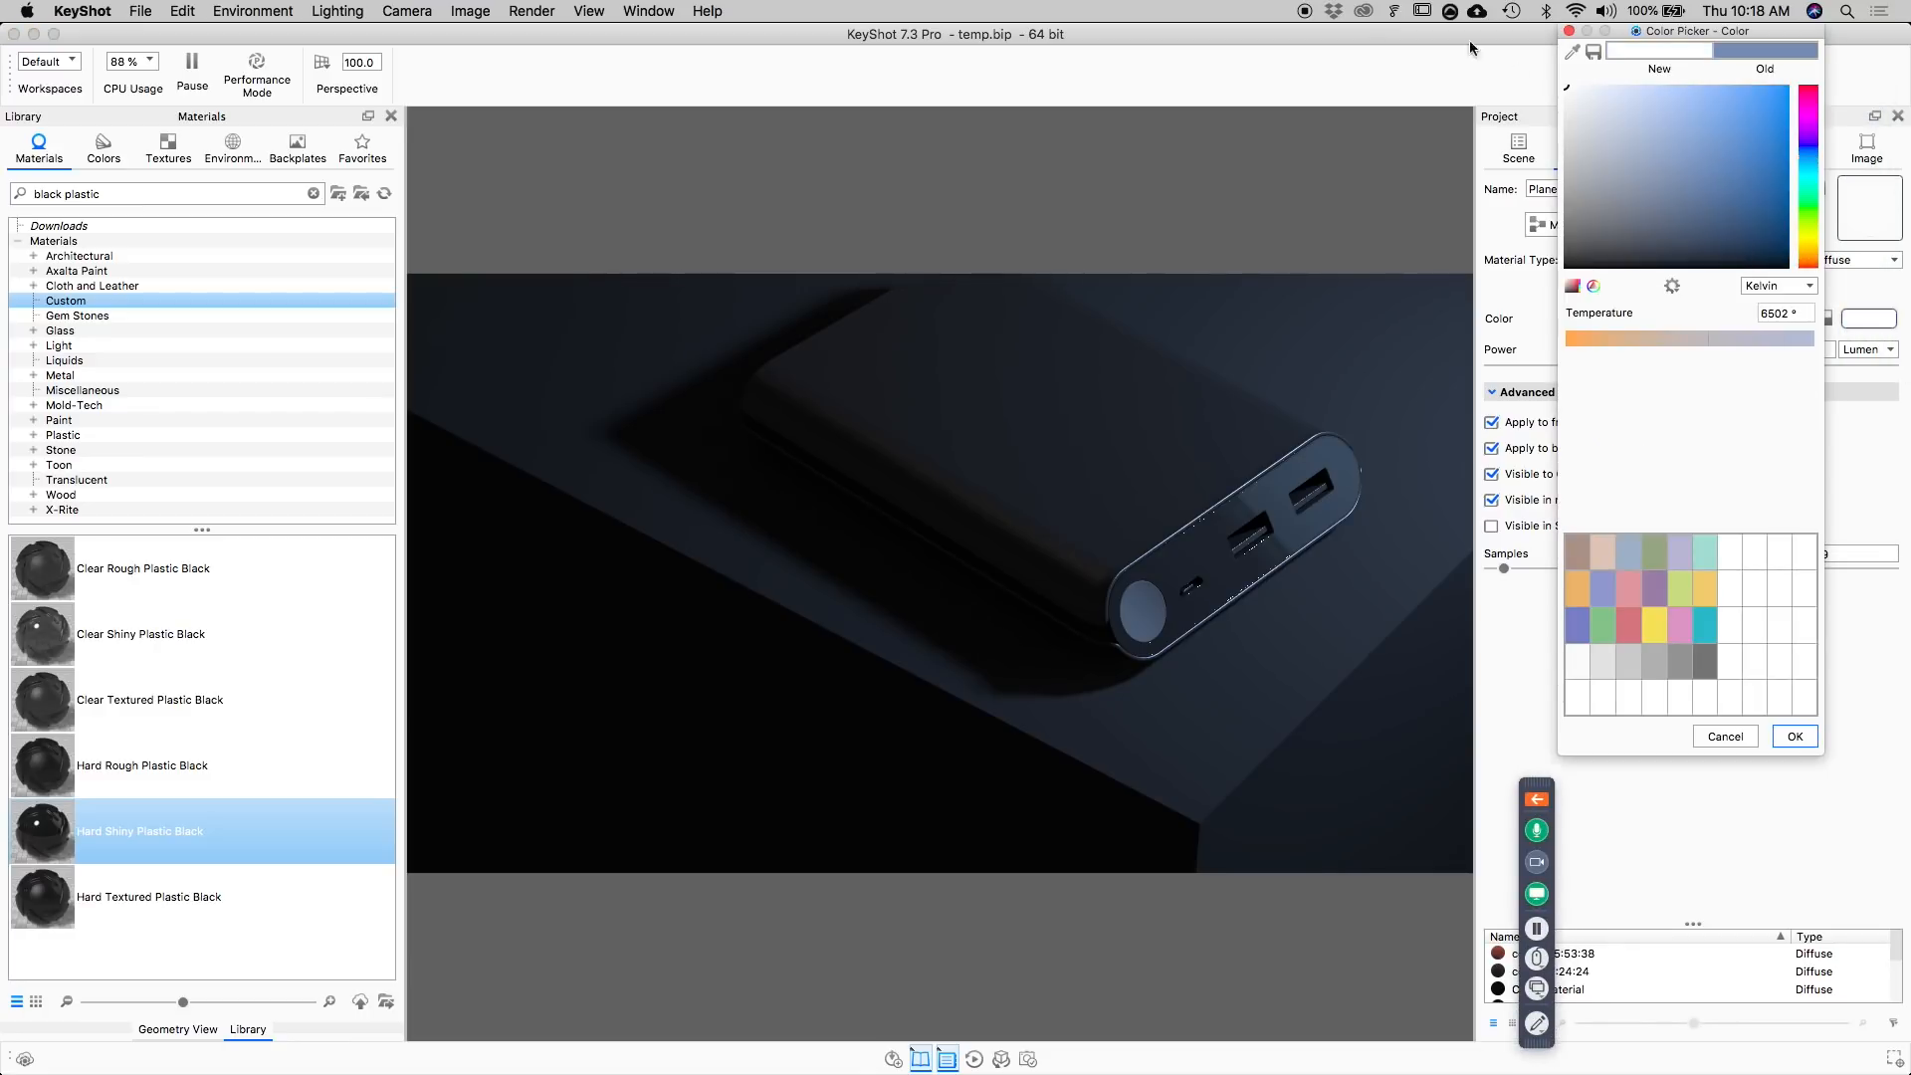
pyautogui.click(1794, 736)
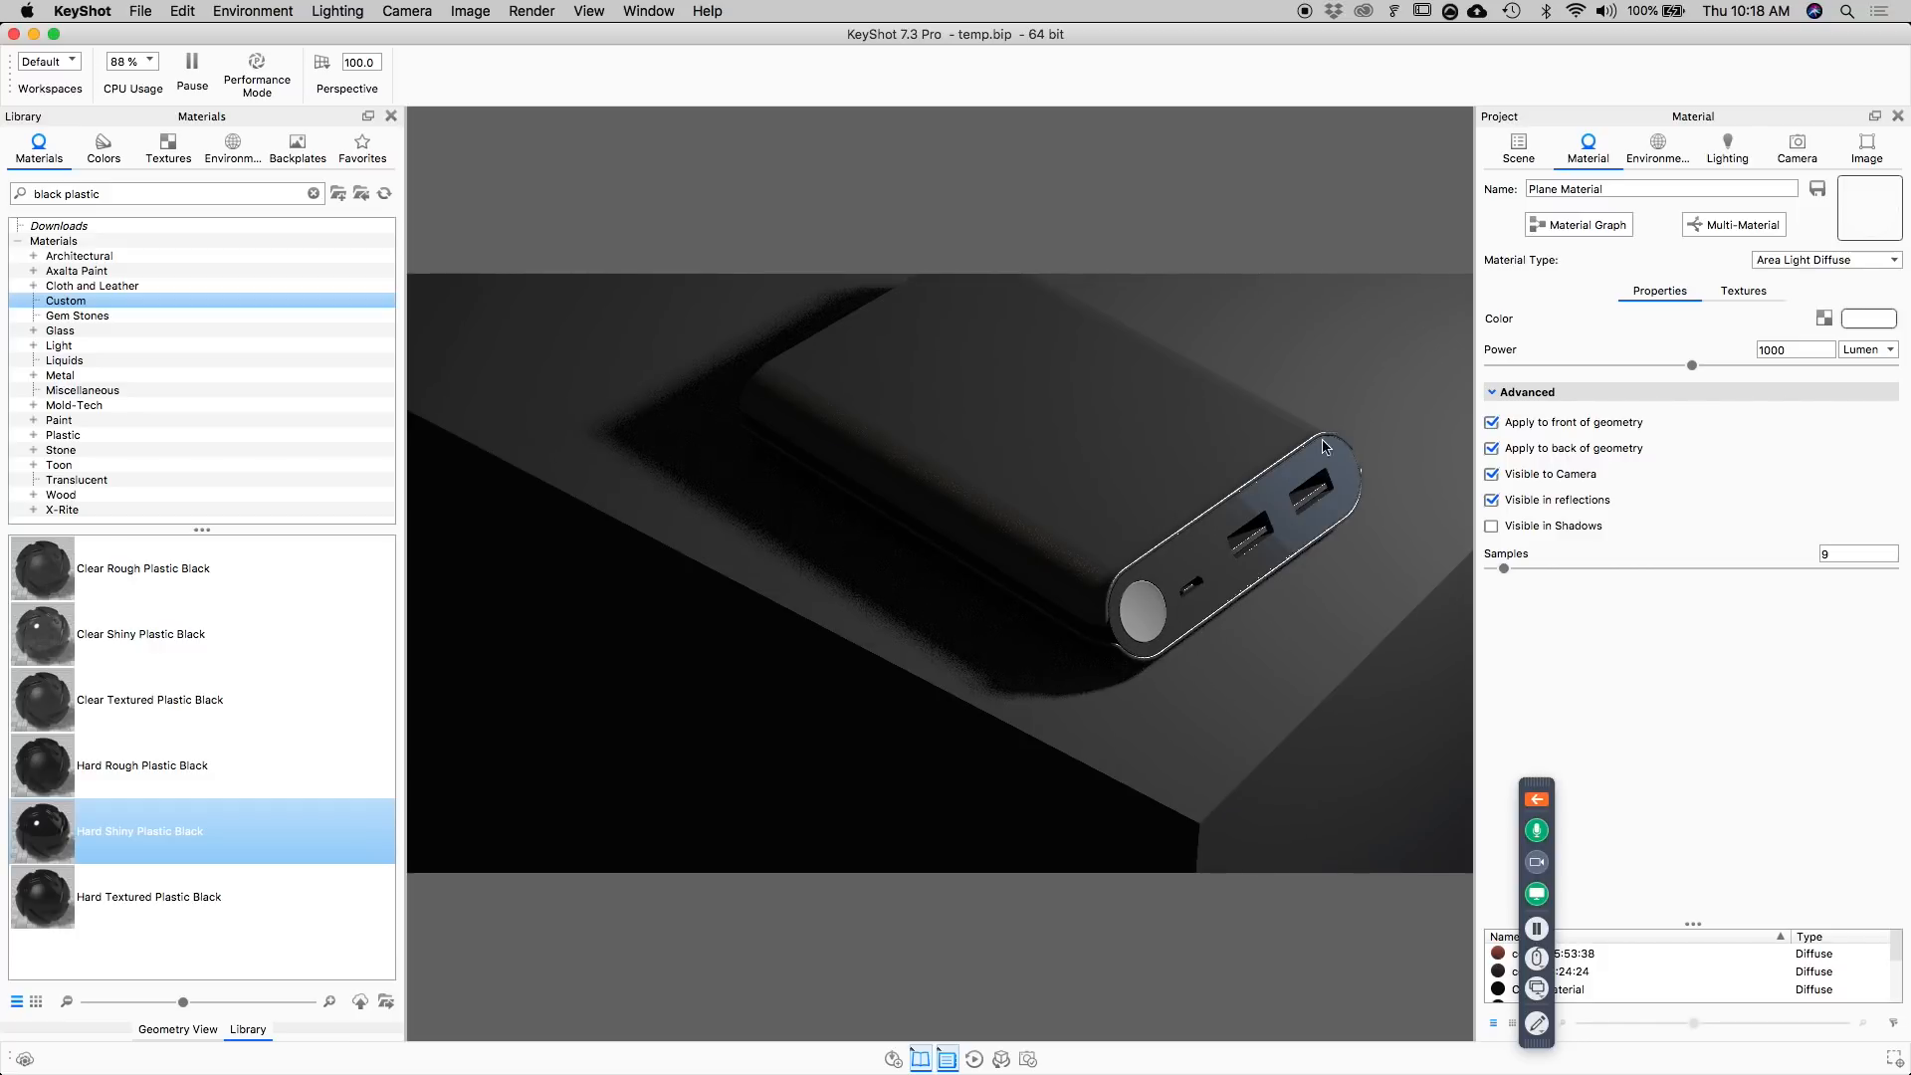
# Desaturate the Aversis_Bathroom_3k.hdz background image in the HDRI Editor to a saturation of 0%.
pyautogui.click(1659, 149)
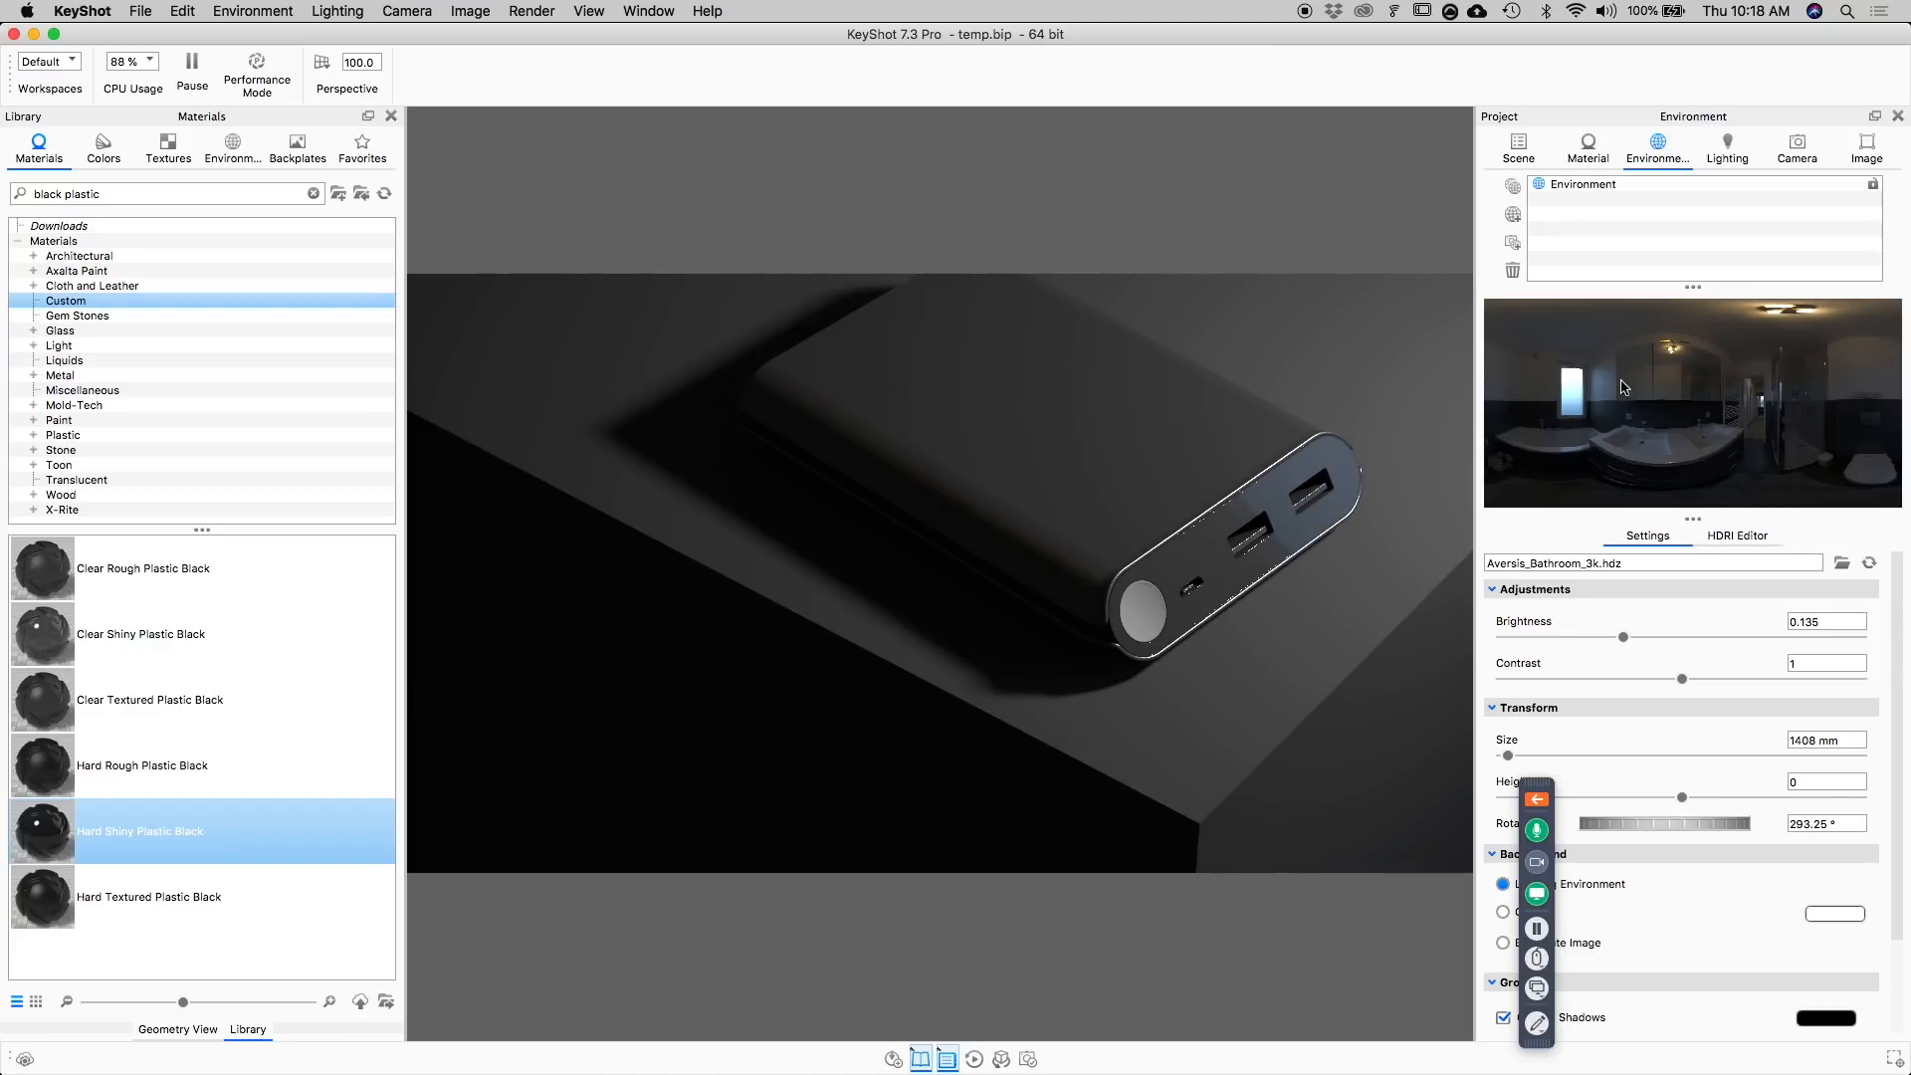
pyautogui.click(1729, 542)
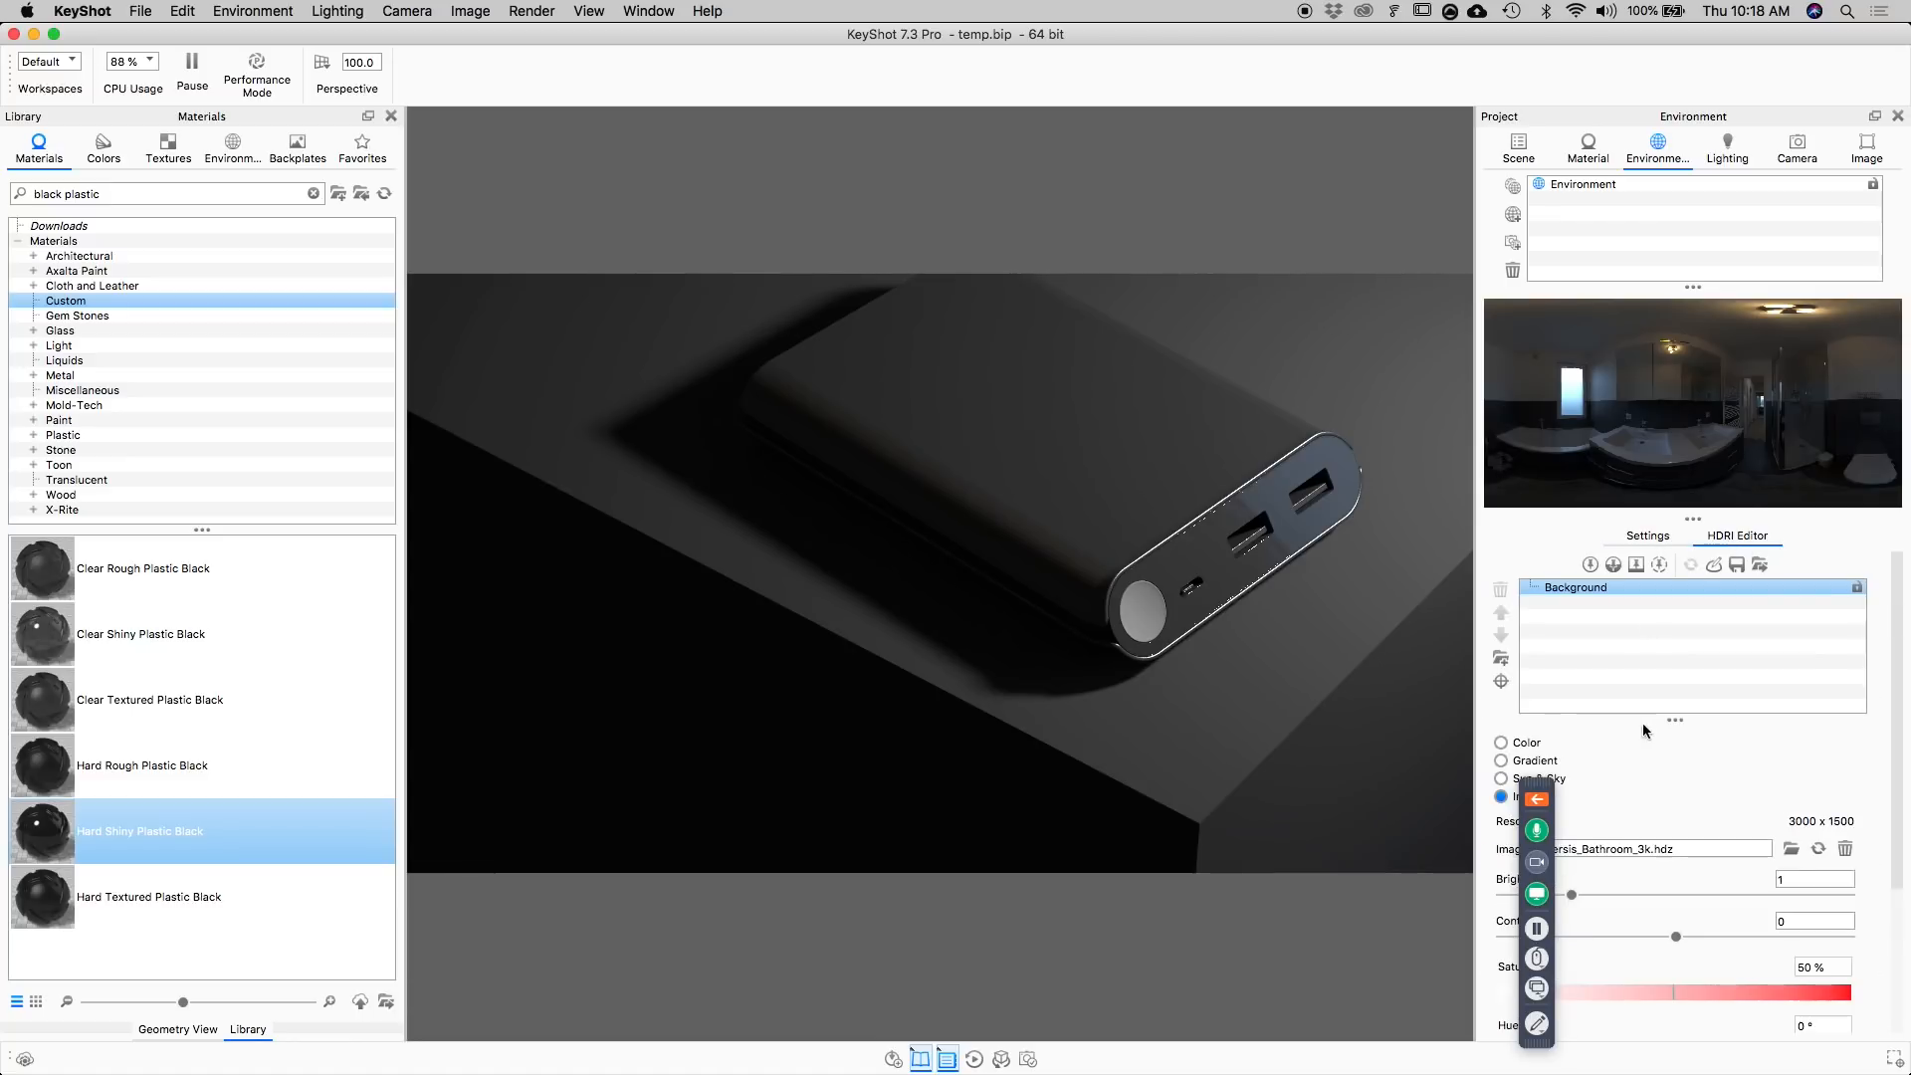
pyautogui.click(1567, 589)
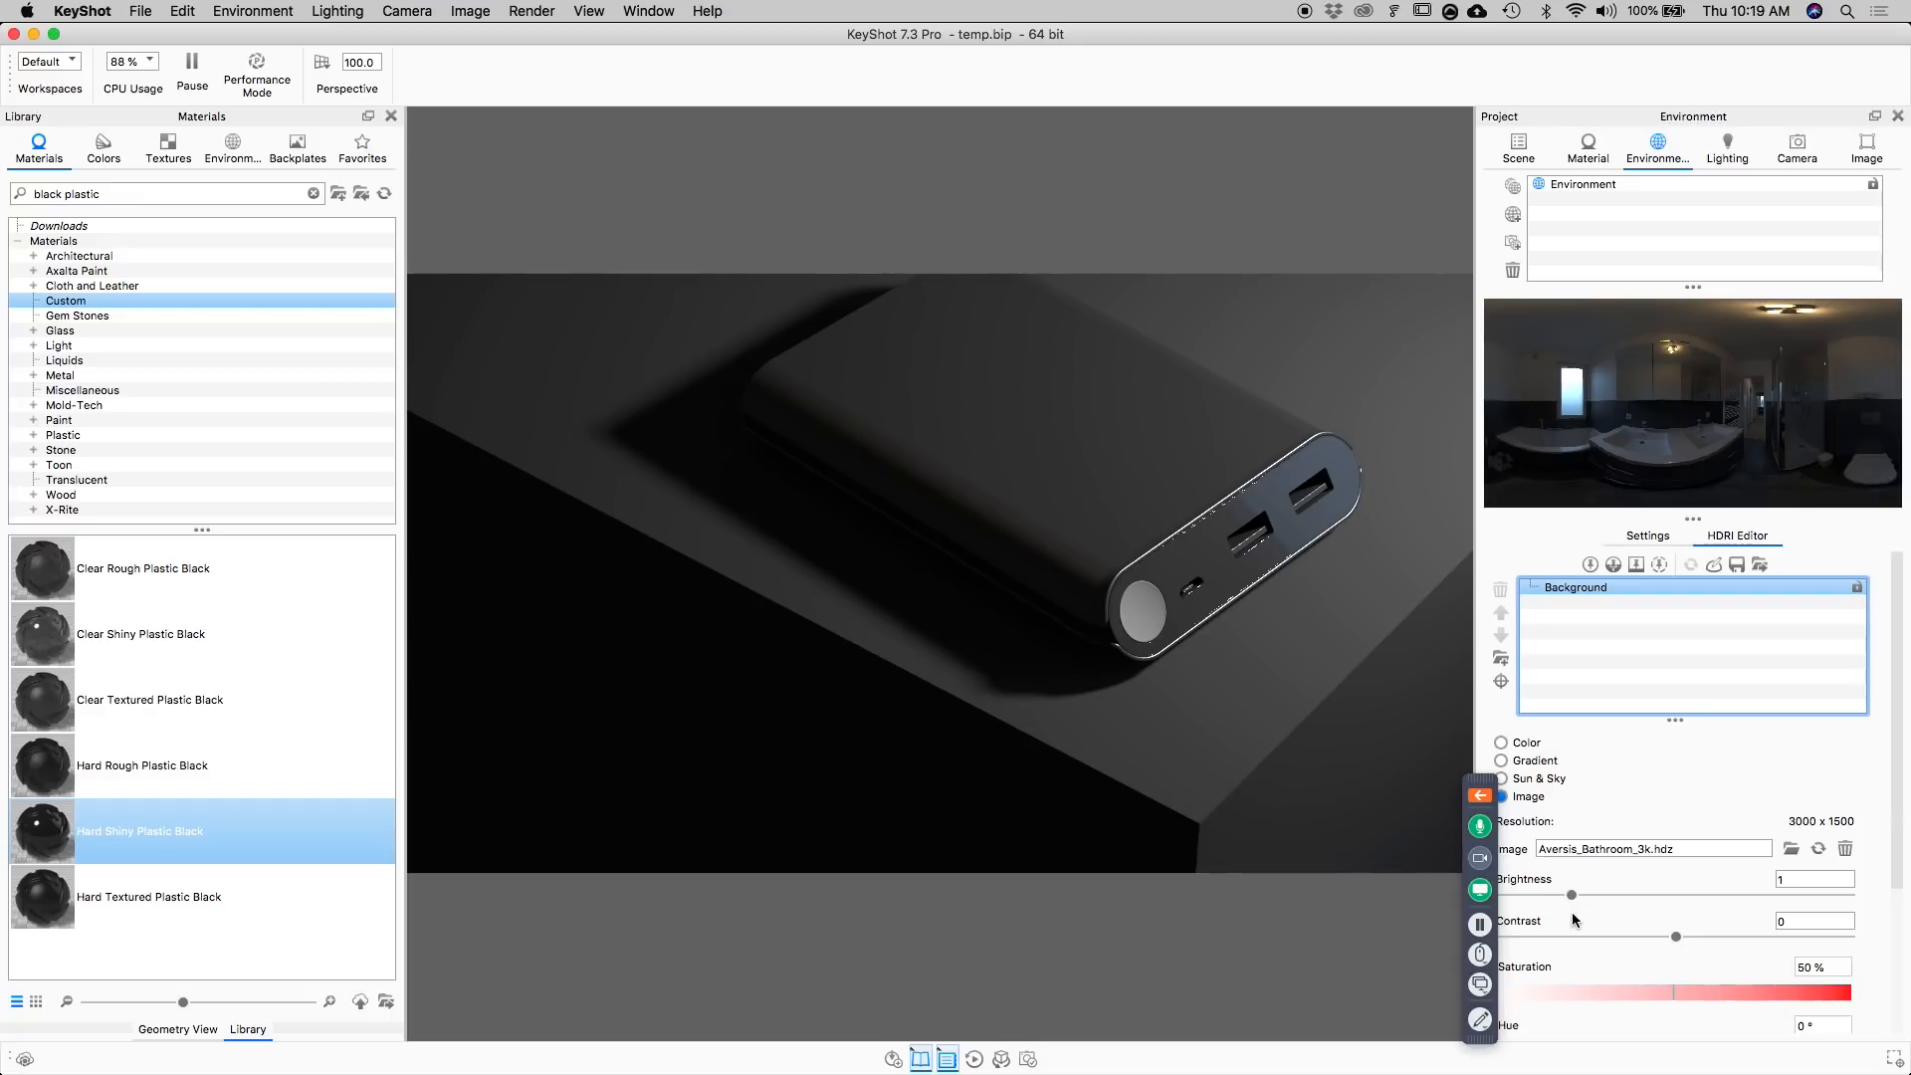
pyautogui.scroll(-2, 1637, 936)
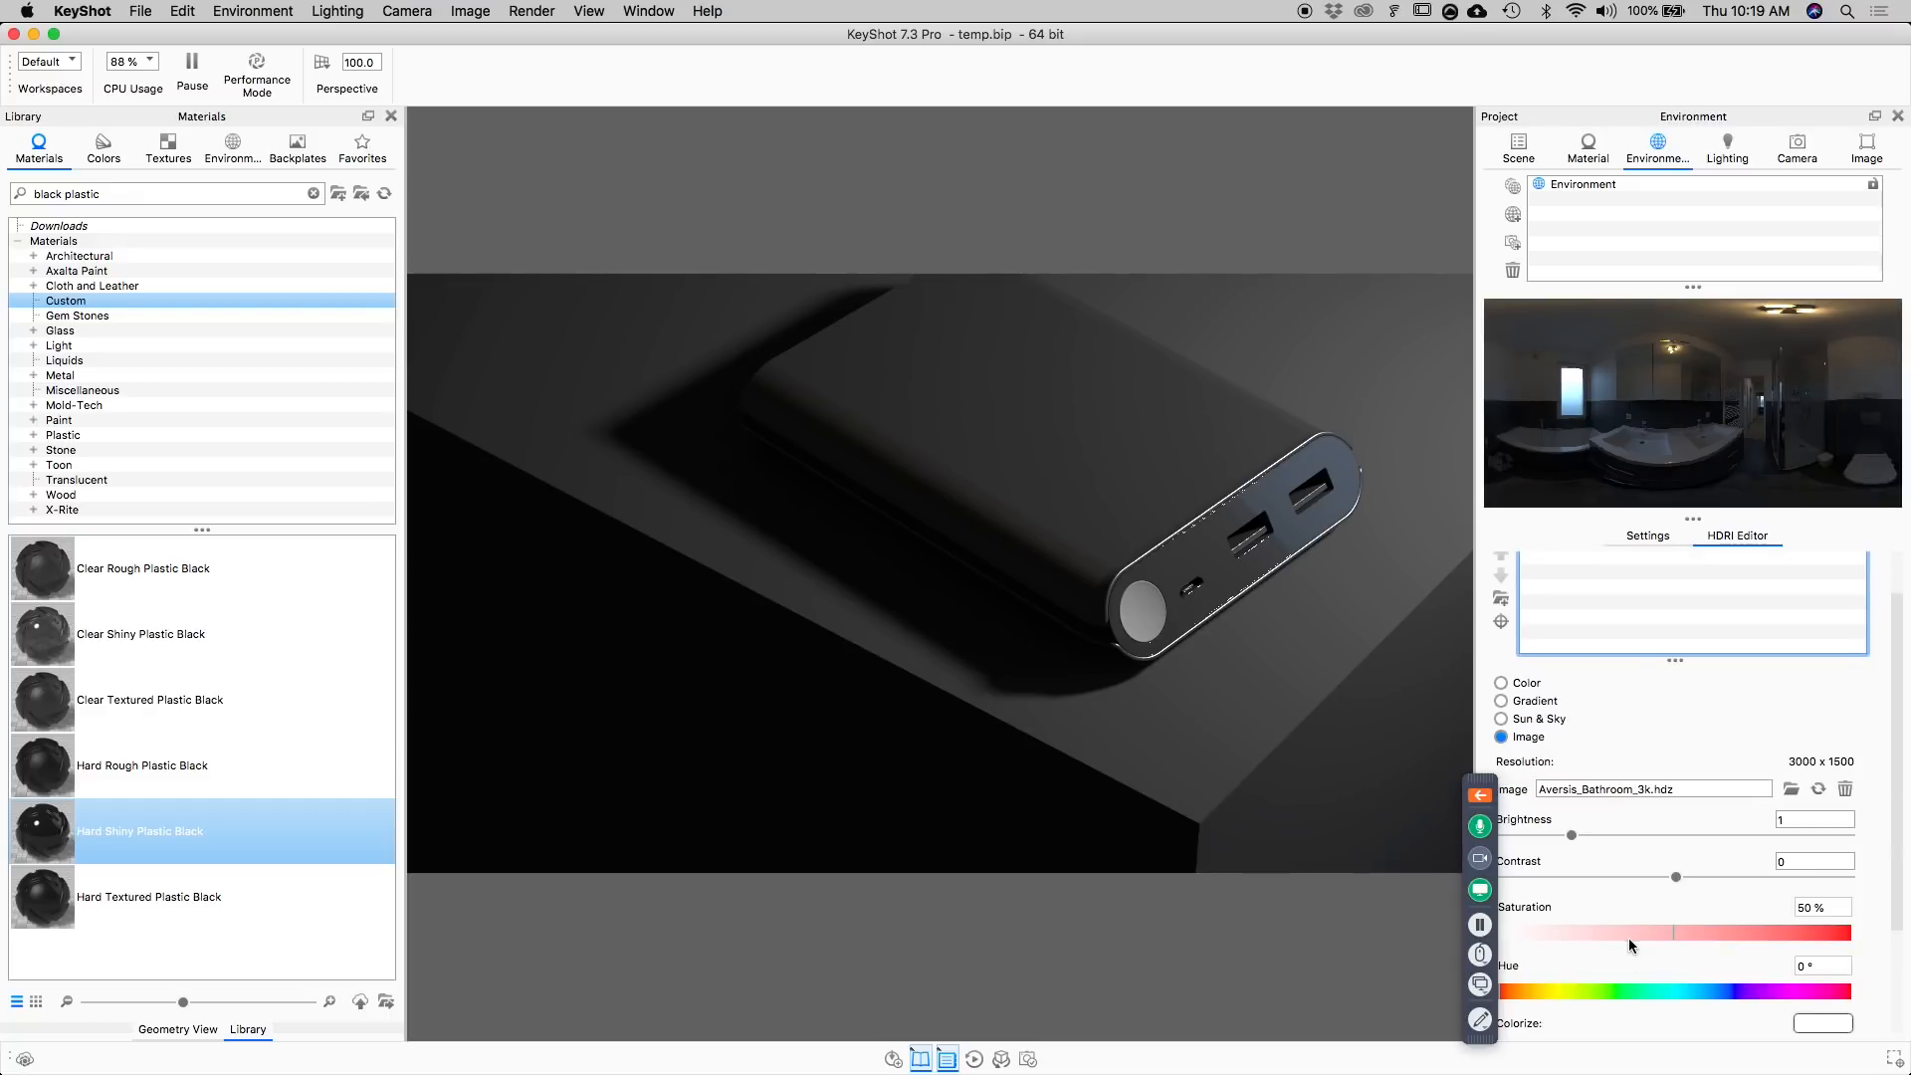
pyautogui.moveTo(1628, 934); pyautogui.dragTo(1556, 930)
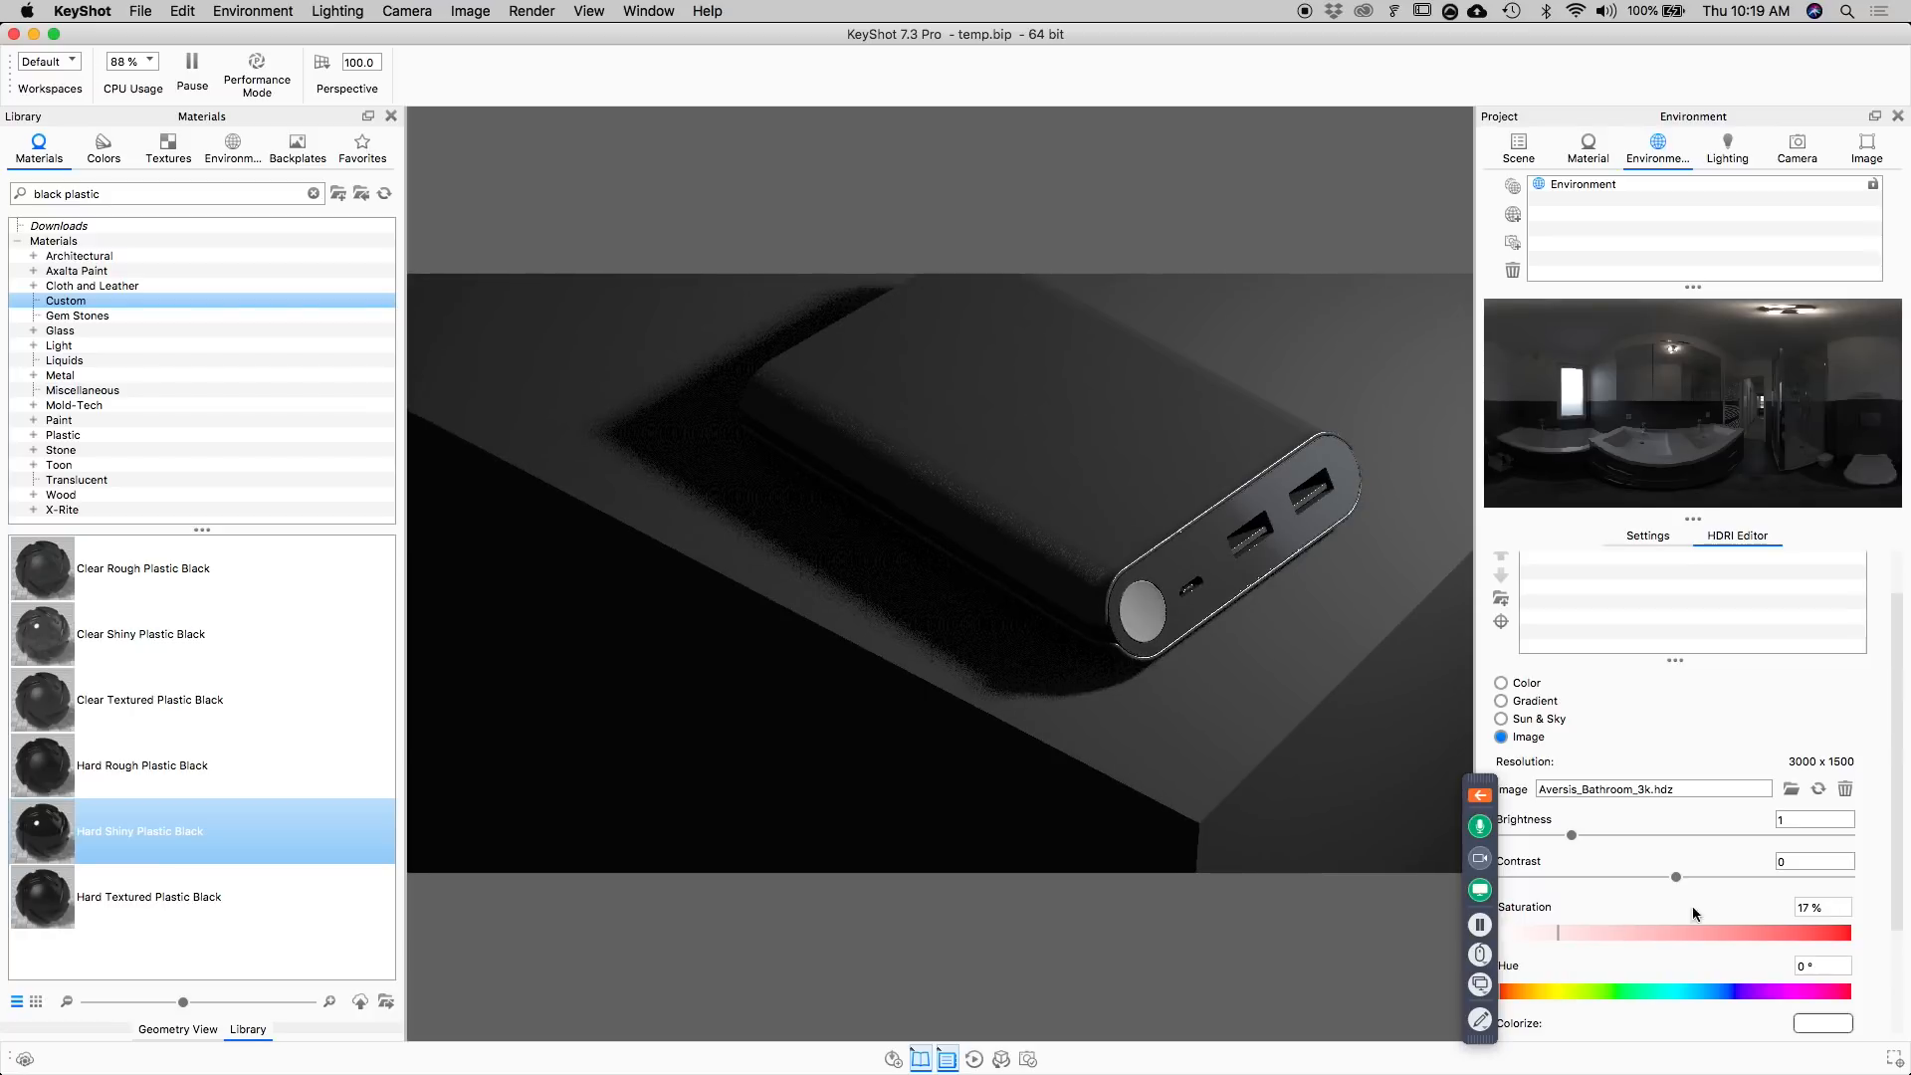
pyautogui.click(1526, 933)
pyautogui.moveTo(1491, 780); pyautogui.dragTo(1540, 787)
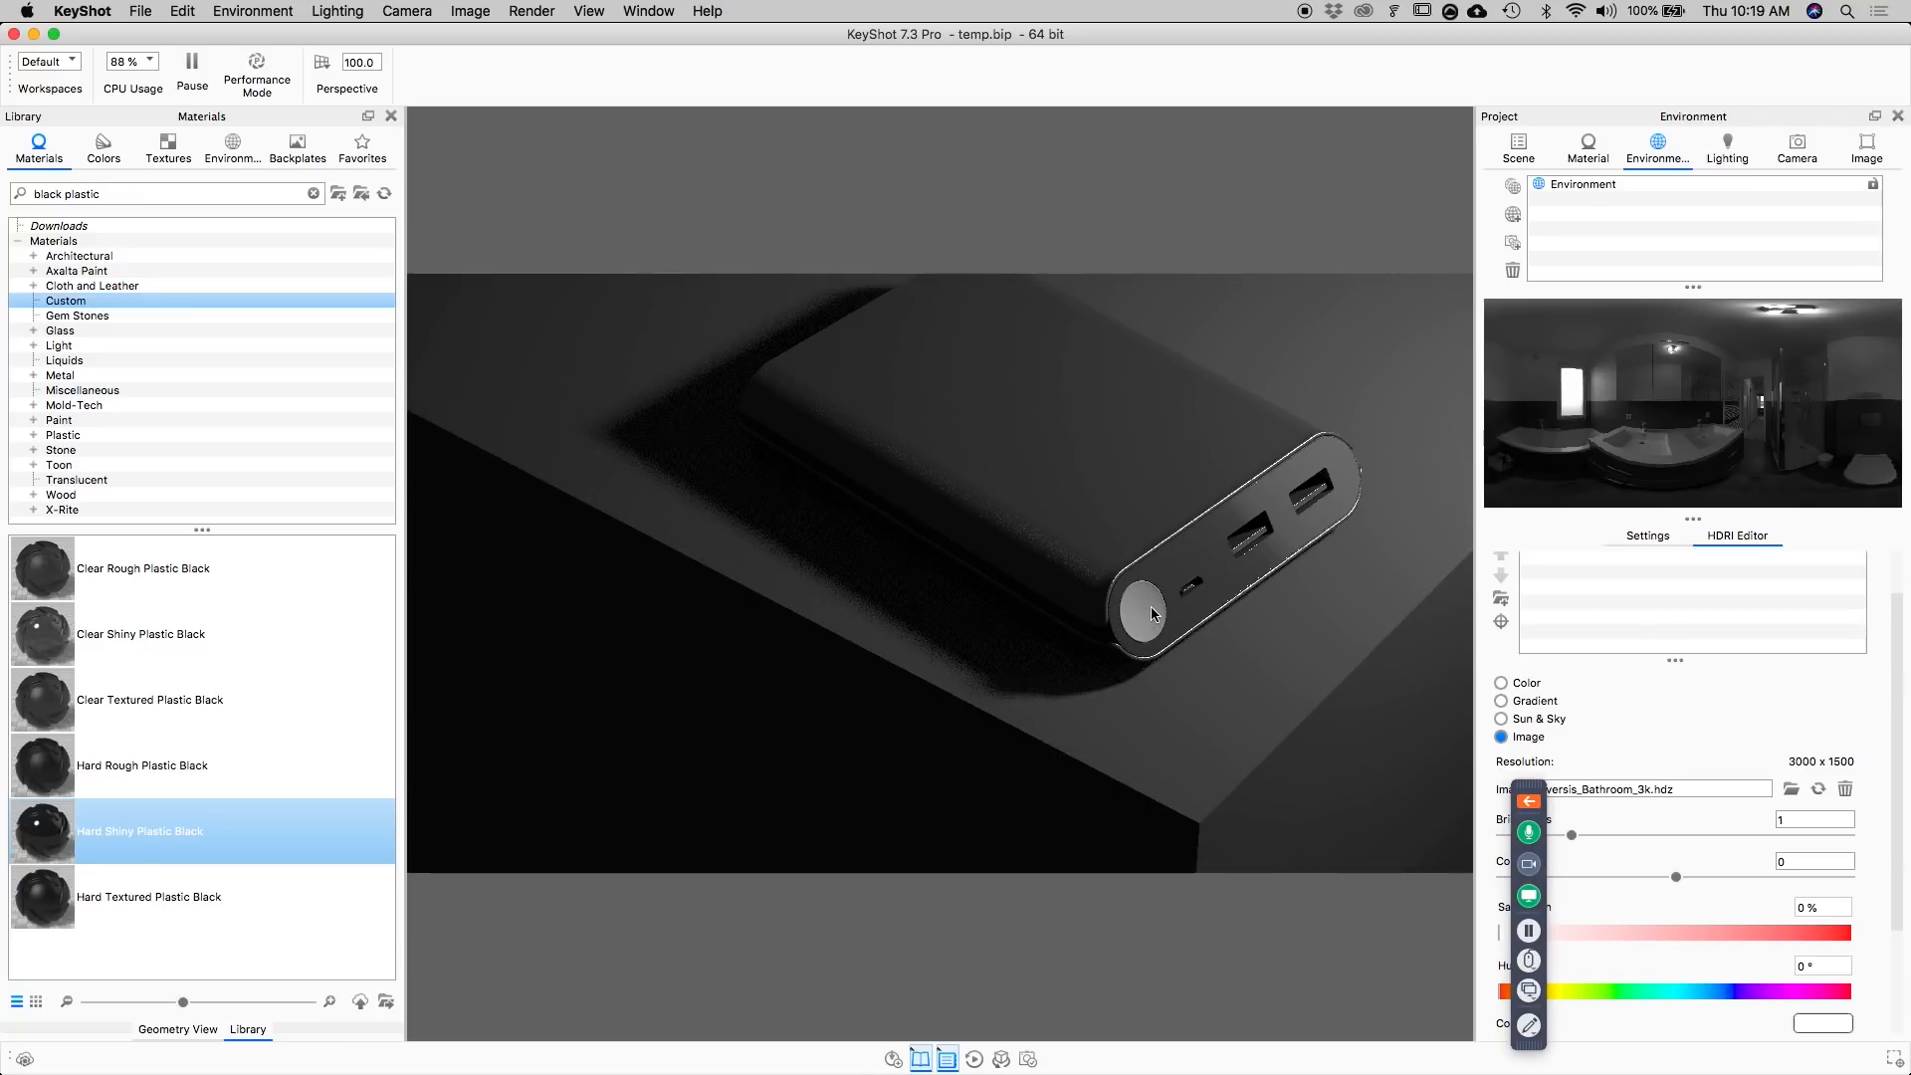
# Apply Hard Textured Plastic Black to the round button and isolate the material of the port inserts to that selected part.
pyautogui.moveTo(214, 893); pyautogui.dragTo(1149, 610)
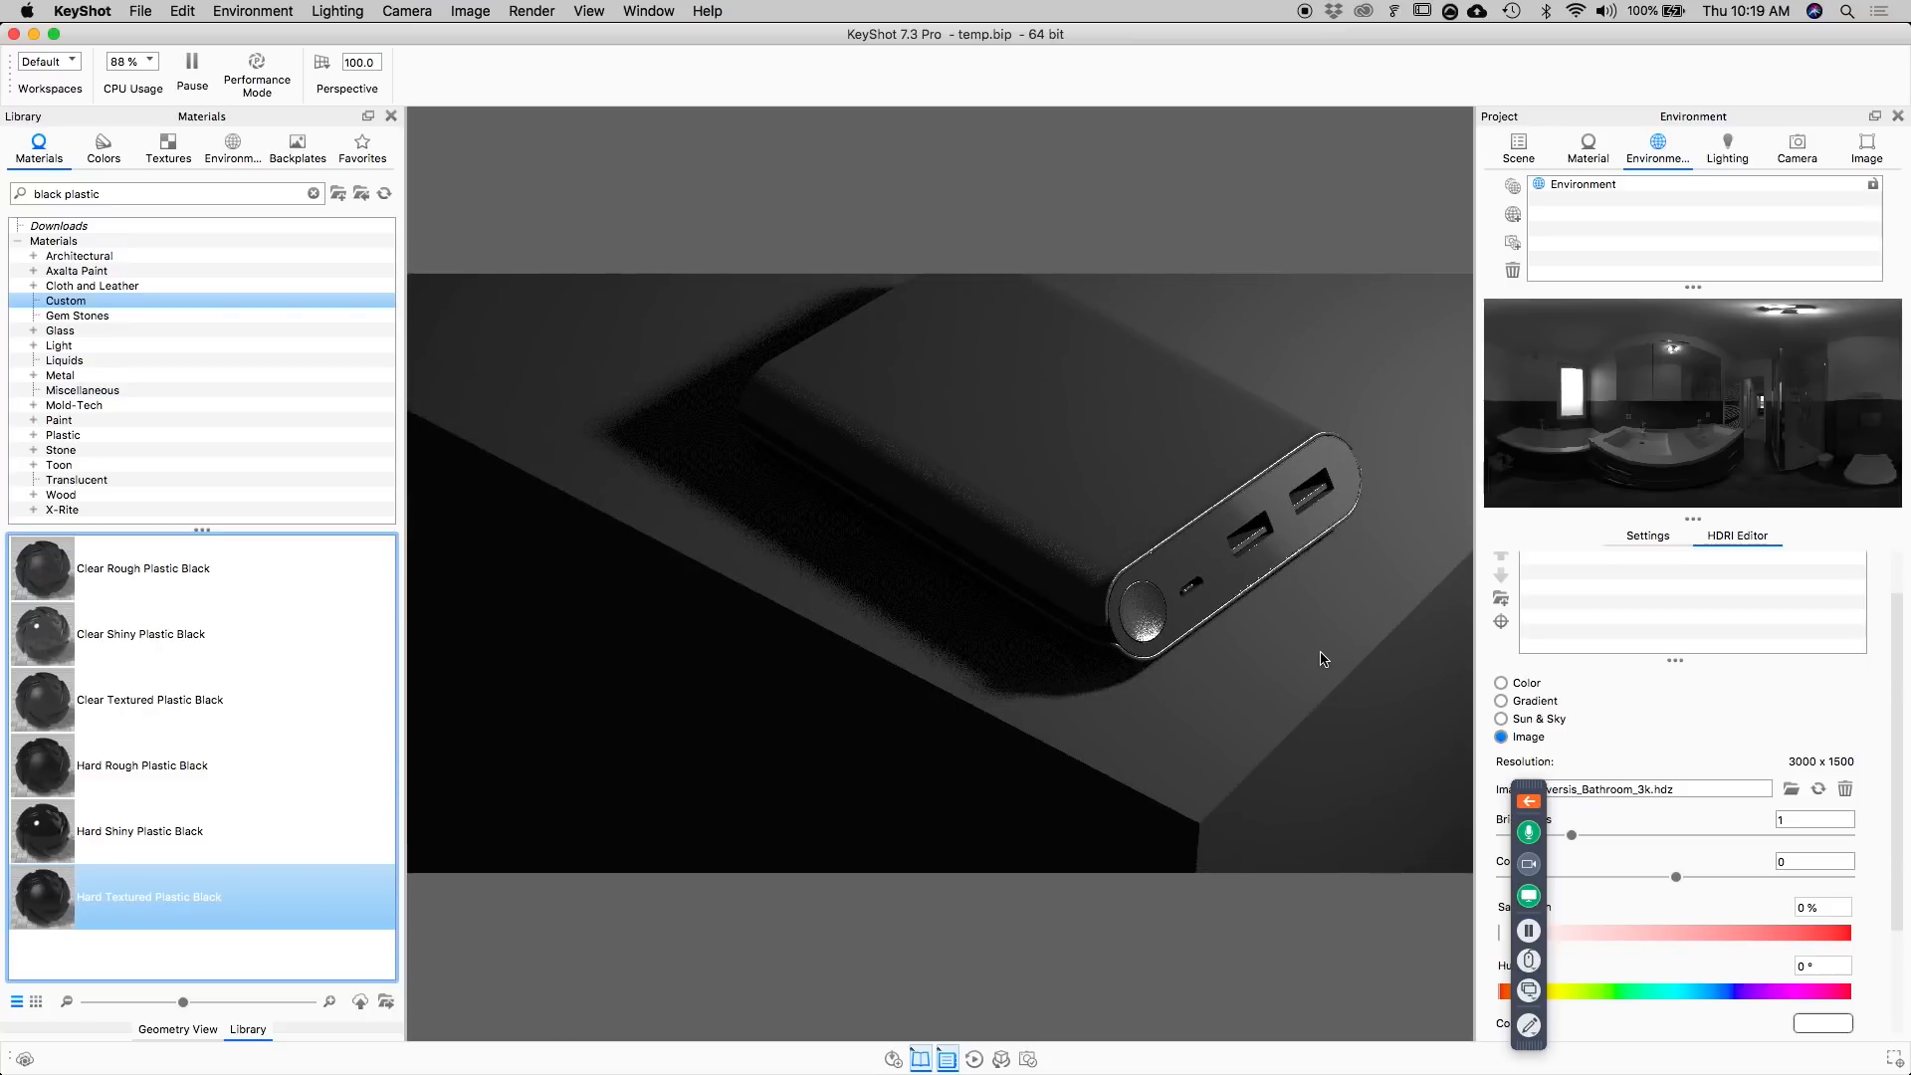
pyautogui.doubleClick(1247, 546)
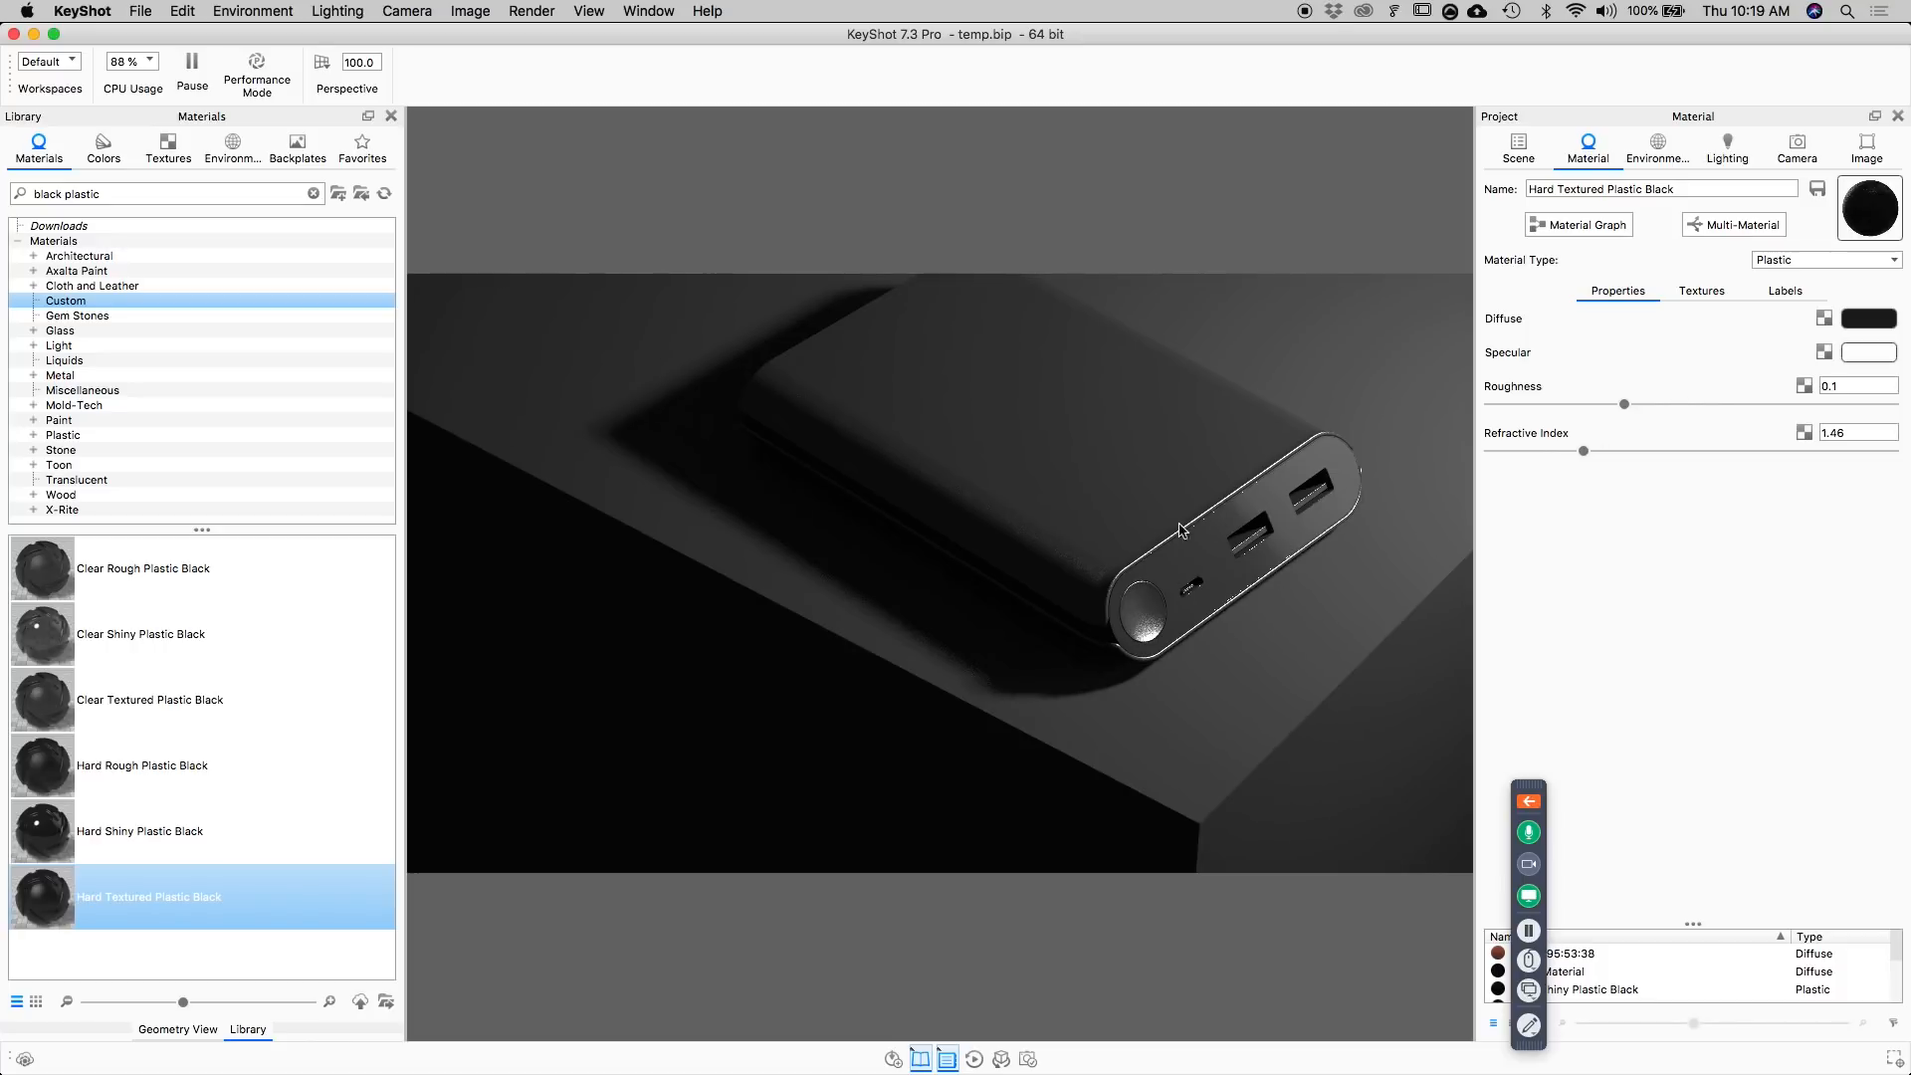
pyautogui.click(1520, 146)
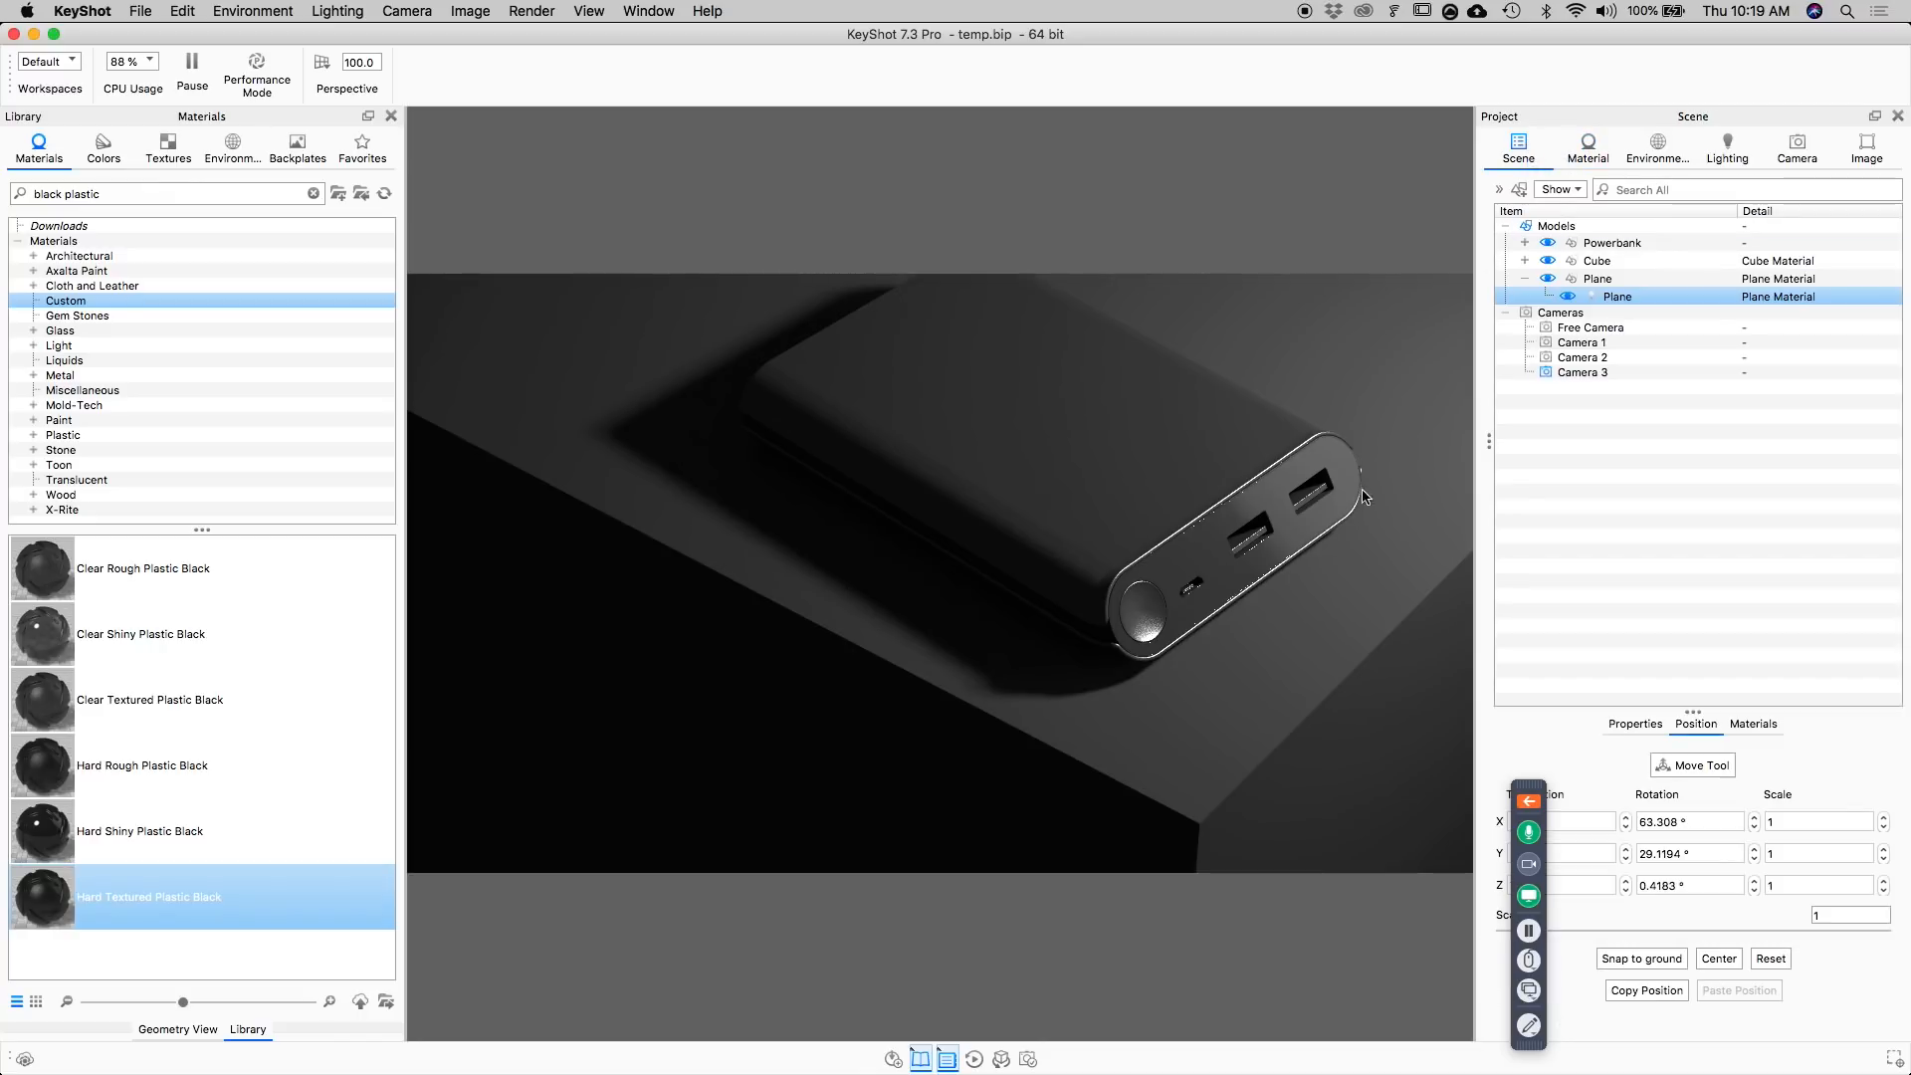
pyautogui.click(1255, 543)
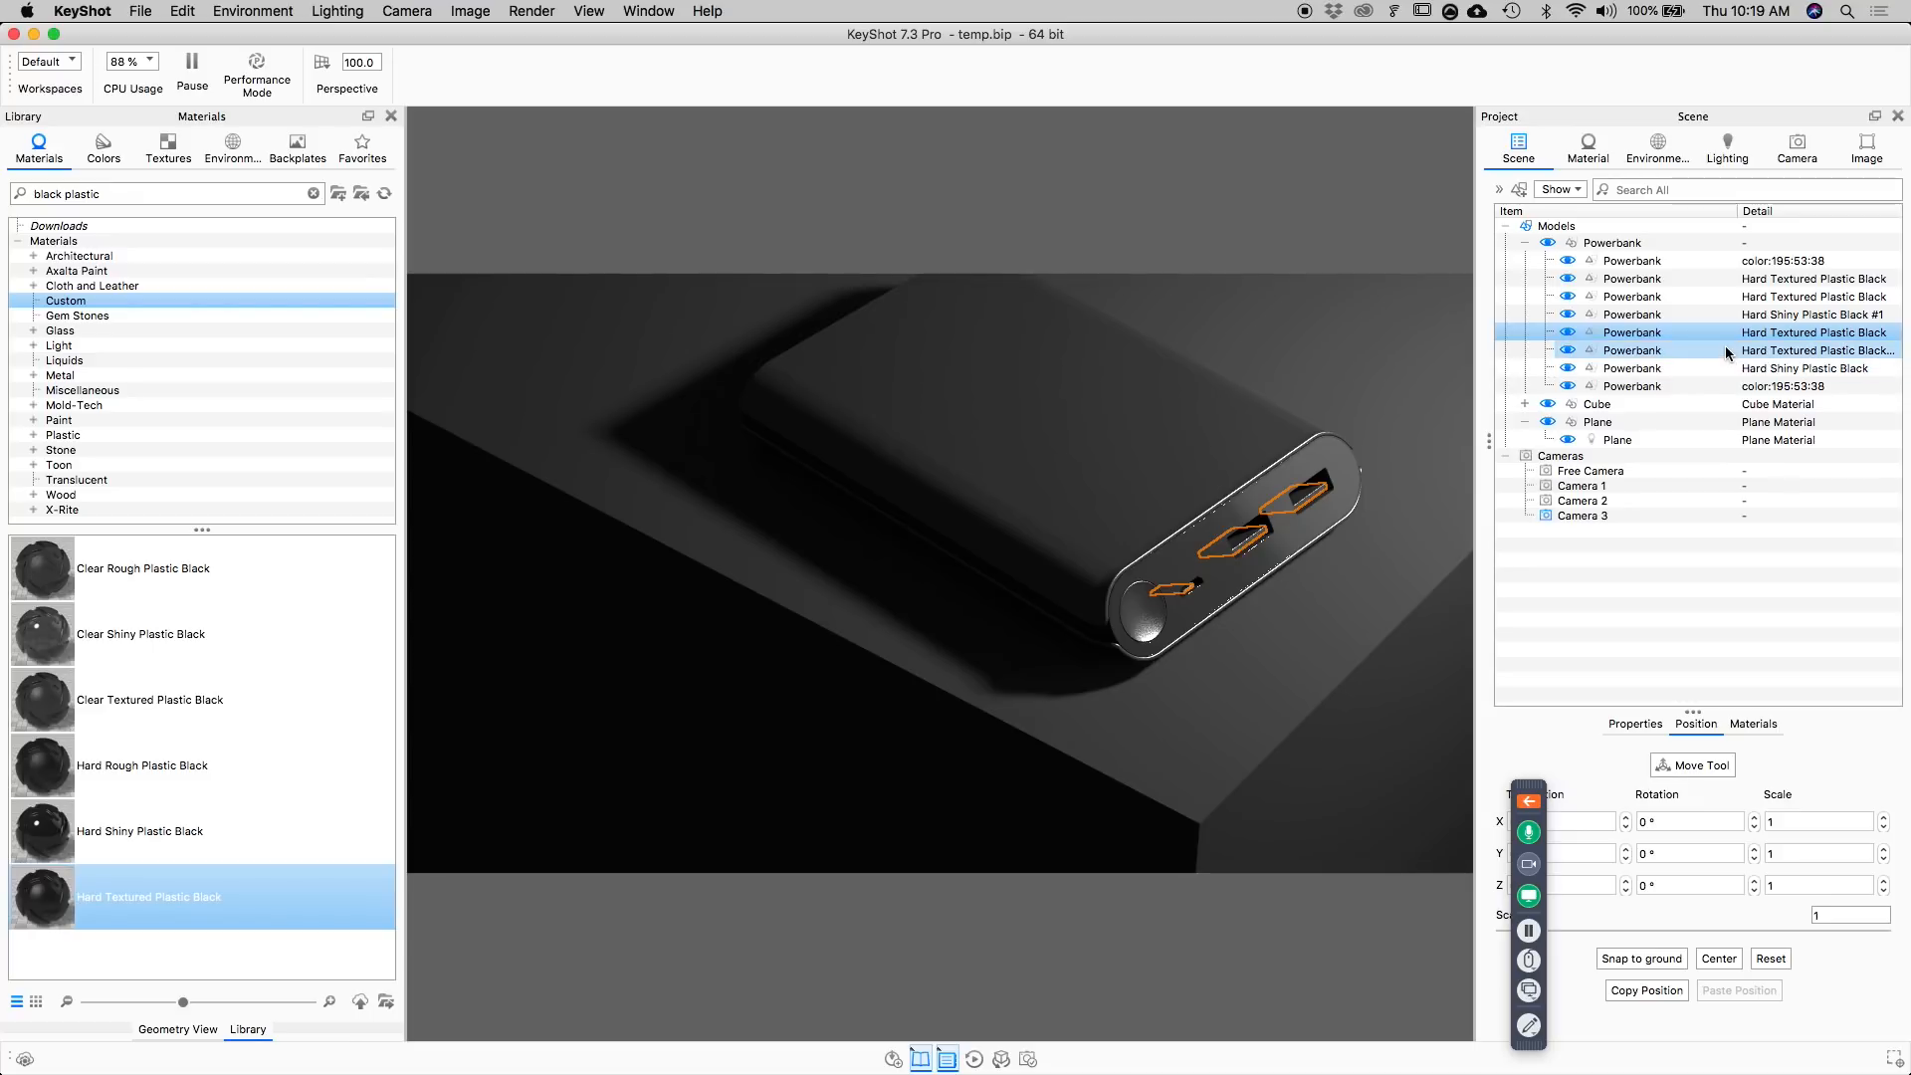
pyautogui.rightClick(1689, 337)
pyautogui.moveTo(1727, 344)
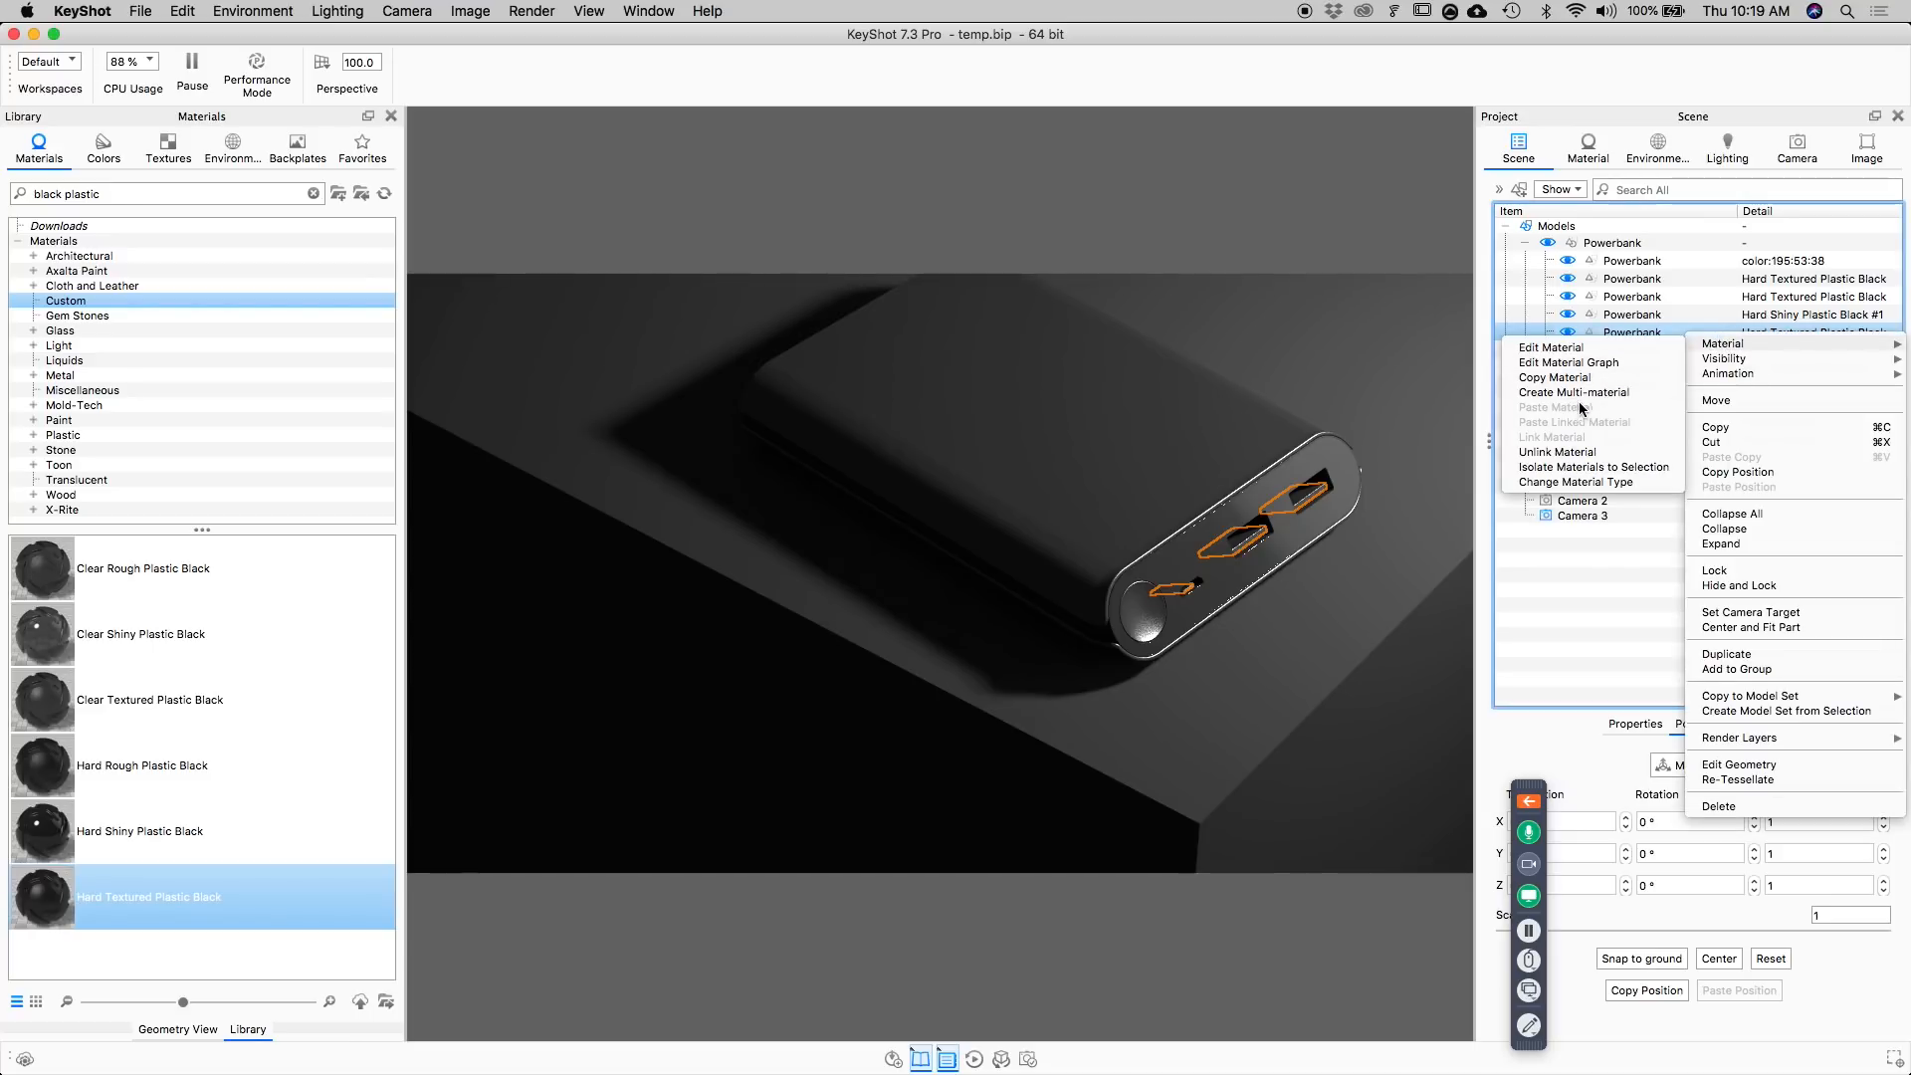
pyautogui.click(1582, 467)
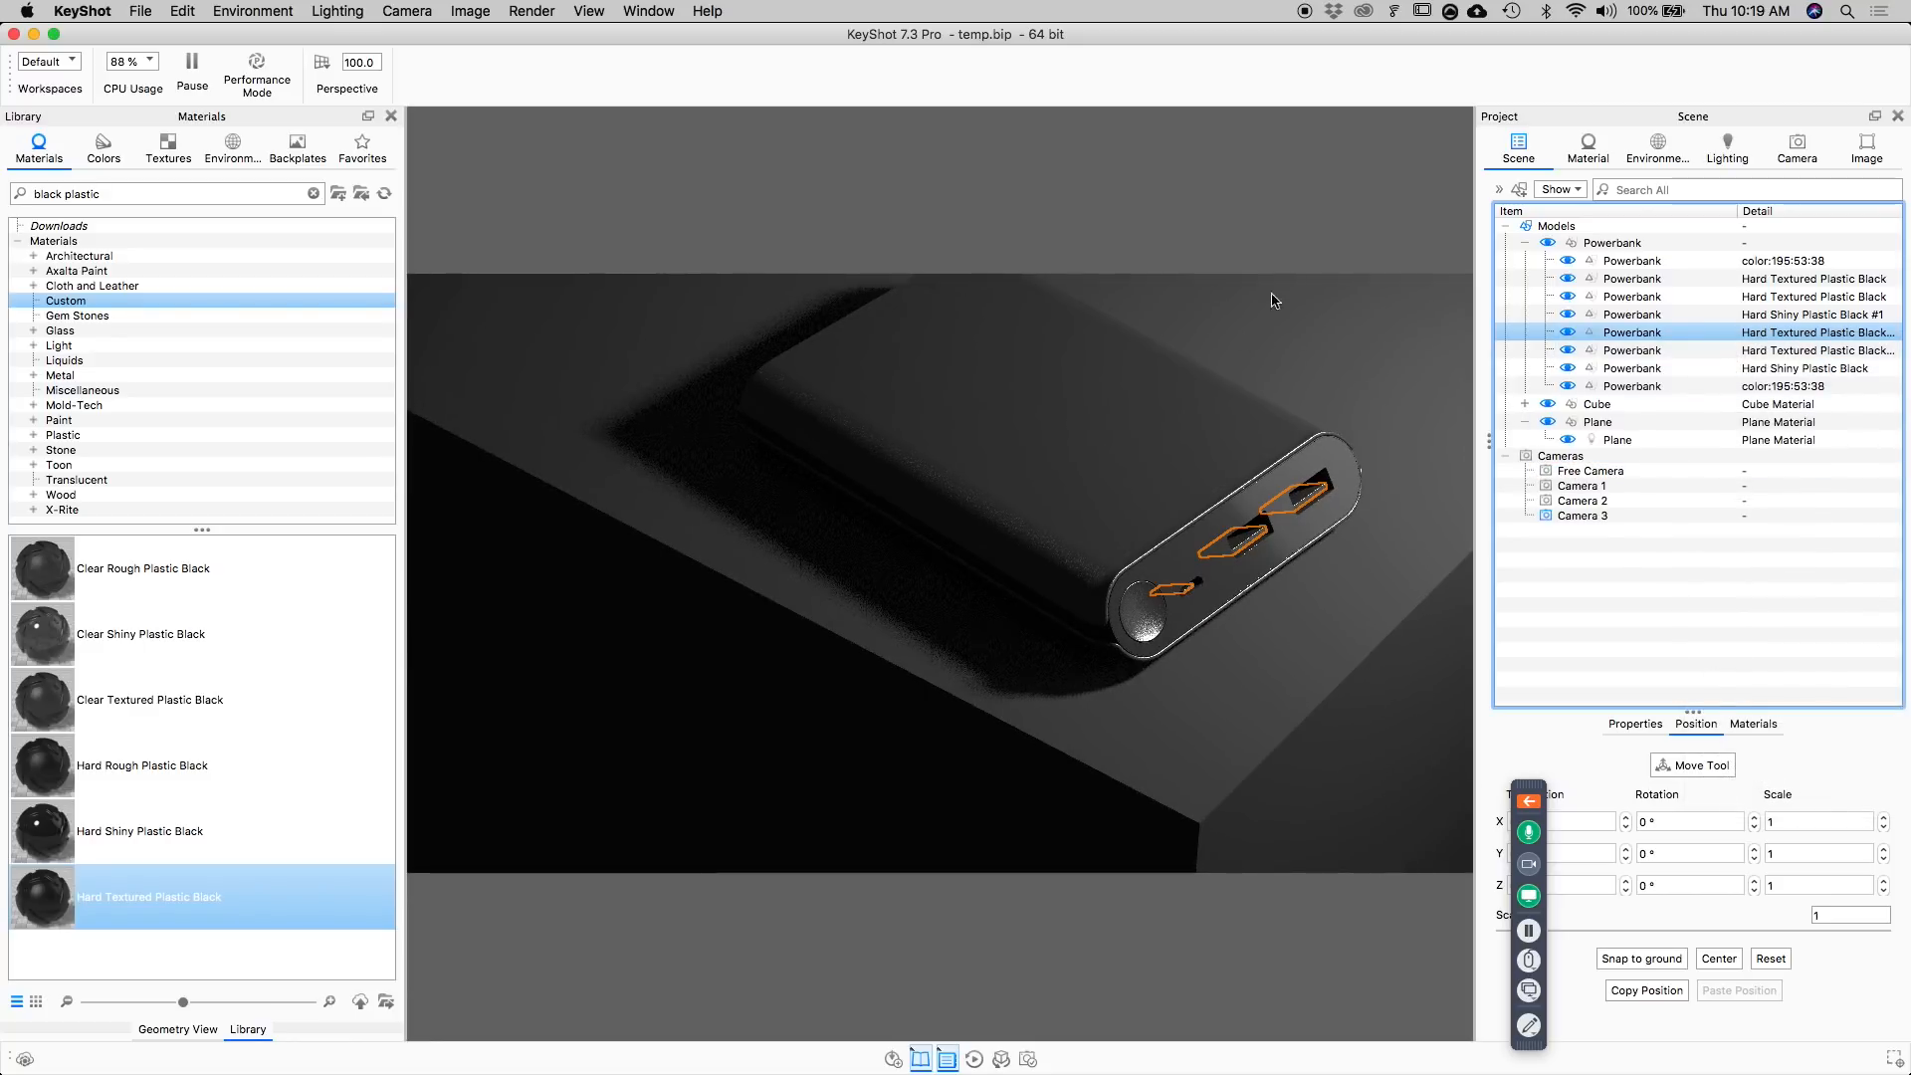
# Delete the Noise bump texture from the power bank body's Hard Textured Plastic Black material.
pyautogui.doubleClick(1164, 471)
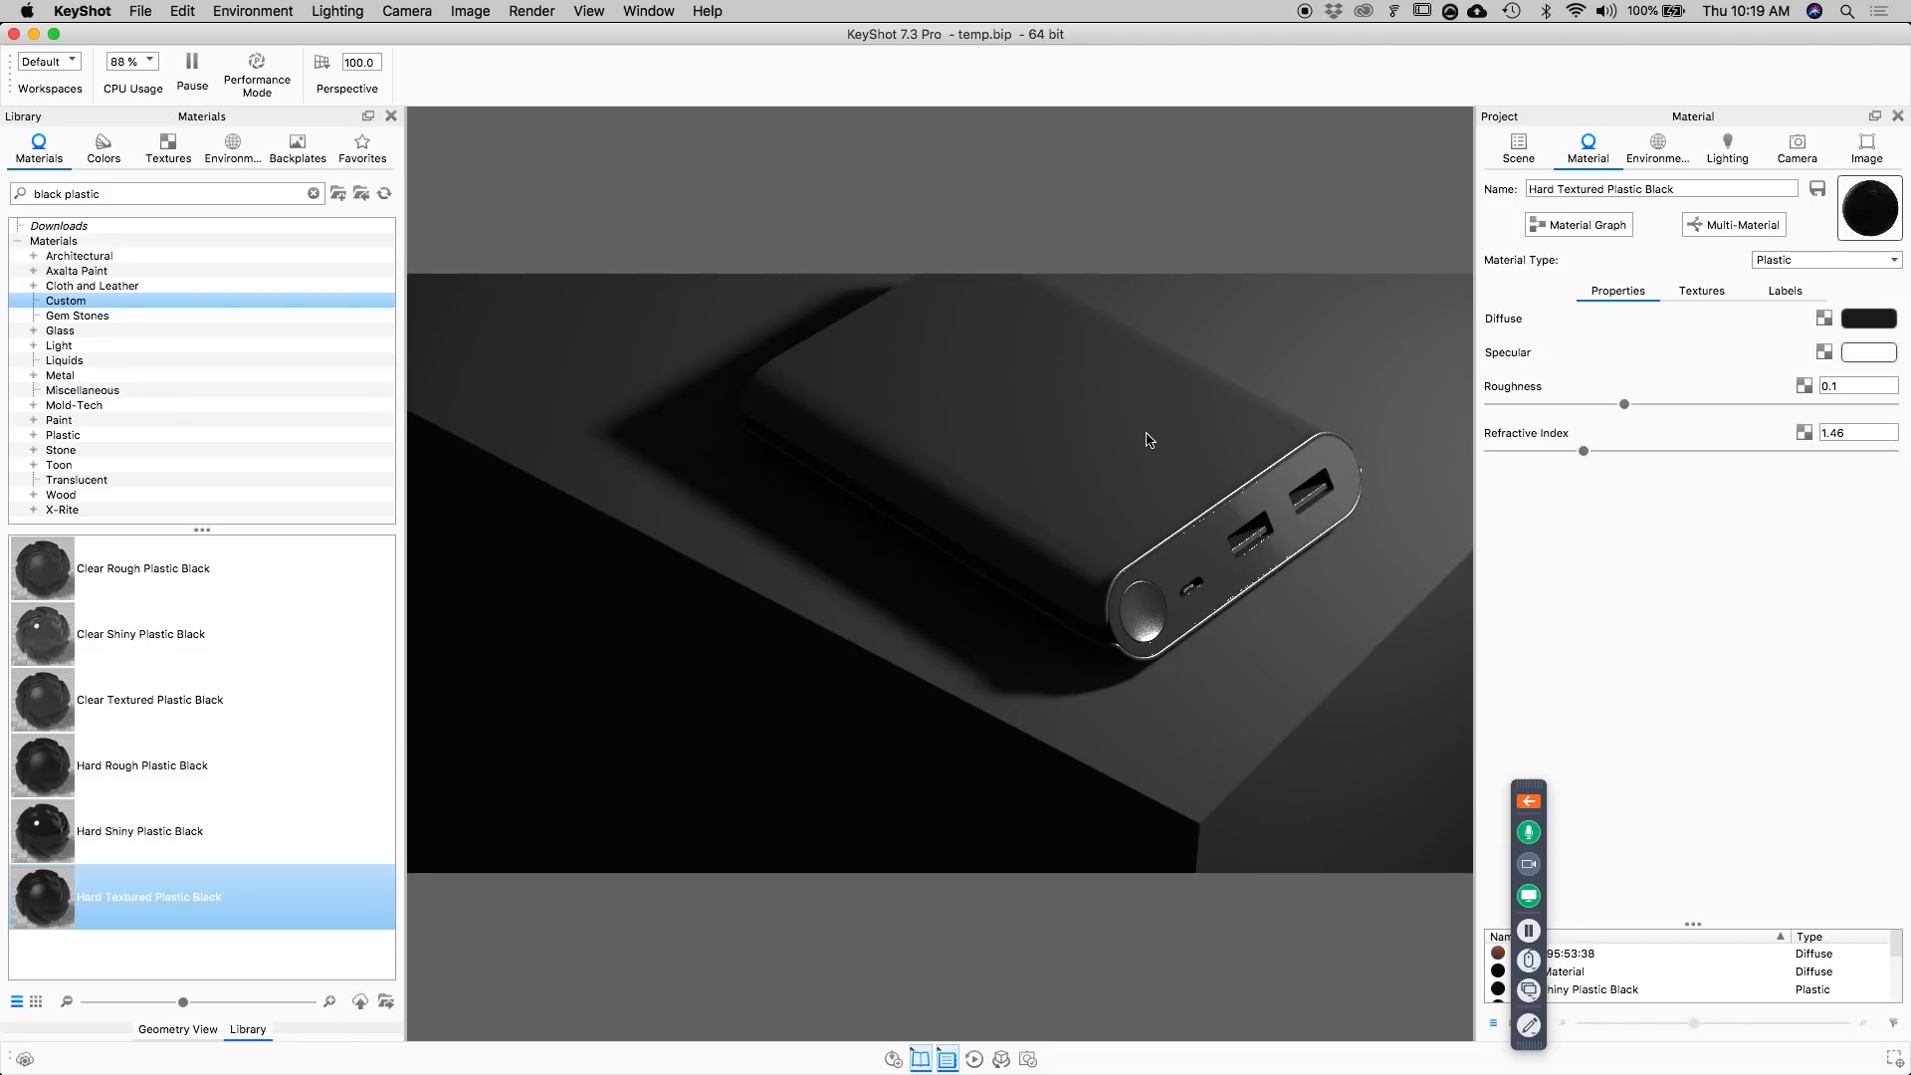
pyautogui.click(1701, 290)
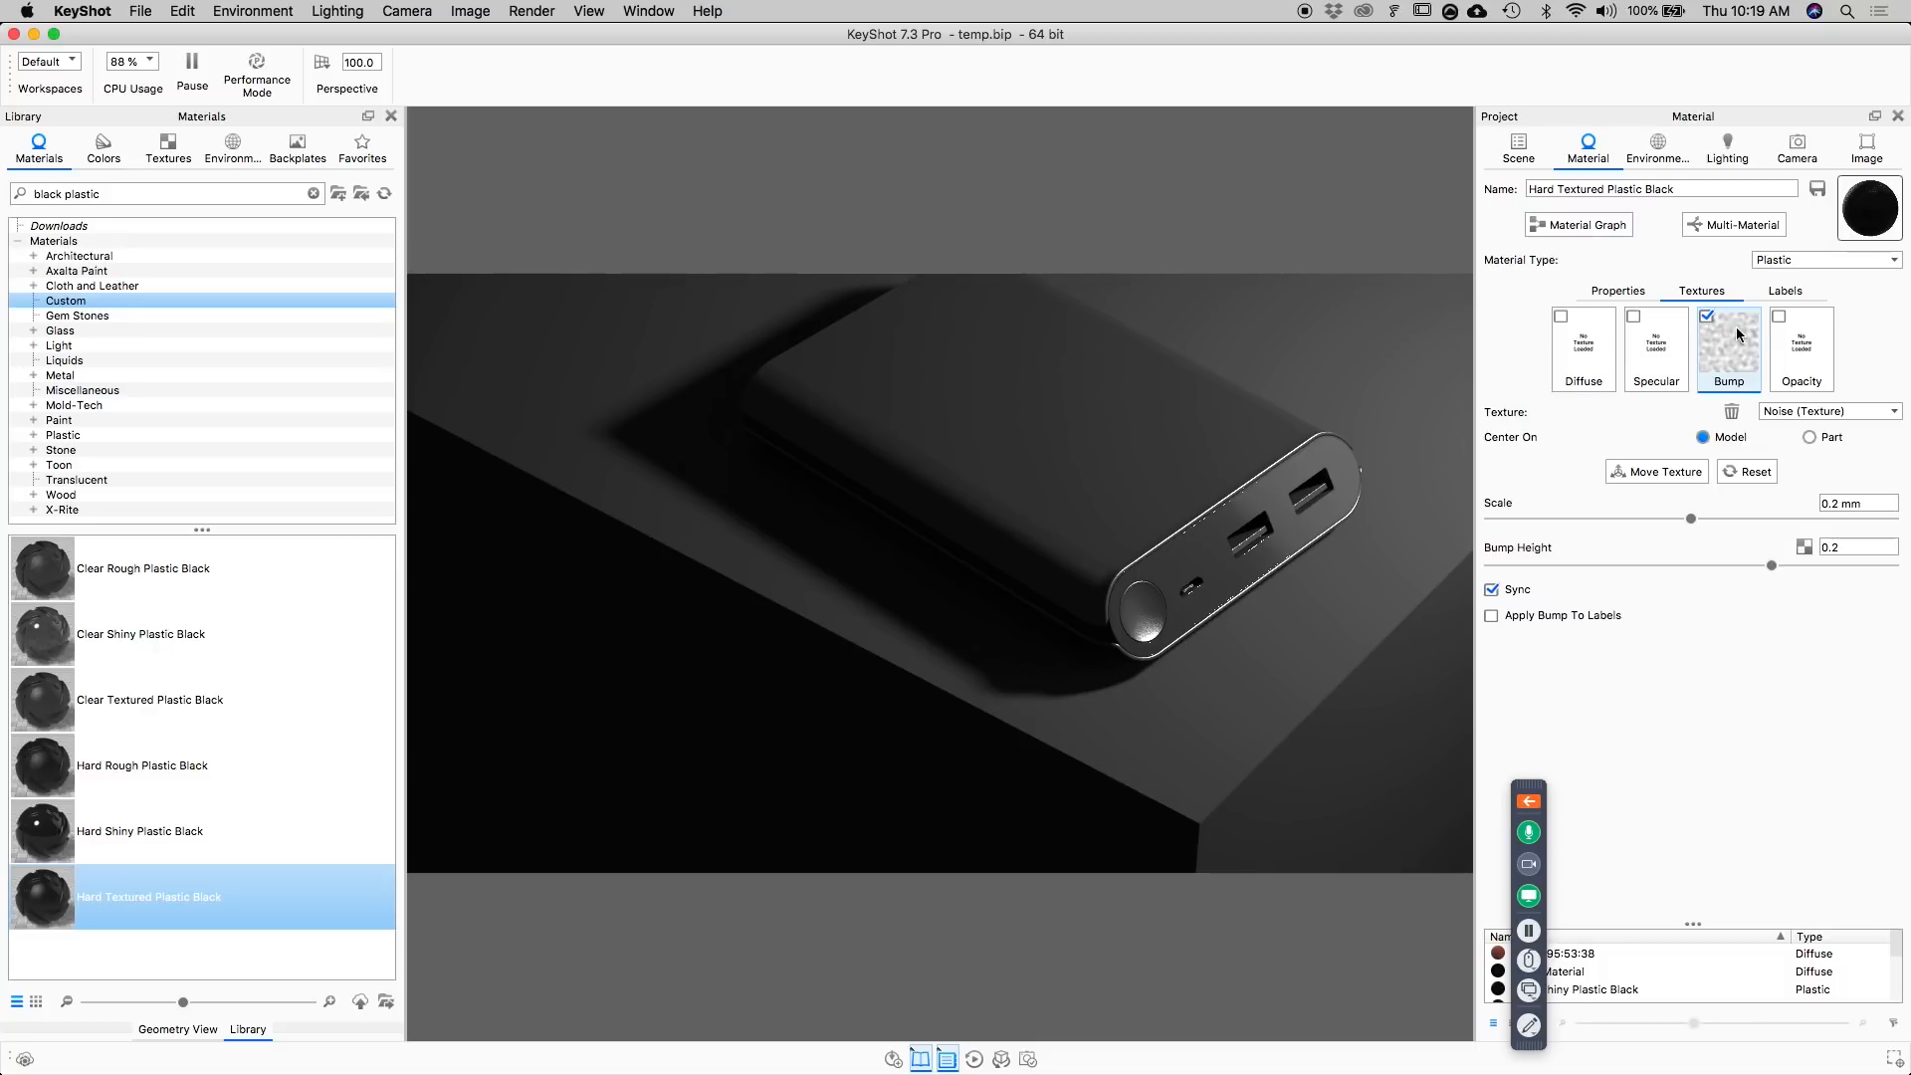
pyautogui.rightClick(1719, 338)
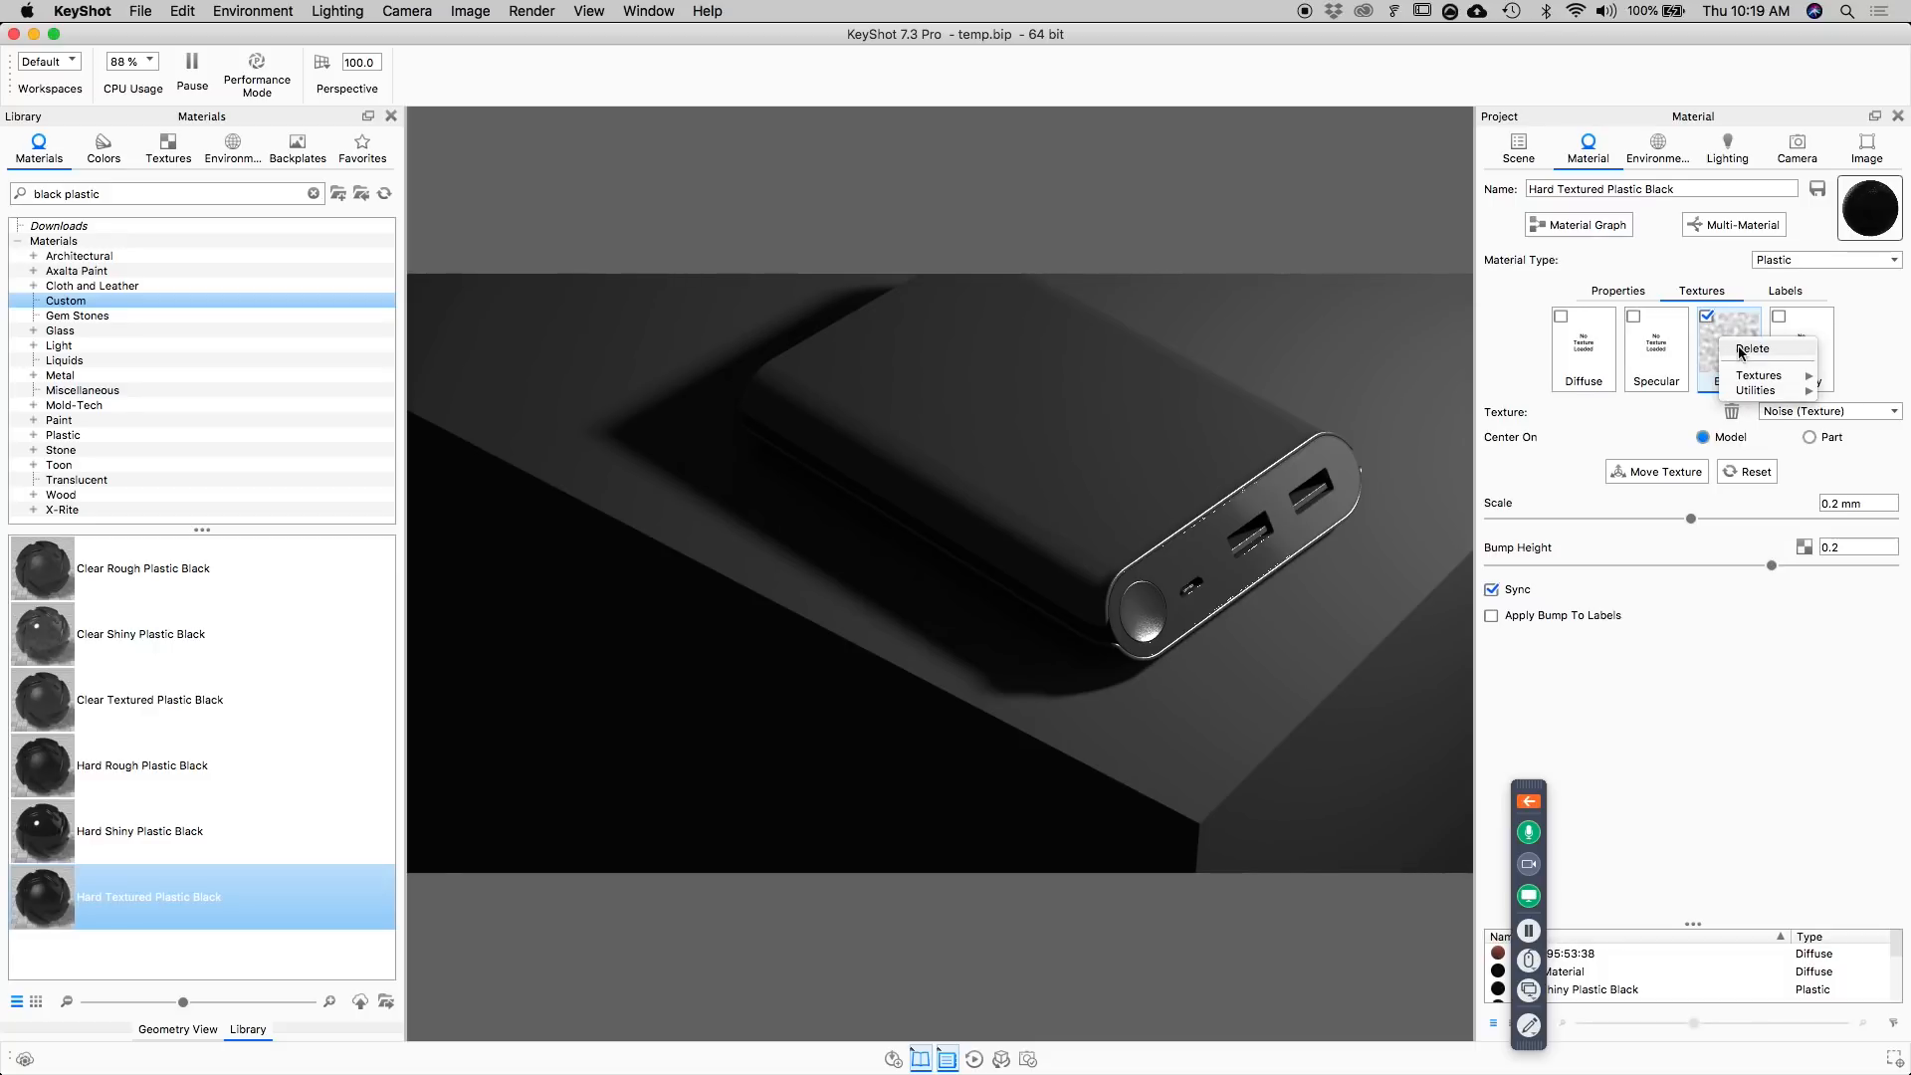
pyautogui.click(1732, 343)
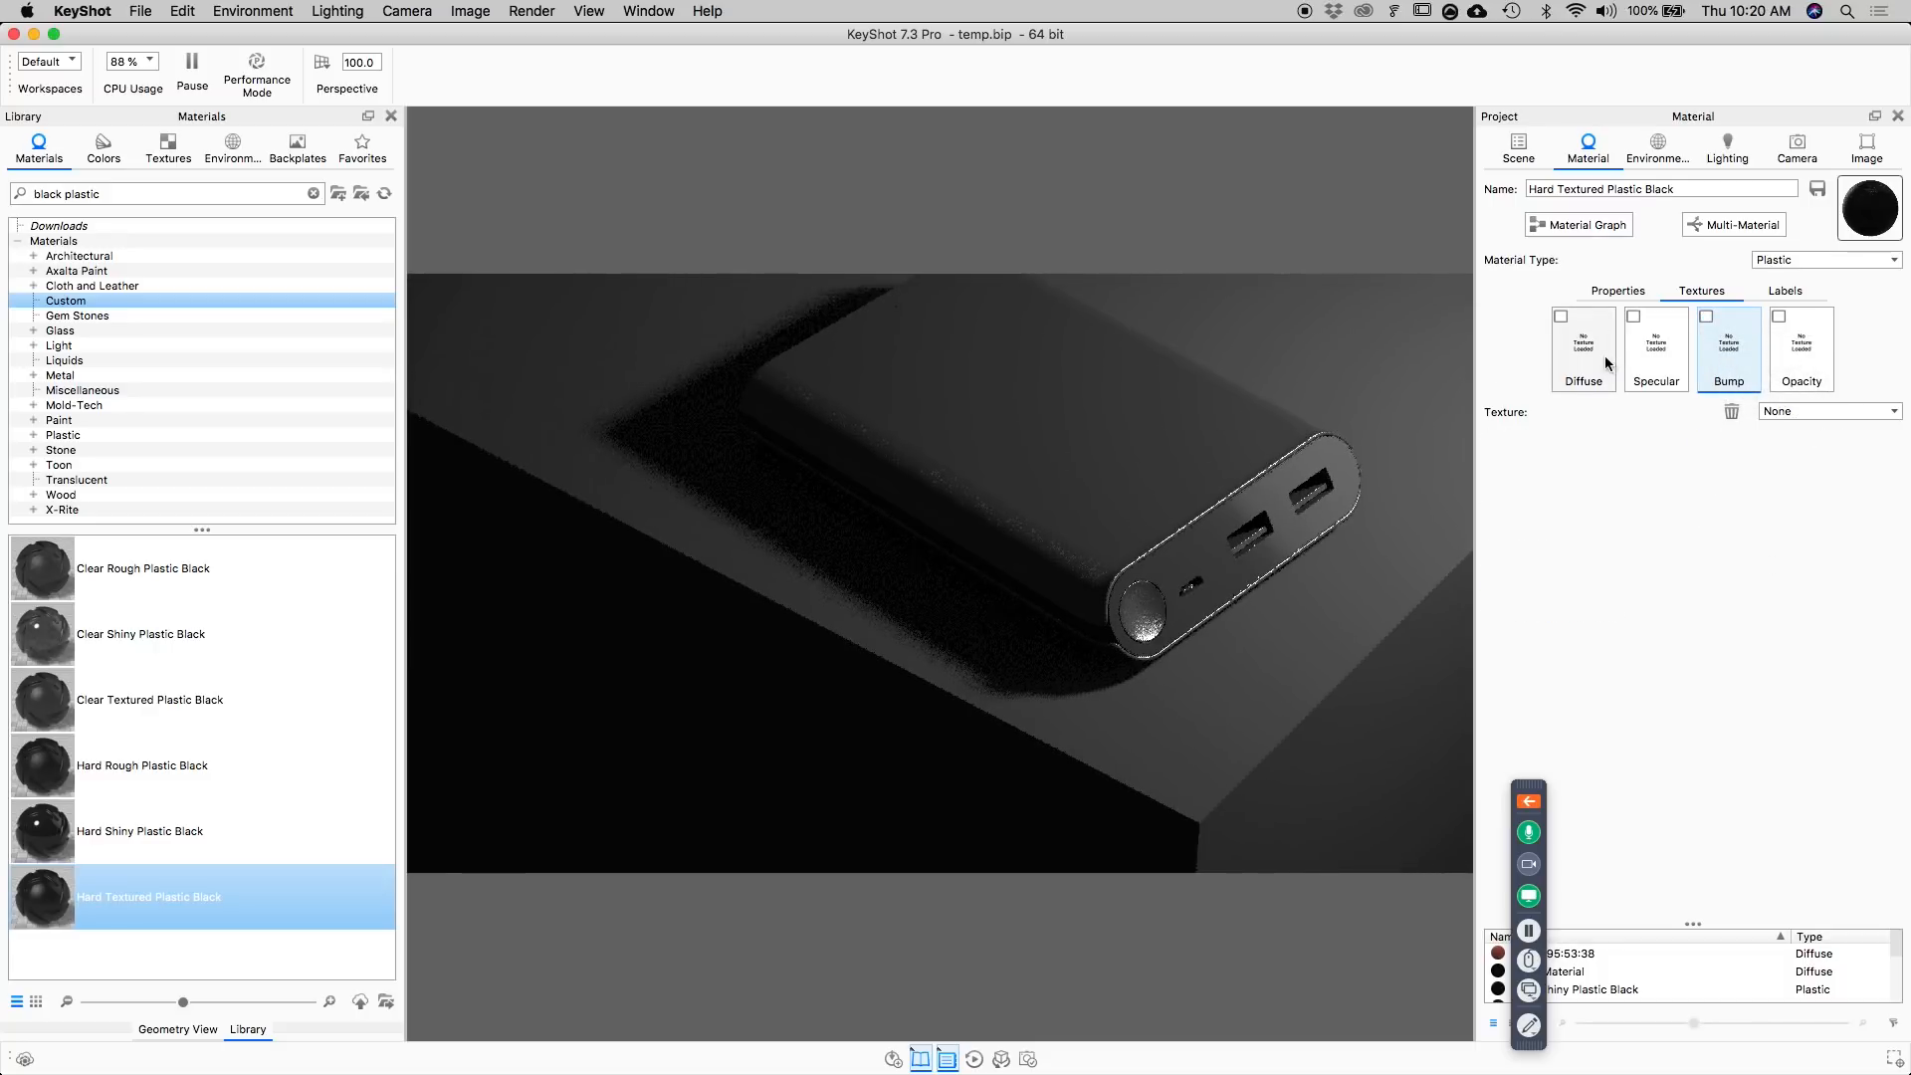
# Add a Mesh texture to the power bank body's diffuse channel and change its shape to Line.
pyautogui.click(1590, 334)
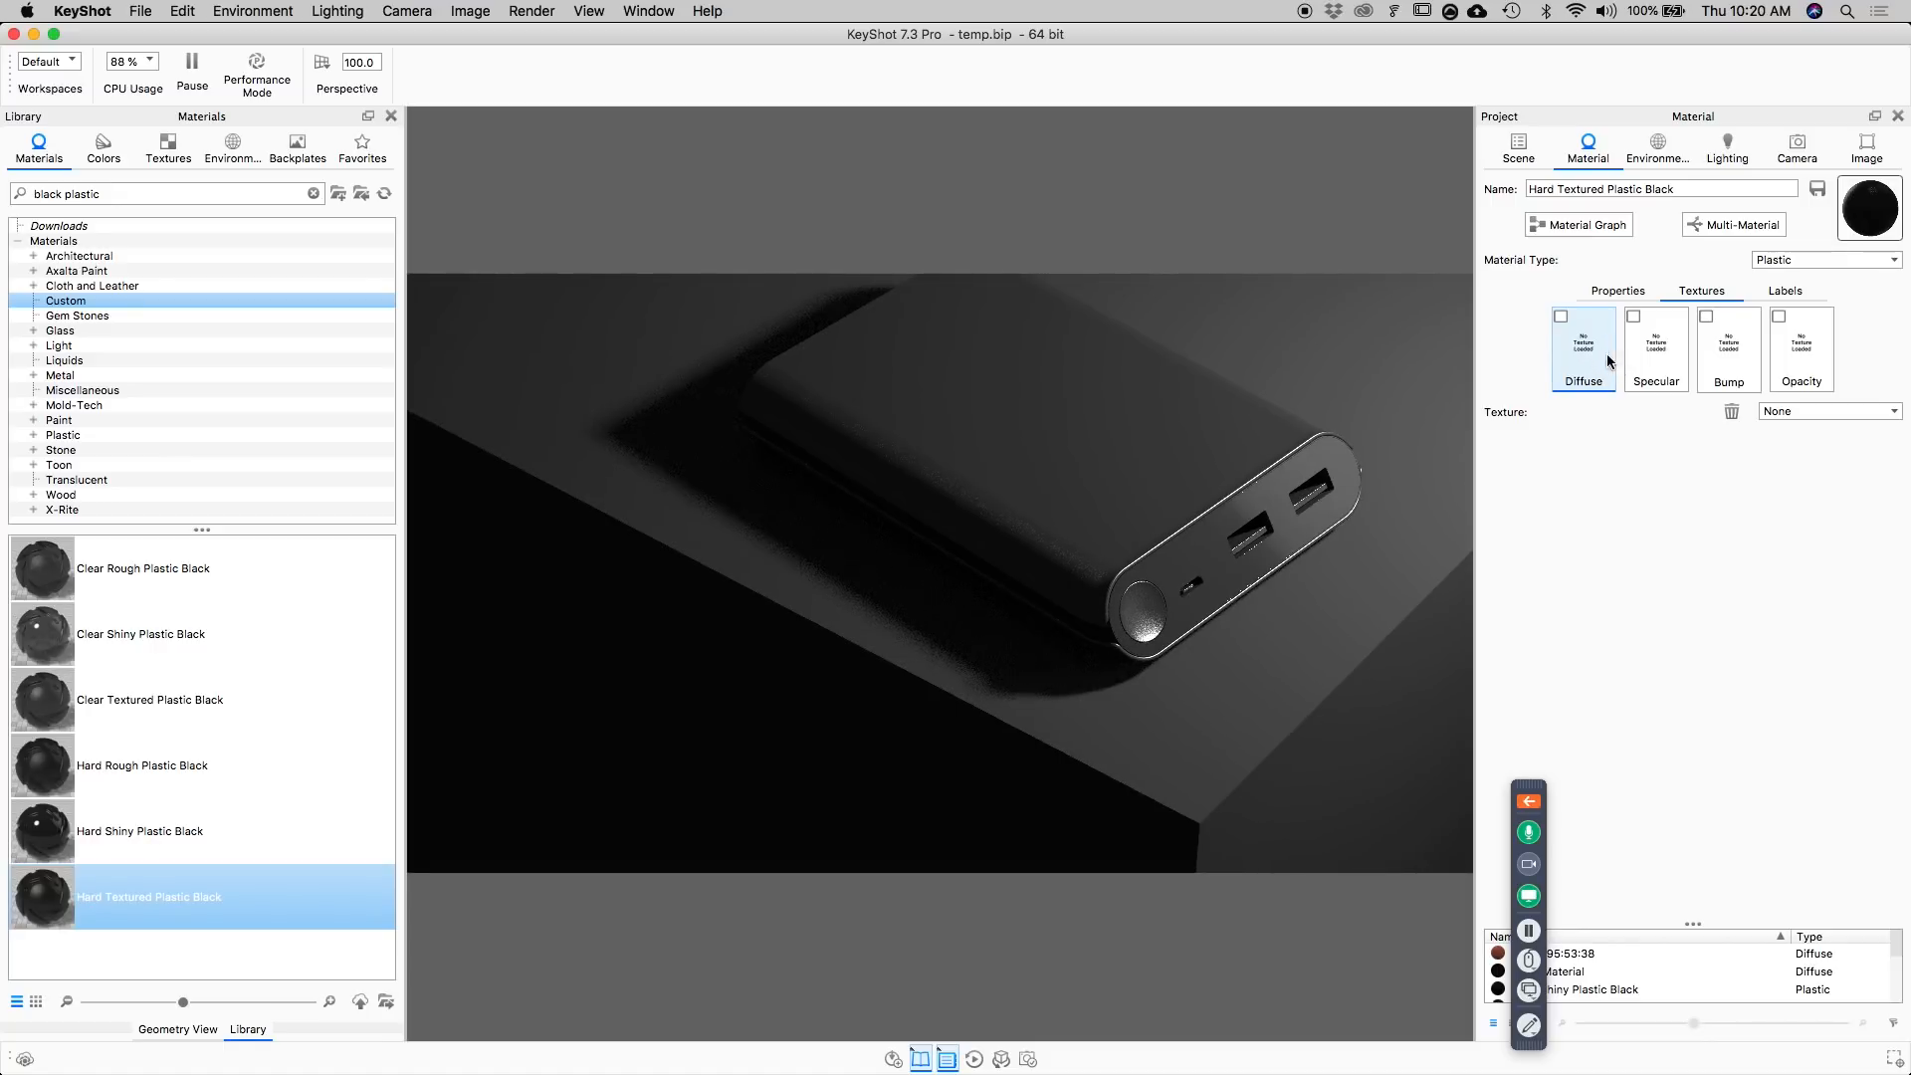
pyautogui.click(1817, 414)
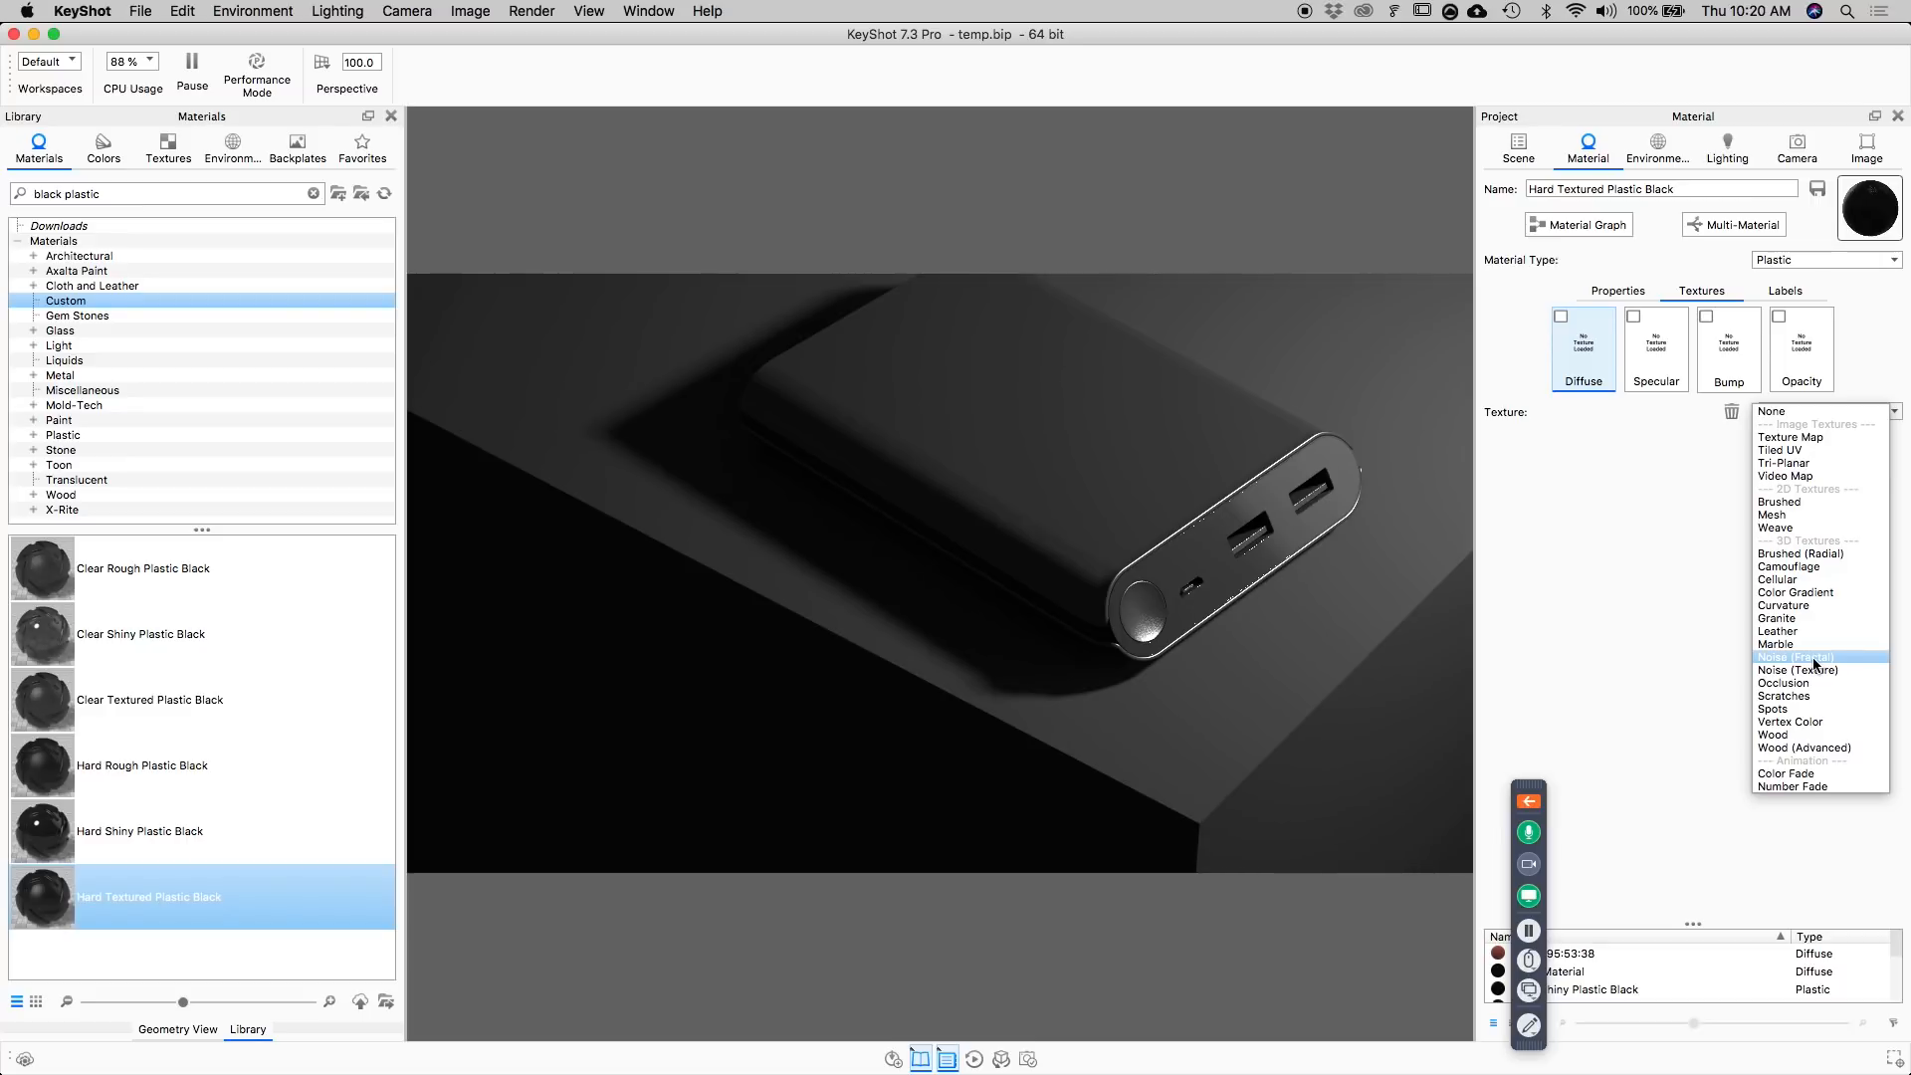
pyautogui.click(1792, 515)
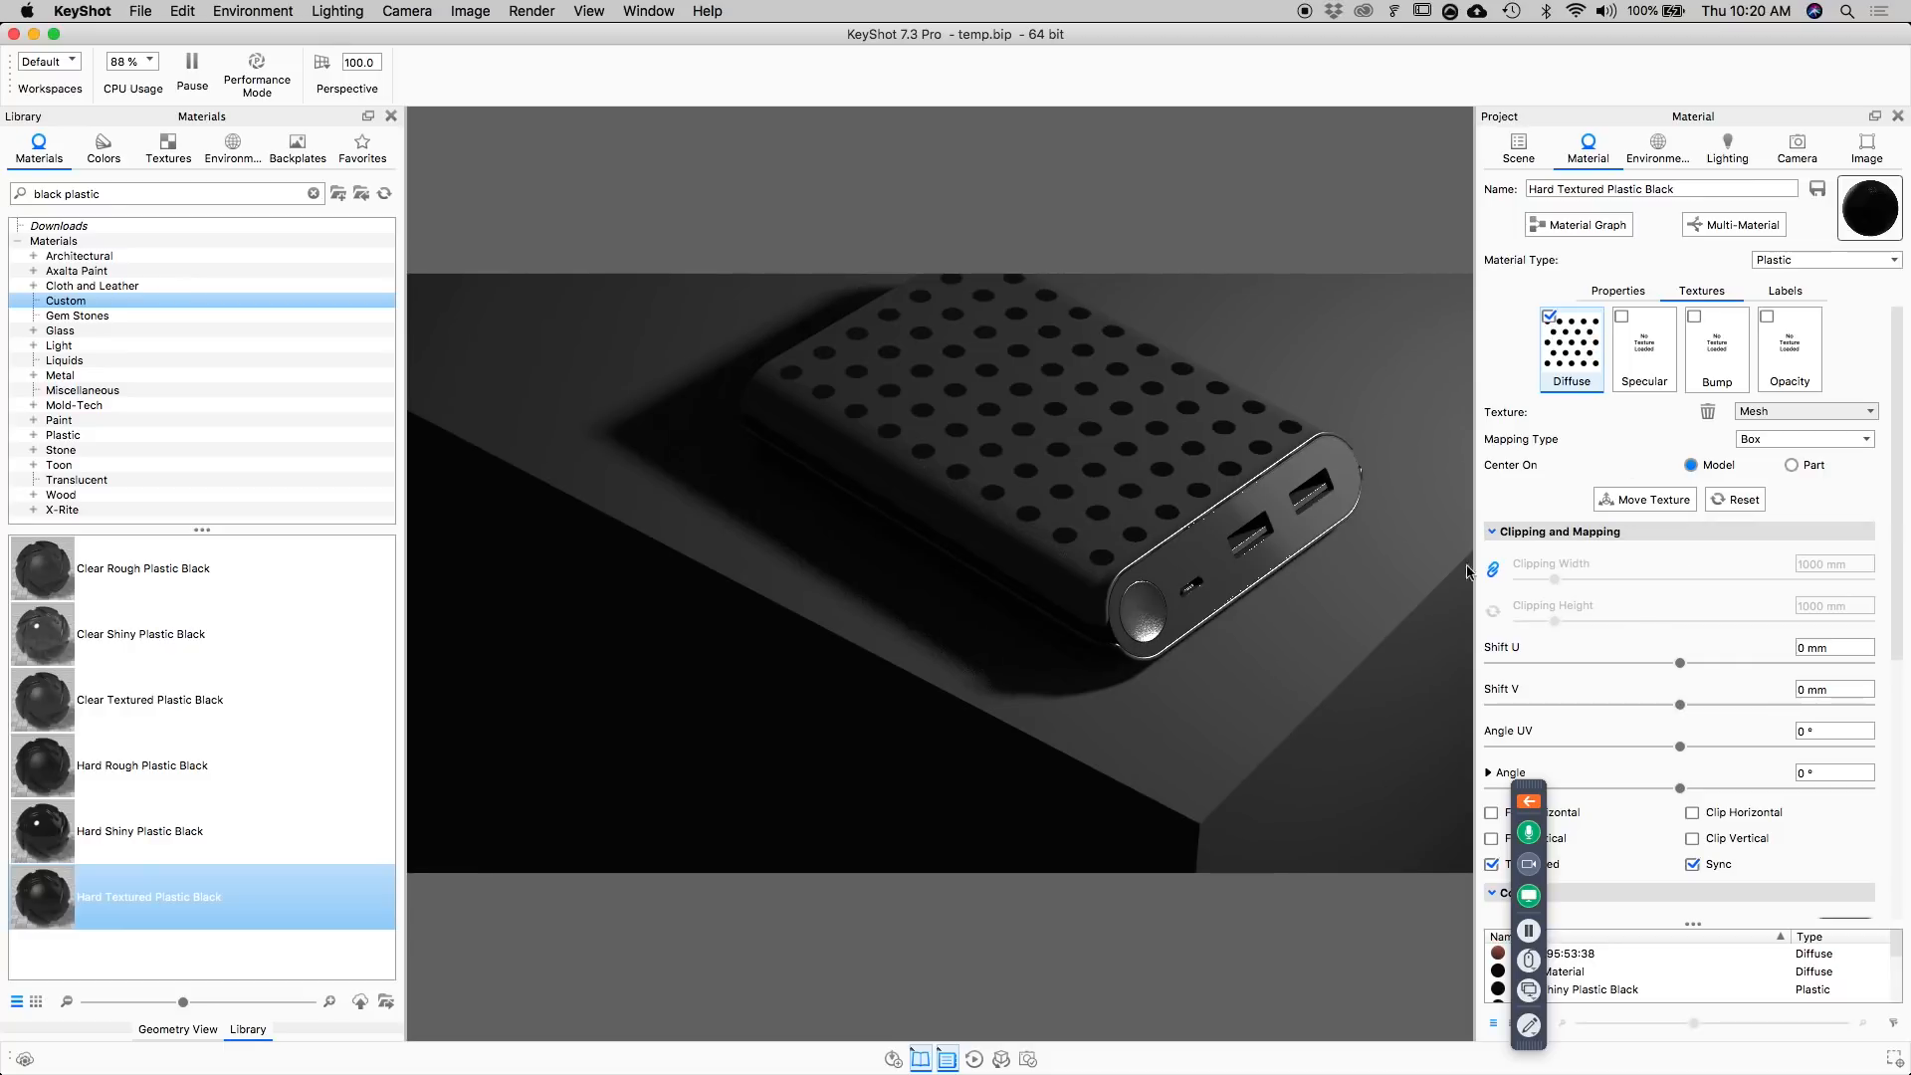
pyautogui.scroll(-10, 1587, 624)
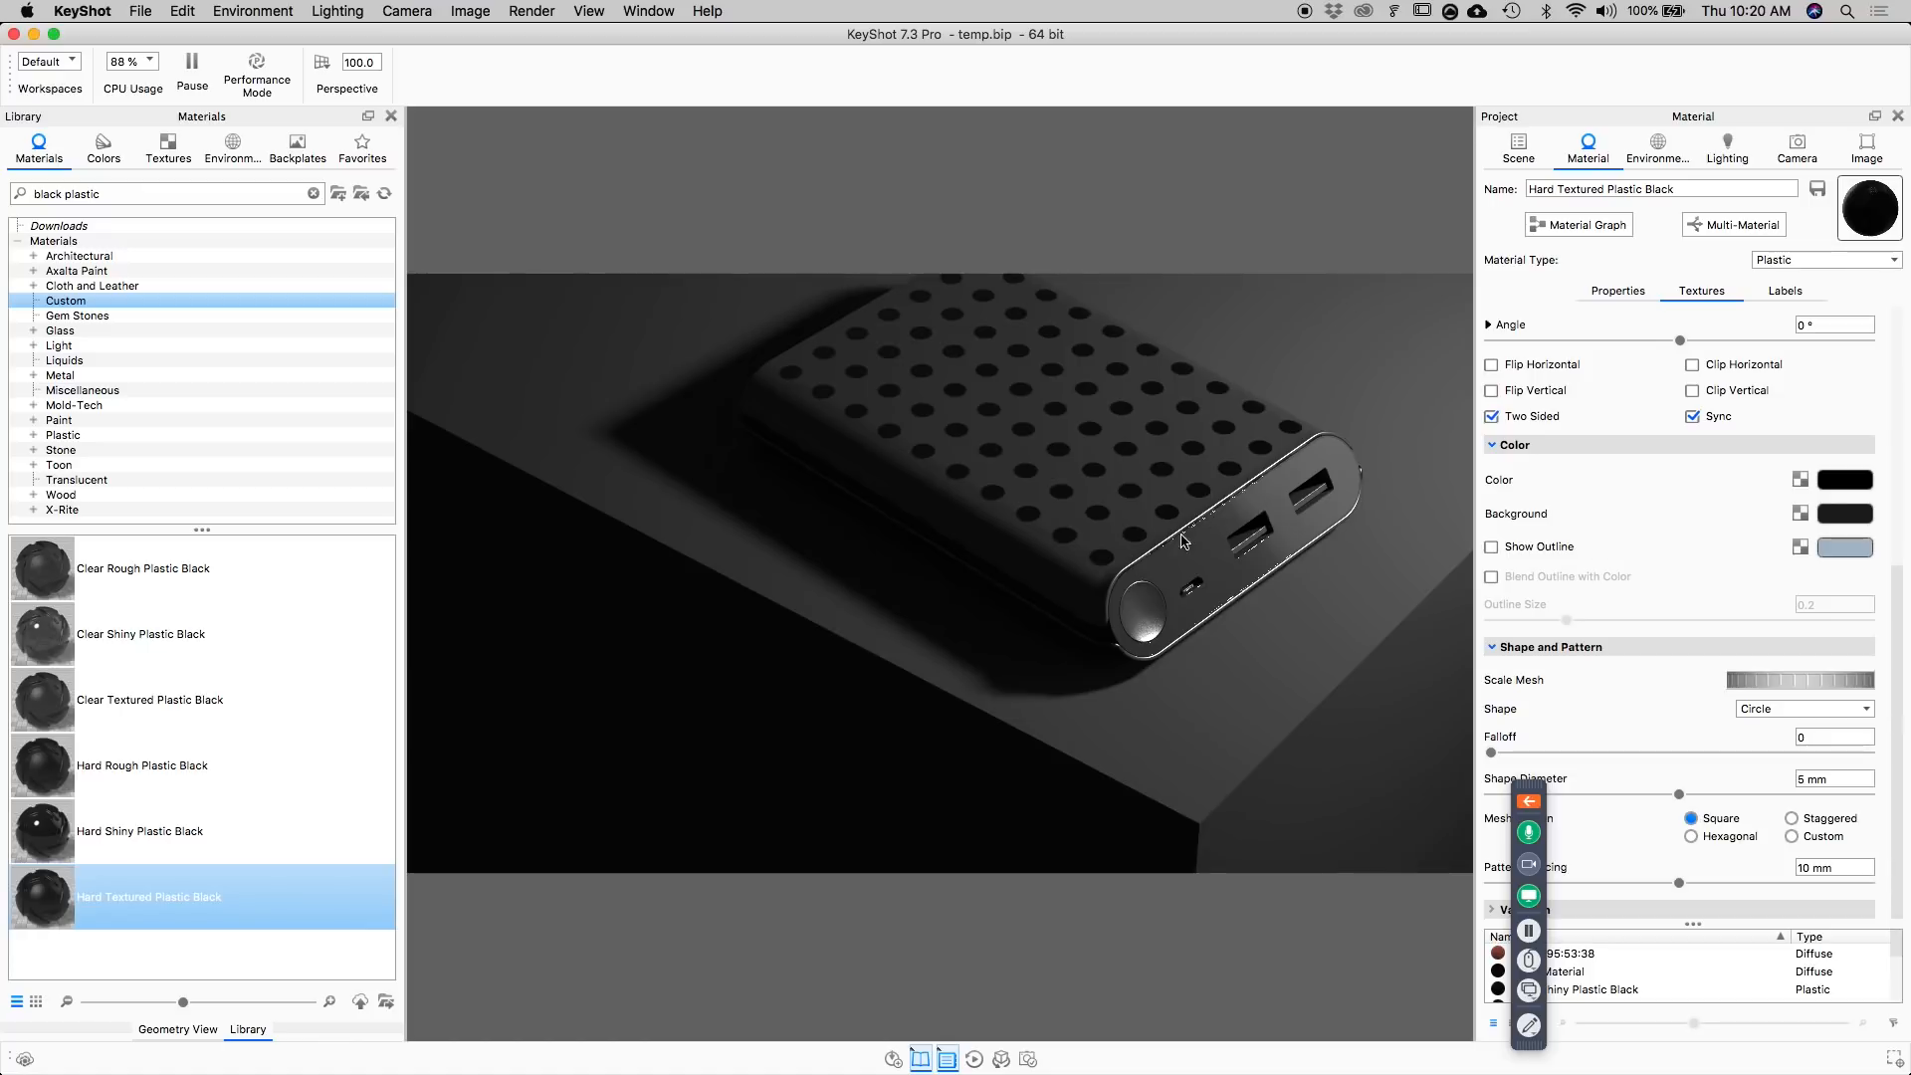
pyautogui.click(1776, 708)
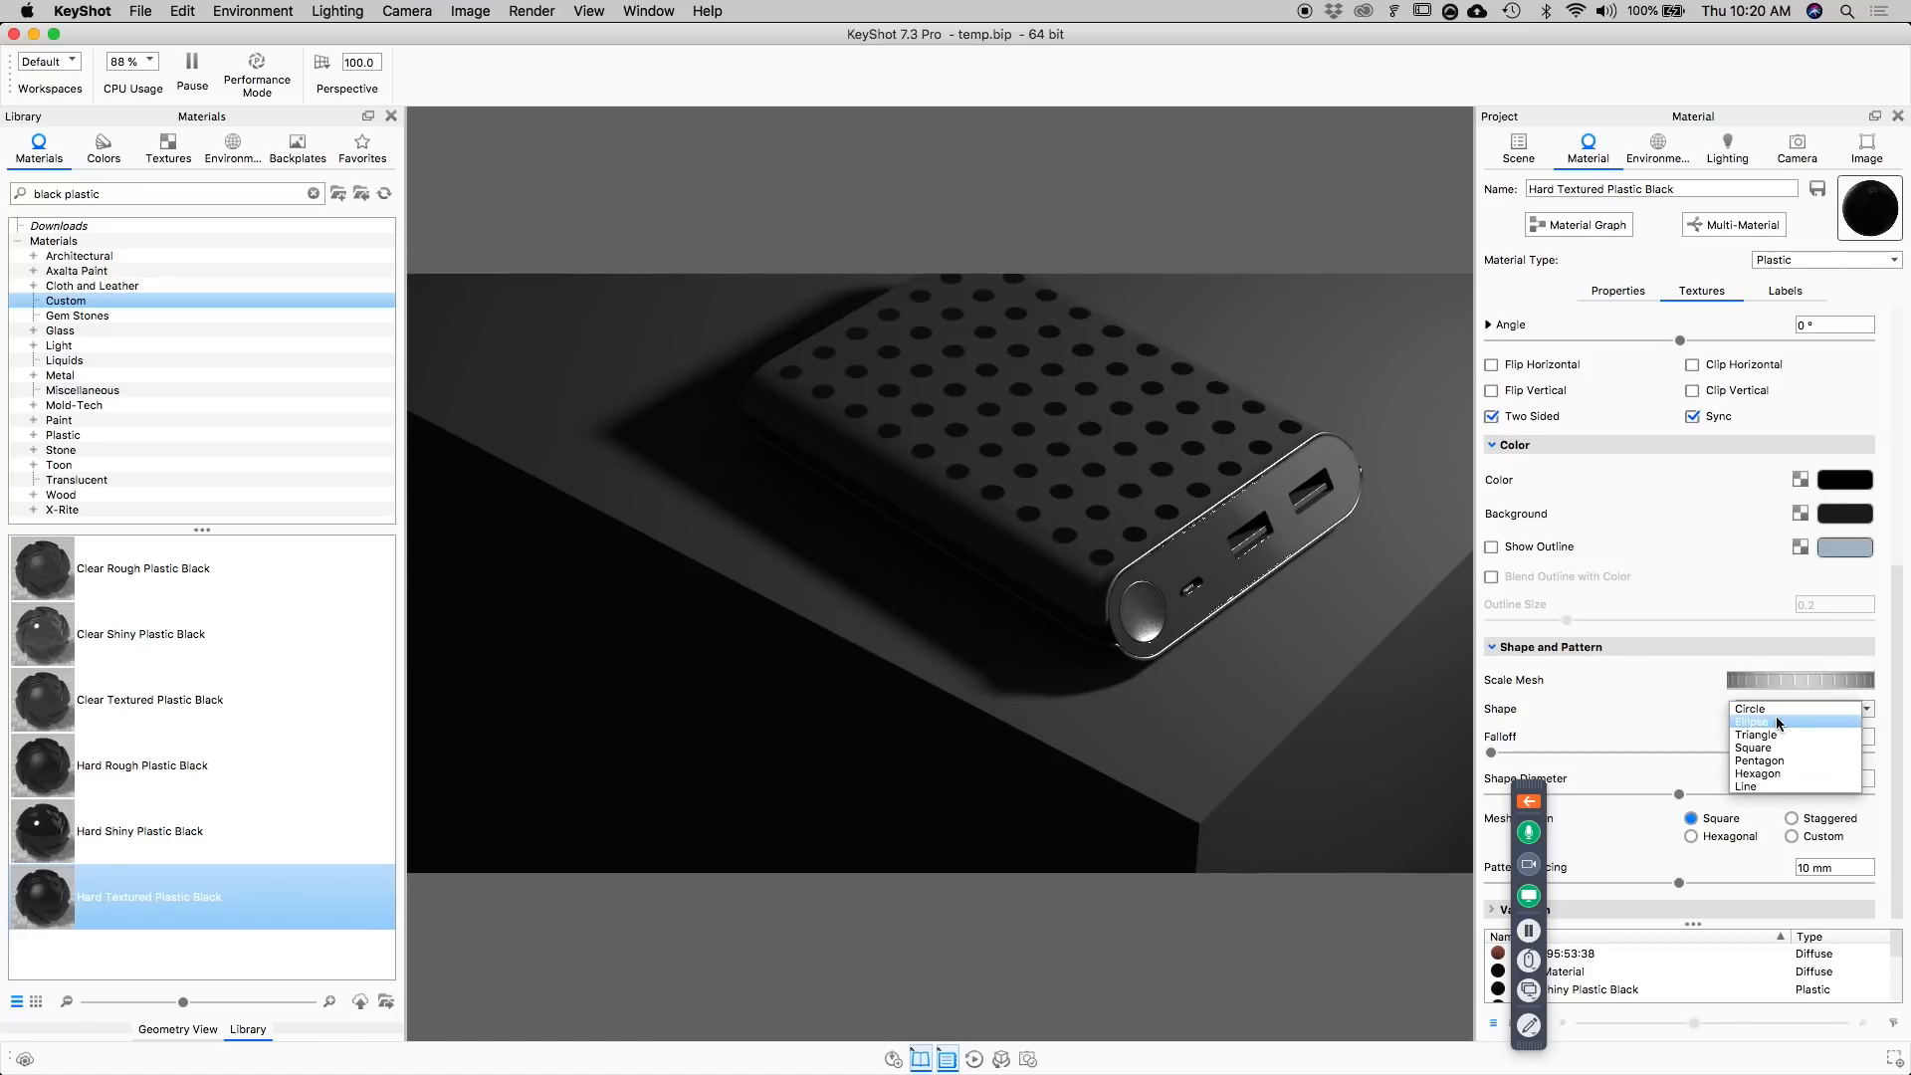
pyautogui.click(1750, 786)
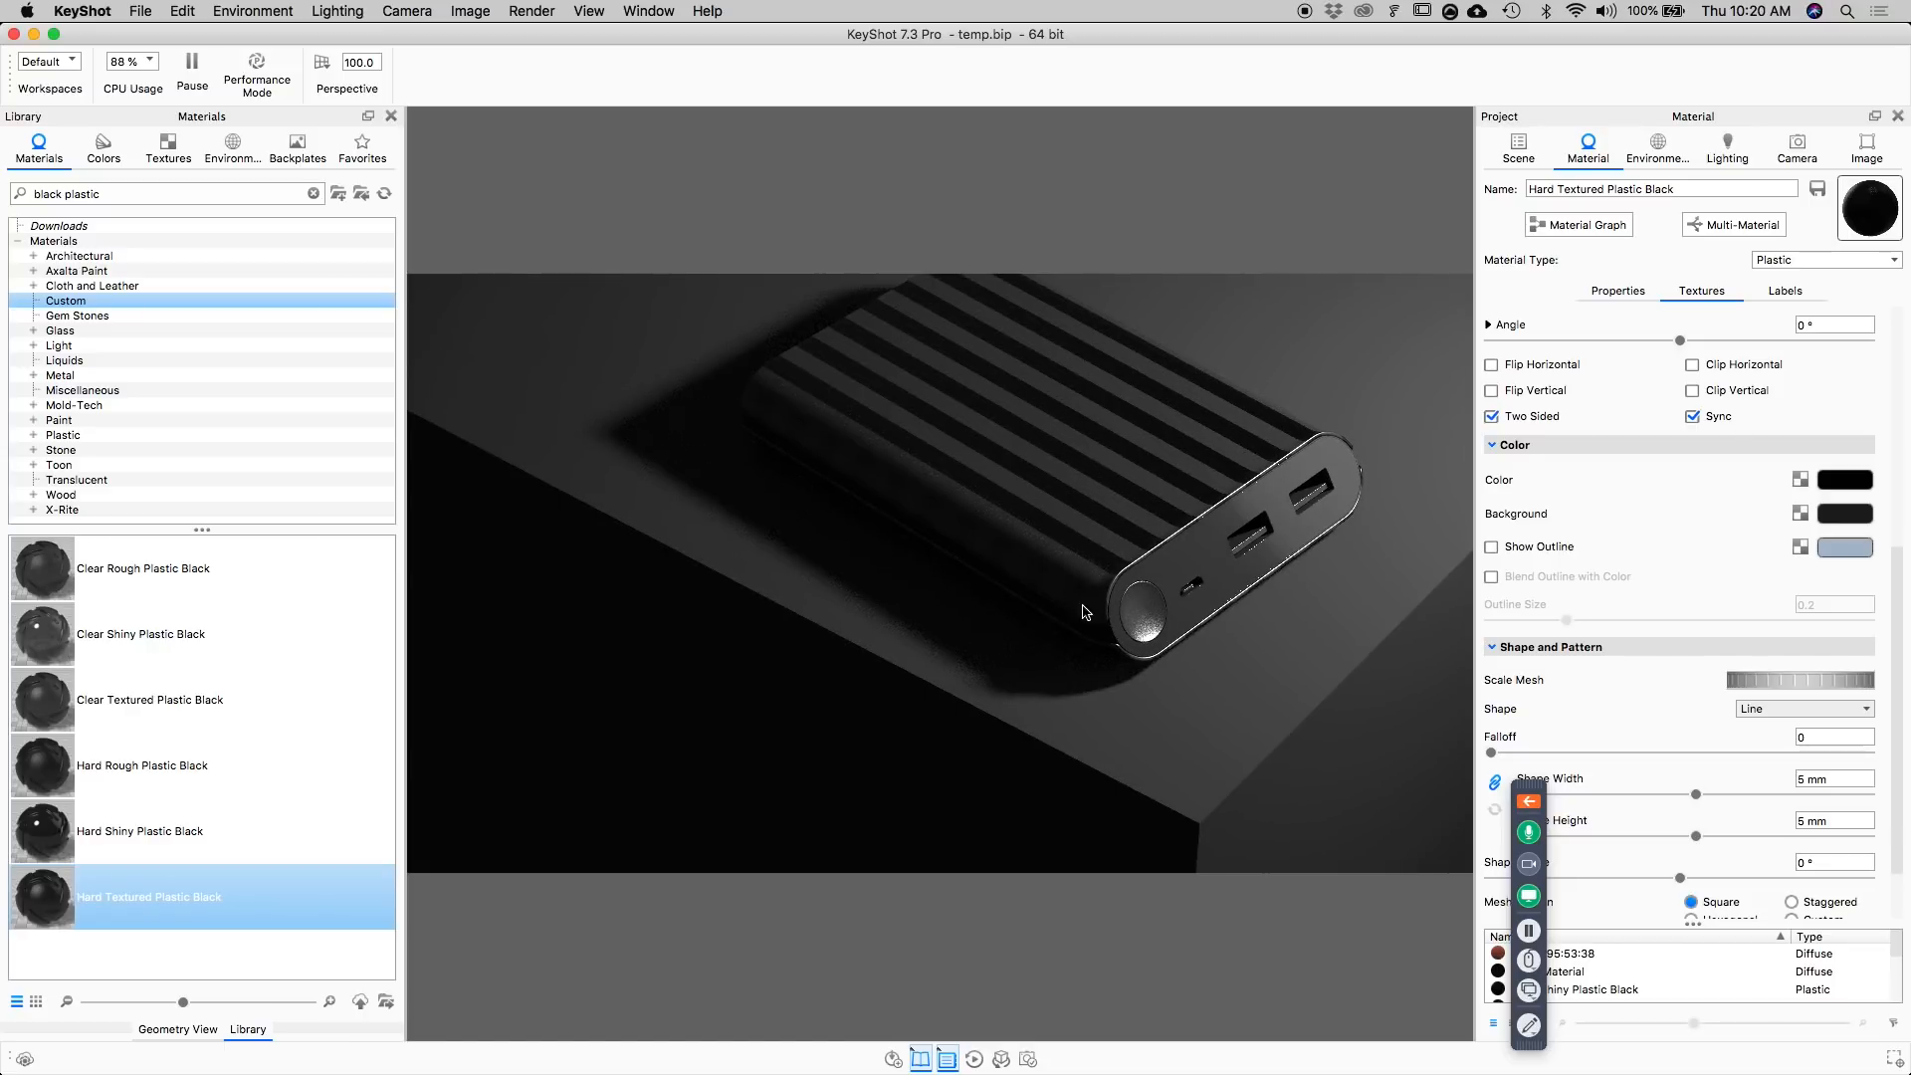
# Set the background color of the diffuse line pattern to white.
pyautogui.click(1853, 511)
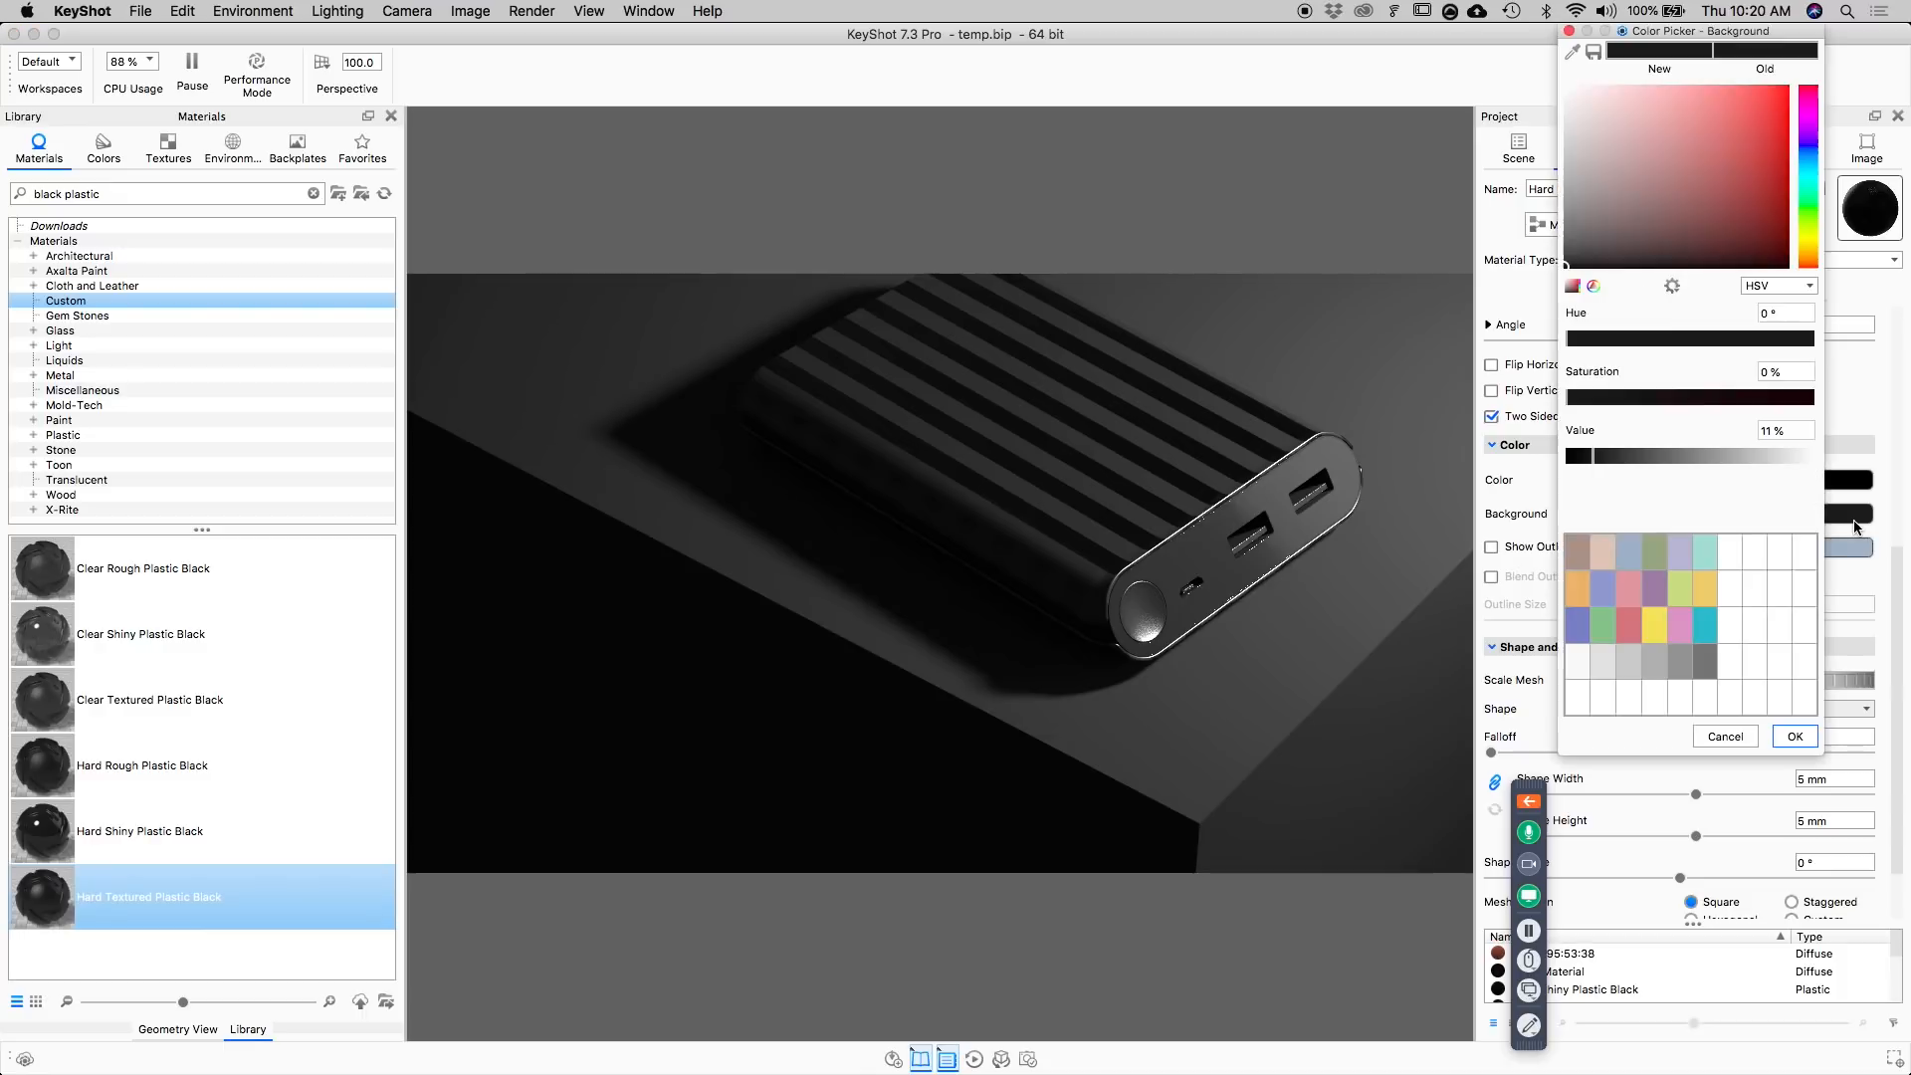
pyautogui.moveTo(1657, 189); pyautogui.dragTo(1567, 88)
pyautogui.click(1798, 736)
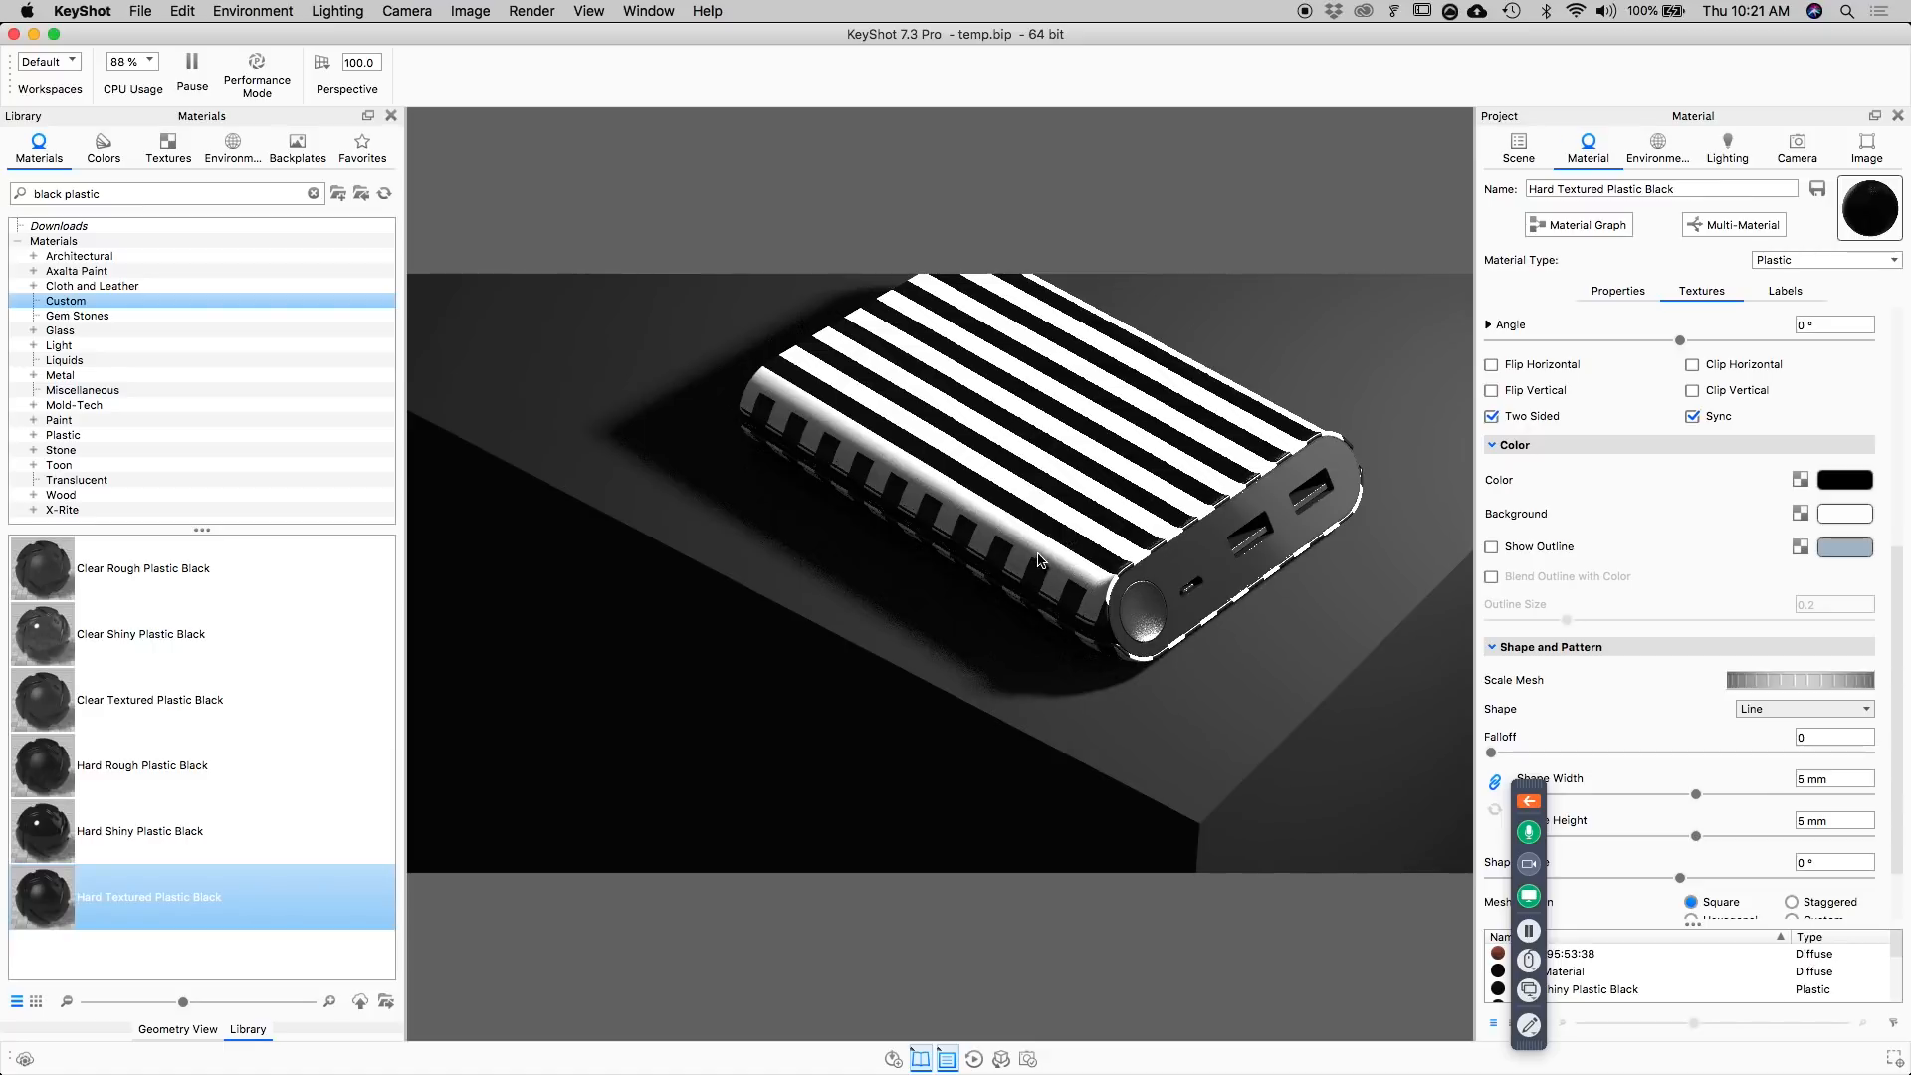
# Change the mesh texture's mapping type to Planar and center it on the part.
pyautogui.scroll(5, 1732, 458)
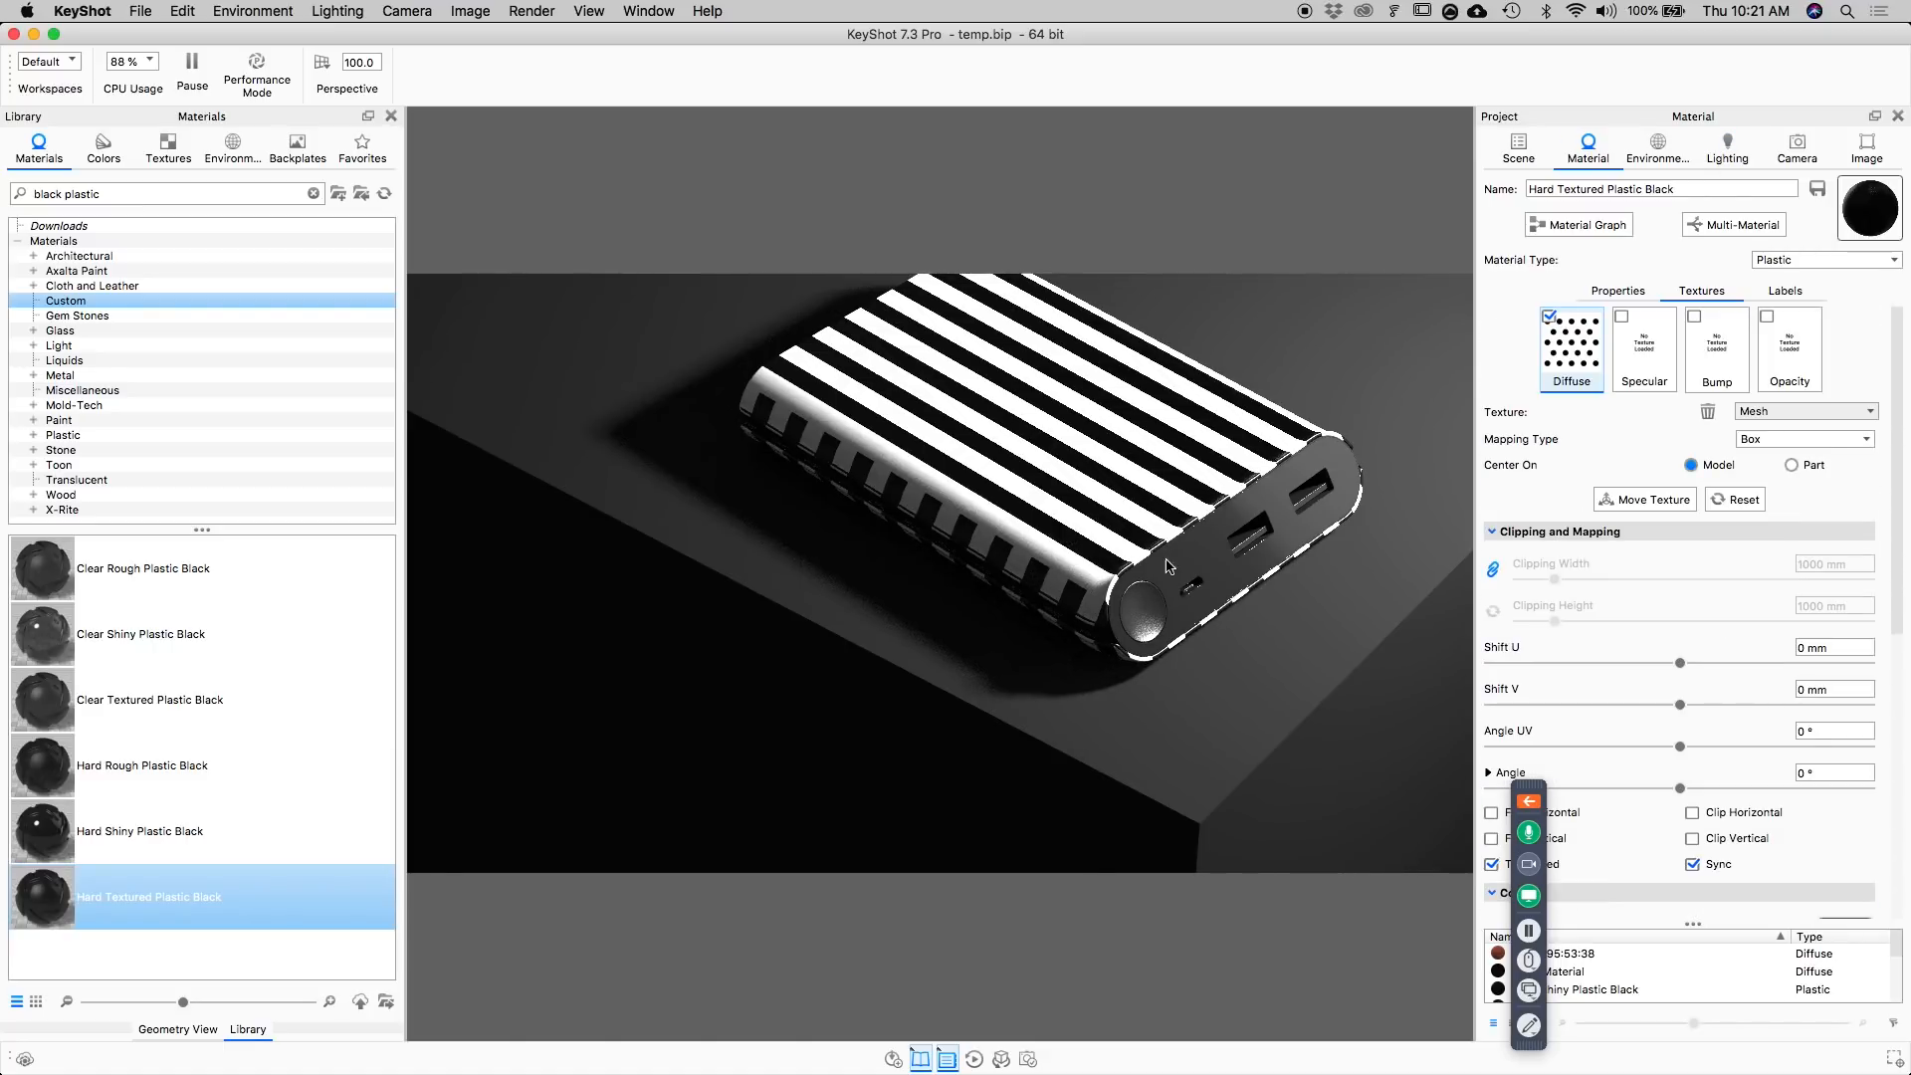
pyautogui.click(1769, 409)
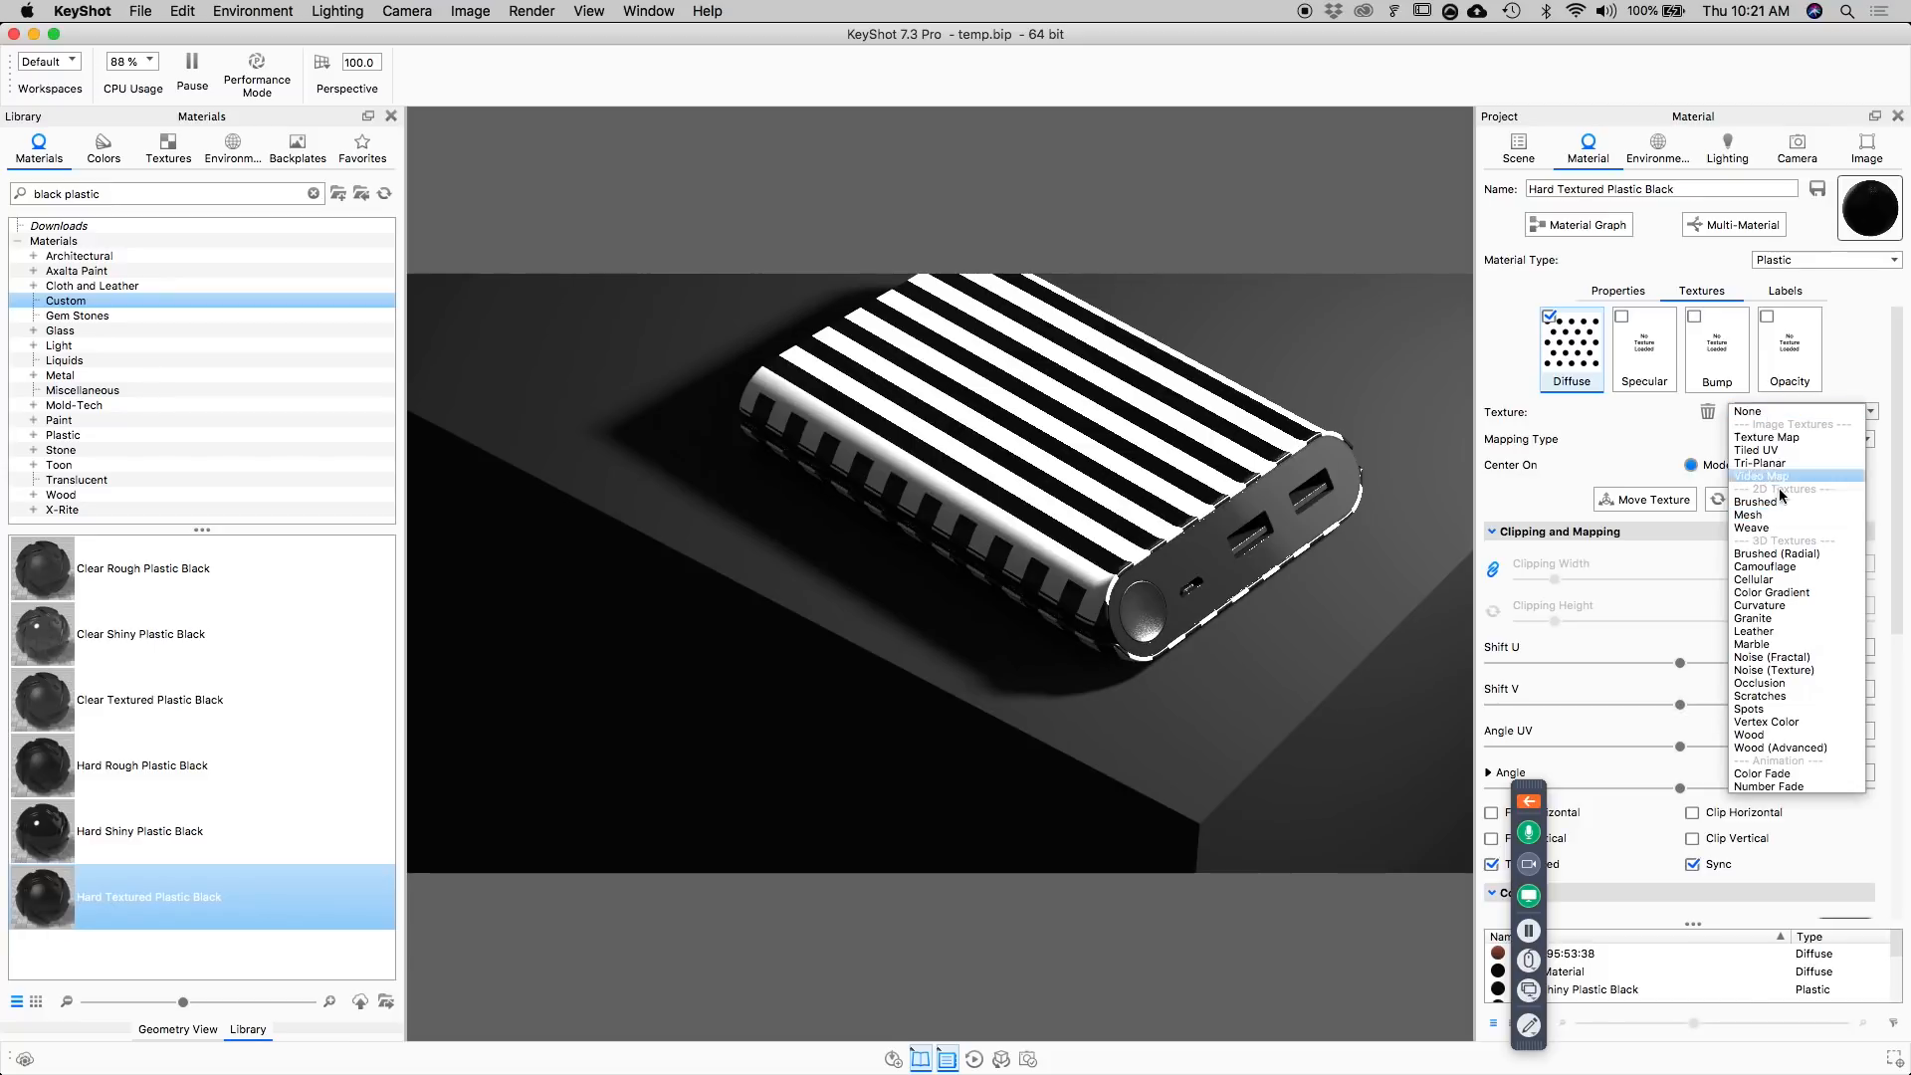
pyautogui.click(1683, 420)
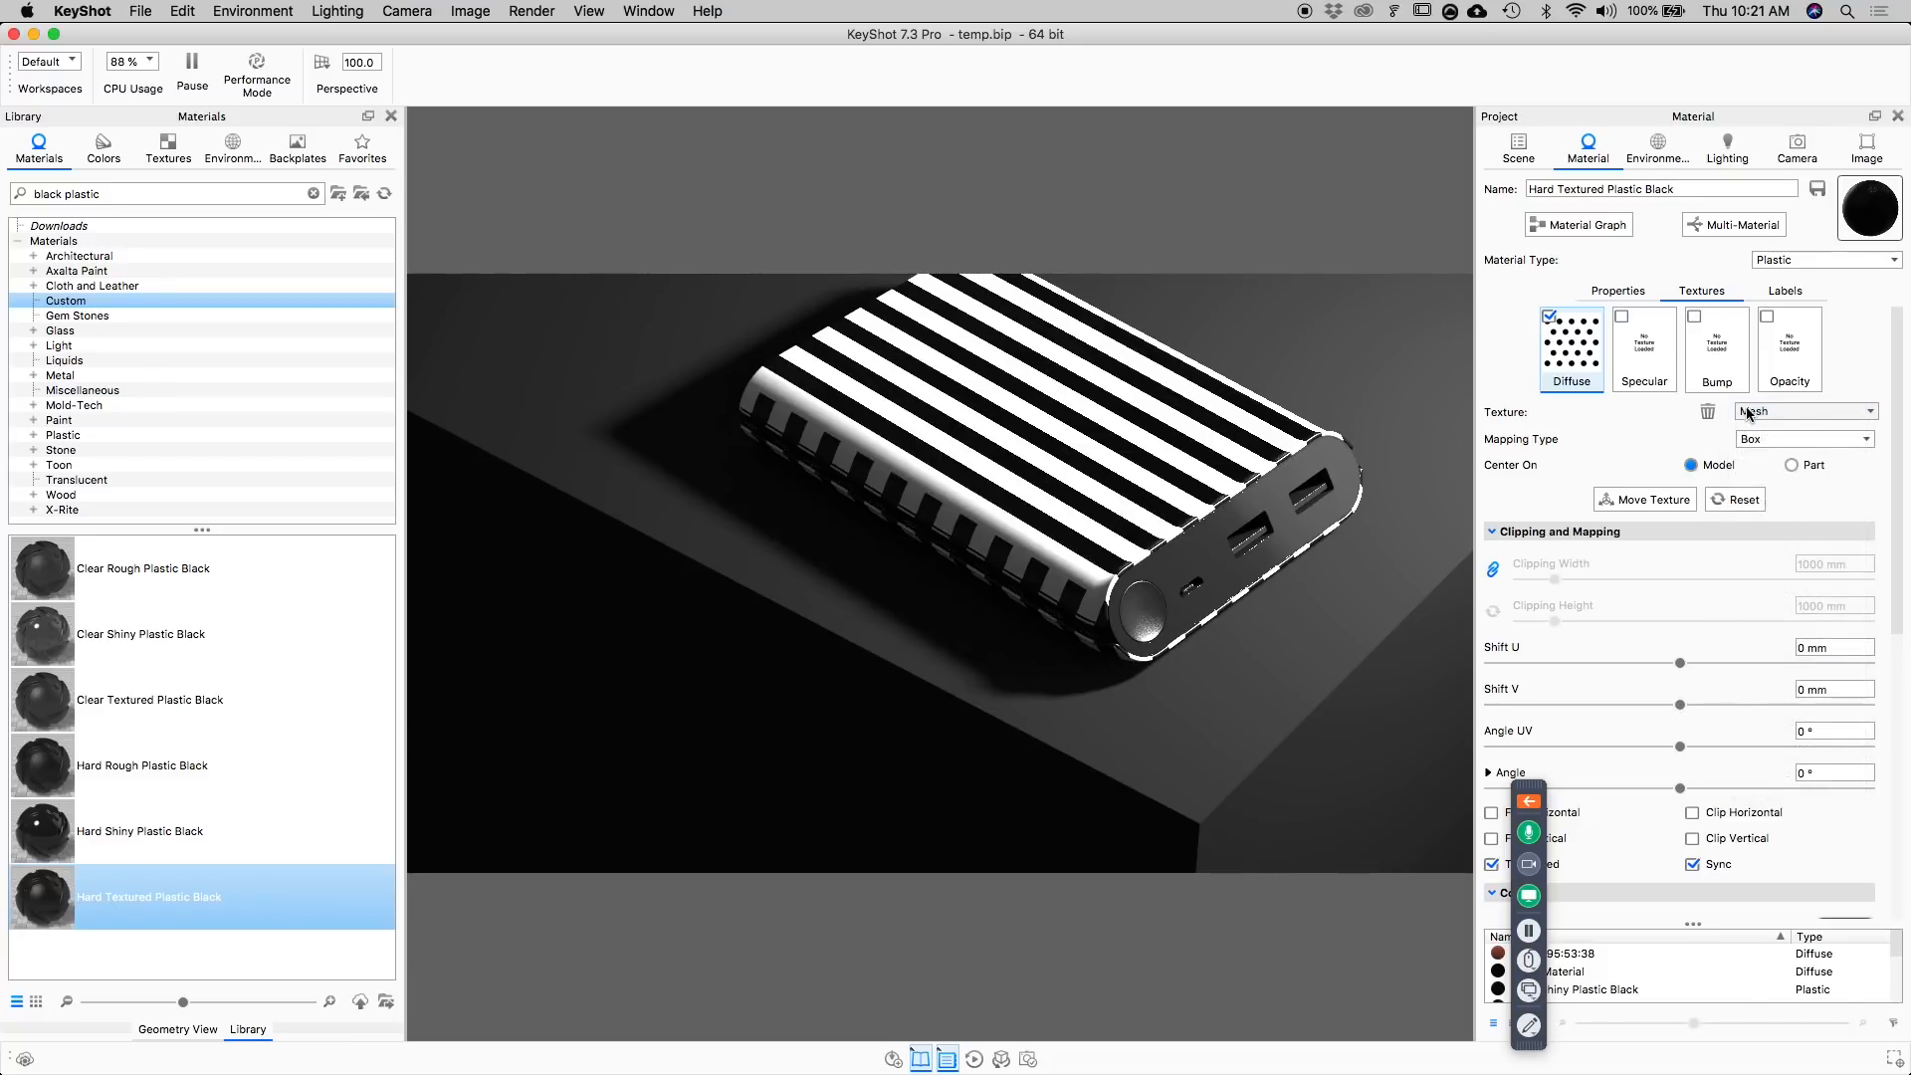
pyautogui.click(1770, 438)
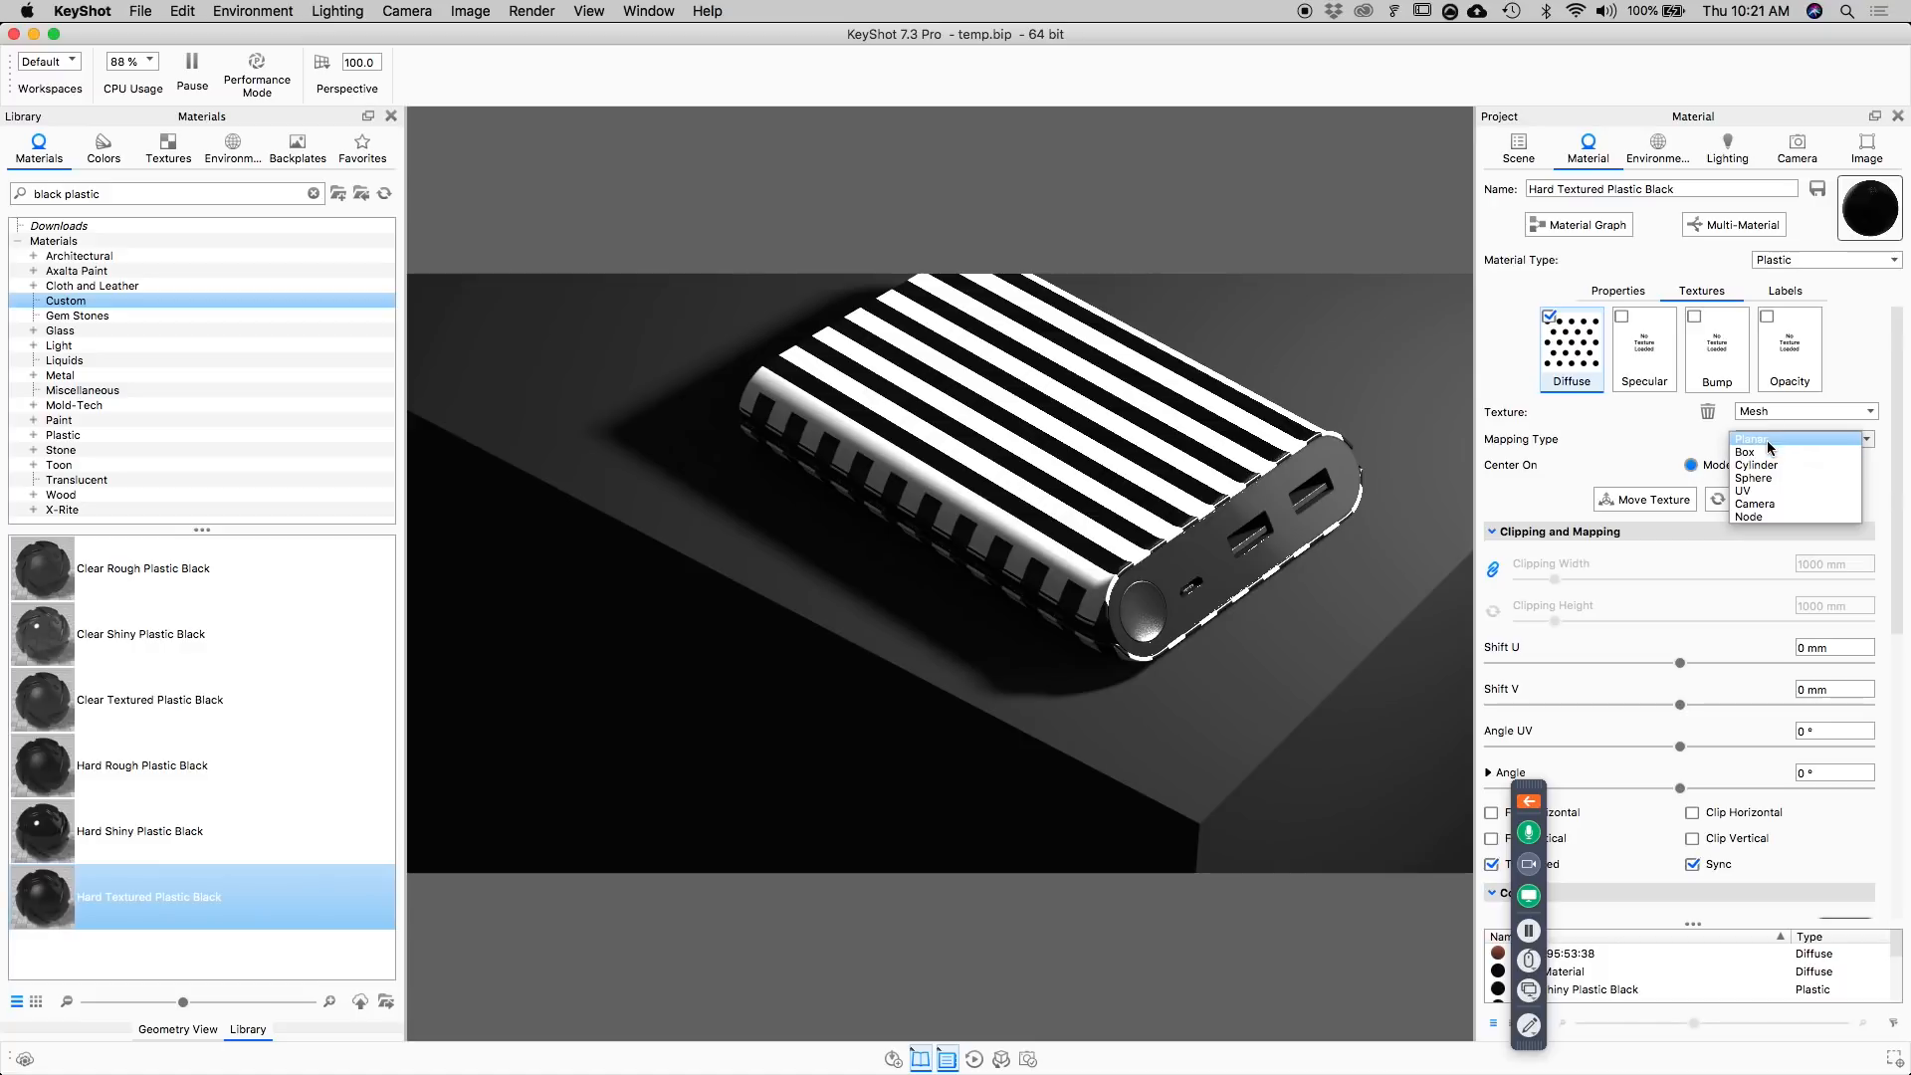
pyautogui.click(1770, 438)
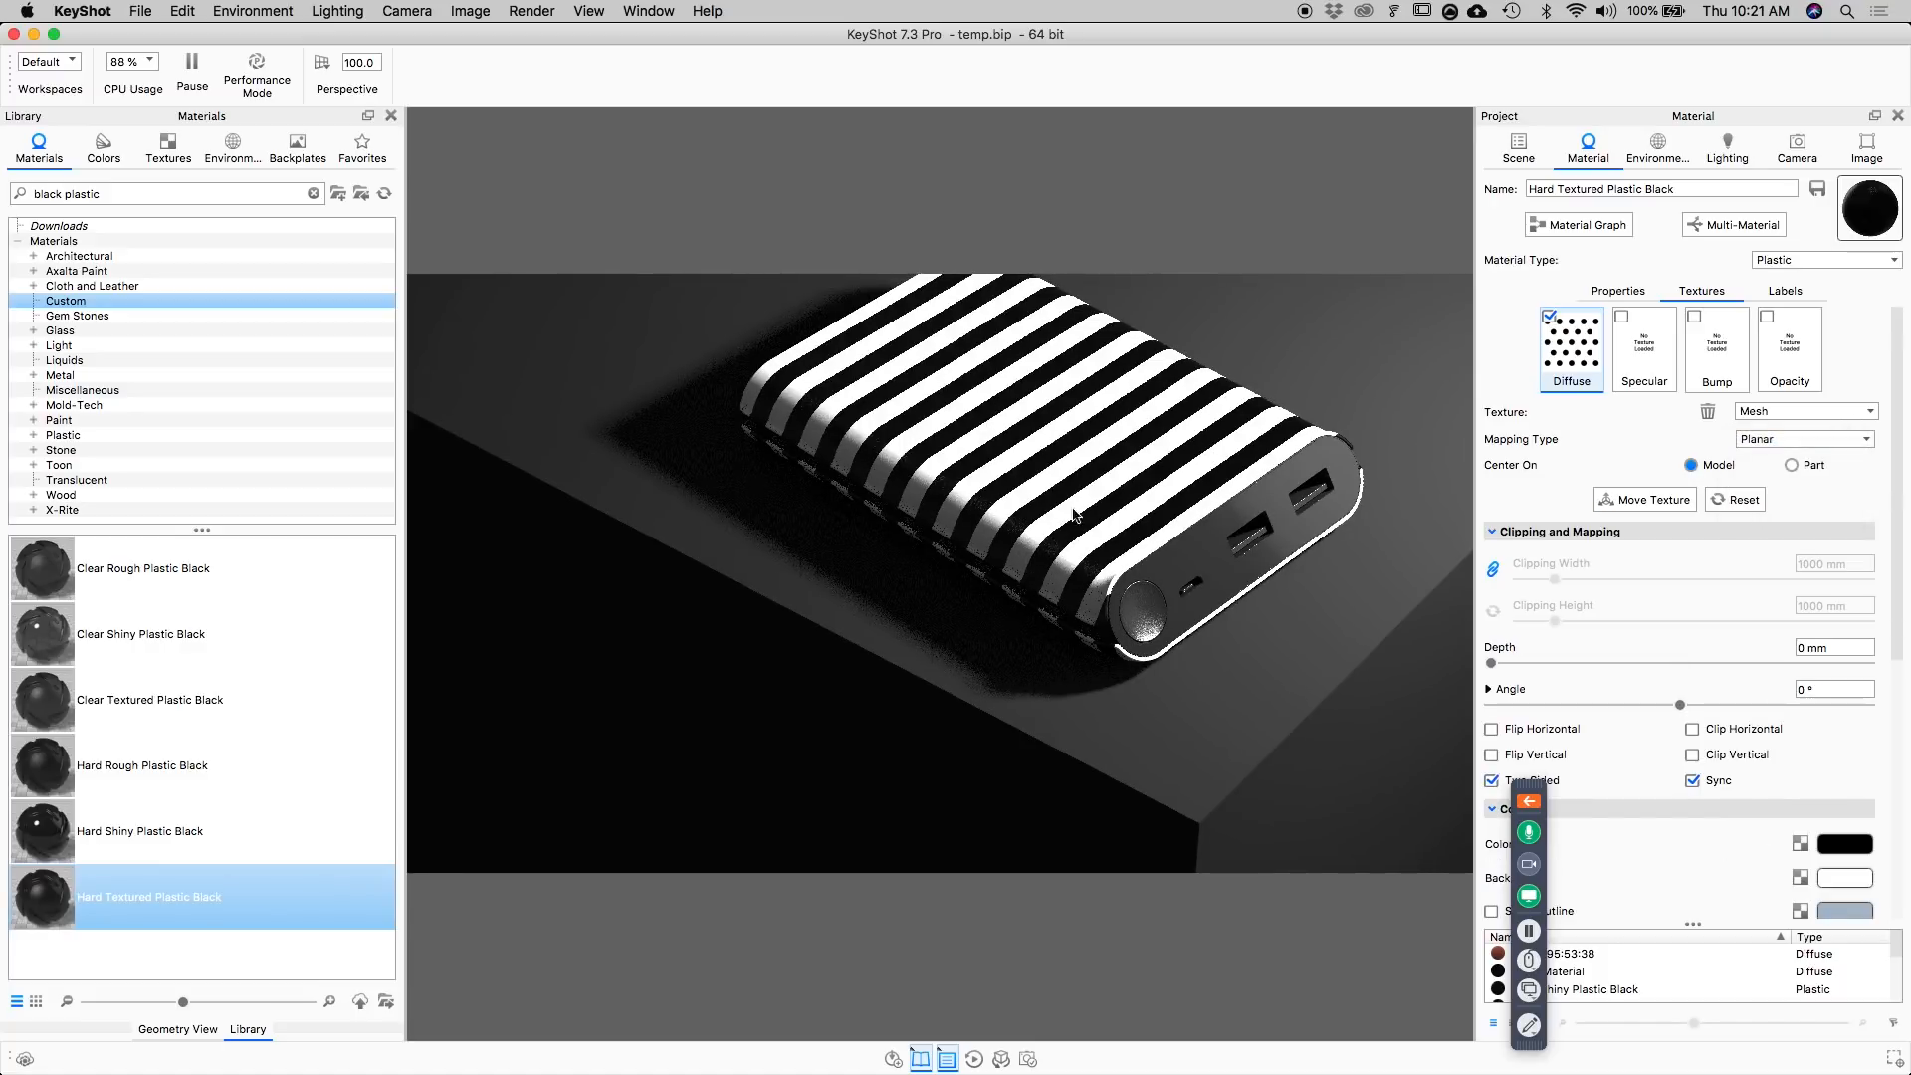
pyautogui.click(1800, 465)
# Start moving the texture with both translate and rotate handles shown, and fit its projection to the Y axis.
pyautogui.click(1640, 500)
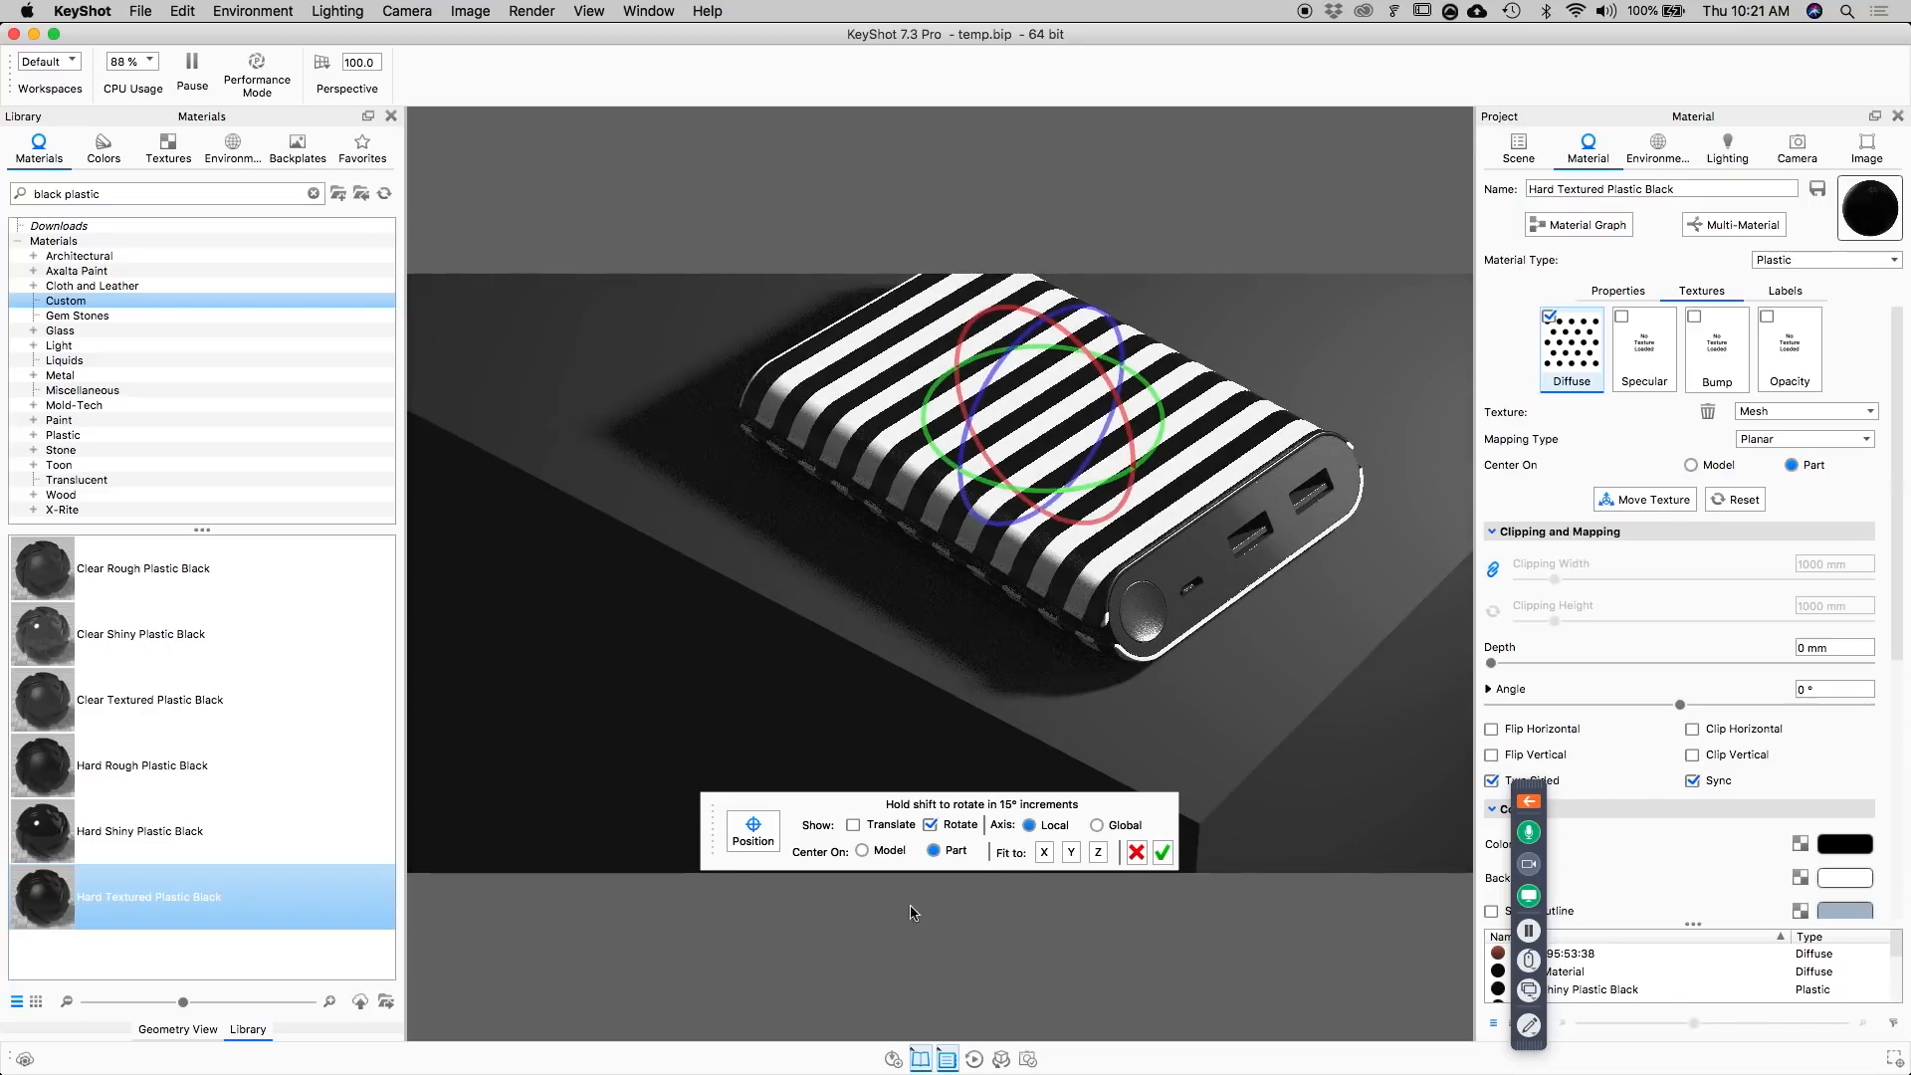
pyautogui.click(854, 825)
pyautogui.click(970, 825)
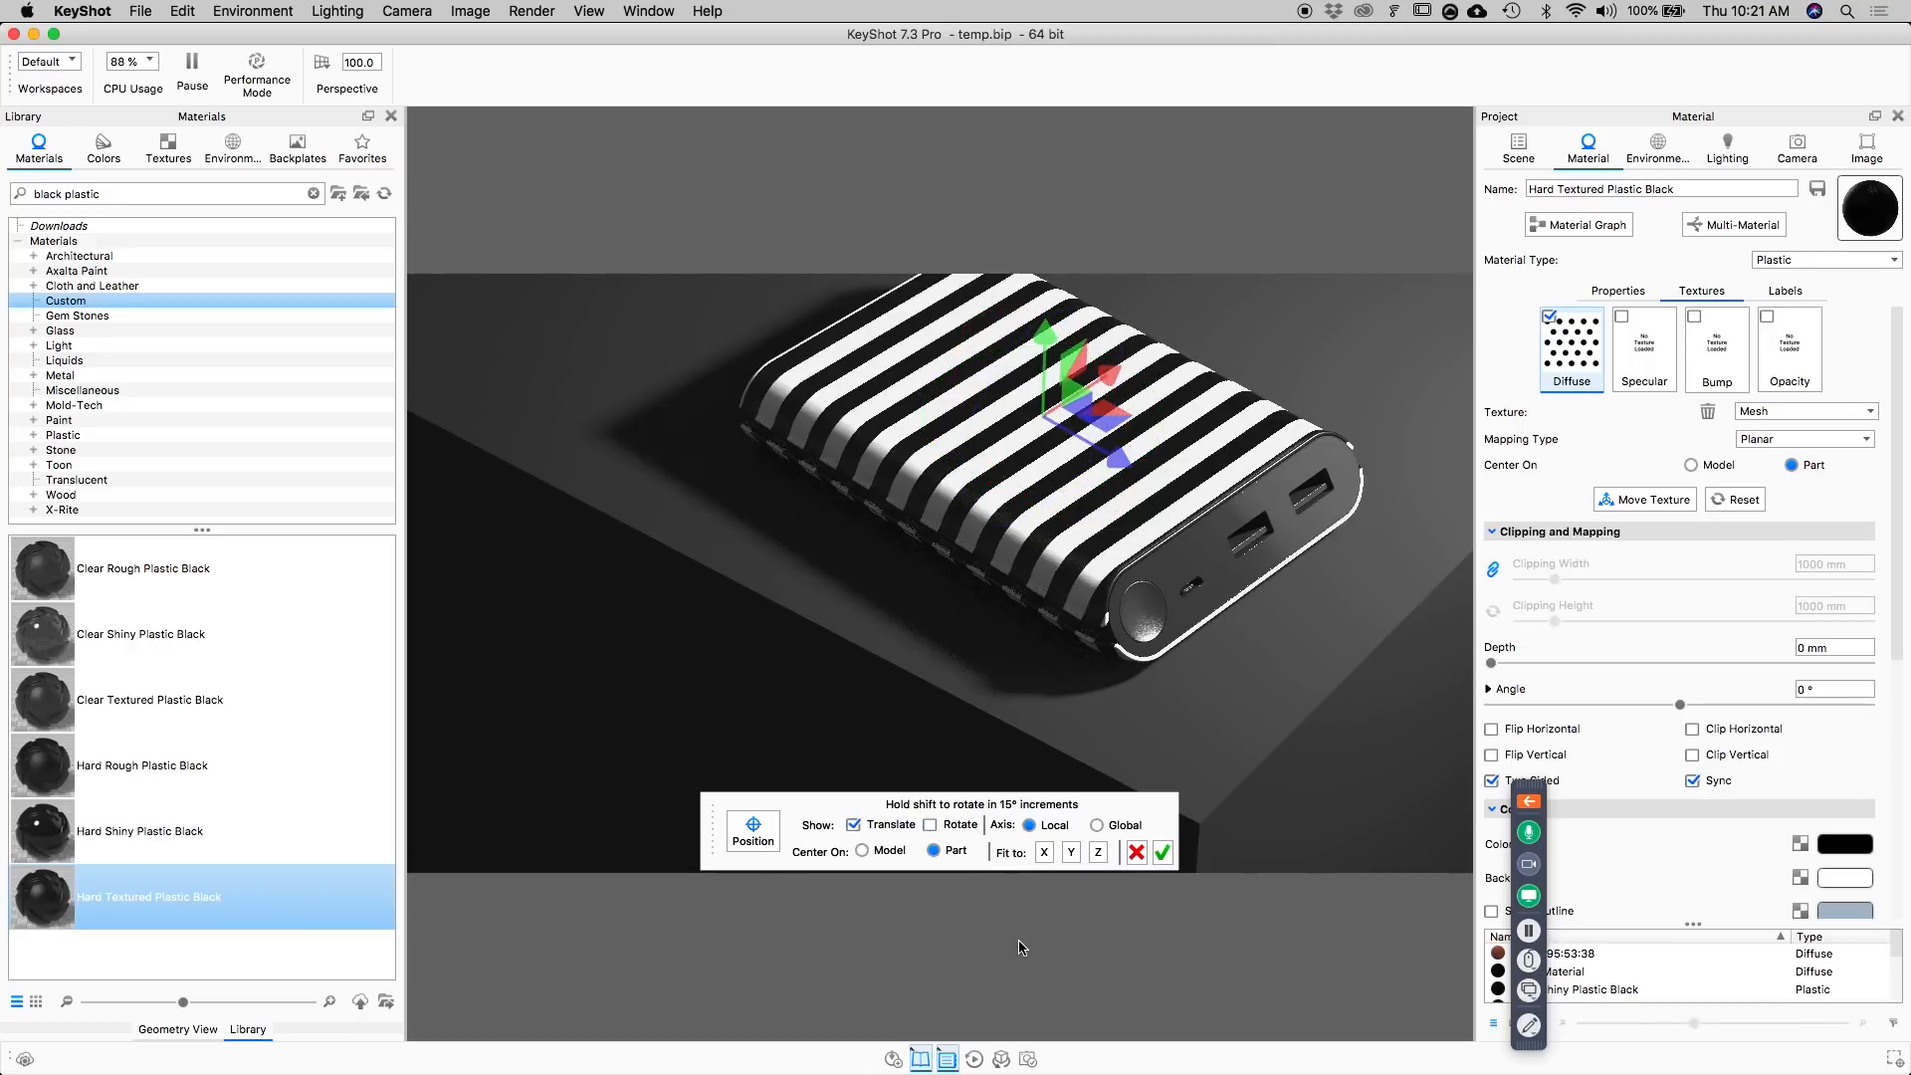
pyautogui.click(930, 826)
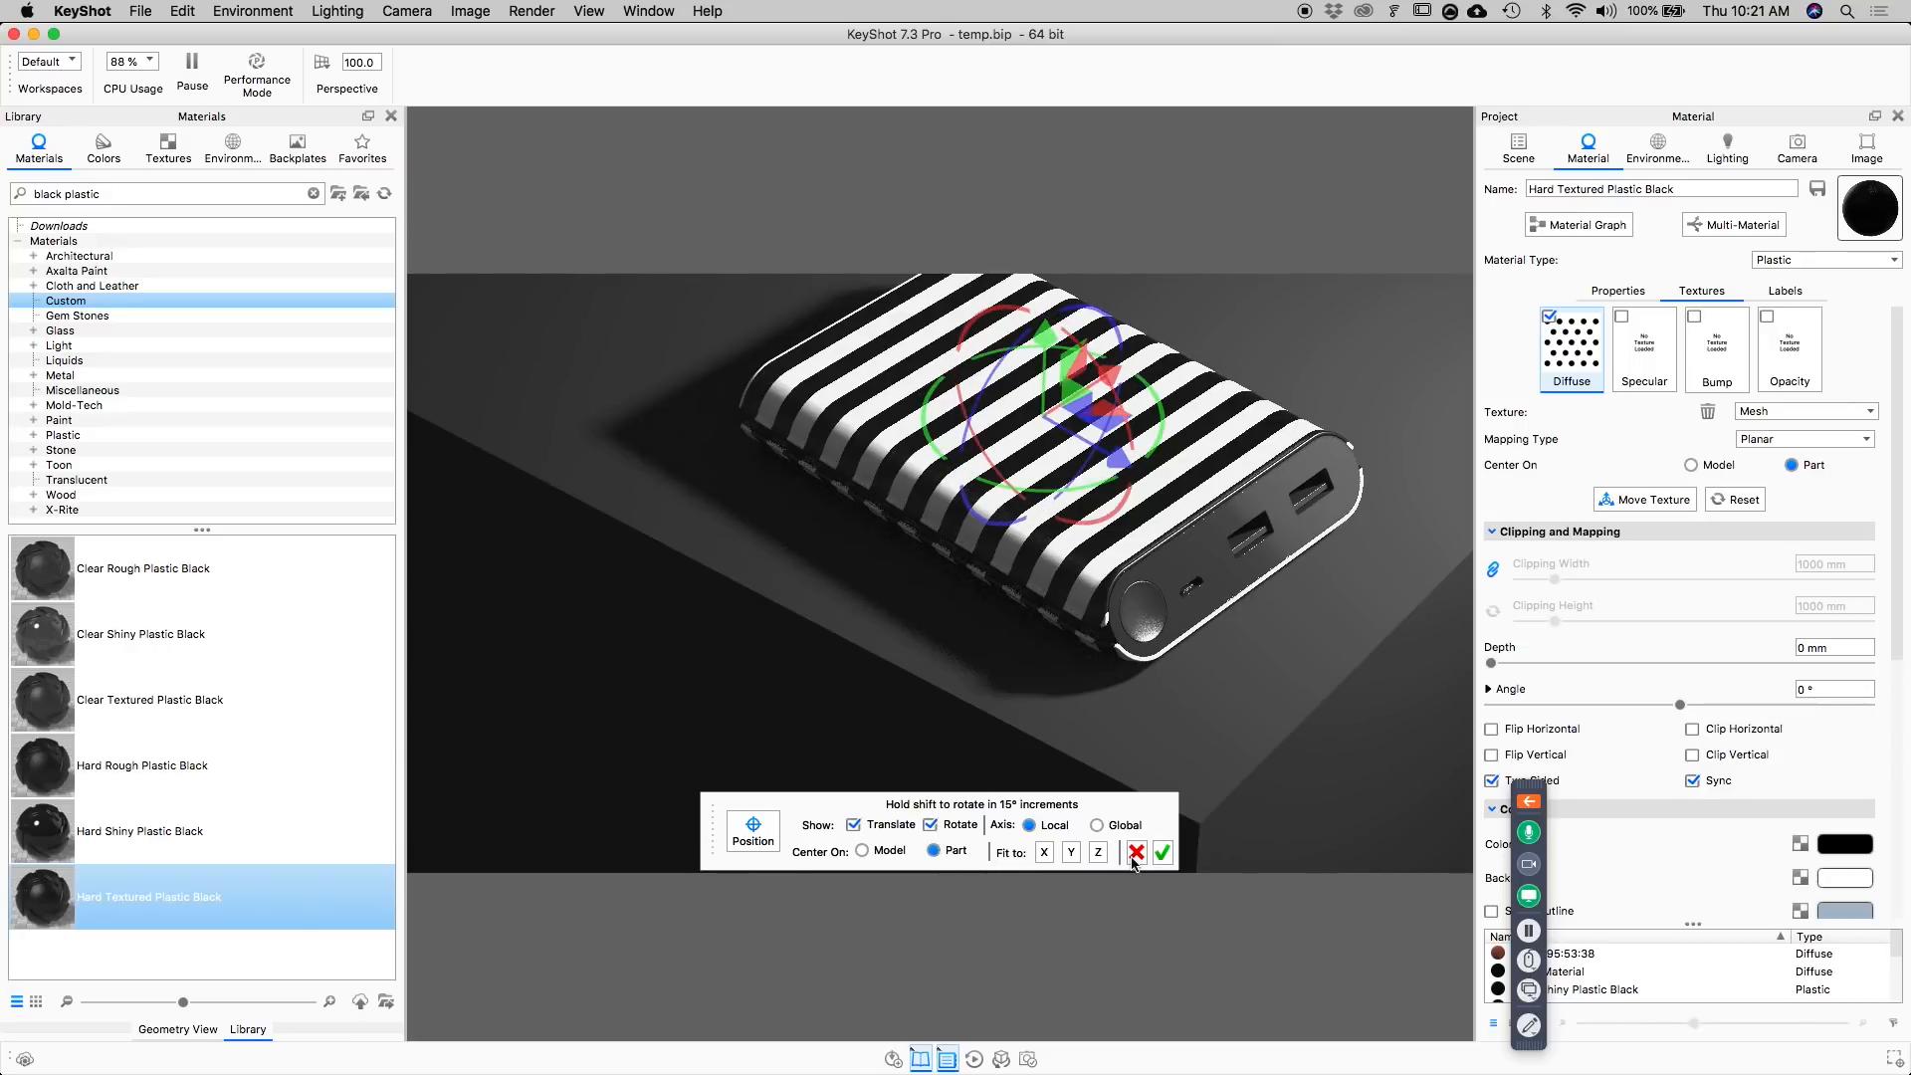
pyautogui.click(1071, 852)
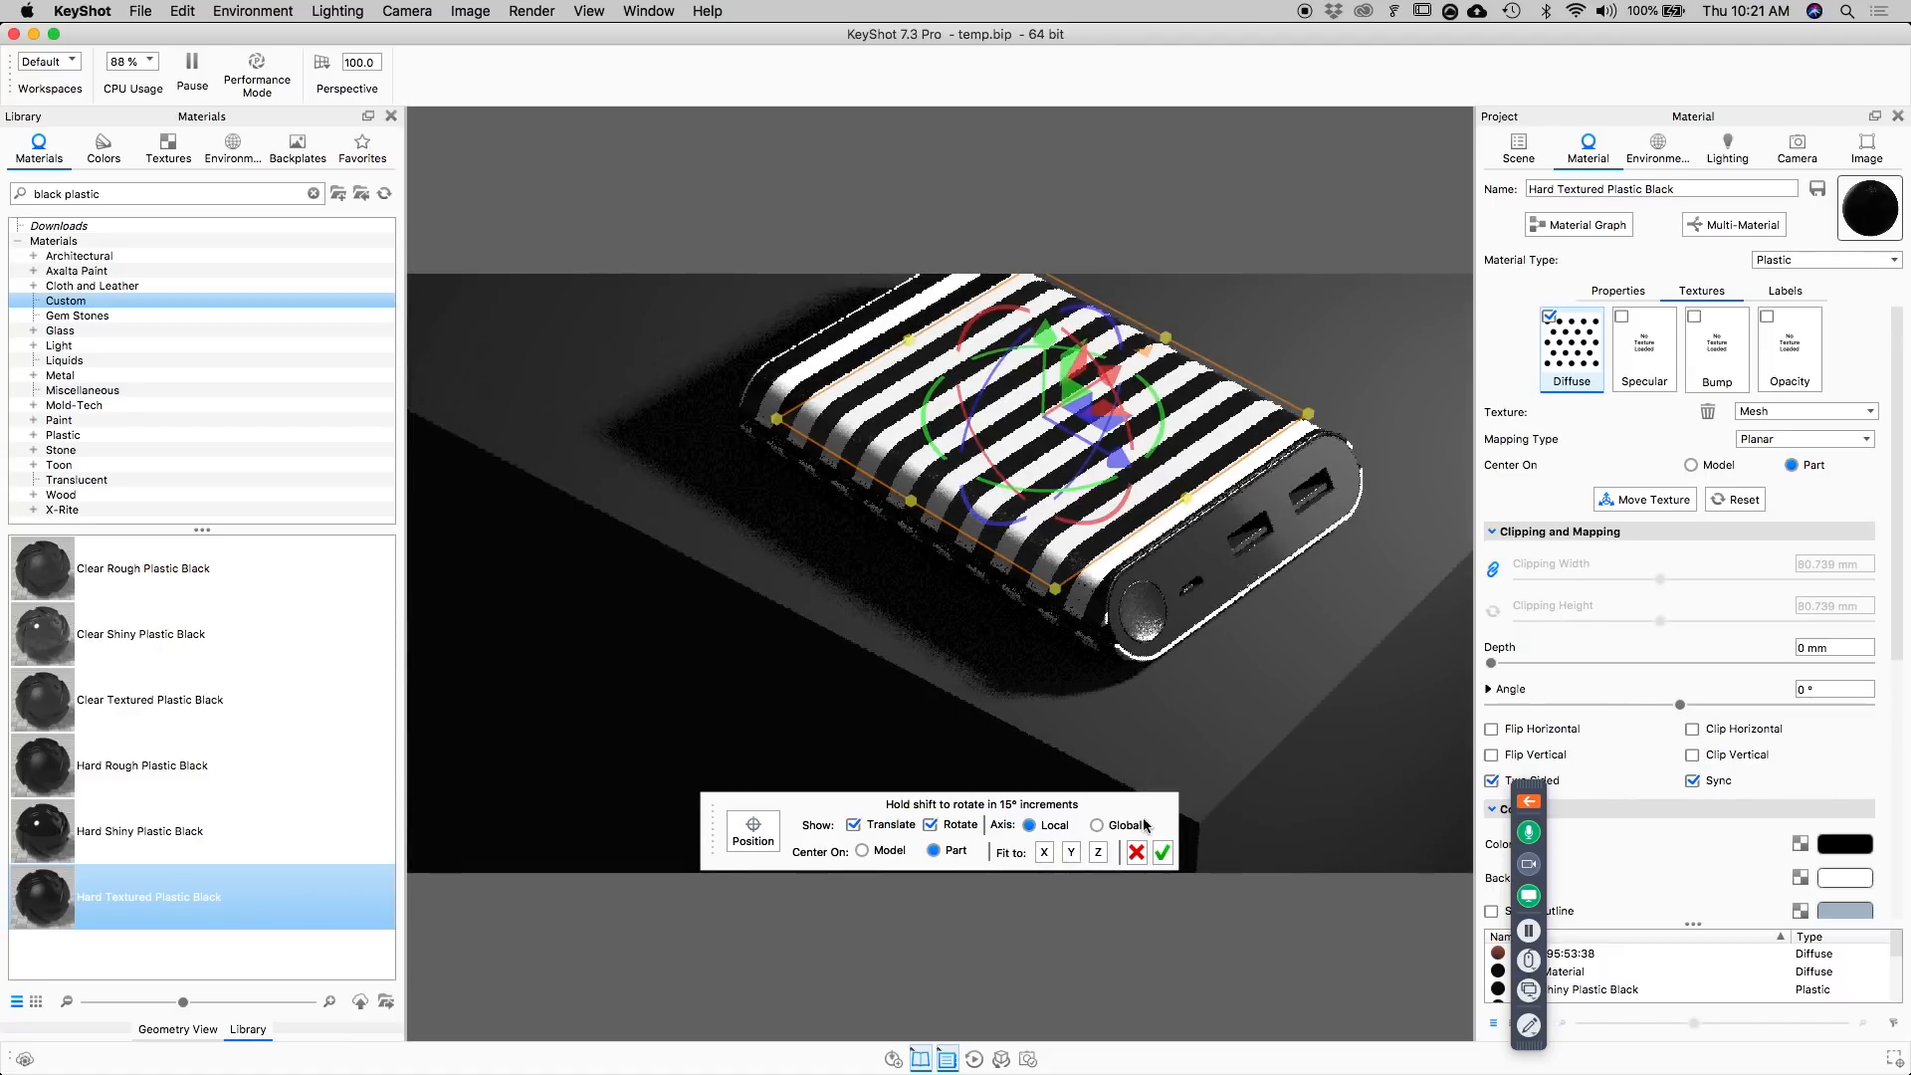
pyautogui.click(1099, 852)
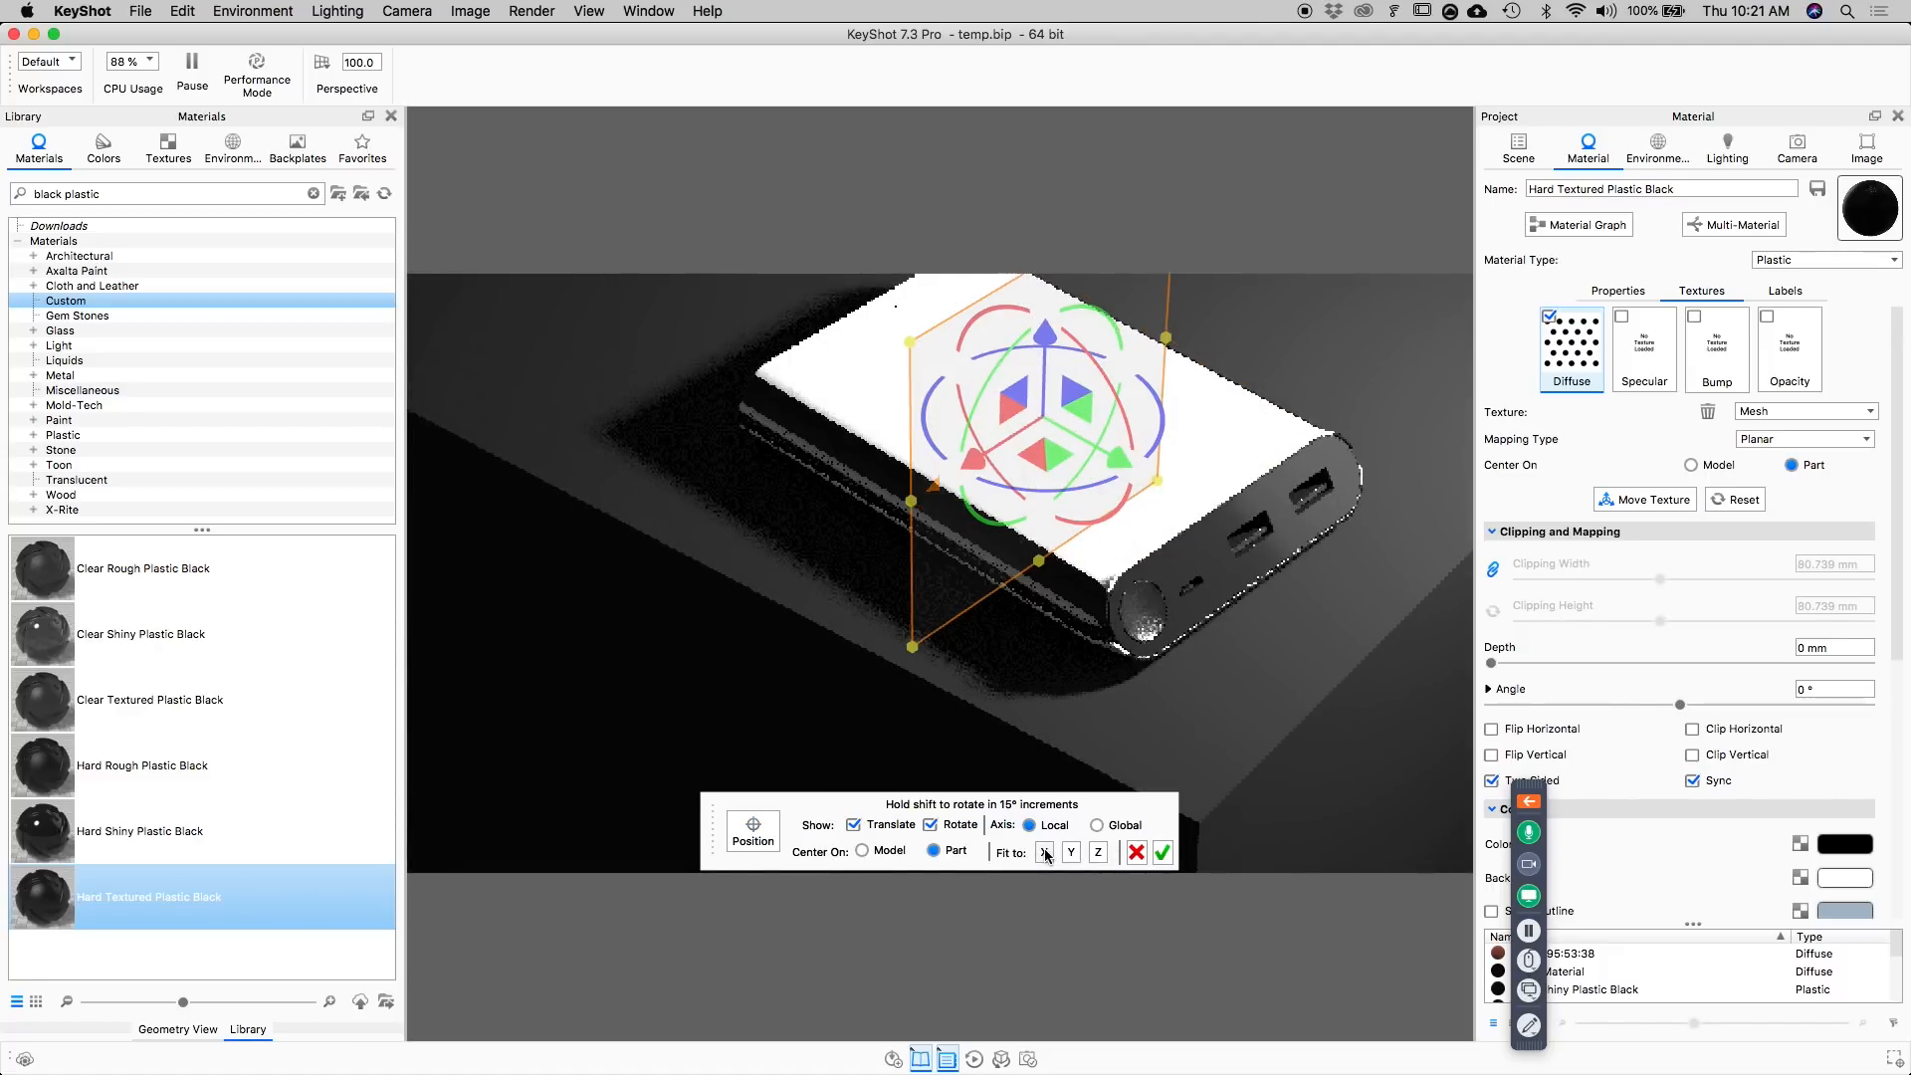
pyautogui.click(1044, 852)
pyautogui.click(1071, 852)
pyautogui.click(1099, 853)
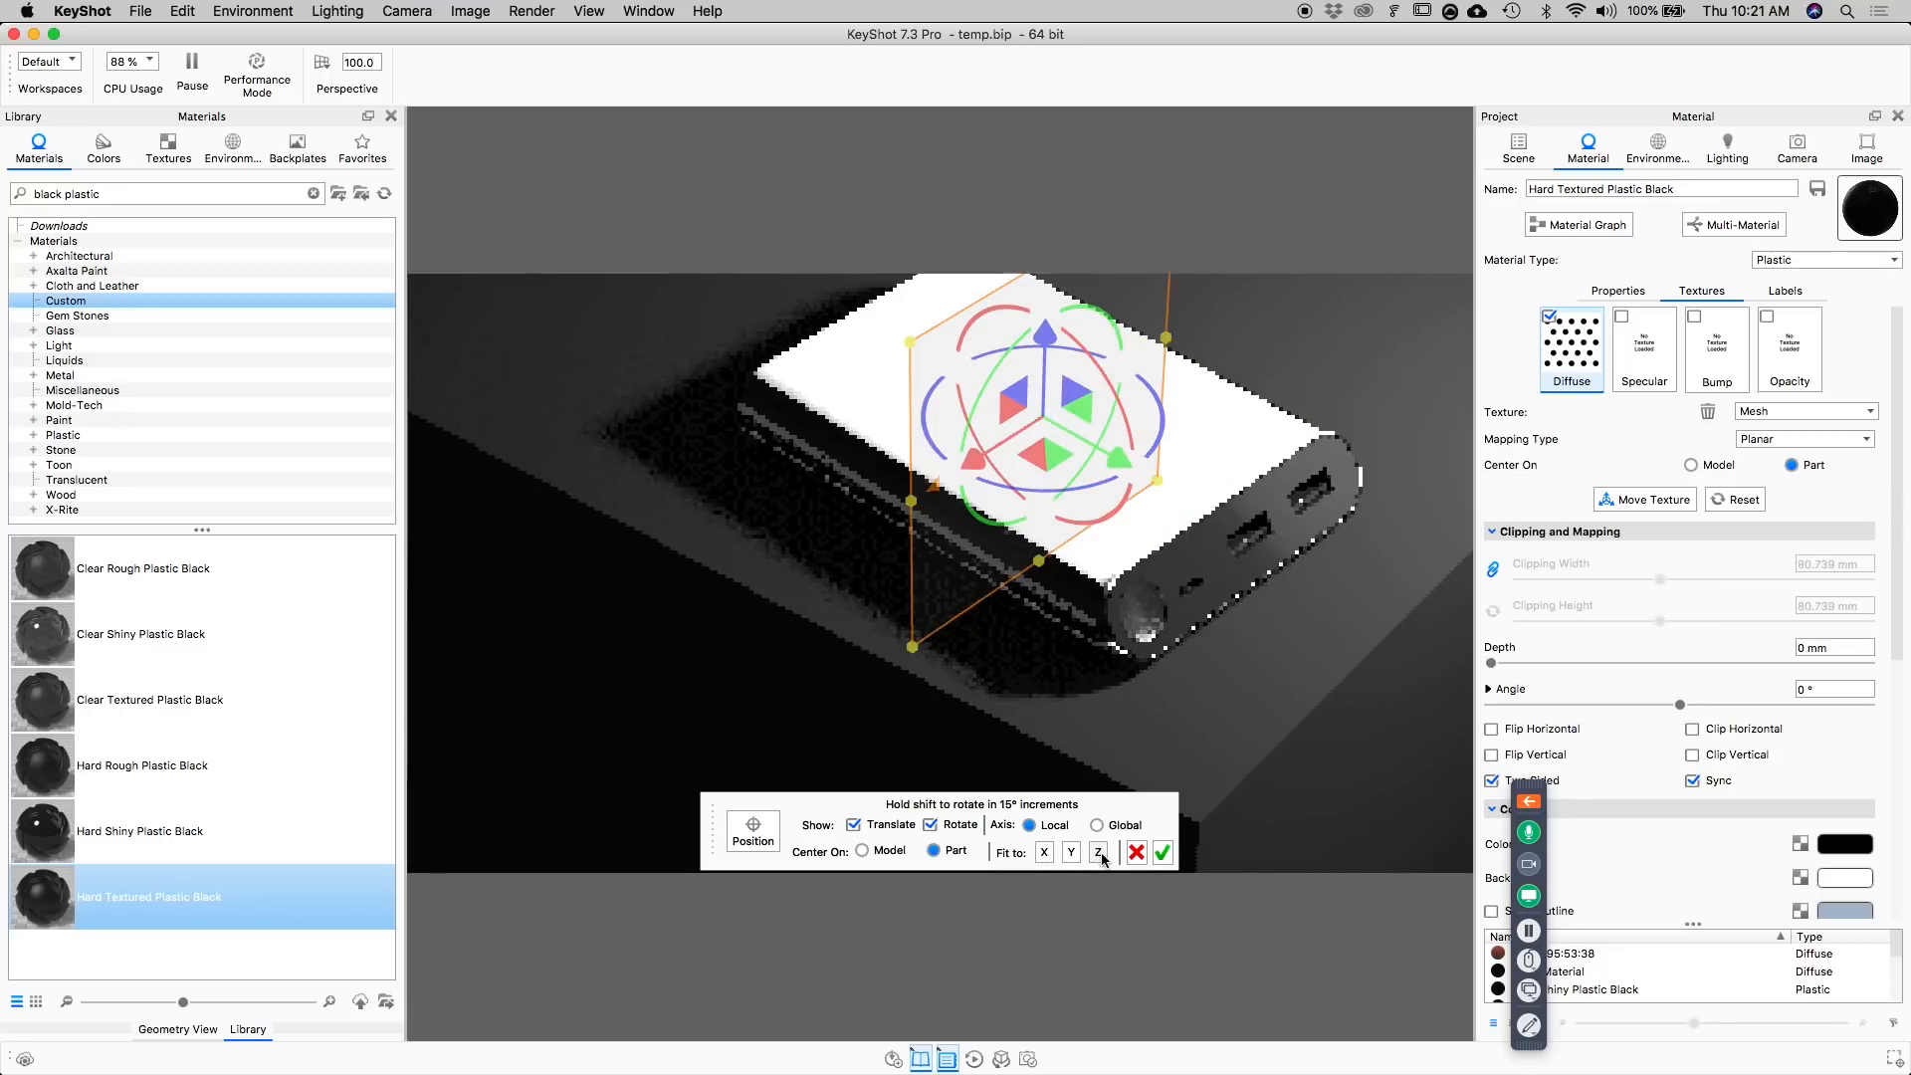
pyautogui.click(1071, 853)
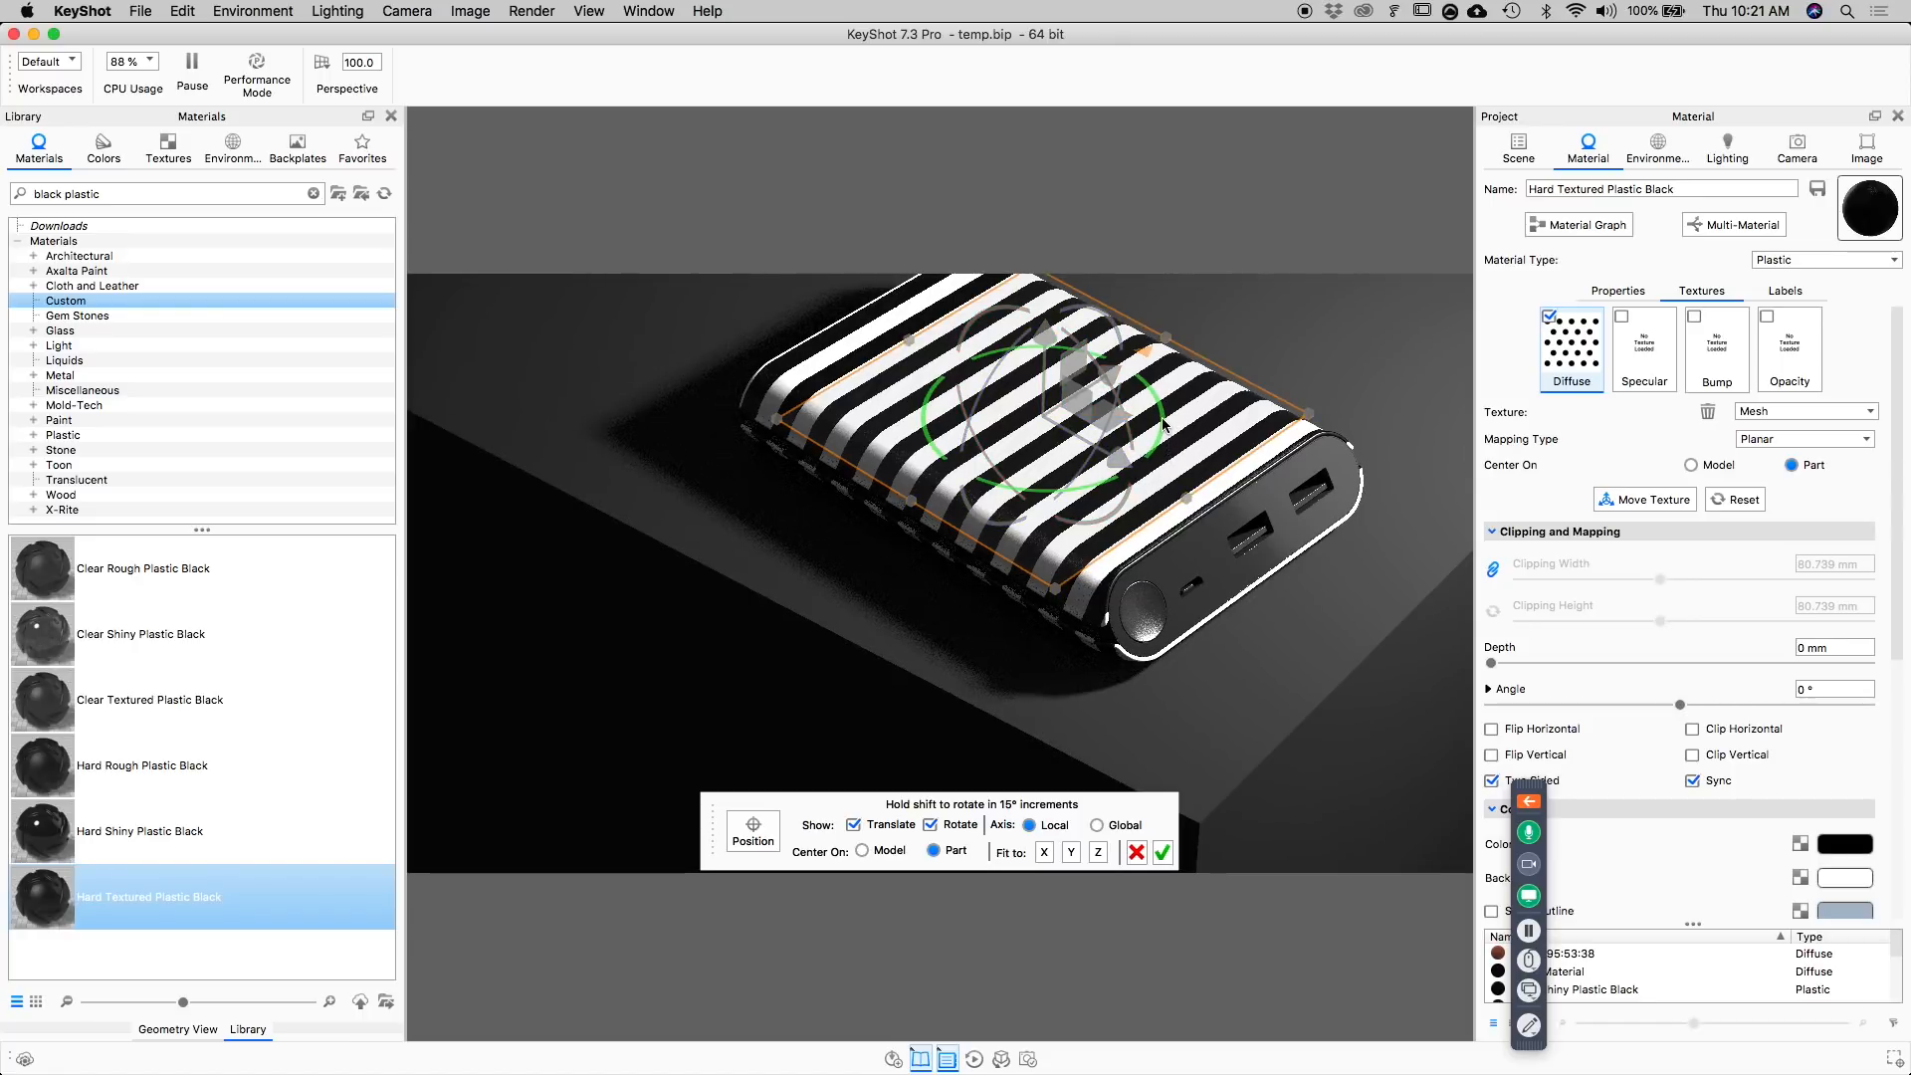
# Rotate the line texture on the power bank's top surface to 45° and accept the placement.
pyautogui.moveTo(1165, 426); pyautogui.dragTo(1141, 468)
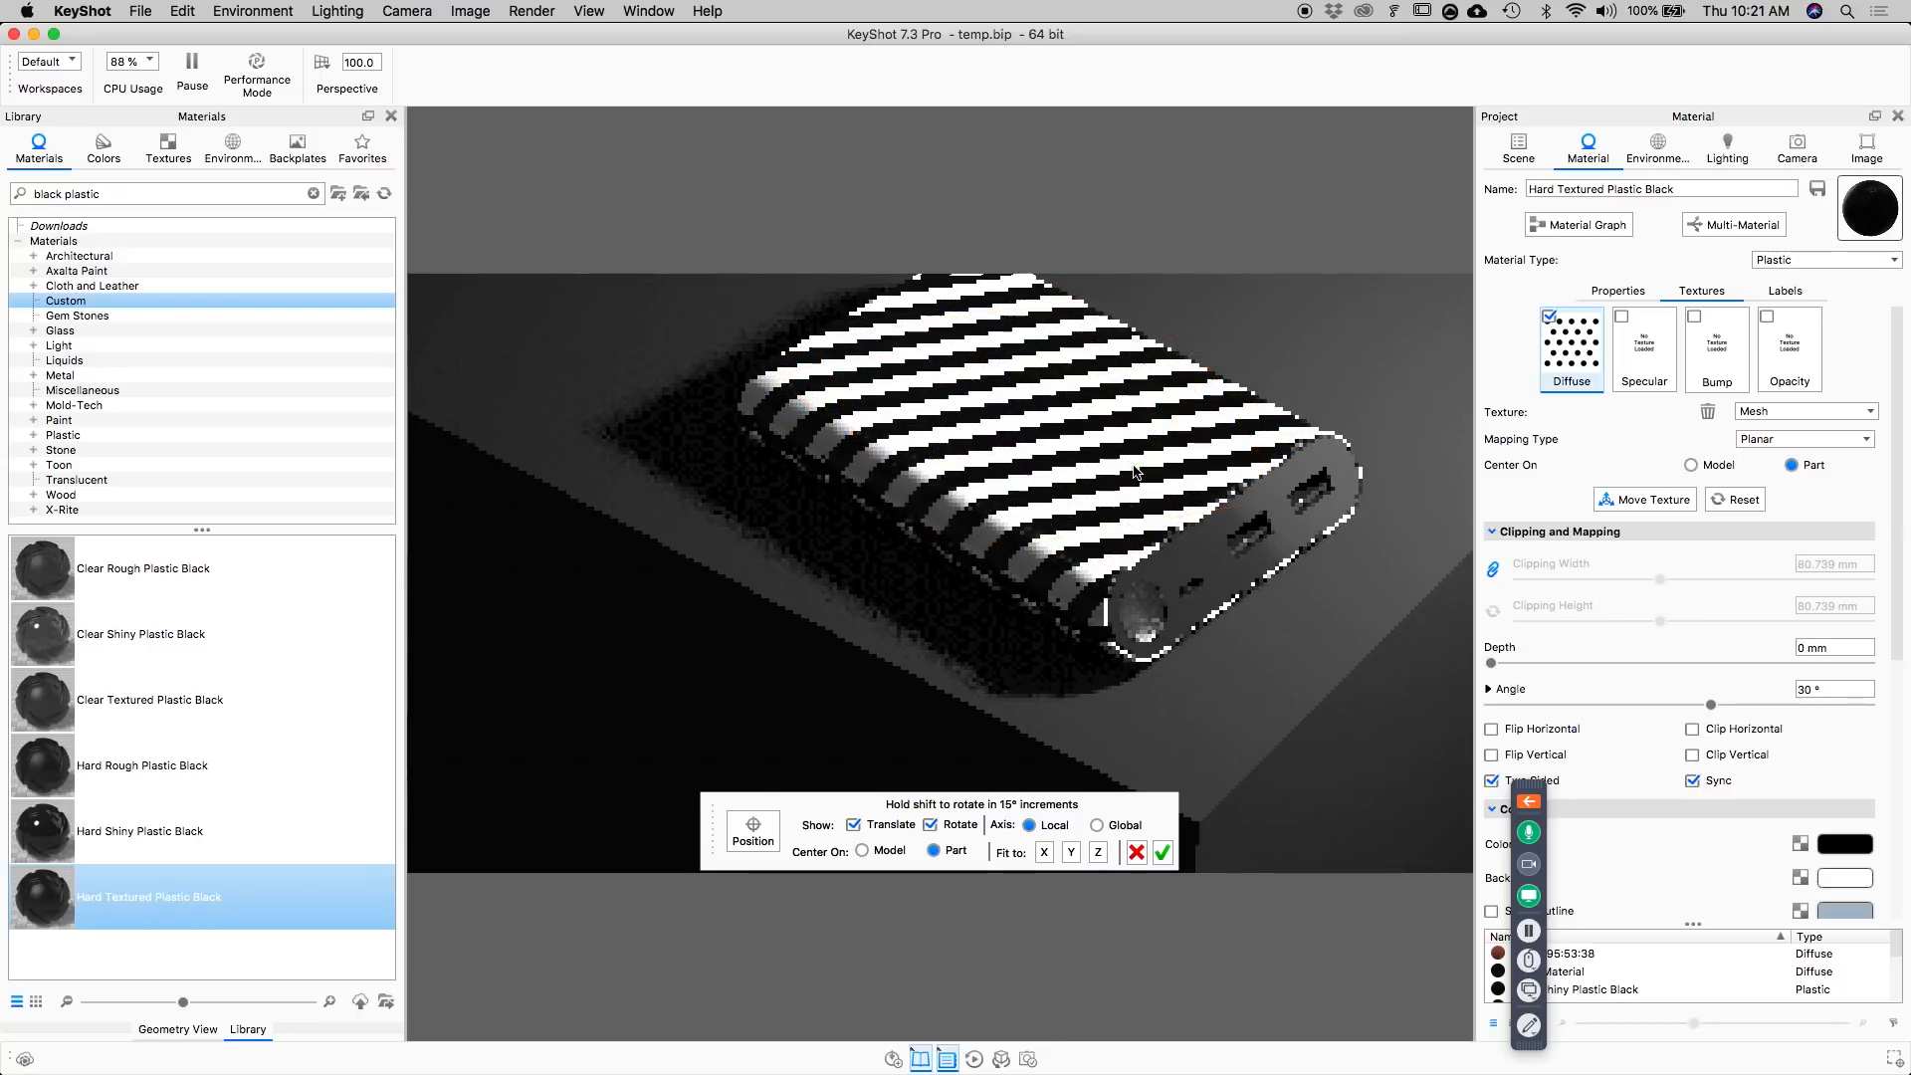
pyautogui.moveTo(1138, 474); pyautogui.dragTo(1102, 485)
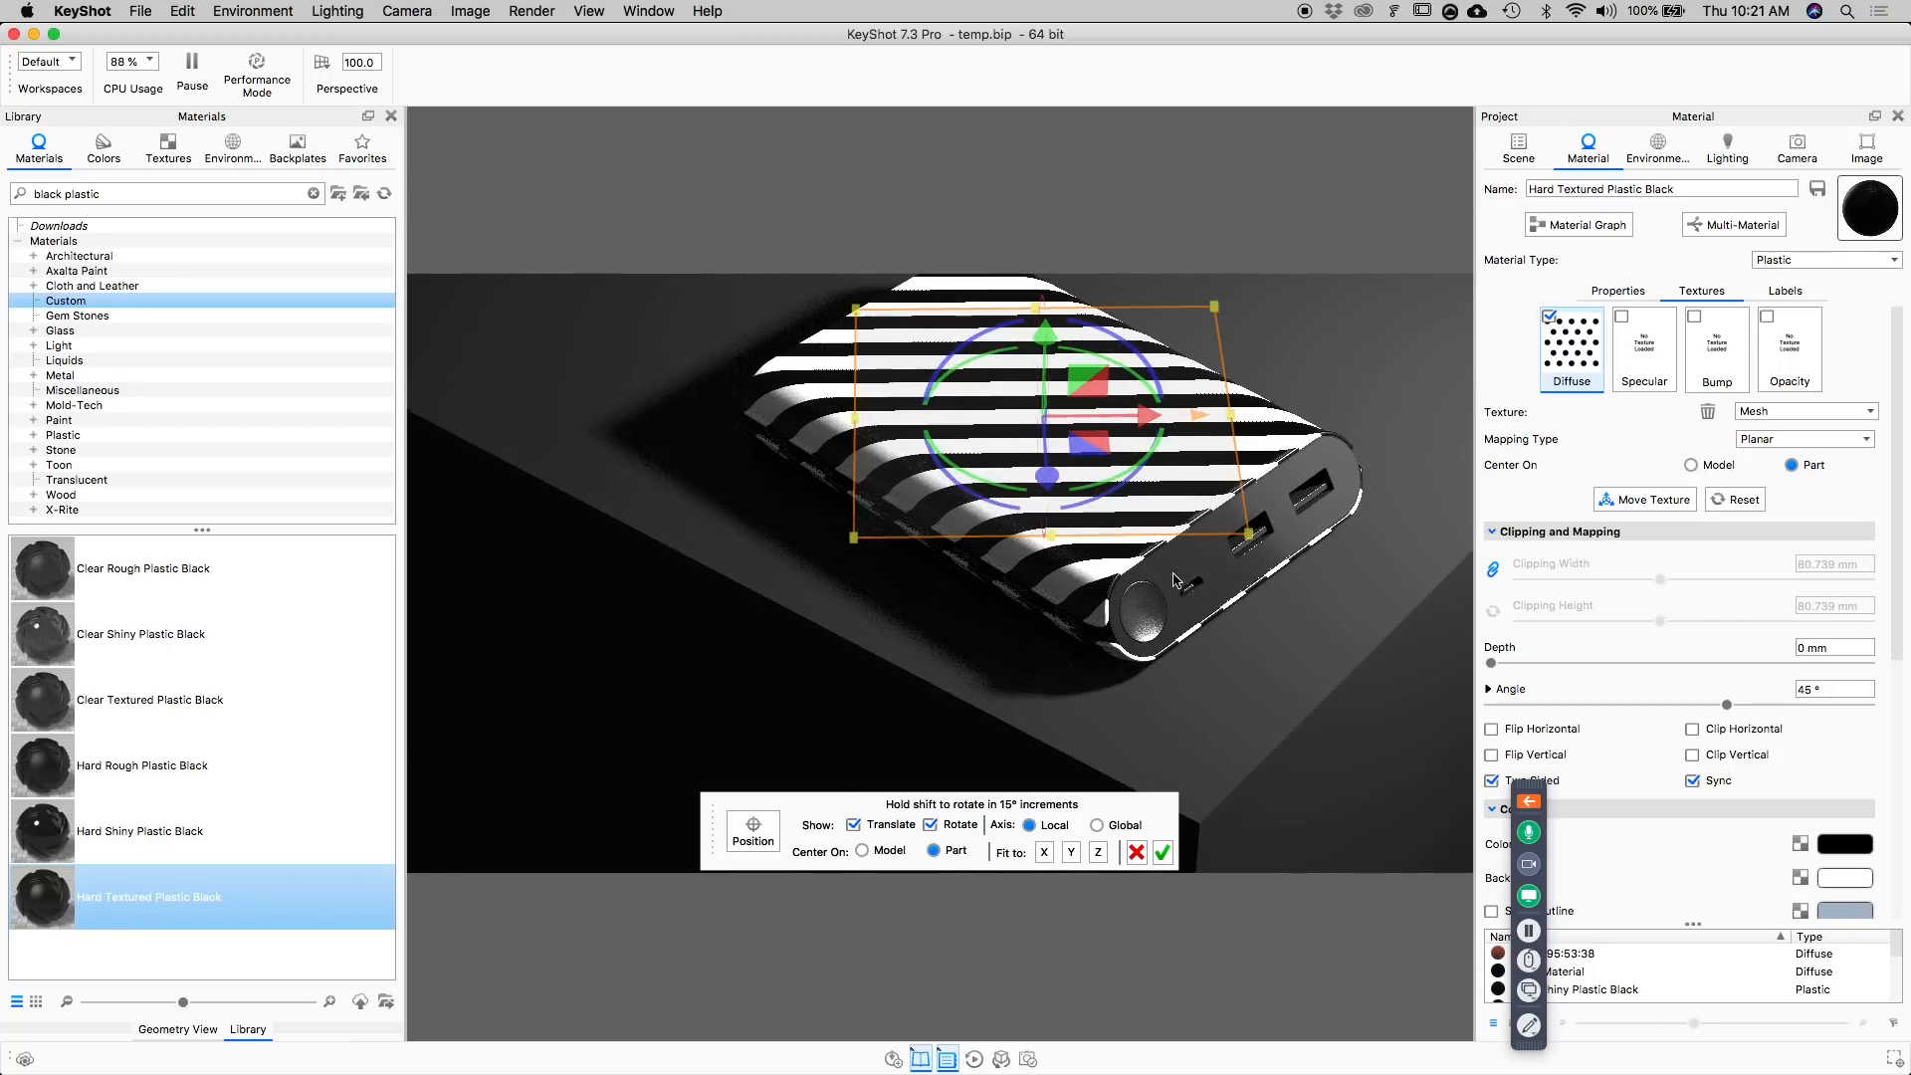
pyautogui.click(1162, 853)
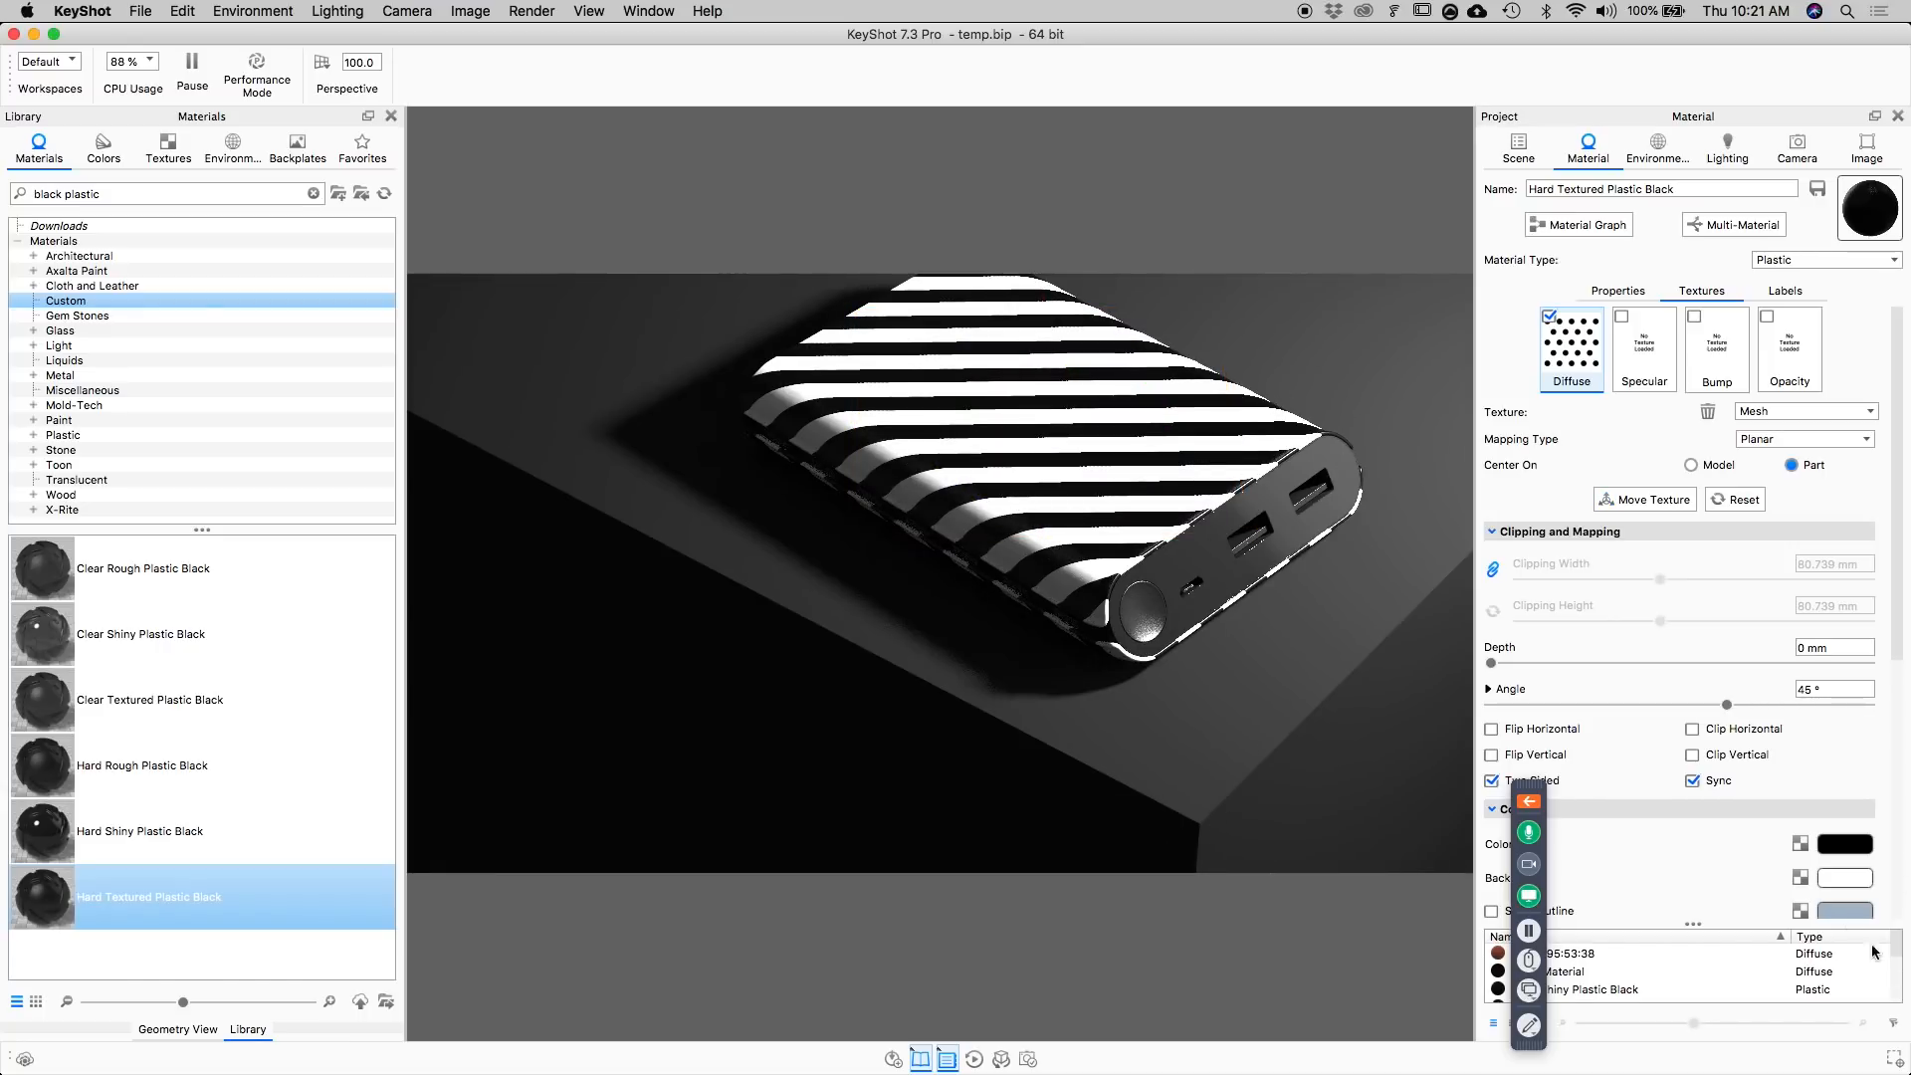
# Move the Mesh line texture from the body material's diffuse channel to its bump channel.
pyautogui.scroll(-3, 1708, 832)
pyautogui.scroll(-4, 1687, 785)
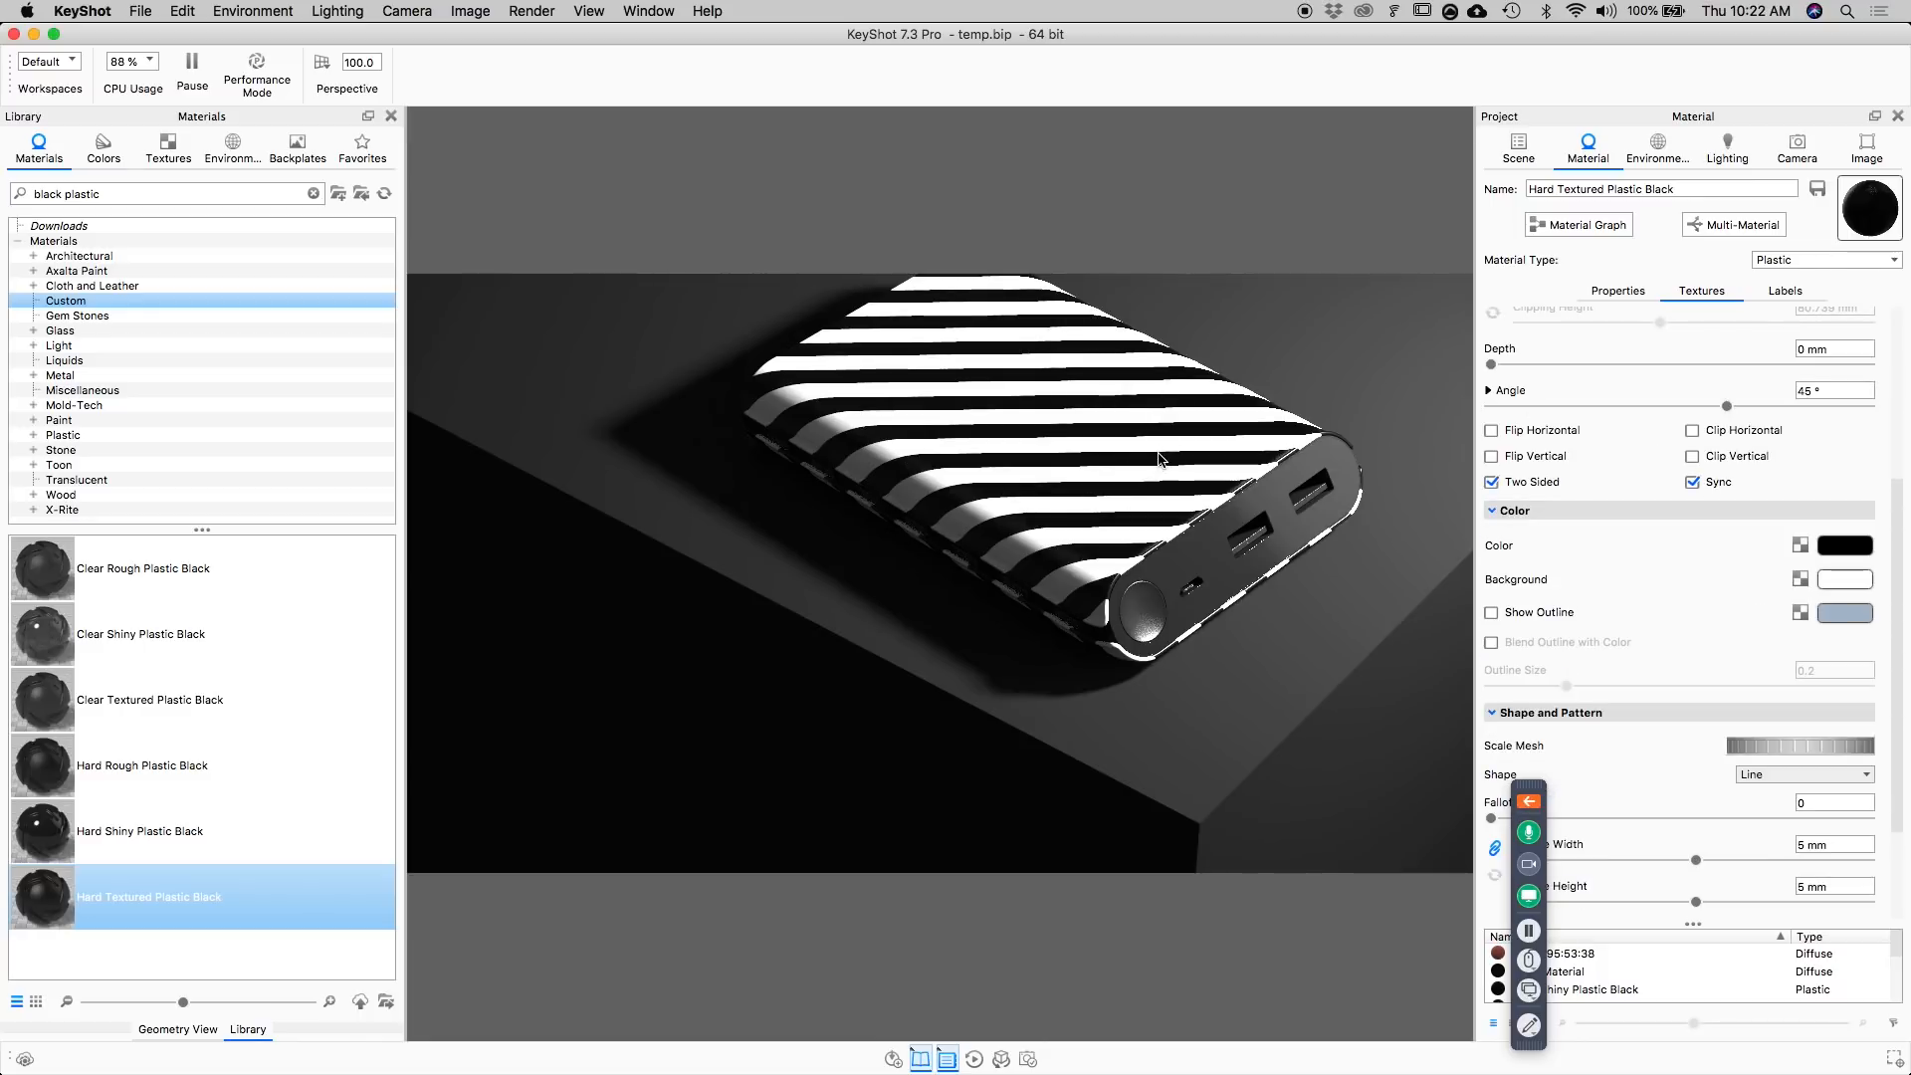
pyautogui.scroll(-3, 1752, 597)
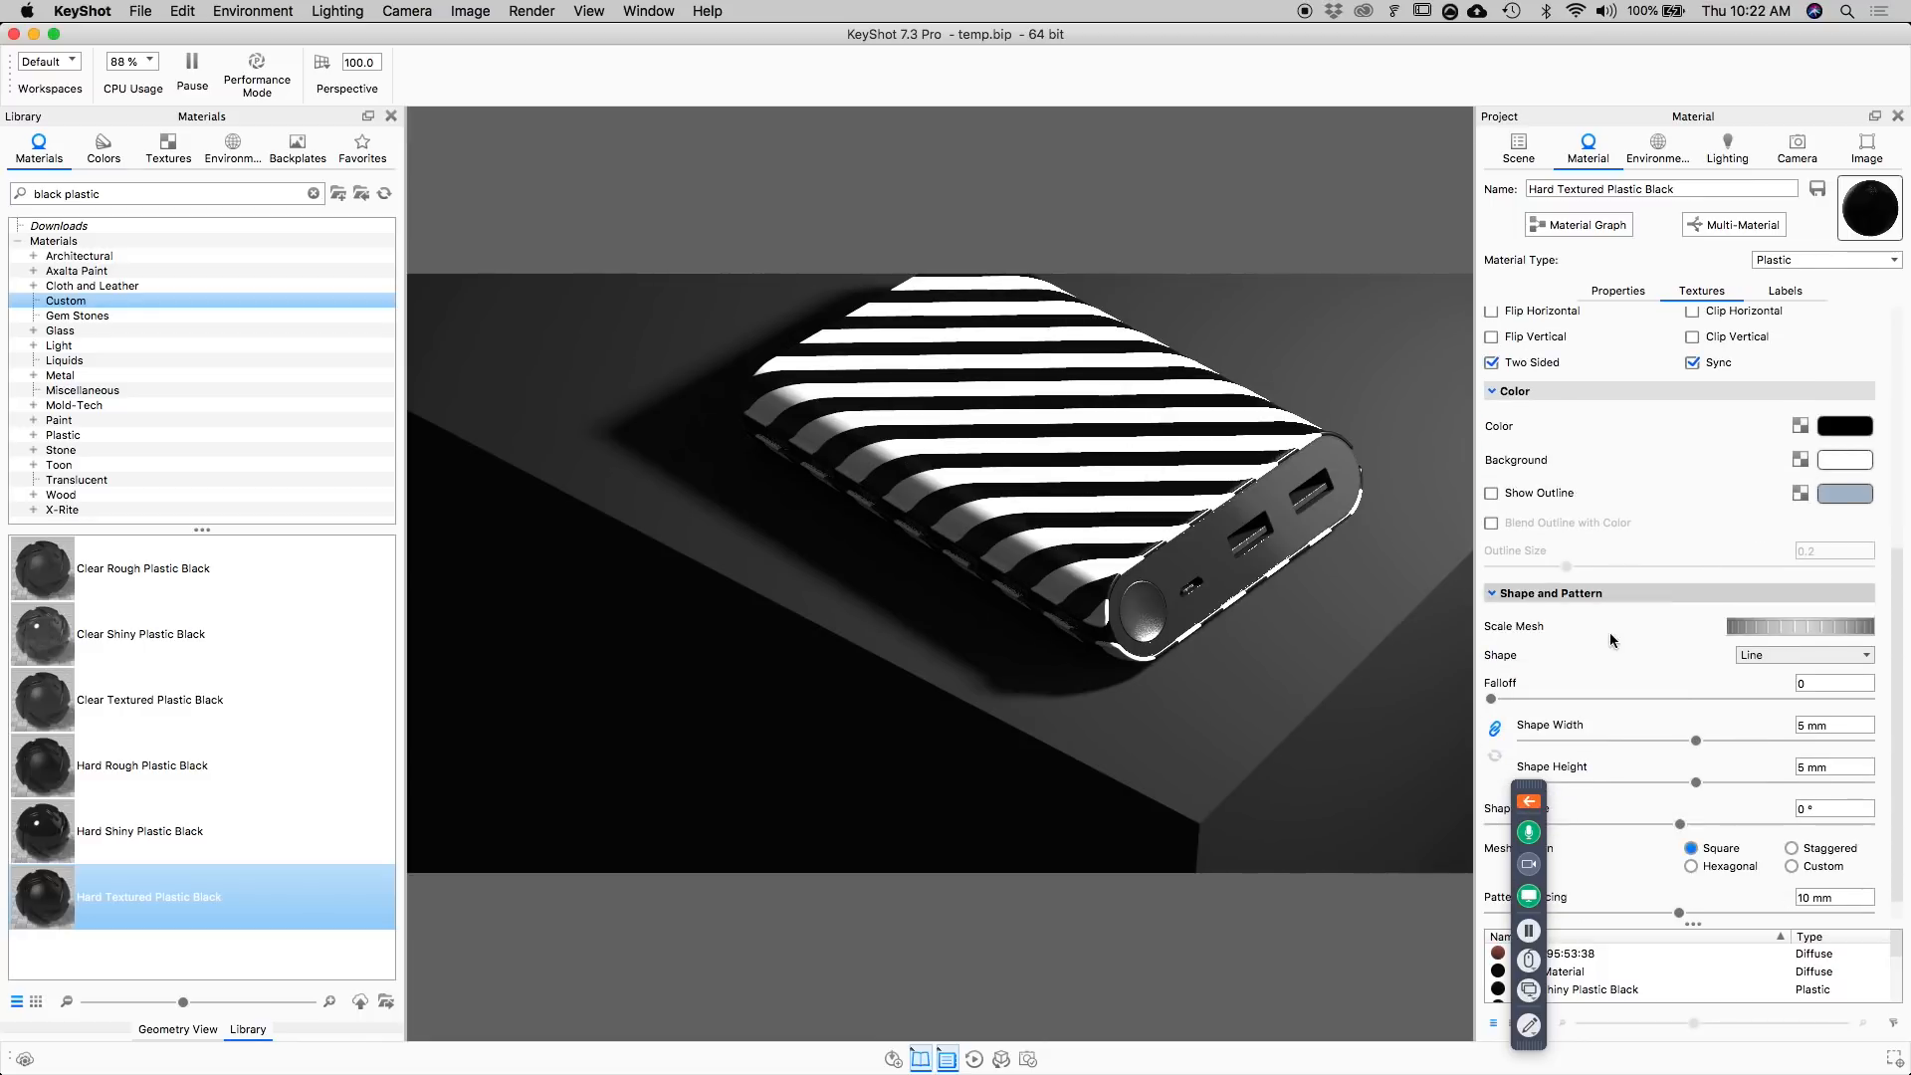
pyautogui.scroll(-1, 1593, 645)
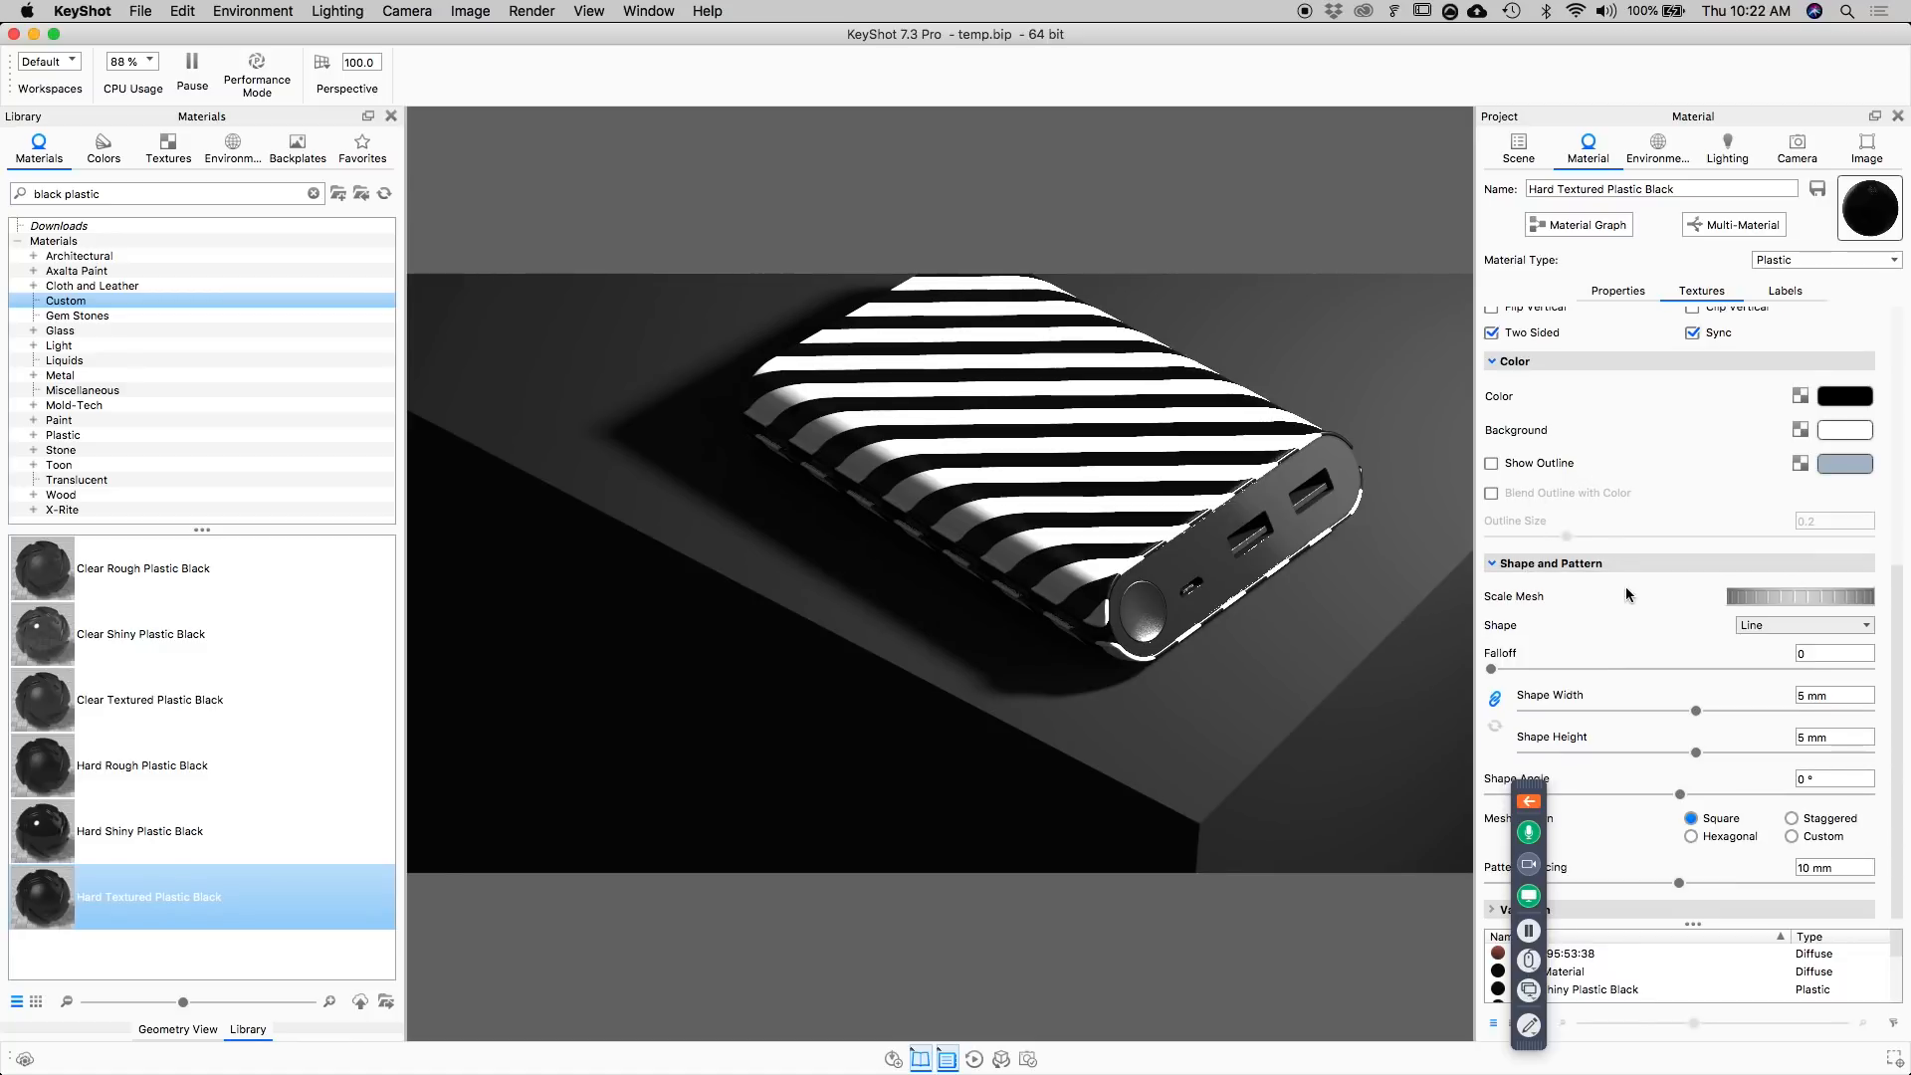
pyautogui.moveTo(1533, 790); pyautogui.dragTo(1439, 814)
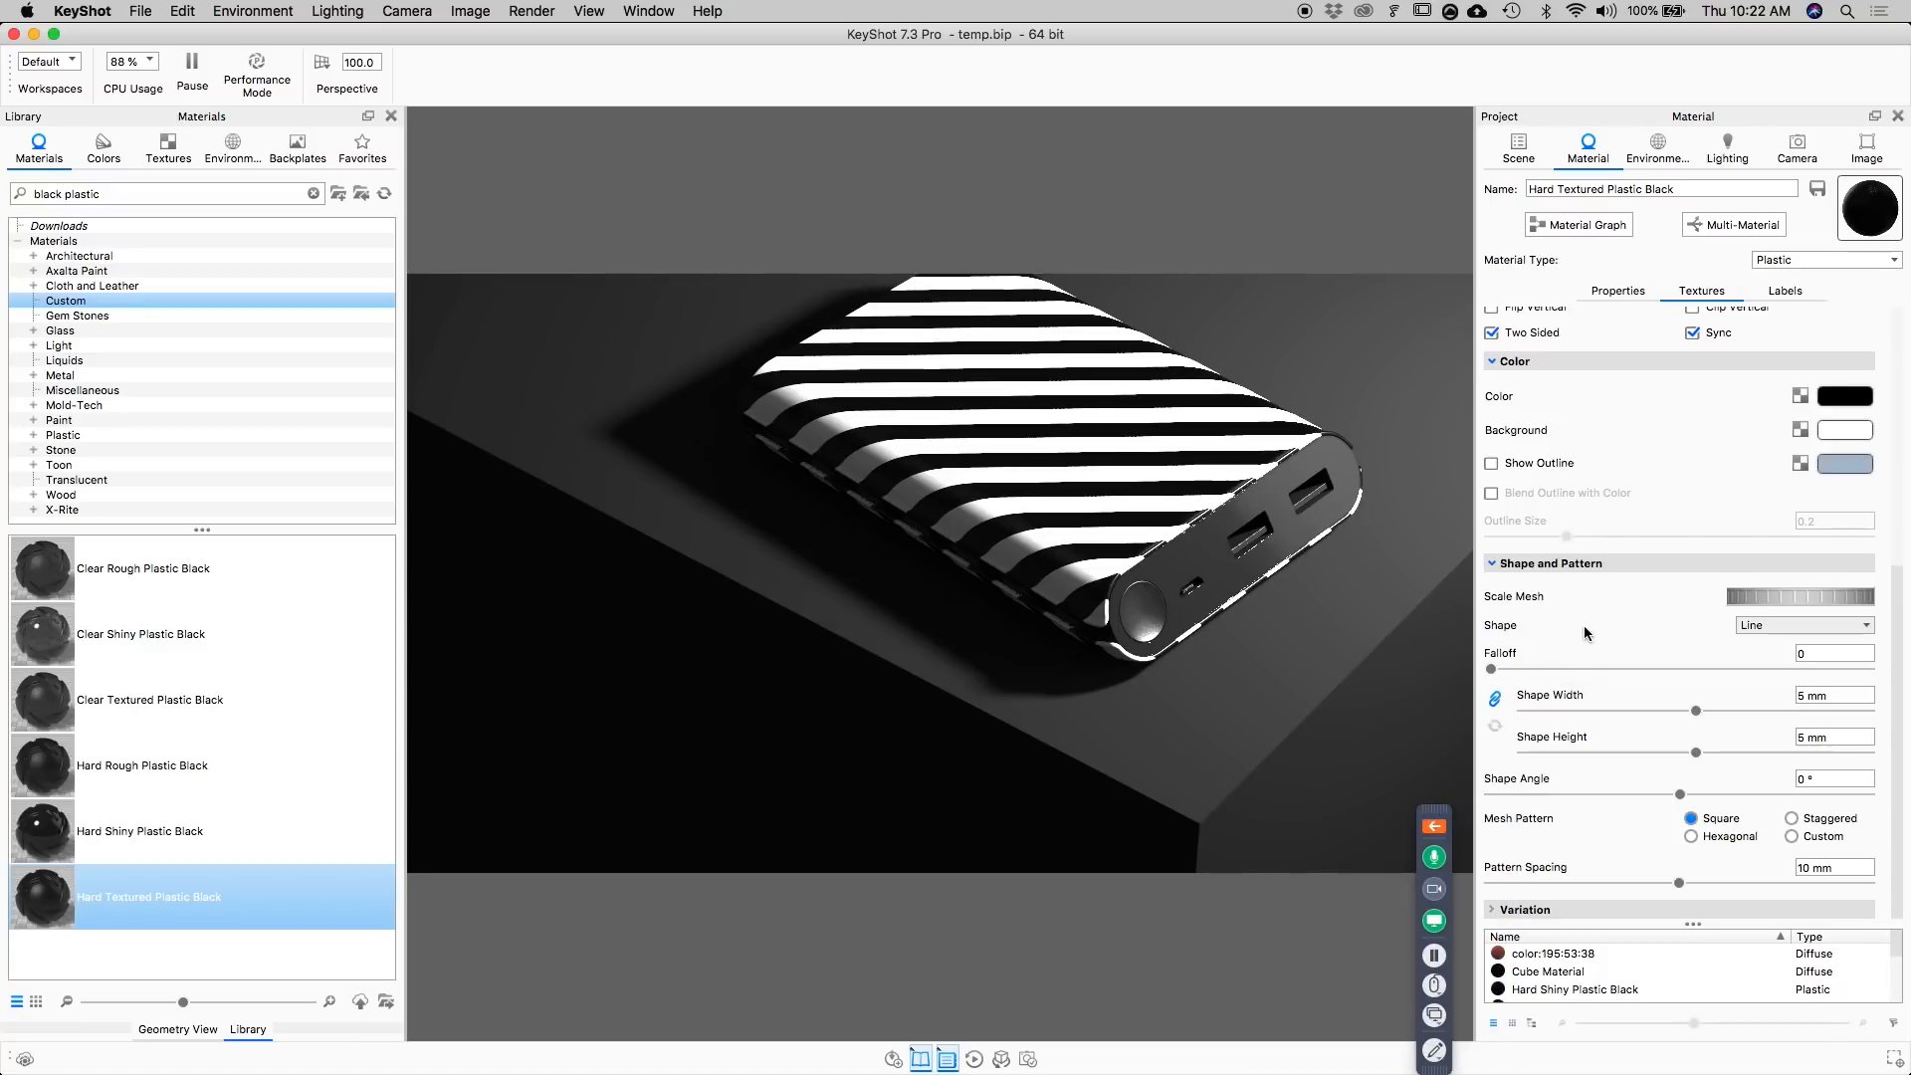
pyautogui.scroll(5, 1635, 576)
pyautogui.moveTo(1591, 357); pyautogui.dragTo(1714, 355)
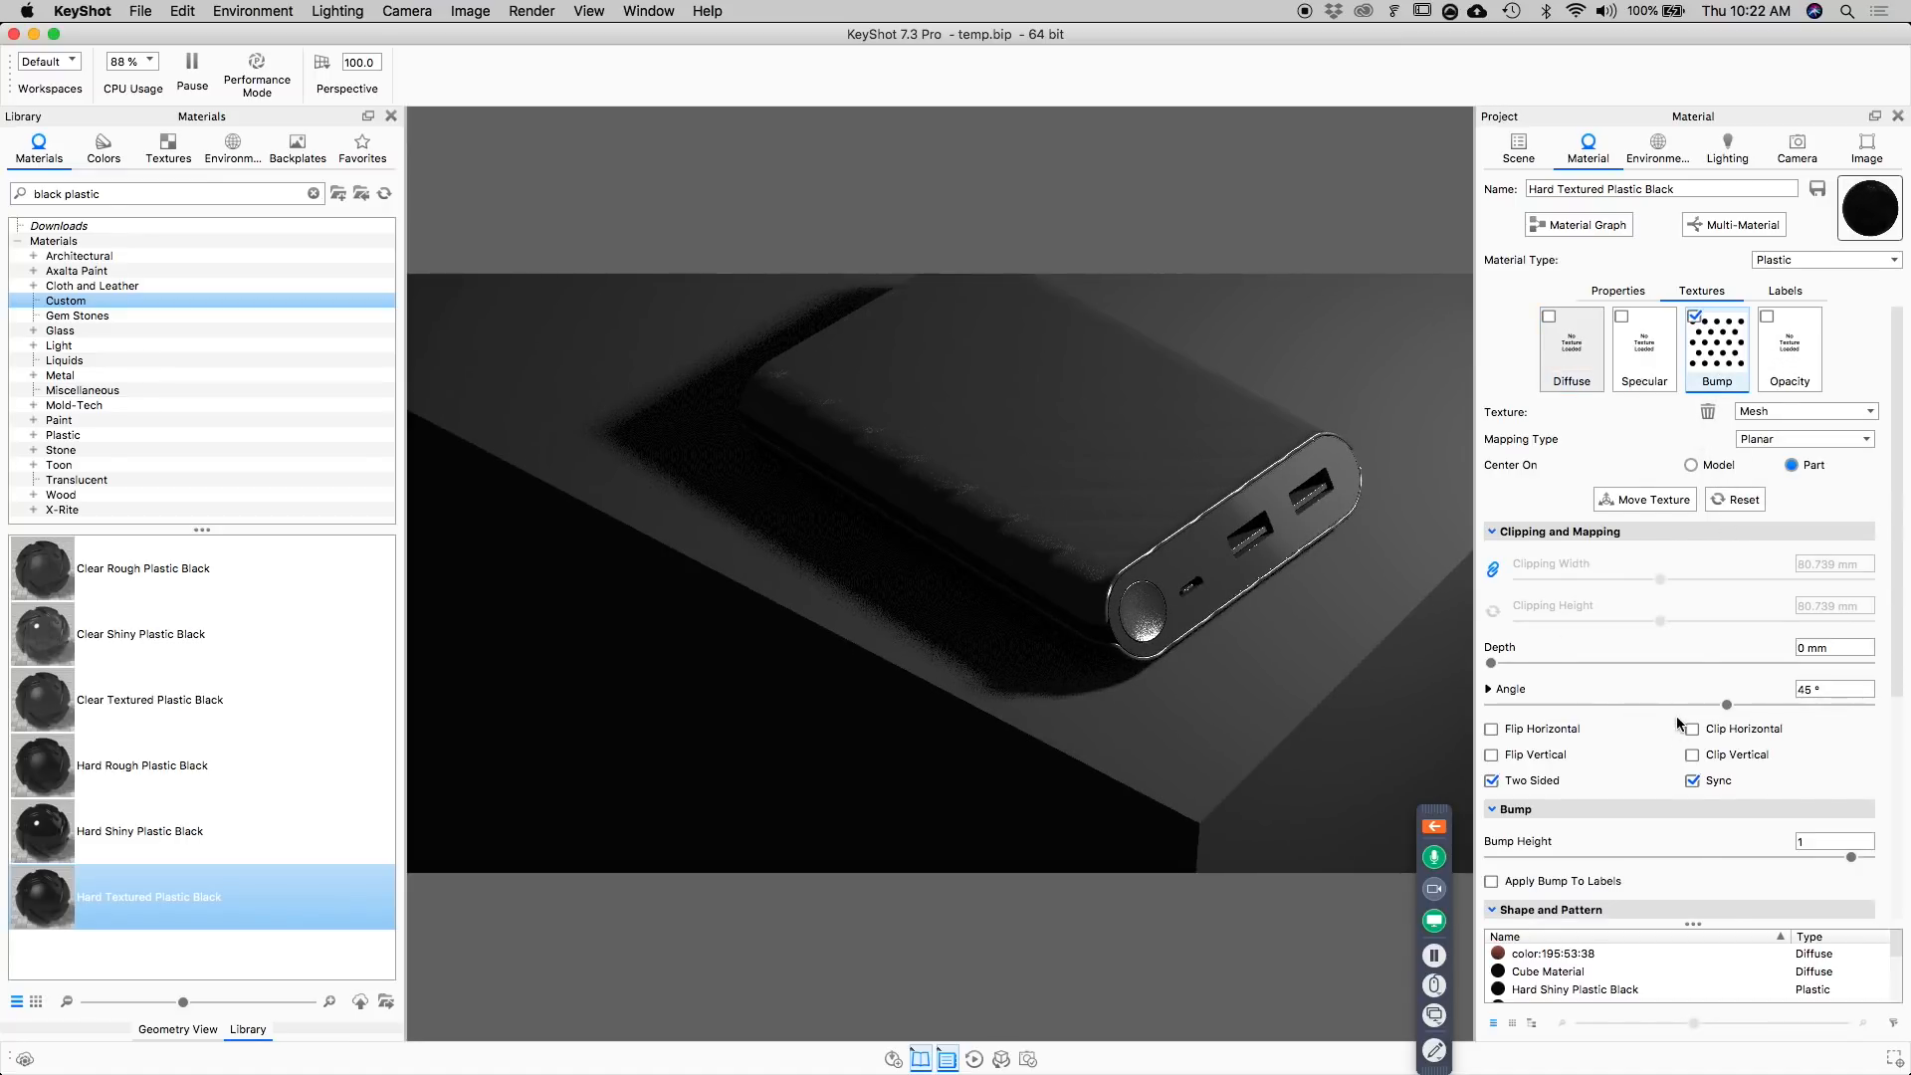
# Set the bump height of the body's line texture to 3.
pyautogui.scroll(-1, 1680, 723)
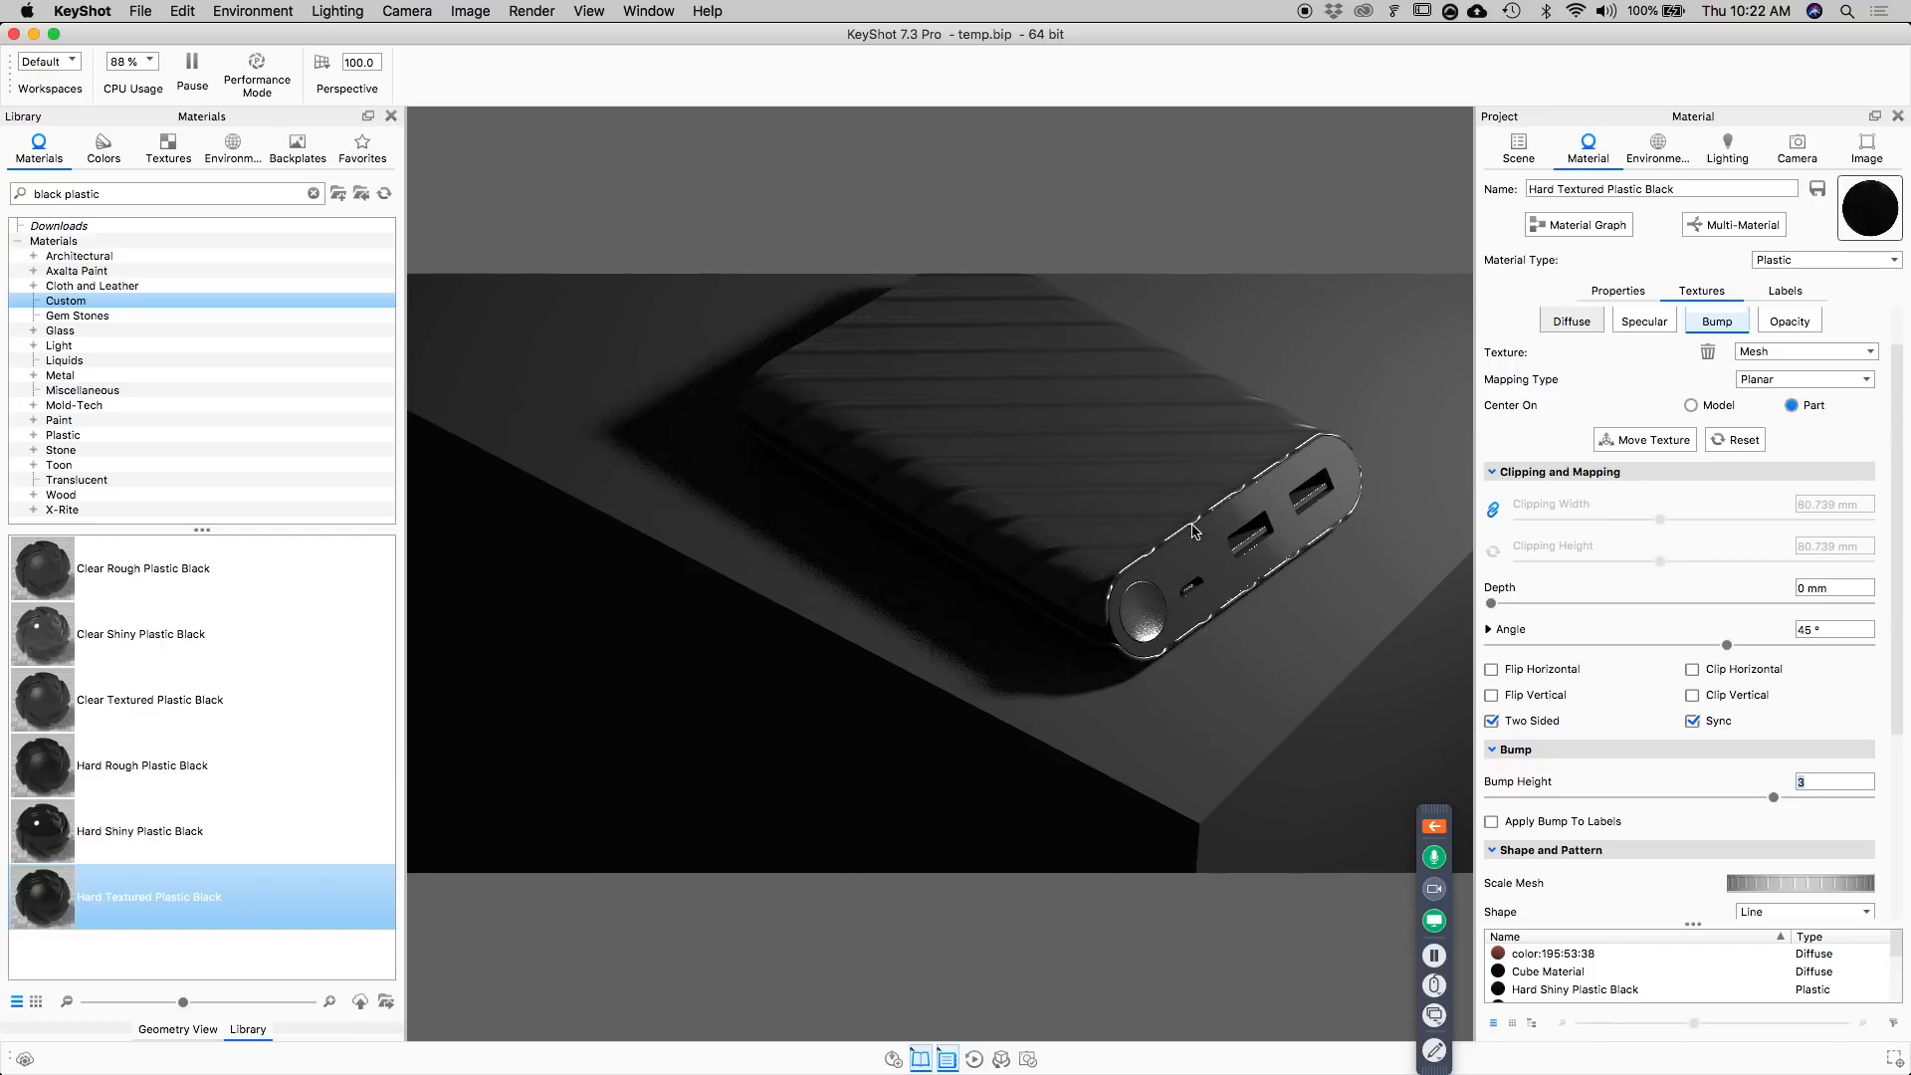
pyautogui.scroll(-1, 1707, 812)
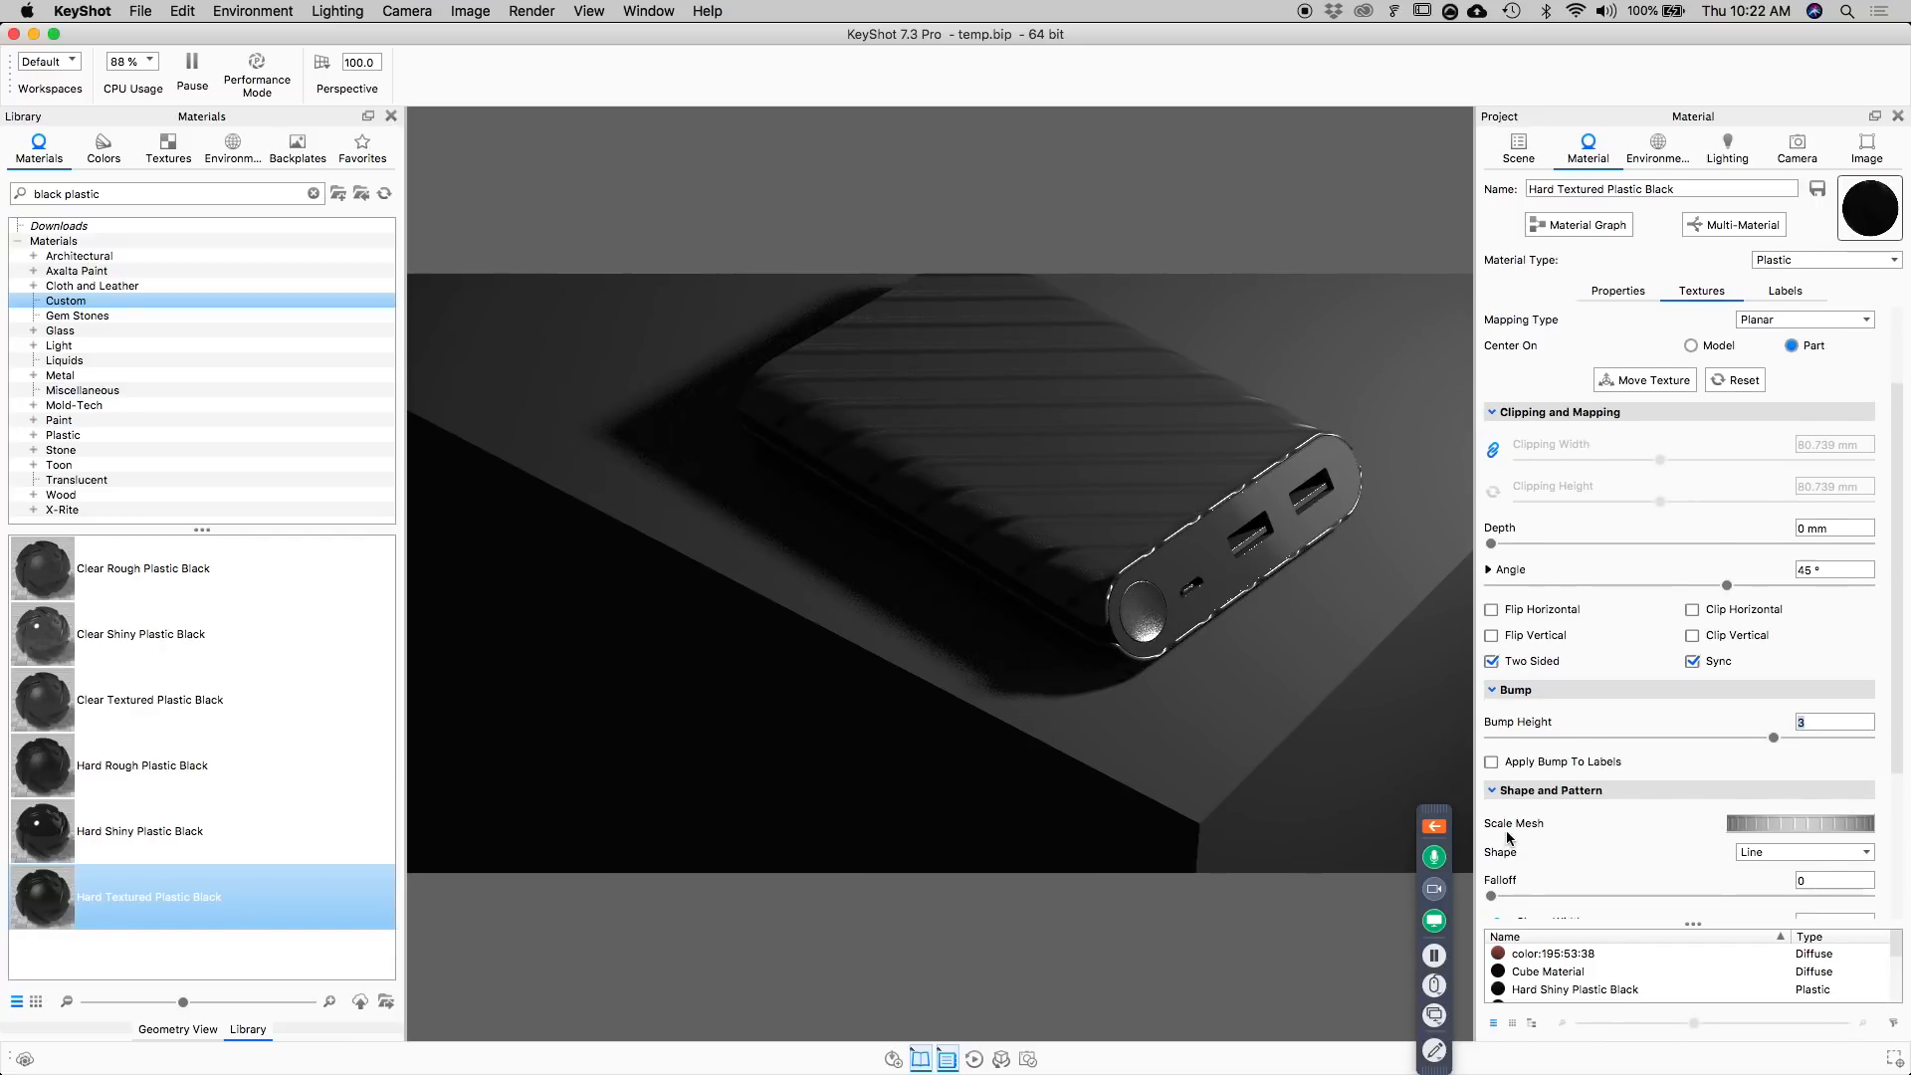
pyautogui.scroll(-1, 1508, 836)
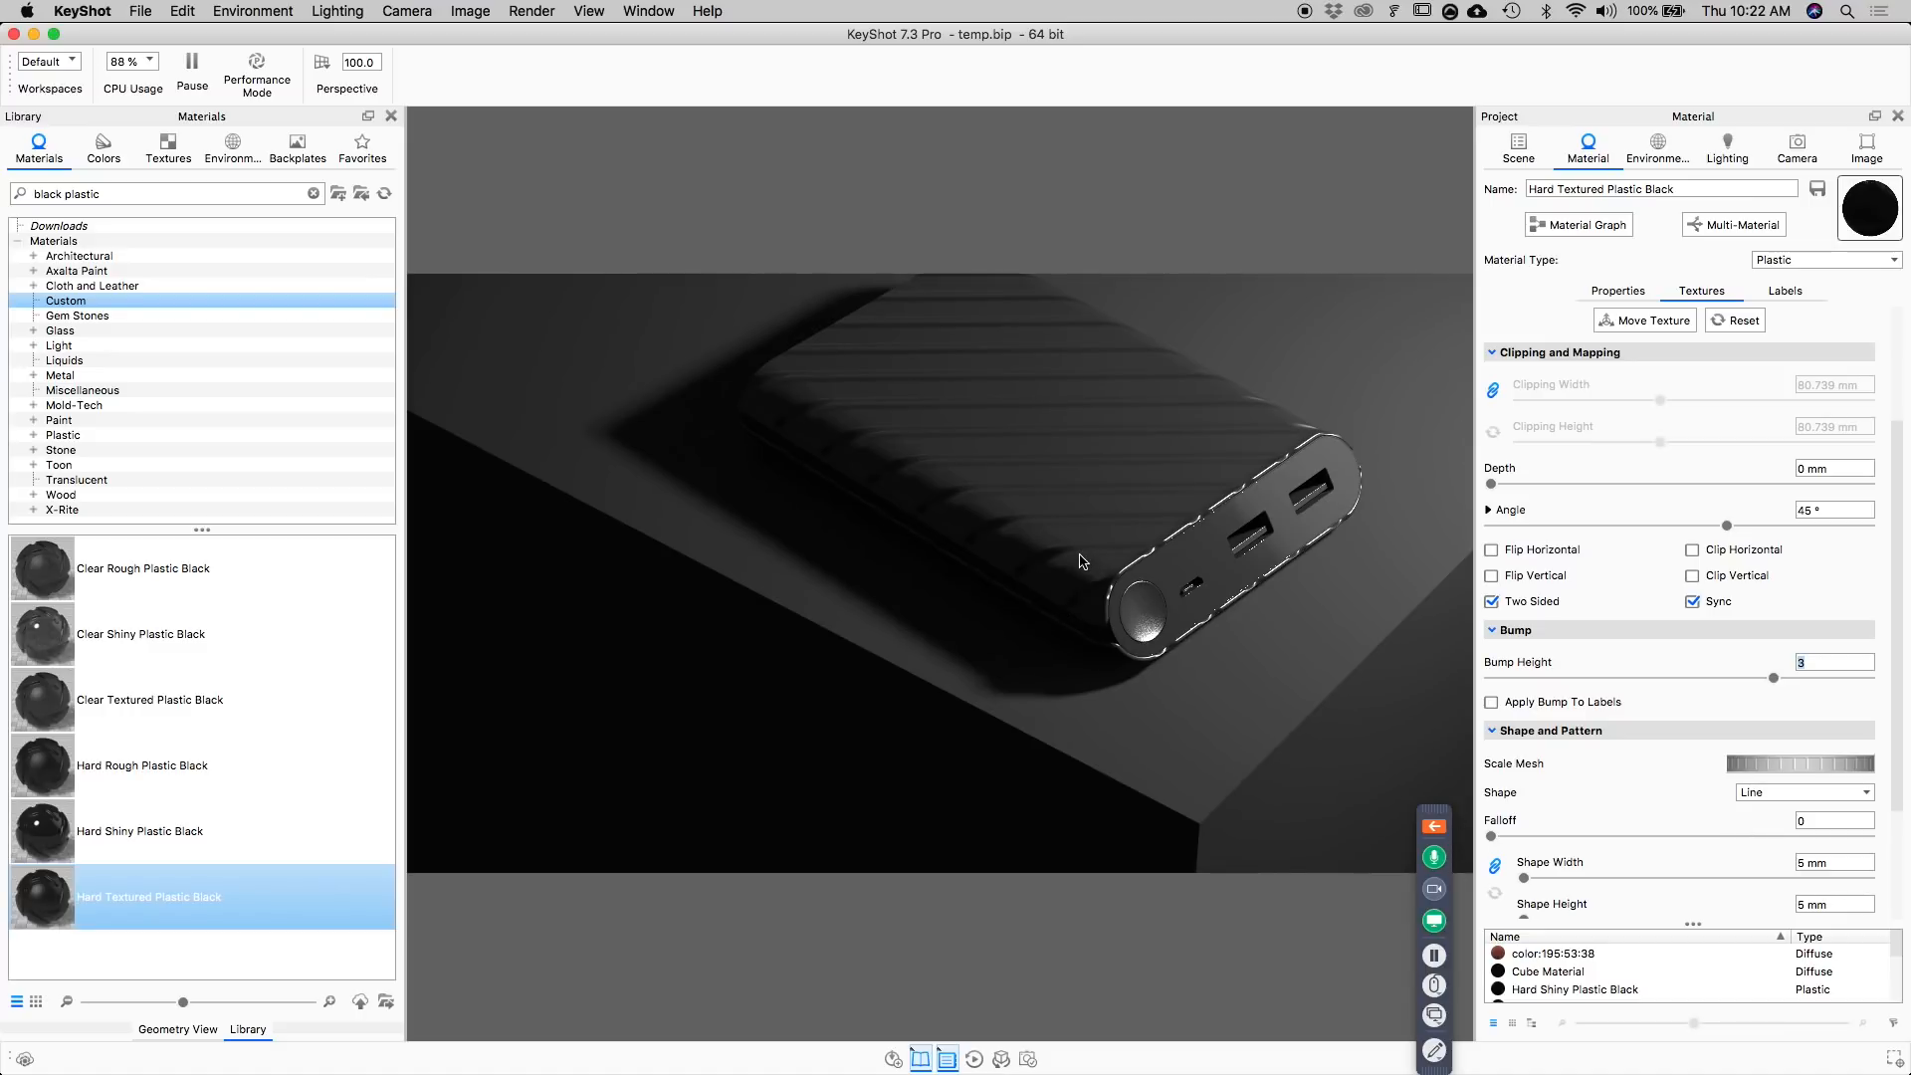
# Try several falloff amounts for the bump line pattern and settle on 0.2.
pyautogui.moveTo(1496, 838); pyautogui.dragTo(1705, 837)
pyautogui.moveTo(1849, 822); pyautogui.dragTo(1798, 837)
pyautogui.write('.')
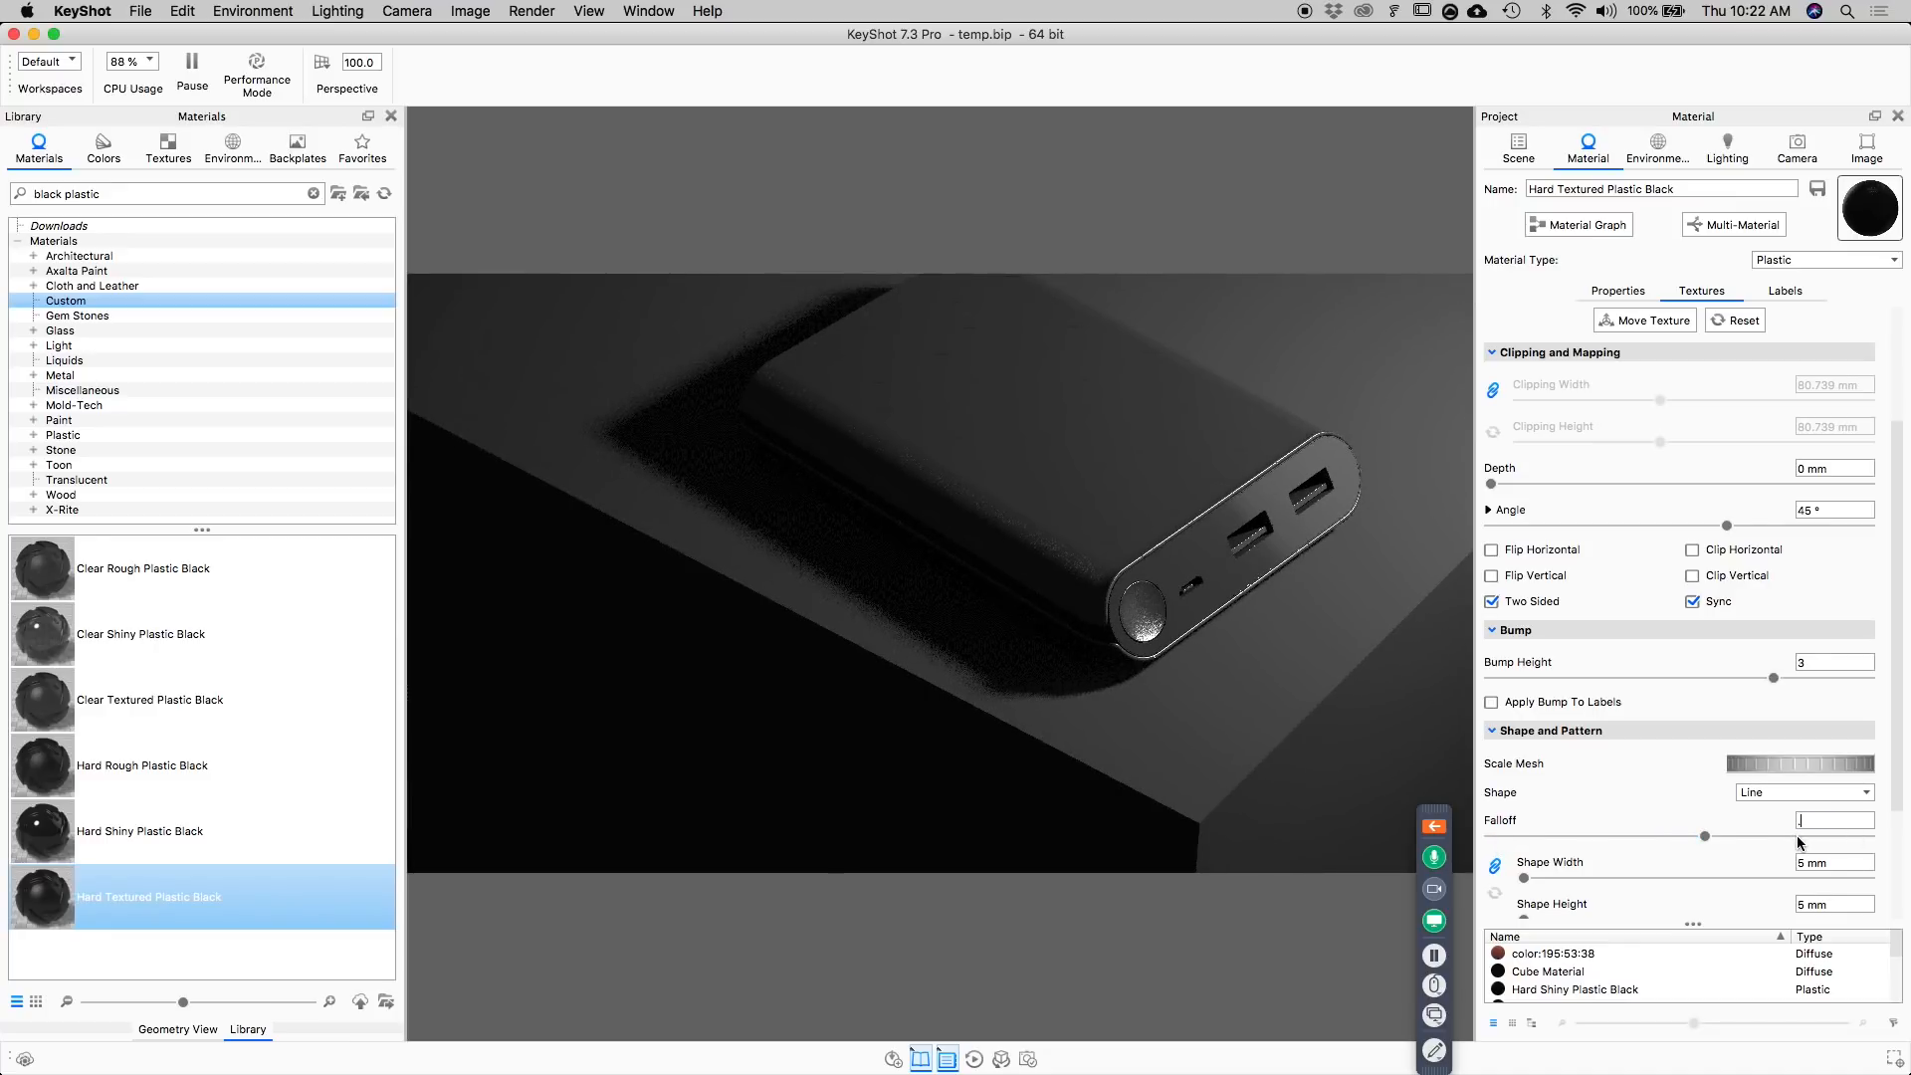
pyautogui.write('5')
pyautogui.press('Return')
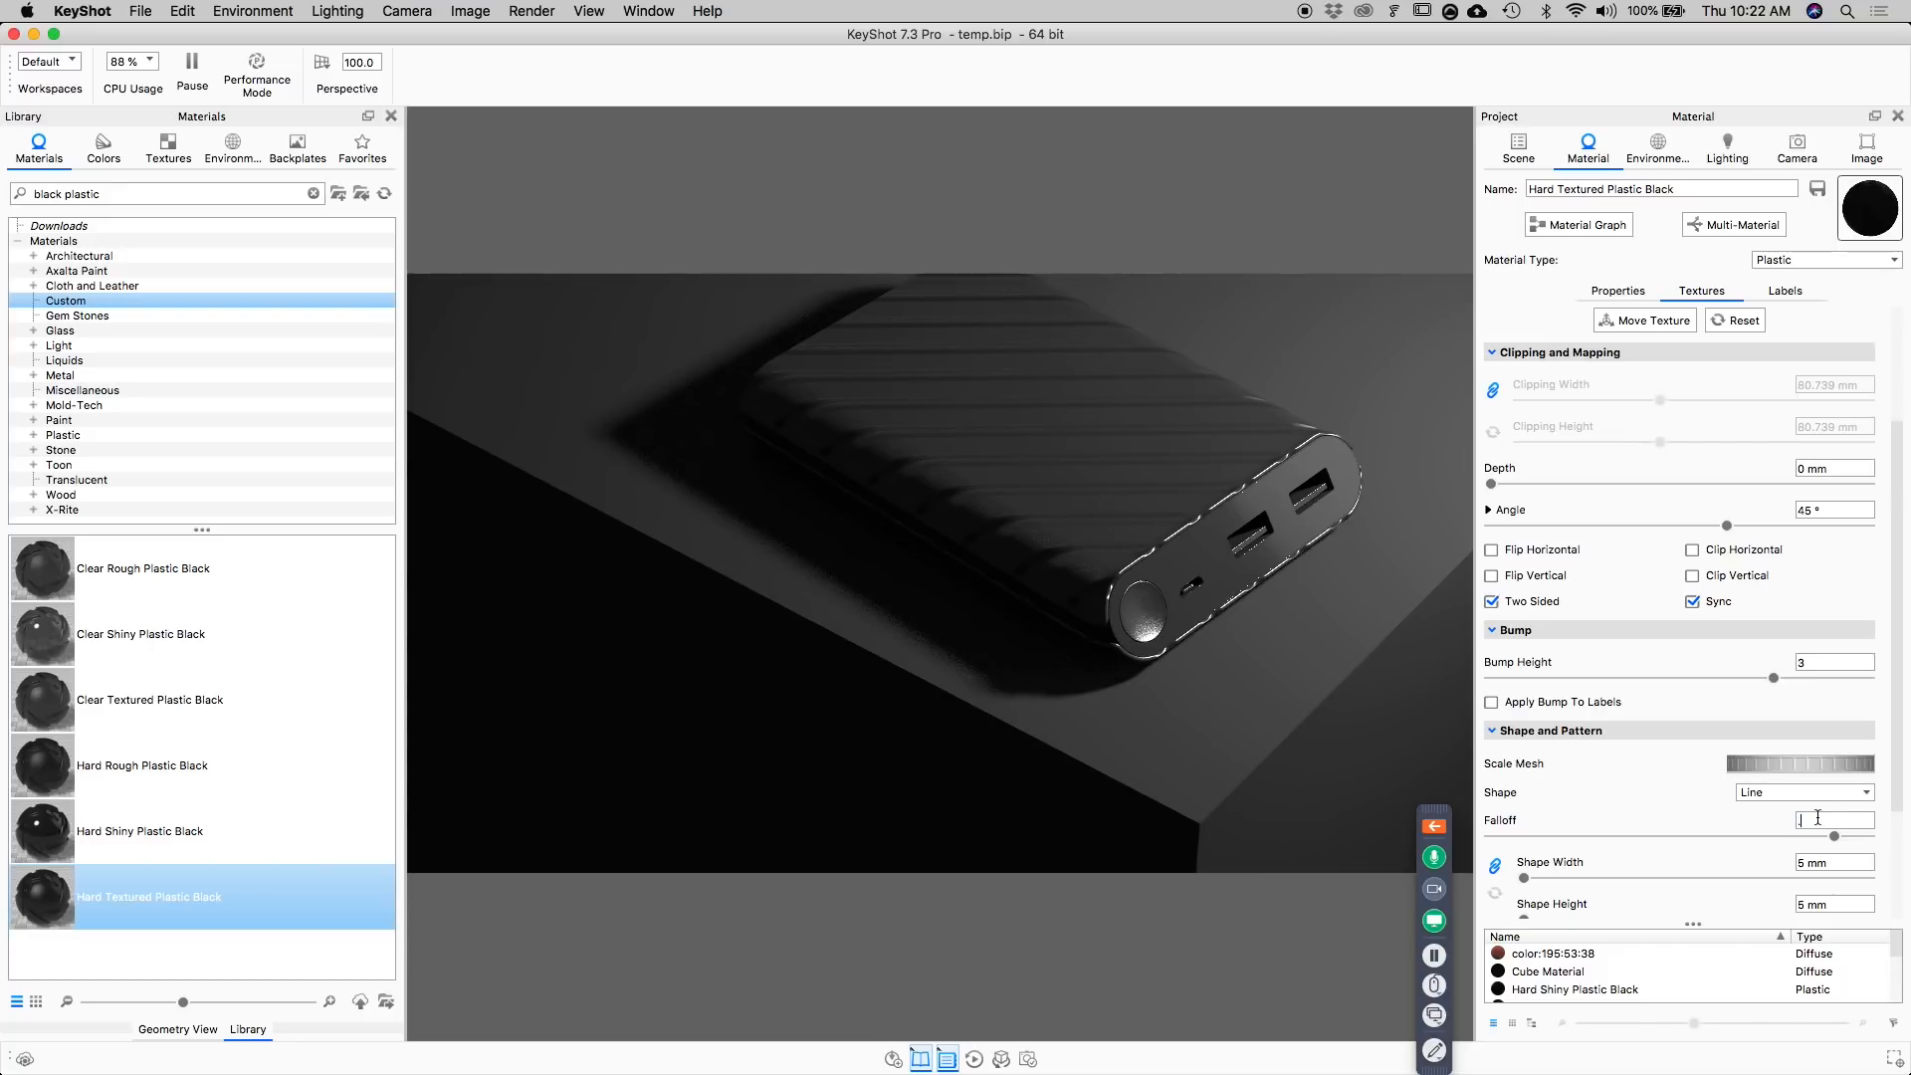
pyautogui.press('Return')
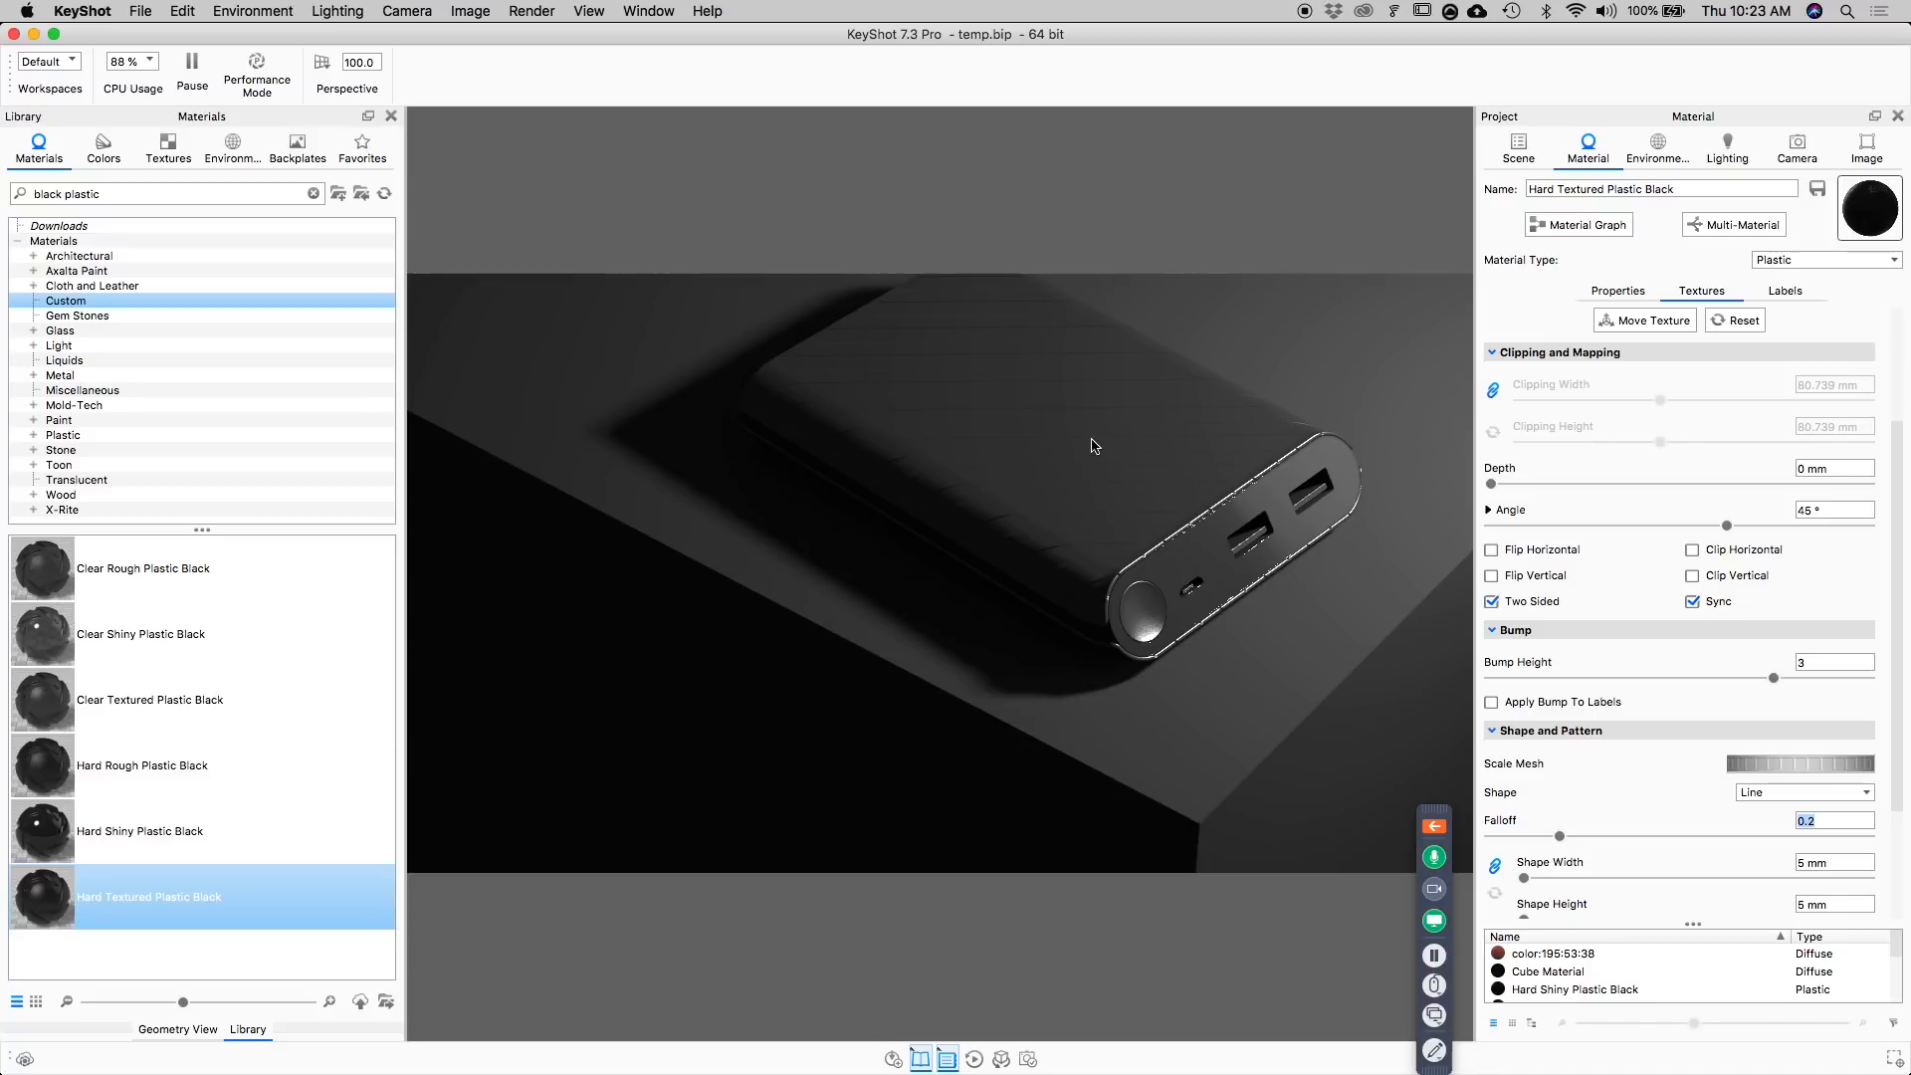
# Set the roughness of the power bank body's Hard Textured Plastic Black material to 0.
pyautogui.doubleClick(1114, 491)
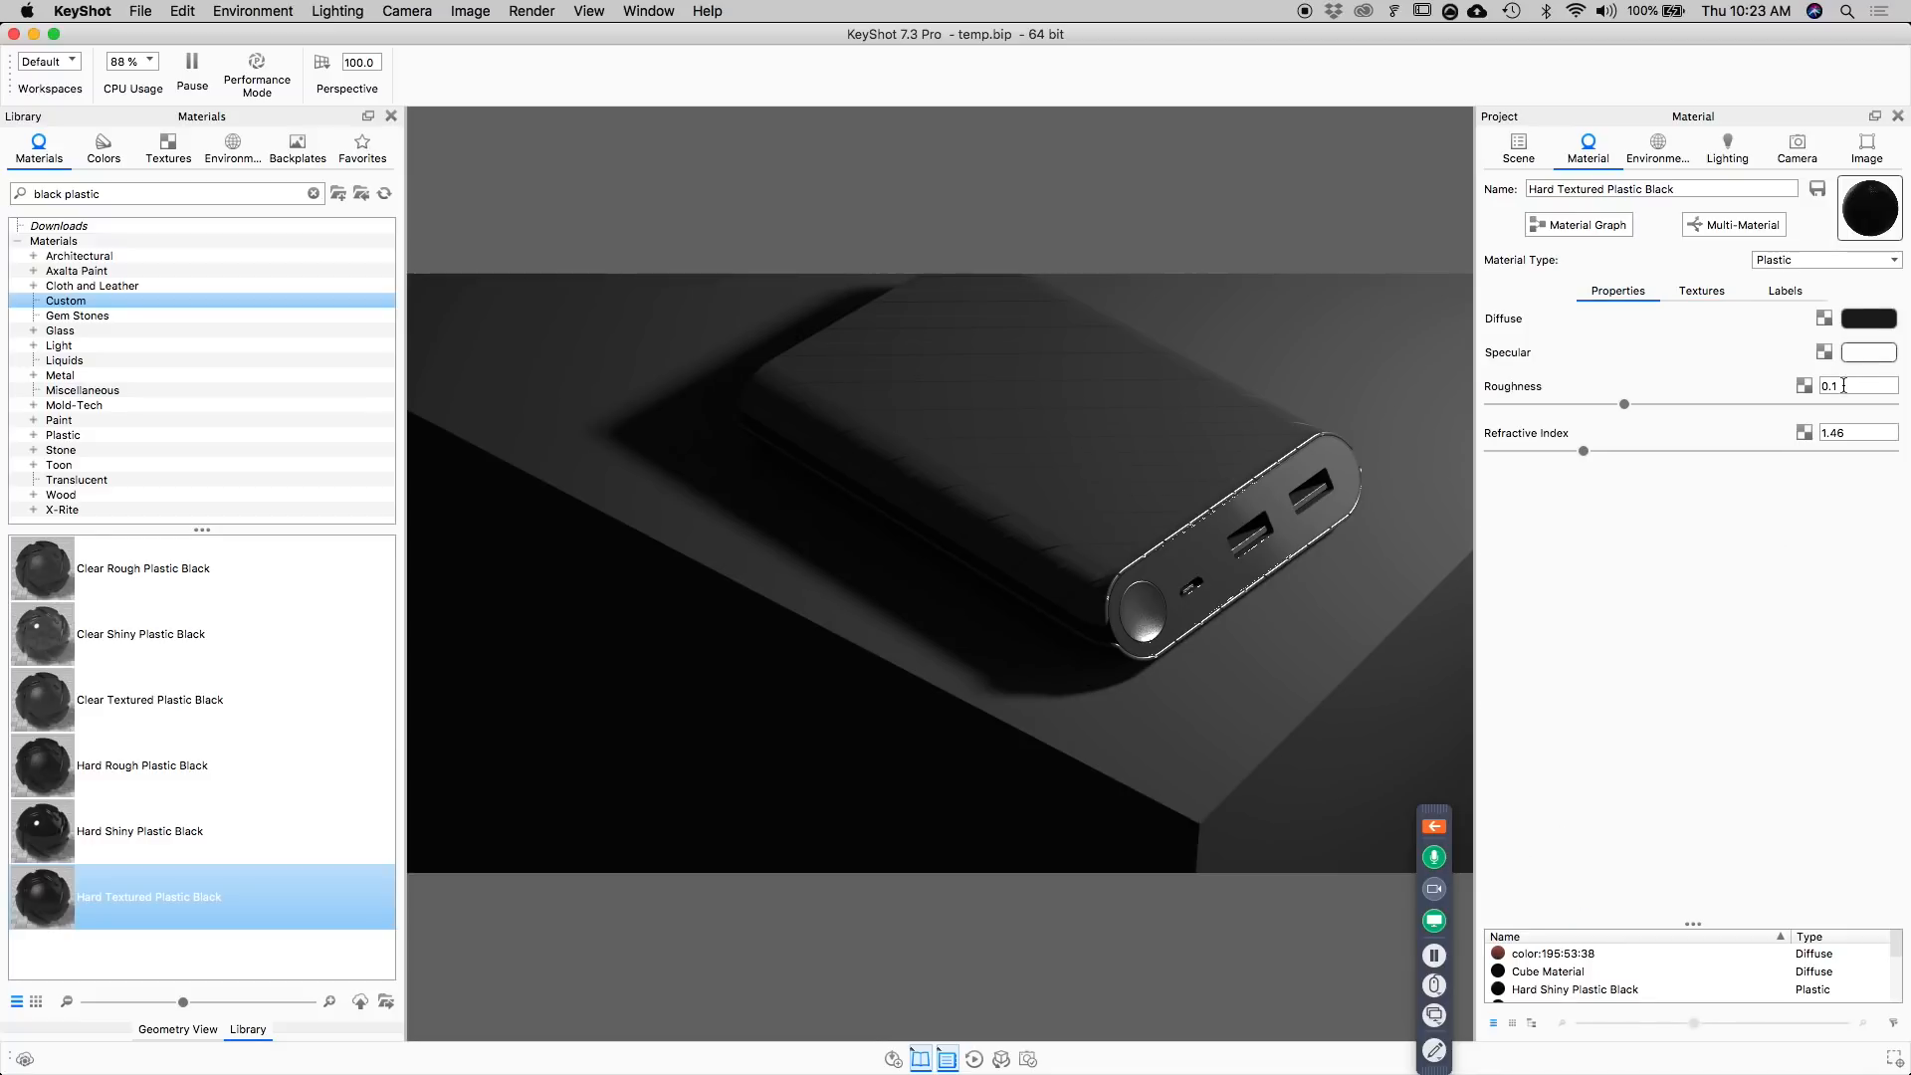
pyautogui.moveTo(1625, 404); pyautogui.dragTo(1483, 408)
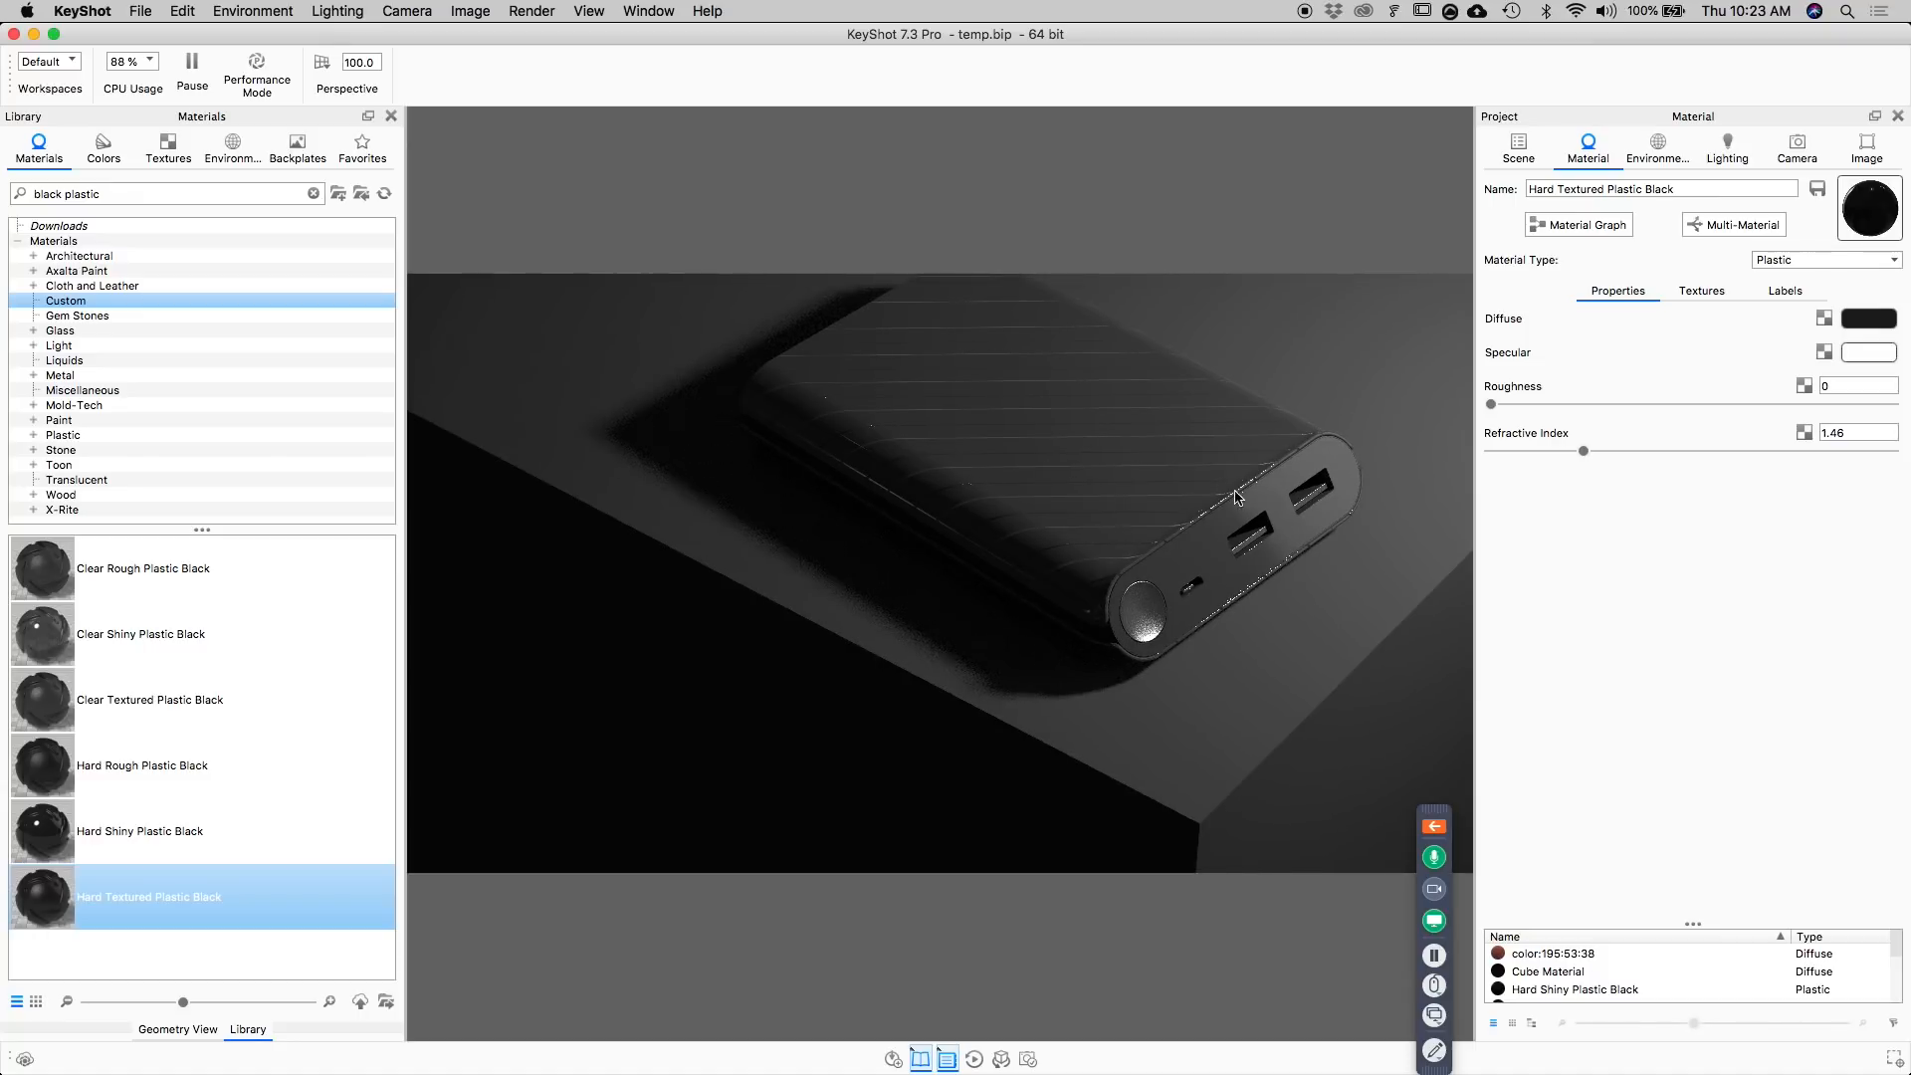
# Rotate the plane area light around the power bank in the Geometry View to shorten the shadow, and accept the placement.
pyautogui.click(177, 1031)
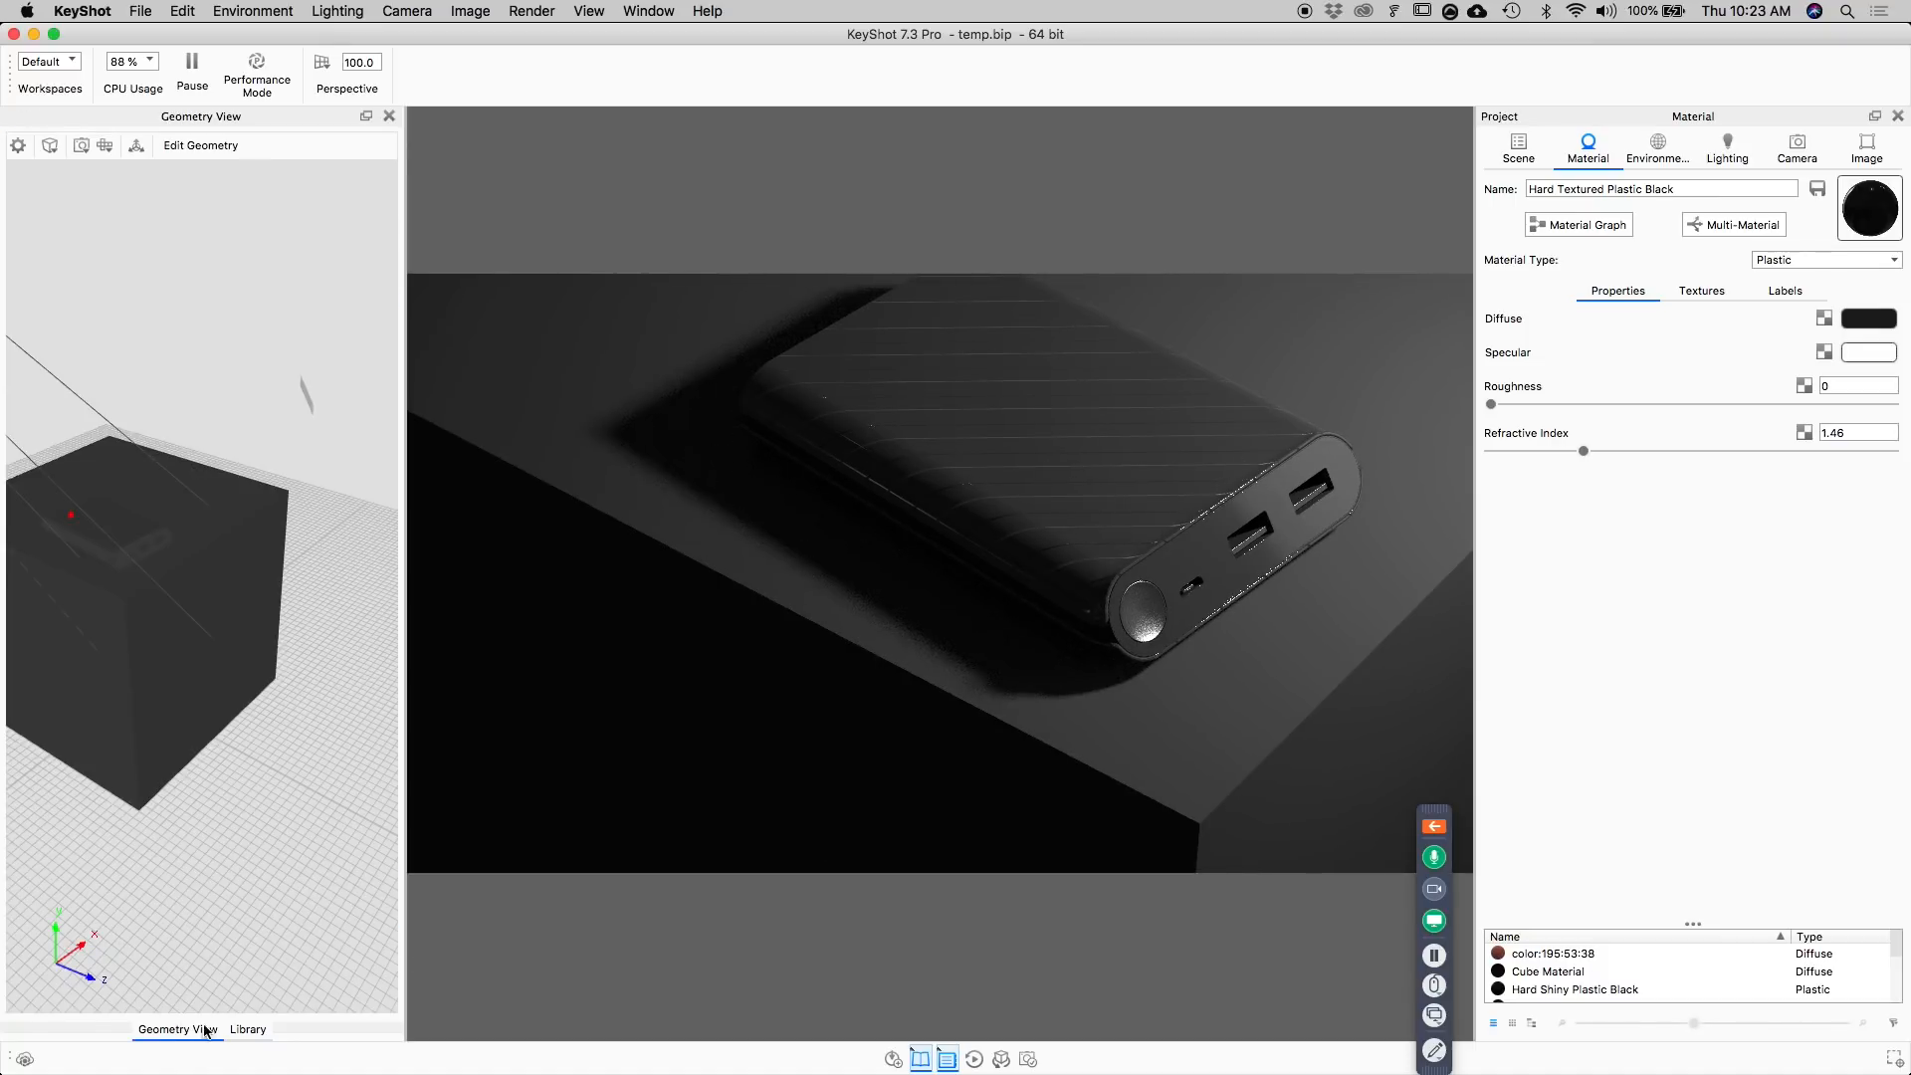
pyautogui.moveTo(246, 640); pyautogui.dragTo(245, 654)
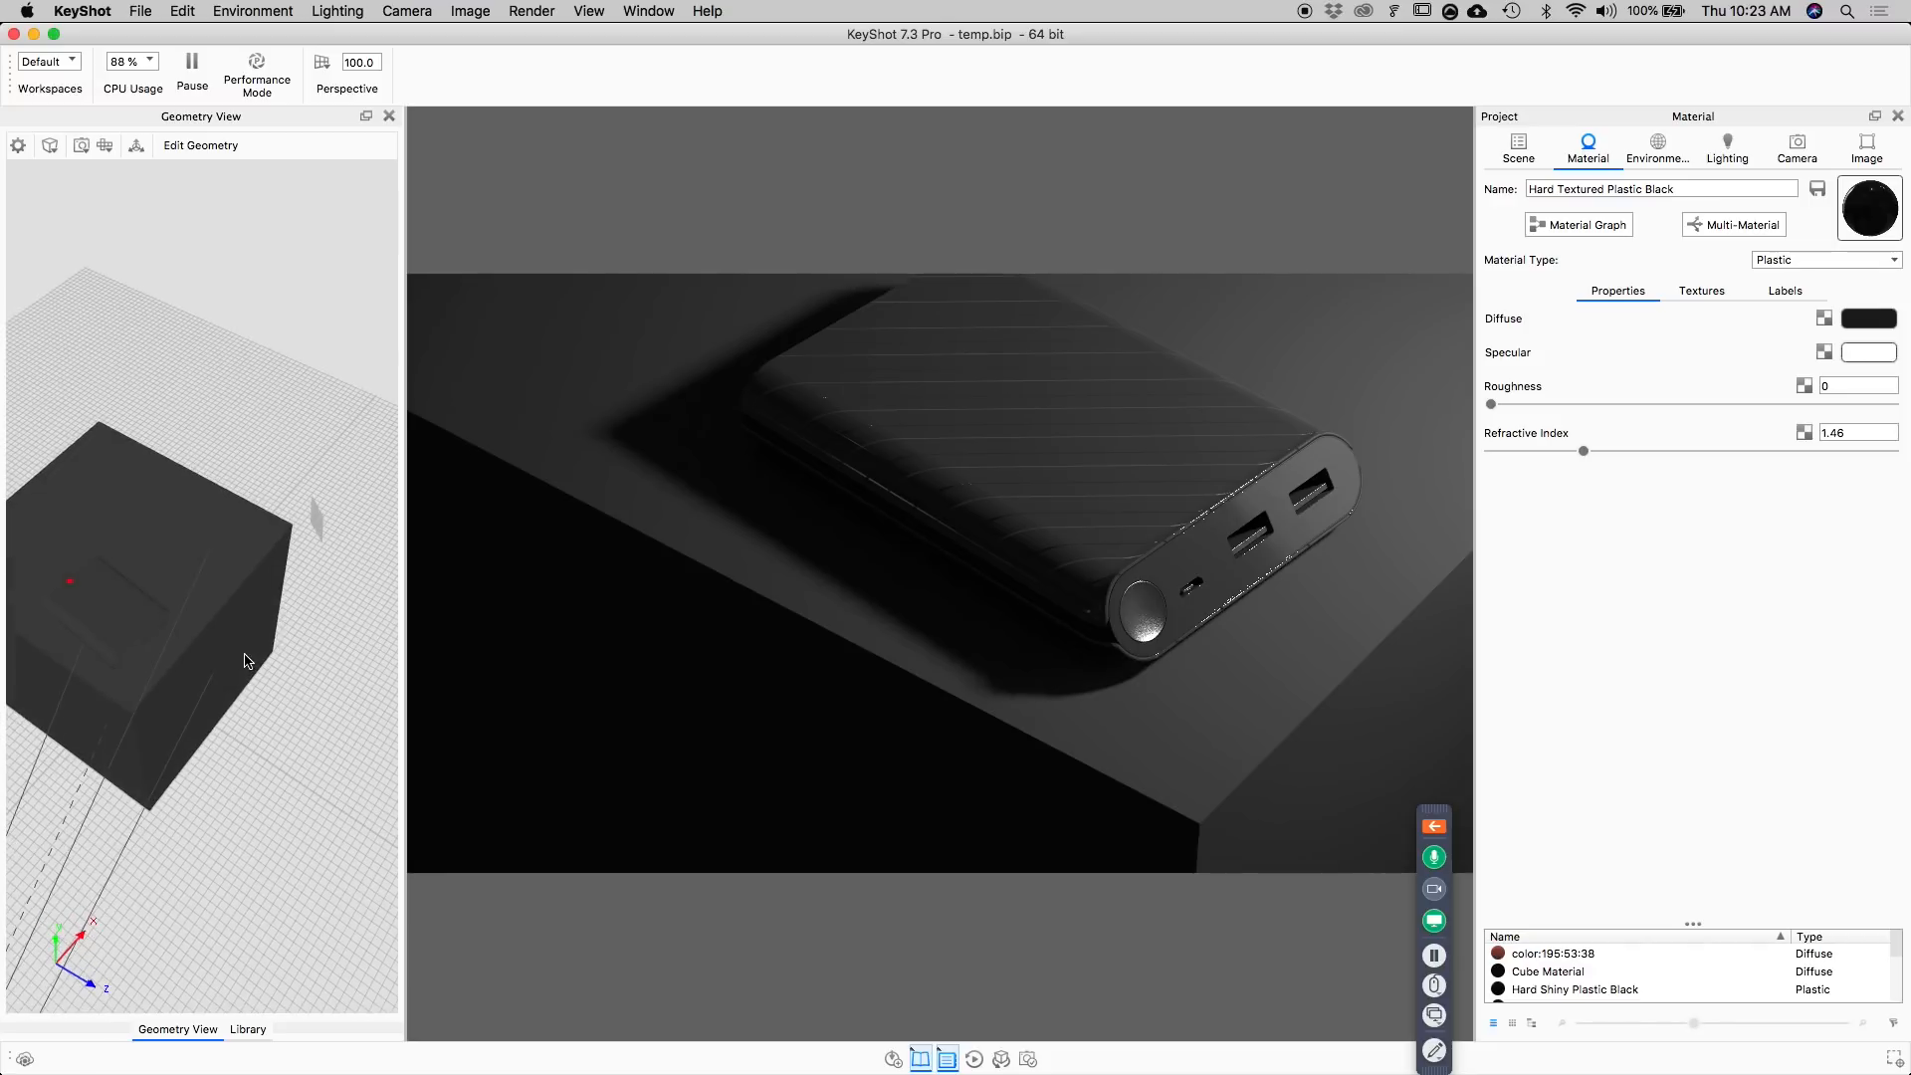
pyautogui.rightClick(314, 524)
pyautogui.click(342, 528)
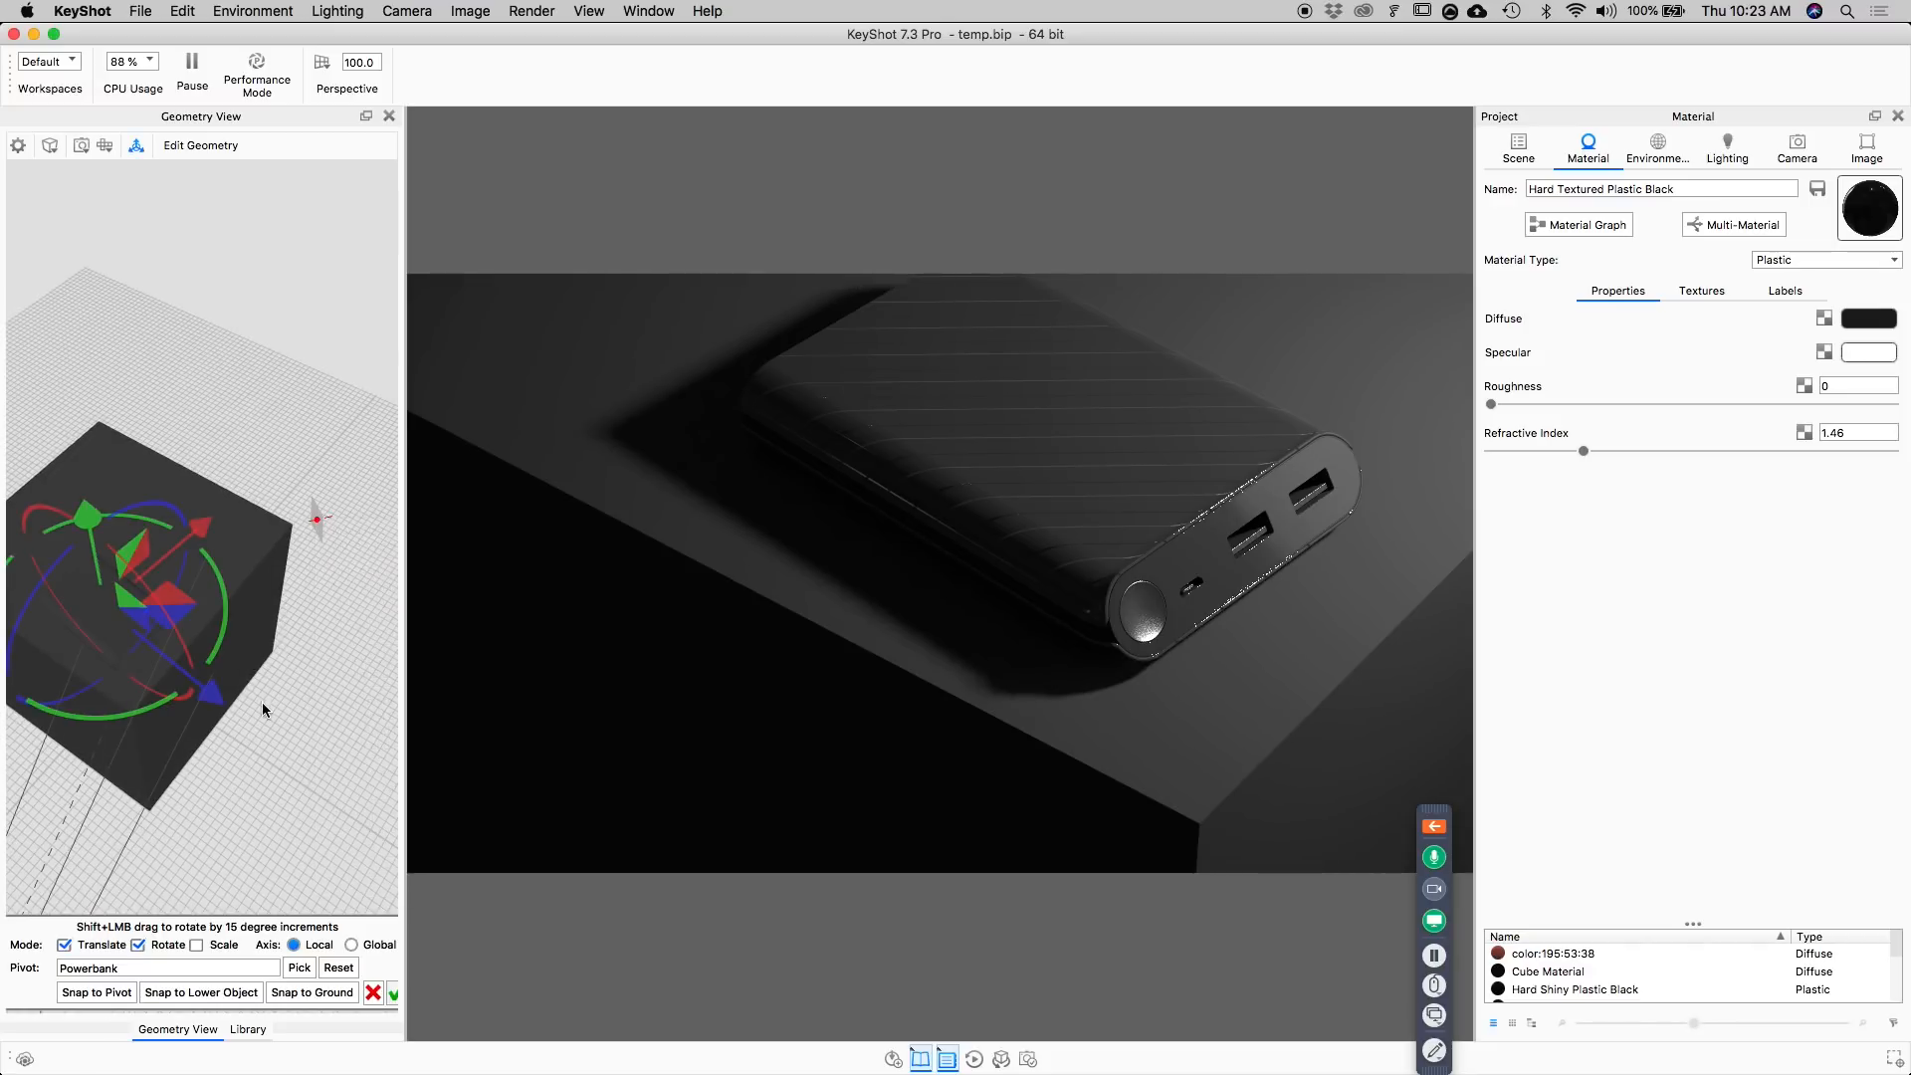
pyautogui.moveTo(276, 738); pyautogui.dragTo(278, 727)
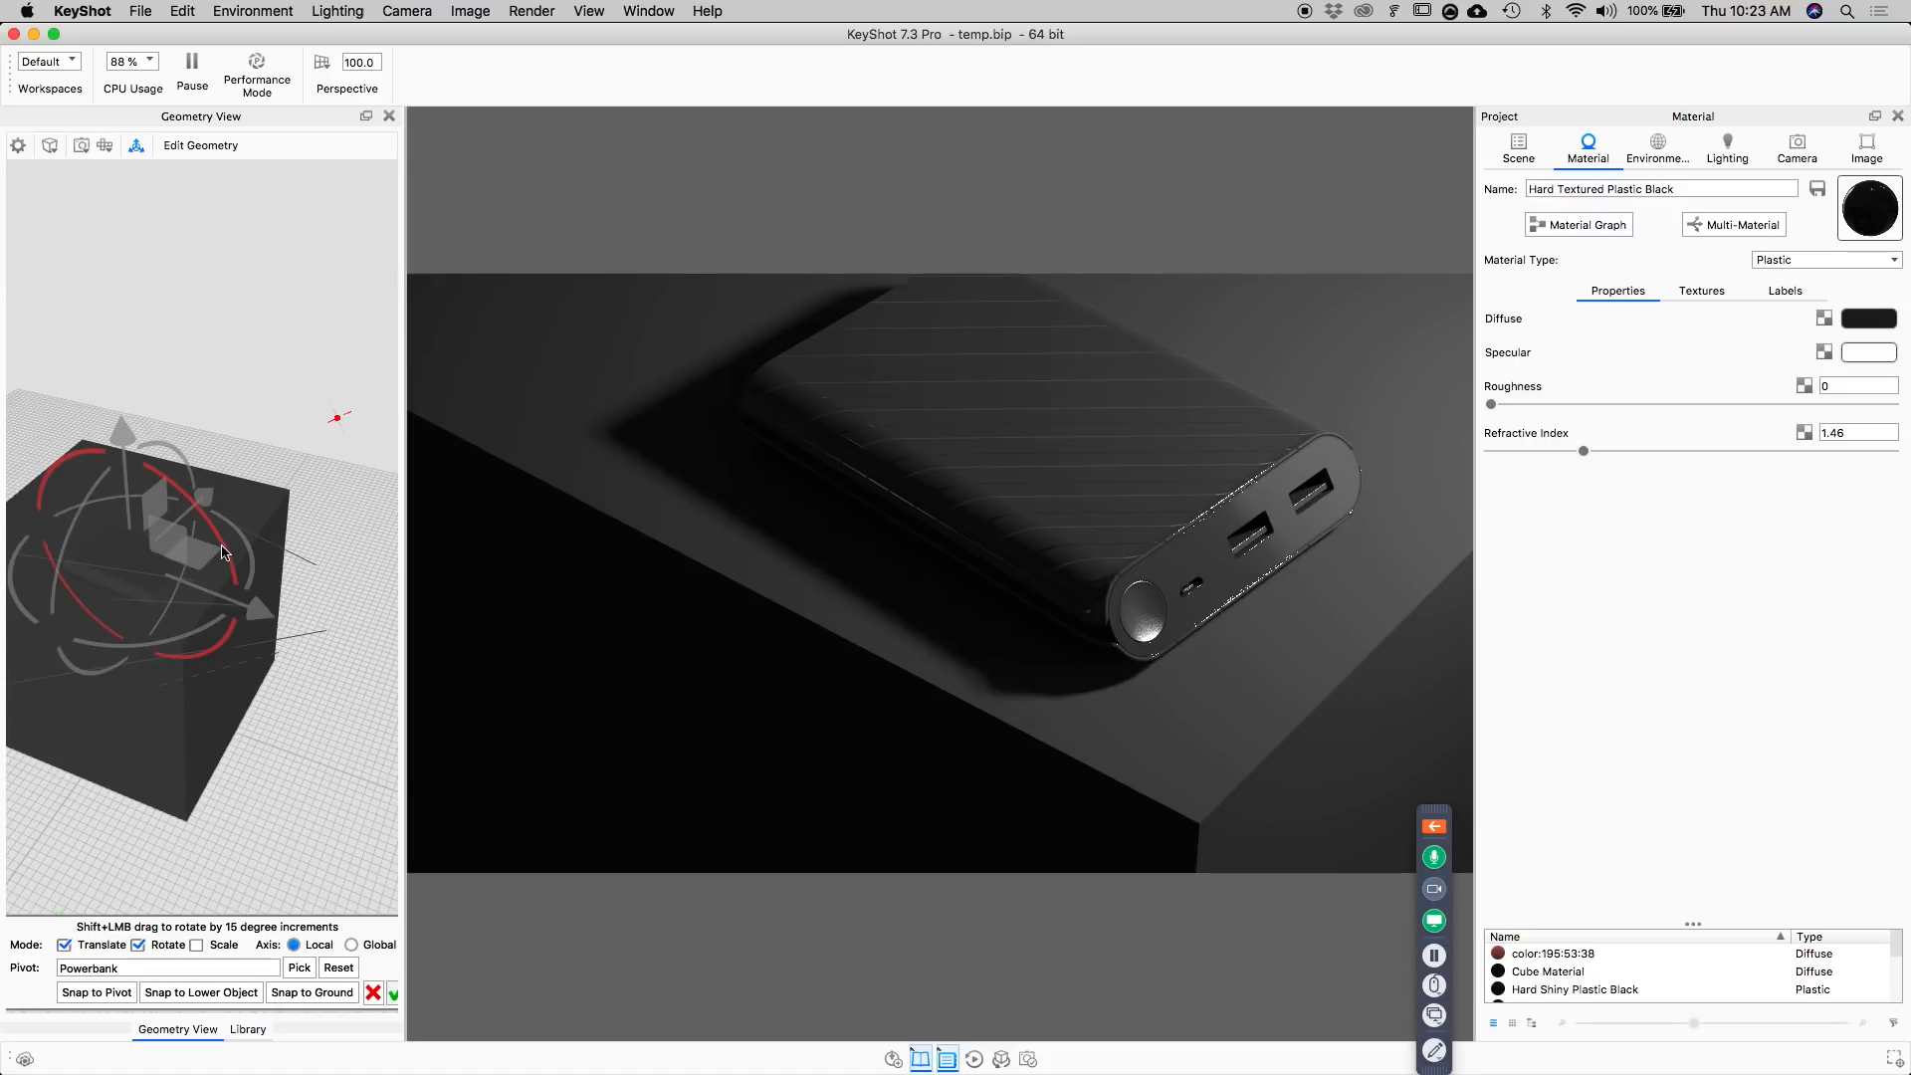
pyautogui.moveTo(221, 547); pyautogui.dragTo(194, 472)
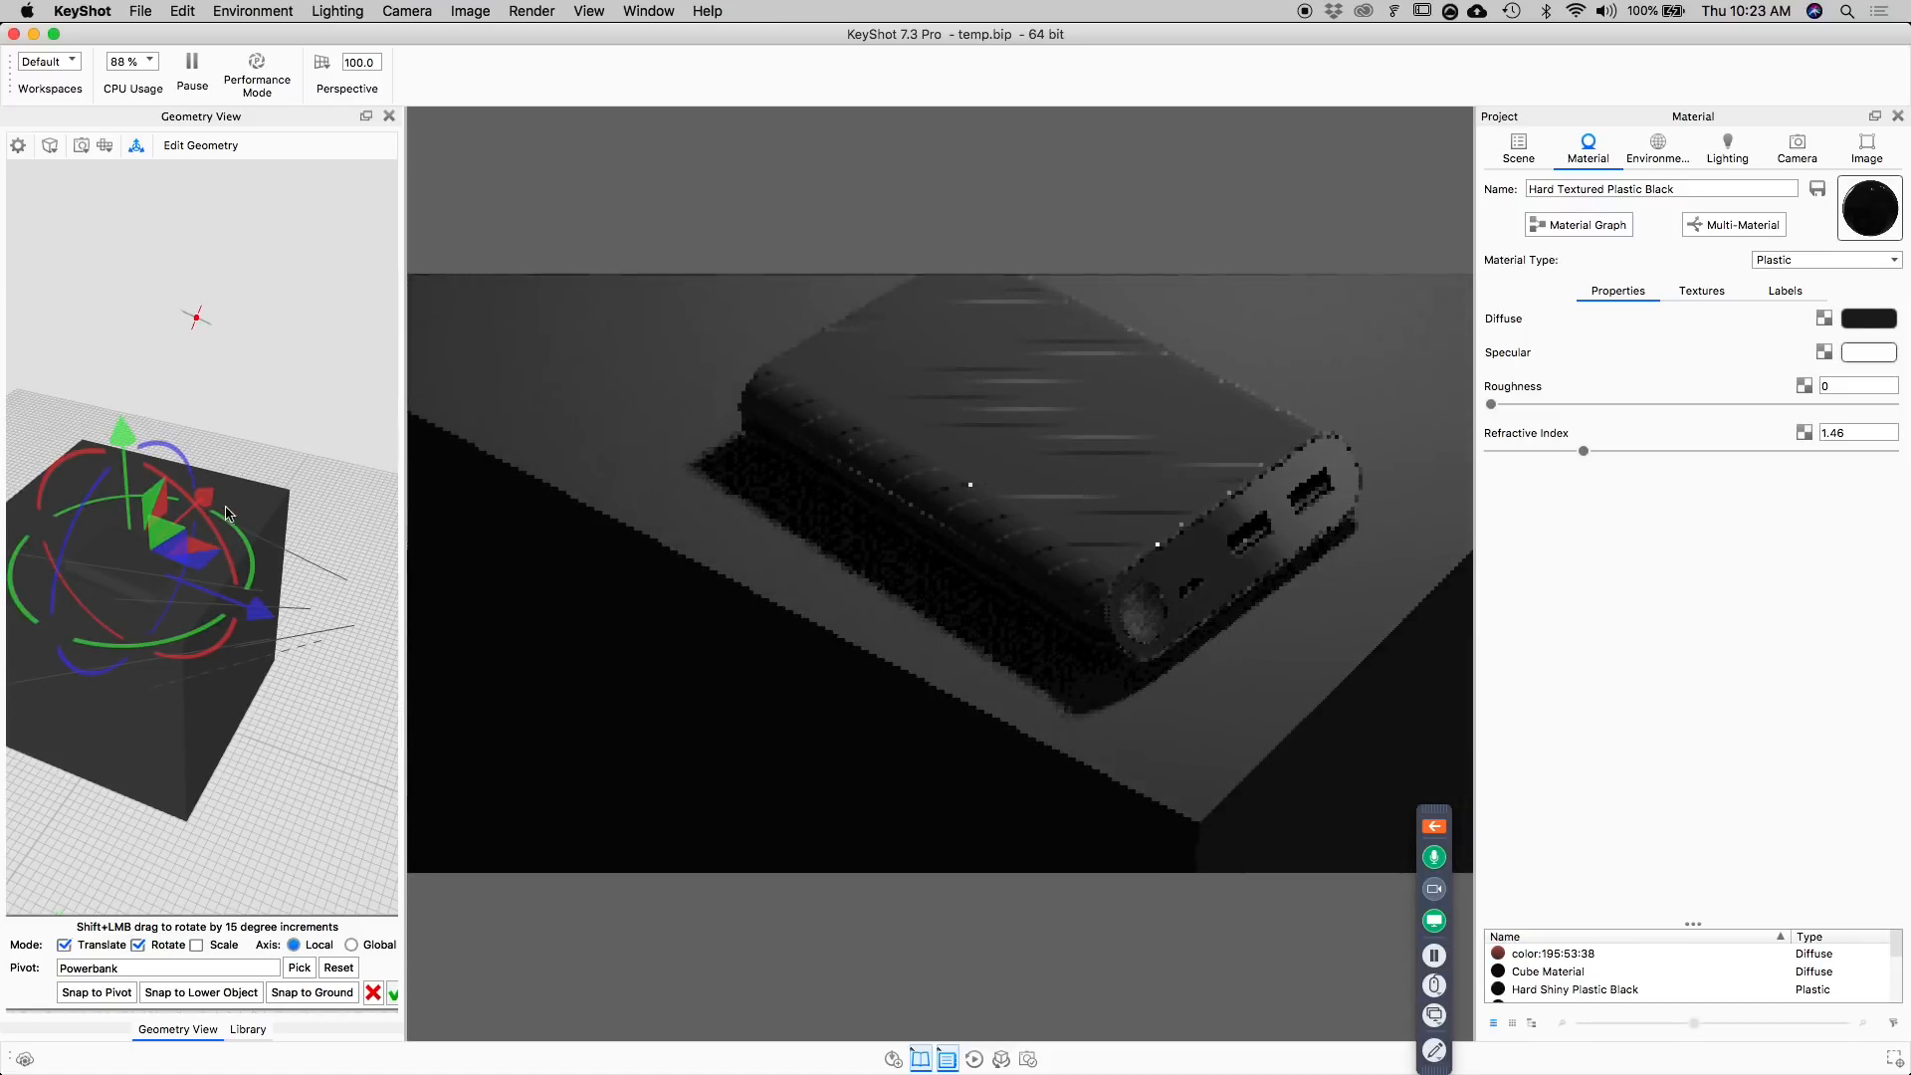
pyautogui.moveTo(256, 554); pyautogui.dragTo(251, 586)
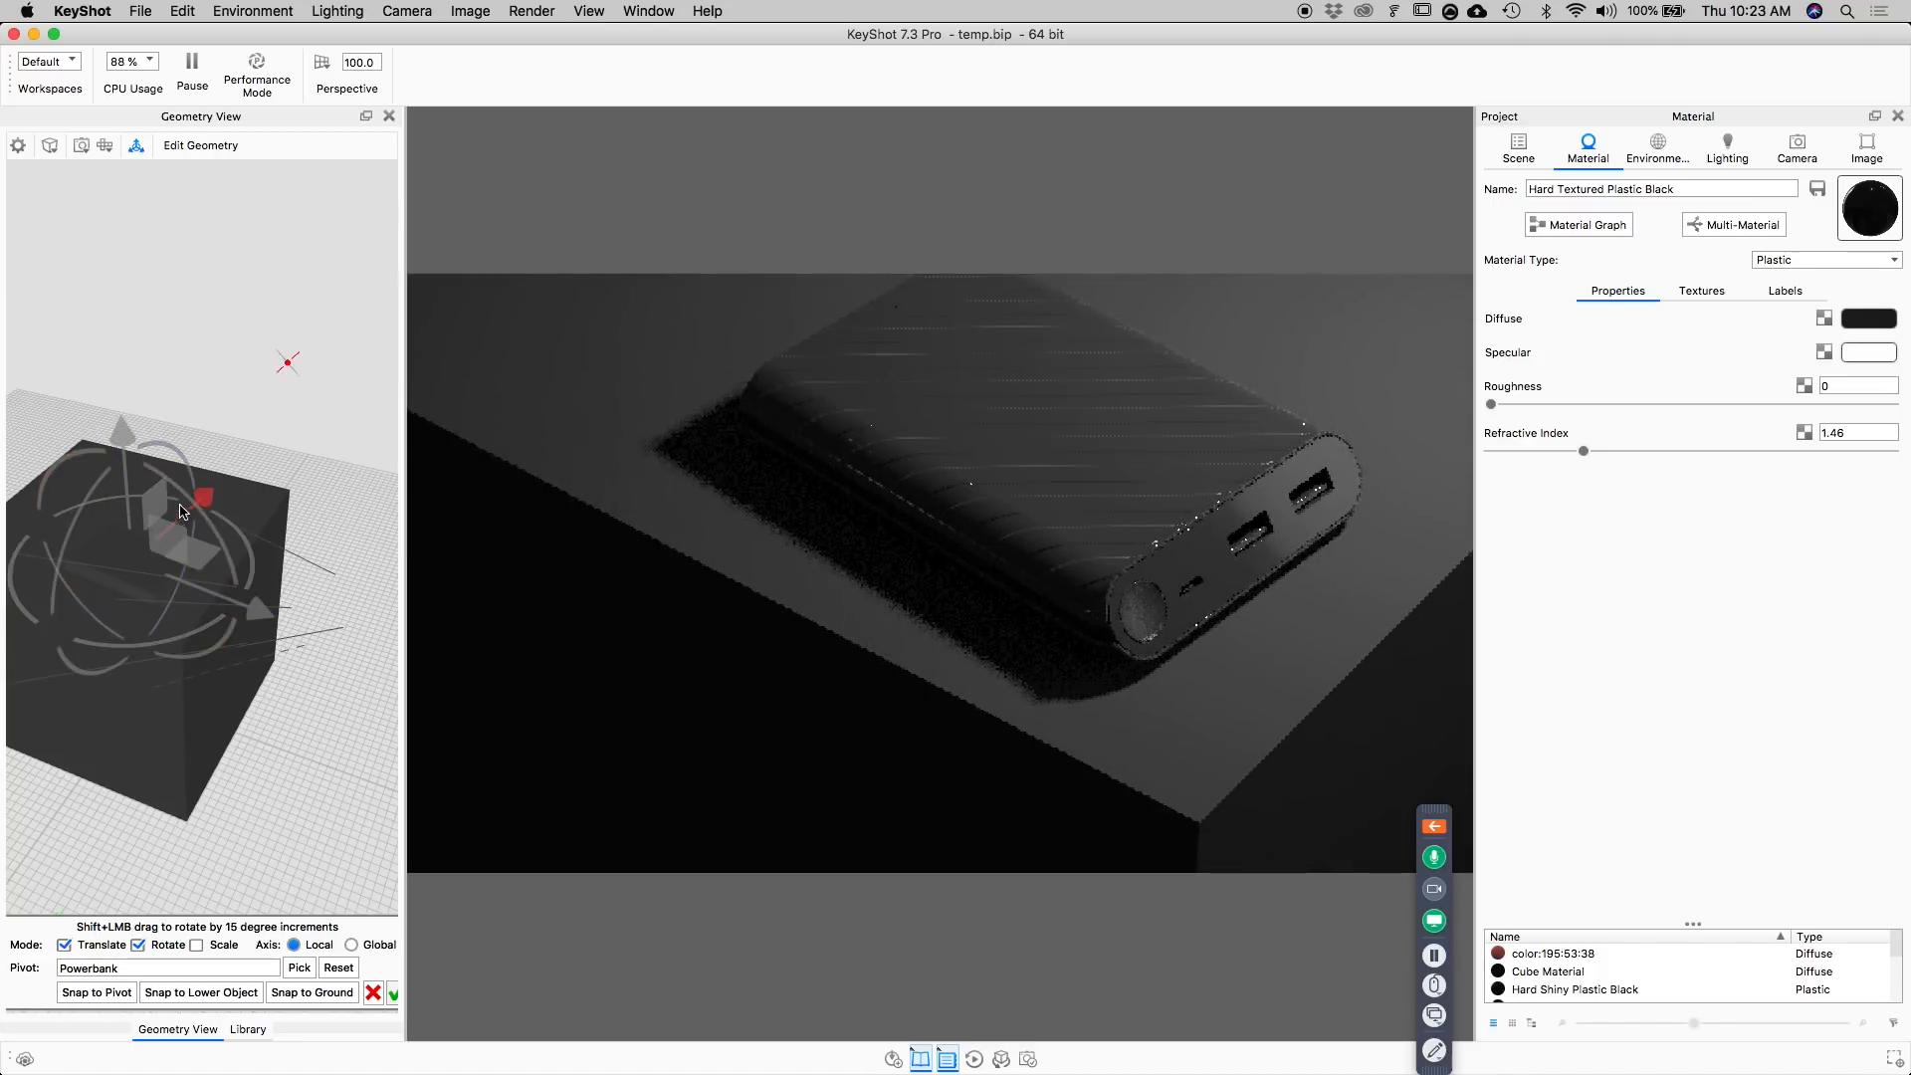
pyautogui.moveTo(127, 456); pyautogui.dragTo(128, 464)
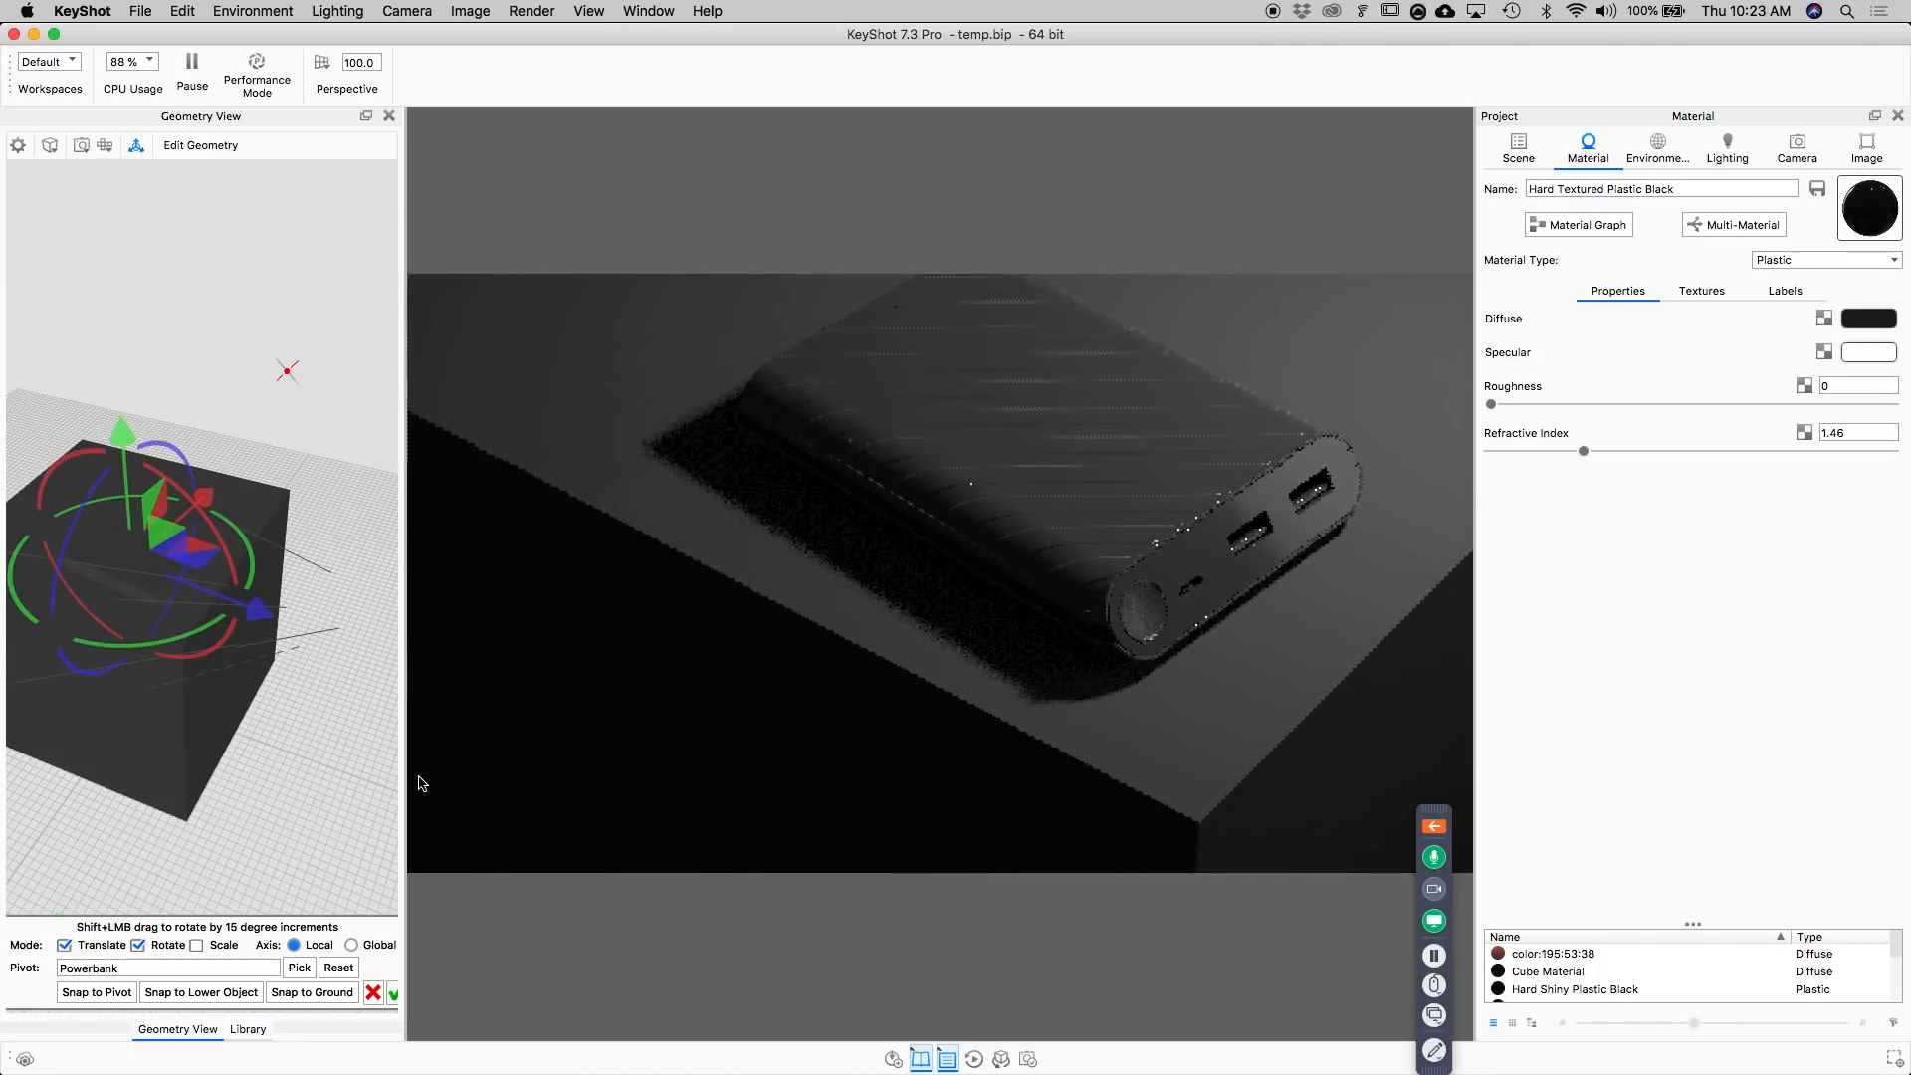
pyautogui.click(394, 994)
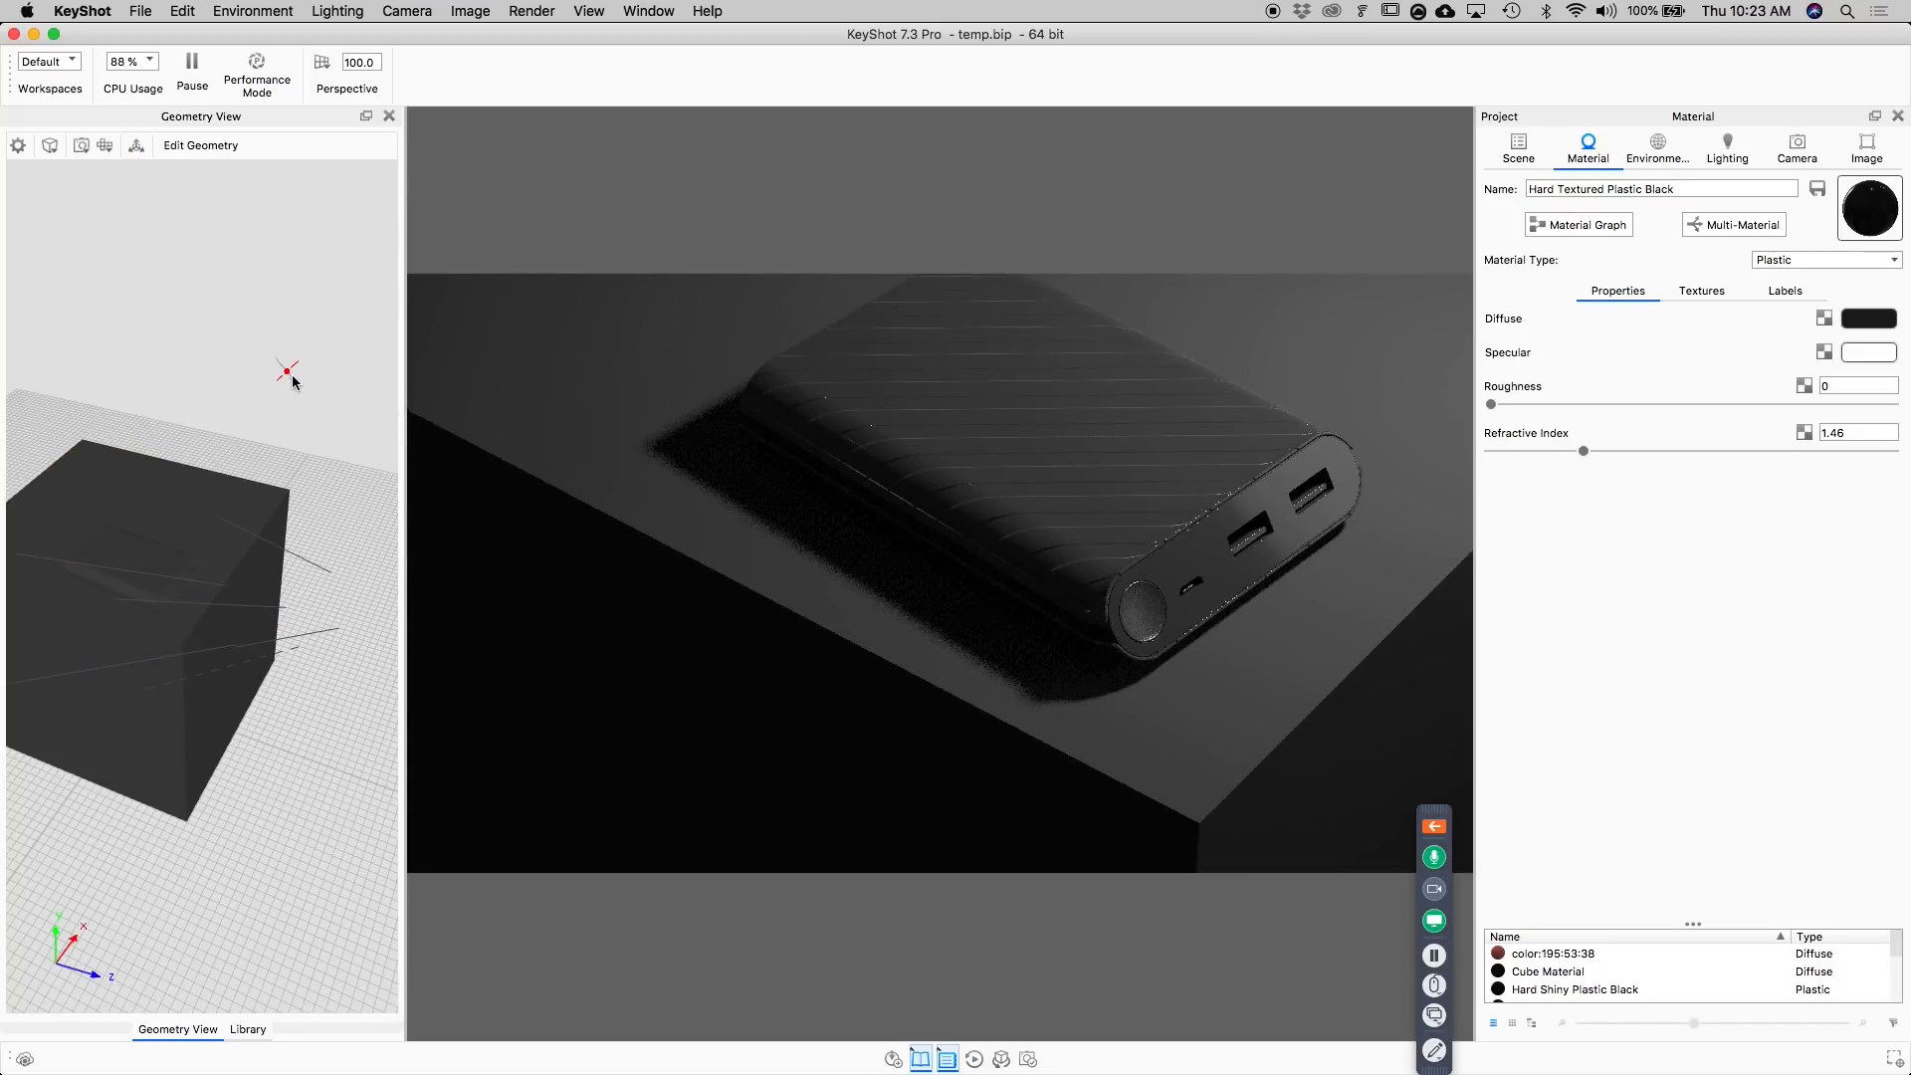
# Set the power of the plane area light to 1500 lumen.
pyautogui.moveTo(312, 442); pyautogui.dragTo(287, 438)
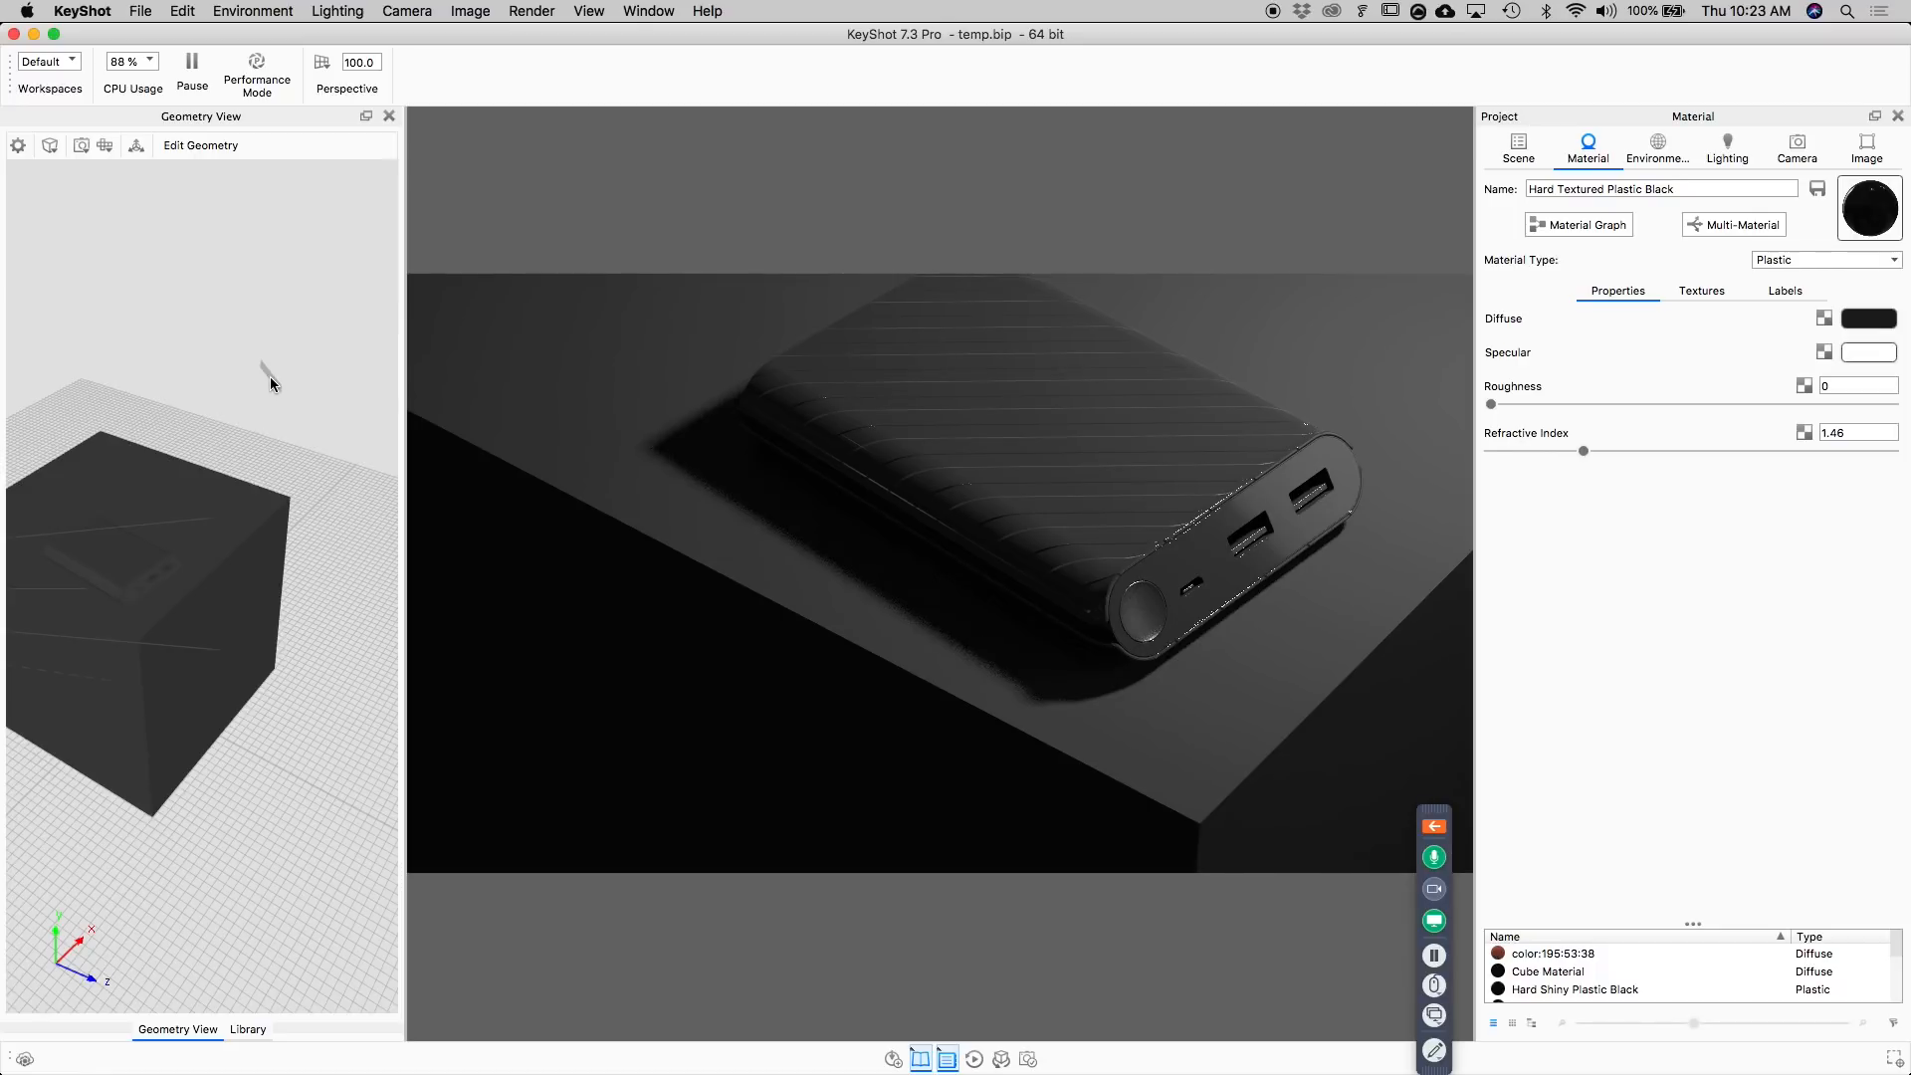
pyautogui.click(271, 384)
pyautogui.doubleClick(1782, 351)
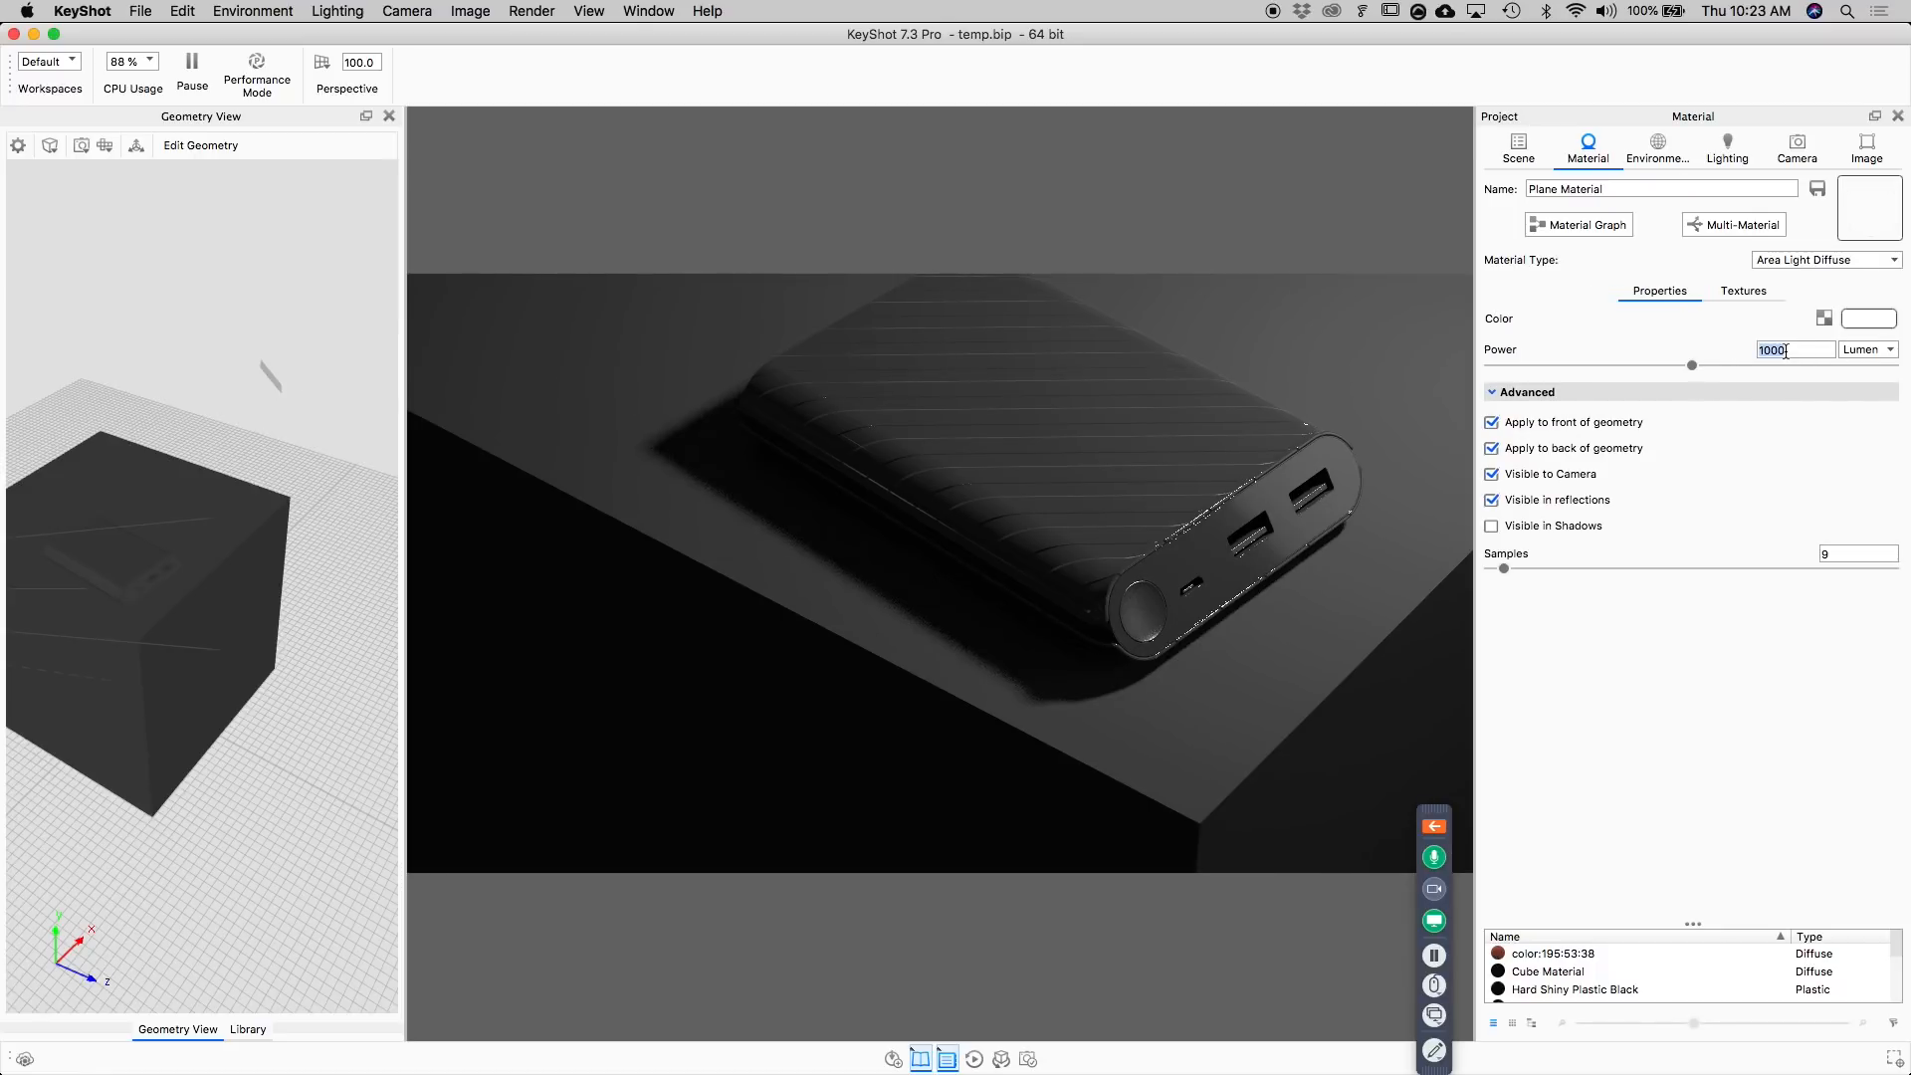
pyautogui.write('15')
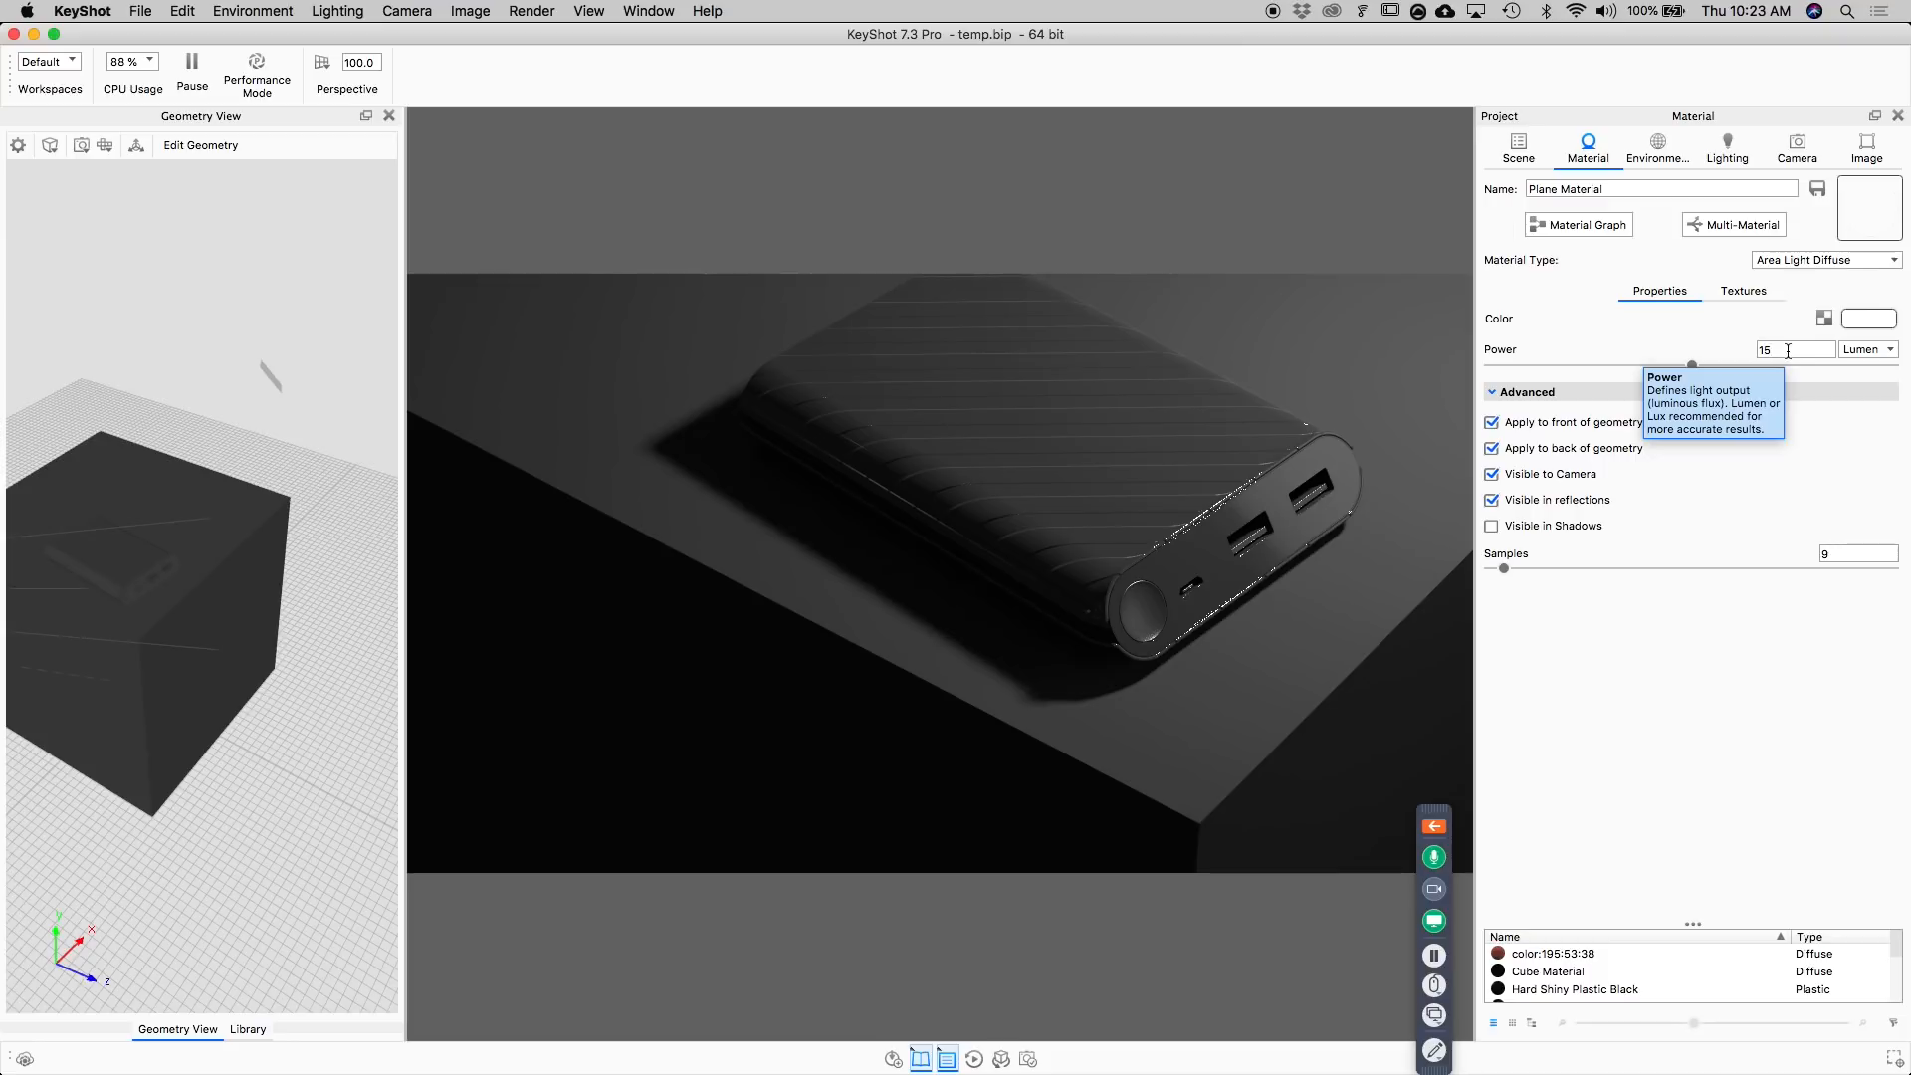
pyautogui.write('00')
pyautogui.press('Return')
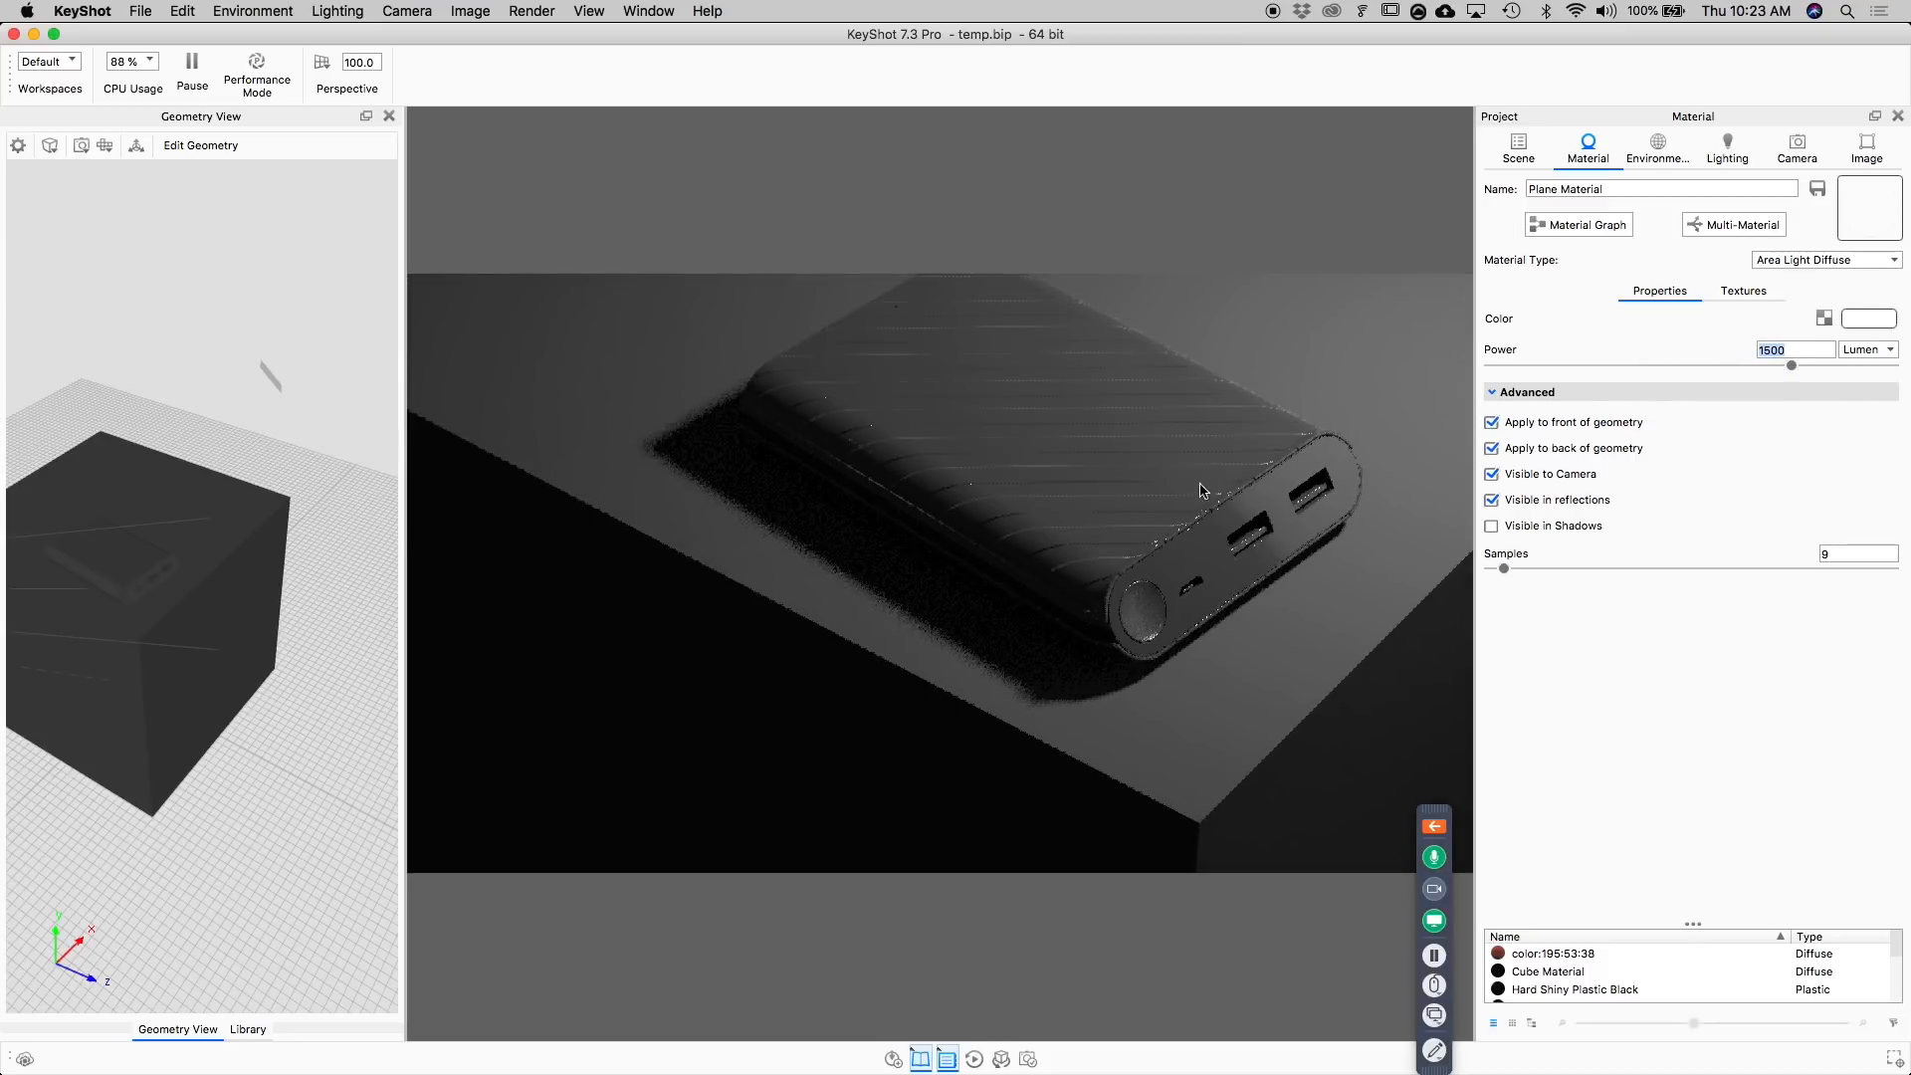
# Open the power bank body's material in the Material Graph beside the render and separate the Mesh and Plastic nodes.
pyautogui.doubleClick(1226, 462)
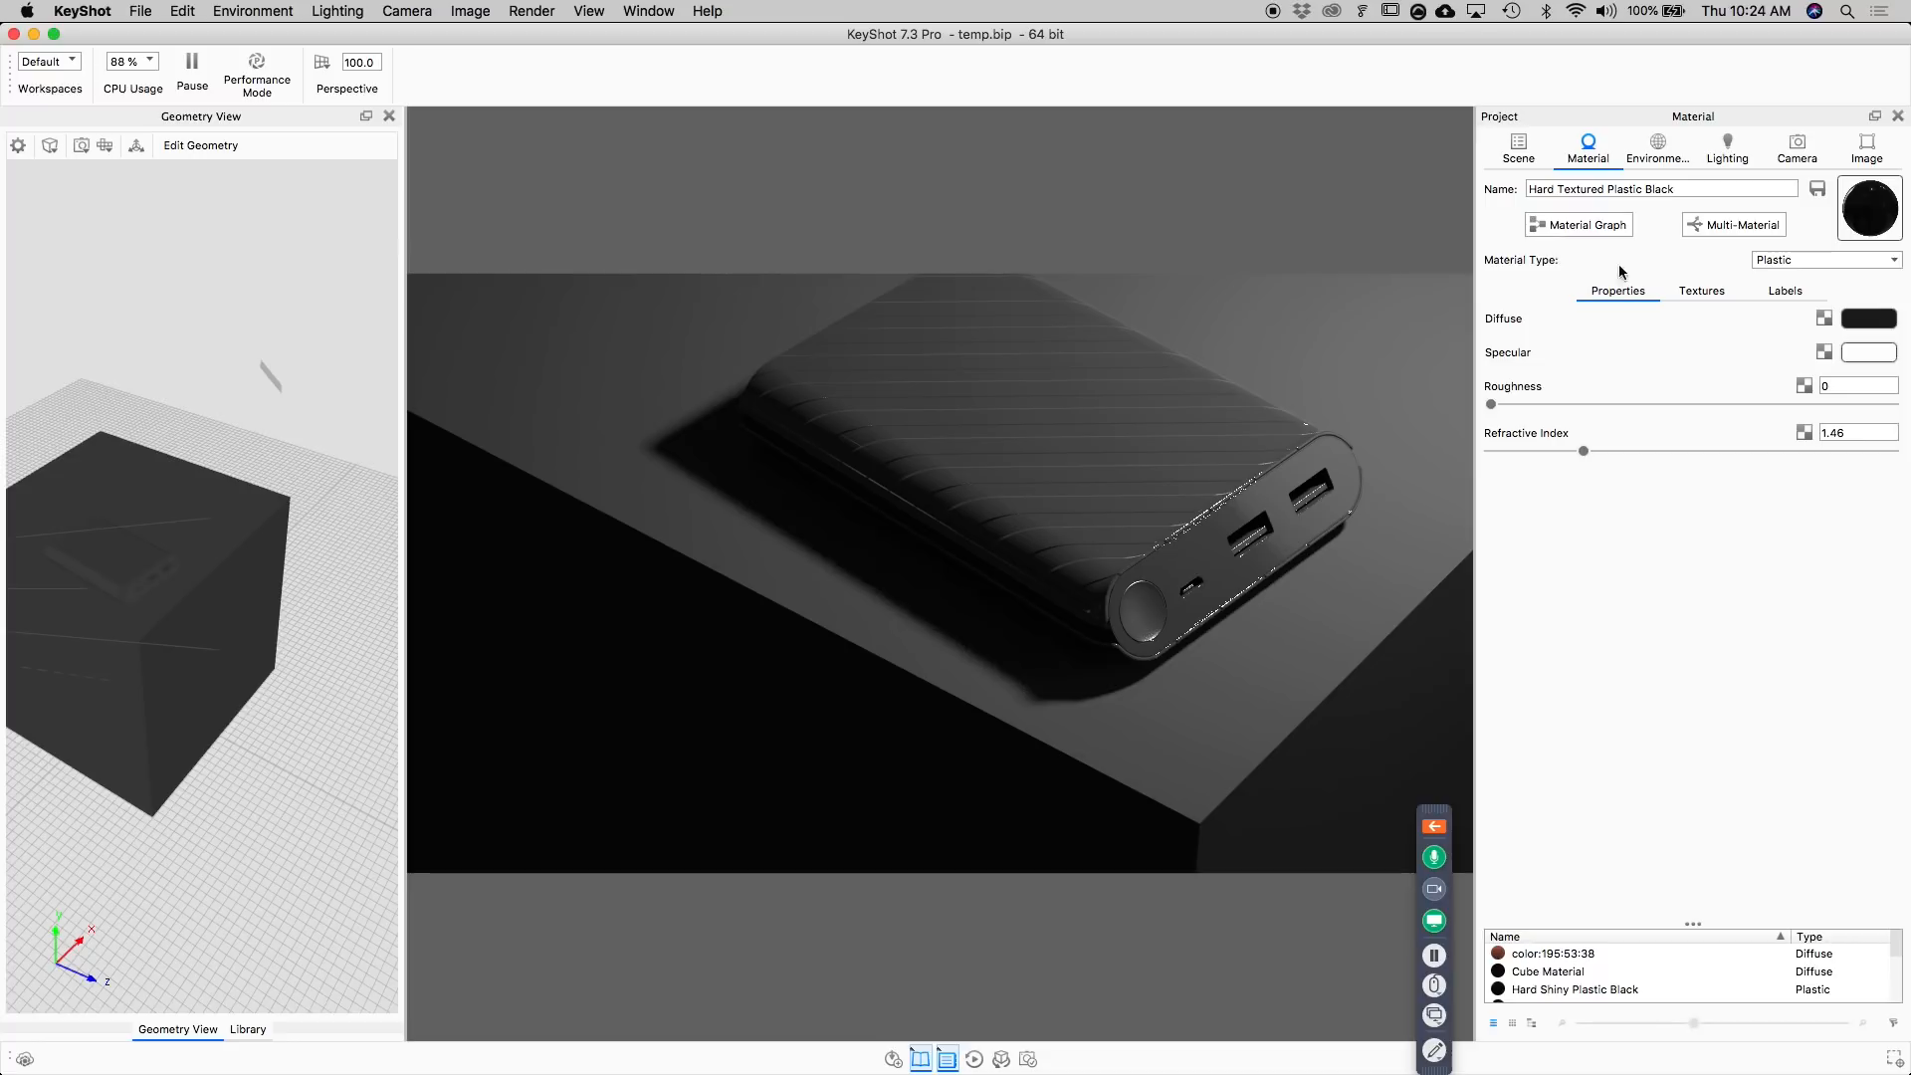
pyautogui.click(1702, 290)
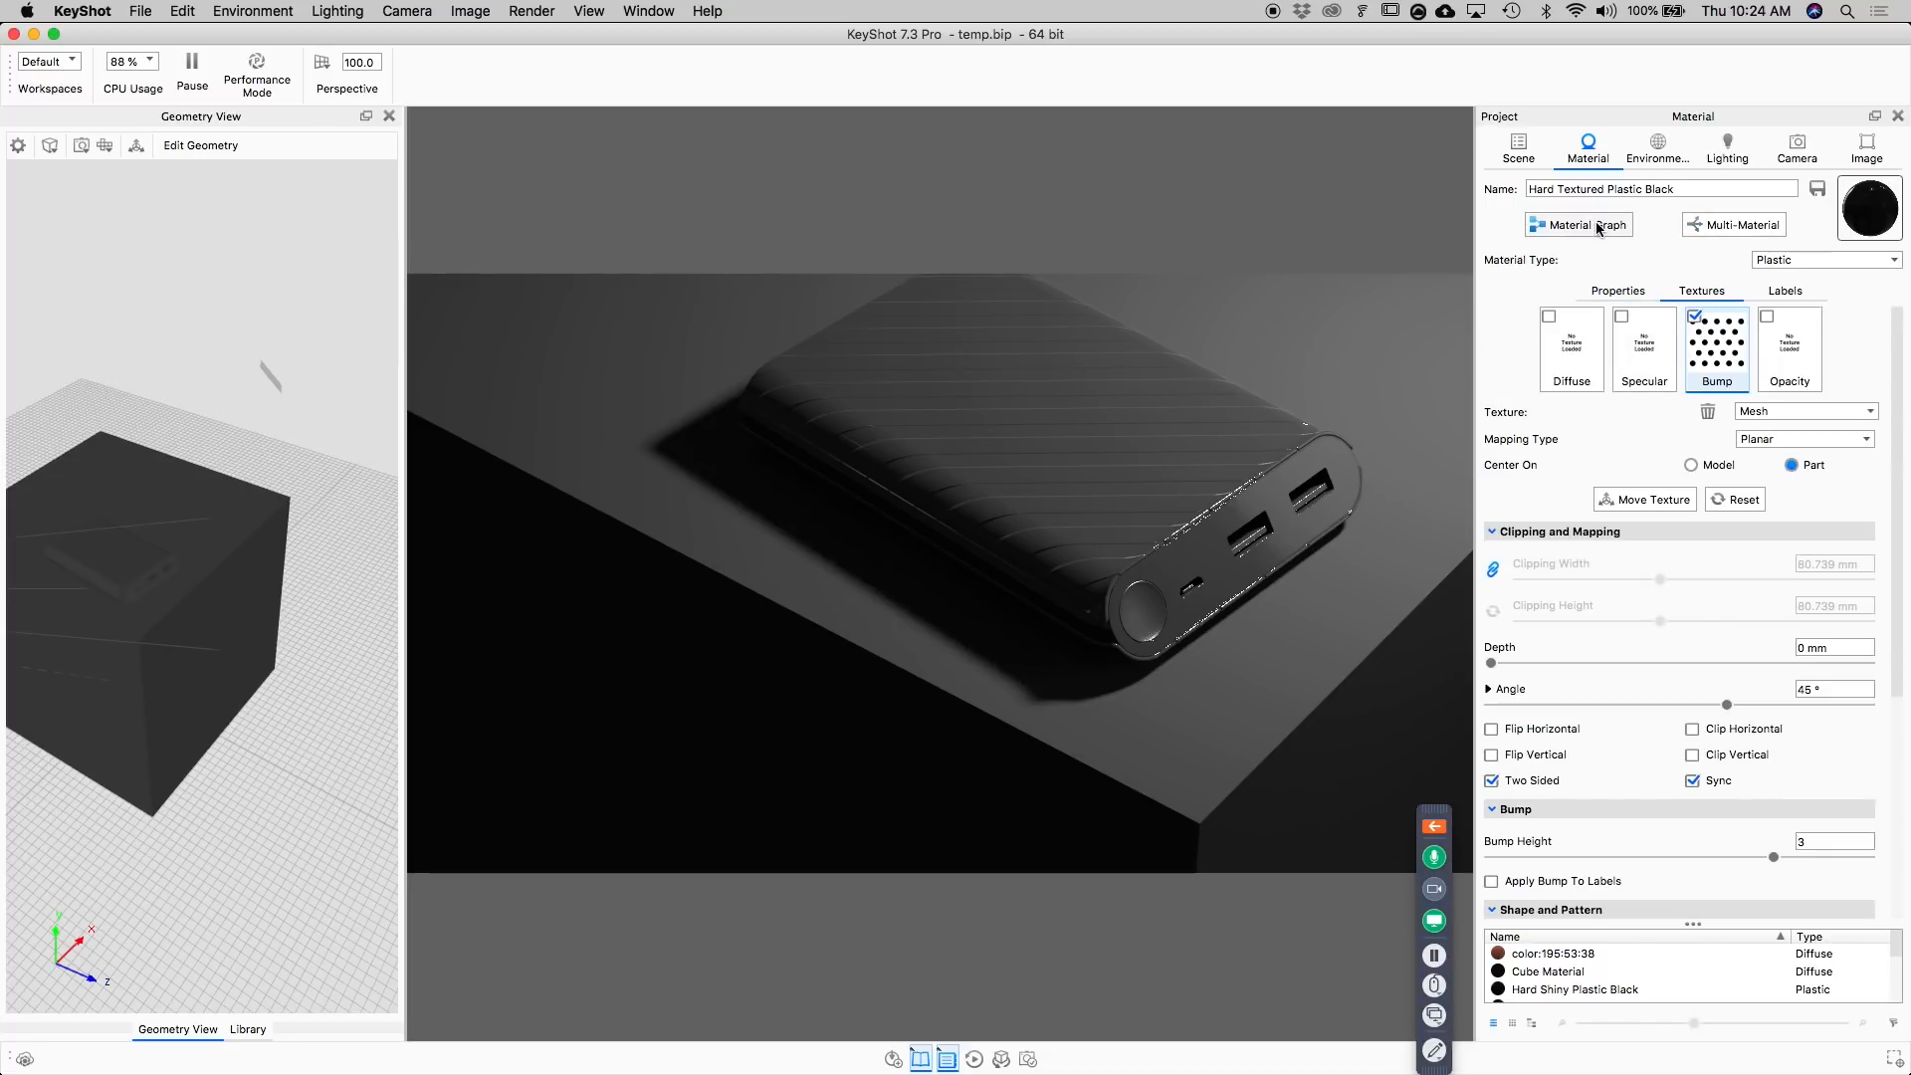
pyautogui.moveTo(1372, 34); pyautogui.dragTo(966, 26)
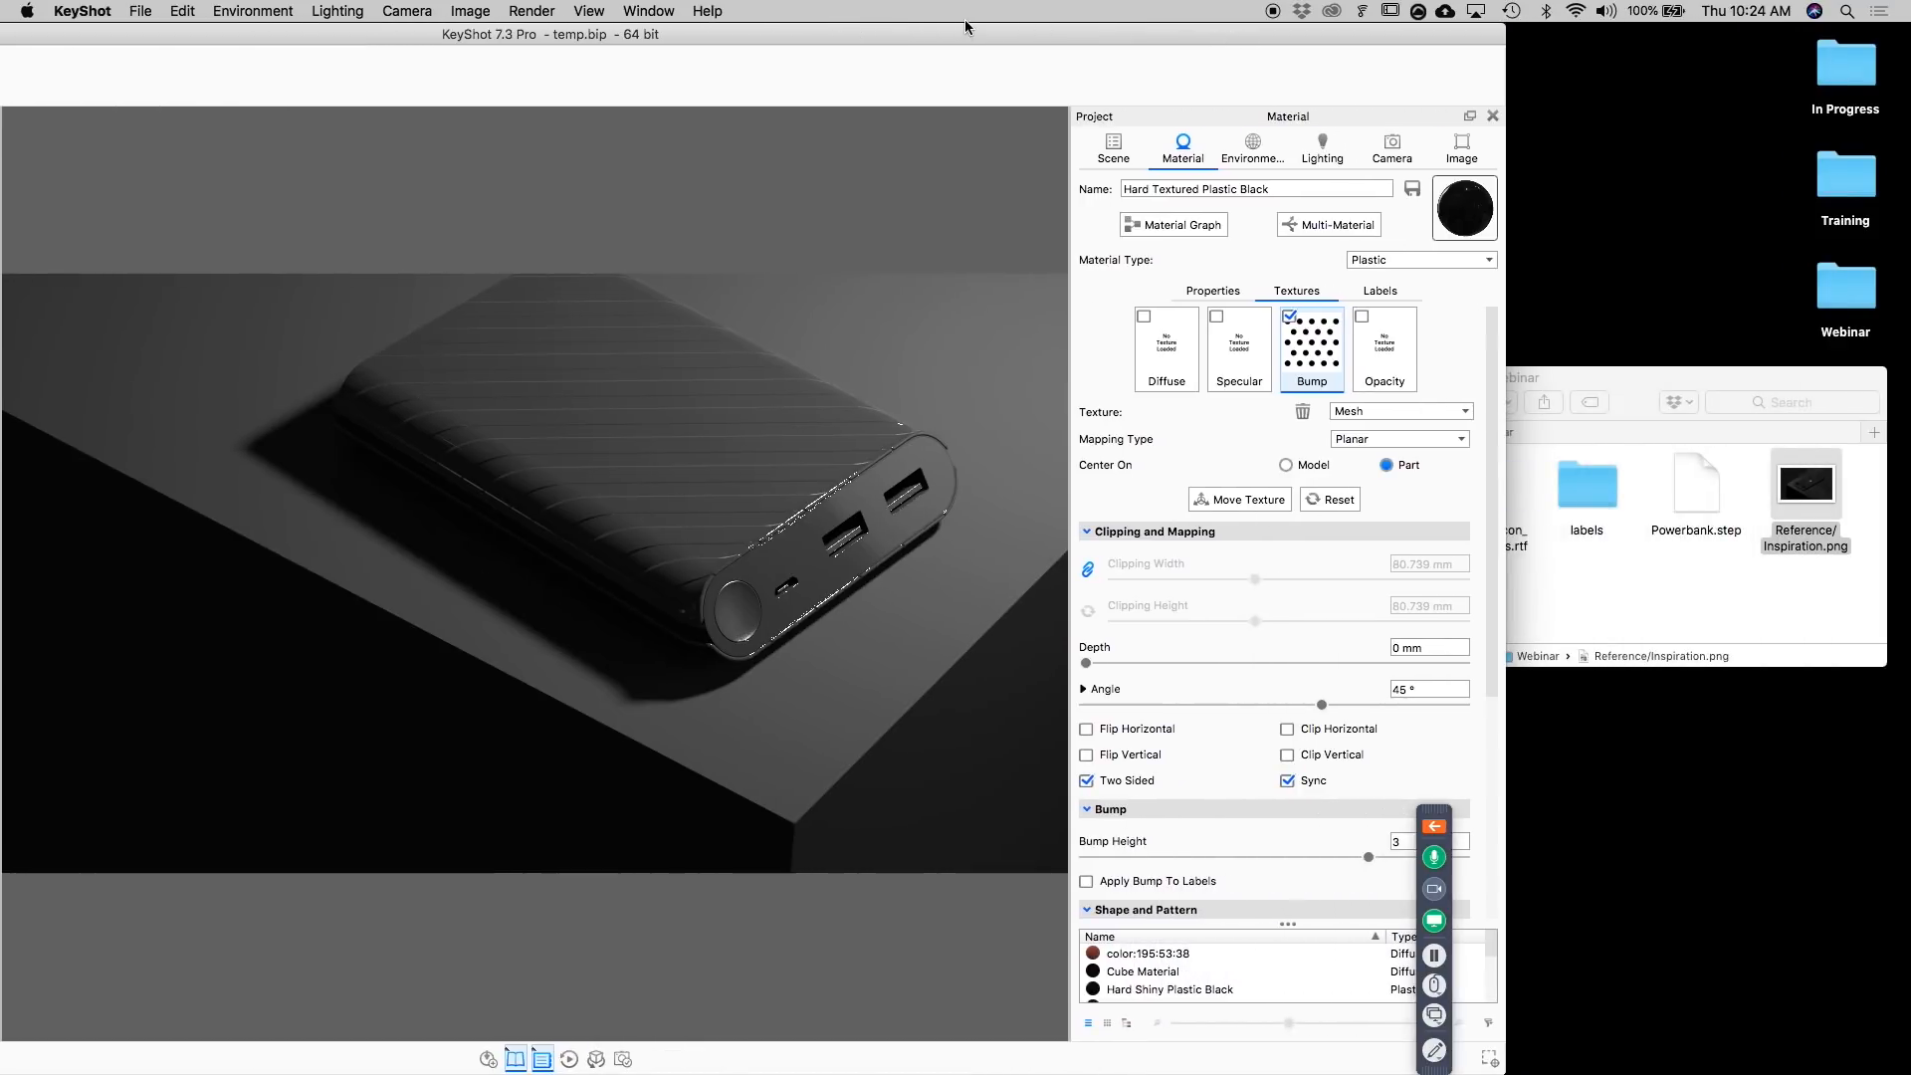
pyautogui.click(1183, 227)
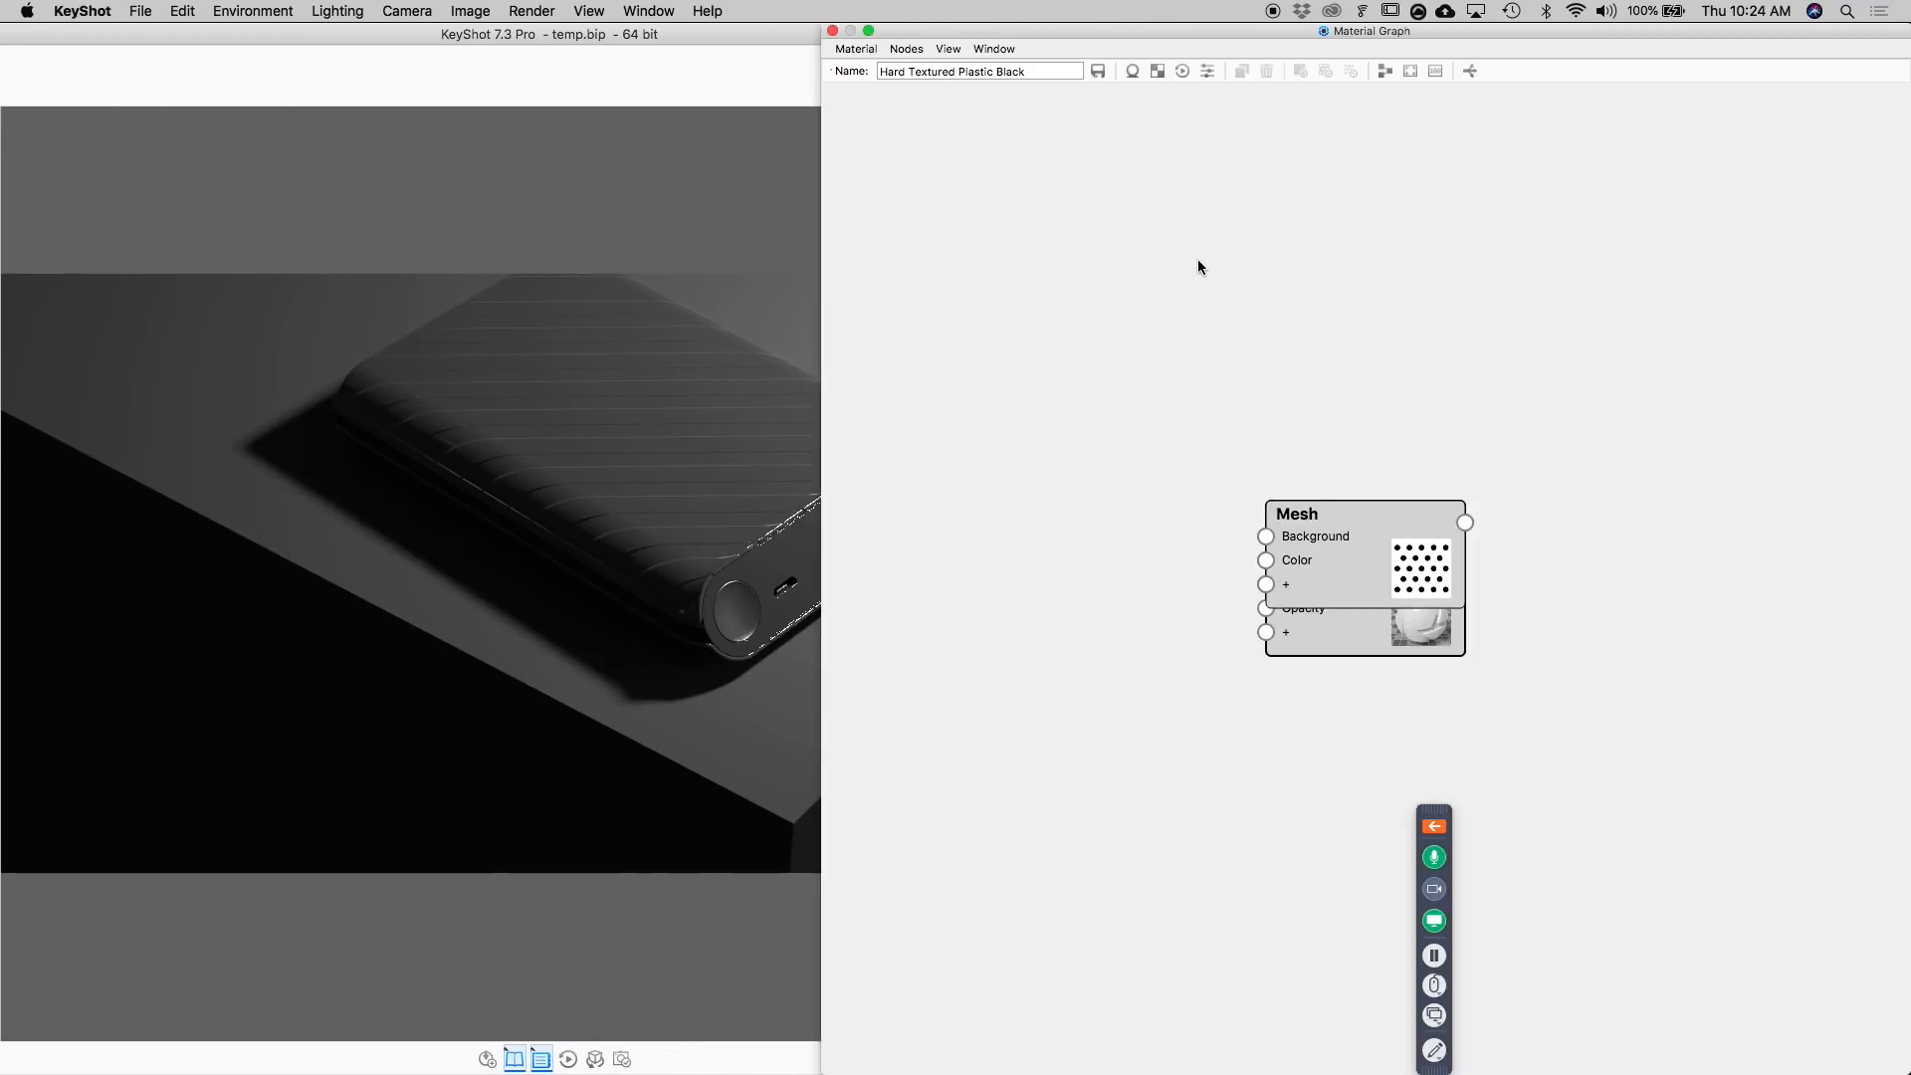
pyautogui.moveTo(846, 411); pyautogui.dragTo(985, 411)
pyautogui.moveTo(1511, 617); pyautogui.dragTo(1532, 530)
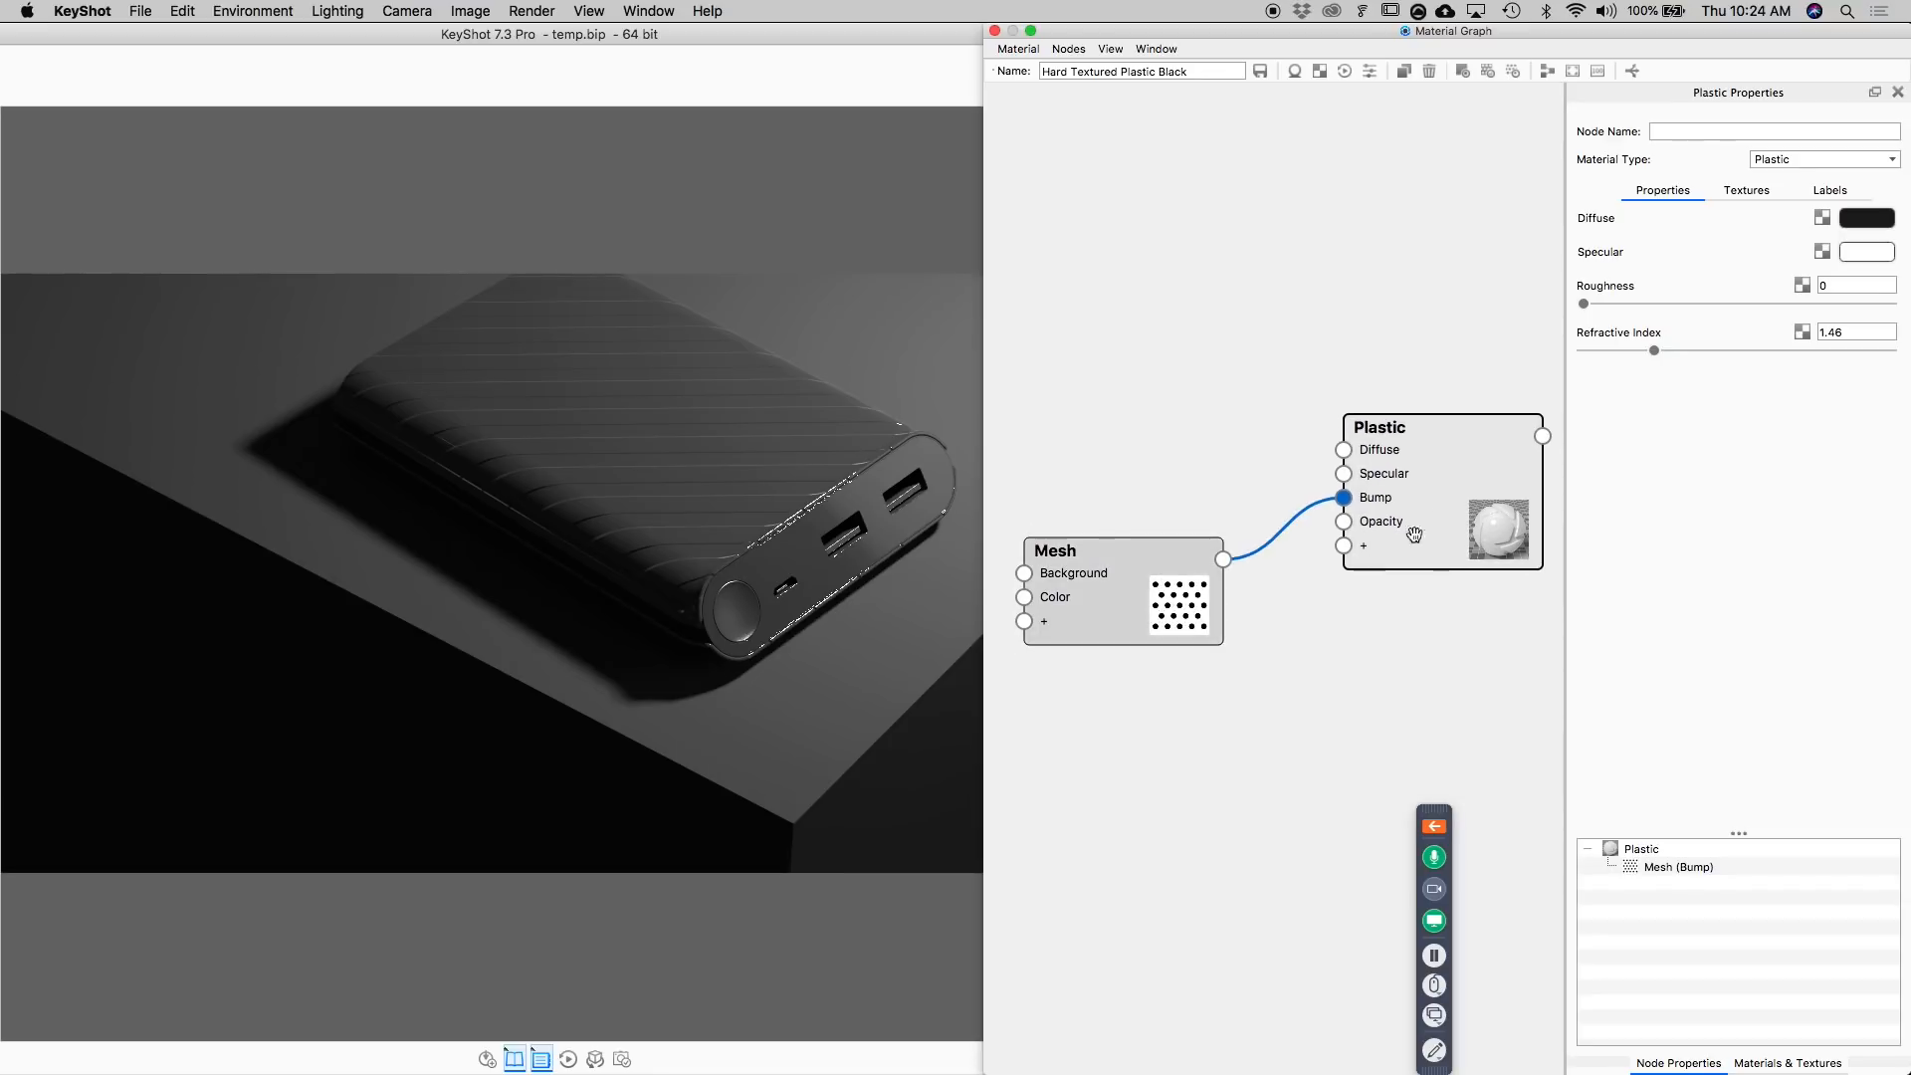
# Connect the Mesh texture node to the Plastic node's roughness in addition to its bump.
pyautogui.moveTo(1224, 560); pyautogui.dragTo(1371, 567)
pyautogui.moveTo(1371, 548); pyautogui.dragTo(1371, 549)
pyautogui.click(1414, 588)
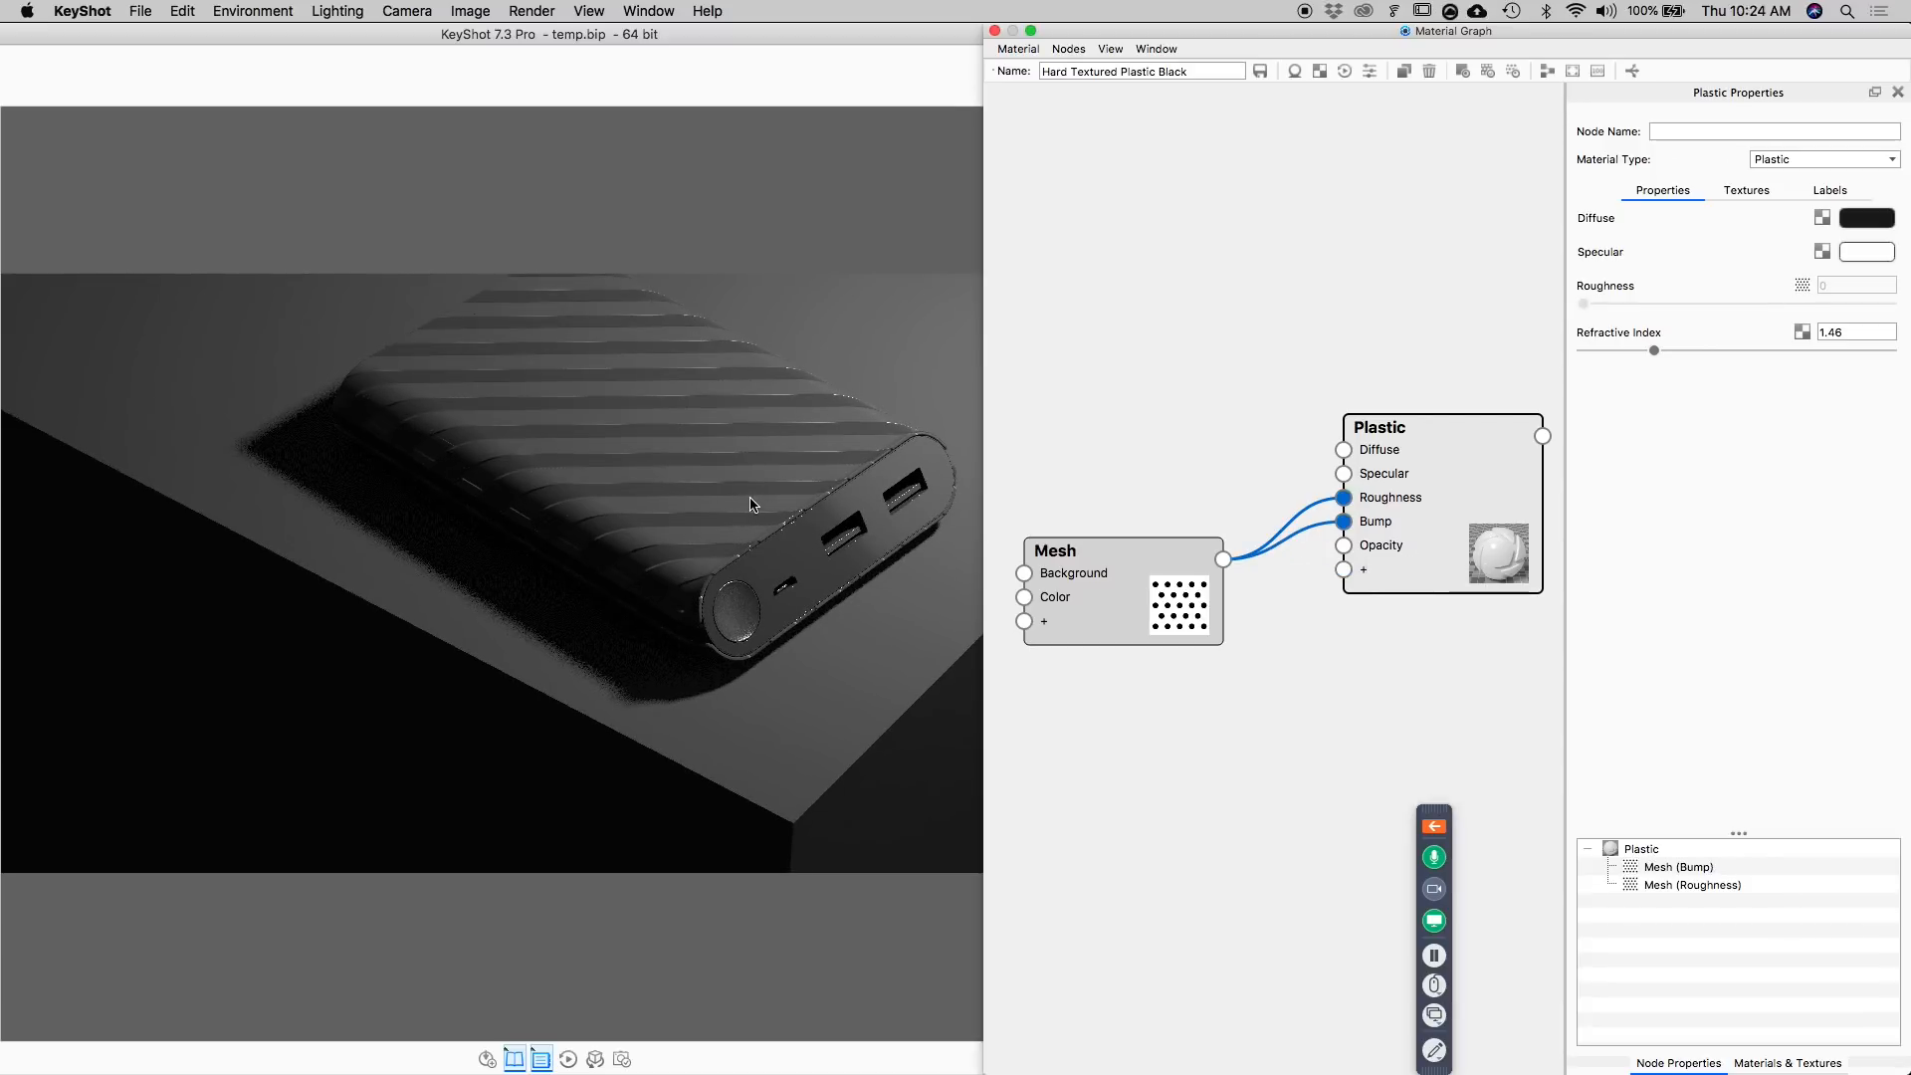
# Insert a Color To Number utility between the Mesh texture and the Plastic roughness, and place it above the connection.
pyautogui.moveTo(1173, 600); pyautogui.dragTo(1084, 464)
pyautogui.moveTo(1406, 531); pyautogui.dragTo(1415, 504)
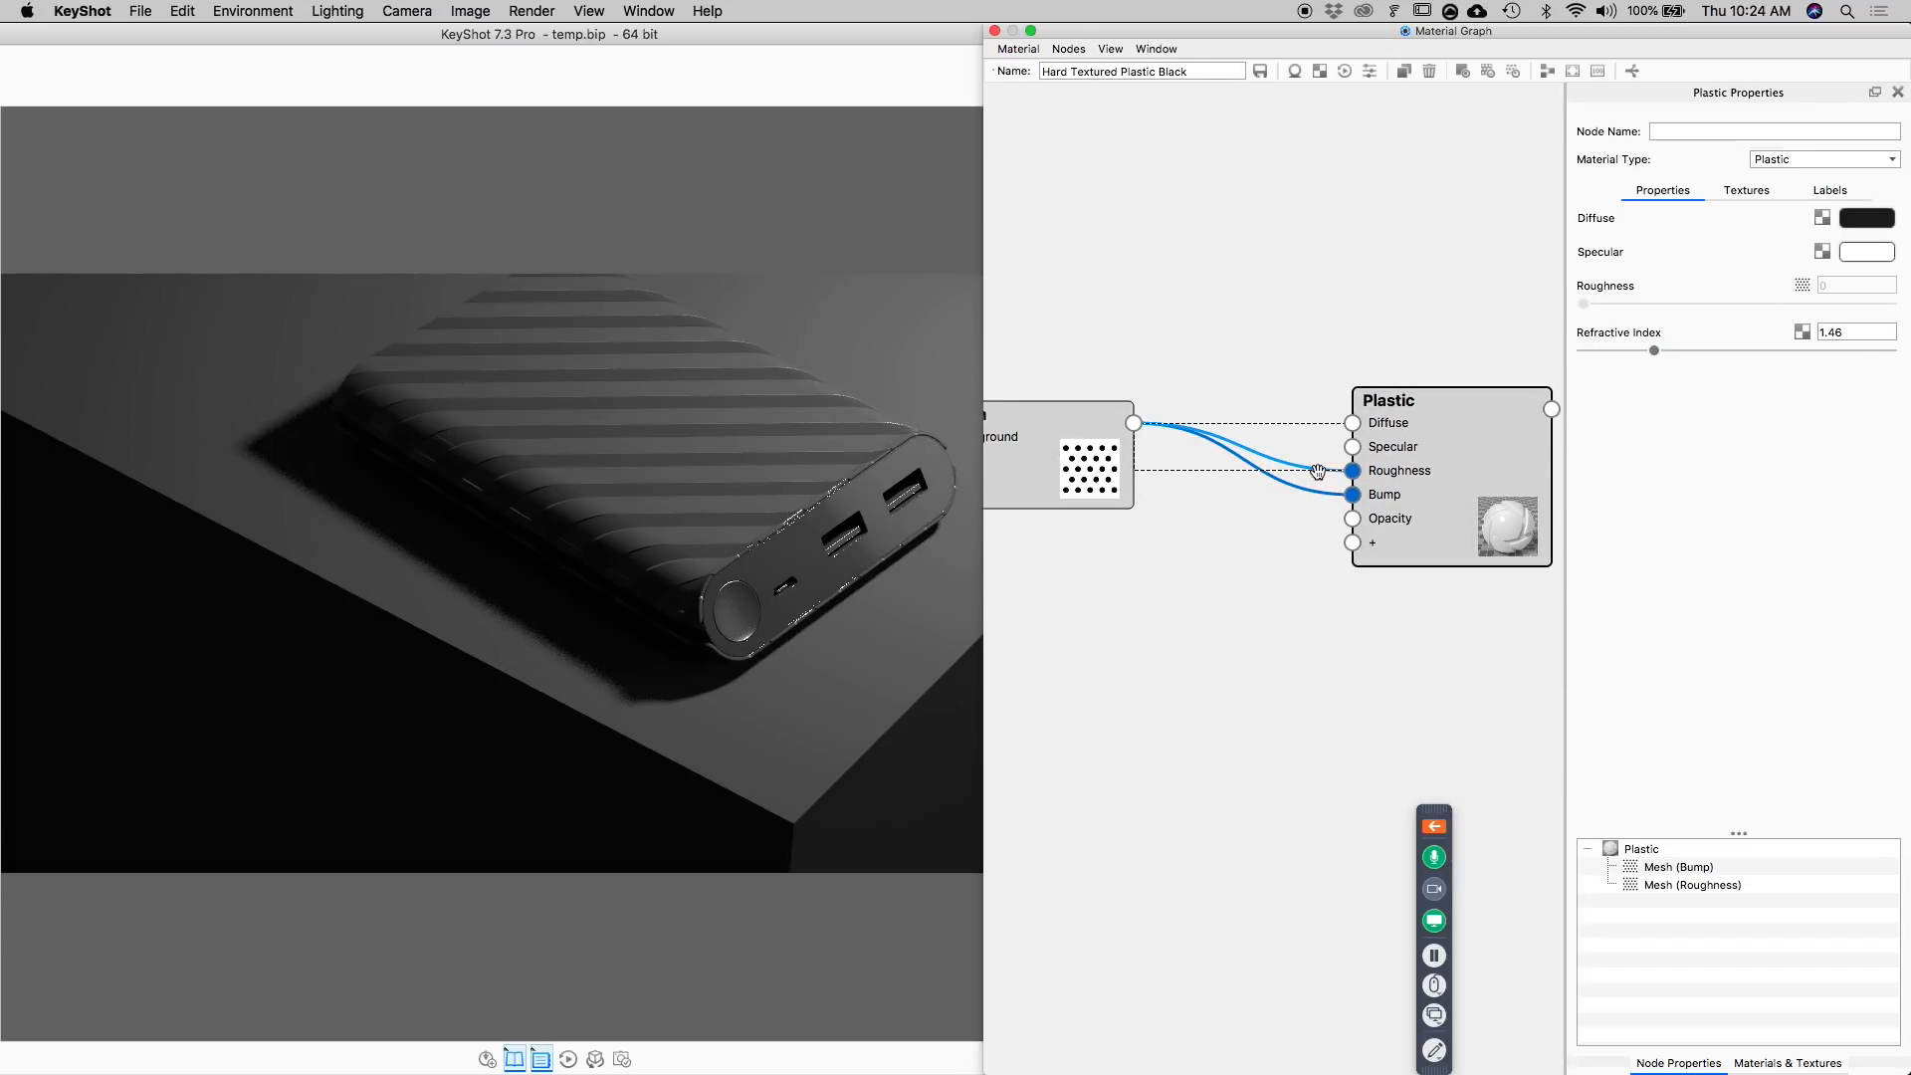
pyautogui.rightClick(1282, 464)
pyautogui.moveTo(1339, 519)
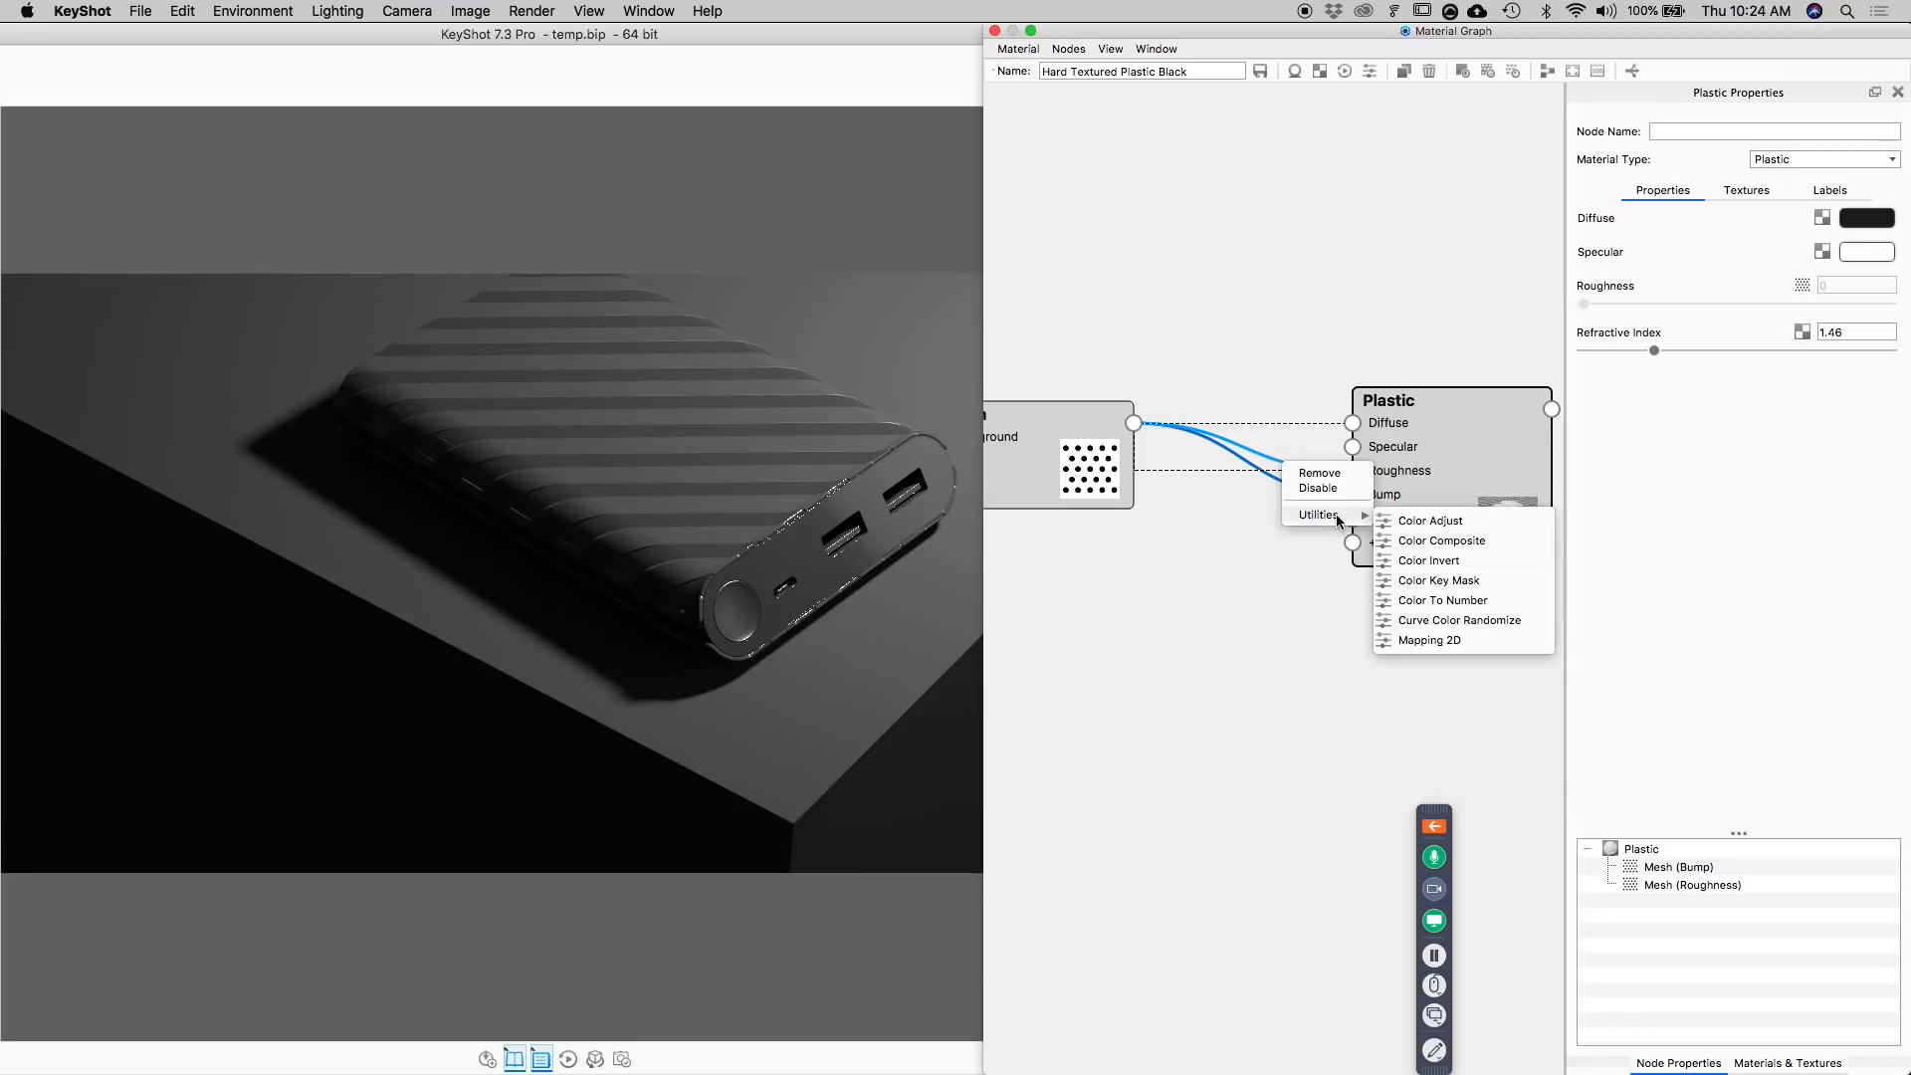
pyautogui.click(1472, 601)
pyautogui.moveTo(1354, 480); pyautogui.dragTo(1198, 284)
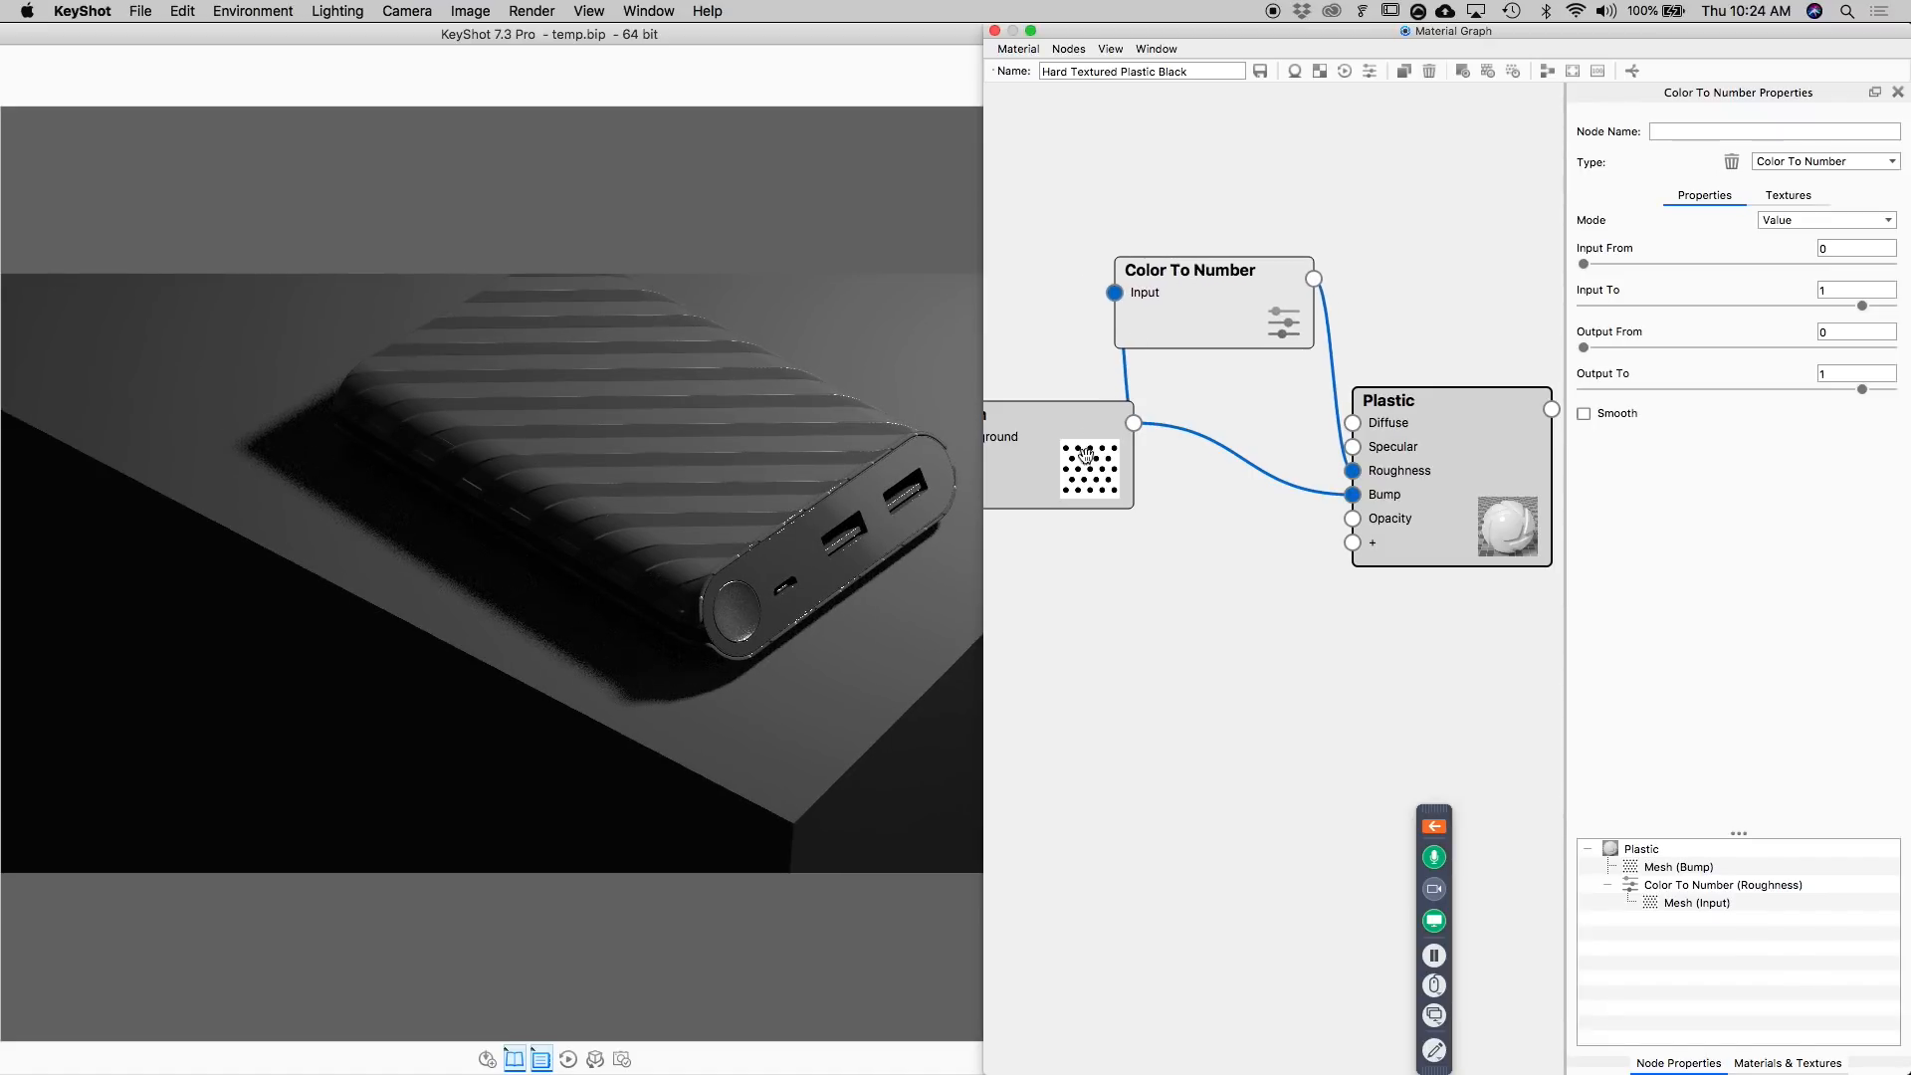
pyautogui.moveTo(1210, 297)
pyautogui.mouseDown()
pyautogui.moveTo(1197, 356)
pyautogui.moveTo(1194, 312)
pyautogui.mouseUp()
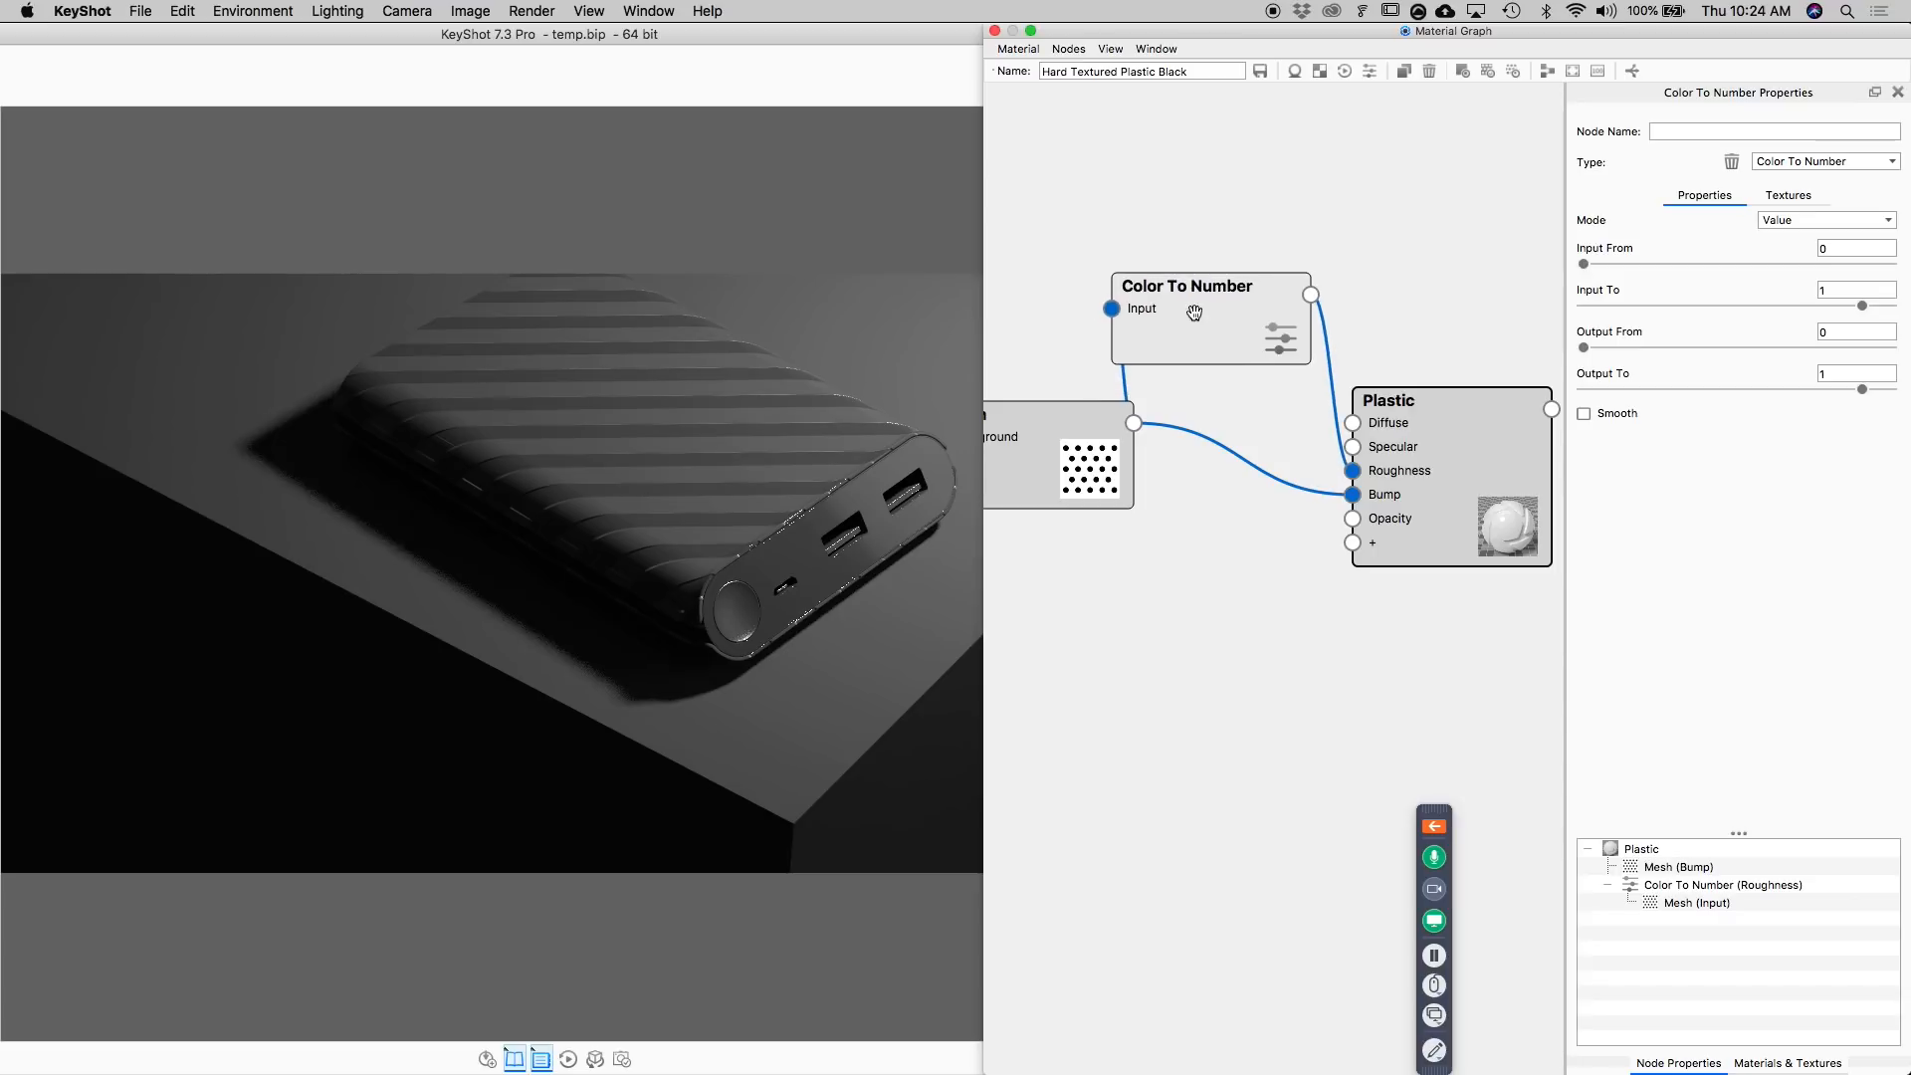
# Set the Color To Number node's Output To value to 0.1 while previewing the node on the model, and end the preview.
pyautogui.press('c')
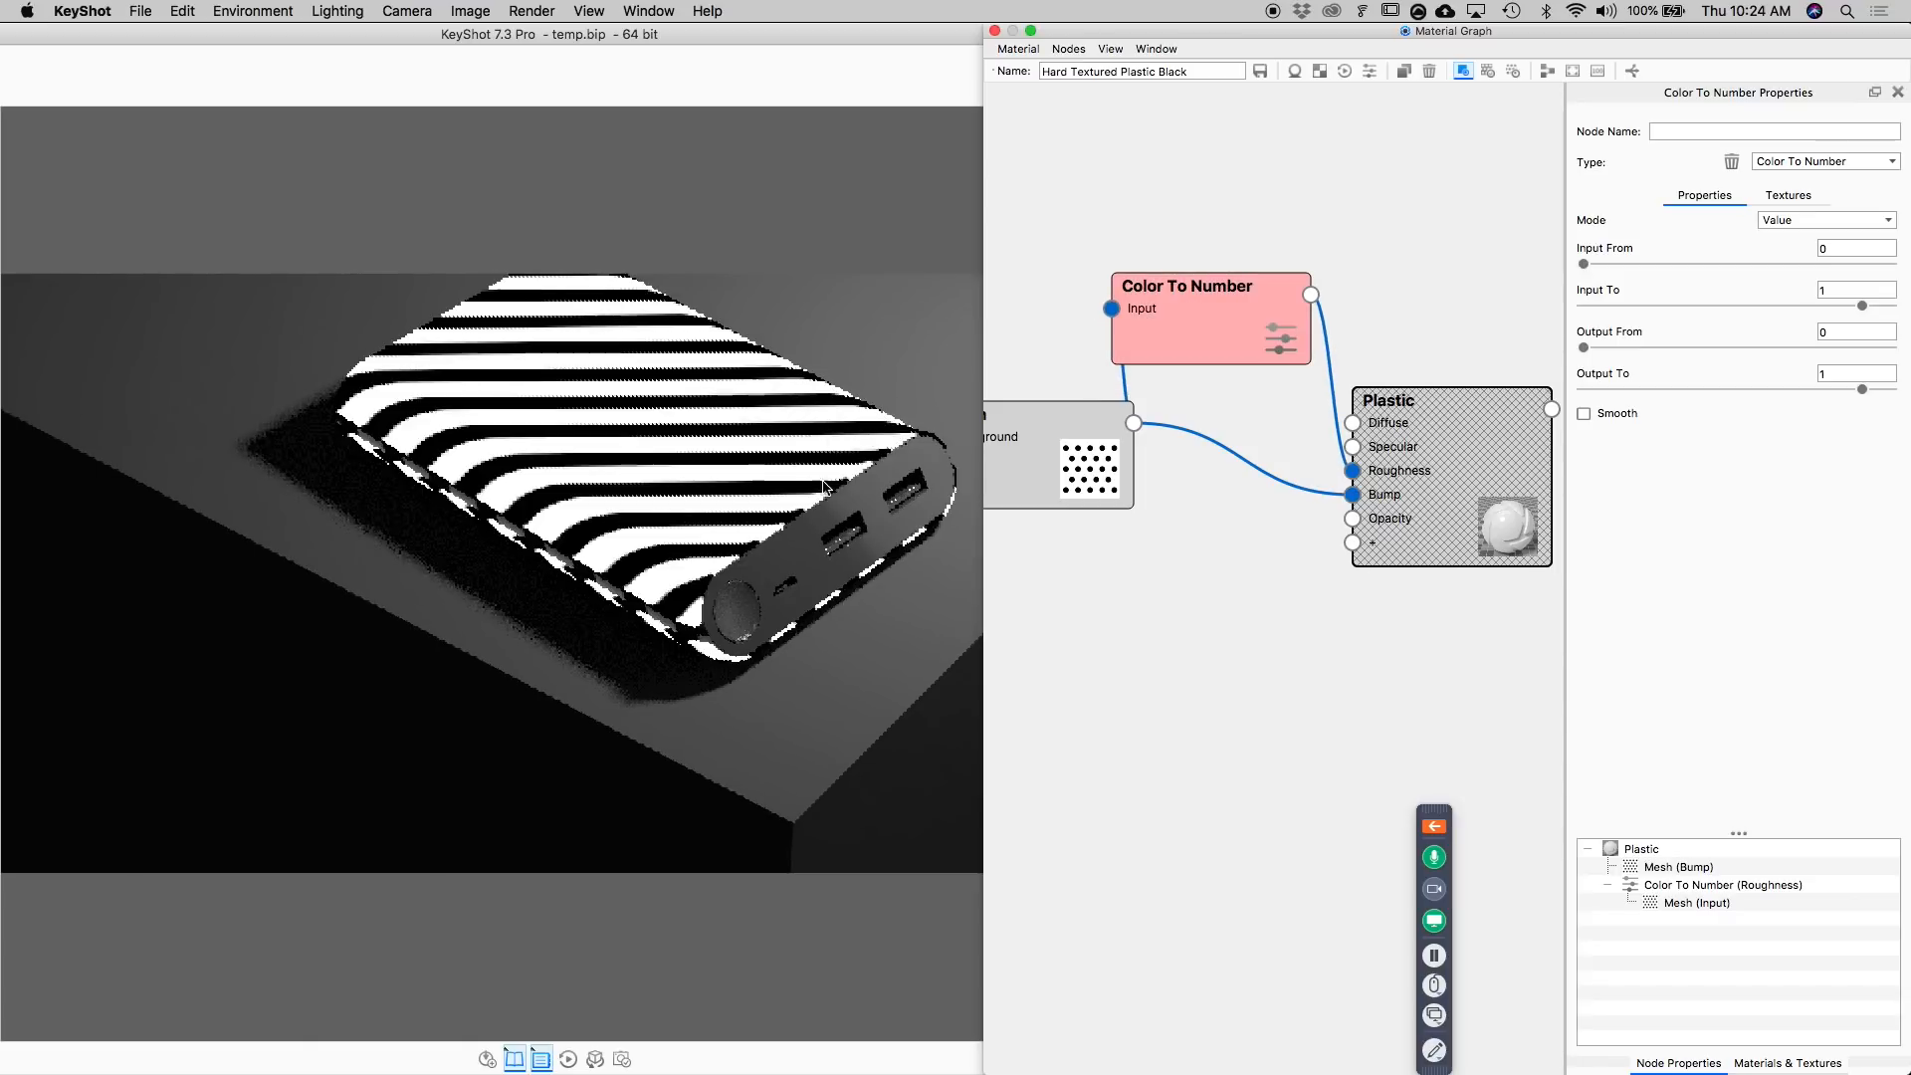
pyautogui.moveTo(1062, 477); pyautogui.dragTo(991, 465)
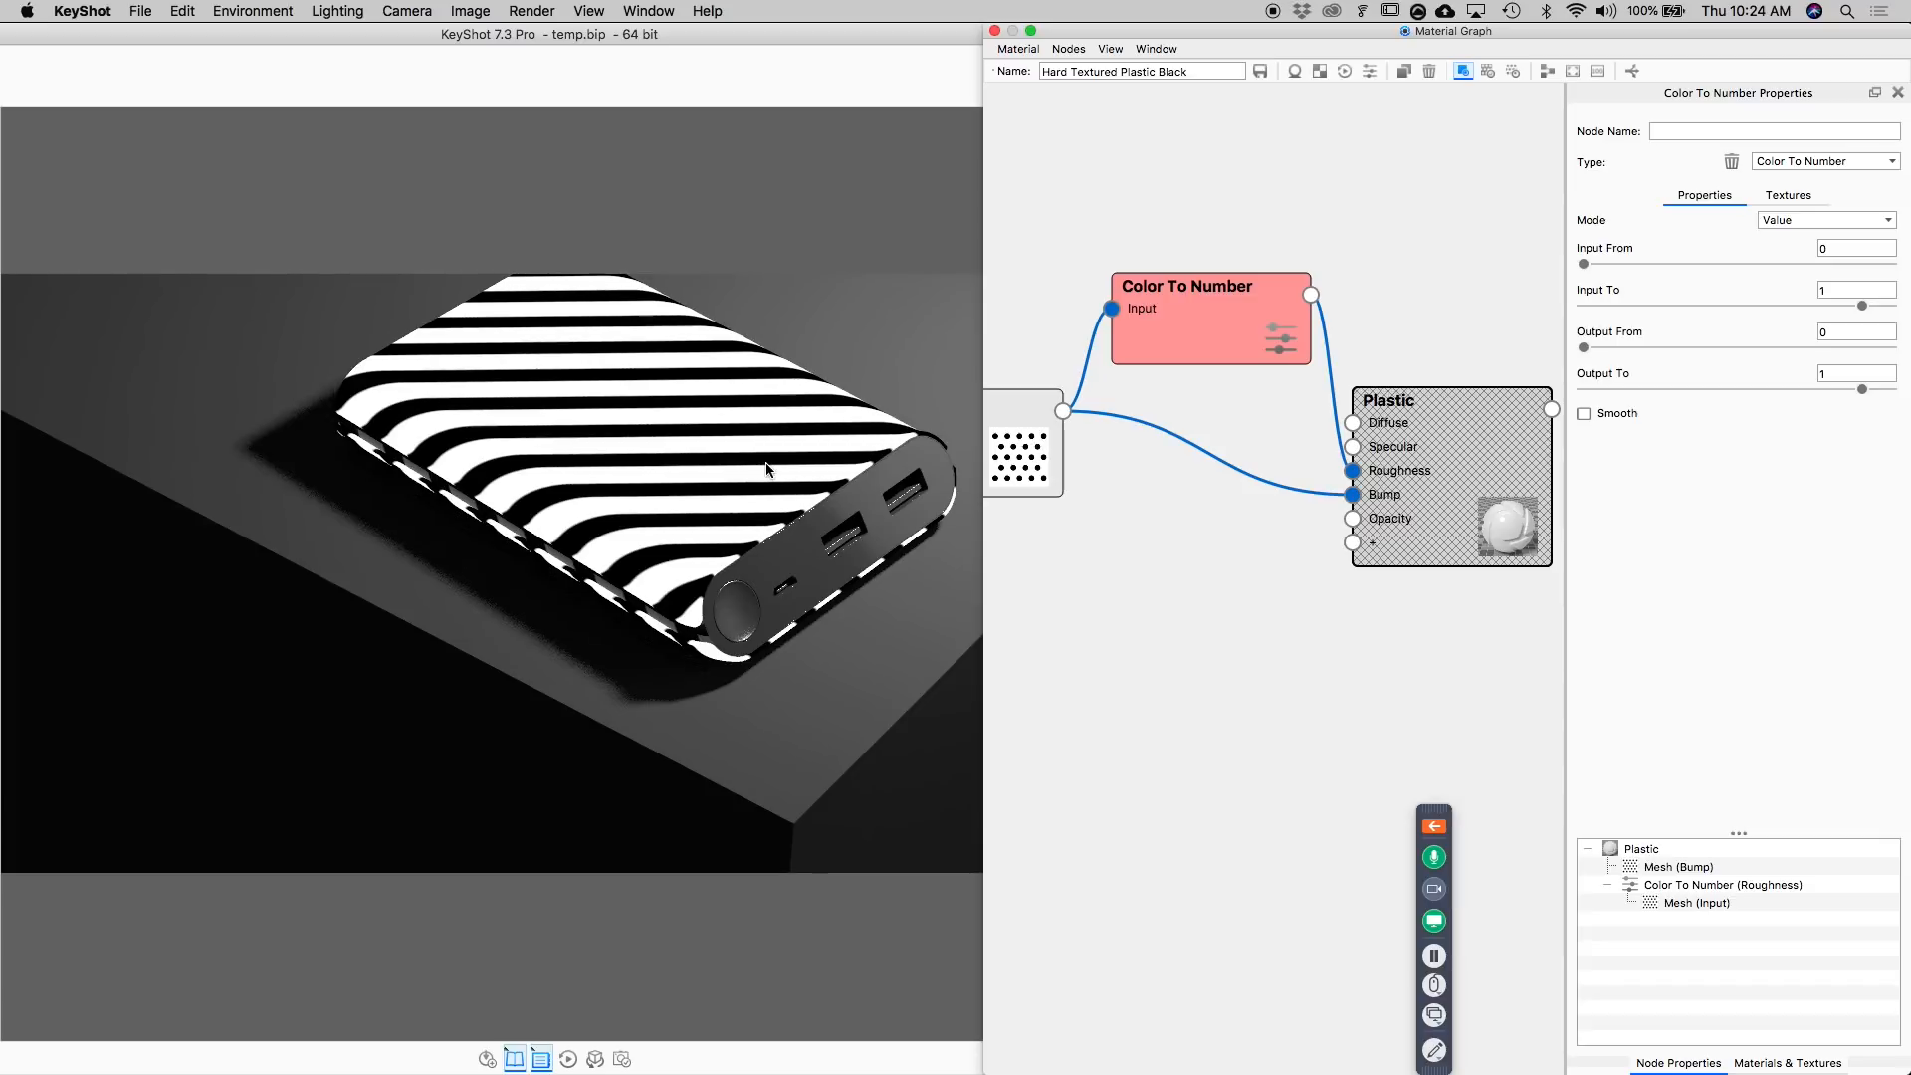
pyautogui.moveTo(1201, 333)
pyautogui.mouseDown()
pyautogui.moveTo(1093, 478)
pyautogui.moveTo(1145, 380)
pyautogui.moveTo(1196, 345)
pyautogui.mouseUp()
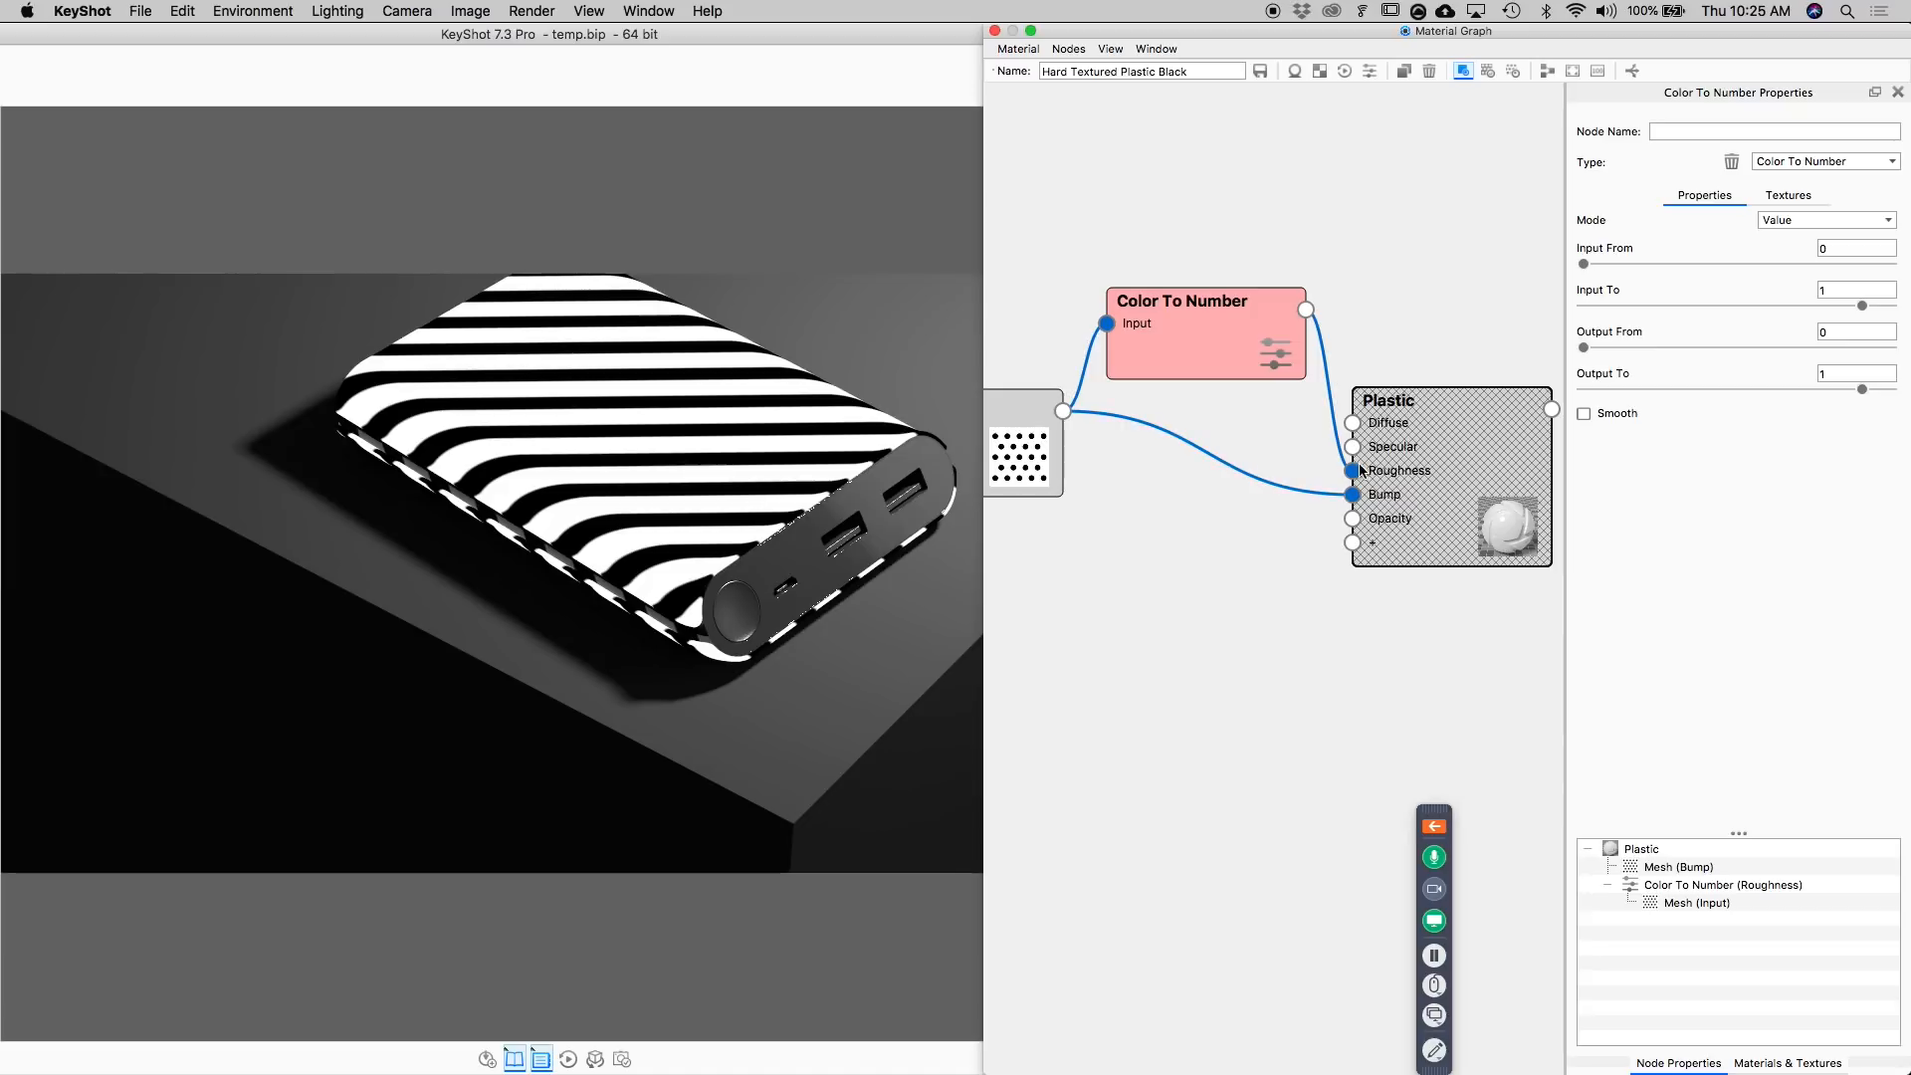
pyautogui.moveTo(1857, 388); pyautogui.dragTo(1638, 396)
pyautogui.doubleClick(1858, 375)
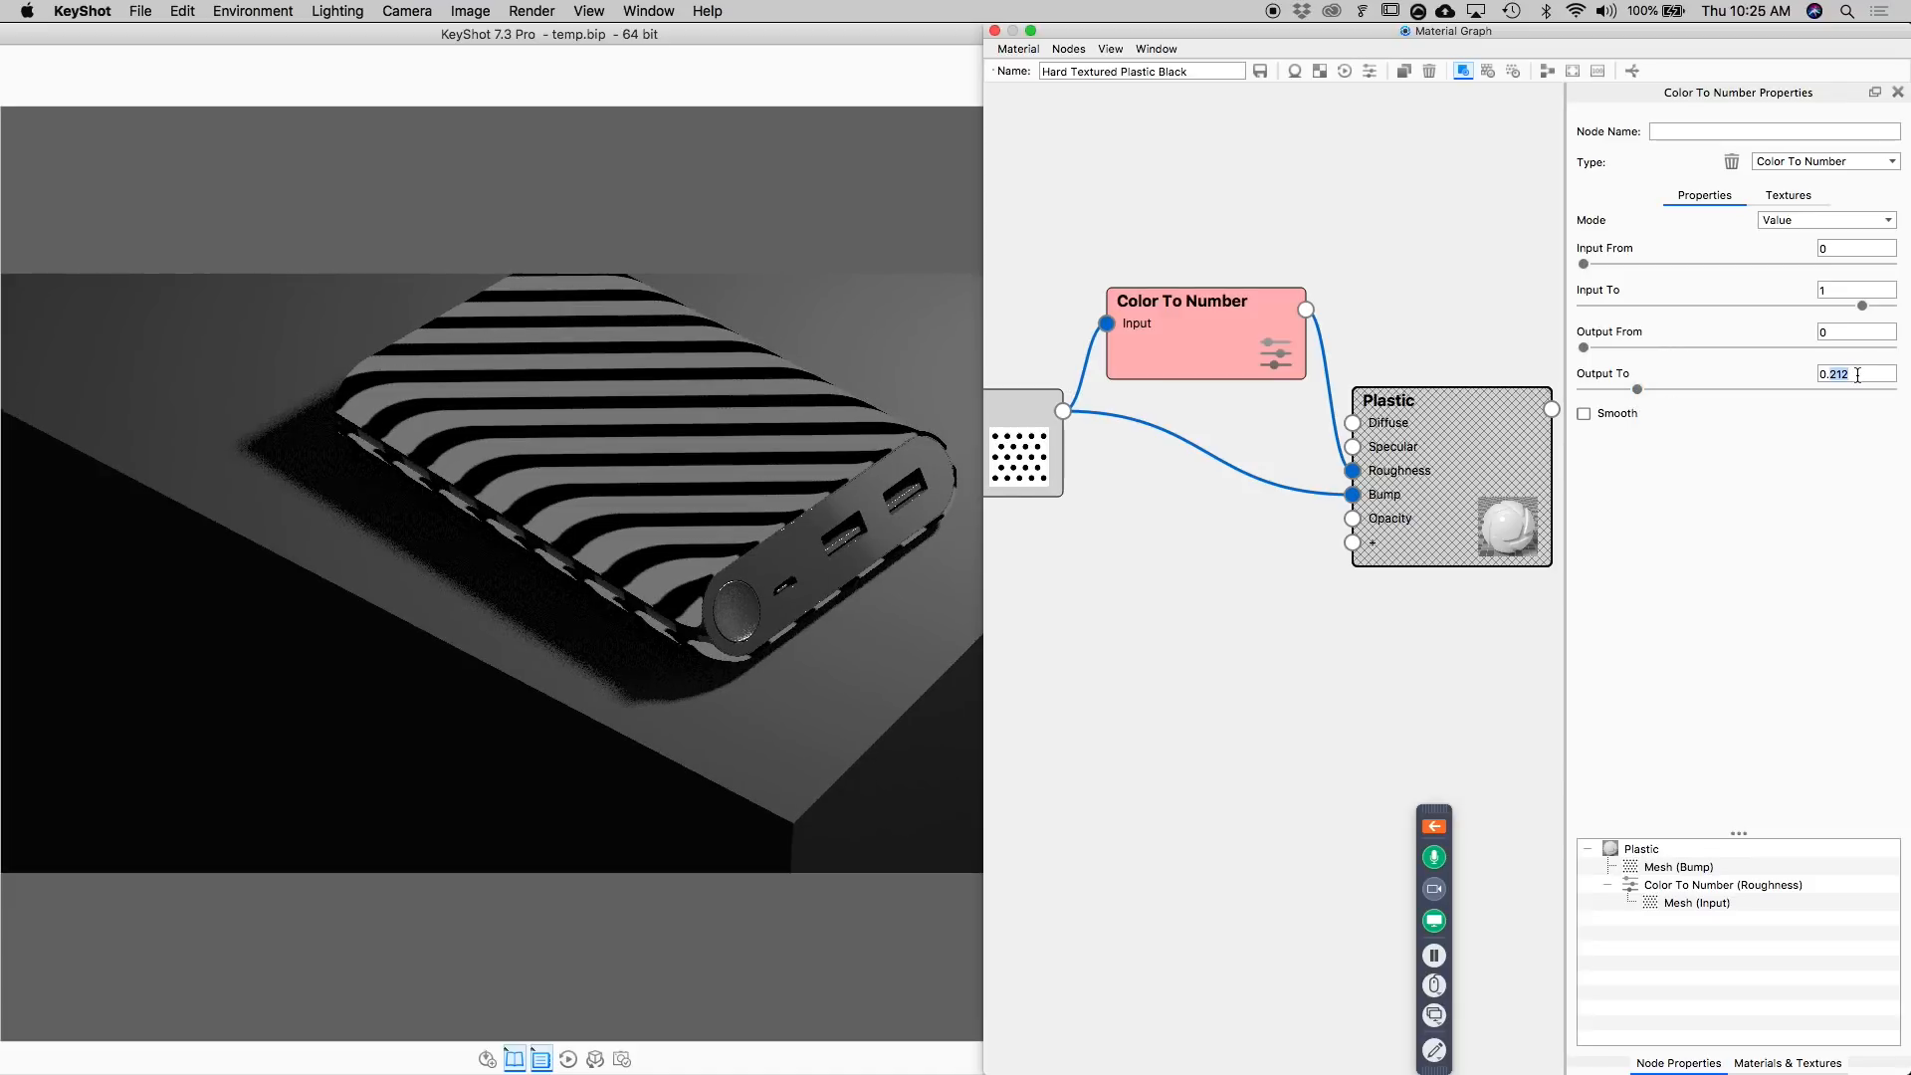
pyautogui.write('1')
pyautogui.press('Return')
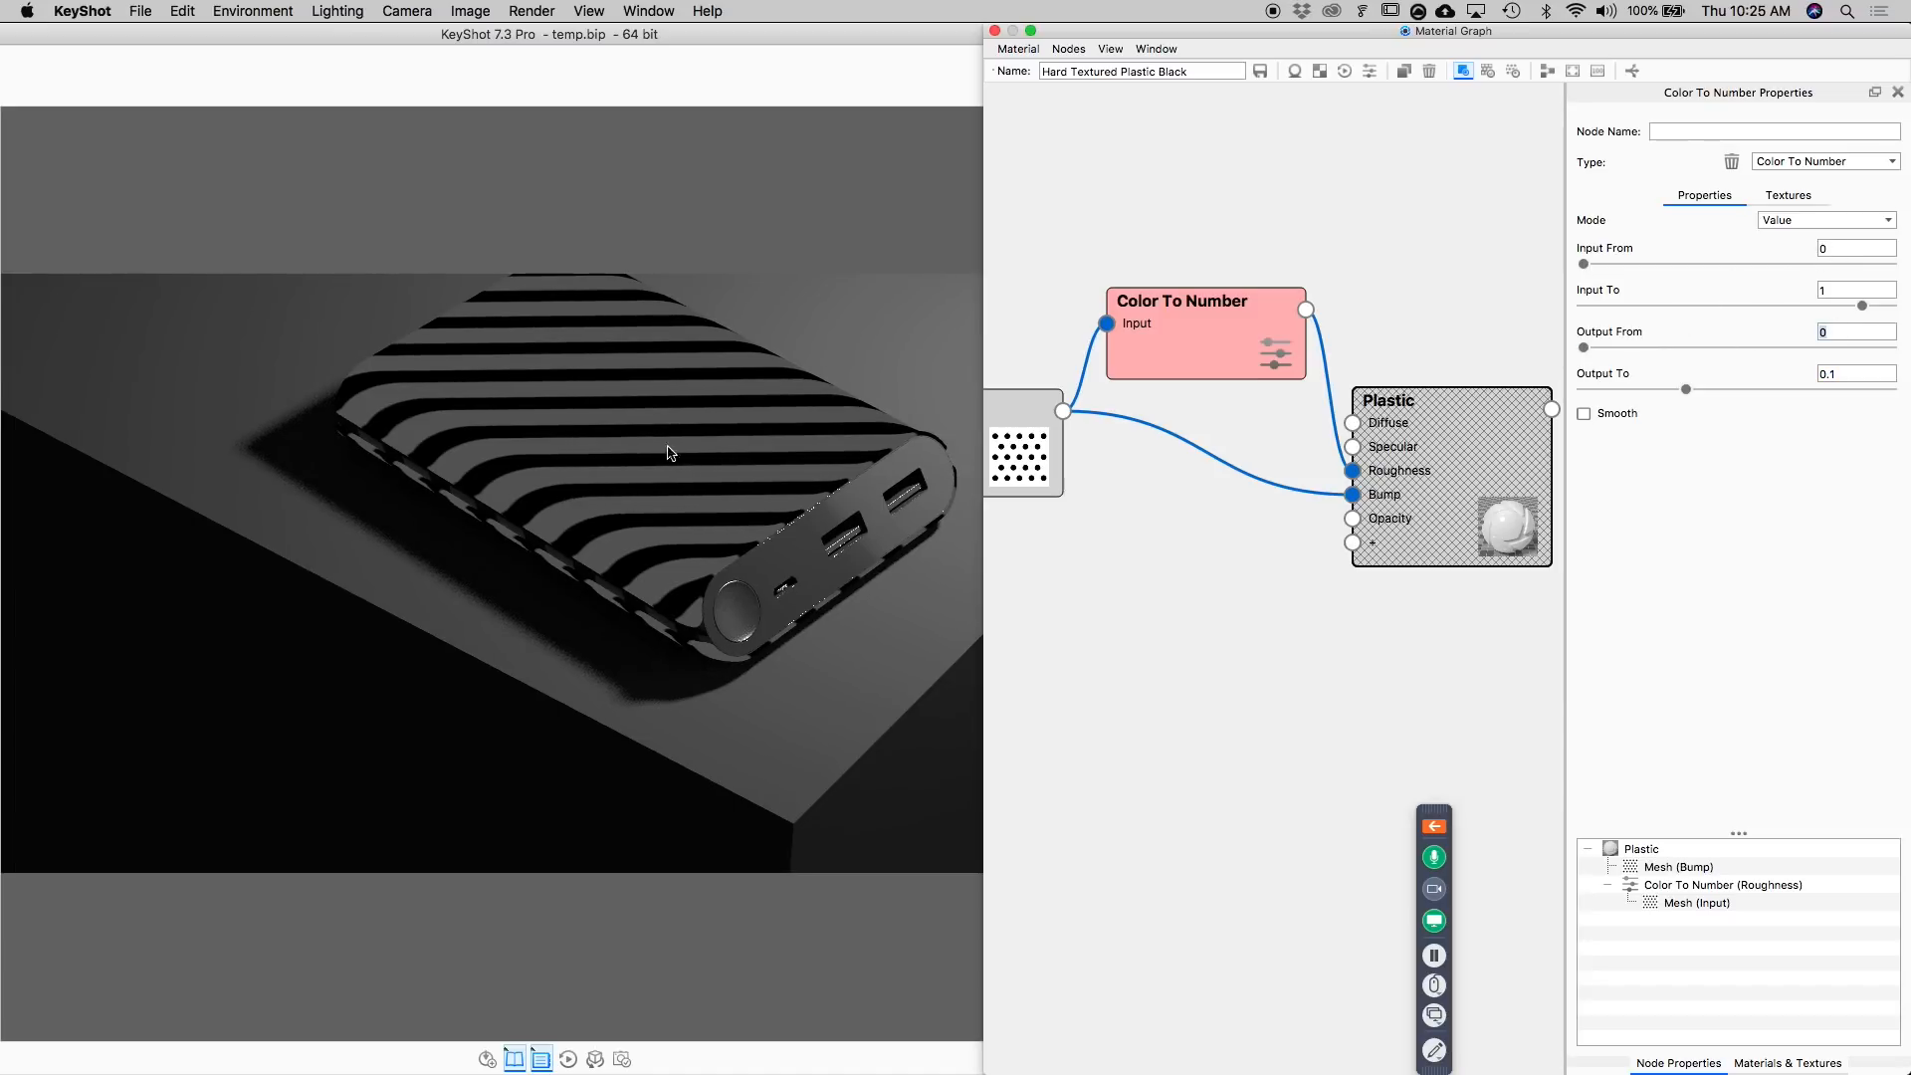
pyautogui.click(1159, 317)
pyautogui.press('c')
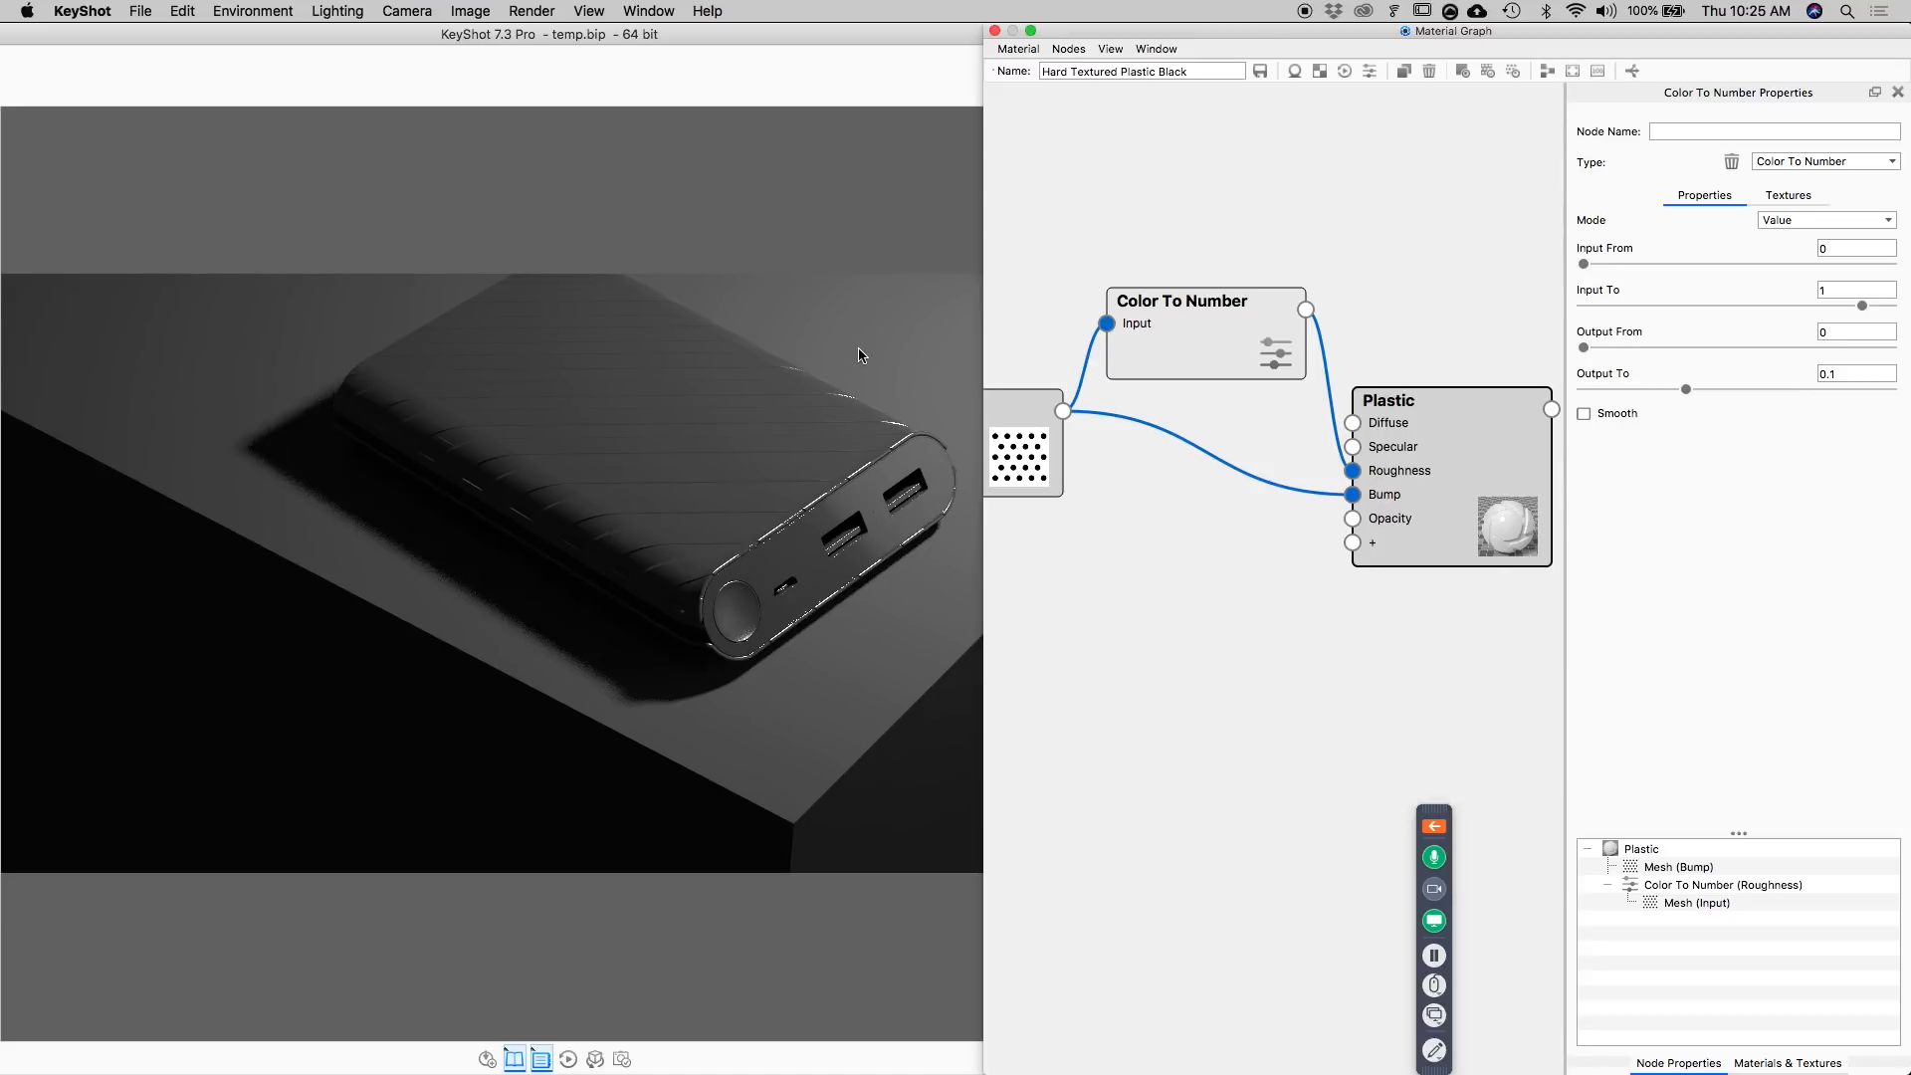
# Examine the body's line texture up close from a lower angle, and return to the saved Camera 3 view with the Material Graph closed.
pyautogui.moveTo(861, 356); pyautogui.dragTo(427, 989)
pyautogui.scroll(5, 728, 485)
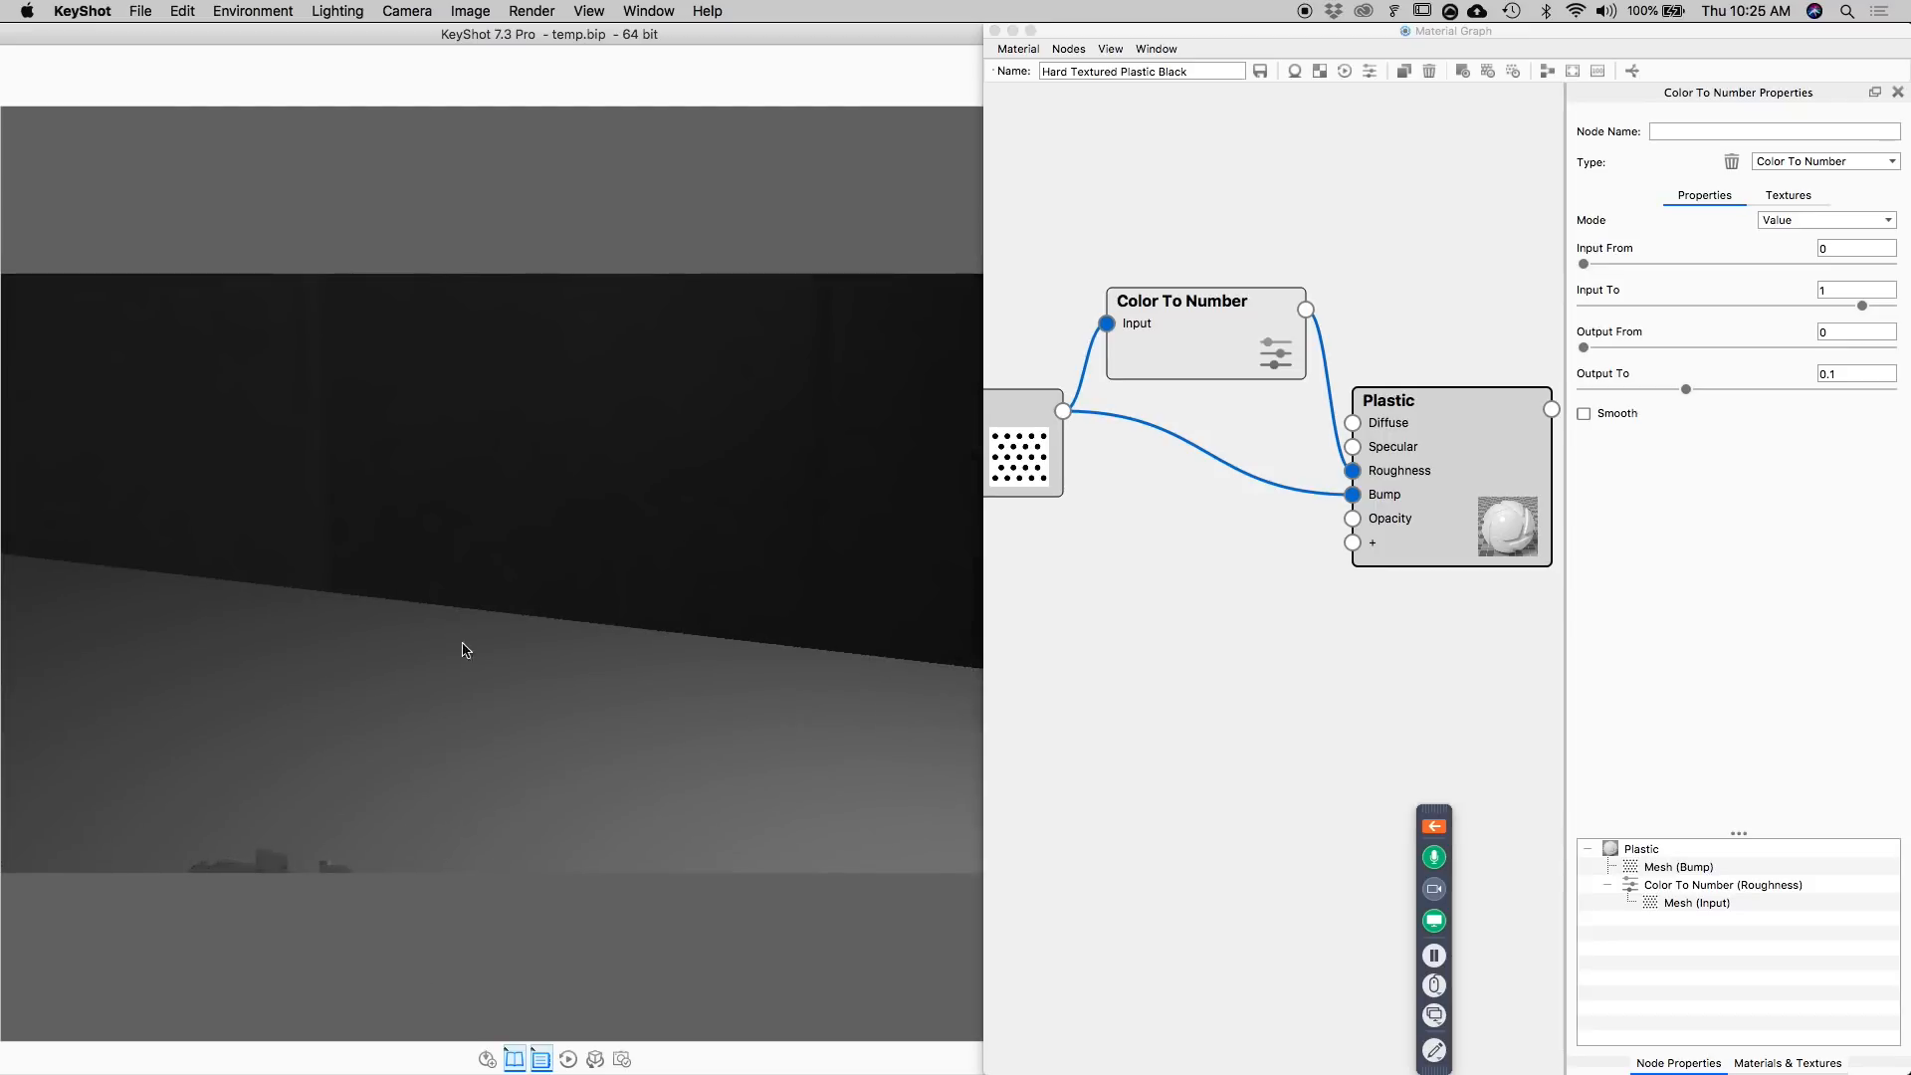
pyautogui.moveTo(463, 661); pyautogui.dragTo(482, 528)
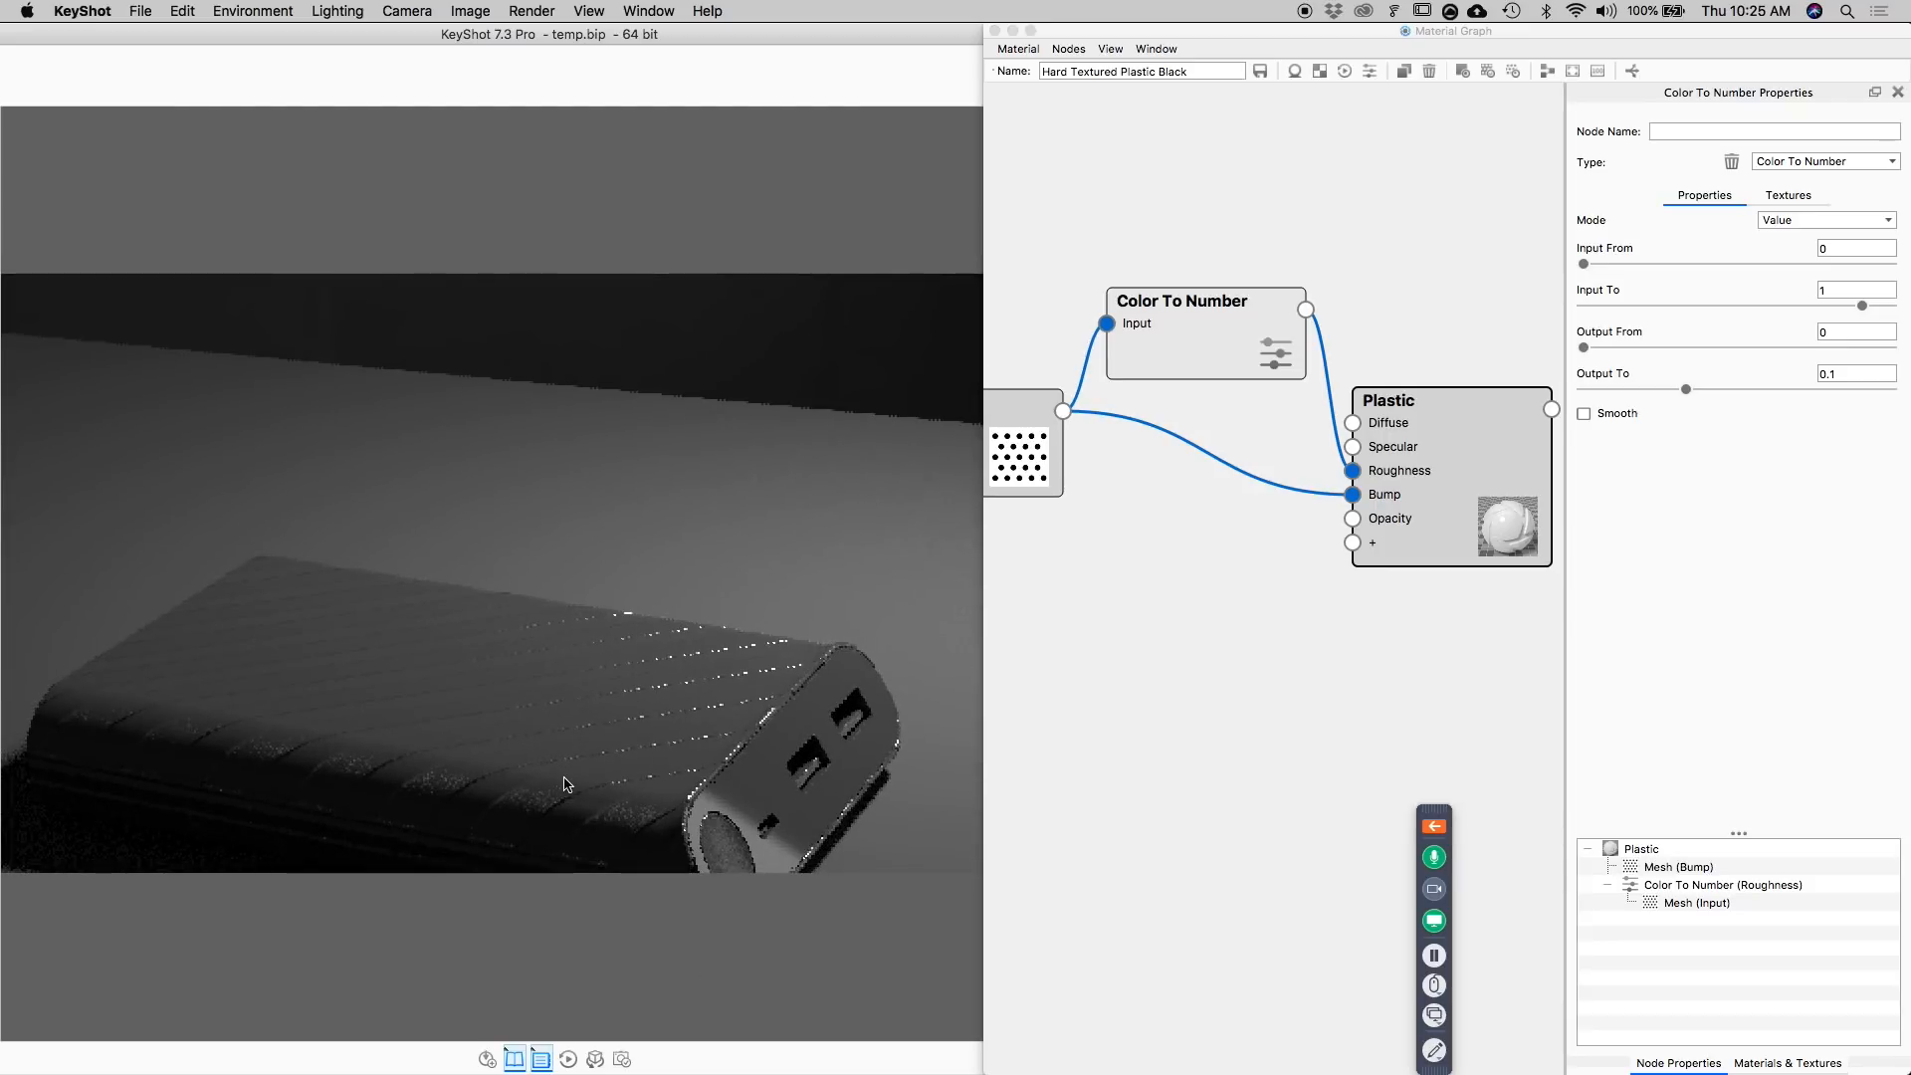
pyautogui.moveTo(555, 780); pyautogui.dragTo(816, 563)
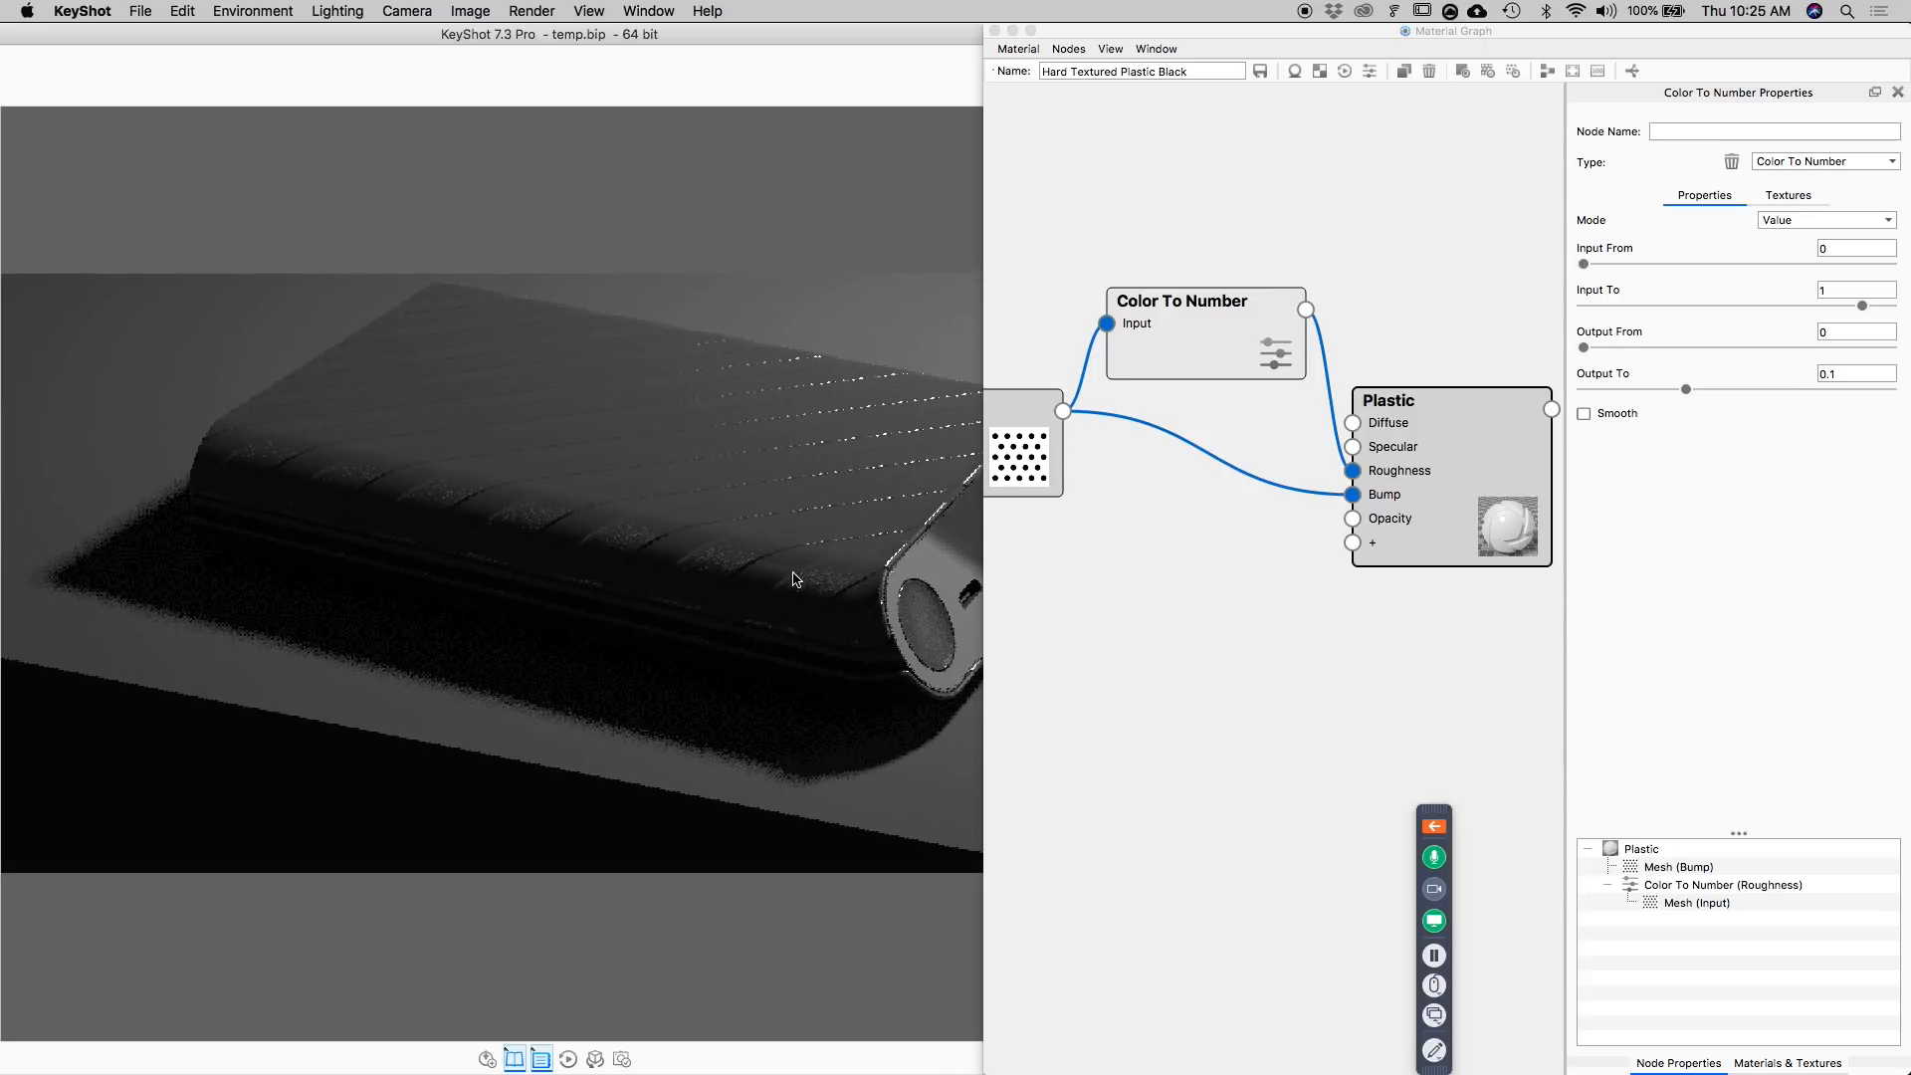
pyautogui.click(994, 31)
pyautogui.click(1384, 157)
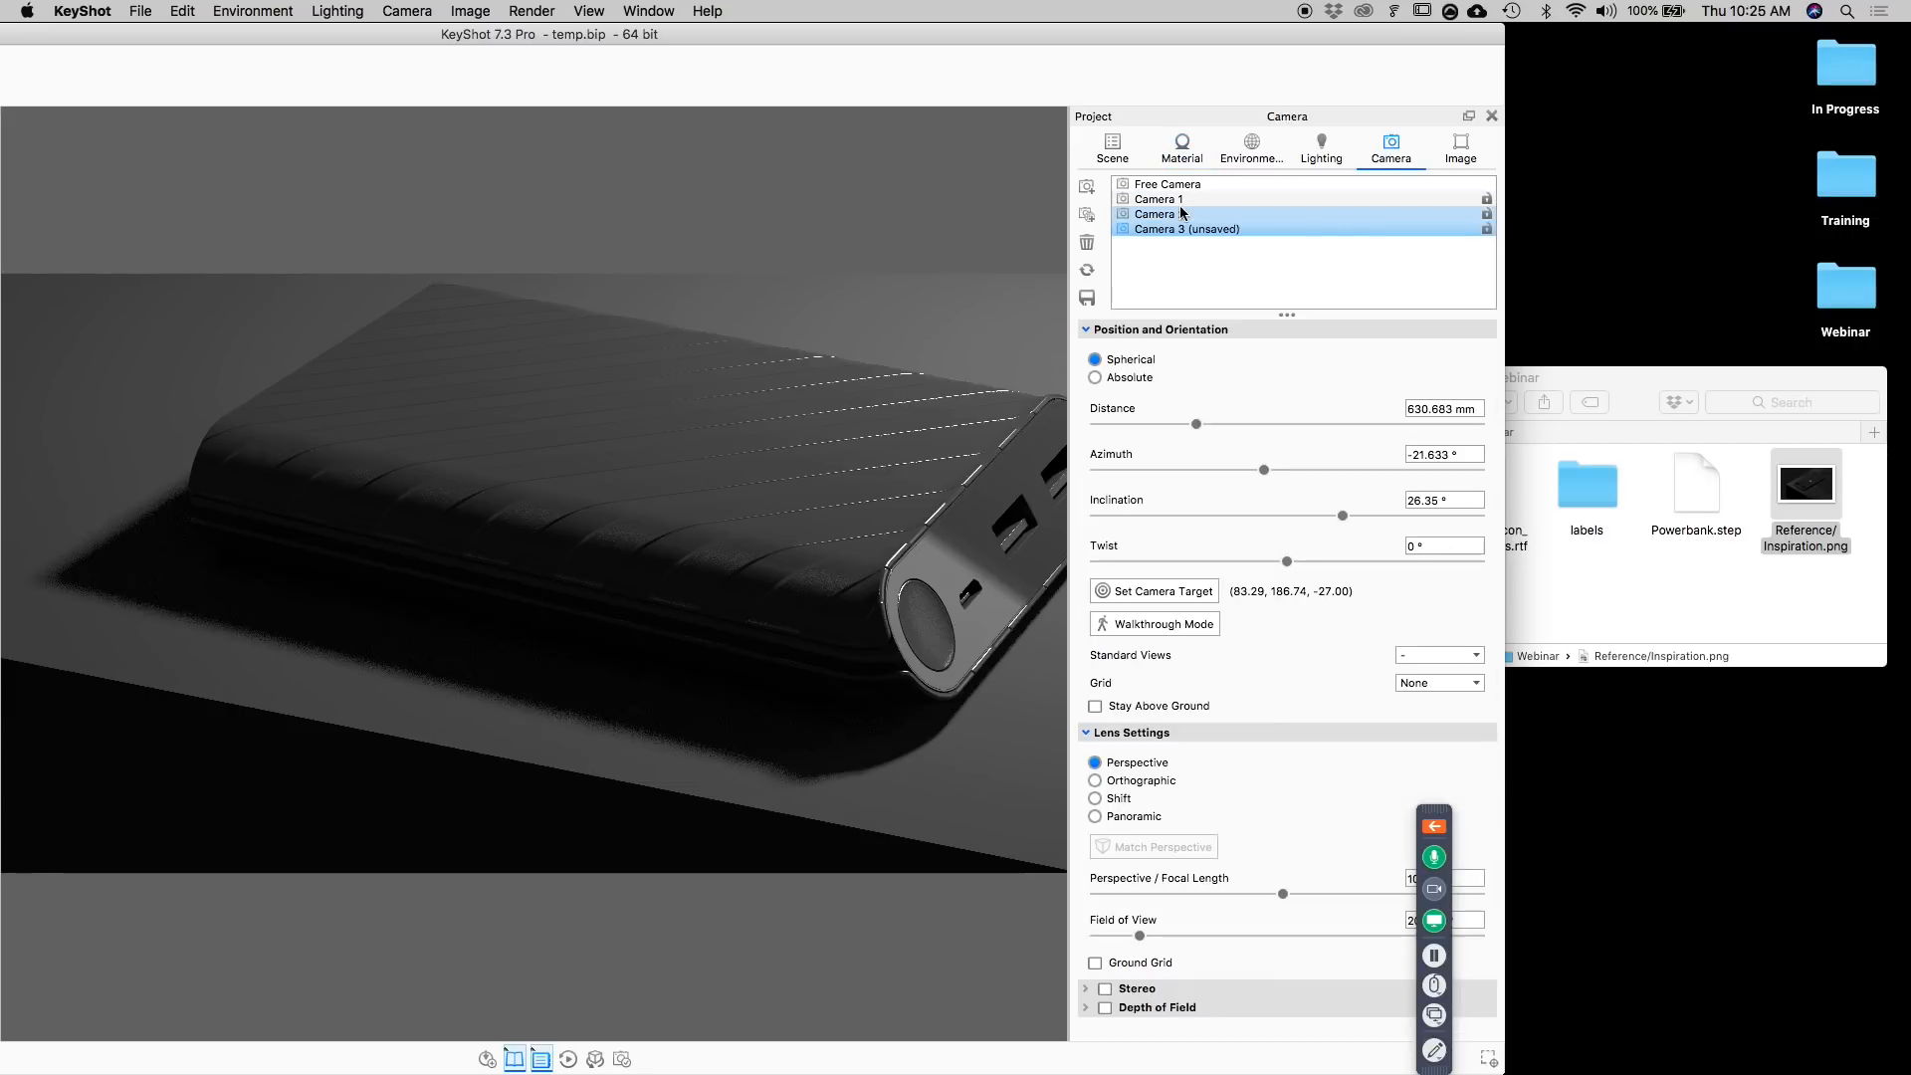
pyautogui.click(1181, 213)
pyautogui.click(1180, 228)
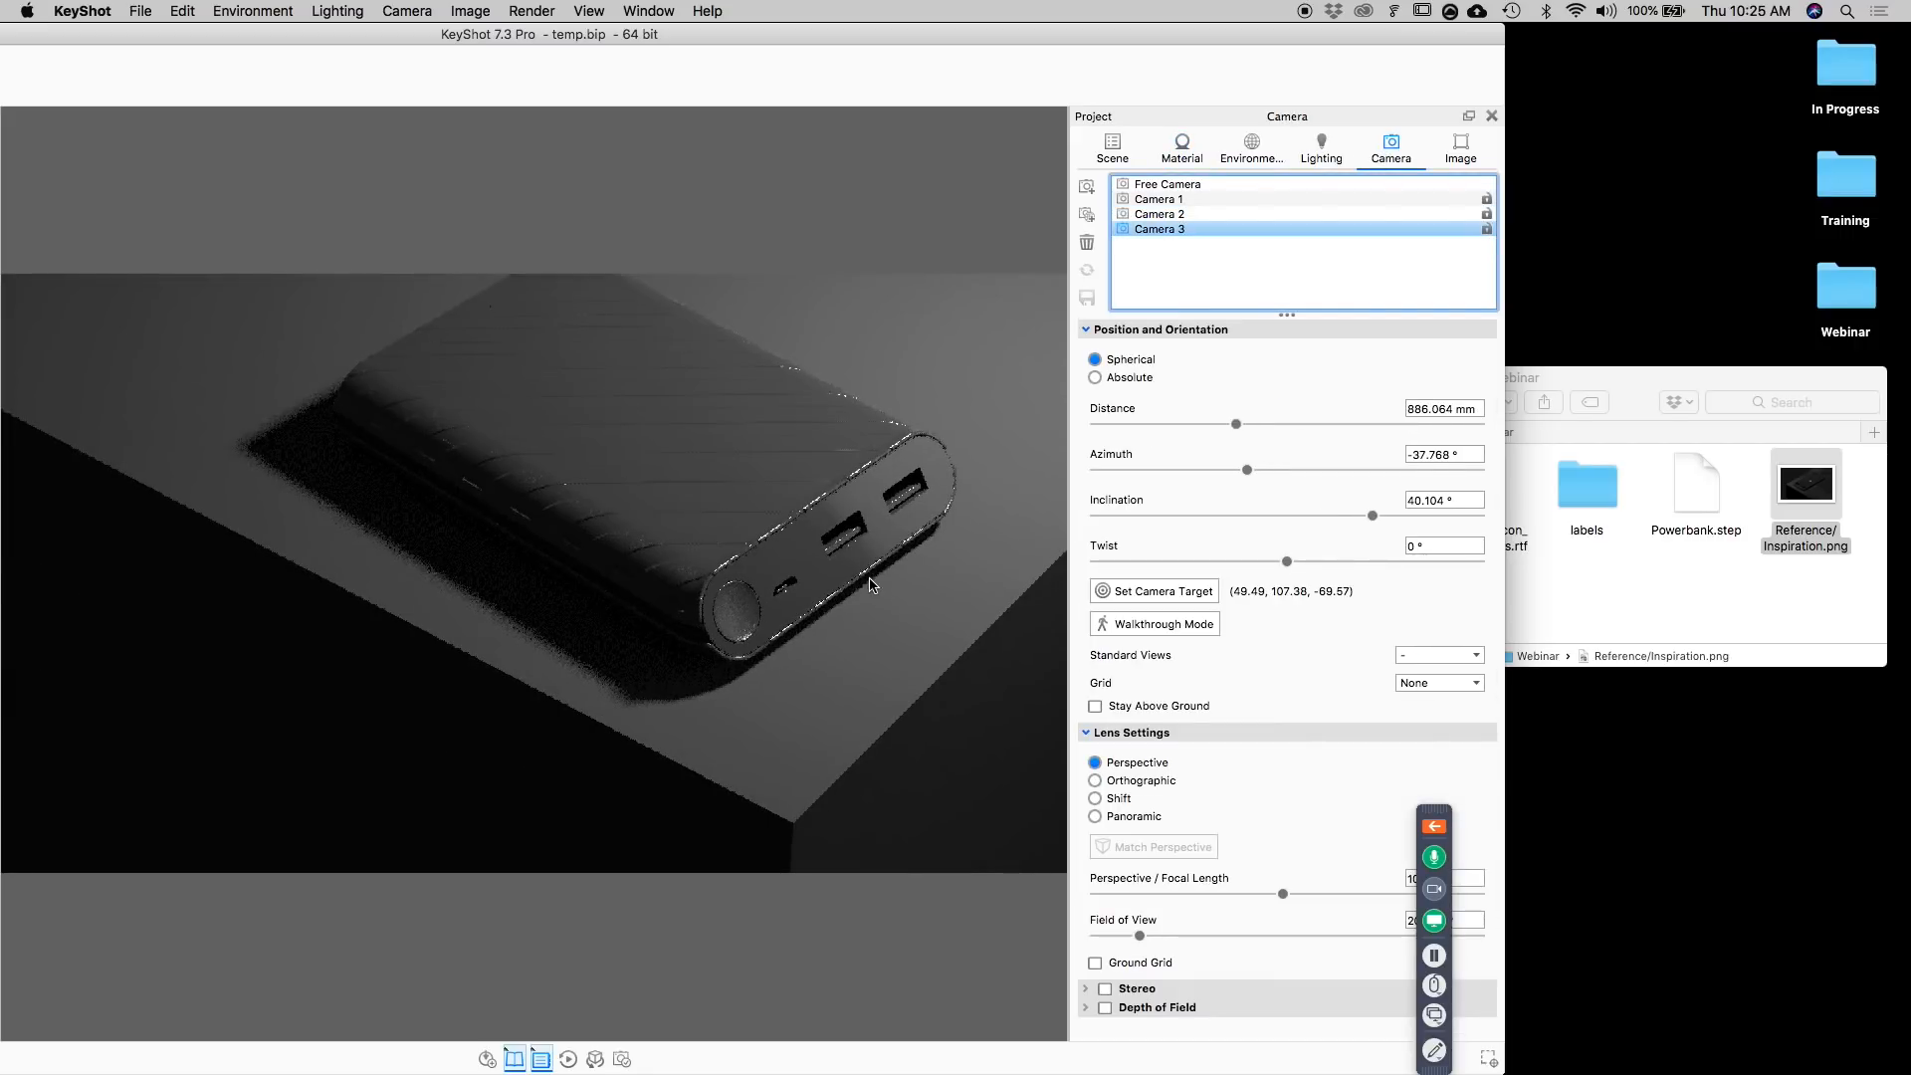
# Reopen the body's Material Graph and, while previewing the Color To Number node, set Output From to 0.019 and Output To to about 0.172.
pyautogui.doubleClick(638, 488)
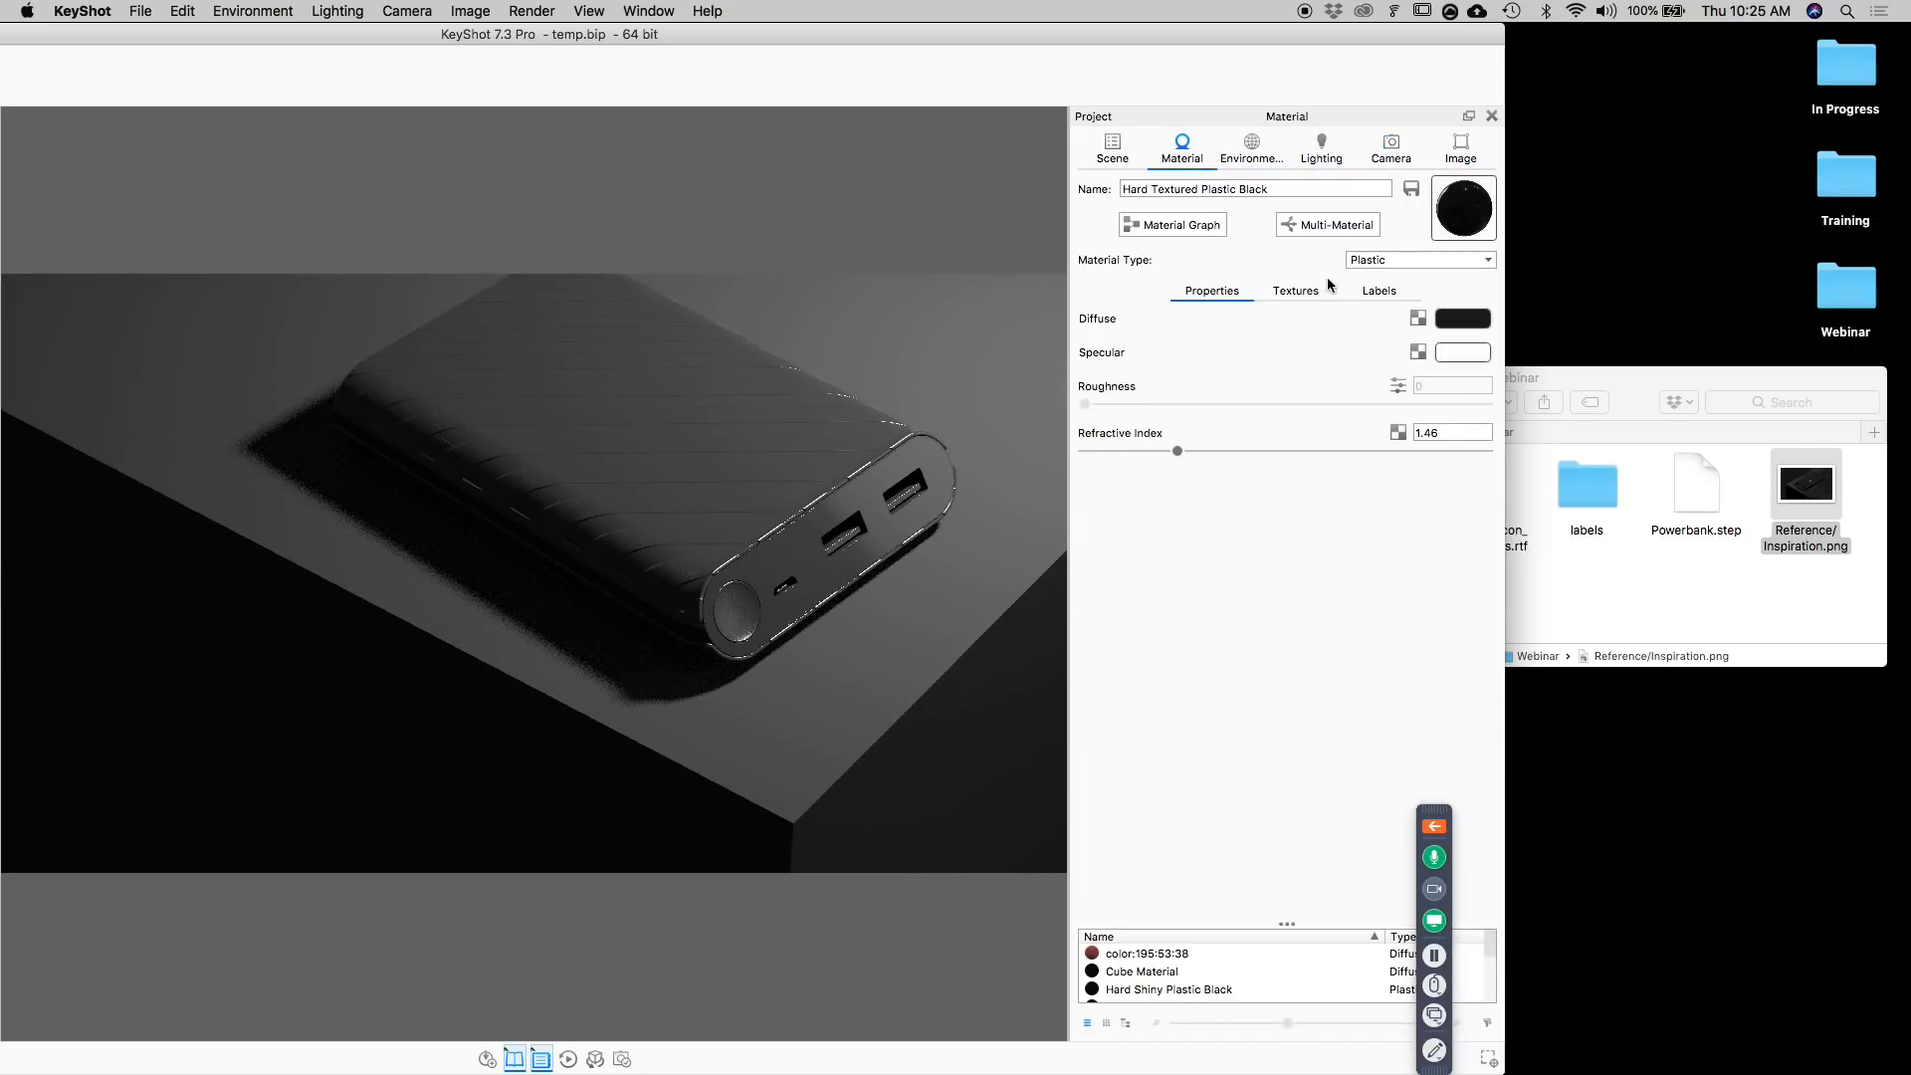
pyautogui.click(1177, 225)
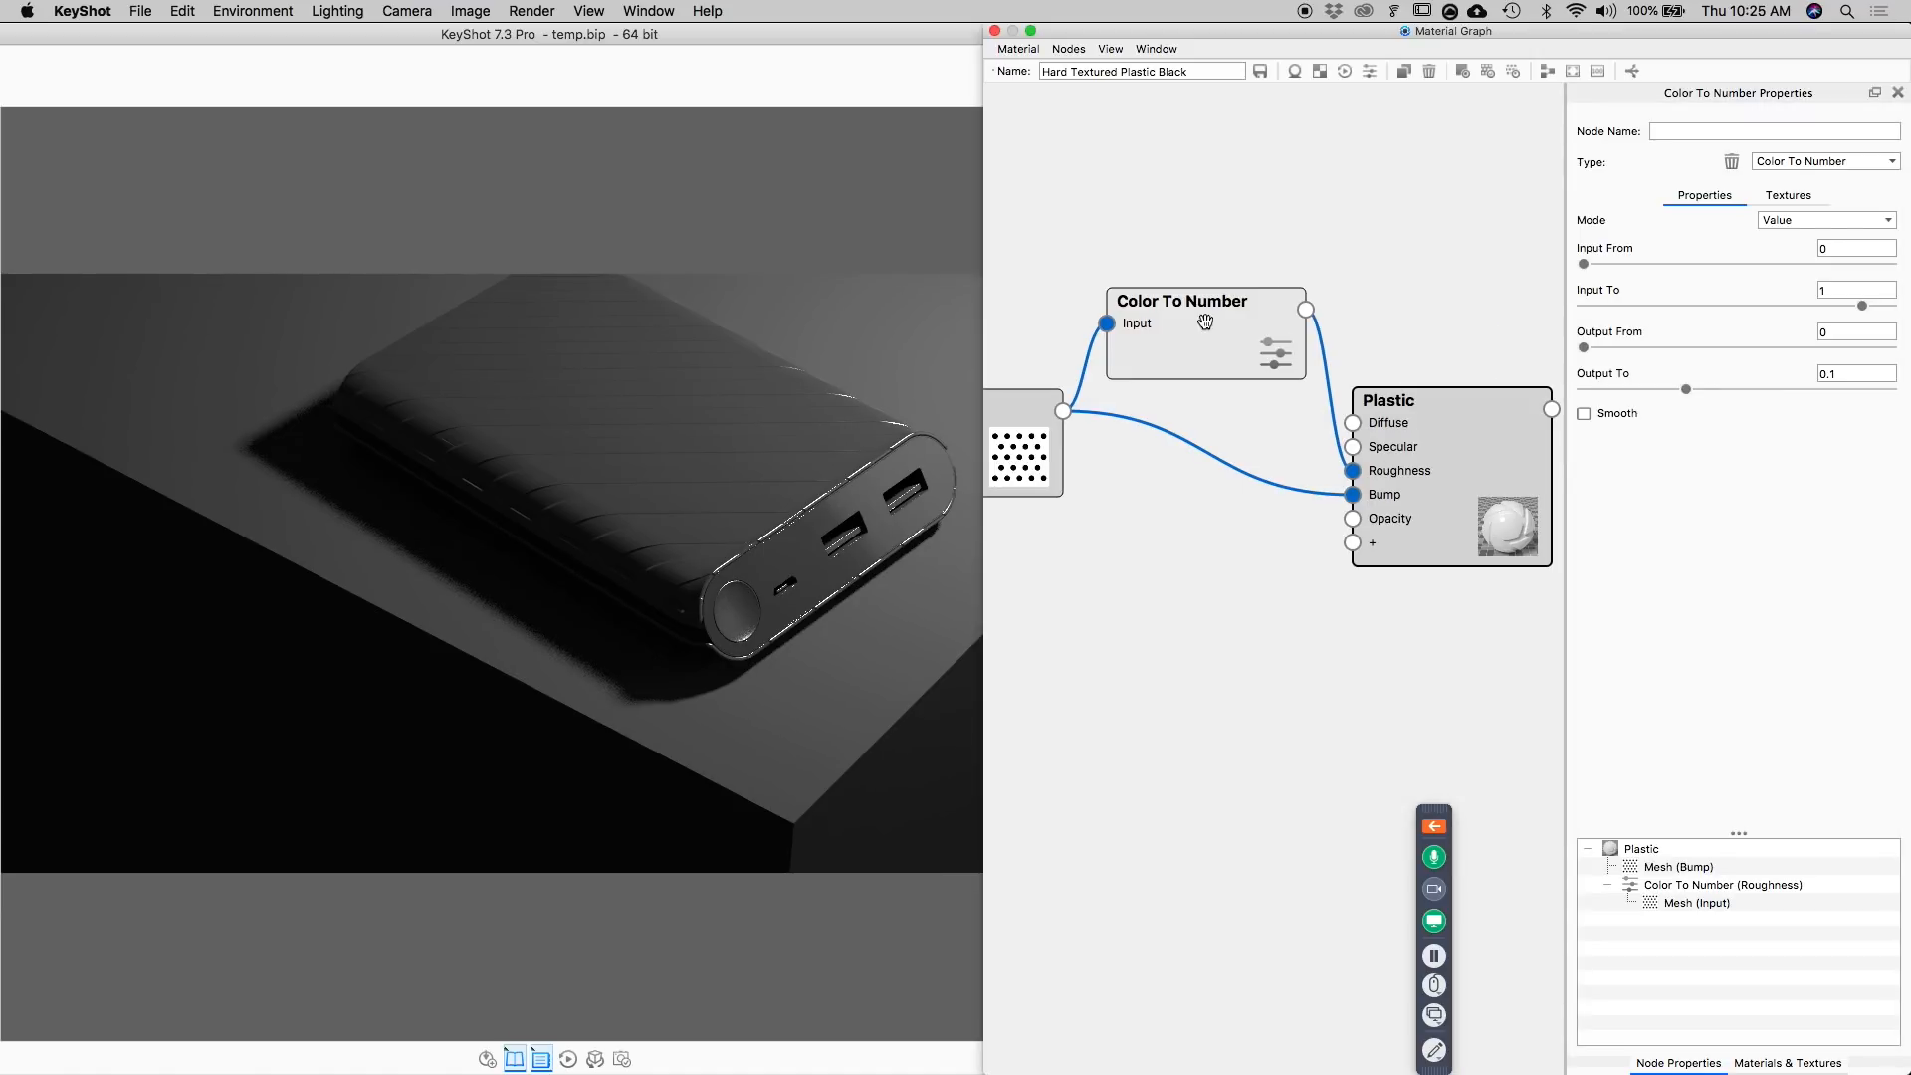
pyautogui.moveTo(1199, 312); pyautogui.dragTo(1199, 318)
pyautogui.press('c')
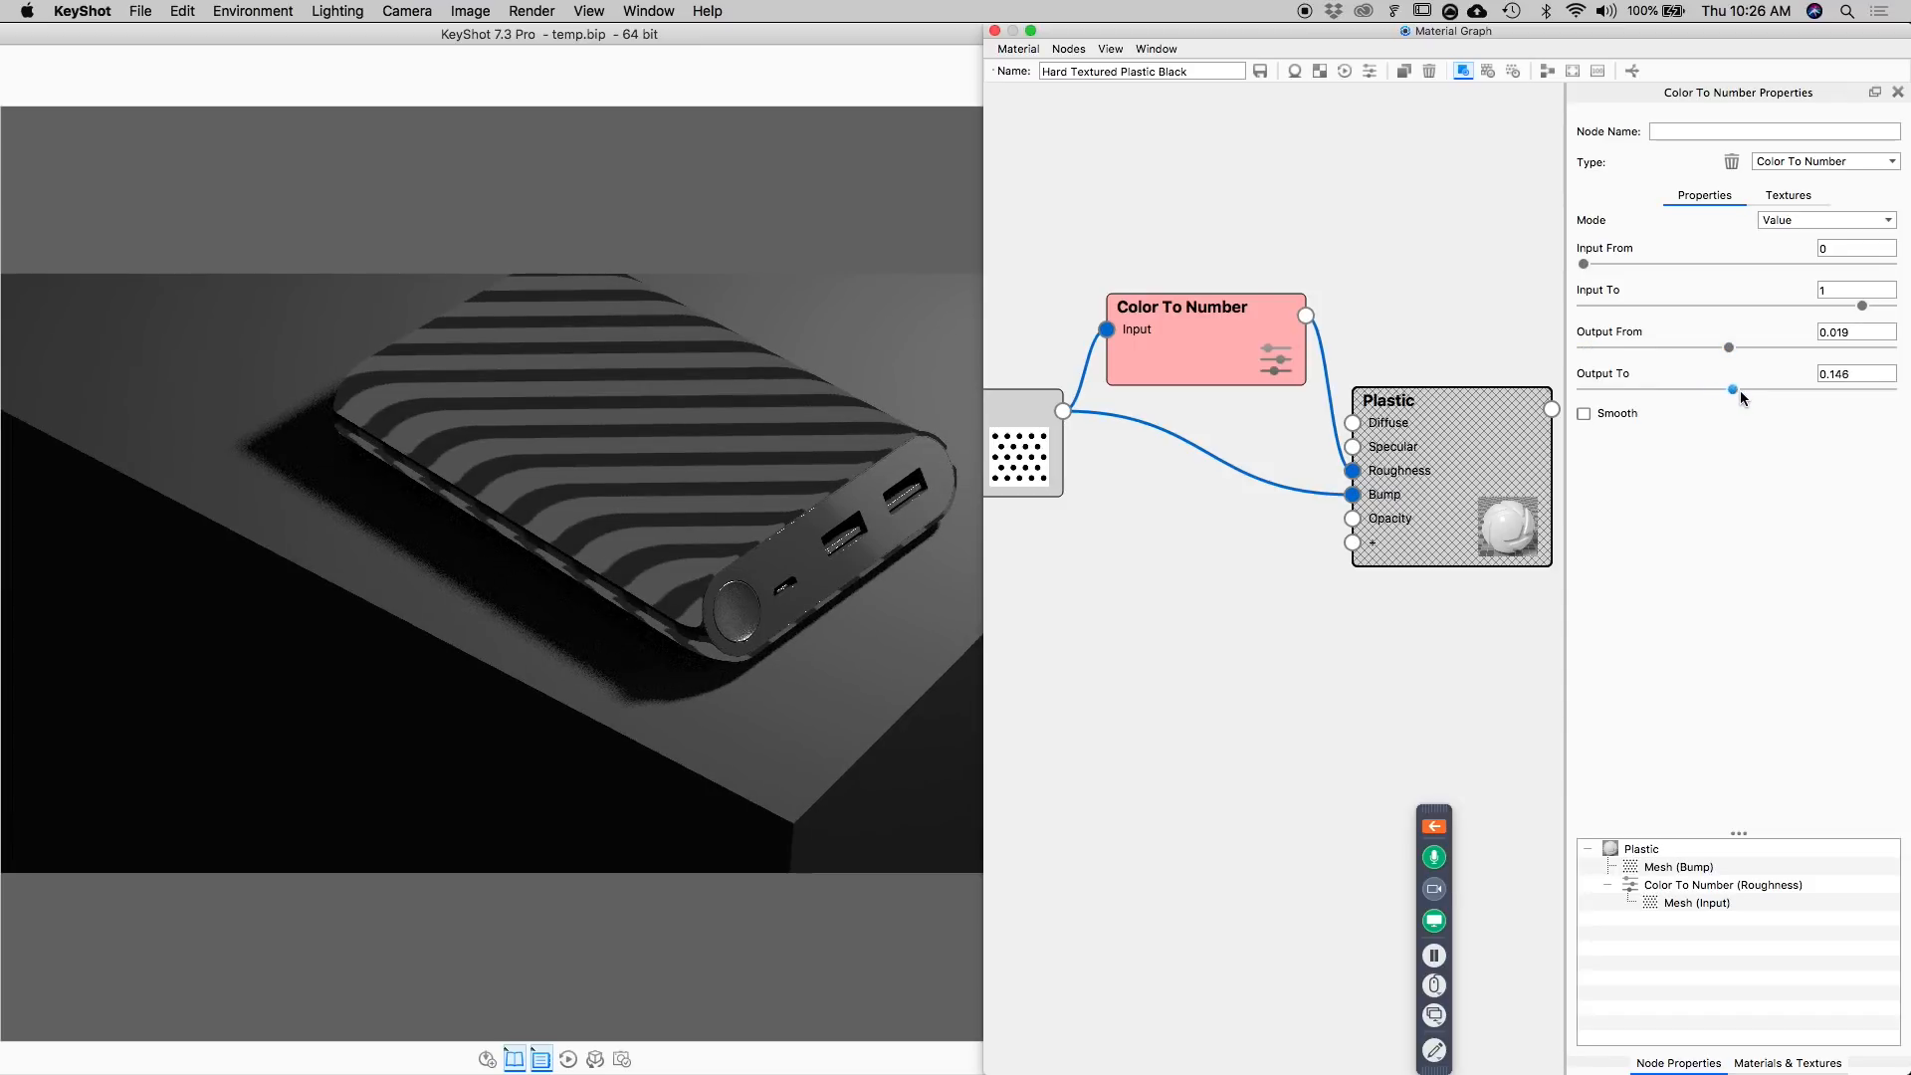
pyautogui.moveTo(1740, 389); pyautogui.dragTo(1760, 389)
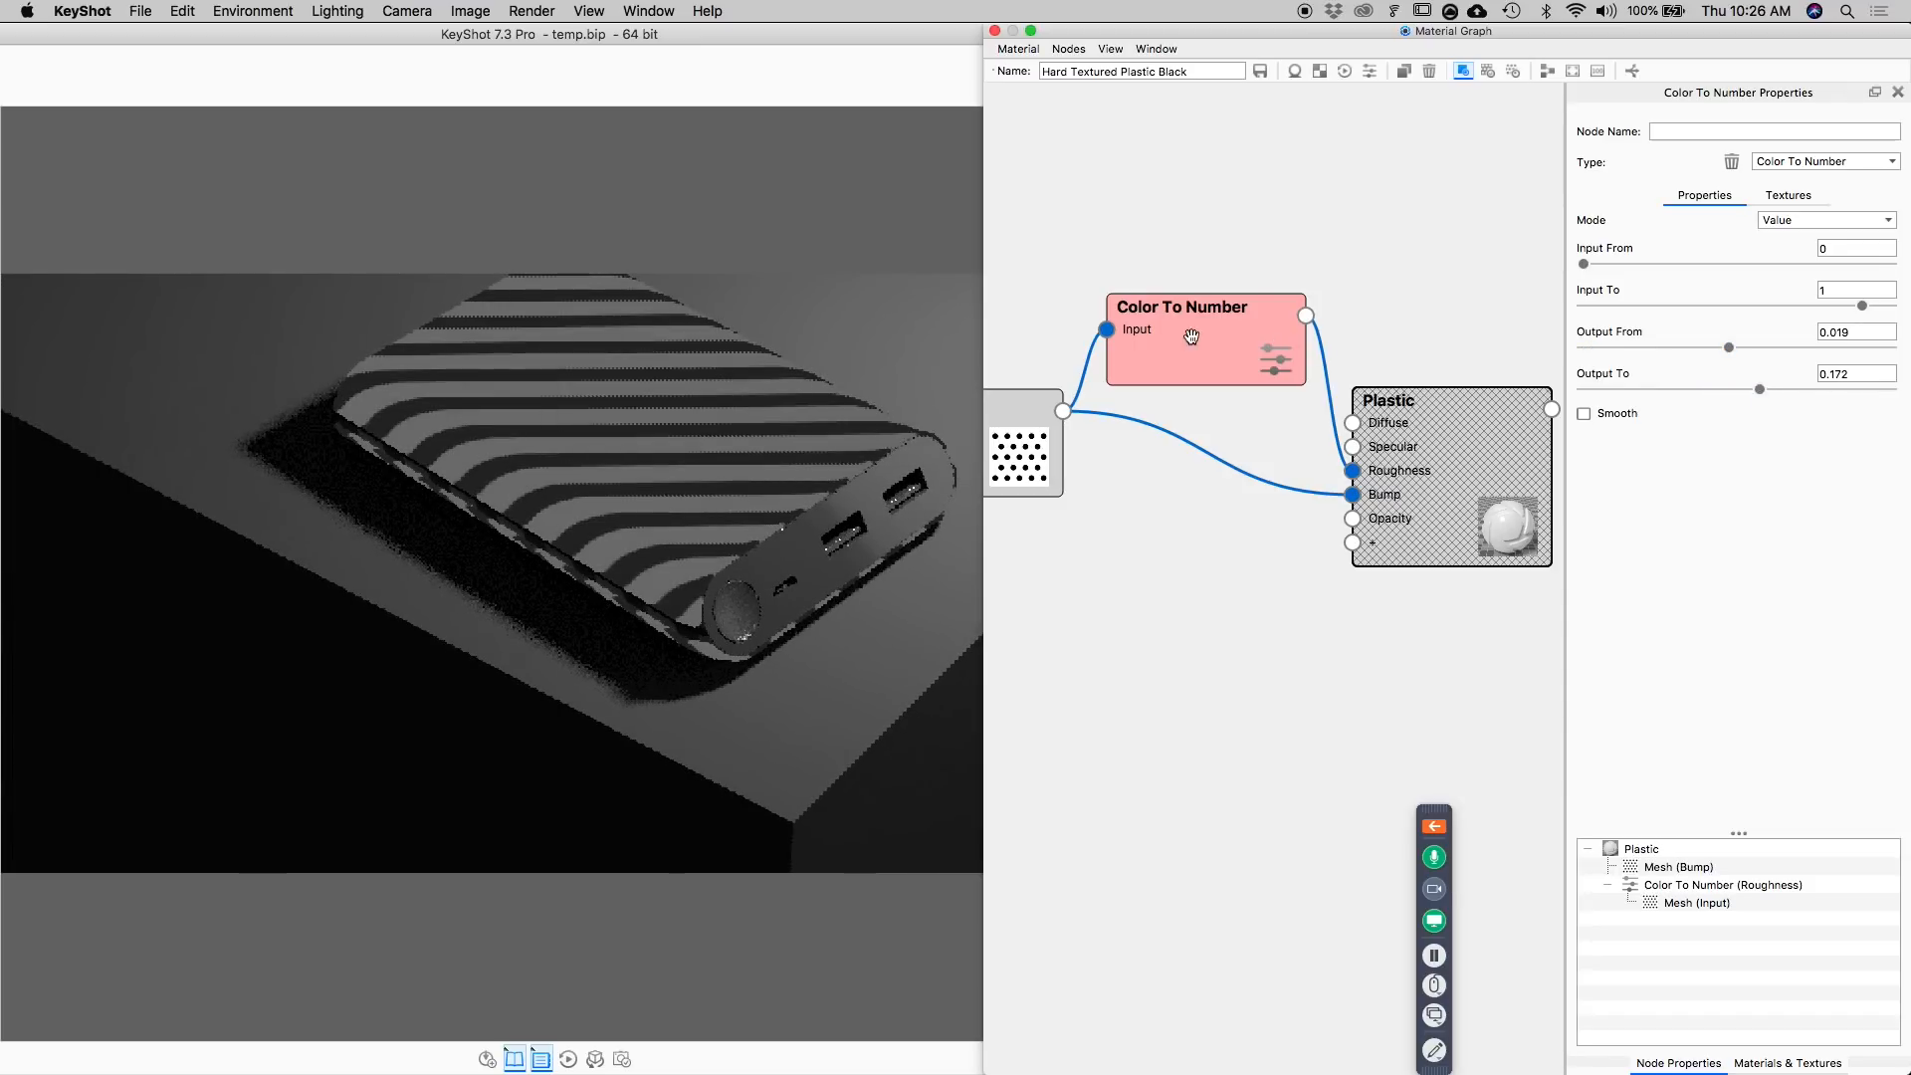
pyautogui.press('c')
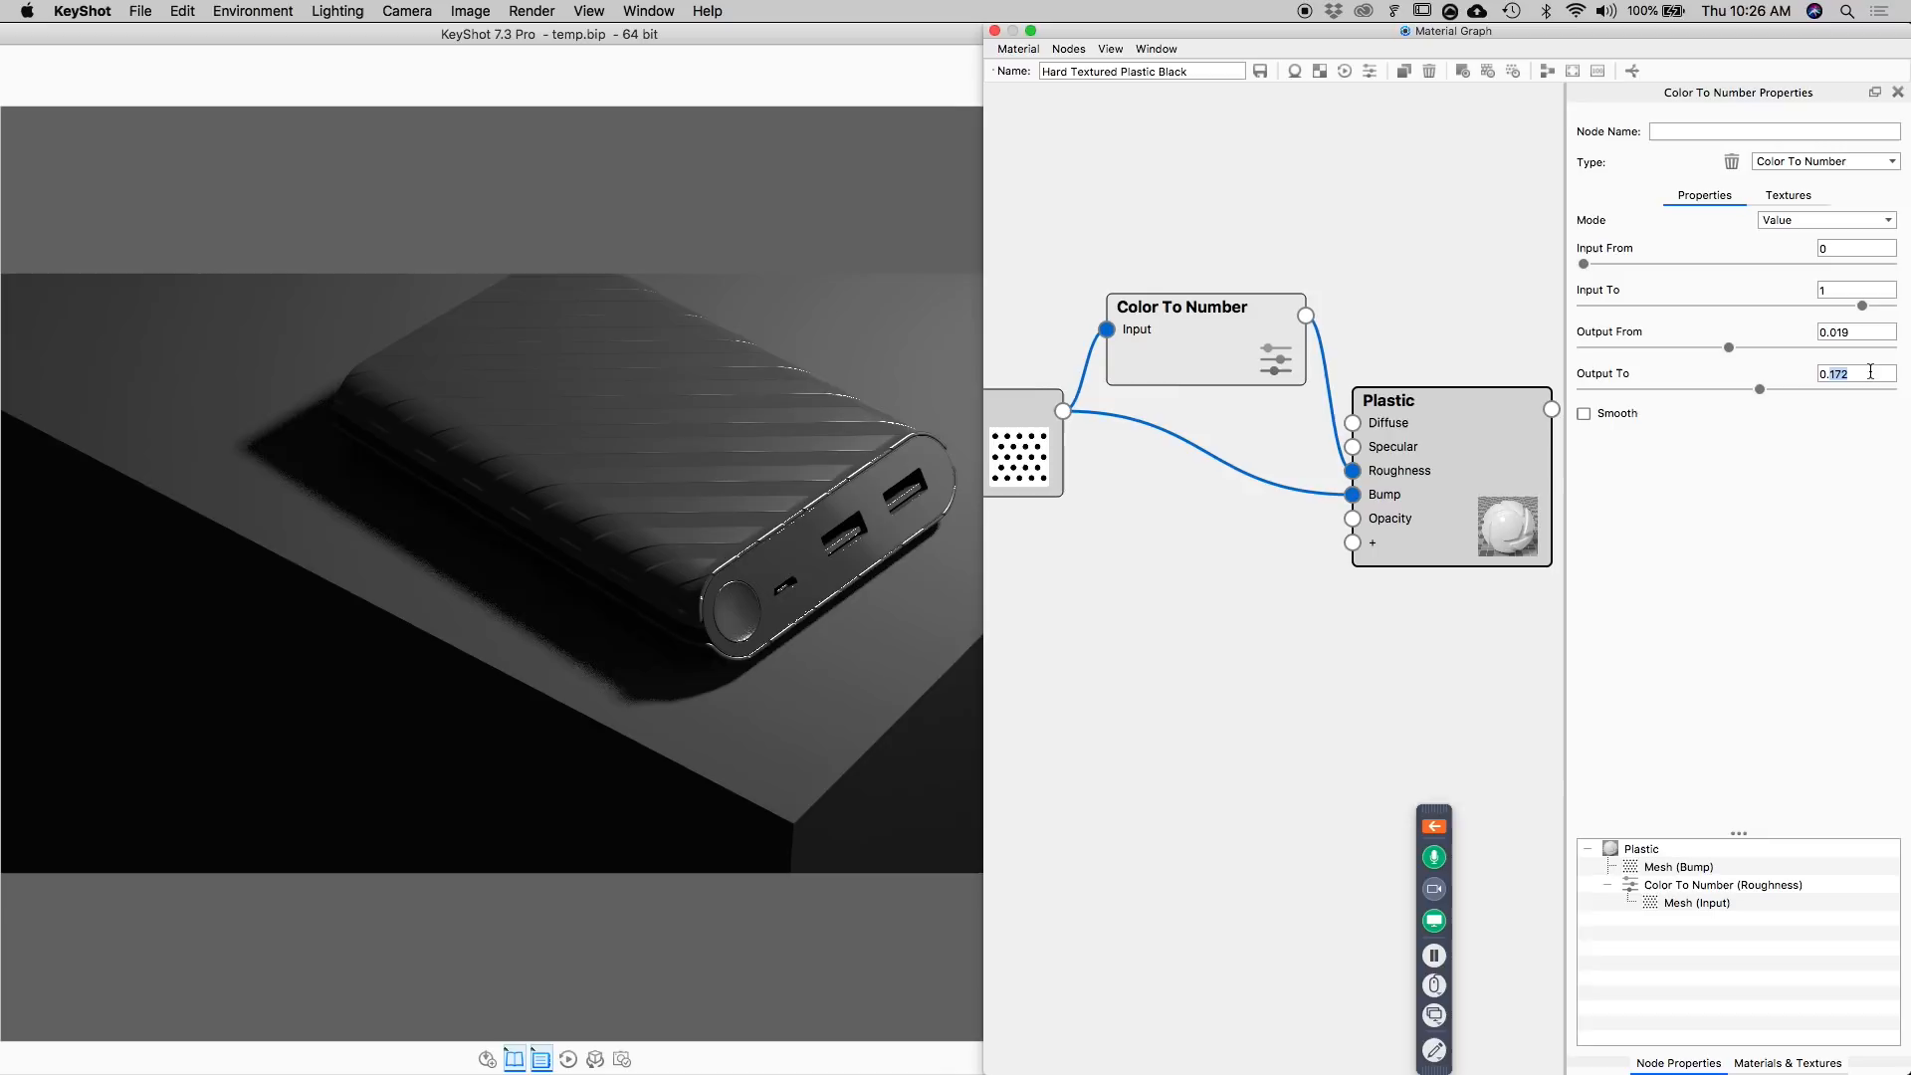
# Raise the Color To Number node's Output To to 0.2 and on to 0.3, and close the Material Graph to restore the full main window.
pyautogui.press('Return')
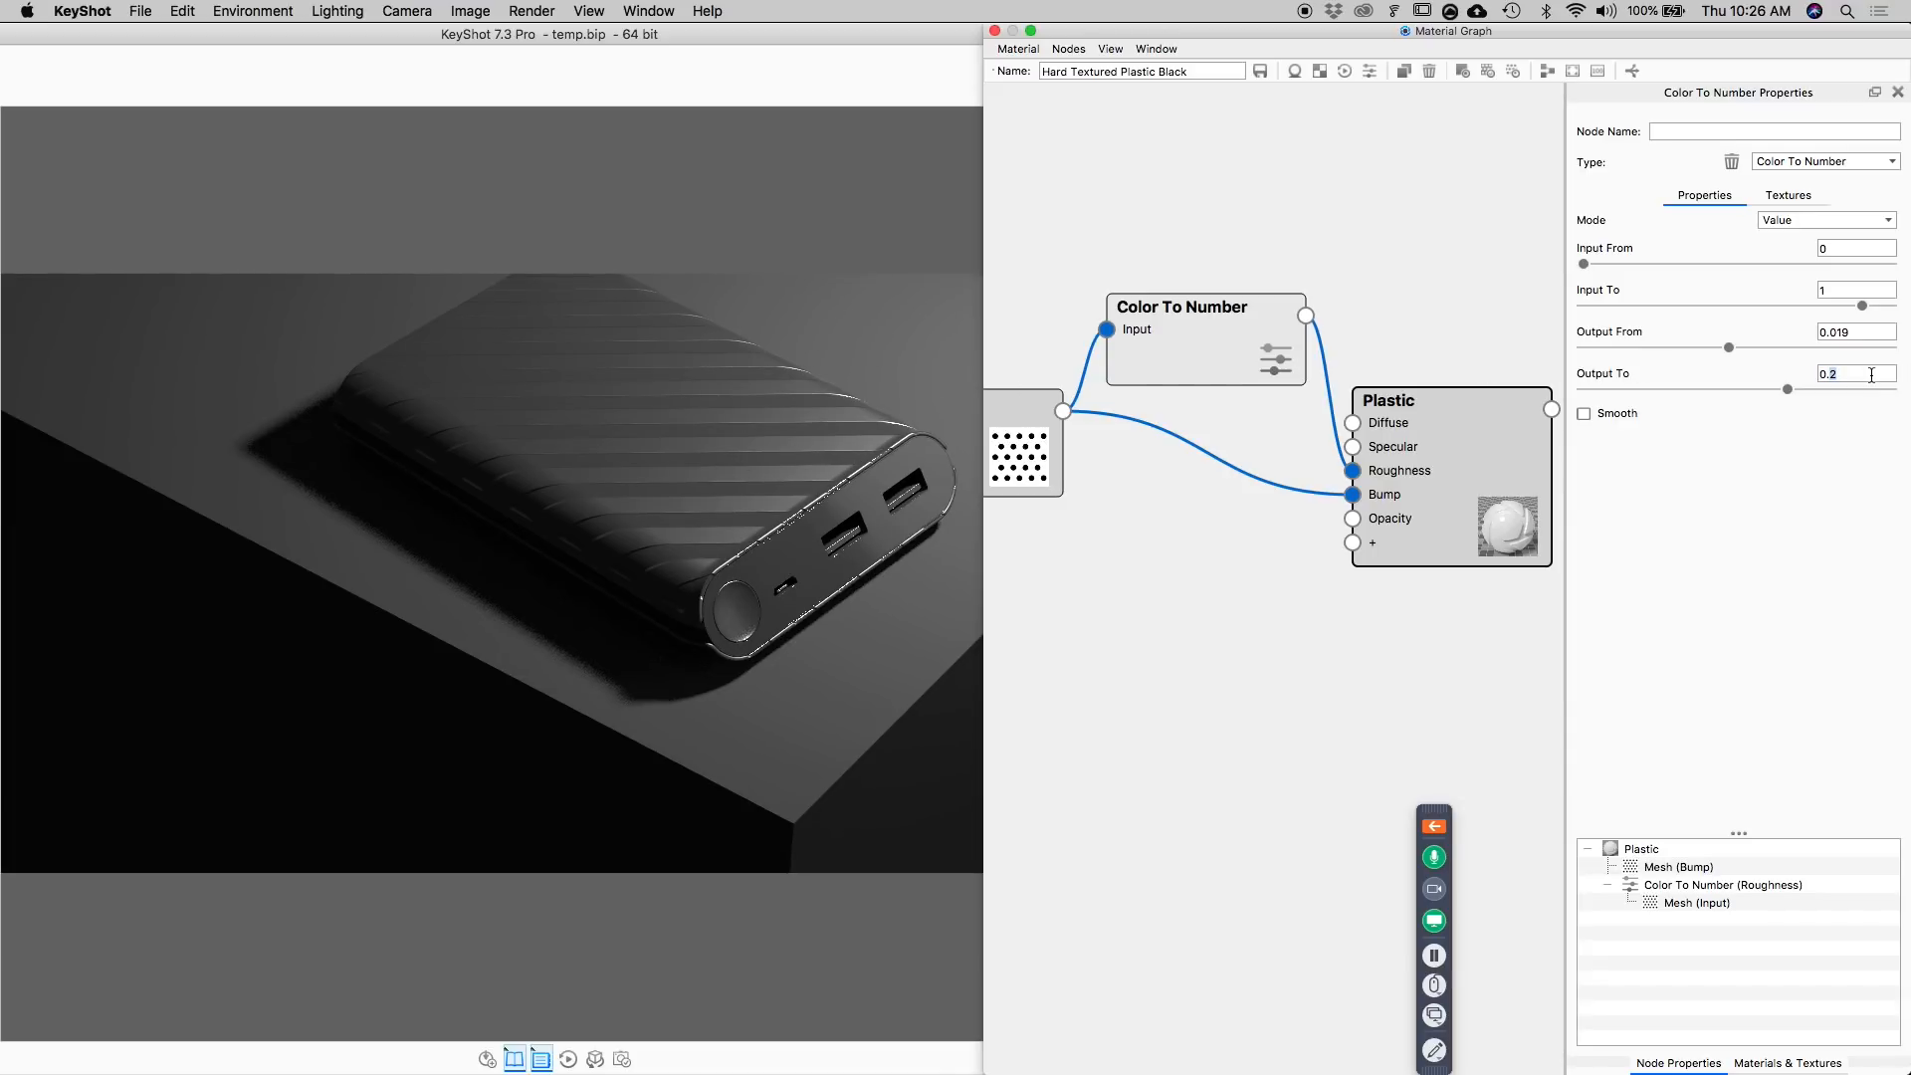
pyautogui.press('Return')
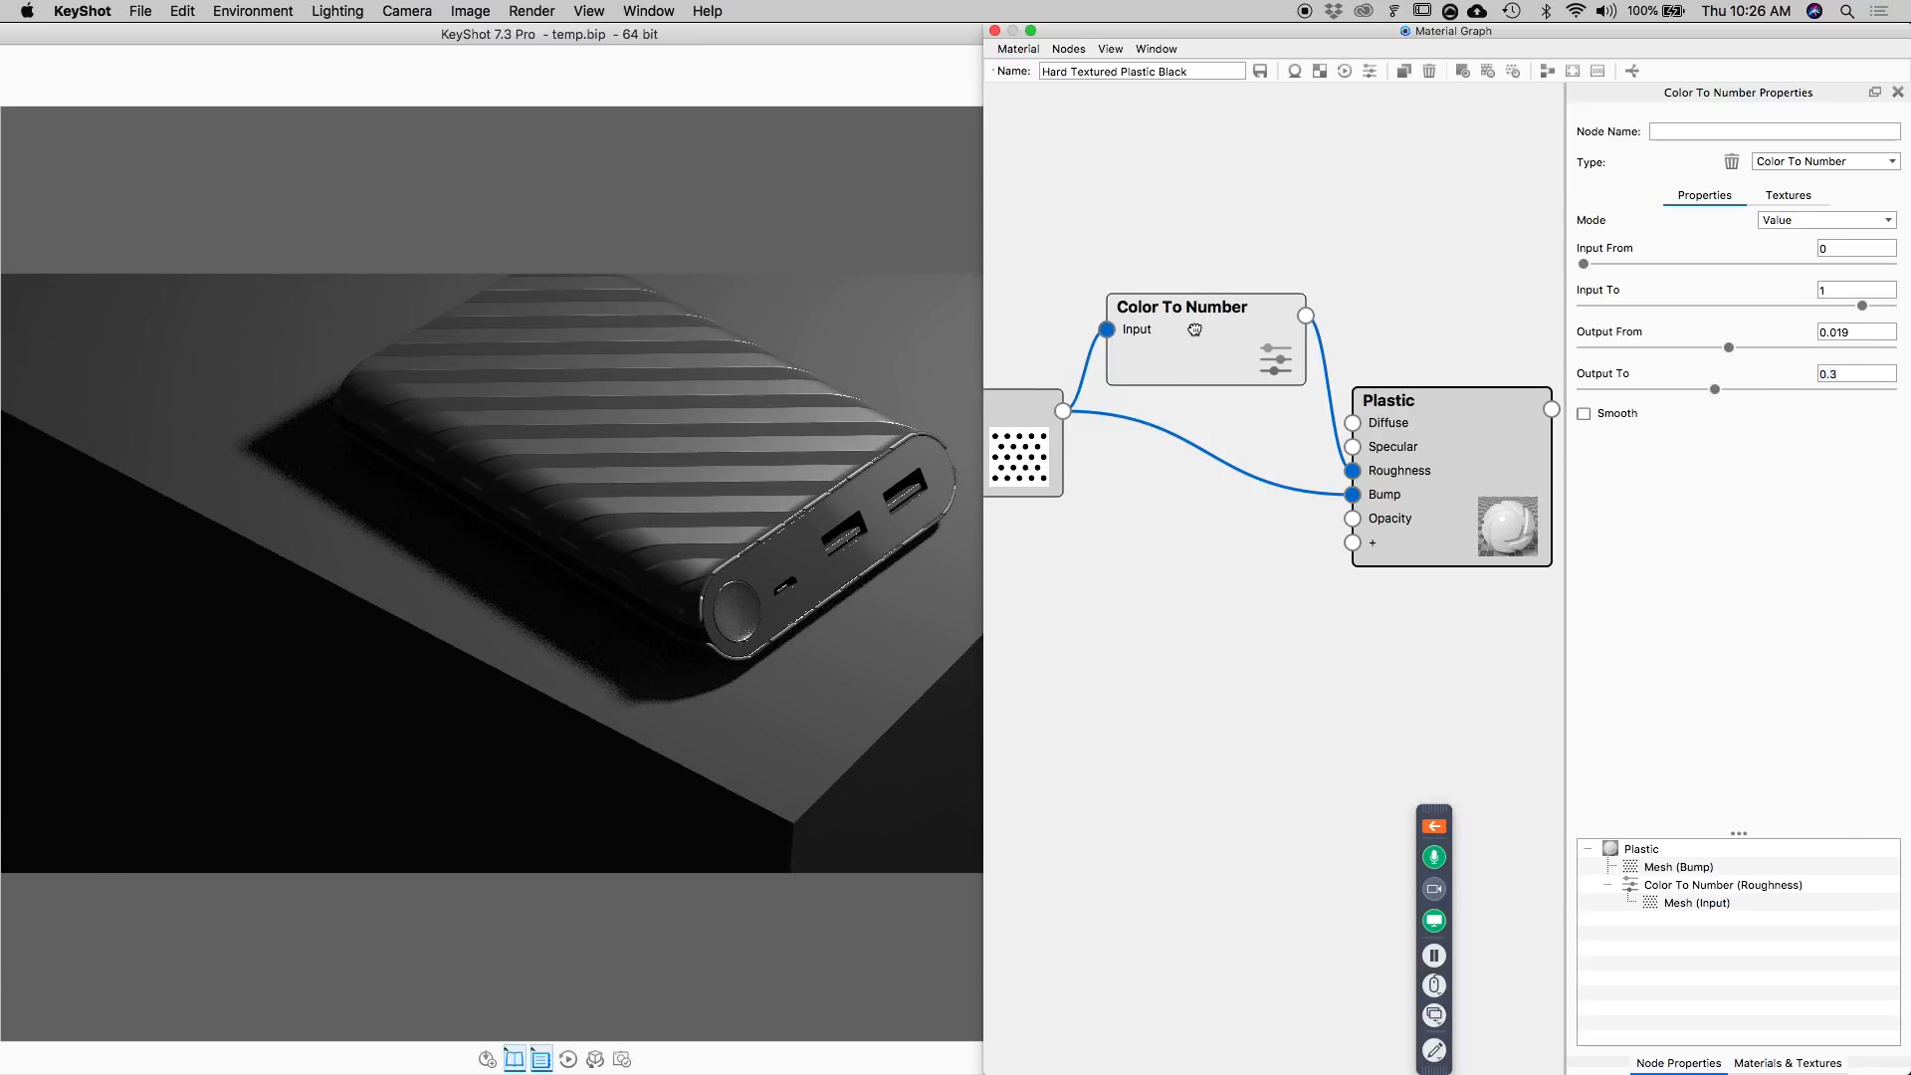
pyautogui.click(994, 31)
pyautogui.moveTo(937, 40); pyautogui.dragTo(1343, 4)
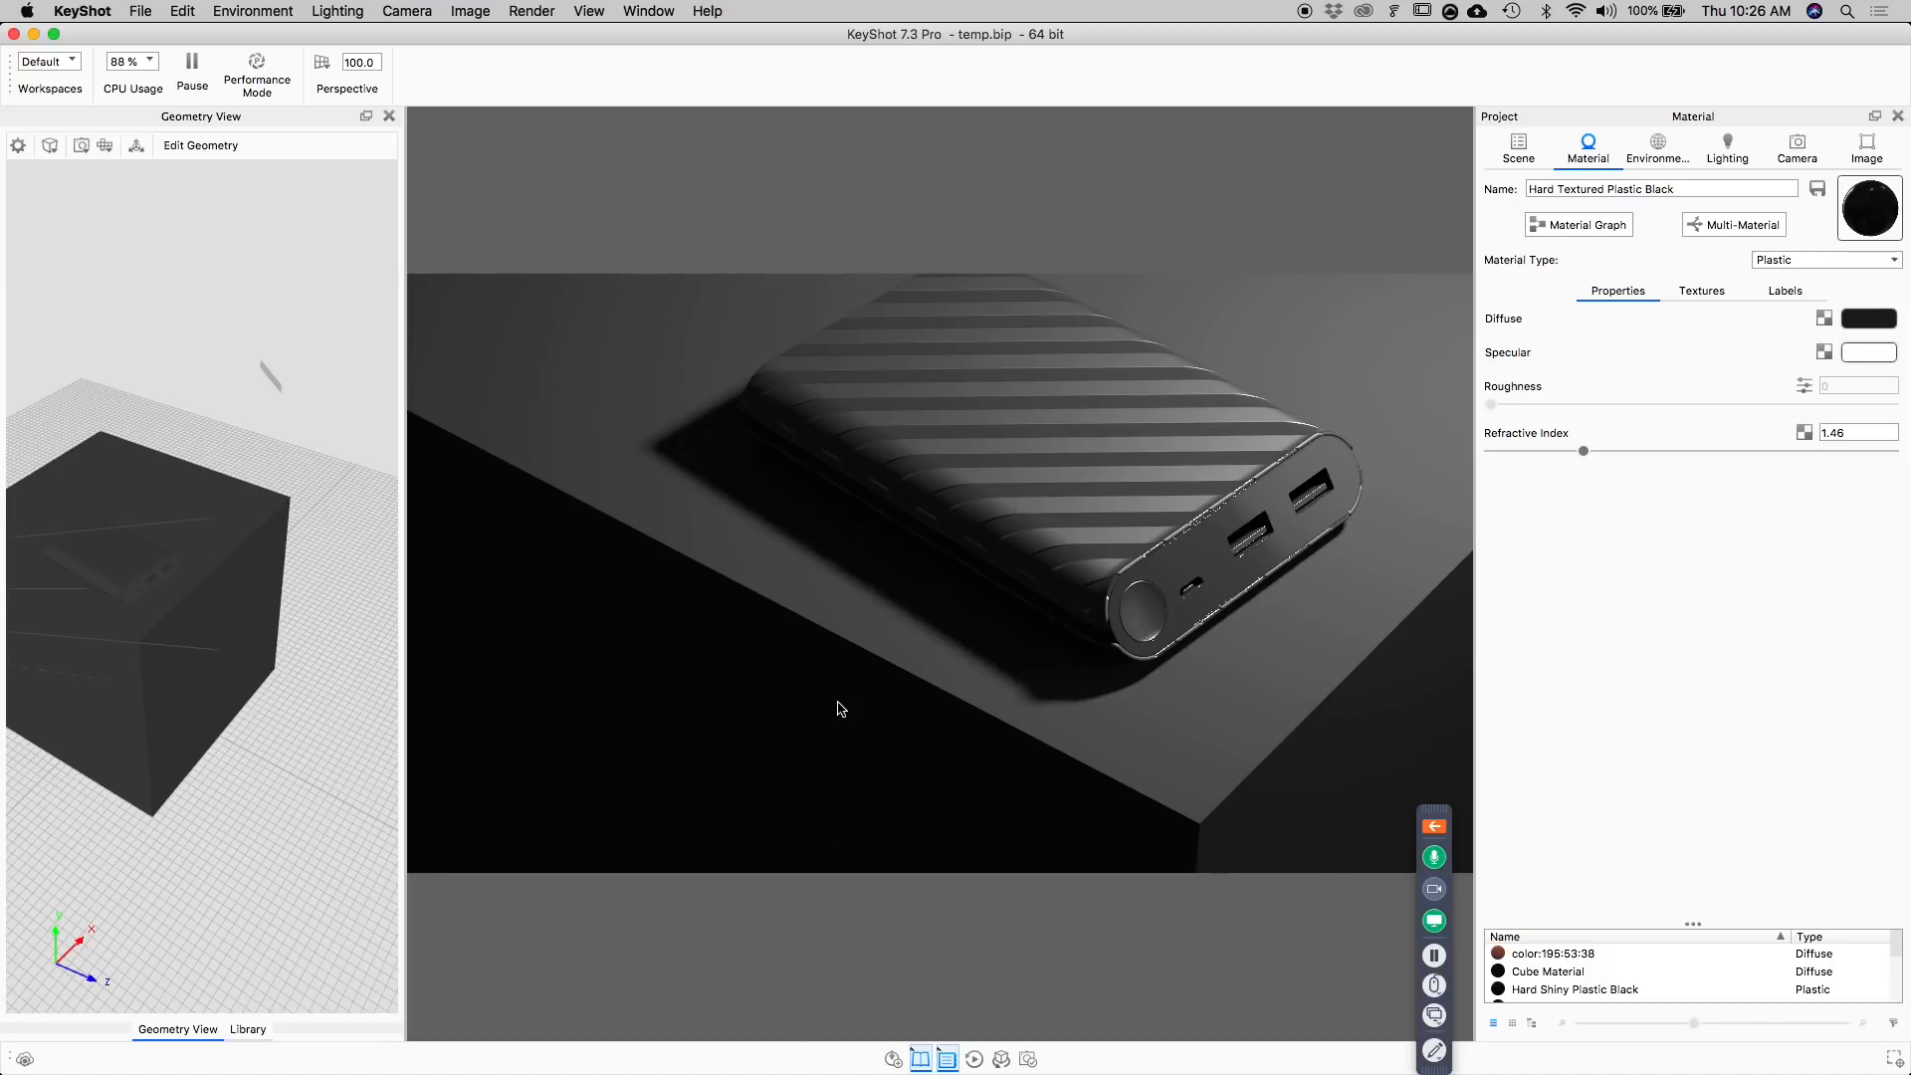
# Switch to Finder, open the labels folder, and move its window clear of the model's round power button.
pyautogui.moveTo(957, 1072)
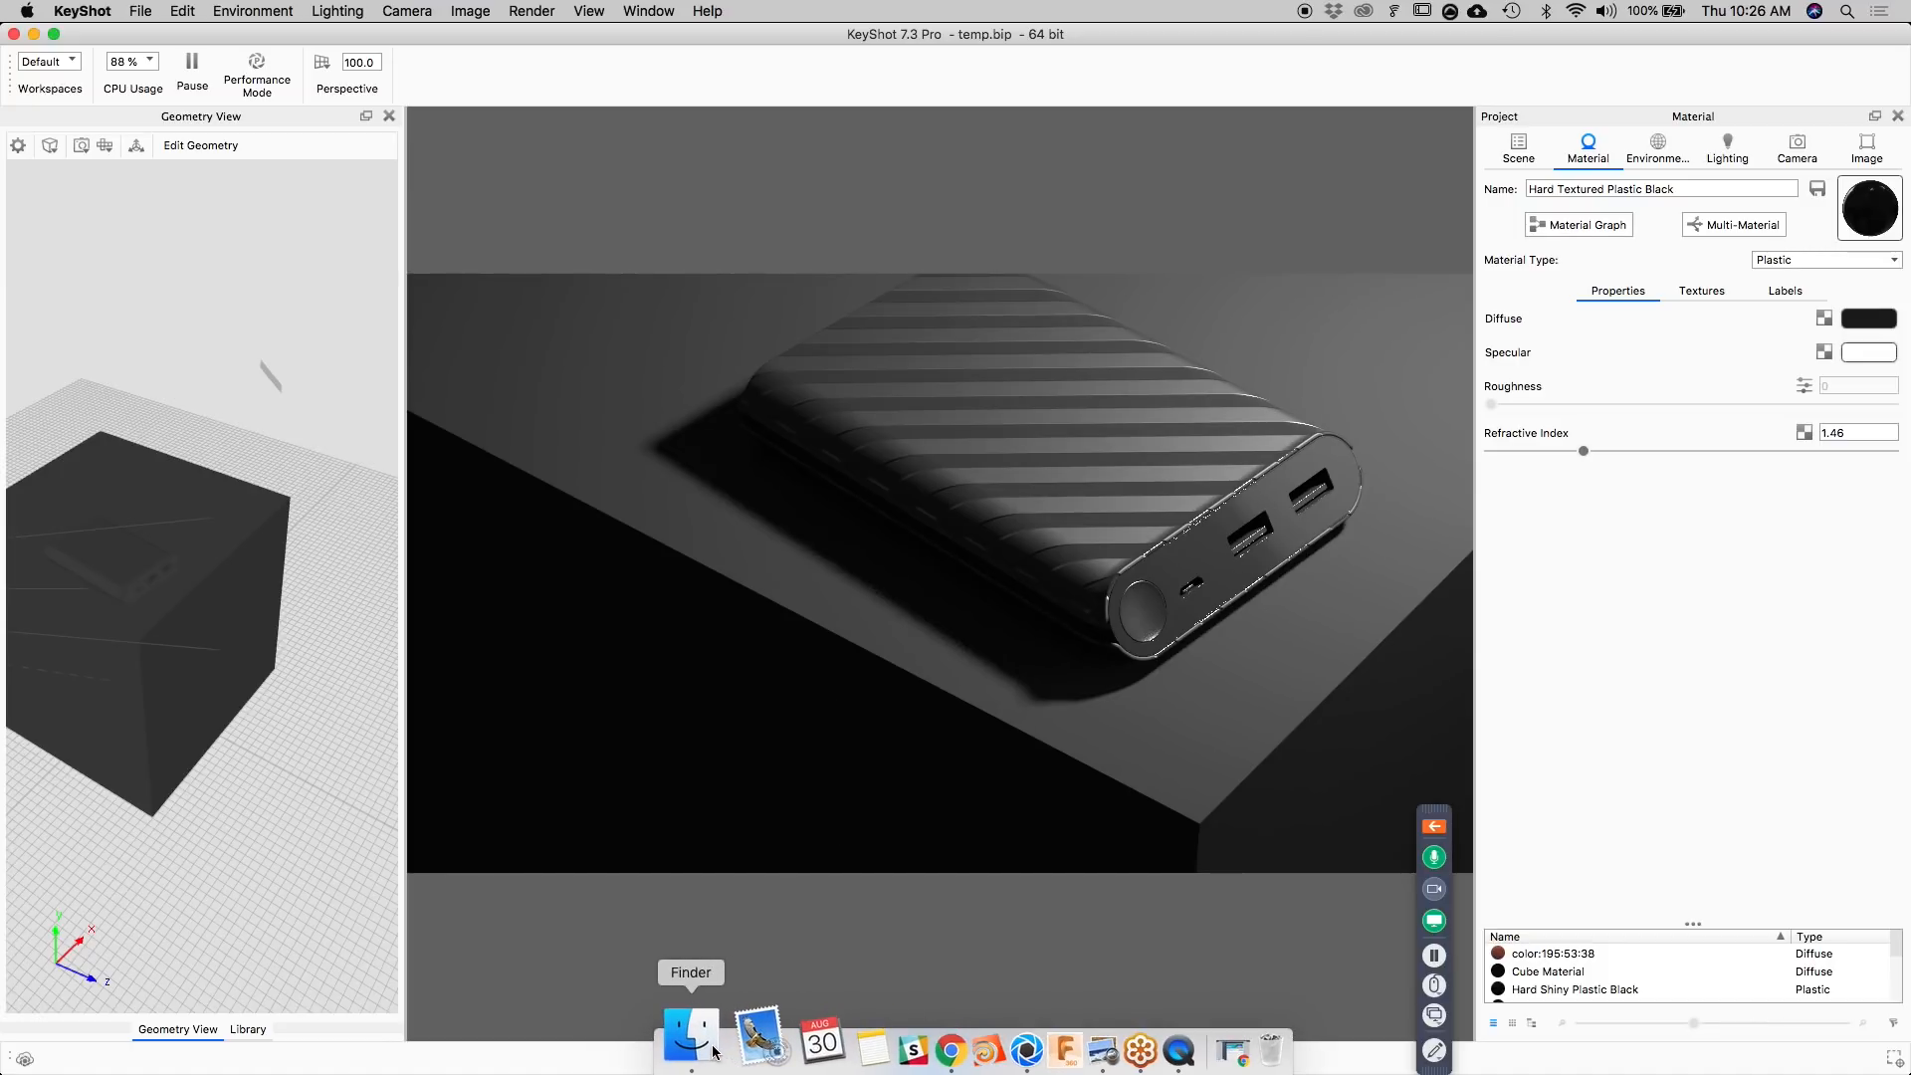
pyautogui.click(690, 1040)
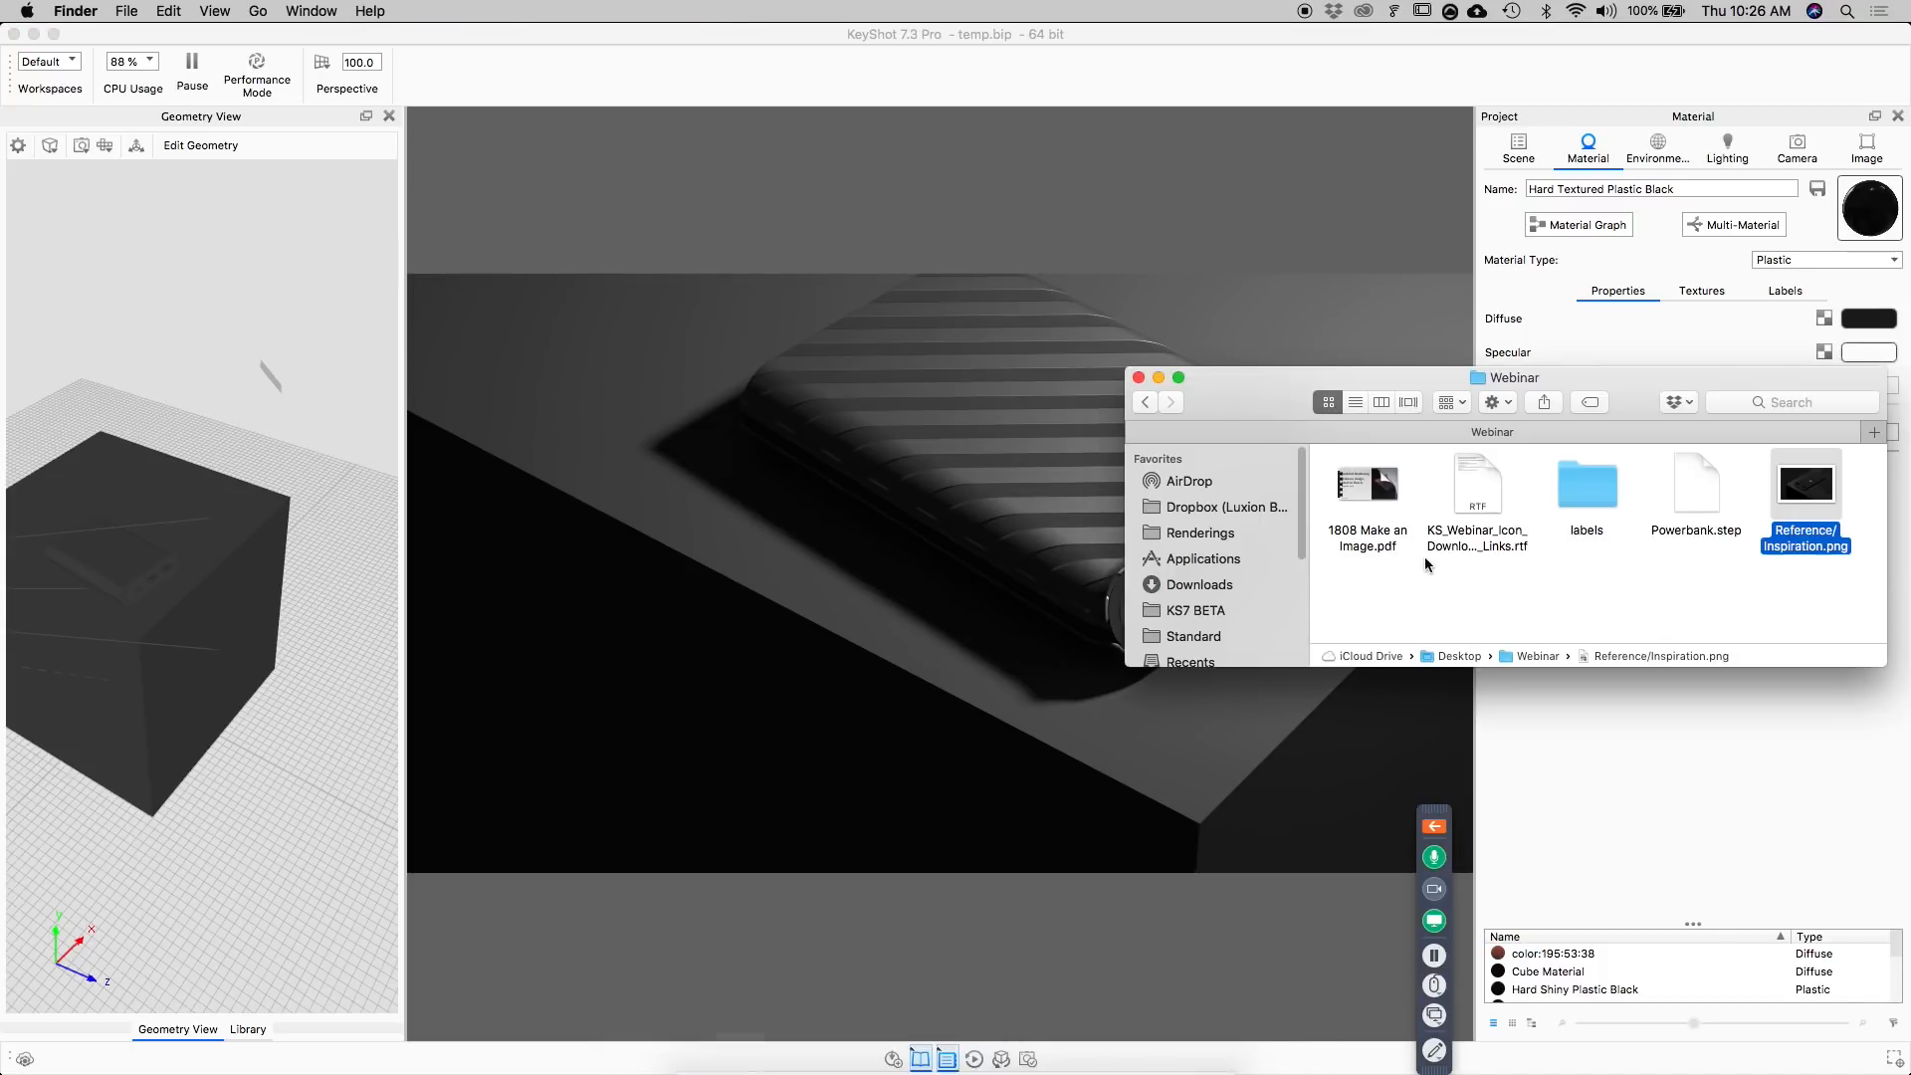
pyautogui.doubleClick(1588, 486)
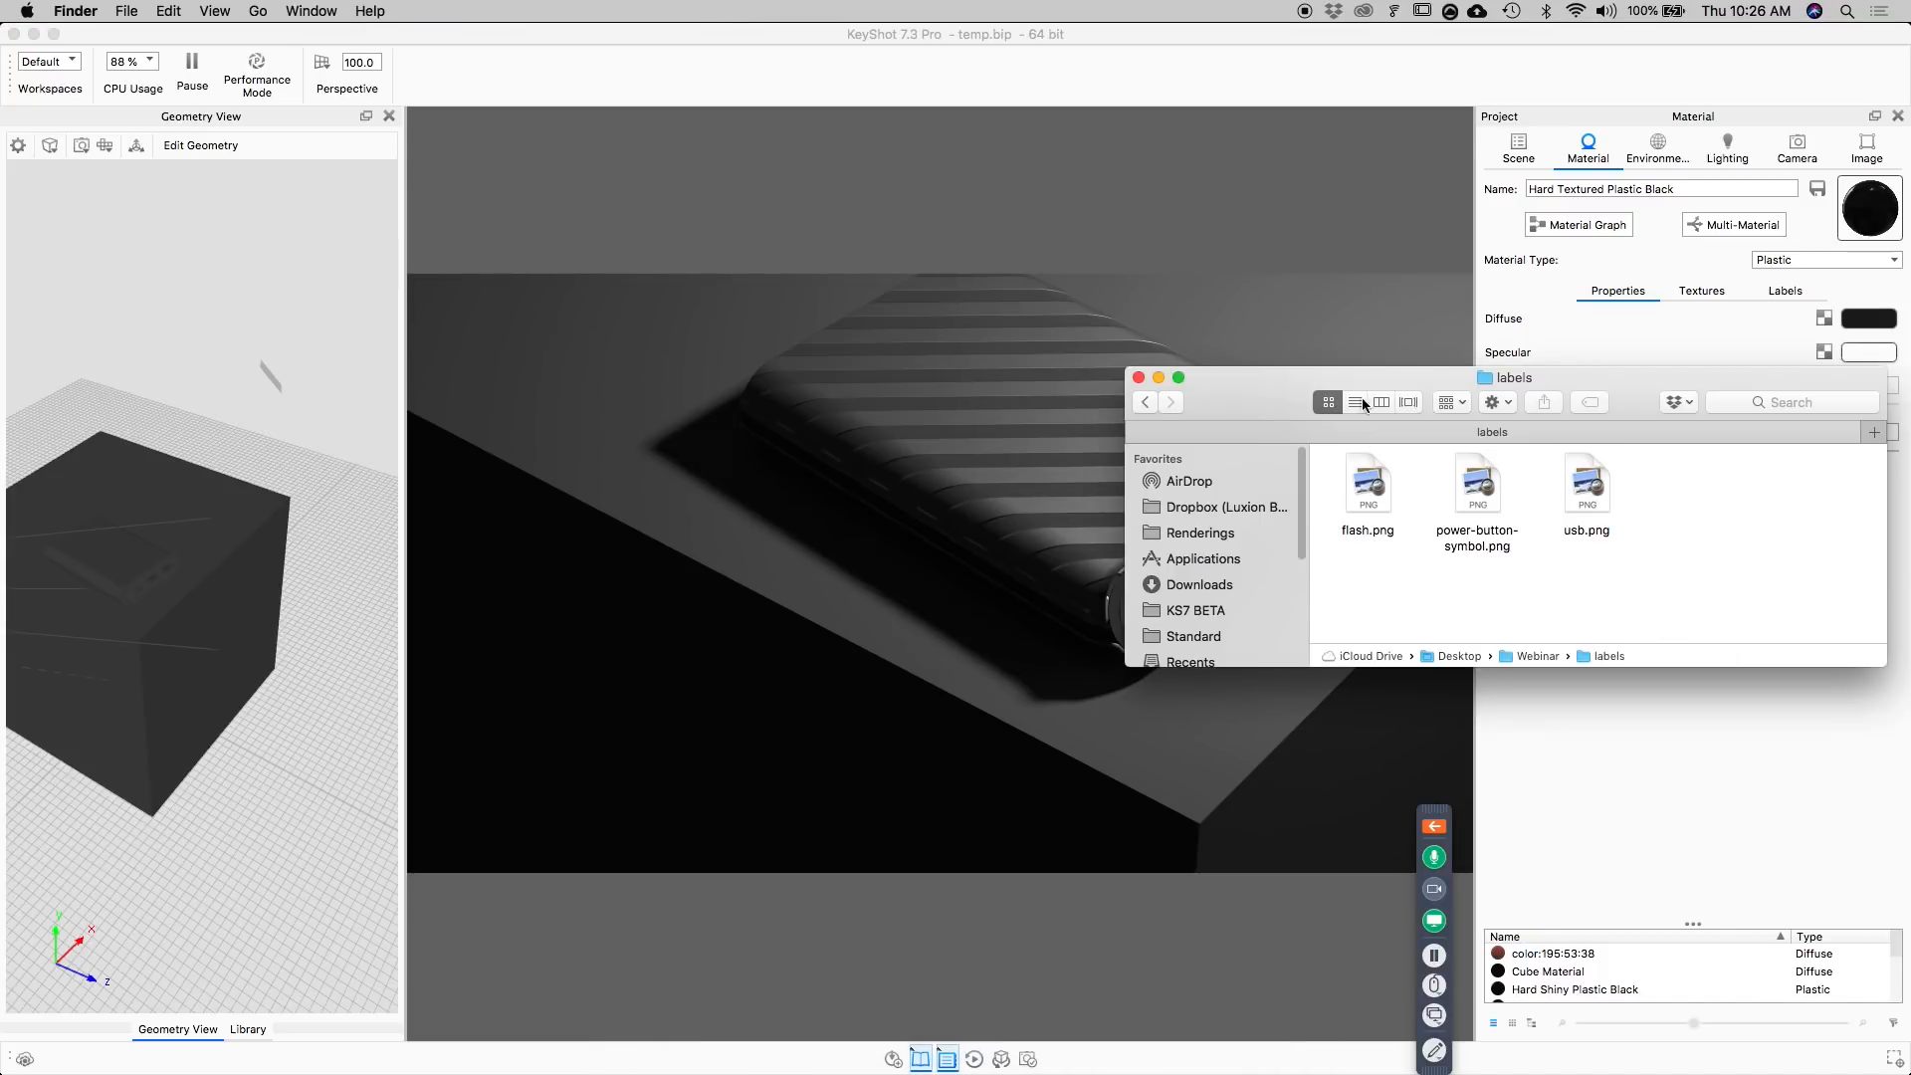
pyautogui.moveTo(1363, 376); pyautogui.dragTo(1349, 665)
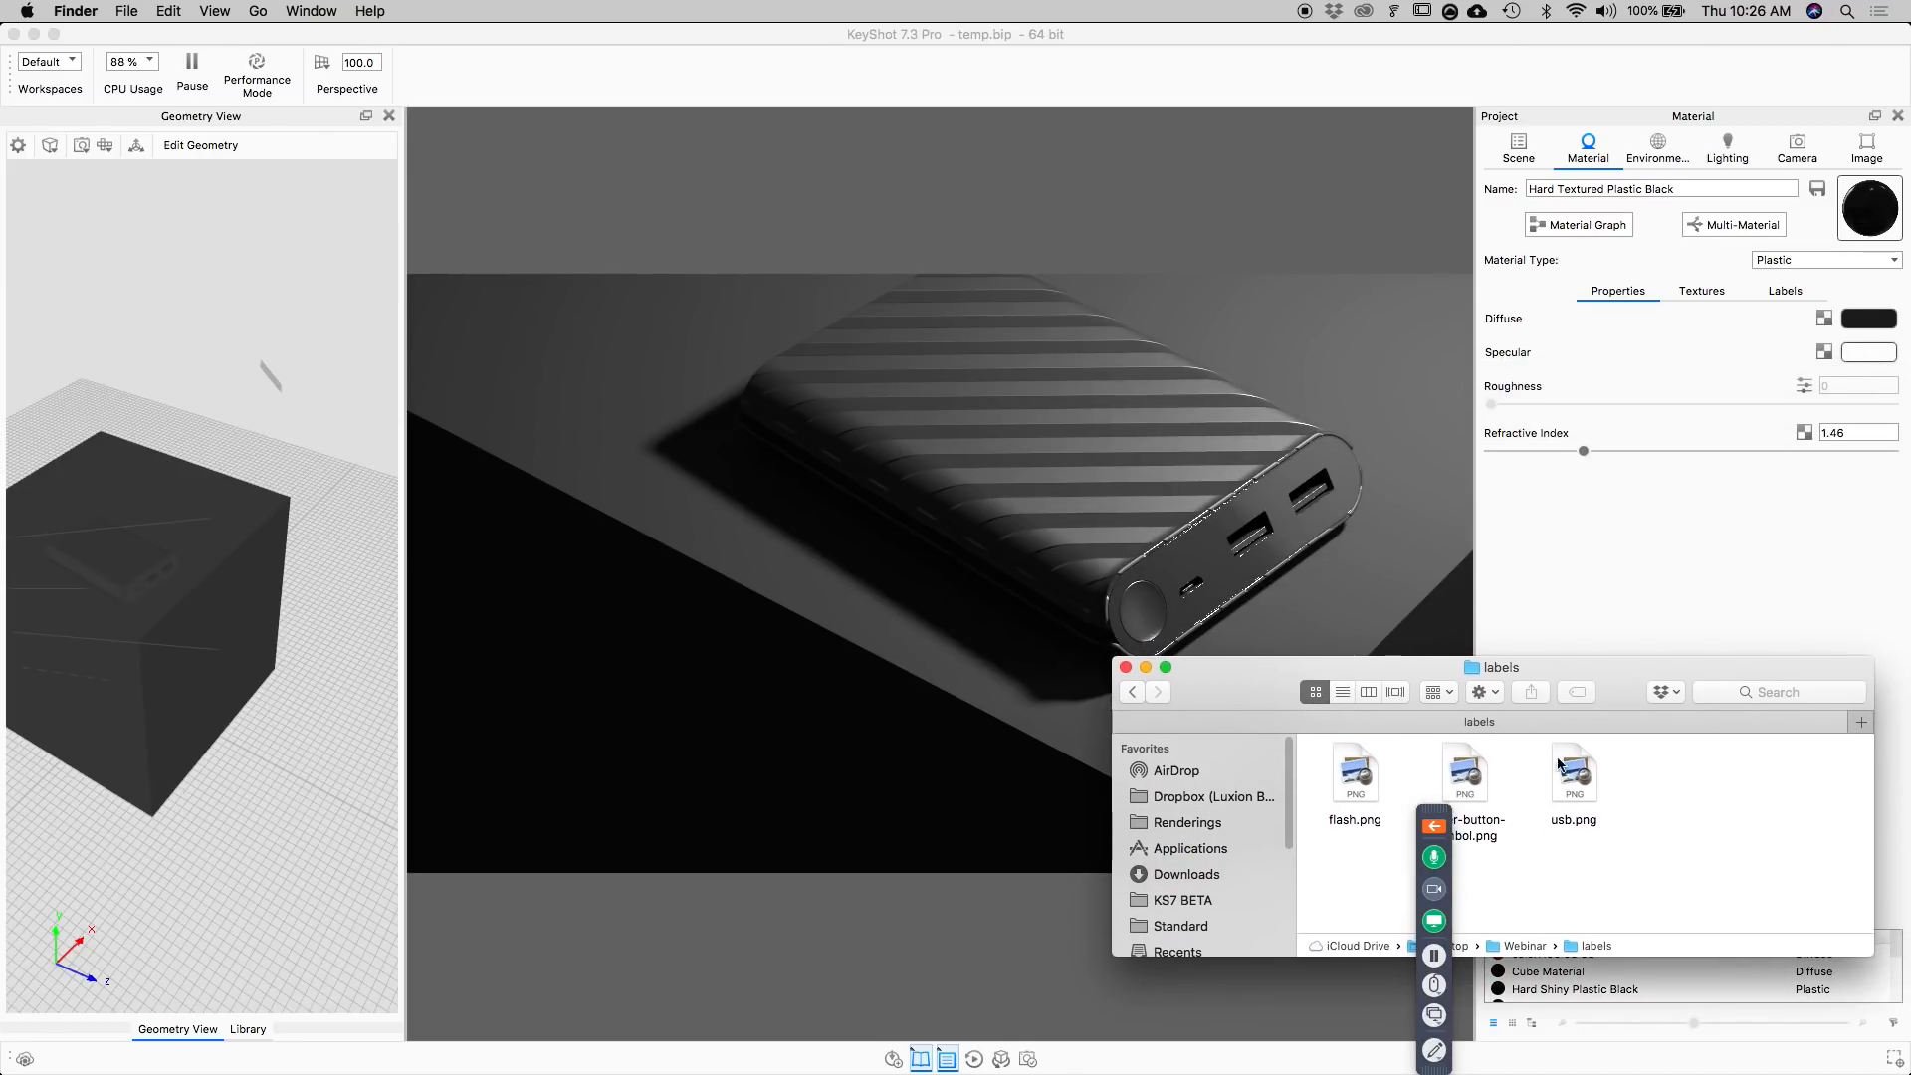
# Apply power-button-symbol.png to the round power button as a new label.
pyautogui.click(1467, 778)
pyautogui.moveTo(1464, 775); pyautogui.dragTo(1144, 614)
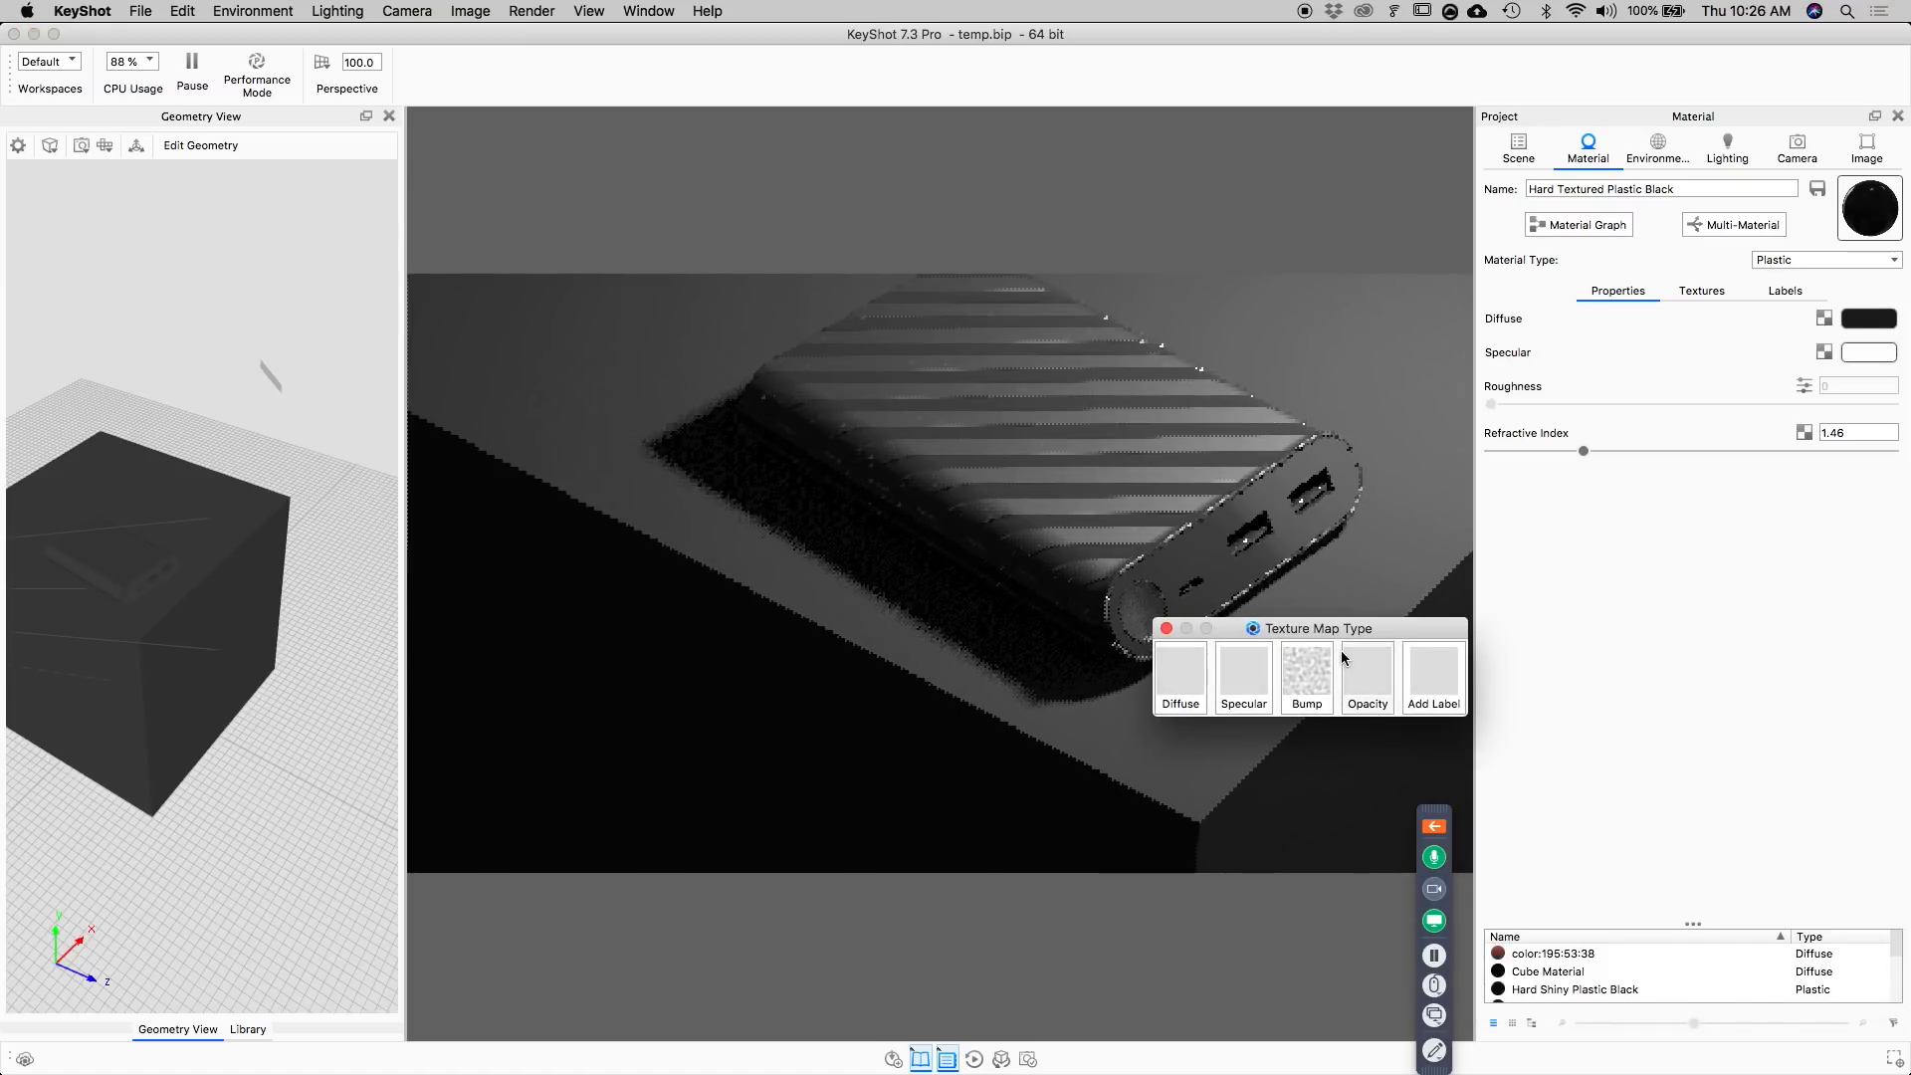
pyautogui.click(1441, 680)
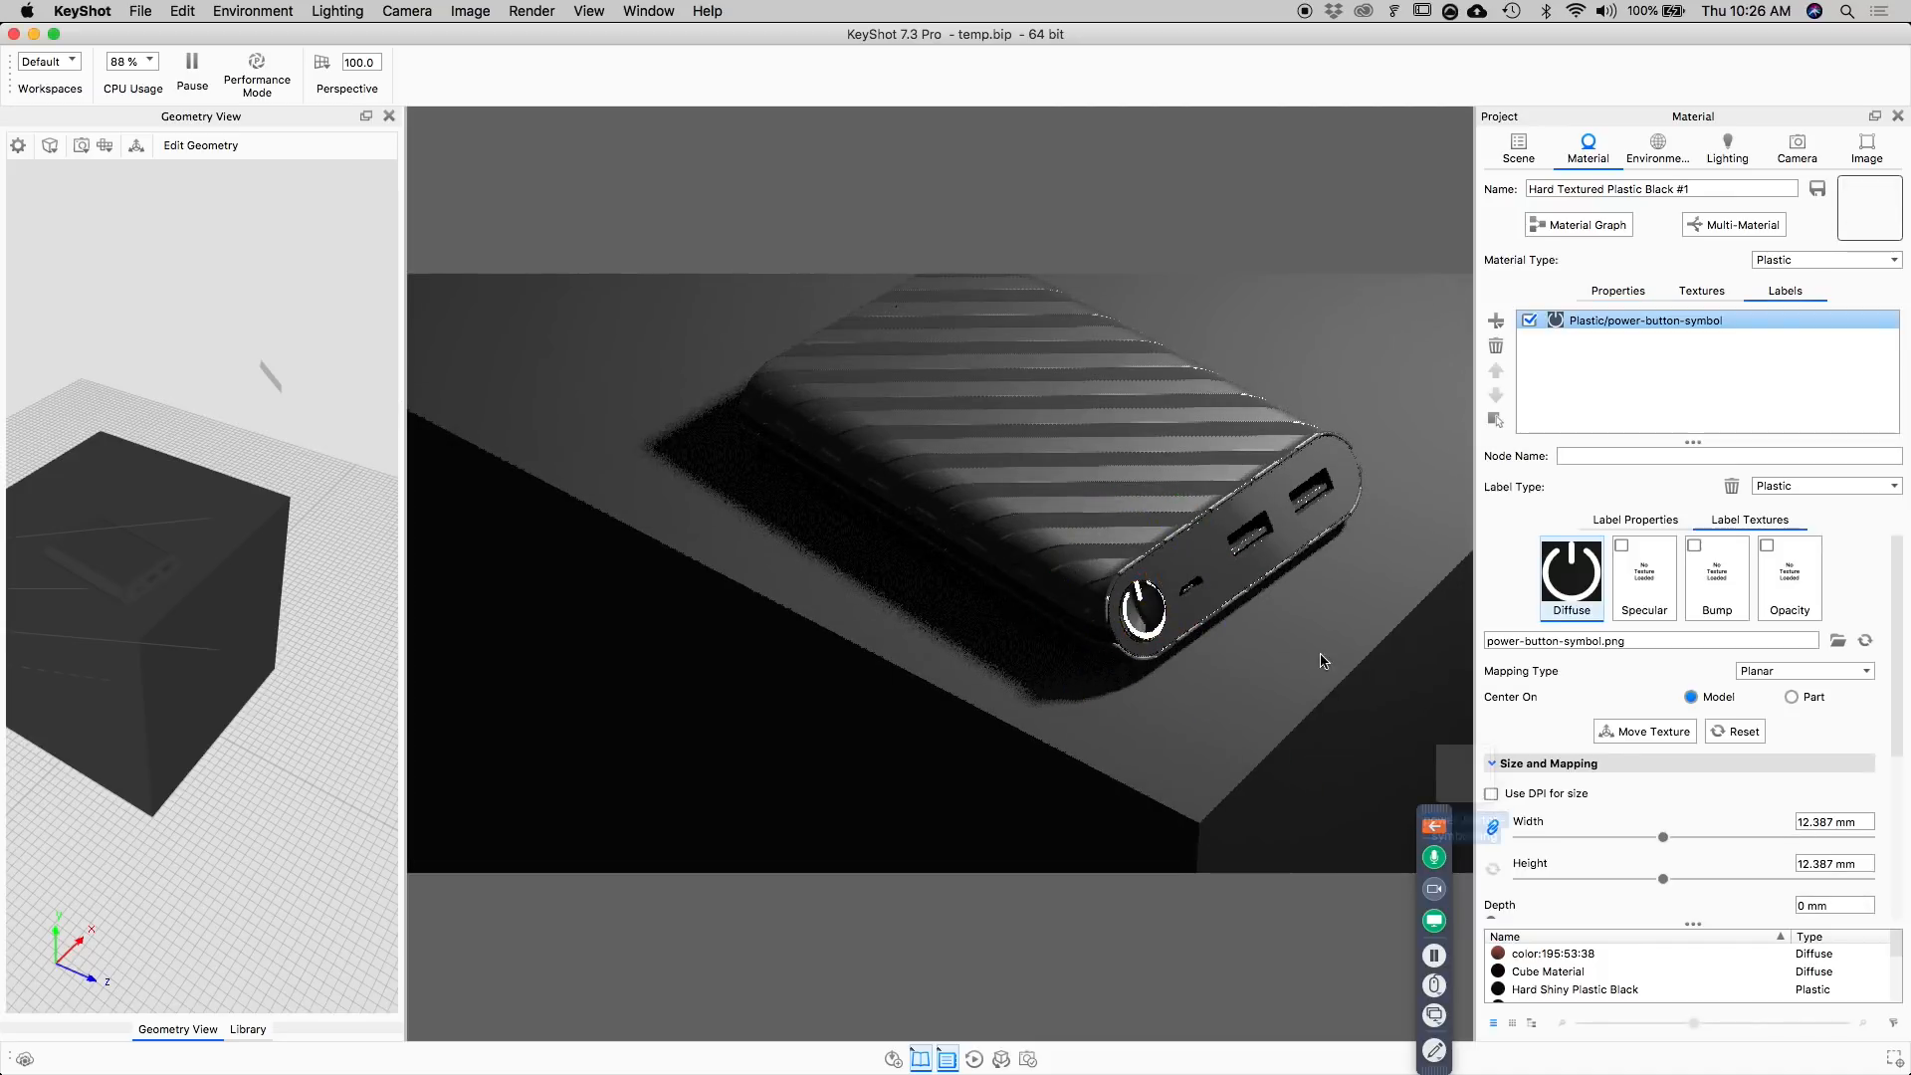
# Center the power symbol label's mapping on the part and use Move Texture to position it over the round button.
pyautogui.moveTo(1297, 658); pyautogui.dragTo(982, 631)
pyautogui.scroll(3, 966, 617)
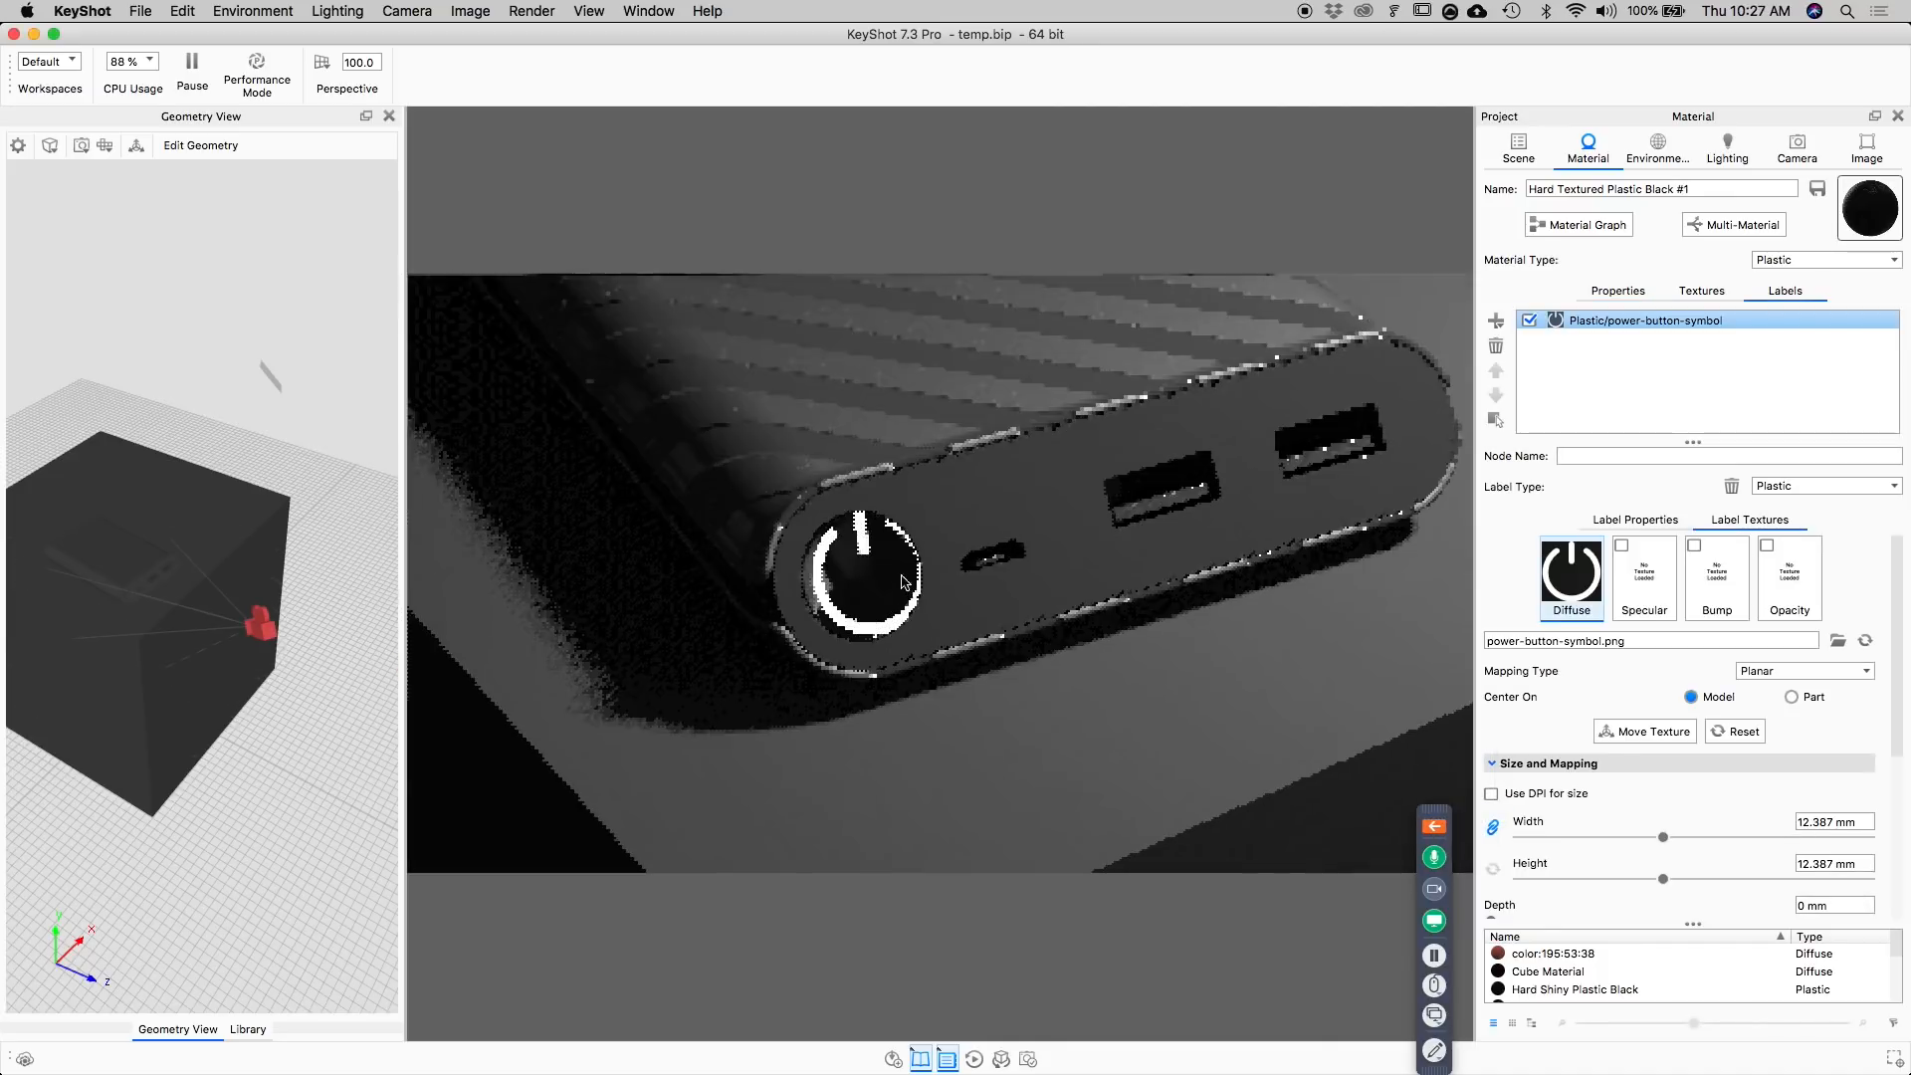
pyautogui.moveTo(1057, 685)
pyautogui.mouseDown()
pyautogui.moveTo(1116, 667)
pyautogui.moveTo(1198, 571)
pyautogui.moveTo(1051, 712)
pyautogui.mouseUp()
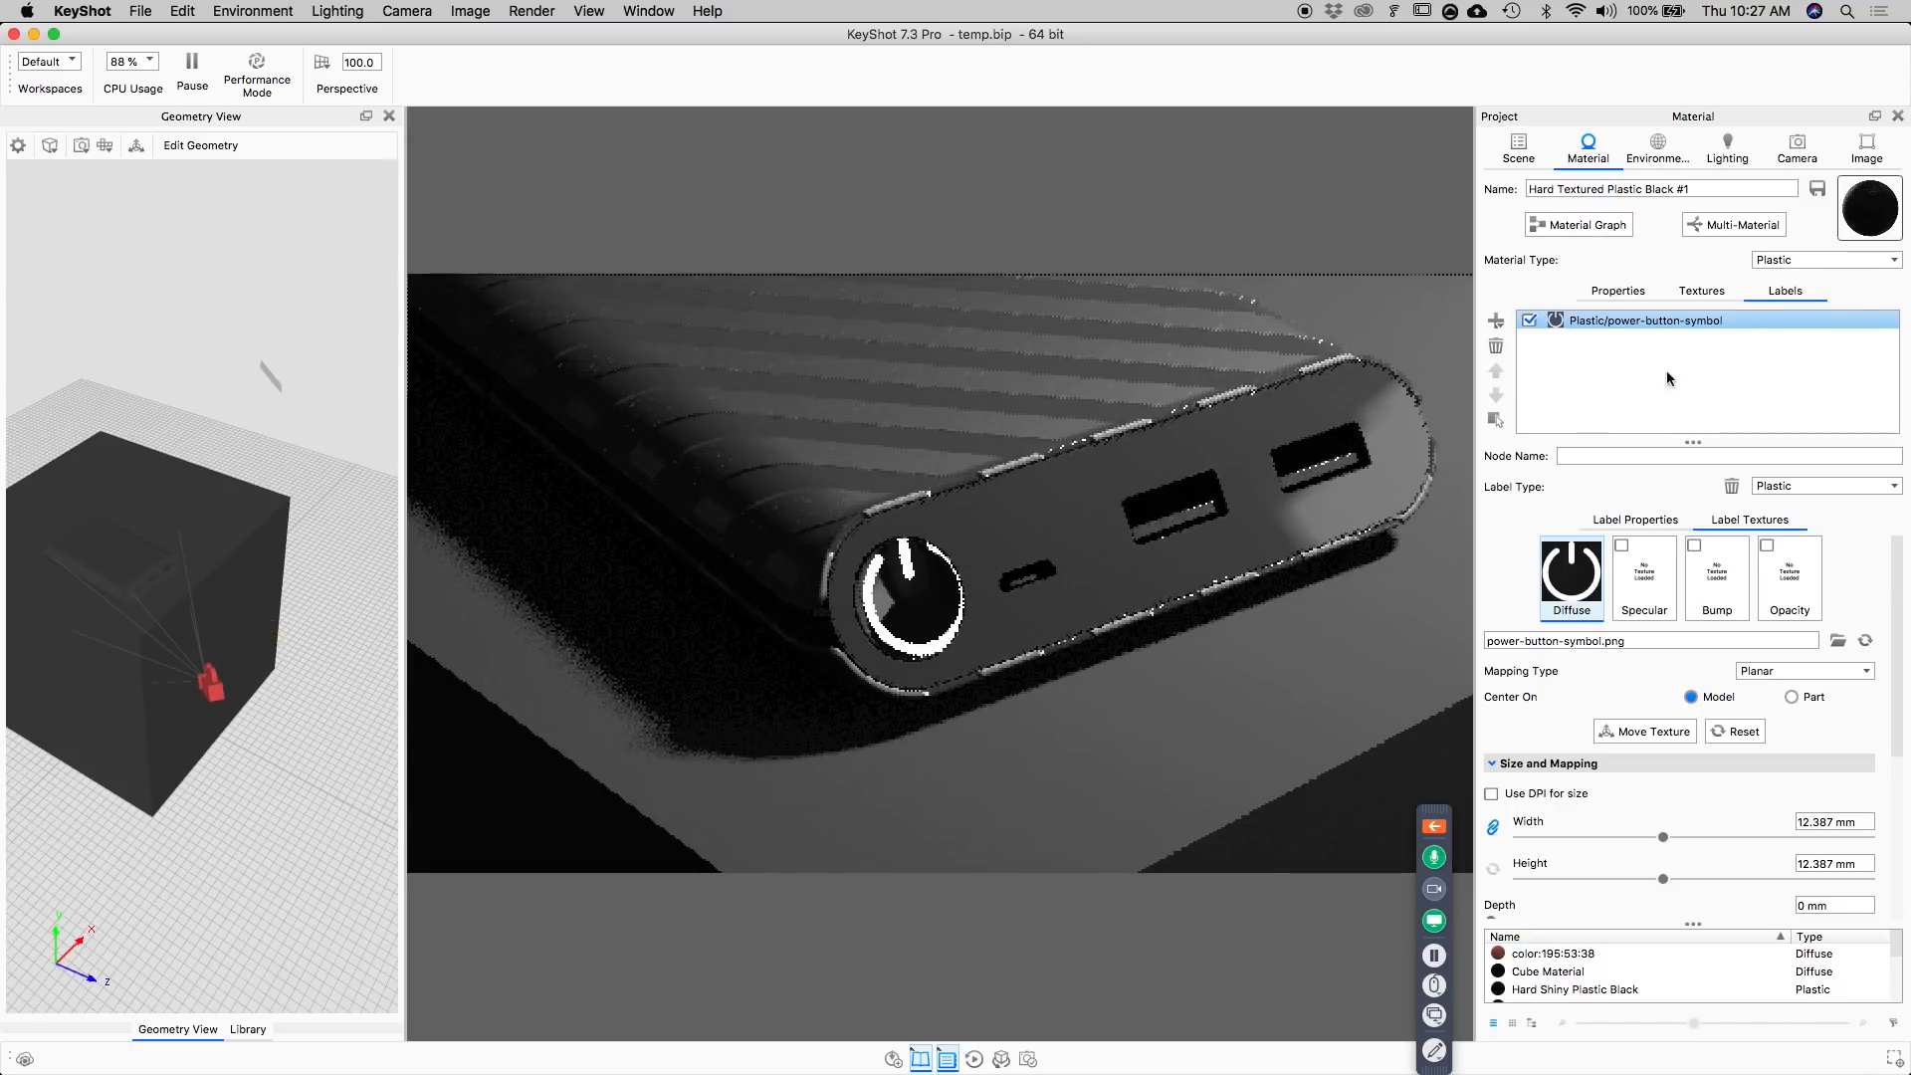
pyautogui.scroll(-5, 1123, 660)
pyautogui.moveTo(1122, 660); pyautogui.dragTo(986, 648)
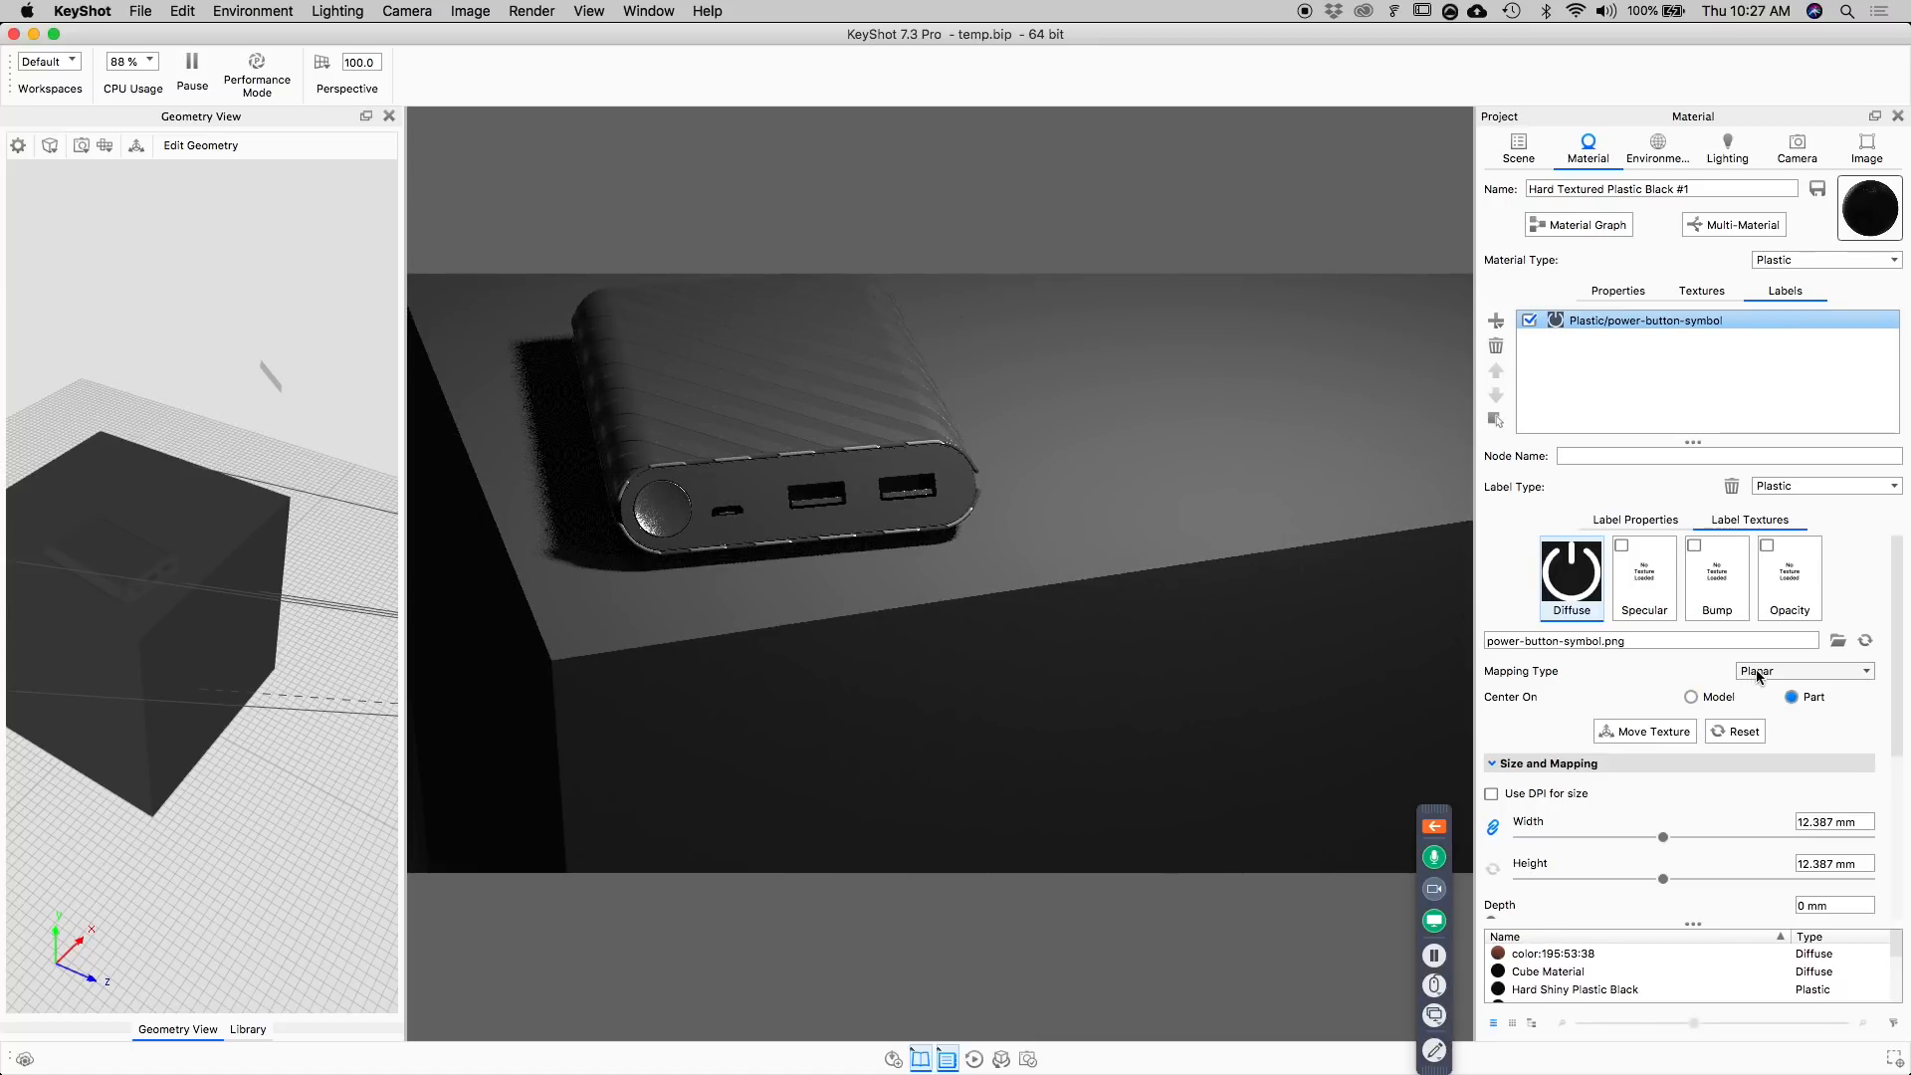
pyautogui.click(1679, 734)
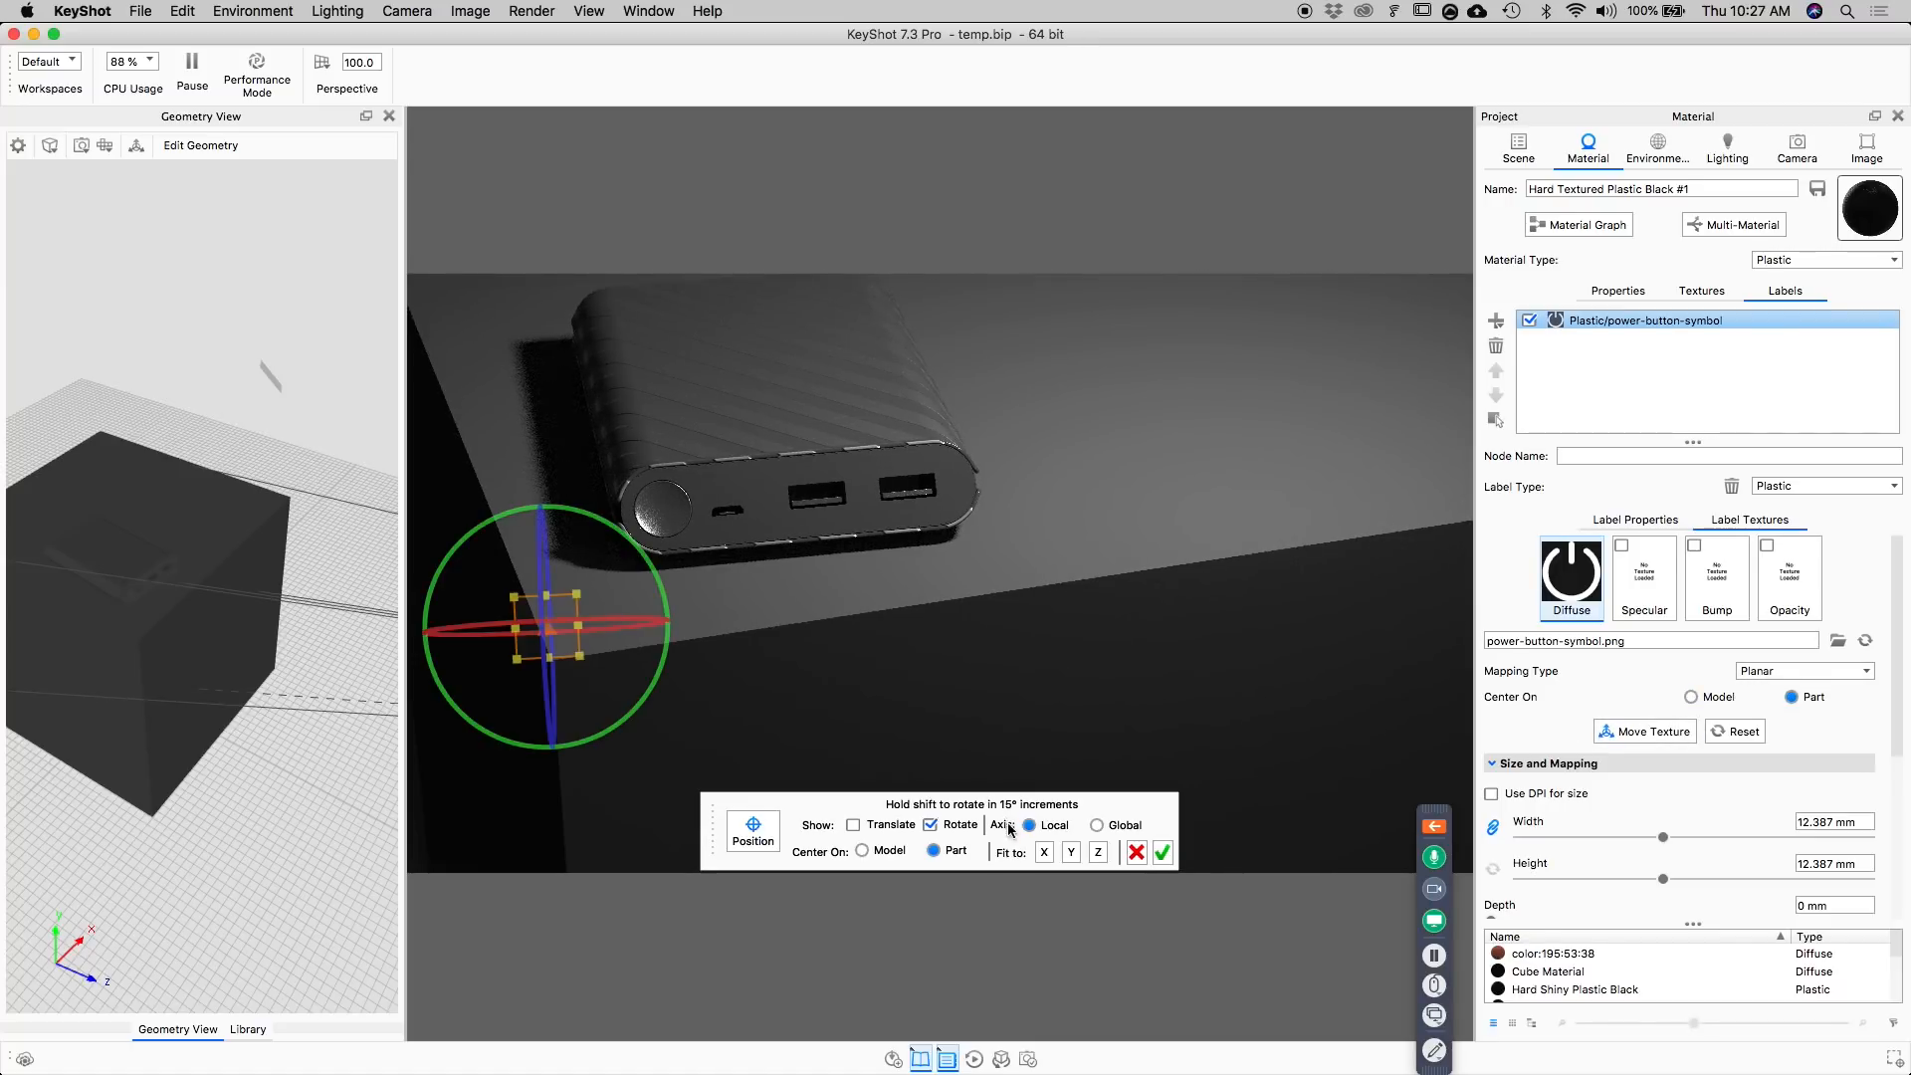
pyautogui.click(1042, 853)
pyautogui.click(1072, 853)
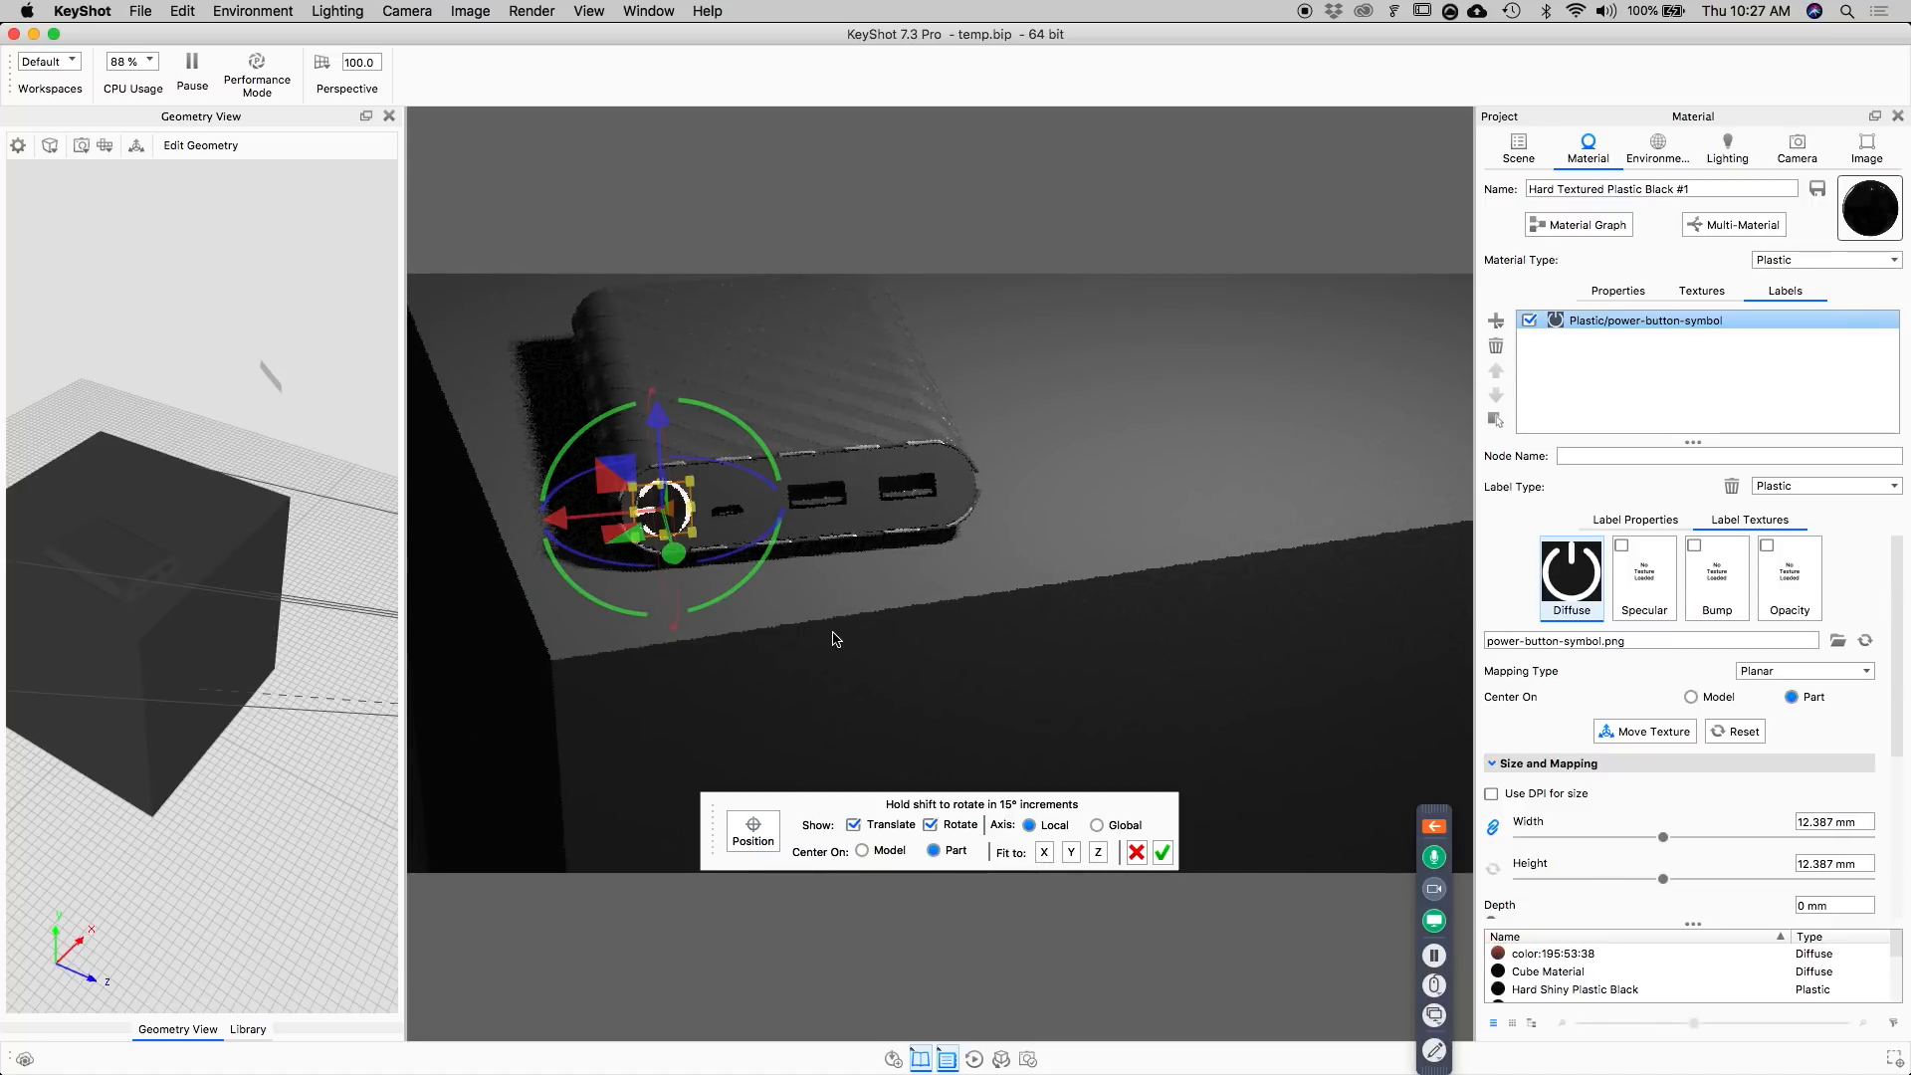
# Rotate the label's mapping in side view until it is parallel to the slanted button face, and accept the placement.
pyautogui.moveTo(862, 659)
pyautogui.mouseDown()
pyautogui.moveTo(1088, 648)
pyautogui.moveTo(1280, 606)
pyautogui.moveTo(1271, 629)
pyautogui.moveTo(1126, 623)
pyautogui.moveTo(1168, 646)
pyautogui.mouseUp()
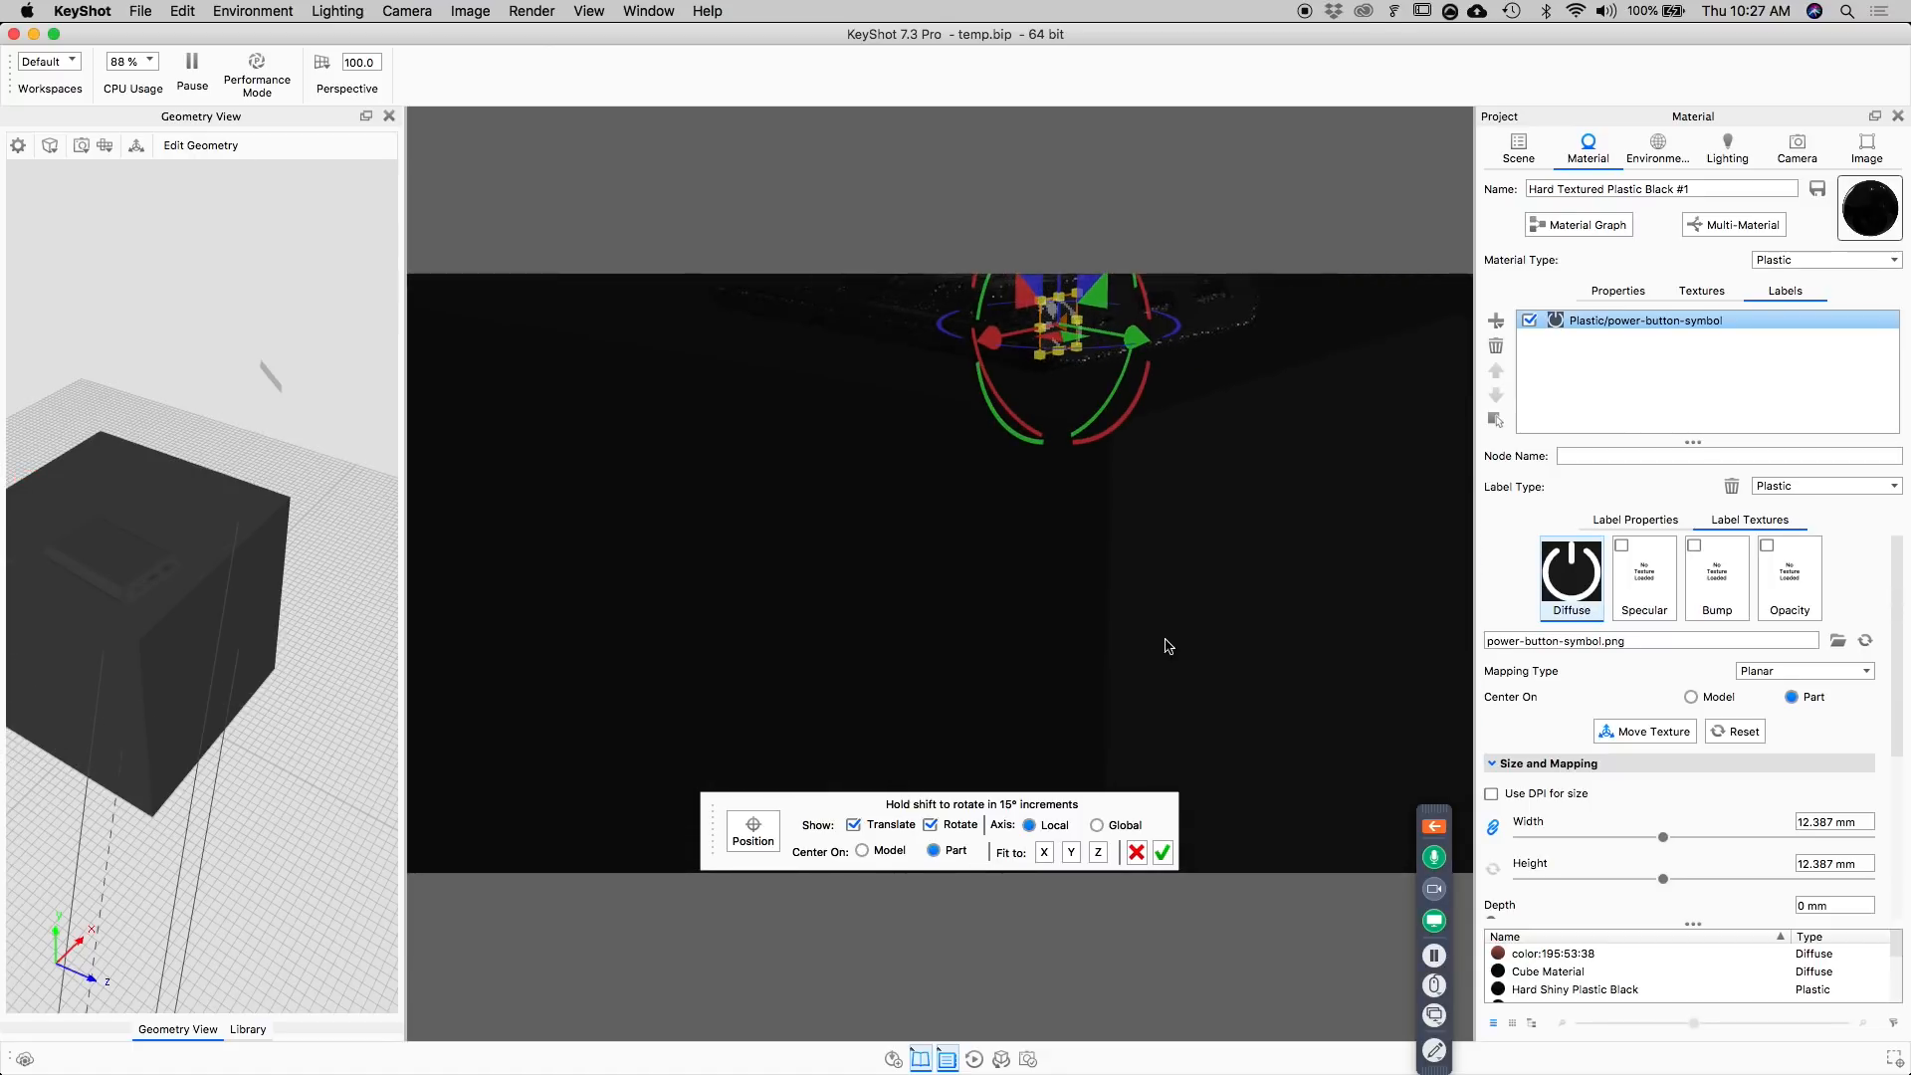
pyautogui.moveTo(834, 690); pyautogui.dragTo(1277, 531)
pyautogui.moveTo(1061, 599); pyautogui.dragTo(1224, 542)
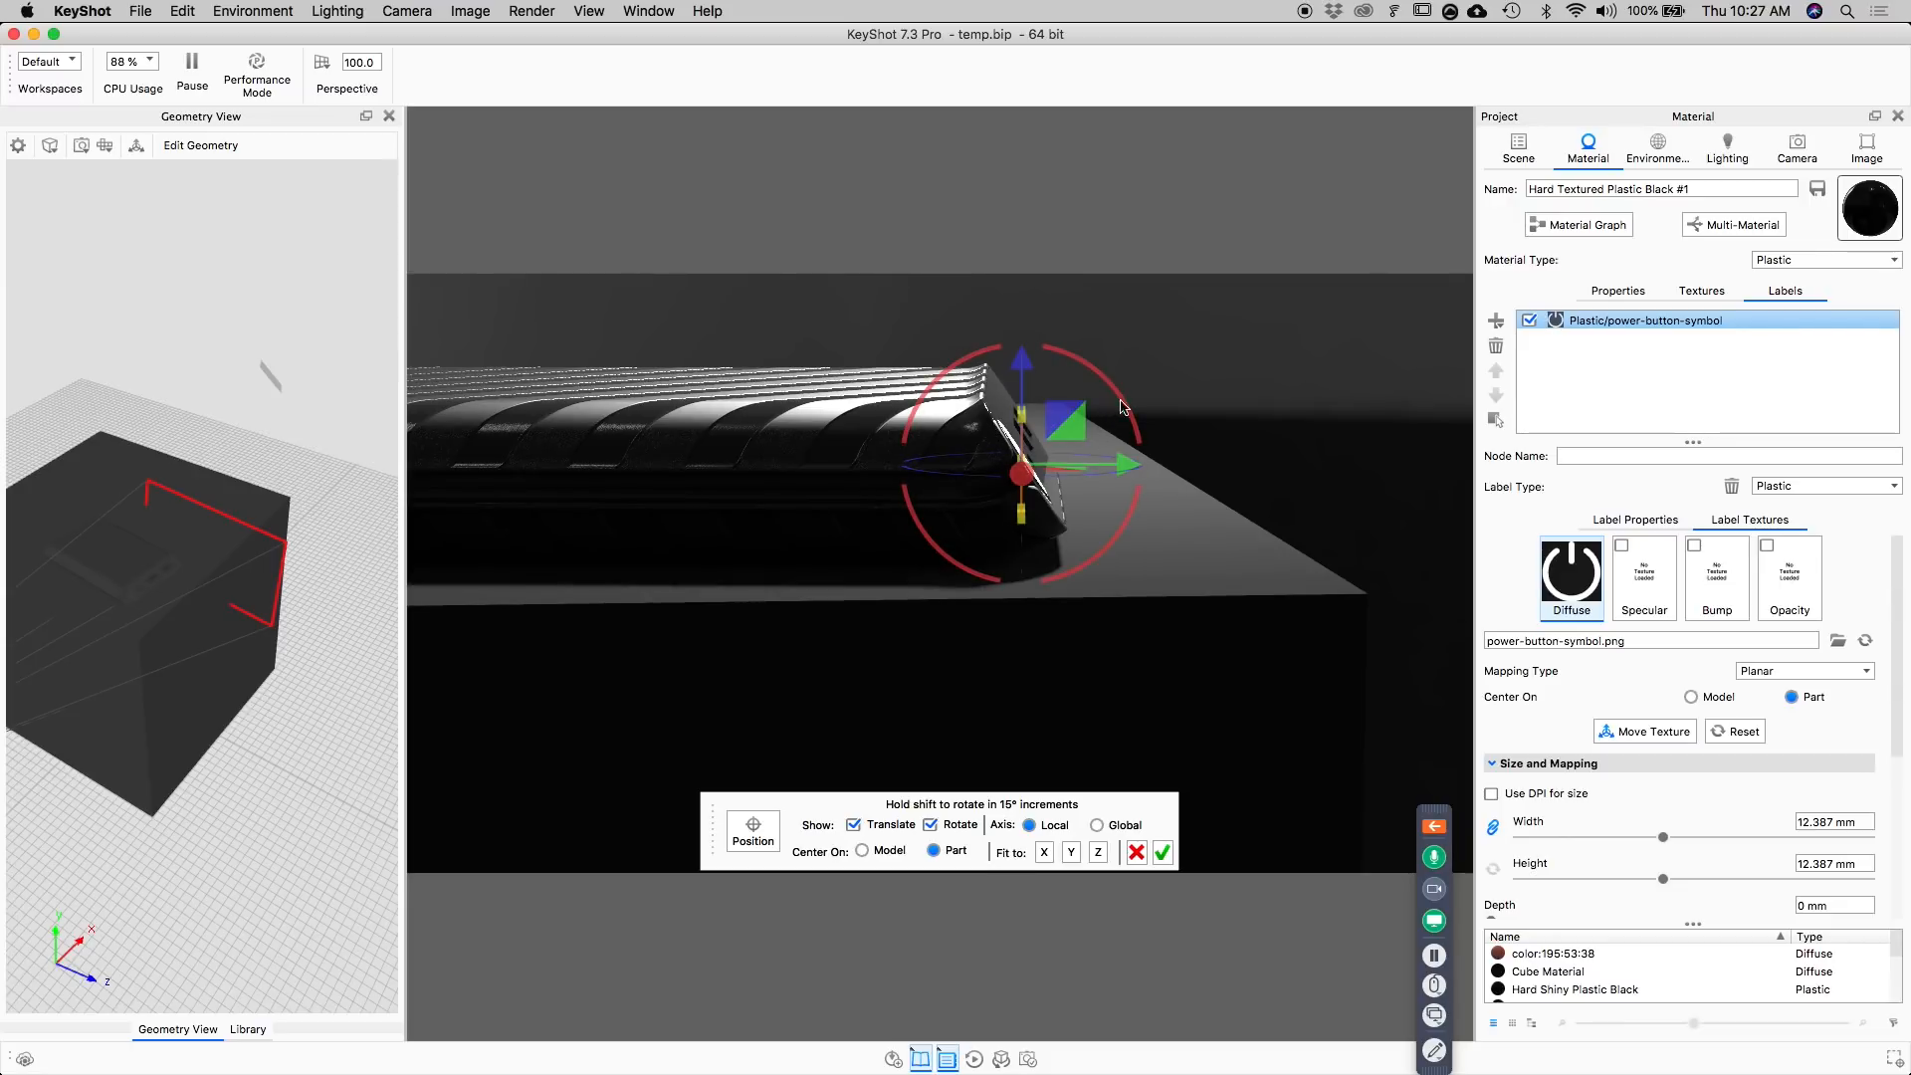
pyautogui.moveTo(1129, 416); pyautogui.dragTo(1077, 356)
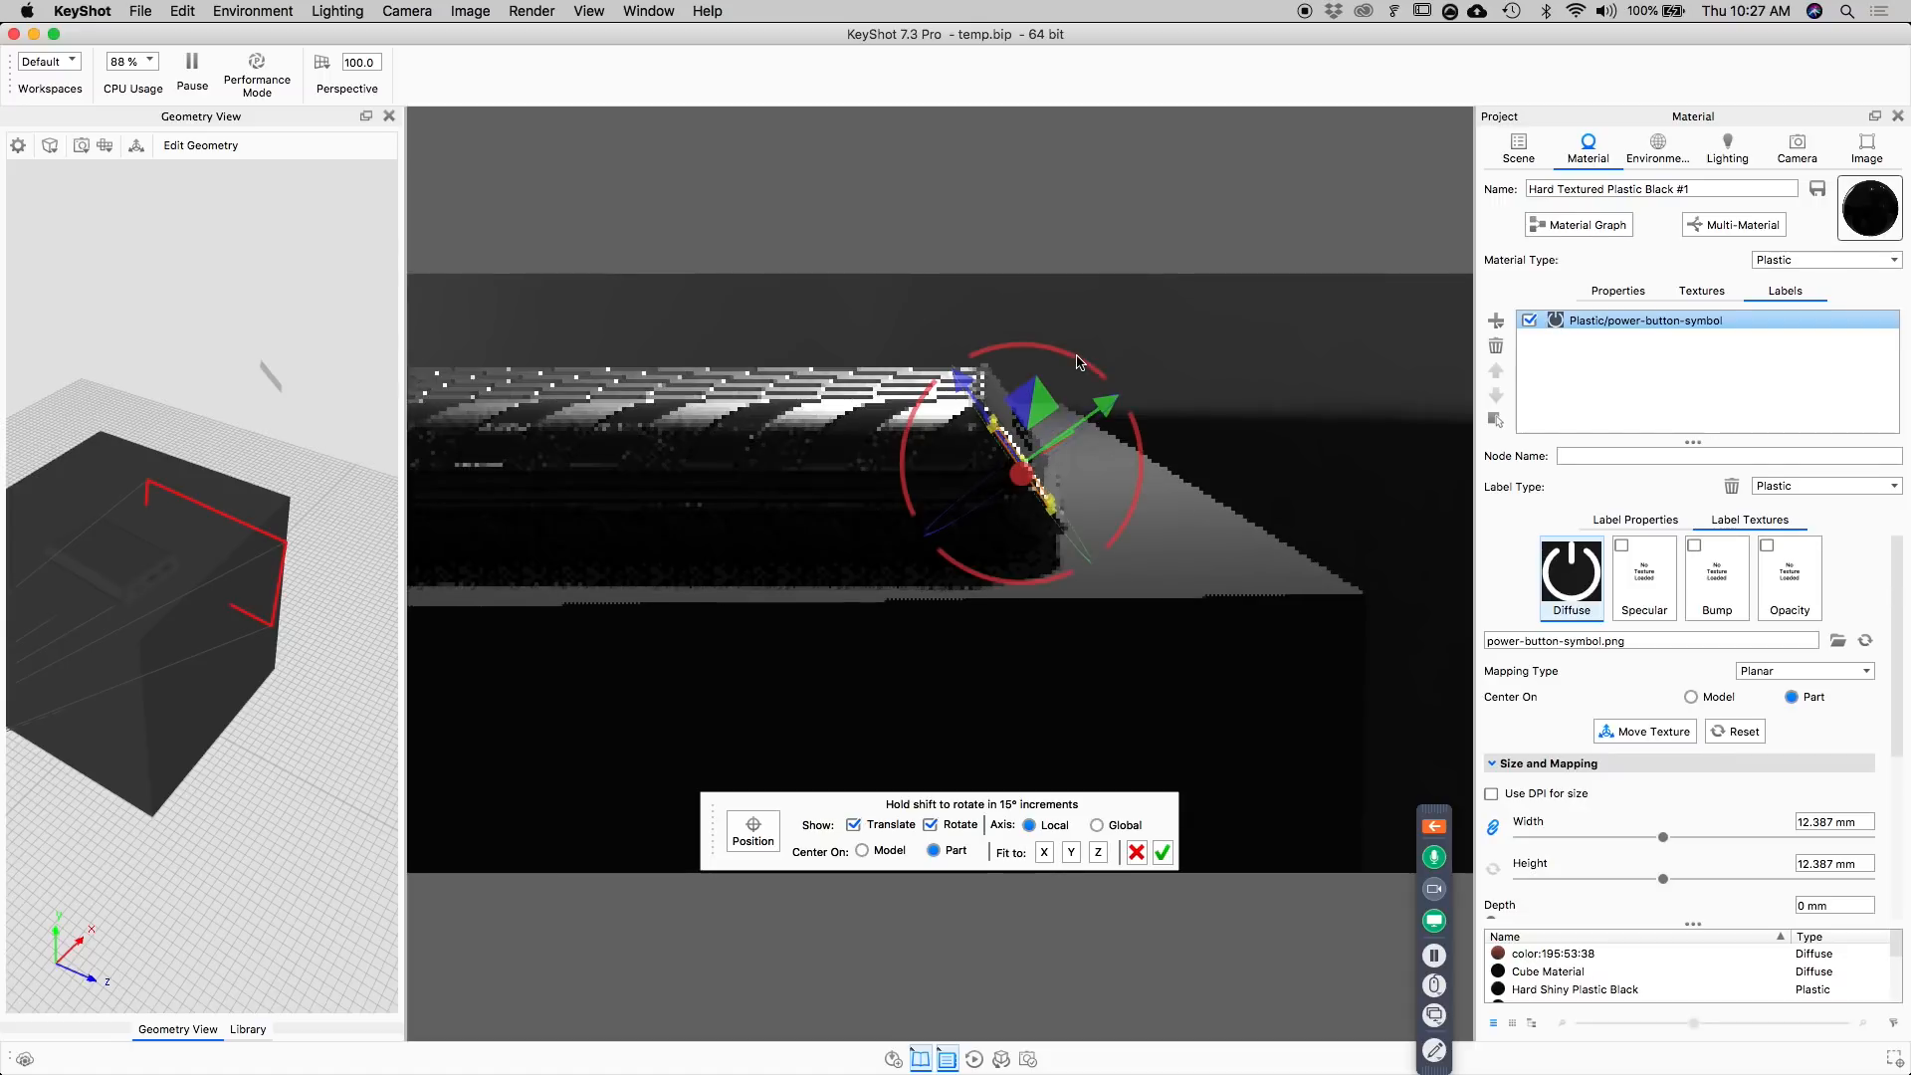
pyautogui.click(1165, 858)
# Set the label texture's angle to 90° so the power symbol stands upright on the button.
pyautogui.moveTo(1173, 832); pyautogui.dragTo(680, 534)
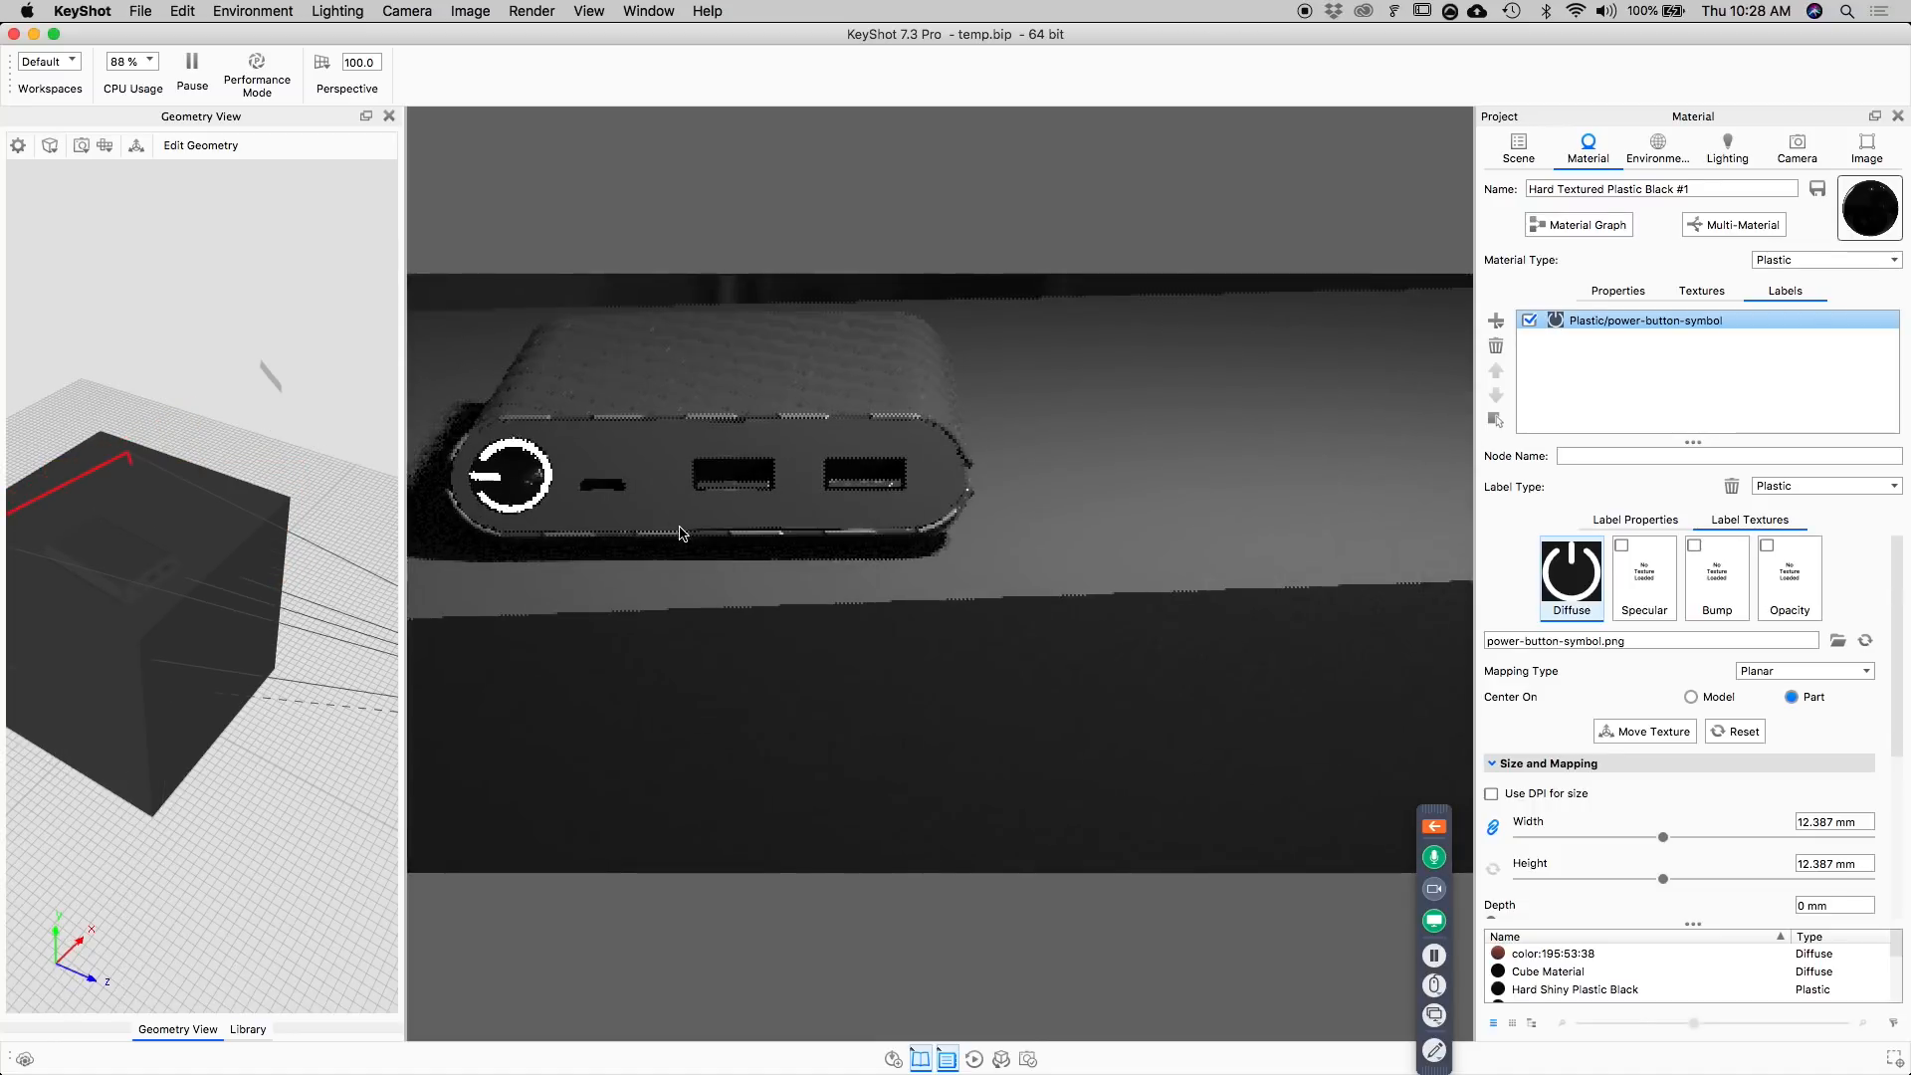
pyautogui.moveTo(680, 534); pyautogui.dragTo(940, 613, button='middle')
pyautogui.scroll(3, 827, 591)
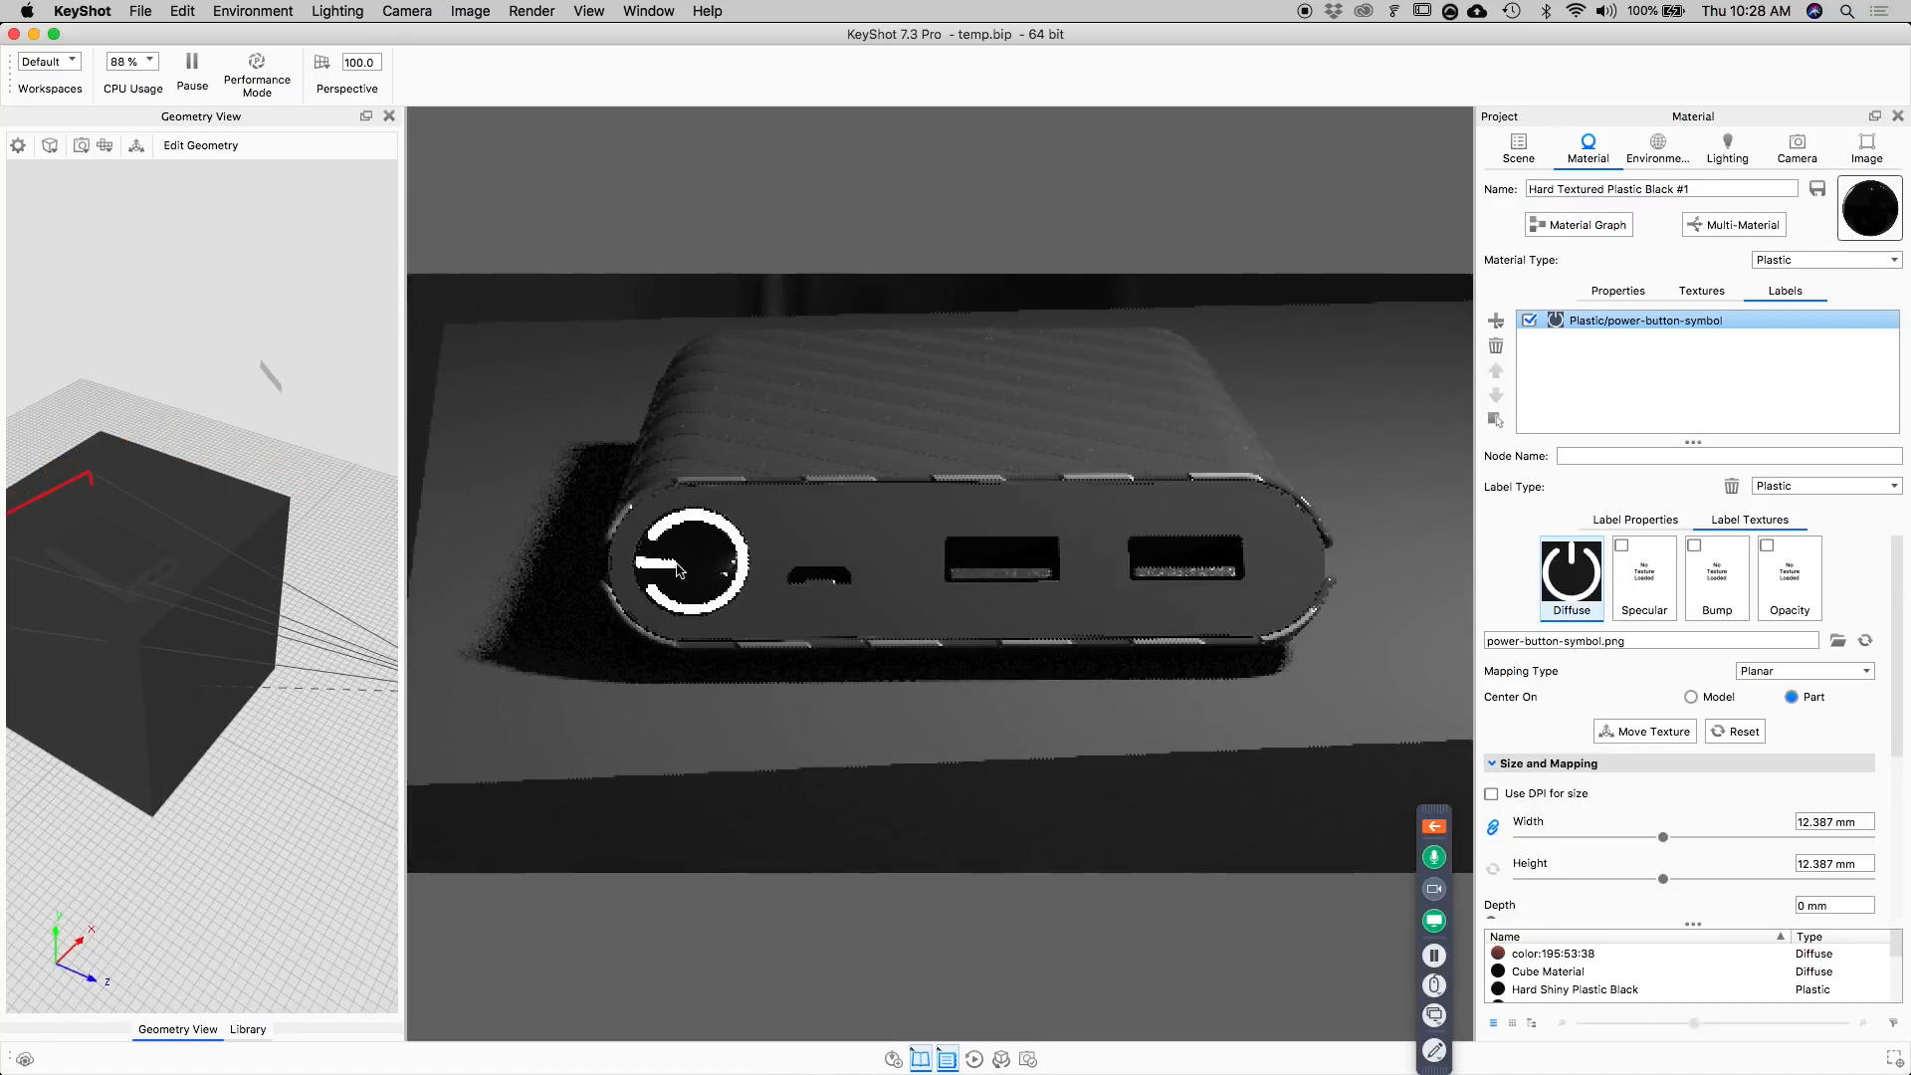
pyautogui.moveTo(676, 545); pyautogui.dragTo(725, 555, button='middle')
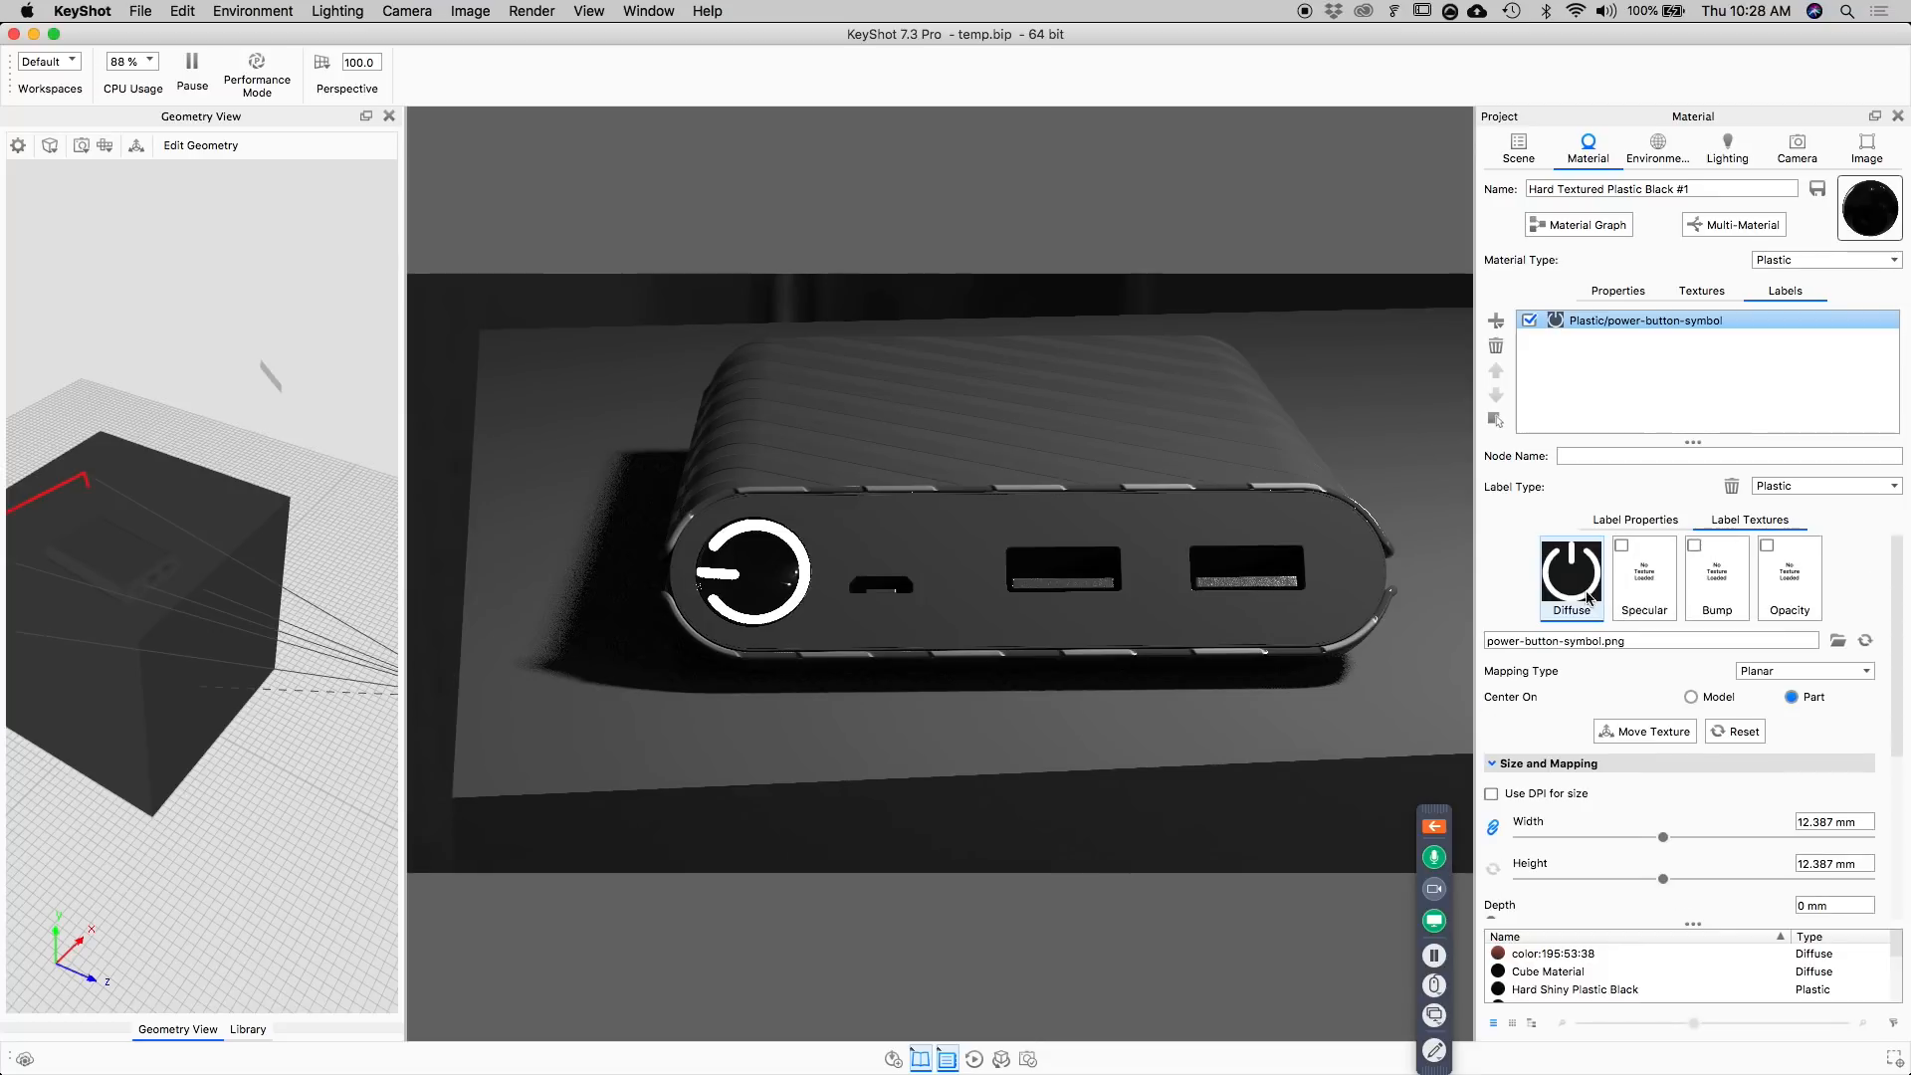
pyautogui.scroll(-2, 1593, 657)
pyautogui.scroll(-2, 1585, 778)
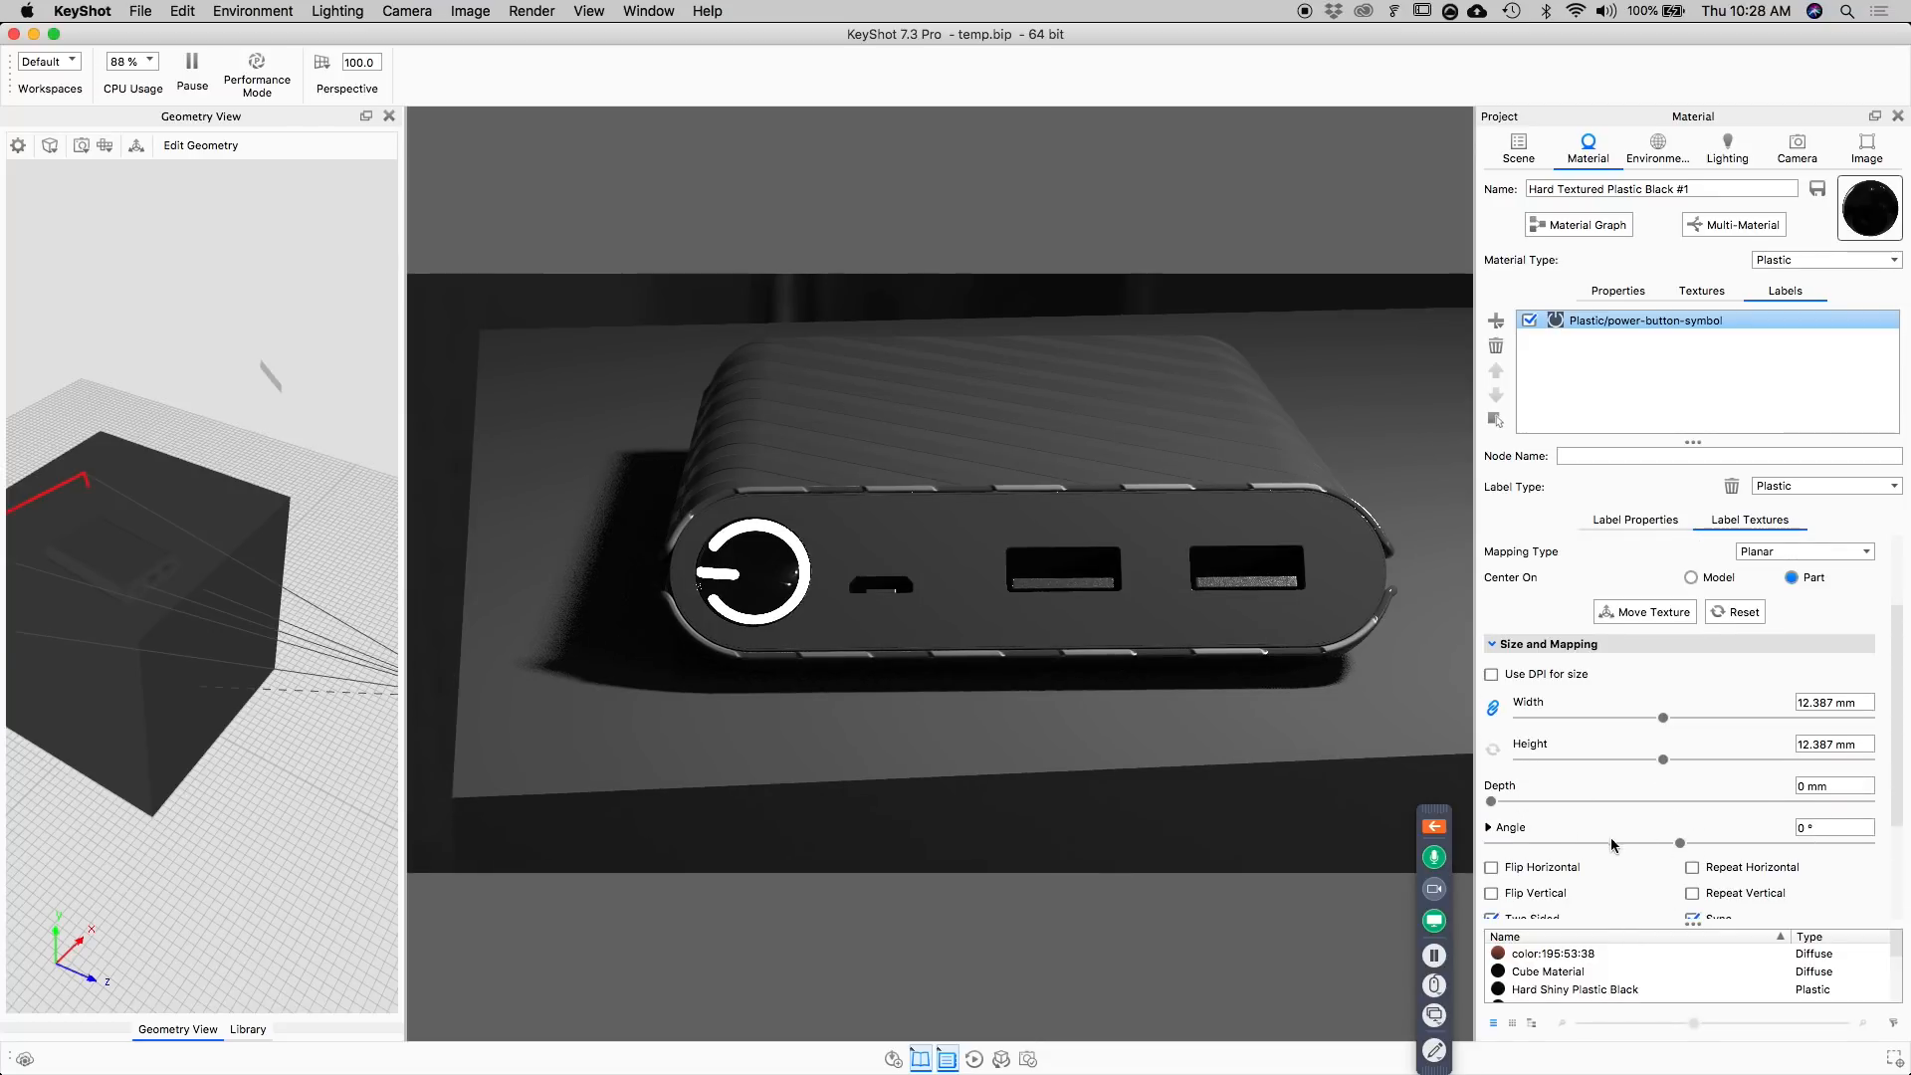
pyautogui.moveTo(1681, 845); pyautogui.dragTo(1711, 845)
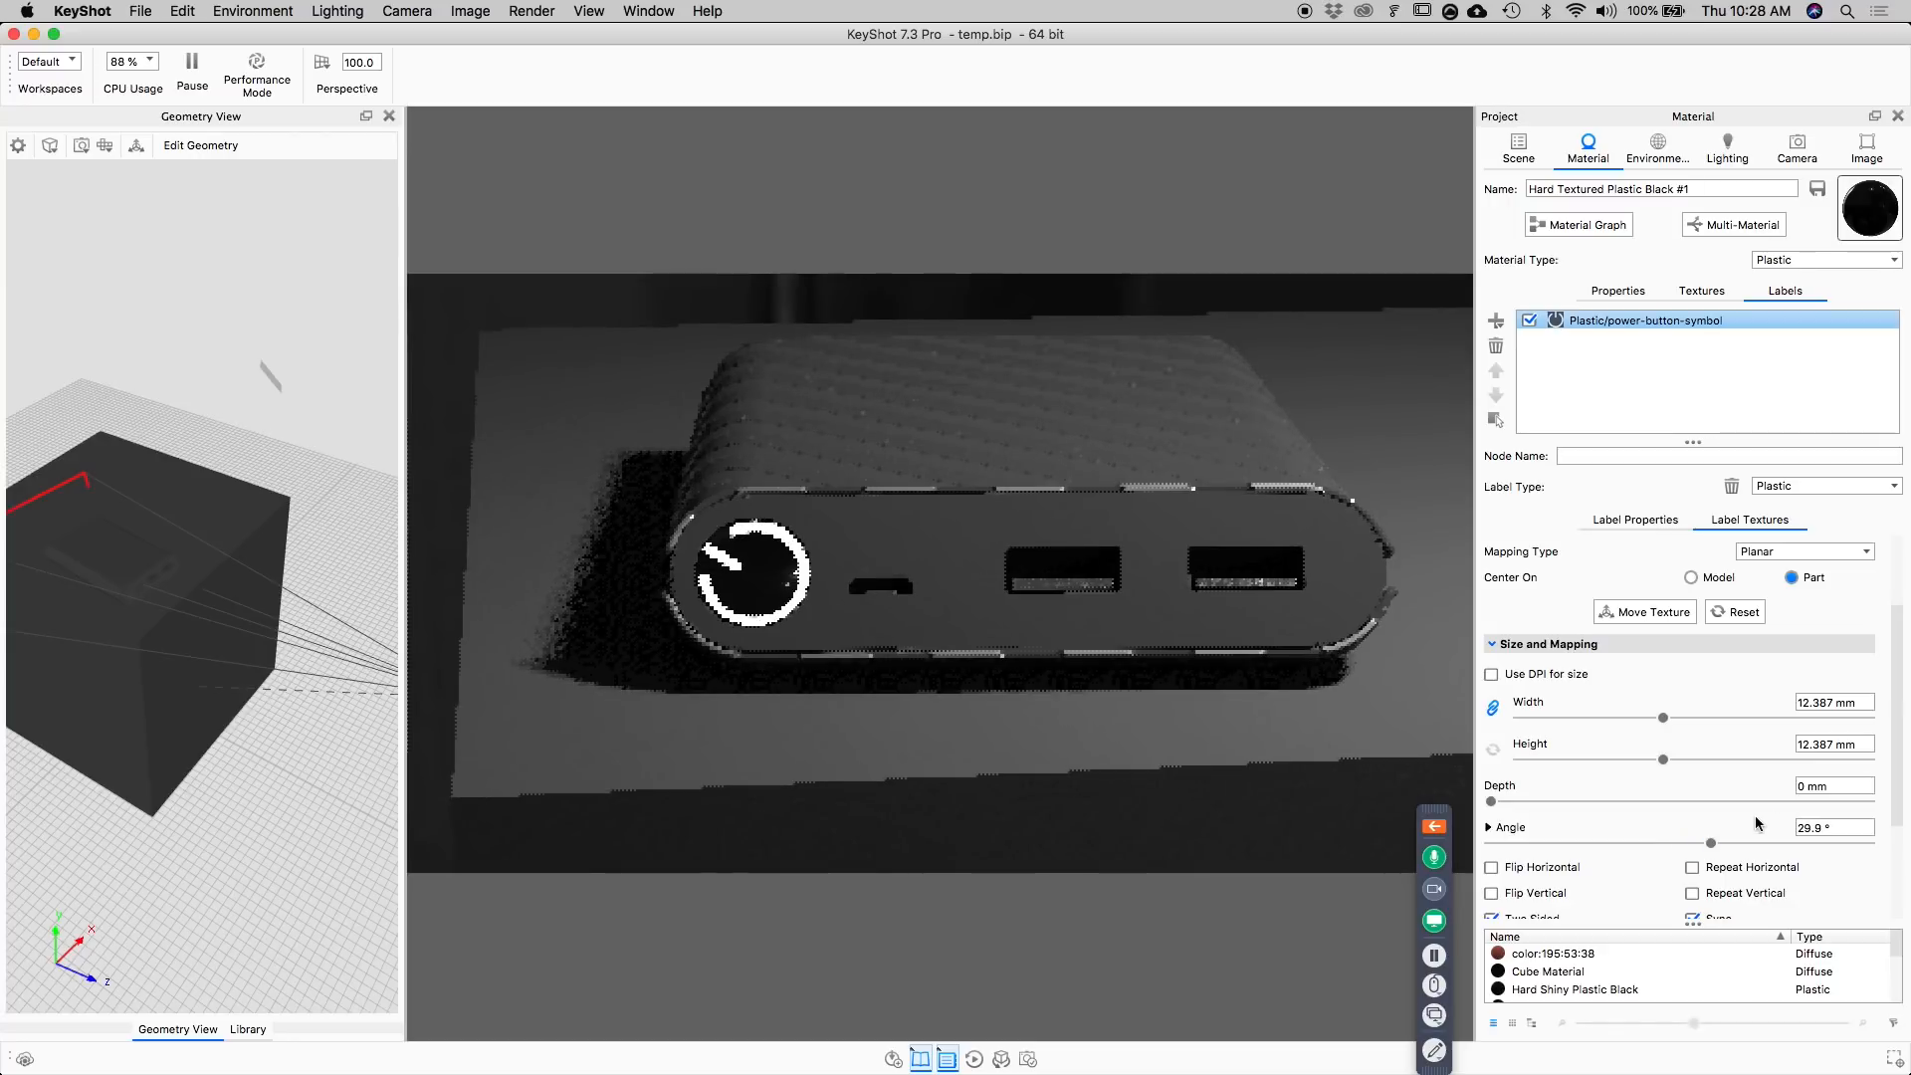
pyautogui.click(1839, 831)
pyautogui.write('90')
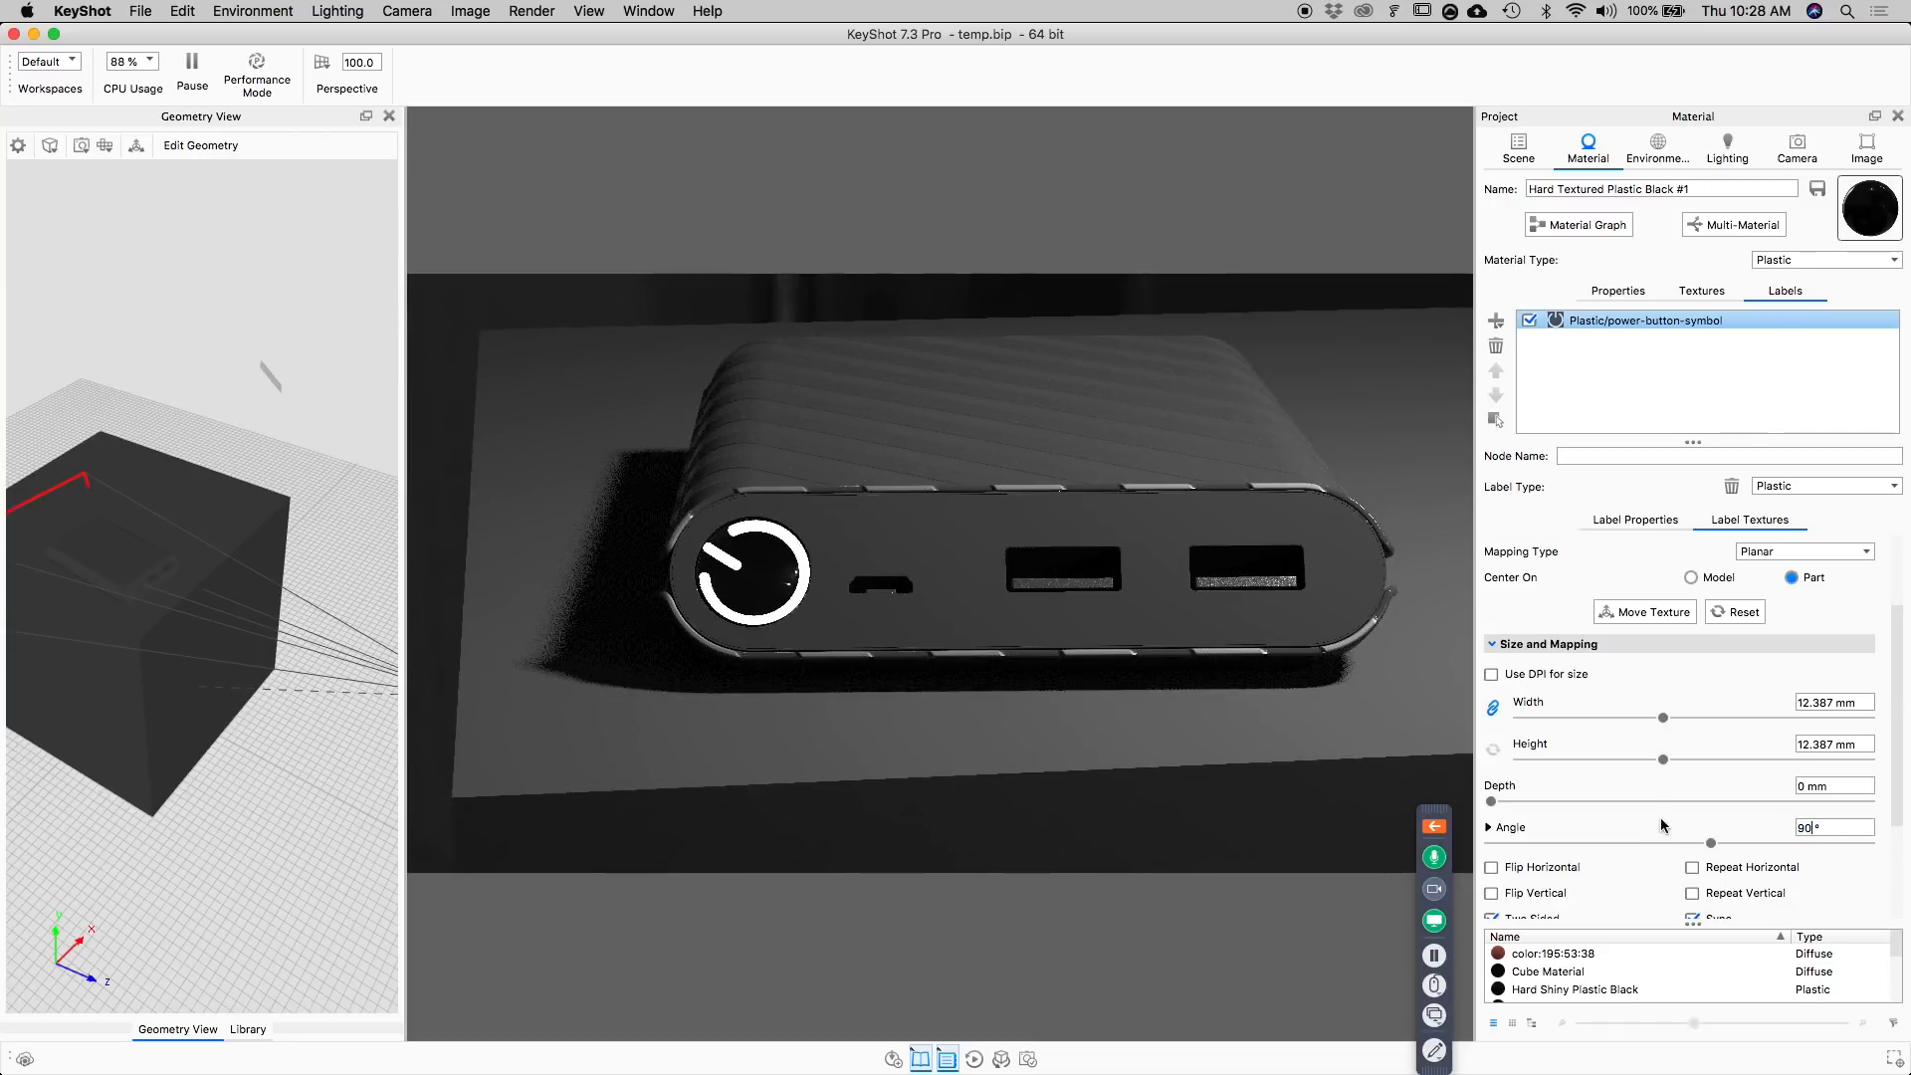
pyautogui.press('Return')
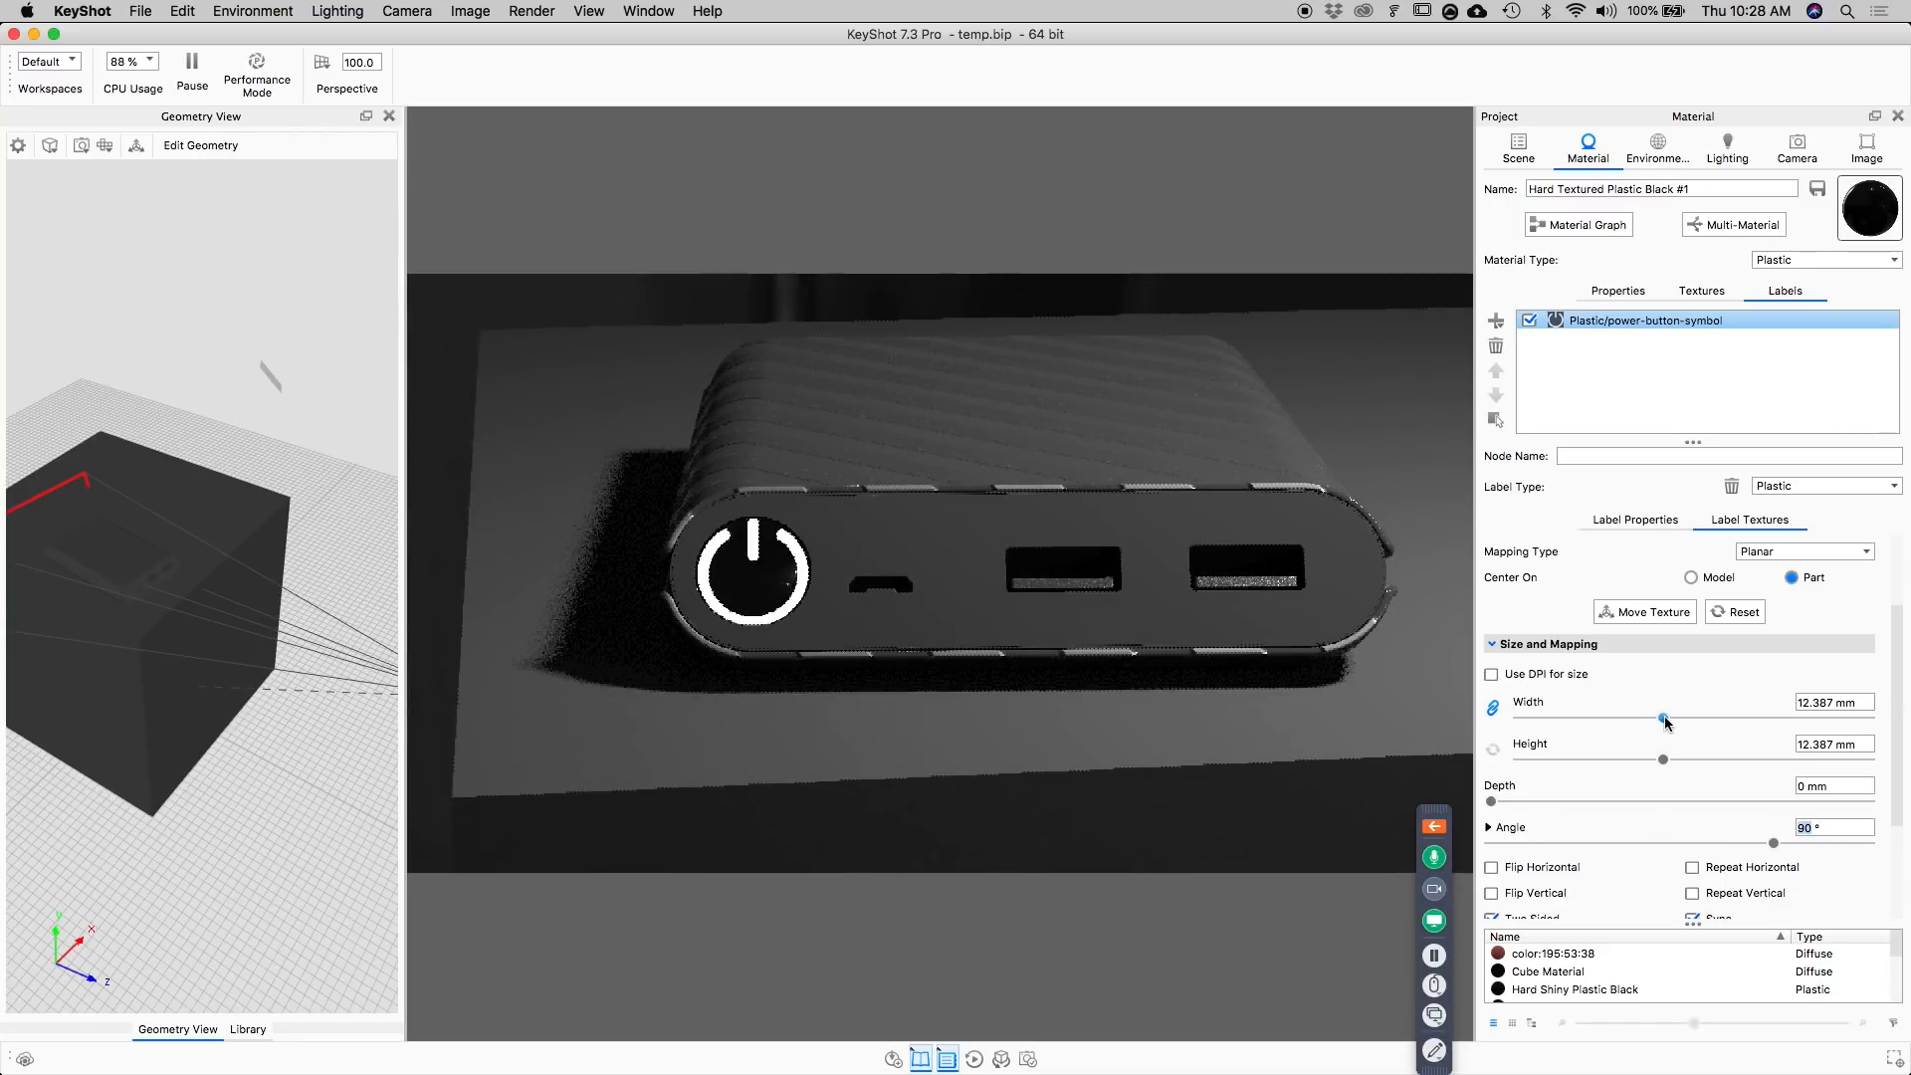
# Scale the power symbol down to a linked width and height of 9.27 mm so it fits inside the button.
pyautogui.moveTo(1663, 717); pyautogui.dragTo(1626, 722)
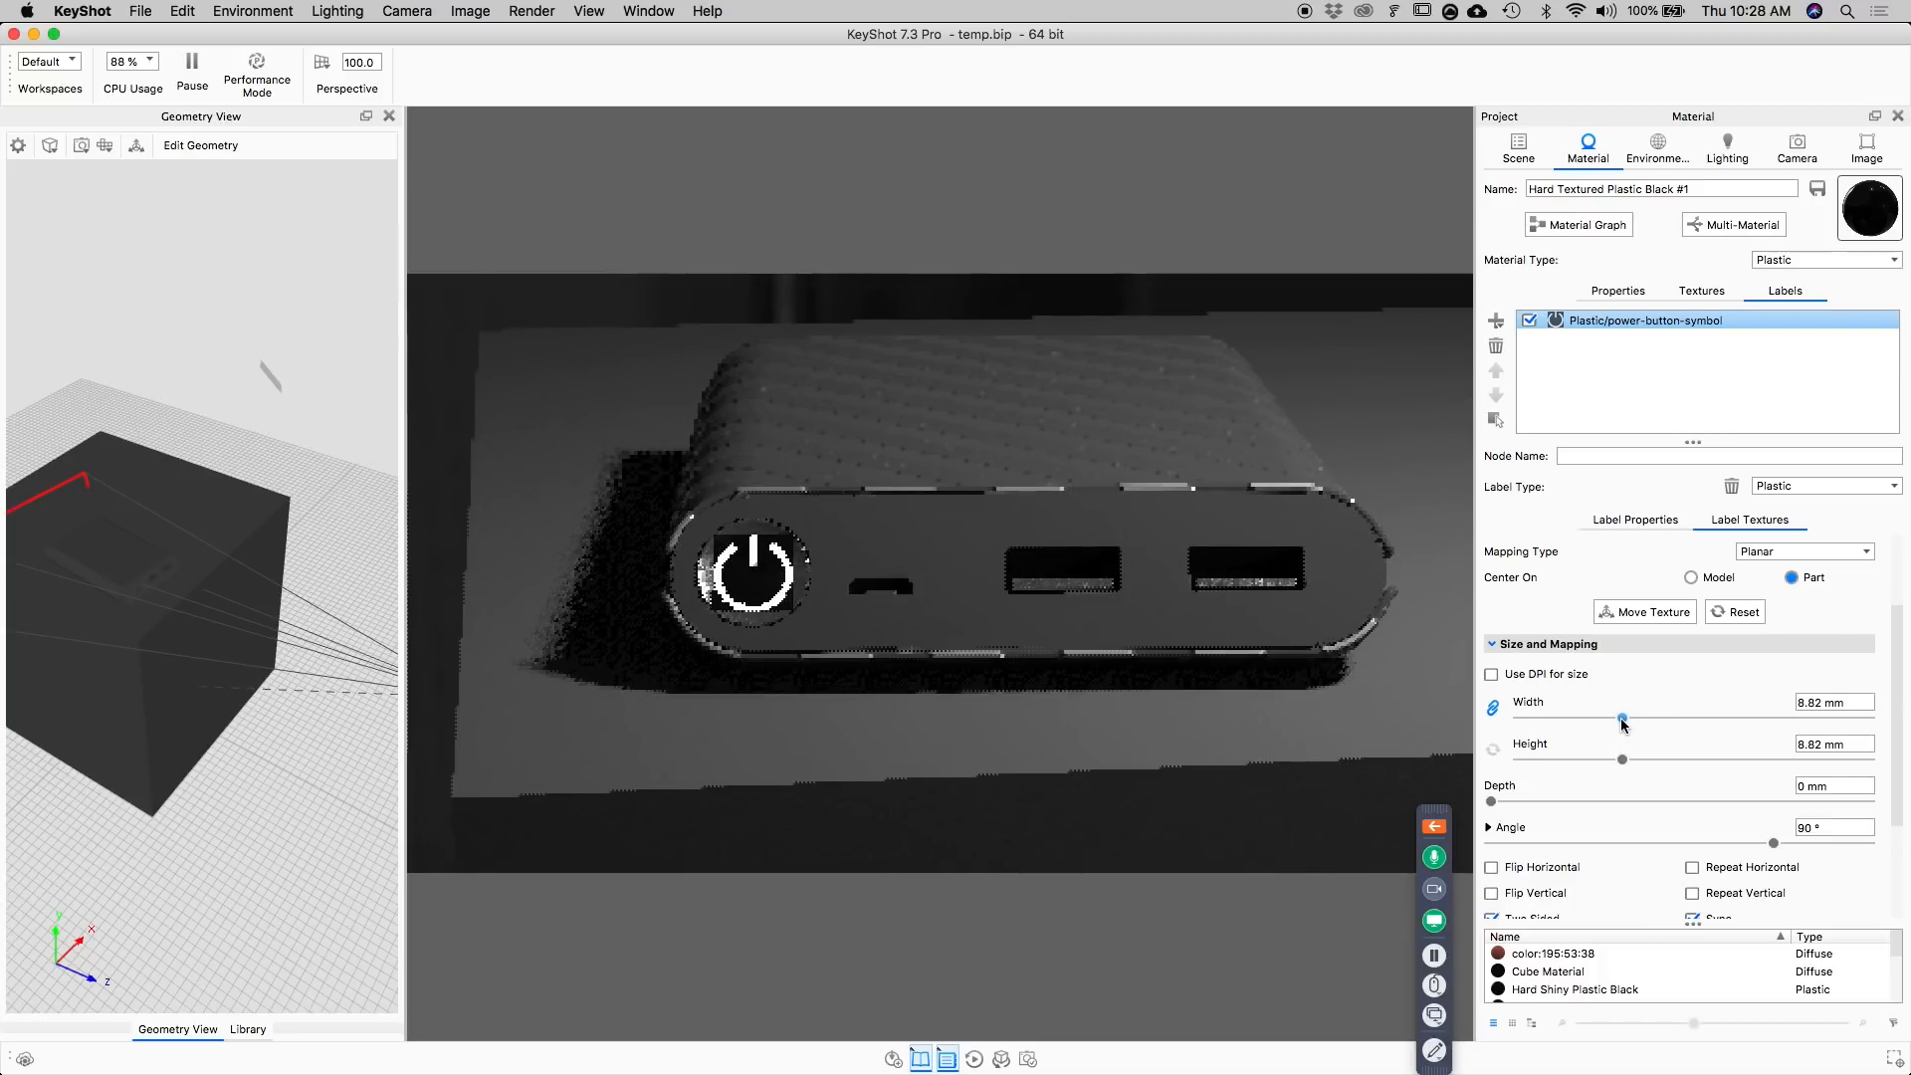
pyautogui.moveTo(1626, 719); pyautogui.dragTo(1626, 720)
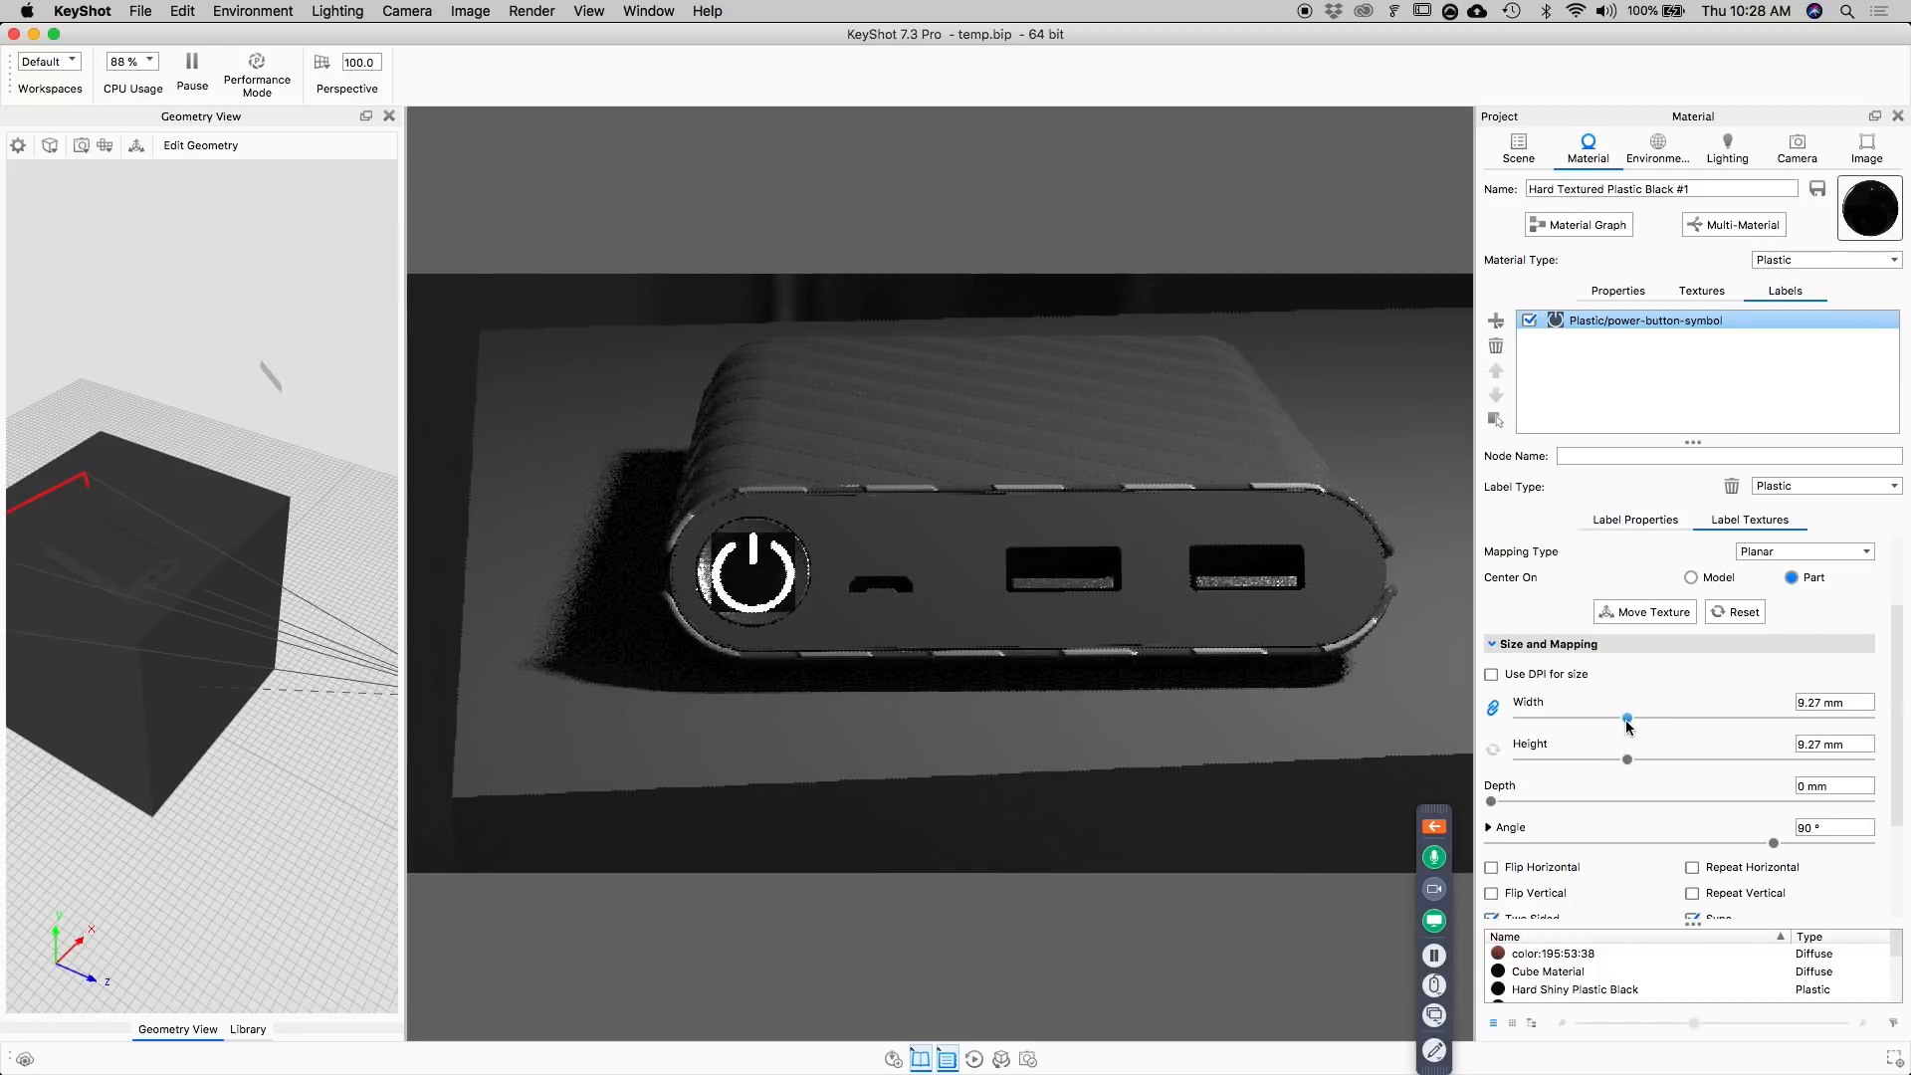
pyautogui.scroll(2, 764, 575)
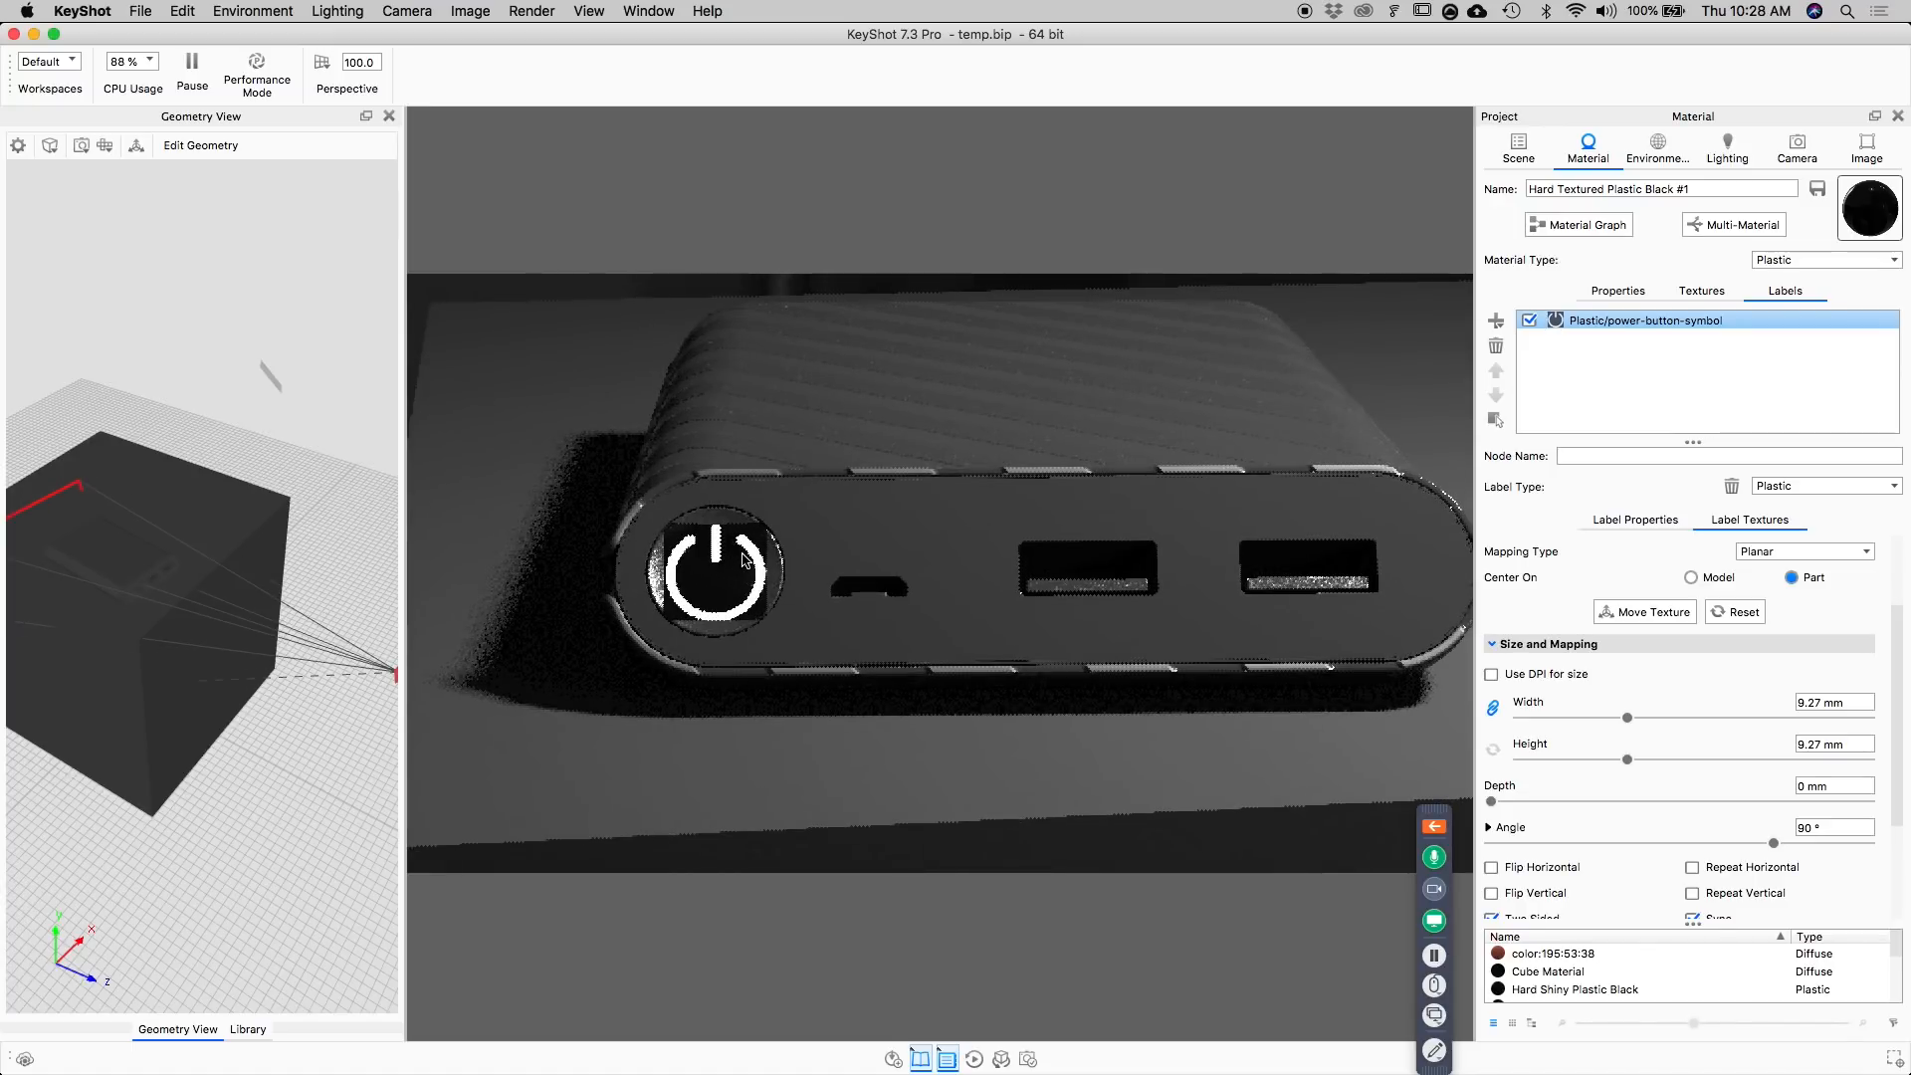
# Move the power symbol texture from the label's Diffuse slot to its Opacity slot, and open the button material's main properties.
pyautogui.click(1659, 525)
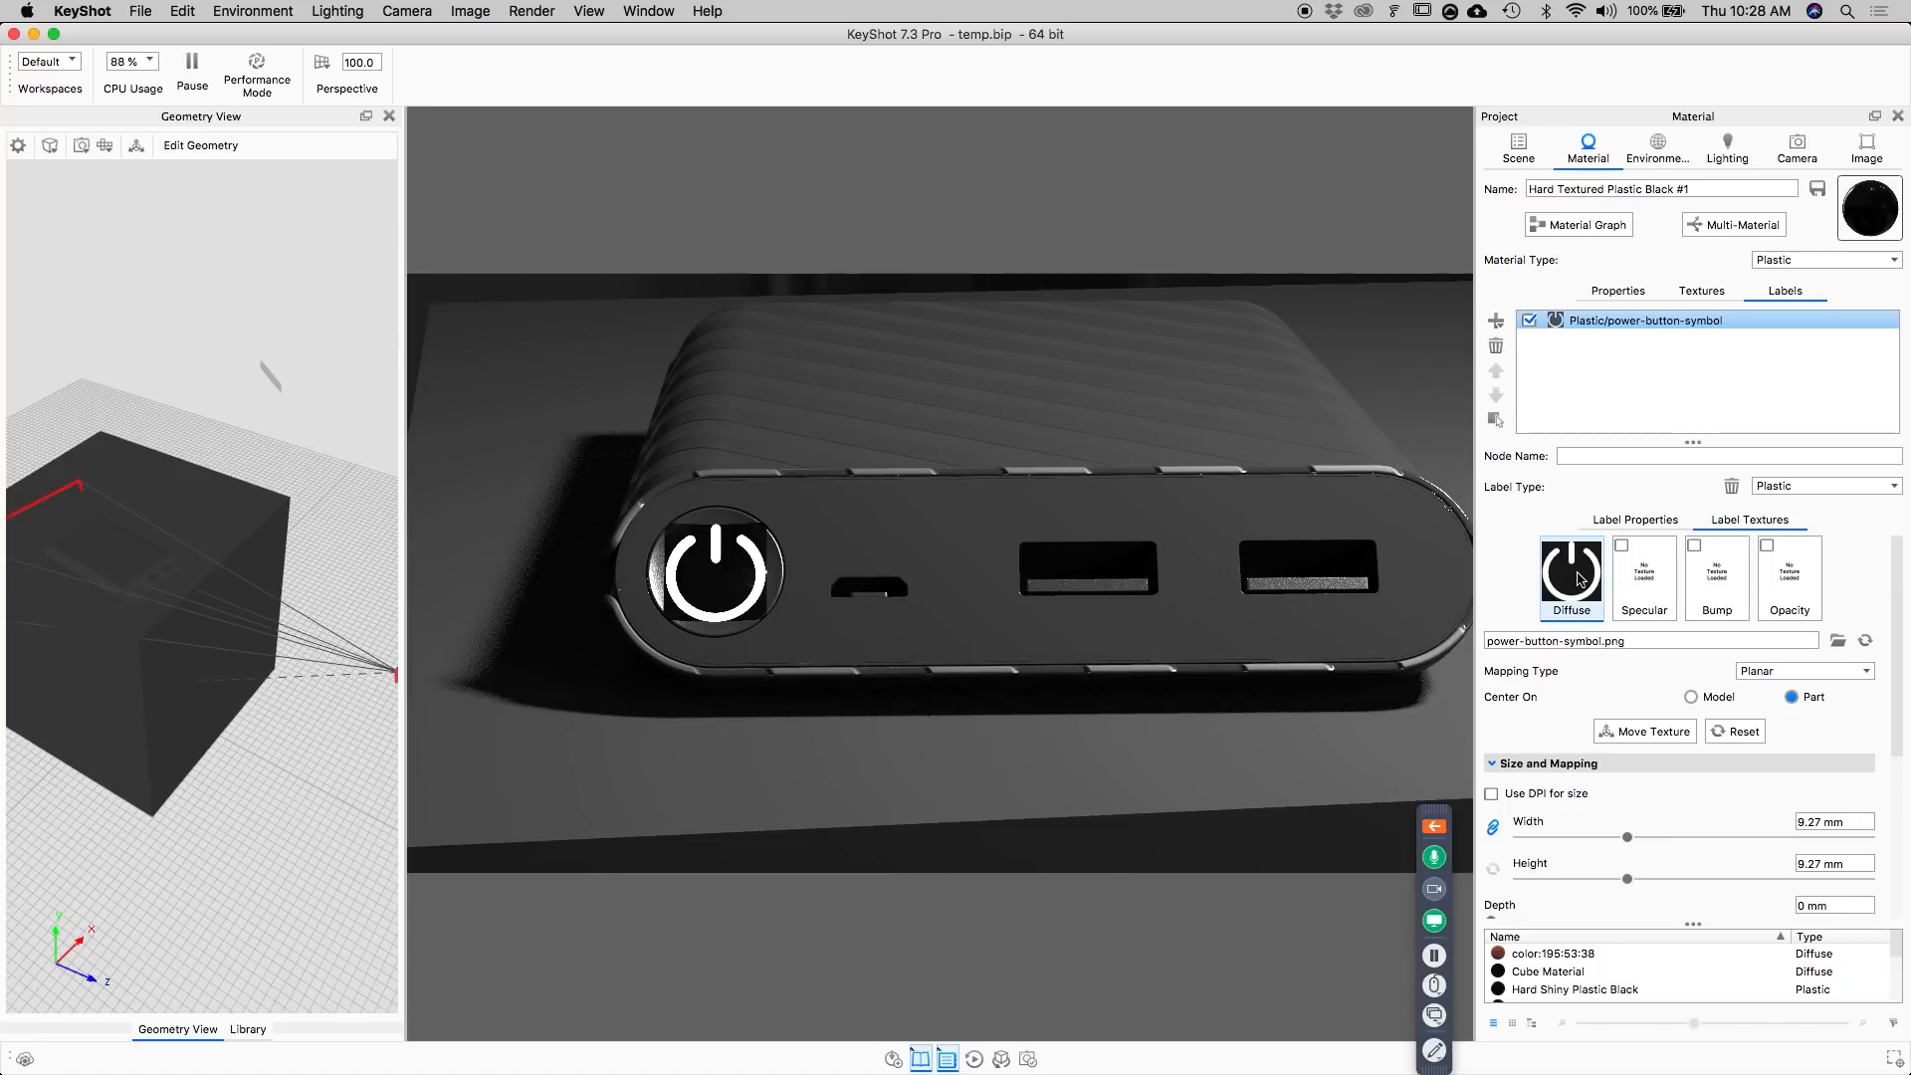
pyautogui.moveTo(1579, 579); pyautogui.dragTo(1787, 595)
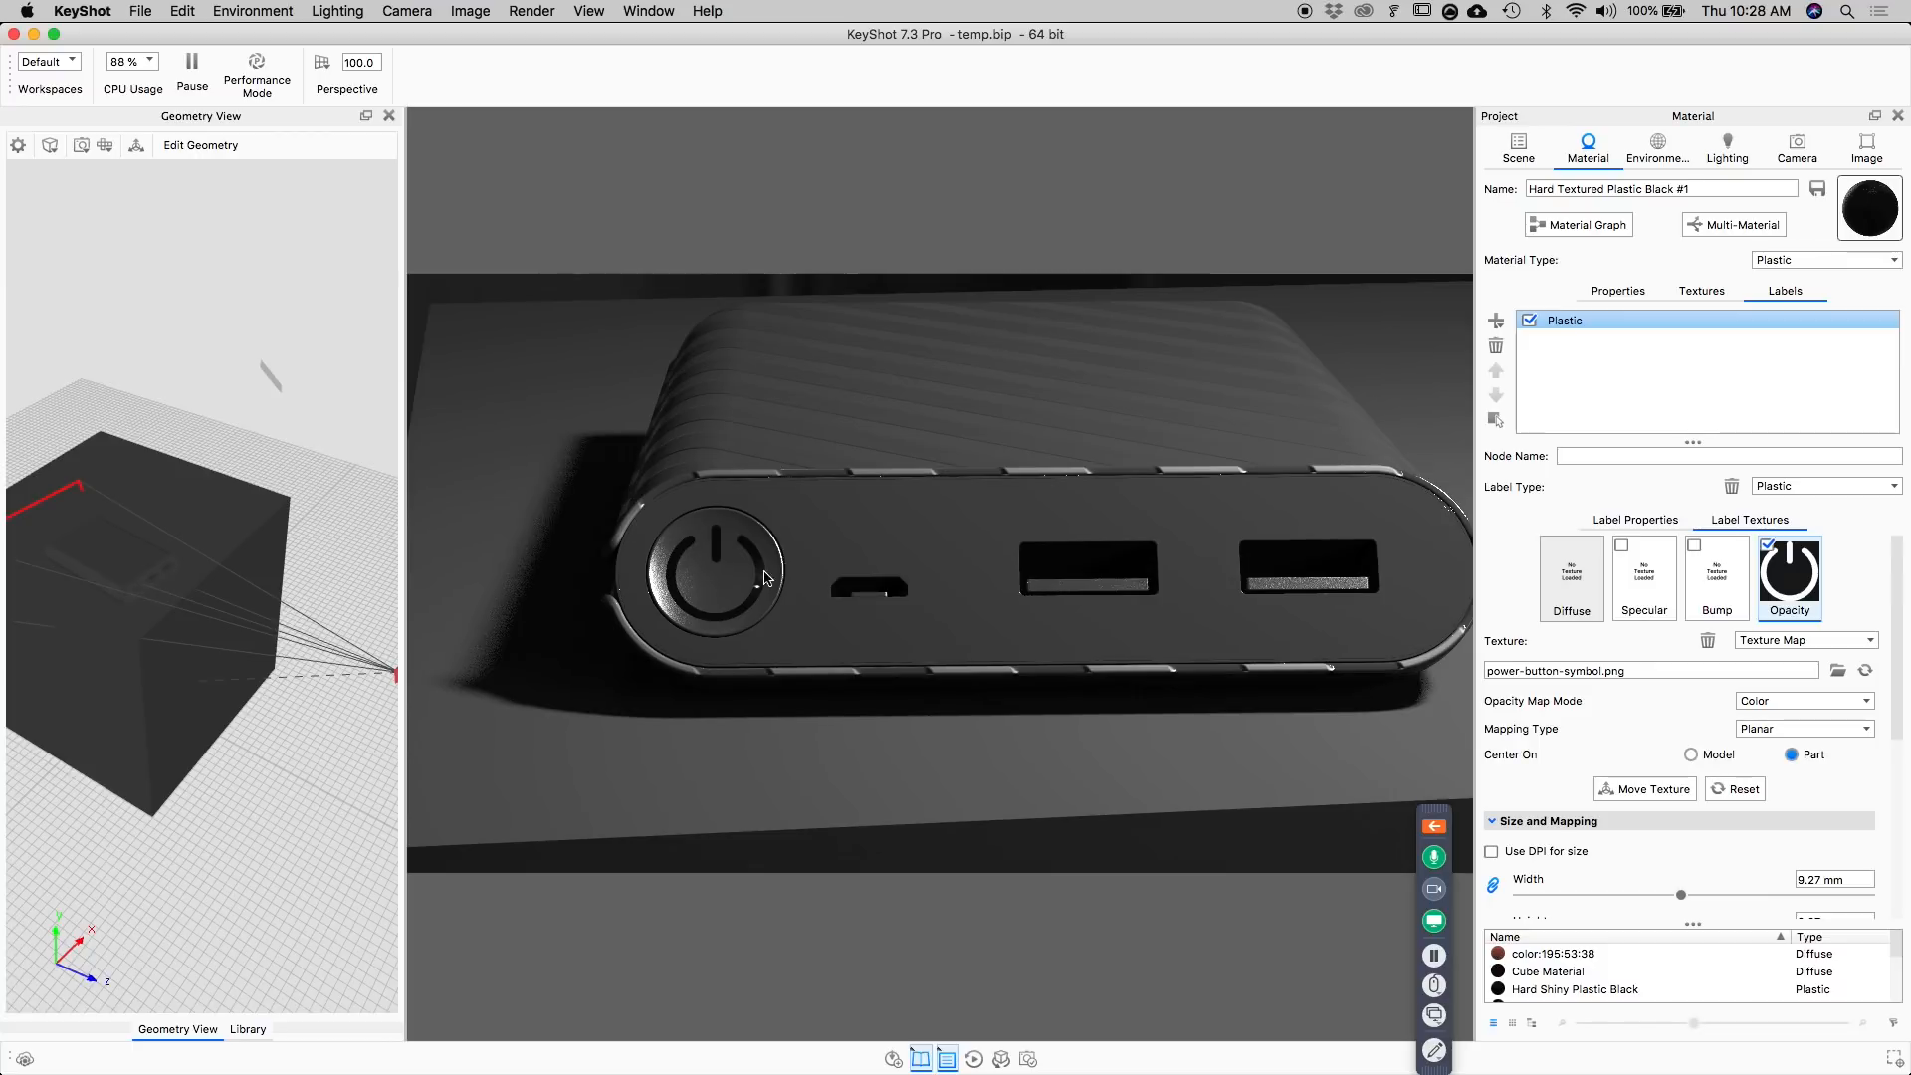
pyautogui.click(1620, 291)
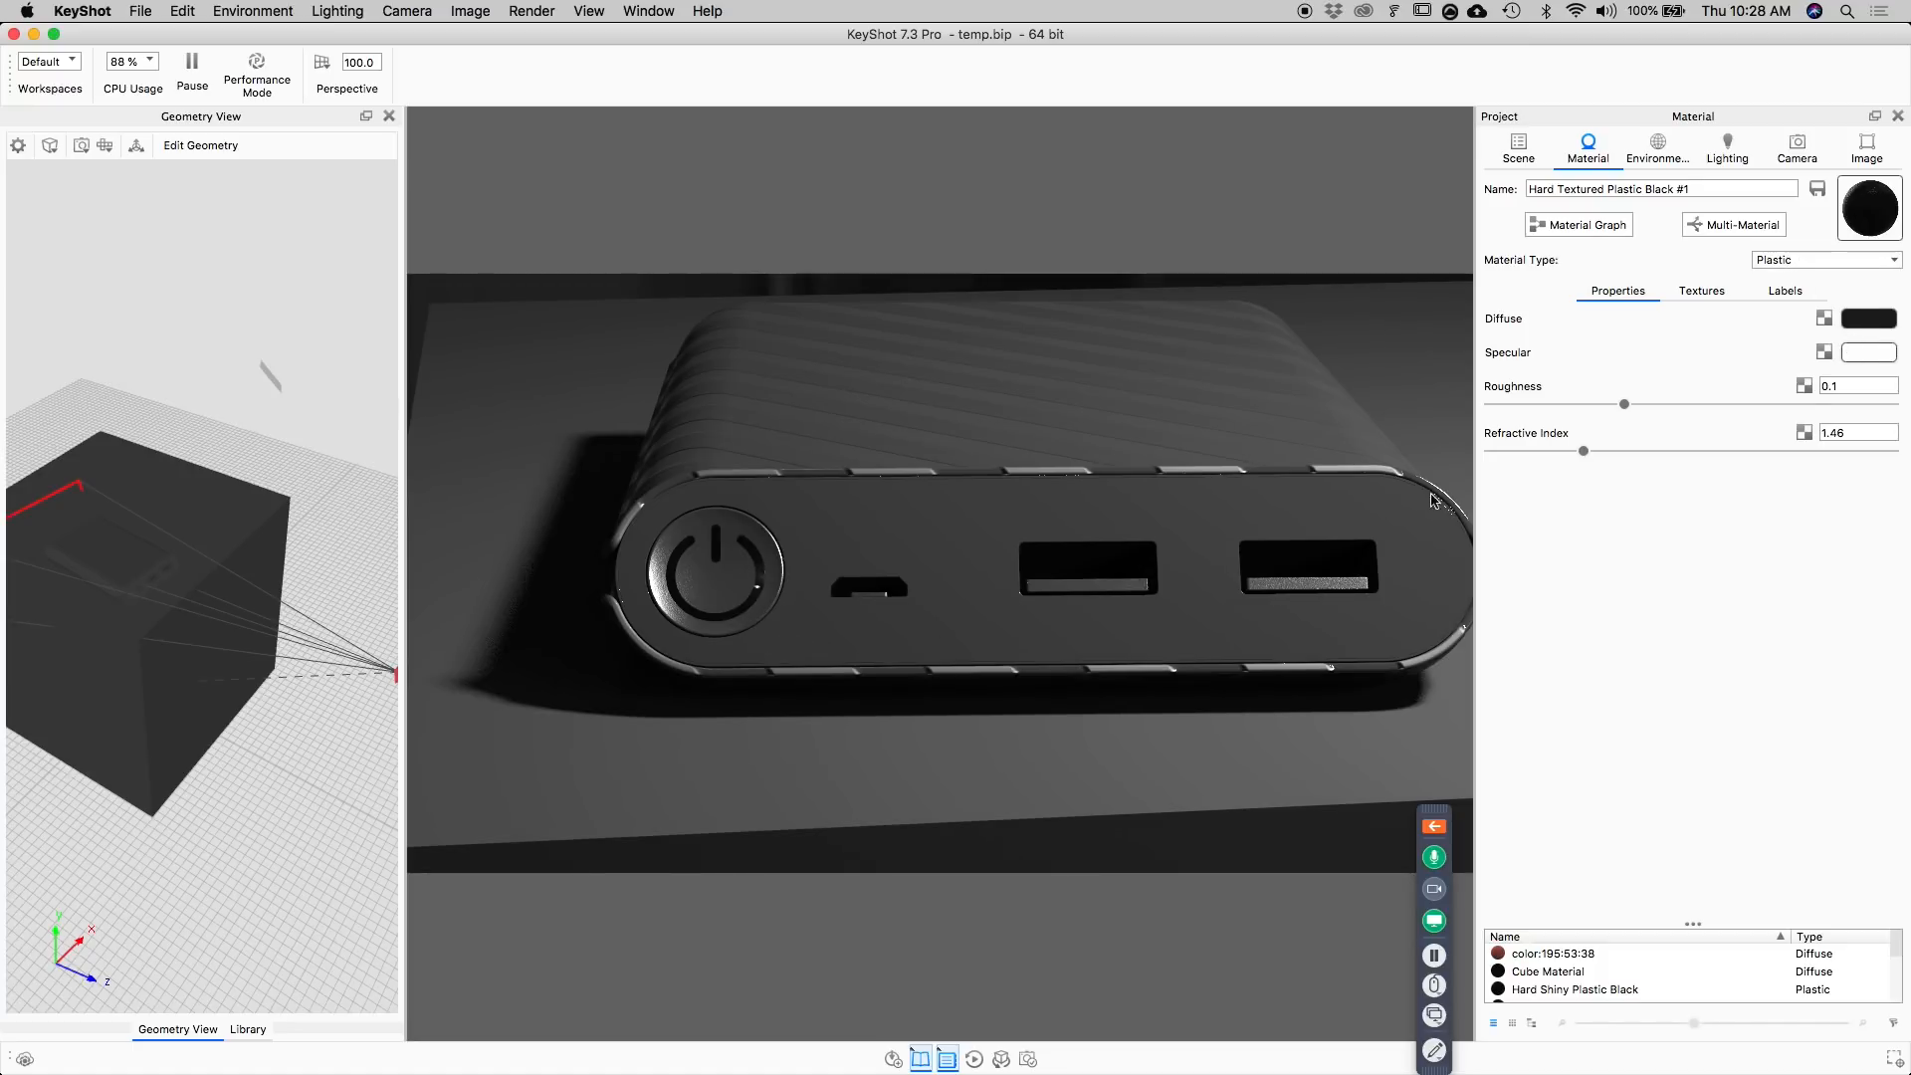
pyautogui.click(1869, 319)
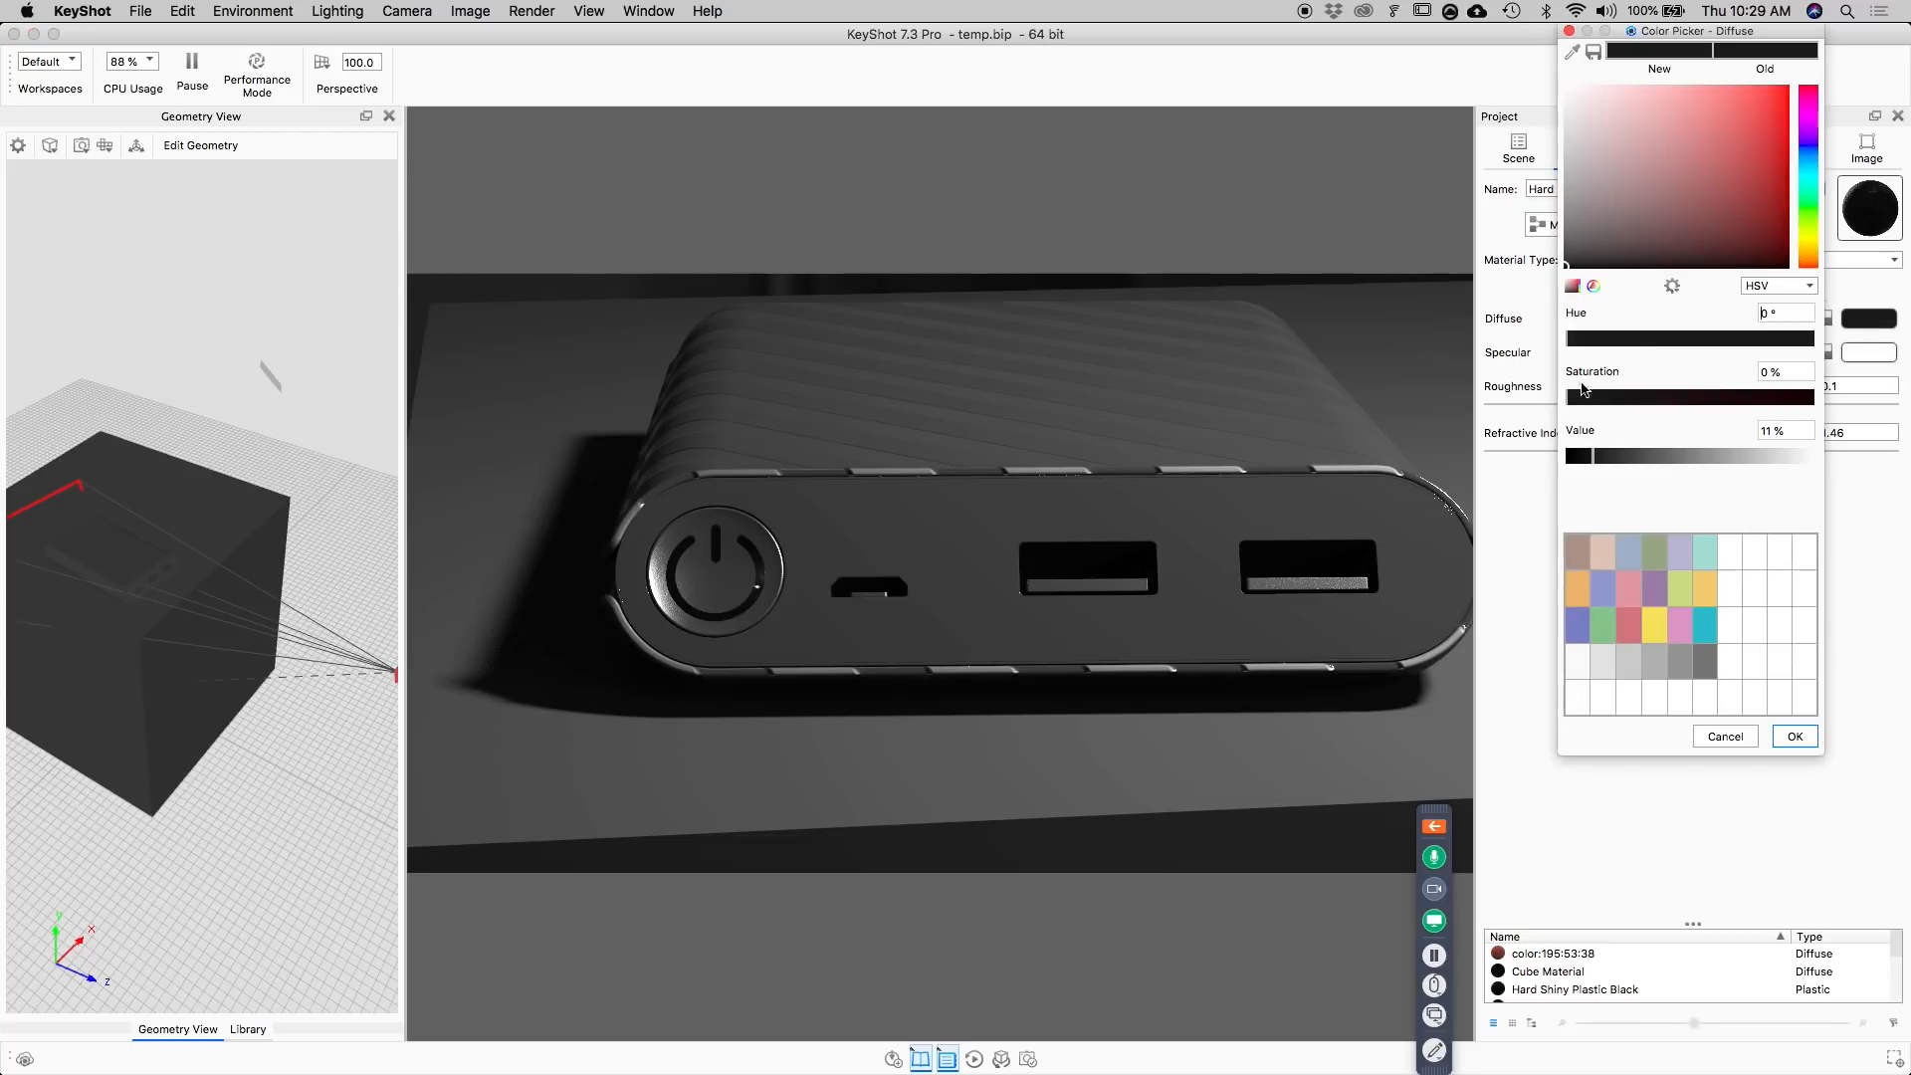
pyautogui.click(1672, 457)
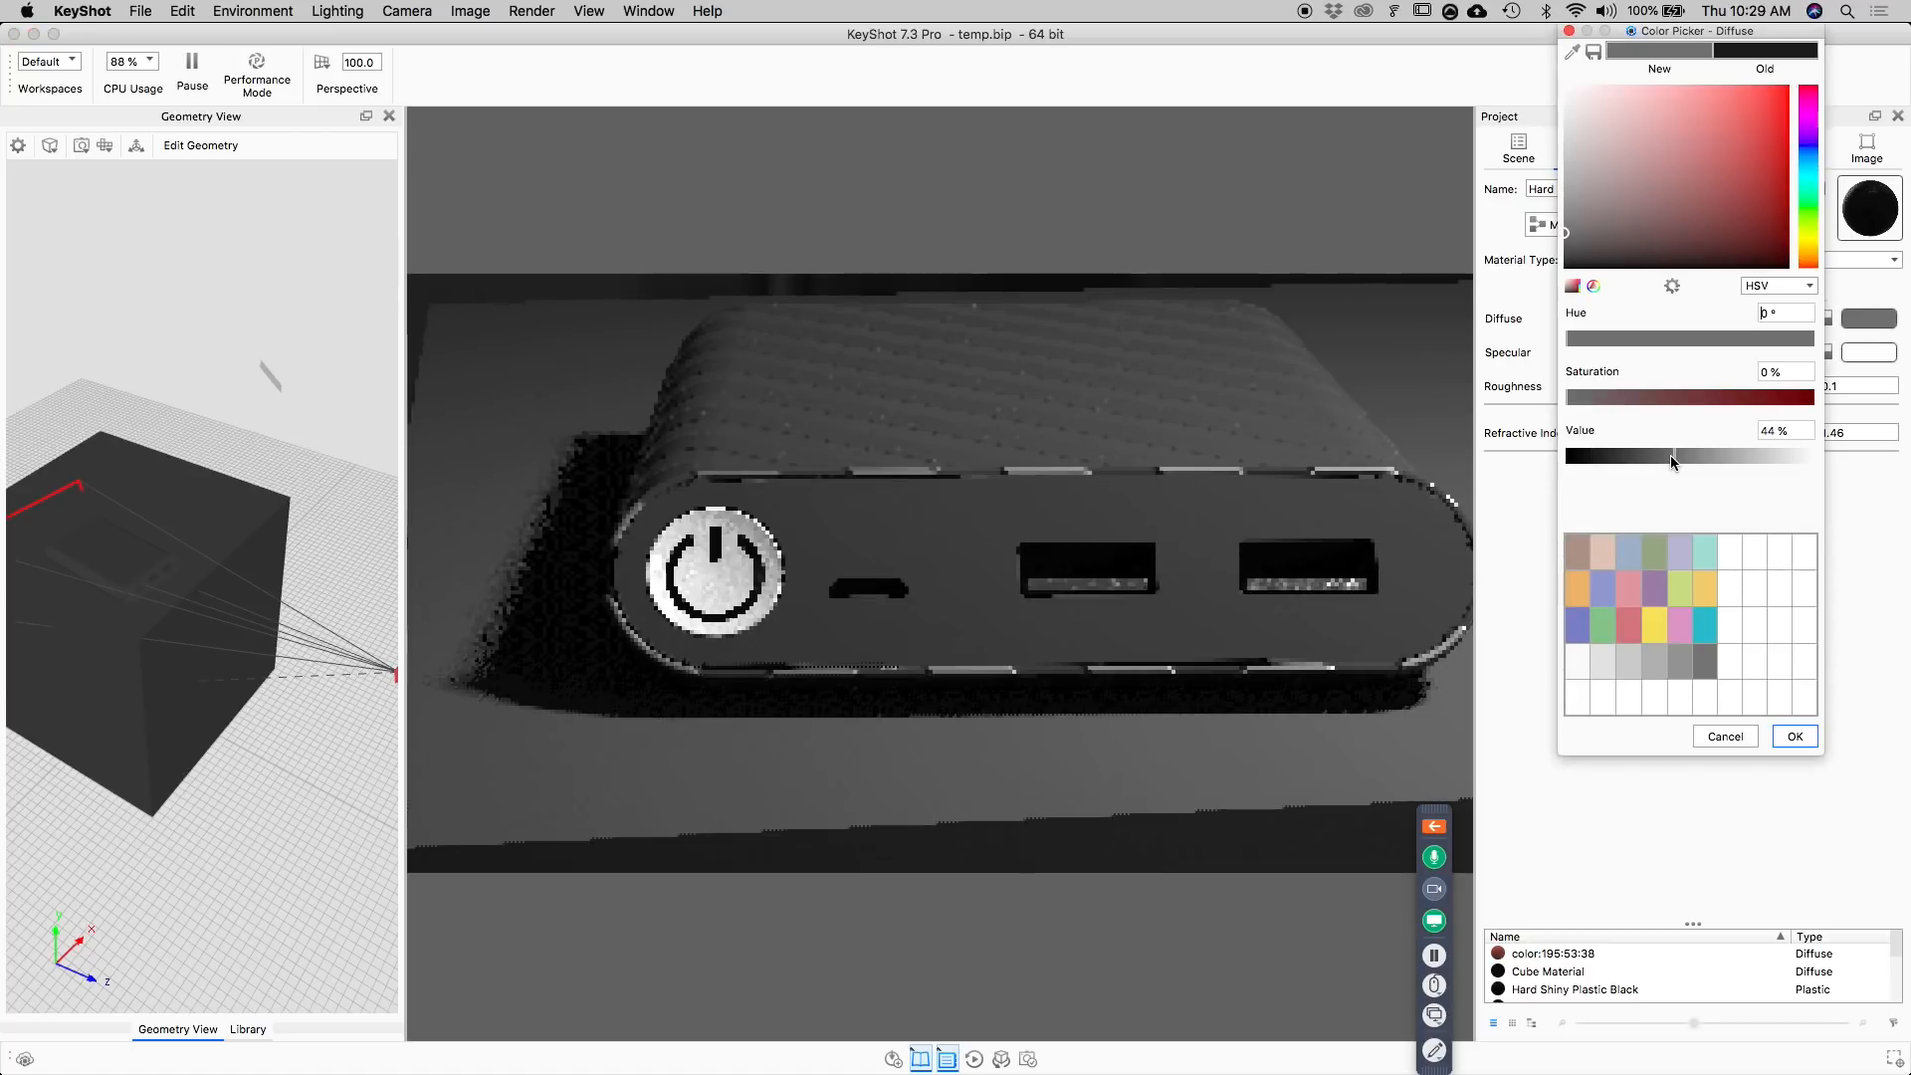
pyautogui.click(1624, 457)
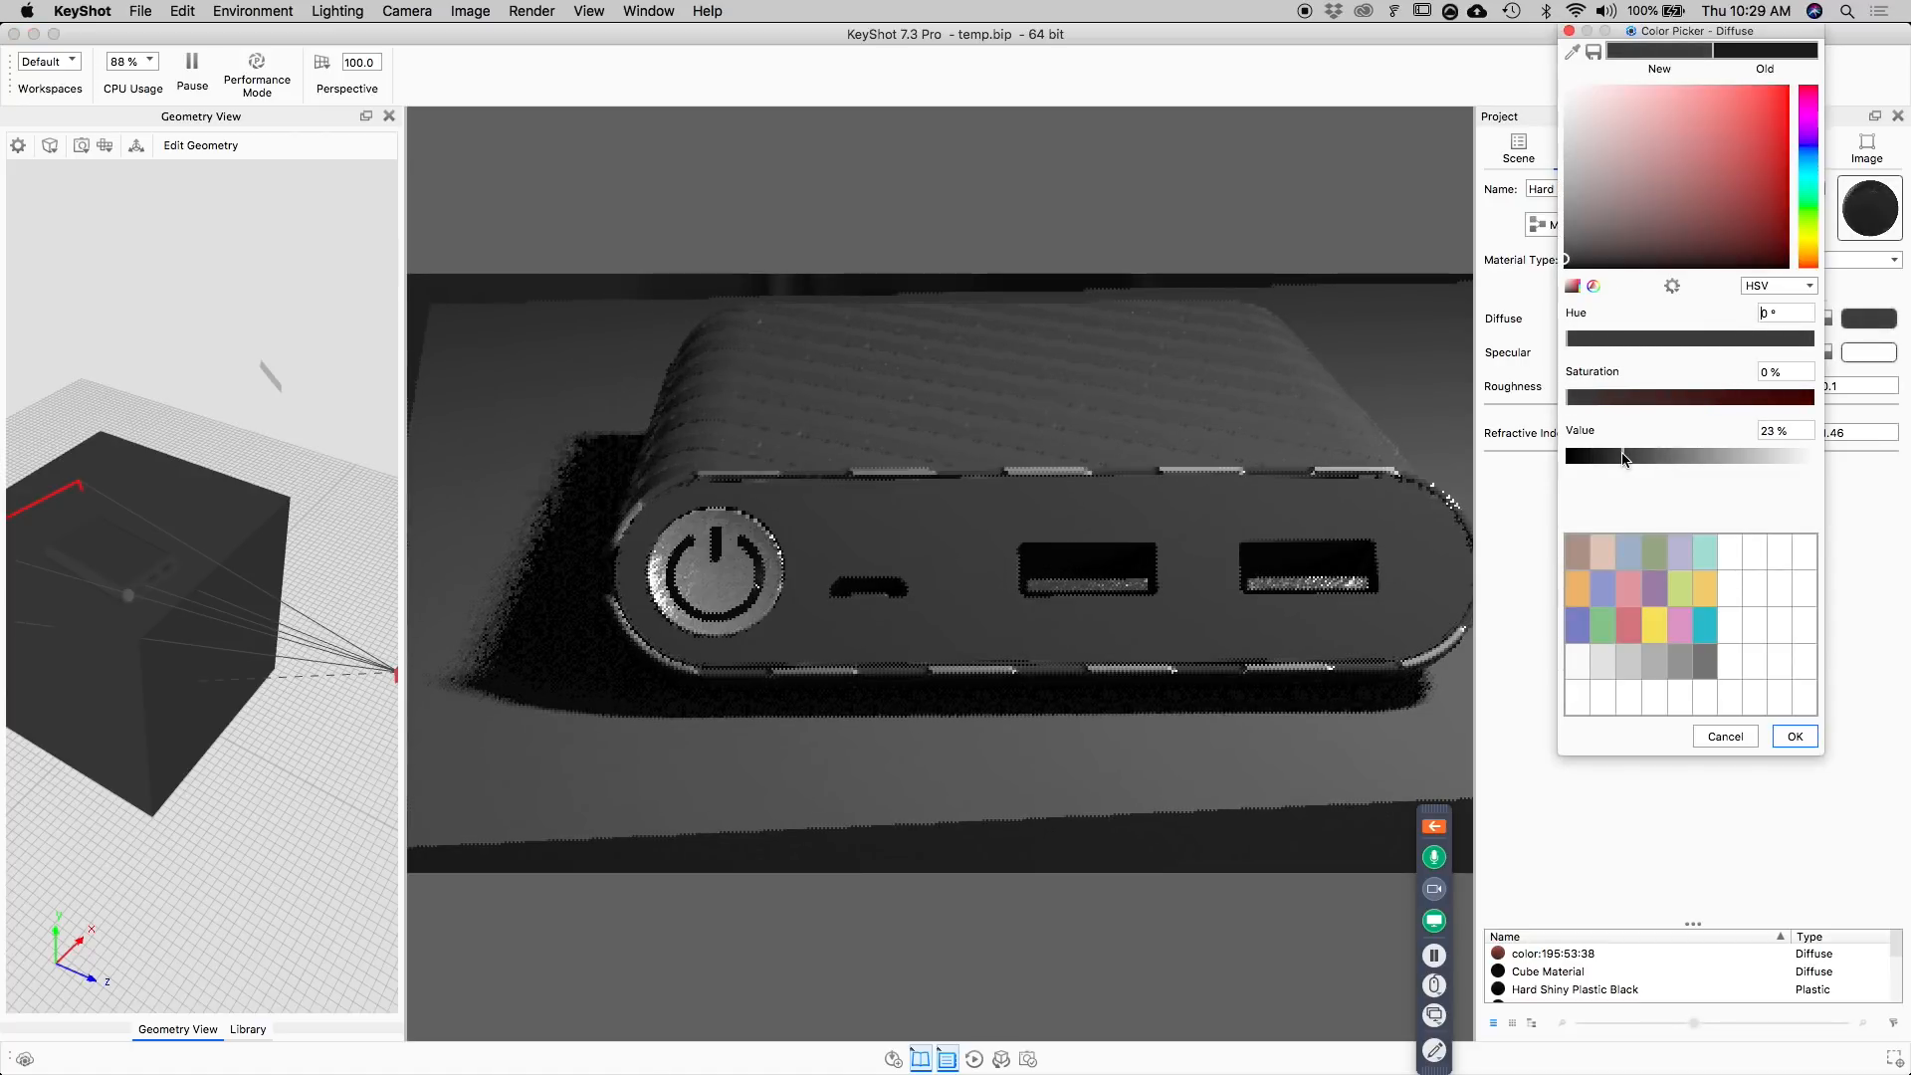
pyautogui.click(1729, 734)
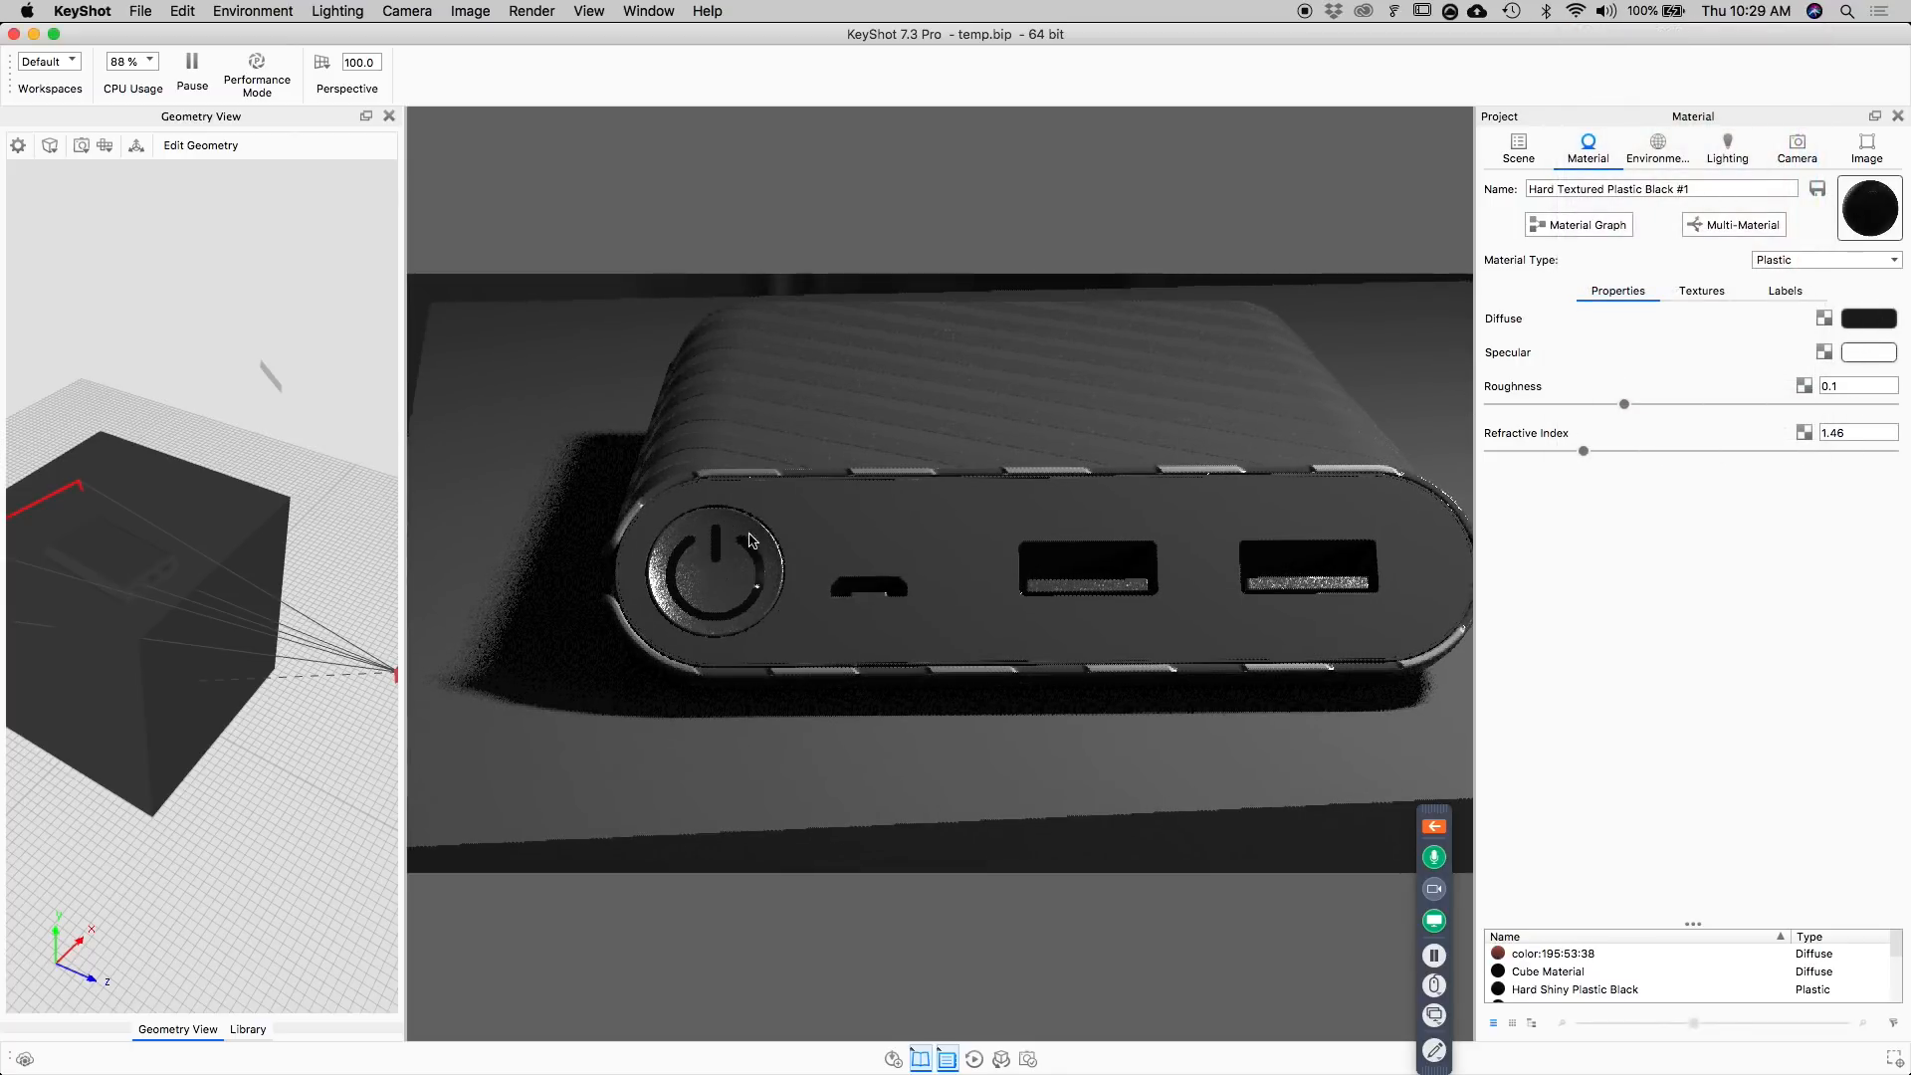
# Set the power symbol label's Diffuse color to a neutral grey with an HSV value of 30%.
pyautogui.click(1785, 290)
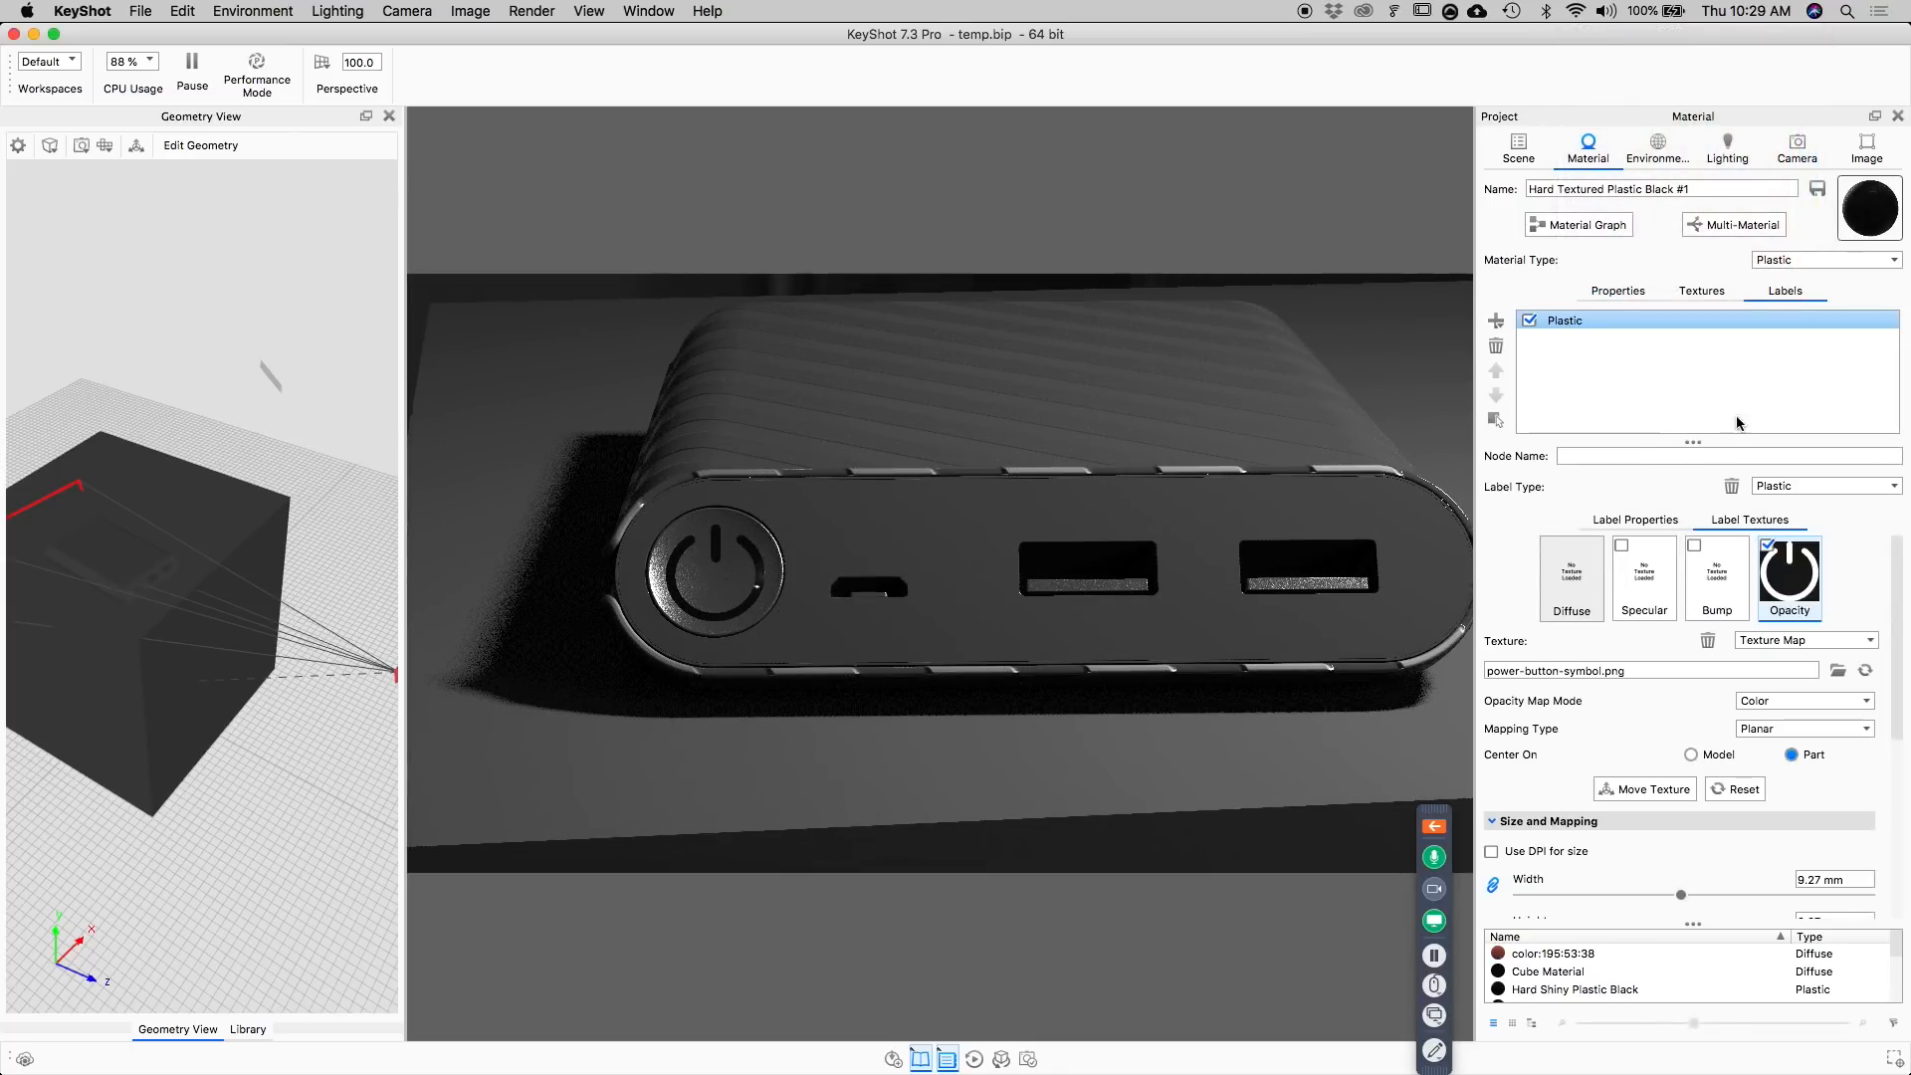
pyautogui.click(1640, 518)
pyautogui.click(1873, 555)
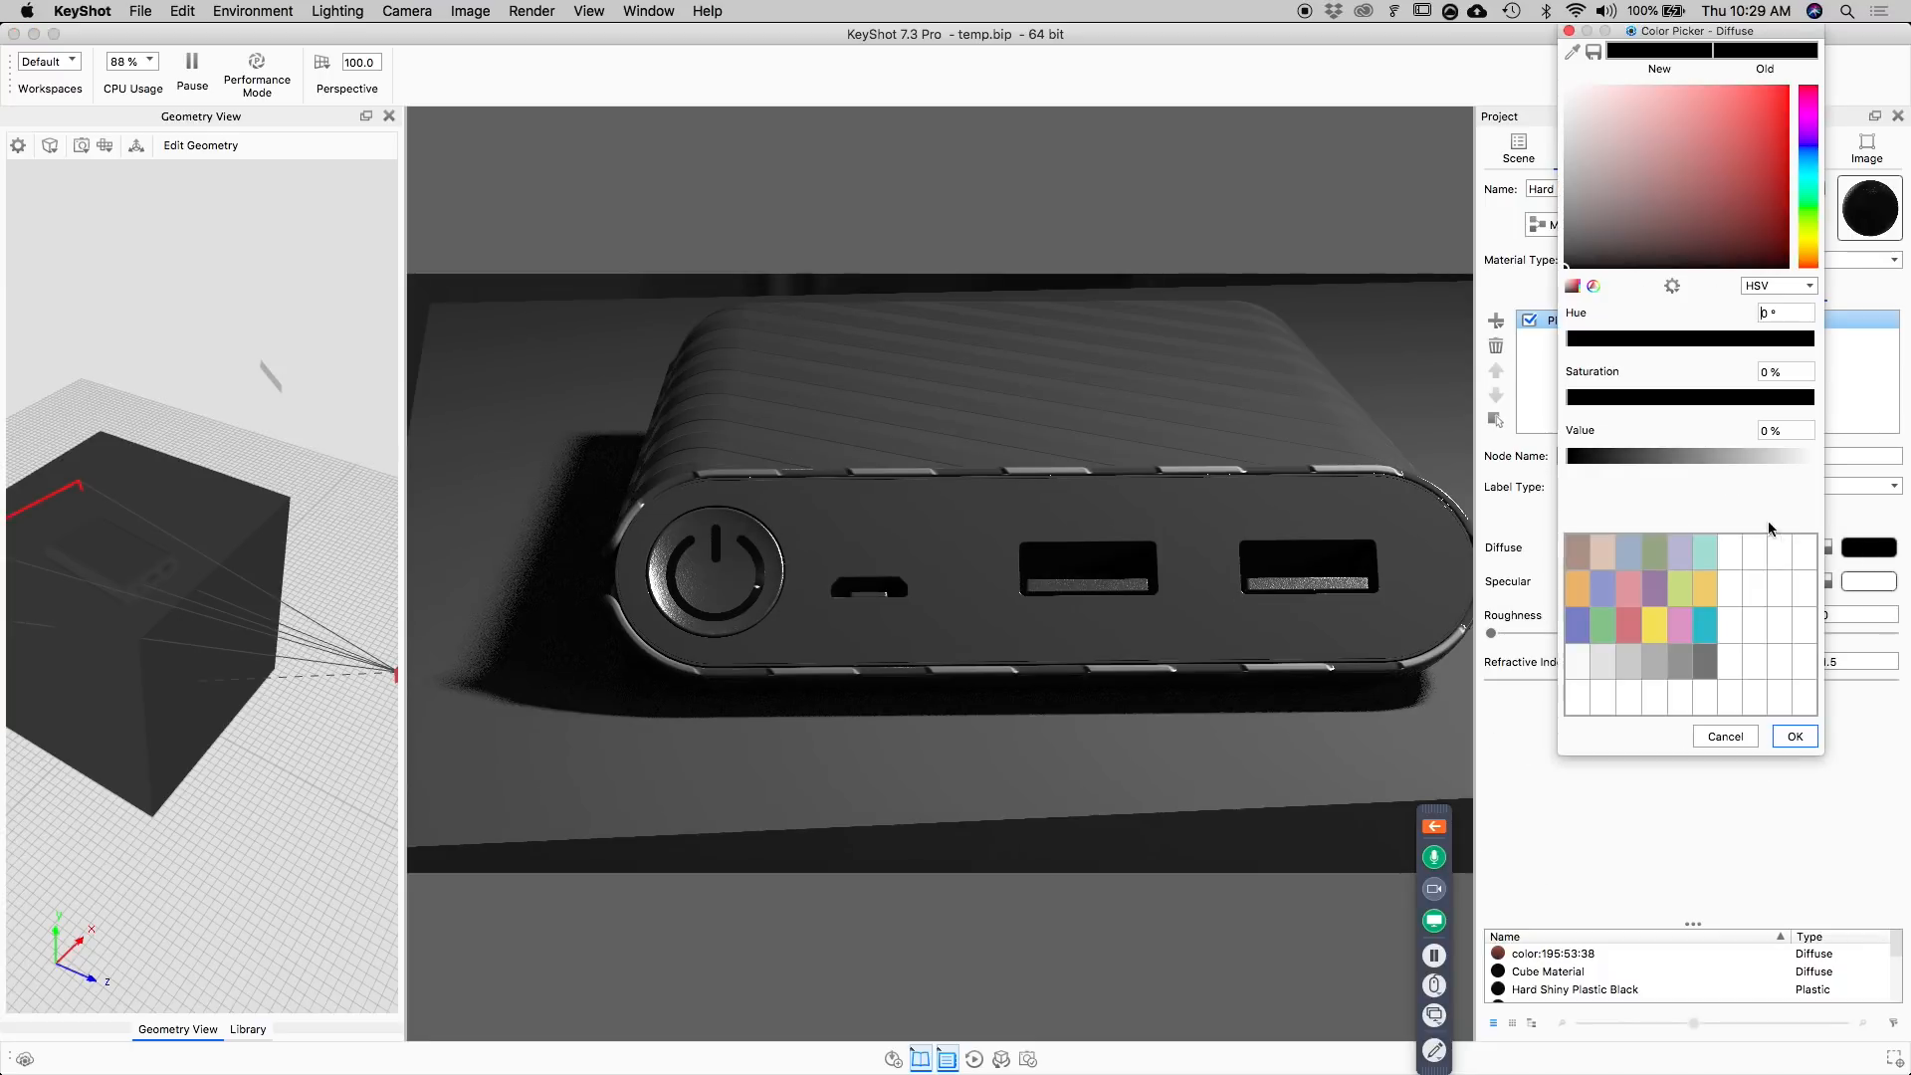
pyautogui.click(1684, 456)
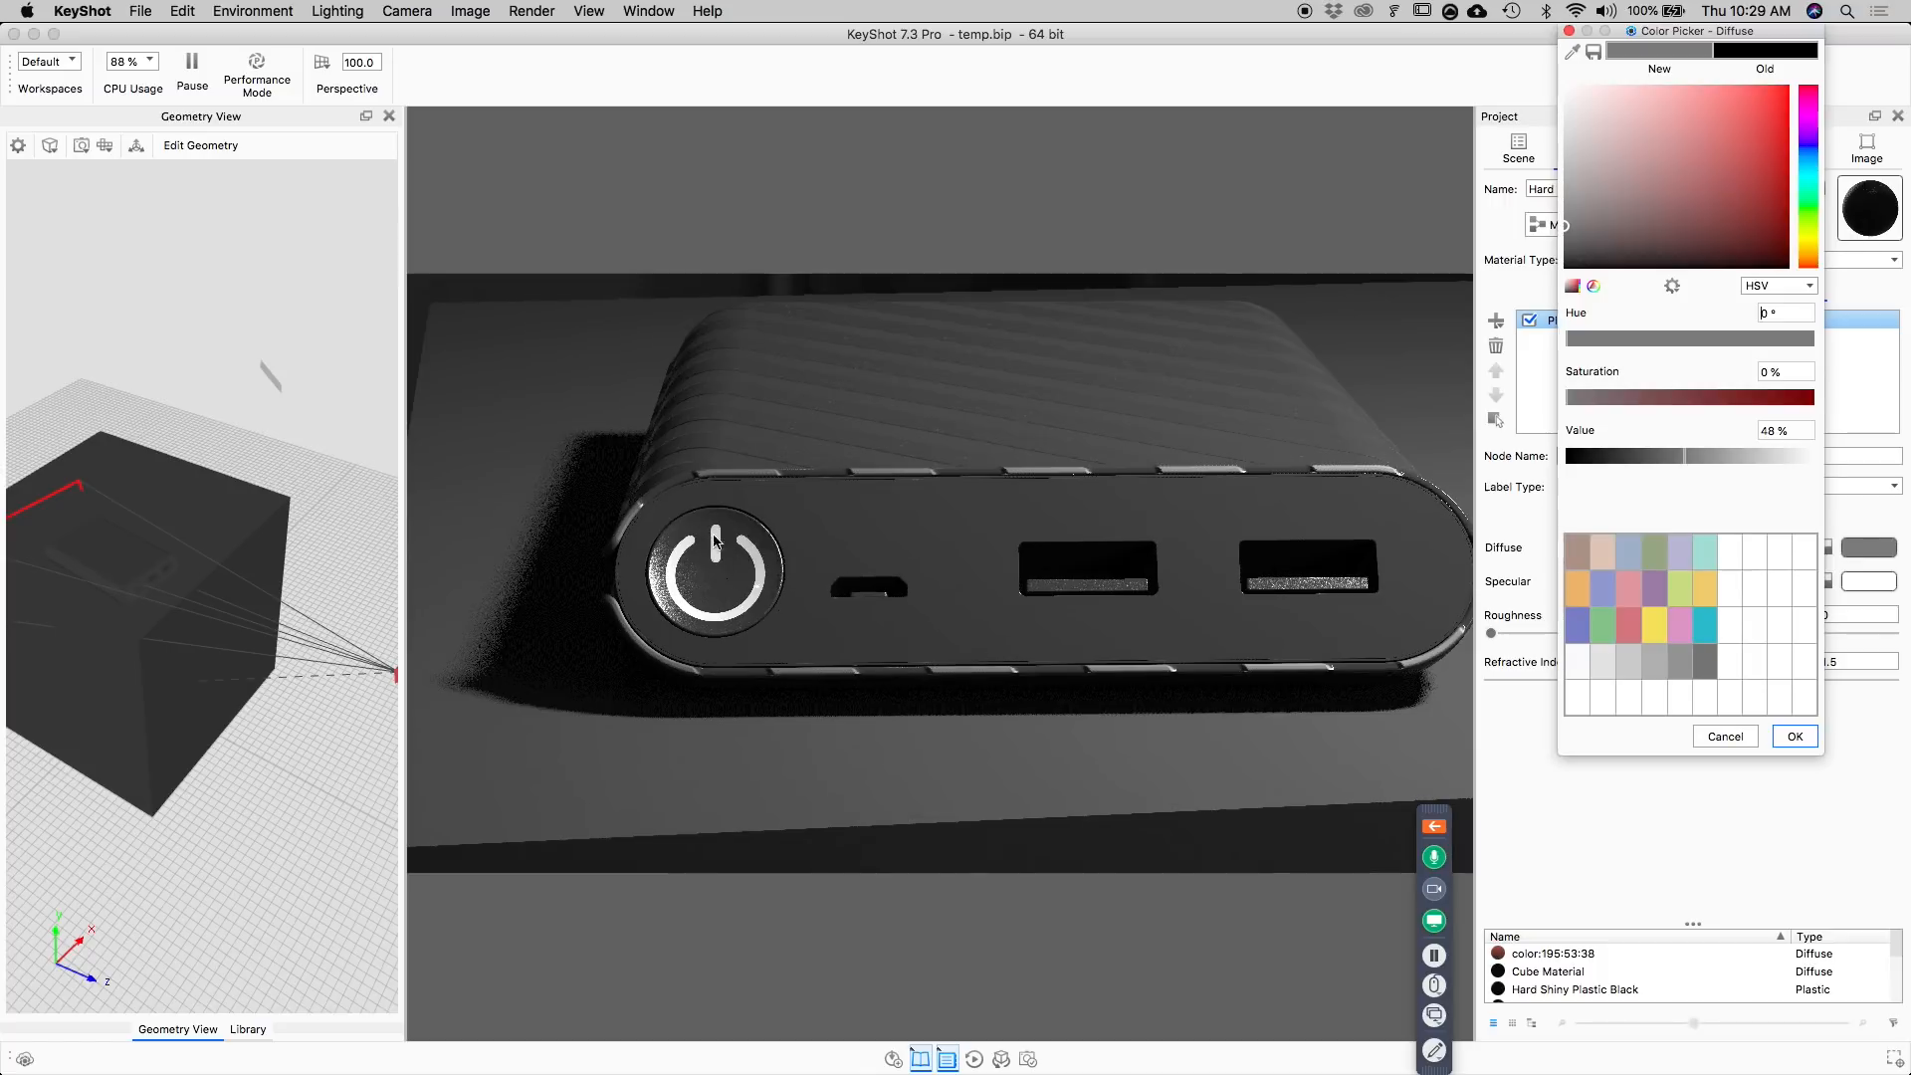
pyautogui.click(1629, 653)
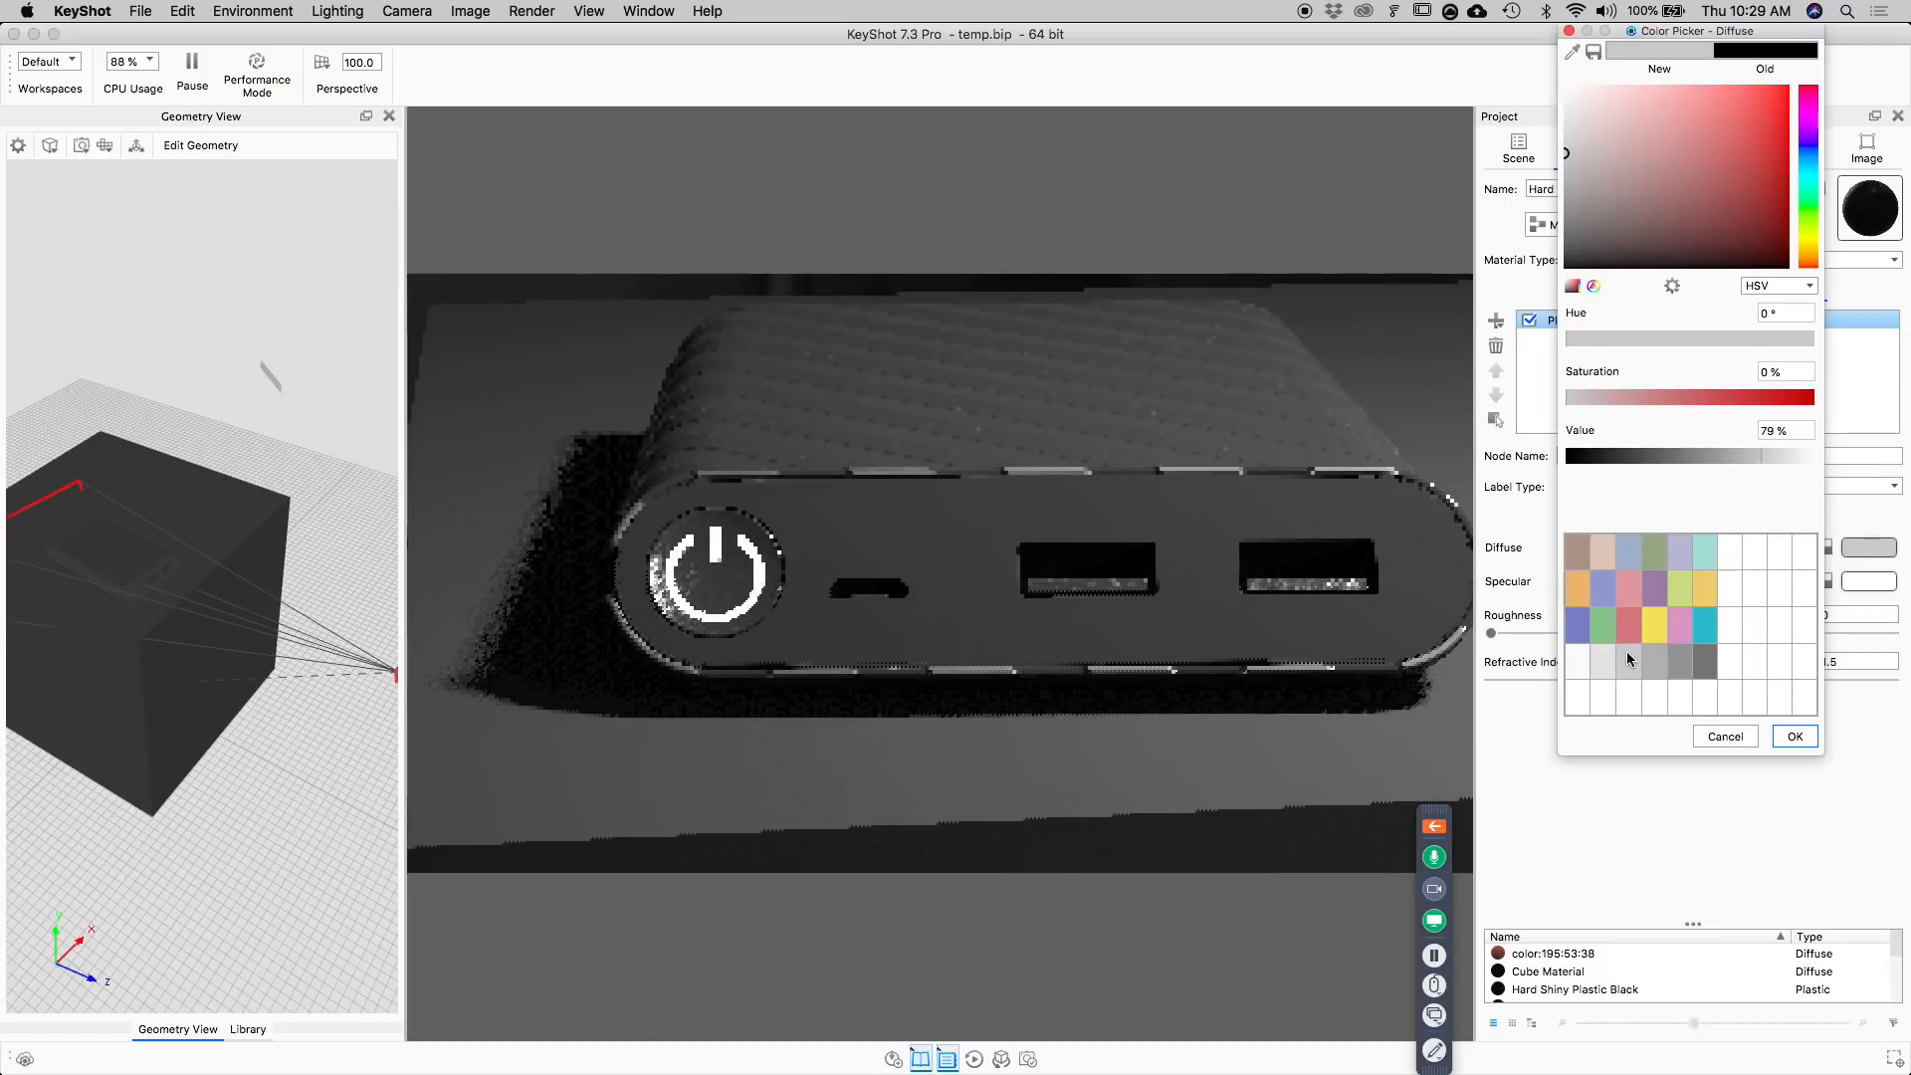
pyautogui.click(1681, 661)
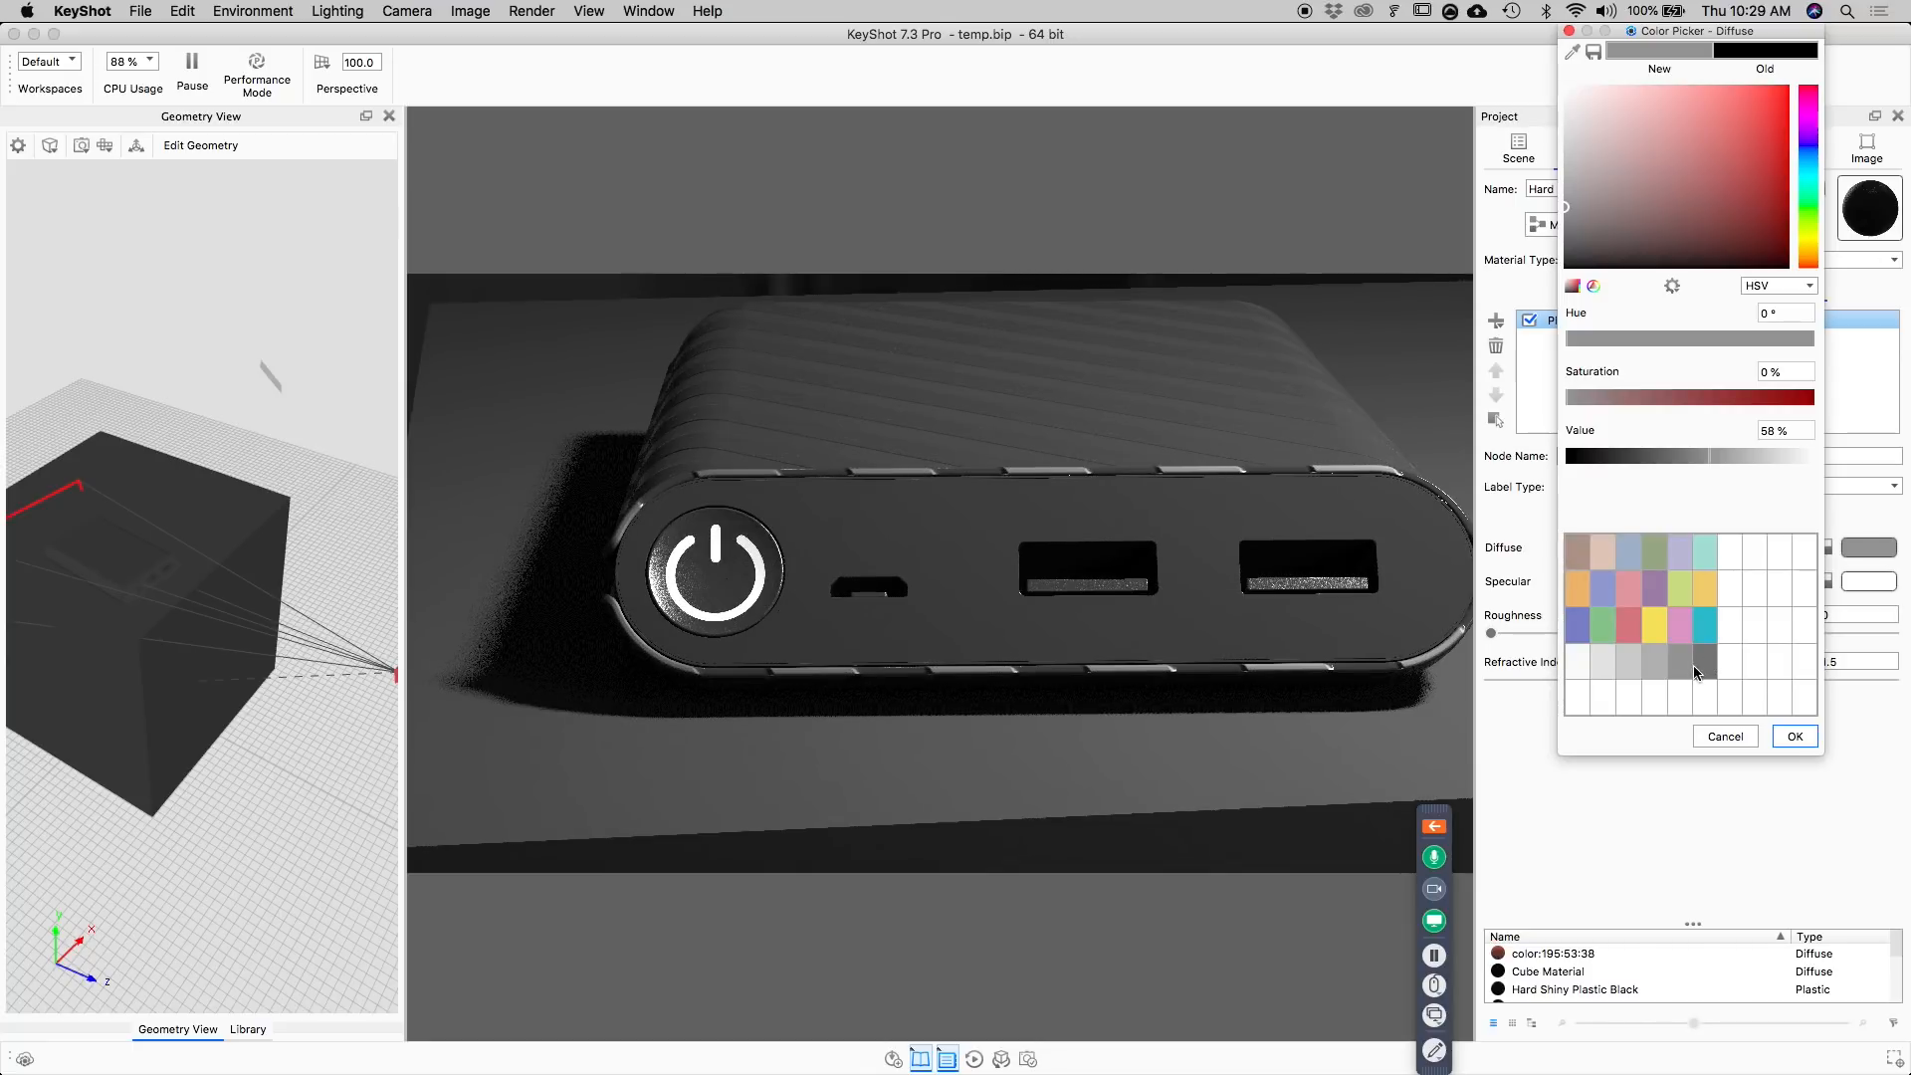
pyautogui.click(1708, 665)
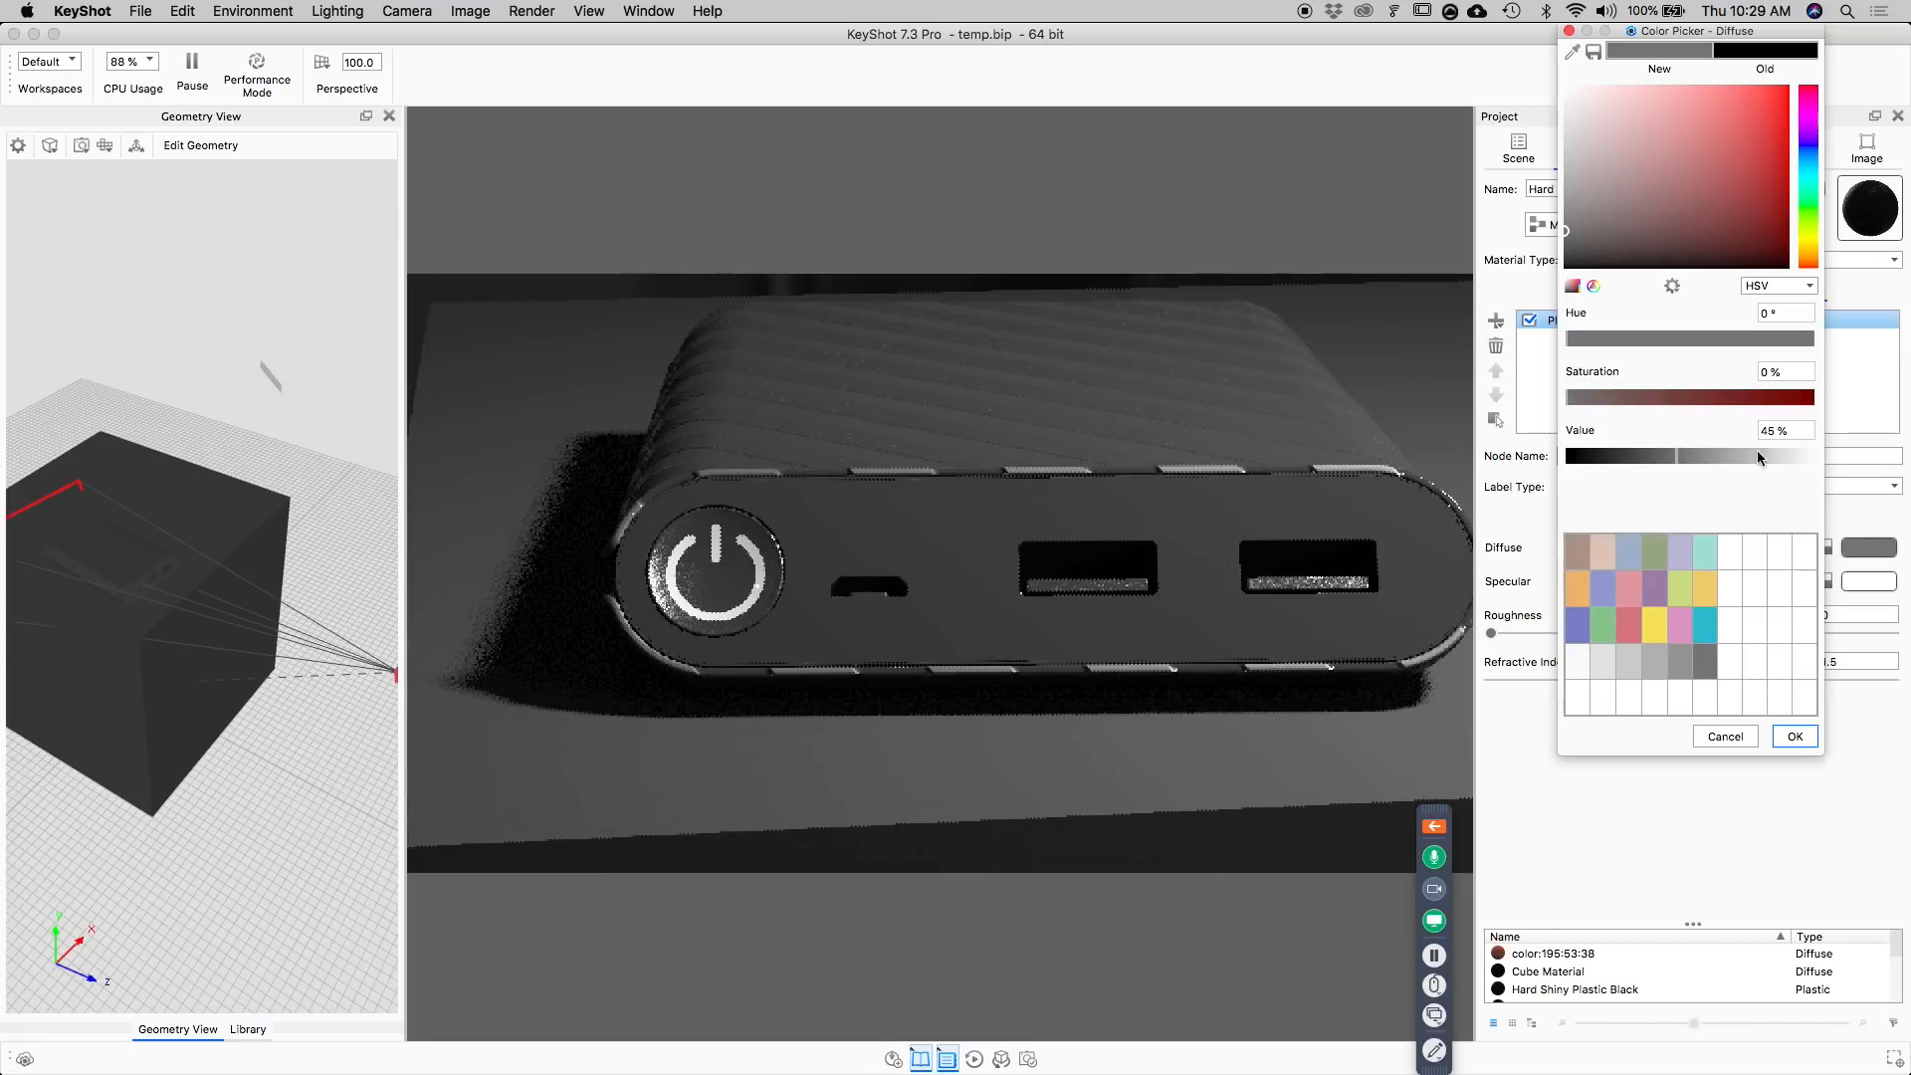
pyautogui.moveTo(1794, 431); pyautogui.dragTo(1684, 434)
pyautogui.write('30')
pyautogui.press('Return')
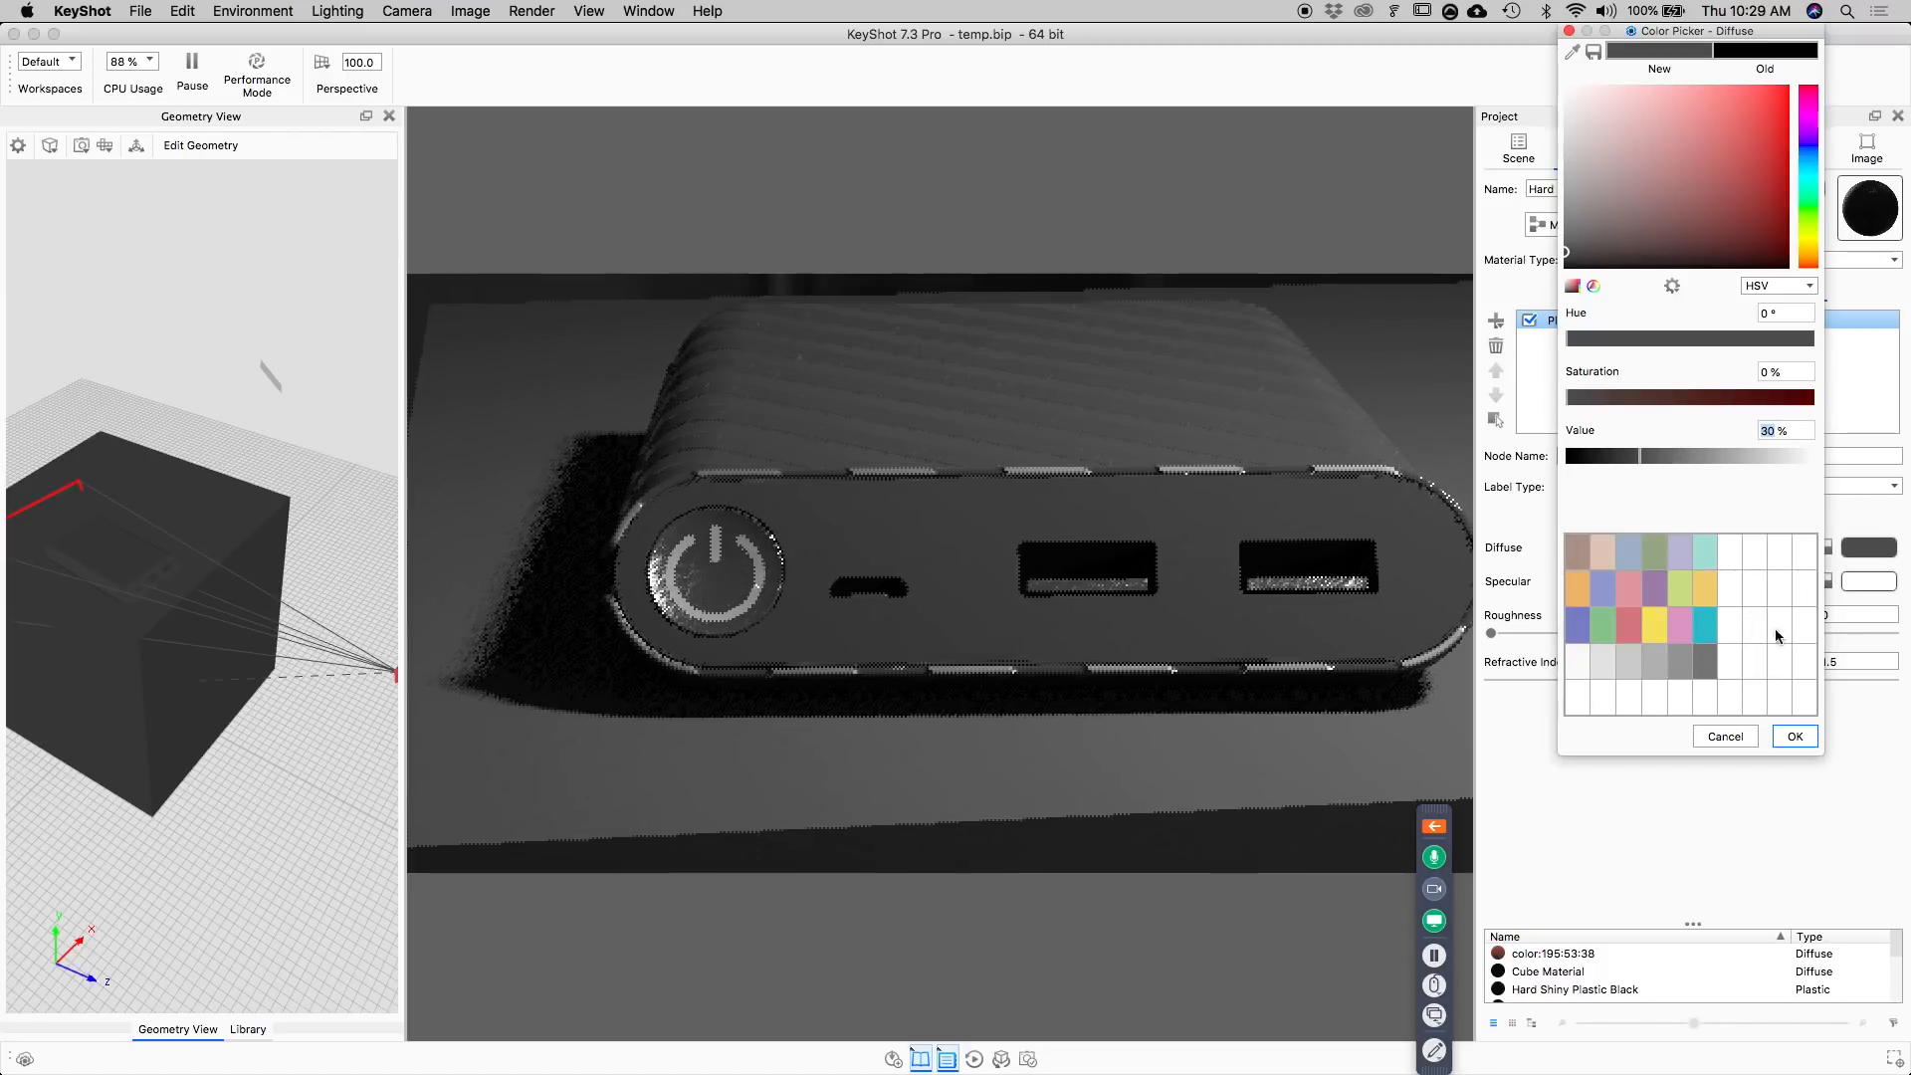
pyautogui.click(1792, 739)
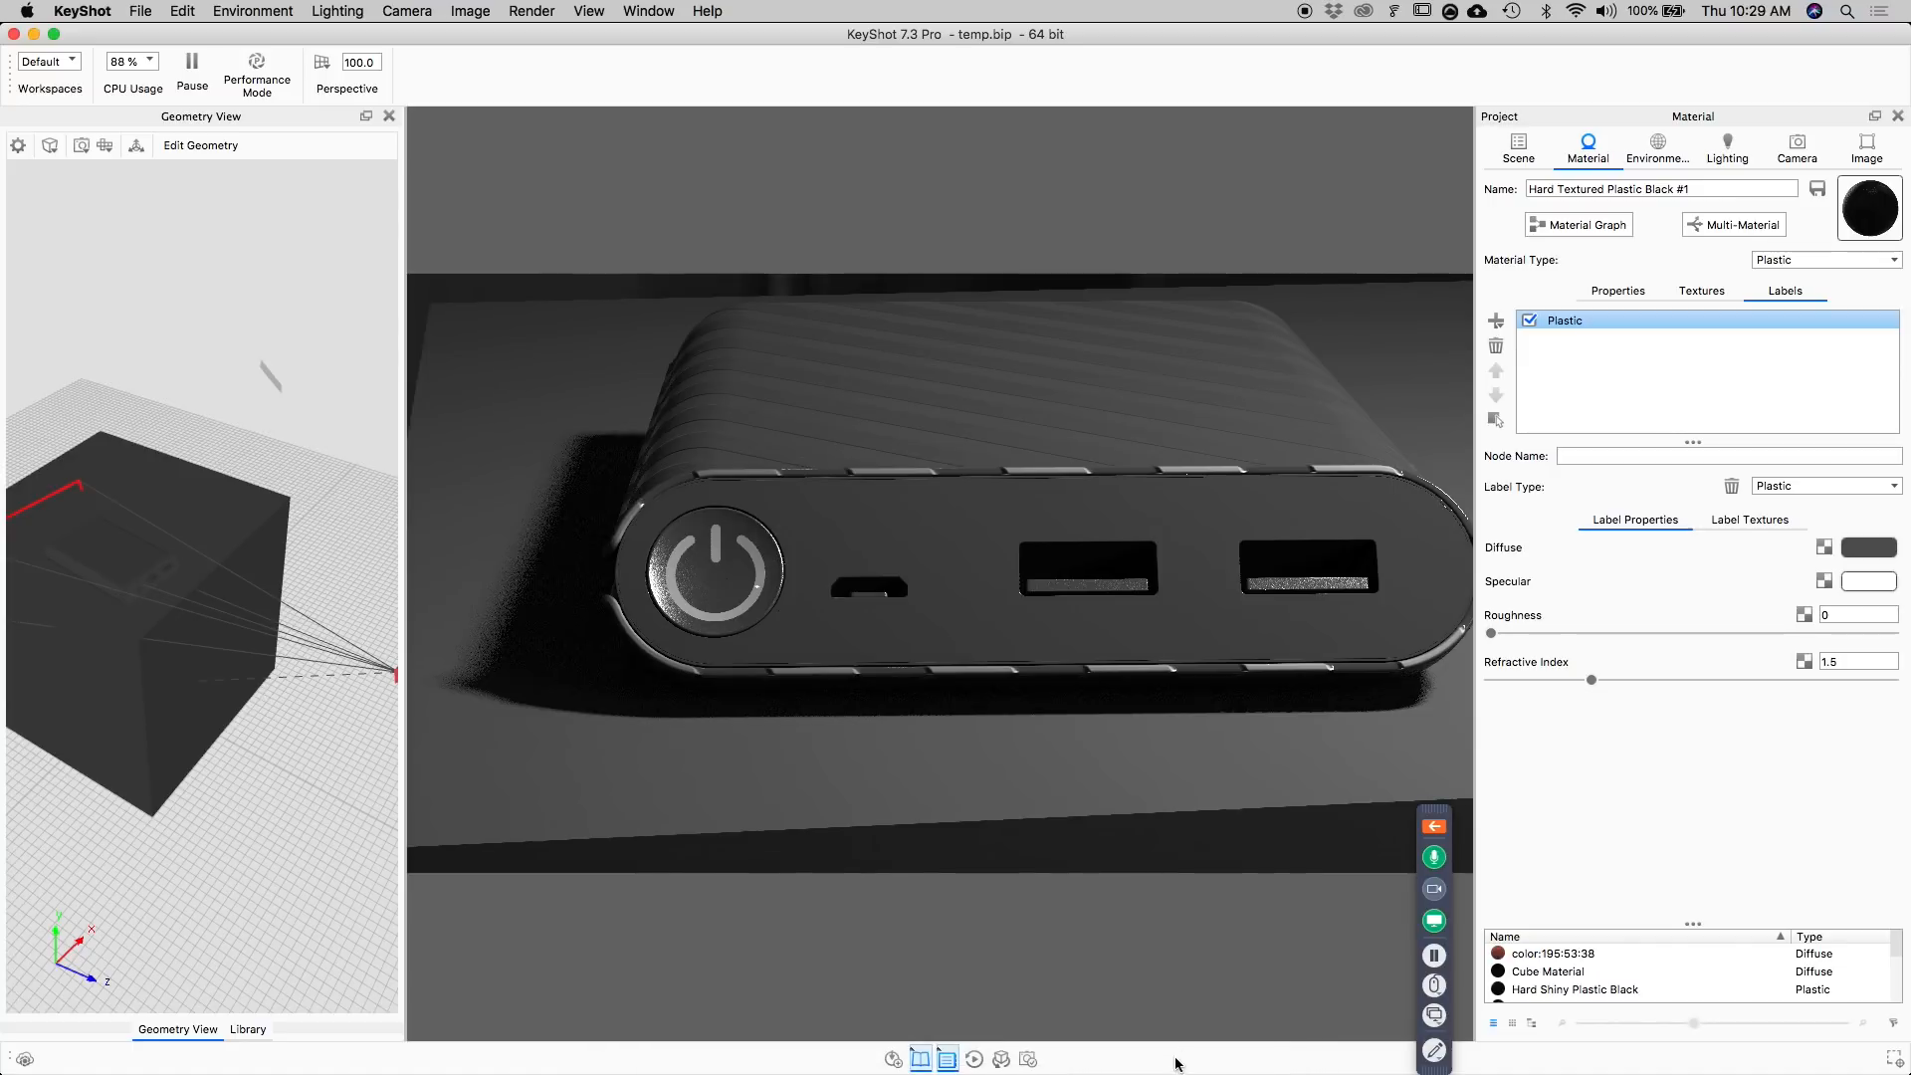
# Add usb.png from the labels folder as a label on the power bank's front face and center its mapping on the part.
pyautogui.moveTo(1175, 1057)
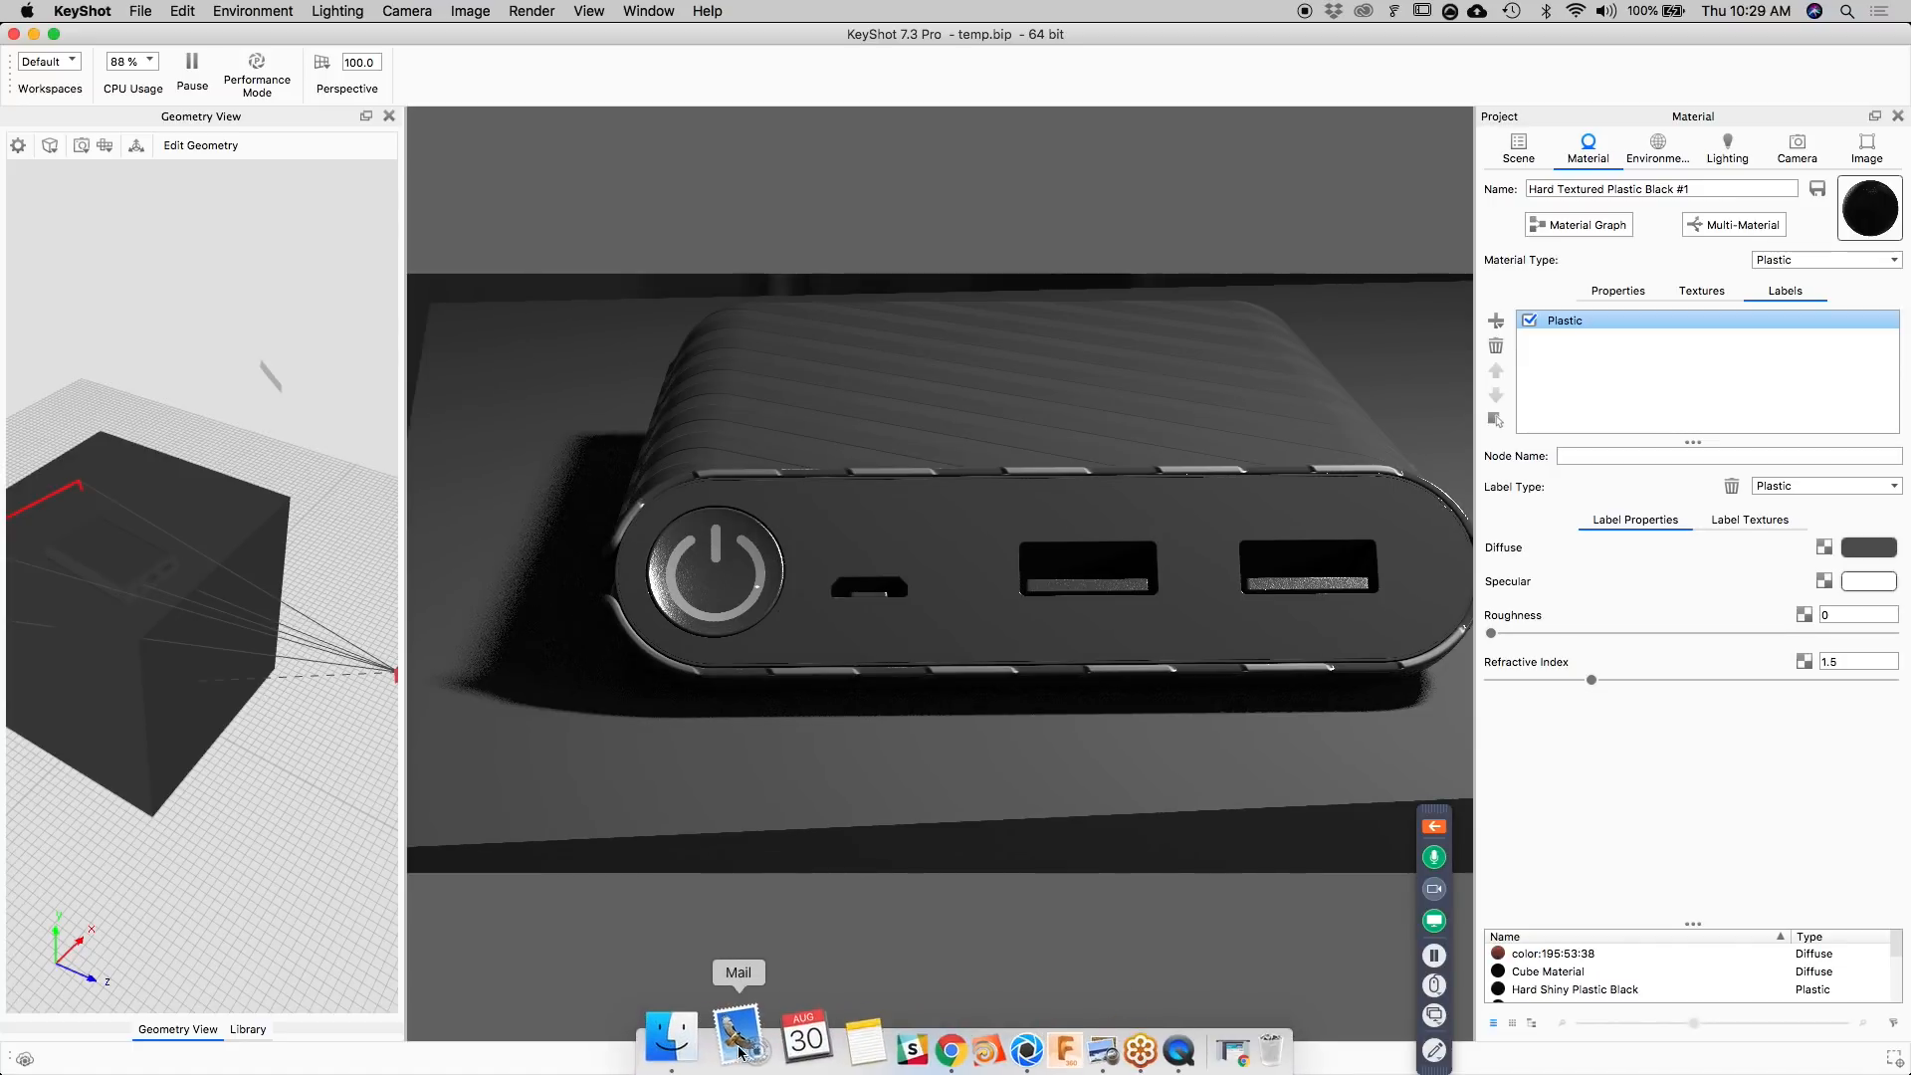
pyautogui.click(699, 1037)
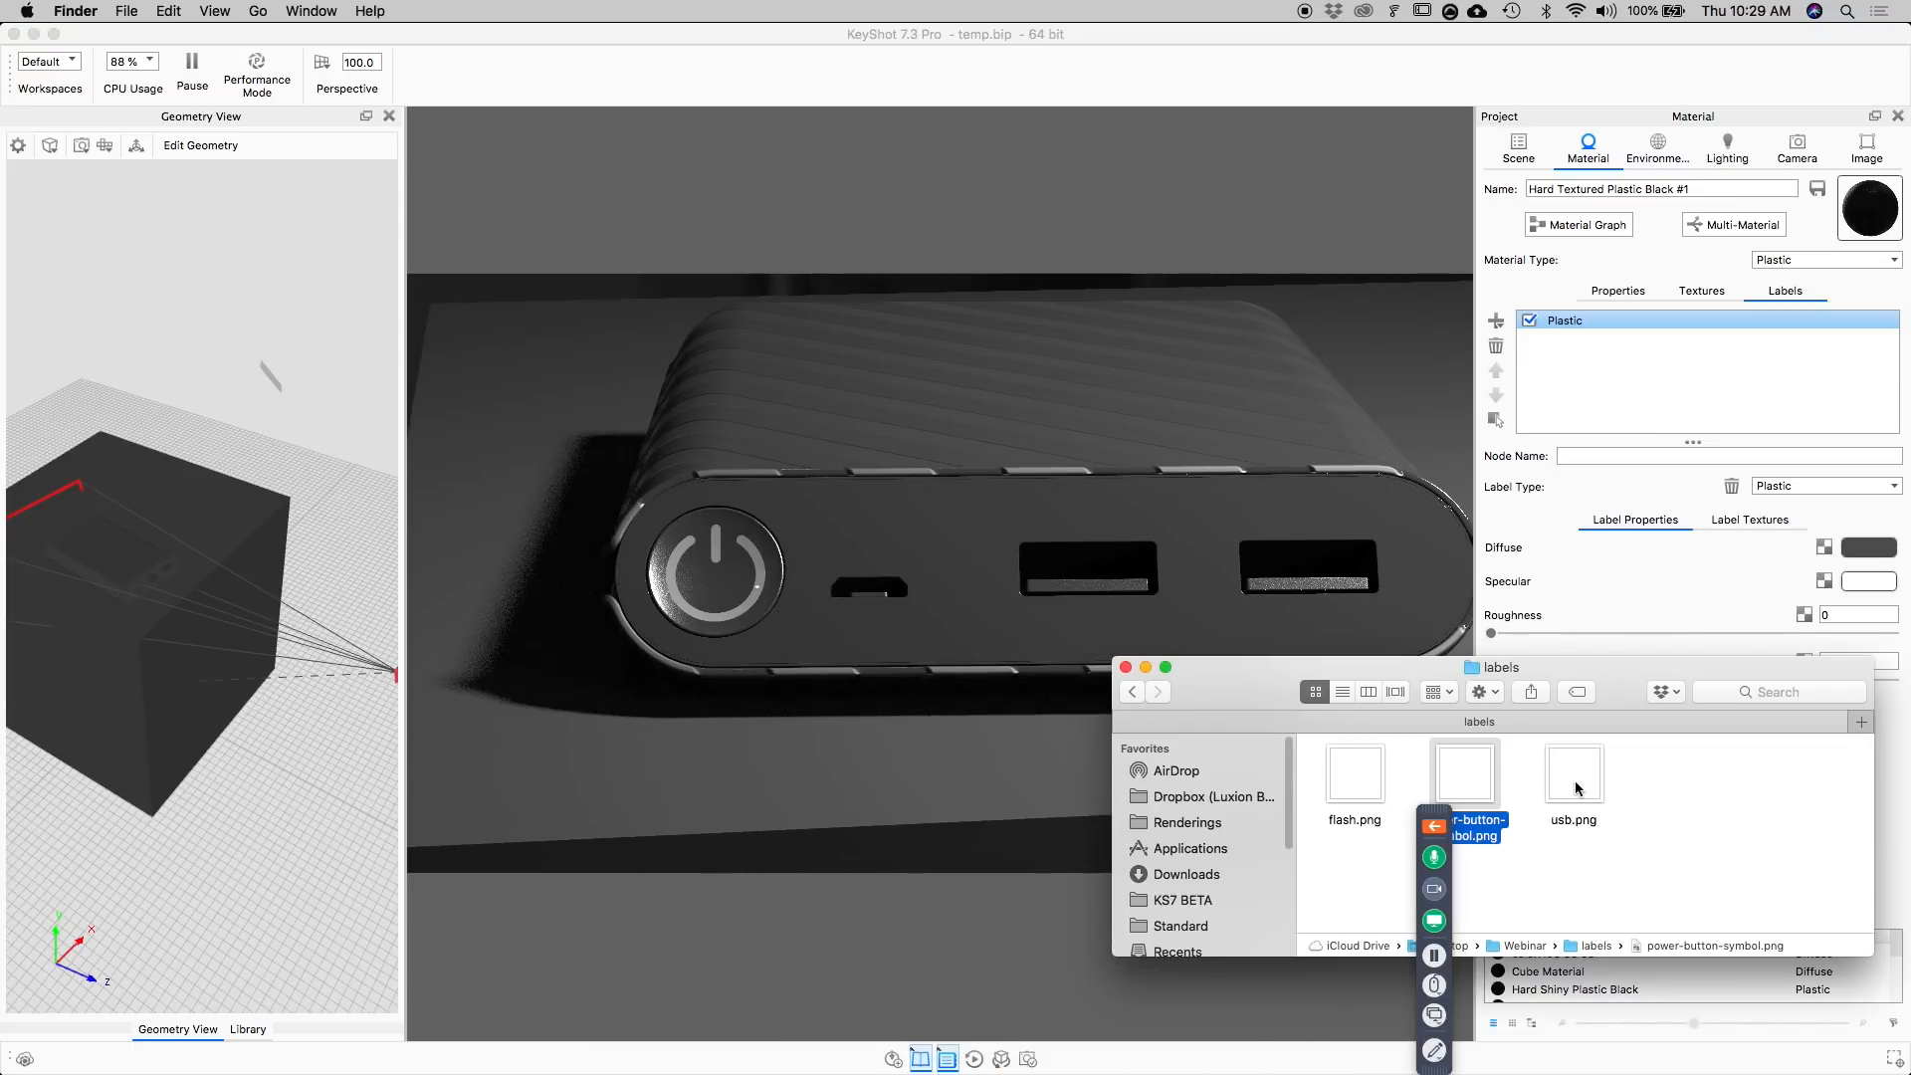
pyautogui.moveTo(1574, 786); pyautogui.dragTo(1482, 578)
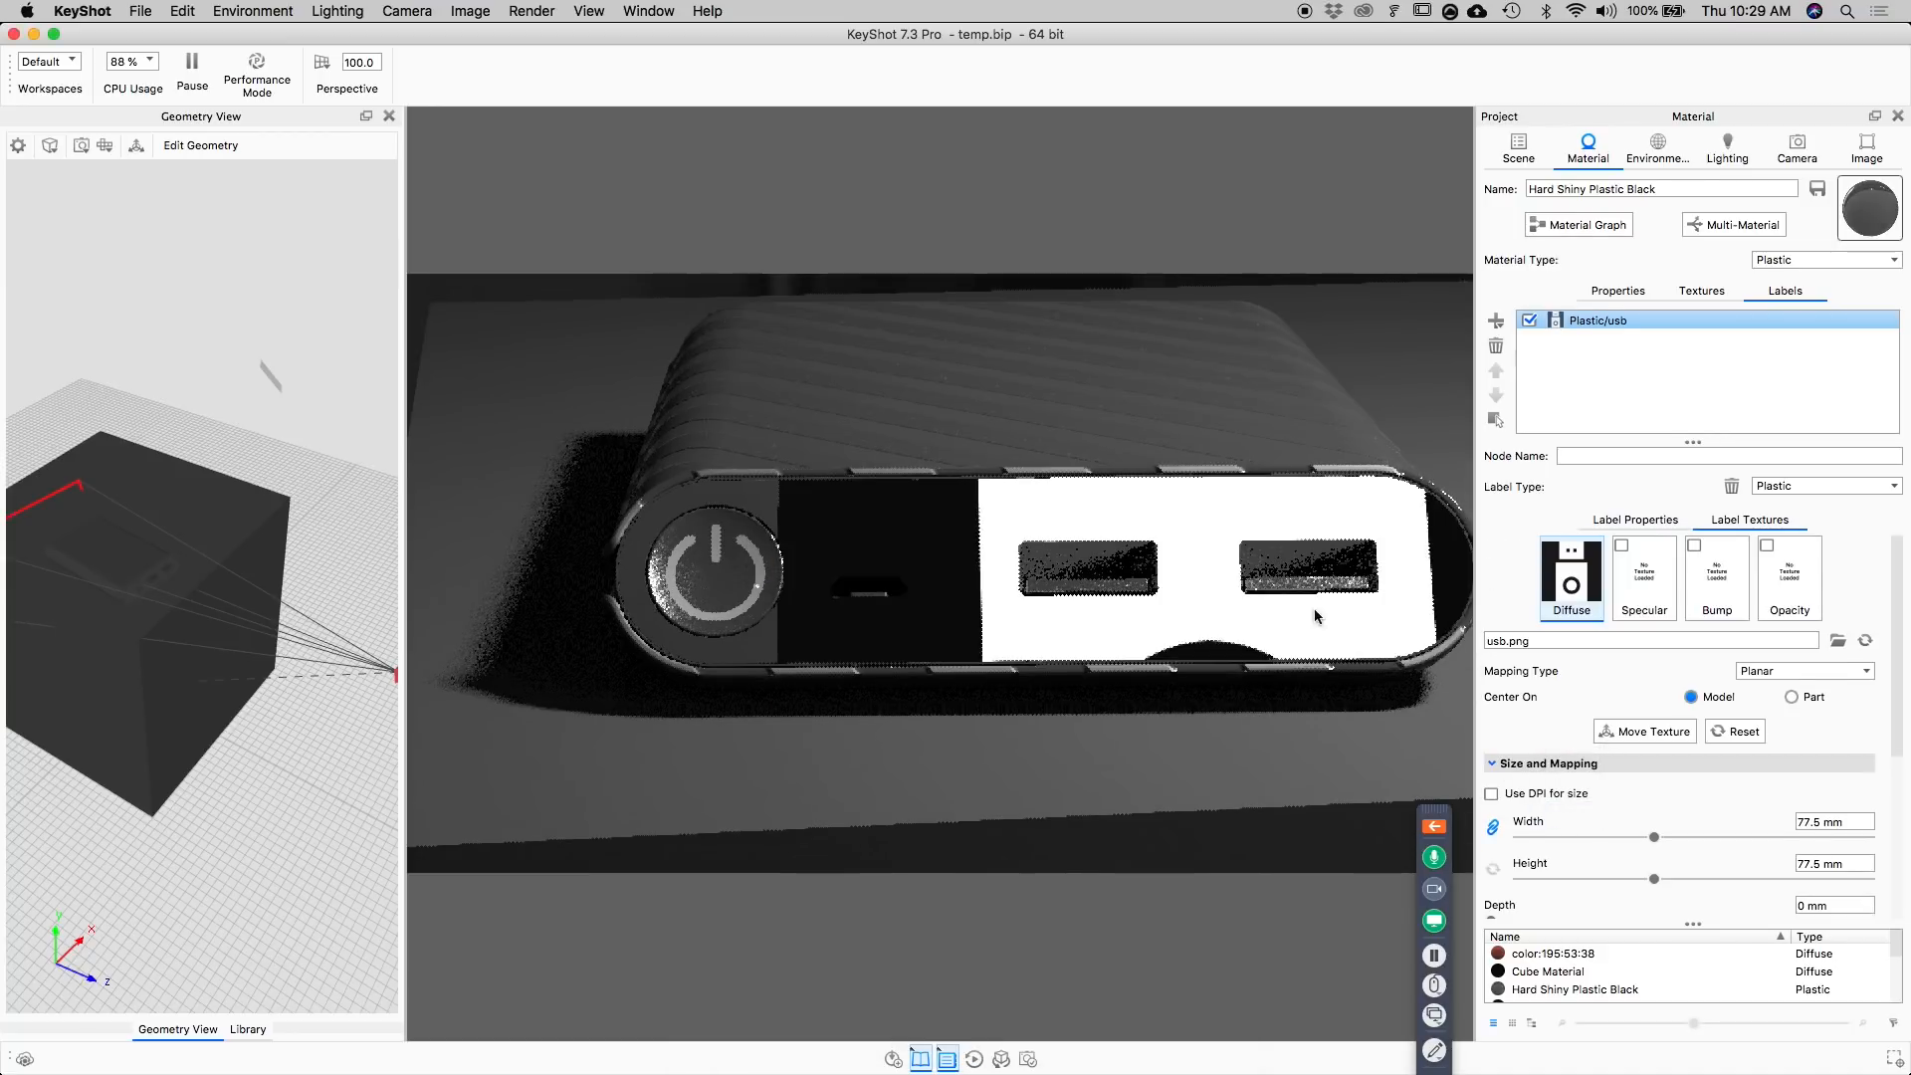
pyautogui.click(1792, 697)
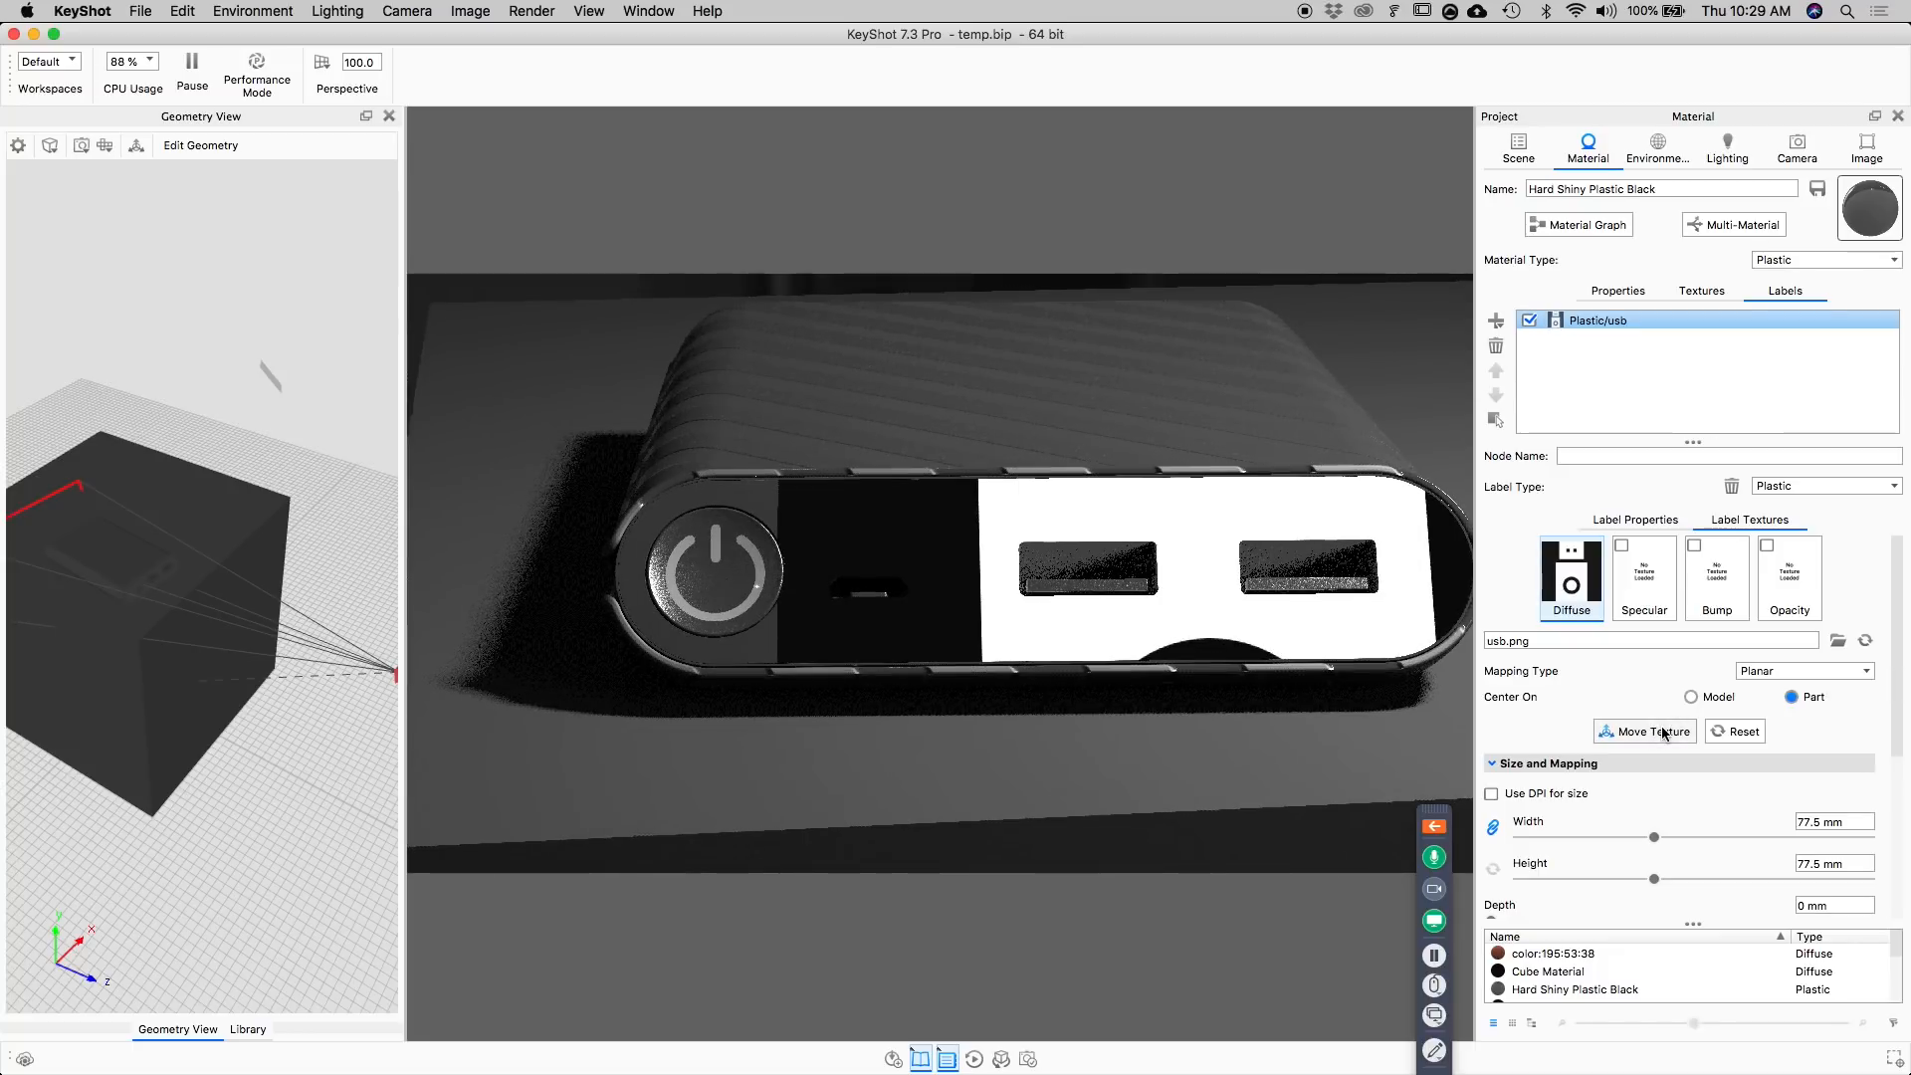
# Scale the USB label down to a linked width and height of 4 mm.
pyautogui.moveTo(1654, 837); pyautogui.dragTo(1529, 840)
pyautogui.click(1843, 821)
pyautogui.write('5')
pyautogui.press('Return')
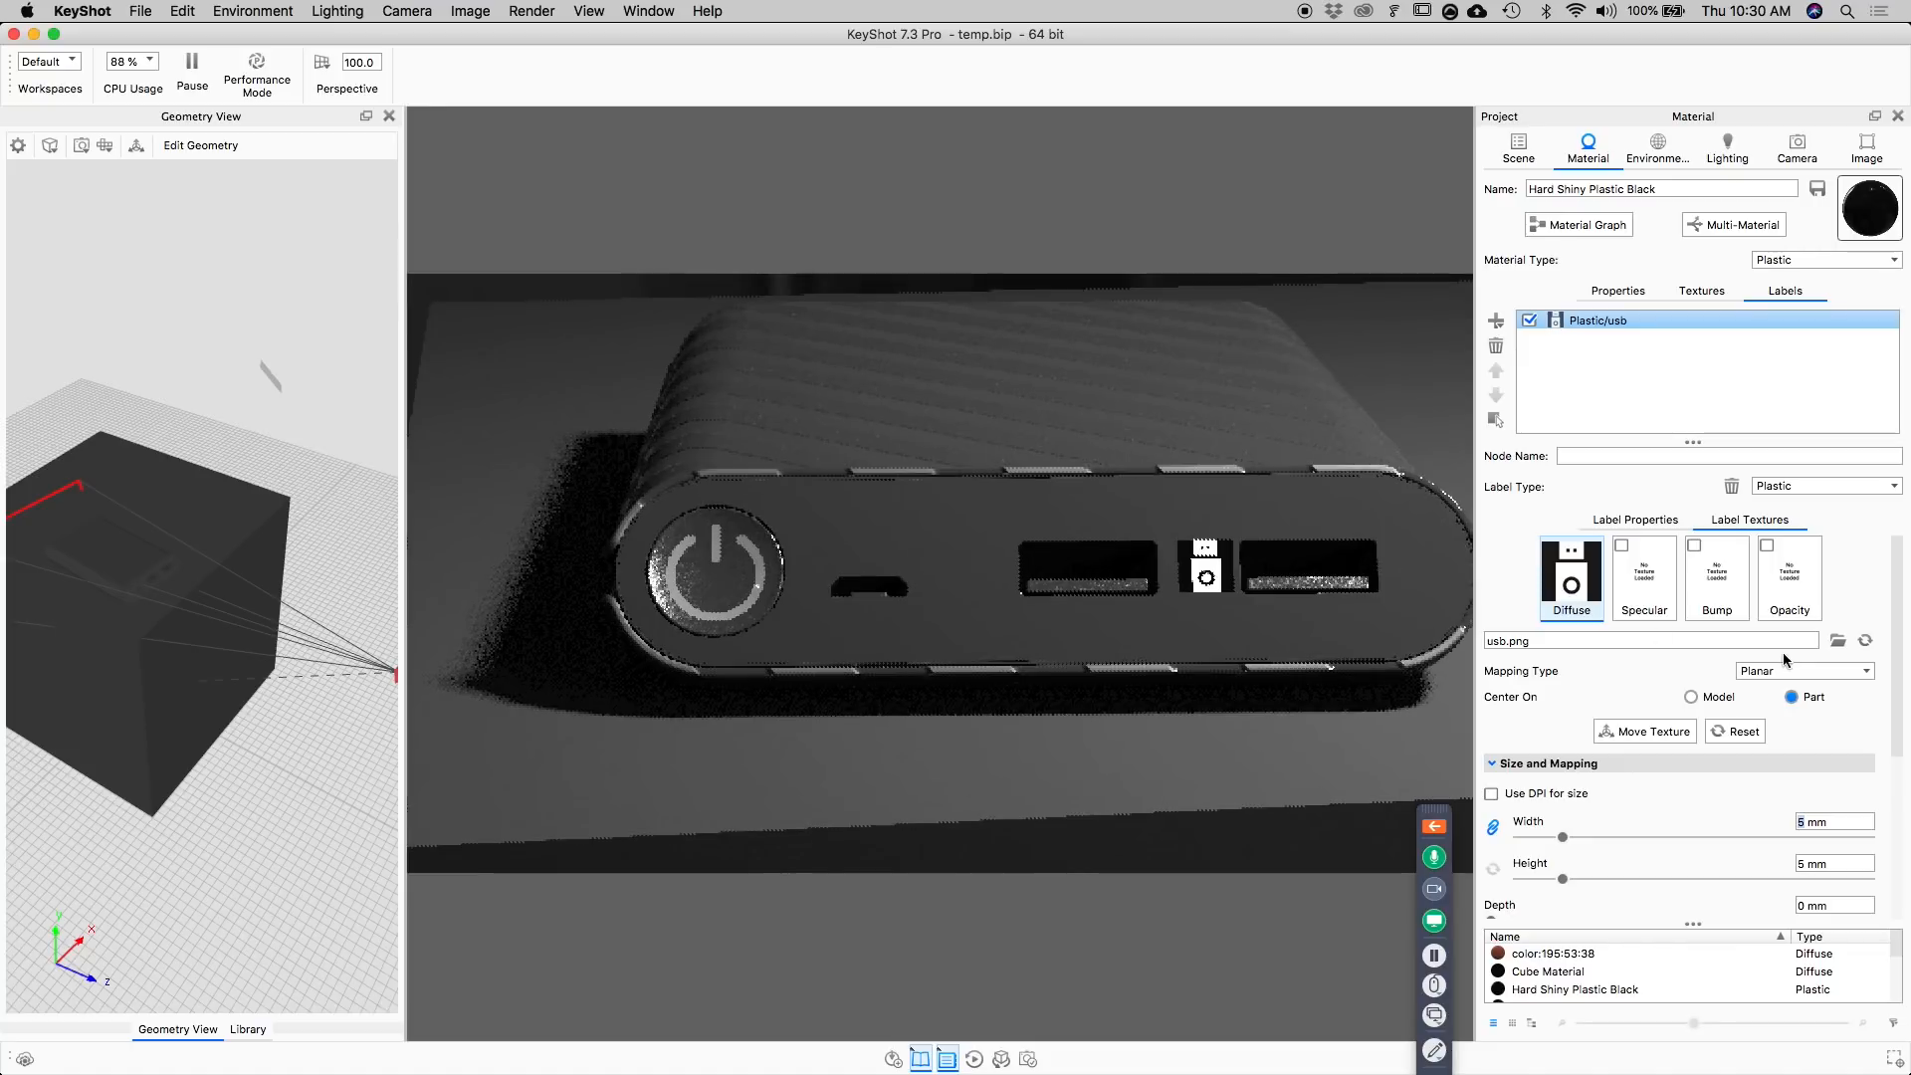
pyautogui.write('3')
pyautogui.press('Return')
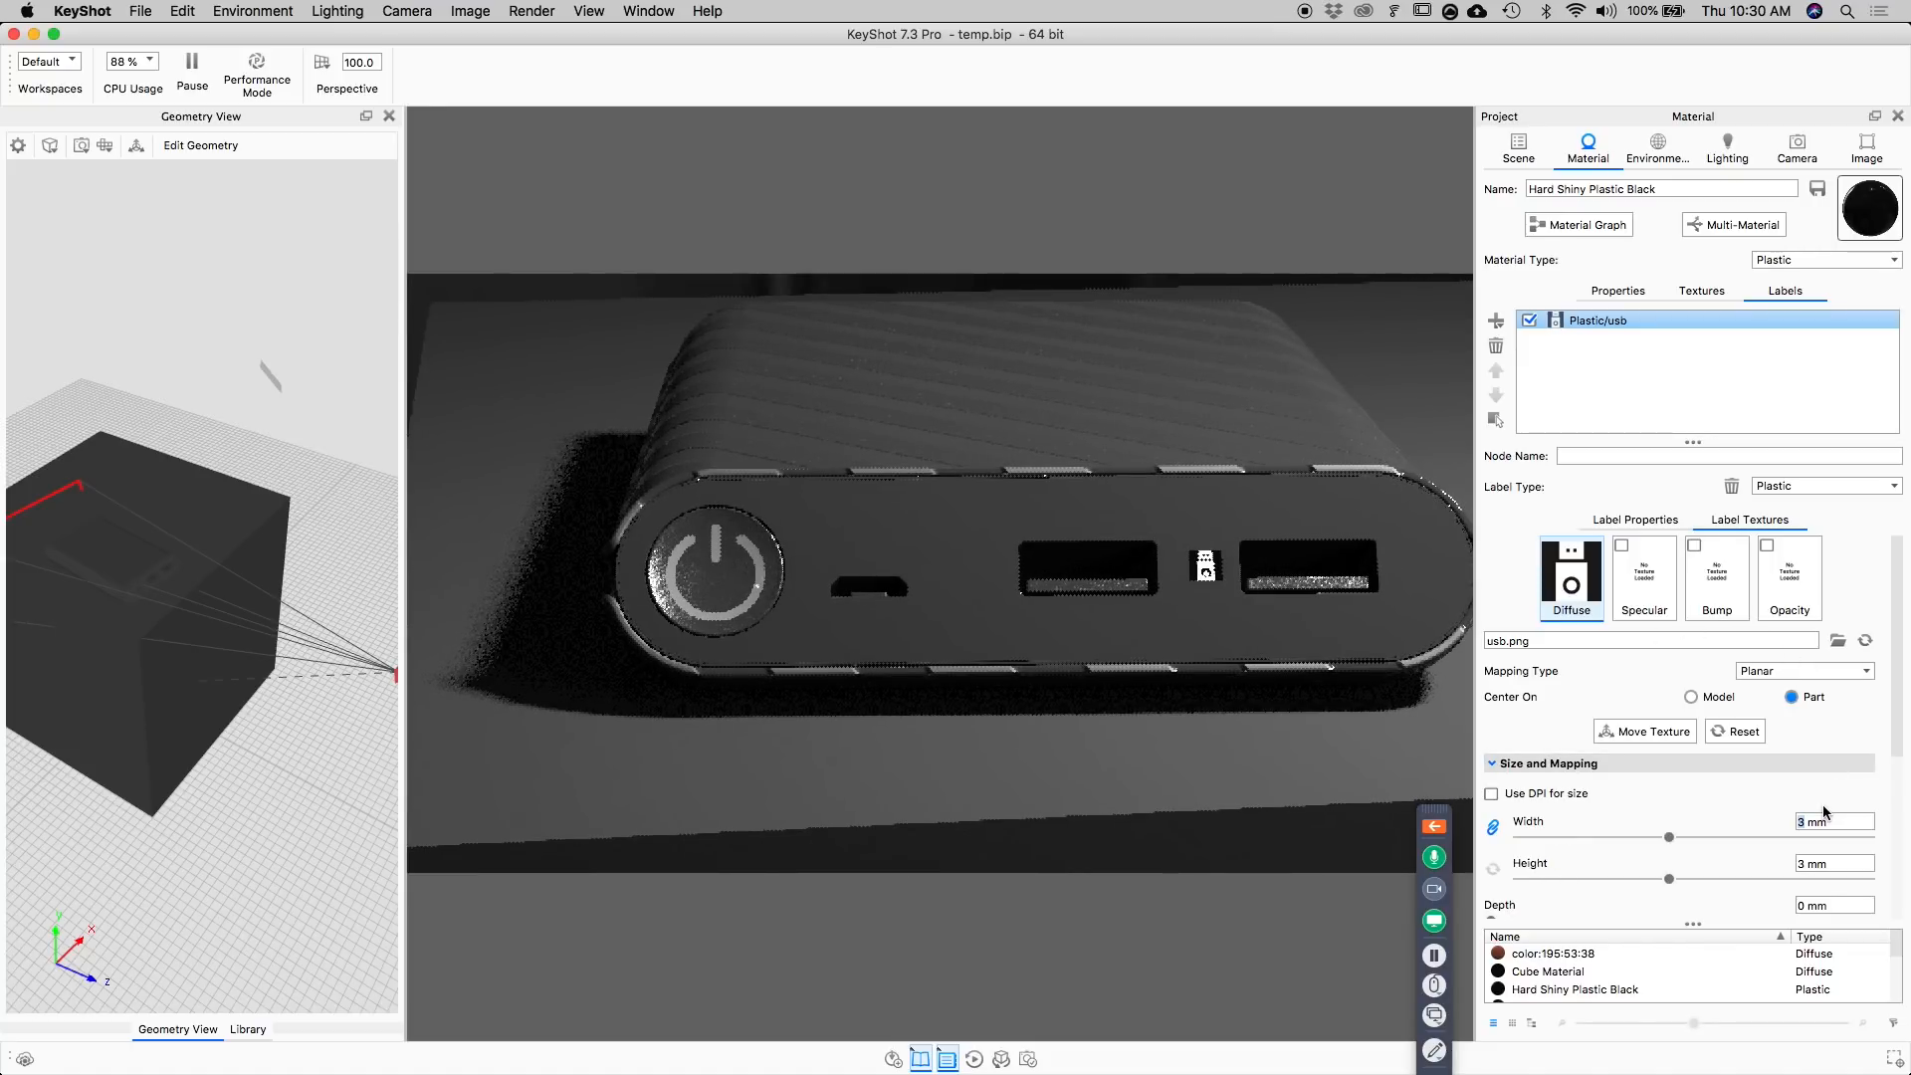
pyautogui.write('4')
pyautogui.press('Return')
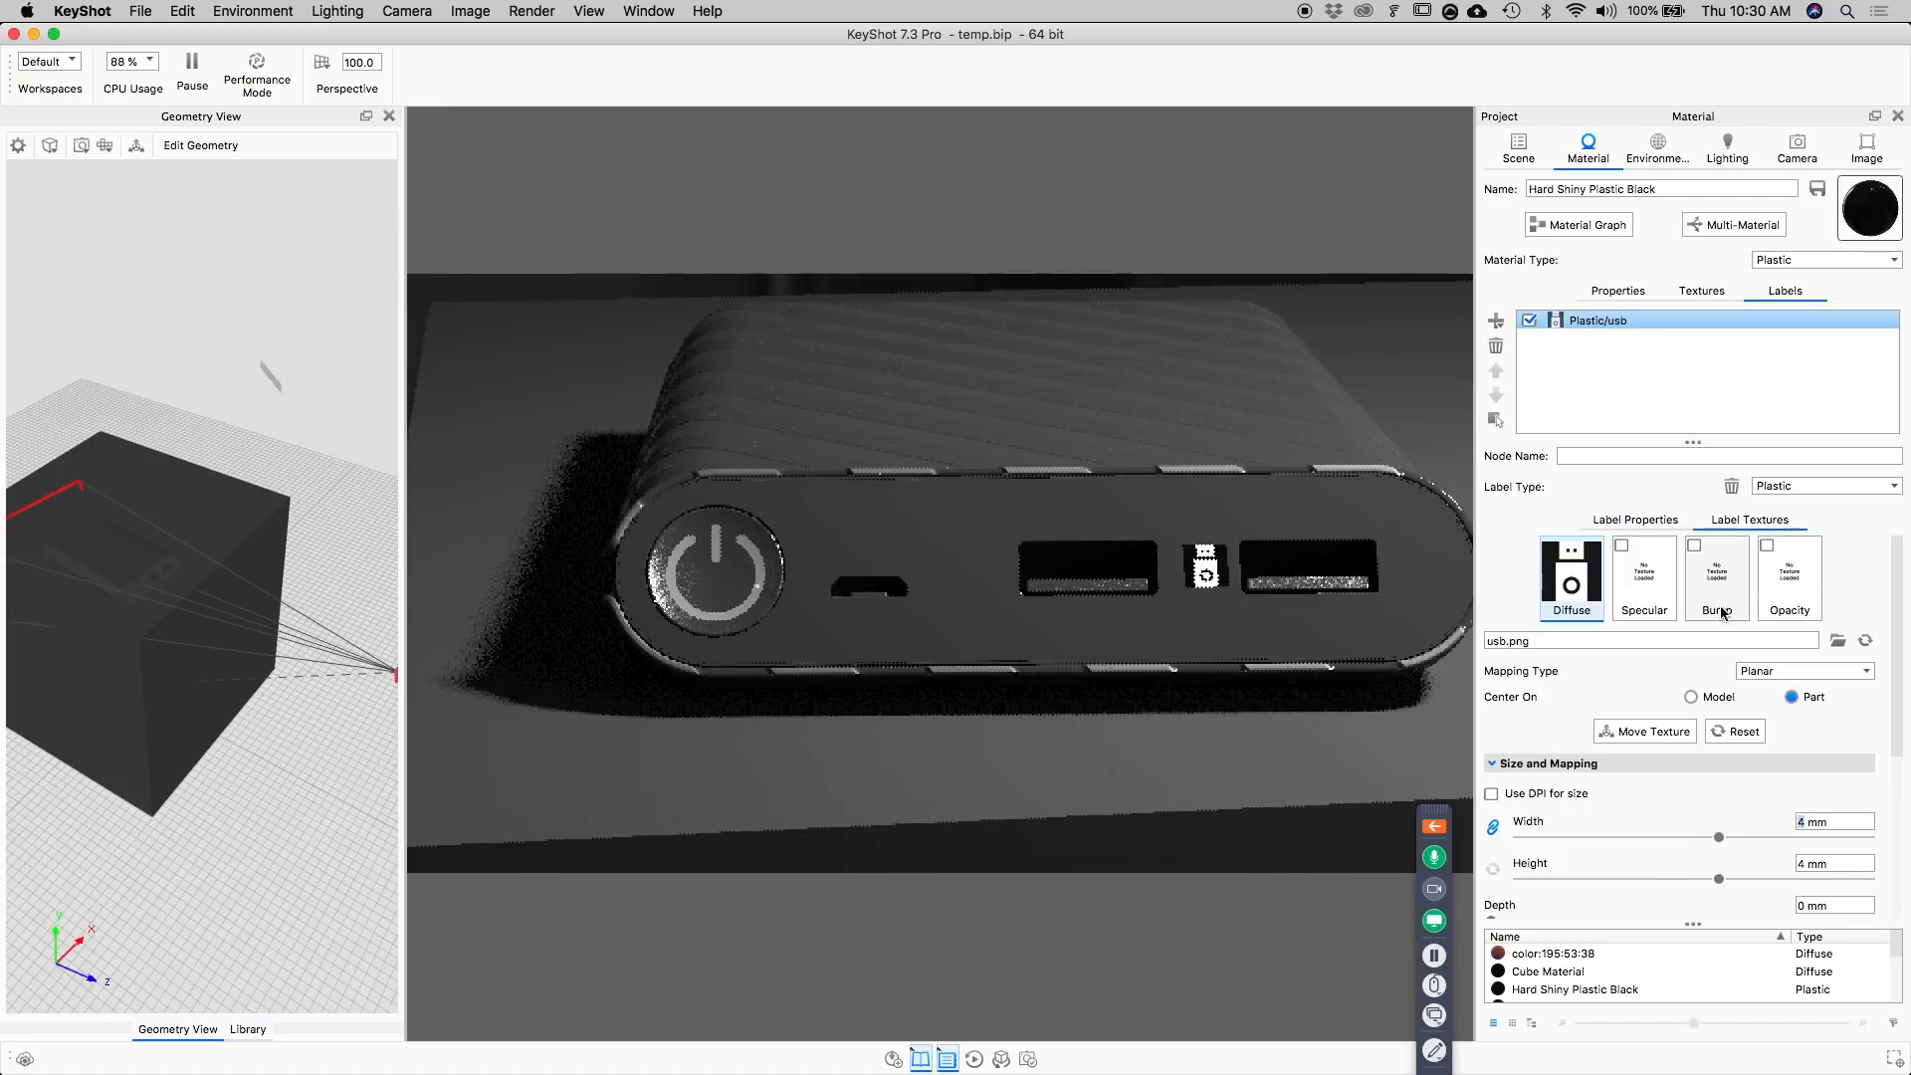
# Move the USB texture from the Diffuse slot to Opacity and set the label's Diffuse color value to 30%.
pyautogui.moveTo(1565, 581); pyautogui.dragTo(1767, 592)
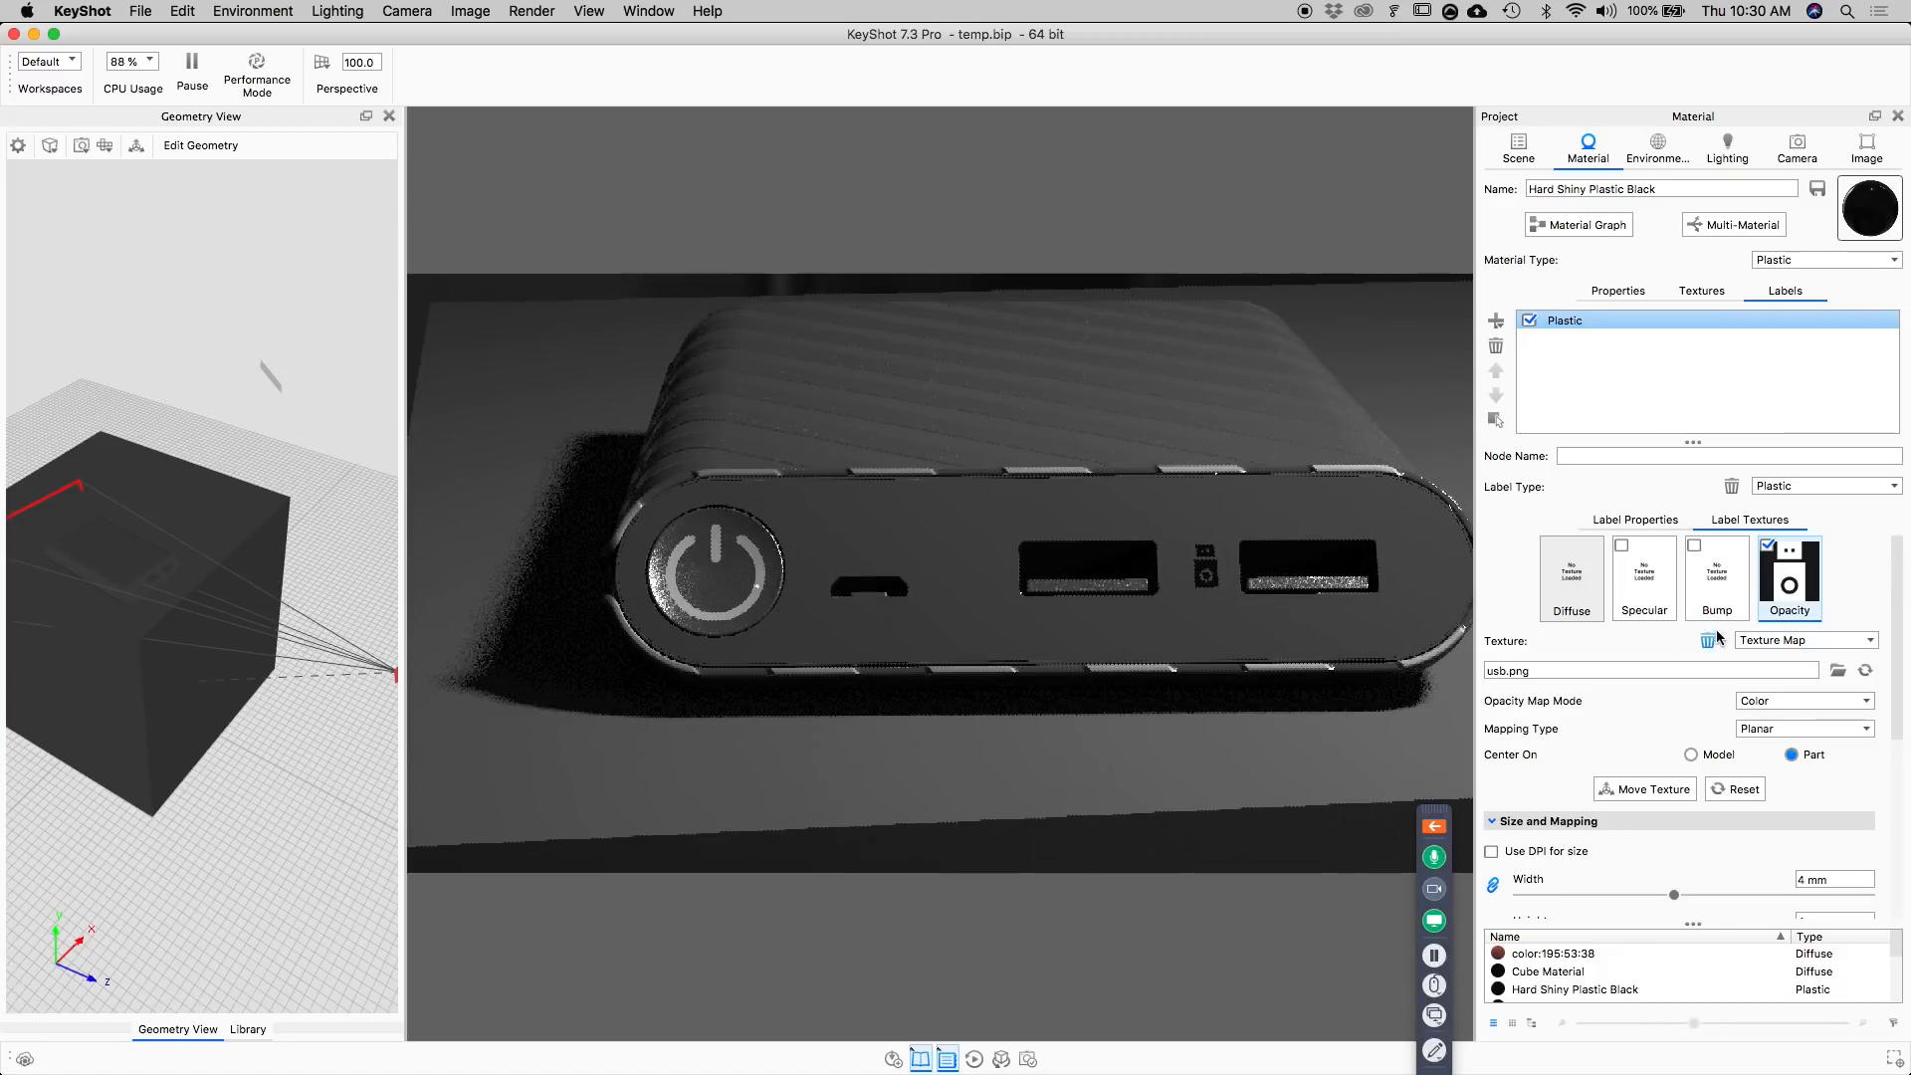
pyautogui.click(1635, 523)
pyautogui.click(1865, 550)
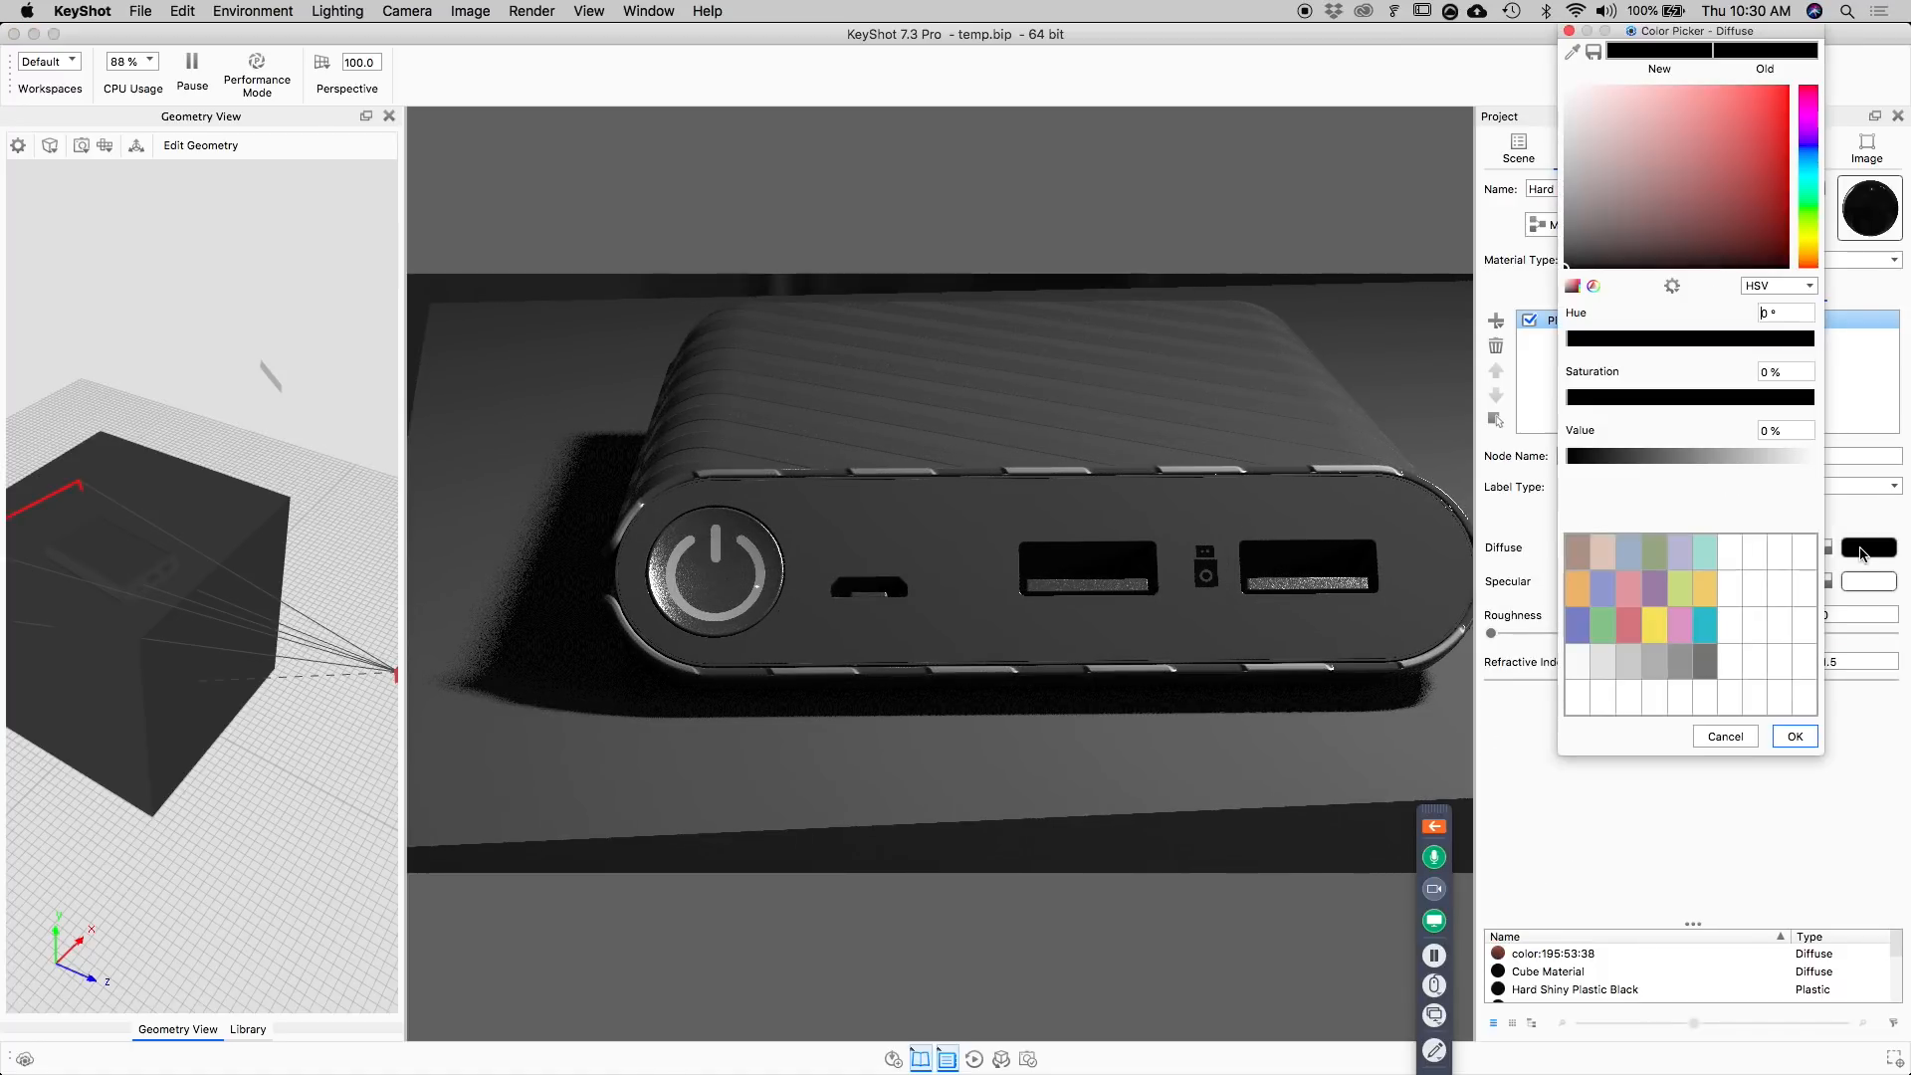
pyautogui.moveTo(1796, 433); pyautogui.dragTo(1687, 457)
pyautogui.write('30')
pyautogui.press('Tab')
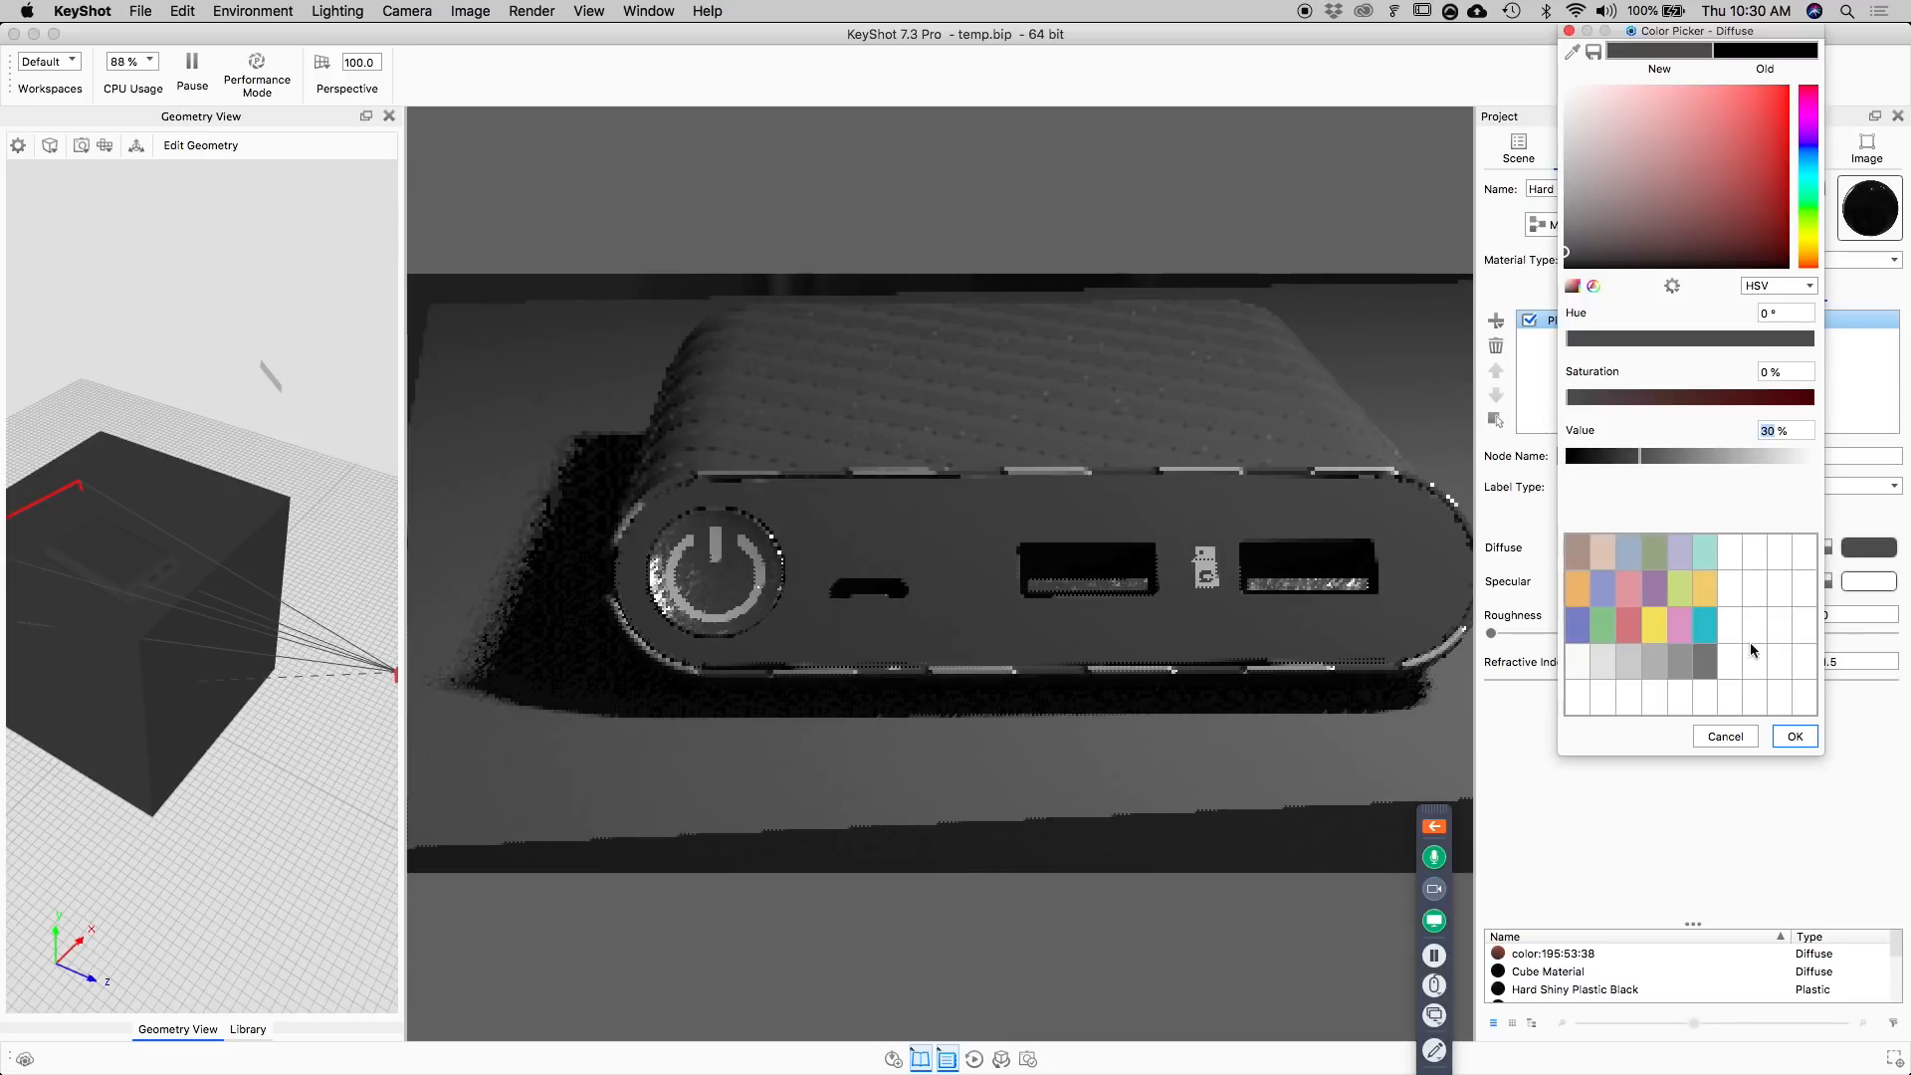
pyautogui.click(1794, 739)
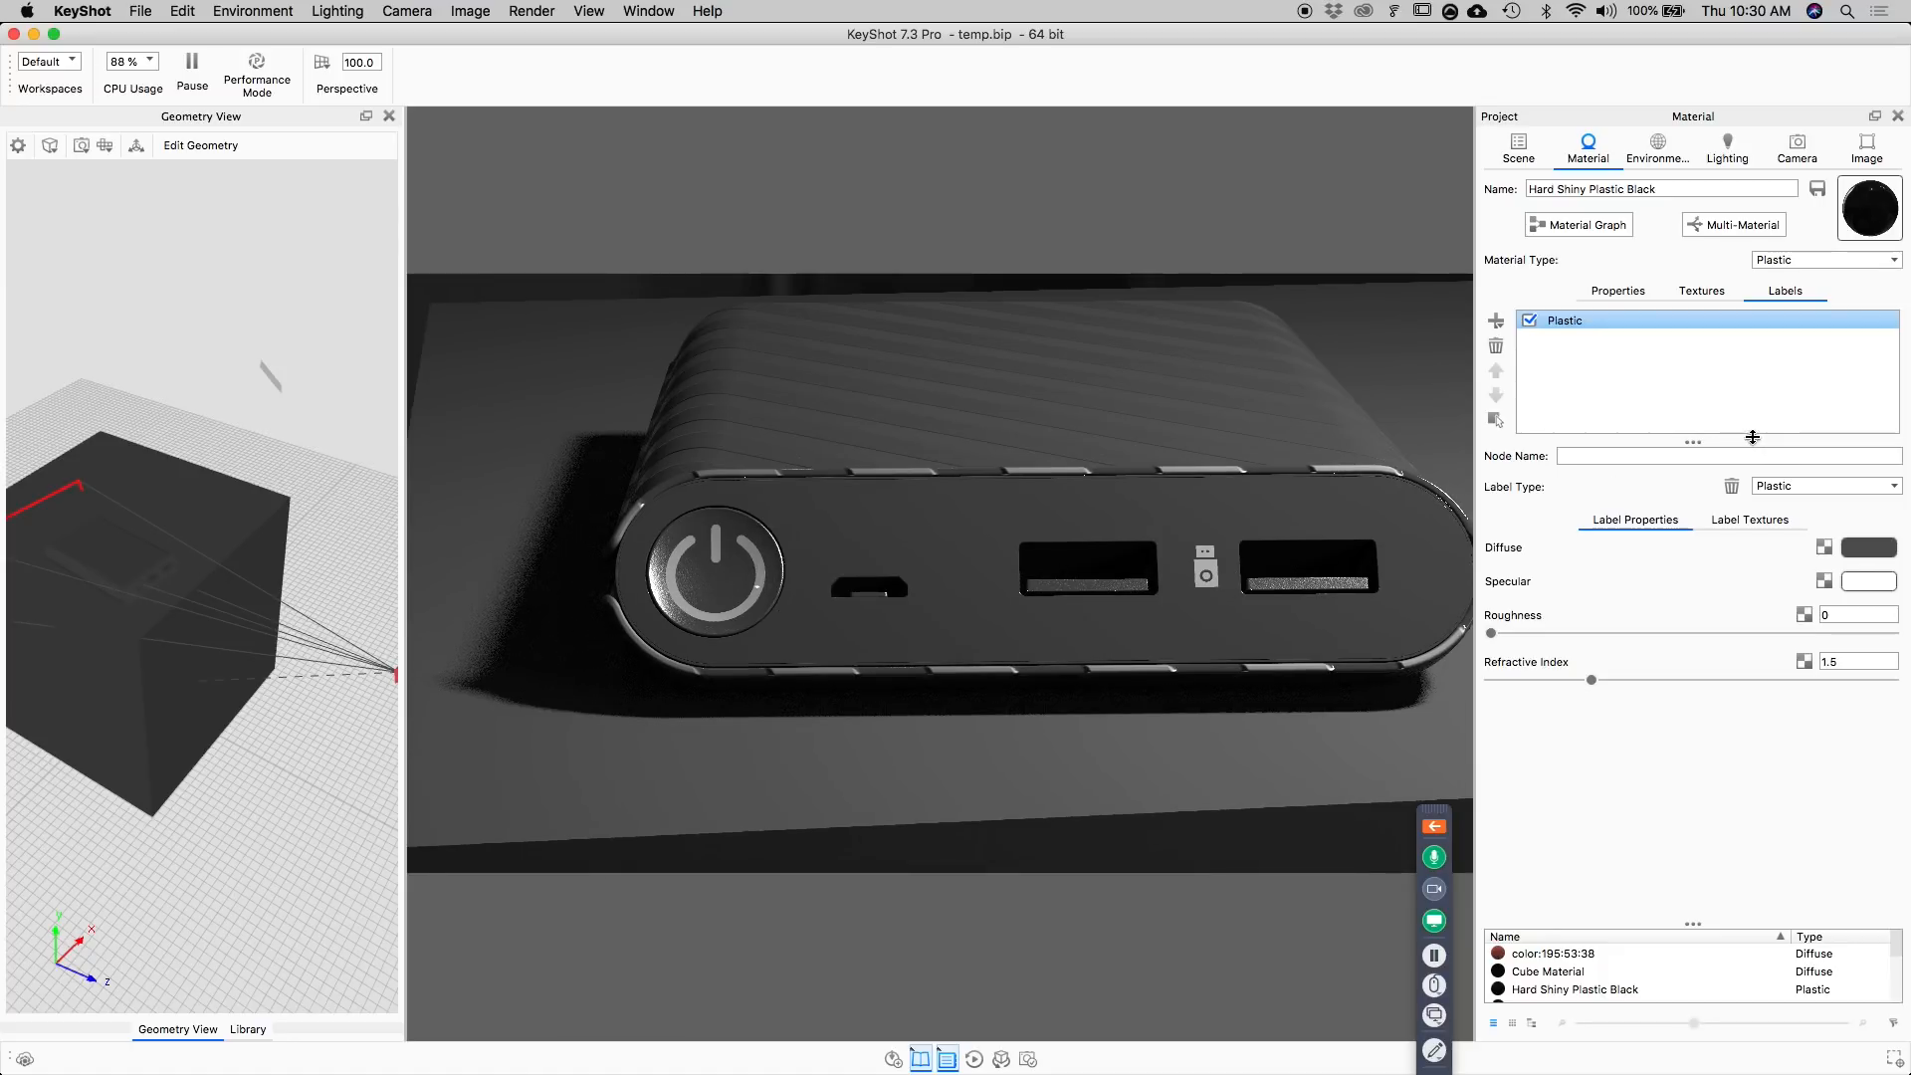
# Shift the USB label sideways until it sits just beside the USB port farthest from the power button, and accept the placement.
pyautogui.click(1708, 292)
pyautogui.click(1789, 290)
pyautogui.click(1732, 520)
pyautogui.scroll(-3, 1566, 880)
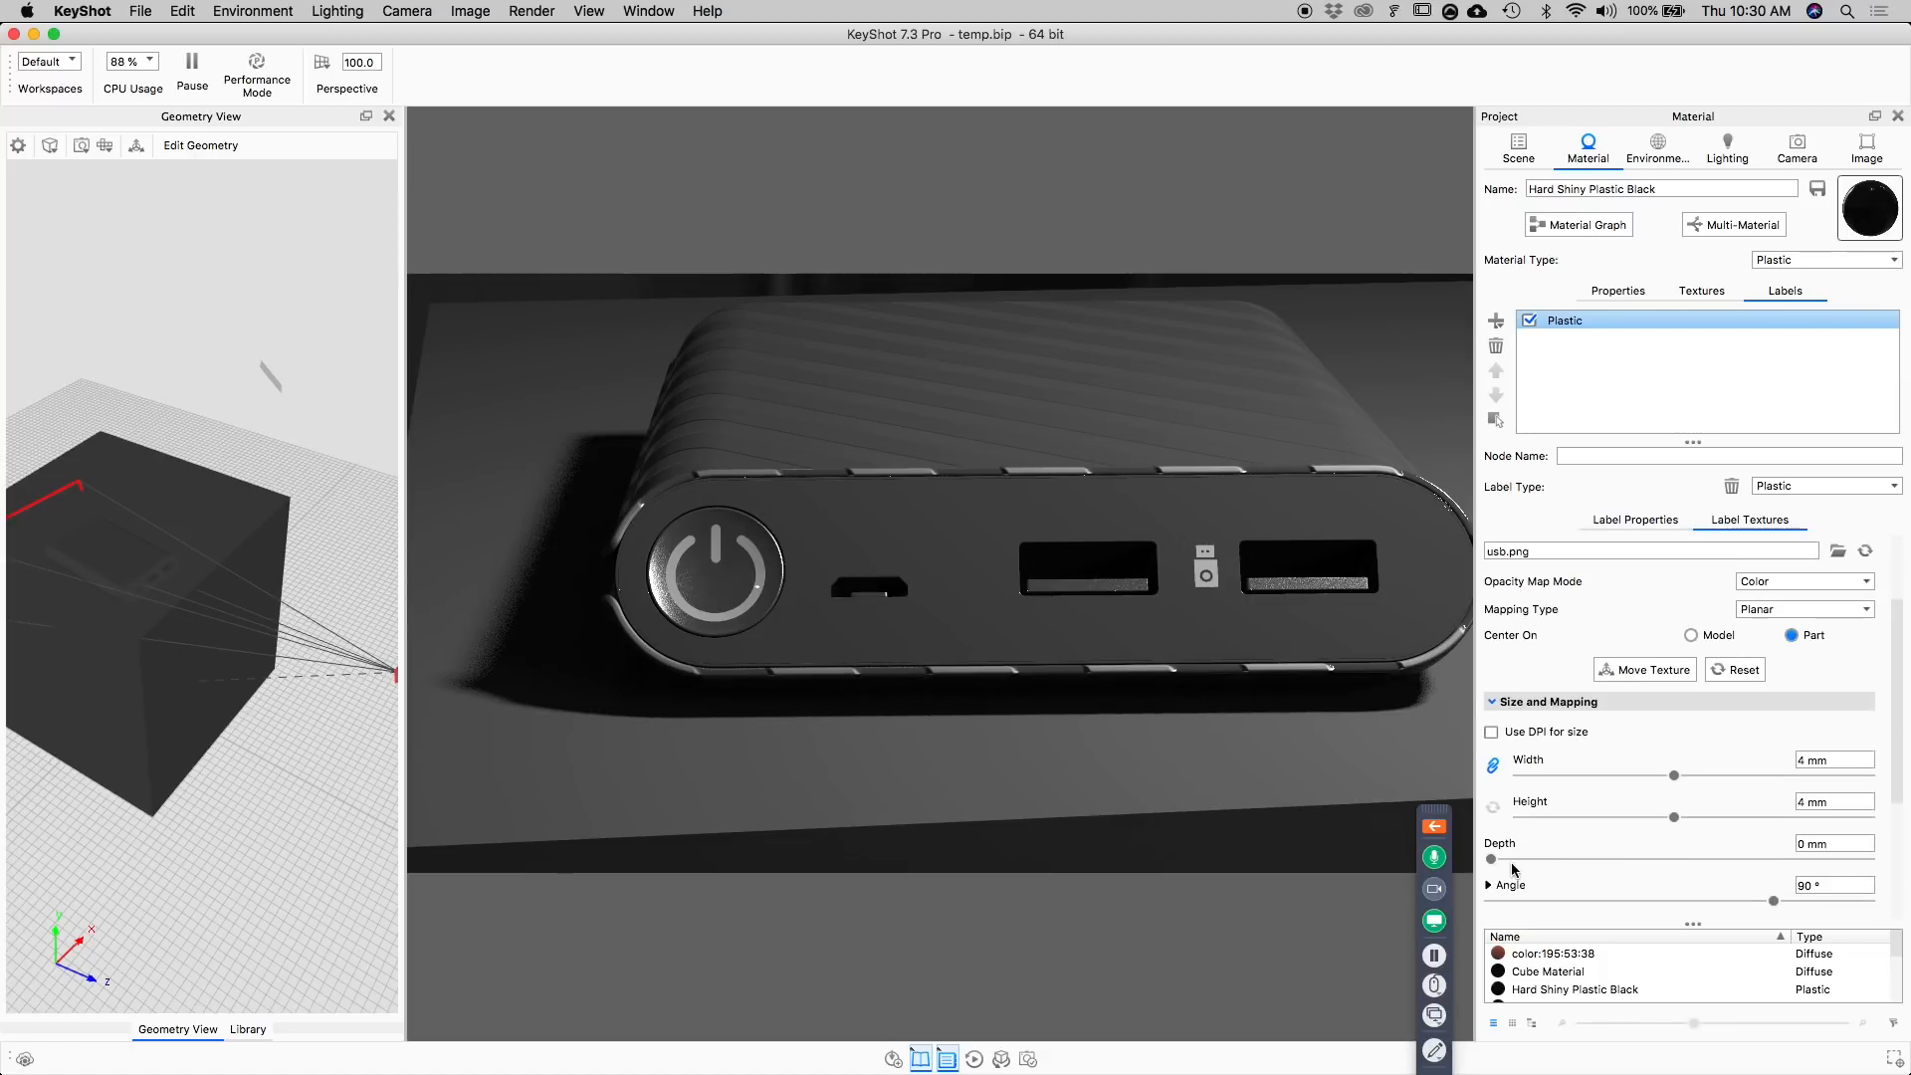
pyautogui.click(1653, 670)
pyautogui.click(885, 825)
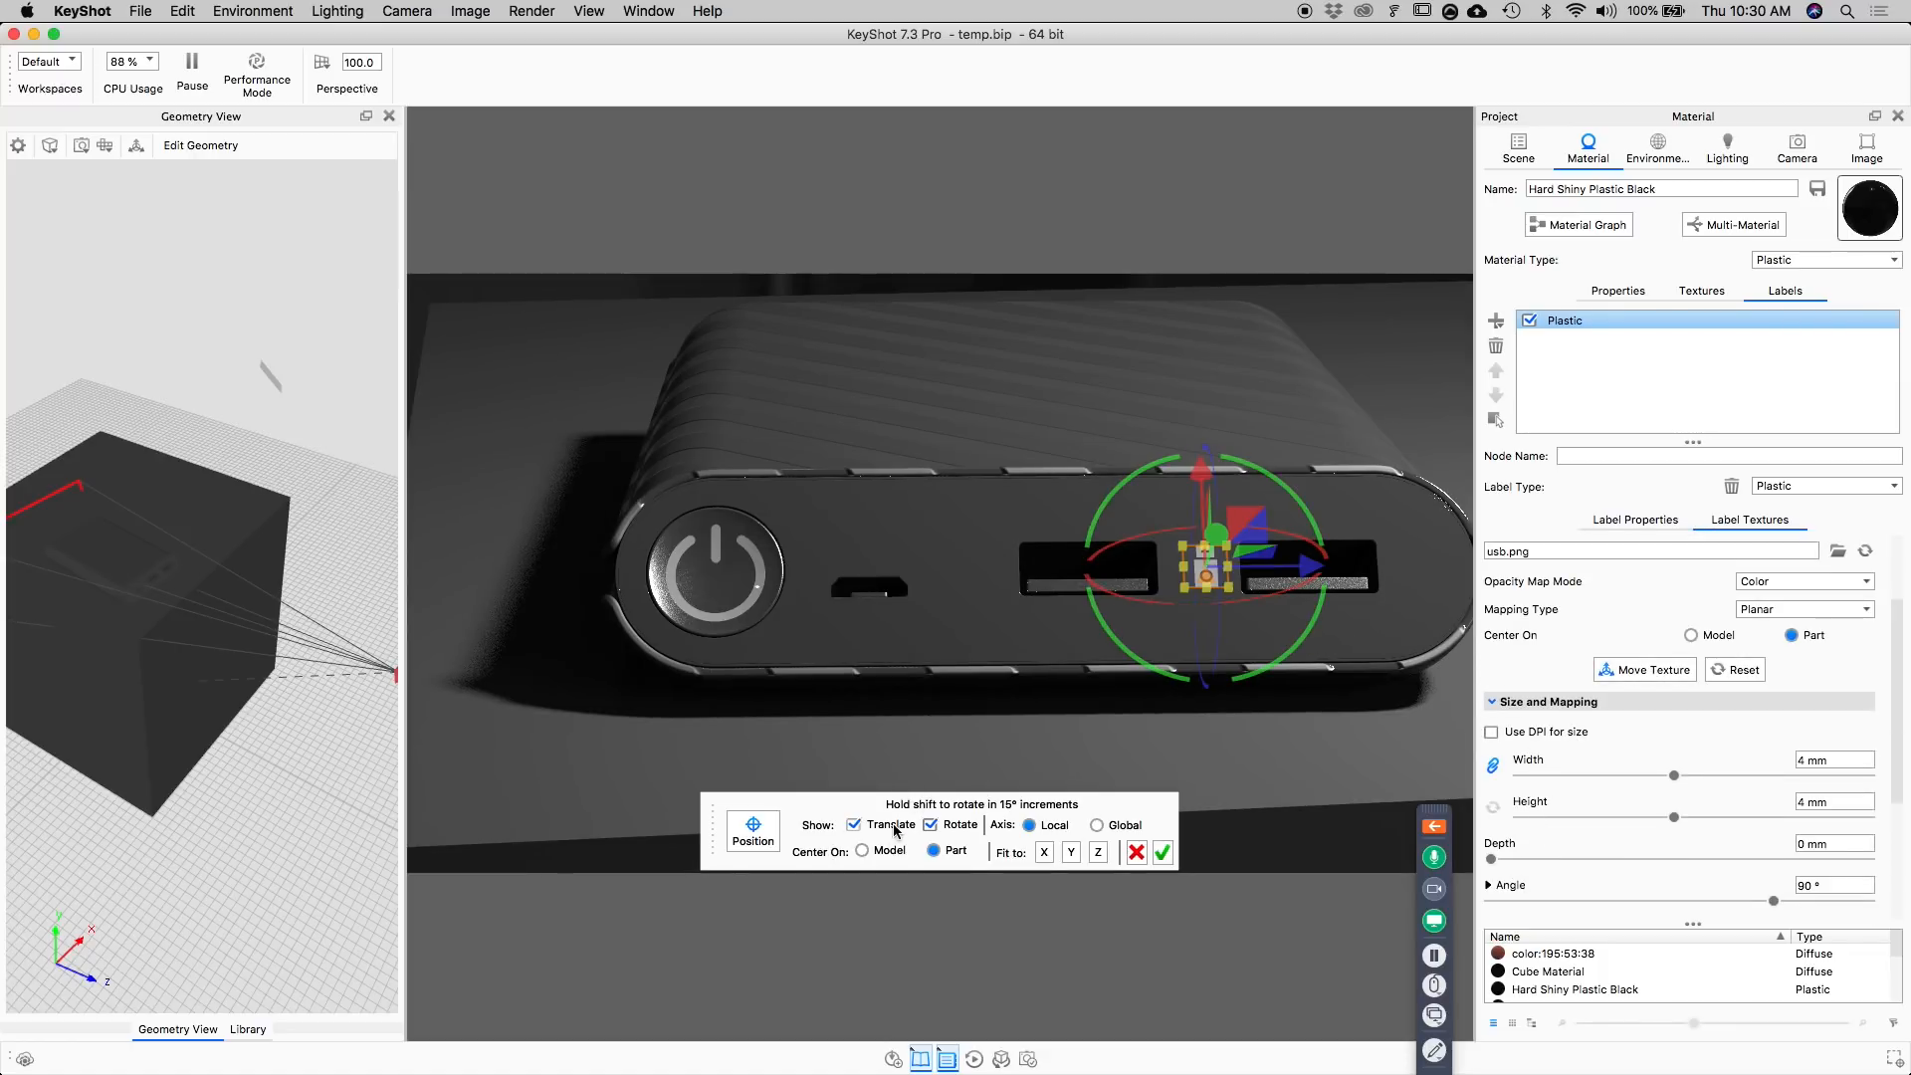
pyautogui.click(961, 825)
pyautogui.moveTo(1310, 572); pyautogui.dragTo(1322, 571)
pyautogui.click(1162, 853)
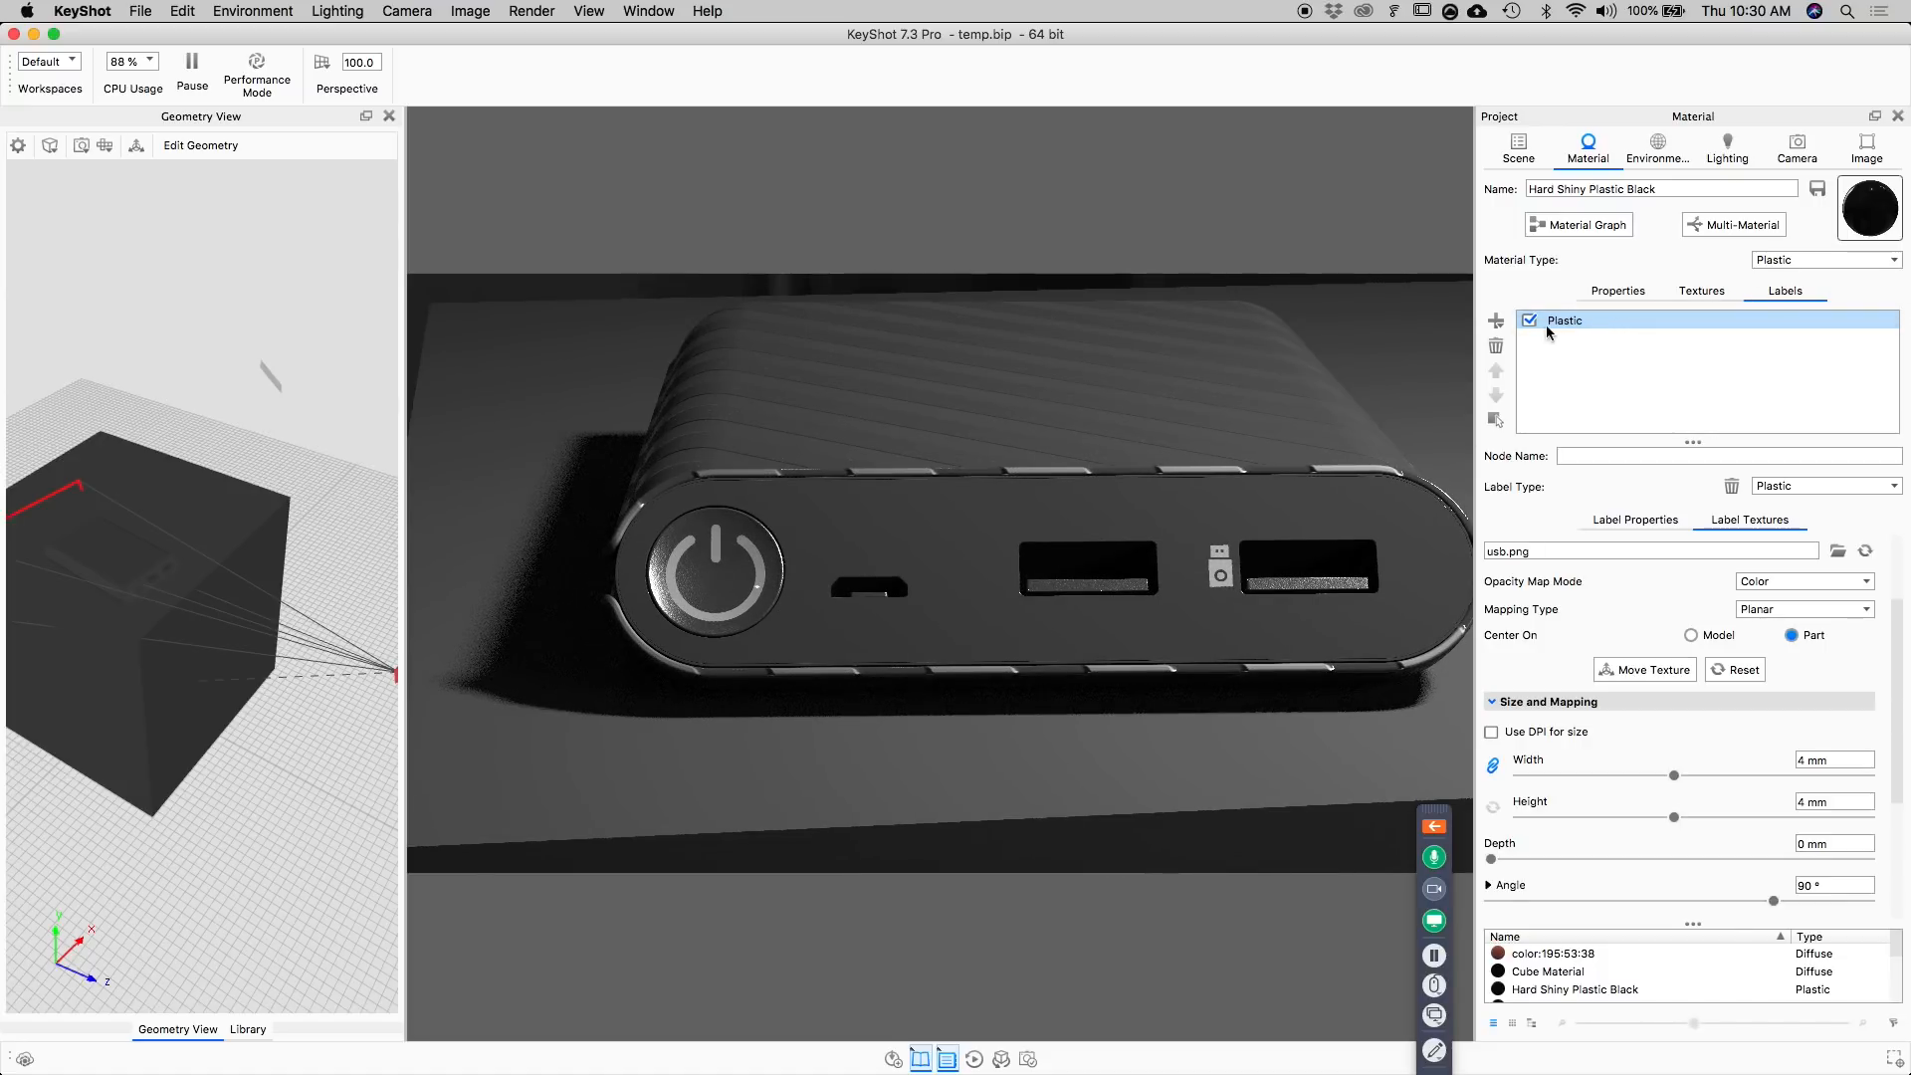
# Duplicate the USB label and move the copy along the front face to just beside the other USB port, between it and the micro-USB port.
pyautogui.click(1496, 321)
pyautogui.click(1540, 367)
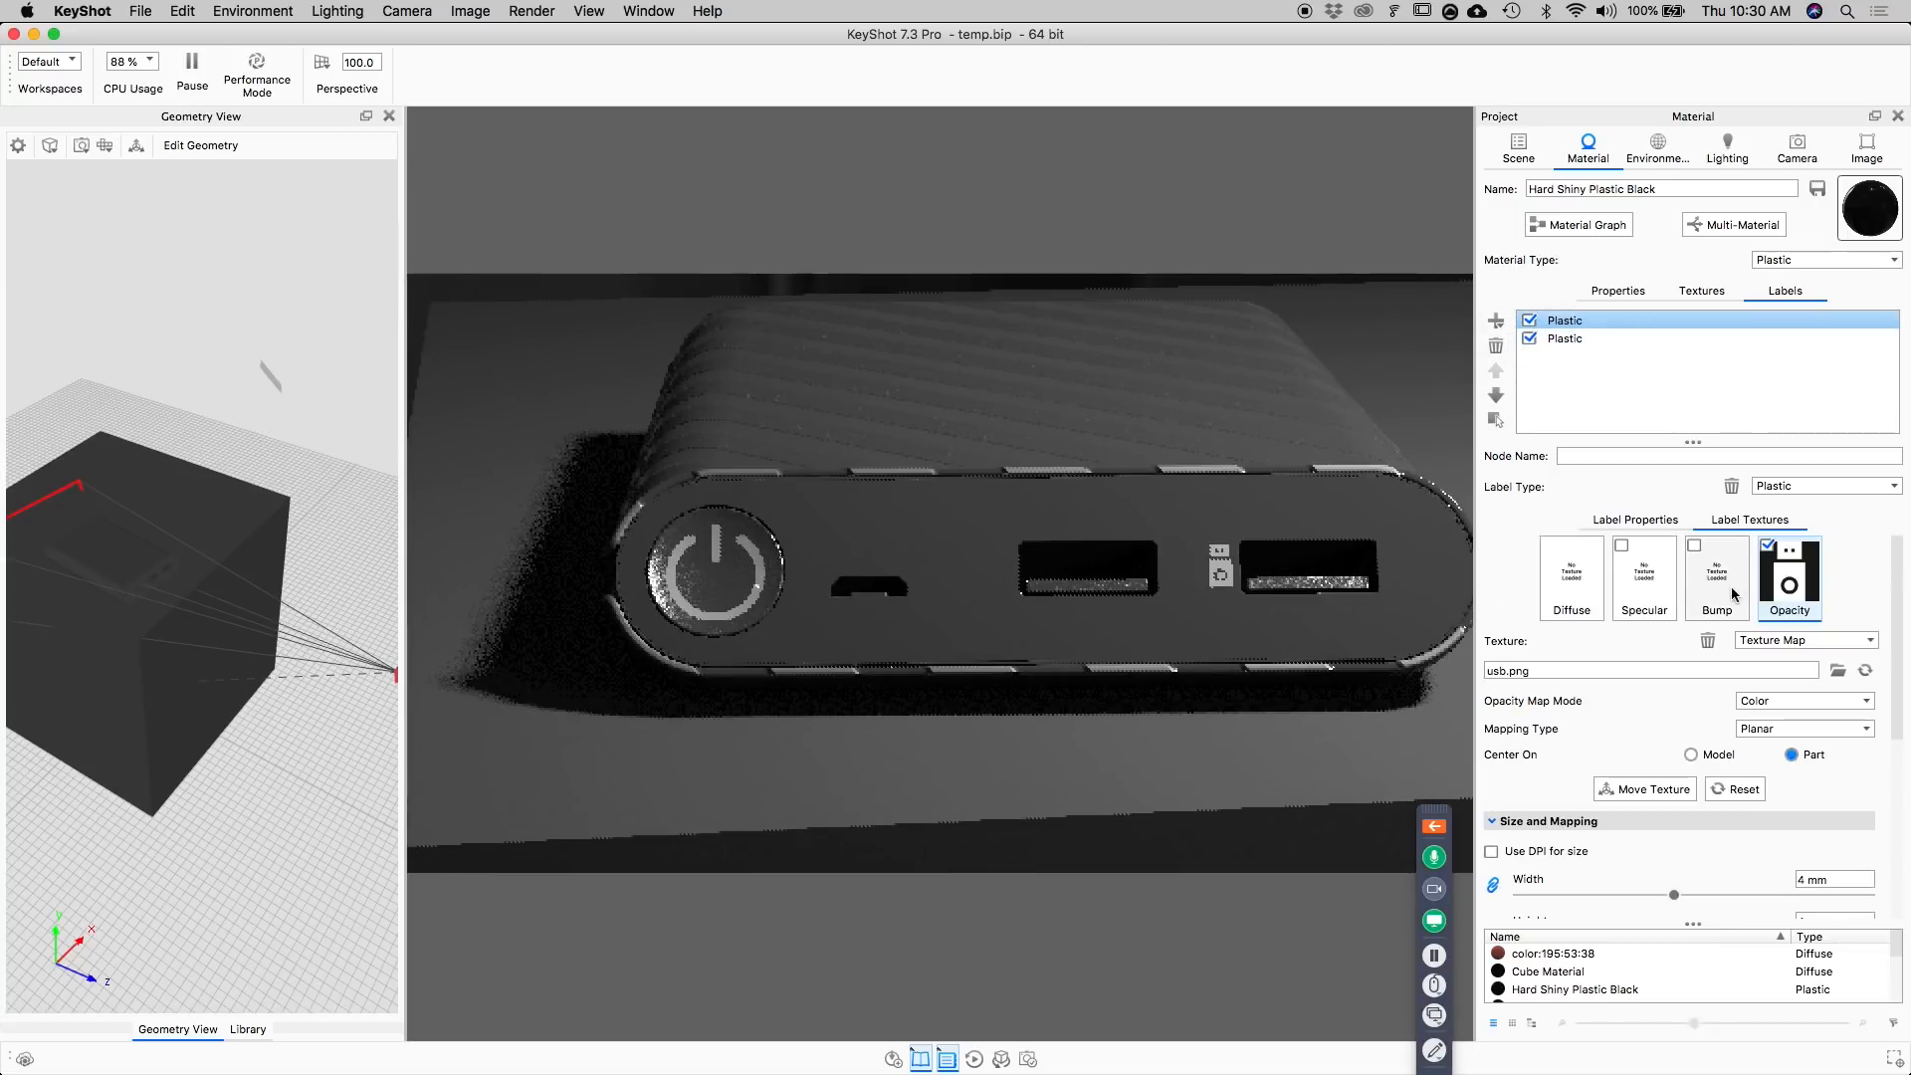
pyautogui.keyDown('shift'); pyautogui.click(1560, 340); pyautogui.keyUp('shift')
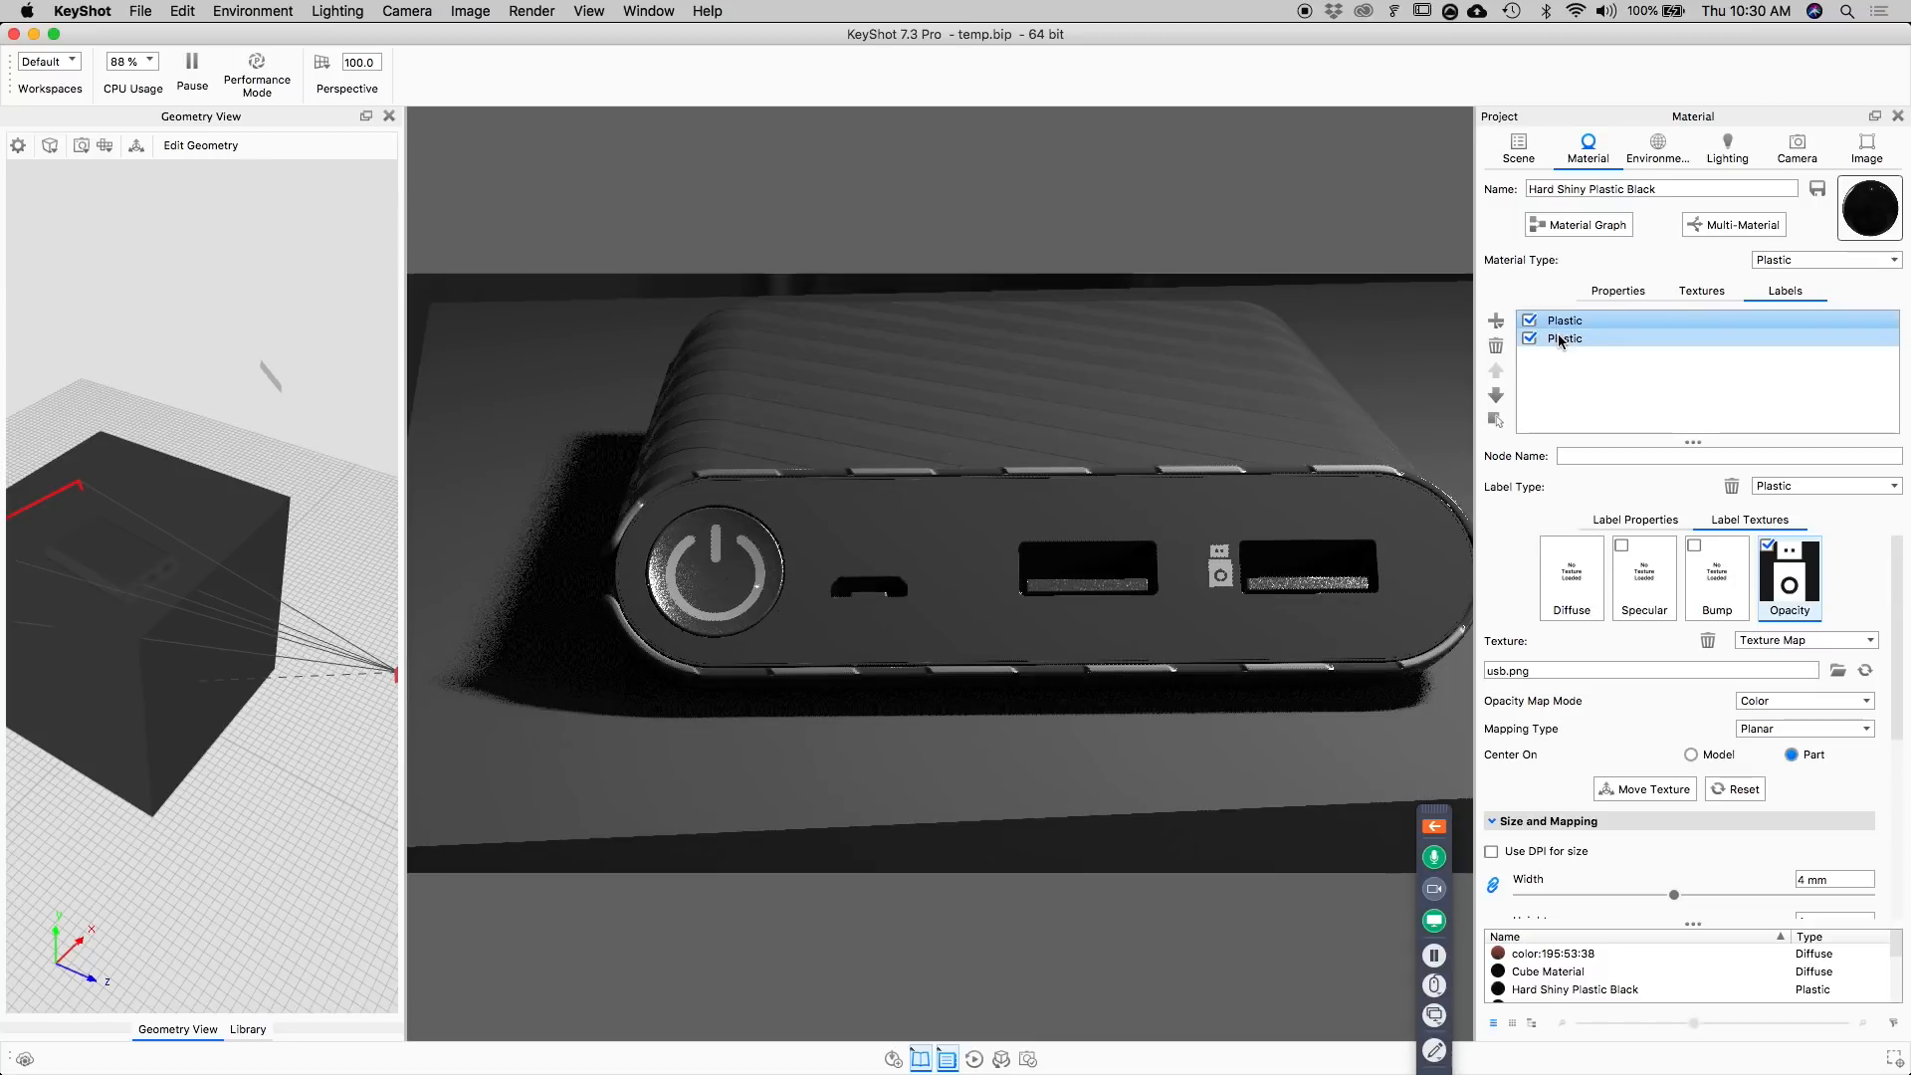
pyautogui.click(1643, 789)
pyautogui.moveTo(1350, 577); pyautogui.dragTo(1097, 595)
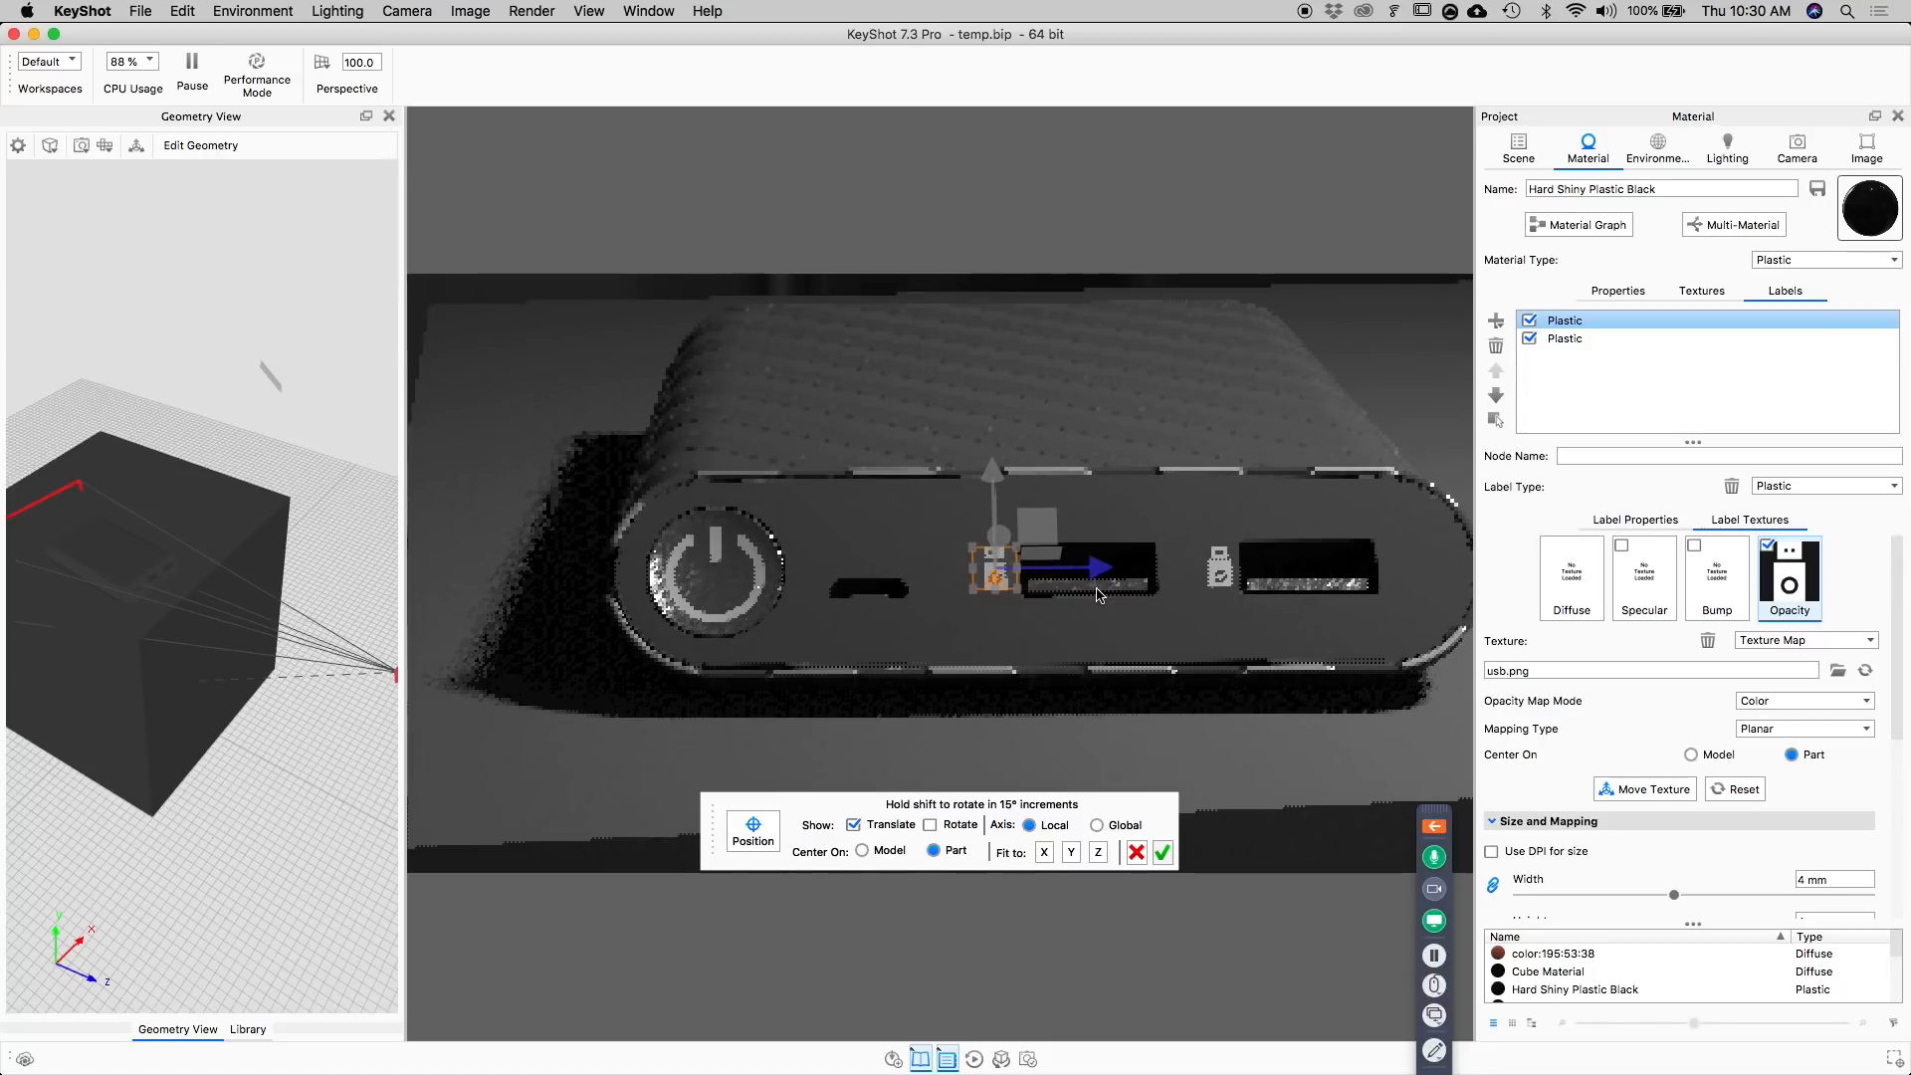
pyautogui.click(1168, 849)
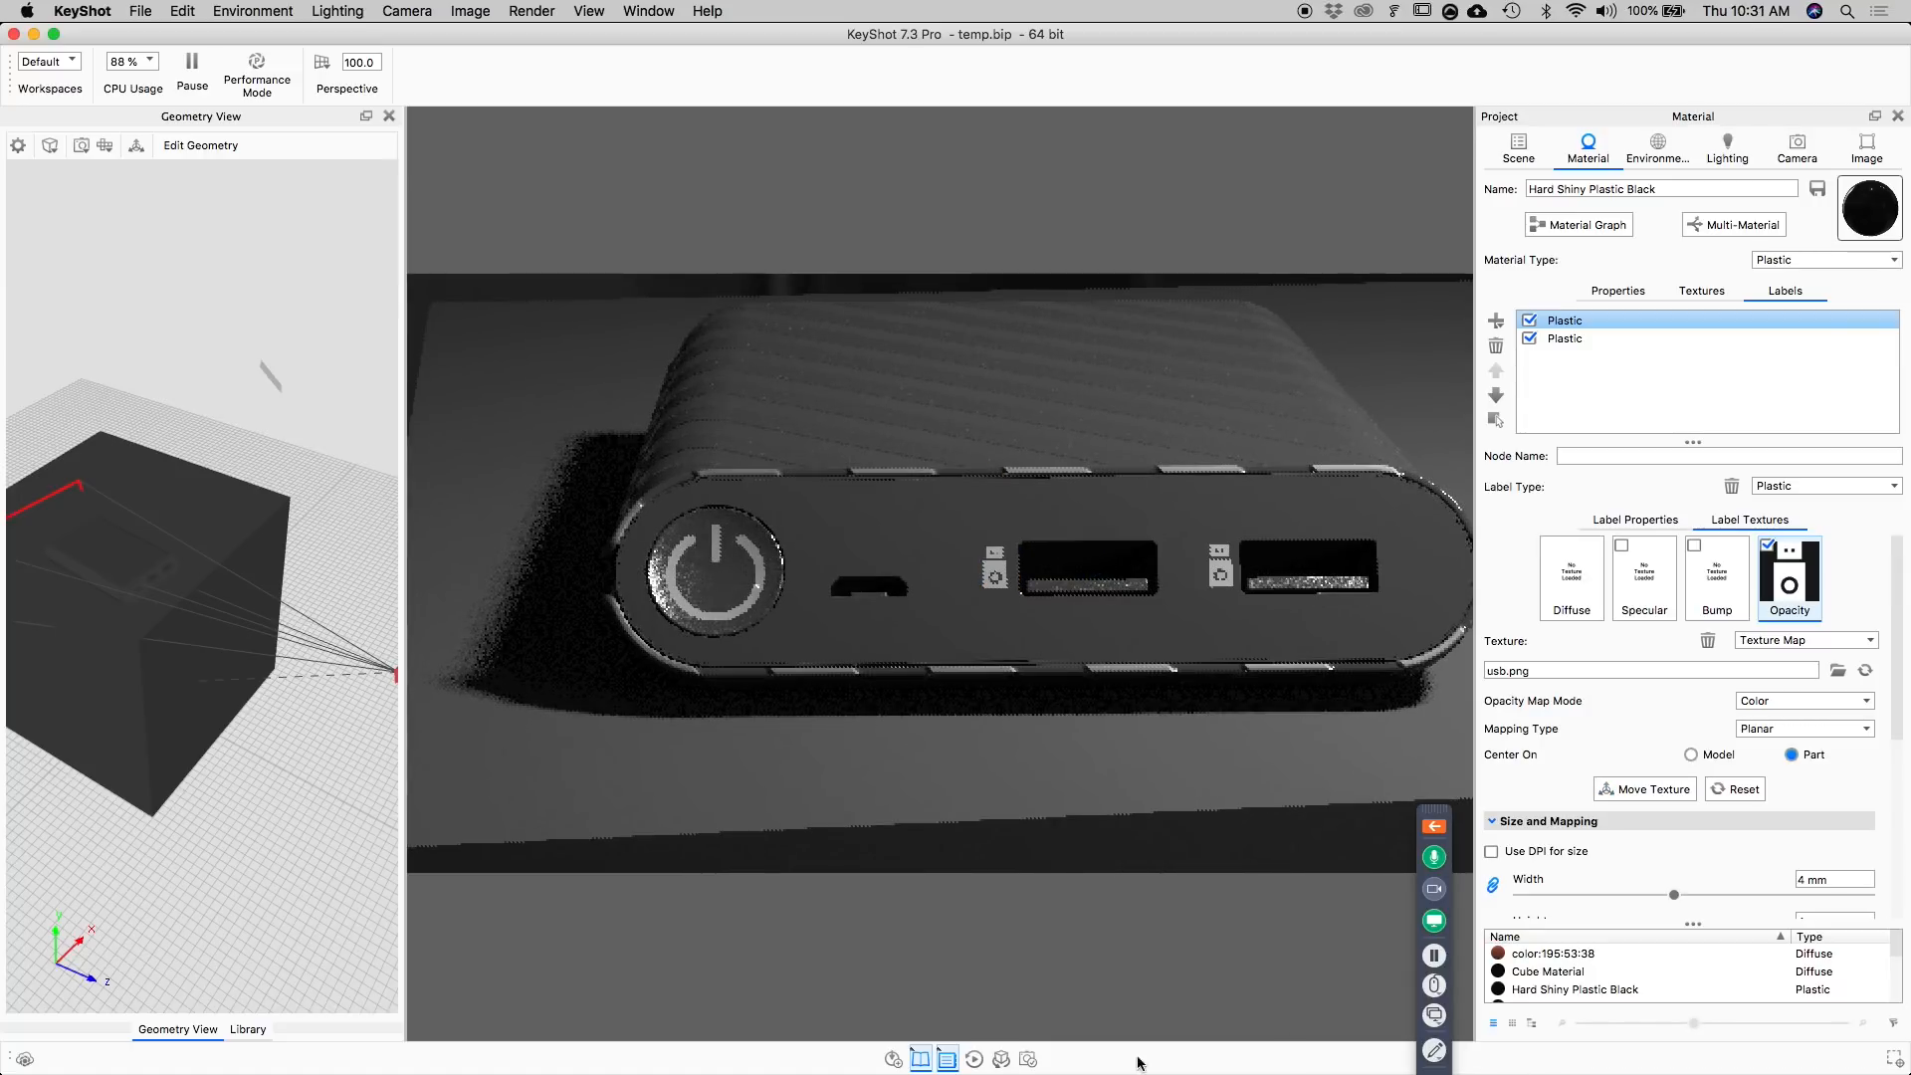
# Replace the duplicated label's Opacity texture with flash.png from the labels folder and return to KeyShot.
pyautogui.moveTo(773, 1070)
pyautogui.click(712, 1047)
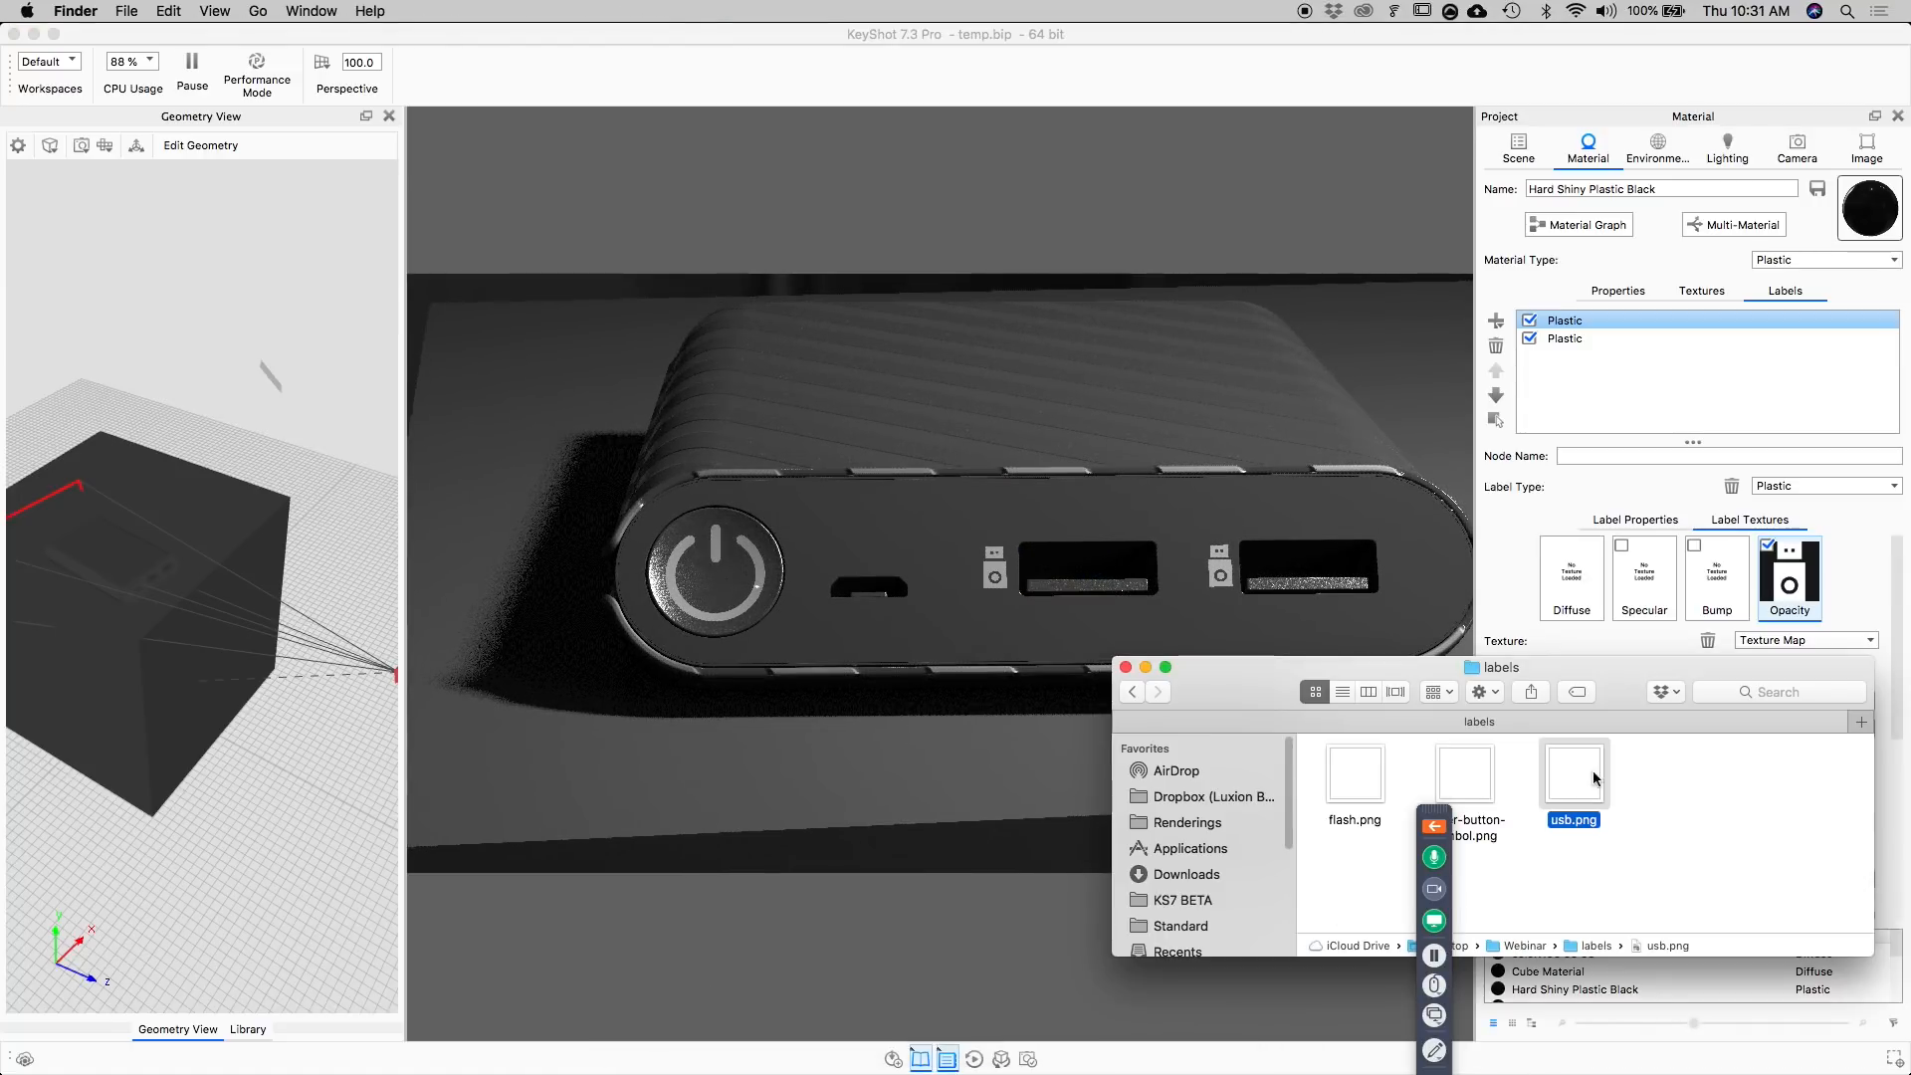
pyautogui.moveTo(1363, 784); pyautogui.dragTo(1800, 592)
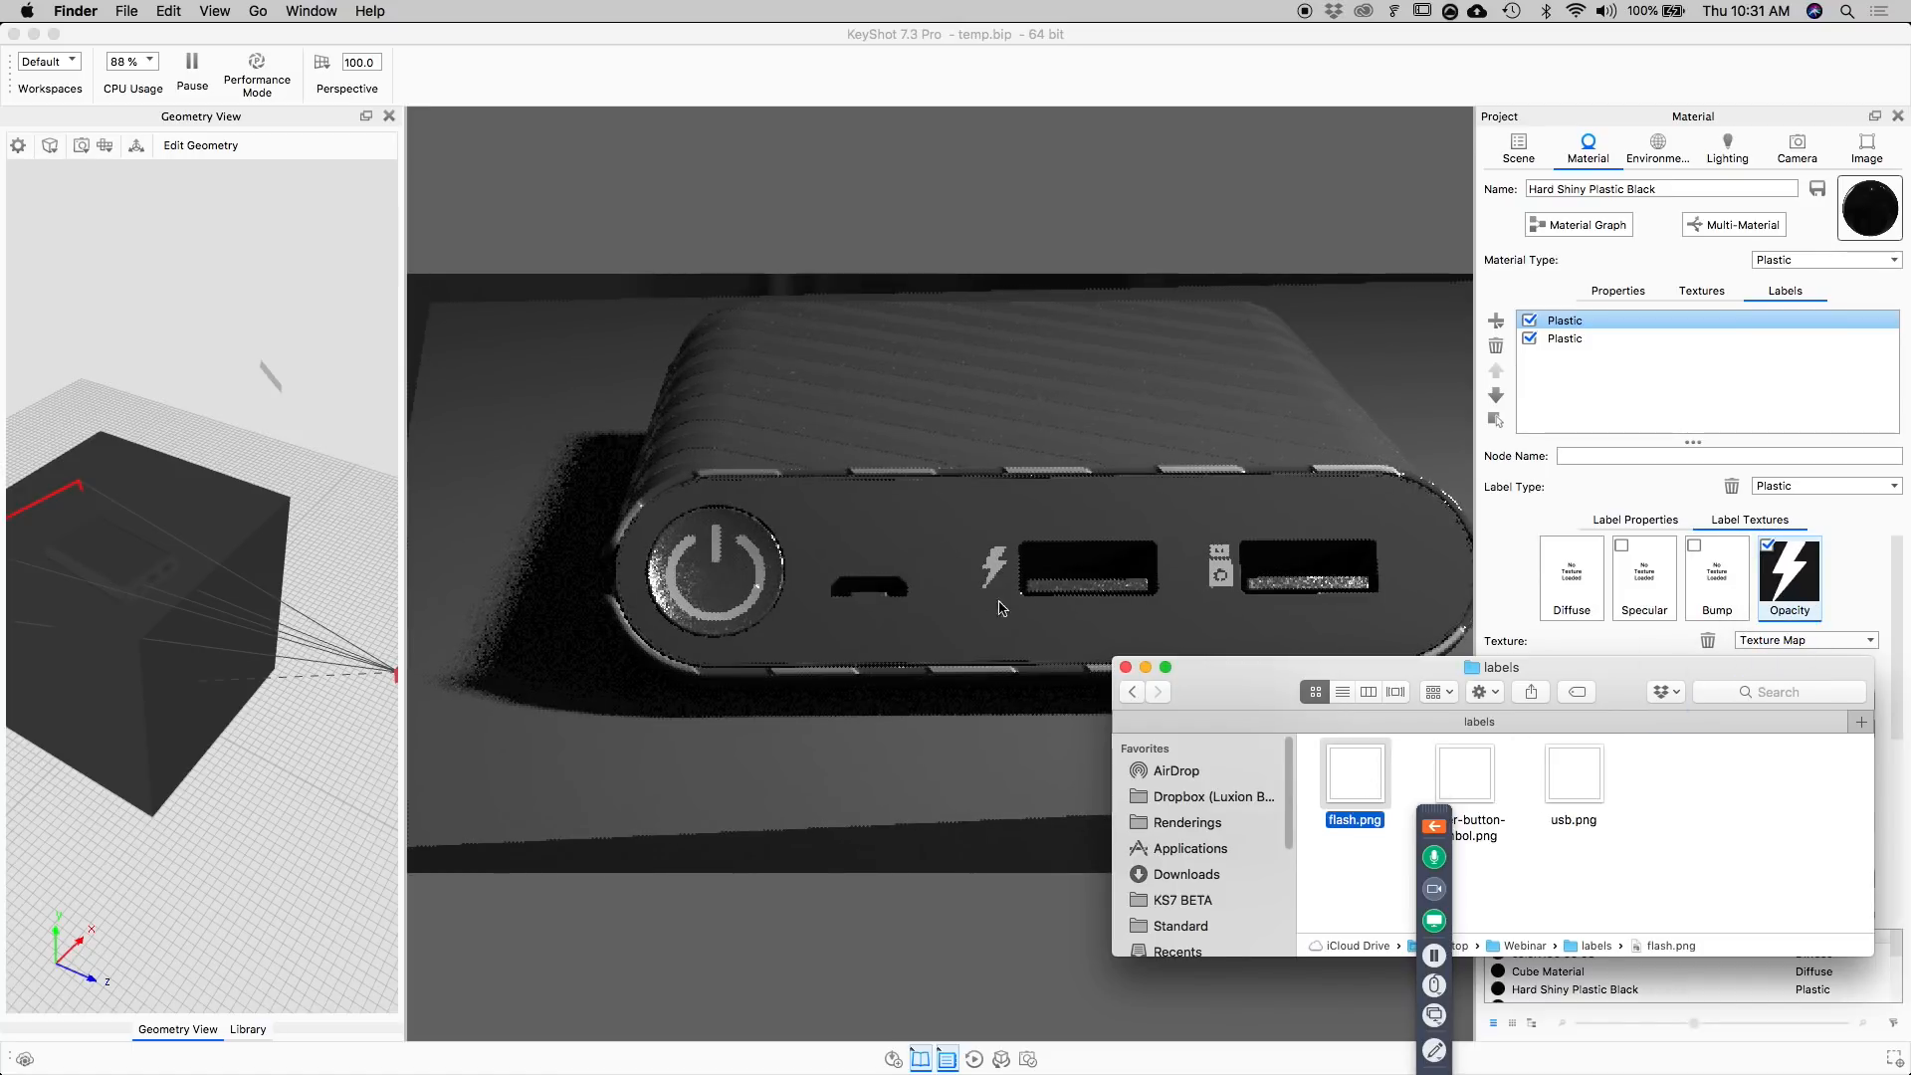
pyautogui.click(1389, 50)
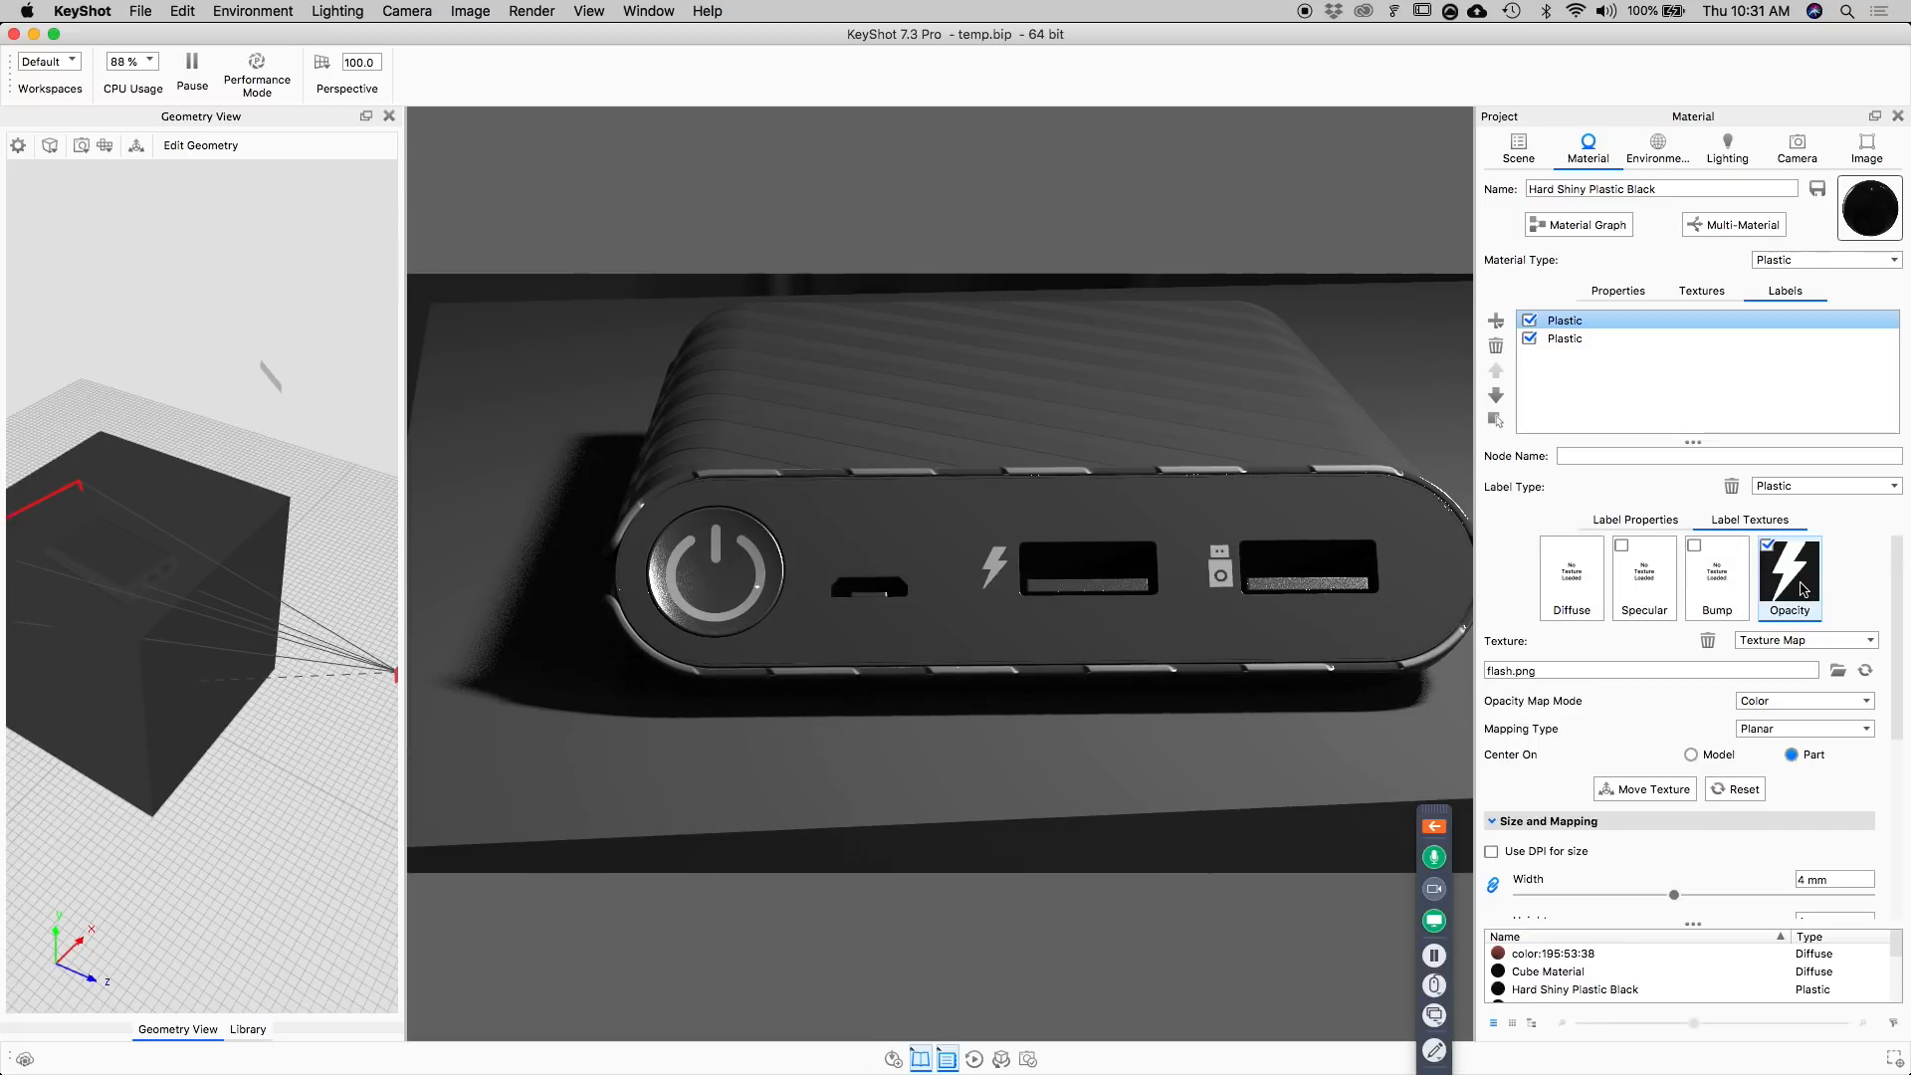
# Copy the Opacity texture into the Bump slot on both the flash label and the USB label.
pyautogui.moveTo(1798, 572); pyautogui.dragTo(1717, 577)
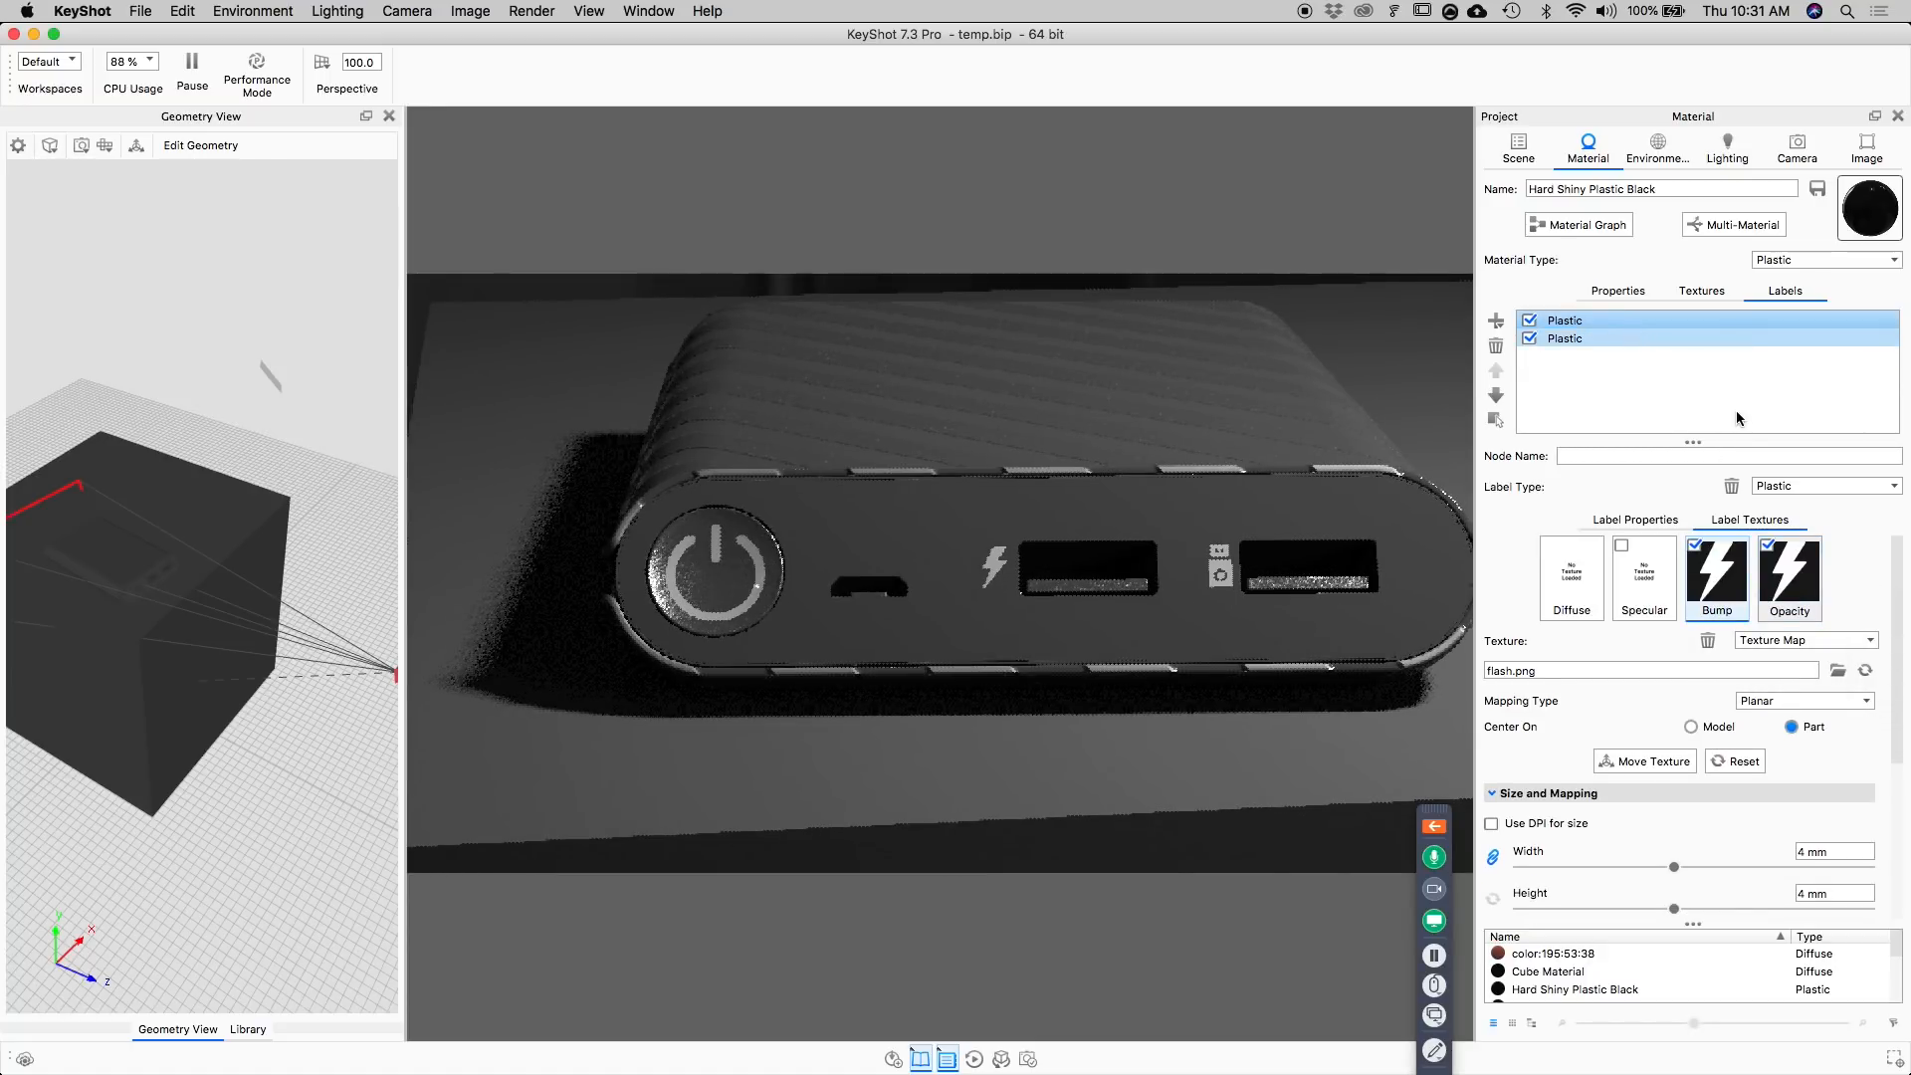
pyautogui.click(1732, 338)
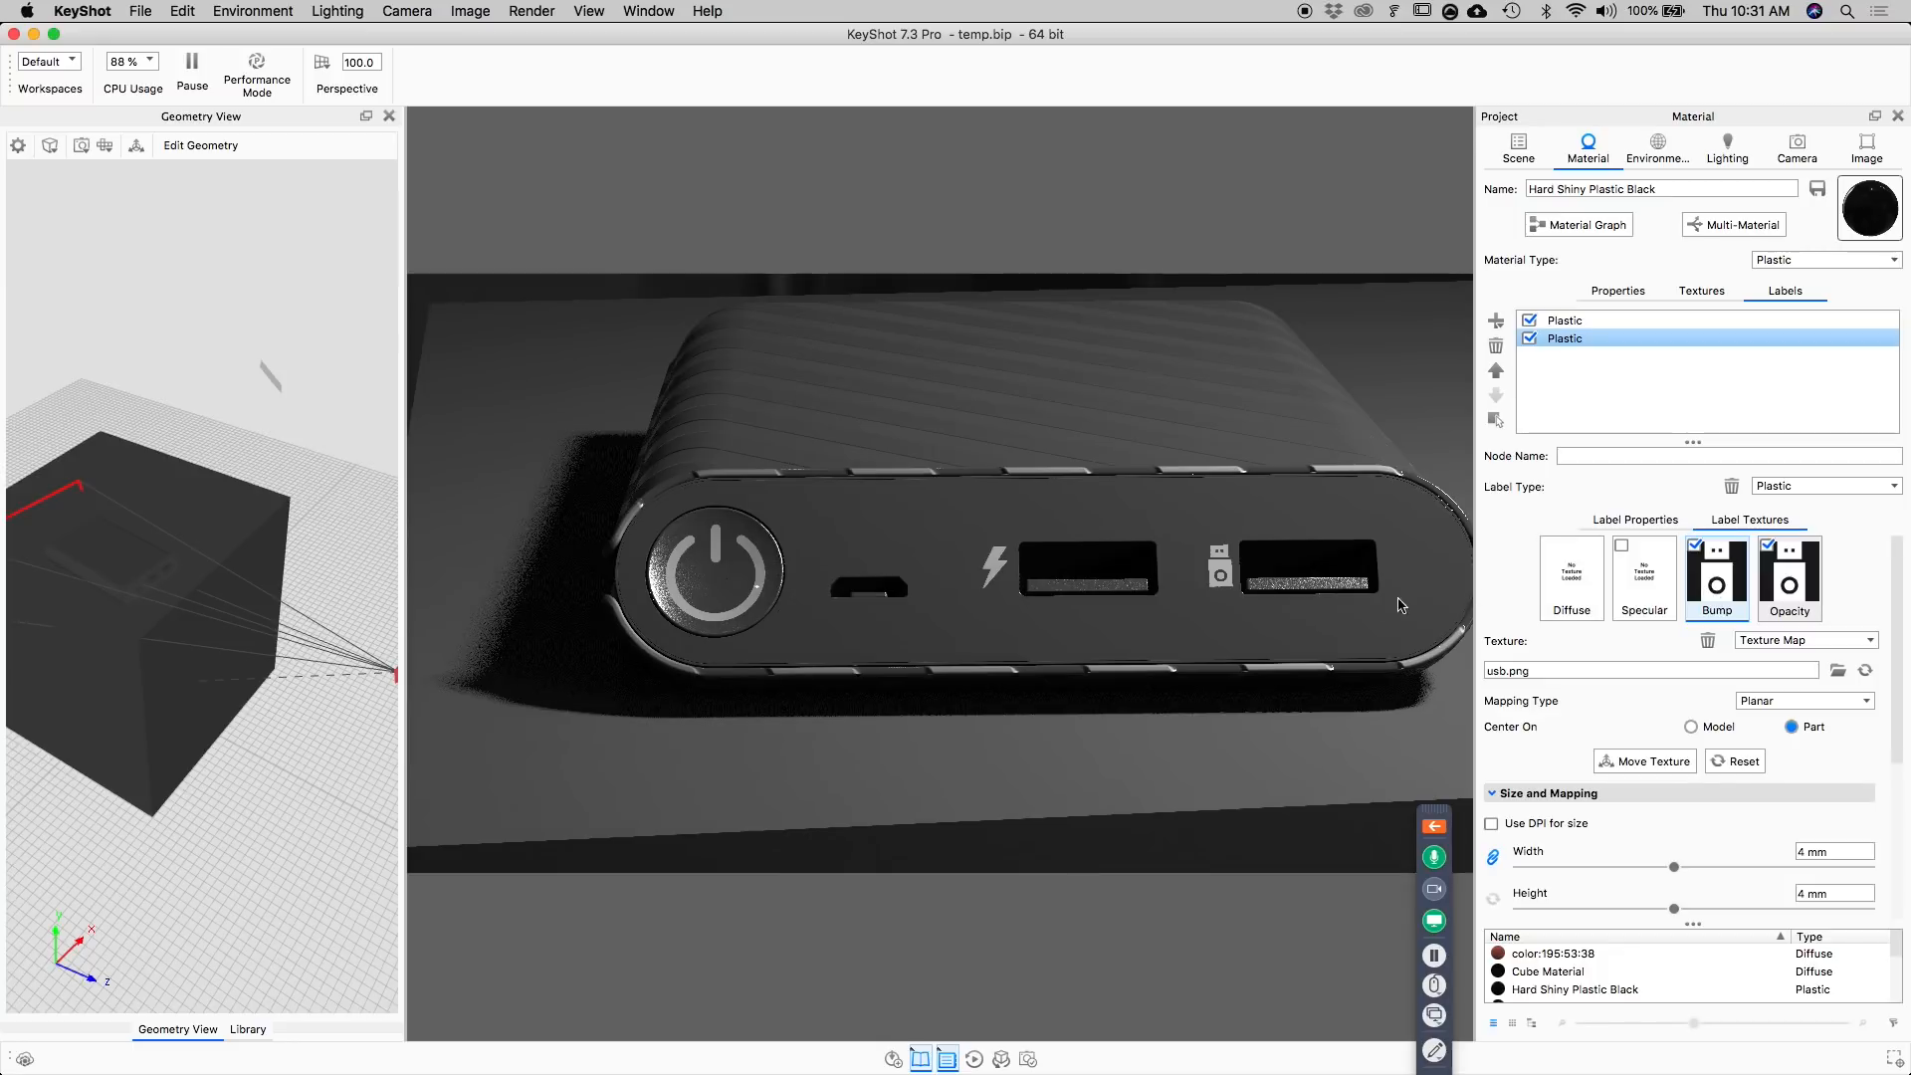
# Set the USB label's bump height to 2.
pyautogui.scroll(10, 1258, 554)
pyautogui.moveTo(1258, 554); pyautogui.dragTo(917, 576, button='middle')
pyautogui.moveTo(1354, 622); pyautogui.dragTo(973, 592, button='middle')
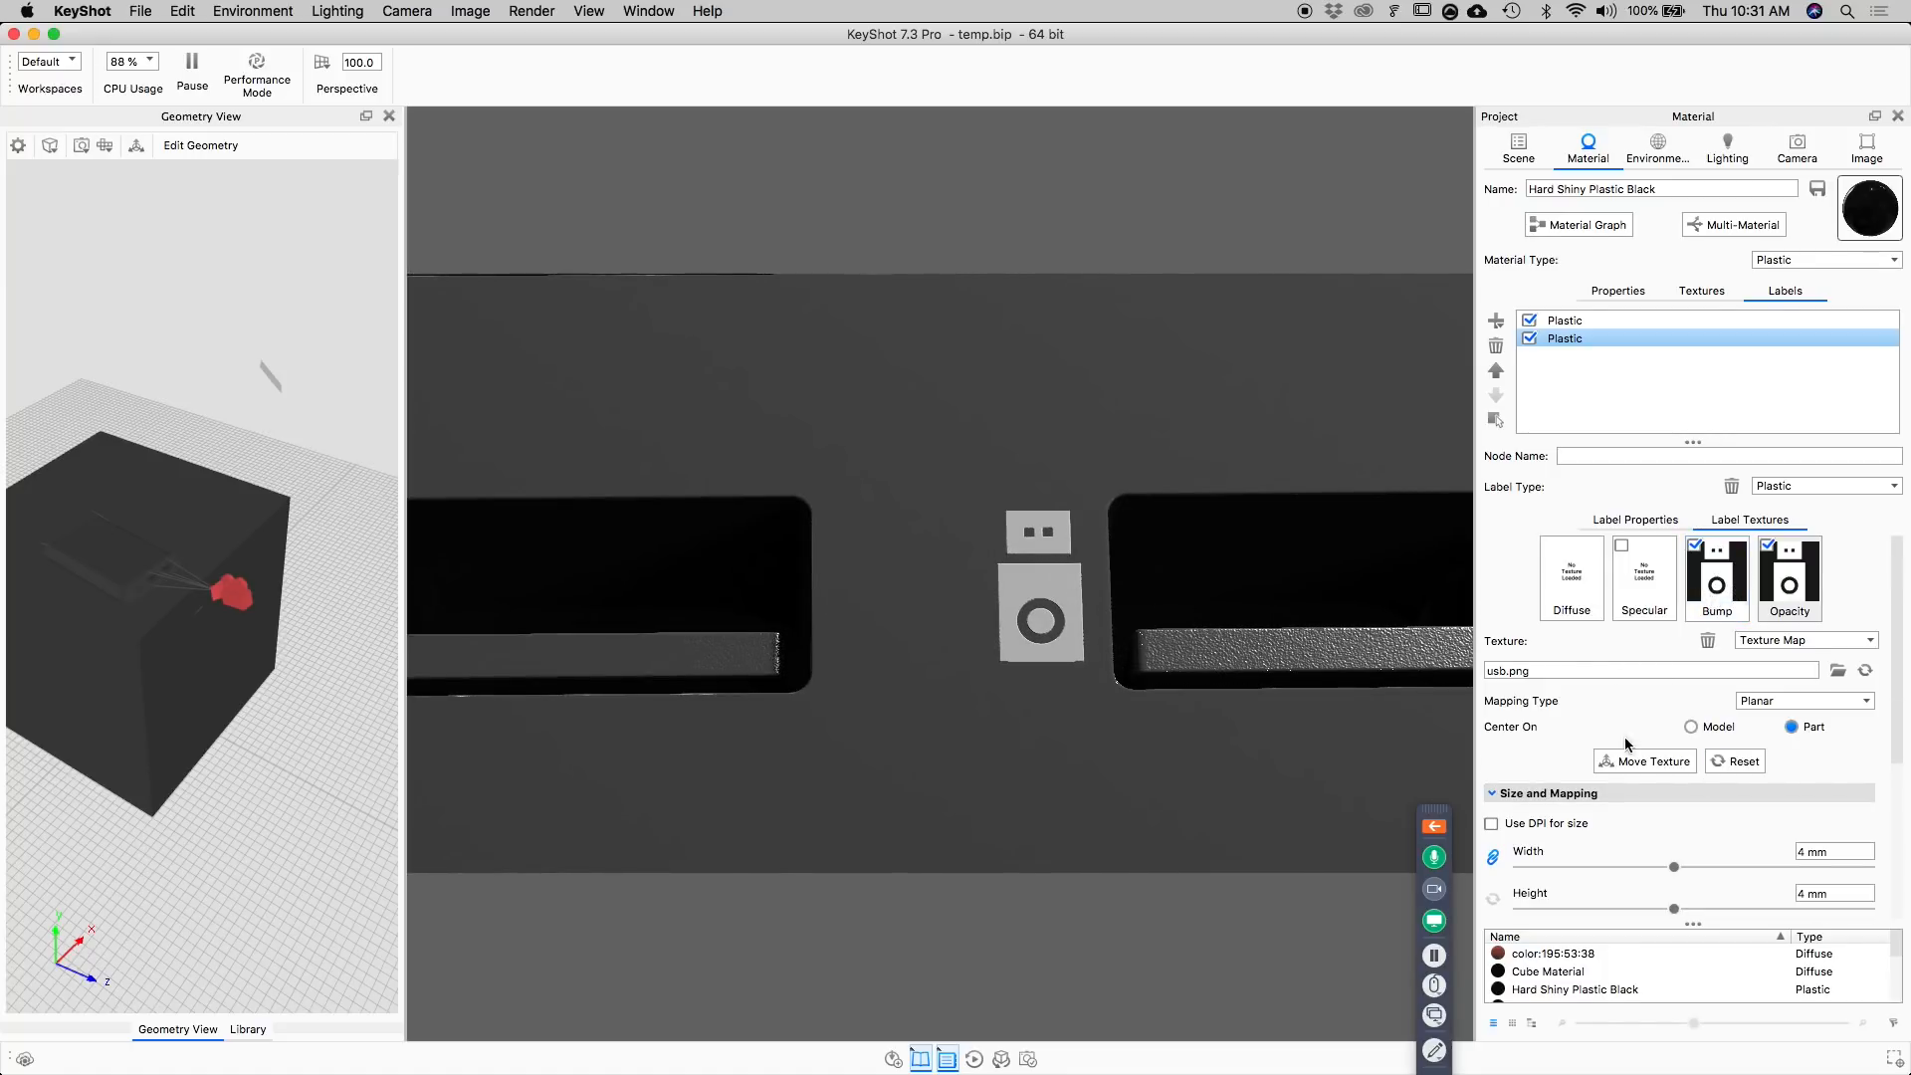
pyautogui.scroll(-5, 1621, 735)
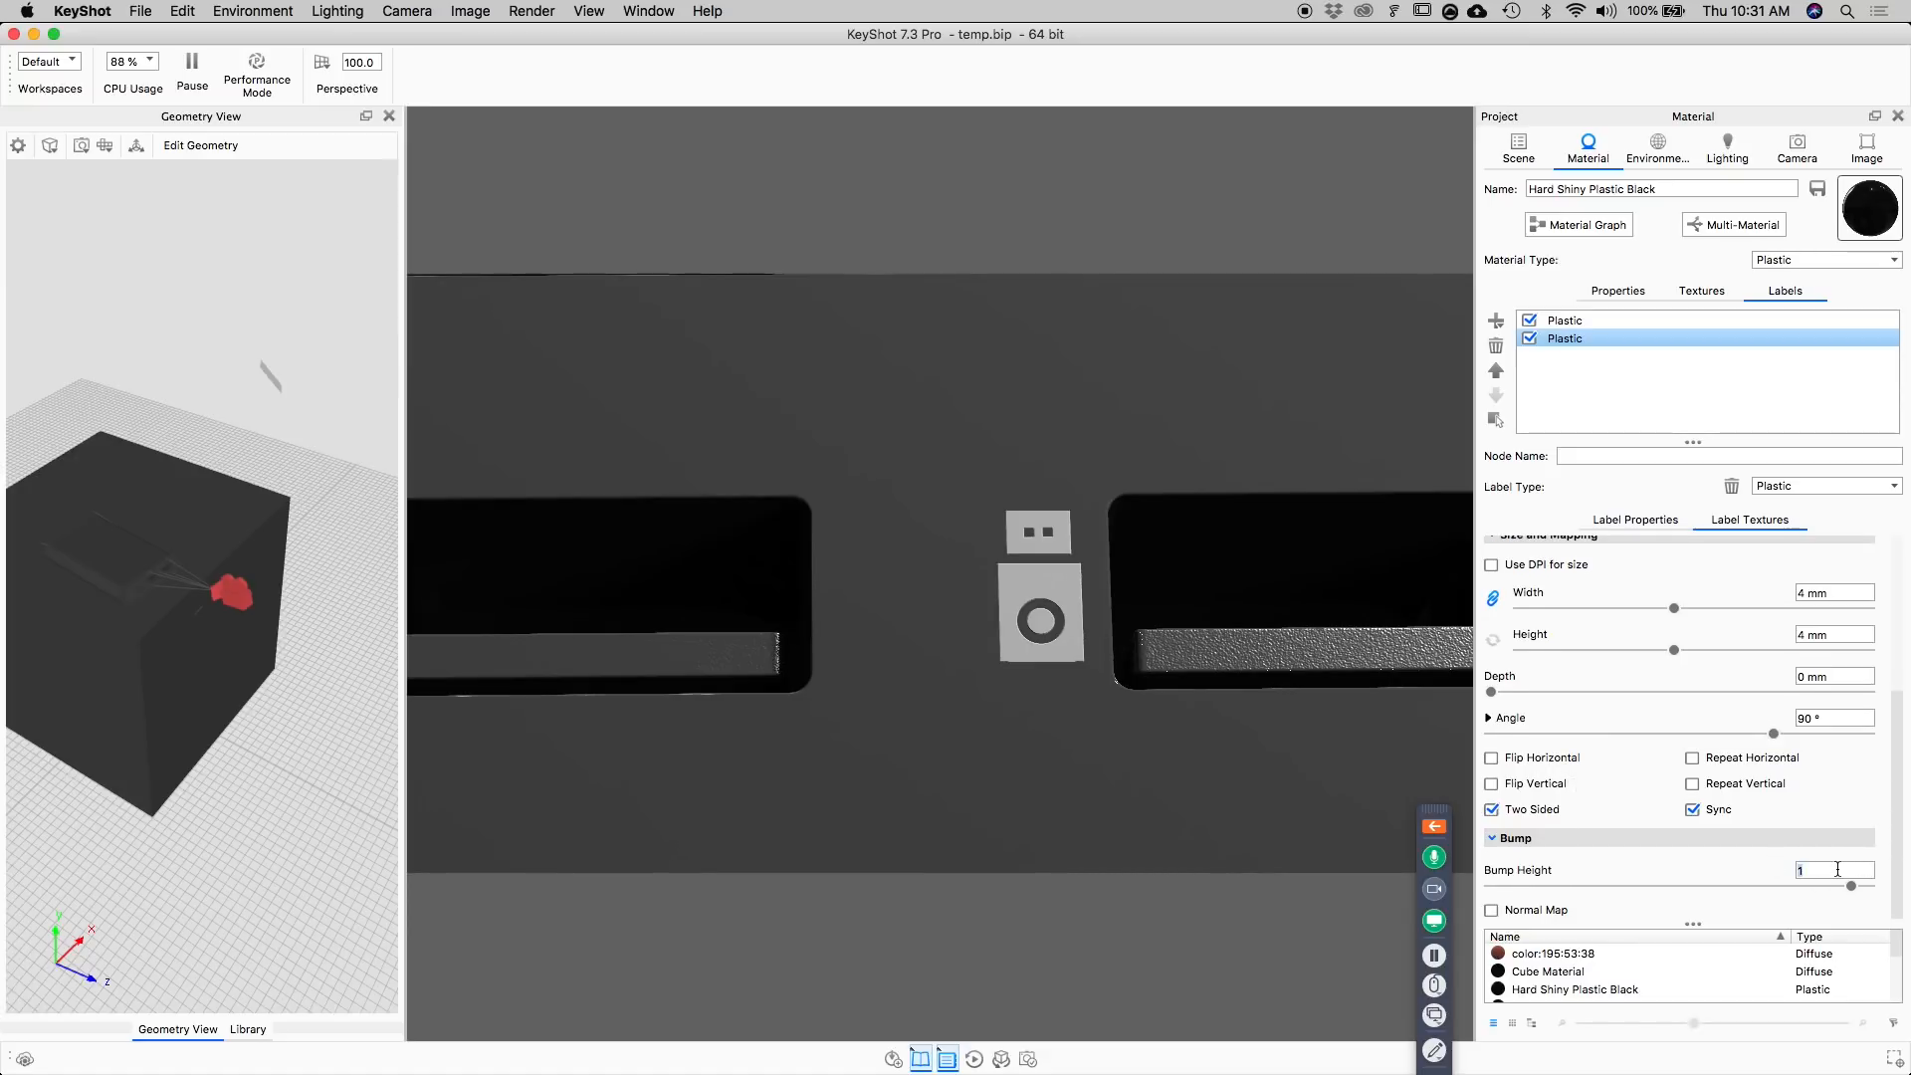
pyautogui.press('Return')
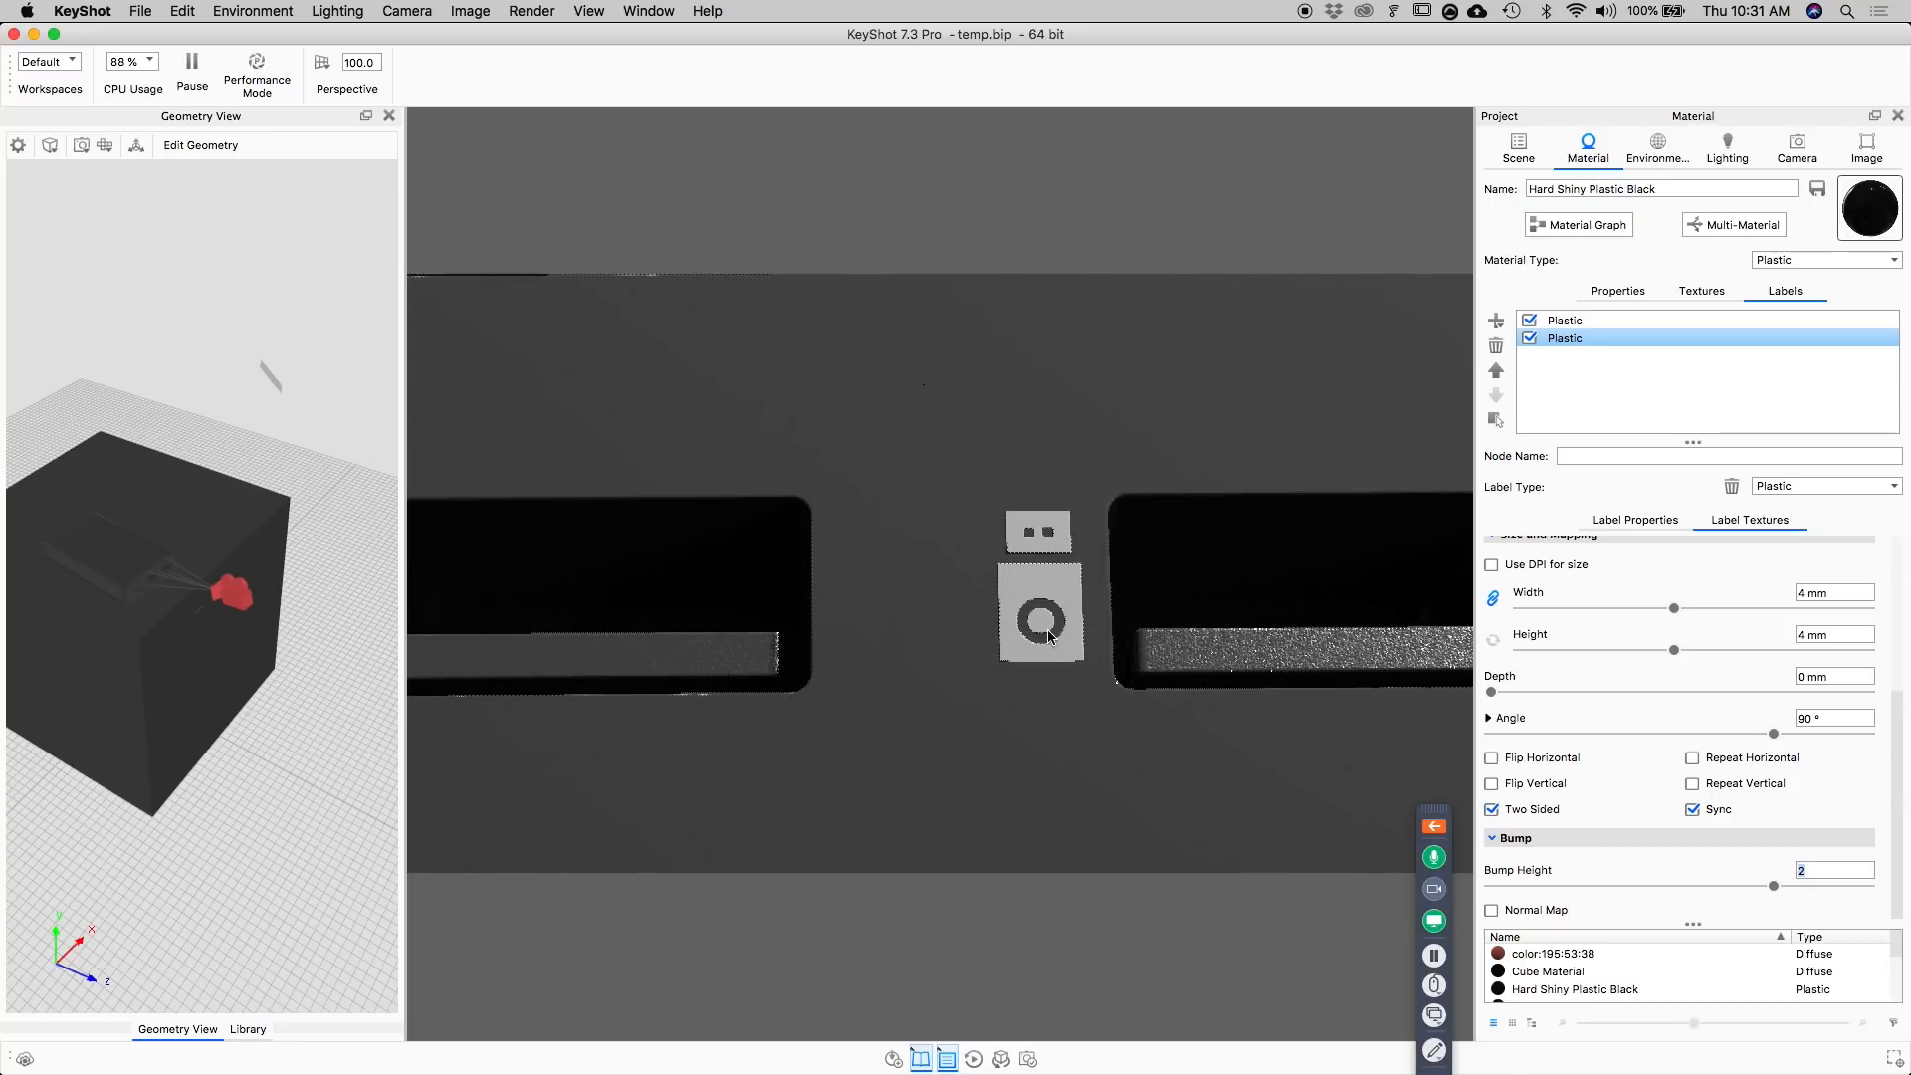
# Select the flash label's Bump texture and set its bump height to 2.
pyautogui.moveTo(747, 530); pyautogui.dragTo(1265, 508, button='middle')
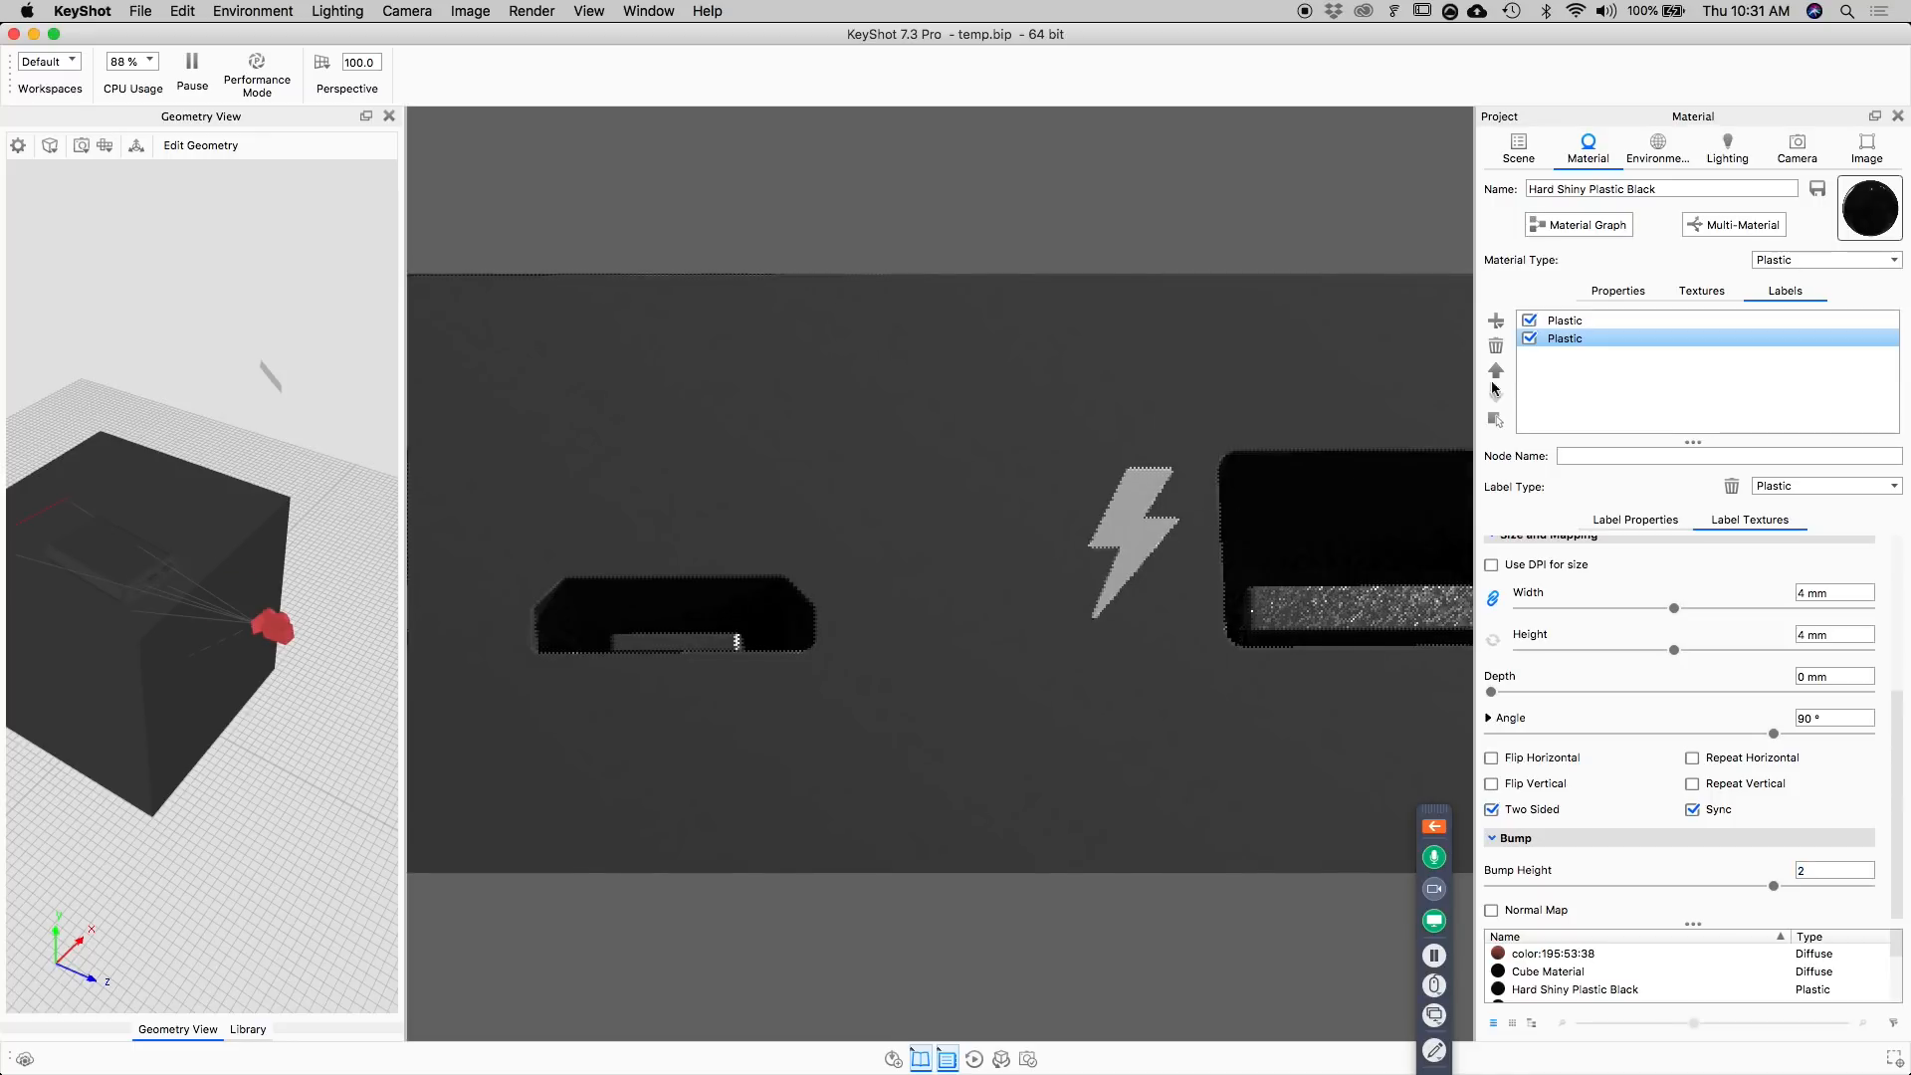
pyautogui.click(1565, 320)
pyautogui.click(1717, 601)
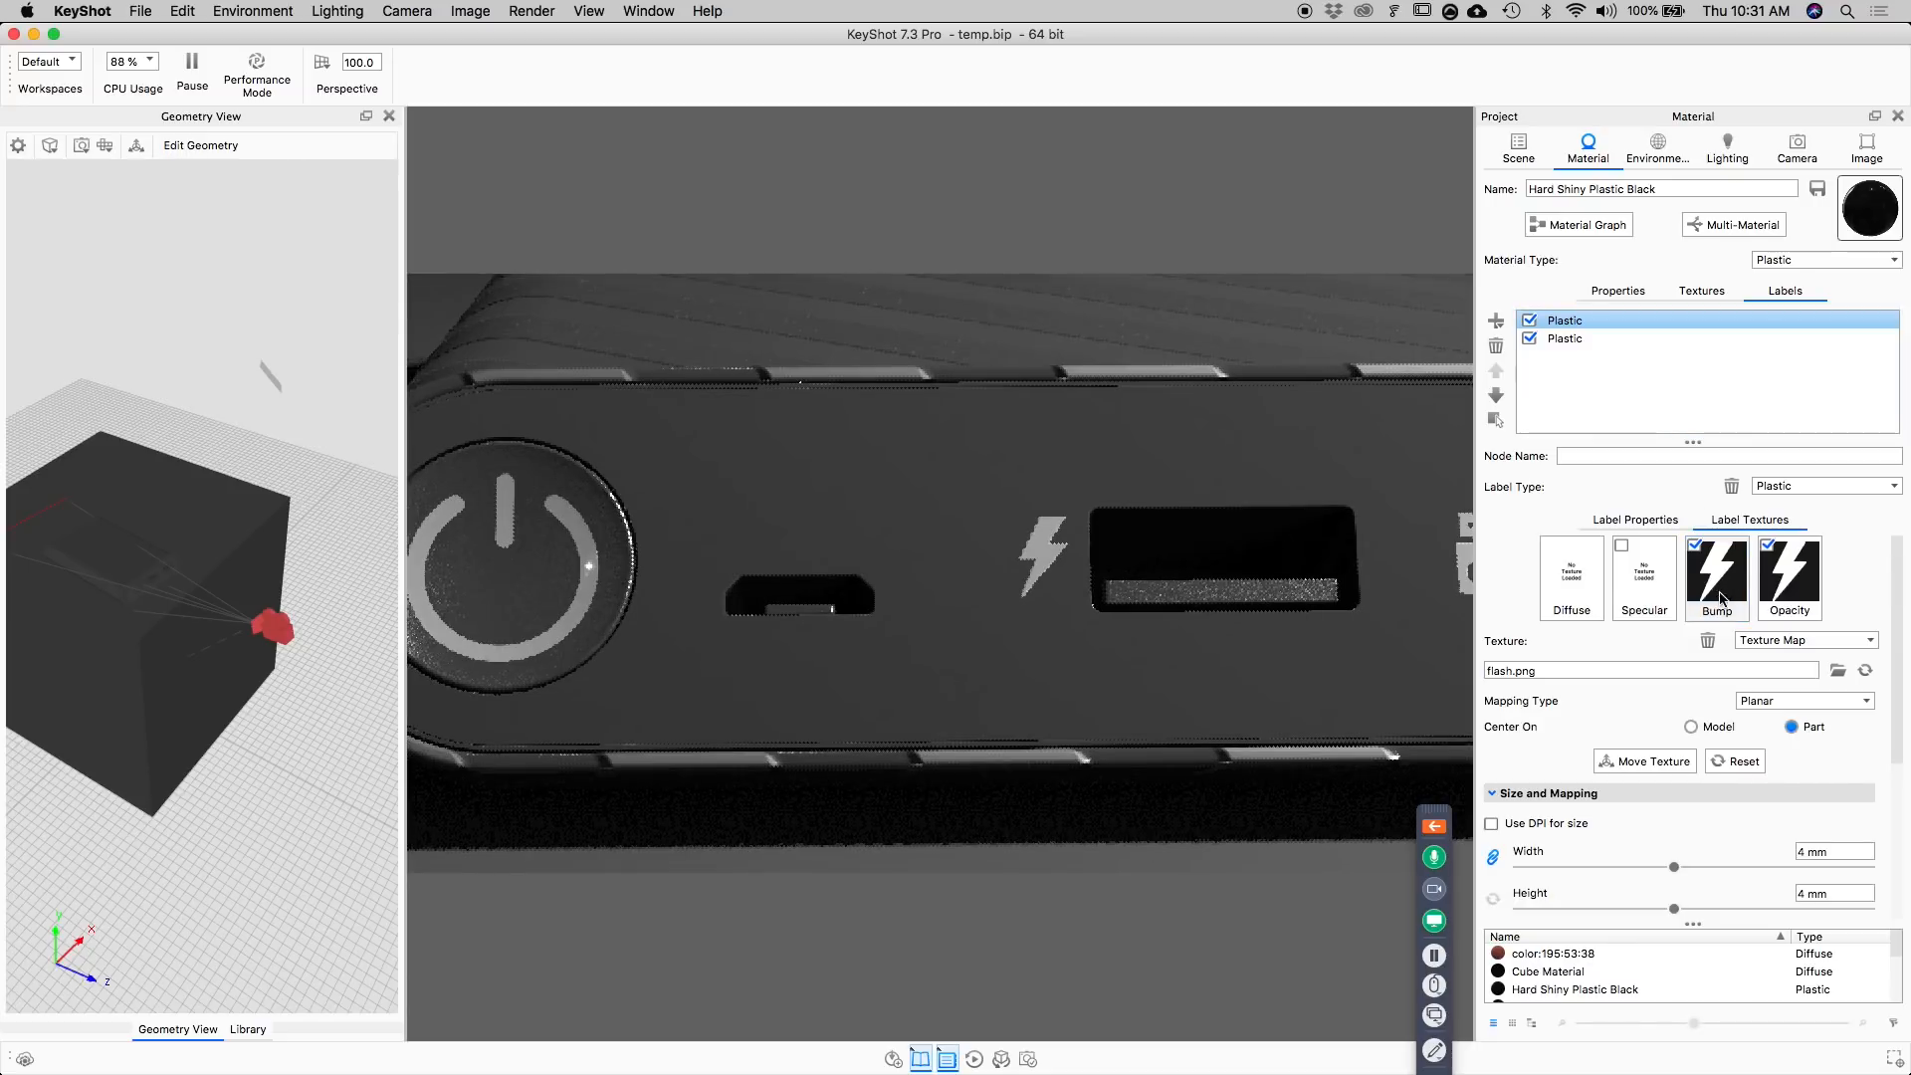
pyautogui.scroll(-5, 1622, 615)
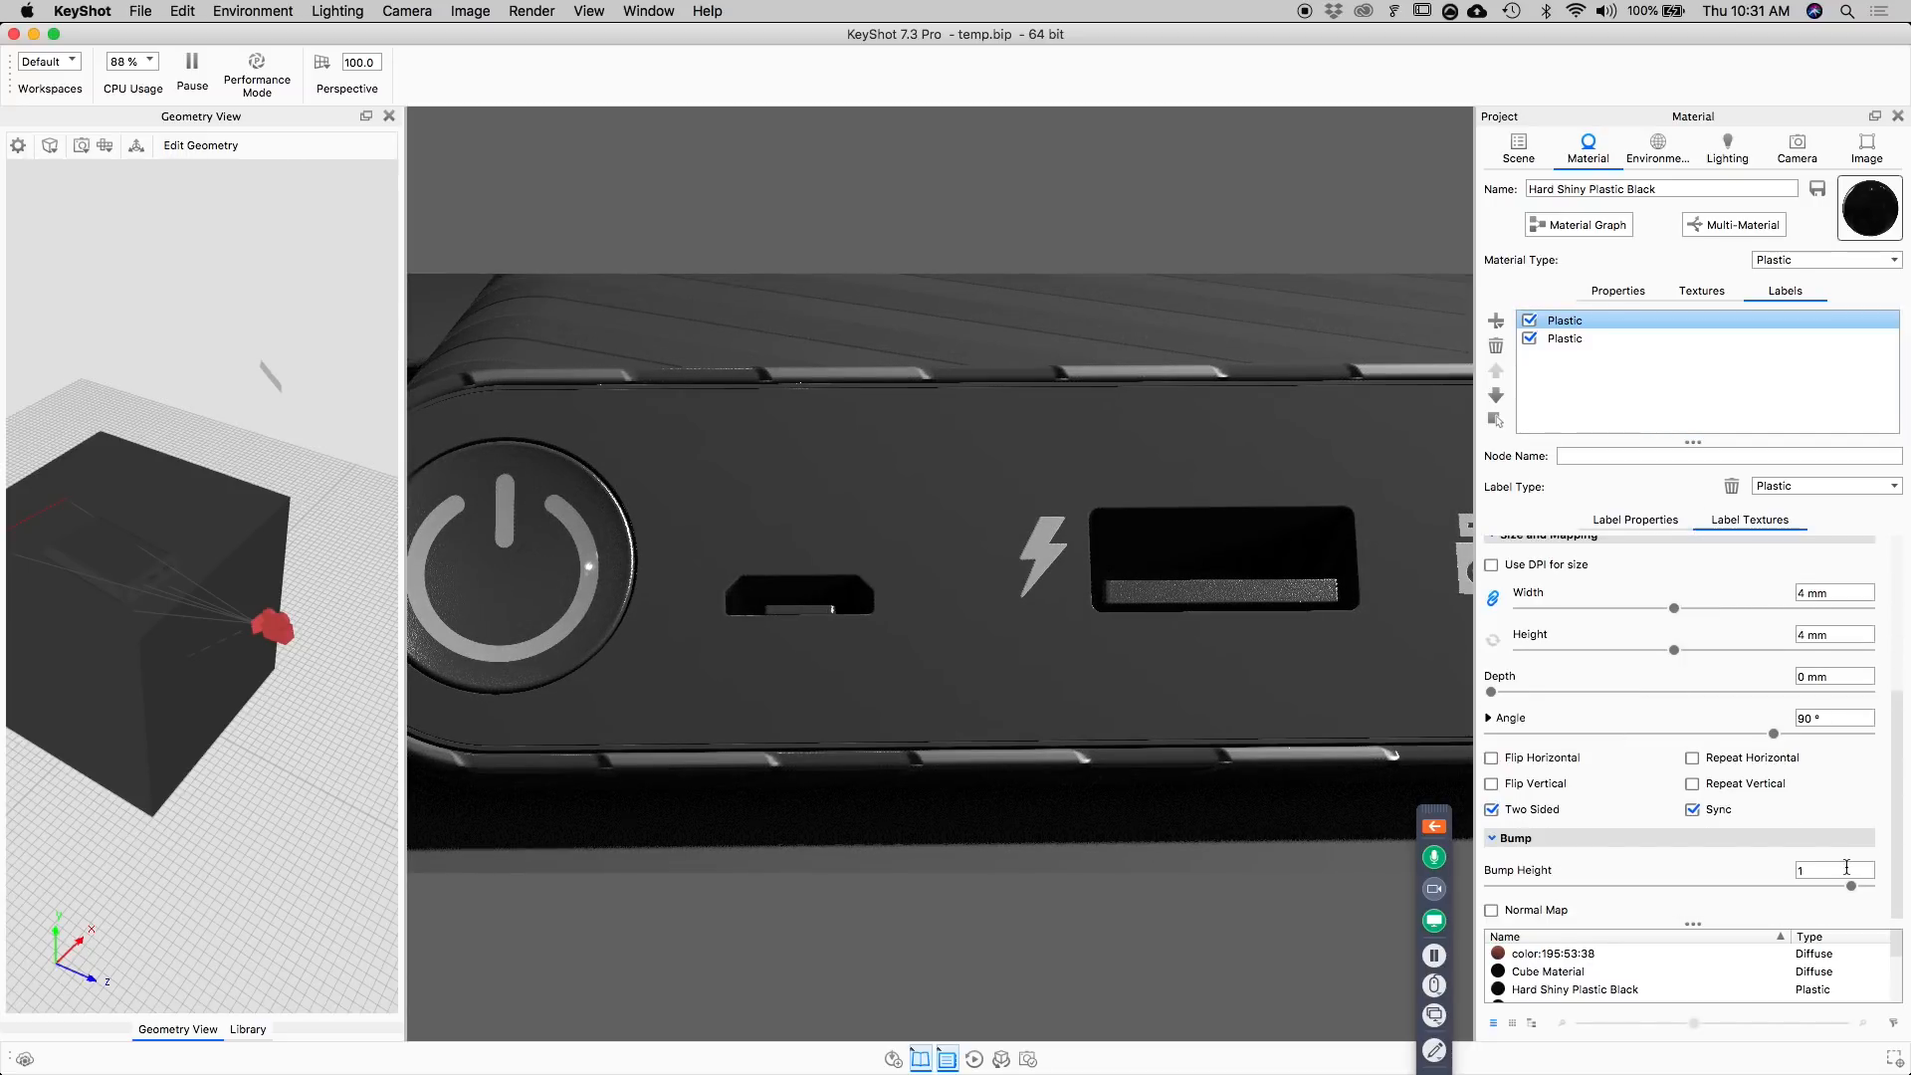
pyautogui.doubleClick(1811, 870)
pyautogui.write('2')
pyautogui.press('Return')
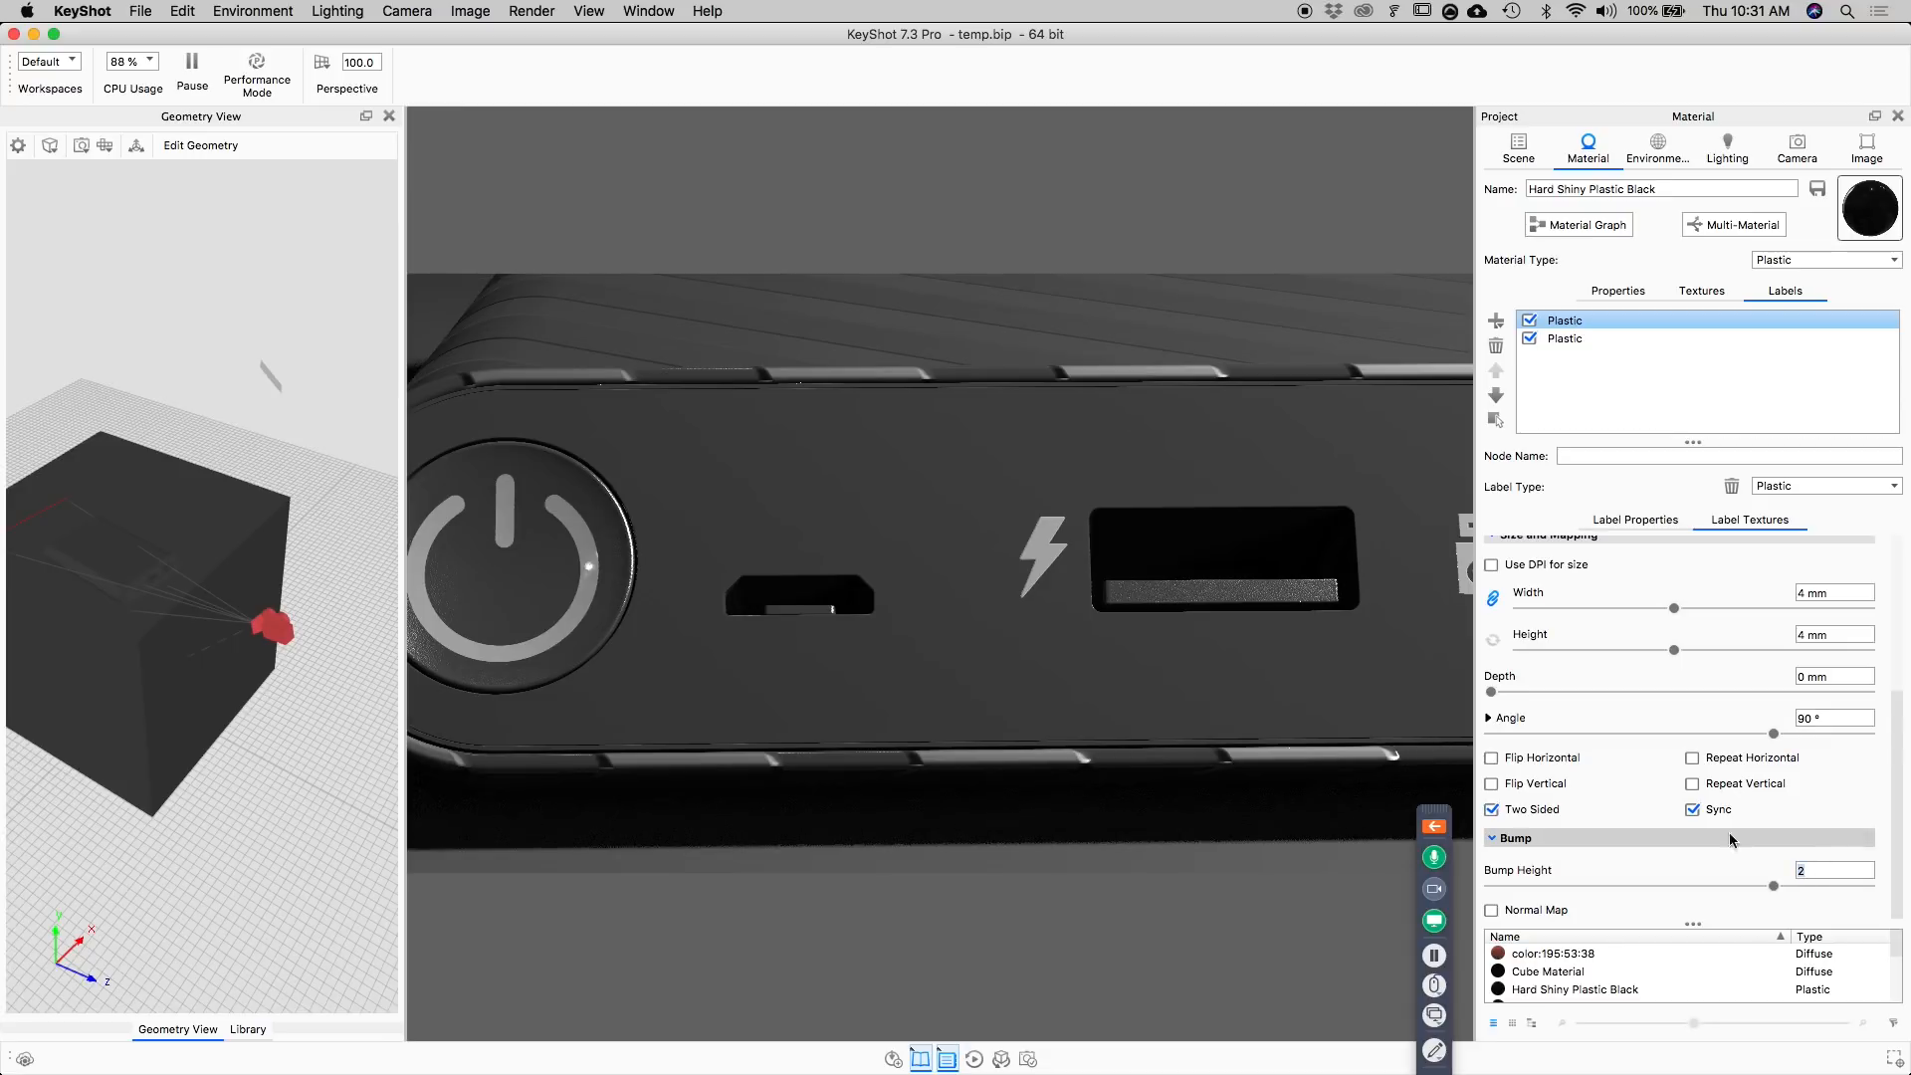
# Copy the power button label's Opacity texture into its Bump slot and set the bump height to 2.
pyautogui.doubleClick(587, 560)
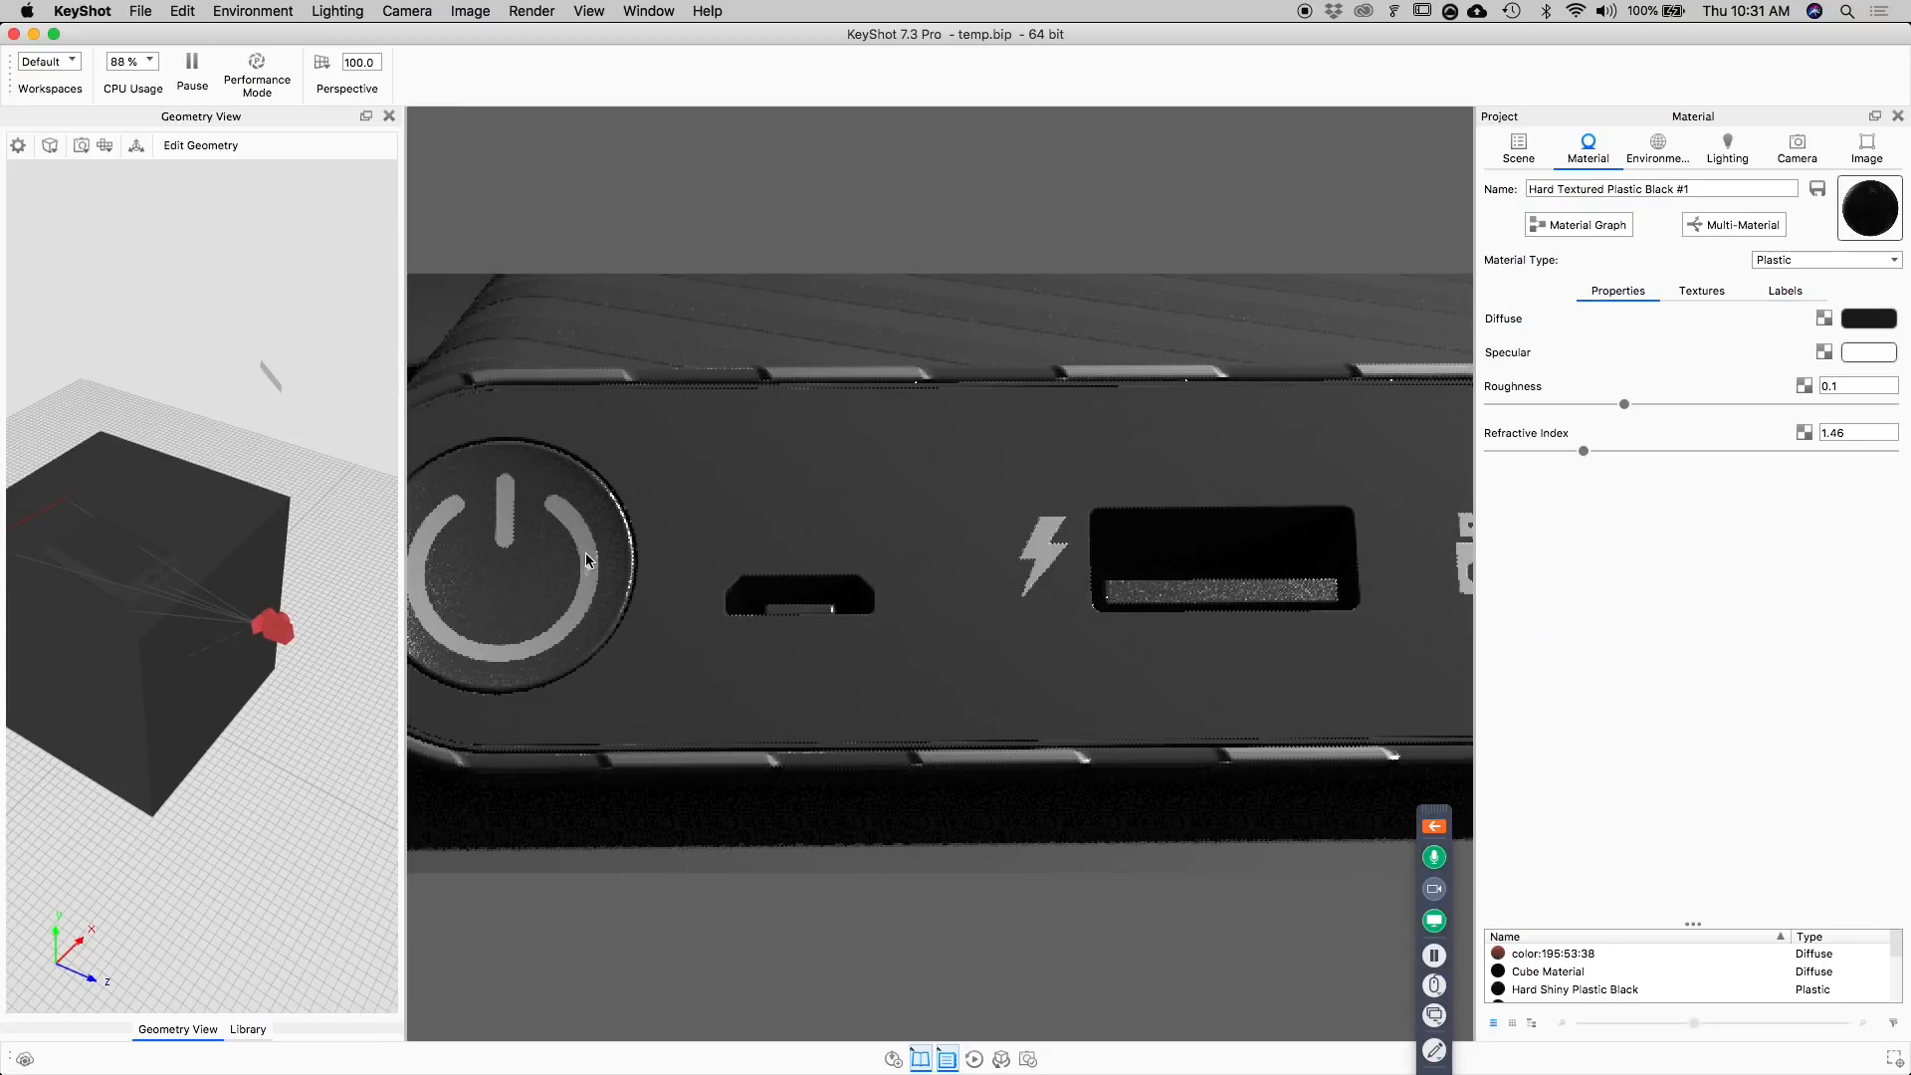
pyautogui.click(1786, 290)
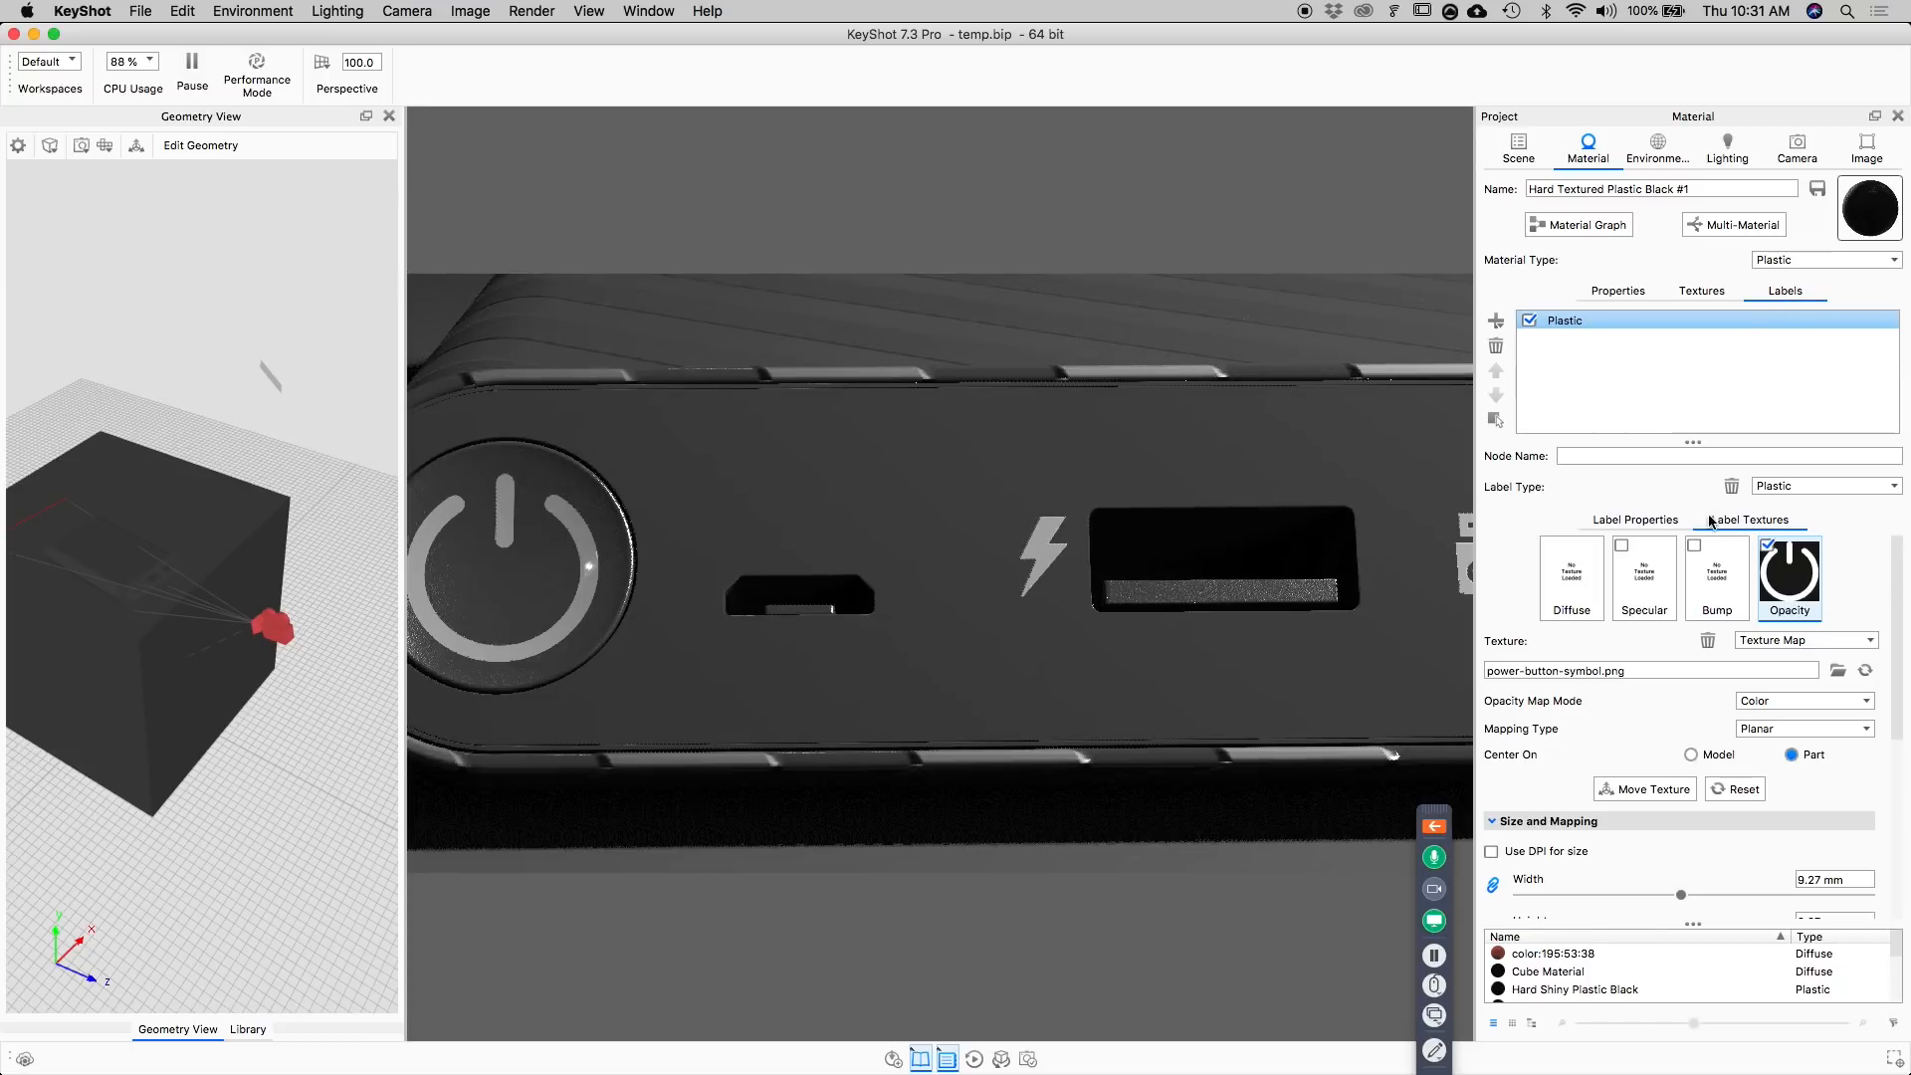
pyautogui.moveTo(1804, 576); pyautogui.dragTo(1719, 593)
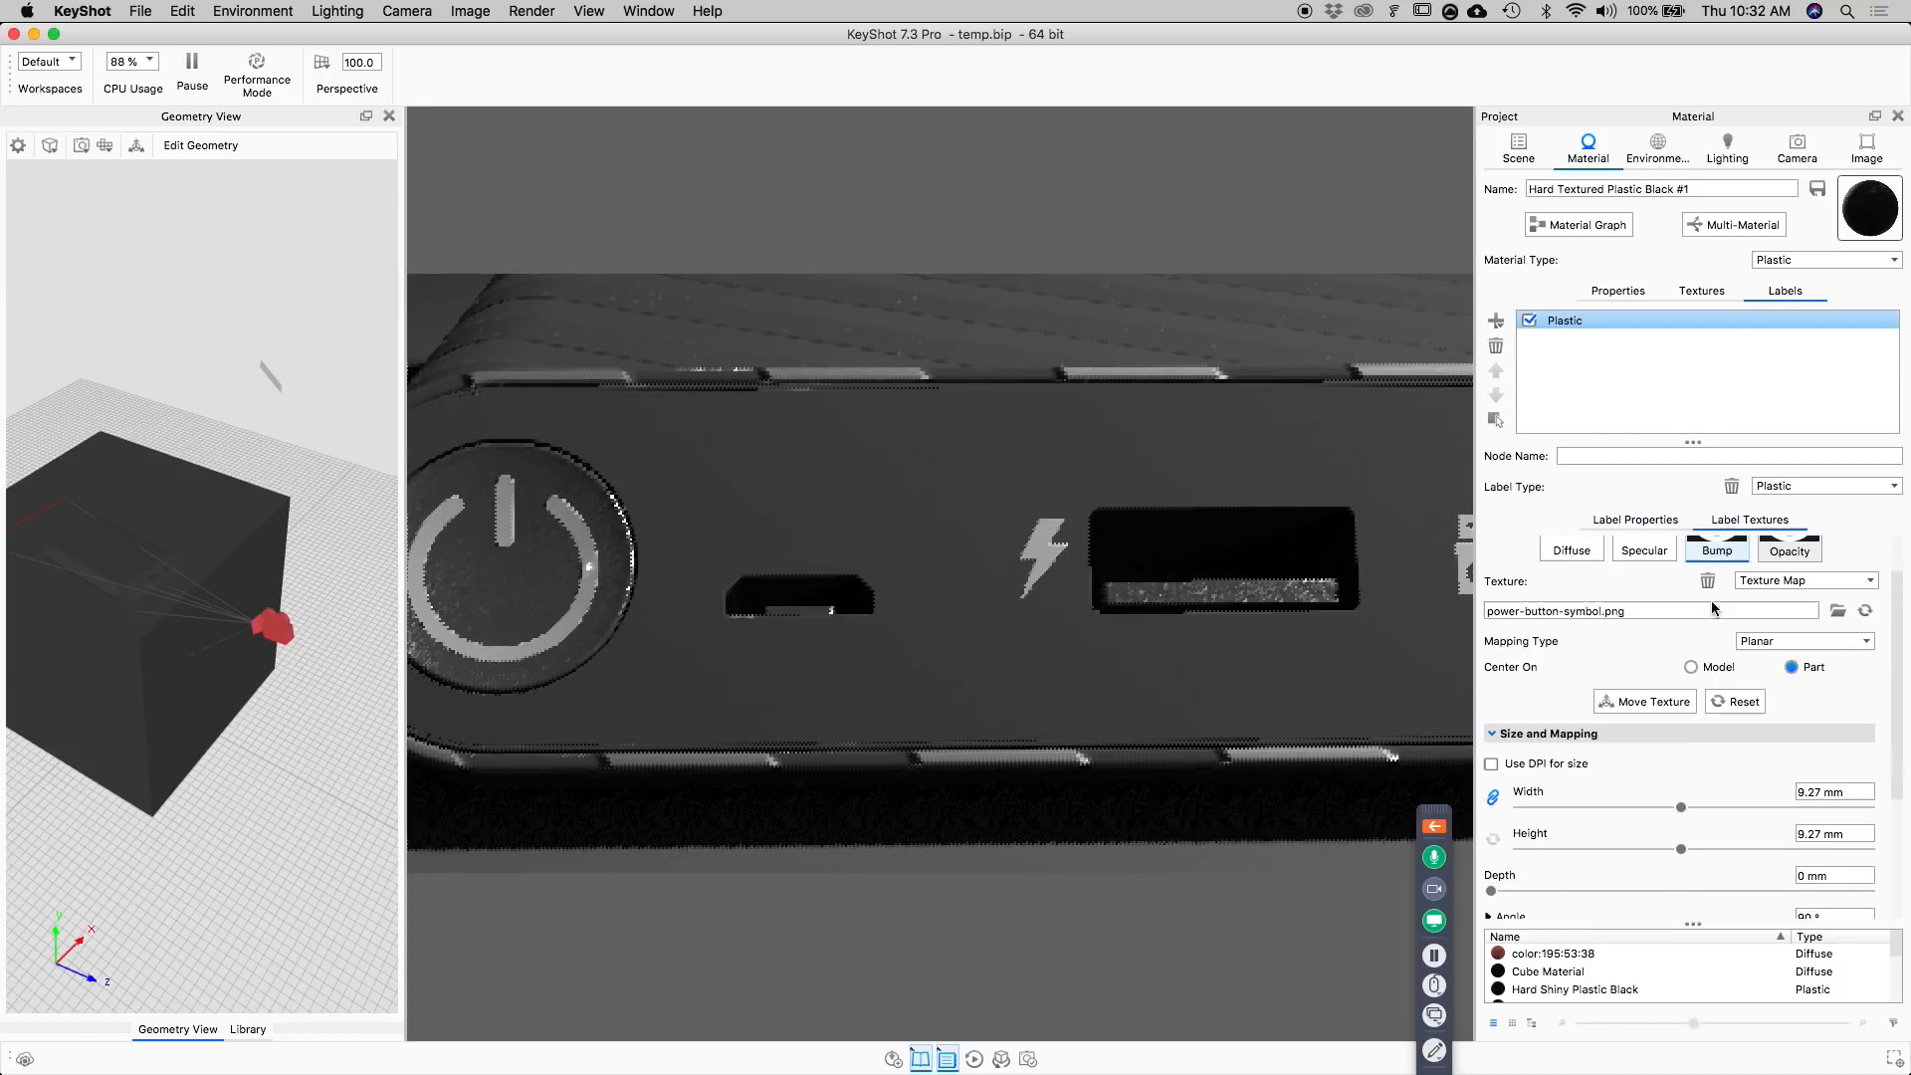
pyautogui.scroll(-5, 1589, 857)
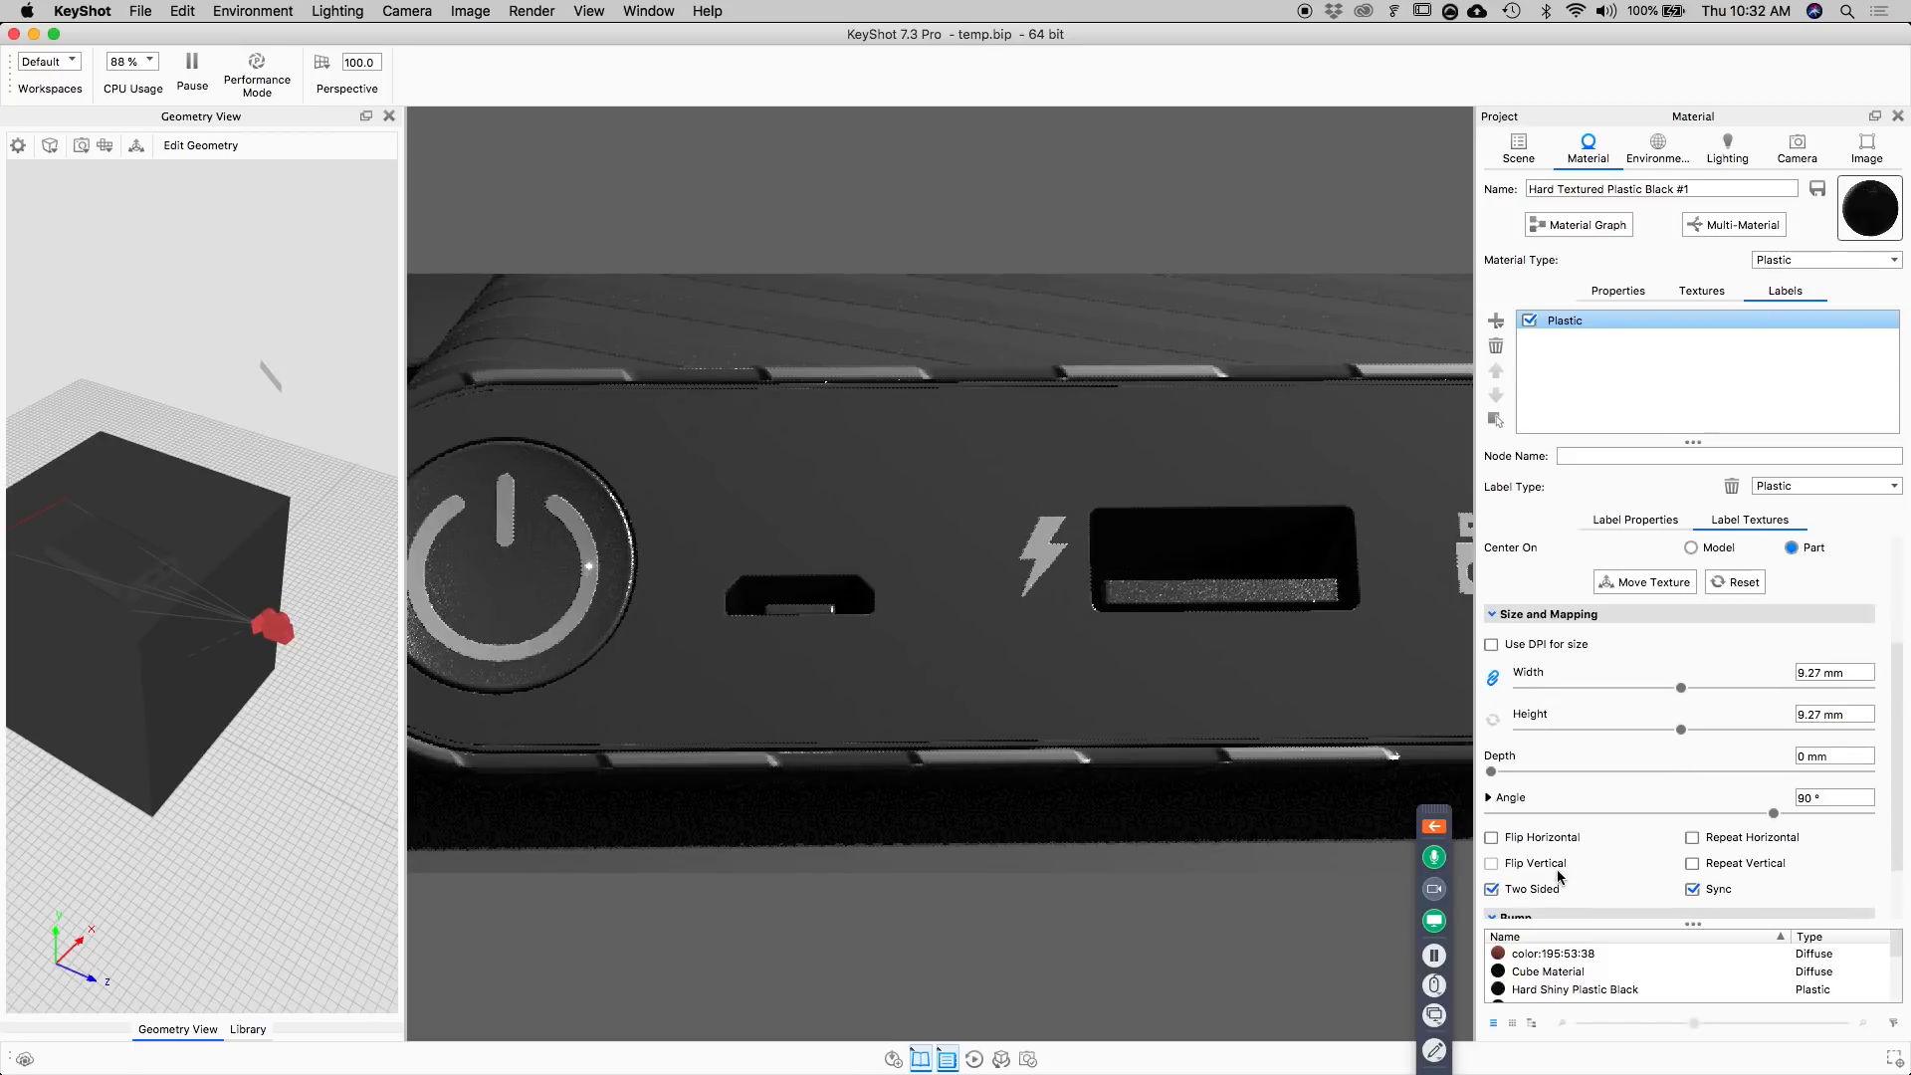
pyautogui.scroll(-2, 1589, 856)
pyautogui.write('2')
pyautogui.press('Return')
pyautogui.scroll(-5, 854, 482)
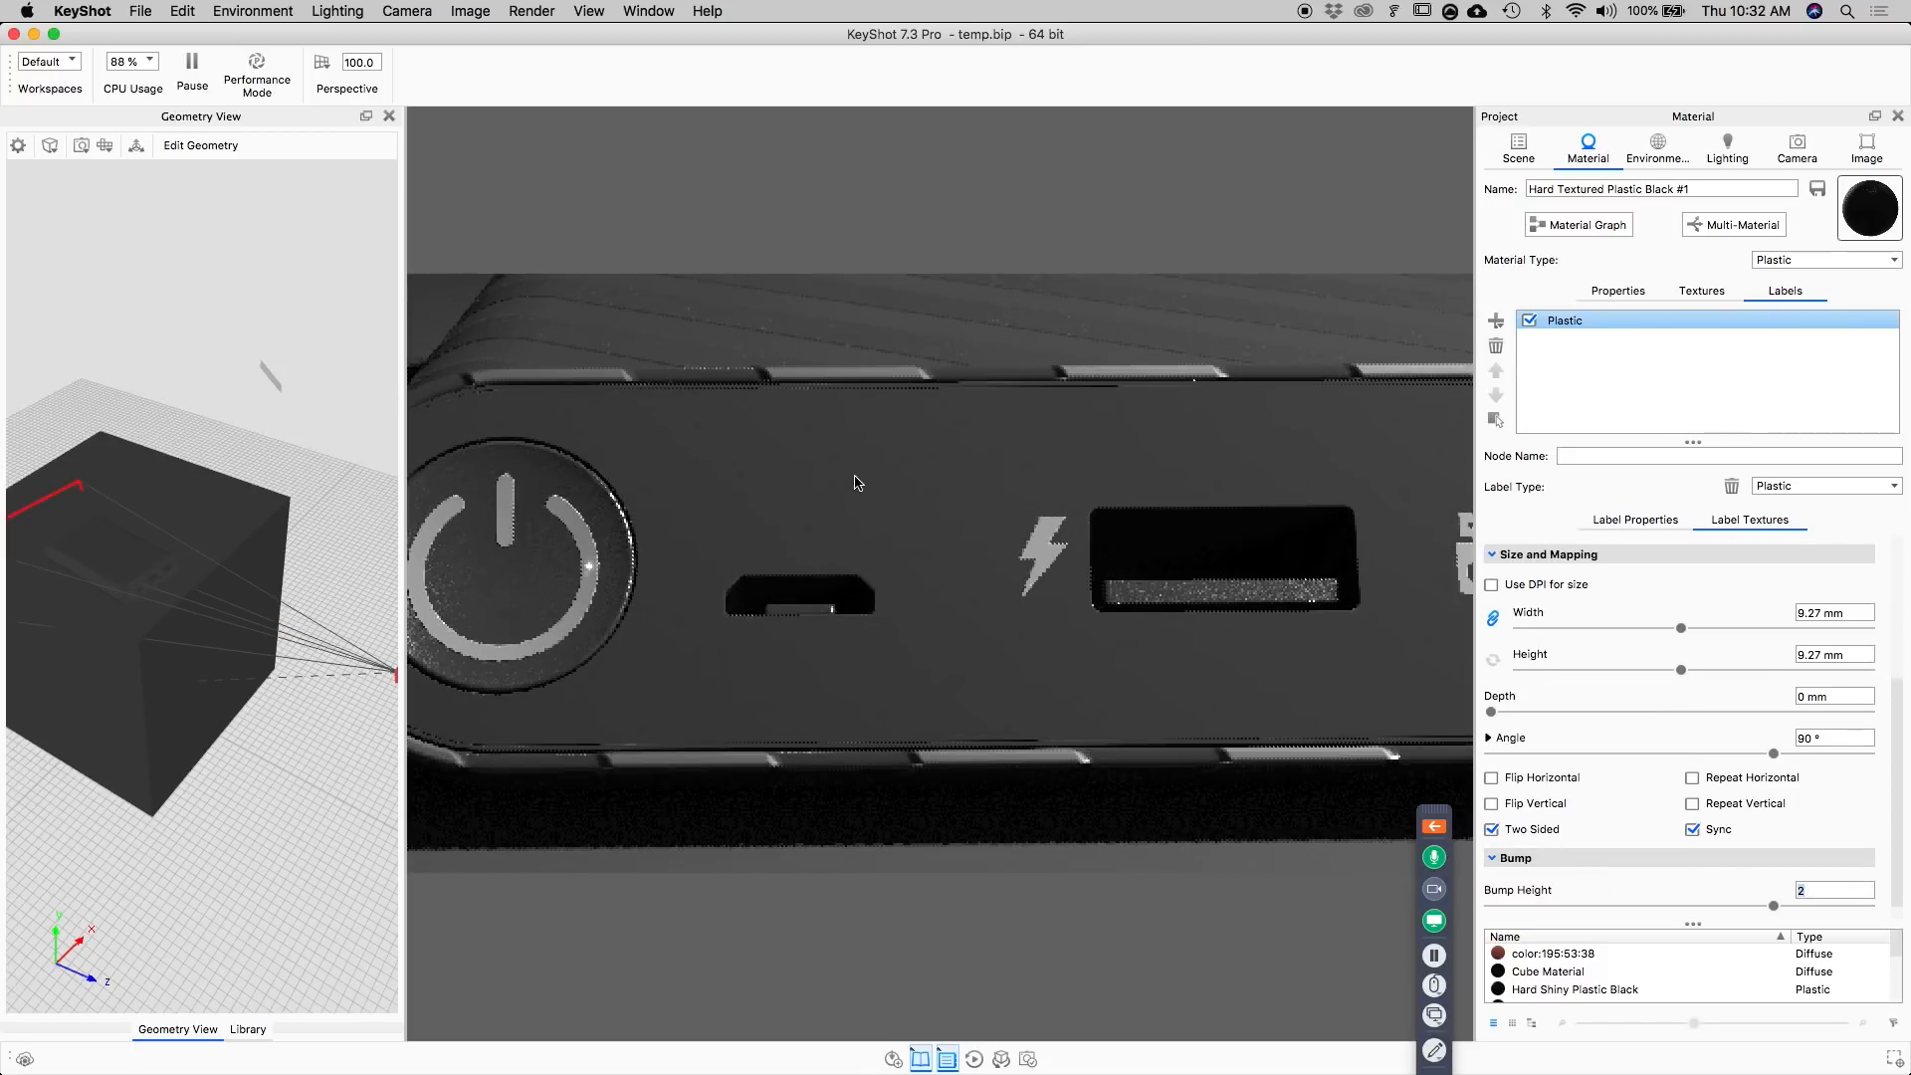
# Switch the view to Camera 3 to see the whole power bank on the cube.
pyautogui.moveTo(862, 457); pyautogui.dragTo(1126, 541)
pyautogui.scroll(5, 1002, 531)
pyautogui.click(1798, 150)
pyautogui.click(1553, 214)
pyautogui.click(1558, 229)
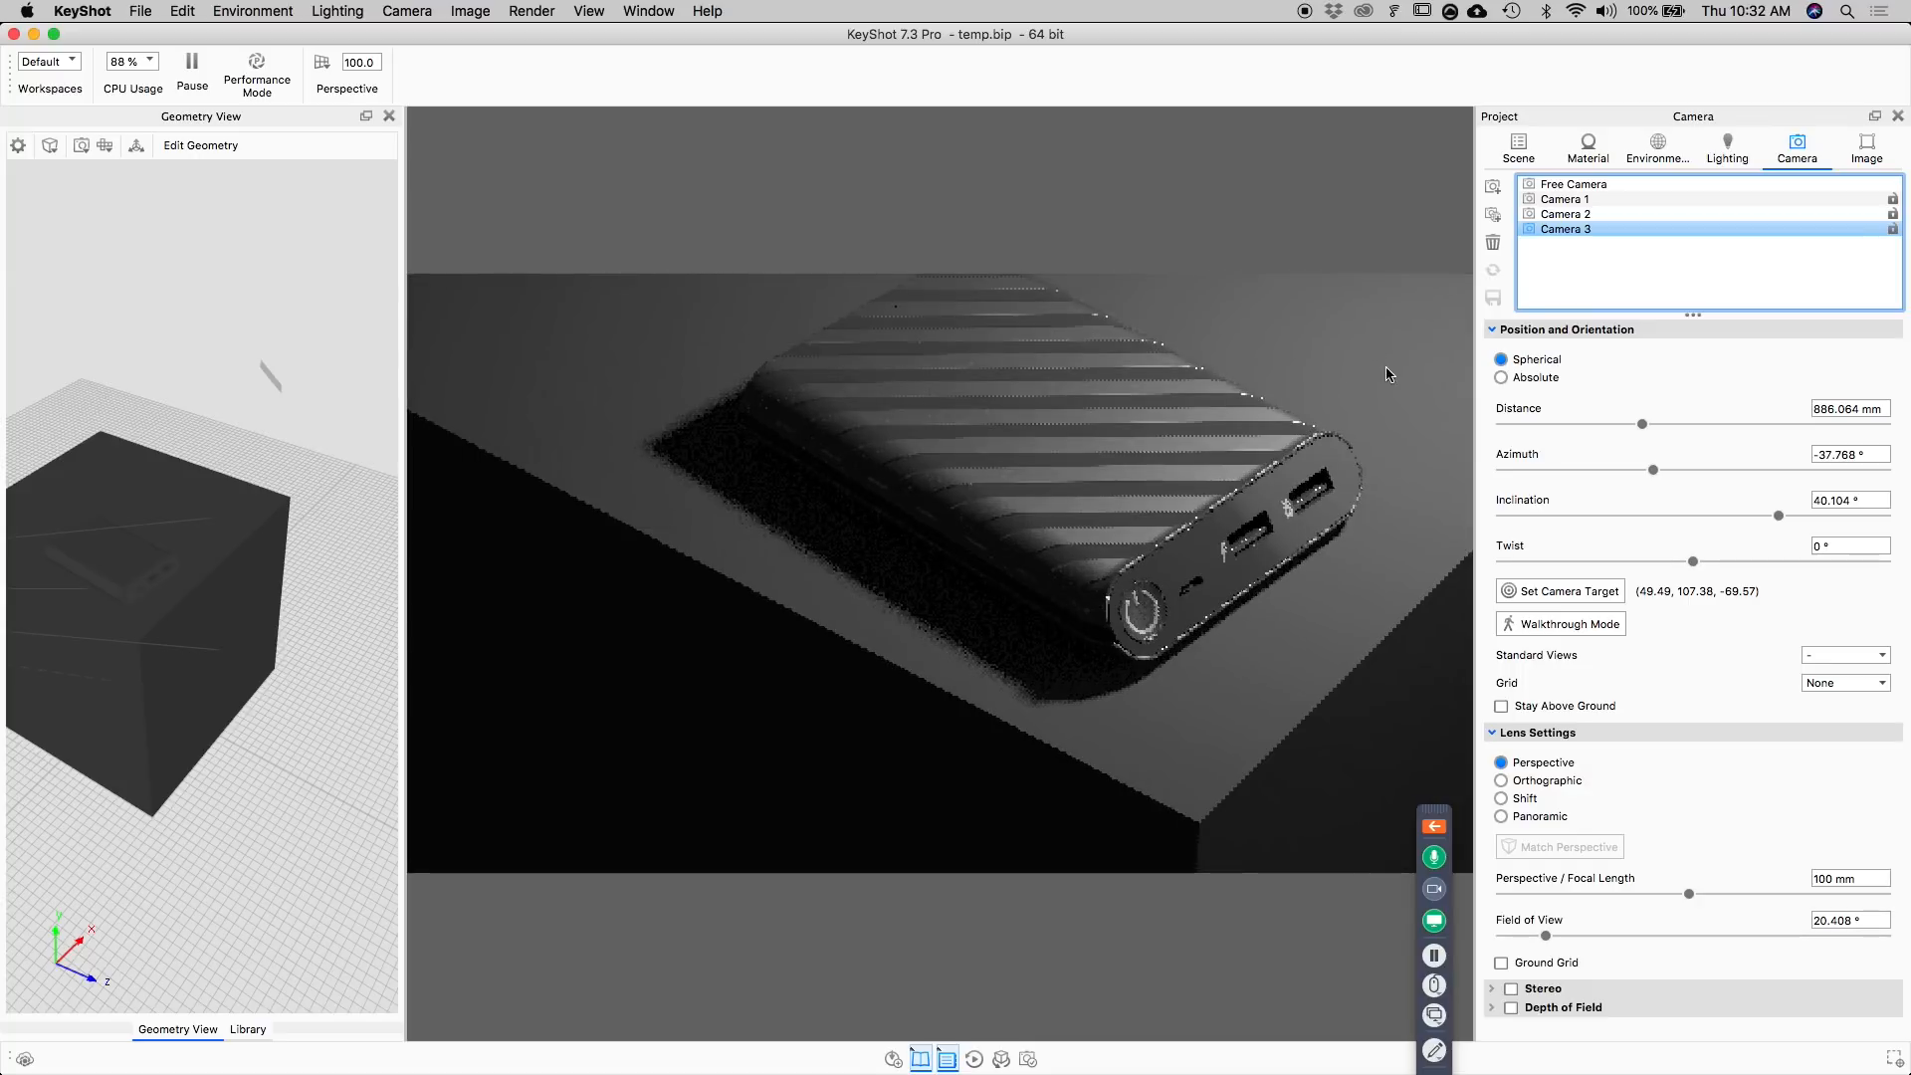
# Open the cube's material in the Material Graph and change its material type to Plastic.
pyautogui.doubleClick(1389, 370)
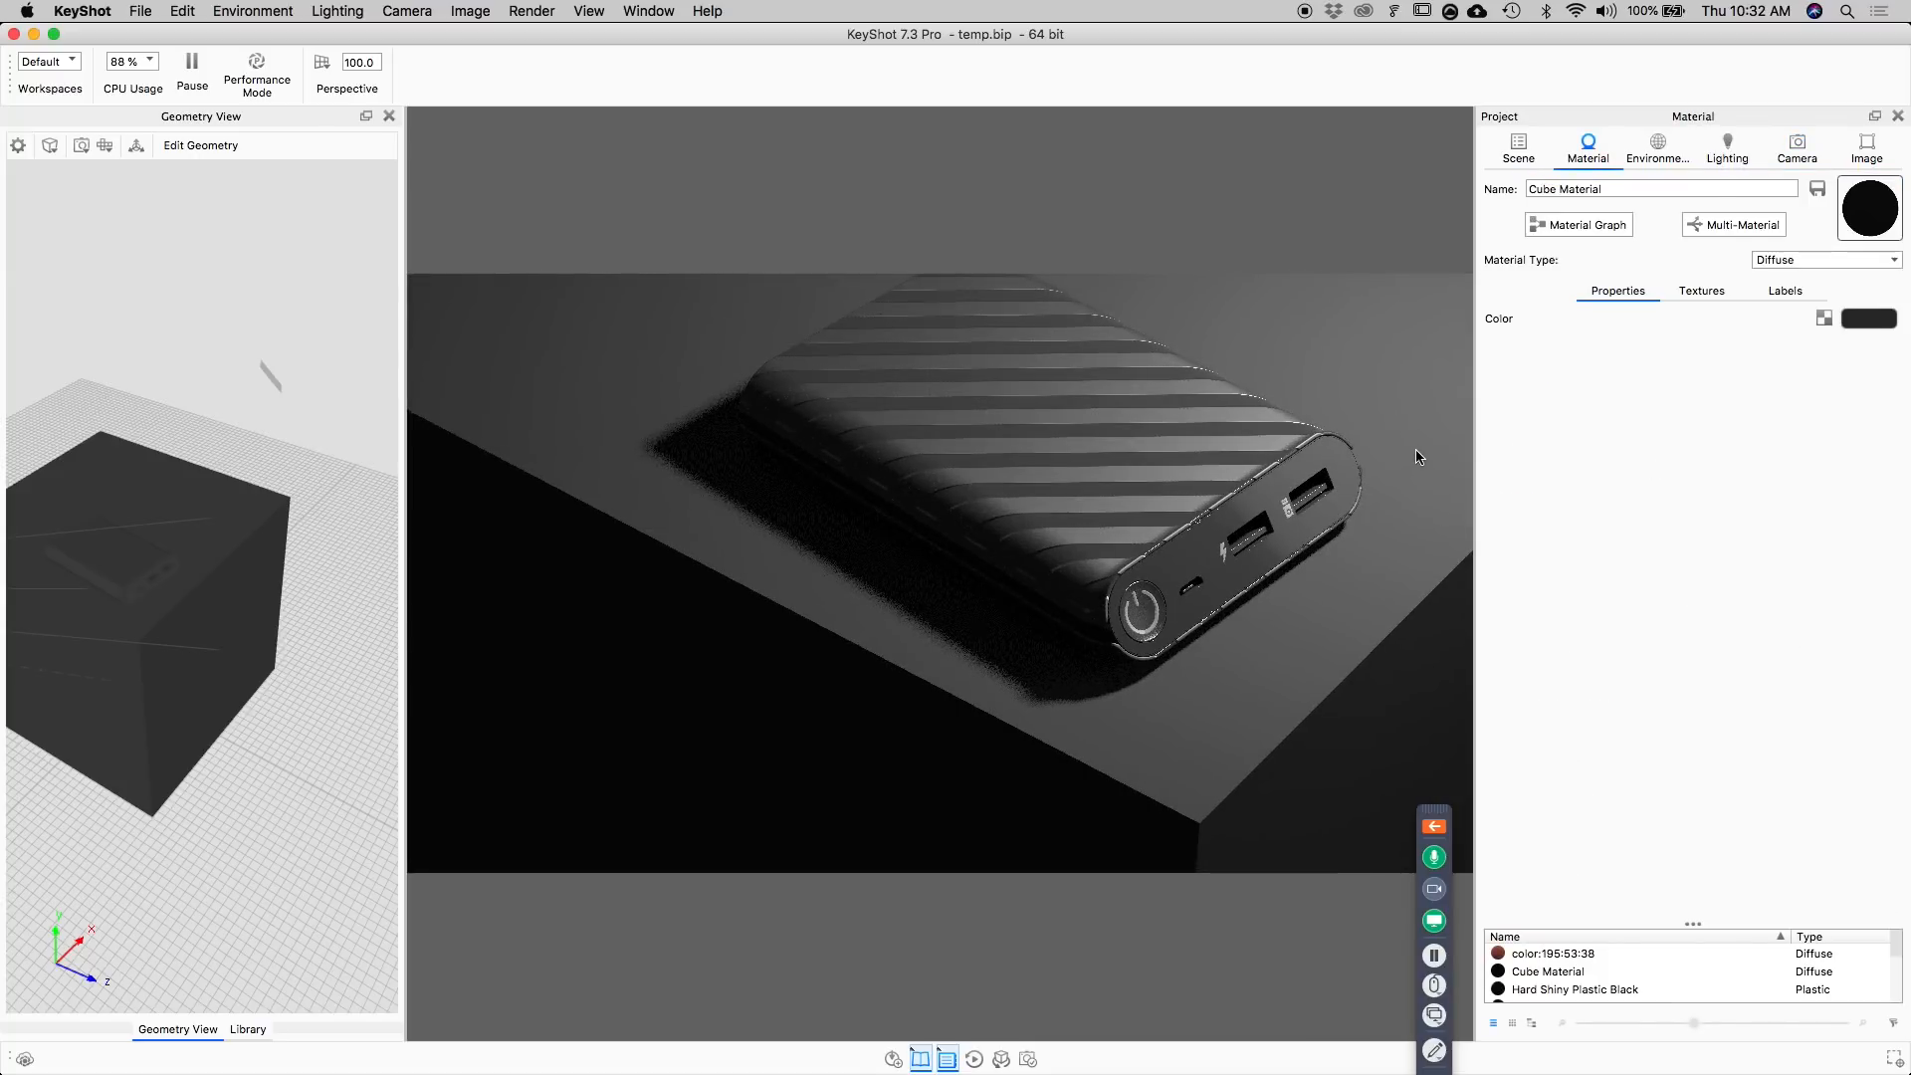
pyautogui.click(1732, 293)
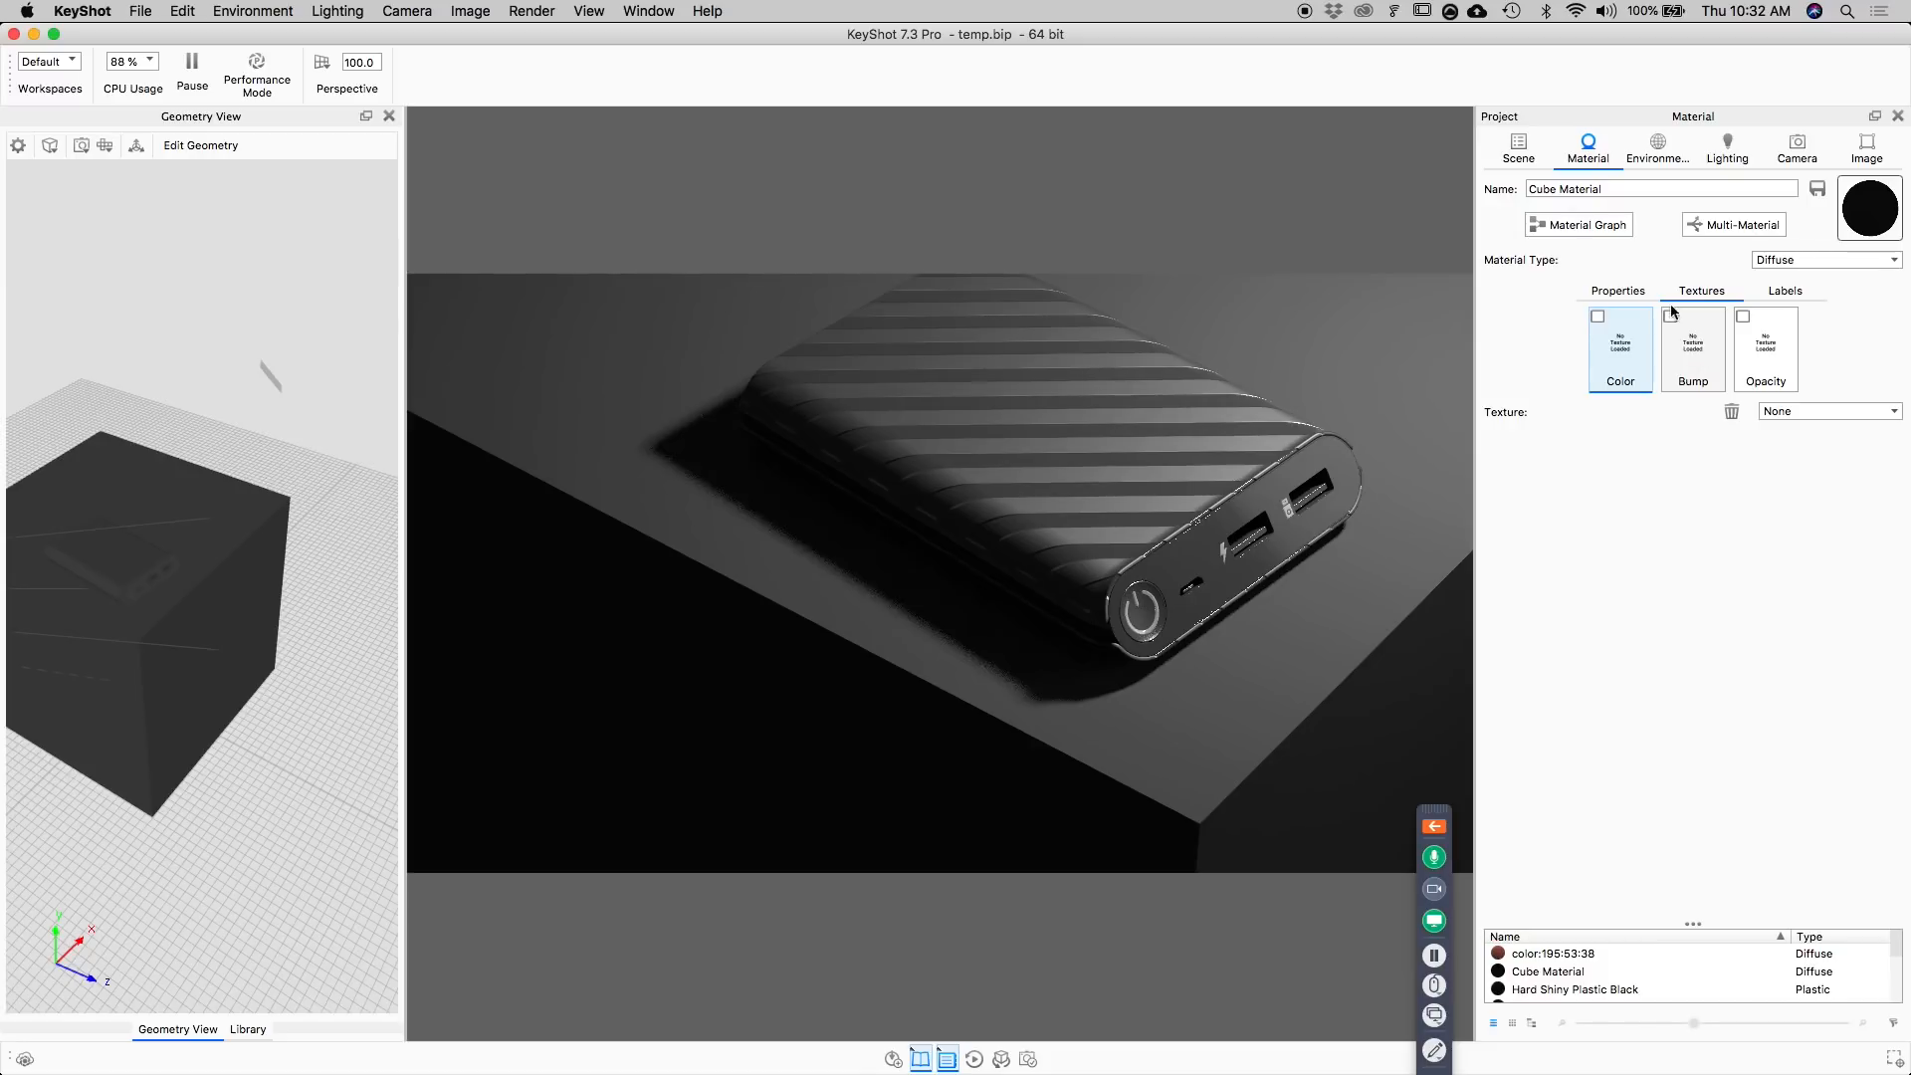
pyautogui.click(1577, 223)
pyautogui.moveTo(958, 30); pyautogui.dragTo(538, 20)
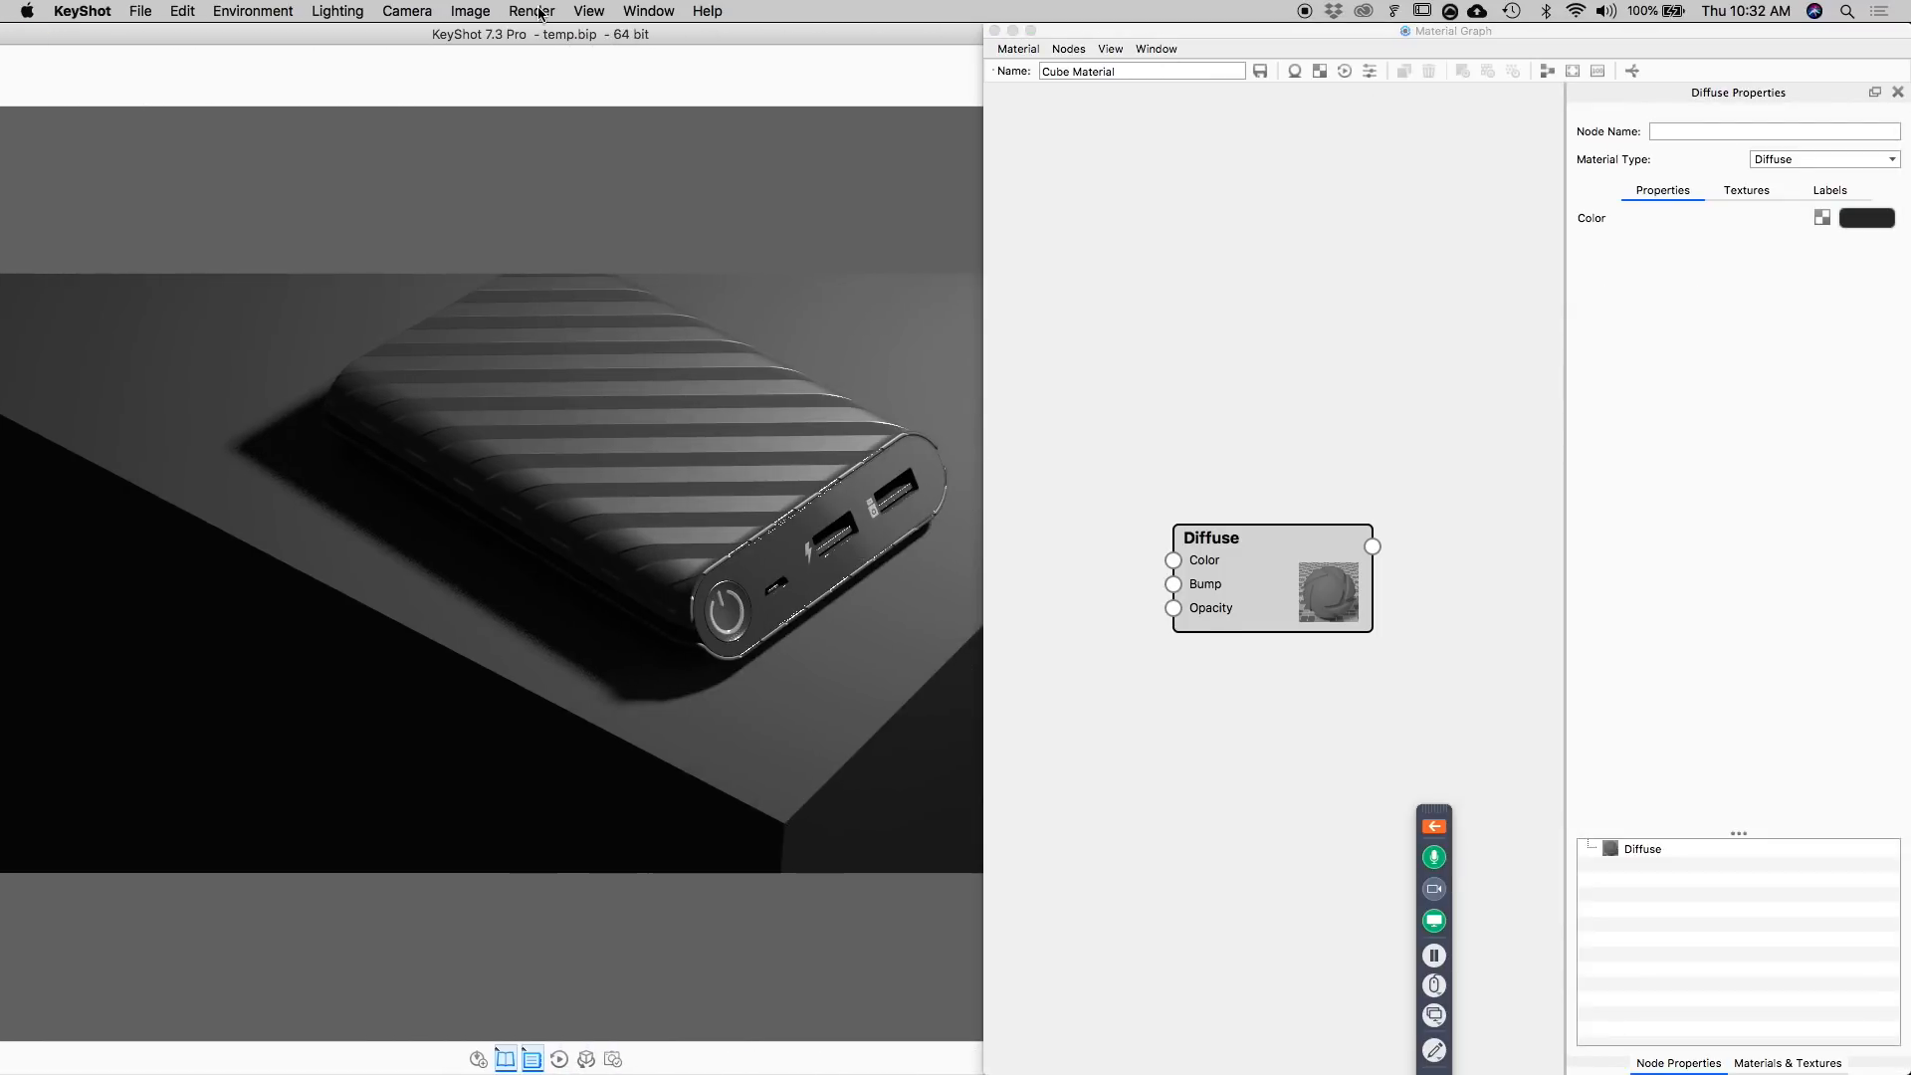
pyautogui.moveTo(1292, 573); pyautogui.dragTo(1369, 459)
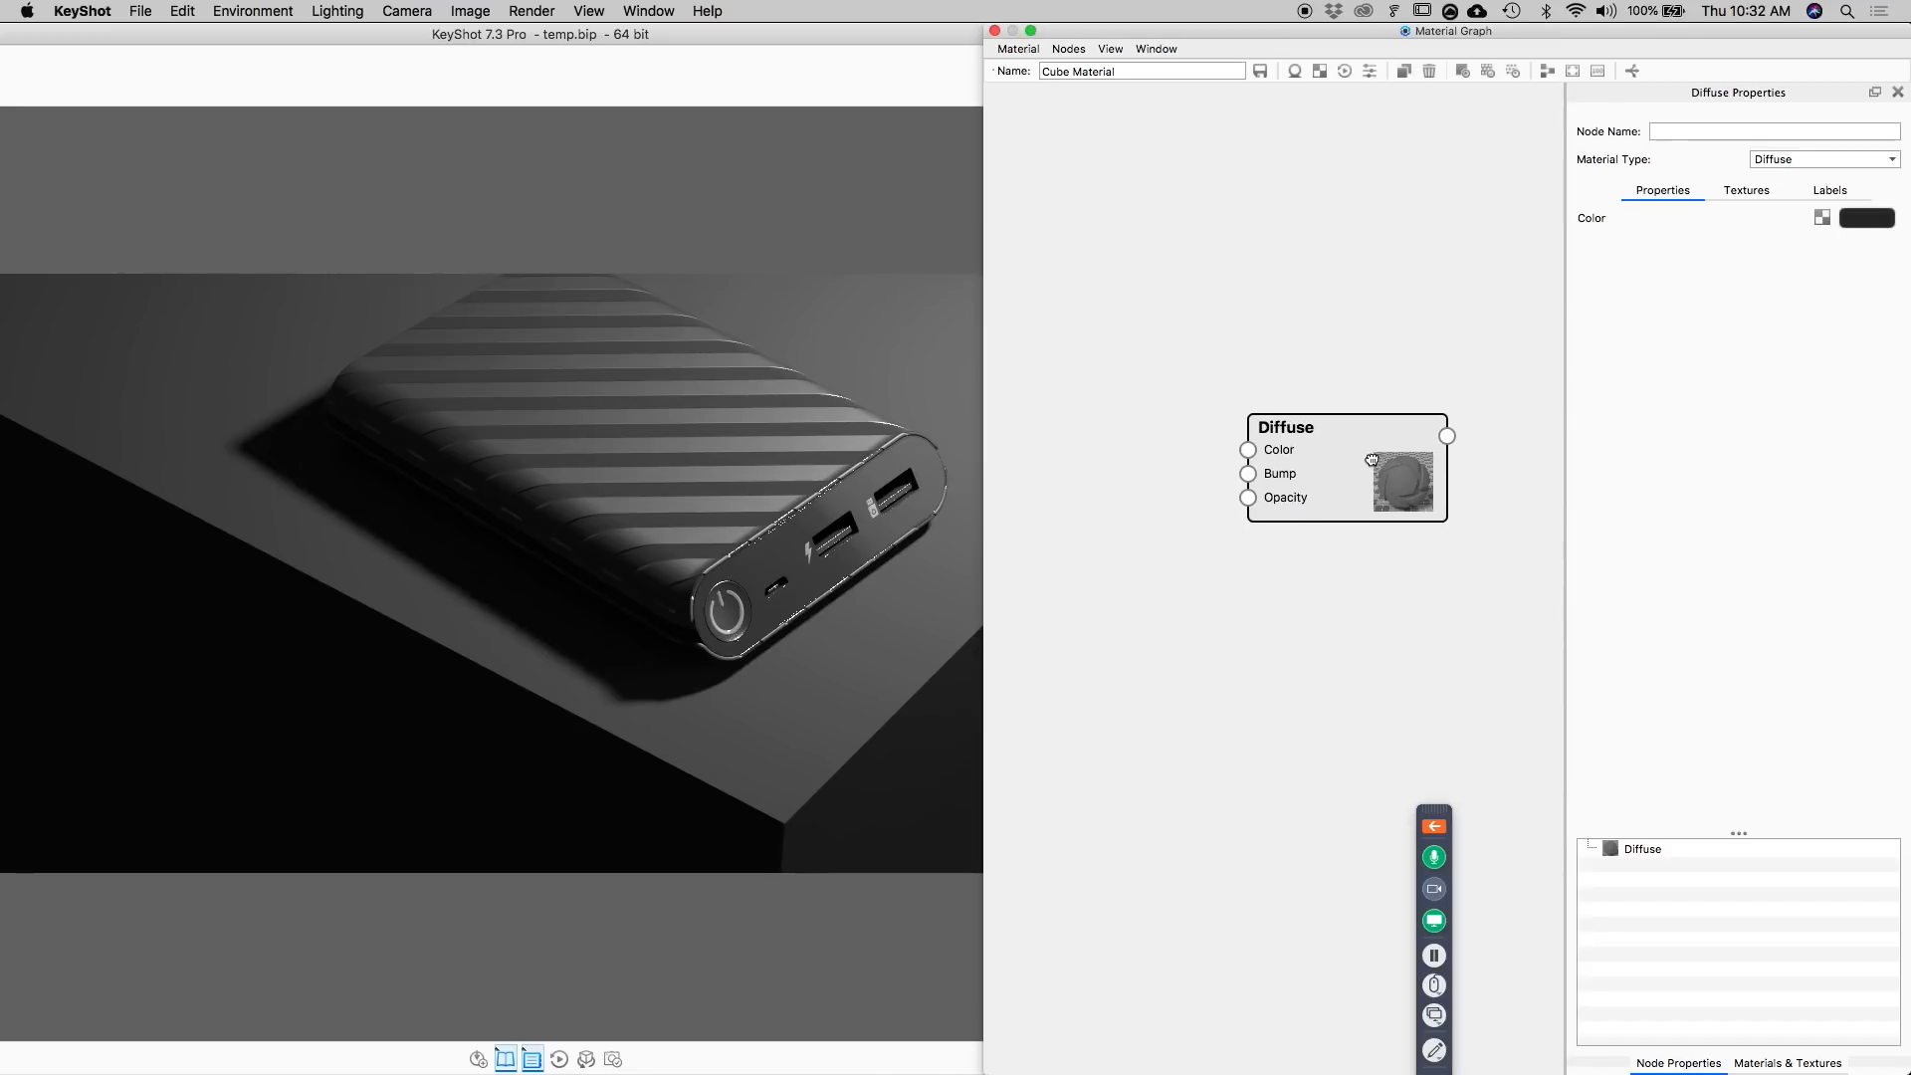
pyautogui.click(1809, 160)
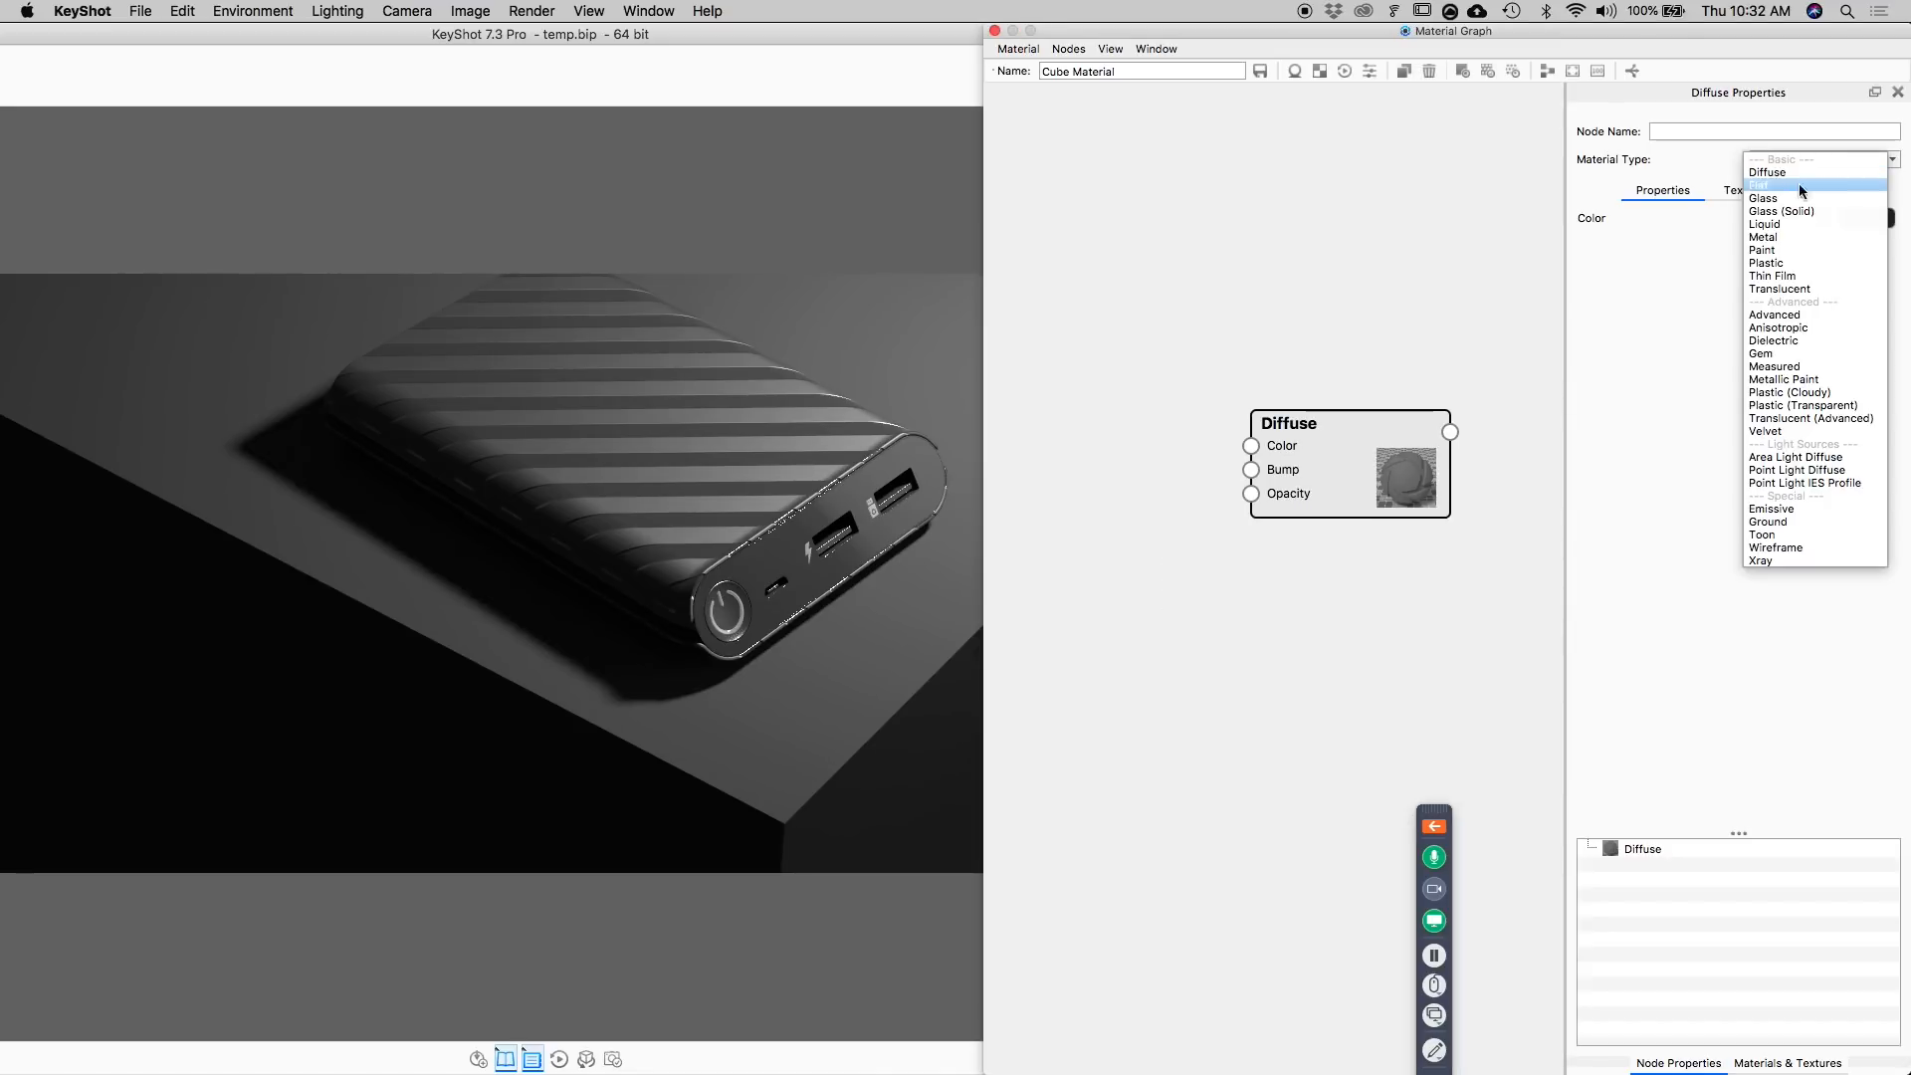
pyautogui.click(1782, 264)
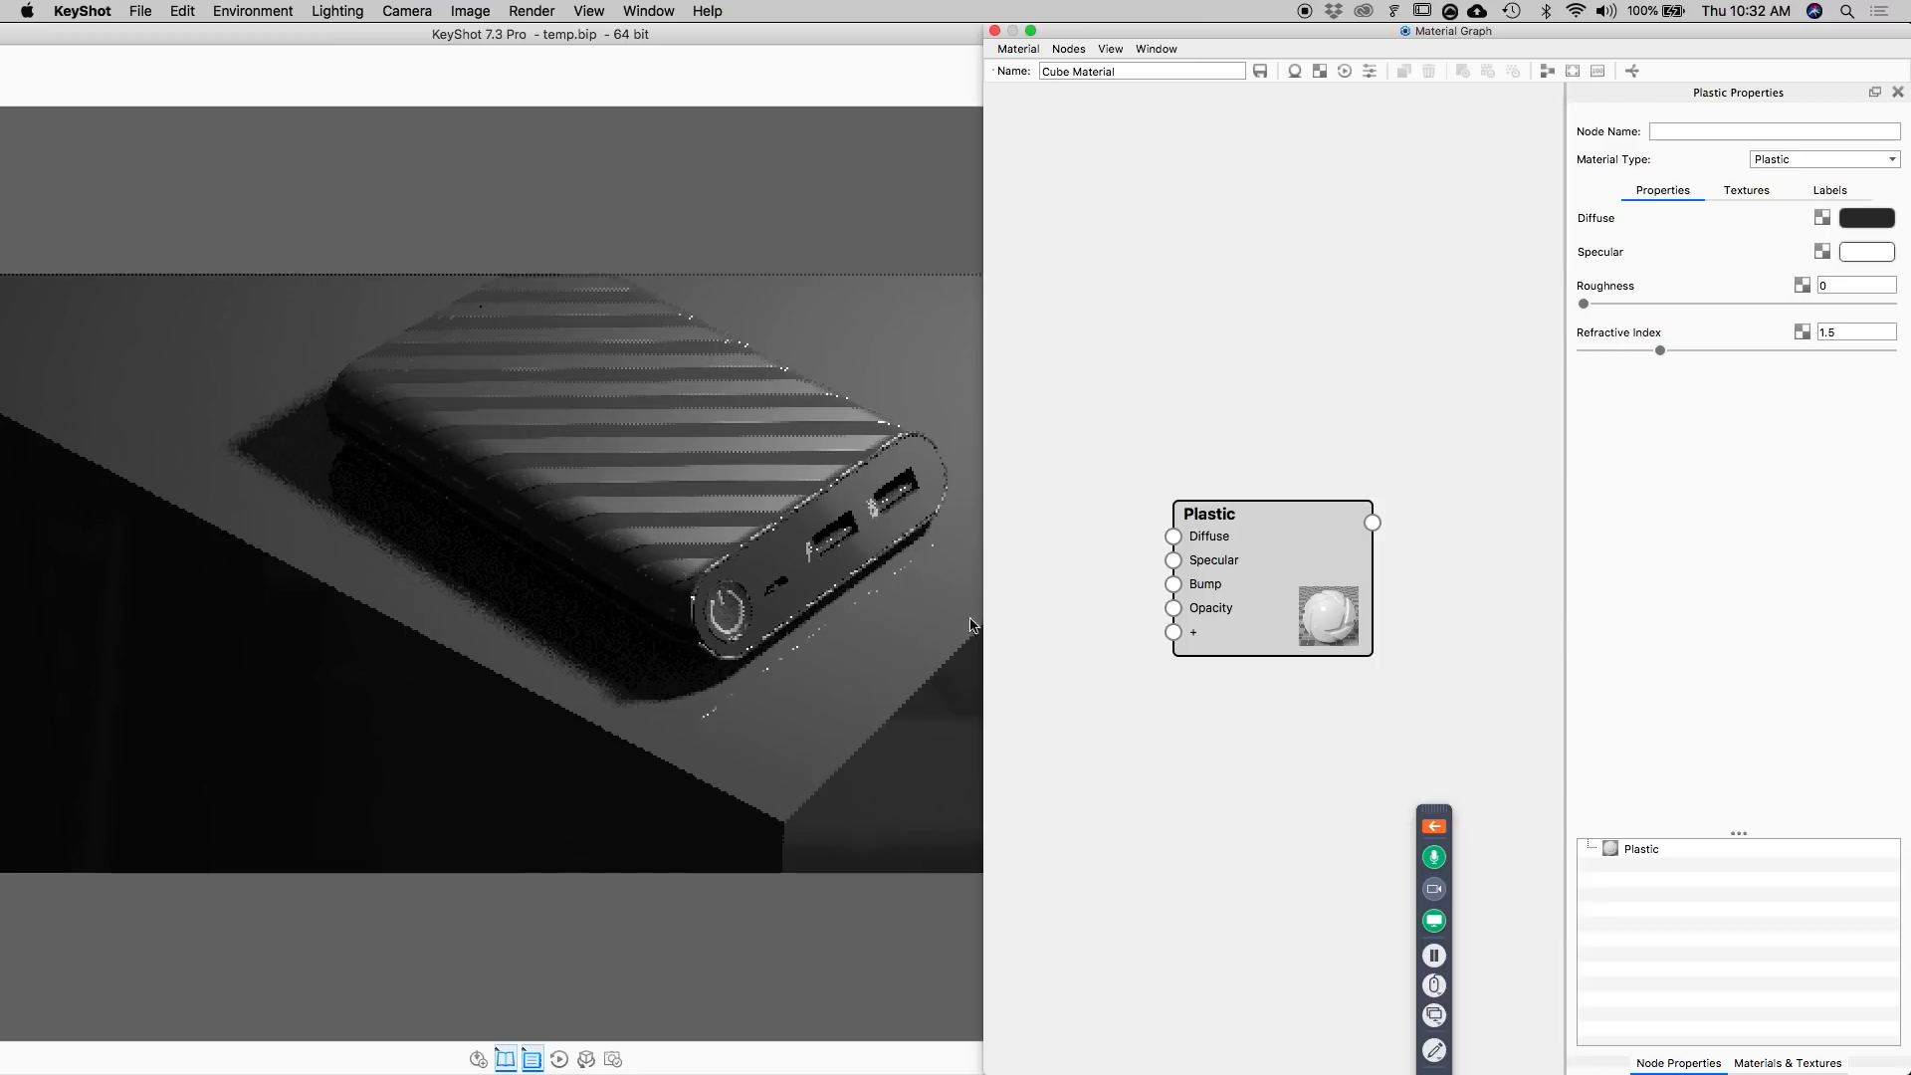
# Add a Camouflage texture node to the cube's material graph and space it apart from the Plastic node.
pyautogui.moveTo(1273, 580); pyautogui.dragTo(1340, 511)
pyautogui.rightClick(1096, 612)
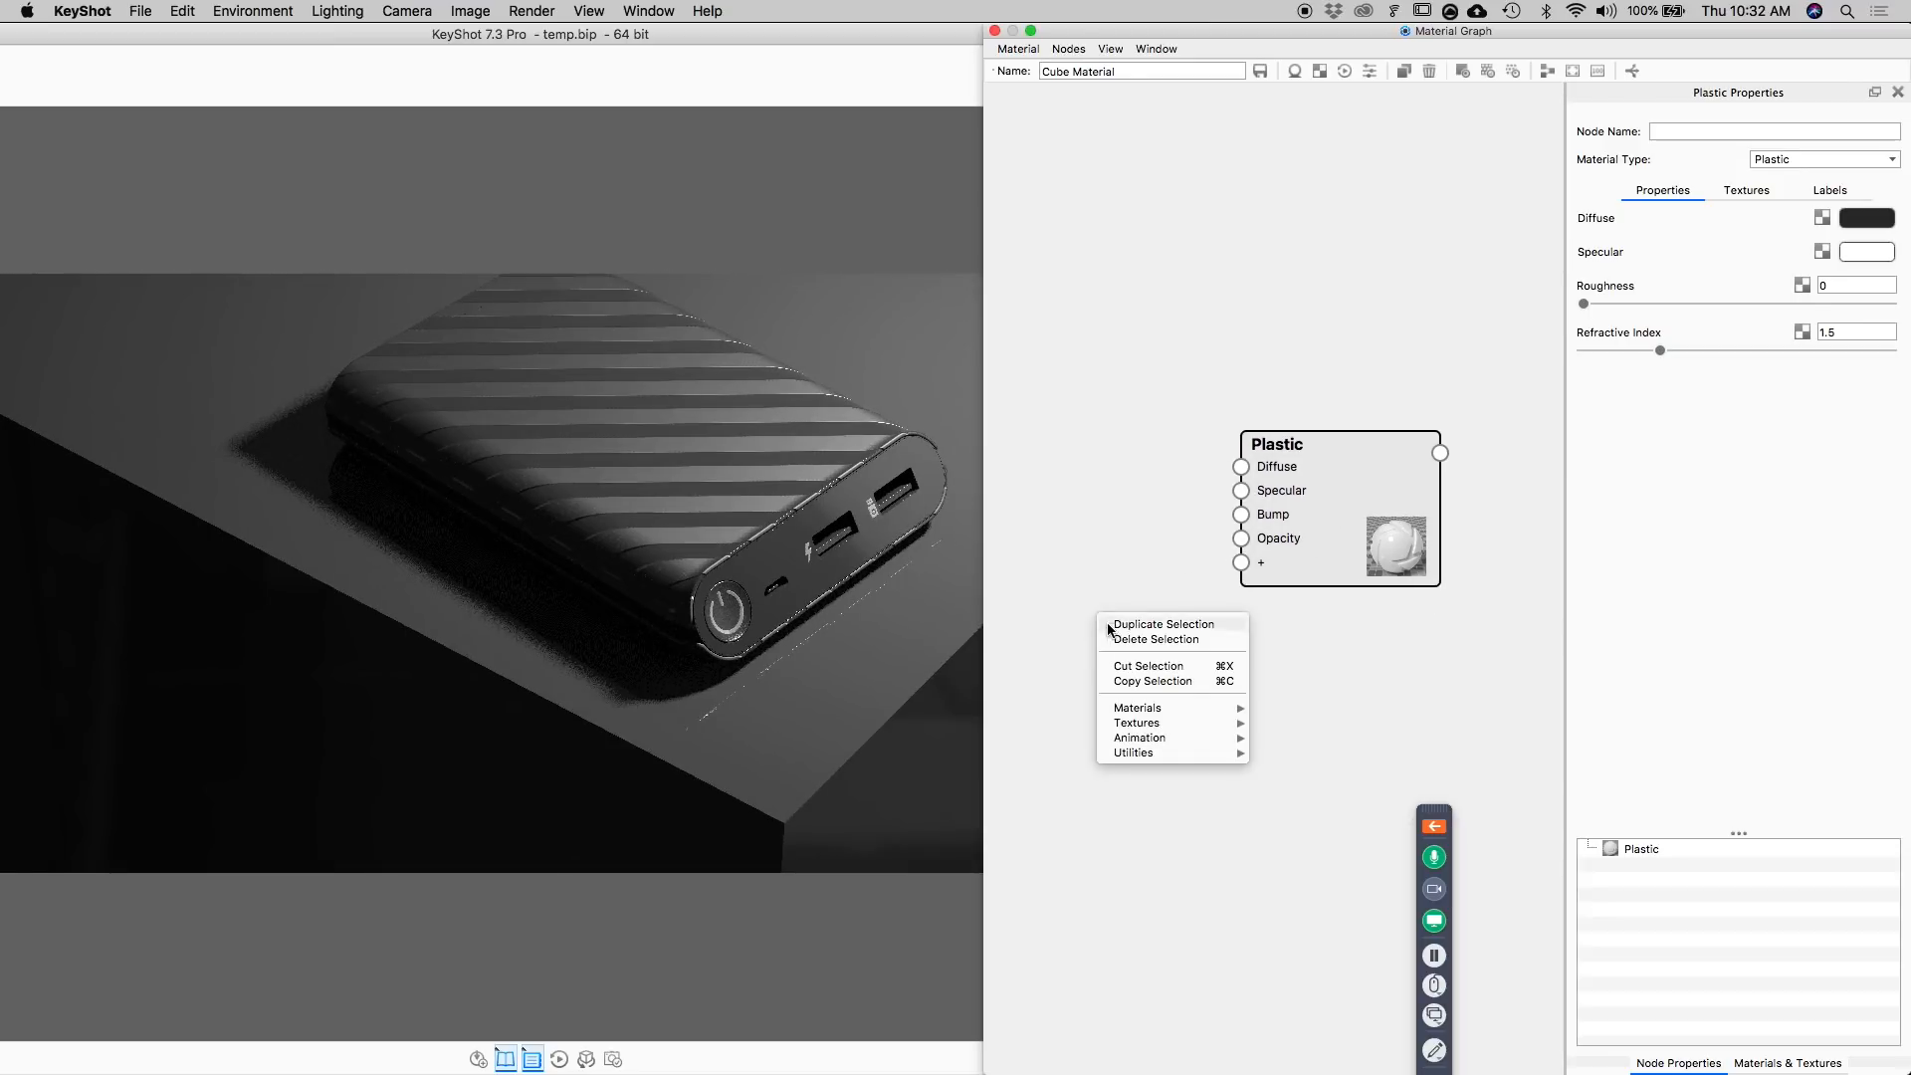
pyautogui.moveTo(1137, 725)
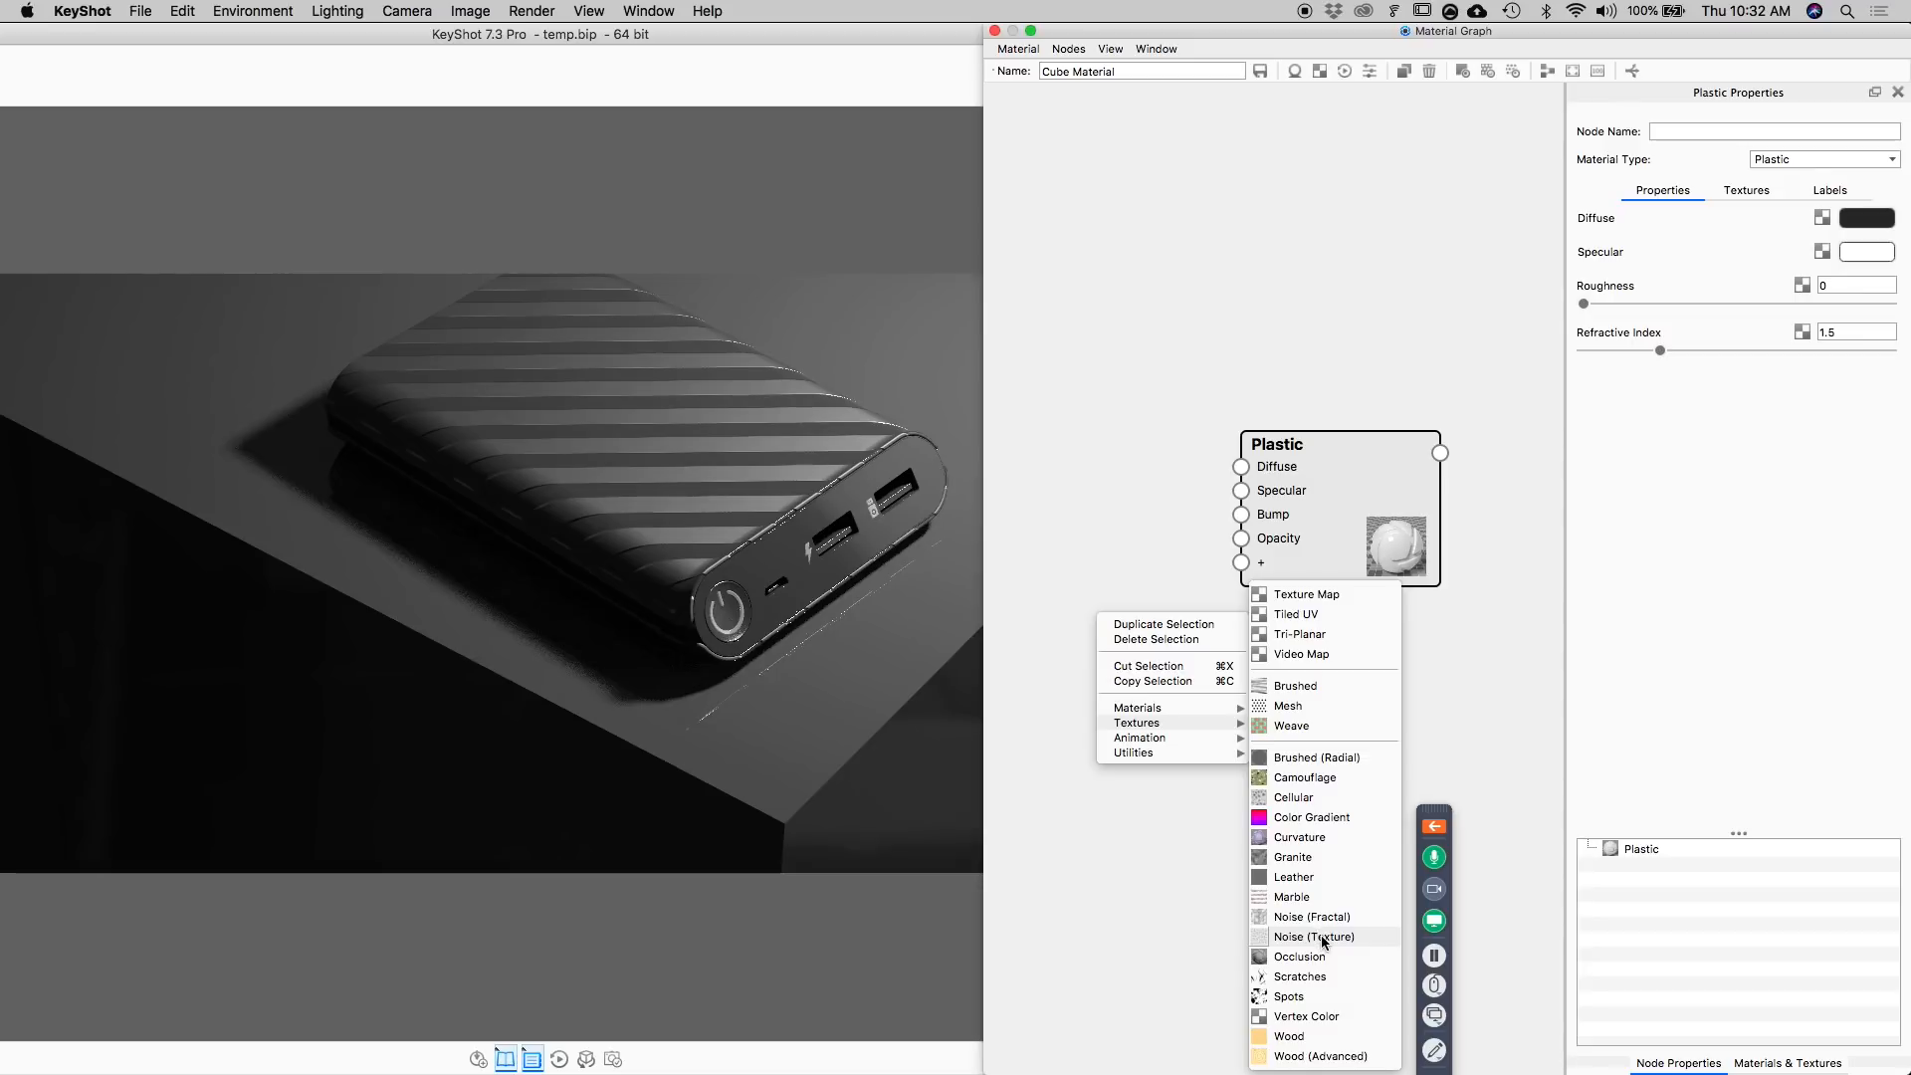
pyautogui.click(1327, 781)
pyautogui.moveTo(1173, 660); pyautogui.dragTo(1083, 610)
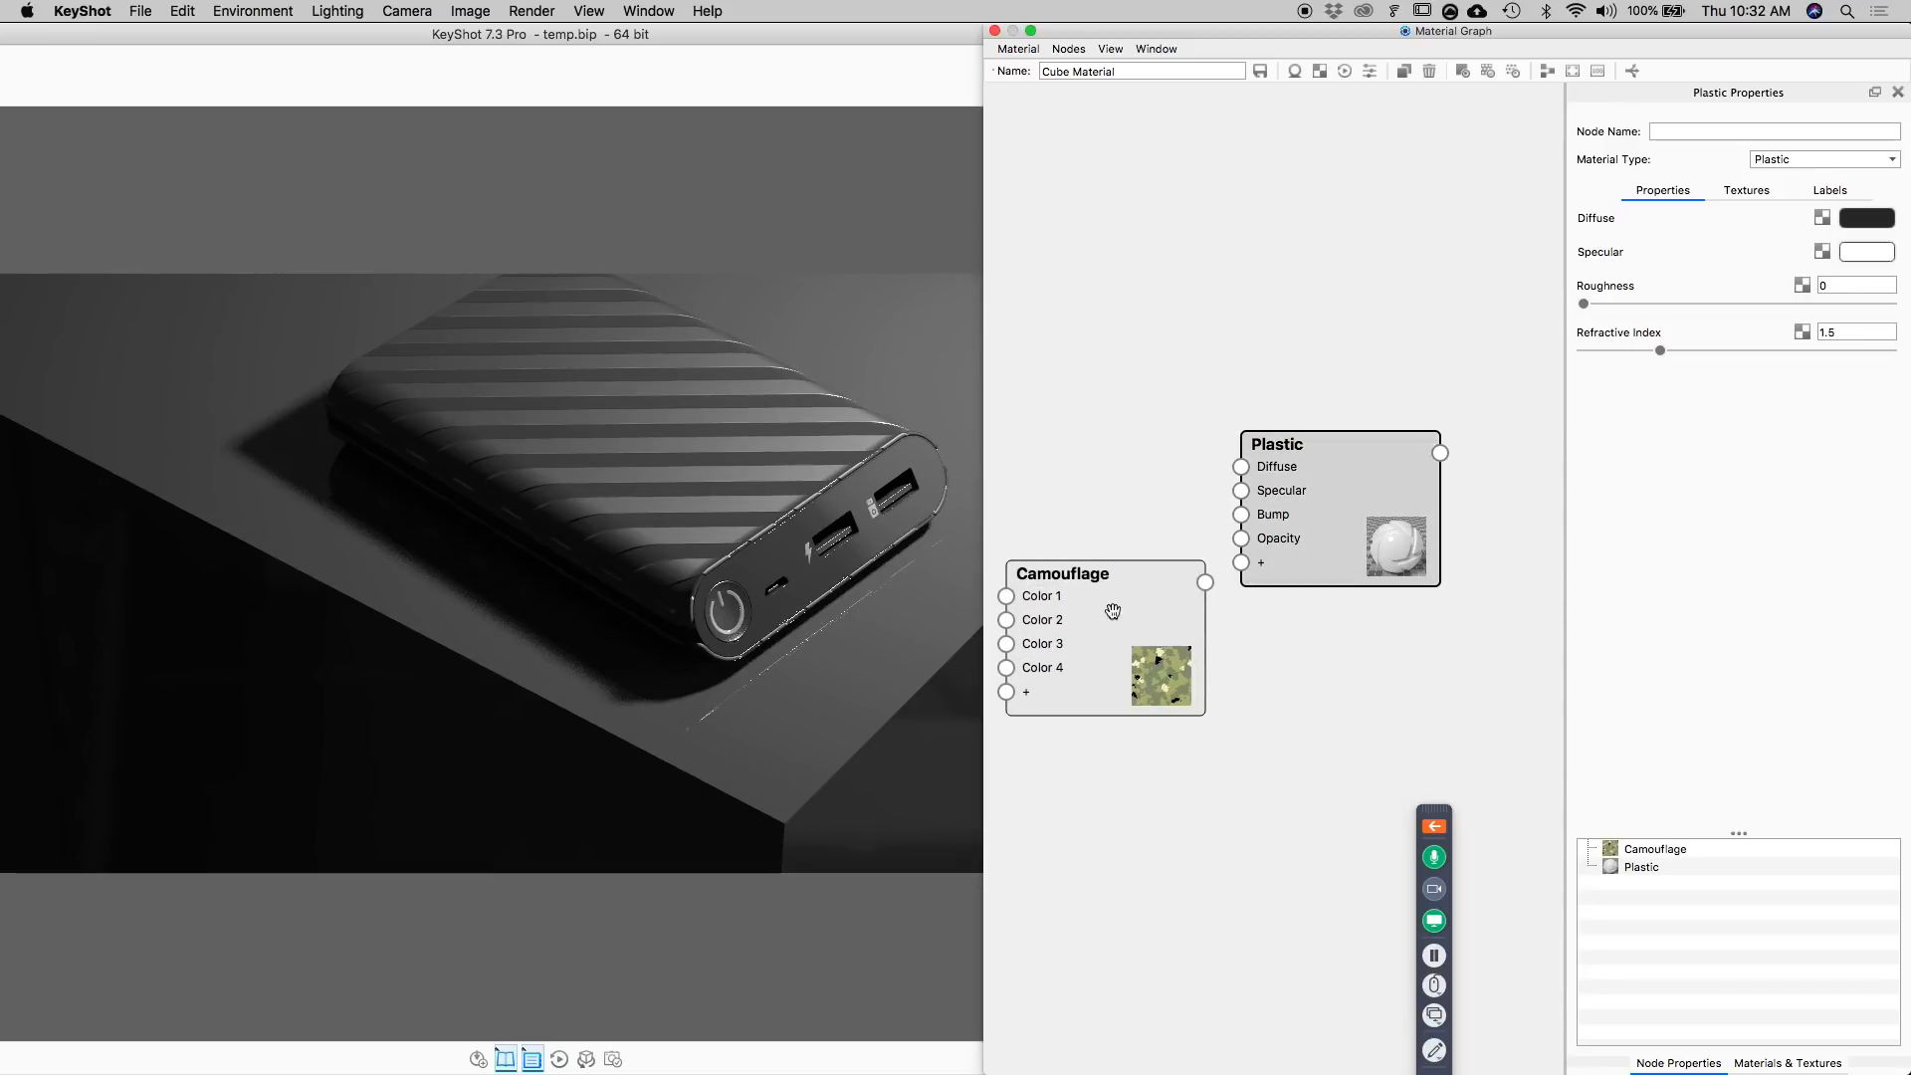
pyautogui.moveTo(1274, 564); pyautogui.dragTo(1366, 543)
# Preview the Camouflage texture on the cube and reduce its scale to 0.5 mm.
pyautogui.doubleClick(1151, 623)
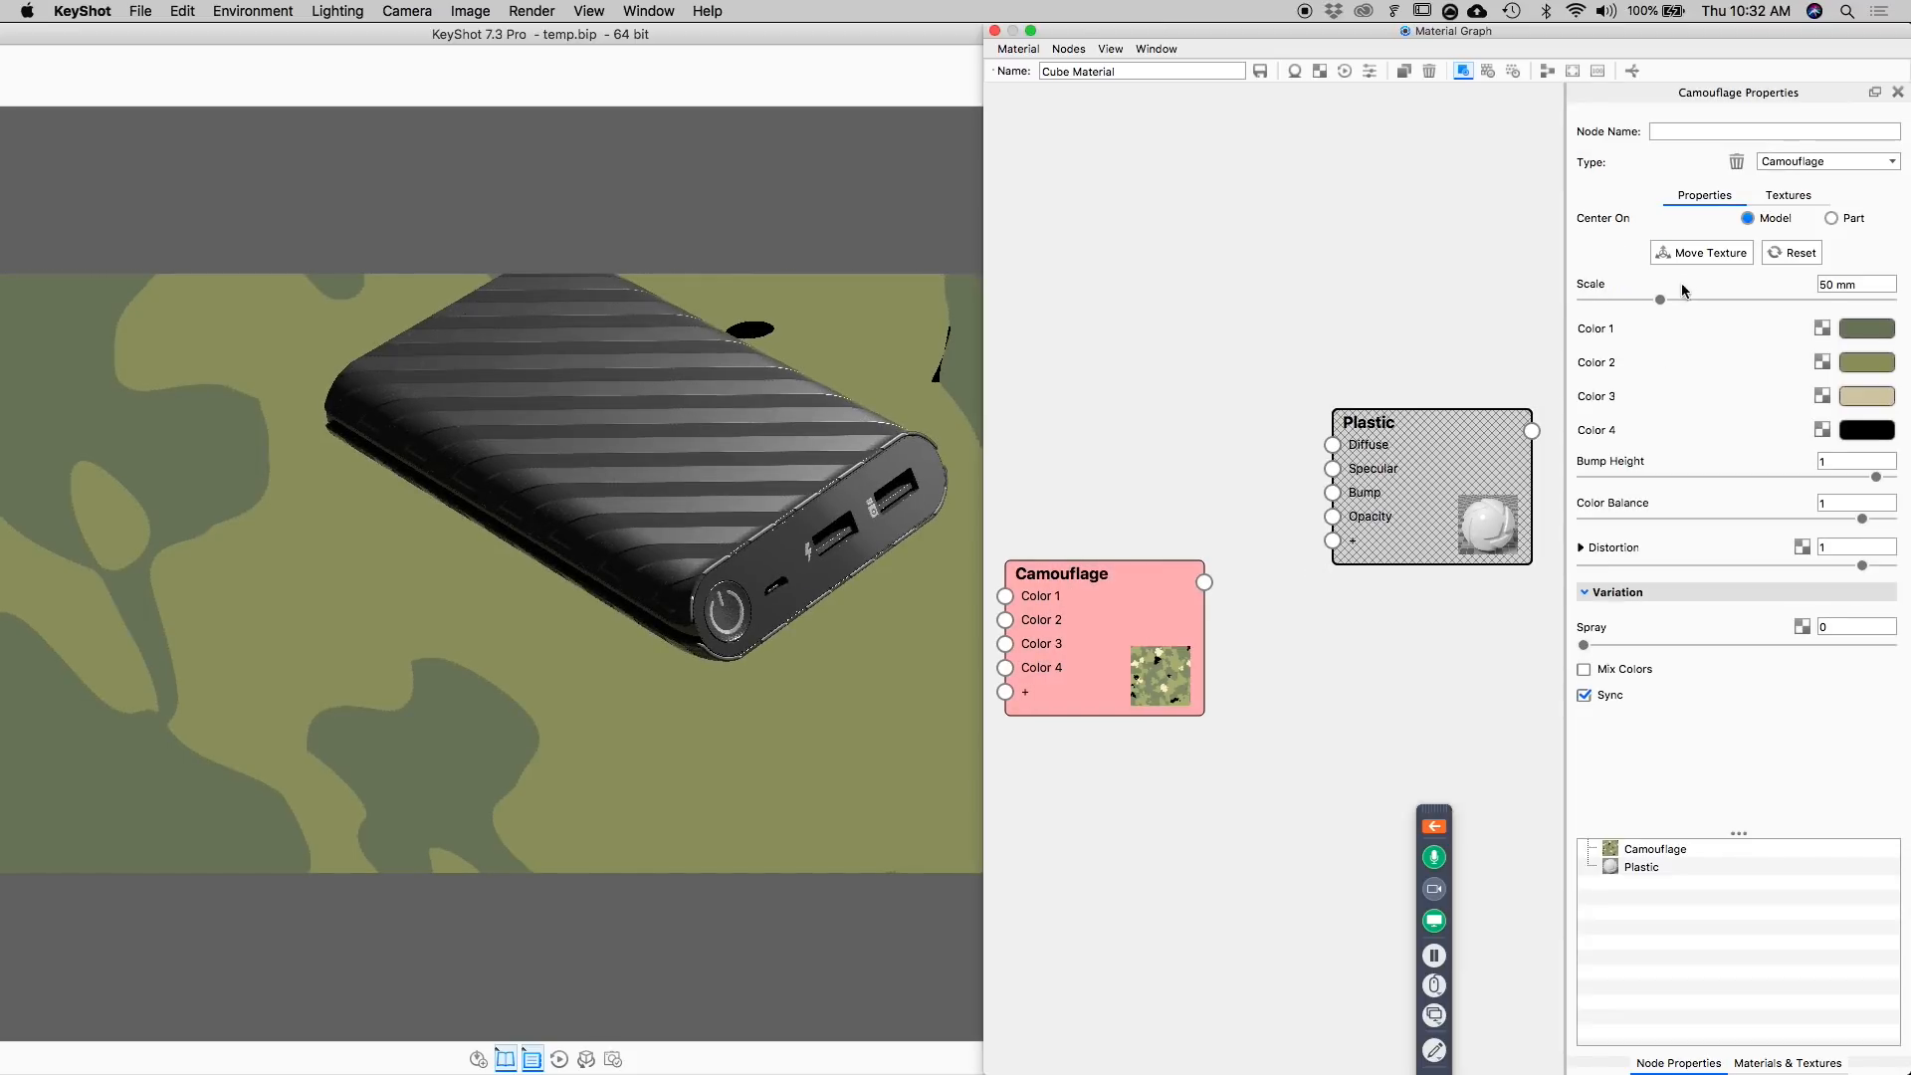
pyautogui.moveTo(1878, 283); pyautogui.dragTo(1644, 289)
pyautogui.write('2')
pyautogui.press('Return')
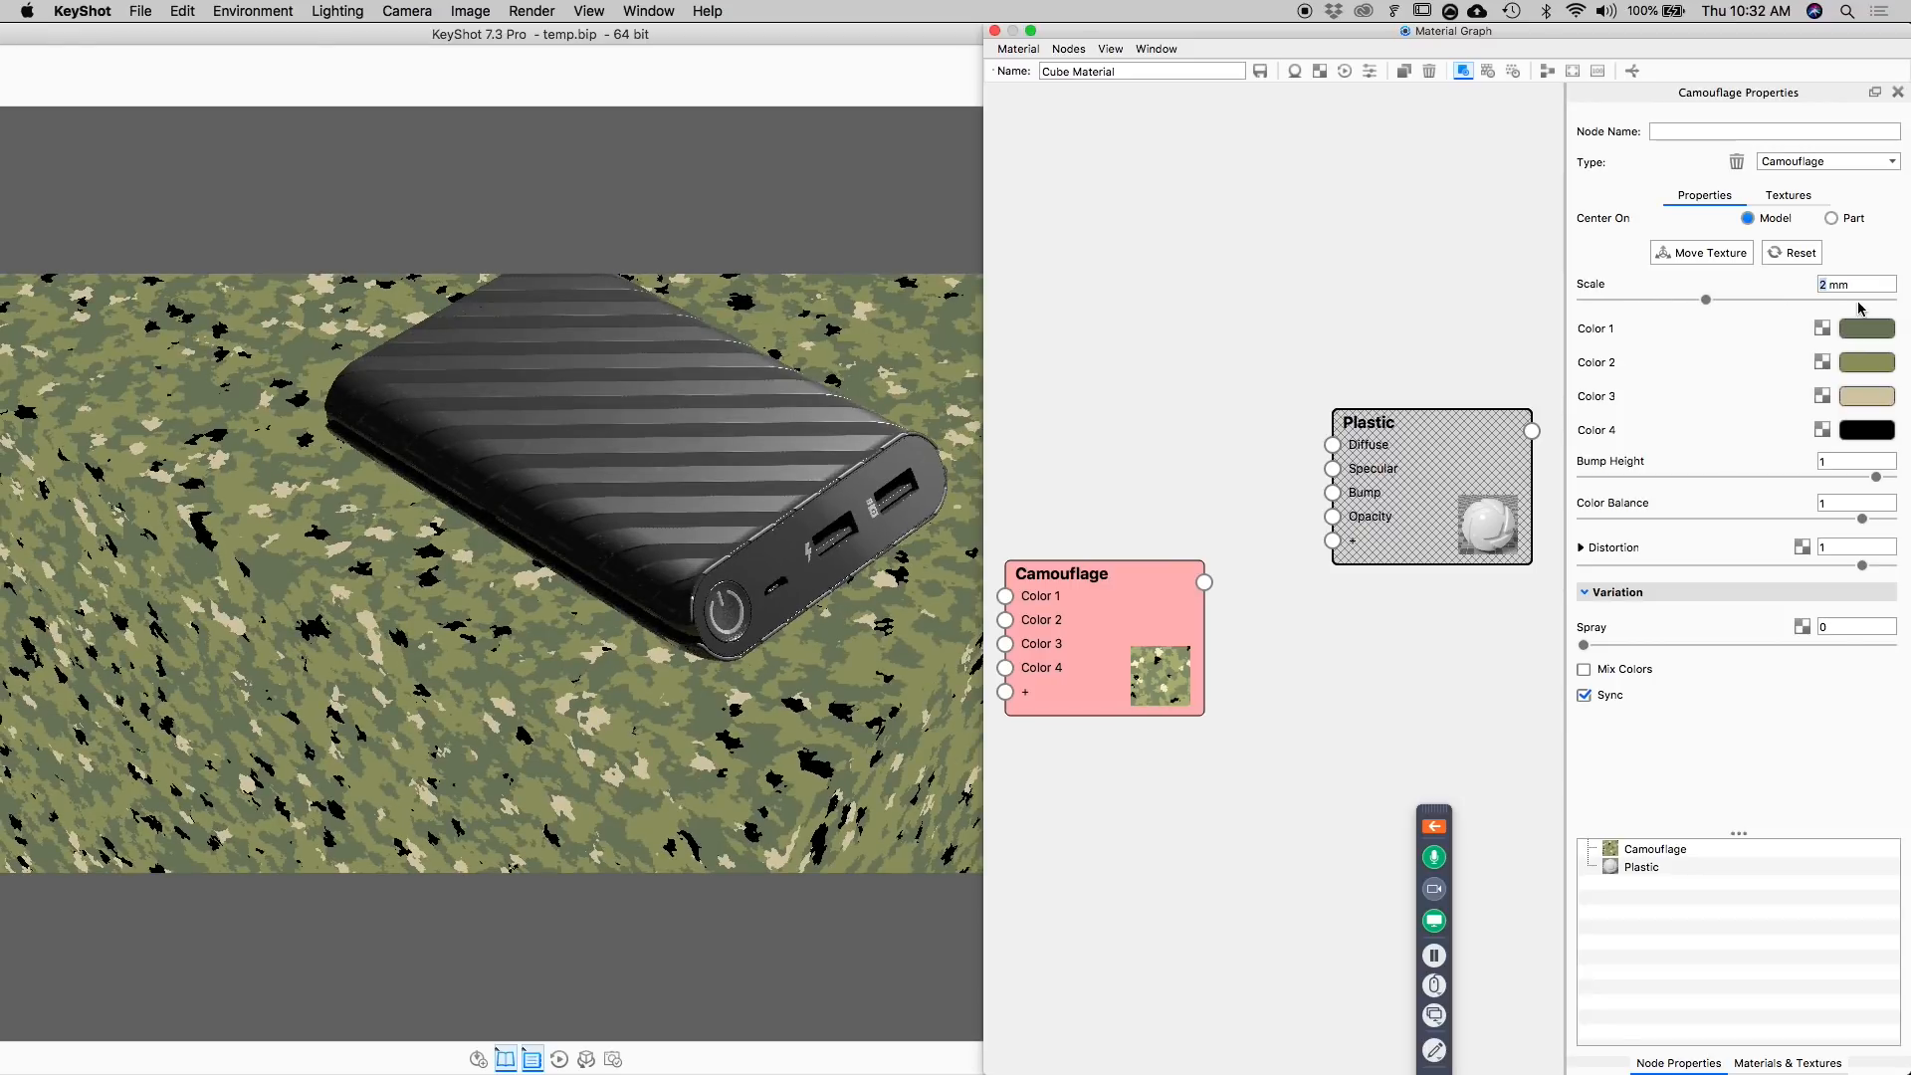
pyautogui.press('Return')
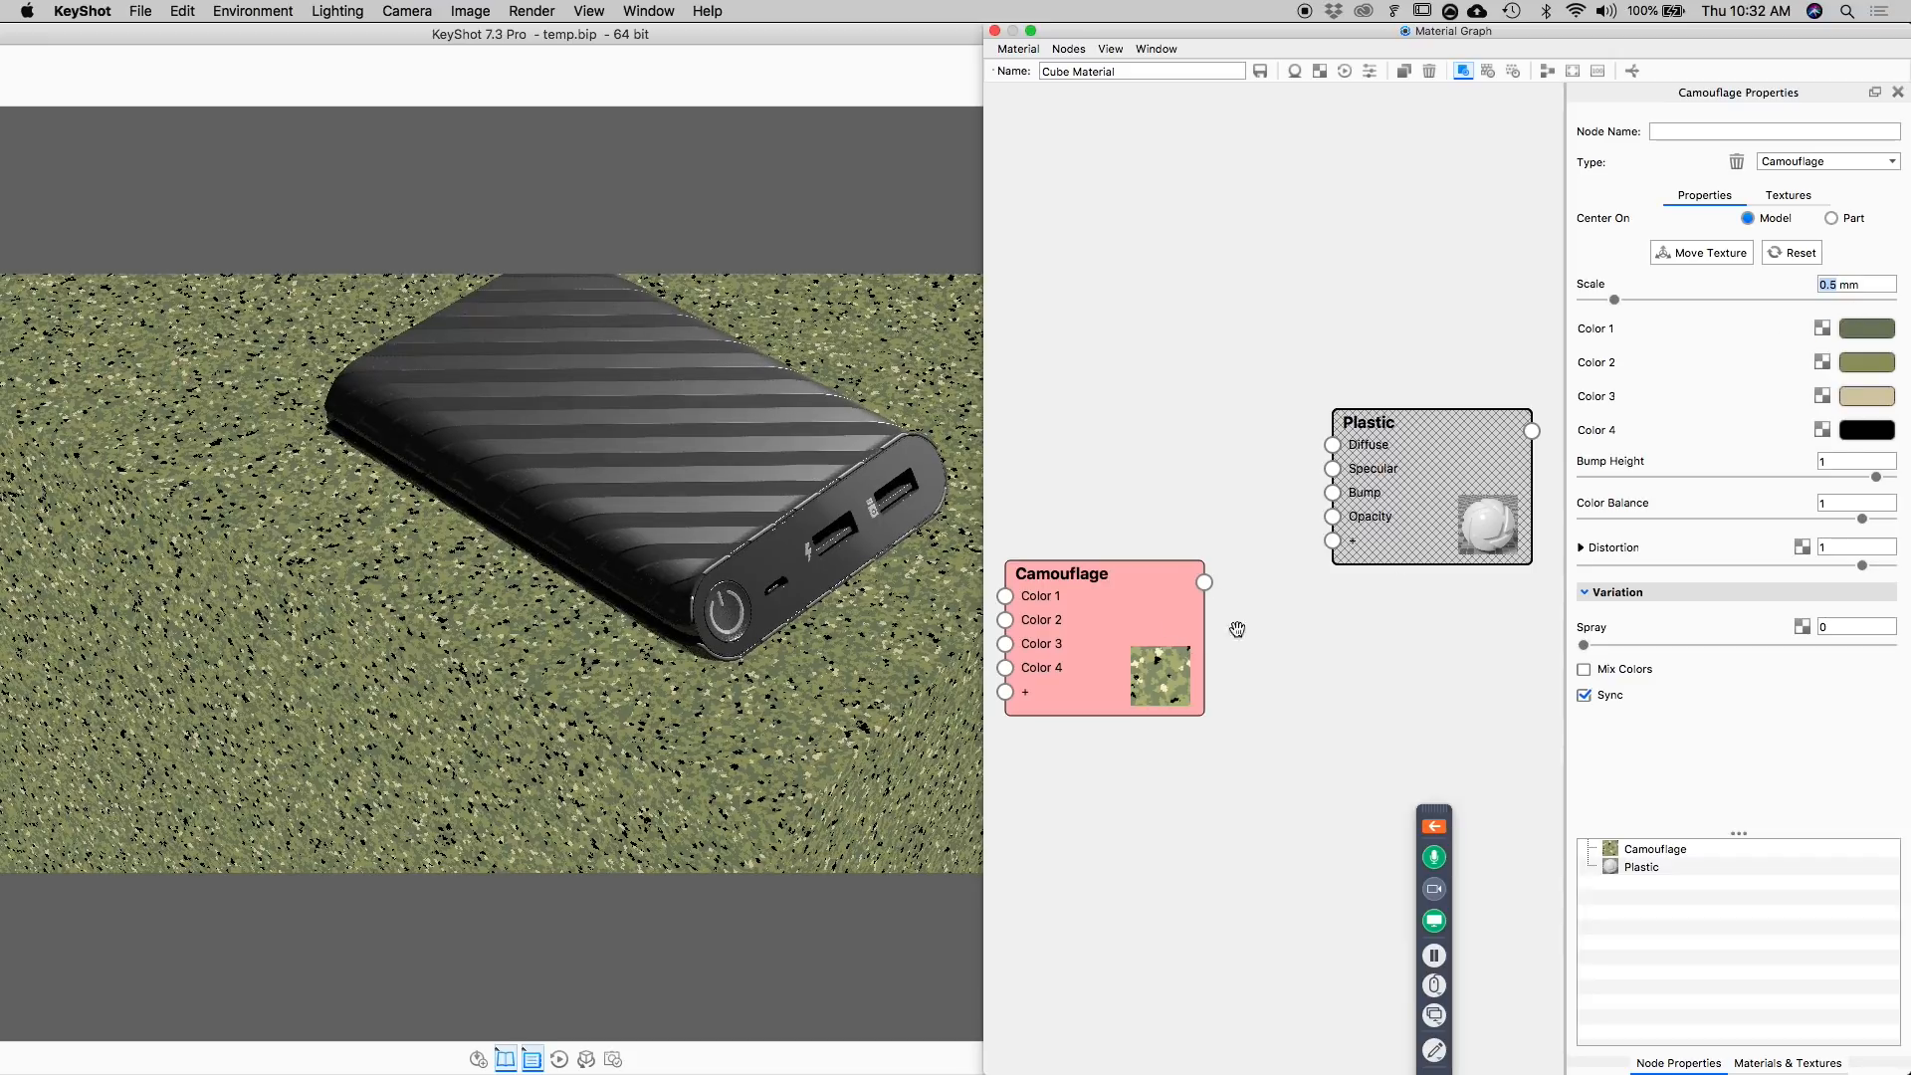
# Set the Camouflage texture's Color 4 to a mid grey with a value of about 59%.
pyautogui.click(1869, 430)
pyautogui.moveTo(1585, 461); pyautogui.dragTo(1630, 462)
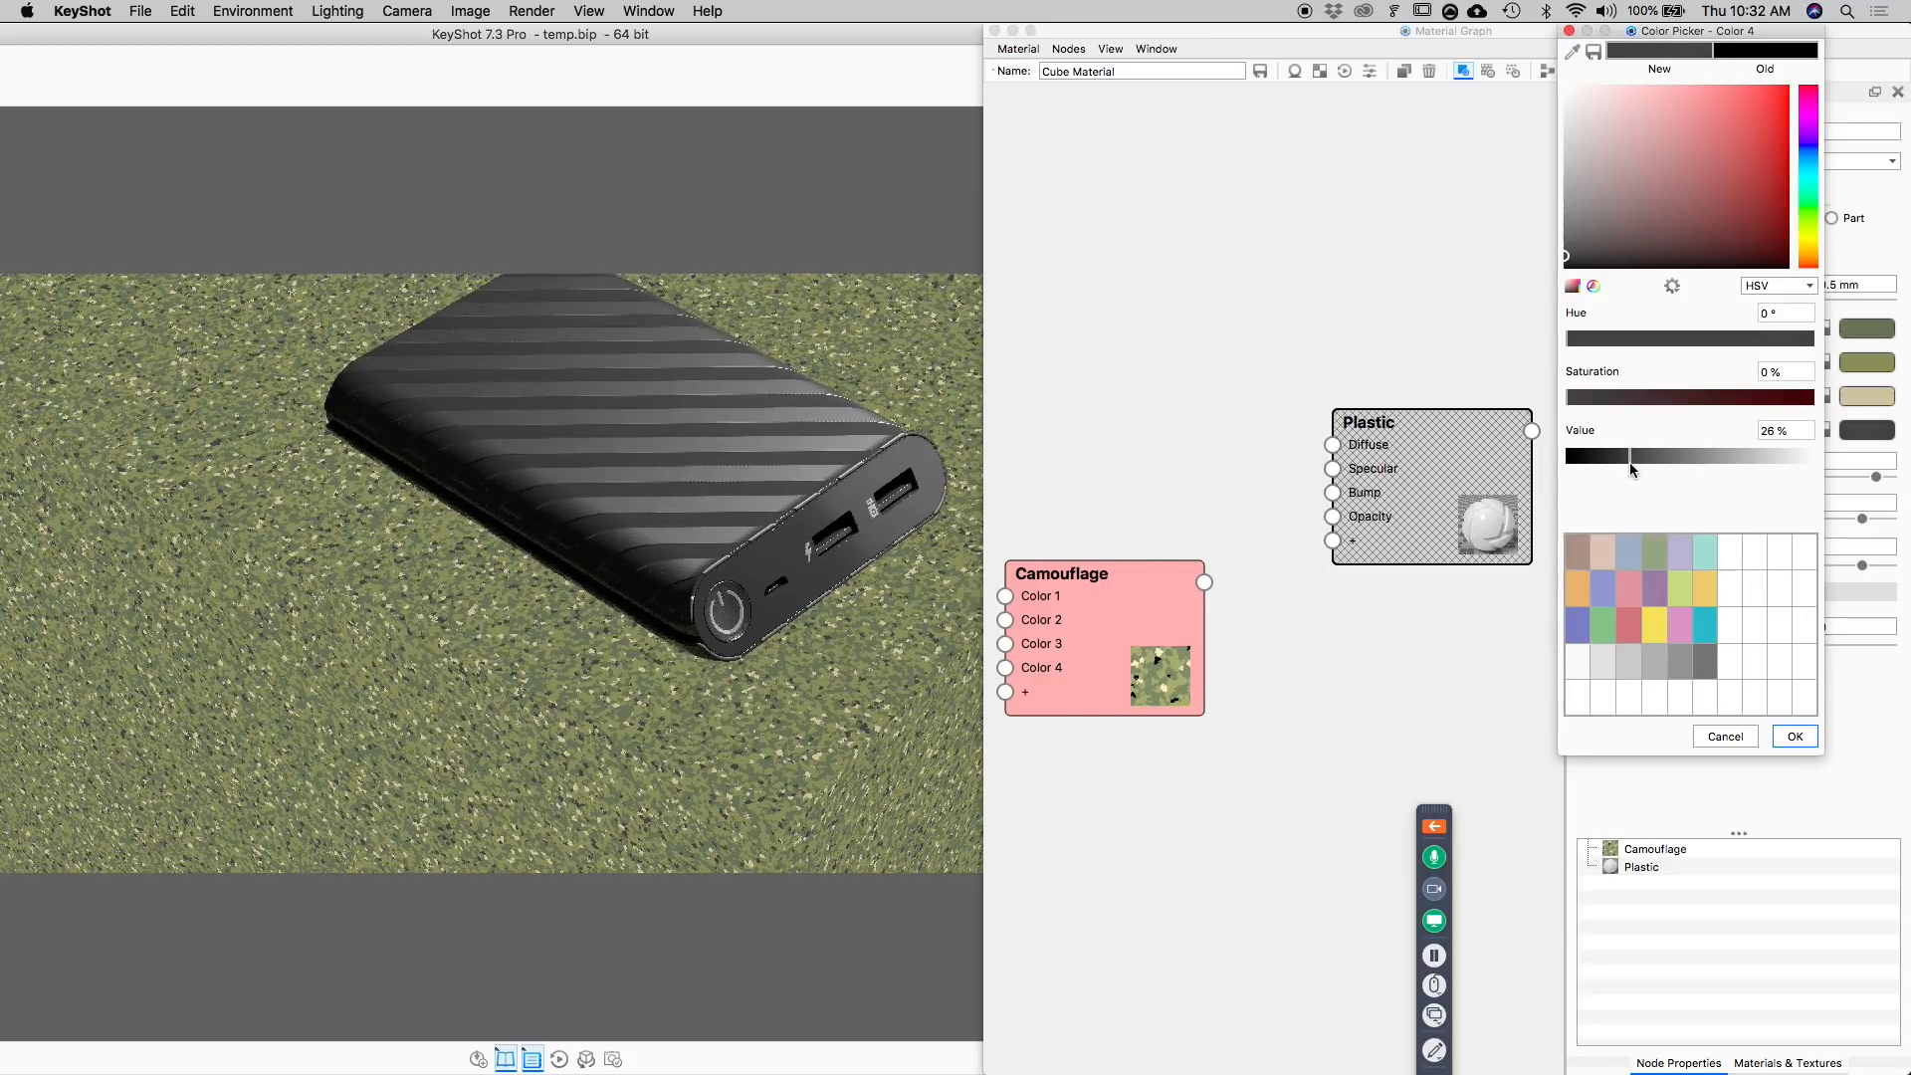
pyautogui.moveTo(1629, 462); pyautogui.dragTo(1710, 465)
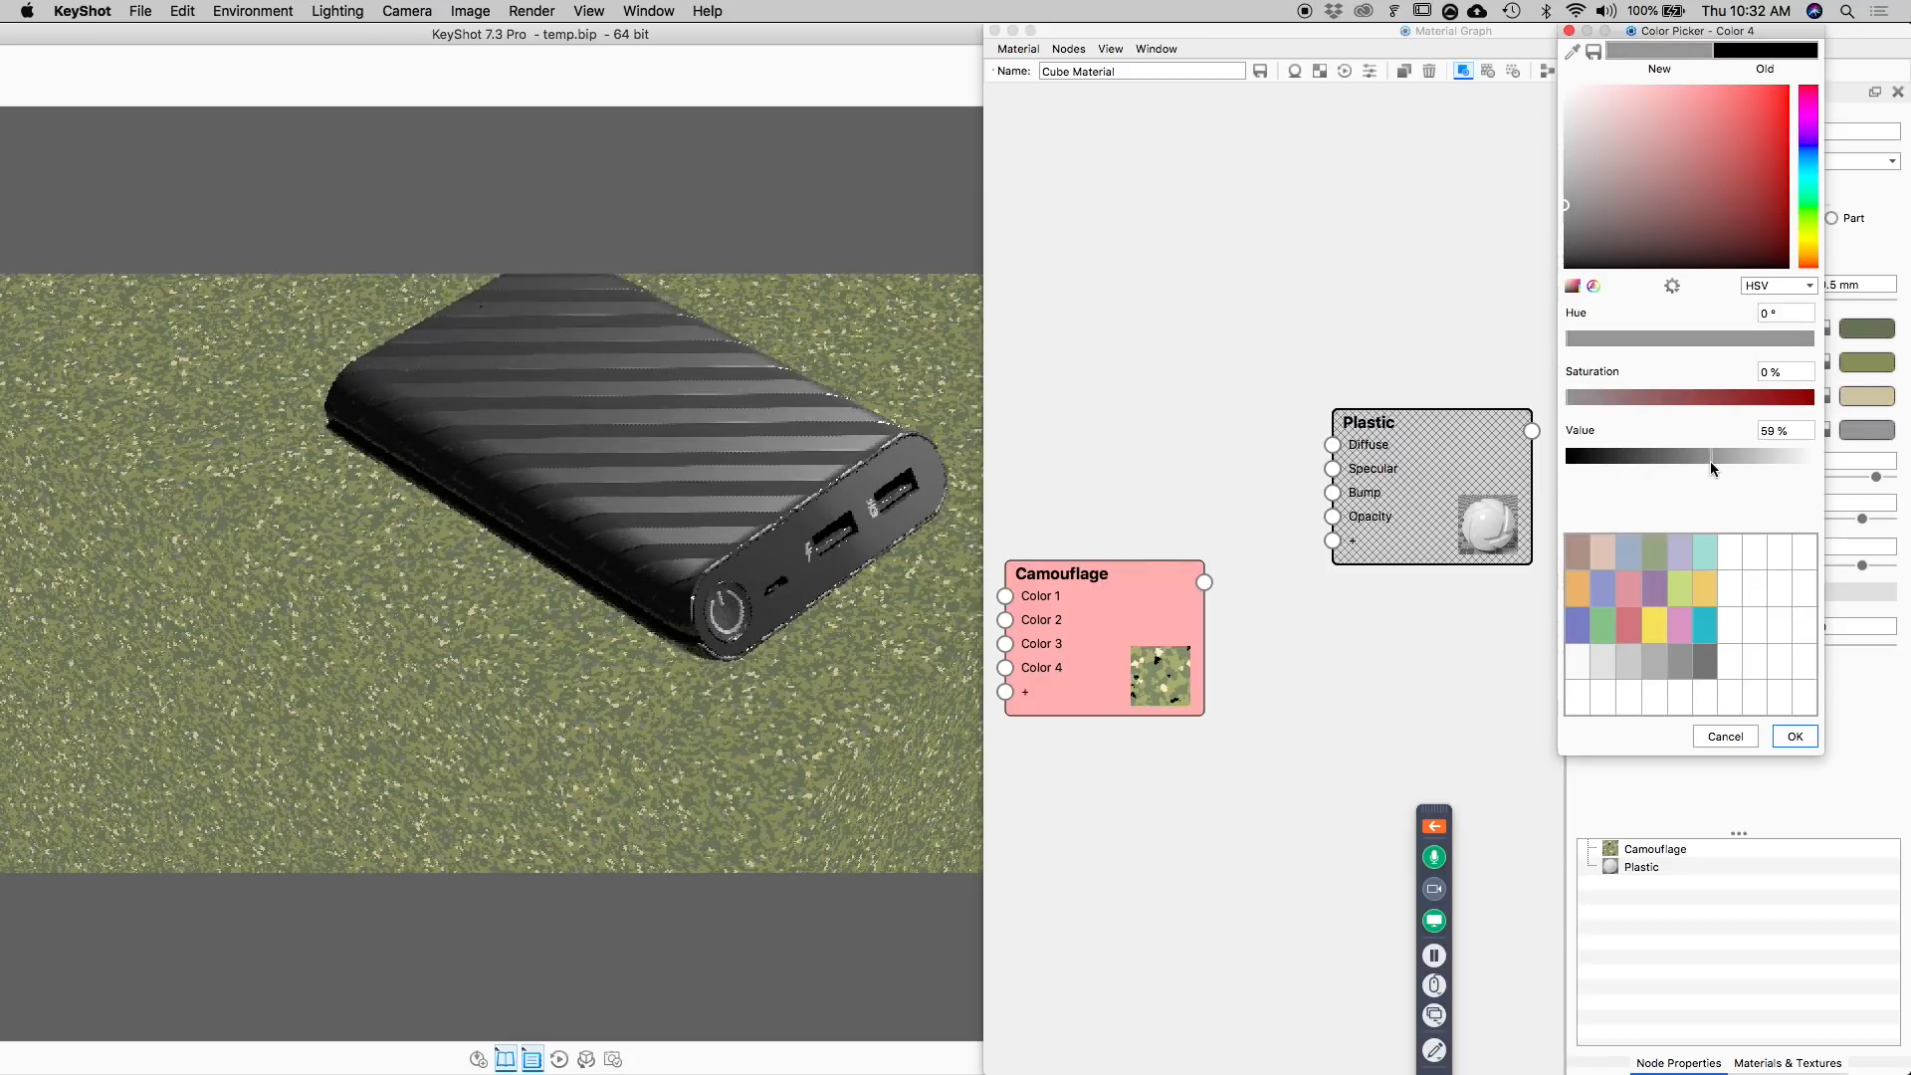
pyautogui.click(1795, 736)
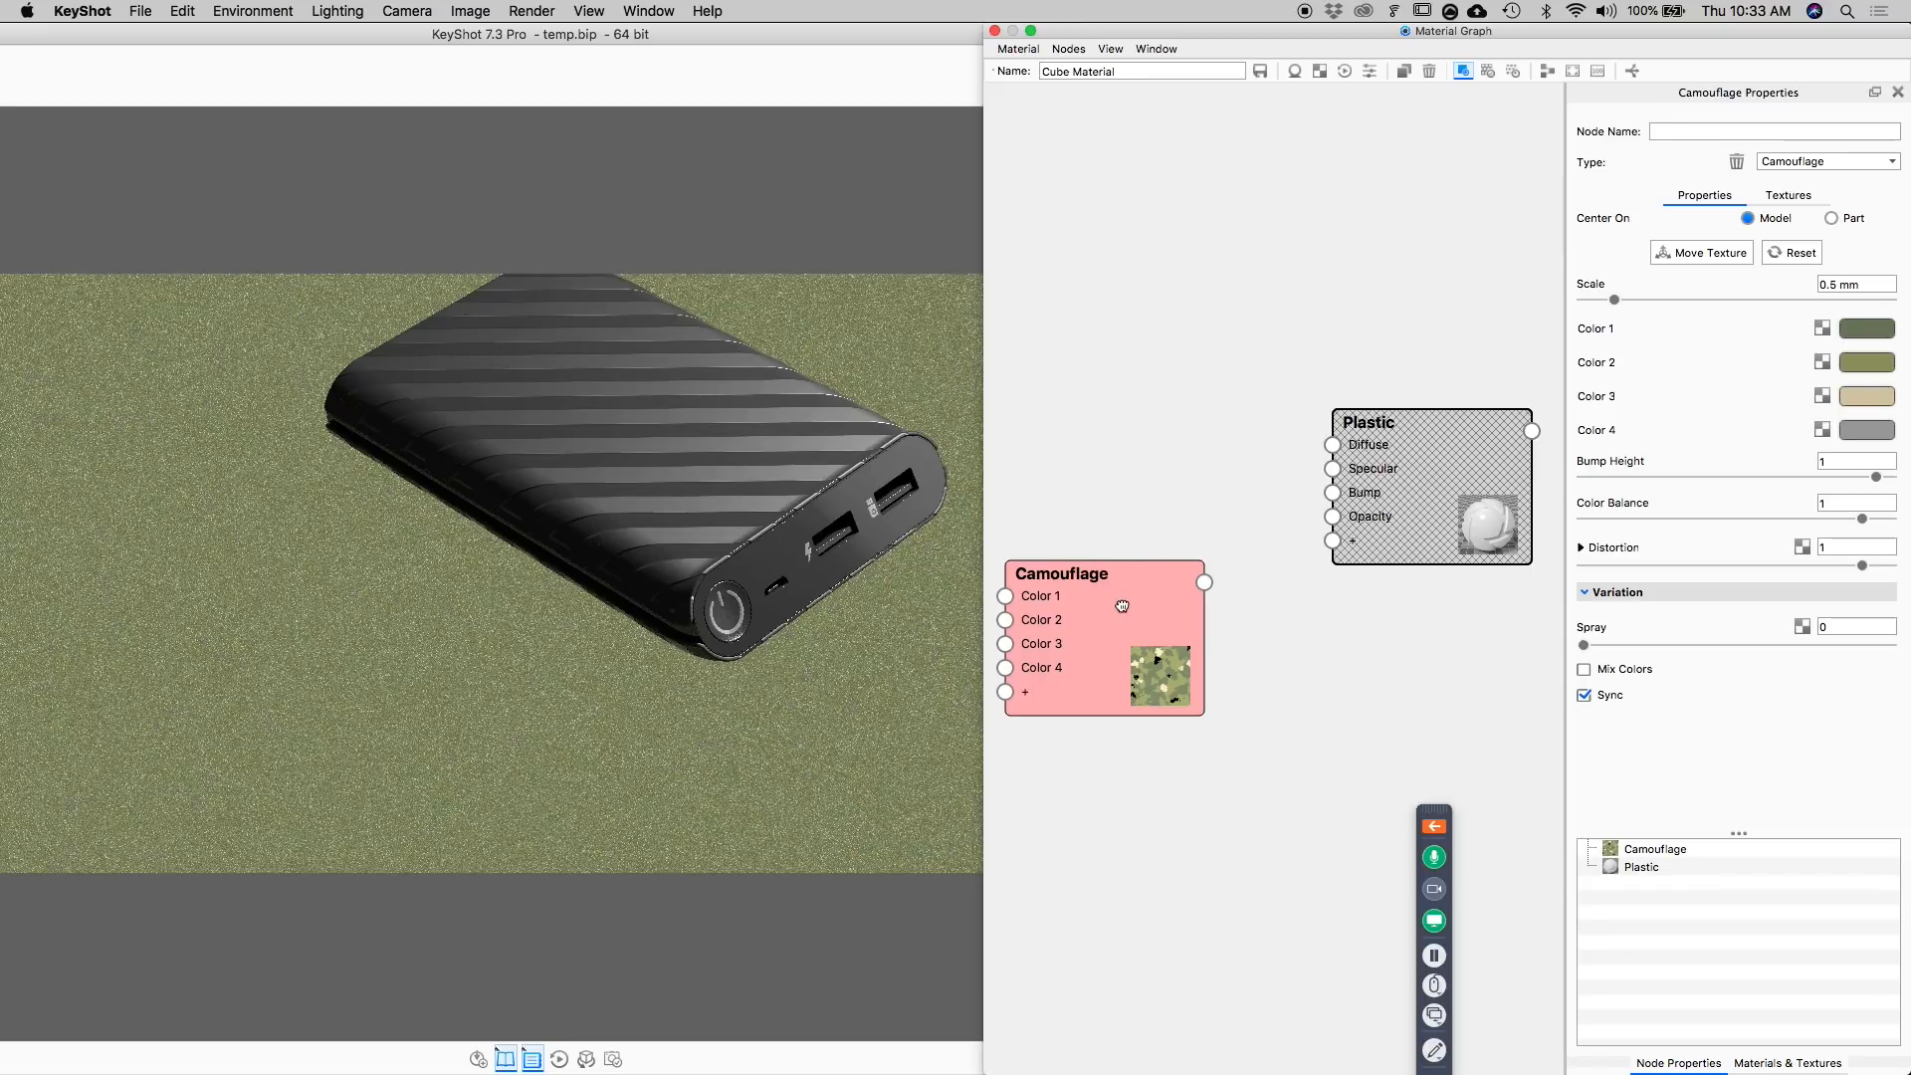
# Connect the Camouflage node's output to the Plastic node as its Roughness texture.
pyautogui.moveTo(1123, 606); pyautogui.dragTo(1134, 541)
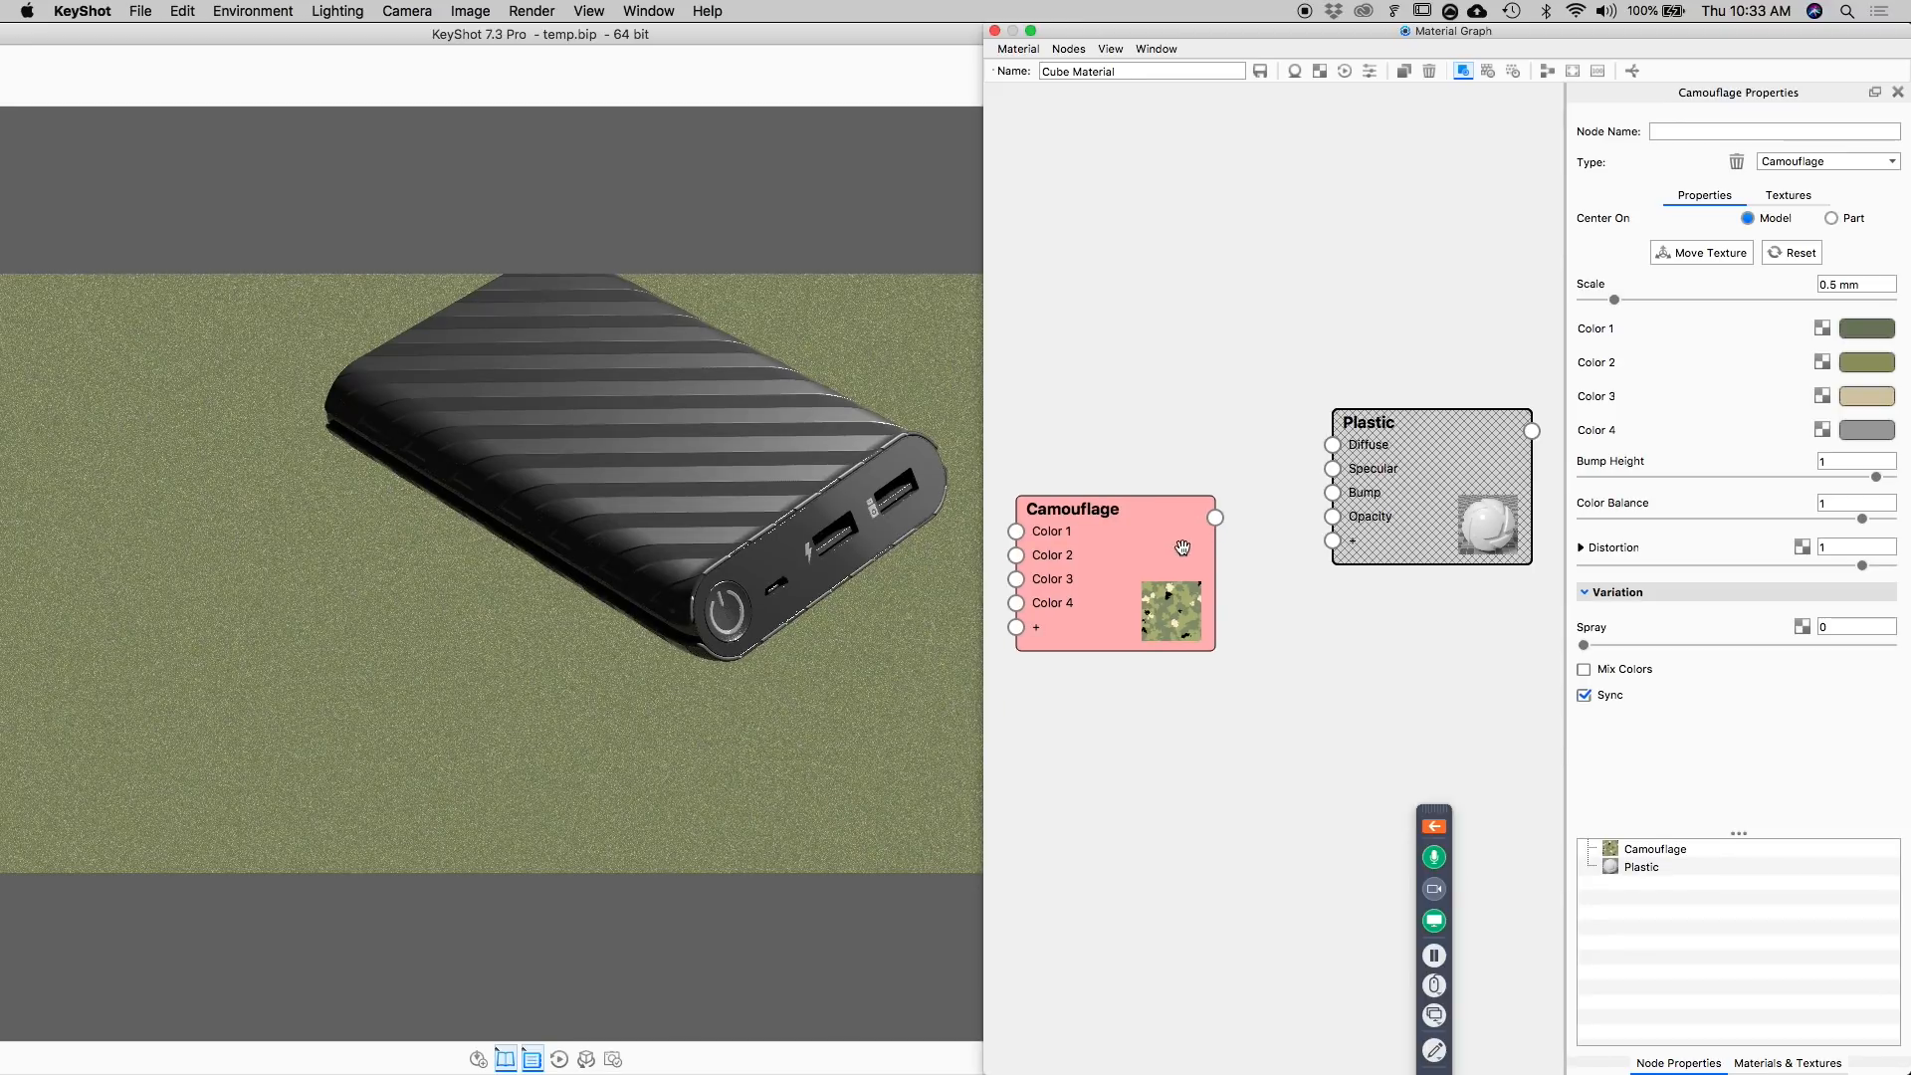
pyautogui.moveTo(1217, 518); pyautogui.dragTo(1216, 523)
pyautogui.click(1213, 522)
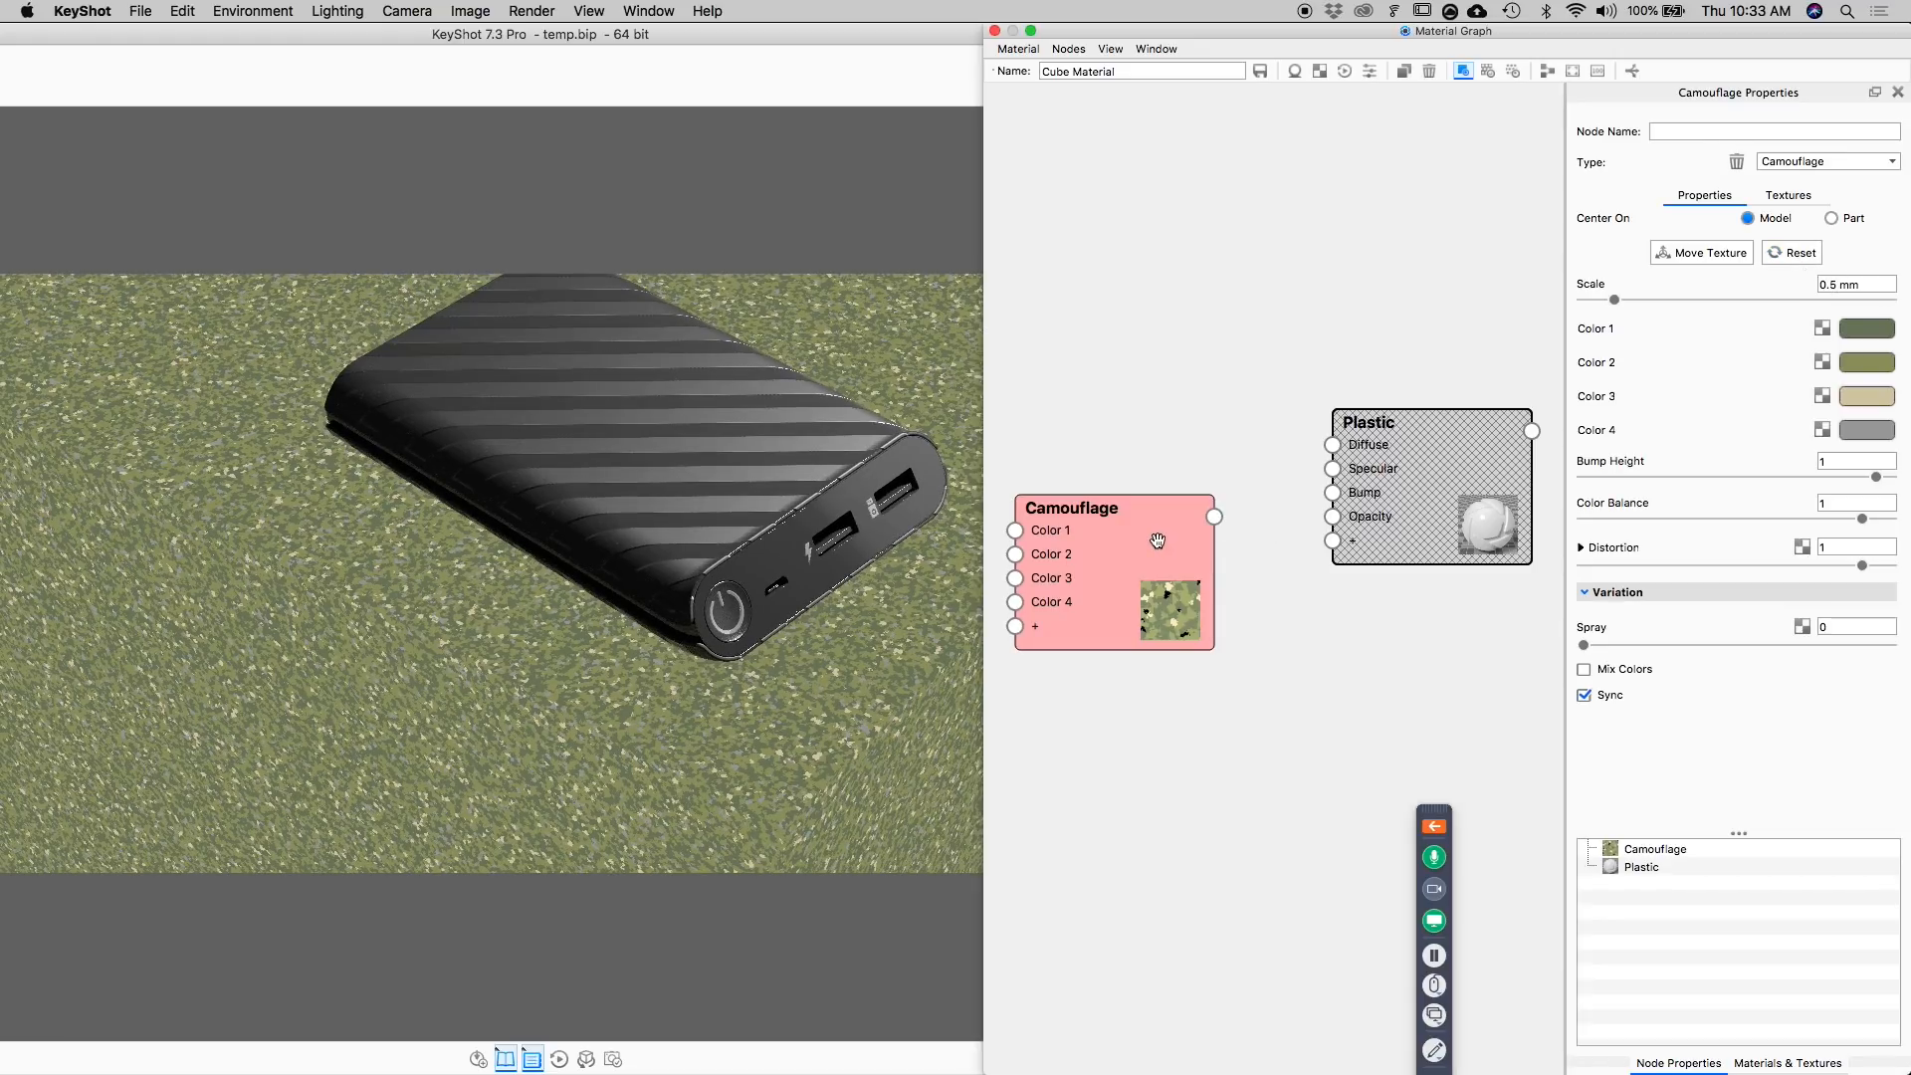
pyautogui.moveTo(1217, 516); pyautogui.dragTo(1356, 548)
pyautogui.click(1389, 583)
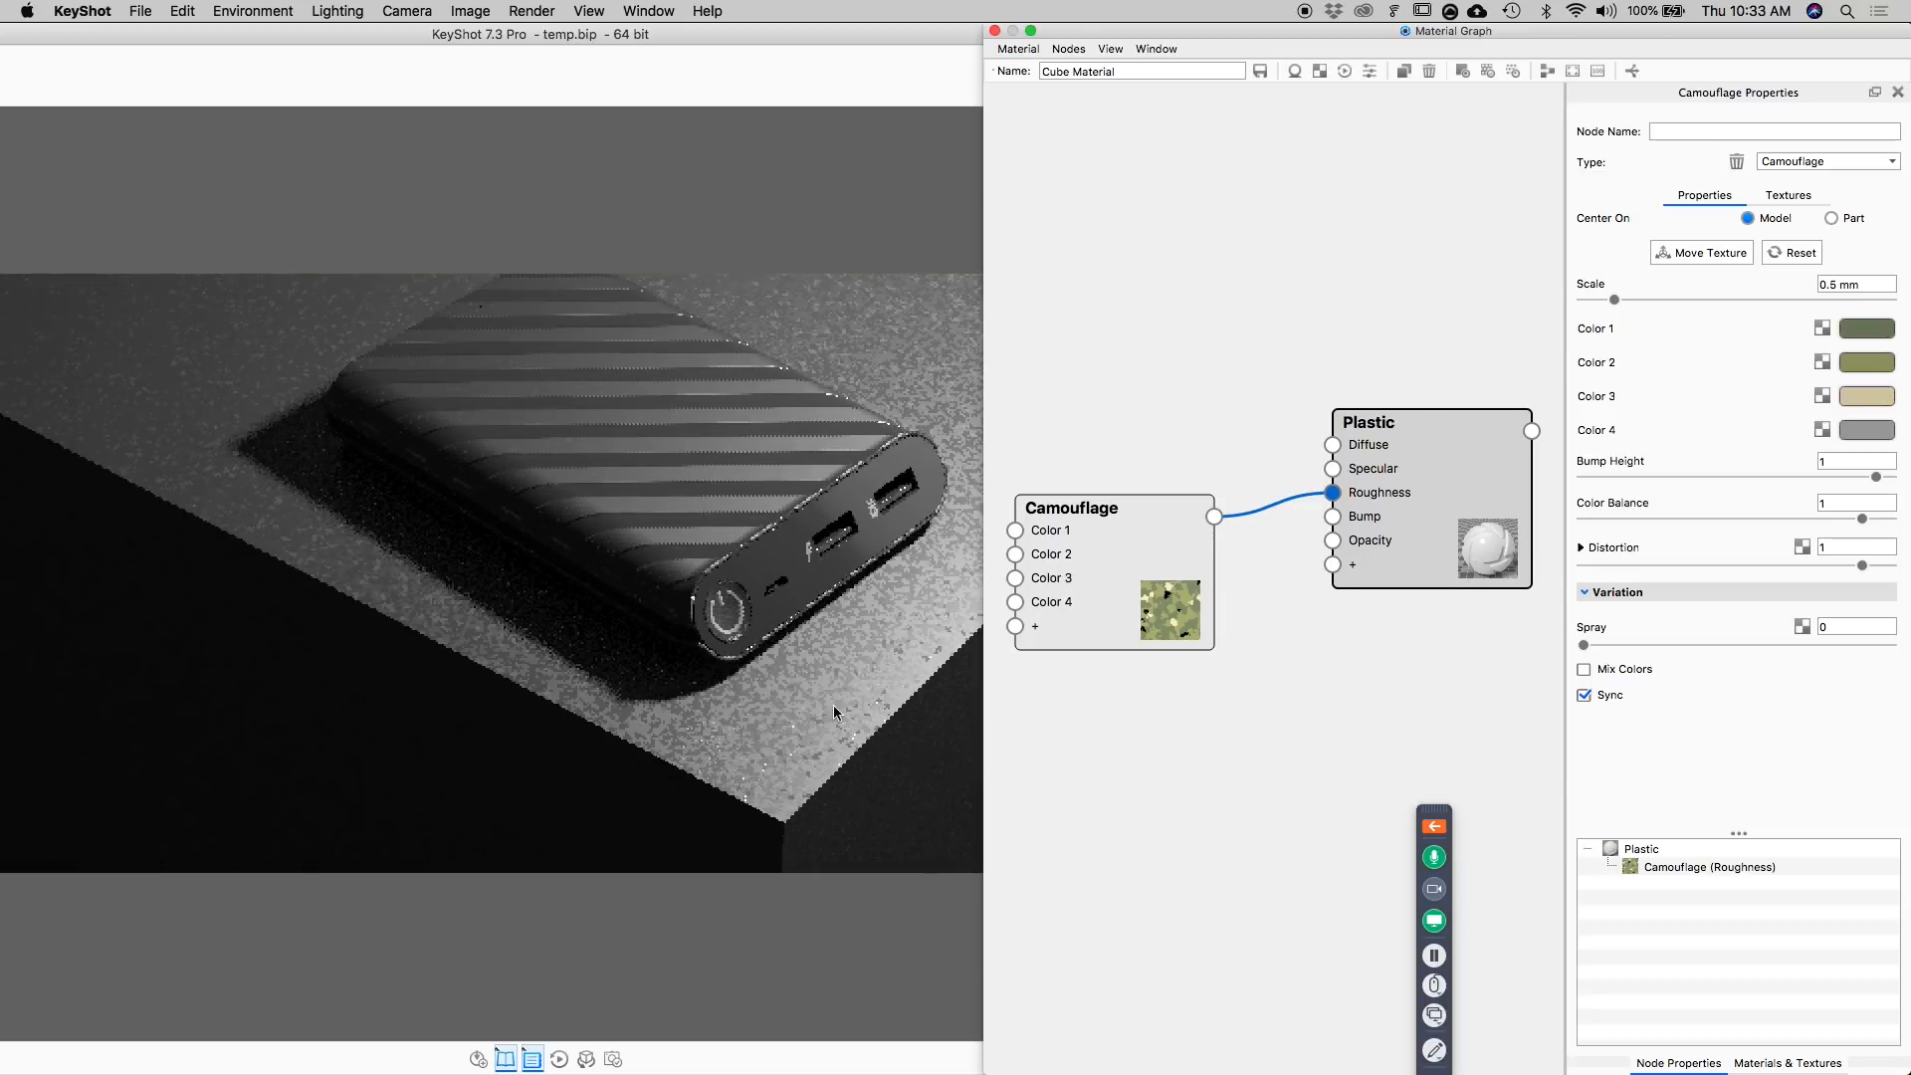
# Enable Mix Colors on the Camouflage texture and set its Spray to 2.
pyautogui.click(1108, 565)
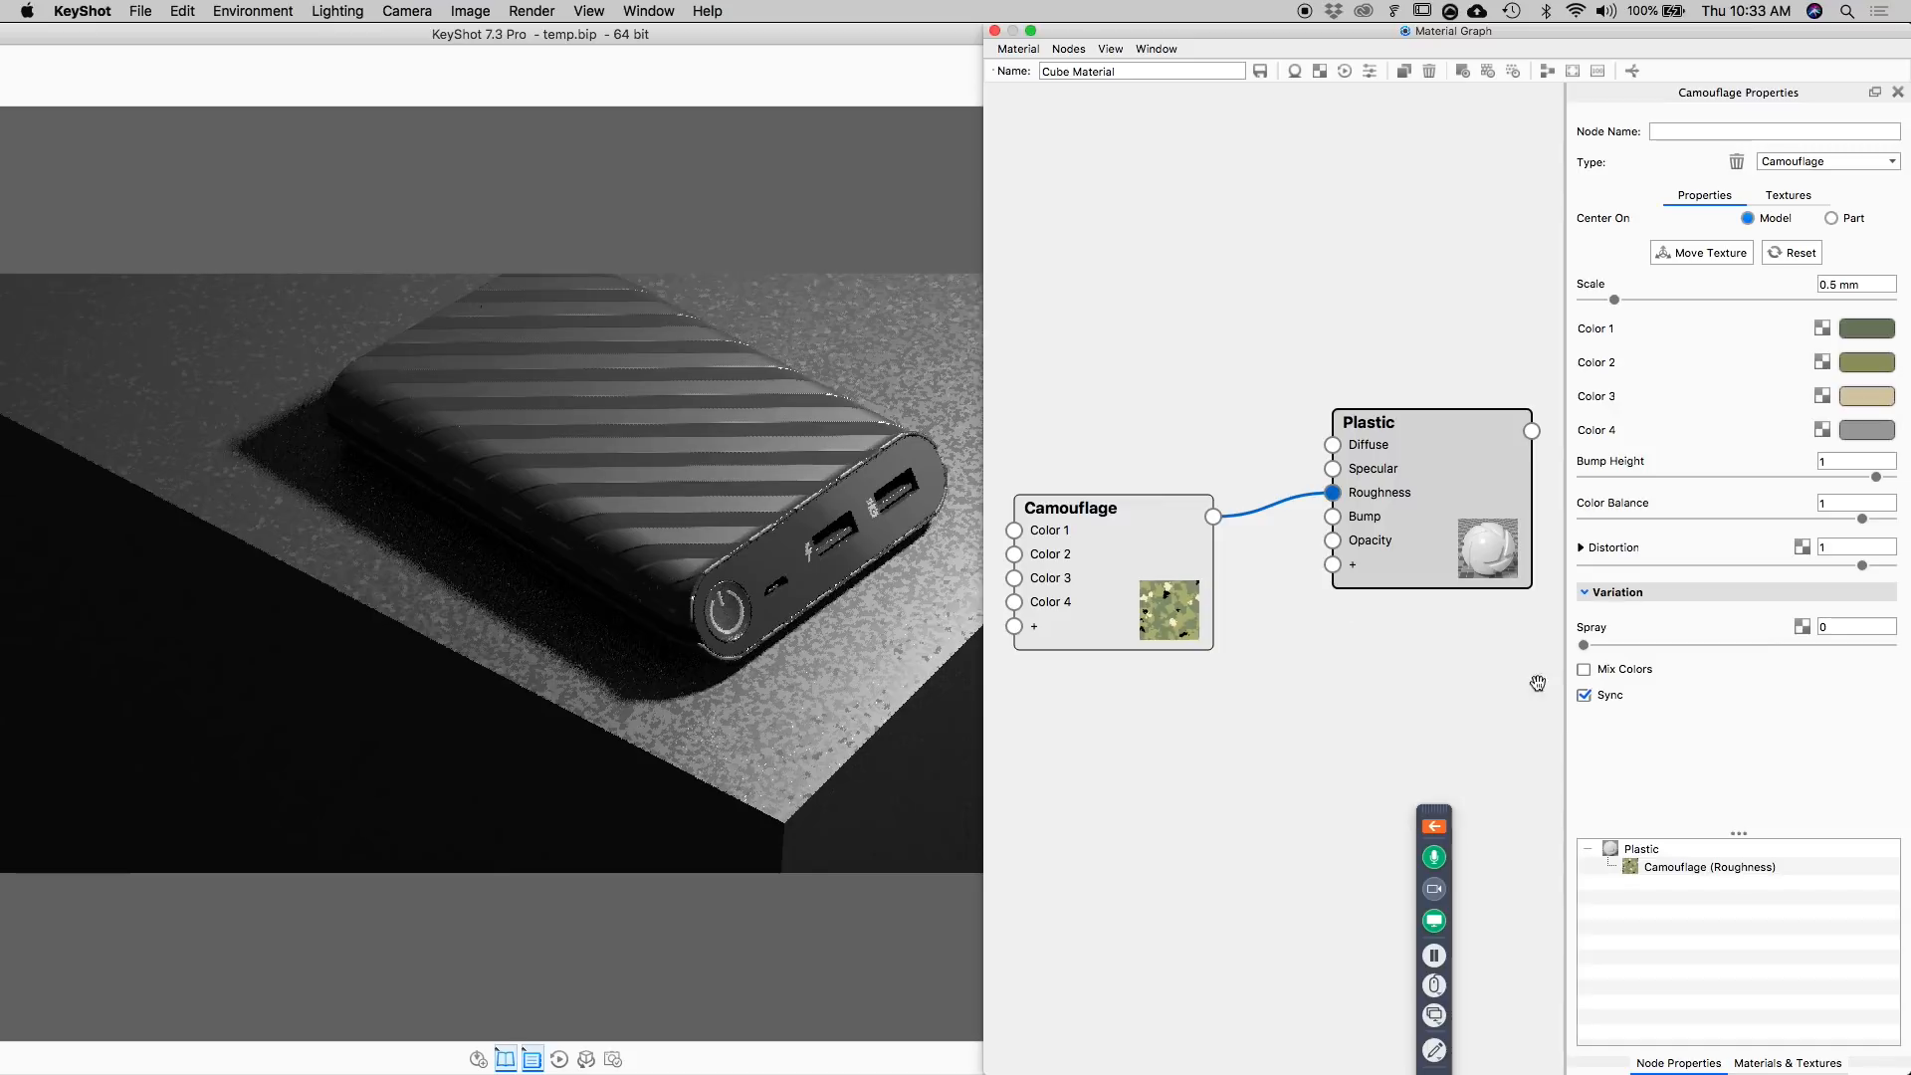
pyautogui.click(1588, 673)
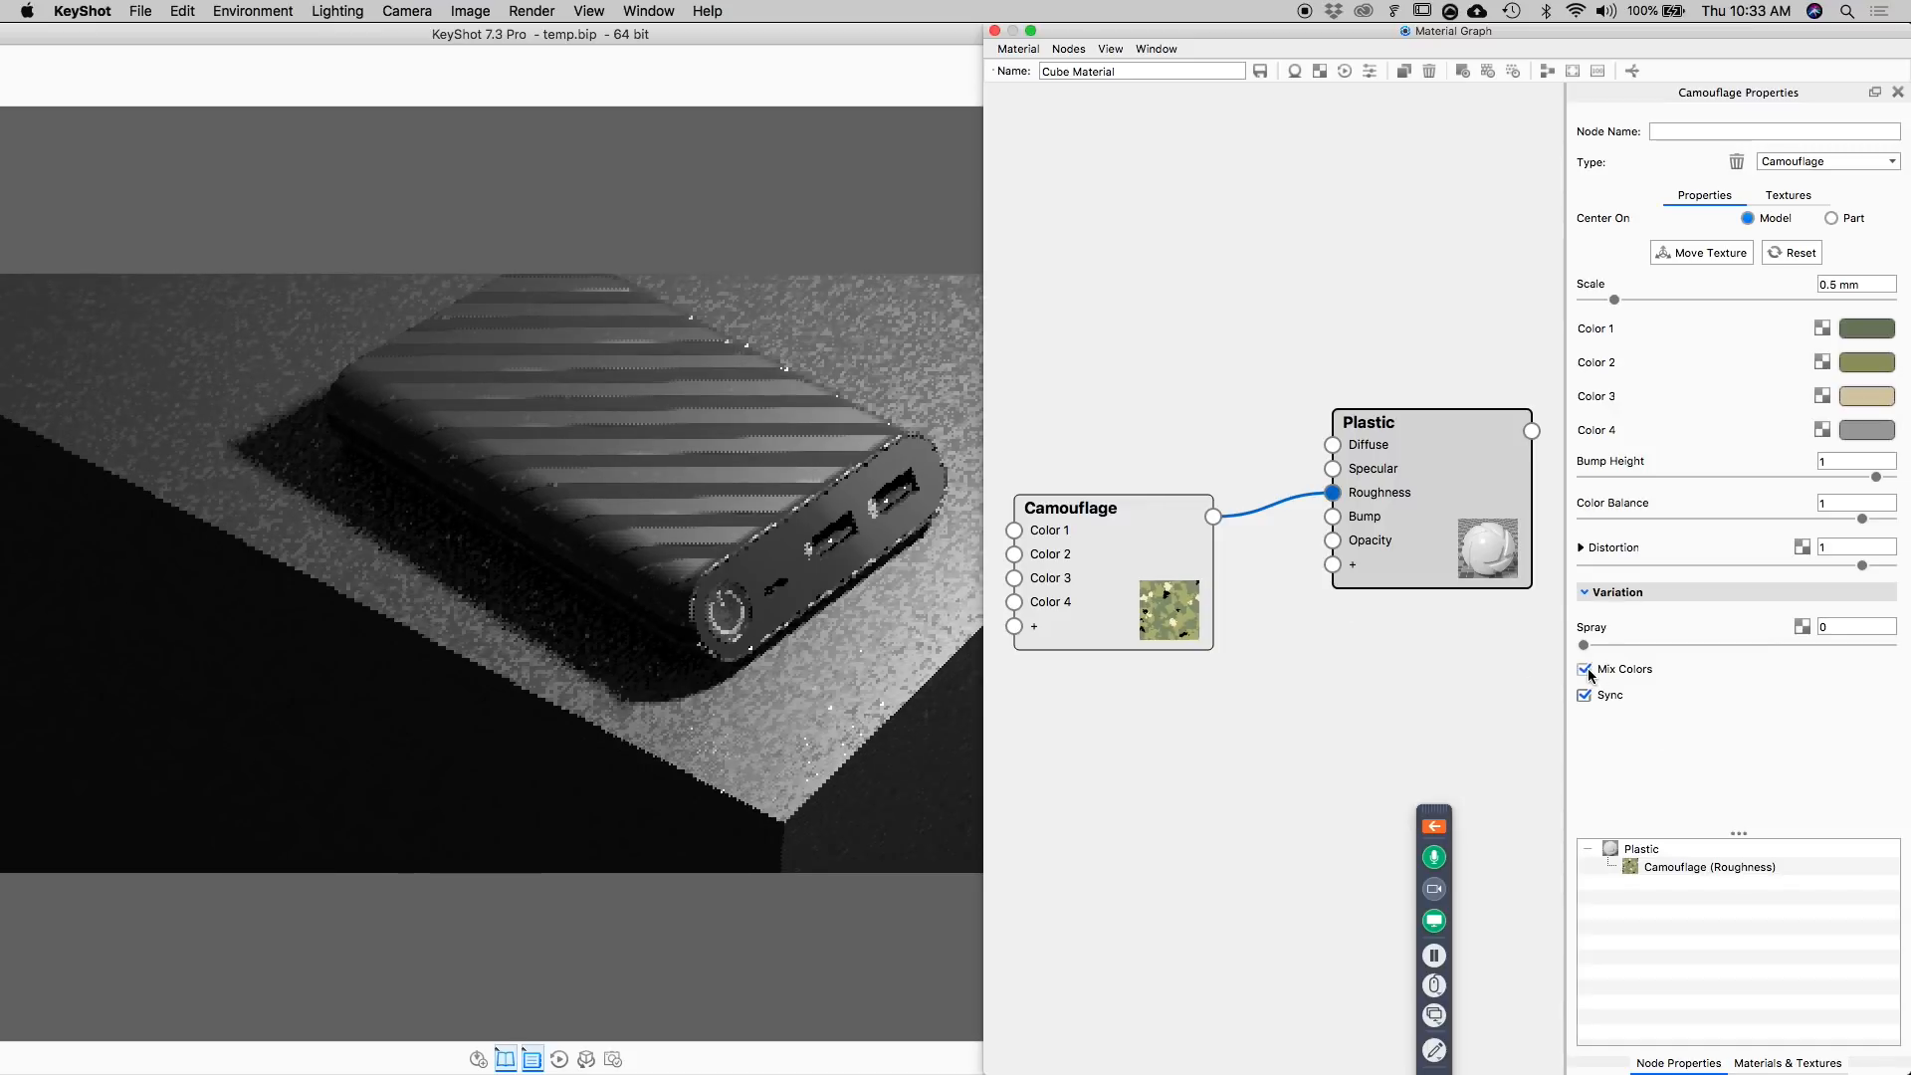
pyautogui.moveTo(1585, 645); pyautogui.dragTo(1867, 647)
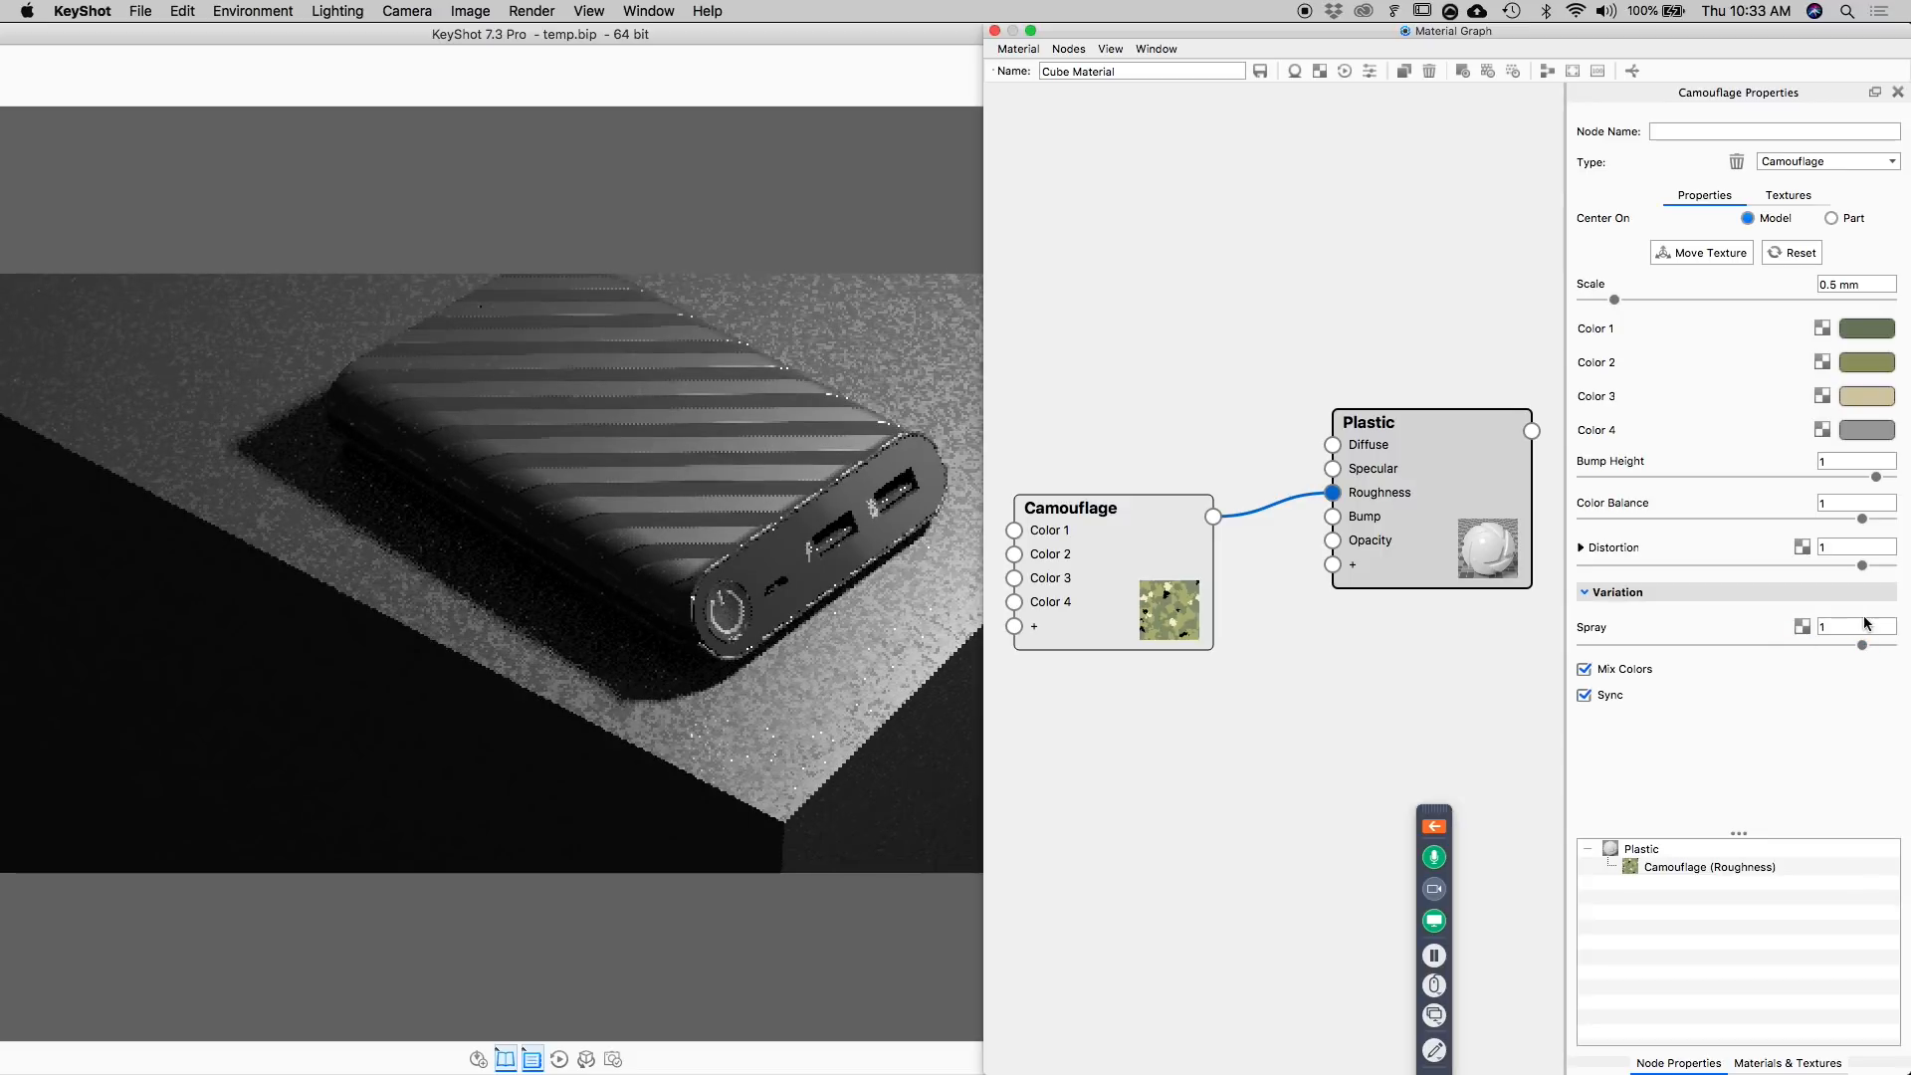
pyautogui.doubleClick(1861, 626)
pyautogui.write('2')
pyautogui.press('Return')
# Insert a Color Adjust utility node on the connection between the Camouflage texture and the Plastic's Roughness.
pyautogui.moveTo(1147, 559); pyautogui.dragTo(1111, 591)
pyautogui.moveTo(1354, 498); pyautogui.dragTo(1375, 474)
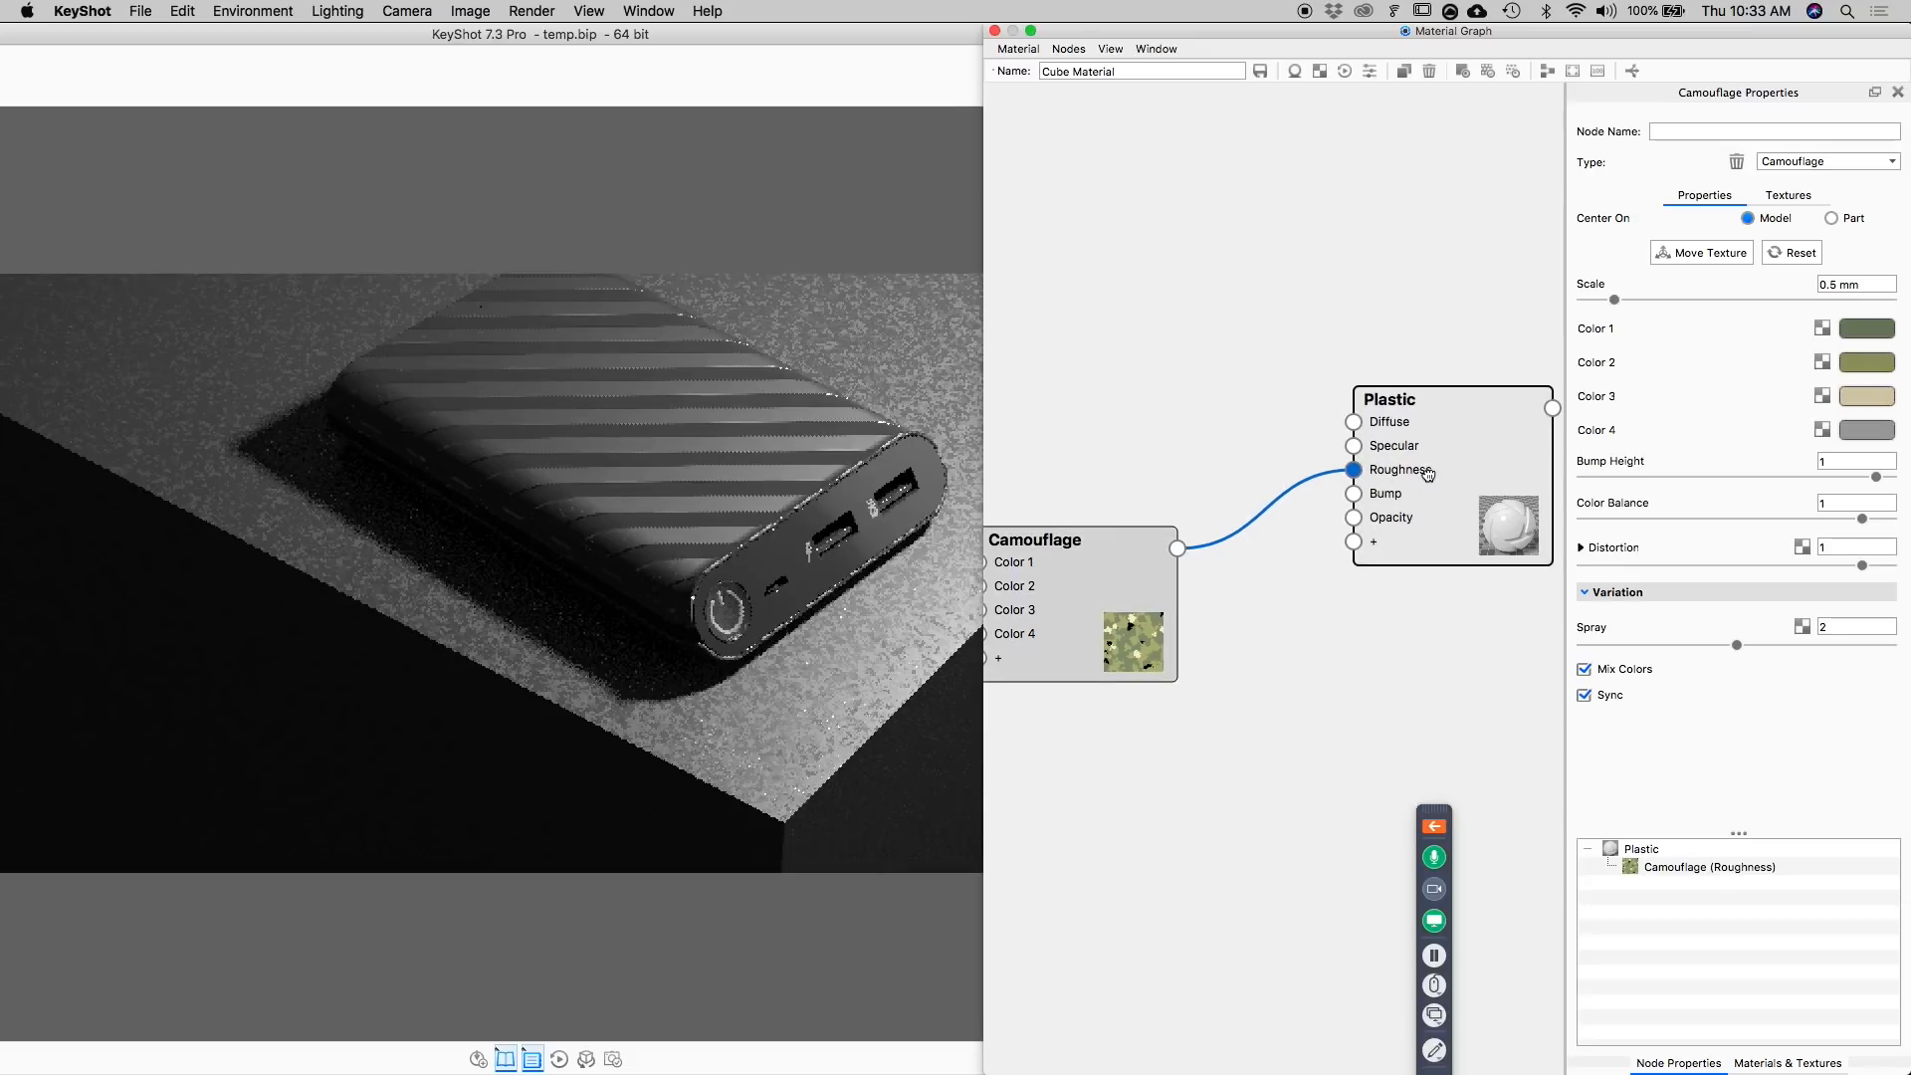
pyautogui.rightClick(1264, 509)
pyautogui.moveTo(1299, 563)
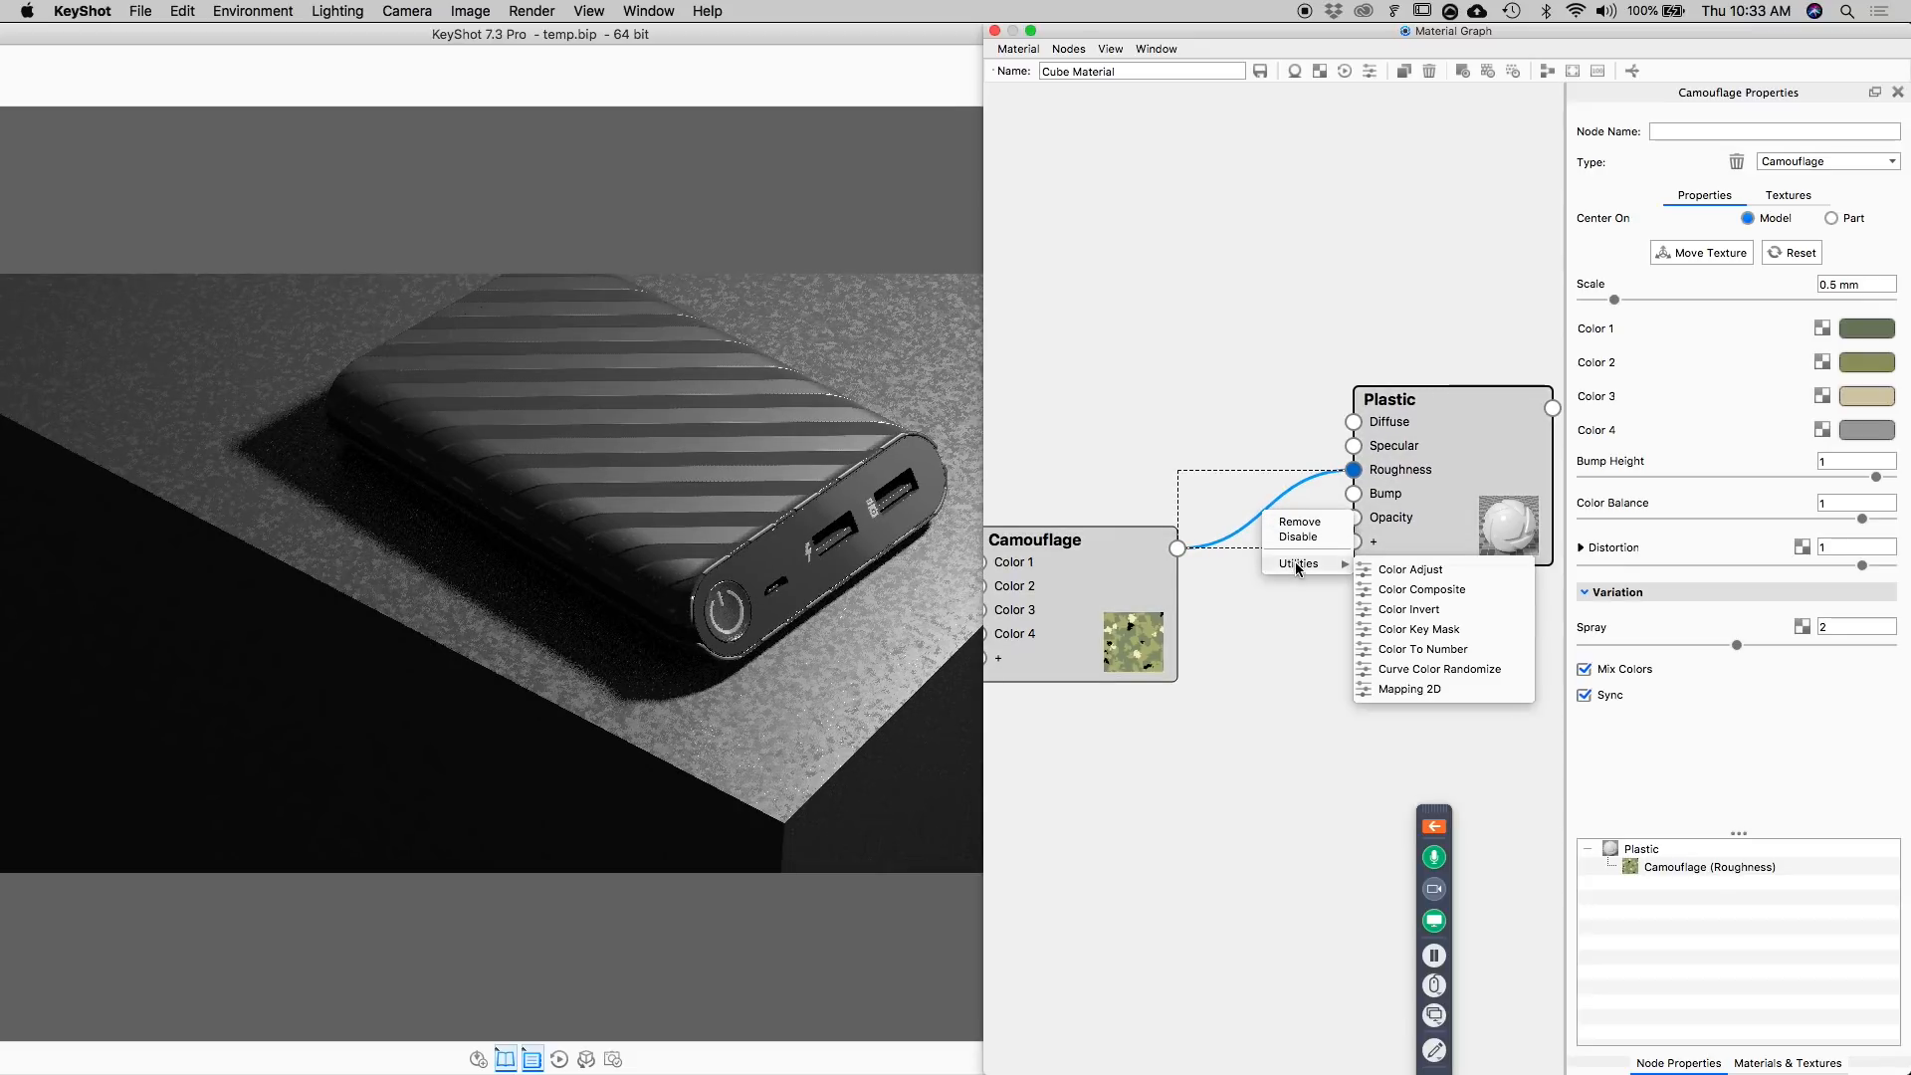
pyautogui.click(1387, 568)
pyautogui.moveTo(1305, 448); pyautogui.dragTo(1233, 395)
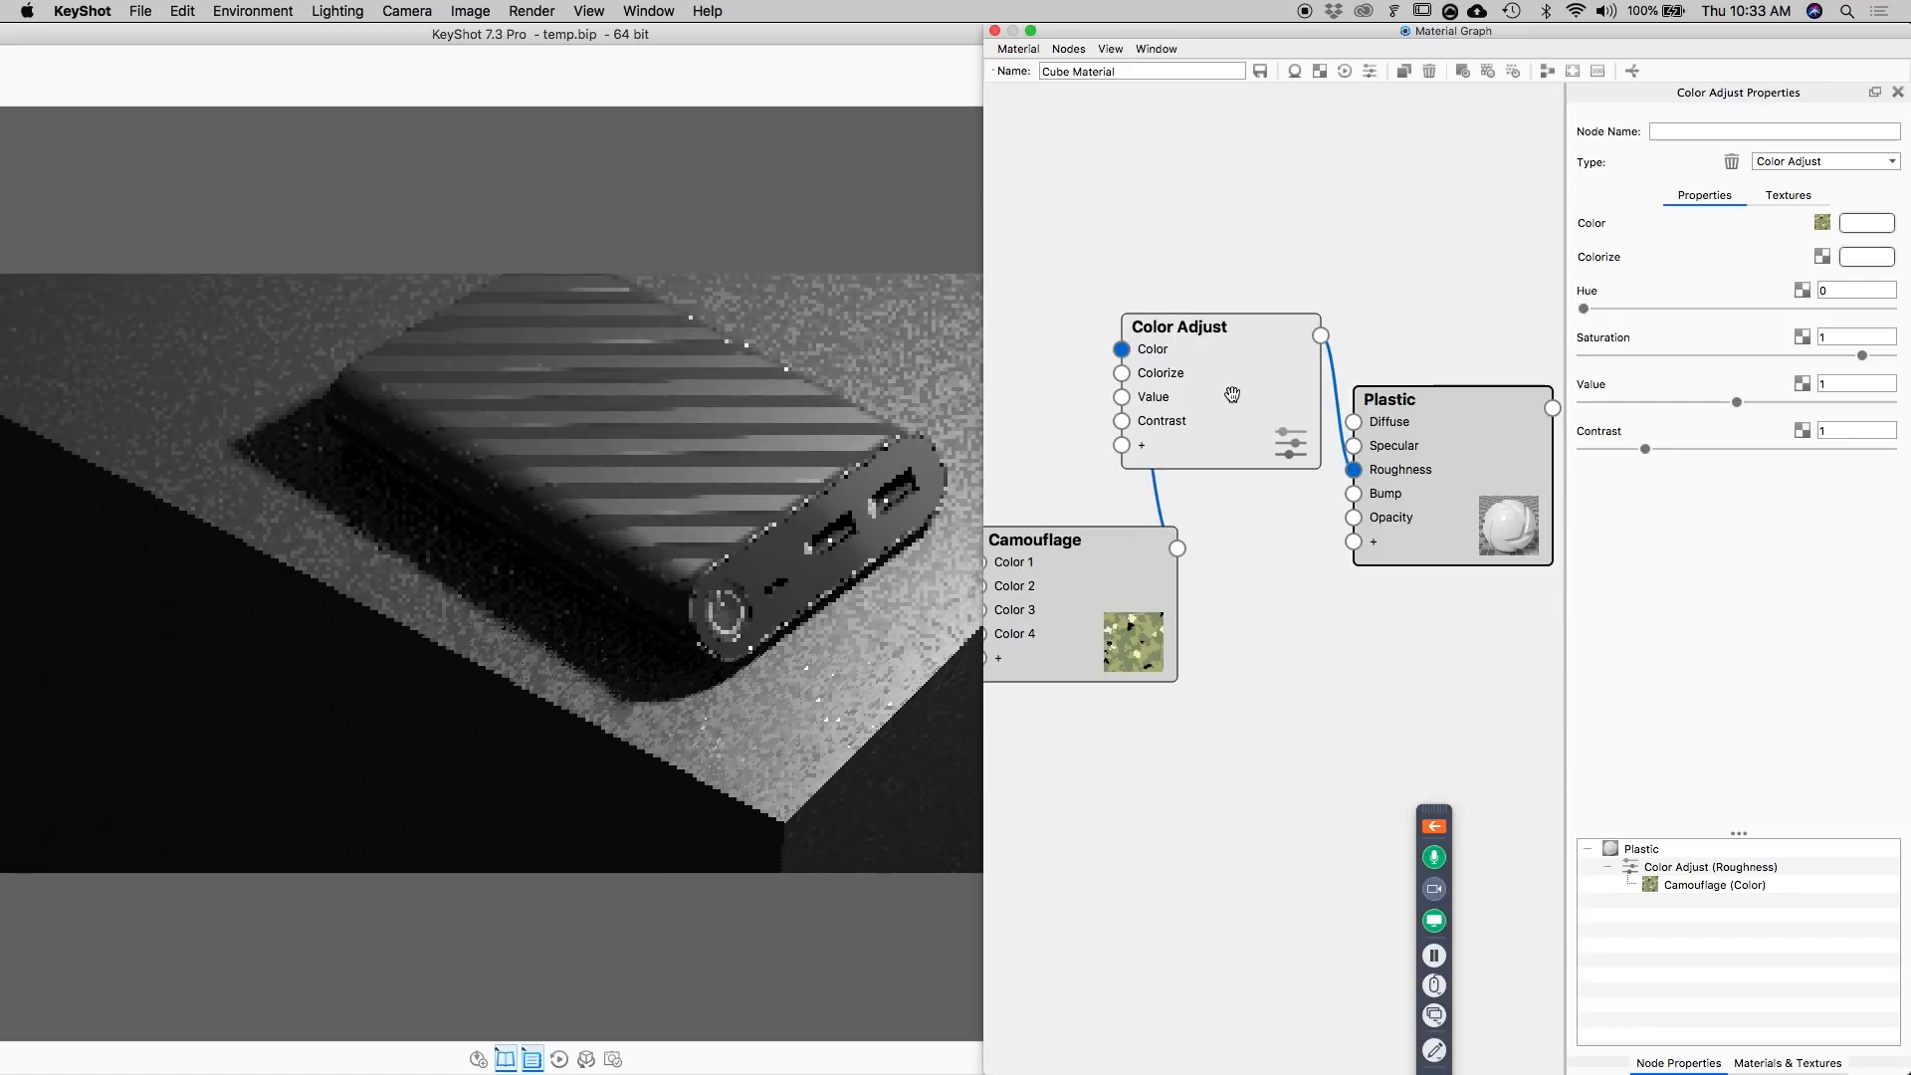
# Set the Color Adjust node's Contrast to 0.21, Saturation to 0 and Value to 1.104, previewing its color output on the cube.
pyautogui.moveTo(1646, 449); pyautogui.dragTo(1595, 448)
pyautogui.moveTo(1737, 402); pyautogui.dragTo(1698, 405)
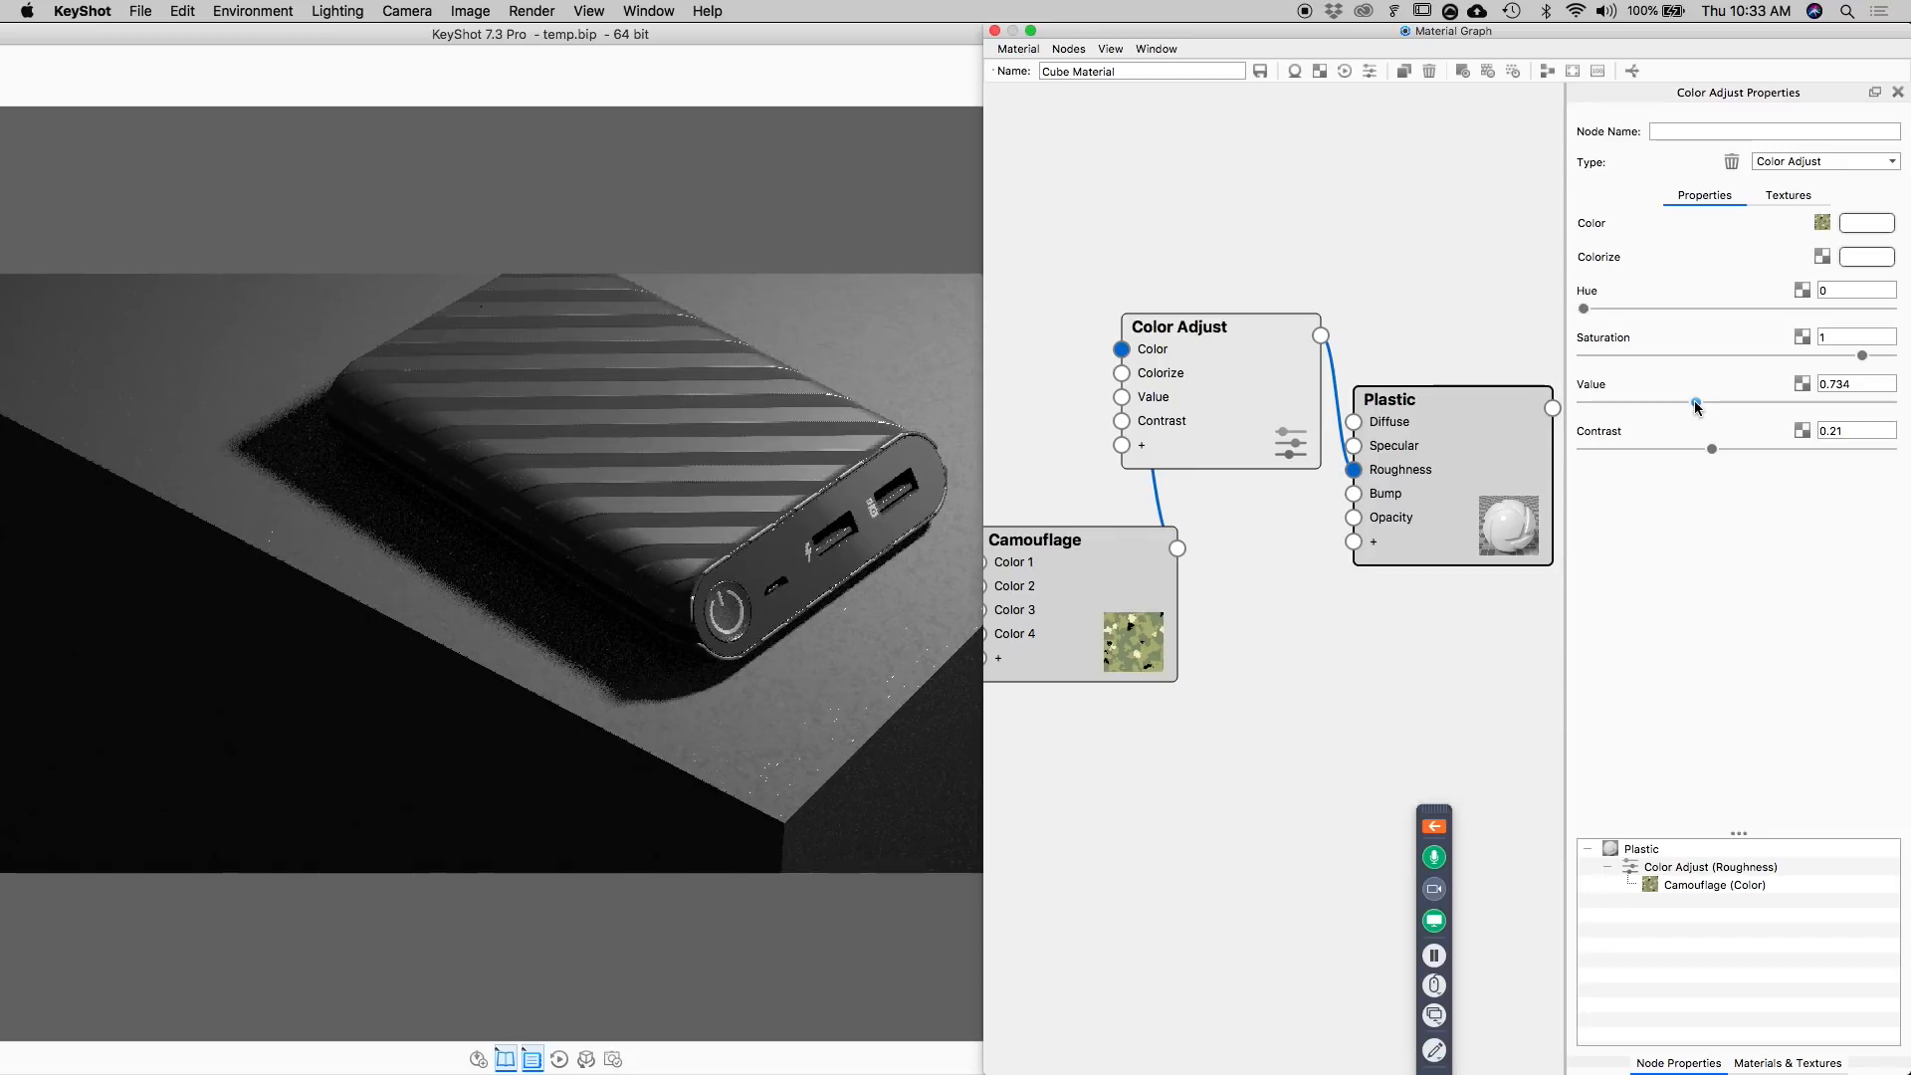
pyautogui.press('c')
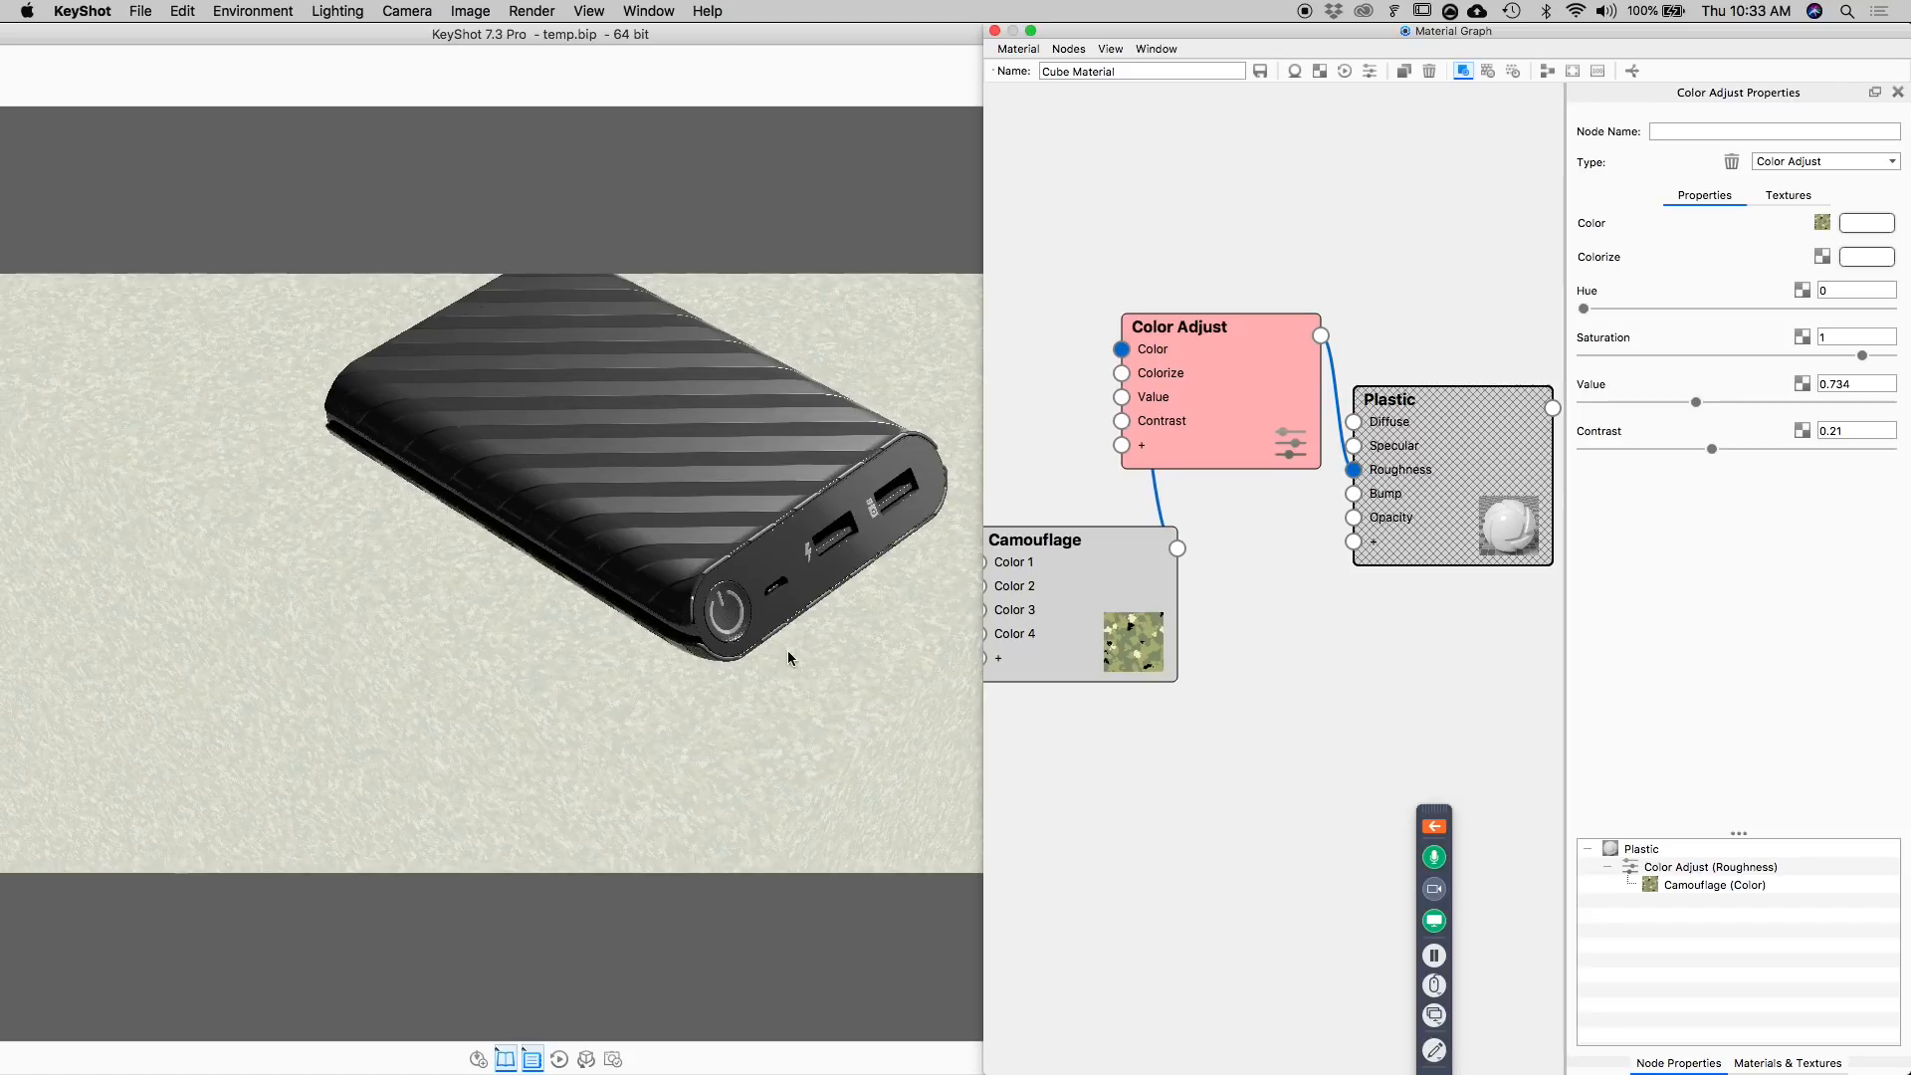
pyautogui.moveTo(1862, 356); pyautogui.dragTo(1584, 355)
pyautogui.moveTo(1693, 405); pyautogui.dragTo(1658, 412)
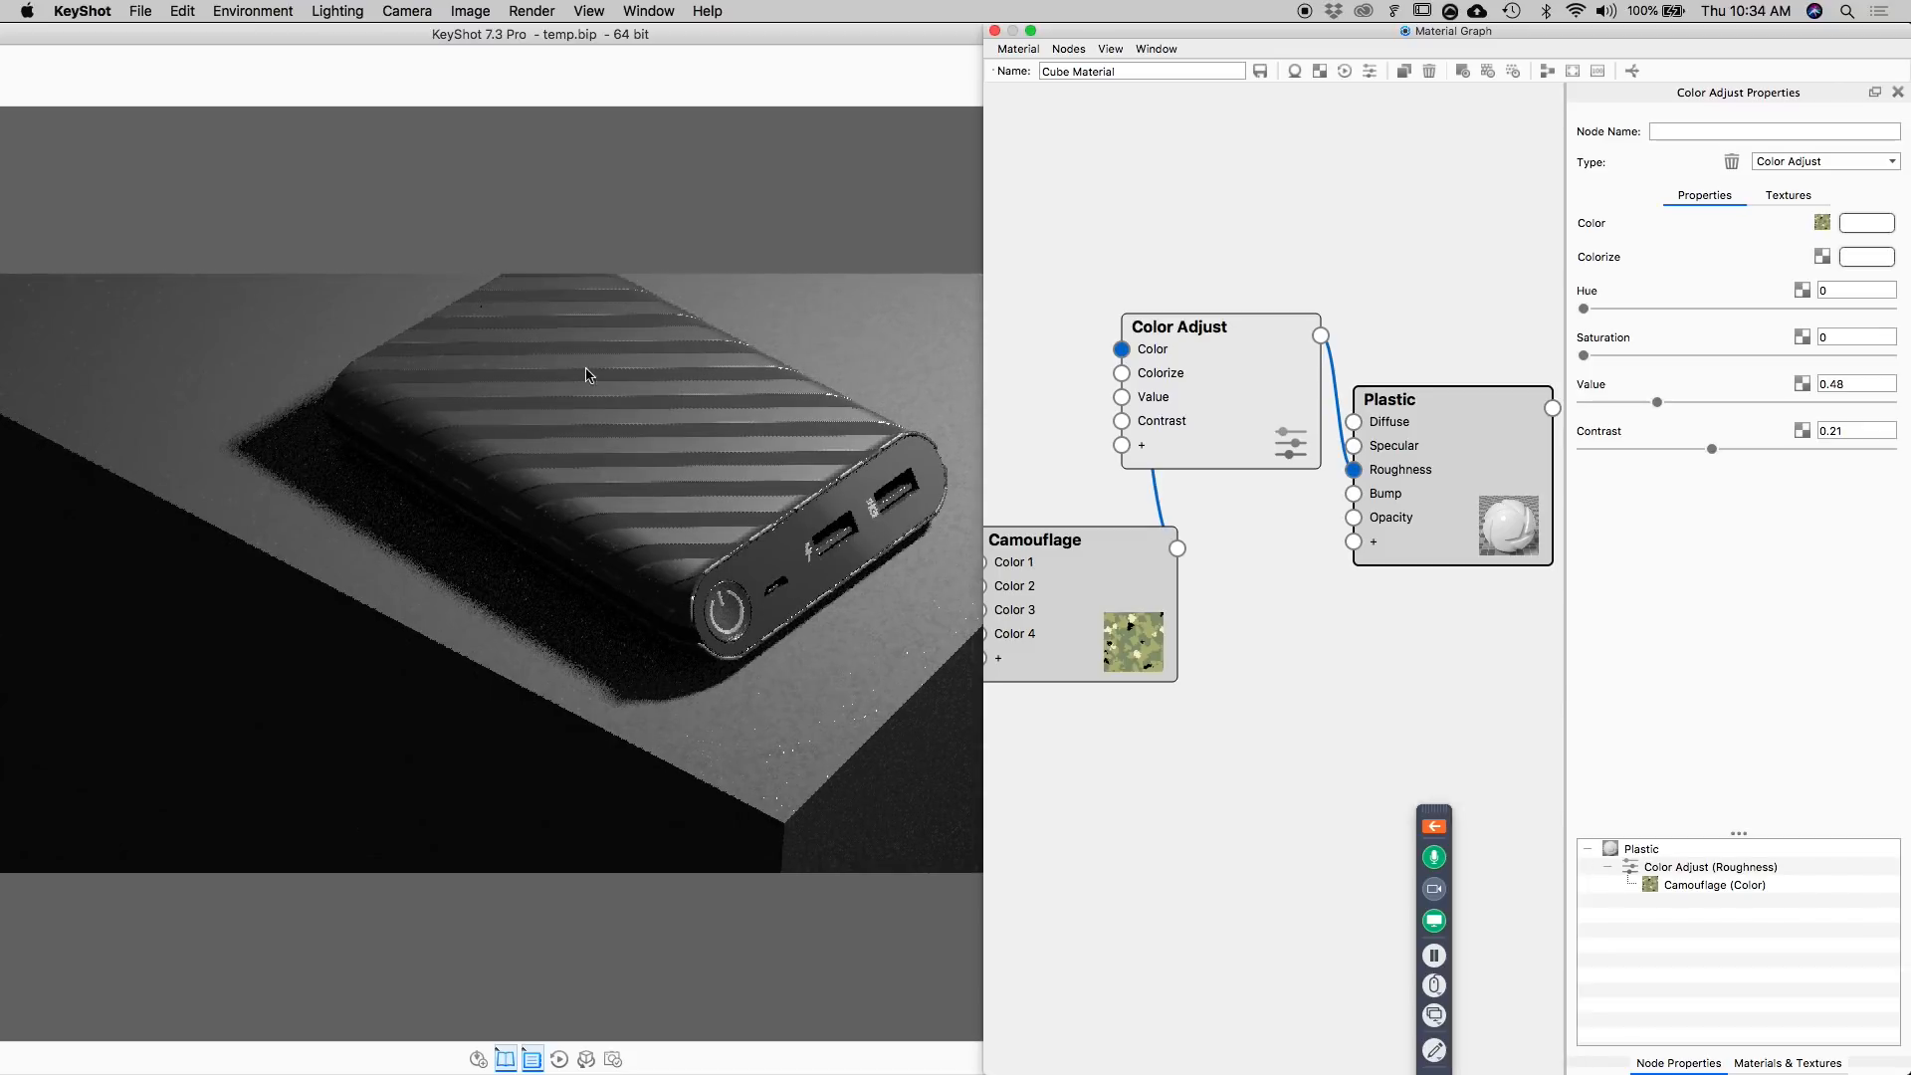
pyautogui.moveTo(1657, 402)
pyautogui.mouseDown()
pyautogui.moveTo(1565, 400)
pyautogui.moveTo(1751, 403)
pyautogui.mouseUp()
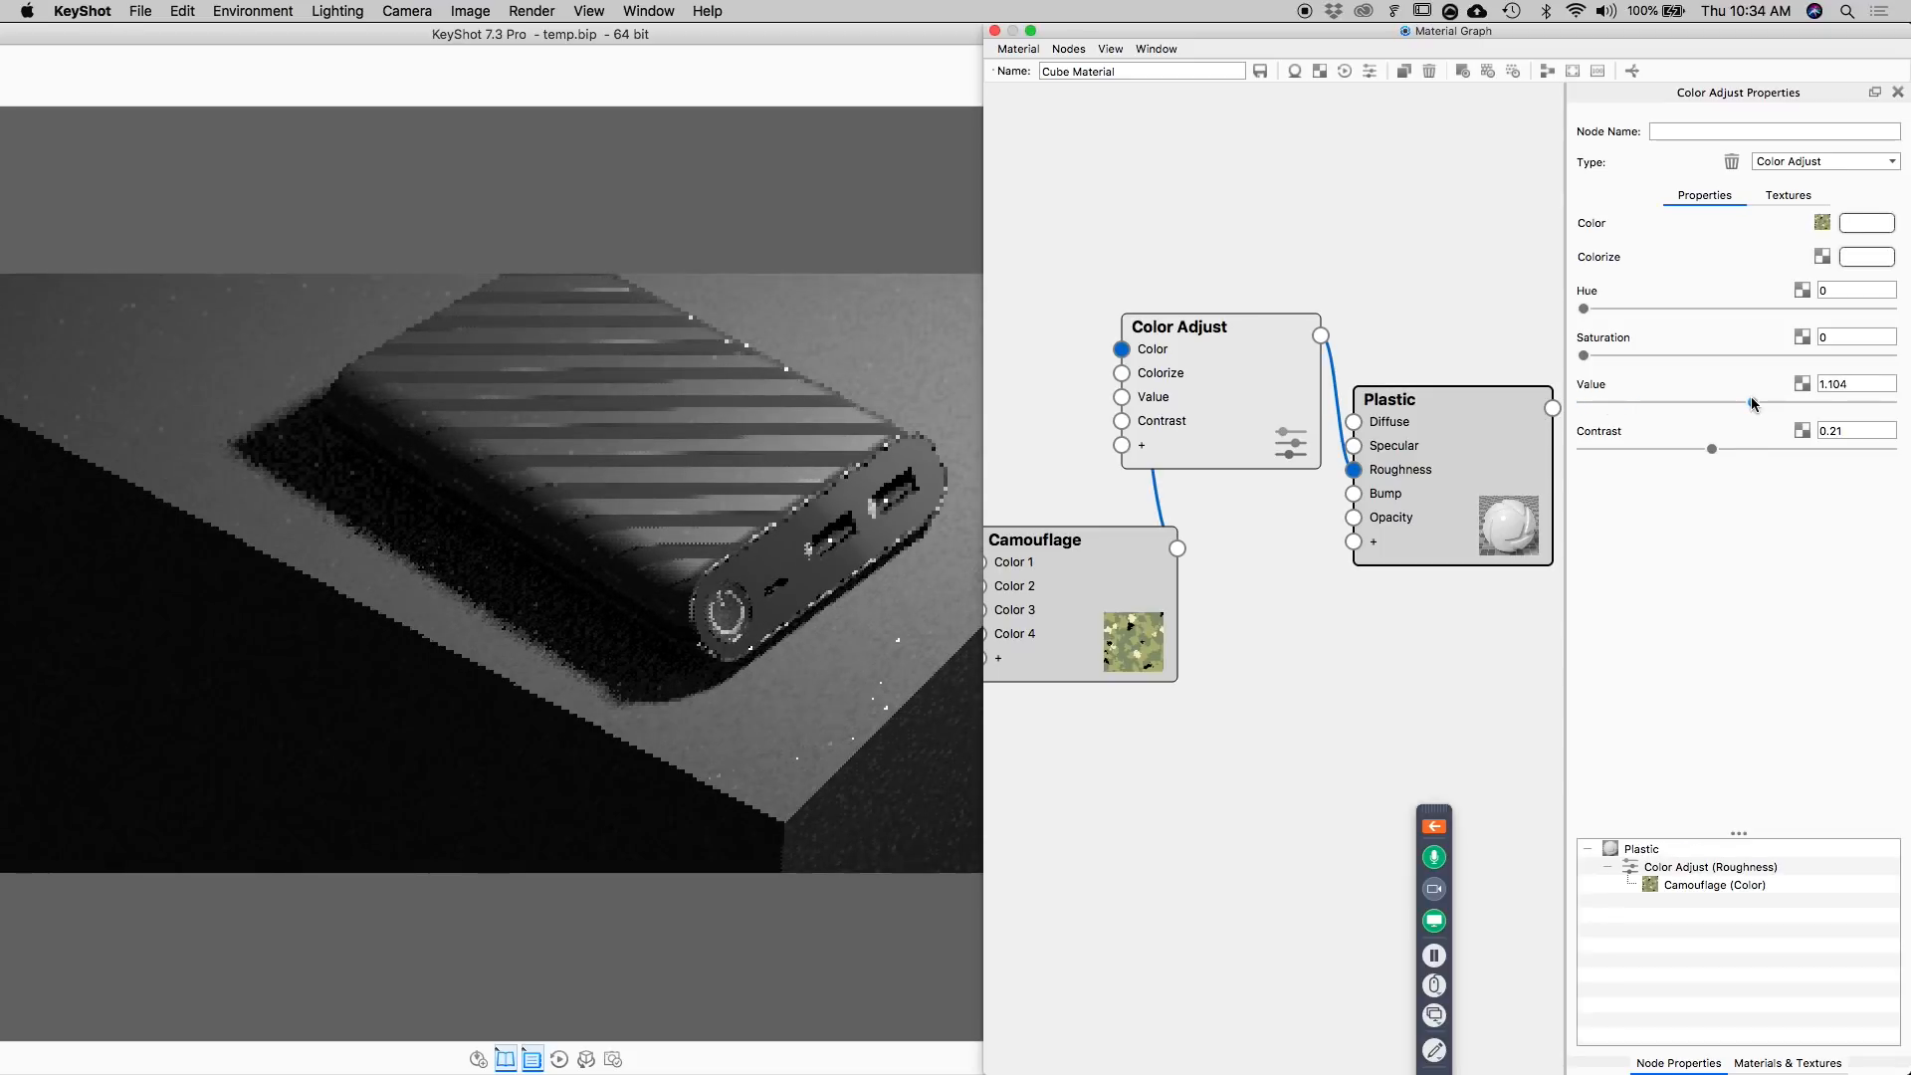
# Set the cube Plastic's Specular color to a light grey with a value of 88%.
pyautogui.click(1491, 443)
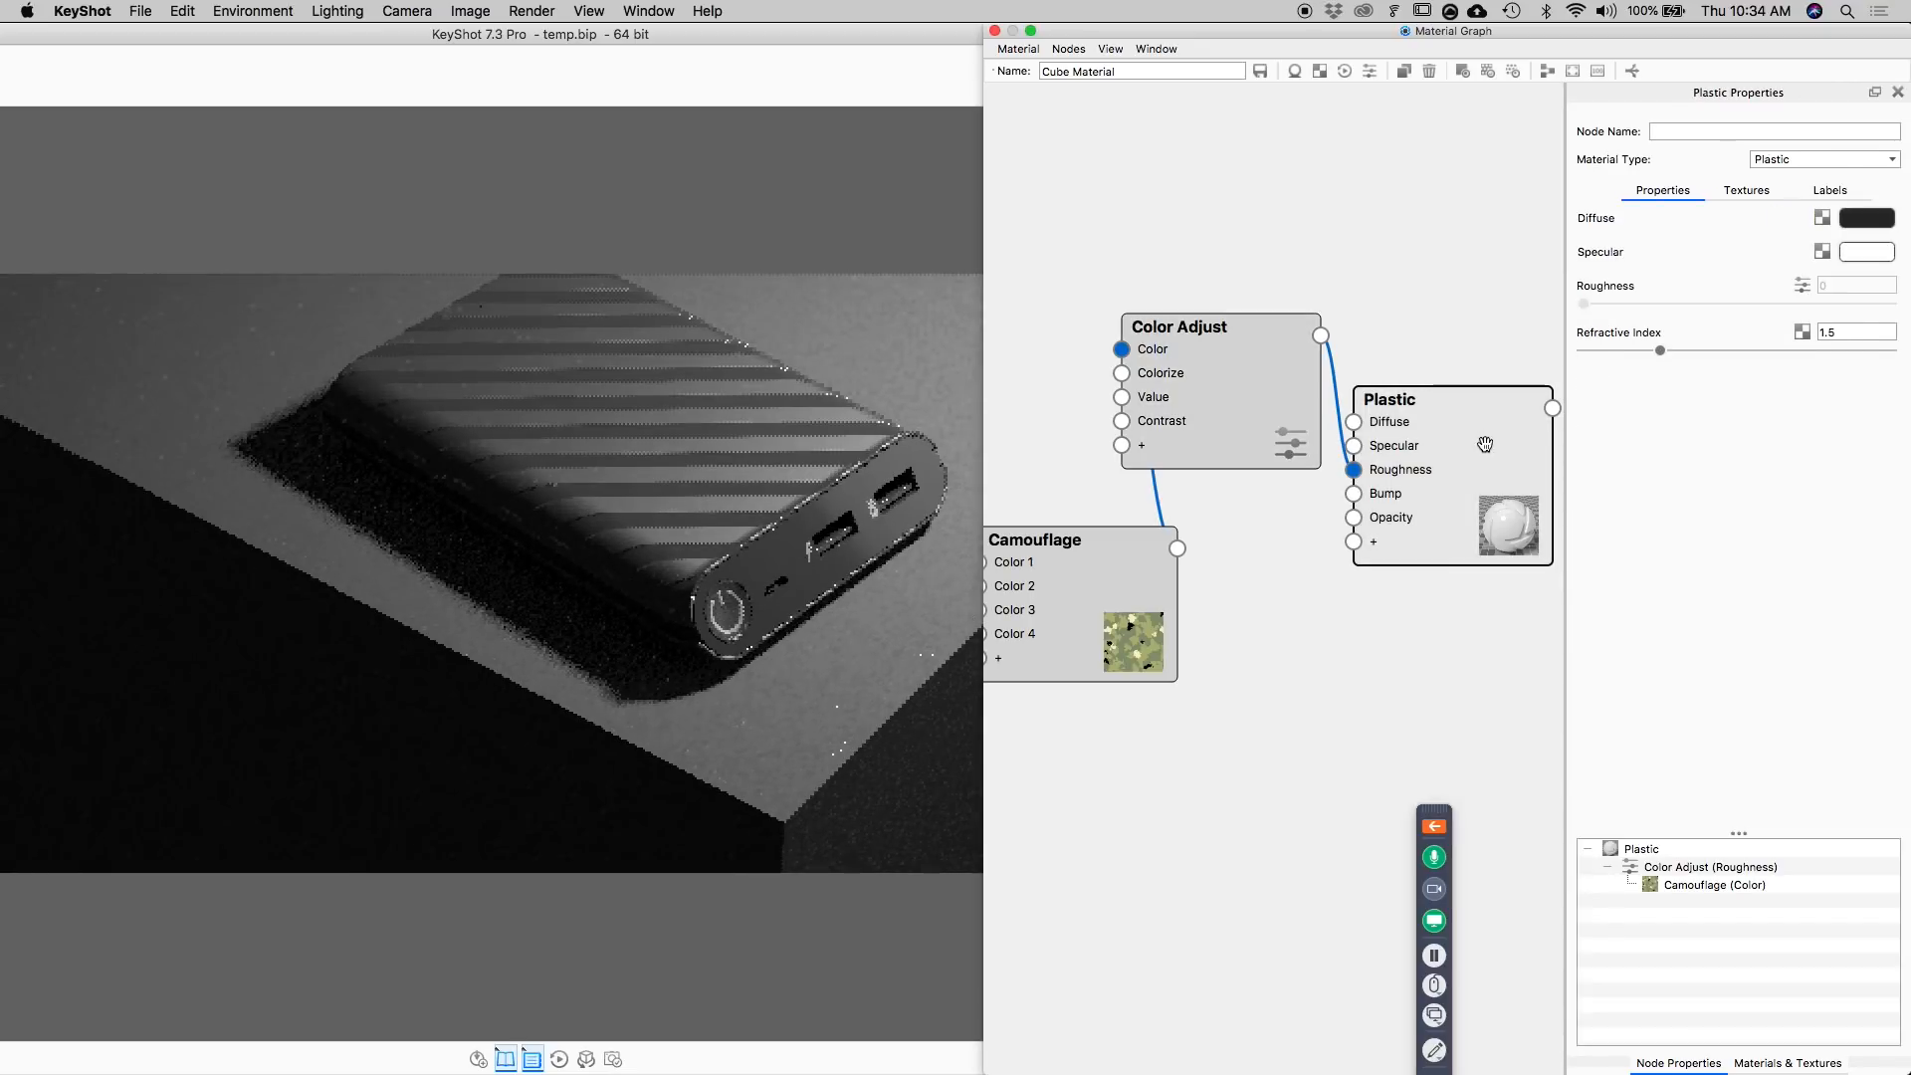
pyautogui.click(1865, 255)
pyautogui.moveTo(1768, 452); pyautogui.dragTo(1746, 457)
pyautogui.moveTo(1746, 459)
pyautogui.mouseDown()
pyautogui.moveTo(1650, 464)
pyautogui.moveTo(1782, 458)
pyautogui.mouseUp()
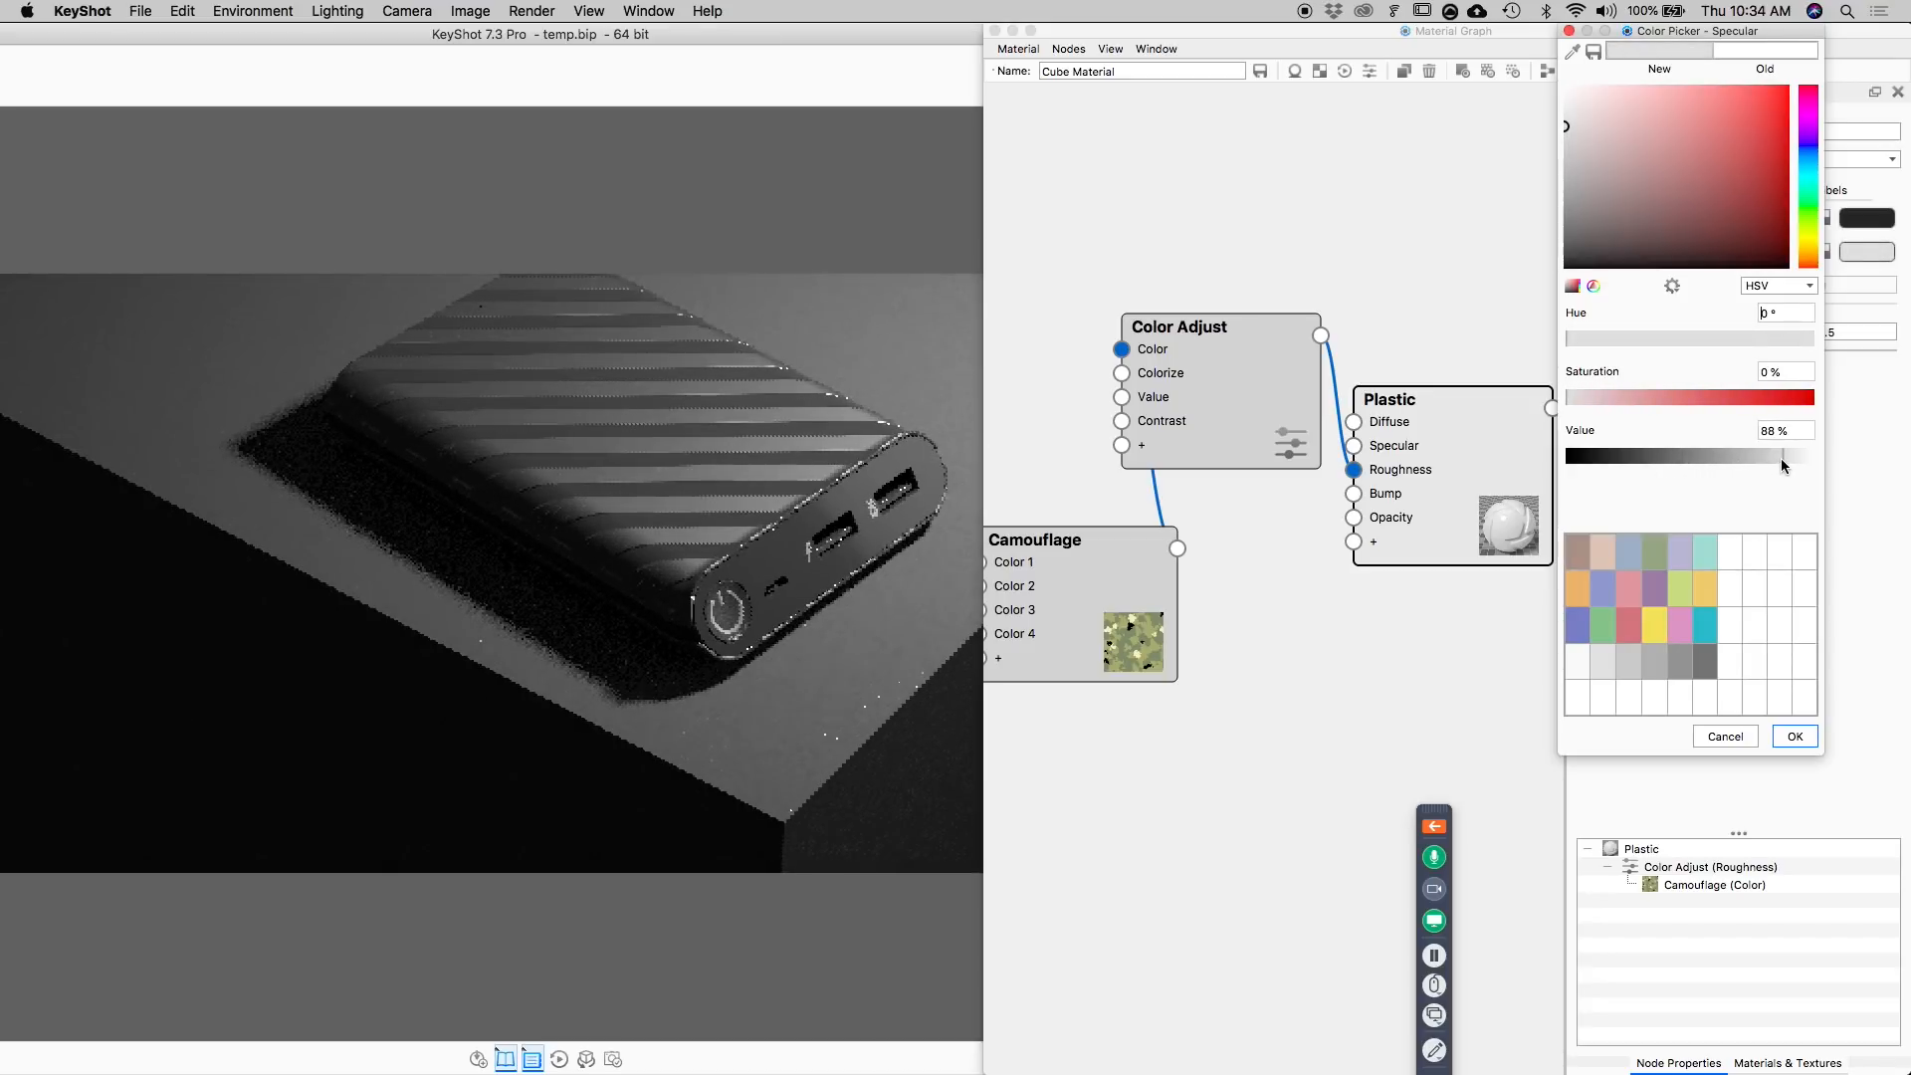
pyautogui.click(1794, 735)
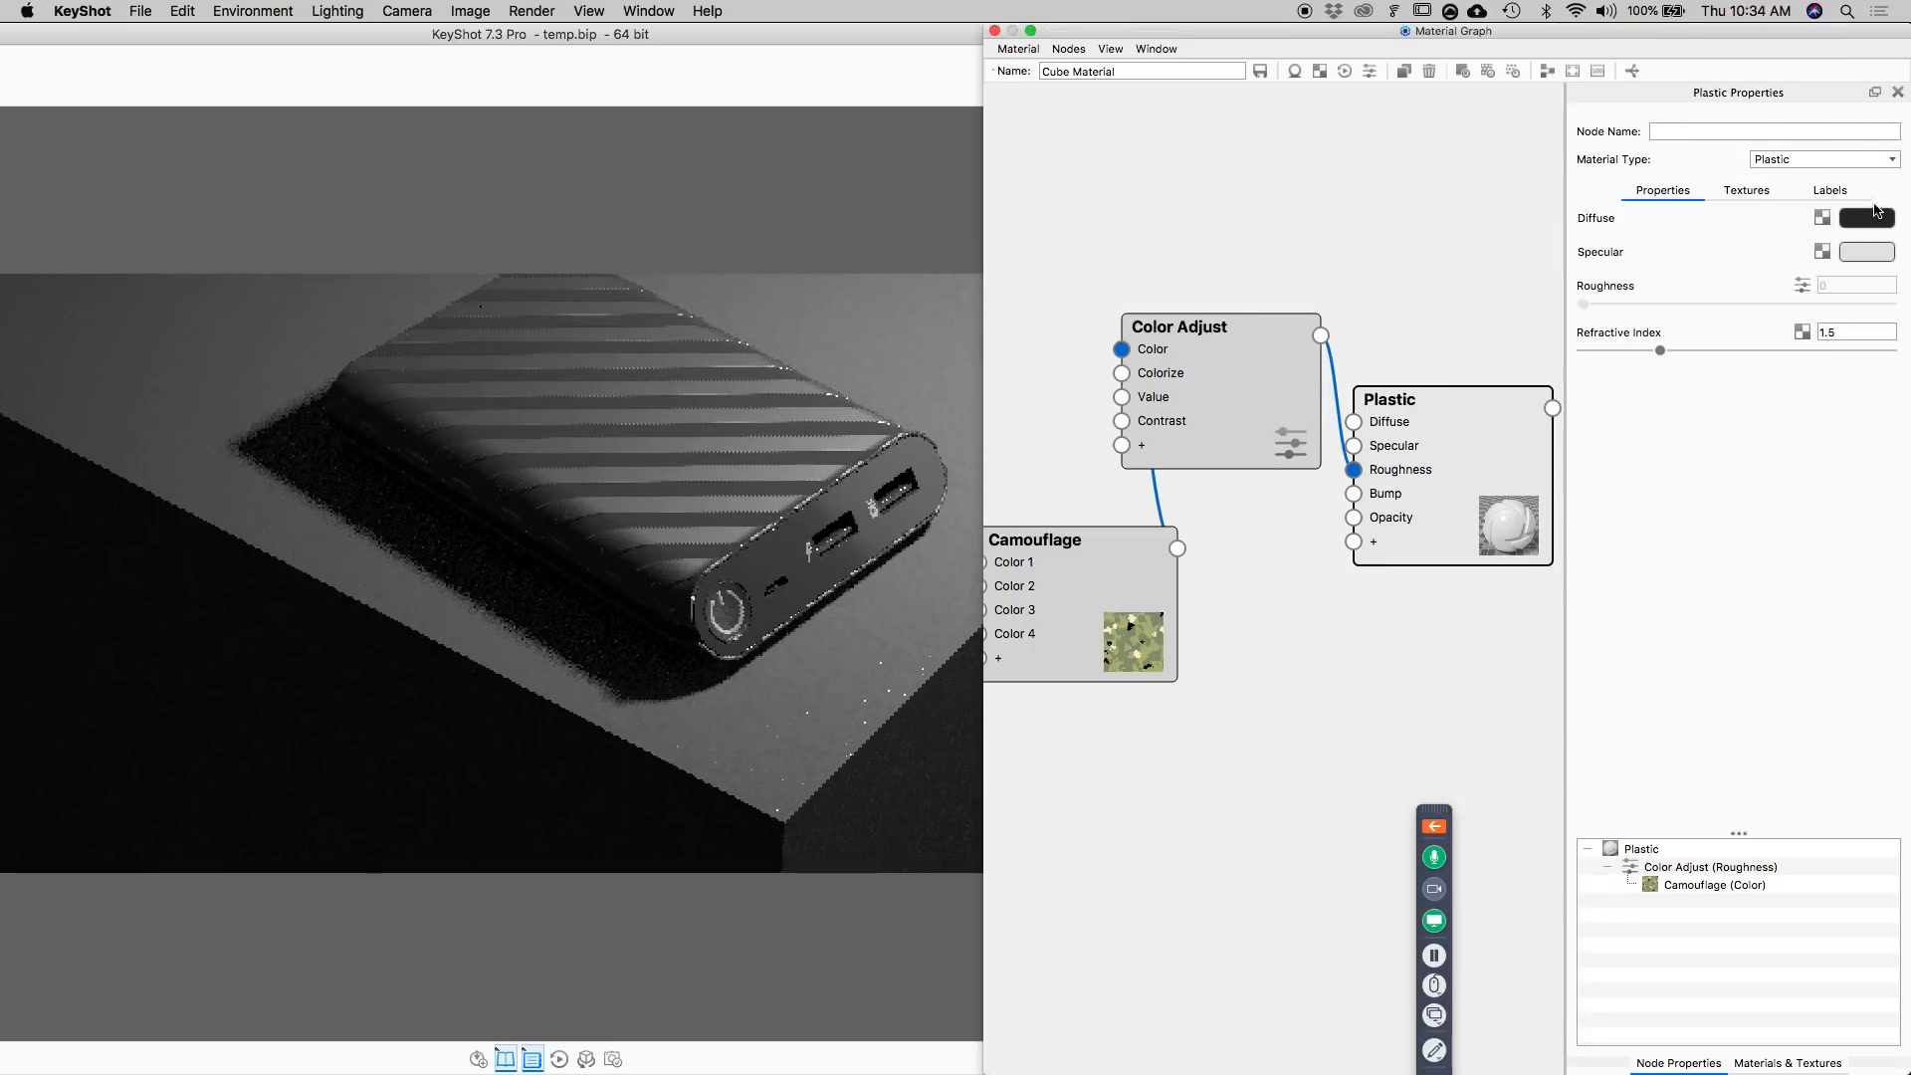
# Set the cube Plastic's Diffuse color to a near black with a value of 7% and close the Material Graph.
pyautogui.click(1876, 218)
pyautogui.click(1536, 507)
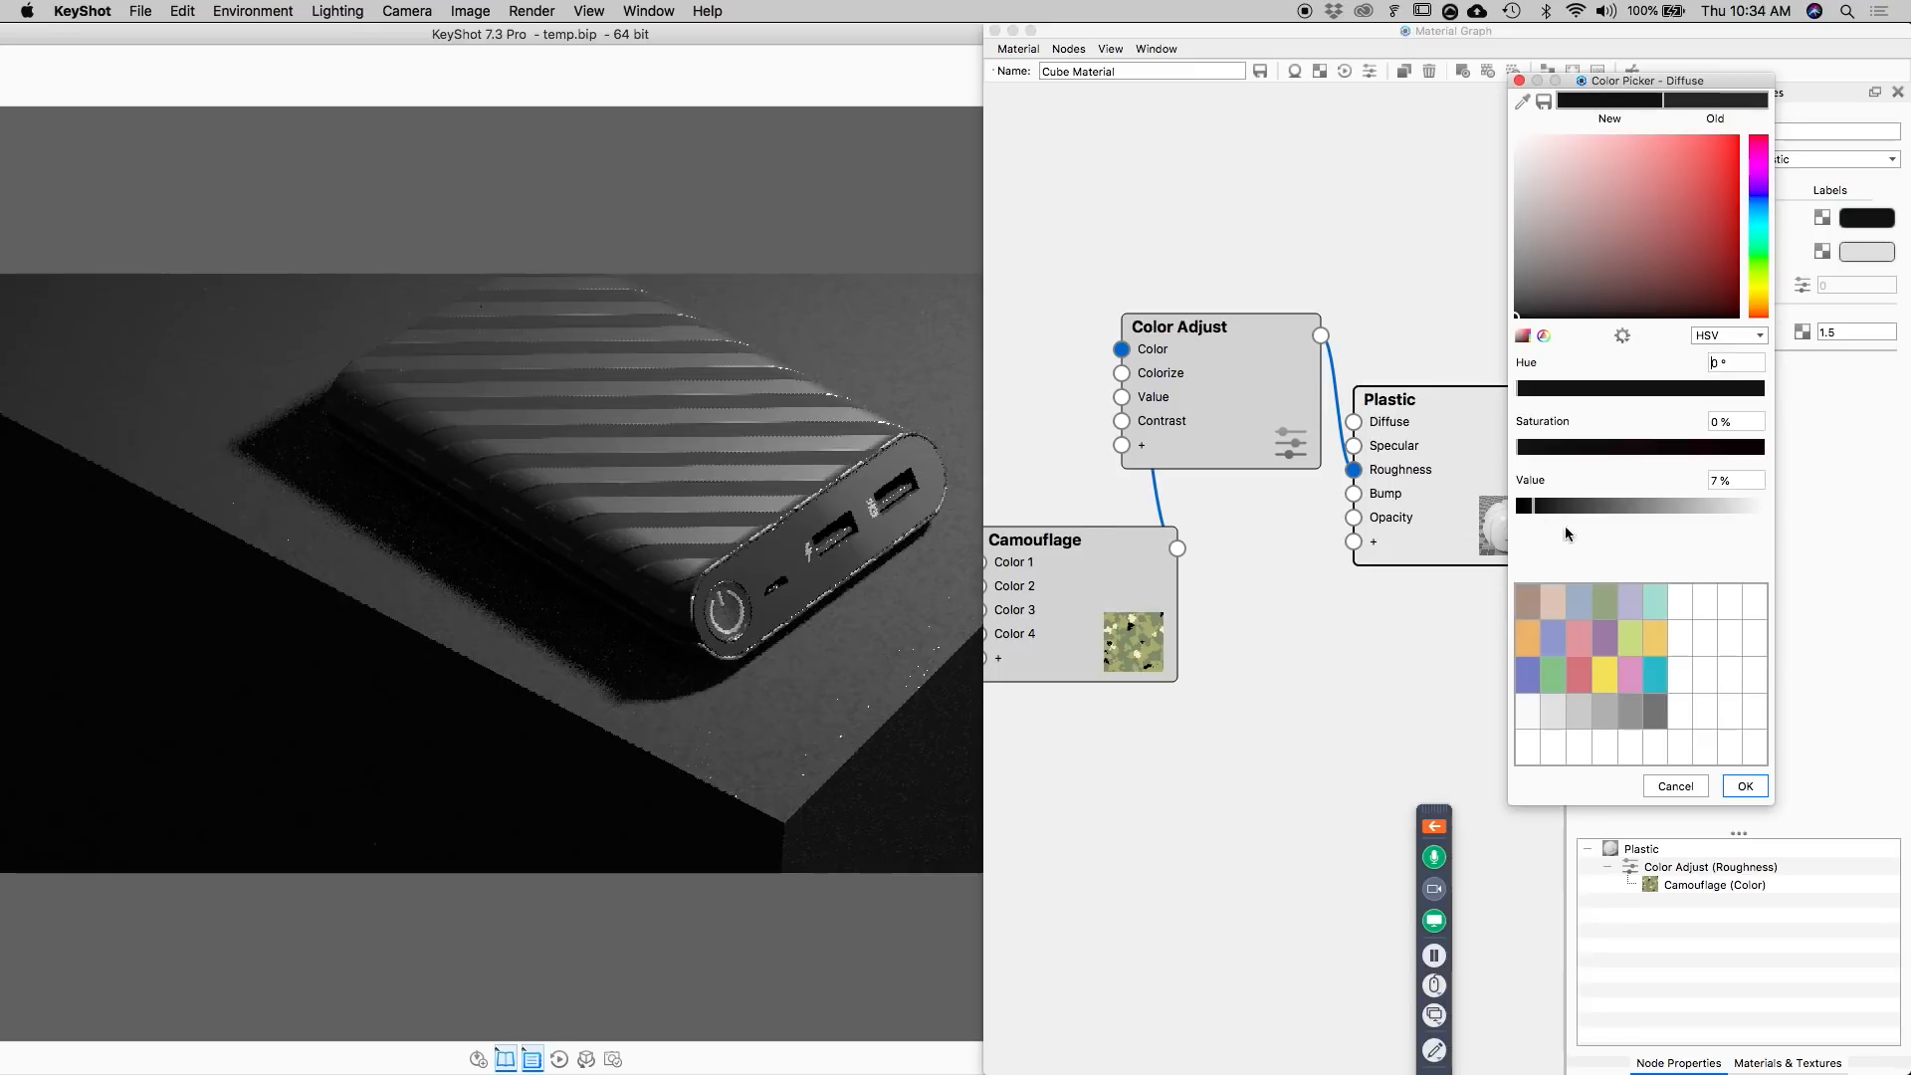
pyautogui.click(1750, 786)
pyautogui.click(994, 31)
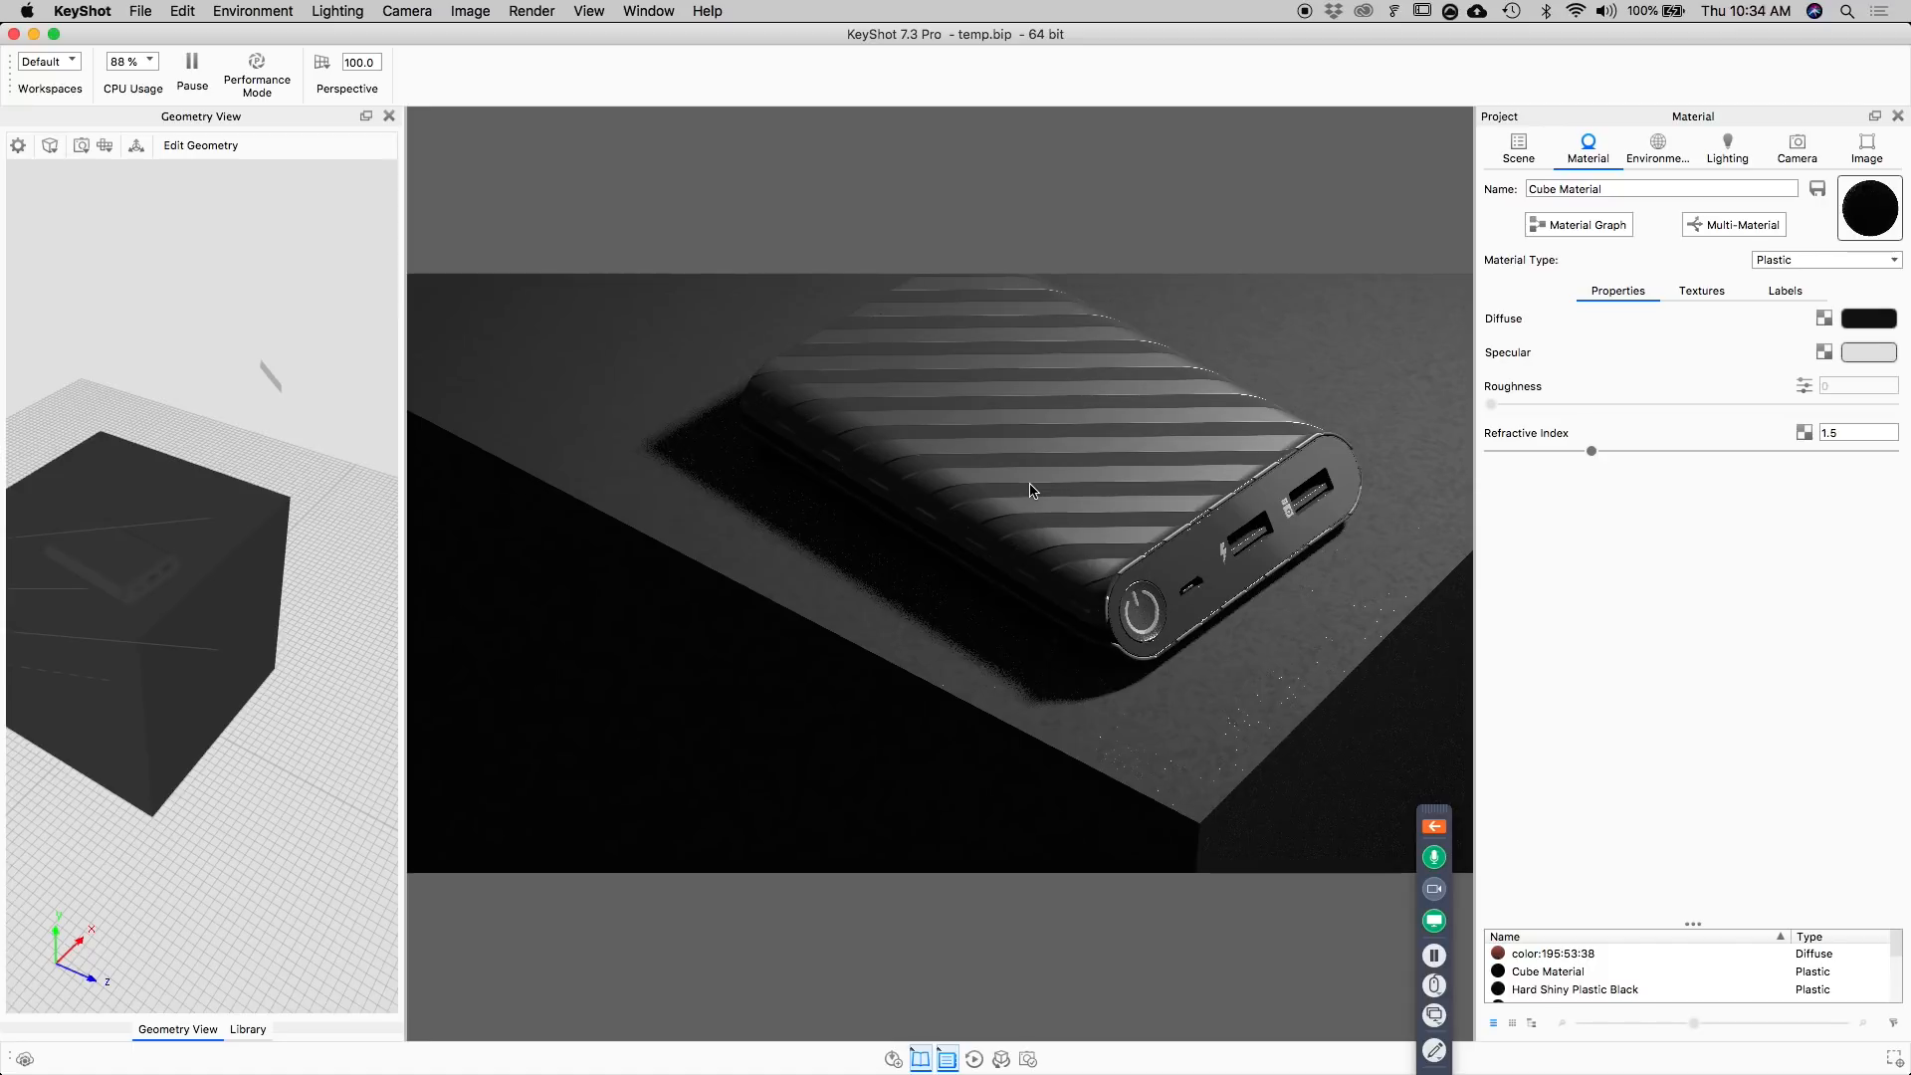
# Convert the power bank's Hard Textured Plastic Black body material to a Multi-Material and add two duplicates with linked textures.
pyautogui.press('super+Tab')
pyautogui.press('super+Tab')
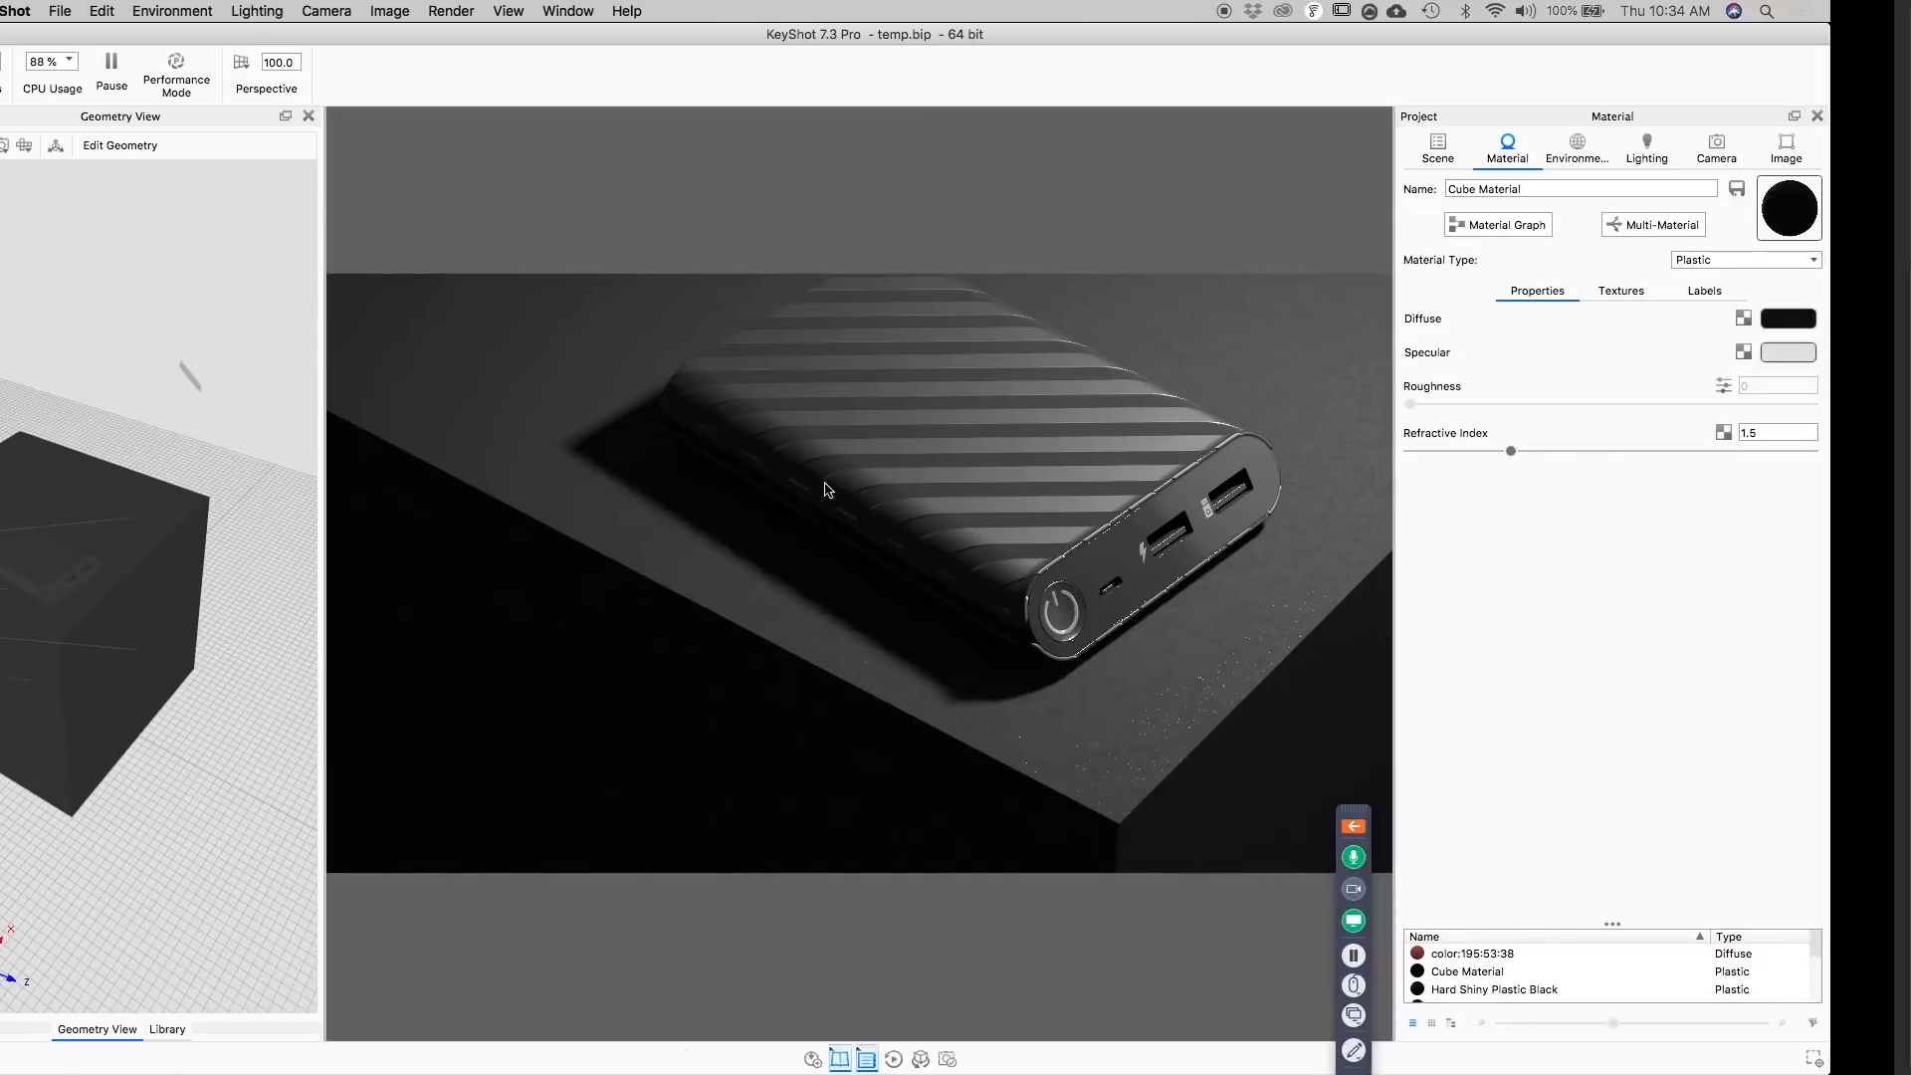
pyautogui.doubleClick(1093, 459)
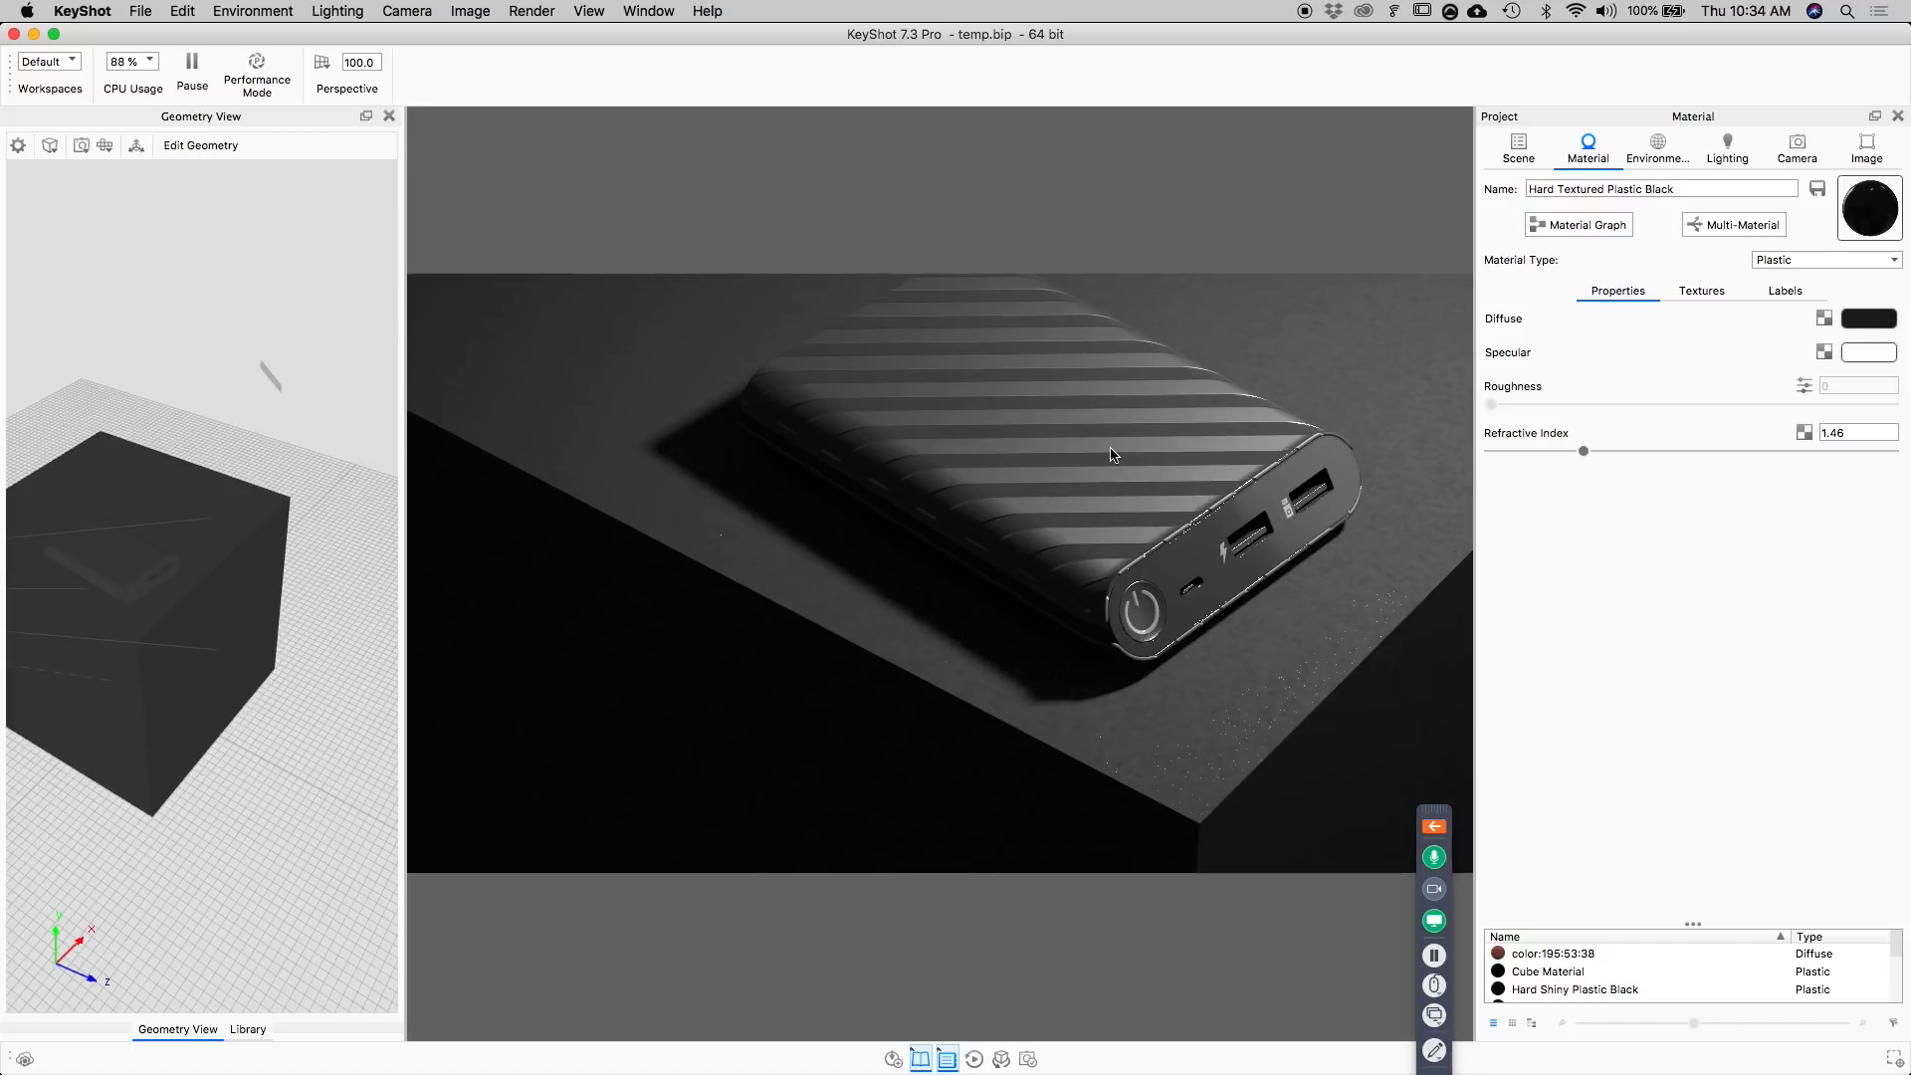
pyautogui.click(1742, 225)
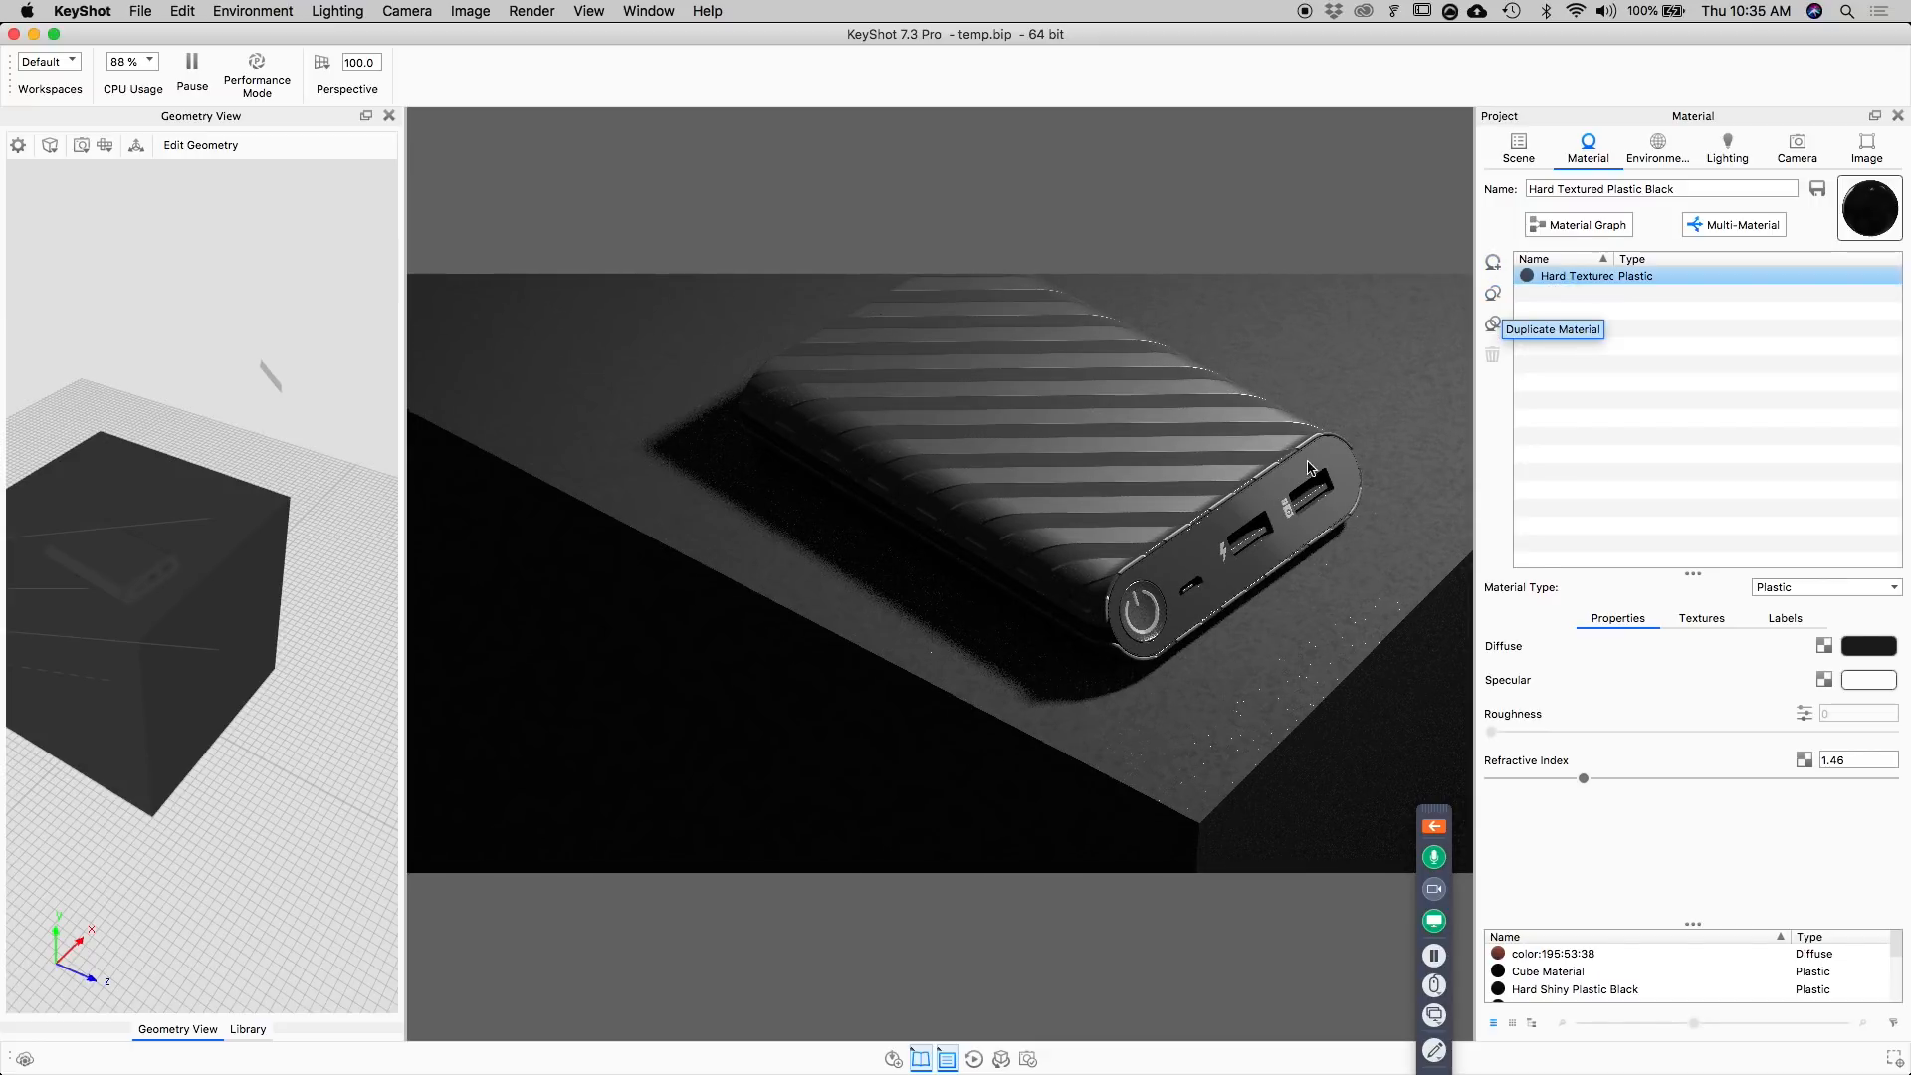
pyautogui.click(1493, 324)
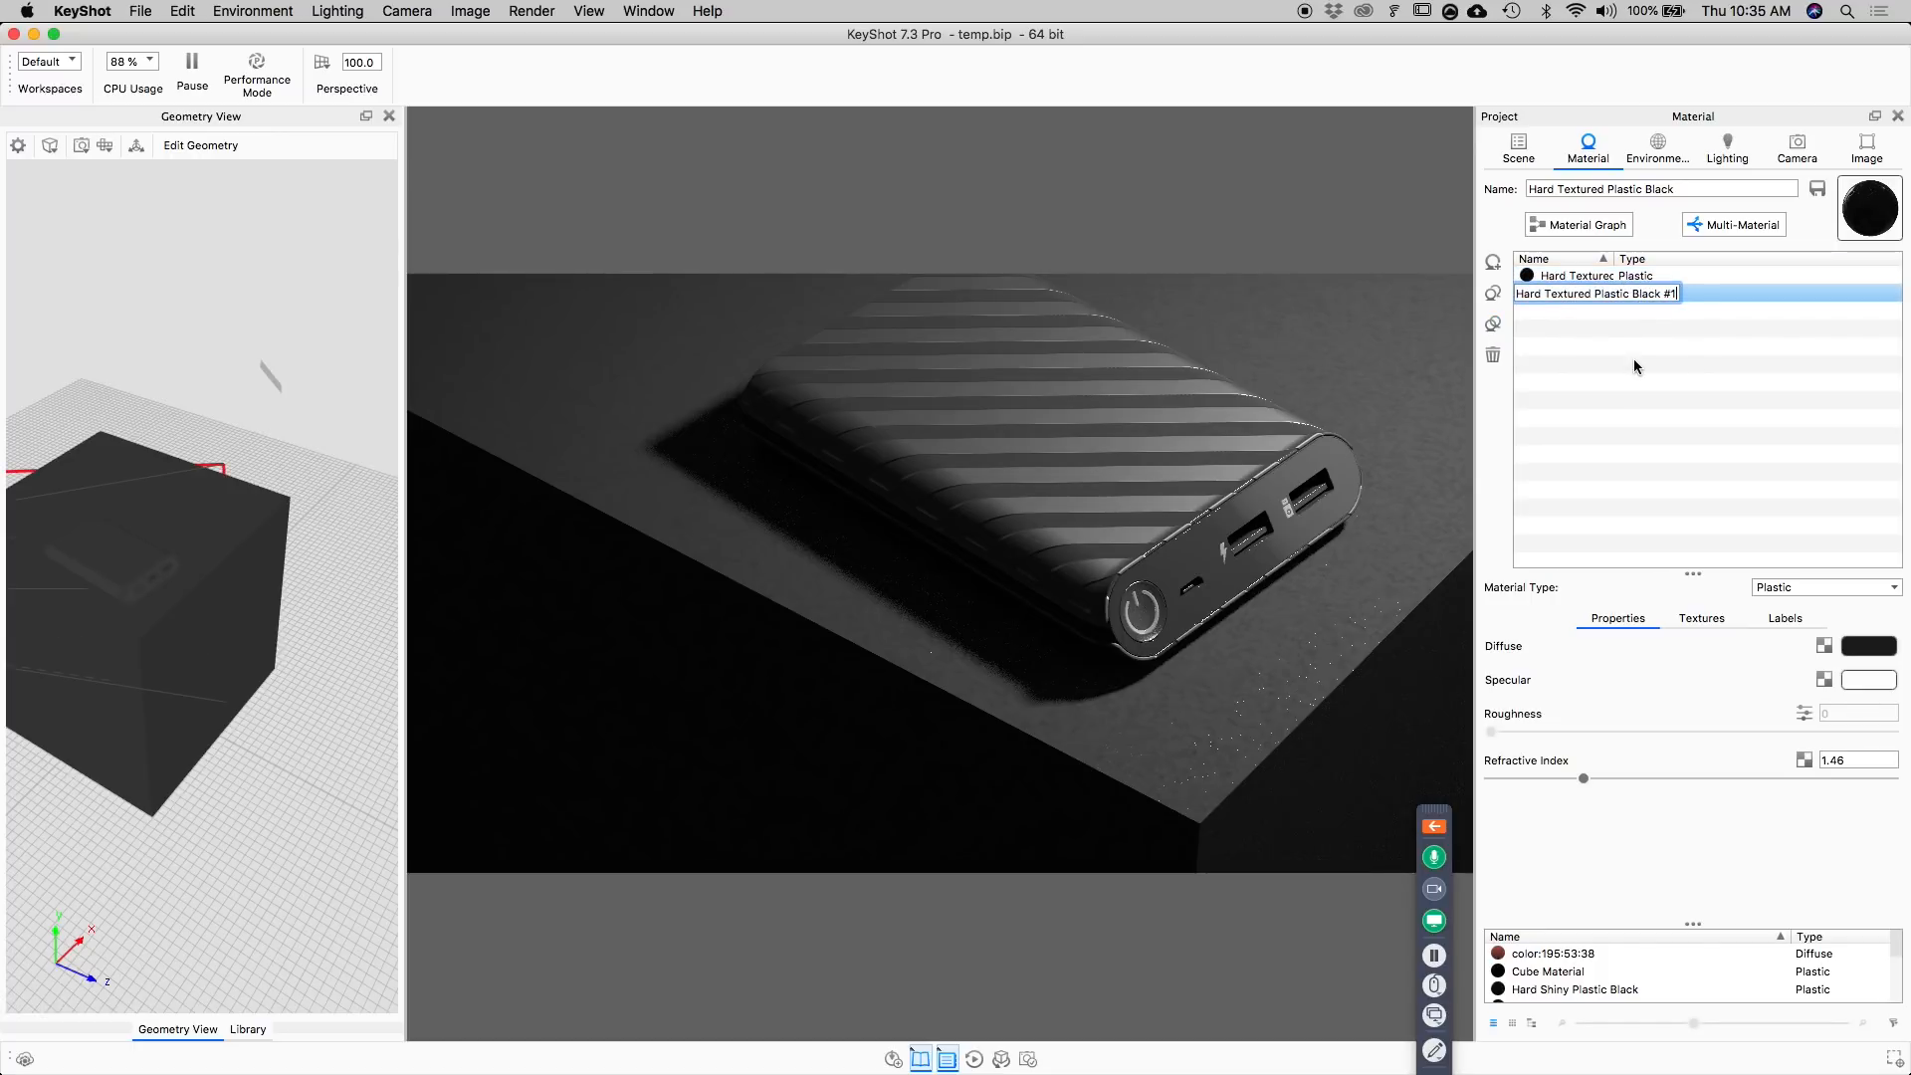
pyautogui.click(1495, 325)
# Set the second material variant's Diffuse color to dark yellow with hue 53°, saturation 78% and value 38%.
pyautogui.click(1580, 297)
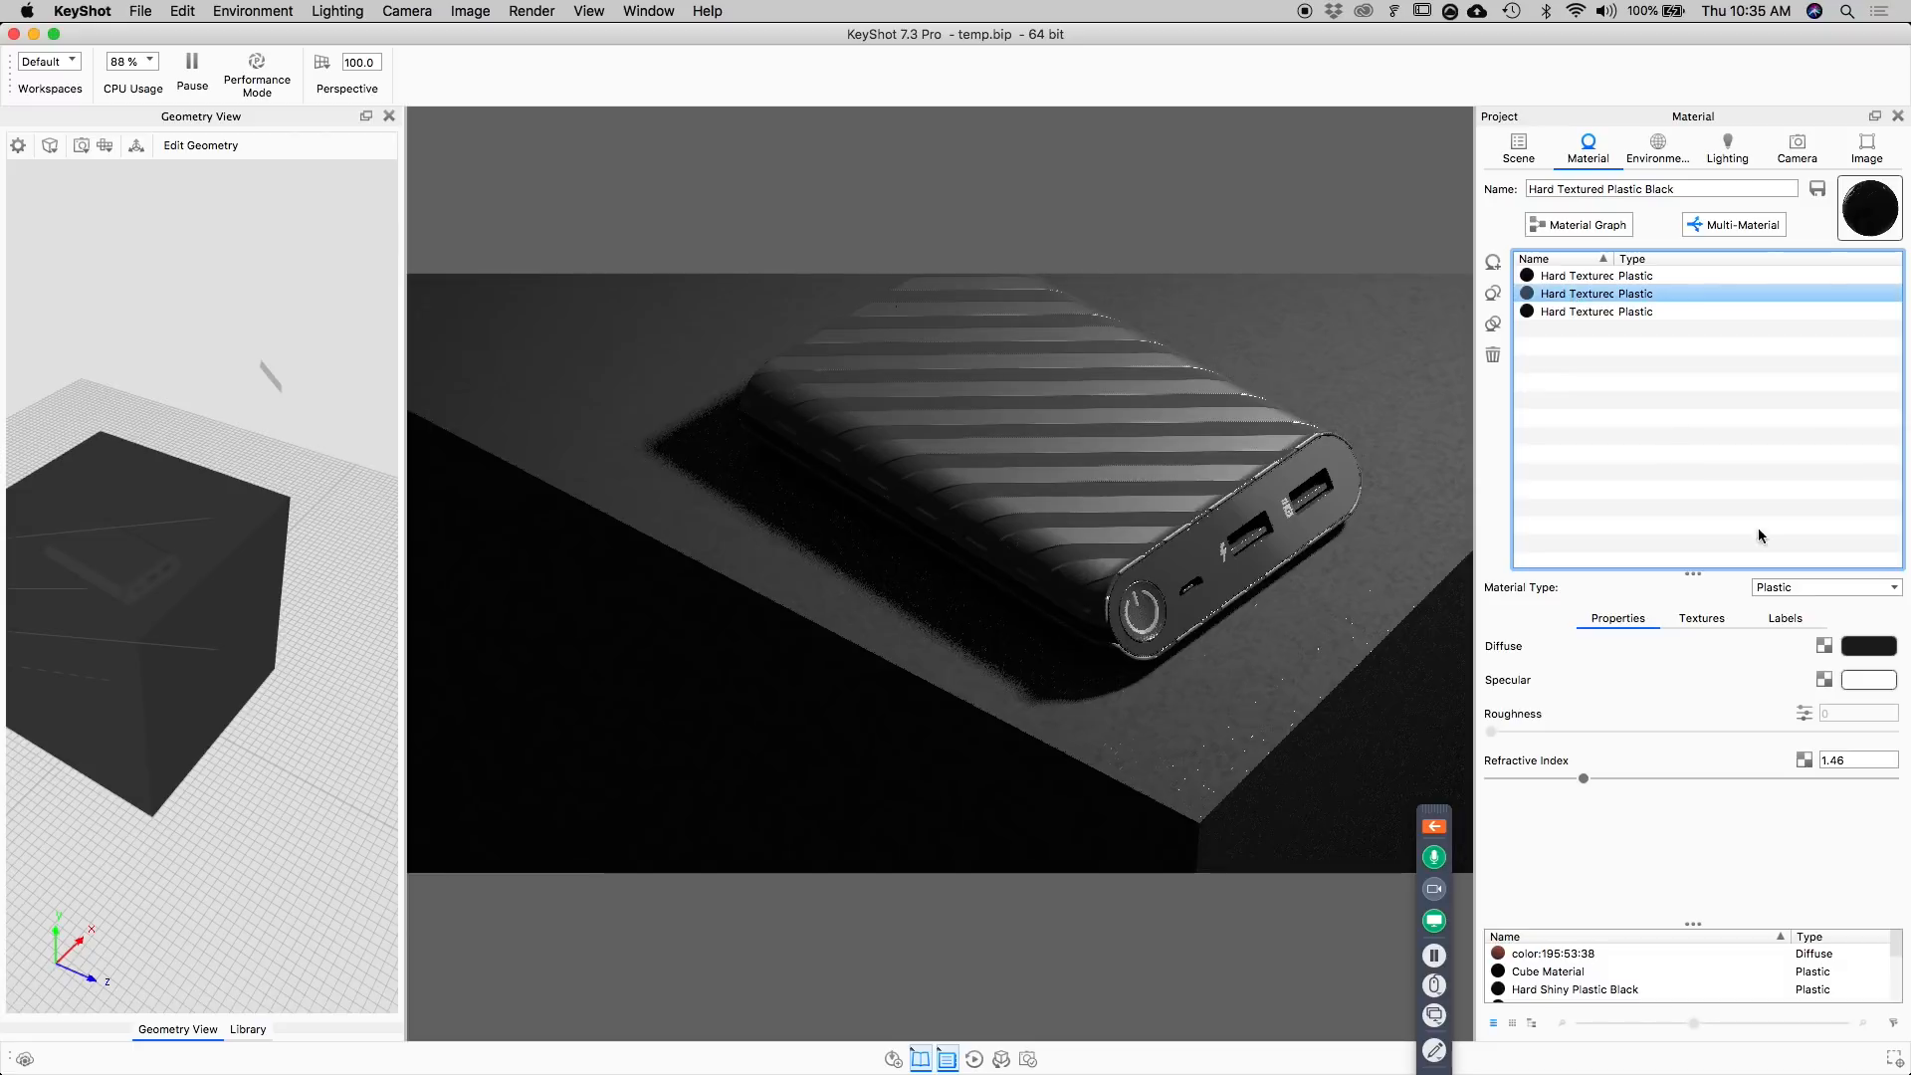
pyautogui.click(1866, 649)
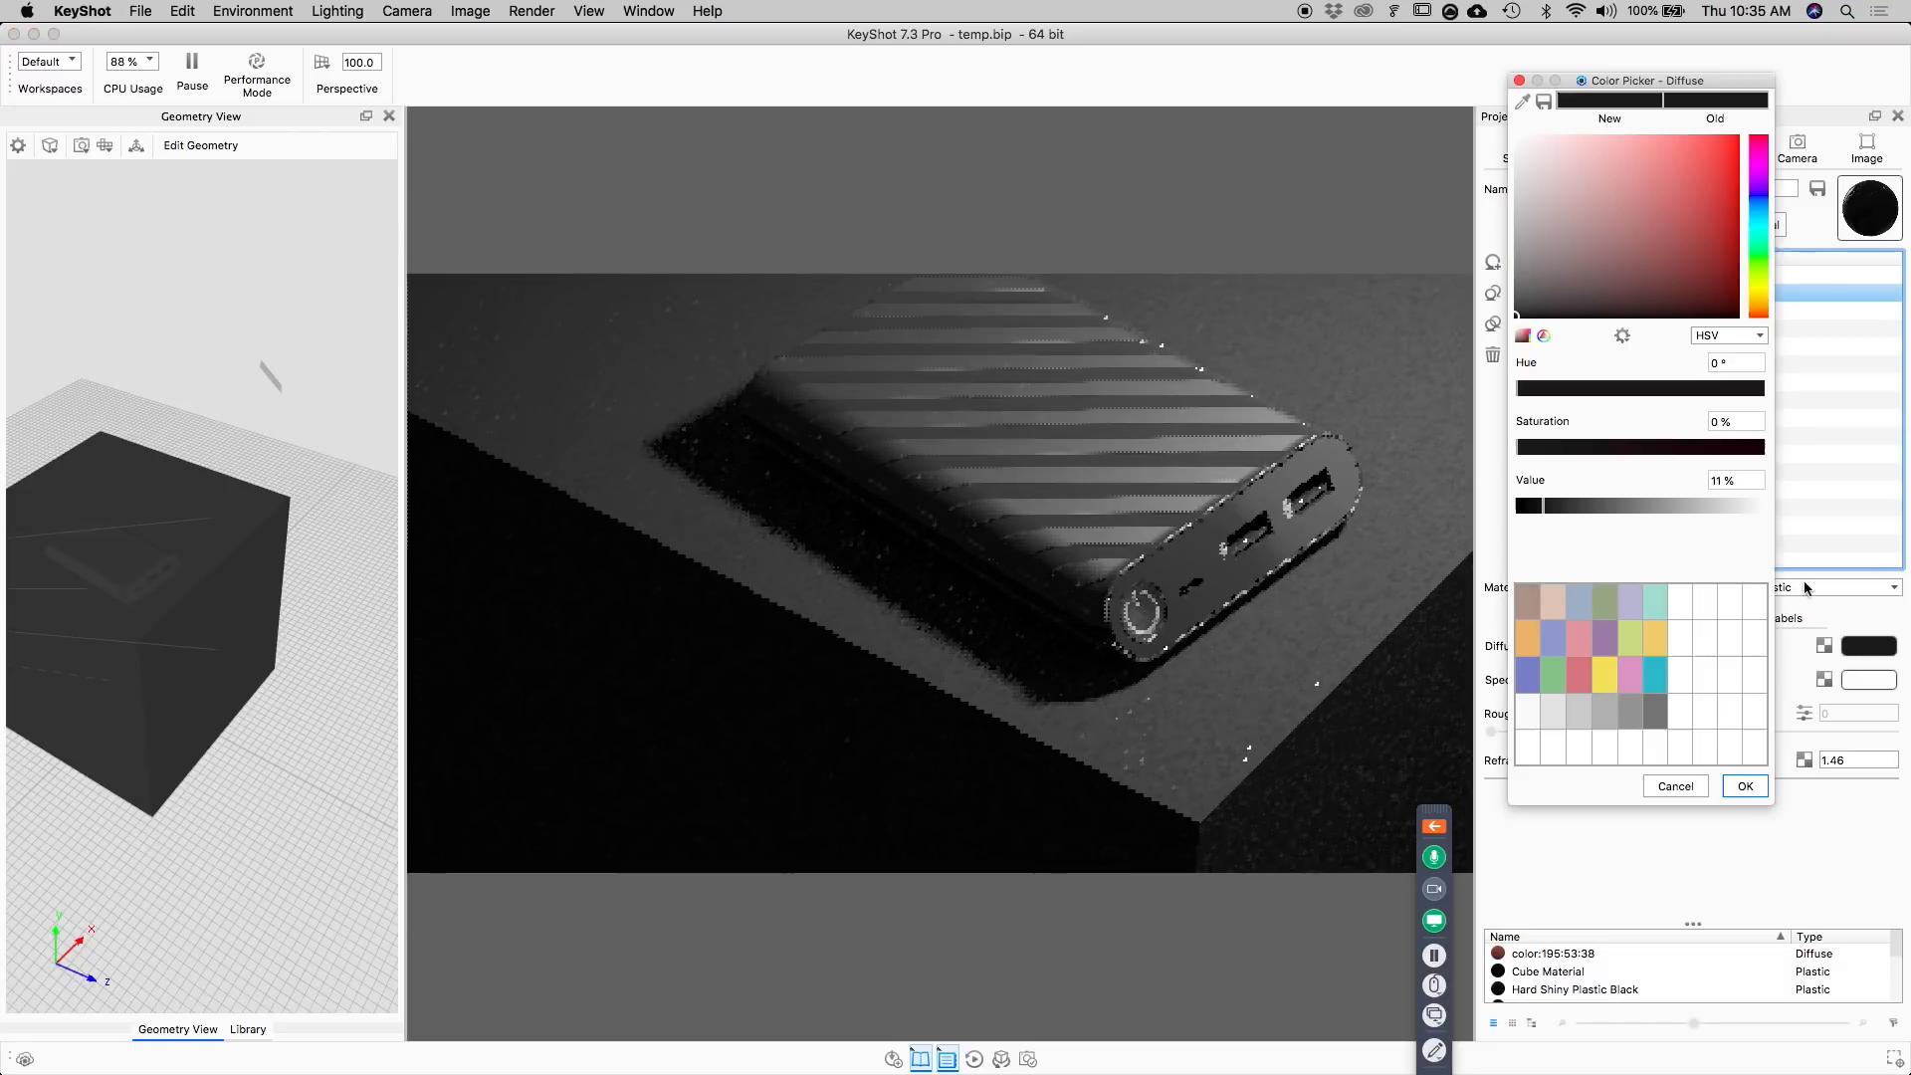
pyautogui.click(1611, 669)
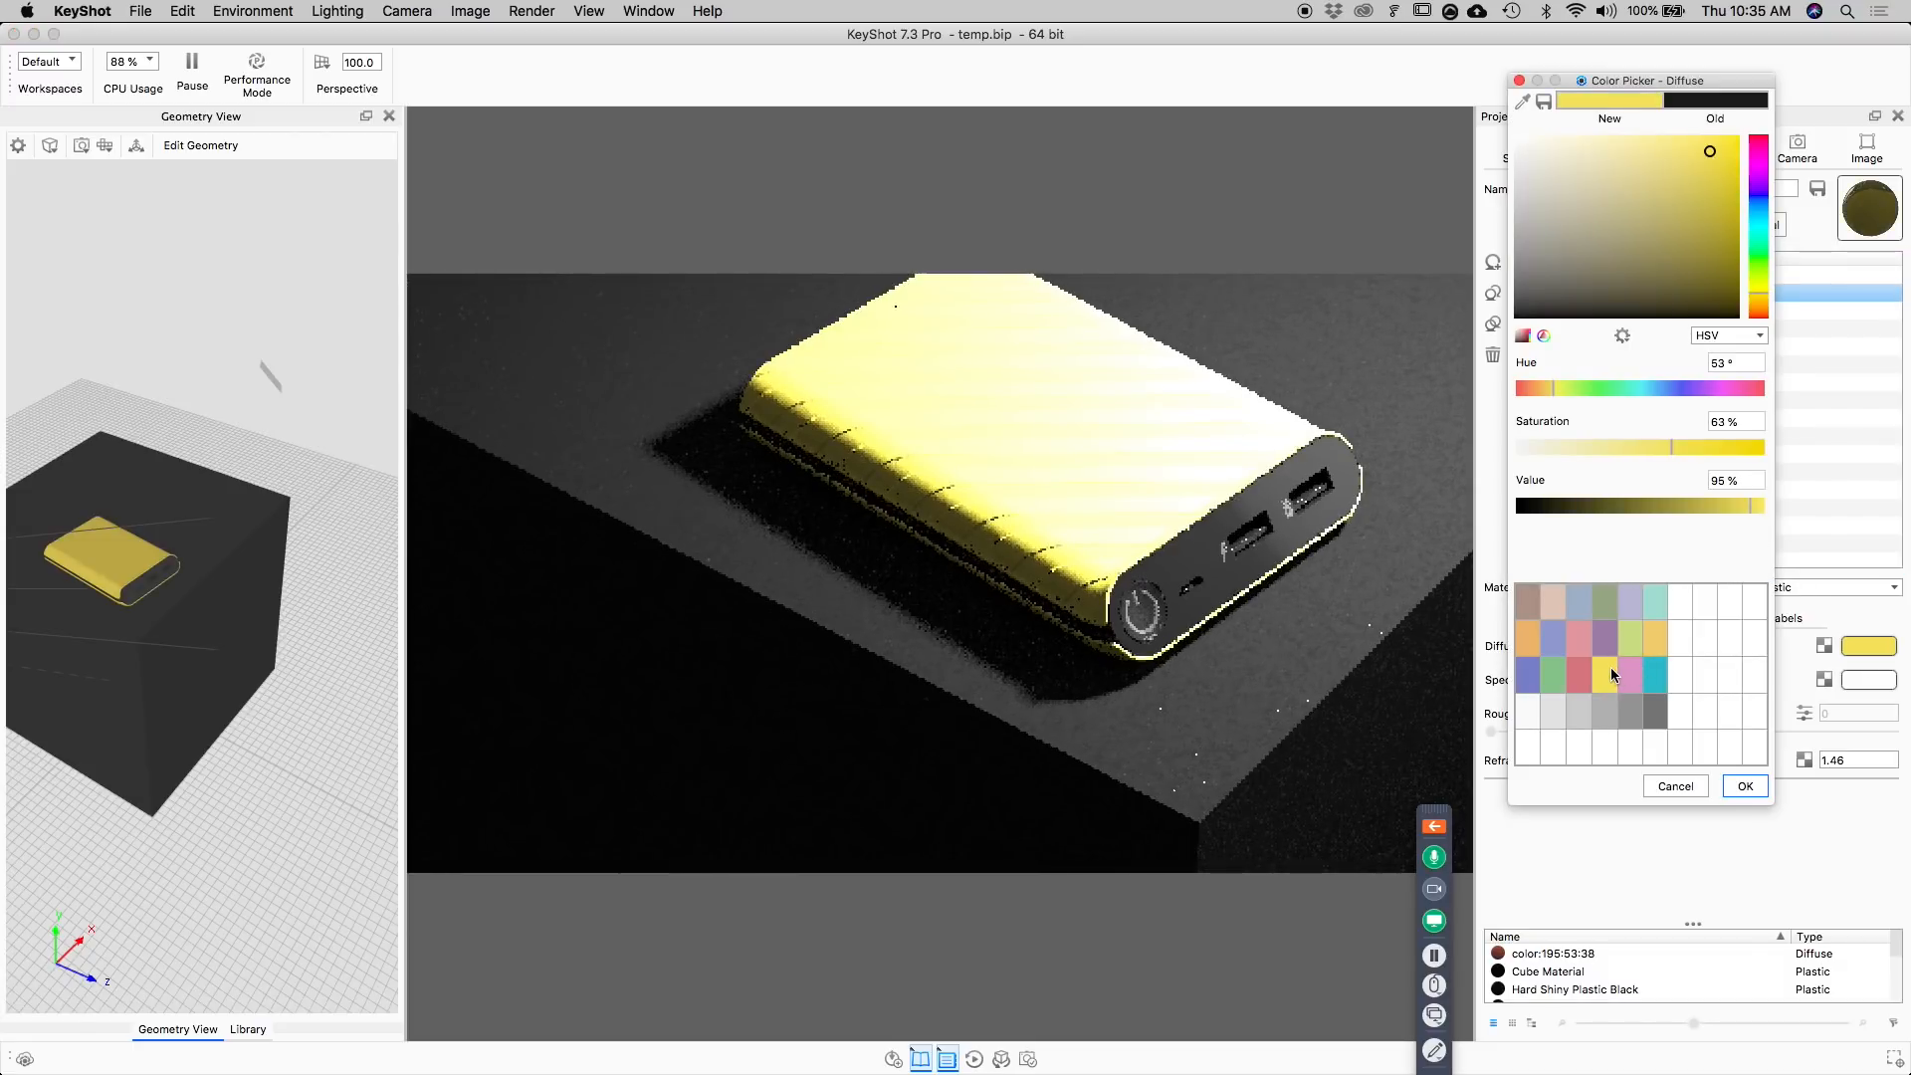
pyautogui.moveTo(1712, 166)
pyautogui.mouseDown()
pyautogui.moveTo(1725, 249)
pyautogui.moveTo(1701, 295)
pyautogui.moveTo(1678, 295)
pyautogui.moveTo(1706, 281)
pyautogui.mouseUp()
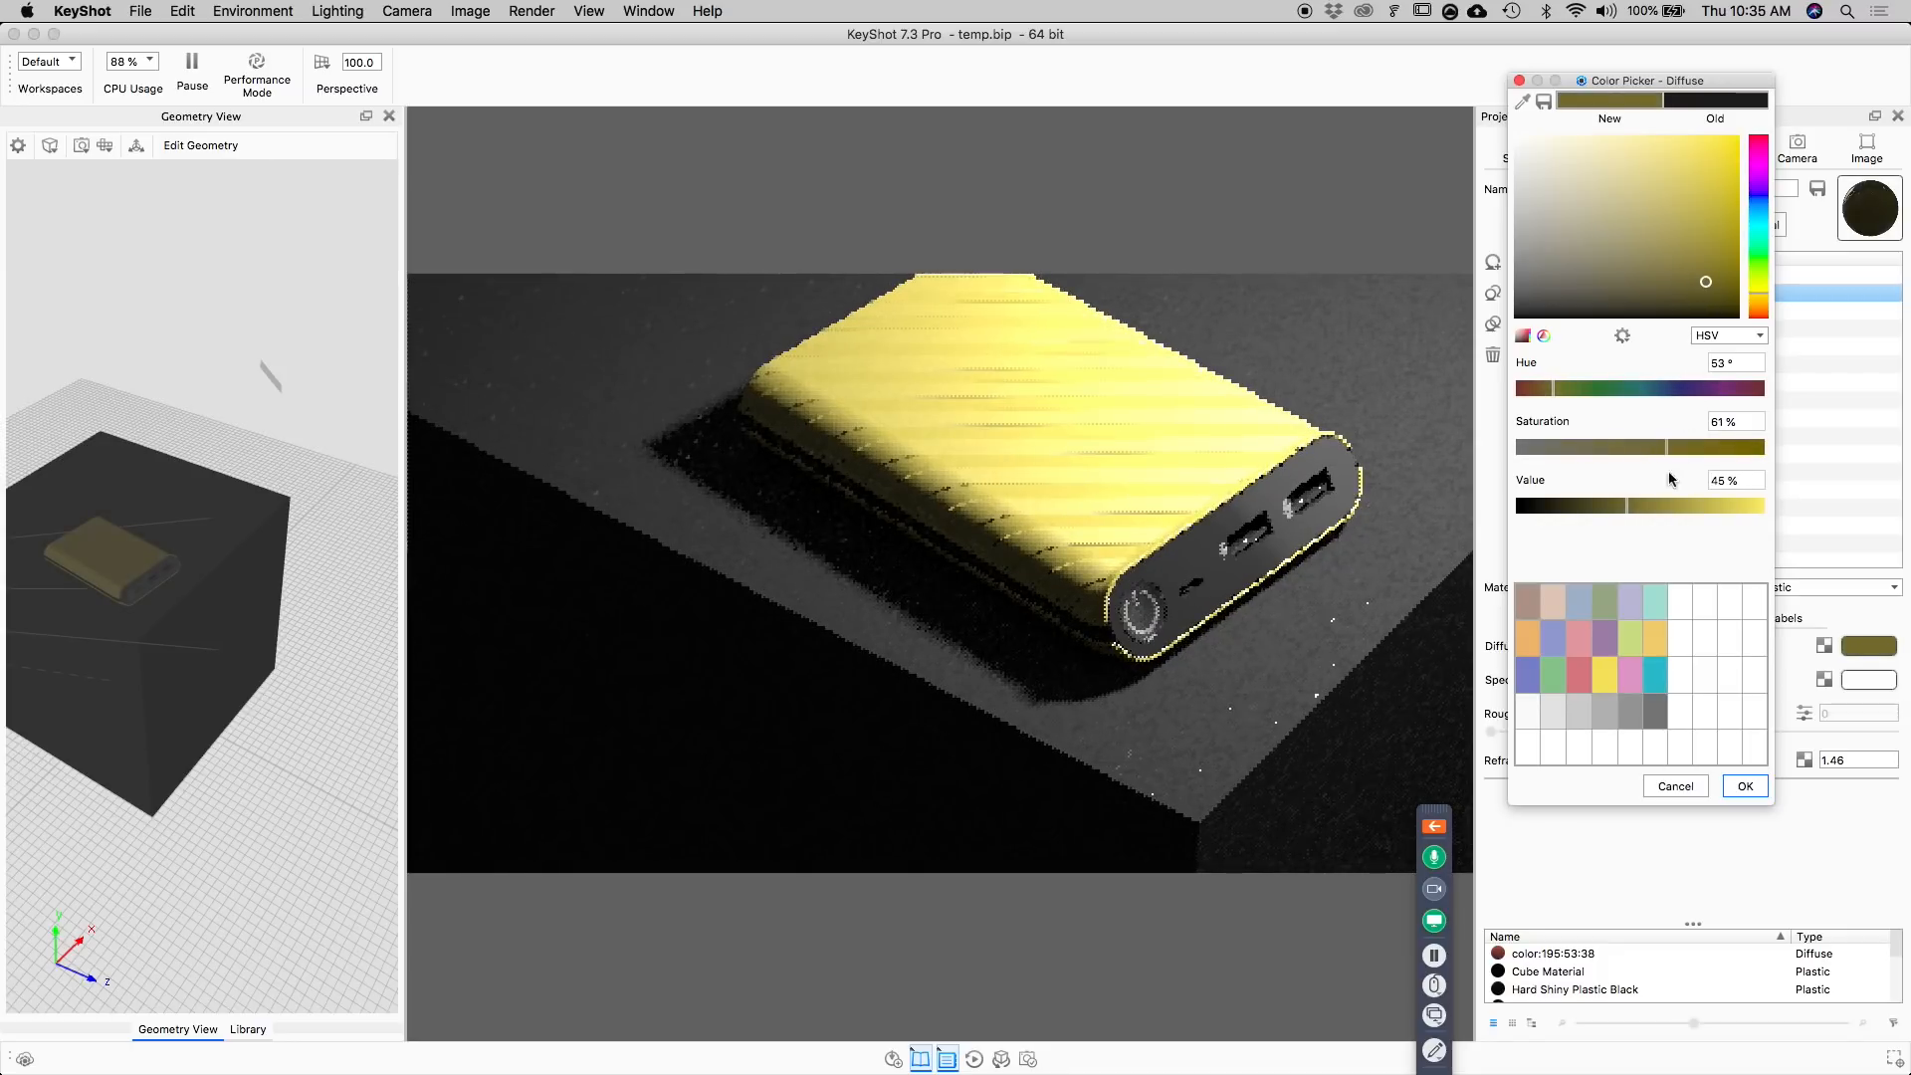
pyautogui.moveTo(1666, 448); pyautogui.dragTo(1709, 450)
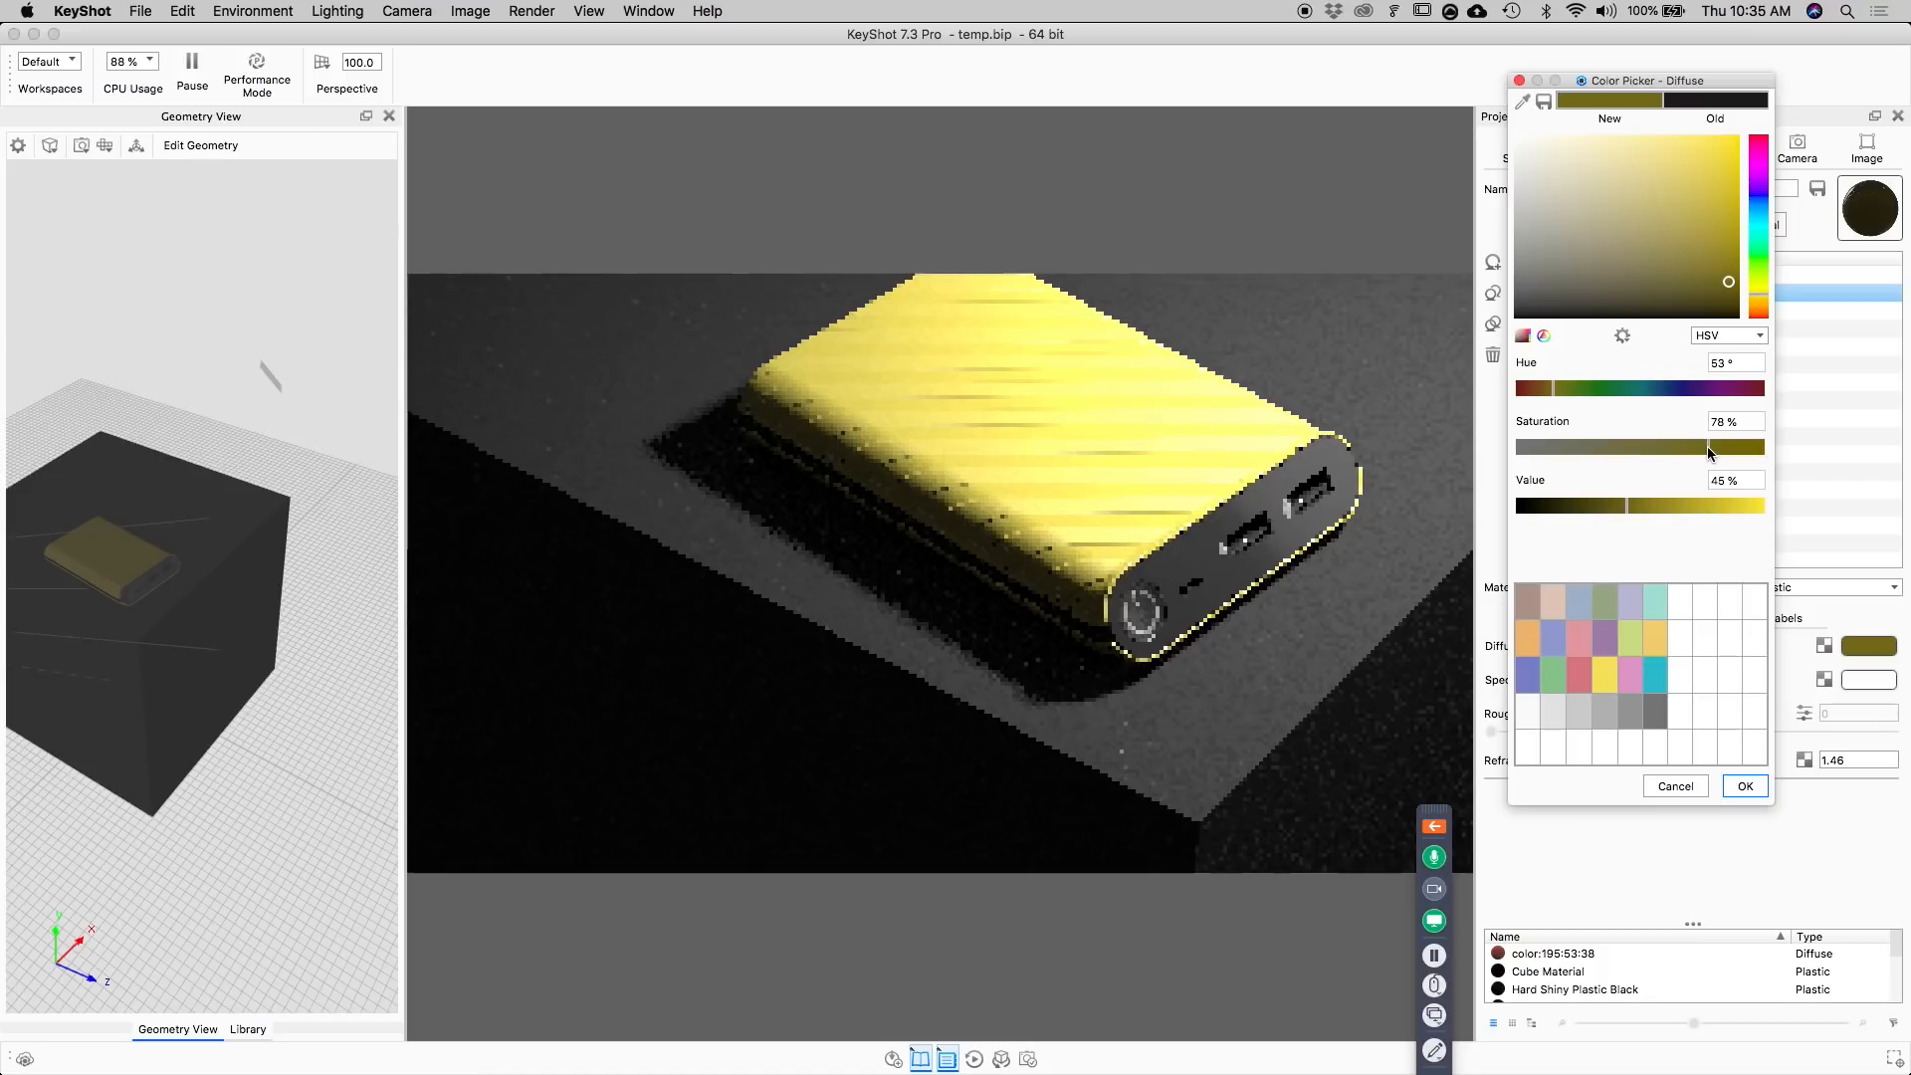
pyautogui.moveTo(1629, 506)
pyautogui.mouseDown()
pyautogui.moveTo(1585, 509)
pyautogui.moveTo(1609, 512)
pyautogui.mouseUp()
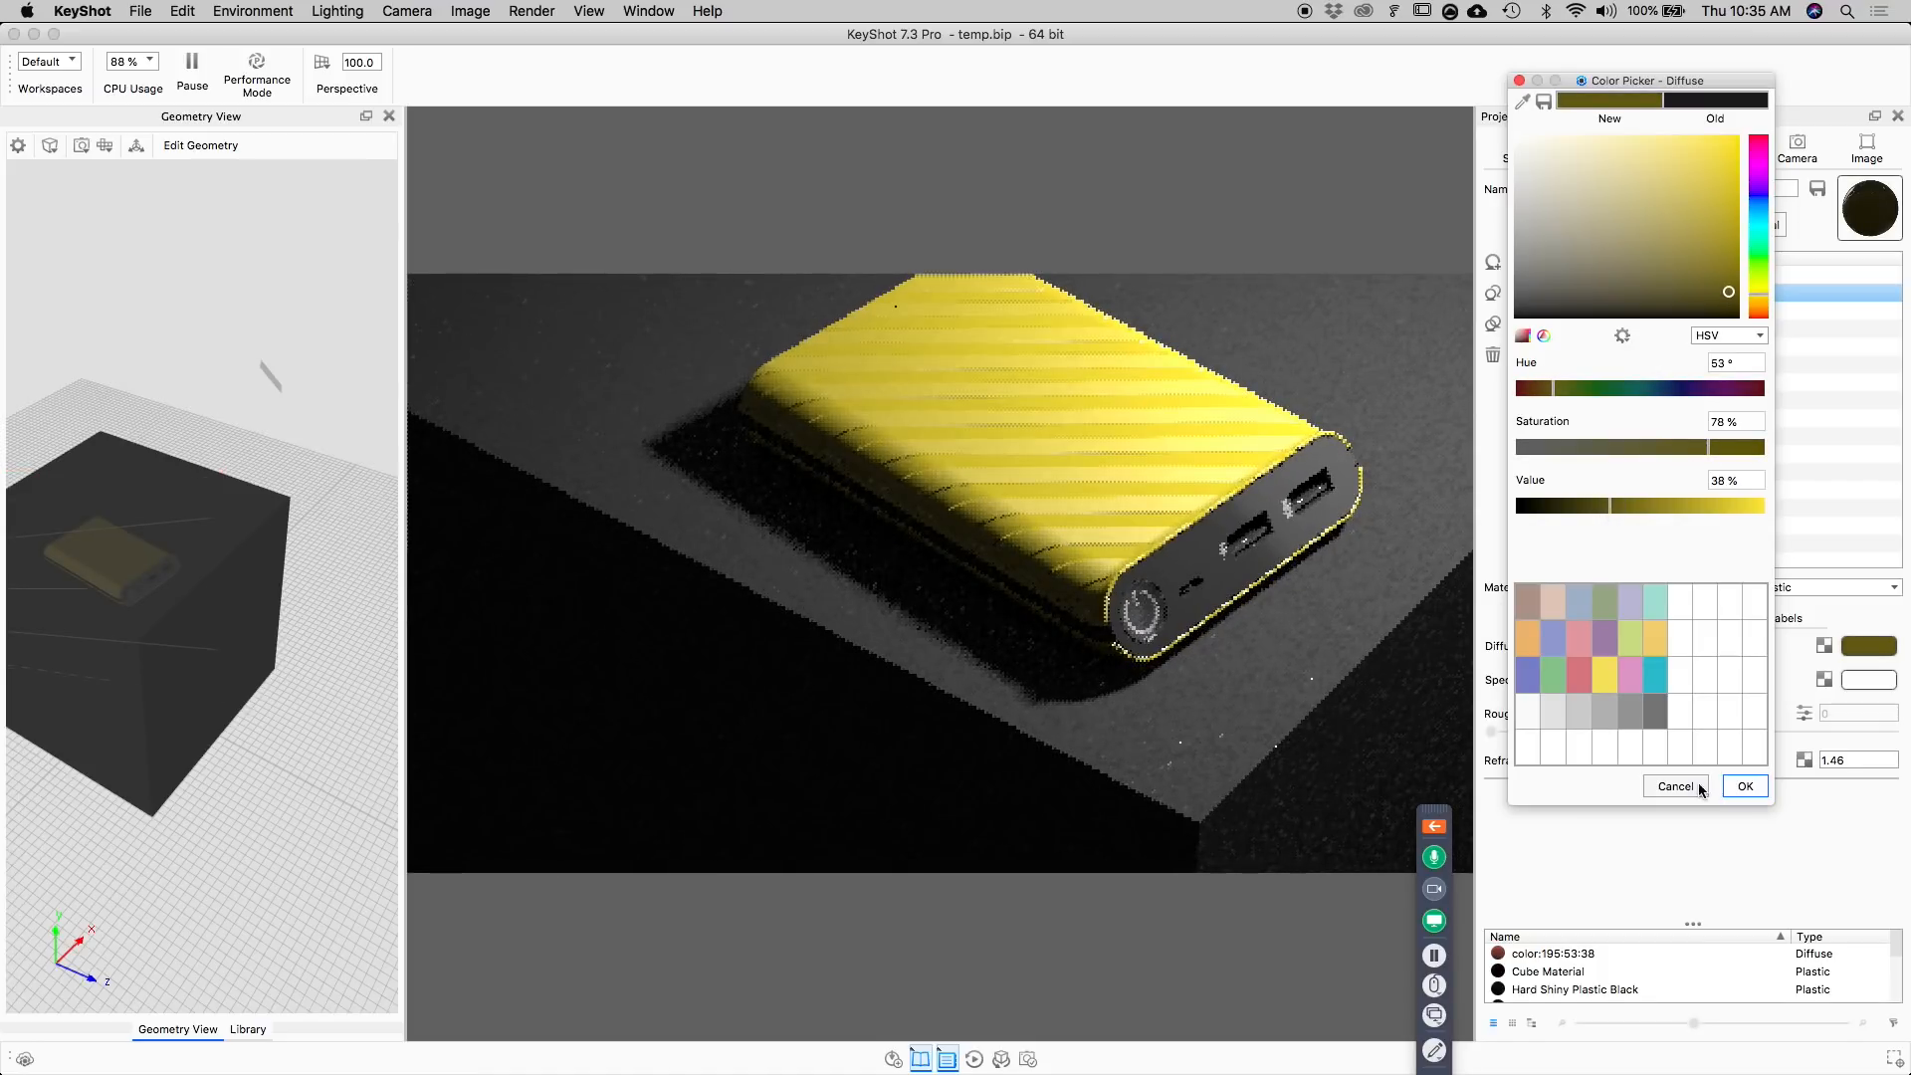
pyautogui.click(1745, 786)
# Set the third material variant's Diffuse color to purple with hue 297°, saturation 48% and value 42%, and save the scene.
pyautogui.keyDown('shift'); pyautogui.click(1628, 315); pyautogui.keyUp('shift')
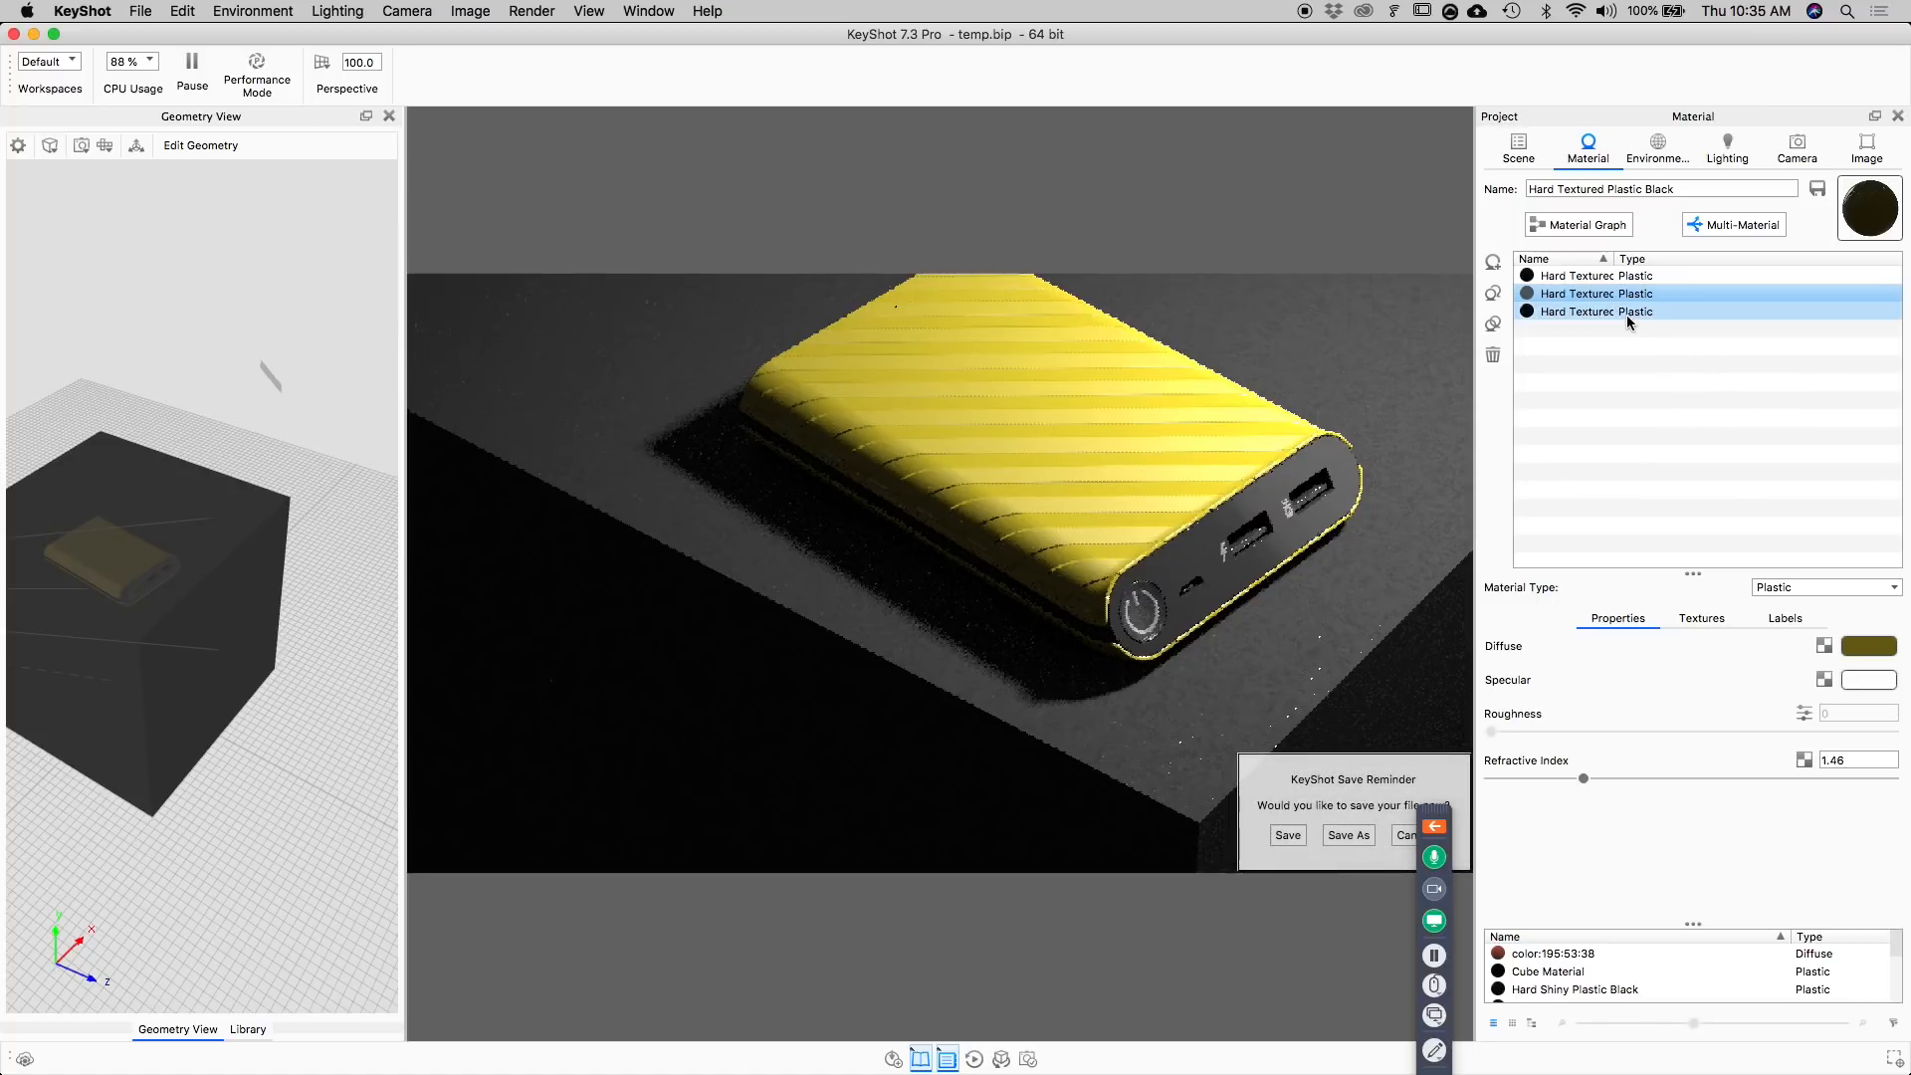
pyautogui.click(1628, 315)
pyautogui.click(1868, 646)
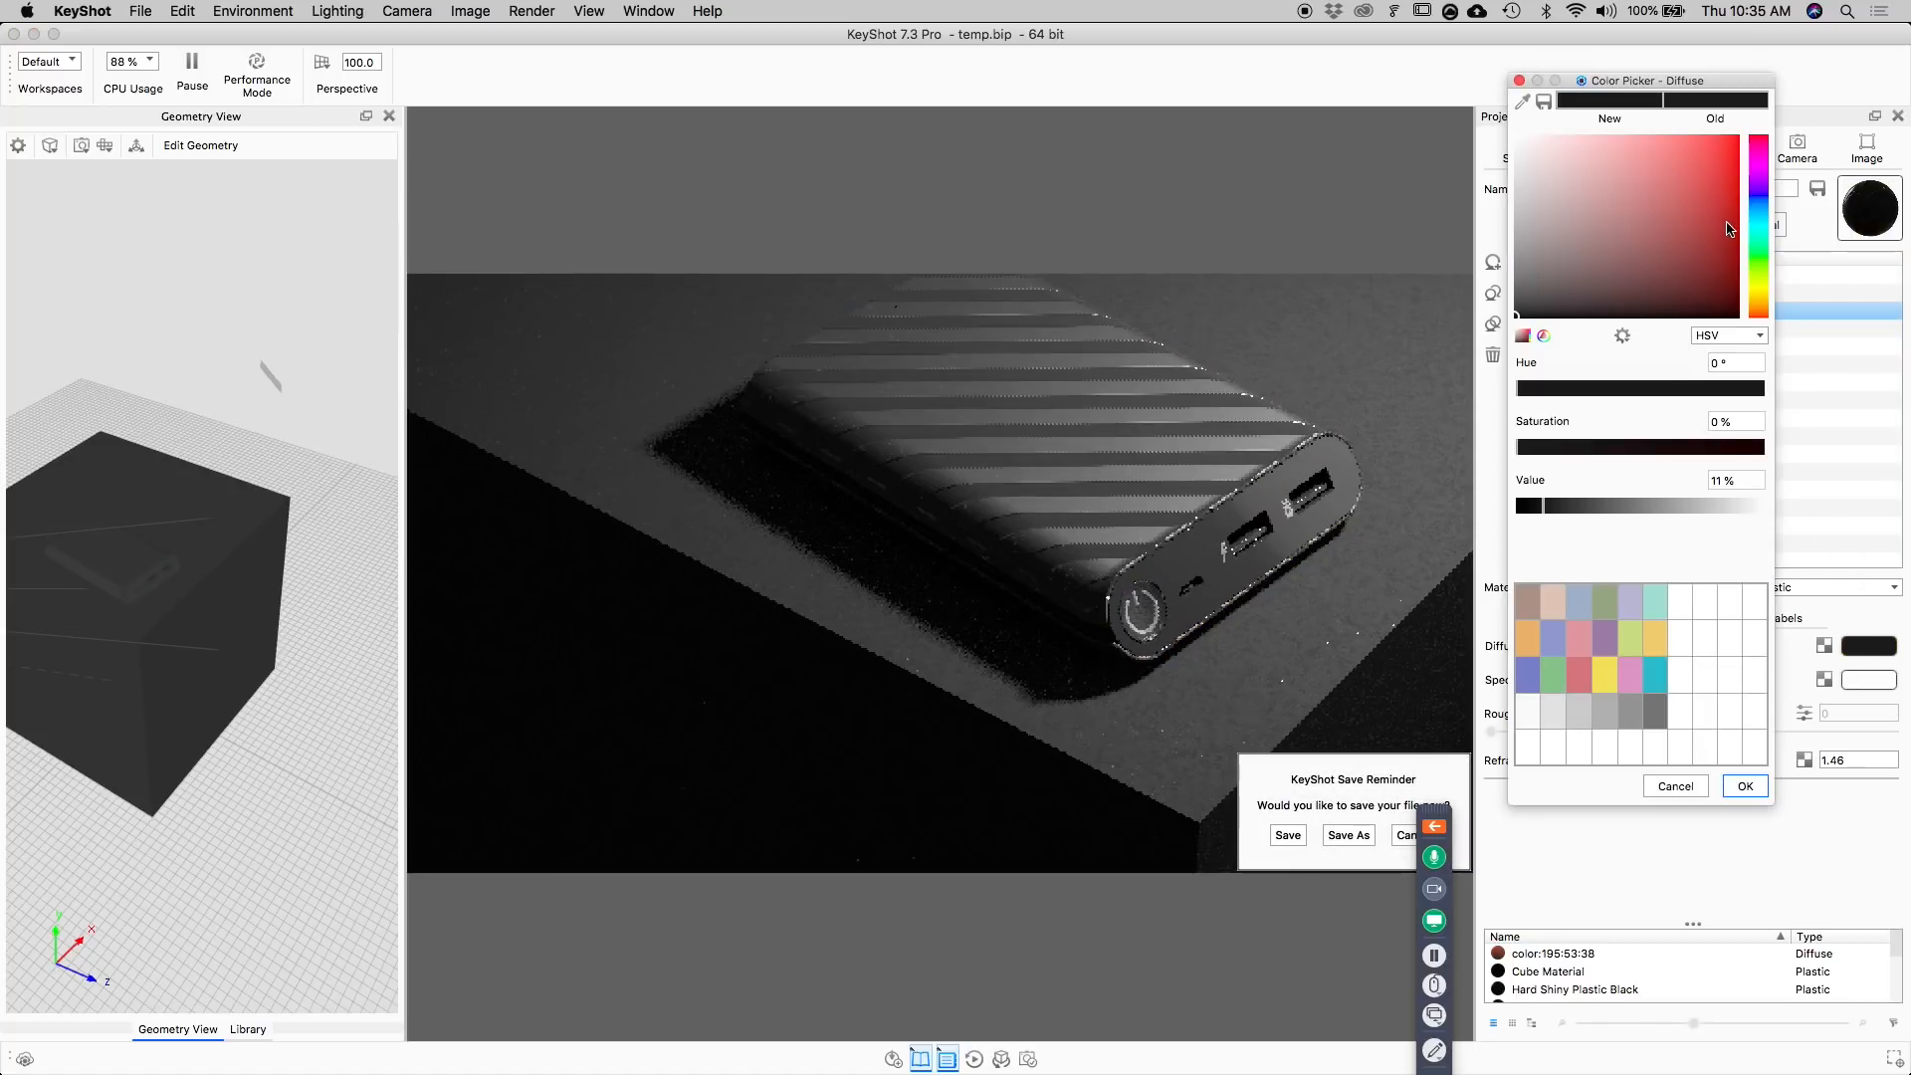
pyautogui.click(1759, 166)
pyautogui.click(1713, 183)
pyautogui.moveTo(1713, 183); pyautogui.dragTo(1679, 288)
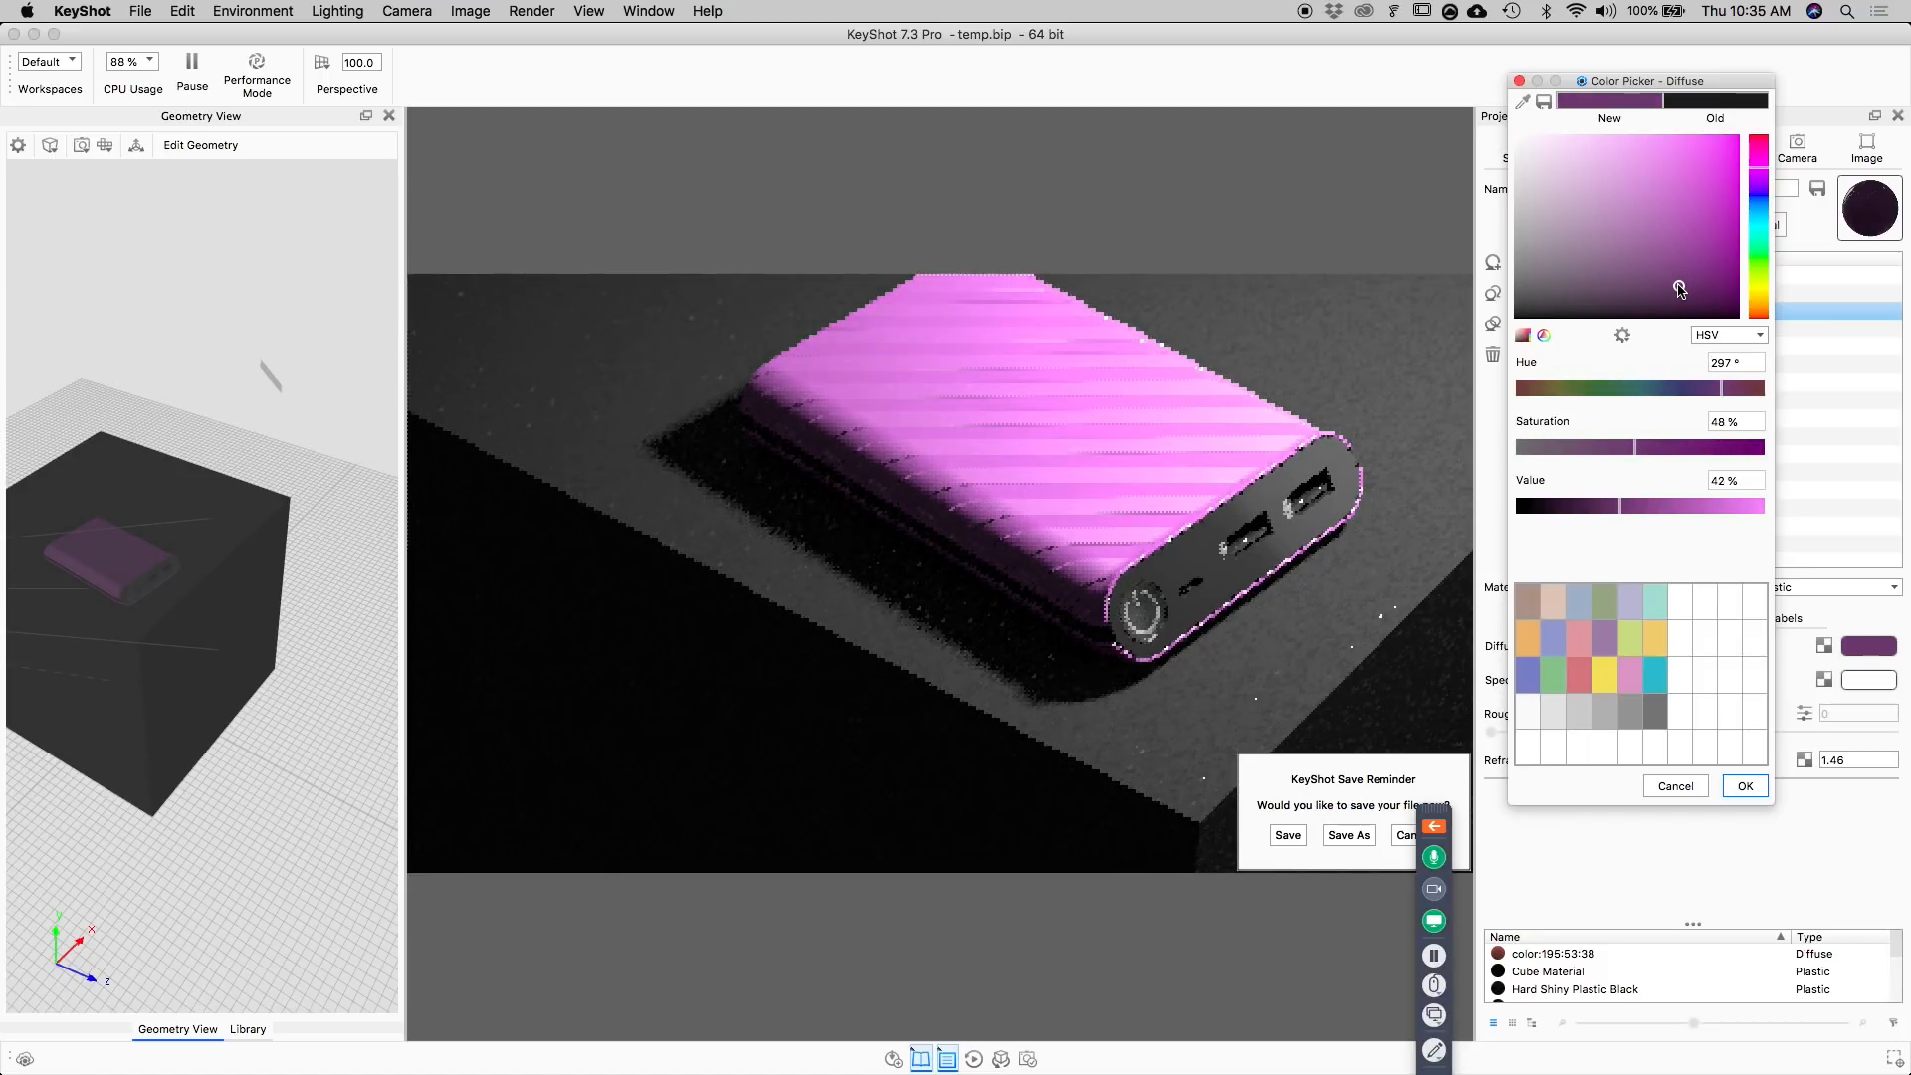
pyautogui.click(1284, 836)
pyautogui.click(1745, 787)
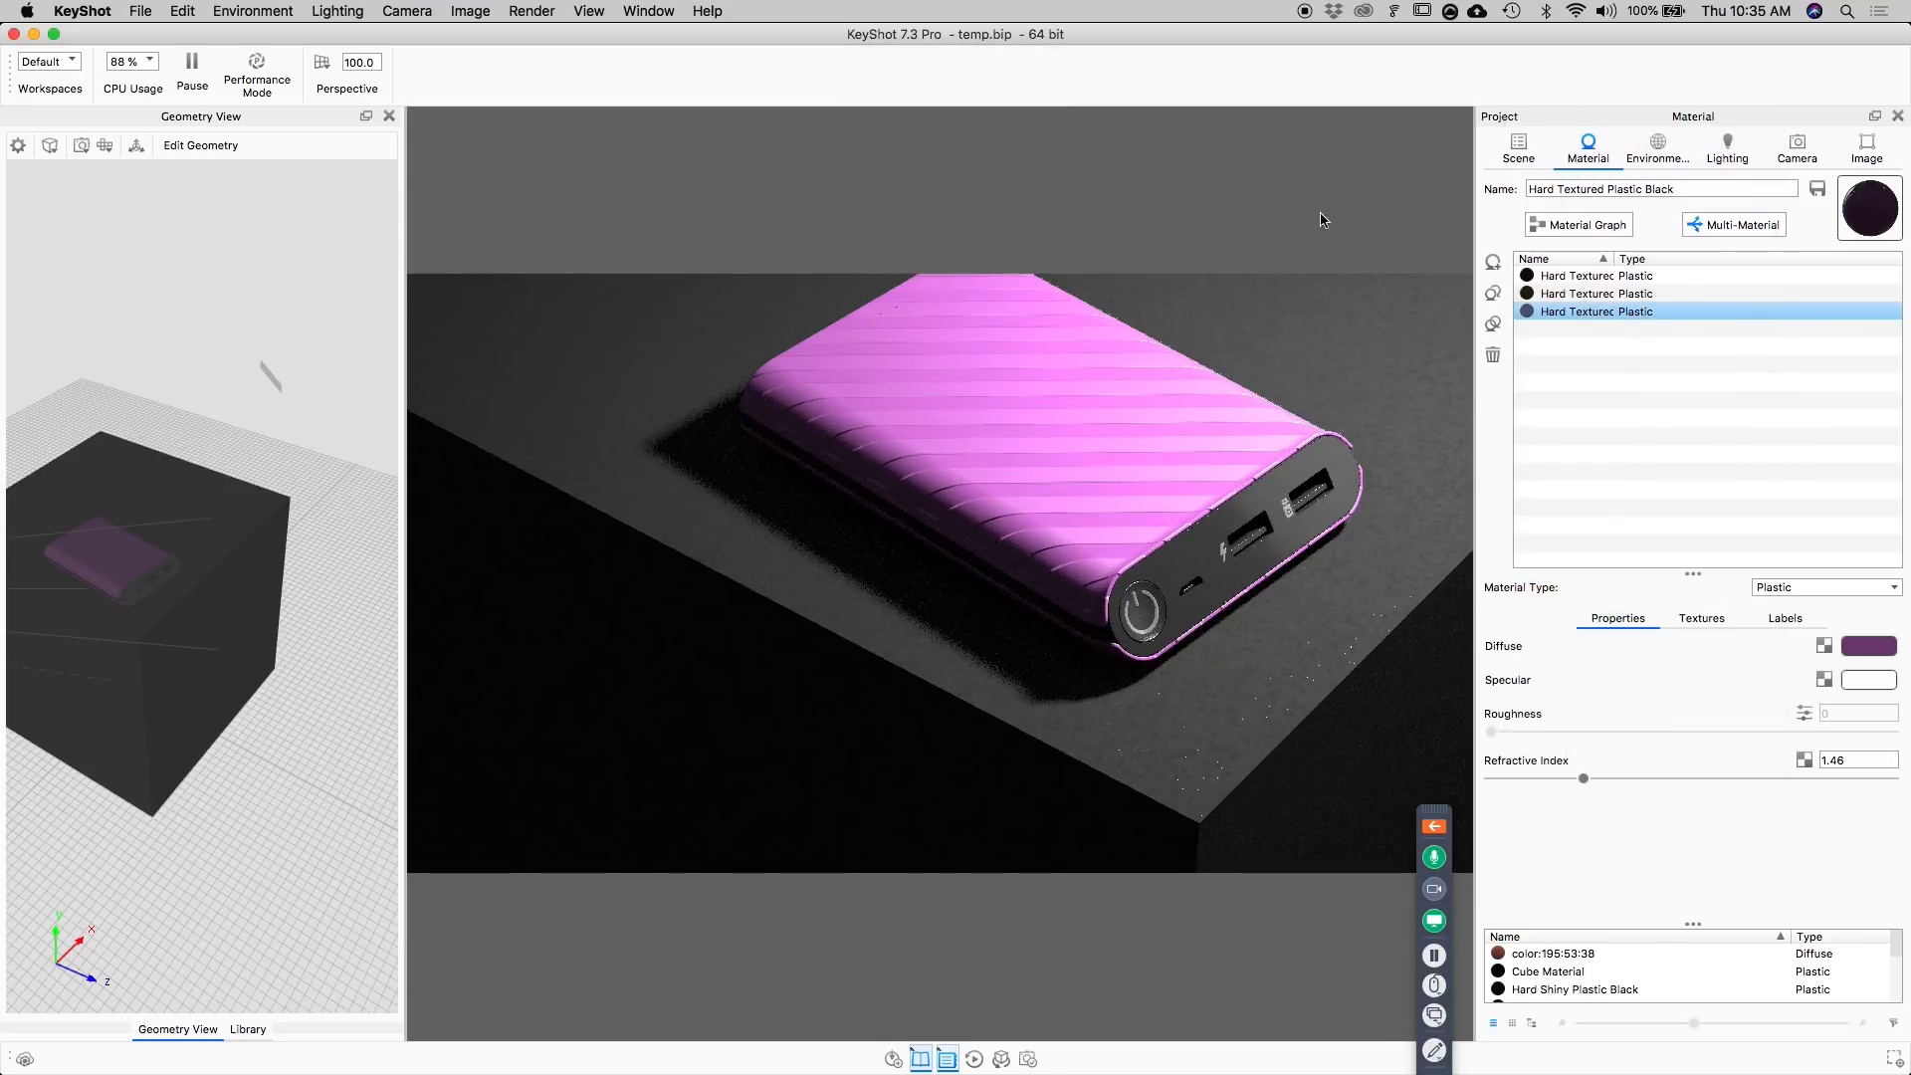
# Switch between the body's second and first material variants to compare their colors in the render.
pyautogui.keyDown('shift'); pyautogui.click(1571, 302); pyautogui.keyUp('shift')
pyautogui.click(1571, 299)
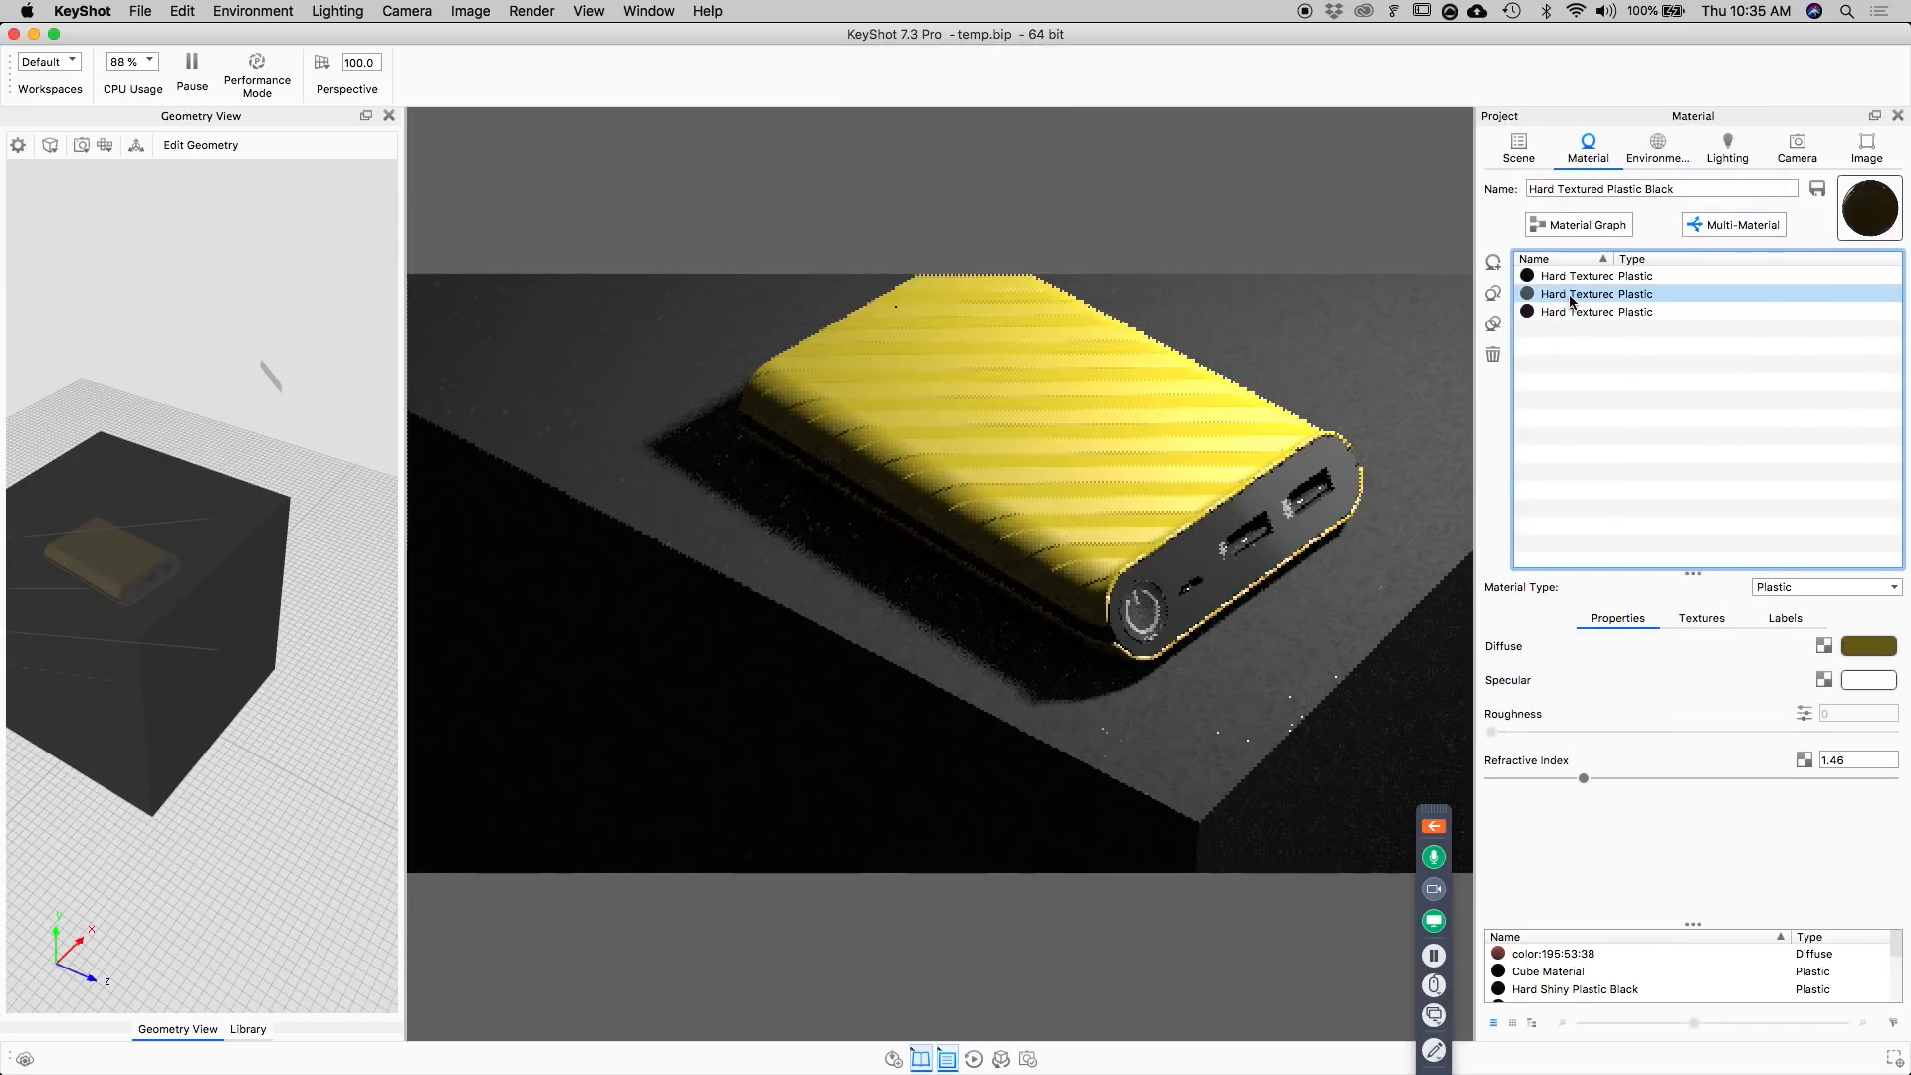
pyautogui.click(1572, 279)
# Change the second material variant's Diffuse color to green with hue 150°, saturation 56% and value 36%.
pyautogui.click(1572, 292)
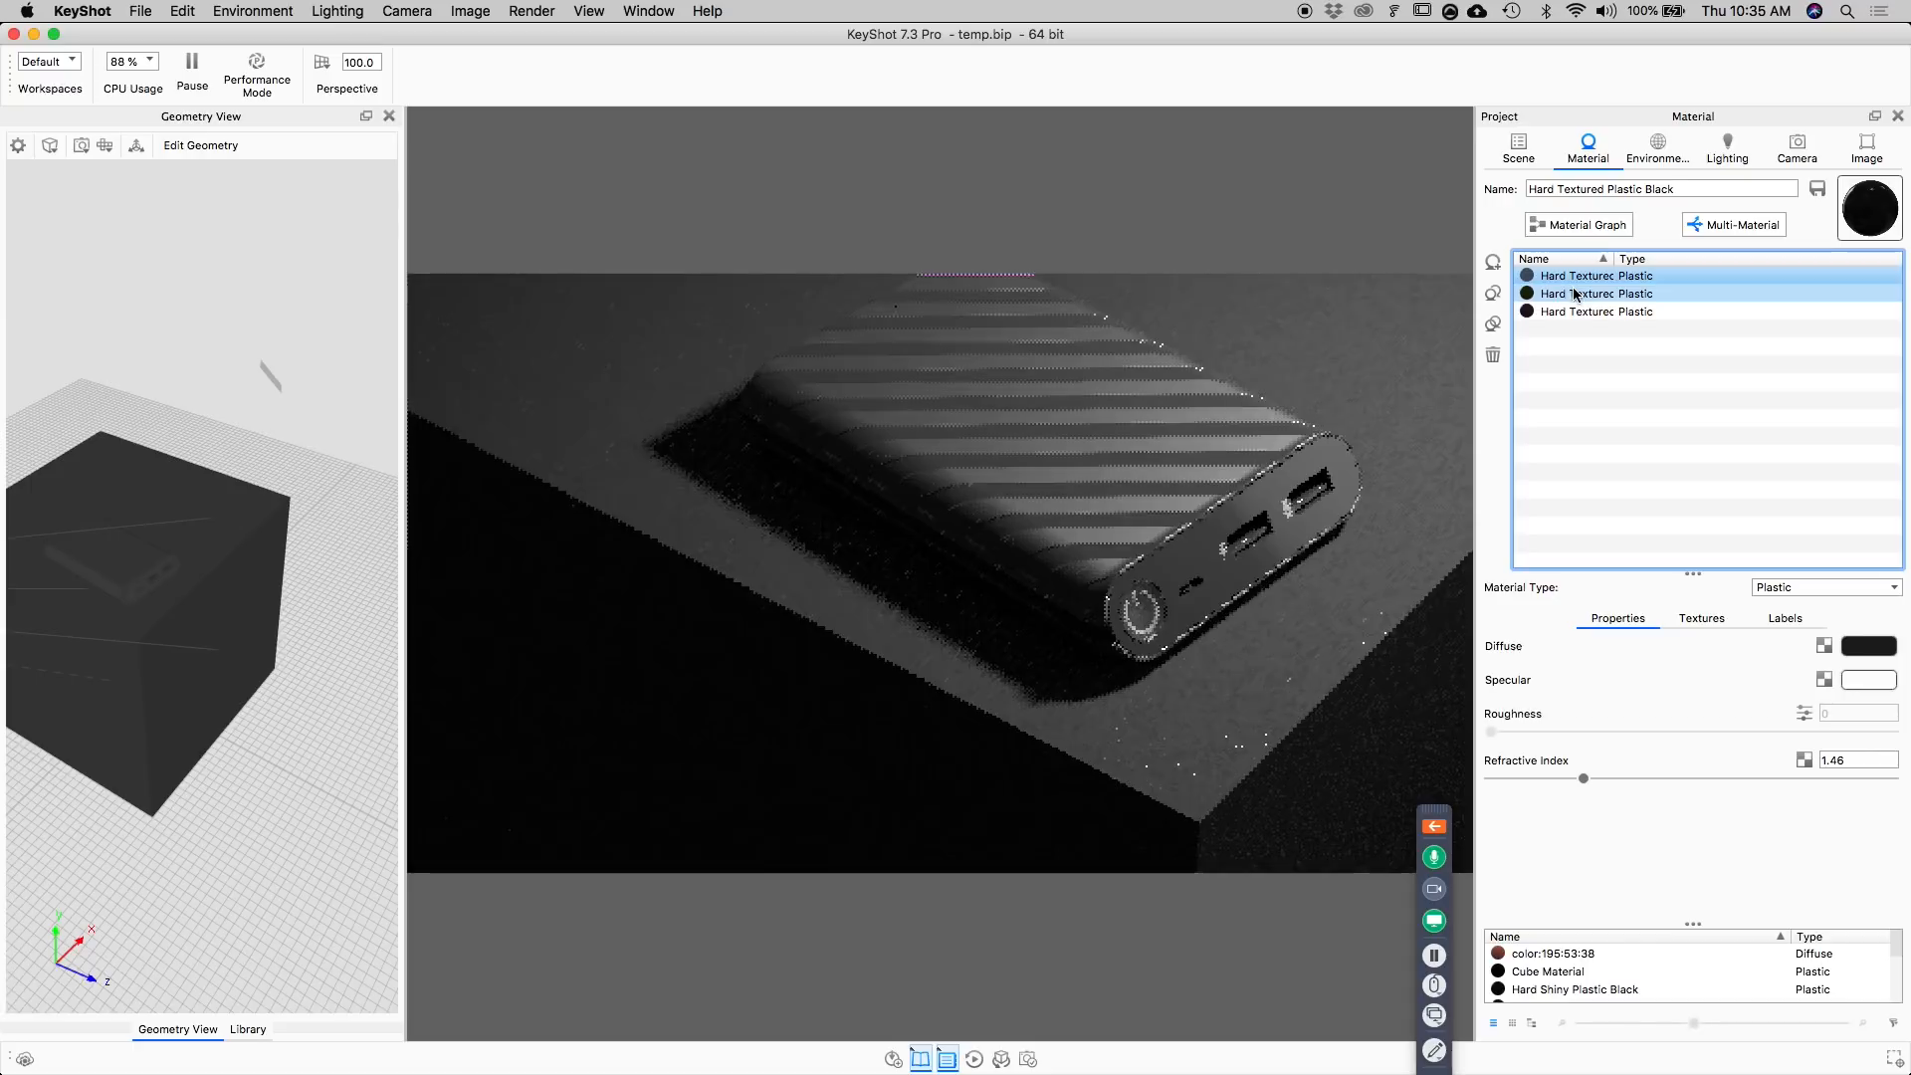
pyautogui.click(1860, 648)
pyautogui.moveTo(1760, 277); pyautogui.dragTo(1760, 254)
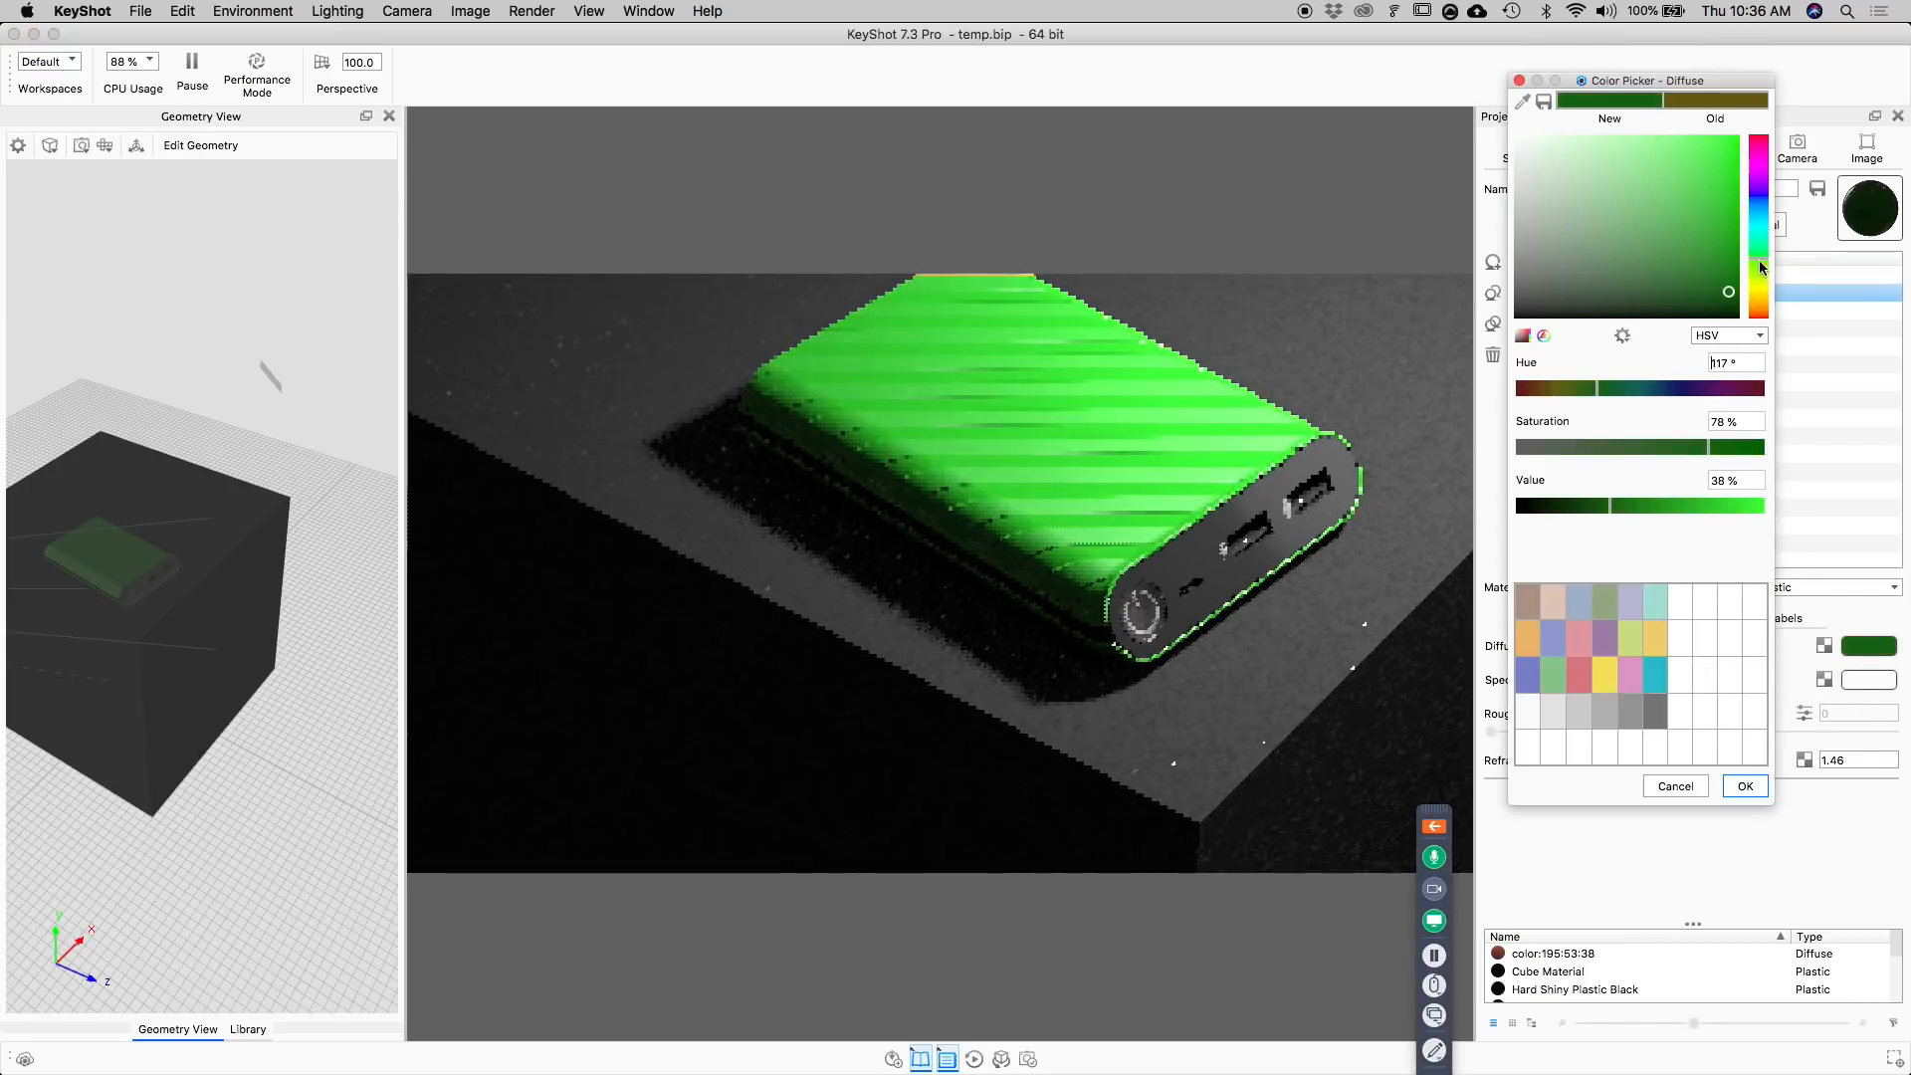
pyautogui.moveTo(1707, 316); pyautogui.dragTo(1697, 298)
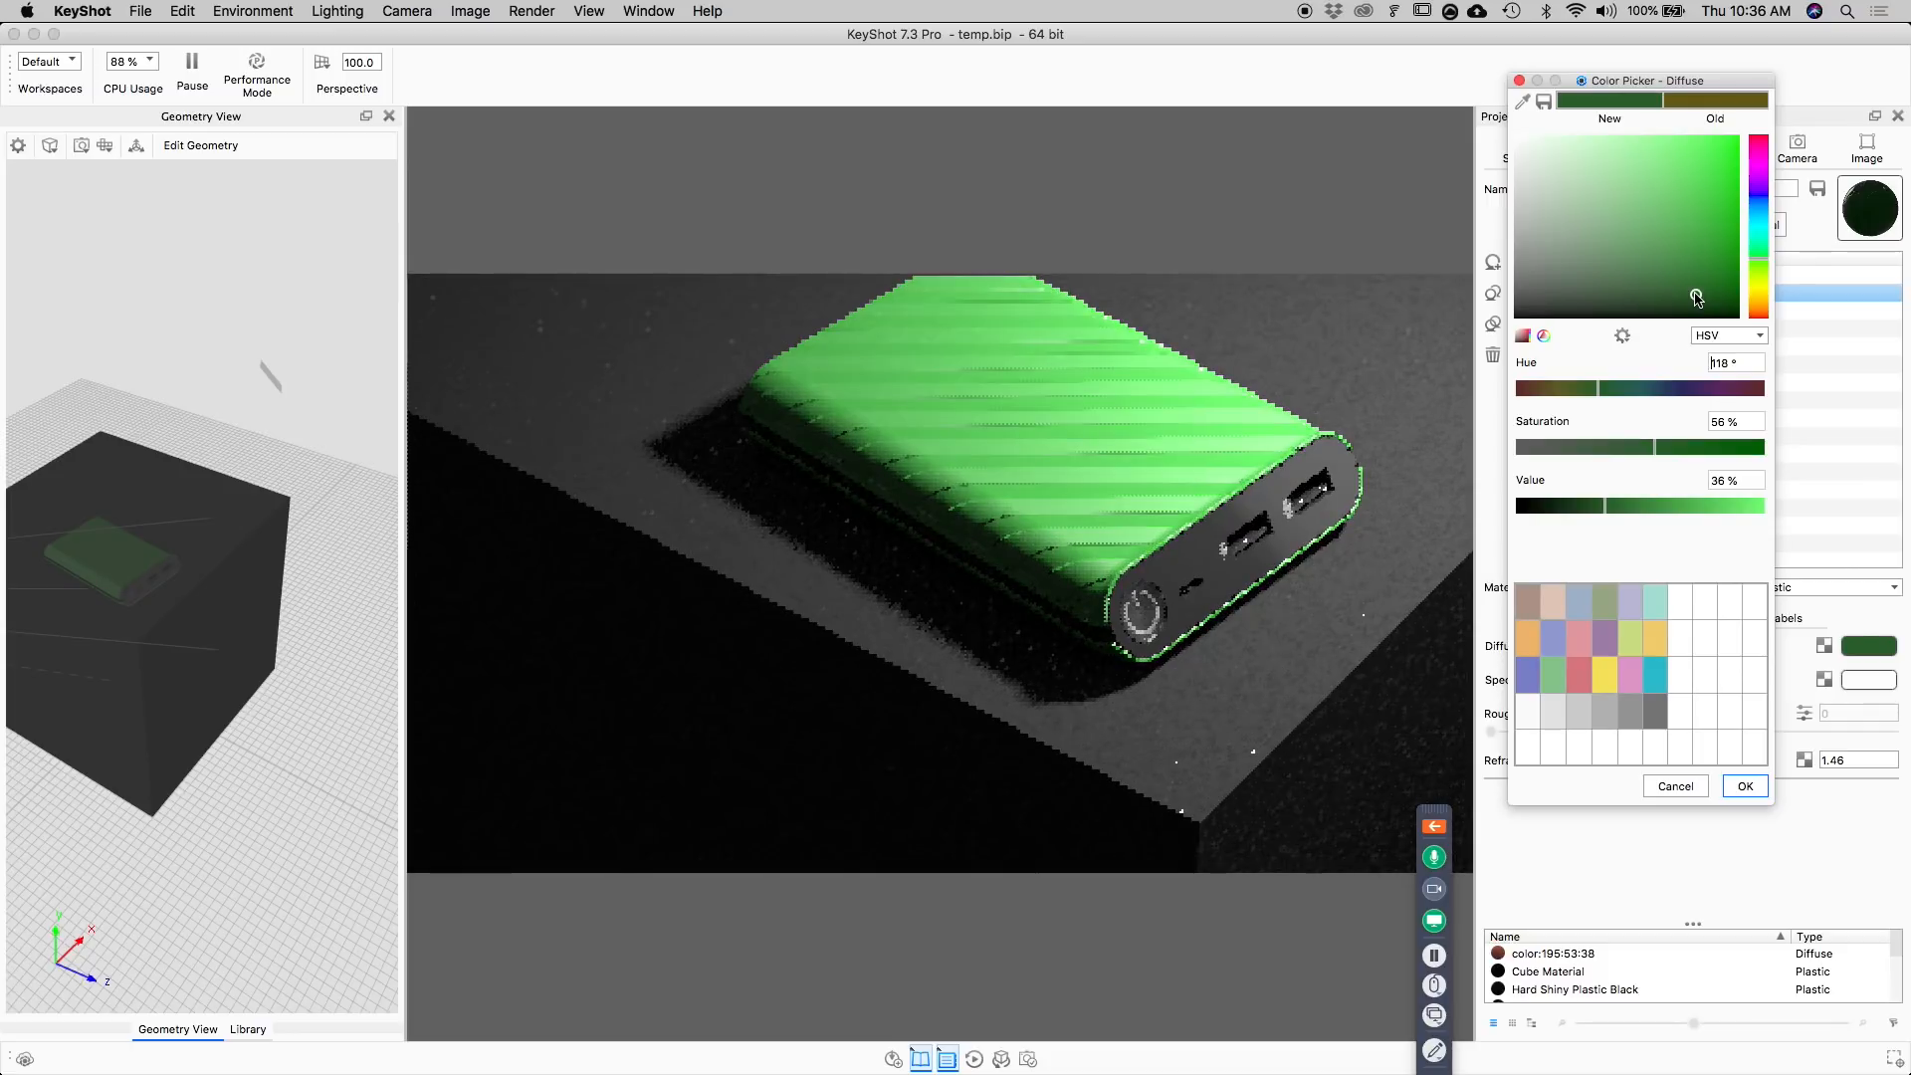
pyautogui.click(1758, 260)
pyautogui.moveTo(1758, 260); pyautogui.dragTo(1754, 243)
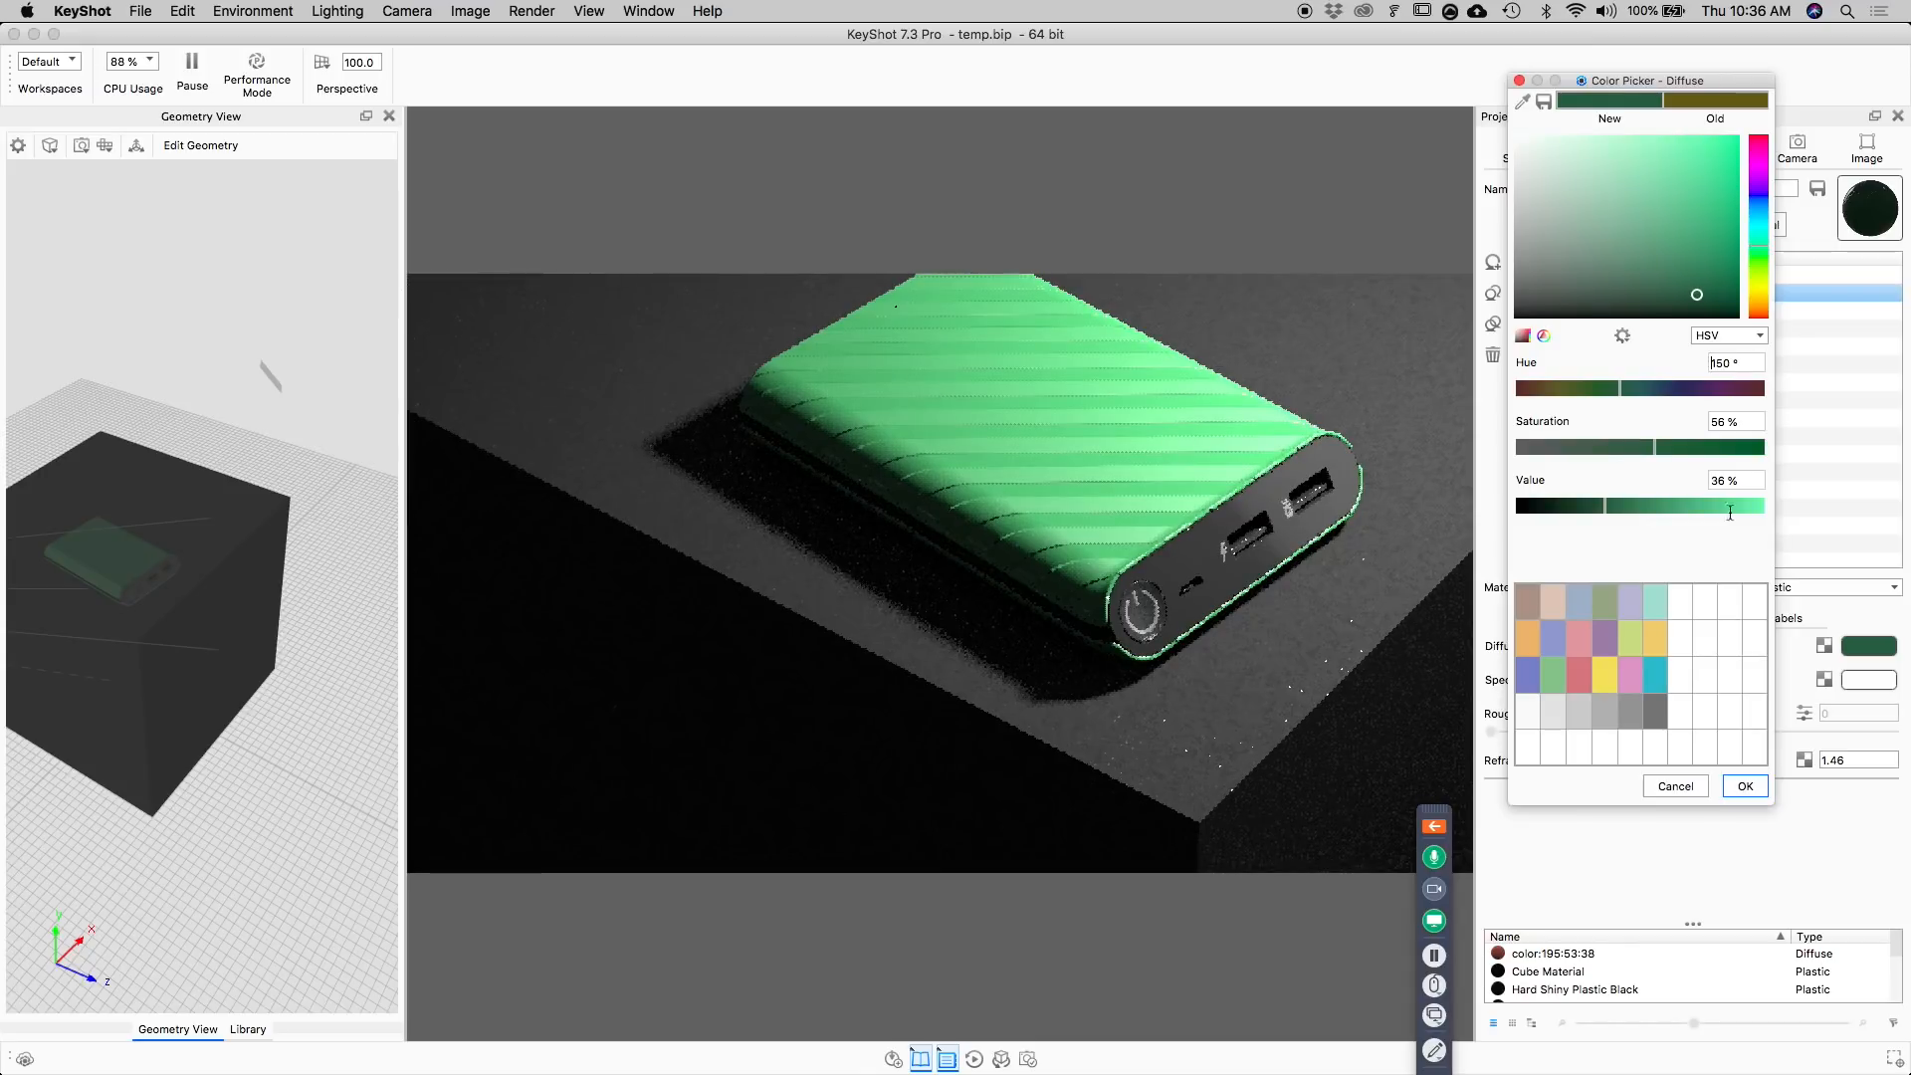
pyautogui.click(1742, 786)
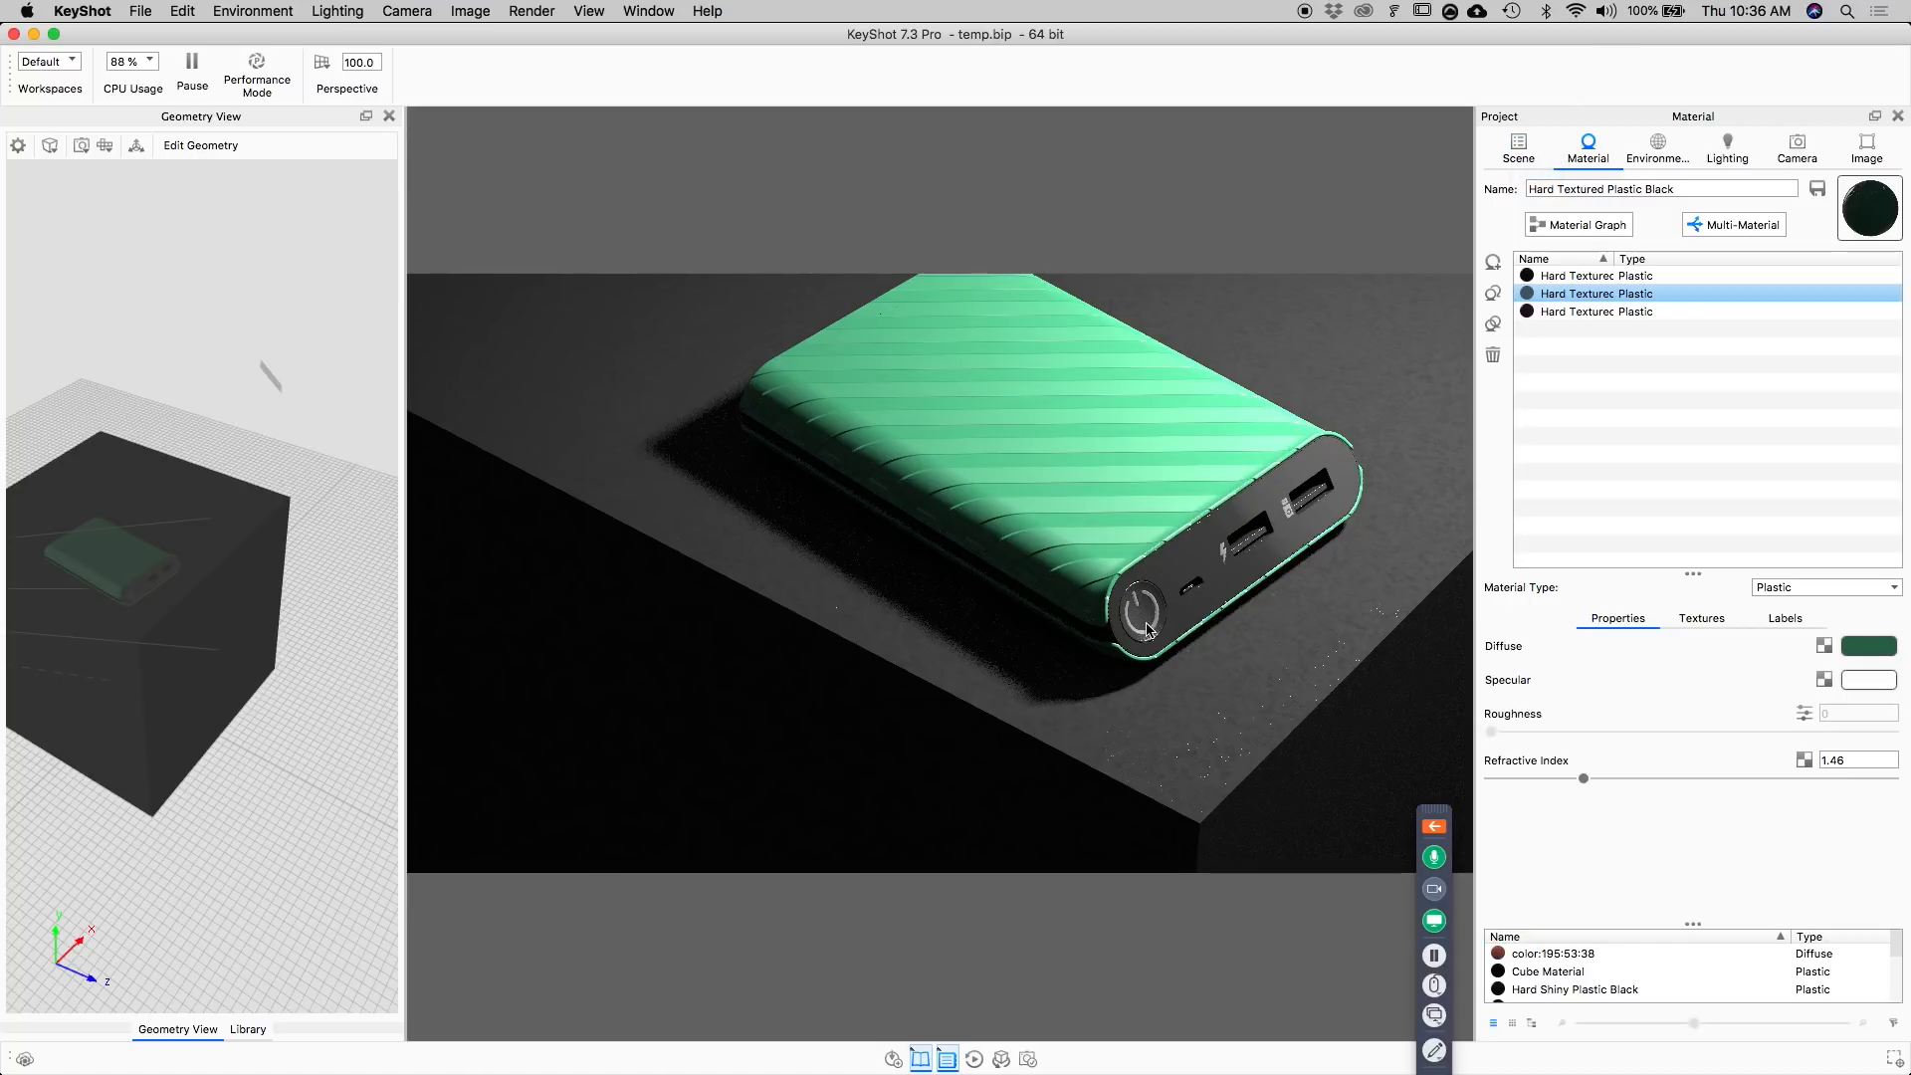
# Switch to the slide presentation and advance to the Final Adjustments slide.
pyautogui.press('super+Tab')
pyautogui.click(786, 565)
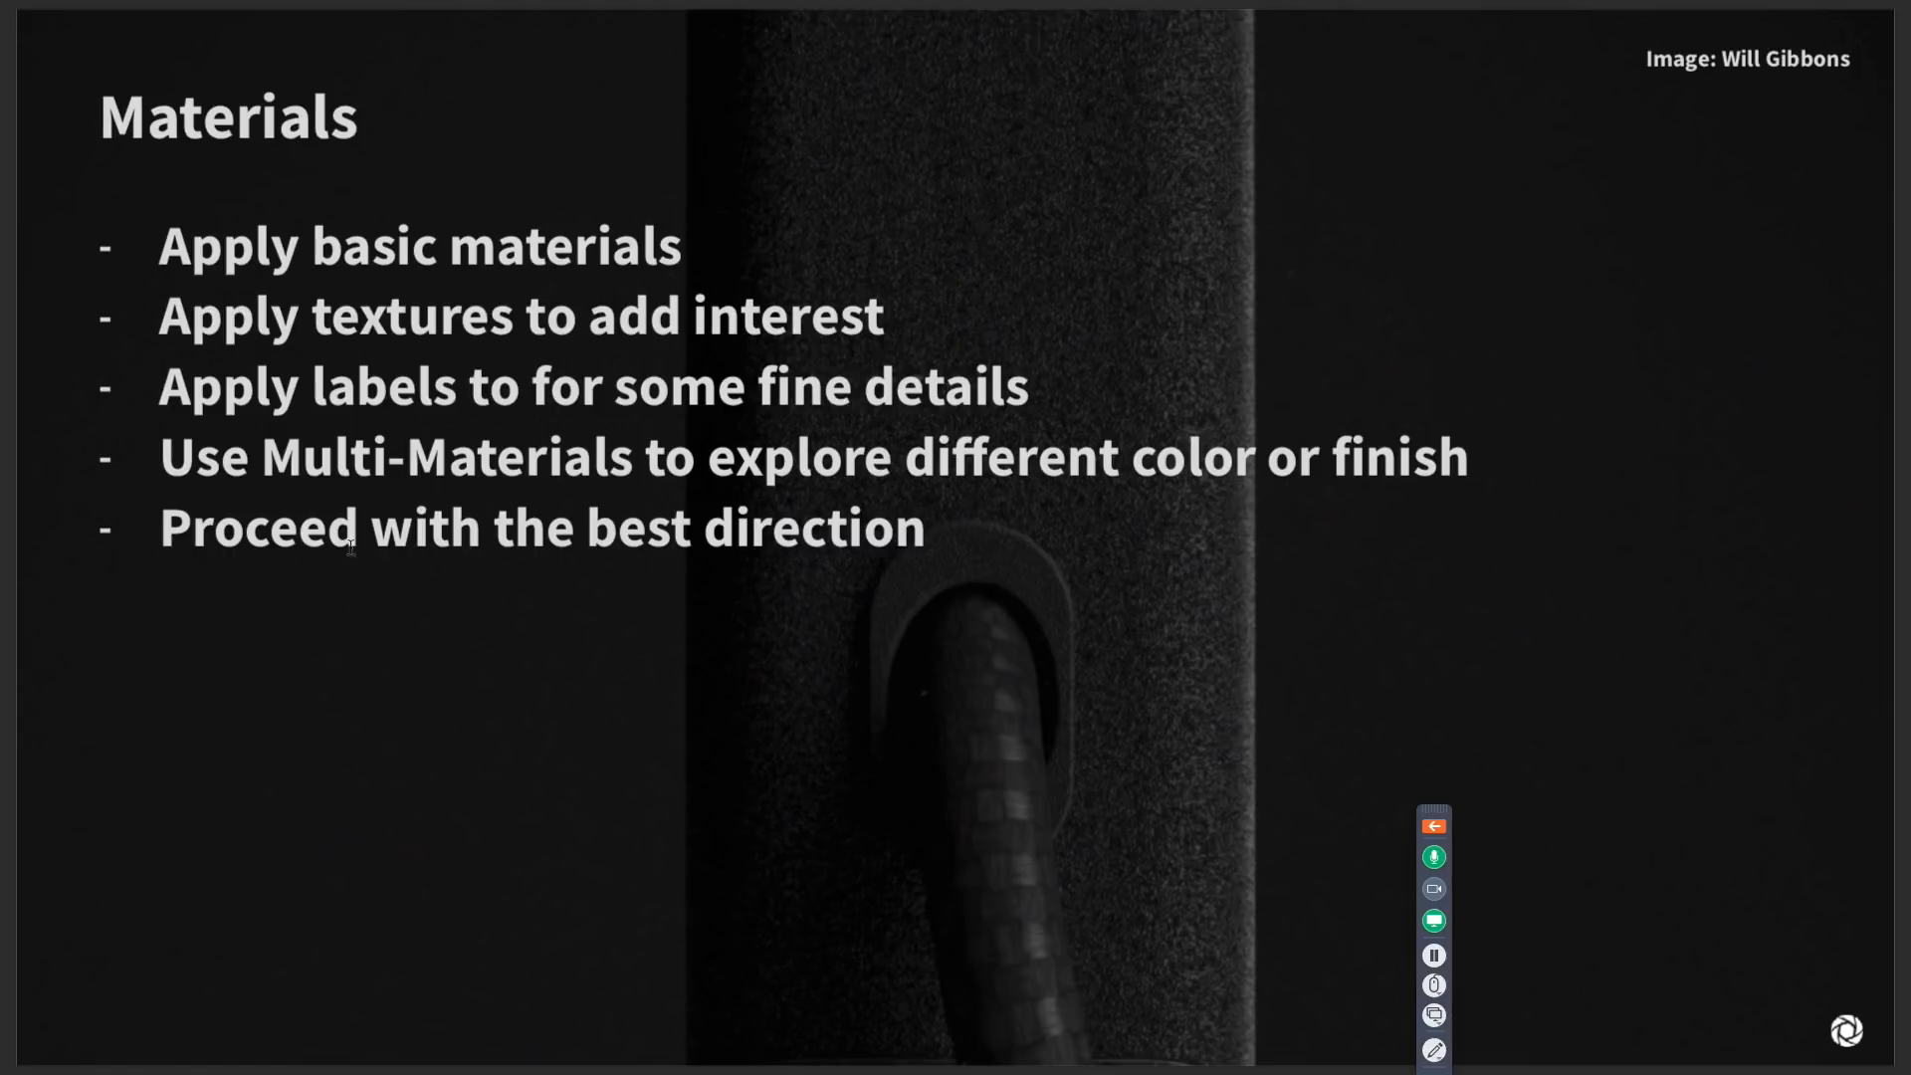
pyautogui.press('Right')
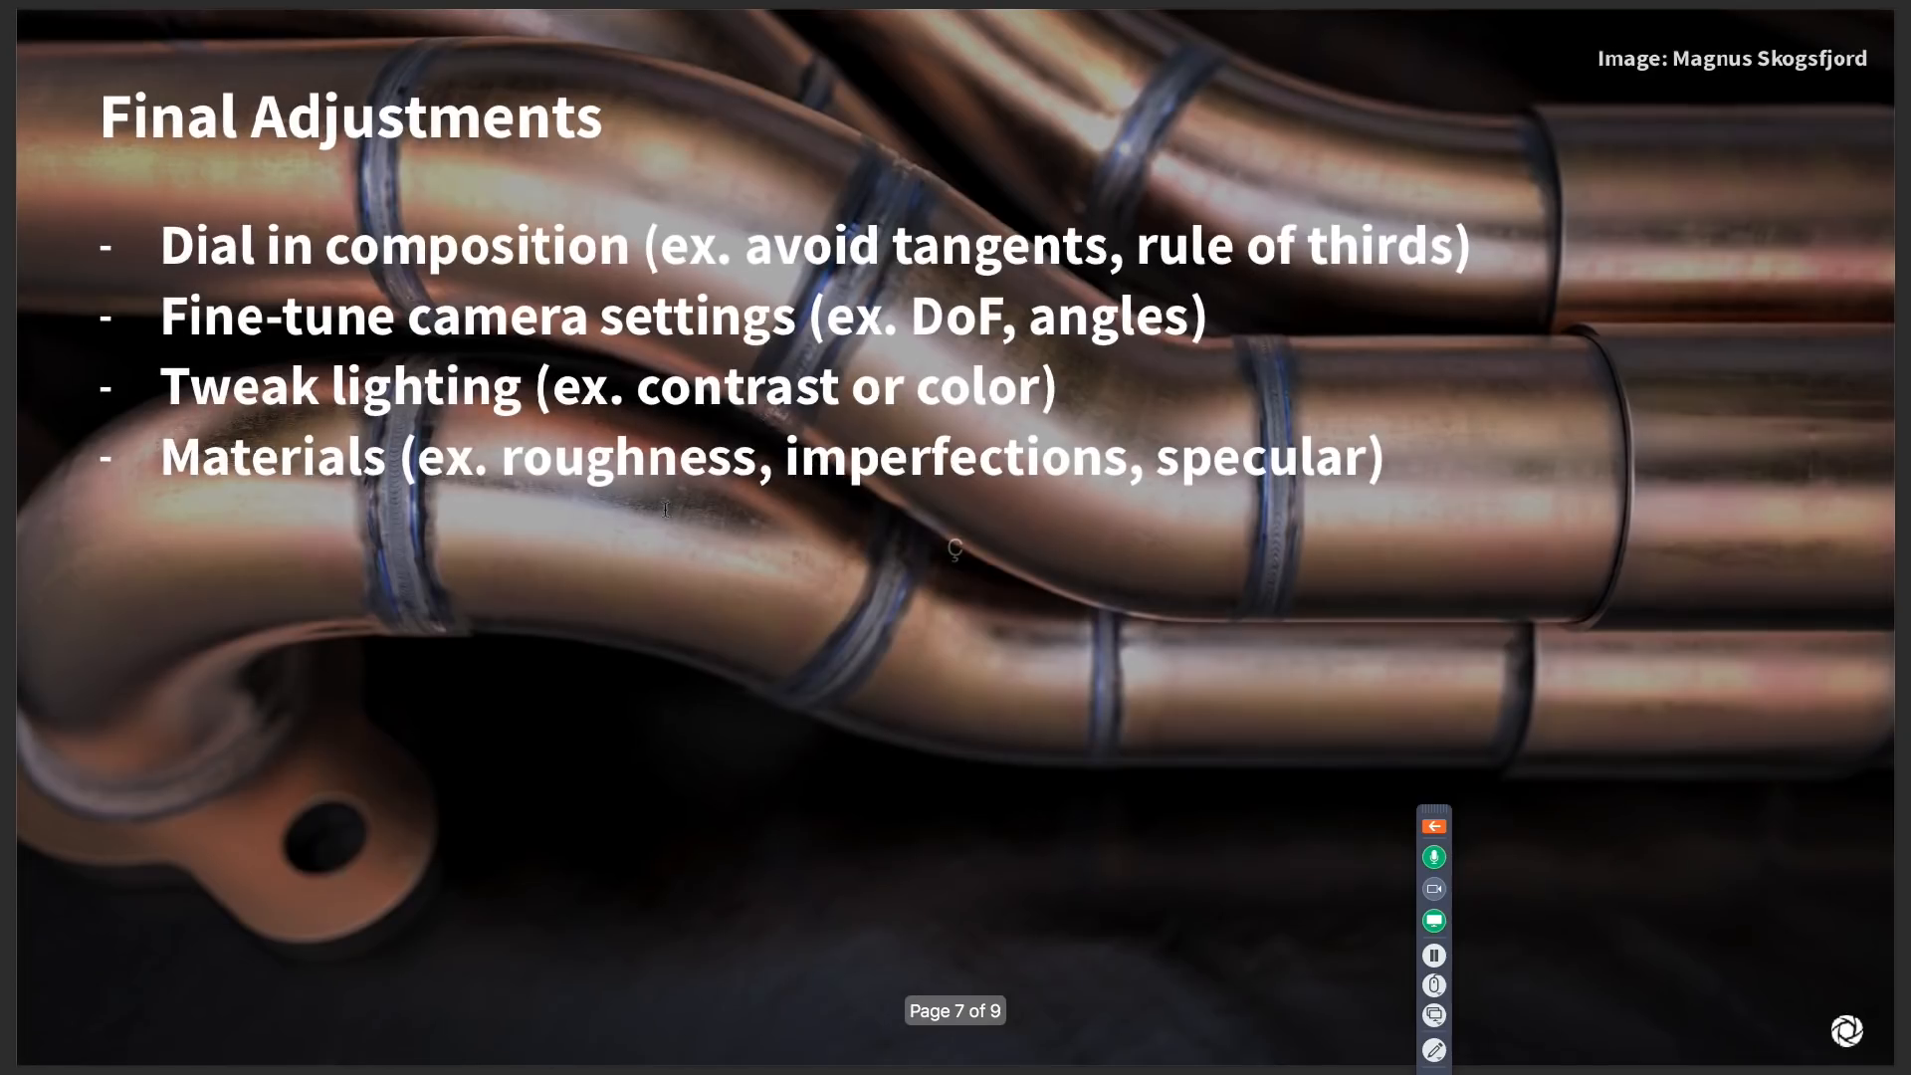
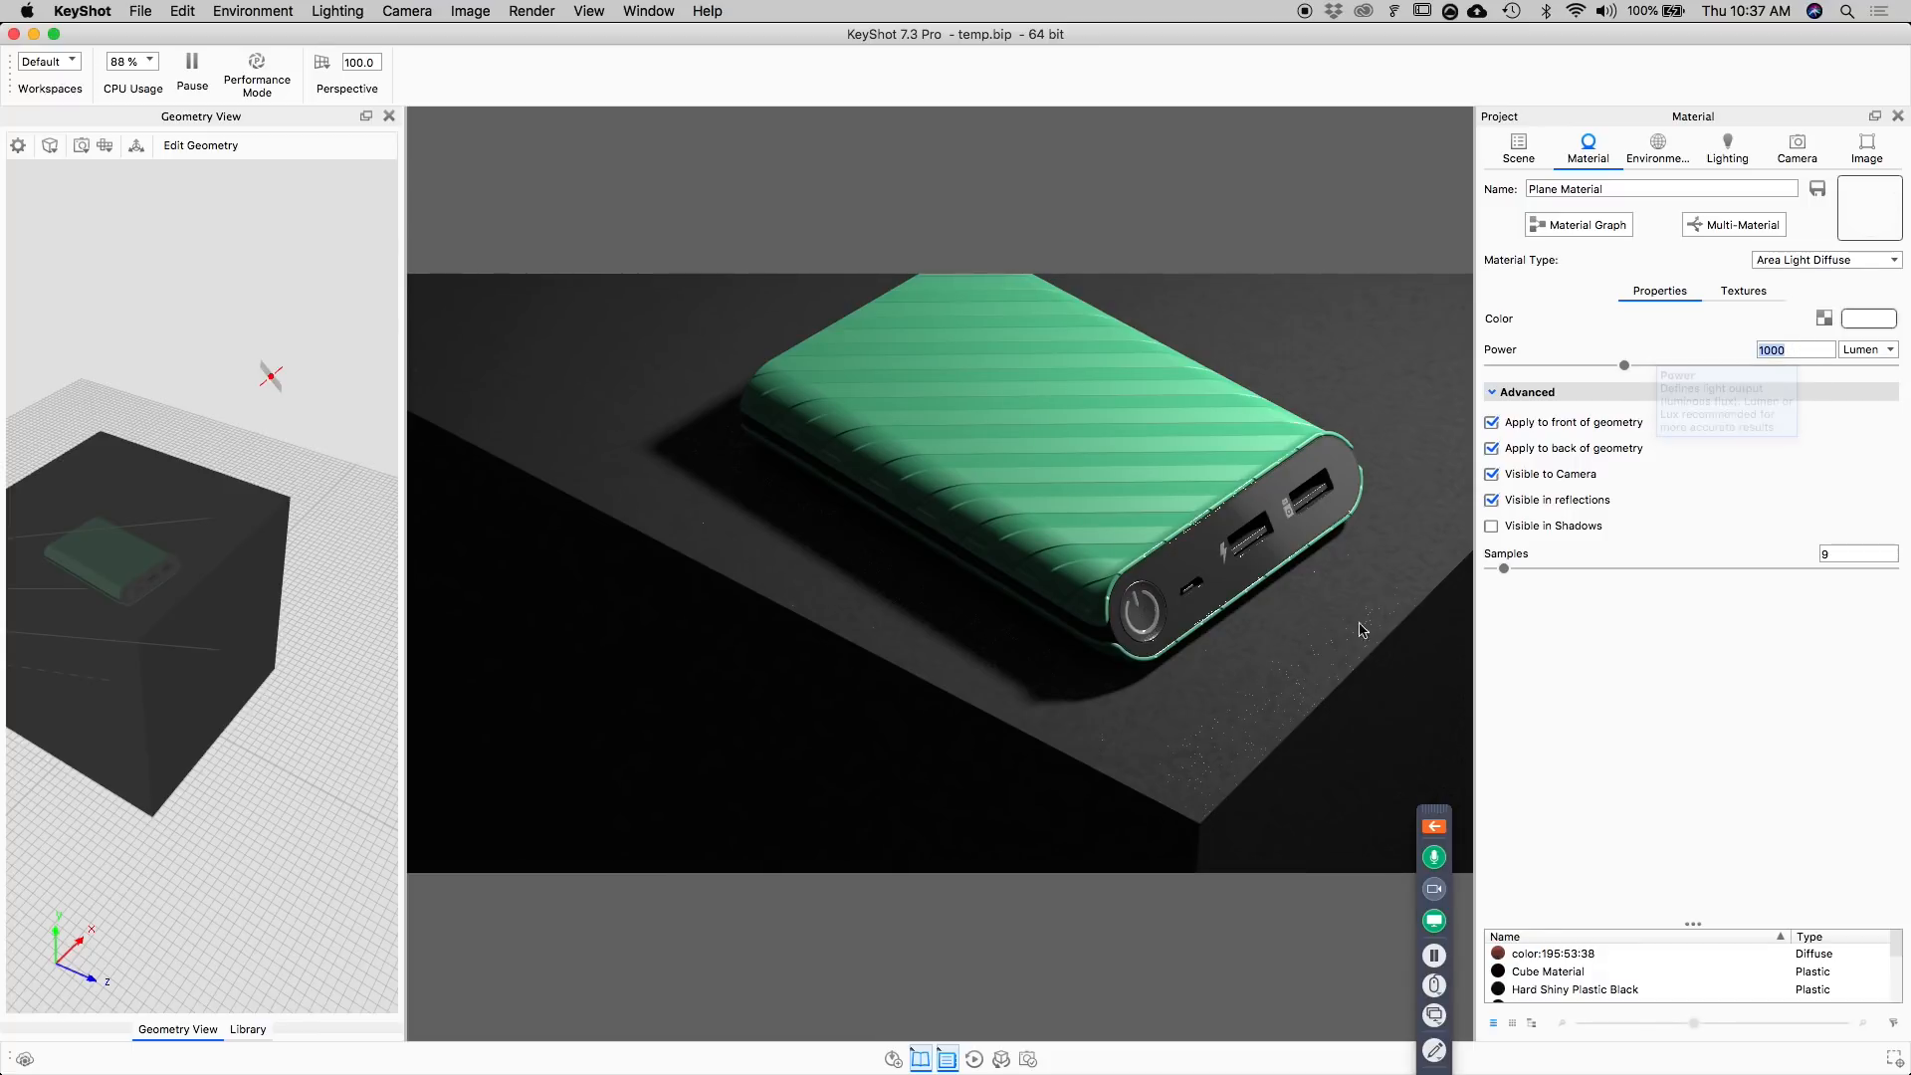
# Round the edges of the cube beneath the power bank, trying a 2 mm radius before settling on 1 mm.
pyautogui.click(1389, 605)
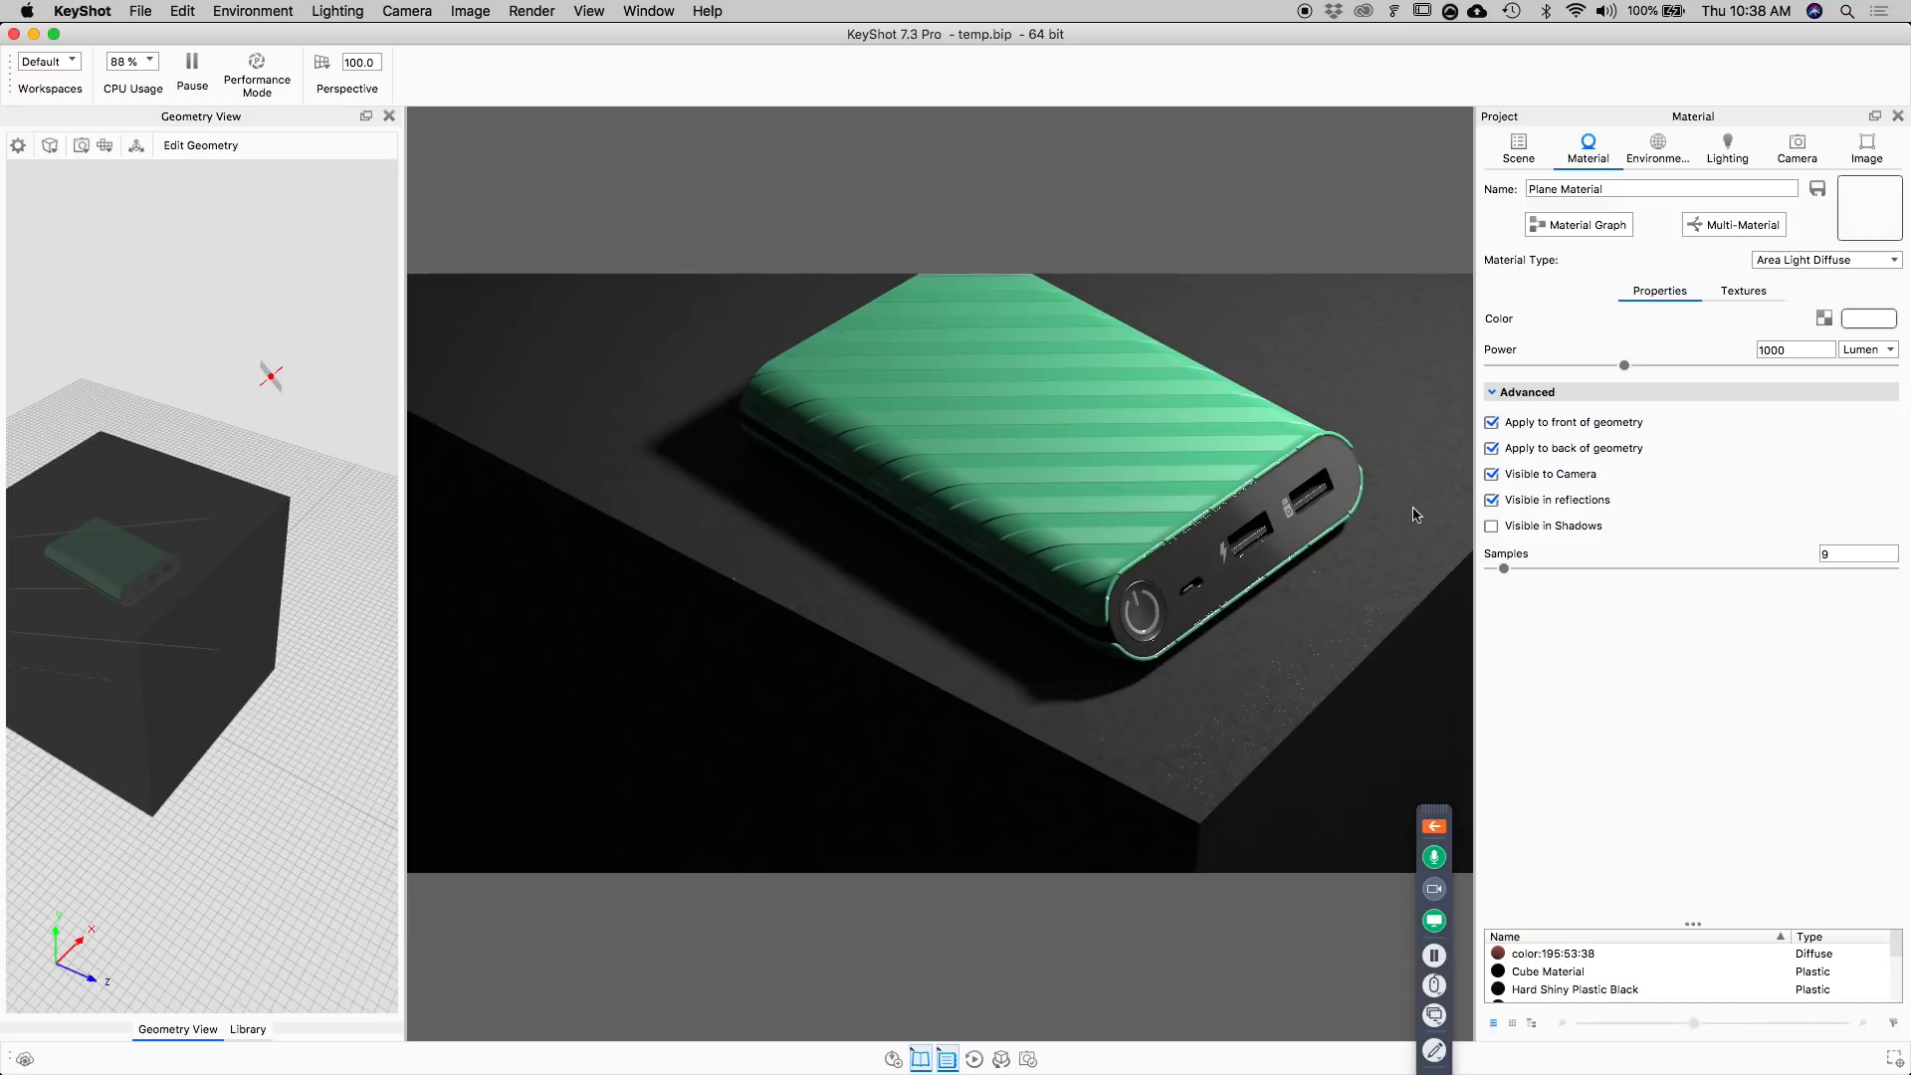
pyautogui.click(1518, 147)
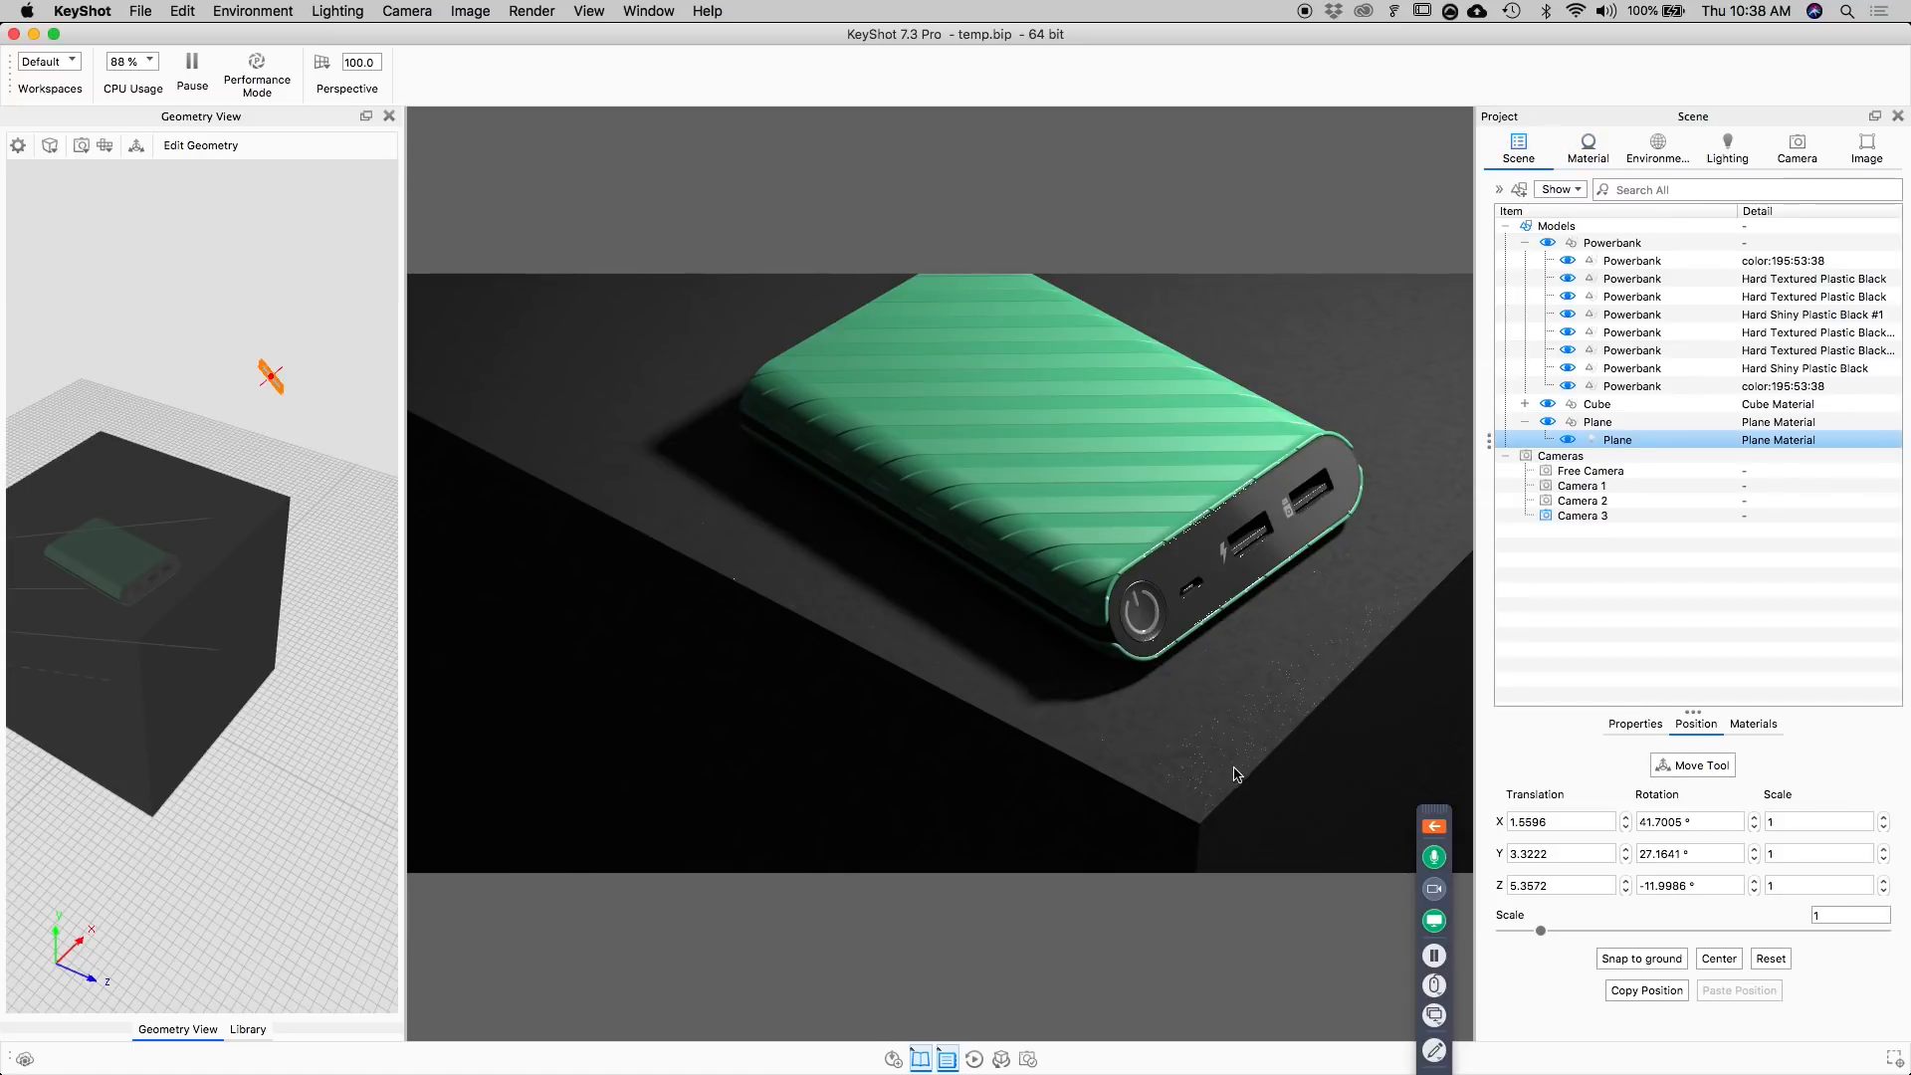
pyautogui.click(1264, 721)
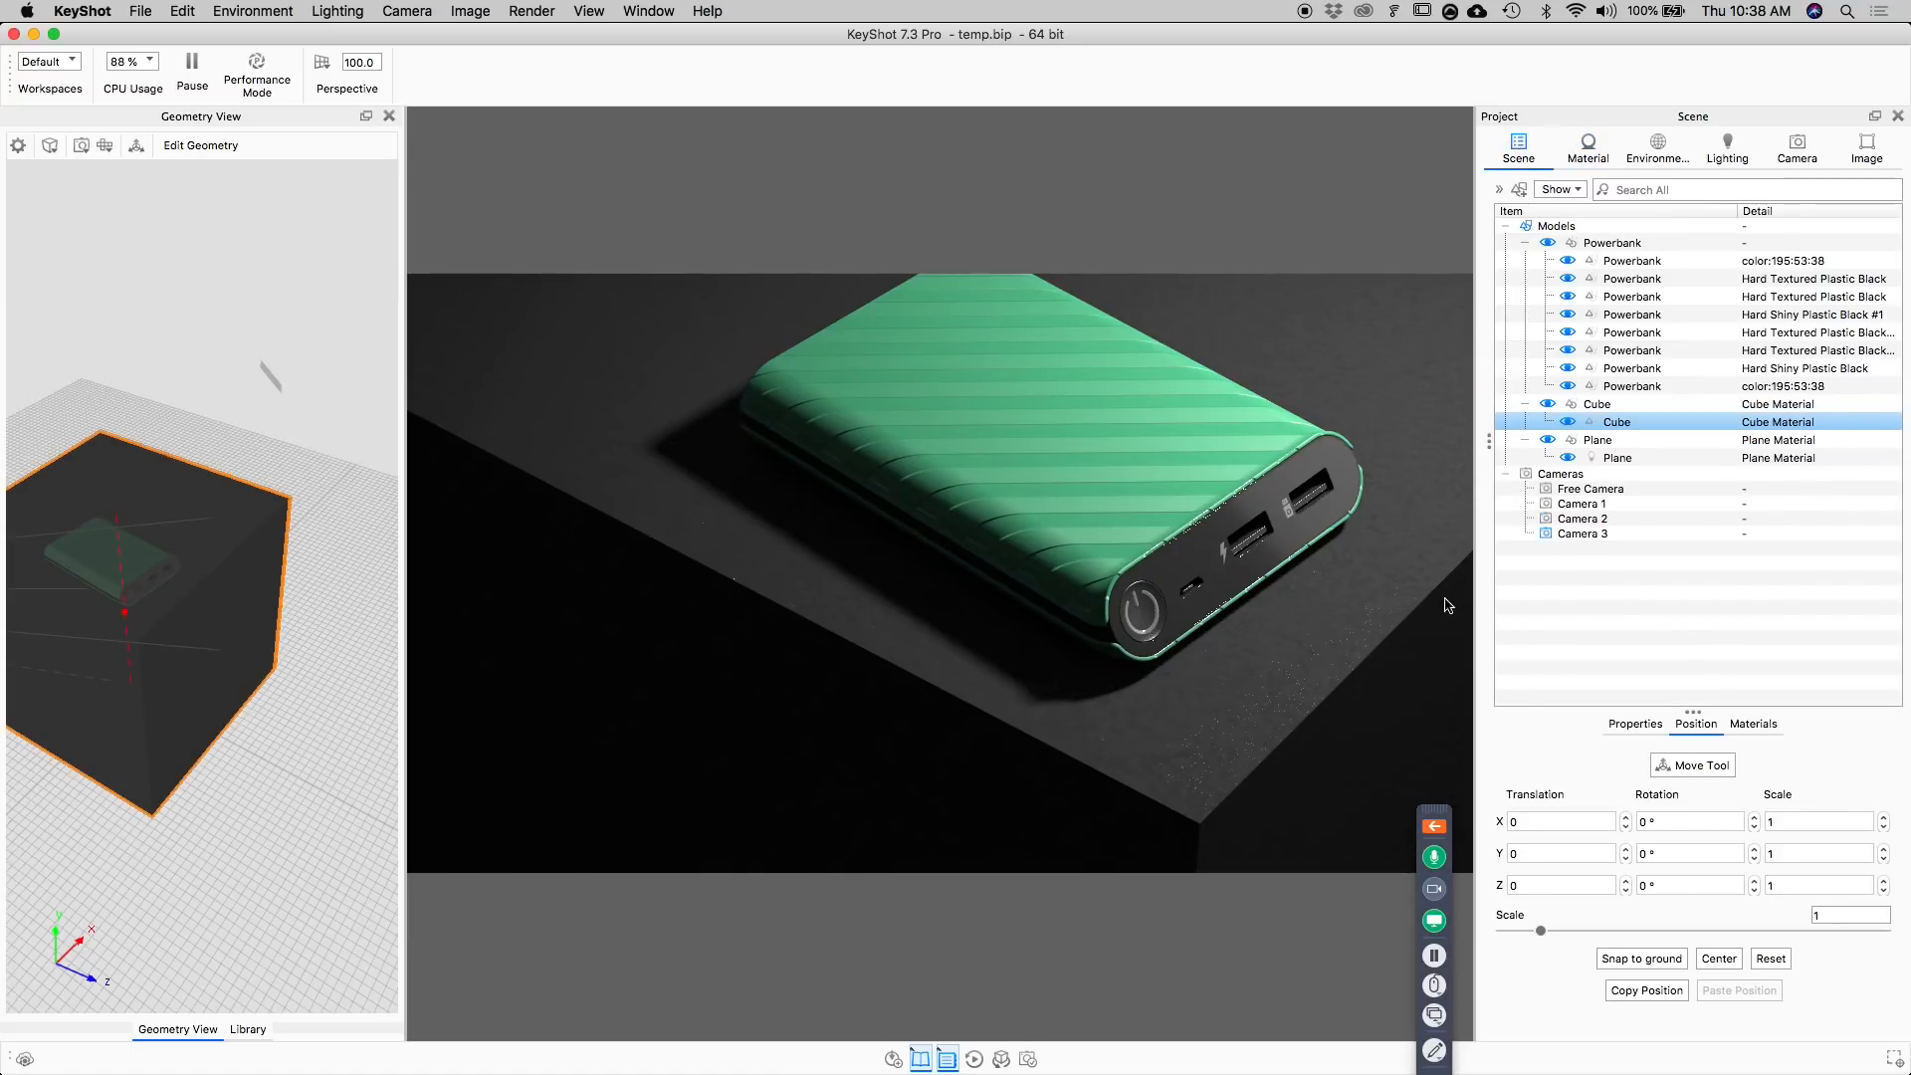
pyautogui.click(1635, 724)
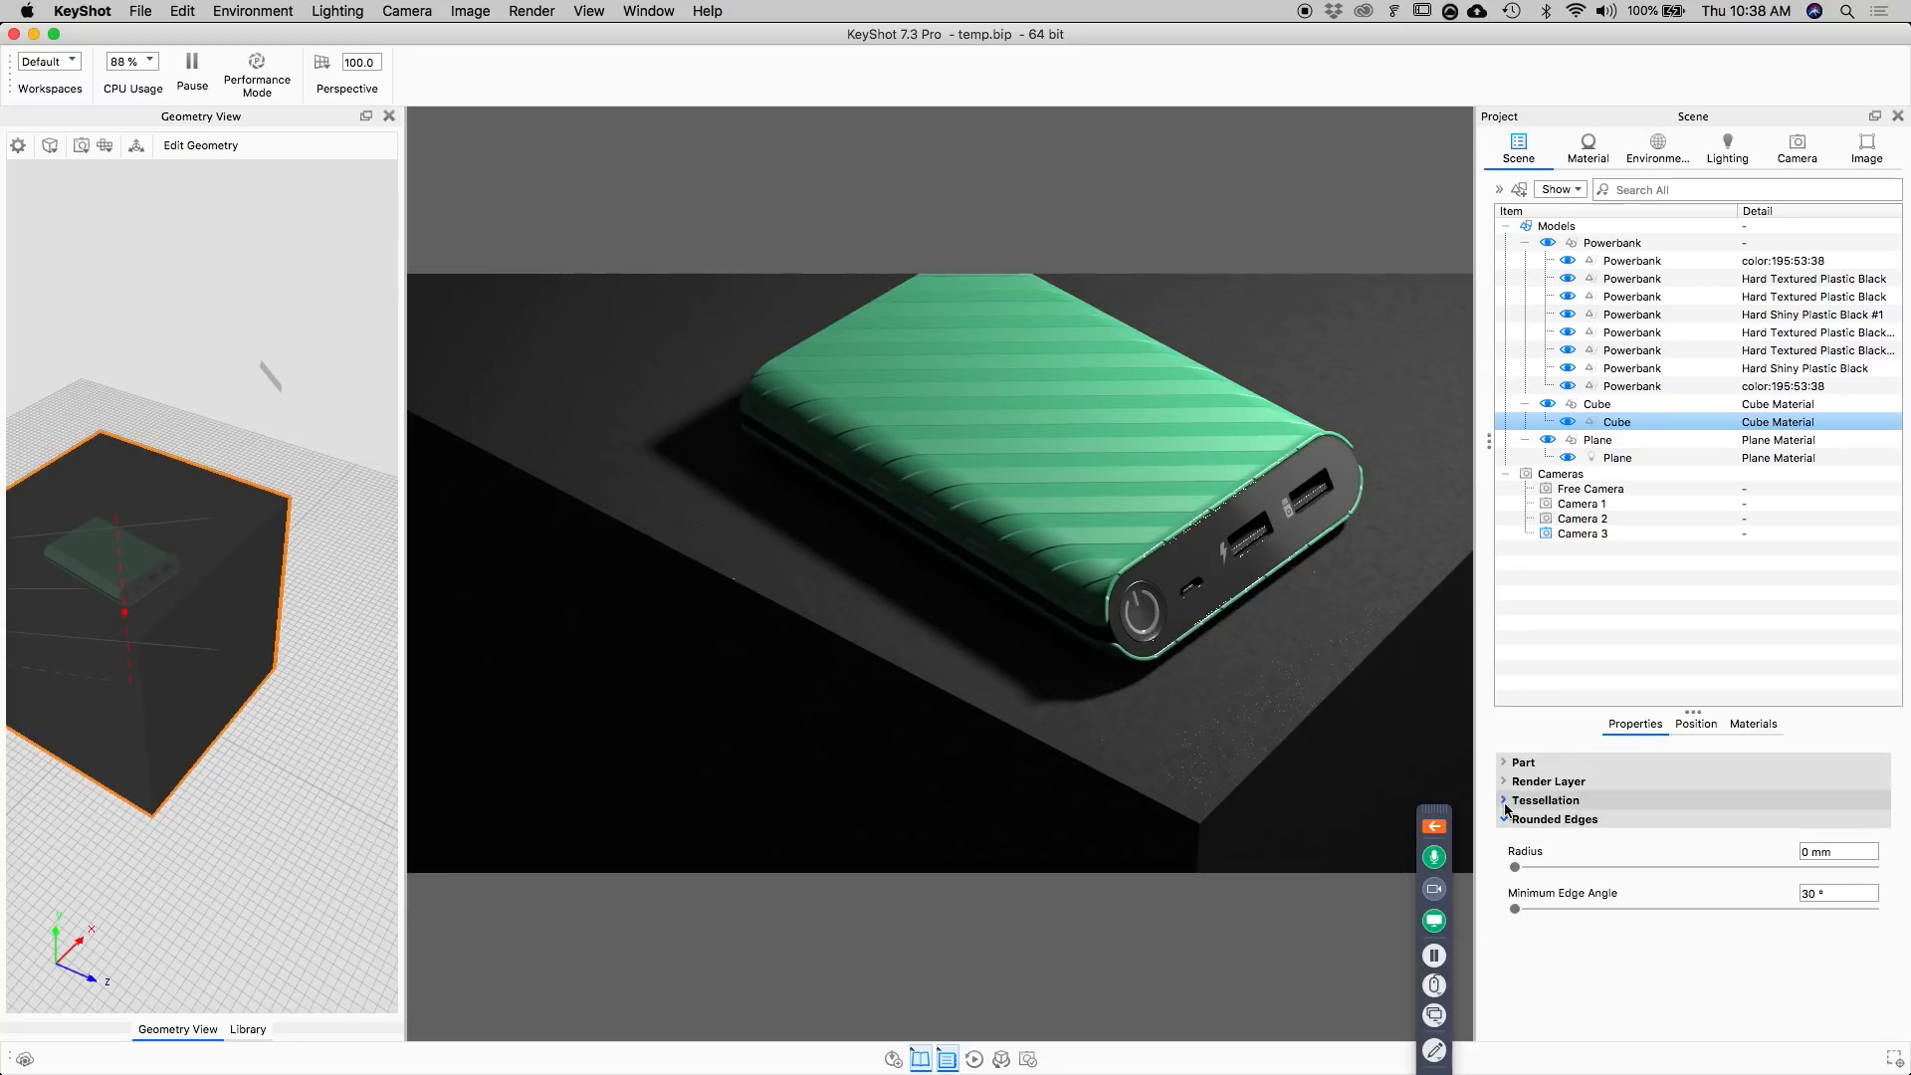
pyautogui.moveTo(1515, 867); pyautogui.dragTo(1561, 867)
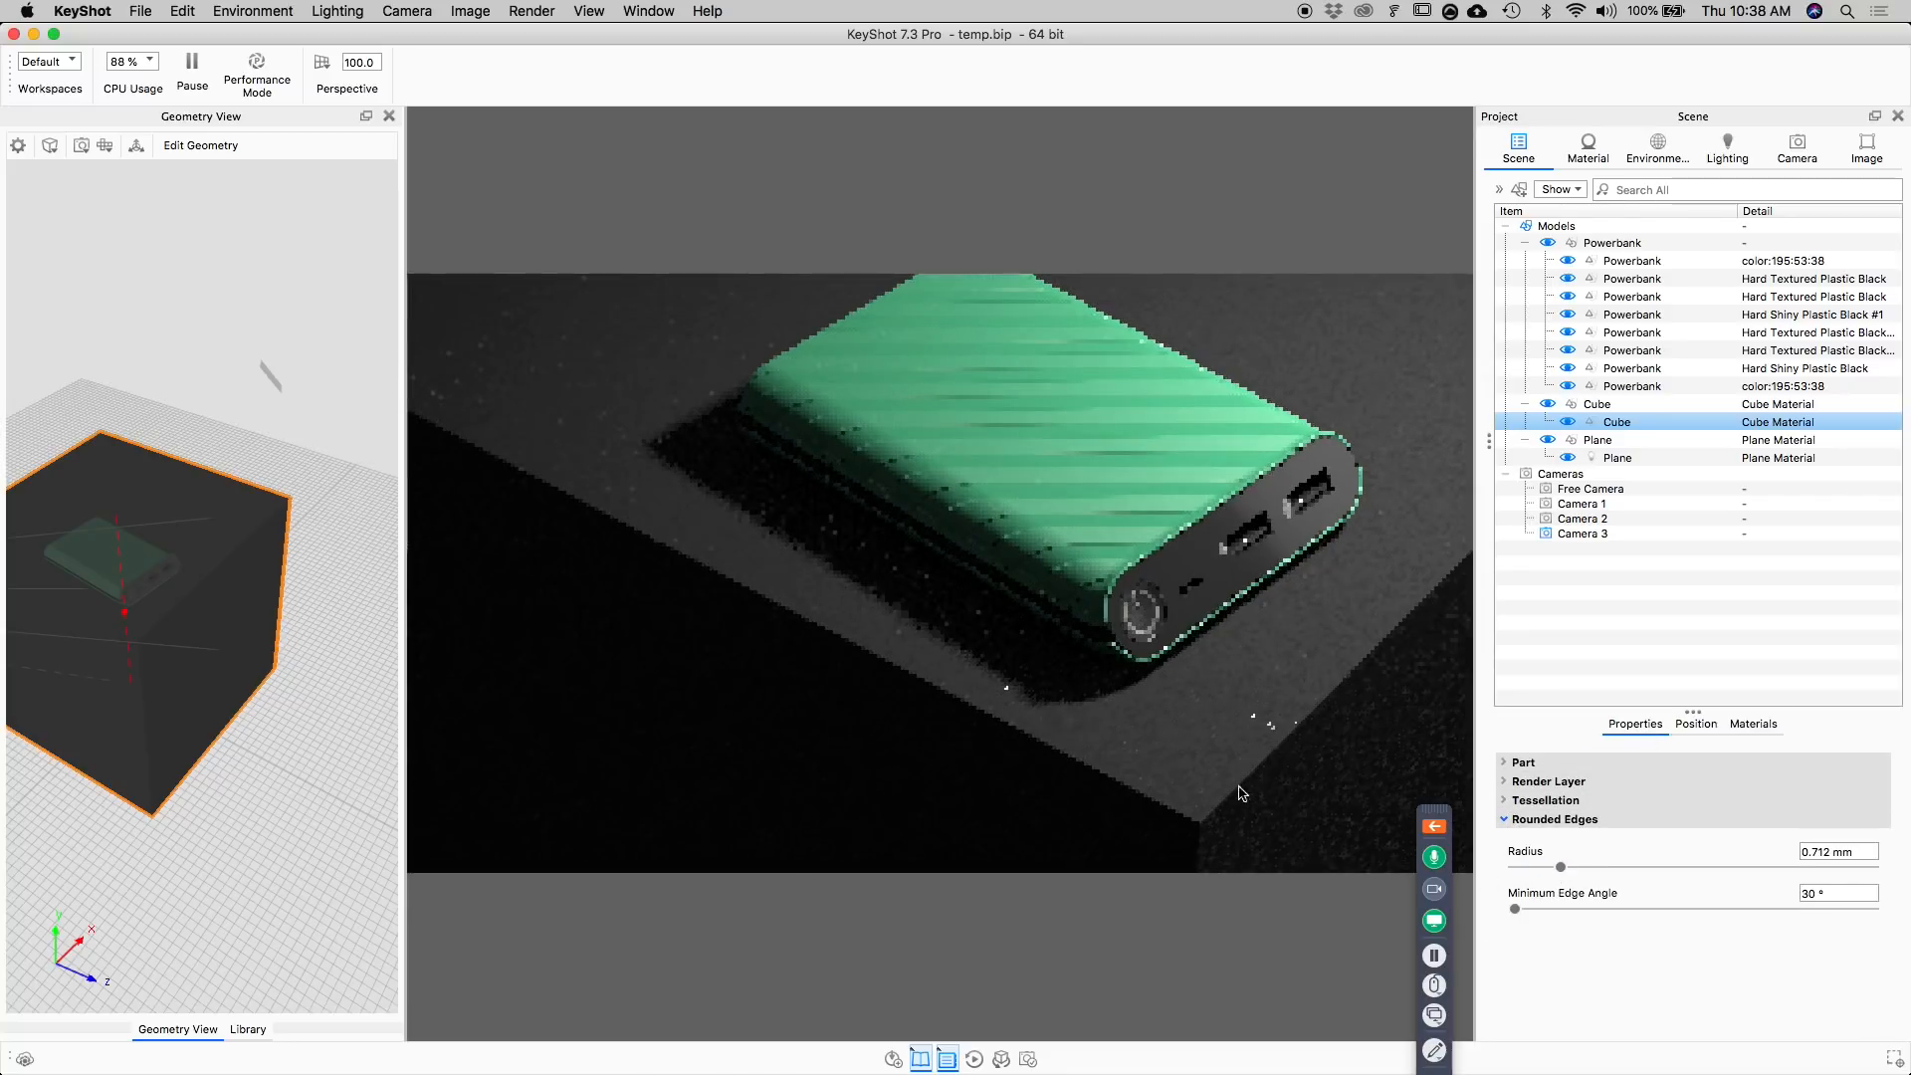
pyautogui.doubleClick(1827, 852)
pyautogui.write('2')
pyautogui.press('Return')
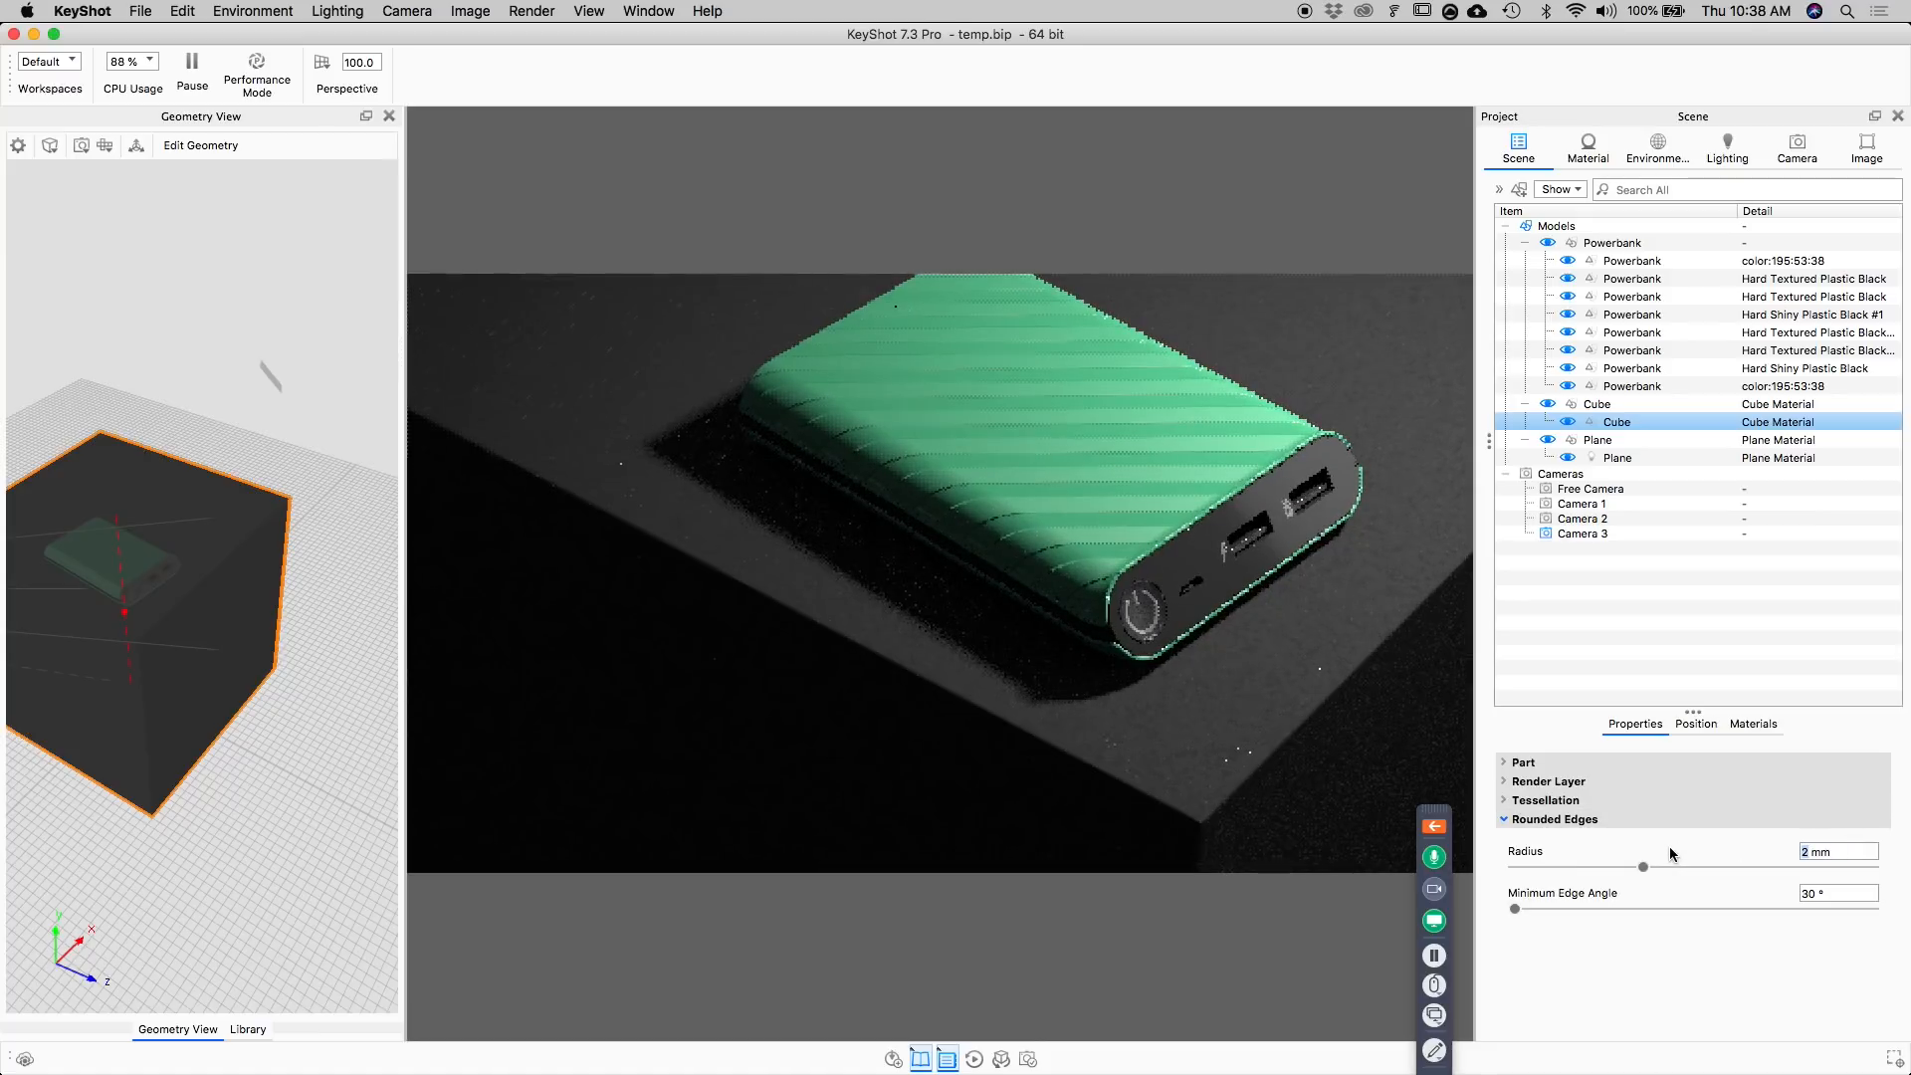
pyautogui.write('1')
pyautogui.press('Return')
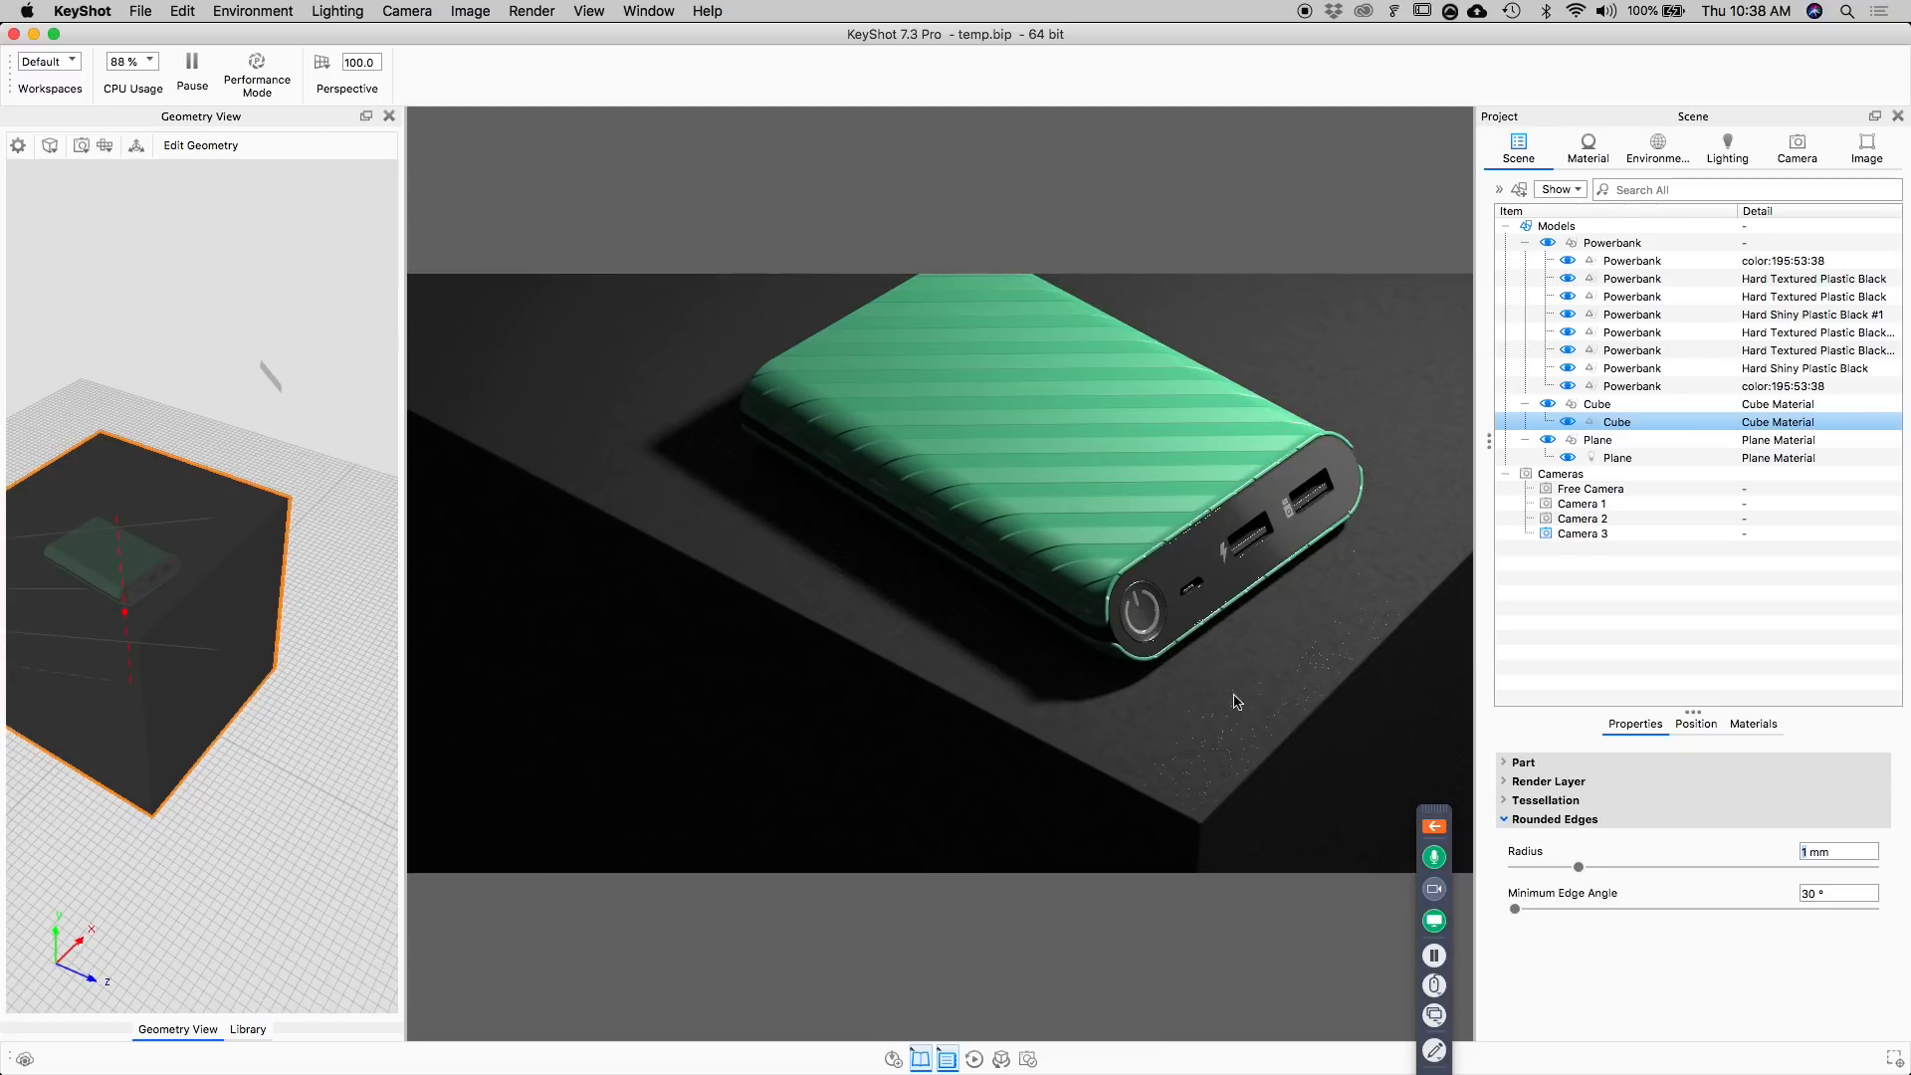
# Start moving the plane light part with scaling enabled and reset its pivot to the plane itself.
pyautogui.moveTo(227, 443); pyautogui.dragTo(343, 317)
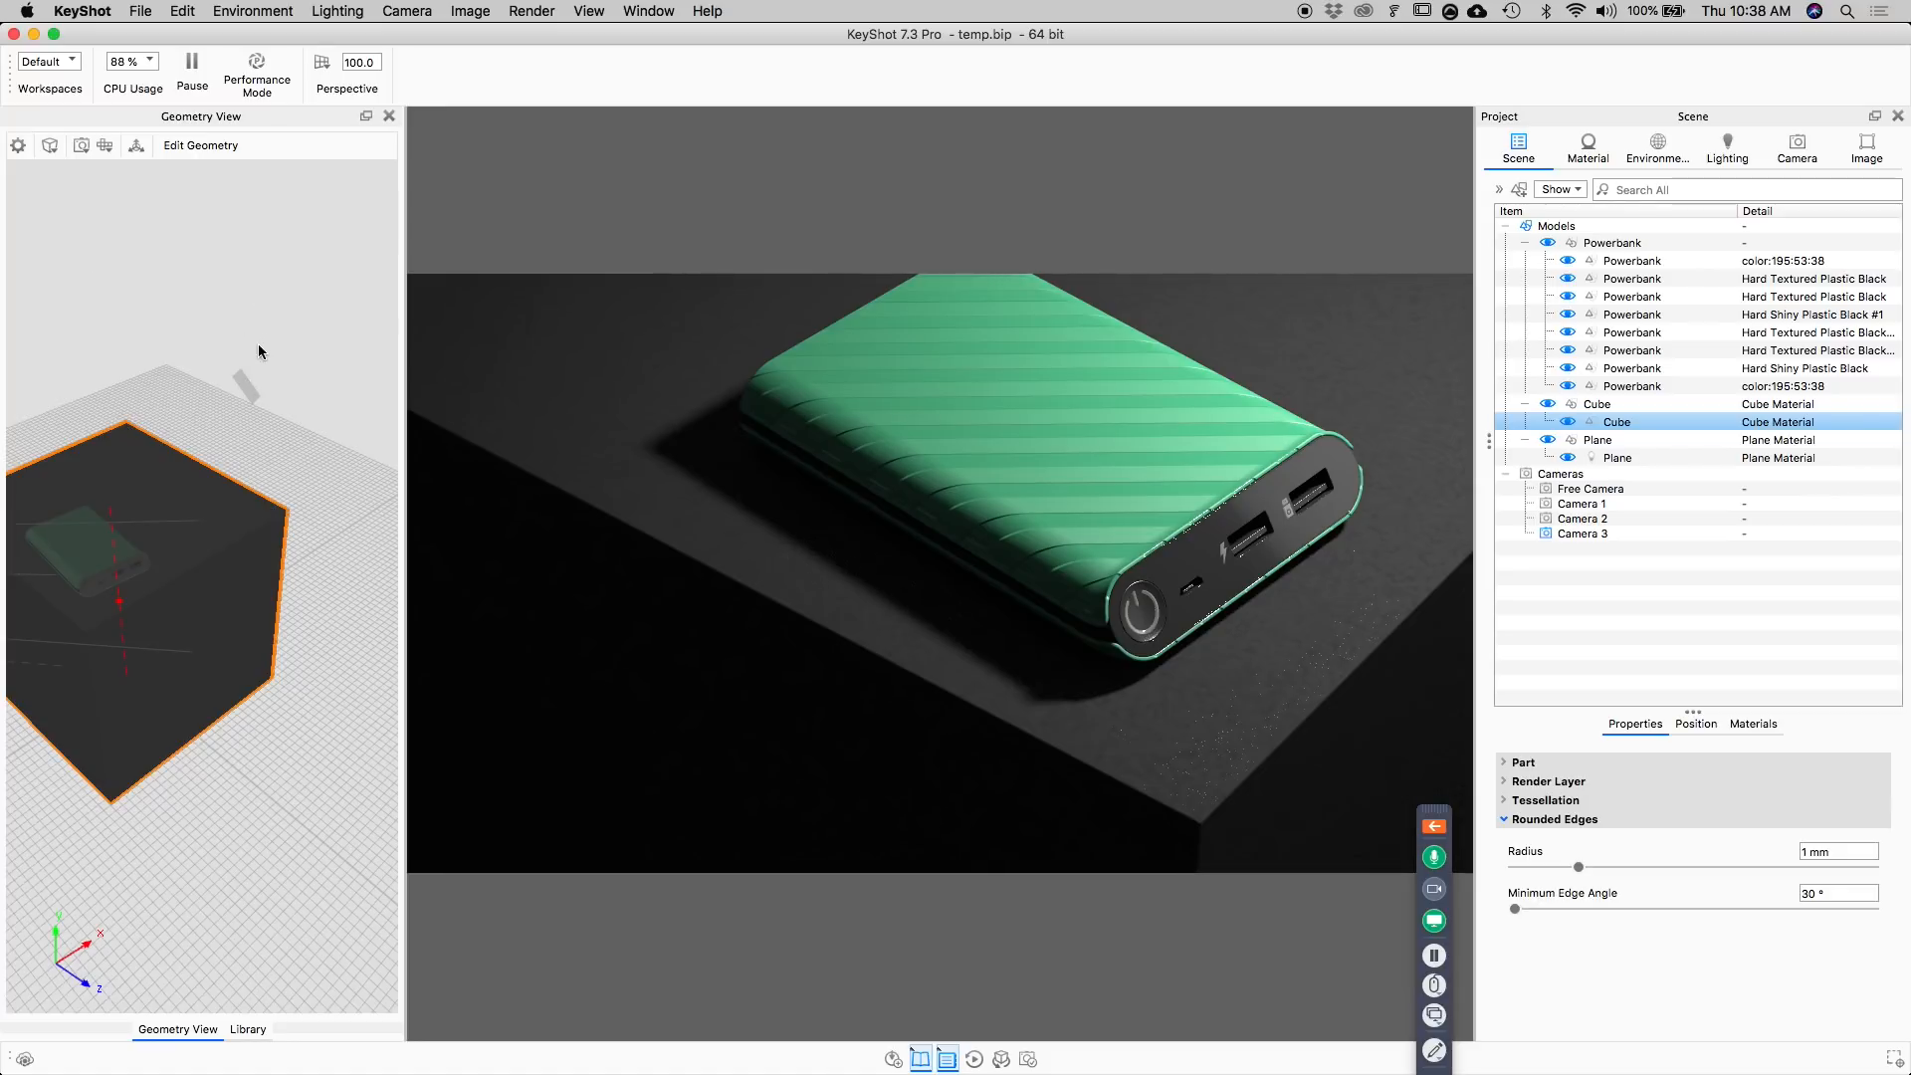
pyautogui.click(249, 390)
pyautogui.rightClick(249, 390)
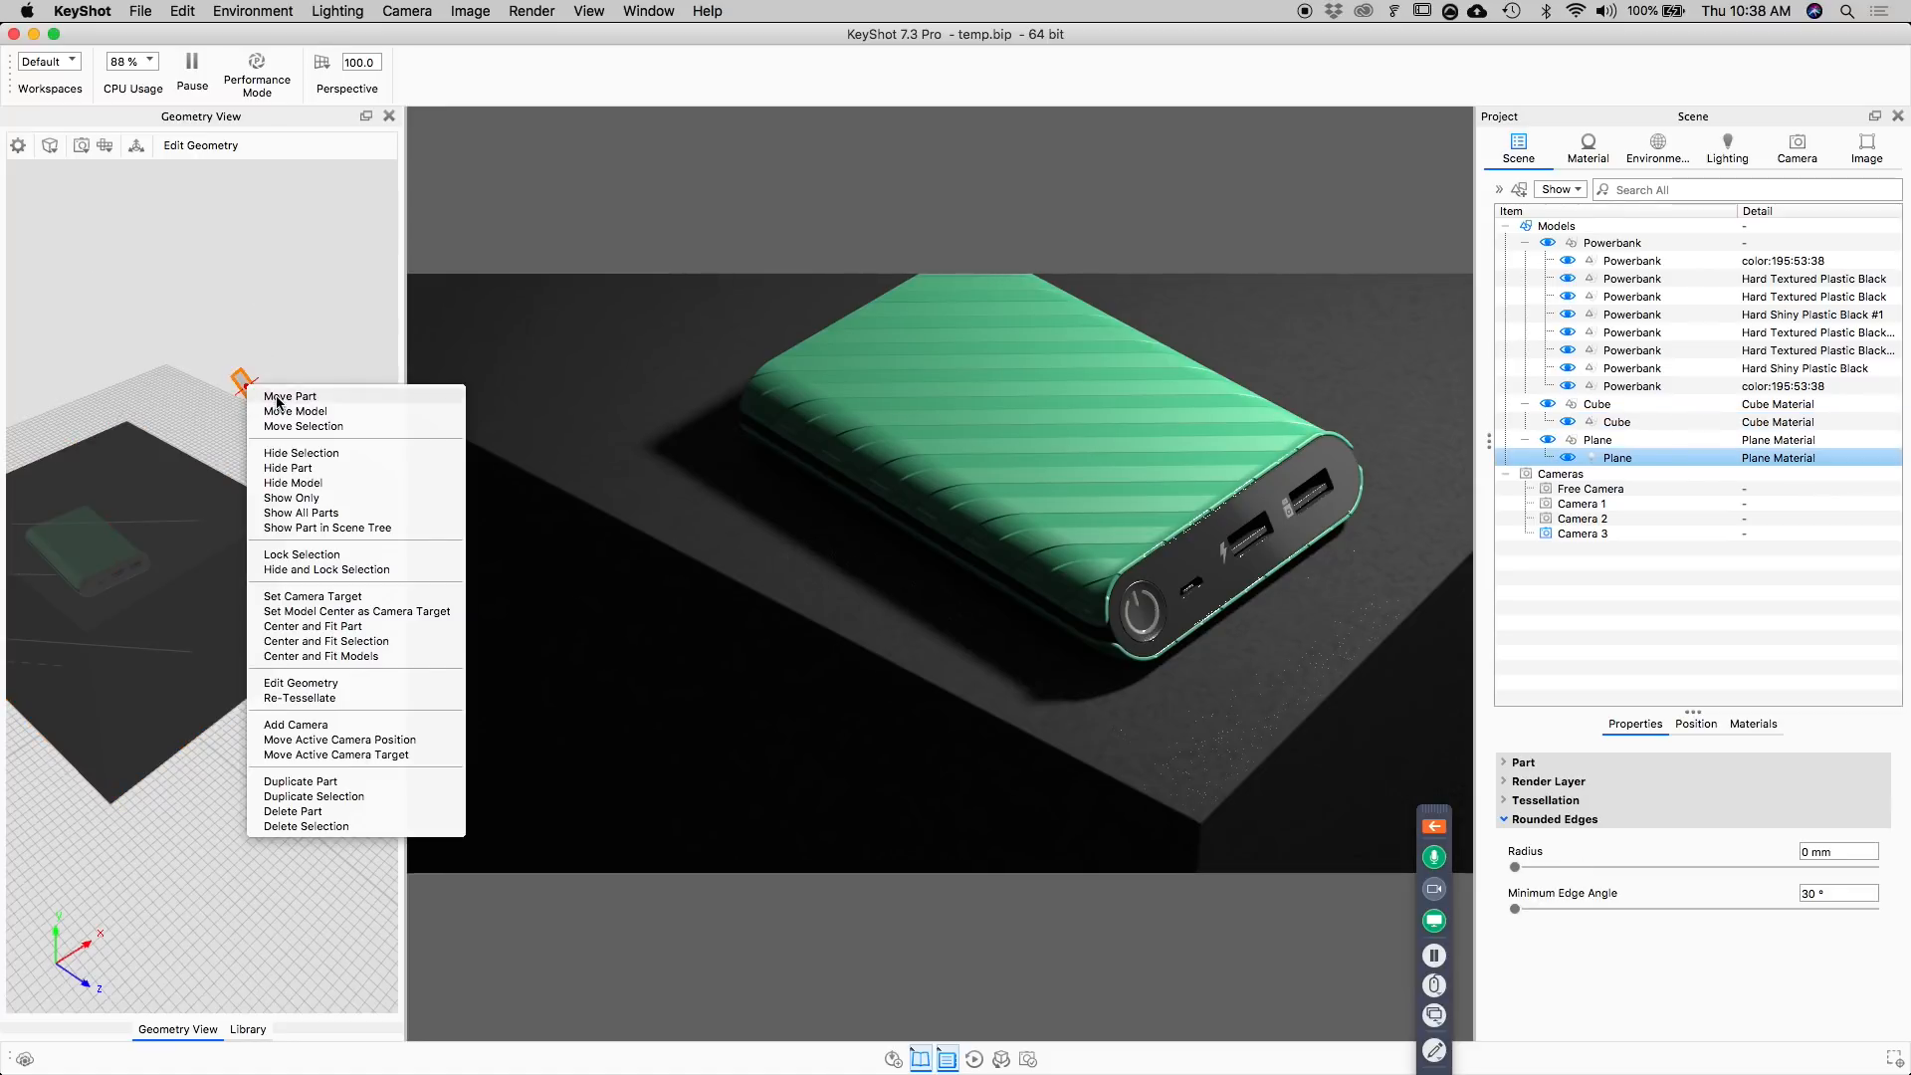
pyautogui.click(276, 398)
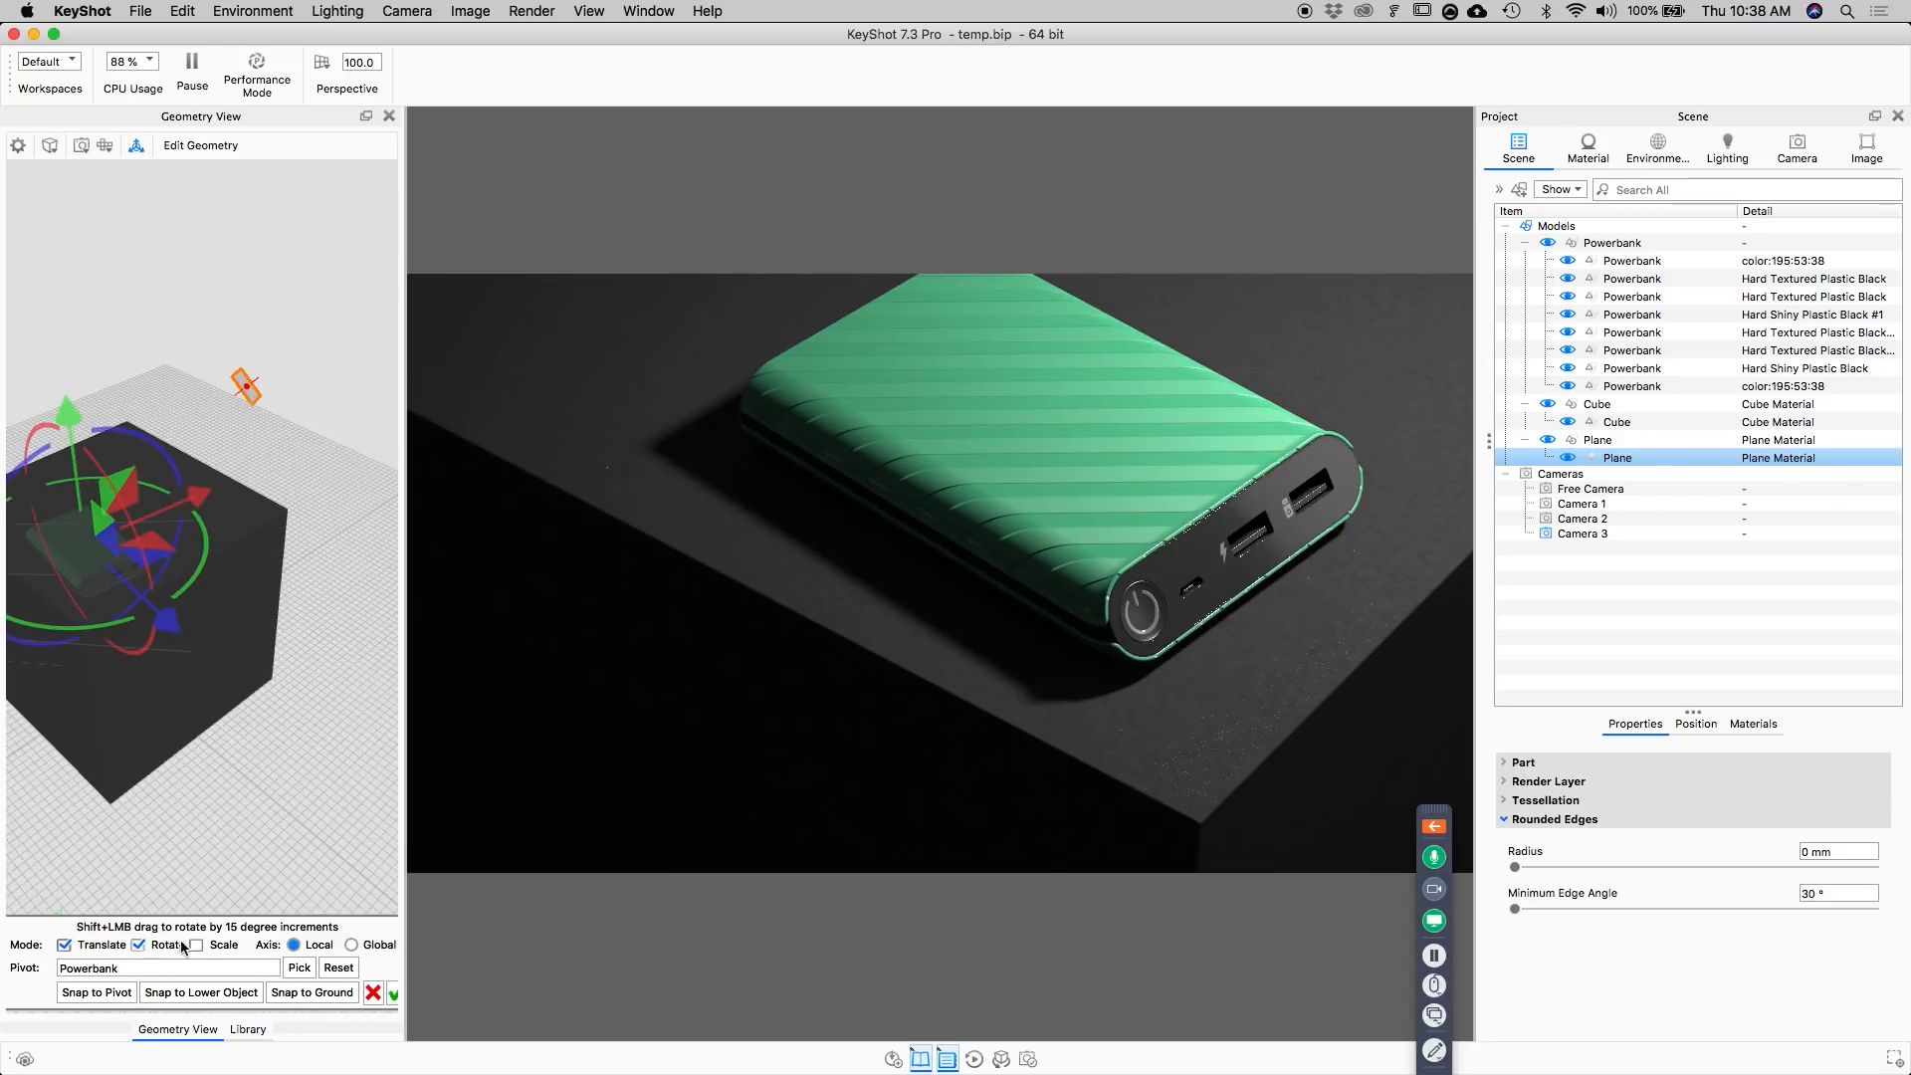
pyautogui.click(218, 947)
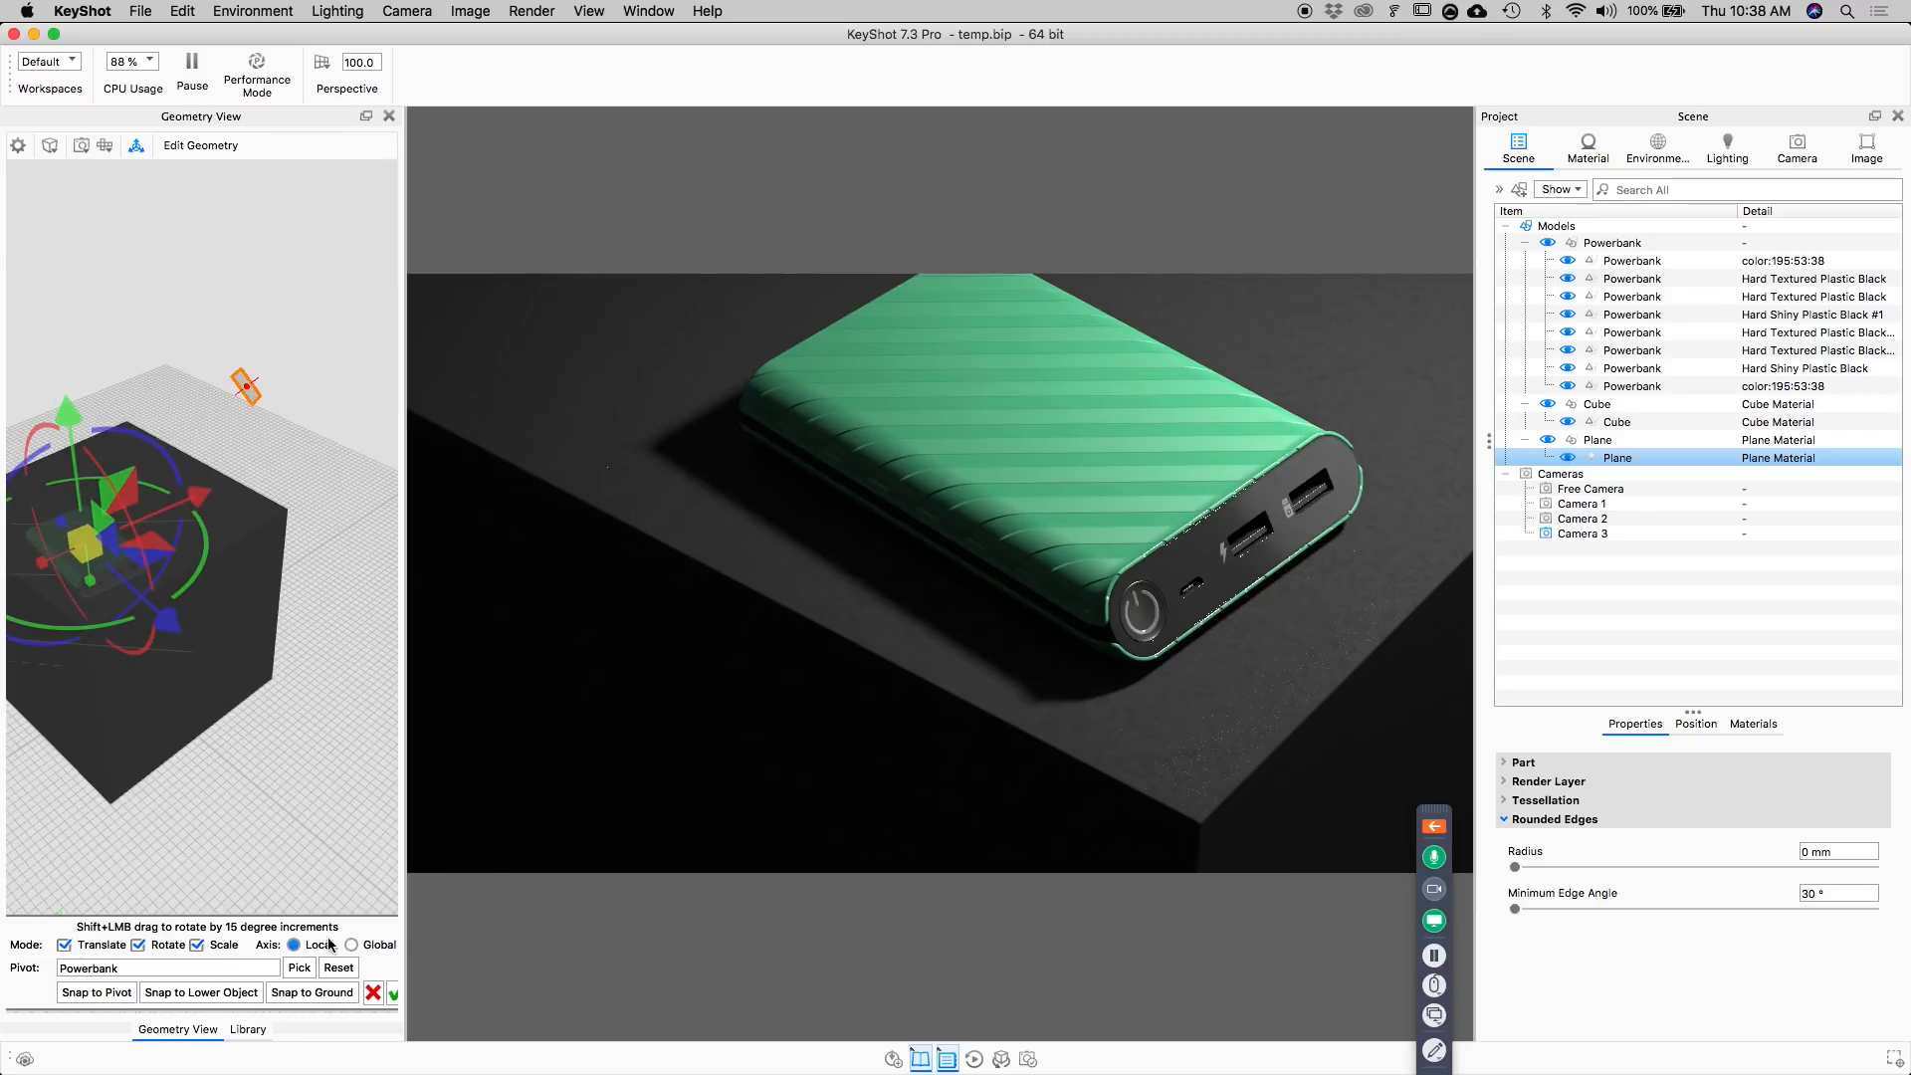
pyautogui.click(338, 968)
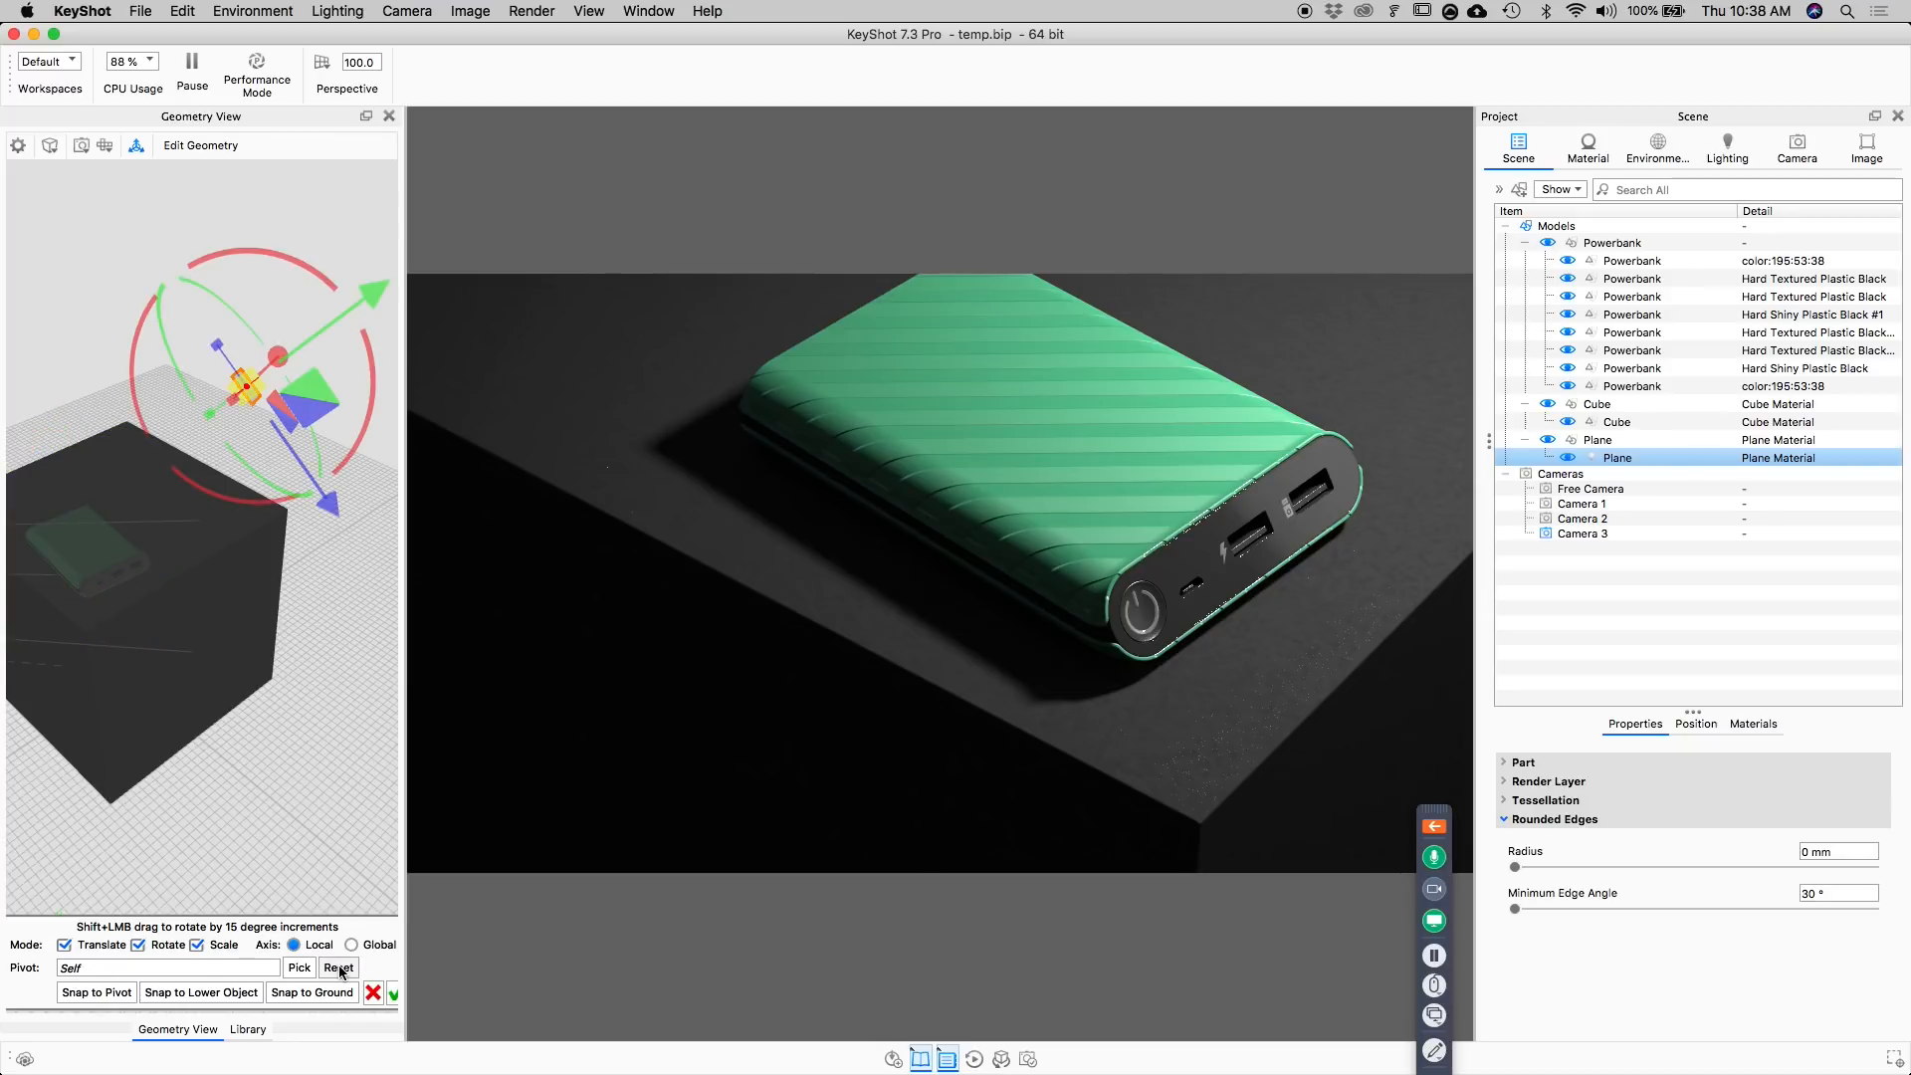
# Limit the transform to scaling and shrink the plane light uniformly to sharpen the shadows.
pyautogui.click(163, 945)
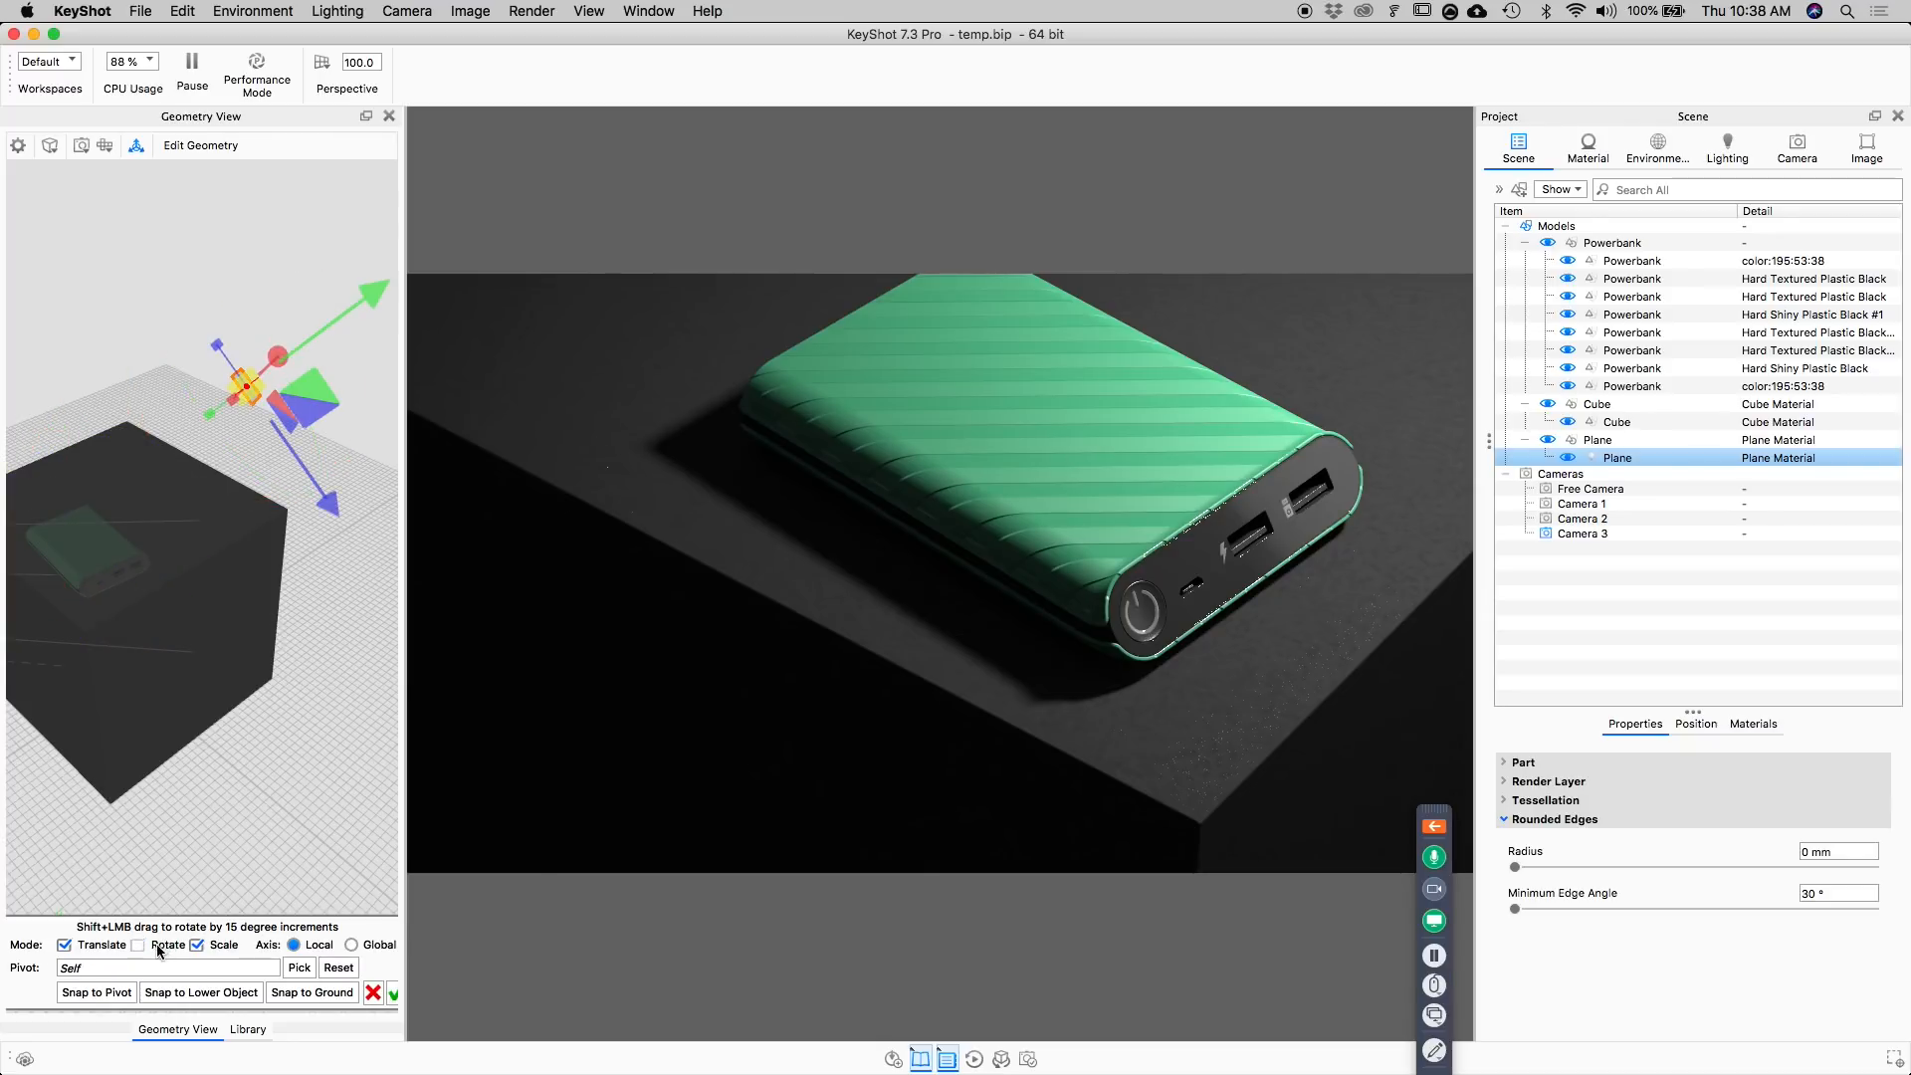
pyautogui.click(106, 945)
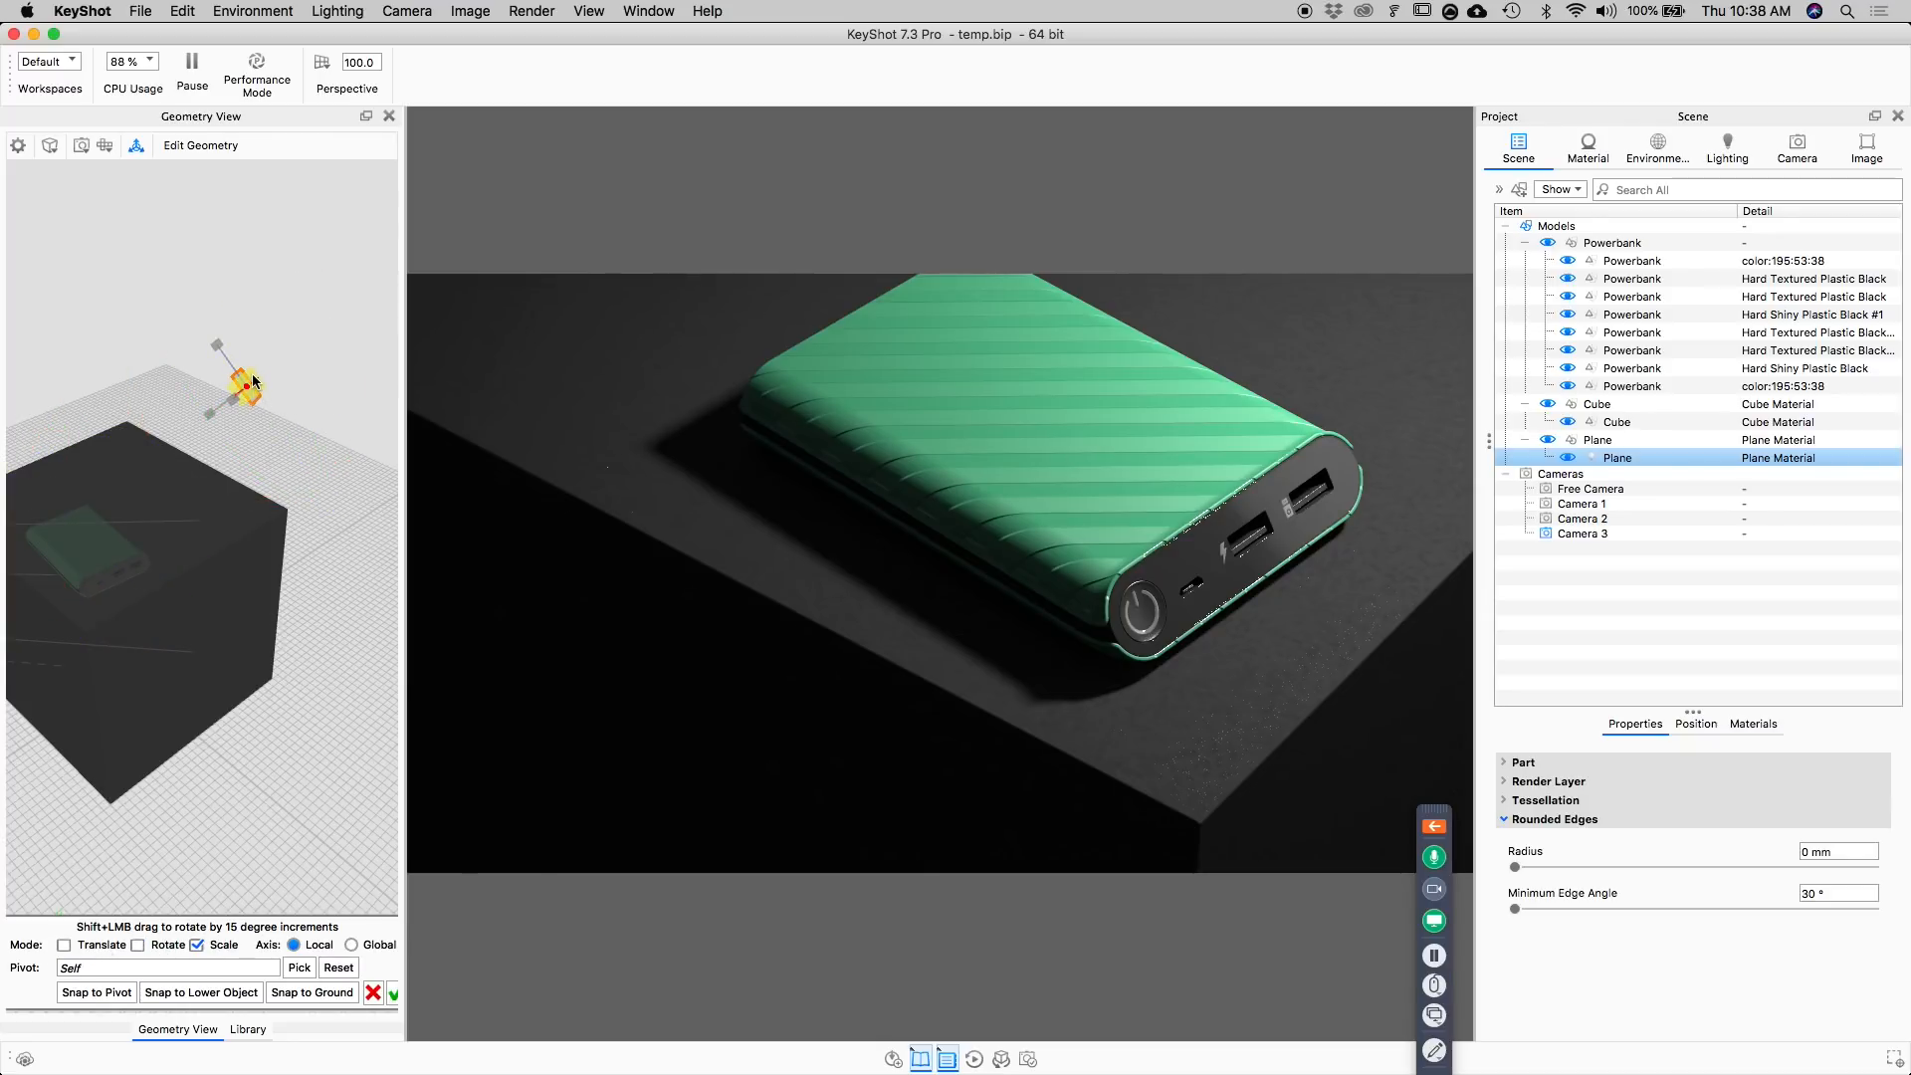
pyautogui.moveTo(250, 374); pyautogui.dragTo(238, 399)
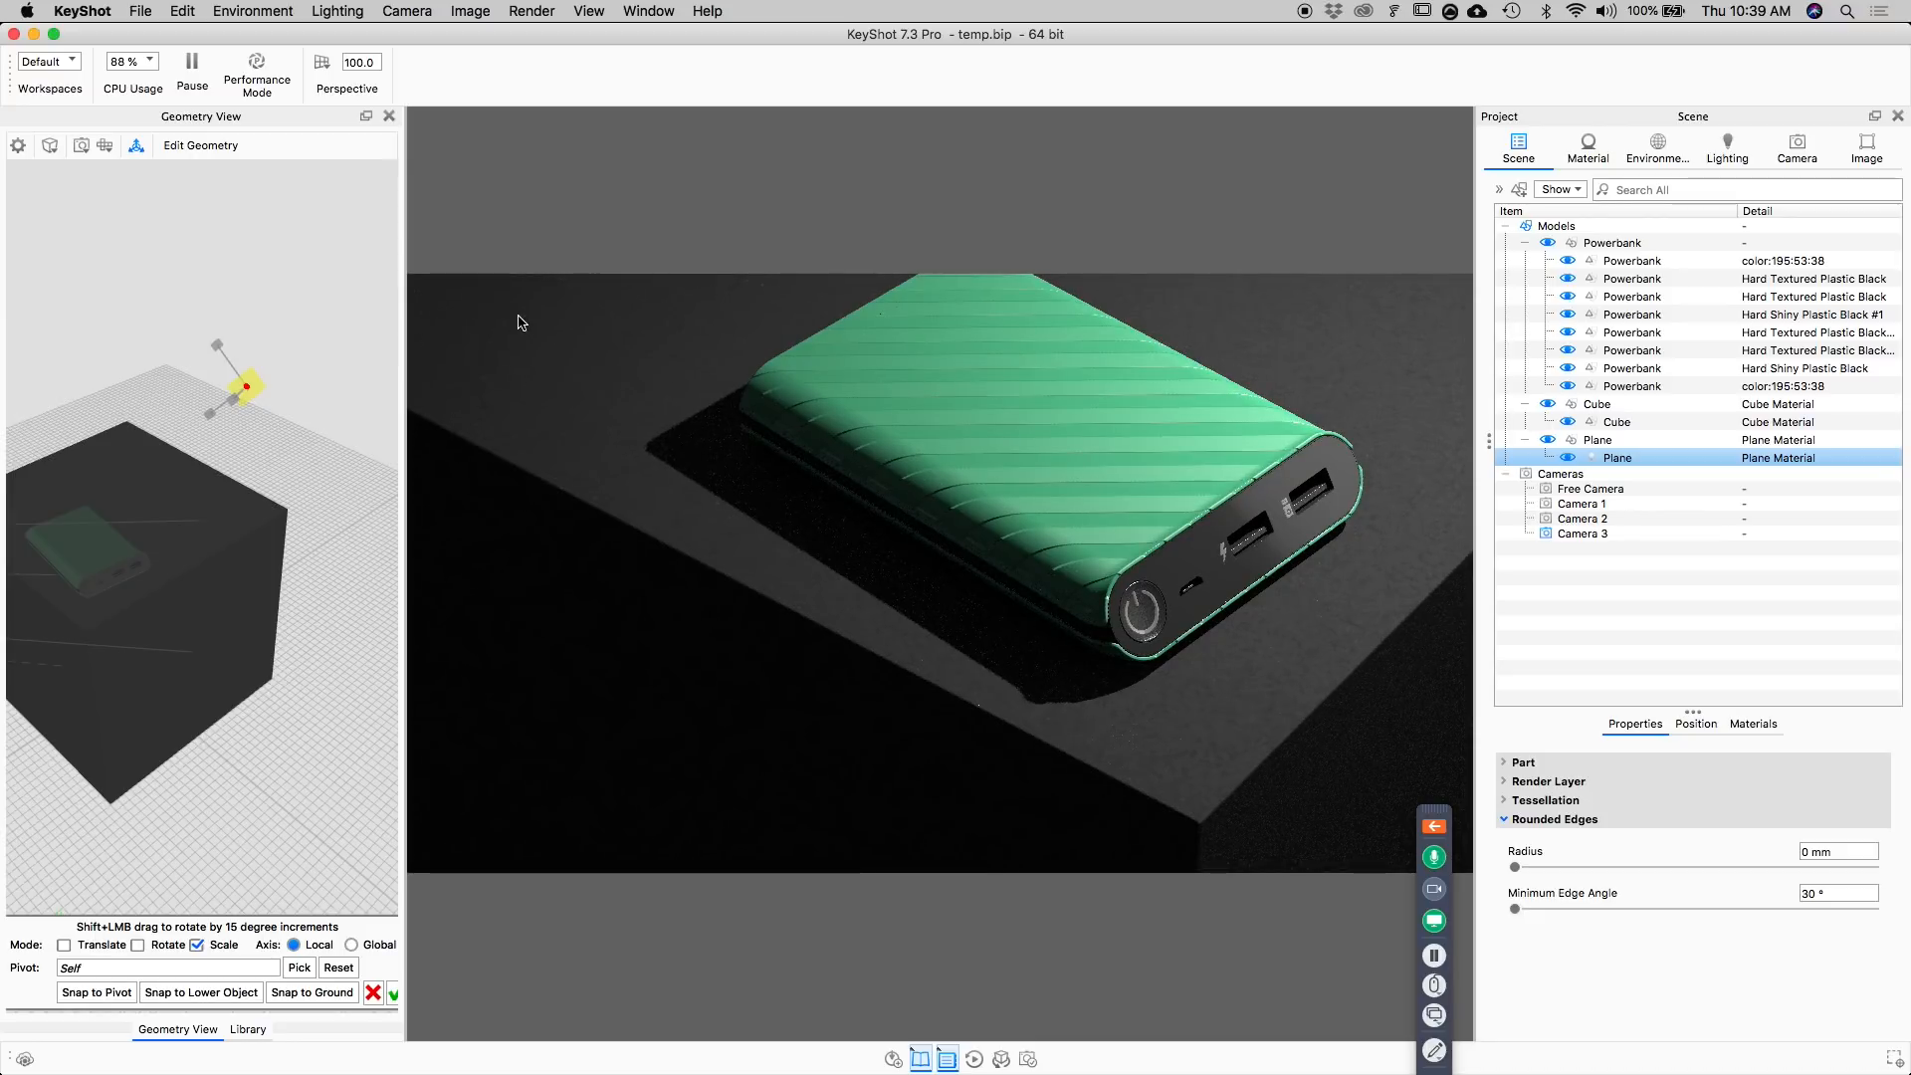
pyautogui.moveTo(250, 377); pyautogui.dragTo(244, 384)
# Enable translation and rotation for the plane light, using the global axes and the power bank body as the pivot.
pyautogui.click(97, 947)
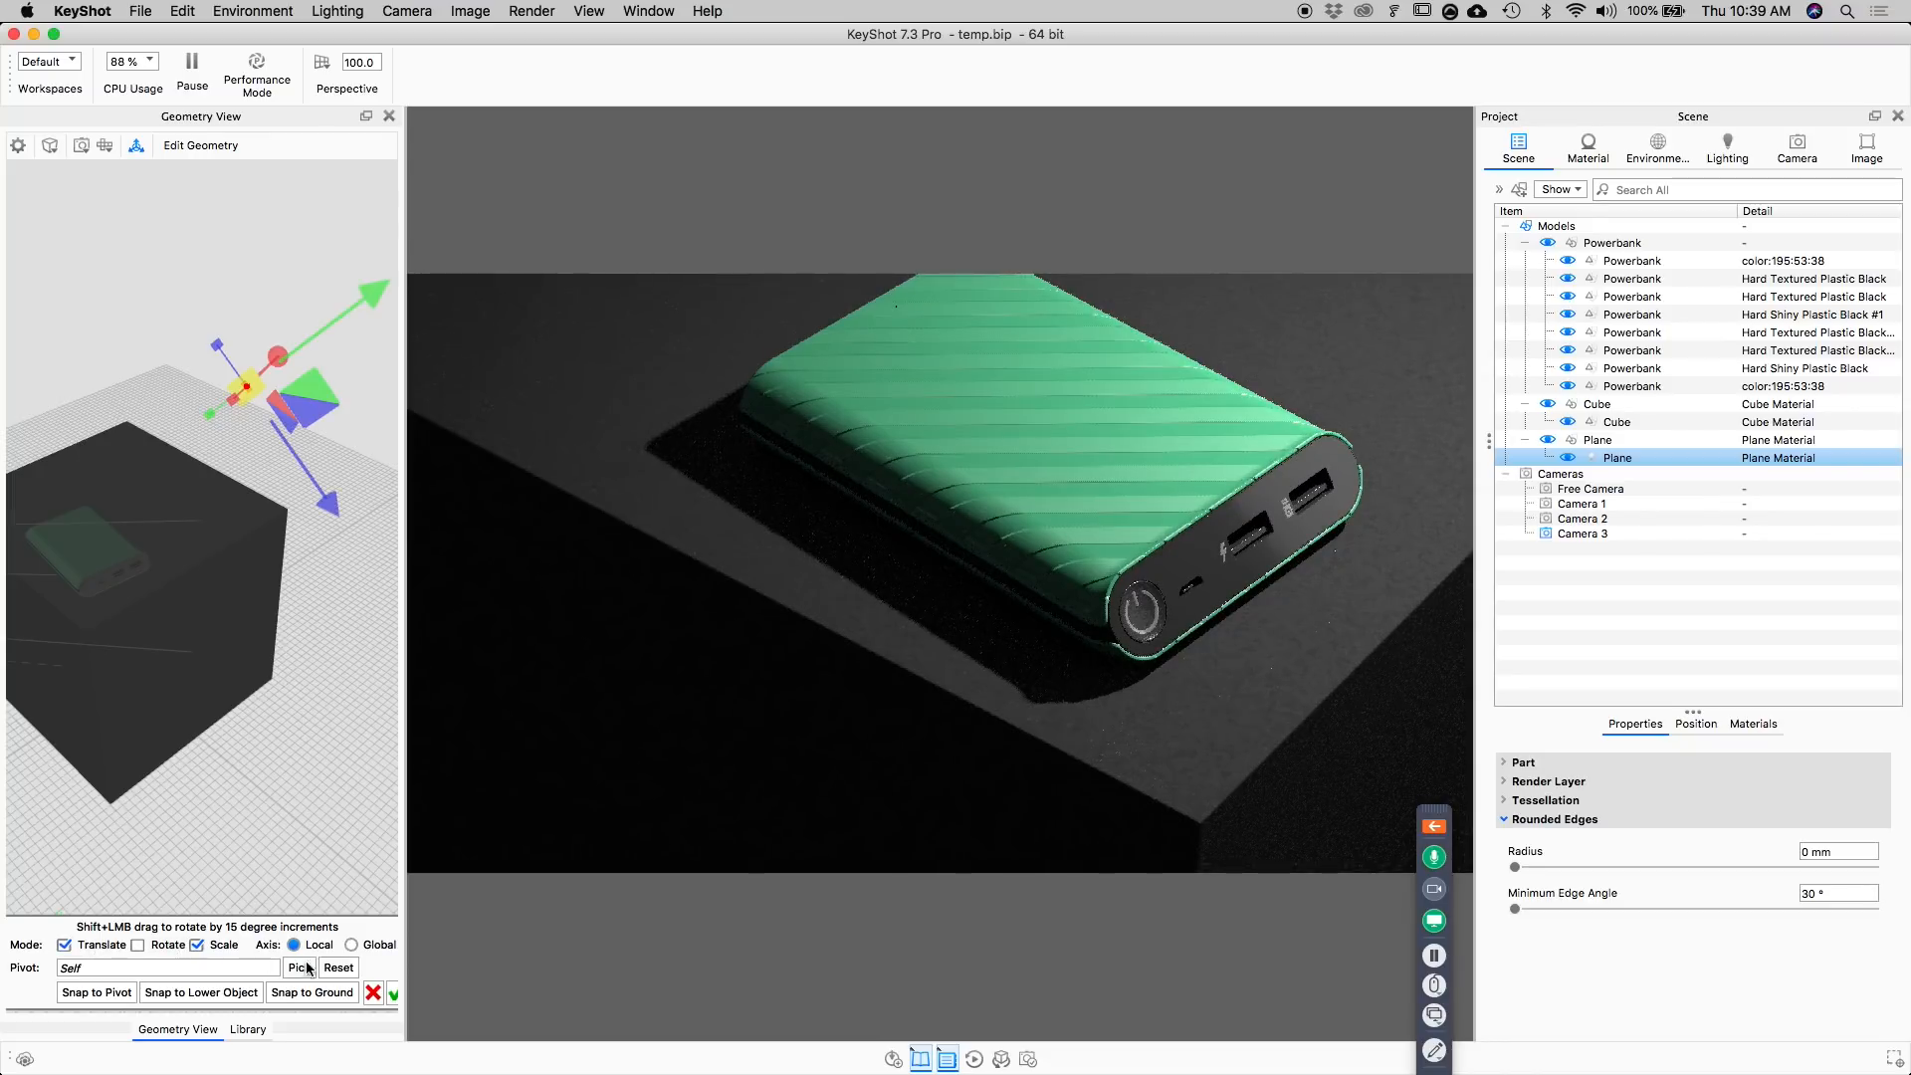
pyautogui.click(351, 945)
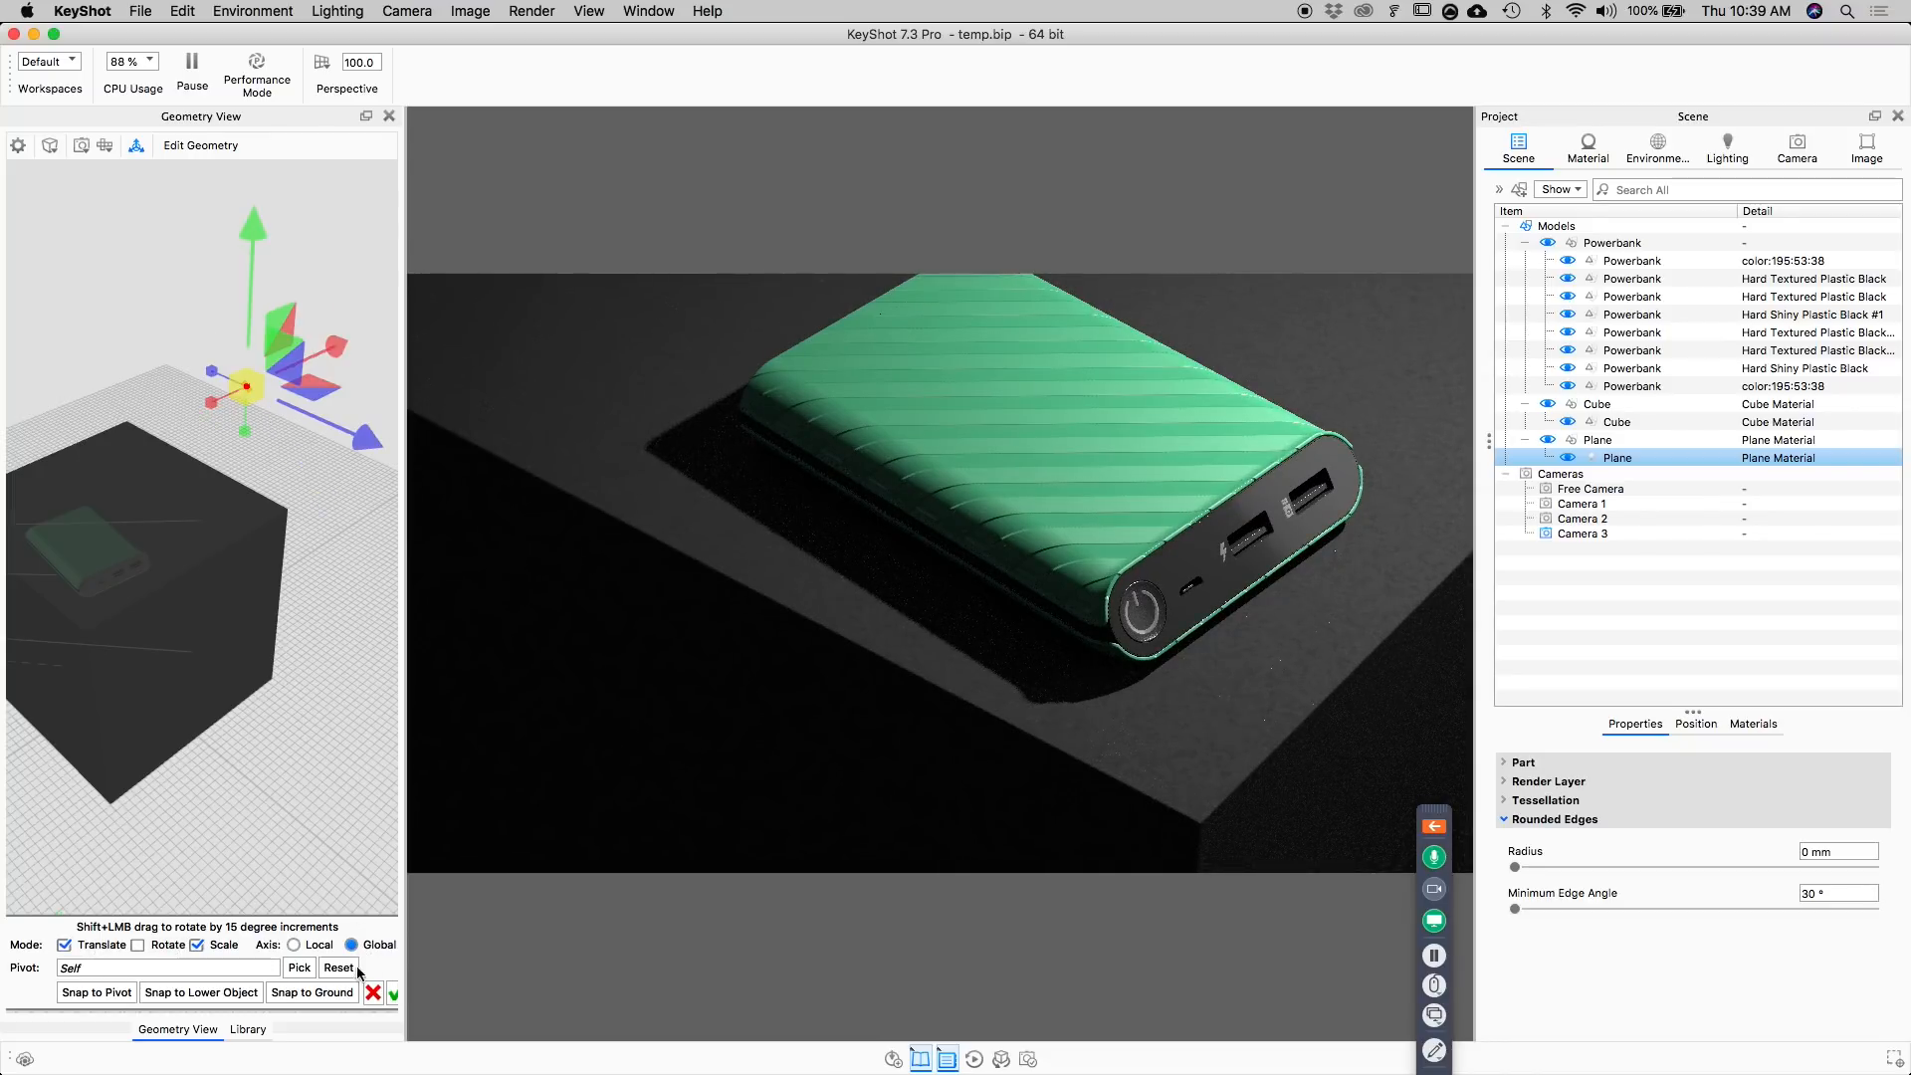
pyautogui.click(299, 968)
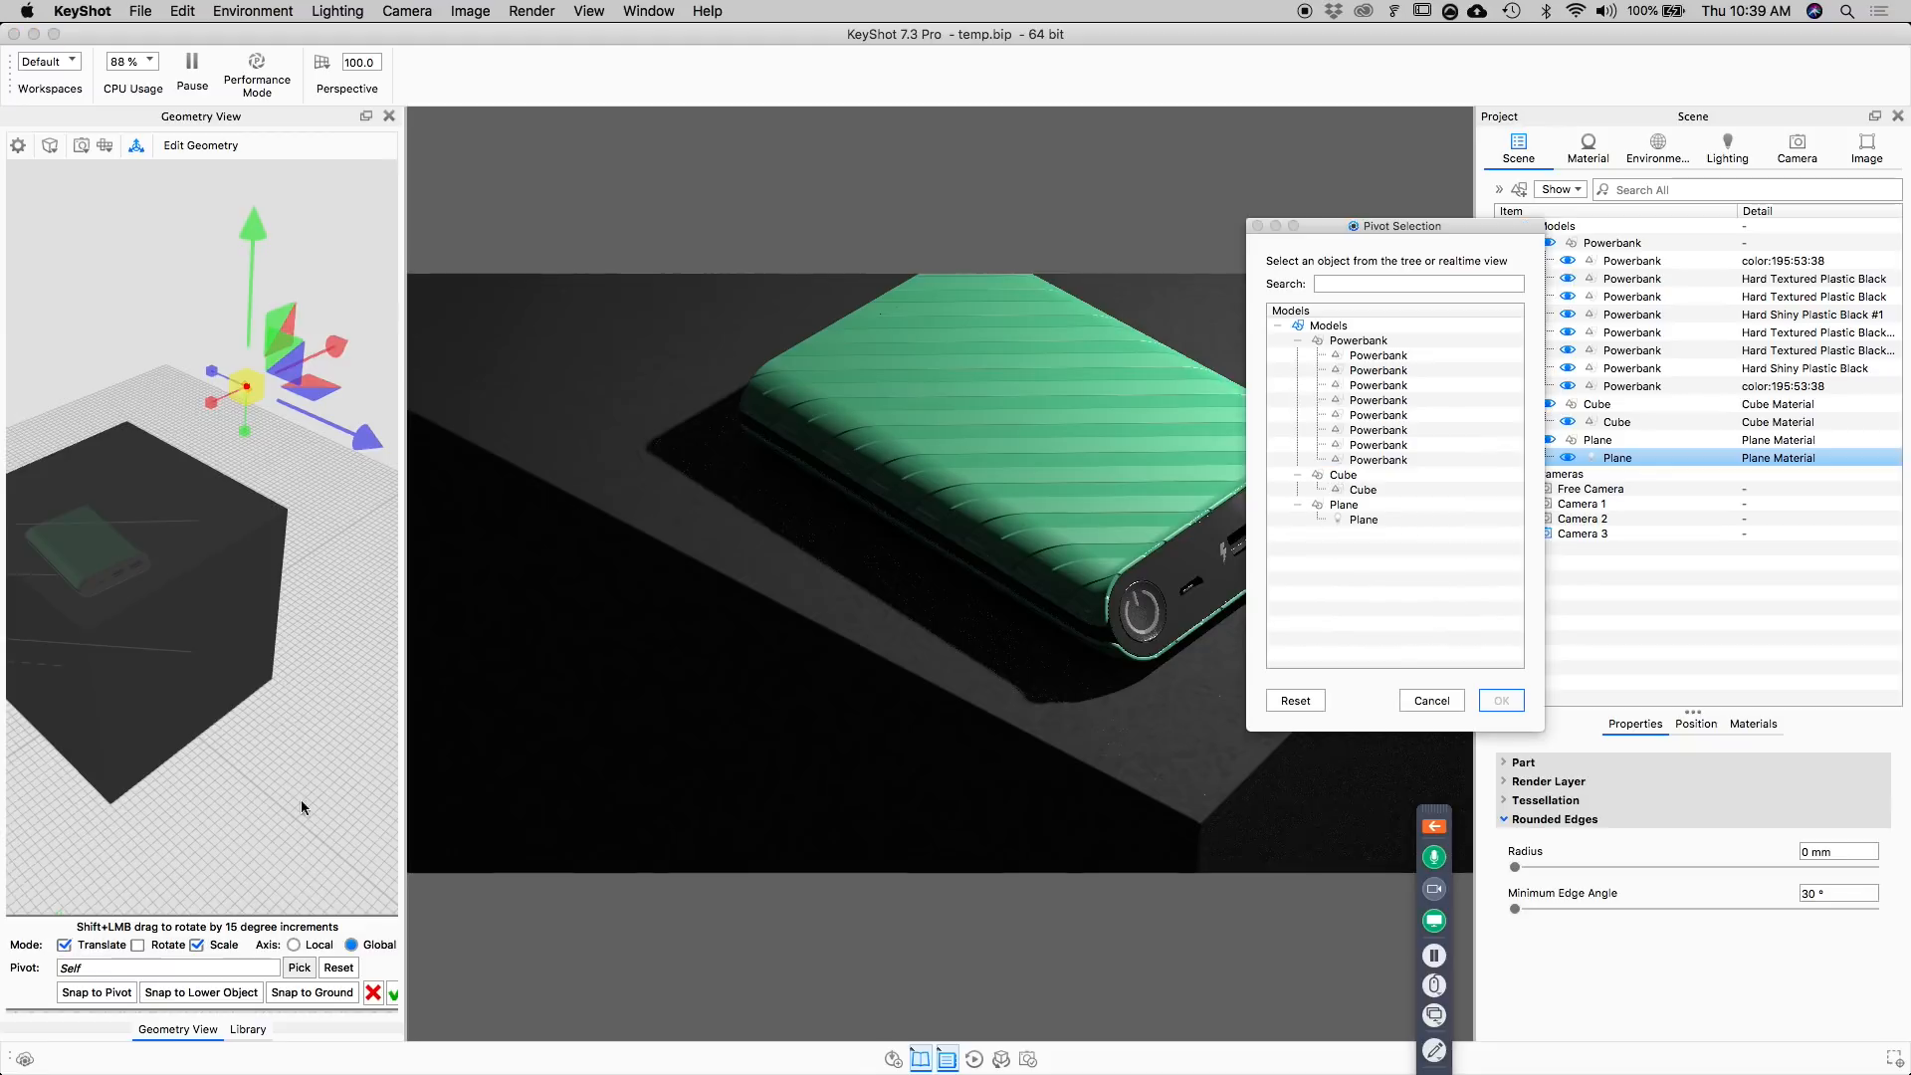
pyautogui.click(110, 555)
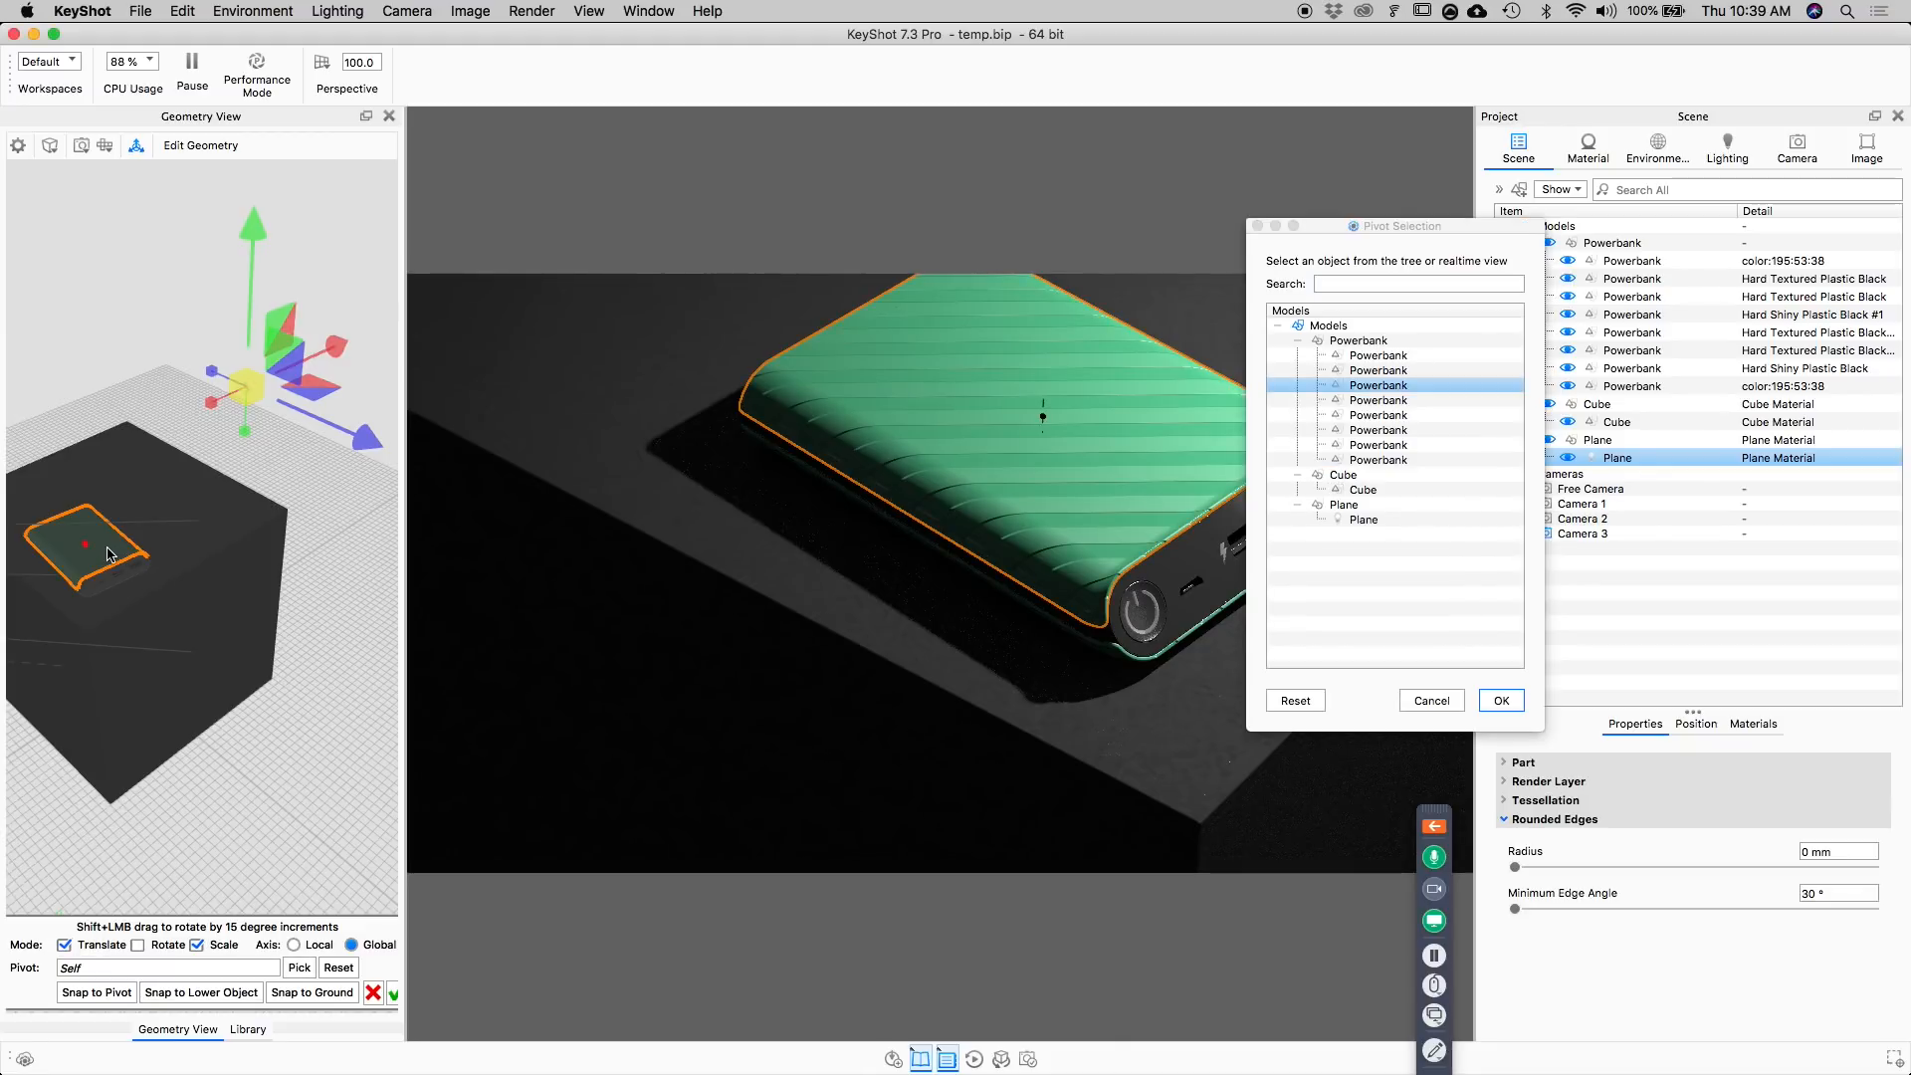
pyautogui.click(1501, 701)
pyautogui.click(175, 945)
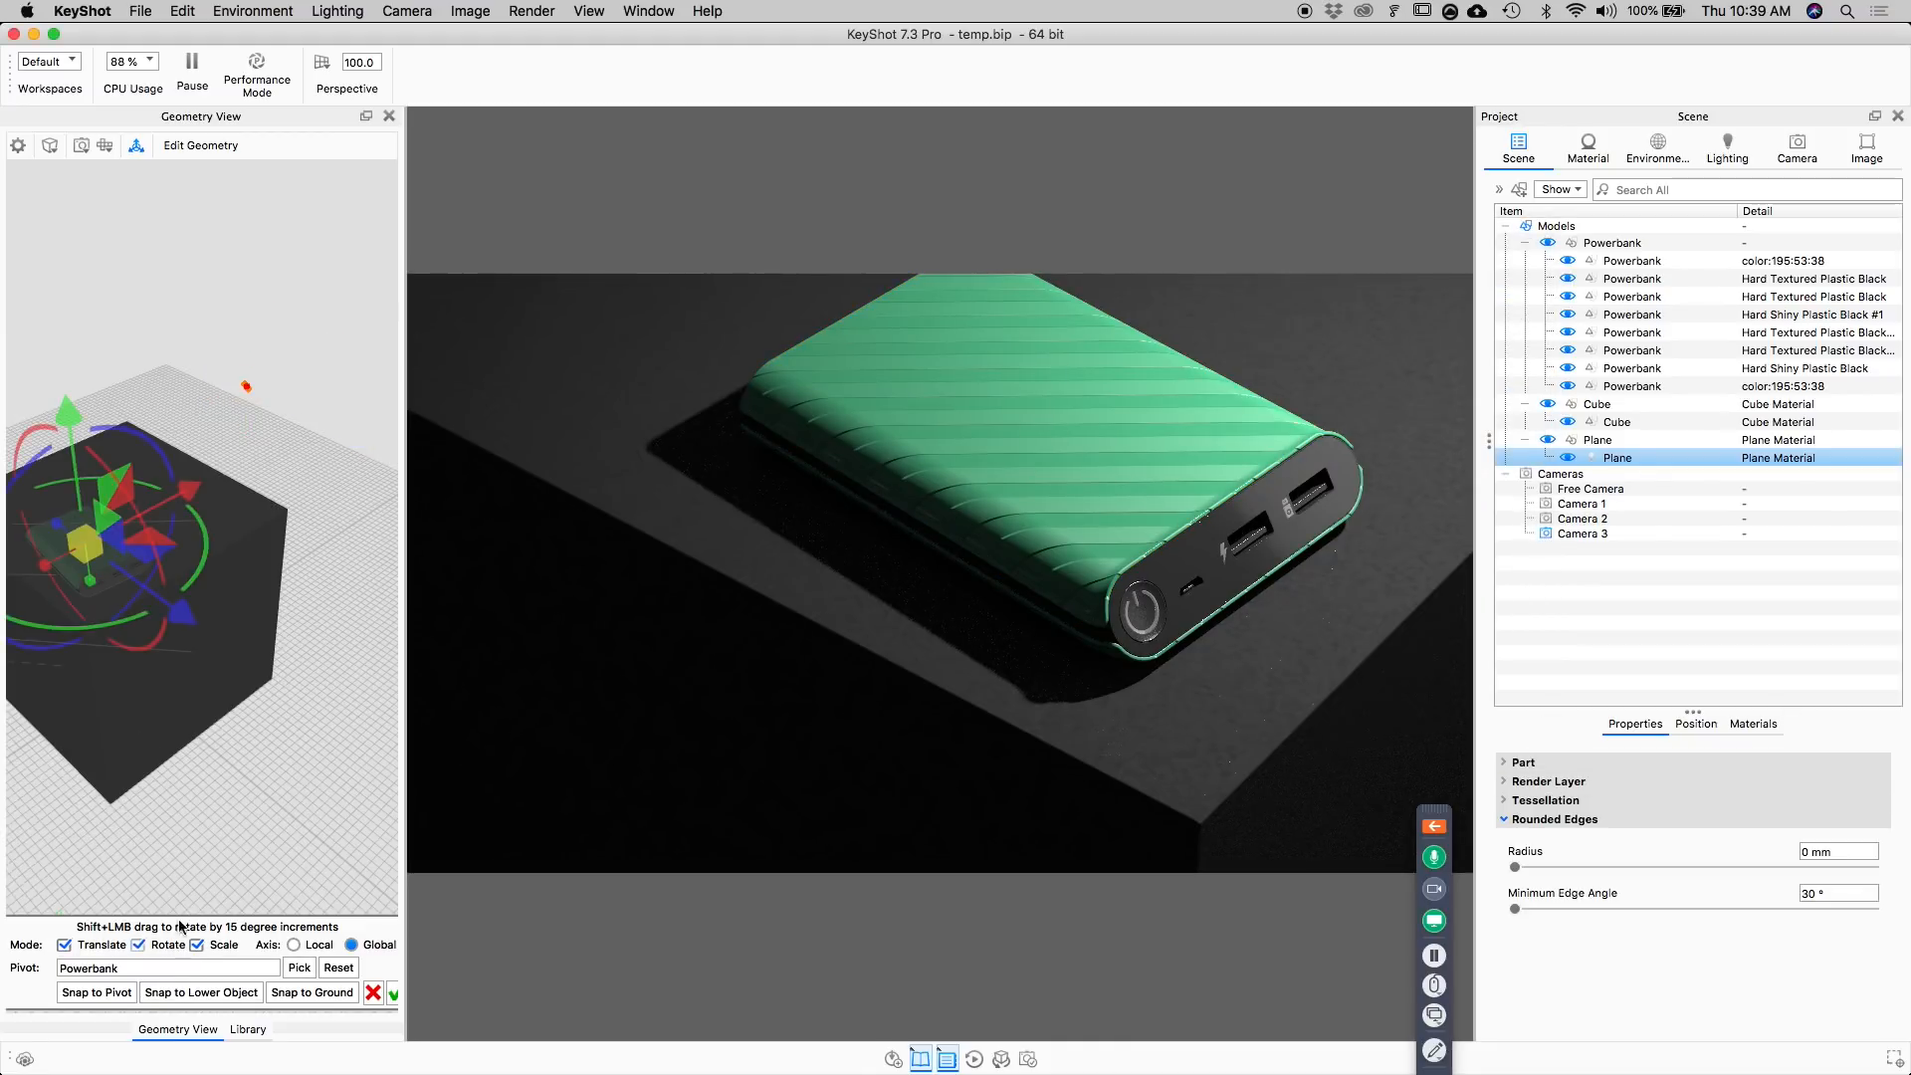
# Adjust the plane light's height along the vertical axis and swing it around the power bank to refine the shadow.
pyautogui.moveTo(84, 466); pyautogui.dragTo(75, 519)
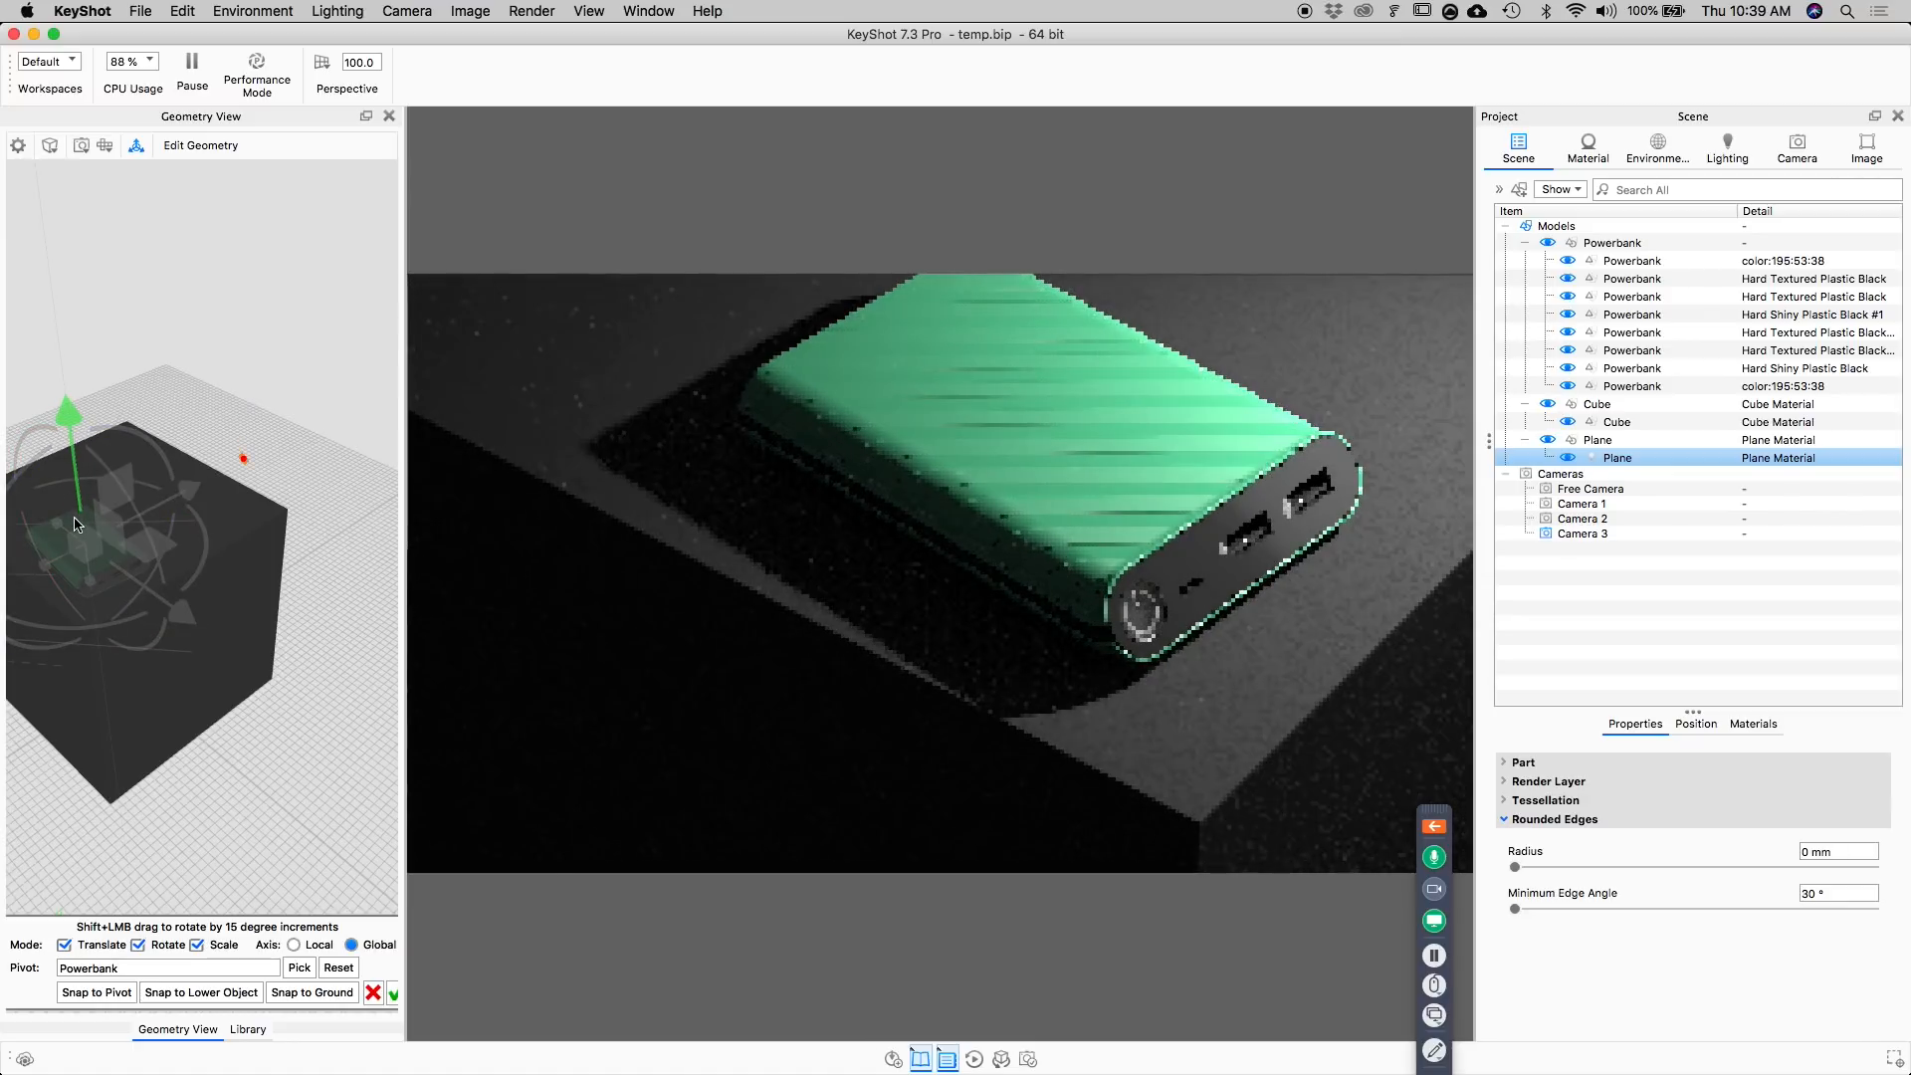
pyautogui.moveTo(77, 525); pyautogui.dragTo(79, 447)
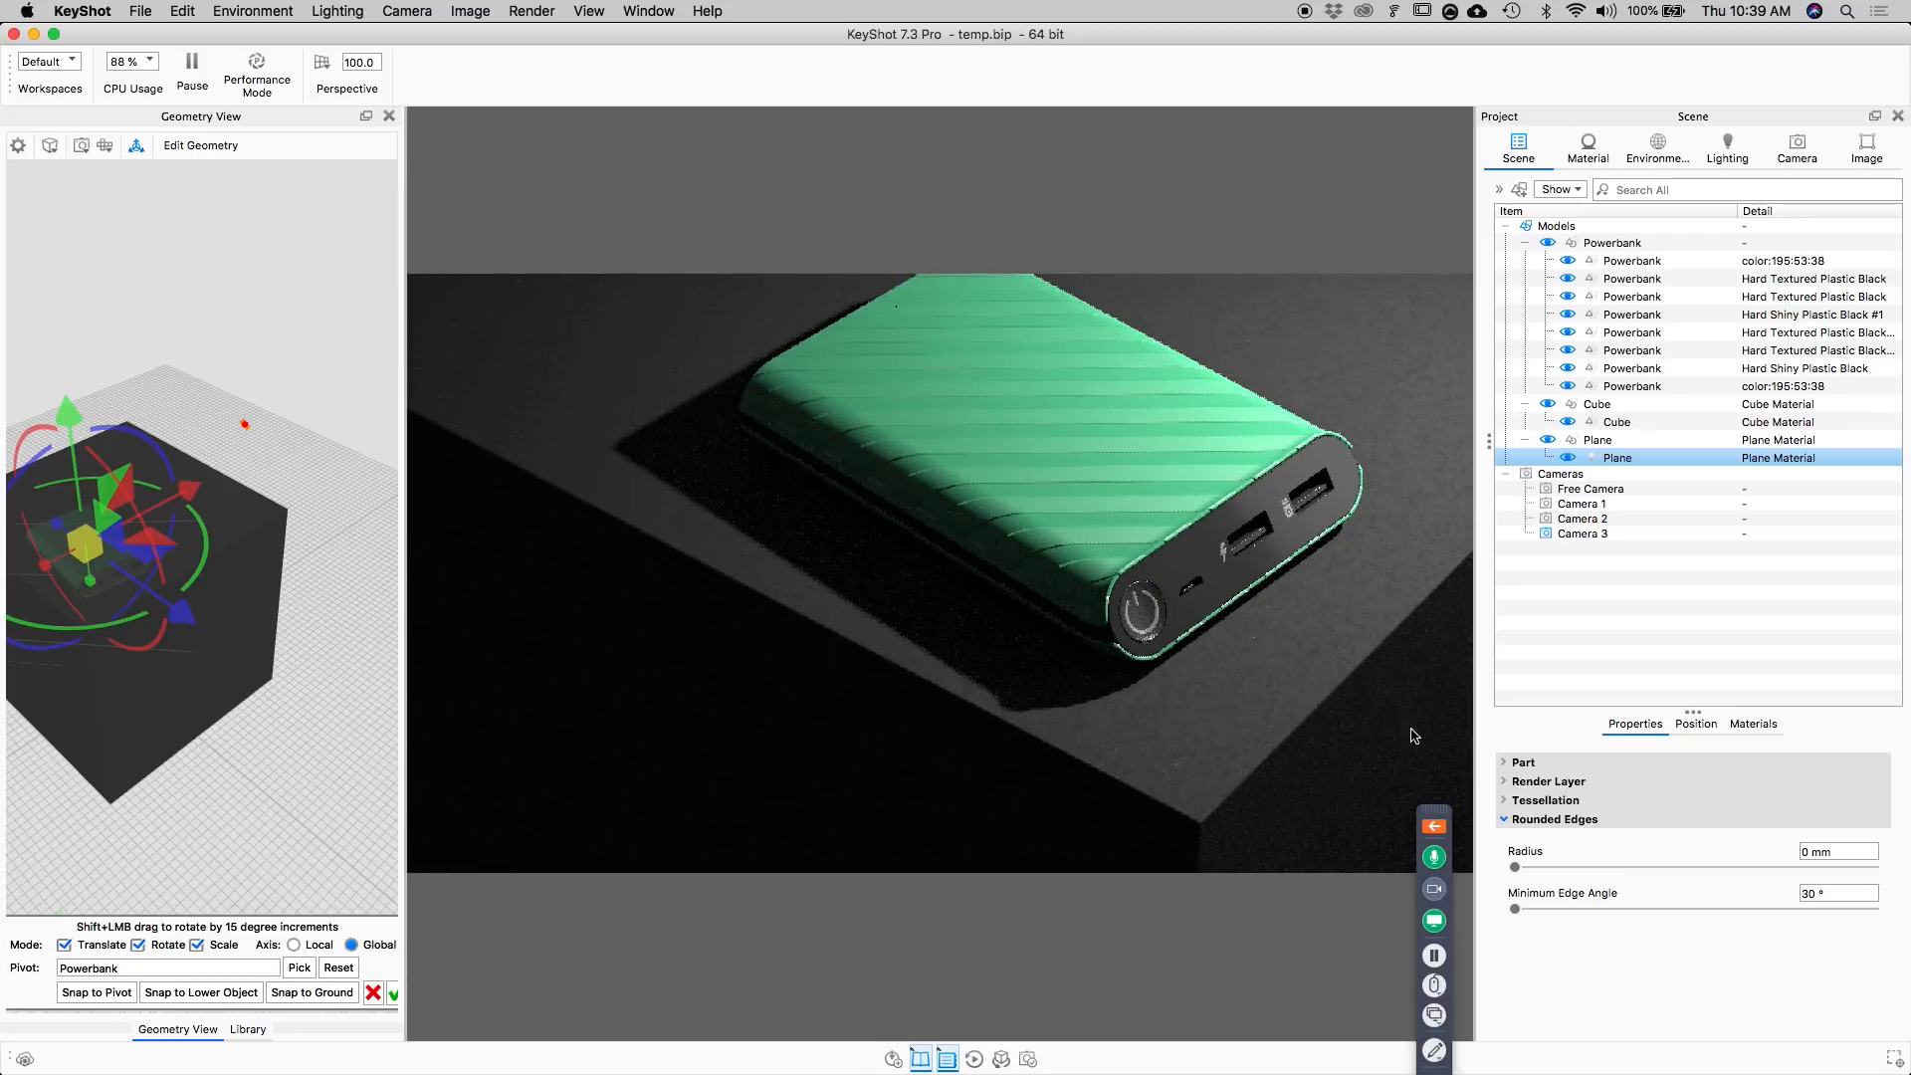
pyautogui.click(68, 413)
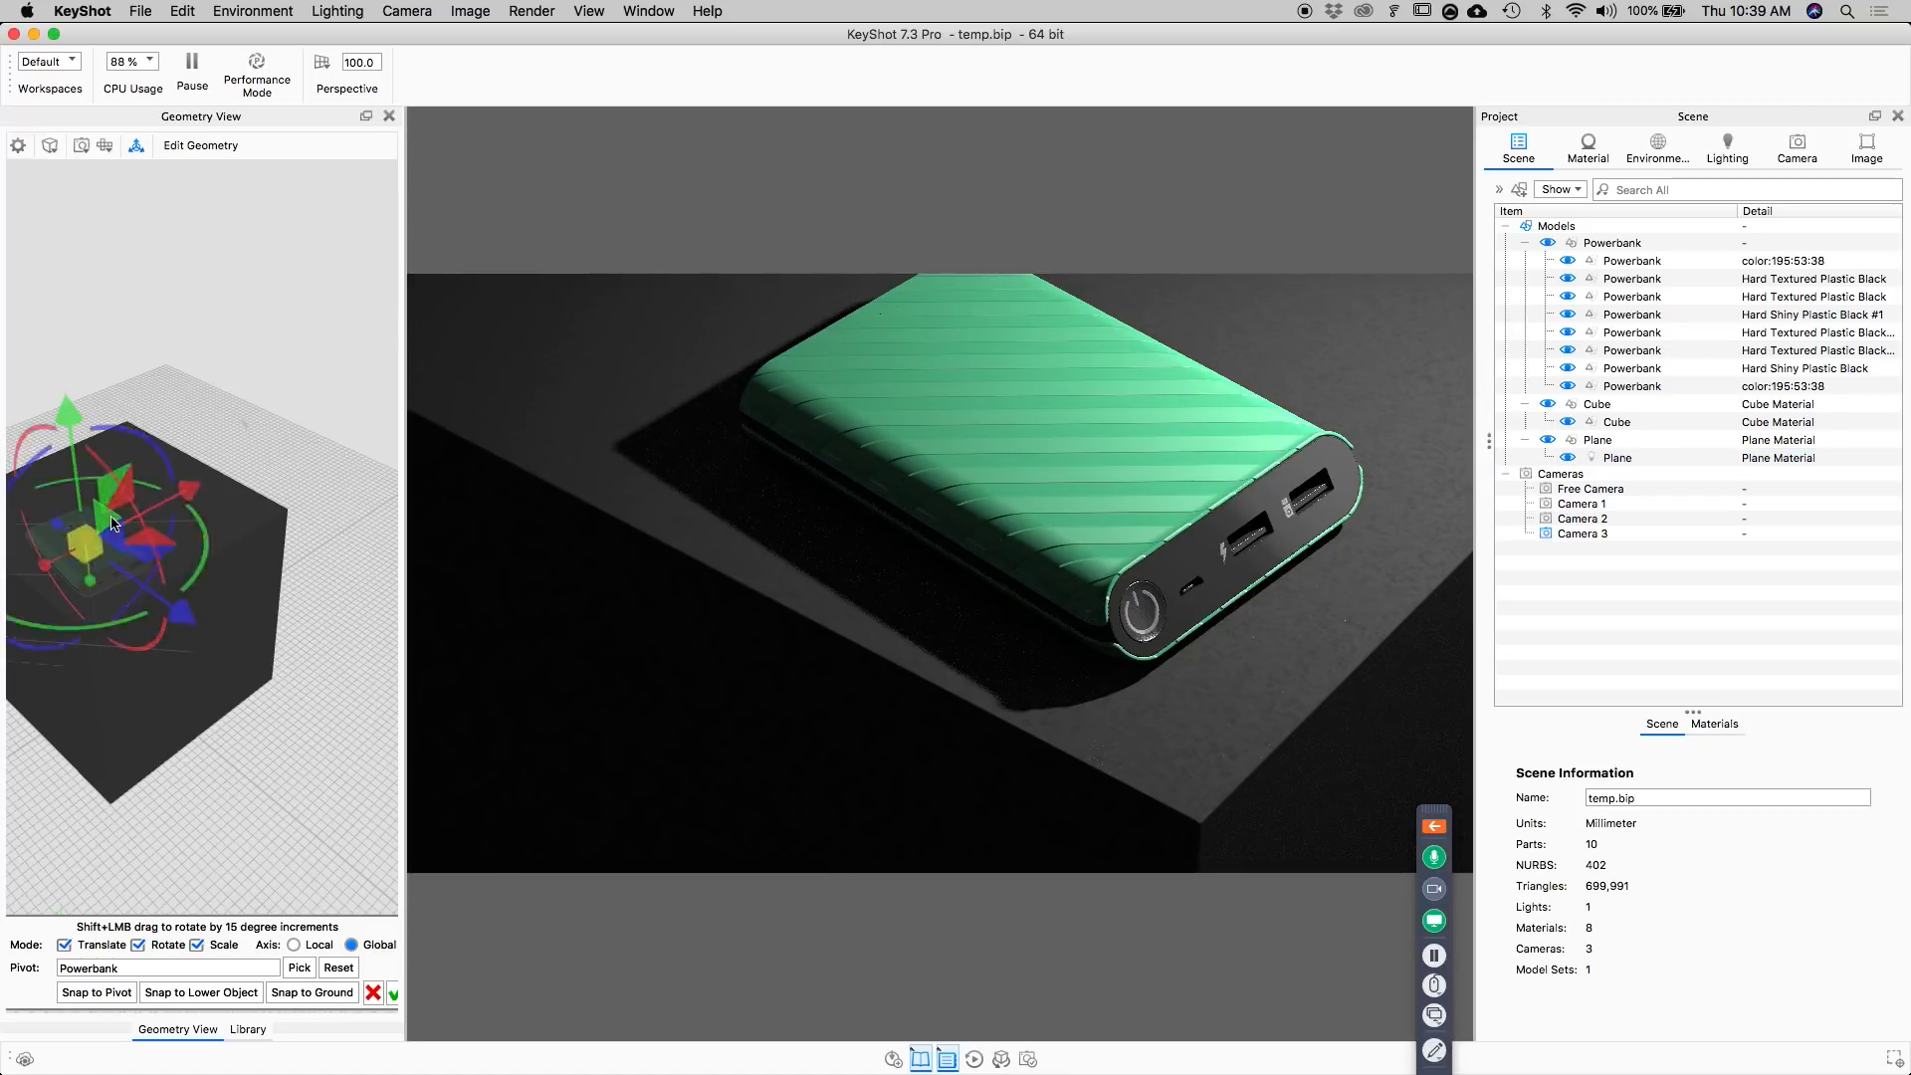
pyautogui.moveTo(205, 549); pyautogui.dragTo(192, 579)
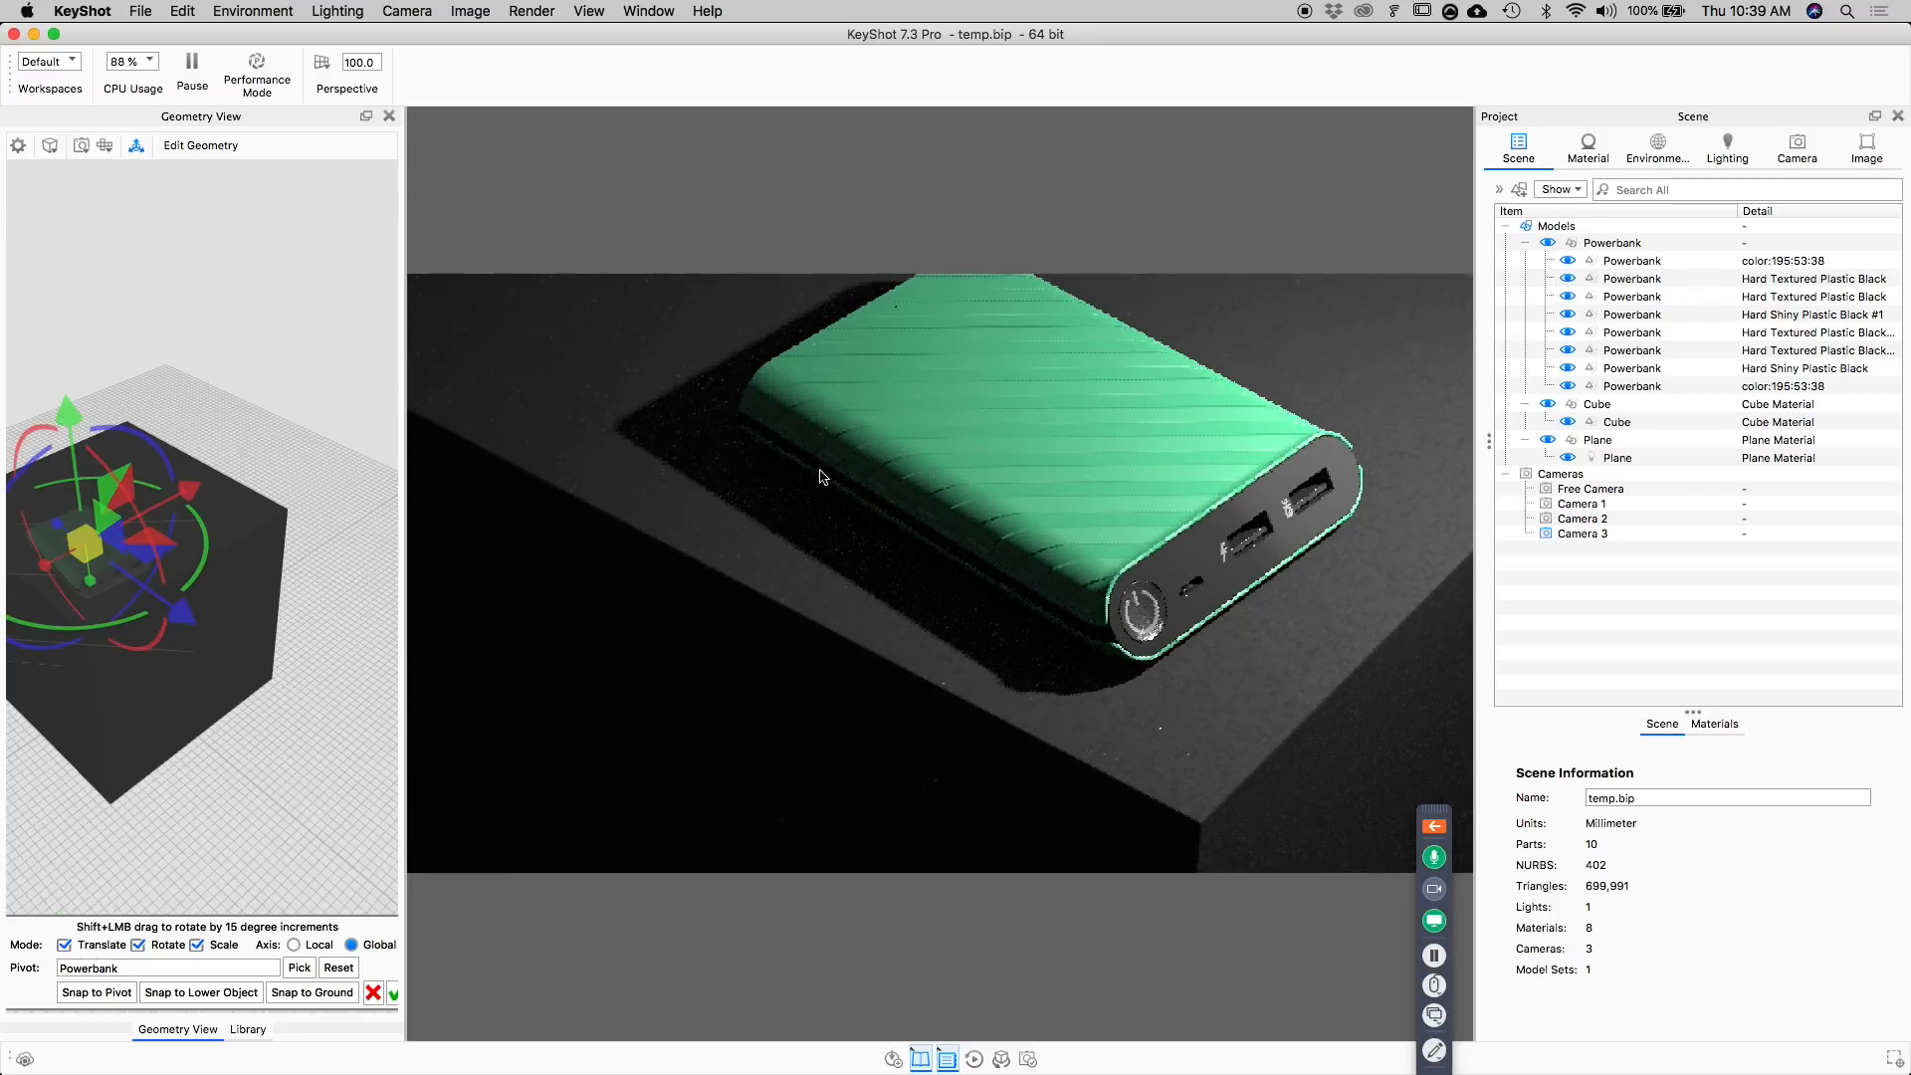
pyautogui.moveTo(218, 559); pyautogui.dragTo(209, 527)
pyautogui.moveTo(66, 411); pyautogui.dragTo(89, 451)
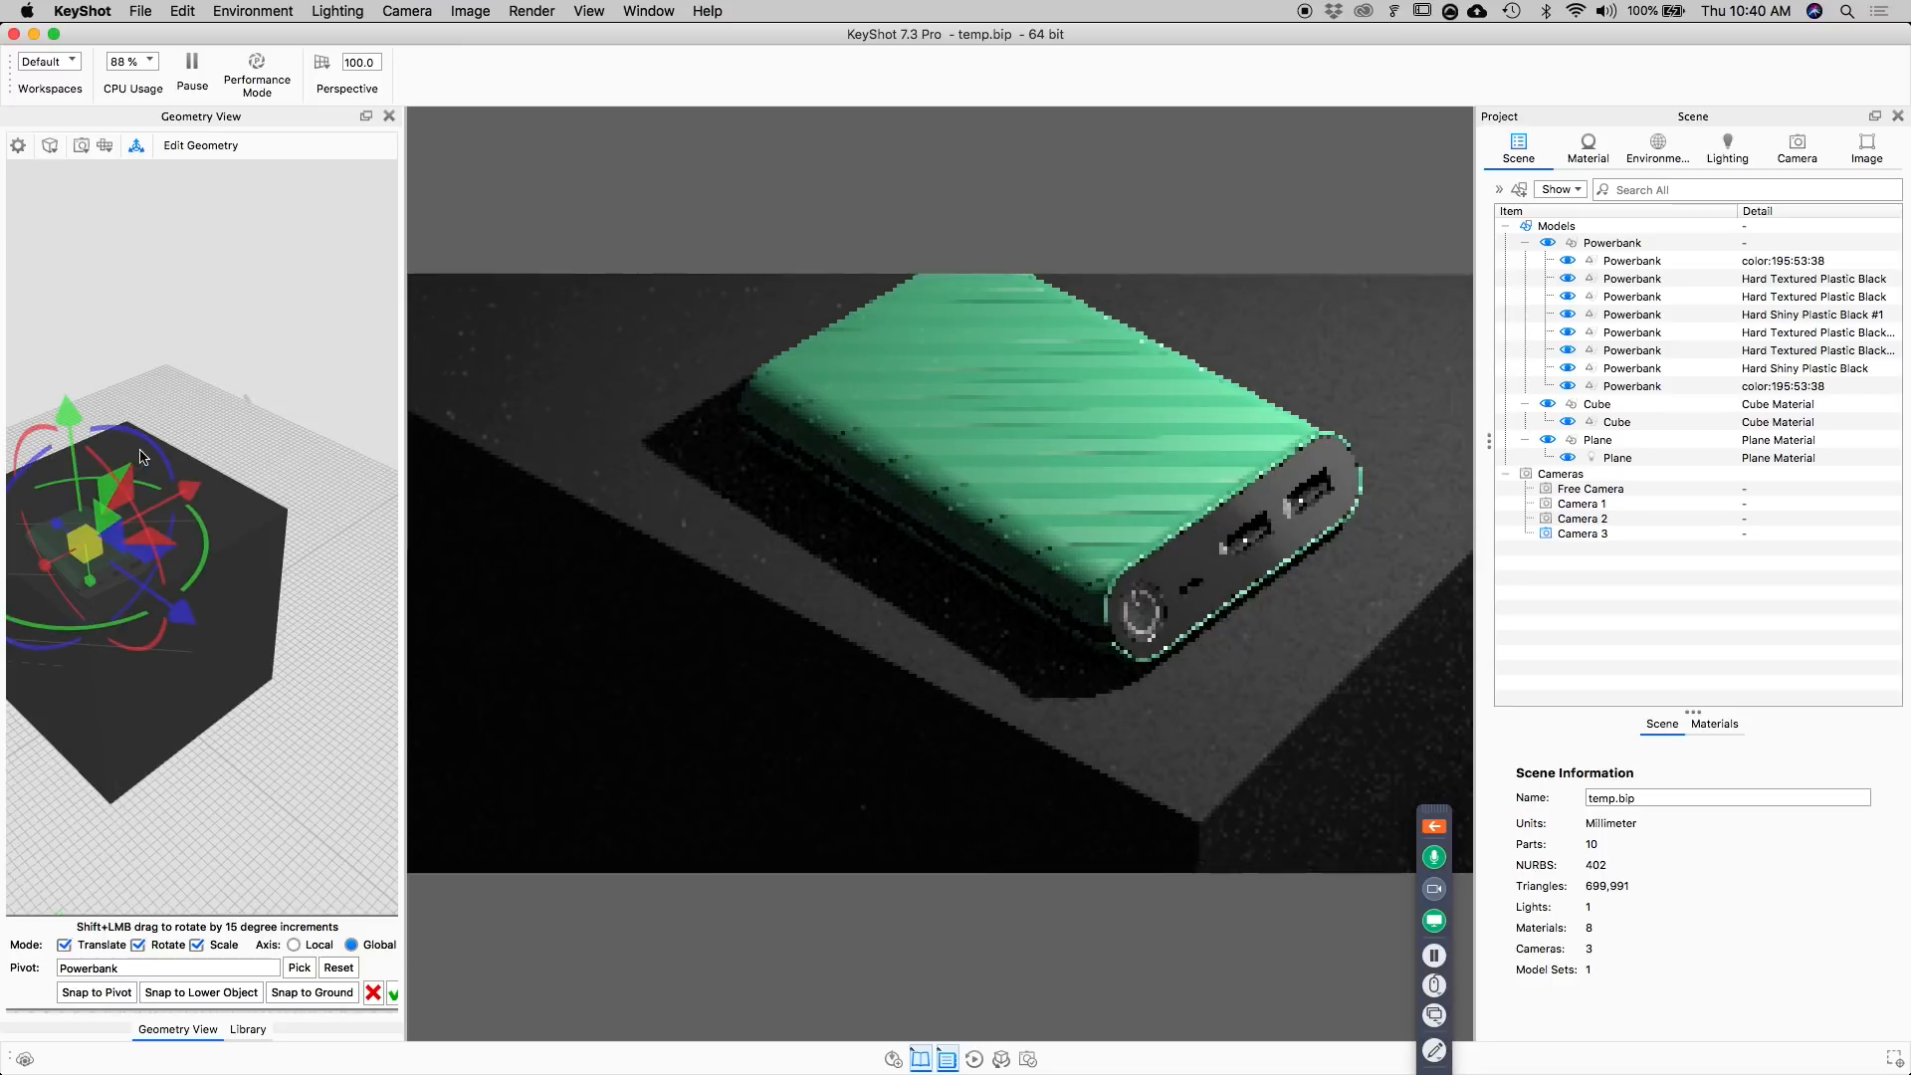
# Tilt the plane light slightly around the power bank about the global X axis and accept the transform.
pyautogui.moveTo(260, 597)
pyautogui.mouseDown()
pyautogui.moveTo(289, 572)
pyautogui.moveTo(286, 587)
pyautogui.mouseUp()
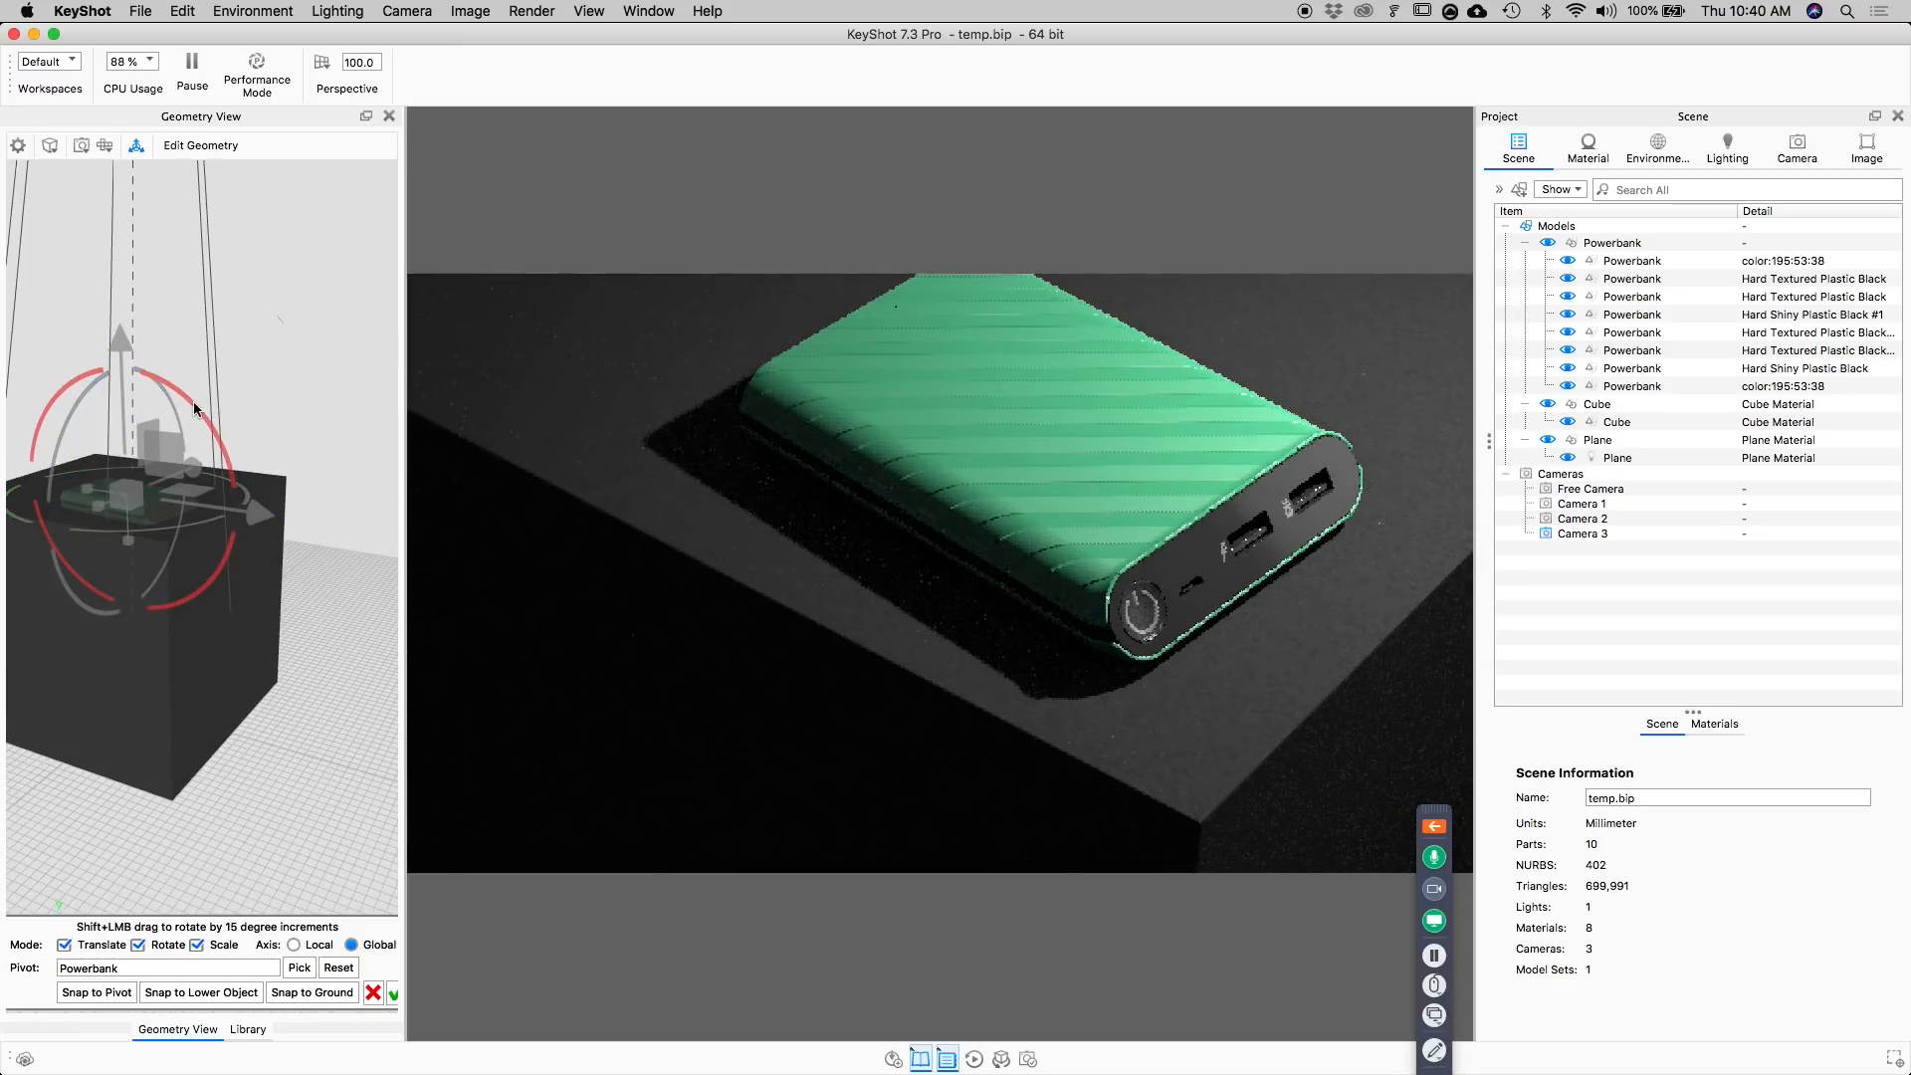
pyautogui.moveTo(192, 396)
pyautogui.mouseDown()
pyautogui.moveTo(168, 379)
pyautogui.moveTo(193, 398)
pyautogui.mouseUp()
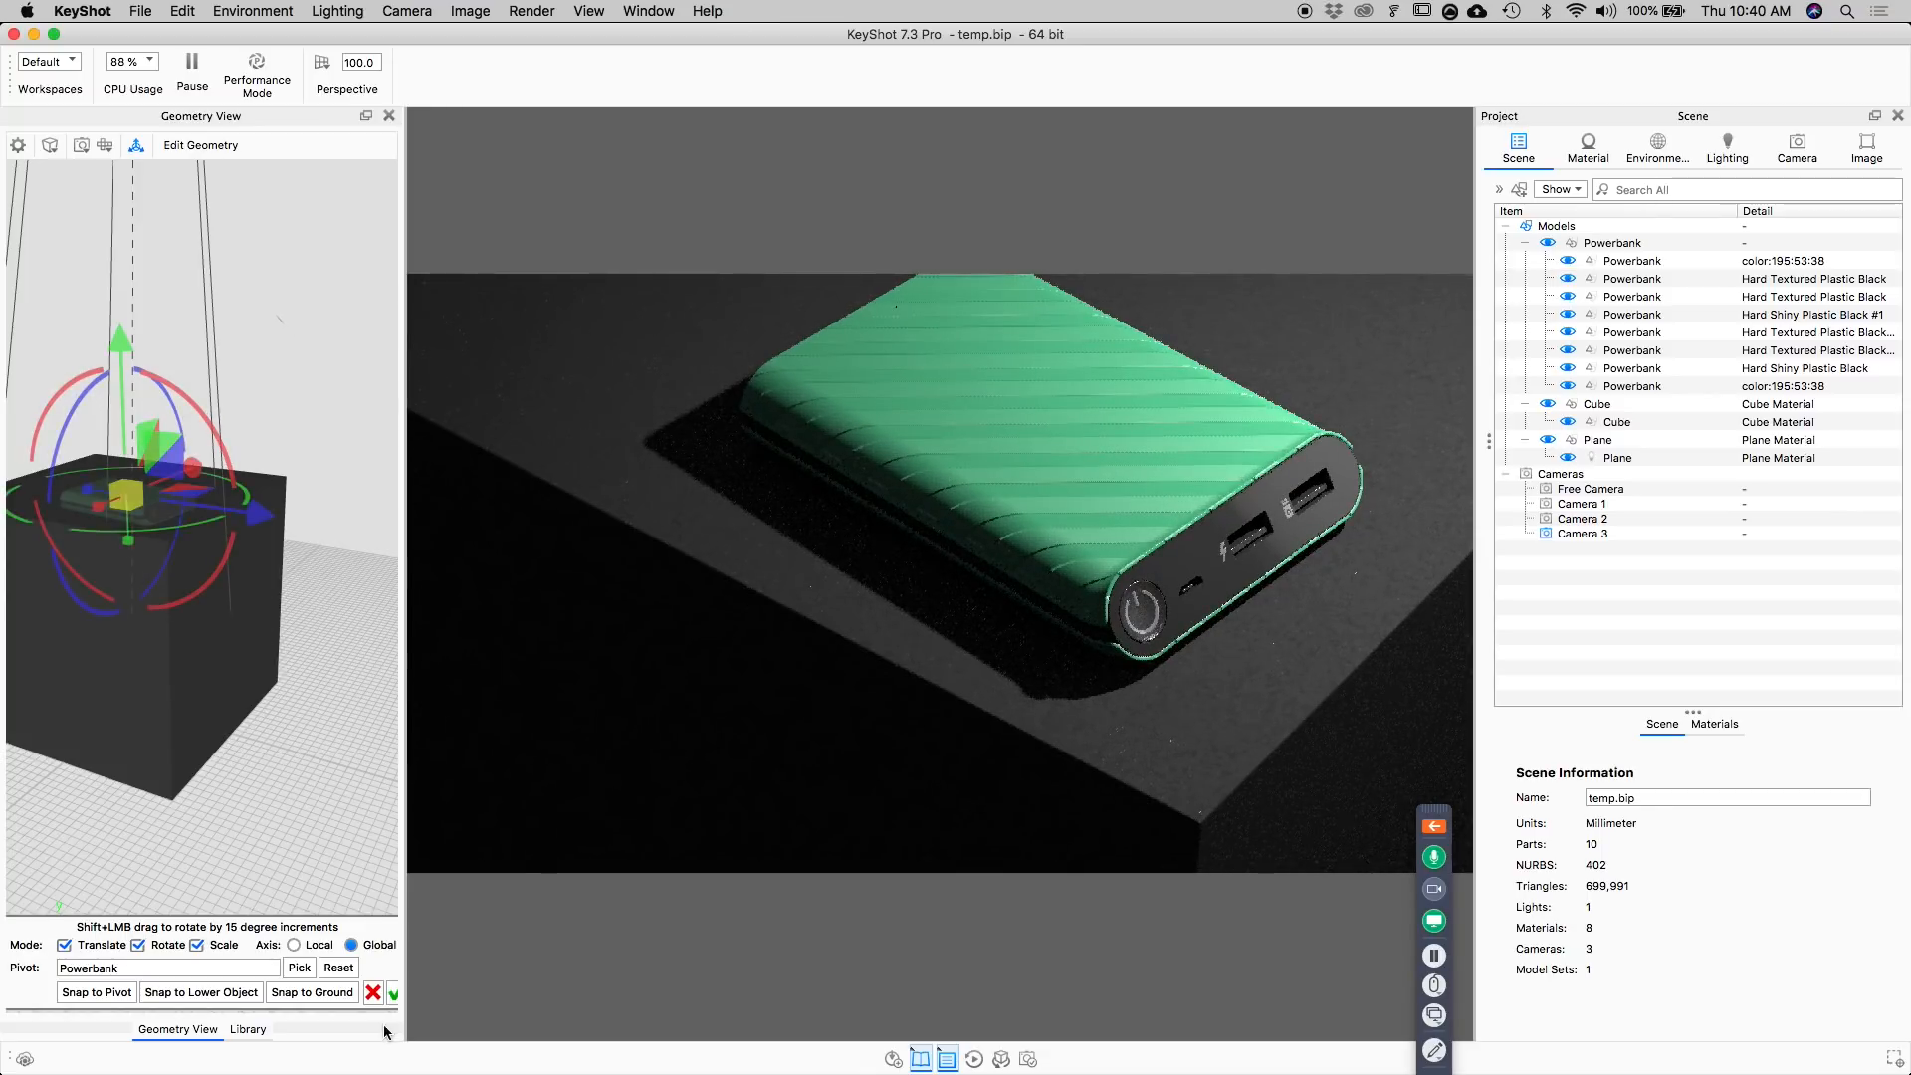
pyautogui.click(393, 993)
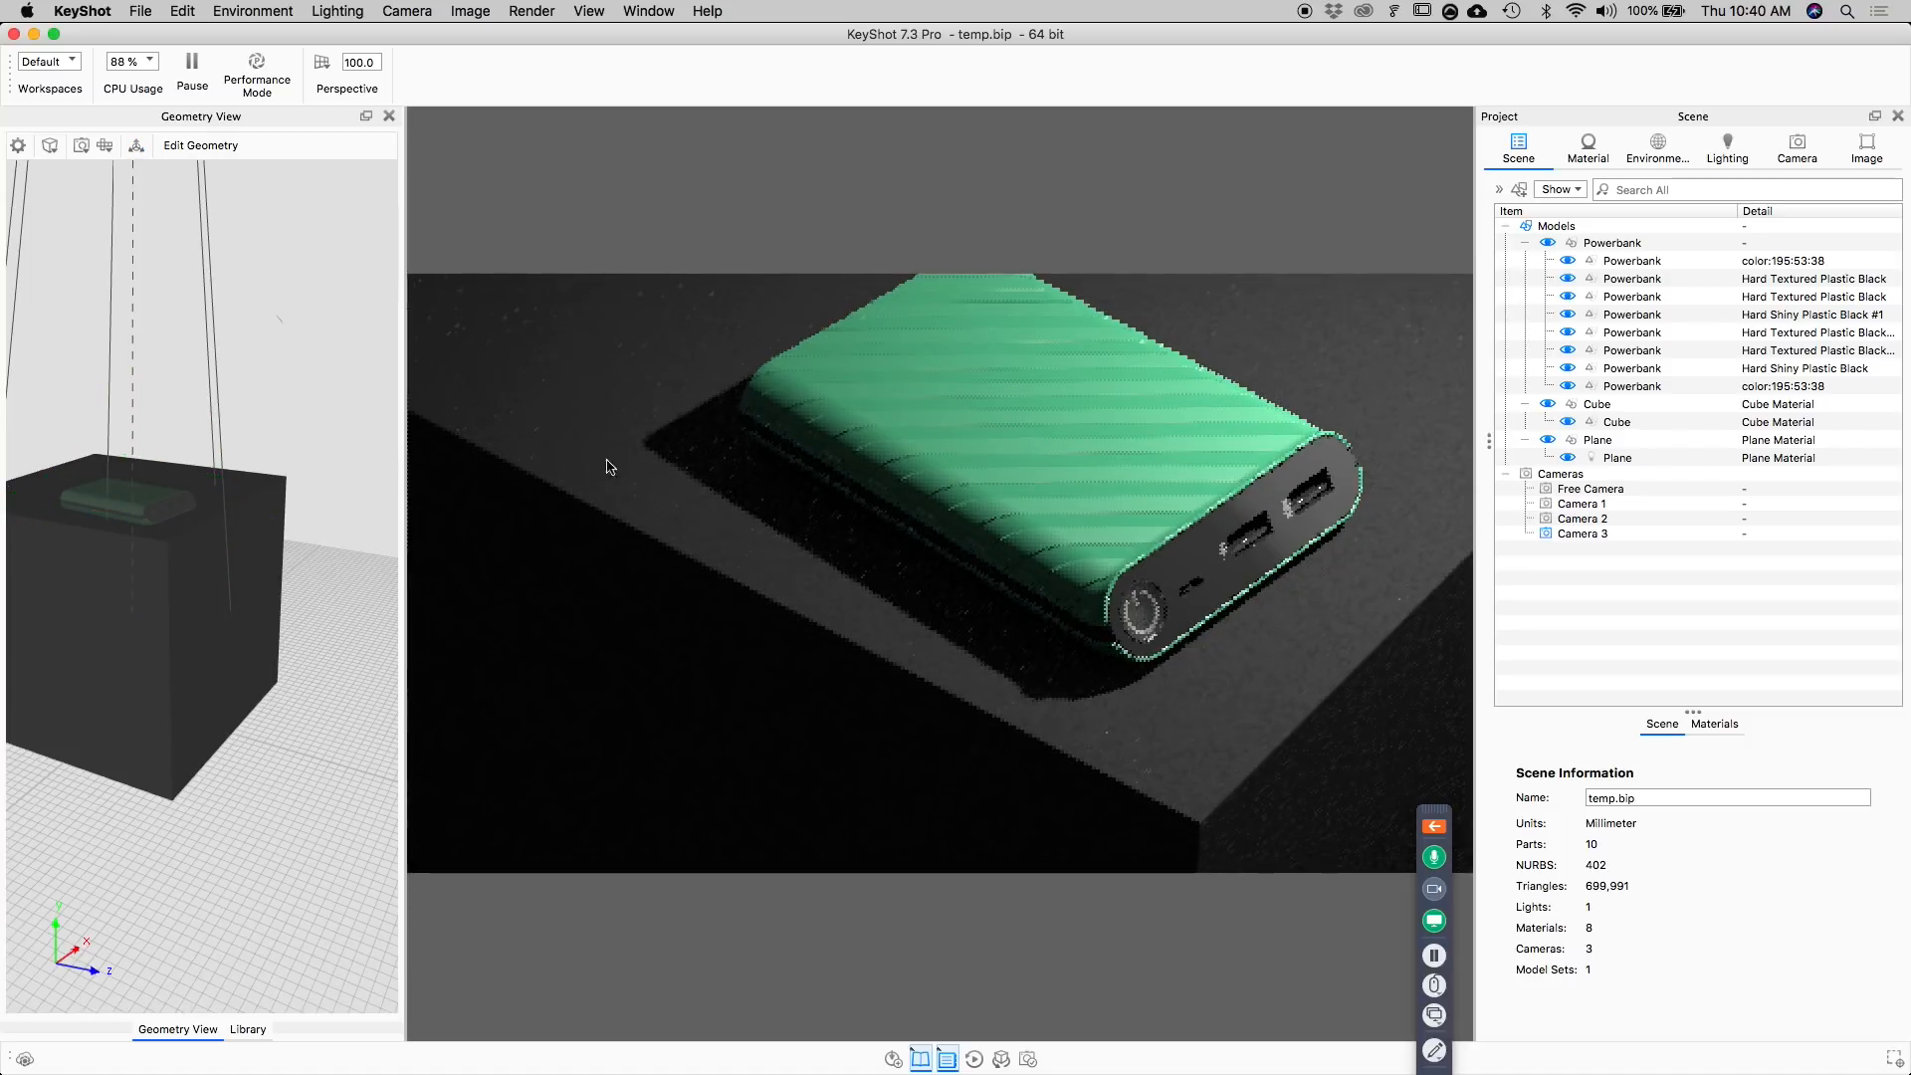
# Shift the power bank group across the cube and turn it about the Y axis to about -10.65°, then accept the move.
pyautogui.click(1653, 246)
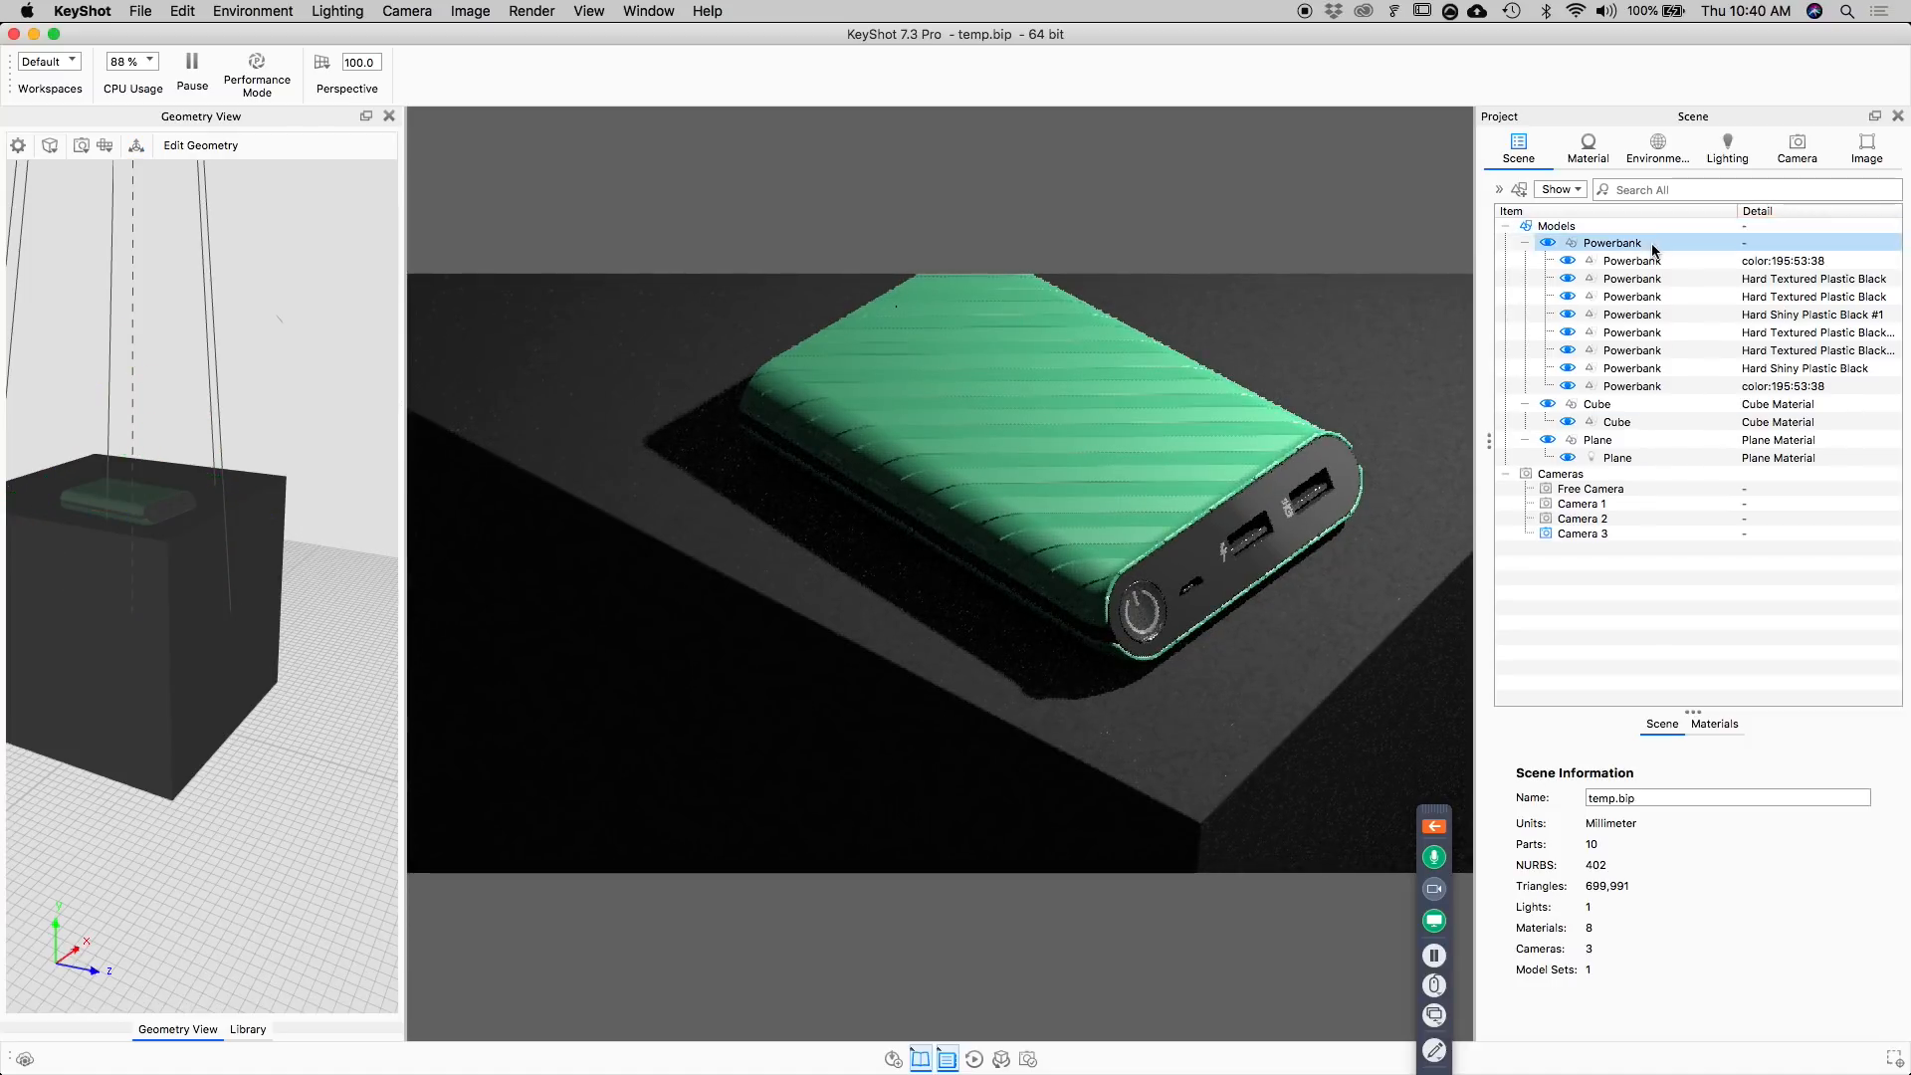
pyautogui.click(1653, 458)
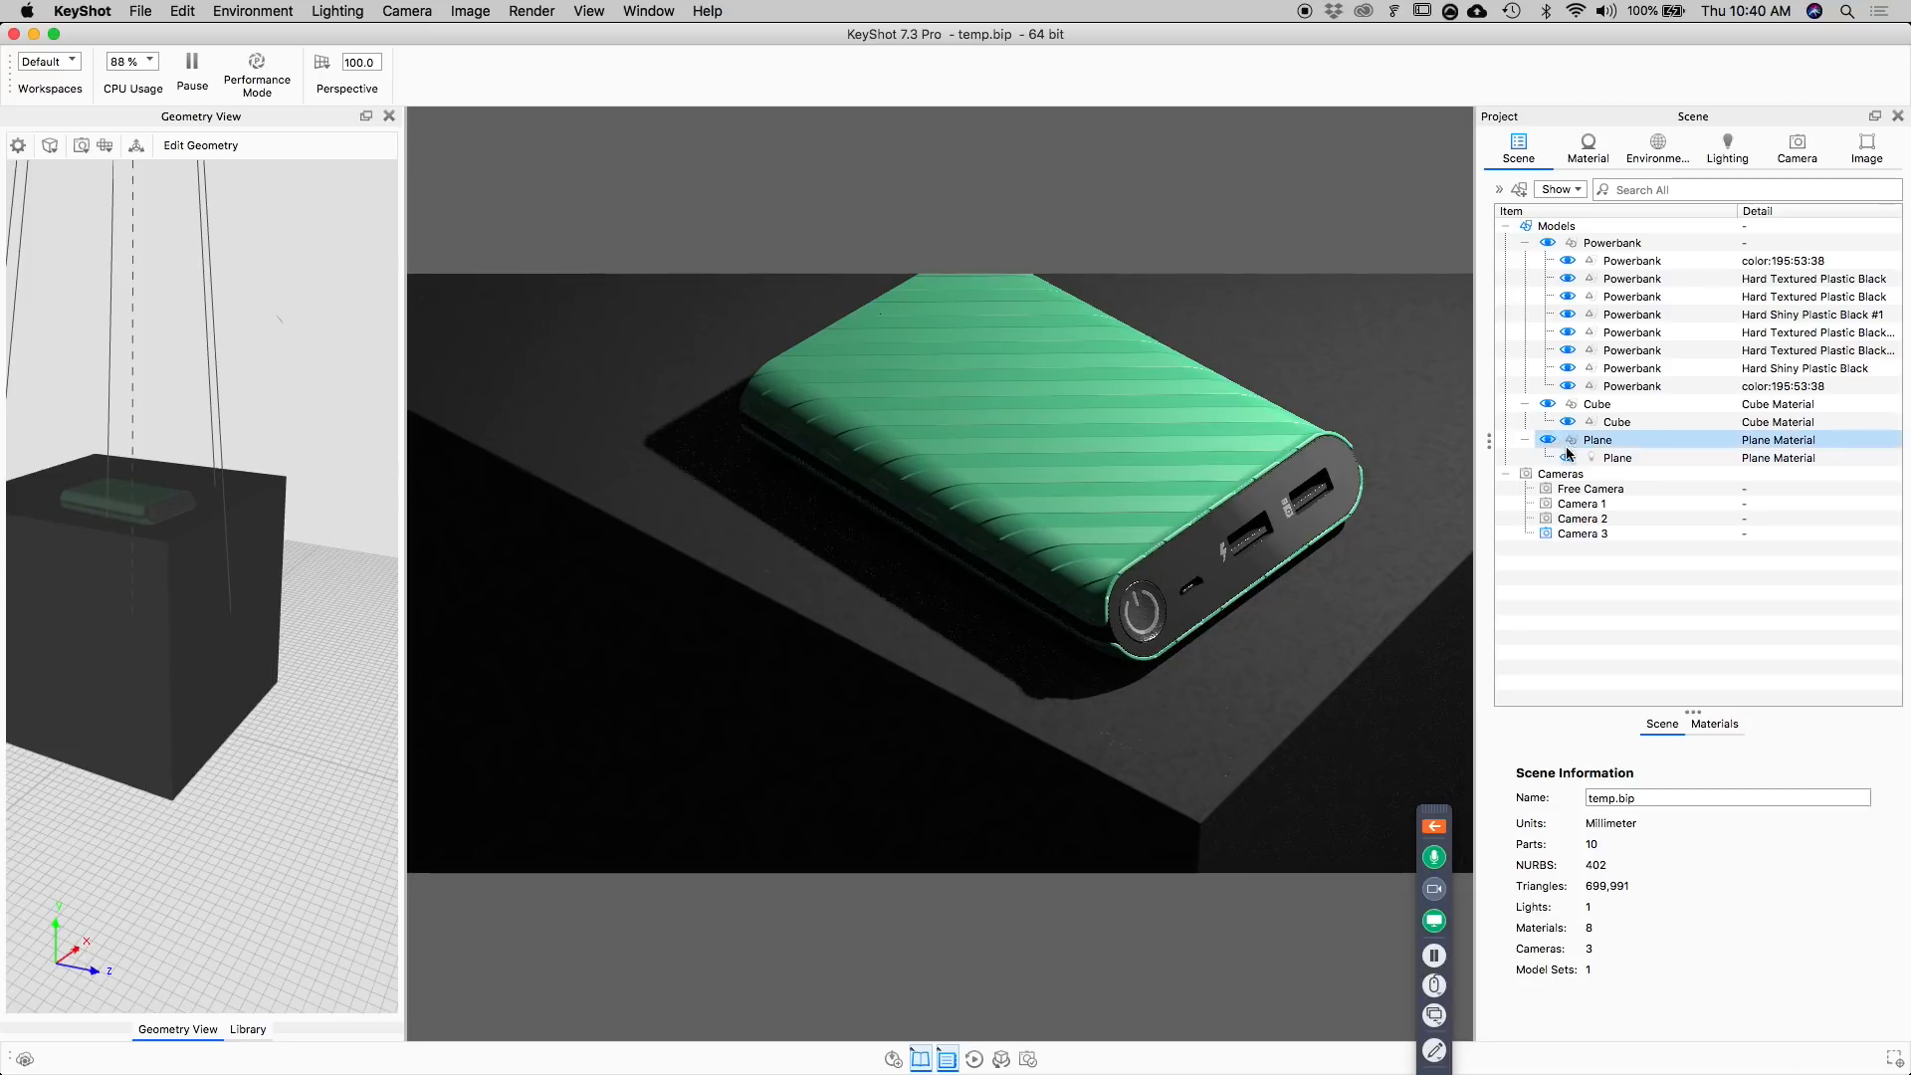
pyautogui.click(1632, 243)
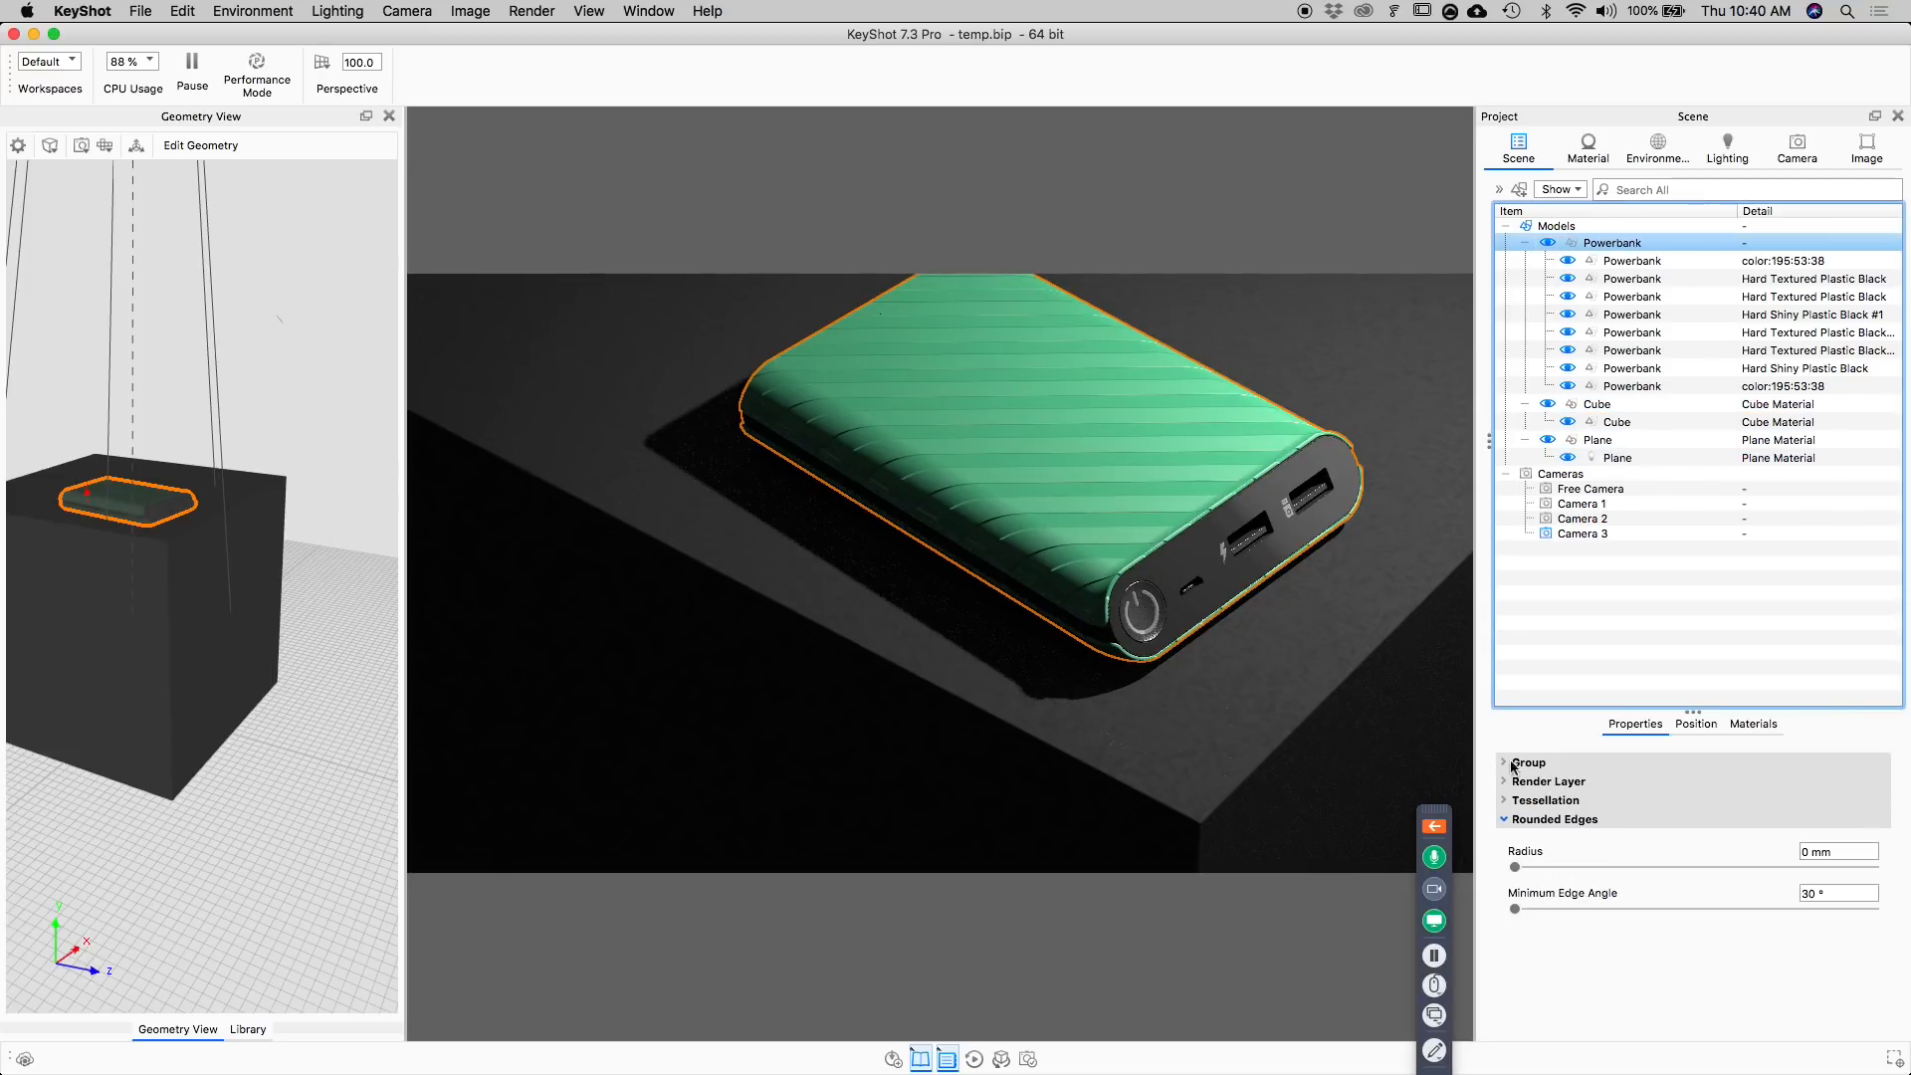
pyautogui.click(1712, 733)
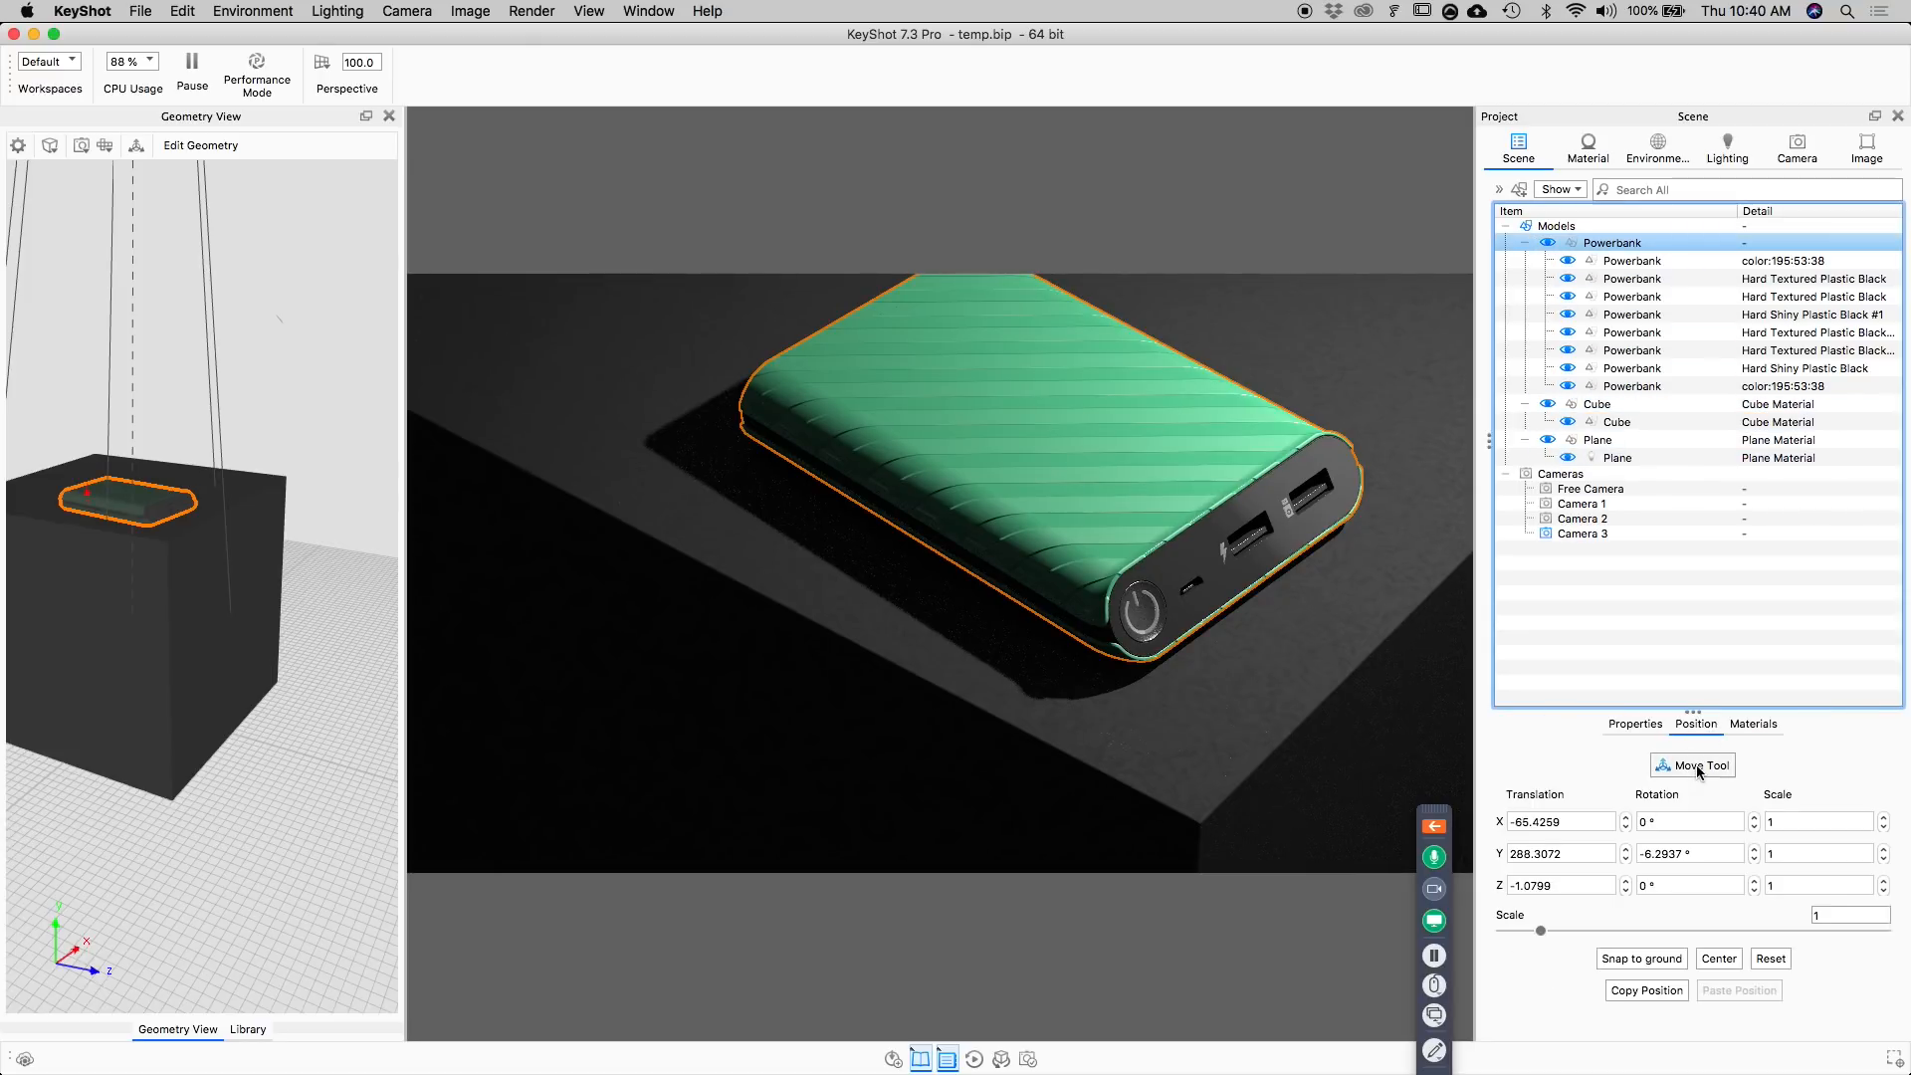
pyautogui.click(1692, 766)
pyautogui.moveTo(1169, 444); pyautogui.dragTo(1145, 531)
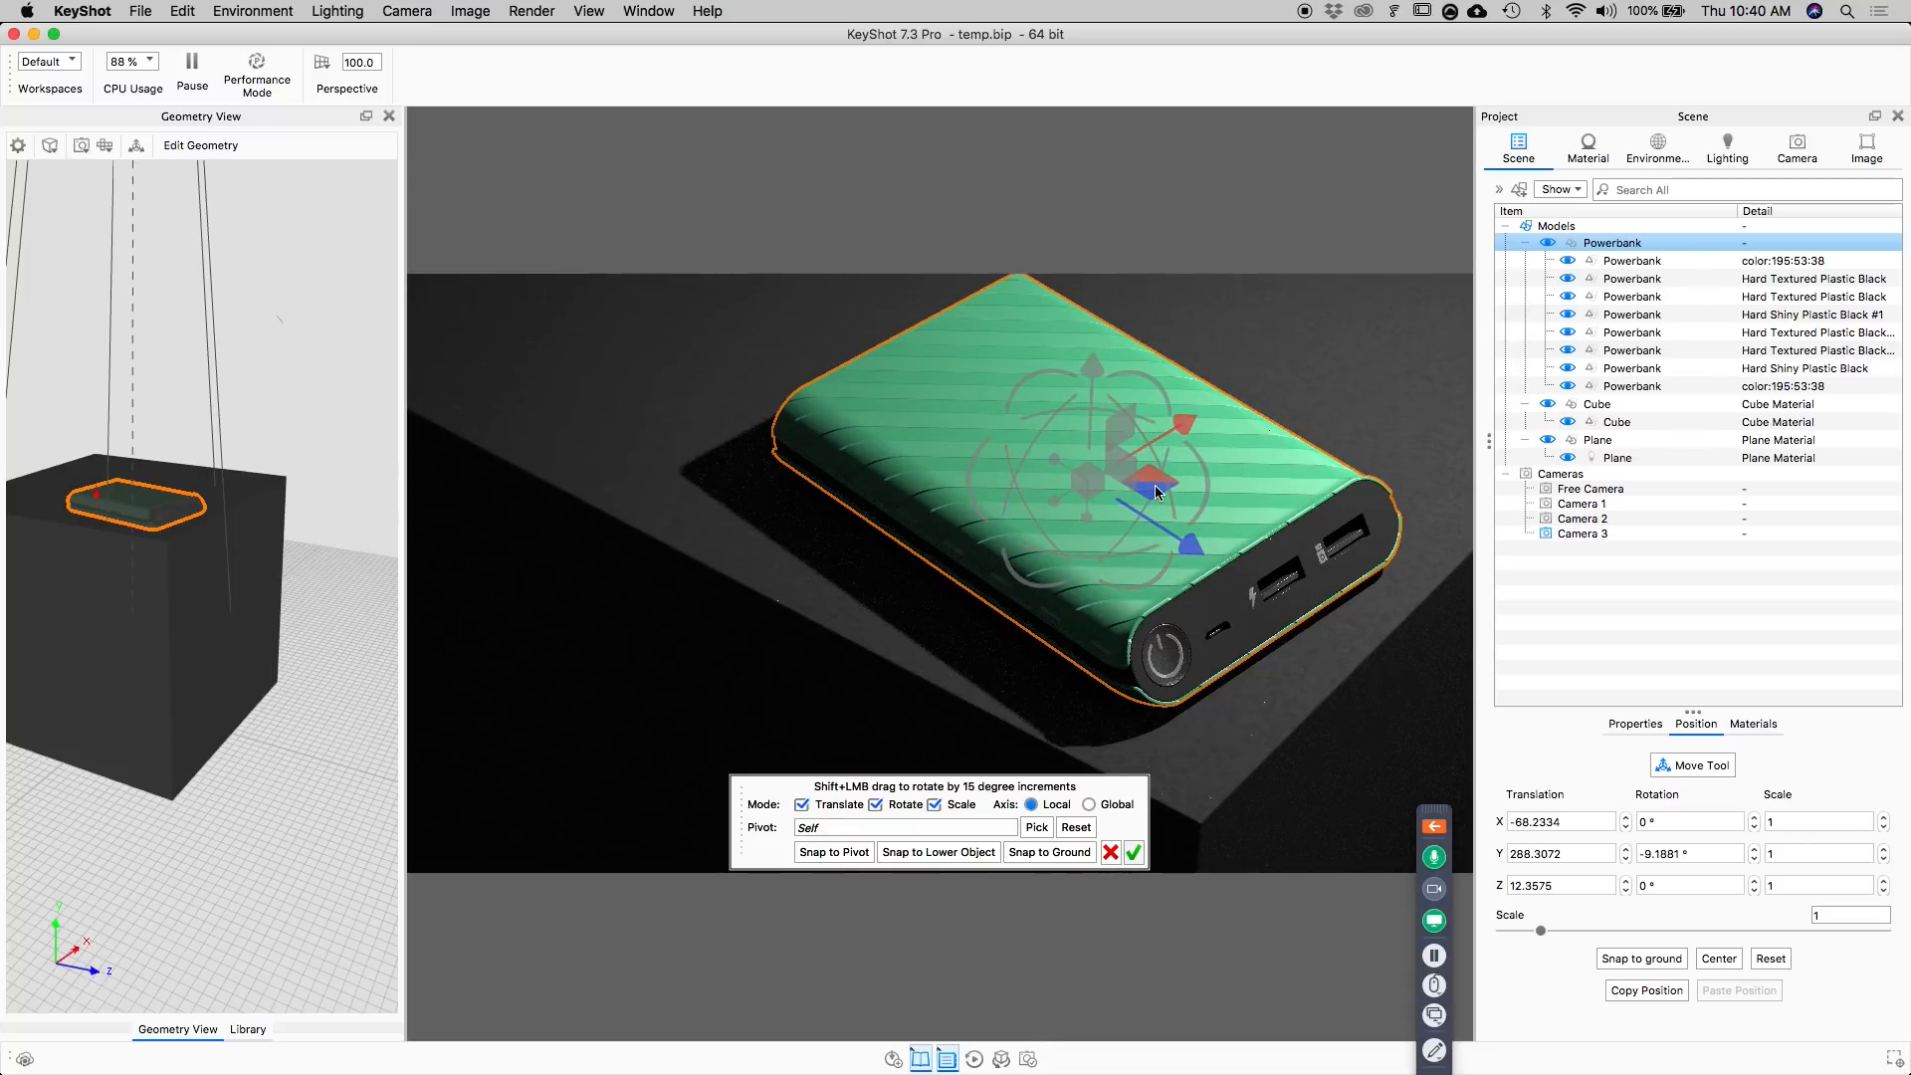
pyautogui.moveTo(1156, 491); pyautogui.dragTo(1124, 410)
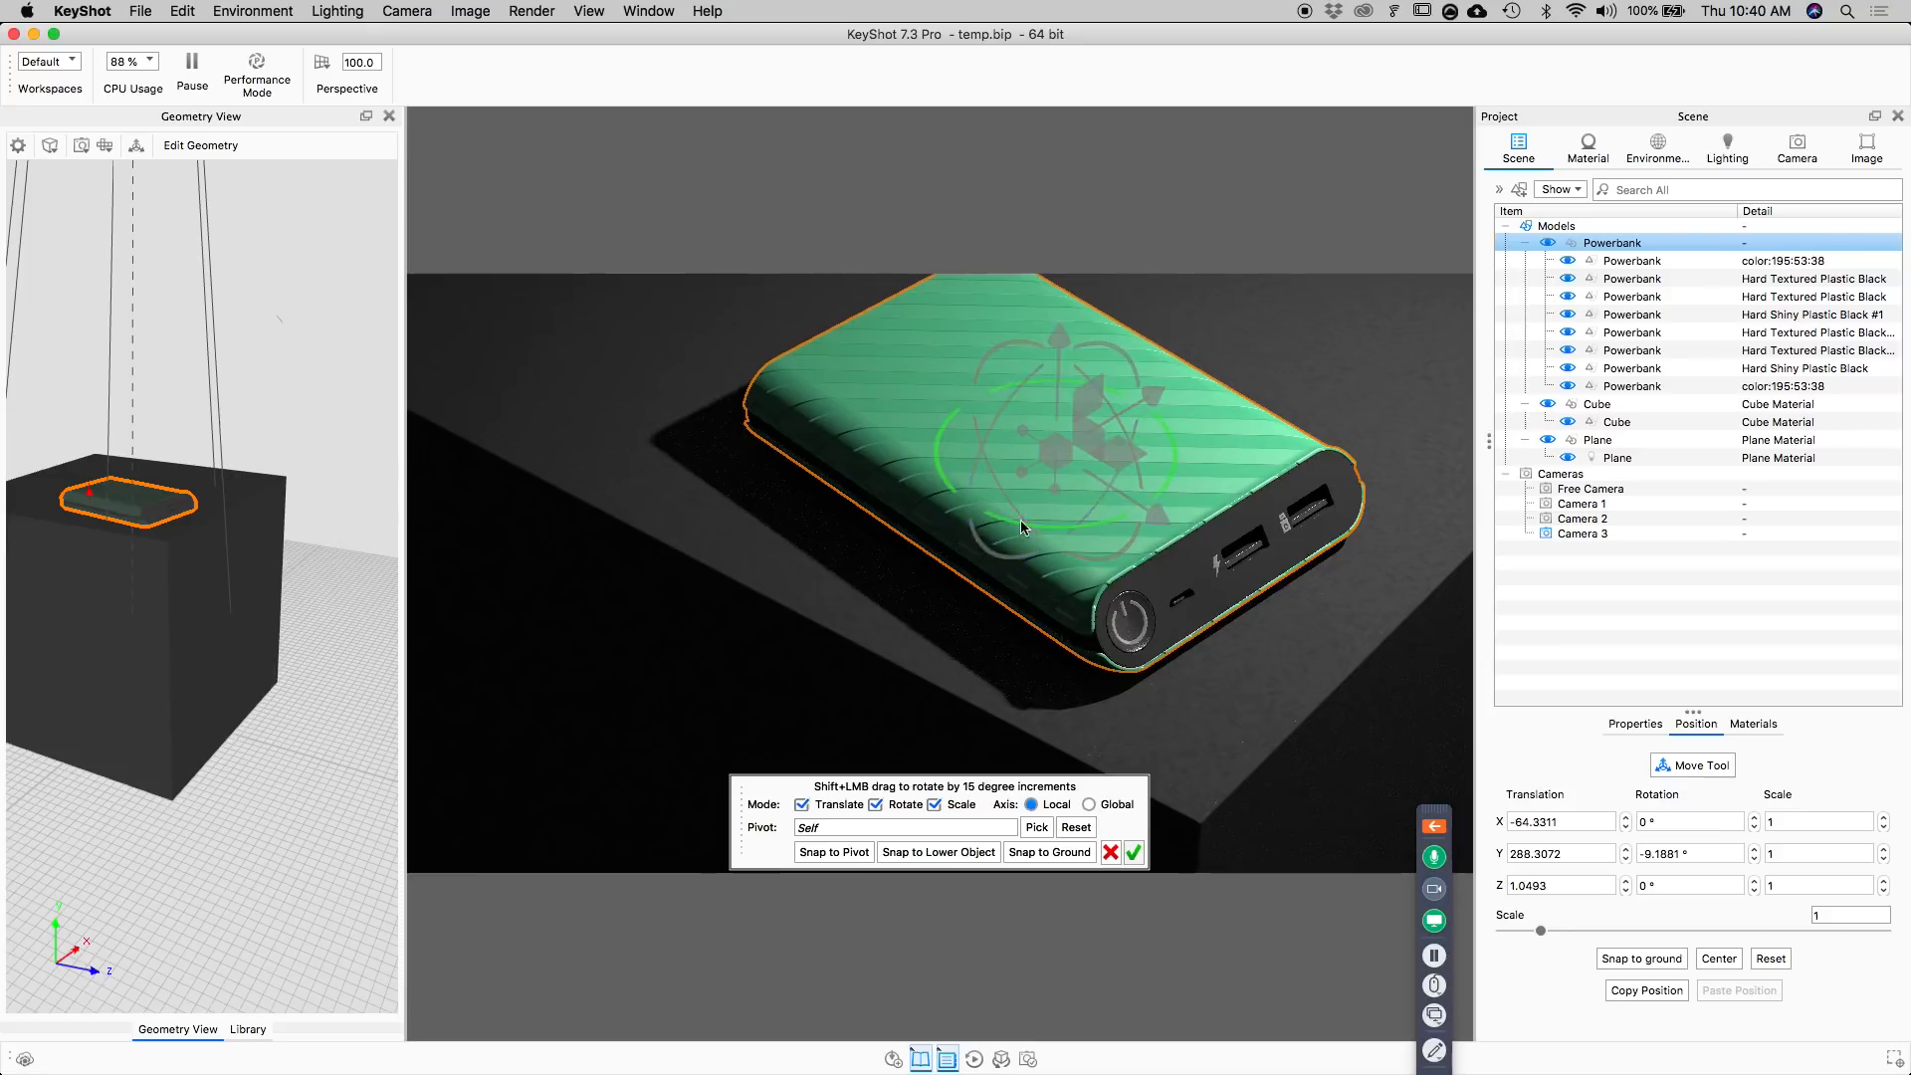
pyautogui.moveTo(1169, 435); pyautogui.dragTo(1167, 438)
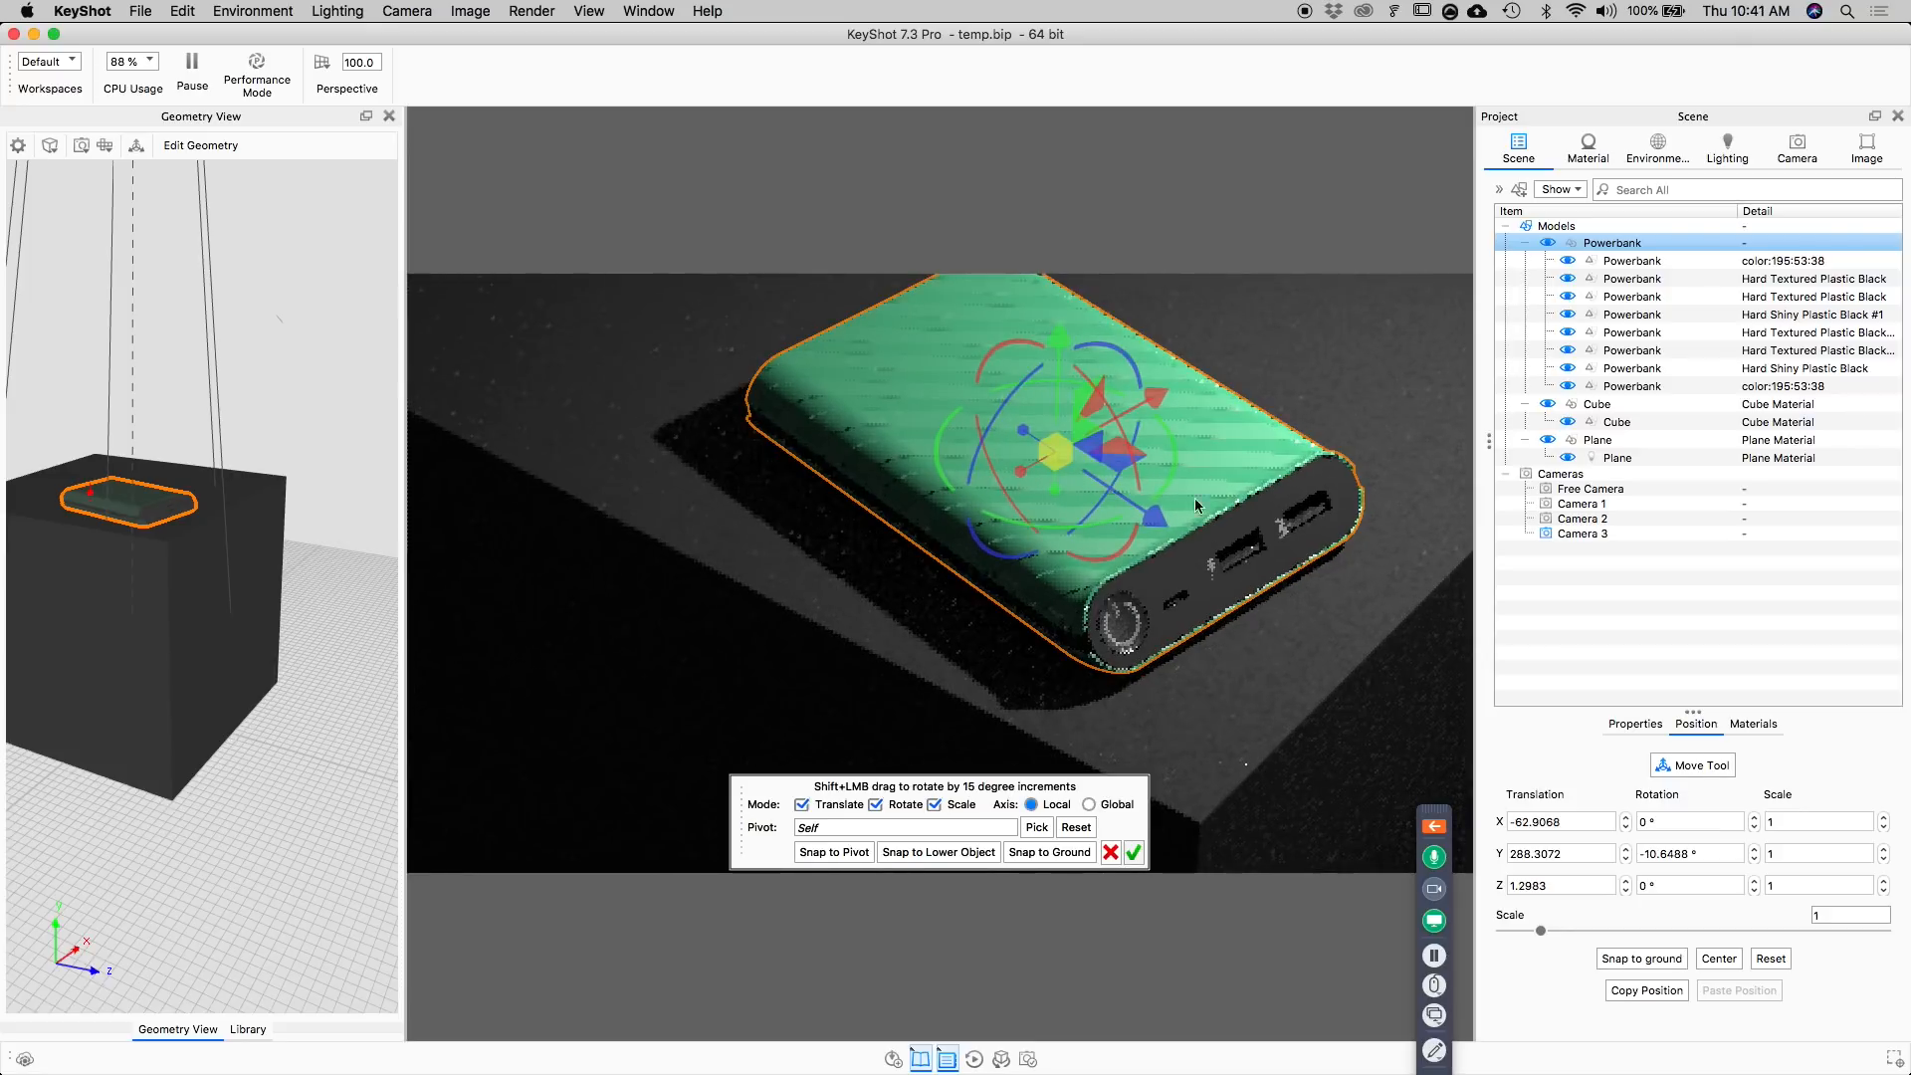
pyautogui.moveTo(1152, 515); pyautogui.dragTo(1195, 551)
pyautogui.click(1132, 852)
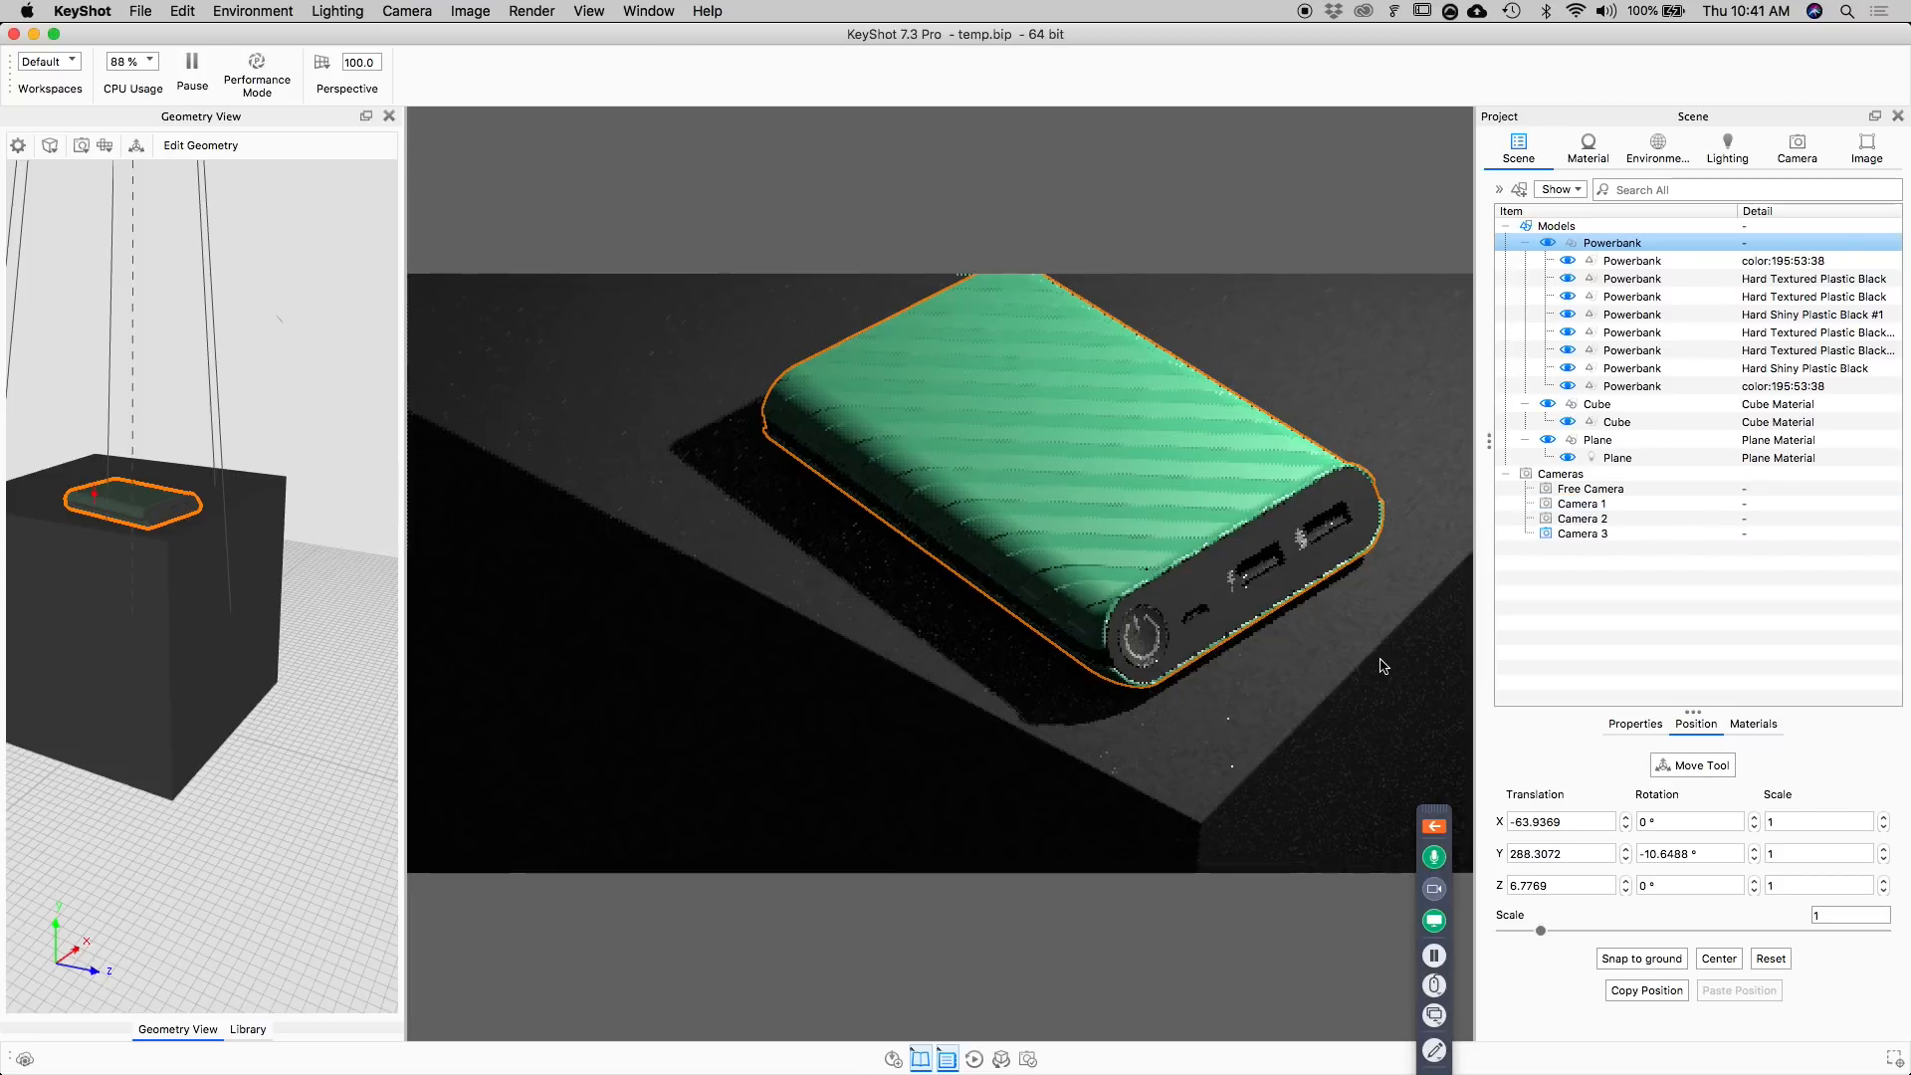
# Reframe Camera 3 closer on the power bank's port end, at a distance of about 791 mm.
pyautogui.click(1797, 150)
pyautogui.moveTo(1147, 468); pyautogui.dragTo(1130, 440, button='middle')
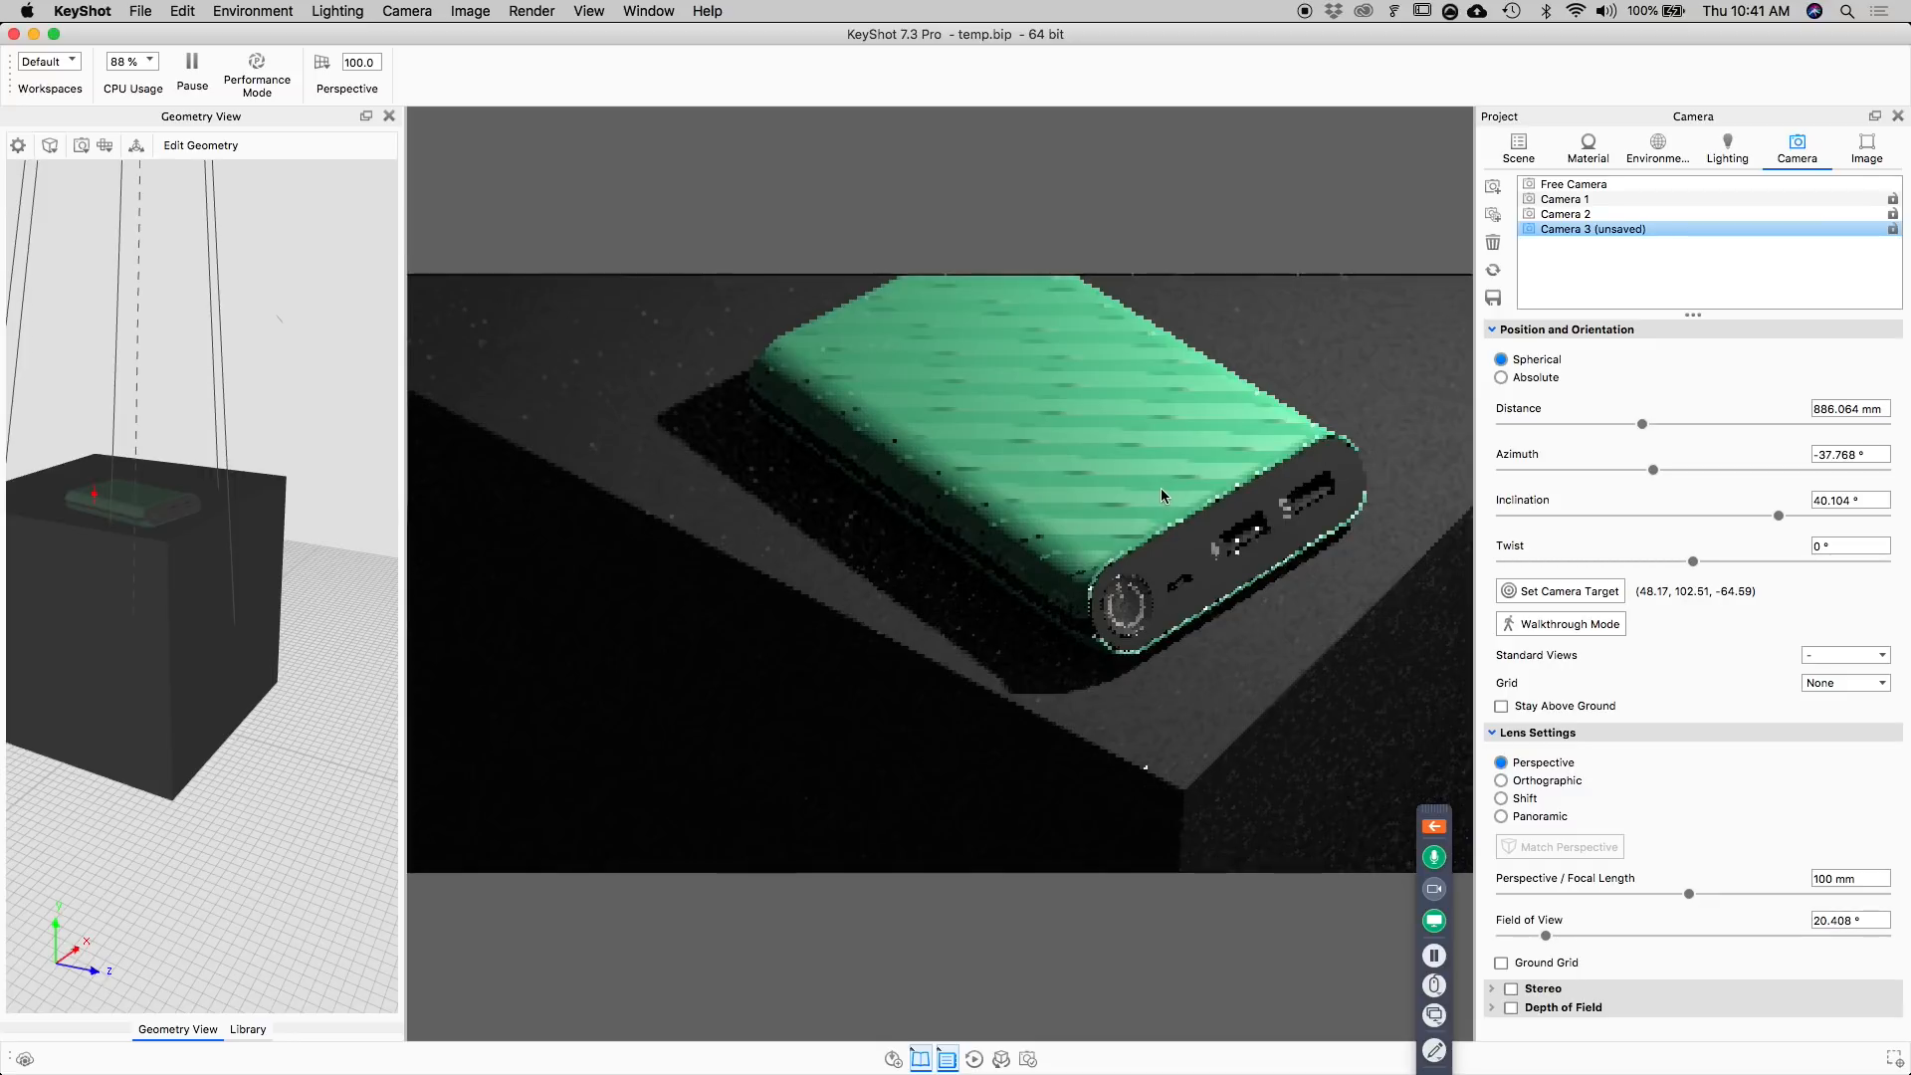
pyautogui.moveTo(1161, 491); pyautogui.dragTo(1113, 473, button='middle')
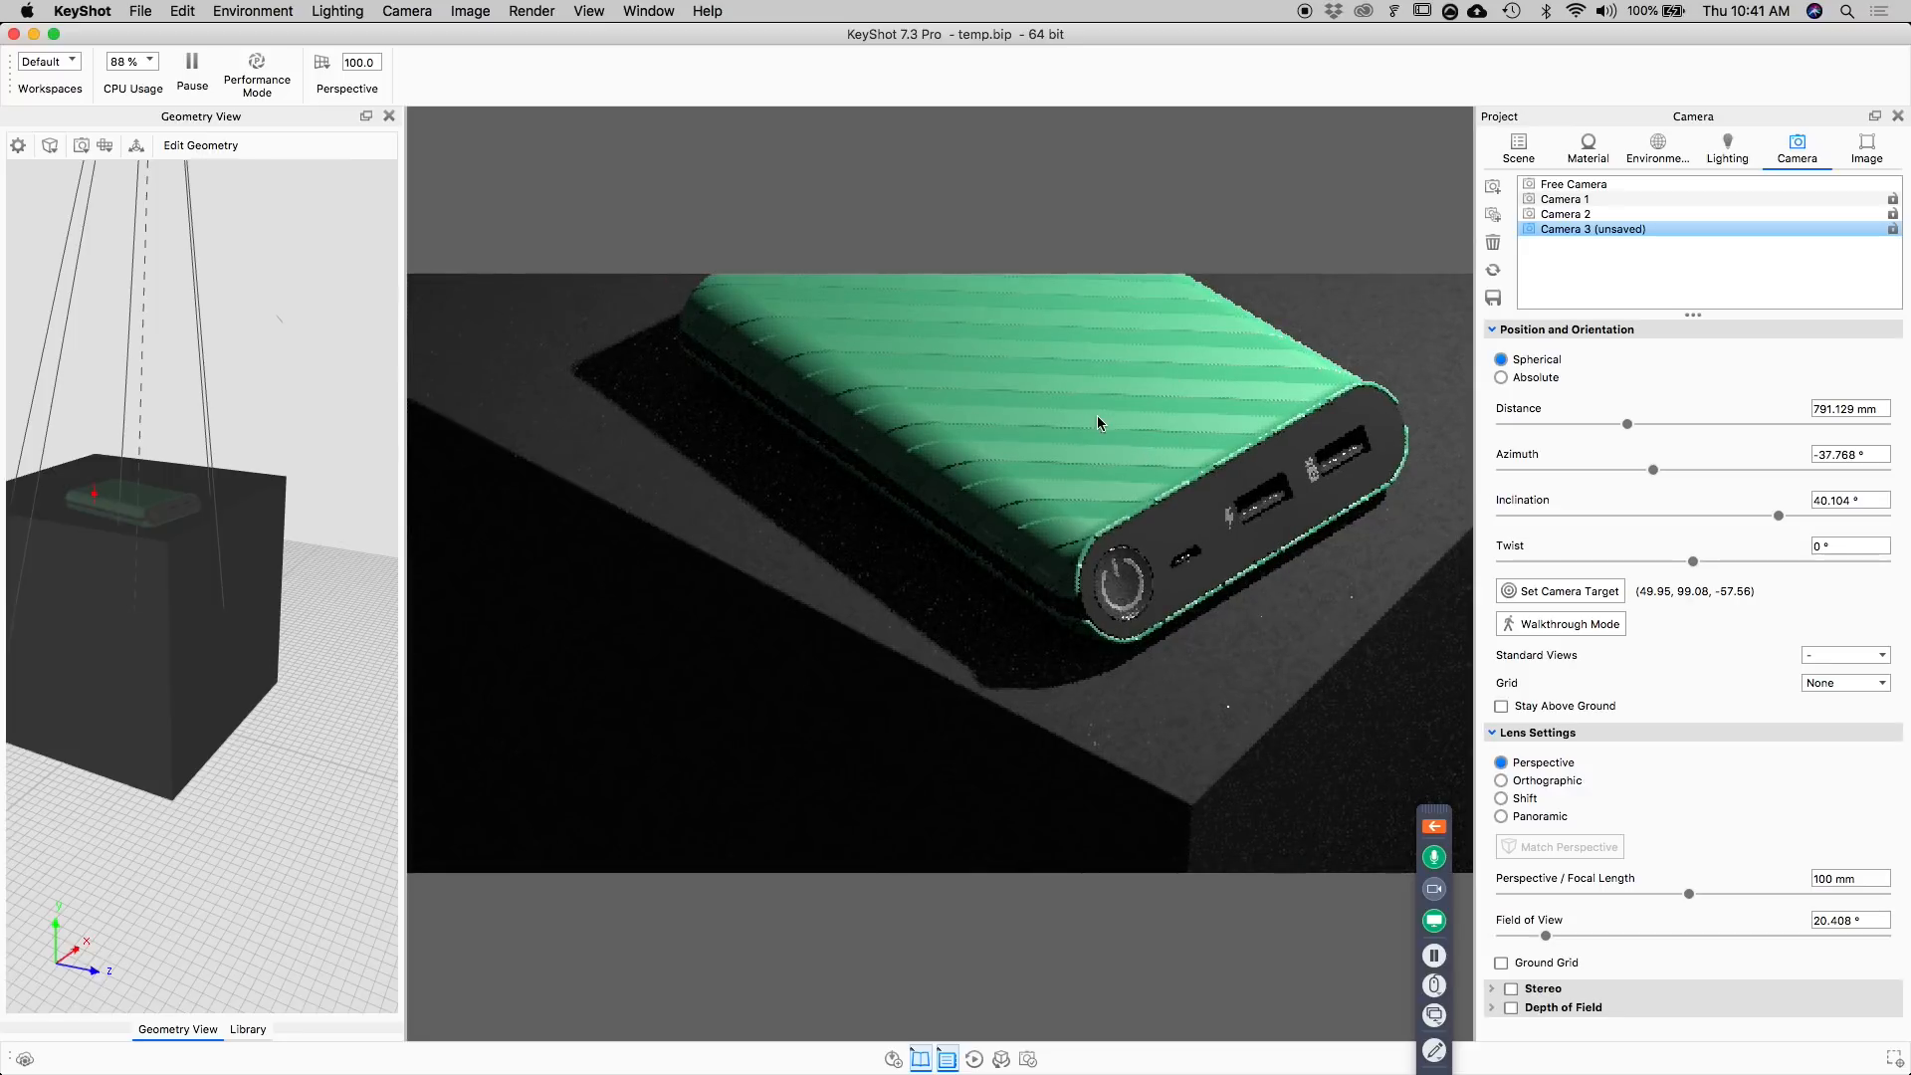
pyautogui.moveTo(1101, 414); pyautogui.dragTo(1180, 450, button='middle')
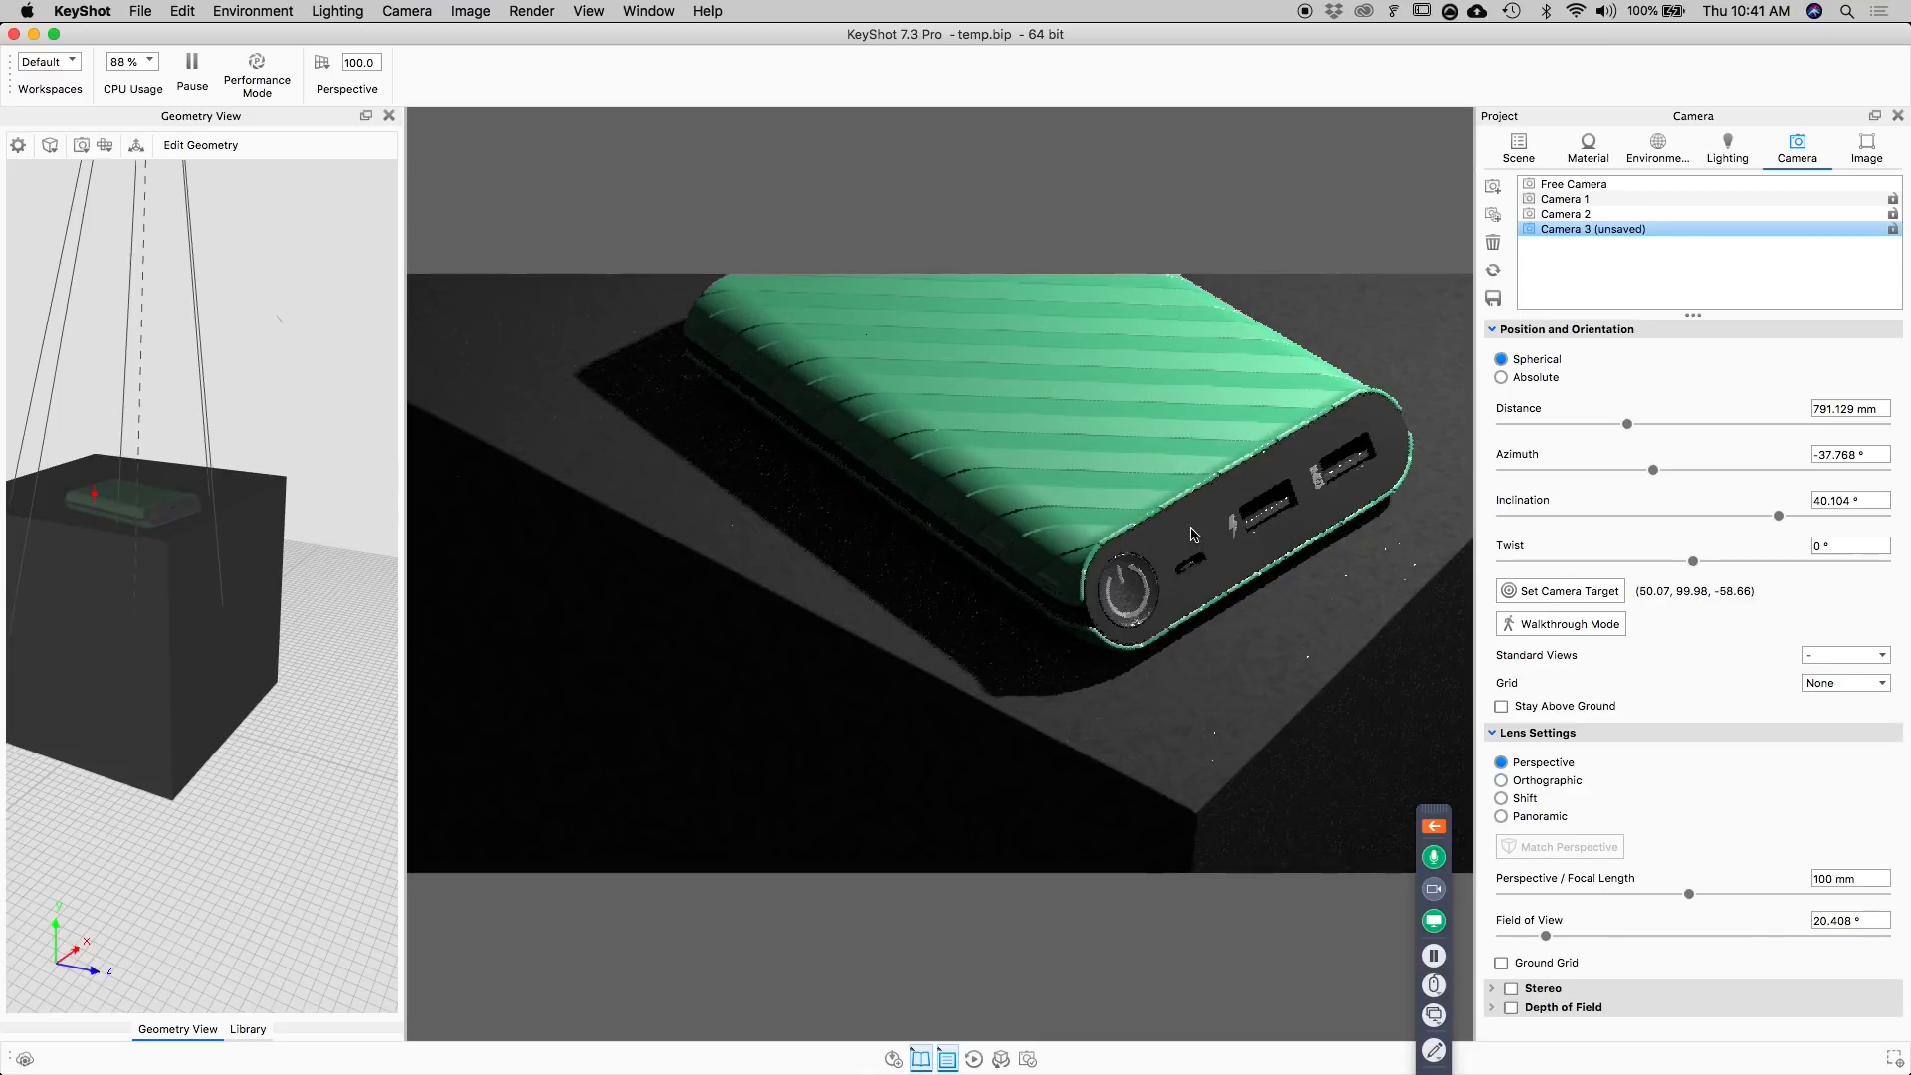
# Set the roughness of the port end's Hard Shiny Plastic Black material to 0.05.
pyautogui.doubleClick(1195, 535)
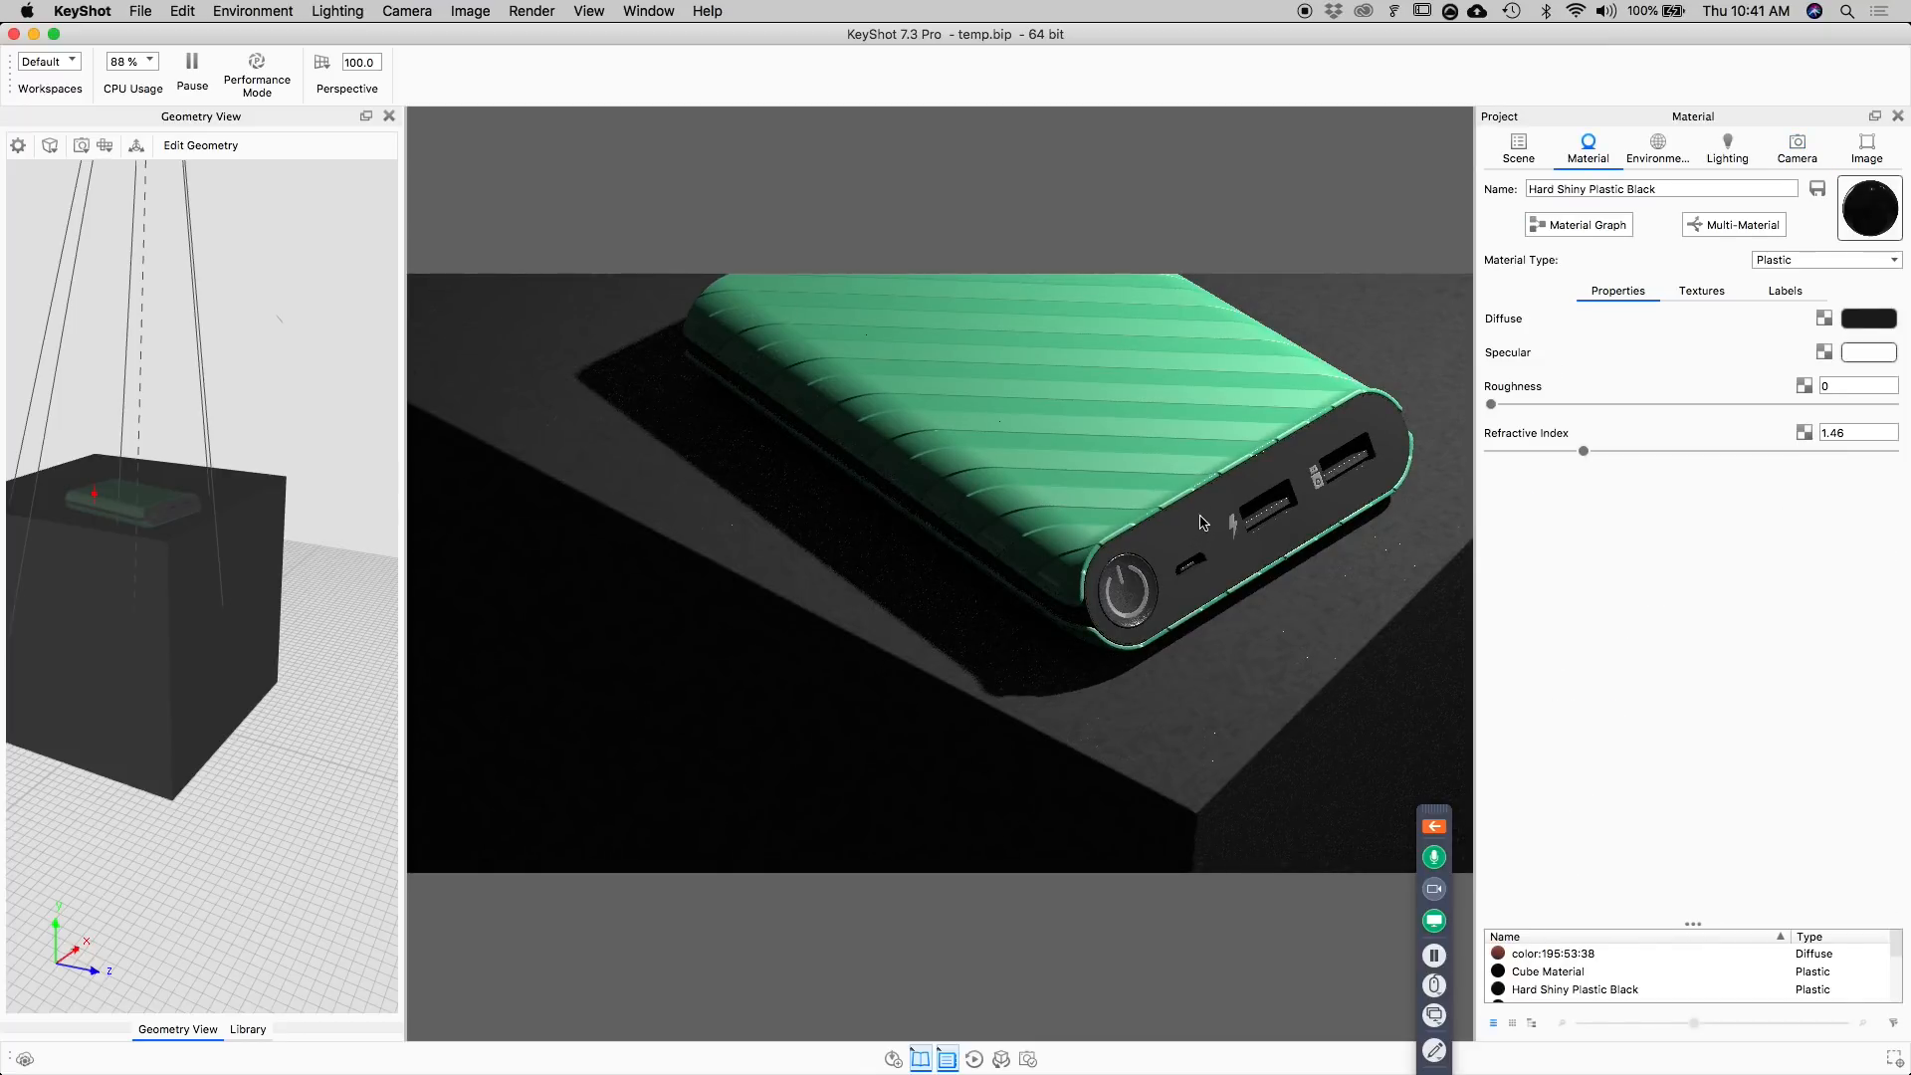
pyautogui.moveTo(1499, 405); pyautogui.dragTo(1509, 404)
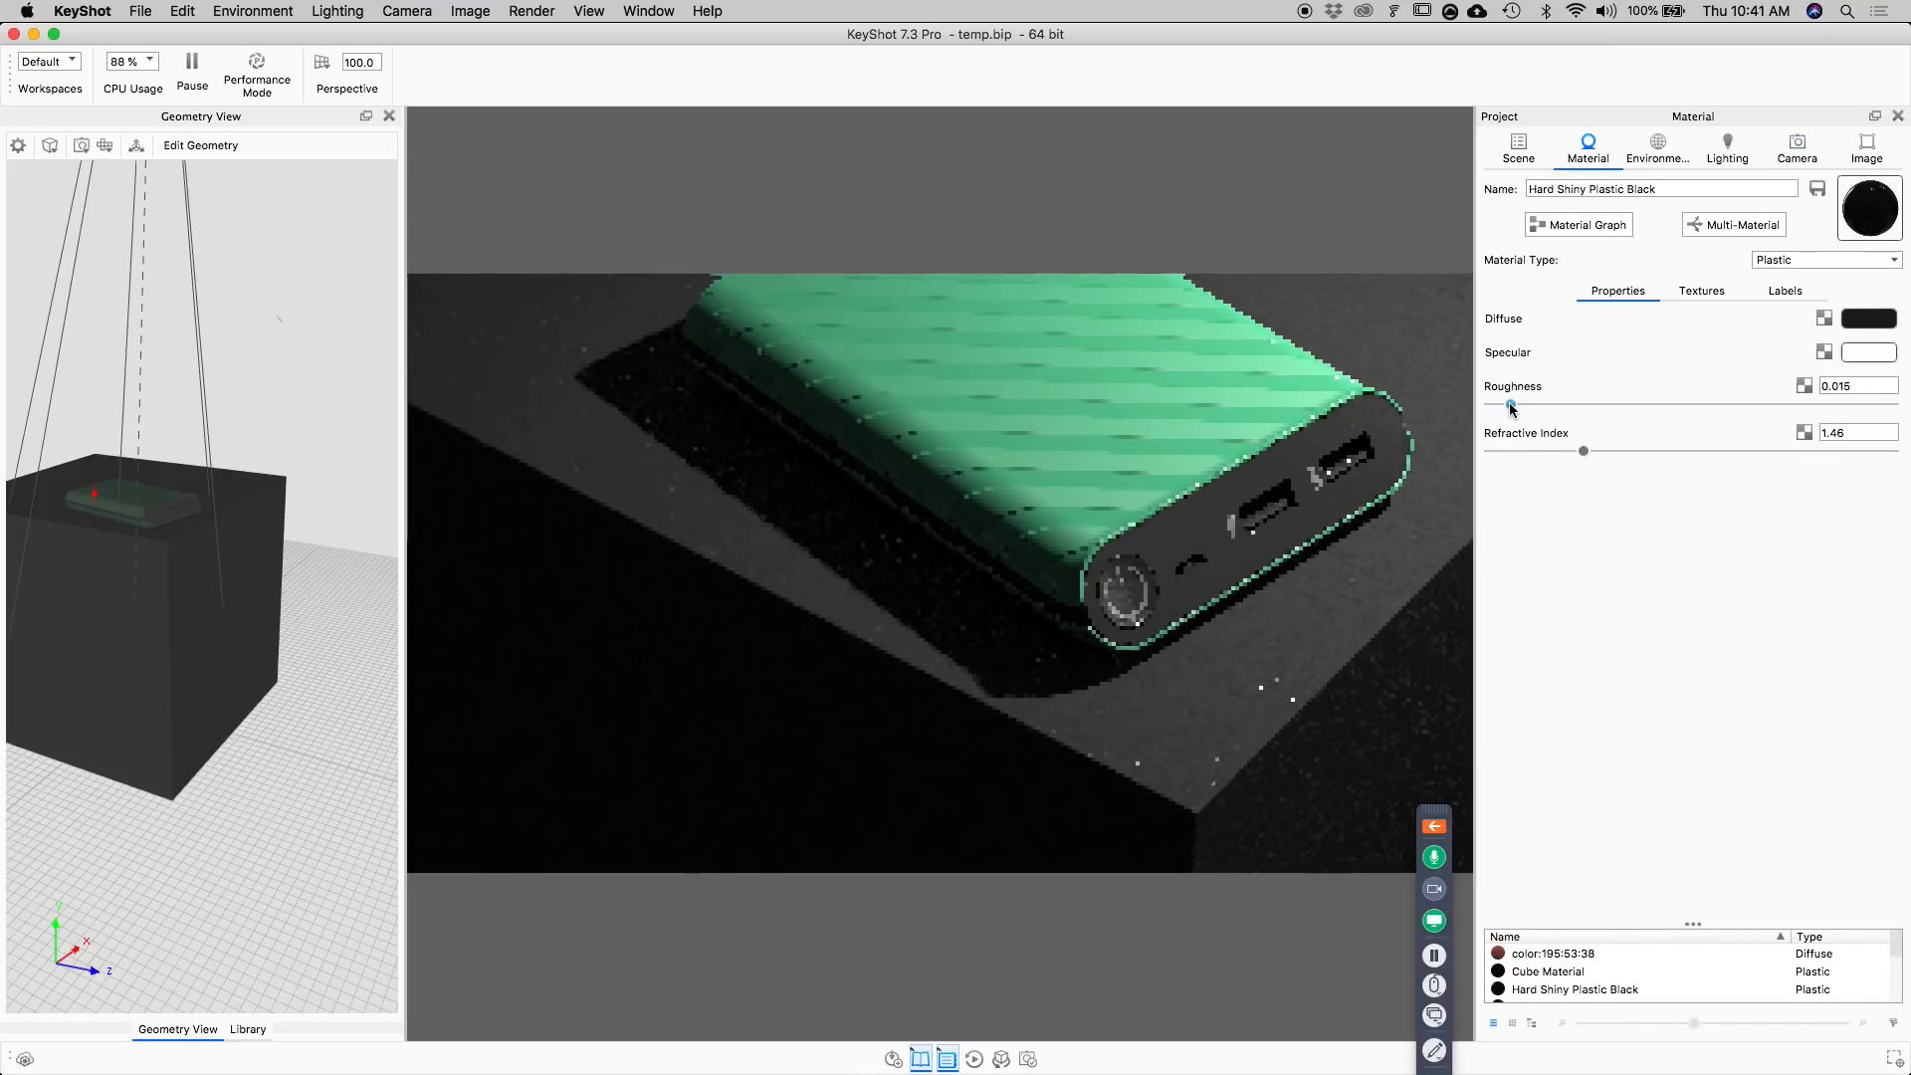
pyautogui.doubleClick(1853, 383)
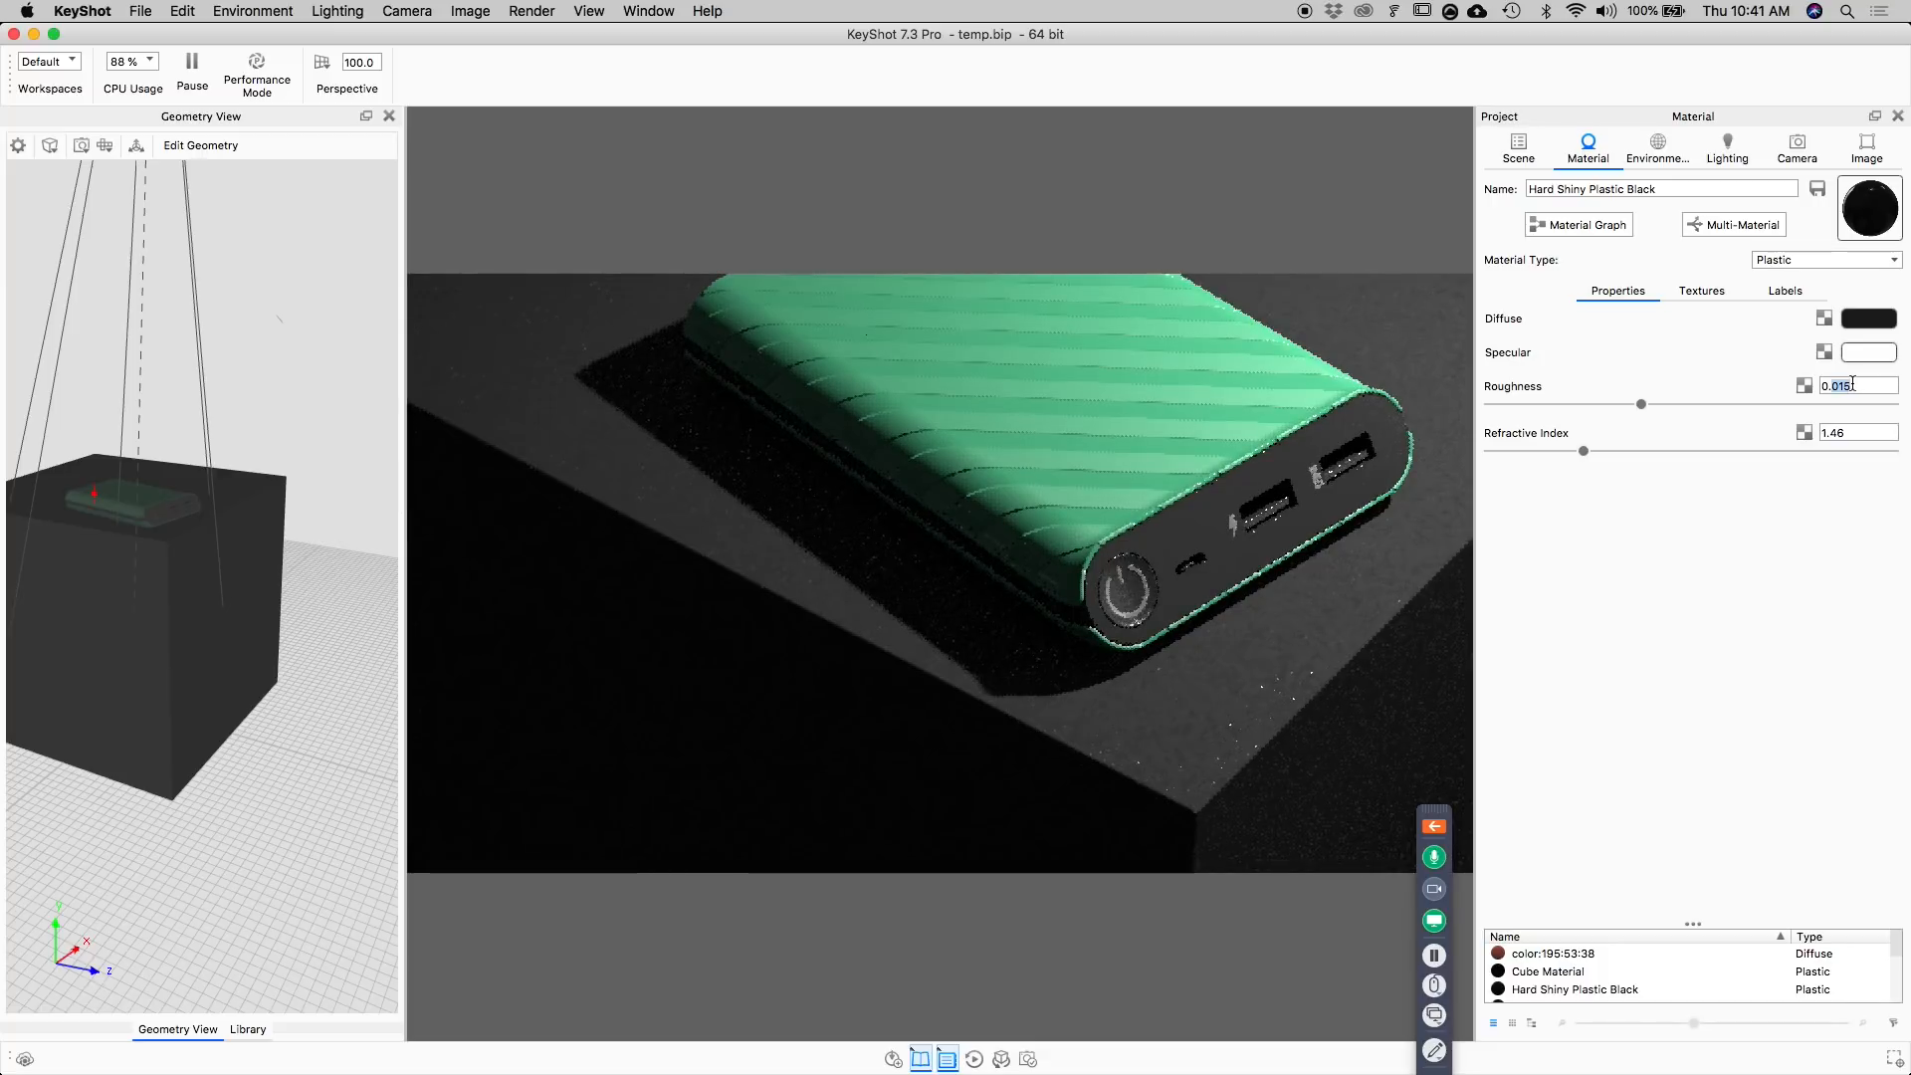
pyautogui.write('0.0')
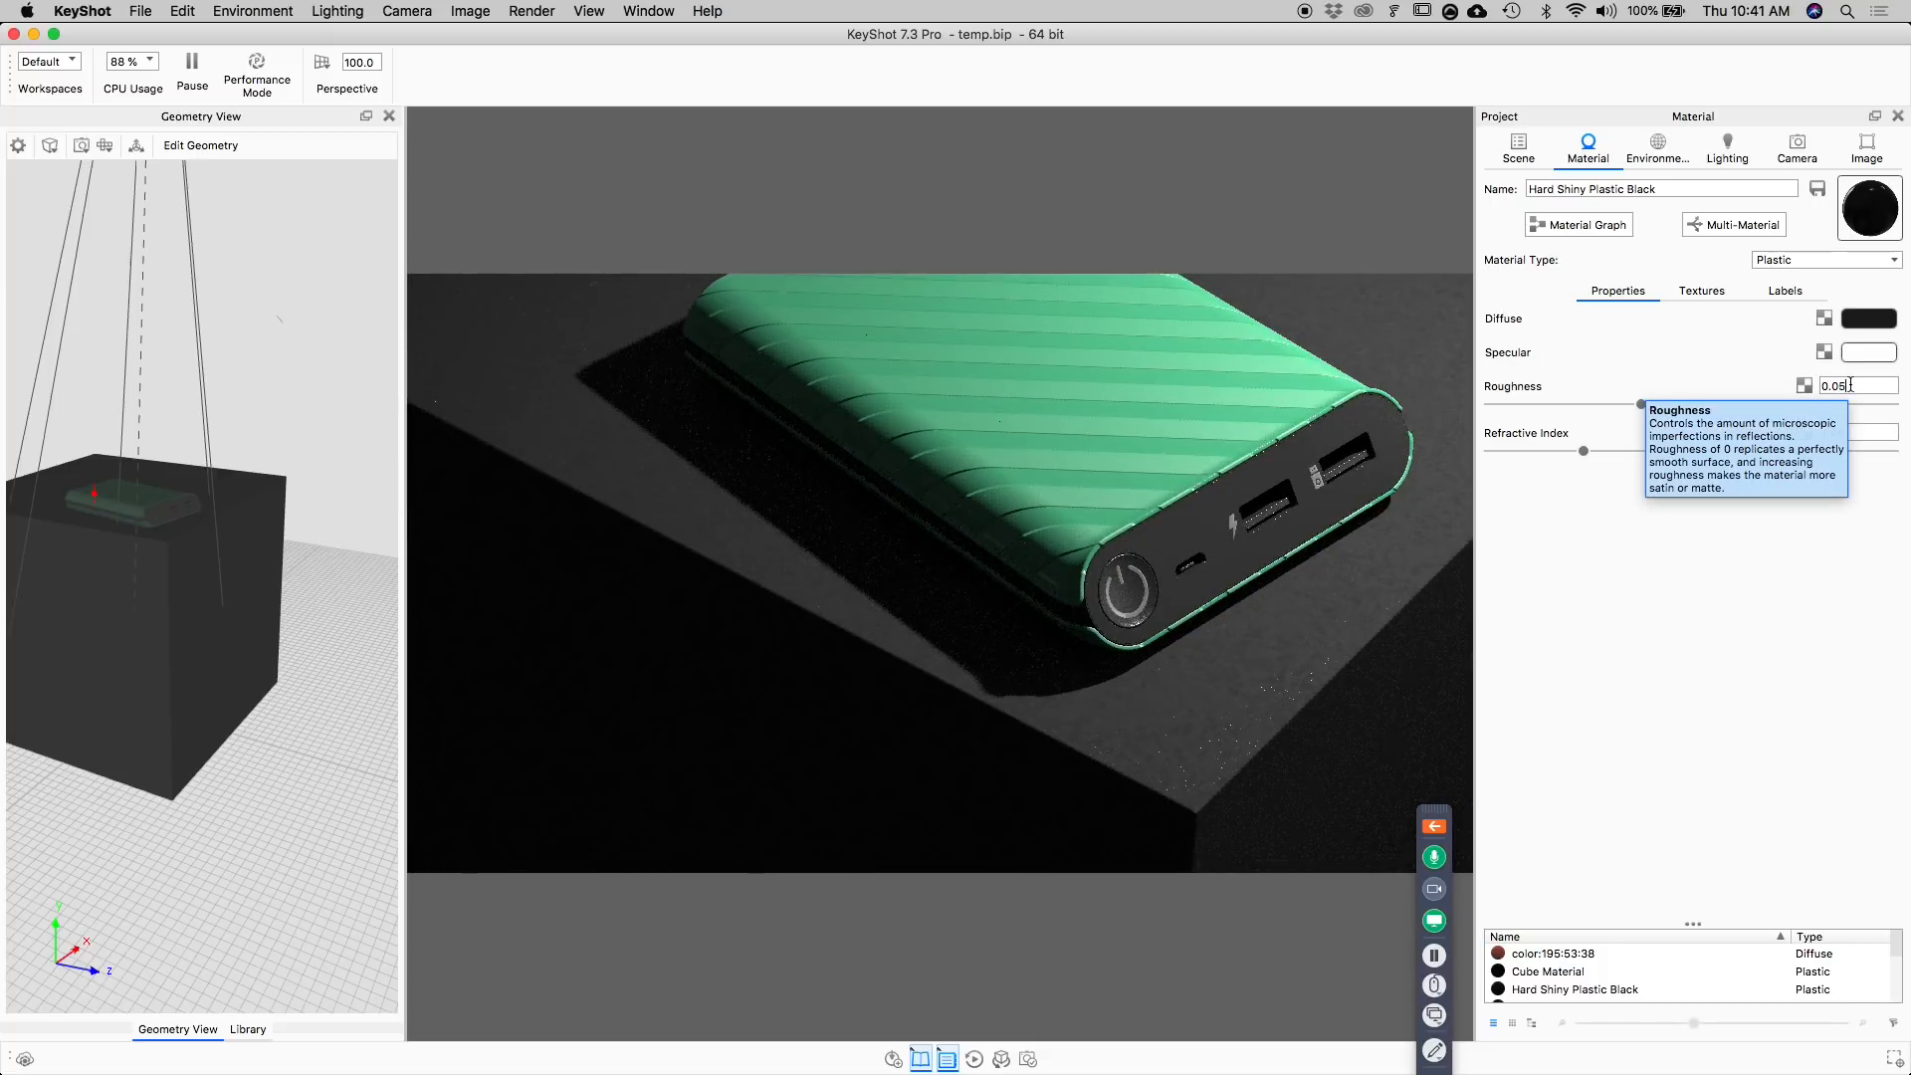
pyautogui.write('5')
pyautogui.press('Return')
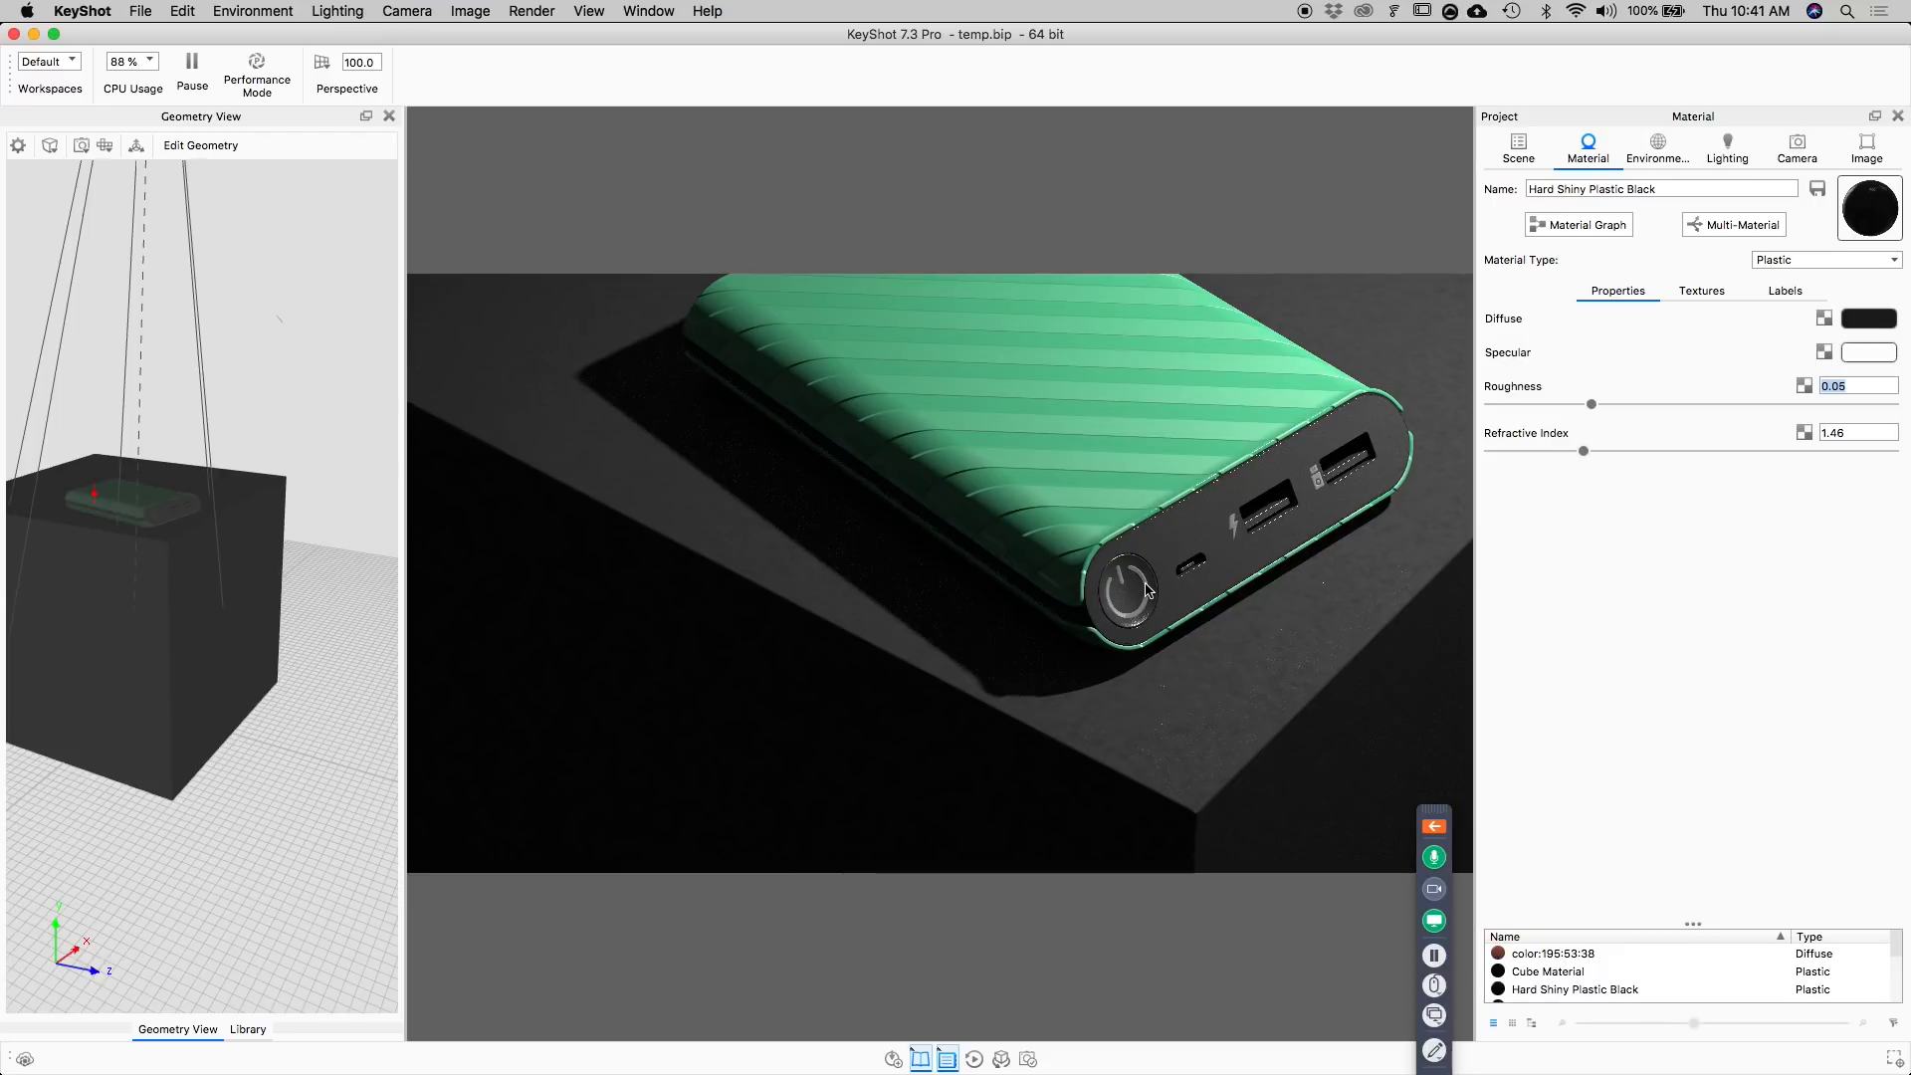
# Lighten the flash label on the port end by setting its diffuse colour's HSV value to 50%.
pyautogui.click(1314, 476)
pyautogui.click(1788, 292)
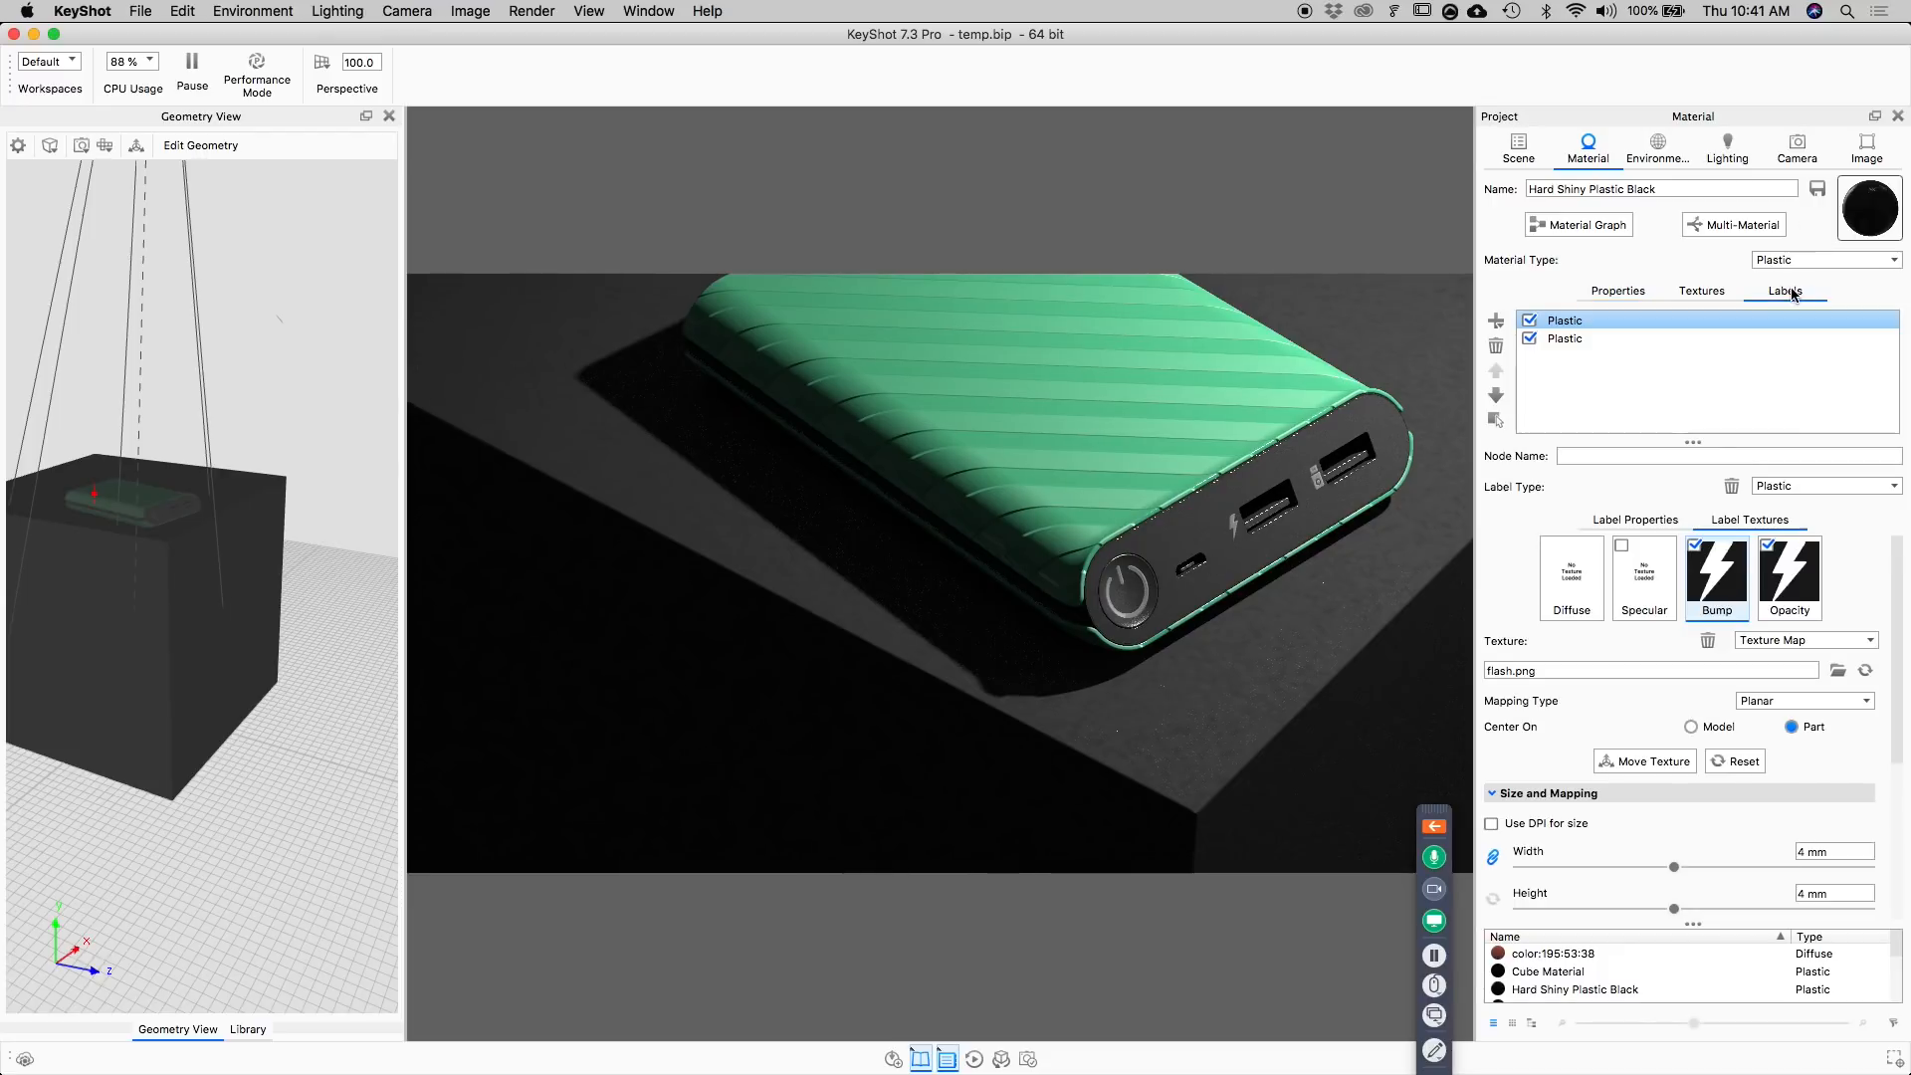
pyautogui.click(1627, 520)
pyautogui.click(1884, 554)
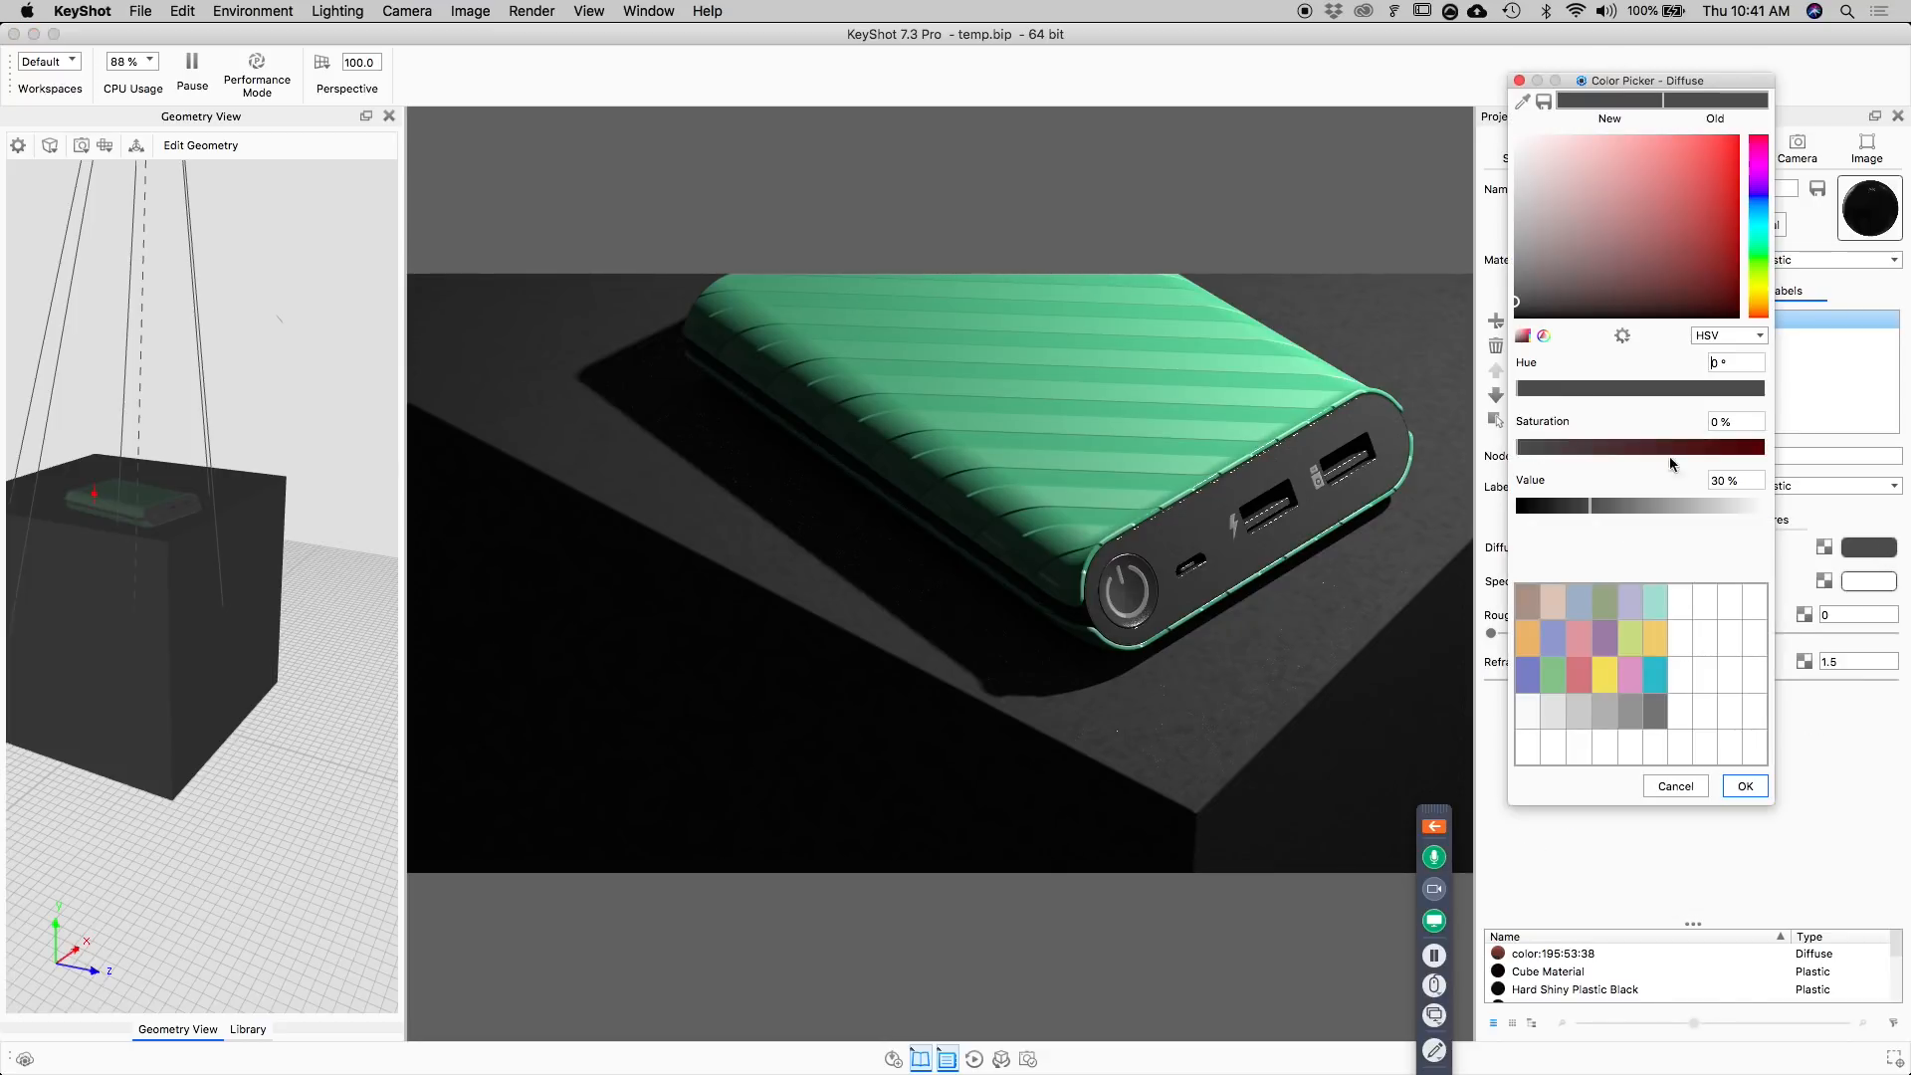
pyautogui.moveTo(1757, 481); pyautogui.dragTo(1648, 475)
pyautogui.write('50')
pyautogui.press('Return')
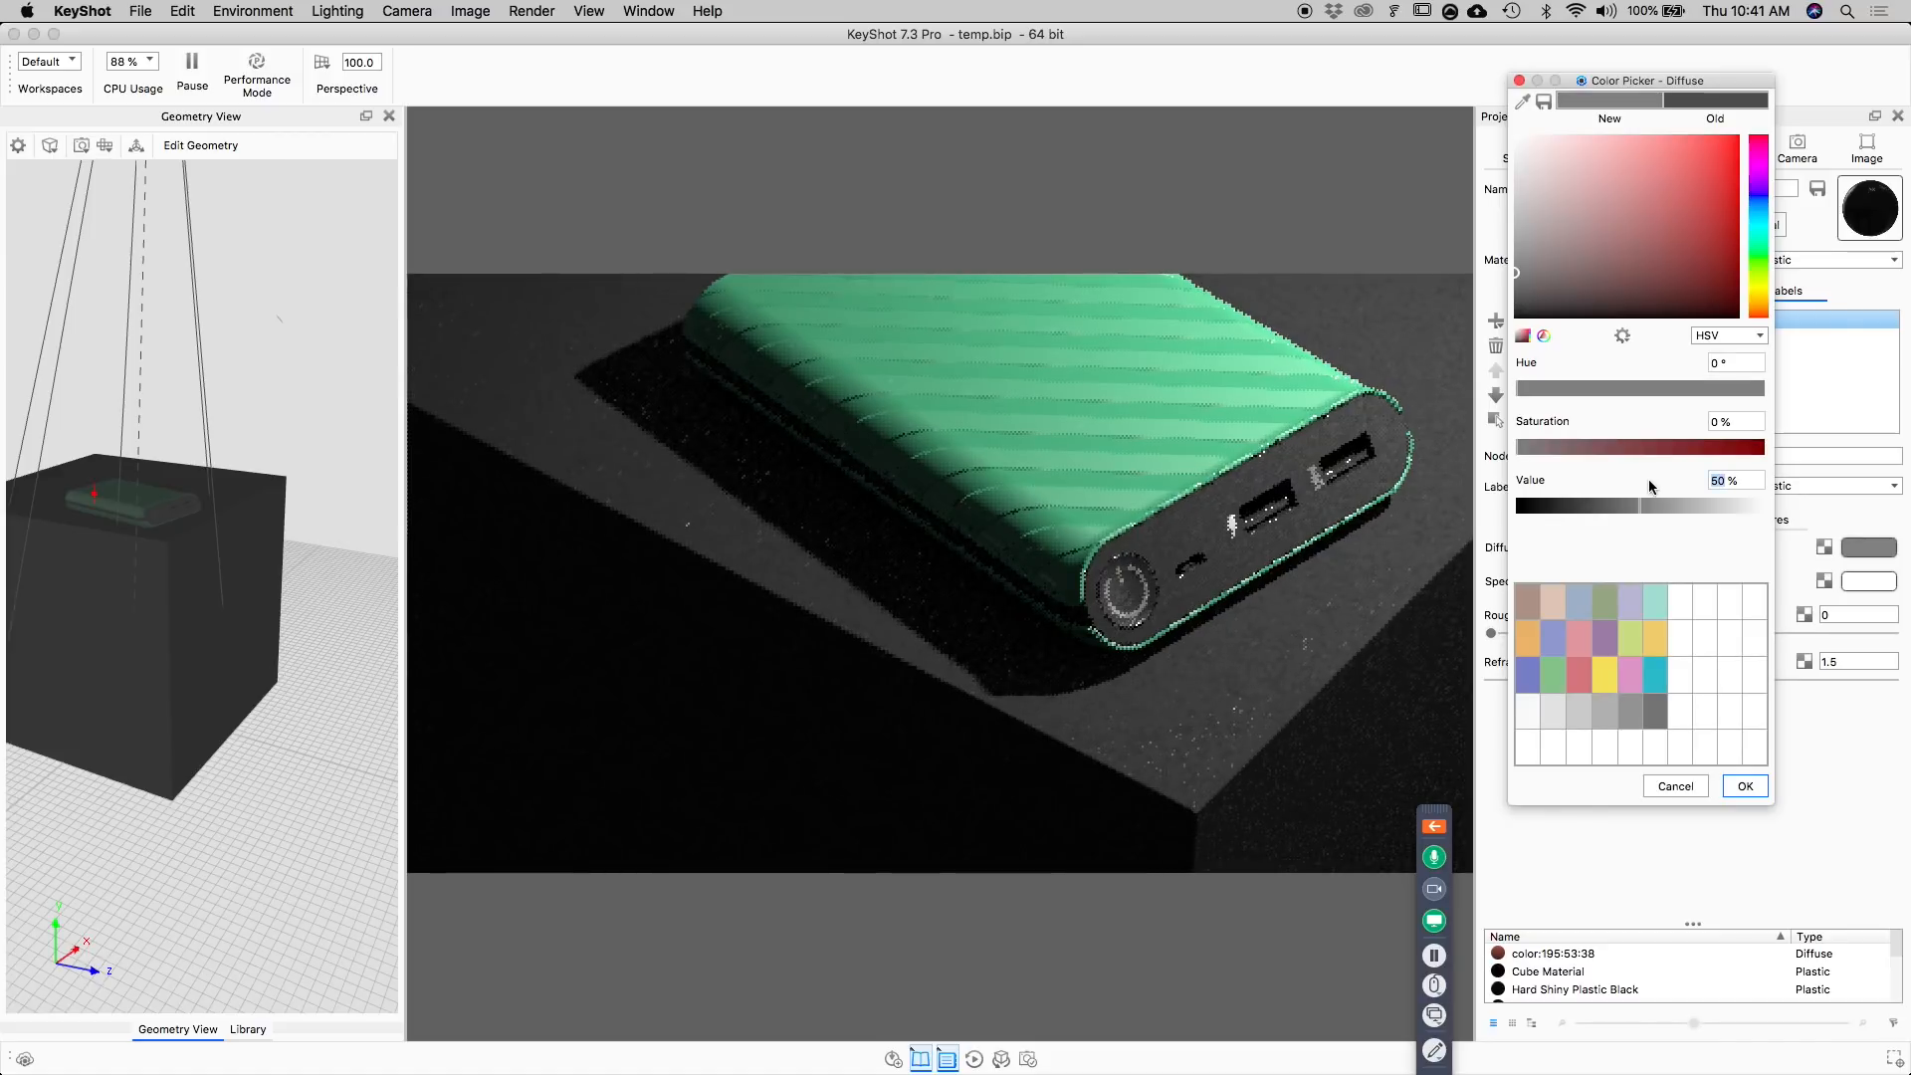
pyautogui.click(1744, 785)
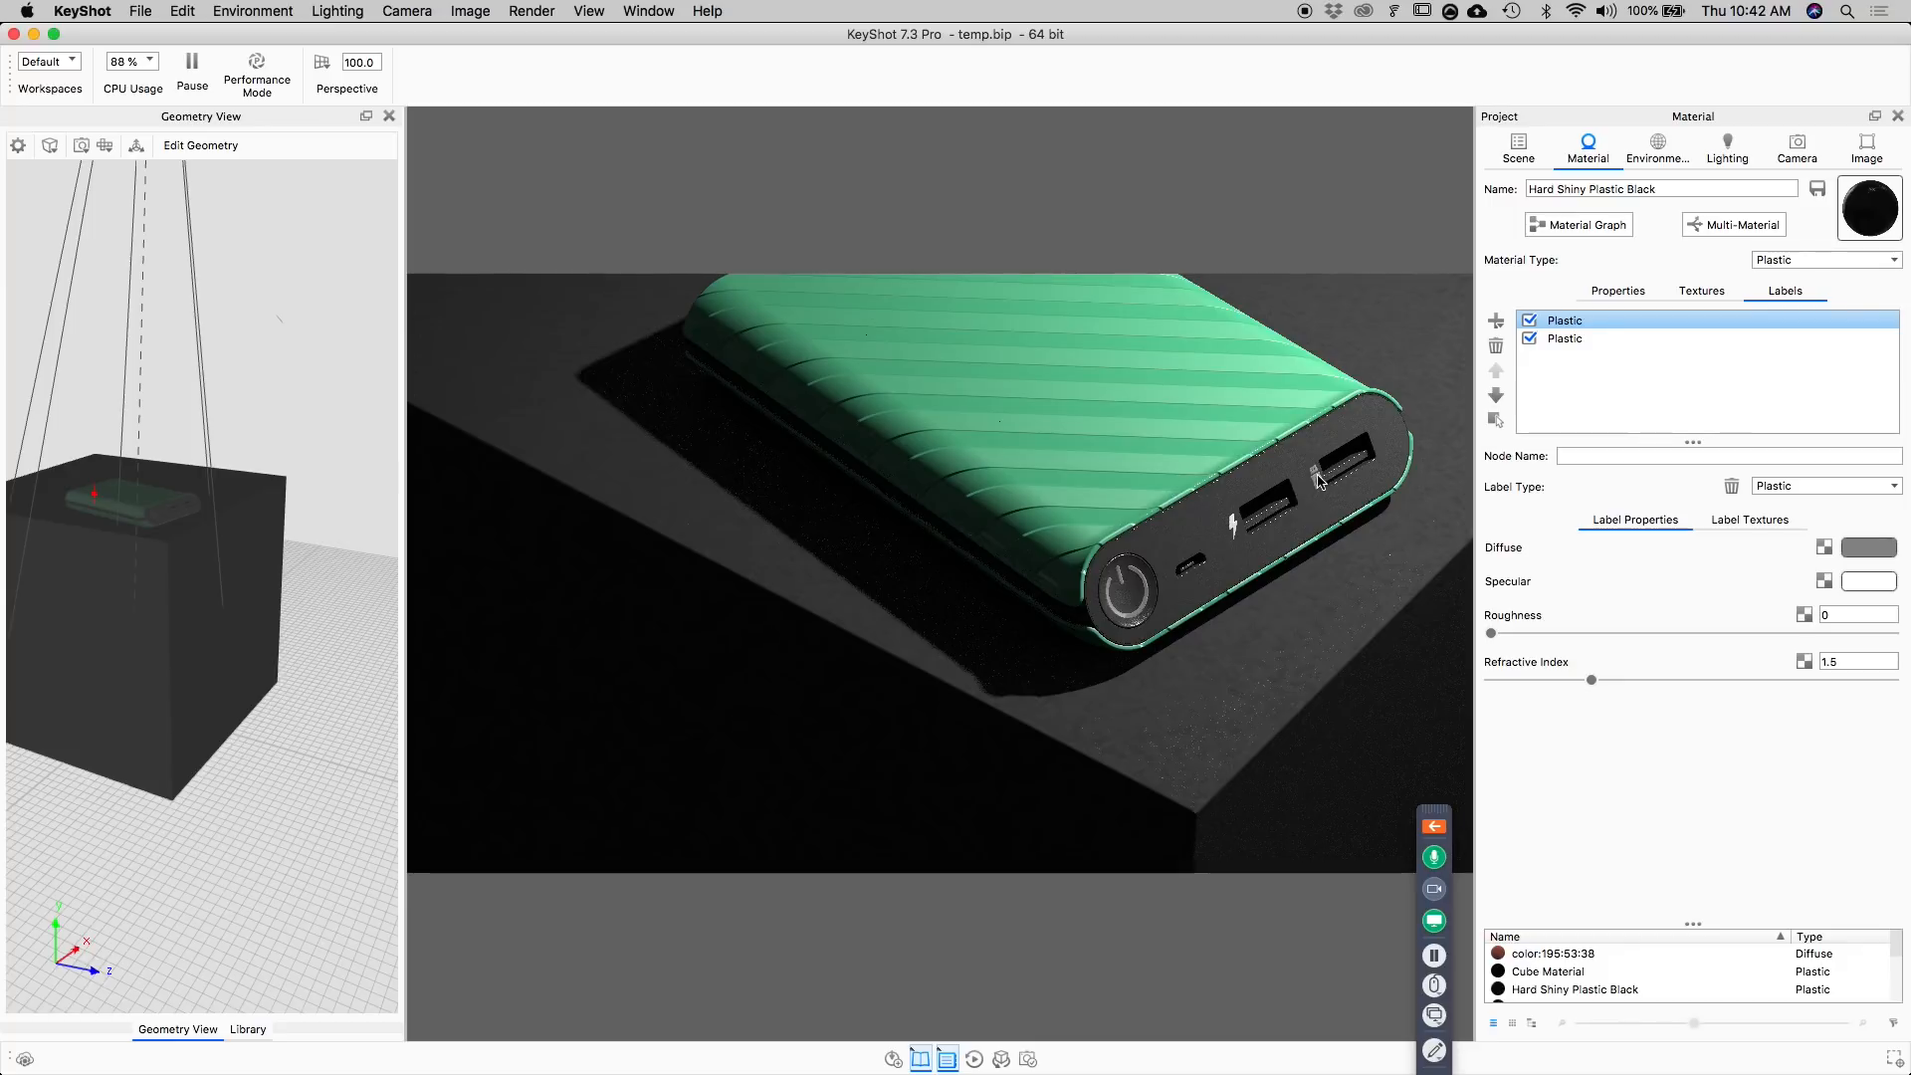
# Set the USB label's diffuse colour to an HSV value of 50%.
pyautogui.click(1593, 339)
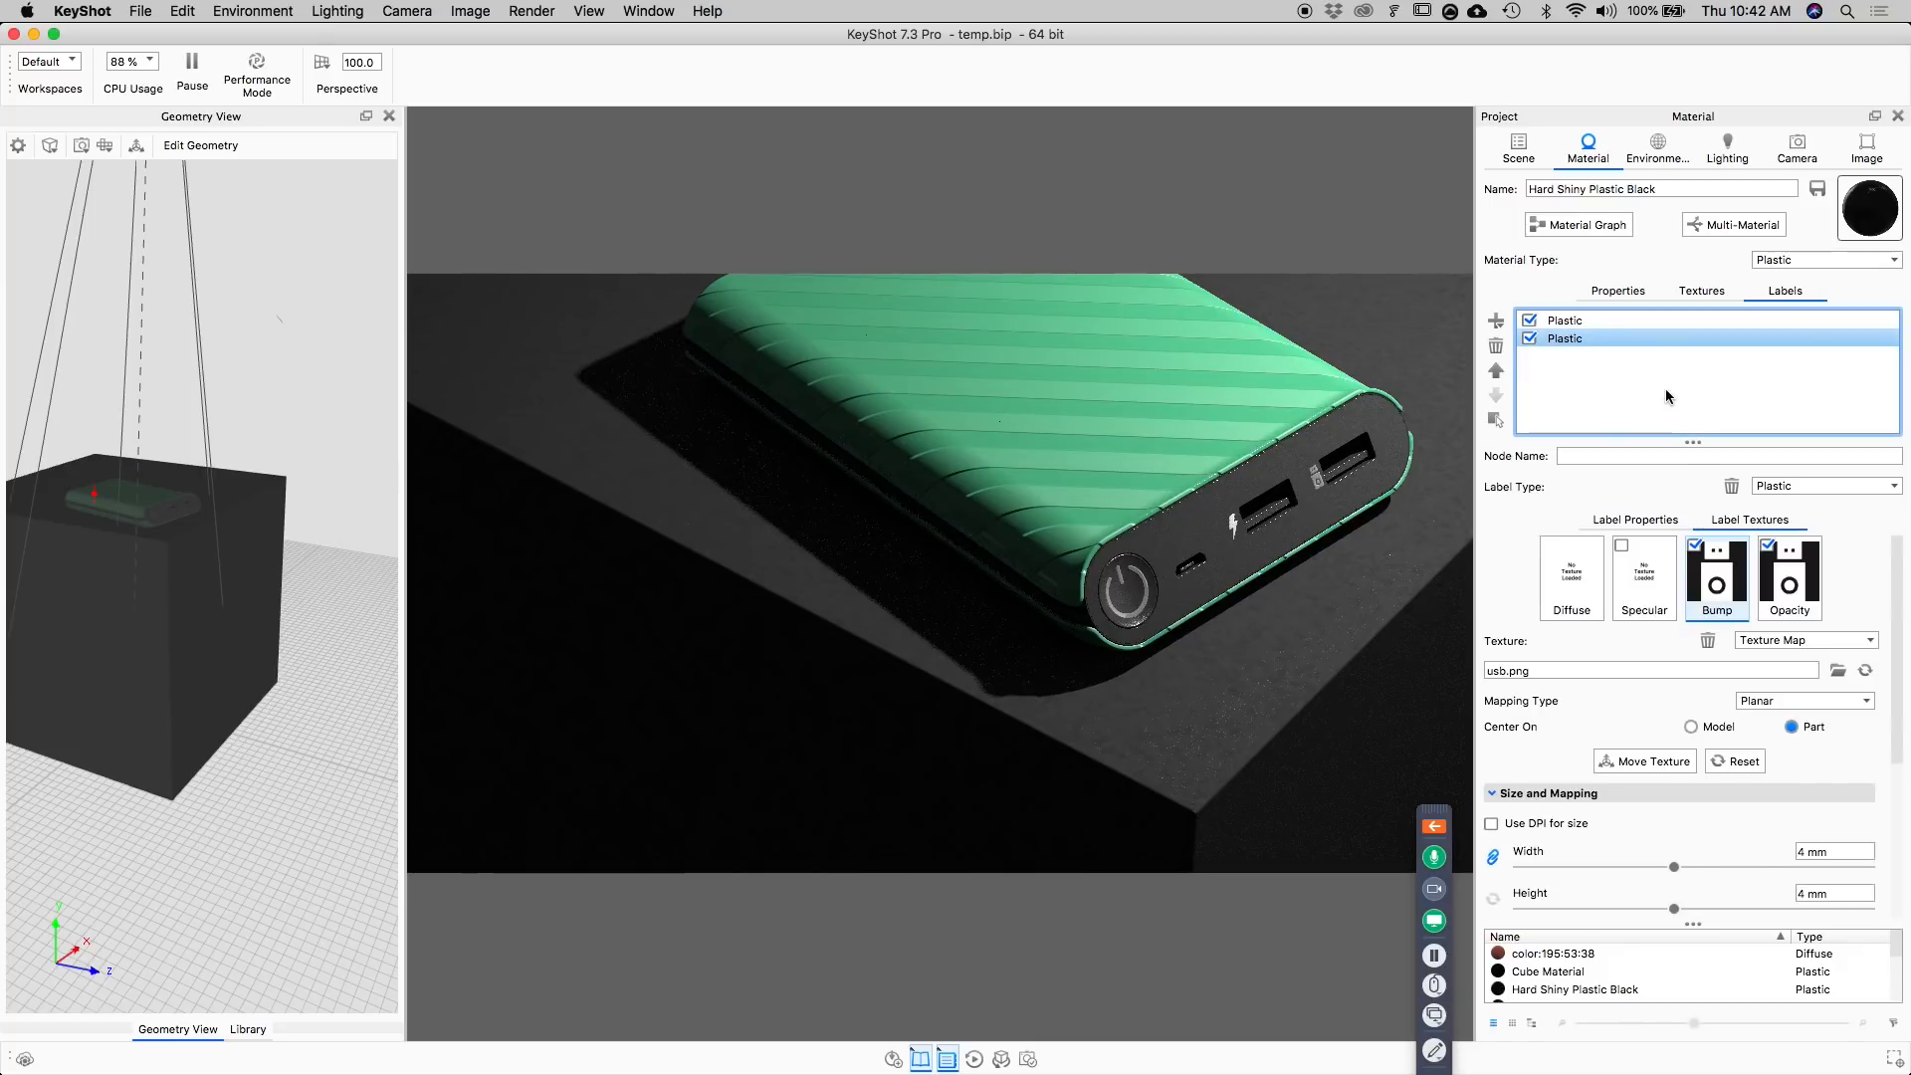
pyautogui.click(1636, 520)
pyautogui.click(1869, 548)
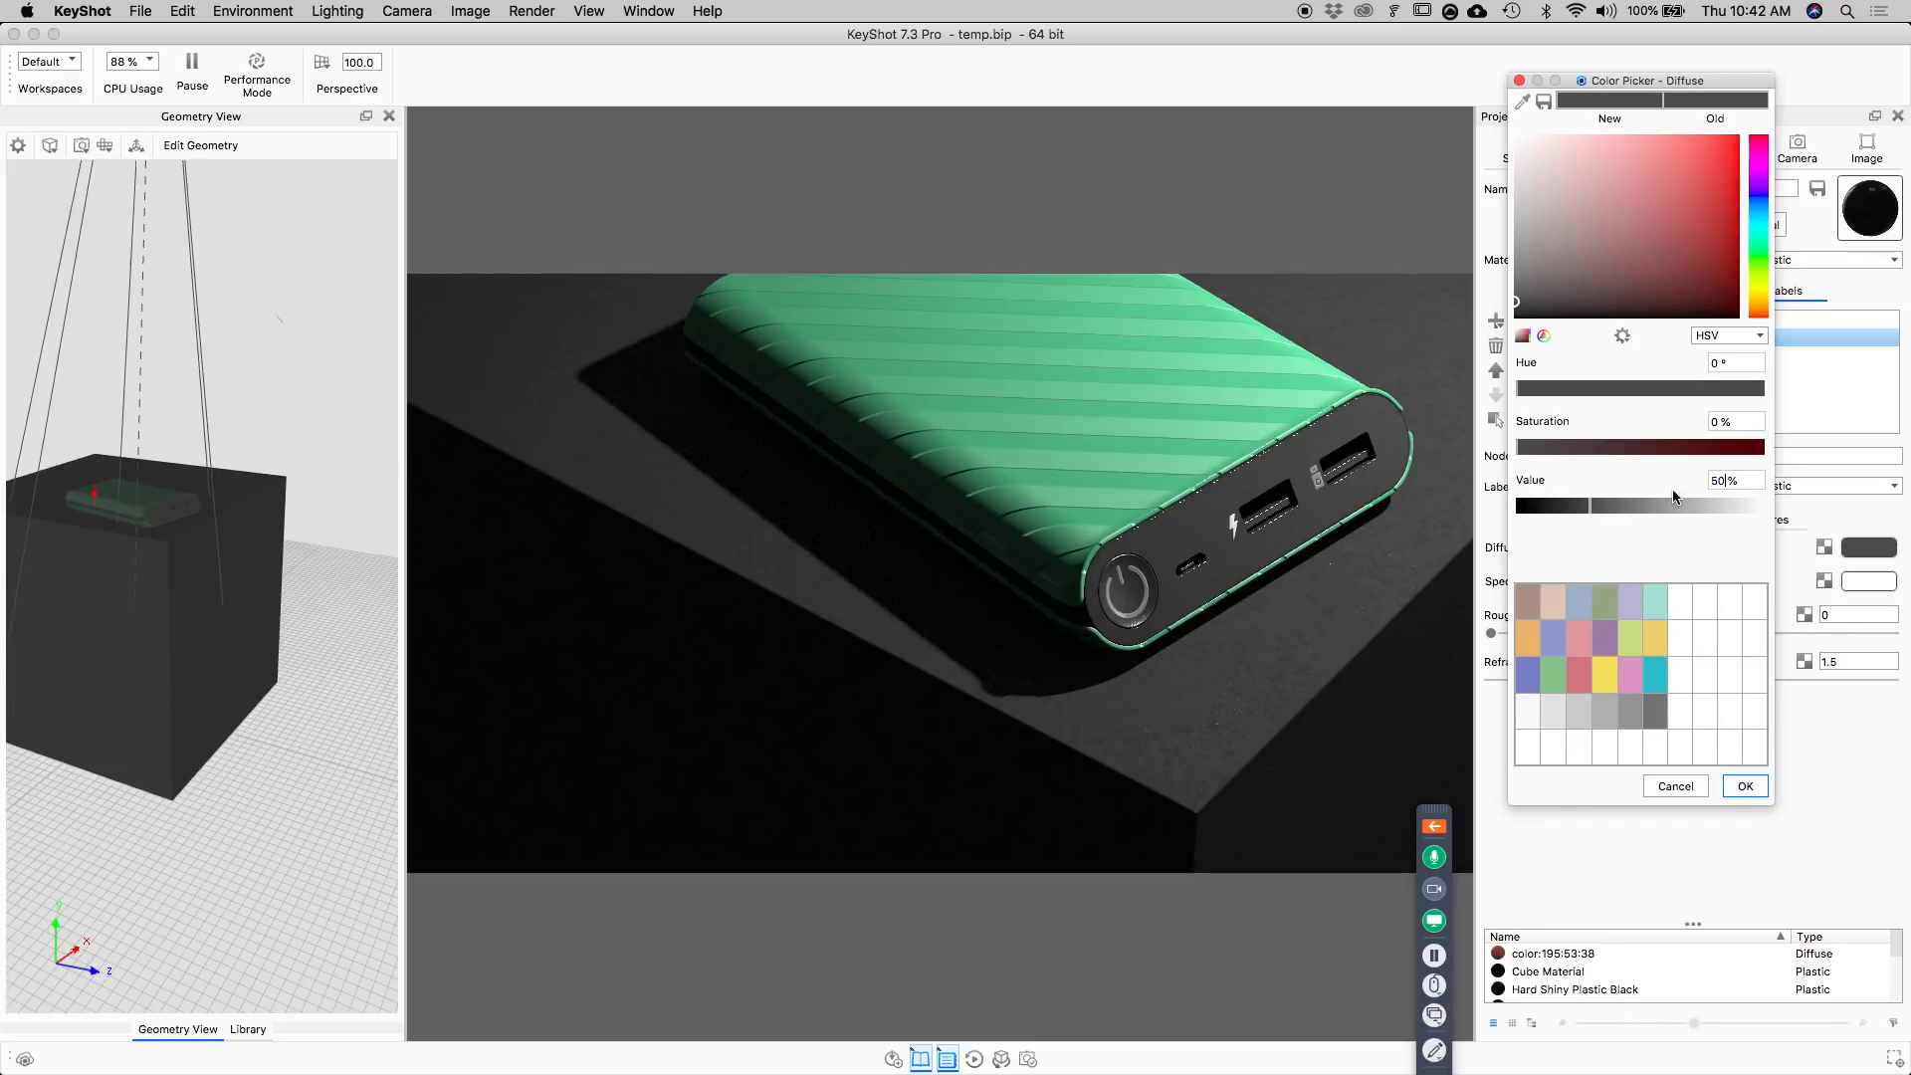
pyautogui.write('50')
pyautogui.click(1745, 786)
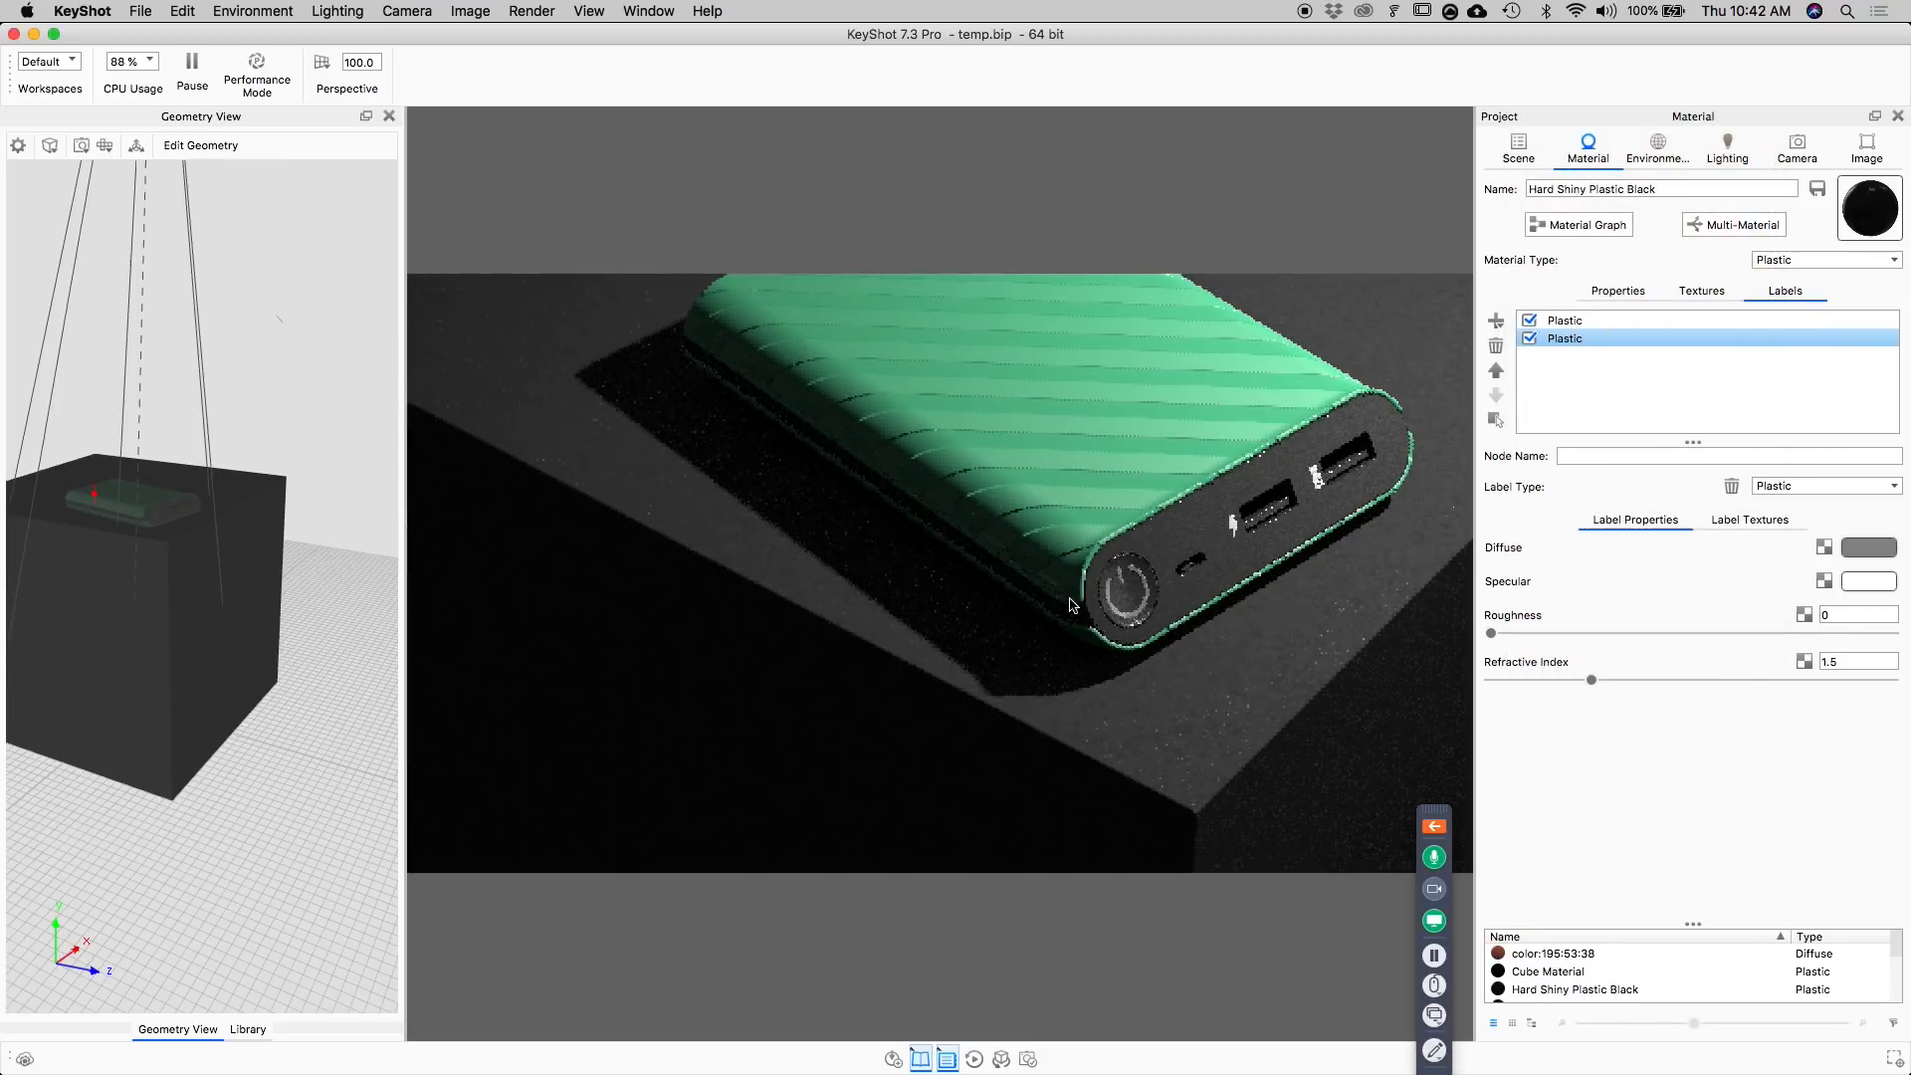
# Set the diffuse colour of the power button's symbol label to an HSV value of 50%.
pyautogui.doubleClick(1125, 582)
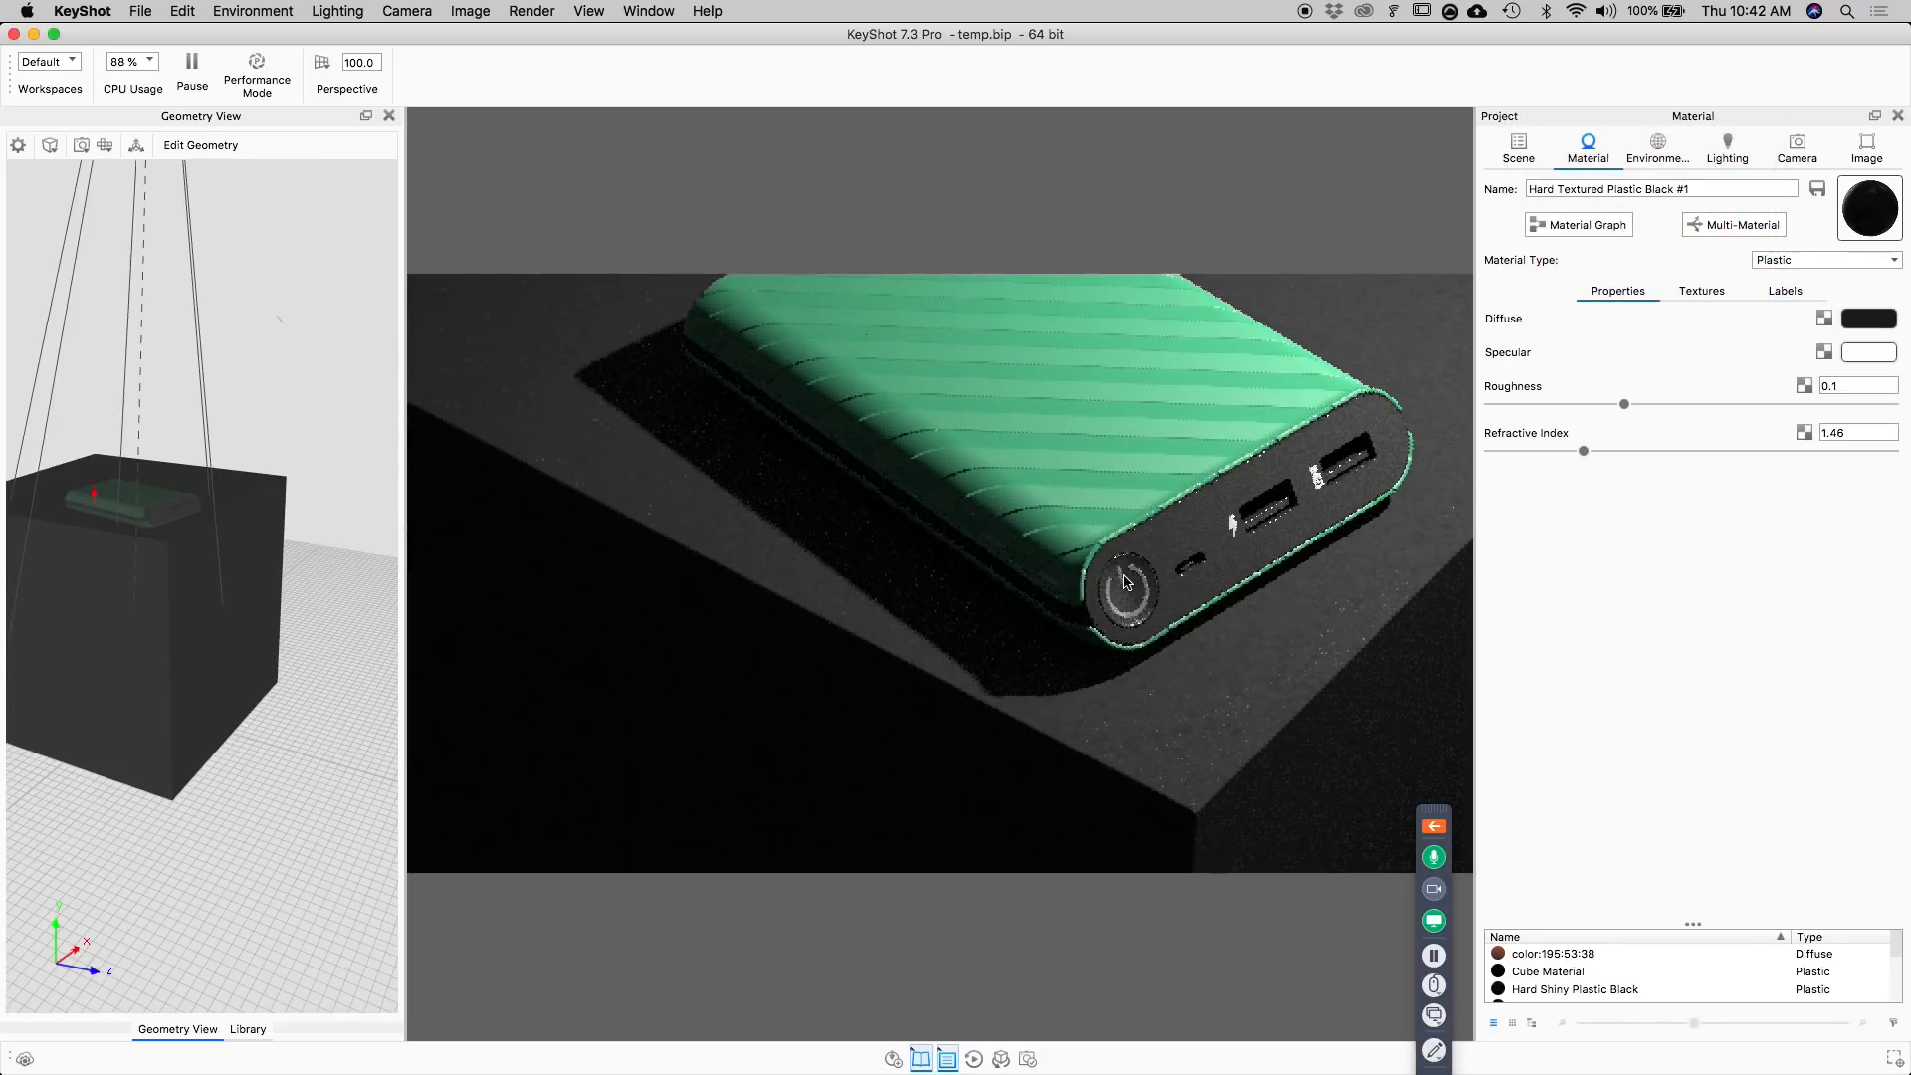
pyautogui.click(1795, 291)
pyautogui.click(1723, 581)
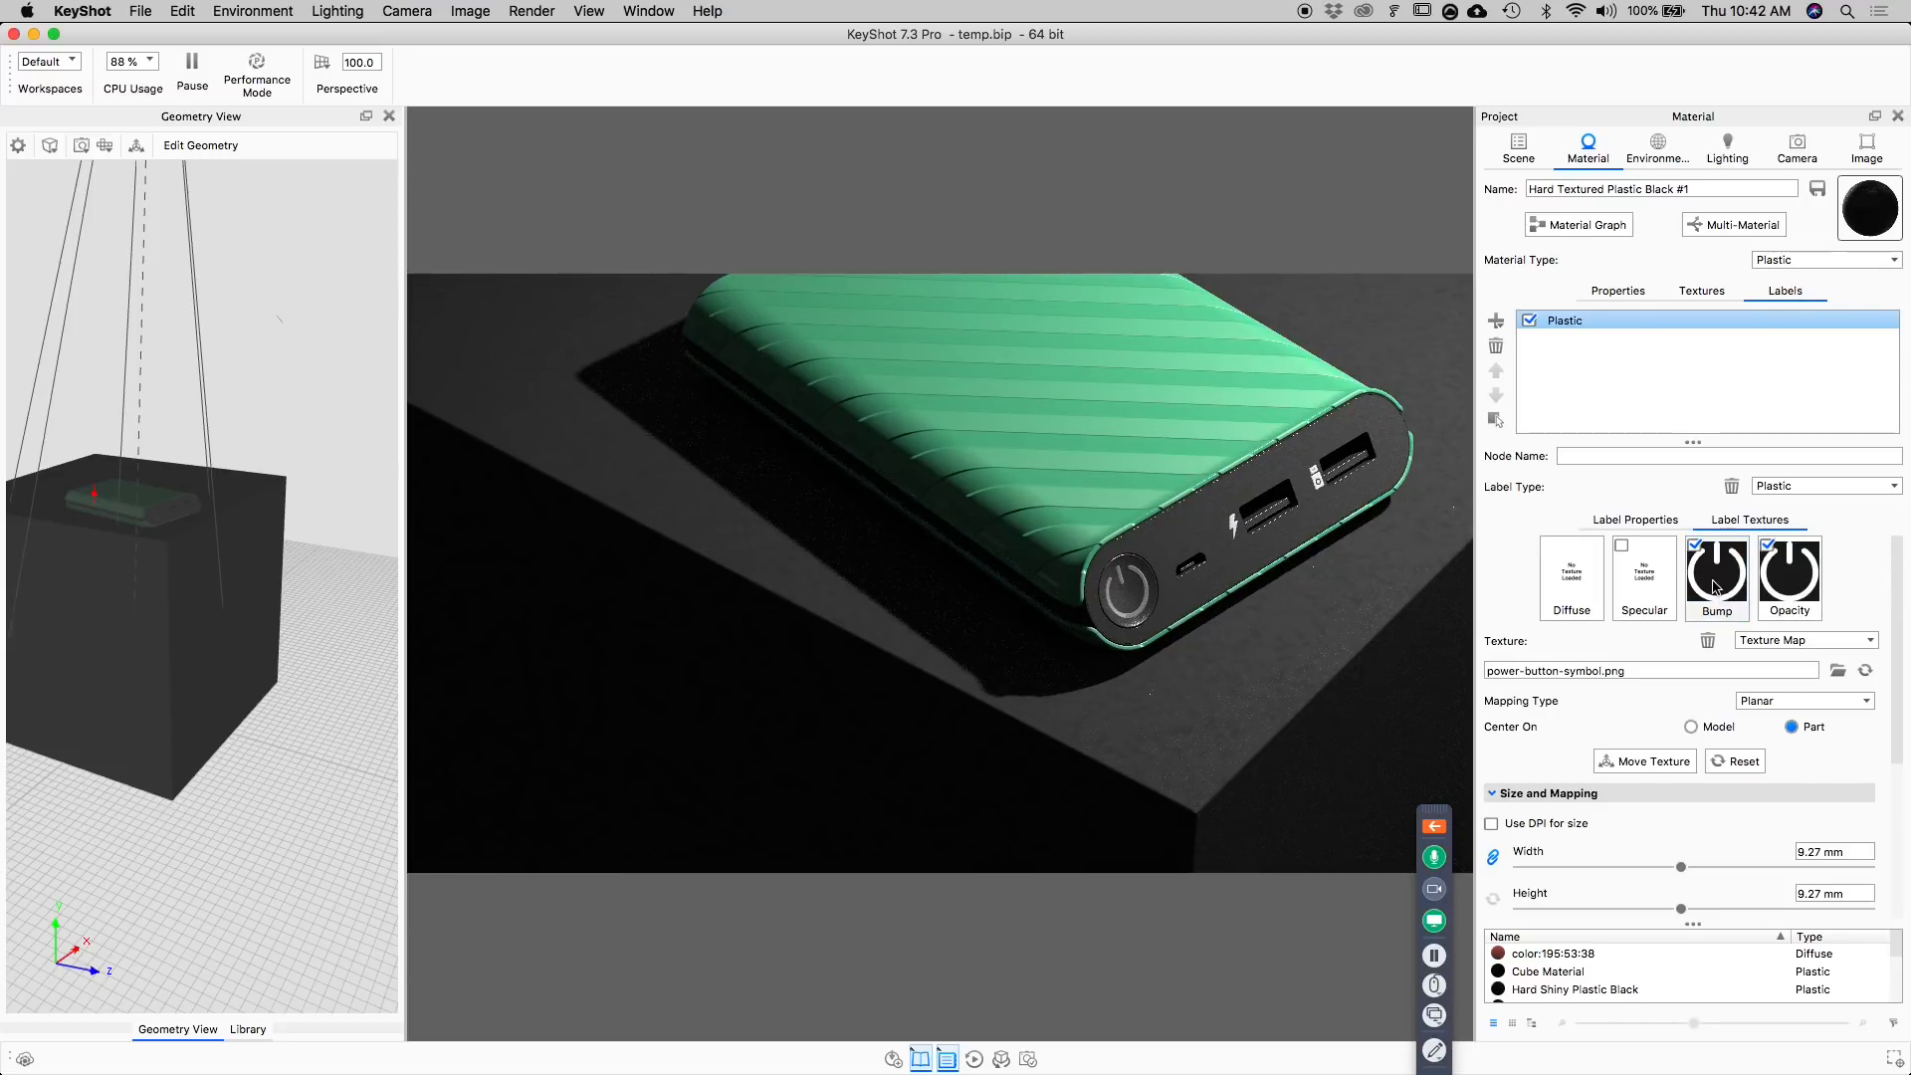
pyautogui.click(1635, 520)
pyautogui.click(1877, 553)
pyautogui.doubleClick(1728, 480)
pyautogui.write('50')
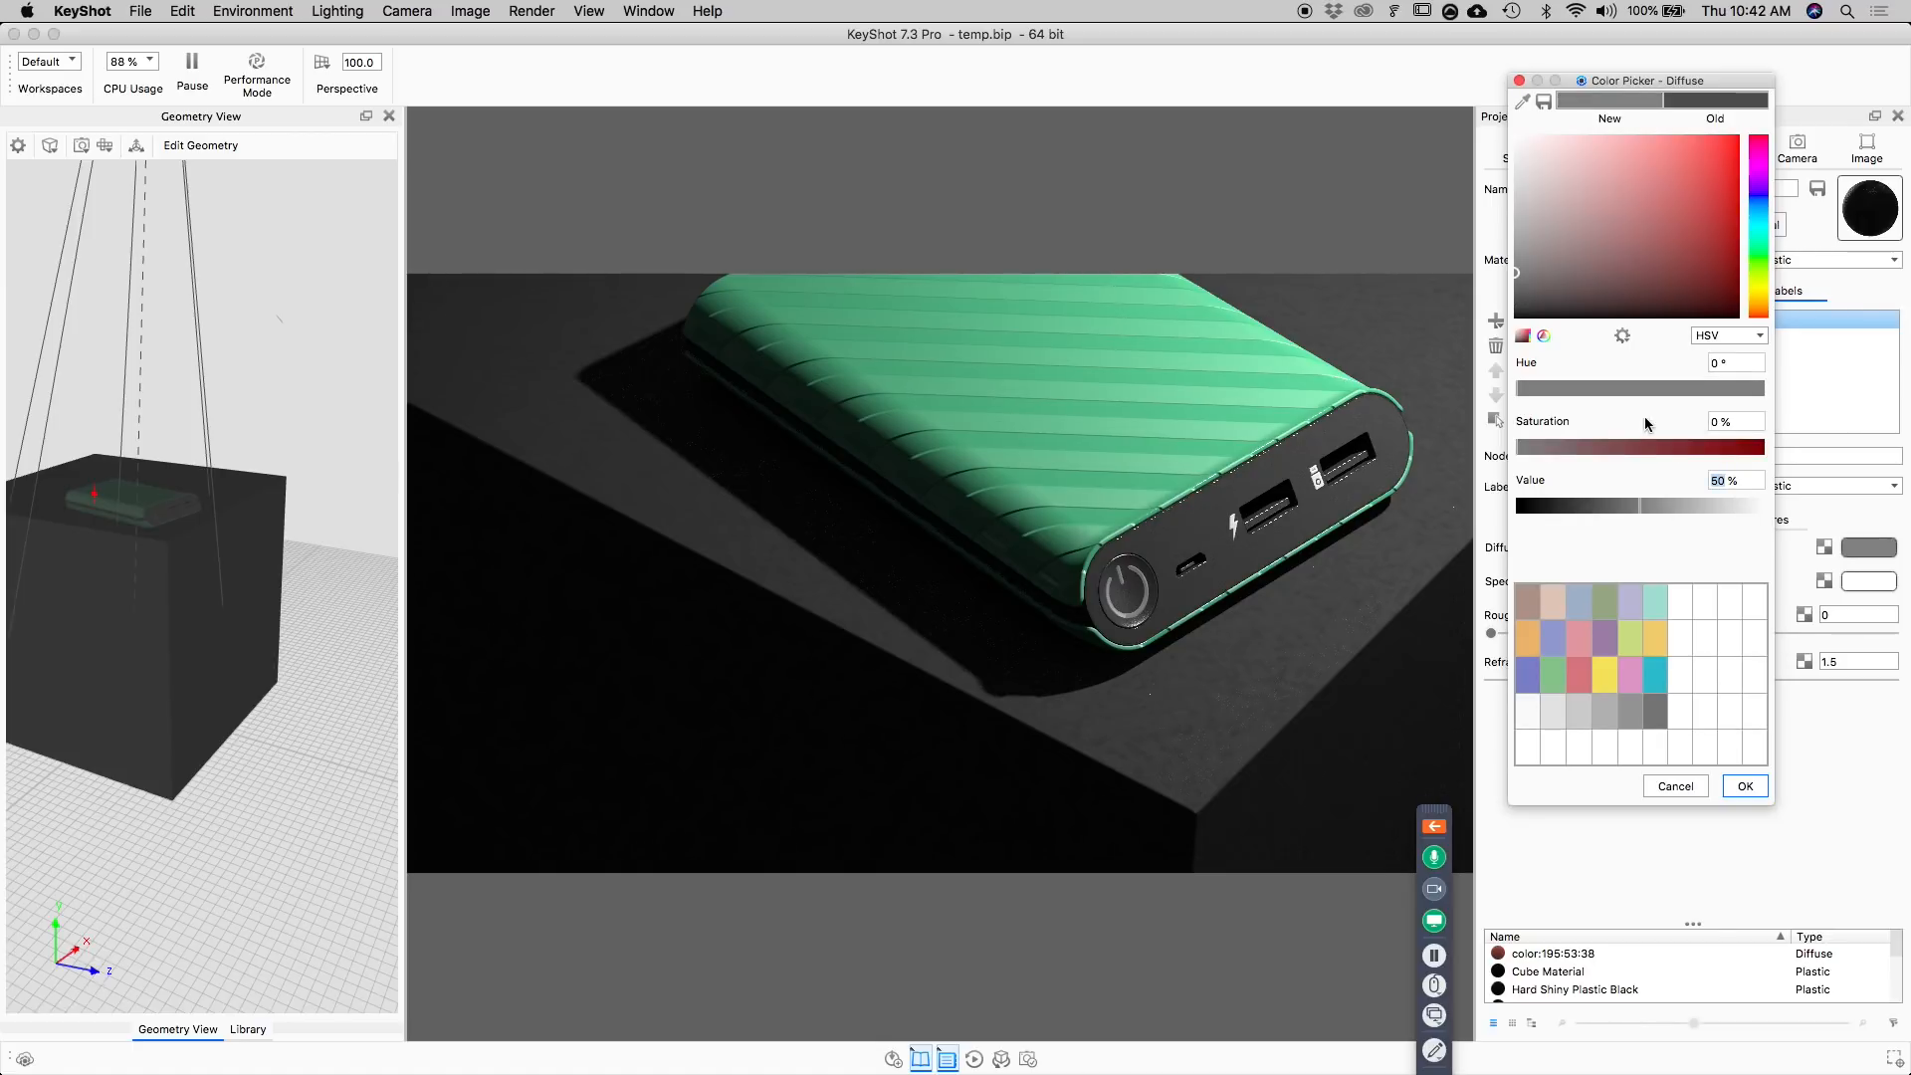
pyautogui.click(1745, 786)
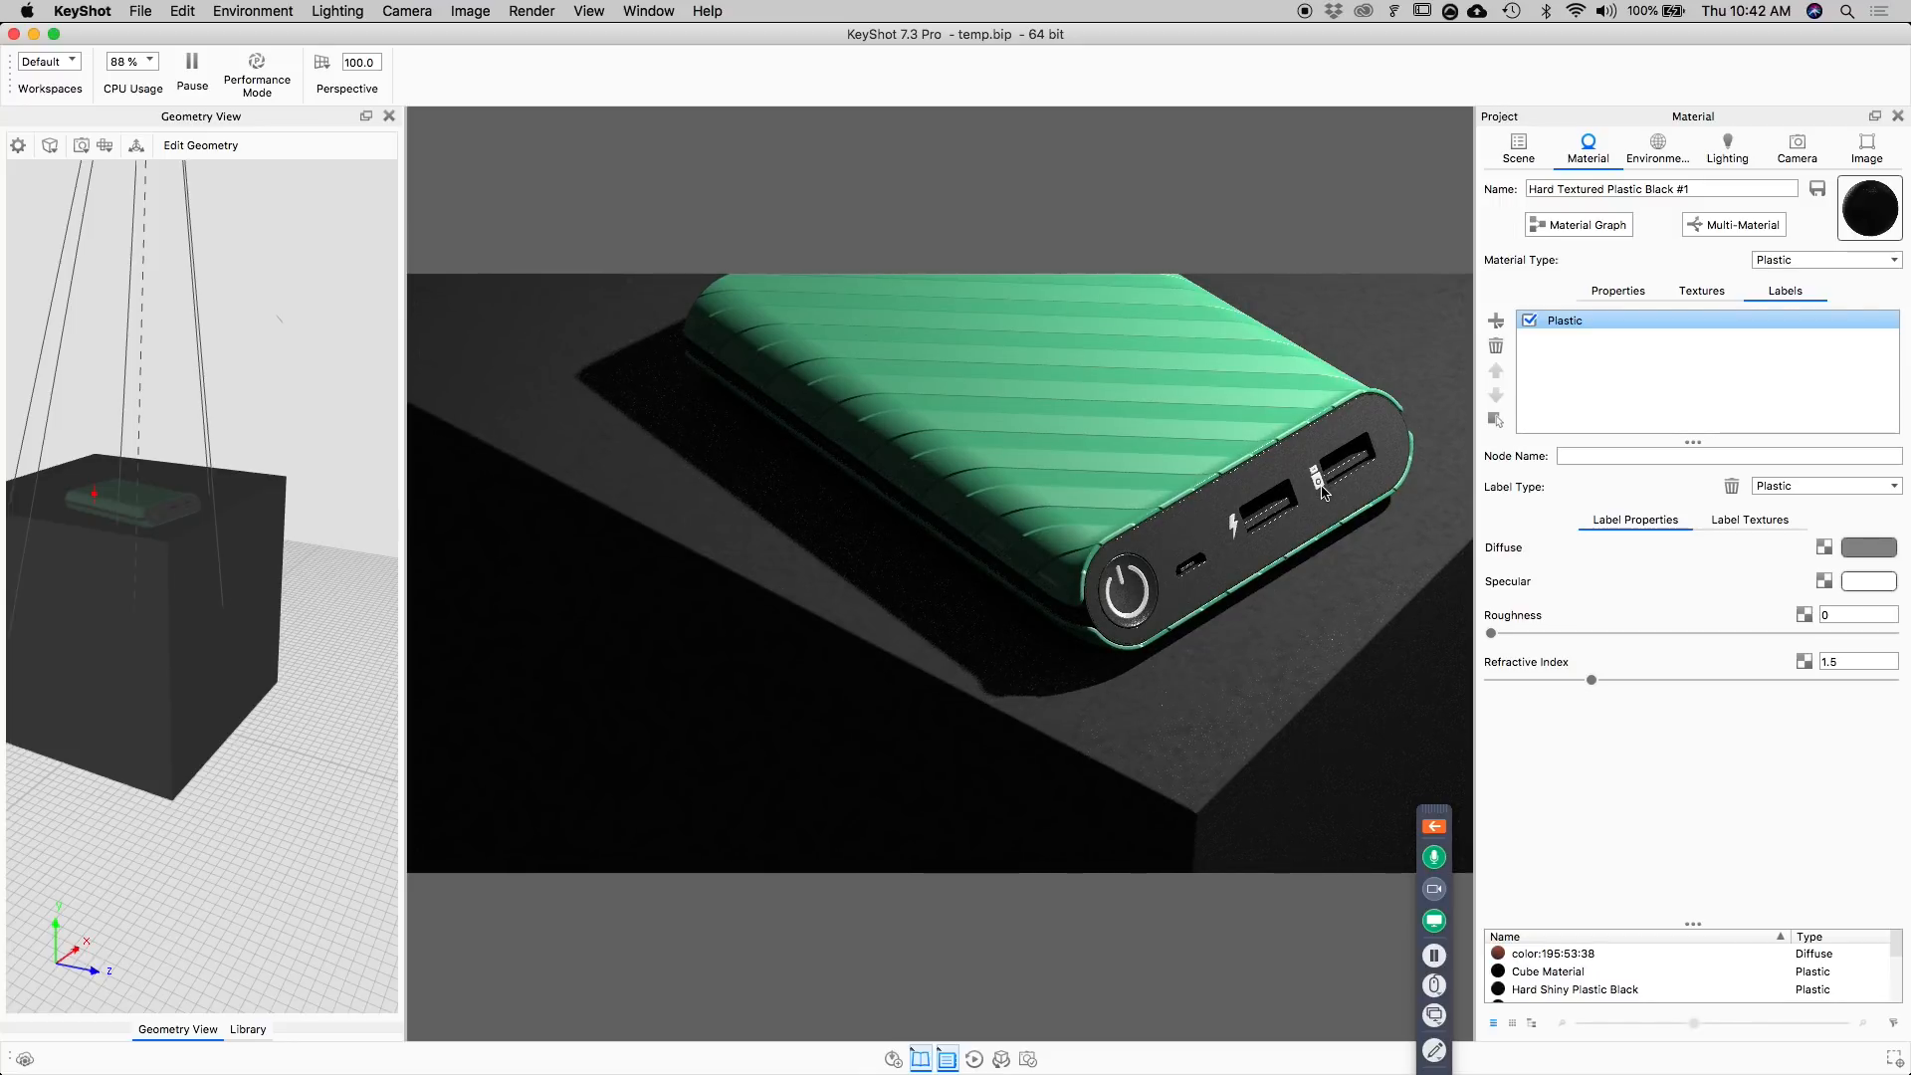
# Open the material graph of the green body's textured plastic and auto-align its nodes.
pyautogui.doubleClick(1200, 387)
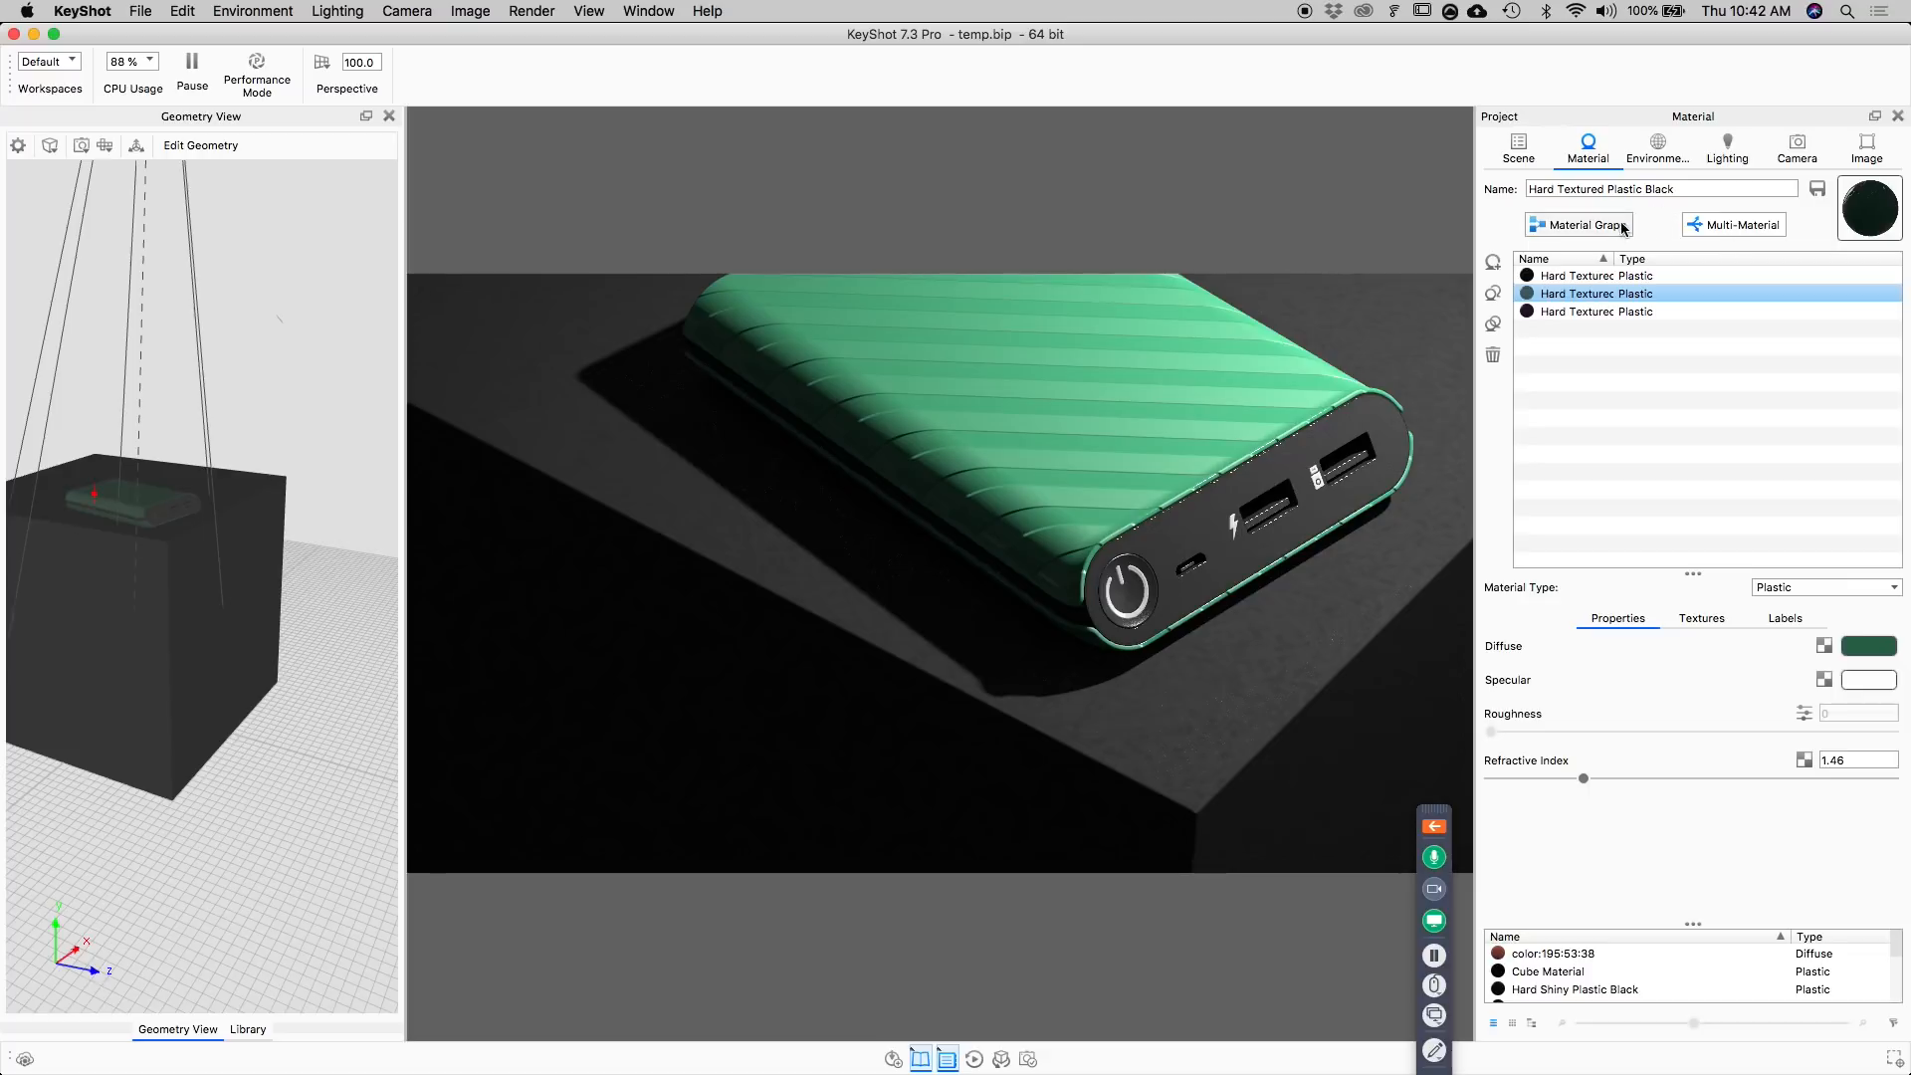
pyautogui.click(1588, 227)
pyautogui.doubleClick(914, 34)
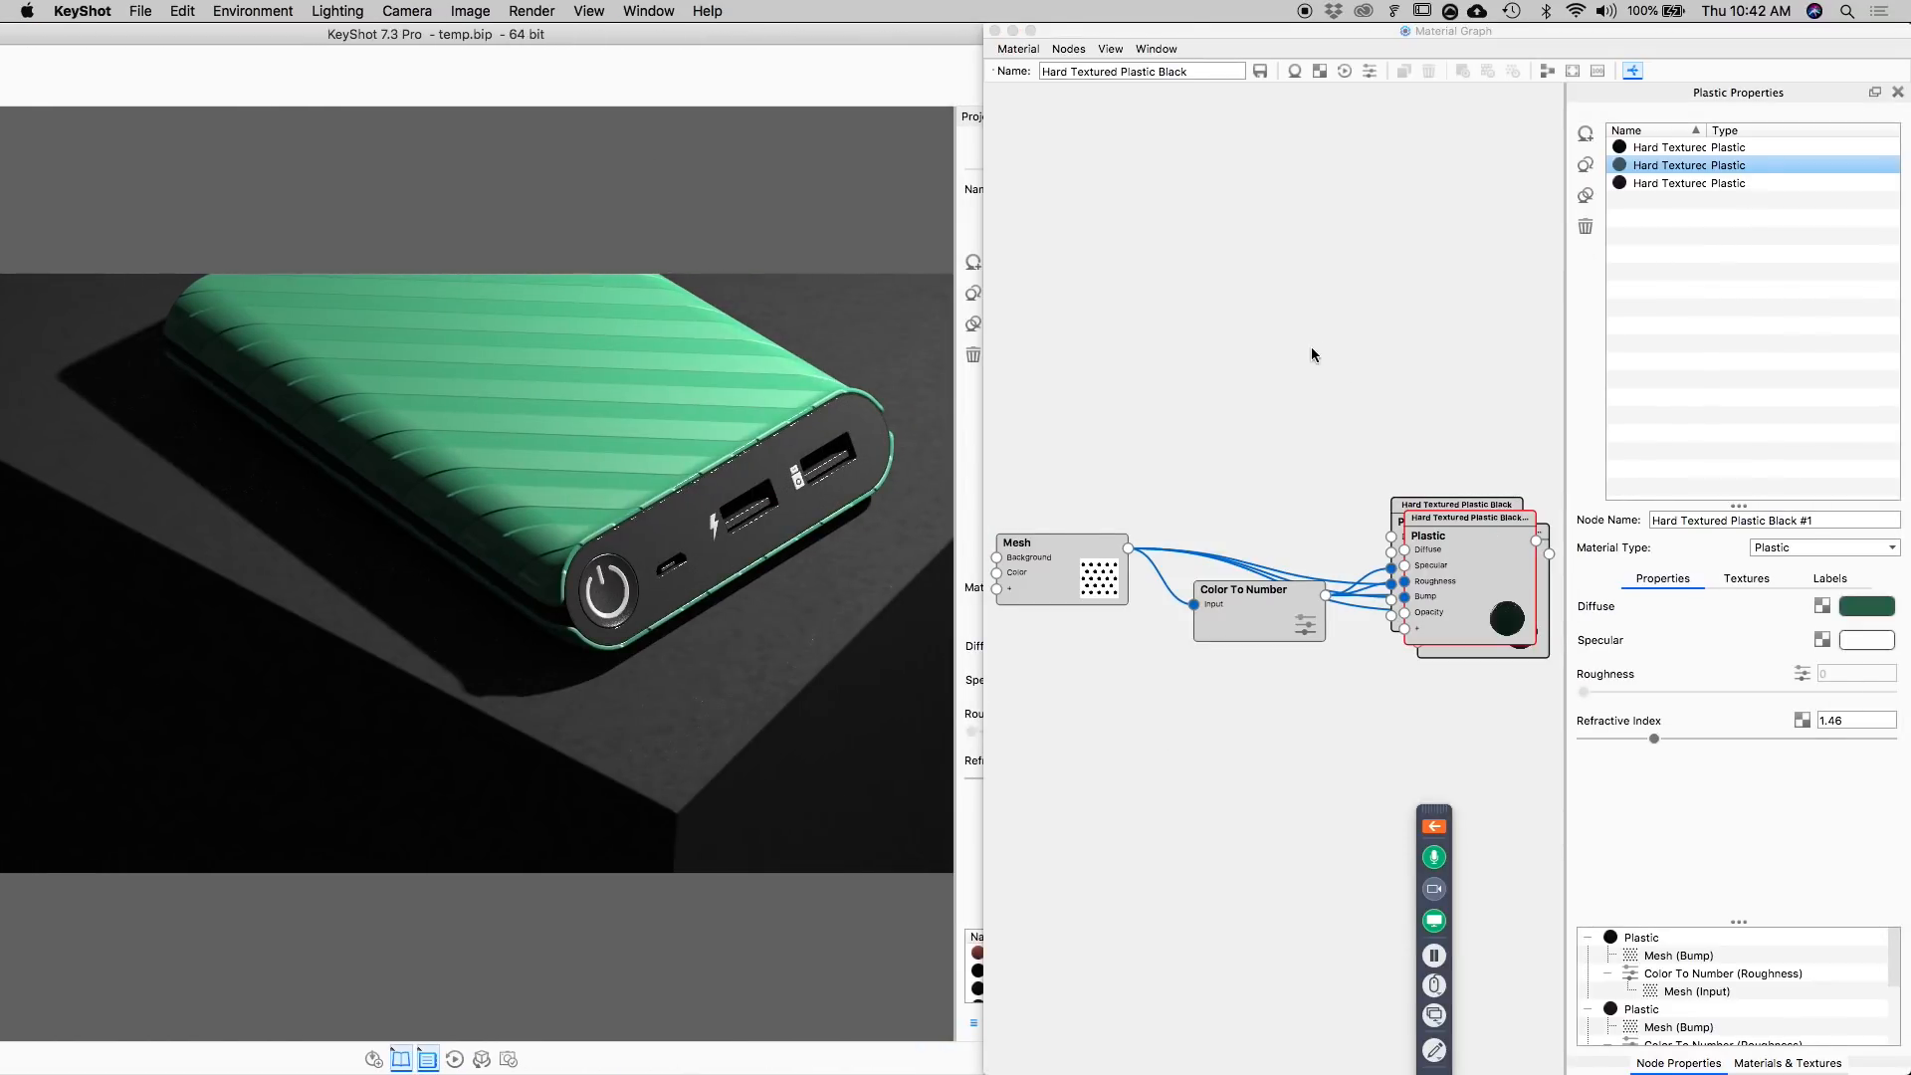
pyautogui.click(1547, 71)
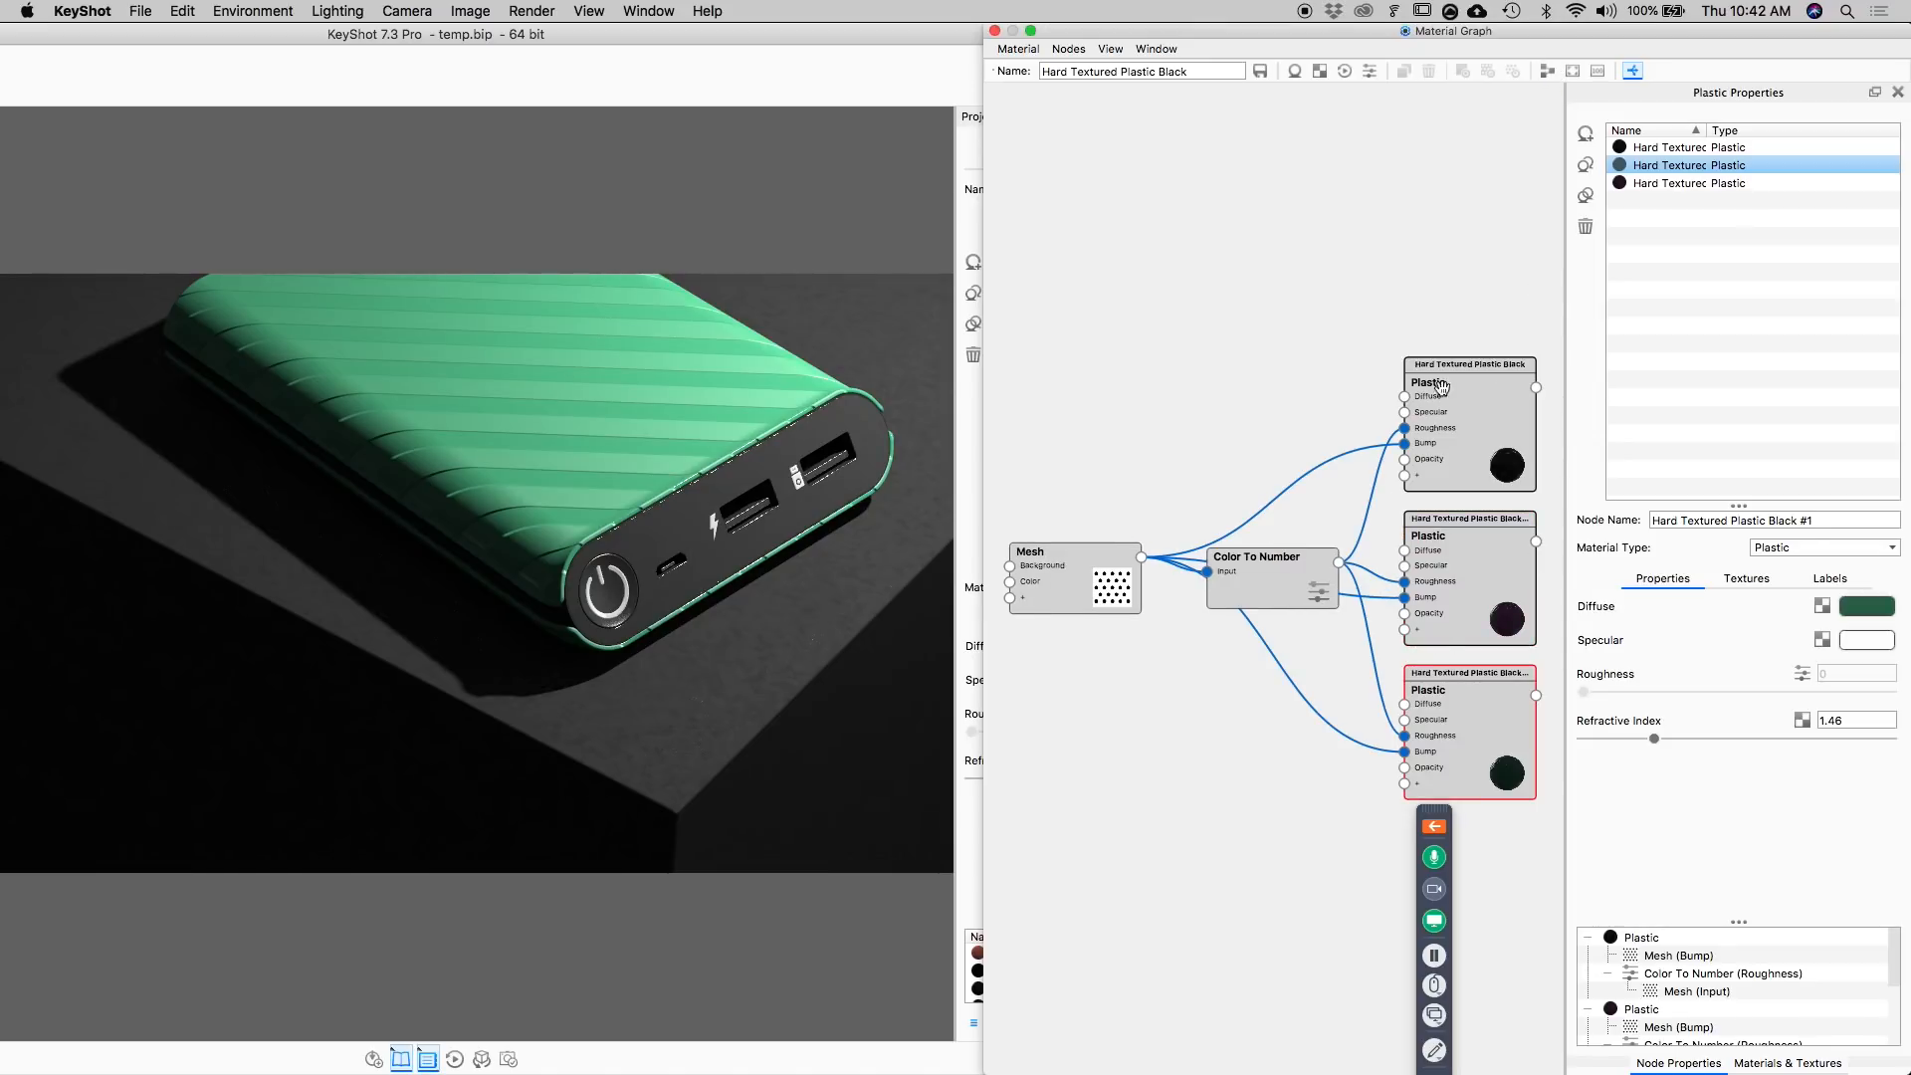
# Preview the Color To Number node's output on the green body and switch the preview off again.
pyautogui.click(1463, 702)
pyautogui.click(1274, 581)
pyautogui.press('c')
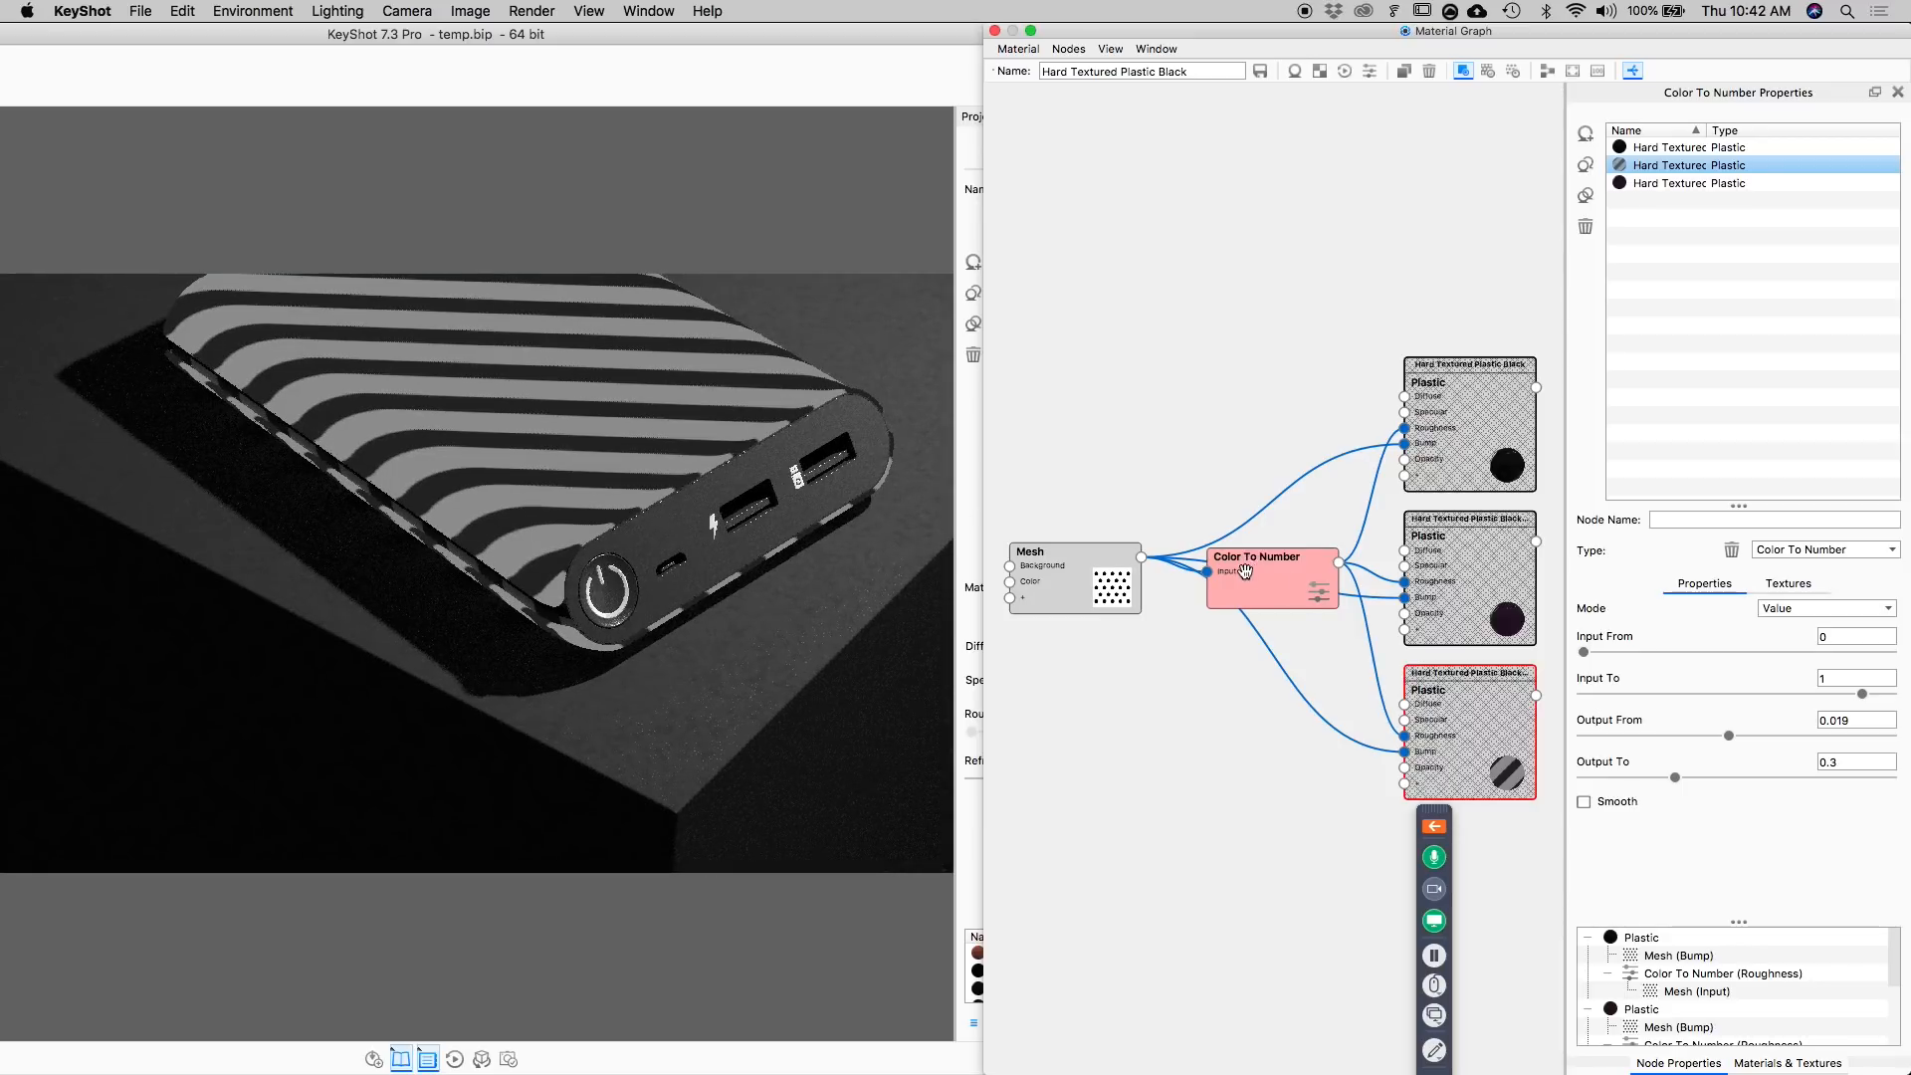
pyautogui.press('c')
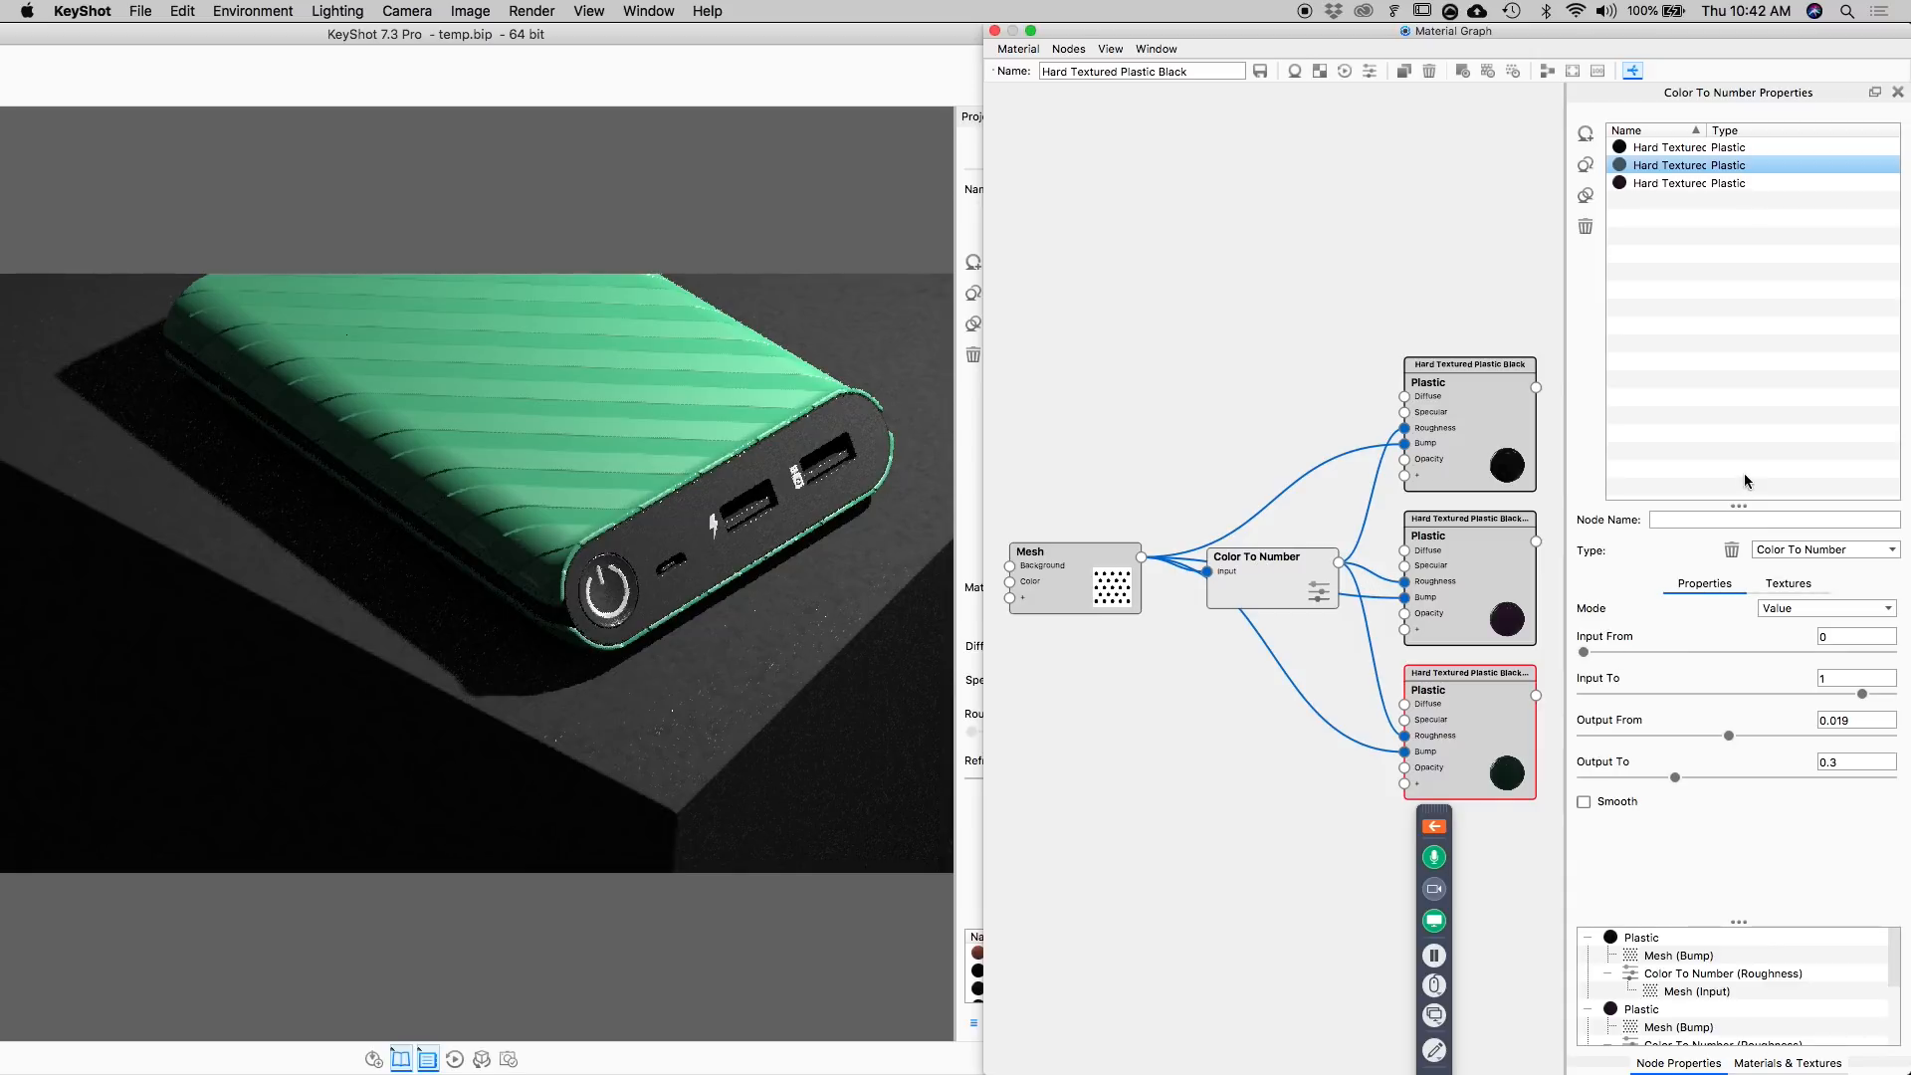
# Set the Color To Number node's Output From to 0 and its Output To to 0.331.
pyautogui.moveTo(1742, 507); pyautogui.dragTo(1739, 276)
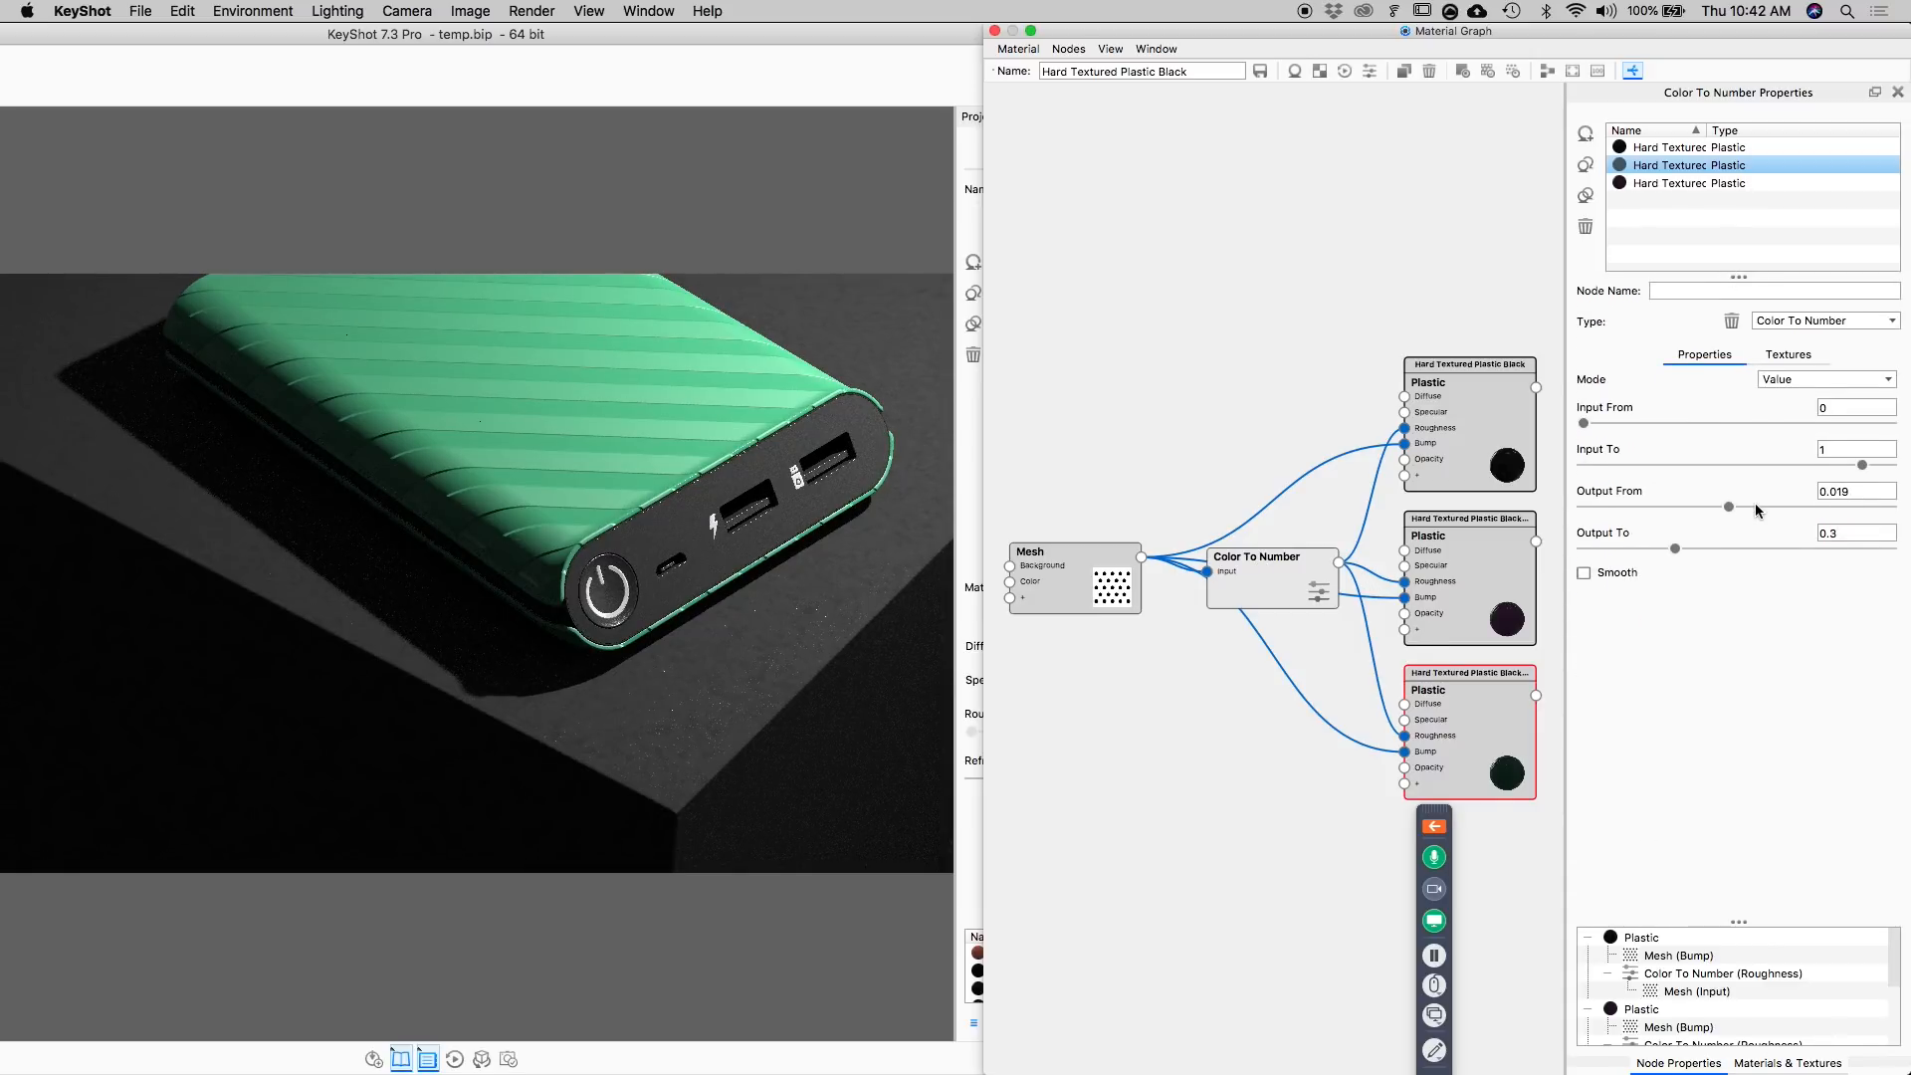
pyautogui.moveTo(1733, 508); pyautogui.dragTo(1583, 509)
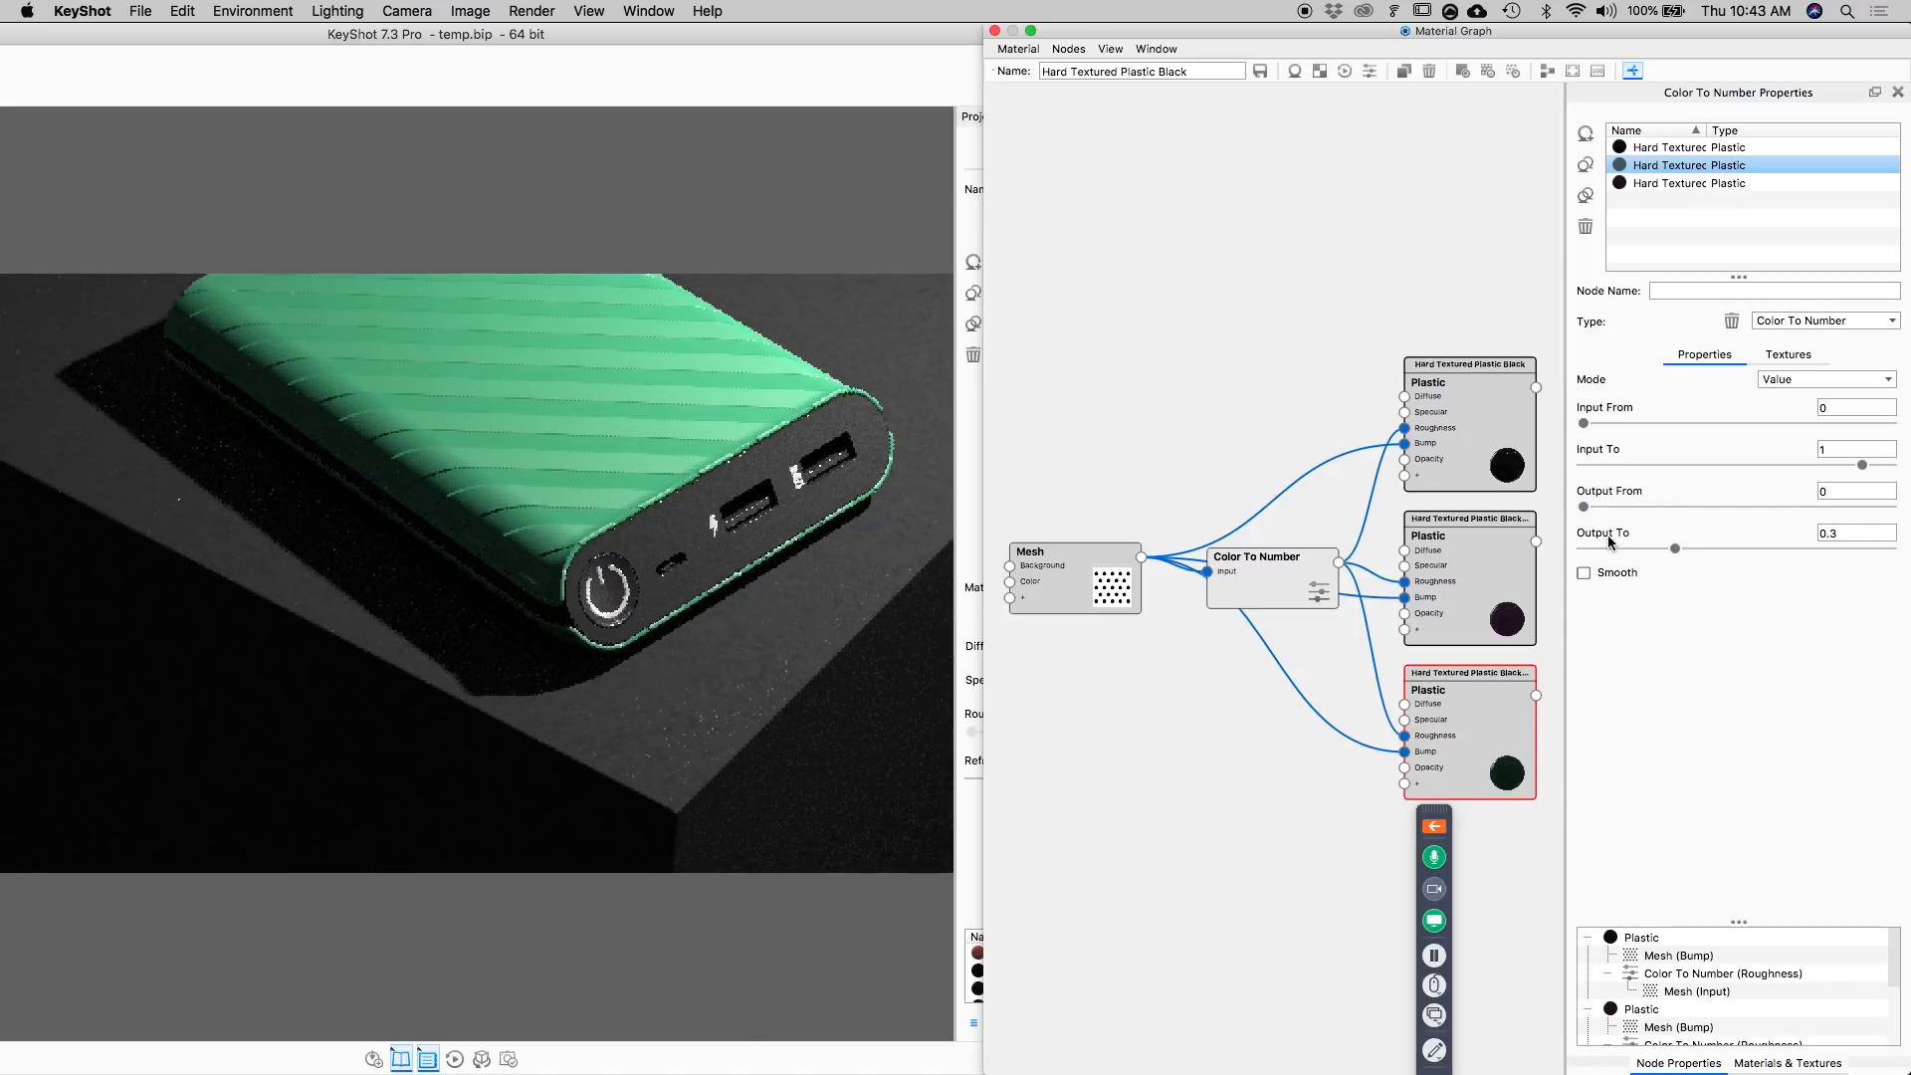
pyautogui.moveTo(1673, 549)
pyautogui.mouseDown()
pyautogui.moveTo(1633, 548)
pyautogui.moveTo(1684, 549)
pyautogui.mouseUp()
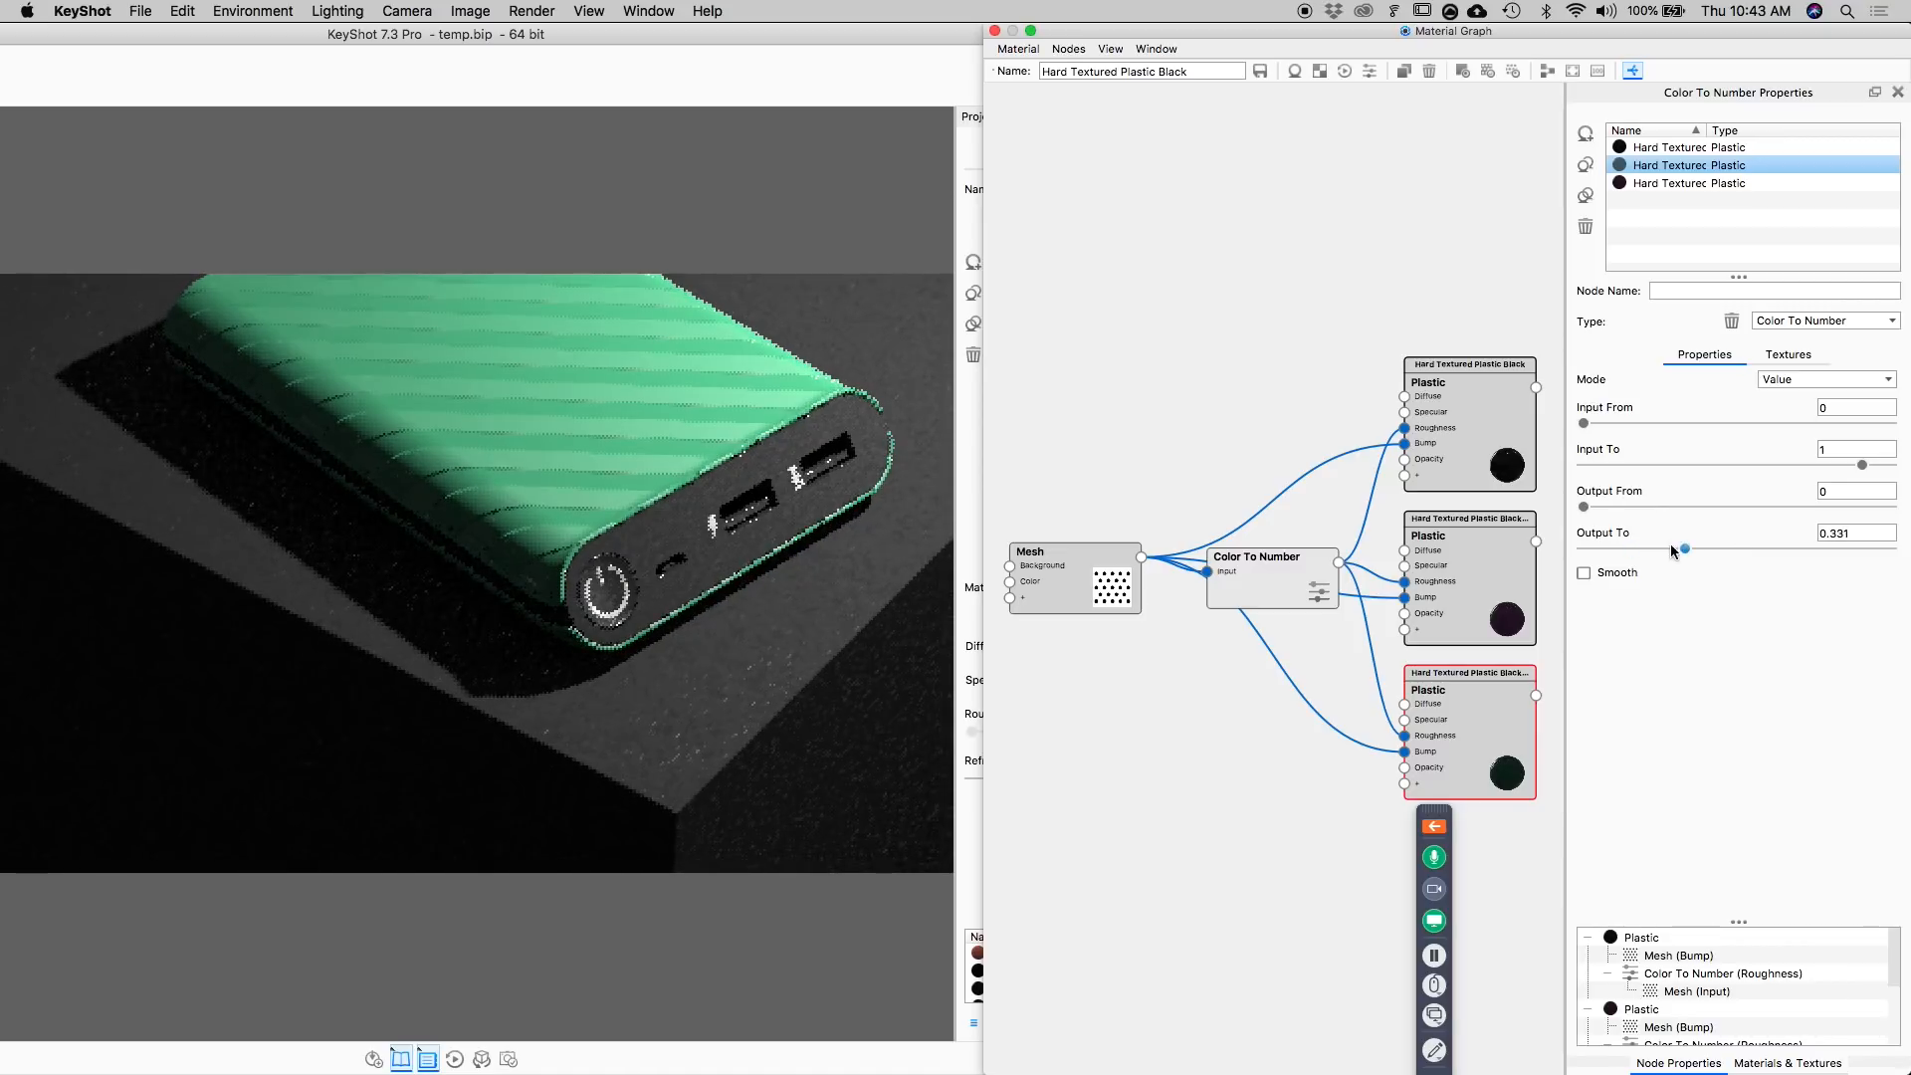
pyautogui.doubleClick(1857, 533)
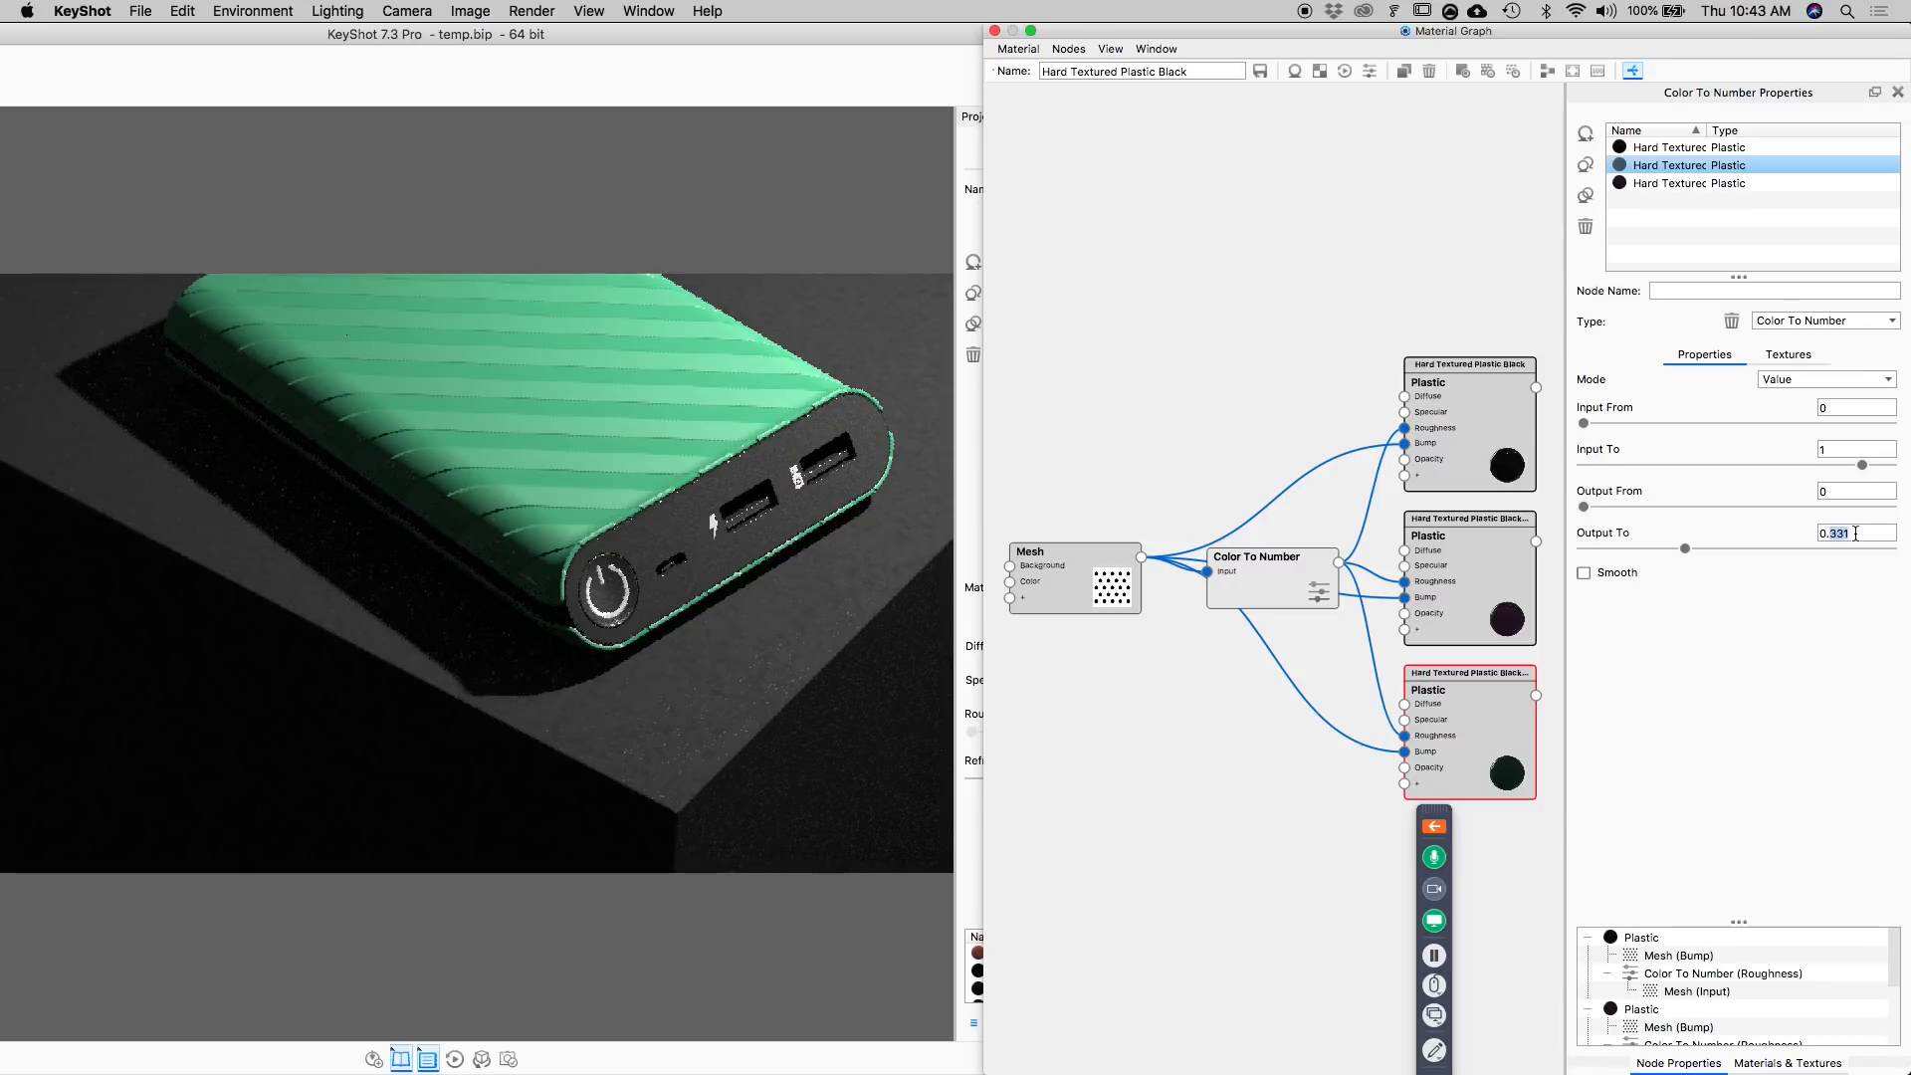
pyautogui.press('Return')
# Set the Mesh texture node's bump height to 2 and close the material graph.
pyautogui.click(1107, 585)
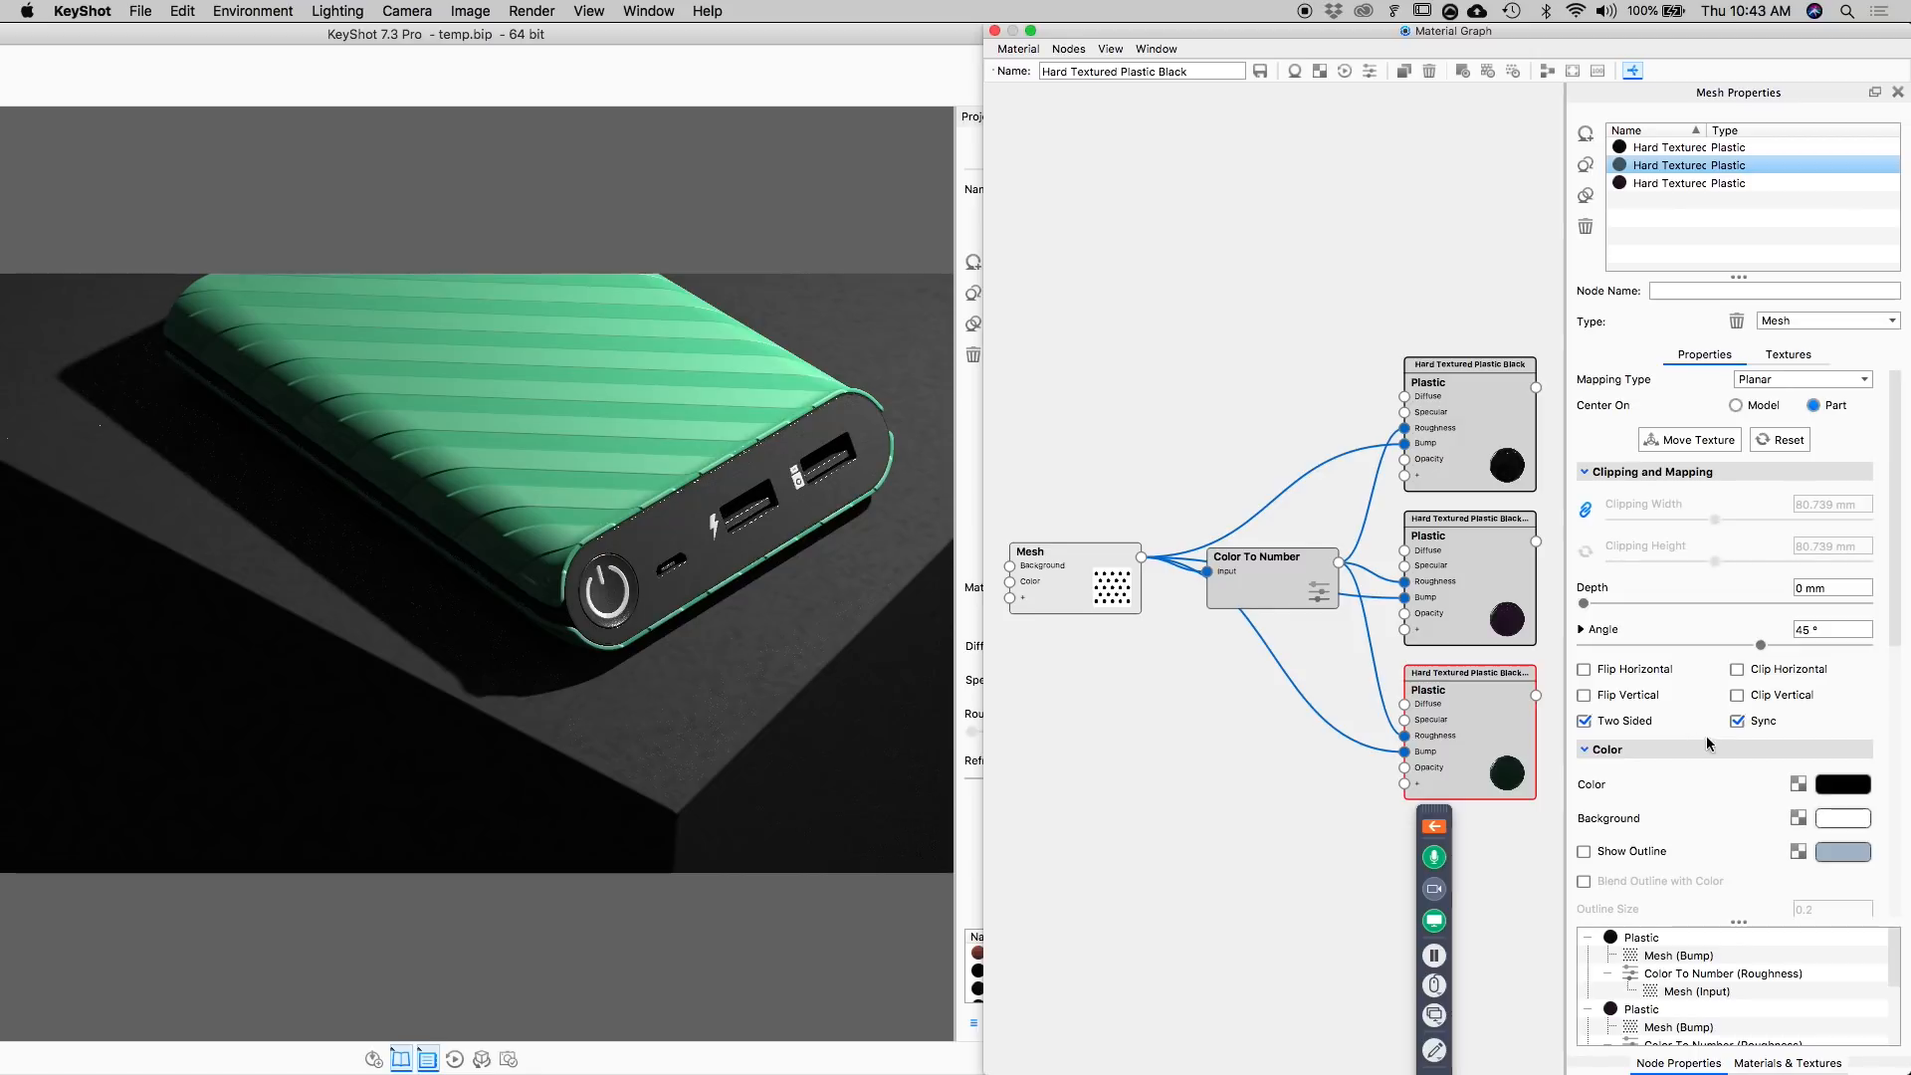
pyautogui.scroll(-3, 1704, 766)
pyautogui.click(1821, 869)
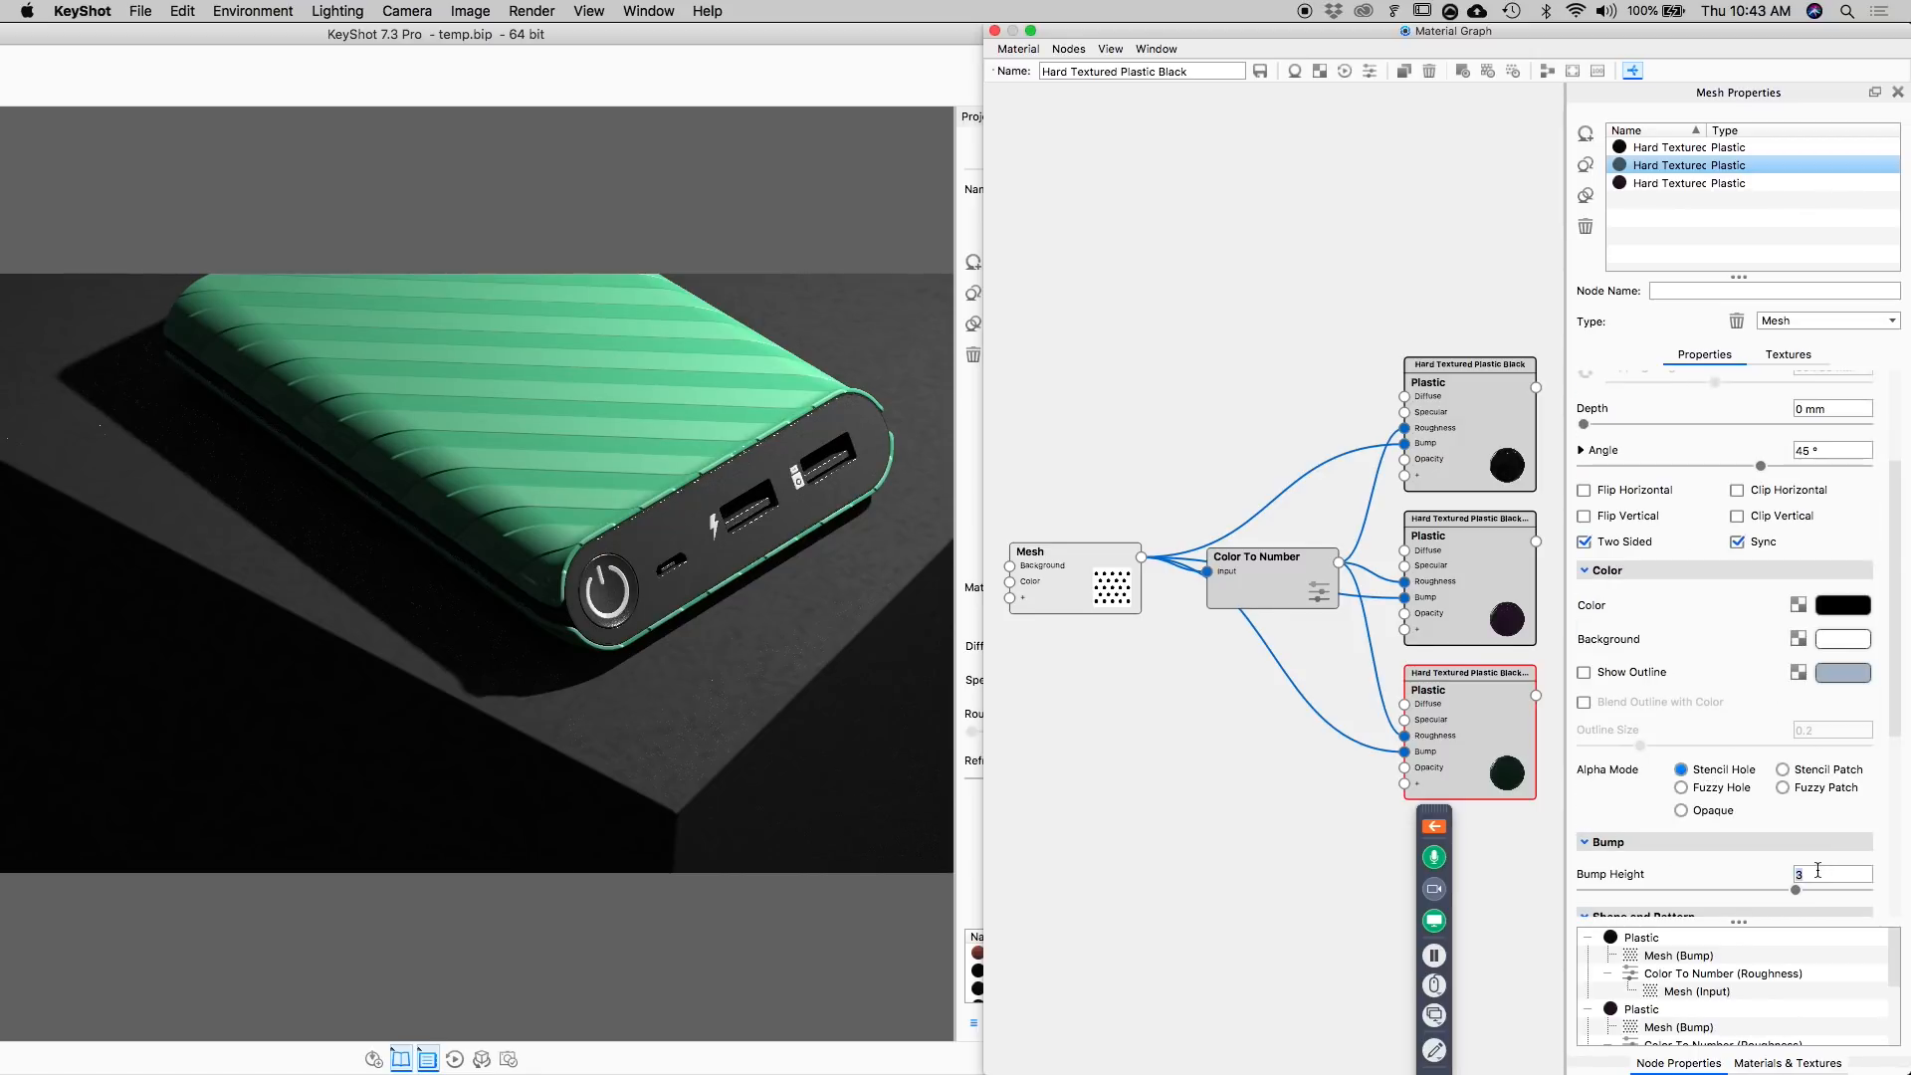
pyautogui.write('2')
pyautogui.press('Return')
pyautogui.click(995, 33)
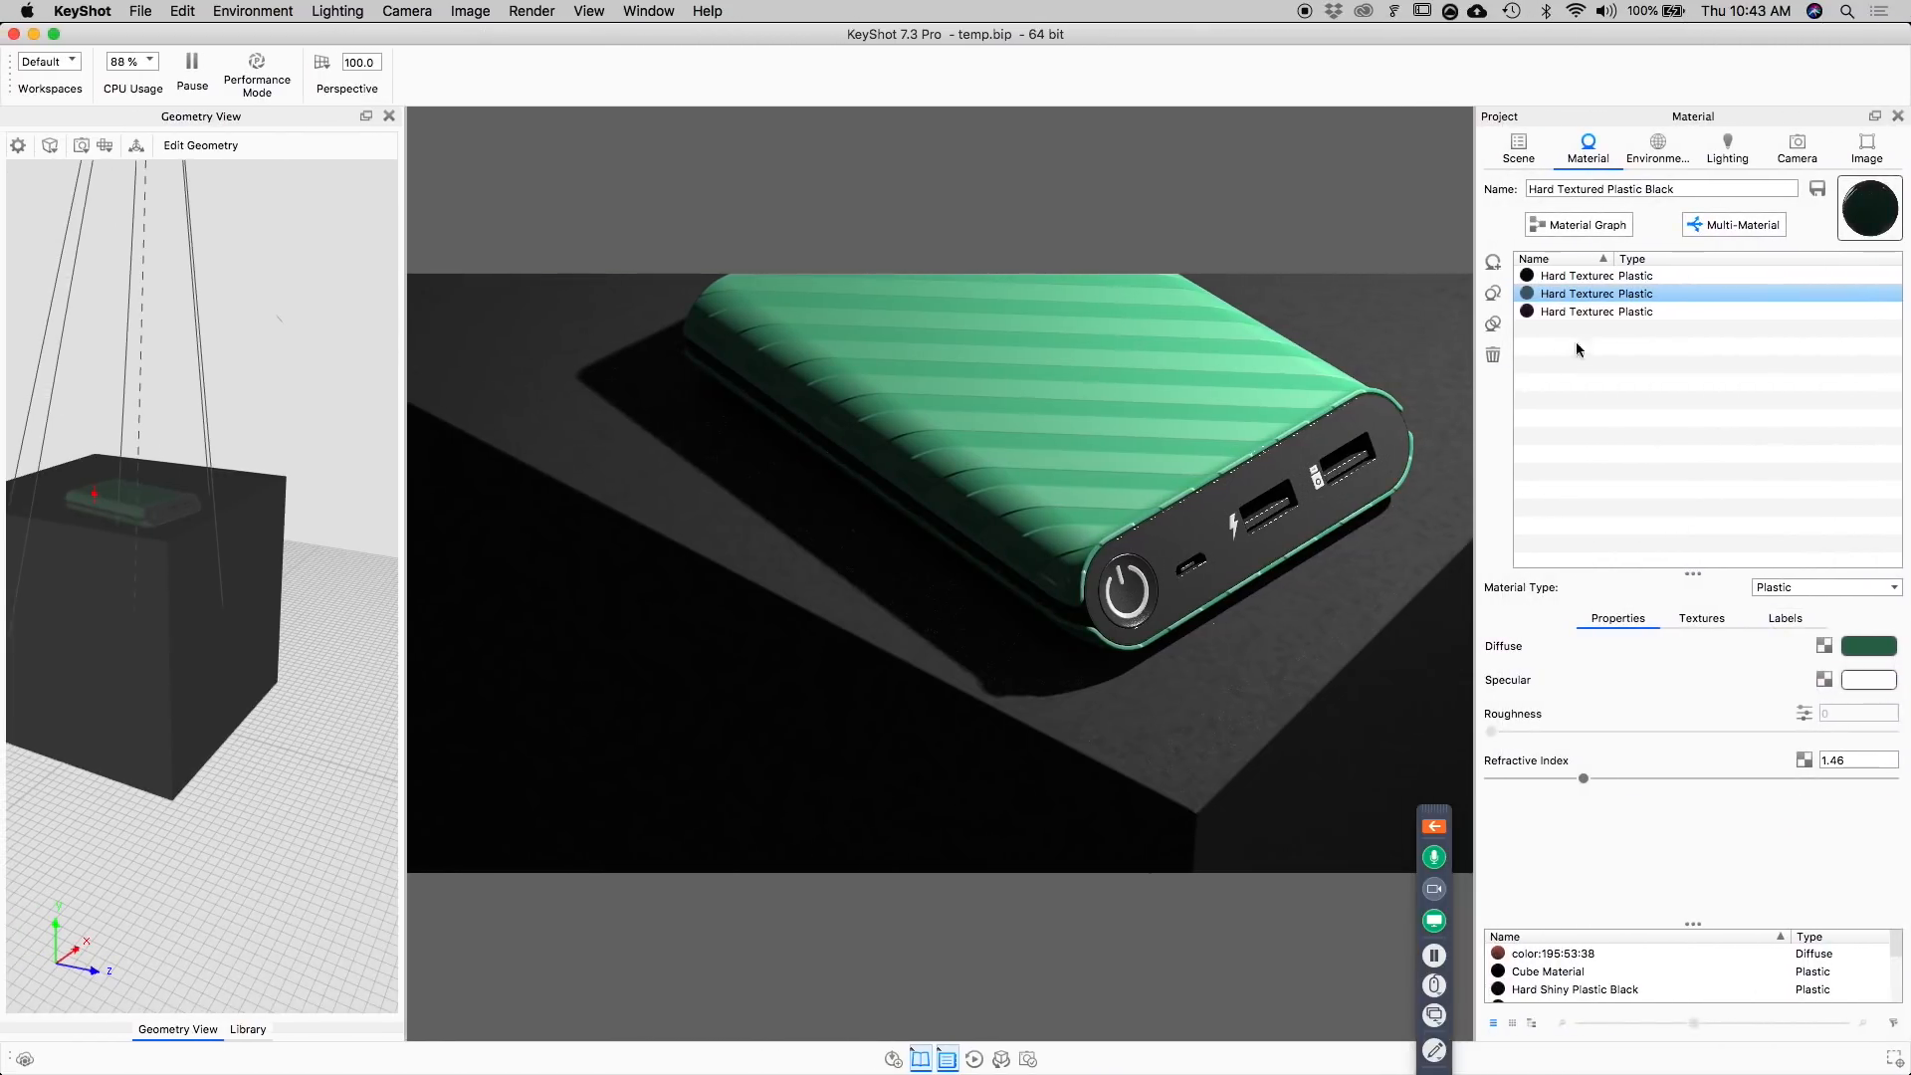
# Preview the purple variant of the body's multi-material and make the black variant active.
pyautogui.keyDown('shift'); pyautogui.click(1605, 309); pyautogui.keyUp('shift')
pyautogui.click(1604, 307)
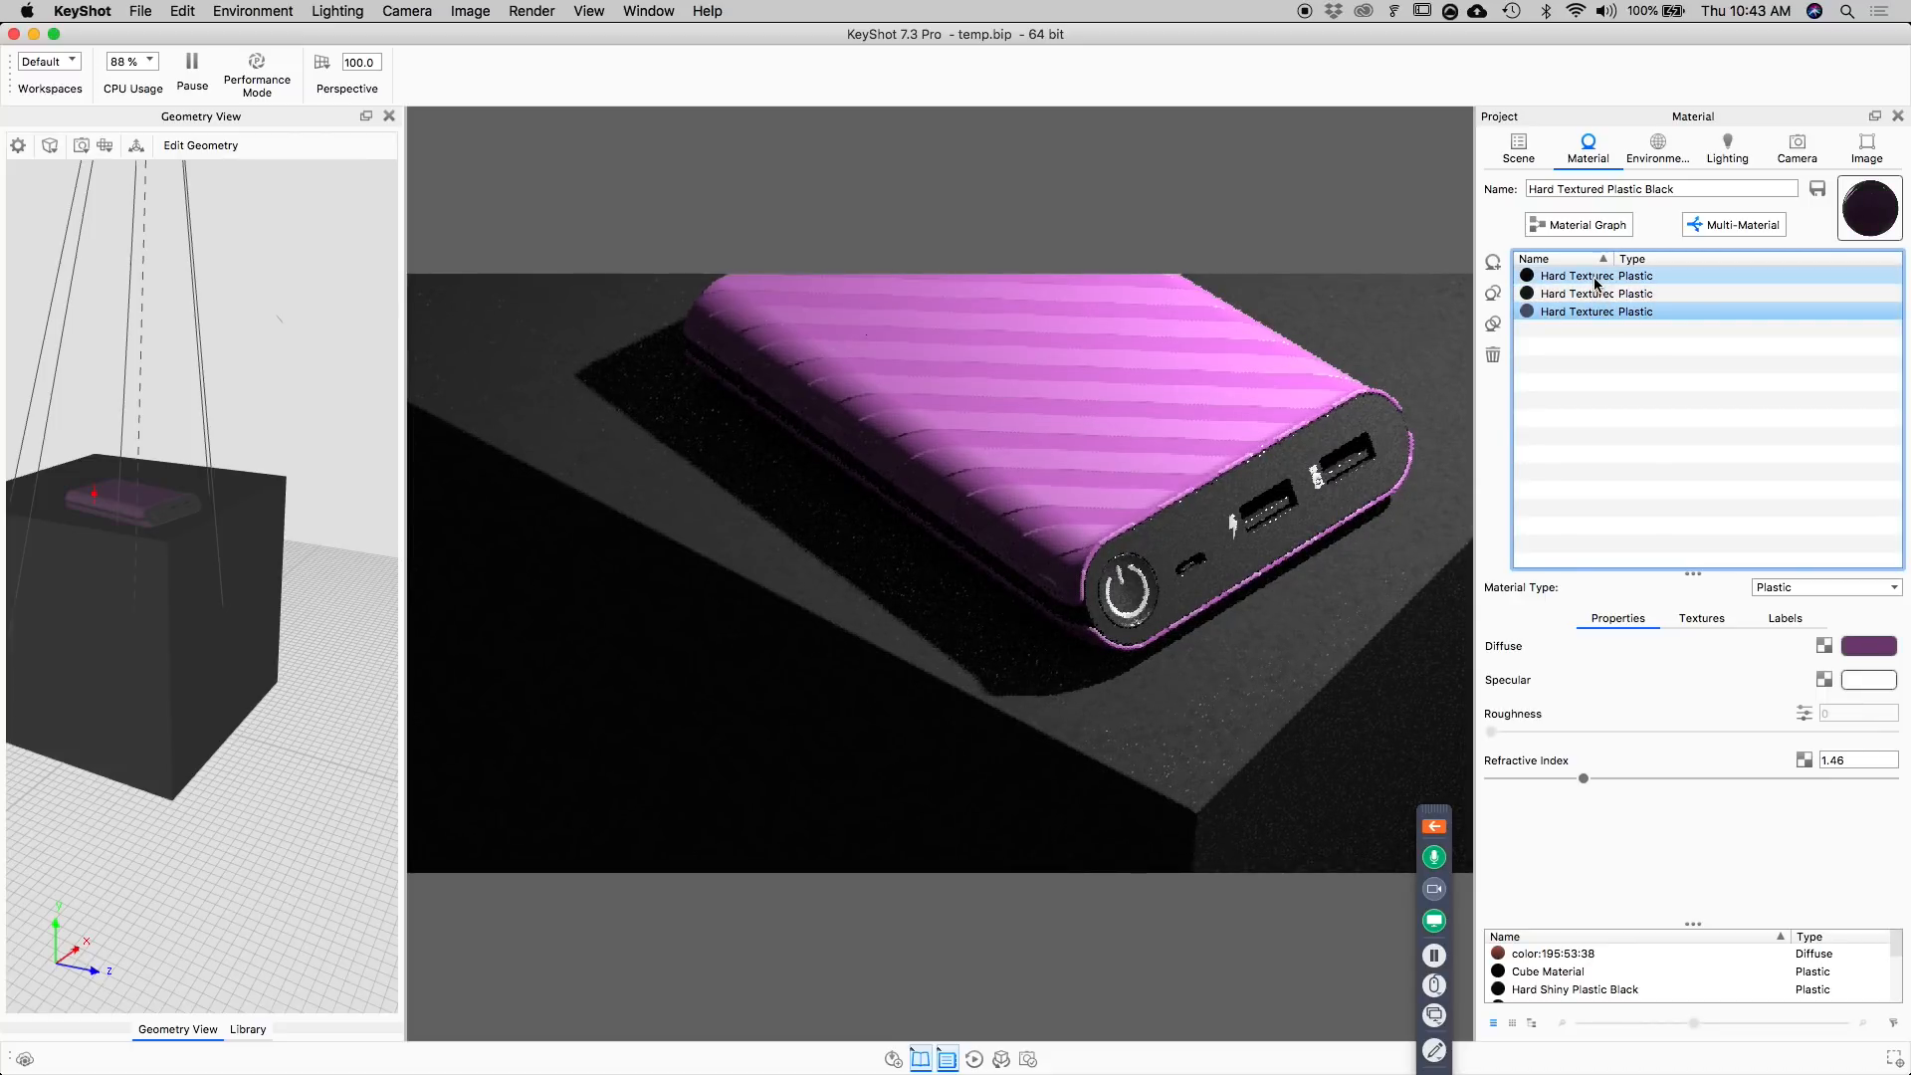
pyautogui.click(1595, 278)
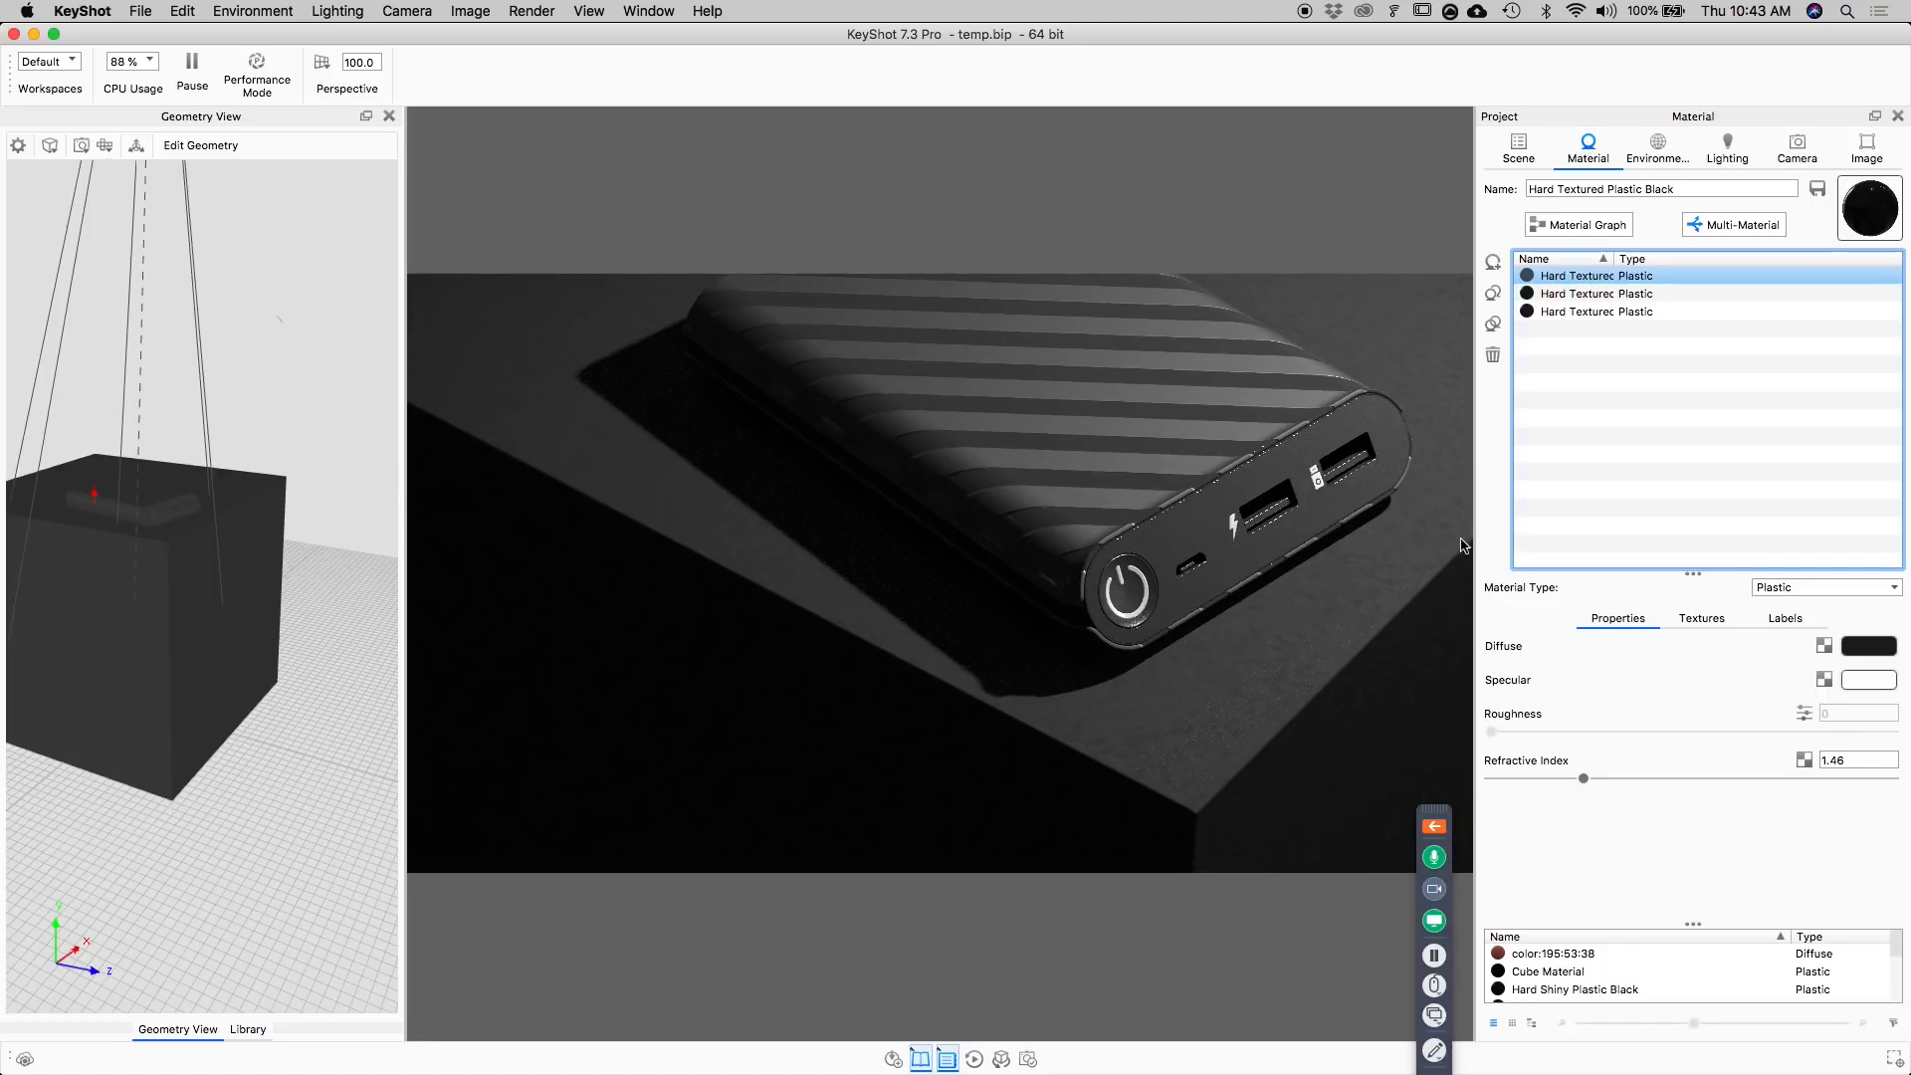
# Enable depth of field on Camera 3 and set its focal point on the power button.
pyautogui.click(1796, 150)
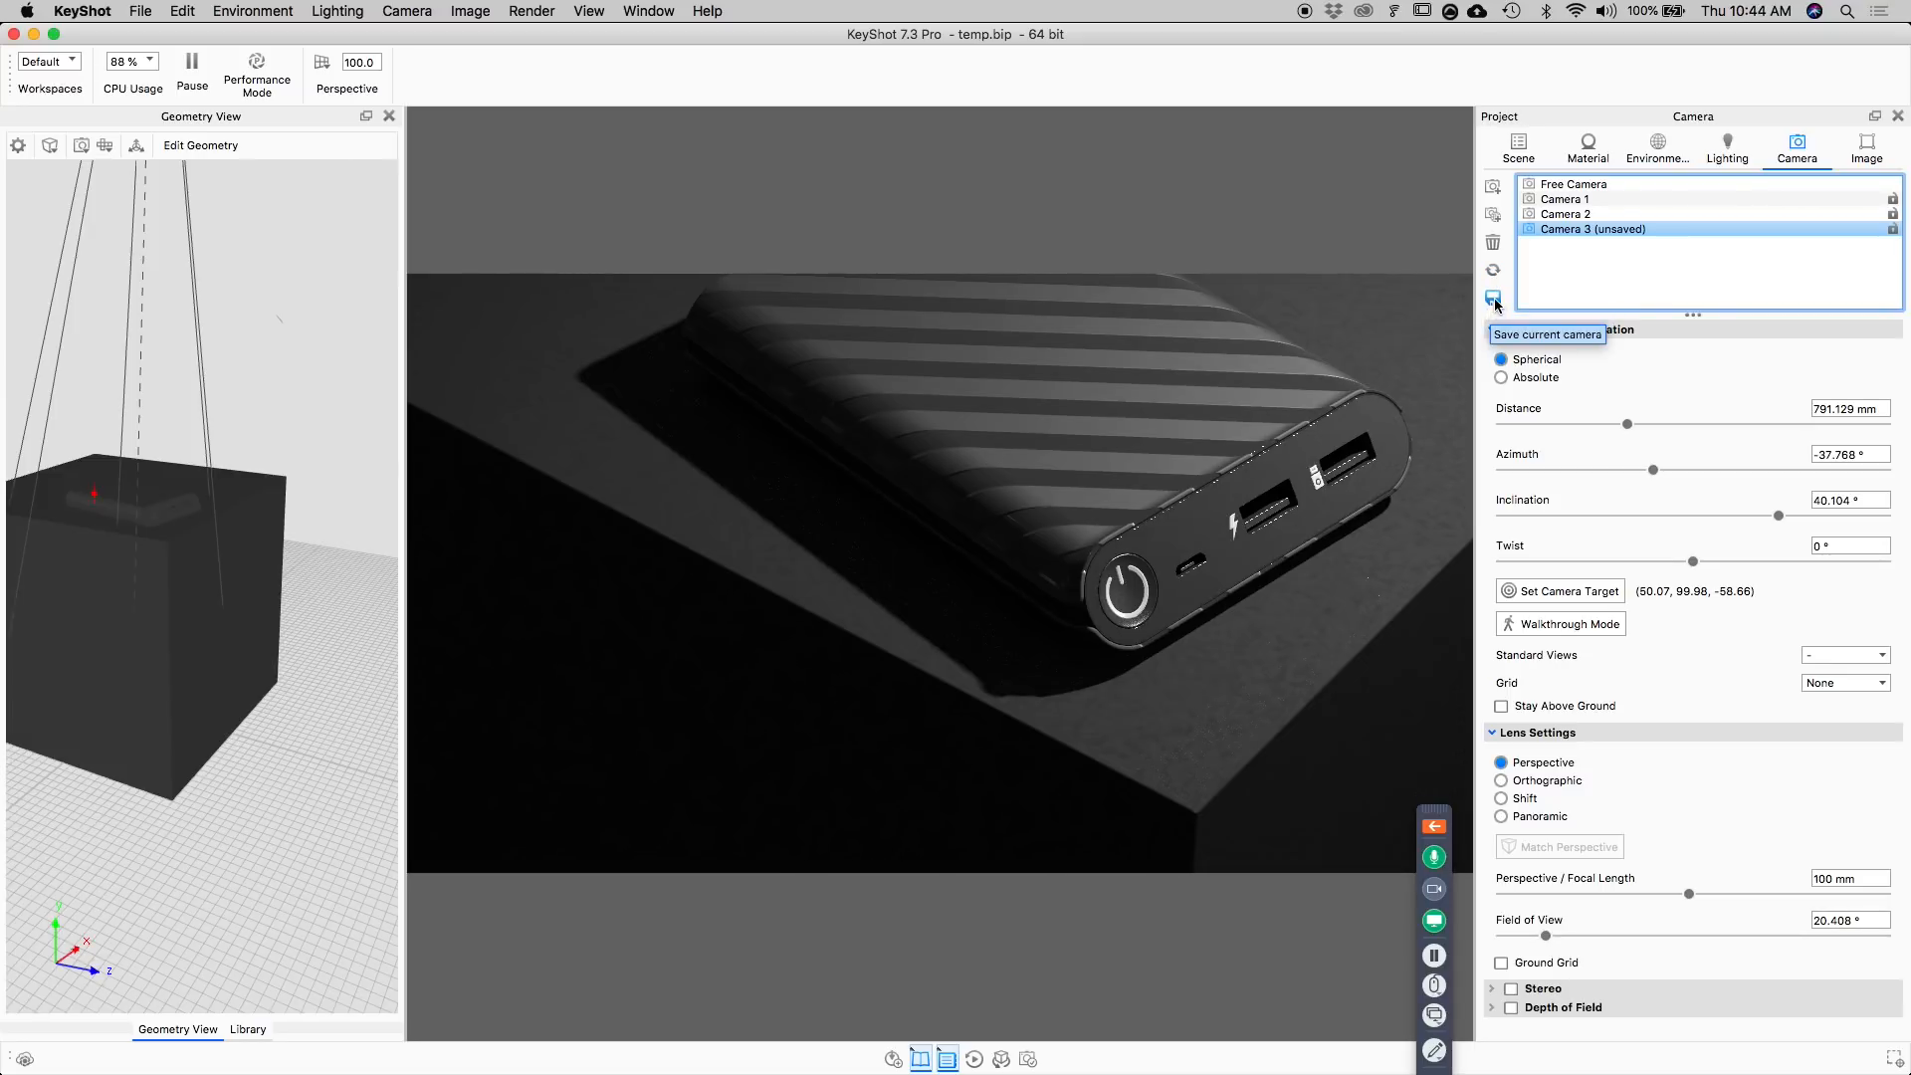
pyautogui.click(1511, 1008)
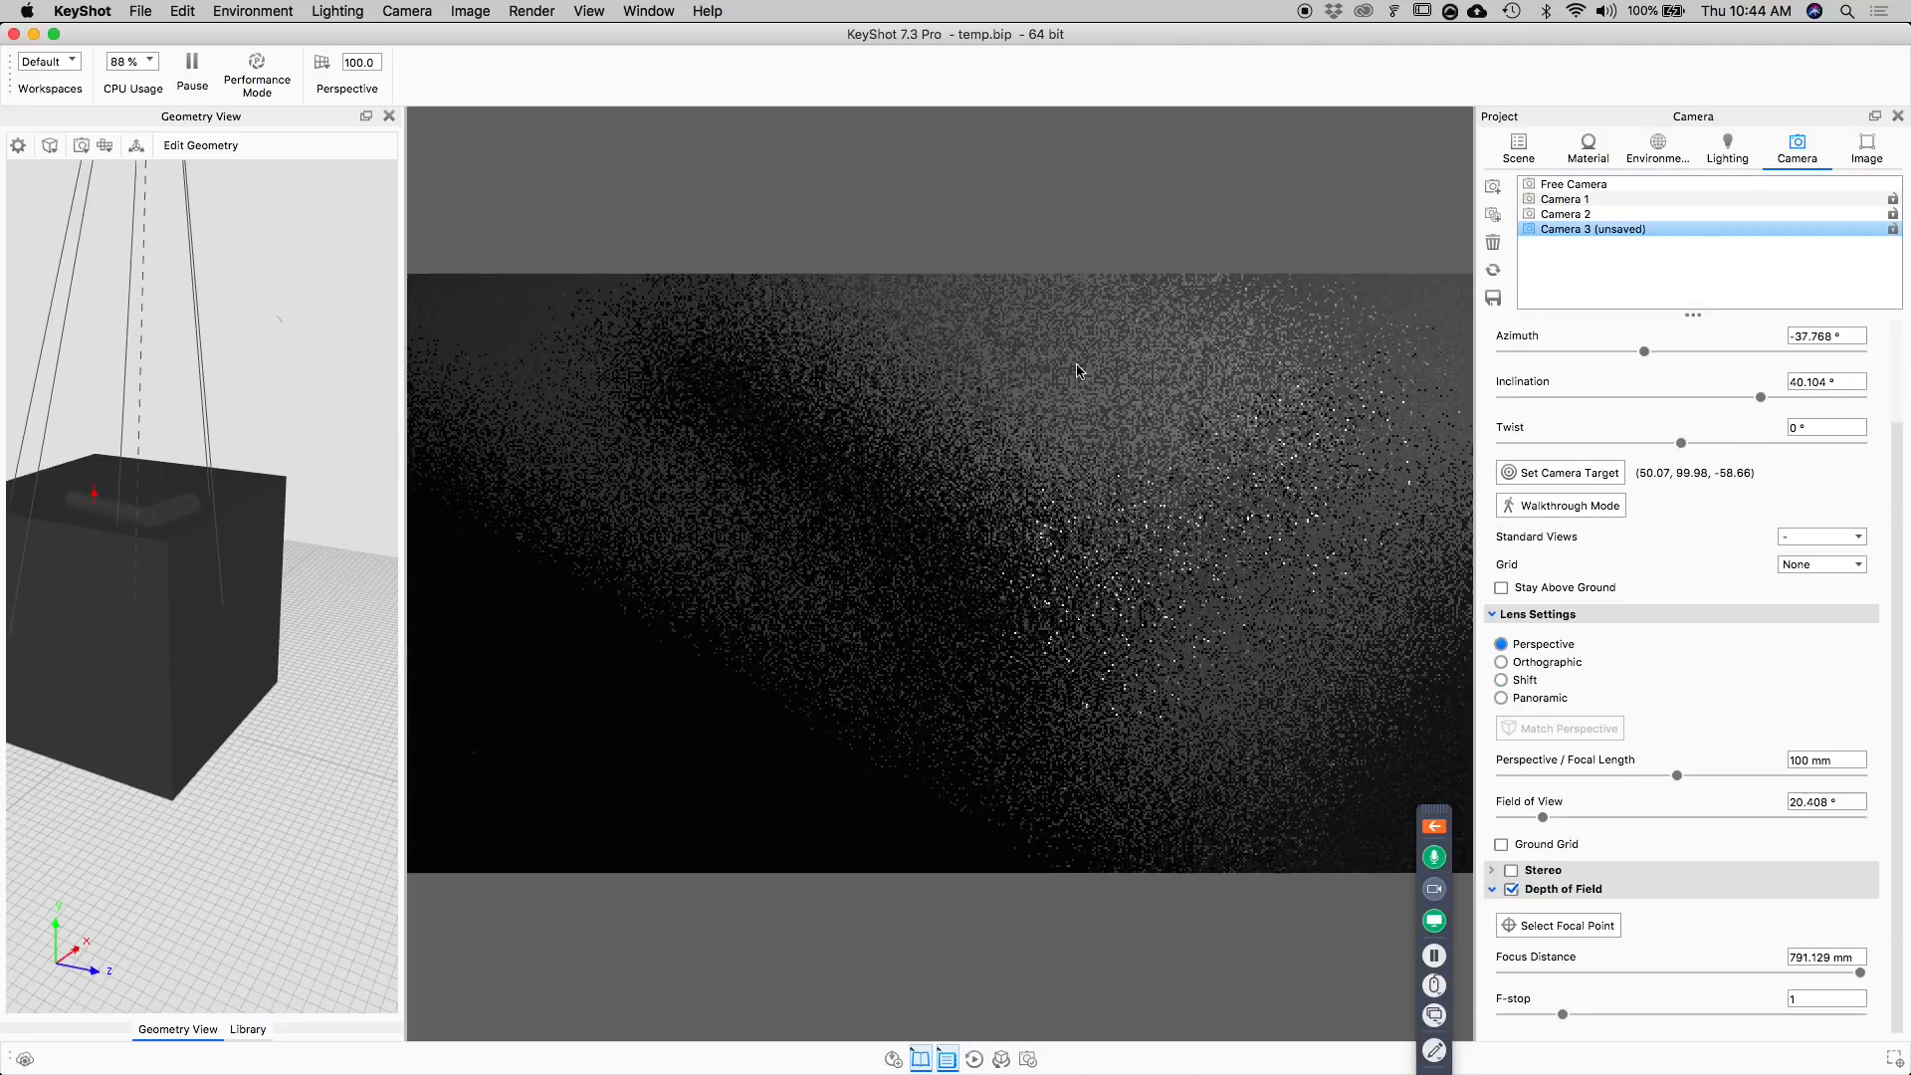
pyautogui.click(1569, 927)
pyautogui.click(1116, 467)
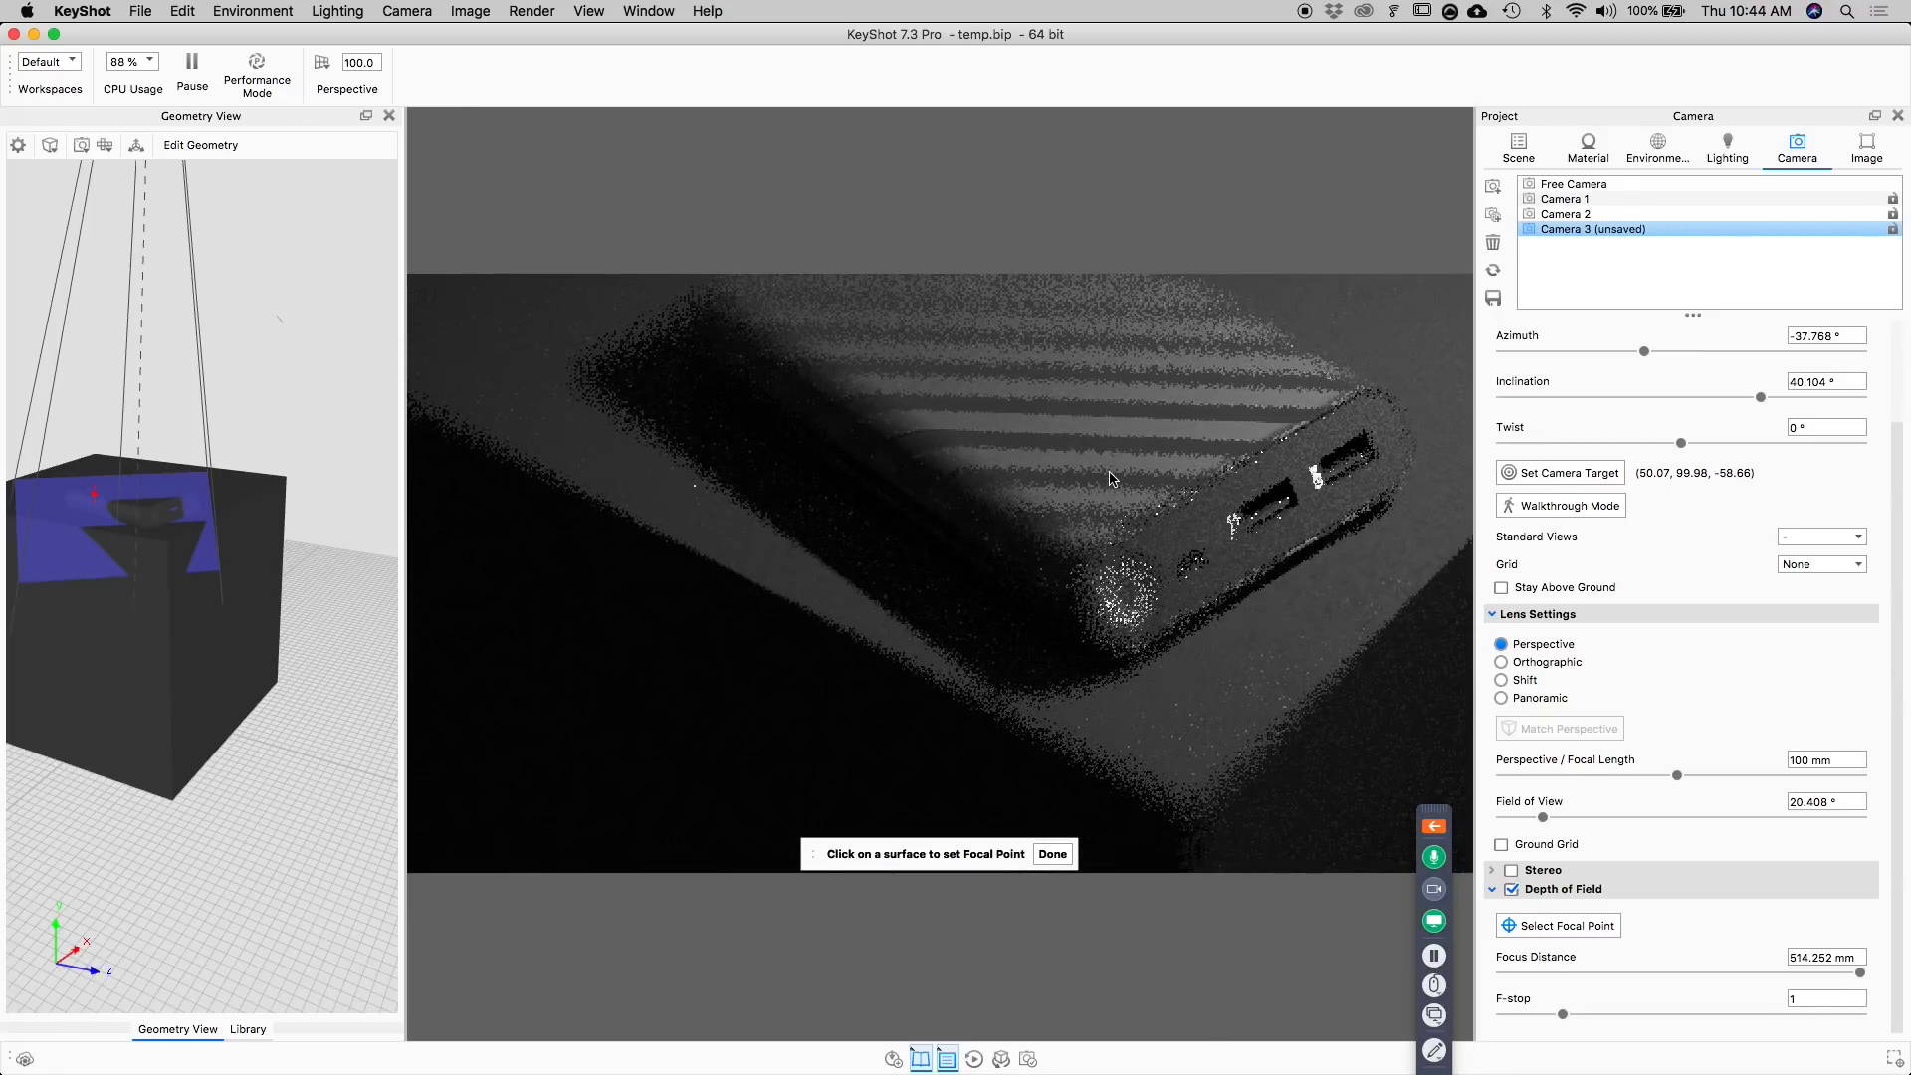
pyautogui.click(1142, 583)
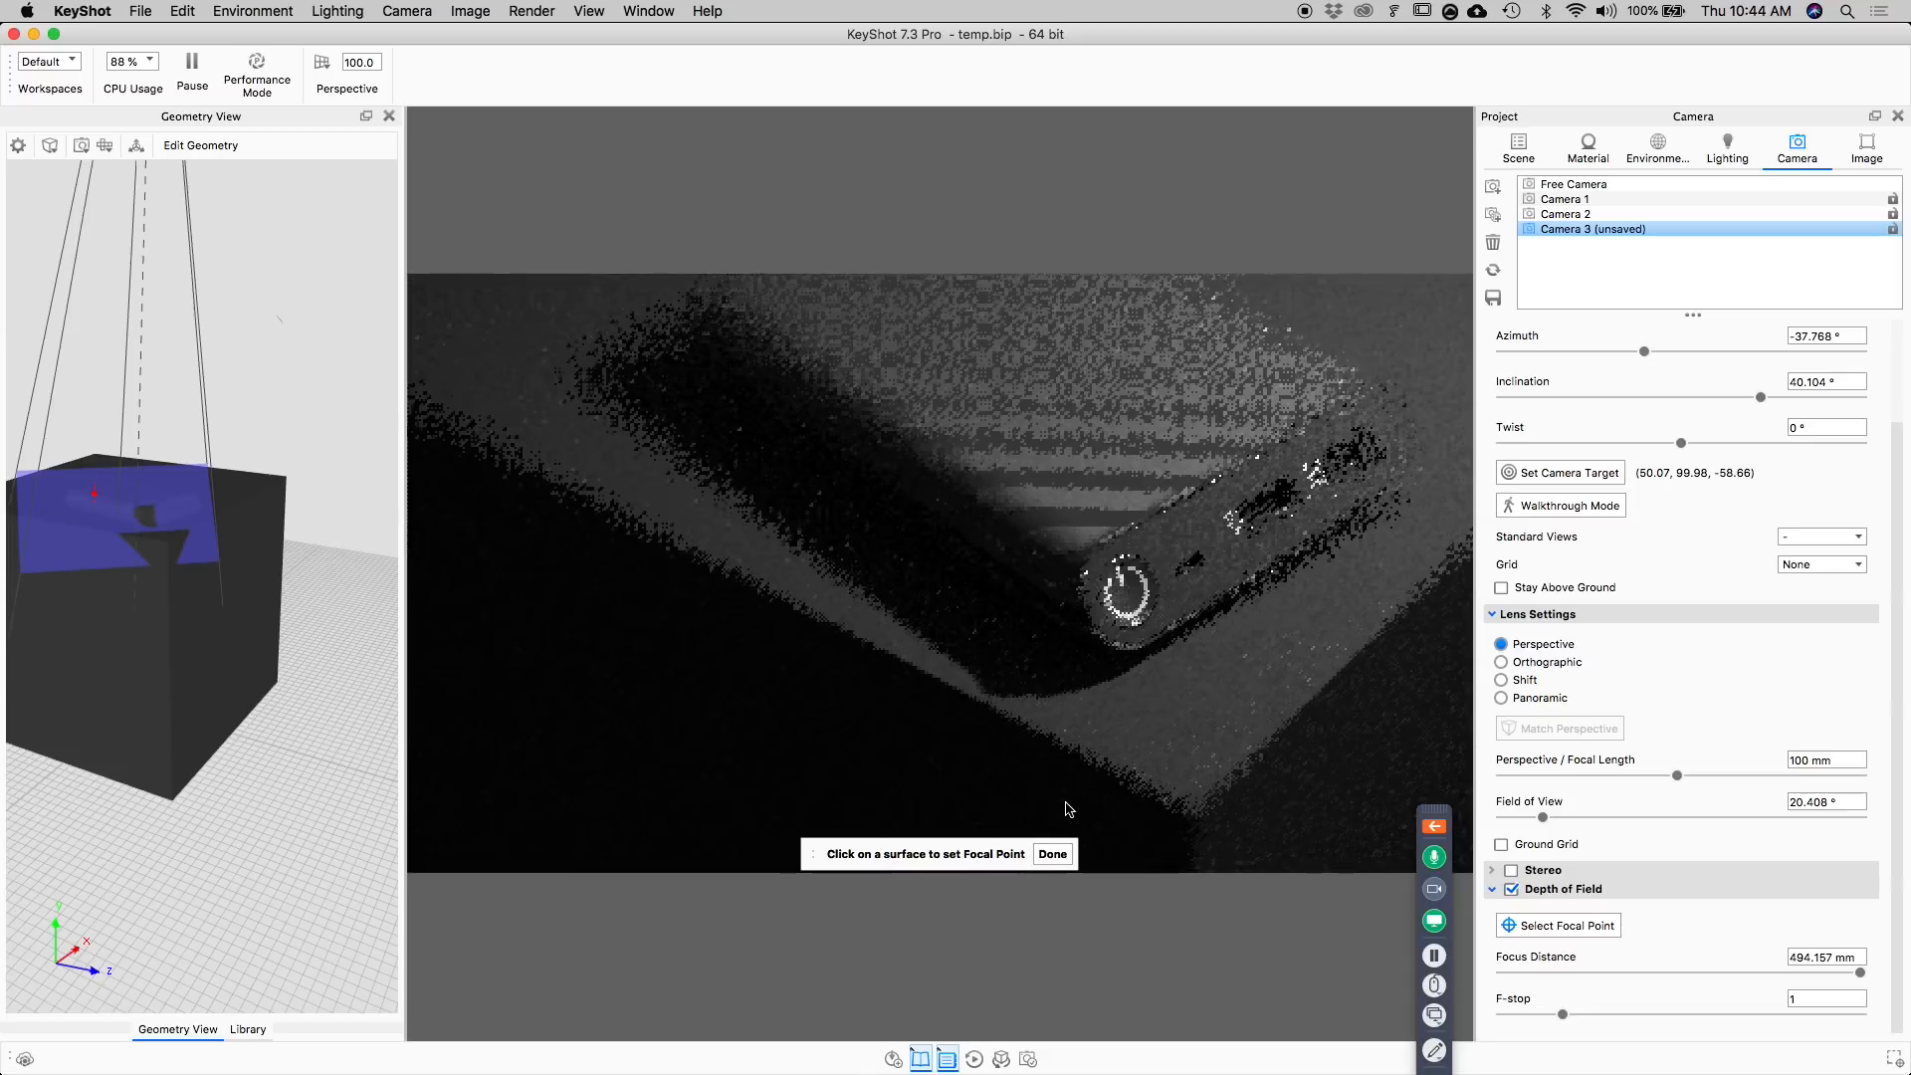
pyautogui.click(1051, 856)
# Check the focal plane against the power bank and set the depth of field's F-stop to 6.
pyautogui.moveTo(203, 565); pyautogui.dragTo(272, 550)
pyautogui.moveTo(321, 439); pyautogui.dragTo(161, 528, button='middle')
pyautogui.scroll(5, 308, 491)
pyautogui.scroll(3, 231, 483)
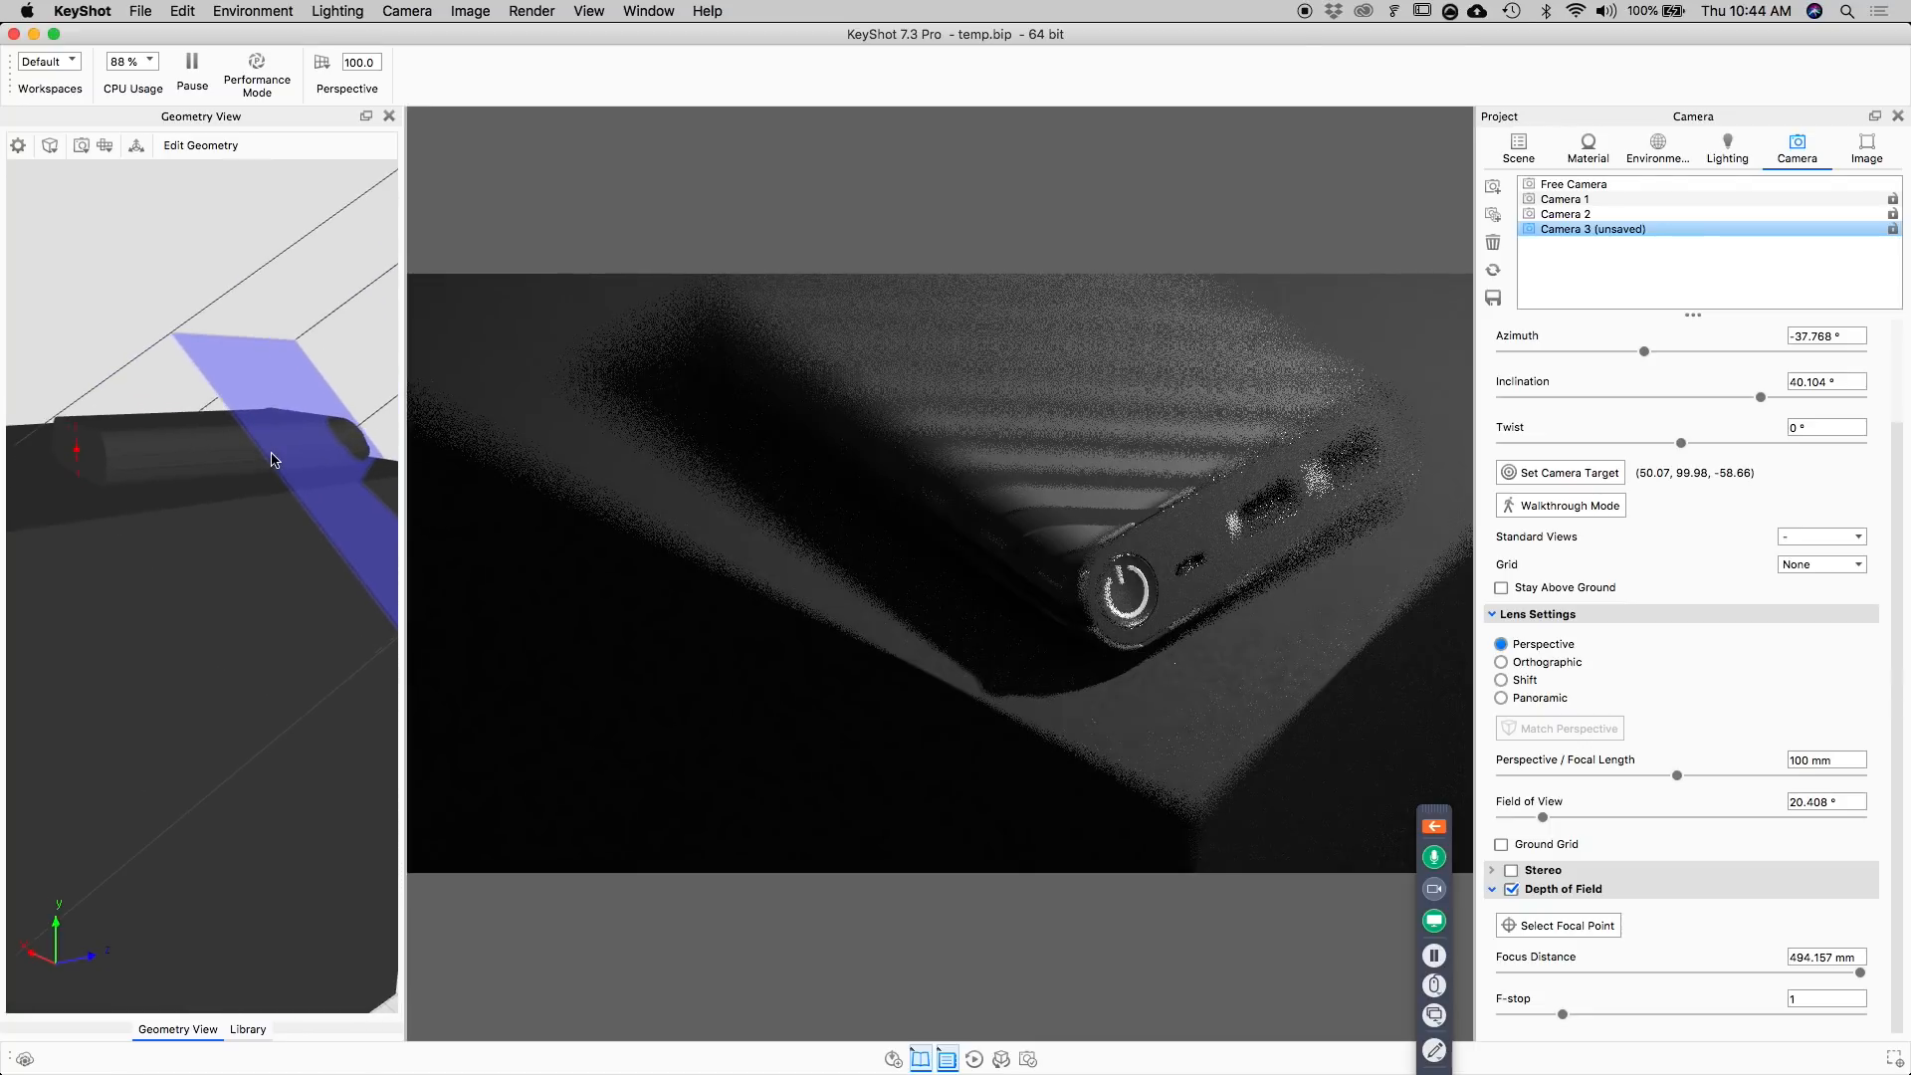
pyautogui.moveTo(273, 454); pyautogui.dragTo(217, 488, button='middle')
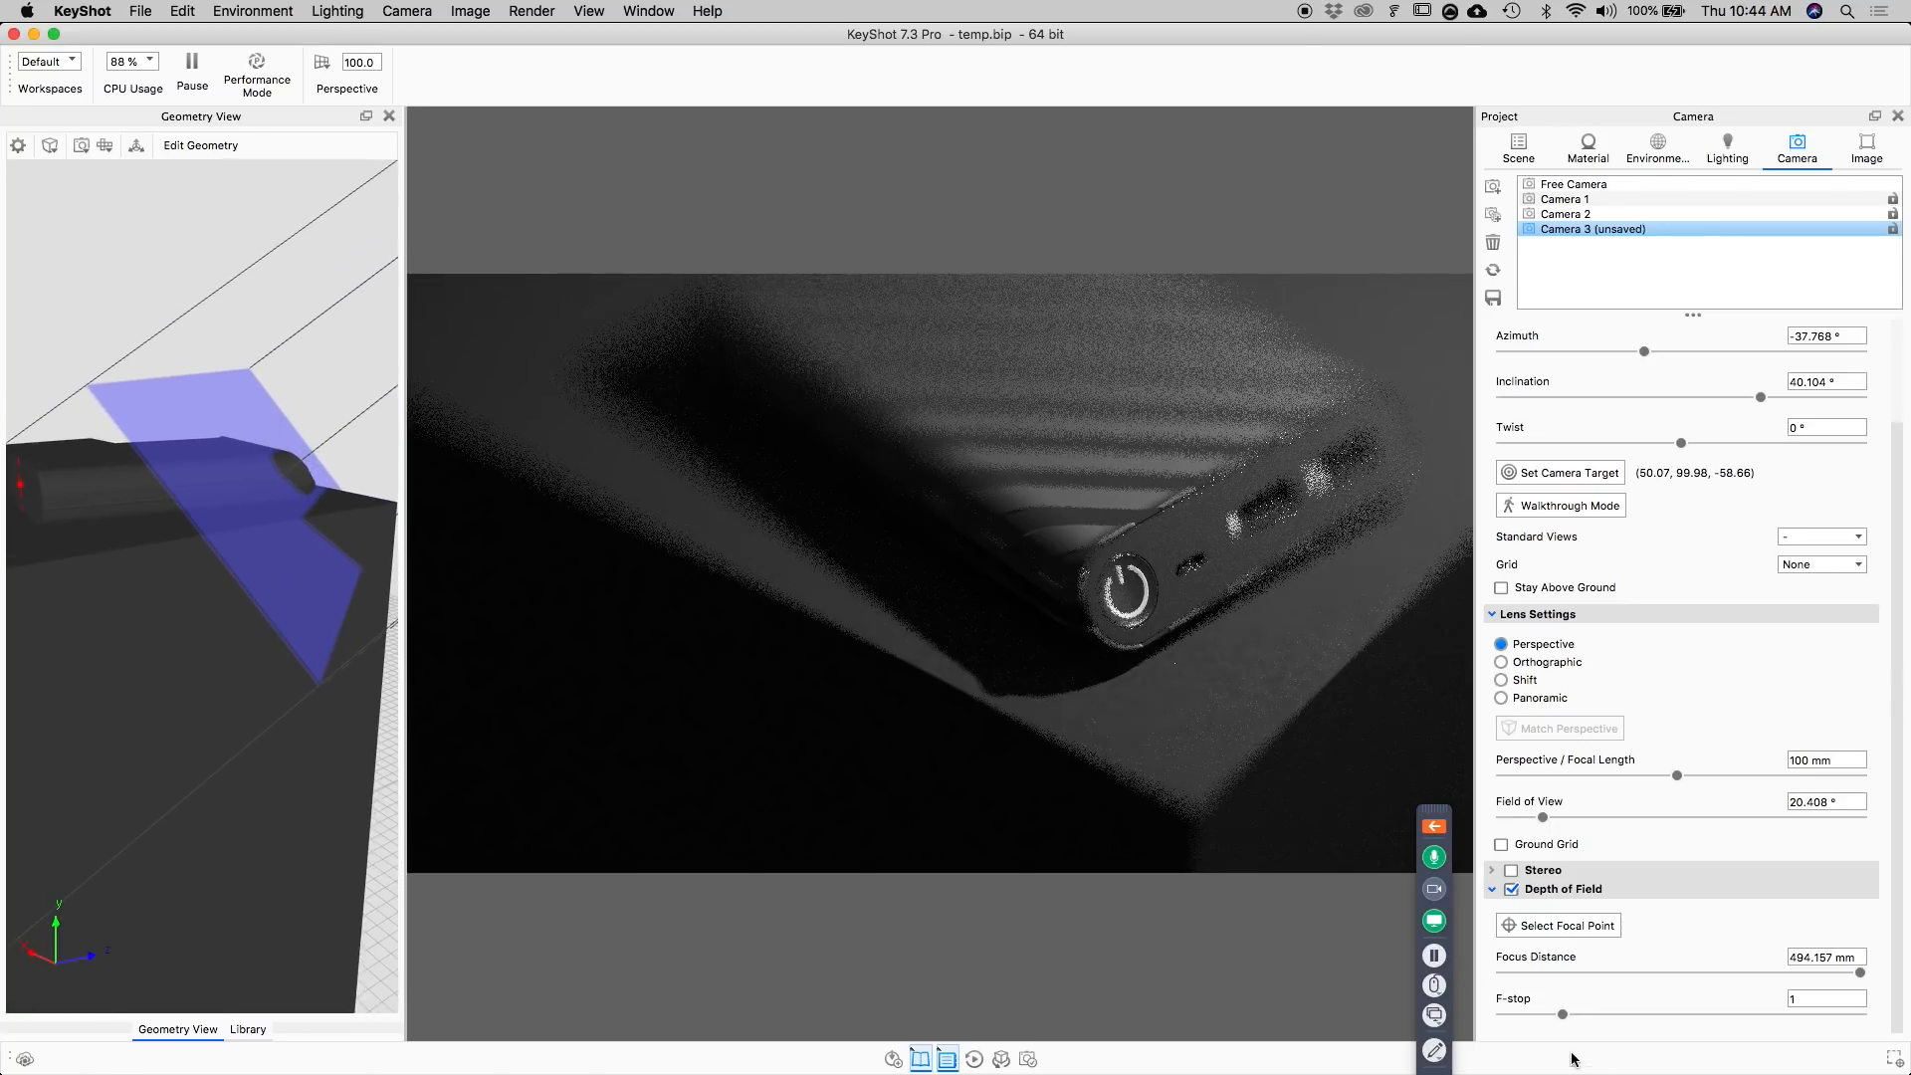
pyautogui.moveTo(1896, 961); pyautogui.dragTo(1899, 958)
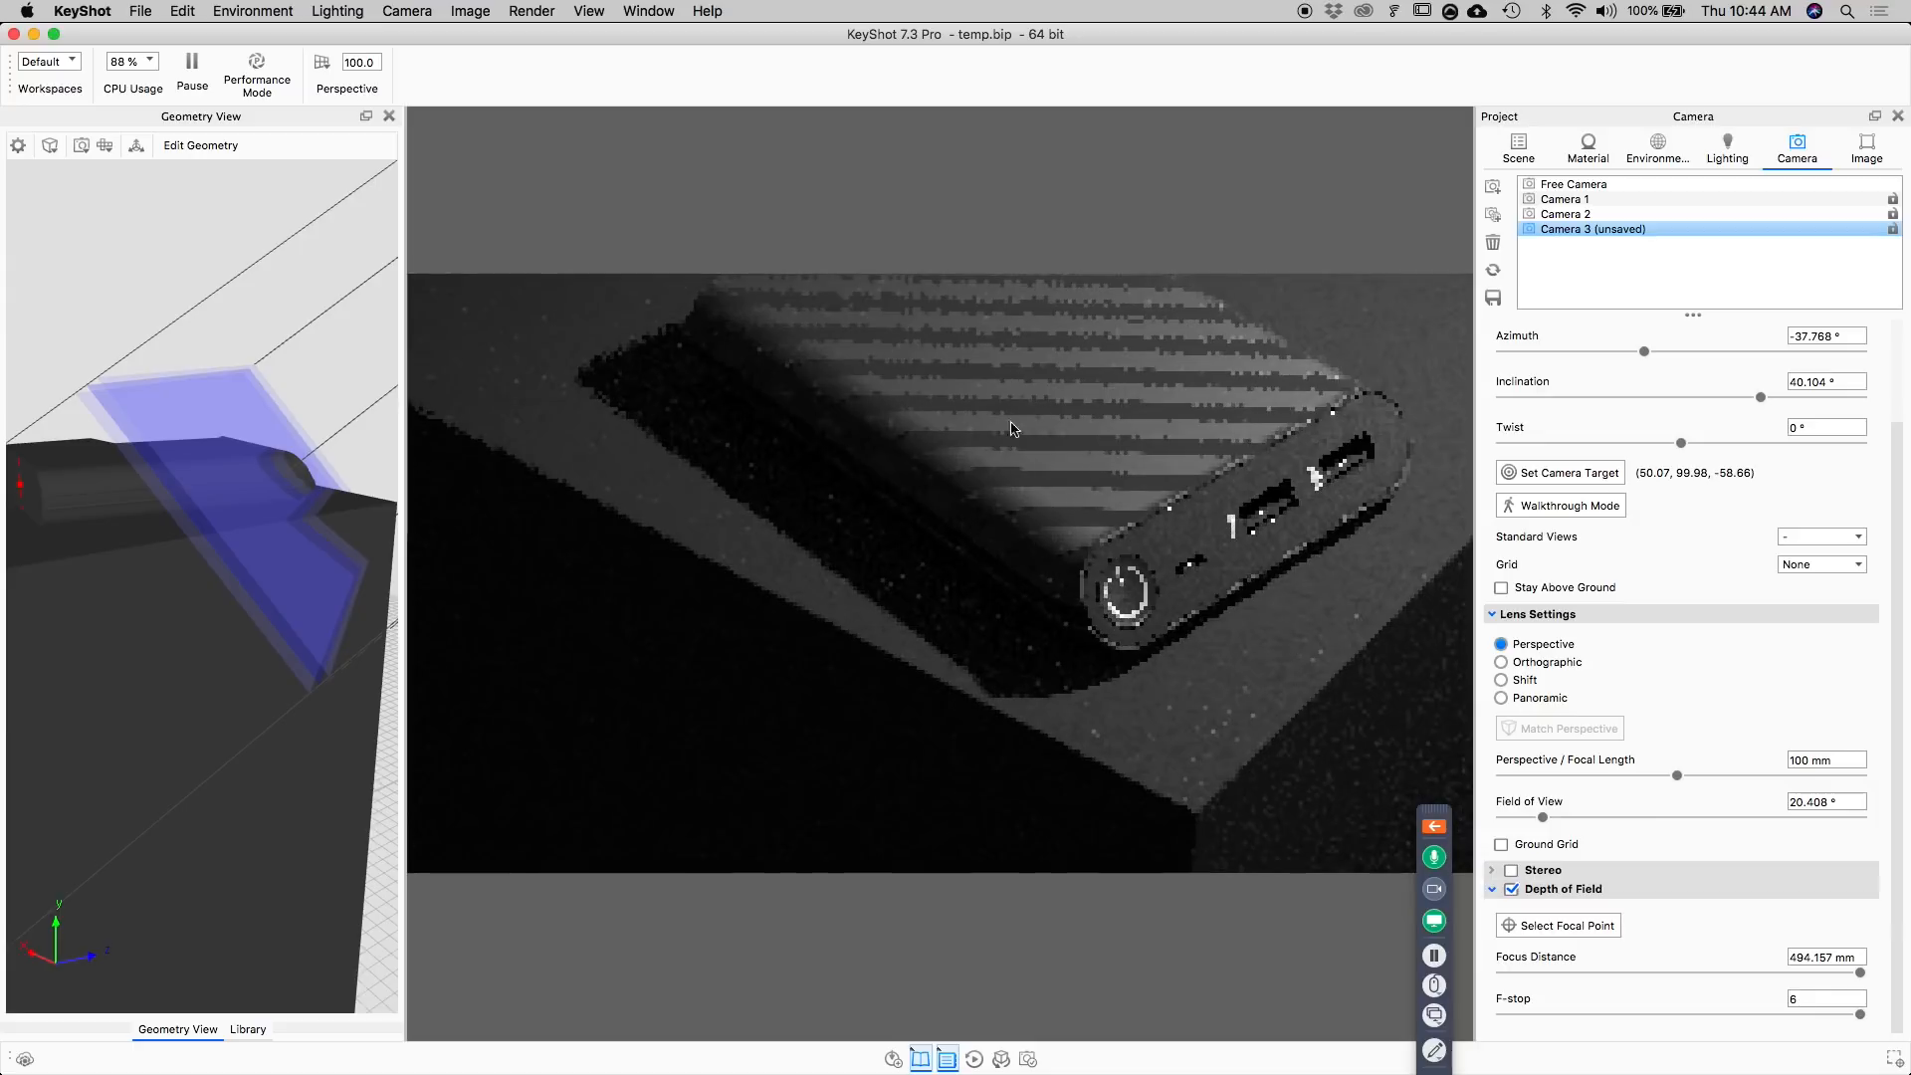
pyautogui.scroll(2, 124, 422)
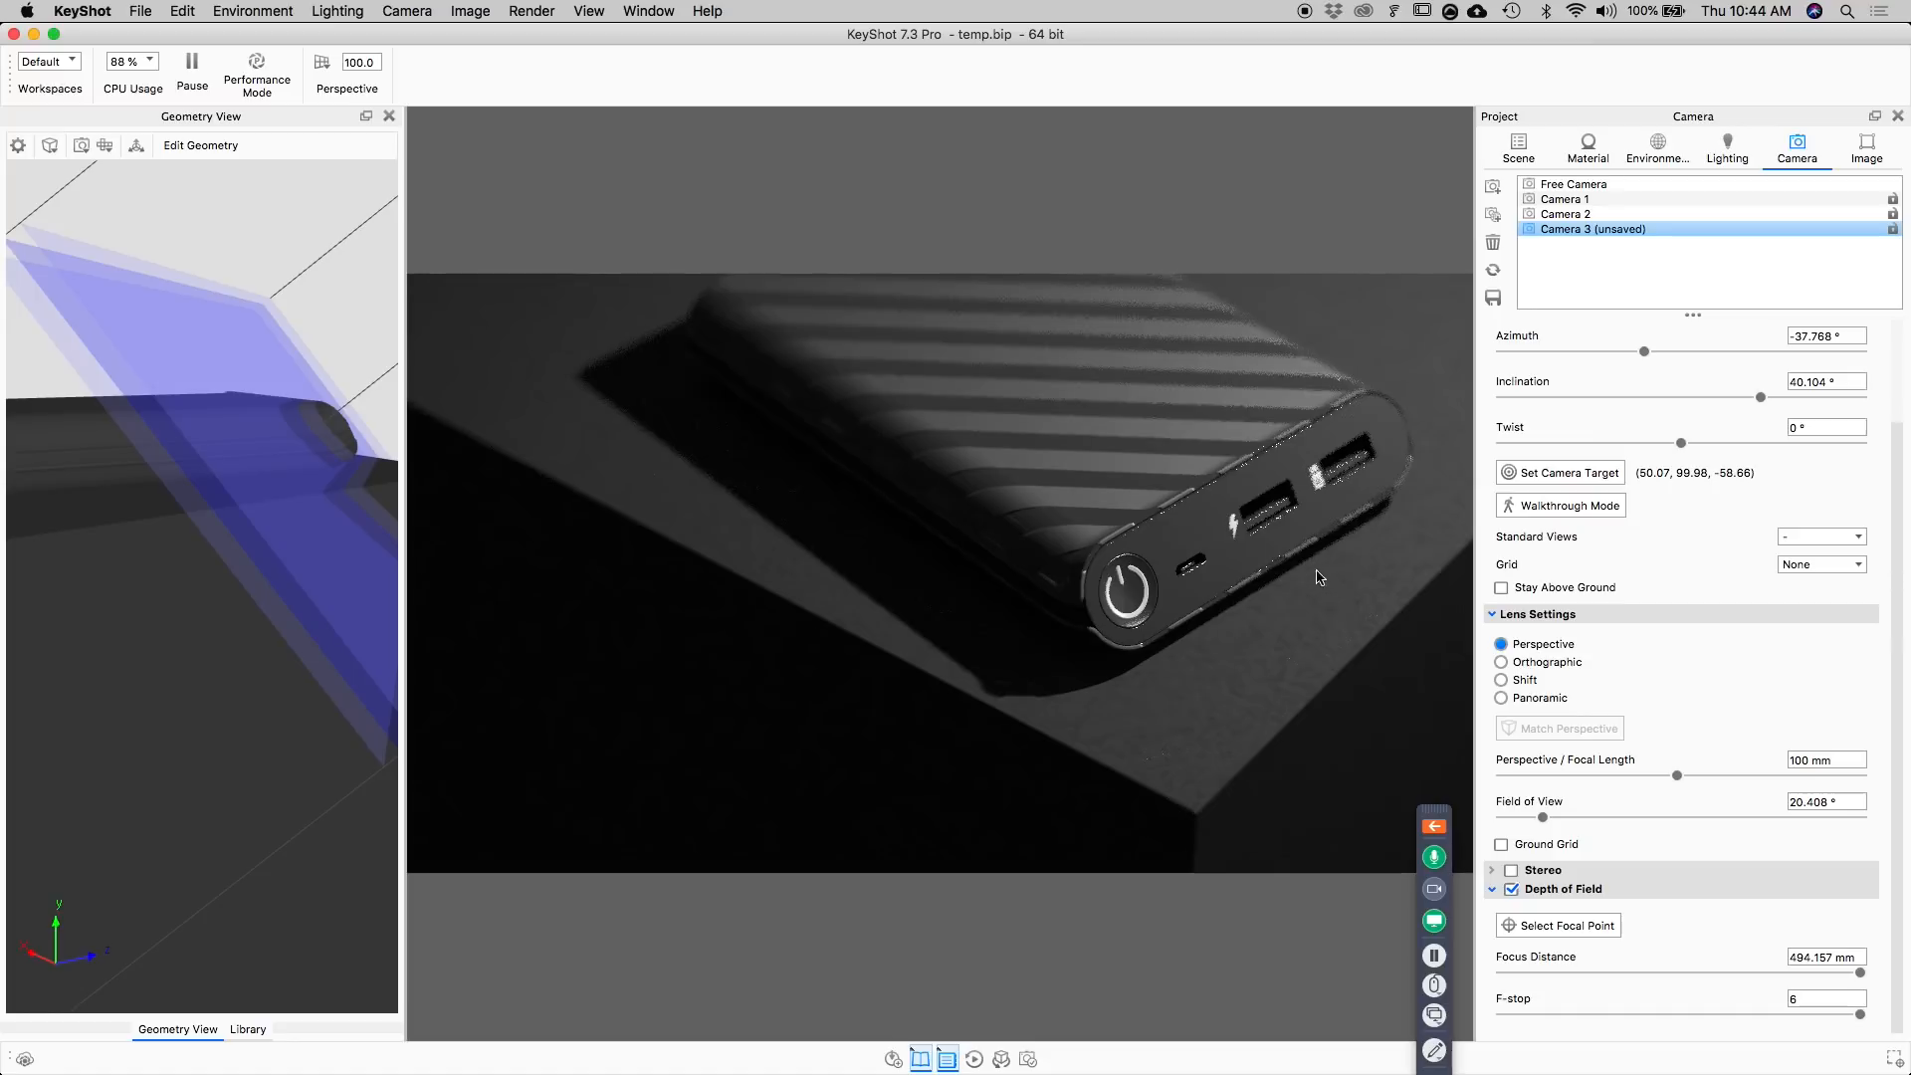
# Save the current view and depth of field settings to Camera 3.
pyautogui.doubleClick(1199, 517)
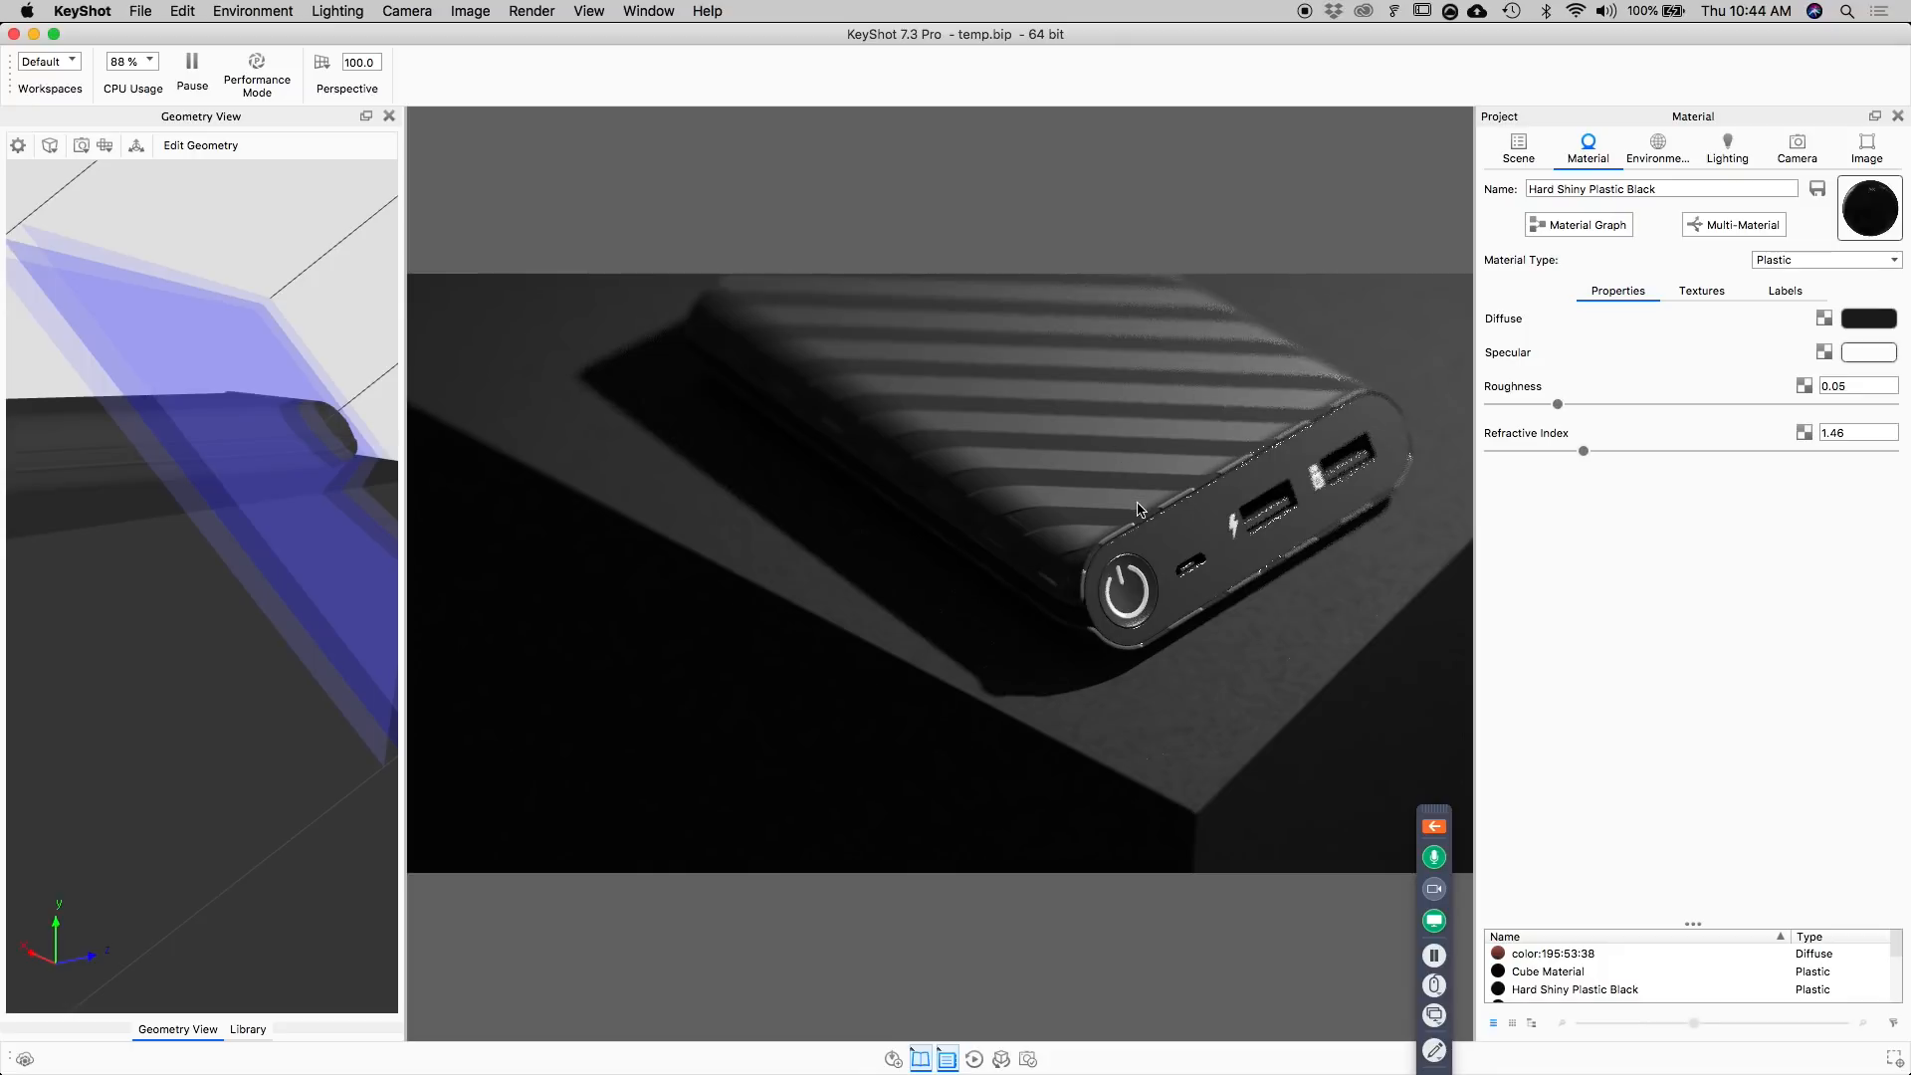
pyautogui.click(1797, 149)
pyautogui.click(1505, 298)
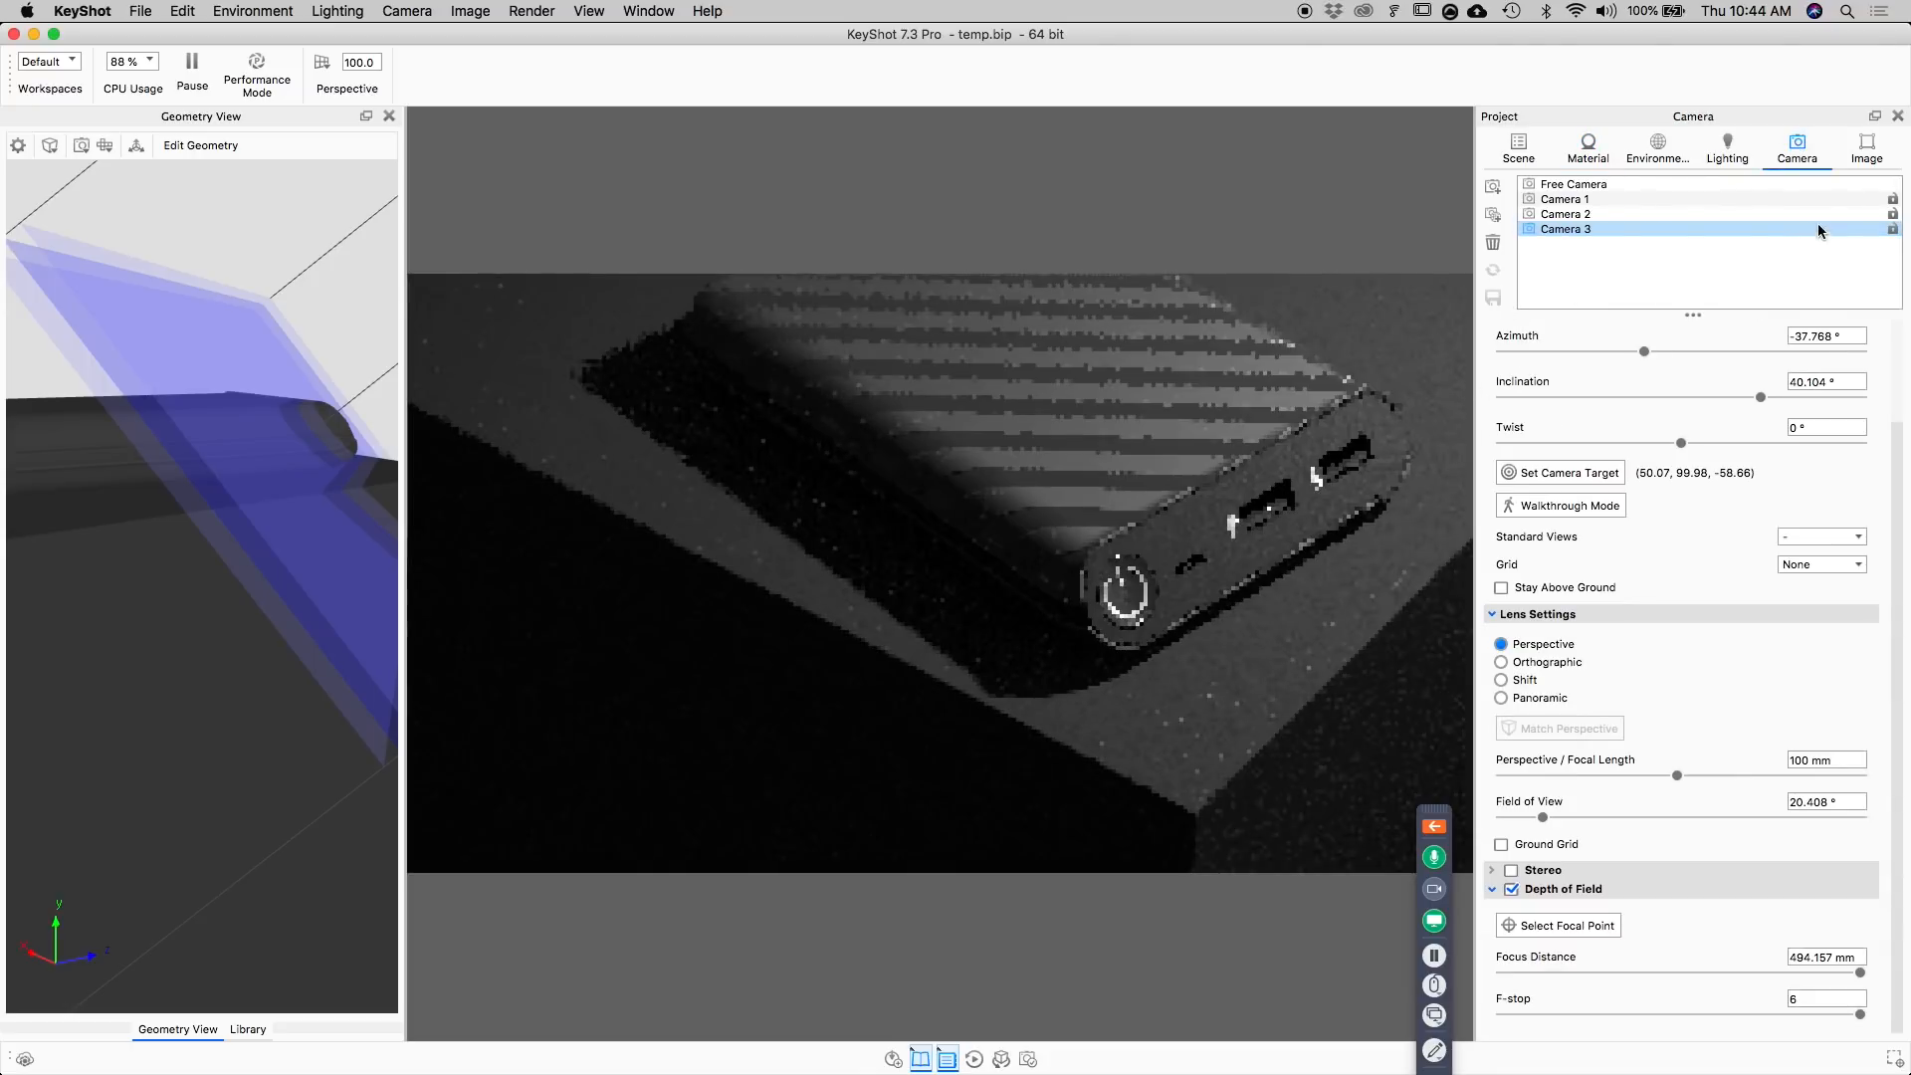
# Rename Camera 3 as Render and lock it.
pyautogui.click(1727, 249)
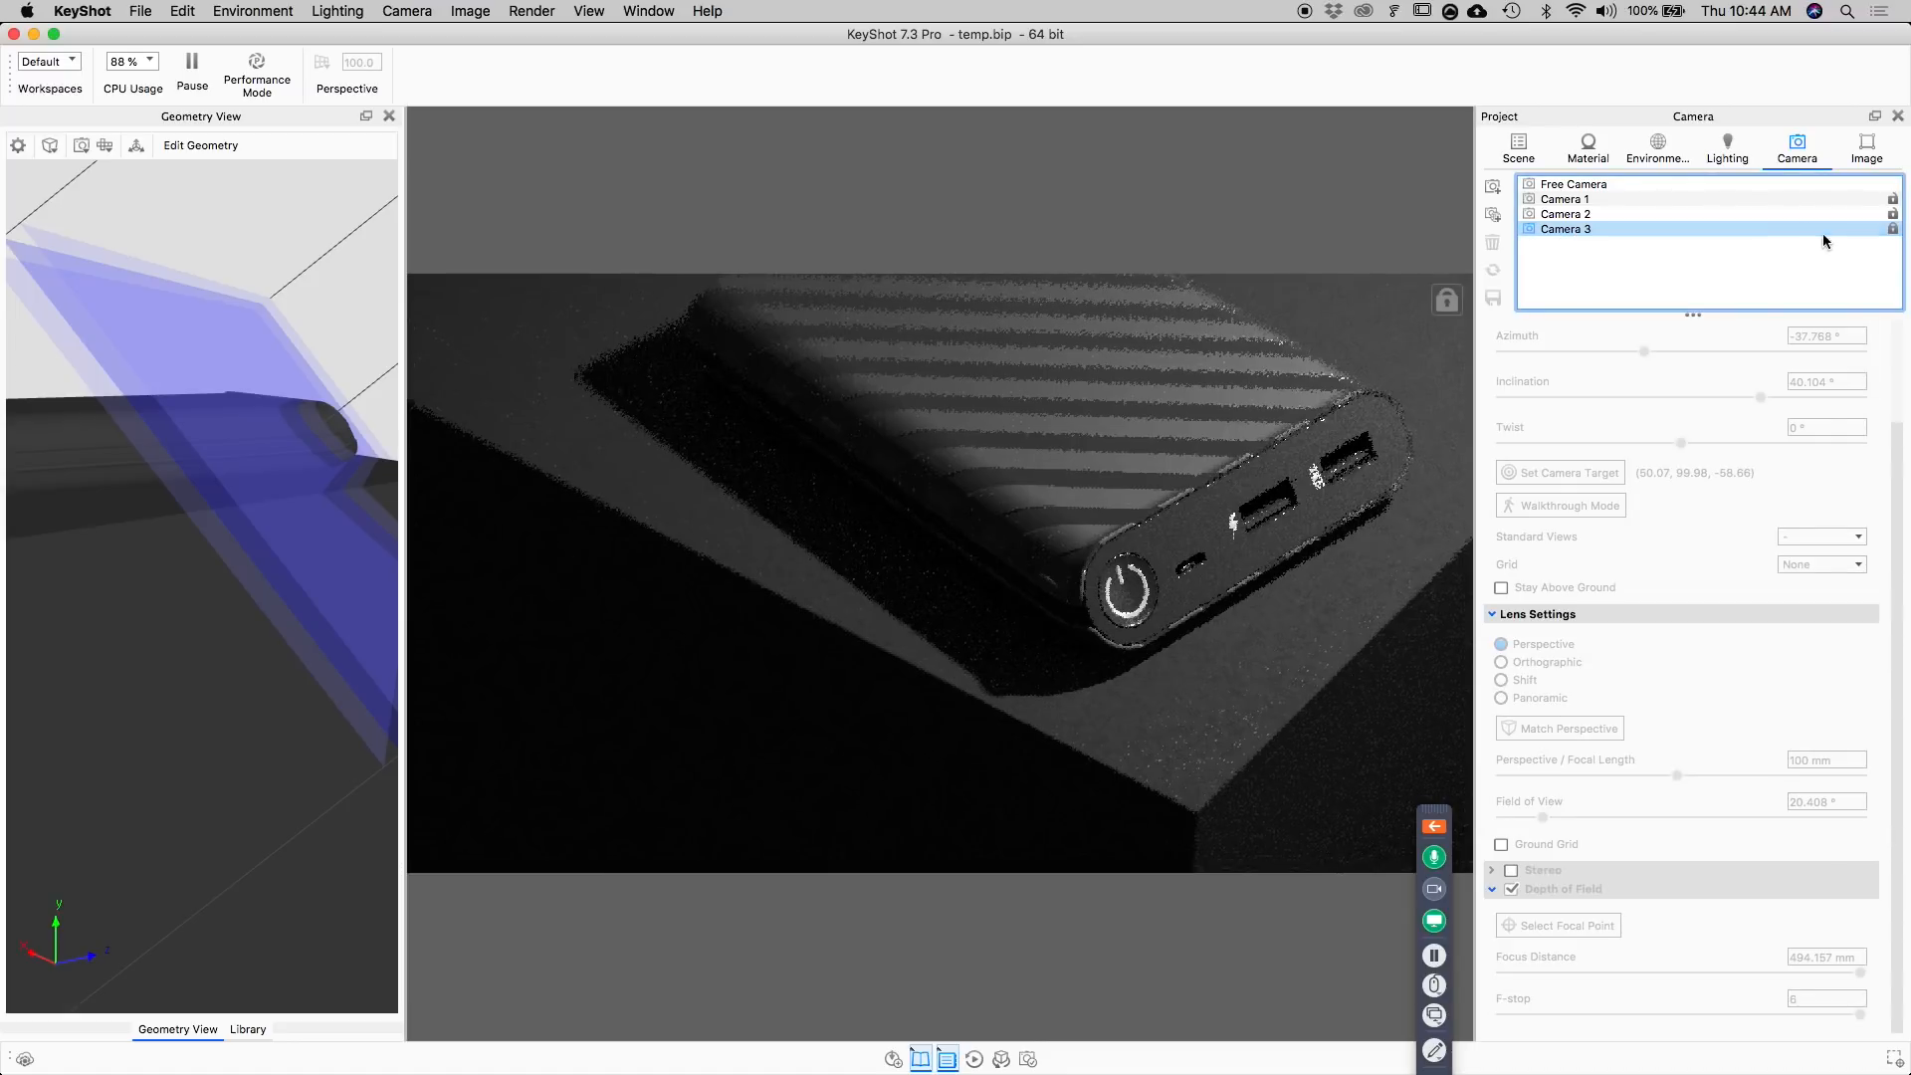
pyautogui.doubleClick(1557, 229)
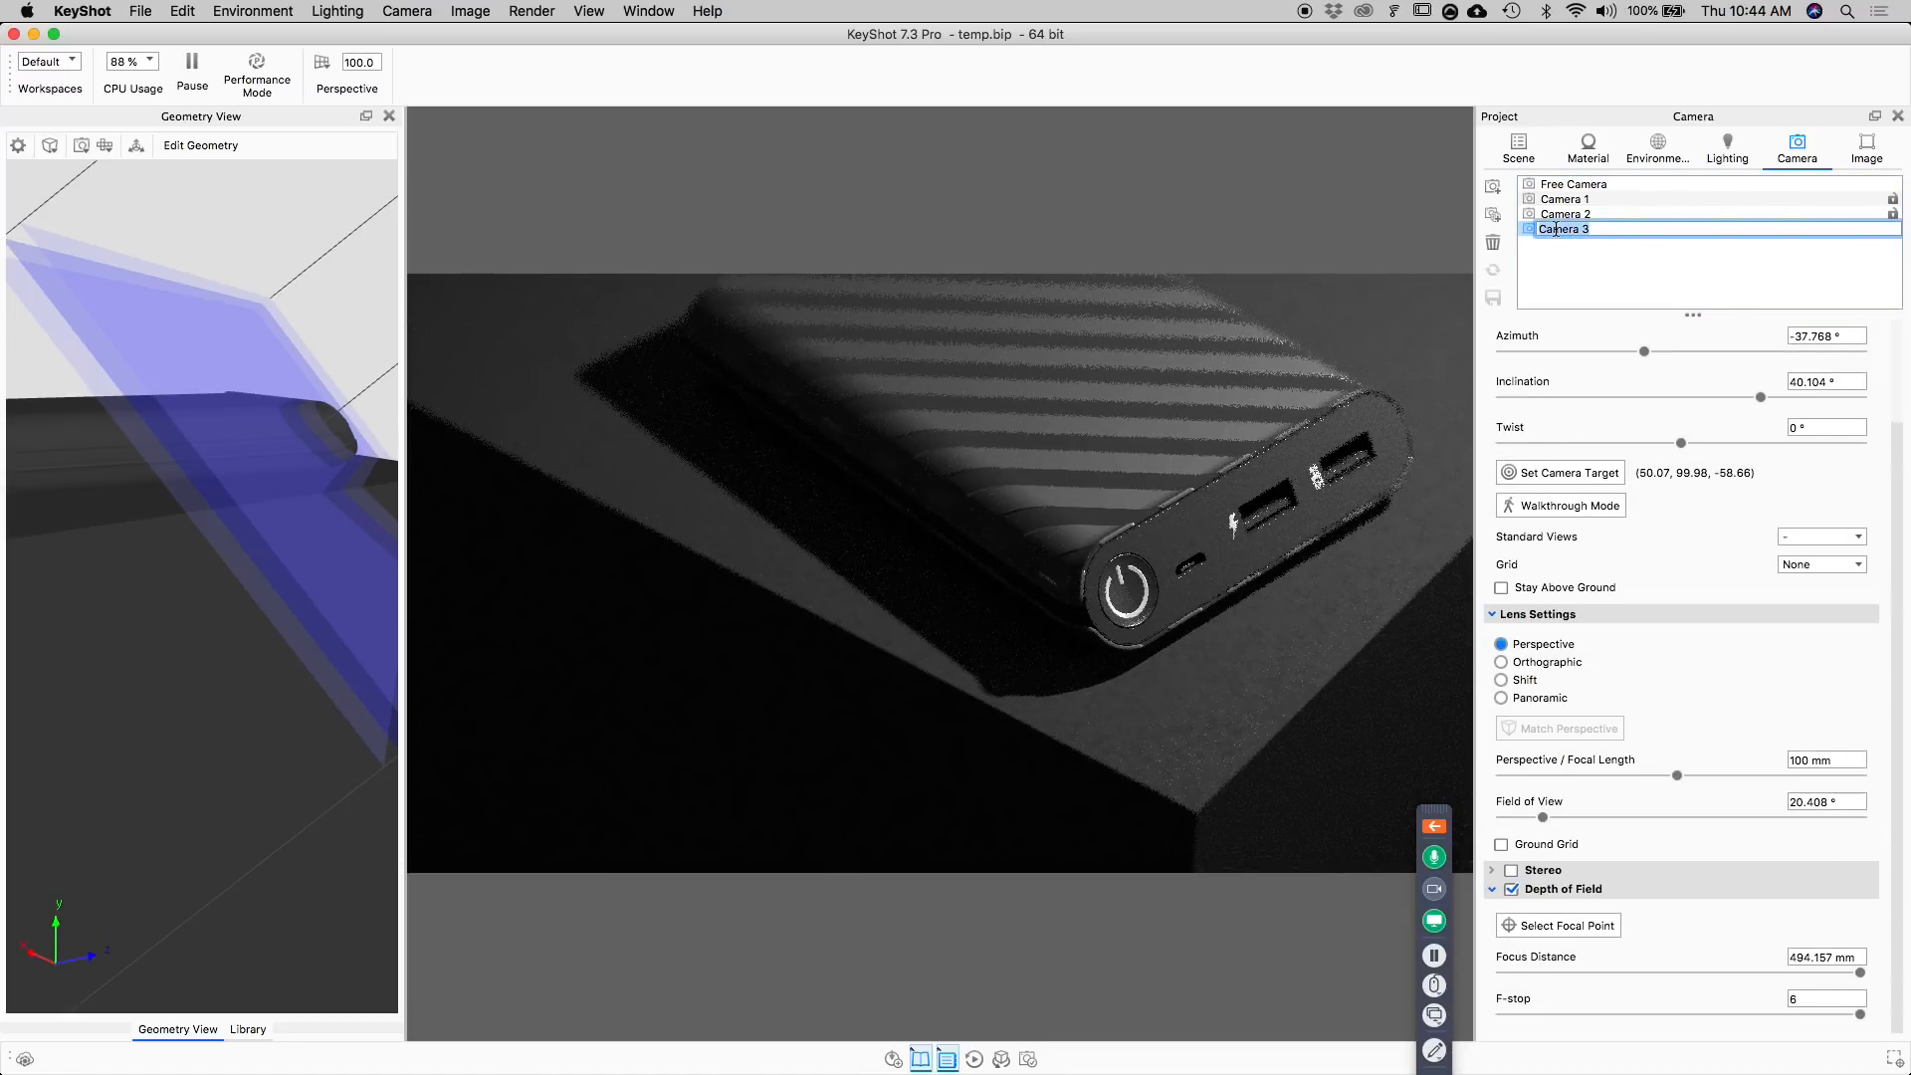
pyautogui.write('Render')
pyautogui.press('Return')
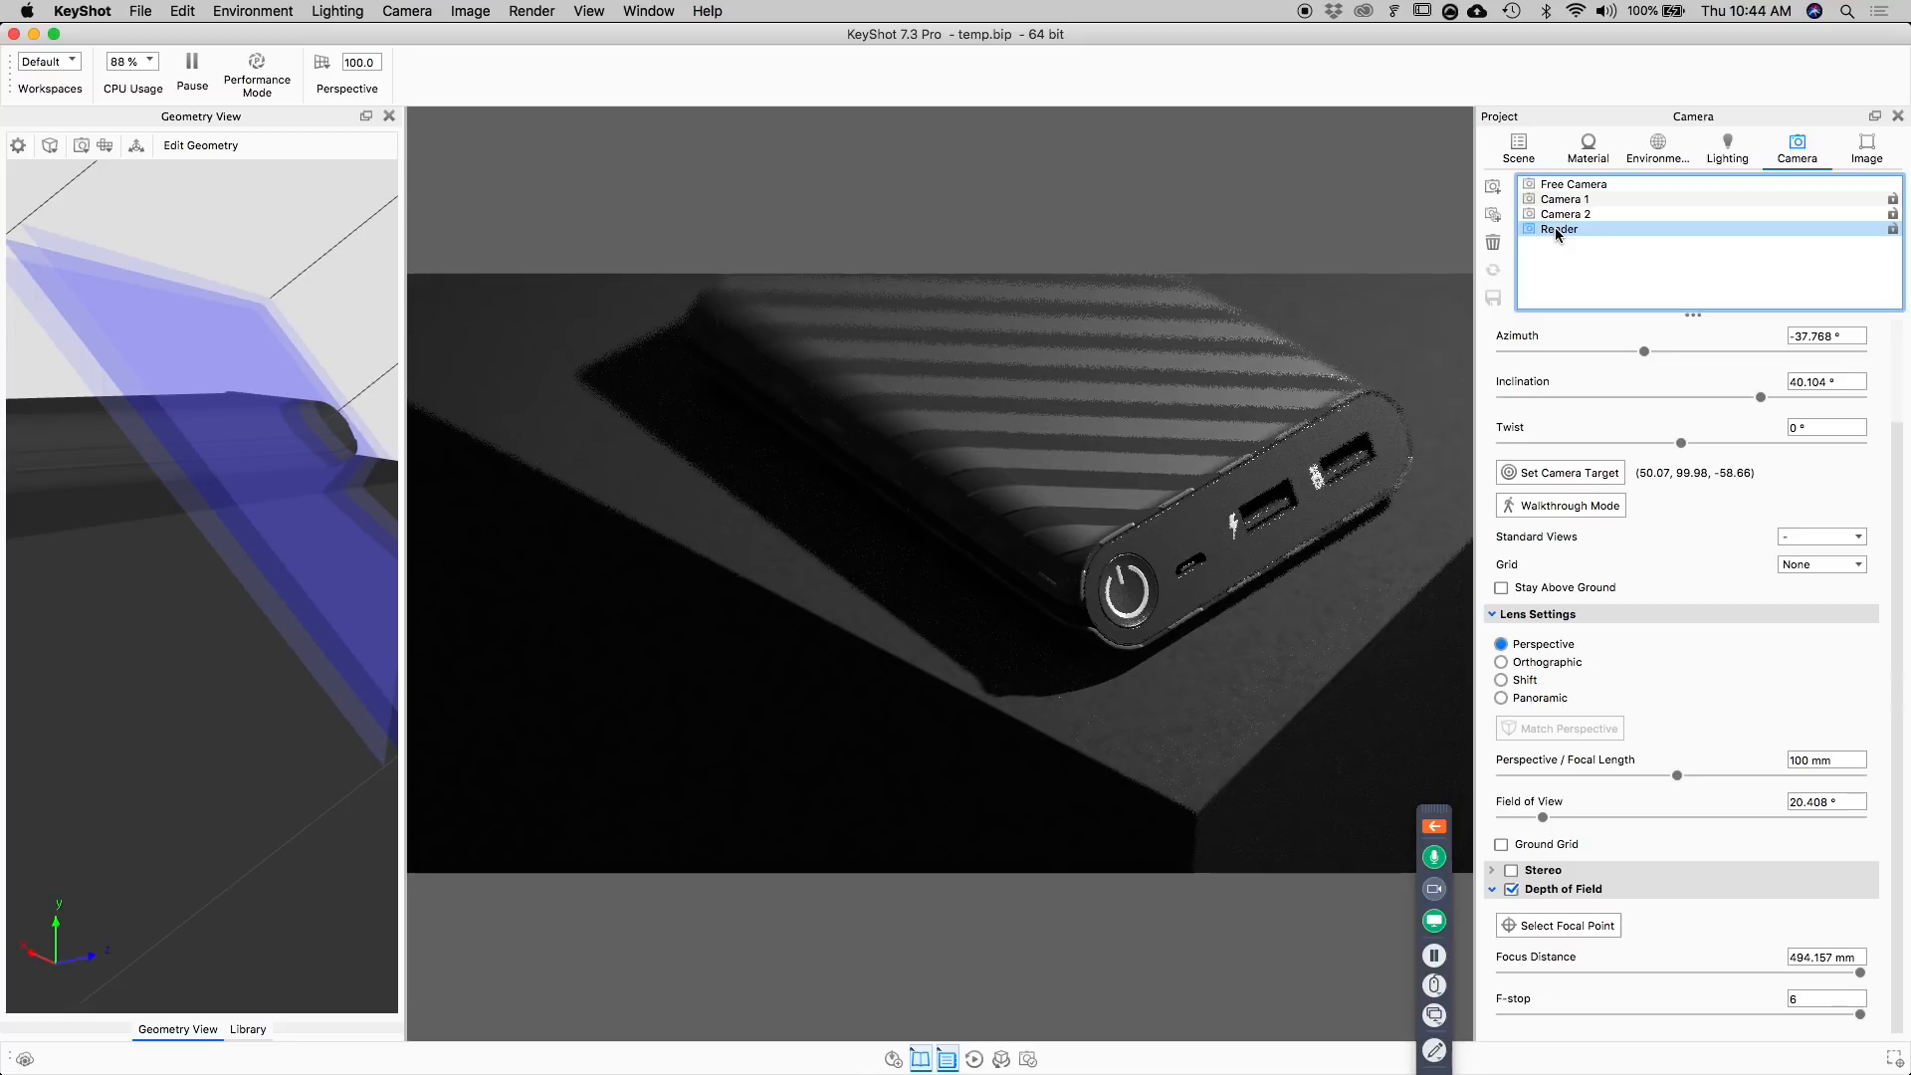
pyautogui.click(1893, 230)
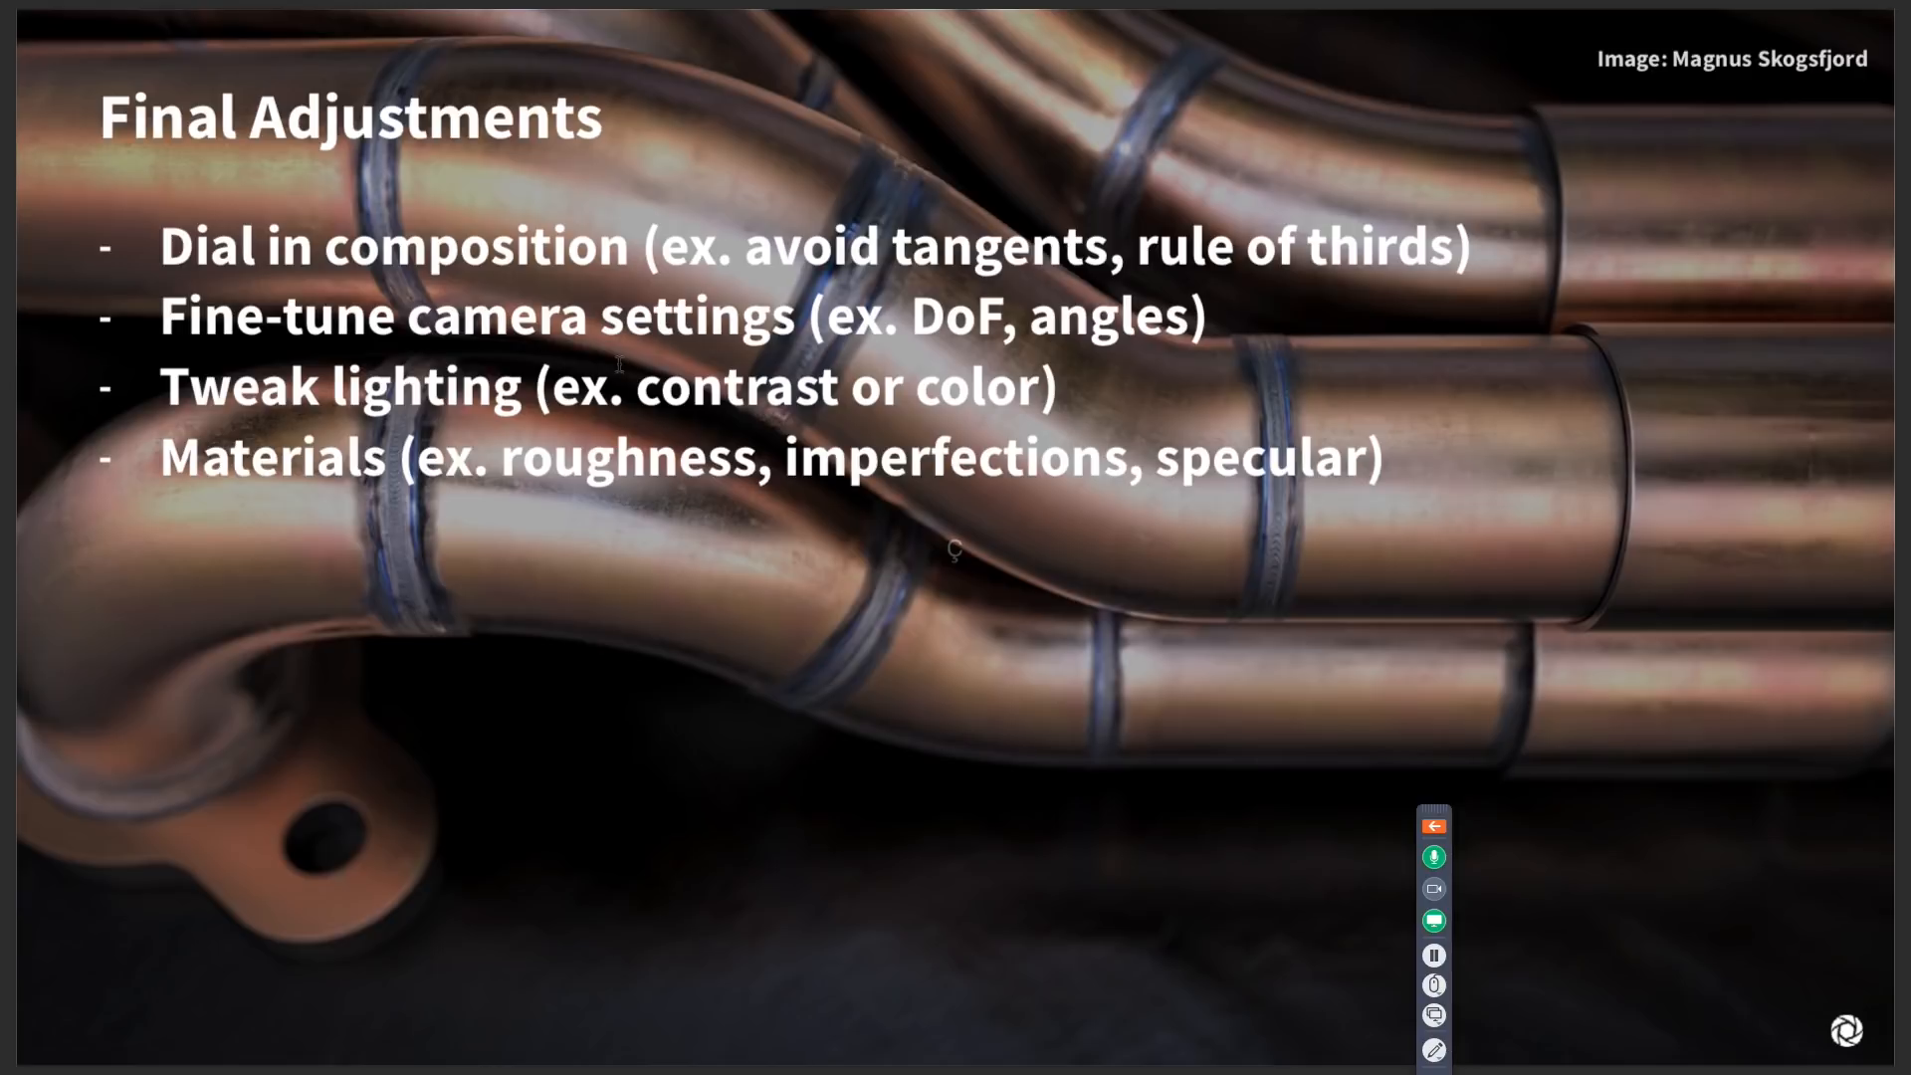
pyautogui.press('Right')
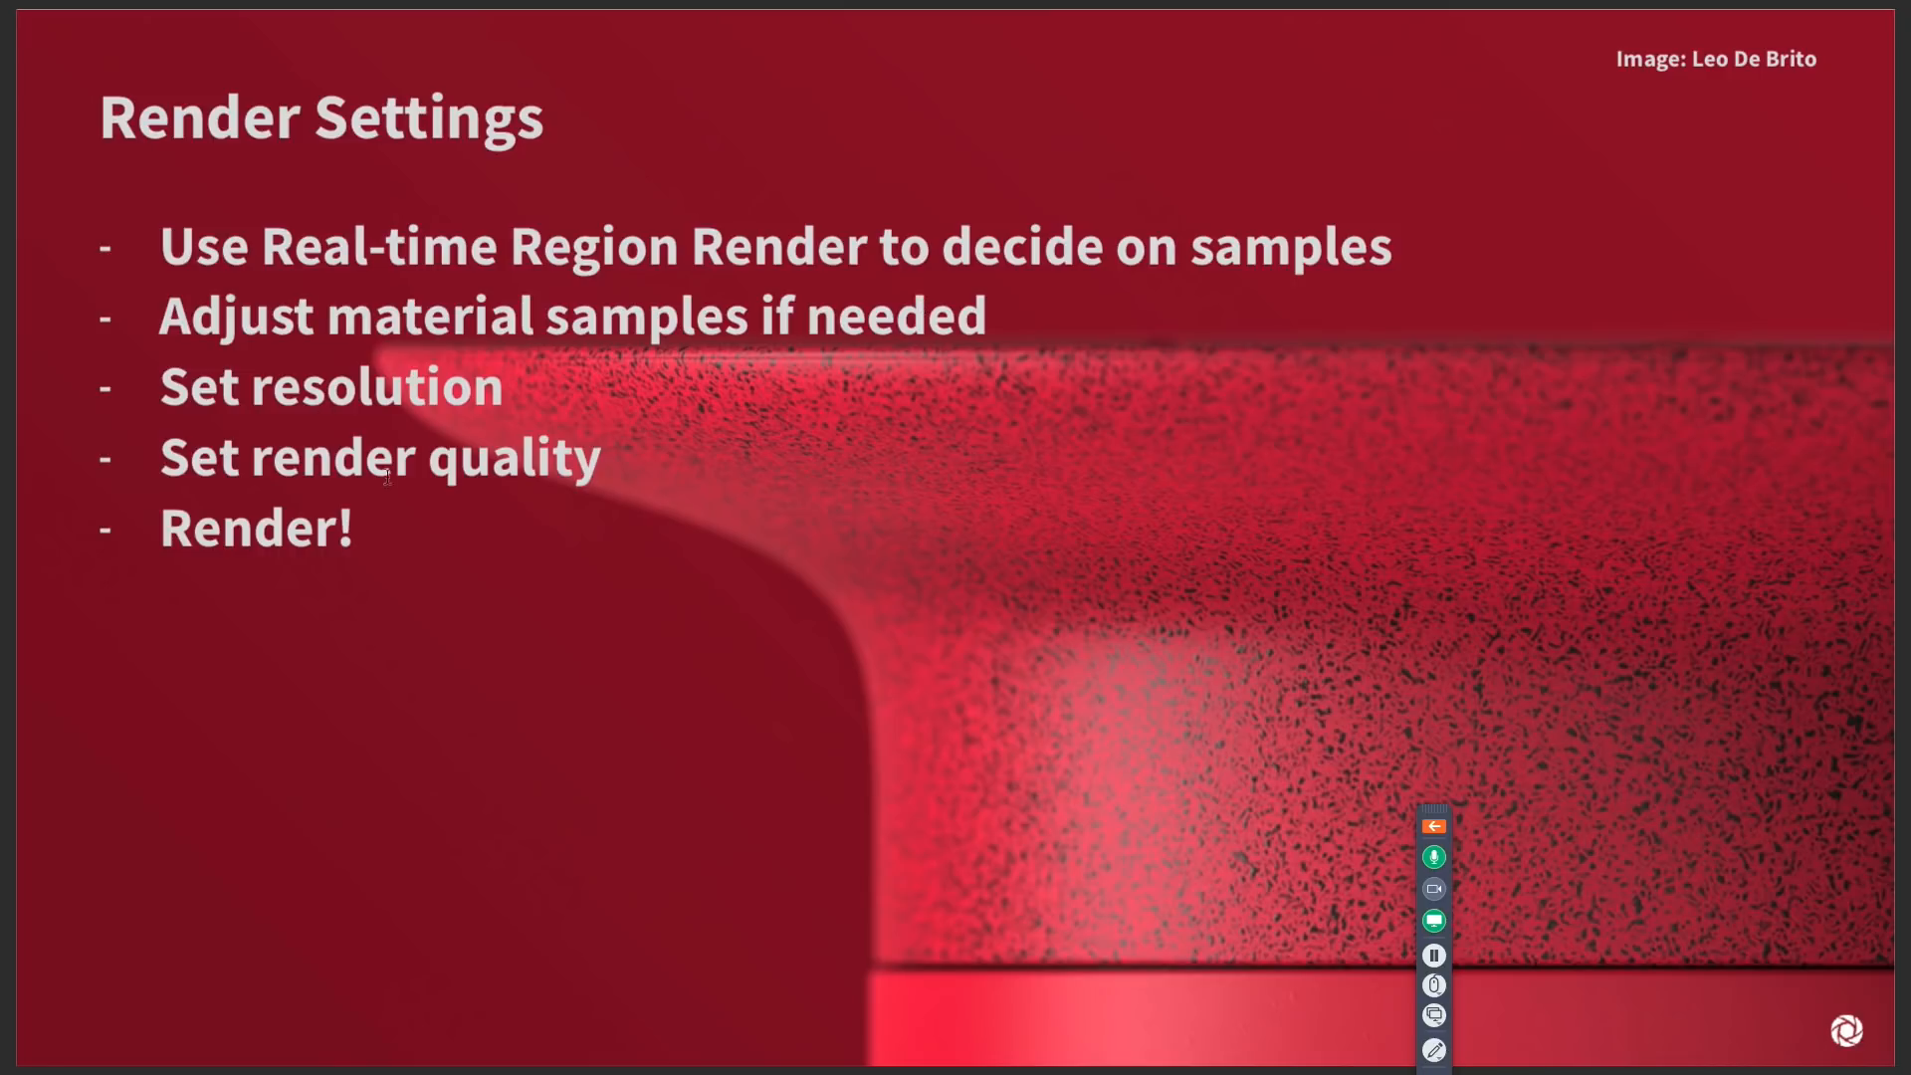
pyautogui.press('super+Tab')
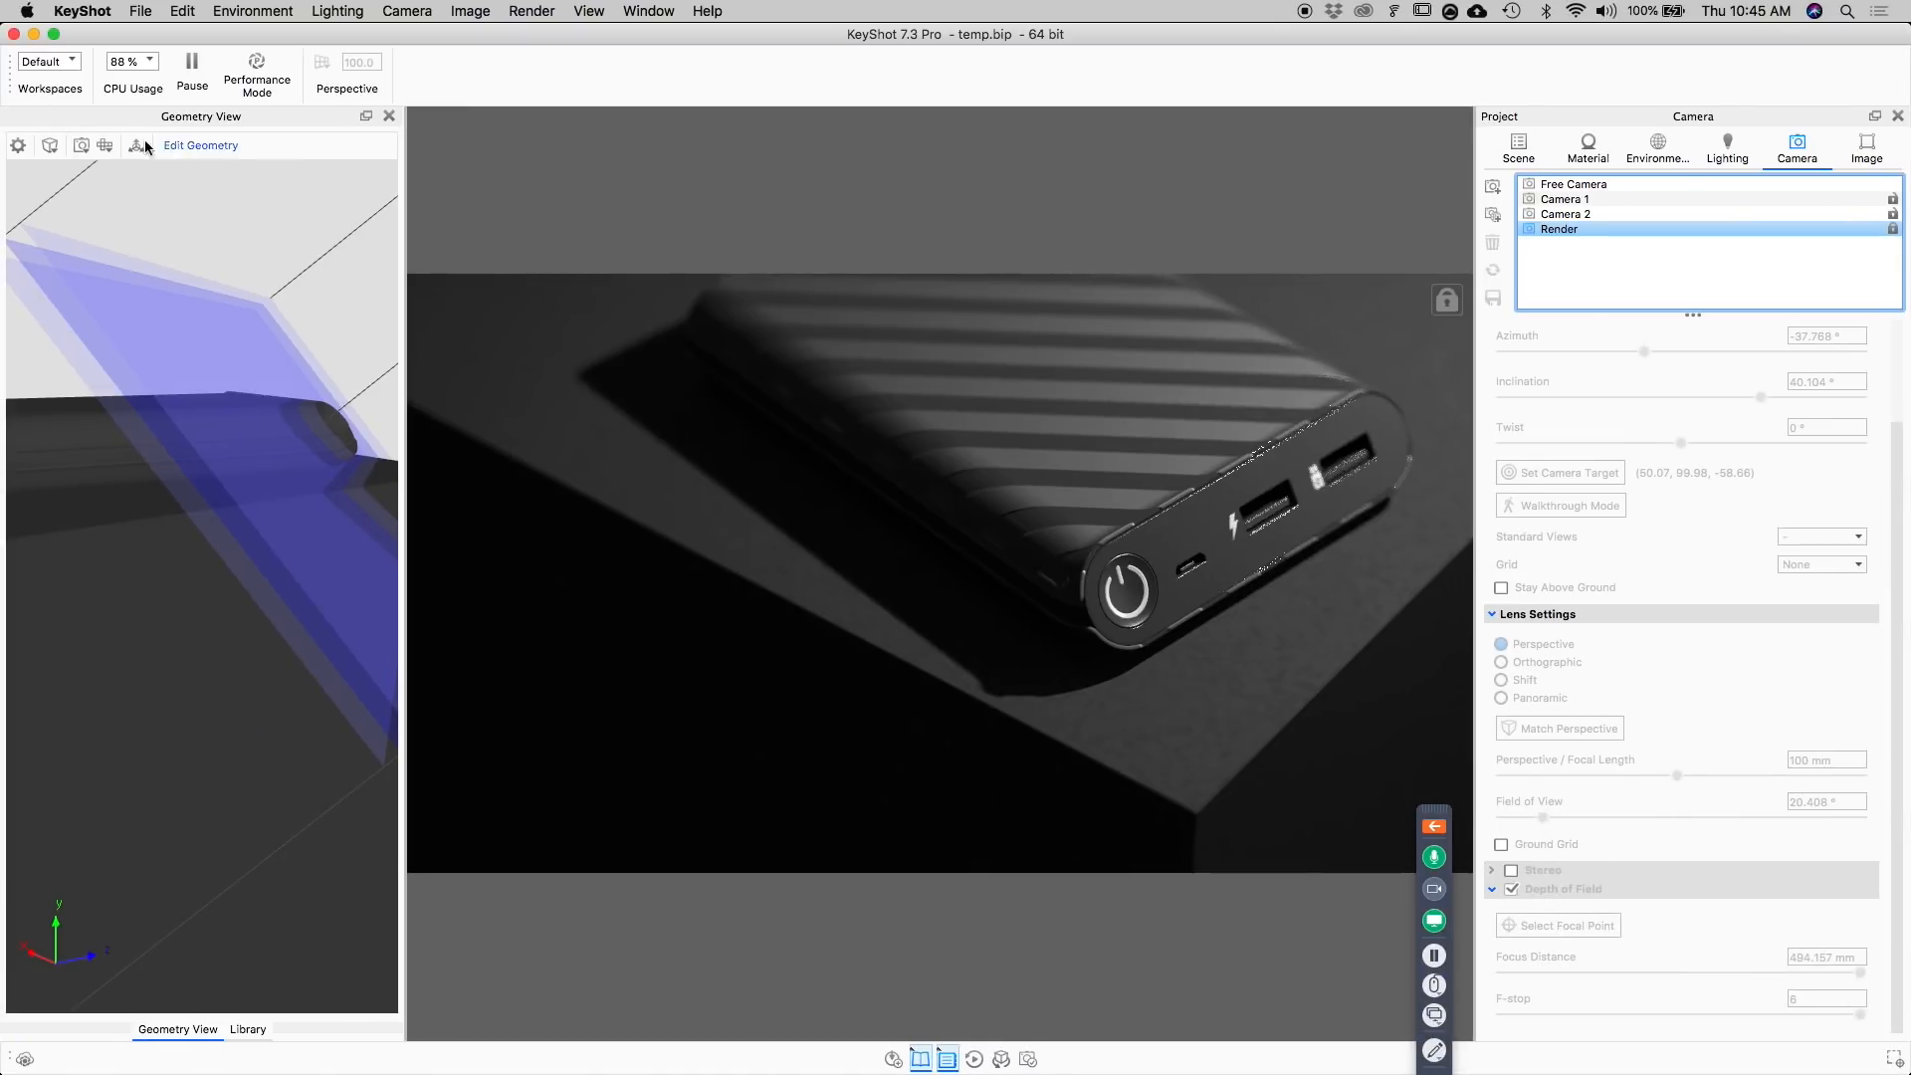
# Change the front panel's Hard Shiny Plastic Black to the Plastic (Transparent) type and set its roughness samples to 16.
pyautogui.click(390, 116)
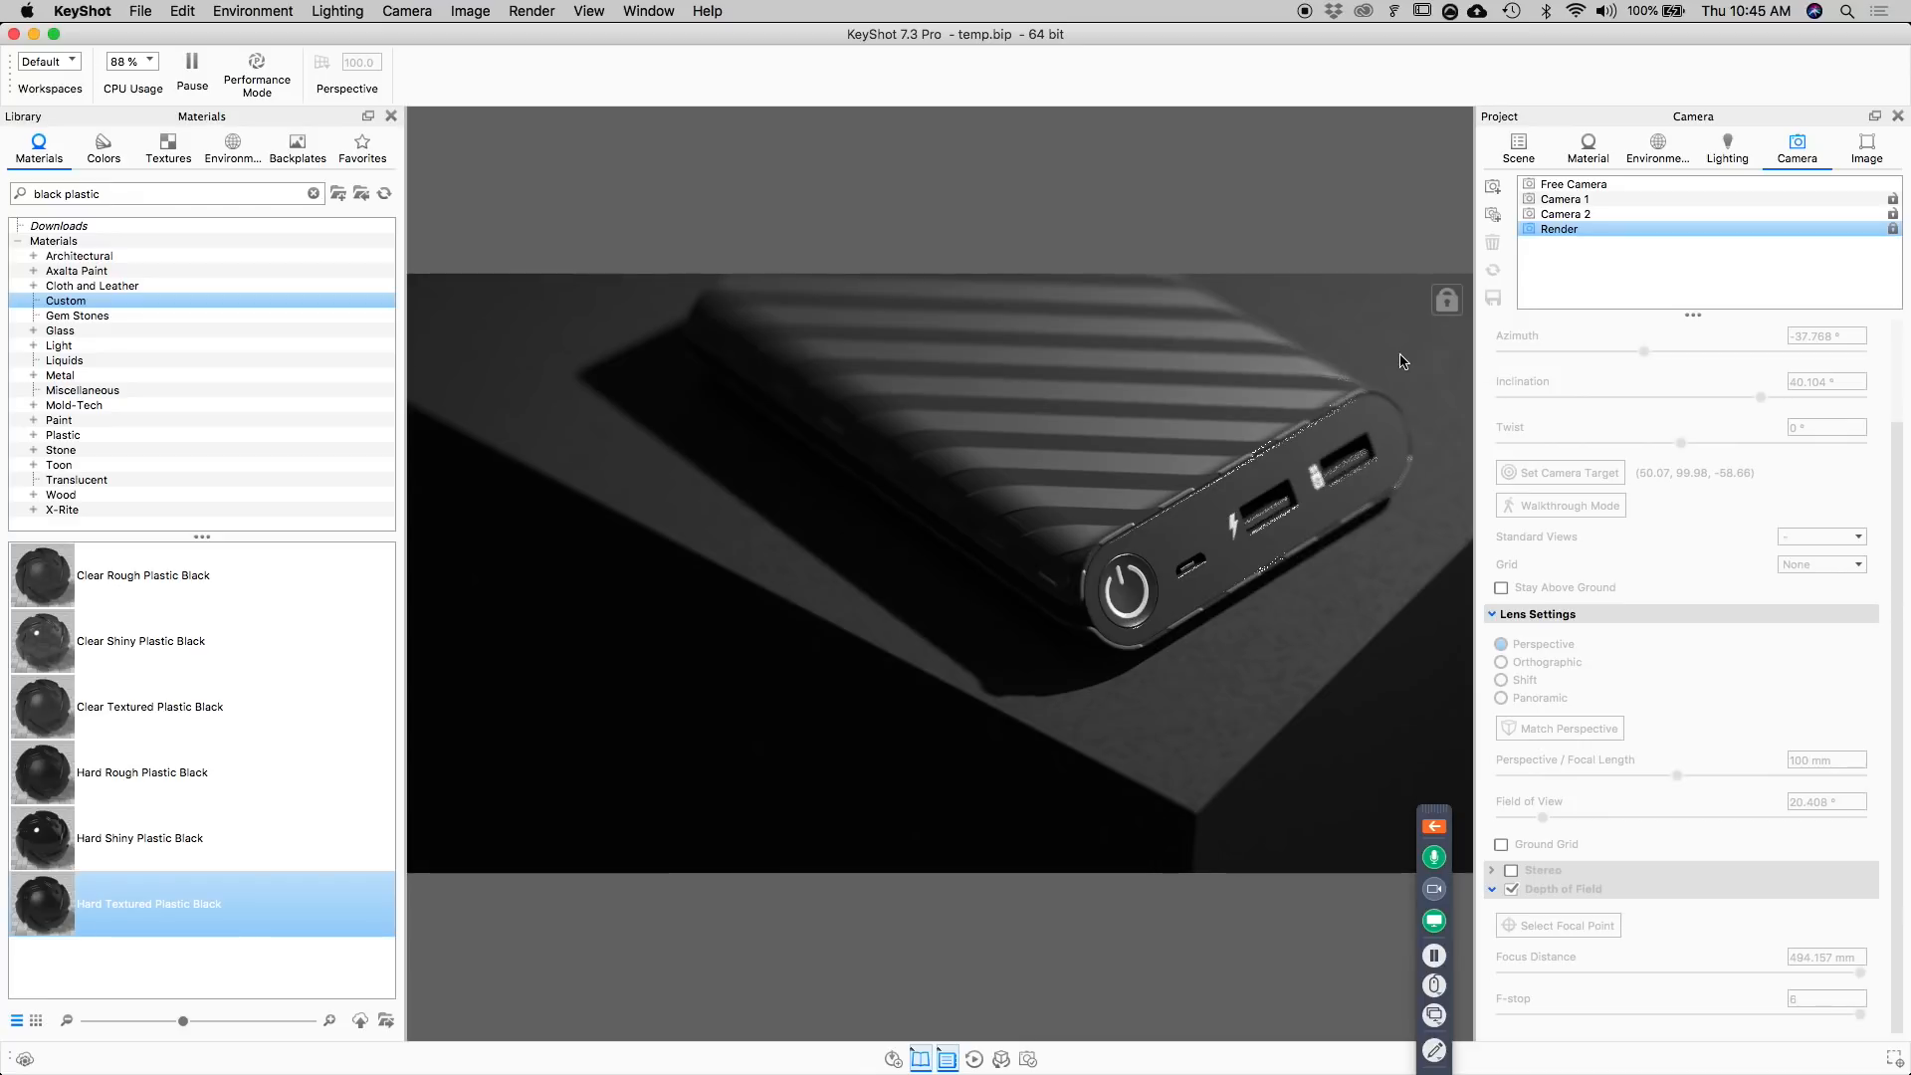
pyautogui.doubleClick(1256, 480)
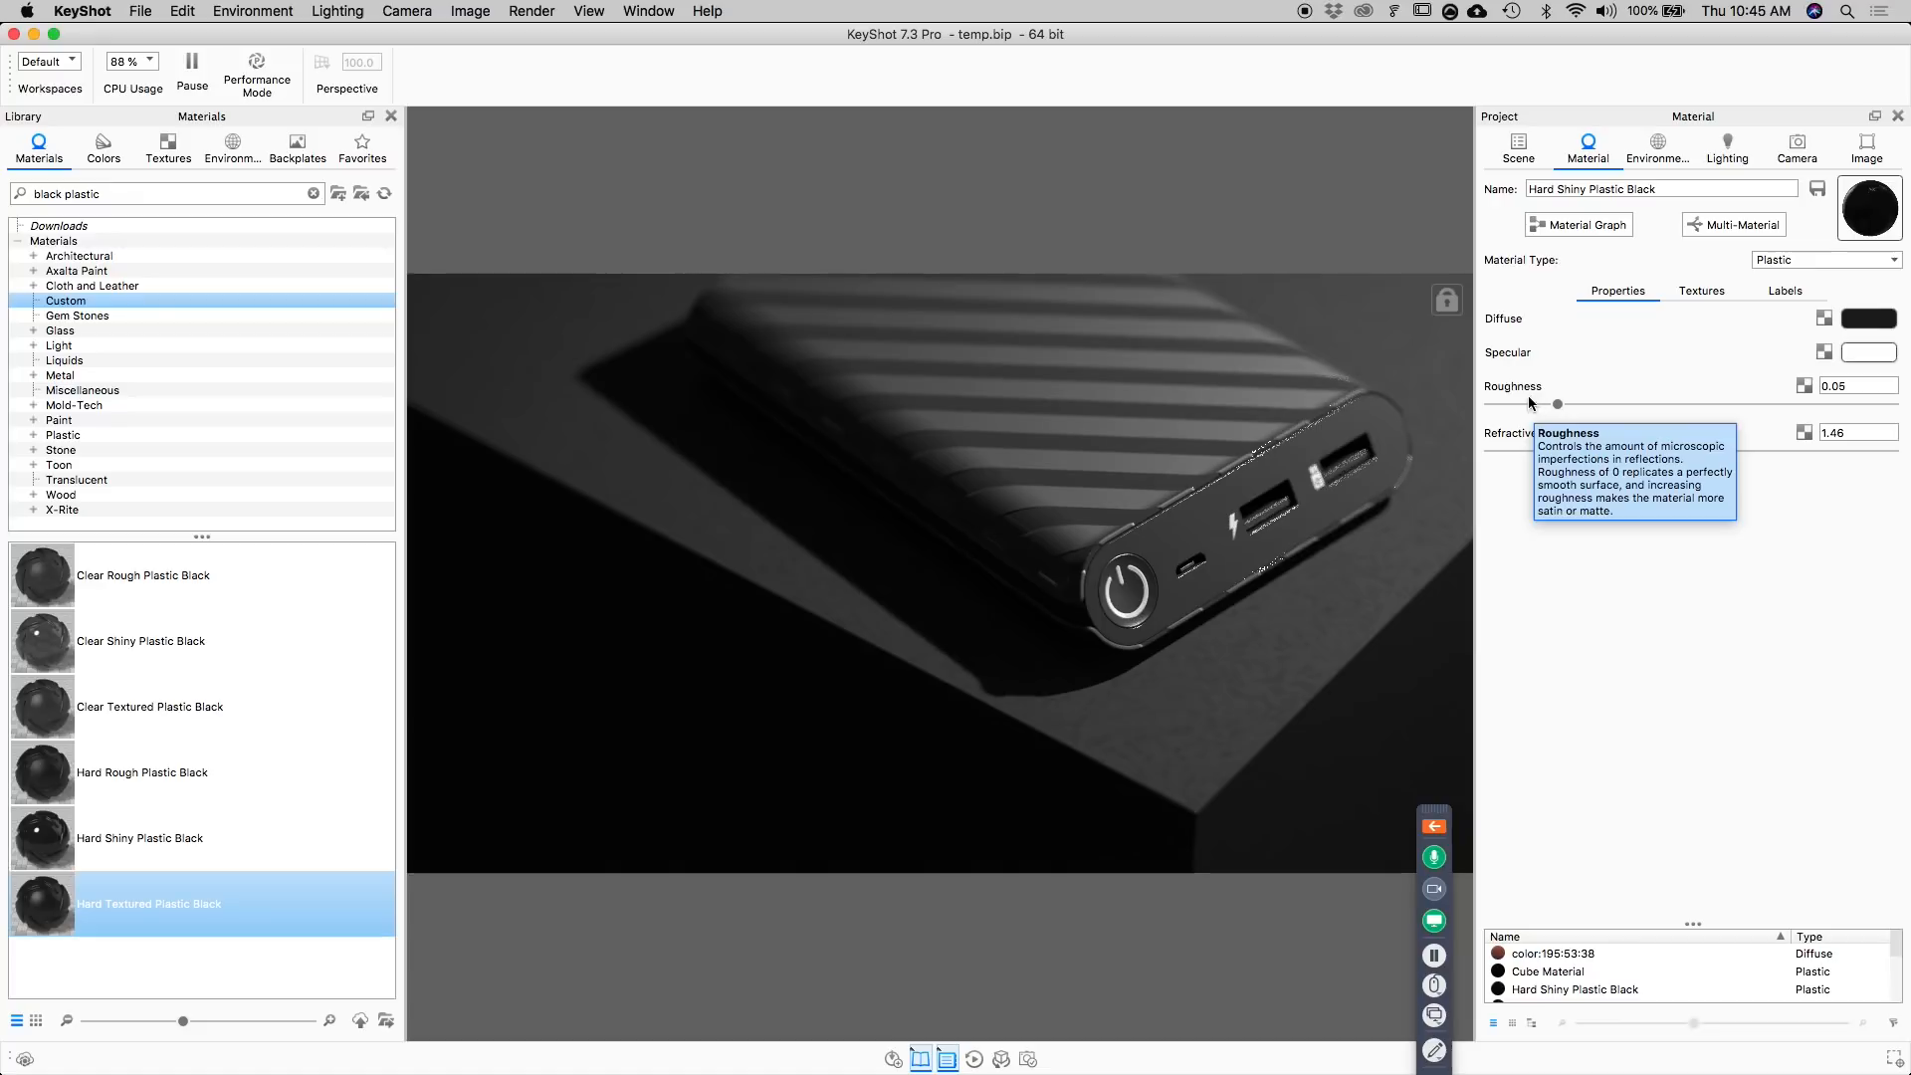
pyautogui.click(1842, 260)
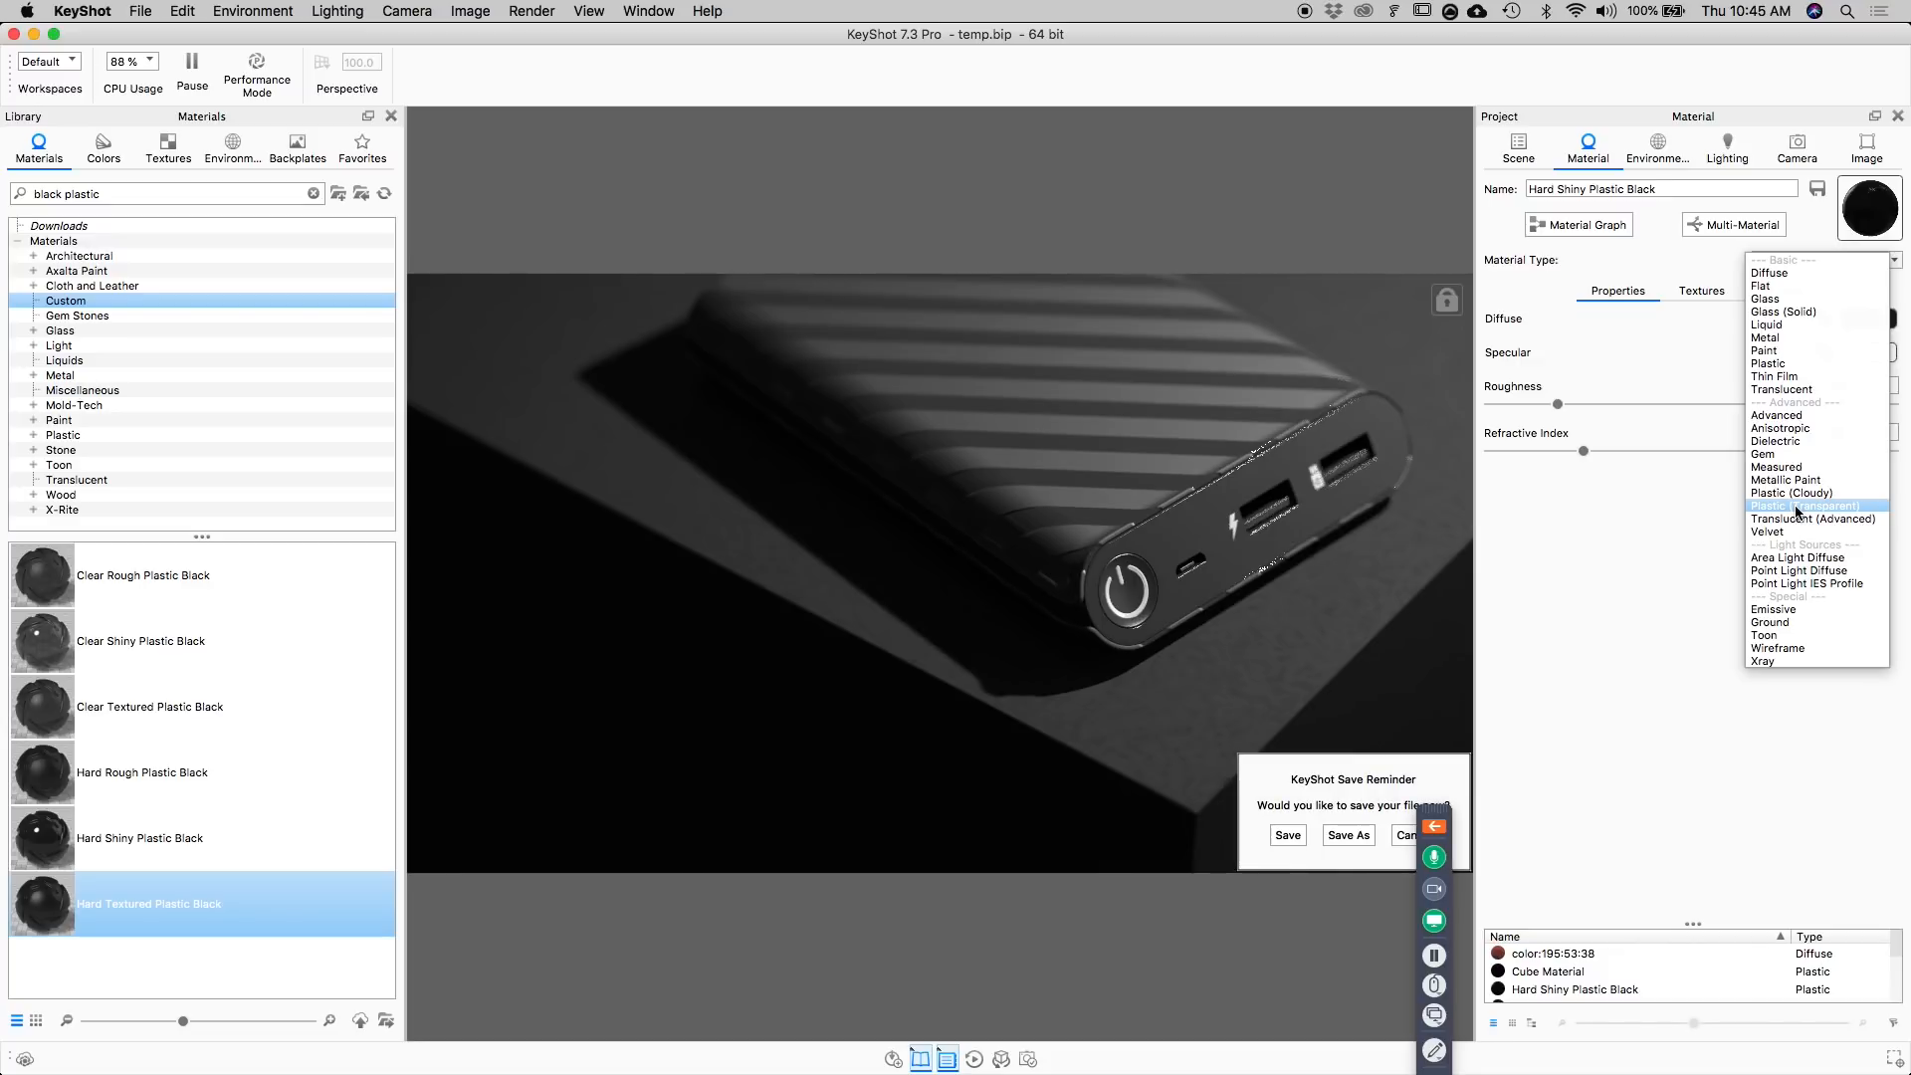
pyautogui.click(1797, 508)
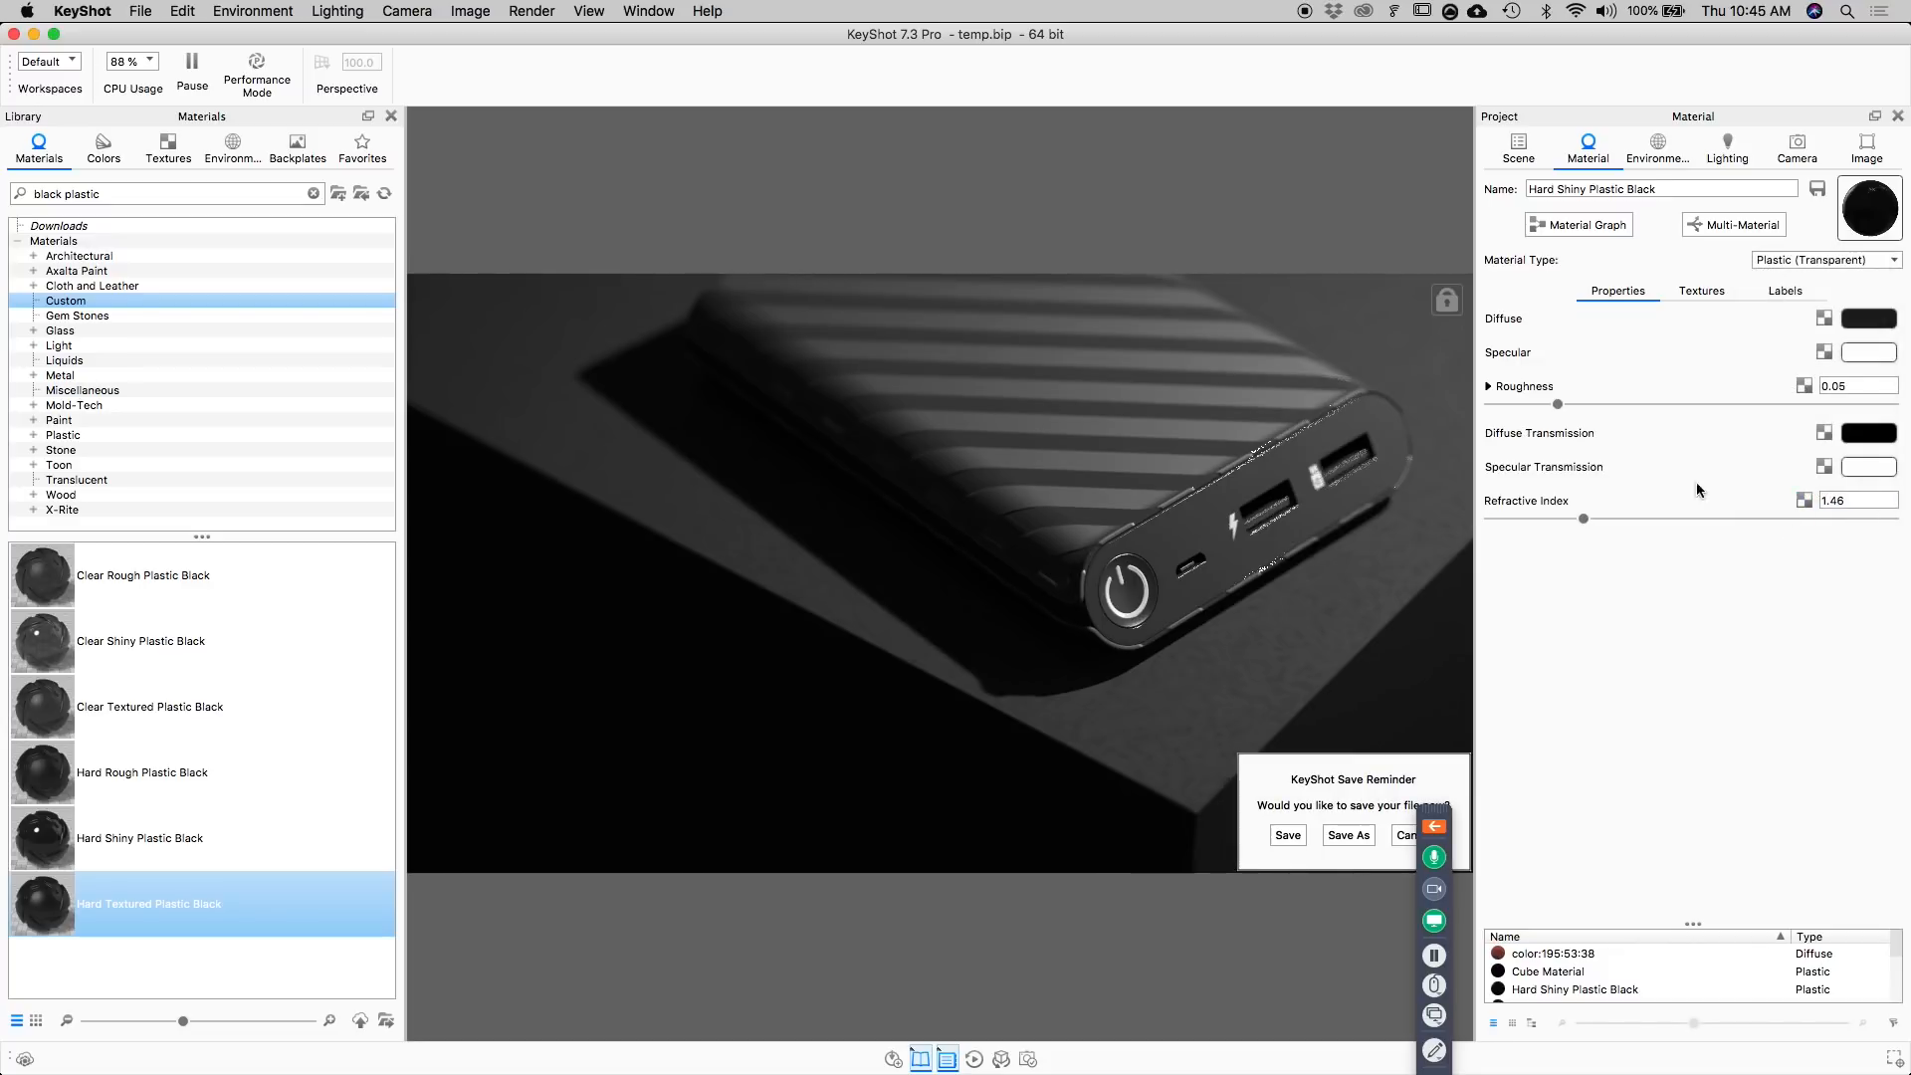
pyautogui.click(1491, 387)
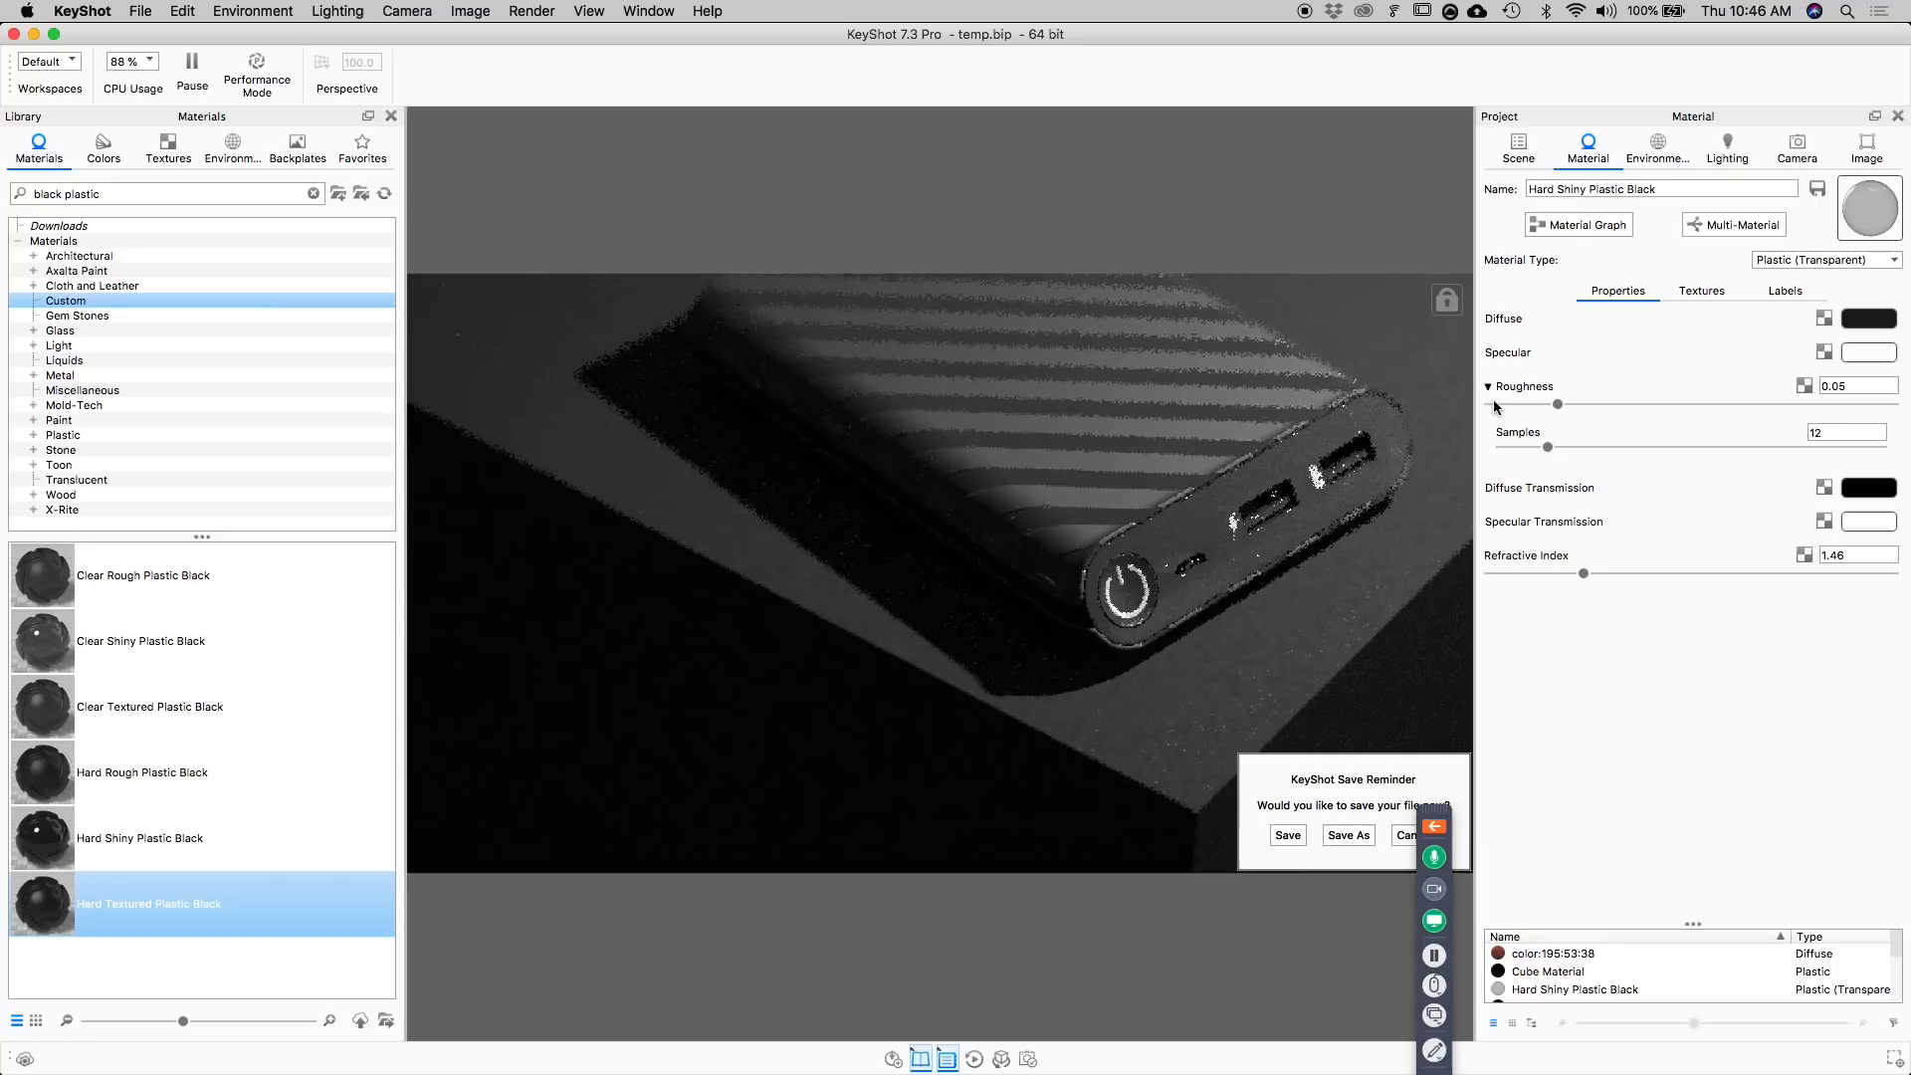
pyautogui.doubleClick(1864, 431)
pyautogui.press('Return')
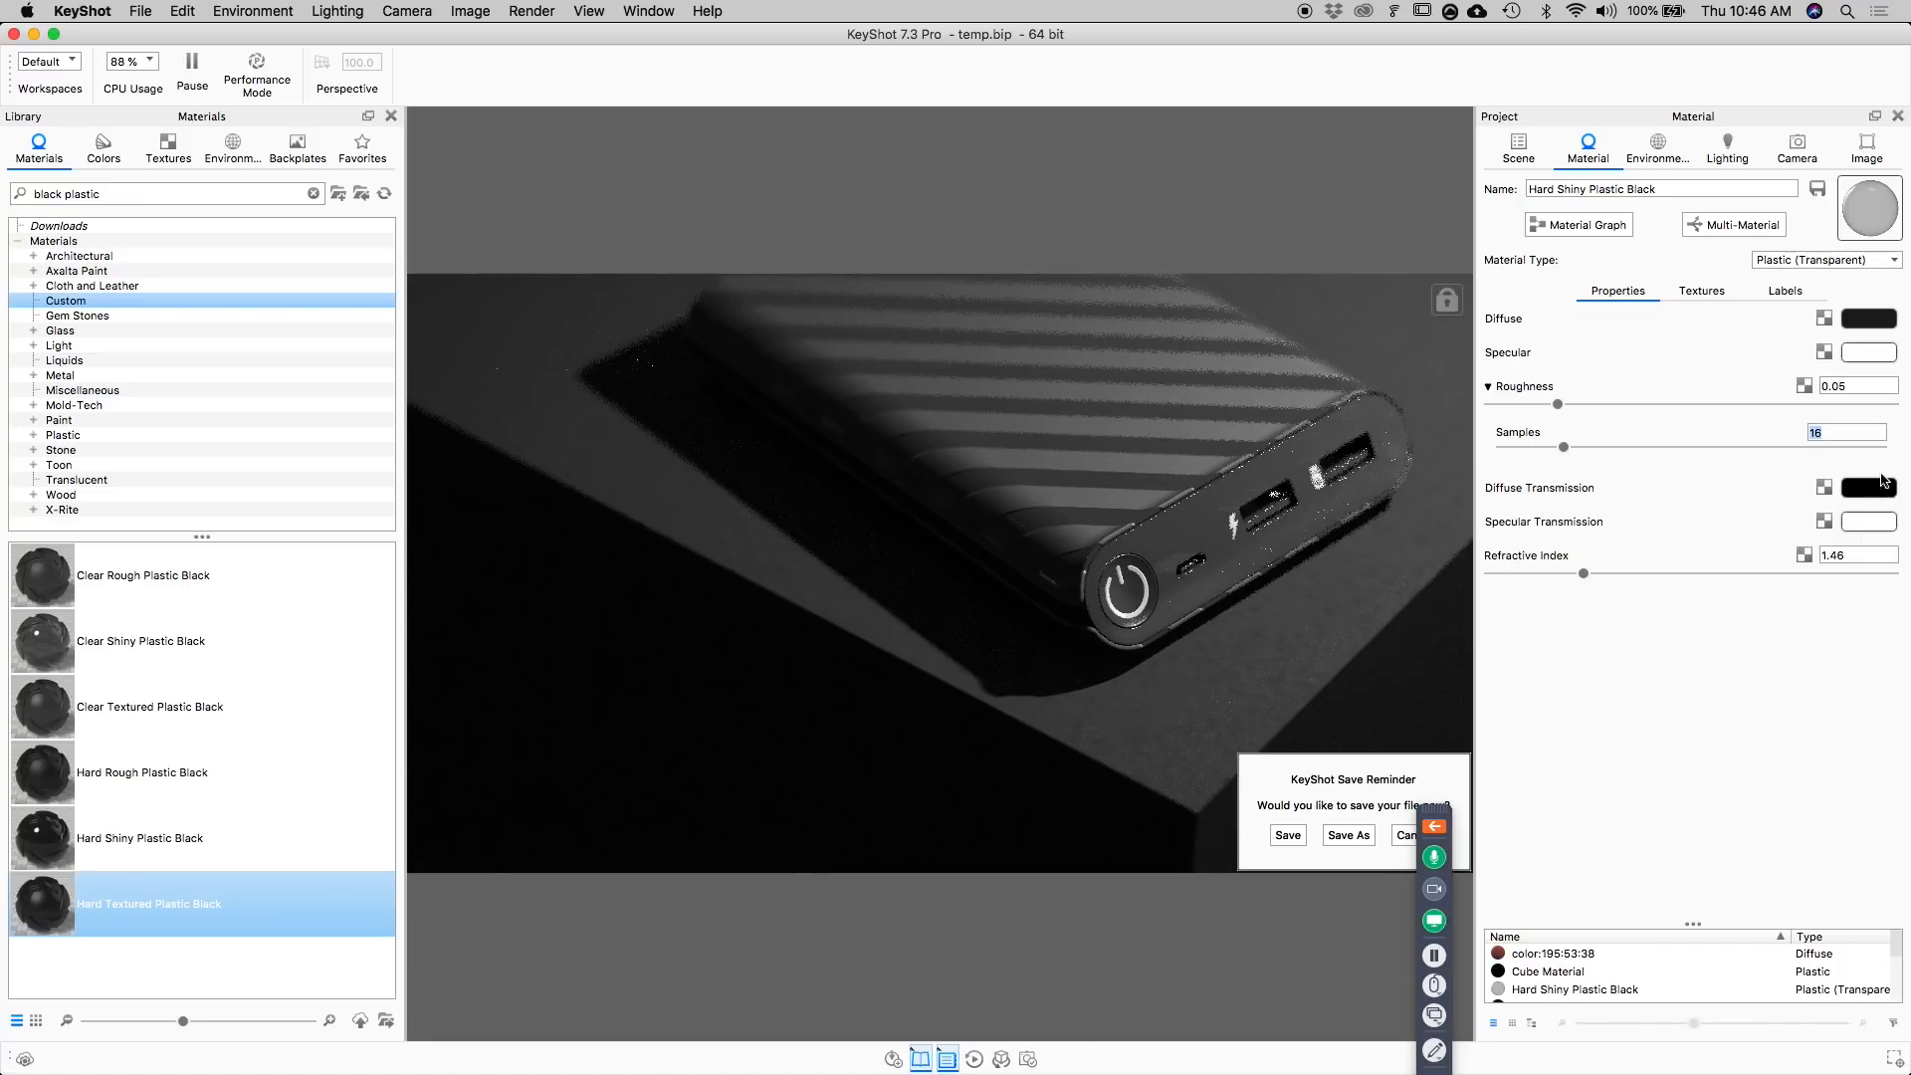
# Set the front panel material's specular transmission to black (HSV value 0%) and save the scene.
pyautogui.click(1881, 523)
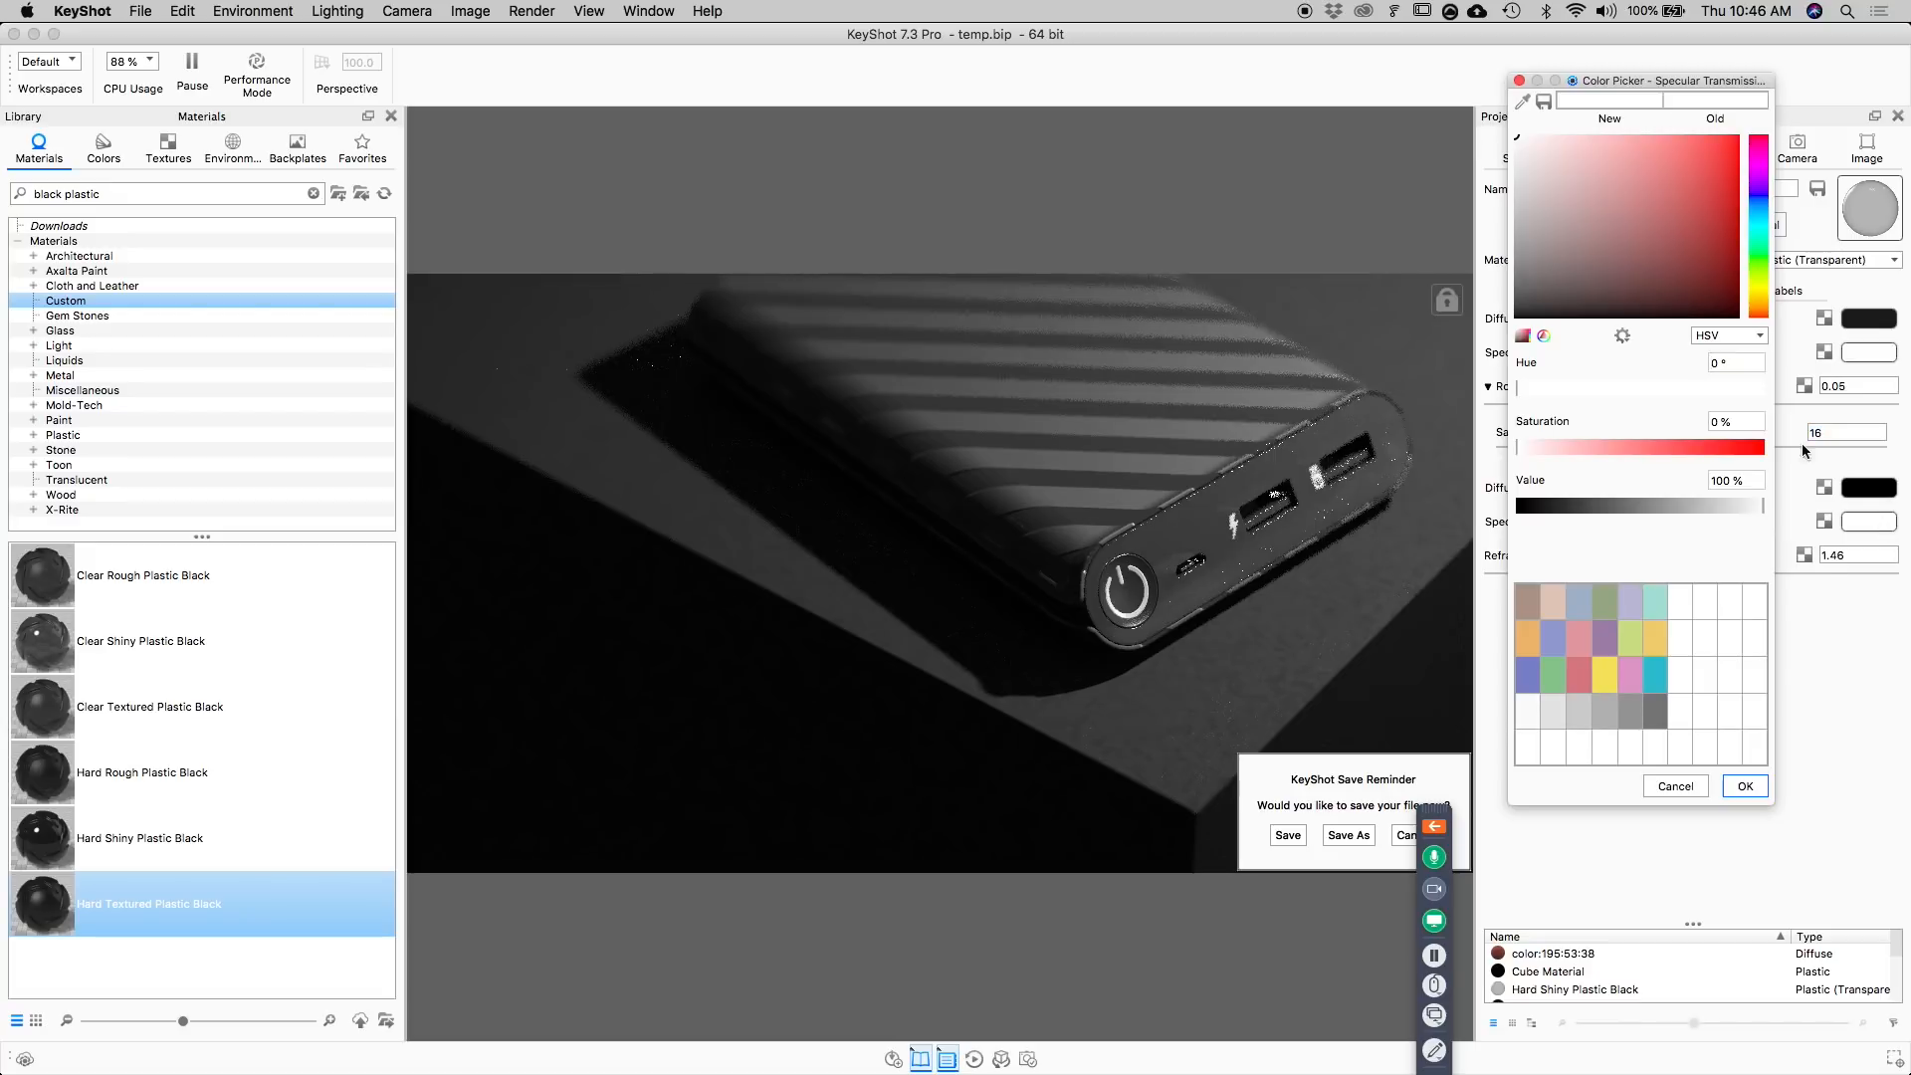
pyautogui.moveTo(1535, 199); pyautogui.dragTo(1404, 428)
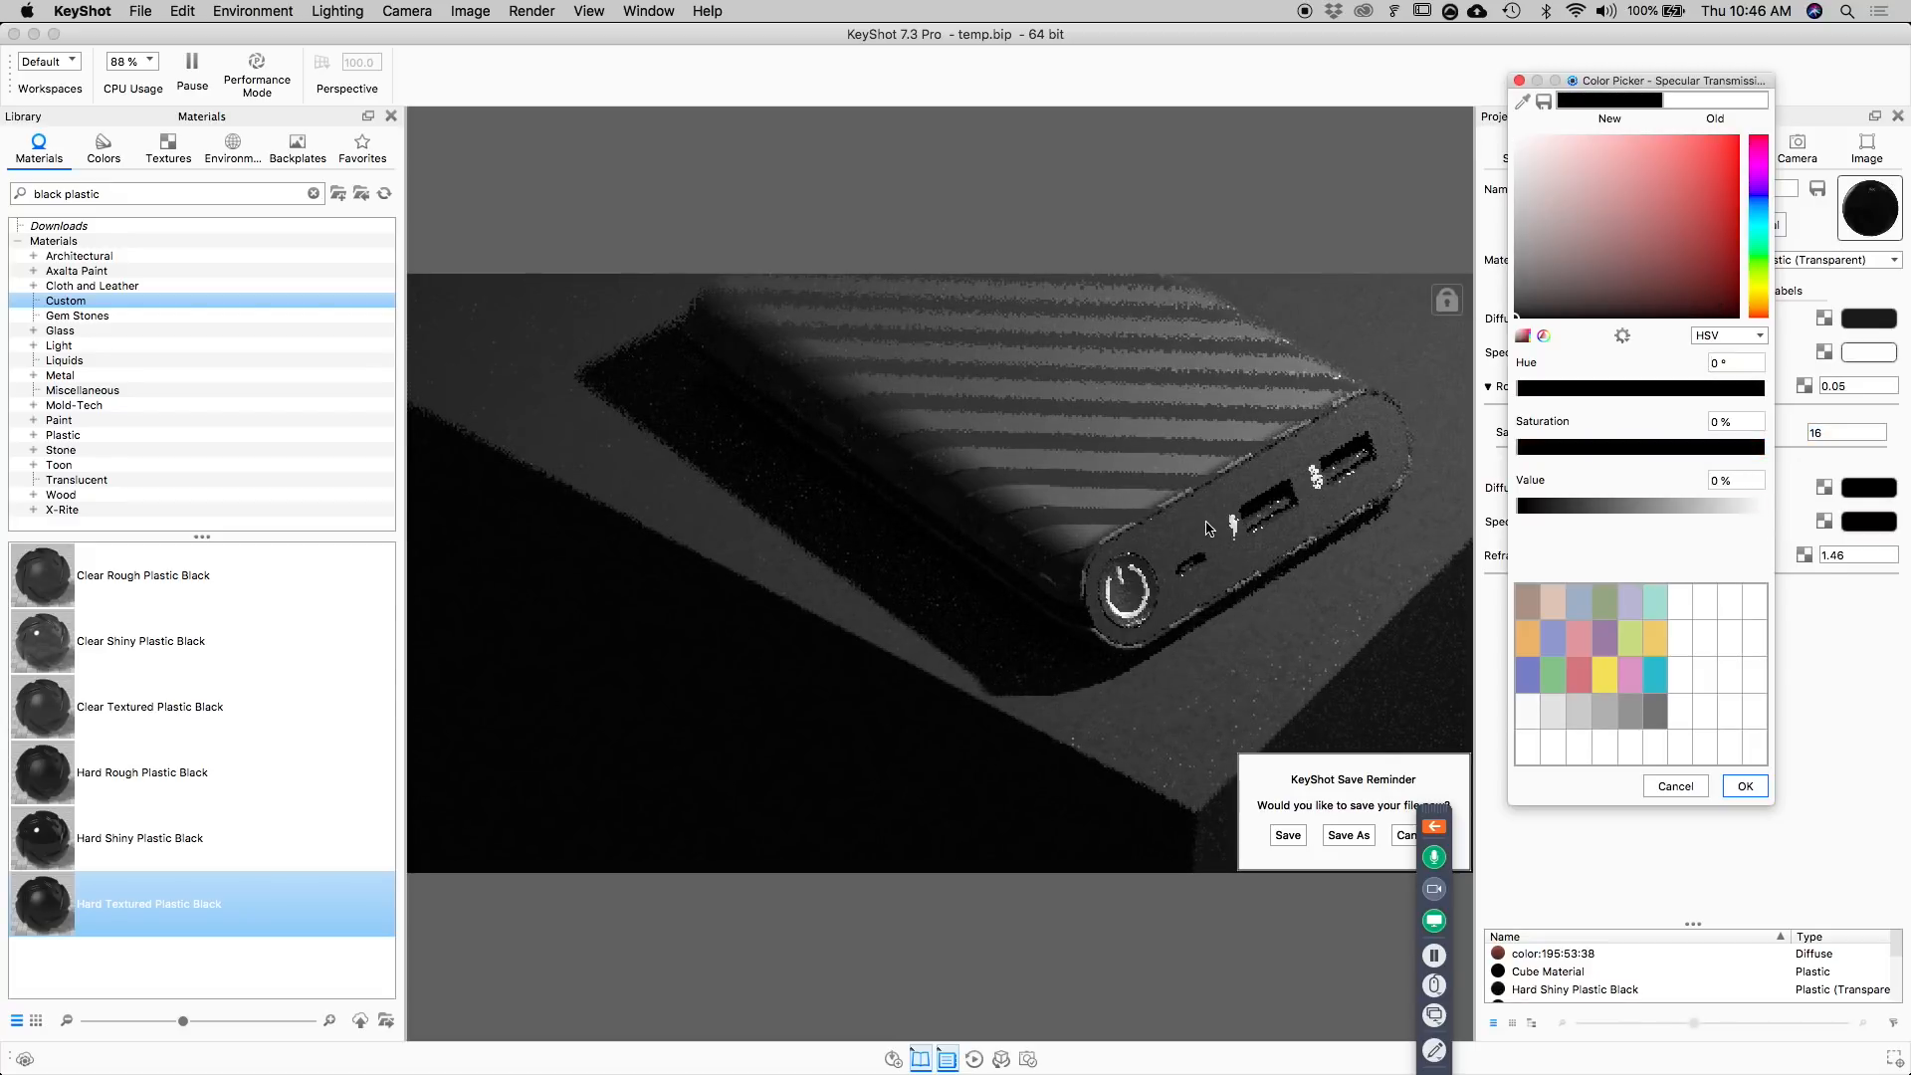
pyautogui.click(1746, 787)
pyautogui.click(1284, 837)
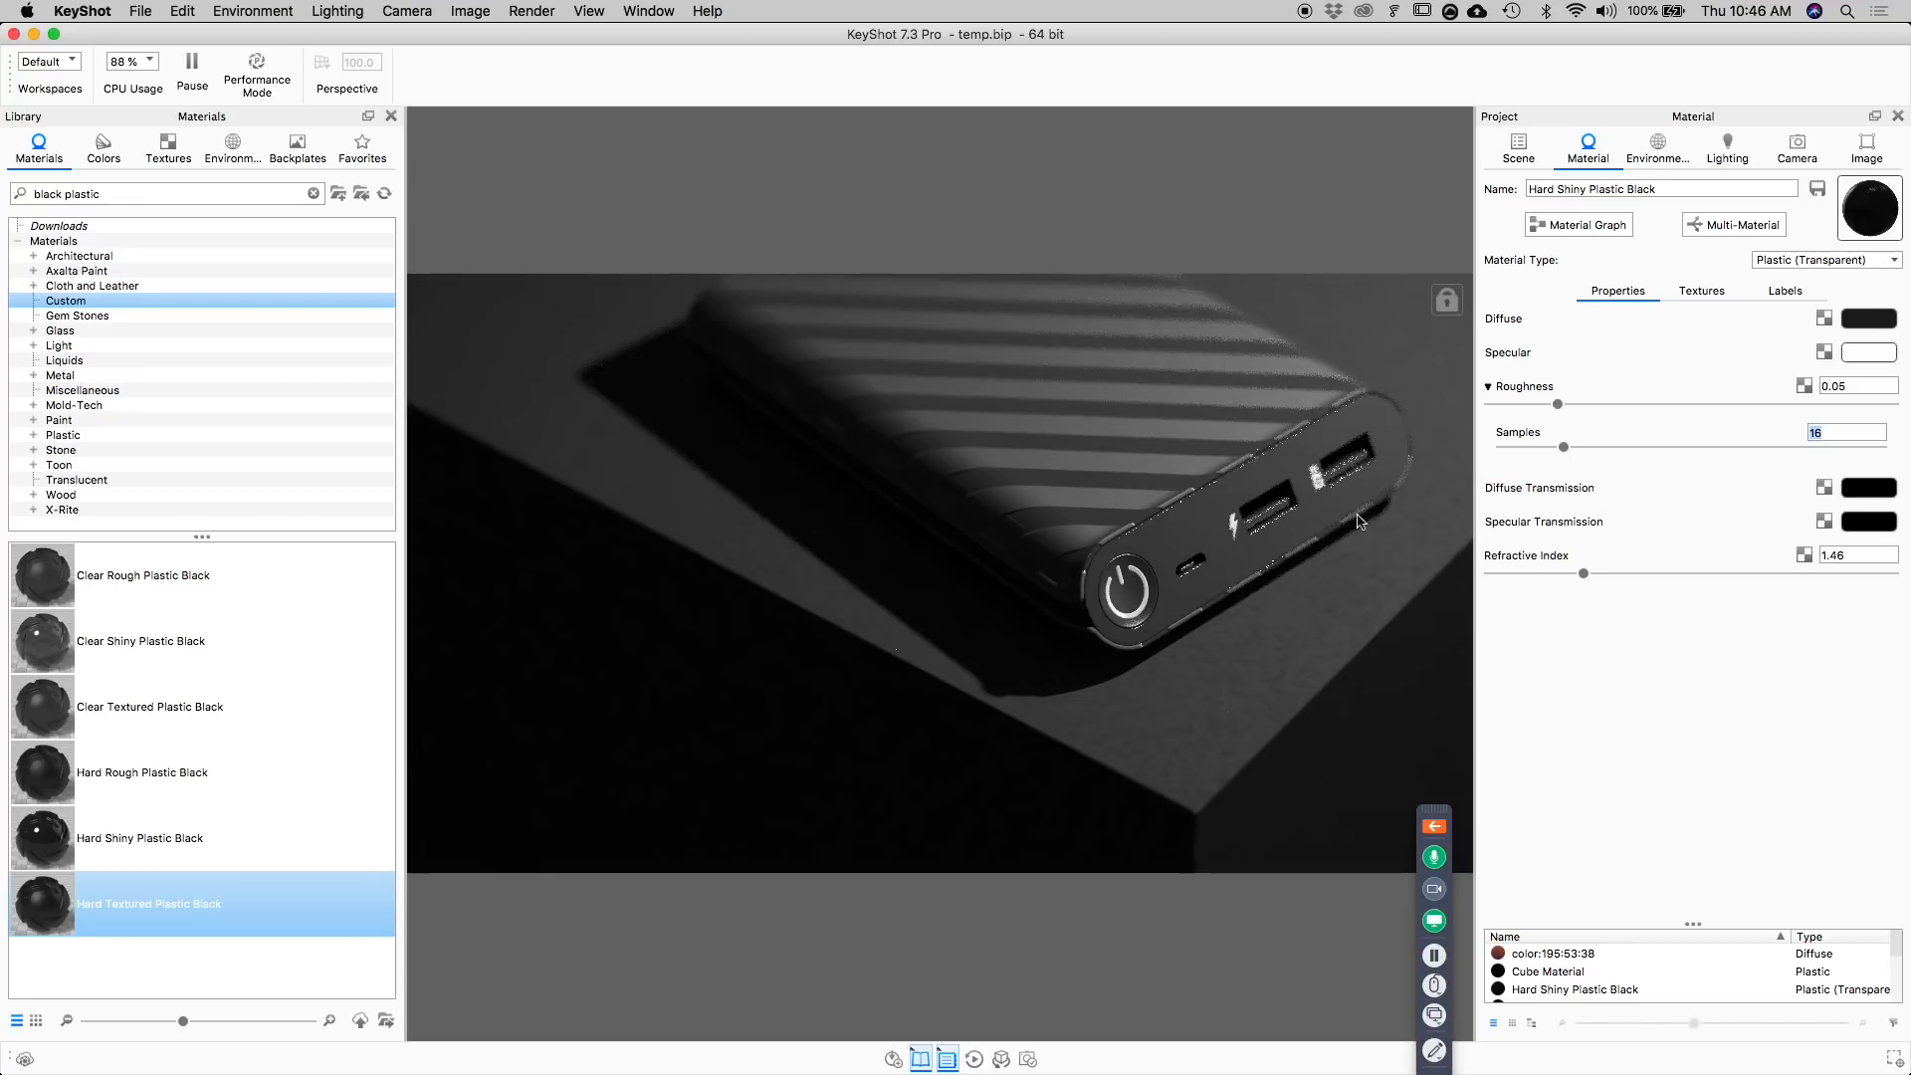
# Change the USB port's Hard Textured Plastic Black #2 to the Plastic (Transparent) type and set its specular transmission to black.
pyautogui.doubleClick(1282, 511)
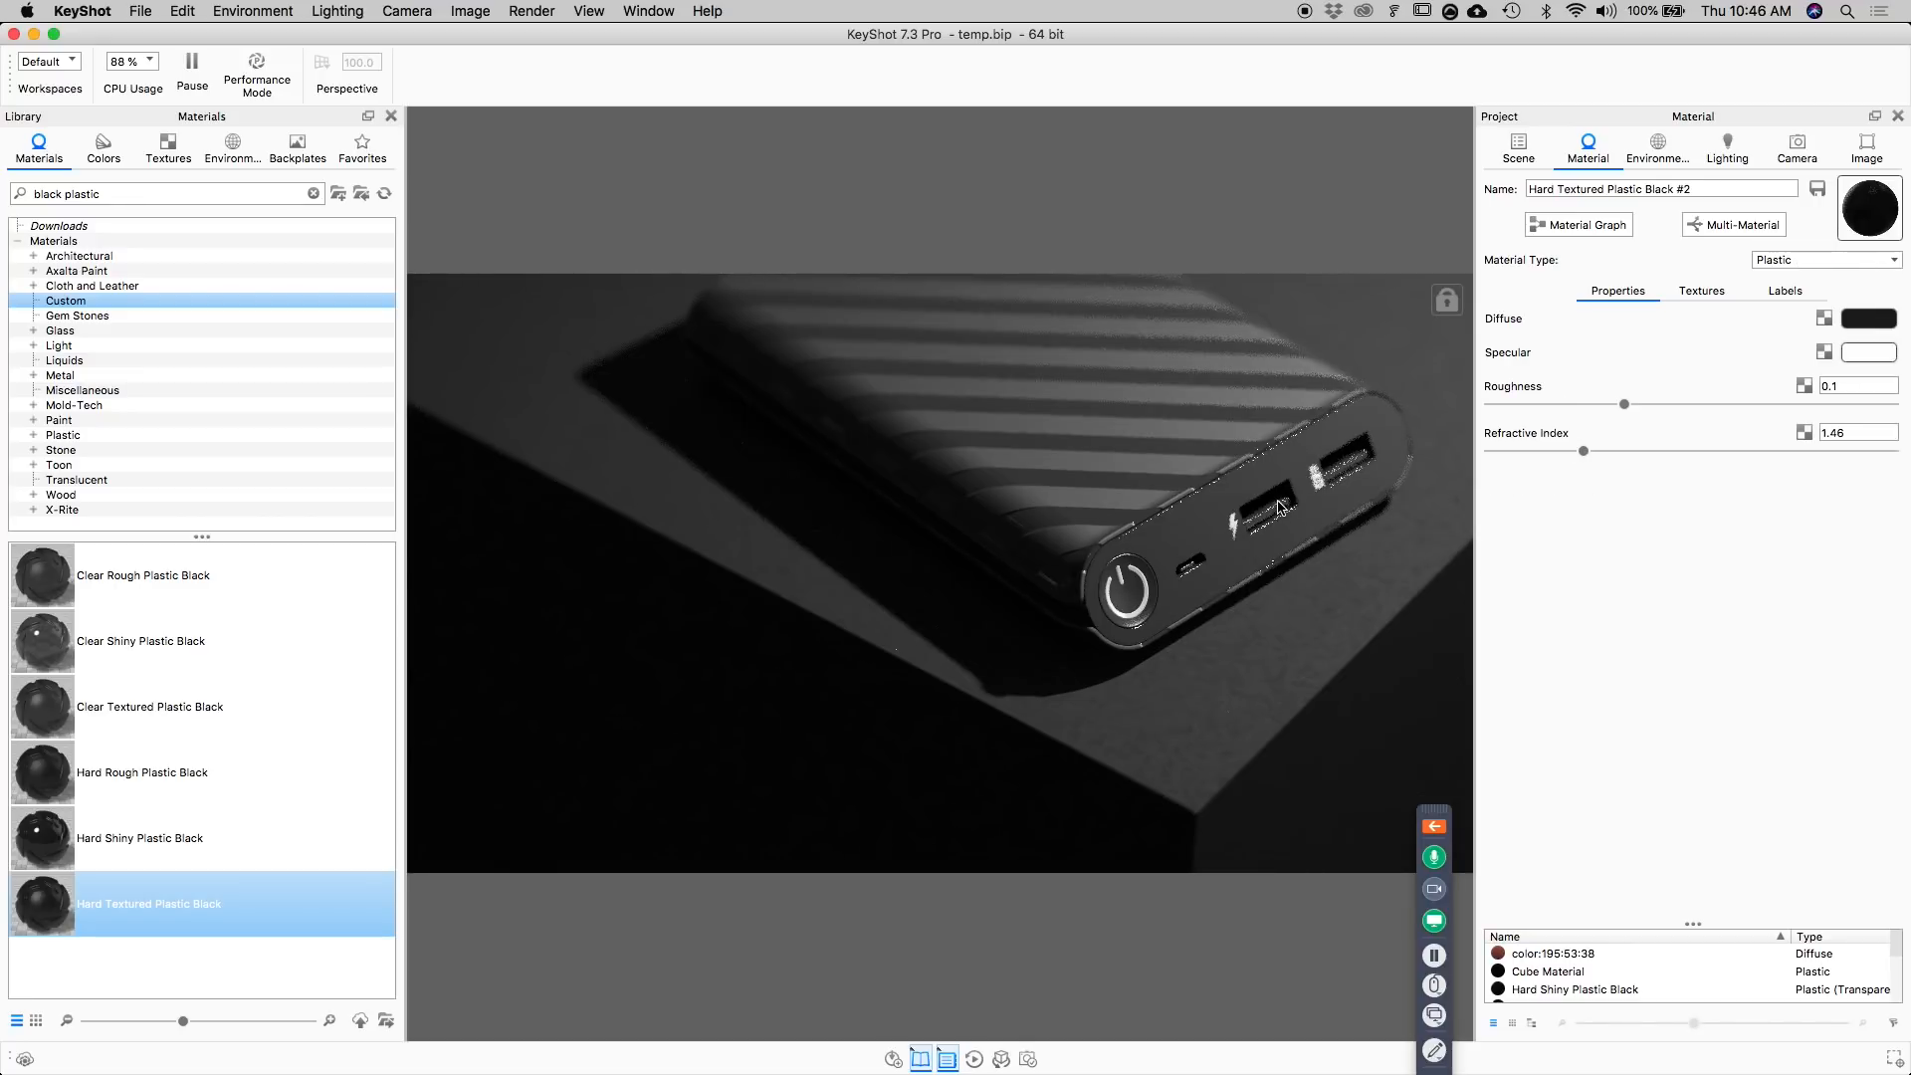
pyautogui.click(1838, 263)
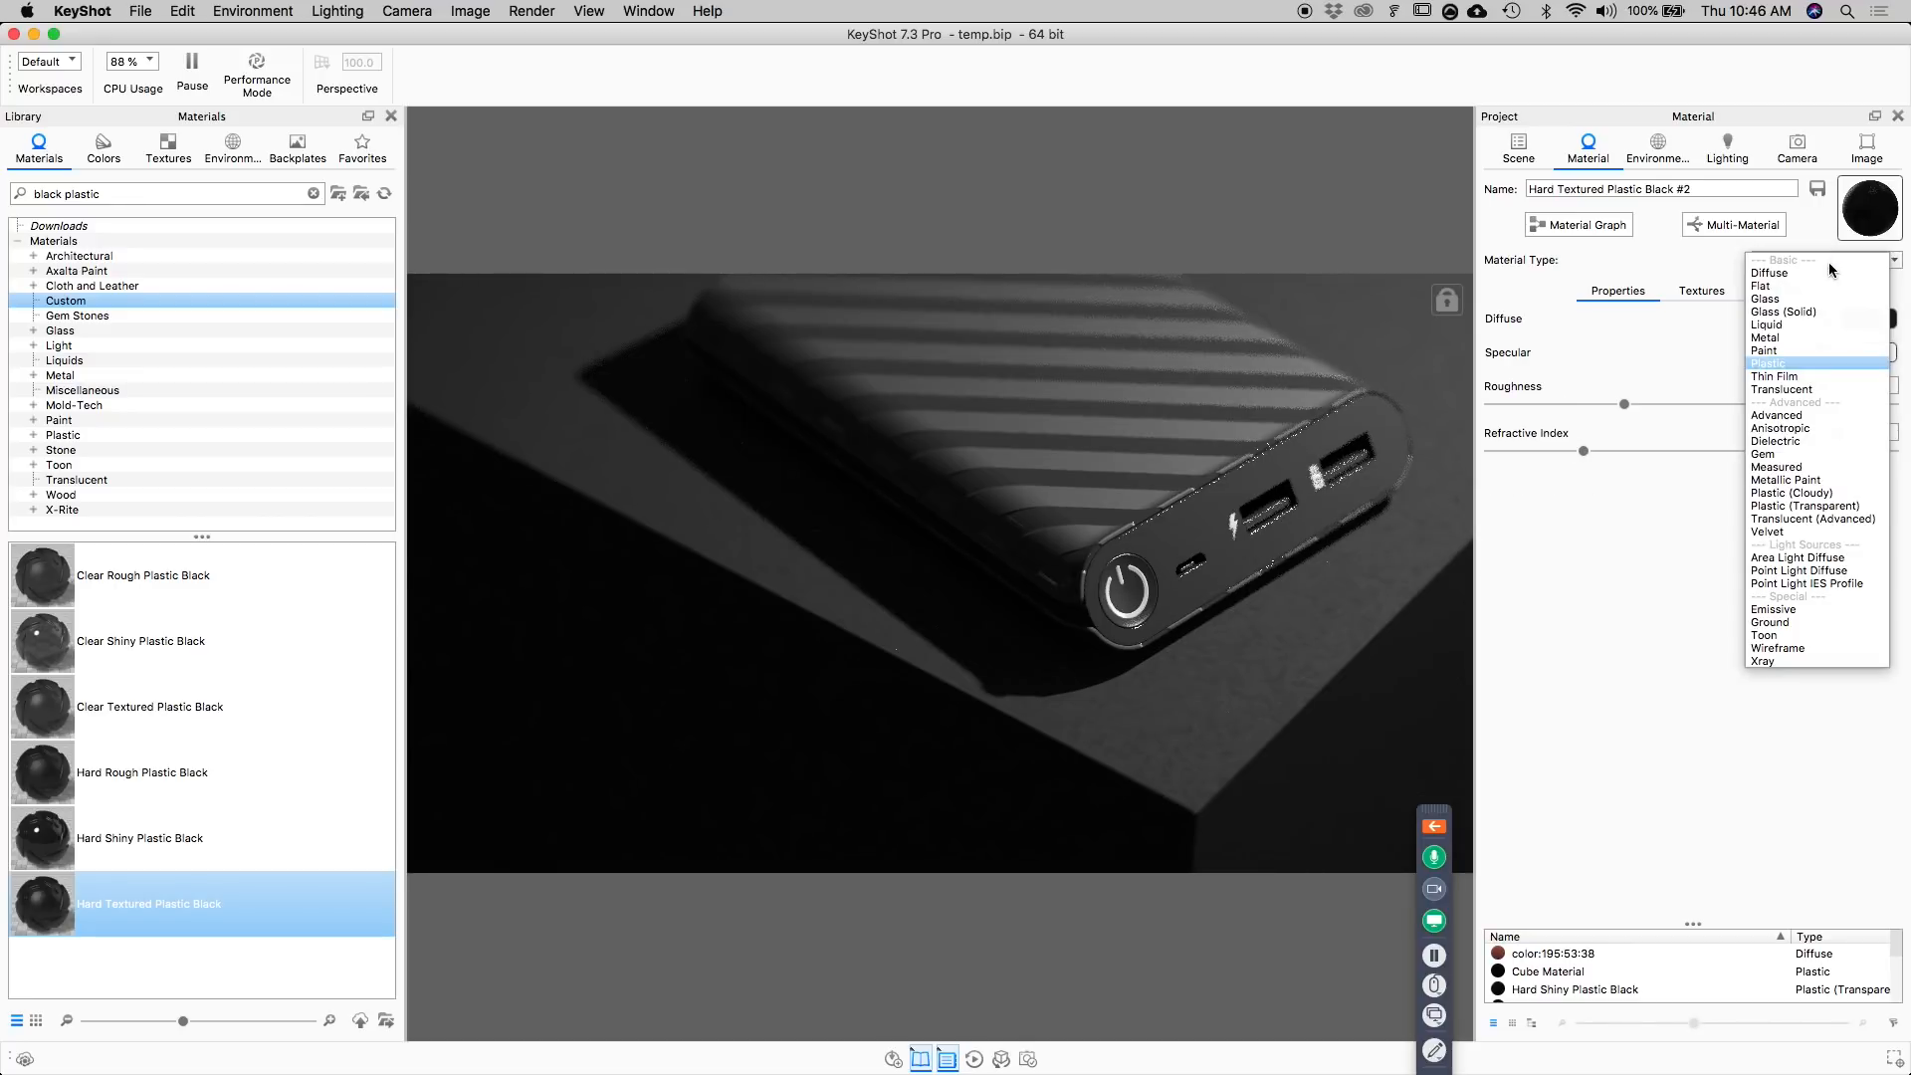
pyautogui.click(1789, 508)
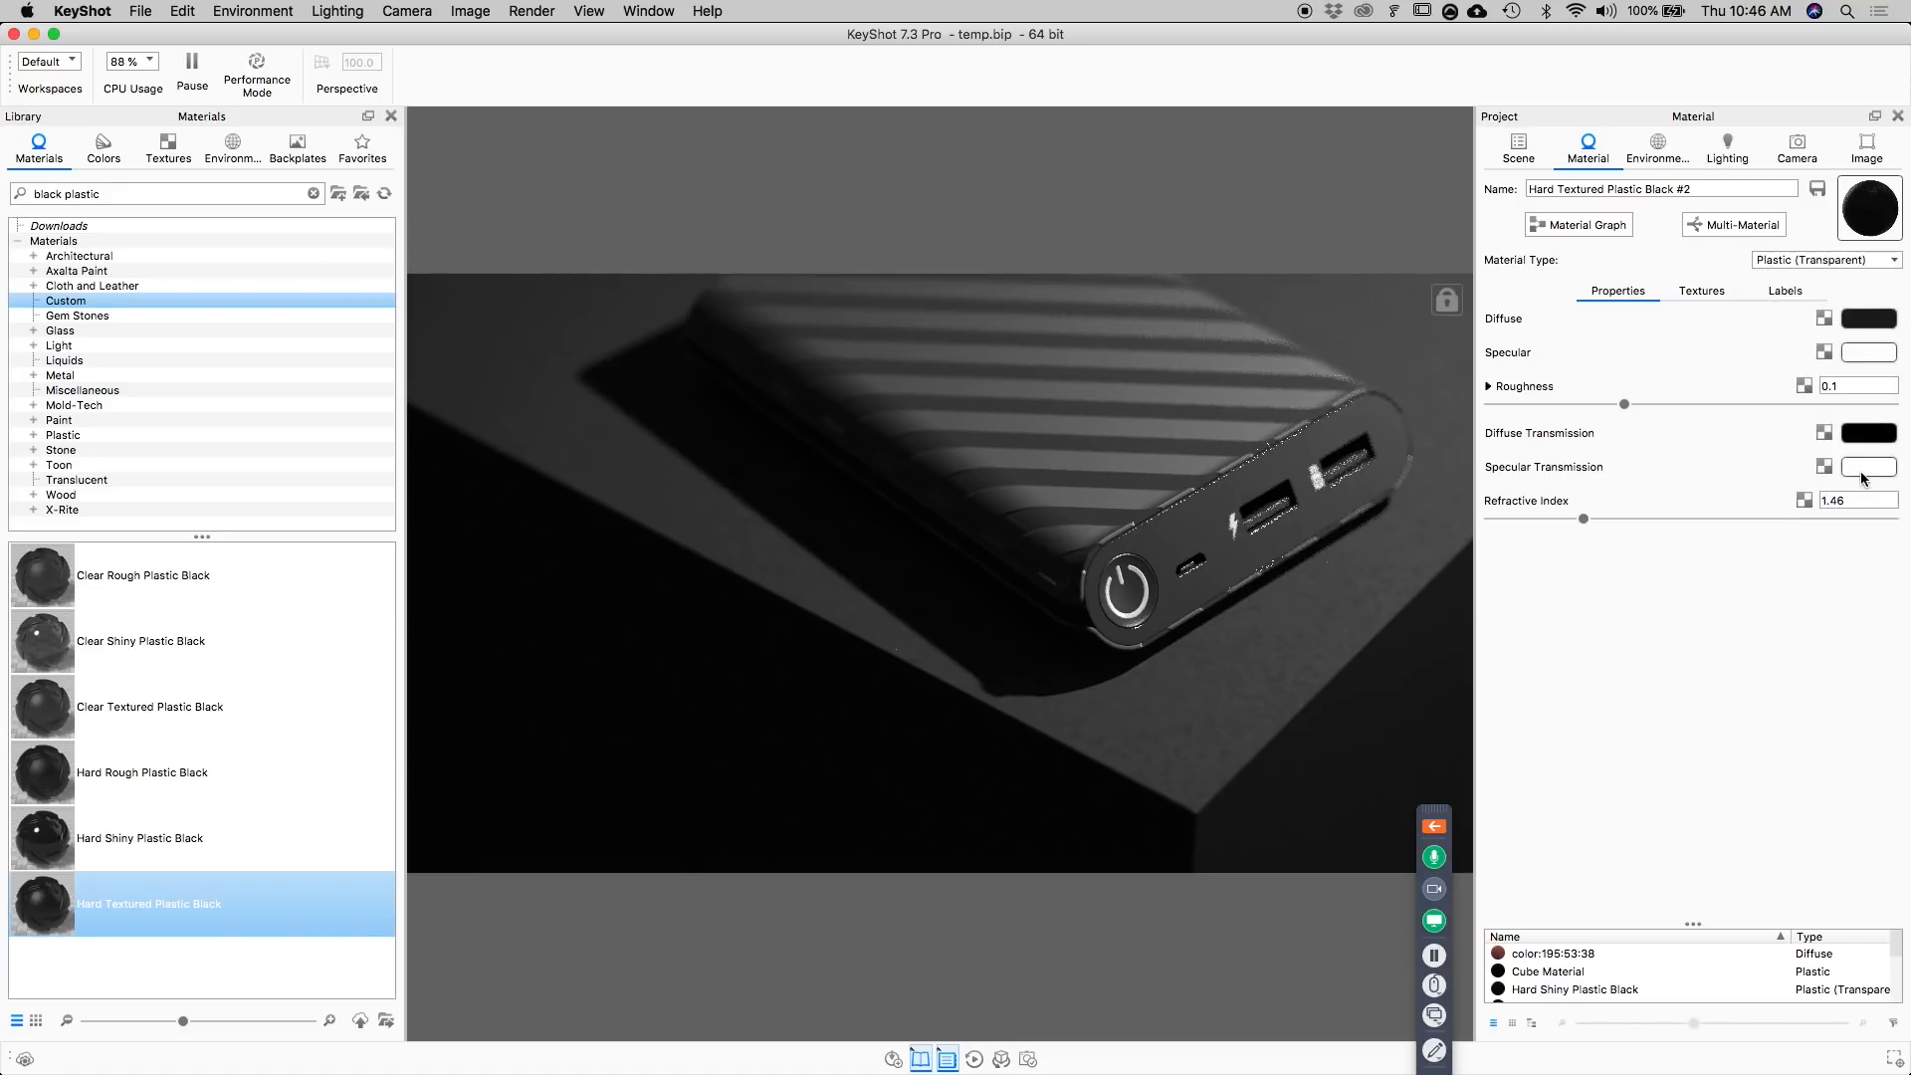
pyautogui.click(1868, 467)
pyautogui.click(1611, 267)
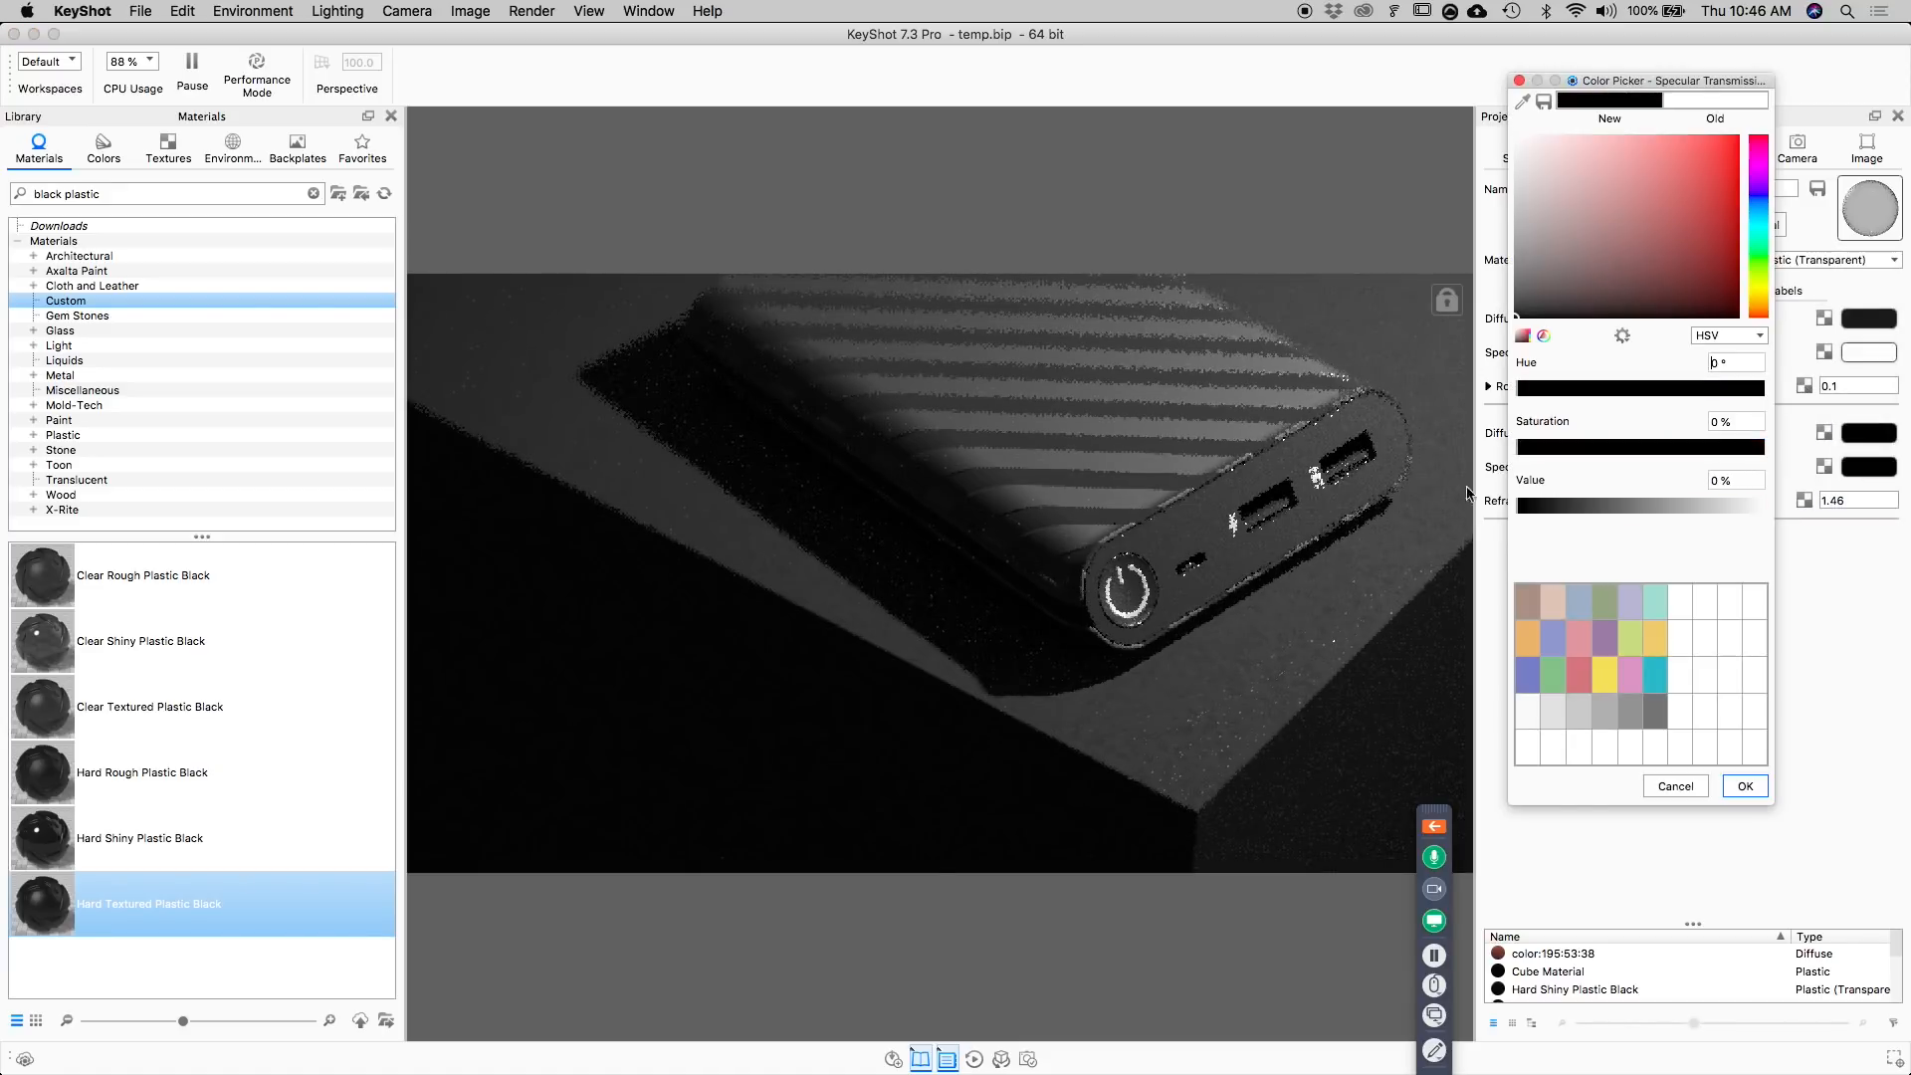
pyautogui.click(1745, 786)
# Set the roughness samples of Hard Textured Plastic Black #2 to 16.
pyautogui.click(1493, 387)
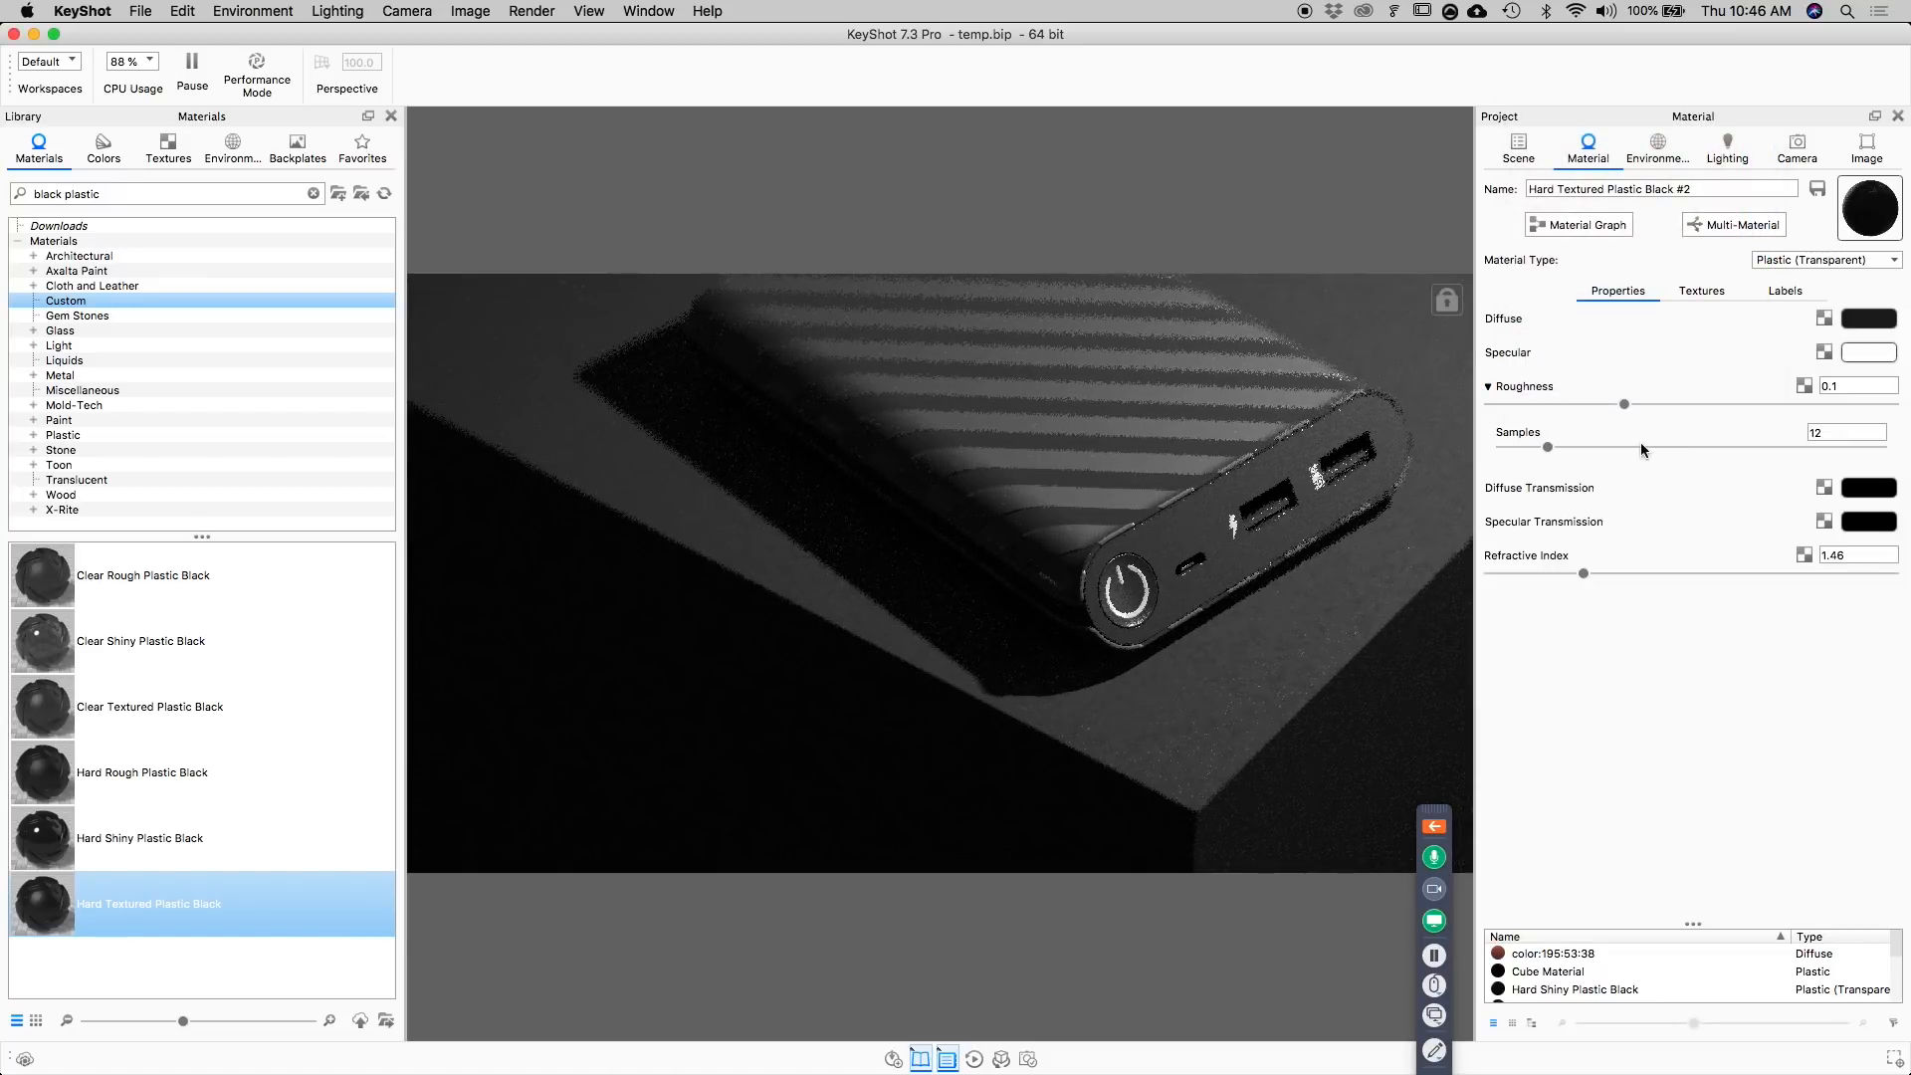
pyautogui.moveTo(1882, 432); pyautogui.dragTo(1750, 442)
pyautogui.write('16')
pyautogui.press('Return')
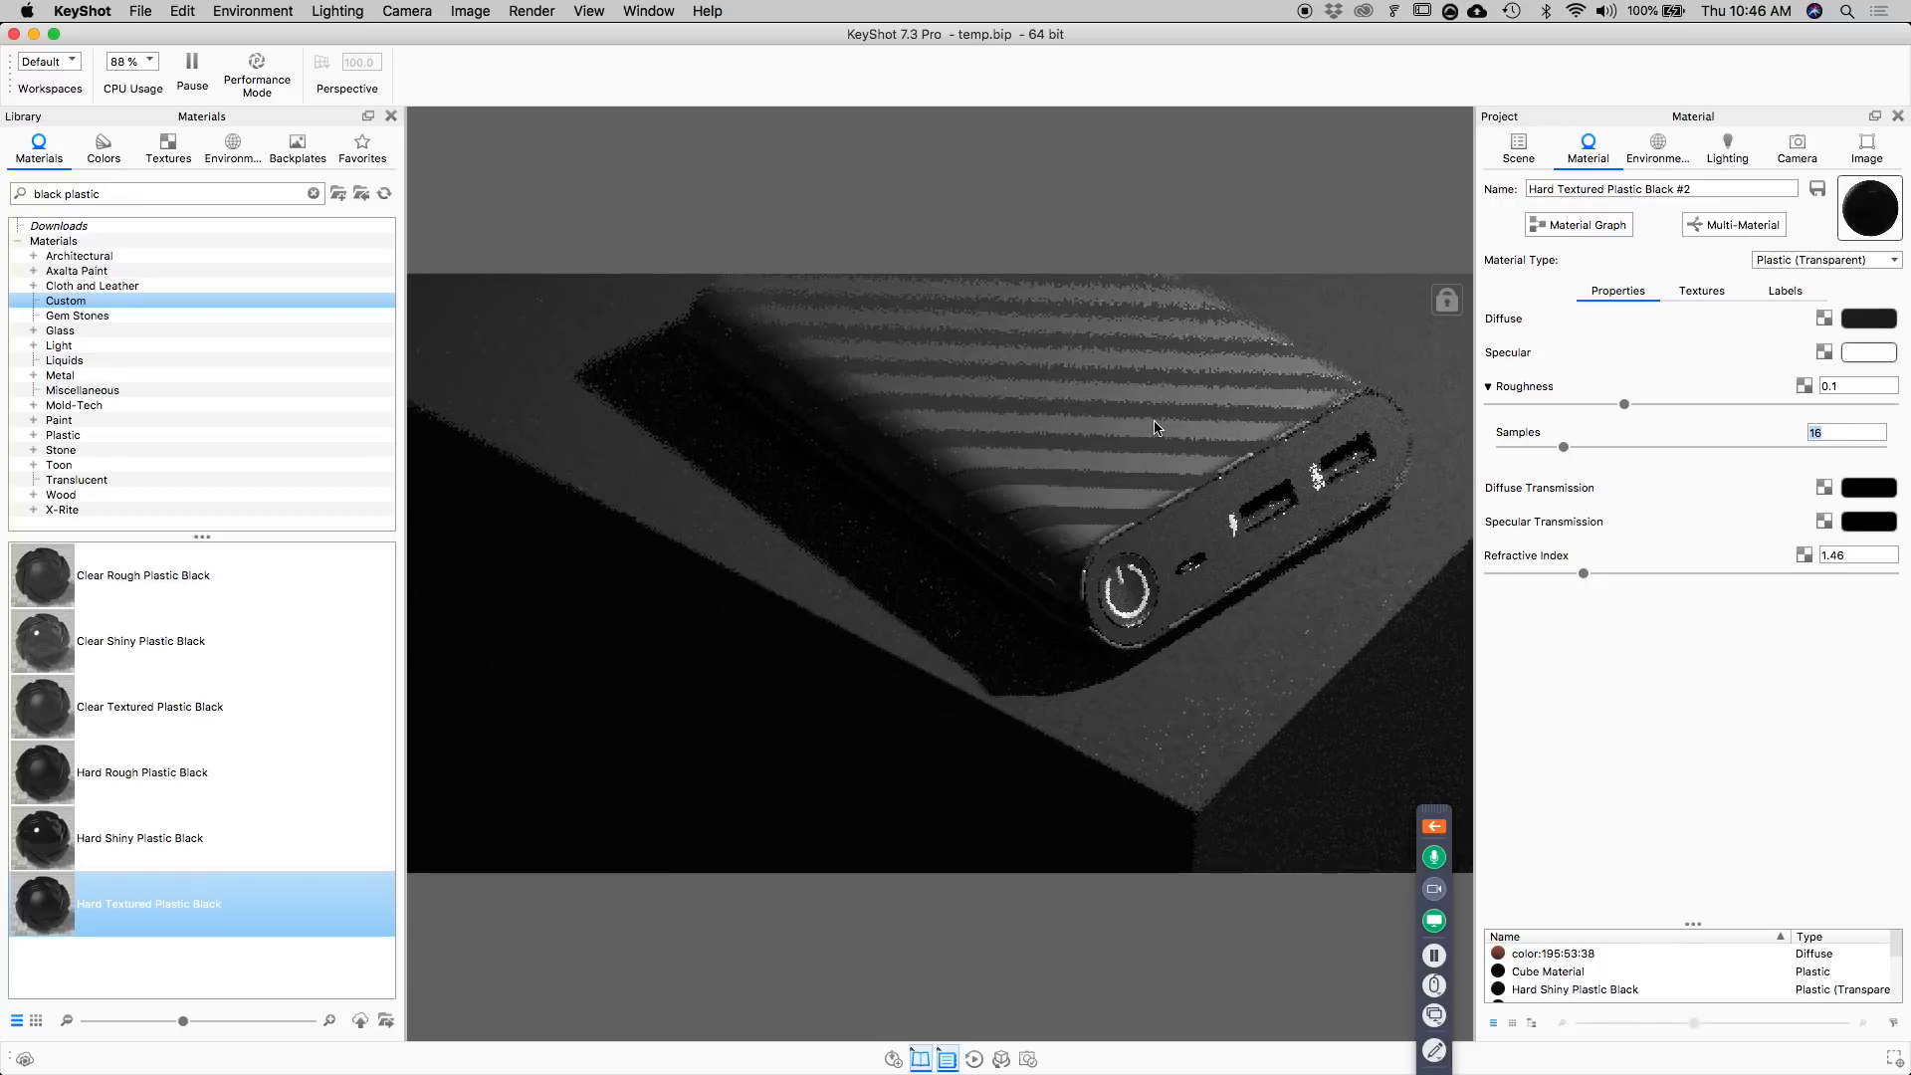
# Set the refractive index of the base cube's material to 1.4 and fine-tune it to 1.398.
pyautogui.doubleClick(1271, 673)
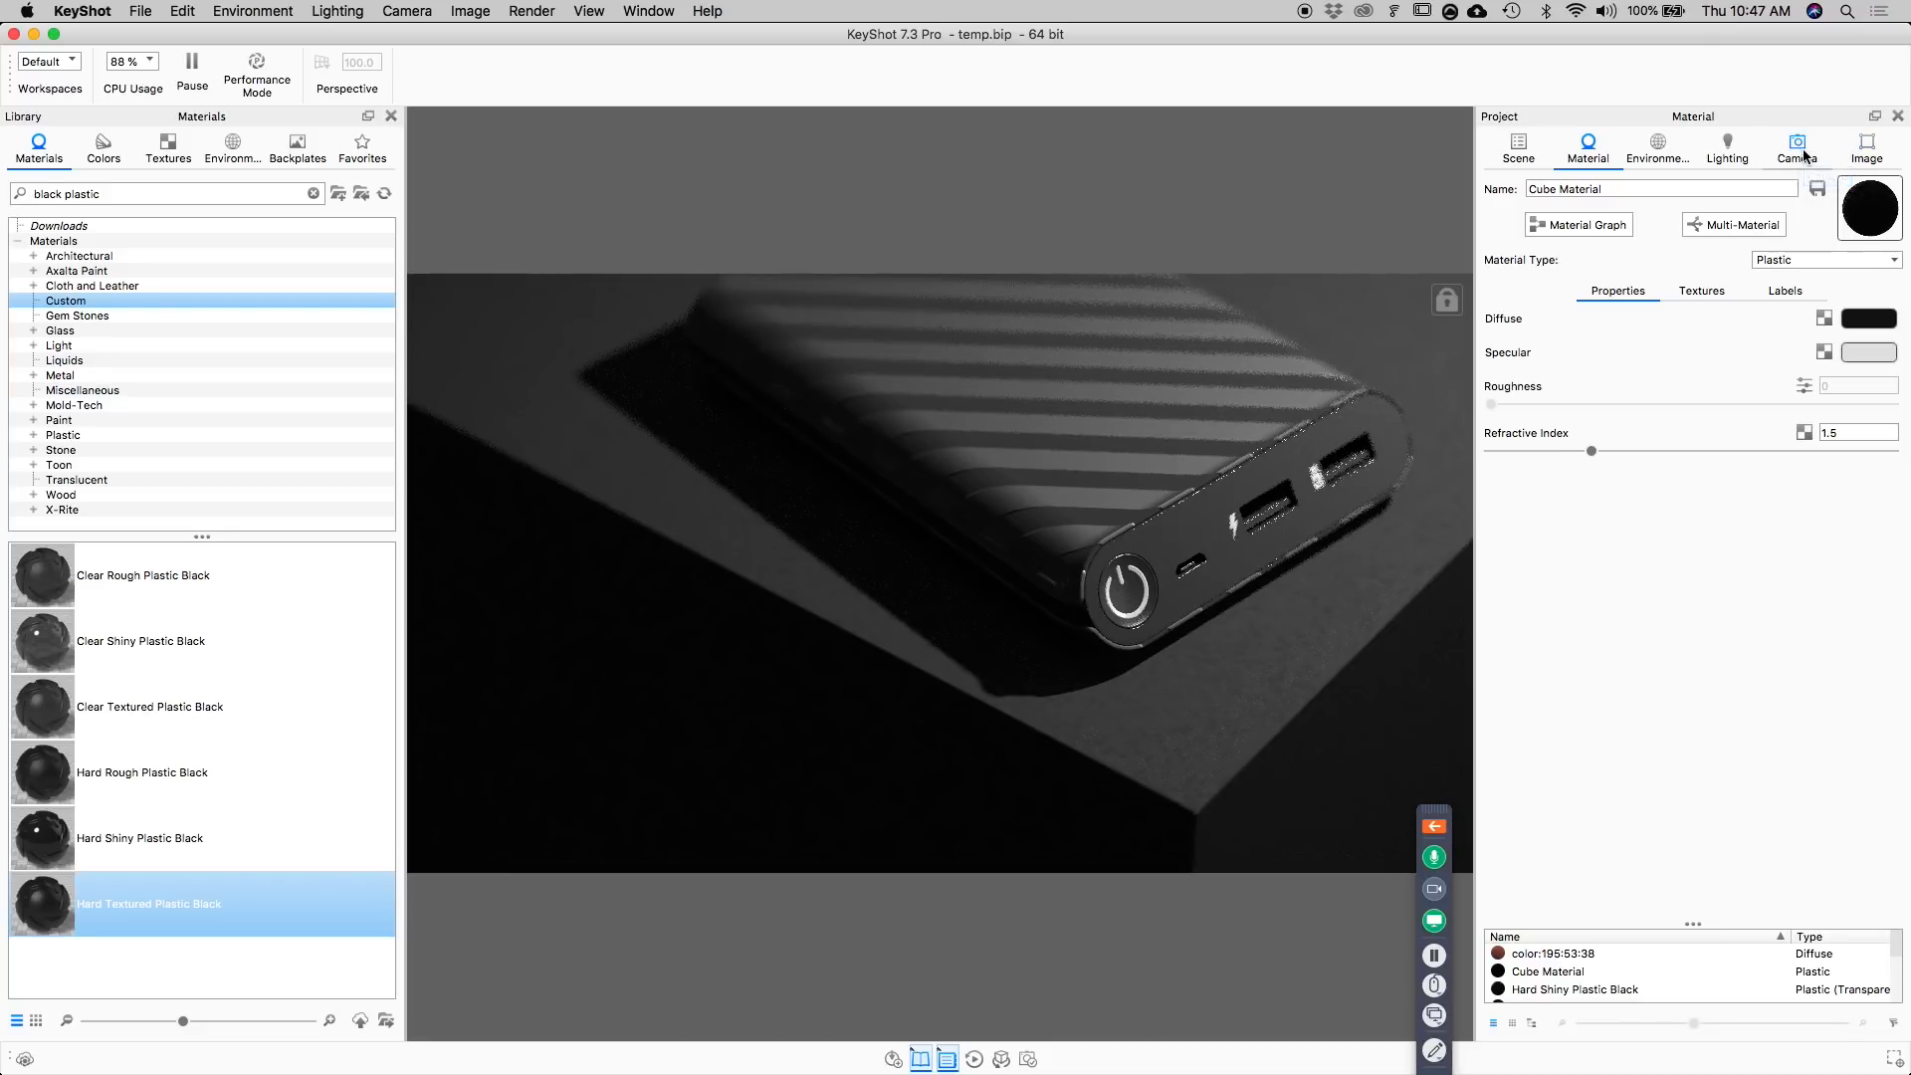
pyautogui.click(1844, 429)
pyautogui.write('1.4')
pyautogui.press('Return')
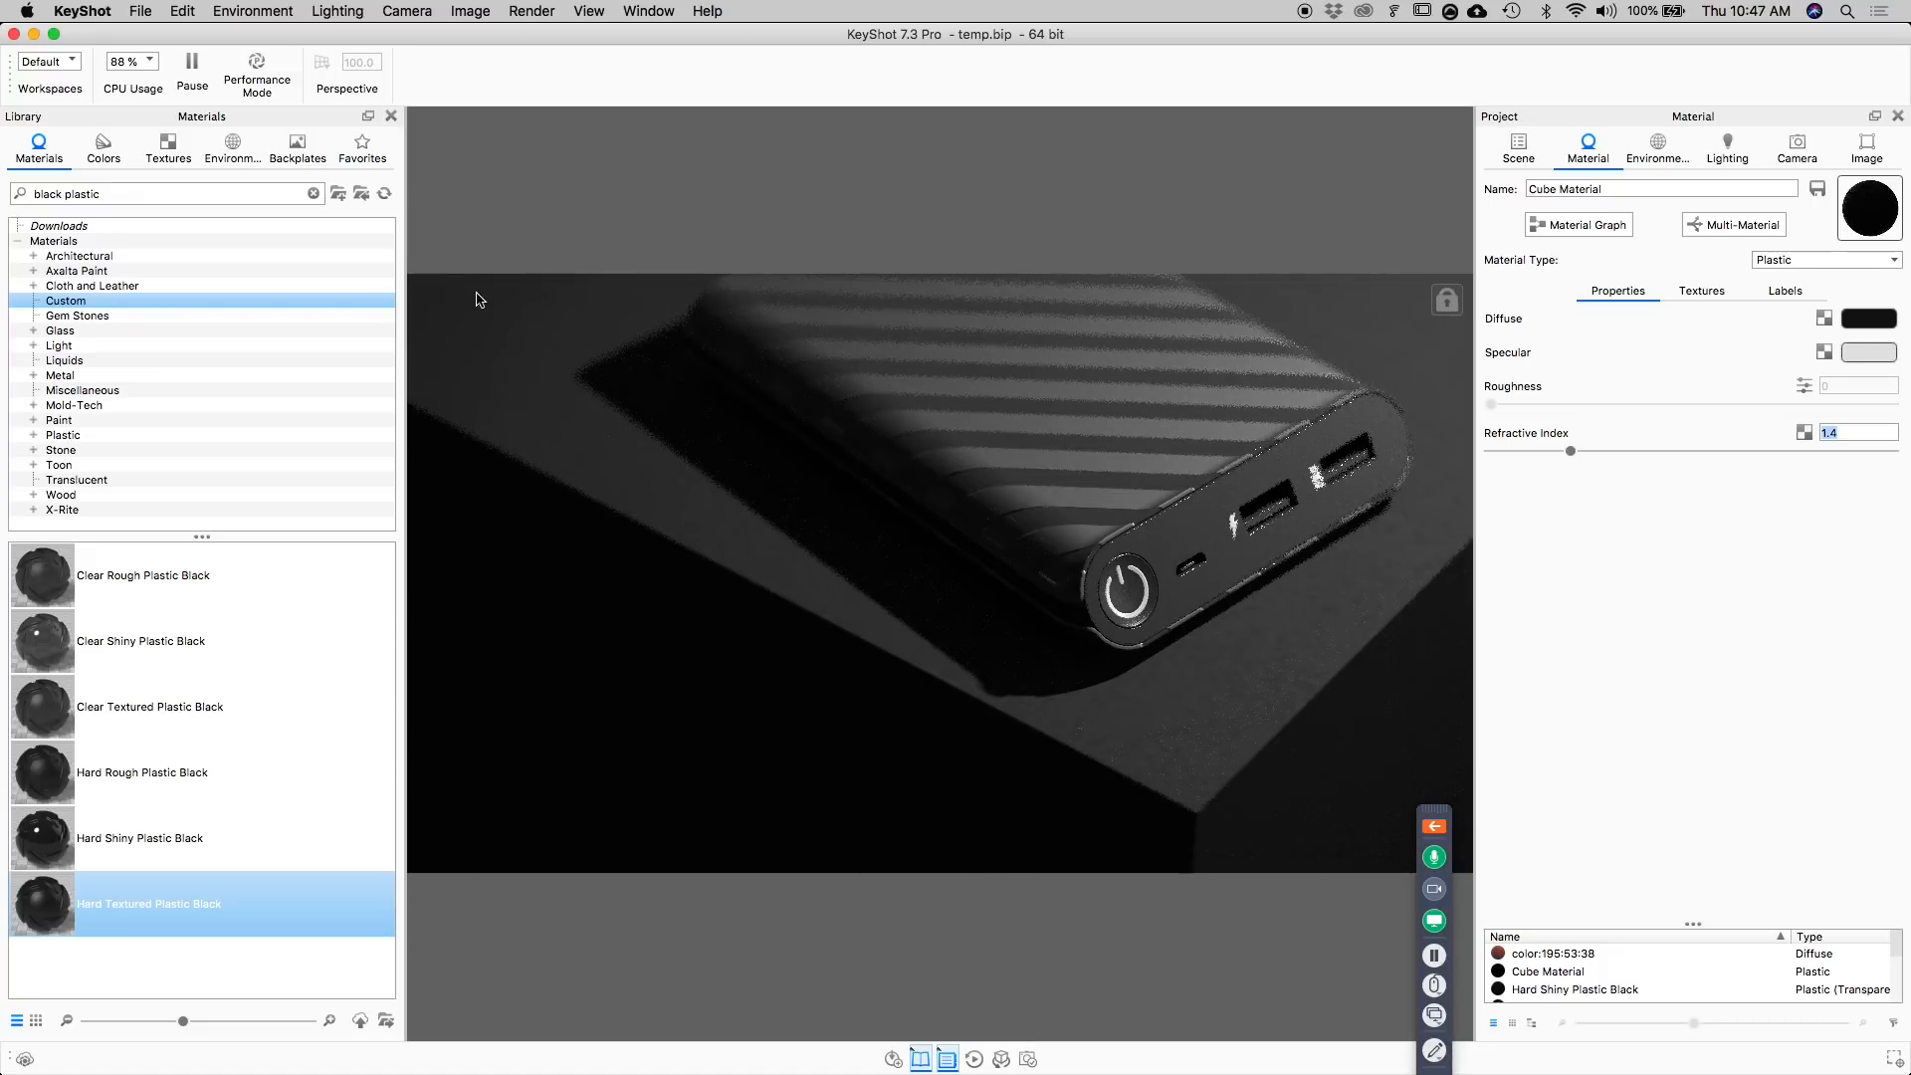
pyautogui.moveTo(1568, 451)
pyautogui.mouseDown()
pyautogui.moveTo(1535, 451)
pyautogui.moveTo(1630, 453)
pyautogui.moveTo(1555, 445)
pyautogui.moveTo(1571, 446)
pyautogui.mouseUp()
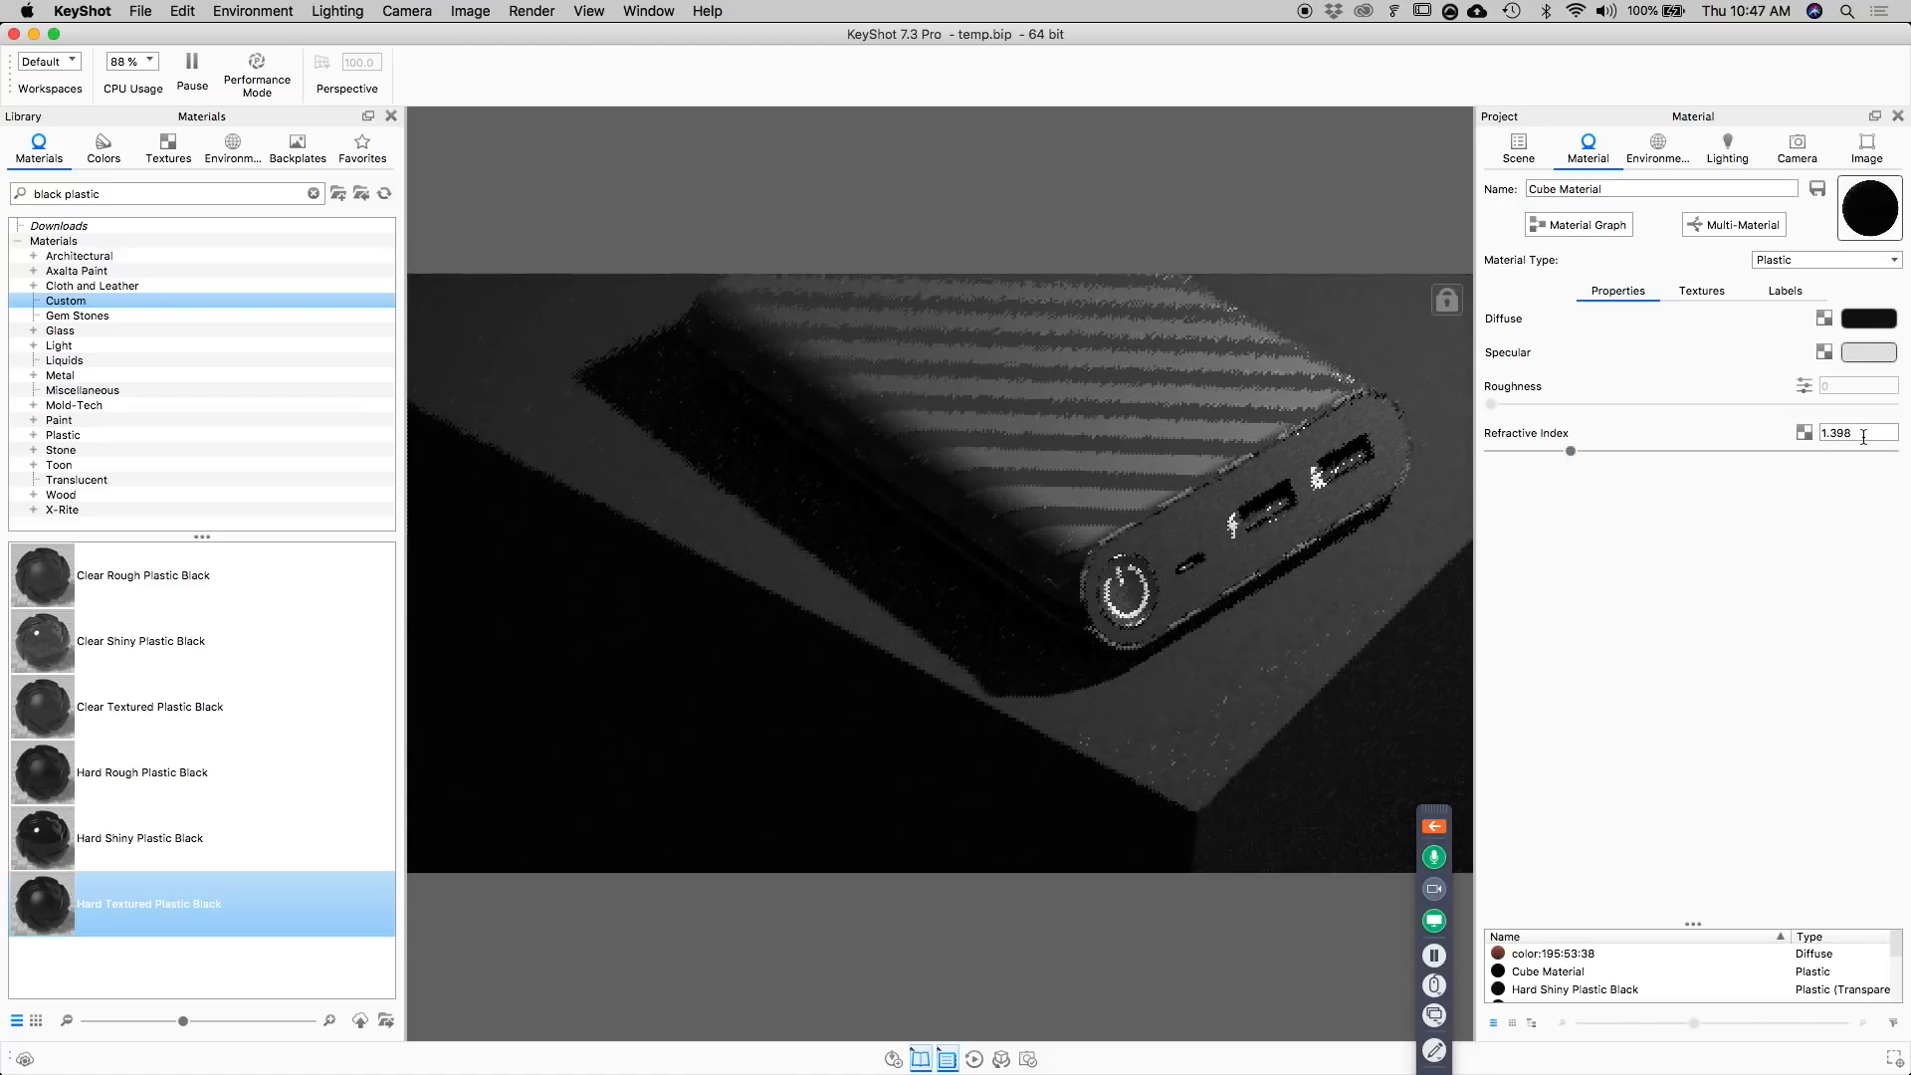
# Try adding a circular light pin to the HDRI environment and delete it.
pyautogui.click(1654, 157)
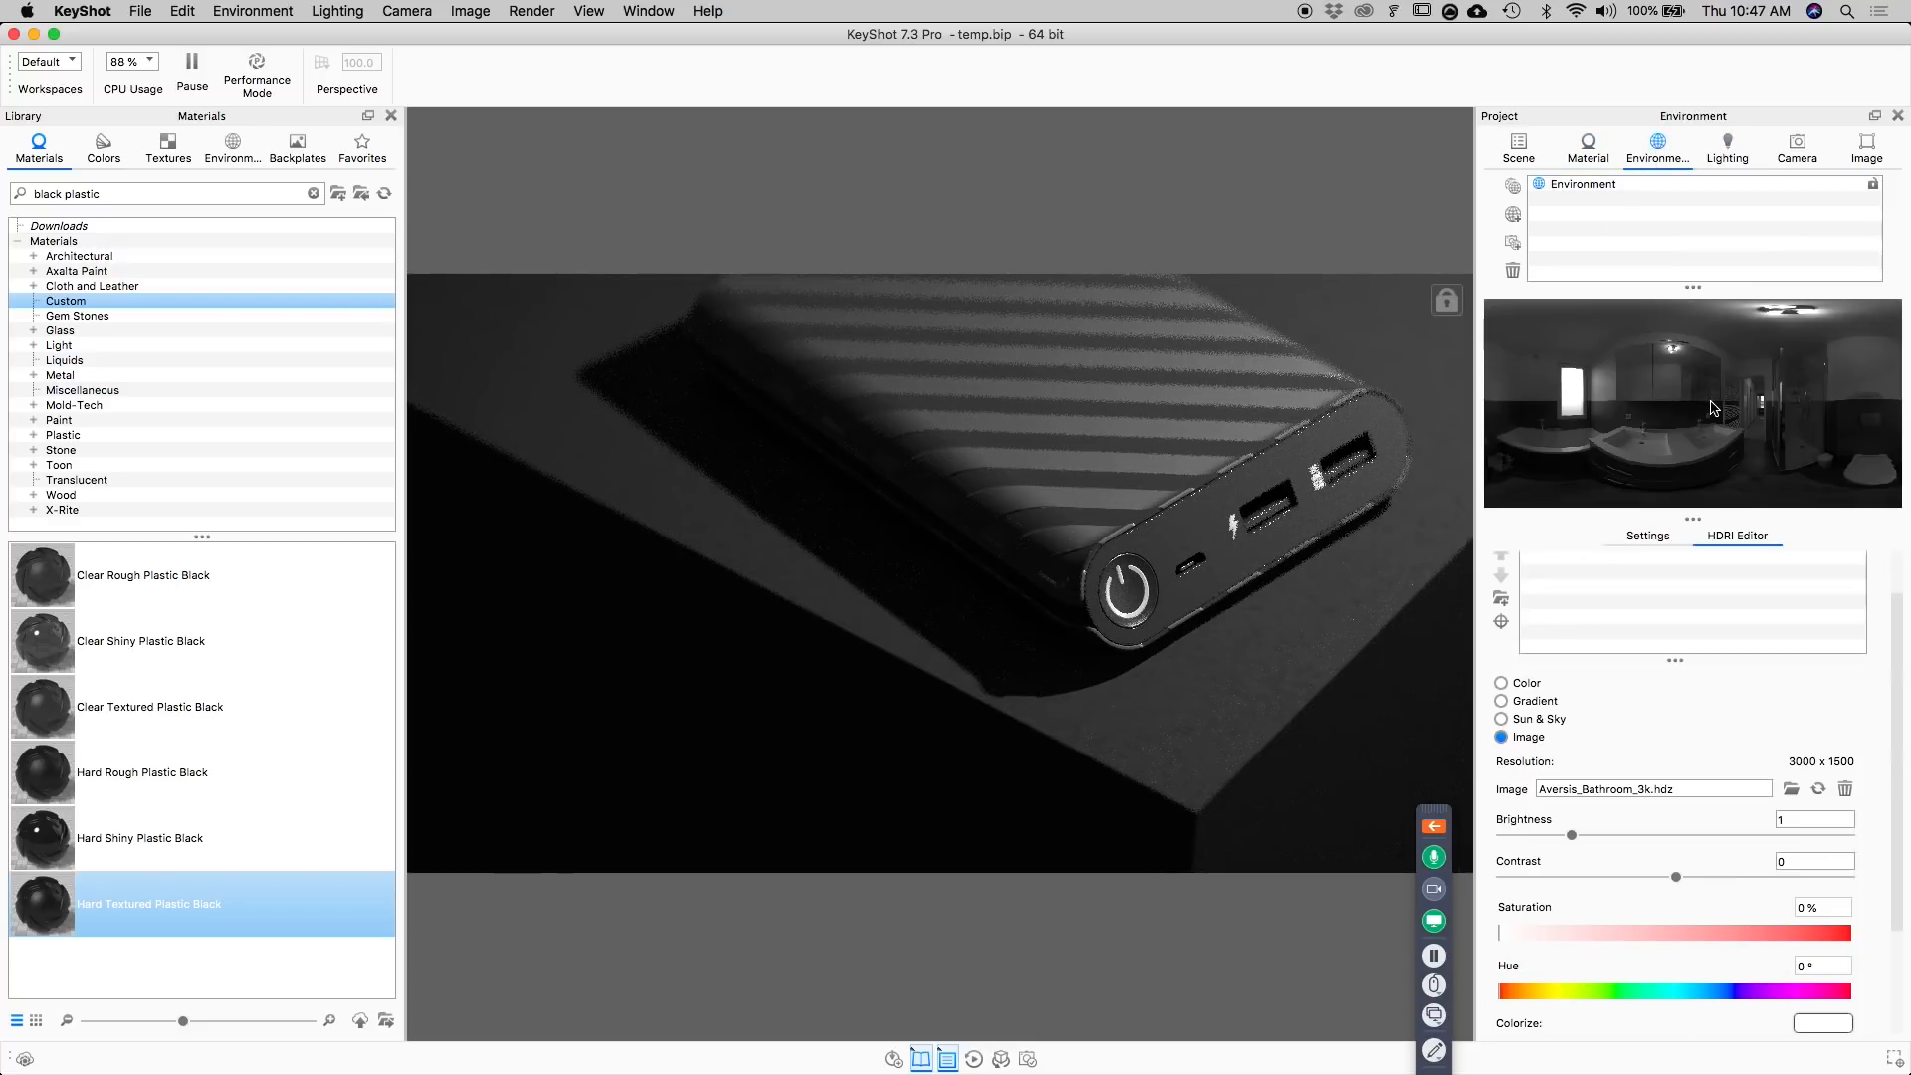
pyautogui.scroll(2, 1760, 626)
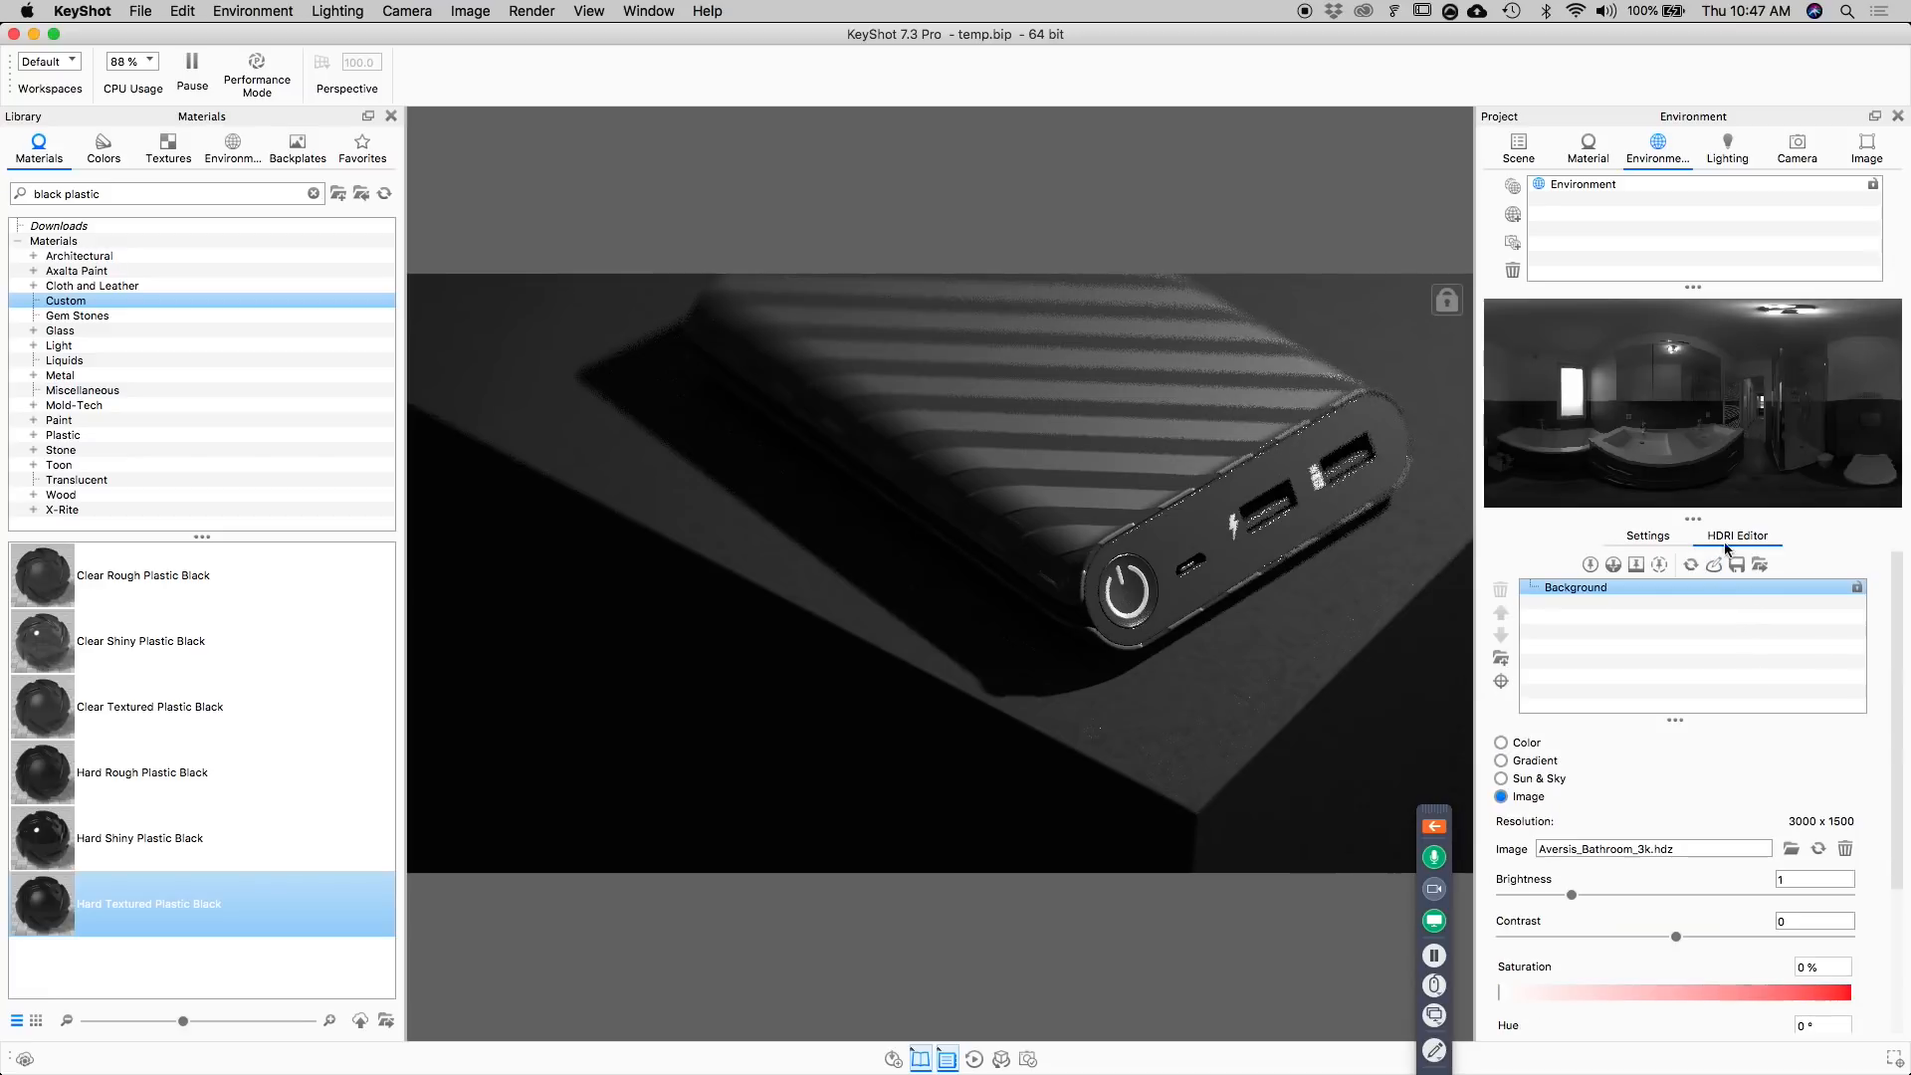
pyautogui.click(1590, 565)
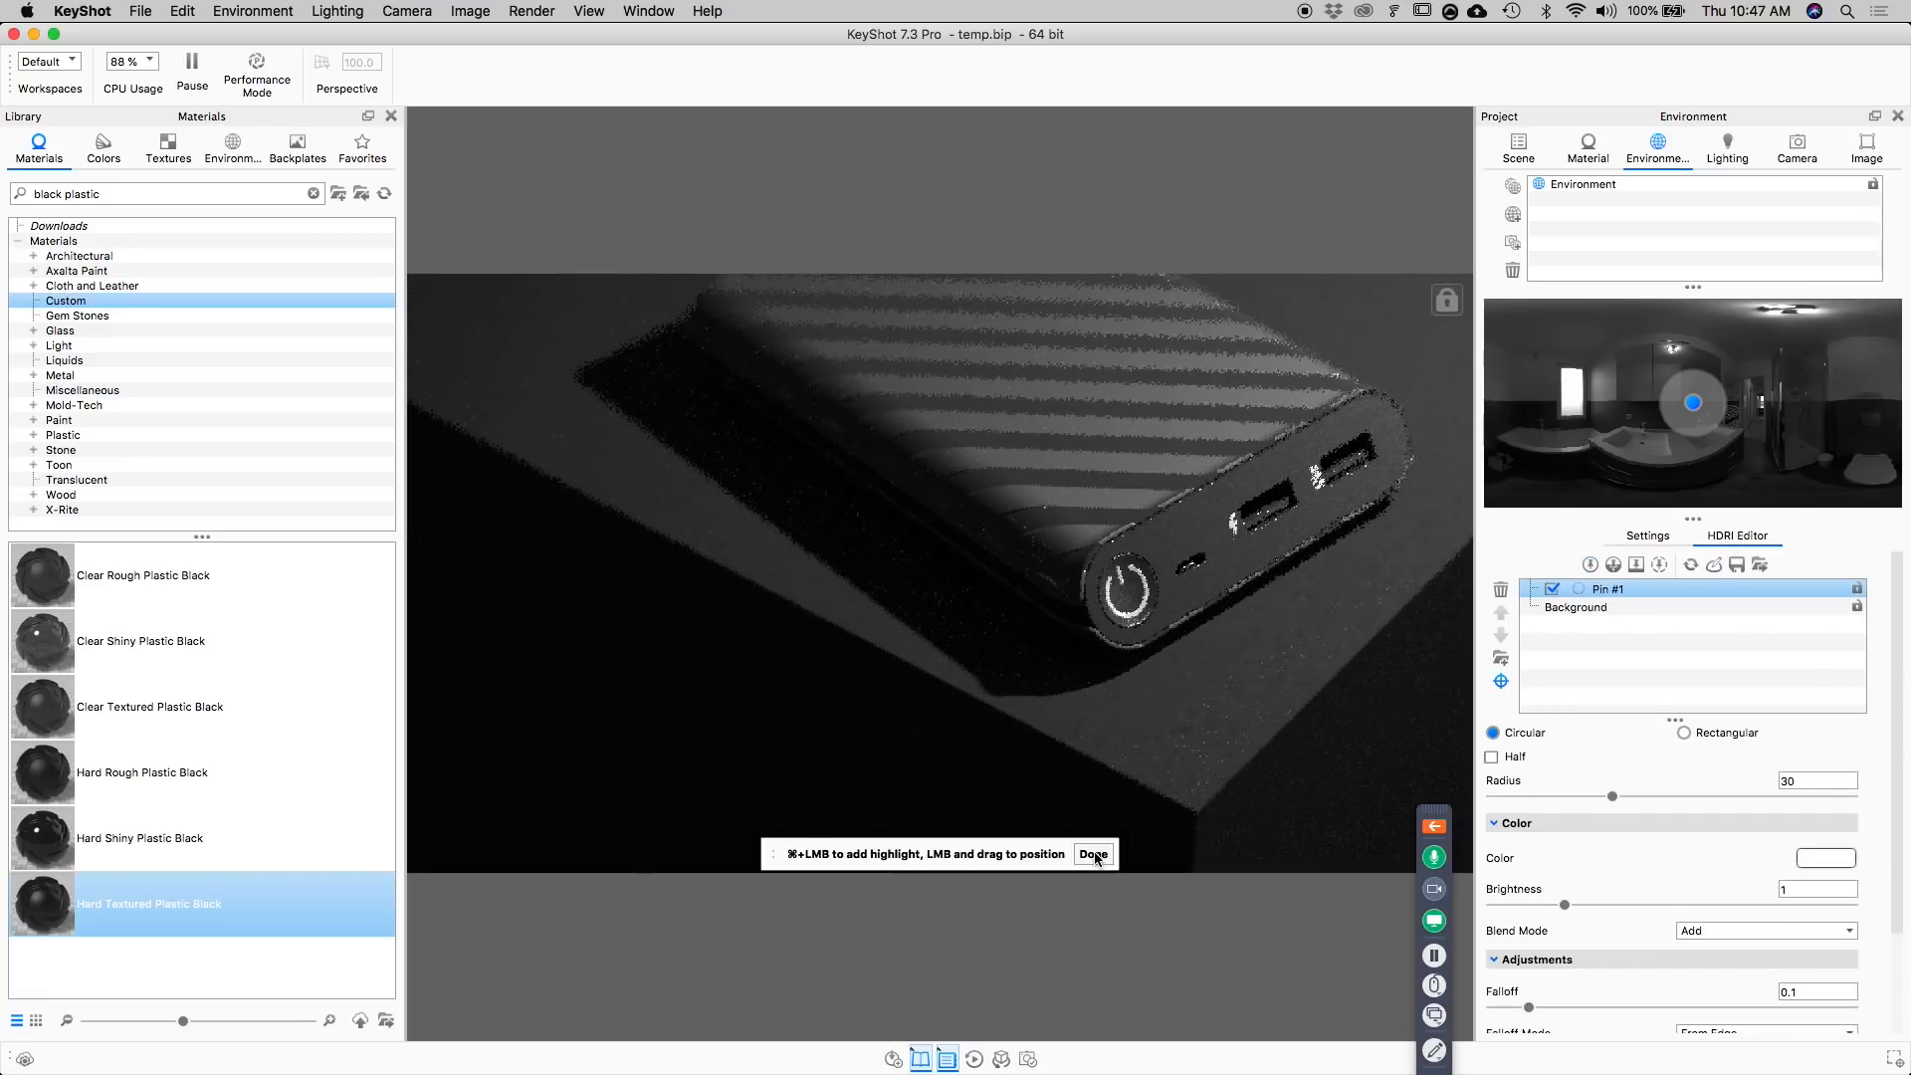
pyautogui.click(1093, 855)
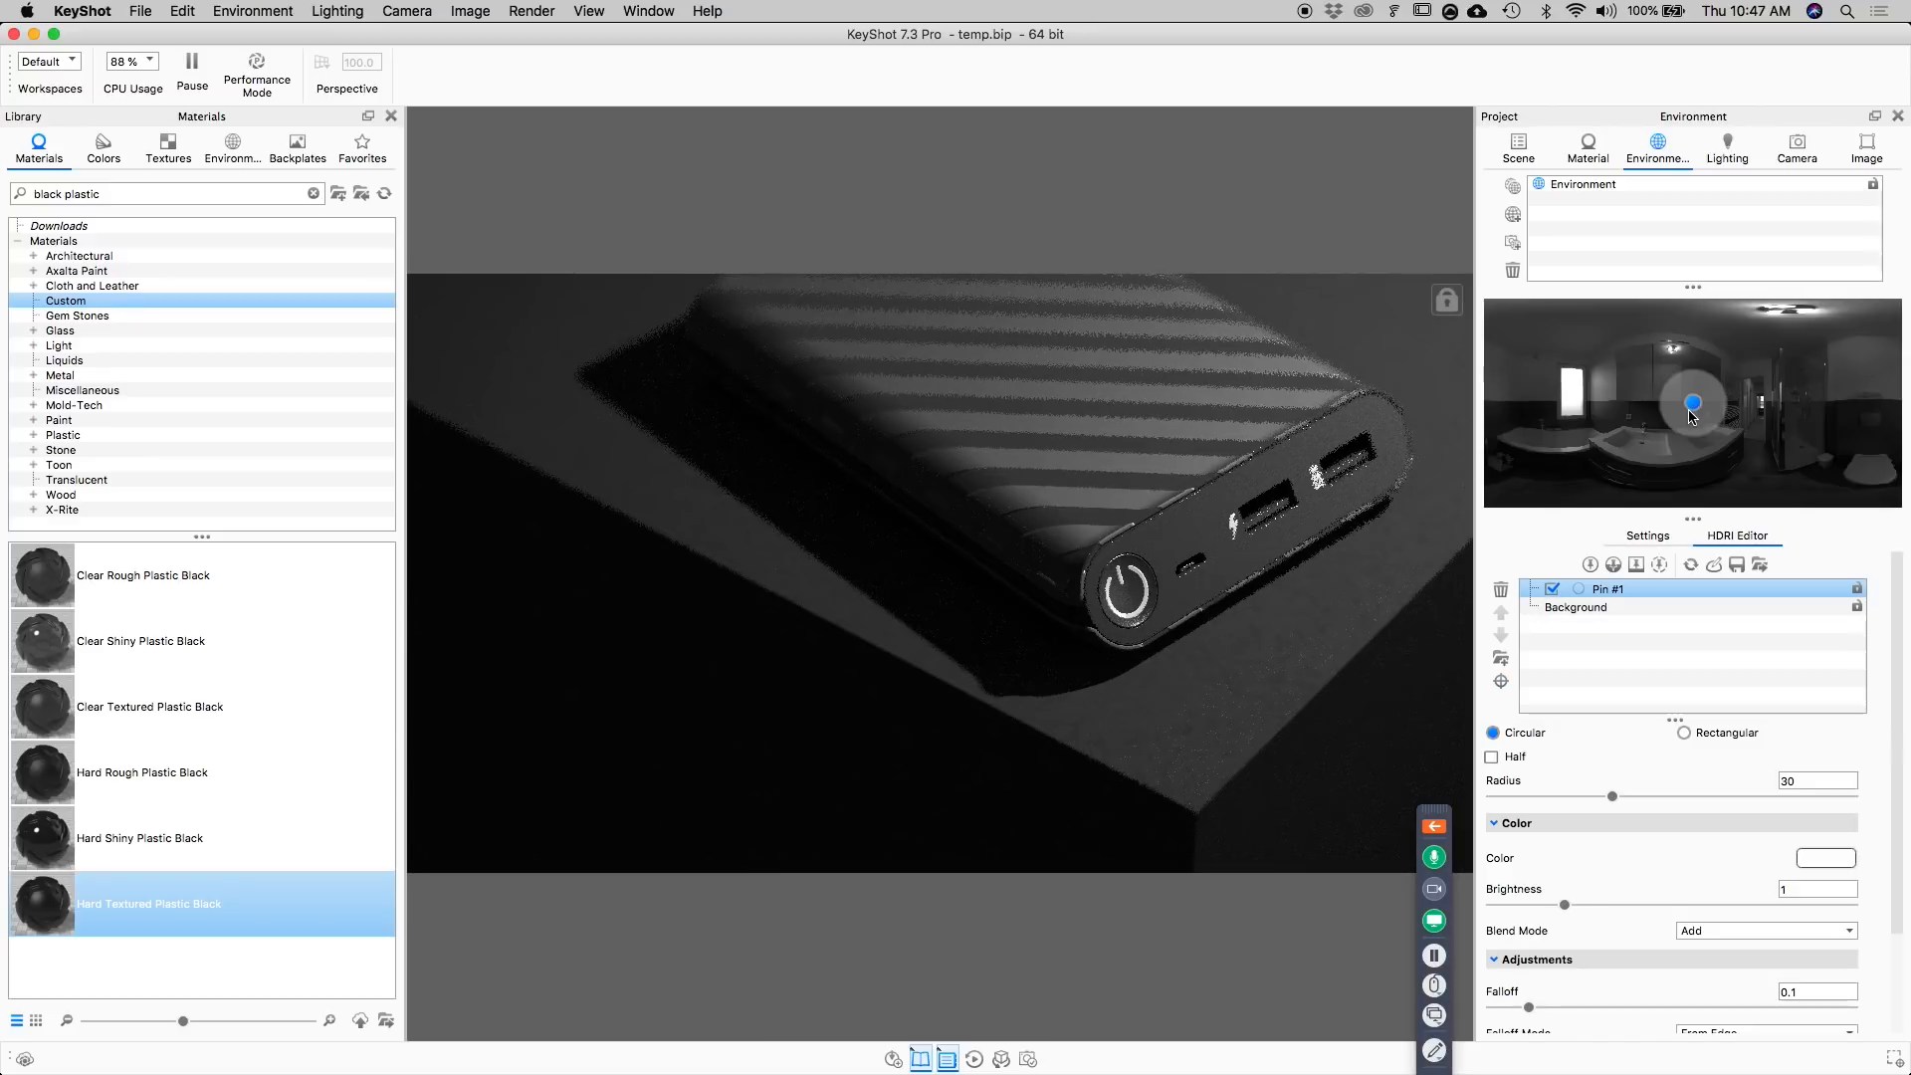
pyautogui.click(1501, 591)
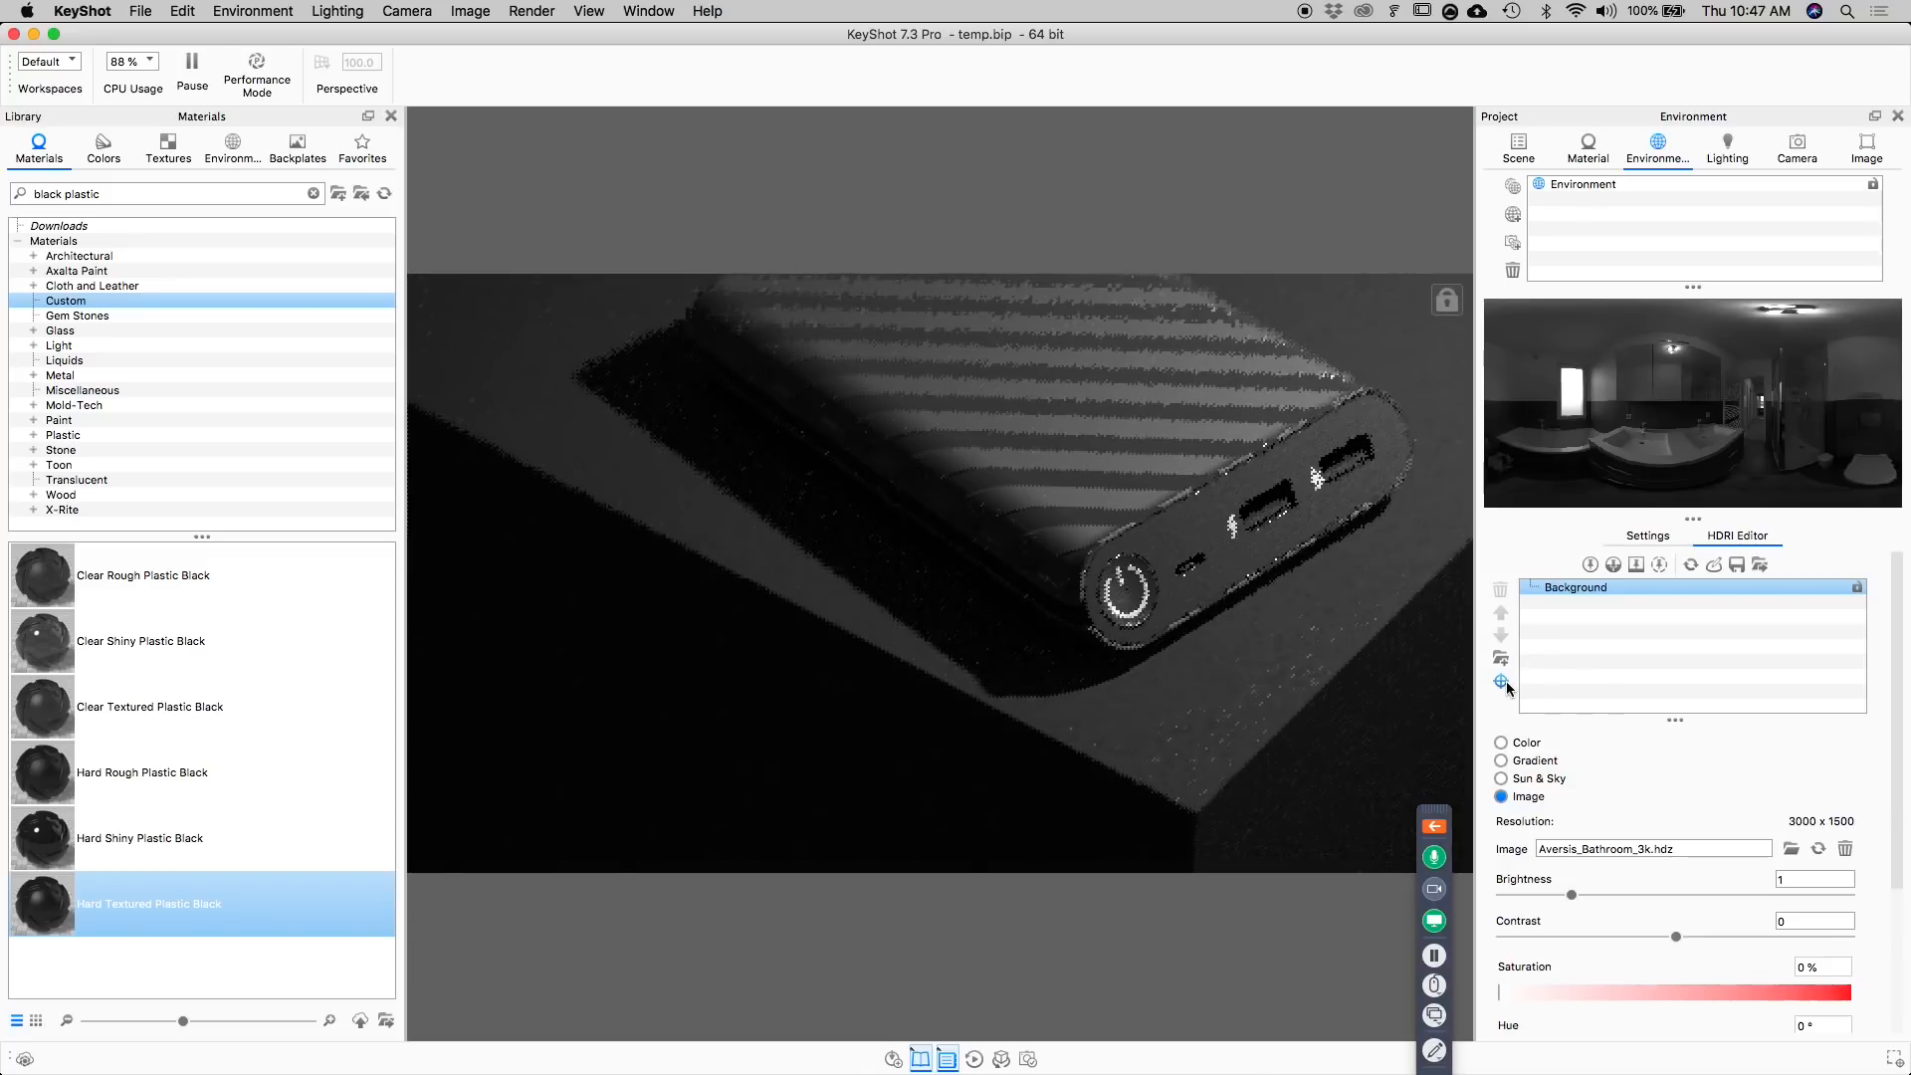
# Add a circular light pin by placing its highlight on the cube's side face, and set its brightness to 30.
pyautogui.click(1501, 681)
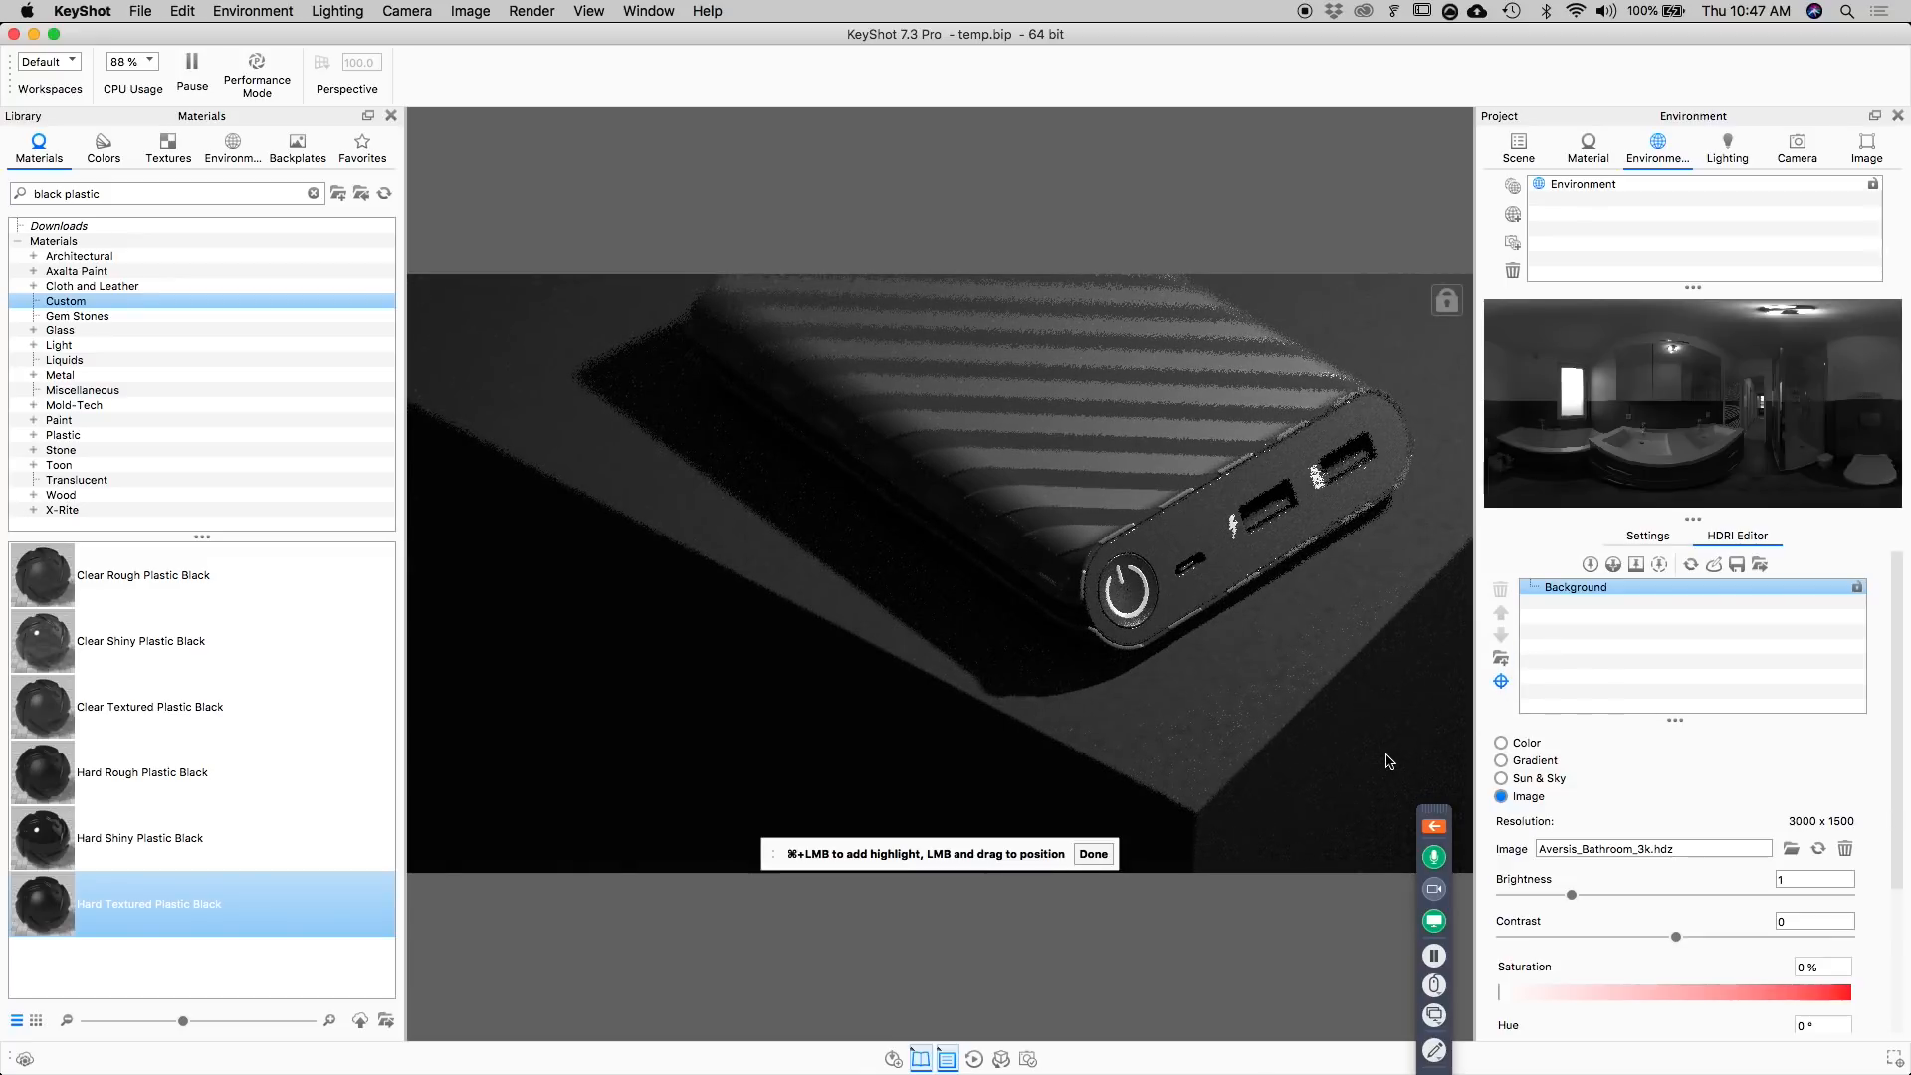
pyautogui.keyDown('super'); pyautogui.click(1395, 722); pyautogui.keyUp('super')
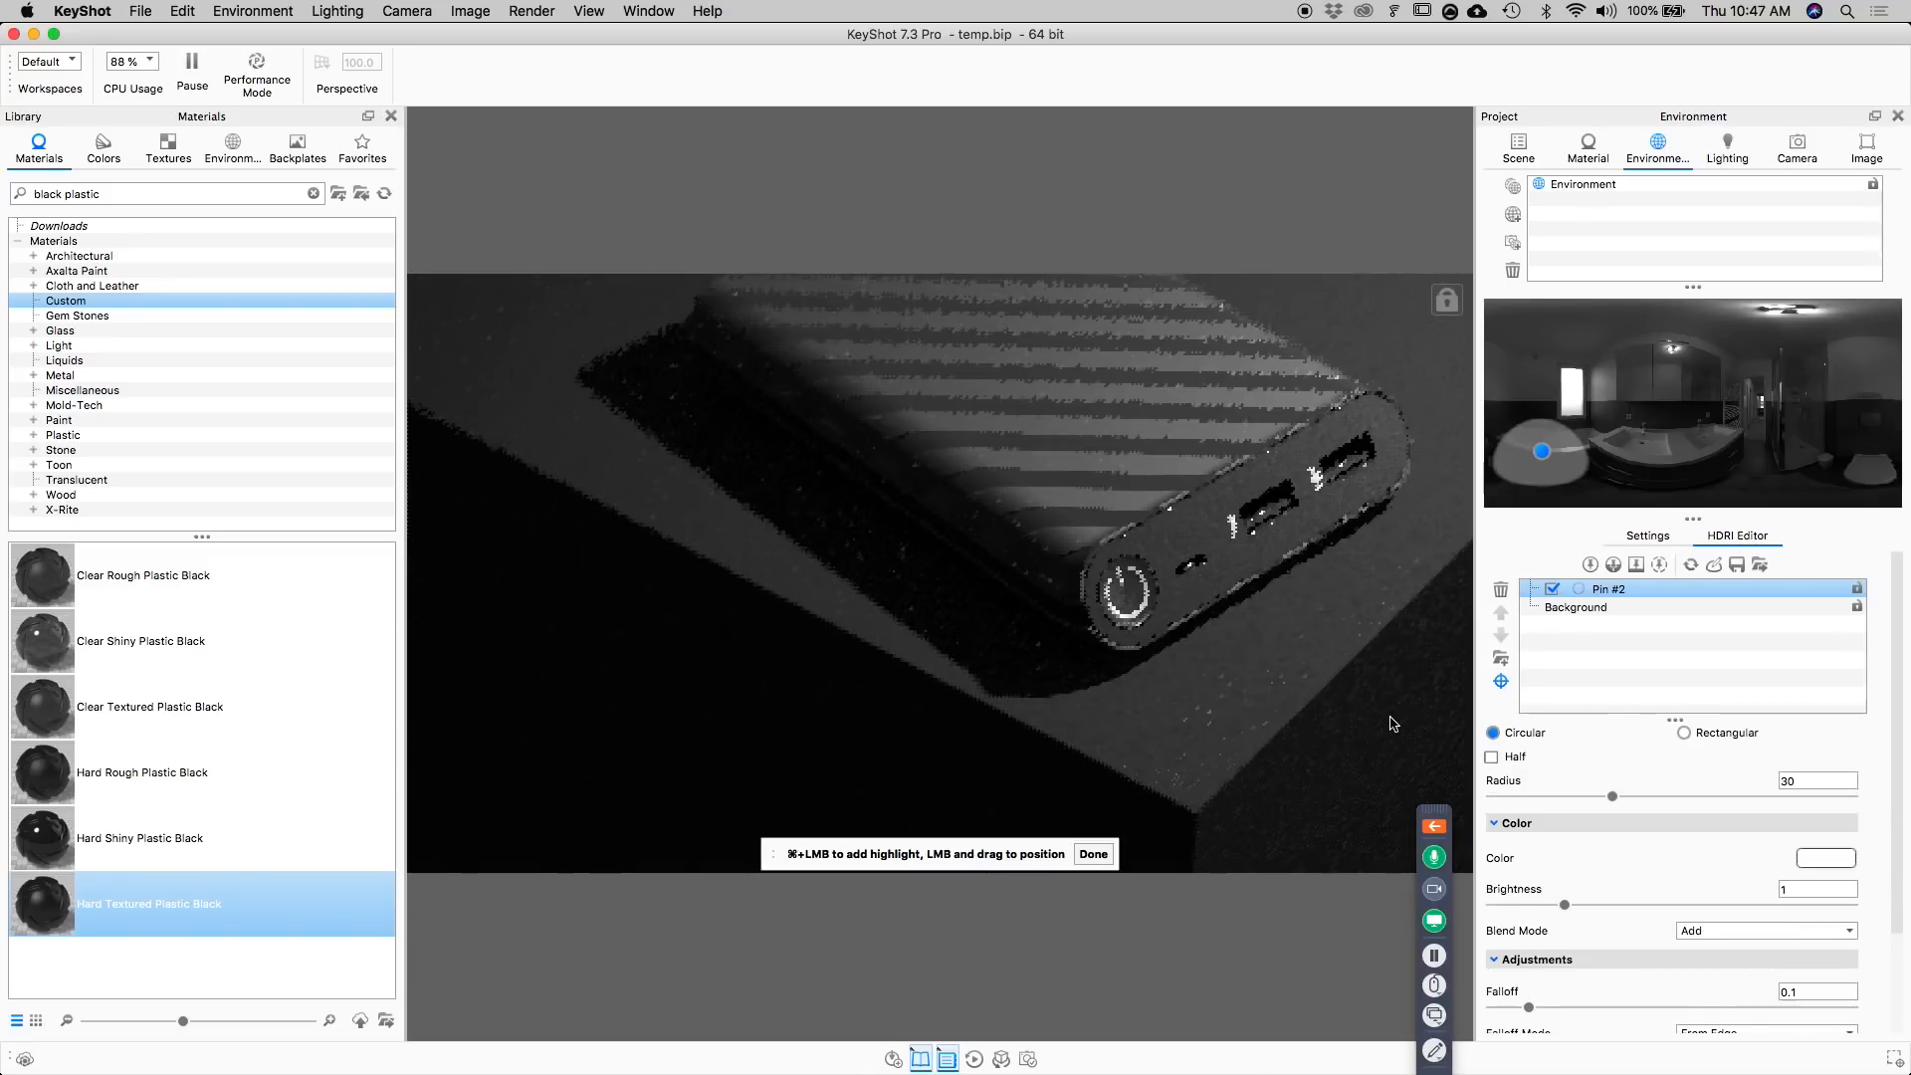
pyautogui.click(1094, 854)
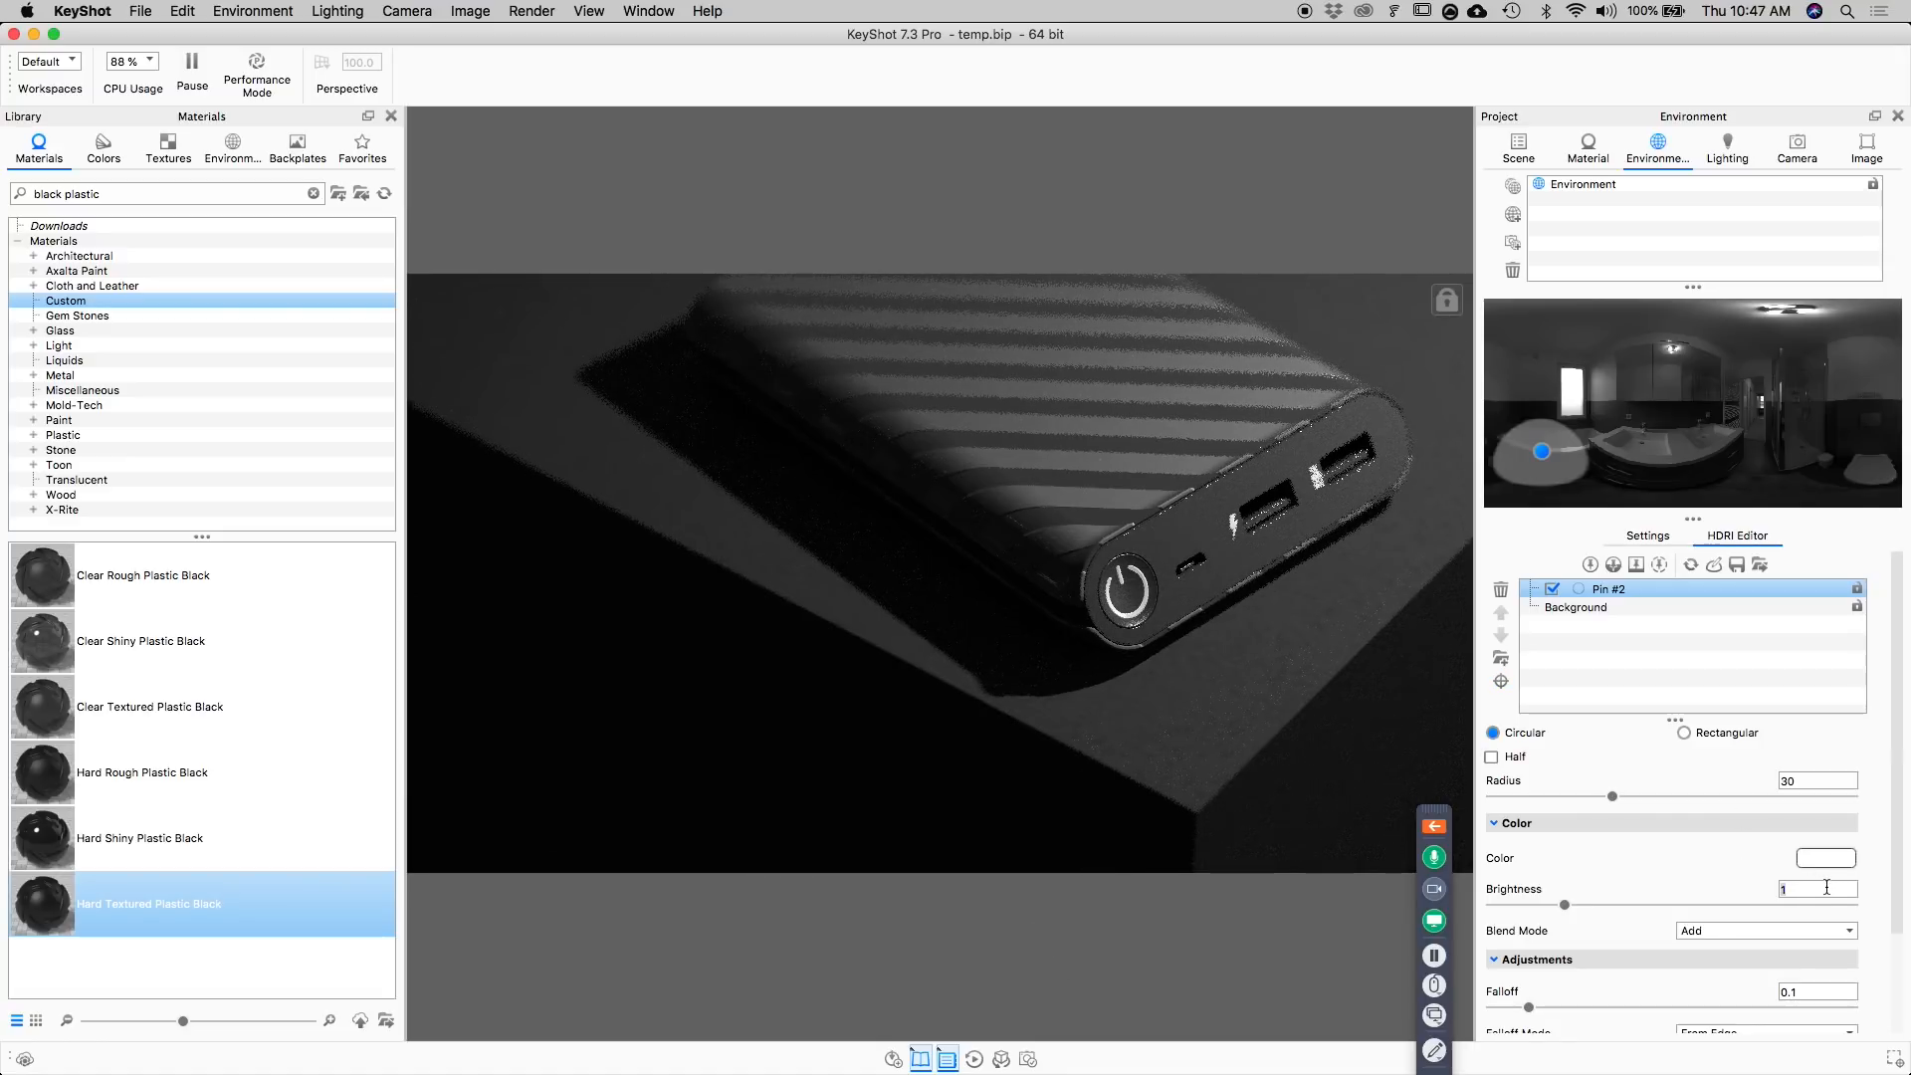
pyautogui.write('0')
pyautogui.press('Return')
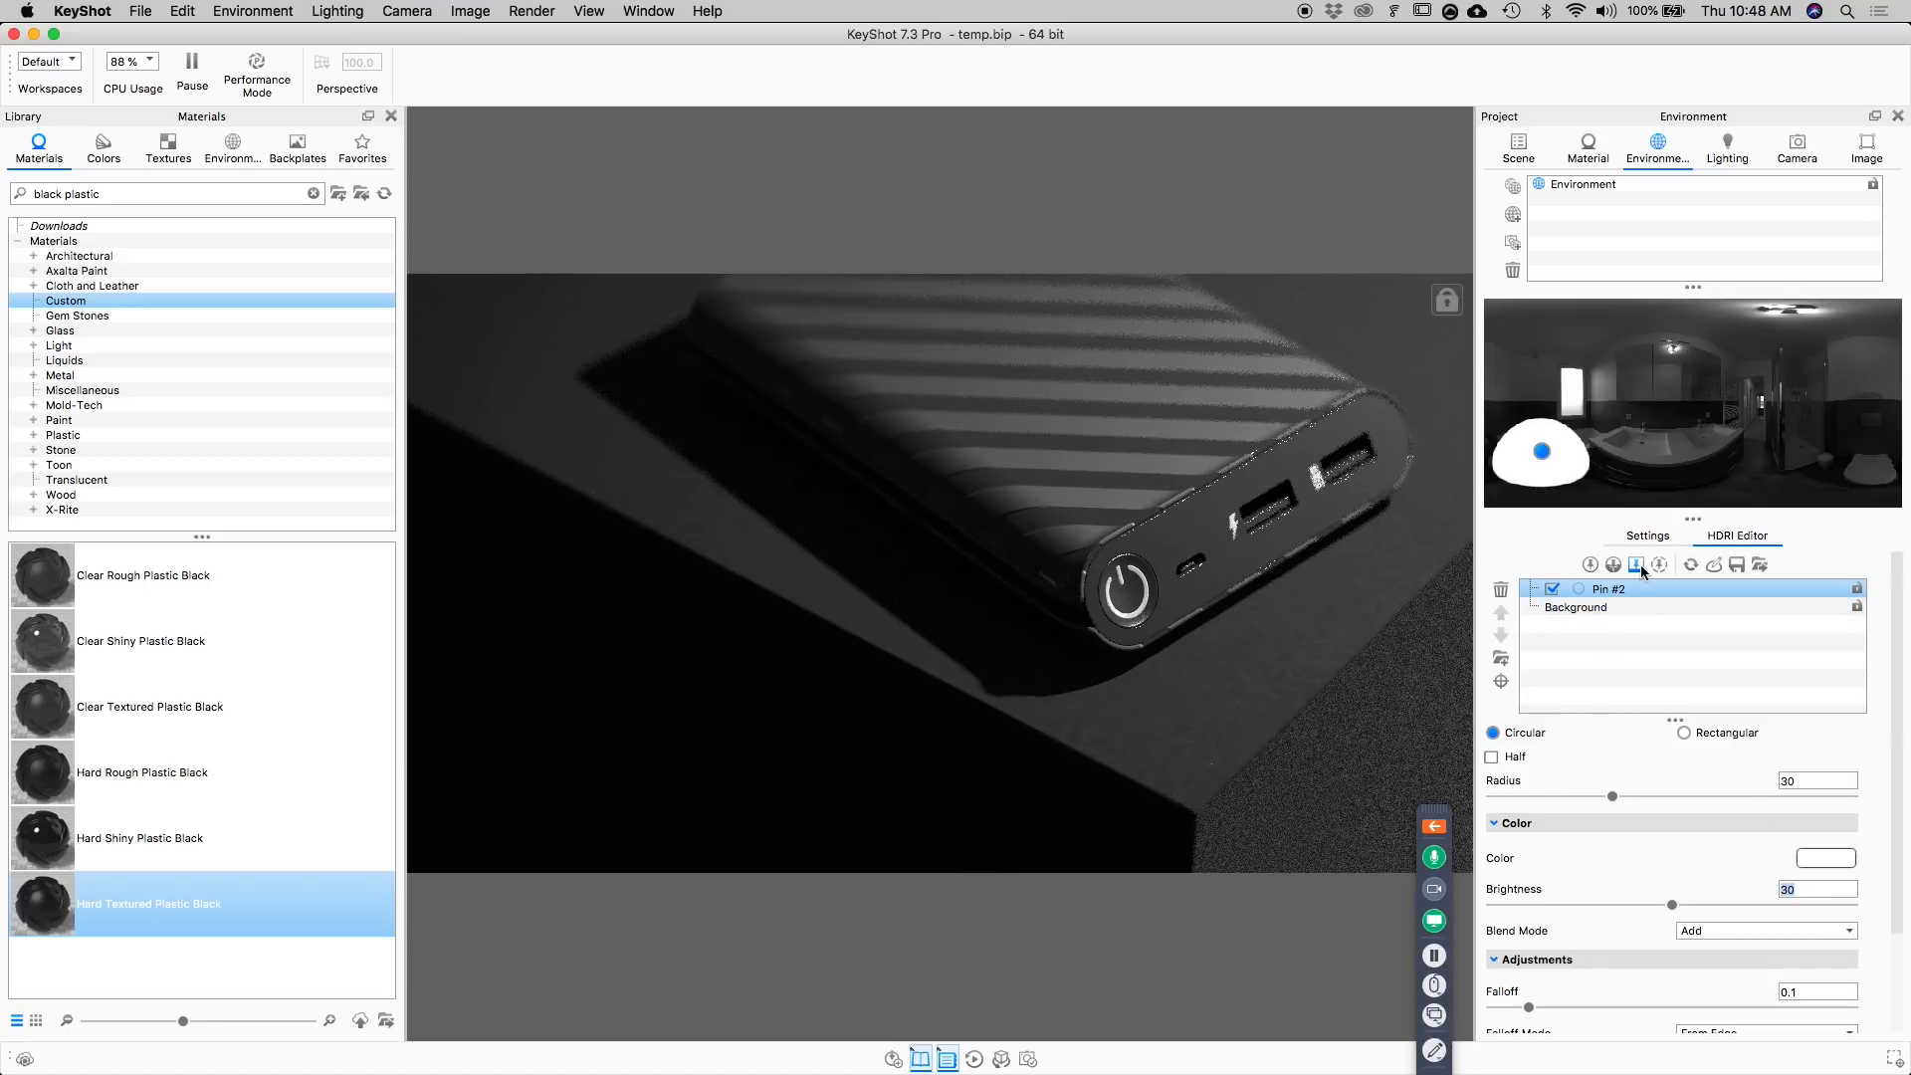
# Set the overall brightness of the lighting environment to 1.
pyautogui.click(1649, 537)
pyautogui.doubleClick(1822, 623)
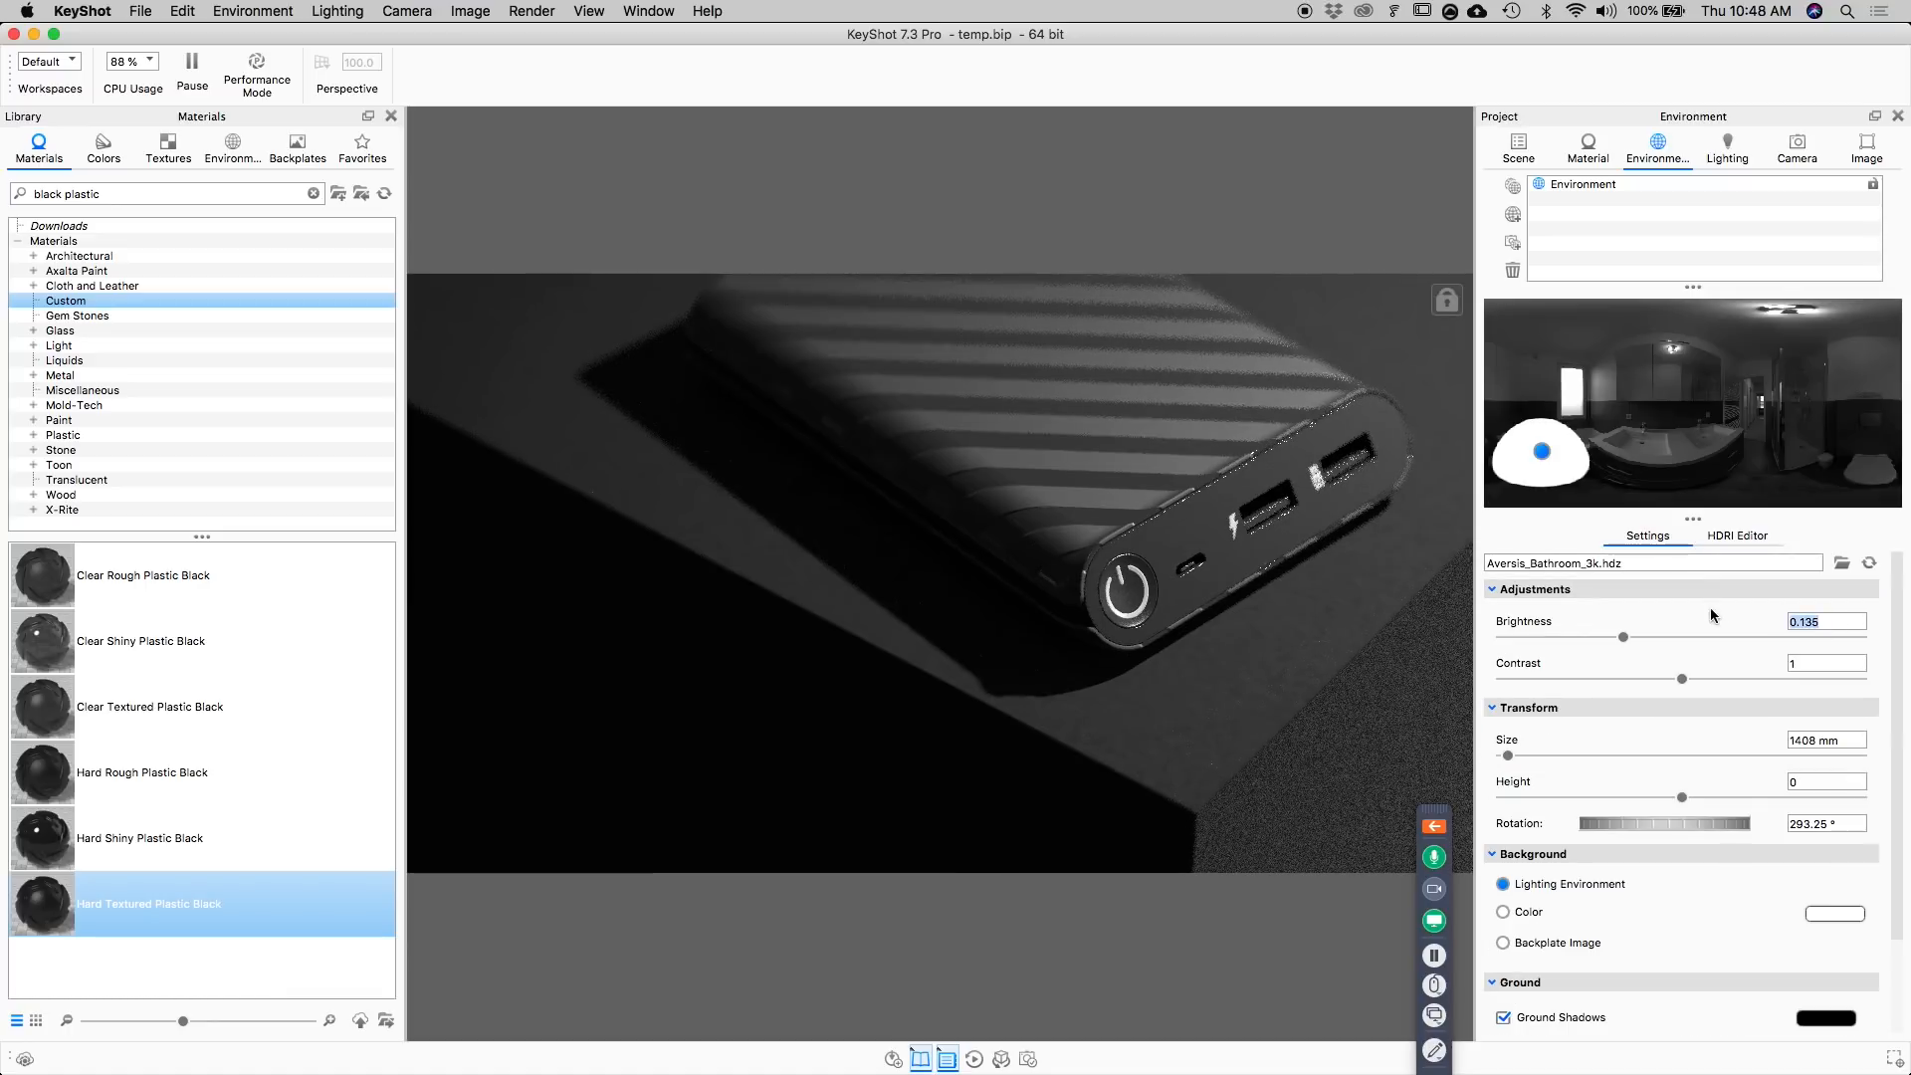
pyautogui.write('1')
pyautogui.press('Return')
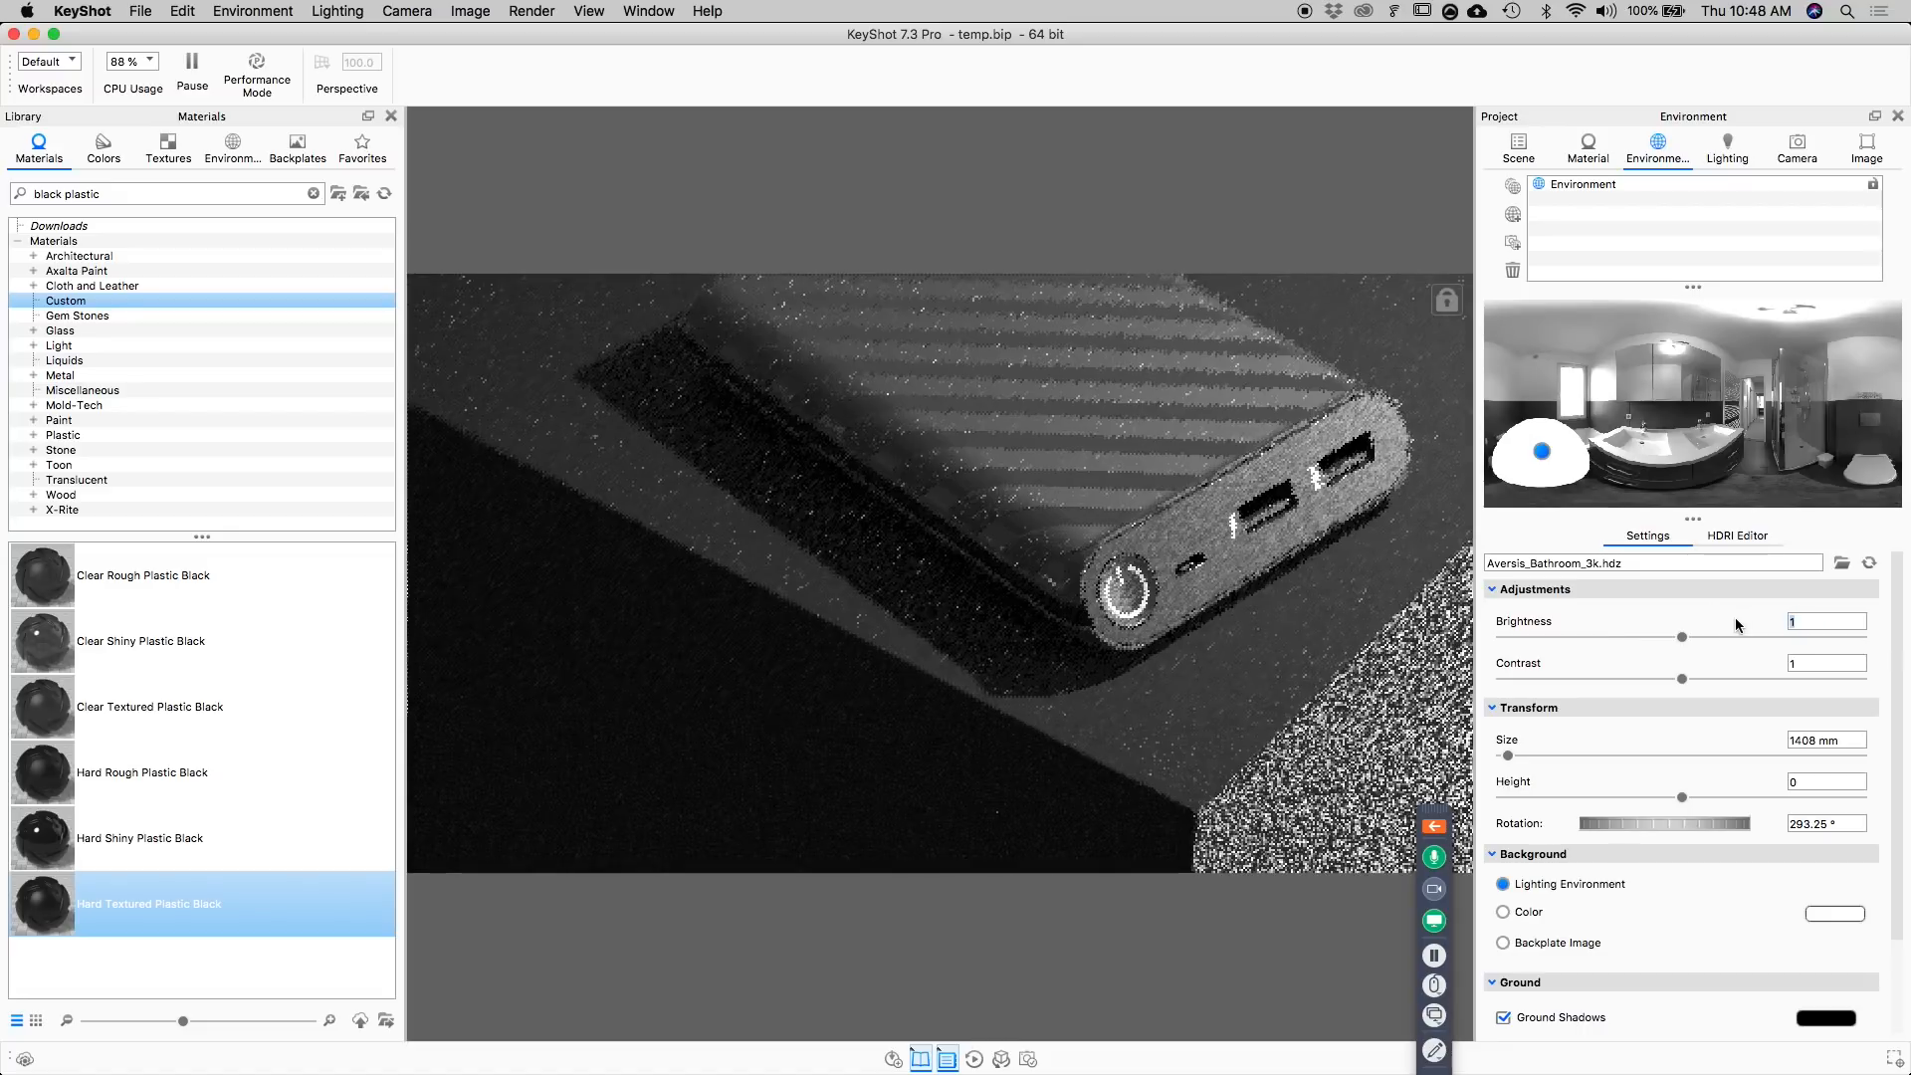
# Set the brightness of the HDRI background image to 0.135.
pyautogui.click(1735, 537)
pyautogui.click(1639, 606)
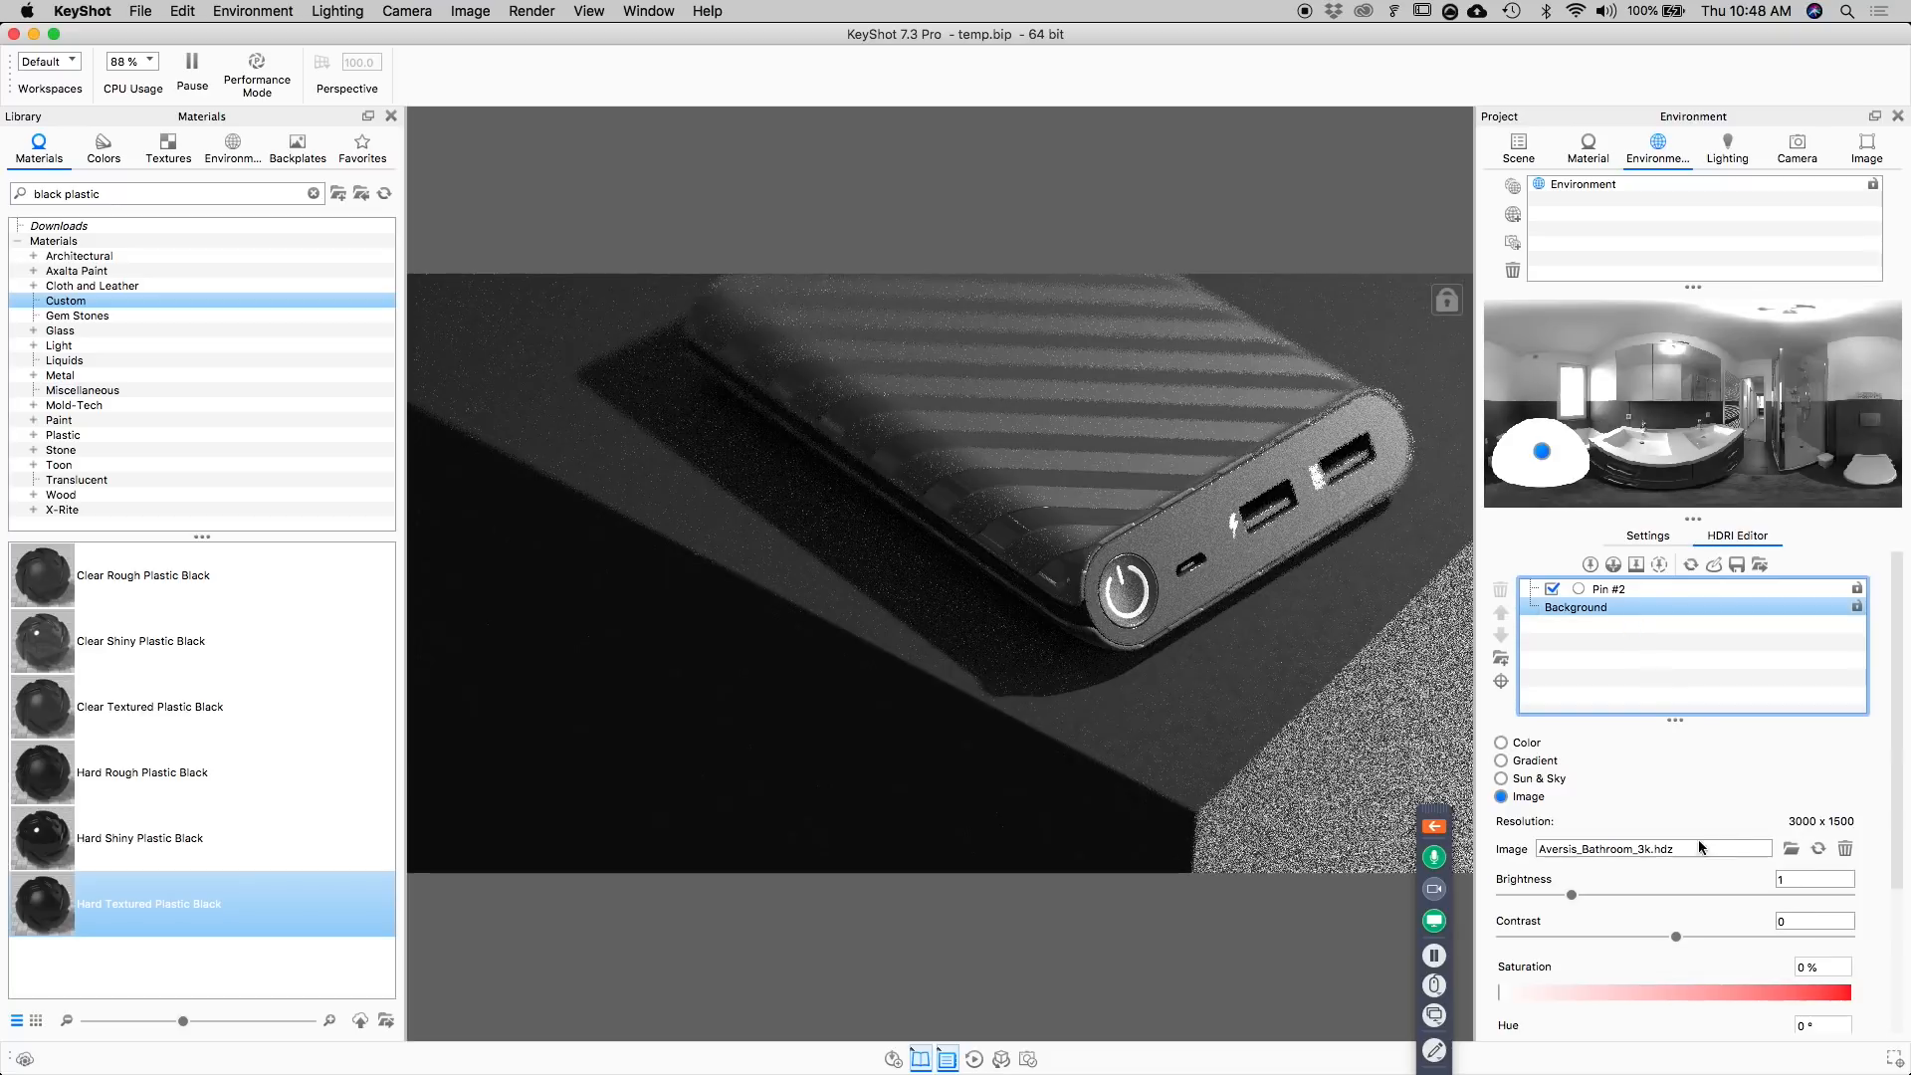
pyautogui.click(1834, 879)
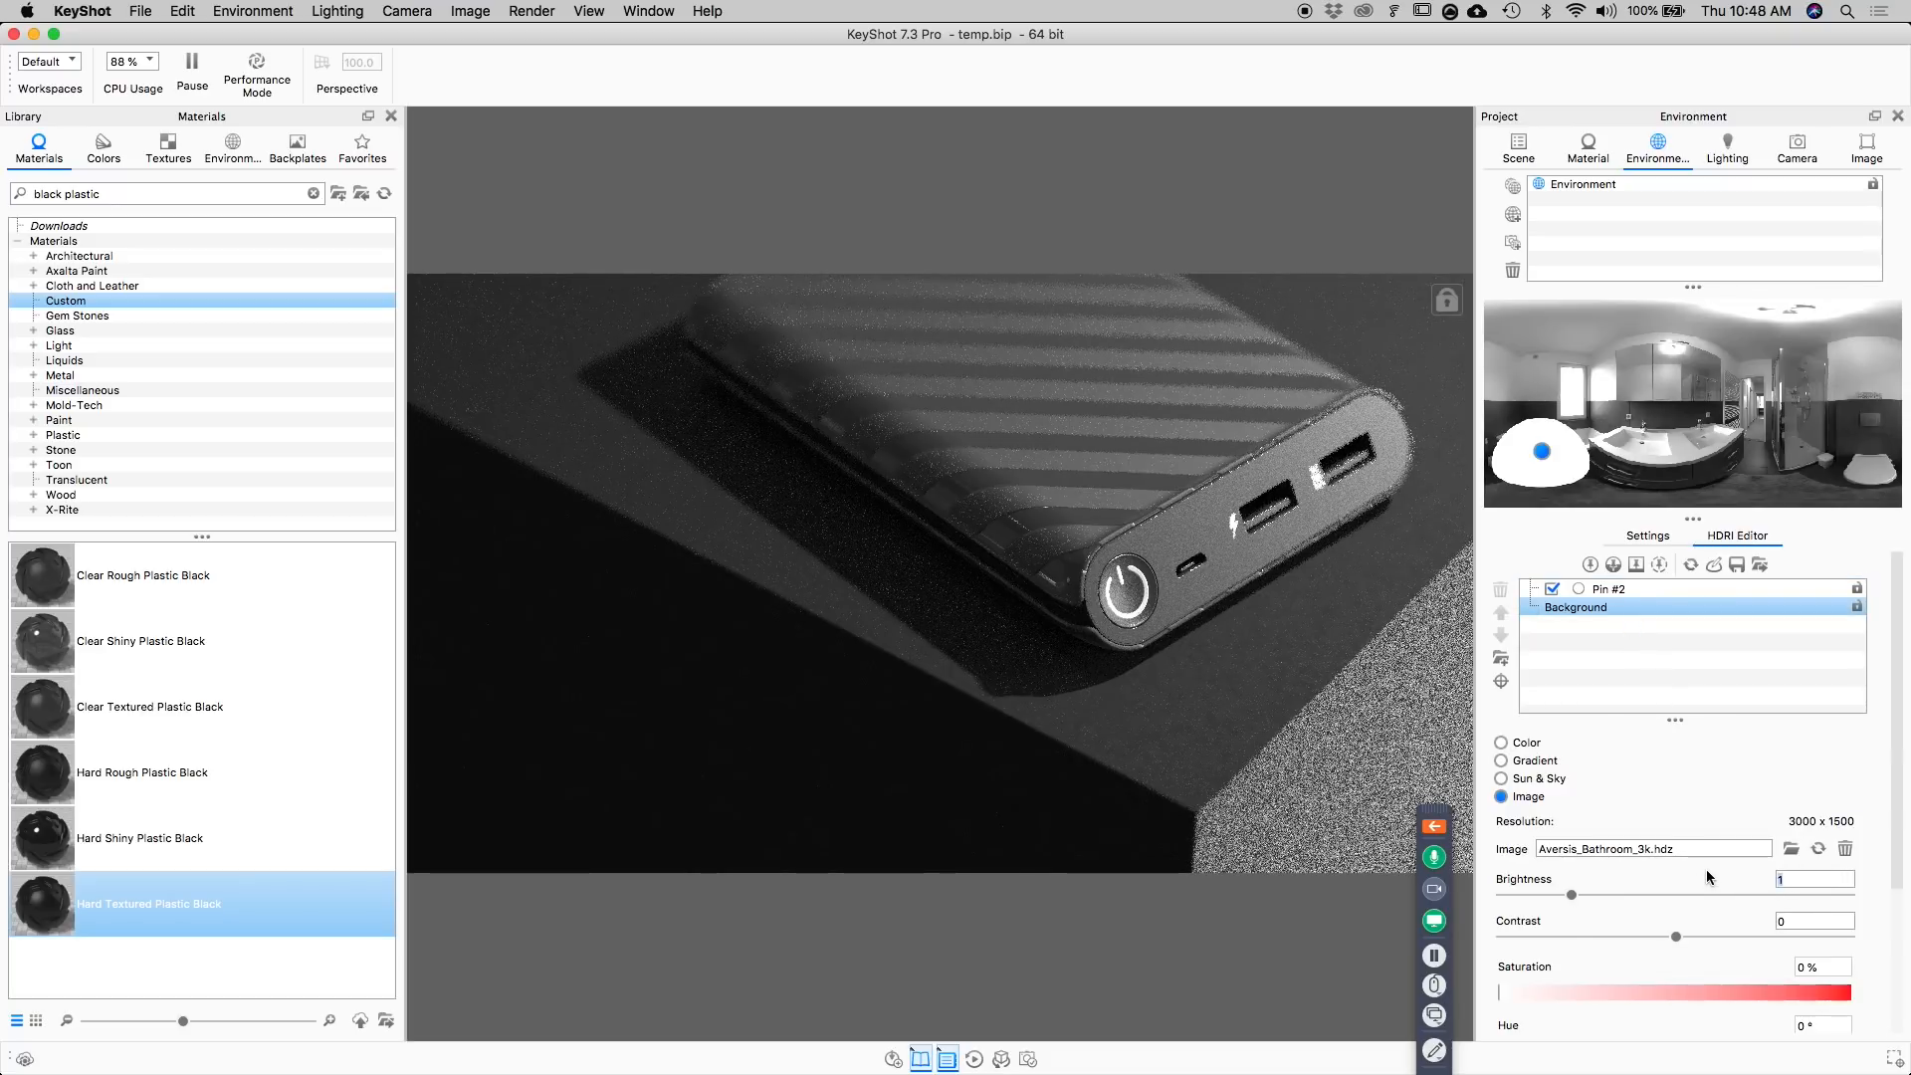
pyautogui.write('.135')
pyautogui.press('Return')
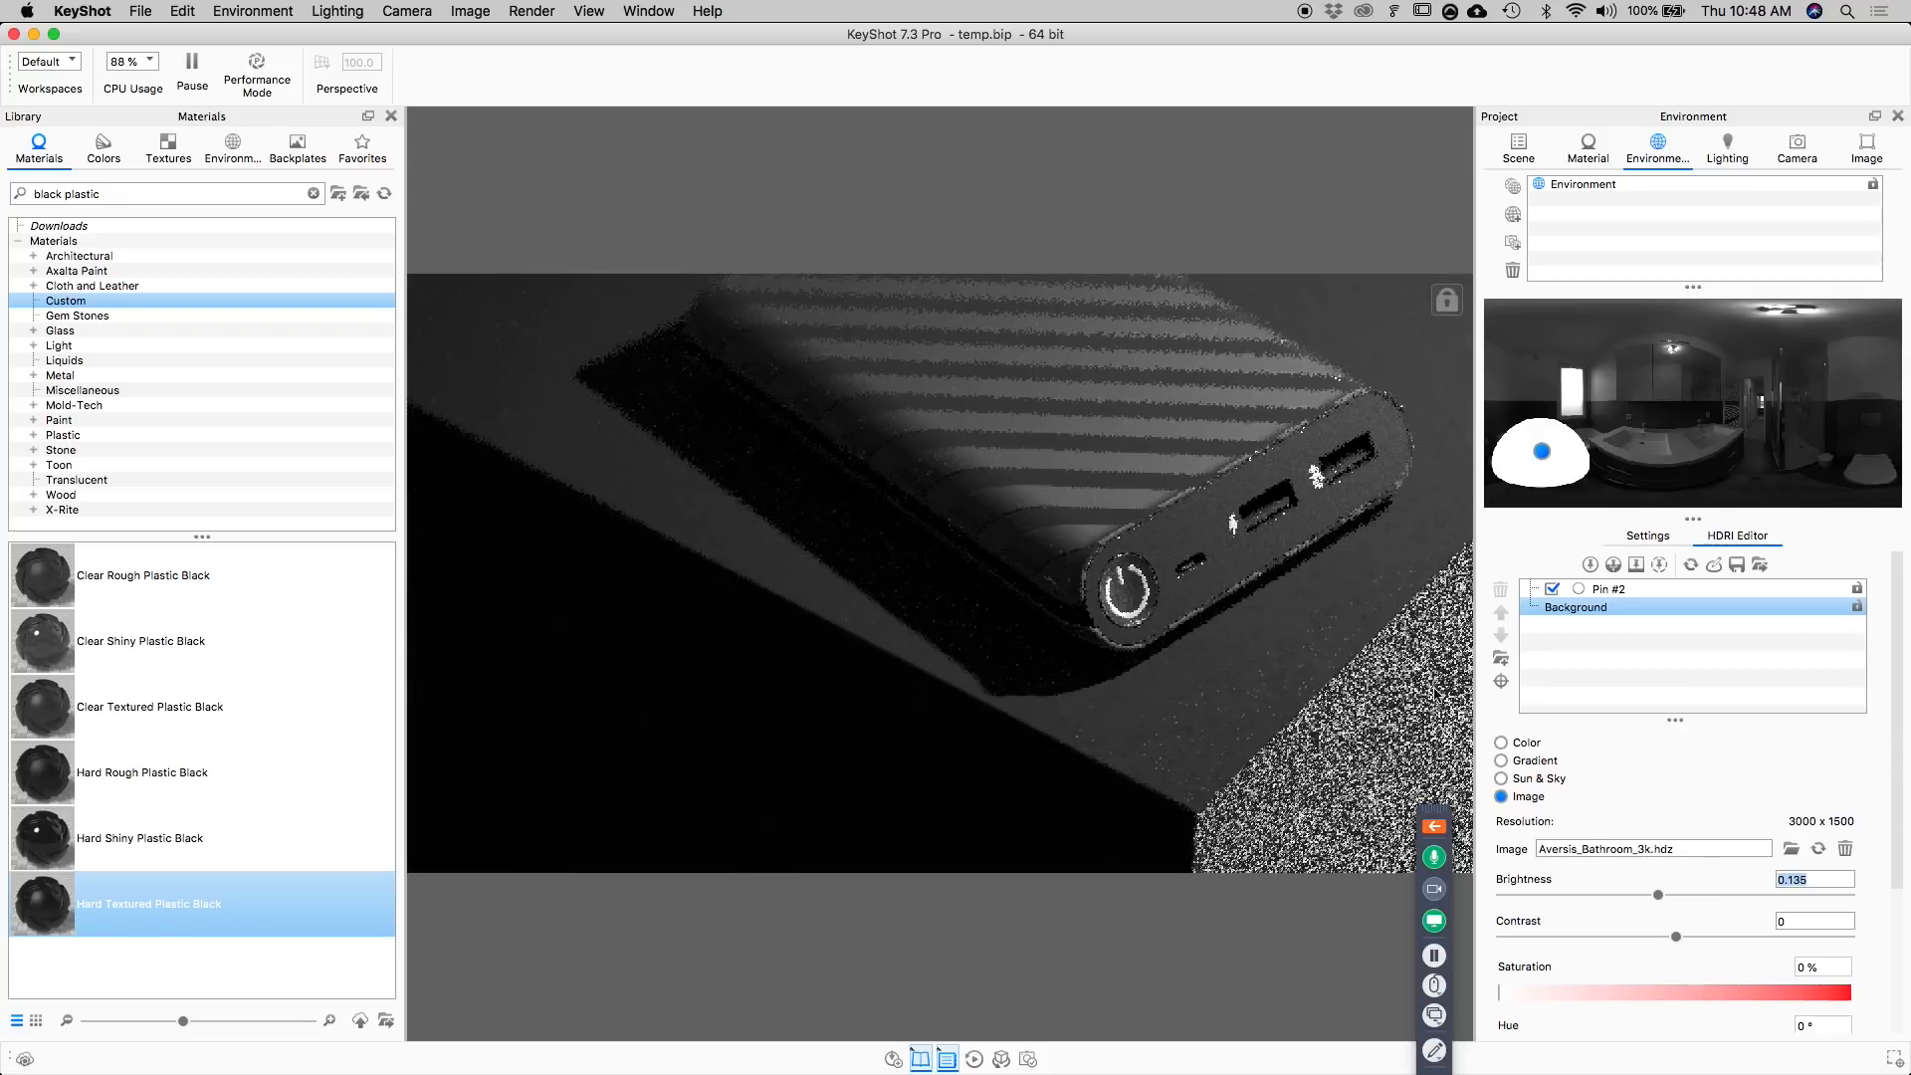
# Shift Pin #2 slightly upward in the environment, reduce its radius to 18.54 and lower its brightness to 7.5.
pyautogui.moveTo(1542, 453); pyautogui.dragTo(1545, 443)
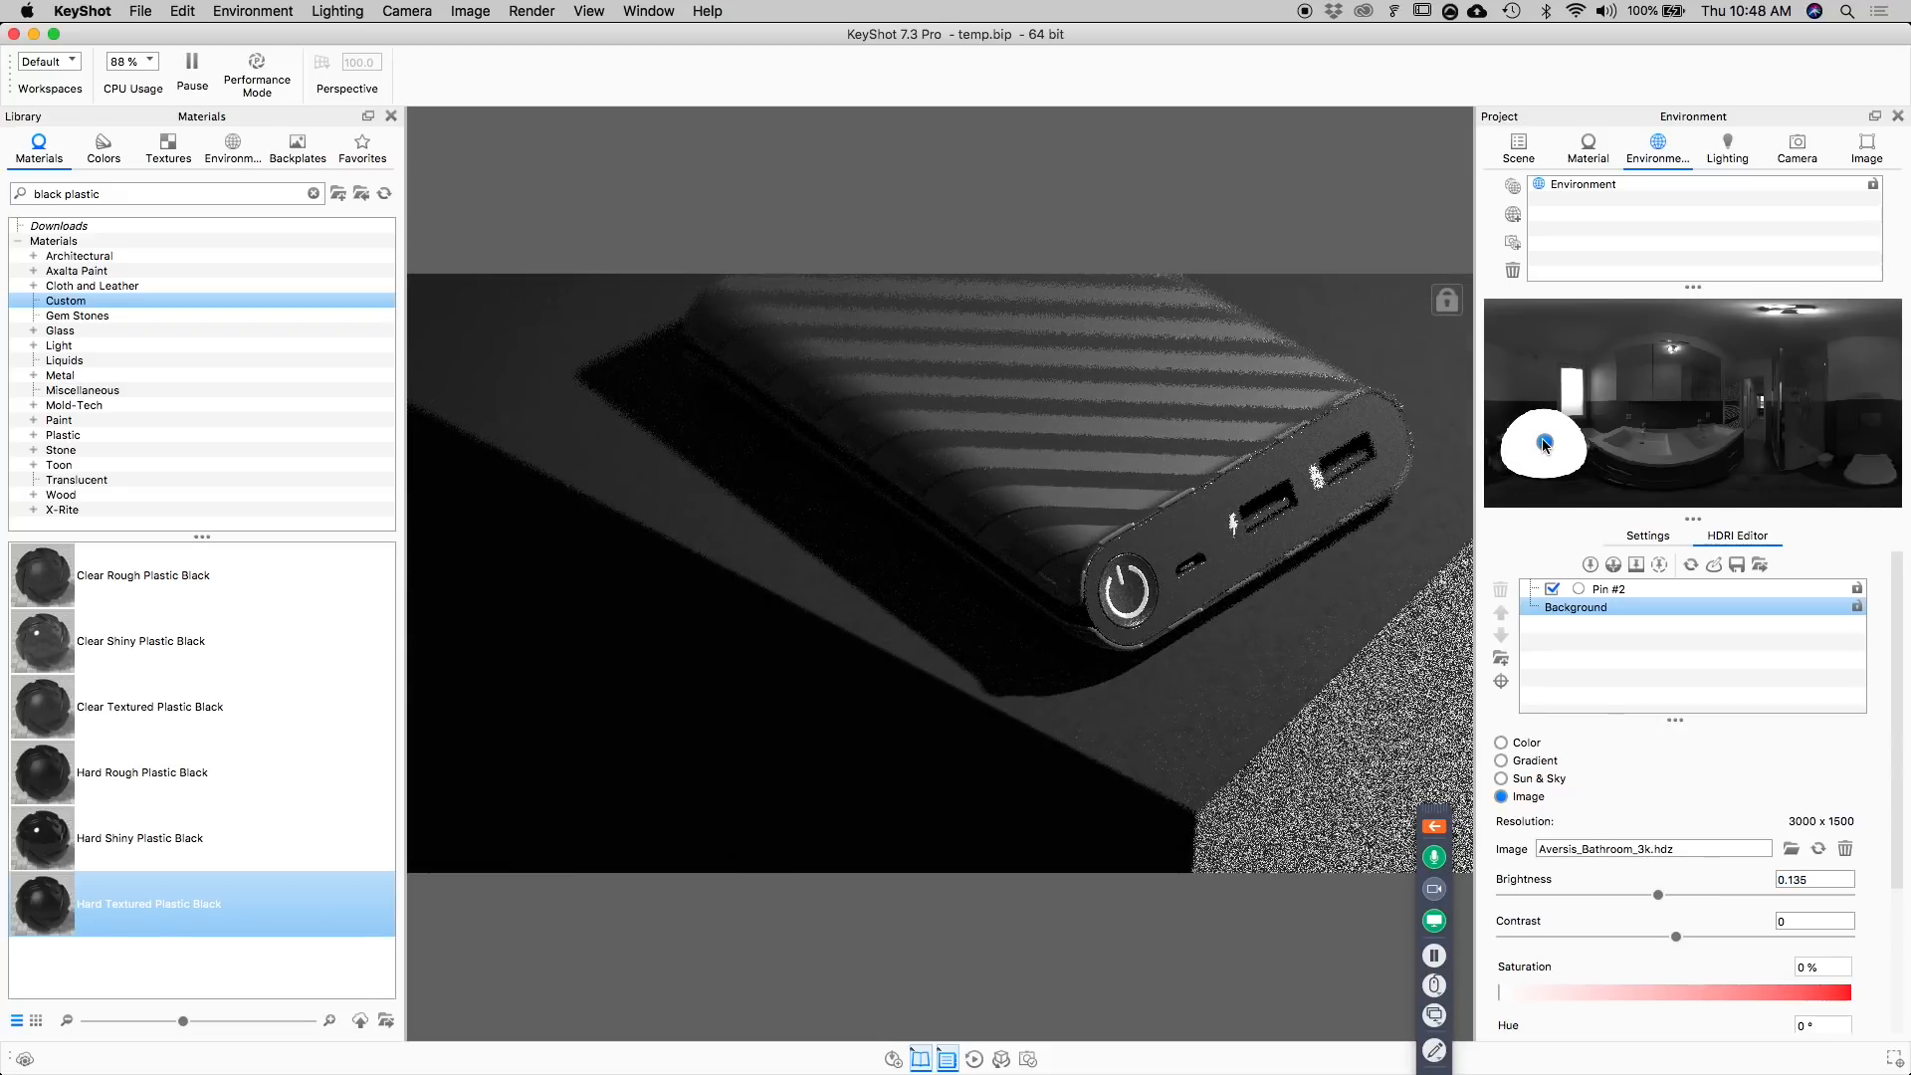
pyautogui.click(1648, 588)
pyautogui.moveTo(1612, 797); pyautogui.dragTo(1567, 797)
pyautogui.moveTo(1672, 905); pyautogui.dragTo(1538, 908)
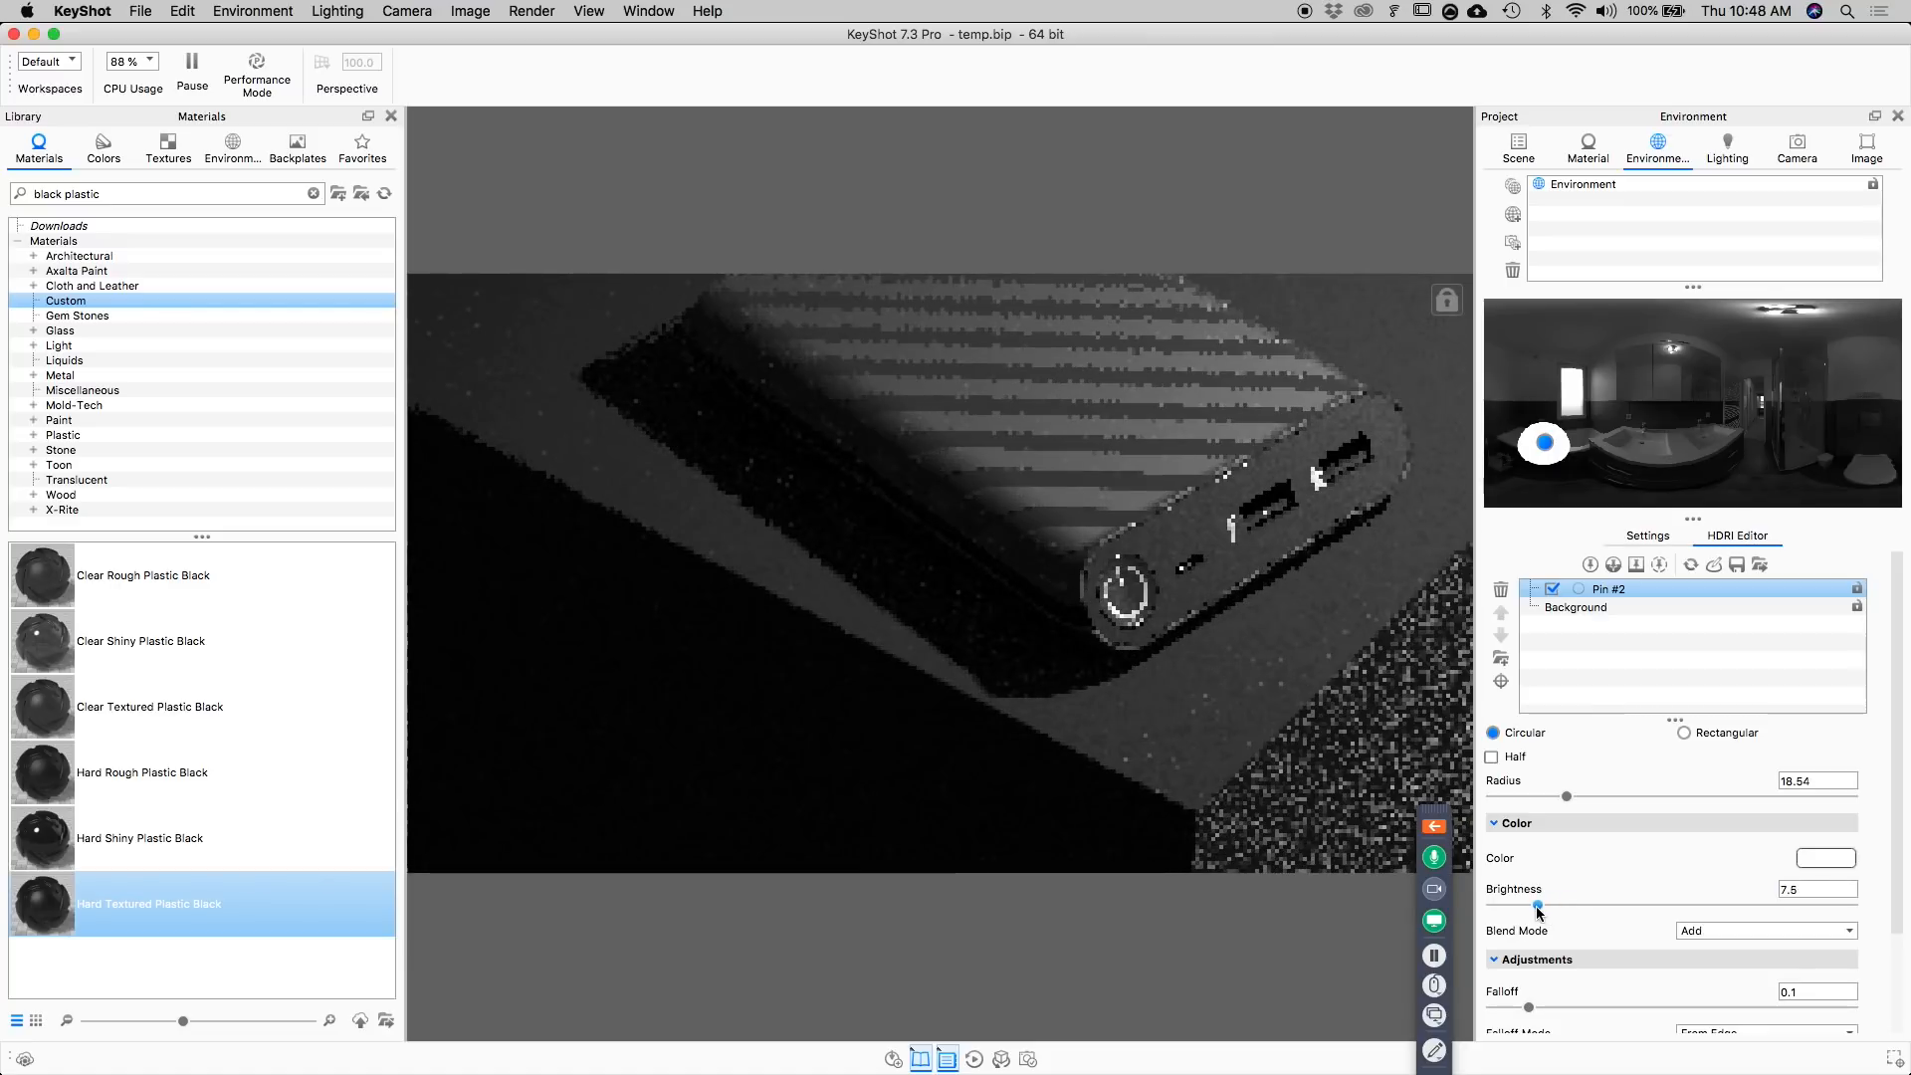
# Reposition Pin #2 by placing its highlight on the cube's side face, and disable the pin.
pyautogui.click(1590, 592)
pyautogui.moveTo(1545, 445); pyautogui.dragTo(1549, 438)
pyautogui.click(1501, 681)
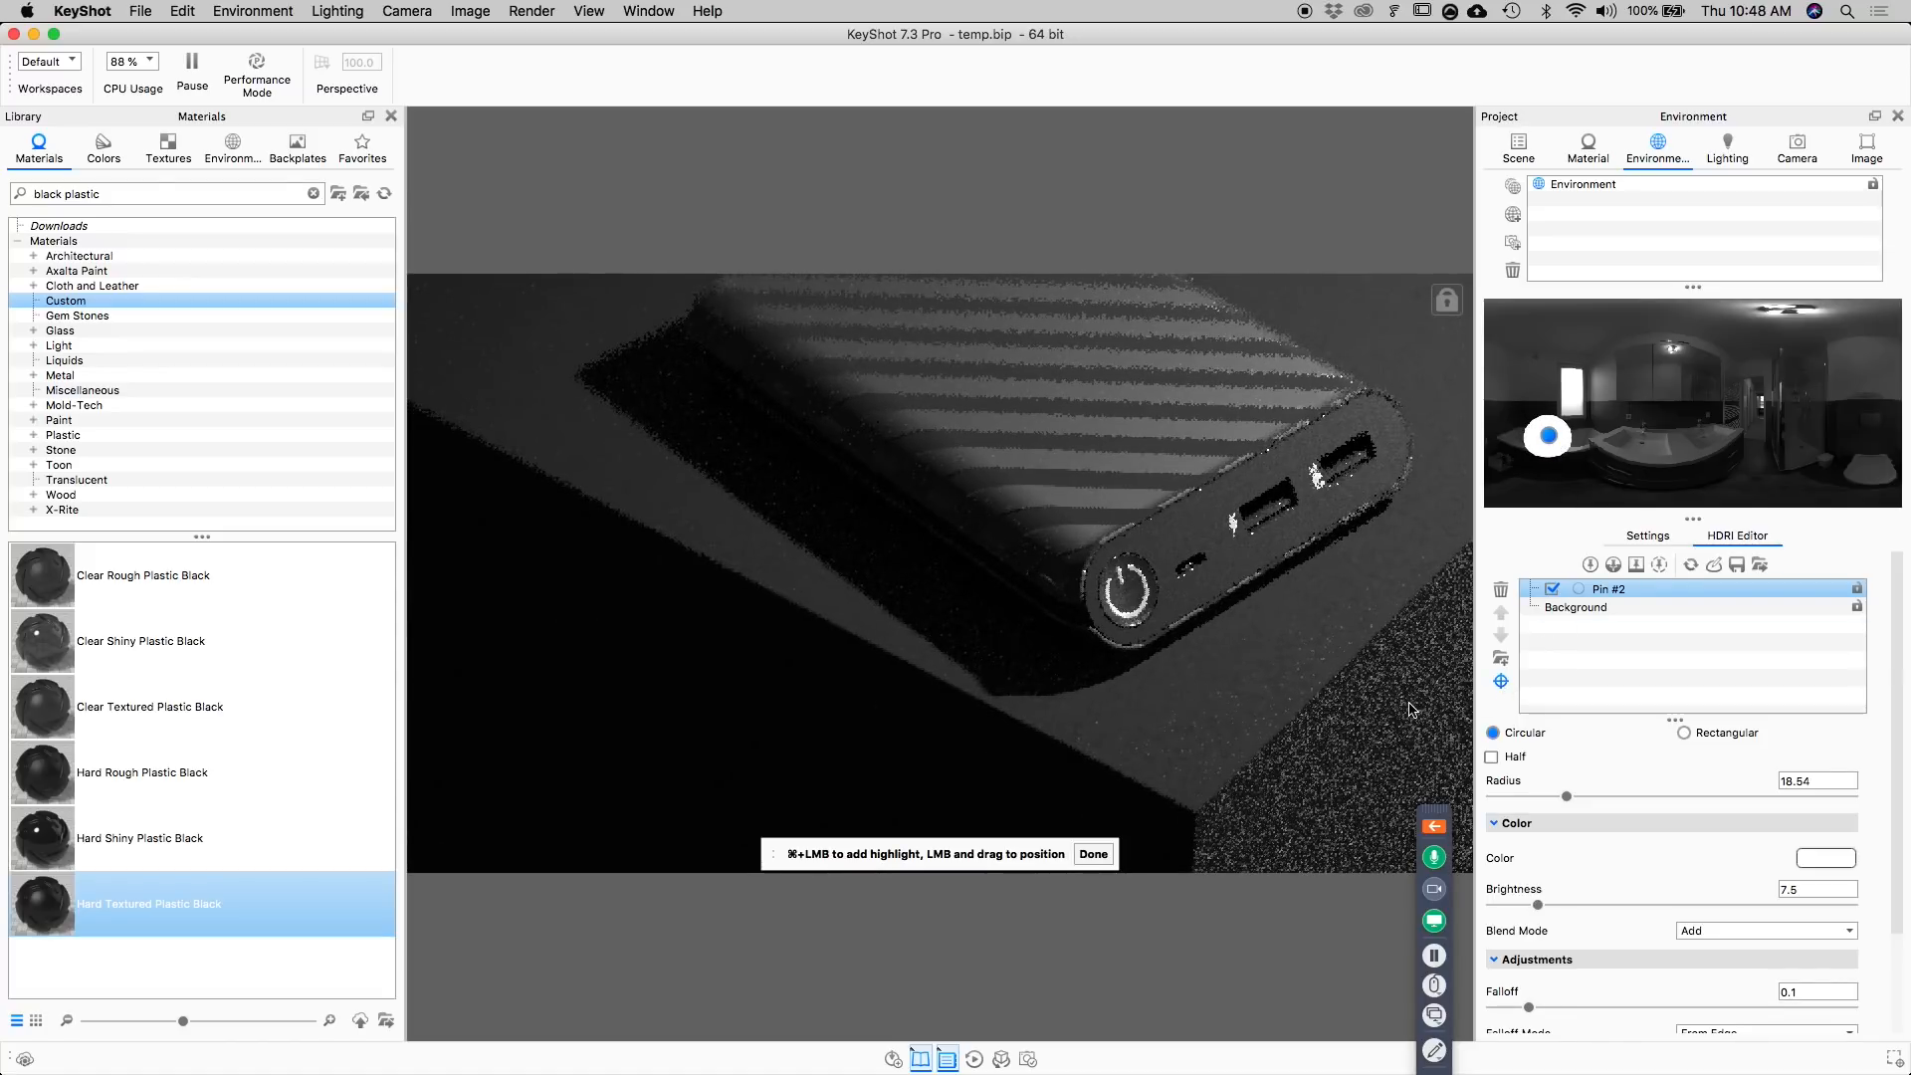
pyautogui.click(1409, 708)
pyautogui.click(1094, 854)
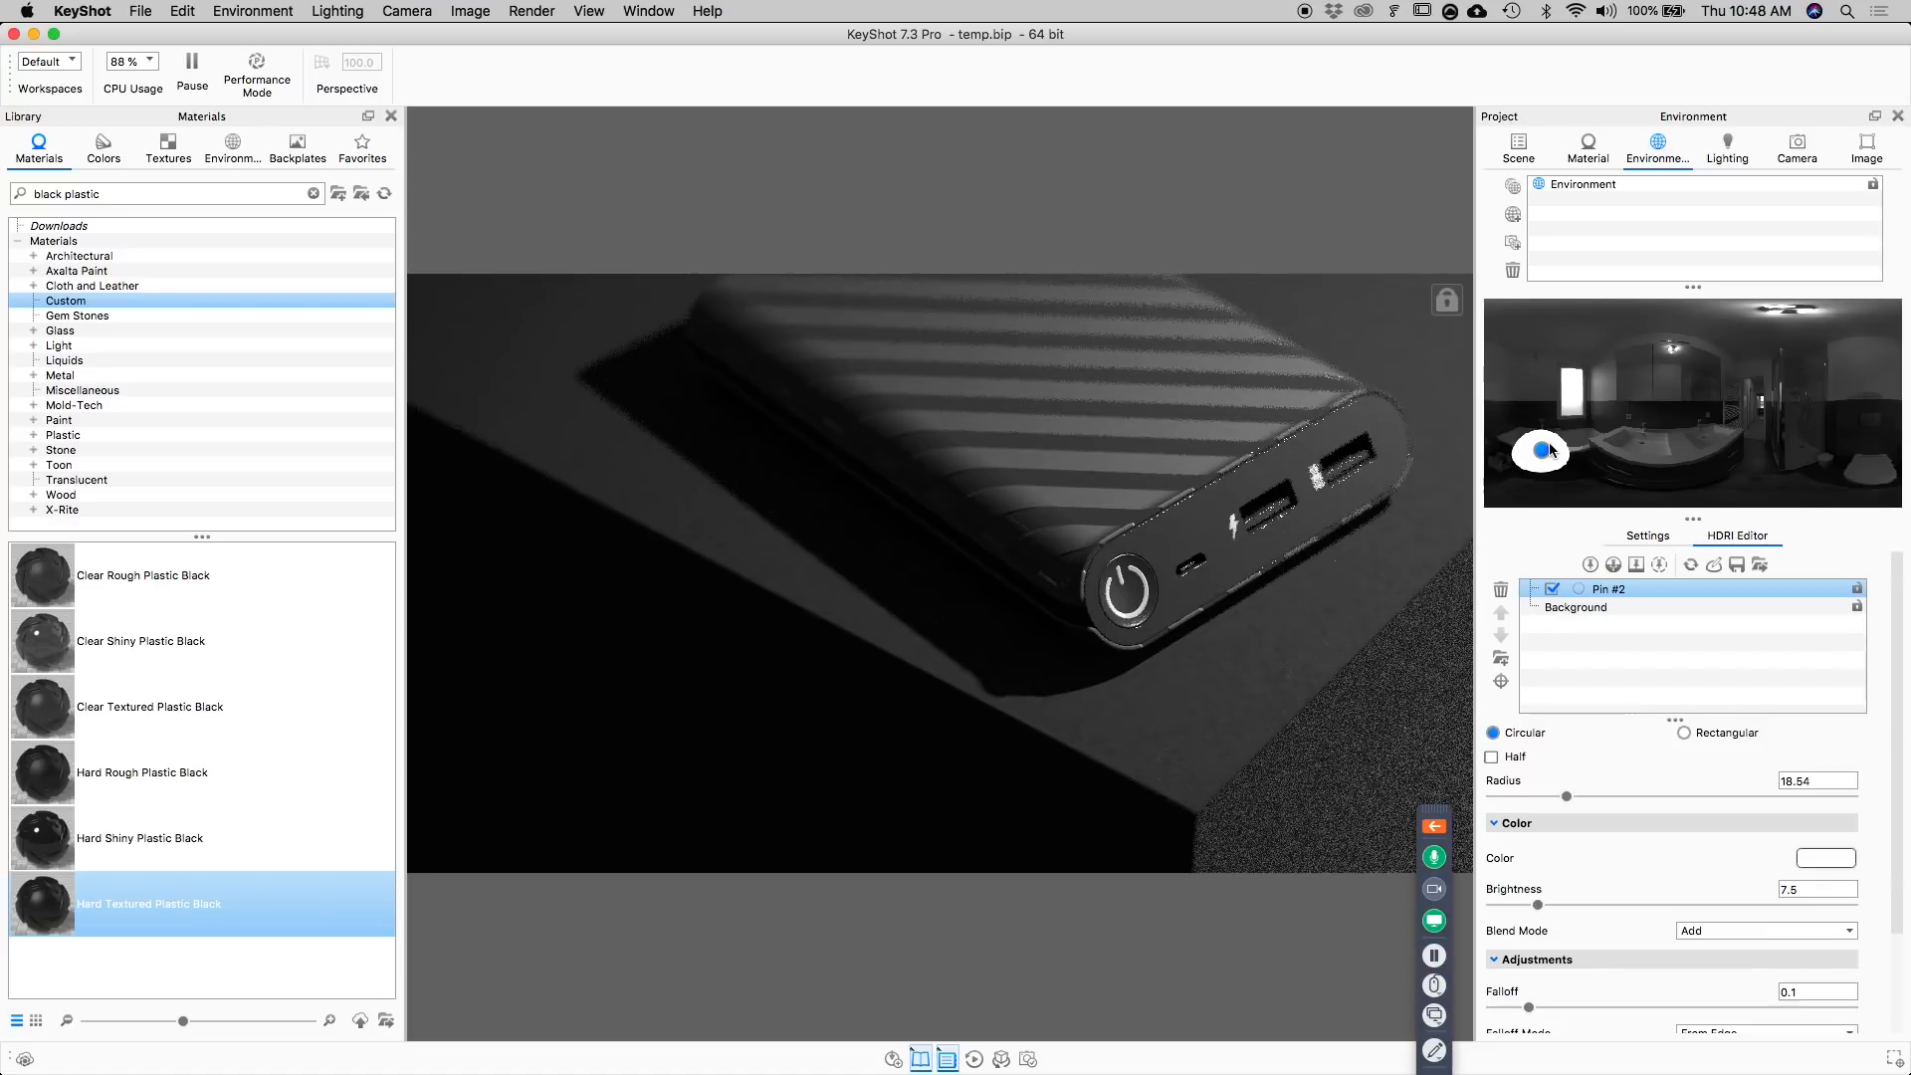
pyautogui.click(1553, 589)
pyautogui.click(1562, 607)
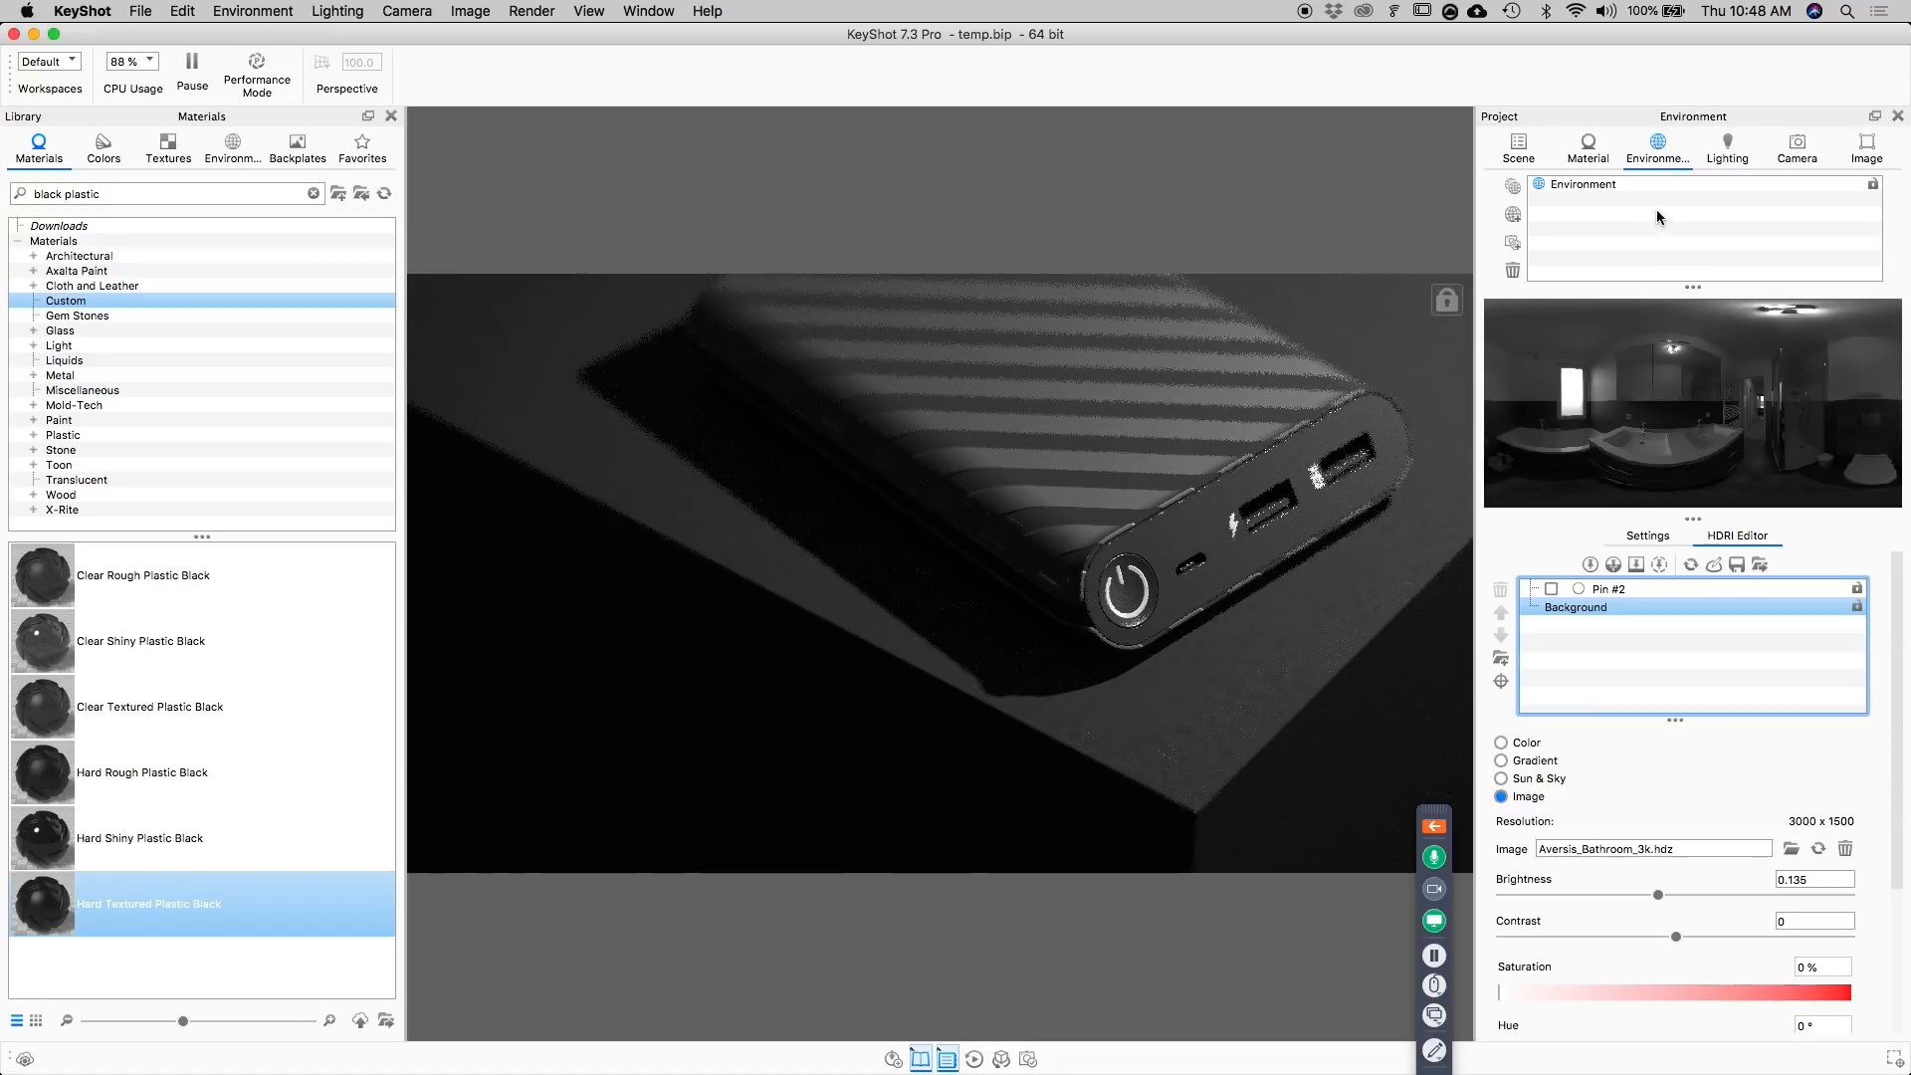
# Apply the Product lighting preset and set the ray bounces to 5.
pyautogui.click(1730, 152)
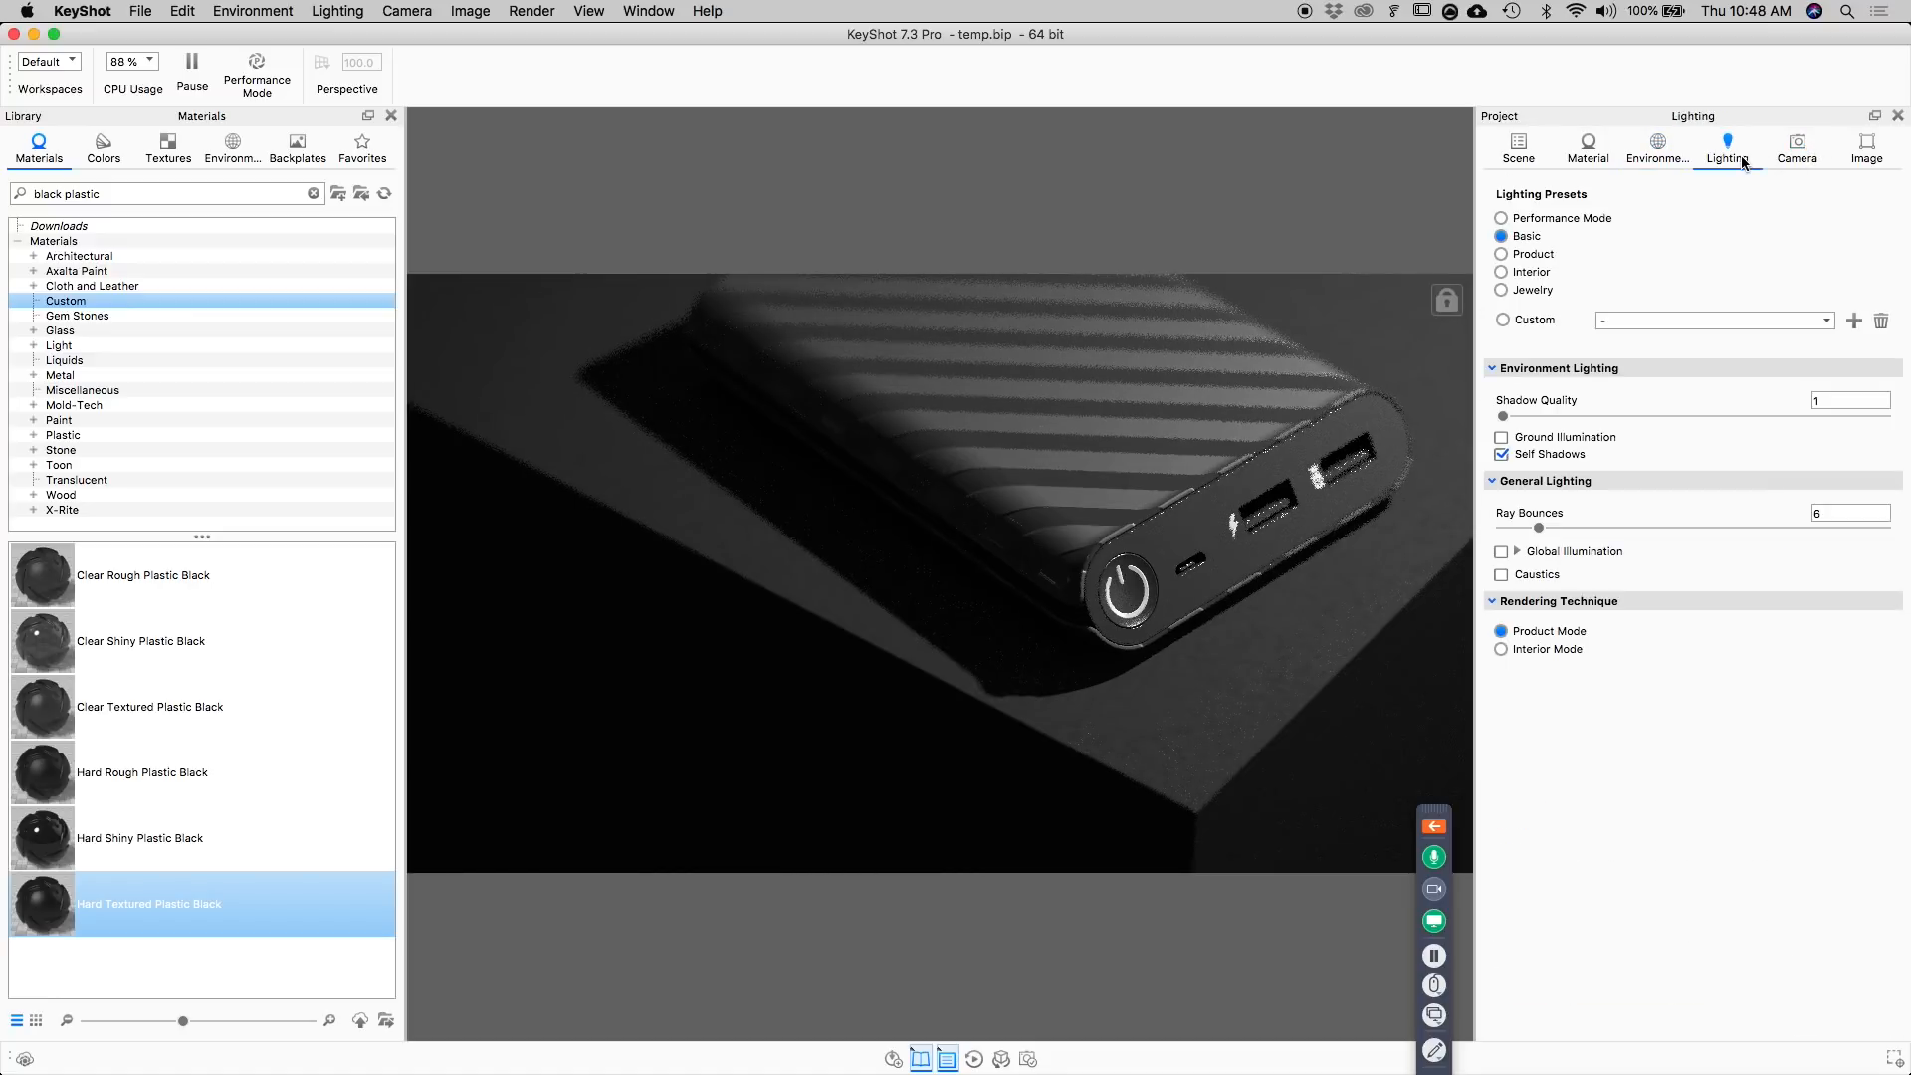
pyautogui.click(1527, 257)
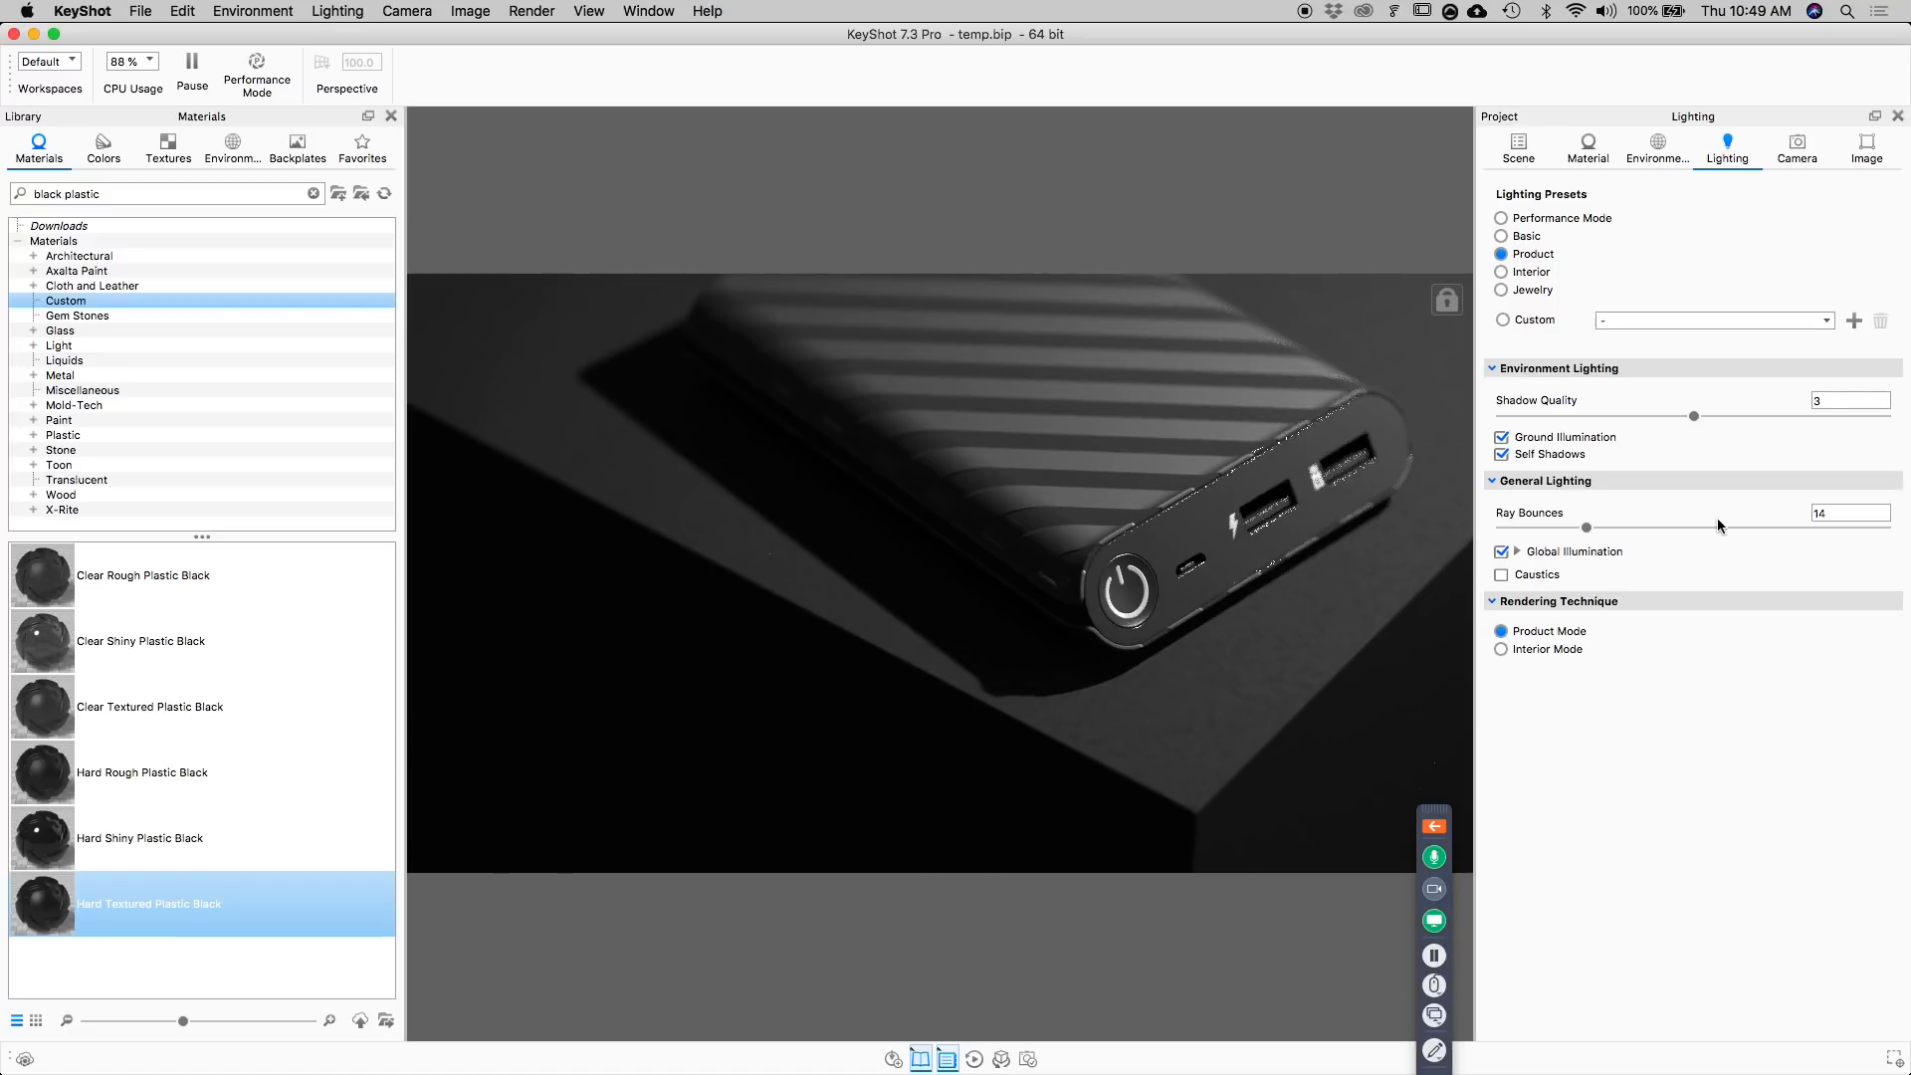
pyautogui.click(1843, 512)
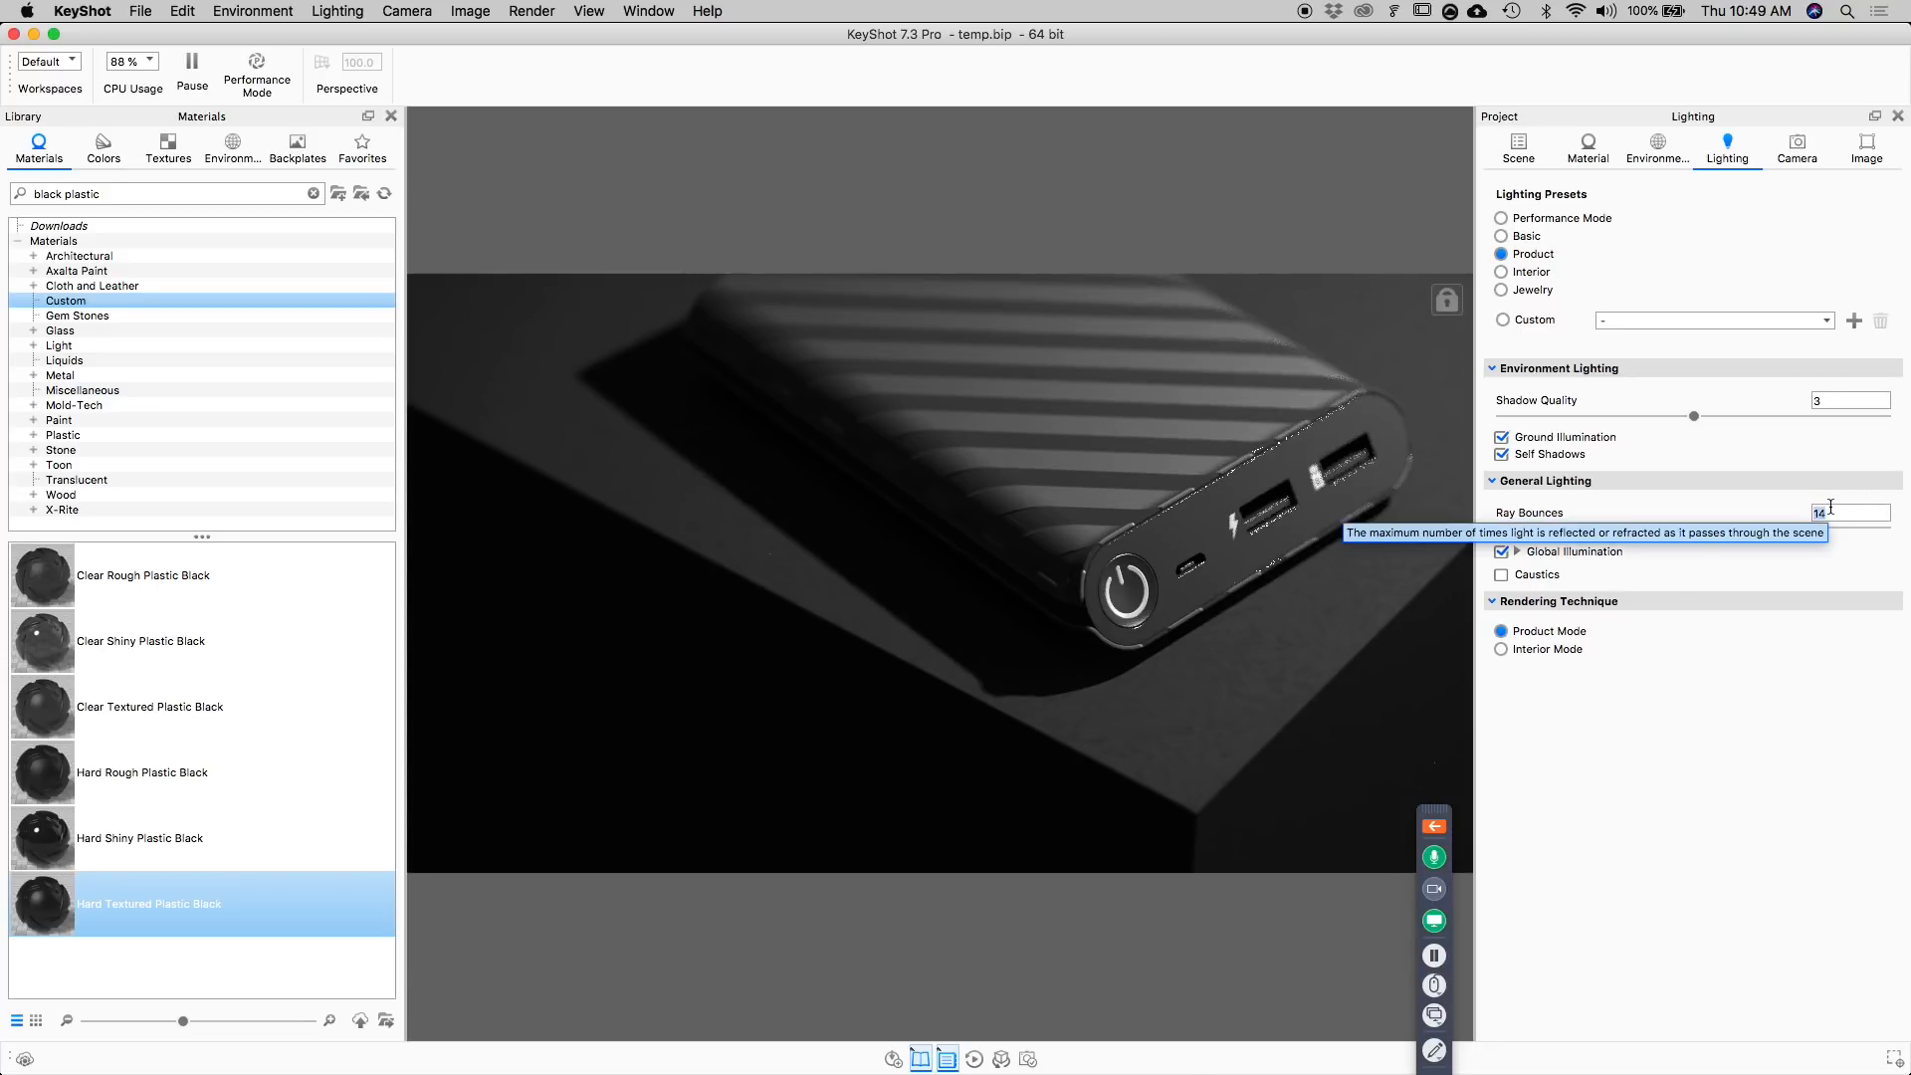
pyautogui.write('5')
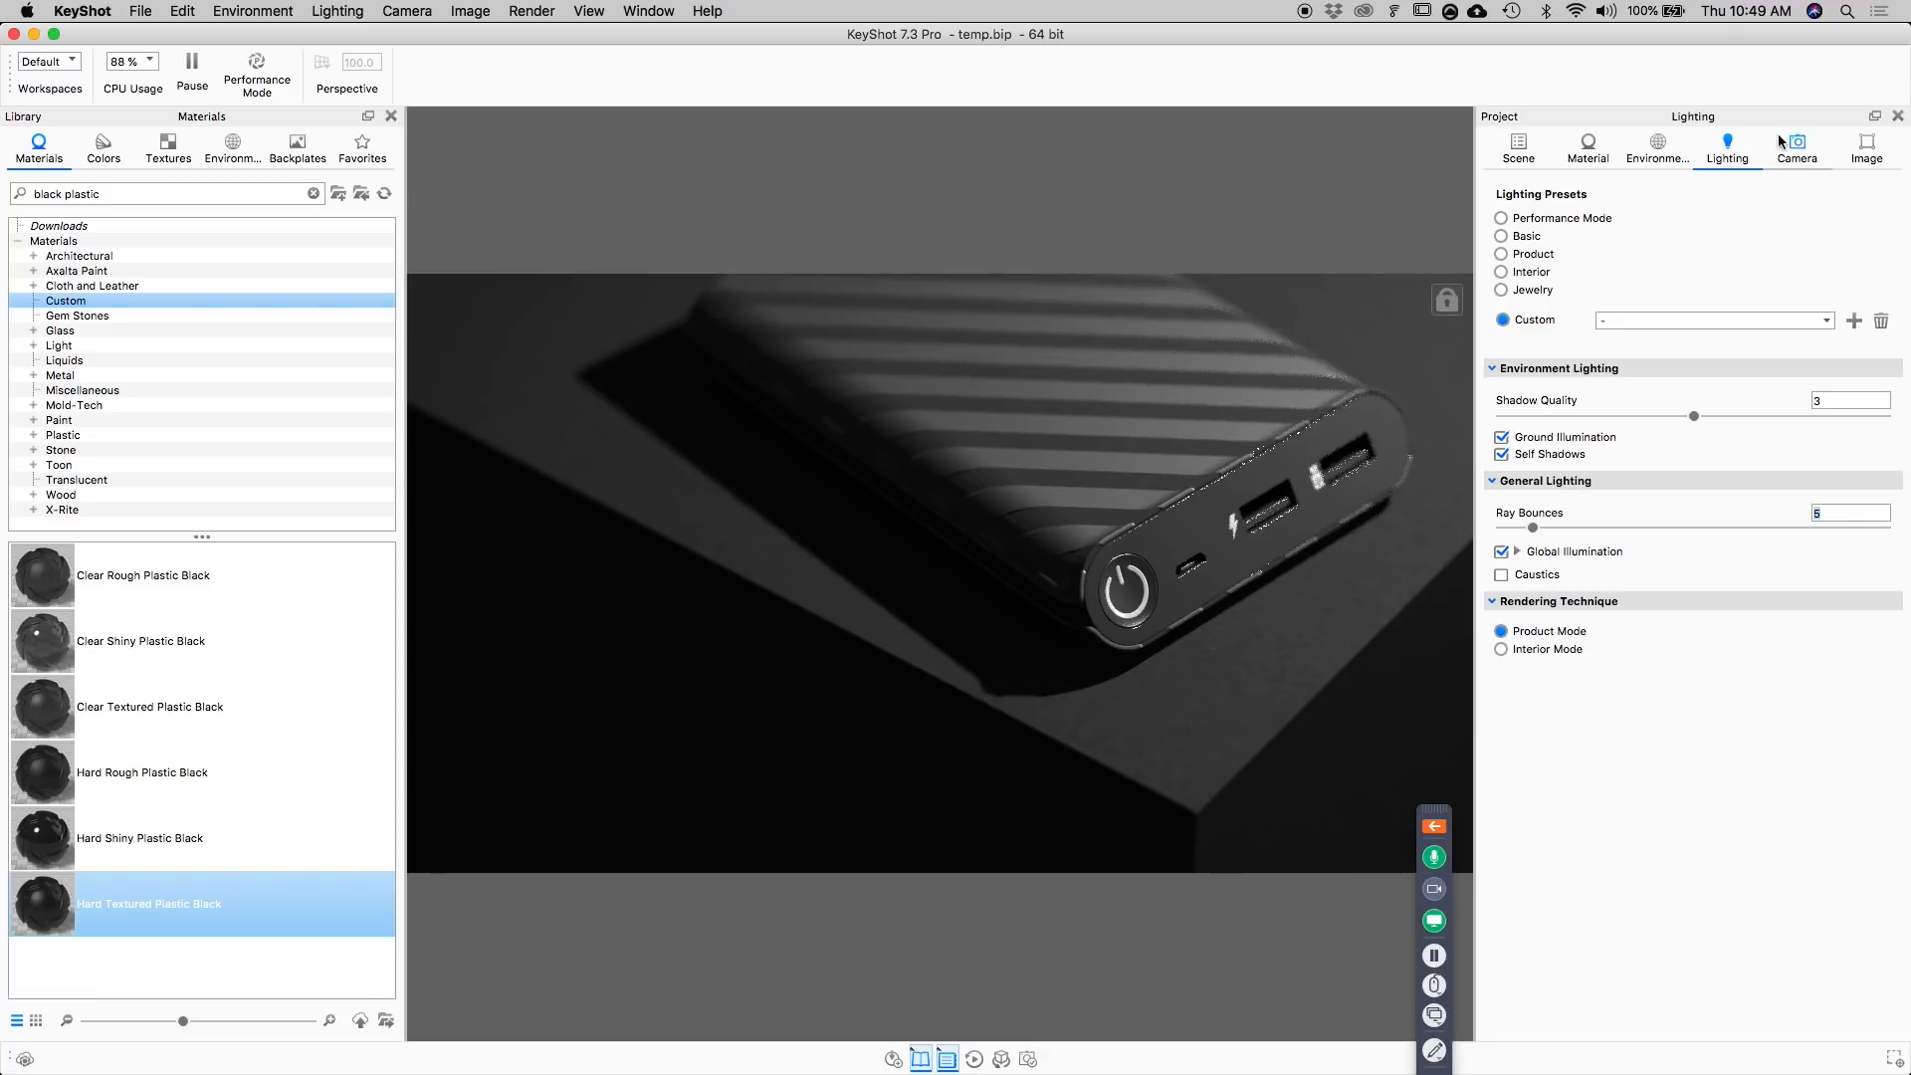
# Open the render settings for the still image and name the output file Powerbank.
pyautogui.click(1028, 1059)
pyautogui.moveTo(733, 56); pyautogui.dragTo(903, 164)
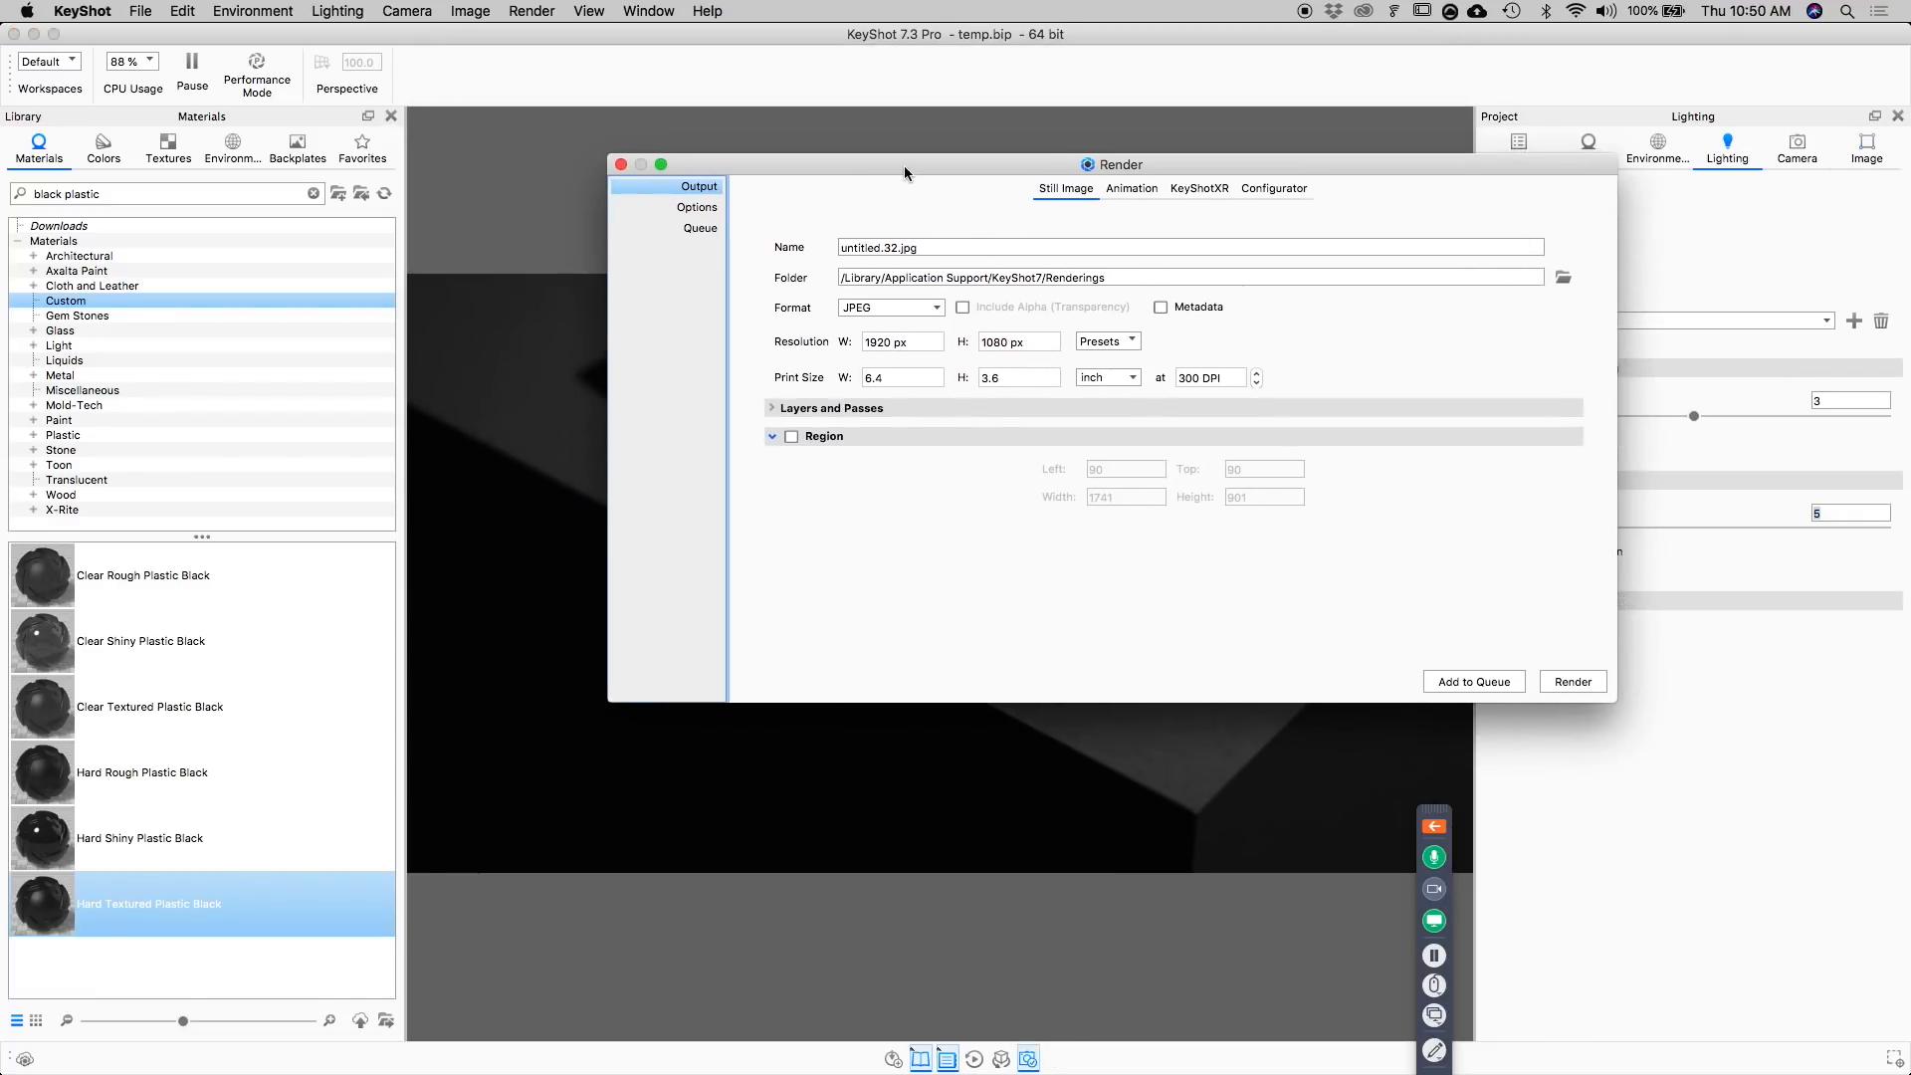
pyautogui.press('Escape')
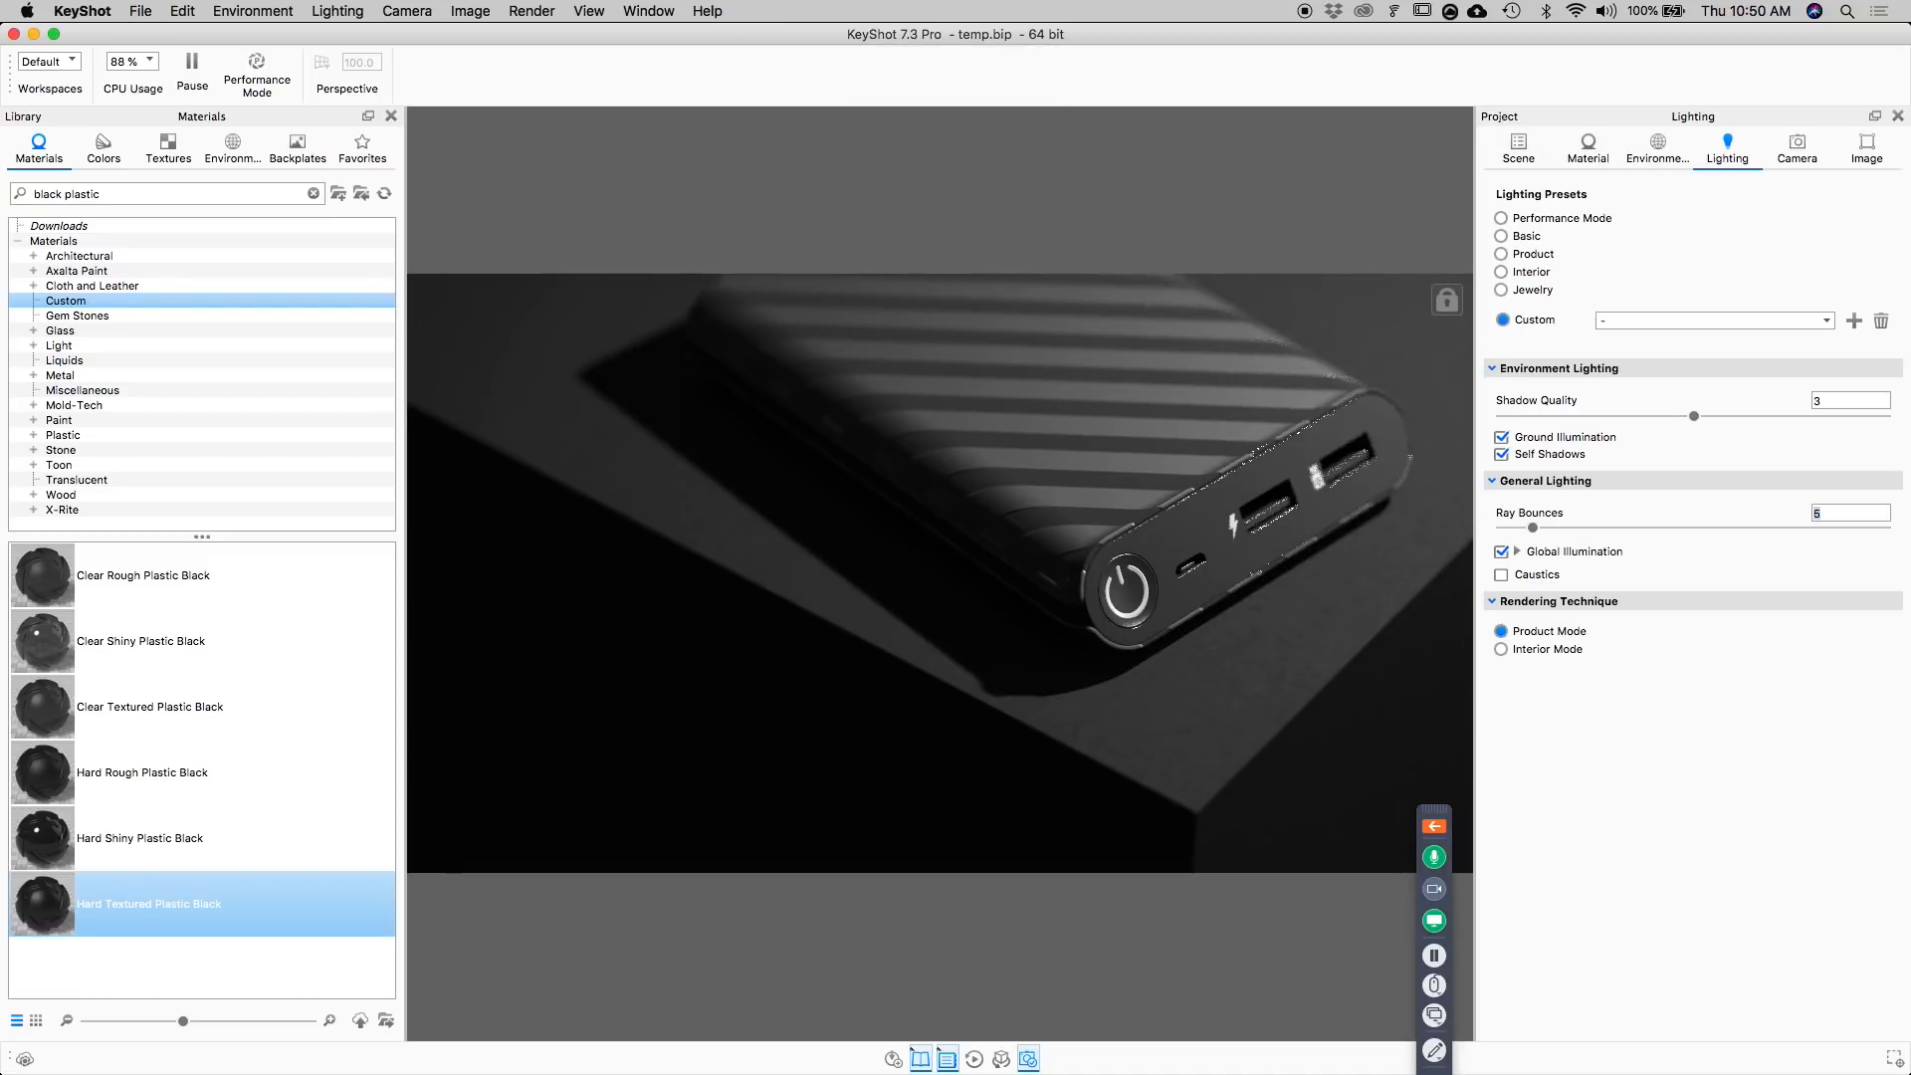
pyautogui.click(1029, 1061)
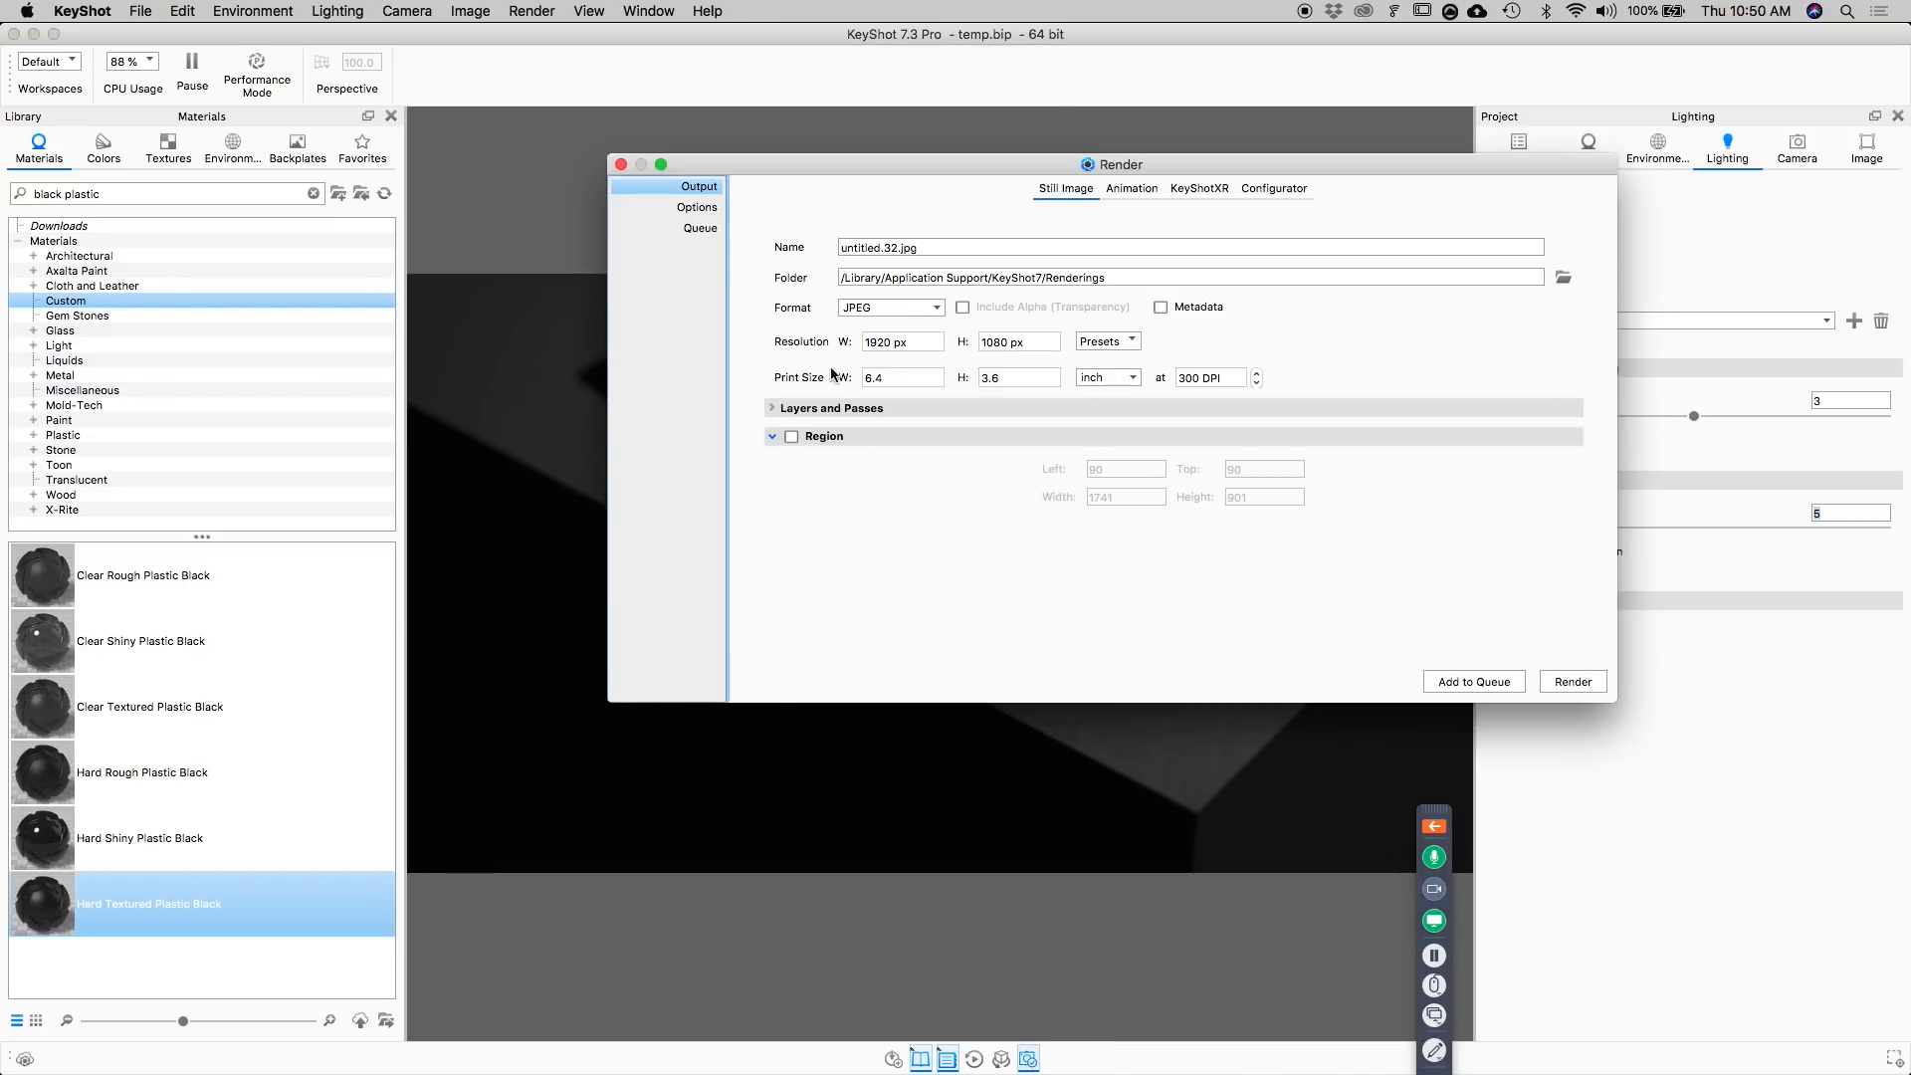
pyautogui.moveTo(900, 247); pyautogui.dragTo(807, 248)
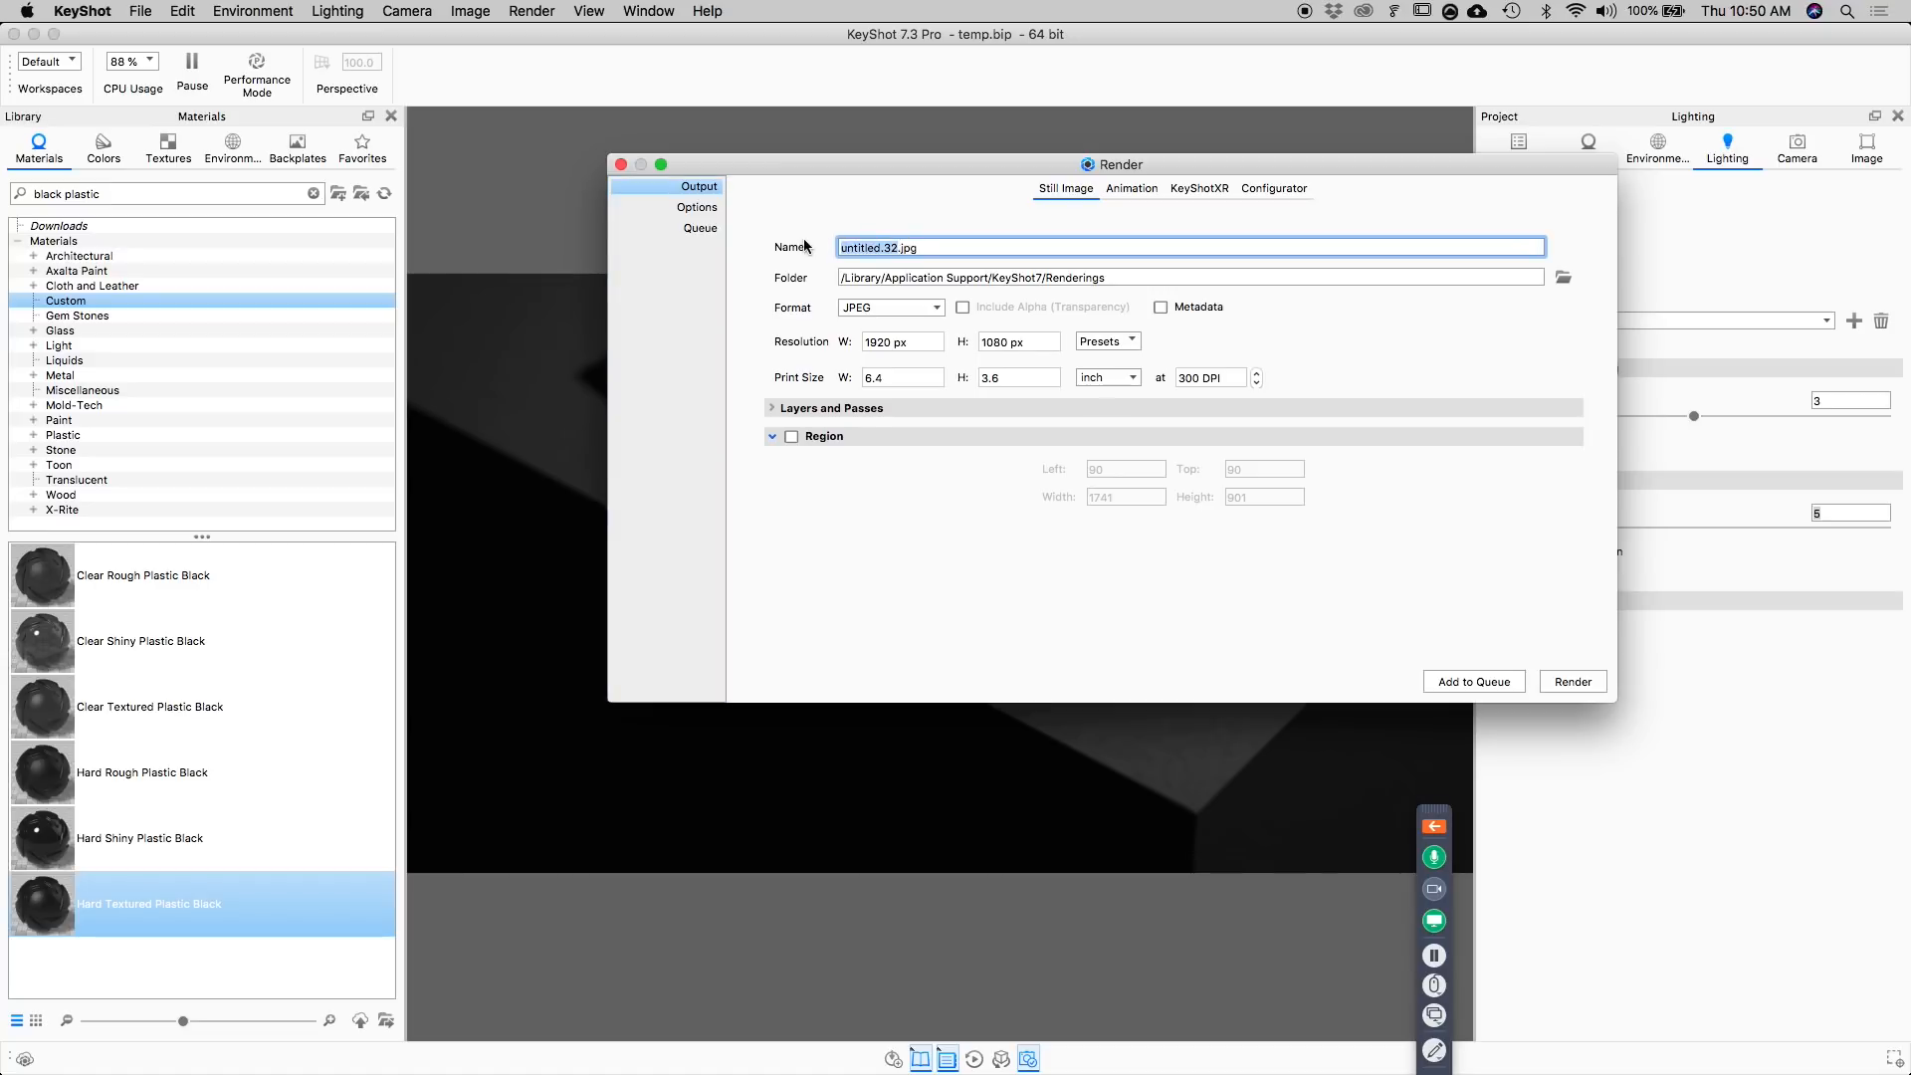
pyautogui.write('Po')
pyautogui.write('werbank')
pyautogui.write(' Blac')
pyautogui.press('BackSpace')
pyautogui.press('BackSpace')
pyautogui.press('BackSpace')
# Set the still image's output format to PNG.
pyautogui.click(908, 306)
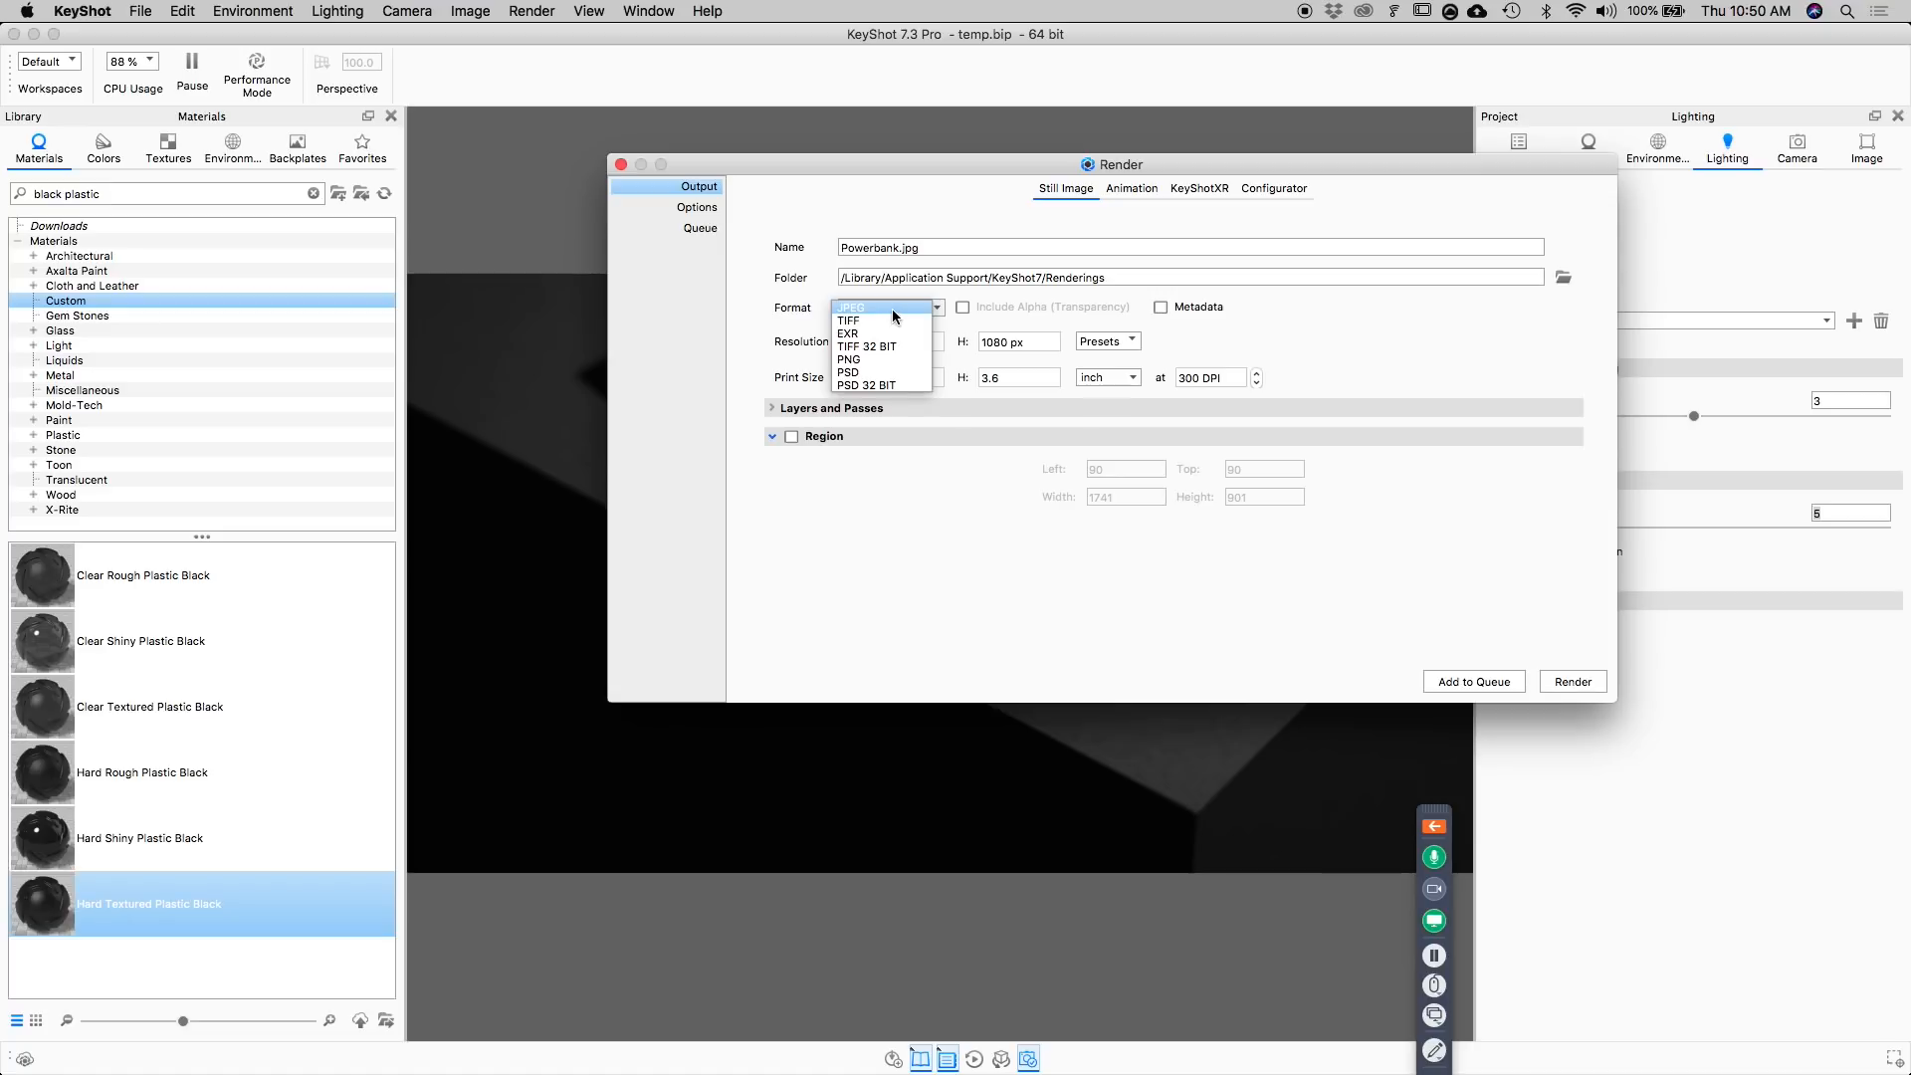
pyautogui.click(878, 359)
pyautogui.click(898, 307)
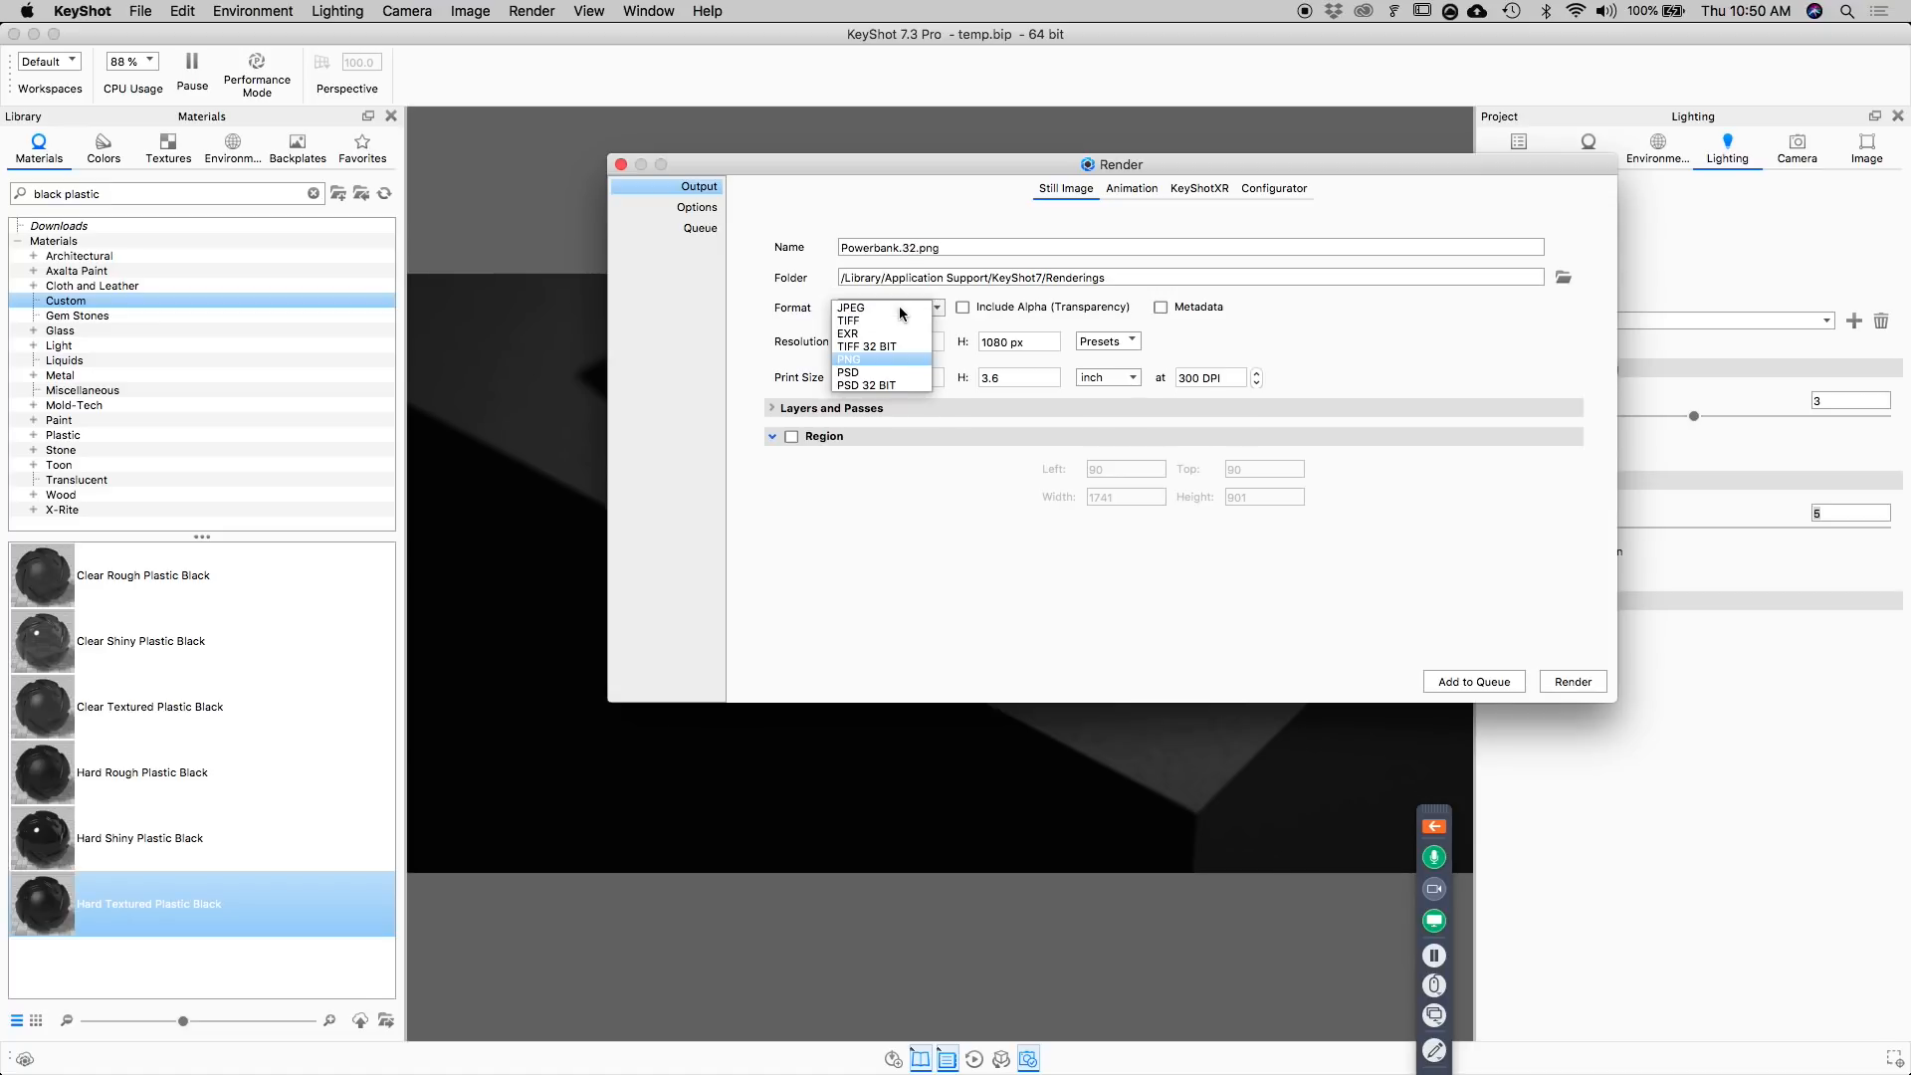
pyautogui.click(865, 363)
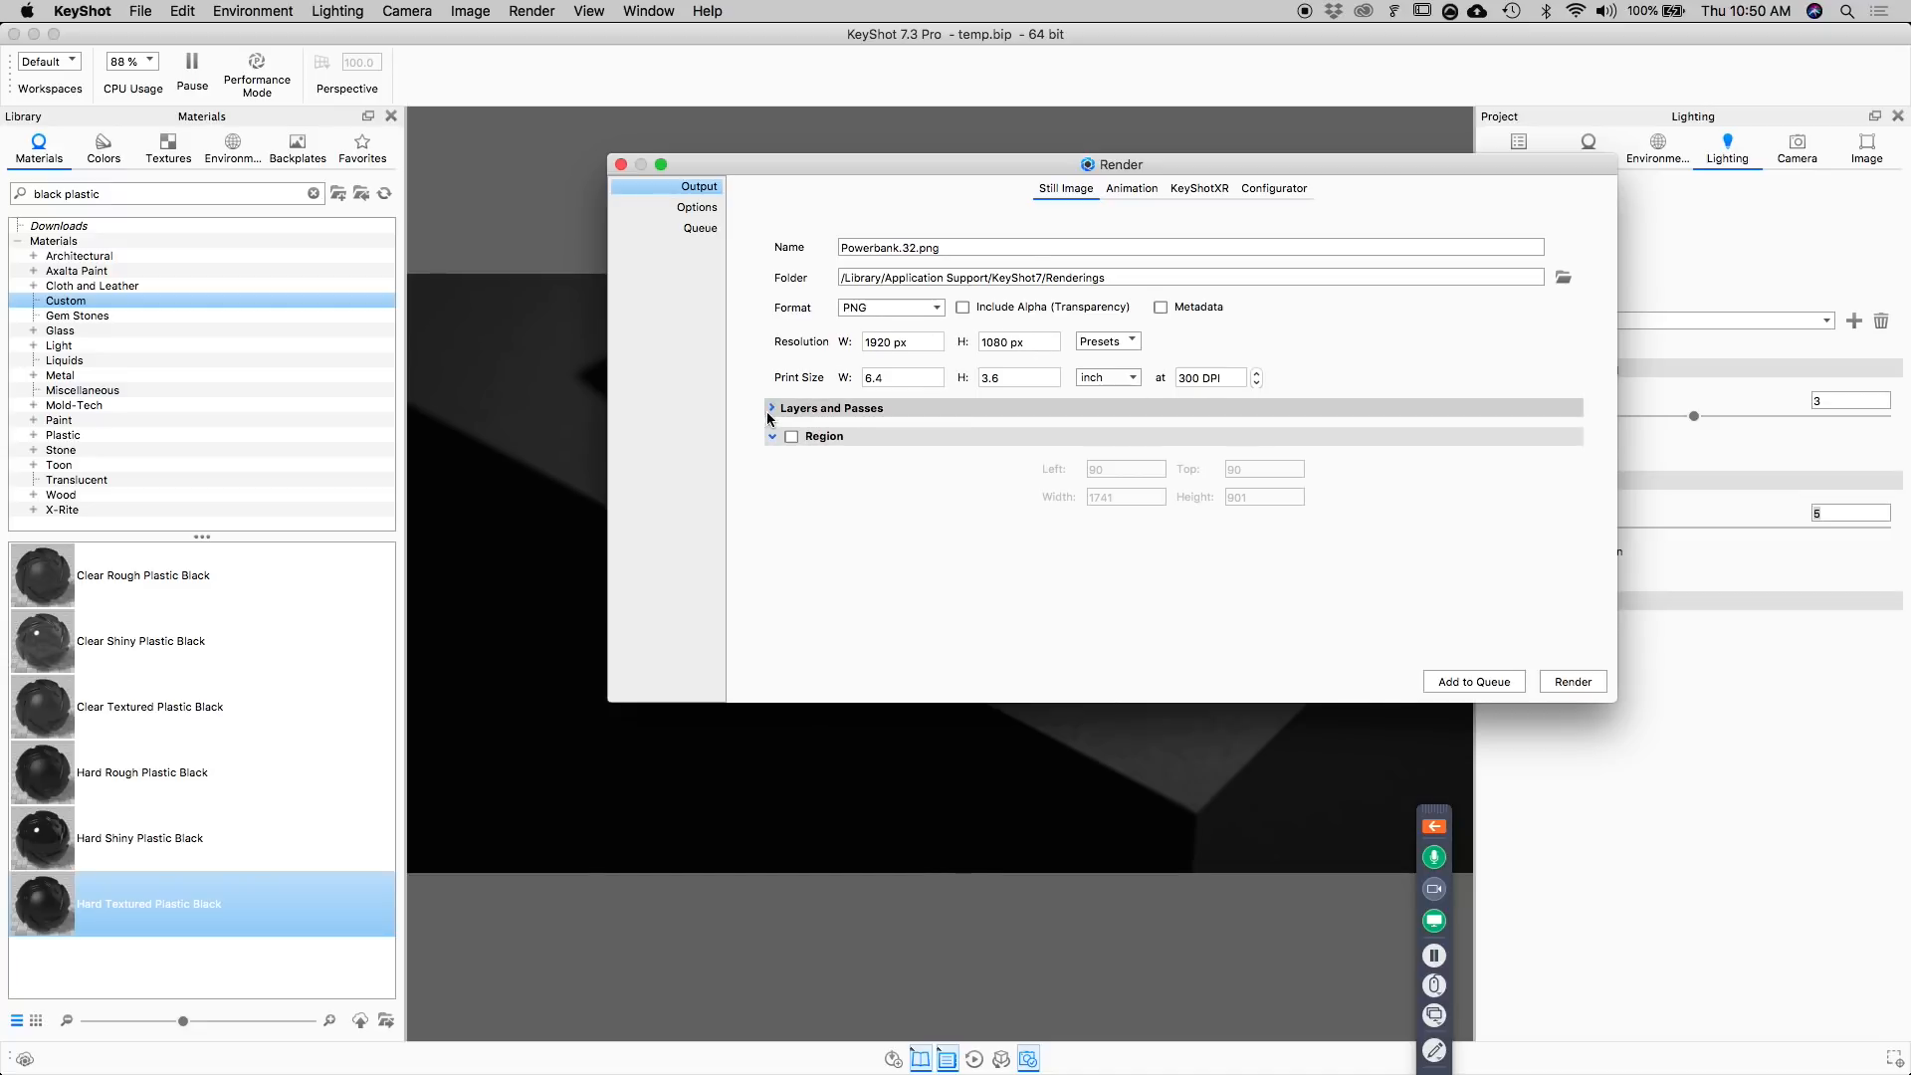
# Review the layers and passes and the quality options of the still image render, and close the render settings.
pyautogui.moveTo(1122, 165); pyautogui.dragTo(1075, 837)
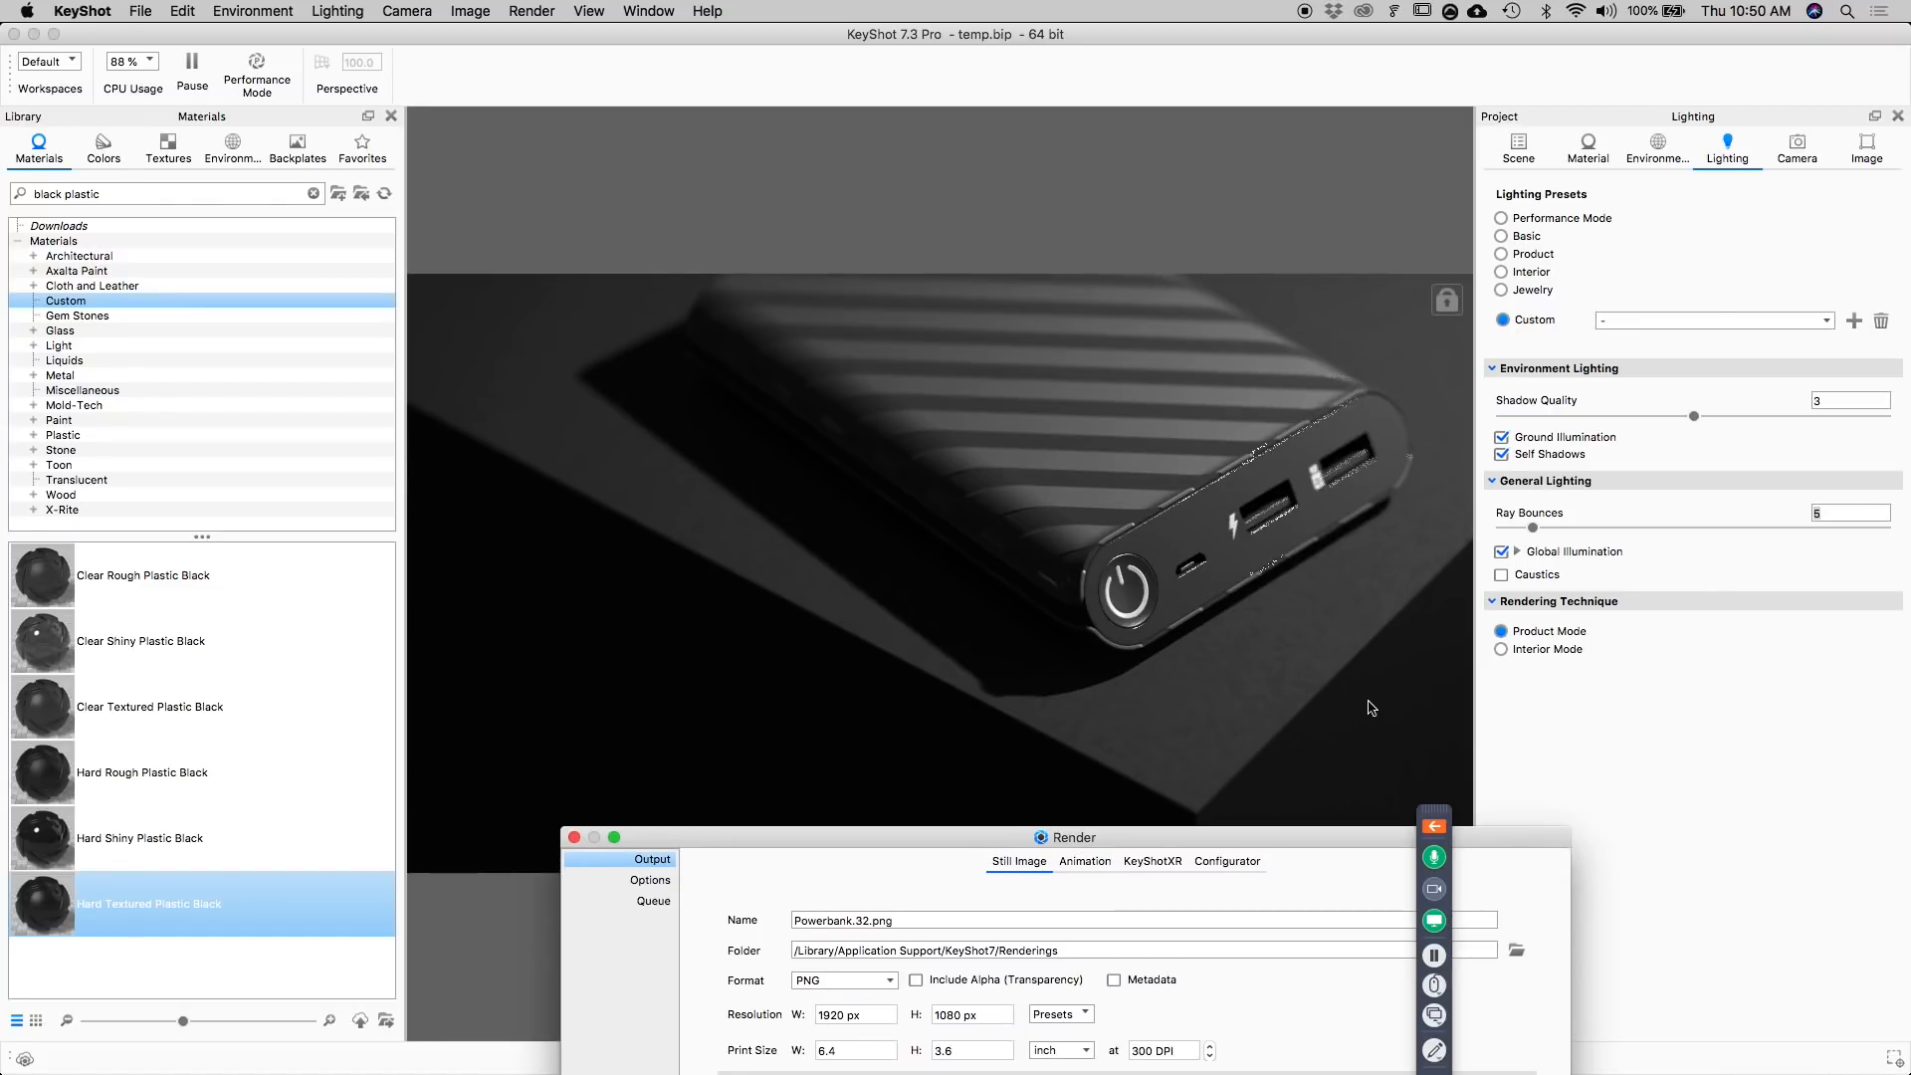
pyautogui.moveTo(1328, 841); pyautogui.dragTo(1358, 283)
pyautogui.click(756, 523)
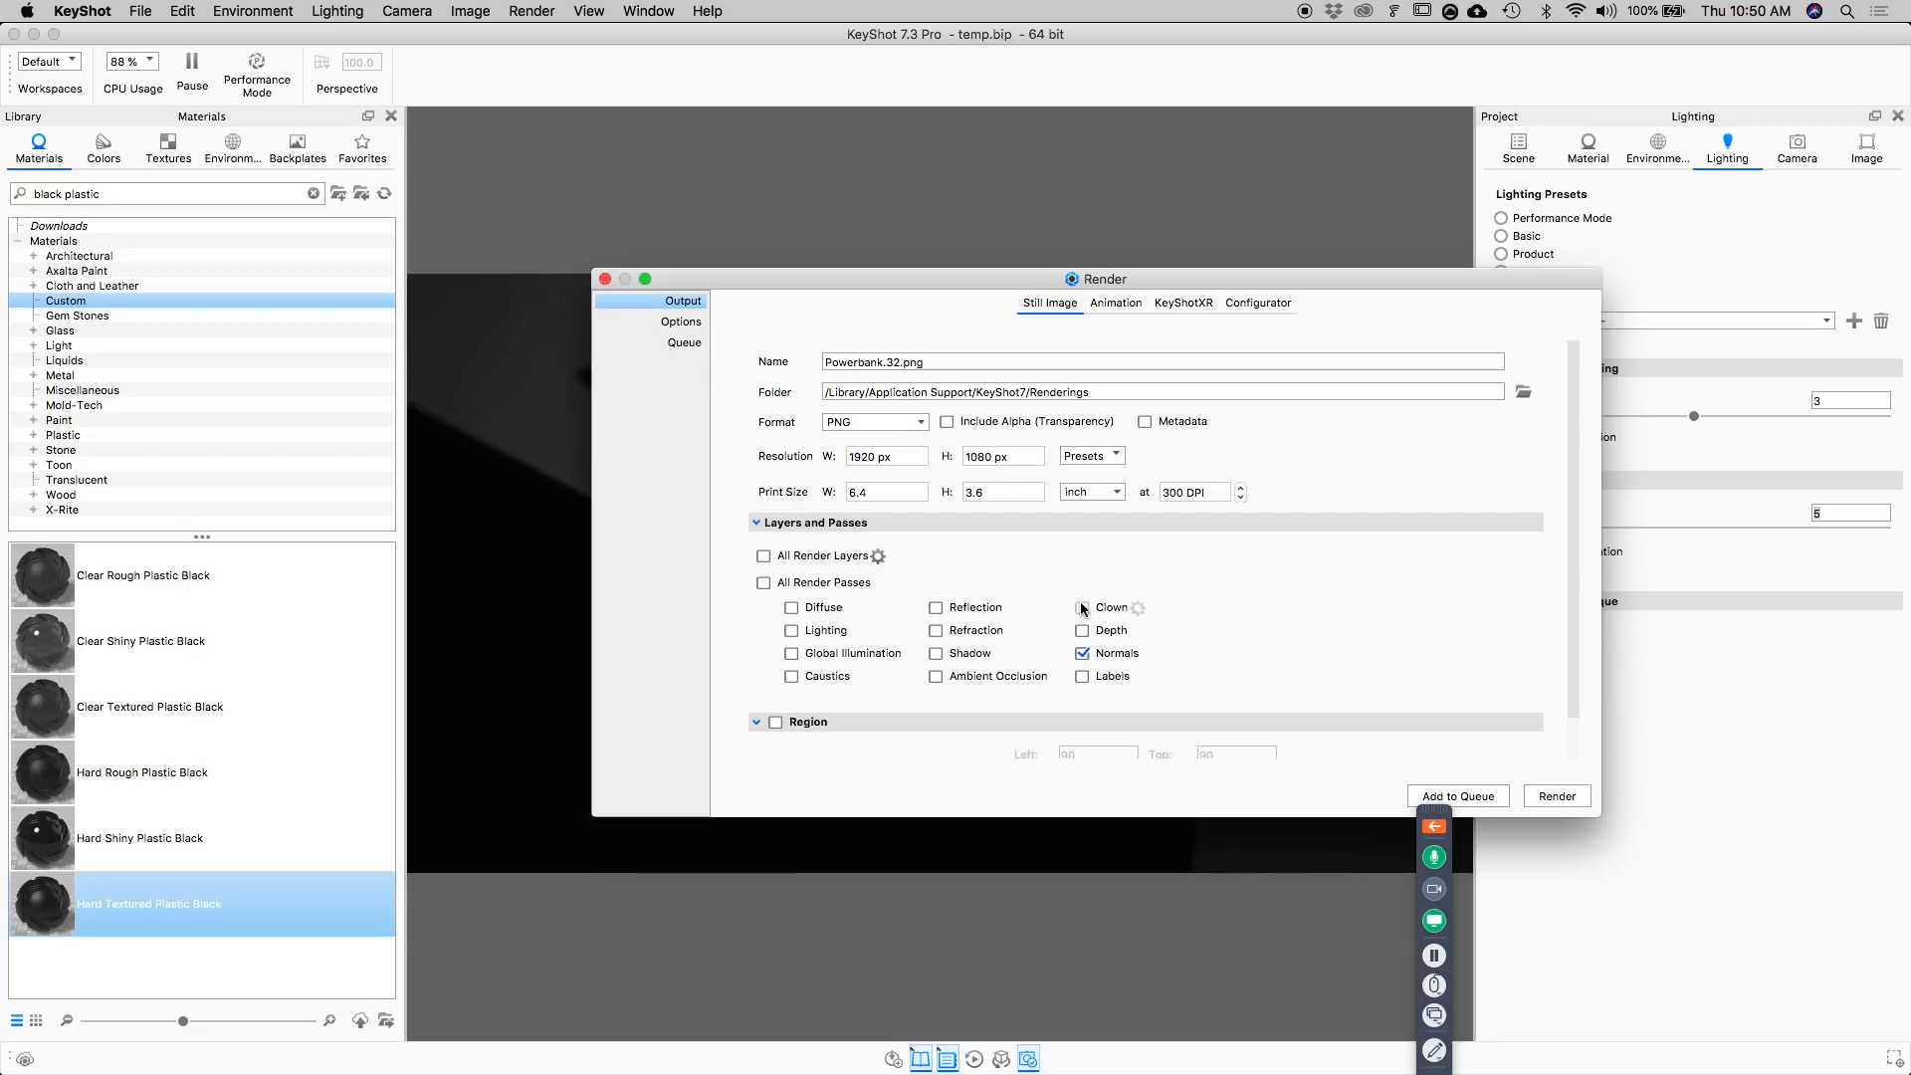
pyautogui.click(756, 523)
pyautogui.click(755, 523)
pyautogui.click(756, 523)
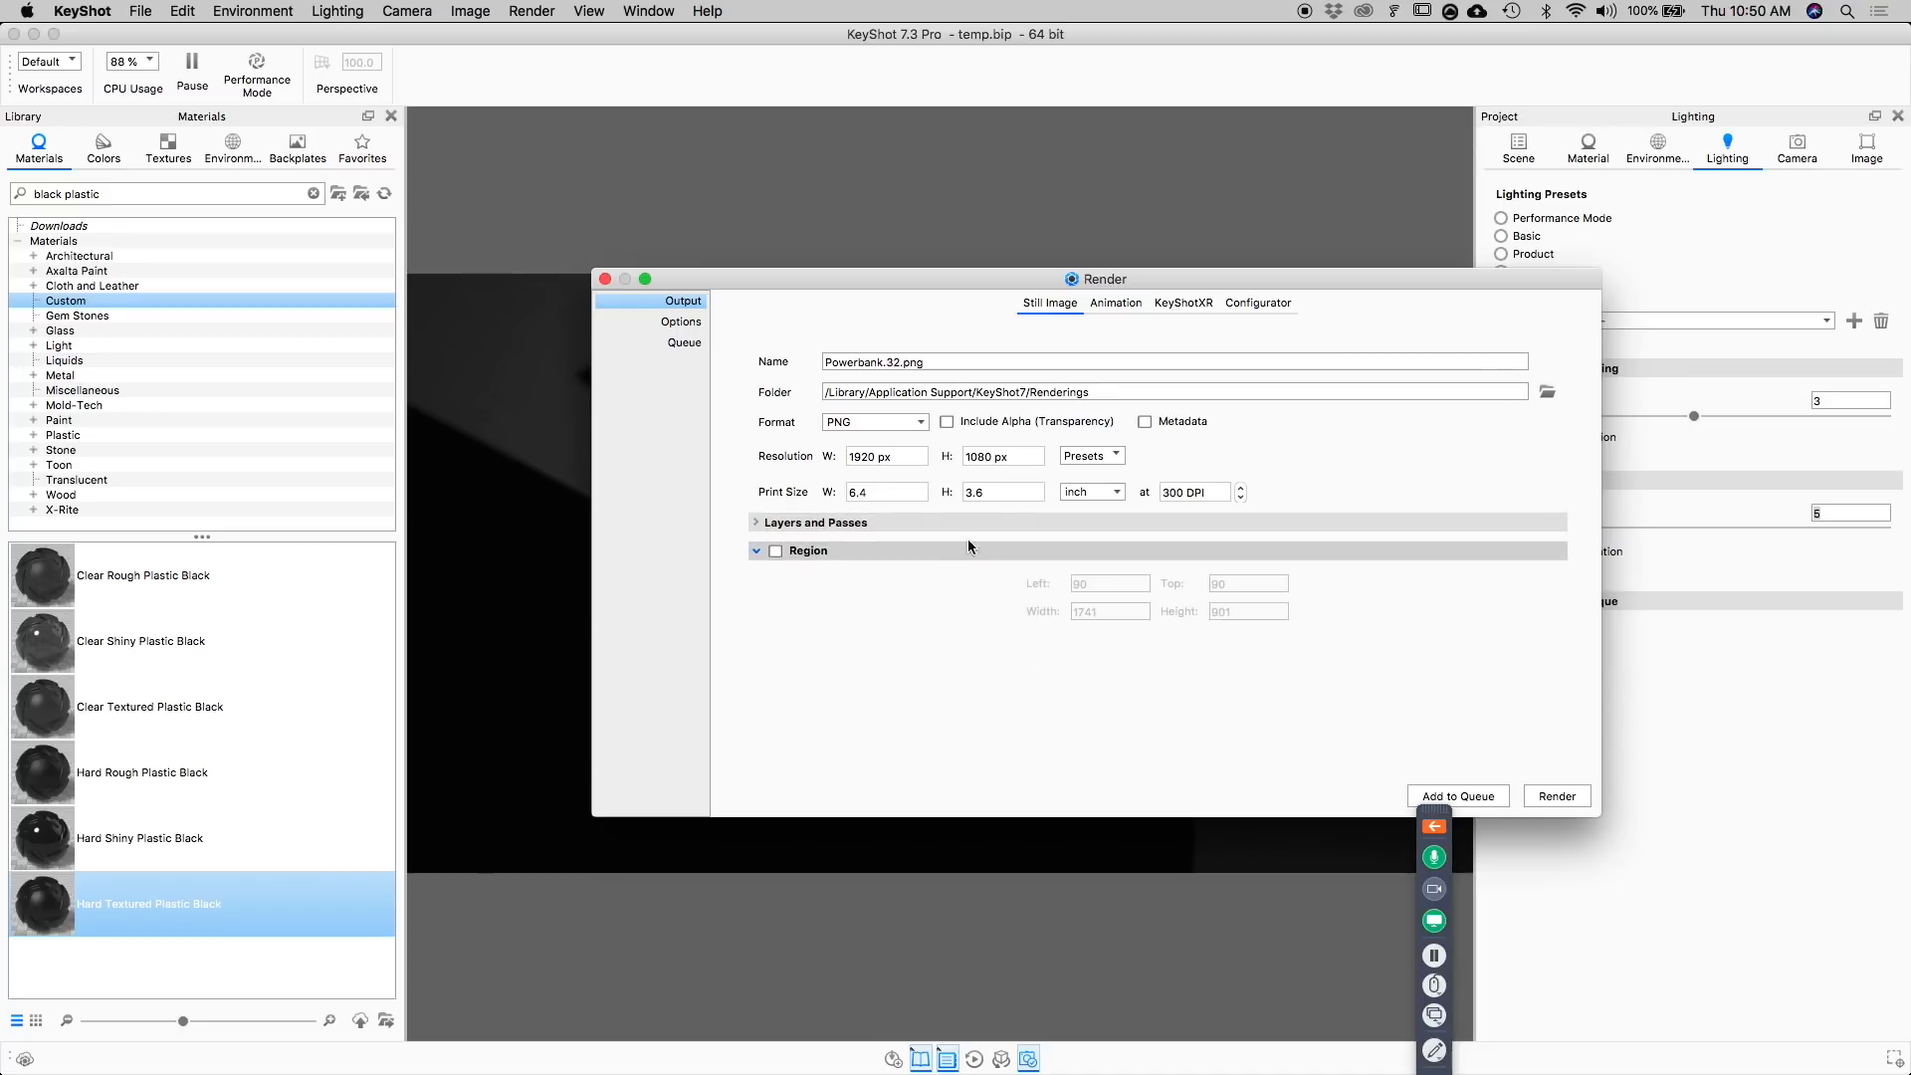
pyautogui.click(692, 324)
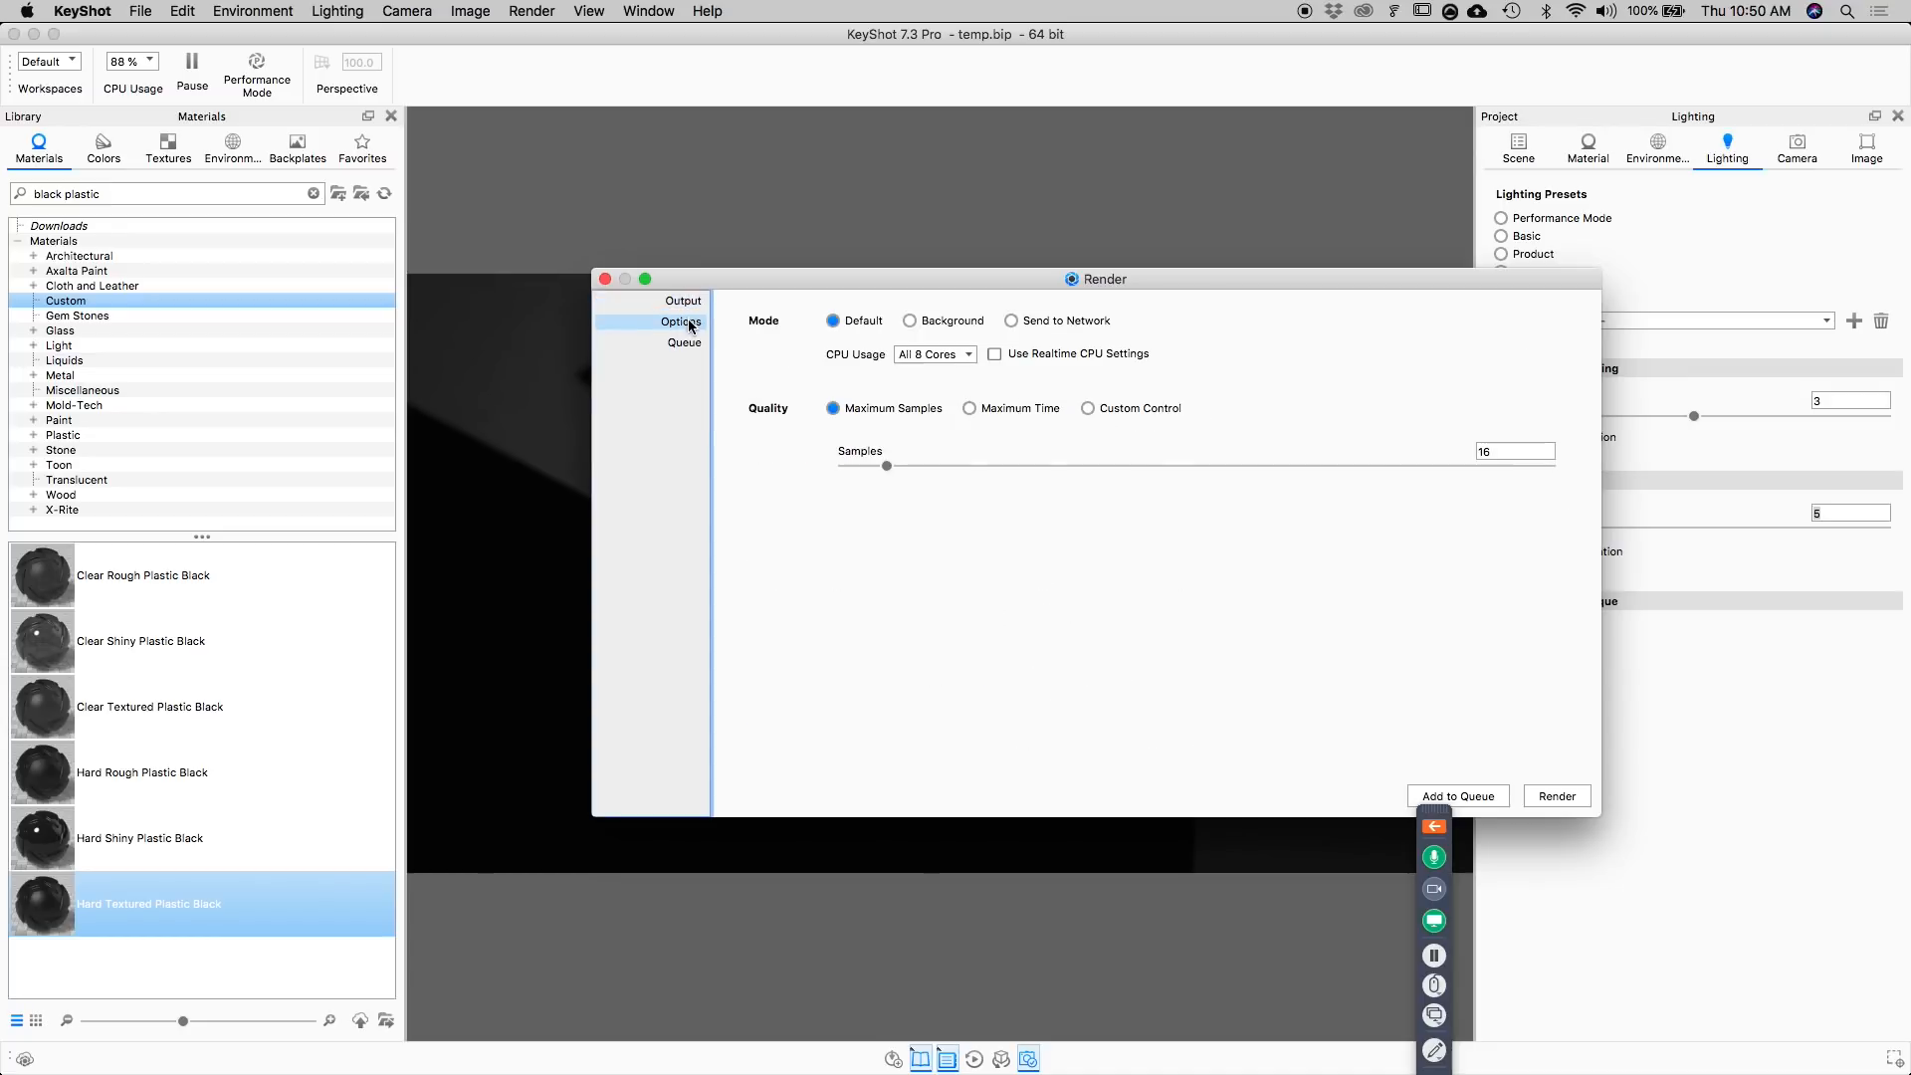
pyautogui.moveTo(1230, 284); pyautogui.dragTo(1393, 309)
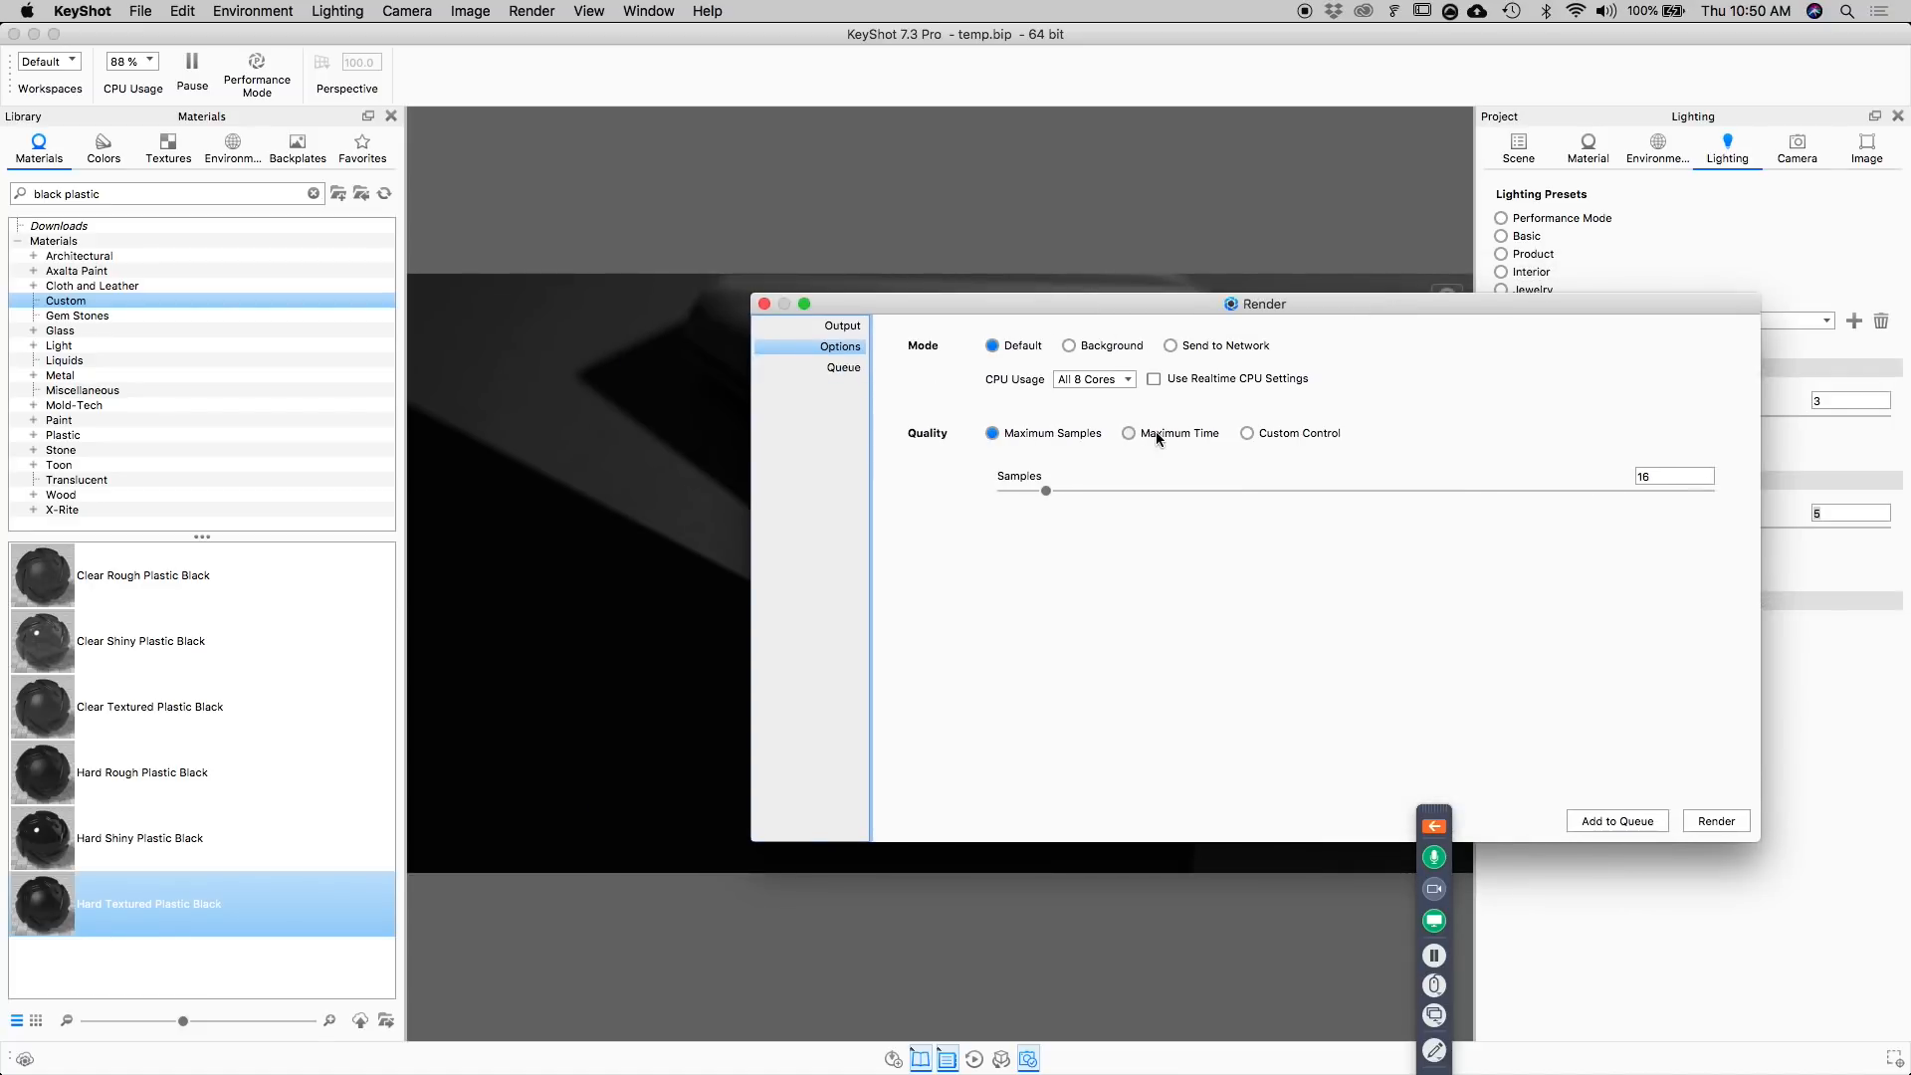
pyautogui.click(764, 304)
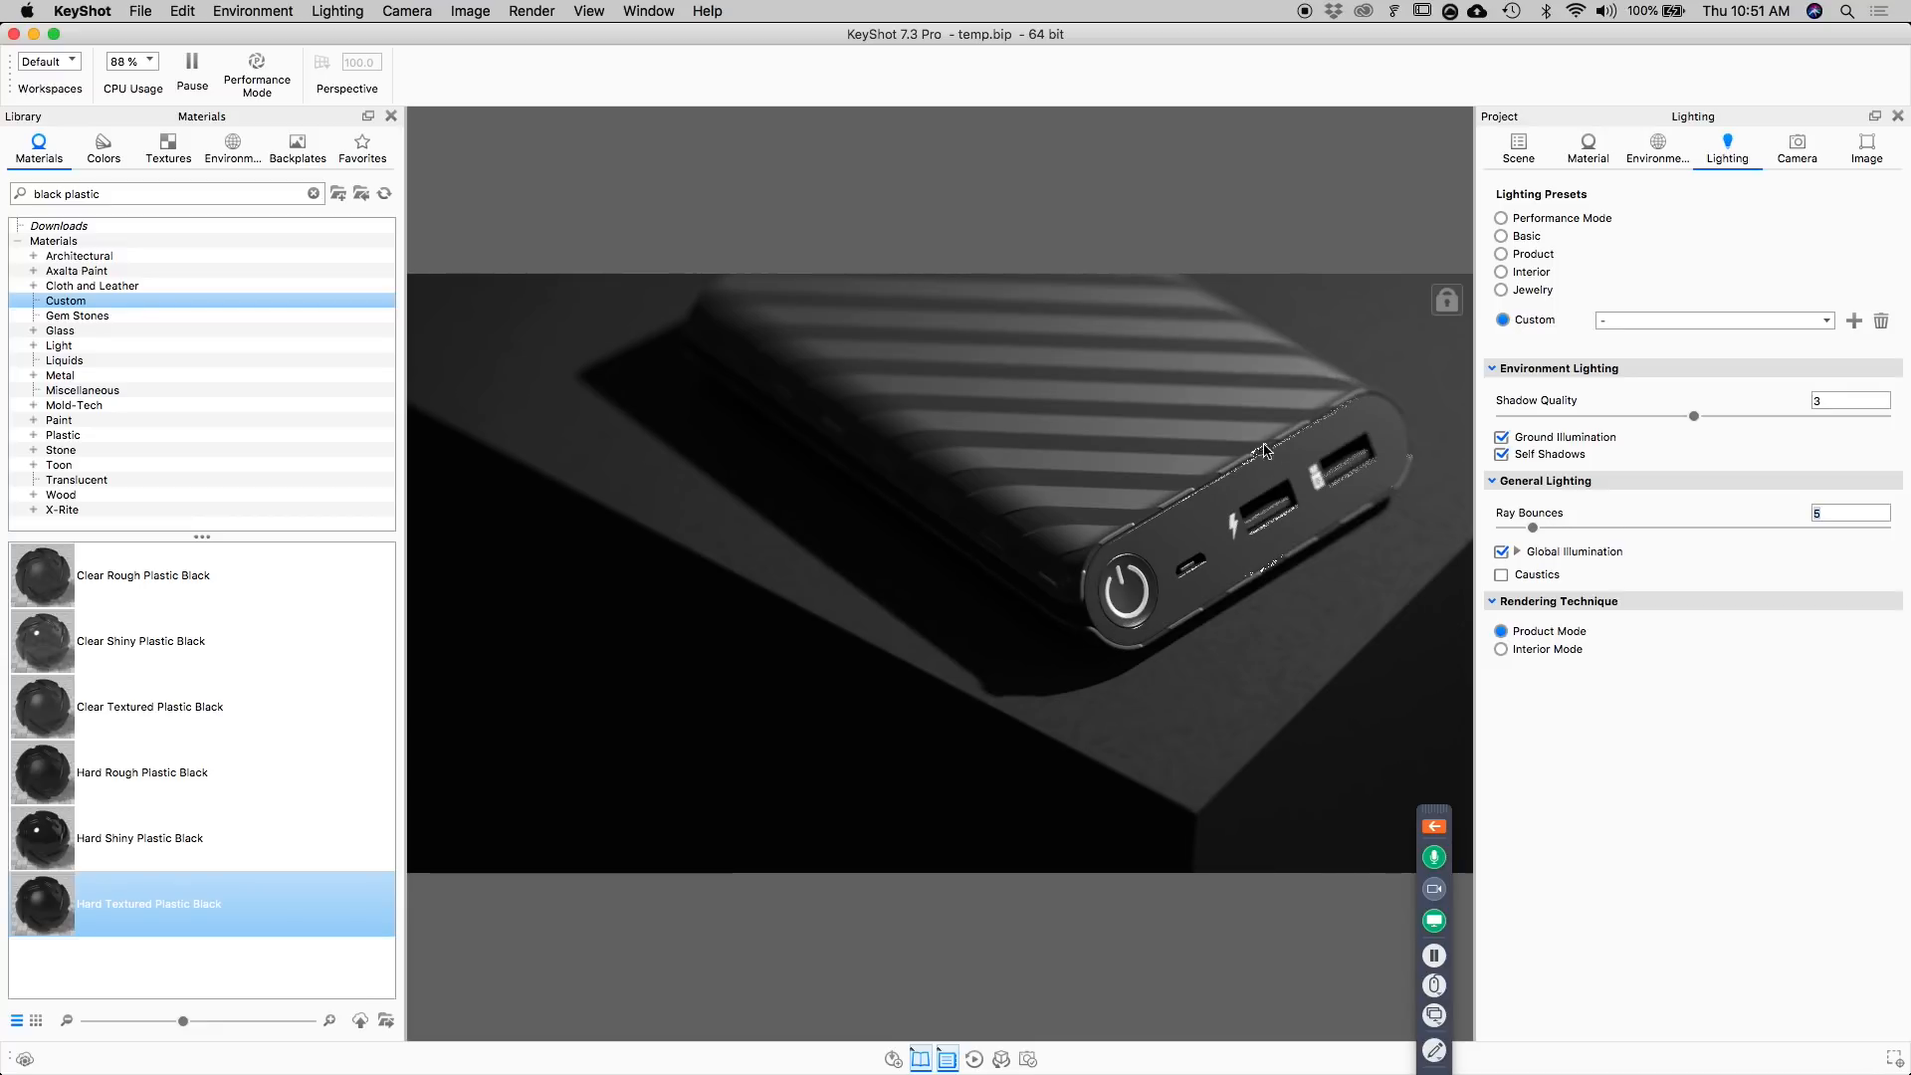
# Enable the real-time render region and shrink it to about 105 by 91 px around the middle USB port of the power bank.
pyautogui.click(1864, 151)
pyautogui.click(1511, 299)
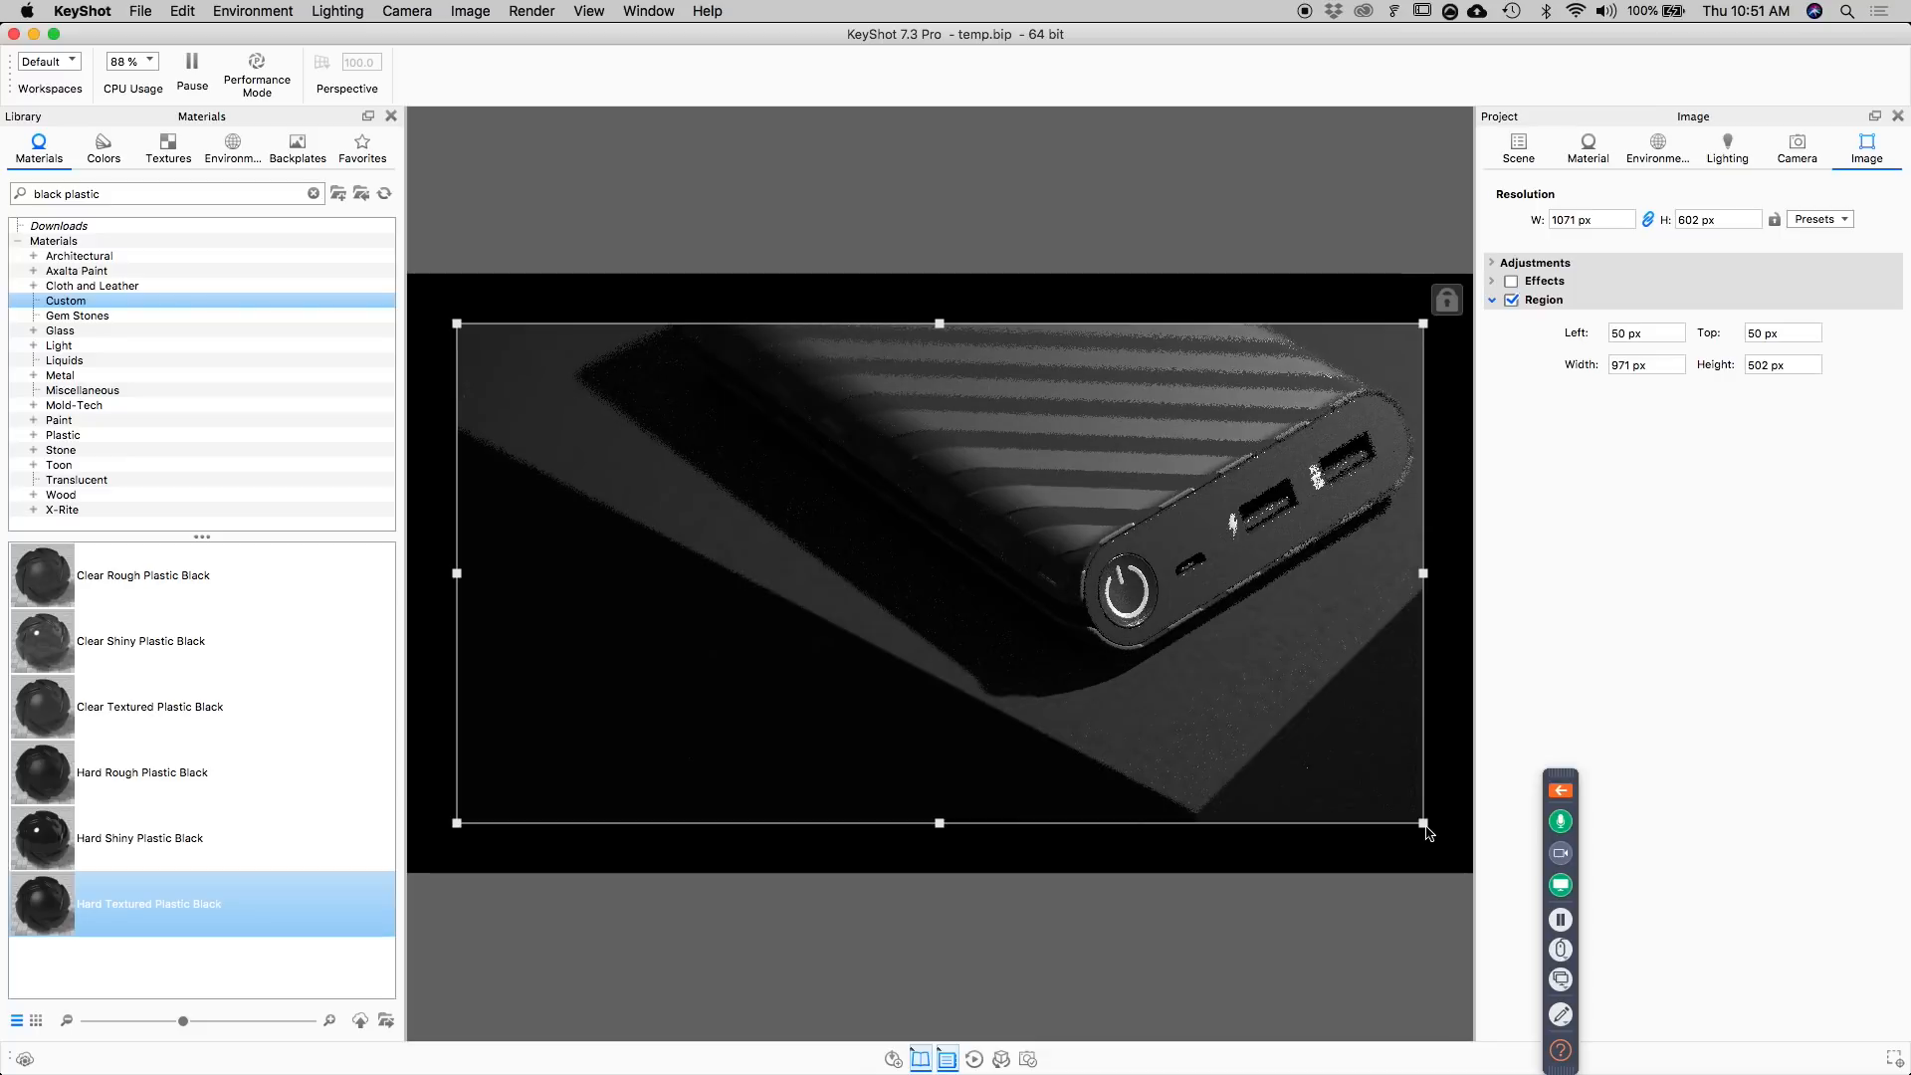
pyautogui.moveTo(1423, 824); pyautogui.dragTo(1384, 535)
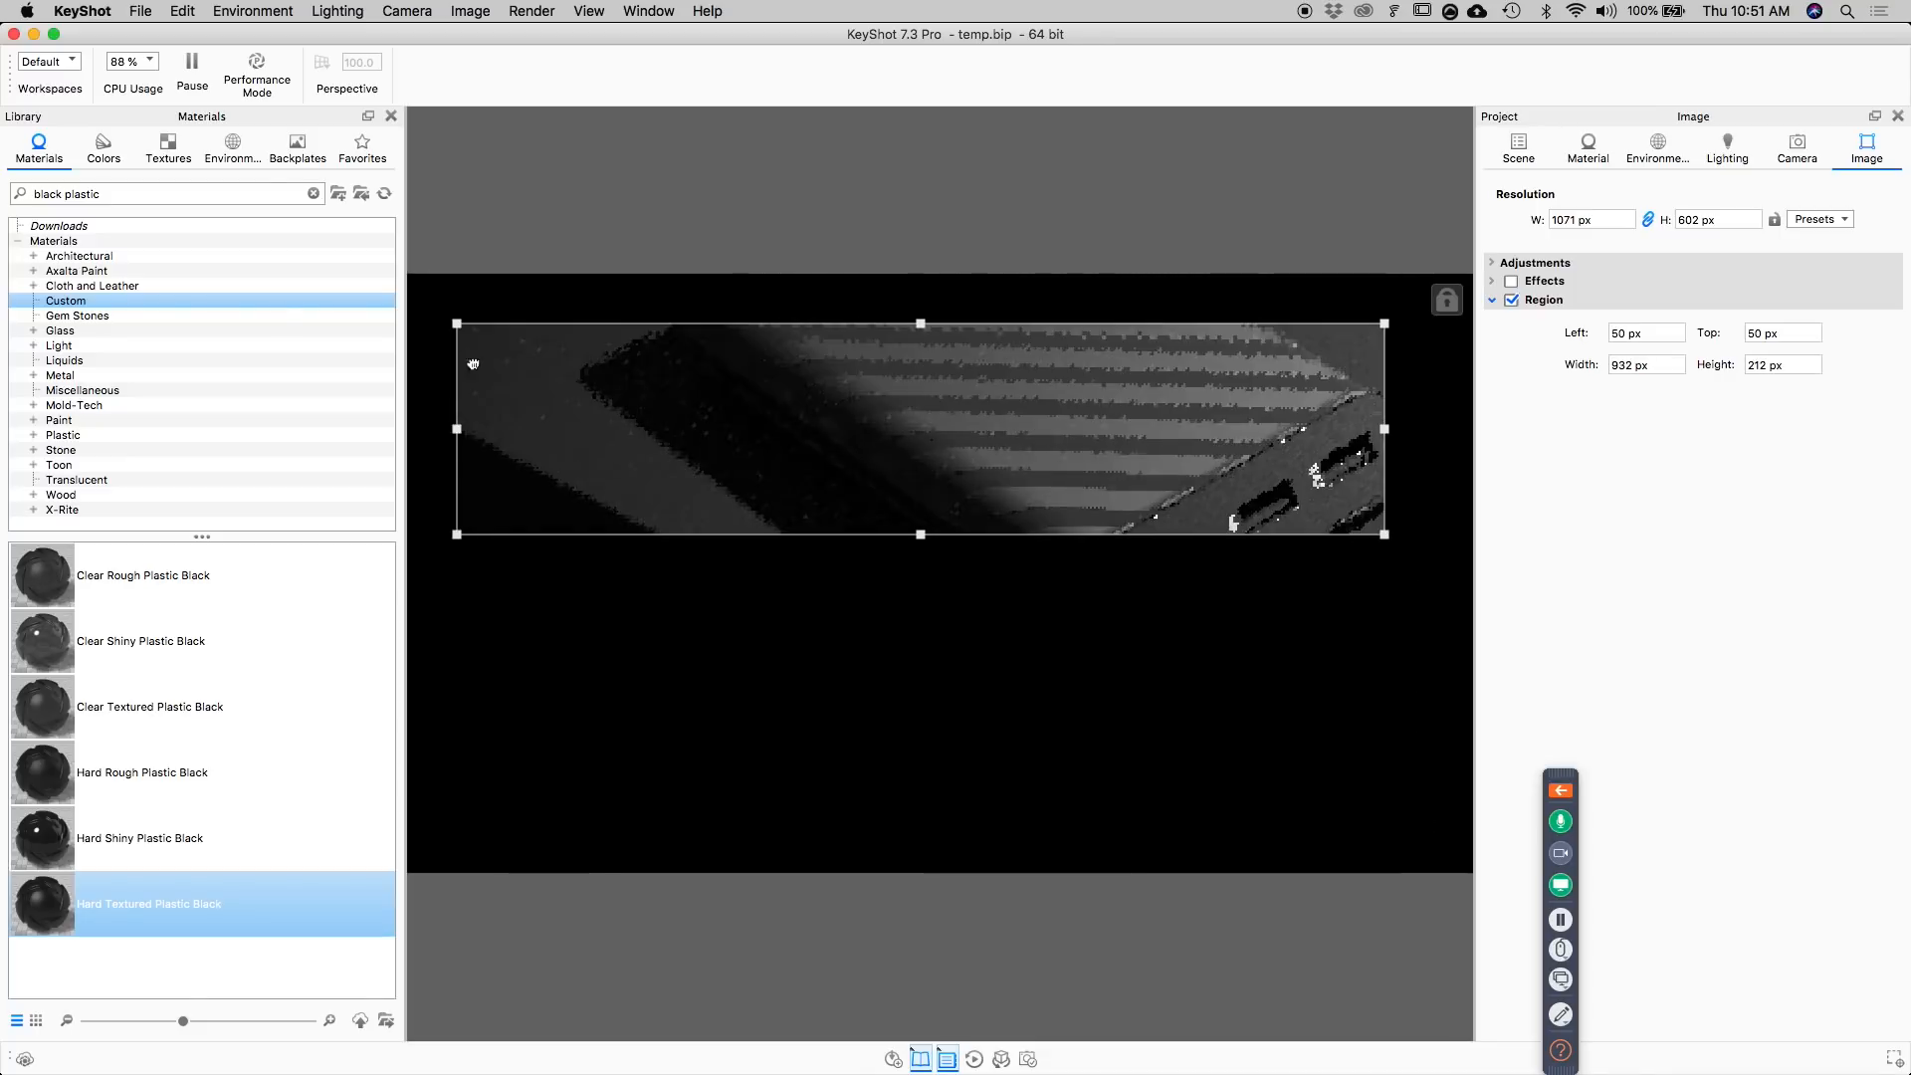
pyautogui.moveTo(457, 324); pyautogui.dragTo(1168, 445)
pyautogui.moveTo(1384, 534); pyautogui.dragTo(1302, 534)
pyautogui.moveTo(1172, 445); pyautogui.dragTo(1197, 442)
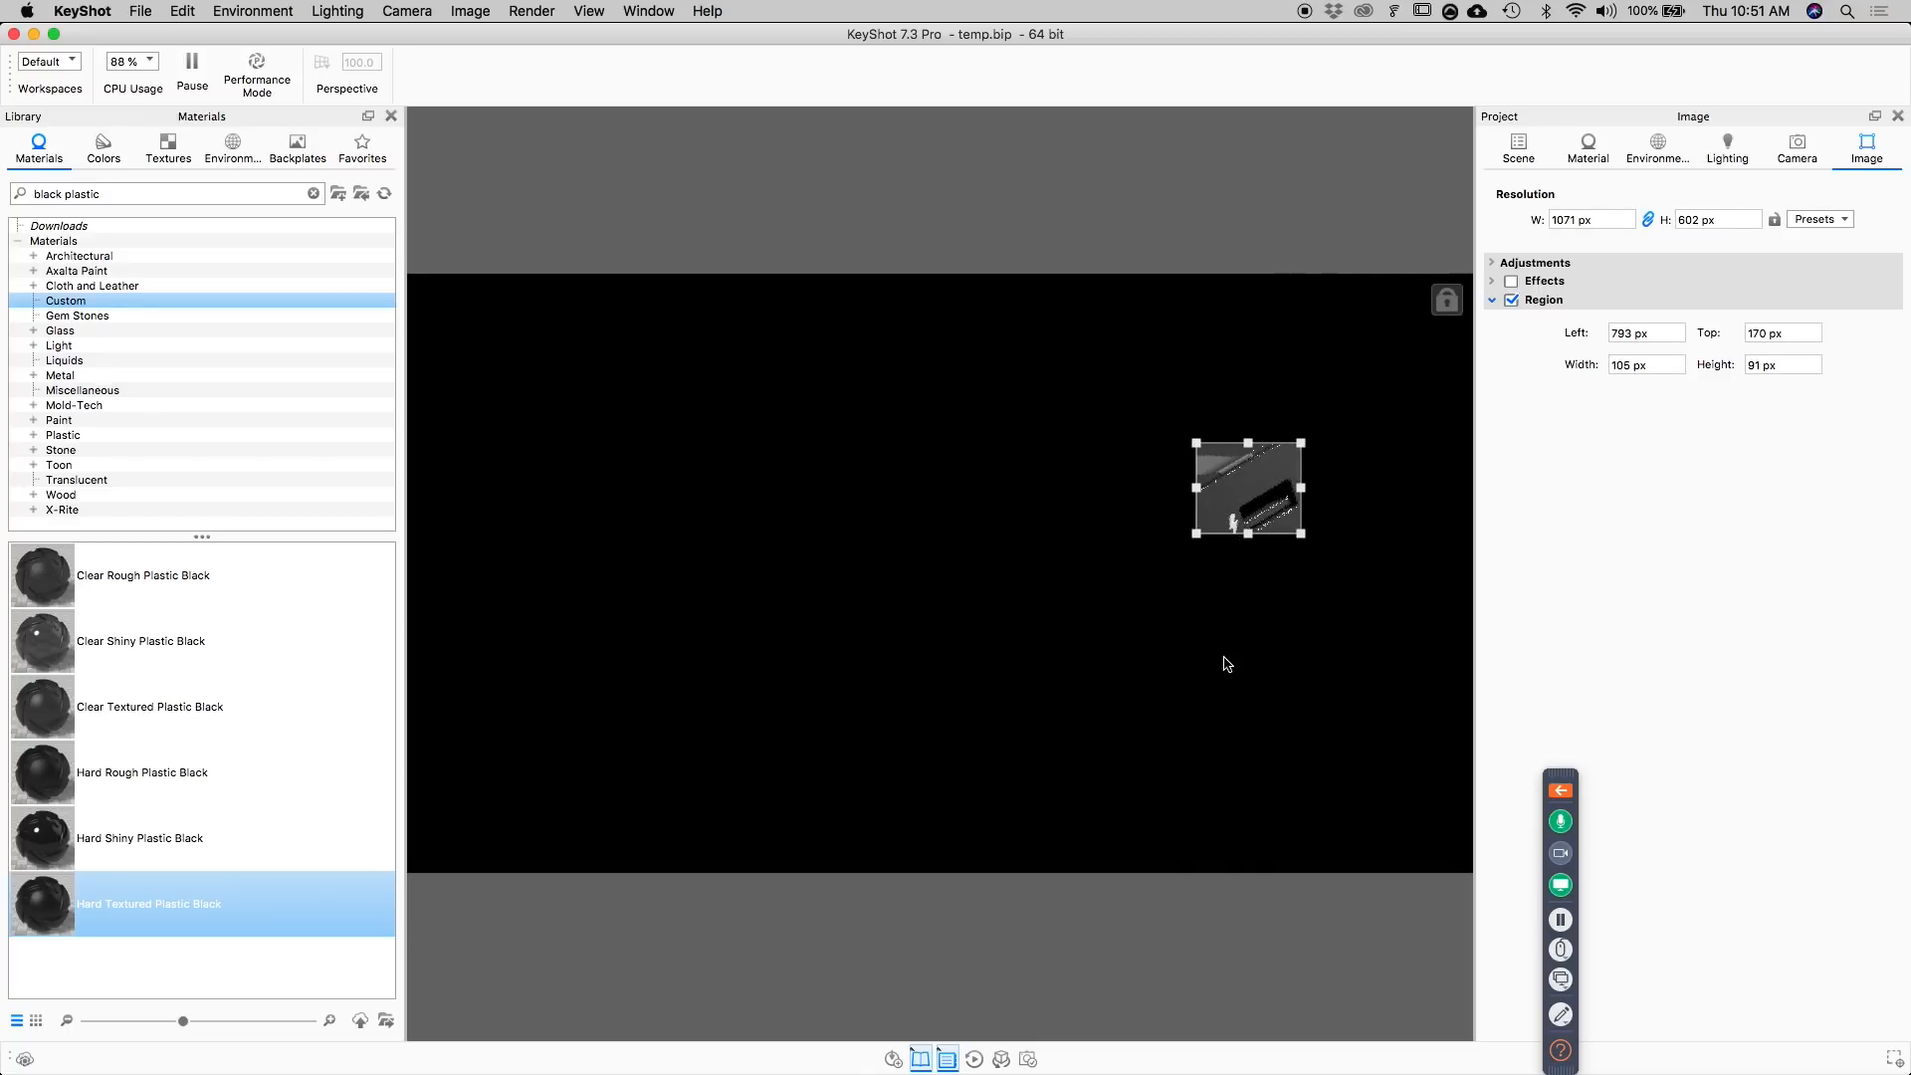
# Adjust the Hard Shiny Plastic Black material on the port face: refractive index 1.436, light grey specular colour and roughness 0.1.
pyautogui.doubleClick(1244, 485)
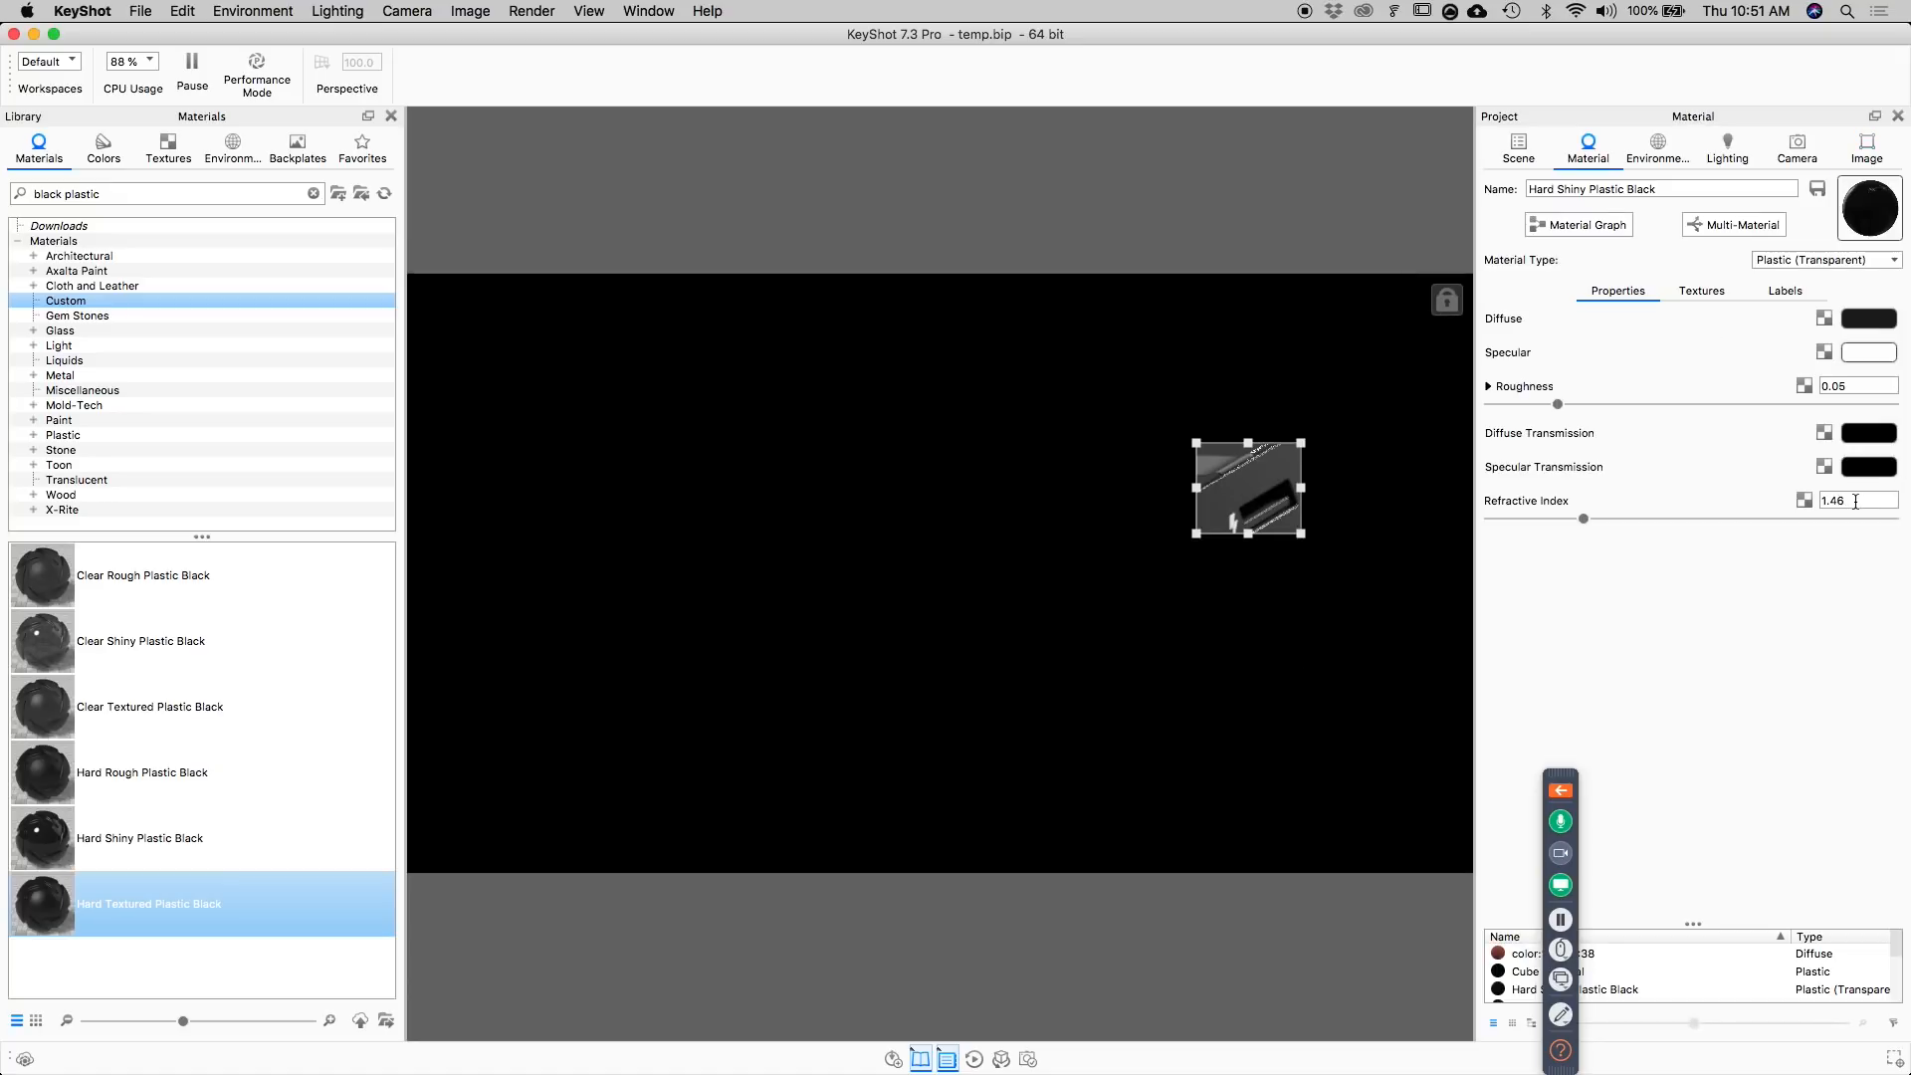
pyautogui.moveTo(1584, 525); pyautogui.dragTo(1579, 519)
pyautogui.click(1853, 354)
pyautogui.moveTo(1764, 508); pyautogui.dragTo(1735, 507)
pyautogui.click(1745, 785)
pyautogui.write('0.1')
pyautogui.press('Return')
# Show the heads-up display of real-time render statistics and turn off the render region.
pyautogui.click(989, 520)
pyautogui.press('h')
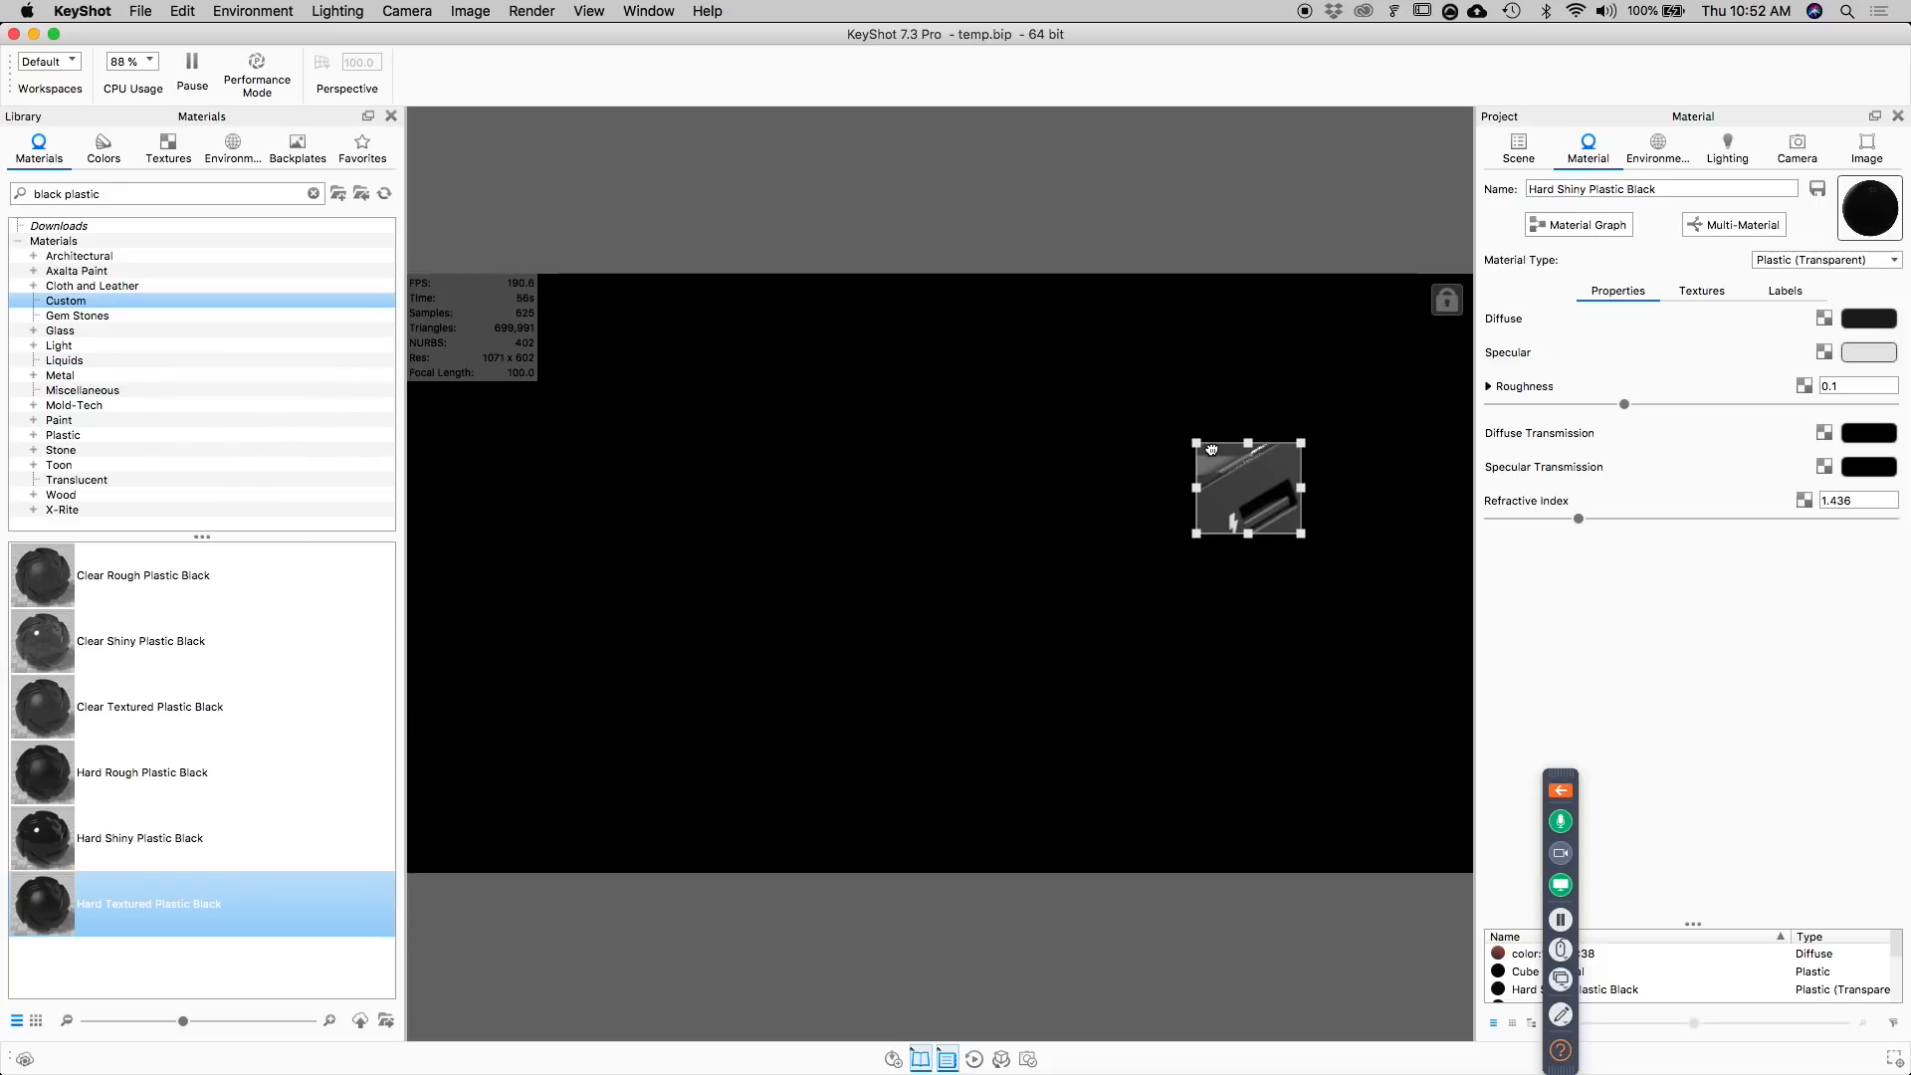
pyautogui.click(1868, 148)
pyautogui.click(1512, 299)
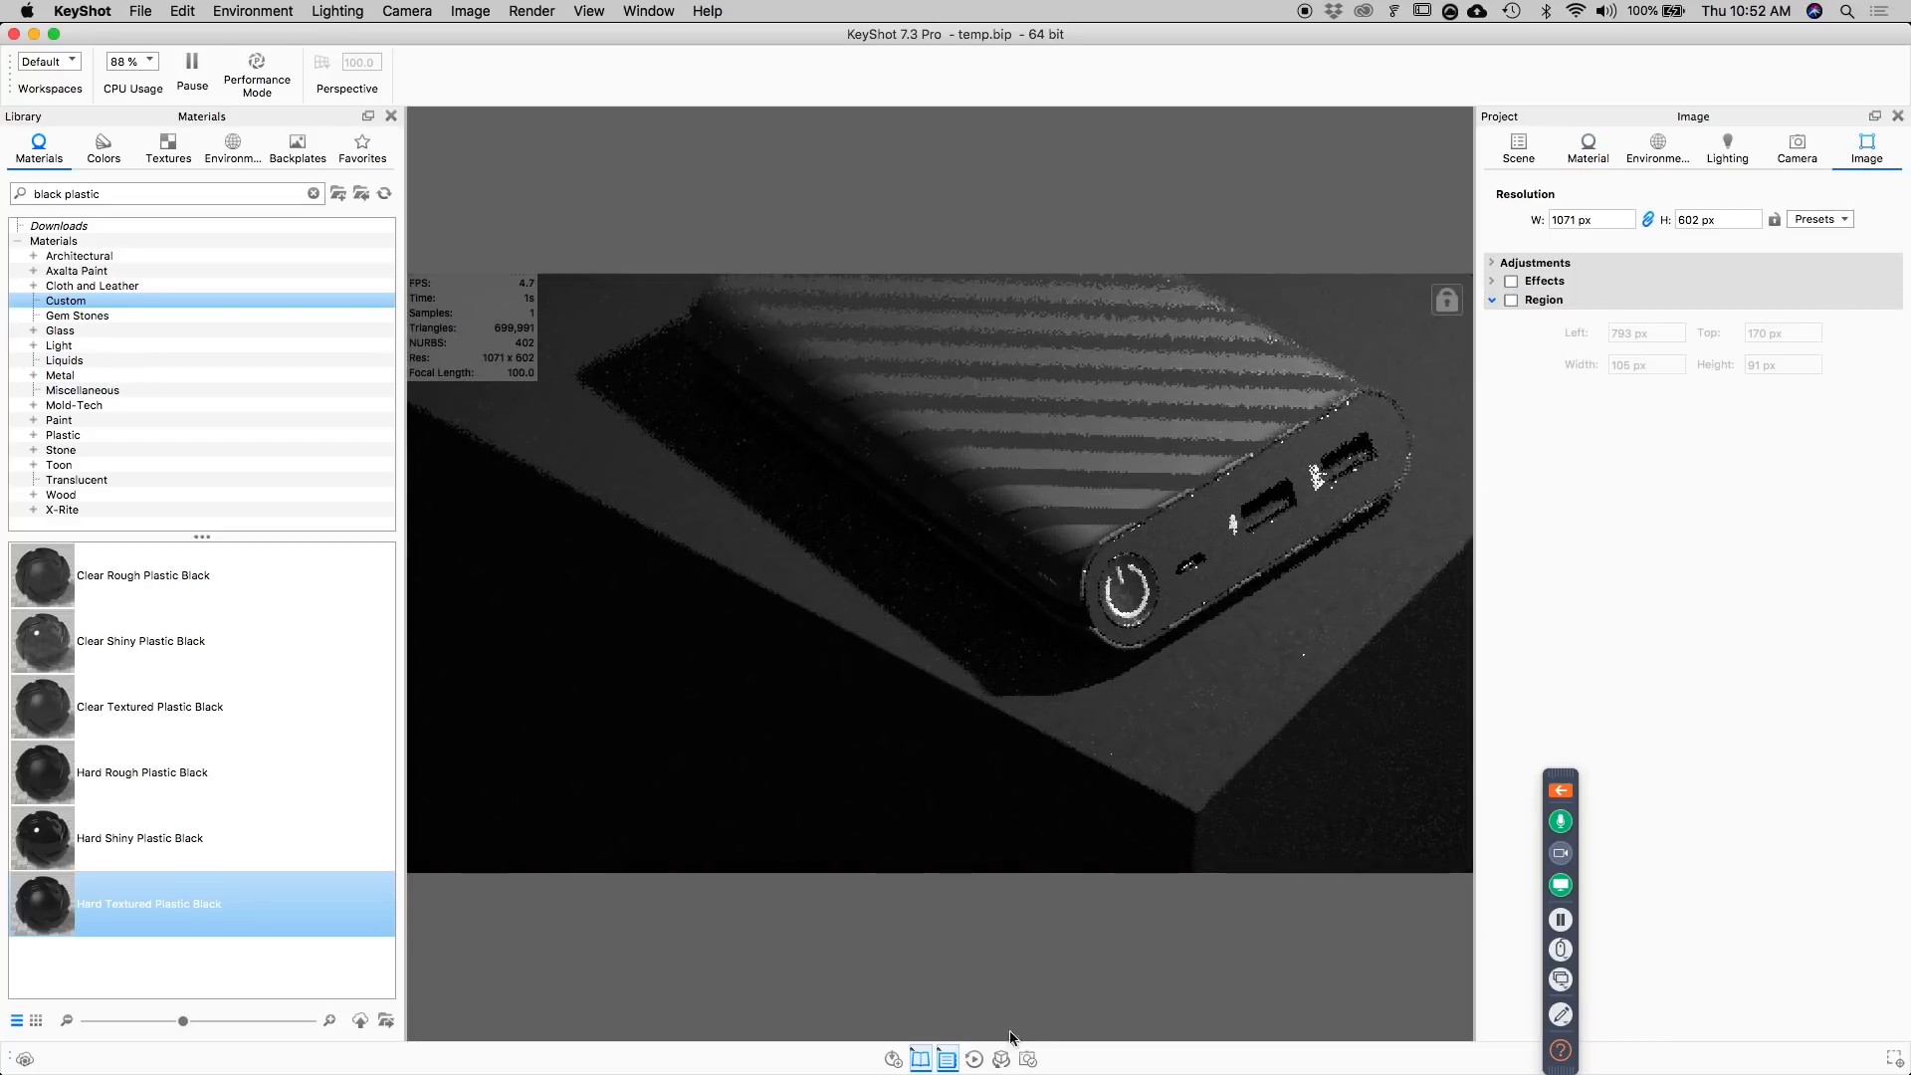
# Set the still image render's maximum samples to 512.
pyautogui.click(1028, 1059)
pyautogui.doubleClick(1652, 476)
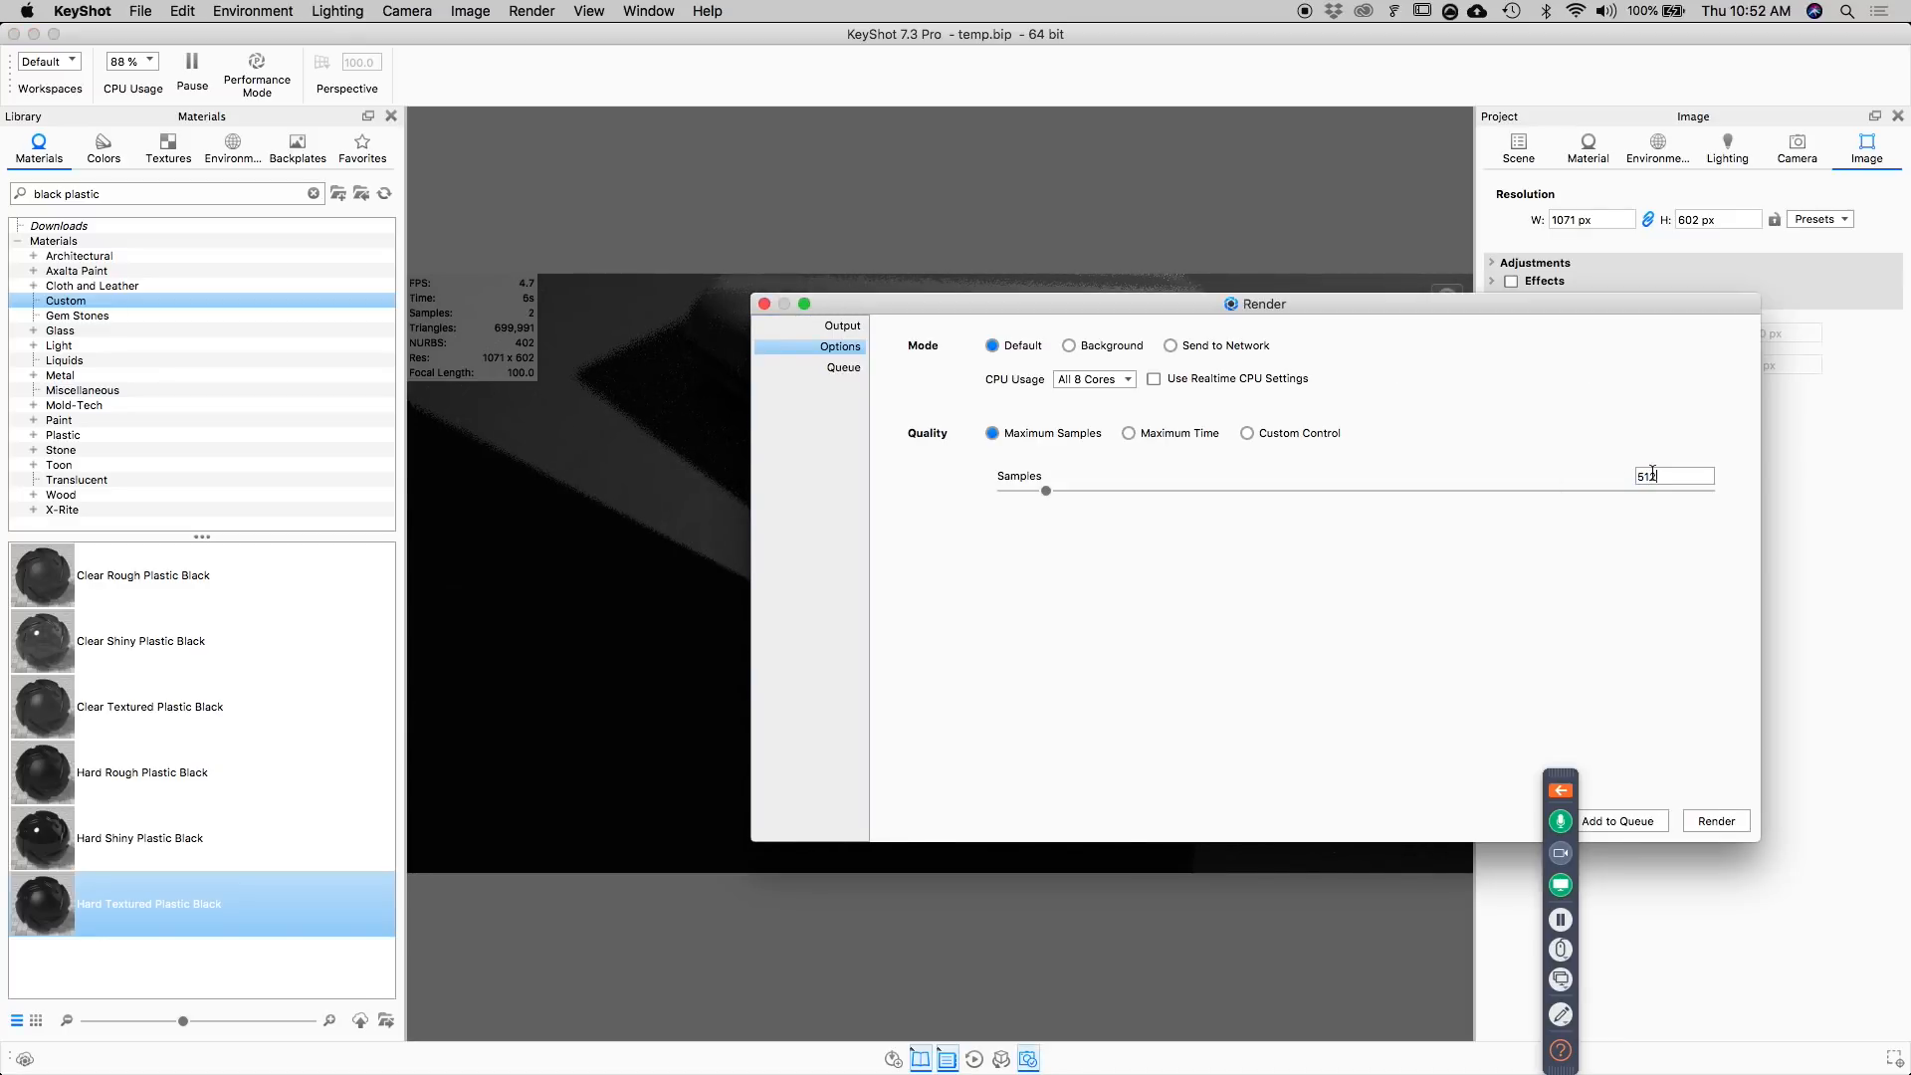
pyautogui.press('Tab')
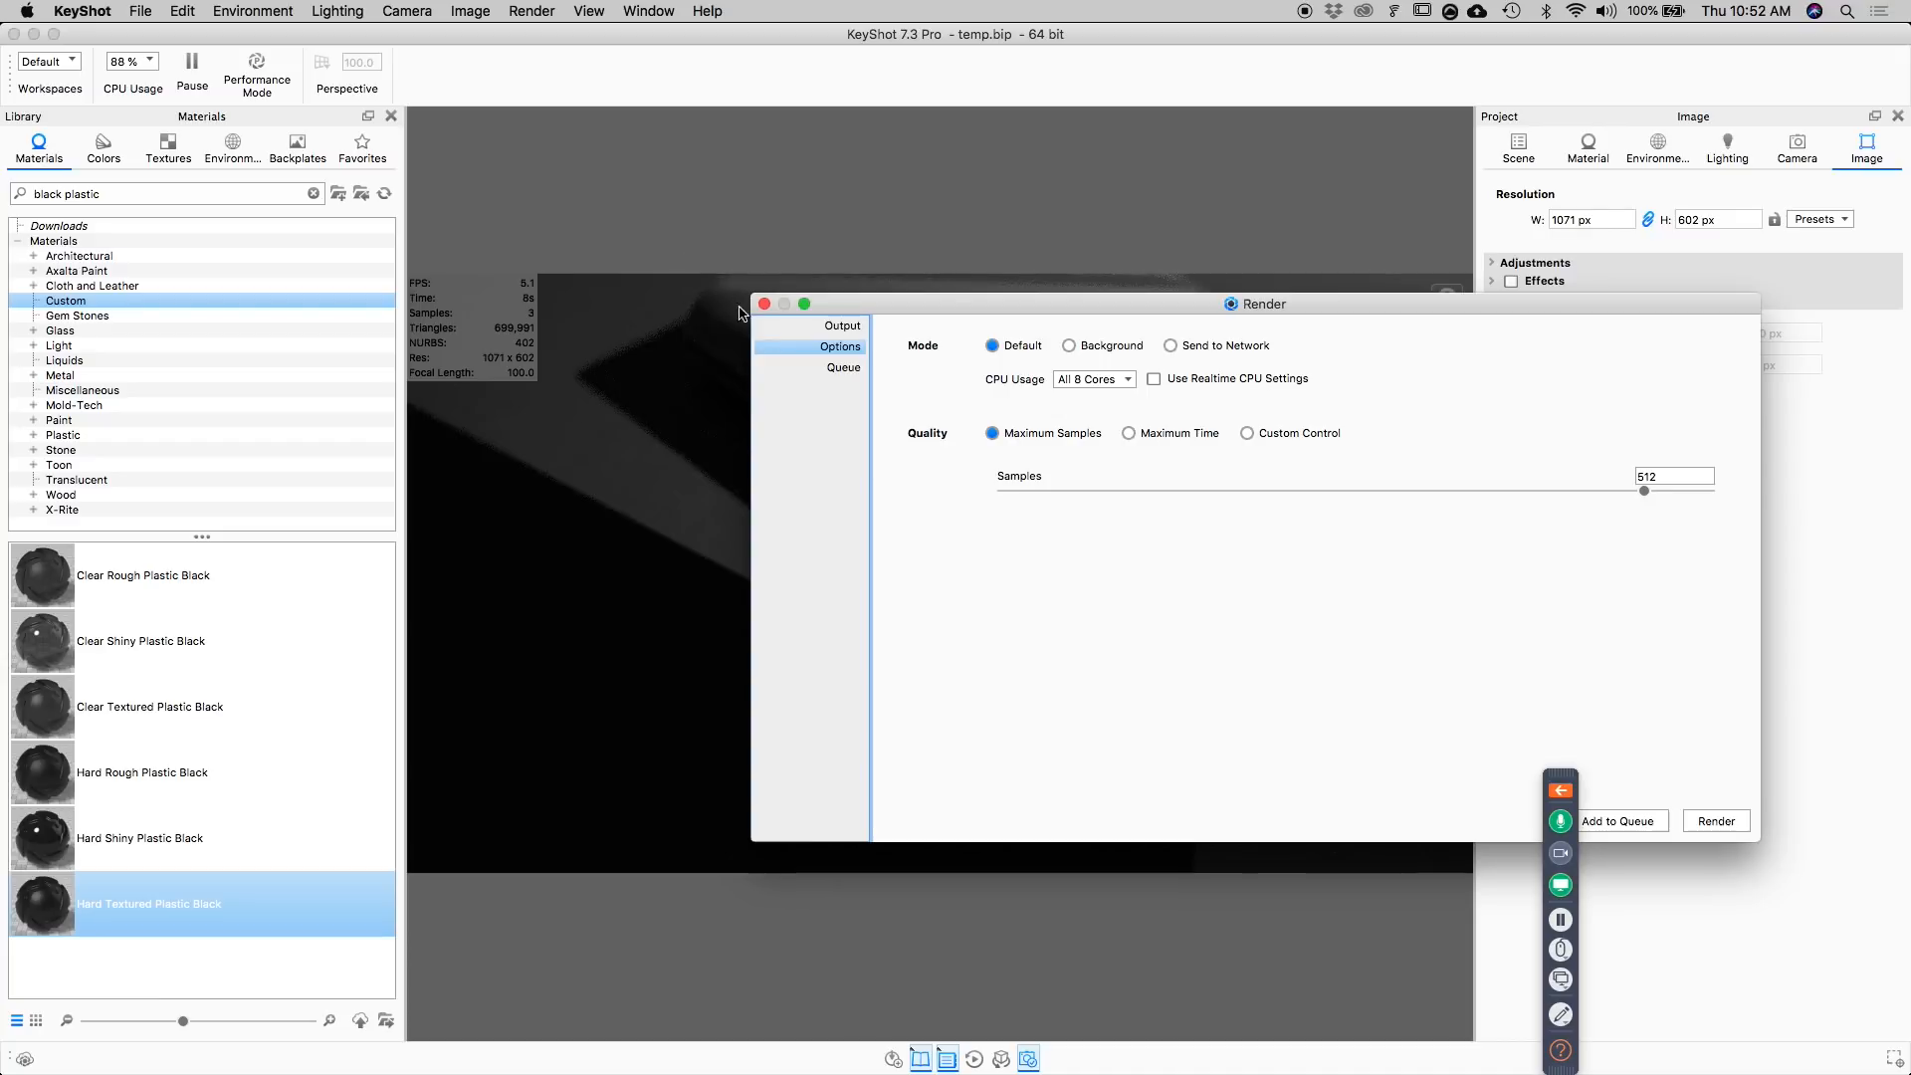
# Delete the old temp_XR.18 job from the render queue.
pyautogui.click(841, 368)
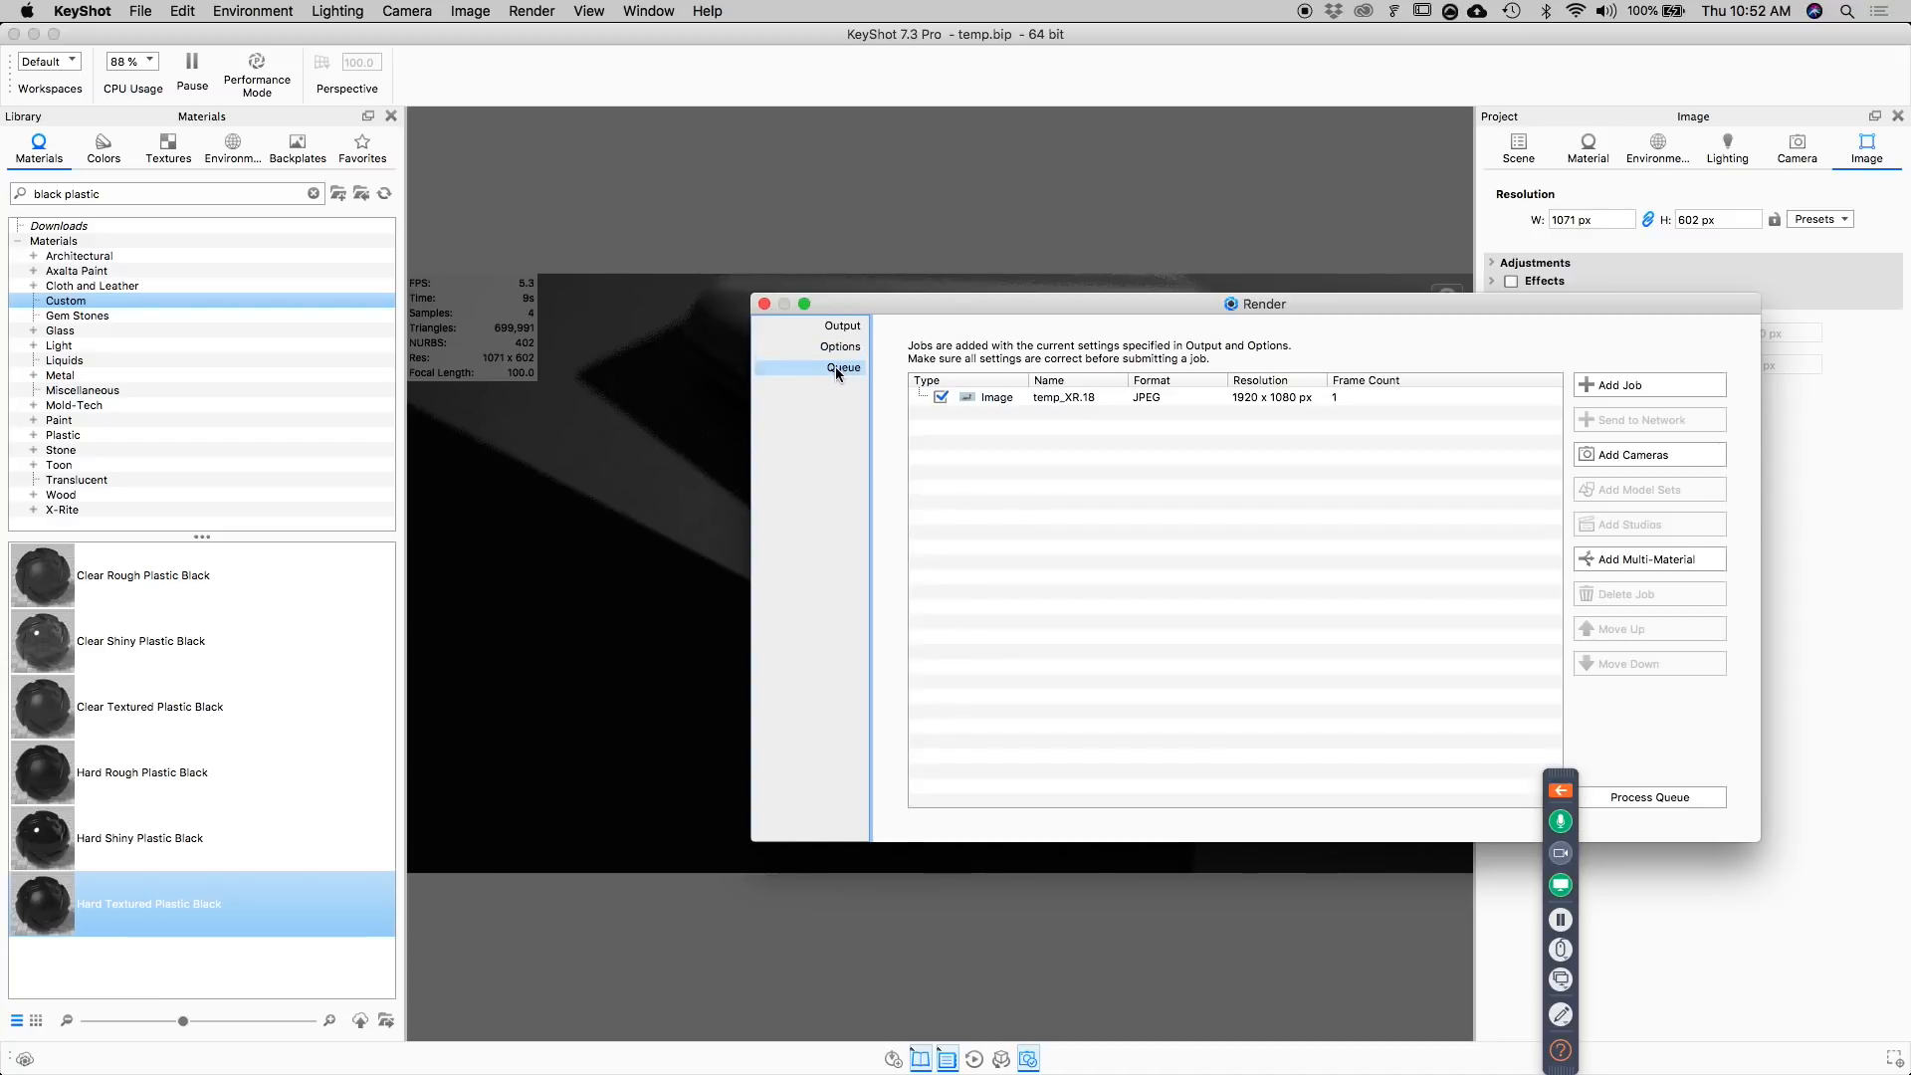
pyautogui.rightClick(1030, 386)
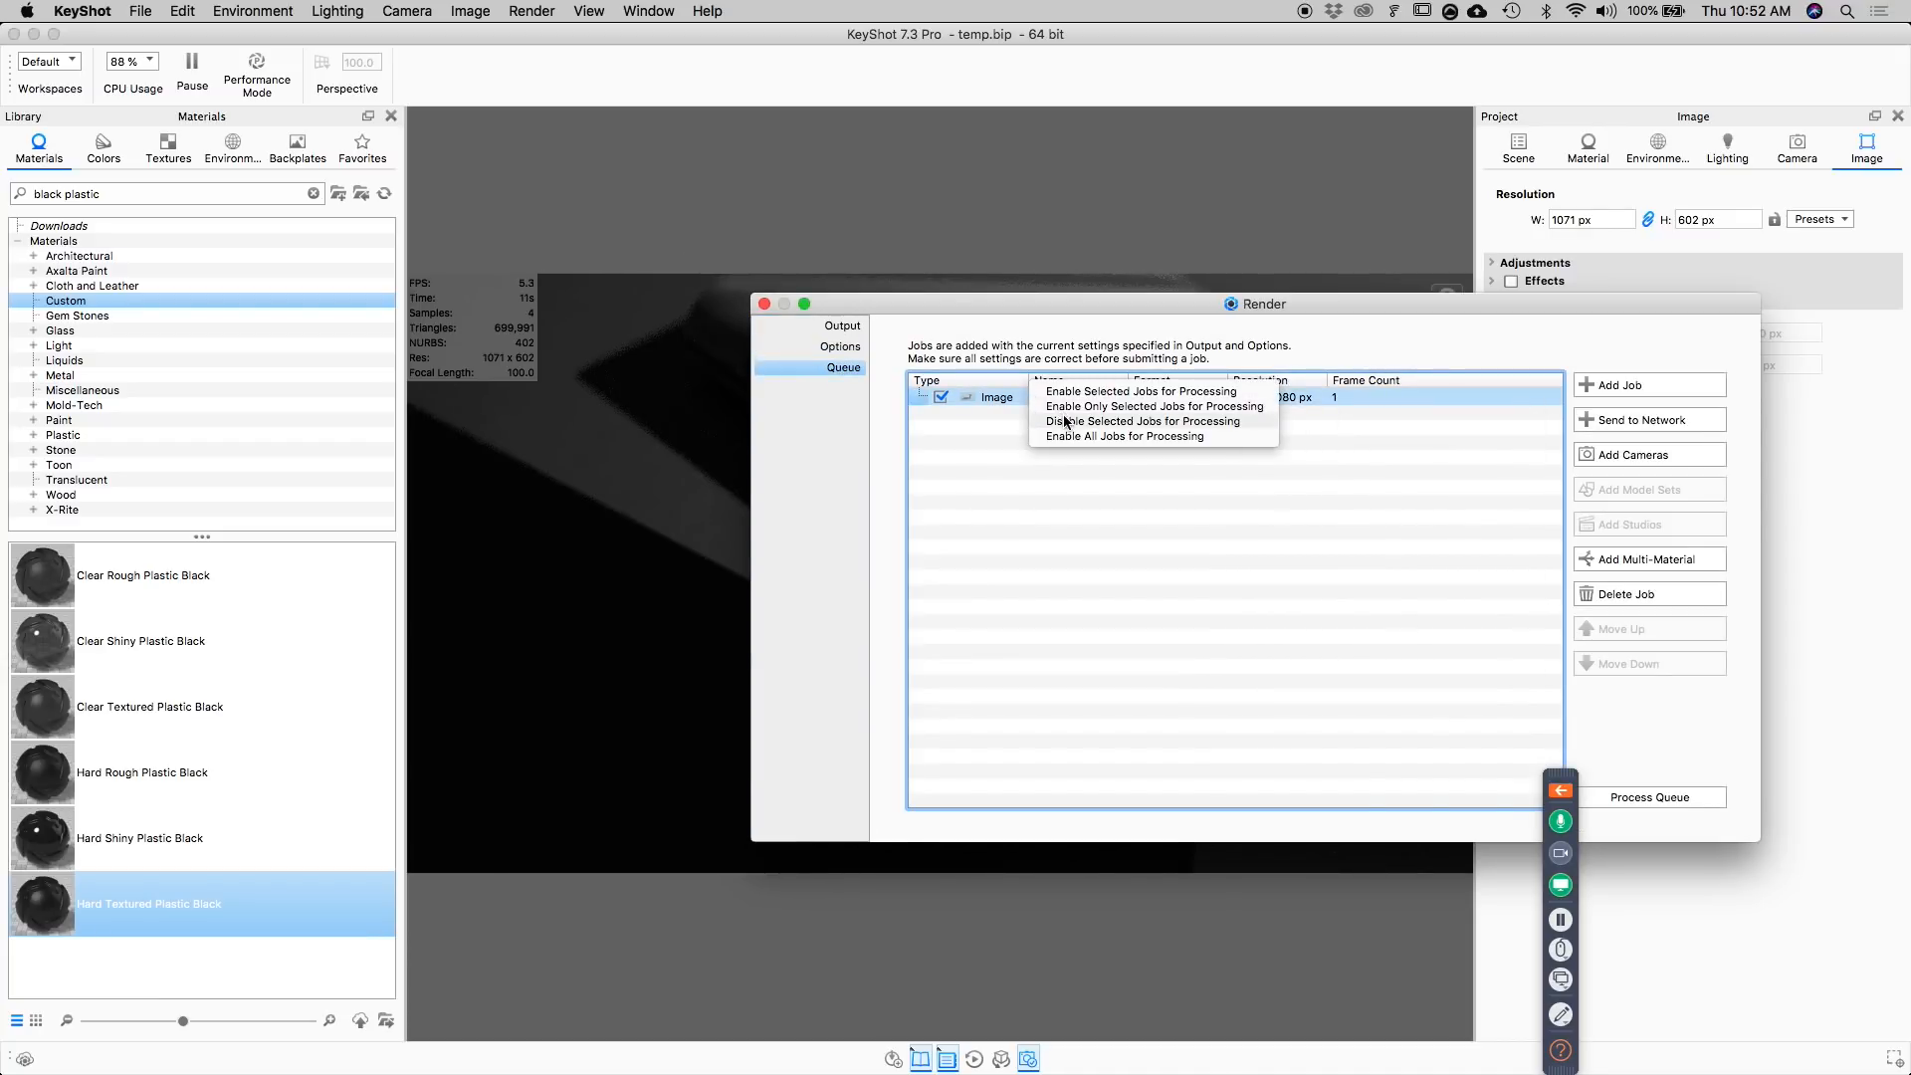
pyautogui.click(980, 476)
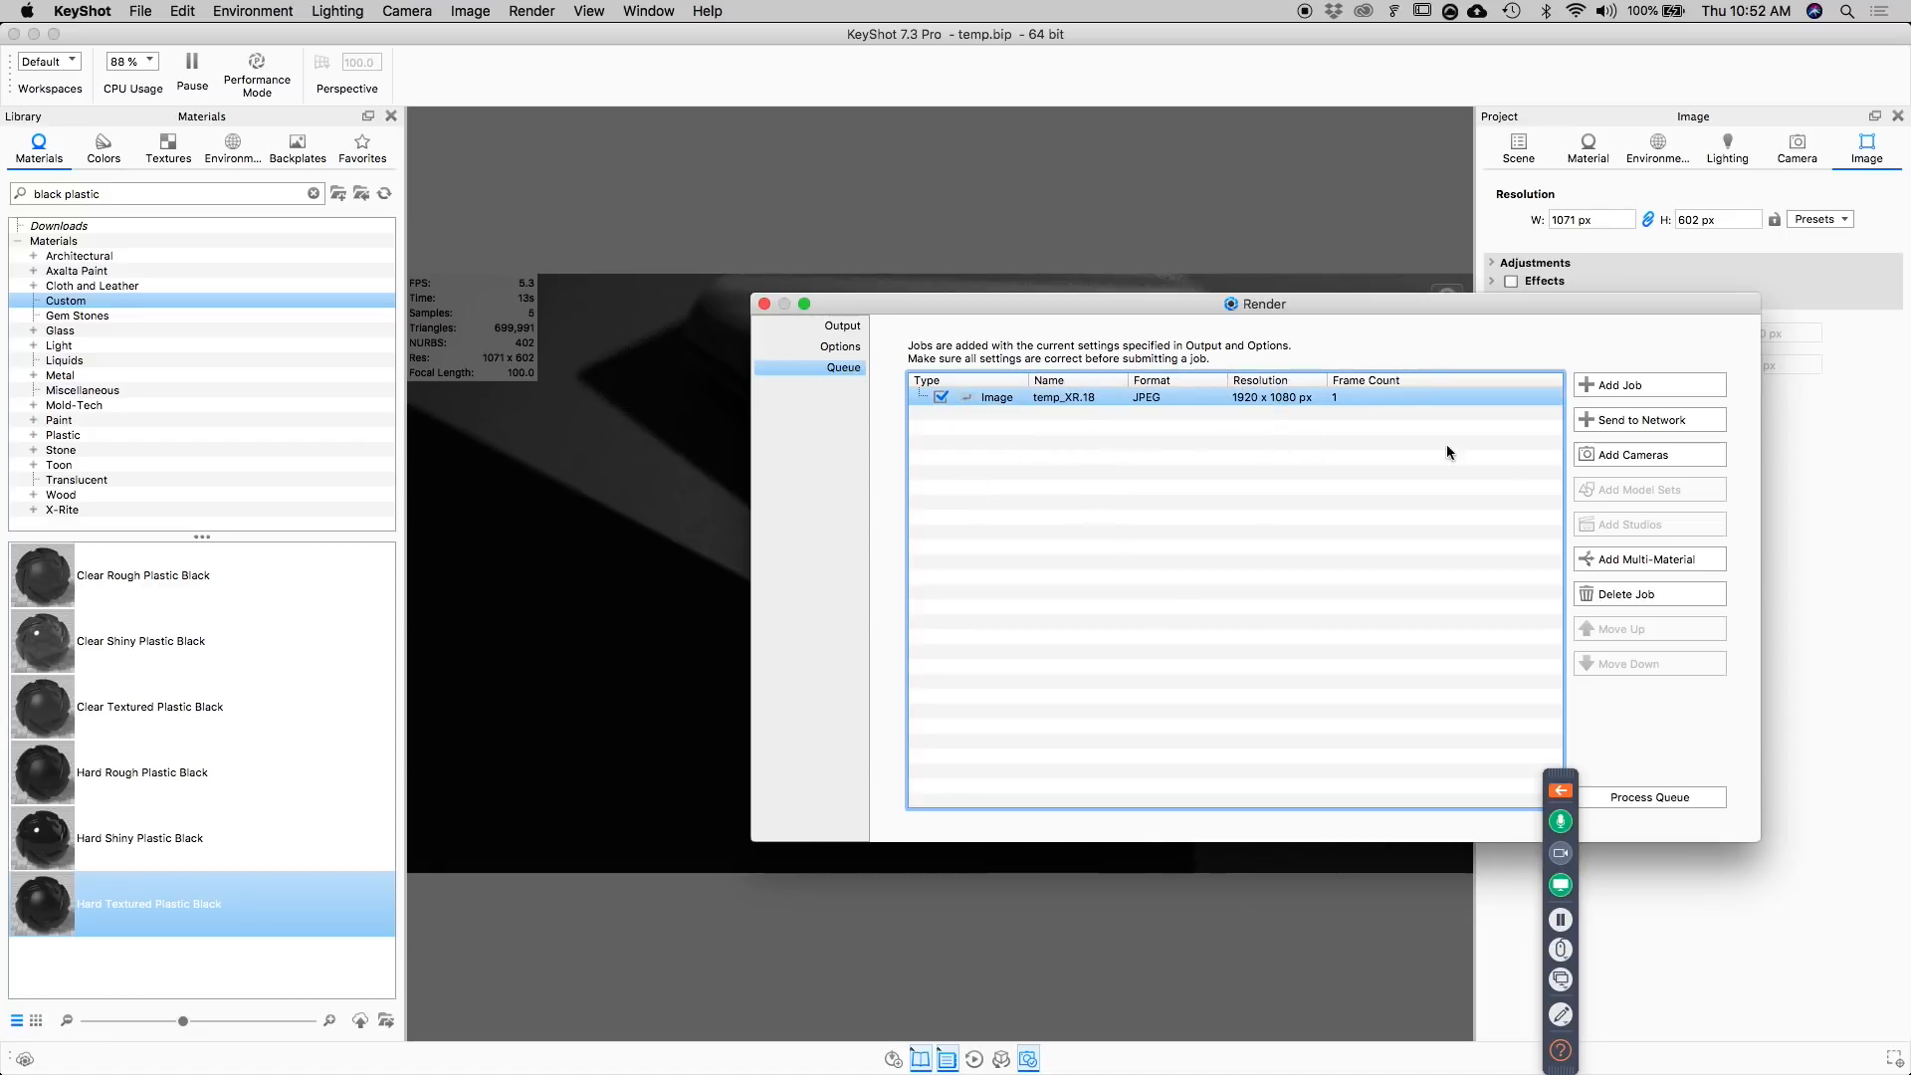
pyautogui.click(1629, 591)
pyautogui.click(1562, 663)
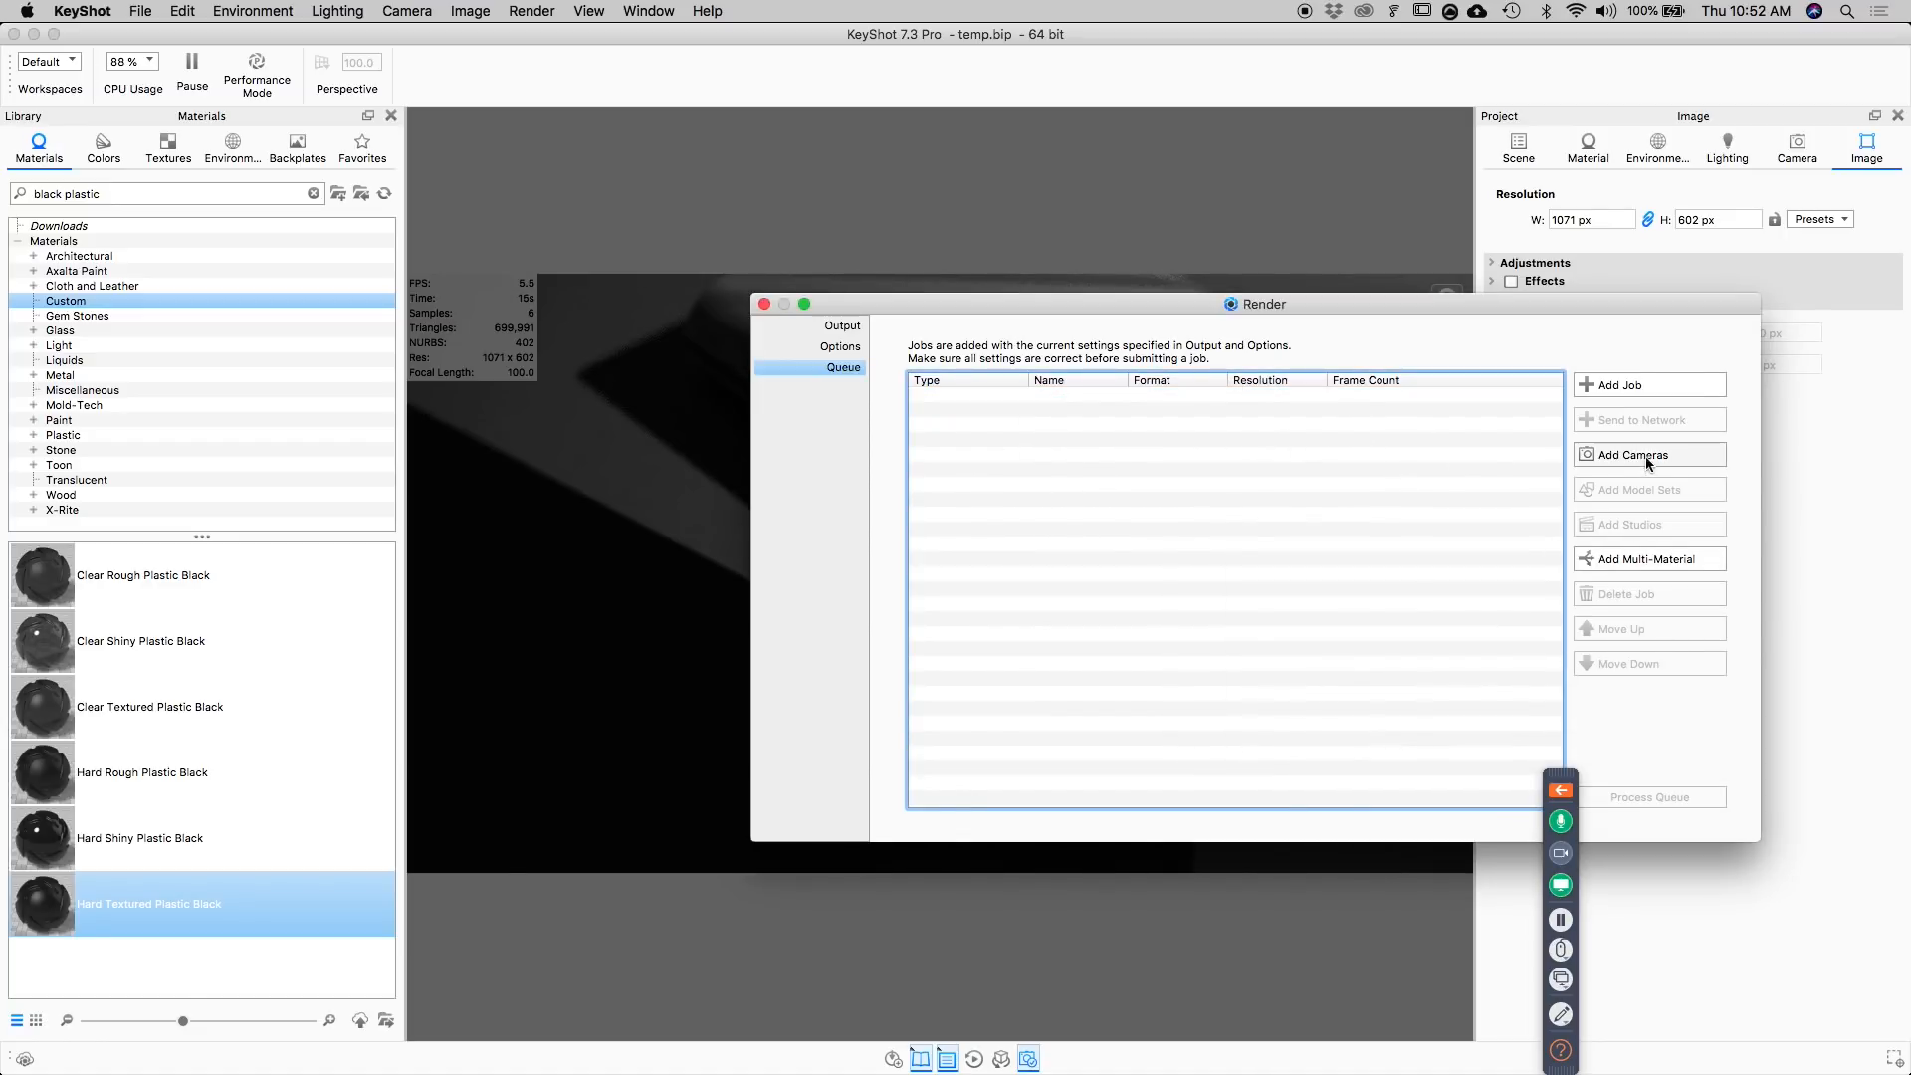
# Queue the current still image and all three variants of the Hard Textured Plastic Black multi-material, and close the render settings.
pyautogui.click(1627, 386)
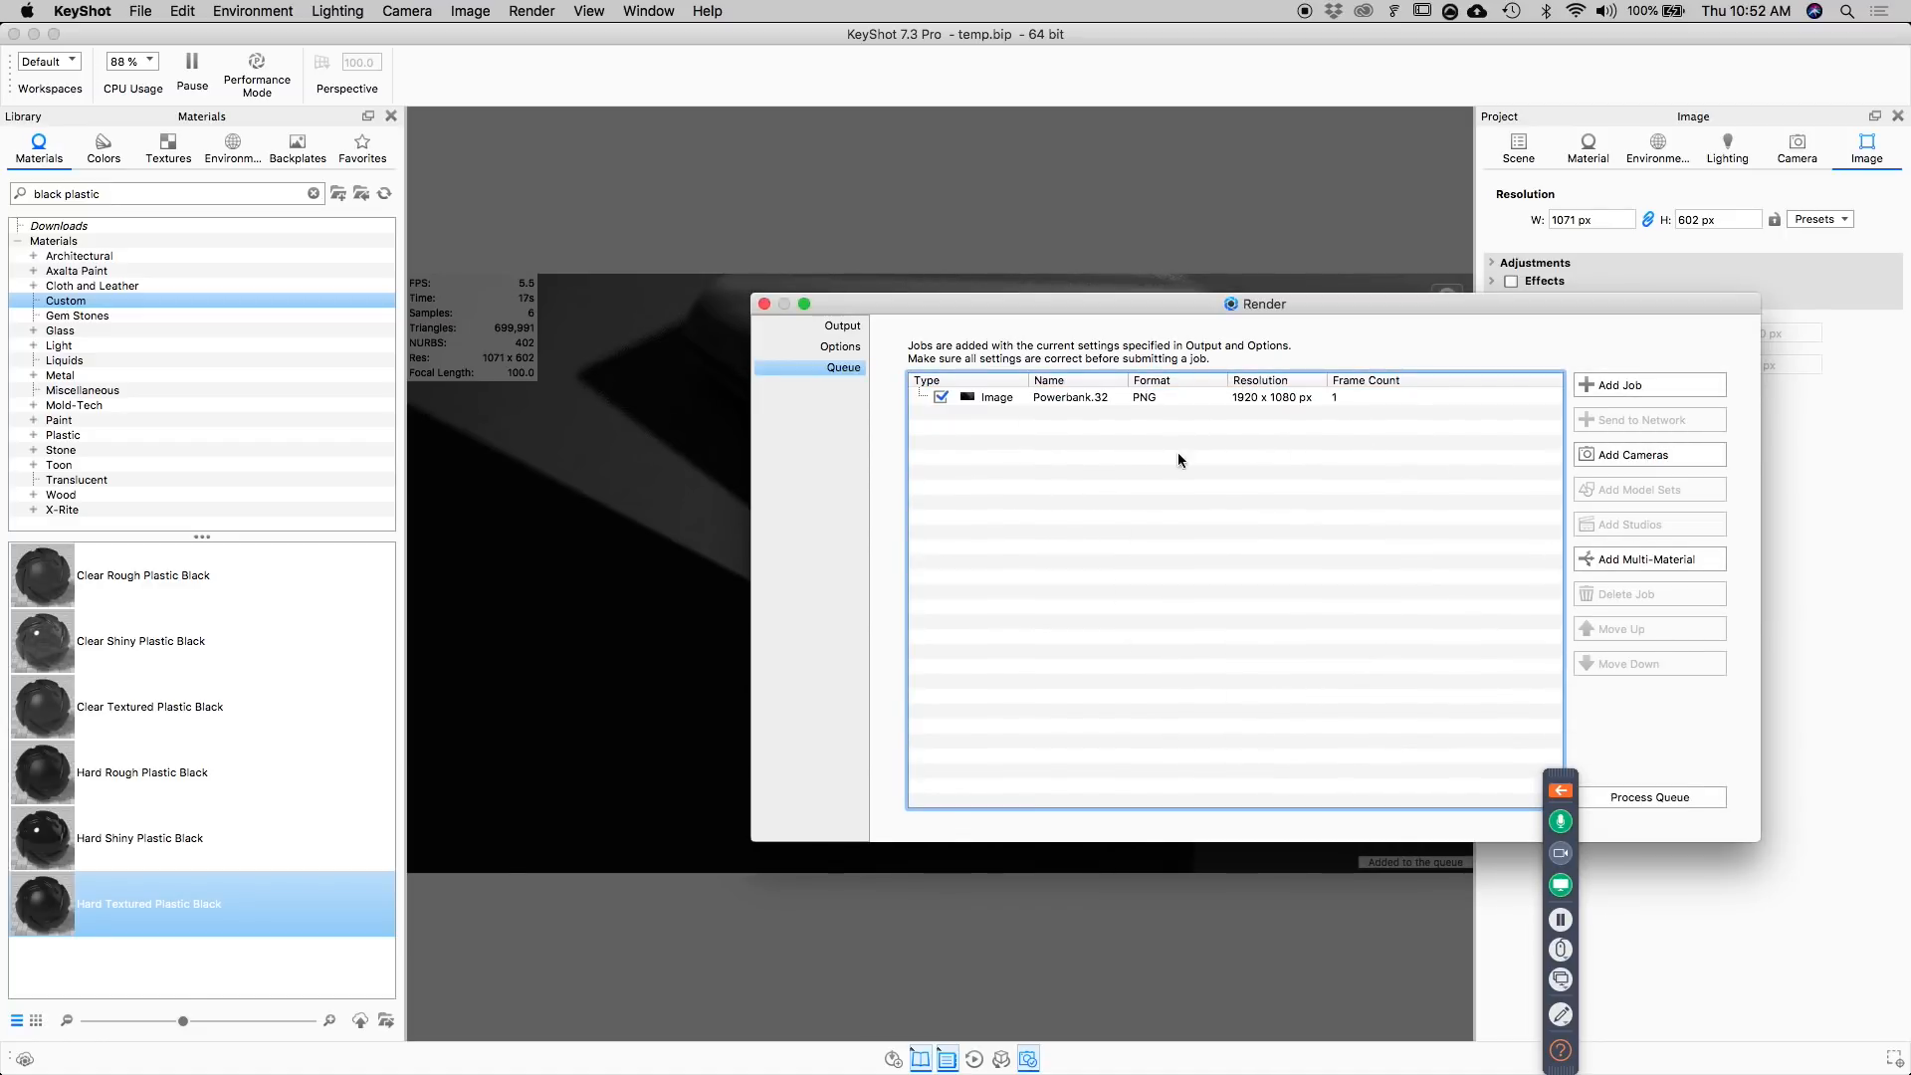
pyautogui.moveTo(1185, 396)
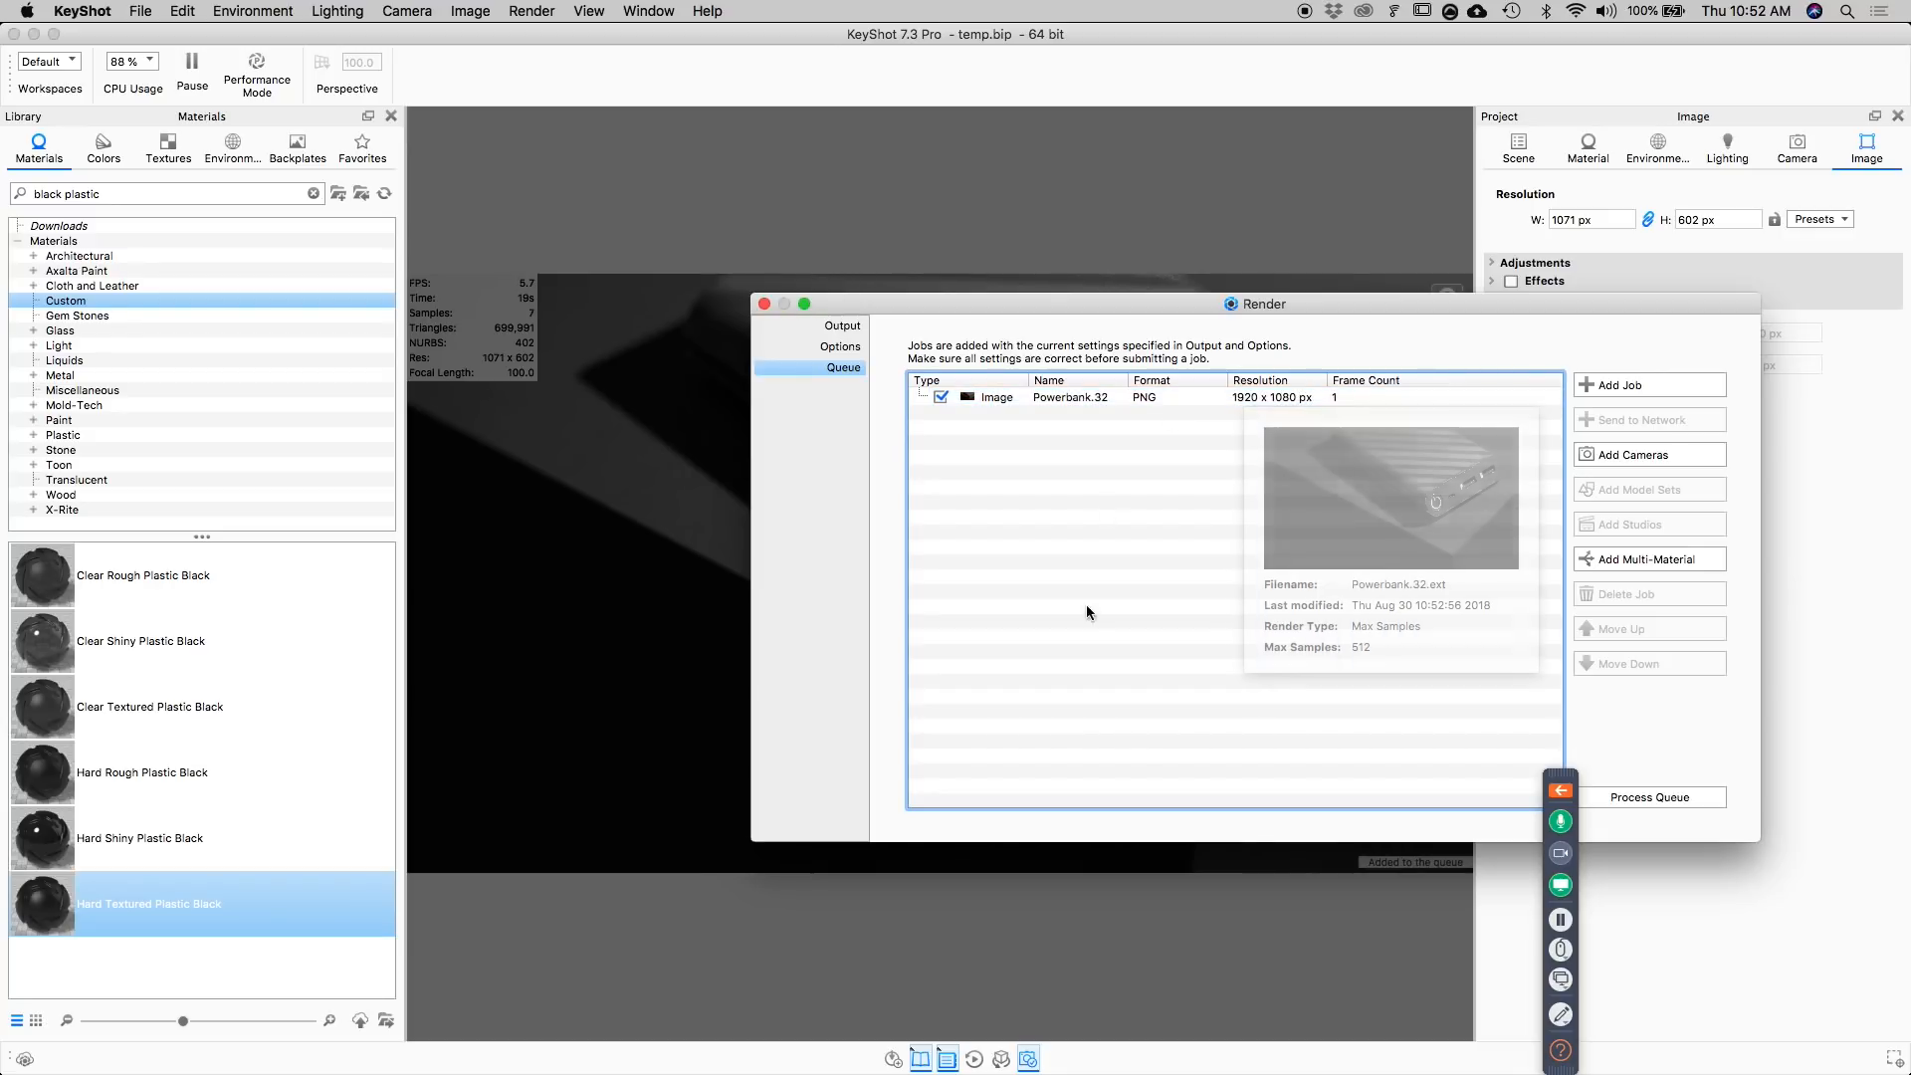
pyautogui.click(1621, 557)
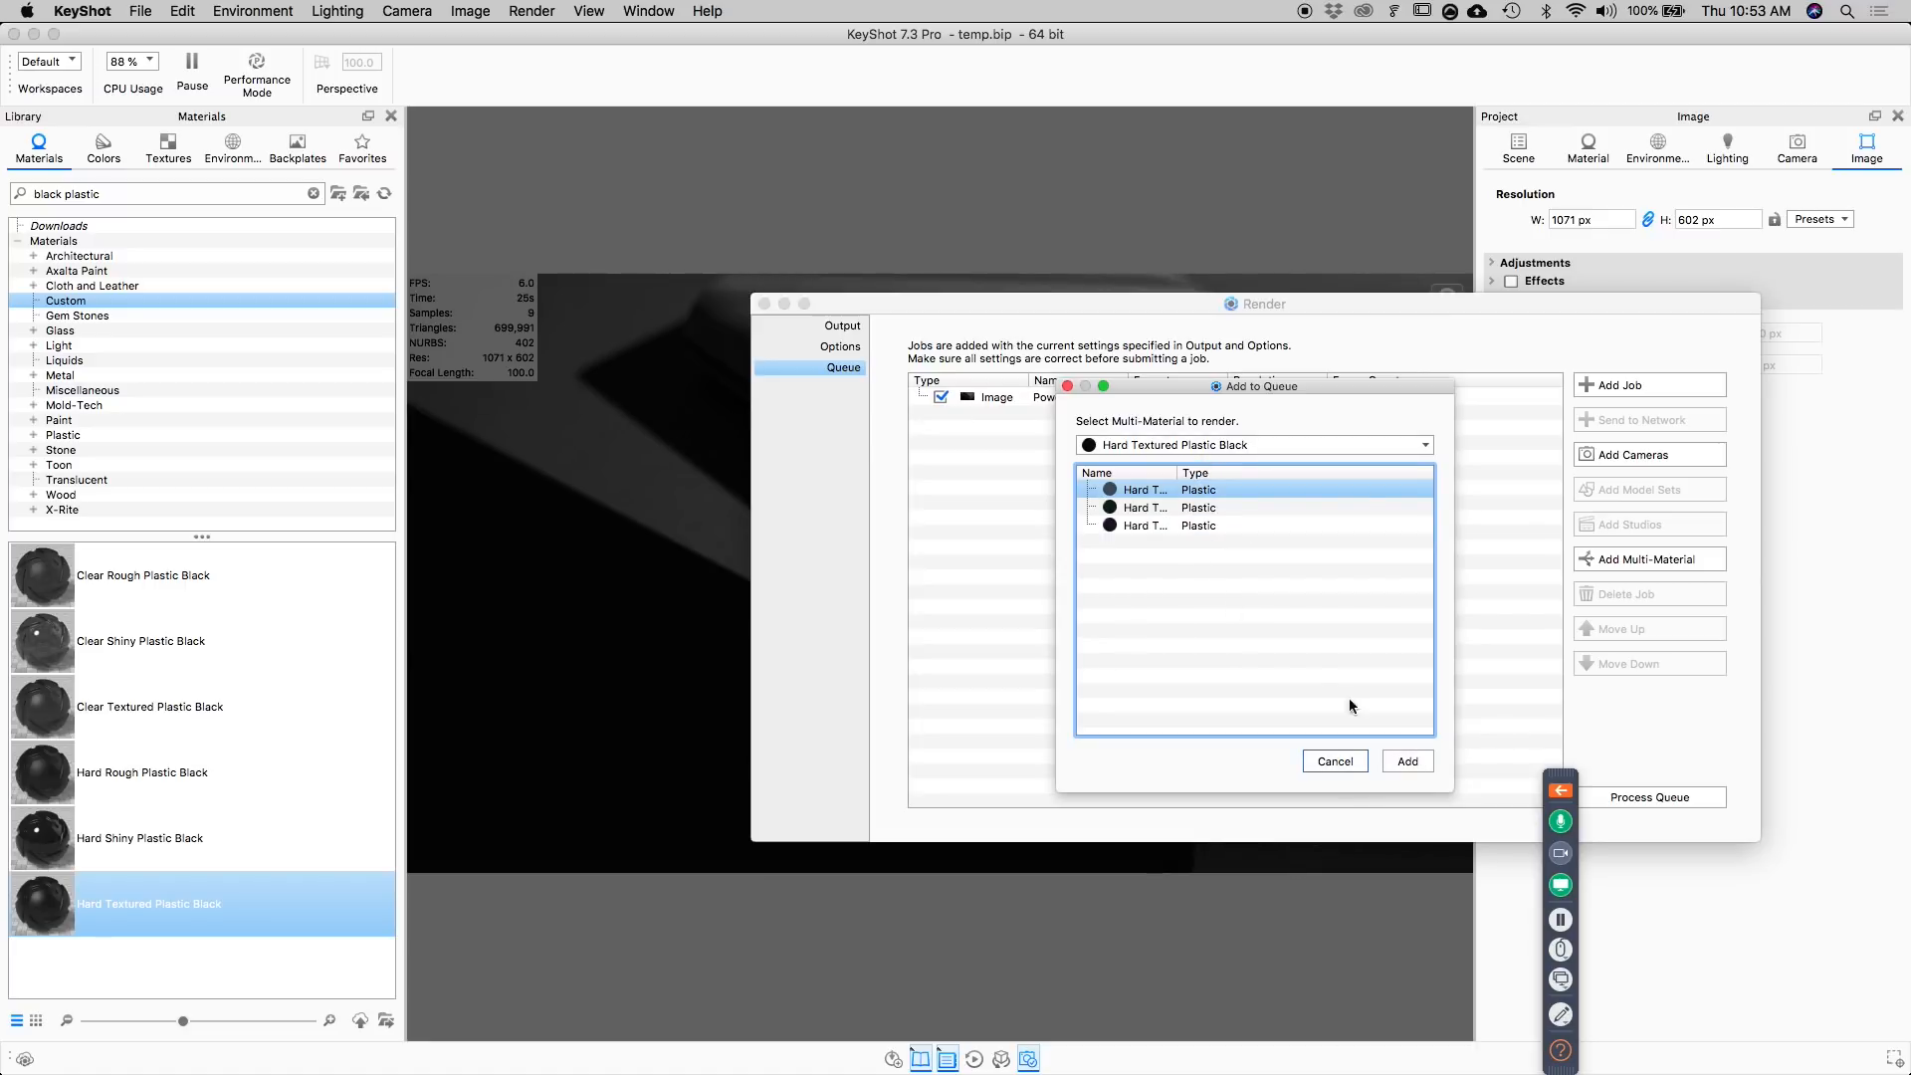
pyautogui.keyDown('shift'); pyautogui.click(1167, 526); pyautogui.keyUp('shift')
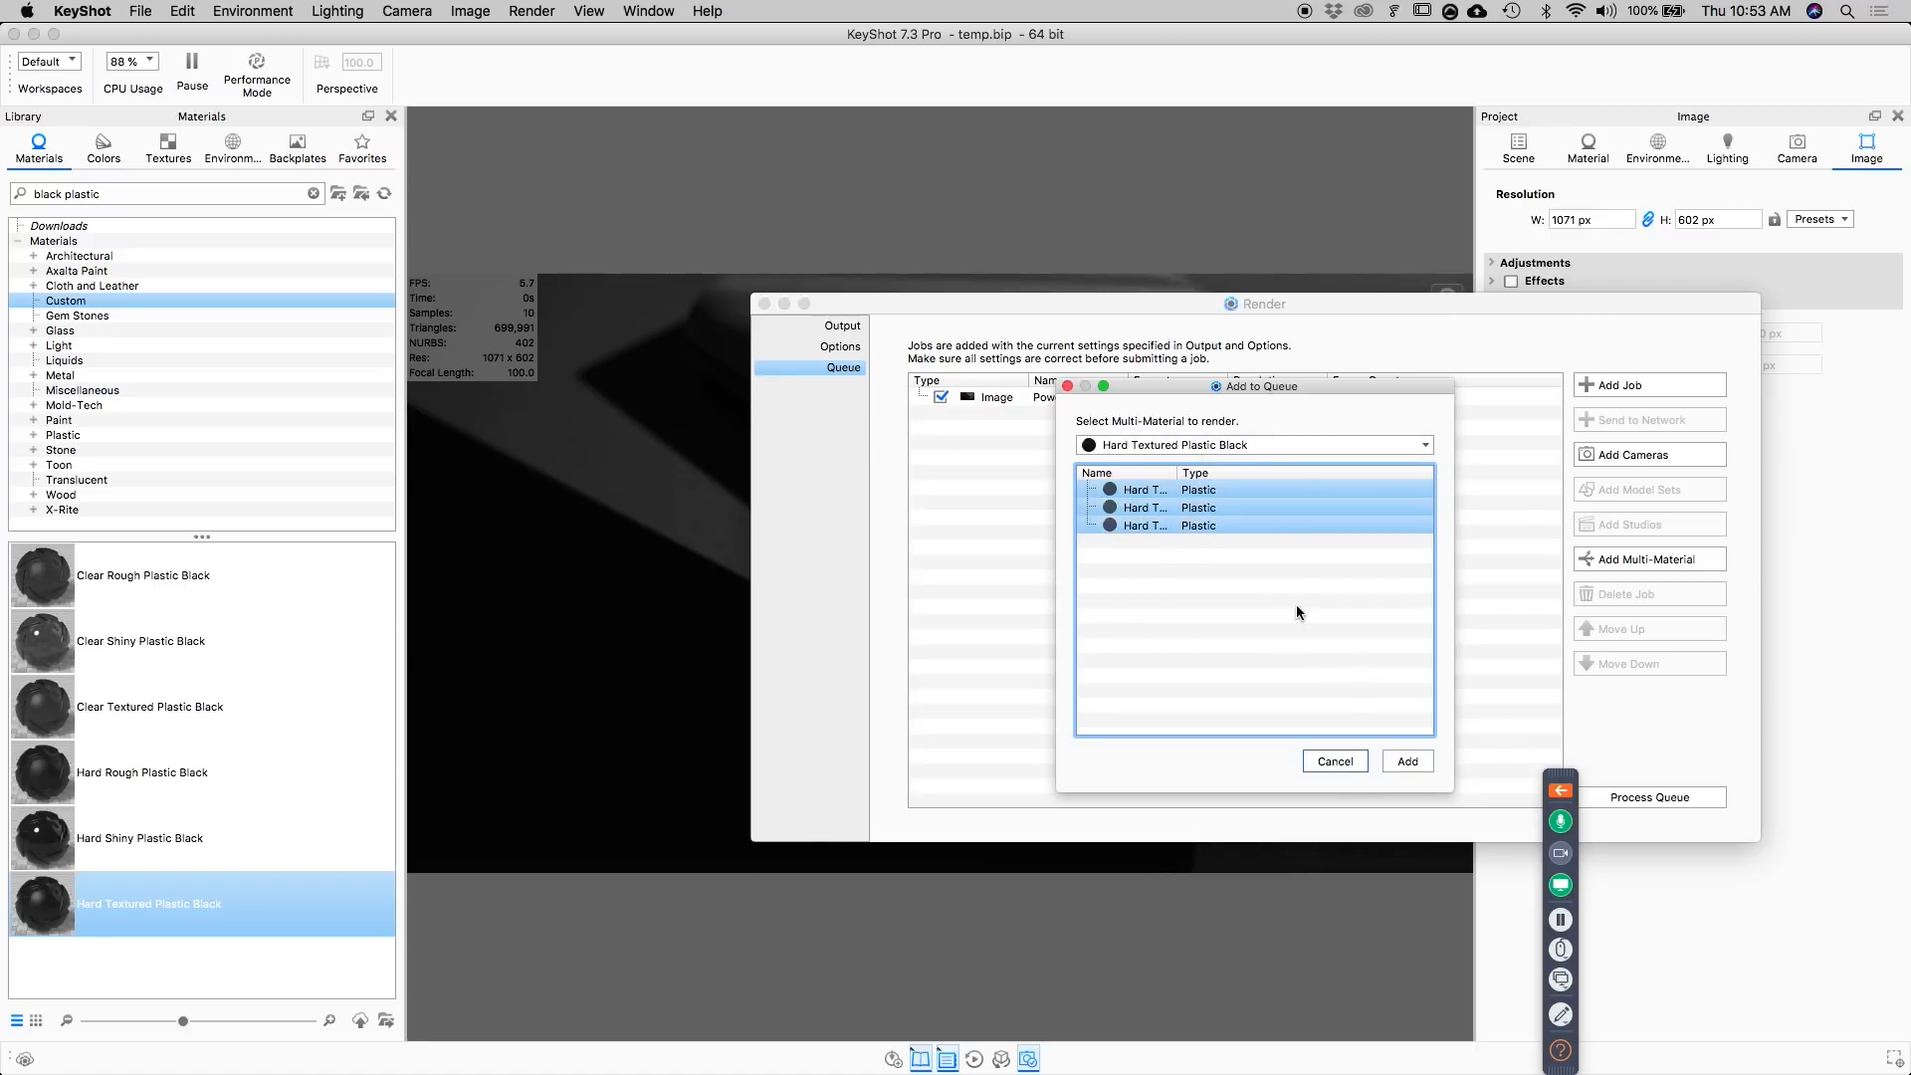
pyautogui.click(1407, 761)
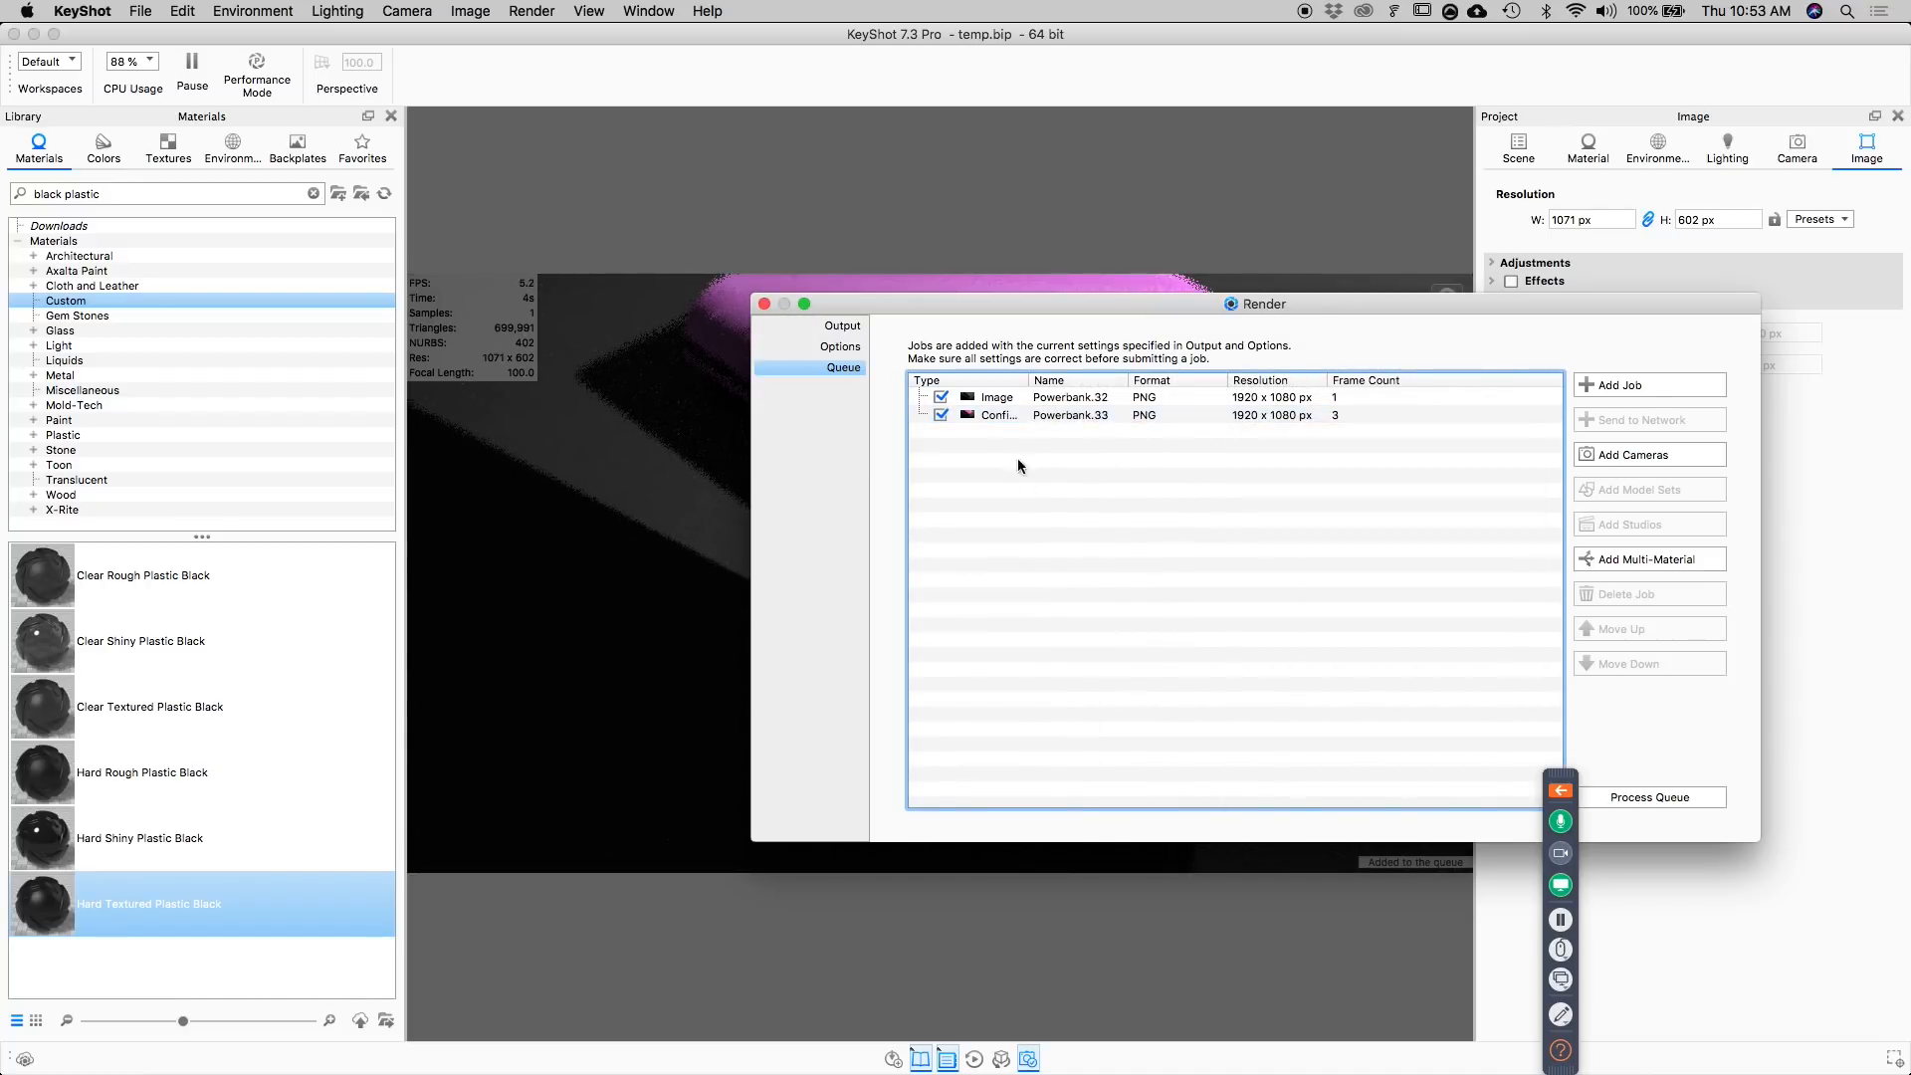
pyautogui.moveTo(1031, 303); pyautogui.dragTo(951, 351)
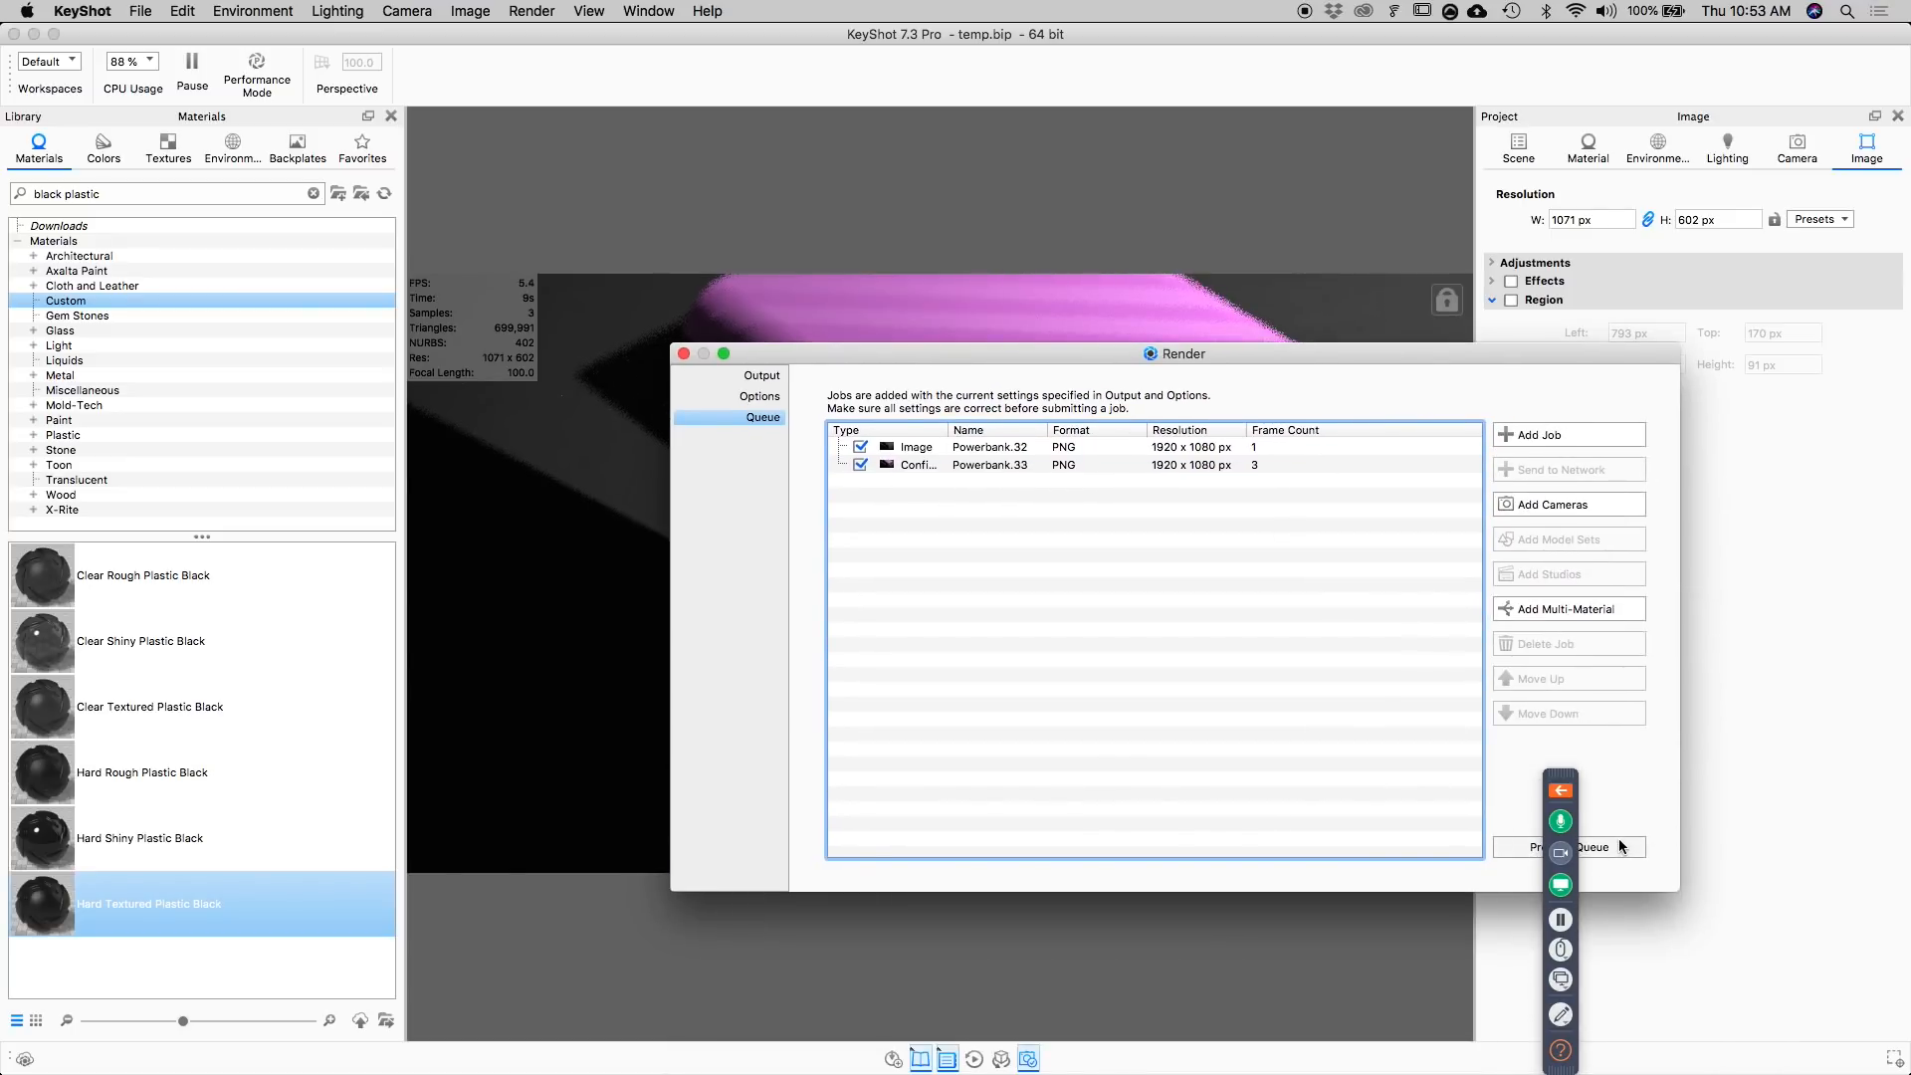
pyautogui.moveTo(1400, 355); pyautogui.dragTo(1581, 308)
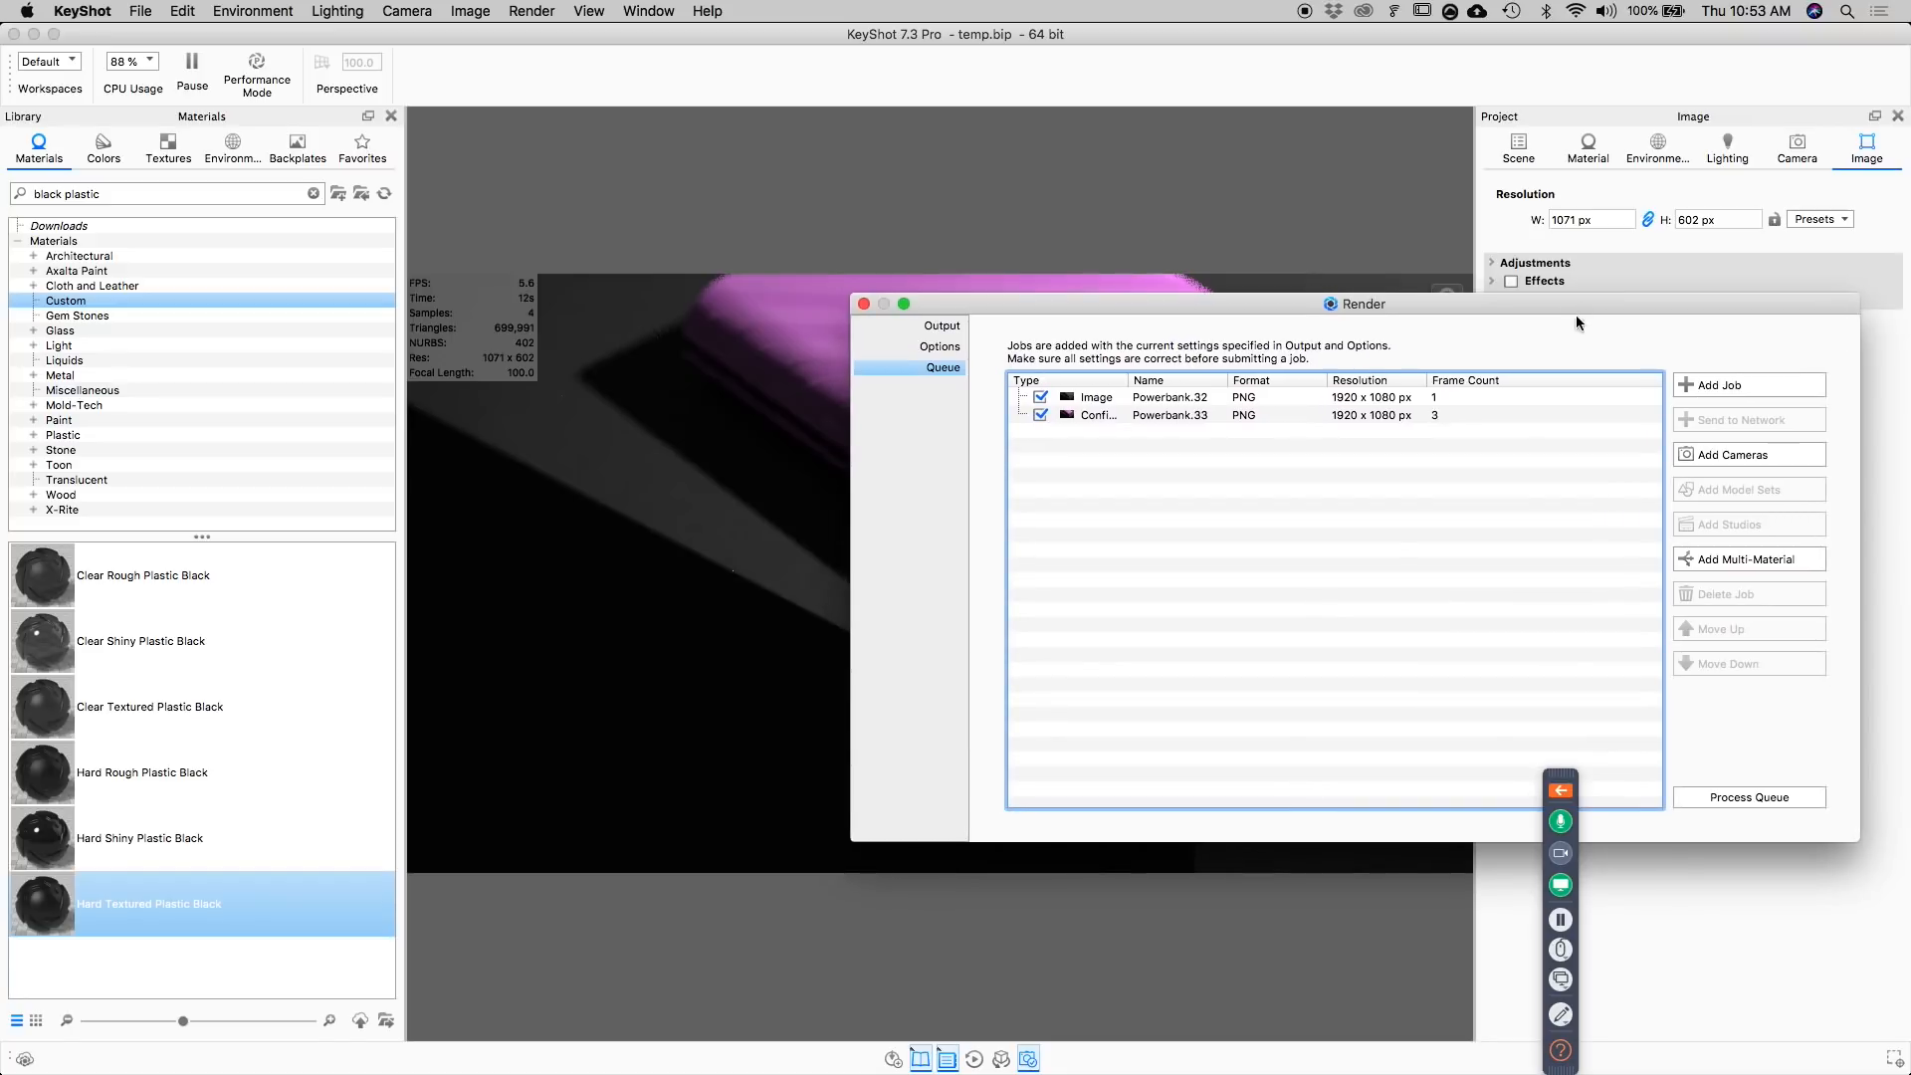
pyautogui.click(1320, 395)
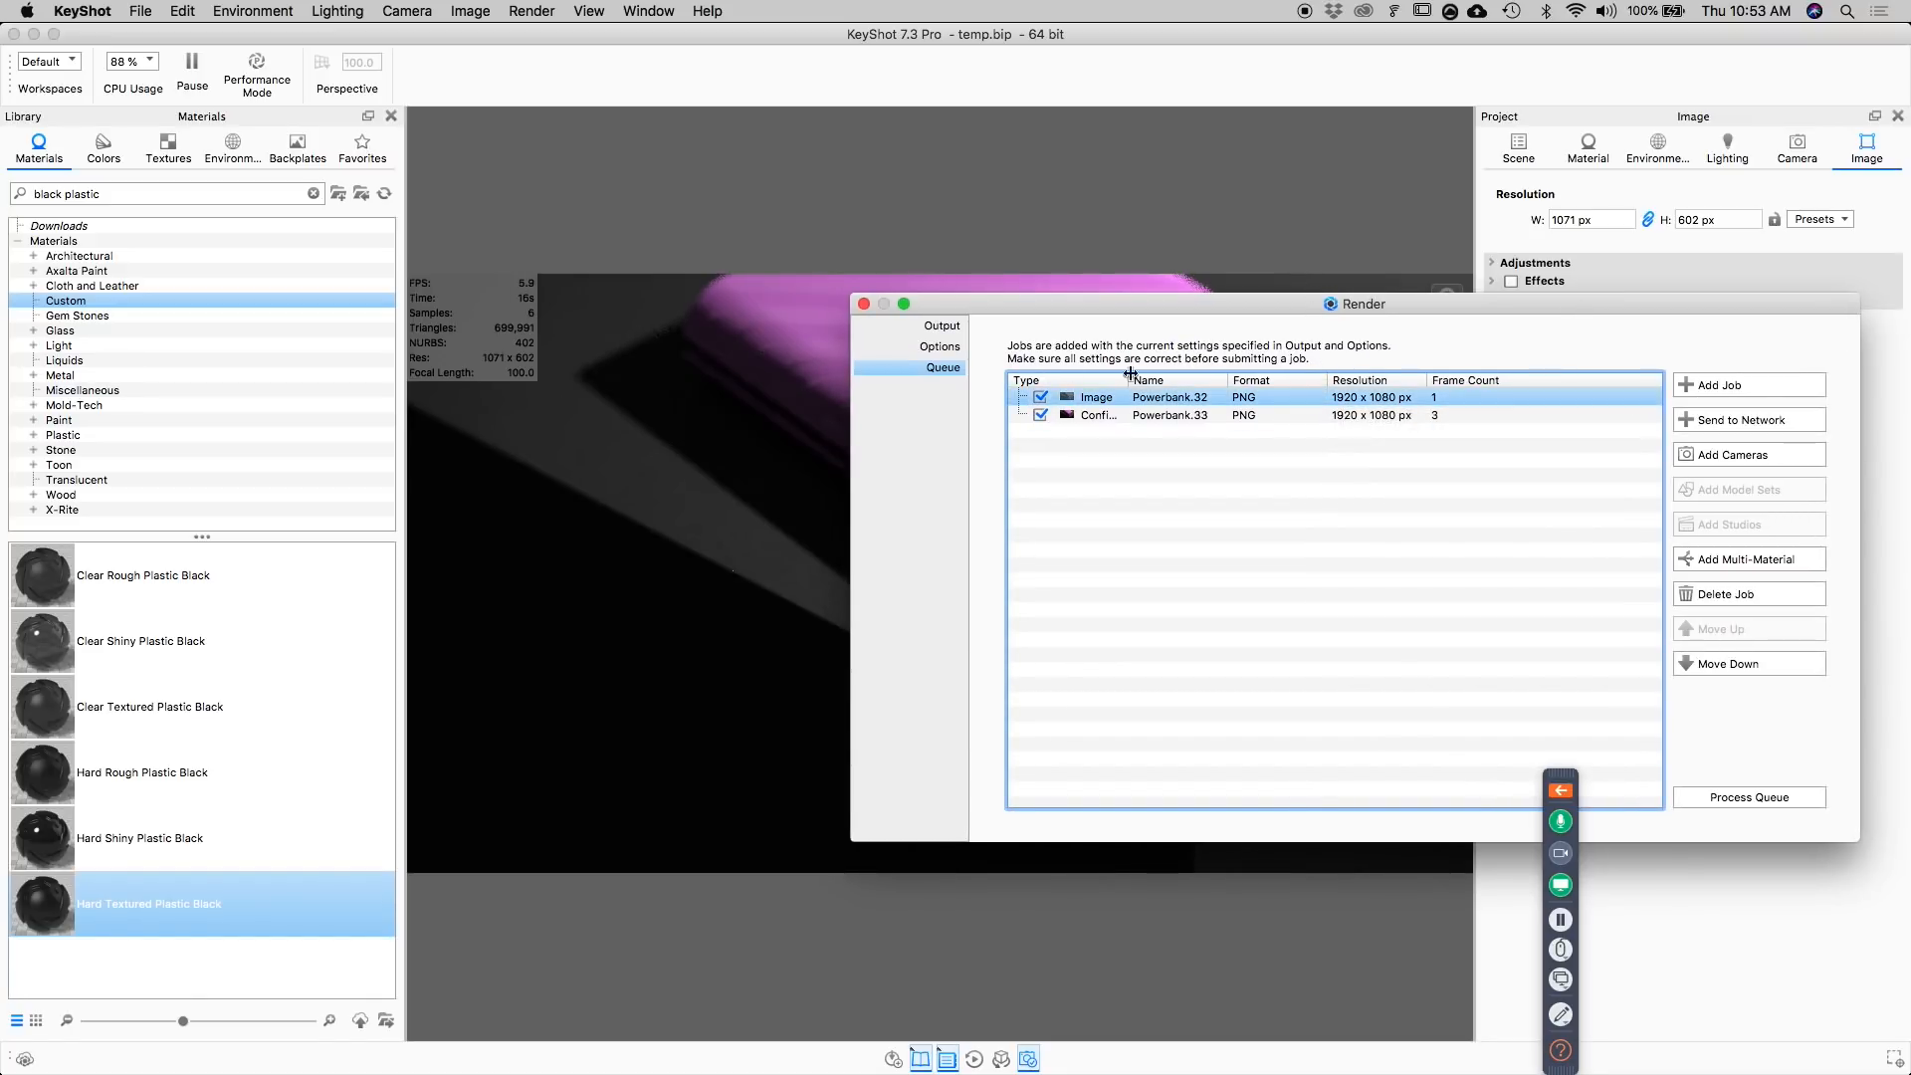
pyautogui.click(863, 304)
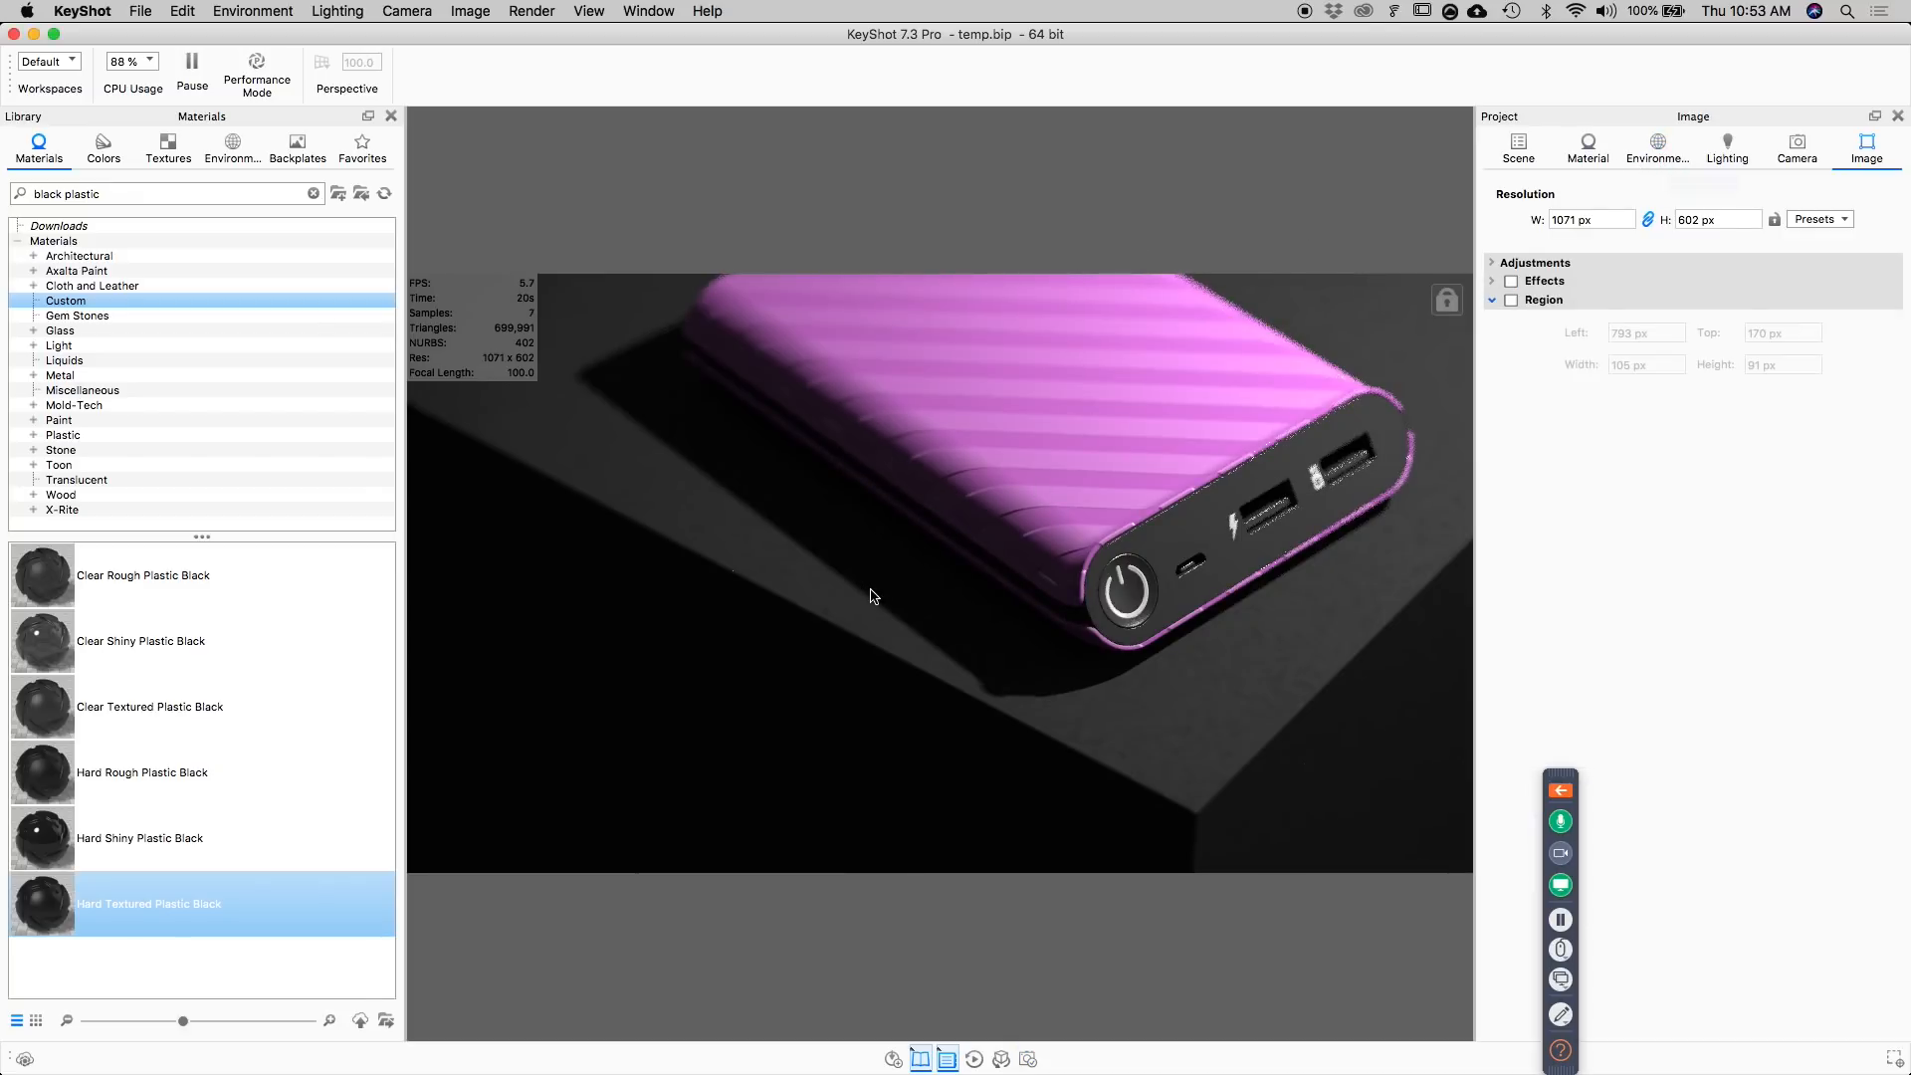
pyautogui.press('super+Tab')
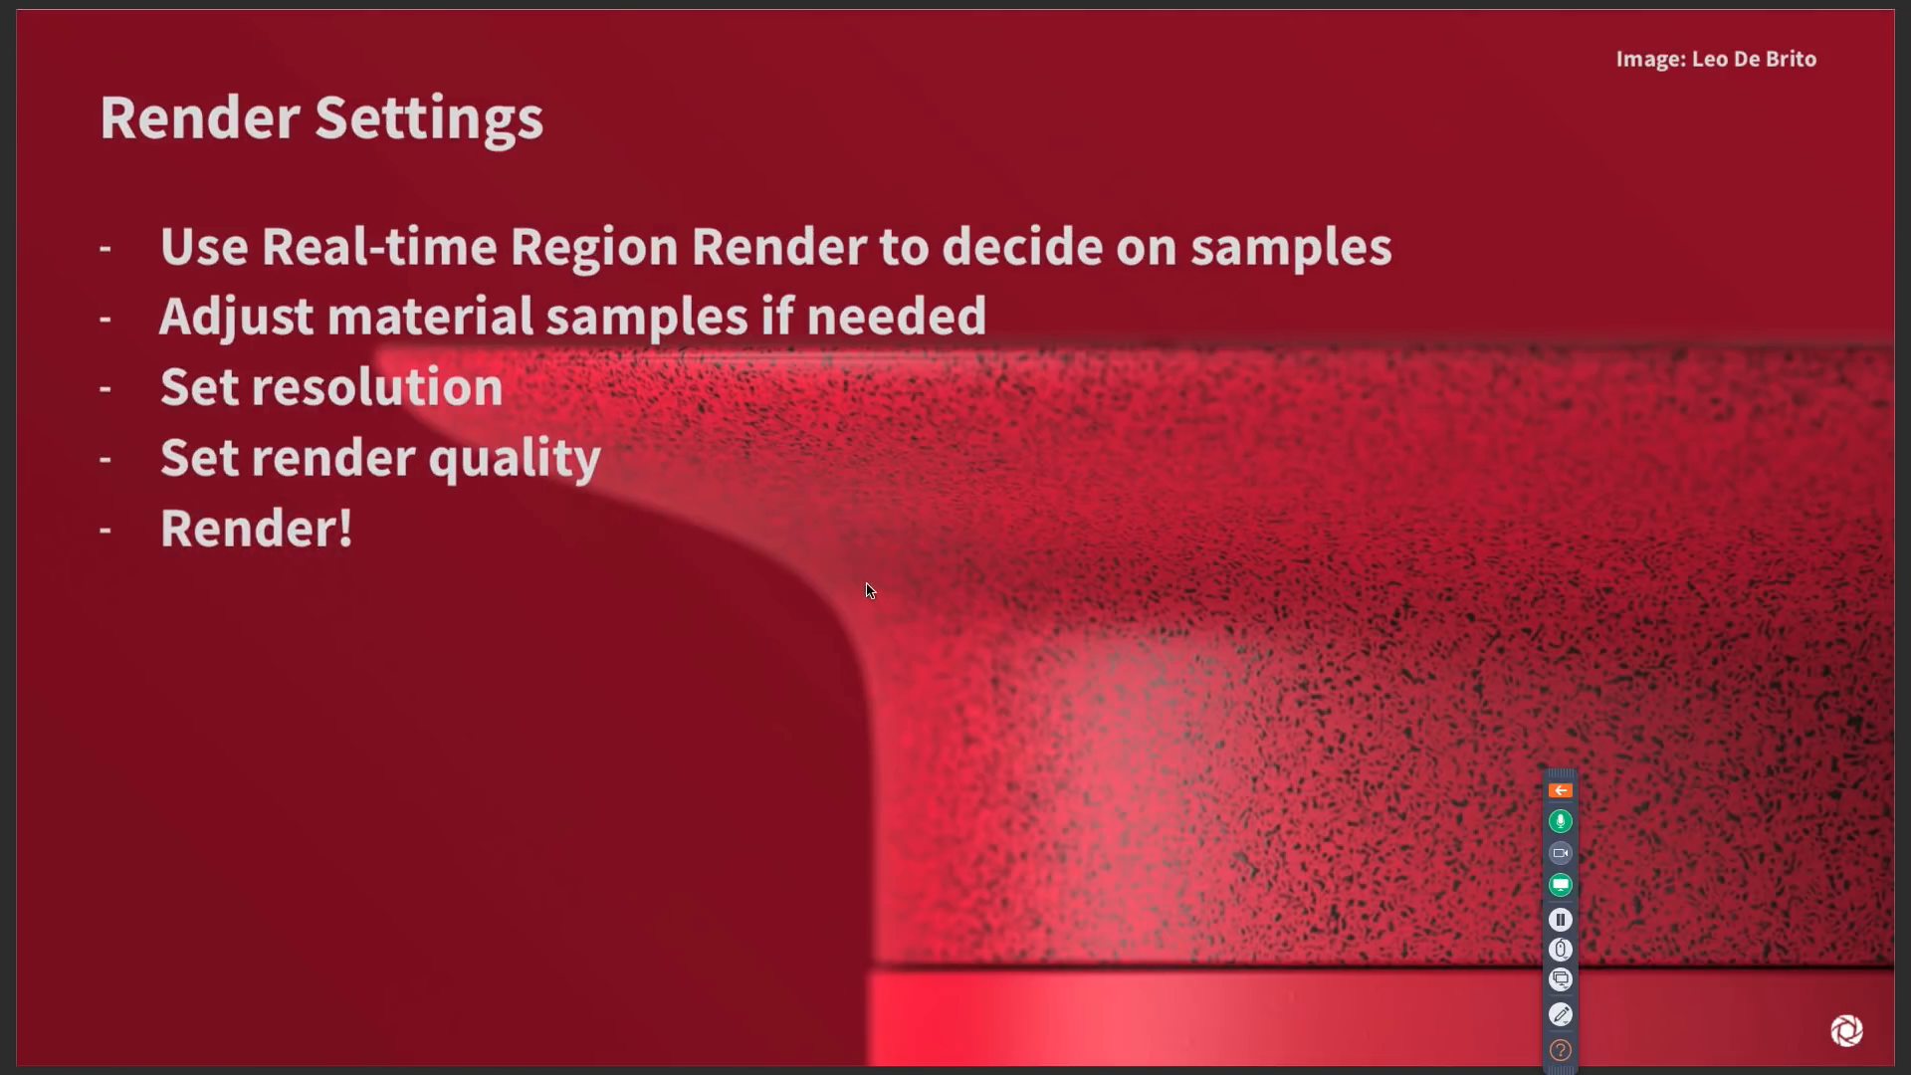
pyautogui.press('Right')
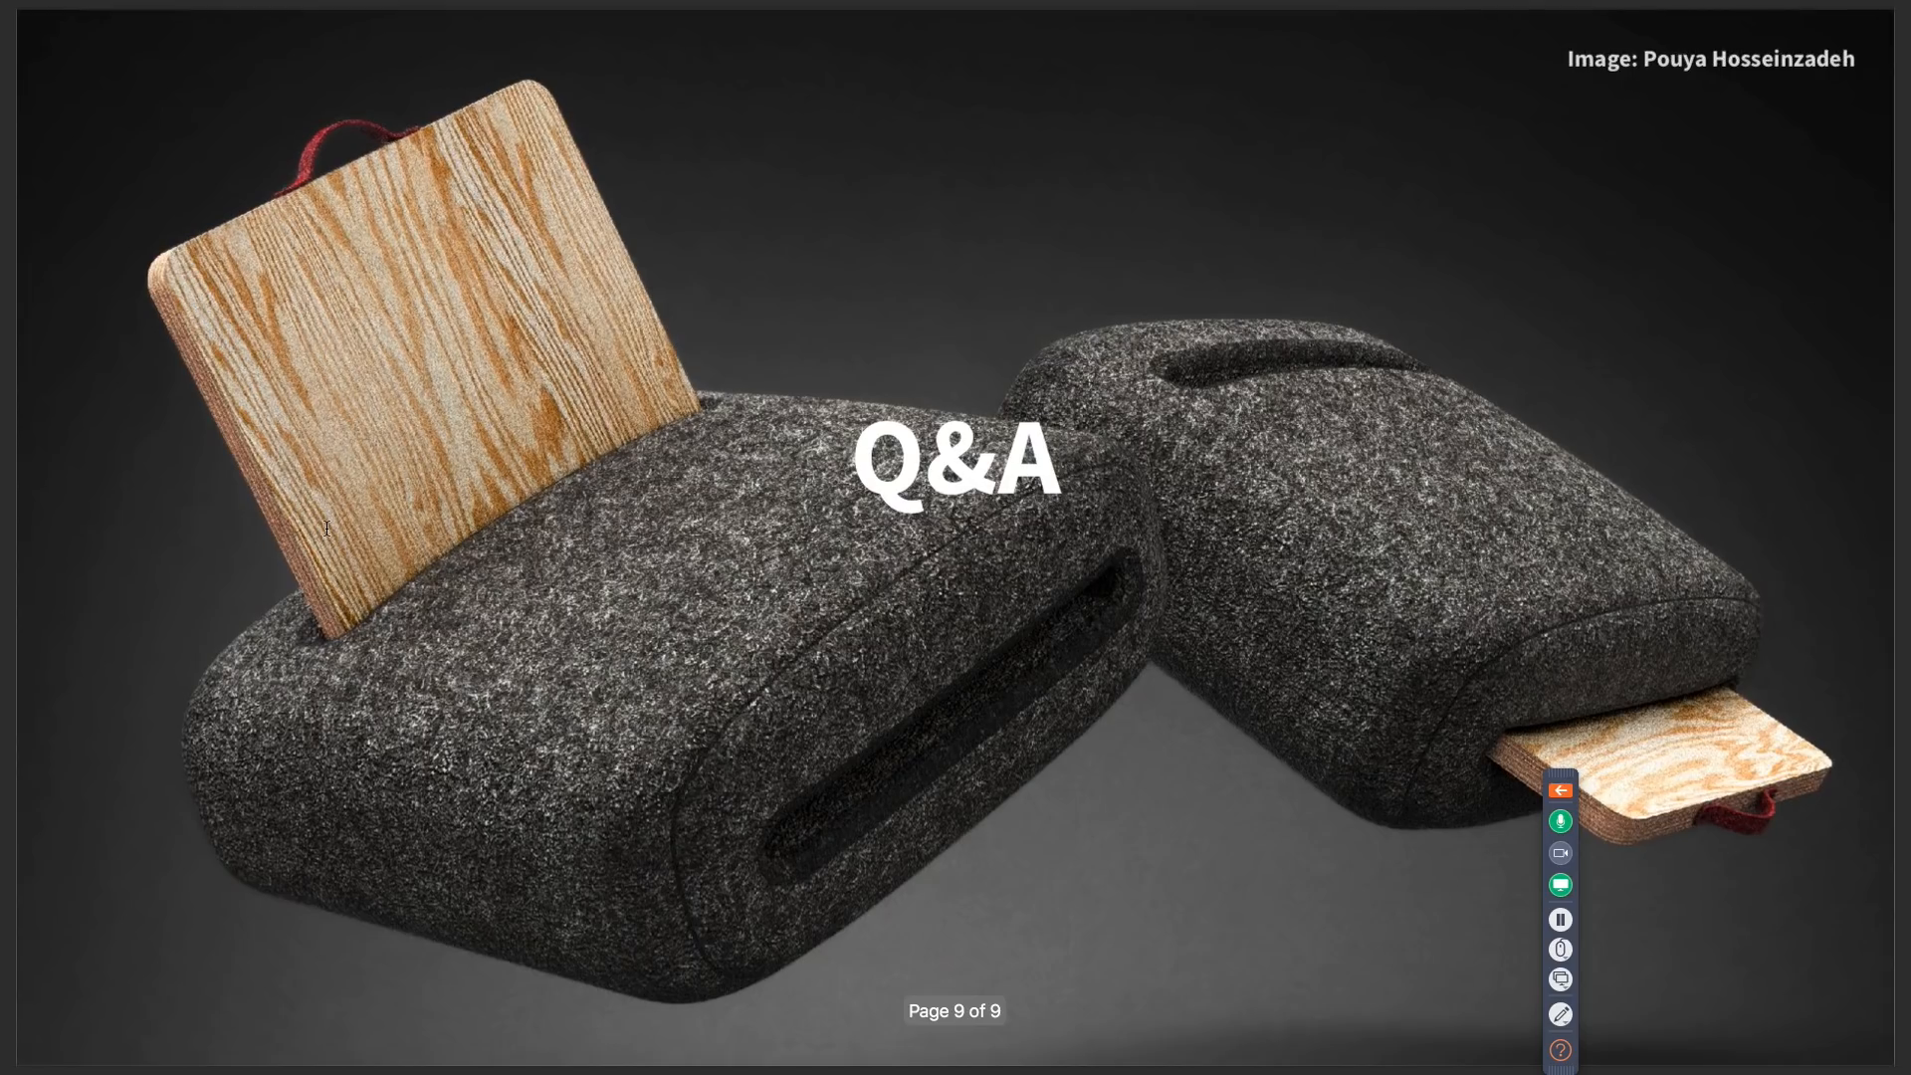
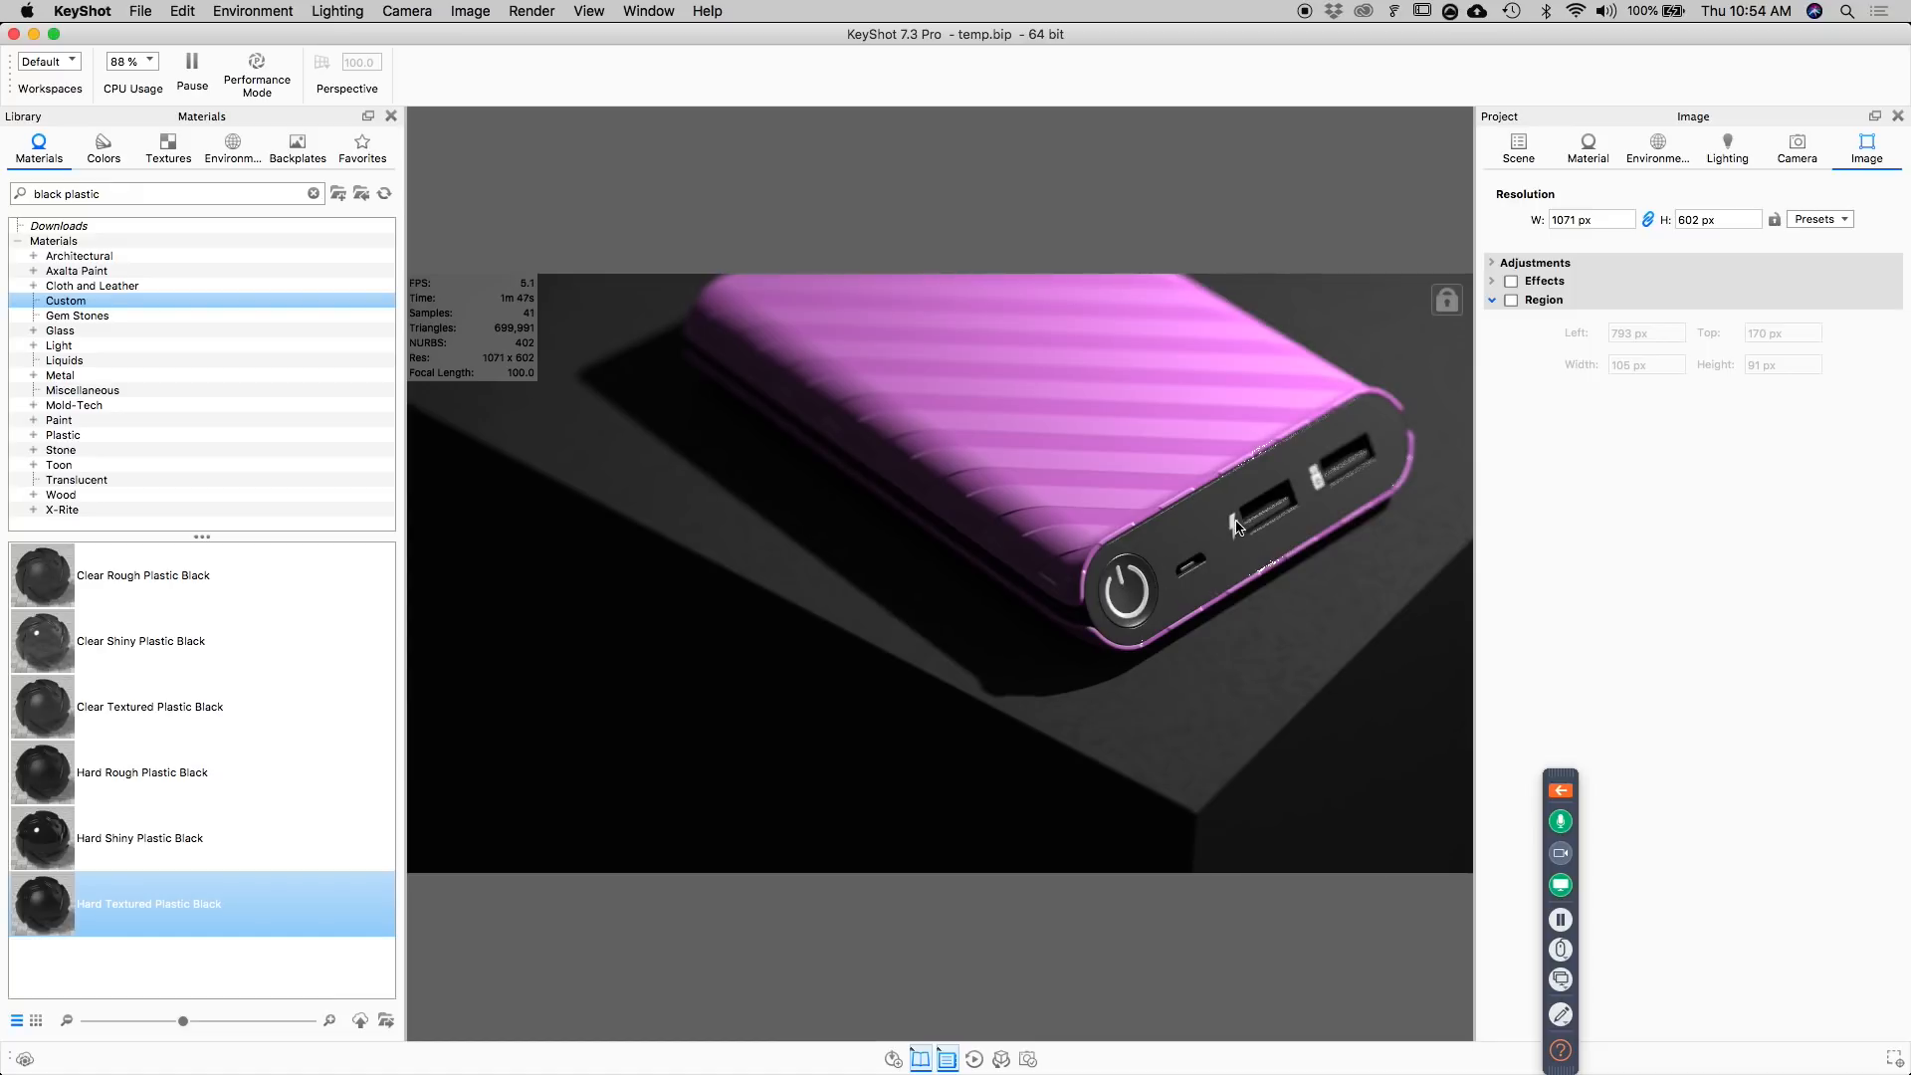
# Open the label settings of the power button's Hard Textured Plastic Black #1 material.
pyautogui.doubleClick(1142, 590)
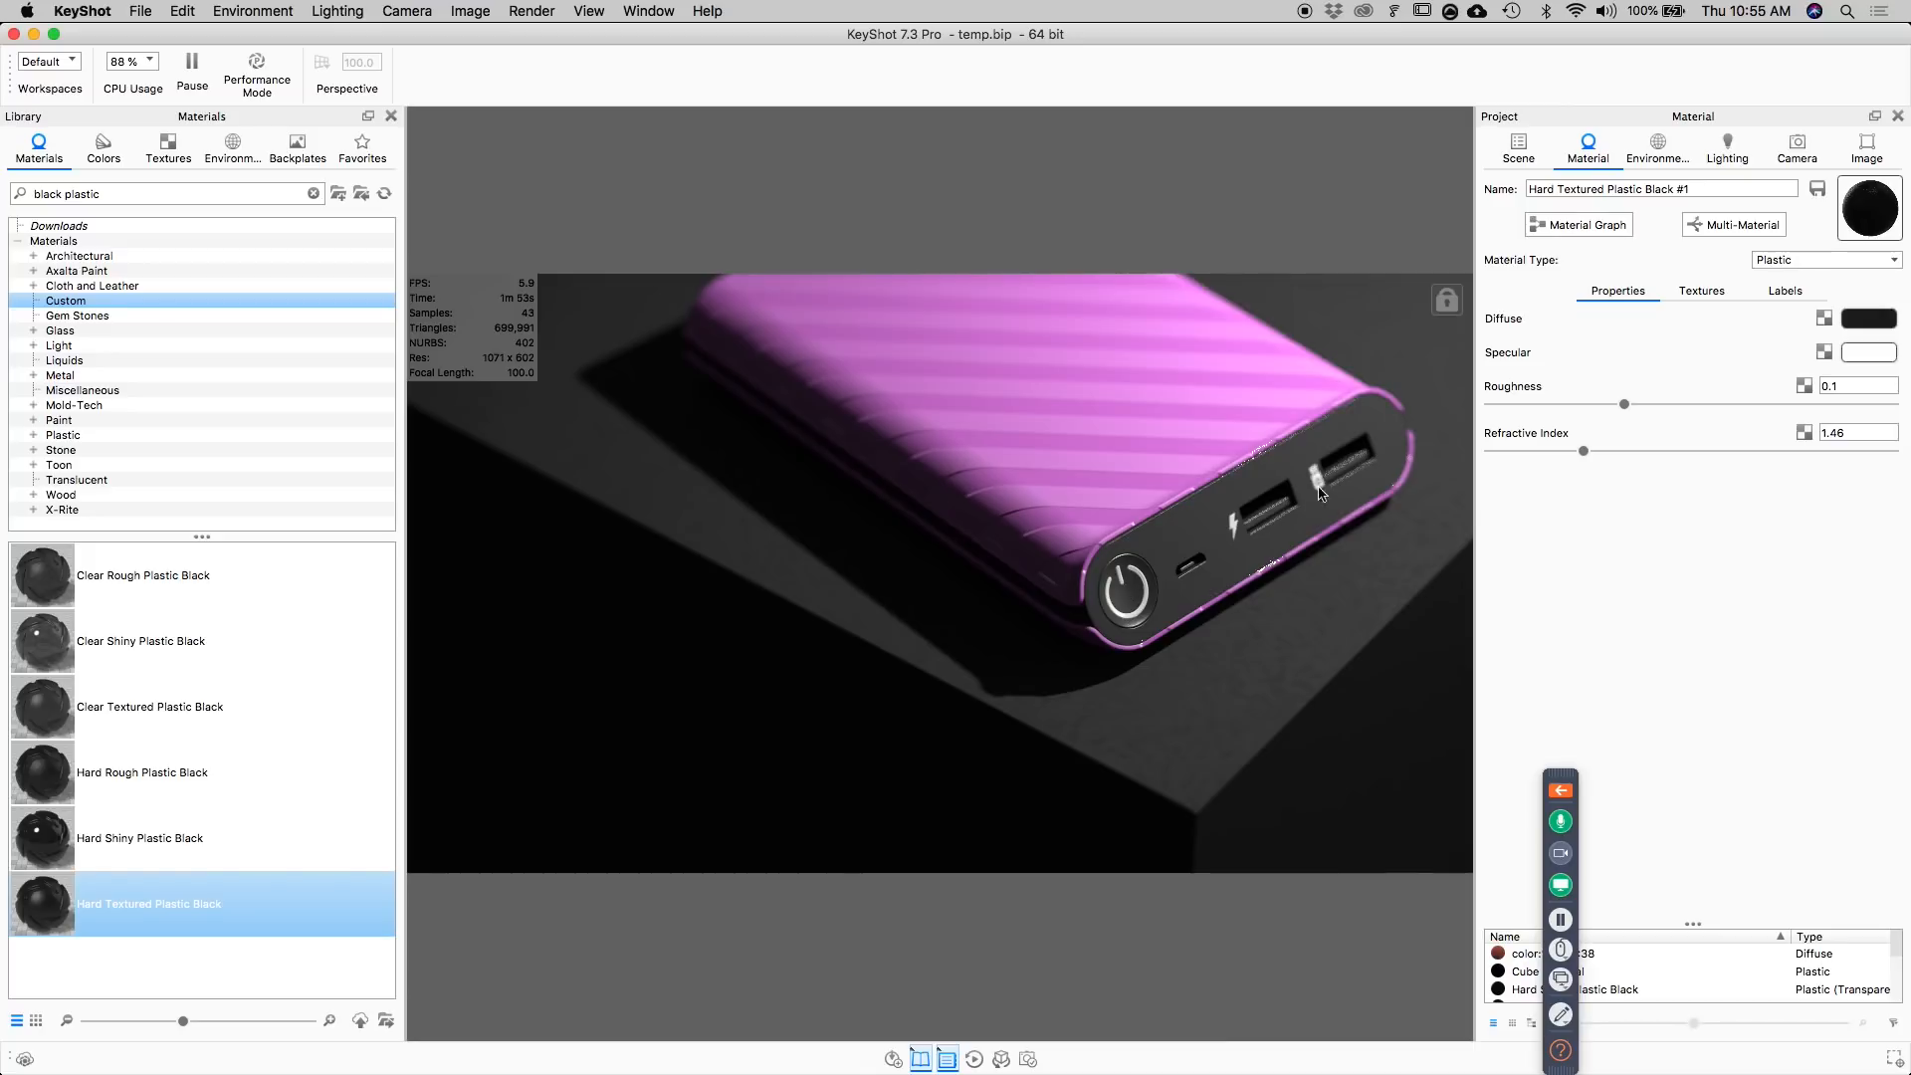
pyautogui.click(1783, 290)
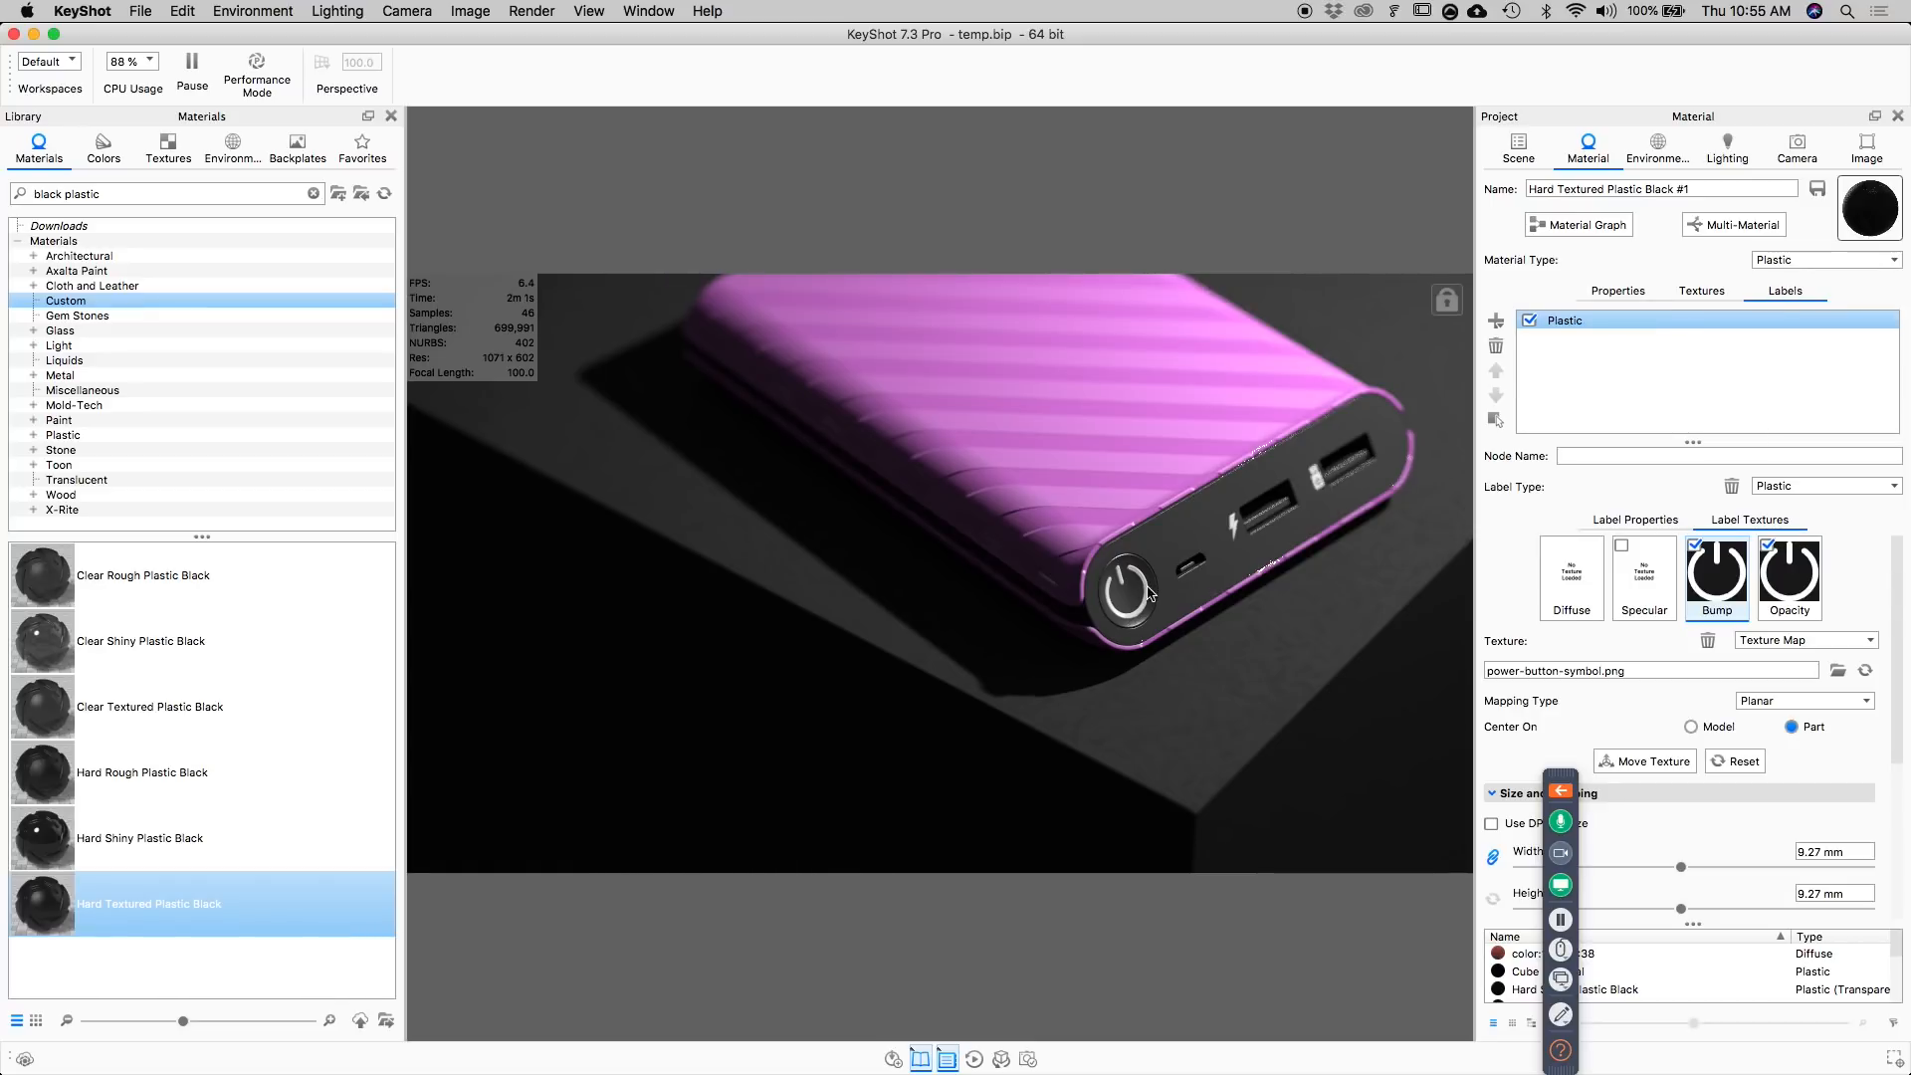
# Preview the power symbol label with its opacity map turned off, and turn the map back on.
pyautogui.click(1769, 547)
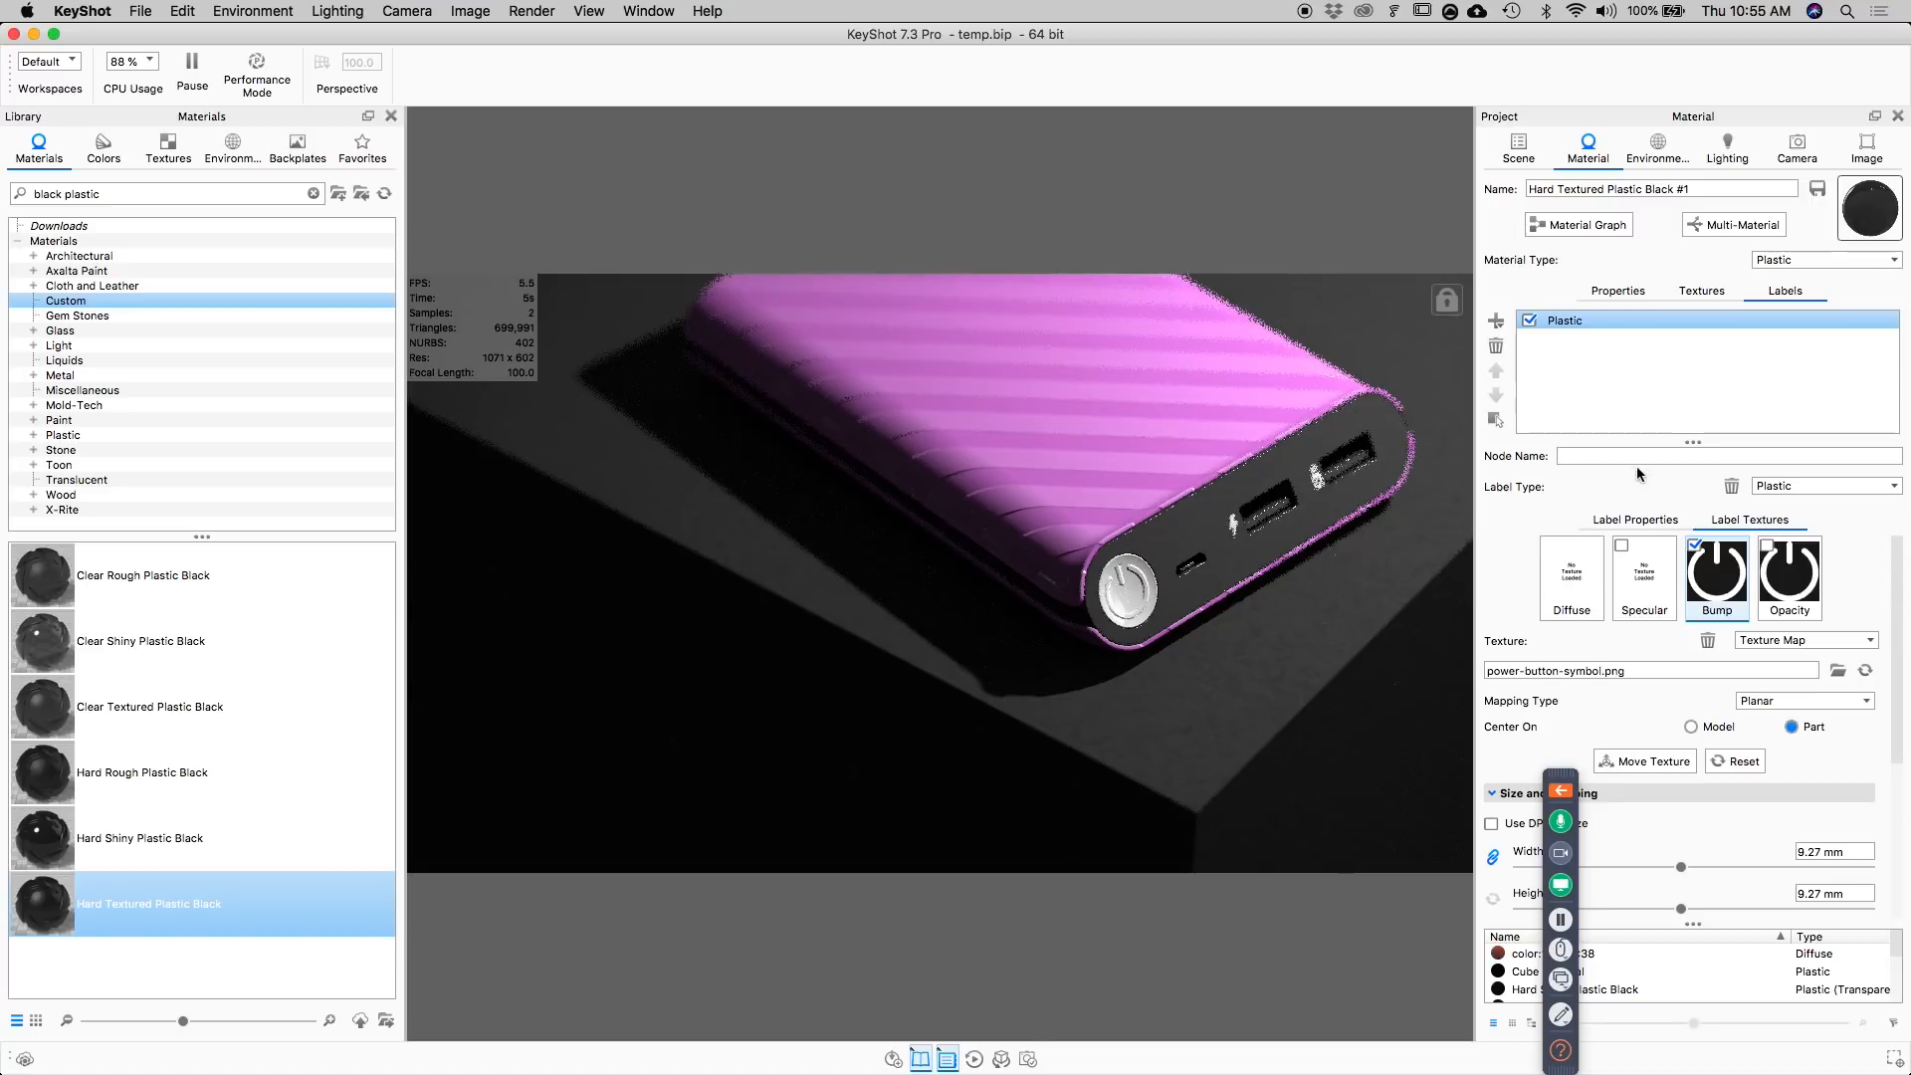
pyautogui.click(1657, 522)
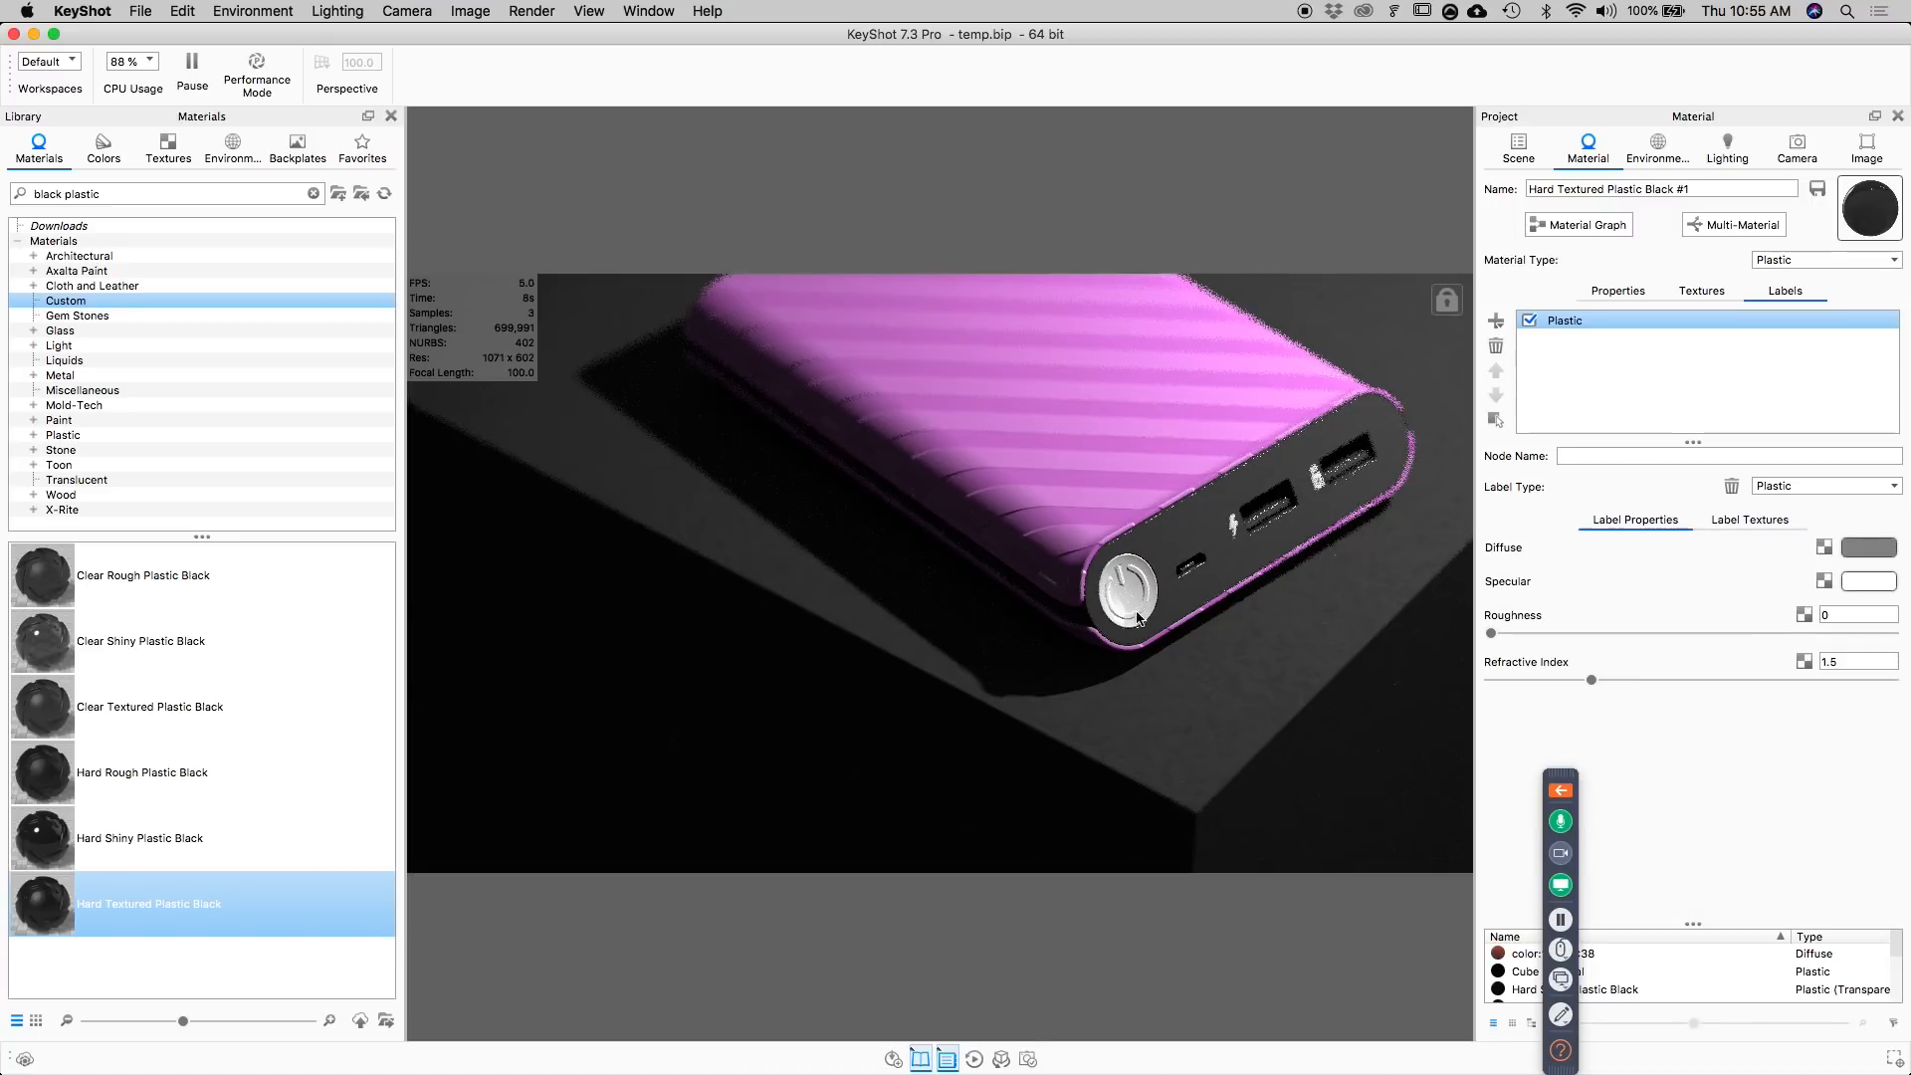
pyautogui.click(1774, 523)
pyautogui.click(1767, 547)
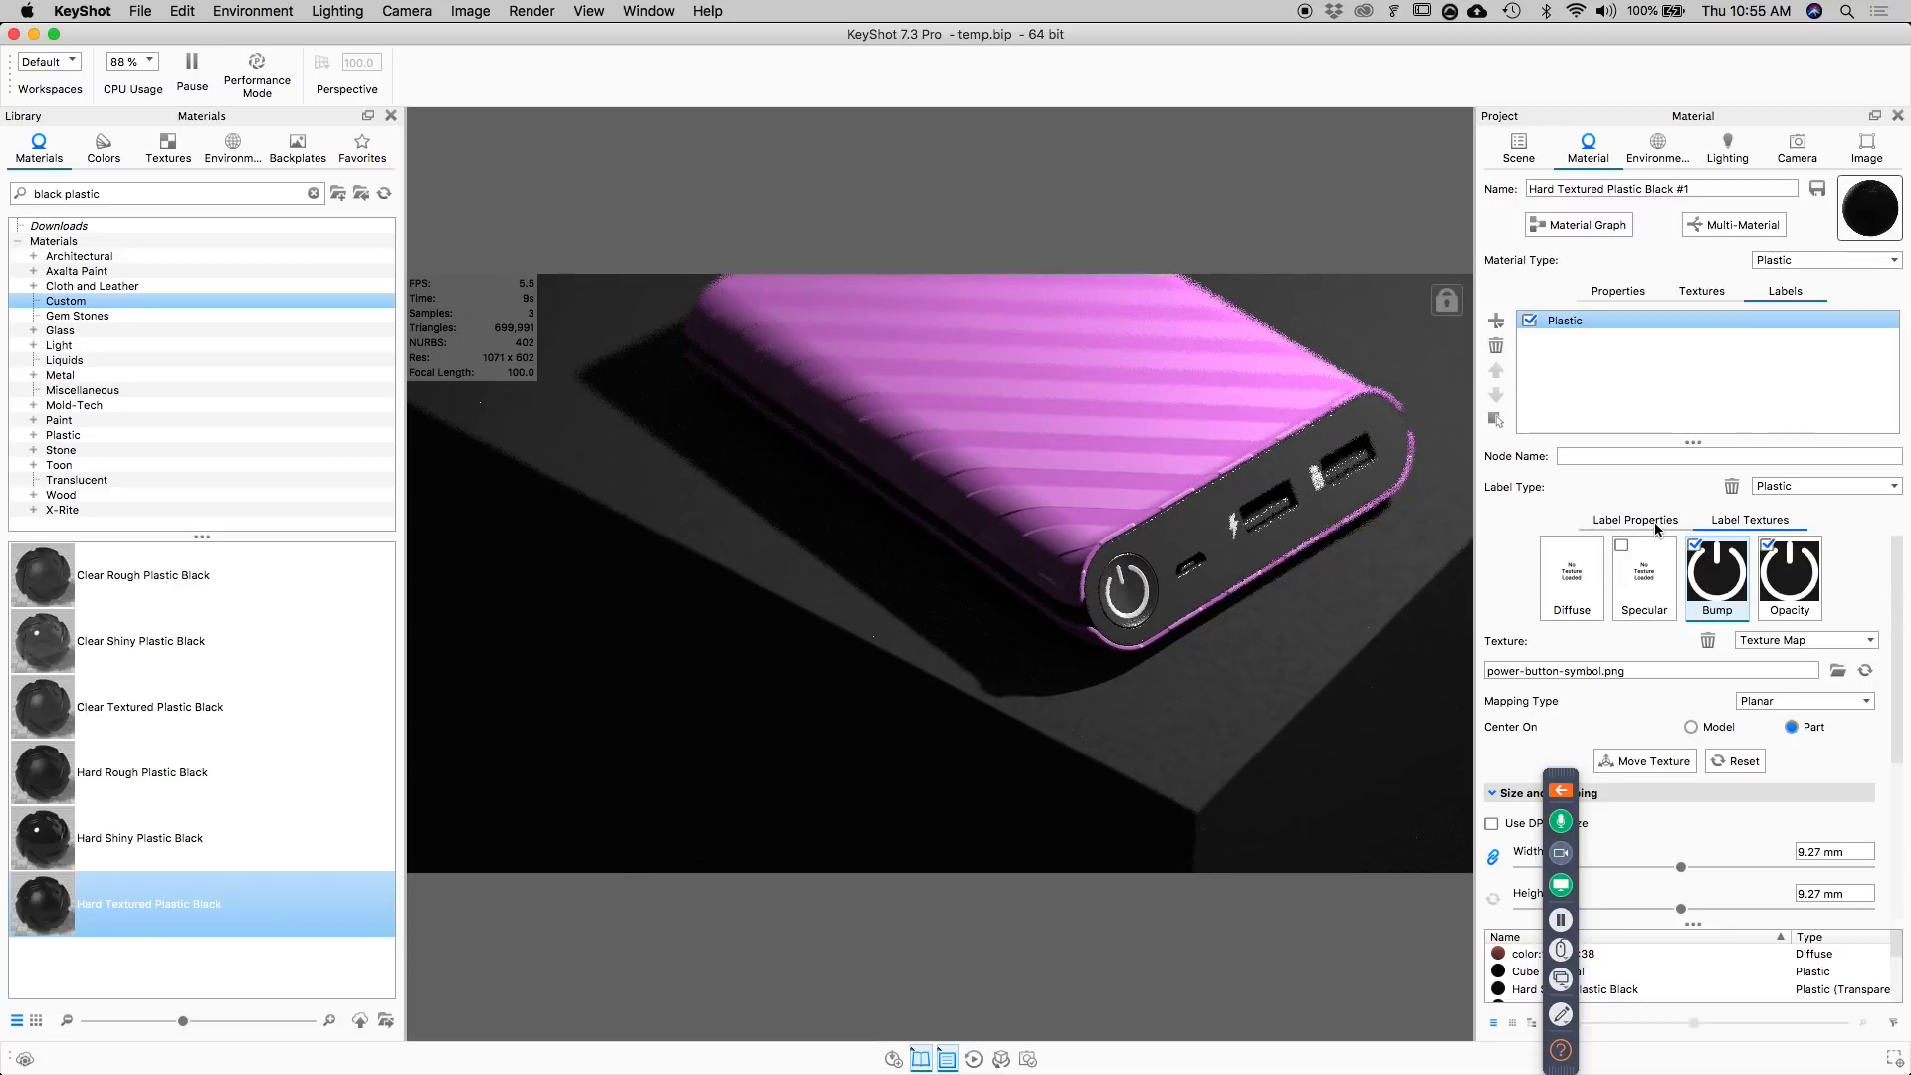
# Change the power symbol label to the Emissive type and give it a blue colour with hue 209°, saturation 65% and value 94%.
pyautogui.click(1784, 488)
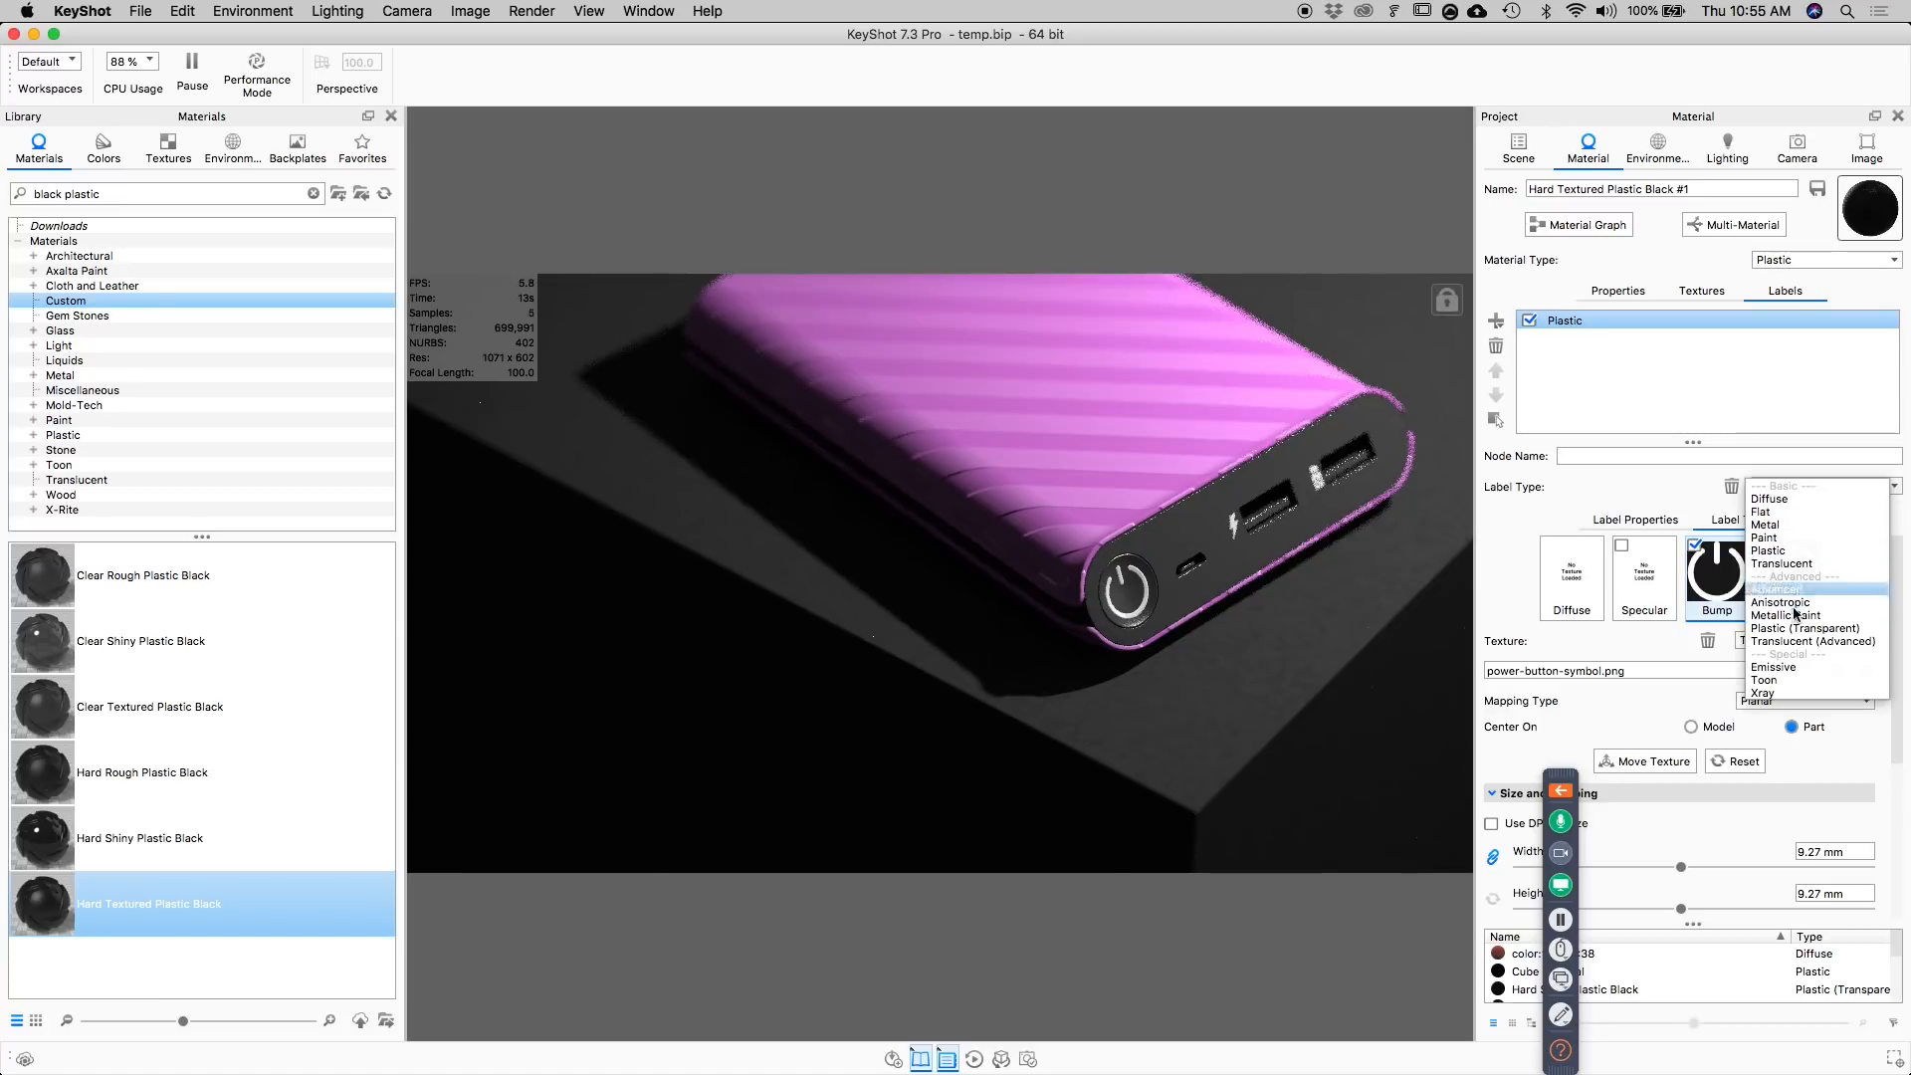
pyautogui.click(1812, 666)
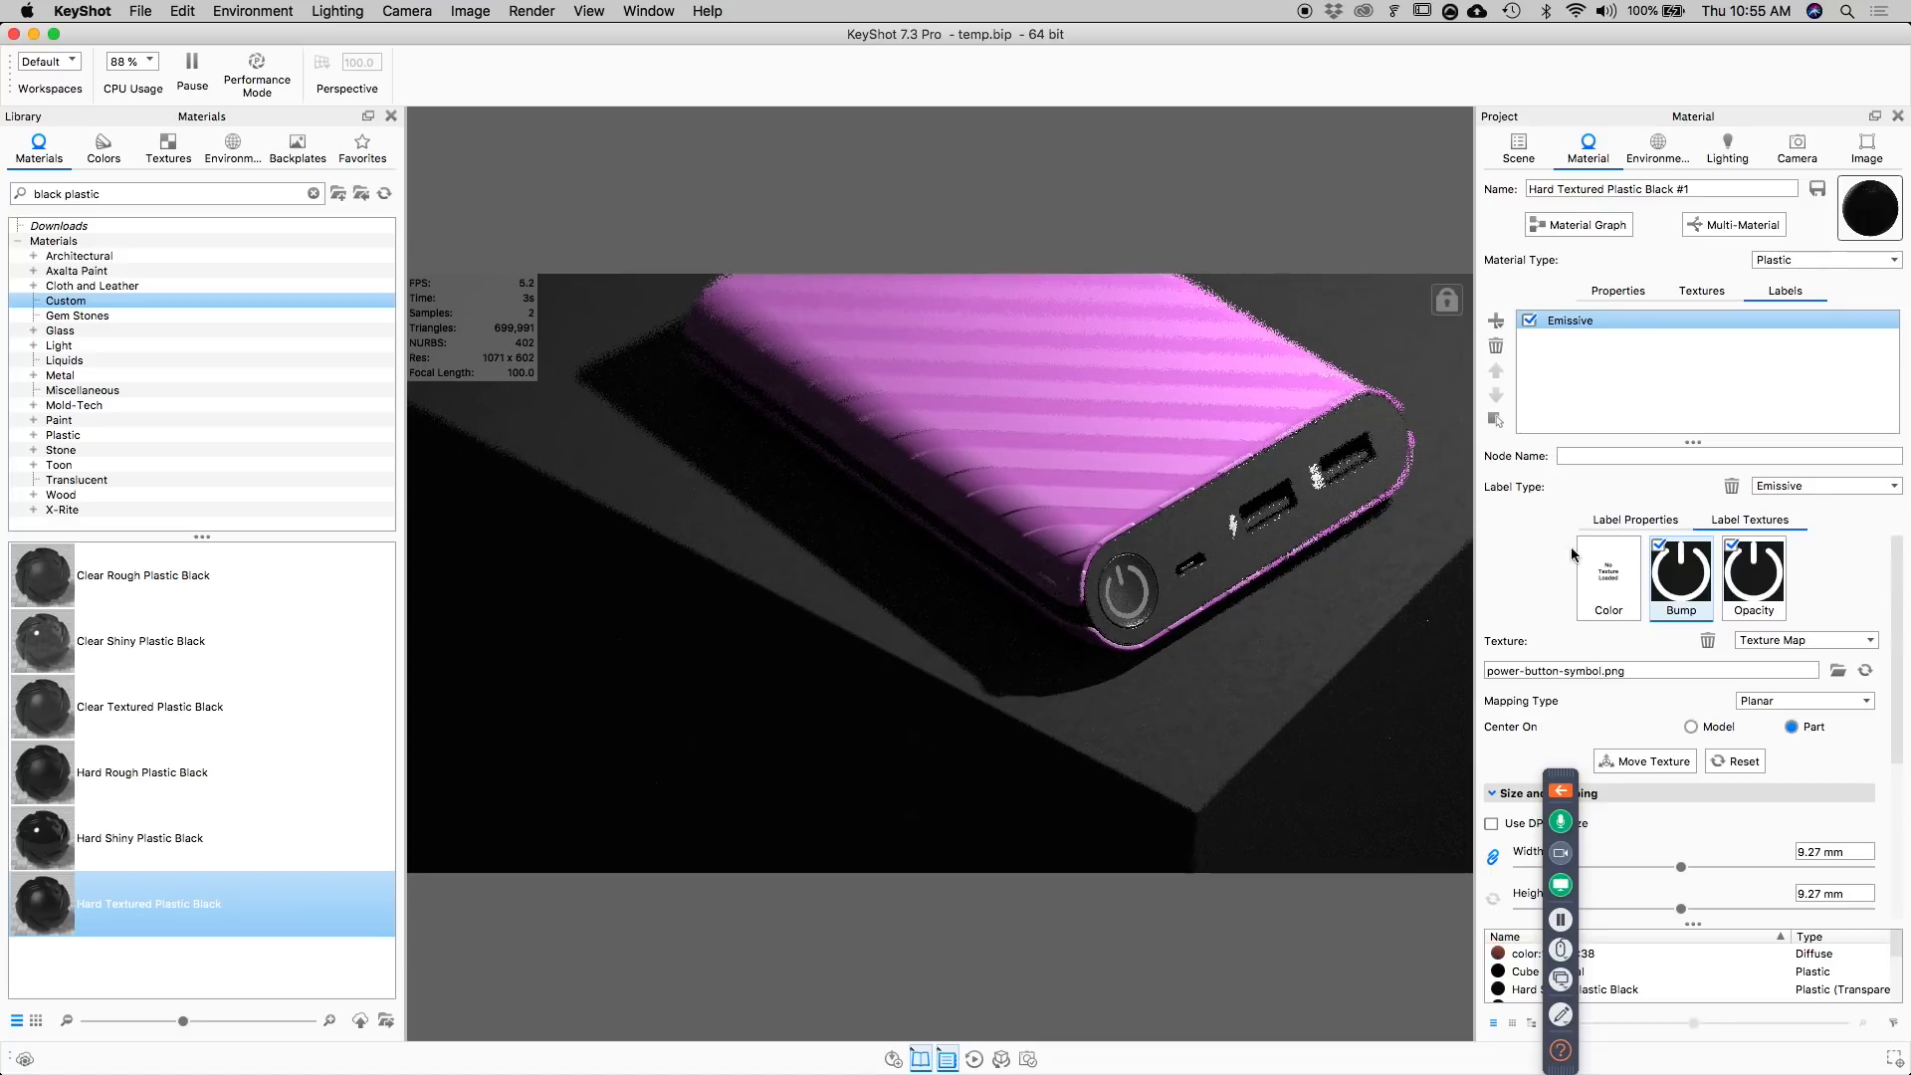
pyautogui.click(1637, 520)
pyautogui.click(1868, 595)
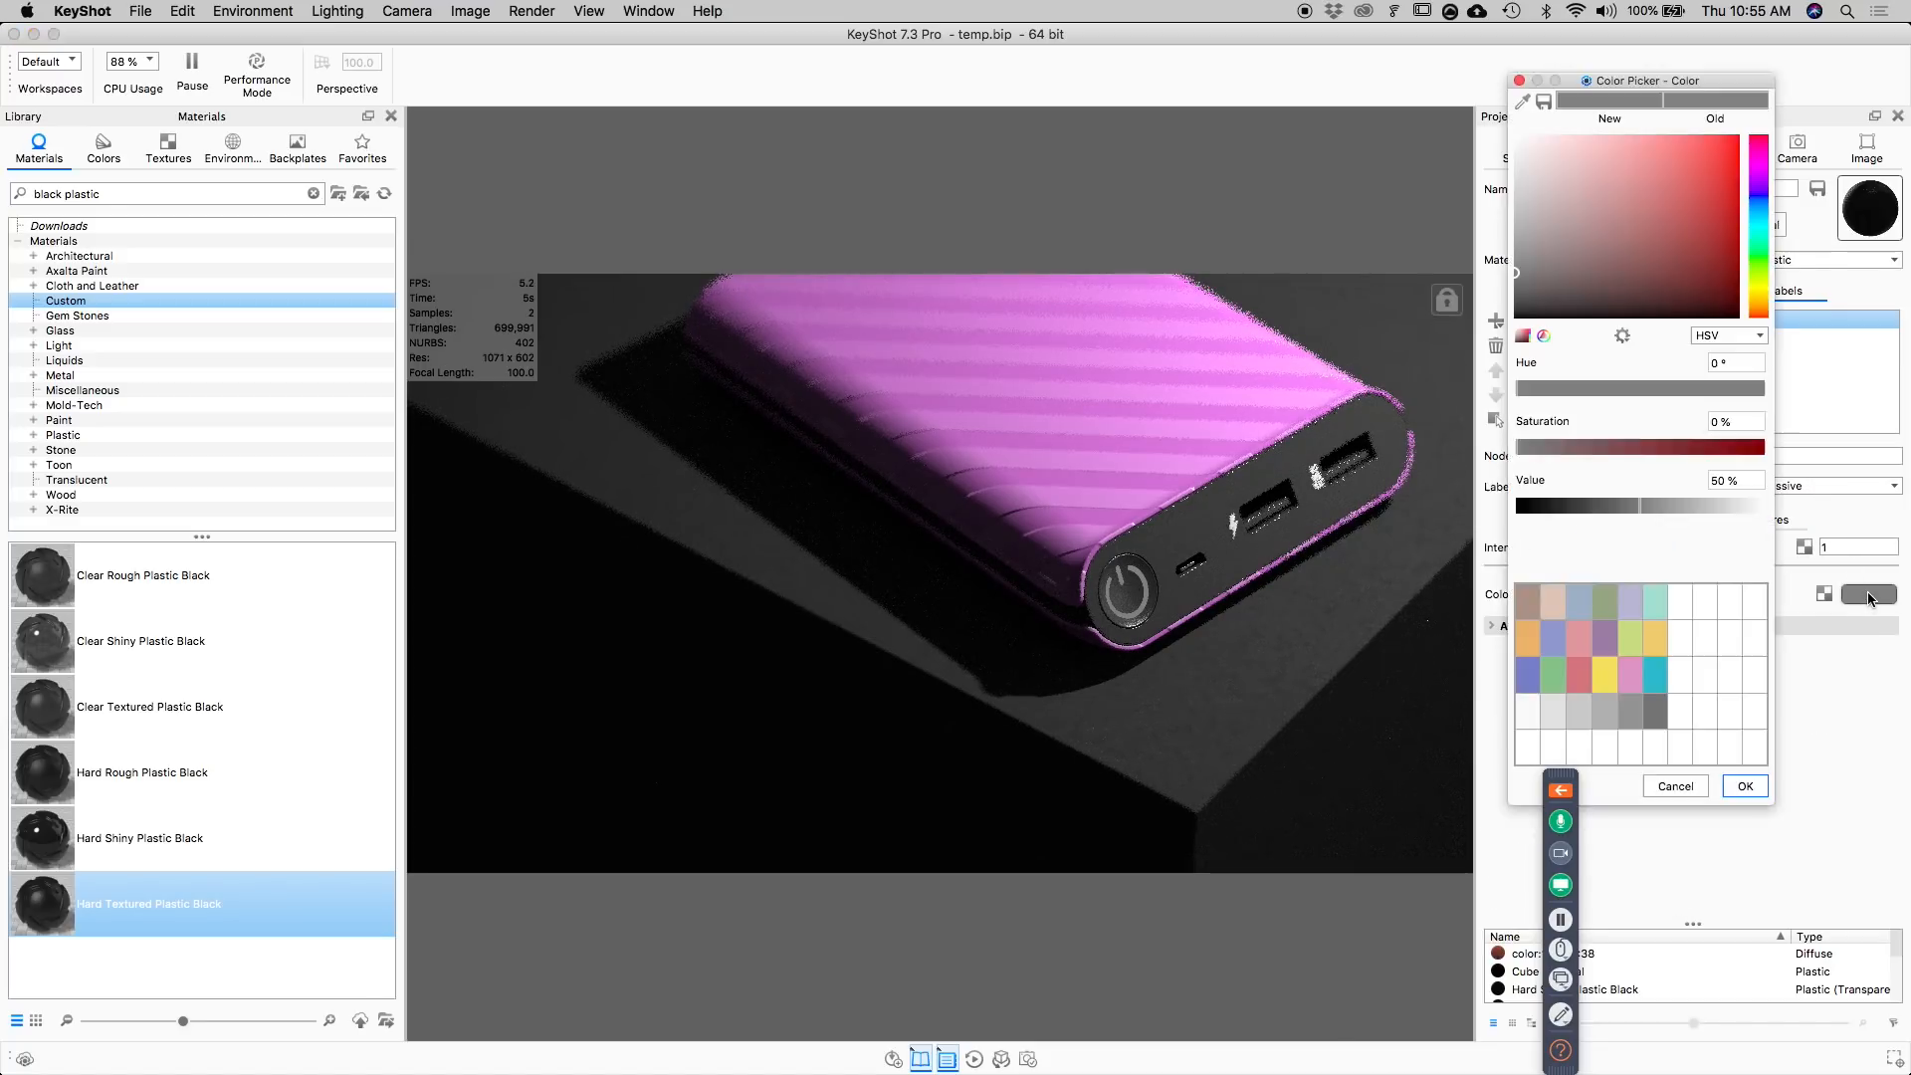
pyautogui.click(1760, 207)
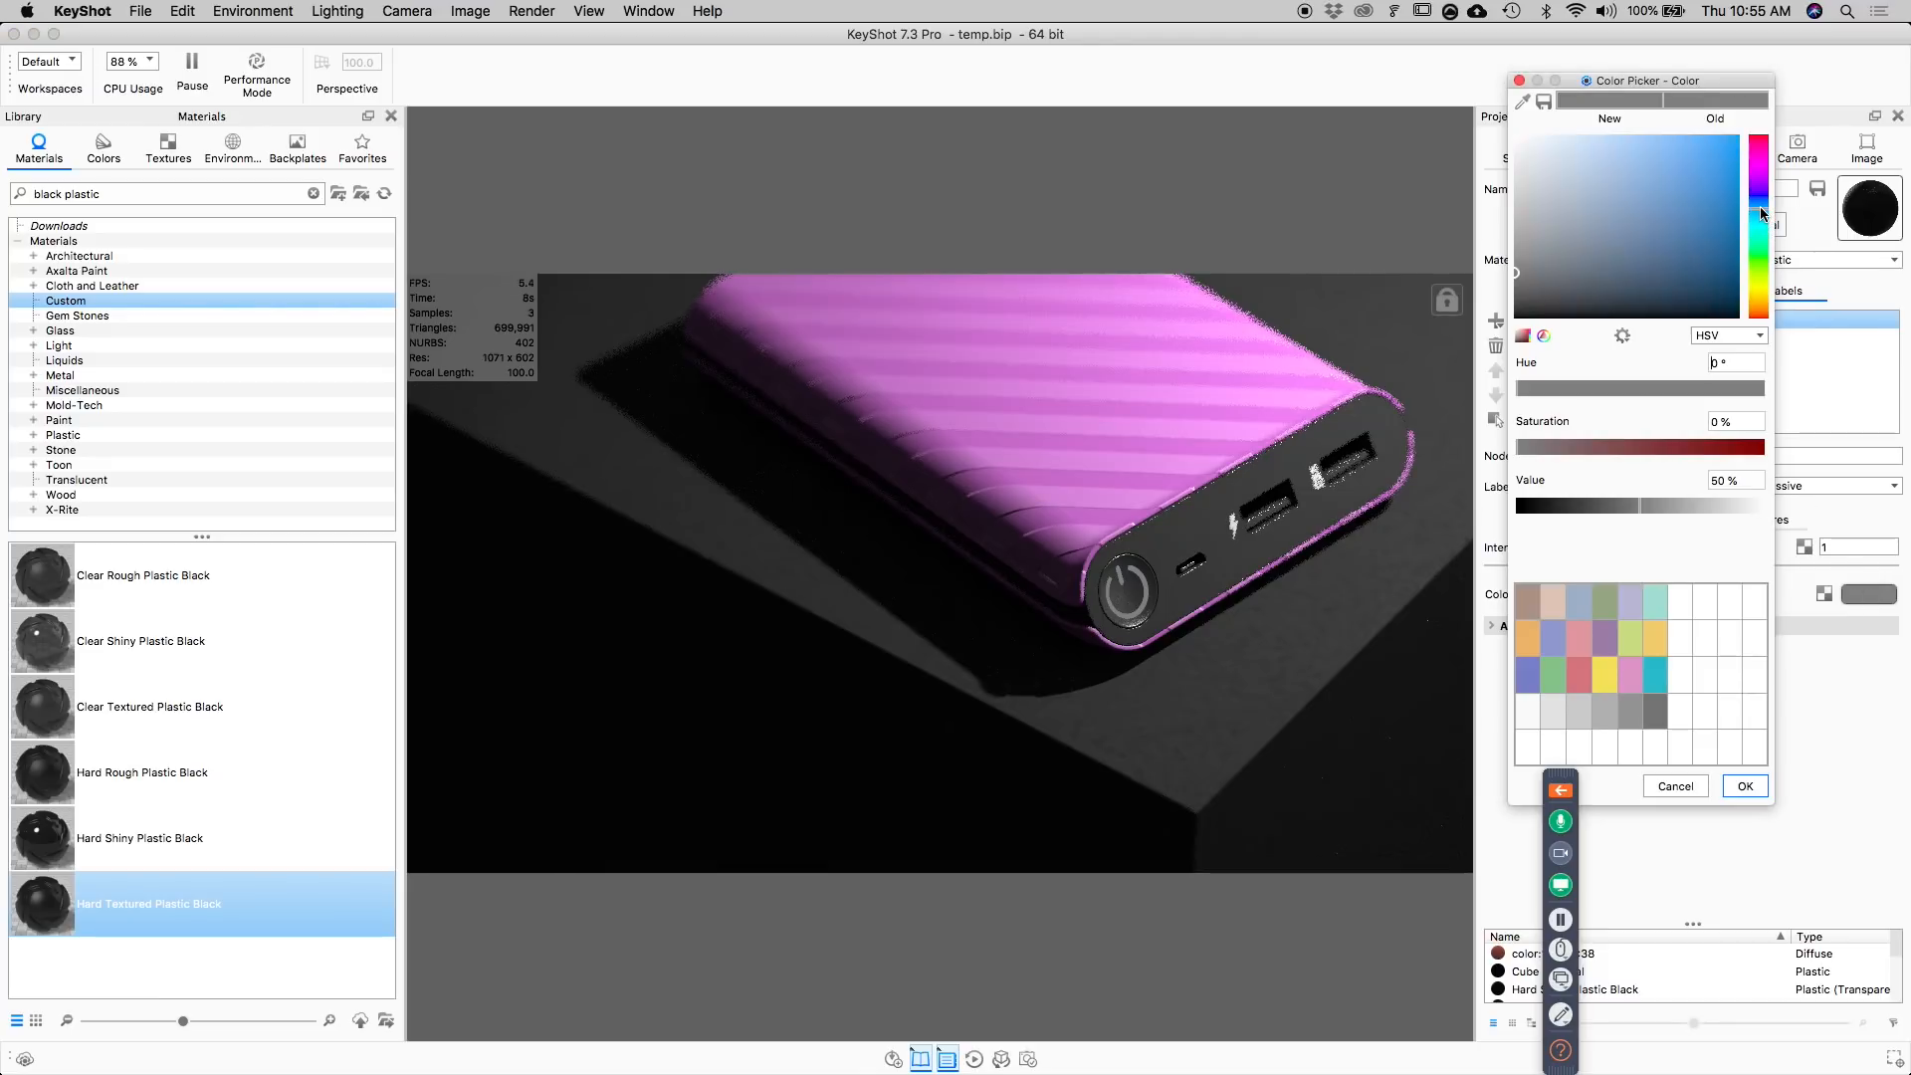
pyautogui.moveTo(1670, 221); pyautogui.dragTo(1710, 153)
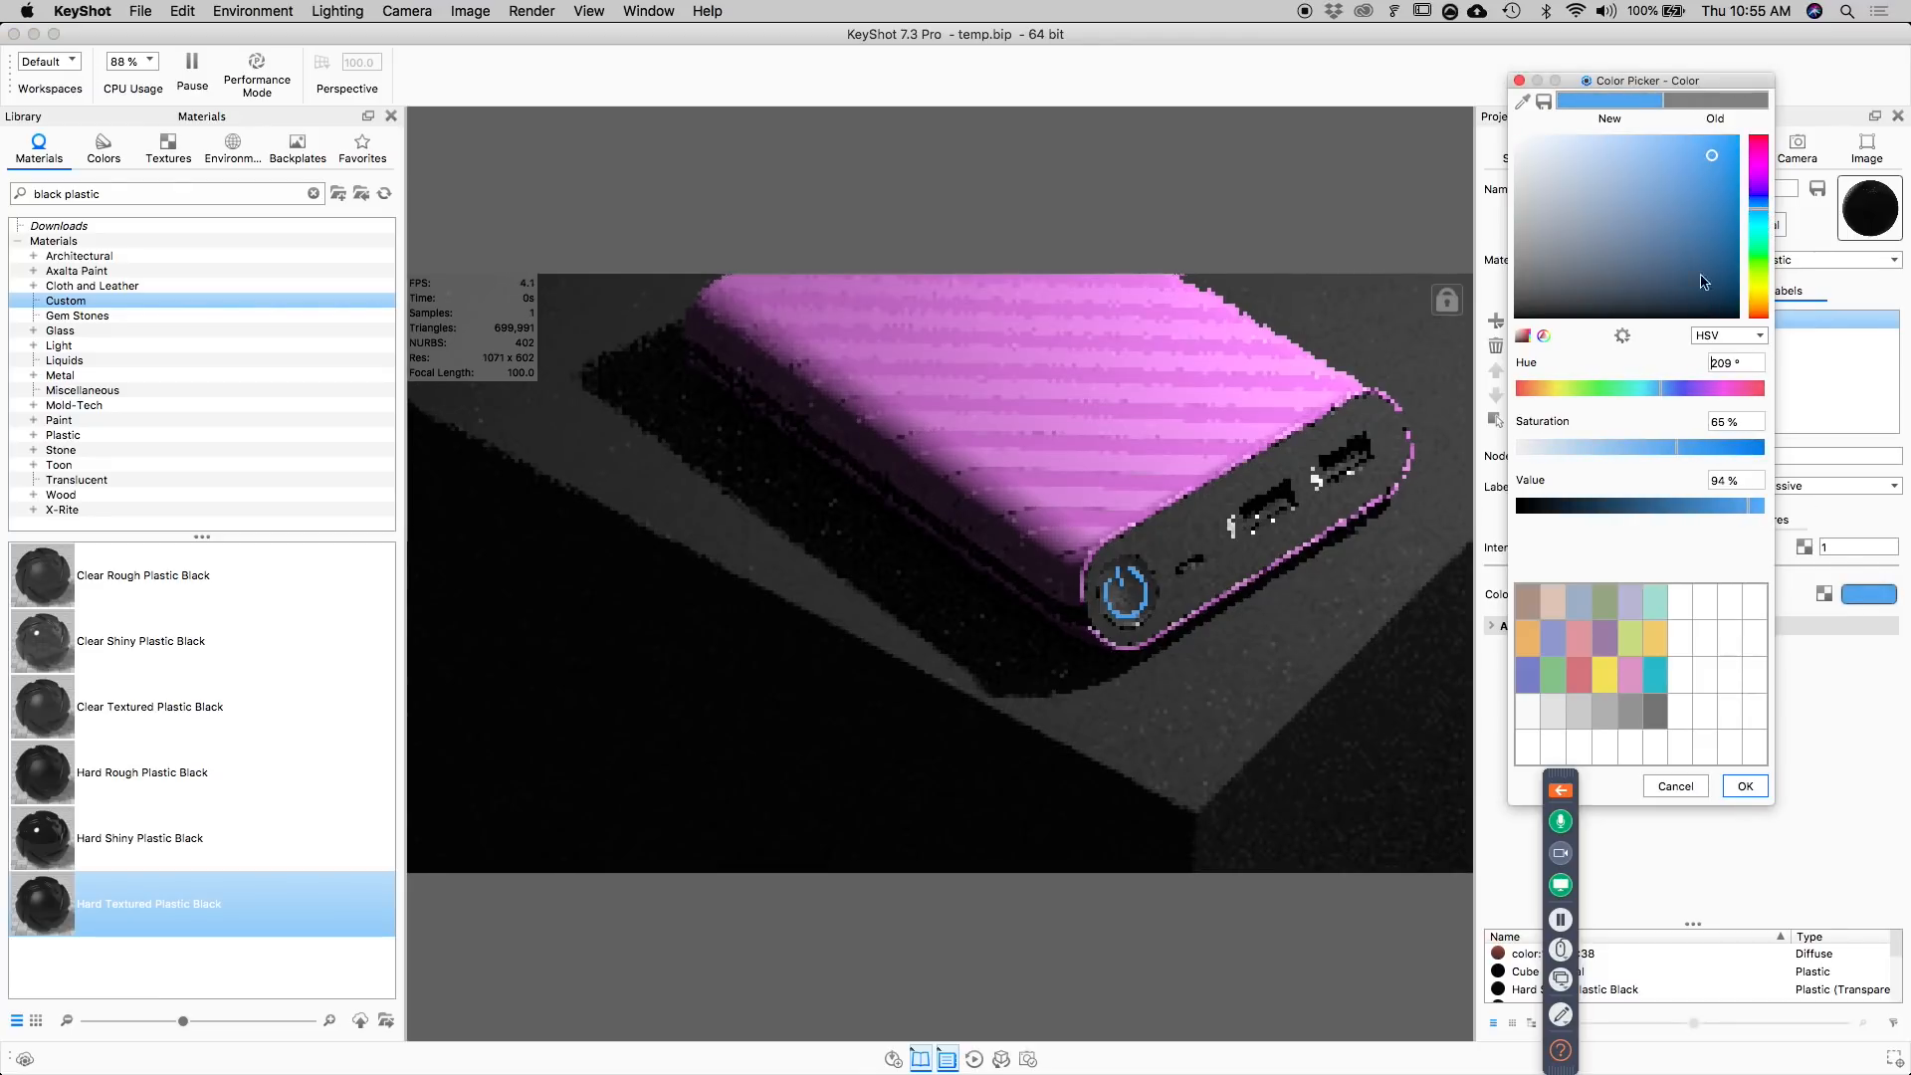
pyautogui.click(1745, 785)
# Try emissive intensities of 2 and 5 on the power symbol label, and settle on about 2.53.
pyautogui.moveTo(1692, 566); pyautogui.dragTo(1823, 565)
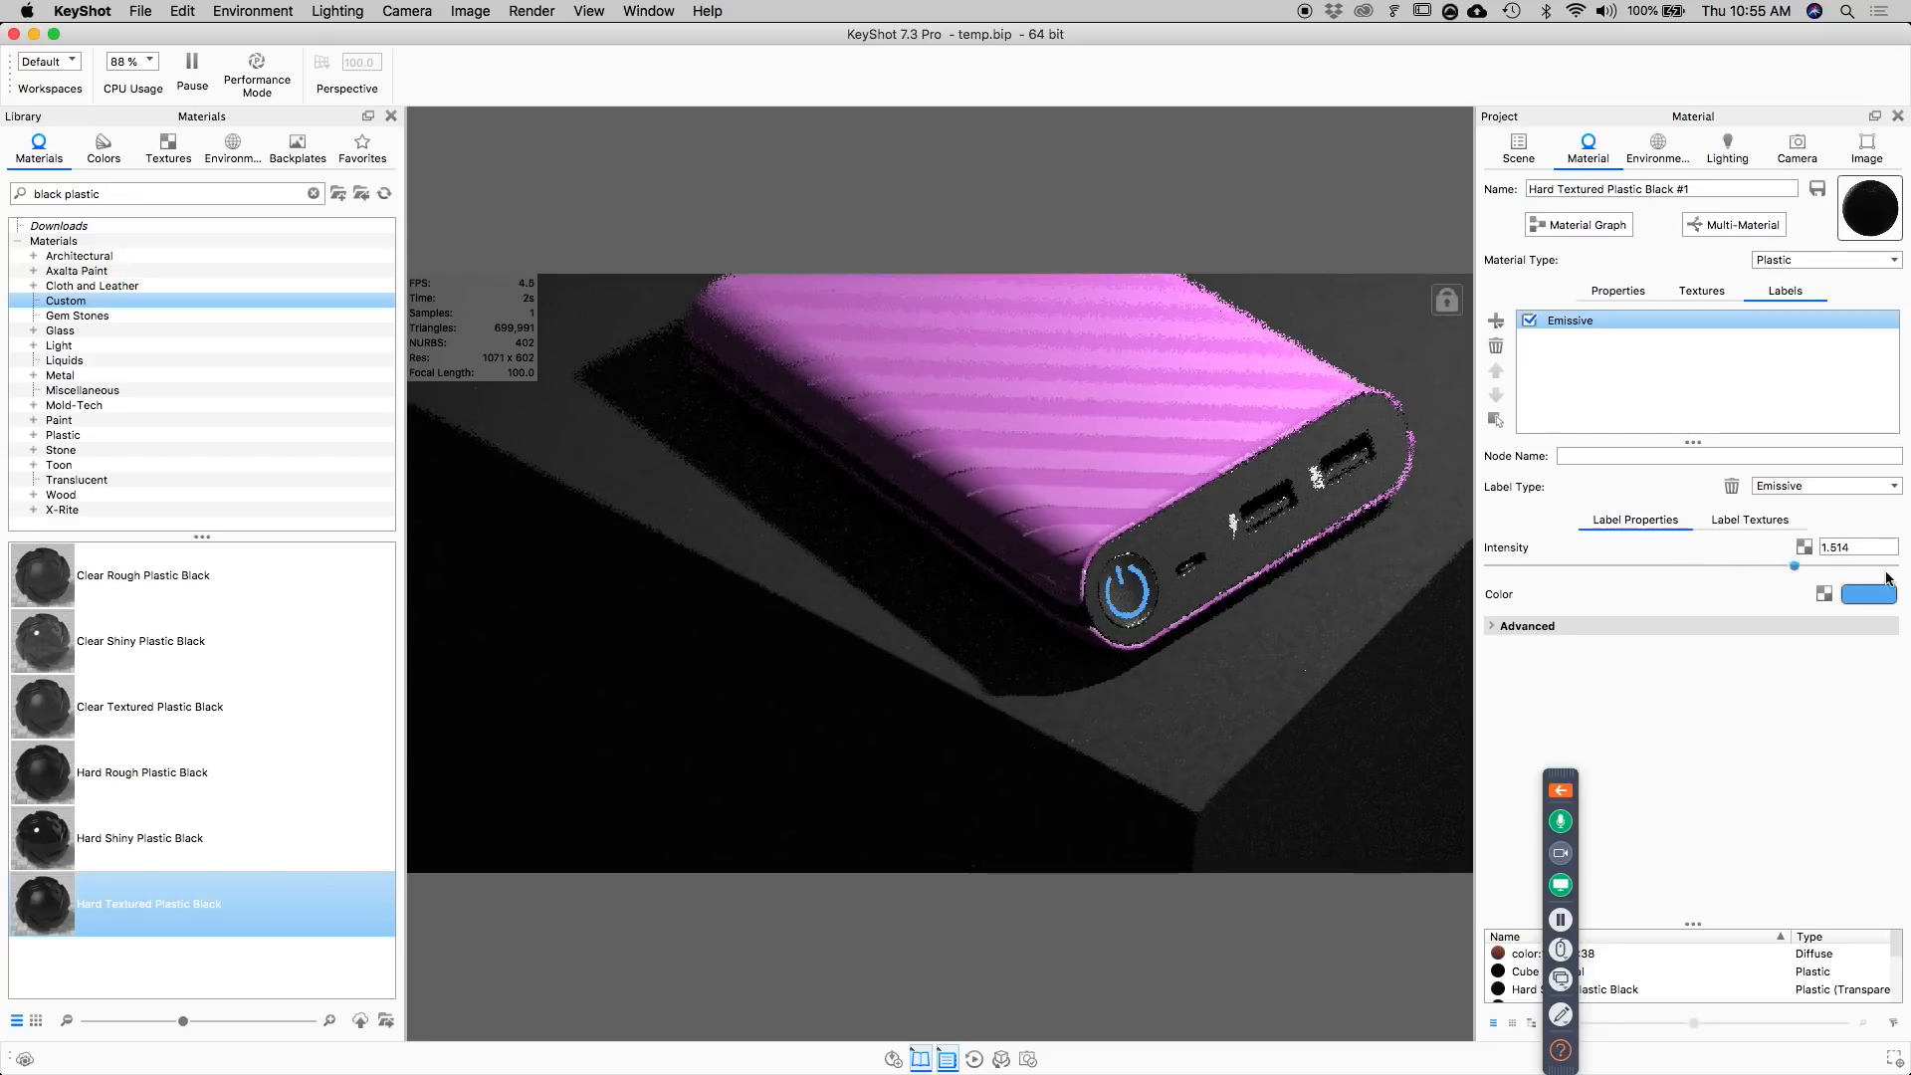
pyautogui.doubleClick(1838, 550)
pyautogui.write('5')
pyautogui.press('Return')
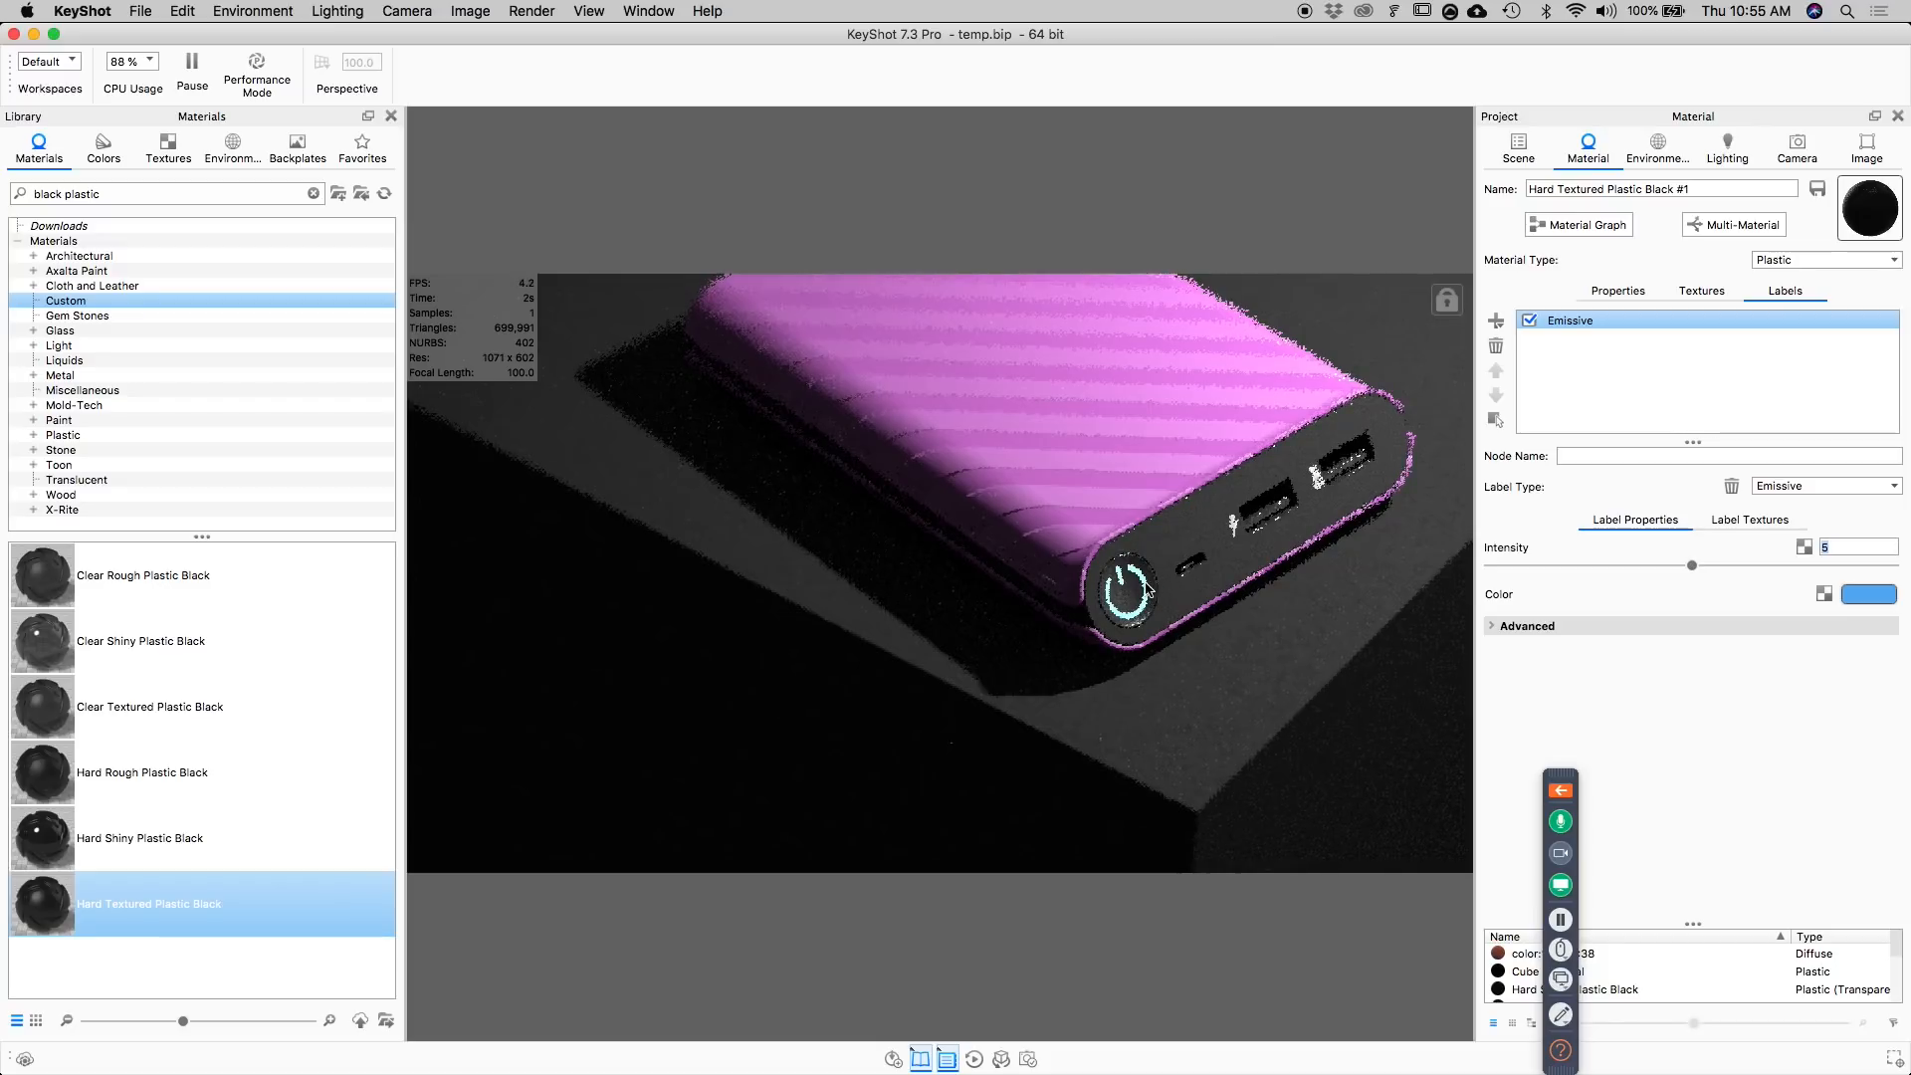
pyautogui.moveTo(1693, 565); pyautogui.dragTo(1593, 567)
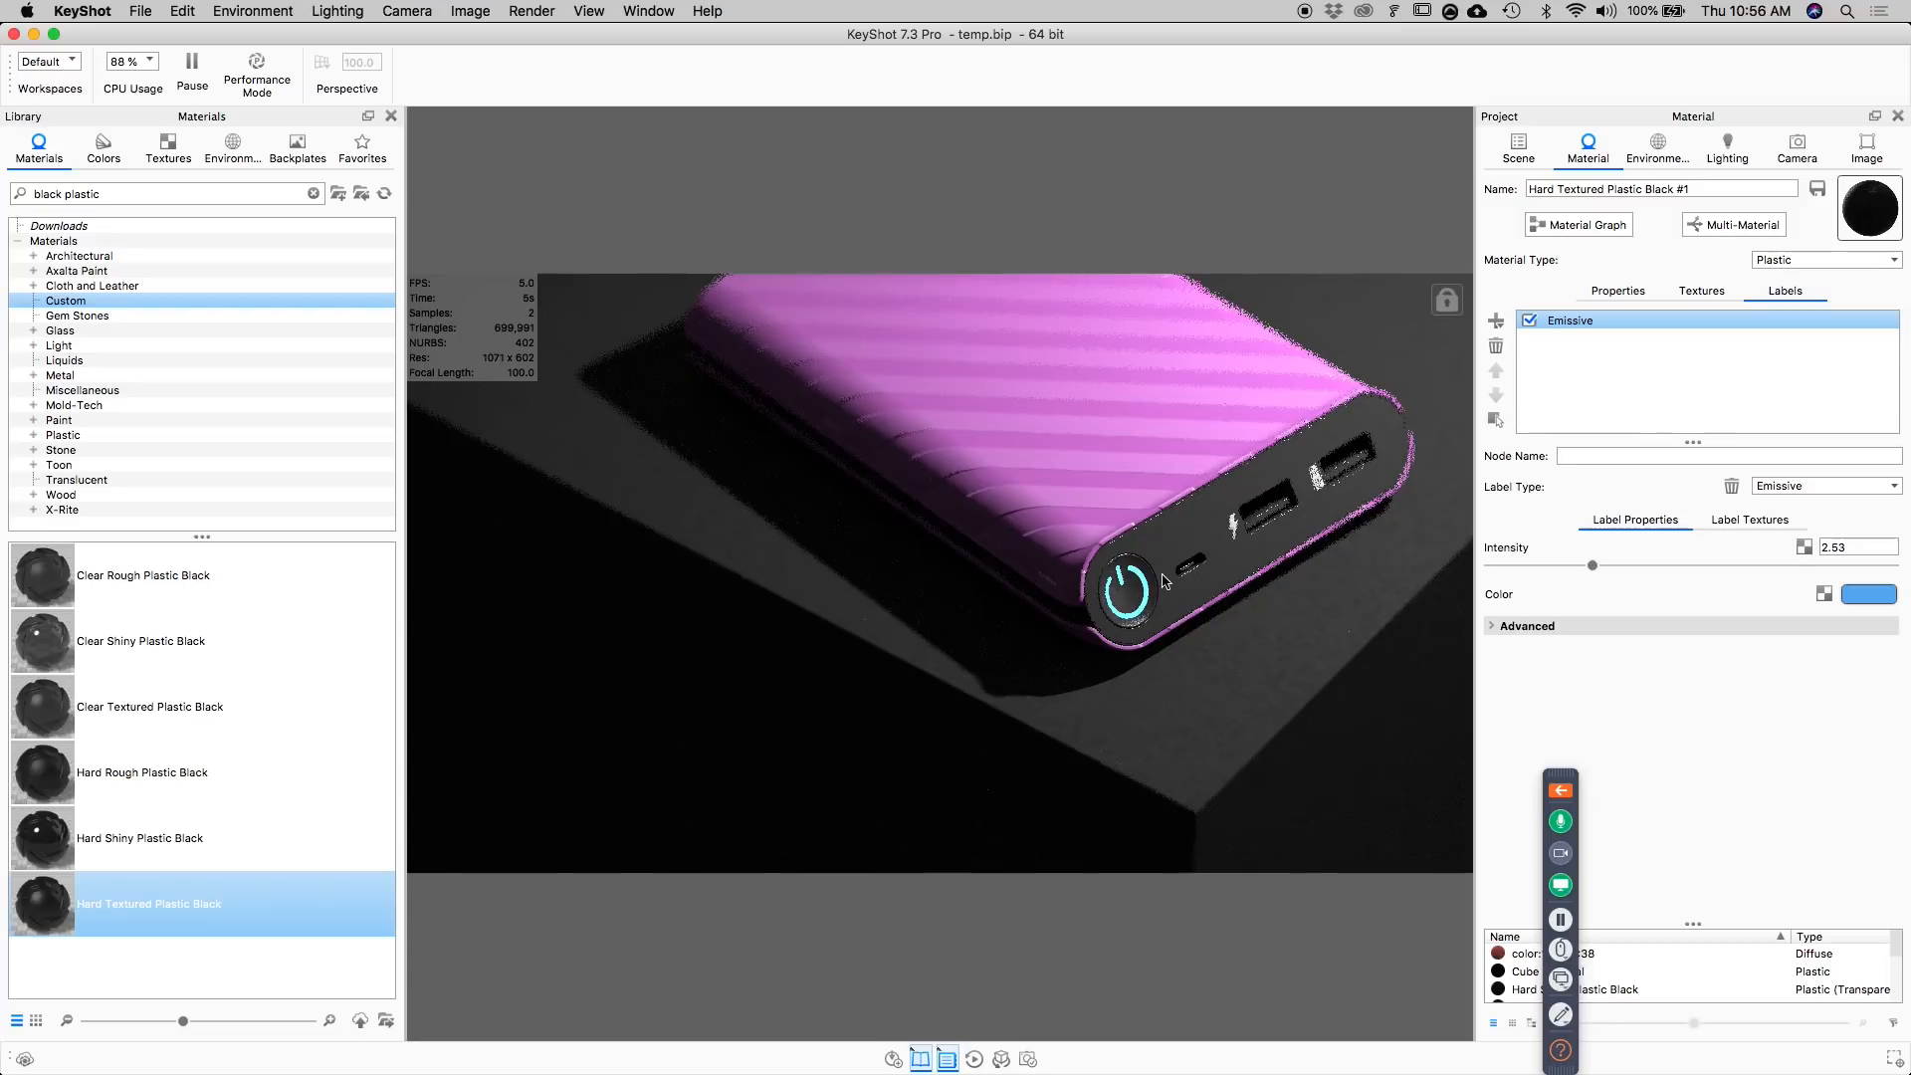
# Try out bloom intensity and bloom radius adjustments on the image, and turn the image effects off.
pyautogui.click(1867, 148)
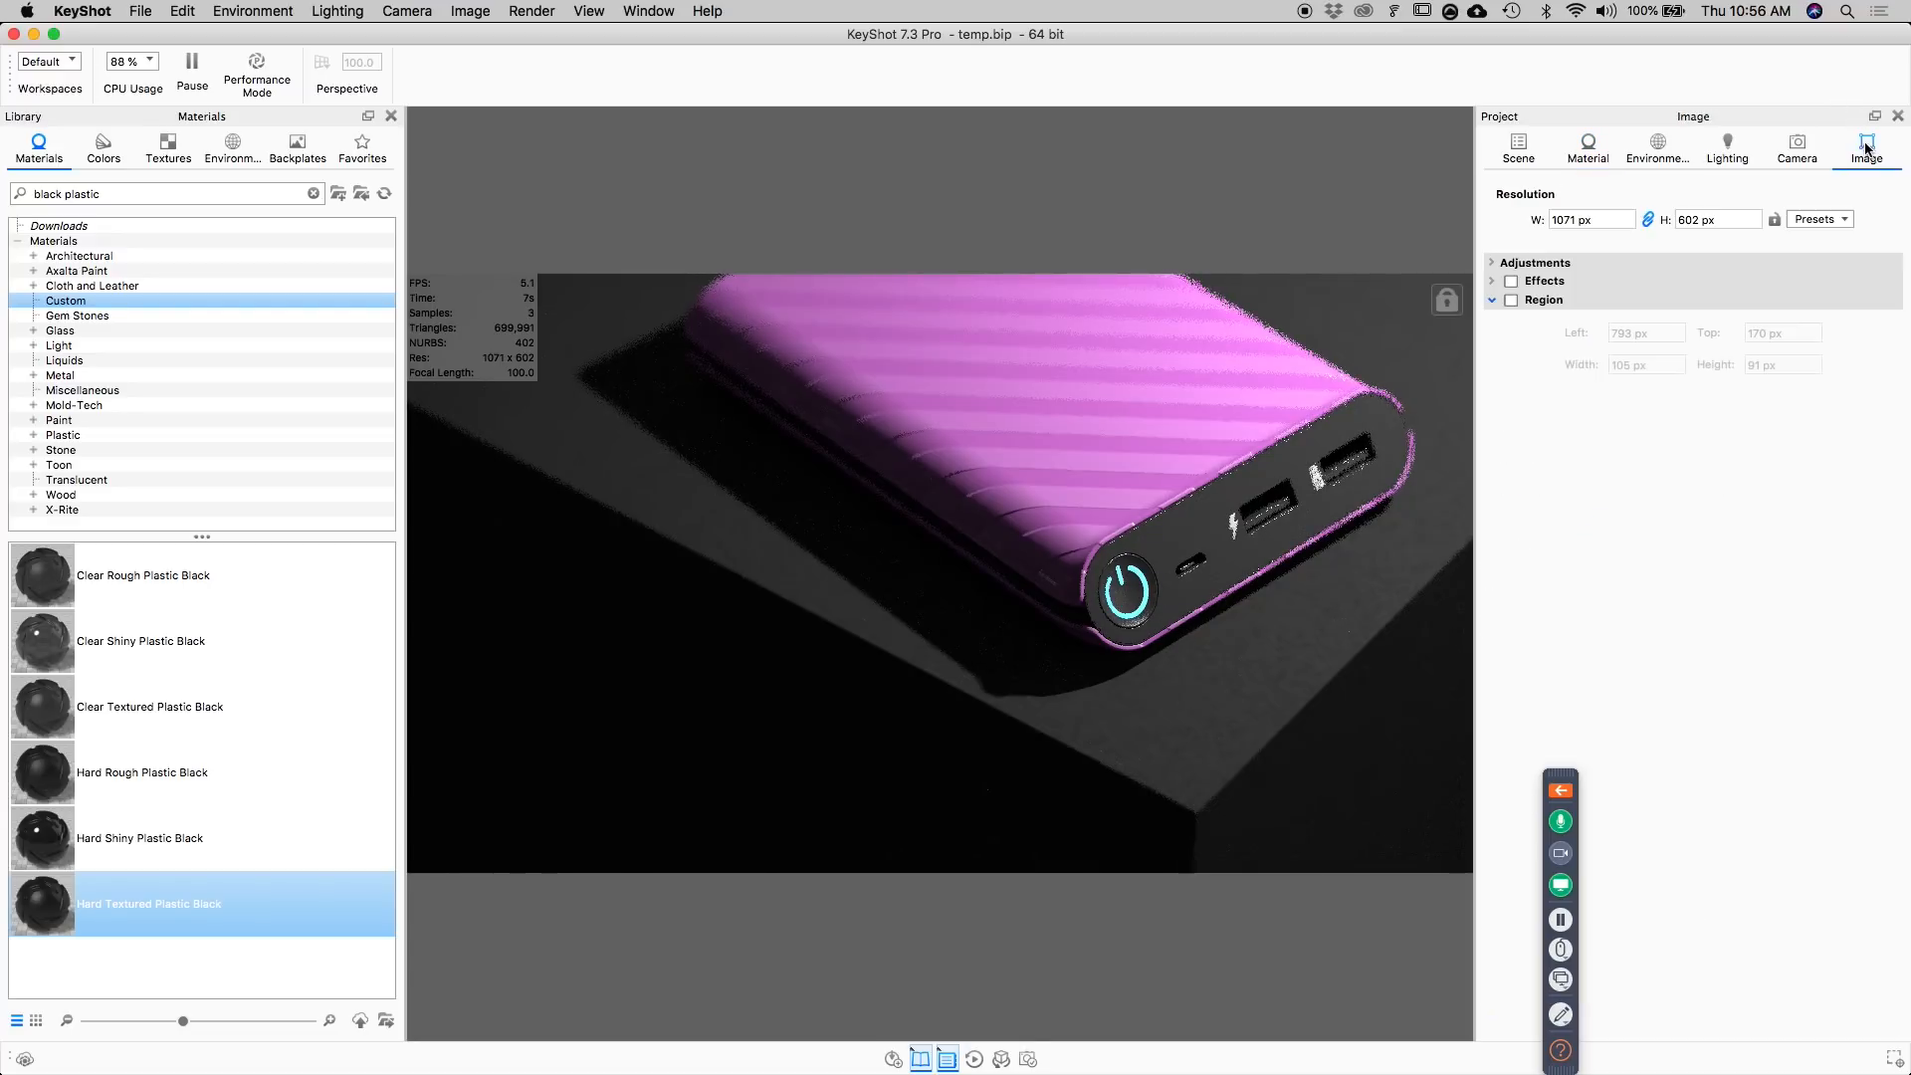
pyautogui.click(1495, 281)
pyautogui.click(1512, 282)
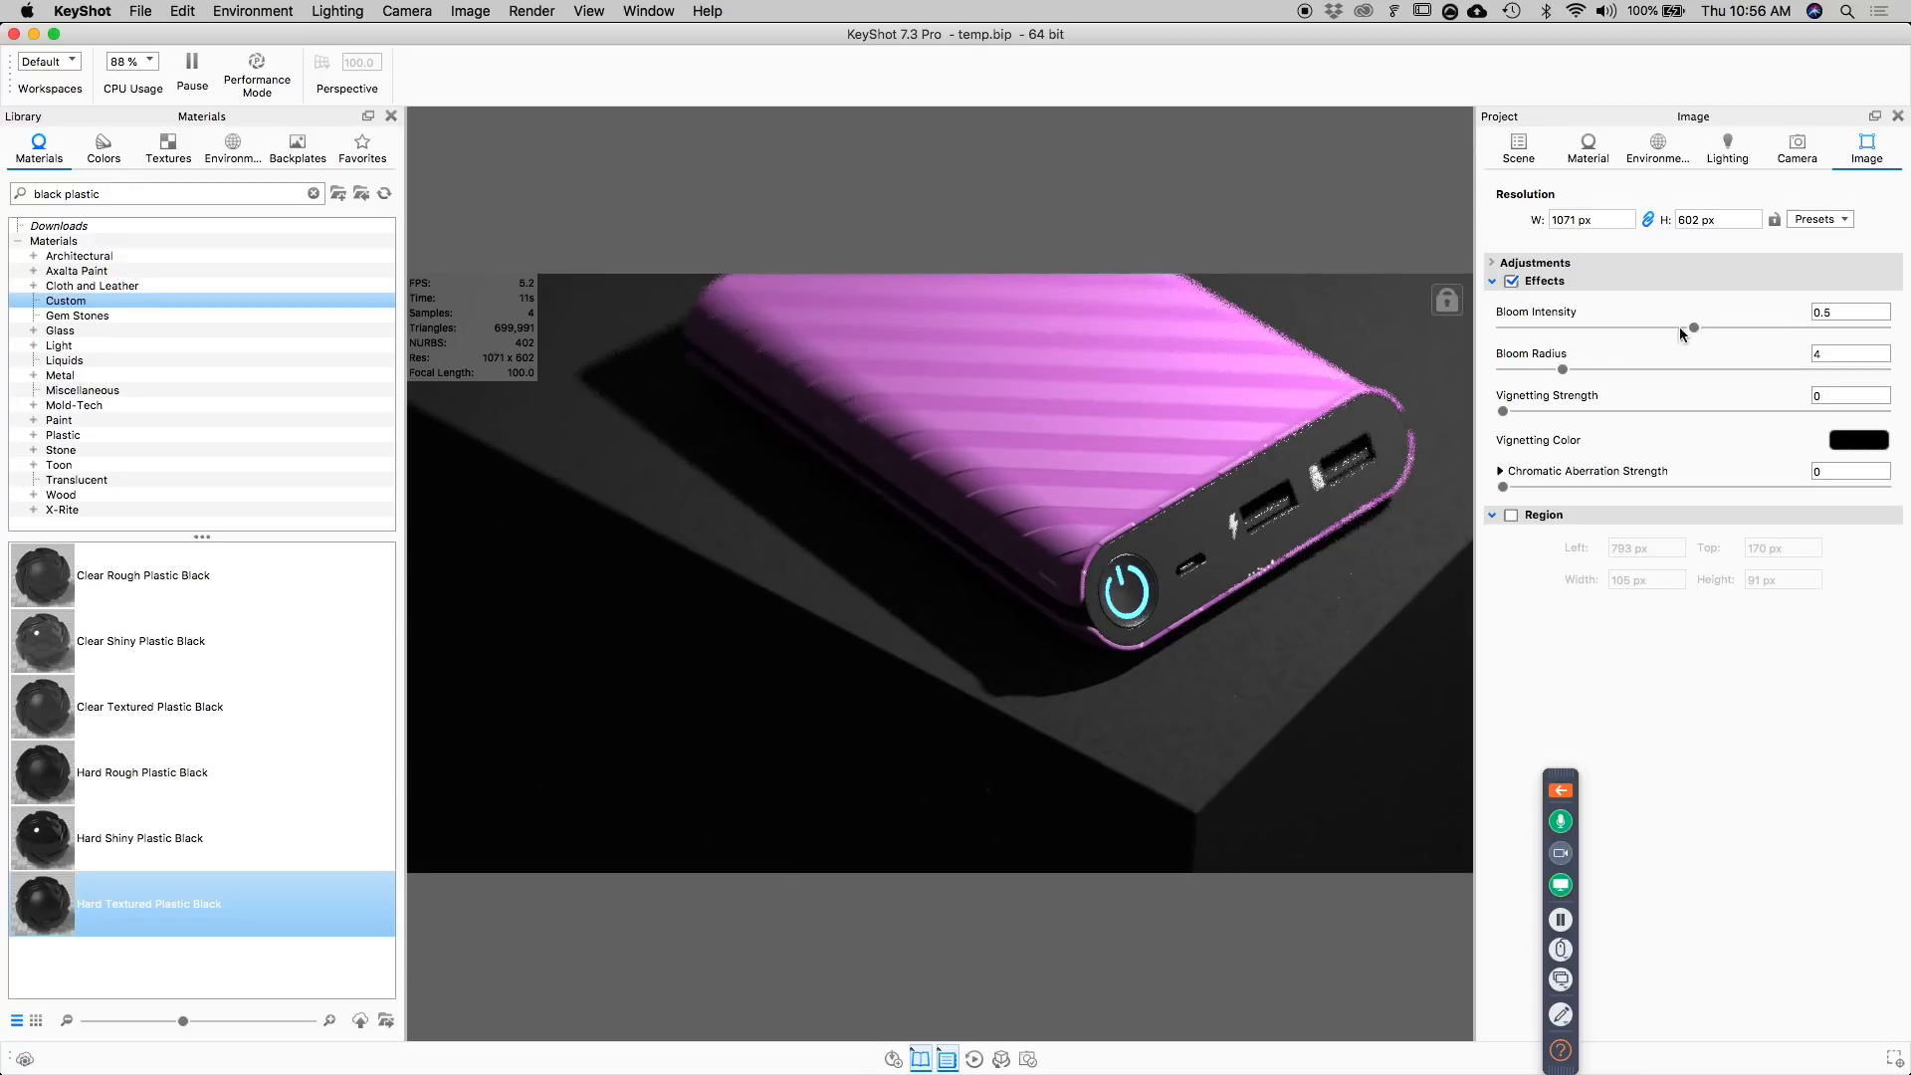
pyautogui.moveTo(1563, 370); pyautogui.dragTo(1669, 364)
pyautogui.moveTo(1864, 356); pyautogui.dragTo(1809, 356)
pyautogui.moveTo(1695, 330); pyautogui.dragTo(1620, 331)
pyautogui.moveTo(1846, 311); pyautogui.dragTo(1818, 313)
pyautogui.click(1512, 282)
pyautogui.click(1493, 281)
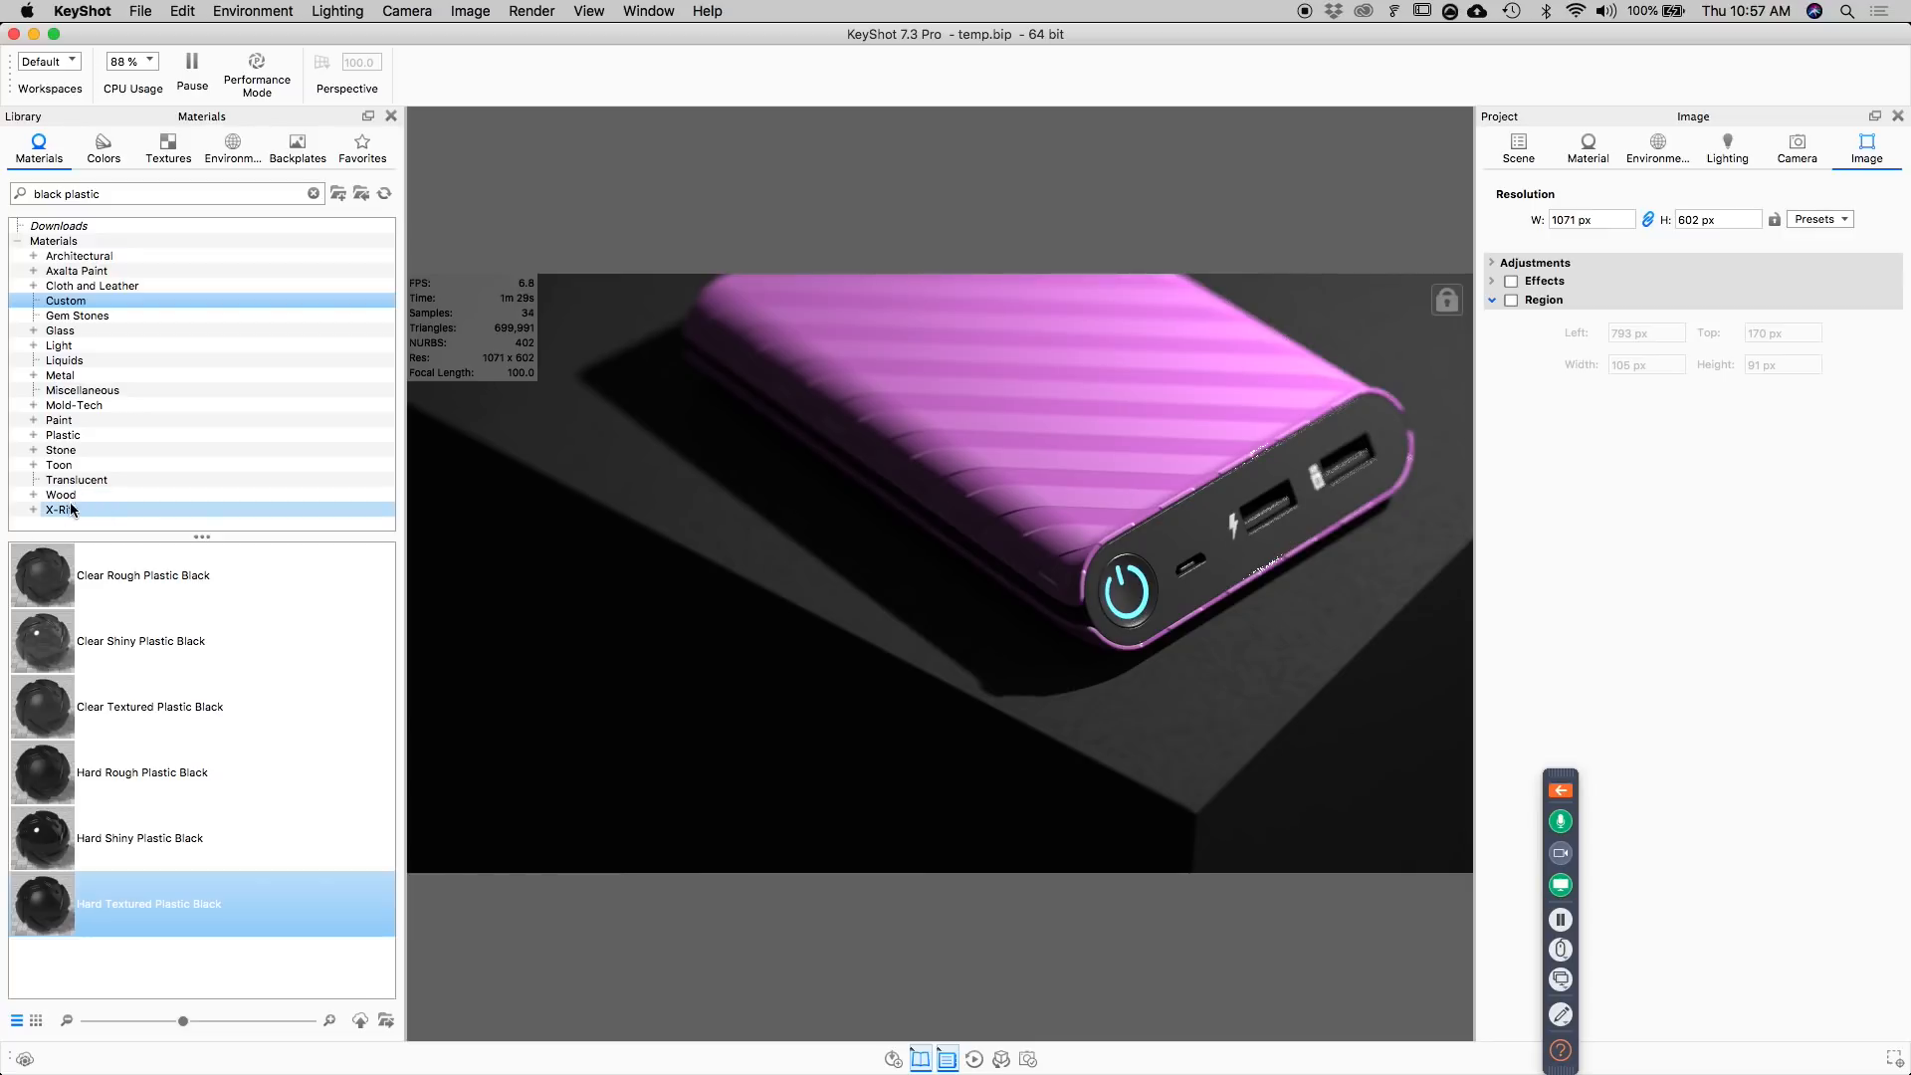
# Add a new Plastic sub-material to the multi-material on the power bank's main shell.
pyautogui.click(34, 496)
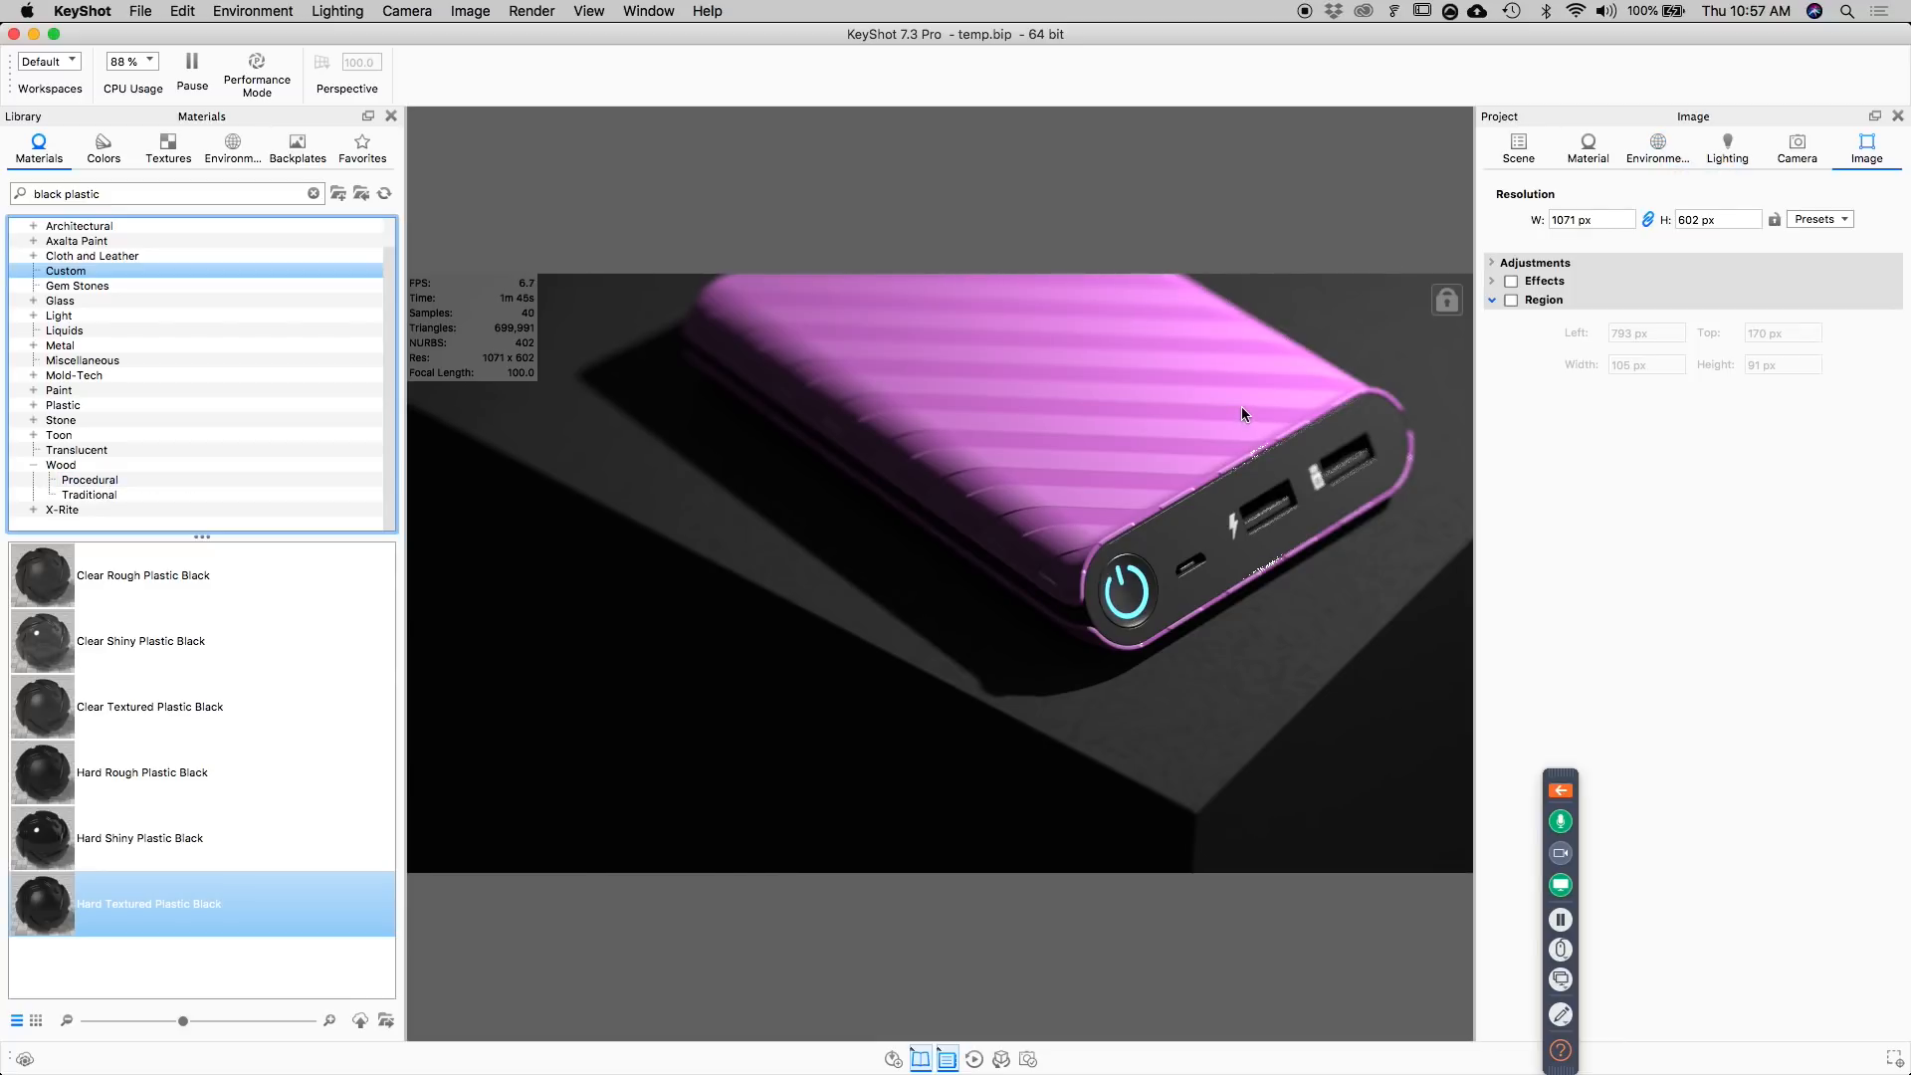
pyautogui.doubleClick(1144, 458)
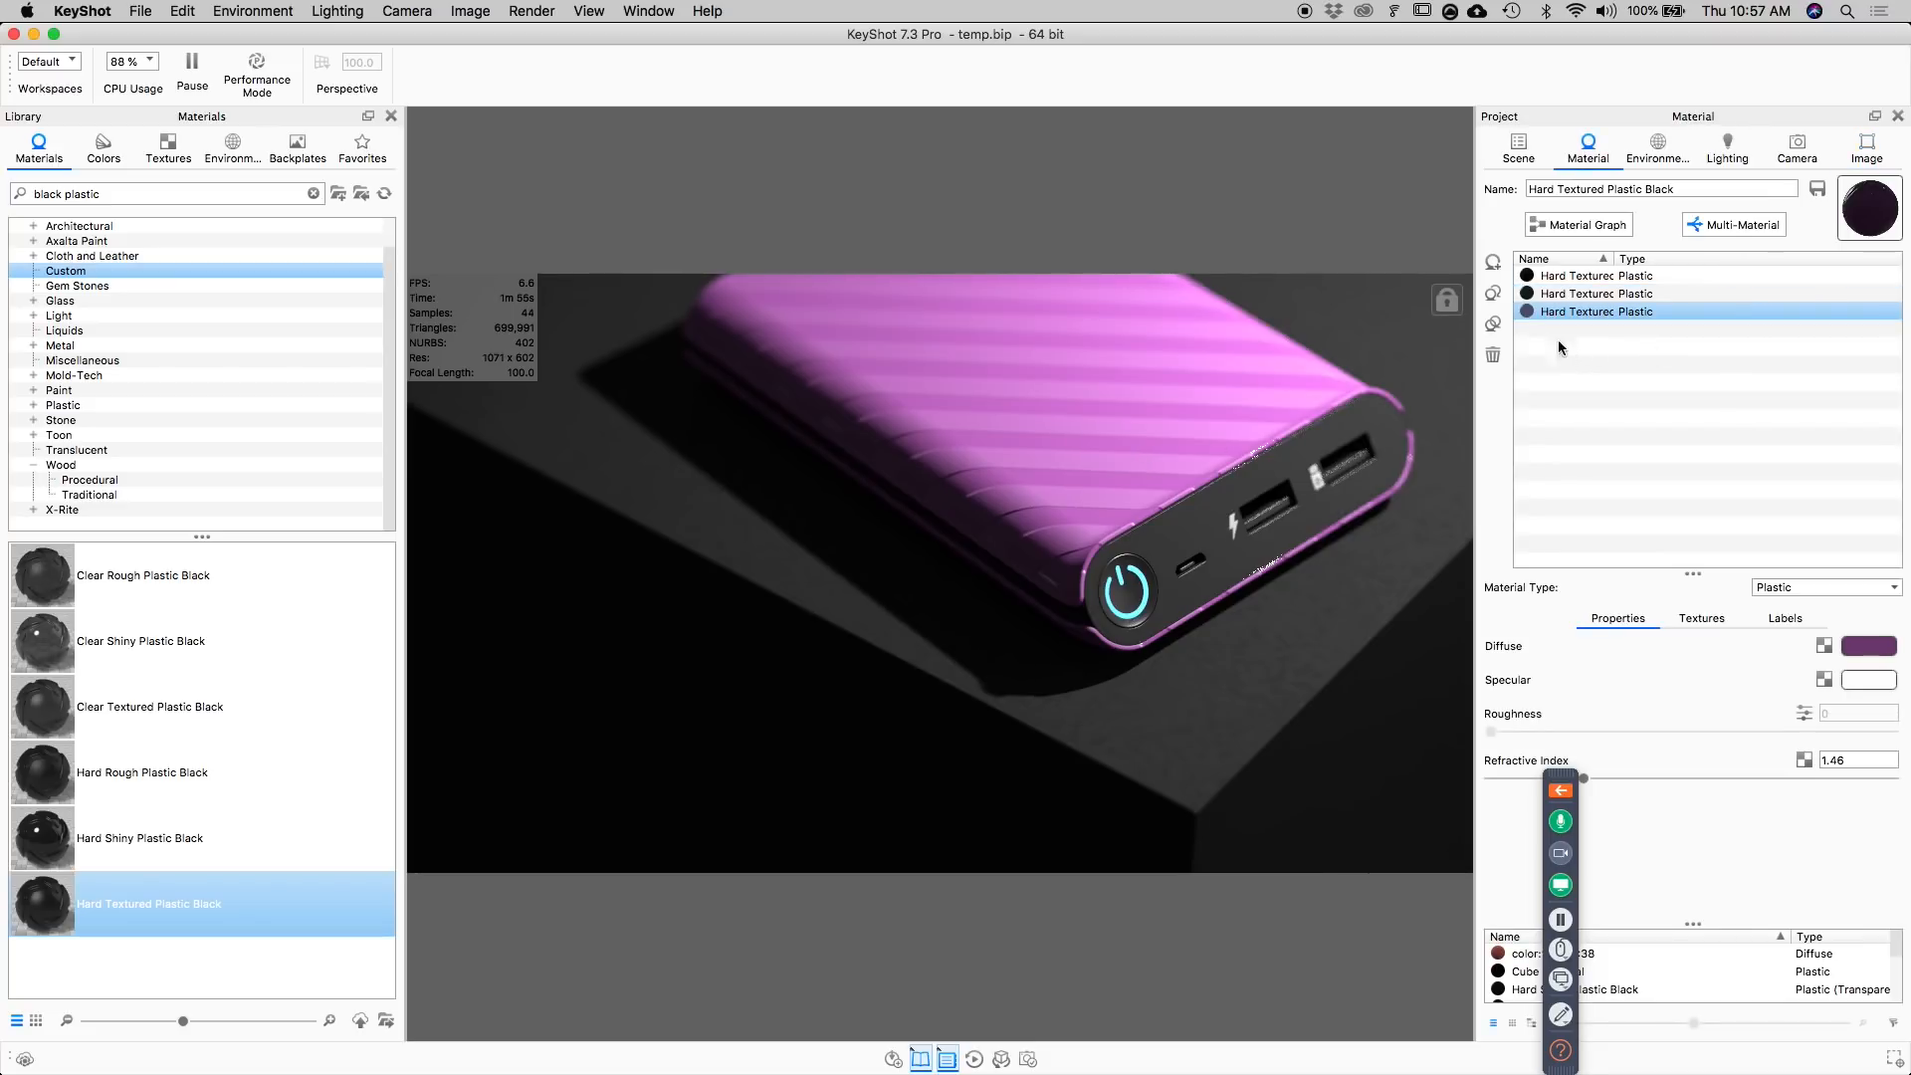
pyautogui.click(1494, 263)
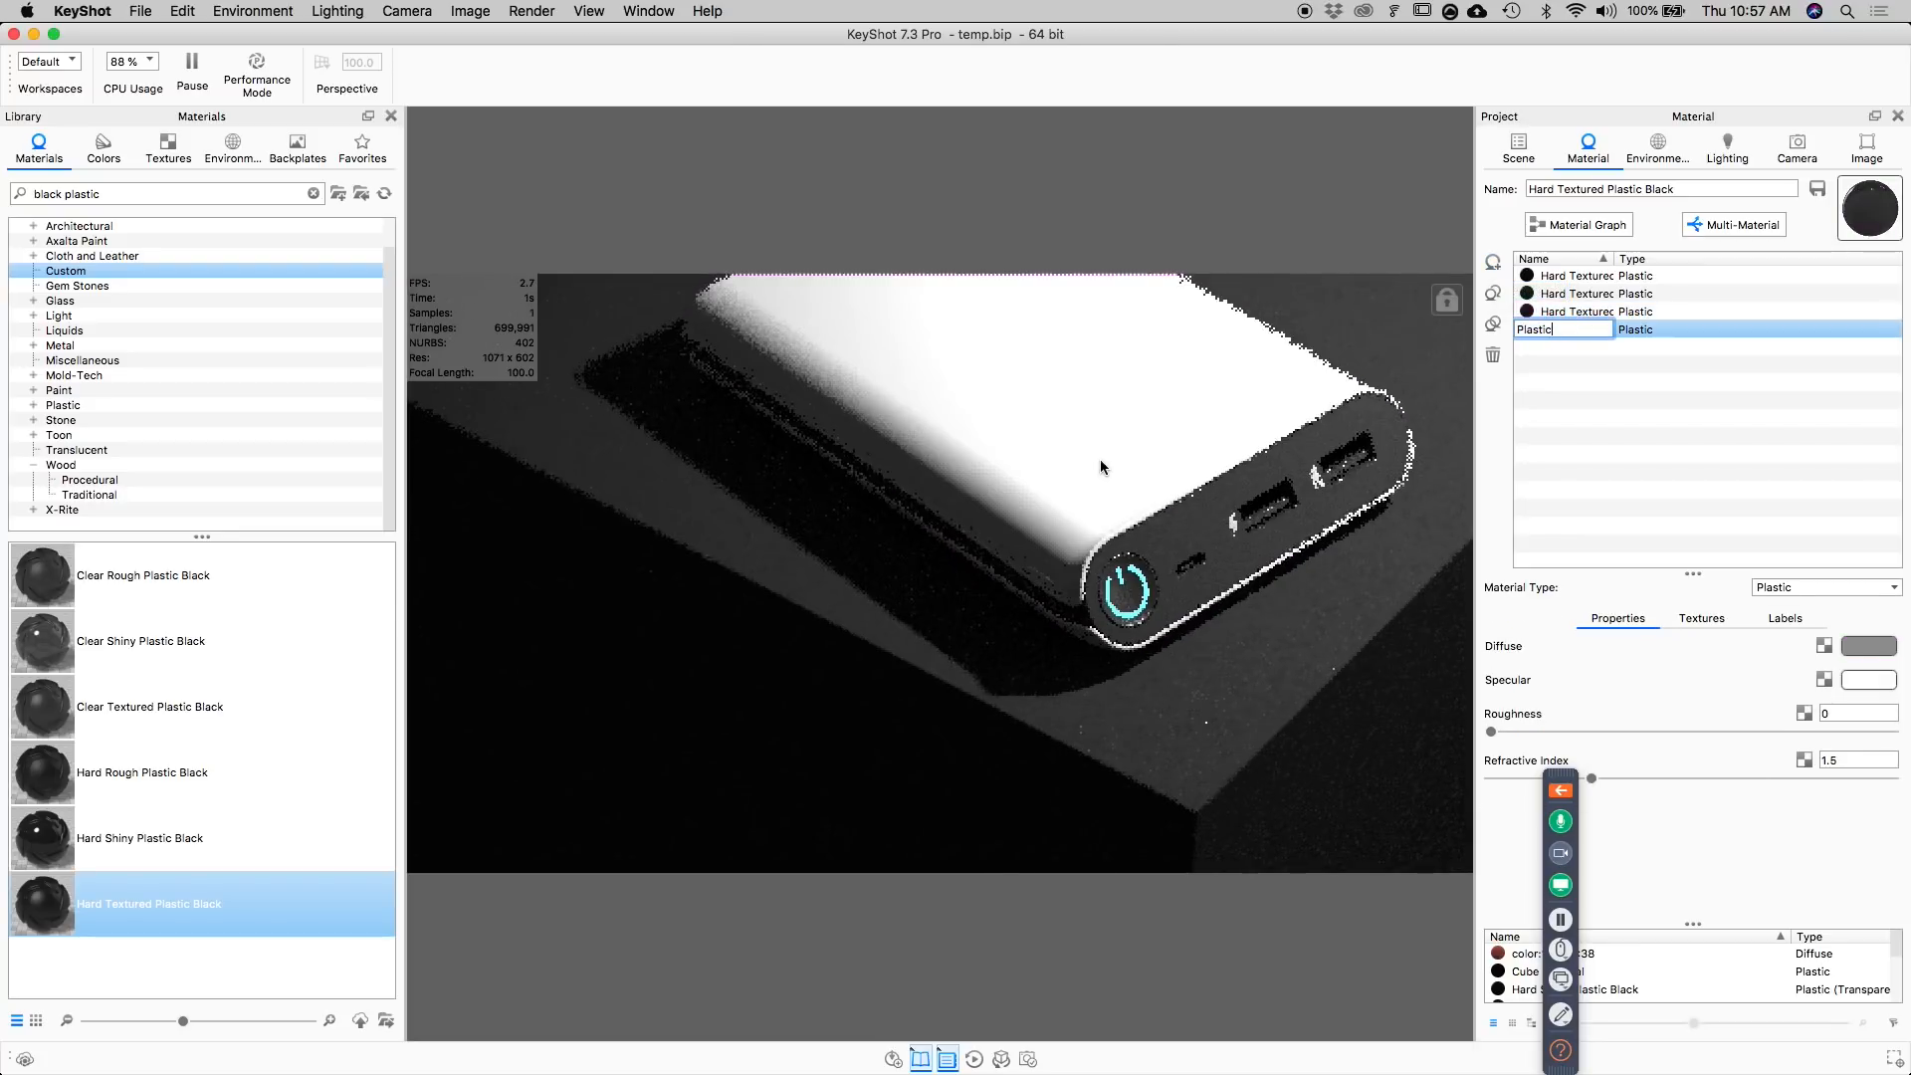
# Browse the library's wood materials and textures, and apply the ash texture to the new sub-material as a diffuse map.
pyautogui.click(94, 495)
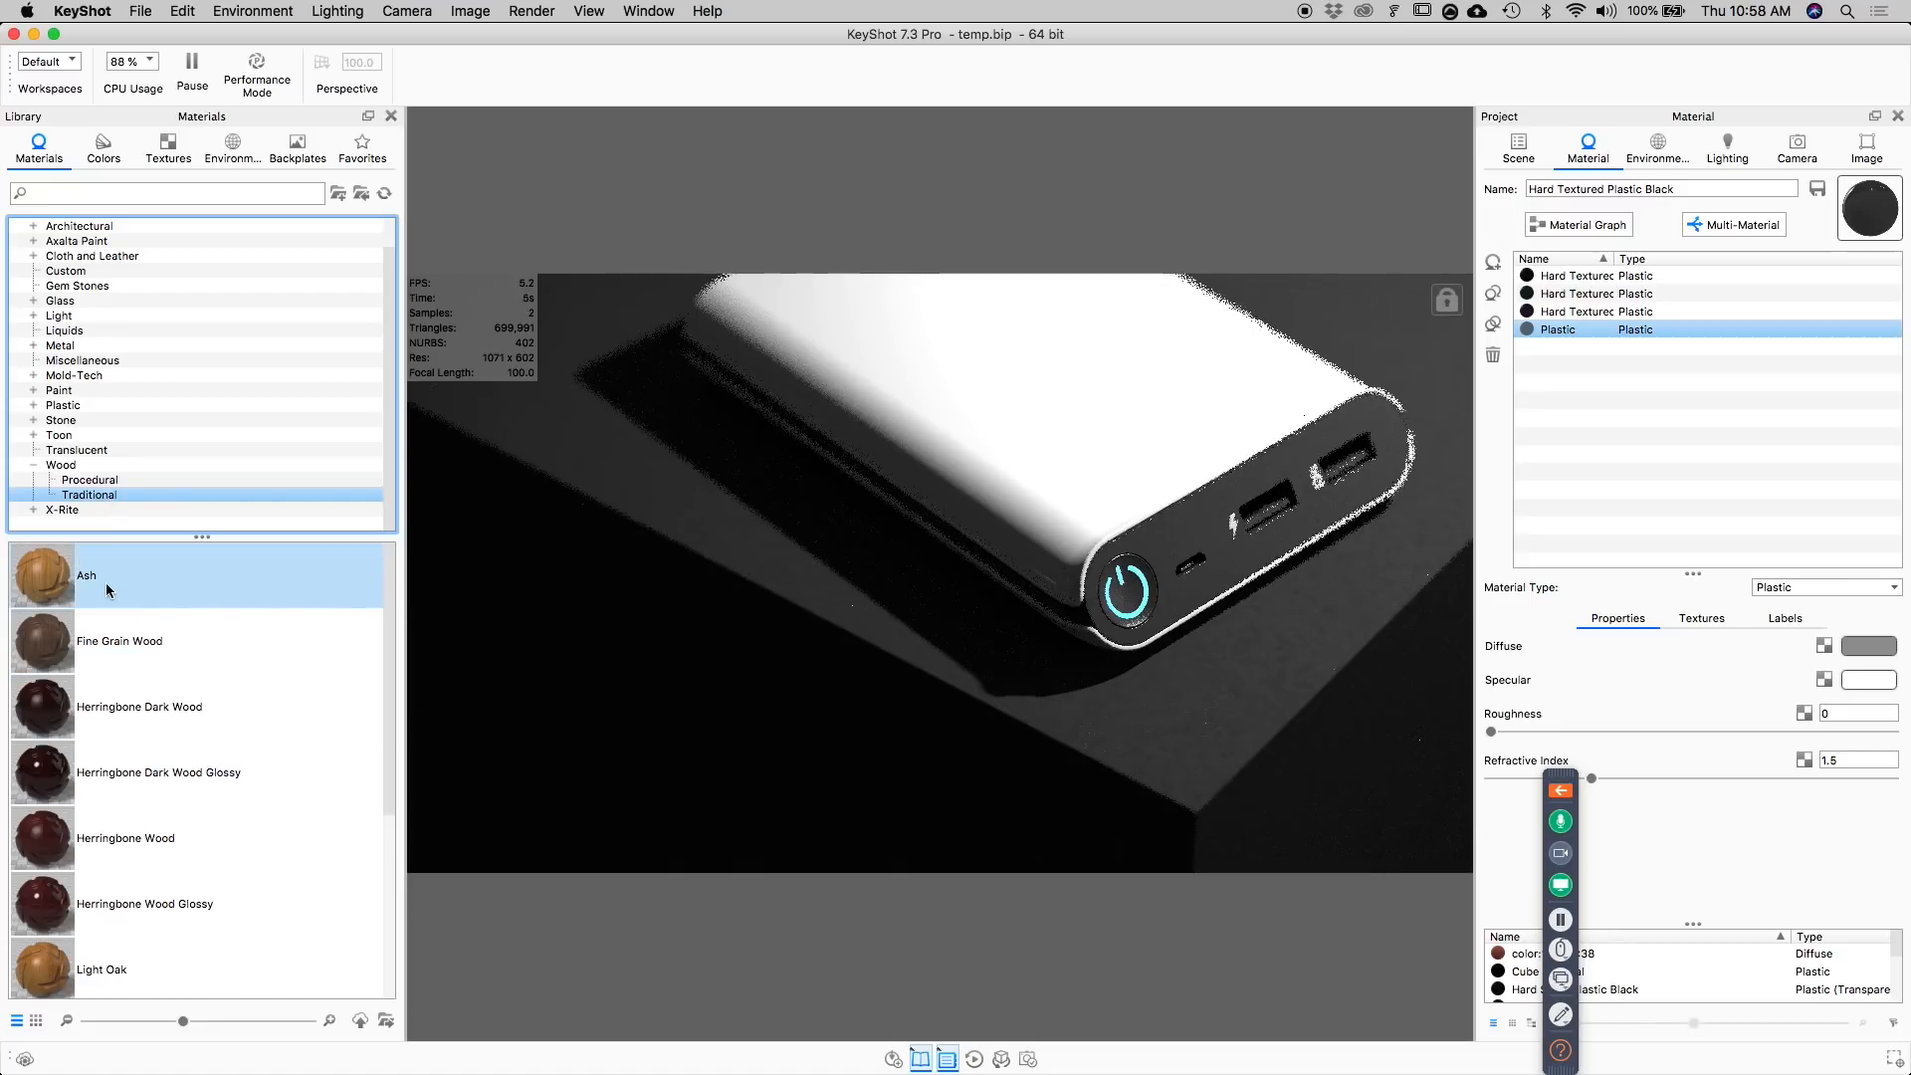
pyautogui.click(167, 144)
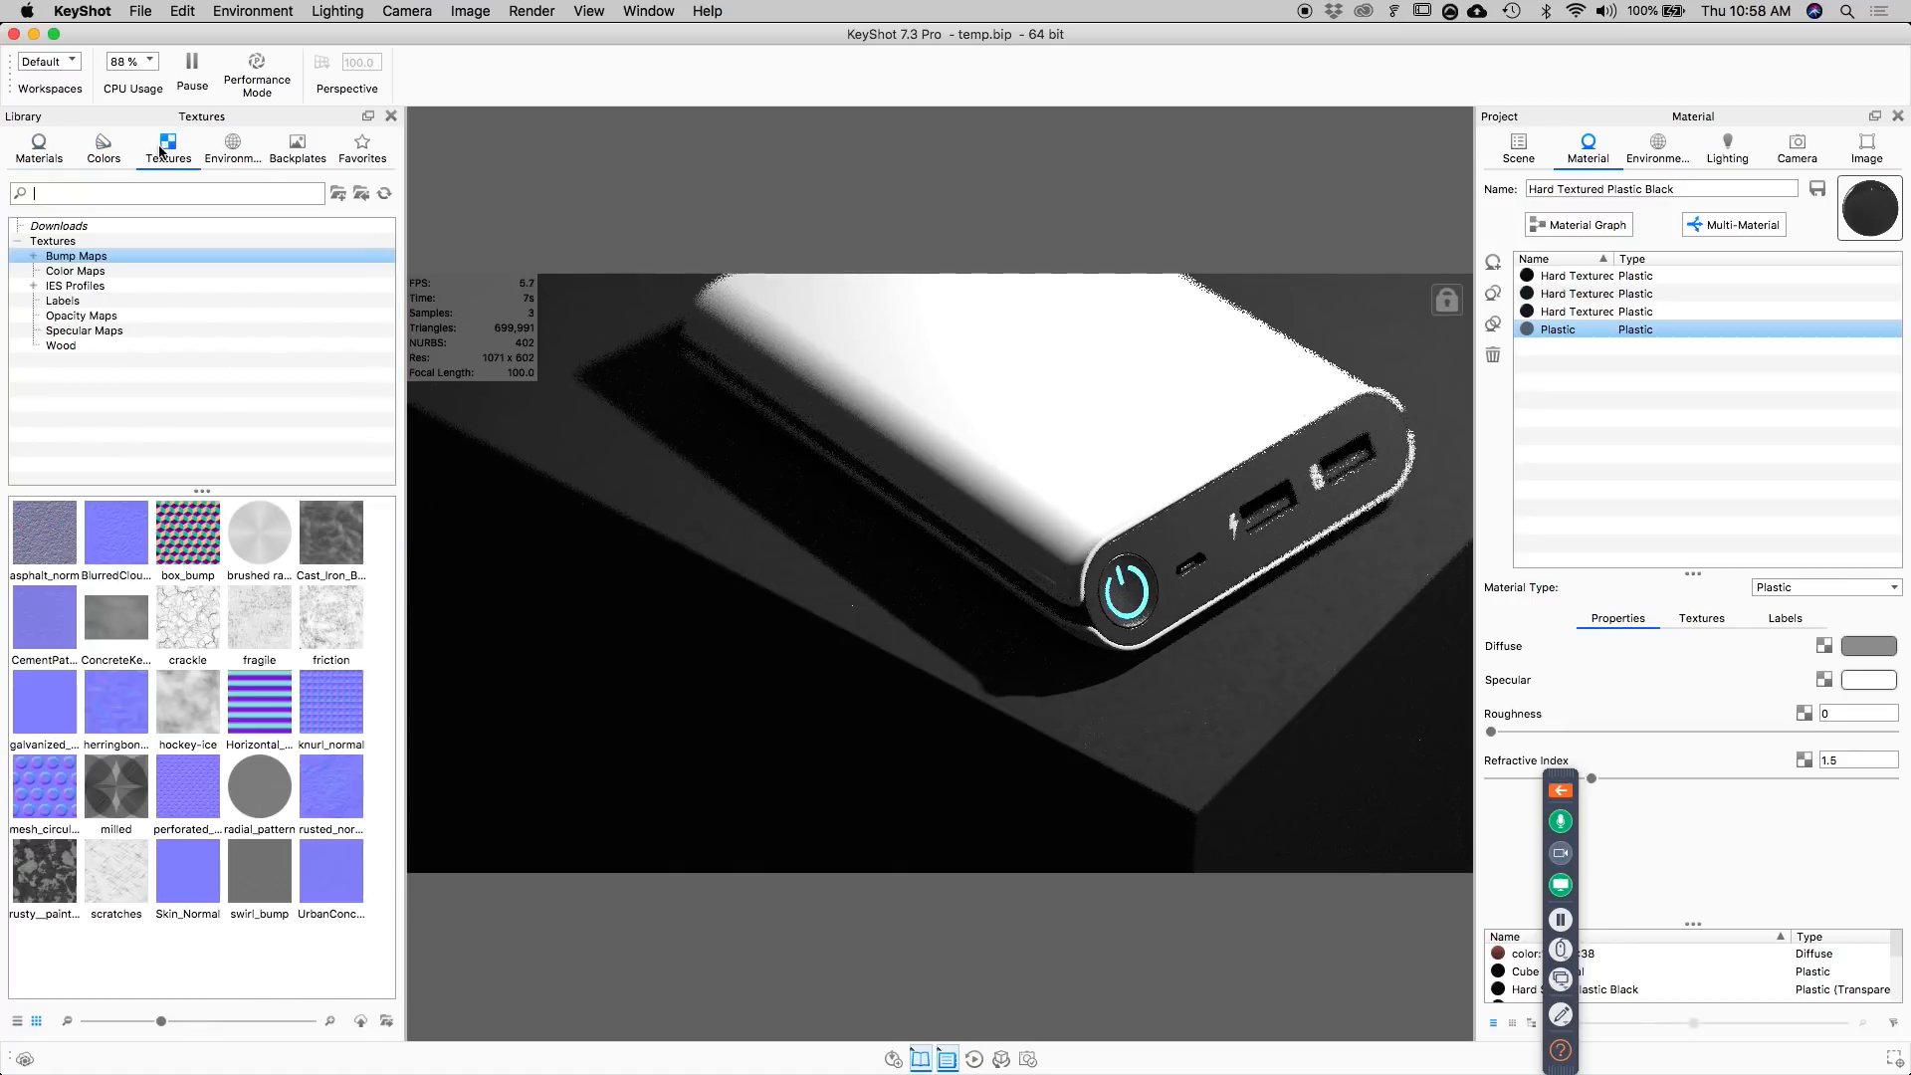
pyautogui.click(38, 147)
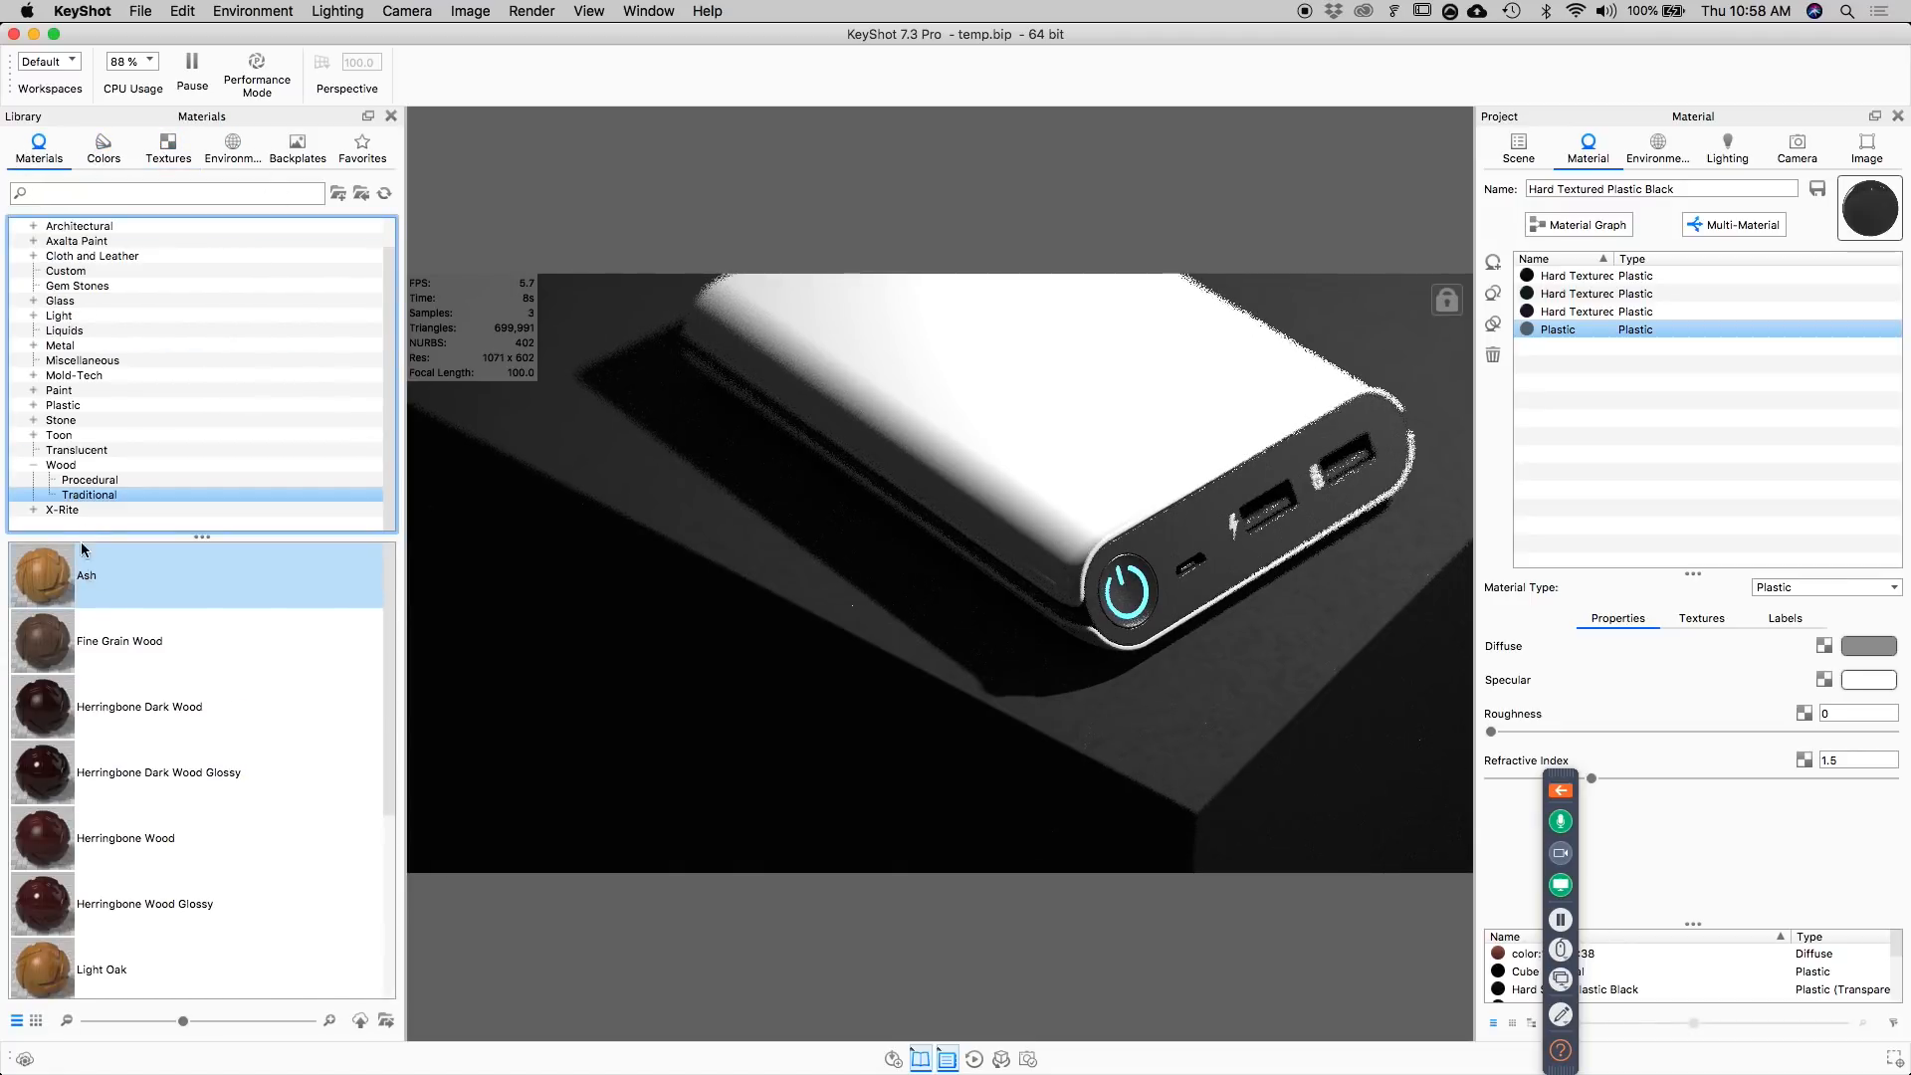
pyautogui.click(104, 480)
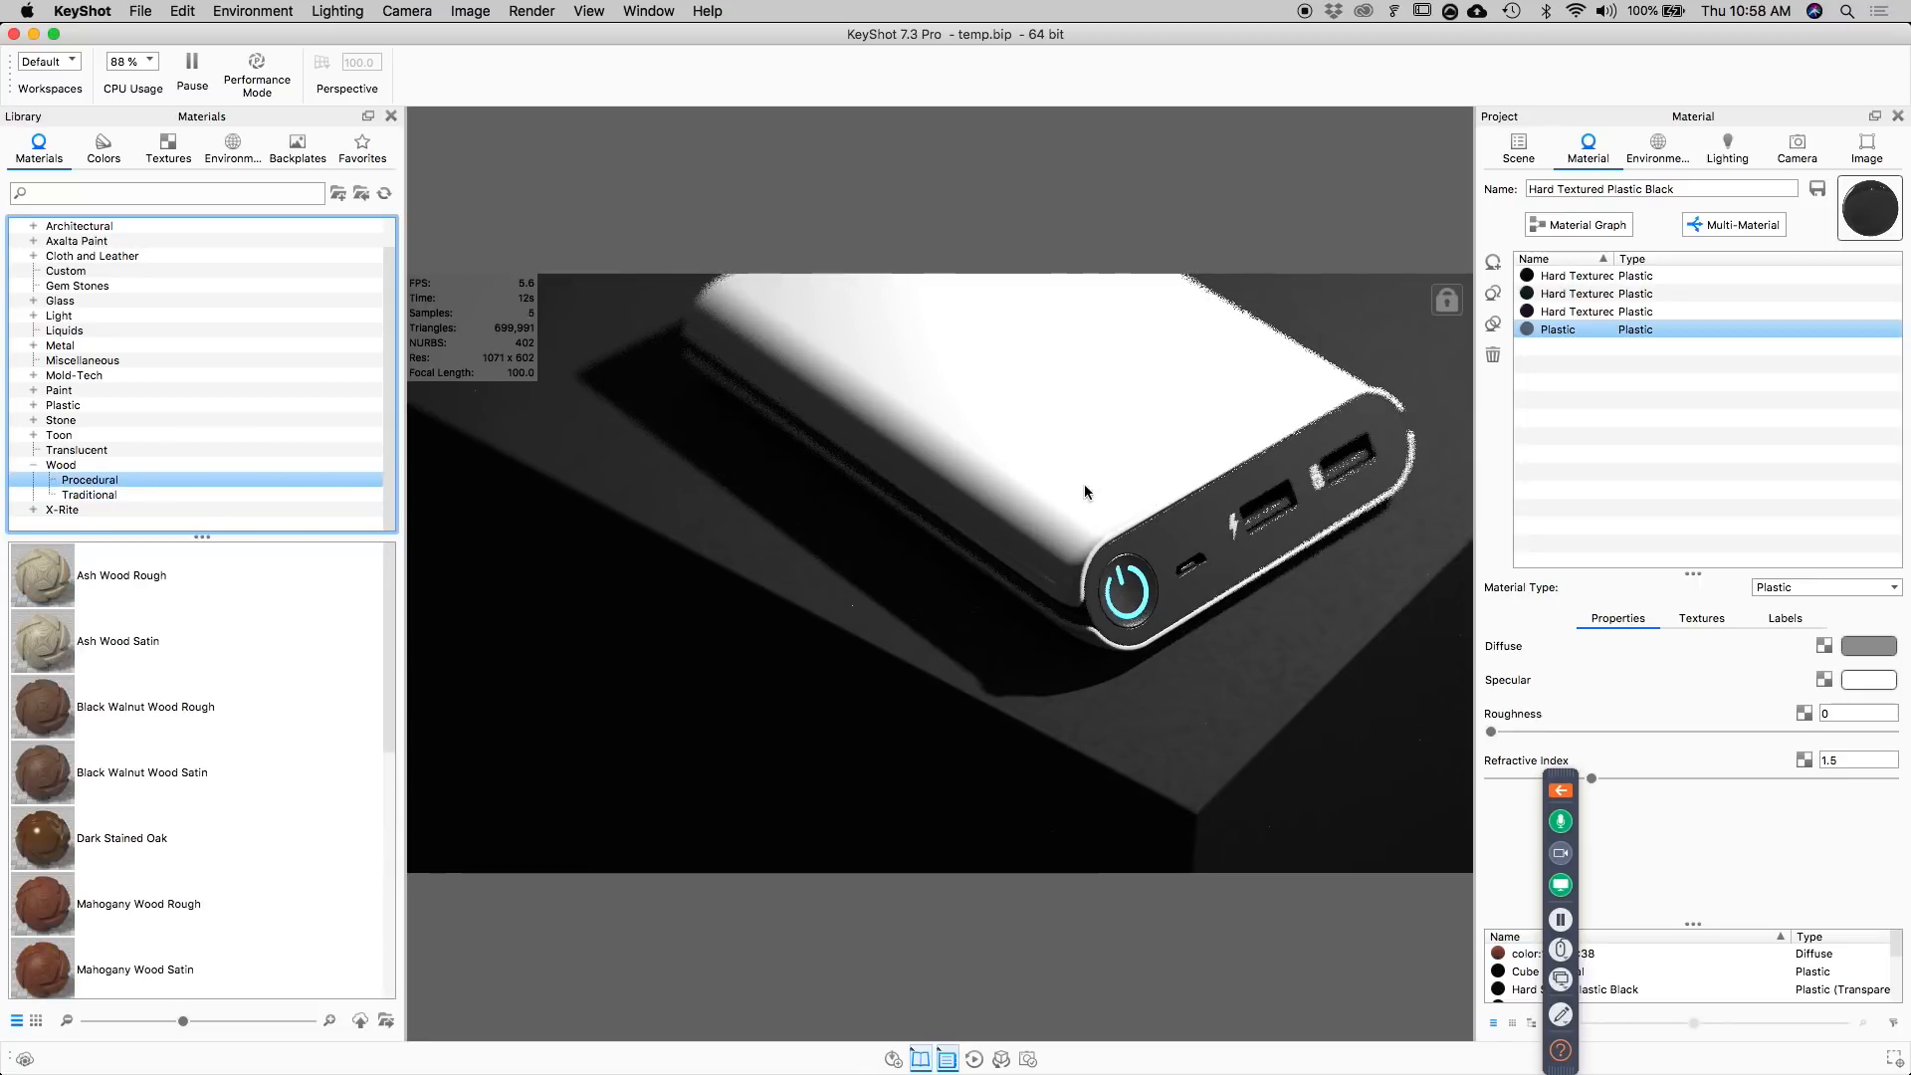
pyautogui.click(109, 496)
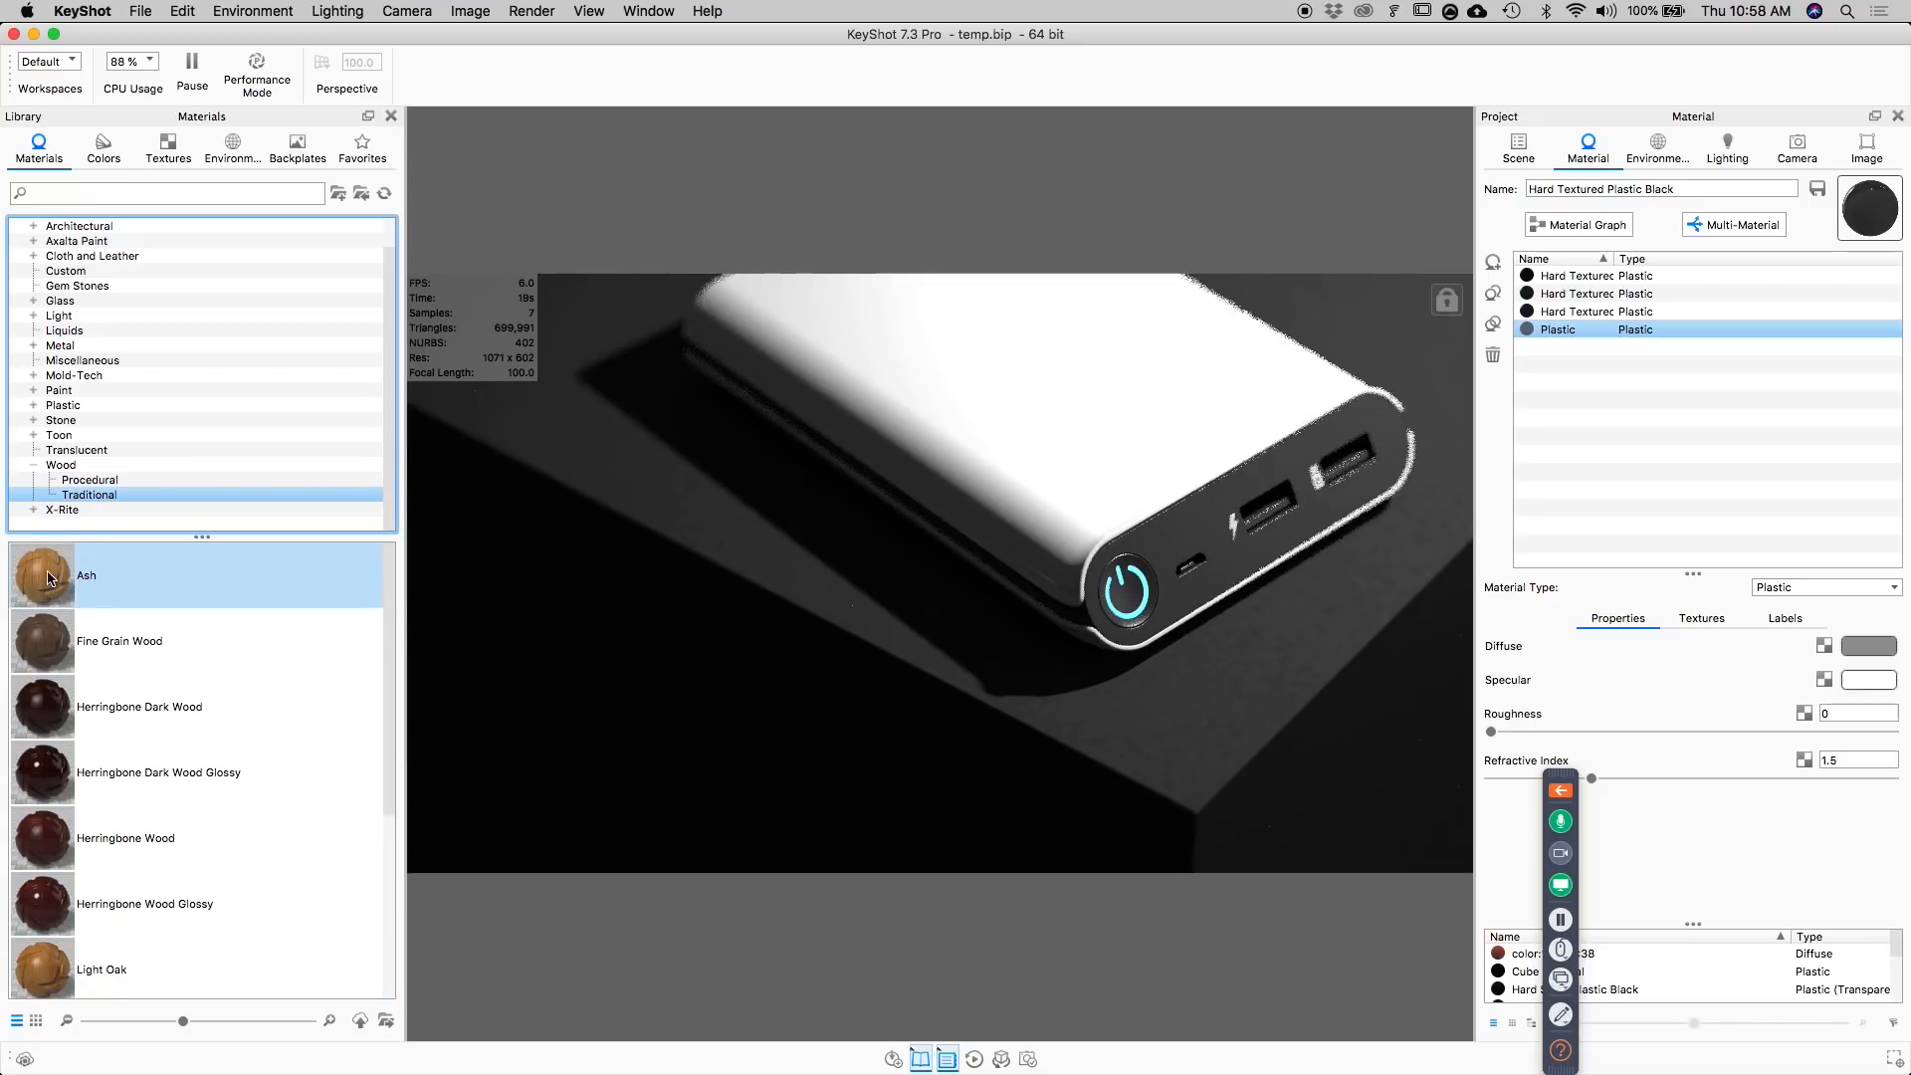
pyautogui.click(168, 148)
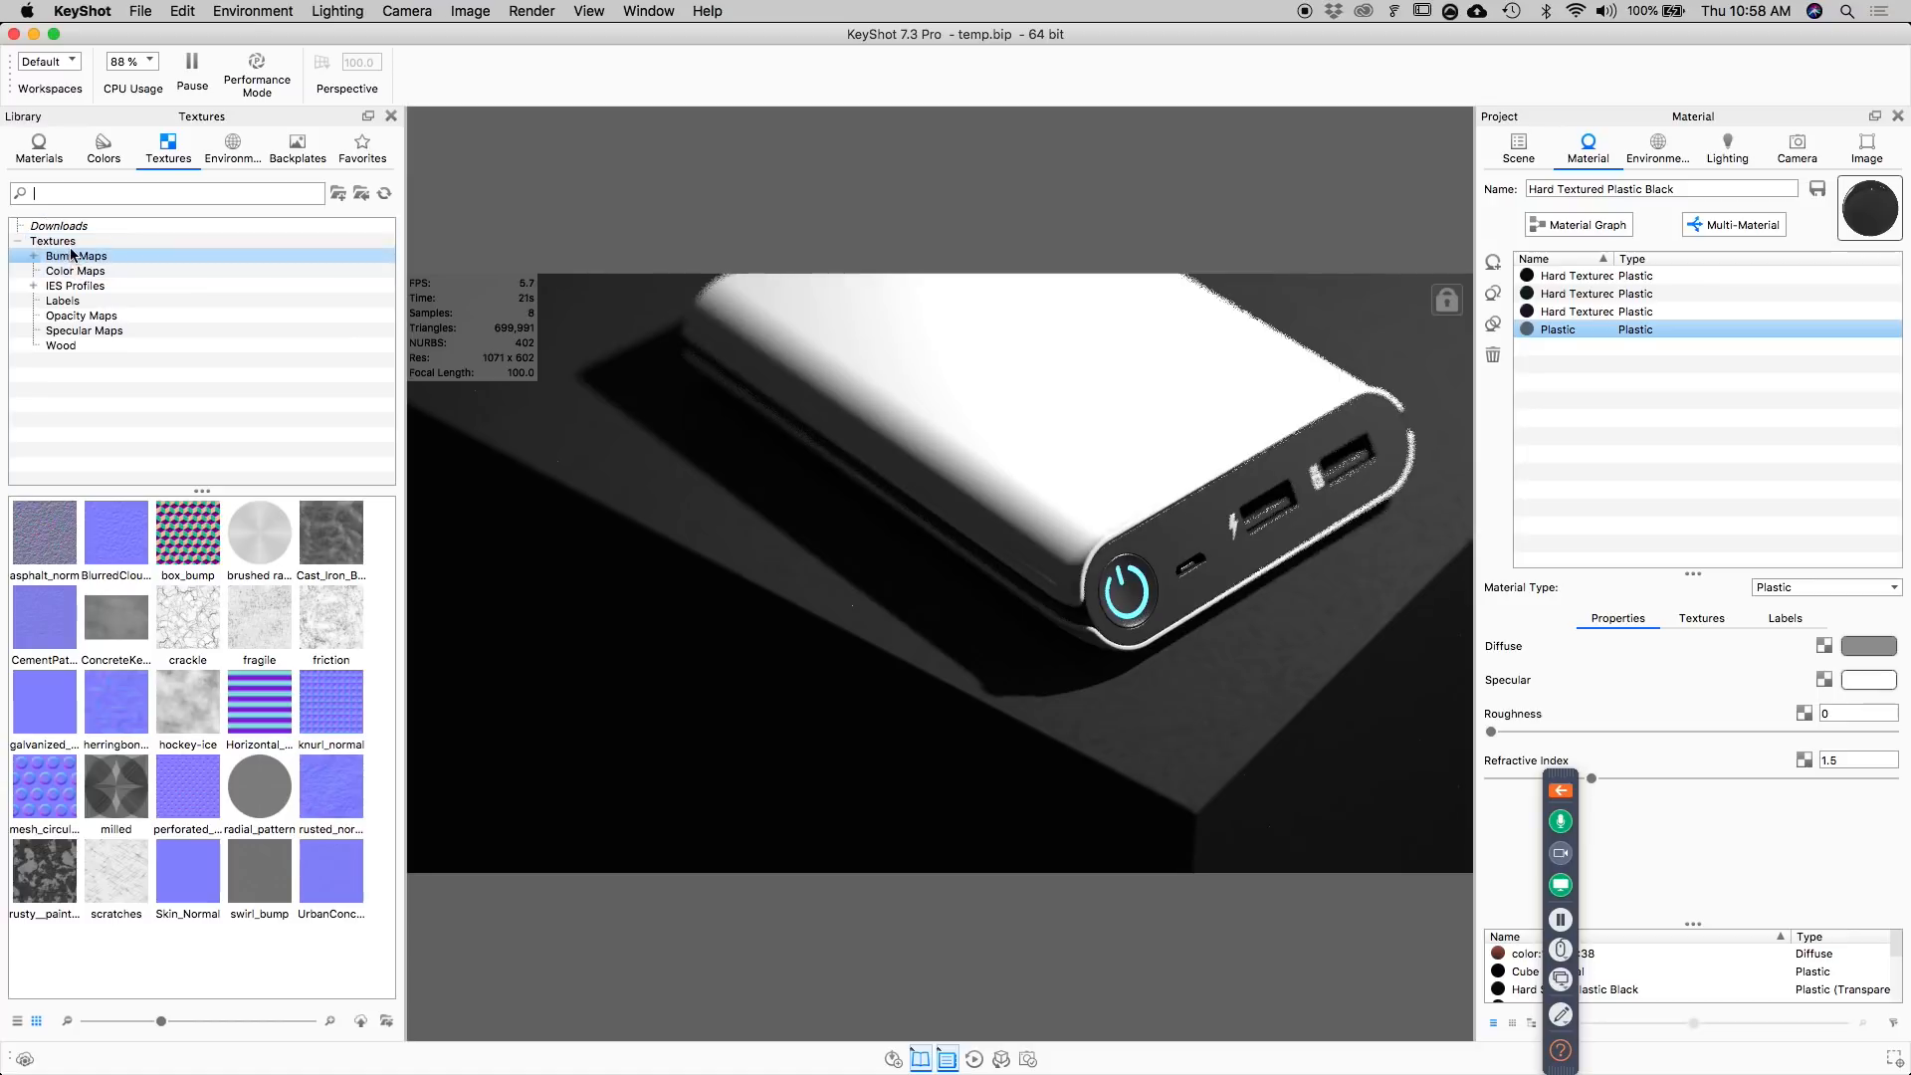
pyautogui.click(60, 346)
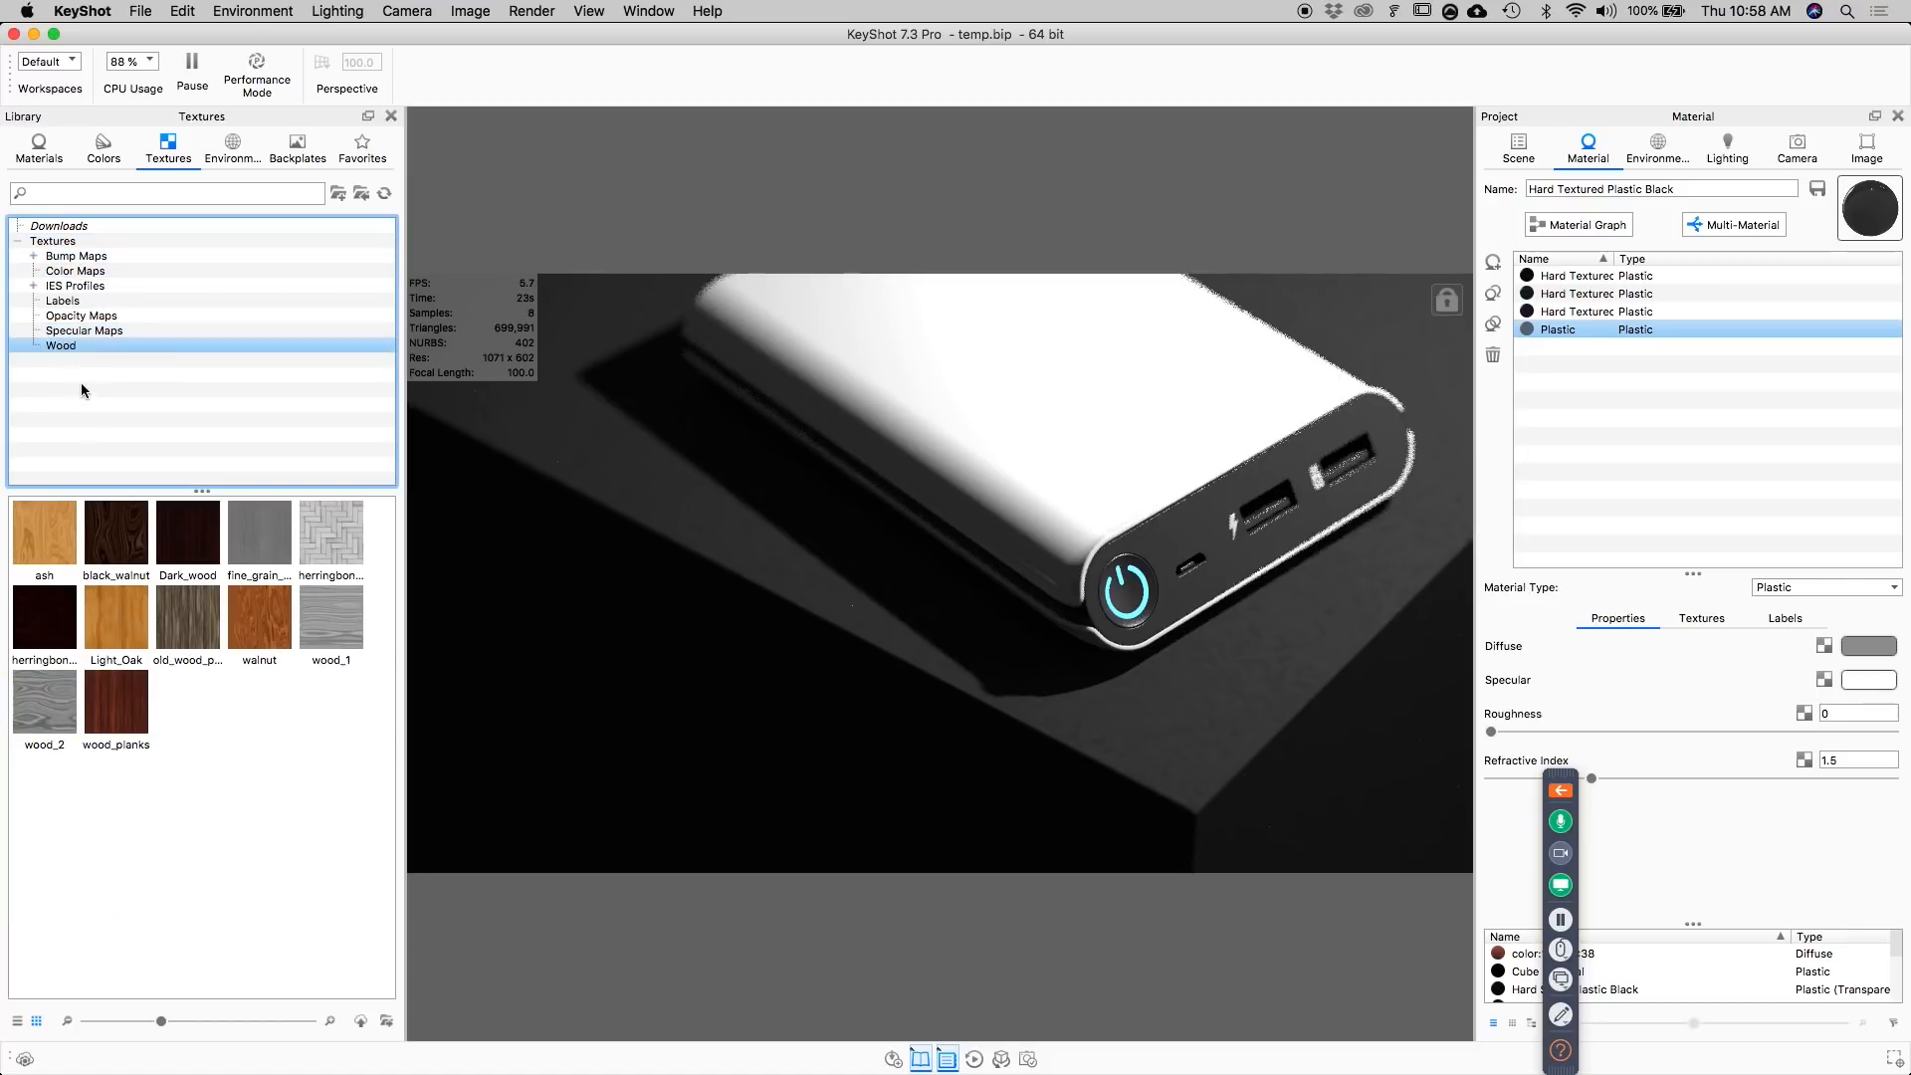
pyautogui.click(42, 543)
pyautogui.moveTo(42, 533); pyautogui.dragTo(1047, 379)
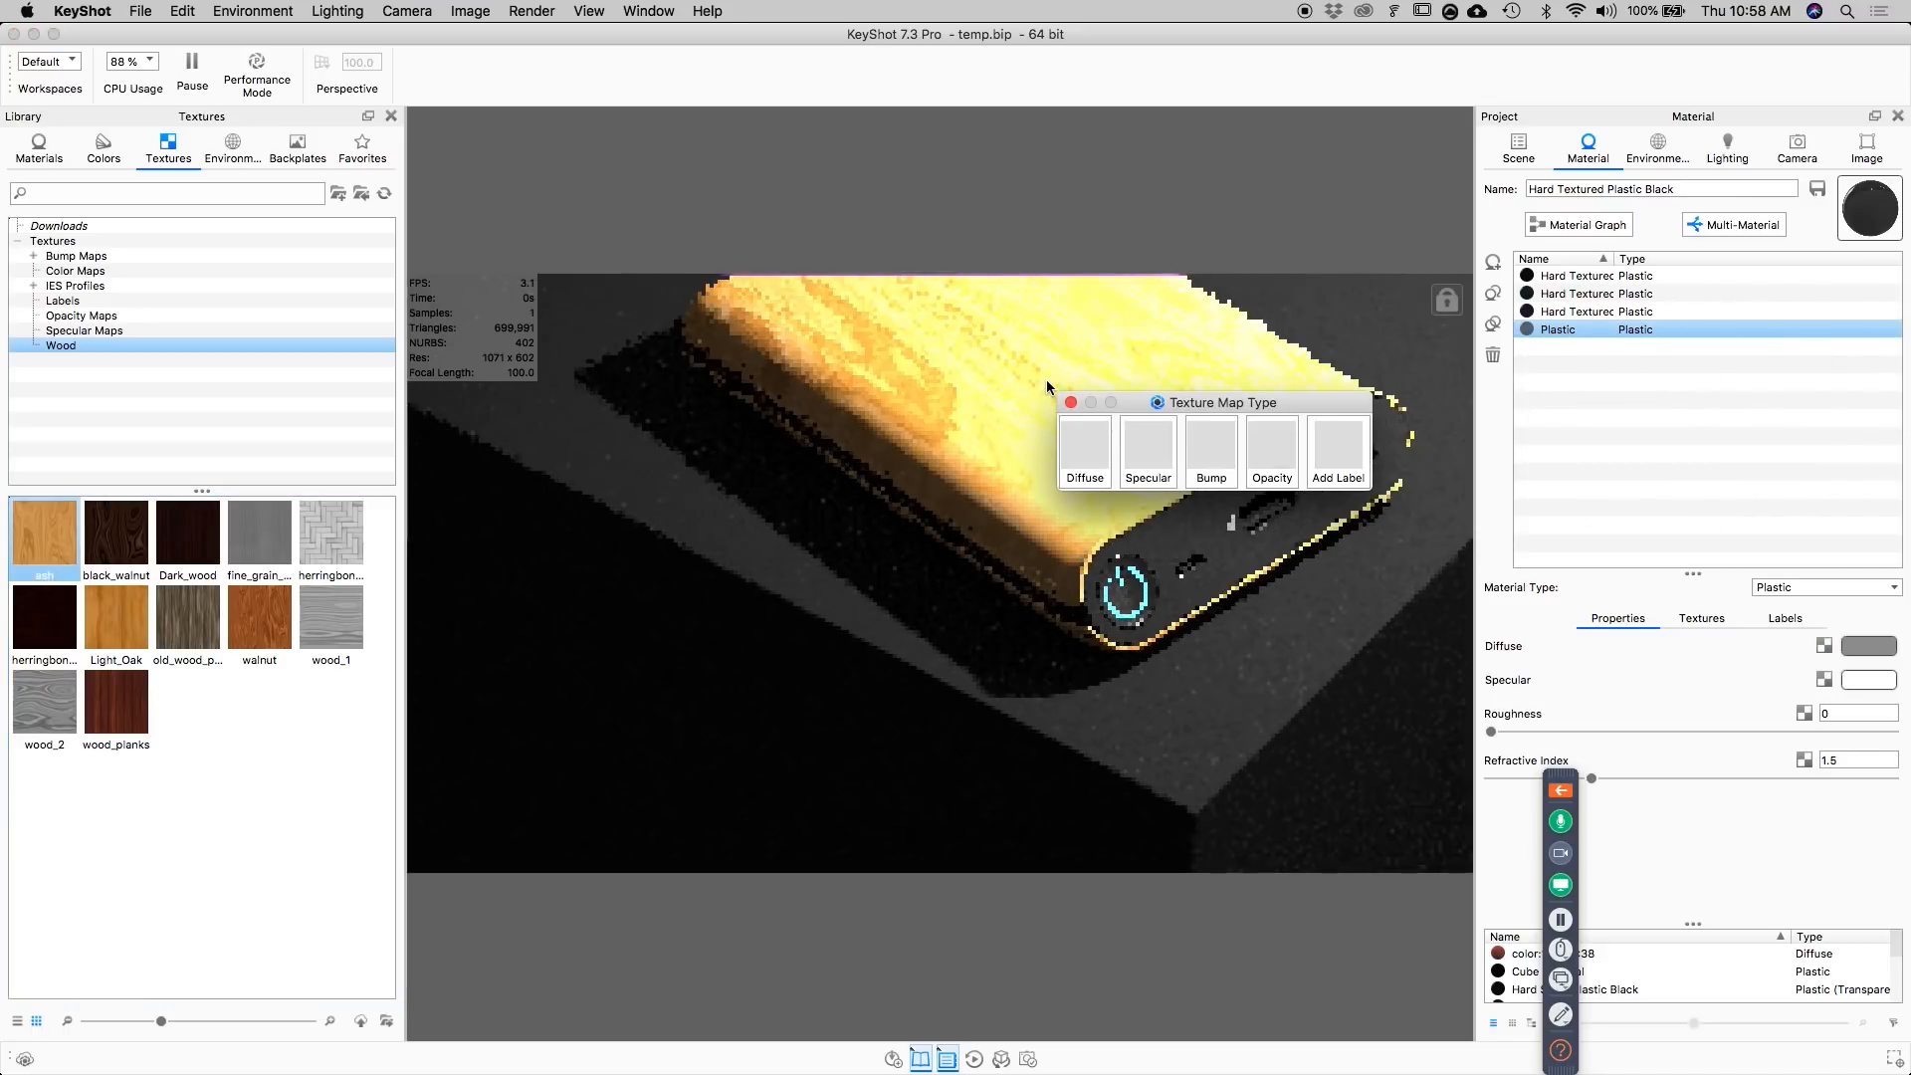
pyautogui.click(1085, 450)
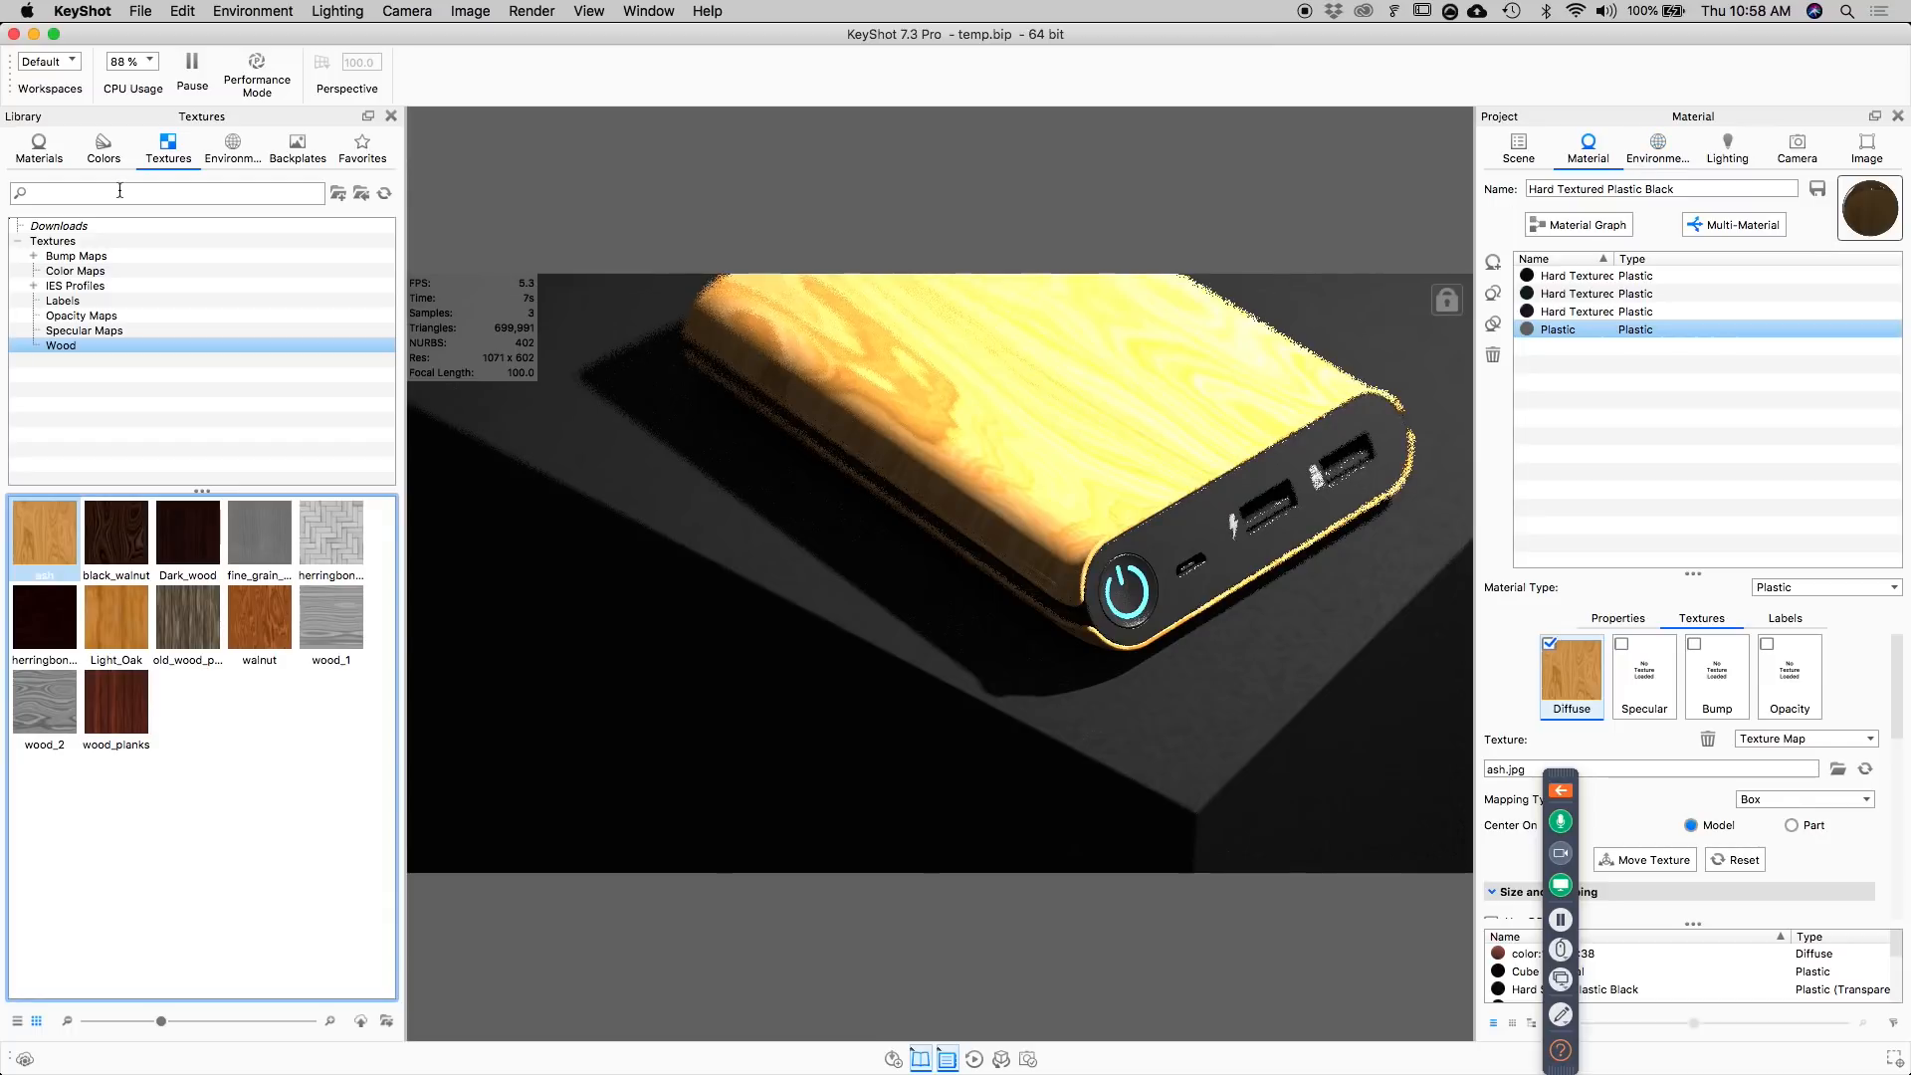
# Light the scene with the 3 Panels Straight 4K studio environment.
pyautogui.click(232, 148)
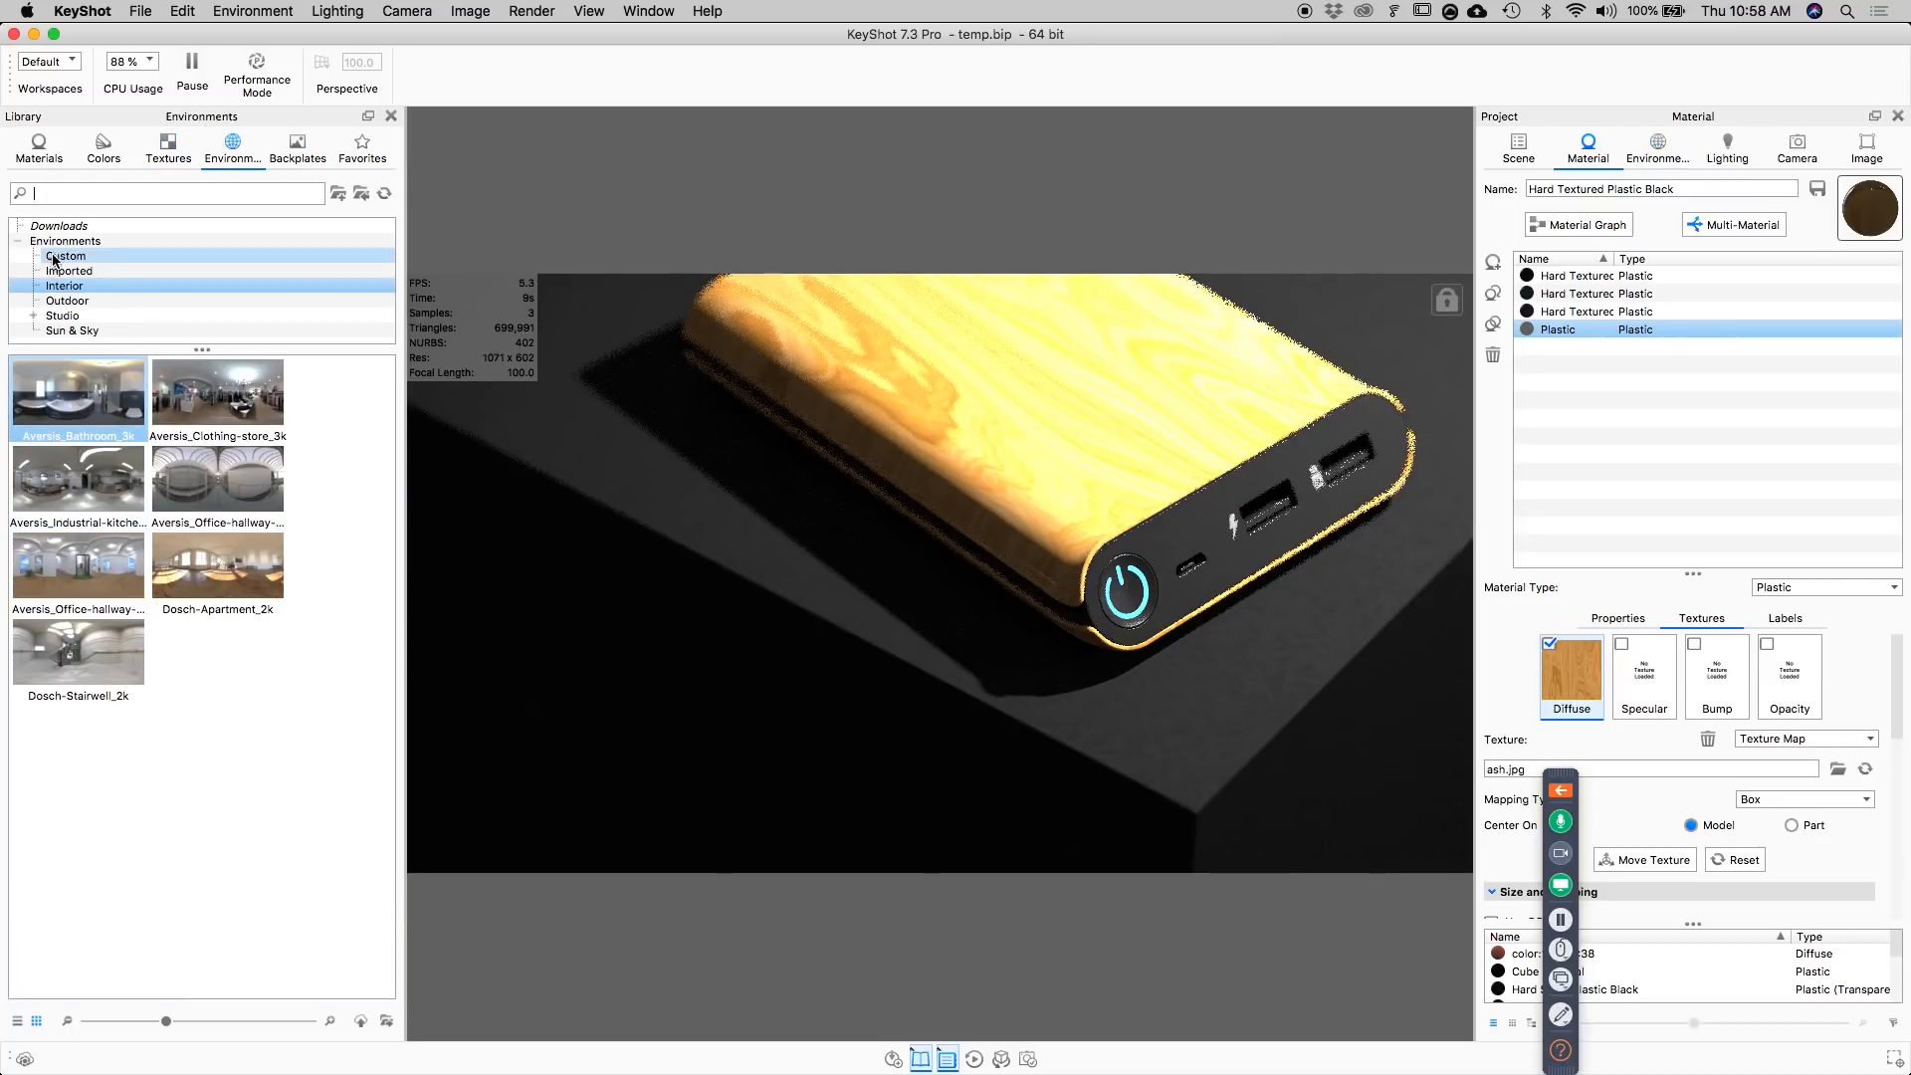
pyautogui.click(77, 314)
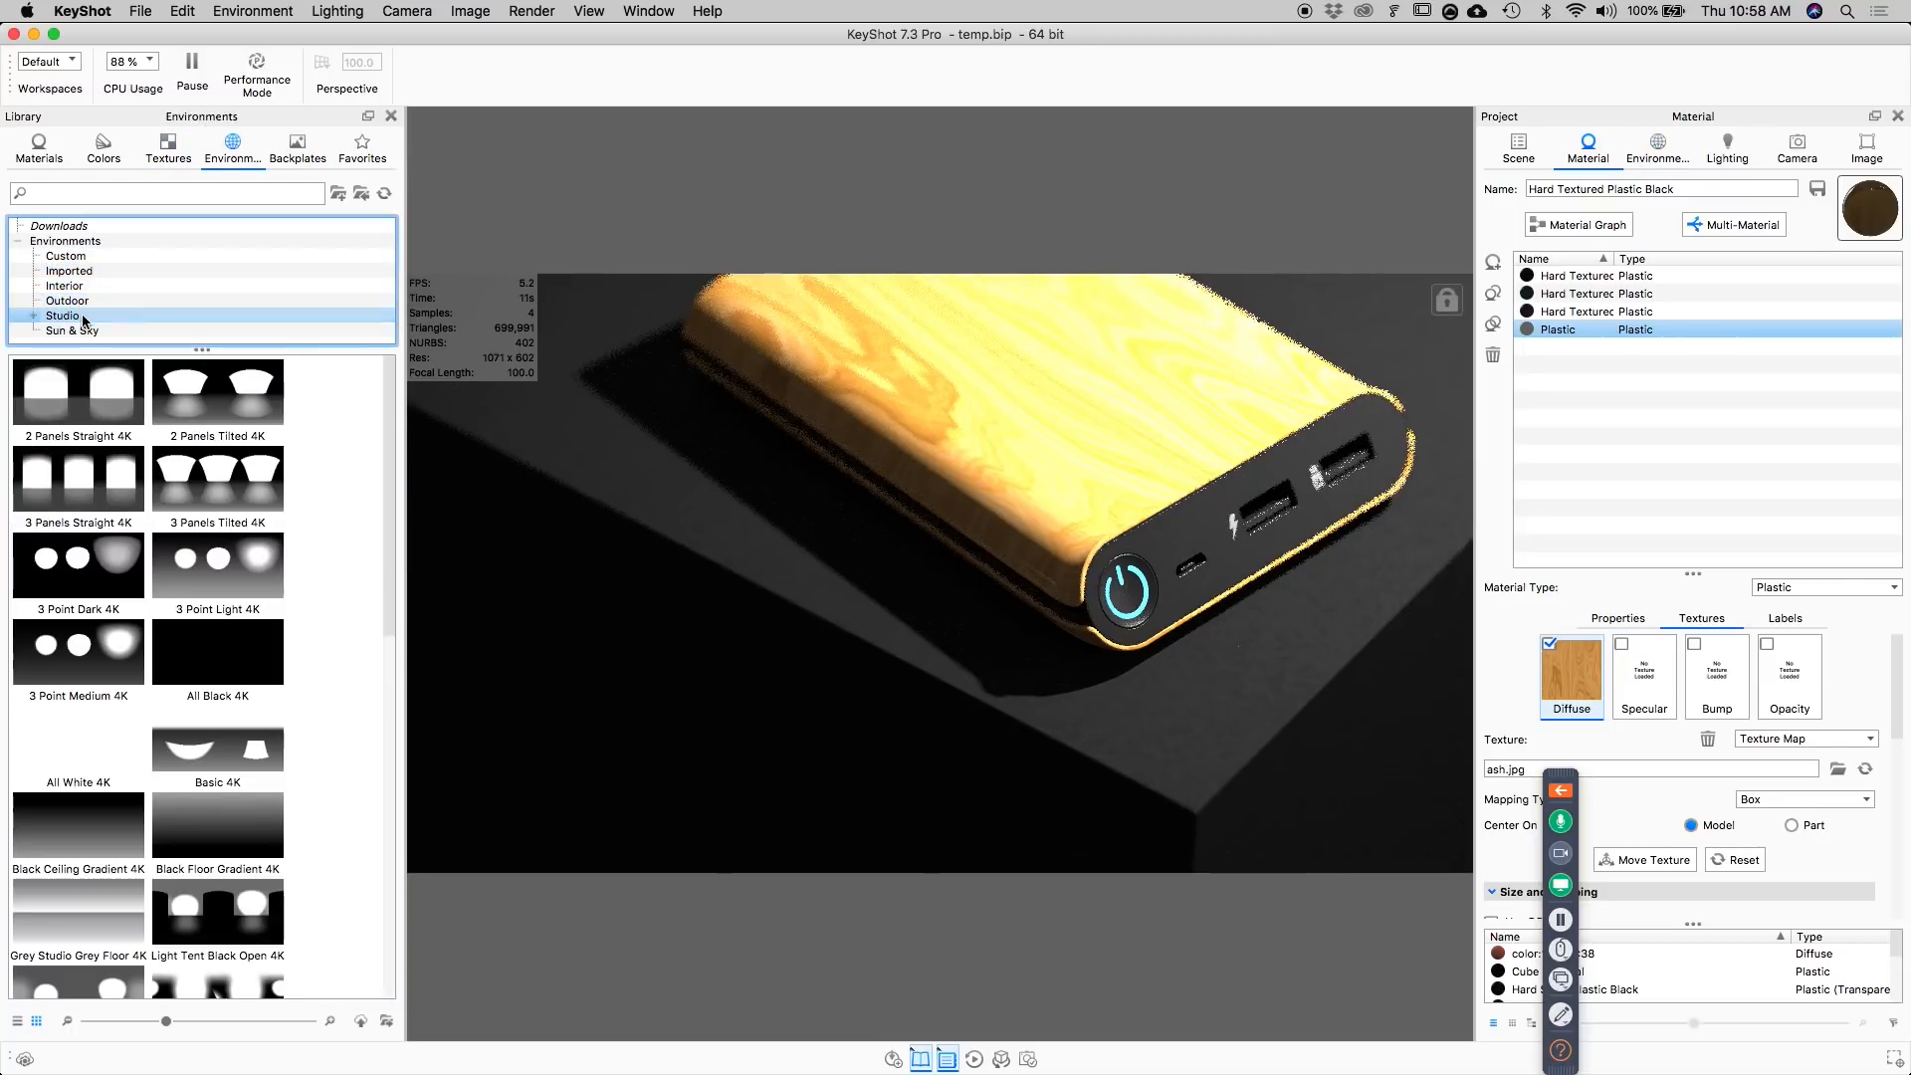
pyautogui.click(79, 483)
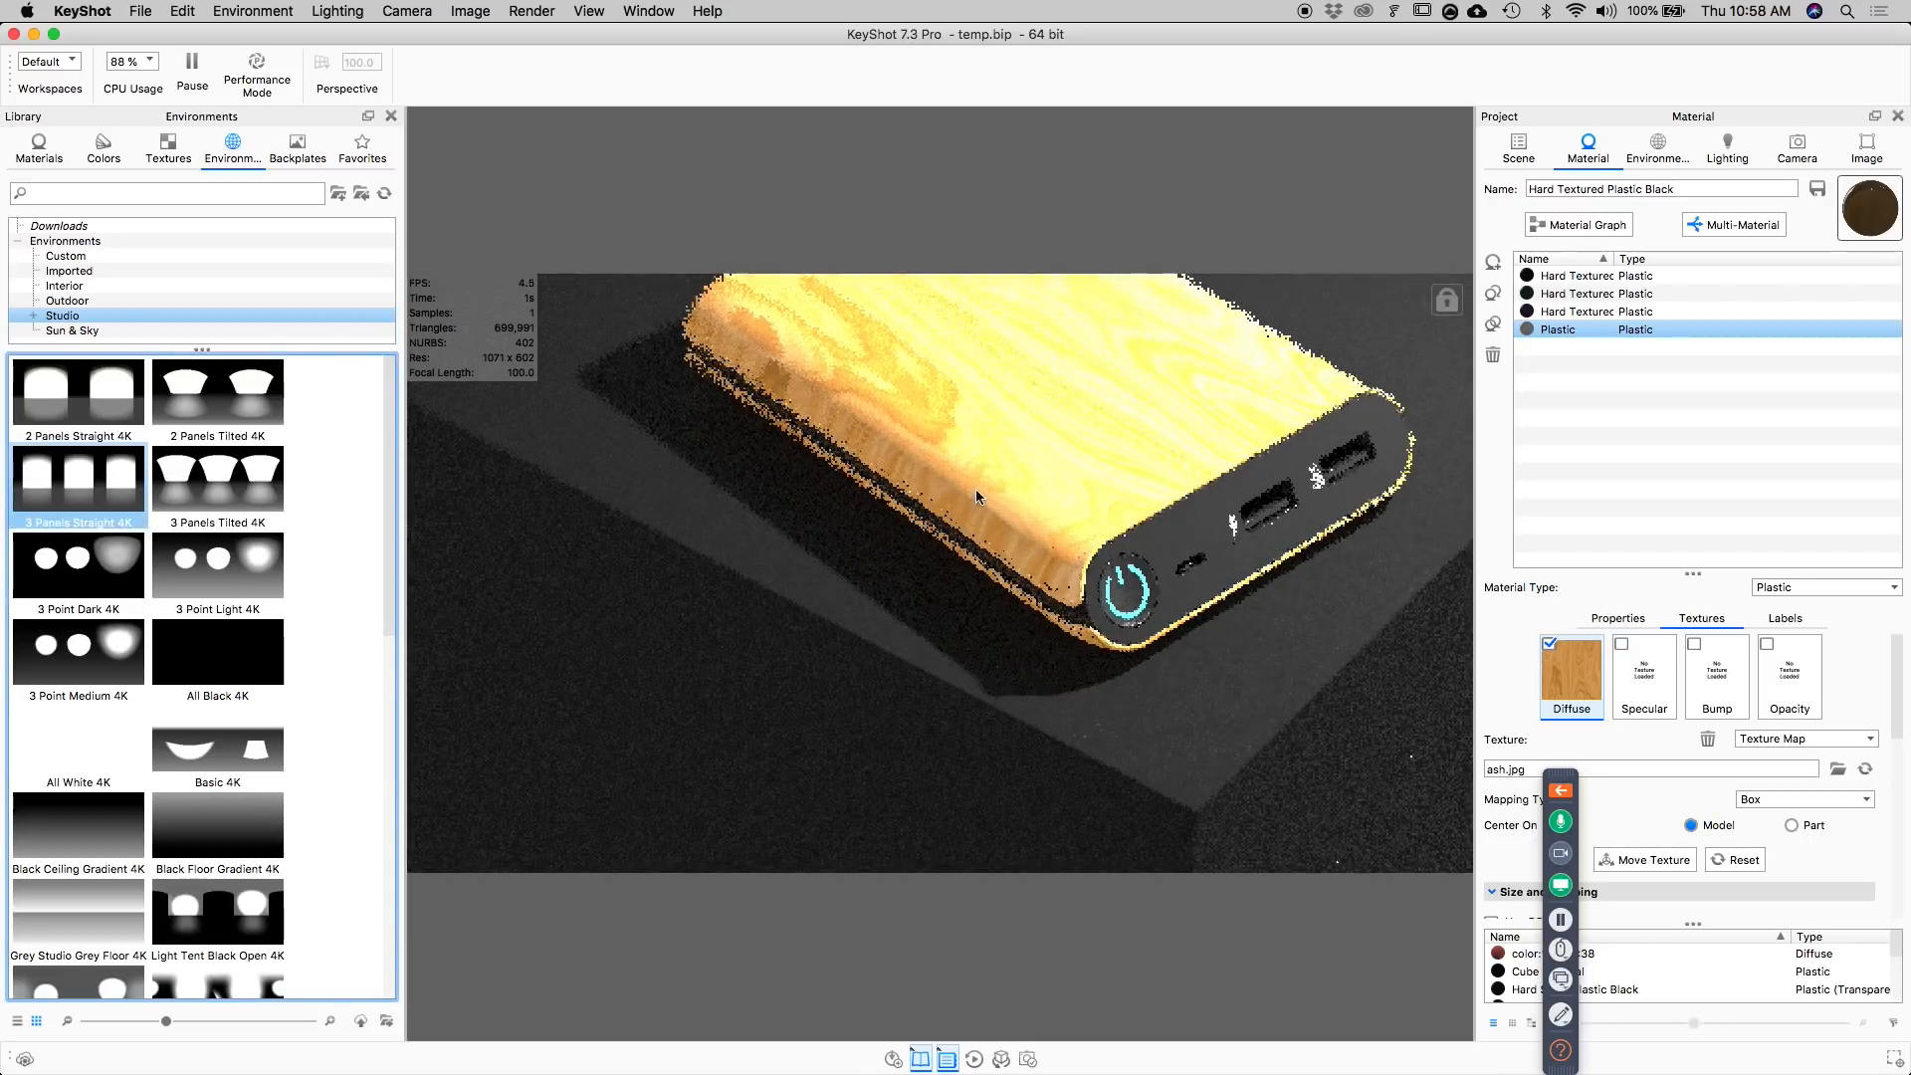
pyautogui.click(1282, 586)
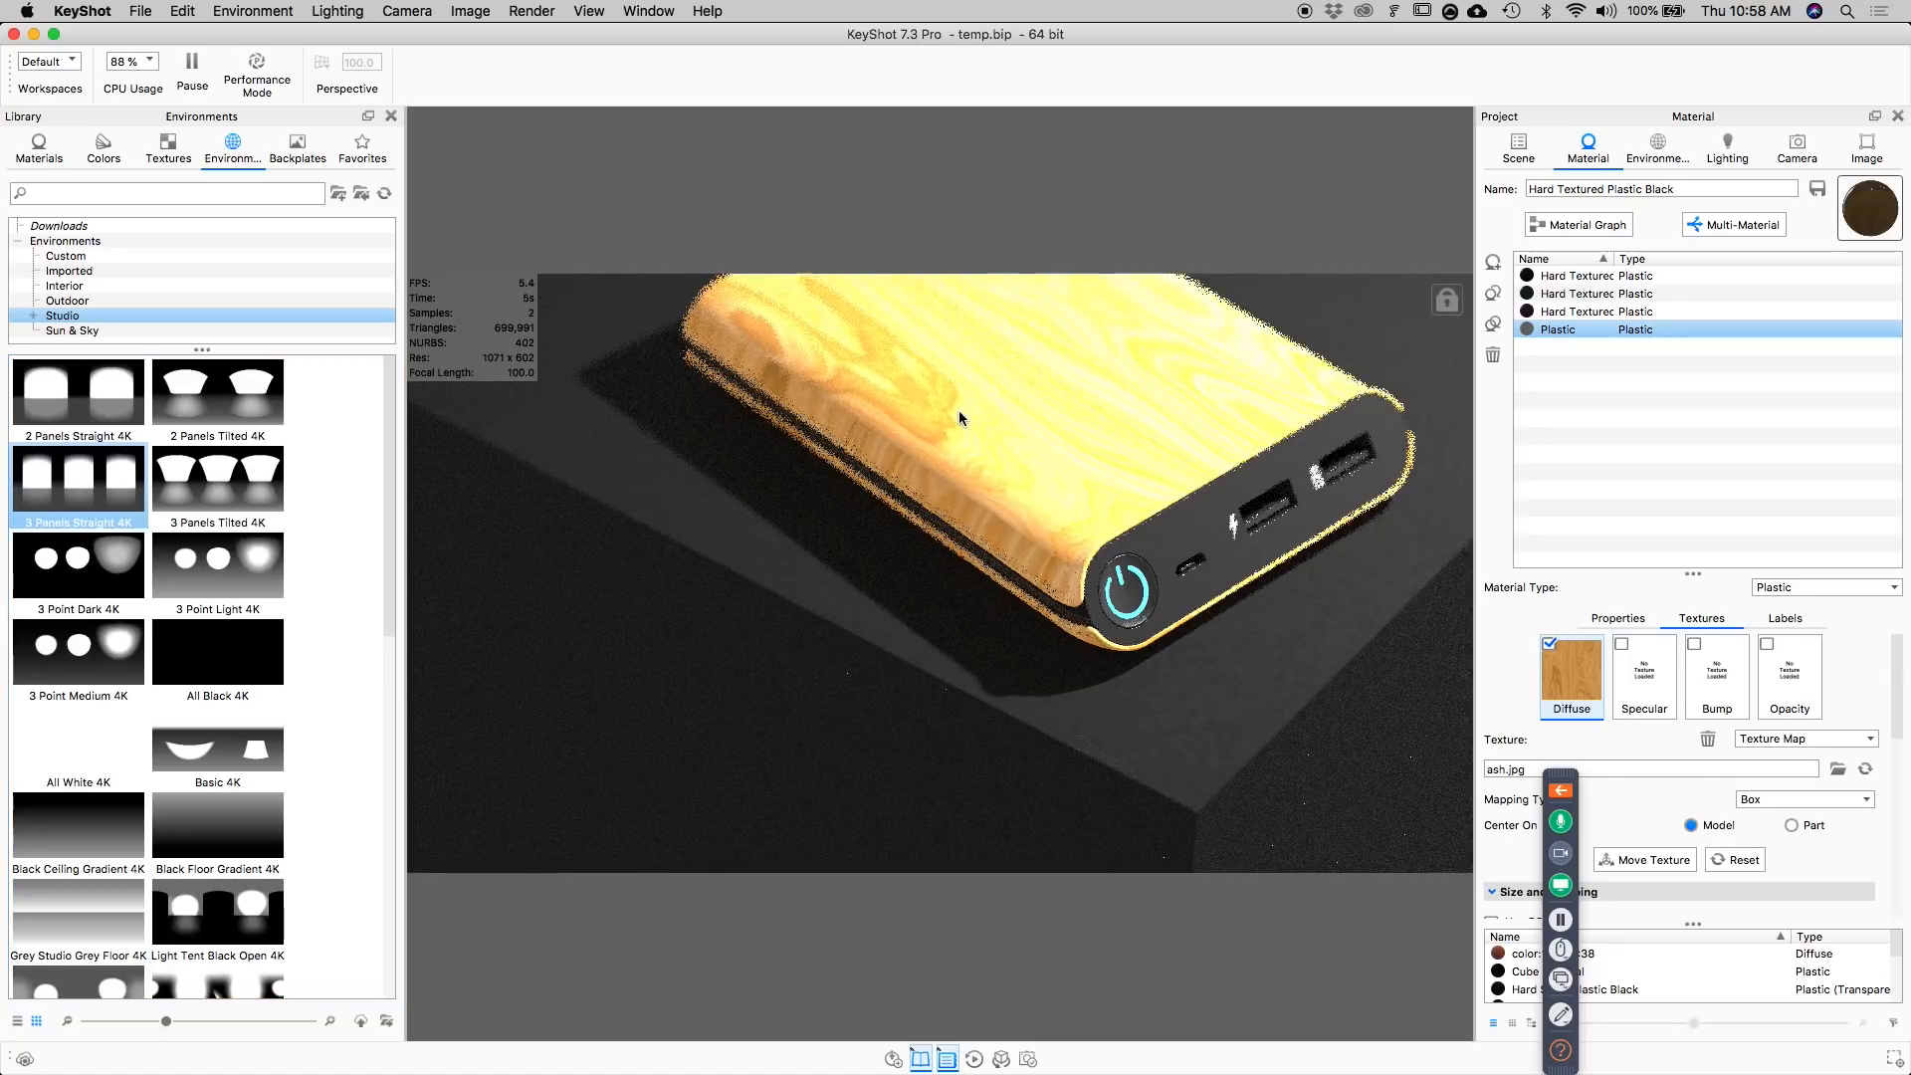
# Switch from the Render camera to the Free Camera and turn off its depth of field.
pyautogui.click(1797, 148)
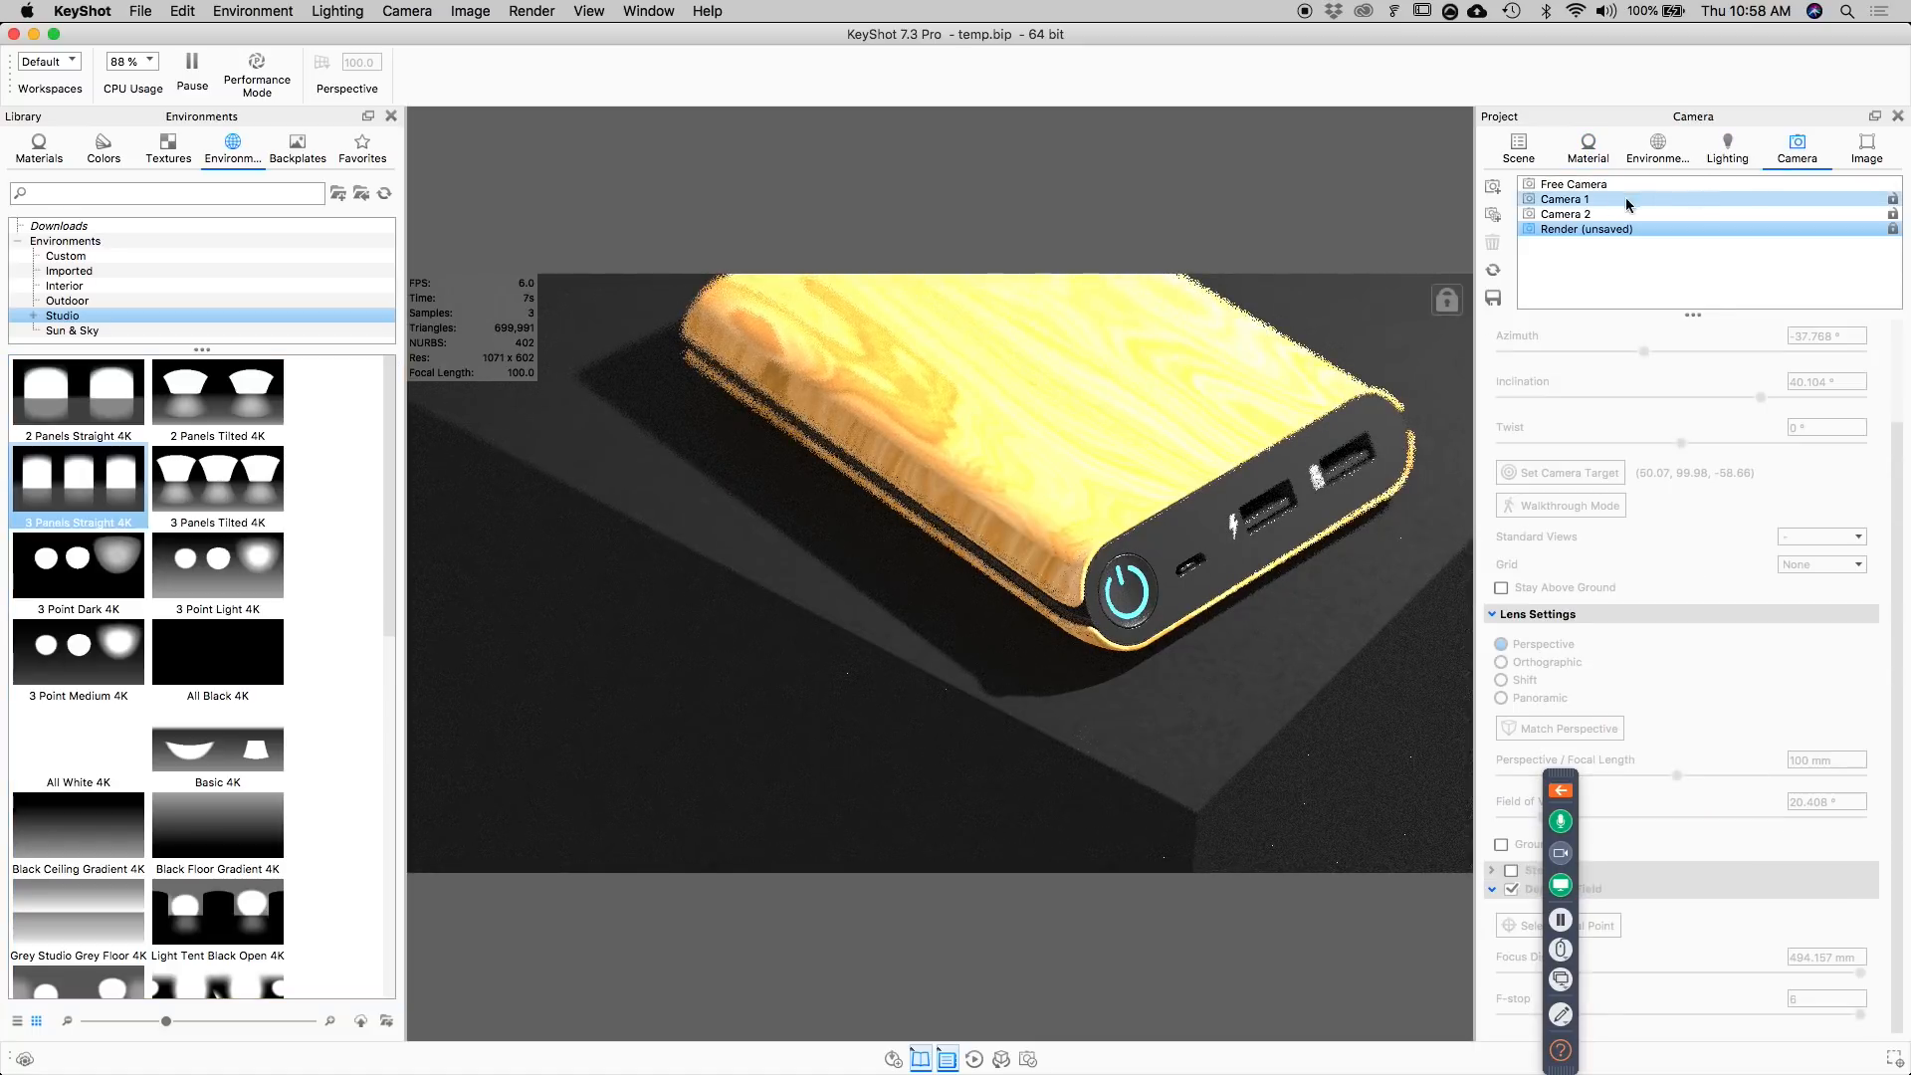
pyautogui.click(1893, 229)
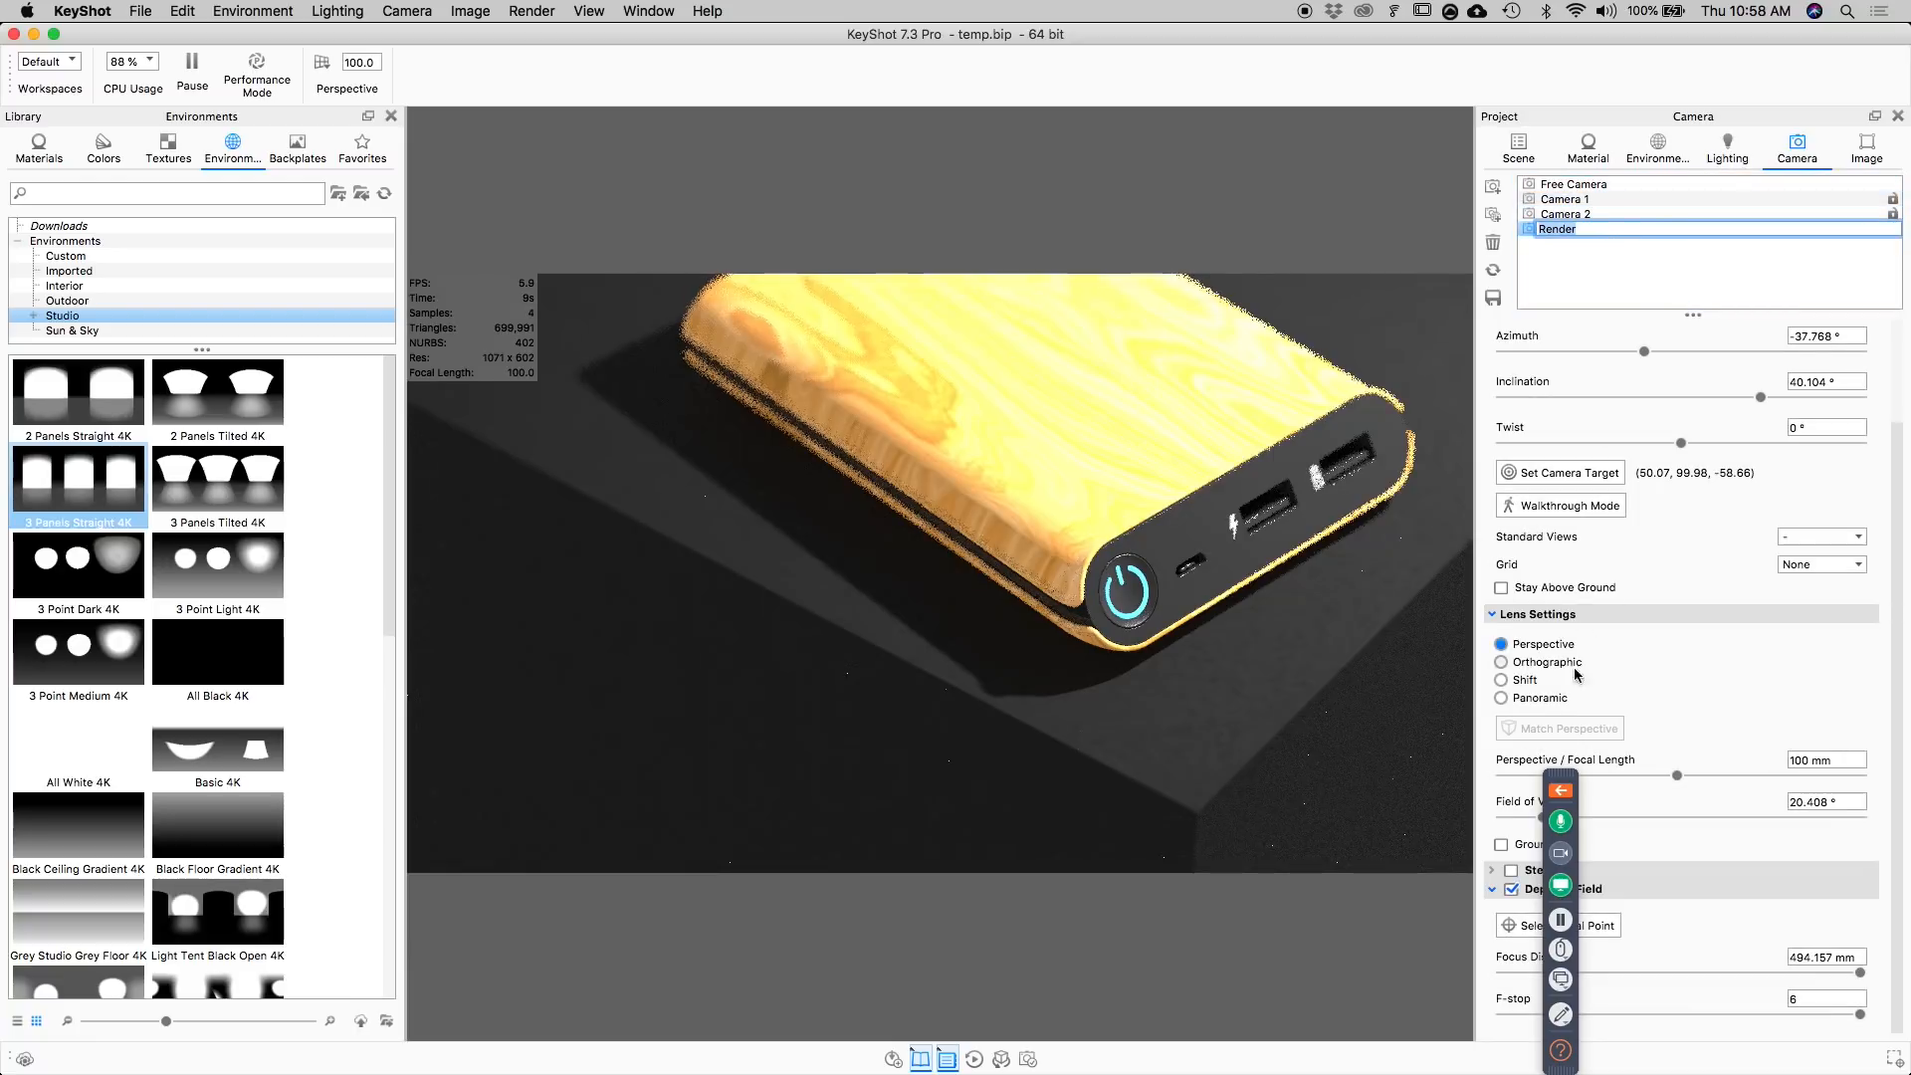
pyautogui.click(1897, 233)
pyautogui.click(1654, 254)
pyautogui.click(1511, 890)
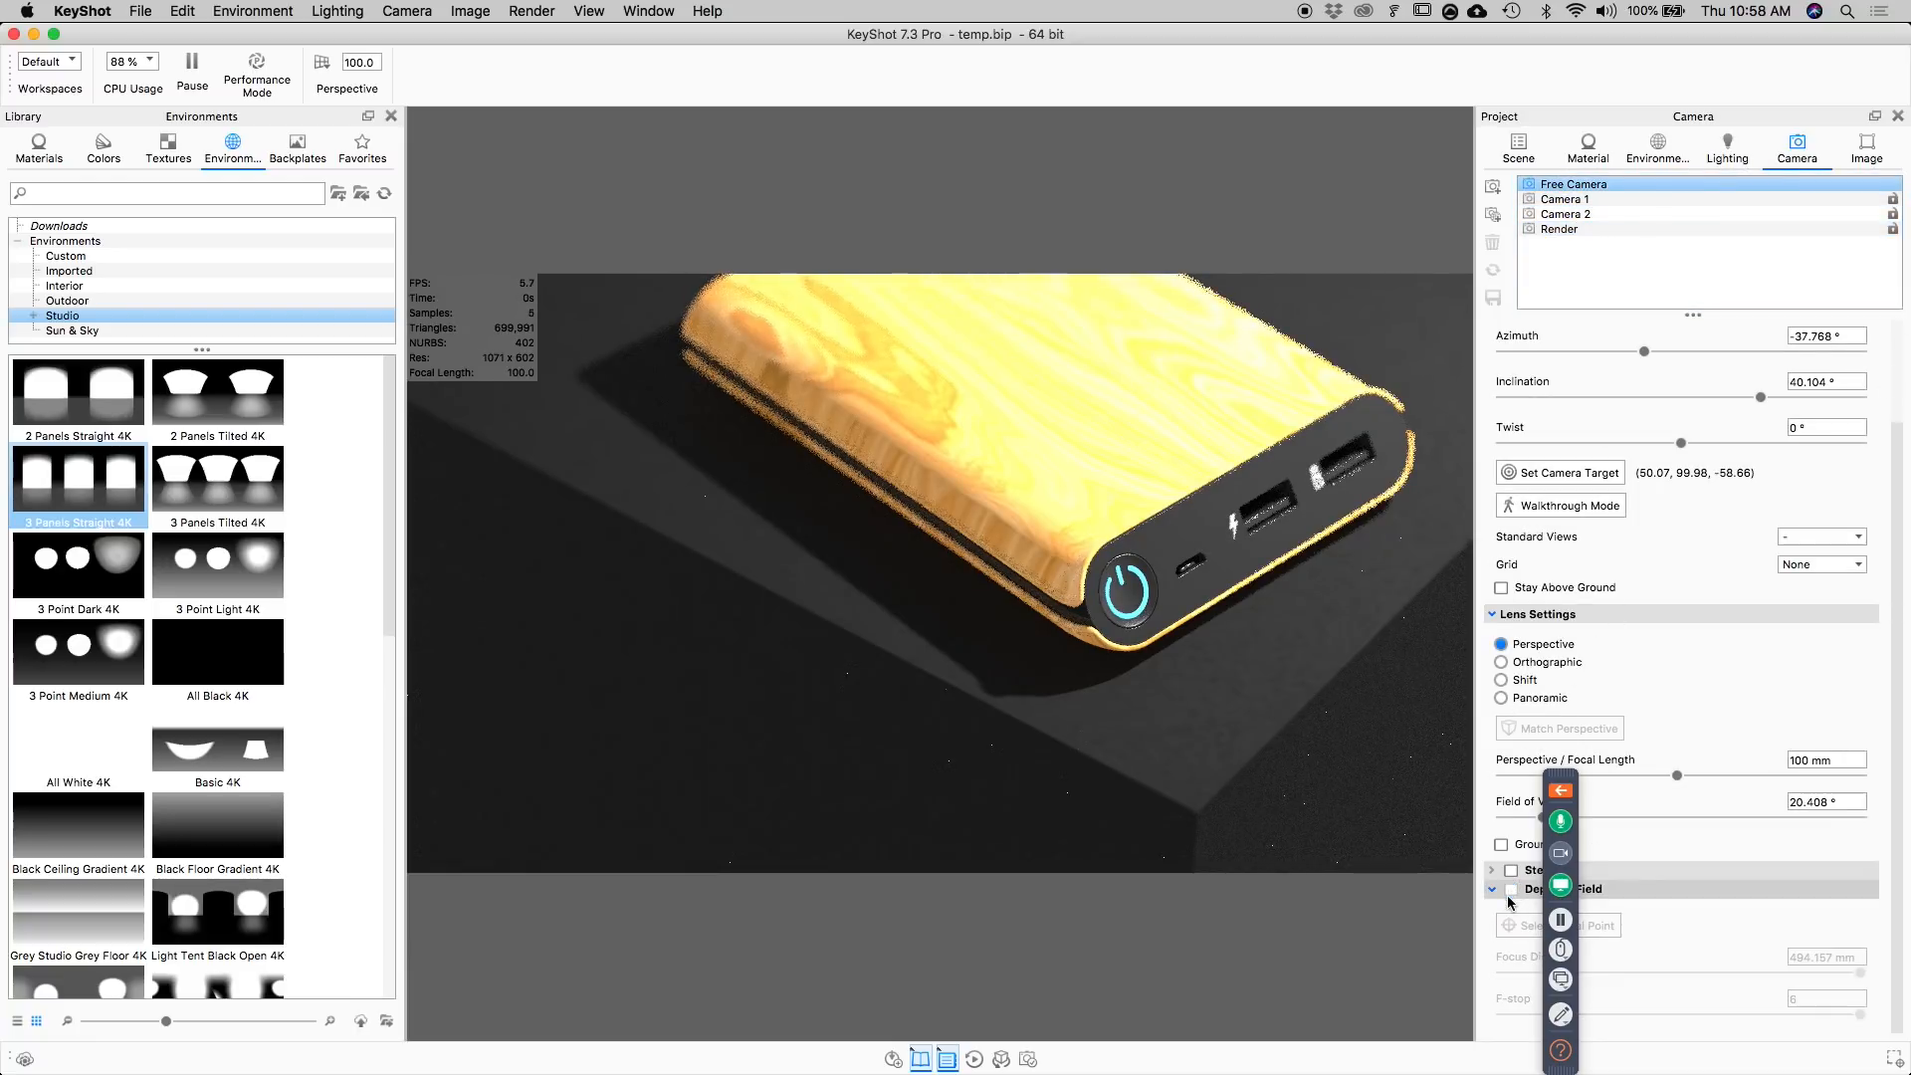
# Turn on Performance Mode and frame the power bank's wood shell and glowing power button closely.
pyautogui.click(281, 90)
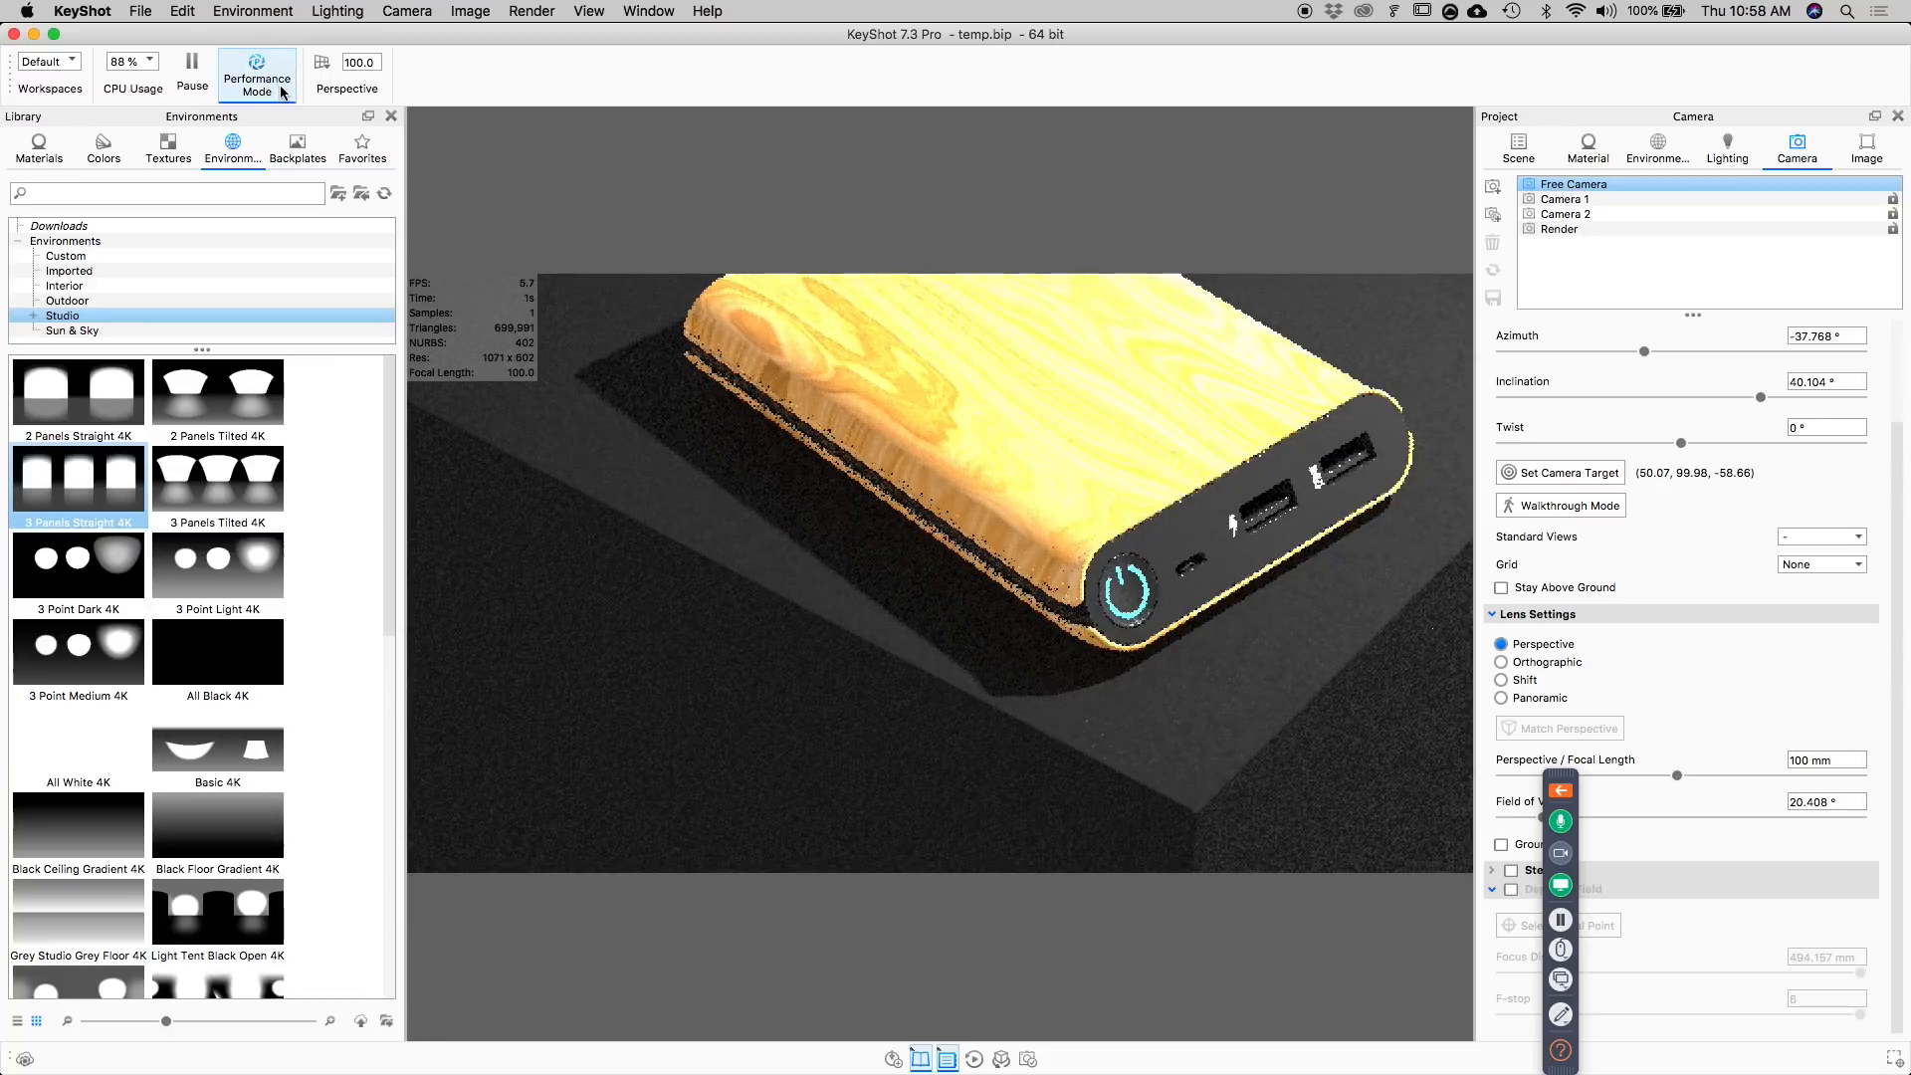
pyautogui.scroll(10, 999, 505)
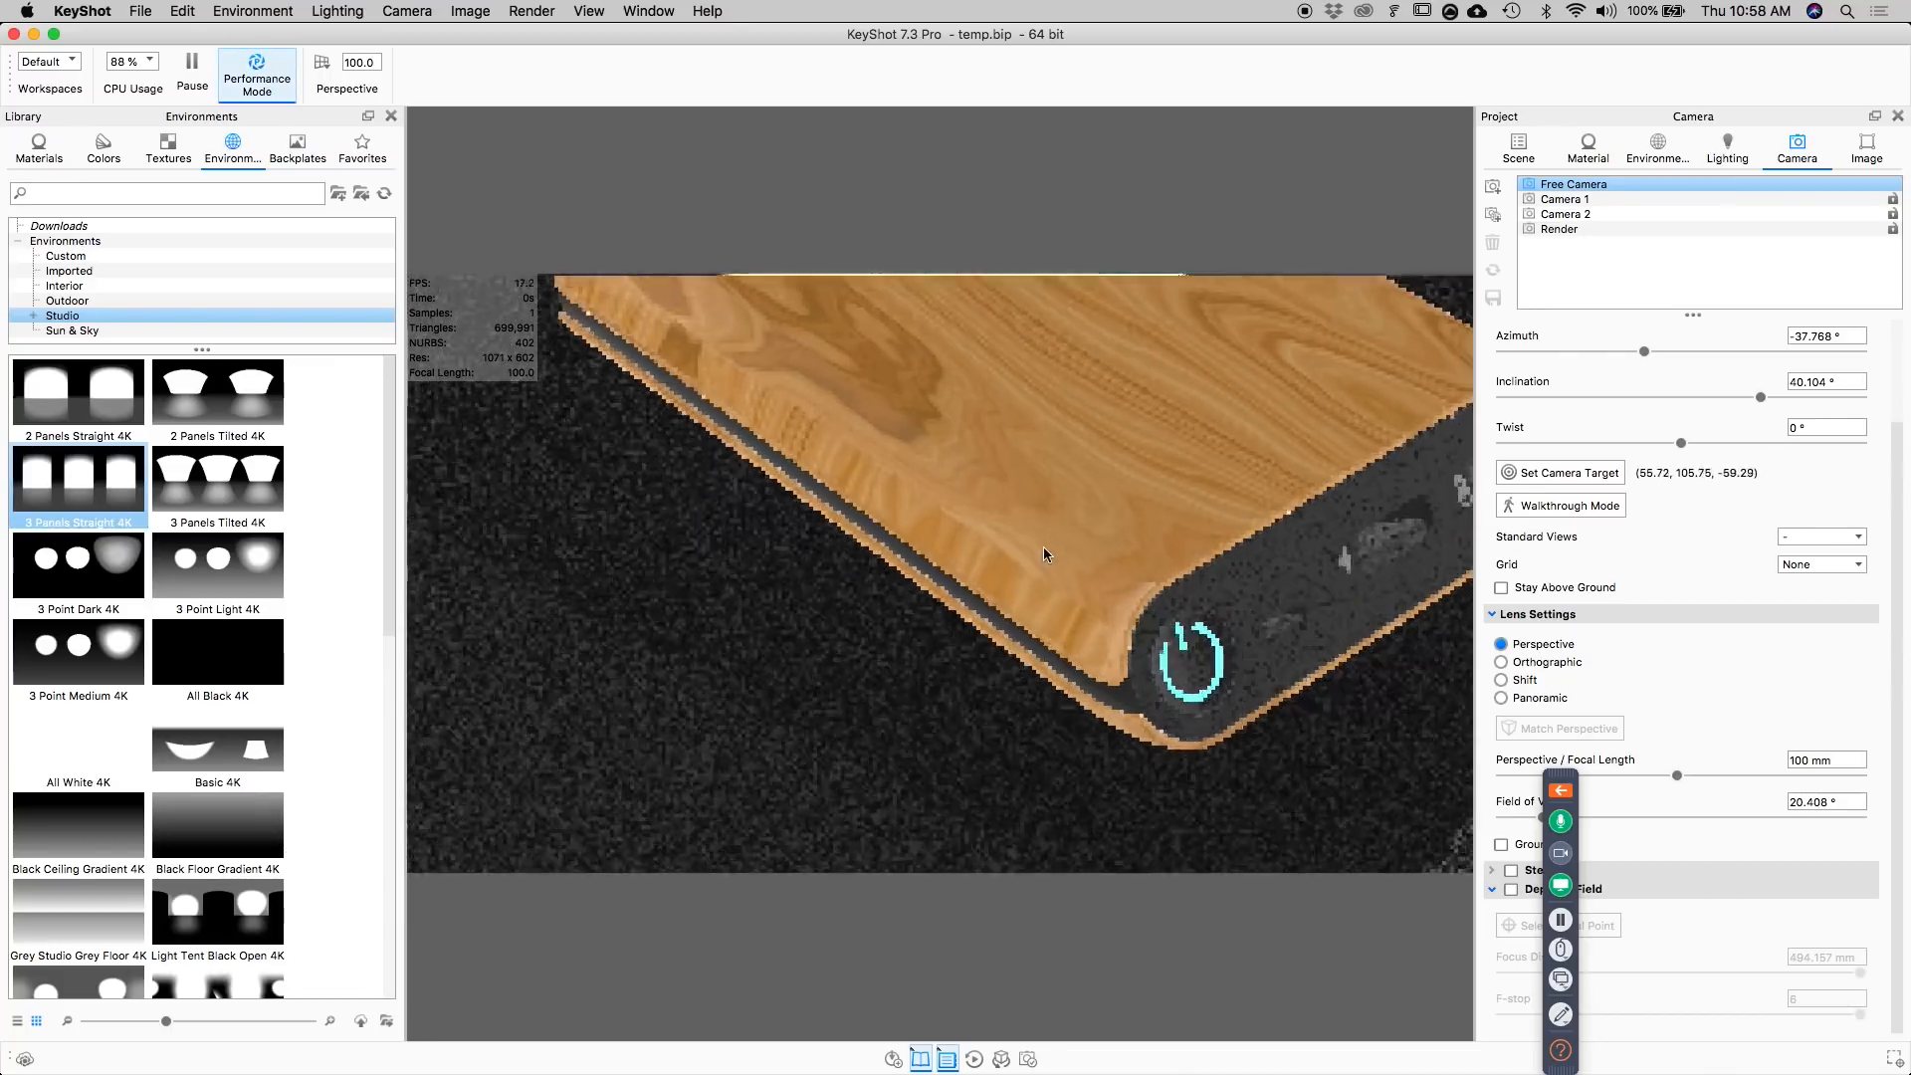
pyautogui.scroll(4, 1001, 522)
pyautogui.scroll(-8, 1157, 553)
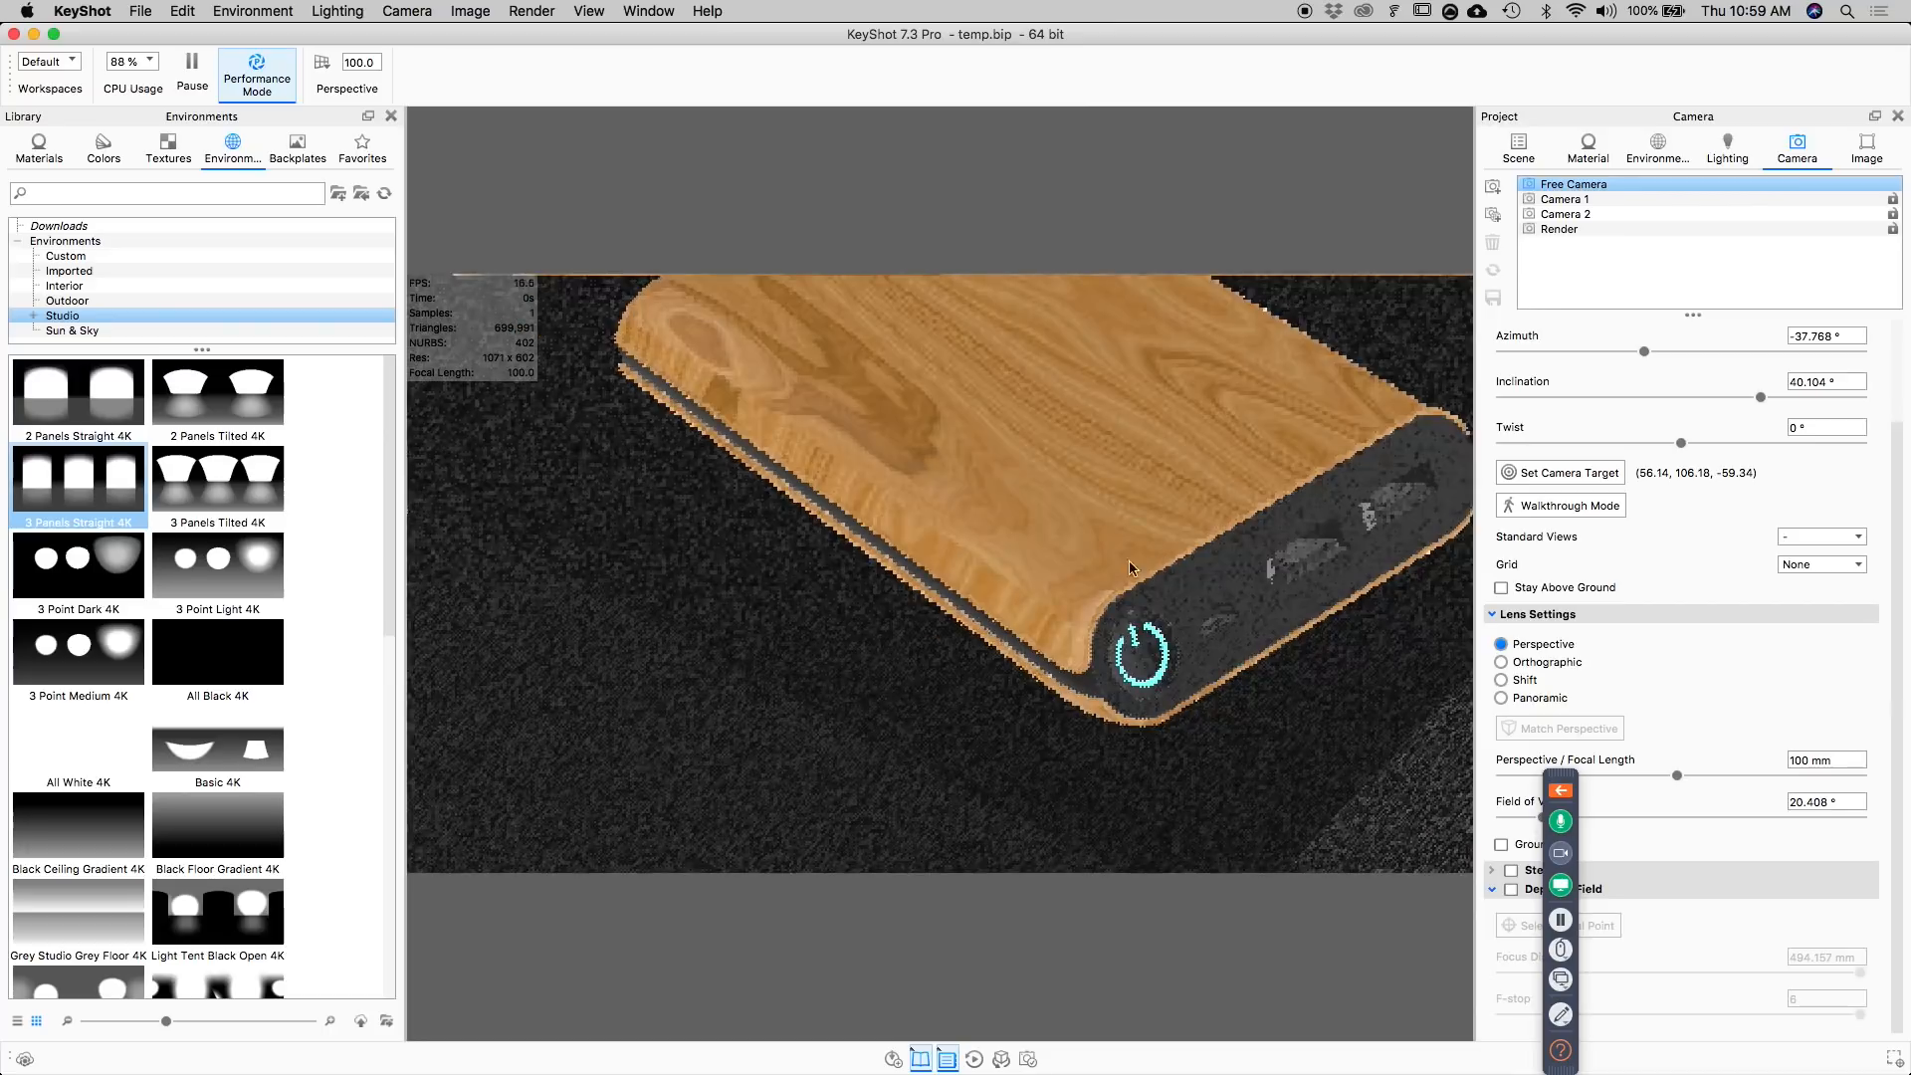
# Turn off the shell's multi-material, keeping only the ash-textured Plastic as its single material.
pyautogui.click(1593, 147)
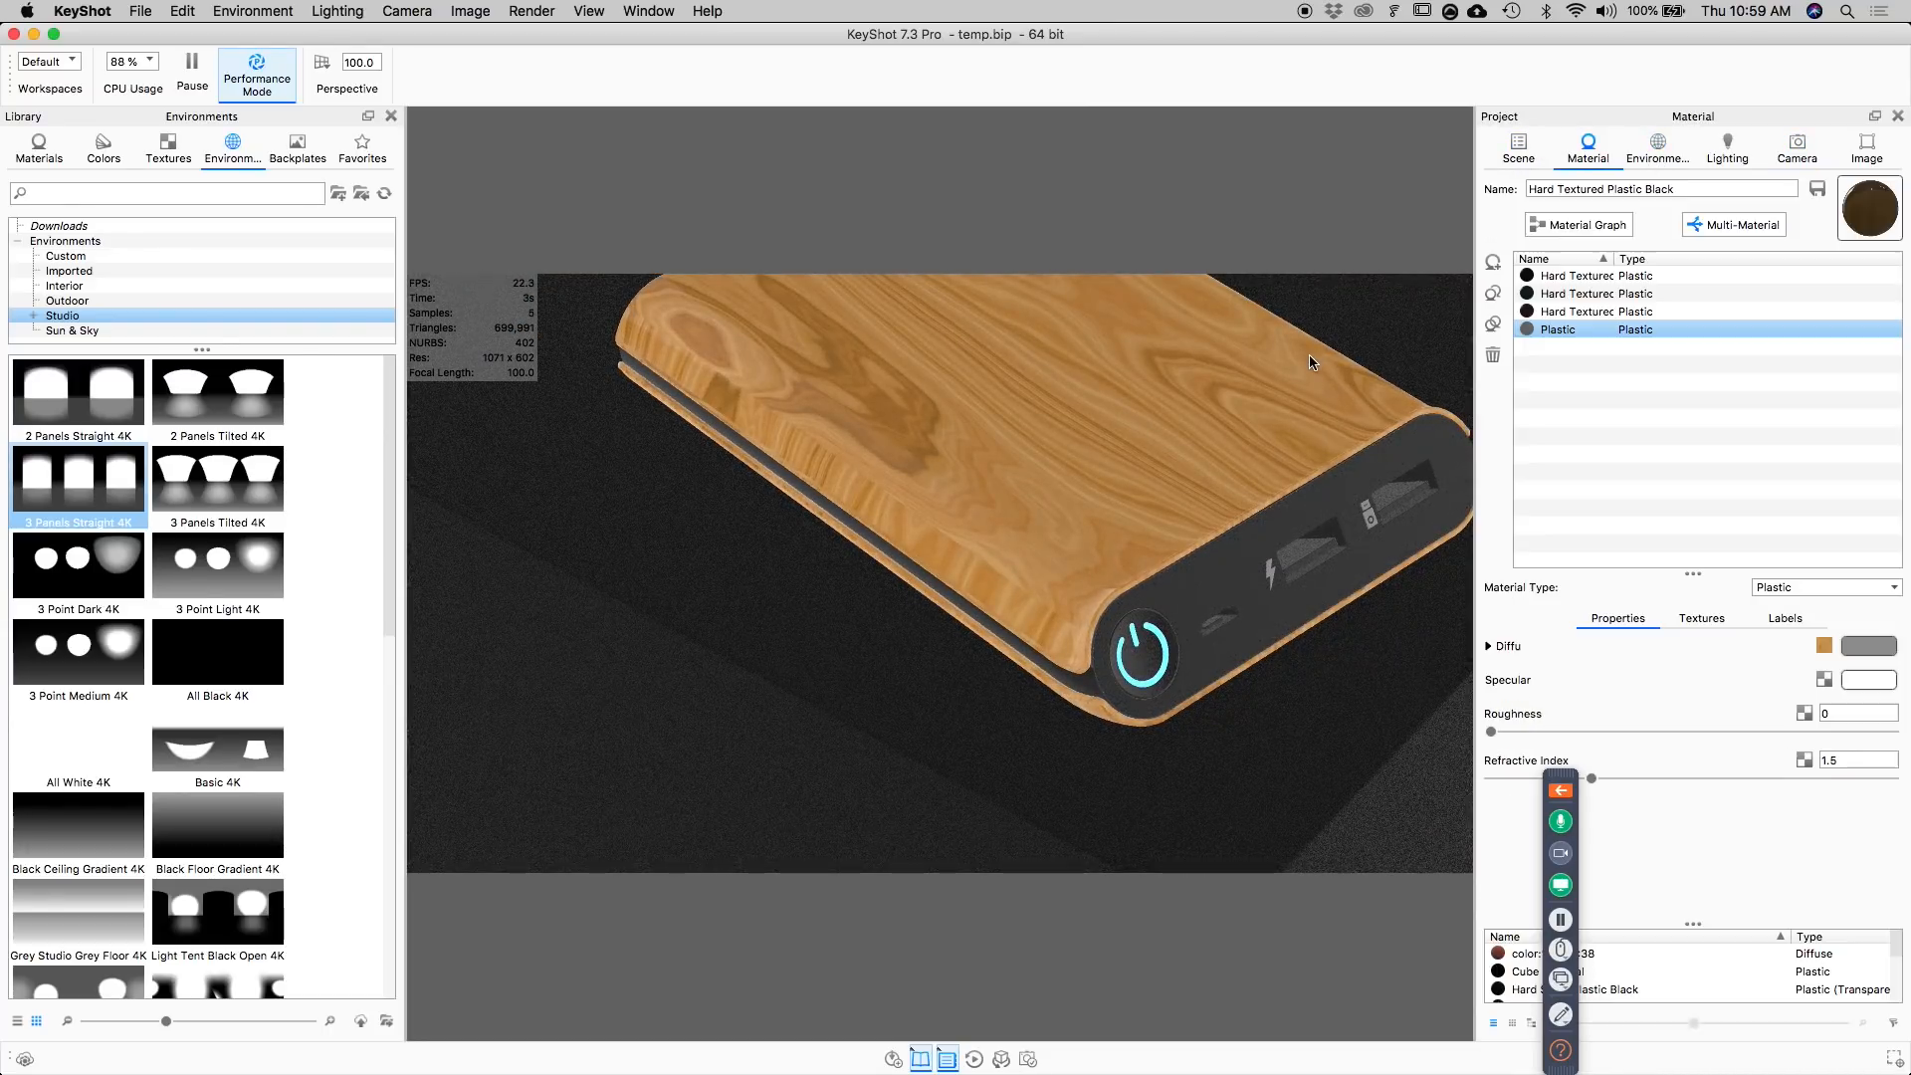
pyautogui.click(1589, 226)
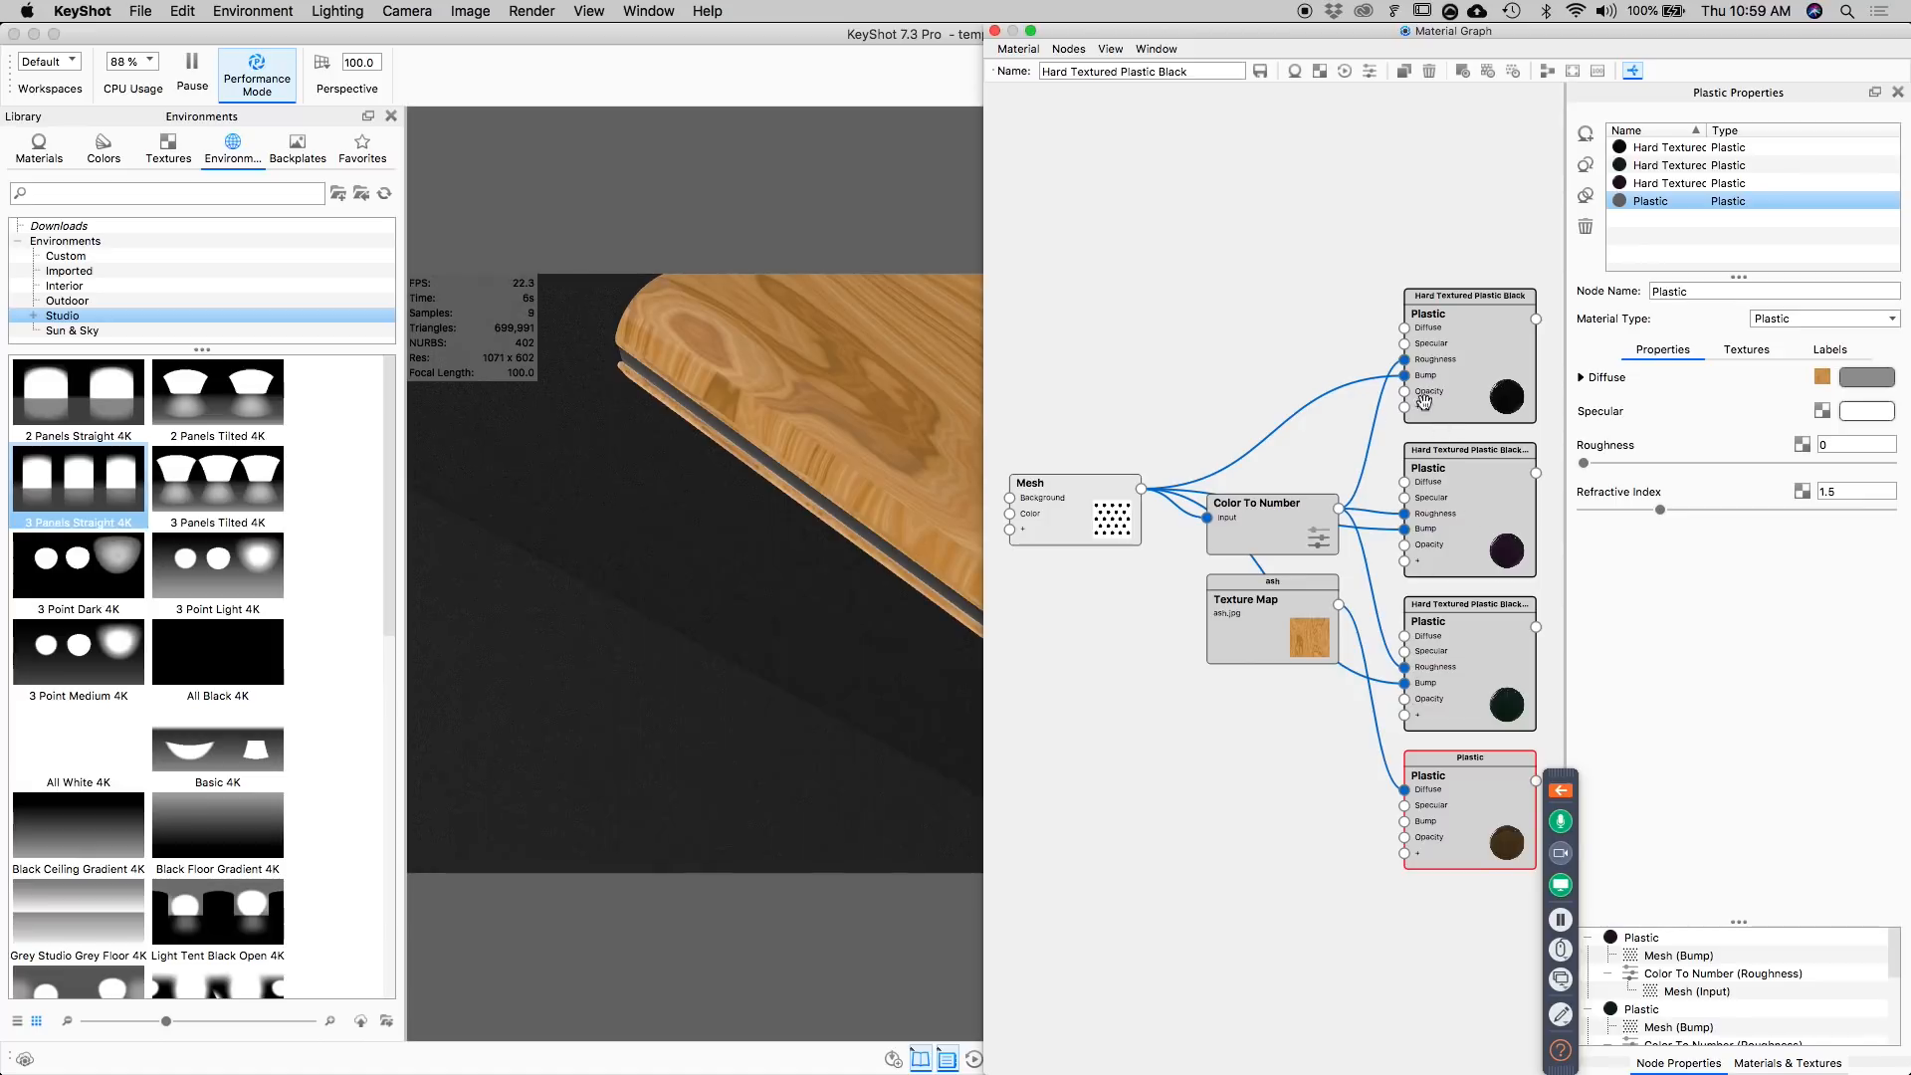
pyautogui.click(995, 32)
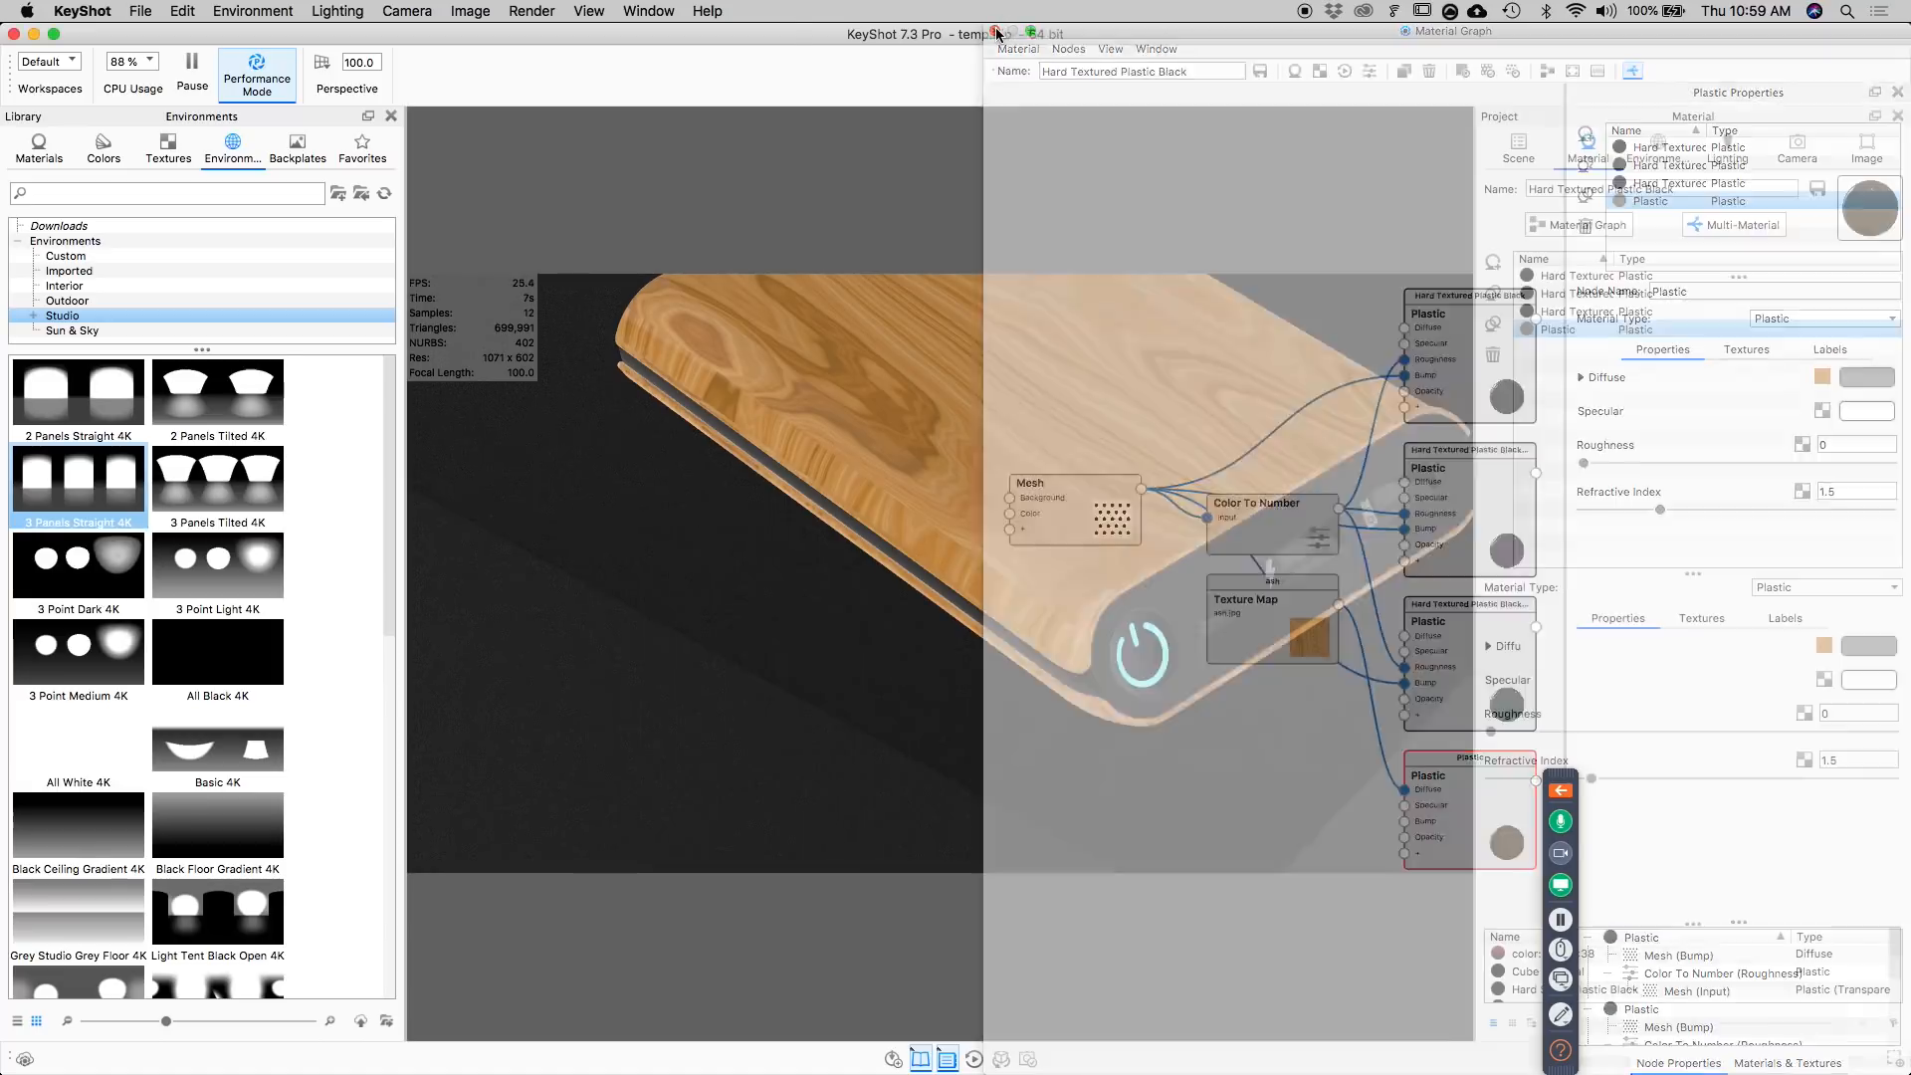
pyautogui.click(1763, 226)
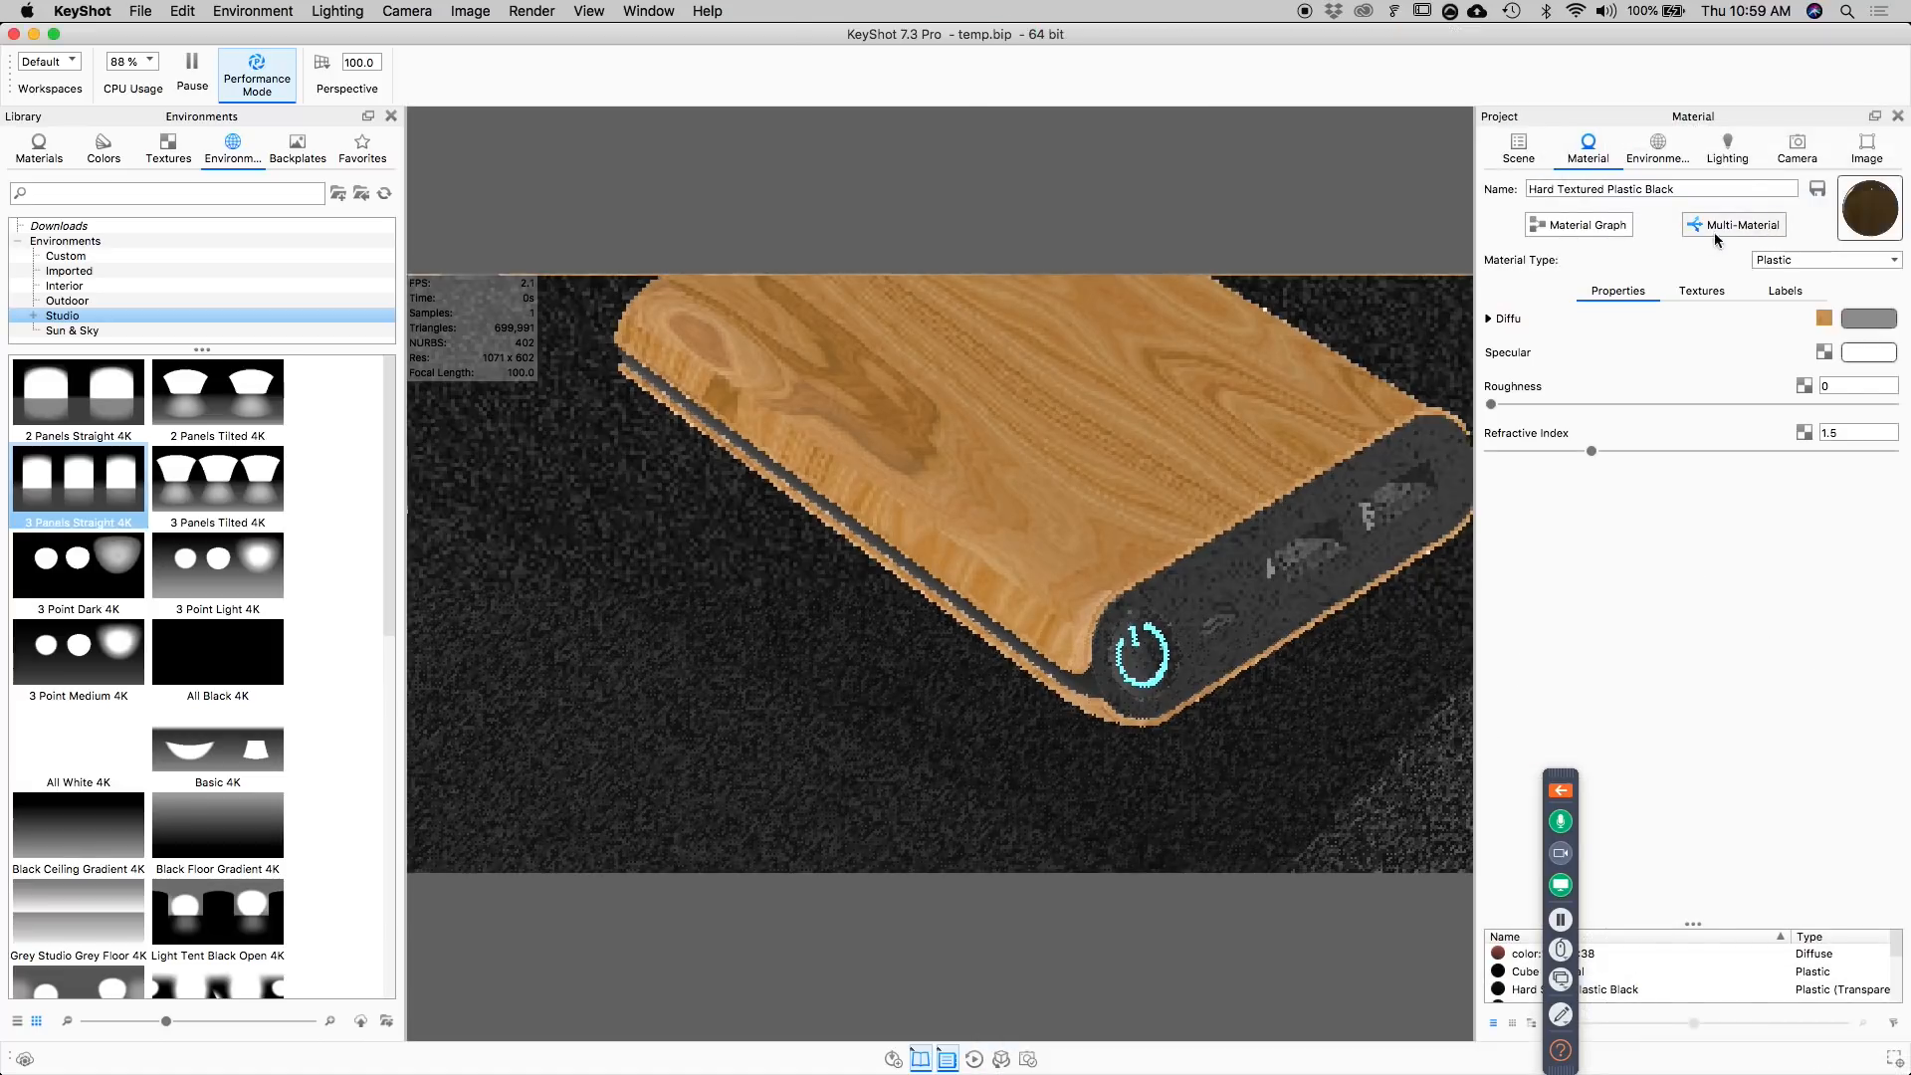
# Delete the ash Texture Map node from the Plastic's diffuse channel in the material graph.
pyautogui.click(1583, 225)
pyautogui.moveTo(1445, 766); pyautogui.dragTo(1449, 418)
pyautogui.moveTo(1261, 607); pyautogui.dragTo(1088, 599)
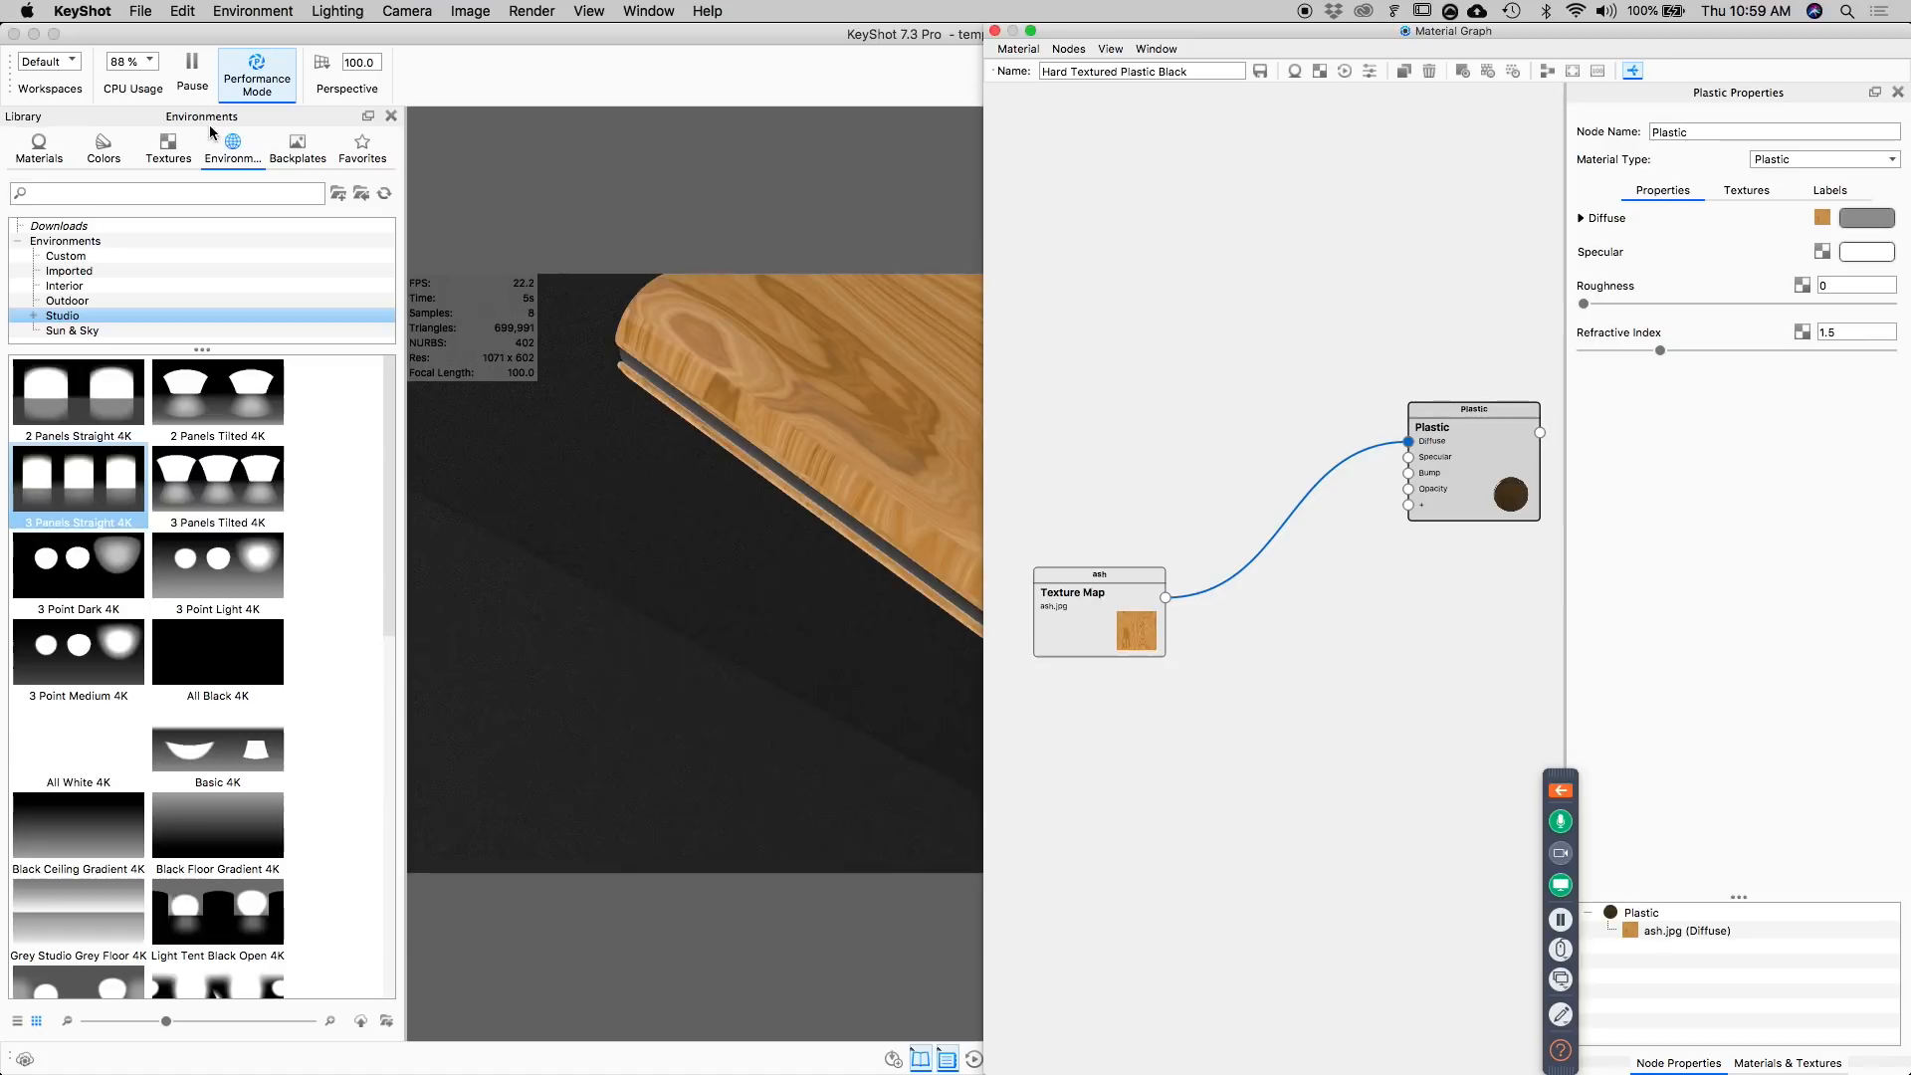
pyautogui.click(169, 150)
pyautogui.moveTo(112, 518); pyautogui.dragTo(1059, 328)
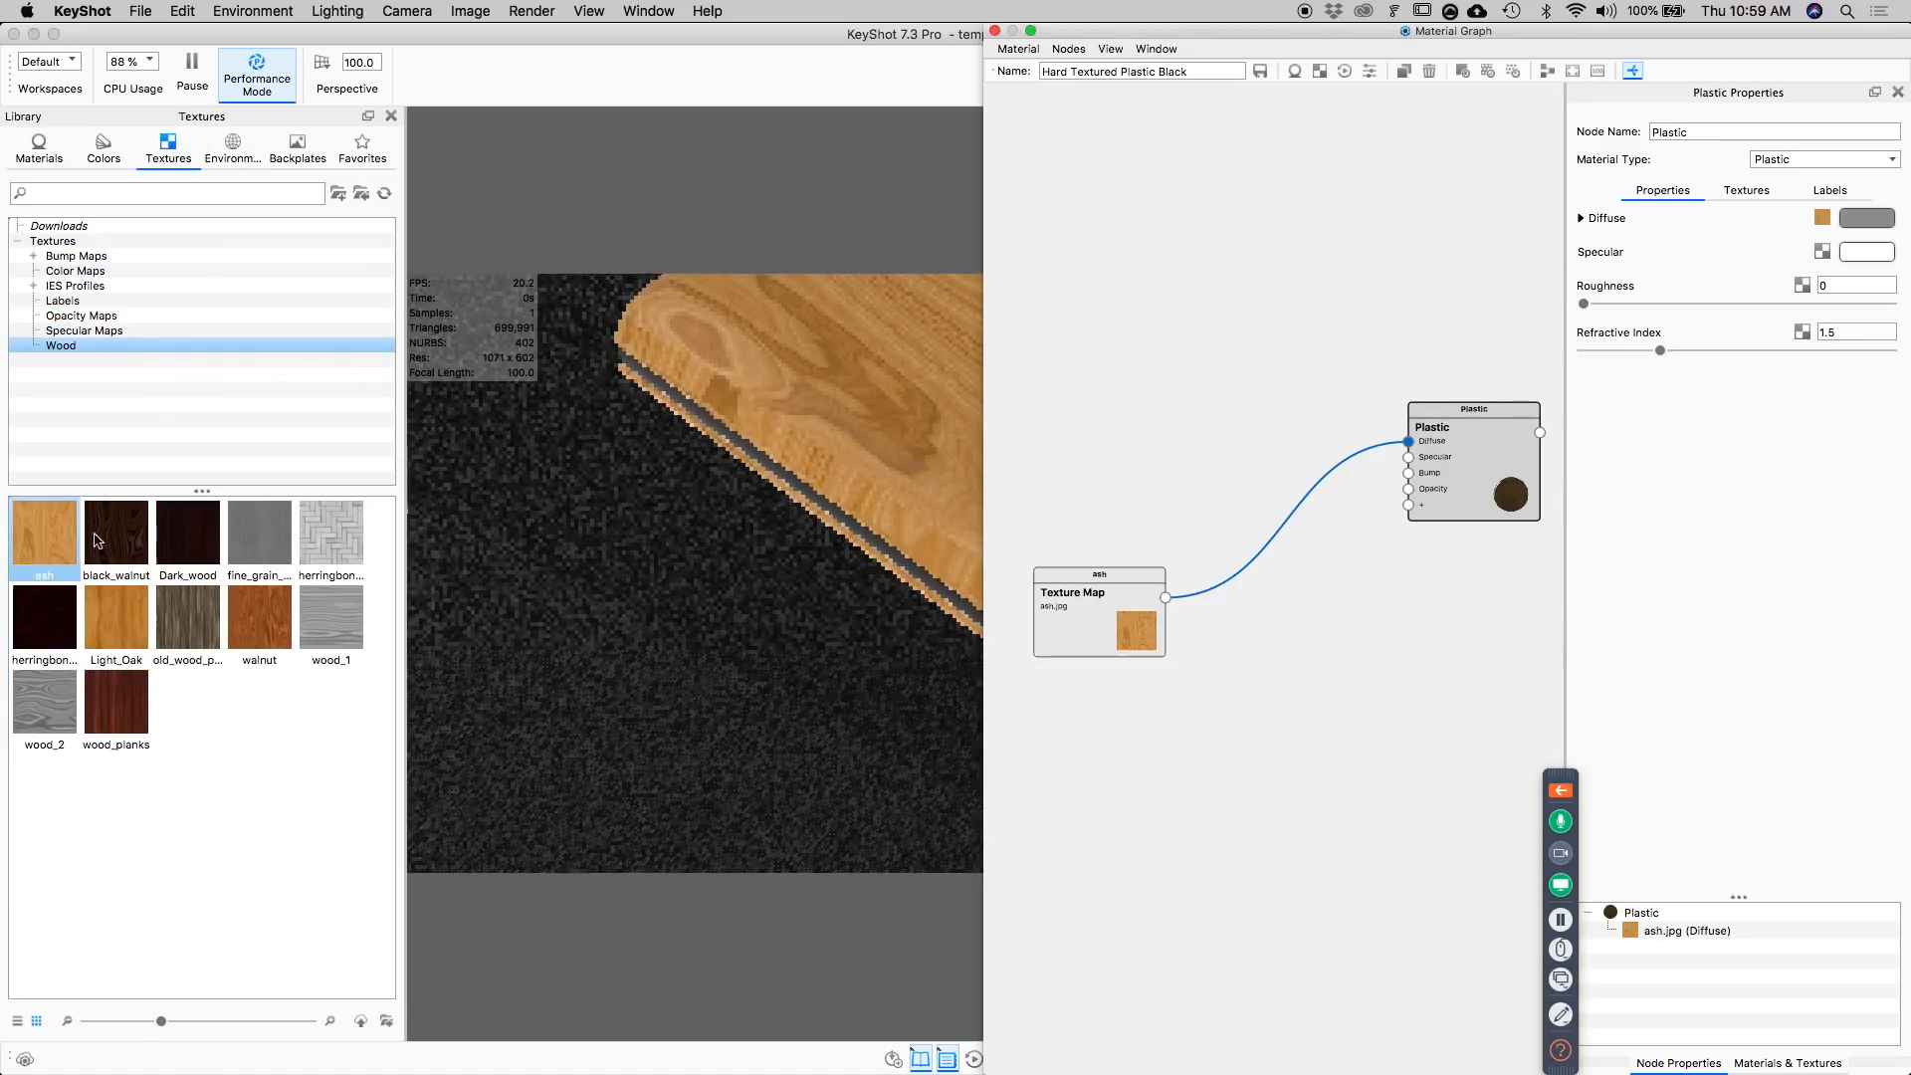
pyautogui.rightClick(1116, 590)
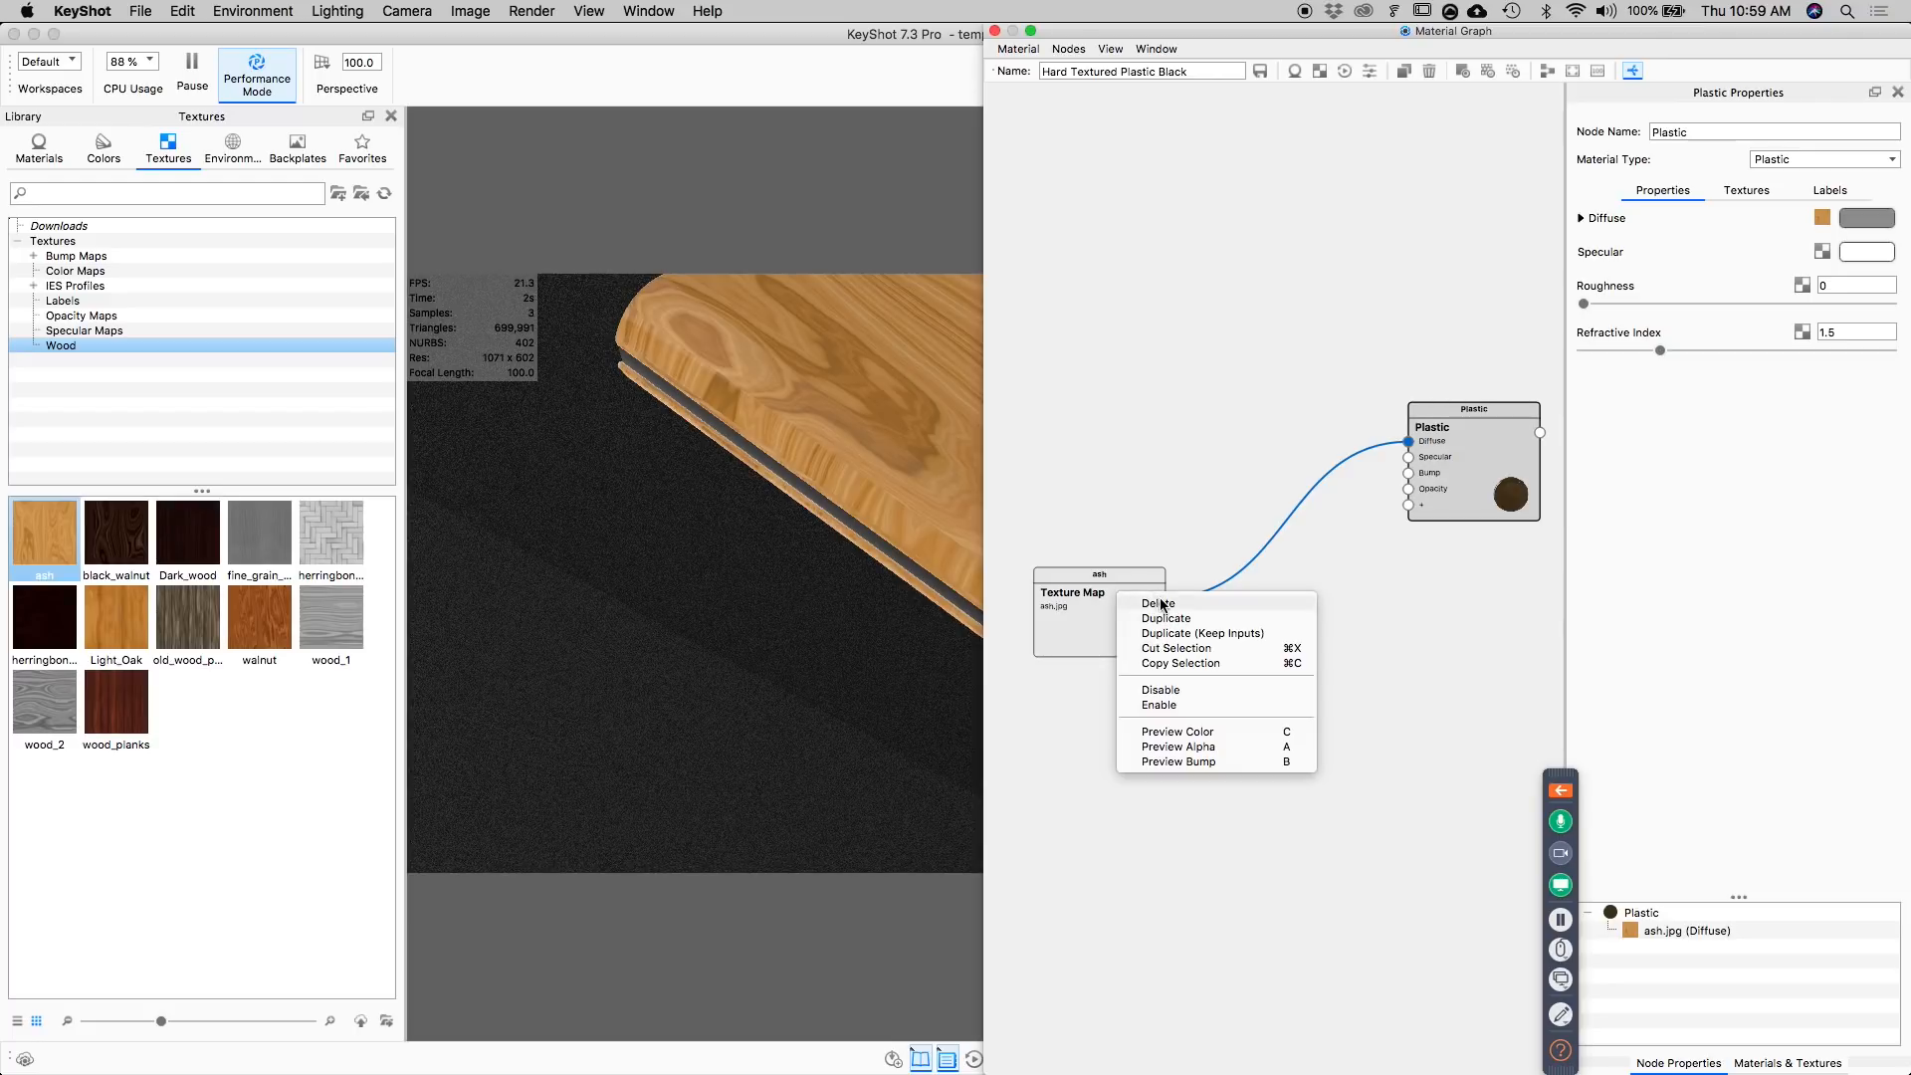
pyautogui.click(1159, 603)
# Add a Tri-Planar texture node to the material graph and connect it to the Plastic's Diffuse input.
pyautogui.rightClick(1269, 503)
pyautogui.moveTo(1310, 529)
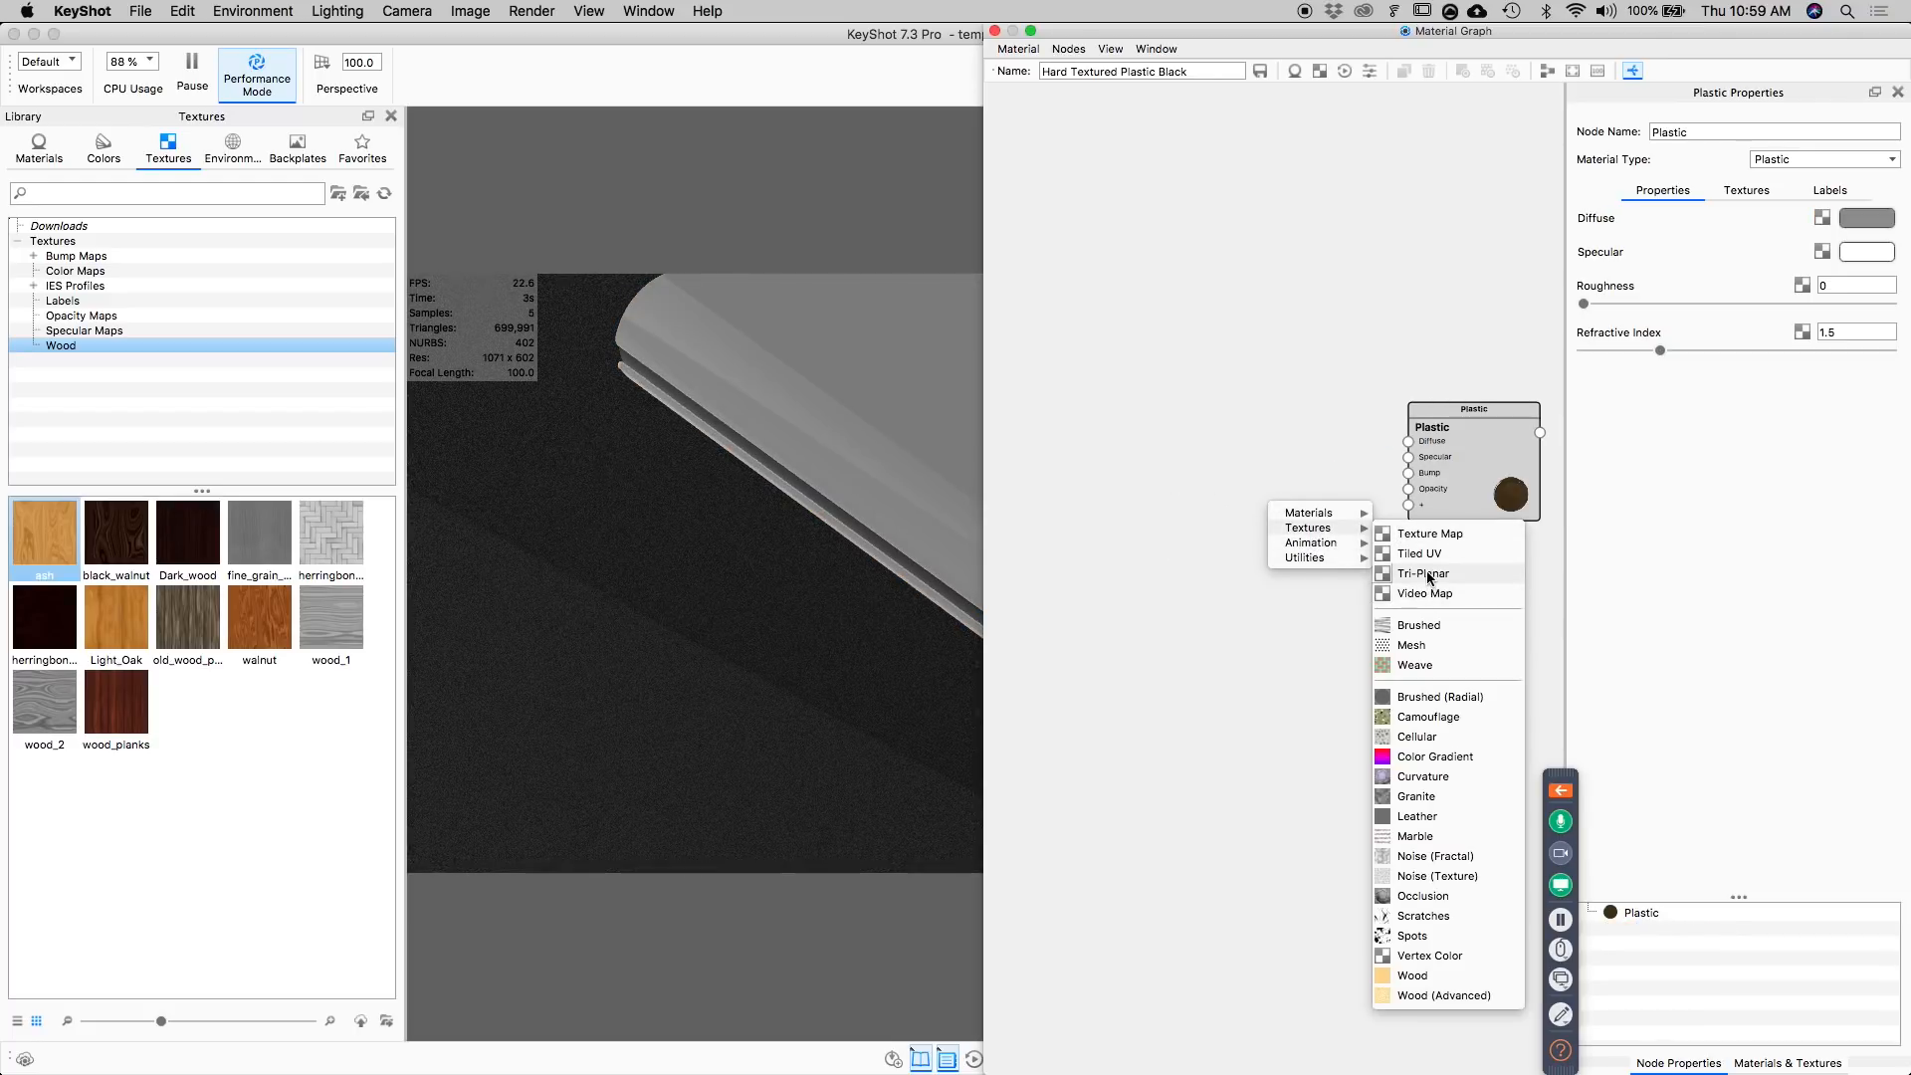
pyautogui.click(1431, 574)
pyautogui.moveTo(1294, 520); pyautogui.dragTo(1409, 441)
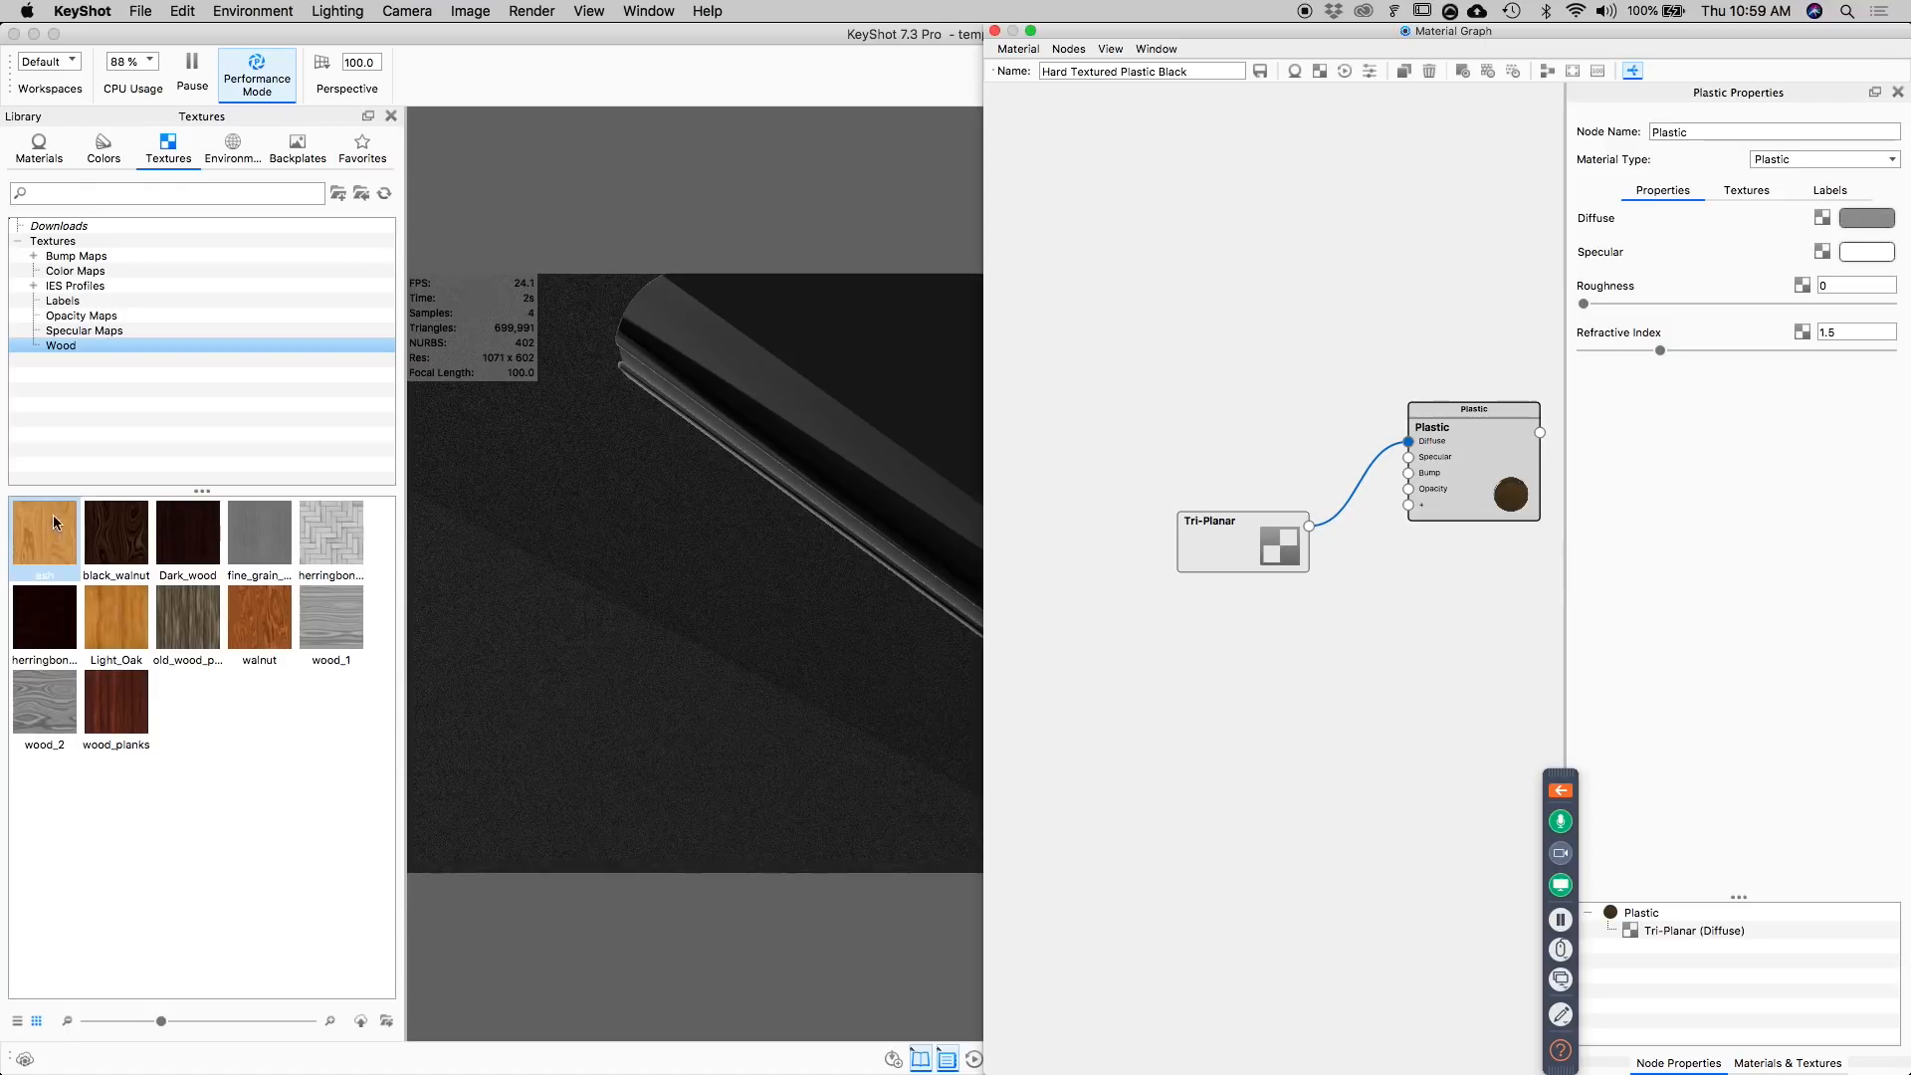
# Assign the ash wood texture to Projection X of the Tri-Planar node.
pyautogui.click(1262, 514)
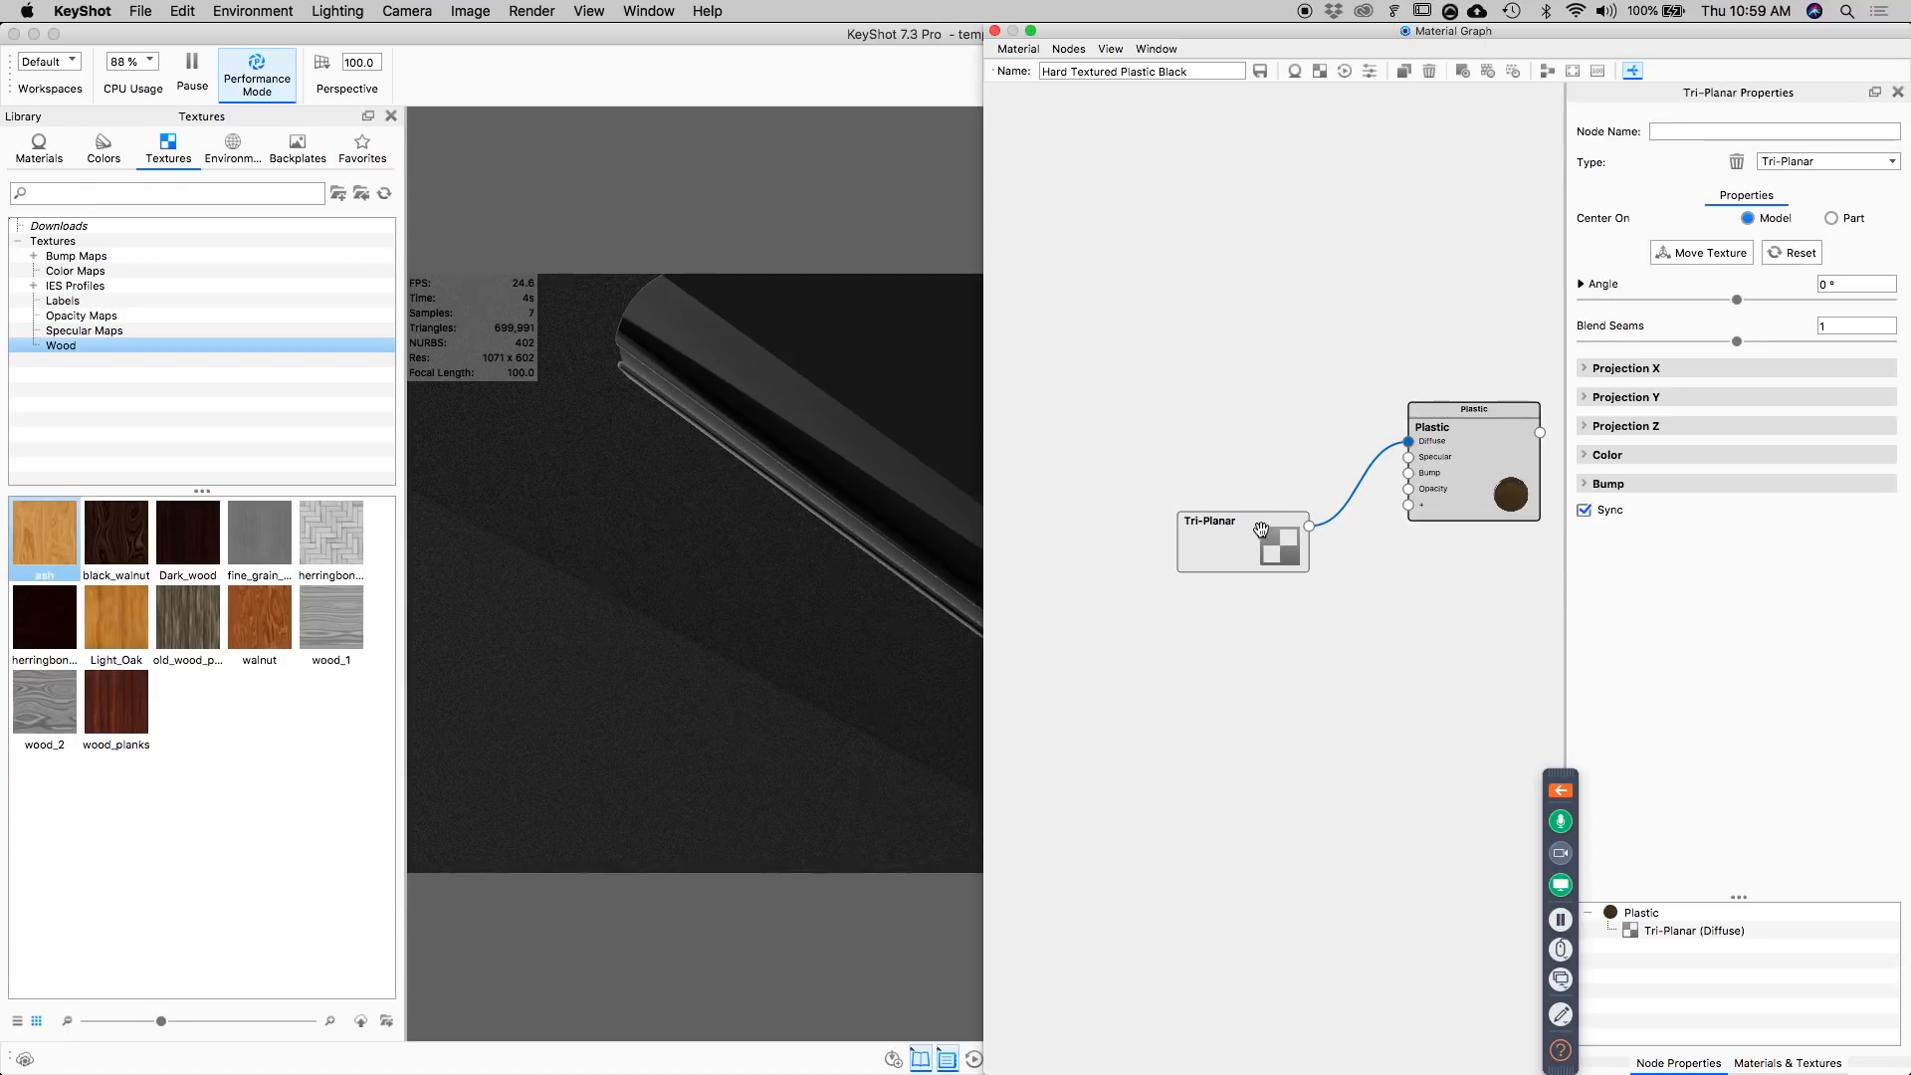
pyautogui.click(1614, 369)
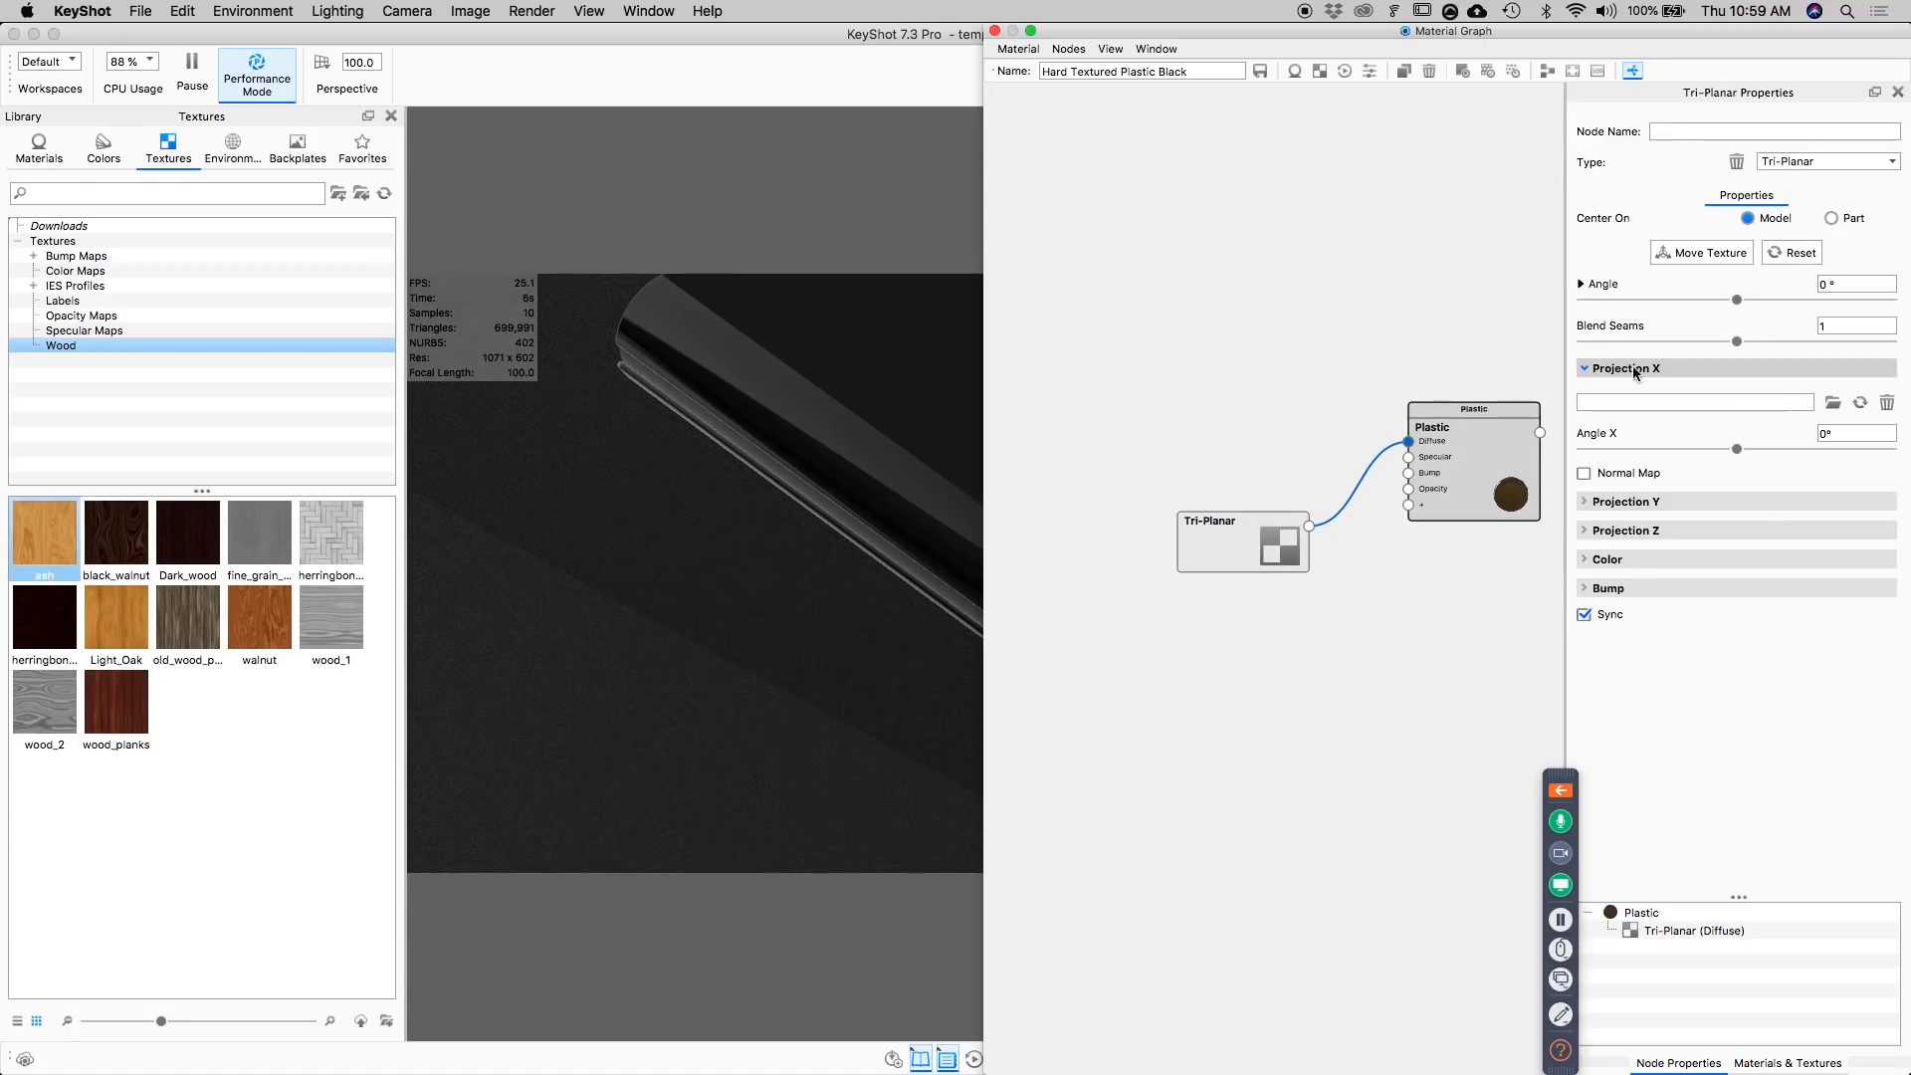
pyautogui.moveTo(45, 537); pyautogui.dragTo(1622, 400)
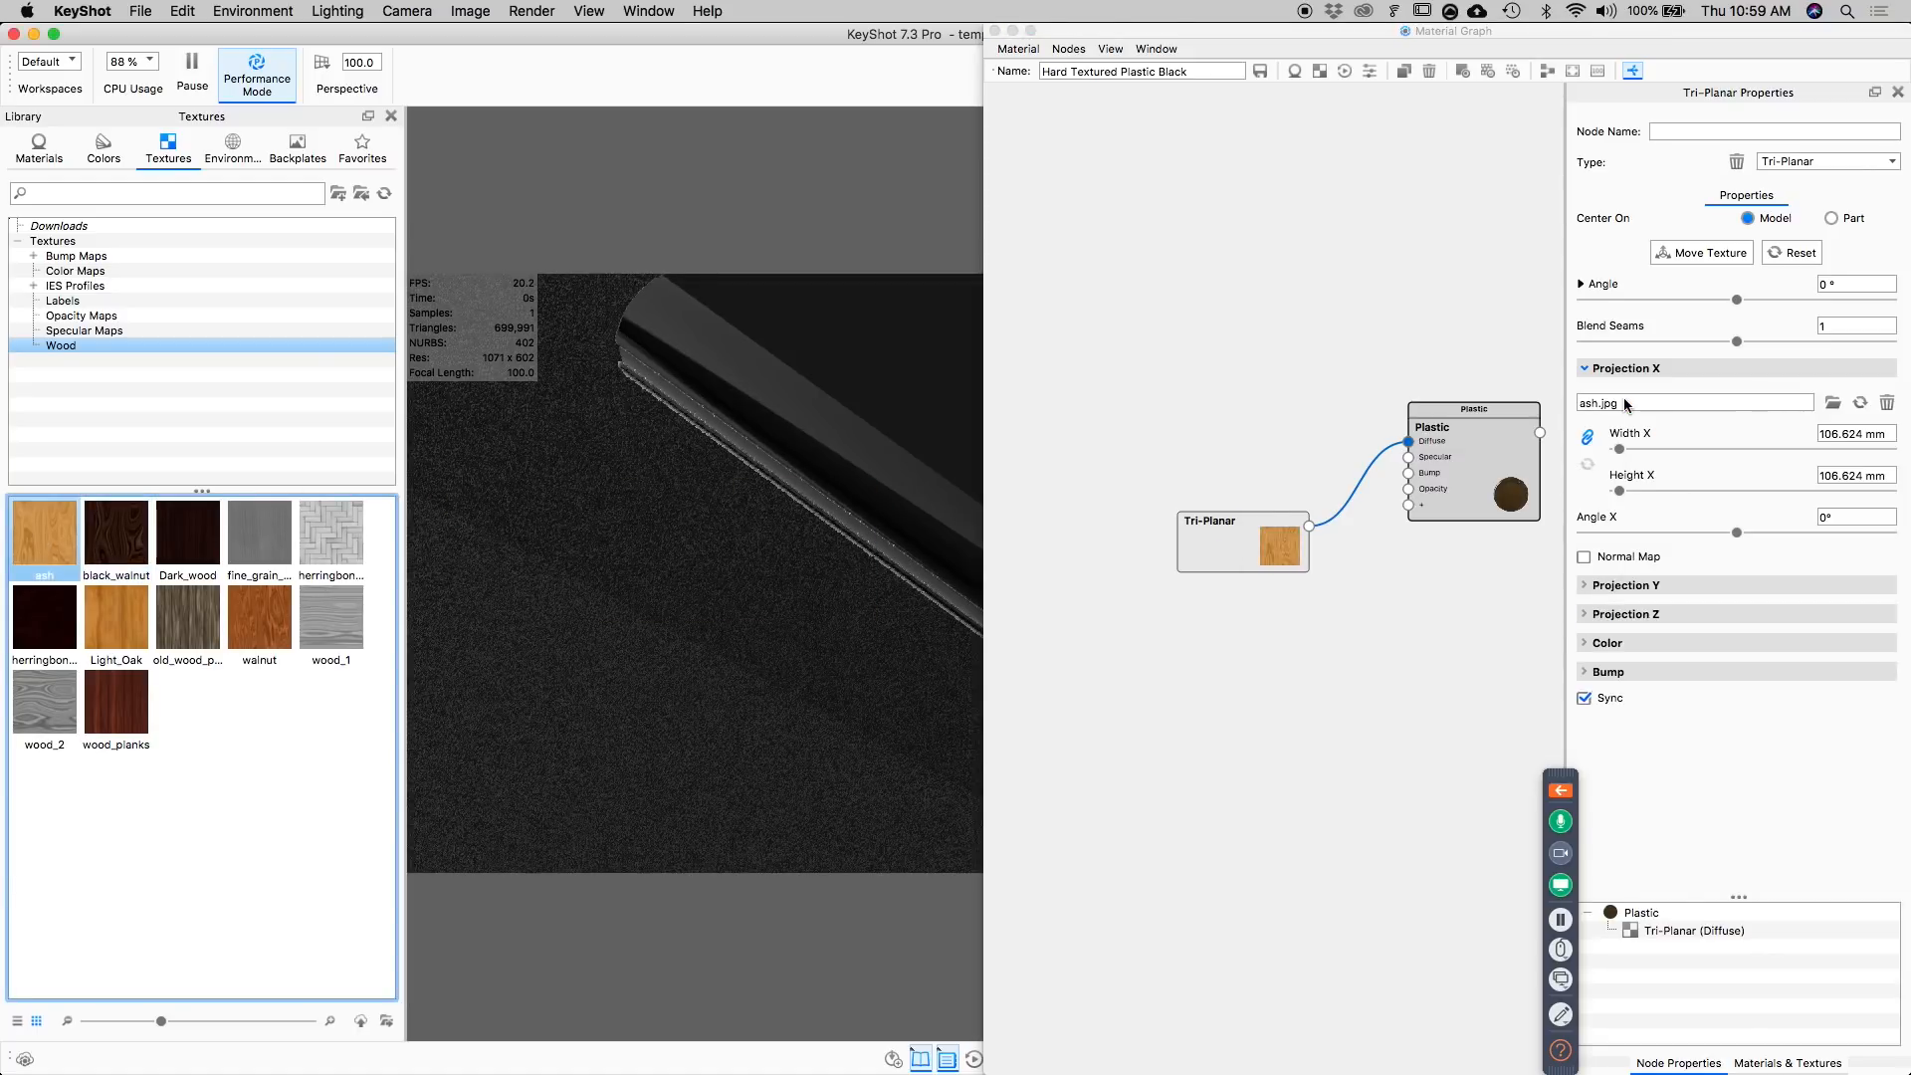
# Try different seam blends on the Tri-Planar wood texture and set Blend Seams to 3.
pyautogui.click(820, 464)
pyautogui.scroll(5, 798, 477)
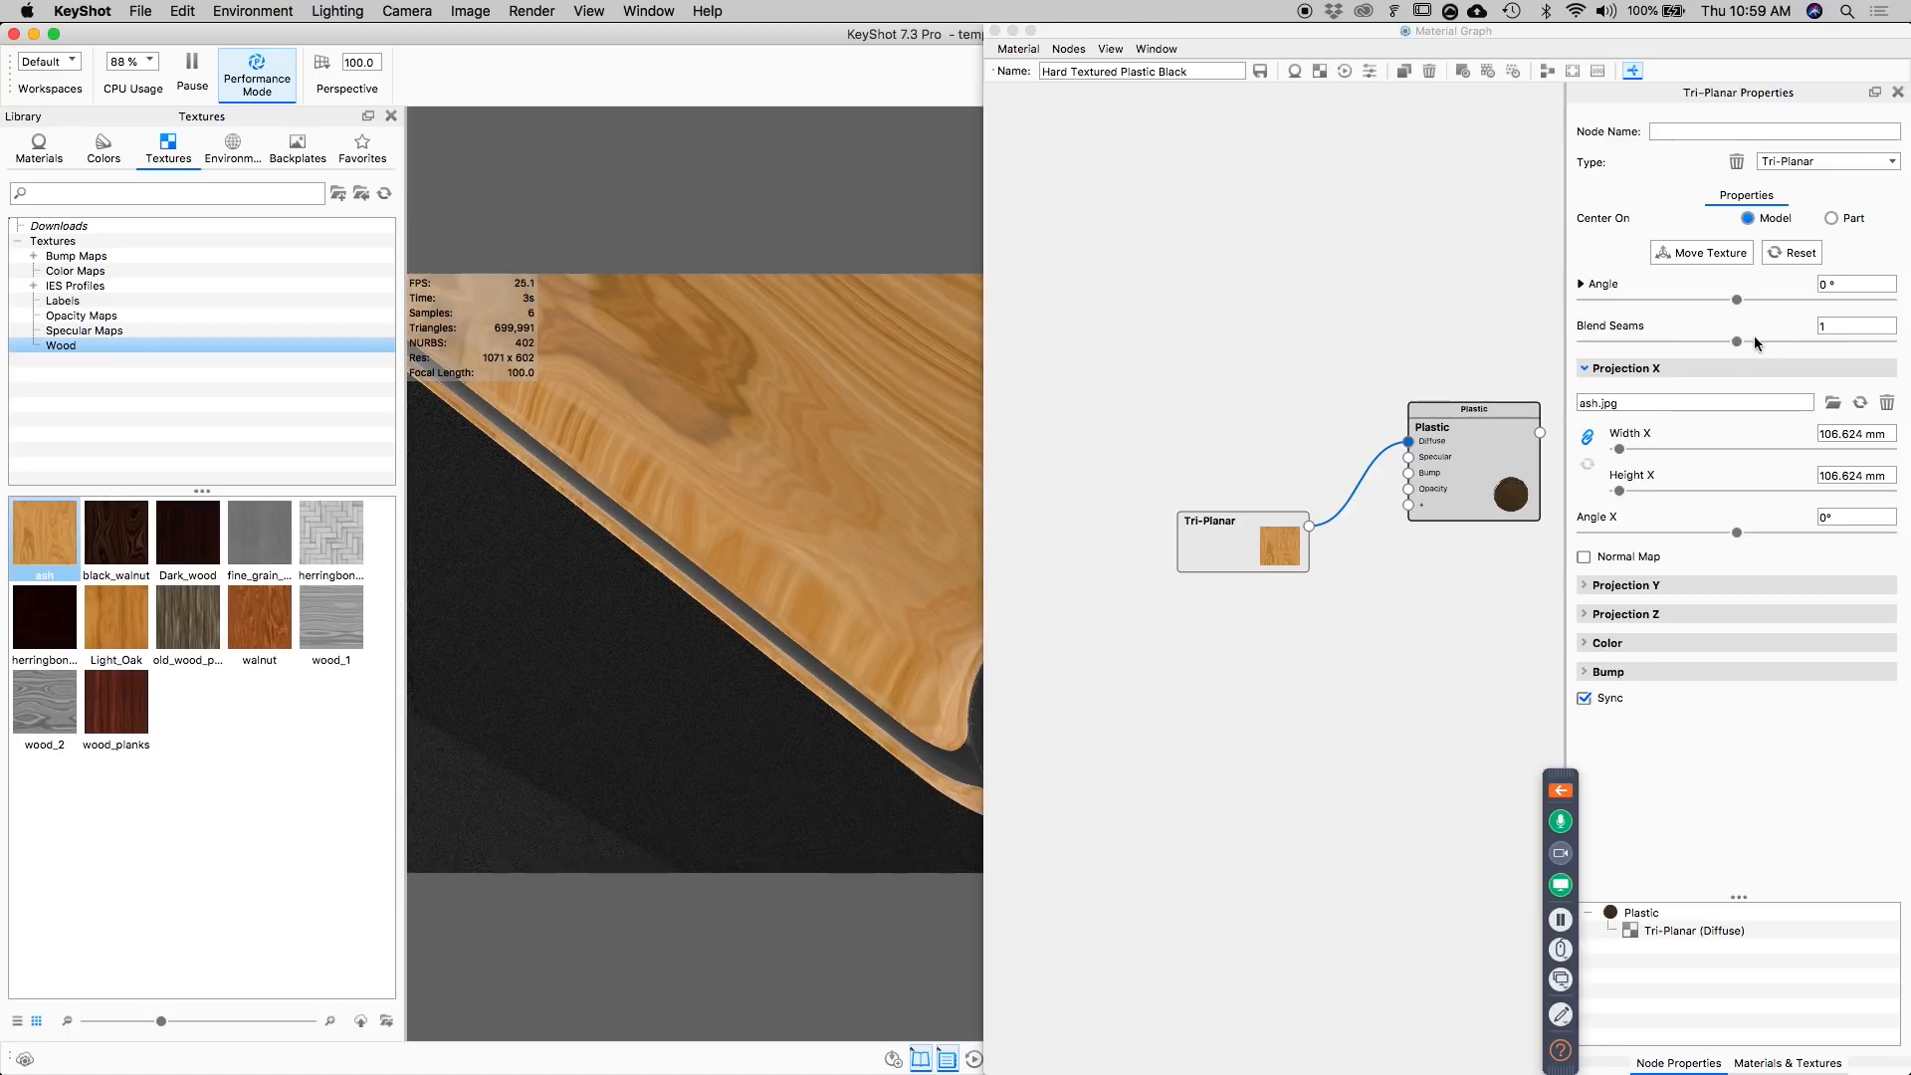
pyautogui.moveTo(1739, 342); pyautogui.dragTo(1500, 340)
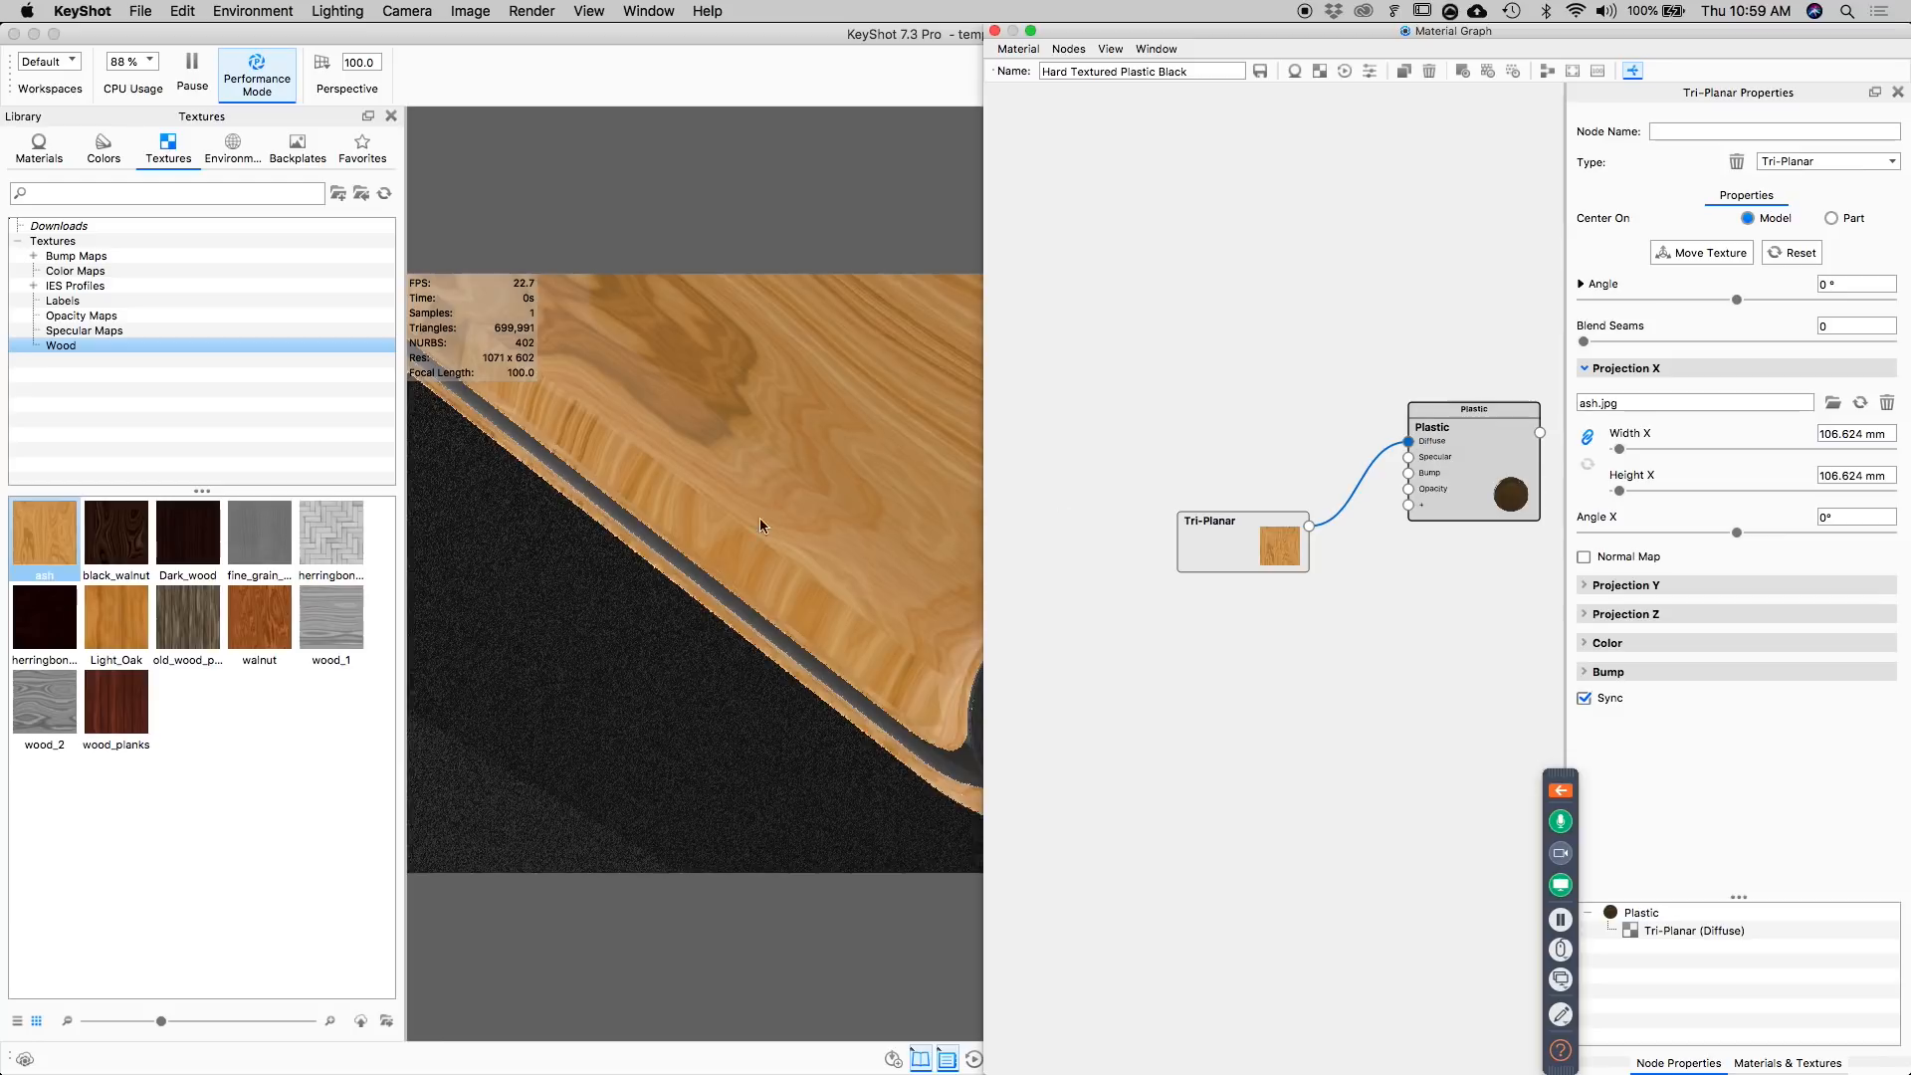
pyautogui.moveTo(1593, 341); pyautogui.dragTo(1885, 344)
pyautogui.doubleClick(1852, 326)
pyautogui.press('Return')
pyautogui.scroll(-3, 872, 619)
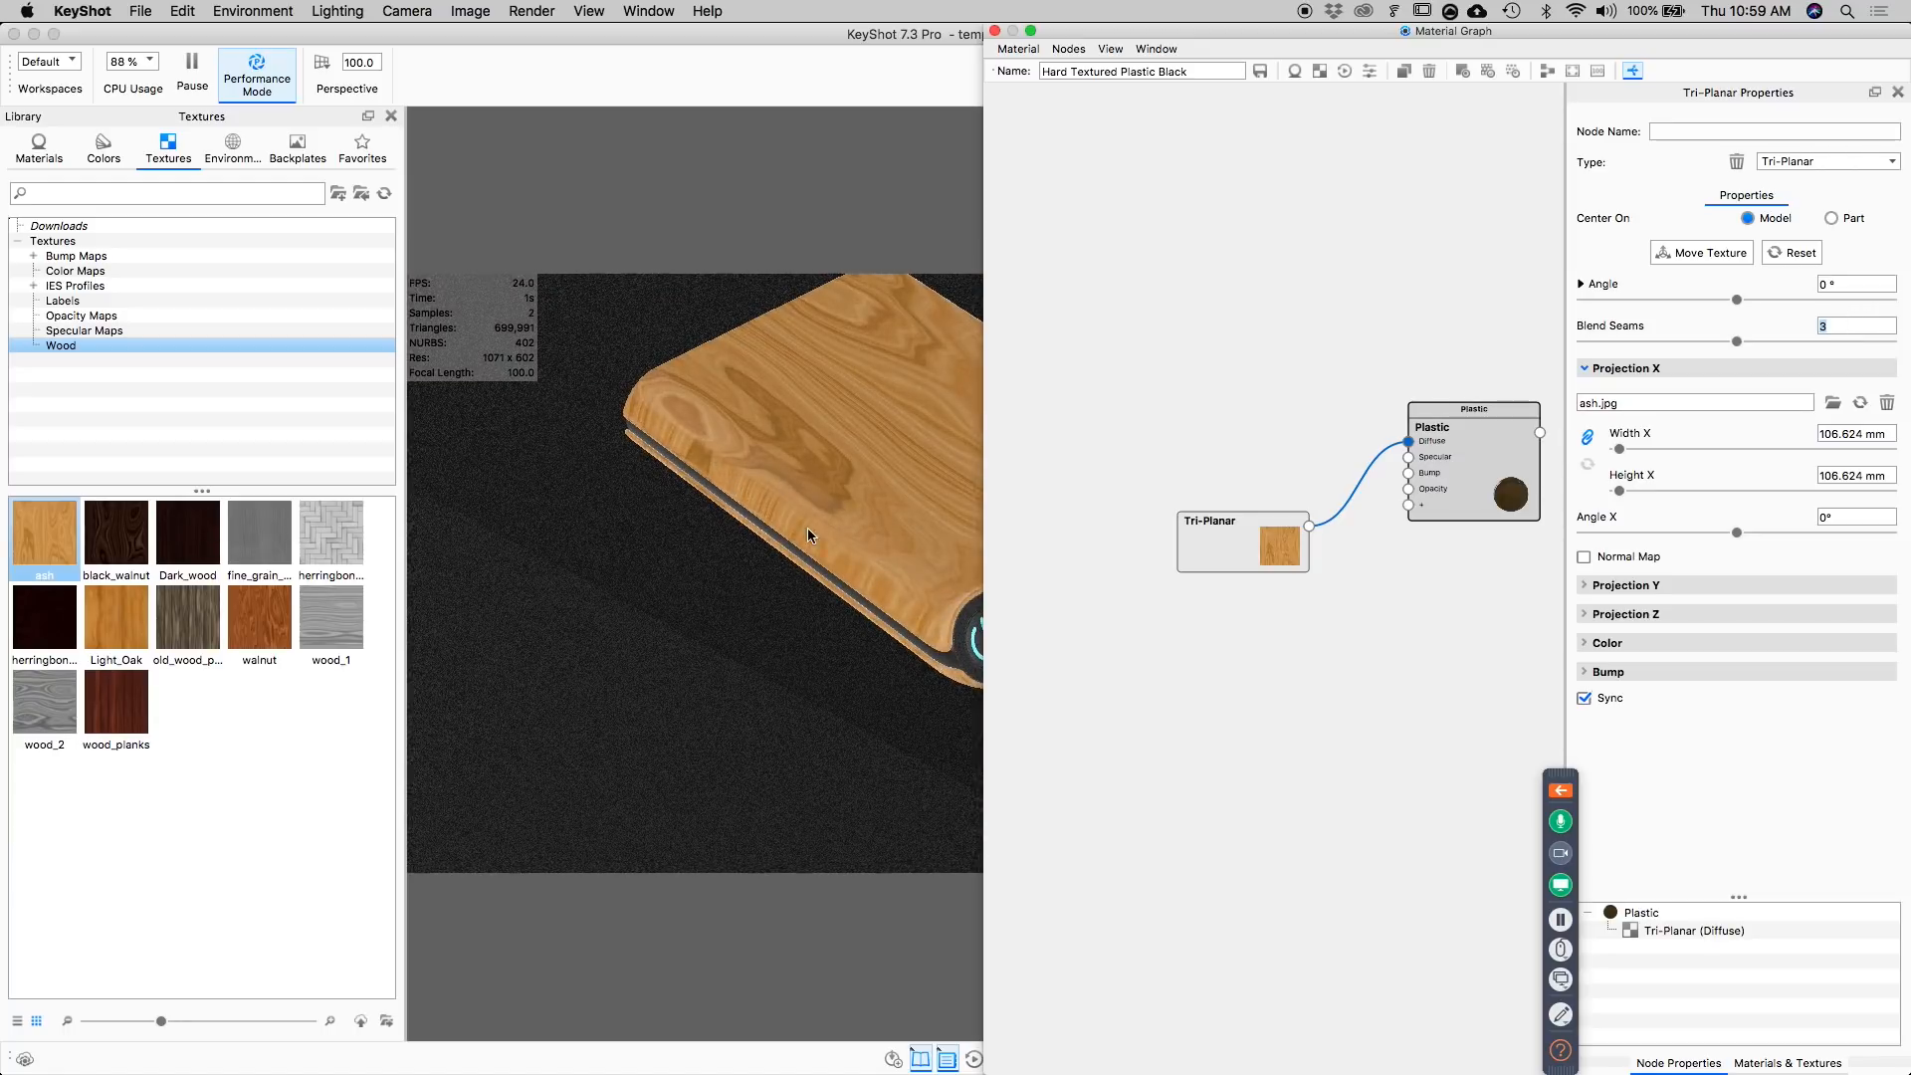
pyautogui.scroll(3, 808, 532)
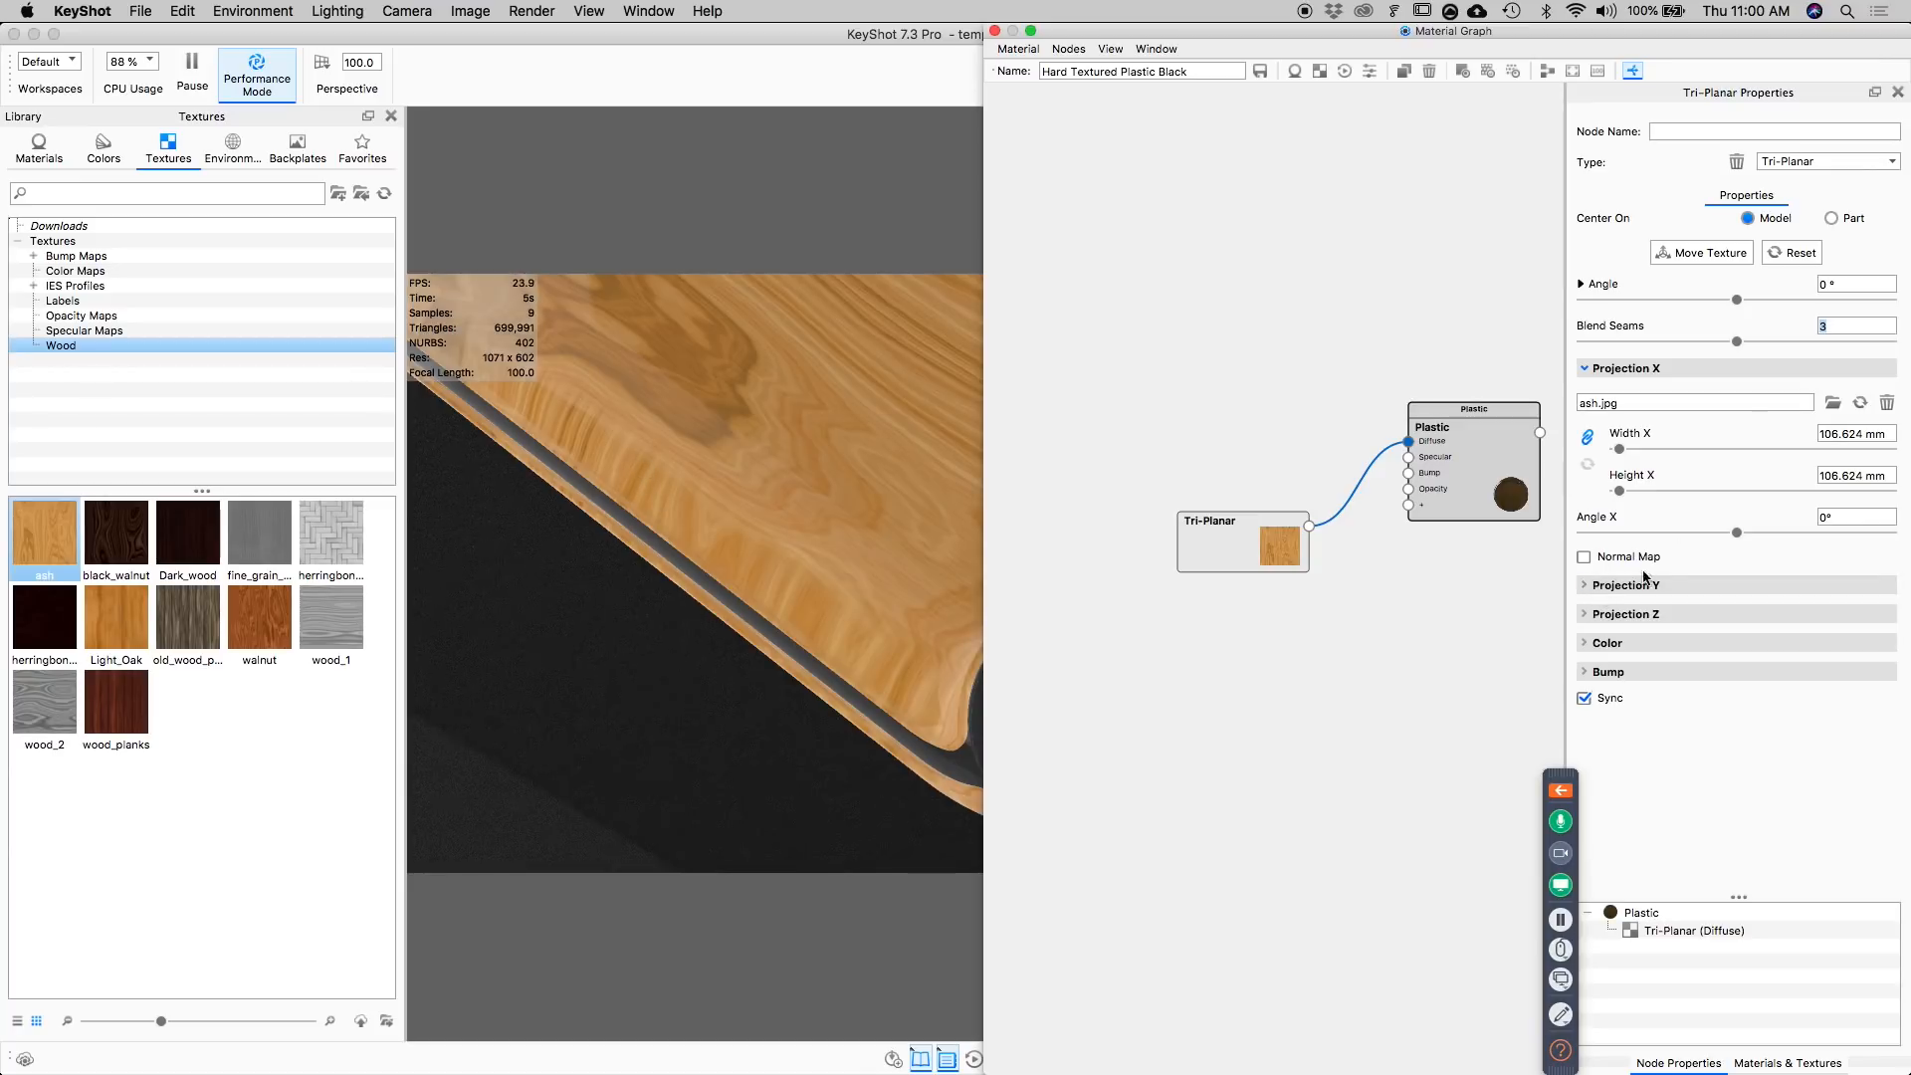
# Assign the ash wood texture to Projection Y and Projection Z of the Tri-Planar node.
pyautogui.click(1589, 588)
pyautogui.click(1605, 719)
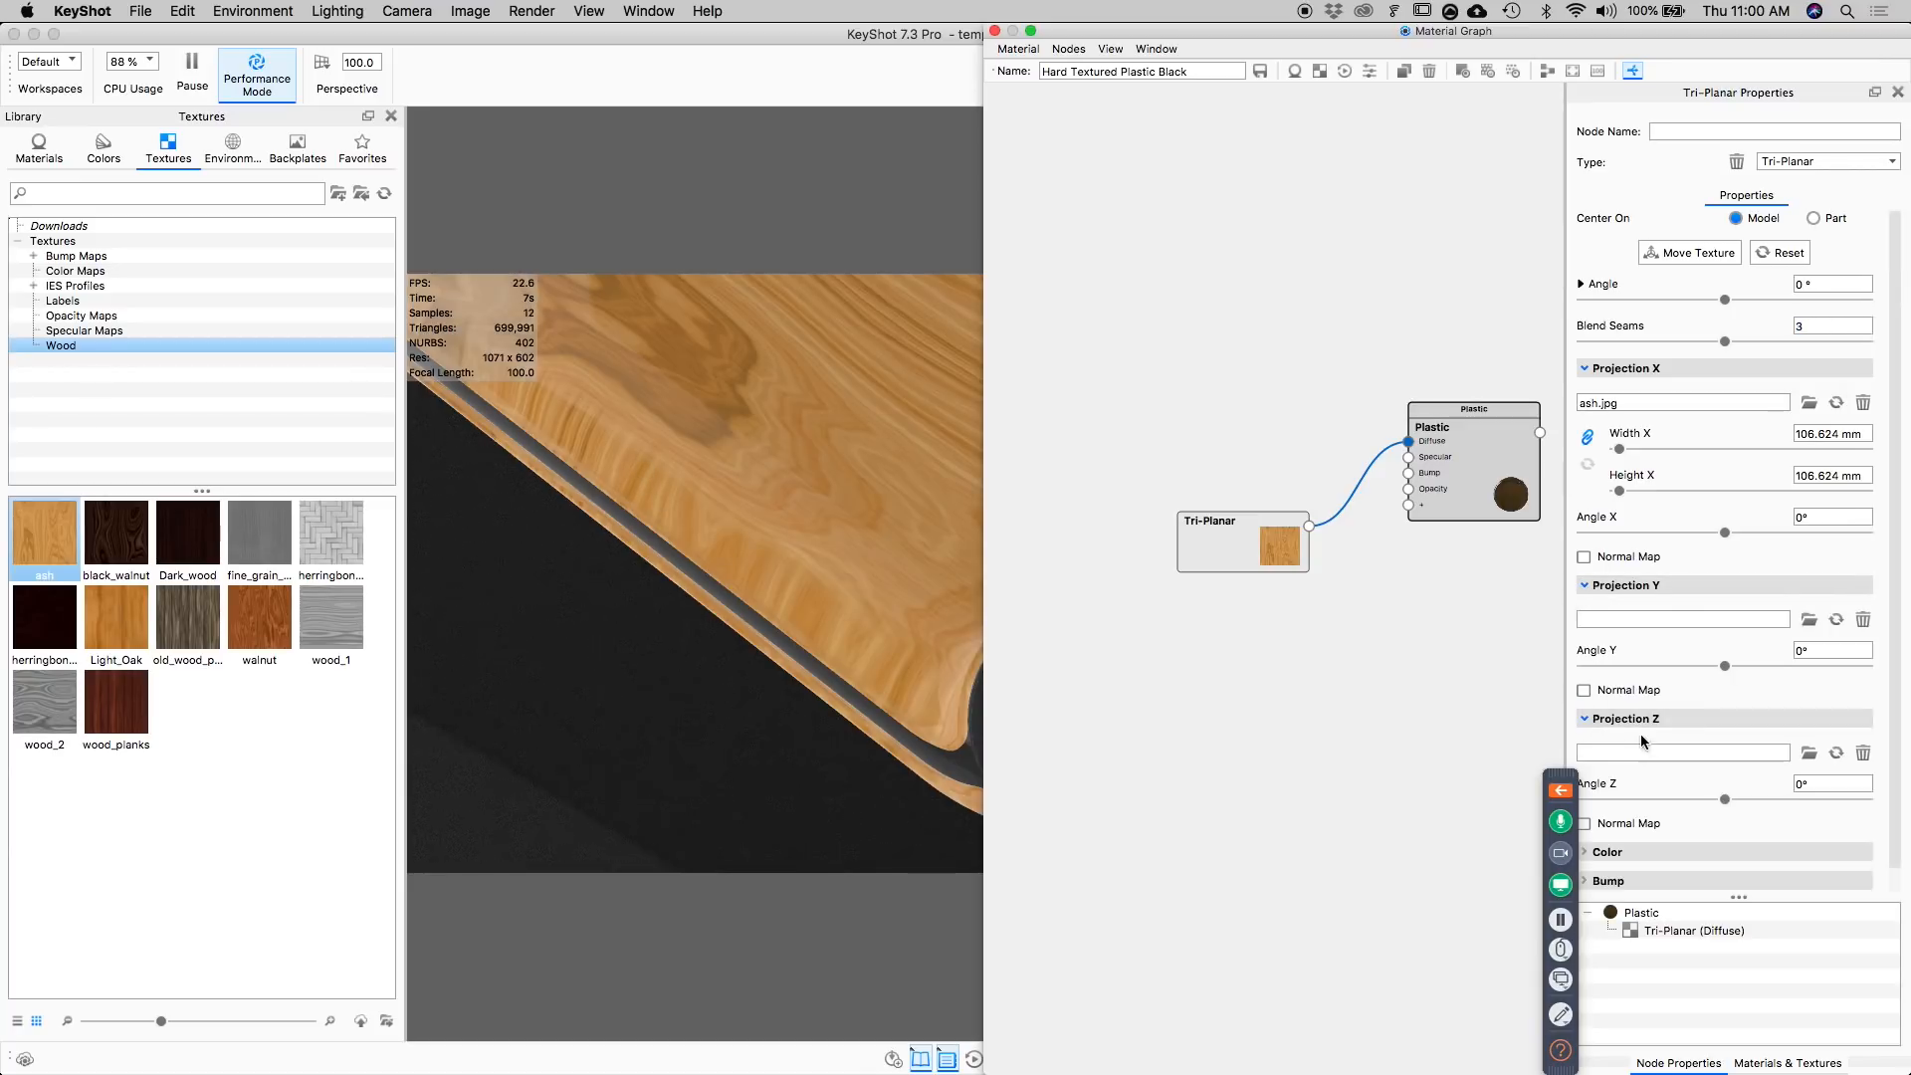
pyautogui.scroll(-1, 1632, 727)
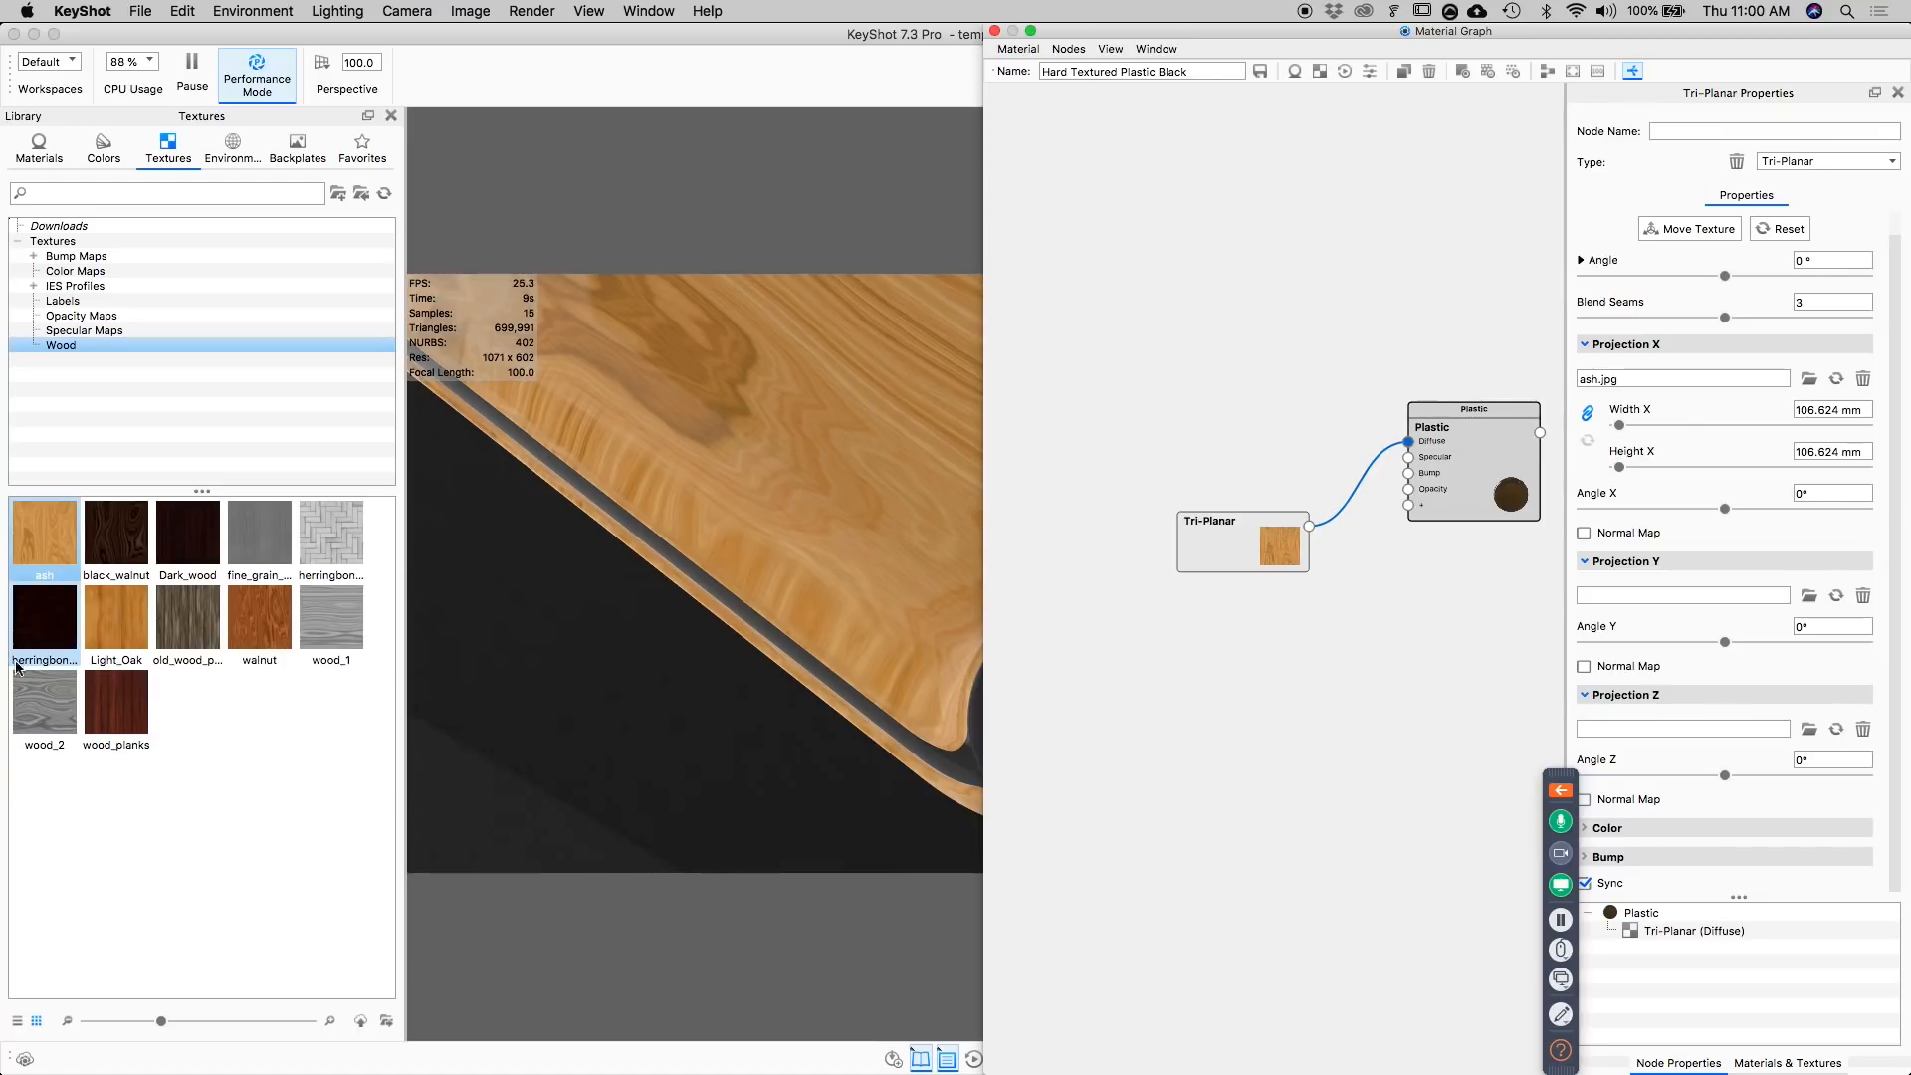
pyautogui.moveTo(45, 537); pyautogui.dragTo(1623, 596)
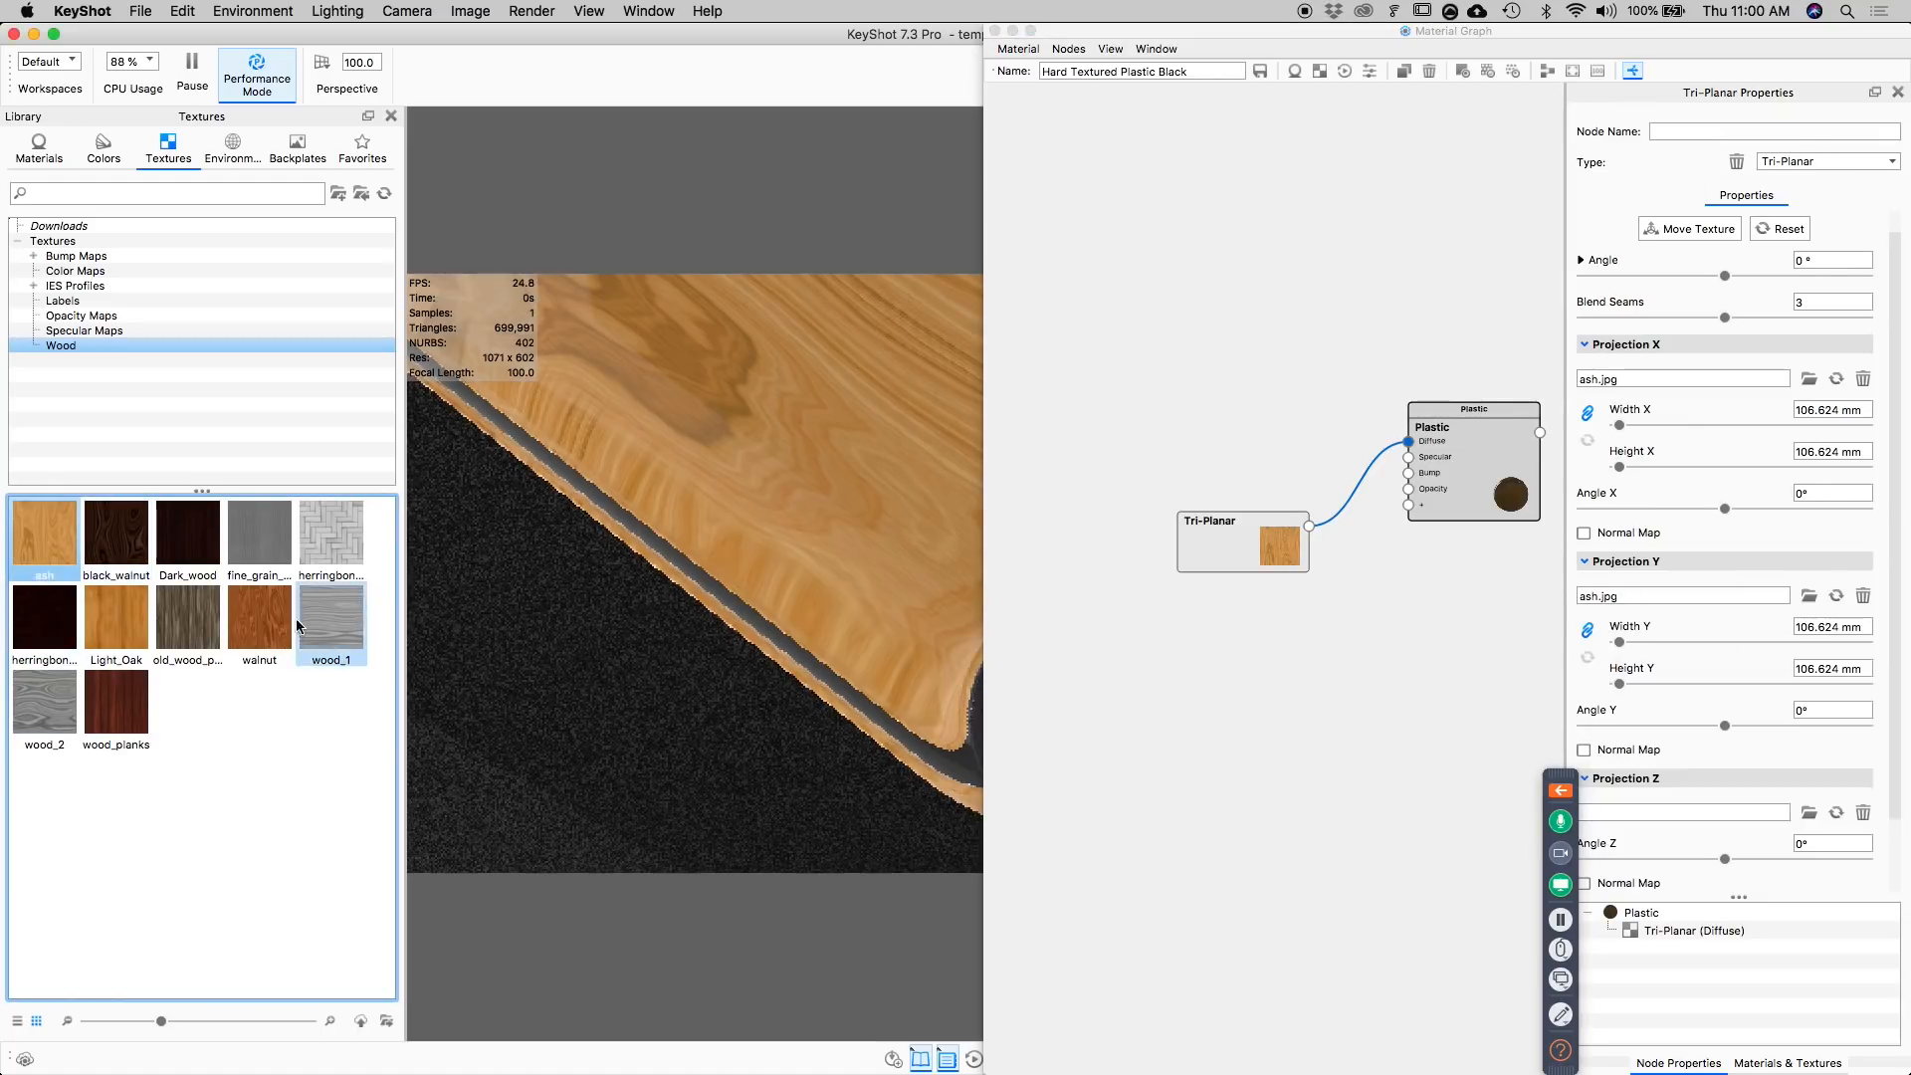
pyautogui.moveTo(45, 535); pyautogui.dragTo(1648, 810)
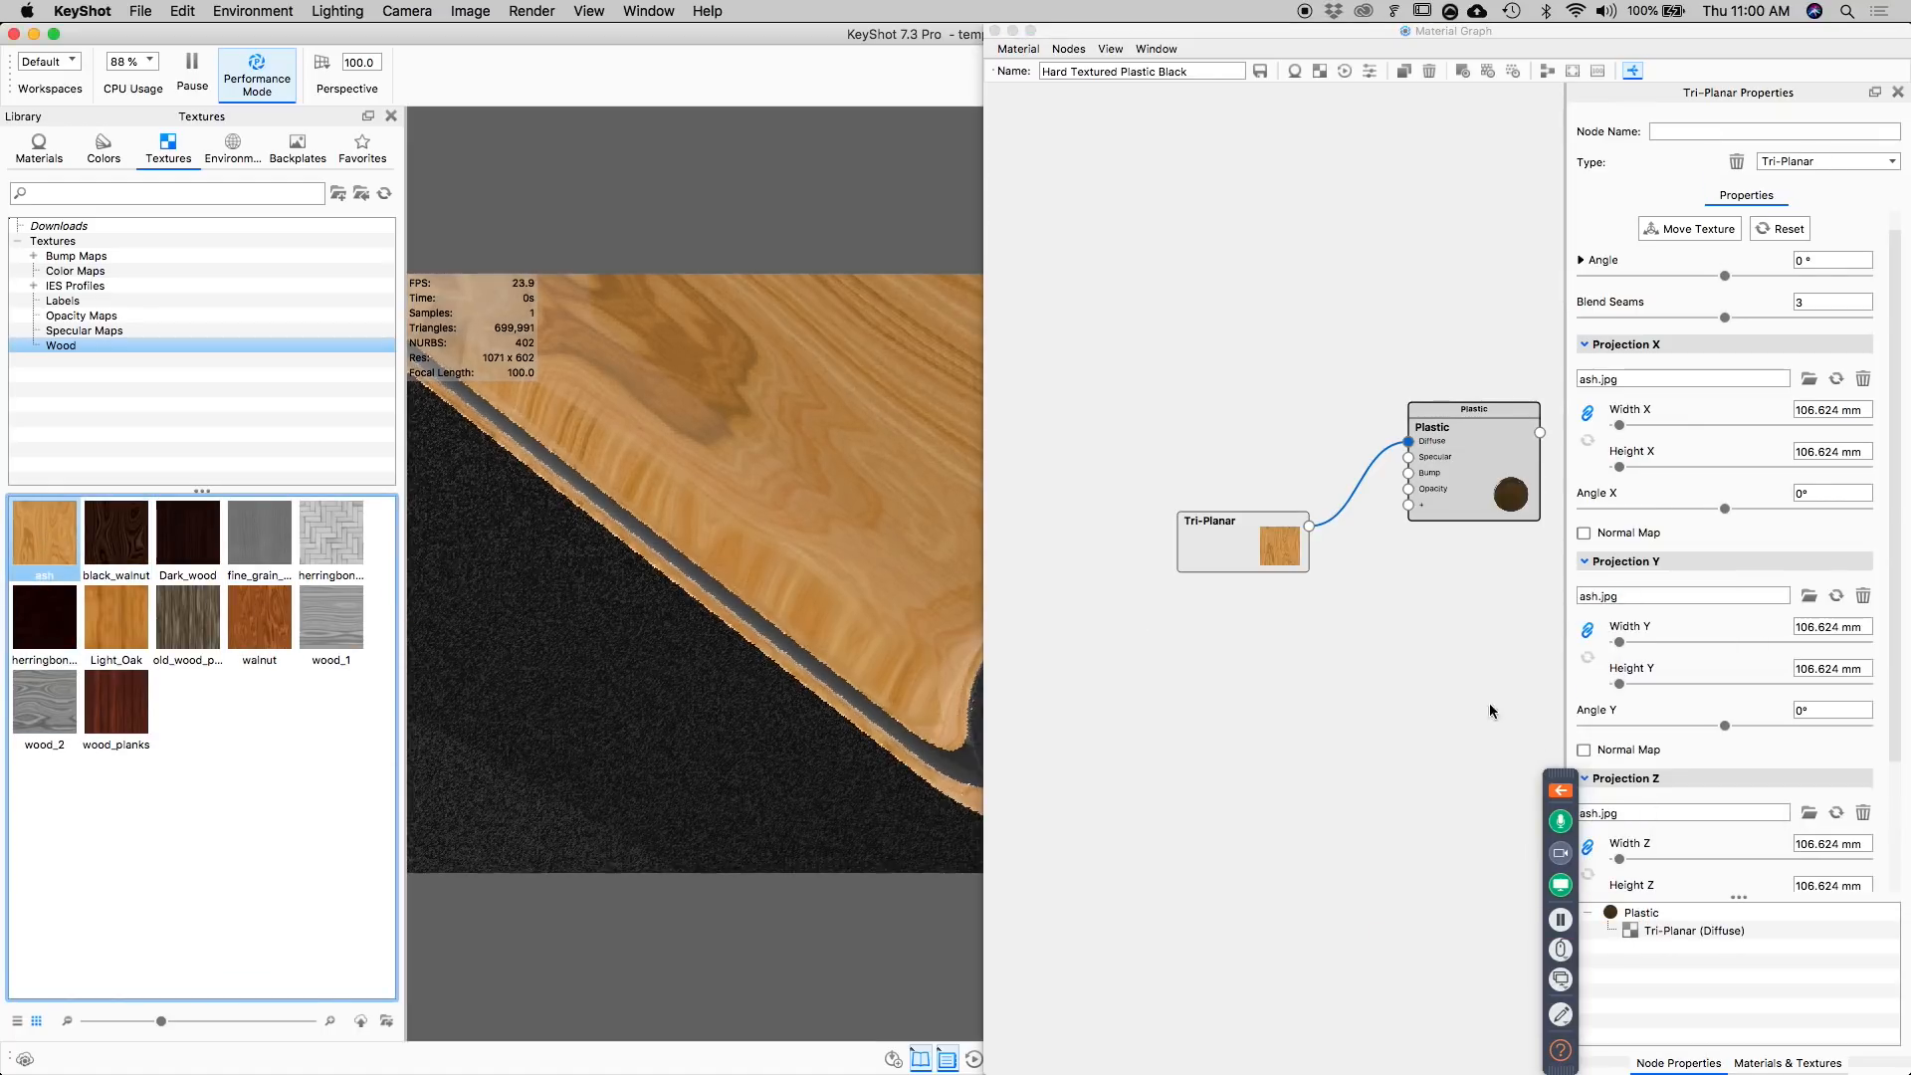
pyautogui.scroll(-3, 1702, 378)
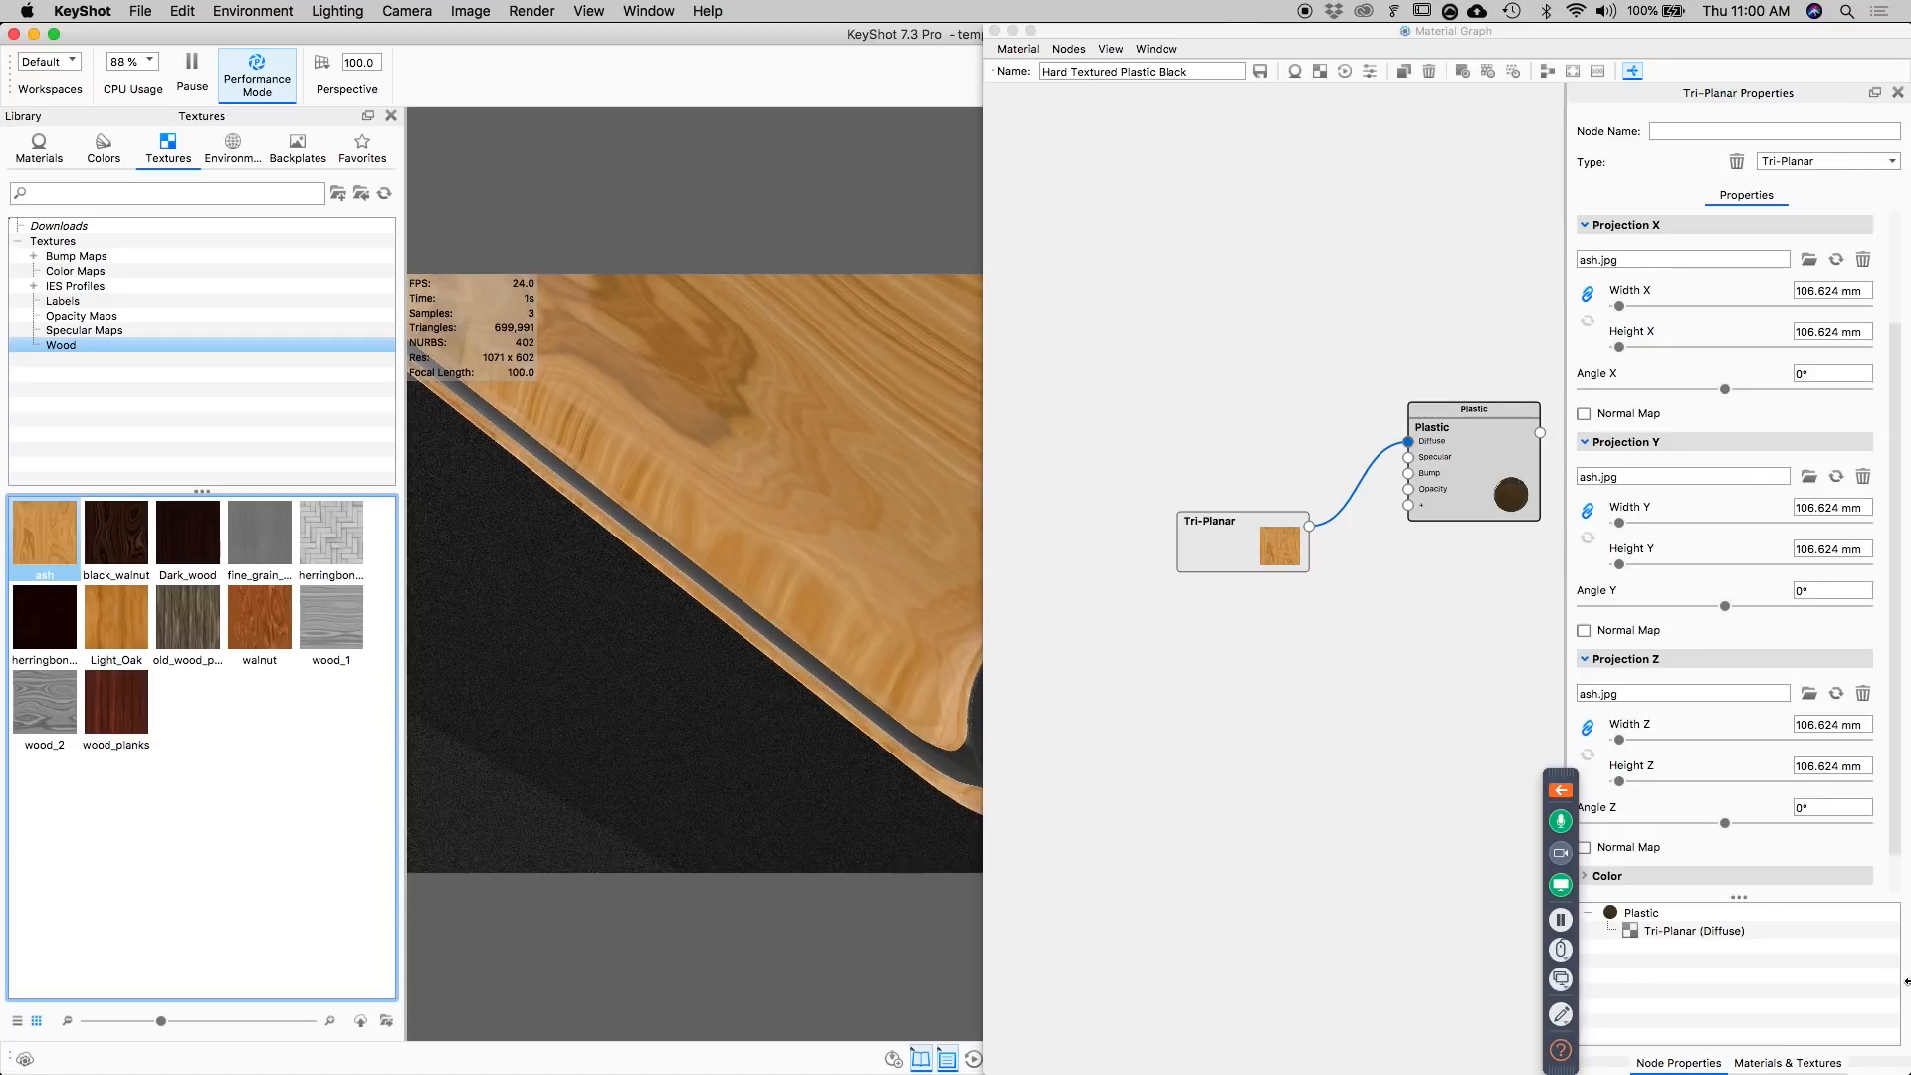
# Try rotating the ash texture in Projection Z and Projection Y, and reset both angles to 0°.
pyautogui.scroll(-1, 1622, 811)
pyautogui.moveTo(1730, 774); pyautogui.dragTo(1683, 769)
pyautogui.moveTo(1850, 760); pyautogui.dragTo(1694, 774)
pyautogui.write('0')
pyautogui.moveTo(1725, 559); pyautogui.dragTo(1677, 558)
pyautogui.moveTo(1828, 552); pyautogui.dragTo(1717, 563)
pyautogui.write('0')
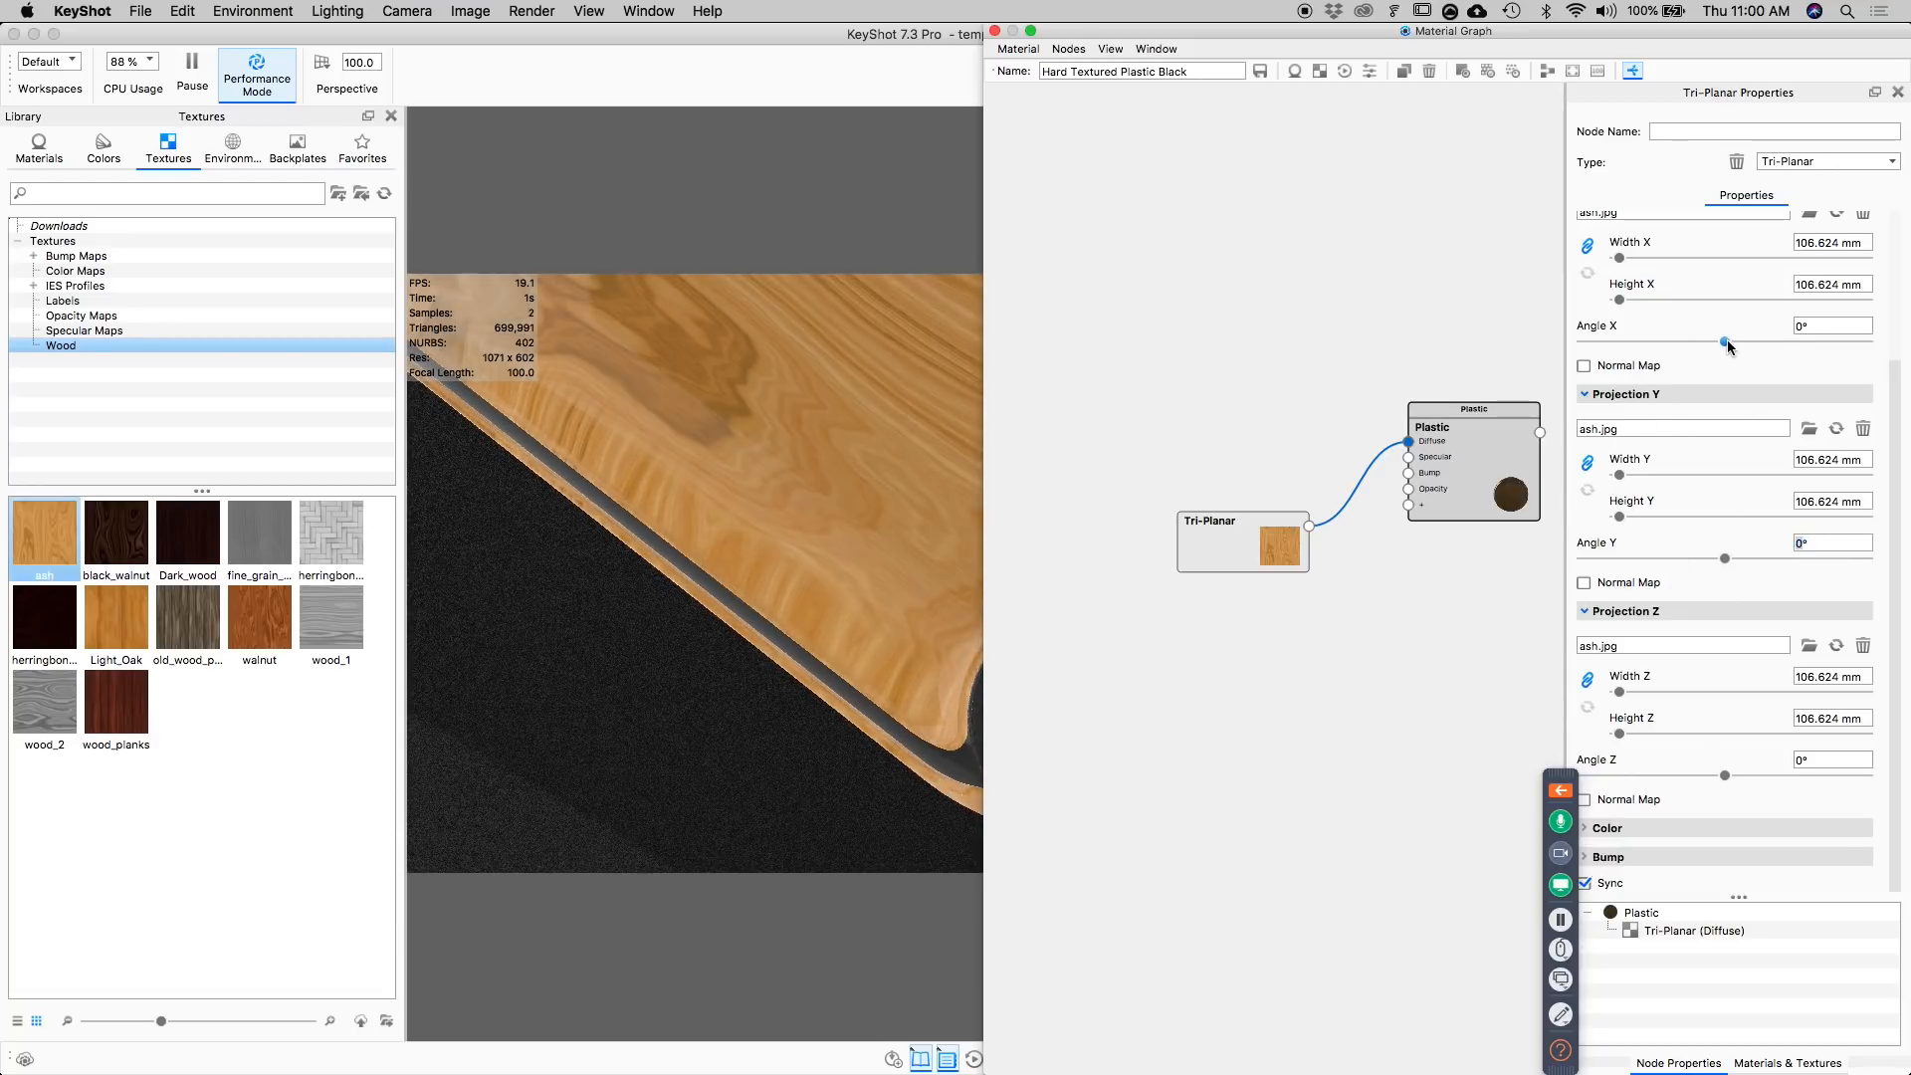
pyautogui.write('90')
# Set the Tri-Planar node's Angle X to 90° and close the material graph.
pyautogui.press('Return')
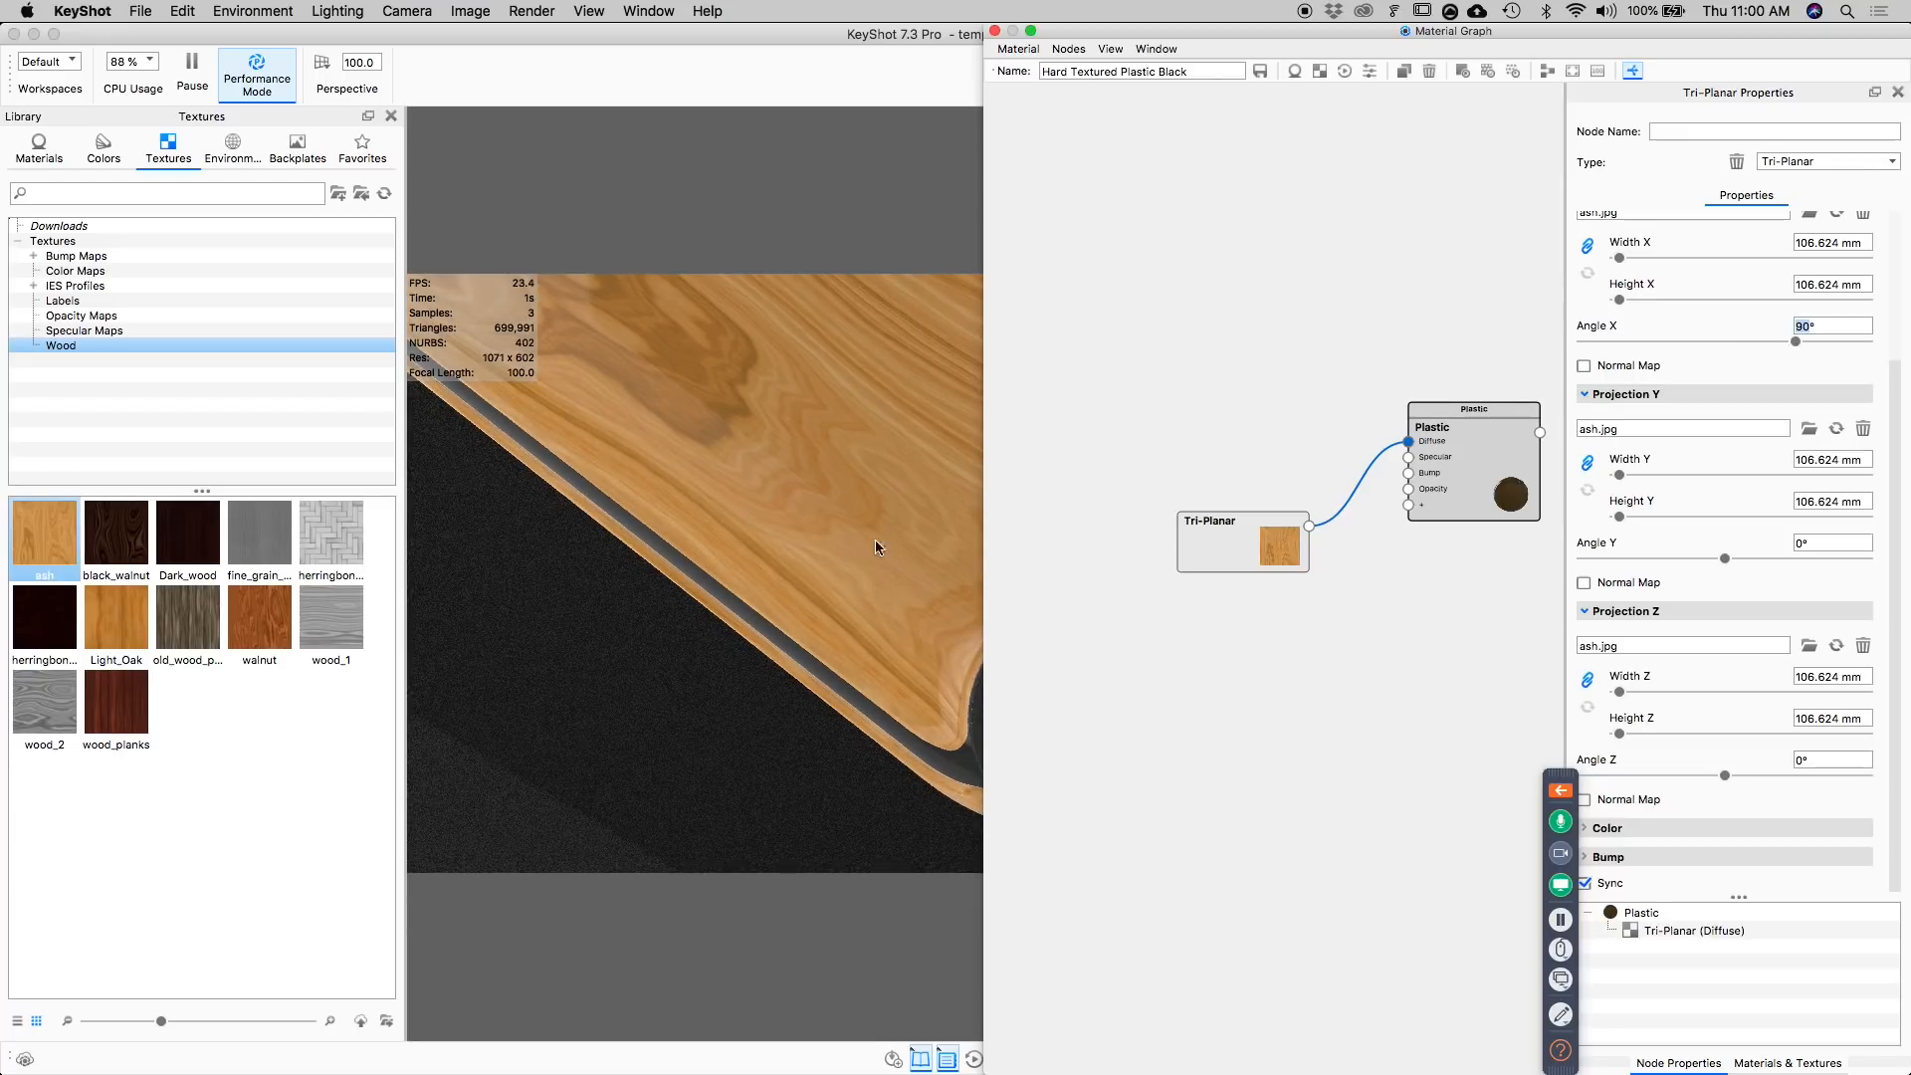
pyautogui.moveTo(890, 514); pyautogui.dragTo(719, 641)
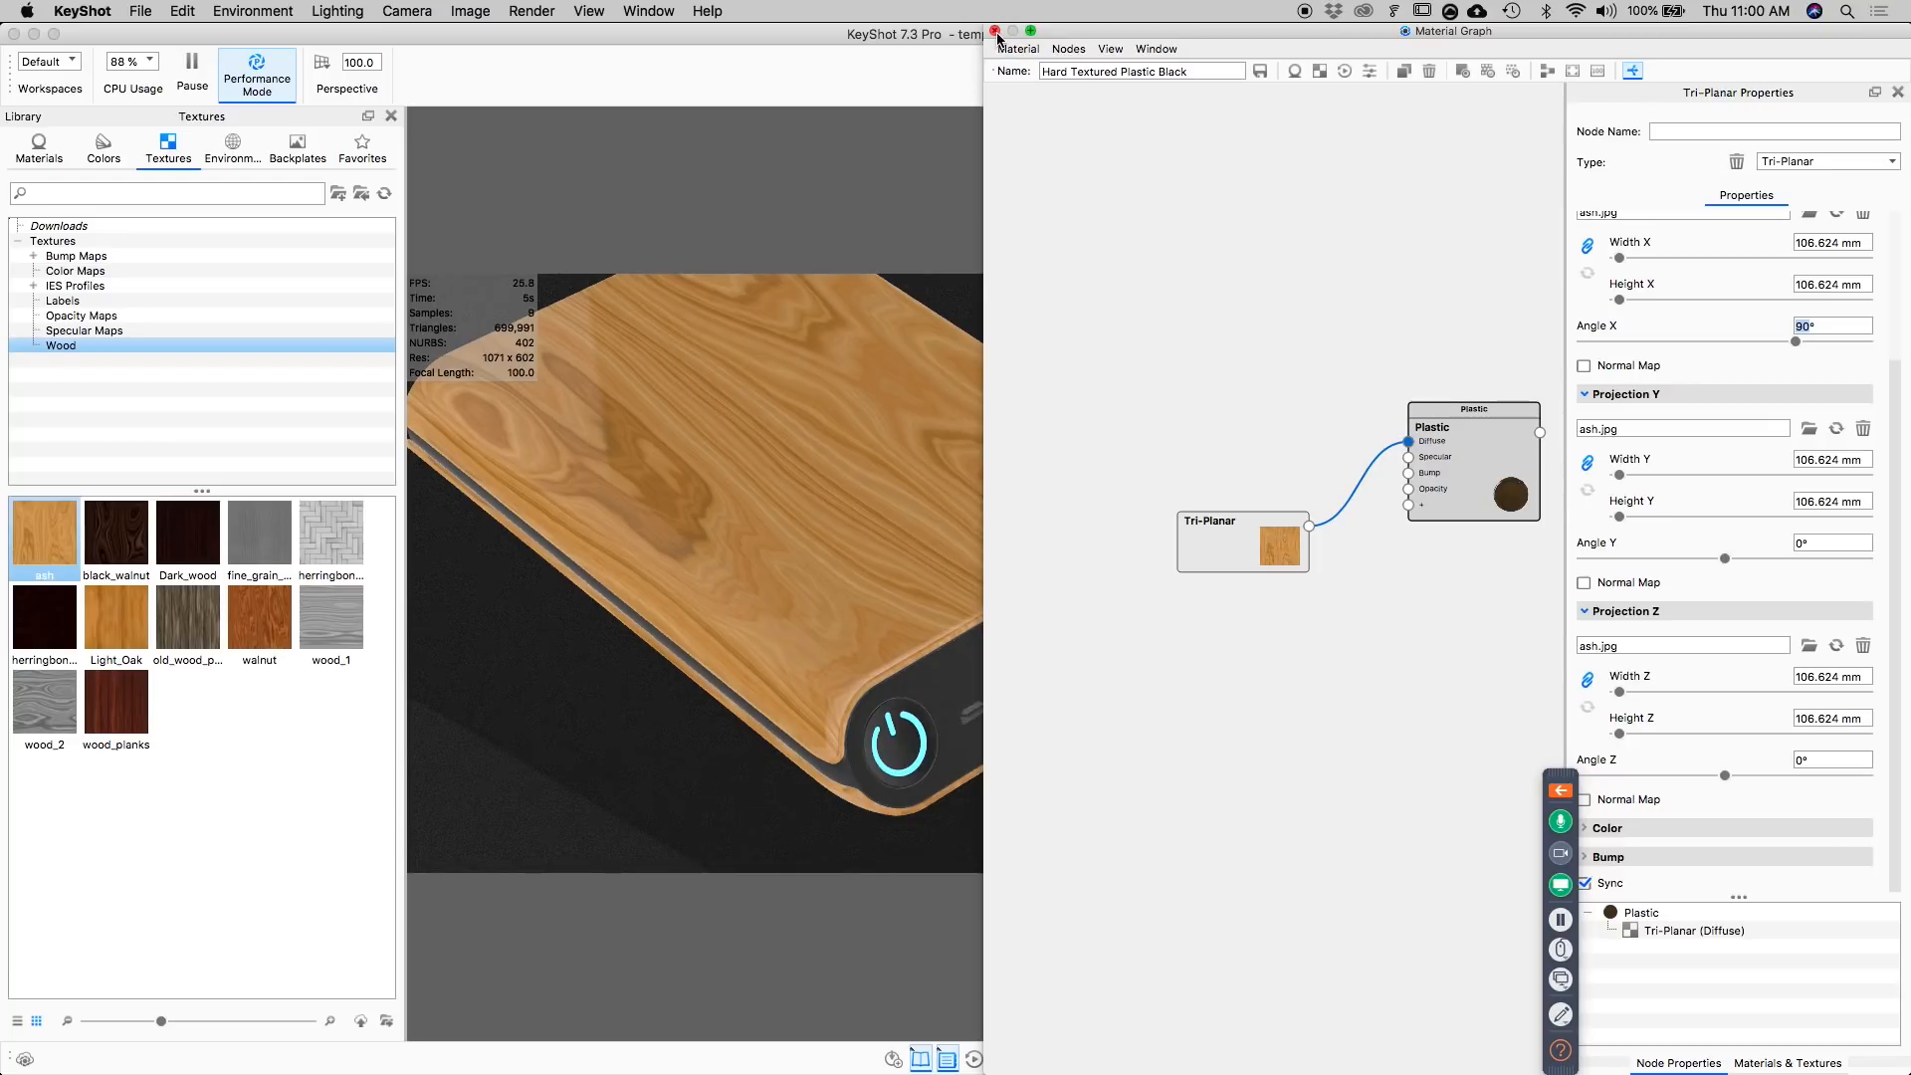
pyautogui.moveTo(1252, 547); pyautogui.dragTo(1228, 543)
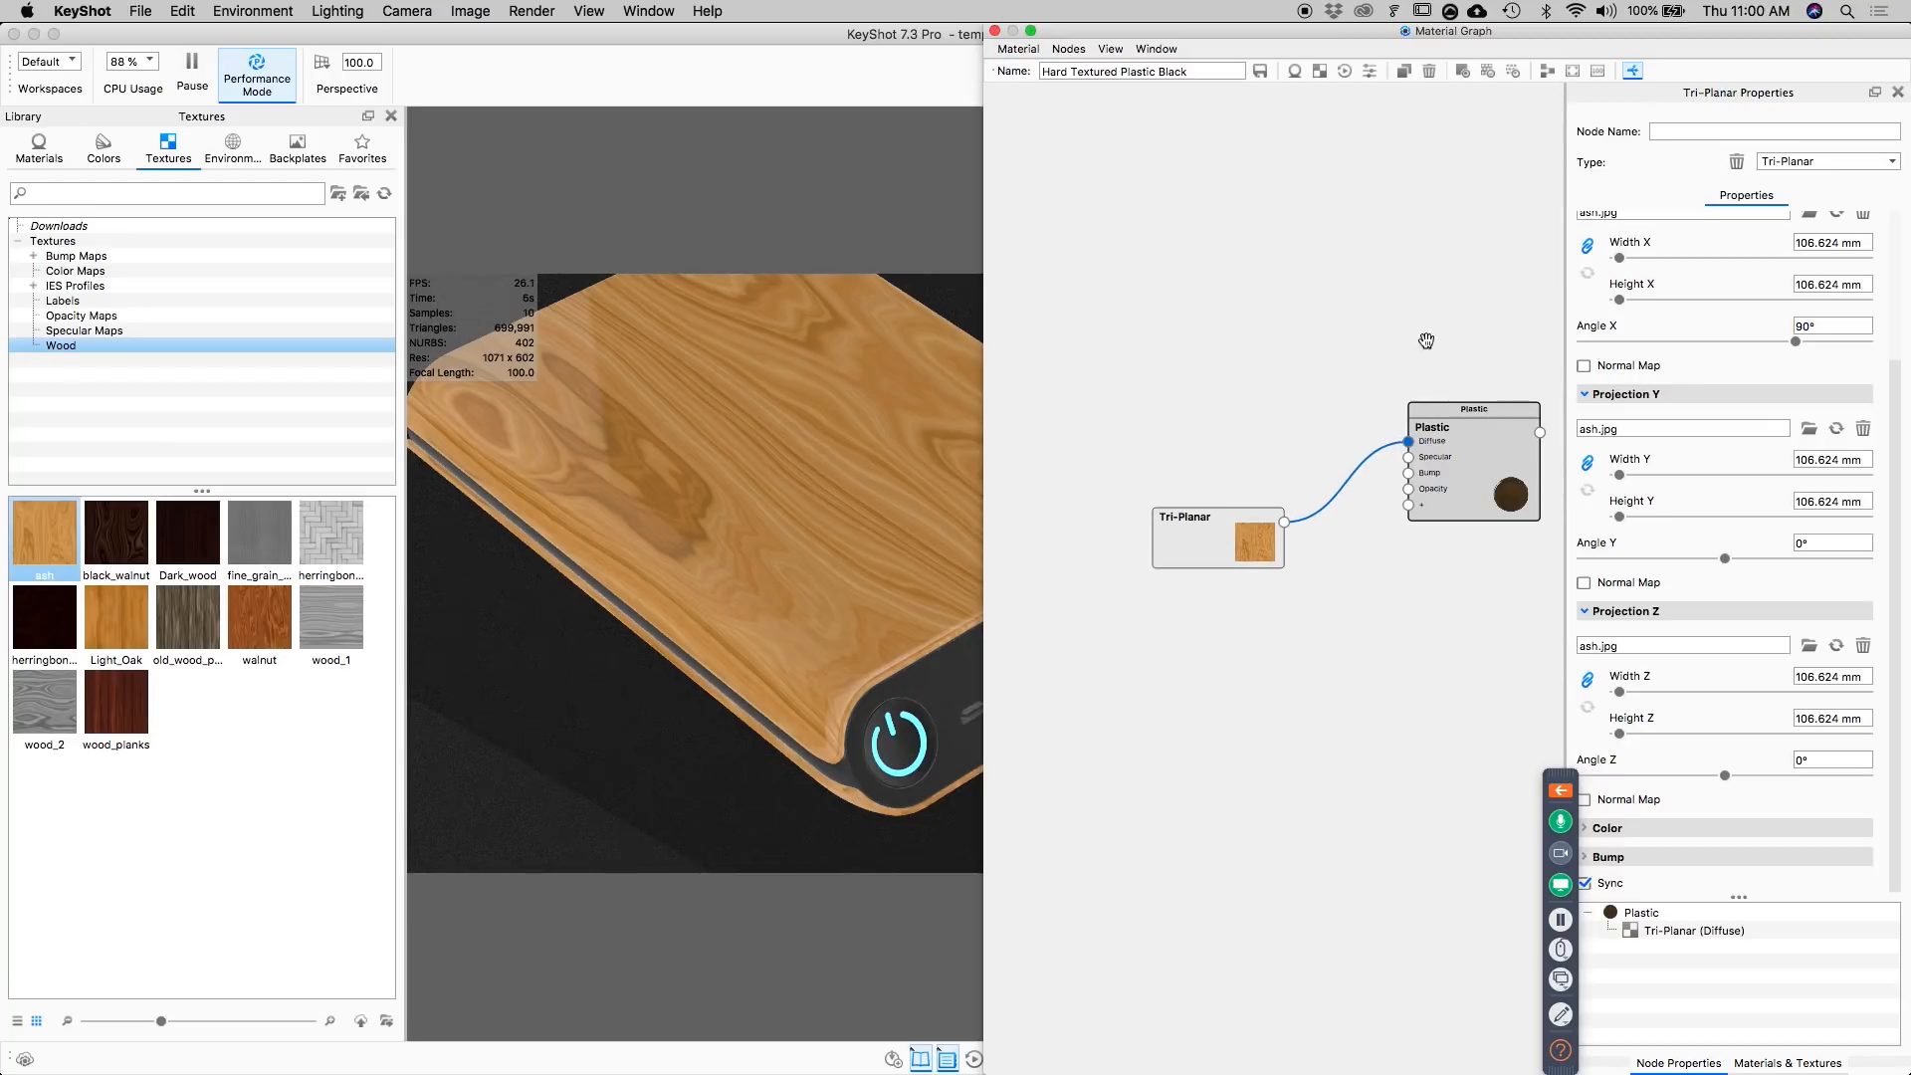
pyautogui.click(994, 31)
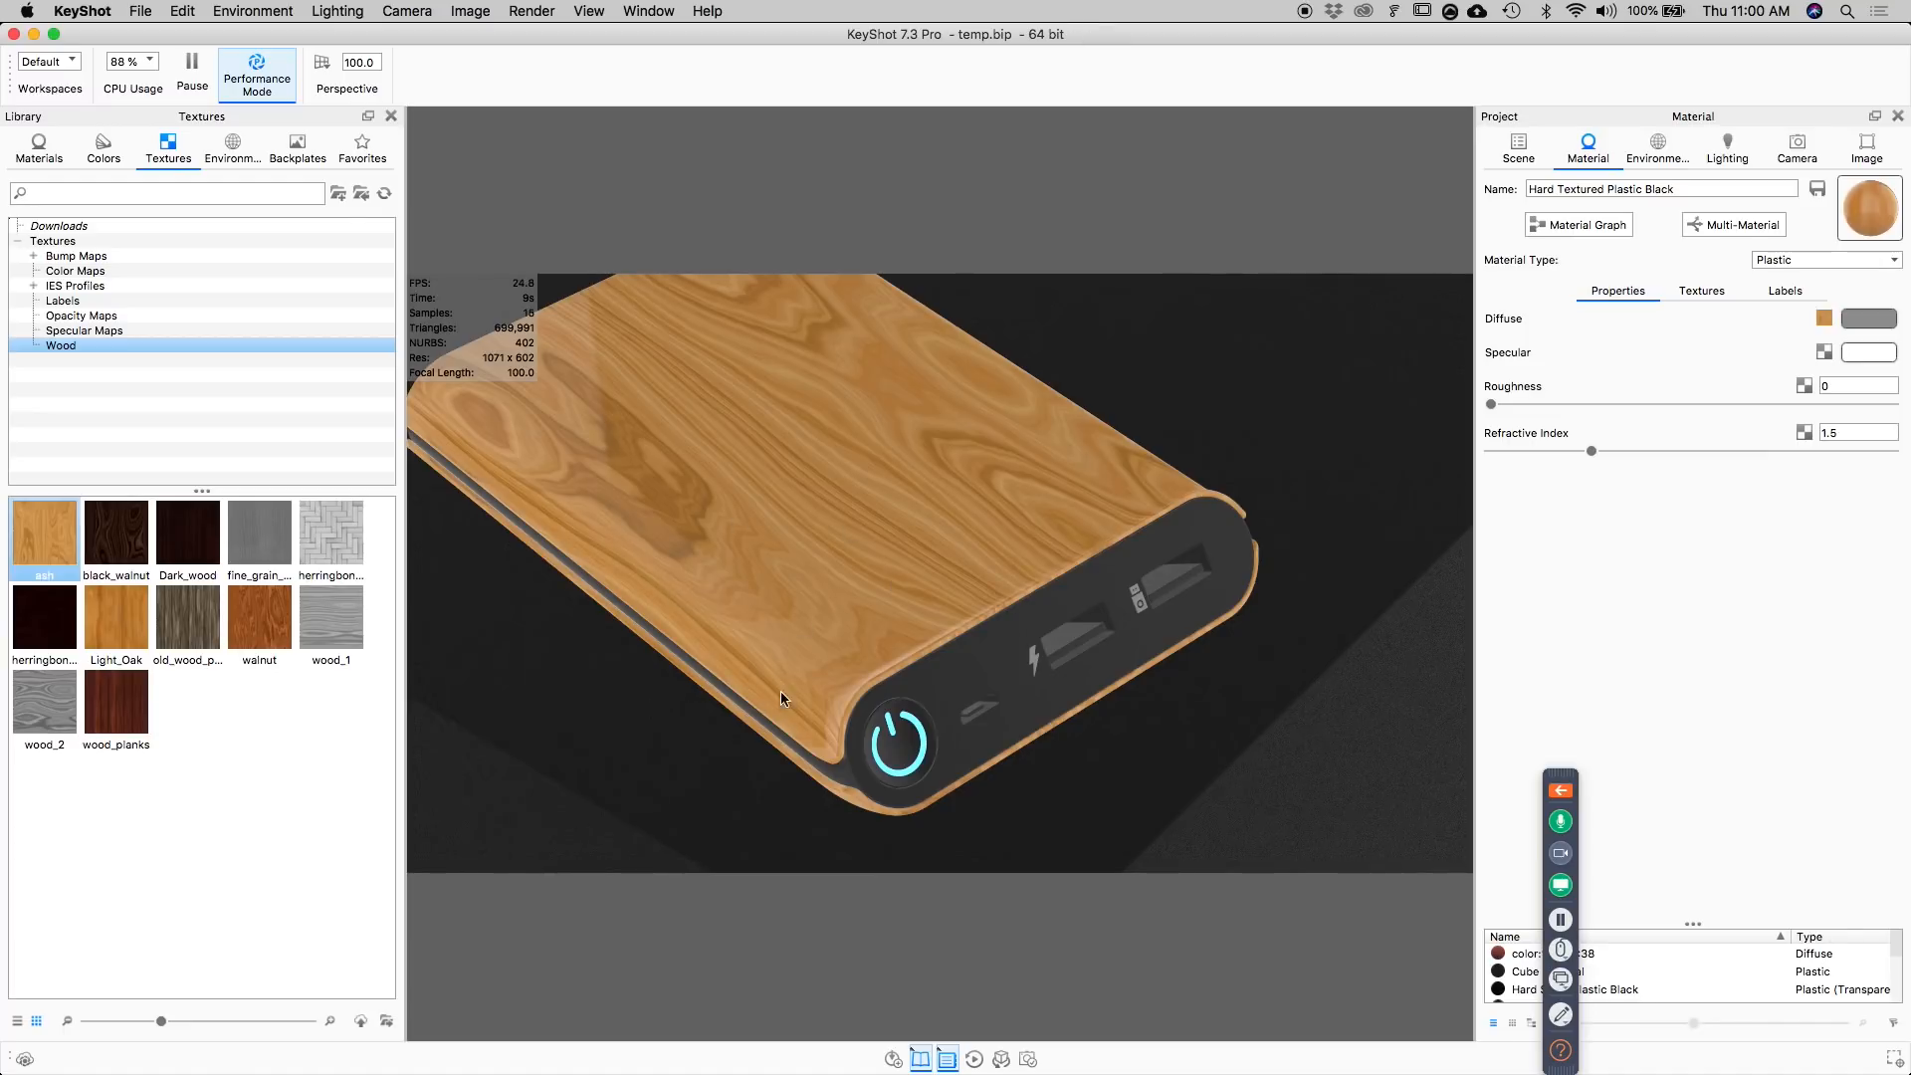
# Examine the wood grain across the power bank with Performance Mode turned off and back on.
pyautogui.scroll(-3, 786, 697)
pyautogui.moveTo(793, 703); pyautogui.dragTo(1051, 452, button='middle')
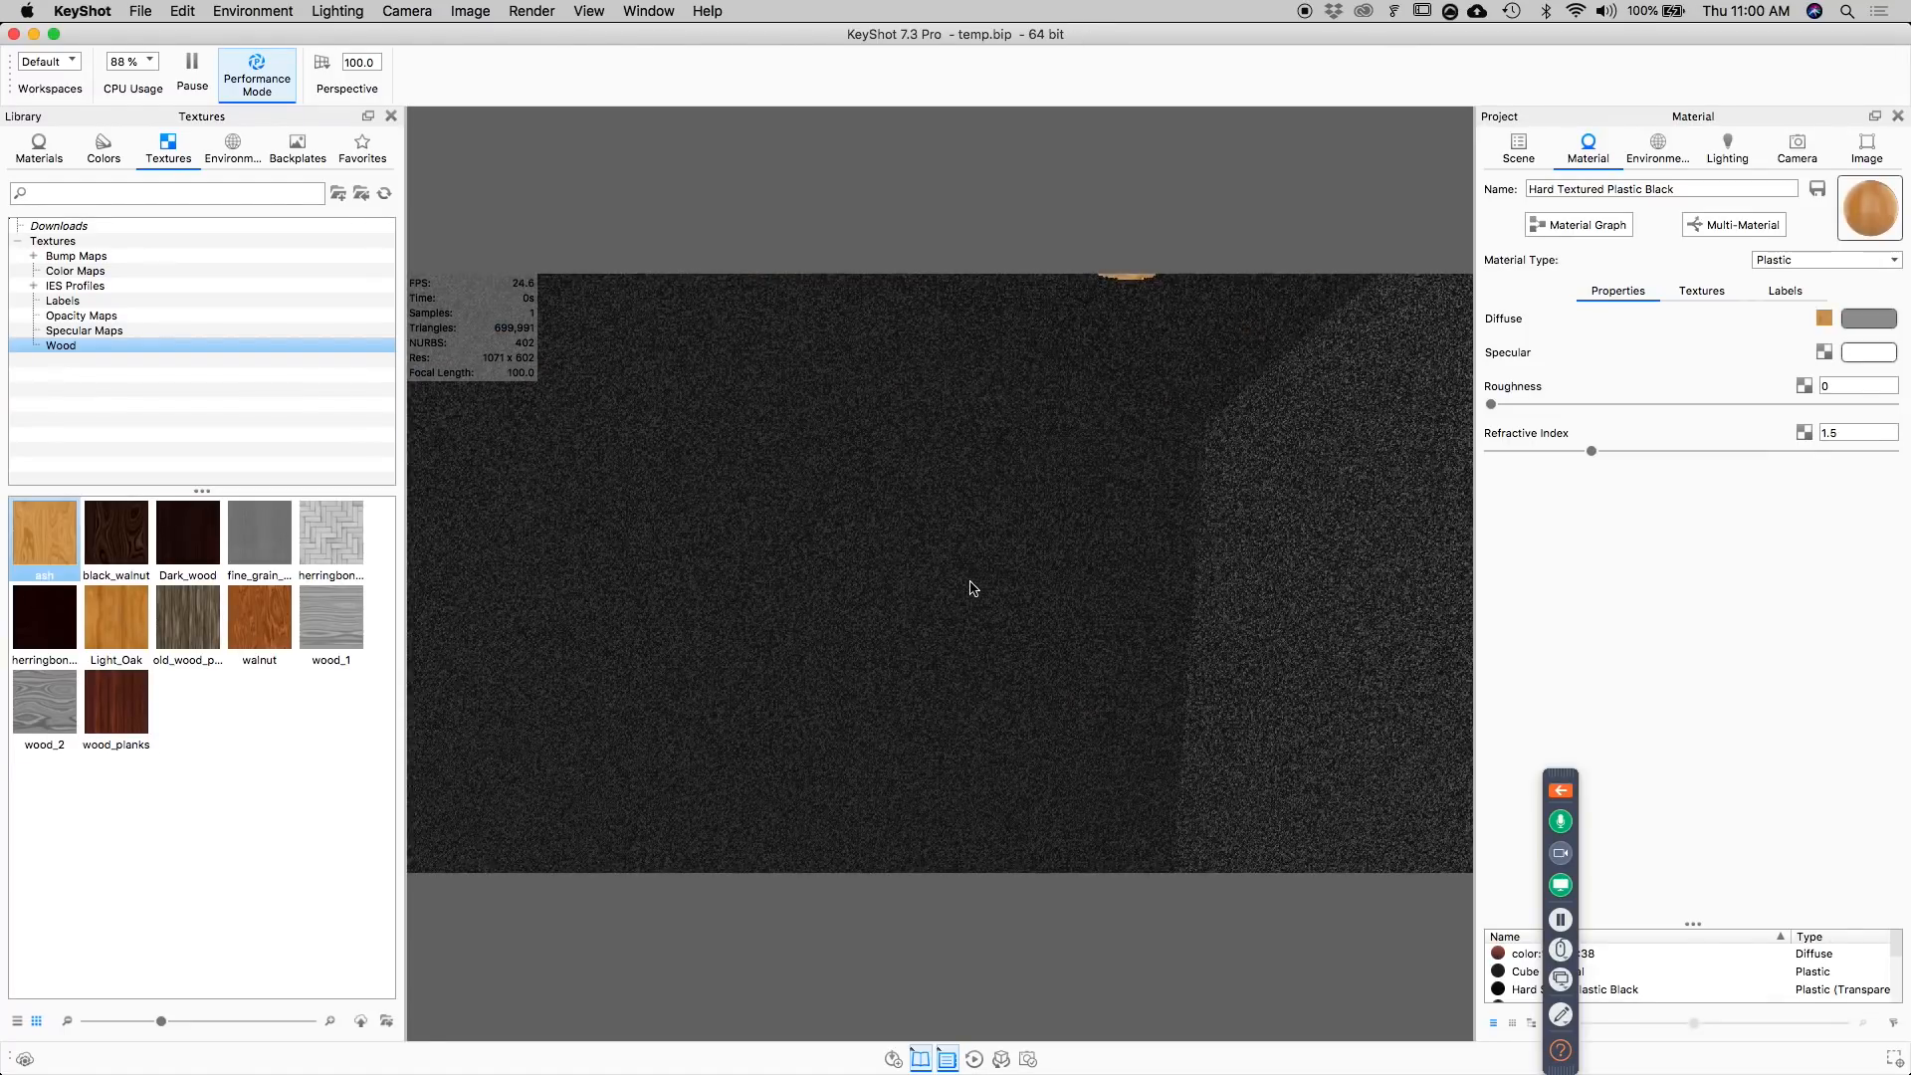
pyautogui.moveTo(971, 582); pyautogui.dragTo(914, 771, button='middle')
pyautogui.moveTo(895, 292); pyautogui.dragTo(874, 520, button='middle')
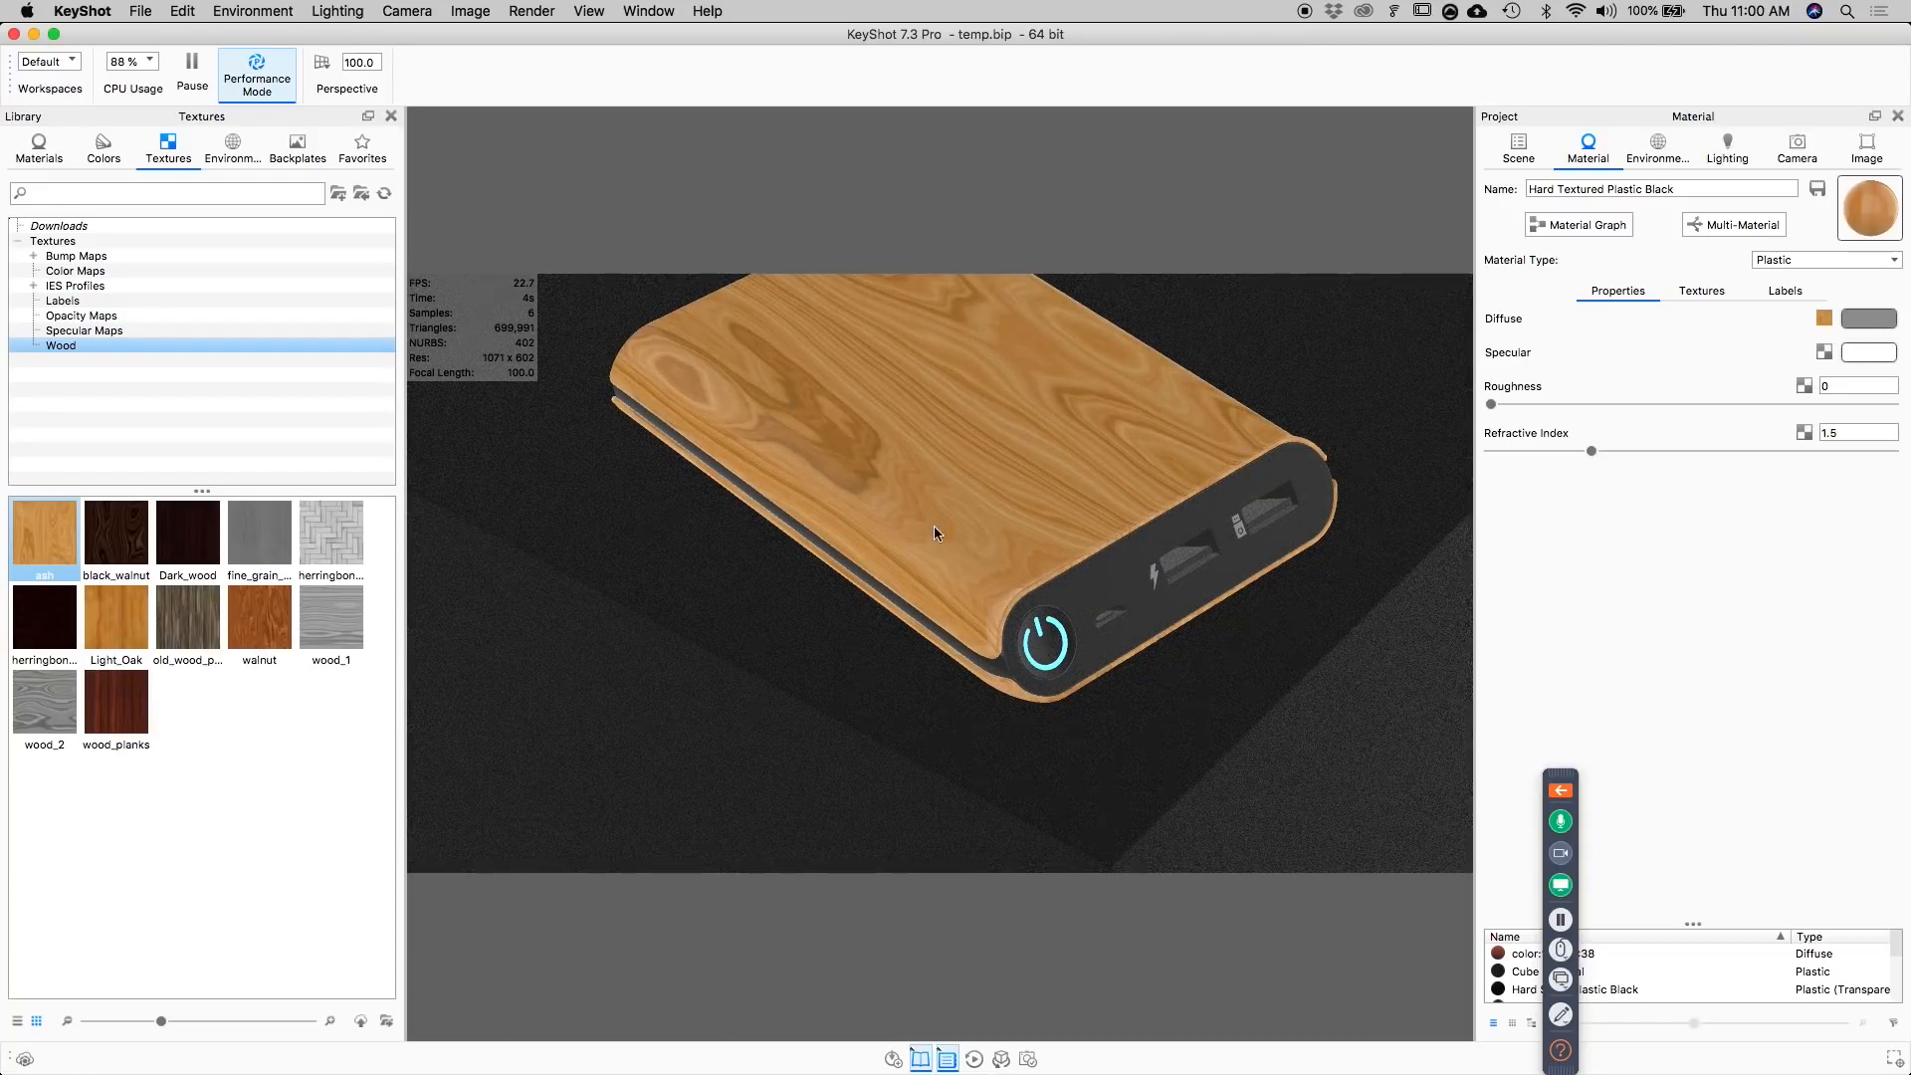
pyautogui.click(257, 70)
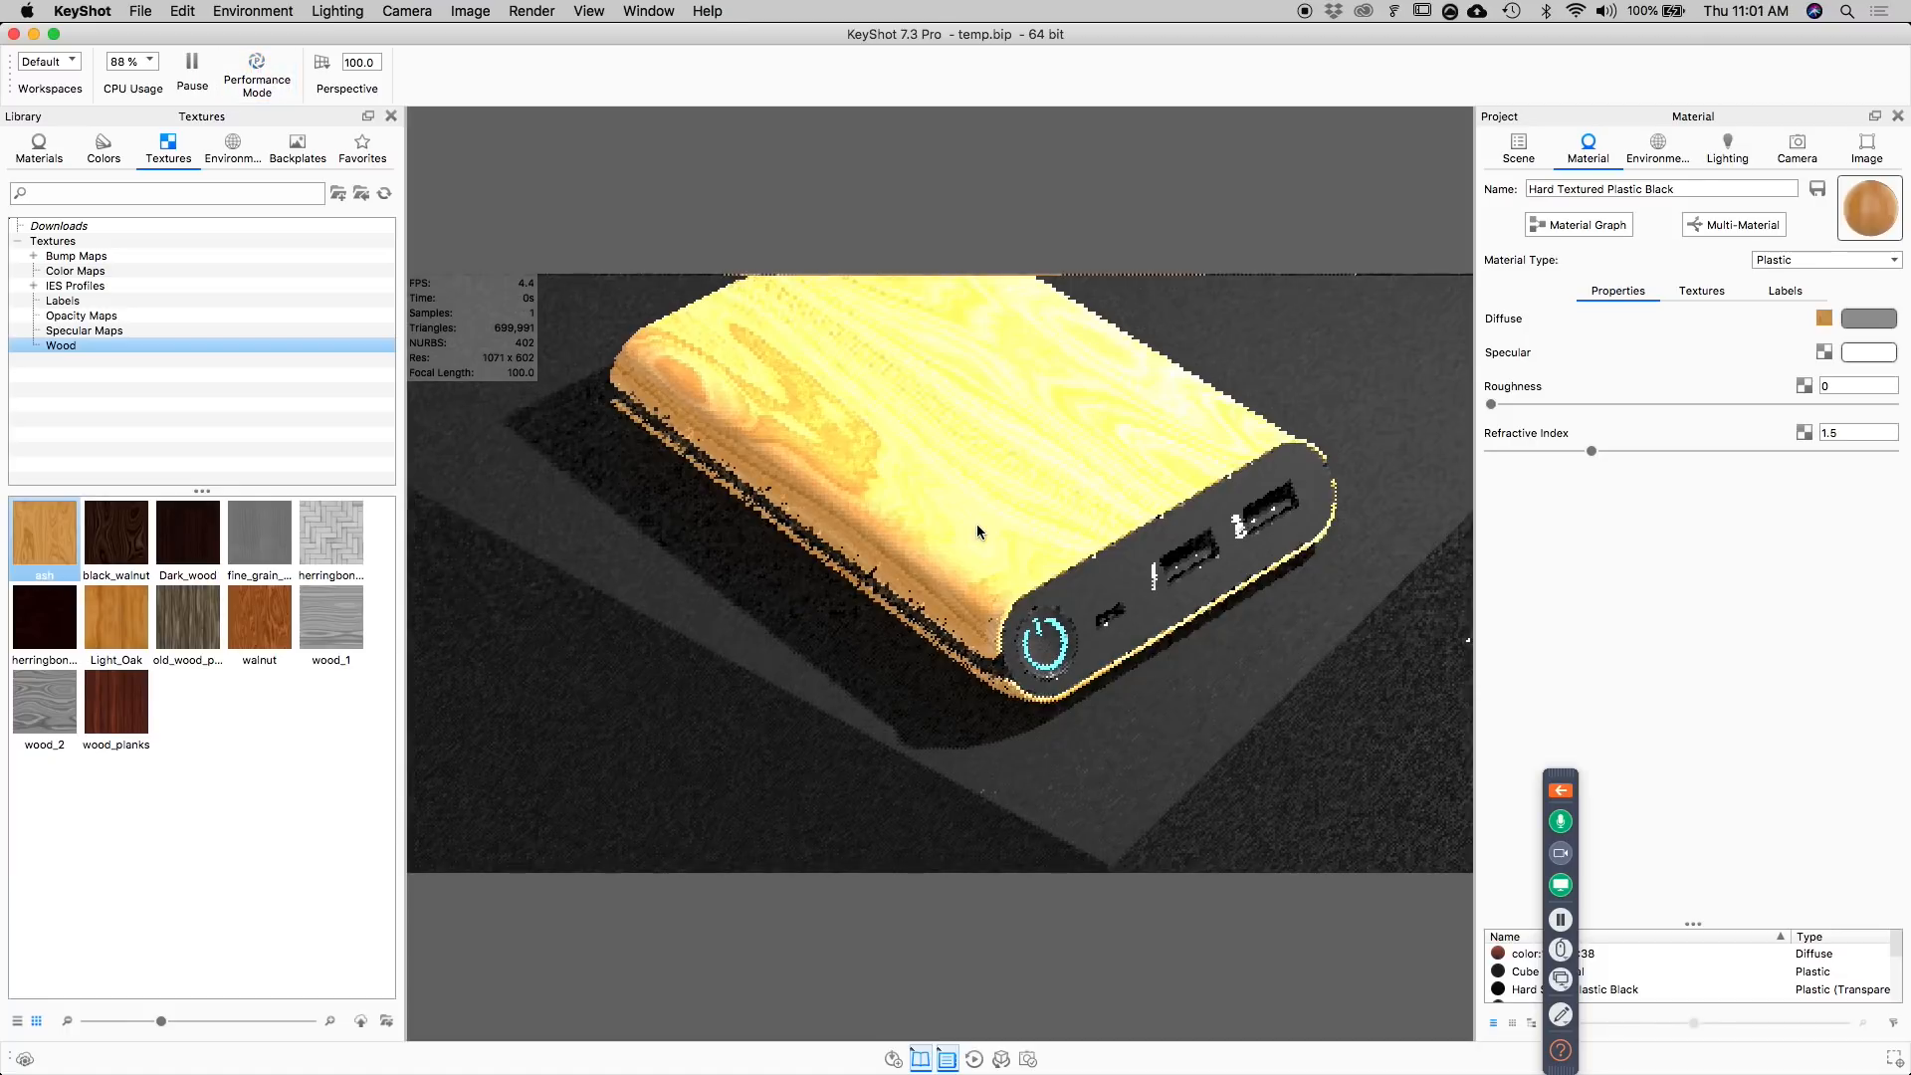
pyautogui.click(260, 71)
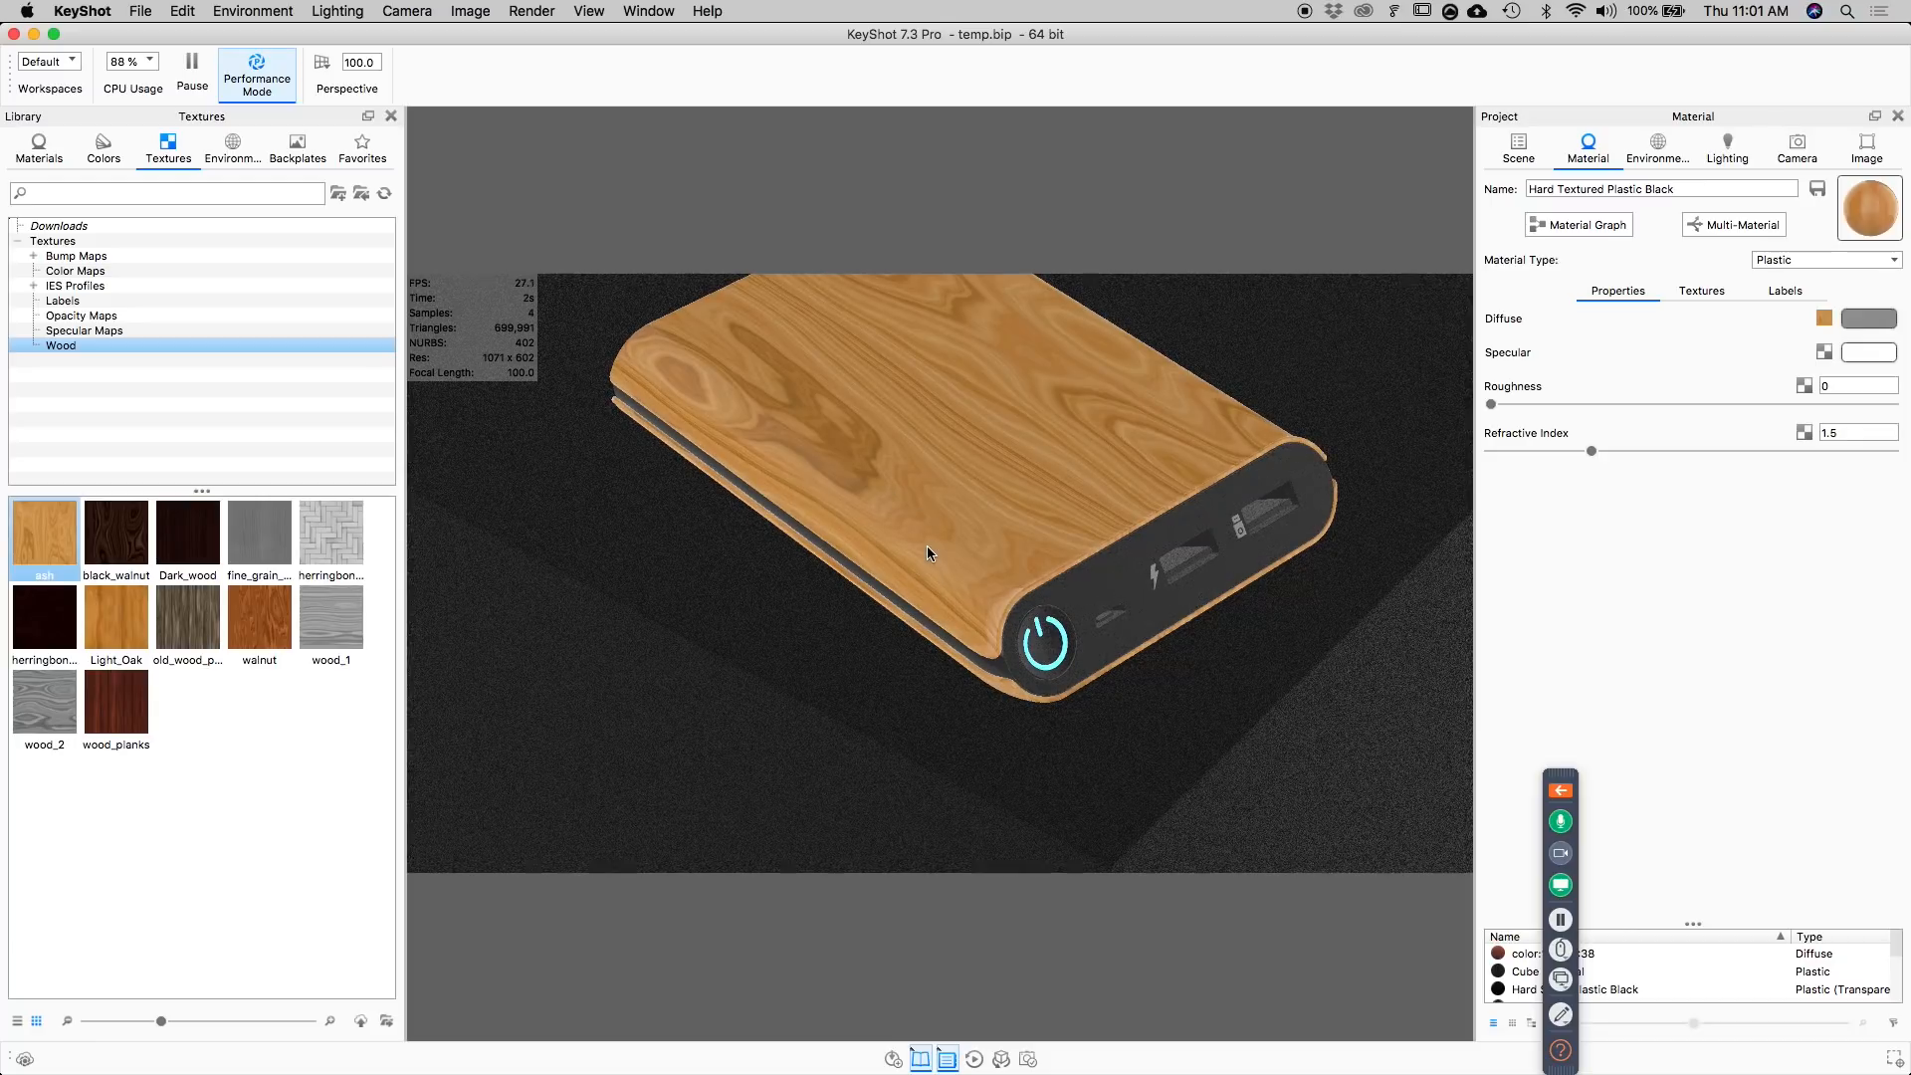
# Delete the Tri-Planar node from the power bank shell's material and apply the Traditional wood material Ash to the shell.
pyautogui.click(1581, 225)
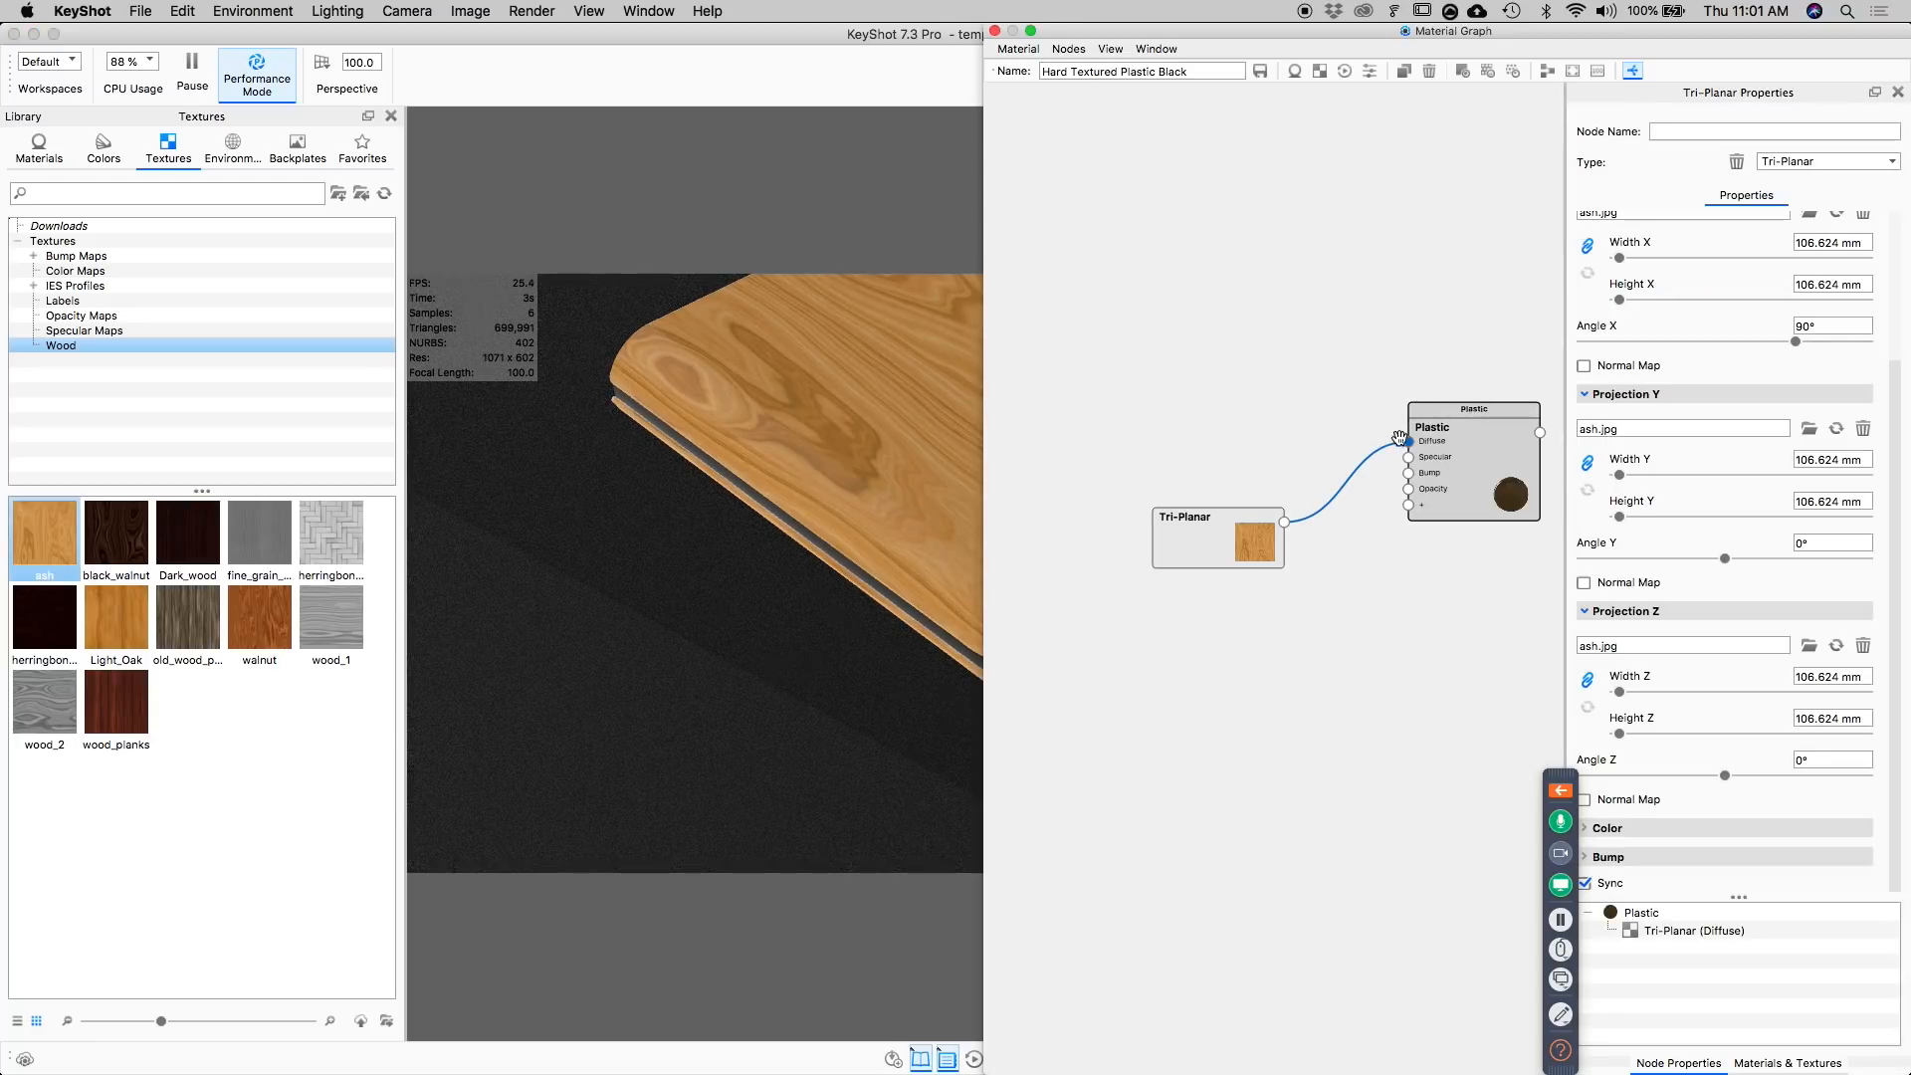
pyautogui.moveTo(1218, 539); pyautogui.dragTo(1184, 504)
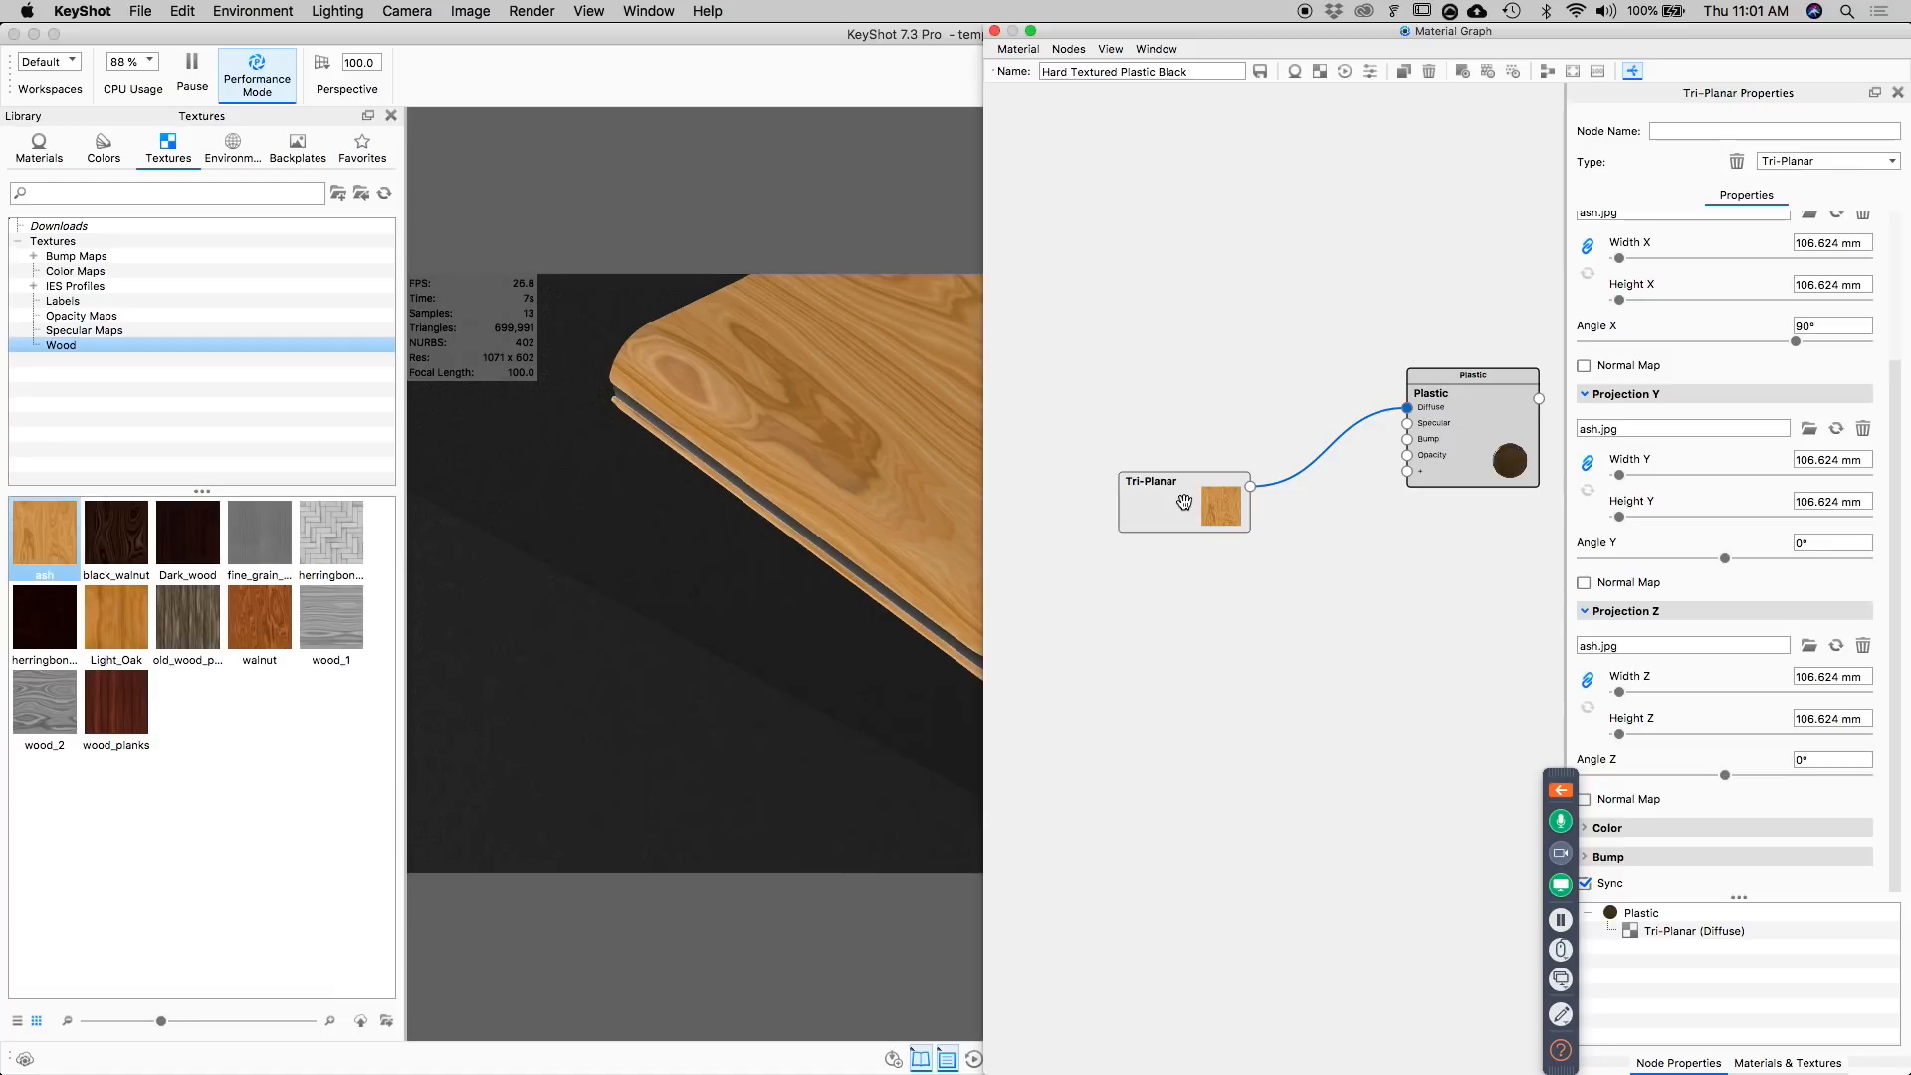
pyautogui.rightClick(1184, 502)
pyautogui.click(1207, 510)
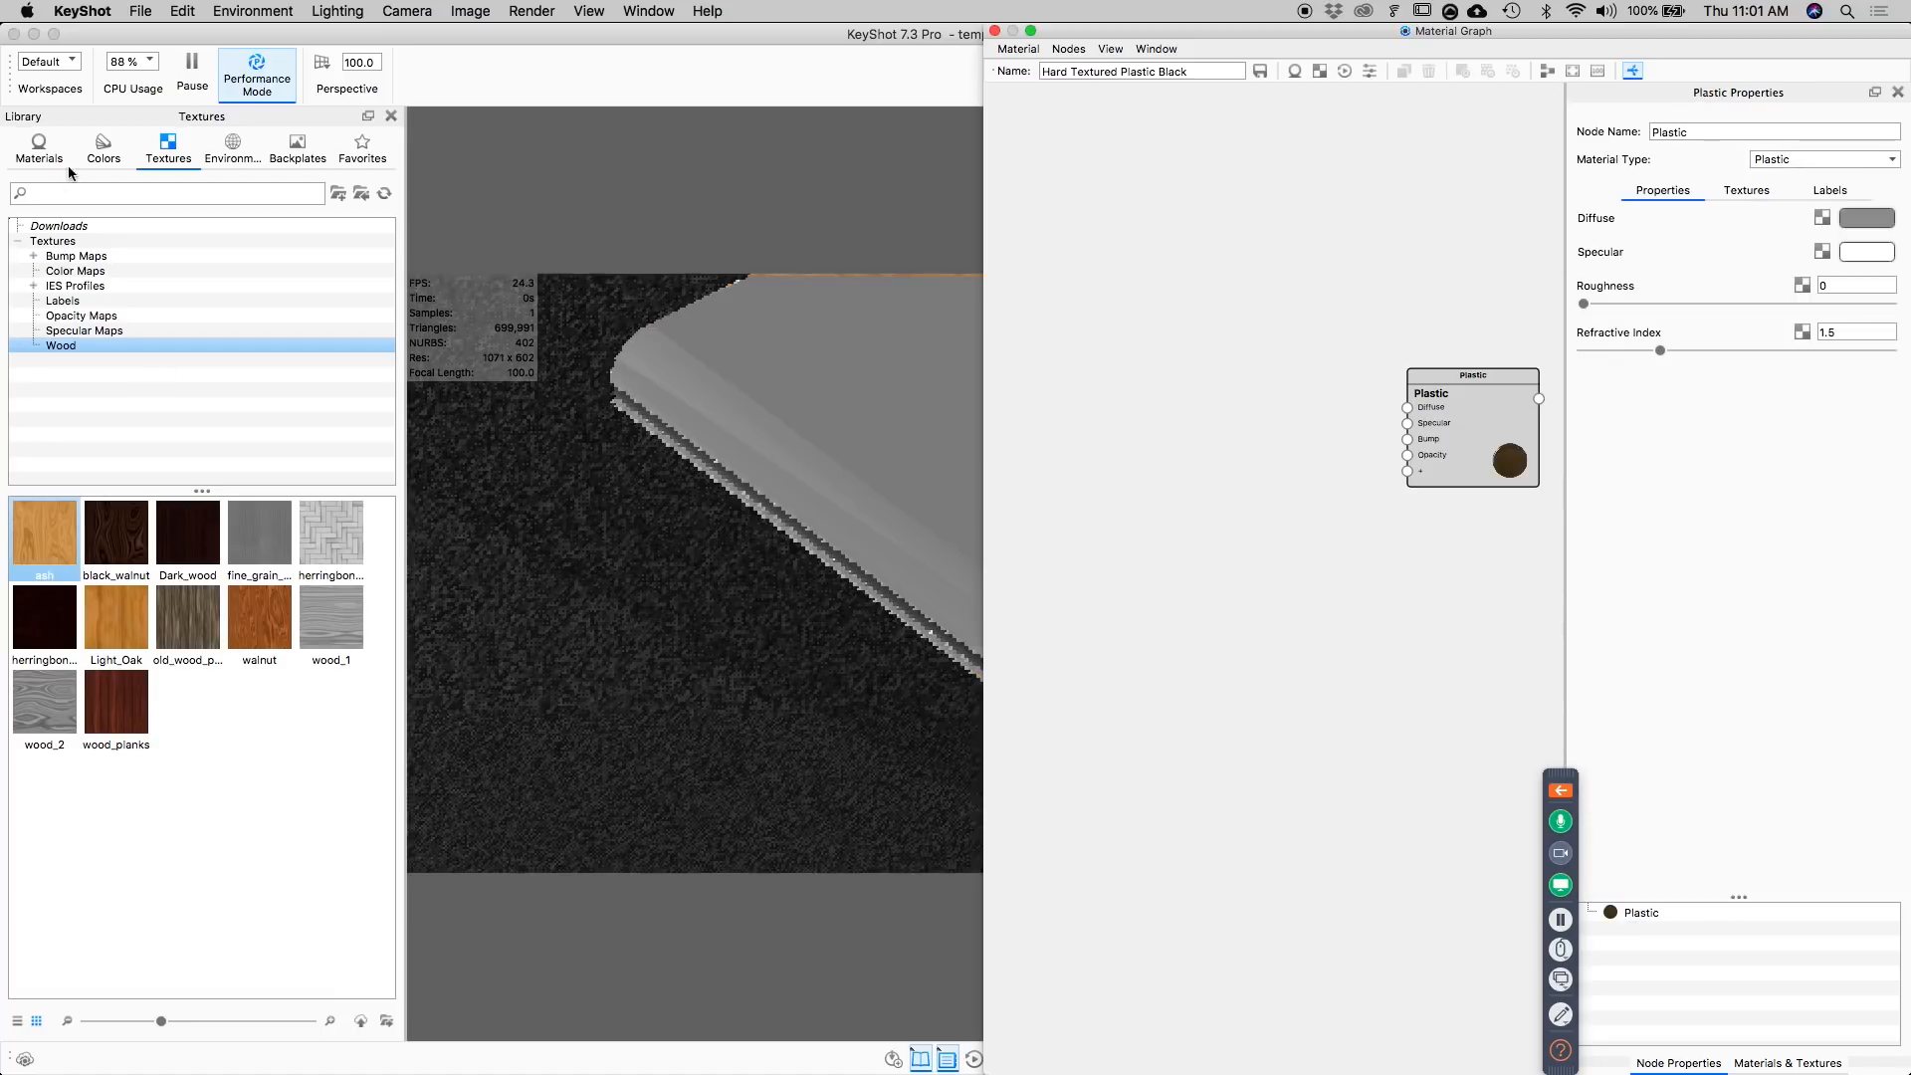
pyautogui.click(39, 148)
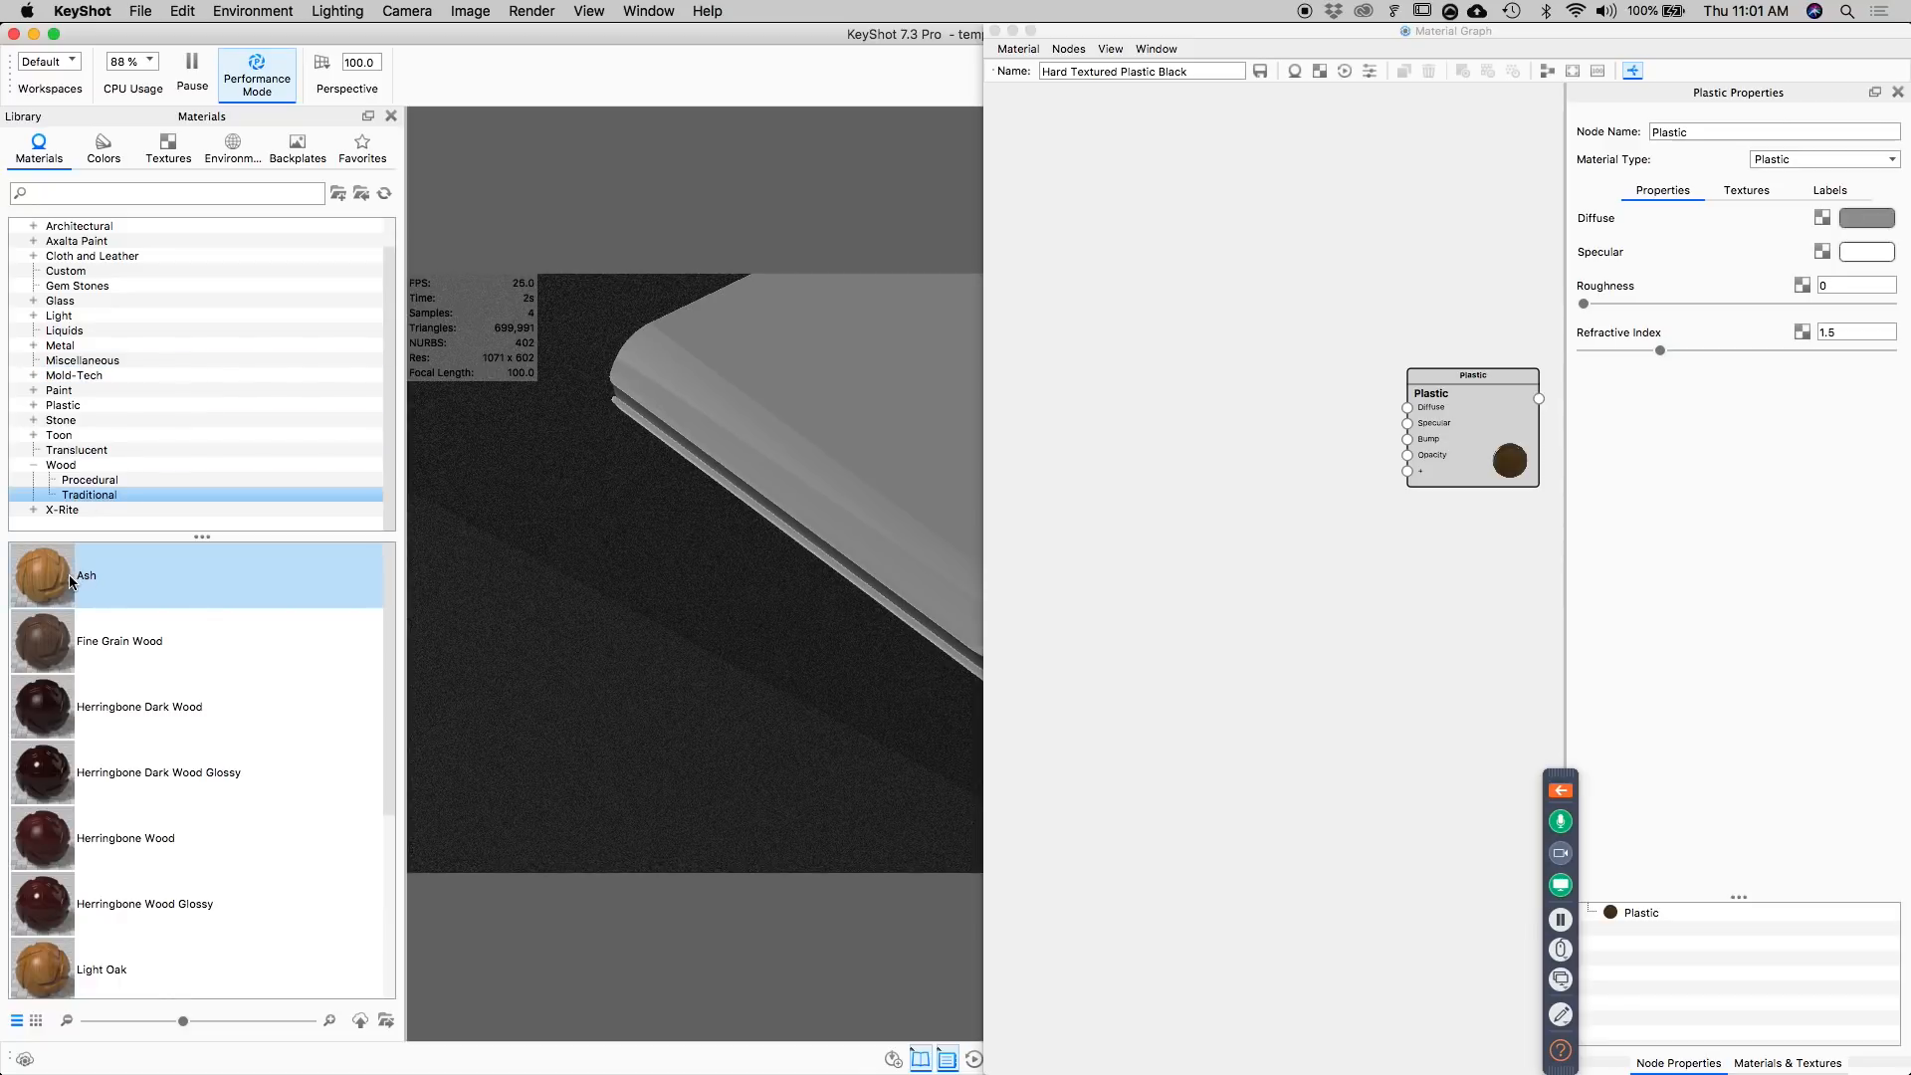
pyautogui.moveTo(54, 585); pyautogui.dragTo(844, 339)
# Open the Ash material's graph and spread out its texture map and Color To Number nodes.
pyautogui.click(1583, 224)
pyautogui.moveTo(1300, 530); pyautogui.dragTo(1270, 445)
pyautogui.moveTo(1293, 621); pyautogui.dragTo(1293, 797)
pyautogui.moveTo(1089, 627); pyautogui.dragTo(1067, 796)
pyautogui.moveTo(1303, 469); pyautogui.dragTo(1117, 544)
# Change the ash texture map feeding the Diffuse channel to the Tri-Planar type.
pyautogui.click(1088, 520)
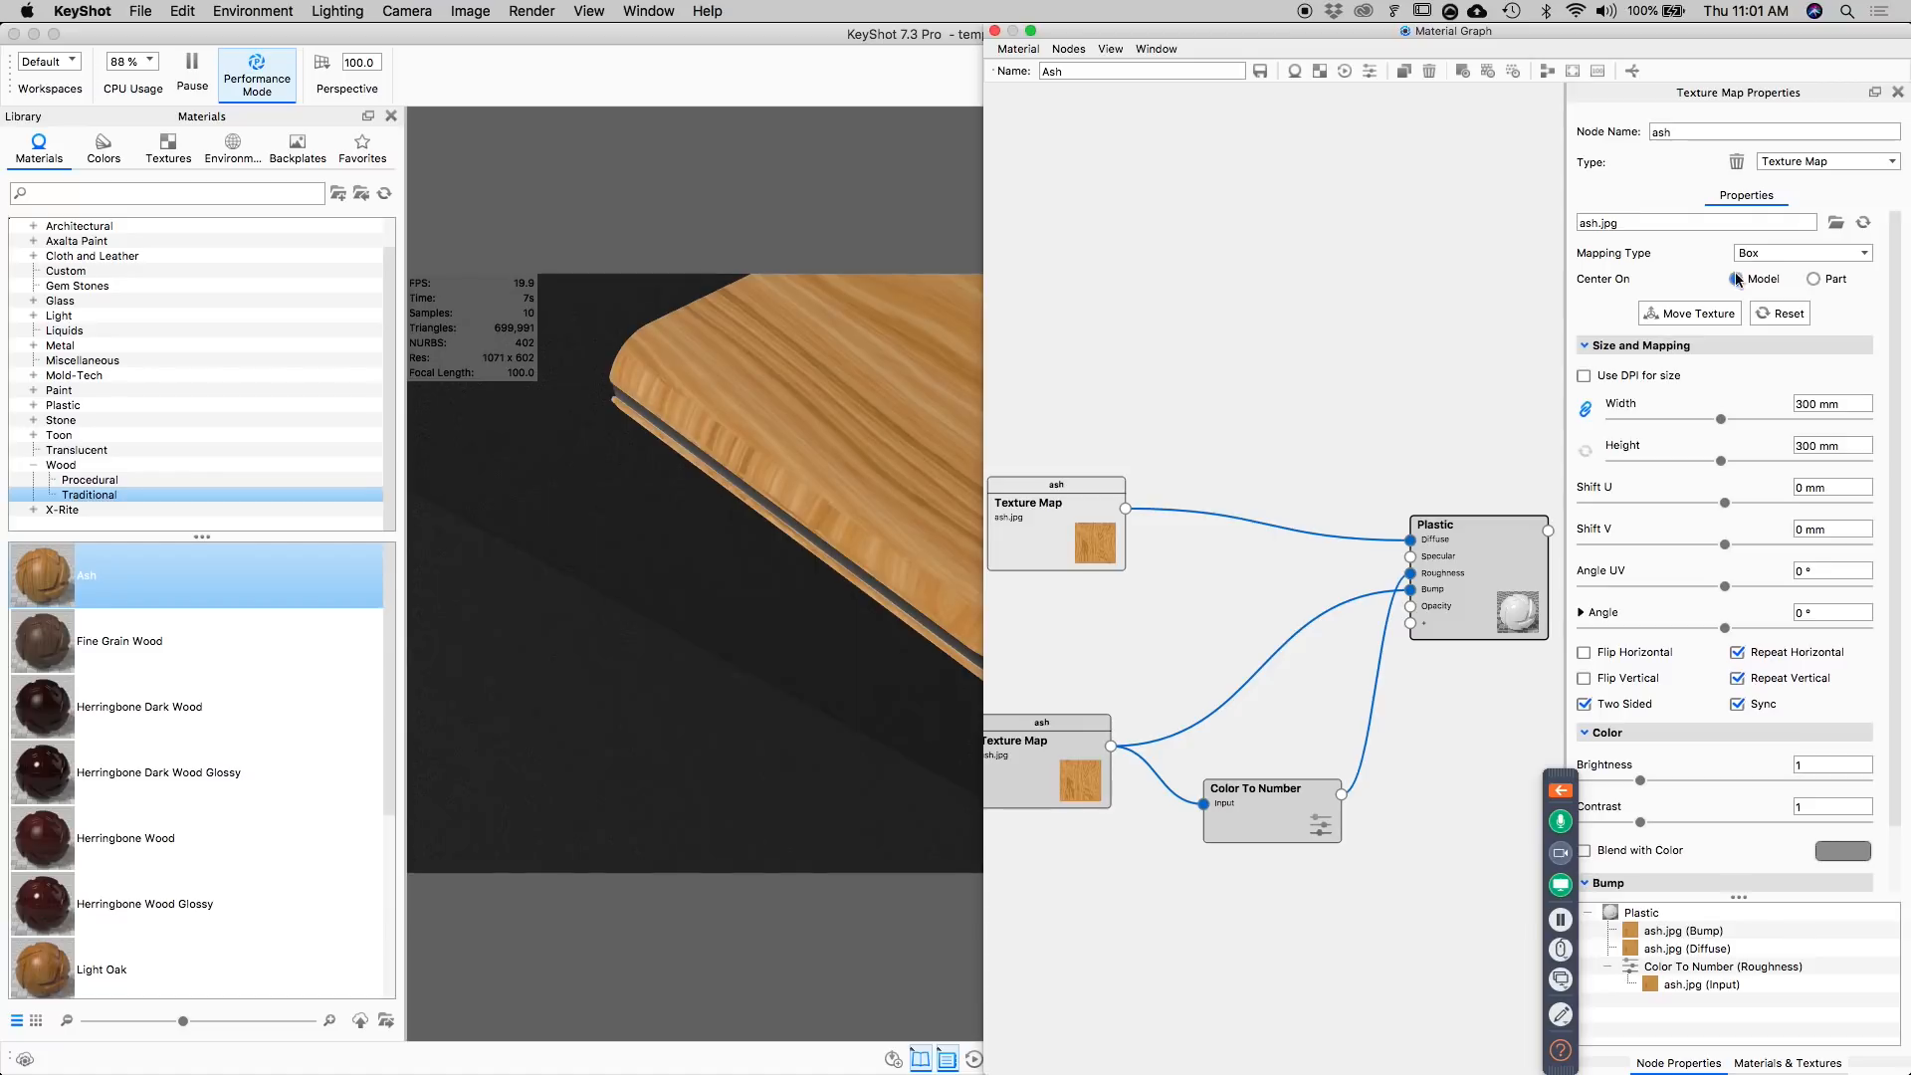
pyautogui.click(1802, 251)
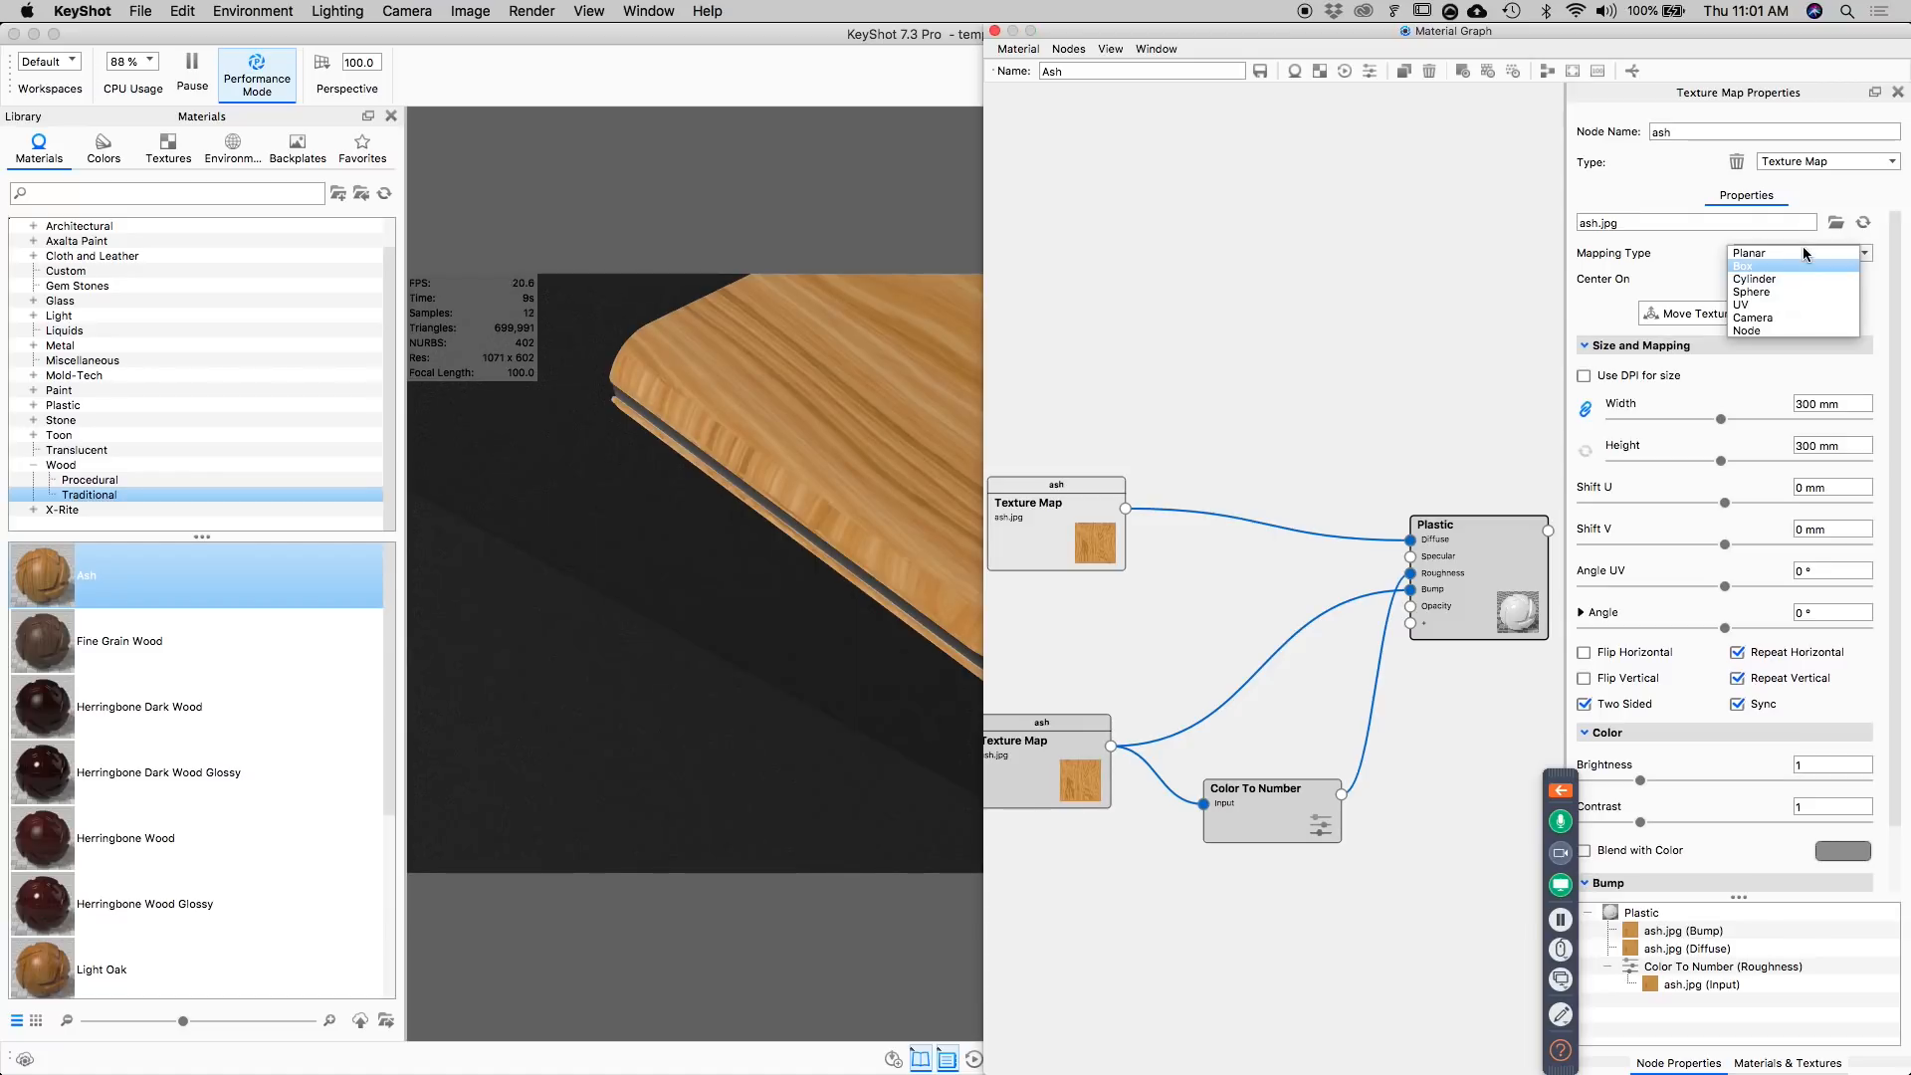
pyautogui.click(1782, 266)
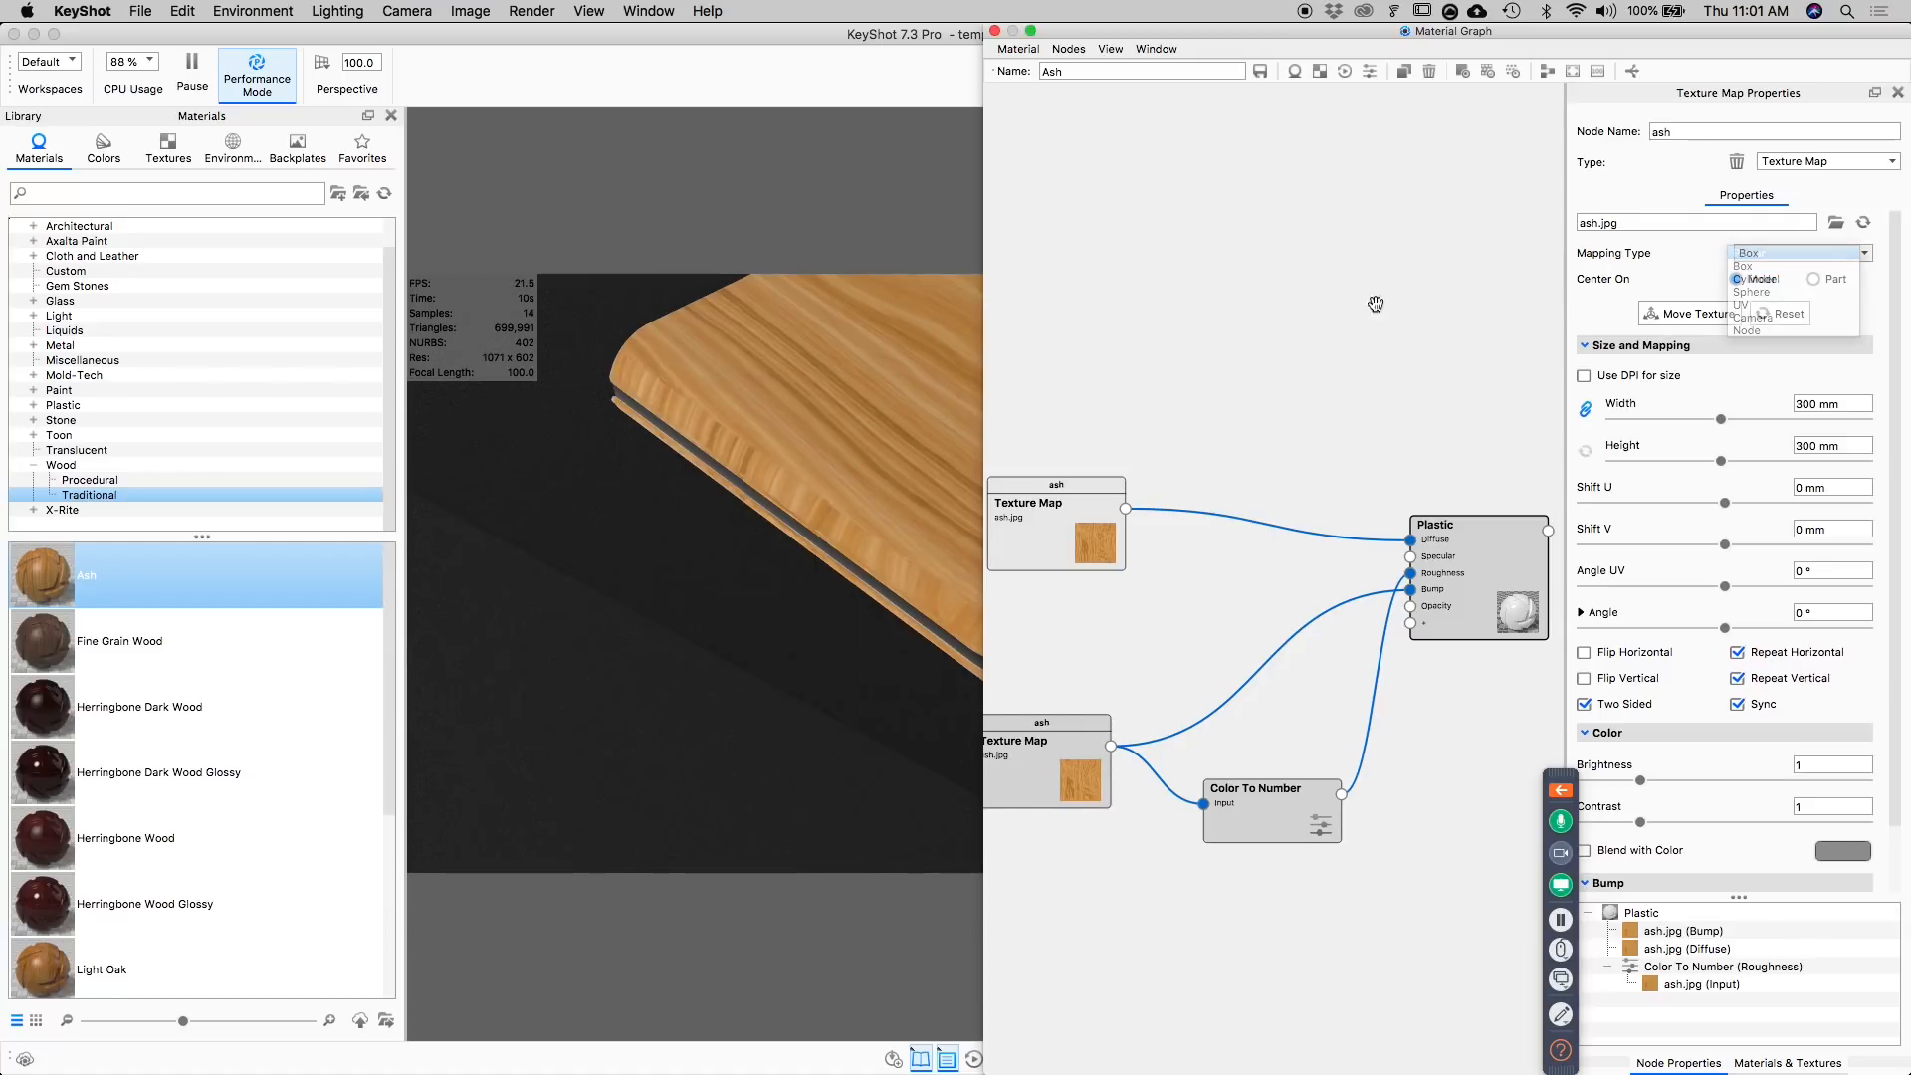
pyautogui.click(1215, 513)
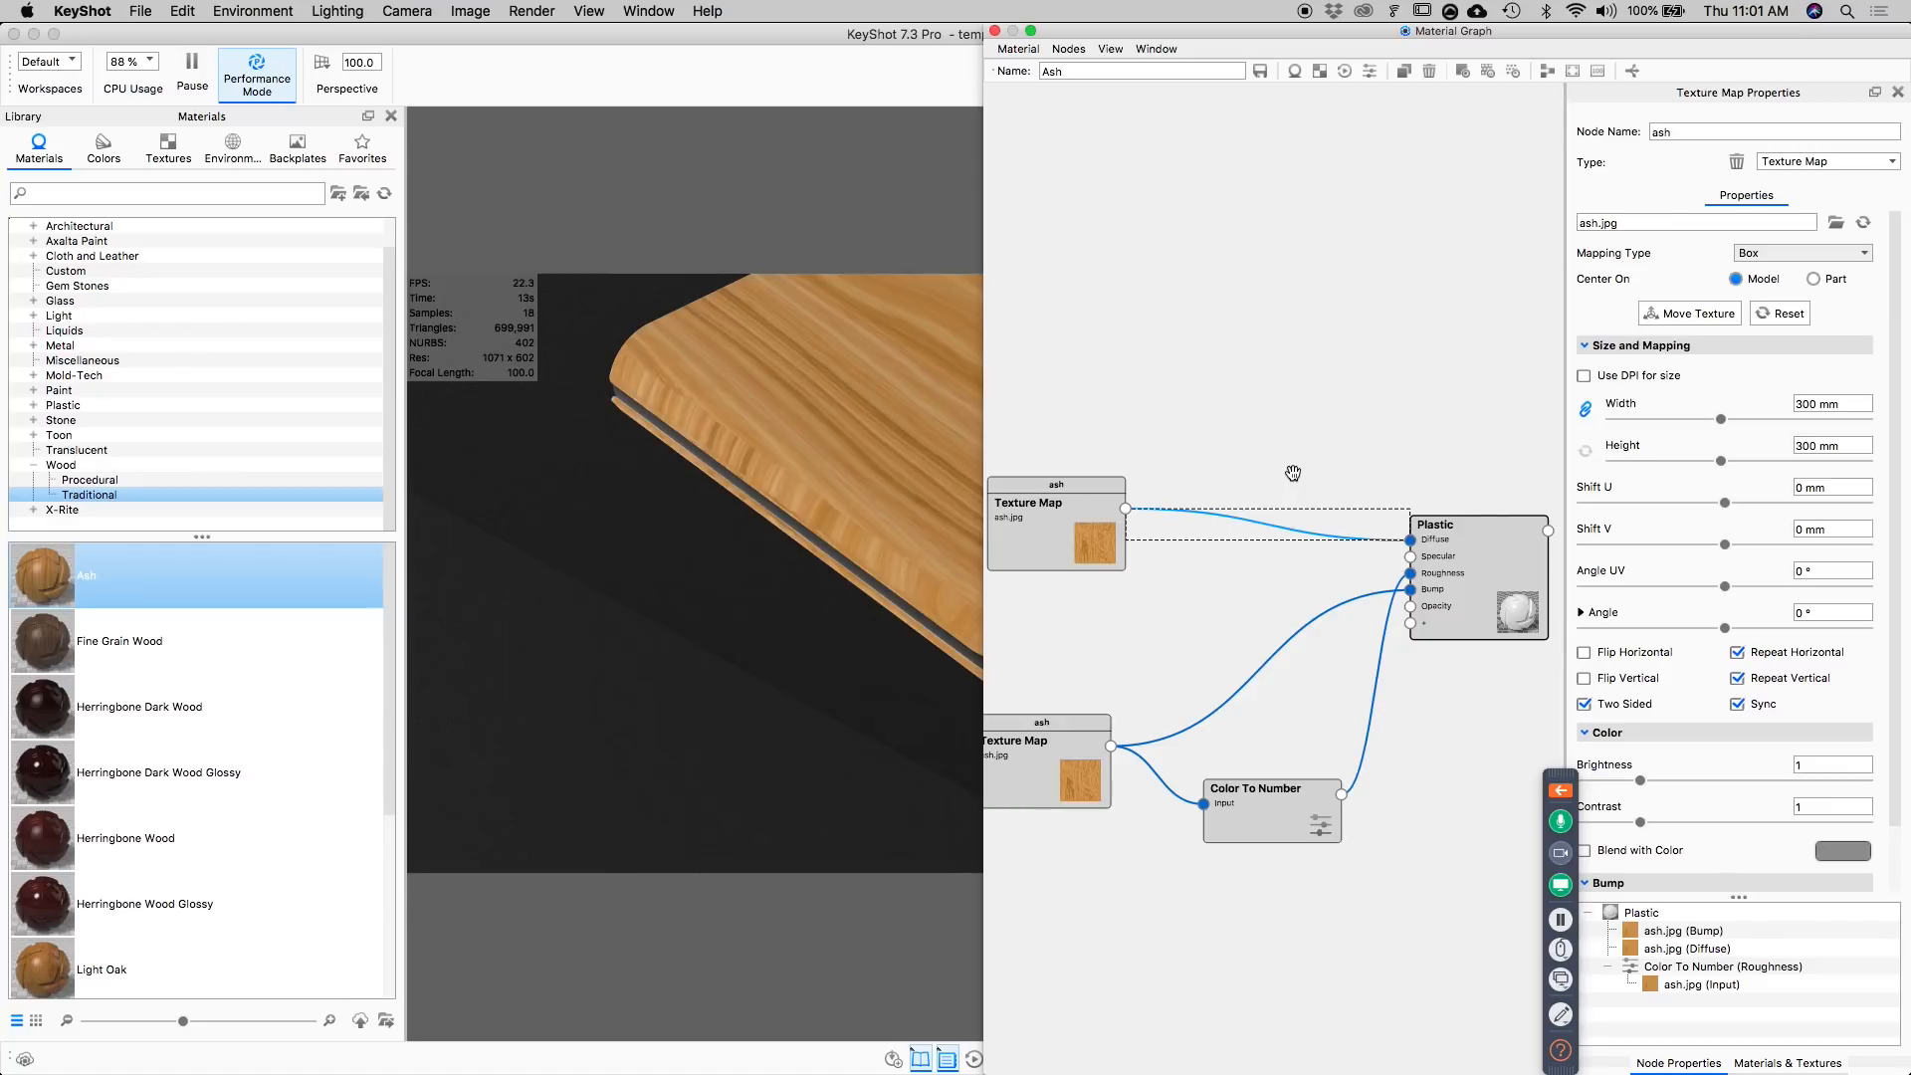
pyautogui.click(1792, 164)
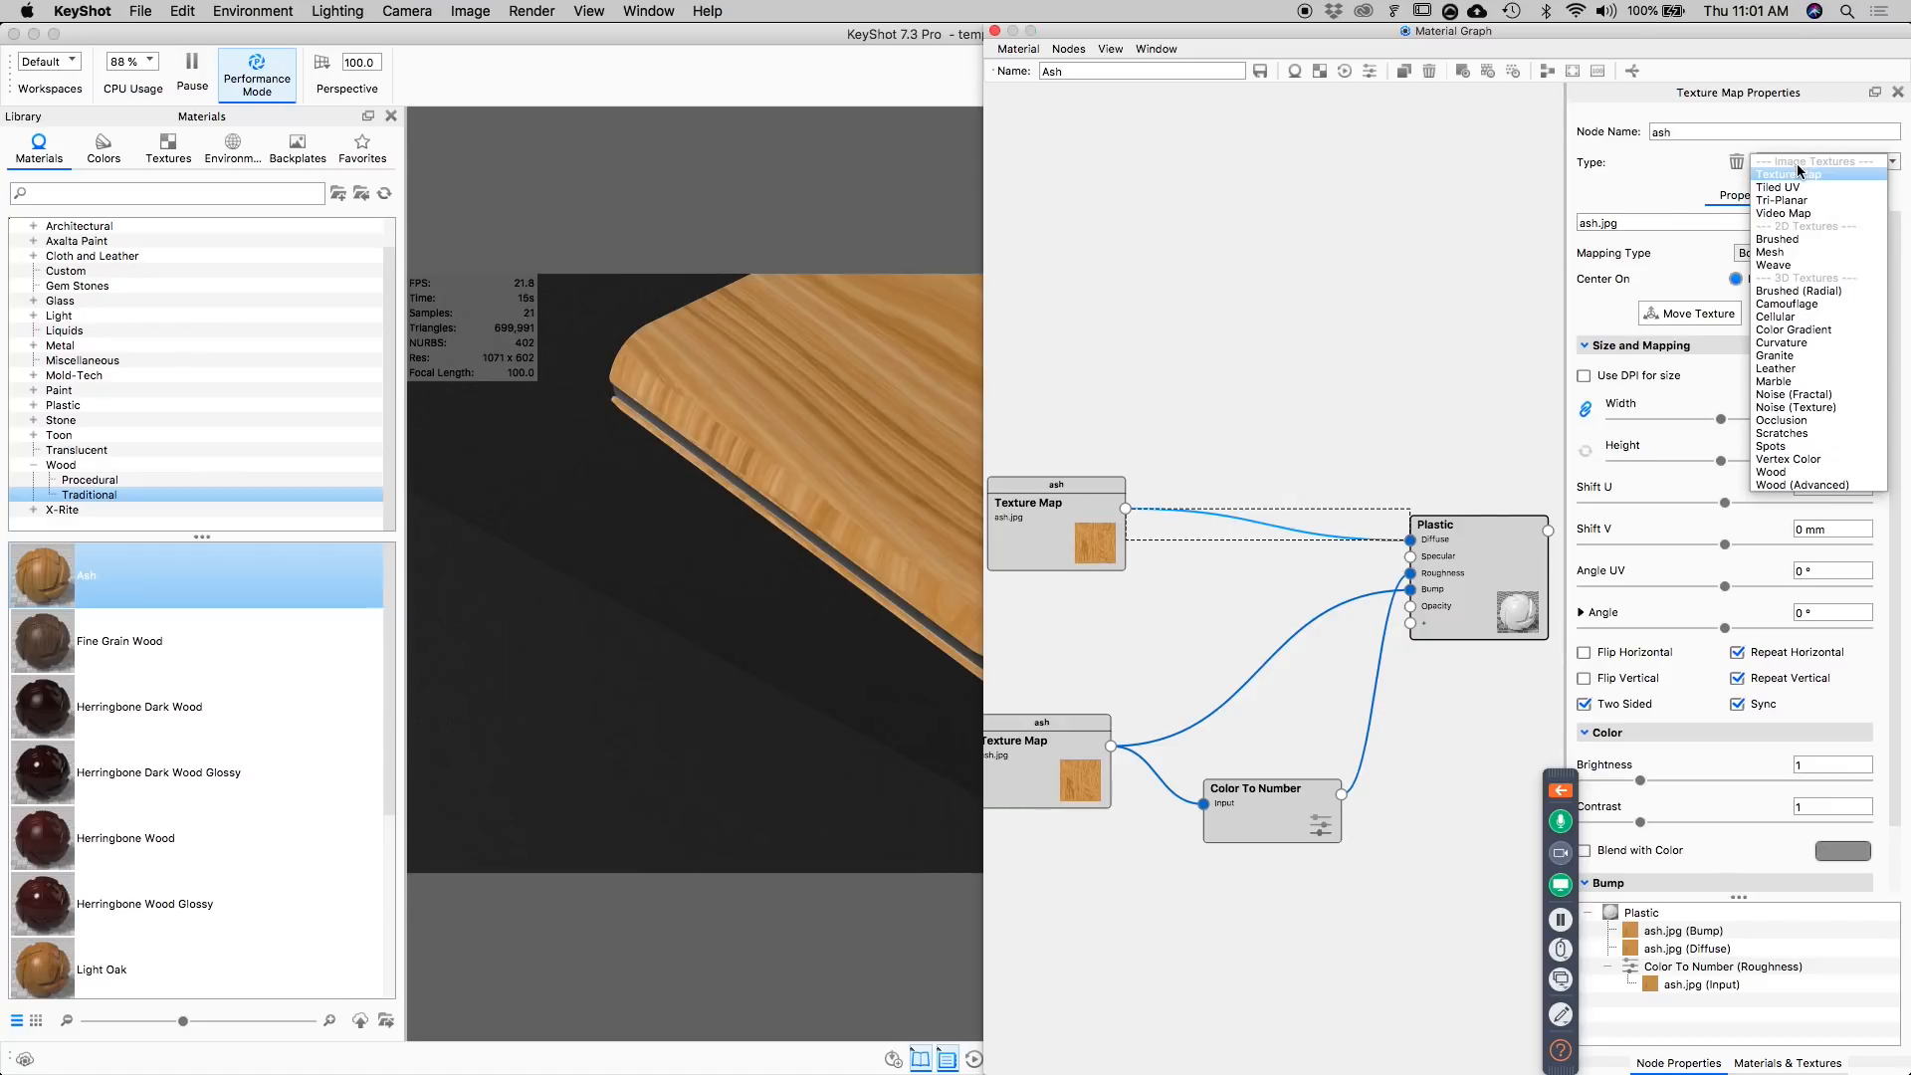
pyautogui.click(1784, 200)
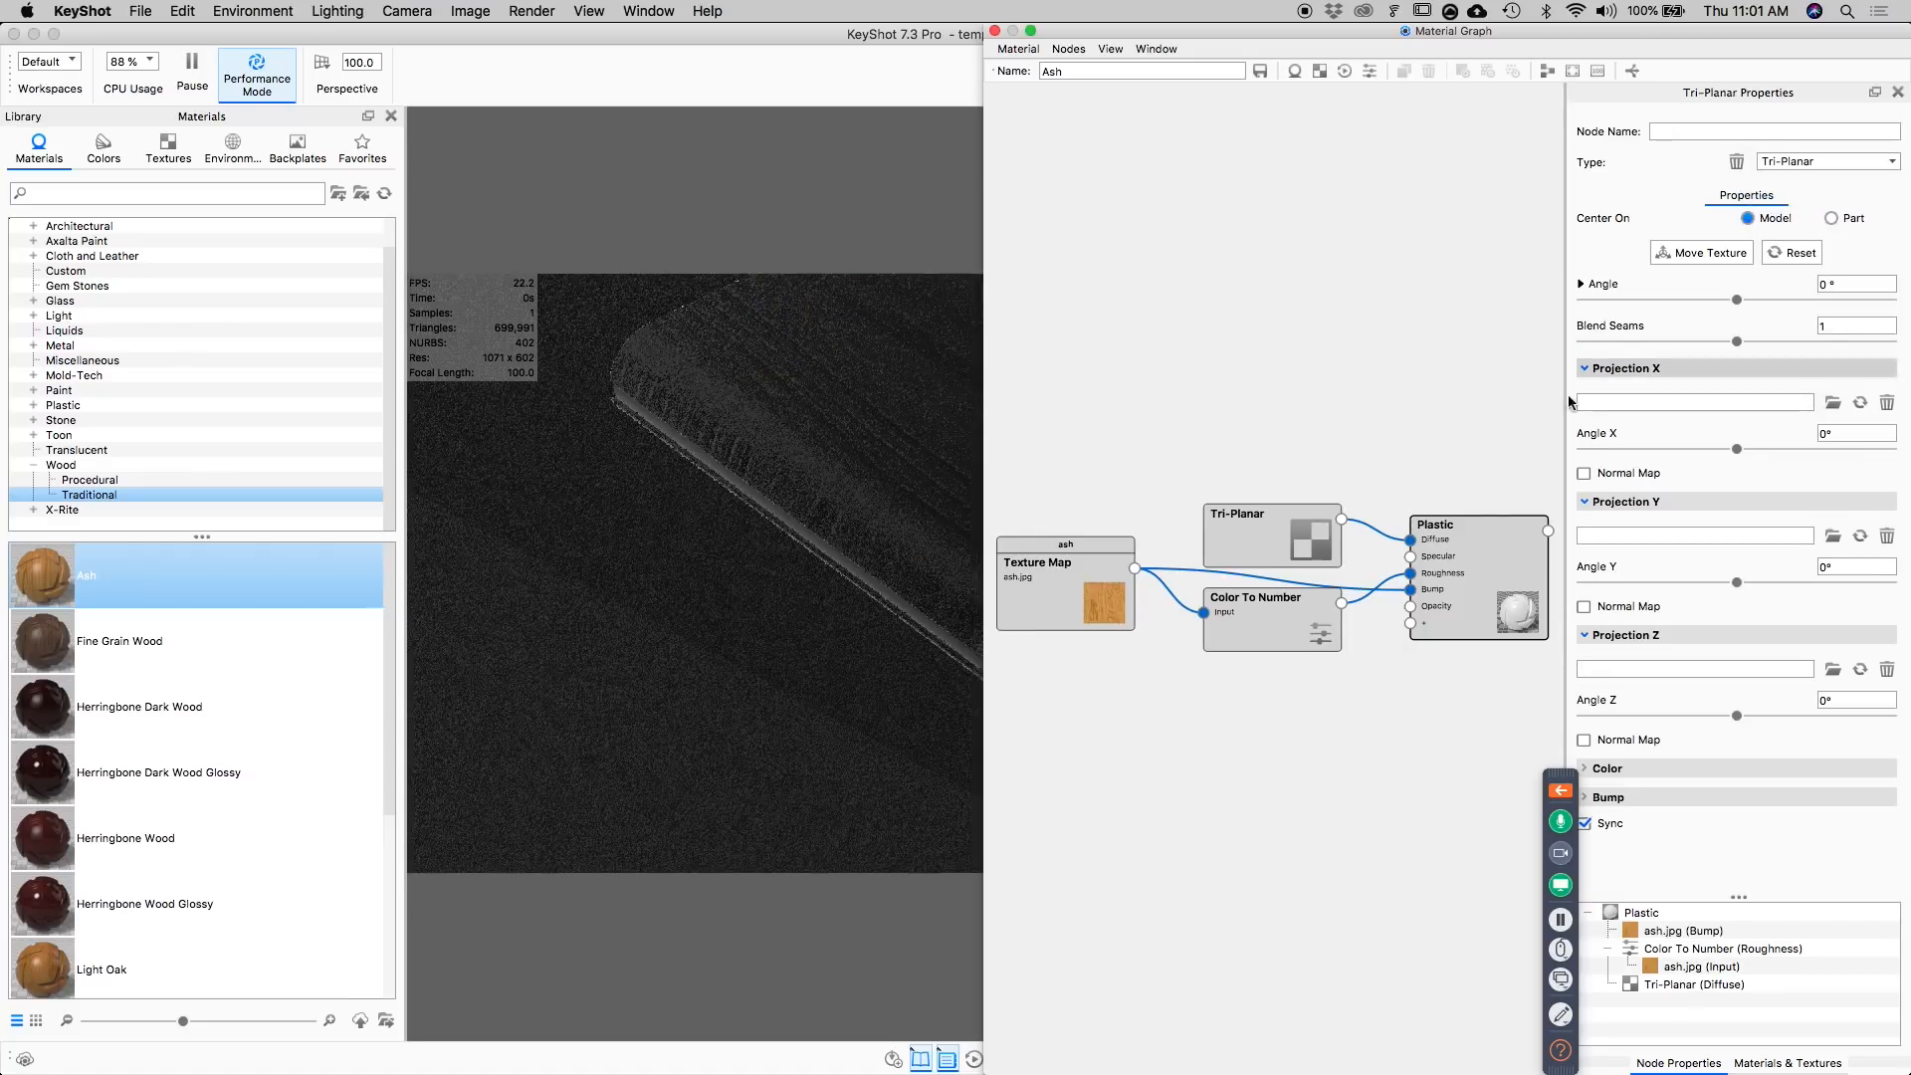
# Delete the Color To Number node and the ash texture map feeding the Bump channel.
pyautogui.moveTo(836, 36); pyautogui.dragTo(625, 36)
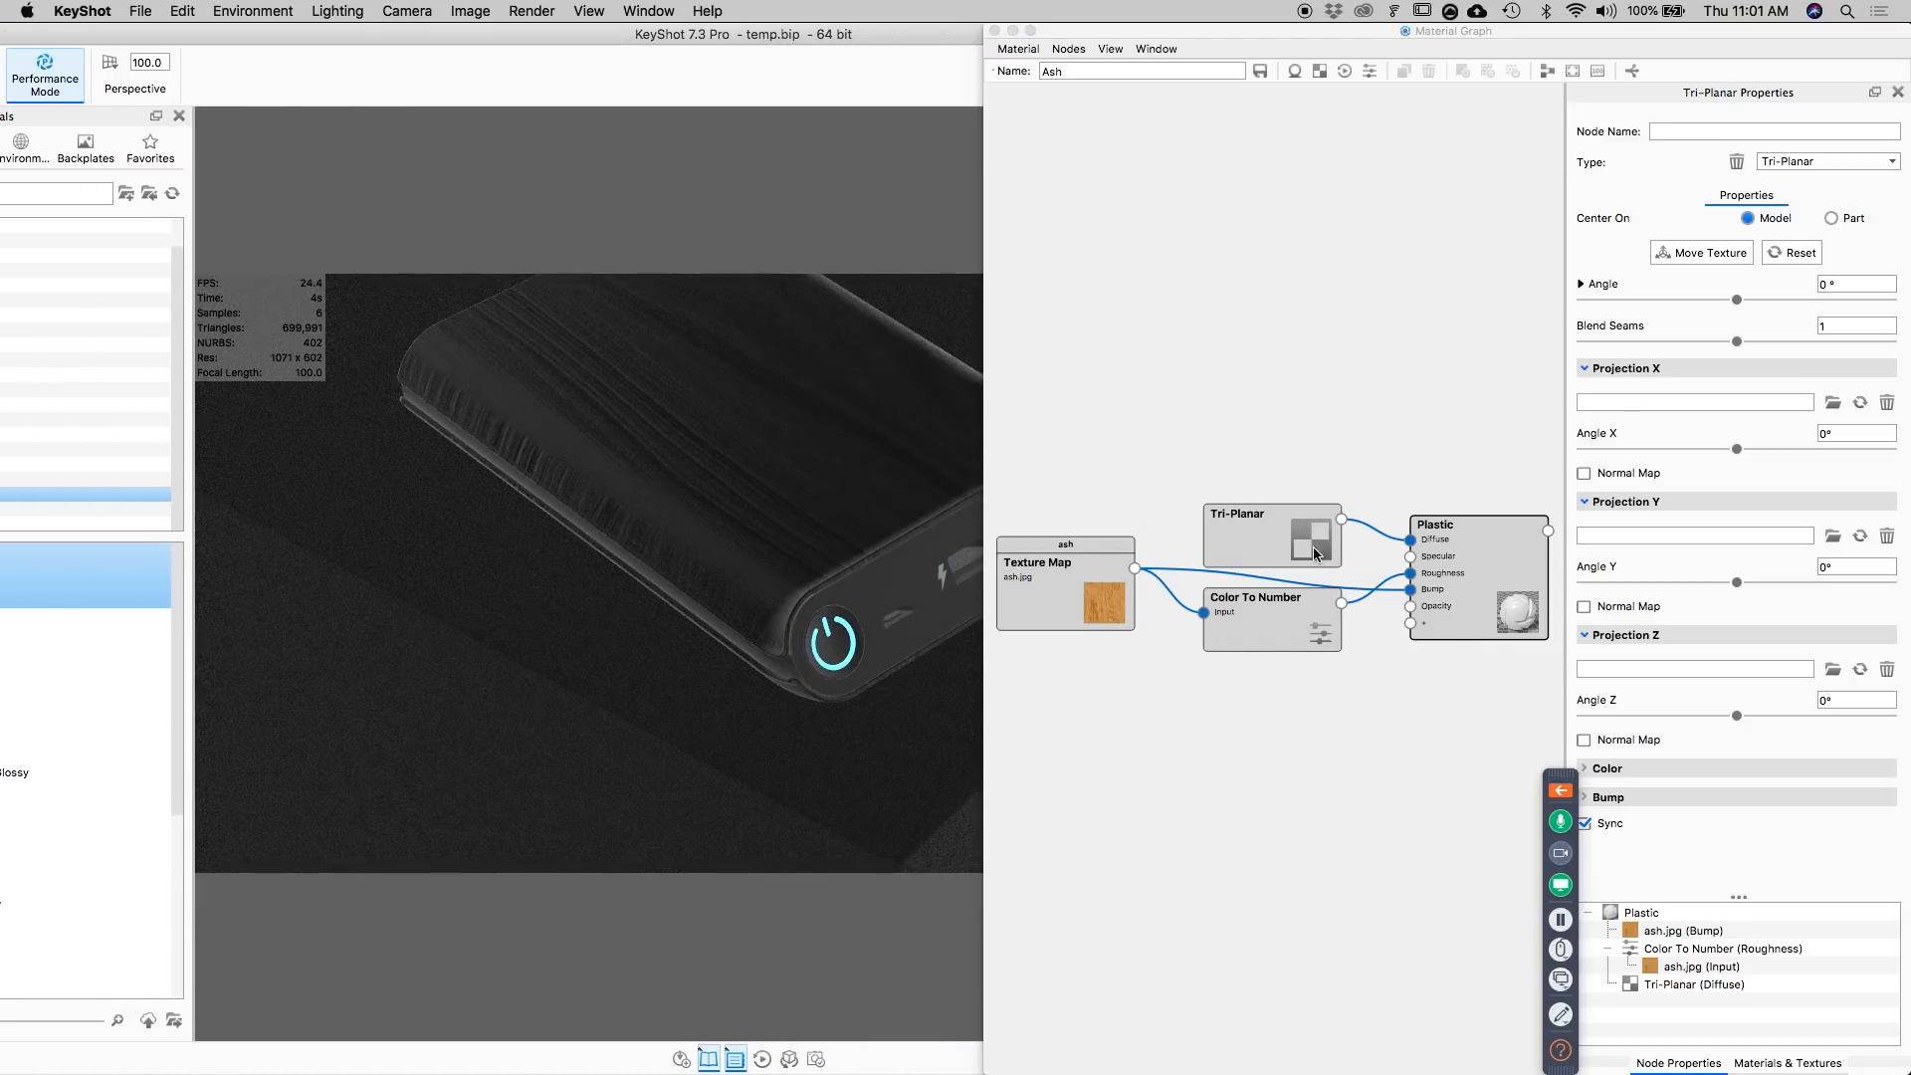
pyautogui.rightClick(1257, 604)
pyautogui.click(1284, 625)
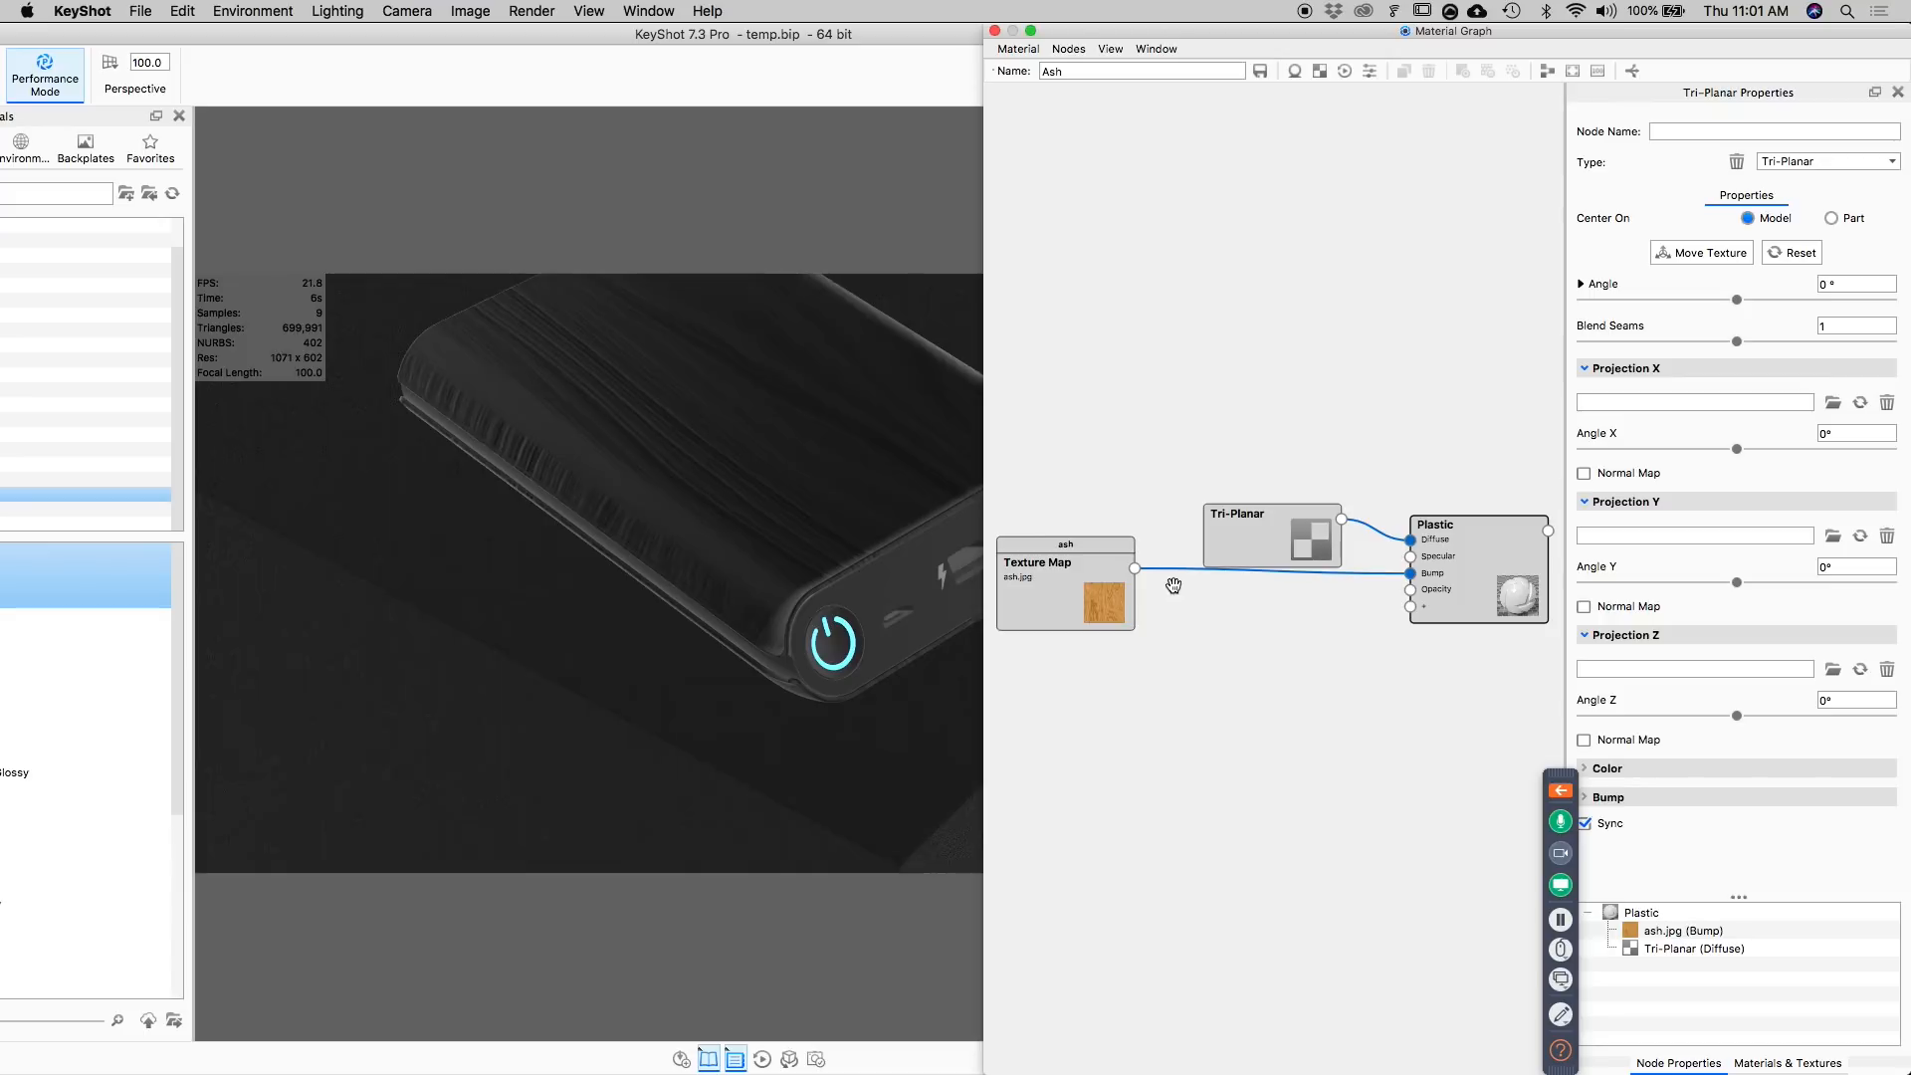
pyautogui.moveTo(1103, 584); pyautogui.dragTo(1093, 631)
pyautogui.rightClick(1093, 632)
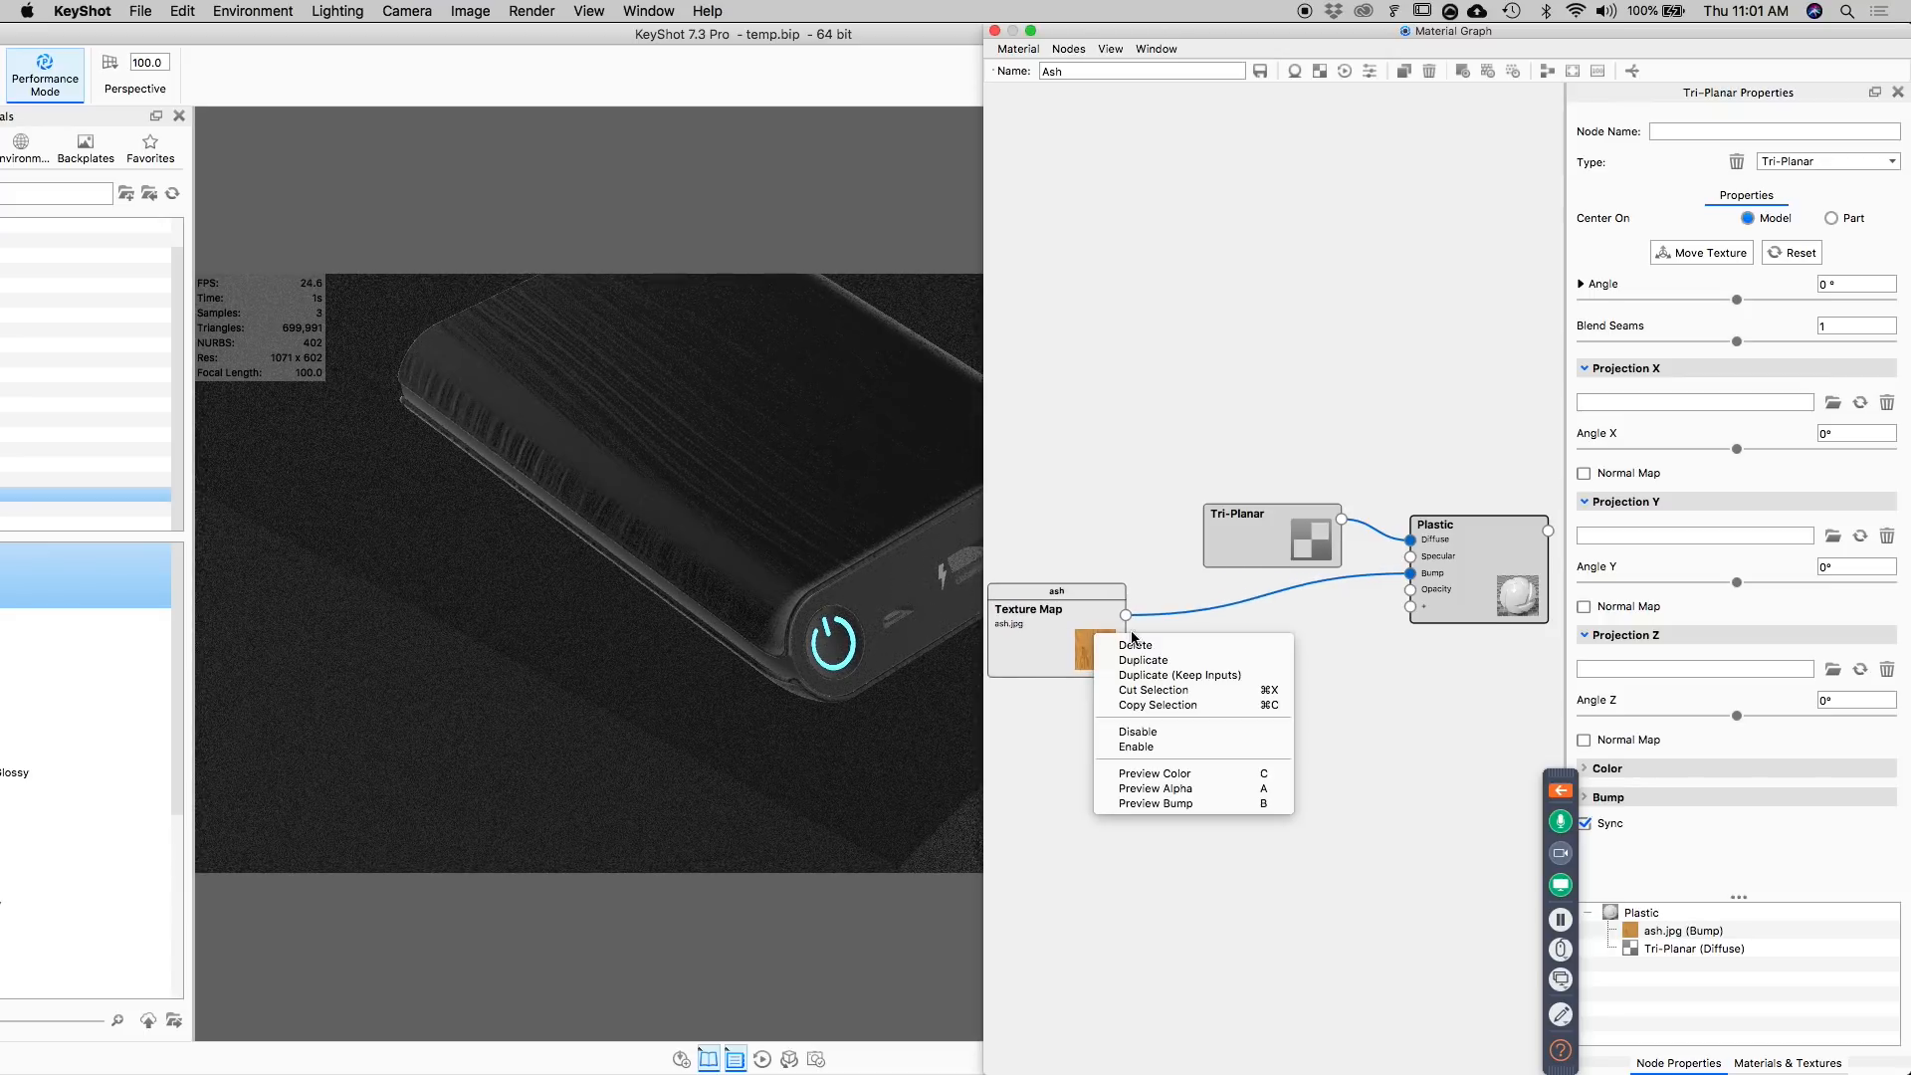
pyautogui.click(1136, 644)
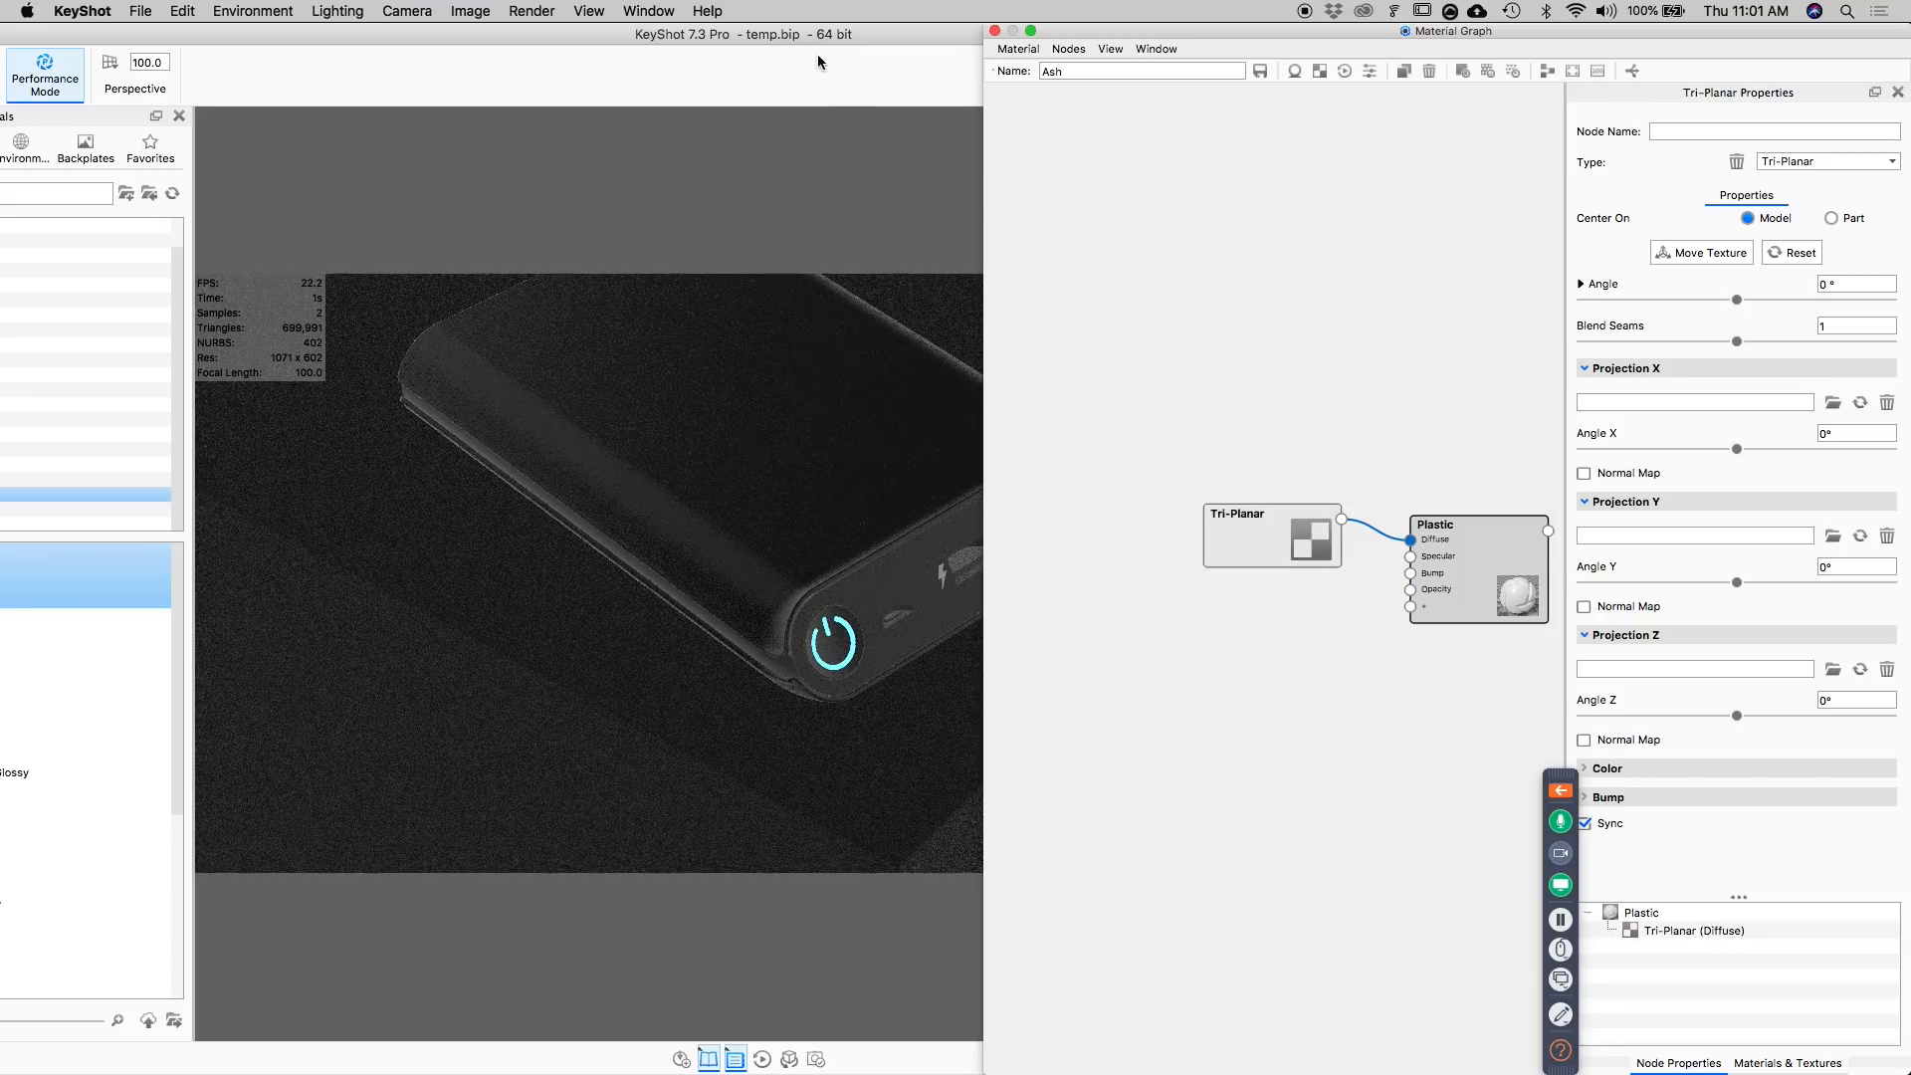
# Turn off Performance Mode and assign the ash wood texture to Projection X of the Tri-Planar node.
pyautogui.moveTo(287, 31); pyautogui.dragTo(329, 30)
pyautogui.click(117, 71)
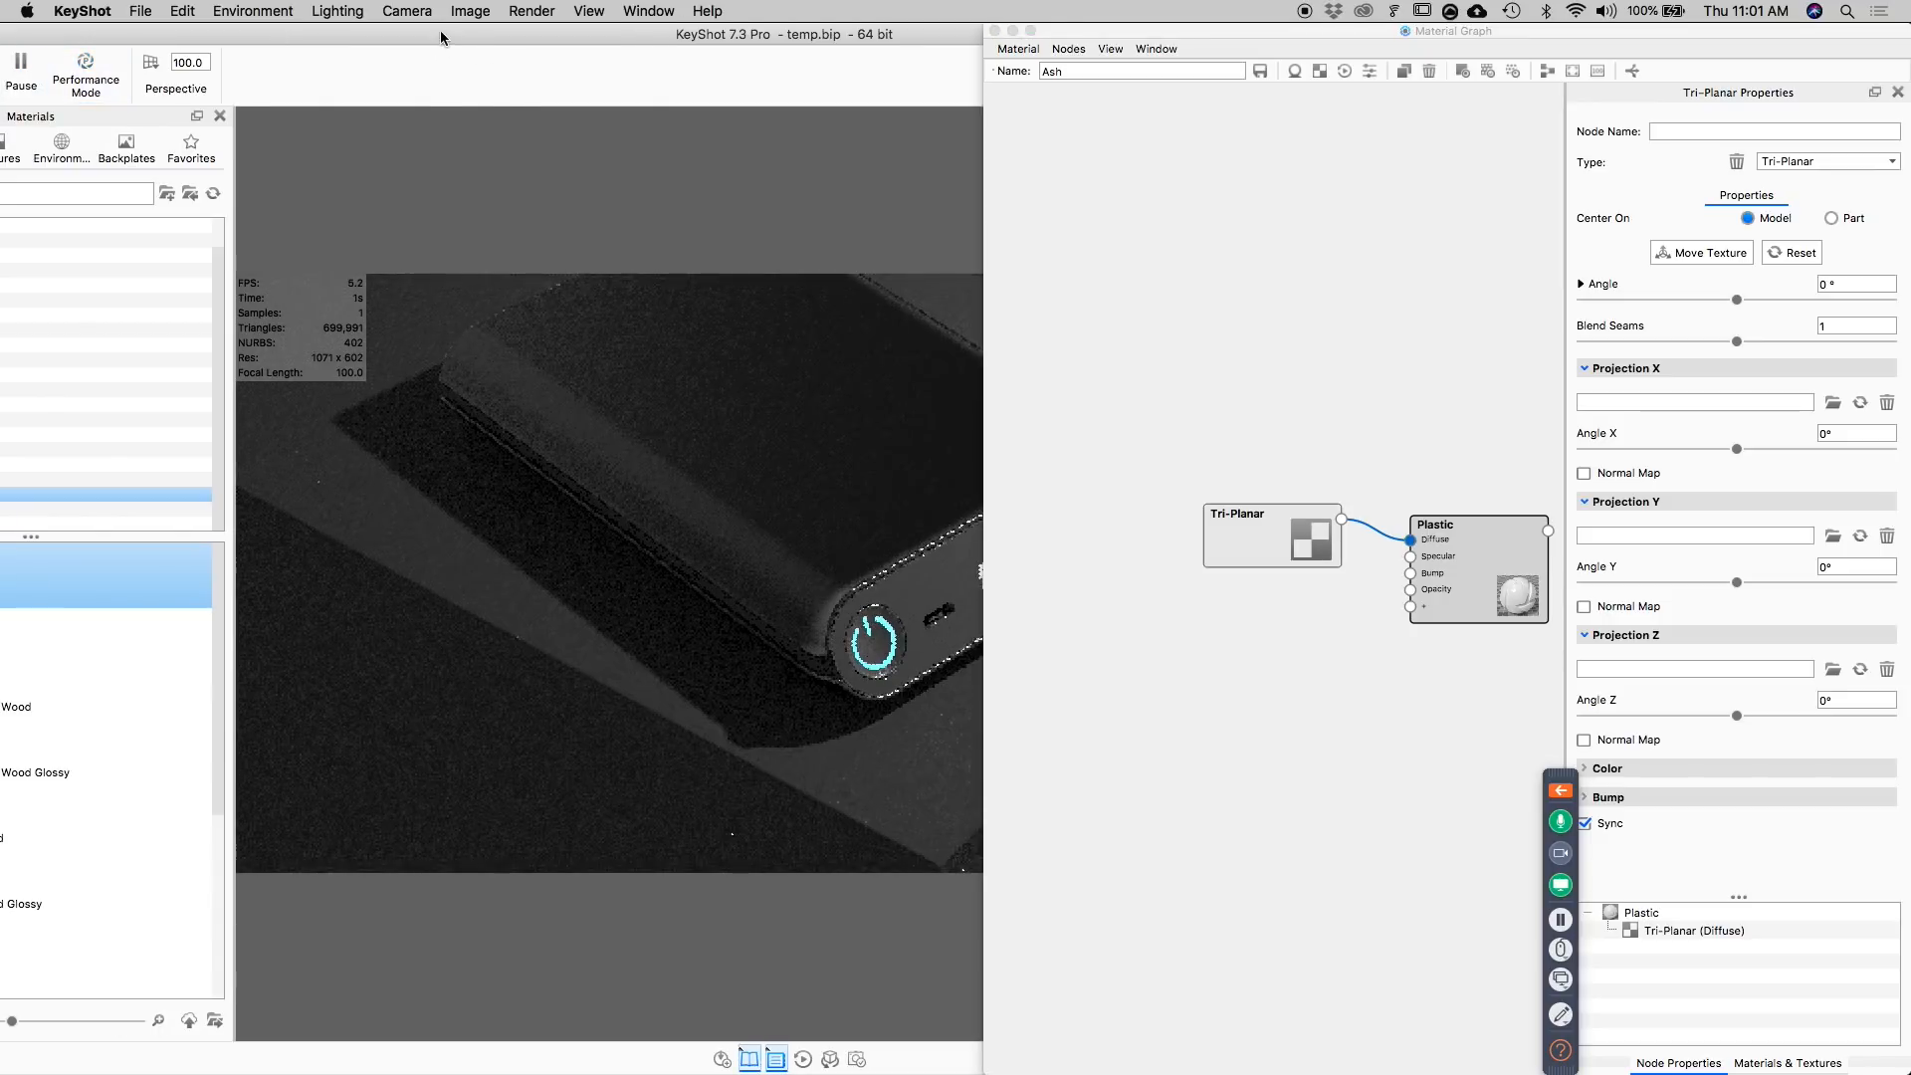
pyautogui.moveTo(443, 34); pyautogui.dragTo(632, 34)
pyautogui.click(121, 149)
pyautogui.click(186, 149)
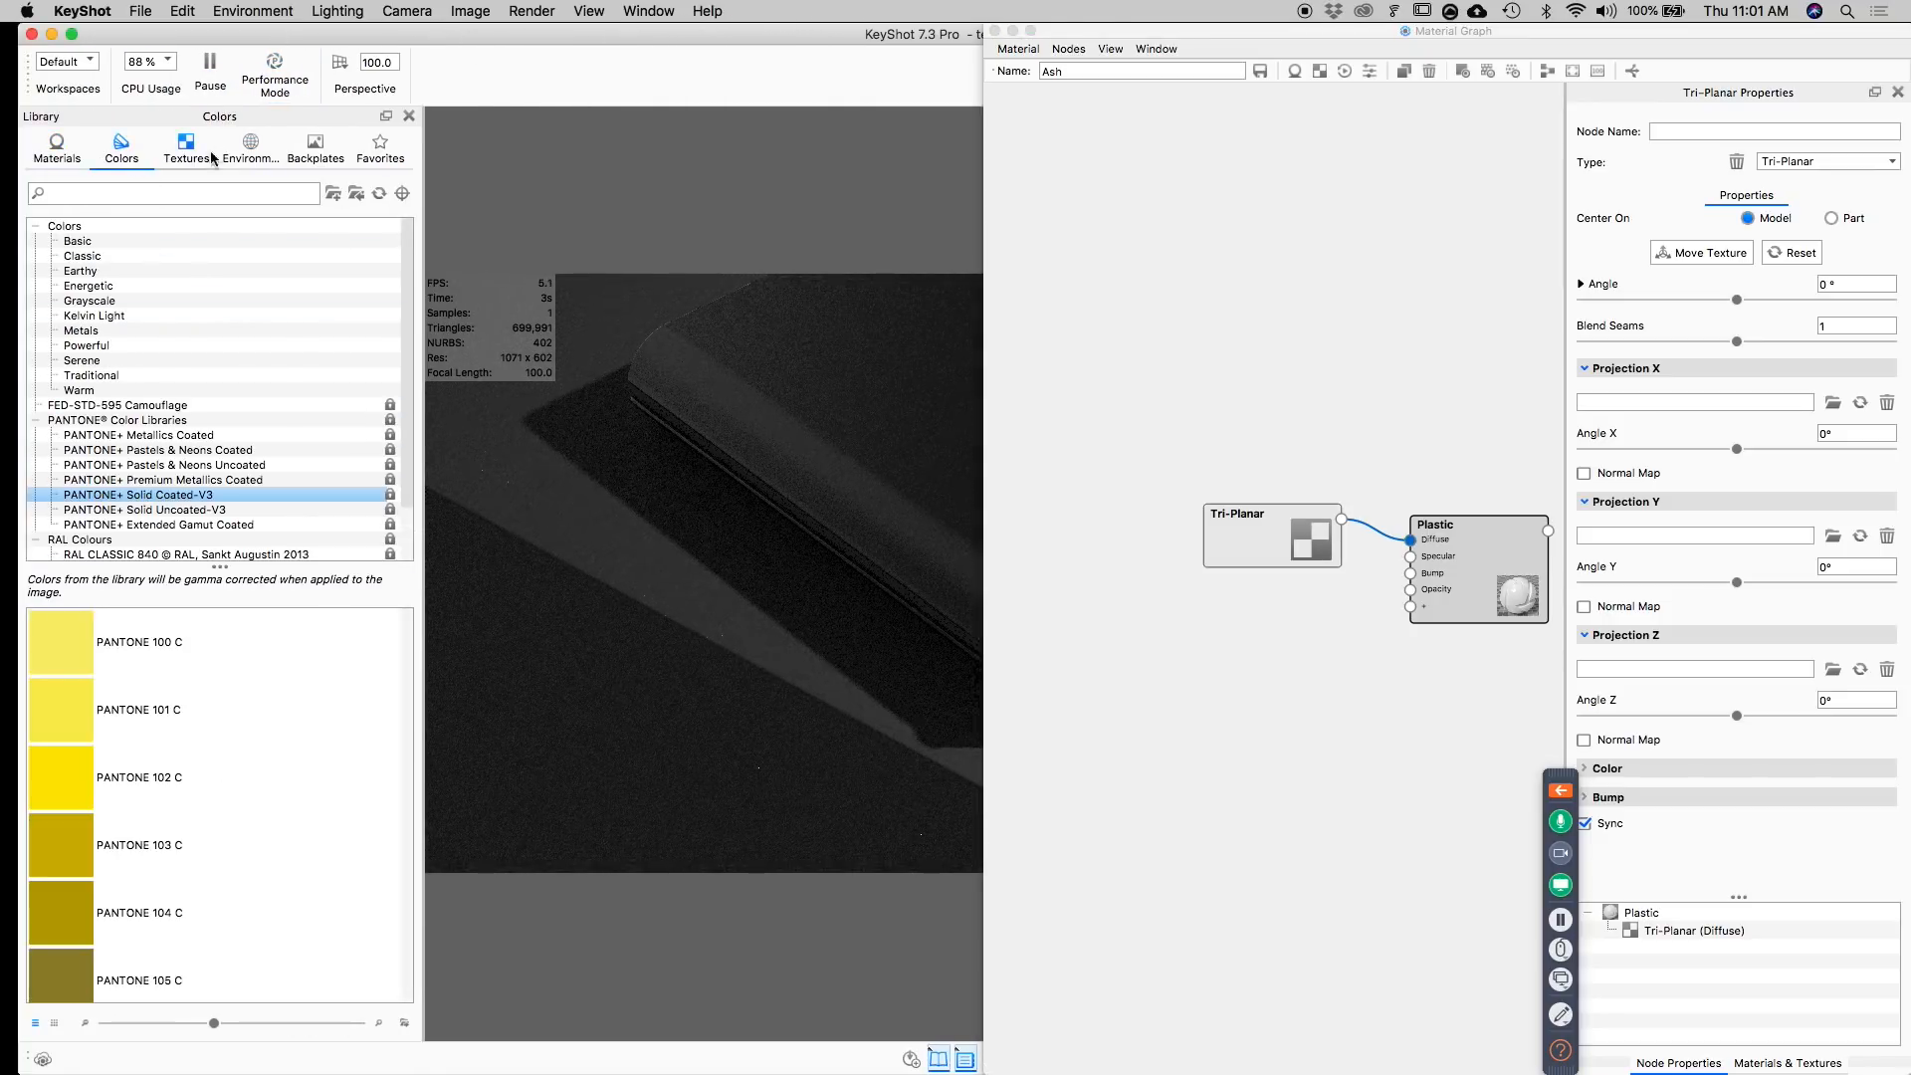
pyautogui.moveTo(62, 538); pyautogui.dragTo(1617, 406)
# Examine the ash grain across the shell's top and rounded edge up close, and close the material graph.
pyautogui.moveTo(819, 34); pyautogui.dragTo(429, 34)
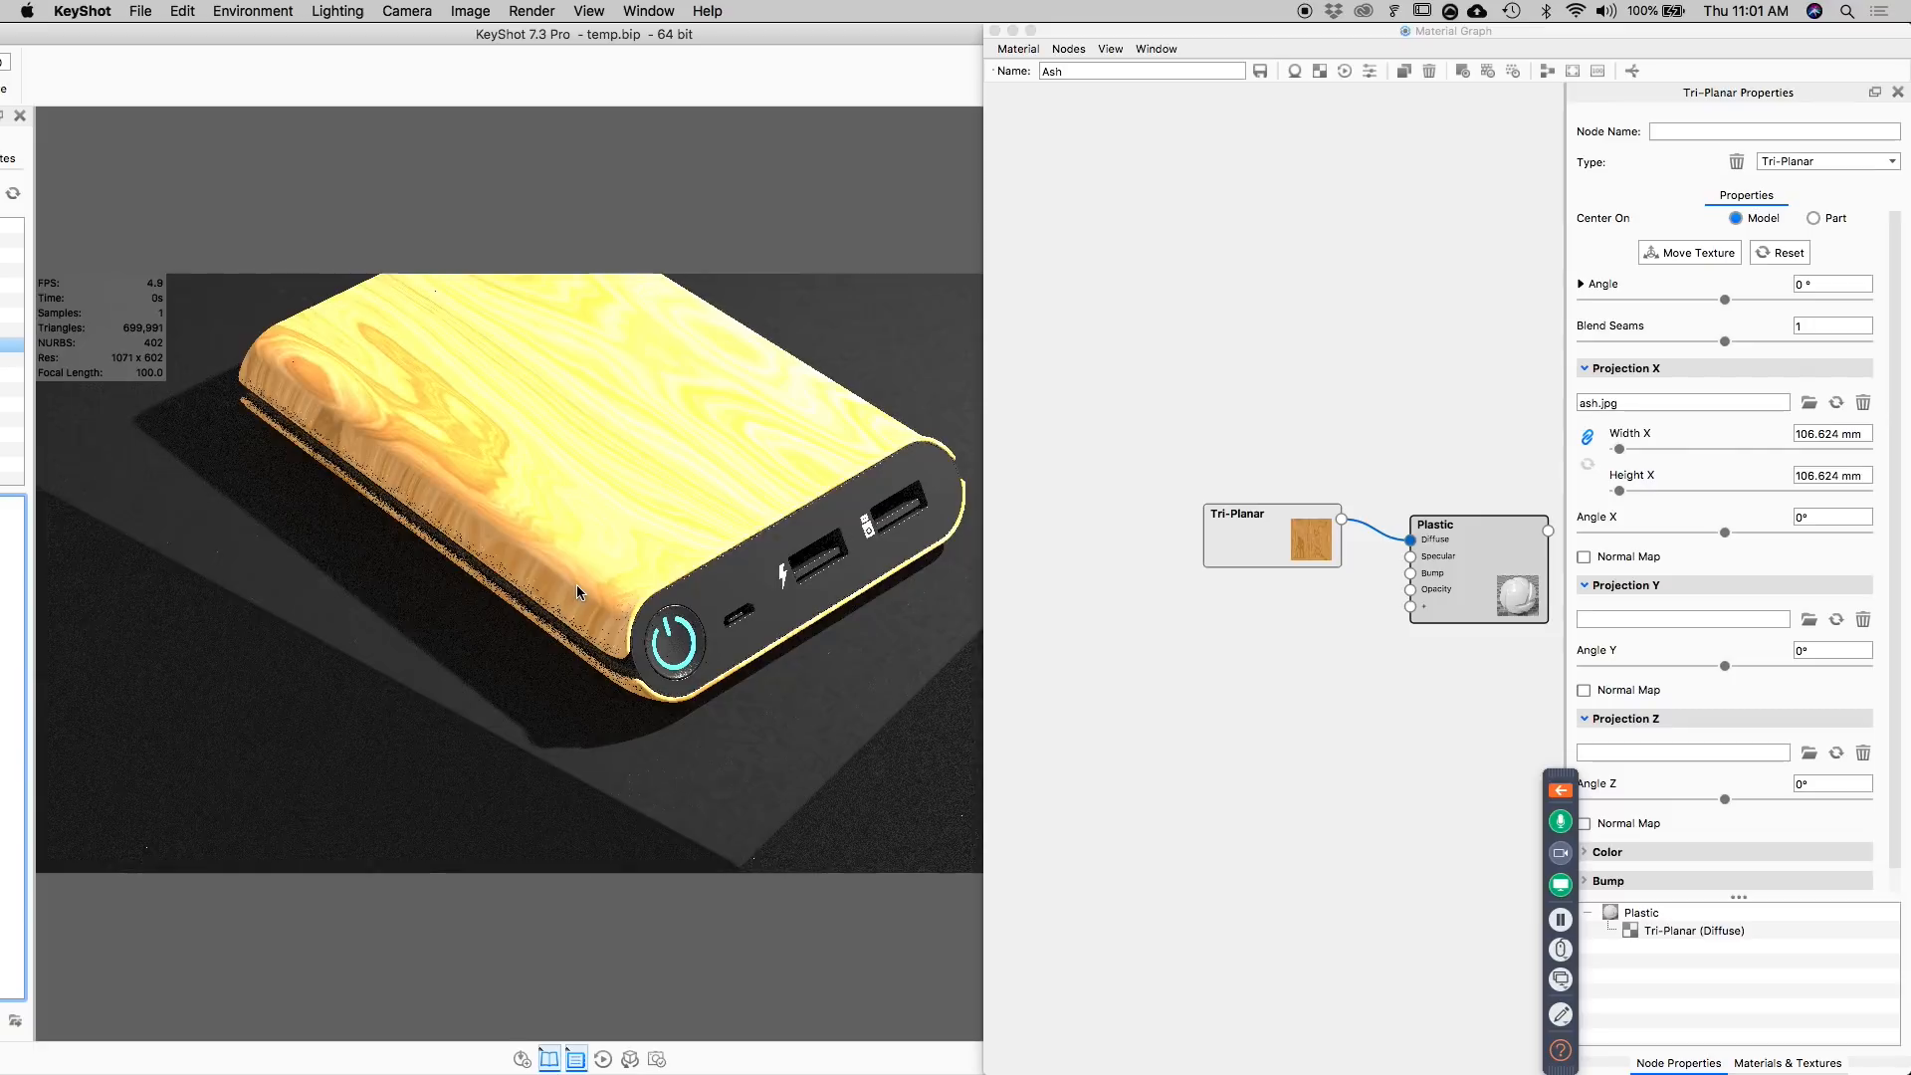
pyautogui.scroll(5, 576, 586)
pyautogui.scroll(-2, 576, 585)
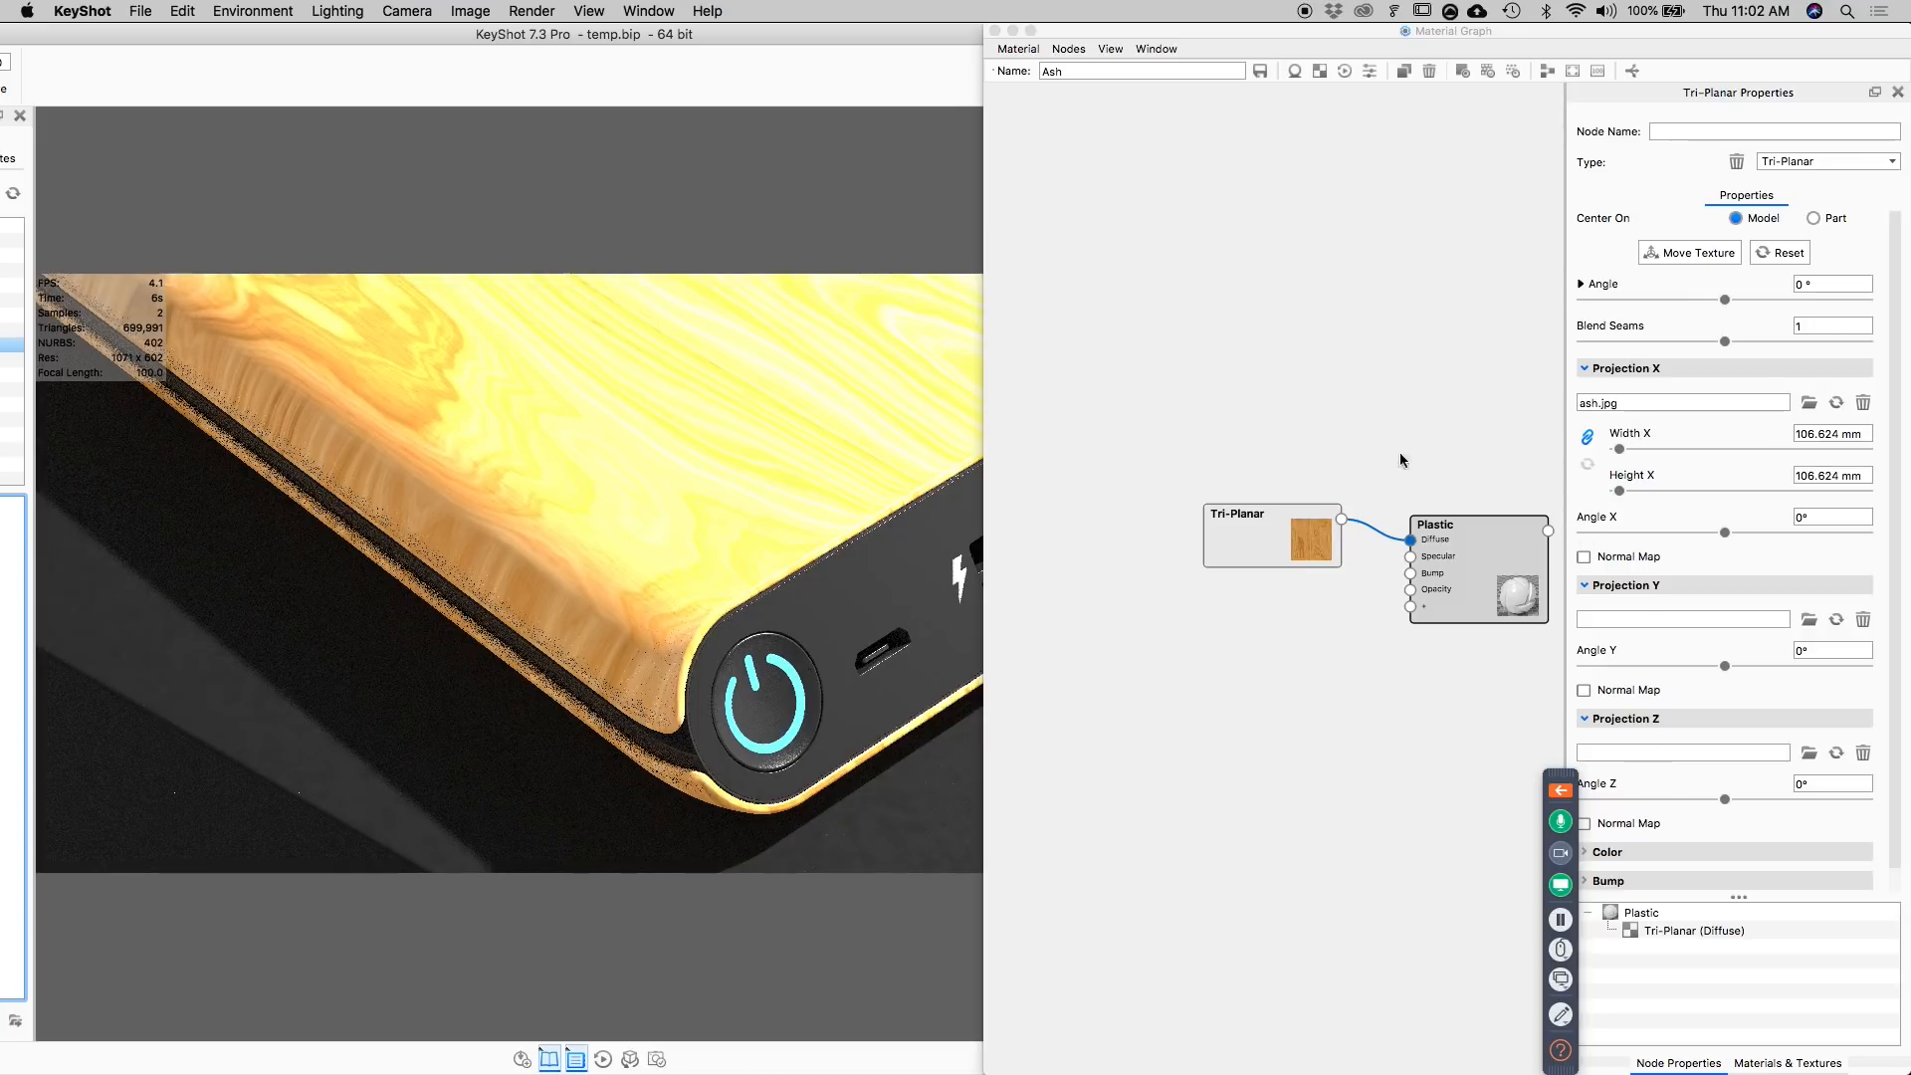
pyautogui.moveTo(1276, 530); pyautogui.dragTo(1227, 560)
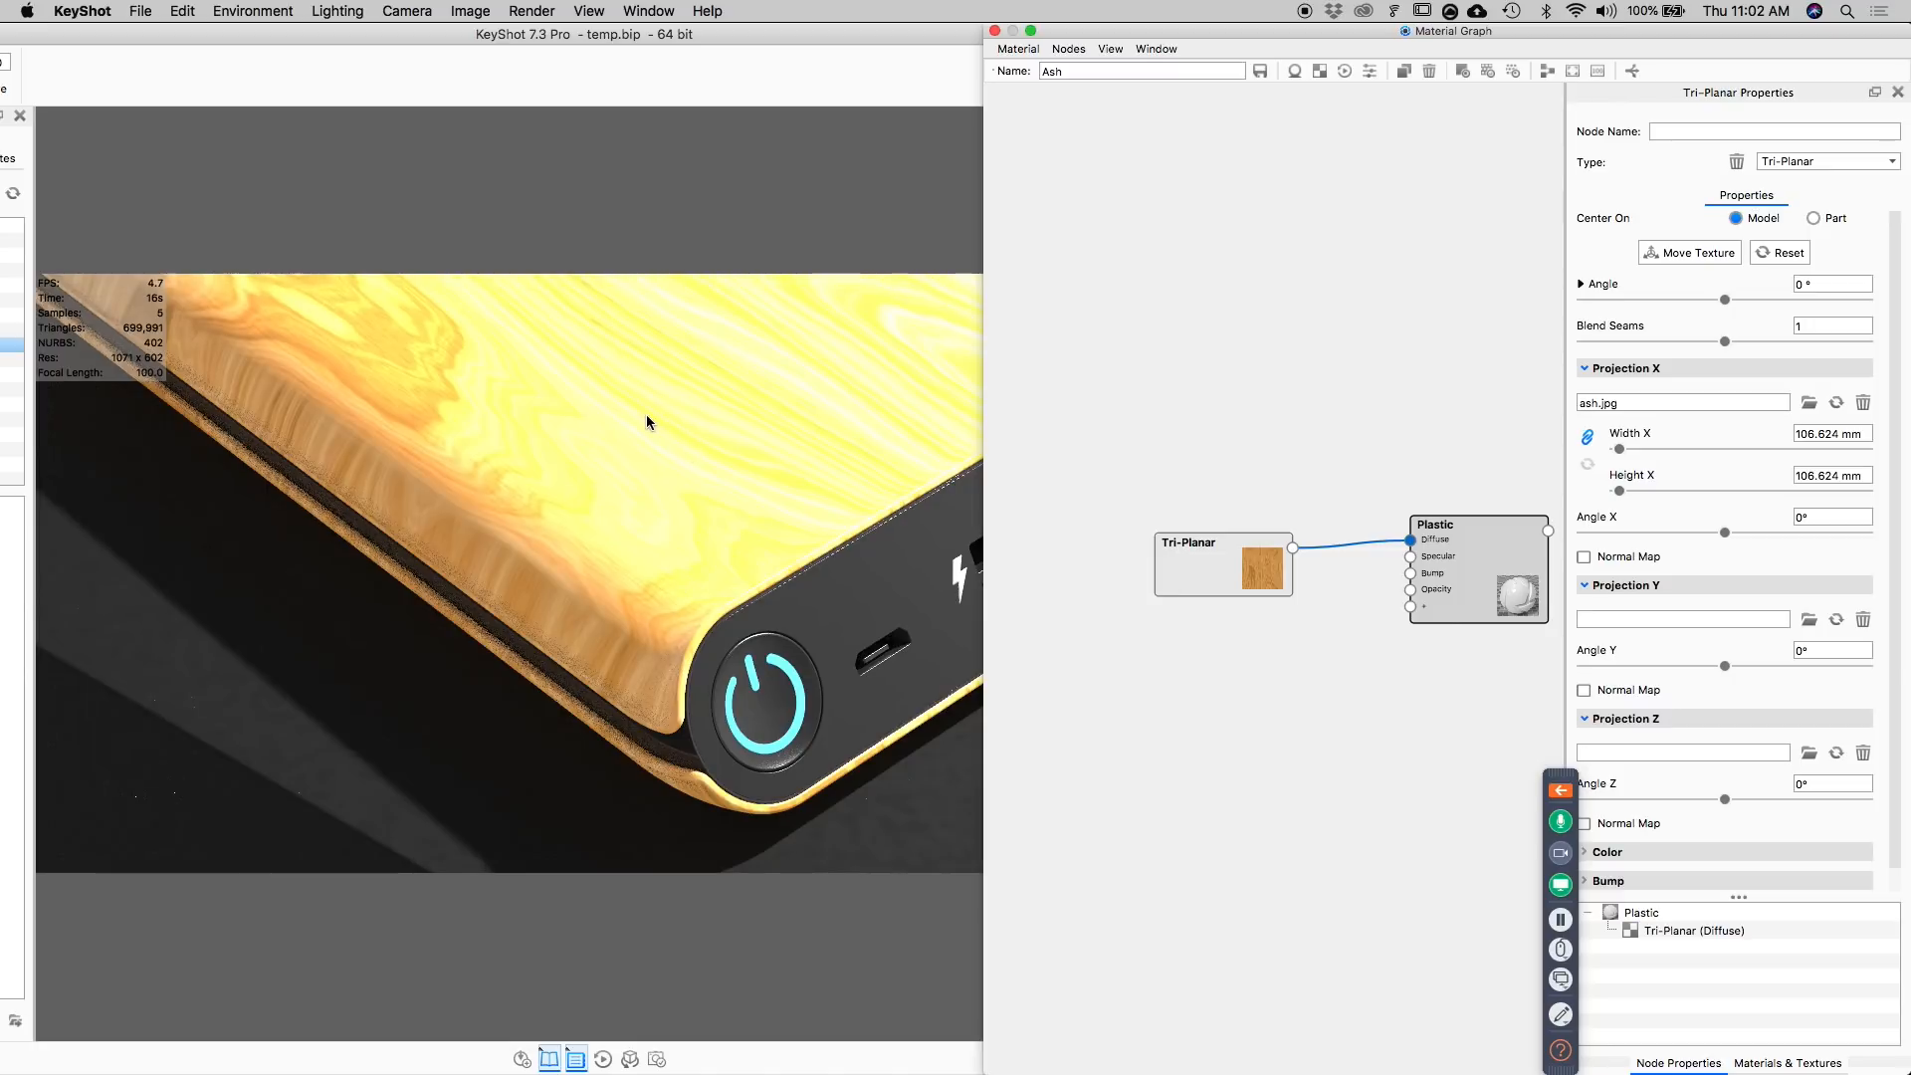
pyautogui.scroll(-5, 643, 414)
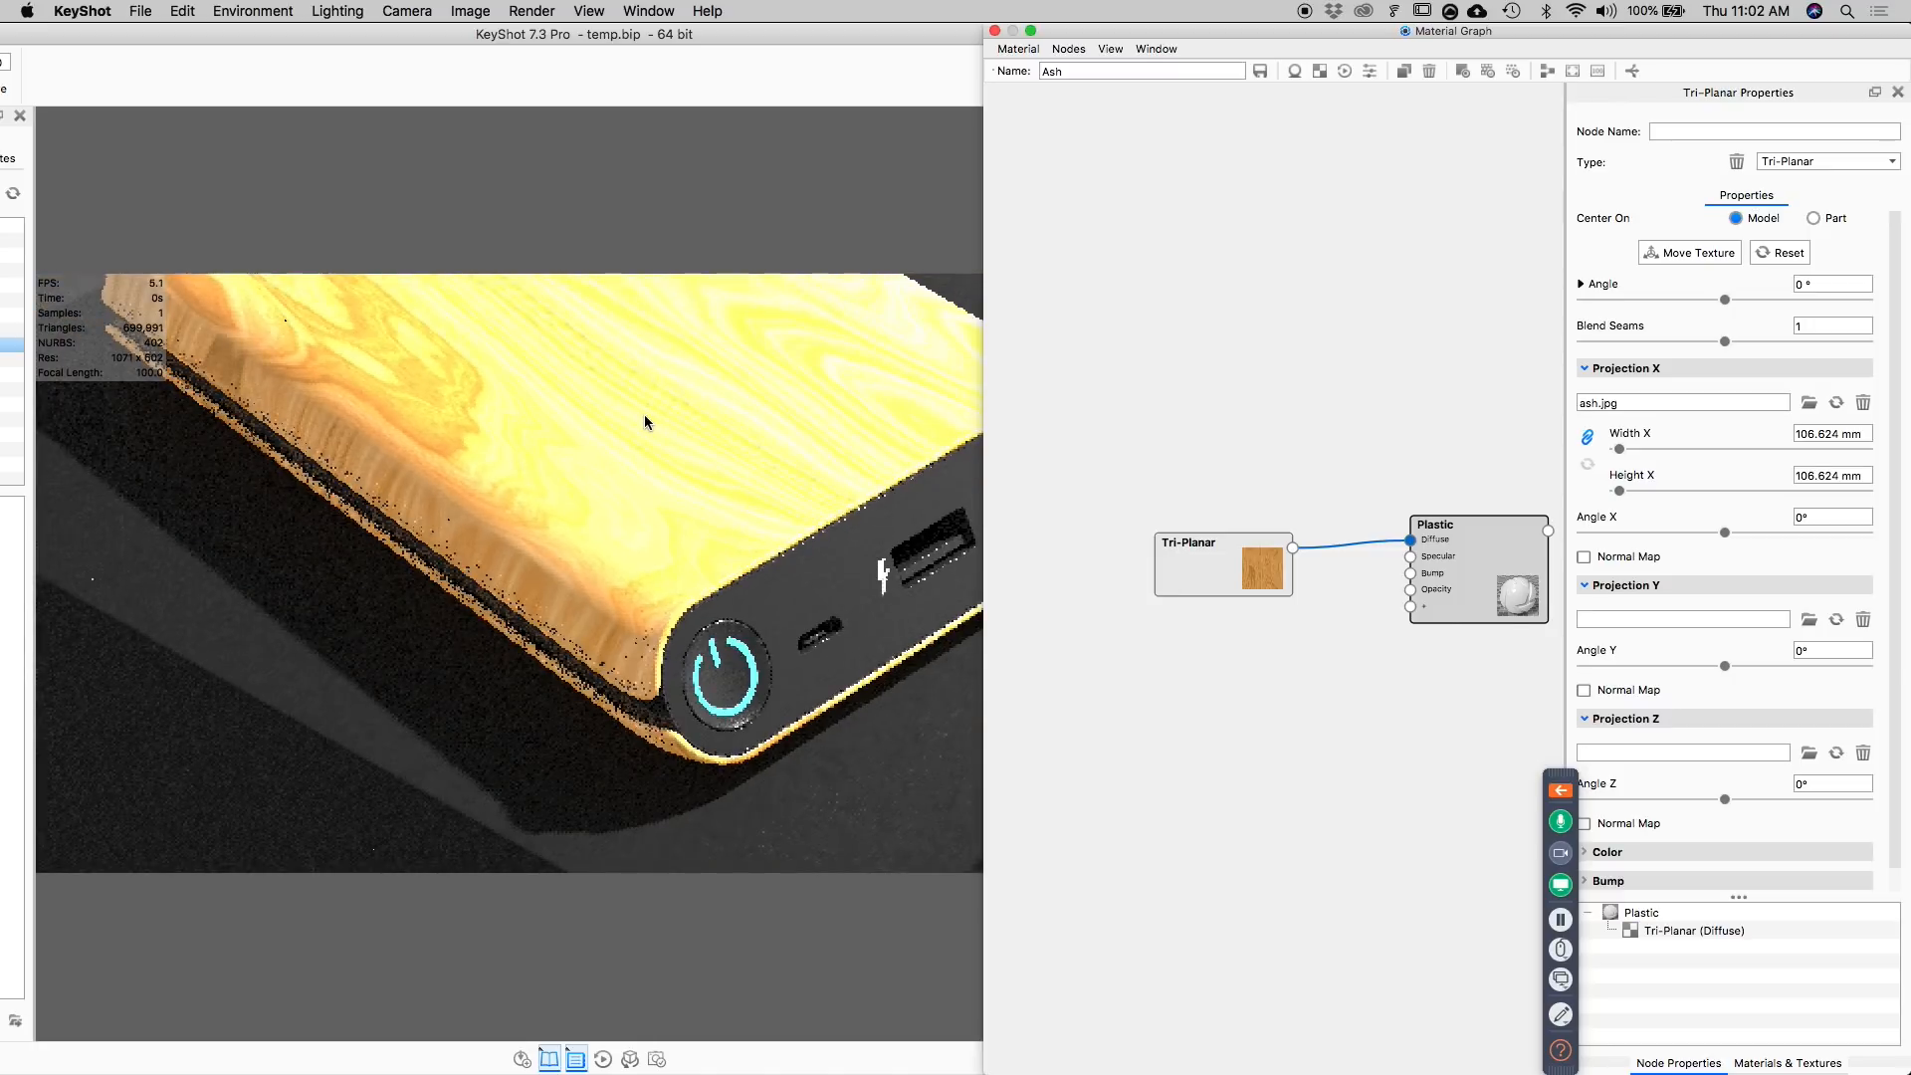
pyautogui.scroll(-5, 647, 379)
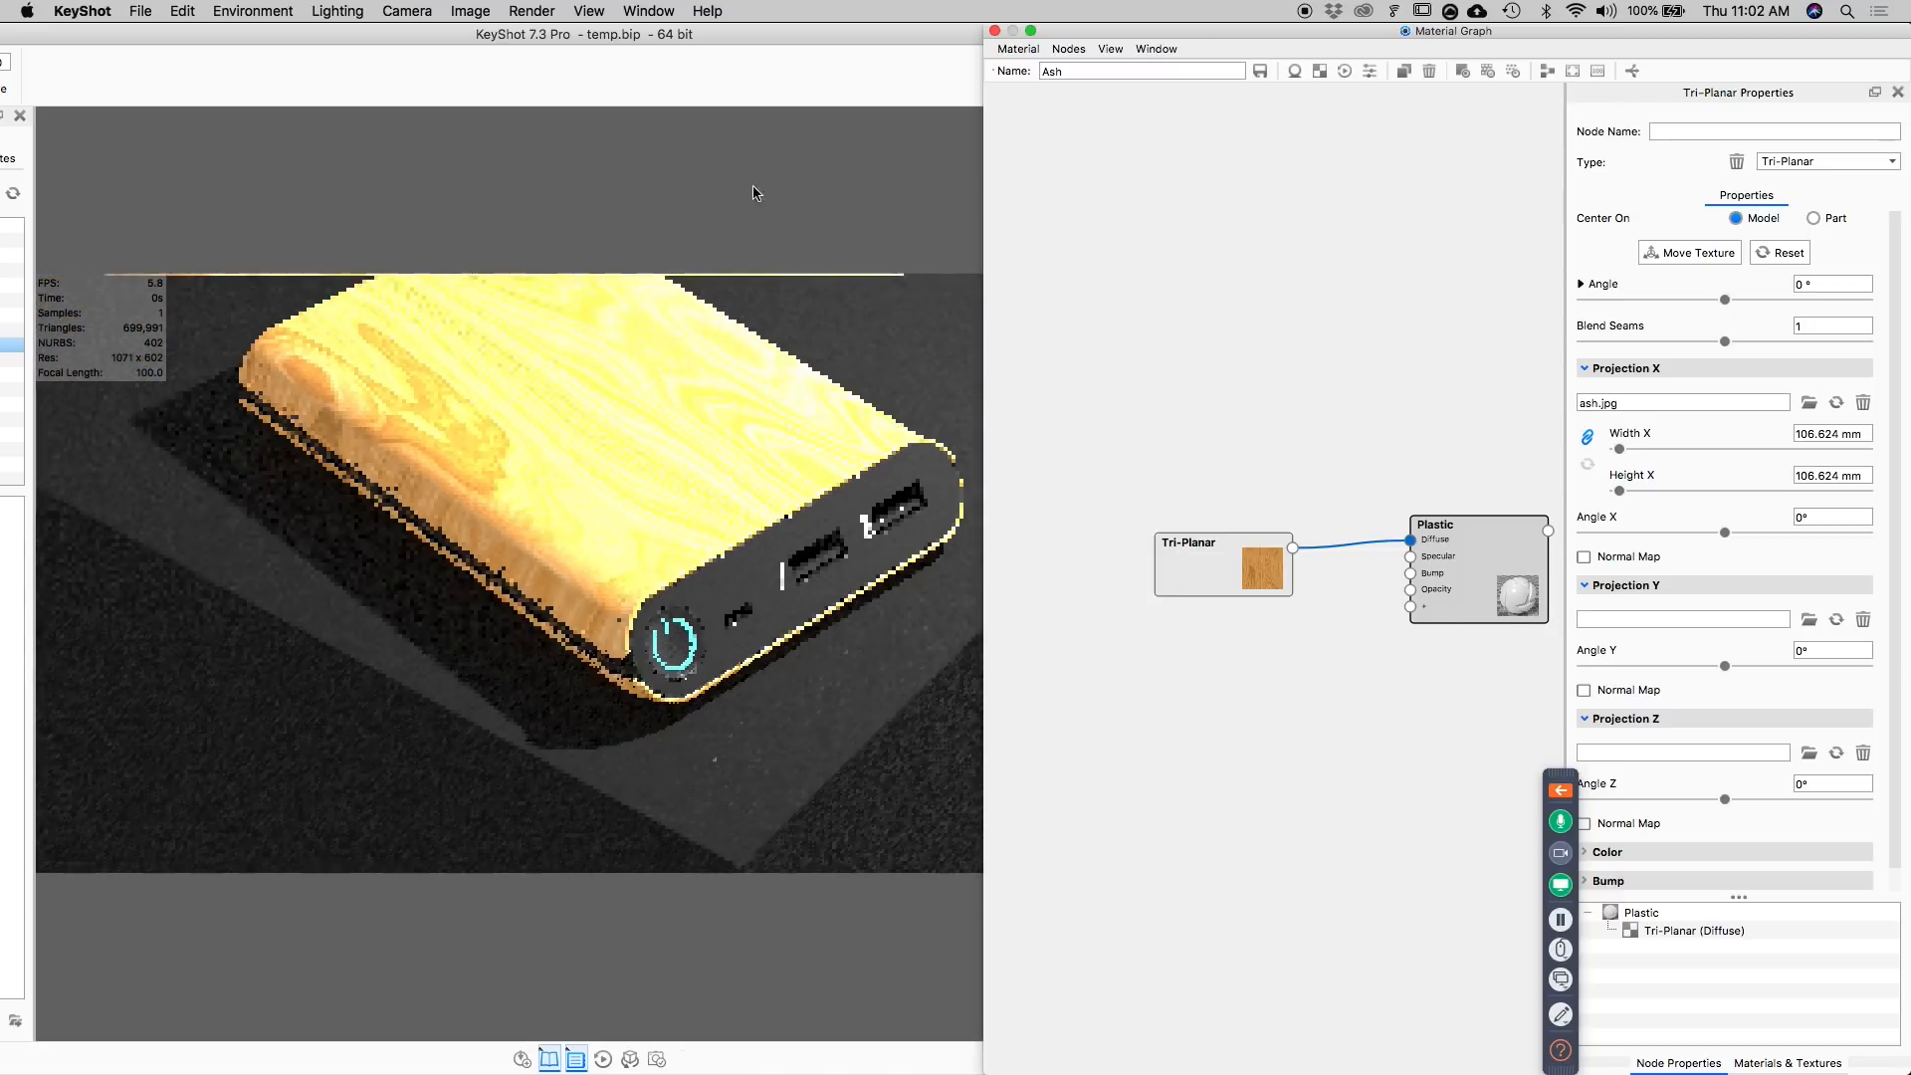
pyautogui.click(993, 31)
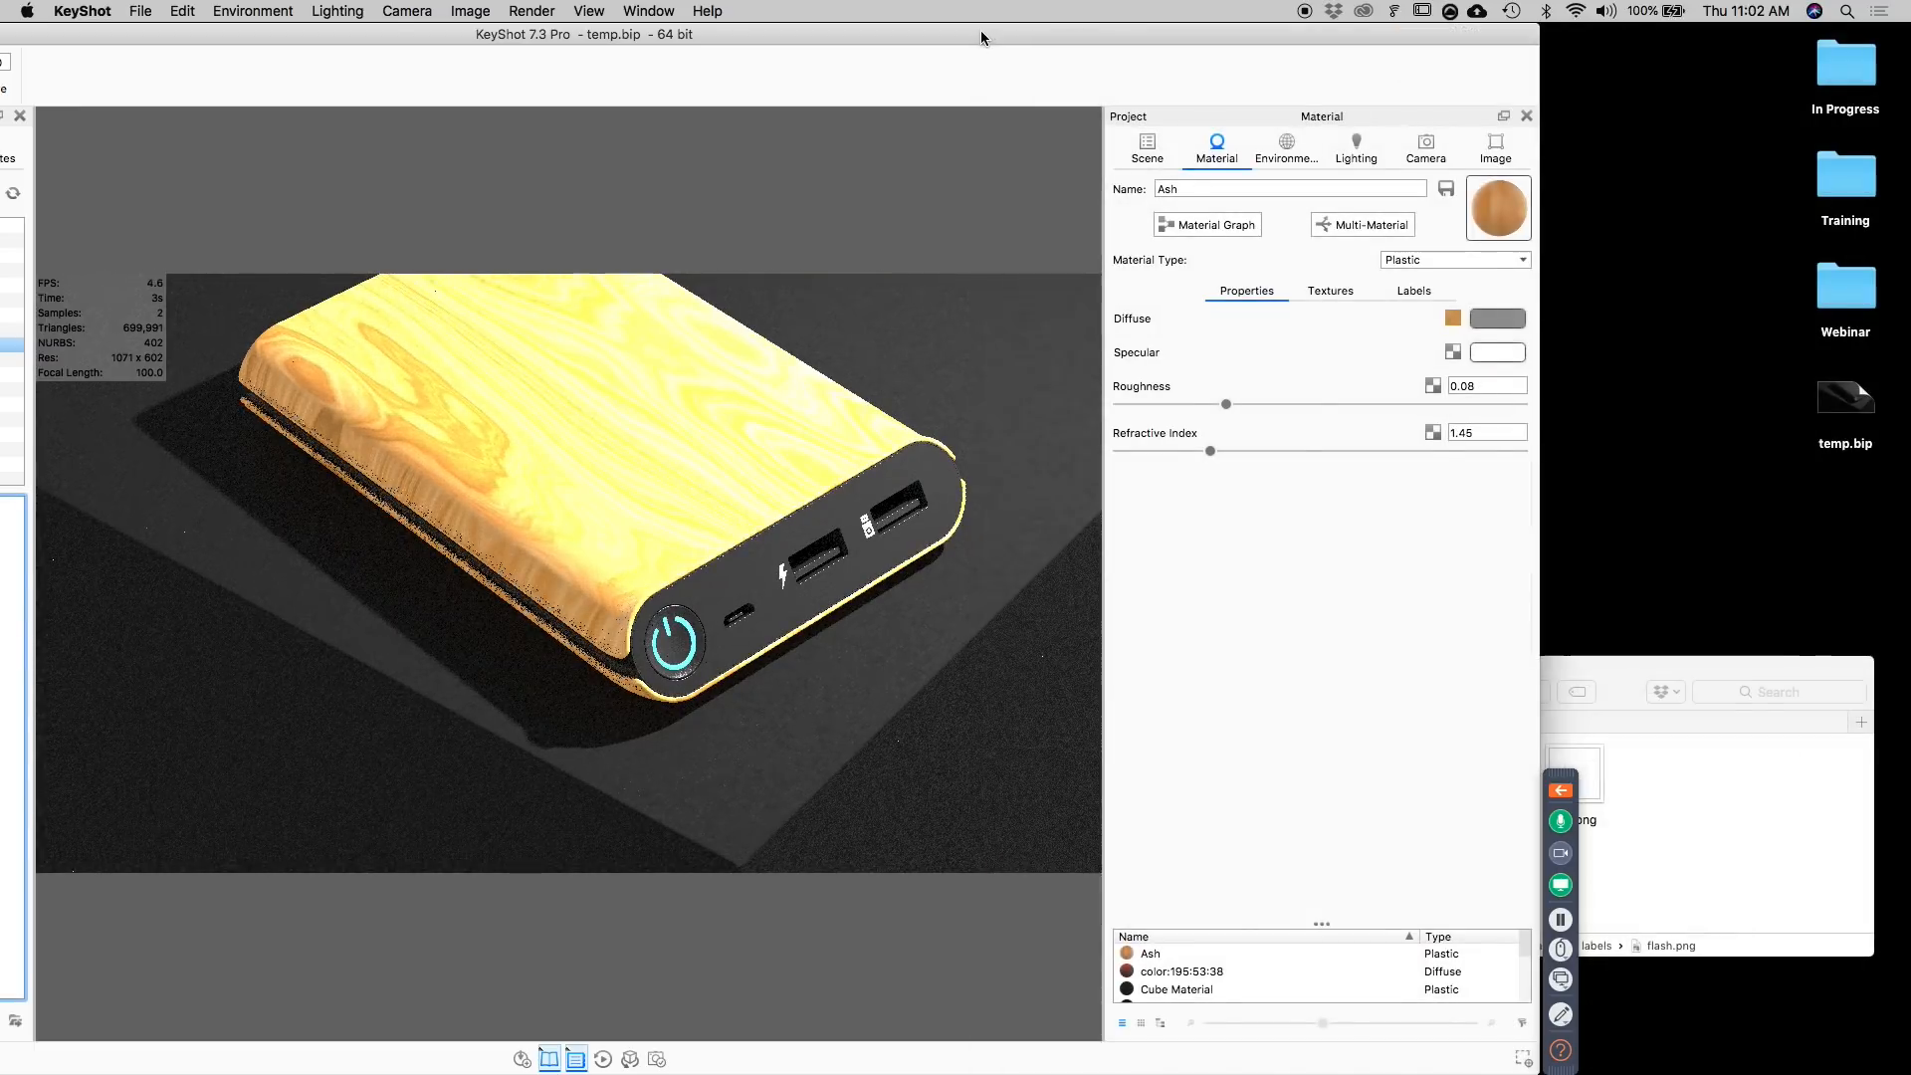